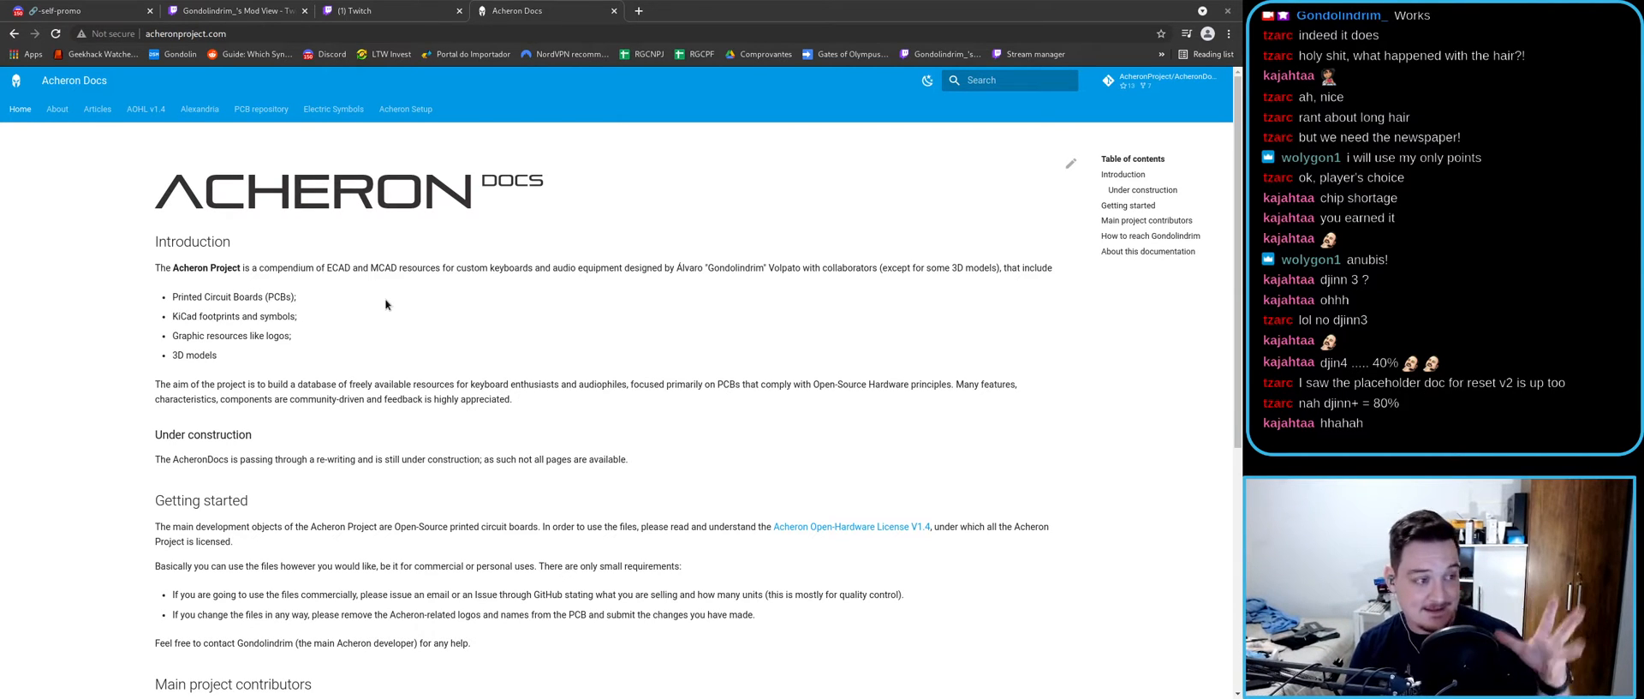
- Browse the Electric Symbols page in Acheron Docs
scroll(460, 318, "down", 4)
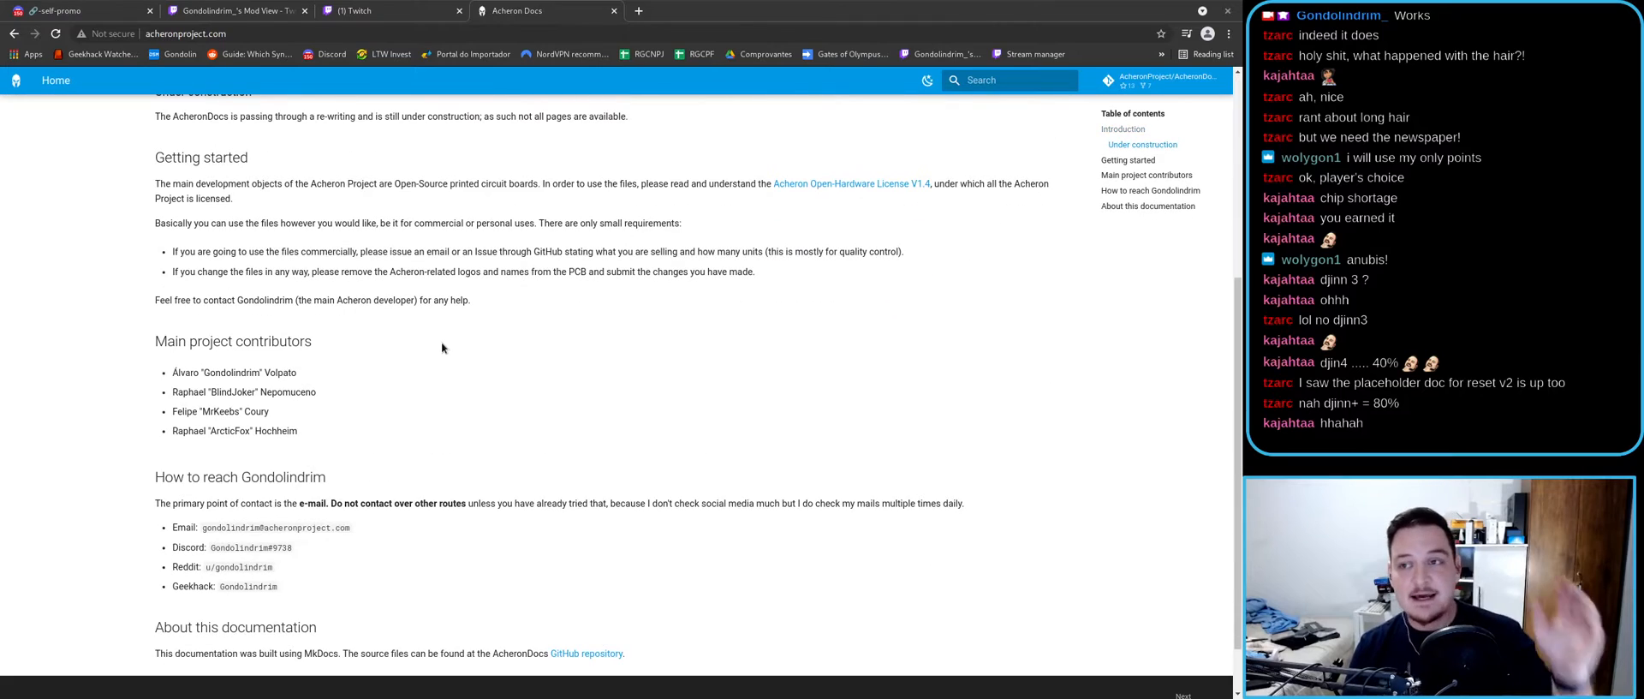
scroll(434, 318, "up", 4)
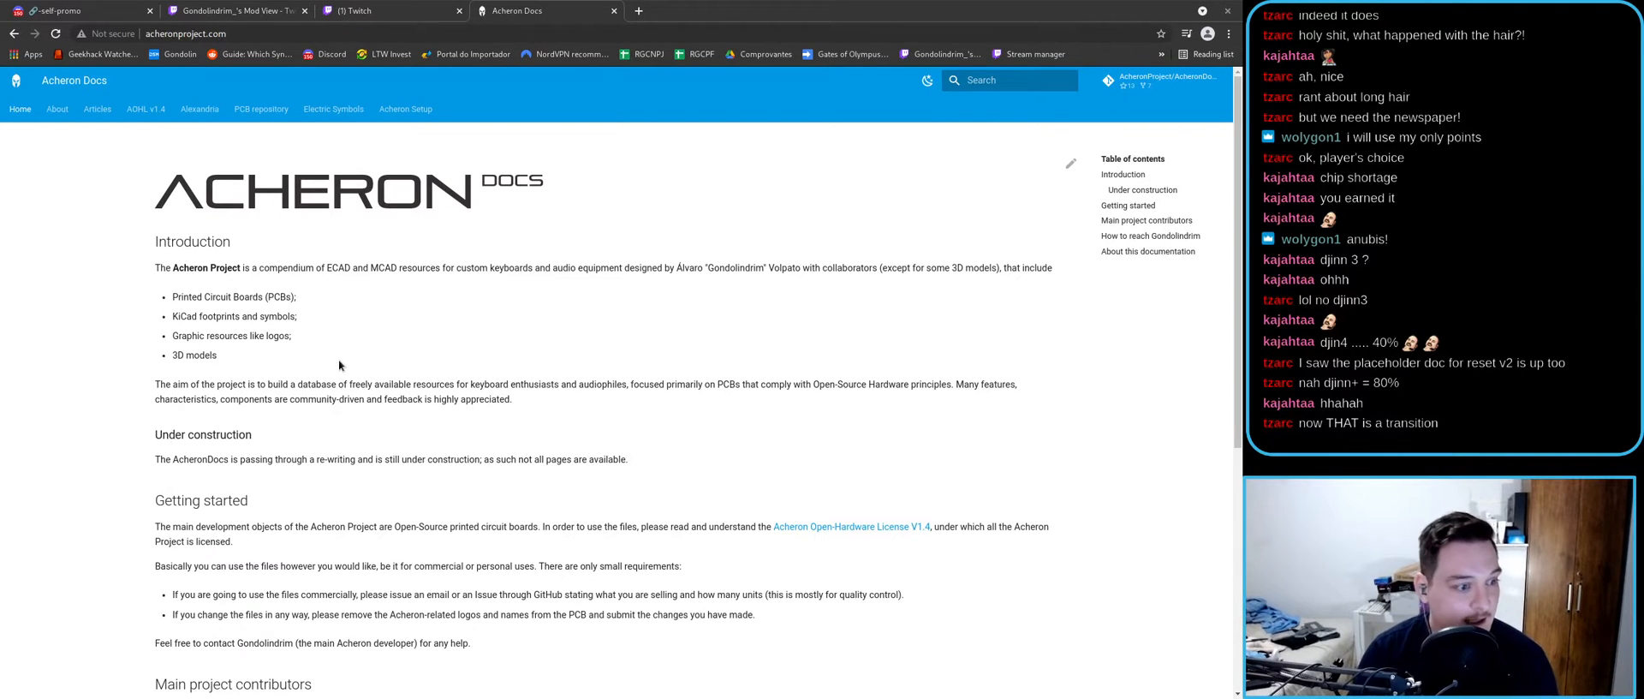
scroll(337, 364, "down", 4)
scroll(346, 370, "up", 4)
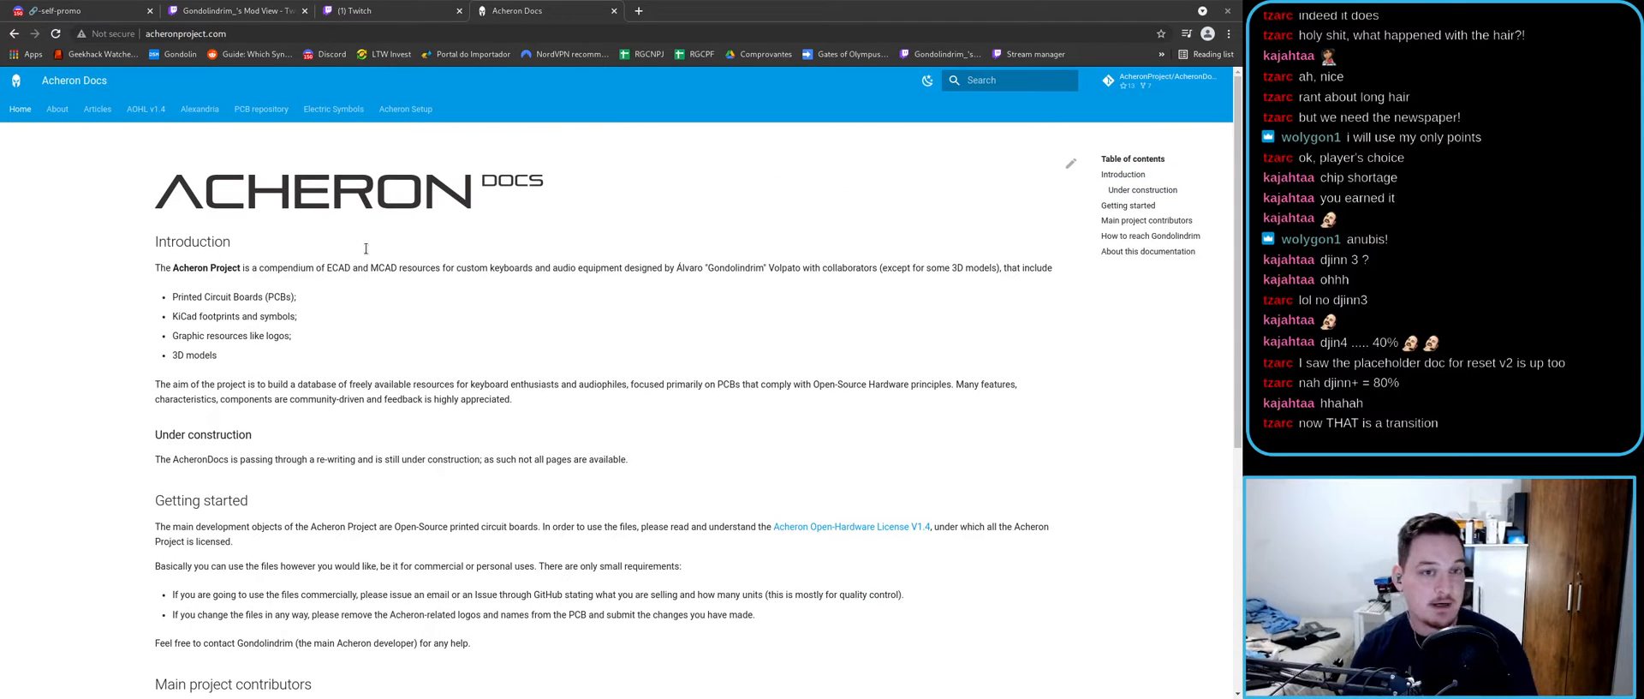
left_click(352, 112)
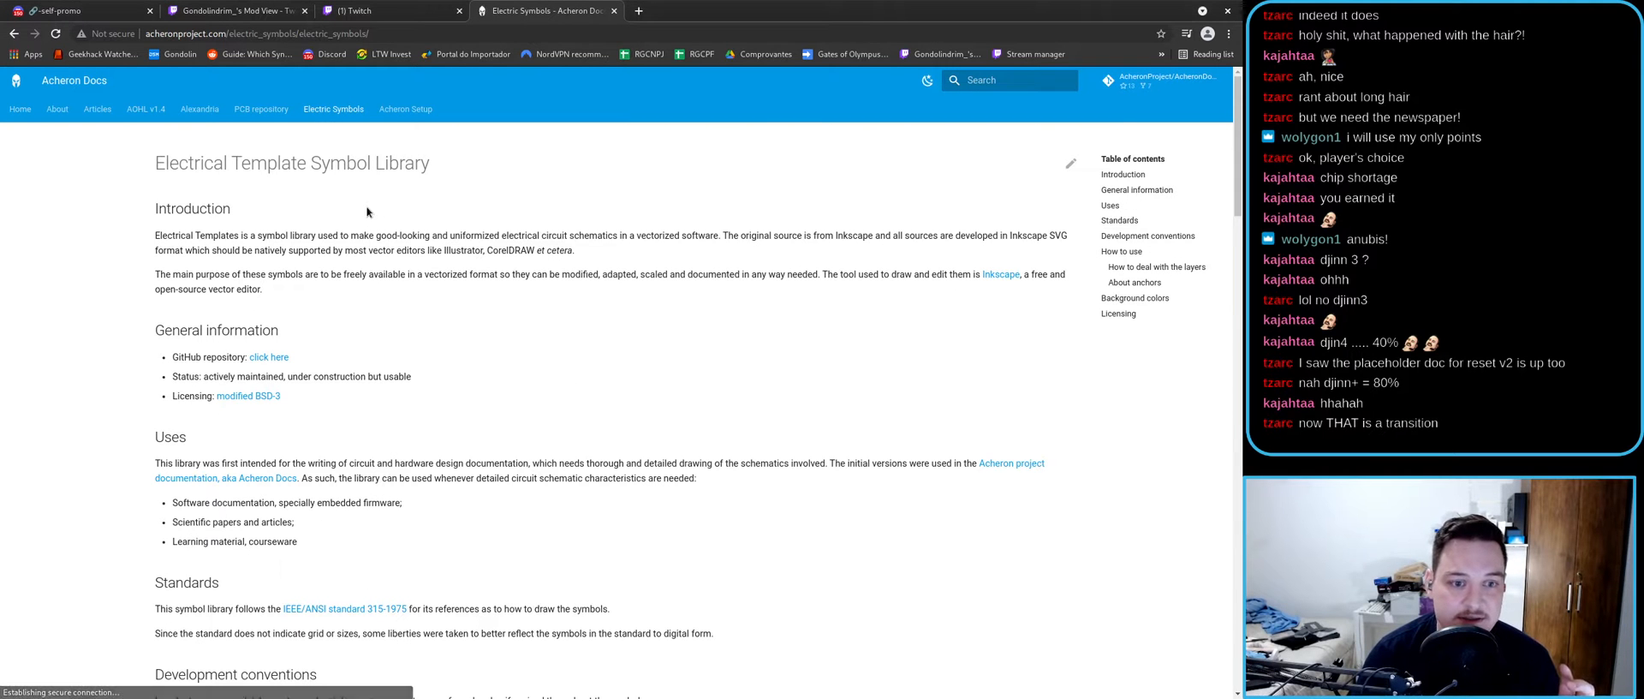
scroll(363, 231, "down", 9)
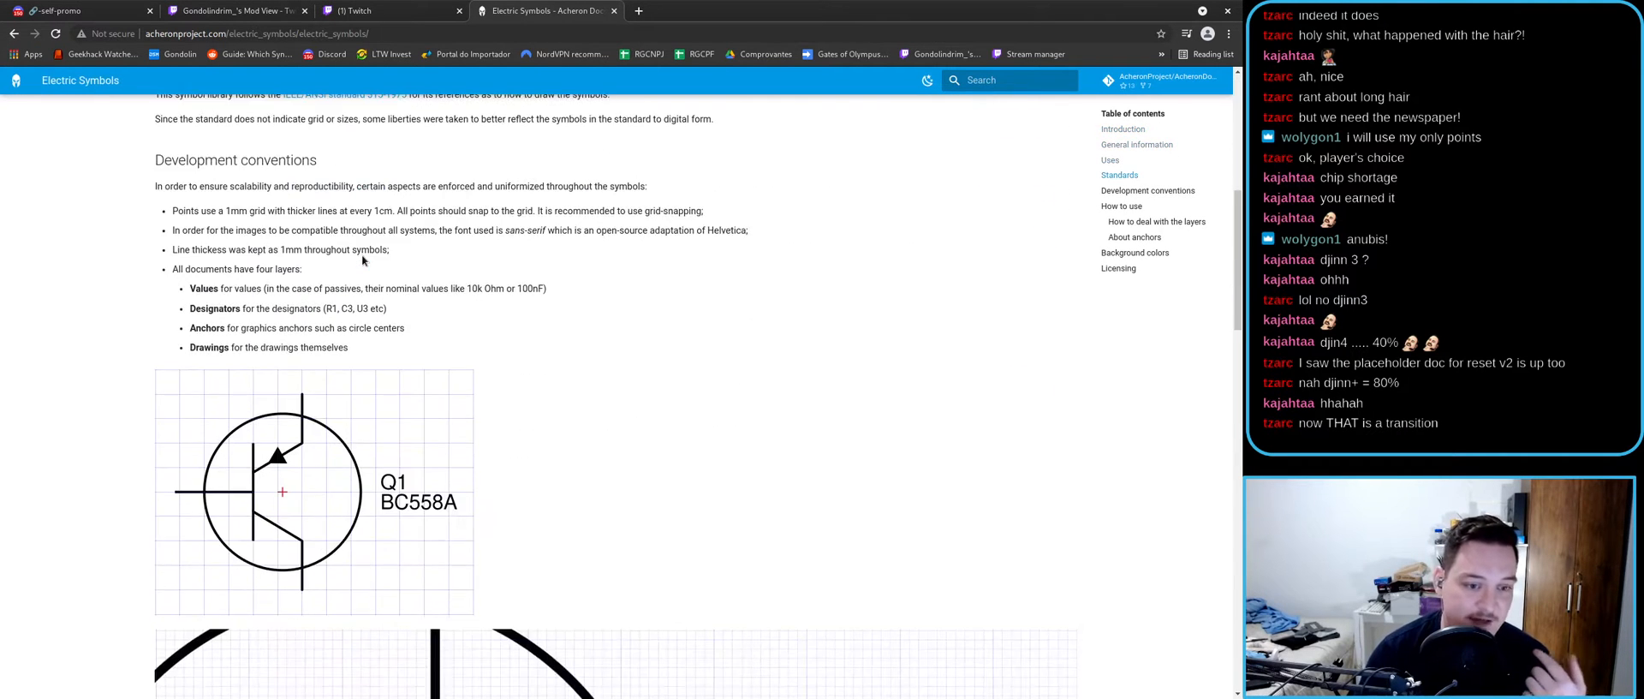
scroll(370, 255, "up", 9)
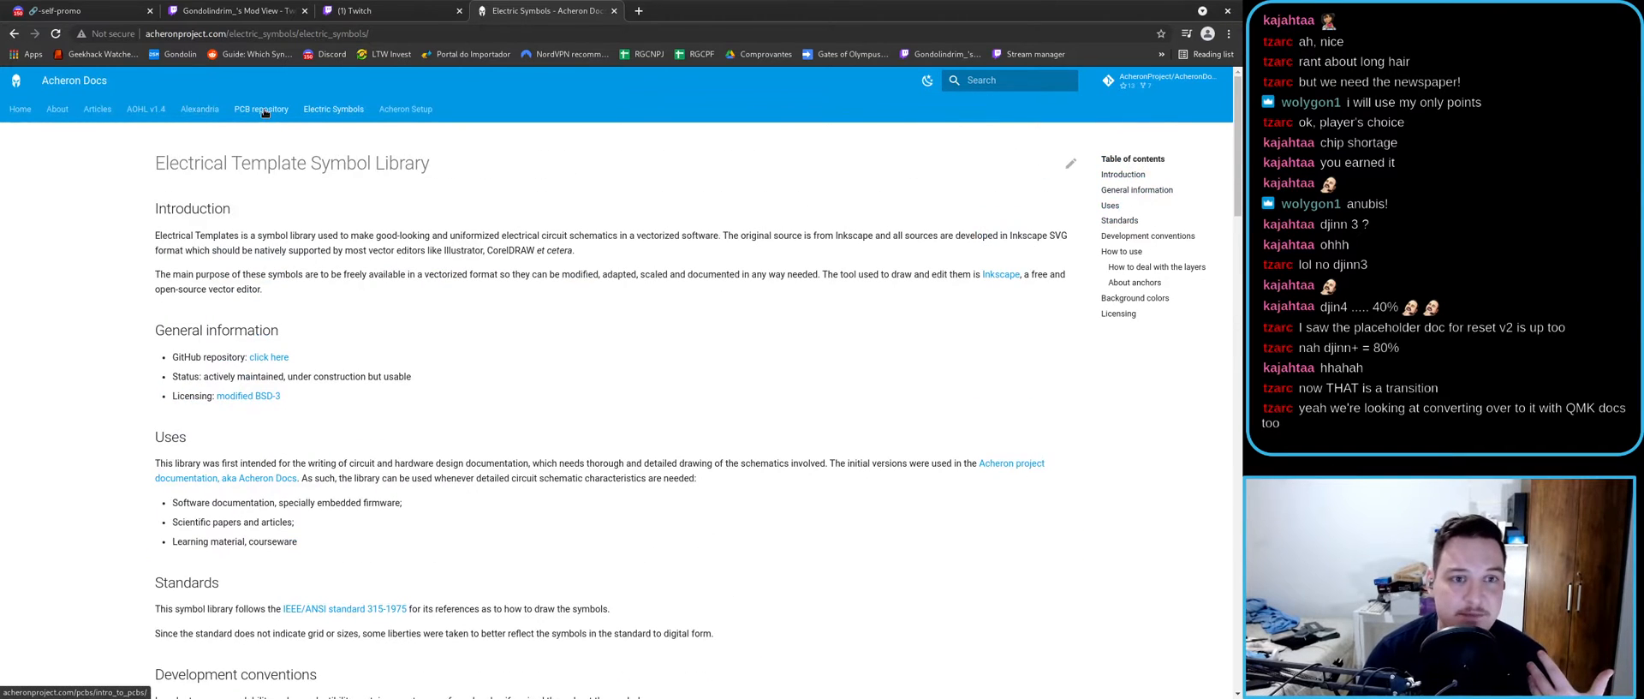
- Open the STM32 reset circuit article part 1 at section 3.2 Using the MUN533
left_click(56, 200)
scroll(471, 417, "down", 12)
scroll(460, 398, "down", 6)
scroll(454, 398, "up", 7)
scroll(585, 430, "down", 4)
scroll(585, 430, "down", 10)
left_click(1148, 345)
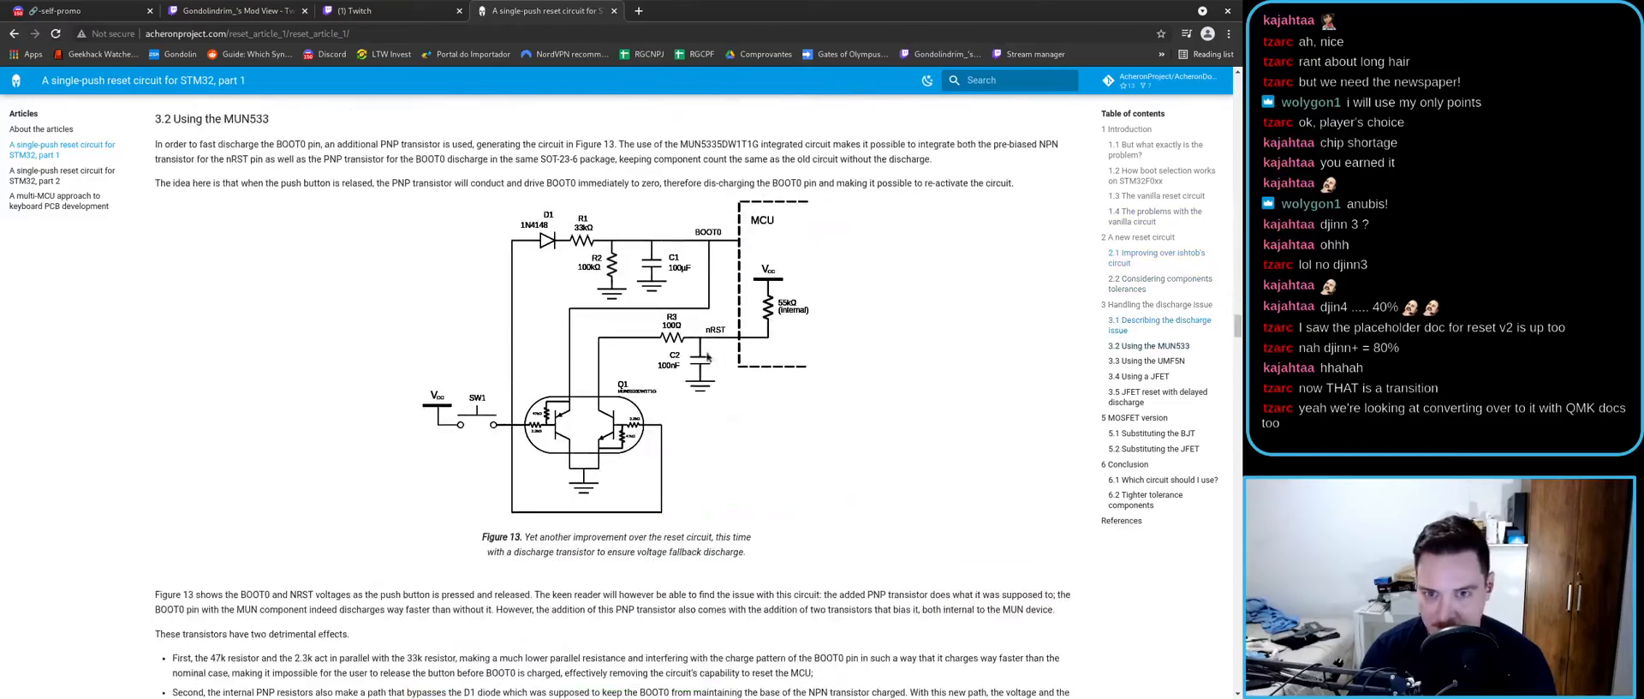
- Switch to Inkscape and open pnp.svg
key("super")
left_click(766, 445)
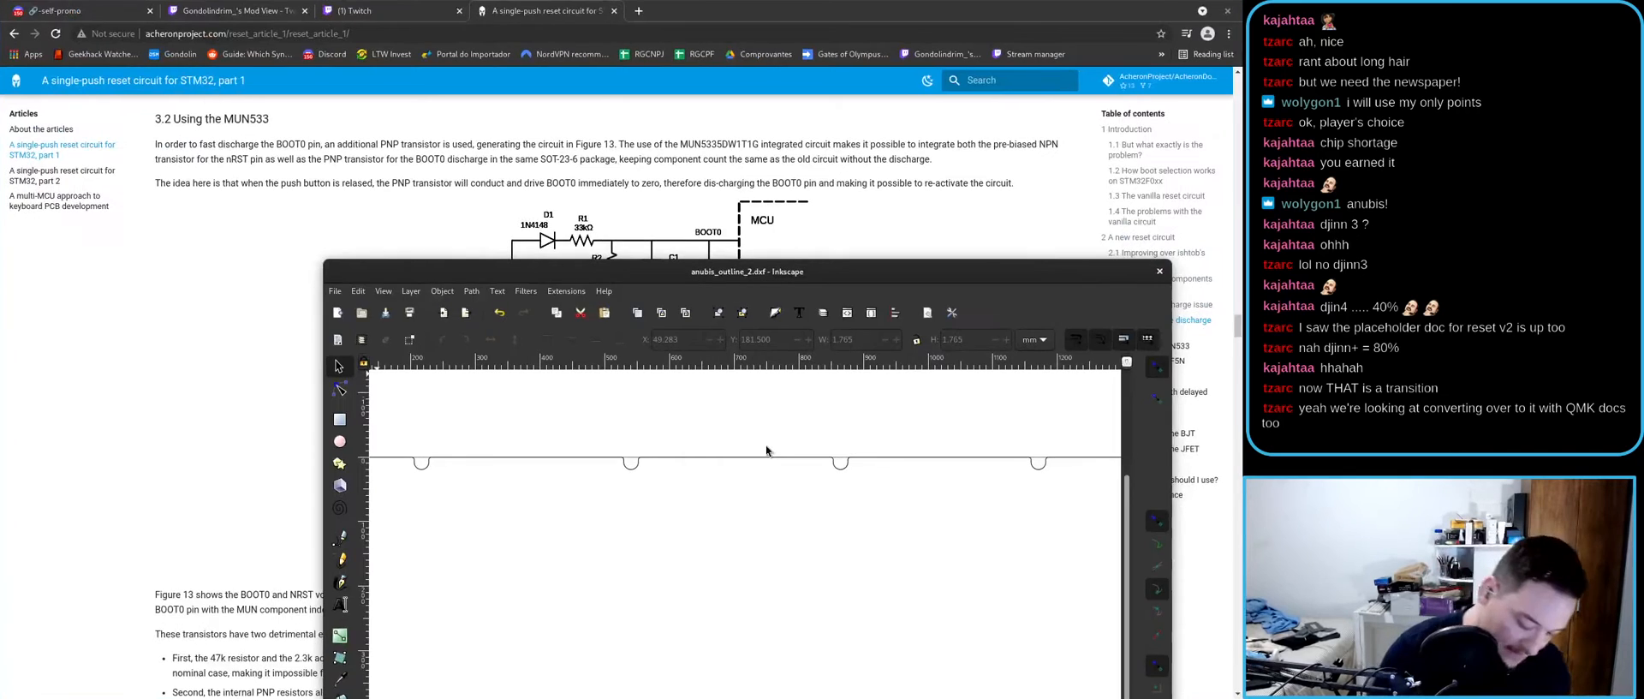
key("ctrl+o")
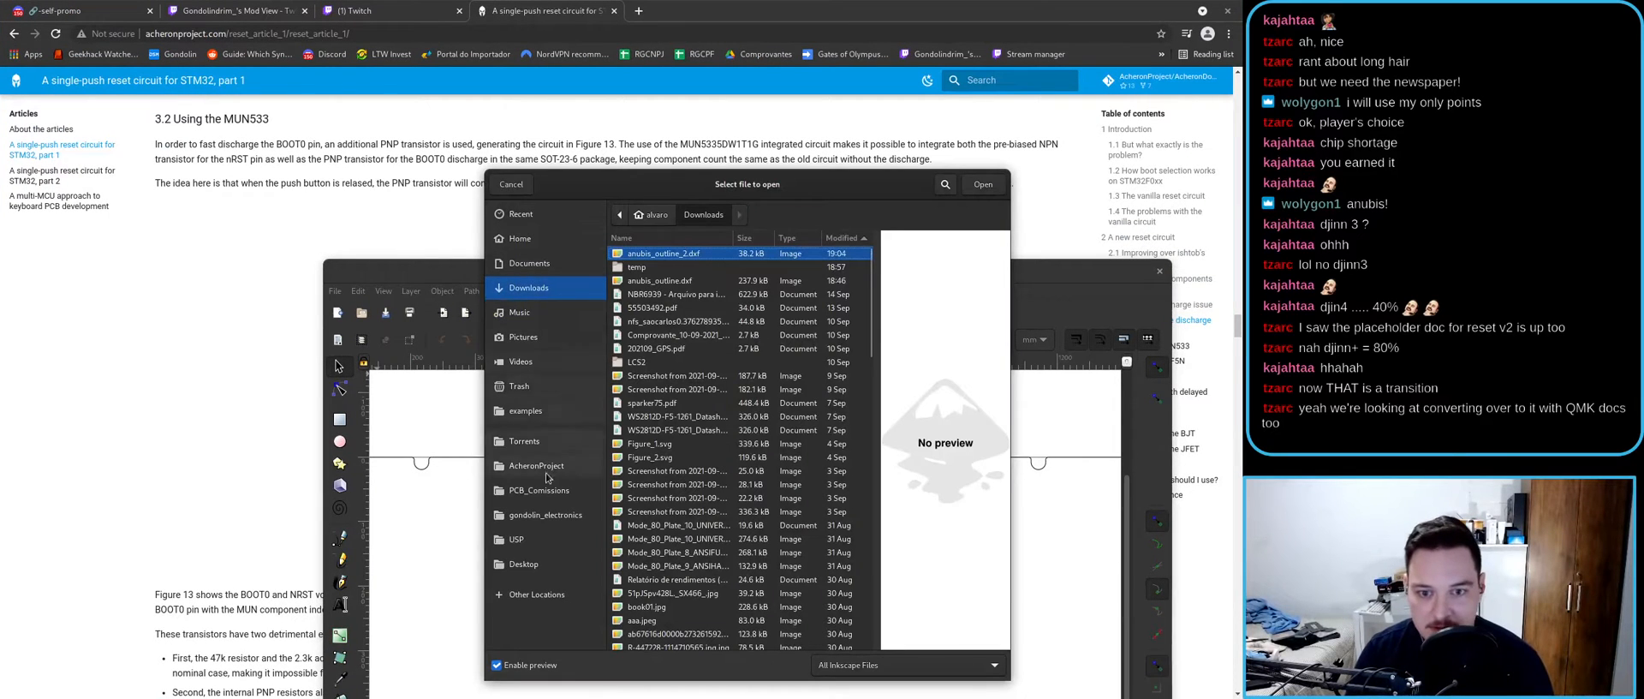
key("Return")
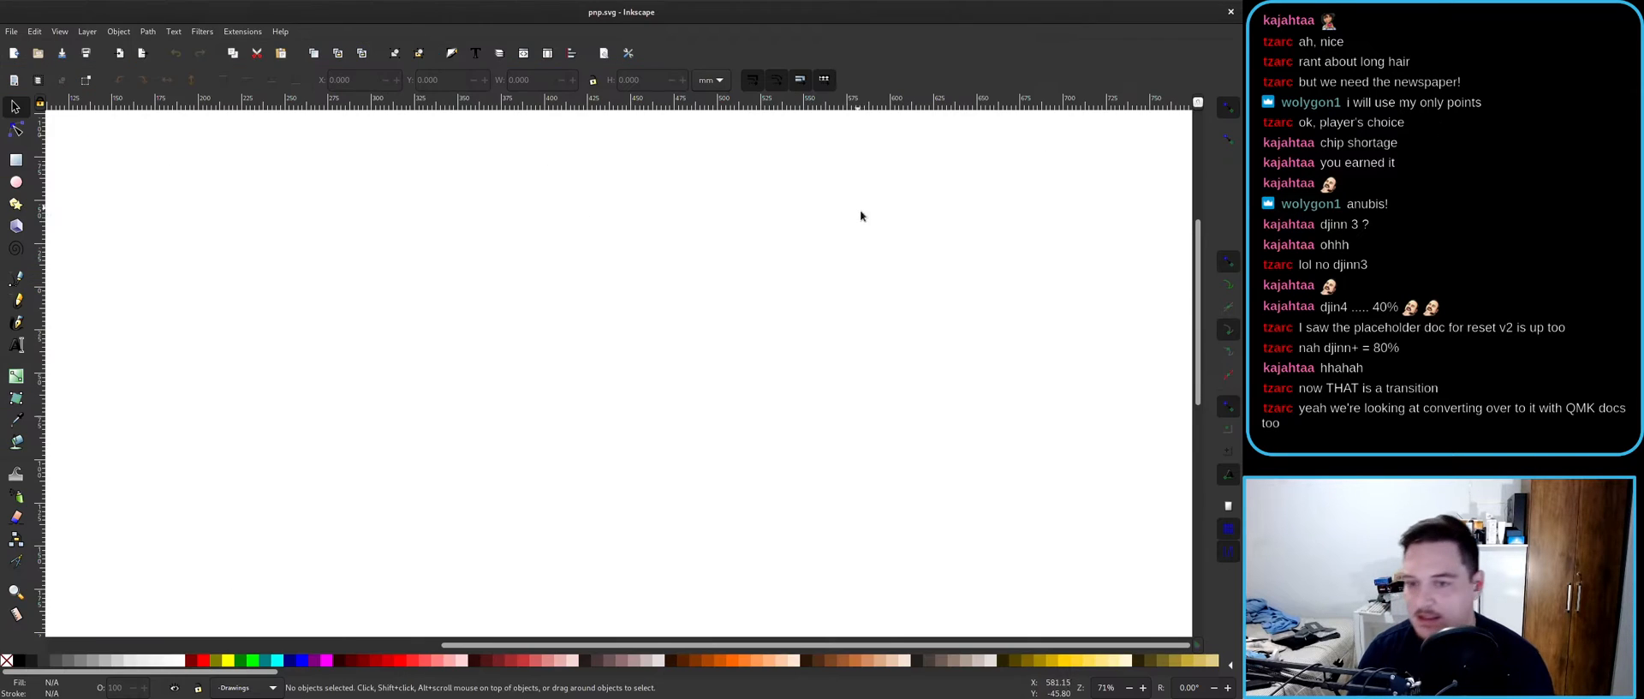
- Zoom and pan the canvas onto the PNP transistor symbols
scroll(603, 292, "down", 6, "ctrl")
scroll(555, 314, "up", 6, "ctrl")
scroll(555, 314, "down", 2, "ctrl")
middle_click_drag(536, 320, 567, 271)
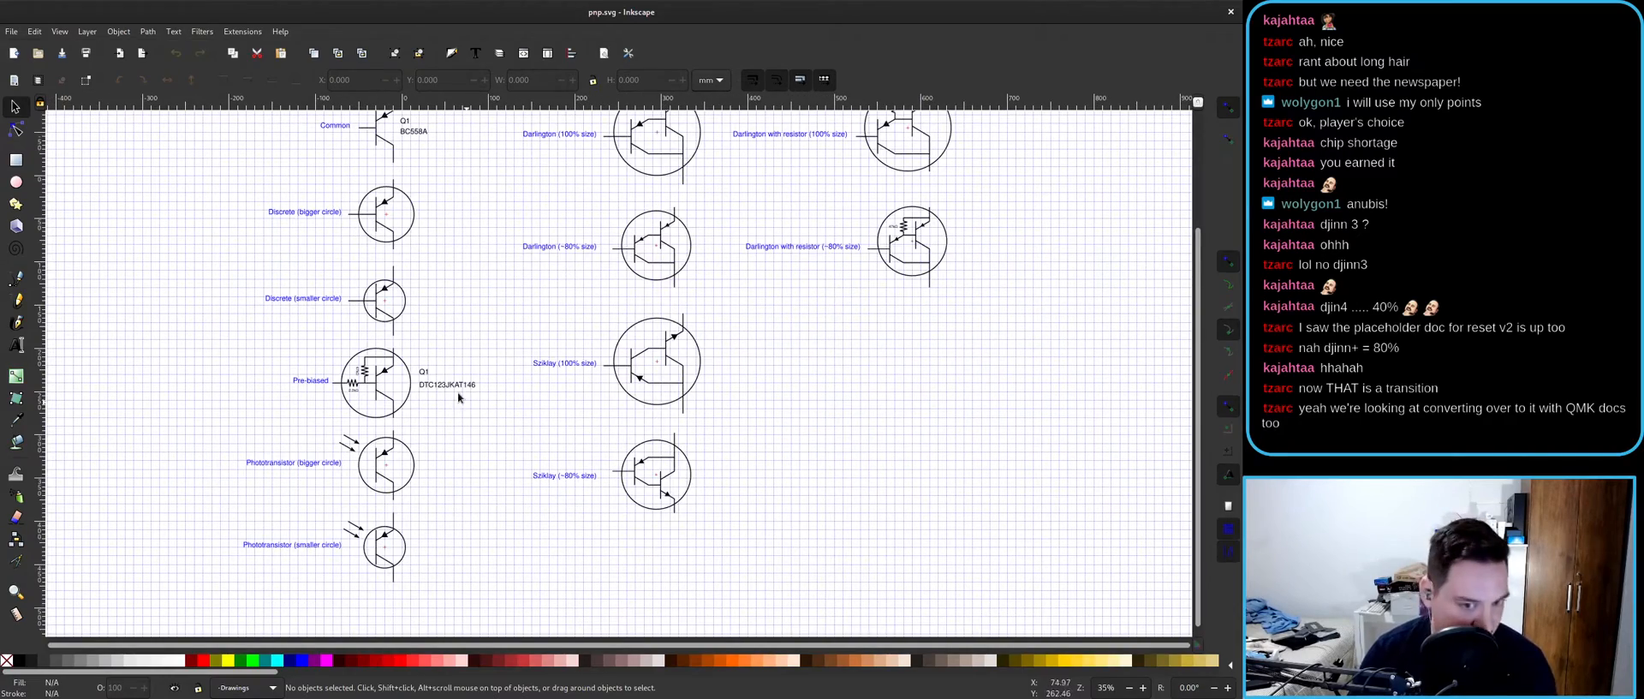
scroll(370, 385, "up", 4, "ctrl")
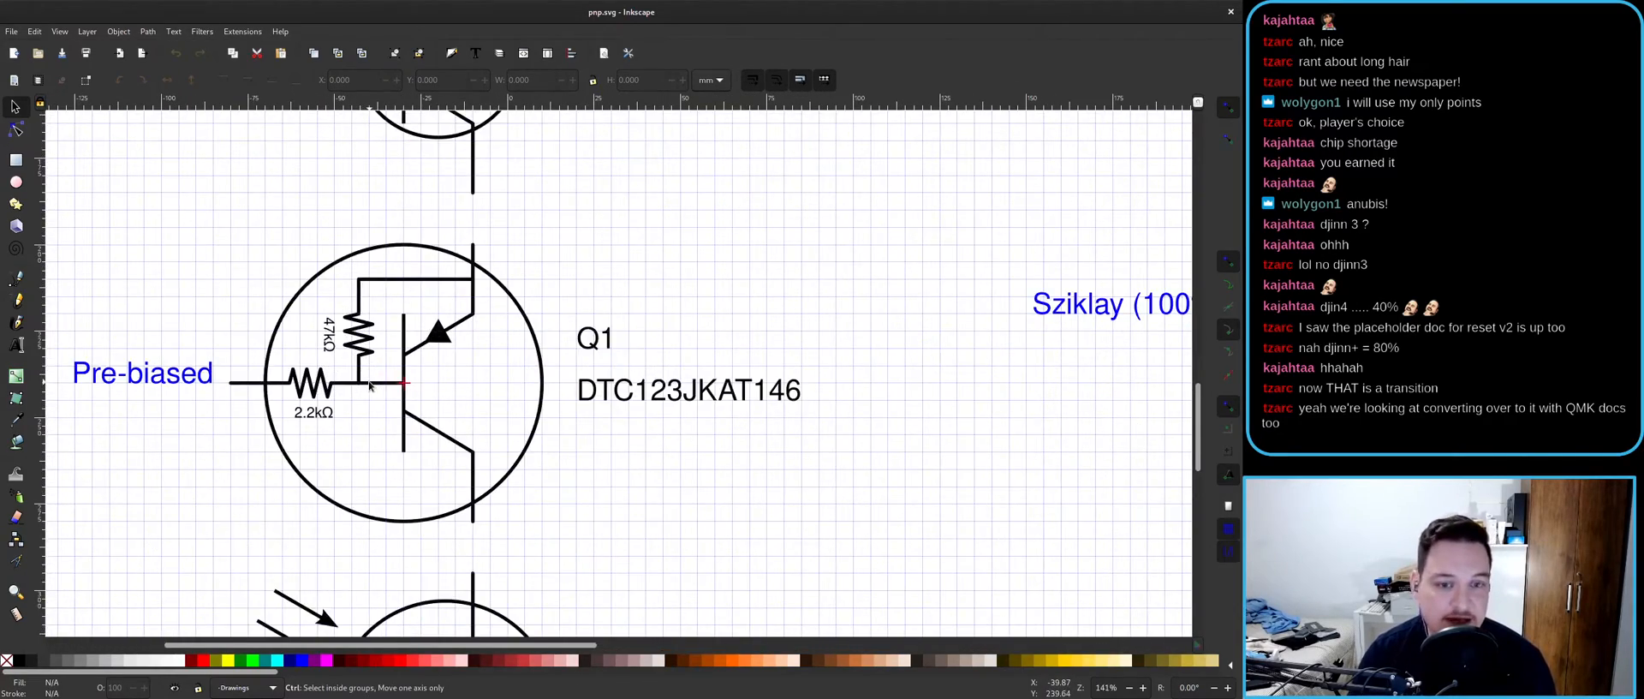
scroll(370, 385, "down", 3, "ctrl")
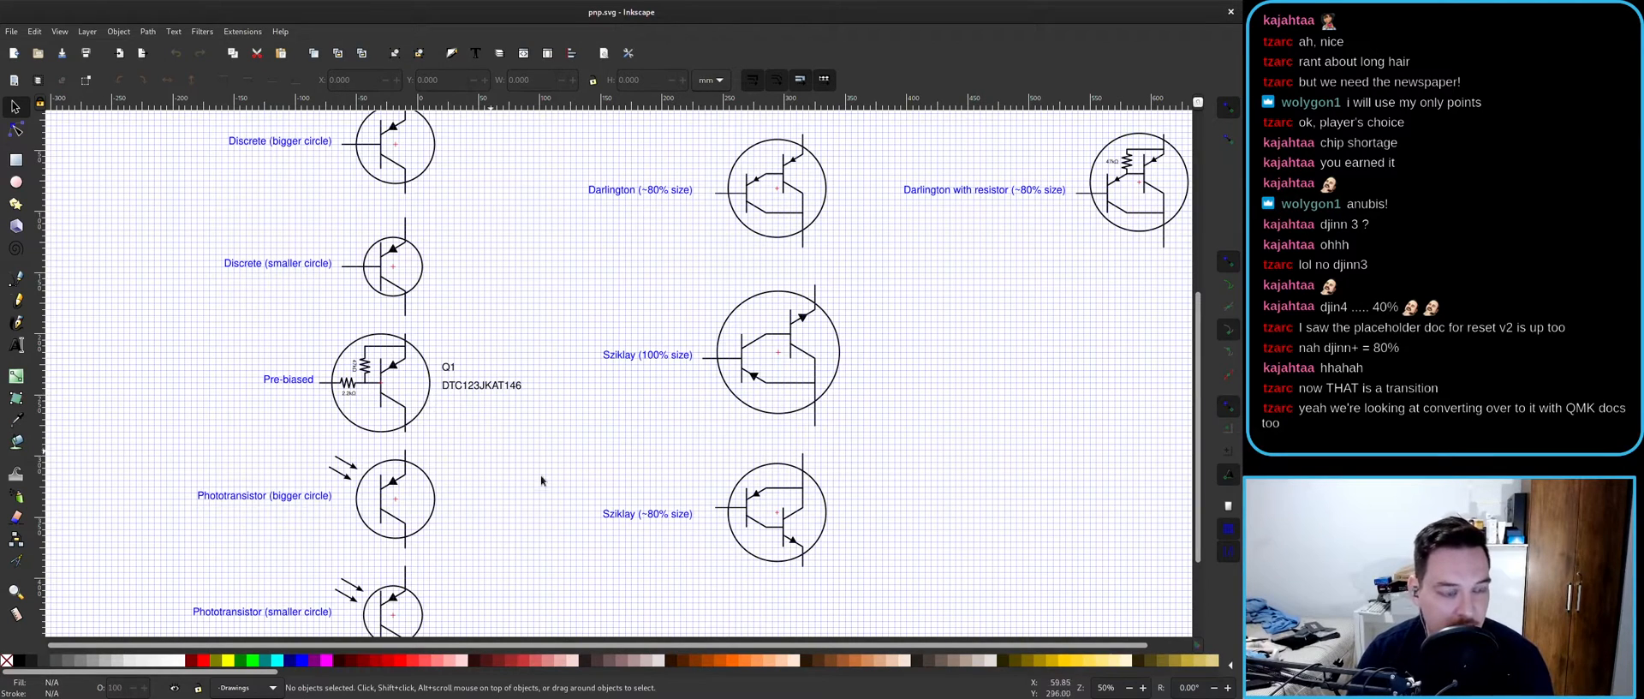
- Pan across the transistor variants toward the Darlington symbols, then leave full screen
middle_click_drag(576, 470, 543, 363)
middle_click_drag(534, 293, 521, 534)
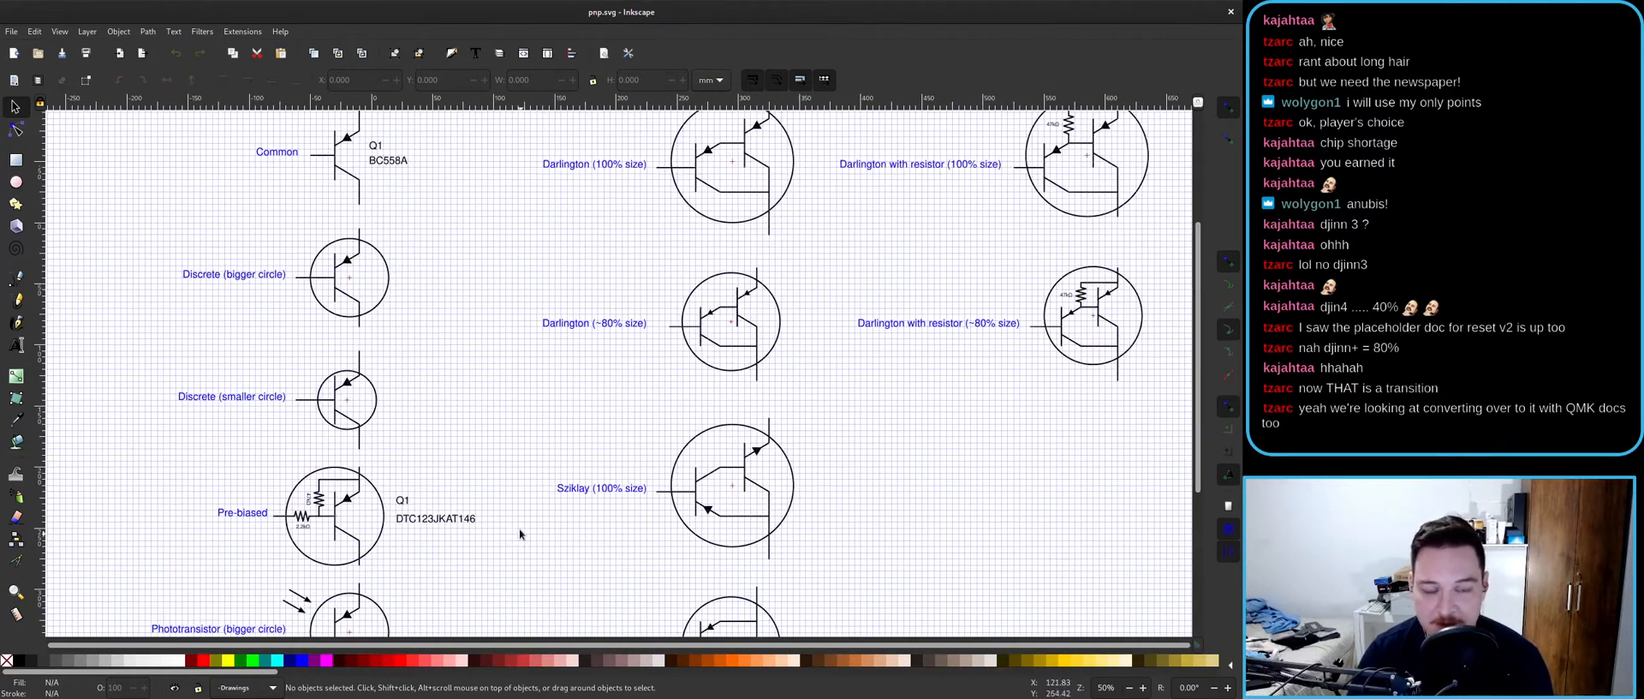
middle_click_drag(530, 243, 503, 366)
middle_click_drag(822, 486, 685, 223)
middle_click_drag(636, 448, 731, 436)
scroll(692, 420, "up", 2)
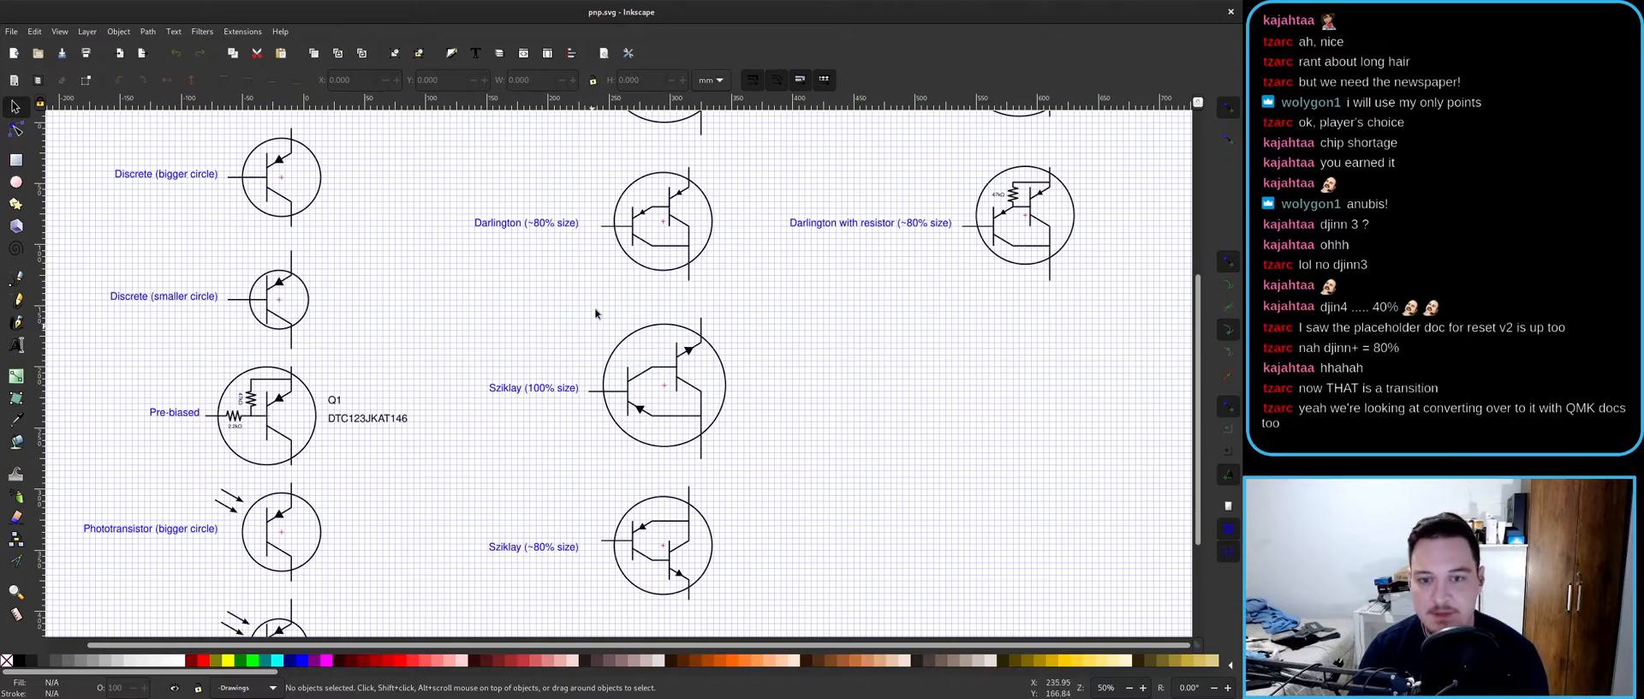
scroll(562, 379, "up", 4)
scroll(557, 377, "right", 3)
left_click(1231, 12)
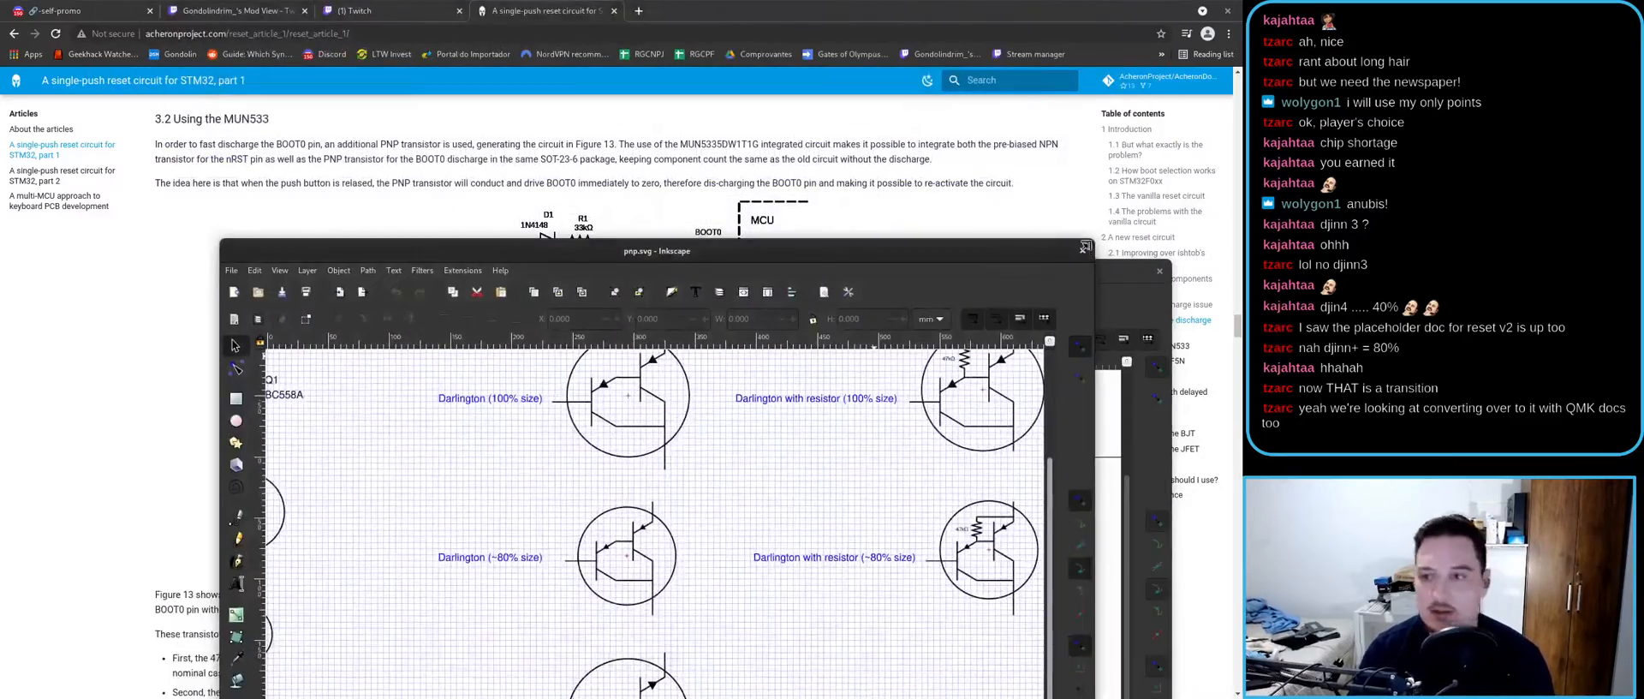
- Close the pnp.svg drawing and hide the remaining Inkscape window
left_click(1074, 251)
left_click(512, 25)
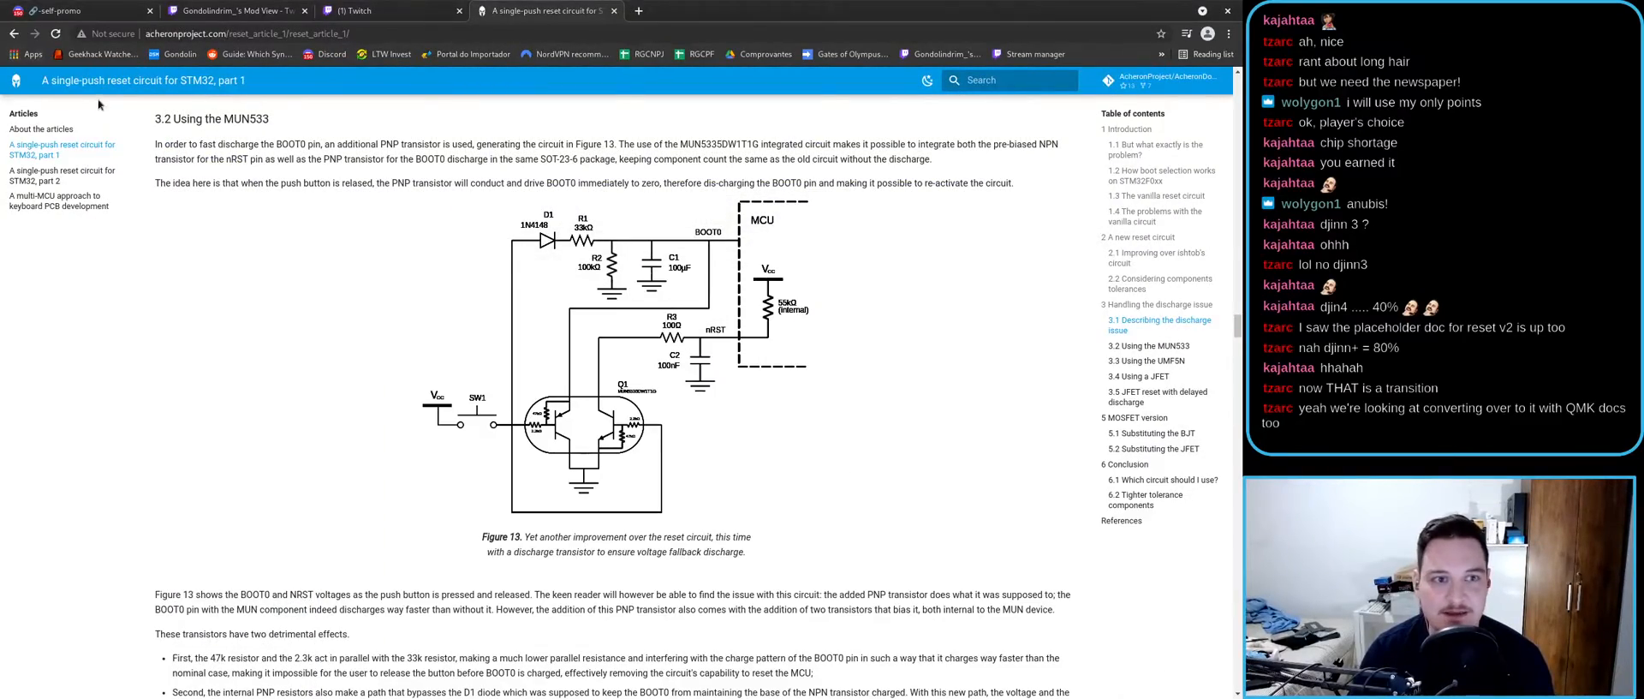
scroll(163, 214, "up", 15)
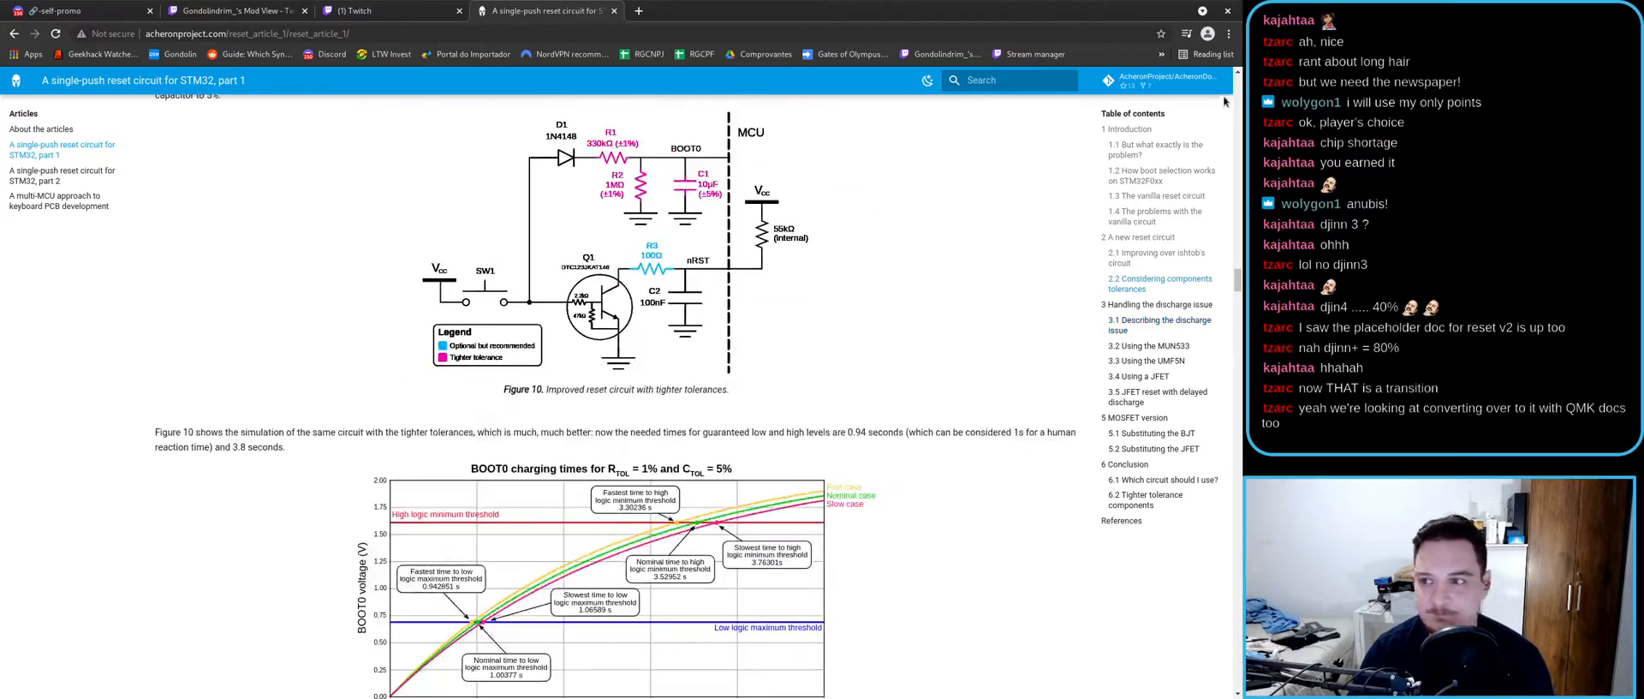
scroll(1225, 101, "up", 20)
- Return to the Electric Symbols page in Acheron Docs
left_click(324, 113)
scroll(374, 447, "down", 7)
scroll(375, 453, "down", 4)
scroll(240, 446, "up", 10)
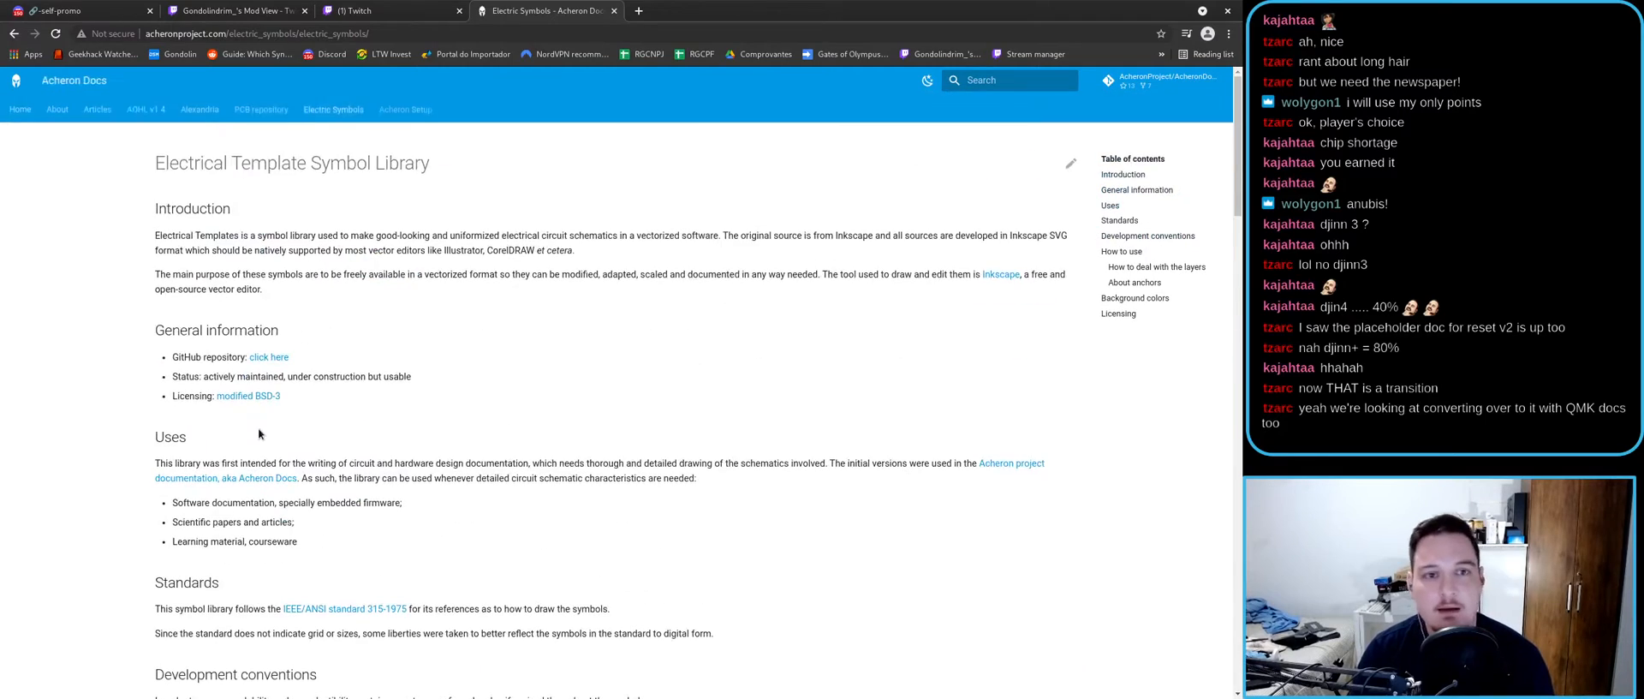
- Open the Acheron Setup page and scroll its Introduction and Usage sections
left_click(388, 114)
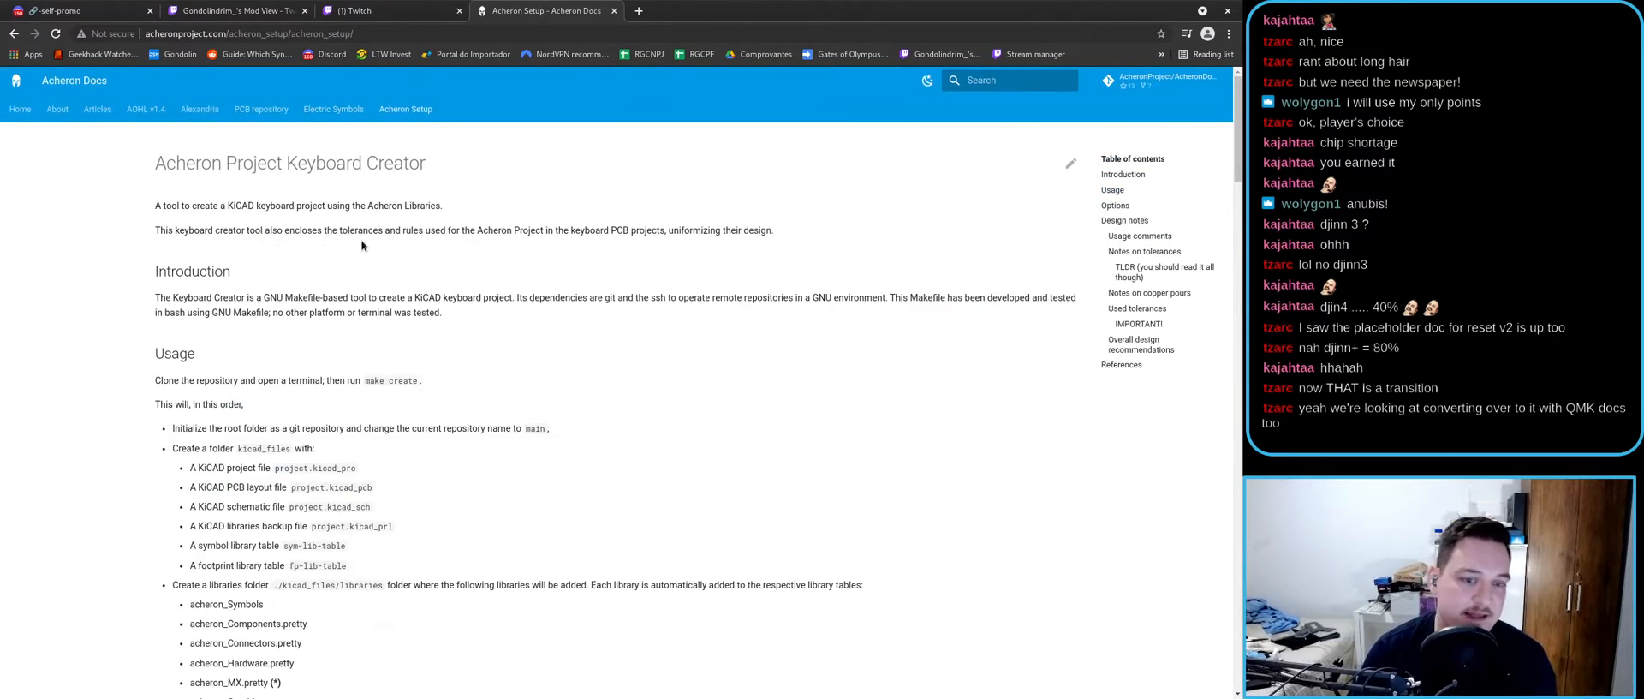
scroll(355, 297, "down", 5)
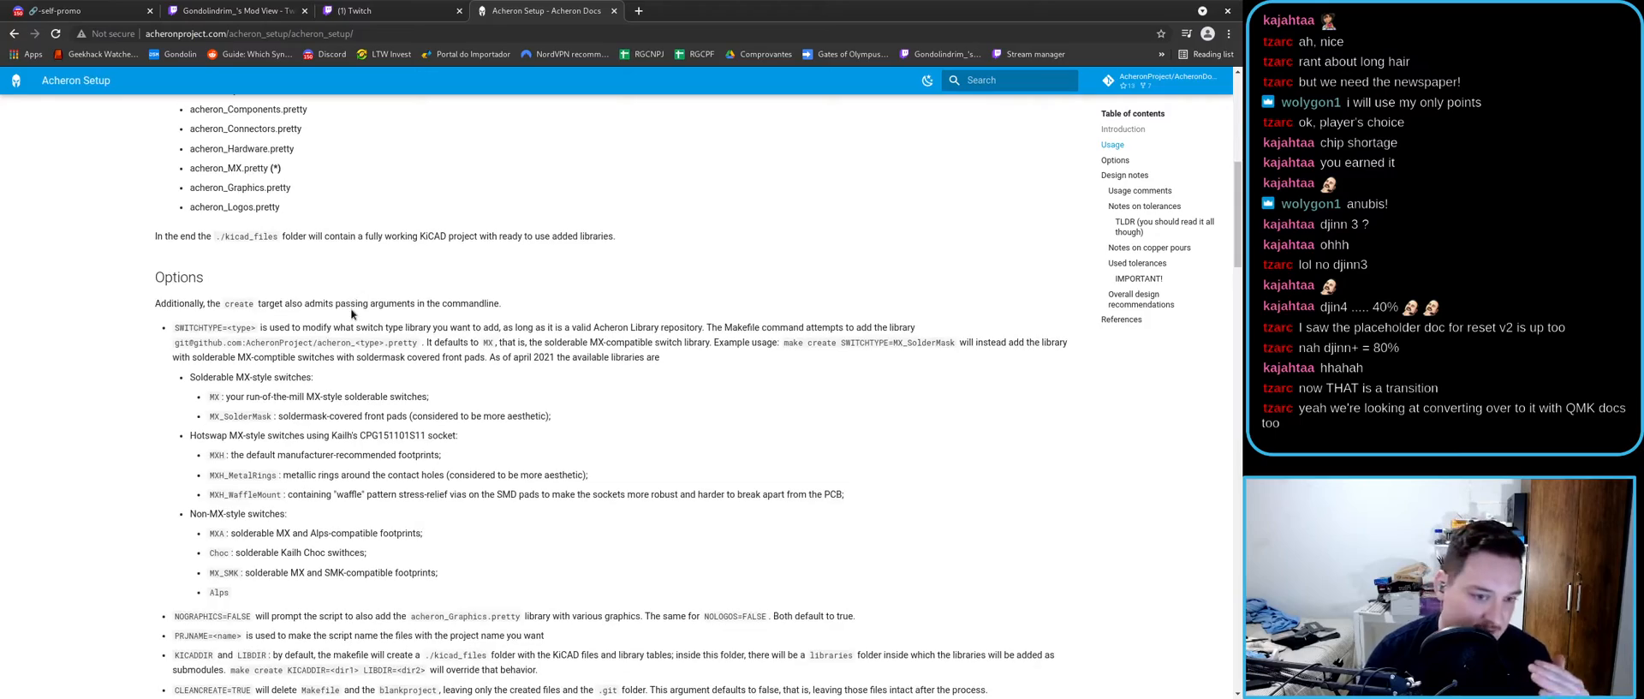
scroll(351, 298, "down", 6)
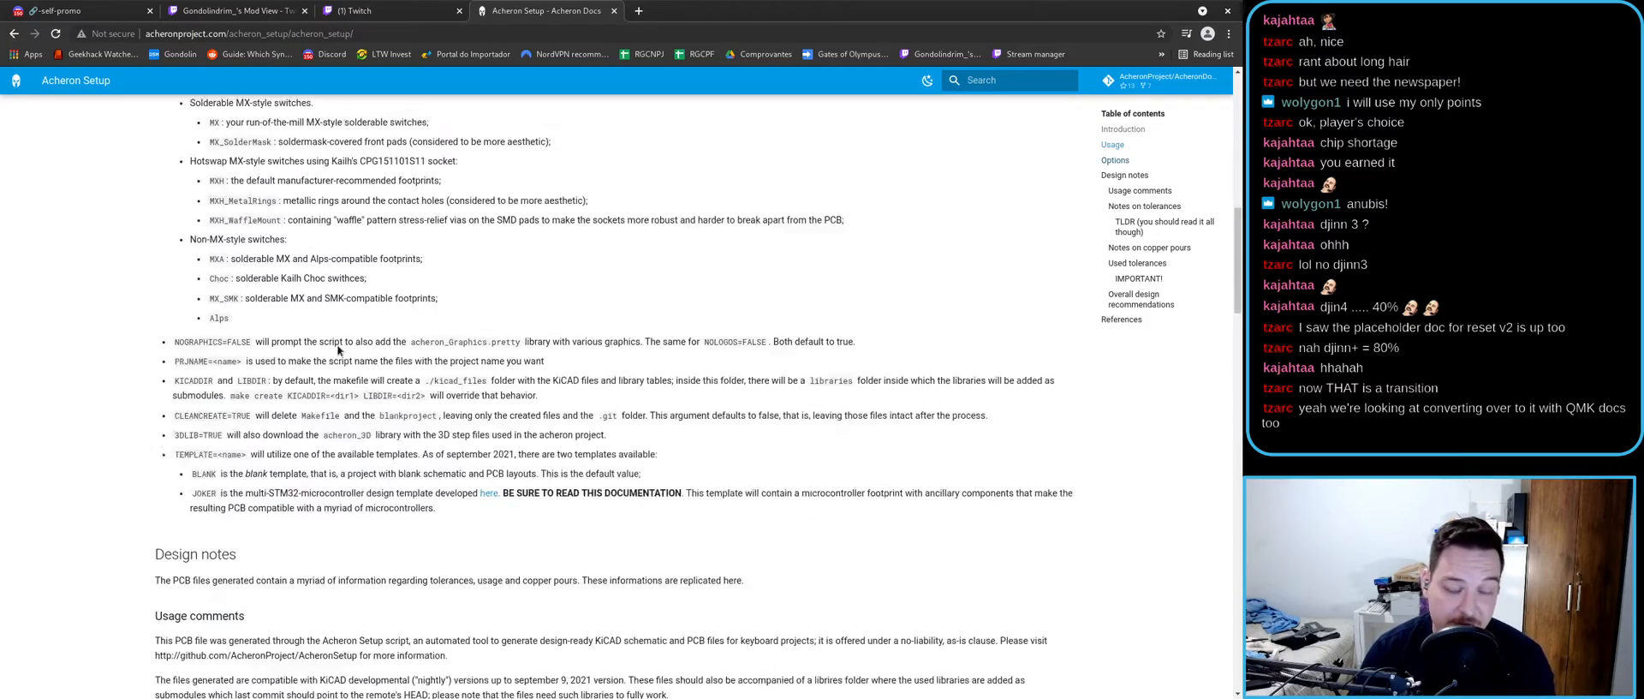
scroll(334, 371, "up", 11)
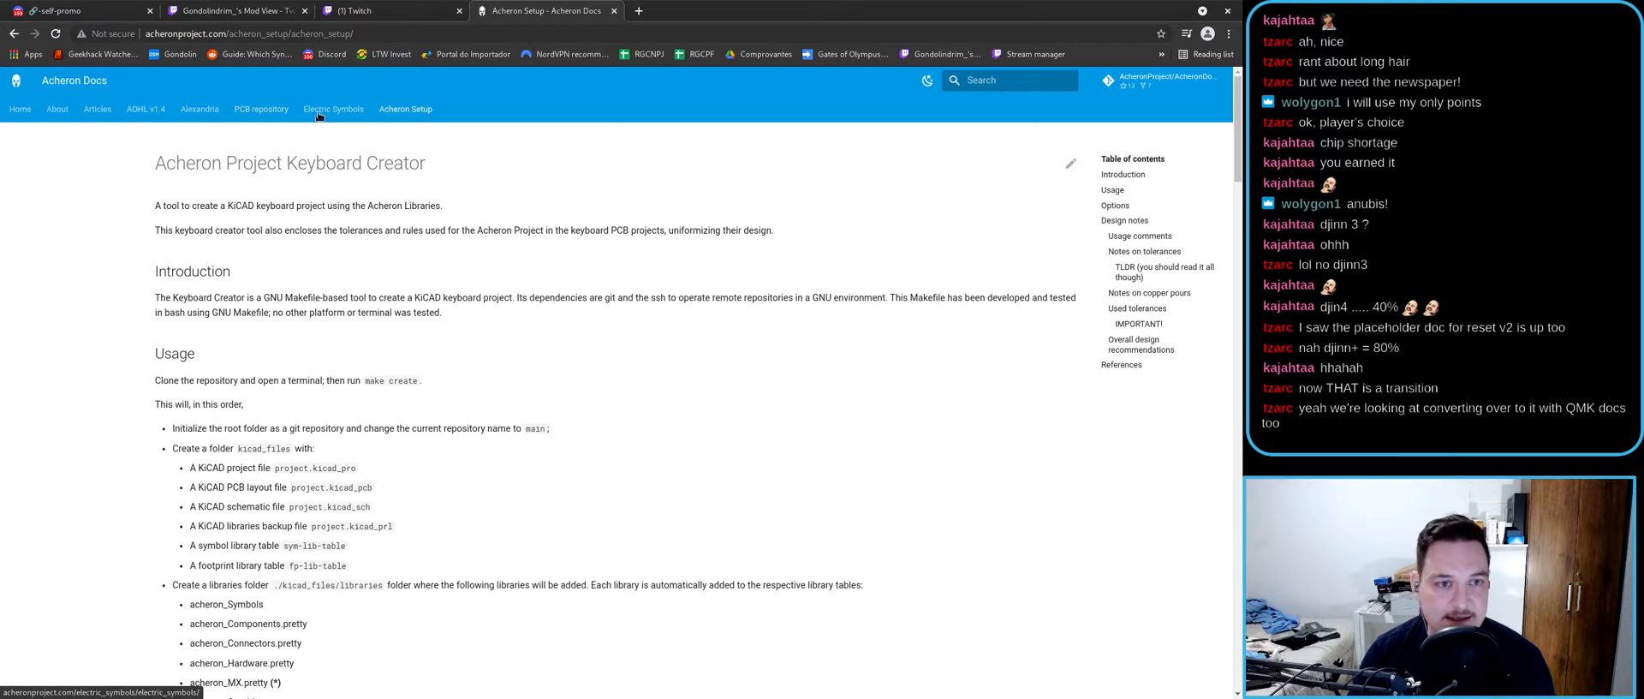
- Open part 1 of the reset circuit article from the Technical articles page
left_click(96, 111)
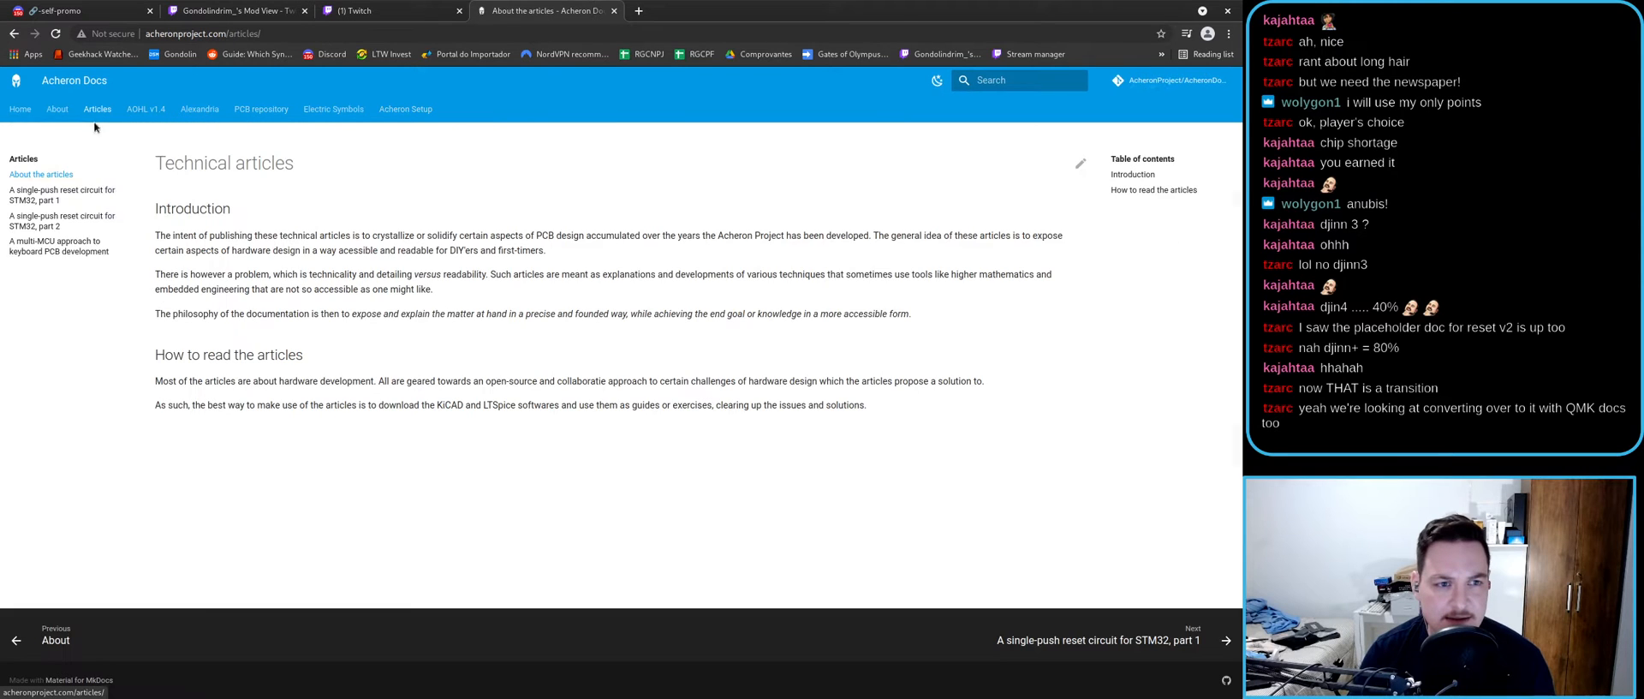
left_click(39, 221)
left_click(35, 208)
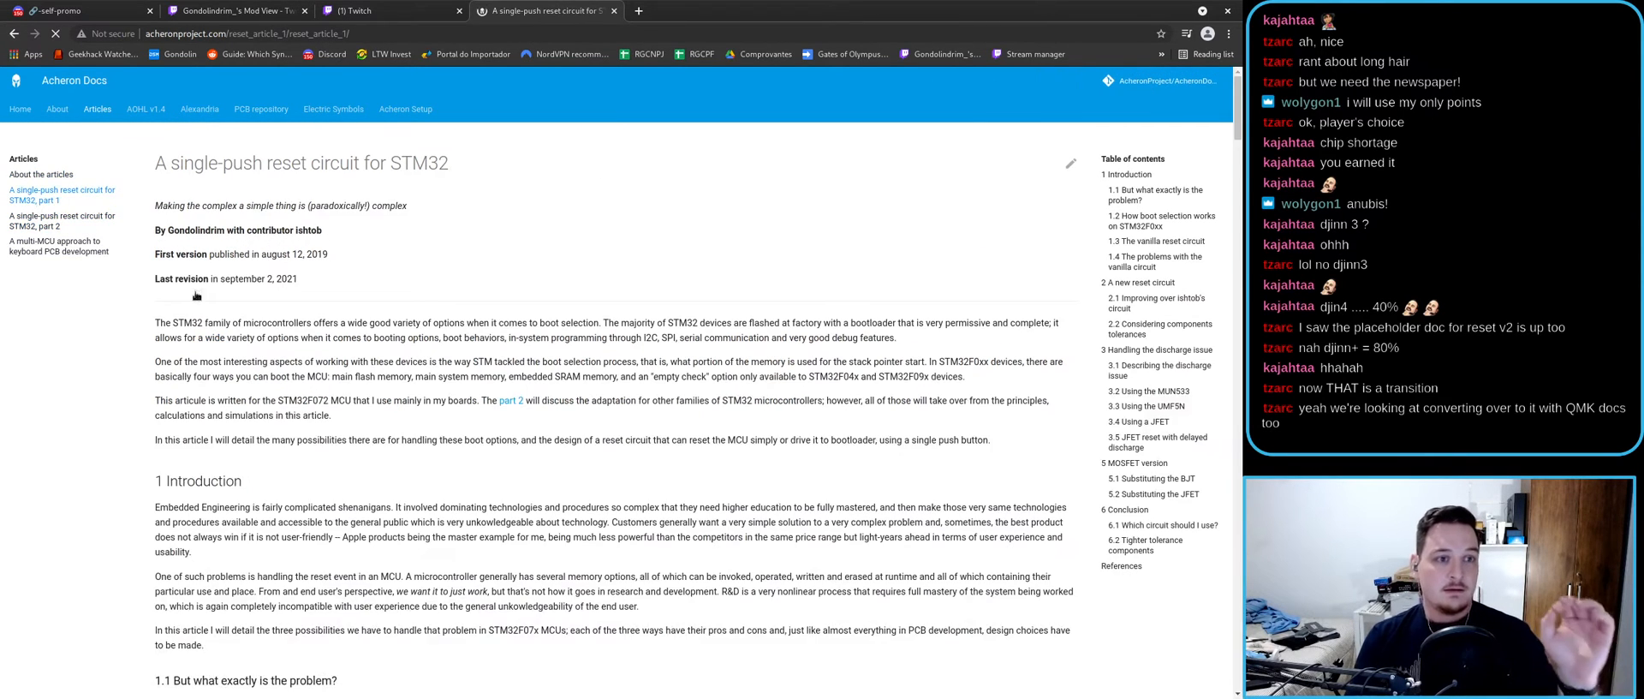
scroll(1057, 259, "down", 3)
left_click_drag(1236, 105, 1214, 357)
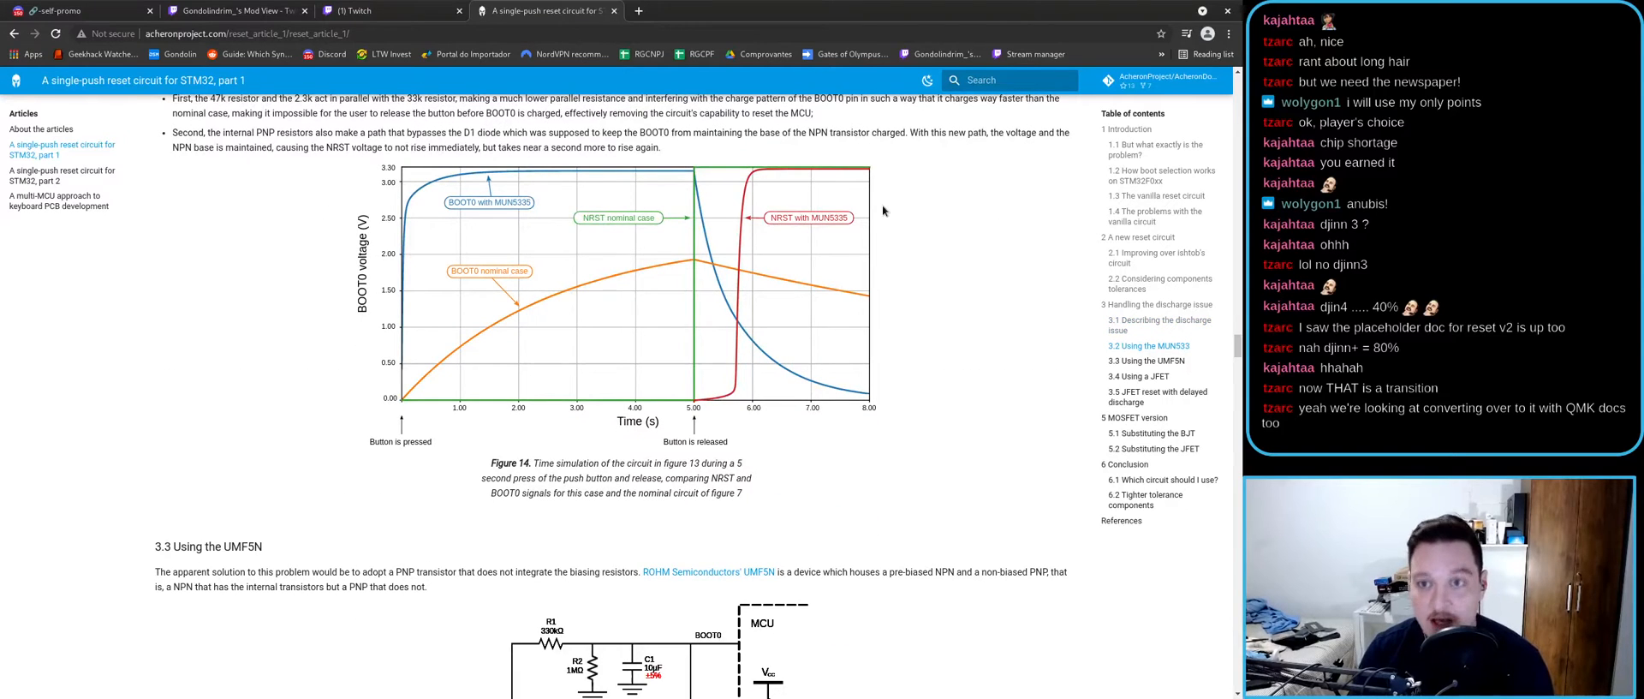
- Toggle the docs site between dark and light themes, ending on light
left_click(927, 81)
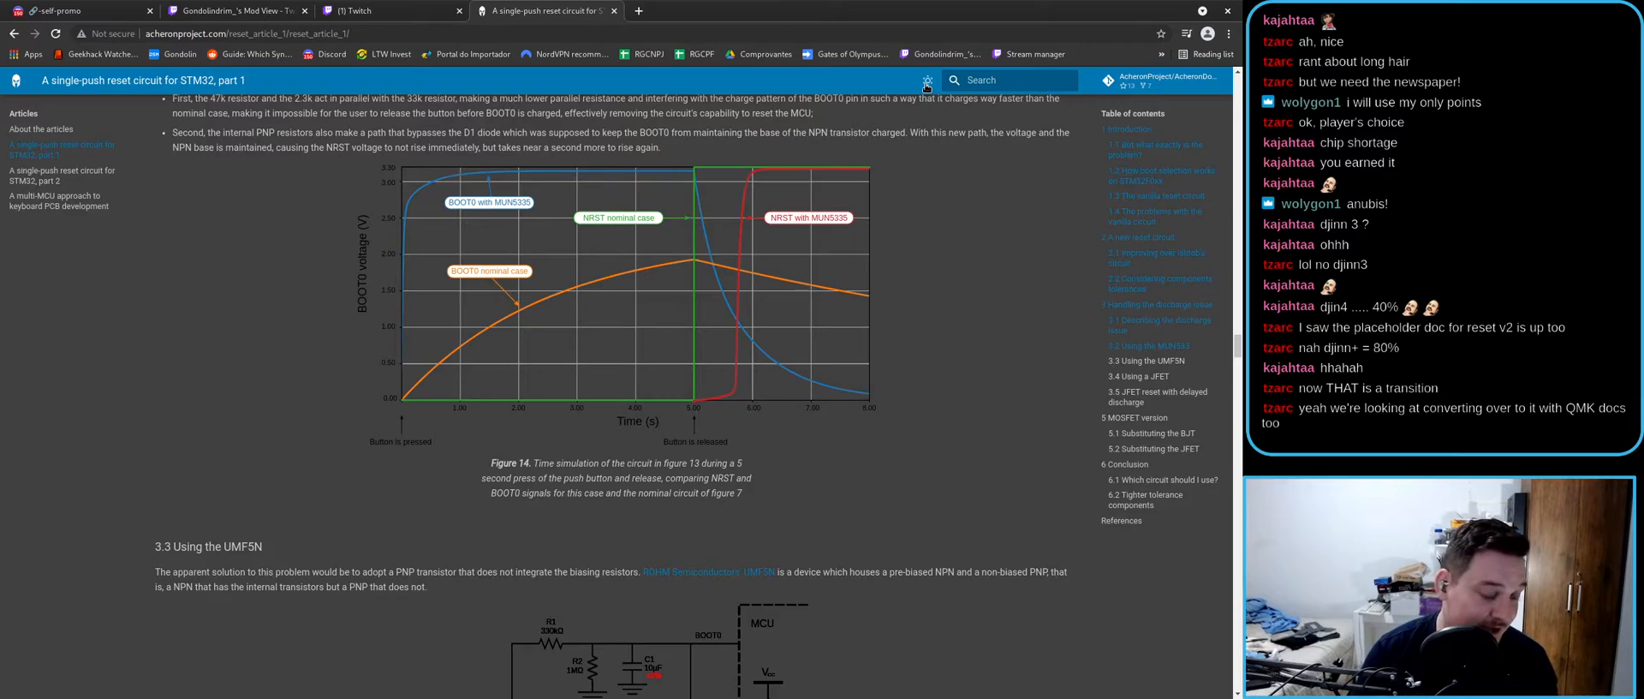
left_click(926, 82)
left_click(926, 82)
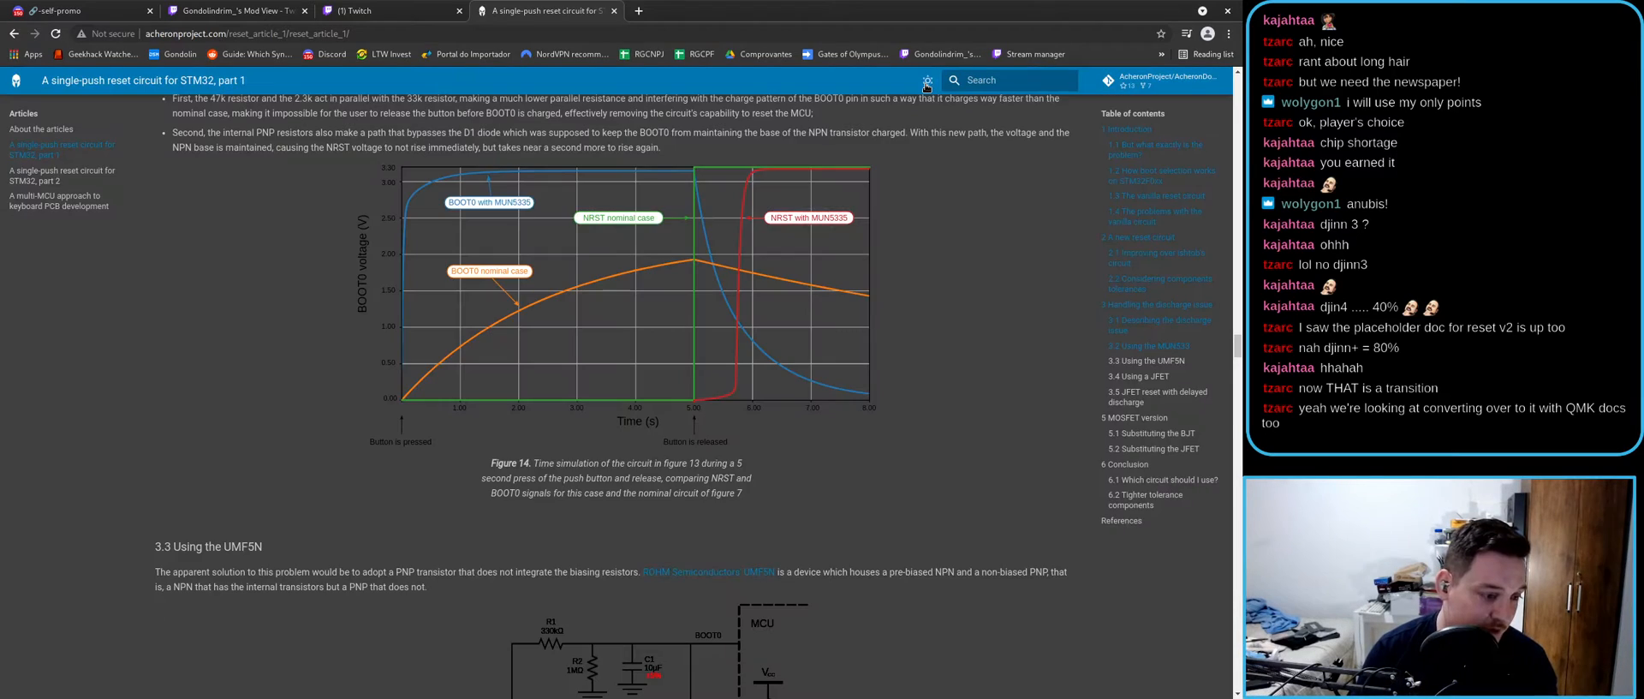
left_click(927, 82)
- Read down the part 1 article through the JFET circuit sections
scroll(764, 333, "down", 15)
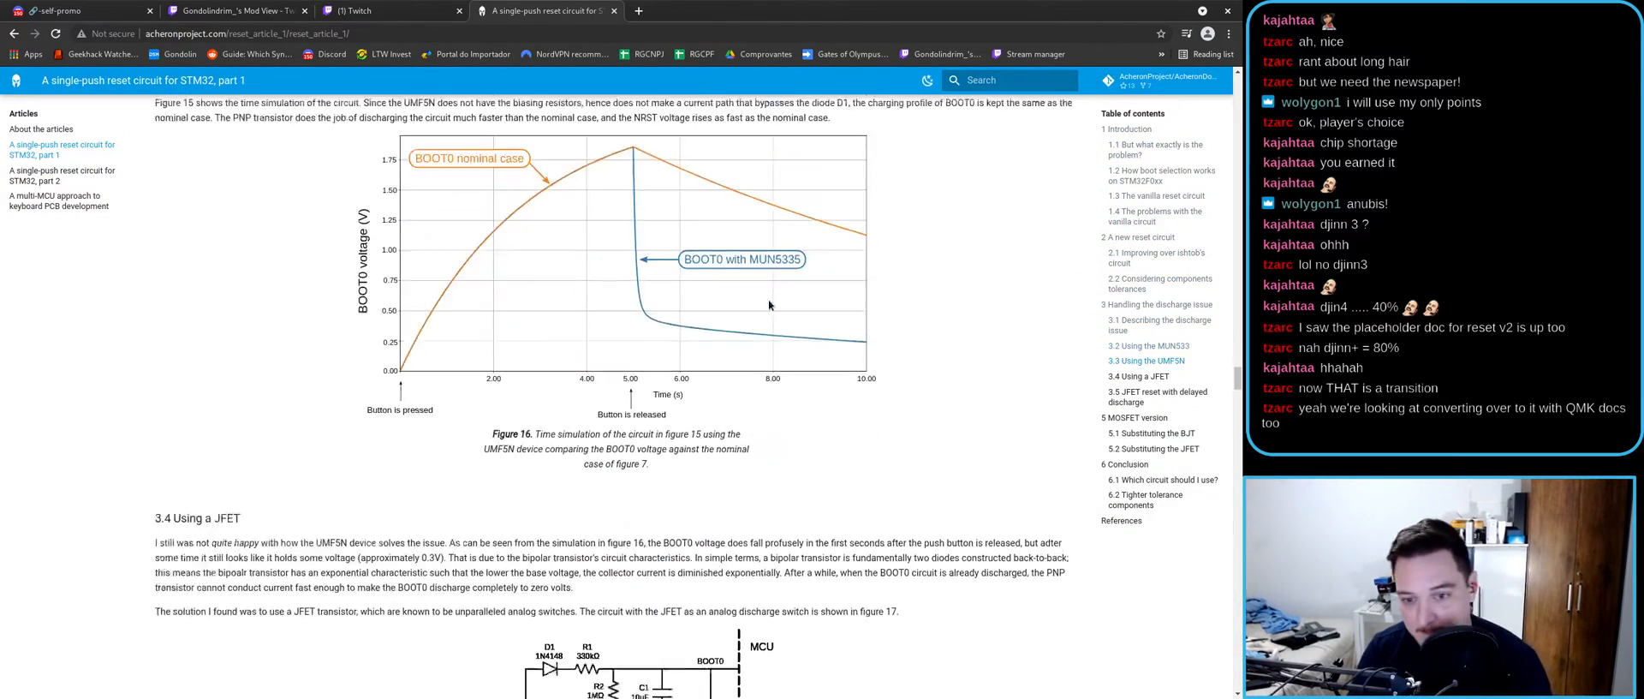
scroll(768, 302, "down", 10)
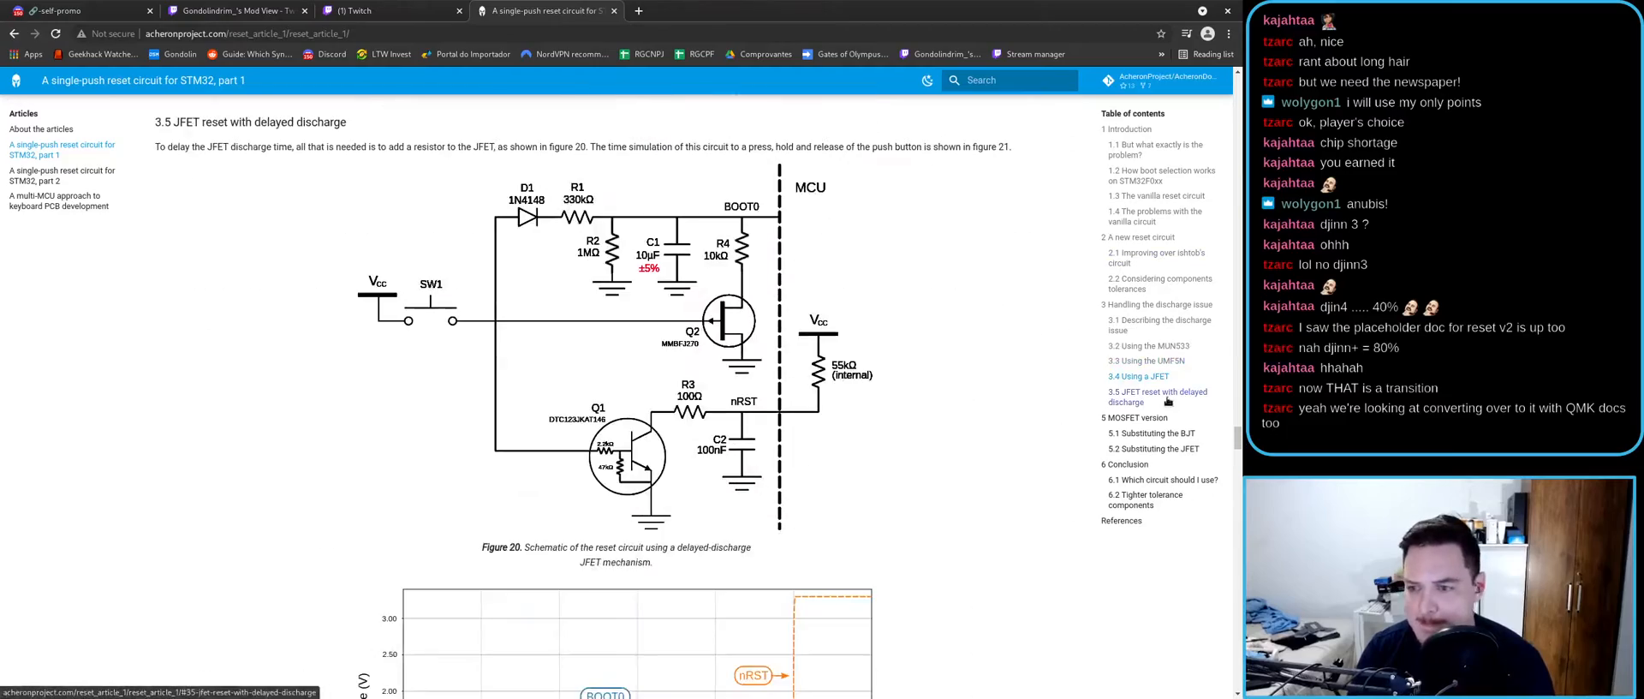
scroll(1091, 366, "down", 15)
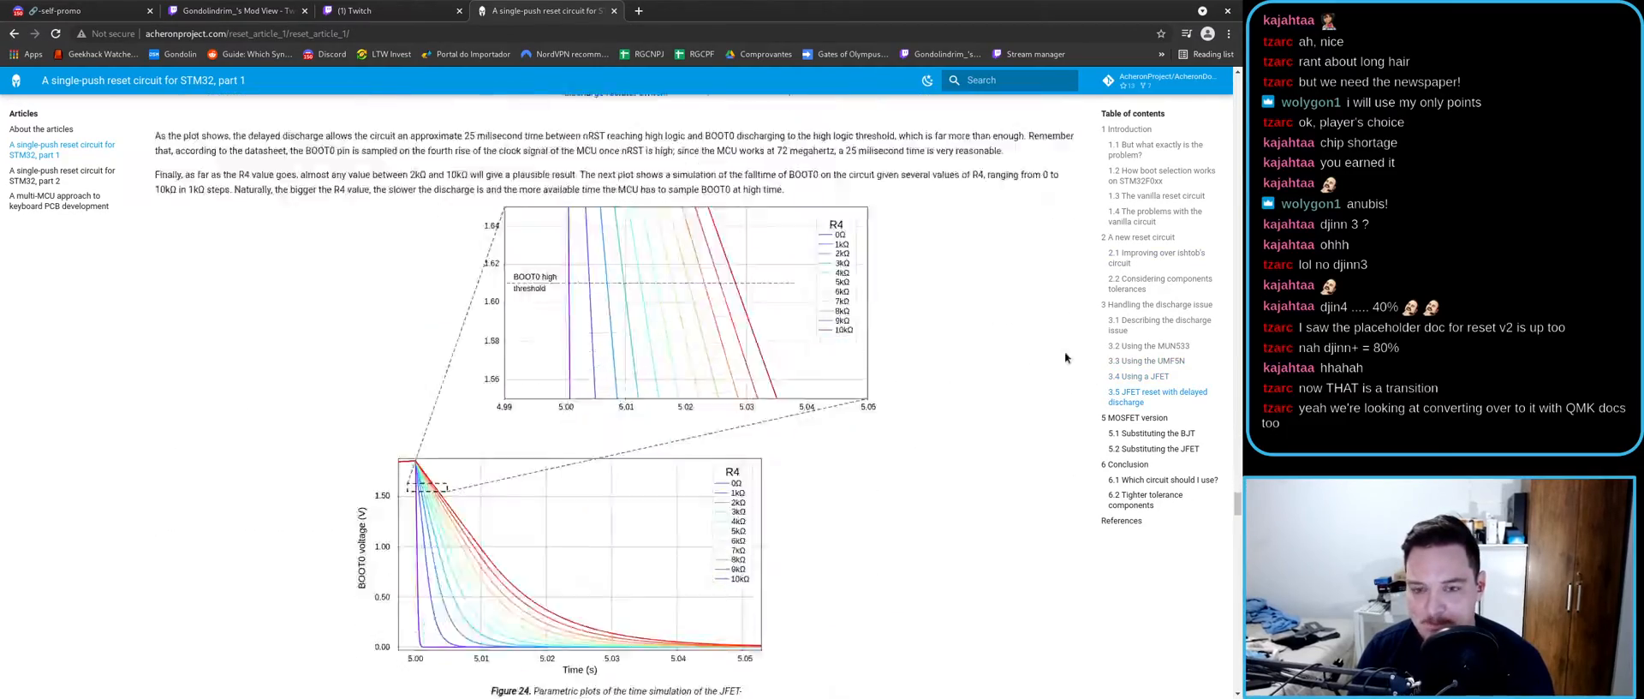
scroll(1027, 386, "down", 5)
scroll(867, 355, "up", 4)
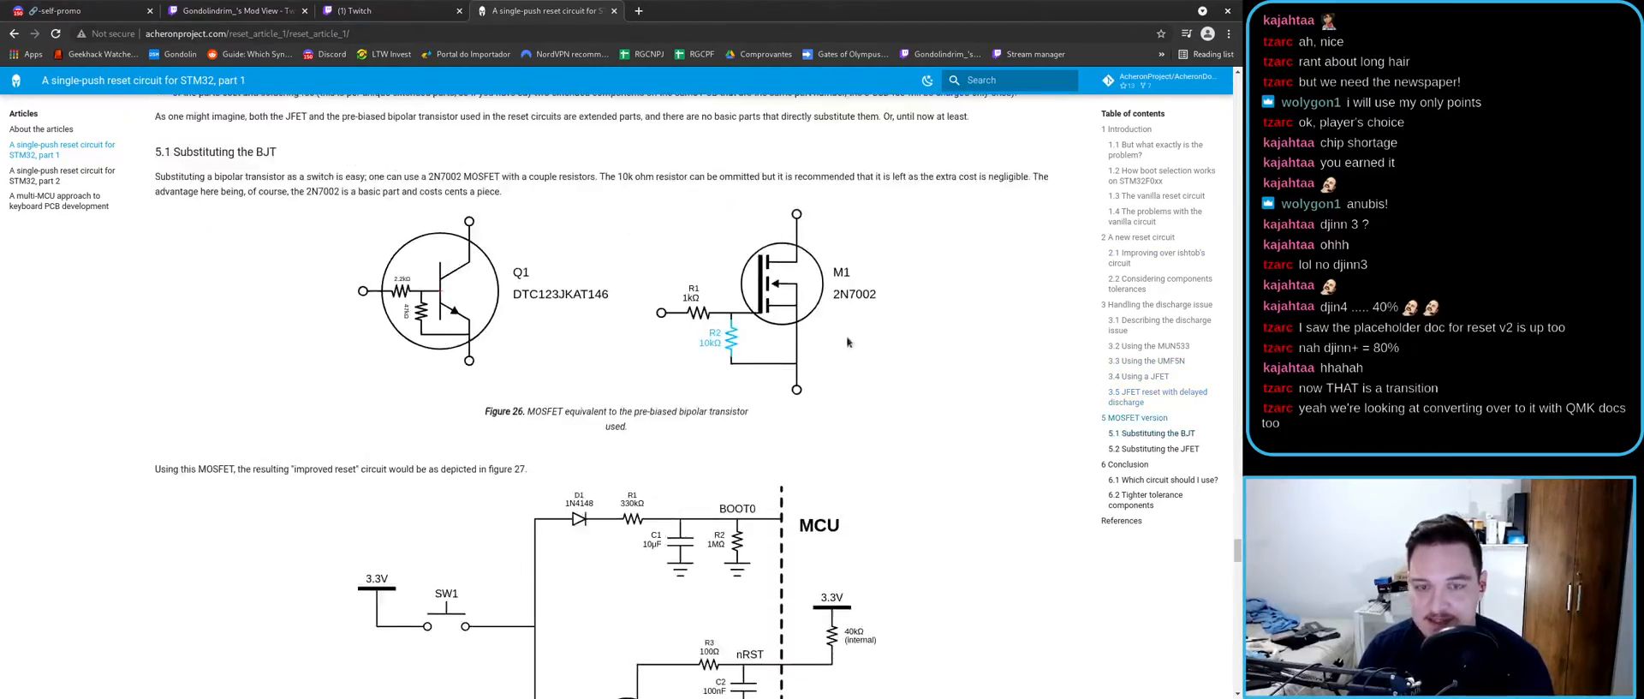
scroll(690, 330, "up", 5)
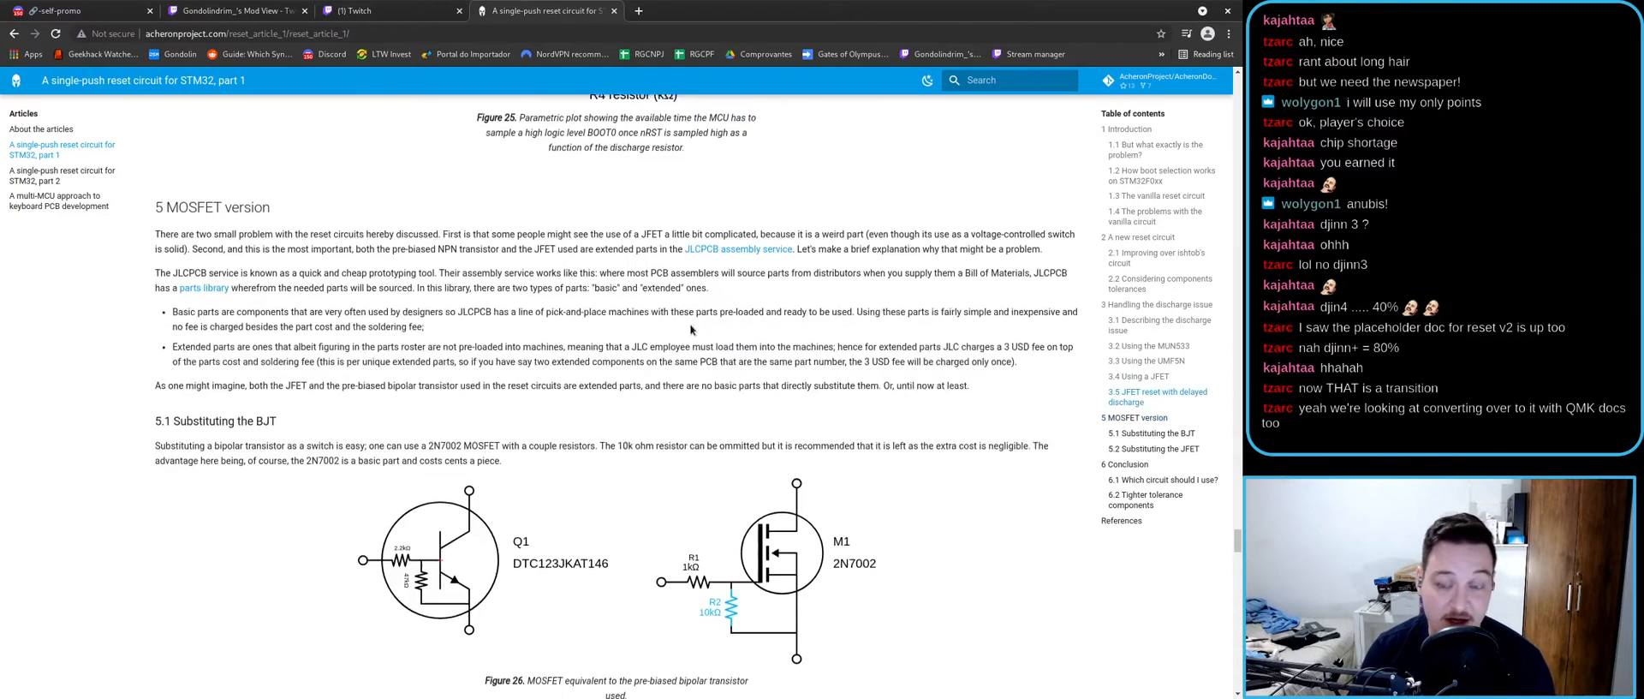
scroll(710, 365, "down", 2)
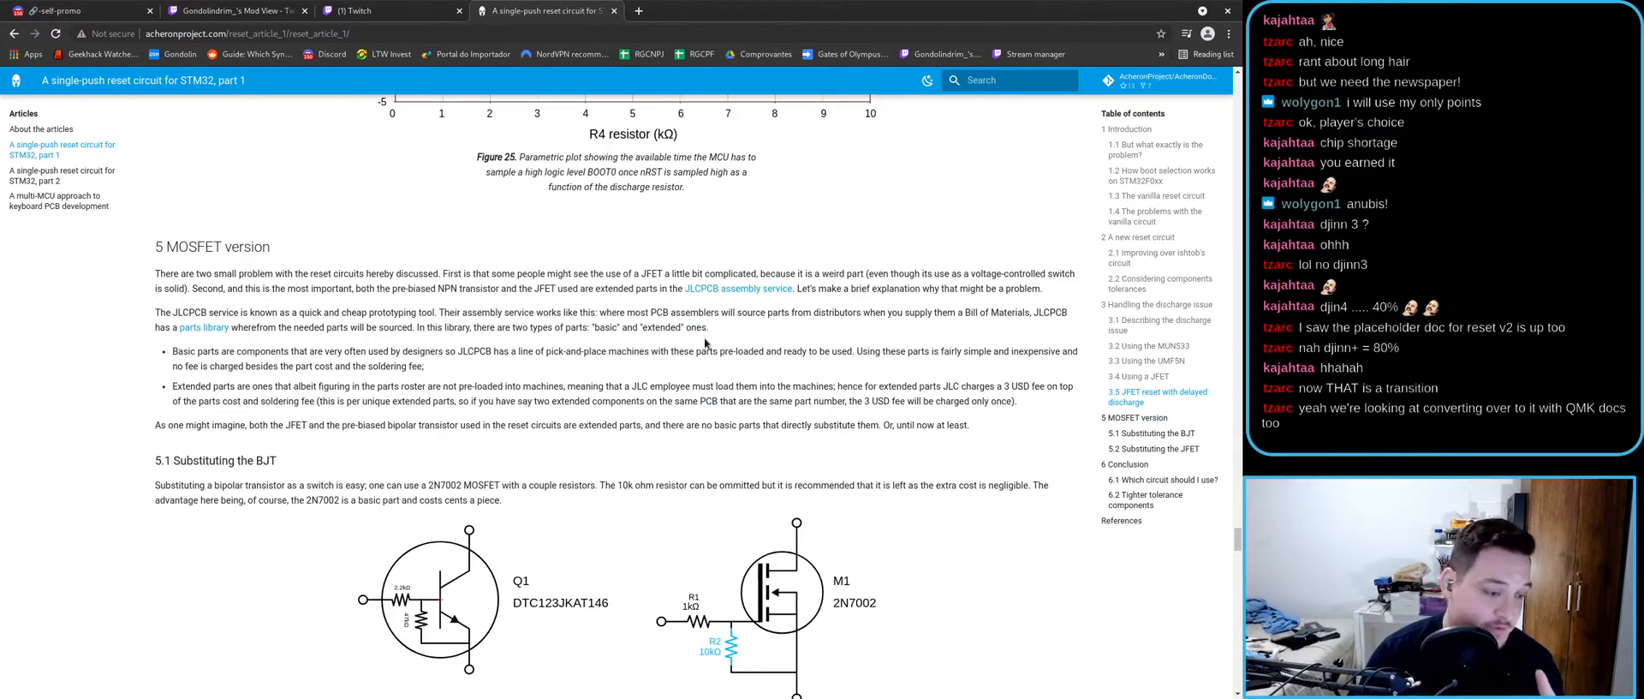
scroll(608, 456, "down", 2)
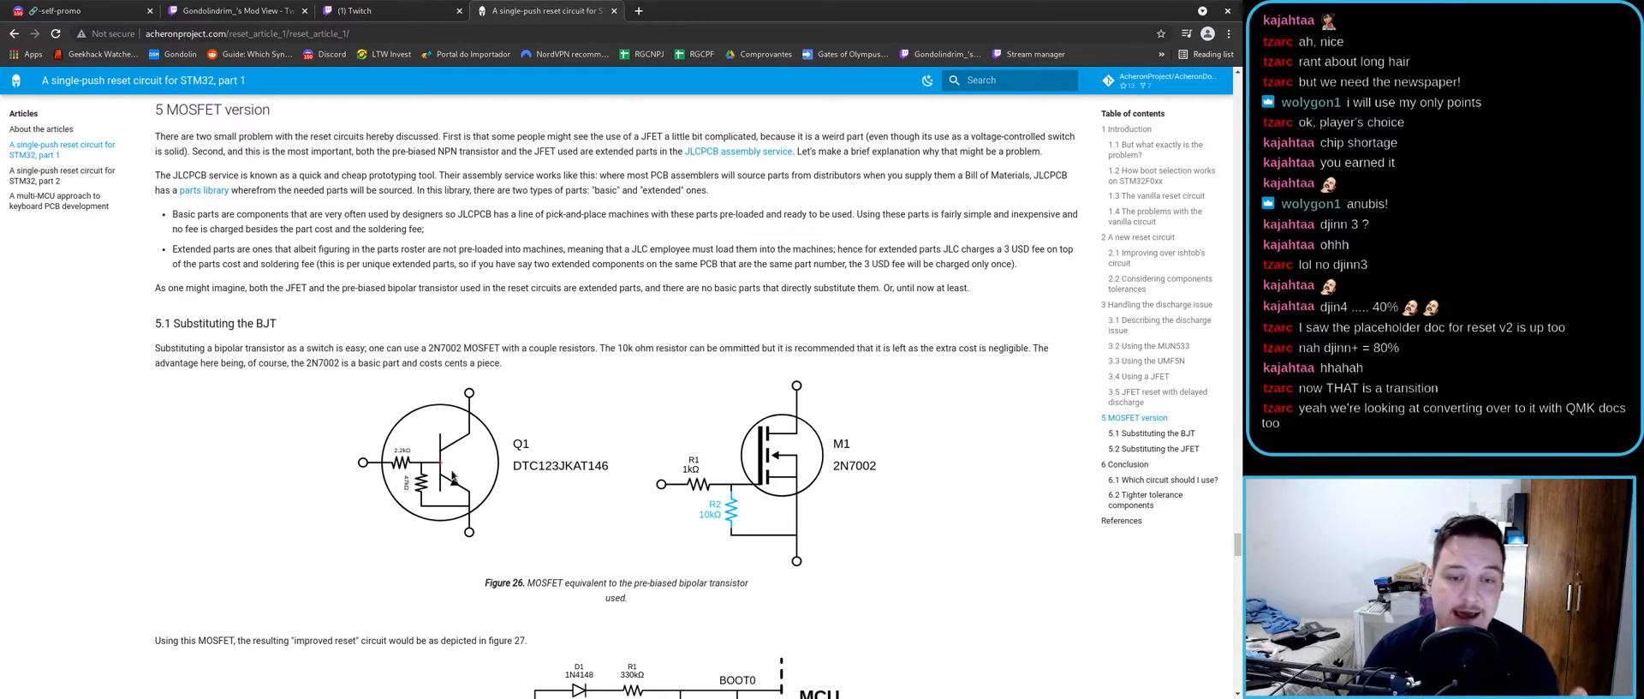
scroll(445, 469, "down", 2)
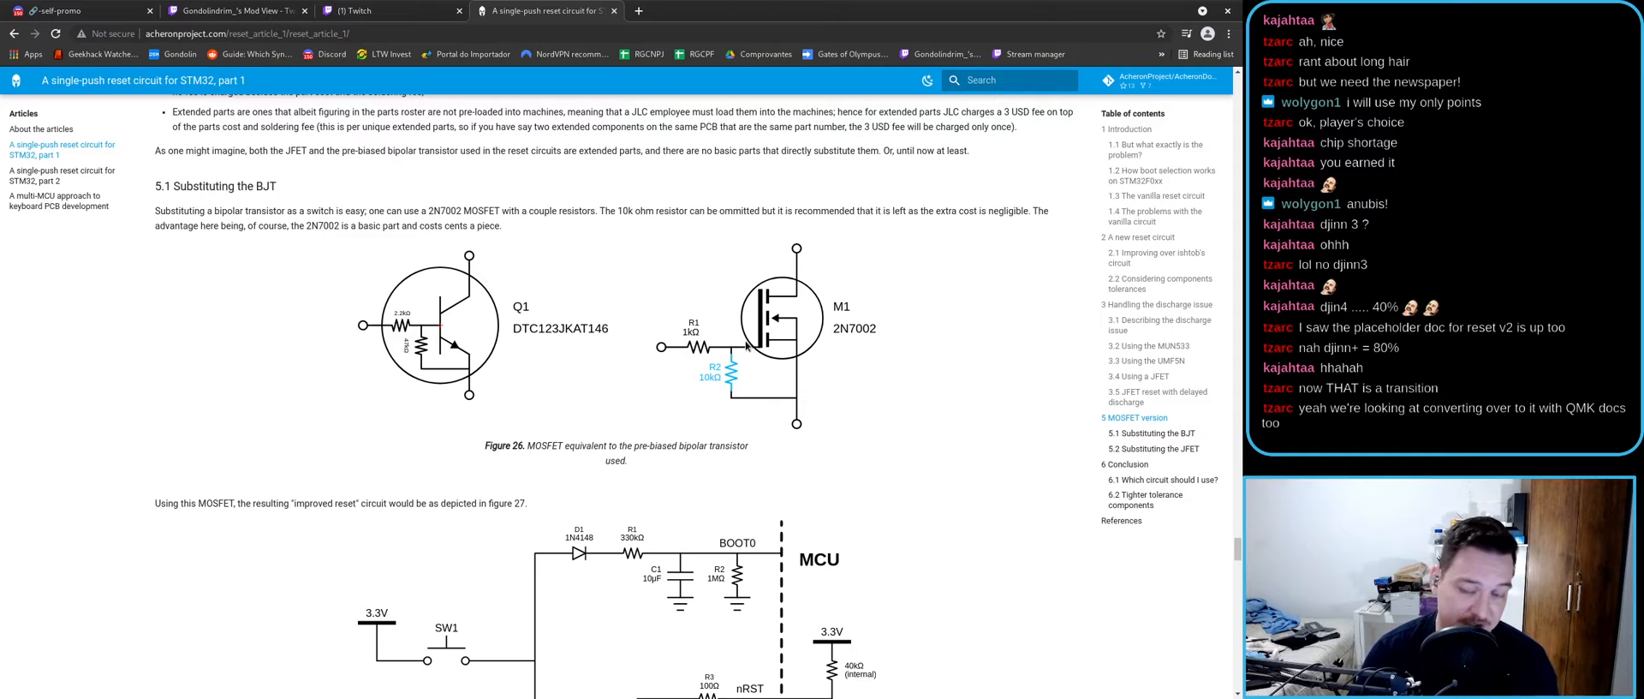
- Continue past the MOSFET version to Figure 29 and the Conclusion
scroll(746, 339, "down", 3)
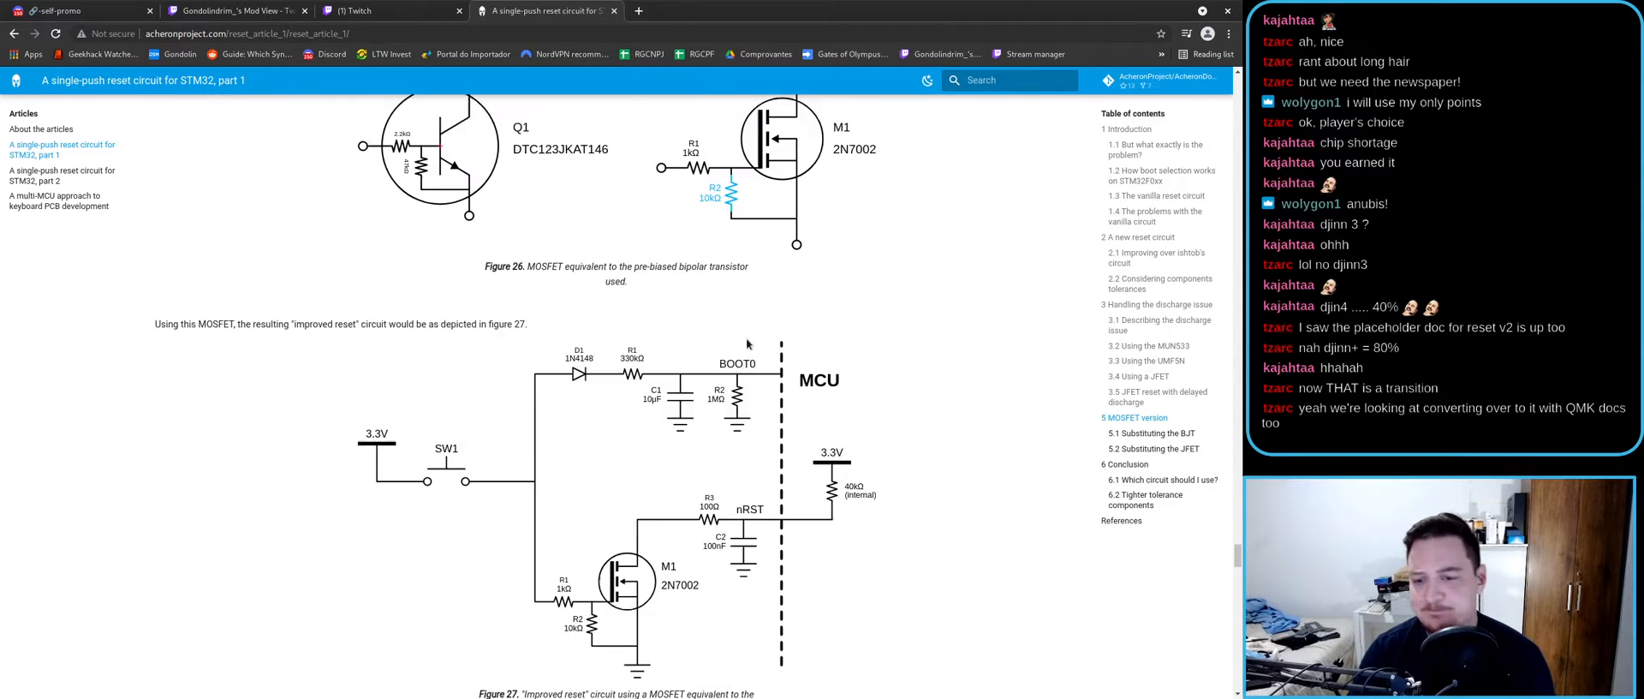
scroll(554, 409, "down", 1)
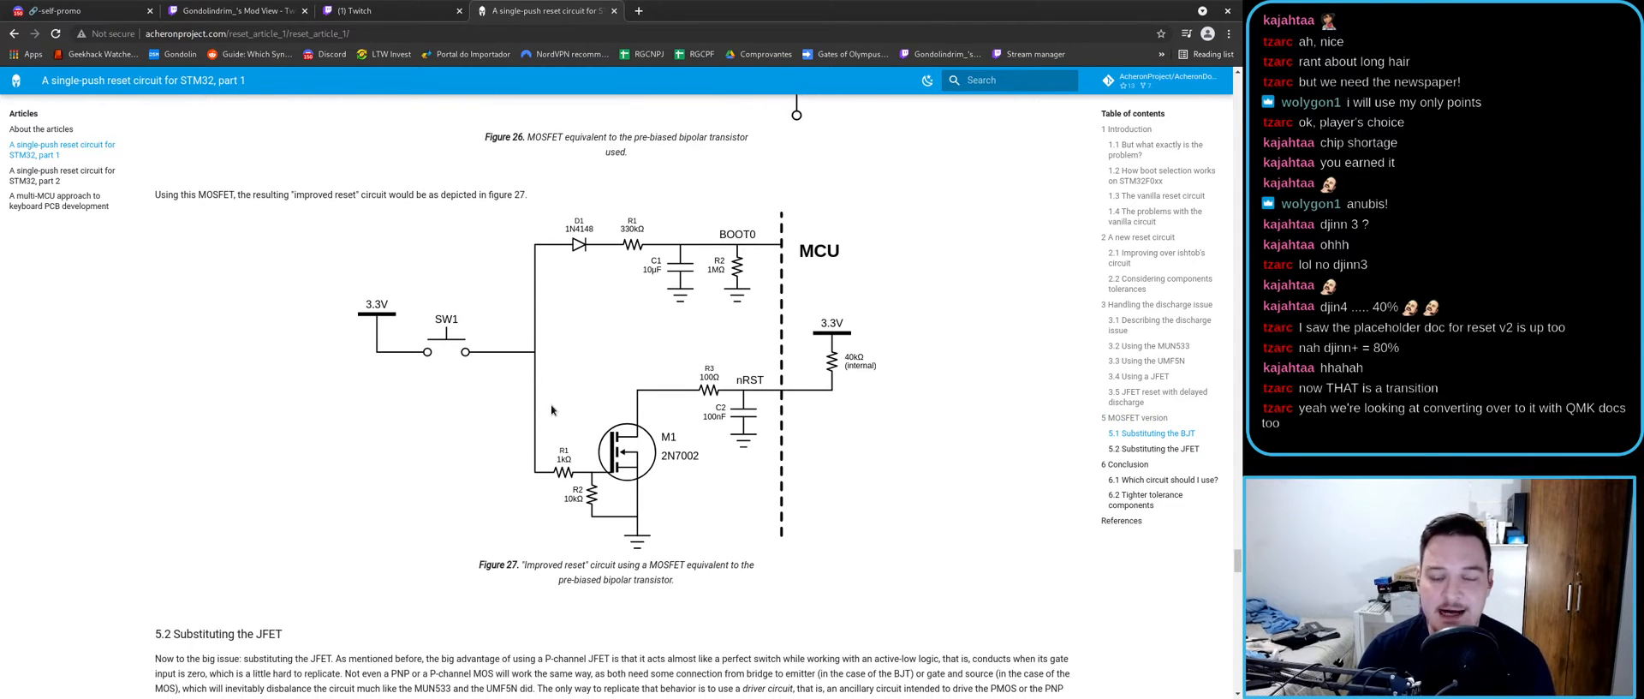
scroll(590, 426, "down", 1)
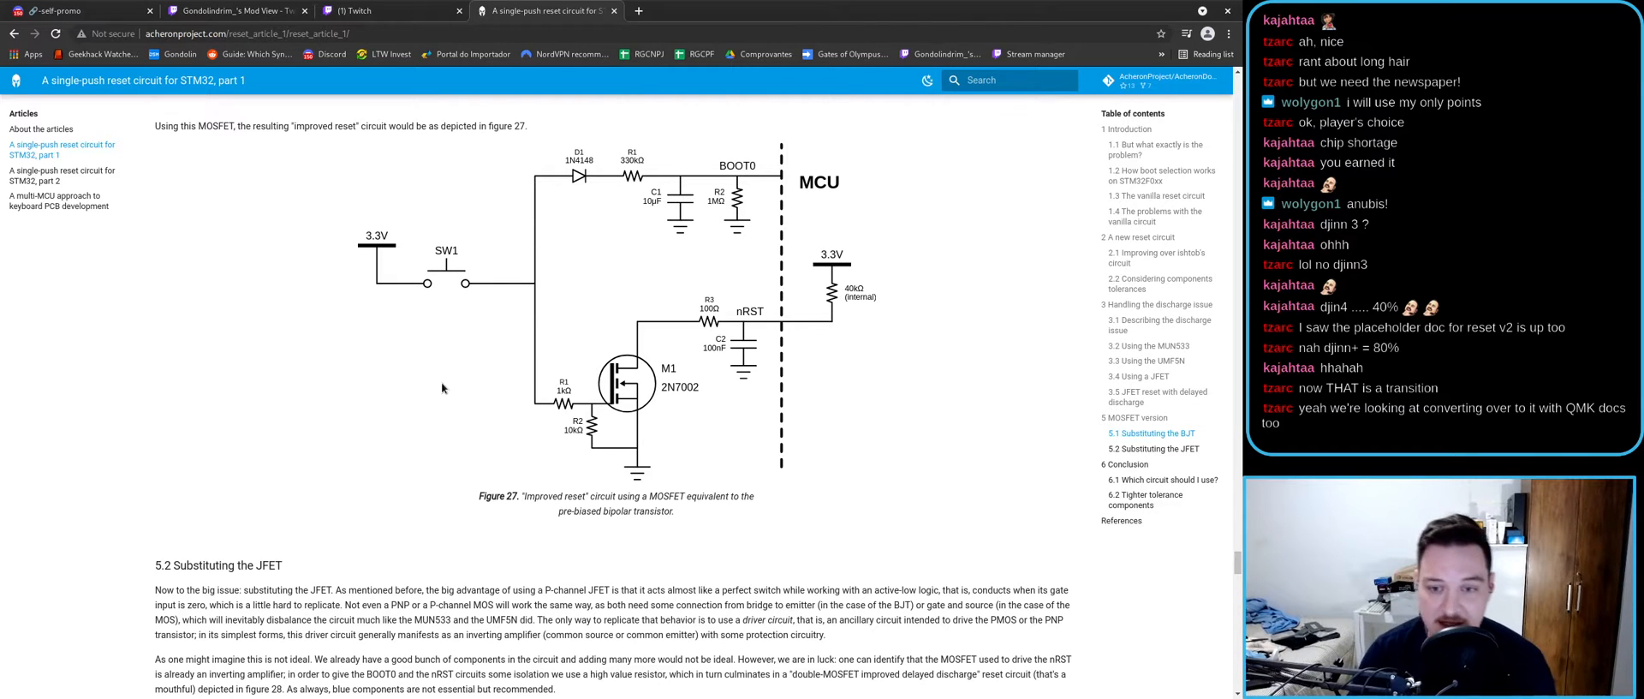
scroll(442, 382, "down", 7)
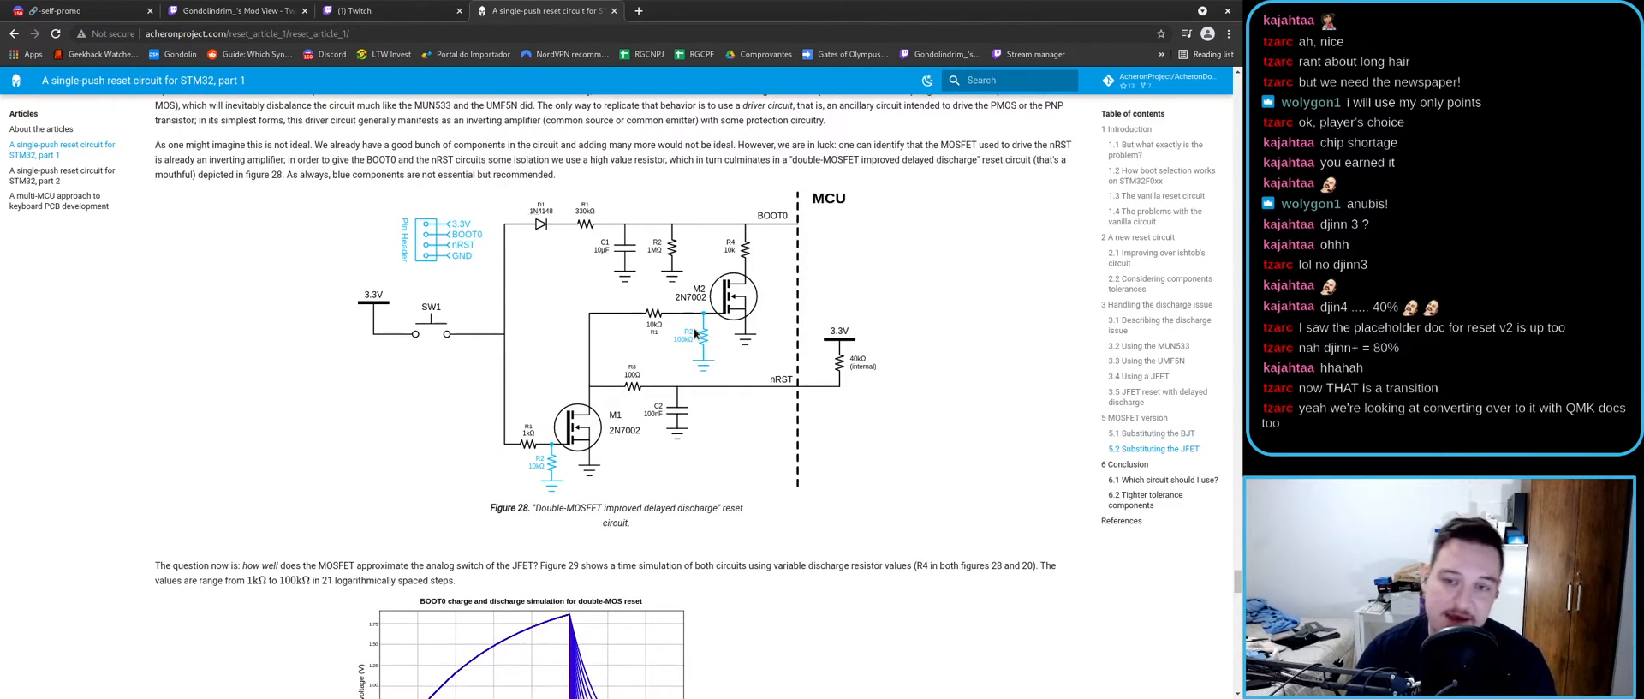
scroll(565, 459, "up", 2)
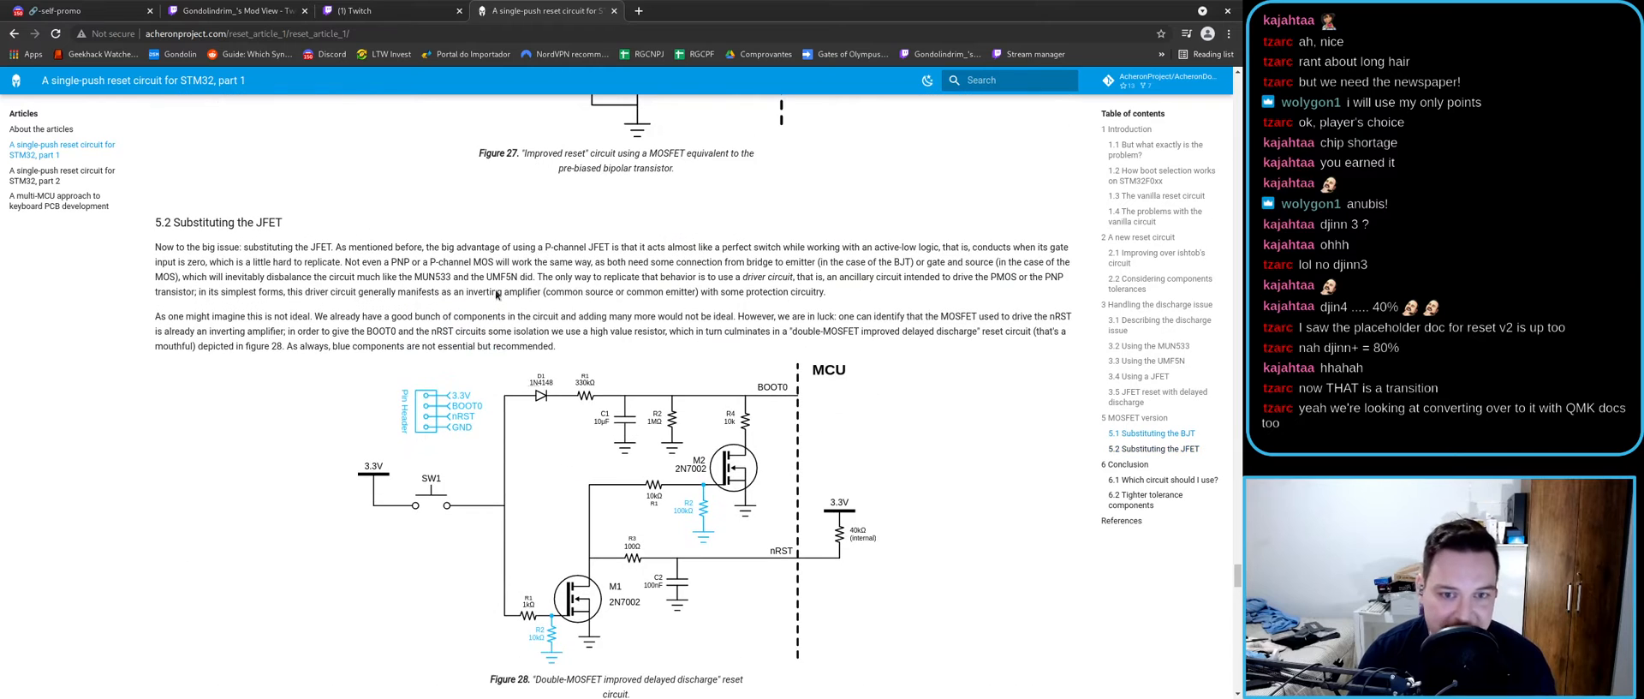
scroll(518, 383, "down", 2)
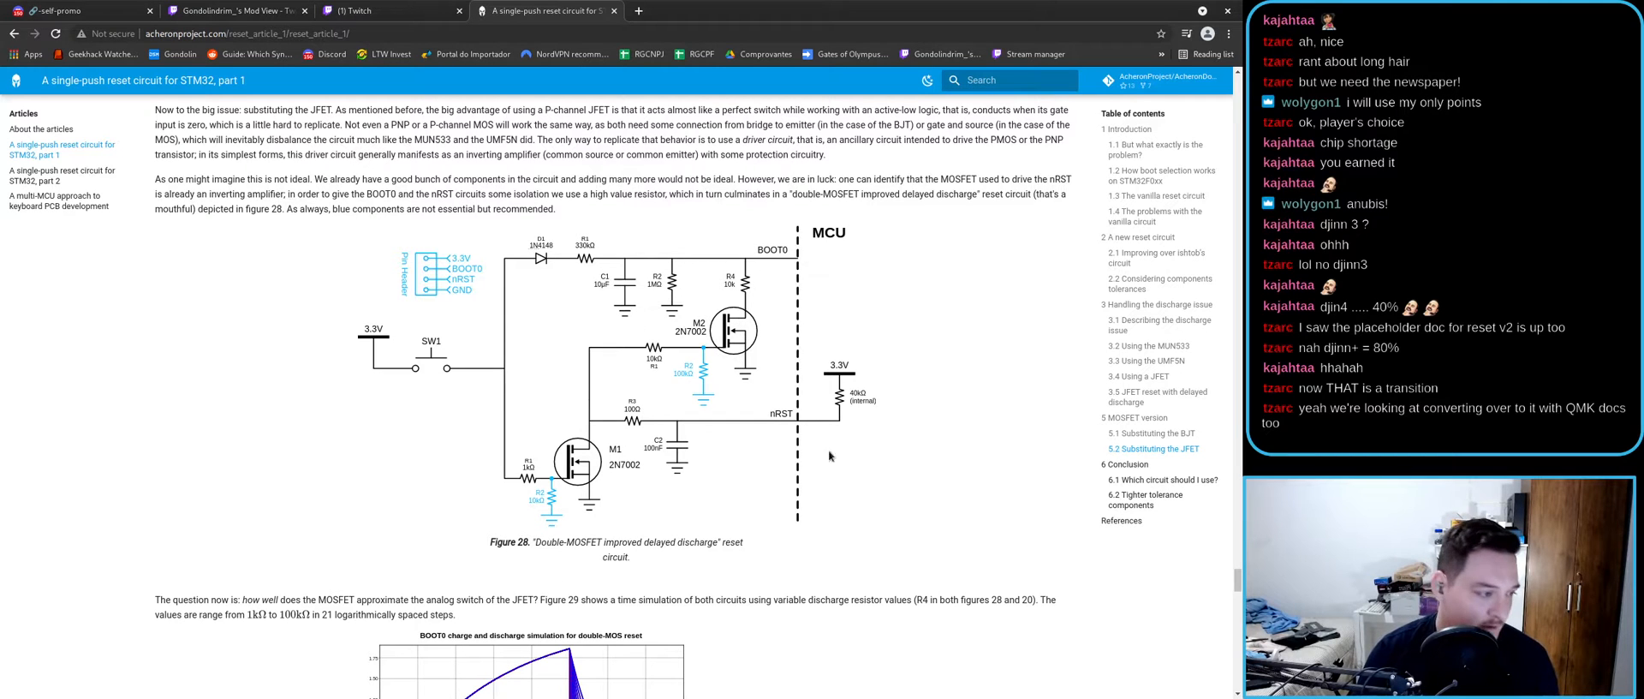
scroll(579, 441, "down", 1)
scroll(579, 441, "down", 7)
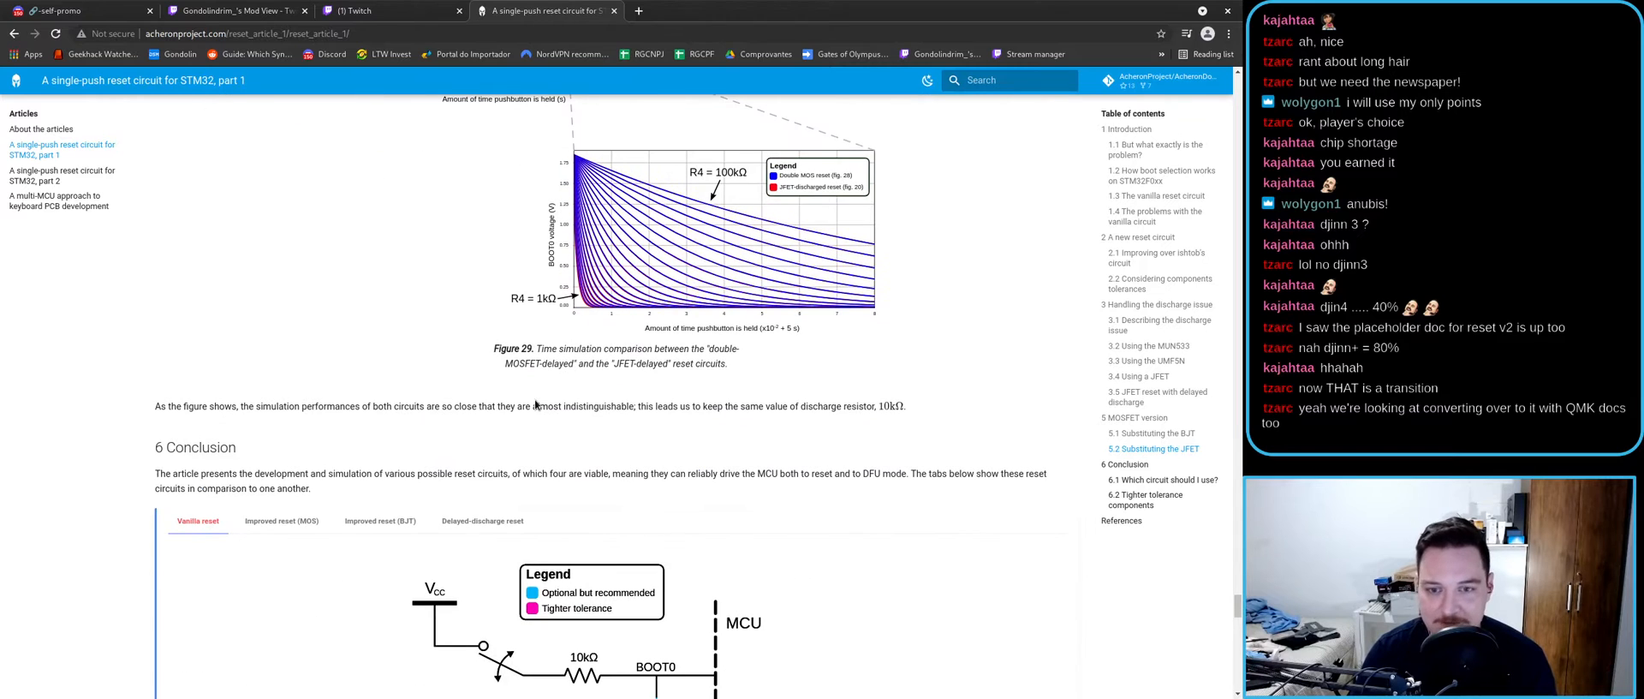
scroll(538, 403, "down", 2)
- Compare the Conclusion's Improved BJT, Improved MOS, Delayed-discharge and Vanilla reset circuits
left_click(287, 317)
left_click(386, 319)
scroll(394, 336, "down", 2)
scroll(480, 222, "up", 1)
left_click(485, 211)
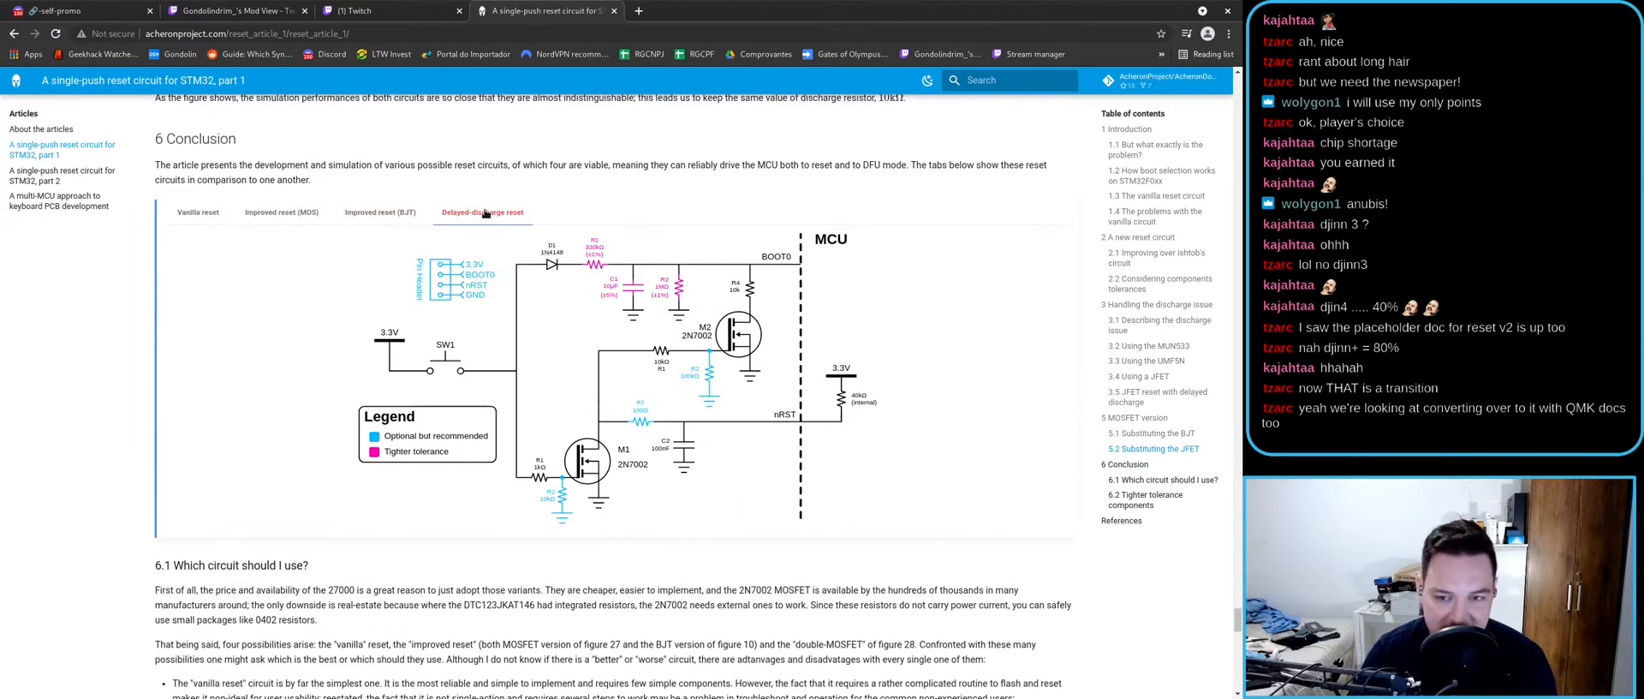
left_click(288, 215)
left_click(195, 215)
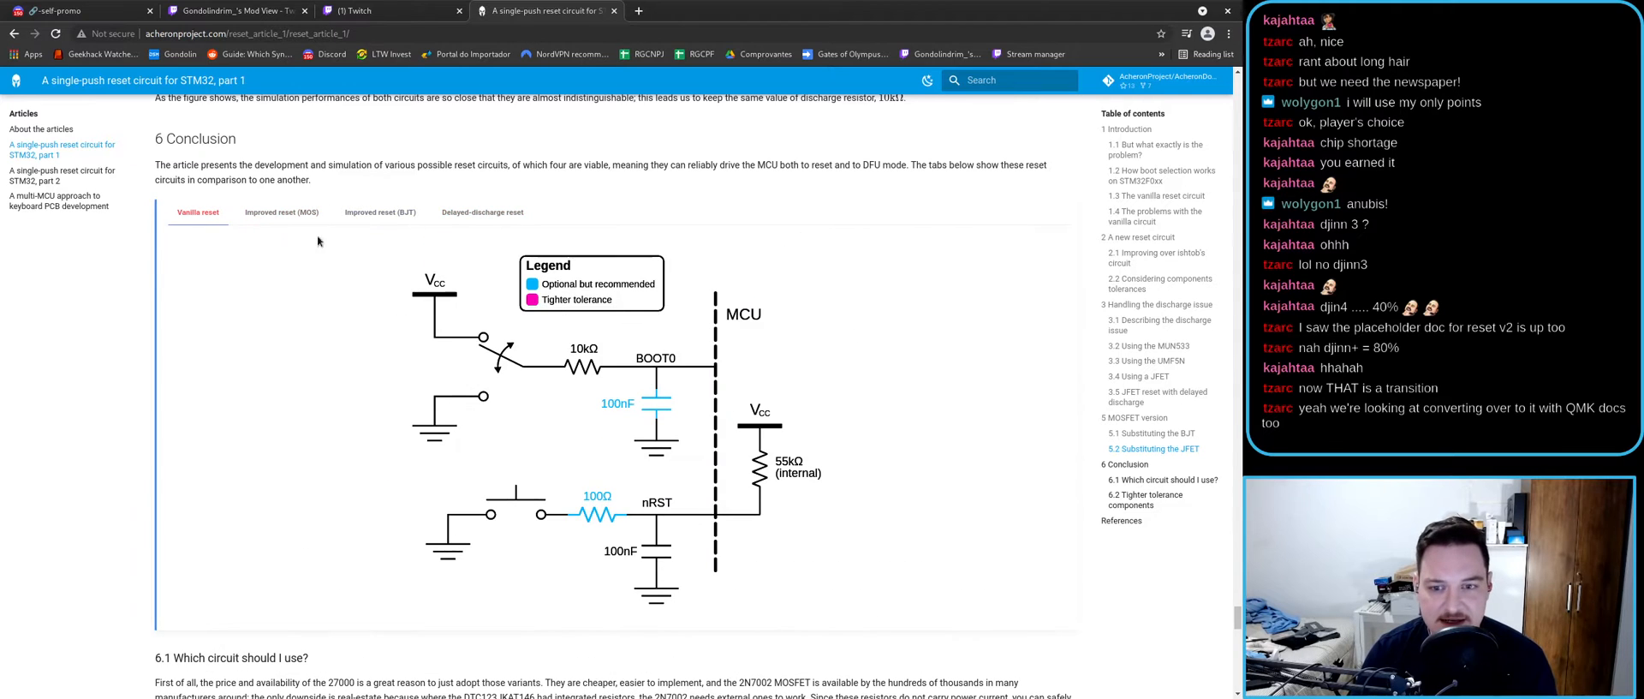
- Return to the Delayed-discharge circuit, then open part 2 of the reset article
left_click(449, 211)
scroll(396, 213, "up", 8)
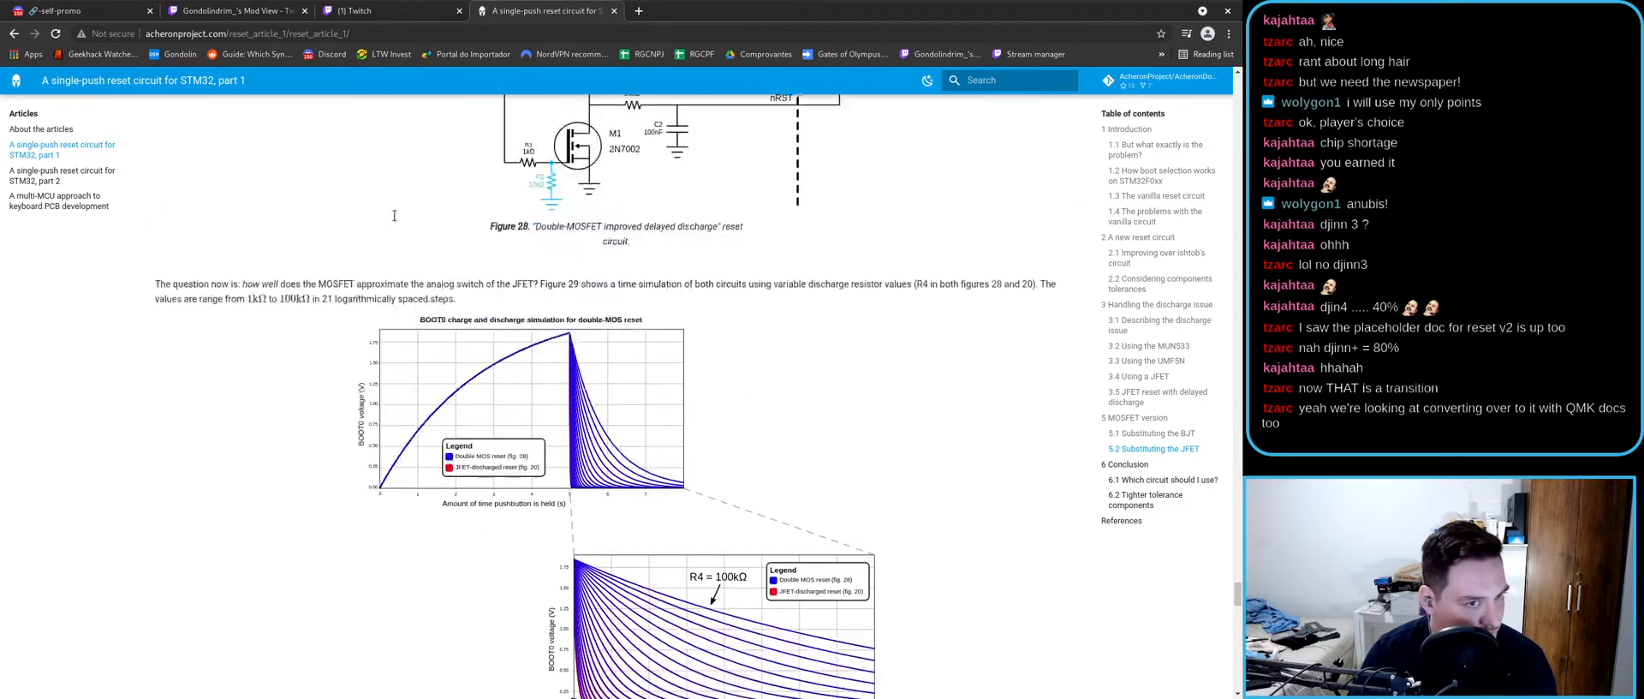
left_click(85, 176)
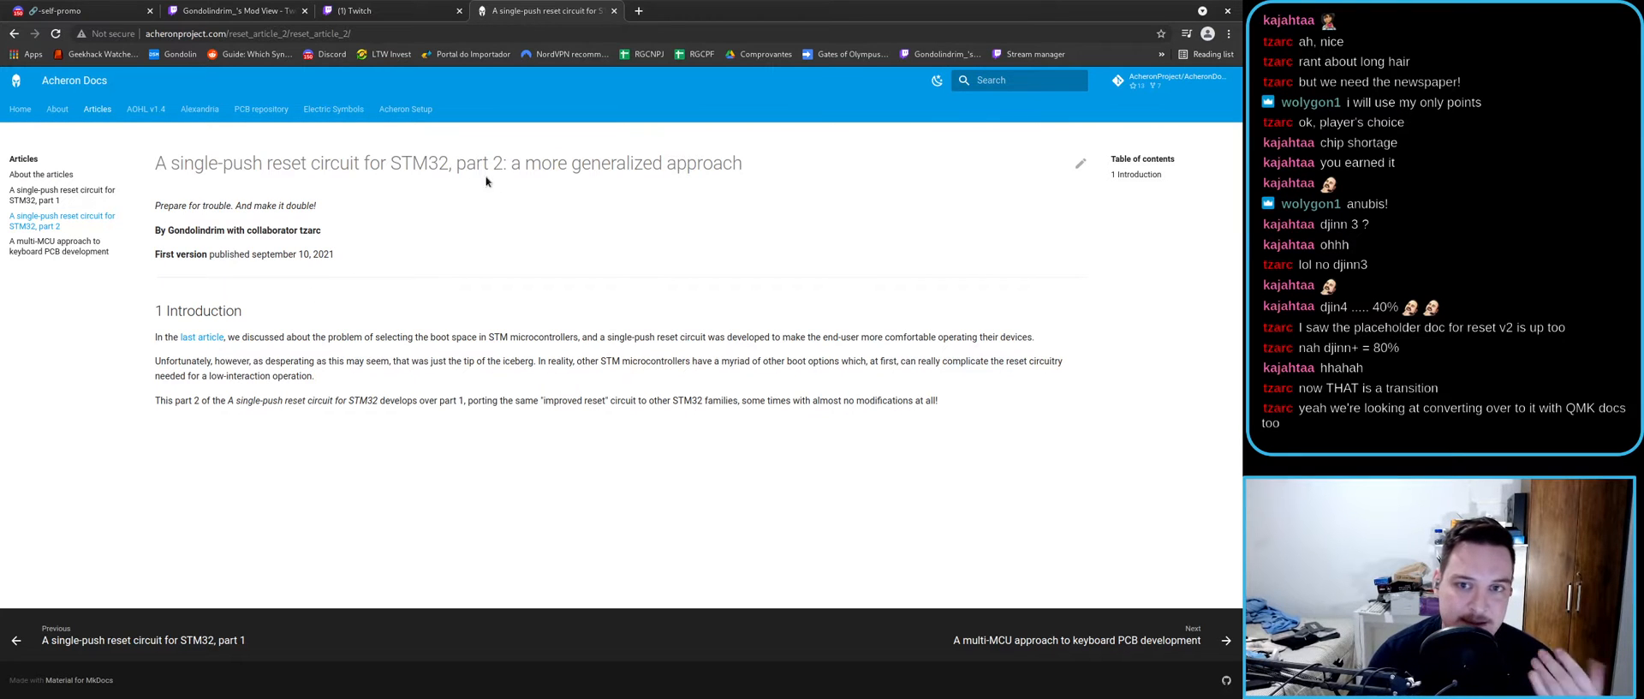
- Highlight parts of the part 2 title and introduction, then open the multi-MCU keyboard PCB article
left_click_drag(449, 163, 206, 164)
left_click(548, 163)
left_click(225, 183)
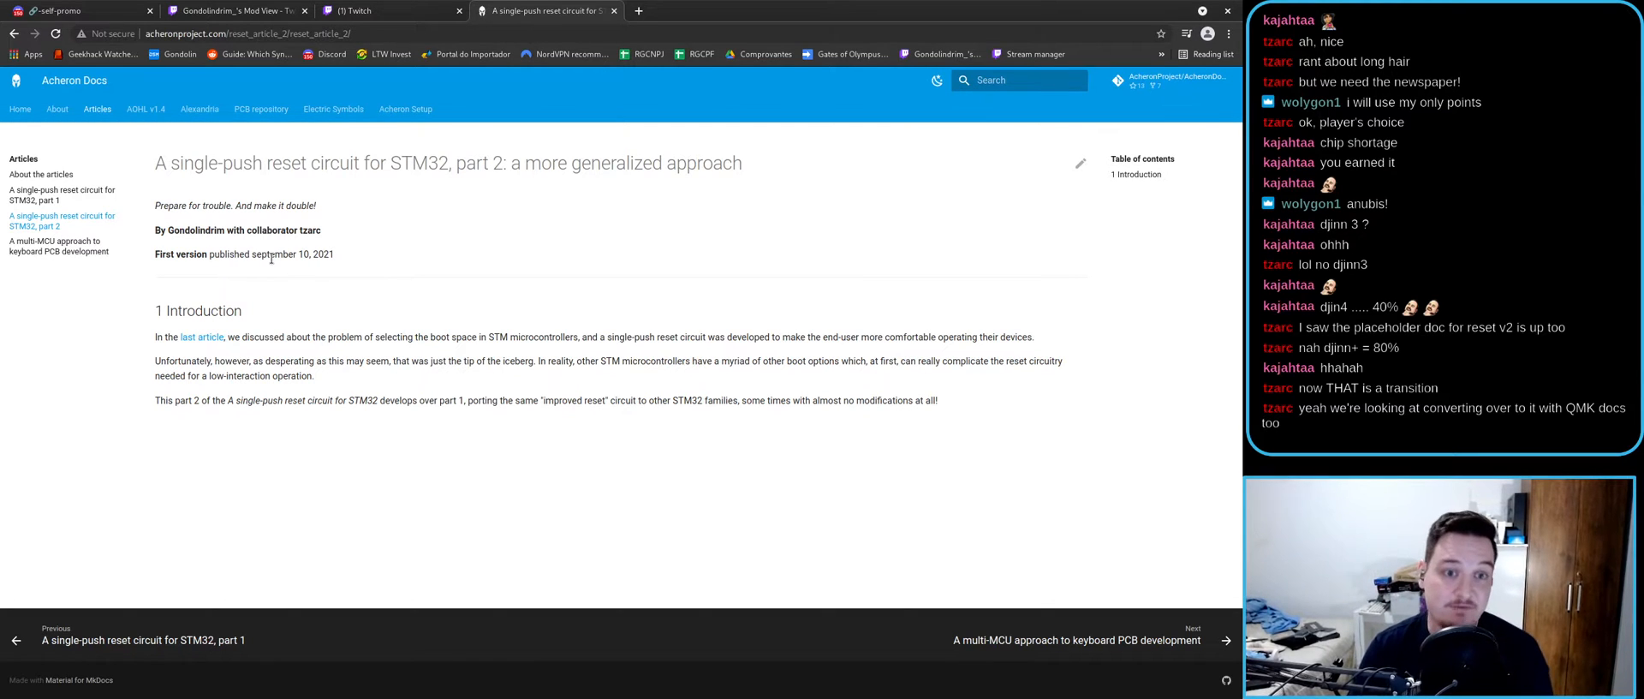
left_click_drag(938, 400, 425, 245)
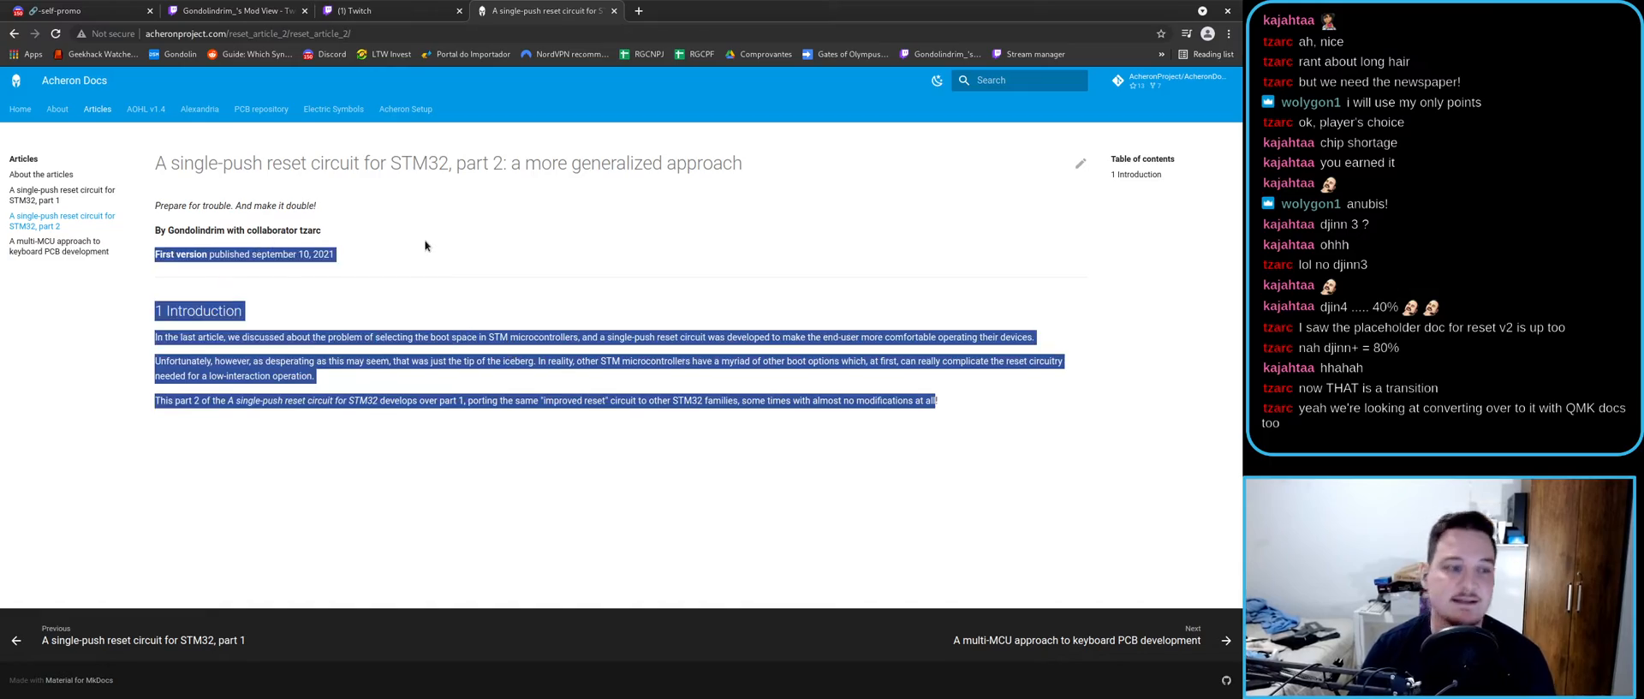
left_click(54, 246)
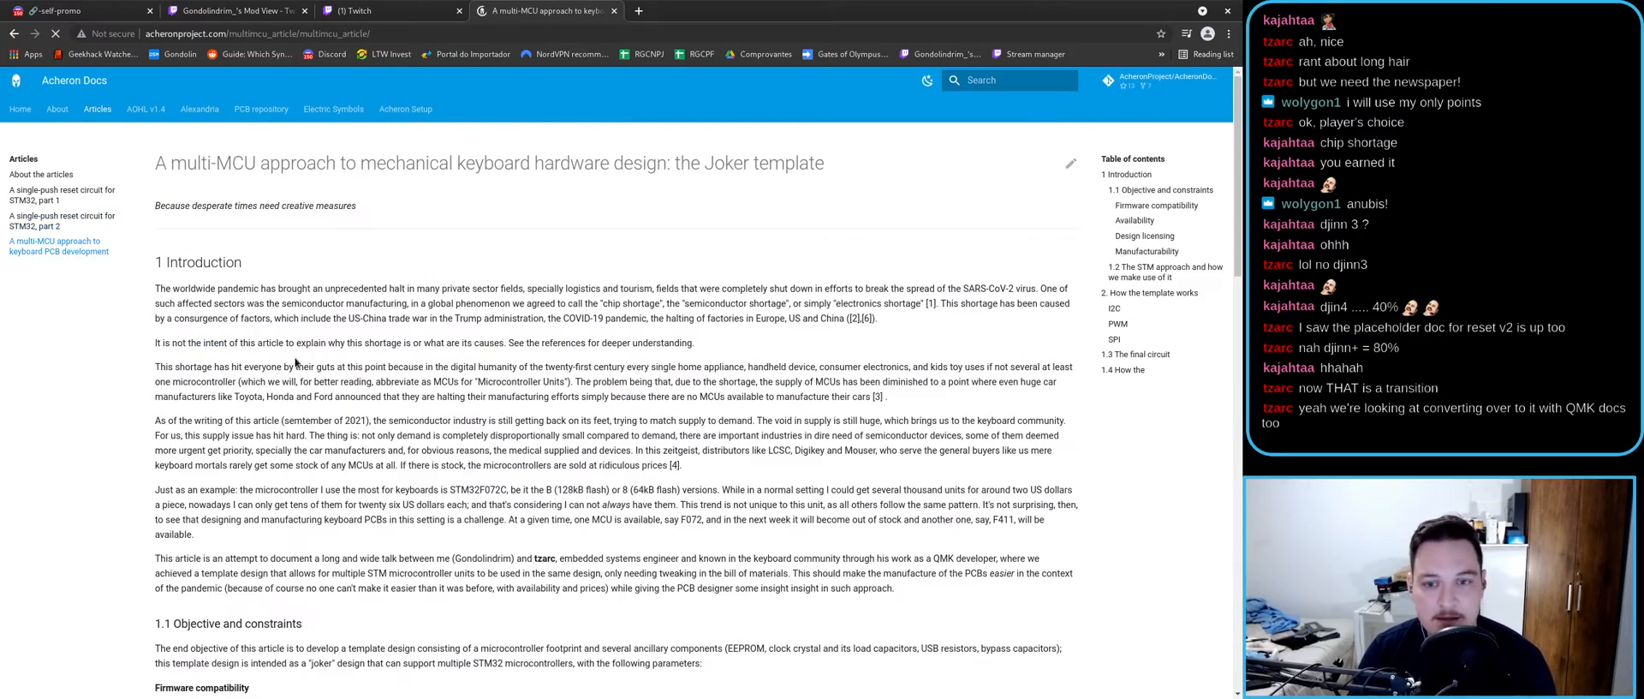
- Scroll to section 1.3 and Figure 2, then open the Joker target files in a background tab
scroll(296, 363, "down", 5)
scroll(275, 342, "down", 12)
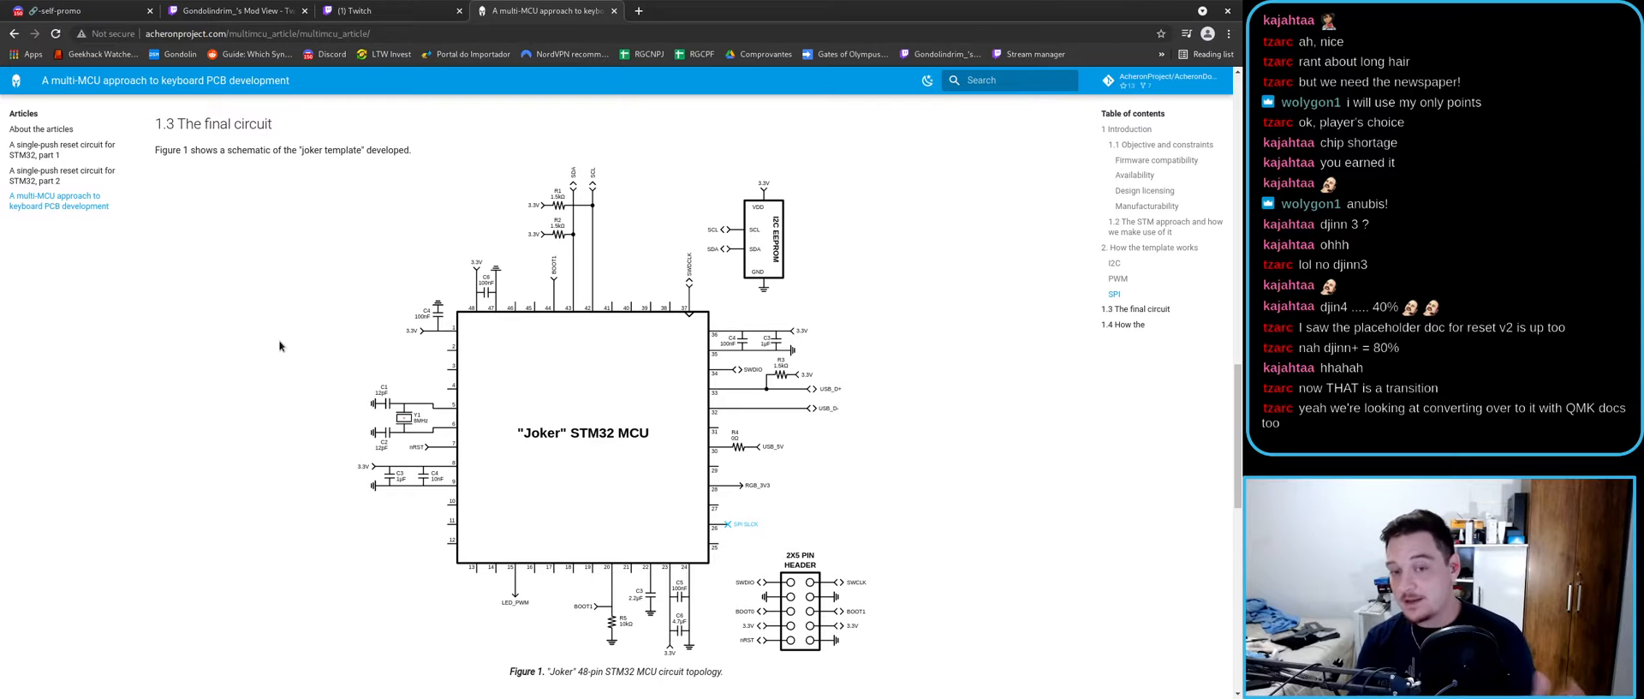
scroll(269, 342, "down", 2)
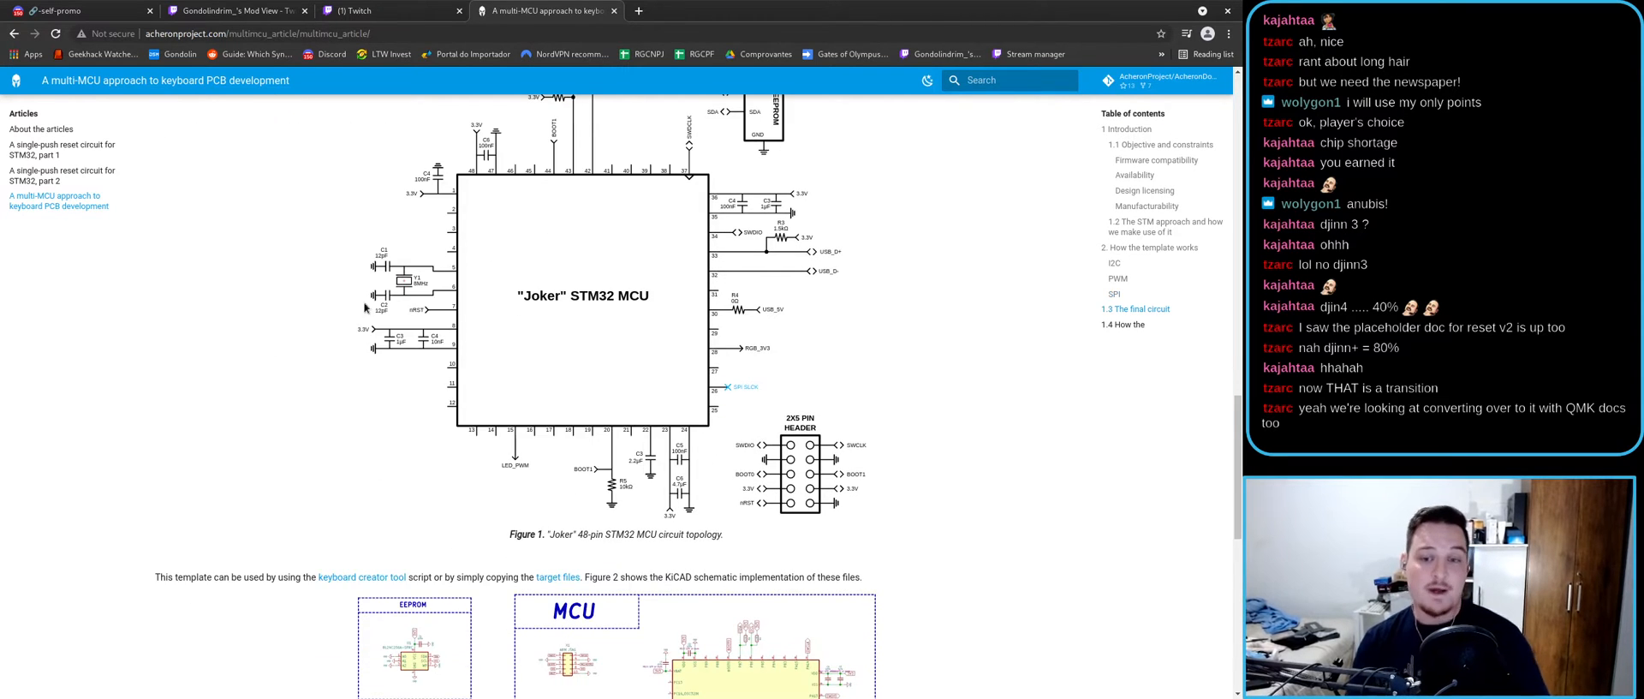
scroll(518, 318, "up", 1)
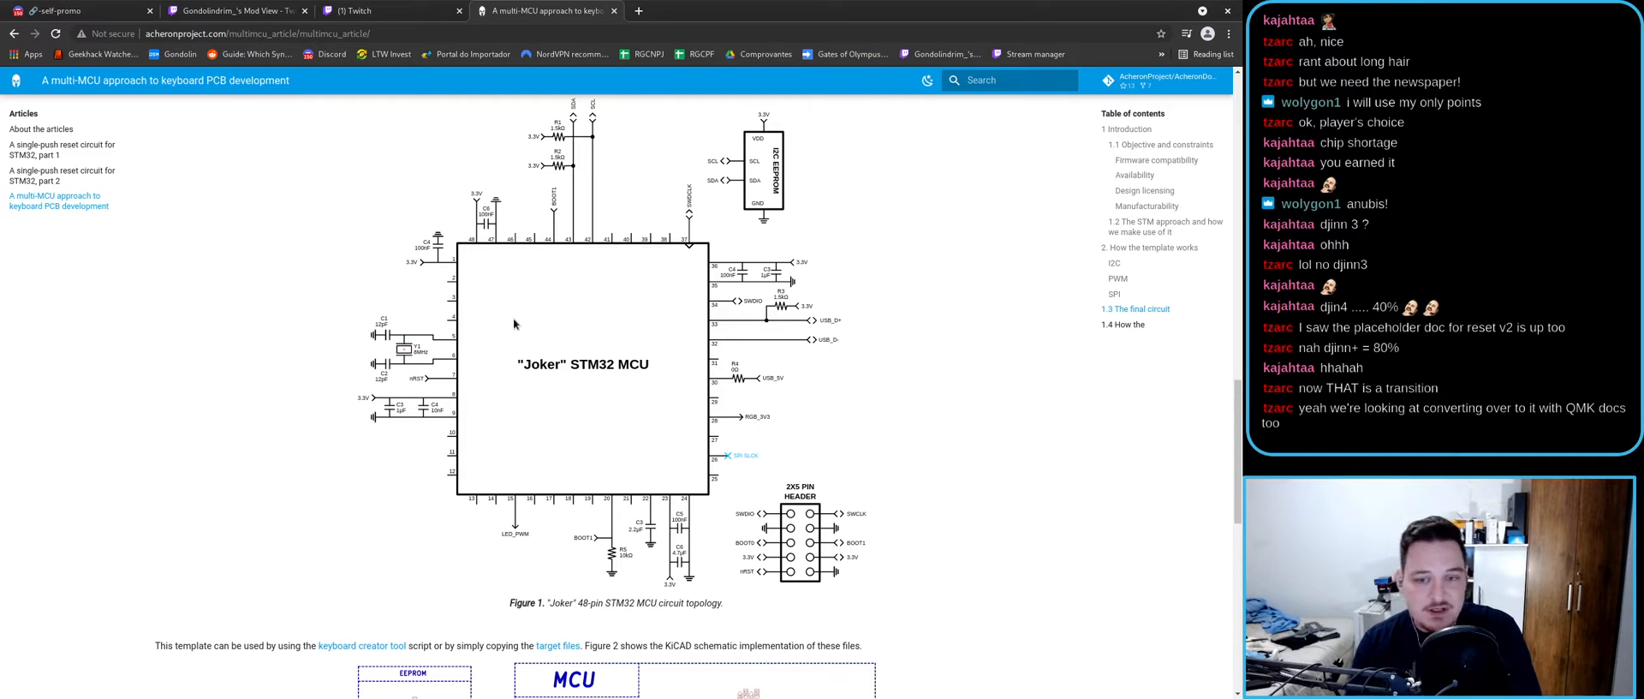
scroll(497, 361, "up", 1)
scroll(498, 360, "down", 1)
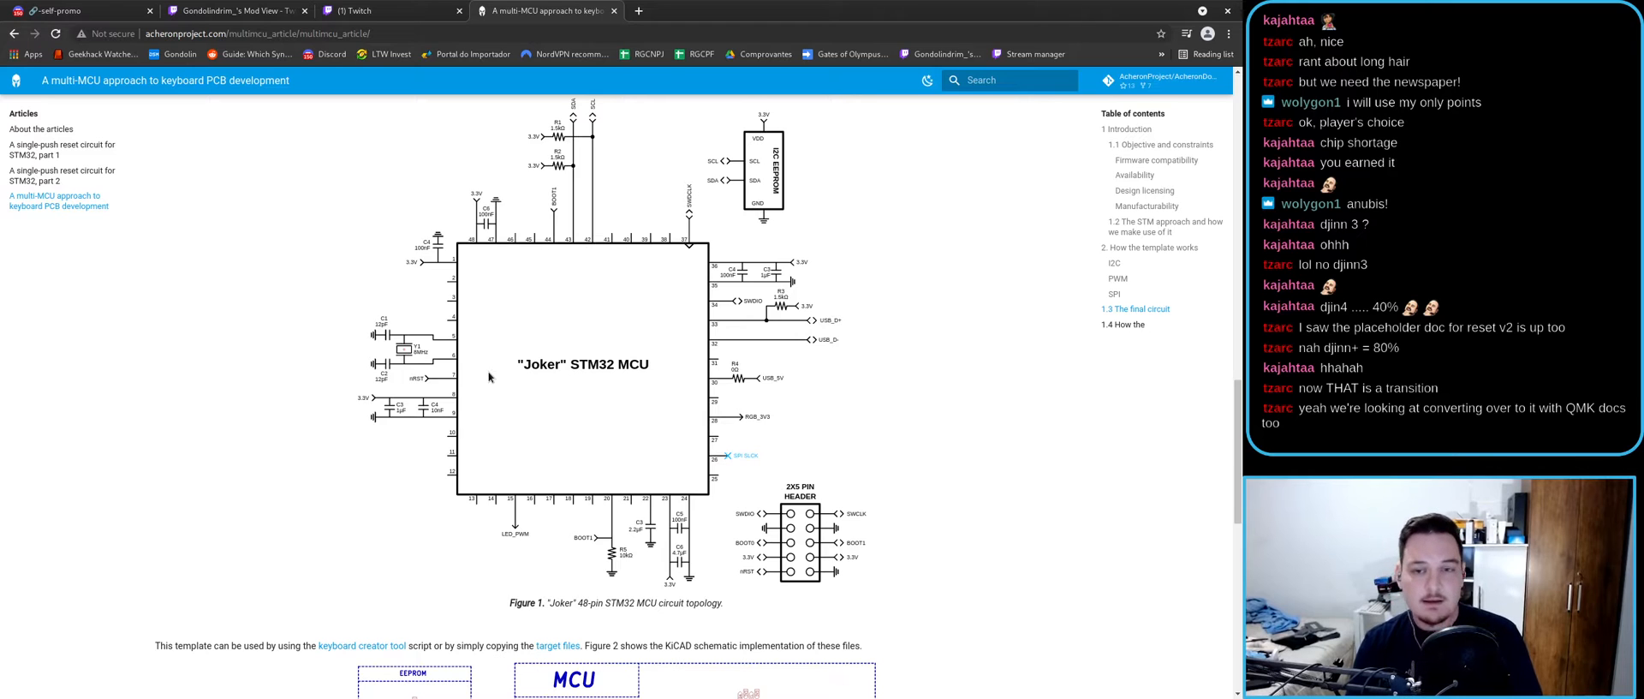
scroll(529, 449, "up", 1)
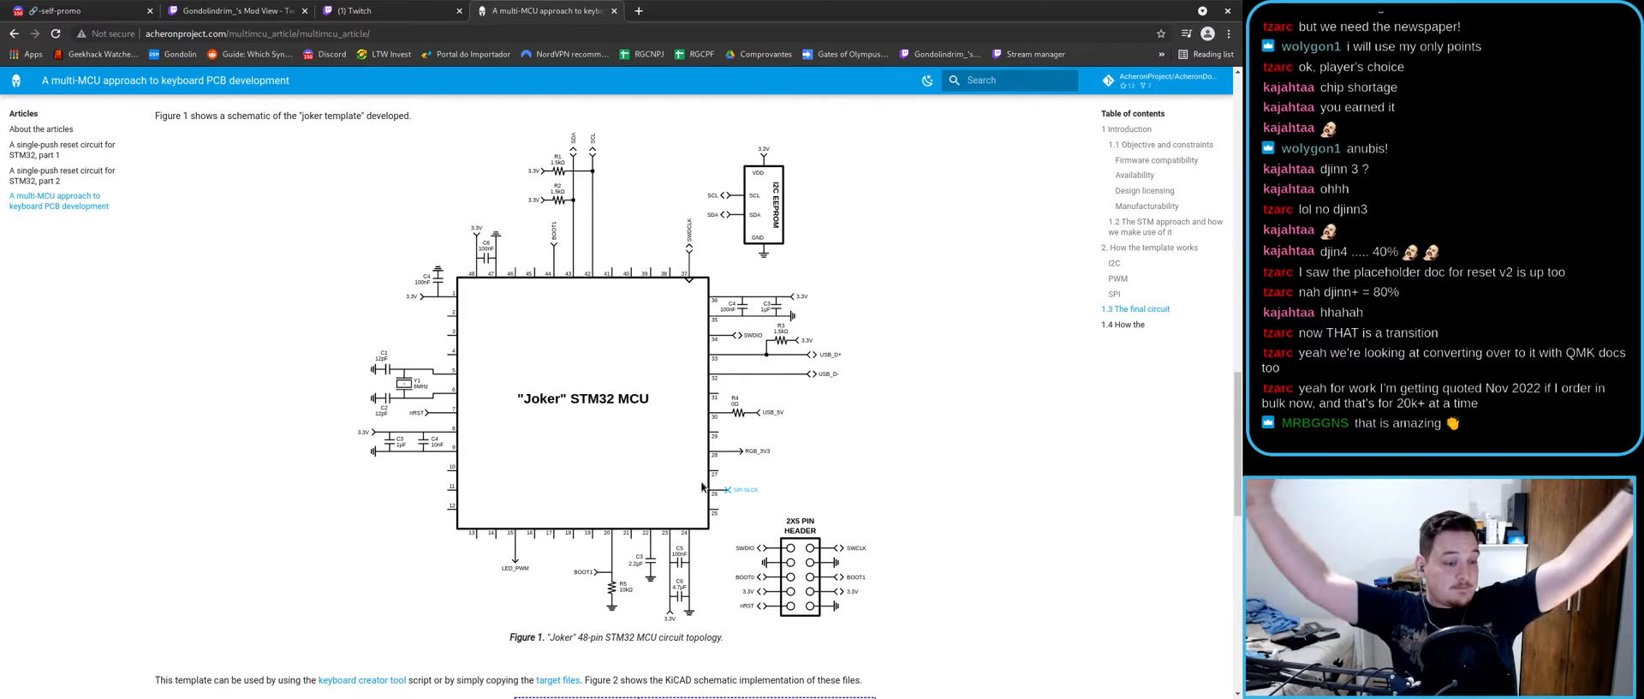
scroll(704, 472, "down", 5)
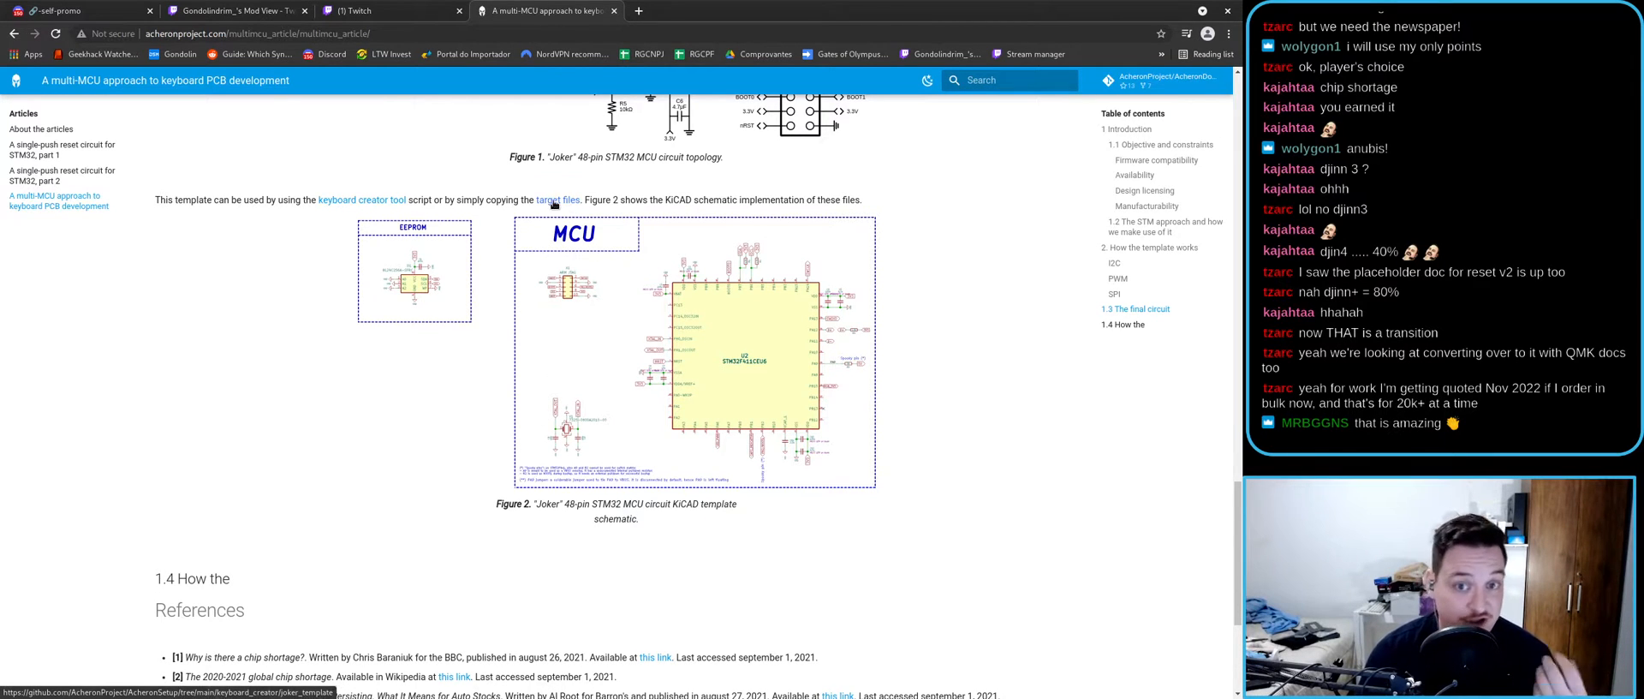
middle_click(555, 202)
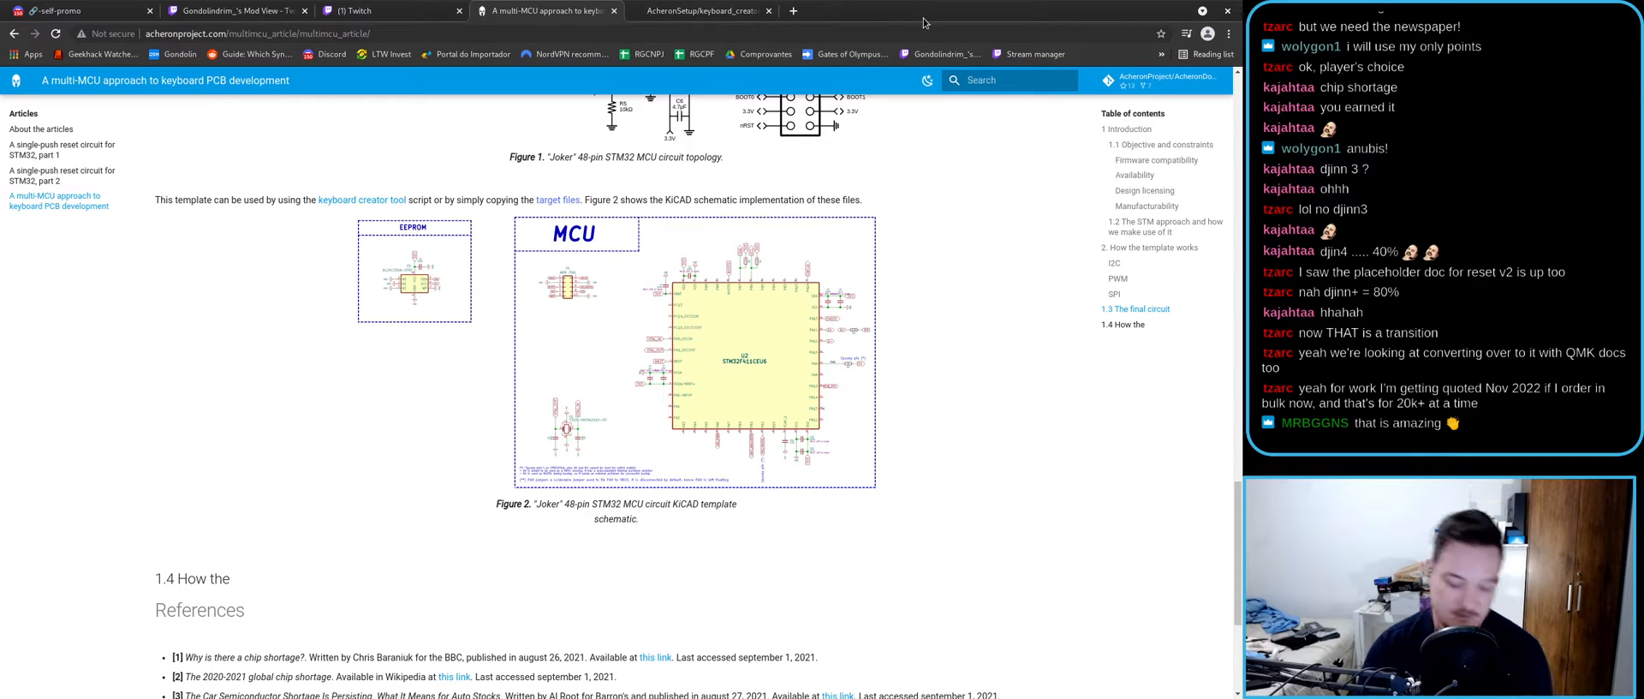
- Launch Nautilus on keyboard_creator/joker_template from a terminal and select joker.kicad_pro
key("ctrl+alt+t")
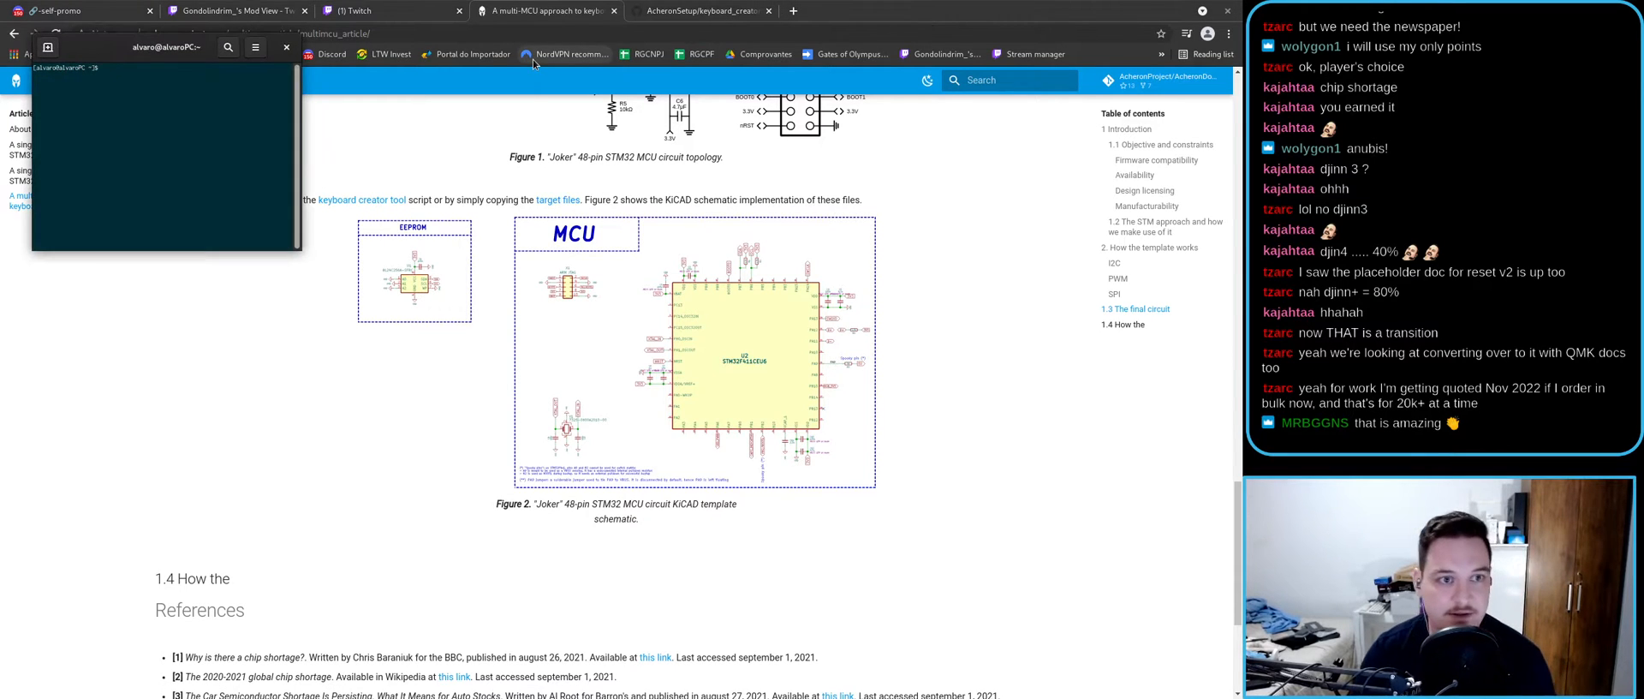
type("nautilus Ach")
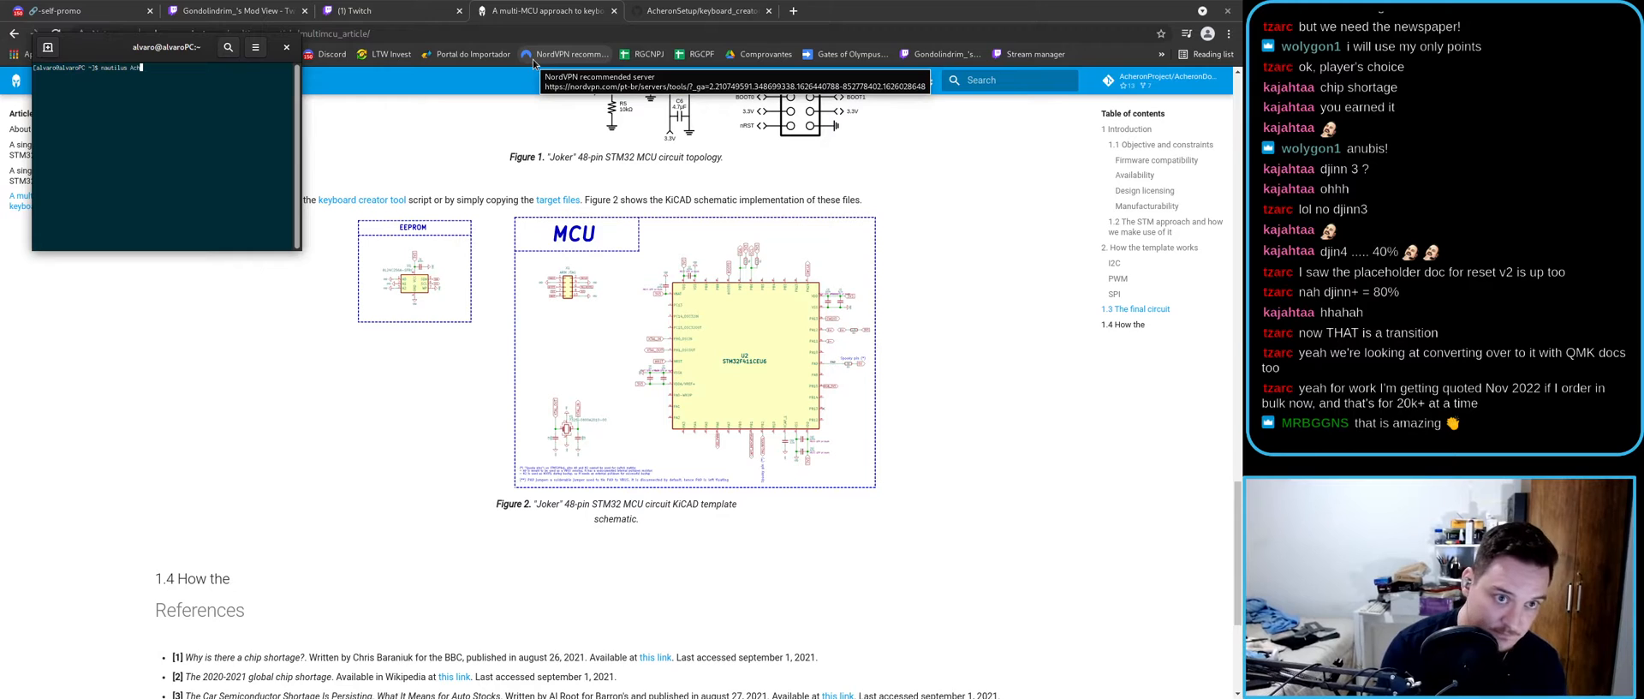
key("BackSpace")
key("BackSpace")
key("BackSpace")
type("Desktop/")
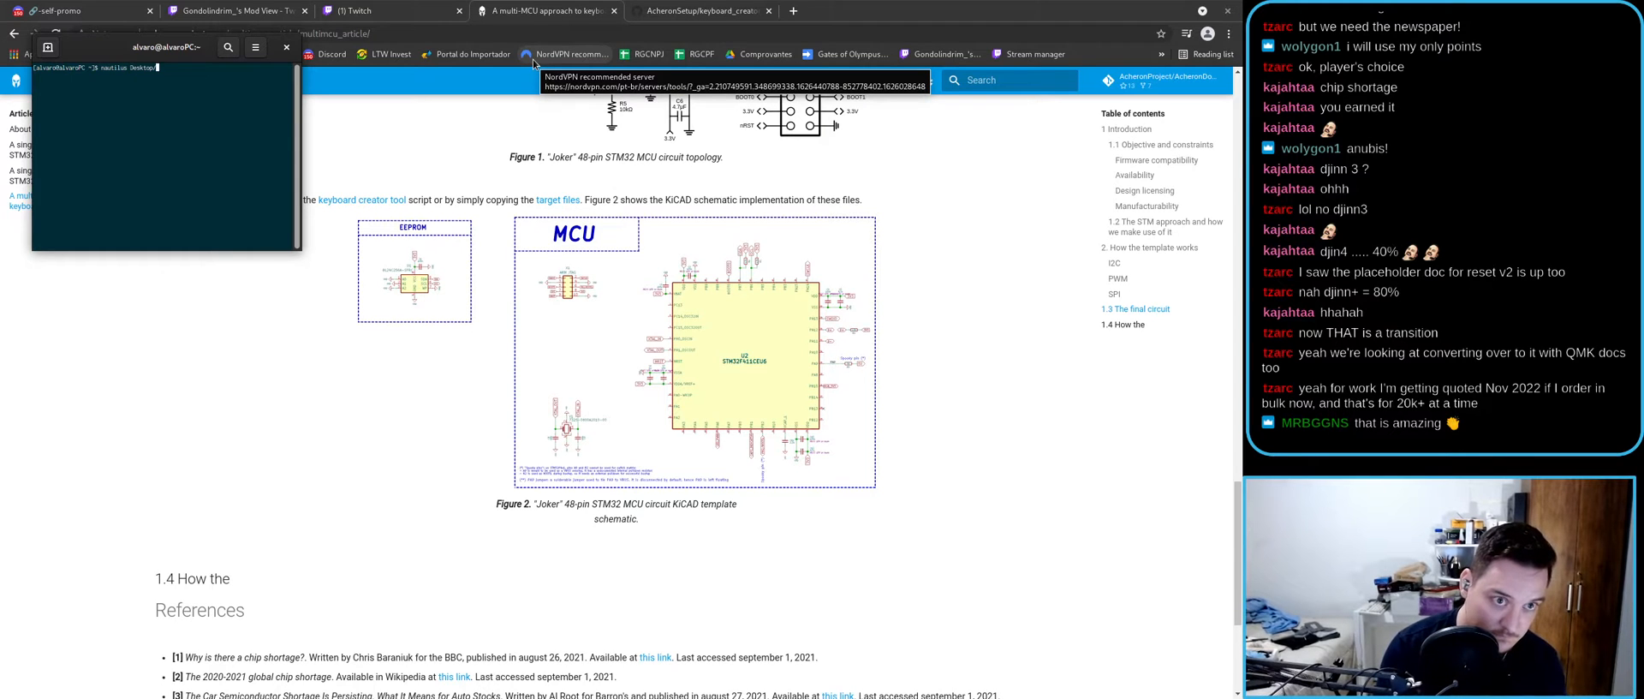
type("AcheronProject/Acheron")
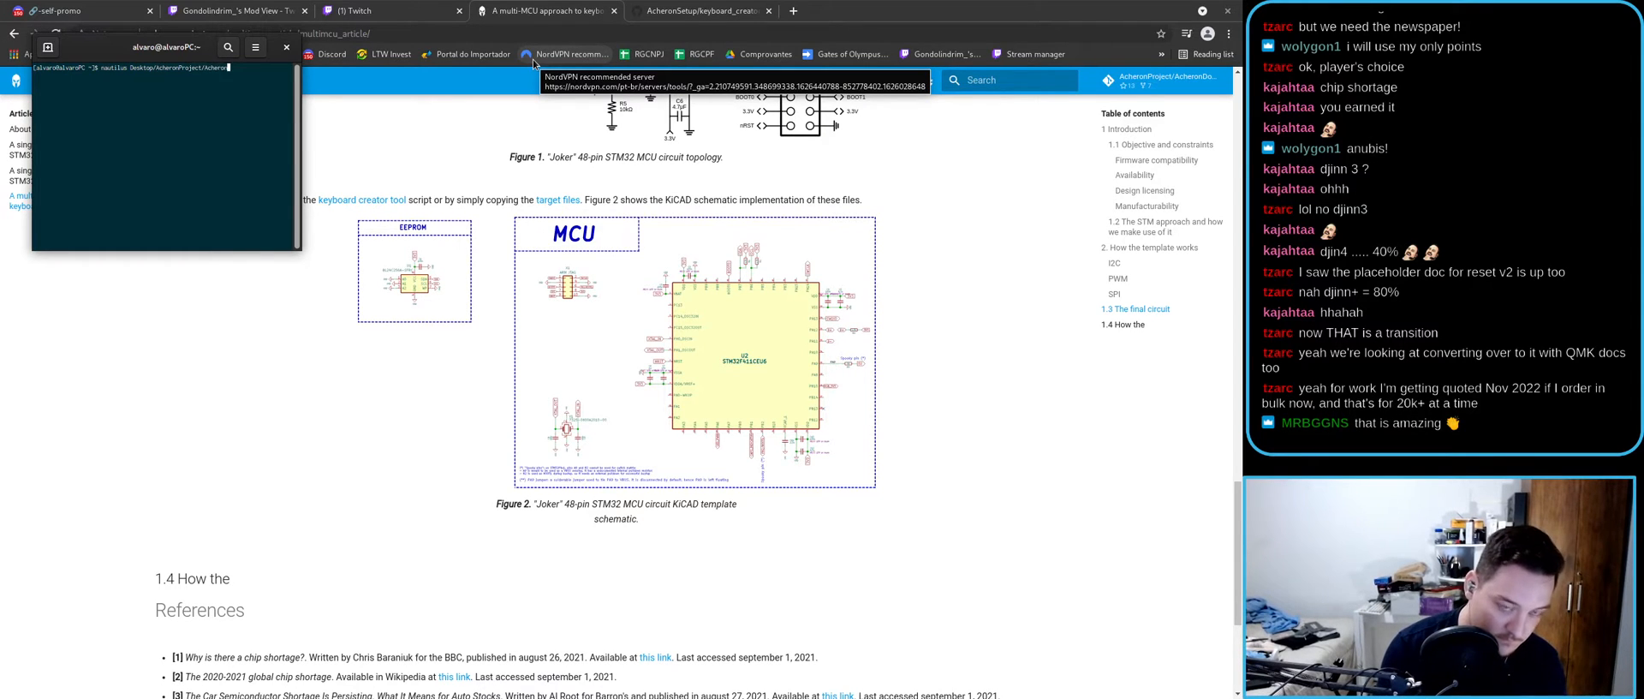
type("Setup/k")
key("Tab")
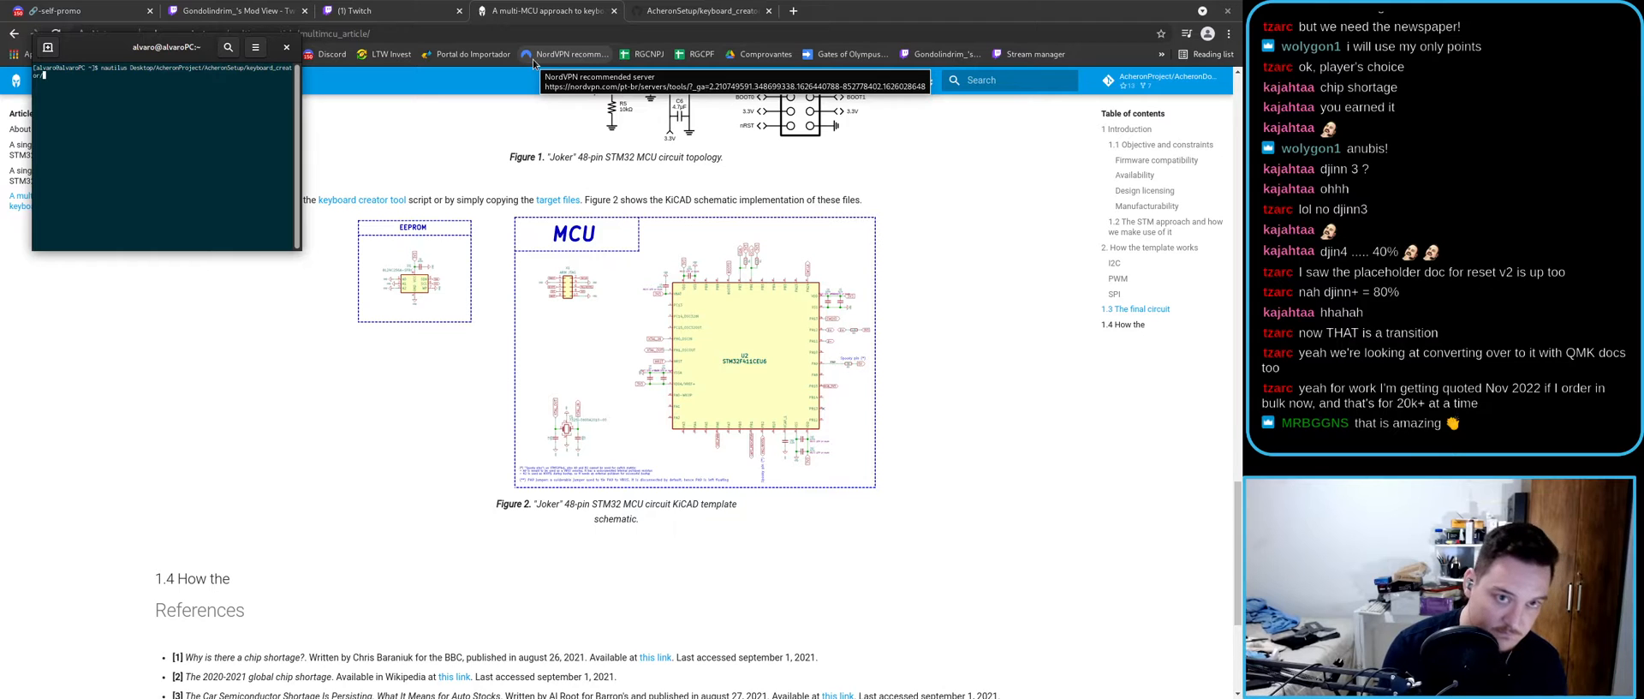
key("Tab")
key("Tab")
type("j")
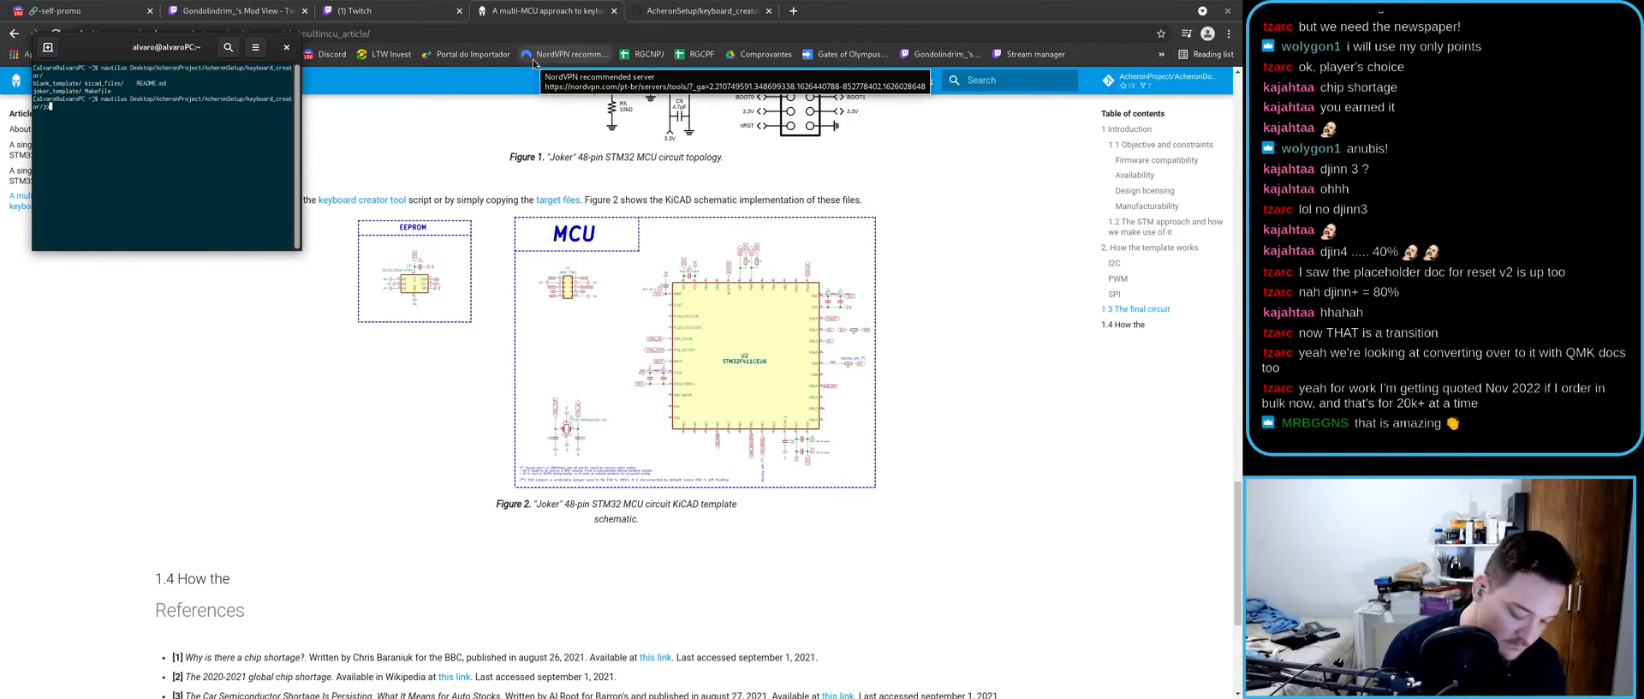
key("Tab")
key("Return")
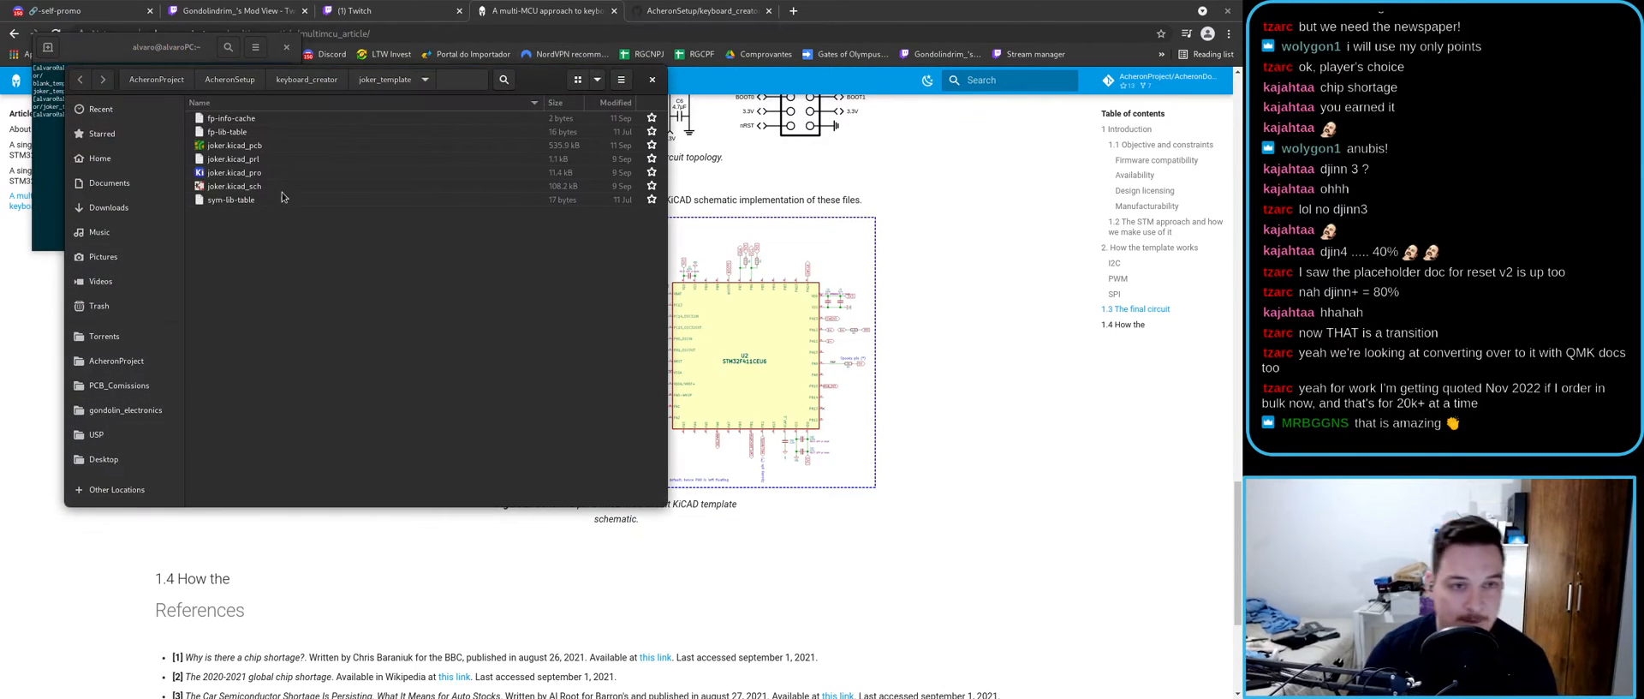
left_click(254, 172)
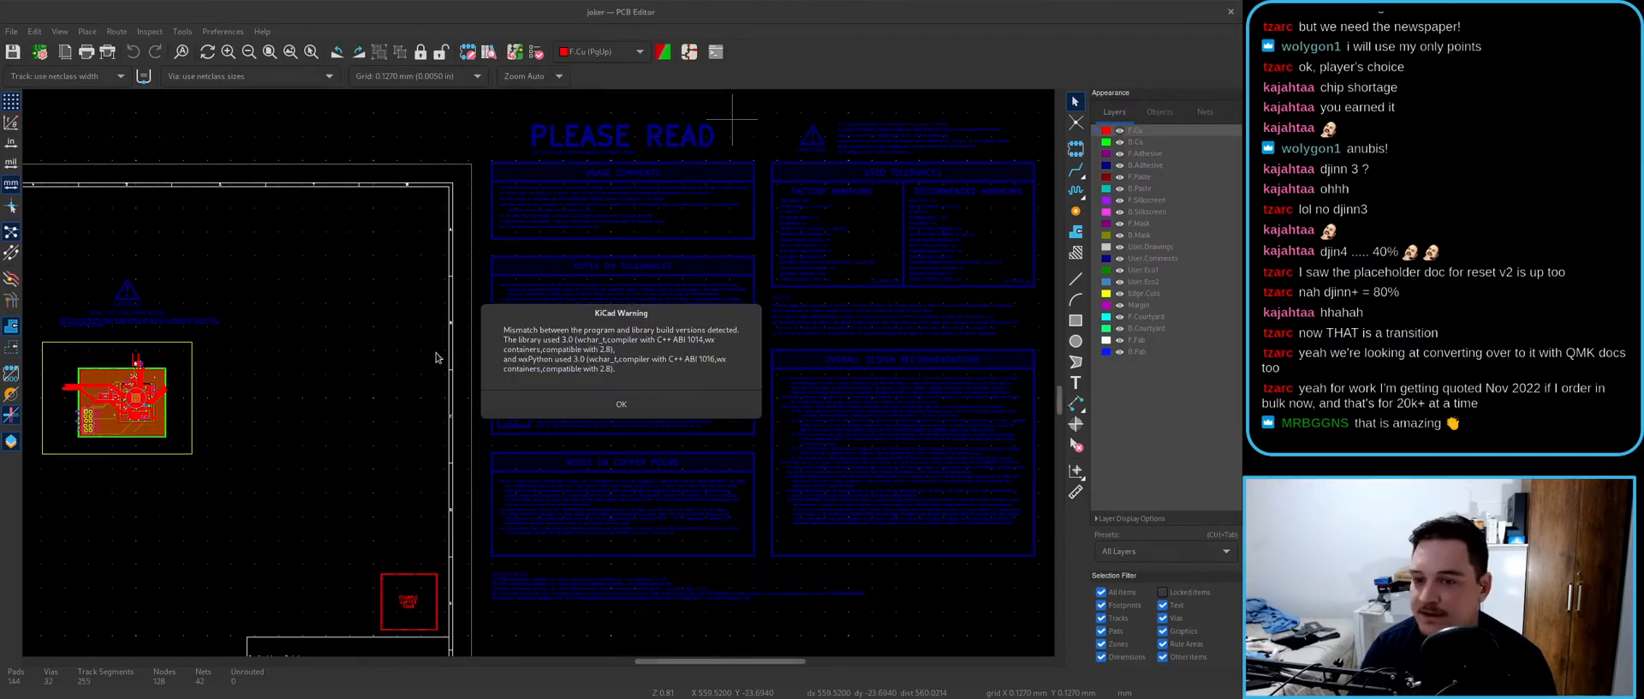
- Zoom around the joker board, checking the multi-MCU article in between
scroll(371, 430, "up", 3)
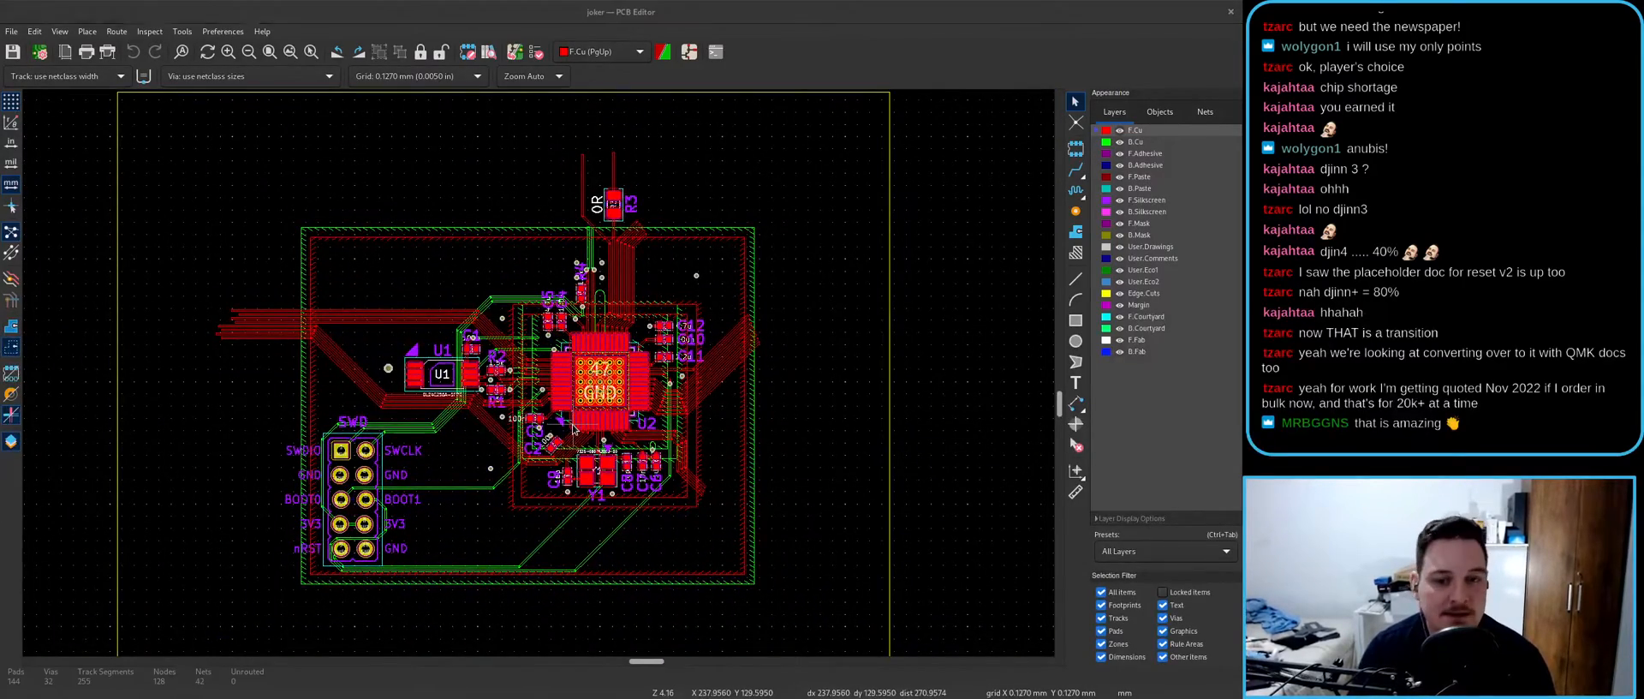
key("alt+Tab")
scroll(1004, 403, "up", 4)
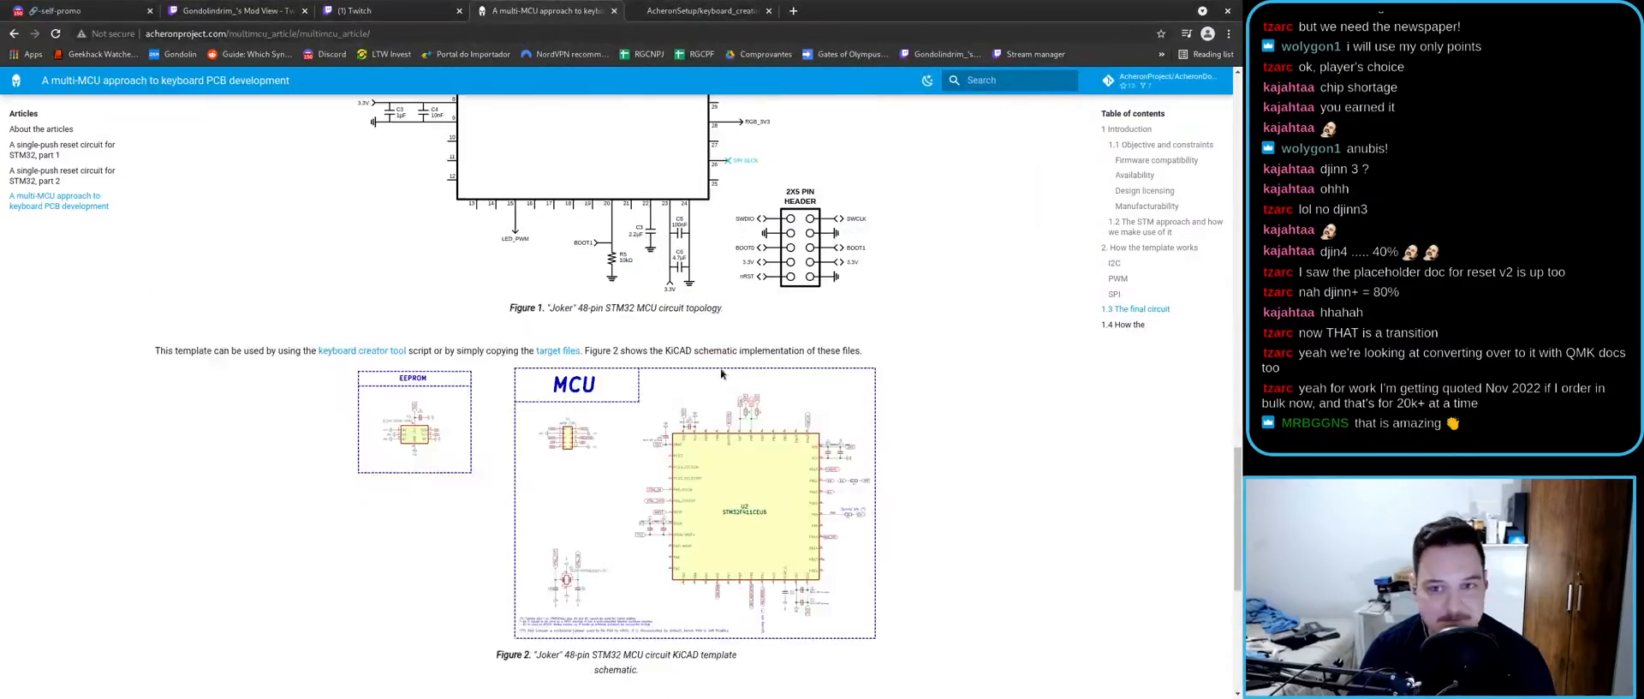
key("alt+Tab")
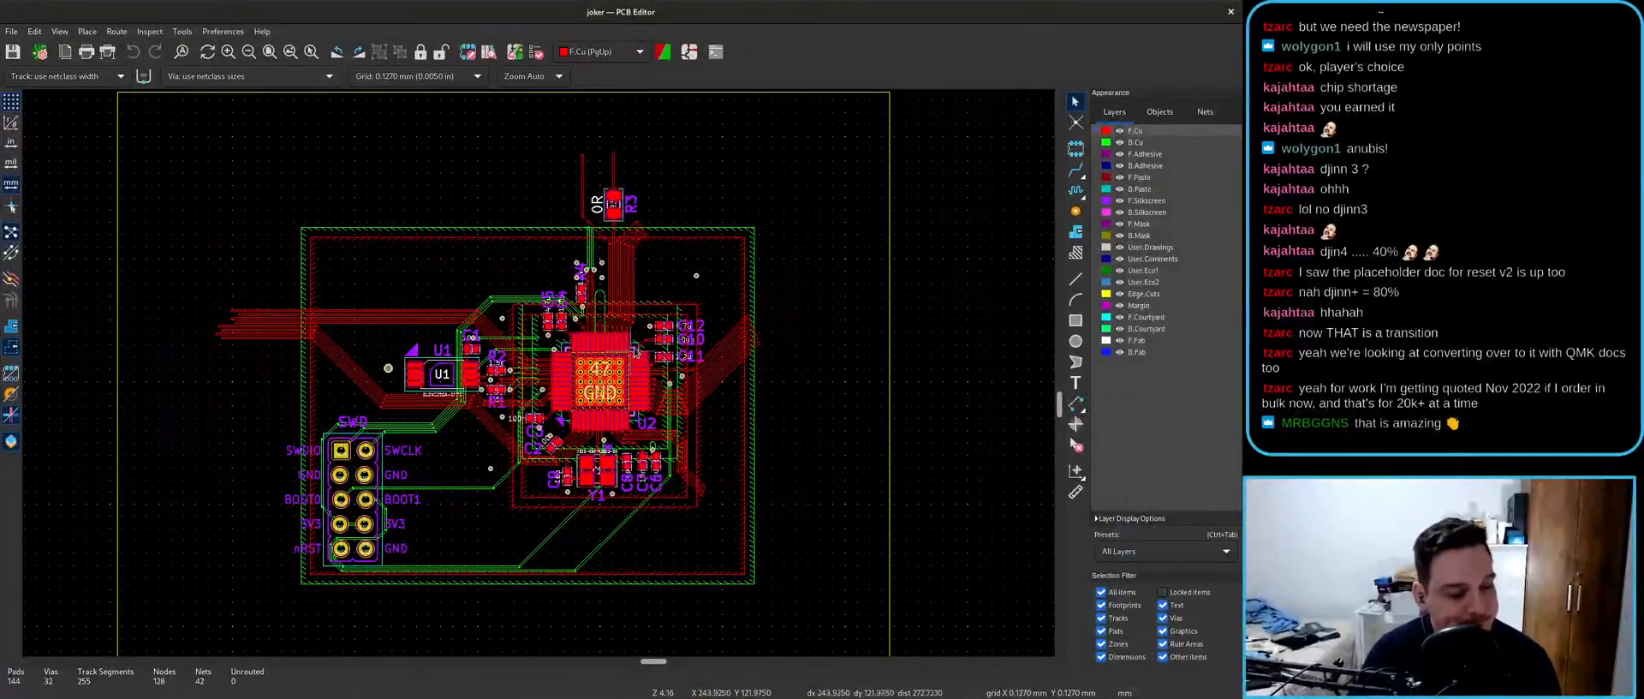
scroll(332, 378, "down", 2)
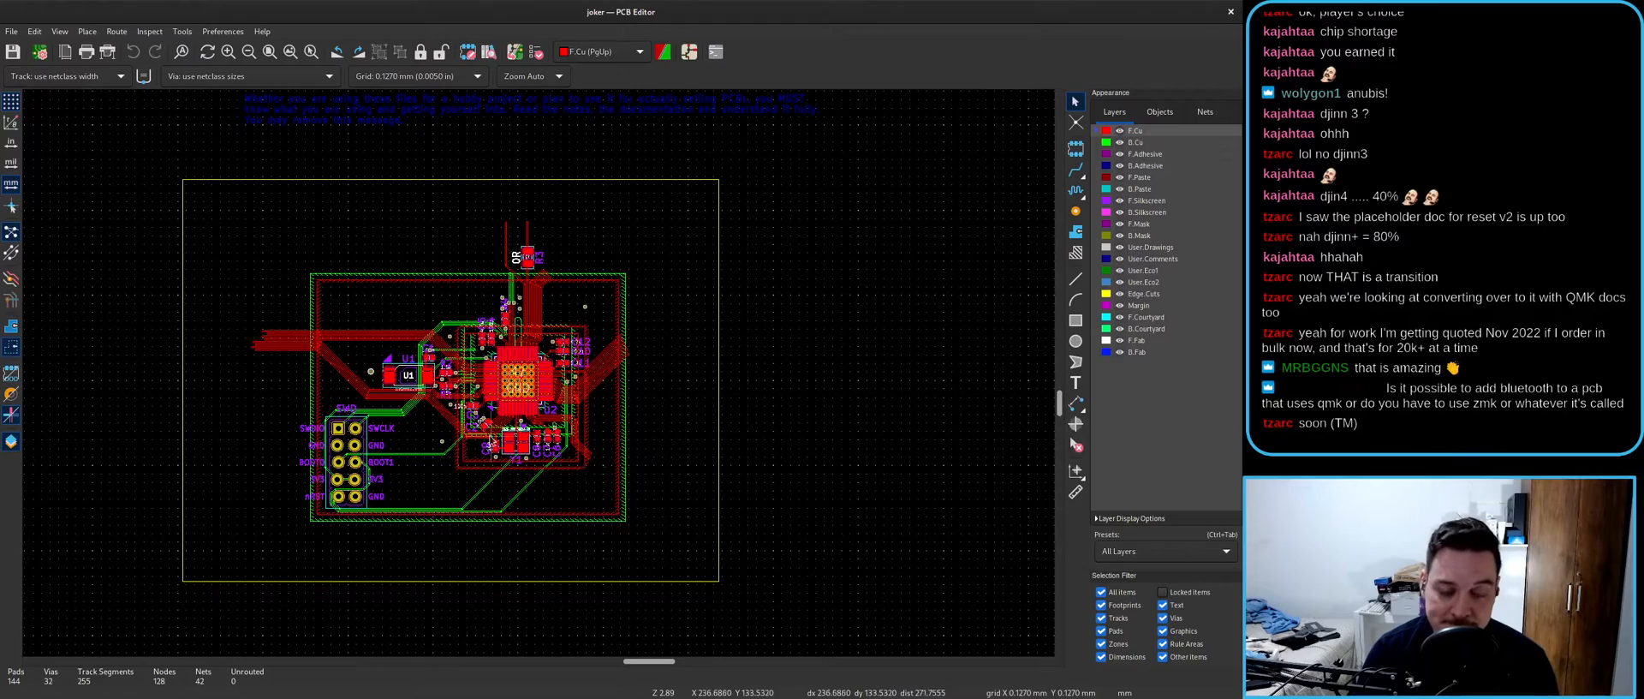
scroll(519, 381, "up", 10)
scroll(538, 379, "down", 8)
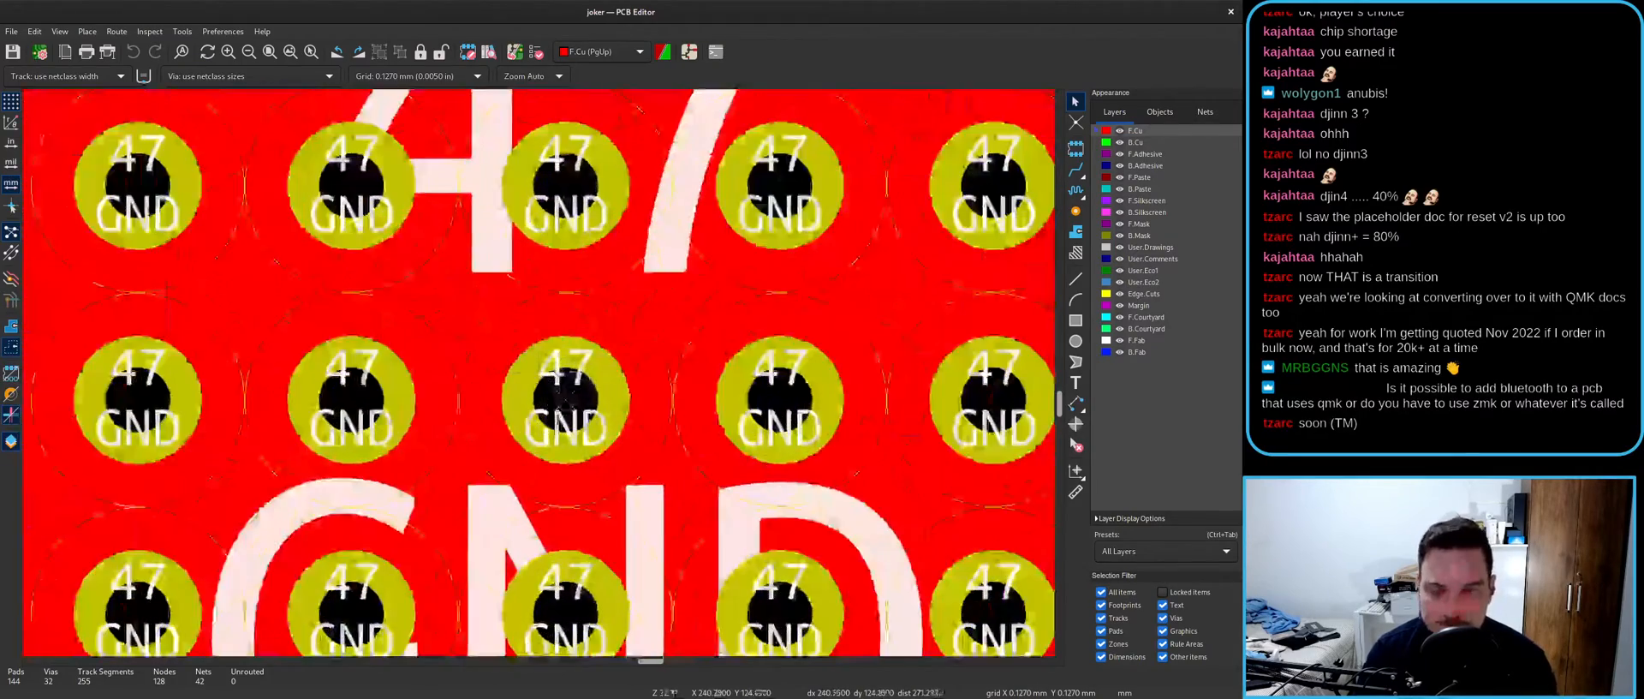
scroll(537, 359, "up", 1)
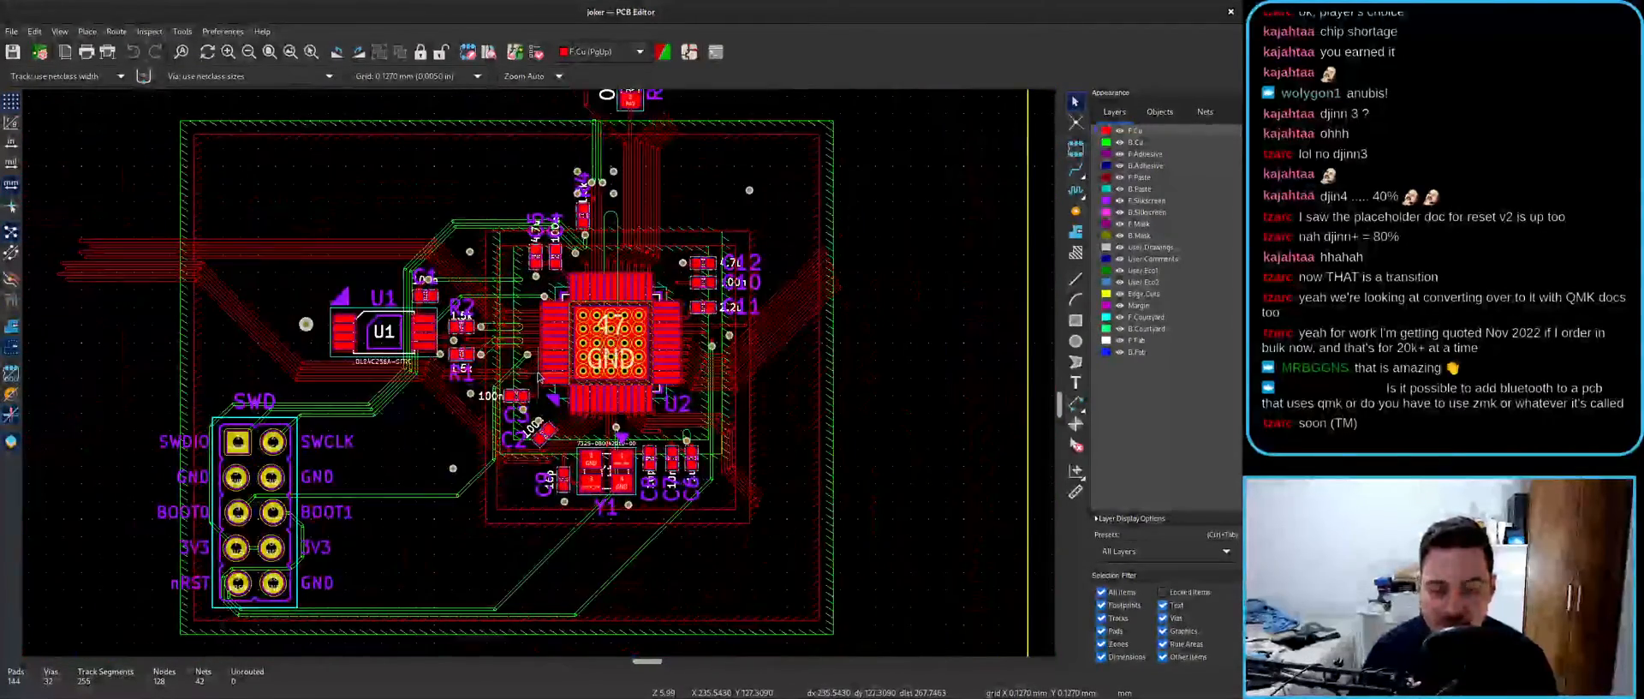
- Compare with the Joker STM32 article, pan to the board's lower part, and un-maximize the editor
key("alt+Tab")
scroll(511, 358, "up", 1)
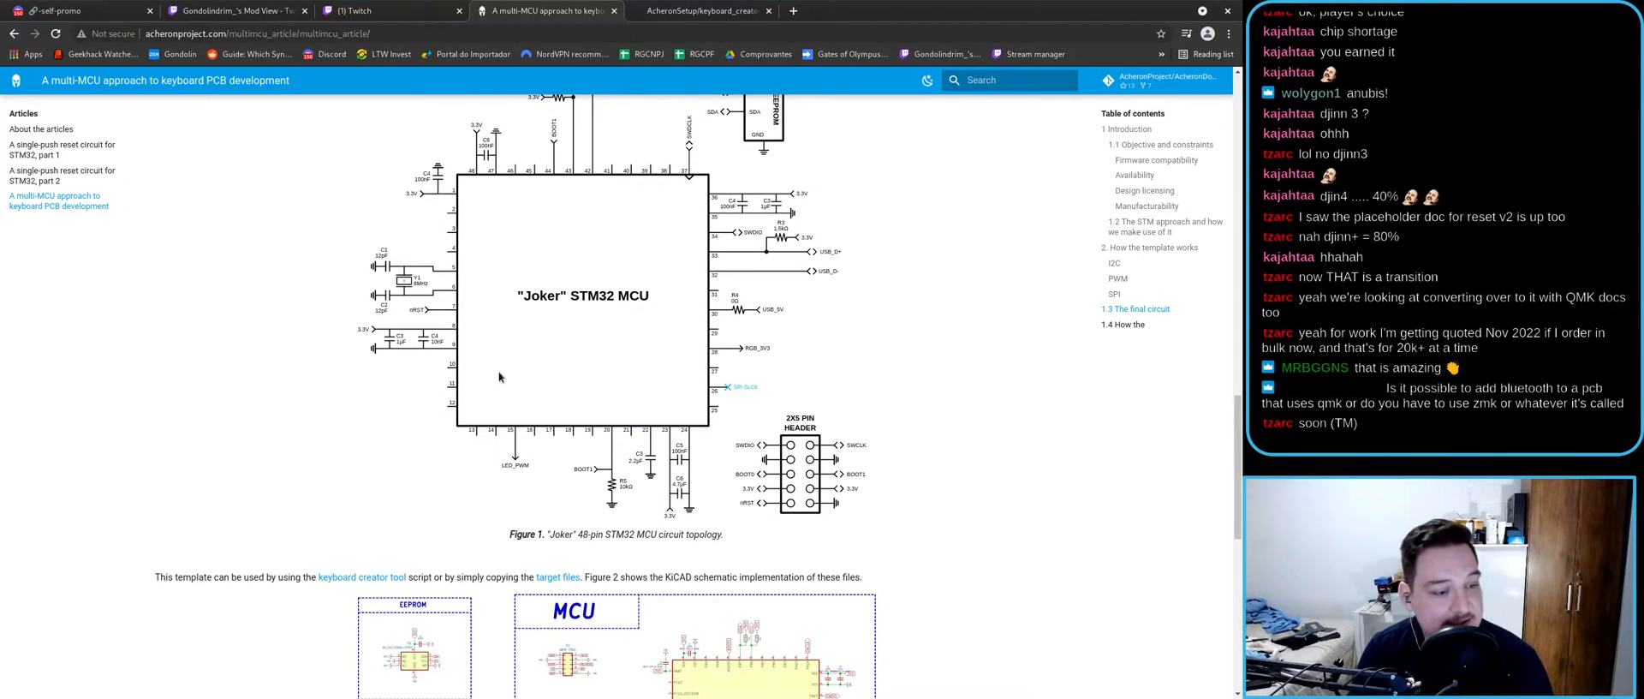
key("alt+Tab")
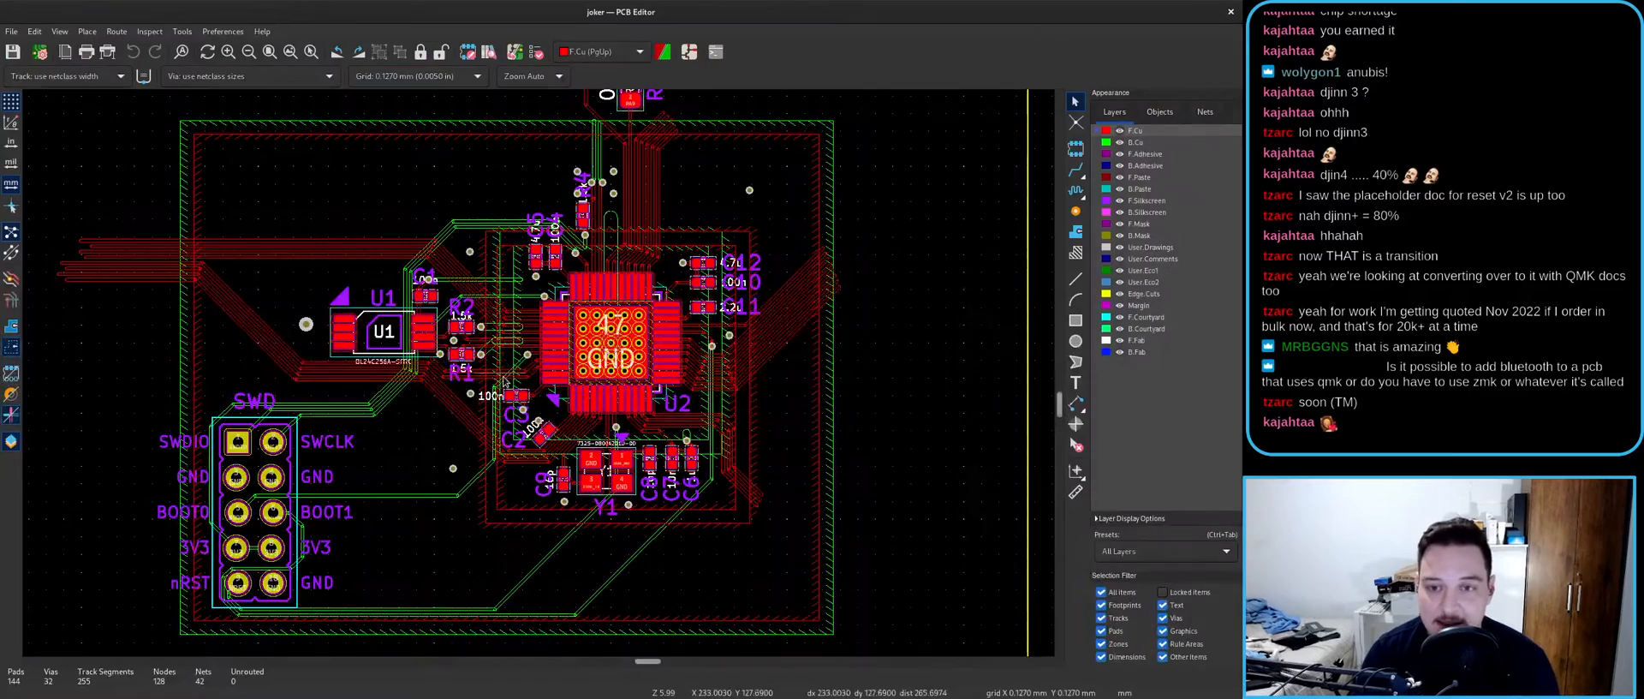
scroll(539, 375, "up", 1)
middle_click_drag(772, 596, 655, 390)
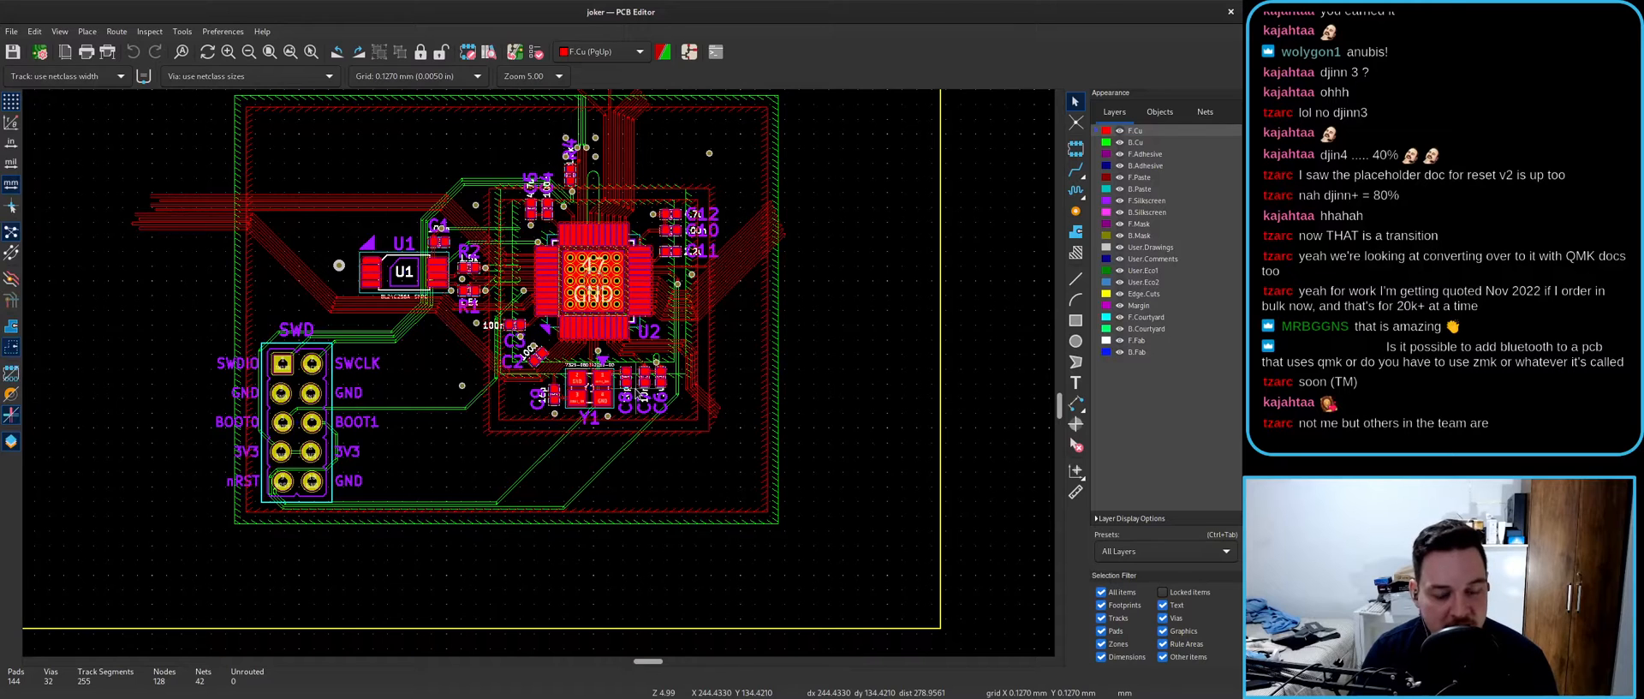
middle_click_drag(637, 342, 627, 382)
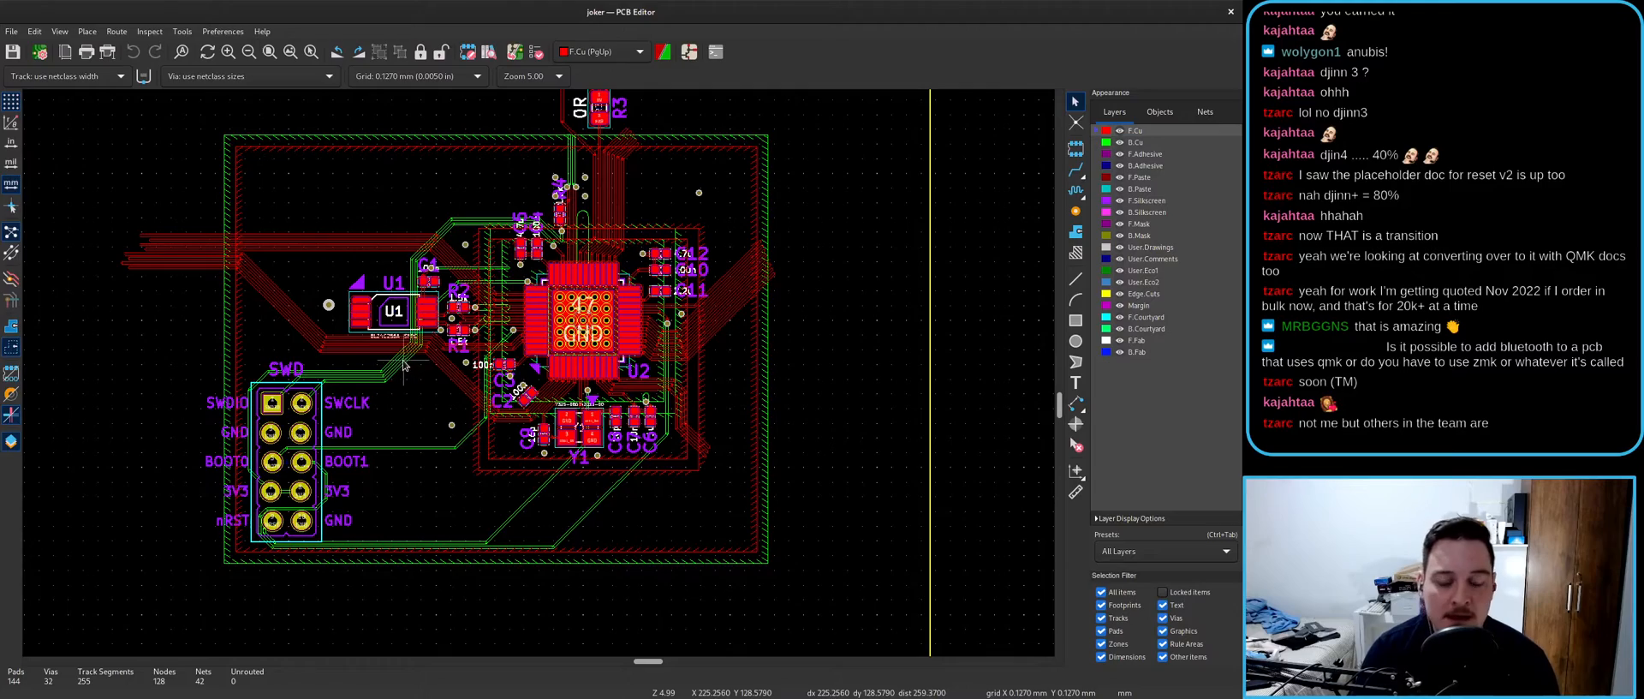
double_click(891, 12)
- Look between Figure 1 and Figure 2 in the article, then maximize the PCB Editor again
left_click(1004, 154)
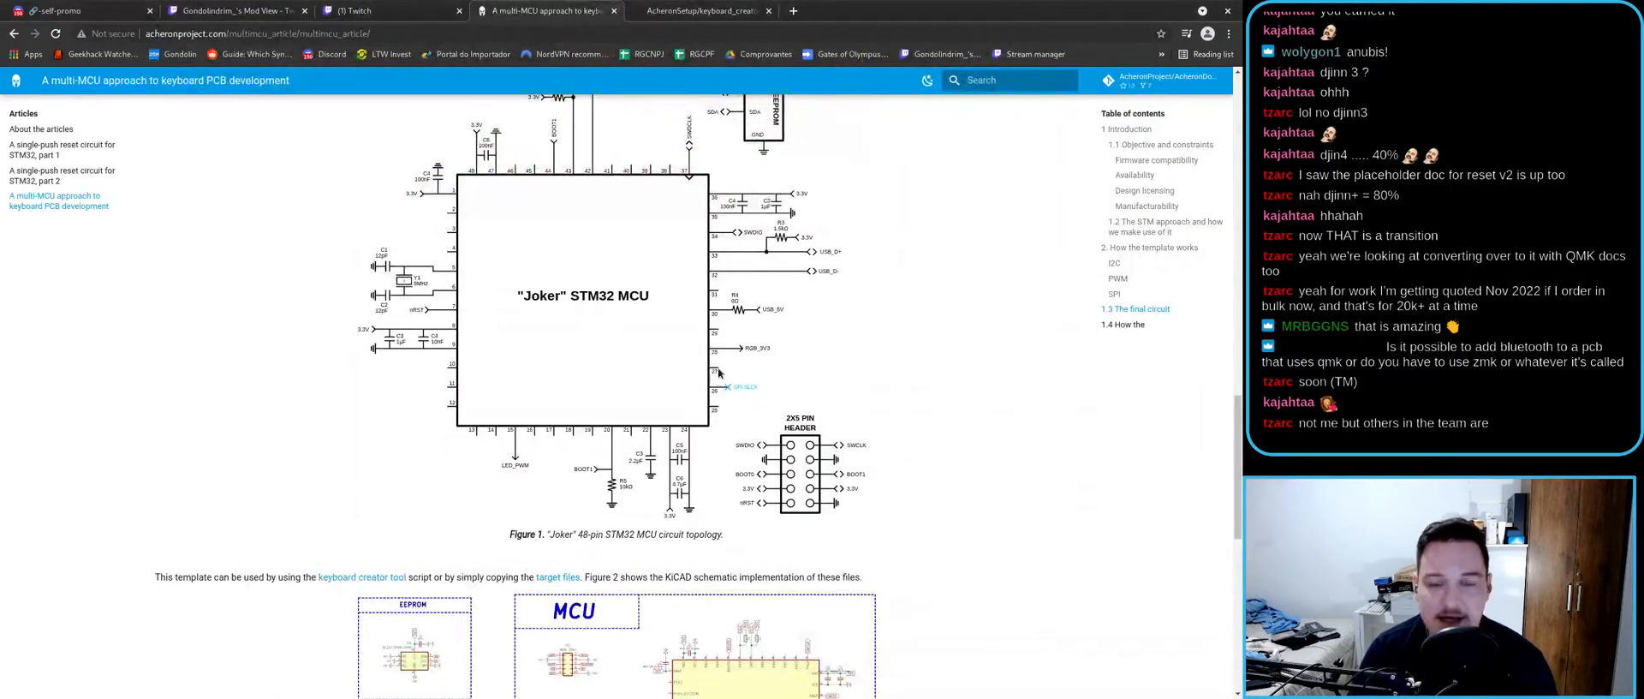
scroll(959, 223, "down", 10)
scroll(670, 361, "up", 4)
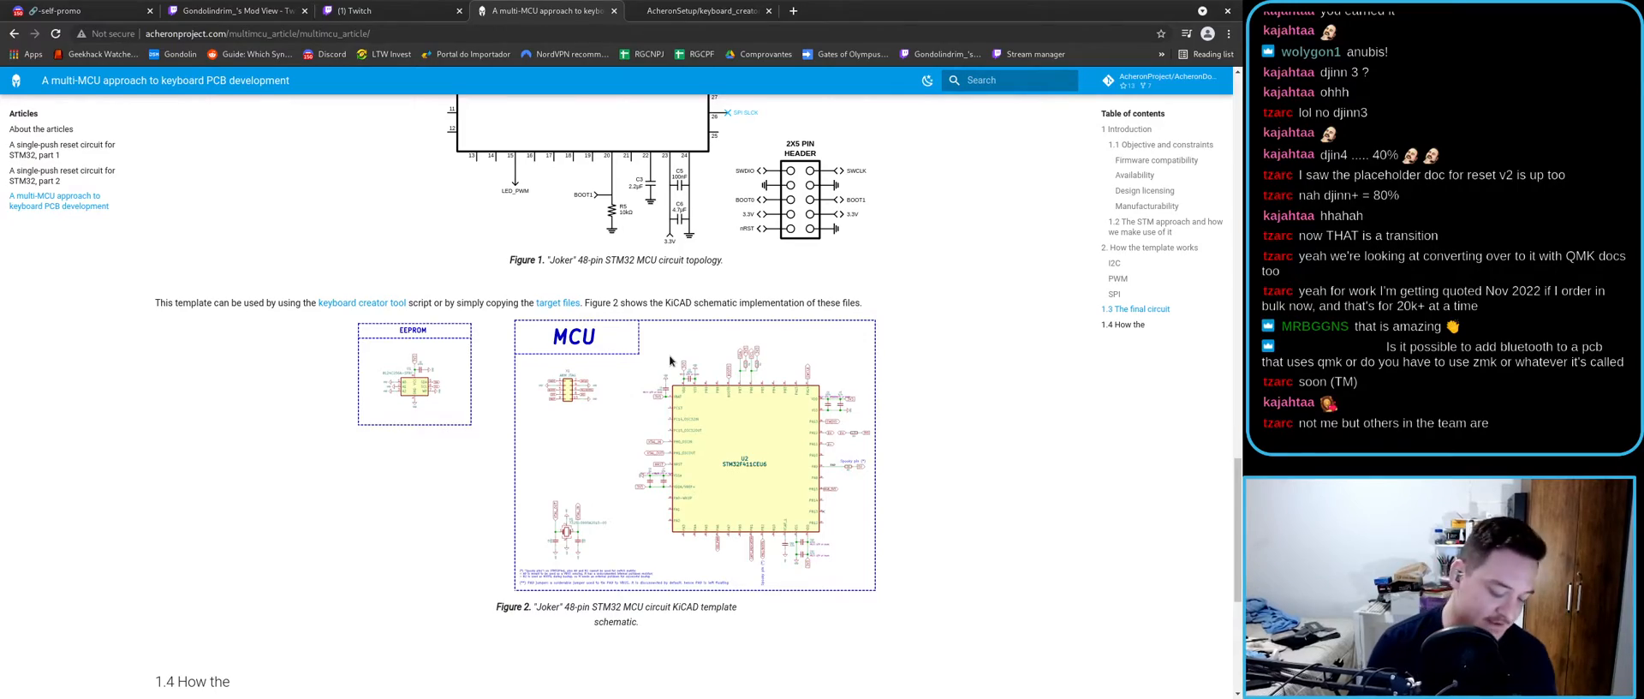
key("alt+Tab")
double_click(659, 297)
- Look over the joker layout, then open it in the 3D viewer (Alt+3) and tilt the render
scroll(655, 302, "down", 4)
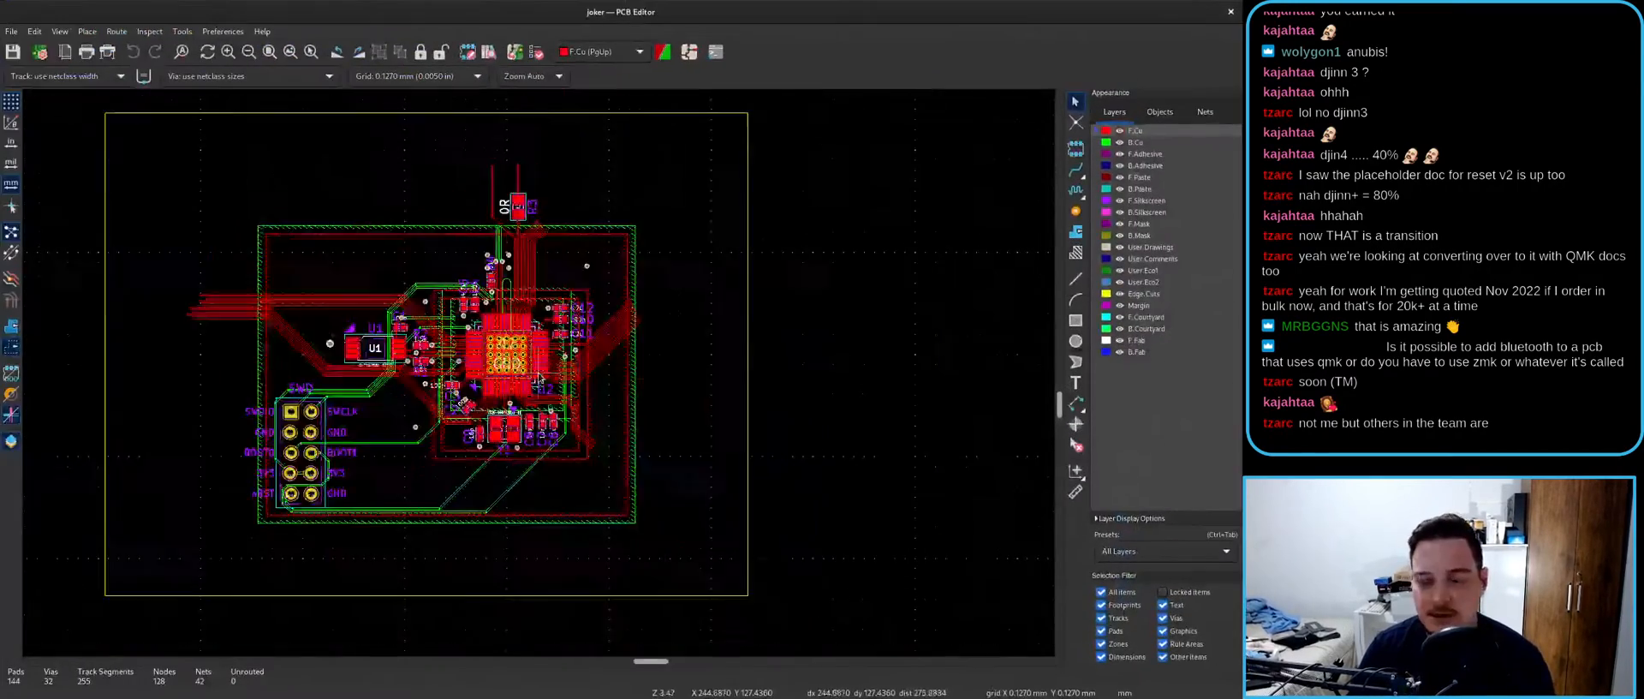
scroll(505, 356, "up", 3)
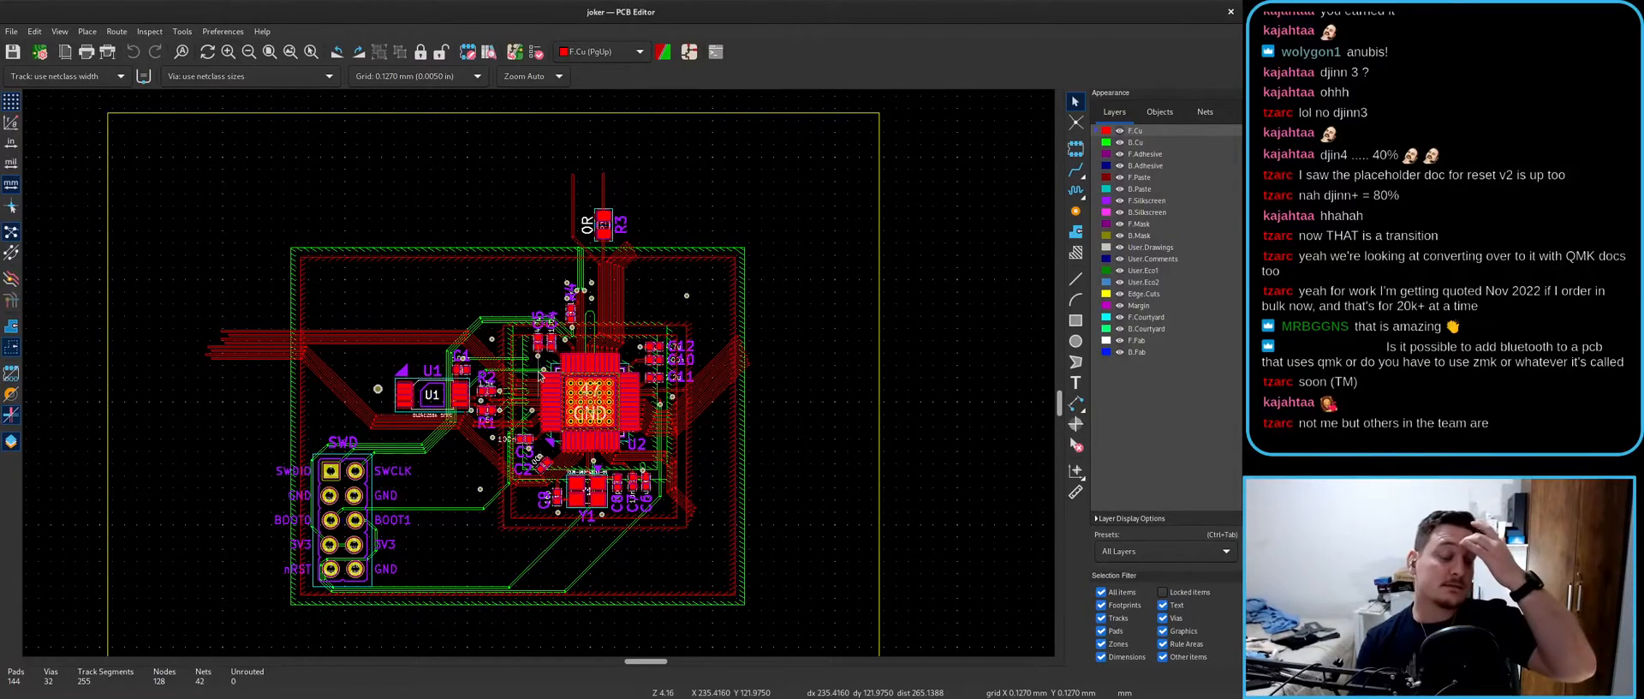
middle_click_drag(498, 521, 493, 482)
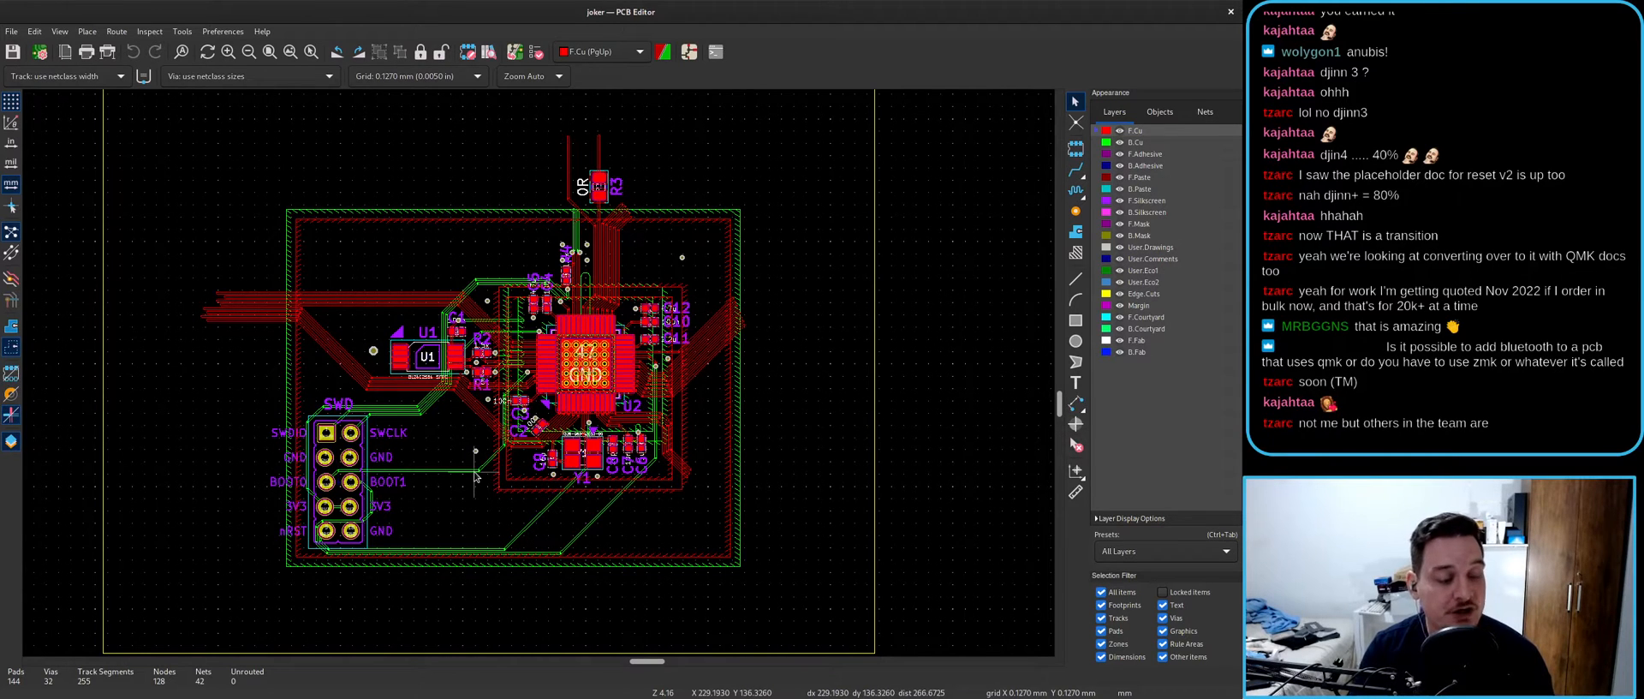
scroll(662, 211, "down", 2)
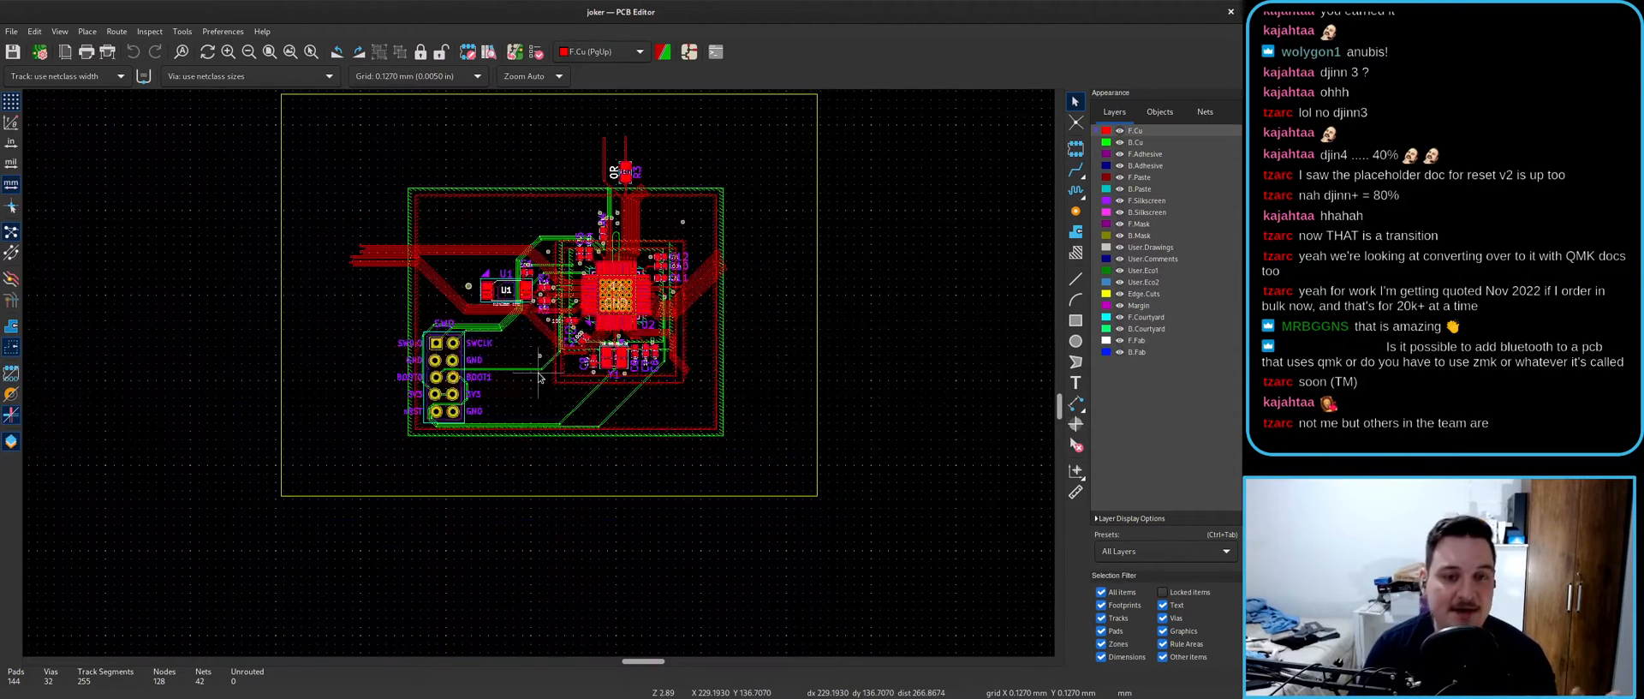
scroll(585, 346, "up", 2)
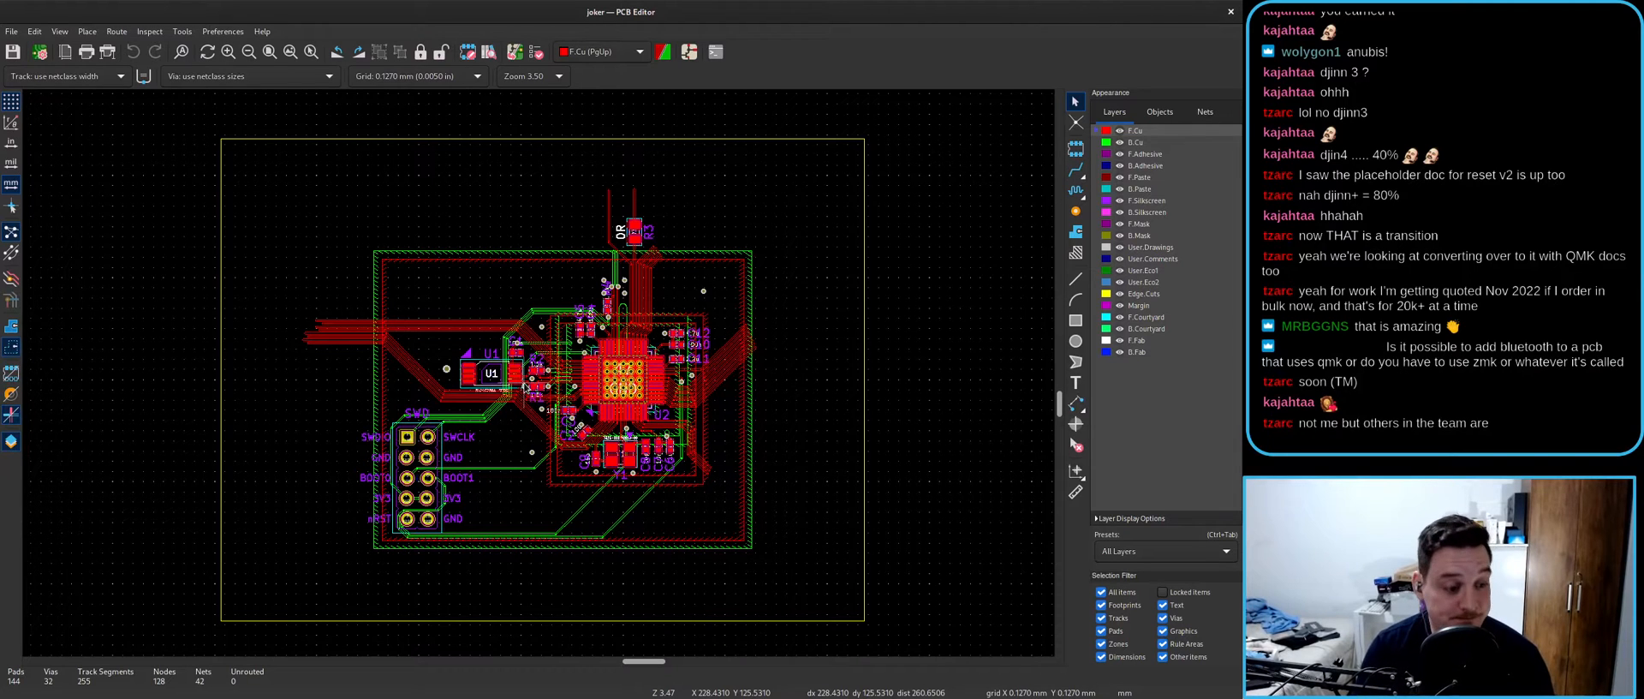
middle_click_drag(624, 359, 626, 338)
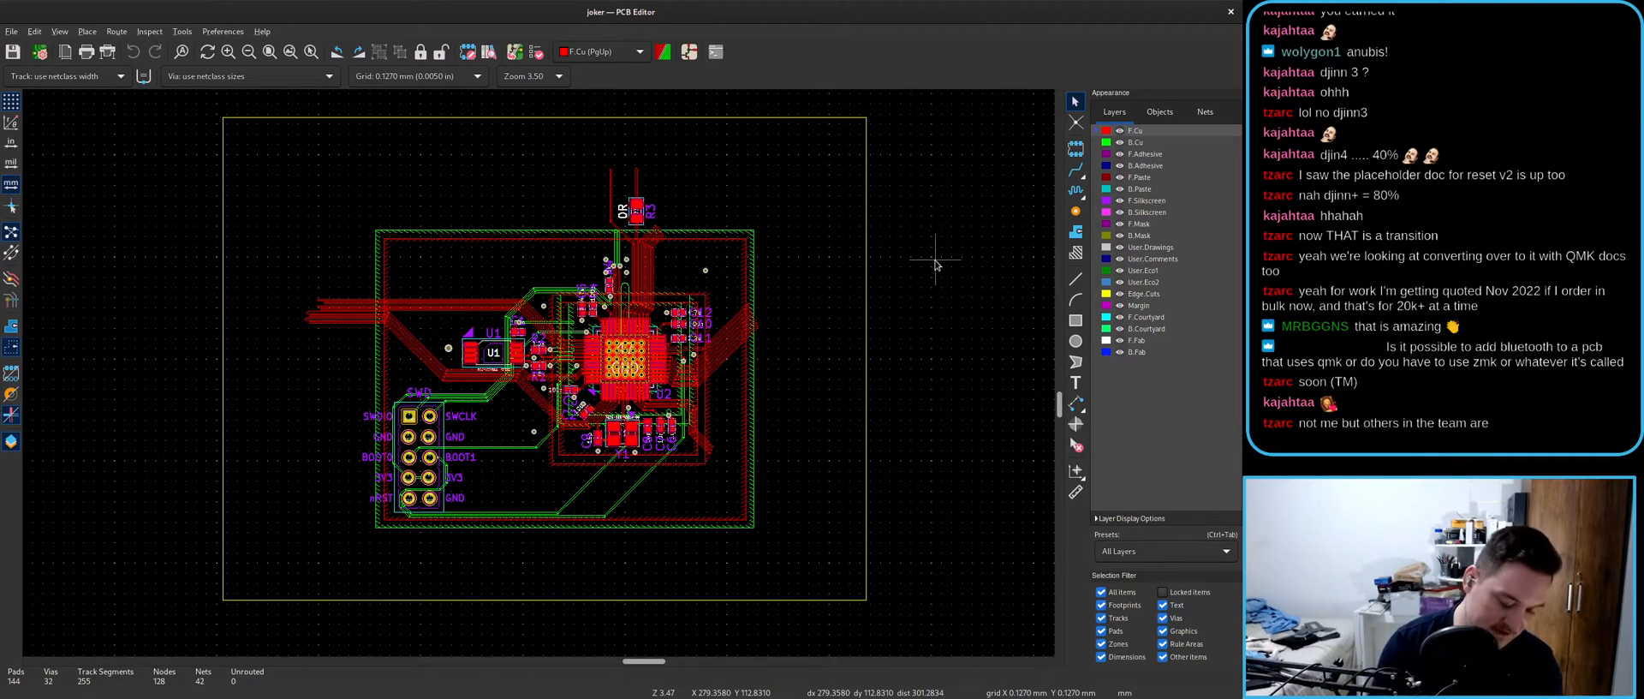
key("alt+3")
scroll(784, 301, "up", 3)
left_click_drag(686, 497, 666, 521)
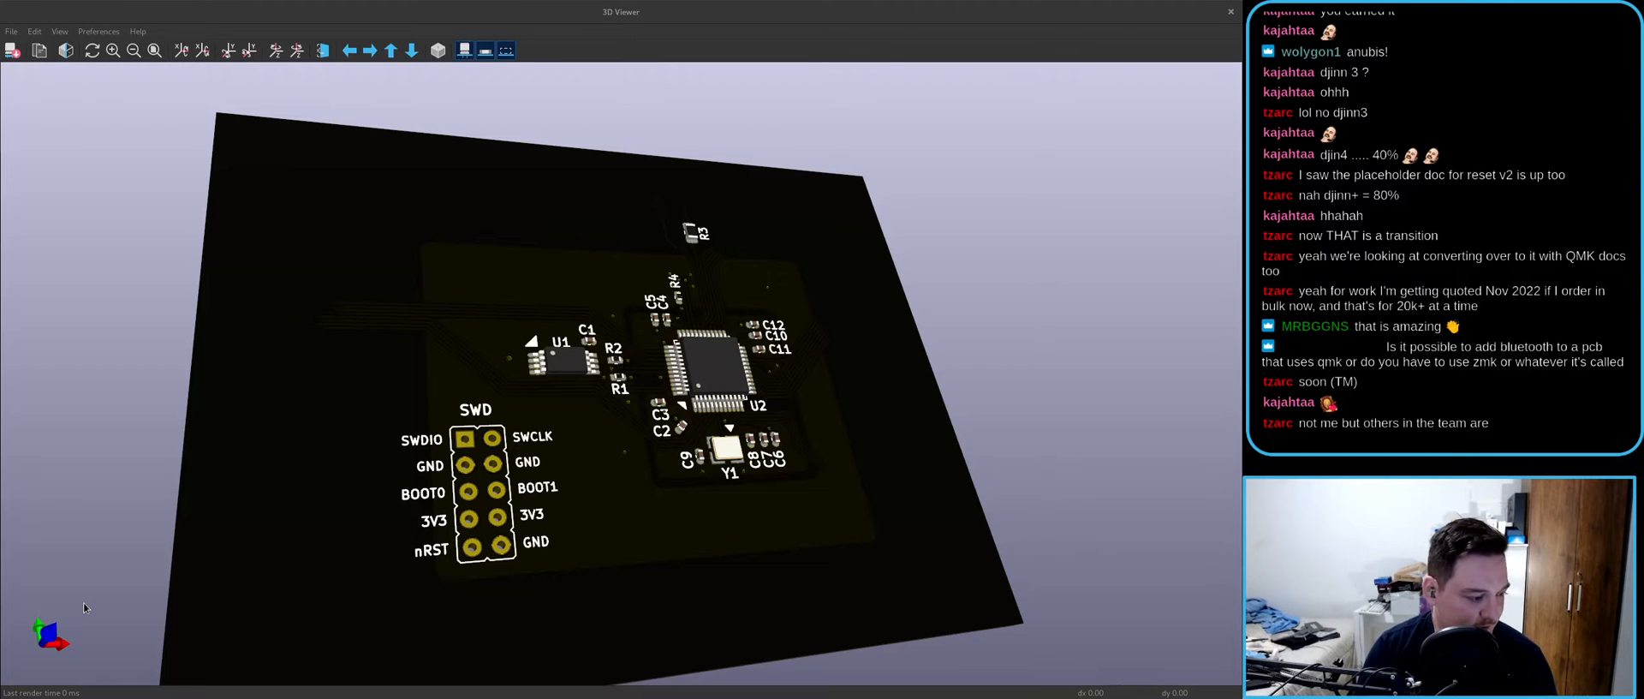
- Rotate the 3D joker board to a couple of new angles, then close the 3D viewer
left_click_drag(642, 486, 505, 510)
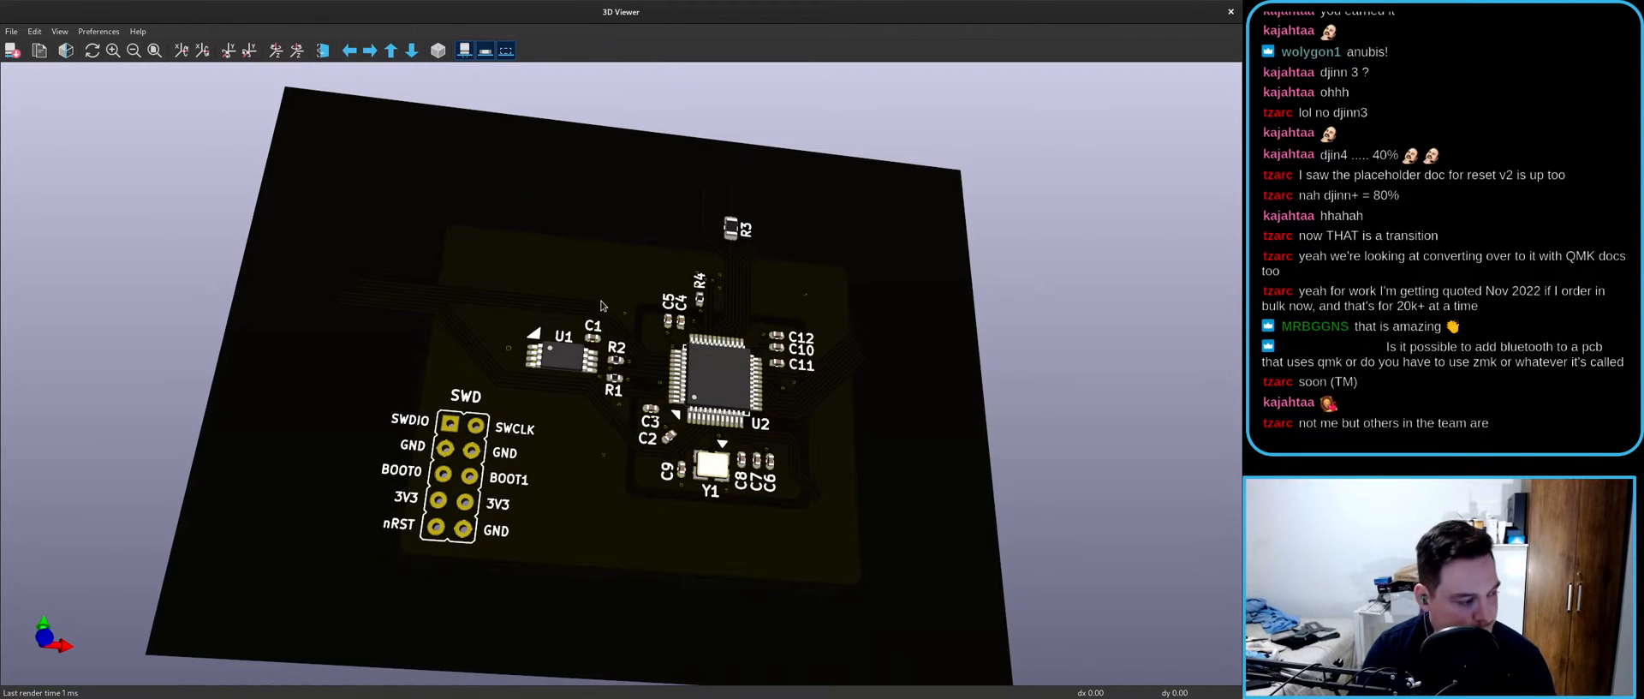
left_click_drag(603, 300, 565, 360)
left_click(1231, 12)
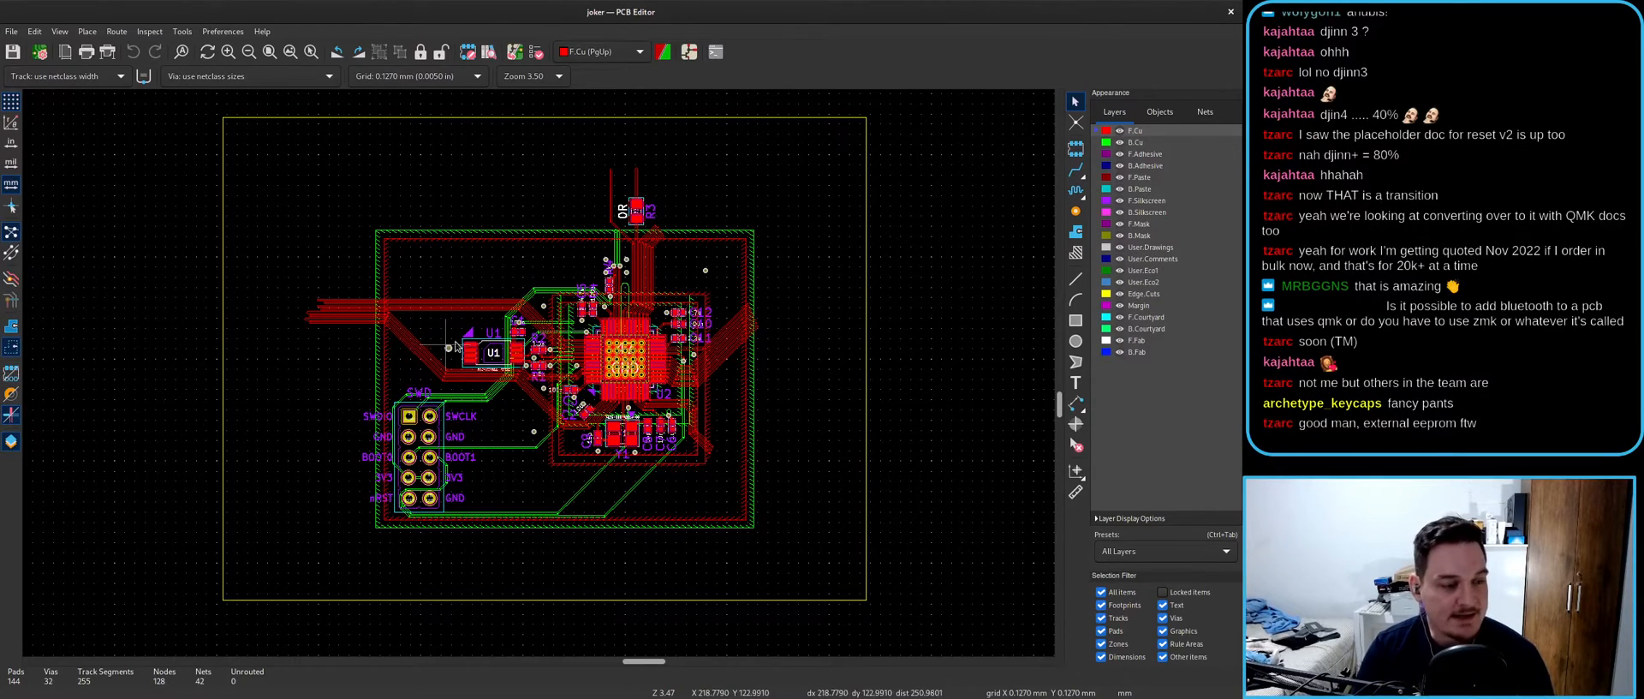
- Fit the whole board in view, make B.Silkscreen the active layer, and show the window overview
scroll(505, 384, "up", 3)
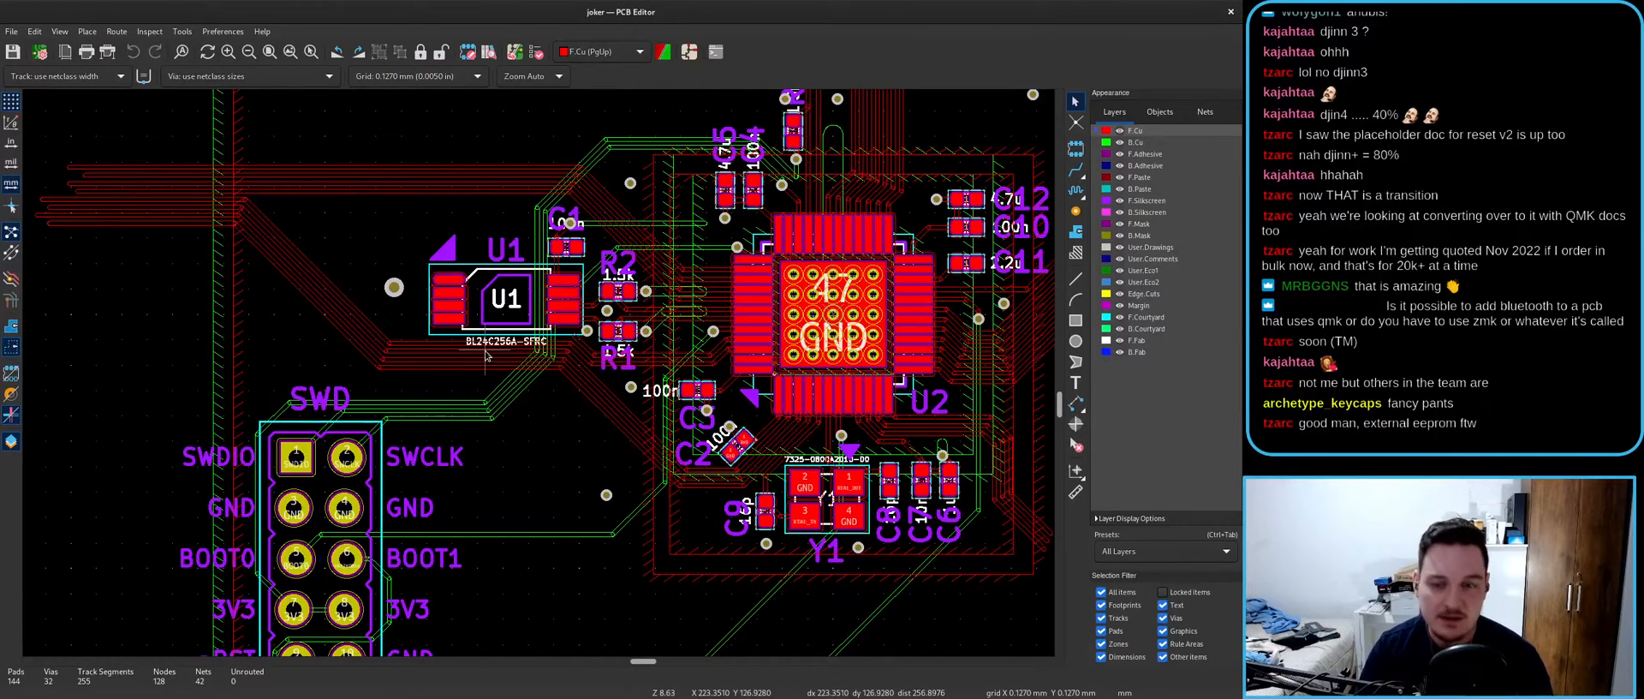
scroll(540, 378, "up", 2)
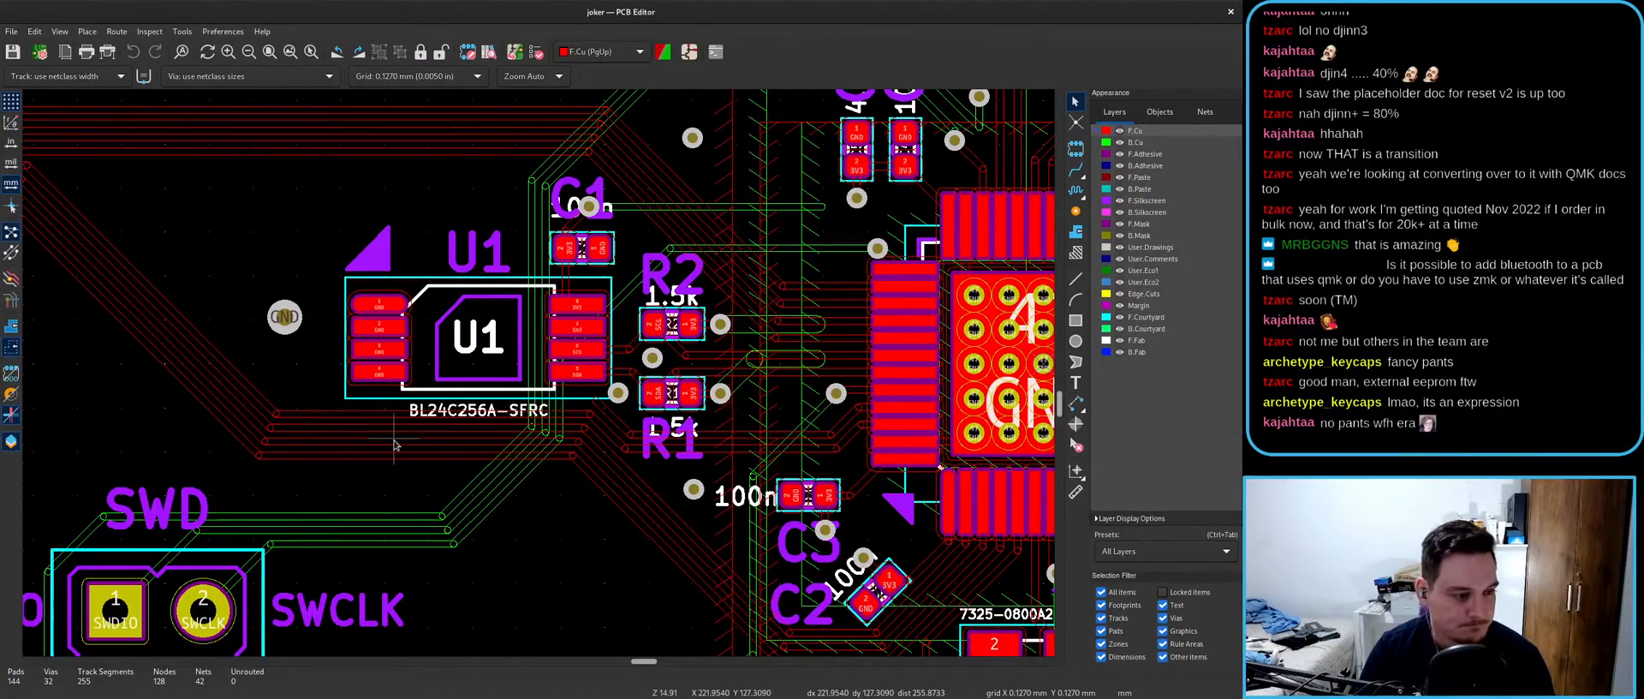
scroll(394, 443, "down", 6)
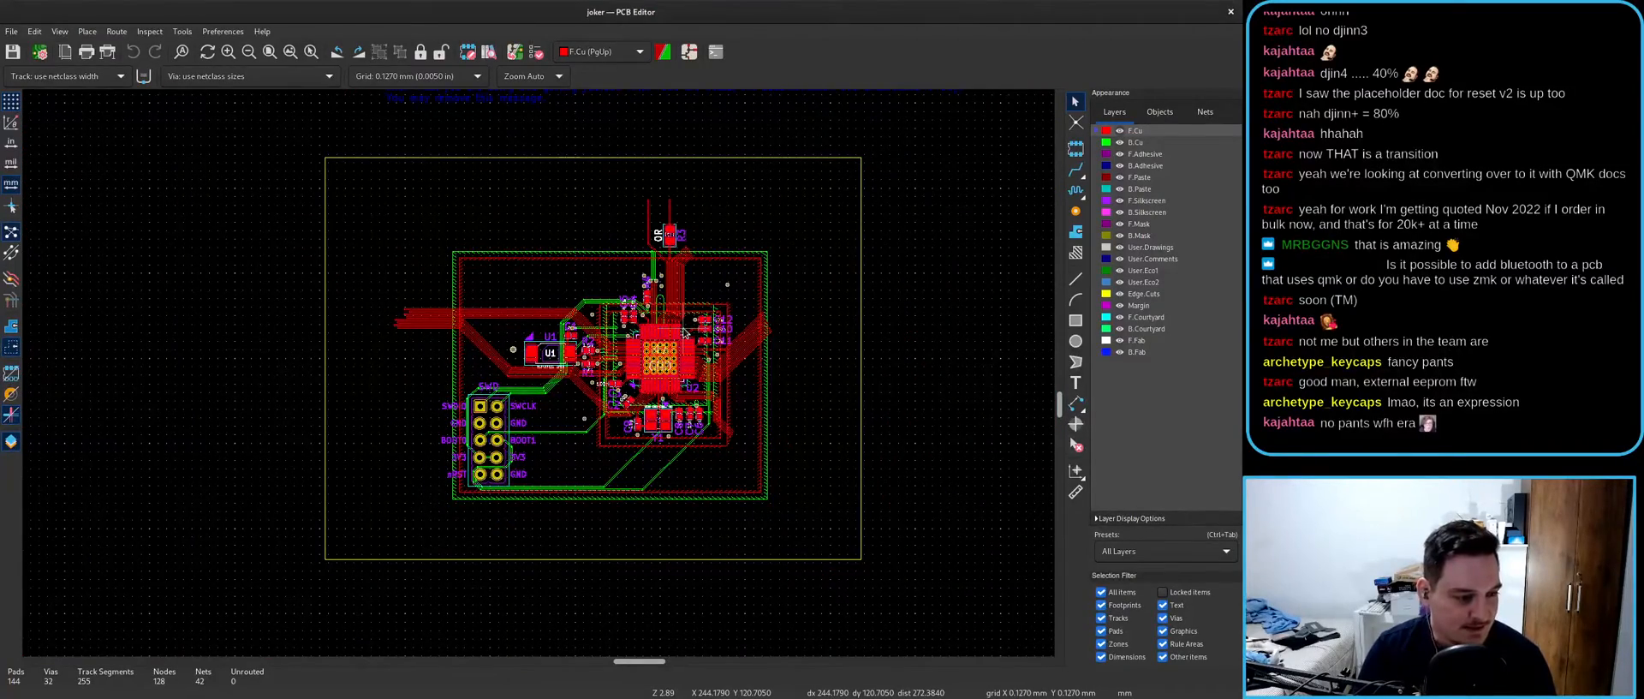
scroll(685, 332, "up", 2)
scroll(538, 373, "down", 3)
scroll(514, 385, "up", 2)
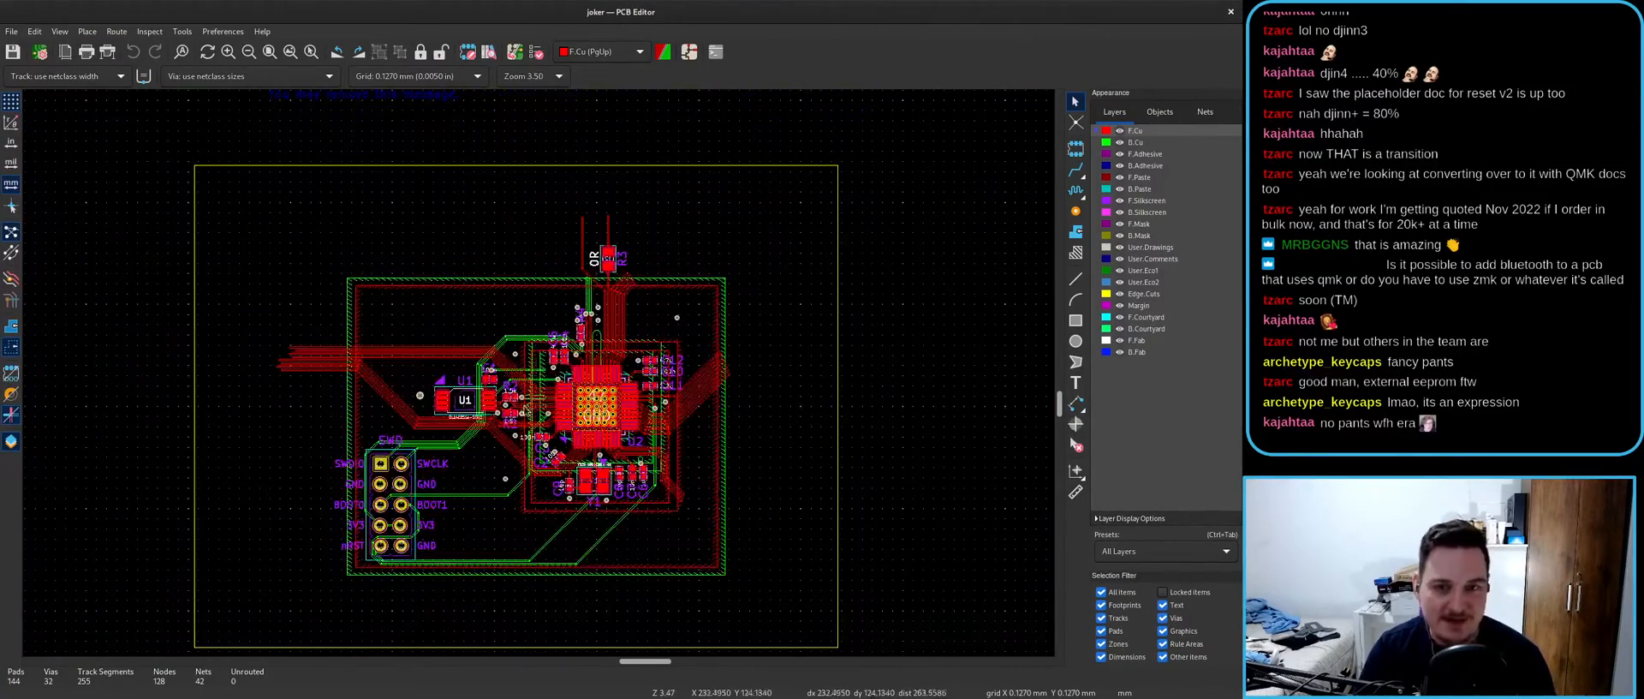
scroll(531, 382, "down", 1)
scroll(539, 381, "up", 1)
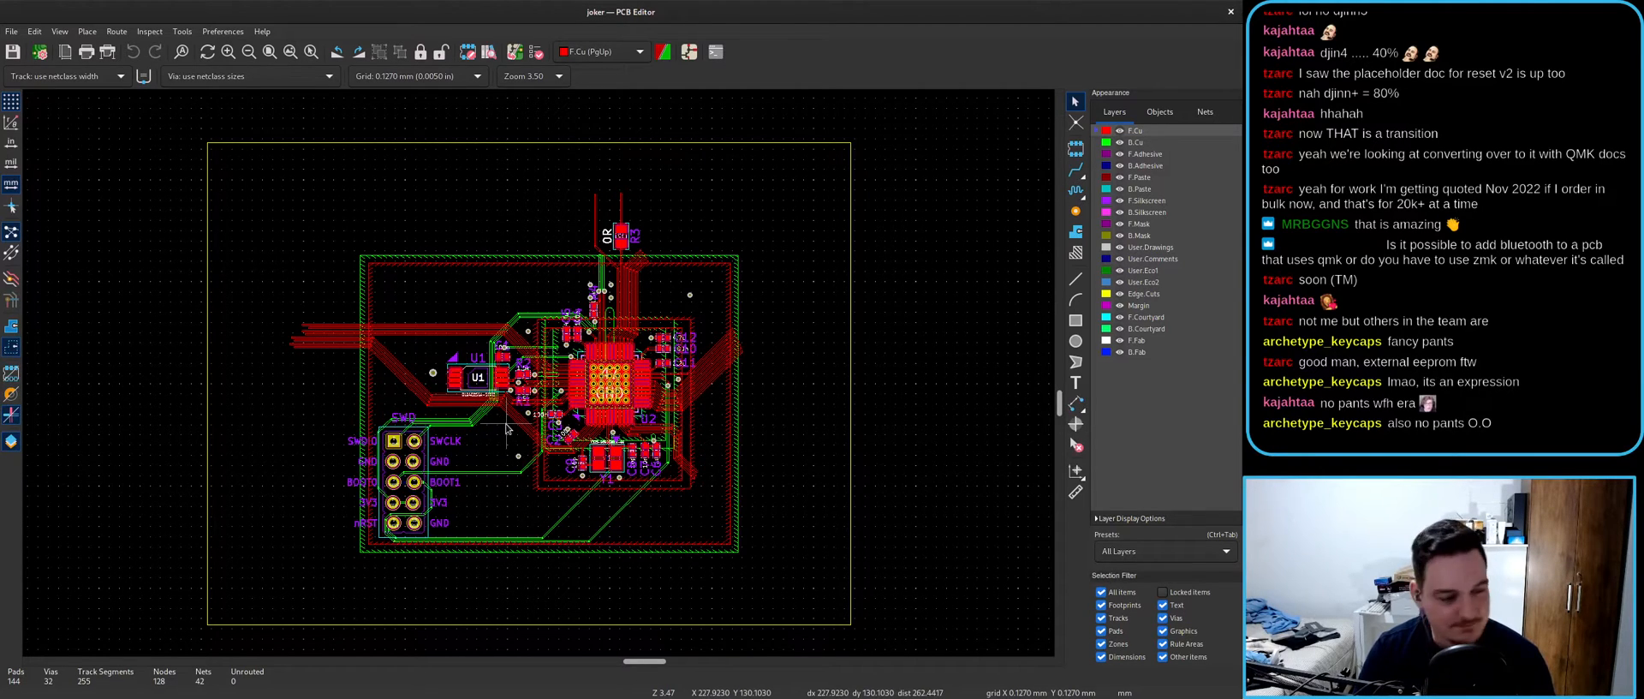
key("Home")
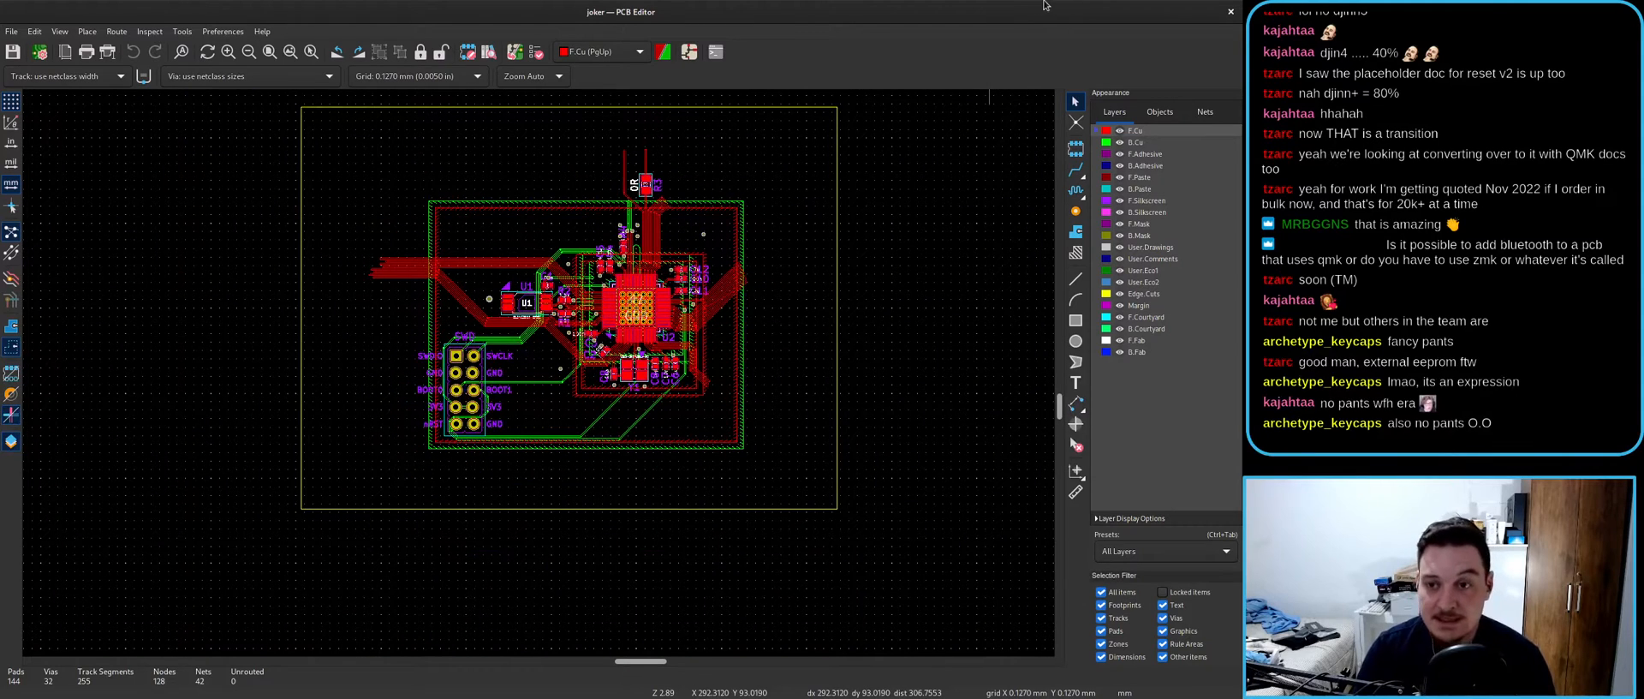
left_click(1147, 212)
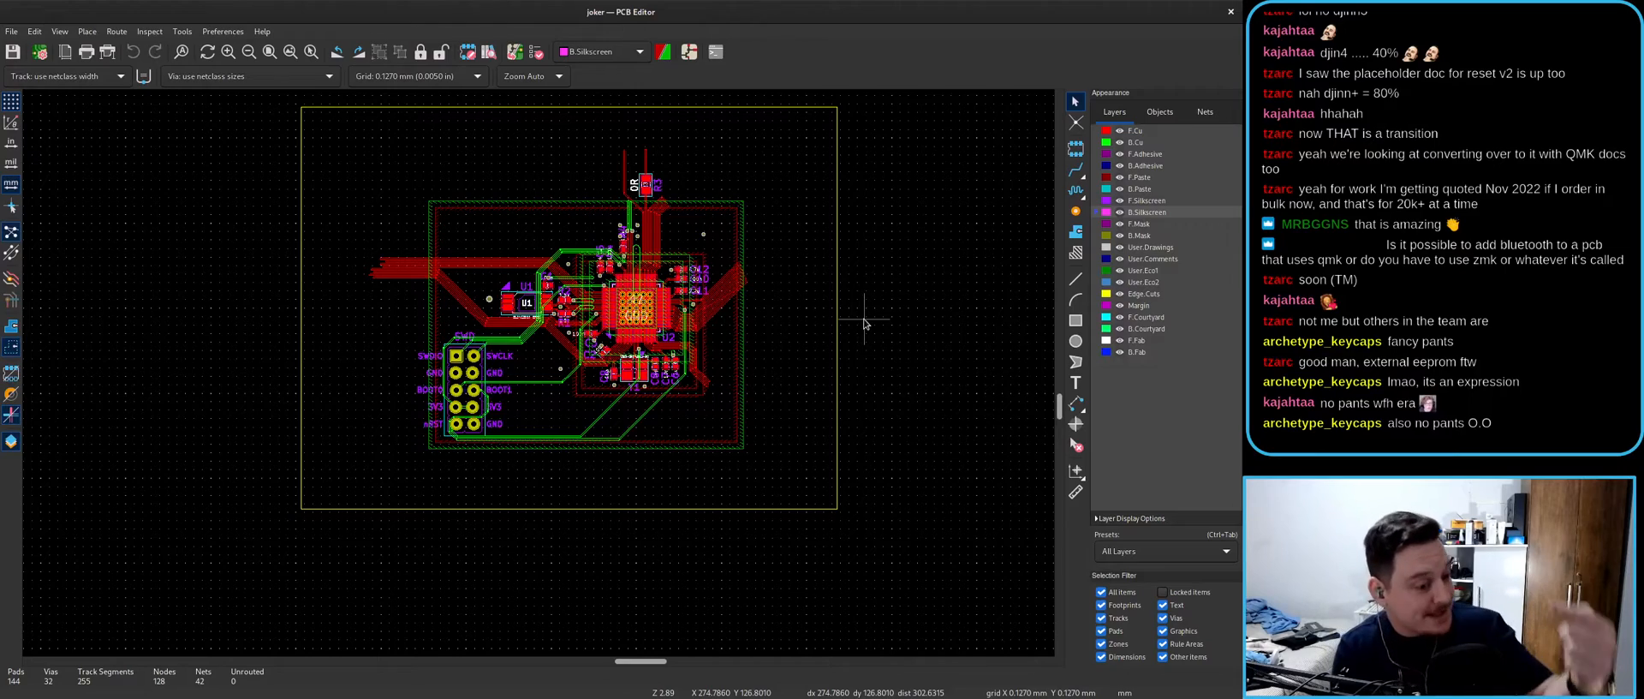
key("super")
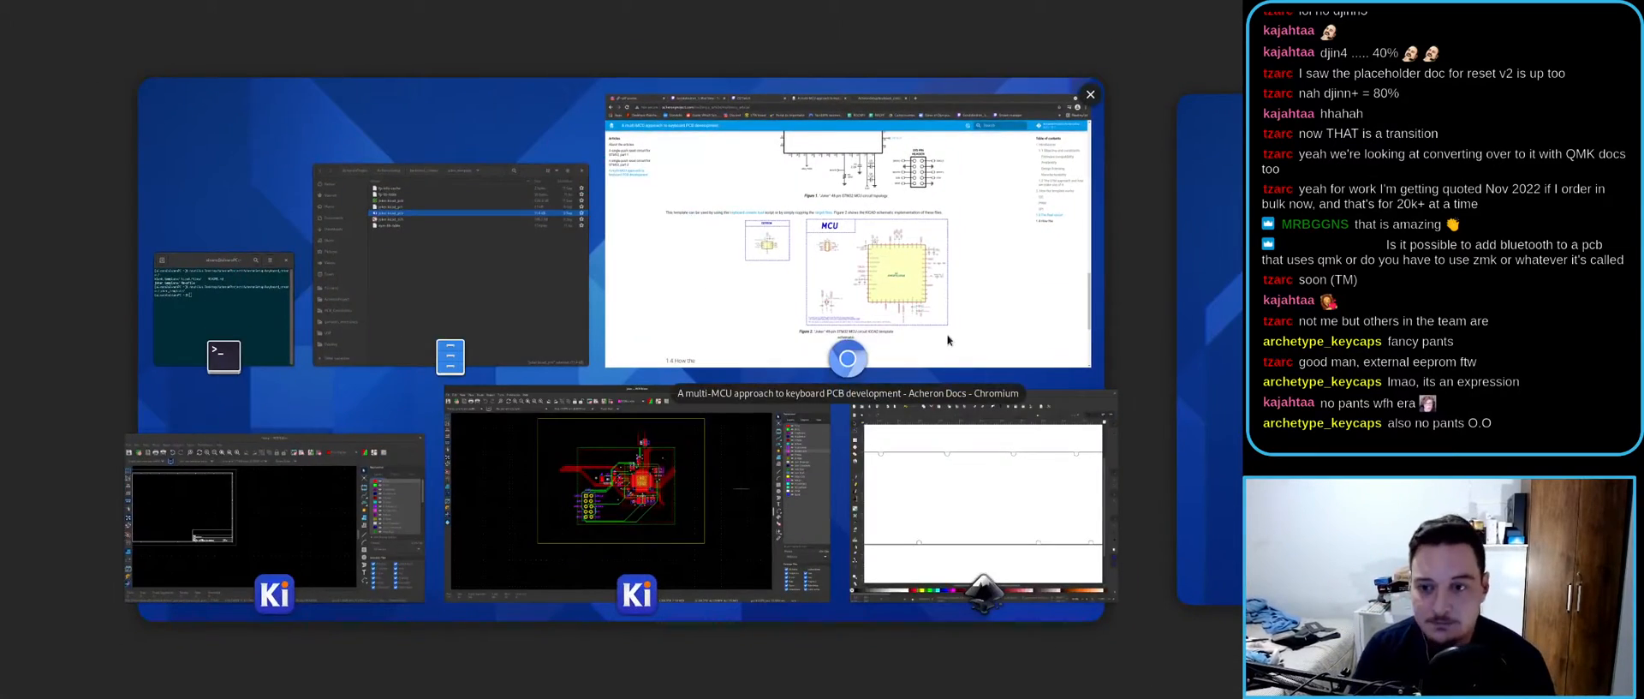
- In a new Chromium tab, search Google for 'ai03 pcb' and open PCB Guide Part 1
left_click(957, 339)
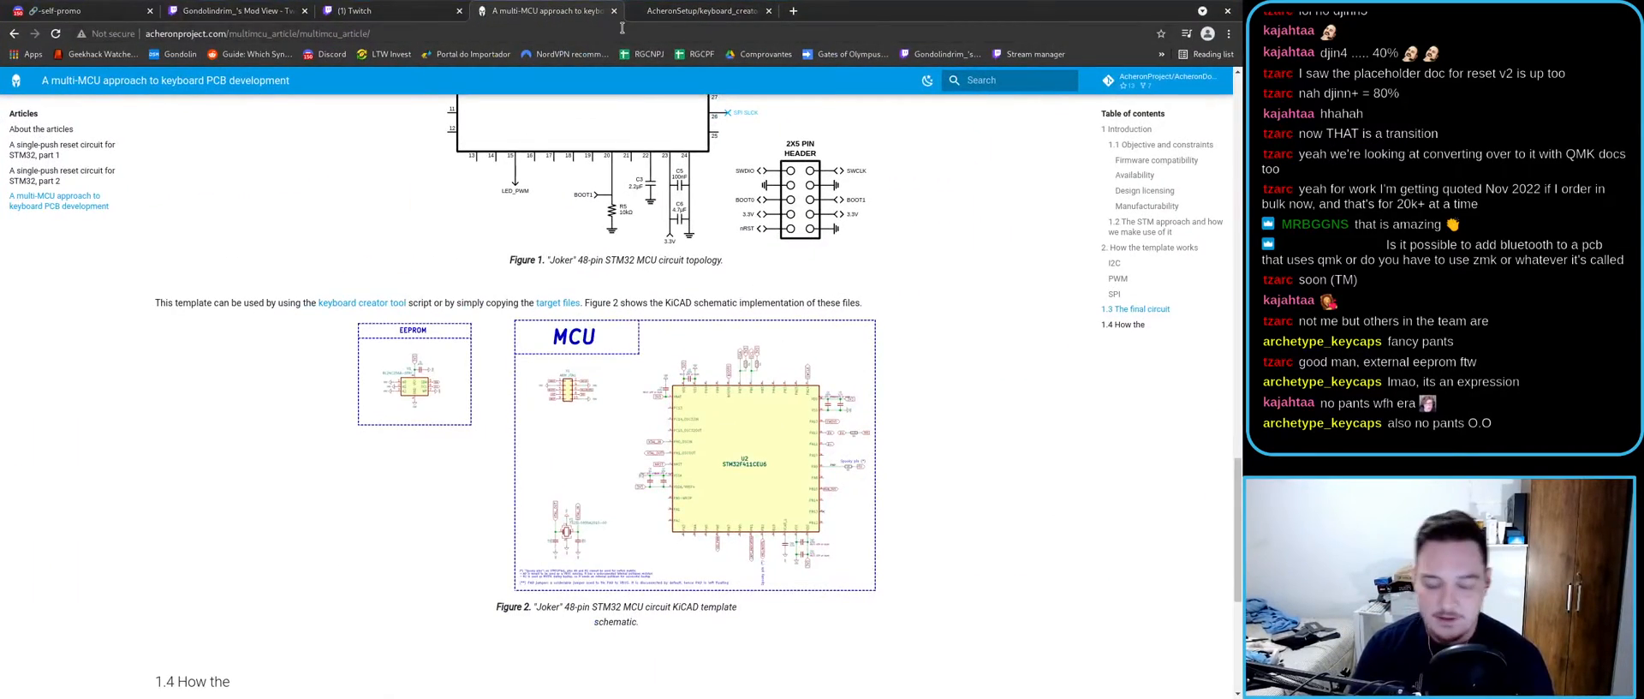
key("ctrl+t")
type("ai-")
key("BackSpace")
type("03 pcb")
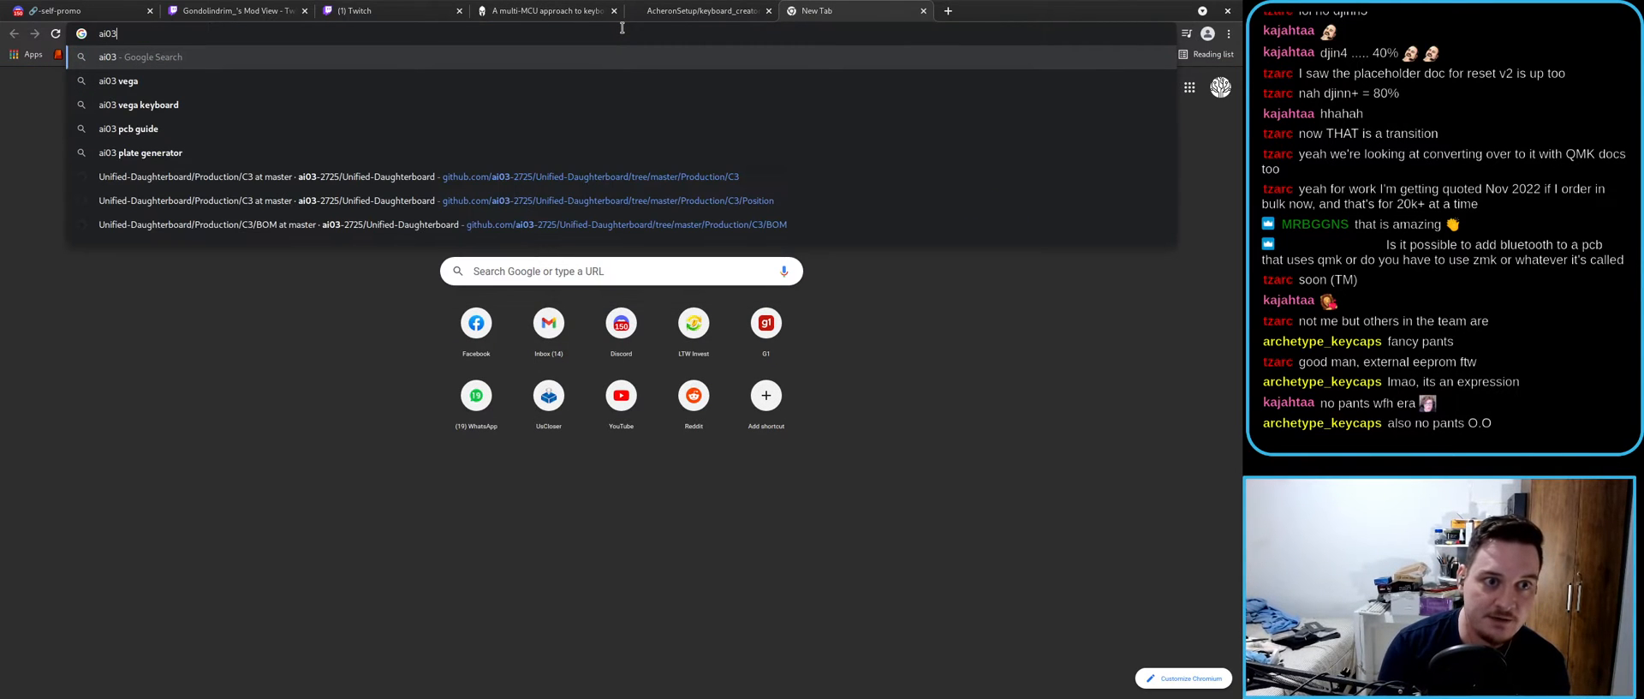
key("Return")
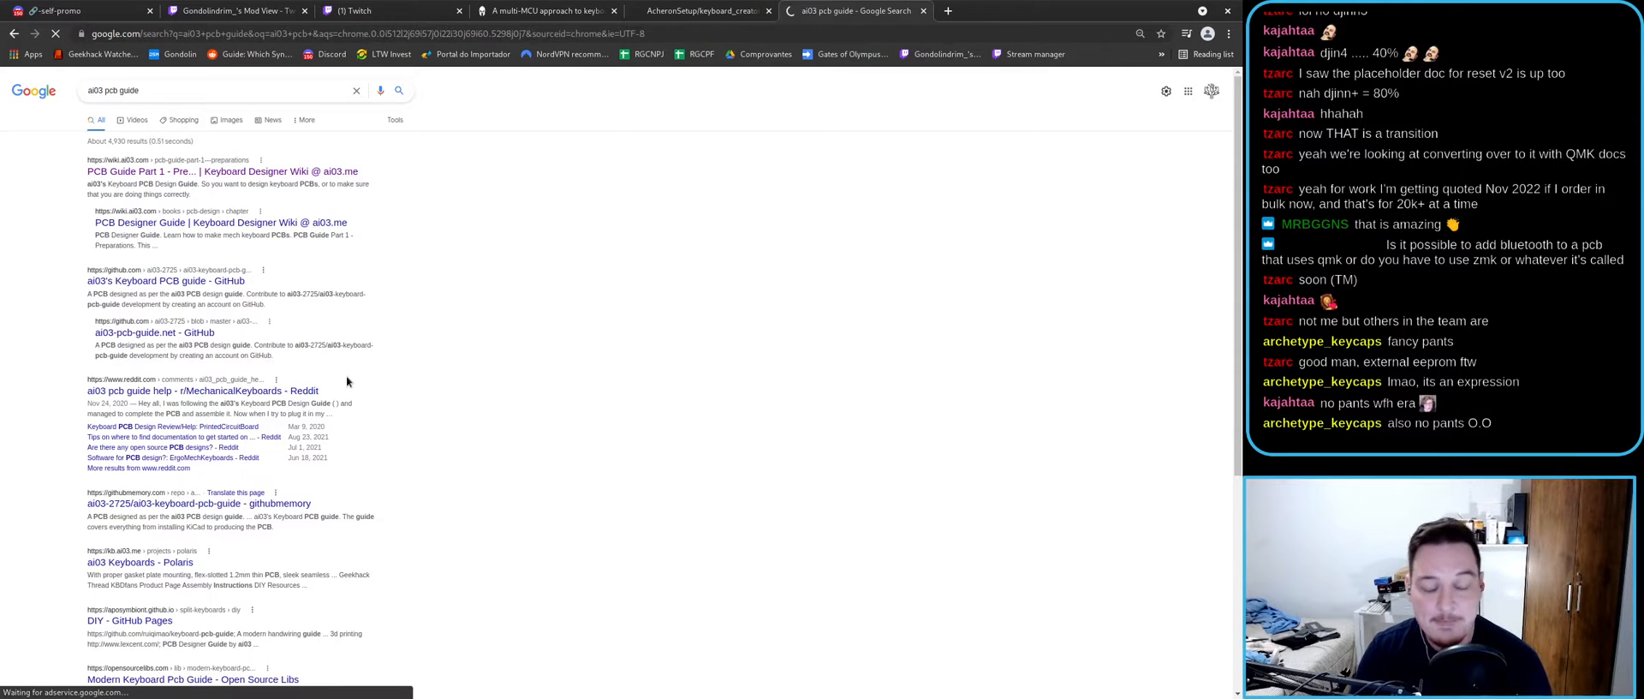
left_click(330, 172)
- Skim PCB Guide Part 1 - Preparations, then scroll through Part 2 - Beginning the project
scroll(445, 336, "down", 5)
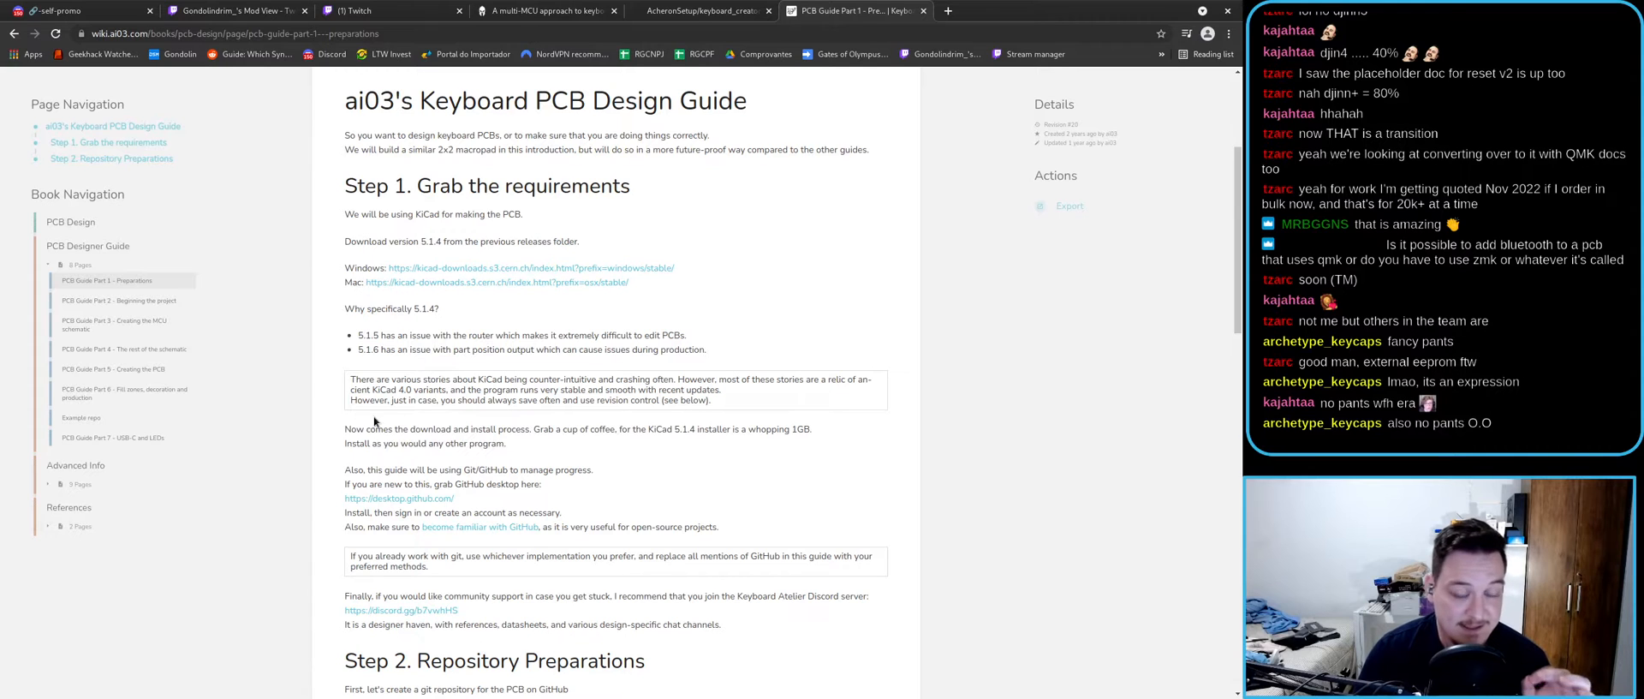
scroll(374, 420, "down", 8)
scroll(377, 417, "down", 6)
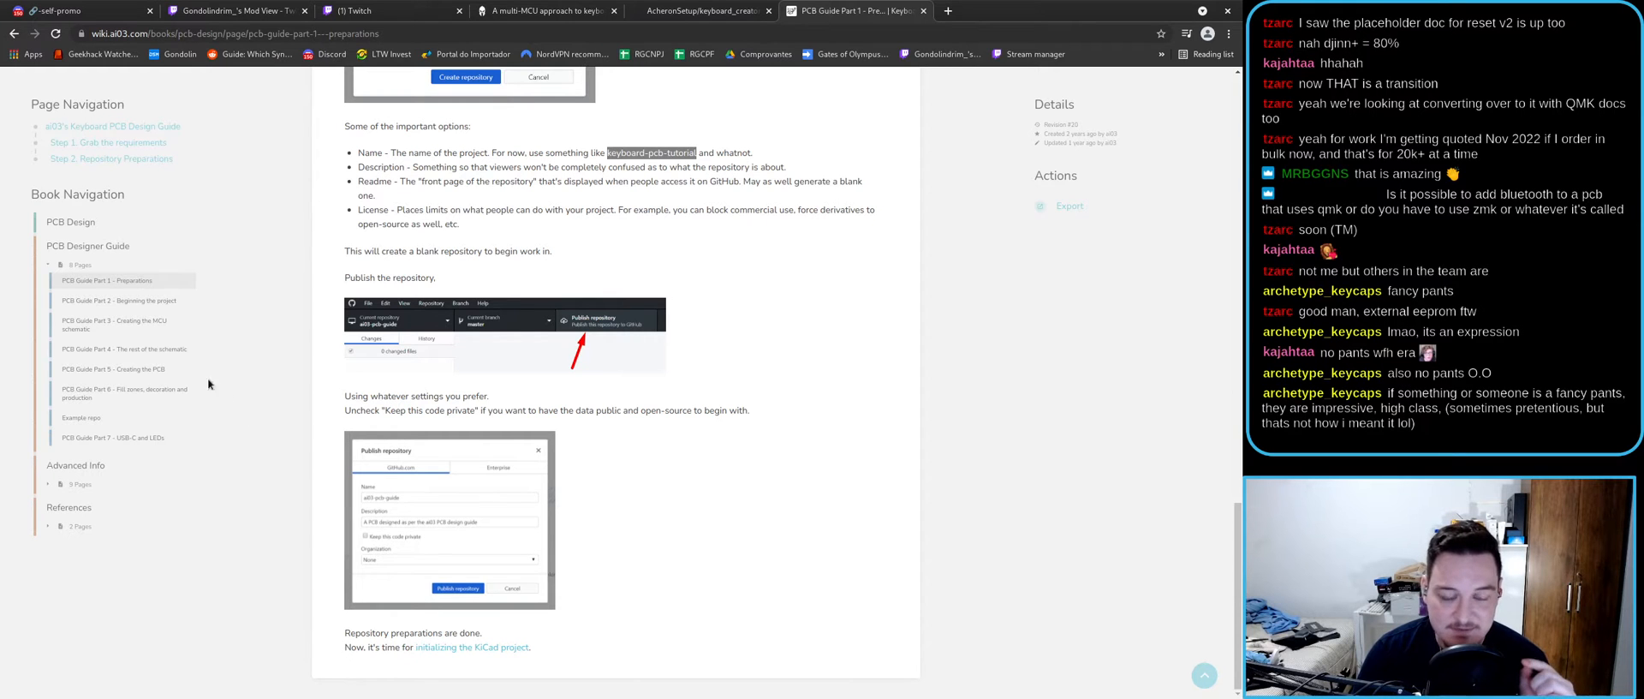
left_click(119, 300)
scroll(283, 433, "down", 3)
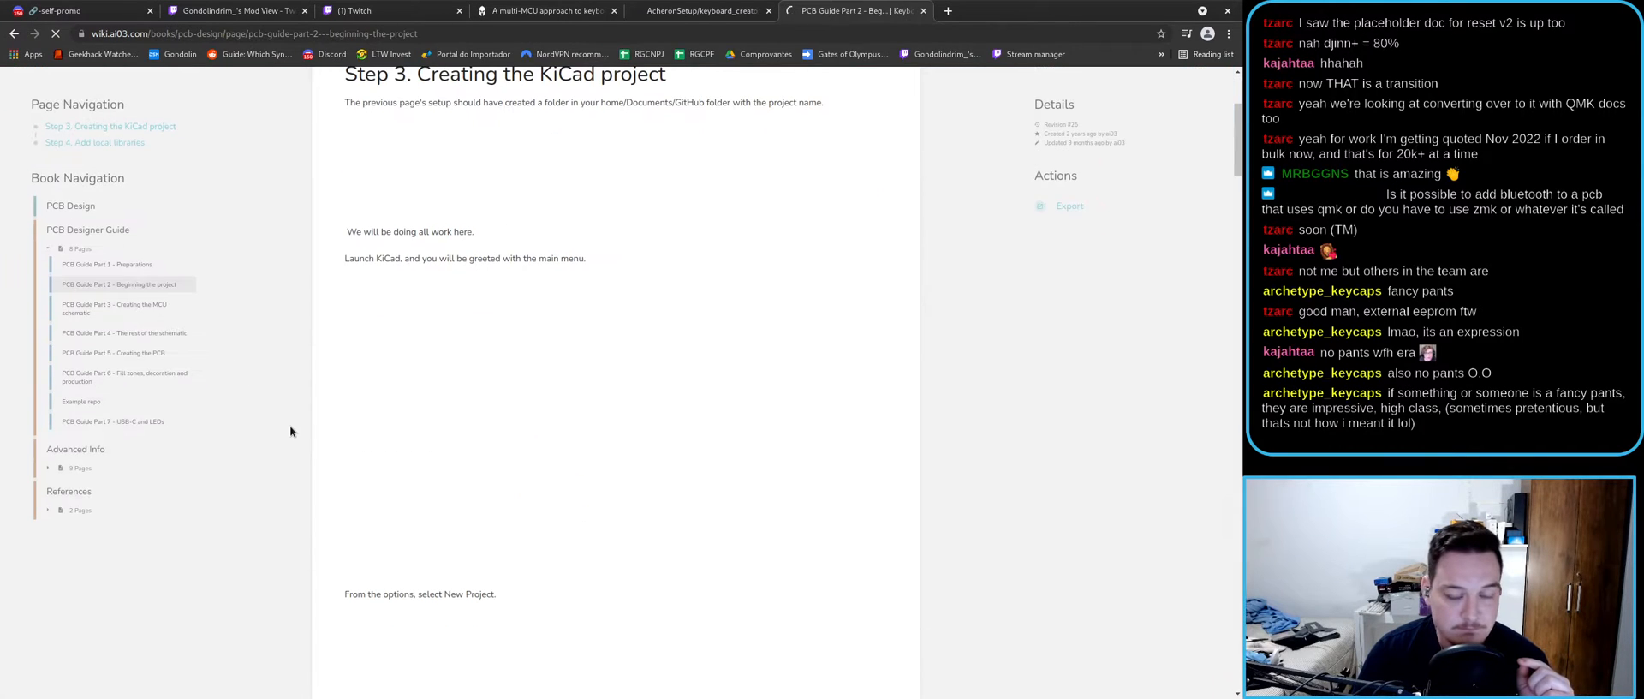
scroll(288, 429, "down", 3)
scroll(287, 431, "down", 5)
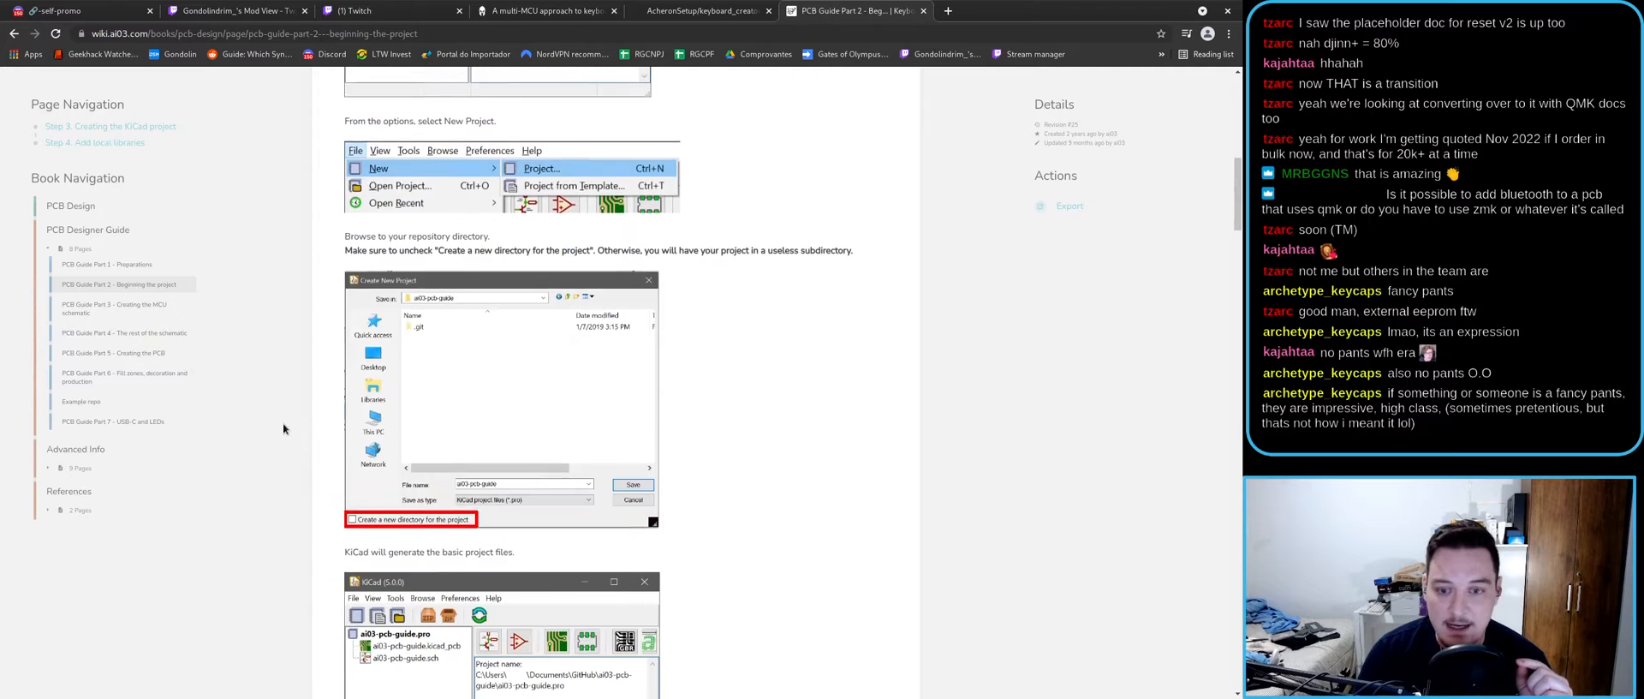
- Return to Part 1 to select KiCad version 5.1.4, then skim Part 2 and open Part 3
left_click(111, 266)
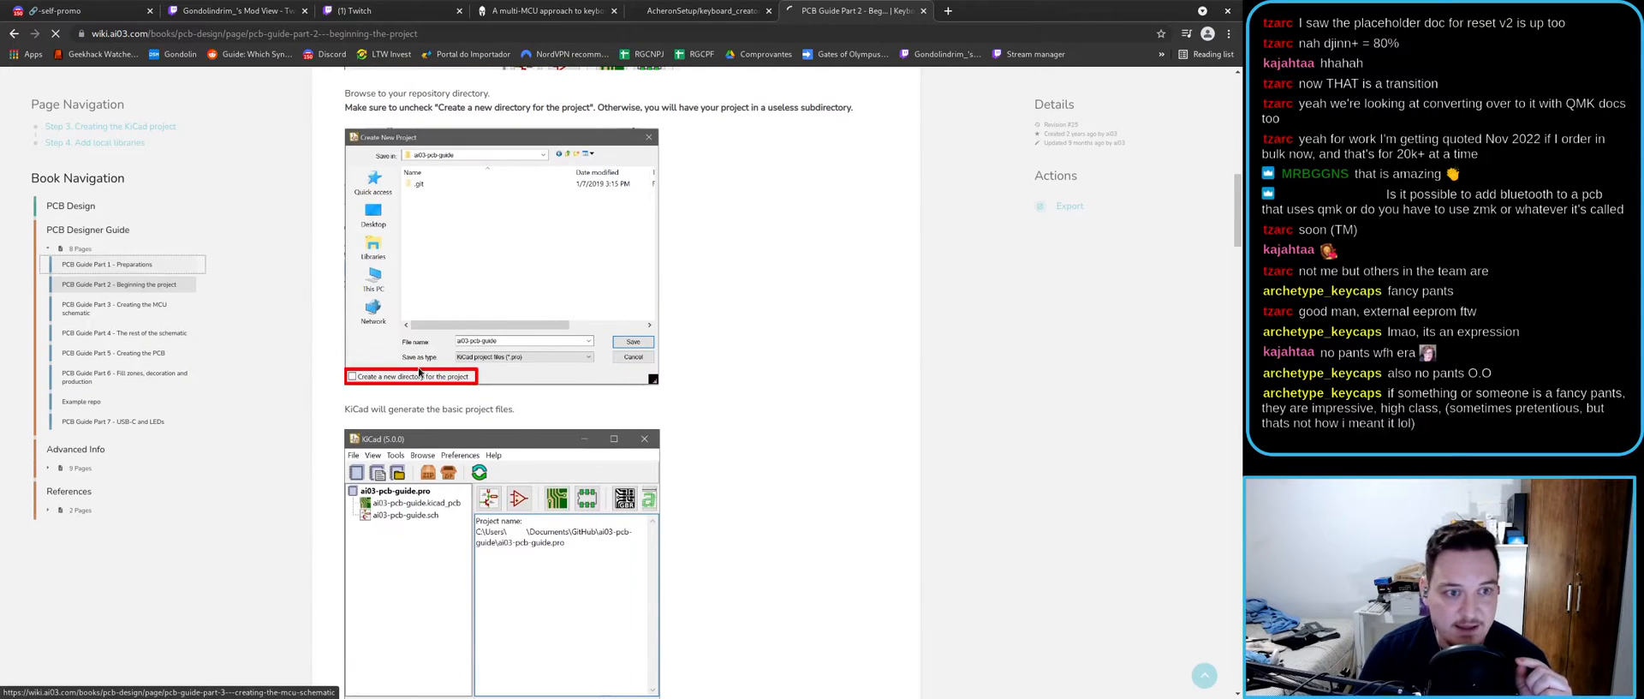
double_click(418, 550)
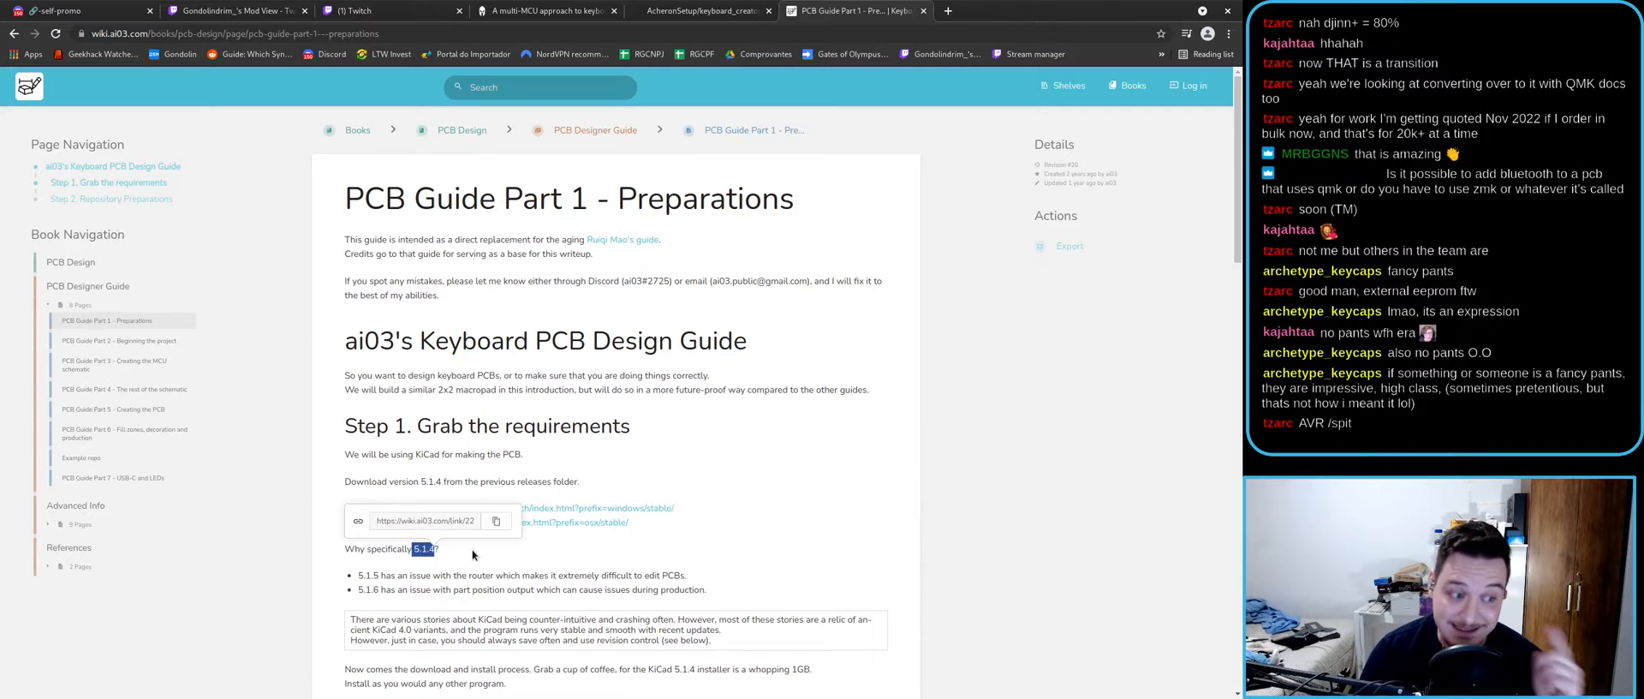
left_click(121, 341)
scroll(377, 517, "down", 10)
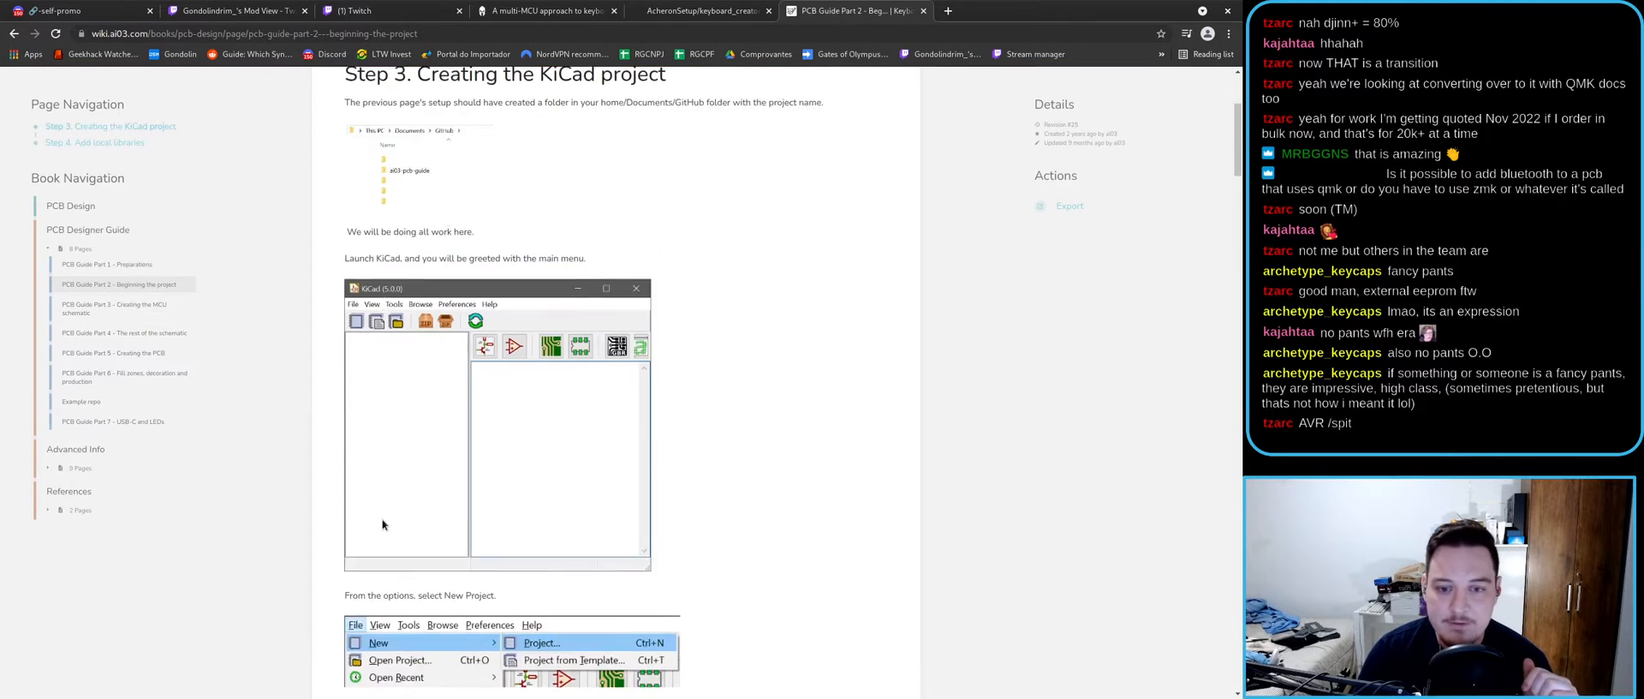
scroll(376, 517, "down", 10)
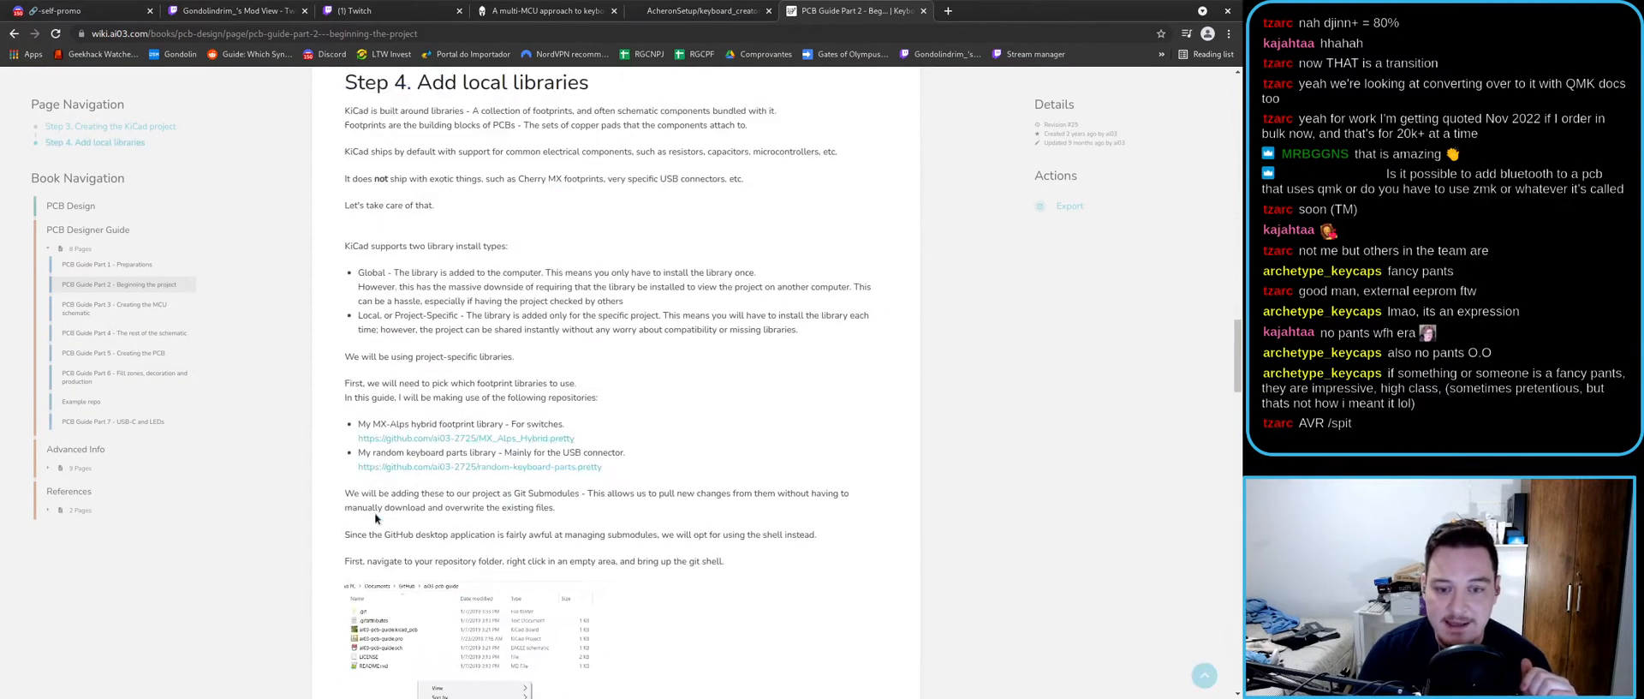
scroll(373, 512, "down", 10)
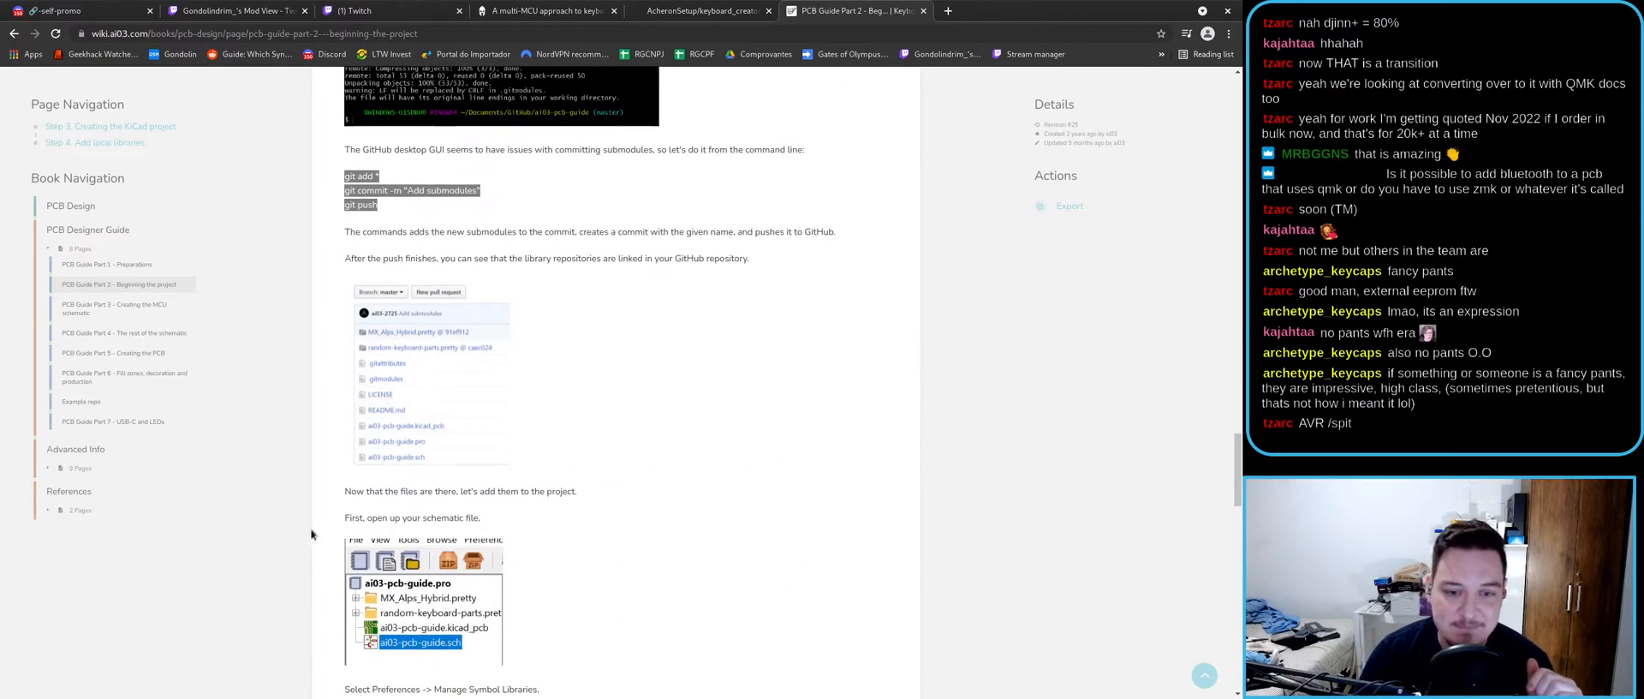
left_click(113, 307)
- Scroll through PCB Guide Part 3 down to the ATmega32U4-AU MCU section
scroll(480, 611, "down", 2)
scroll(480, 604, "down", 6)
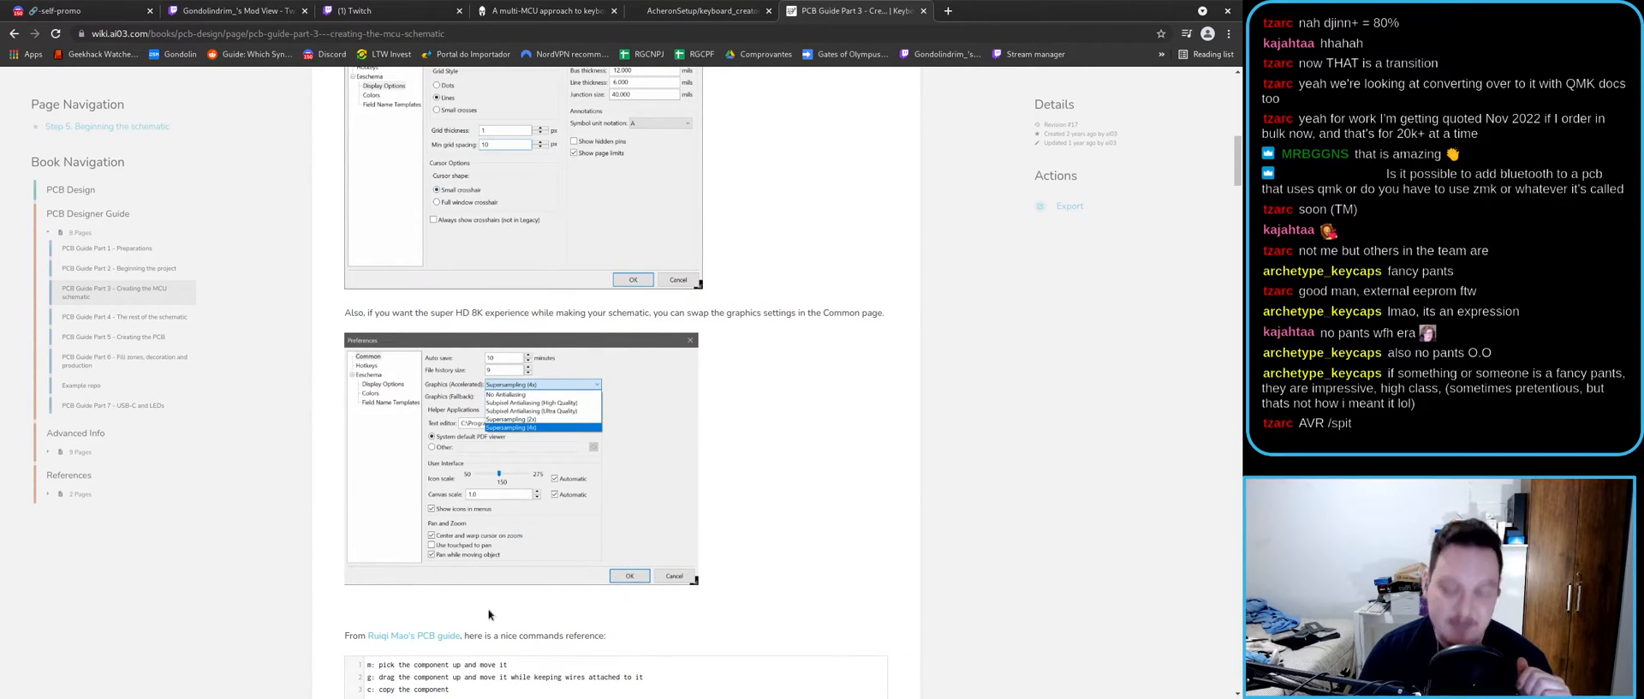
scroll(492, 611, "down", 8)
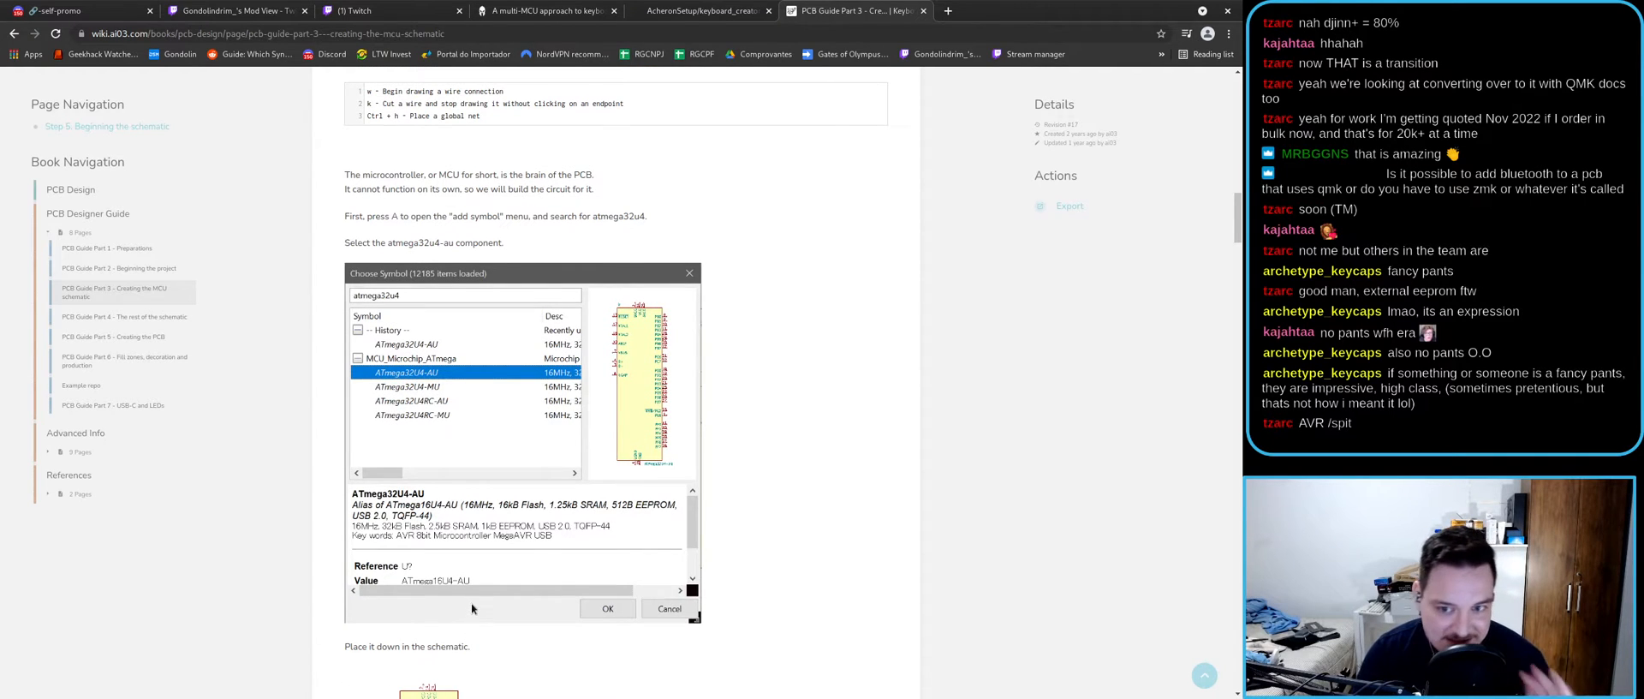
scroll(471, 603, "down", 7)
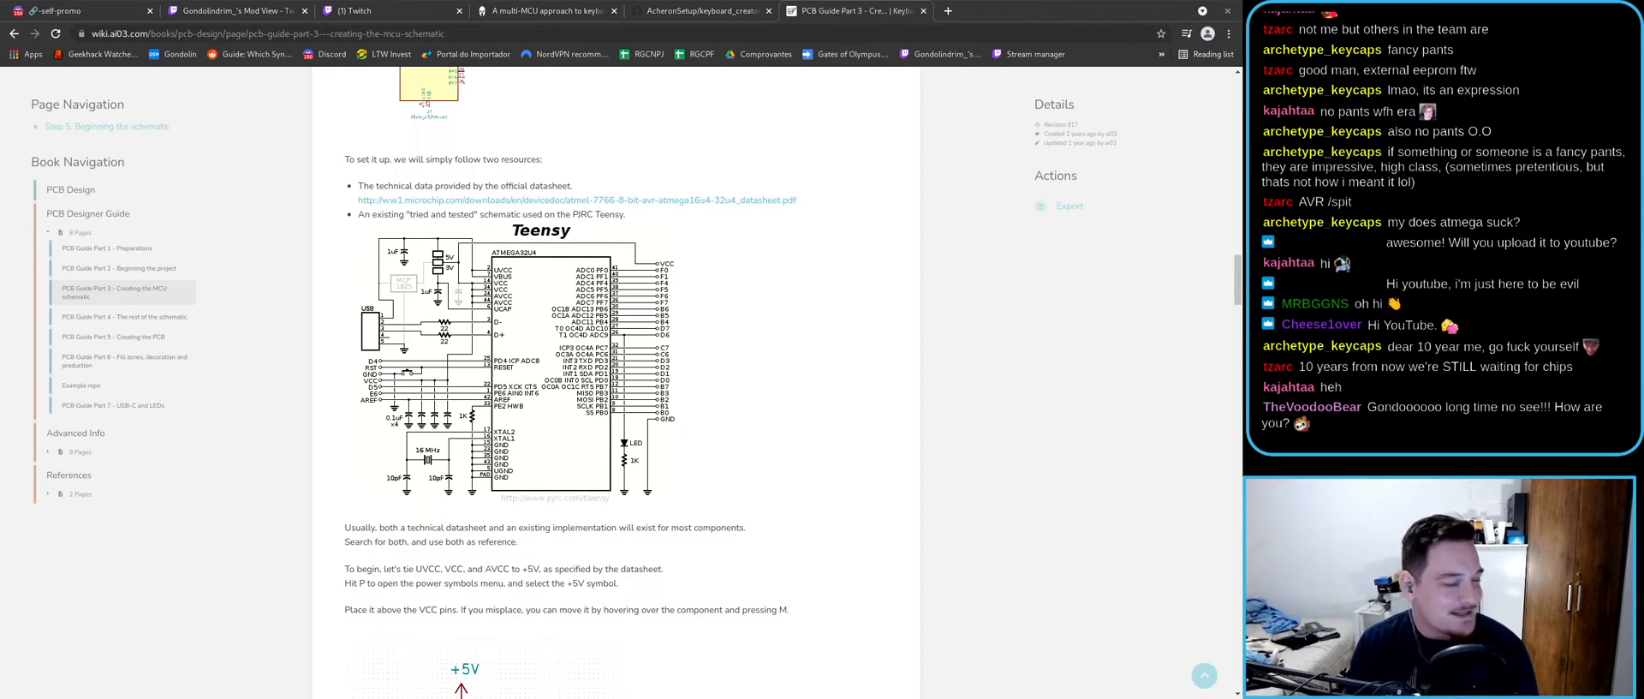
- Drag the '(1) Twitch' tab out of the browser's tab strip
left_click_drag(386, 7, 377, 0)
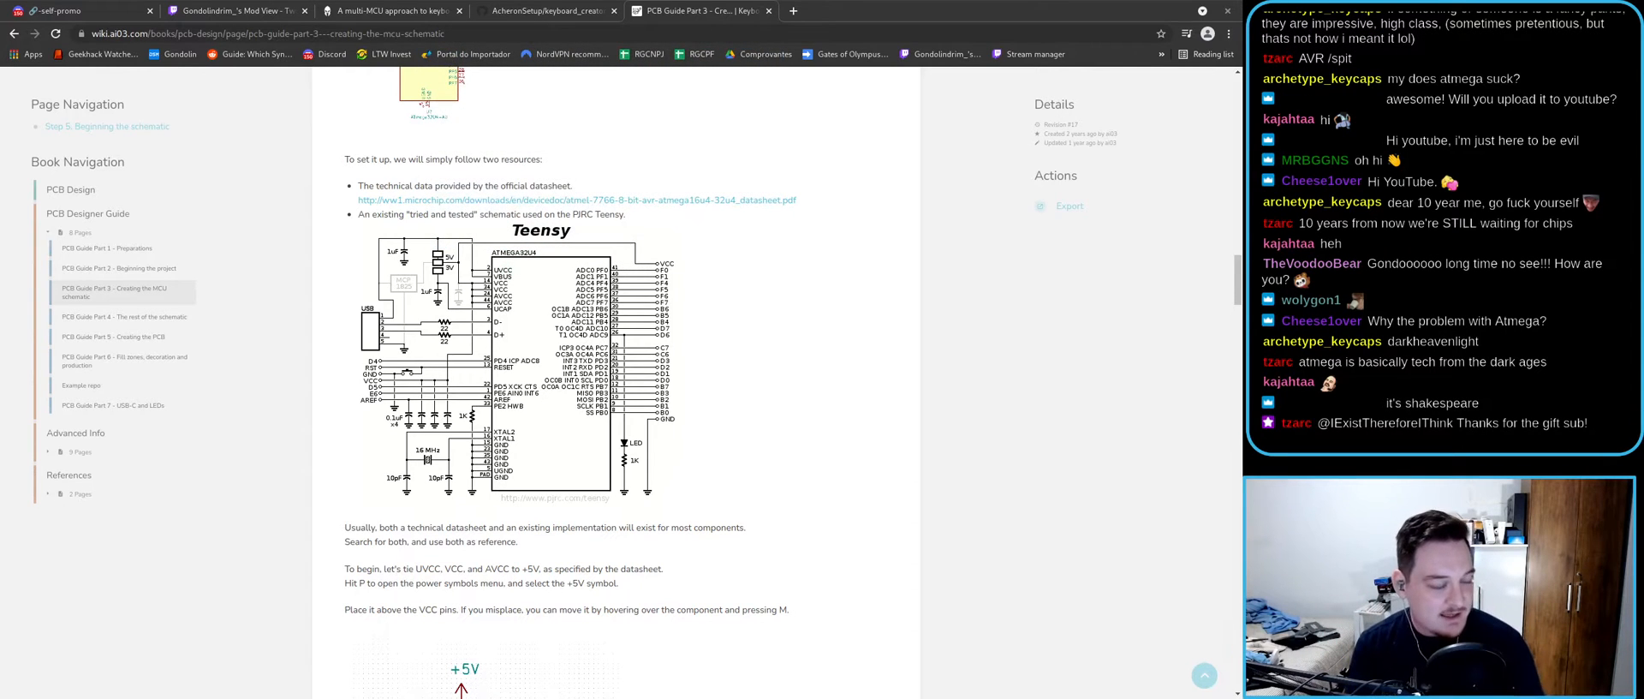
left_click(793, 11)
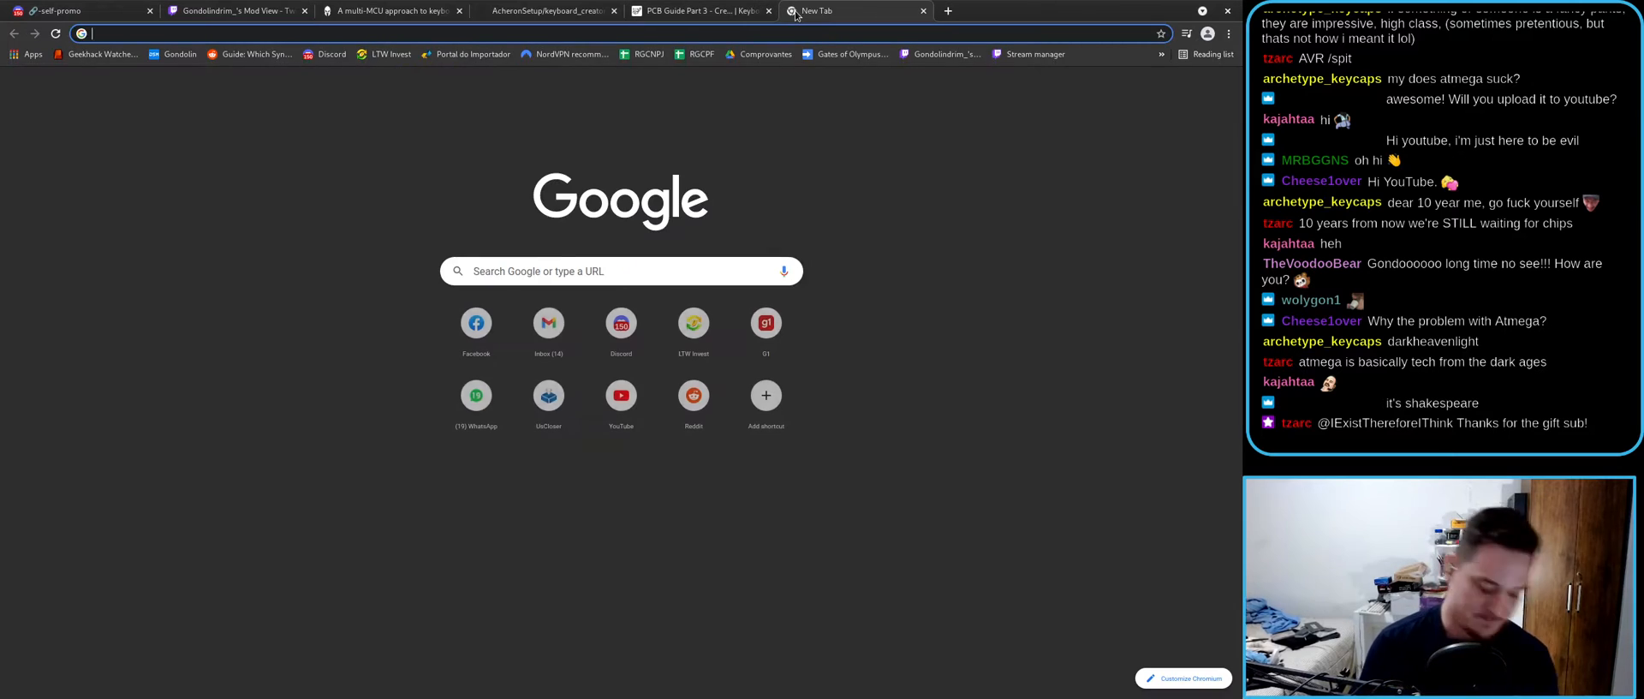
type("dark heaven light")
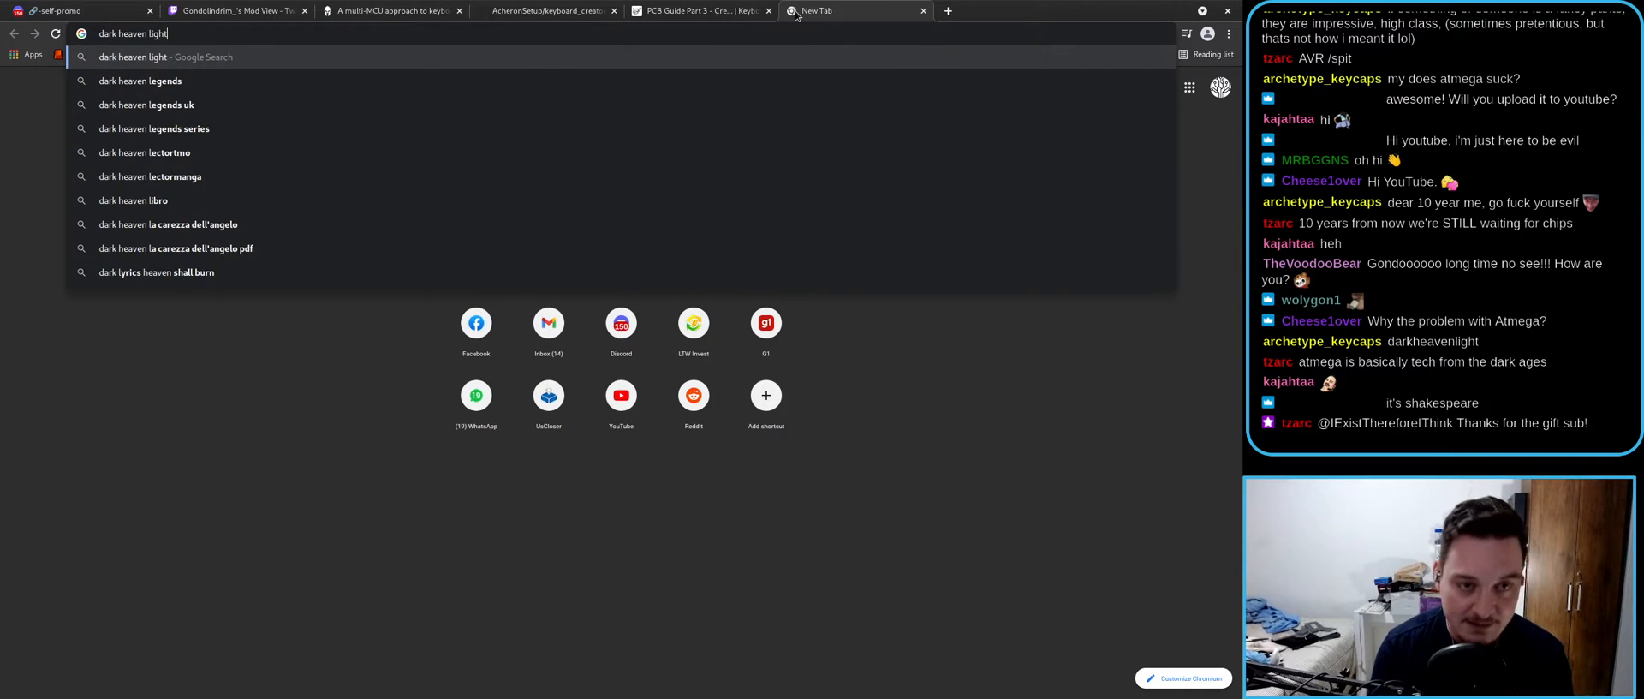
key("Return")
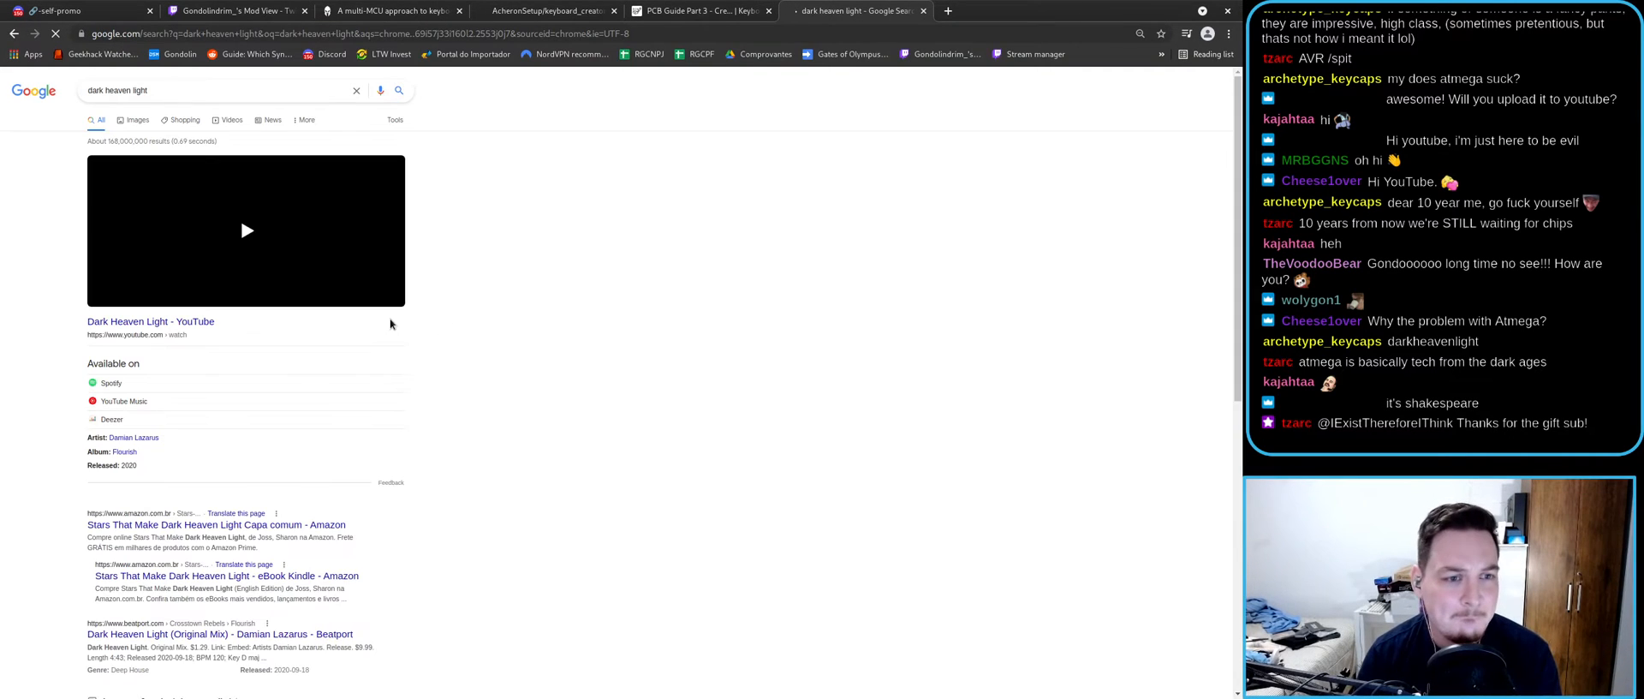
scroll(157, 528, "down", 2)
scroll(140, 463, "down", 2)
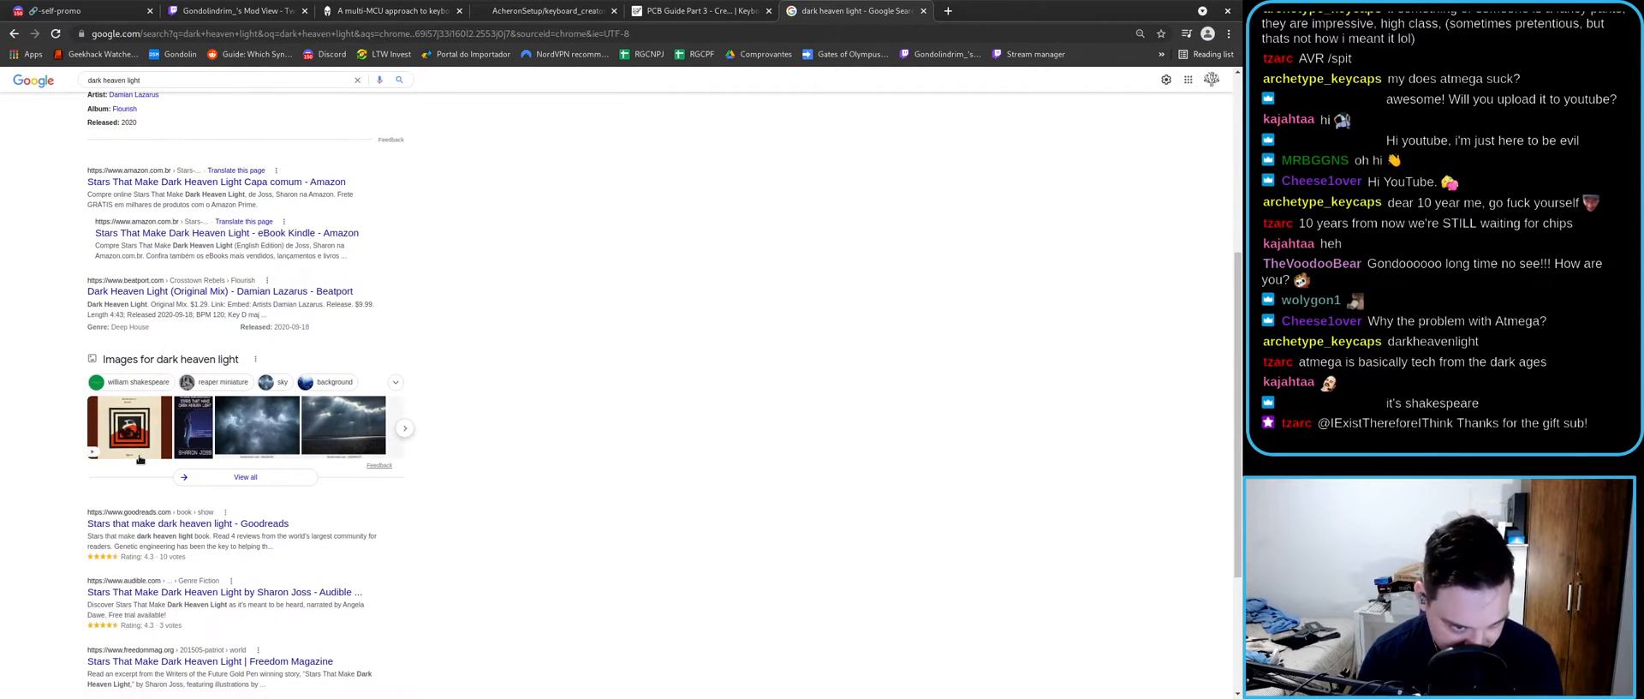
scroll(139, 459, "down", 3)
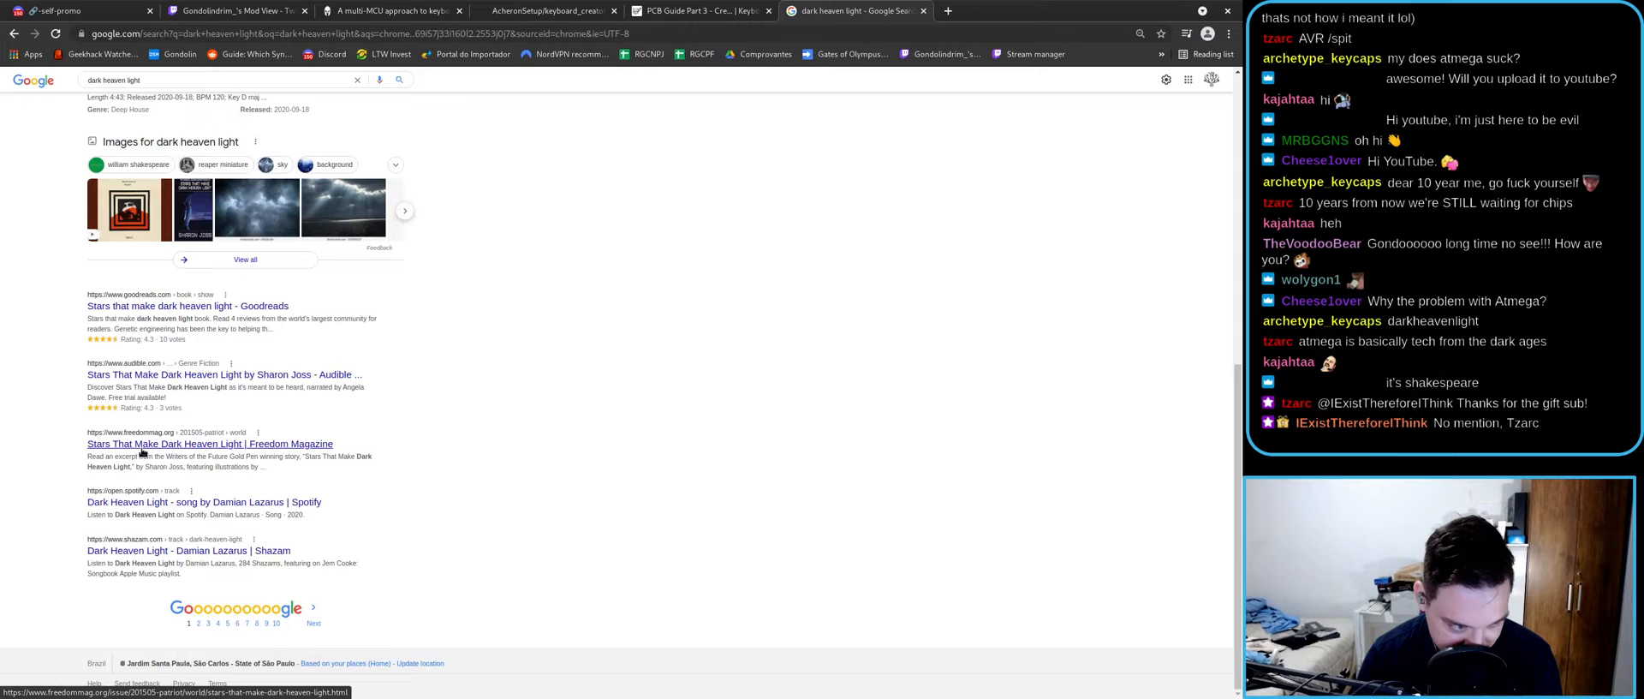
scroll(142, 453, "up", 7)
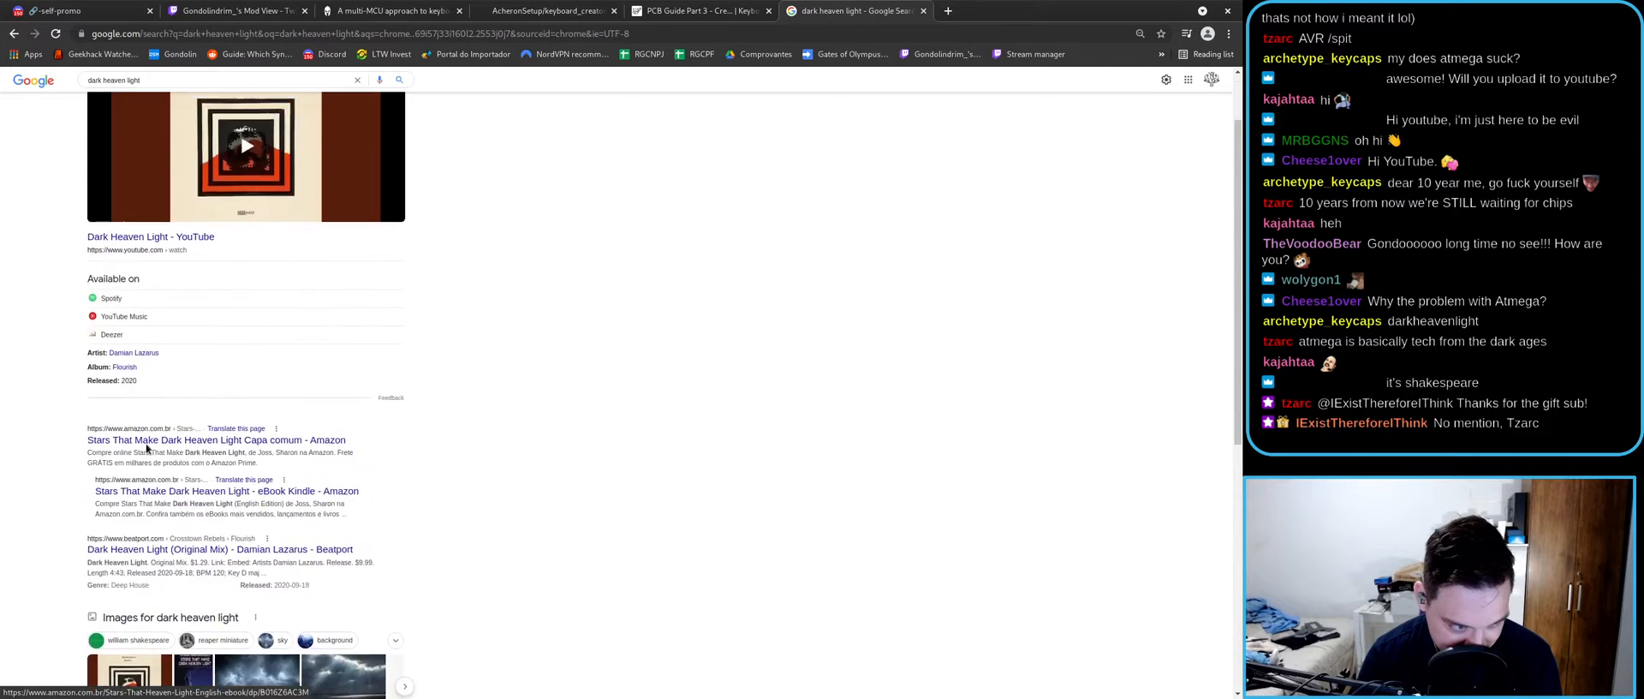
scroll(146, 446, "down", 7)
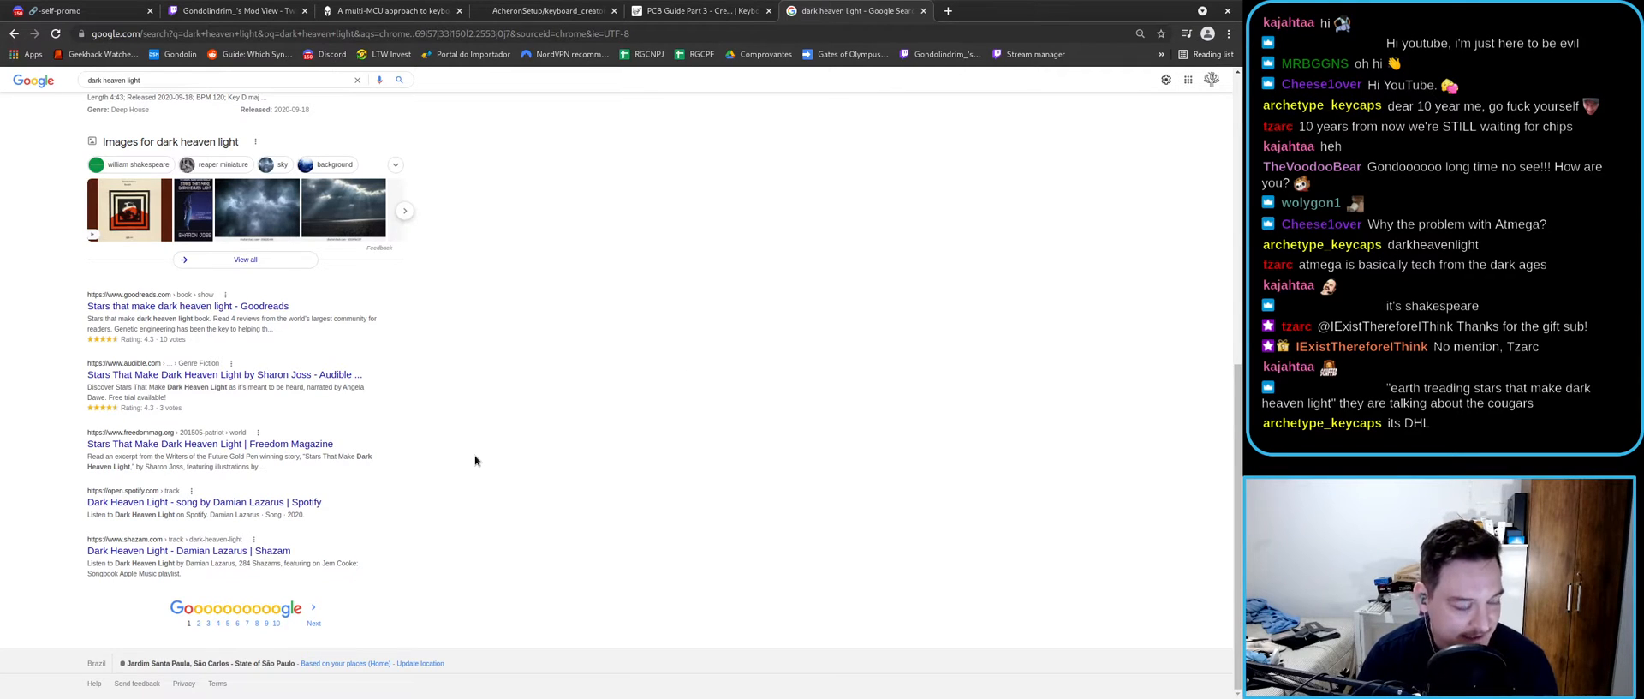
- Close the 'dark heaven light' search tab and switch to the multi-MCU article tab
left_click(923, 10)
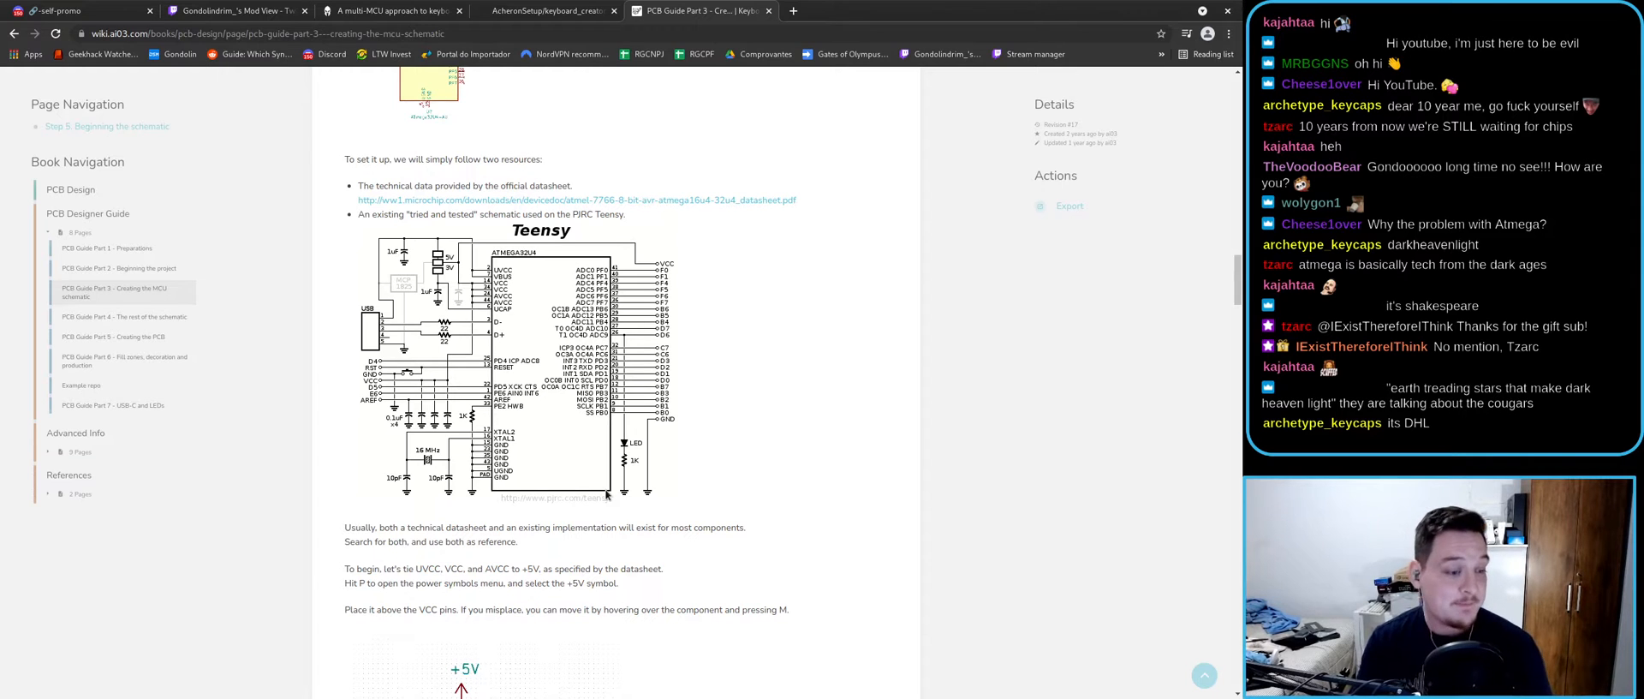
left_click(390, 10)
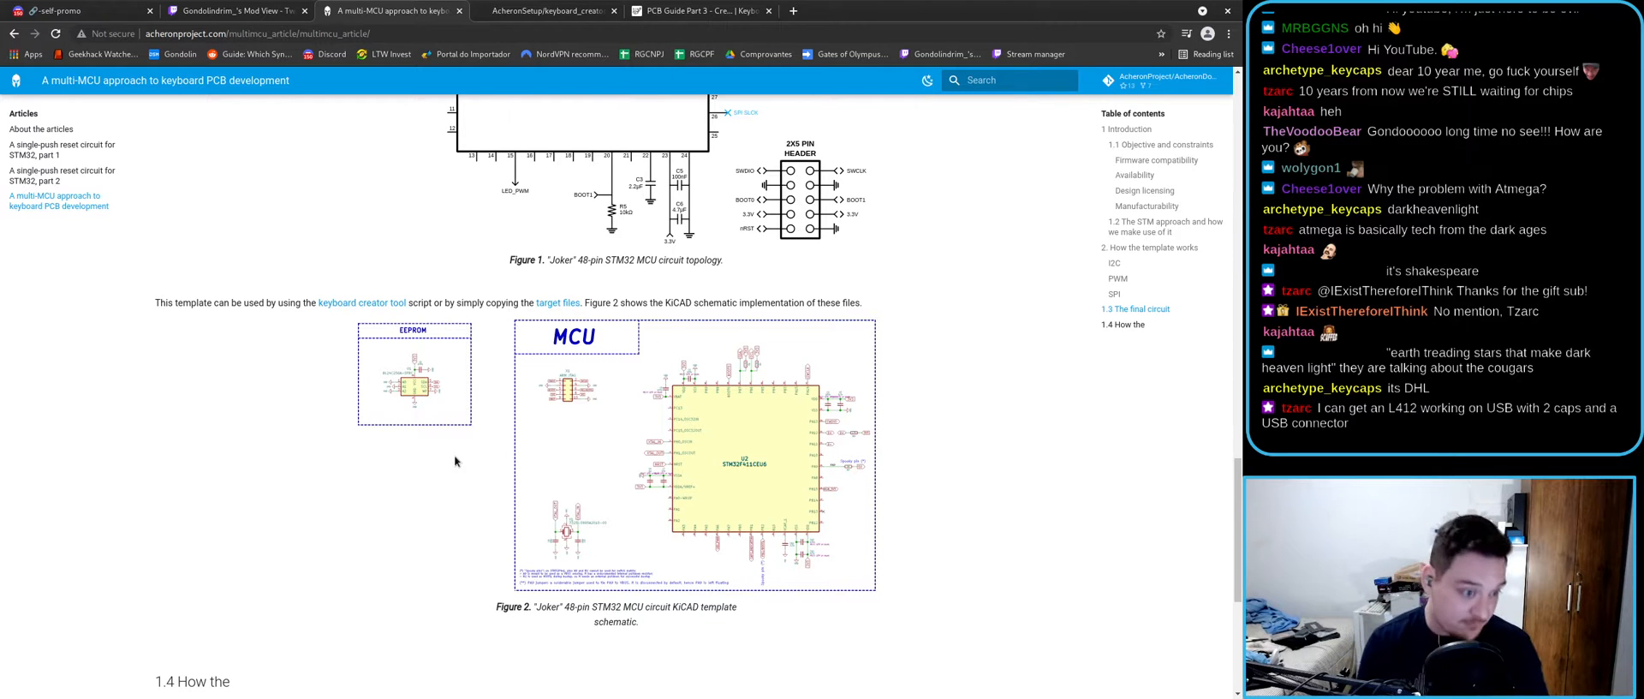
- Scroll the multi-MCU article up to Figure 1's Joker 48-pin STM32 topology in 1.3 The final circuit
scroll(522, 488, "up", 3)
scroll(529, 483, "up", 2)
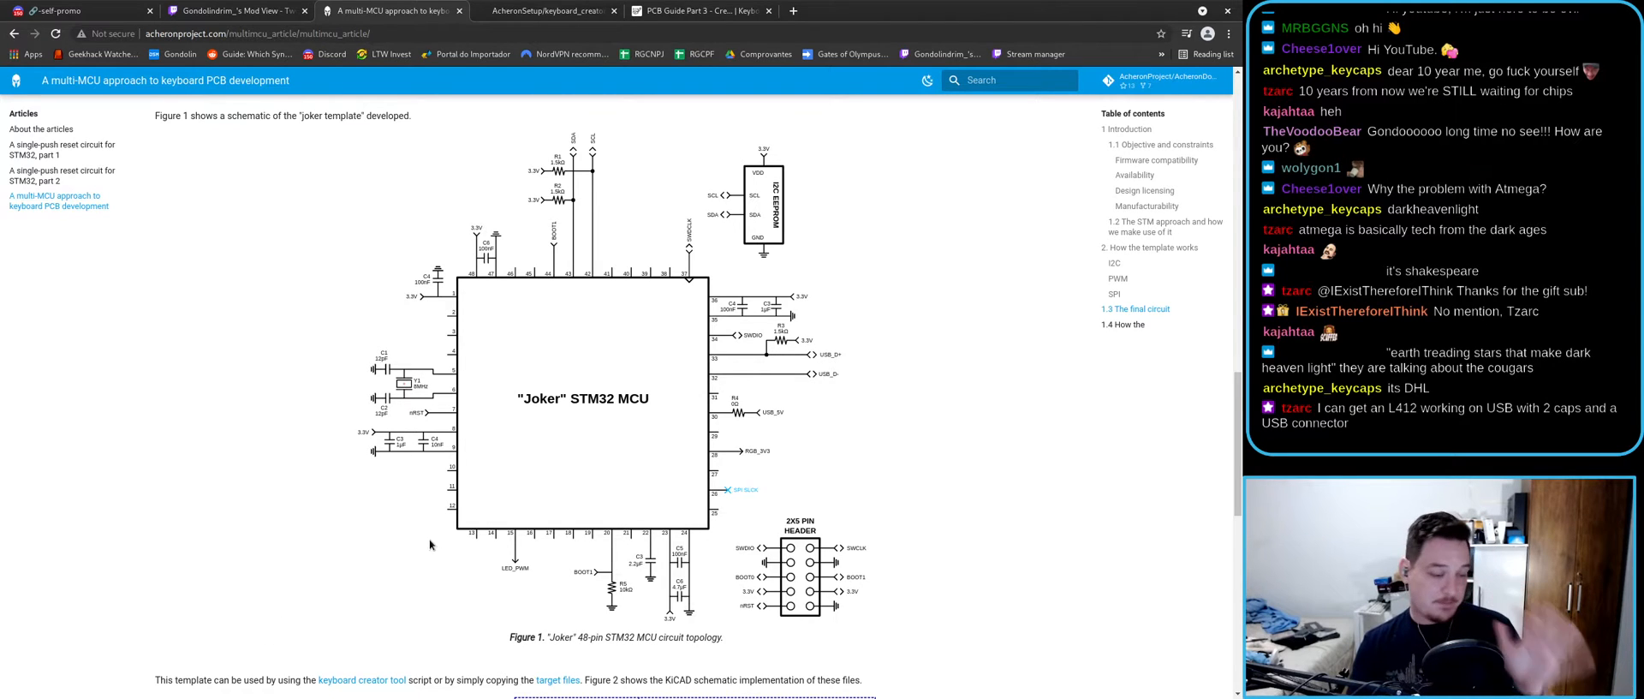
scroll(462, 536, "up", 1)
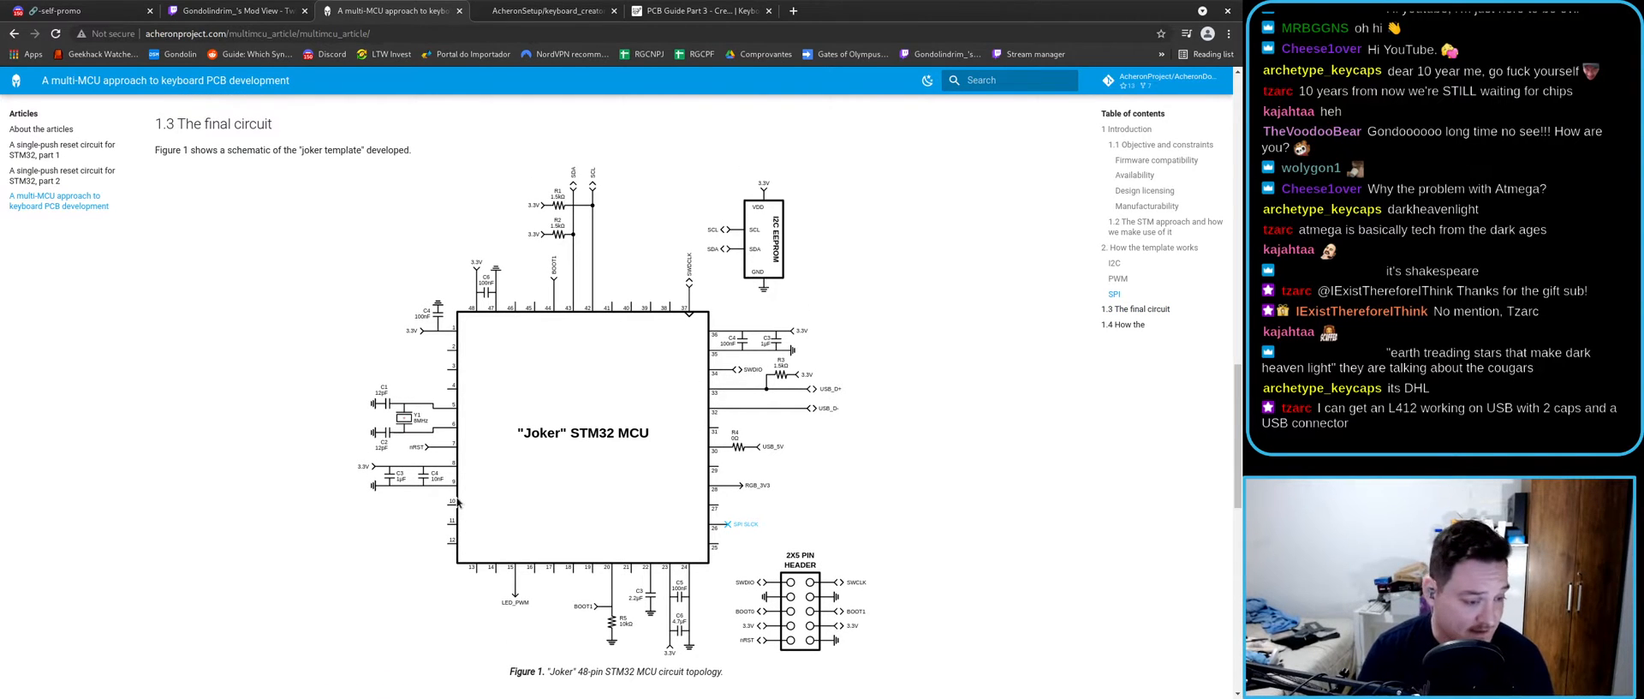
scroll(537, 468, "down", 3)
scroll(548, 437, "up", 3)
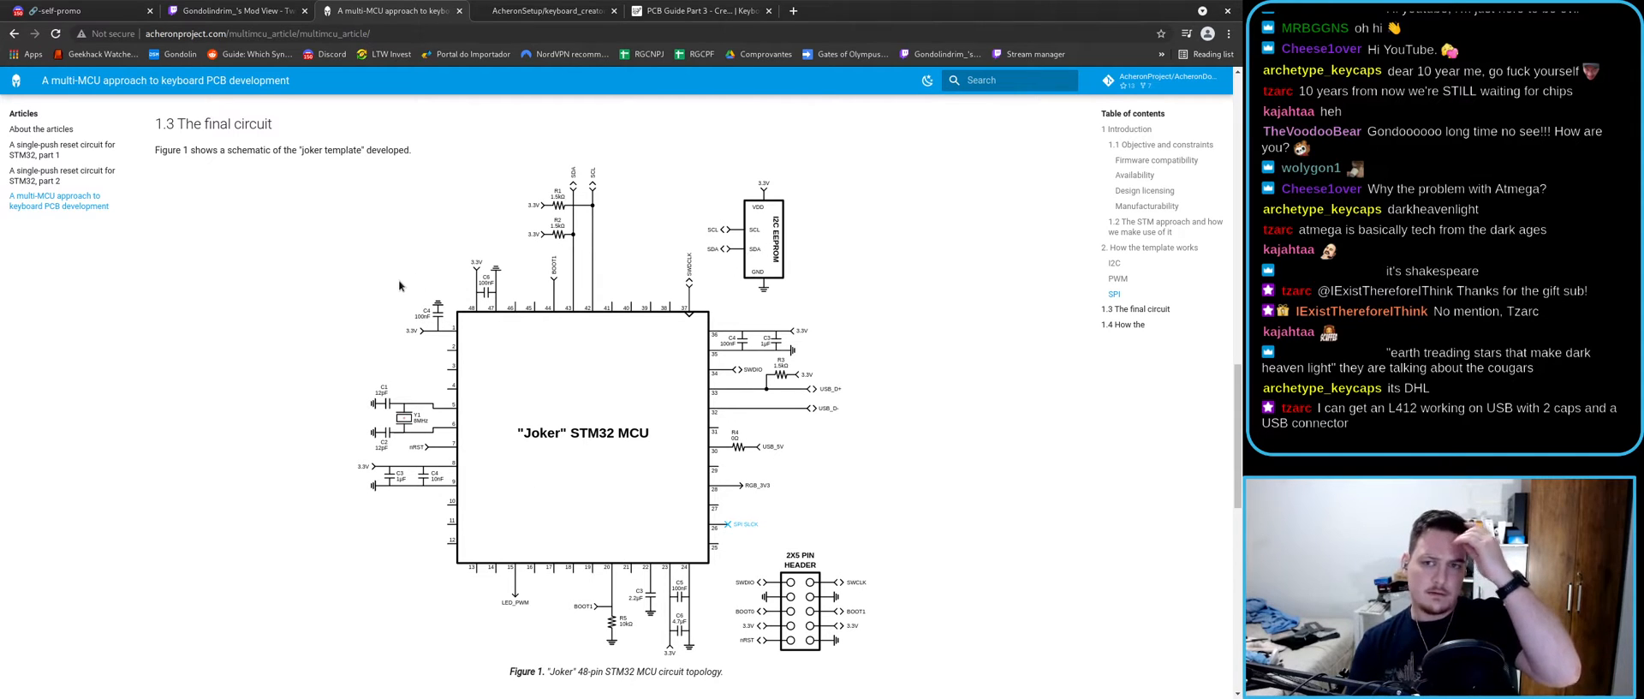
- Skim the PCB Guide Part 3 tab again, then switch to the GitHub joker_template folder
left_click(716, 11)
scroll(624, 264, "down", 10)
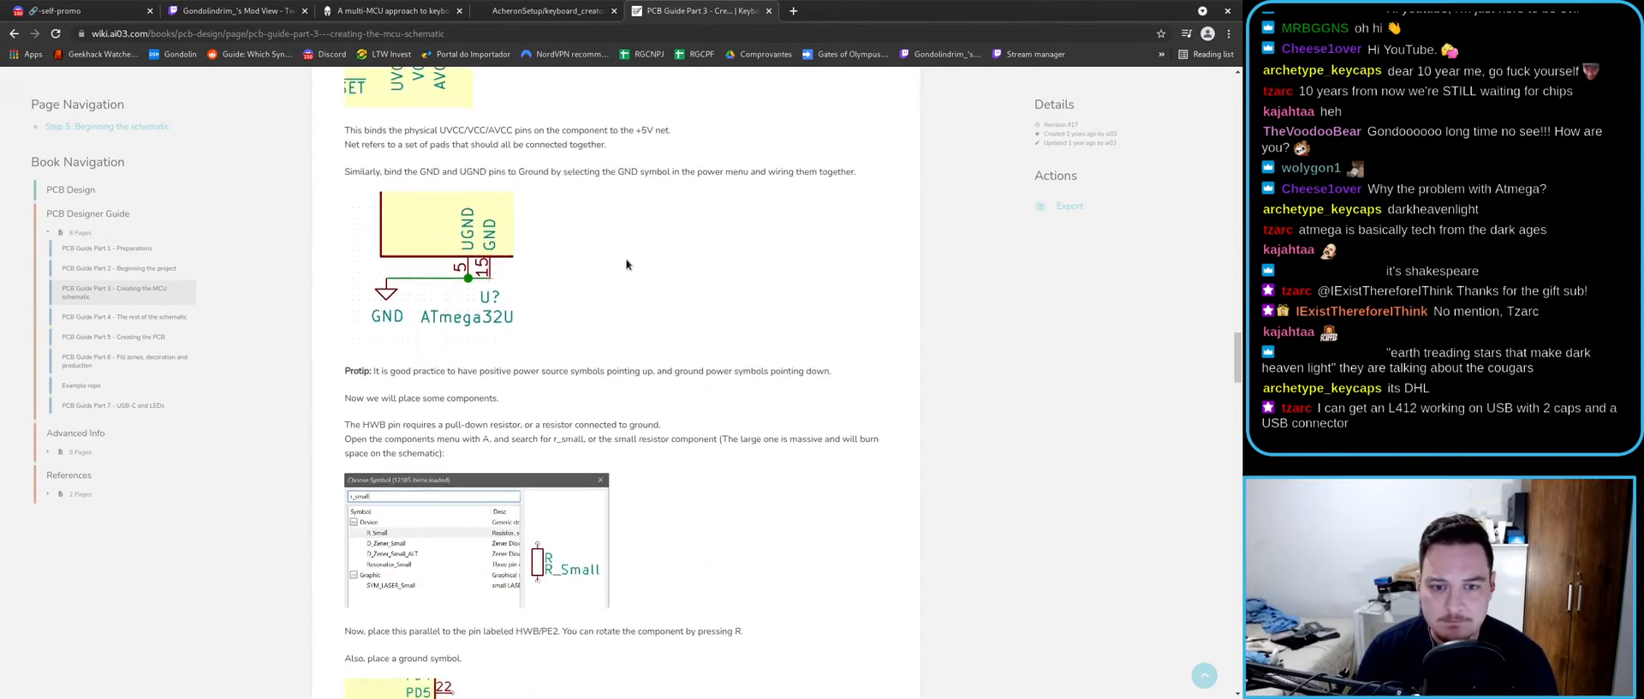
scroll(624, 259, "down", 15)
scroll(622, 267, "down", 15)
scroll(622, 267, "down", 10)
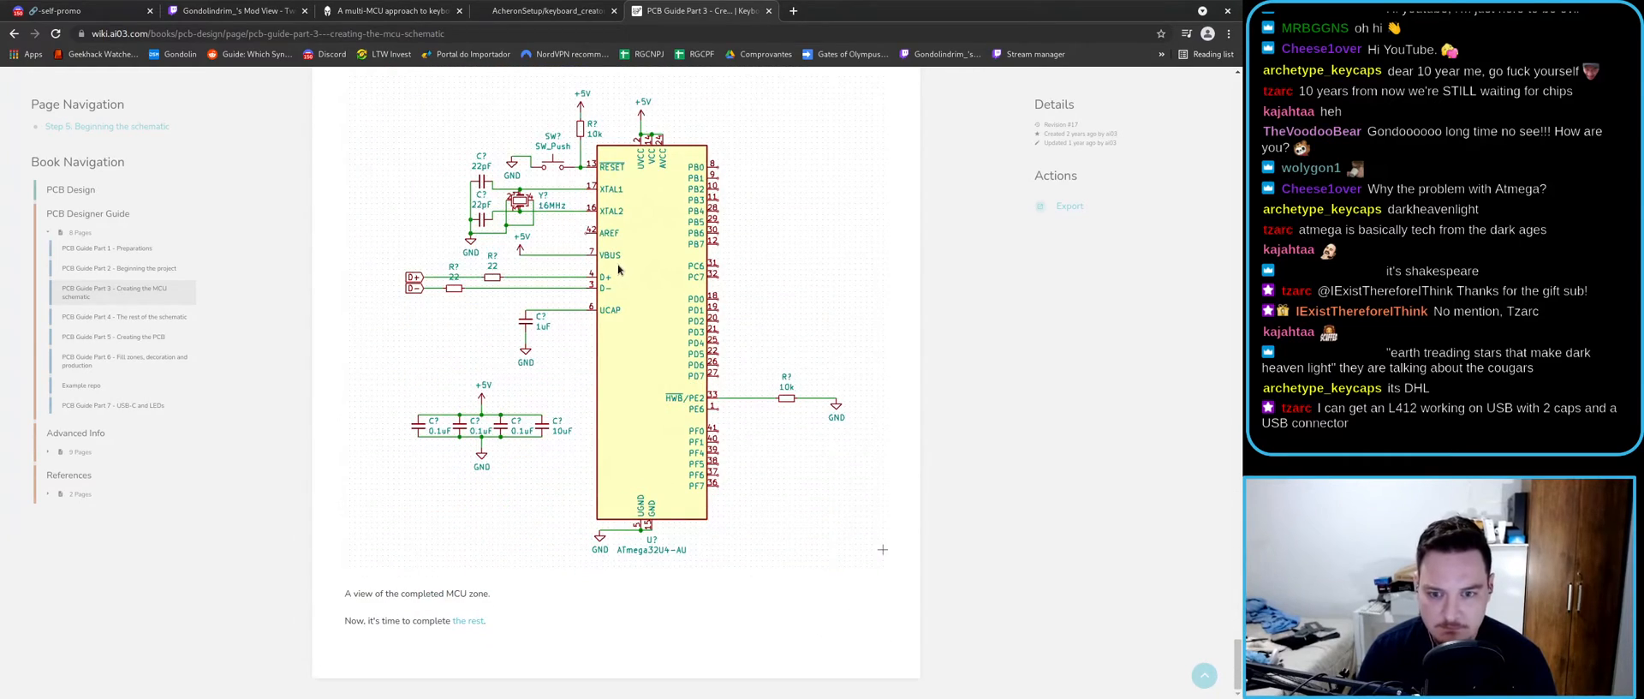
scroll(428, 295, "up", 10)
scroll(428, 291, "up", 3)
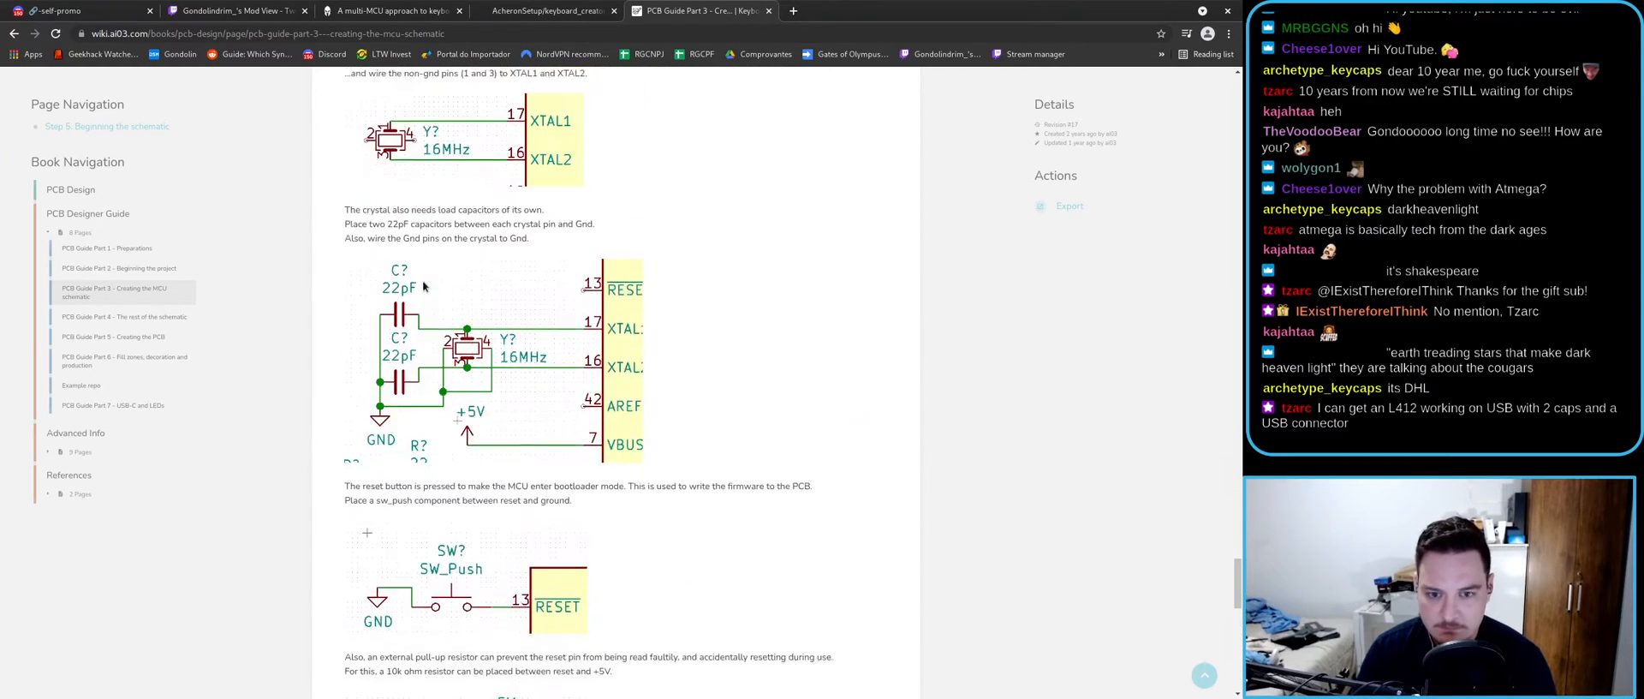
left_click(556, 15)
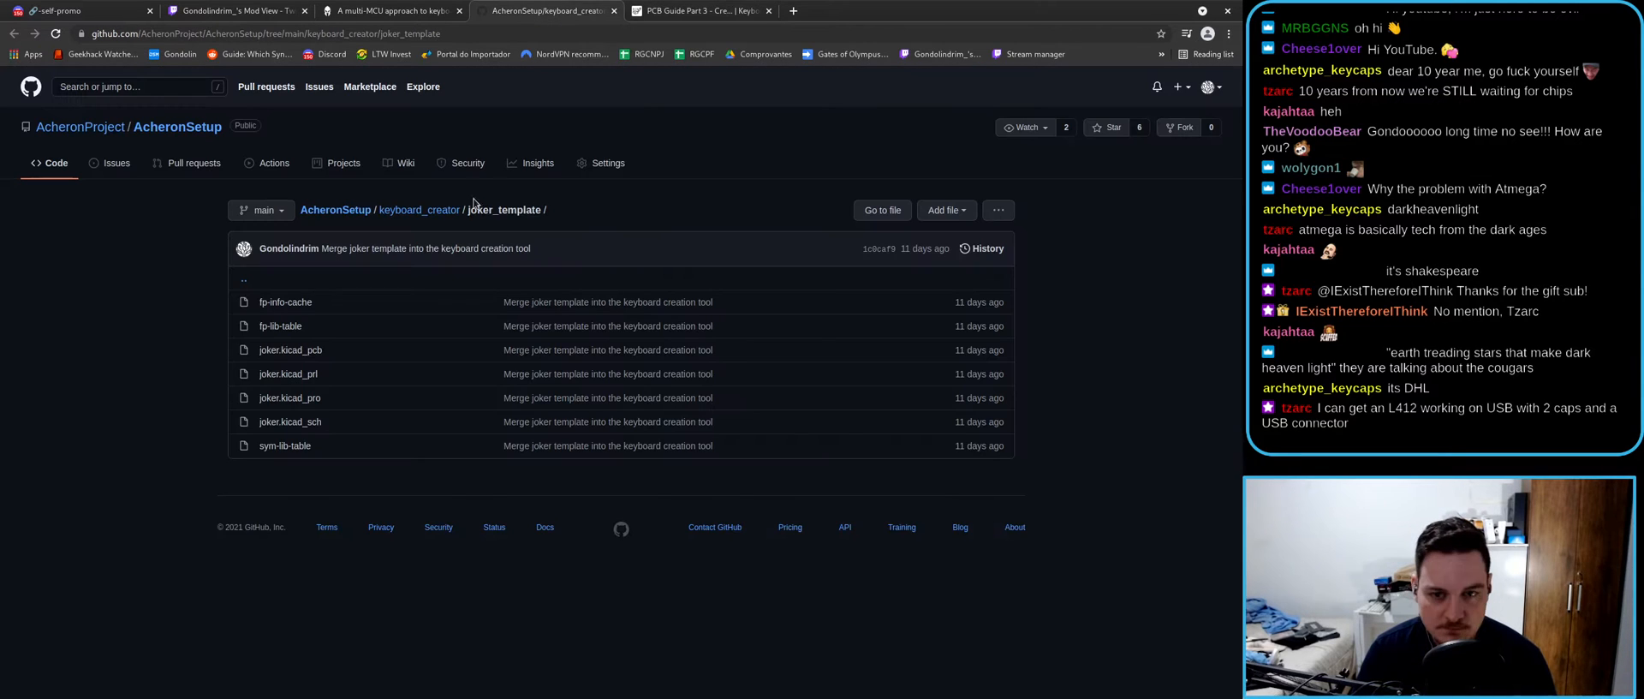
- Go back to the multi-MCU article and scroll to Figure 1, the Joker 48-pin STM32 schematic
left_click(377, 5)
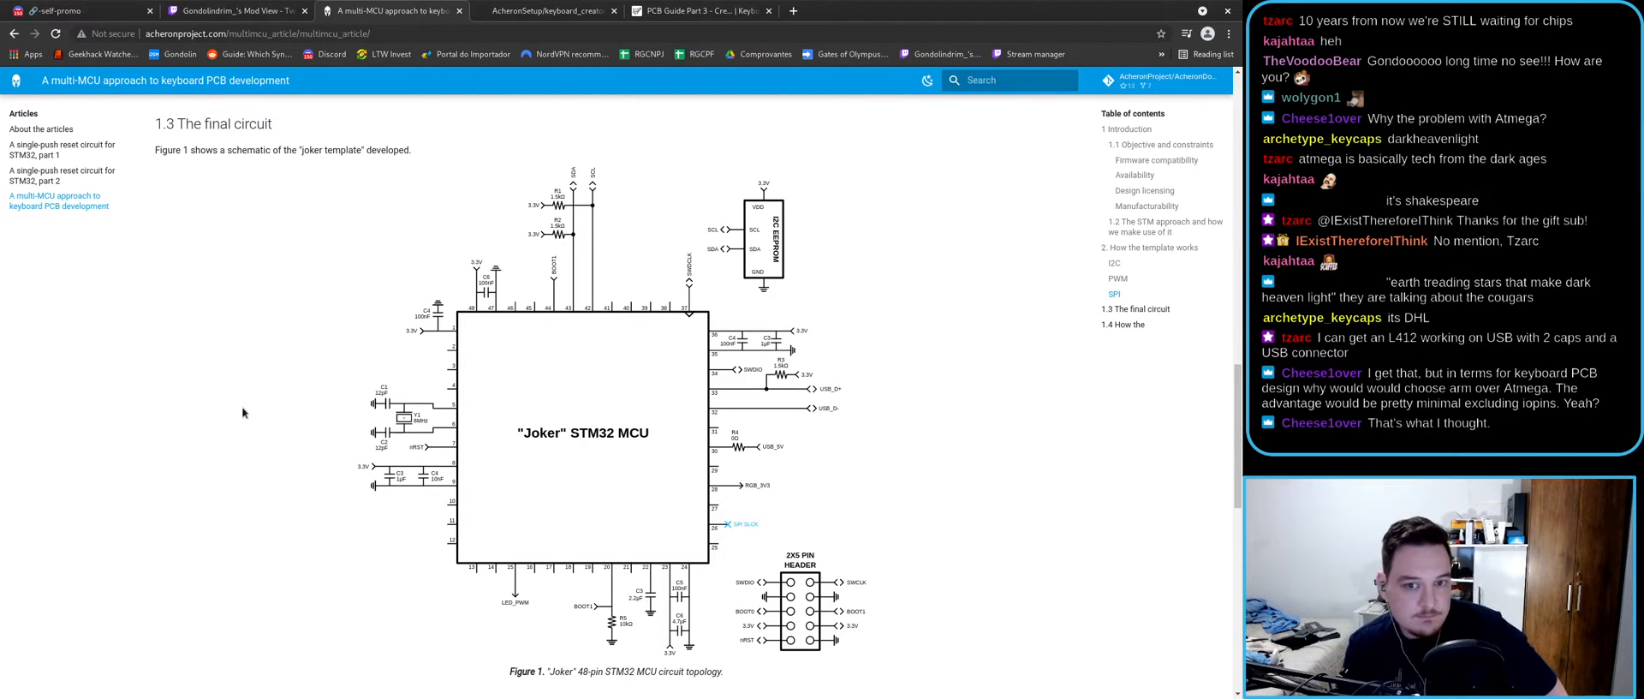
scroll(238, 394, "down", 1)
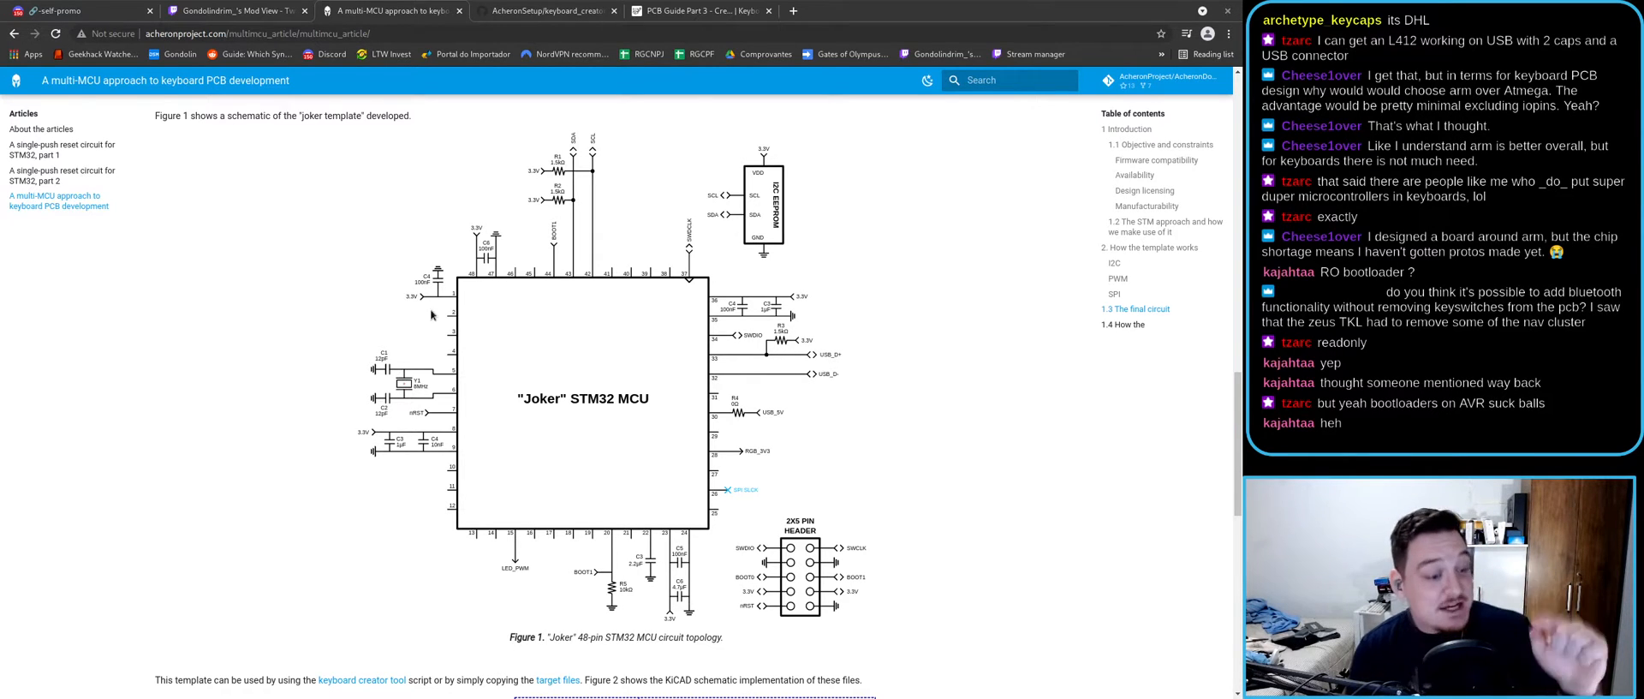
left_click(61, 151)
scroll(692, 496, "down", 3)
scroll(692, 496, "down", 15)
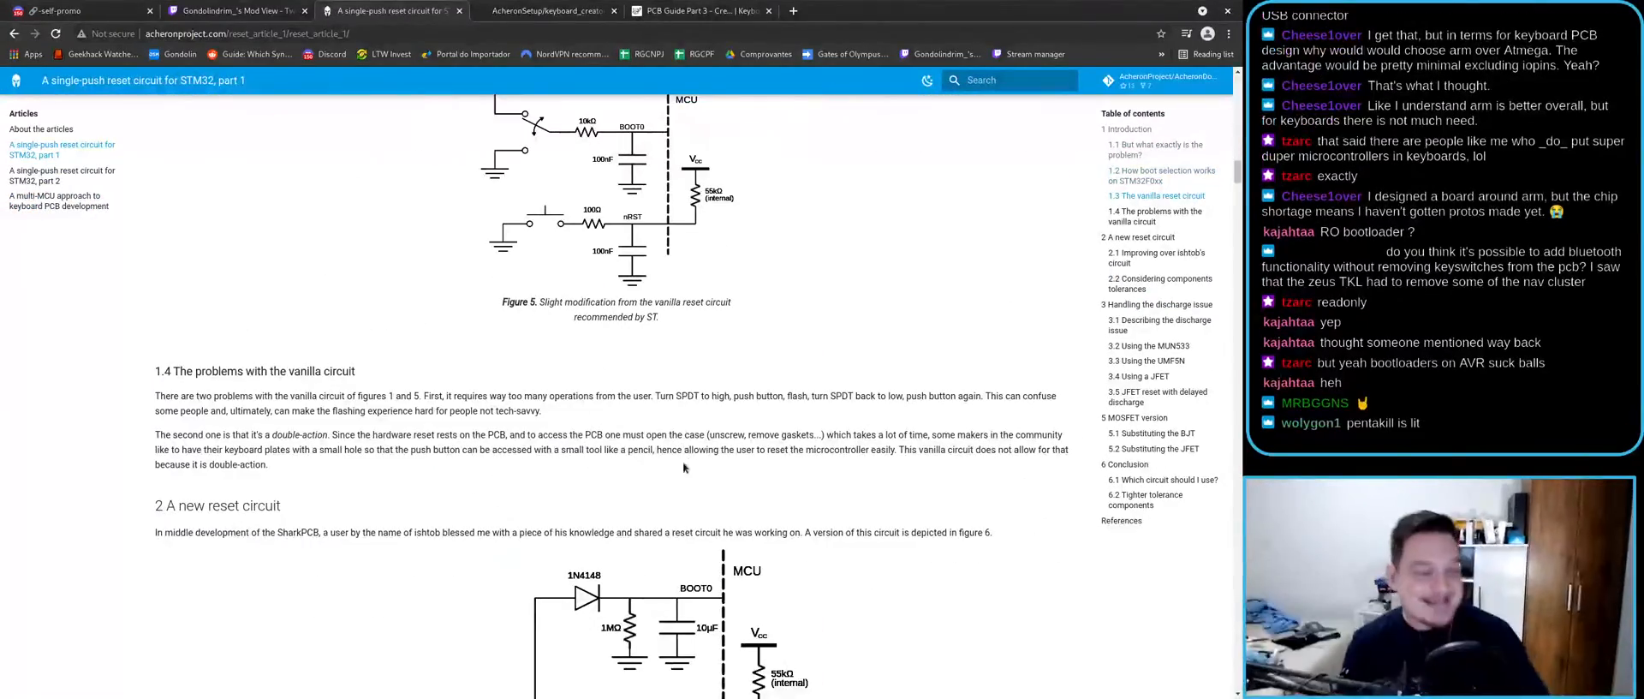
scroll(677, 428, "down", 6)
scroll(702, 395, "down", 8)
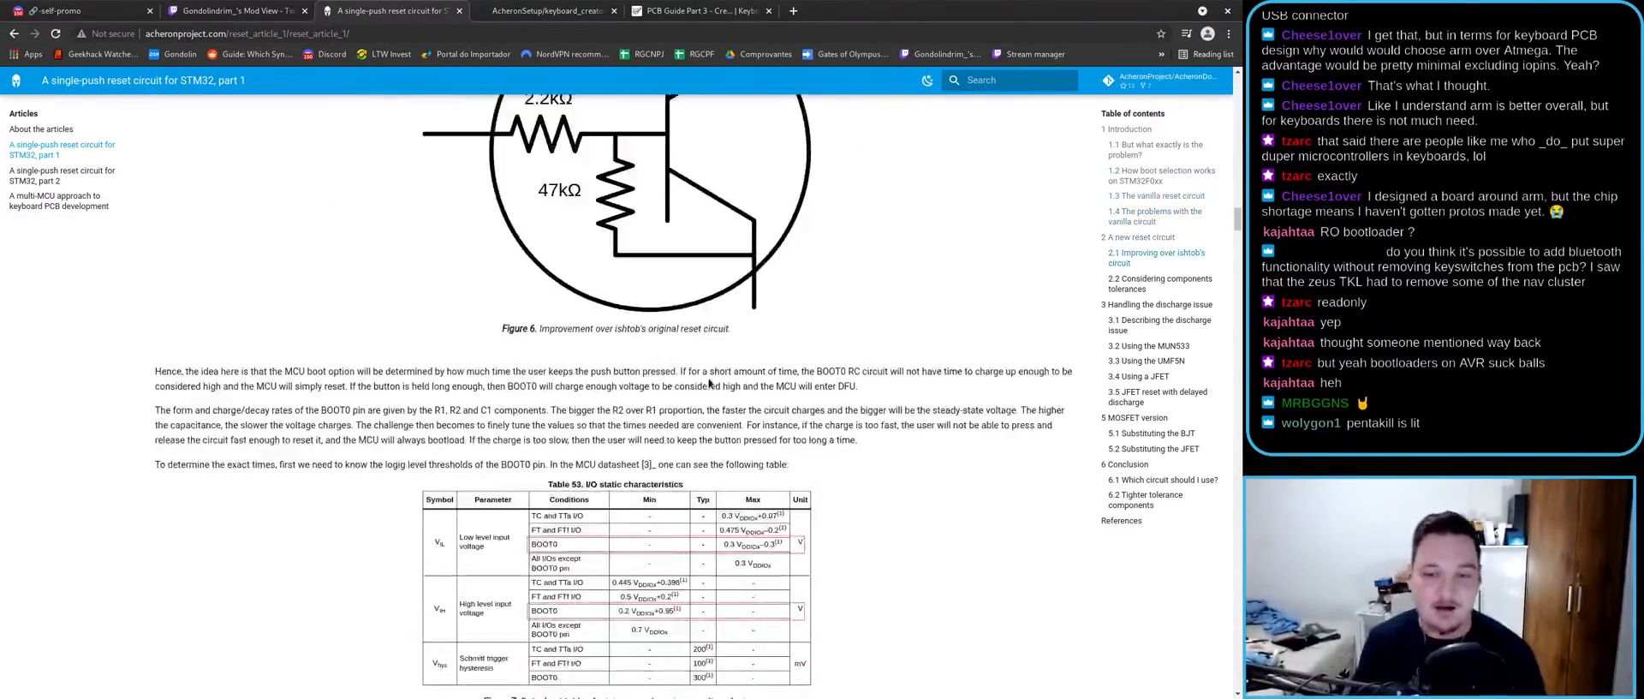
scroll(685, 428, "down", 6)
scroll(672, 445, "down", 5)
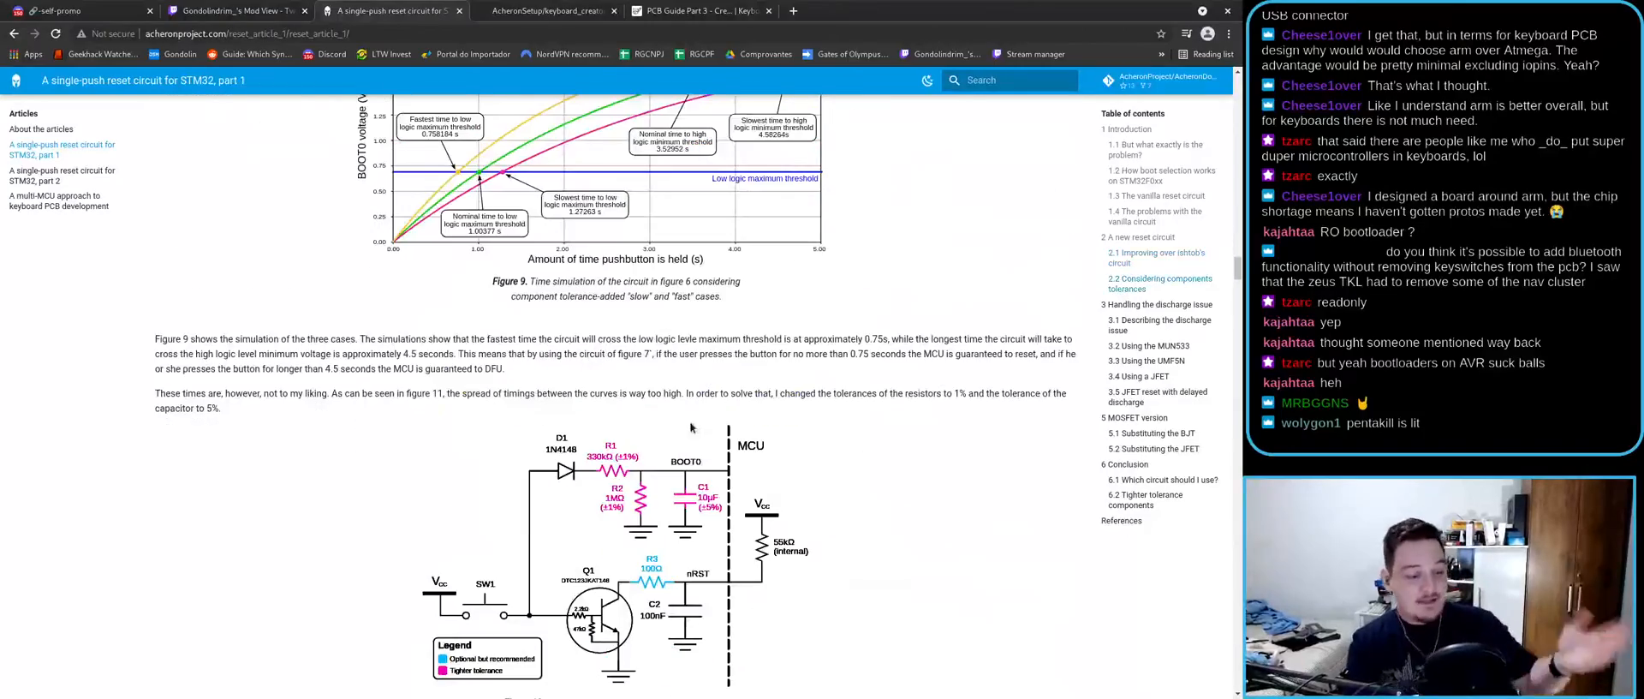
scroll(674, 429, "down", 4)
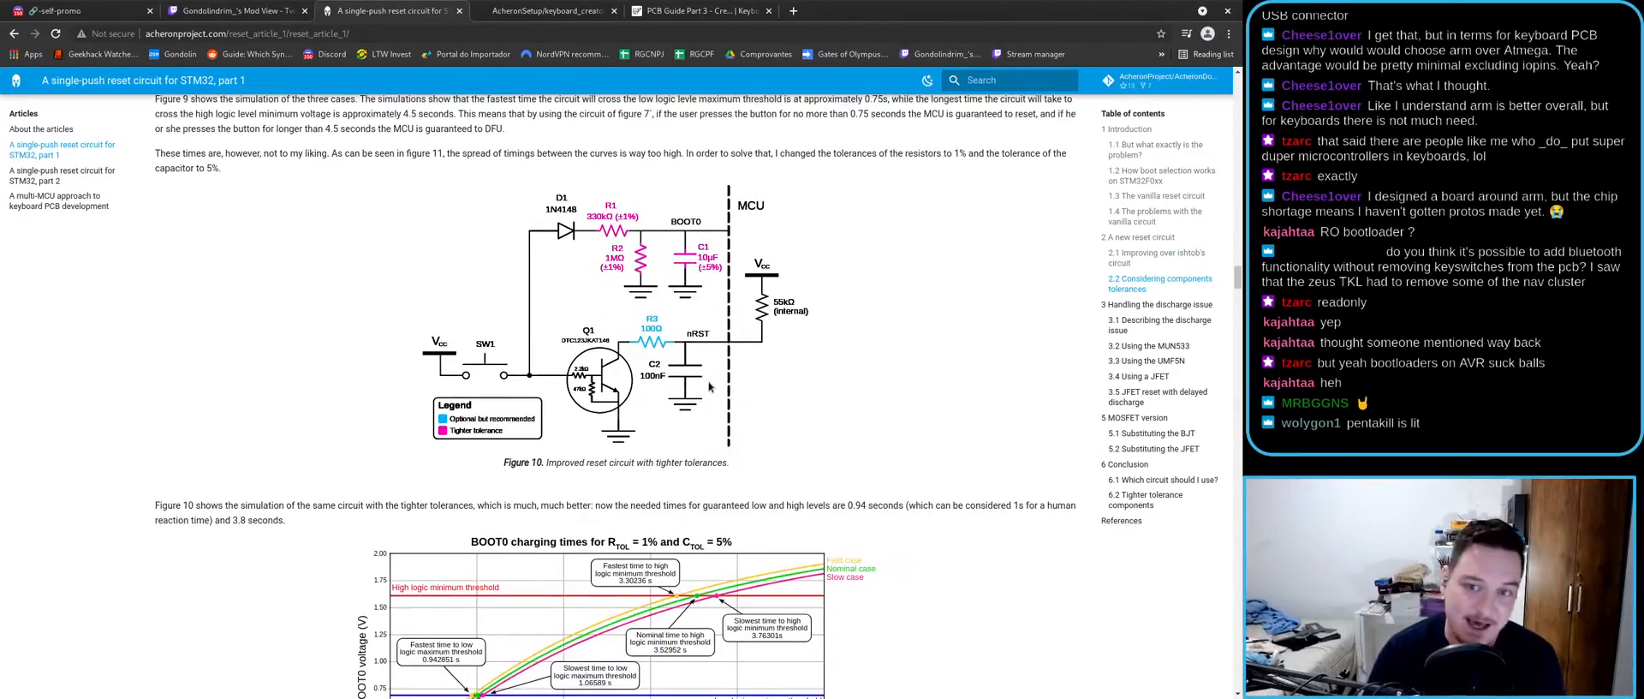
scroll(711, 391, "down", 15)
scroll(644, 408, "down", 12)
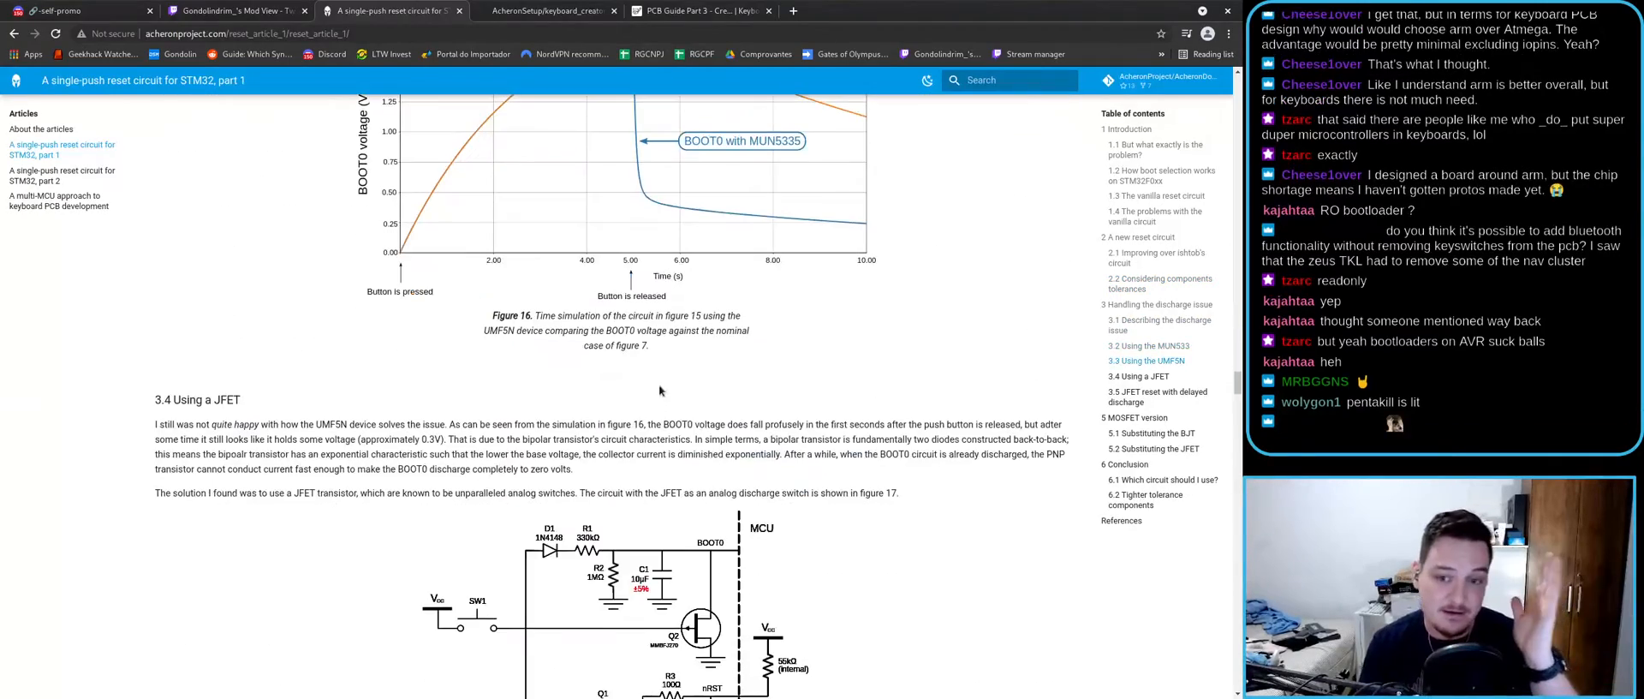
scroll(655, 394, "down", 3)
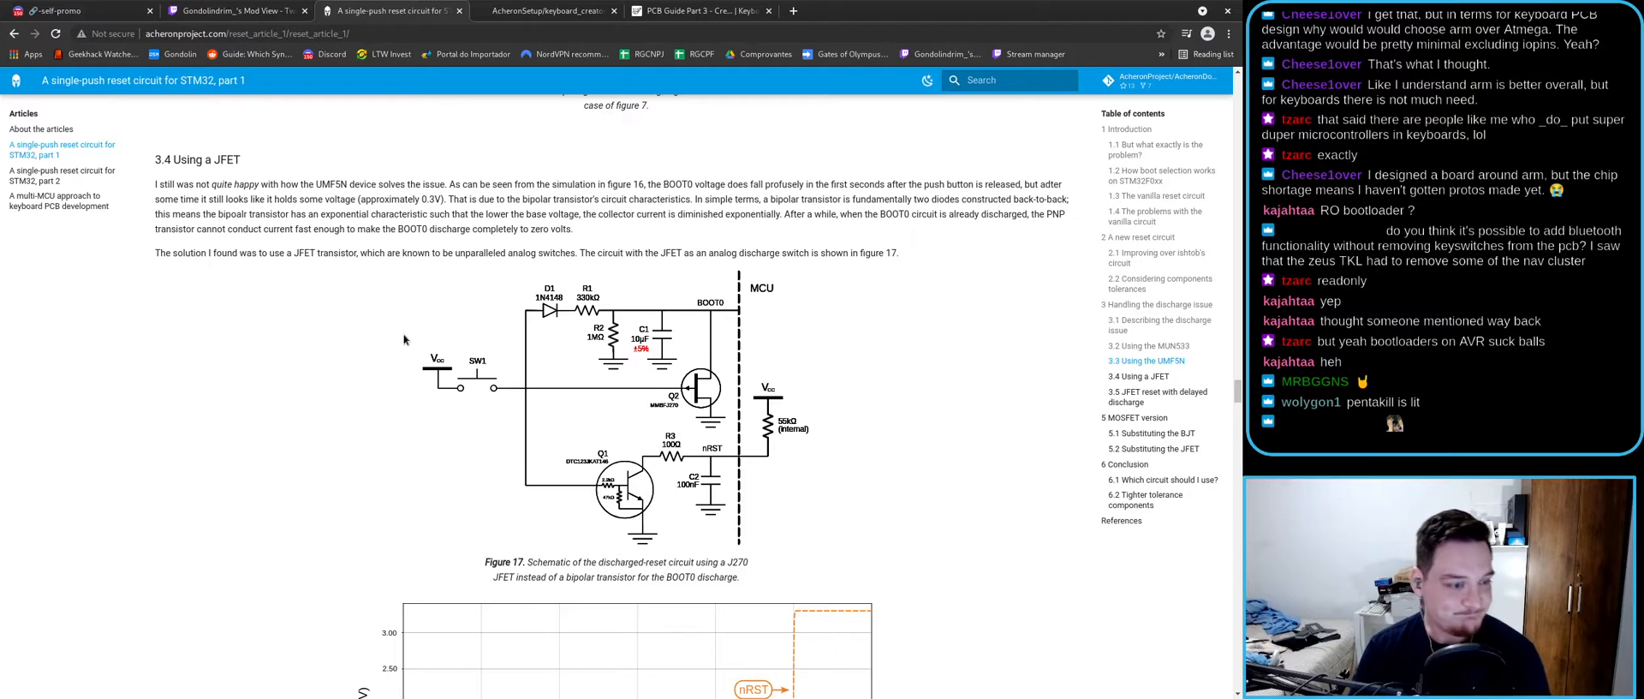
scroll(193, 279, "up", 3)
scroll(192, 279, "up", 2)
key("alt+Left")
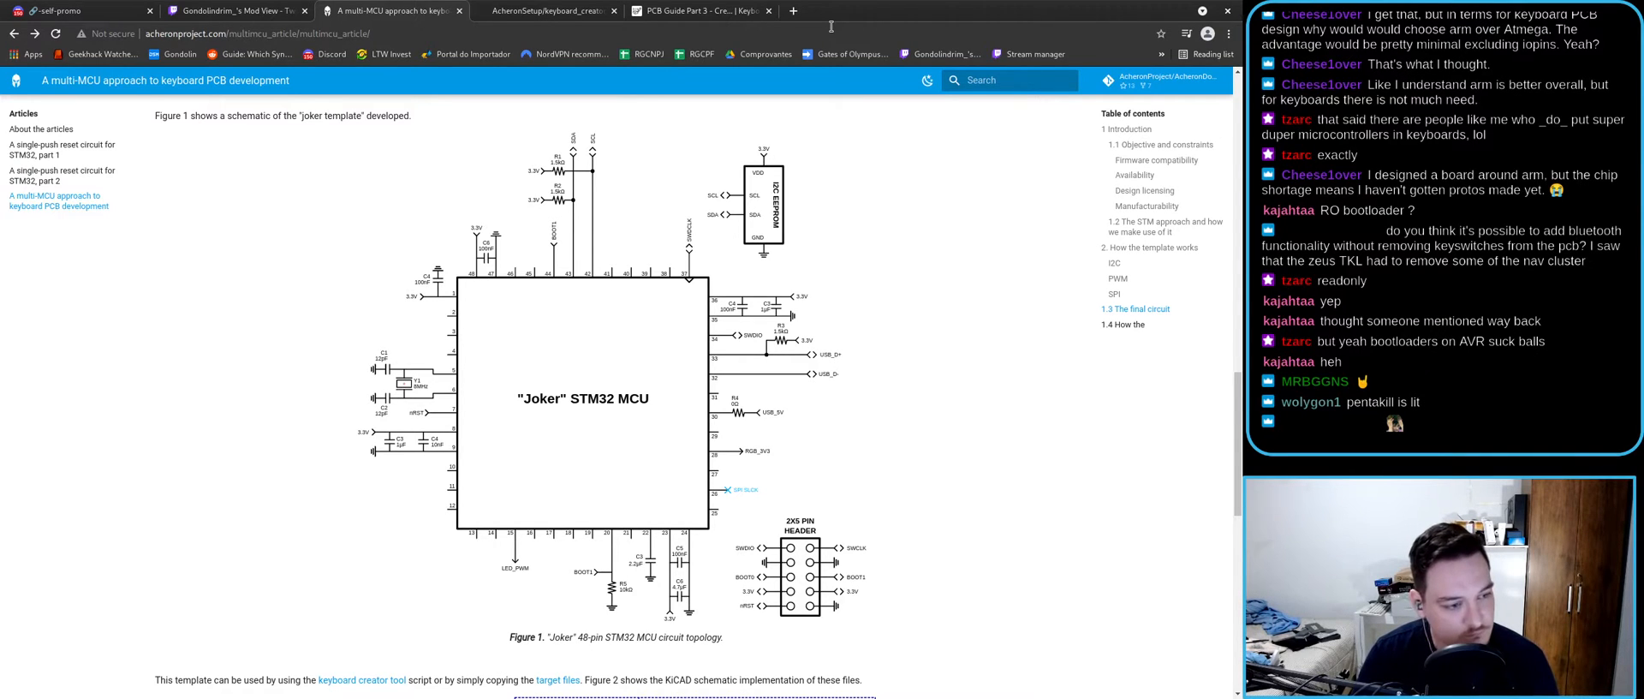
- Scroll through the multi-MCU article, briefly highlighting references [1] and [2]
scroll(708, 254, "down", 5)
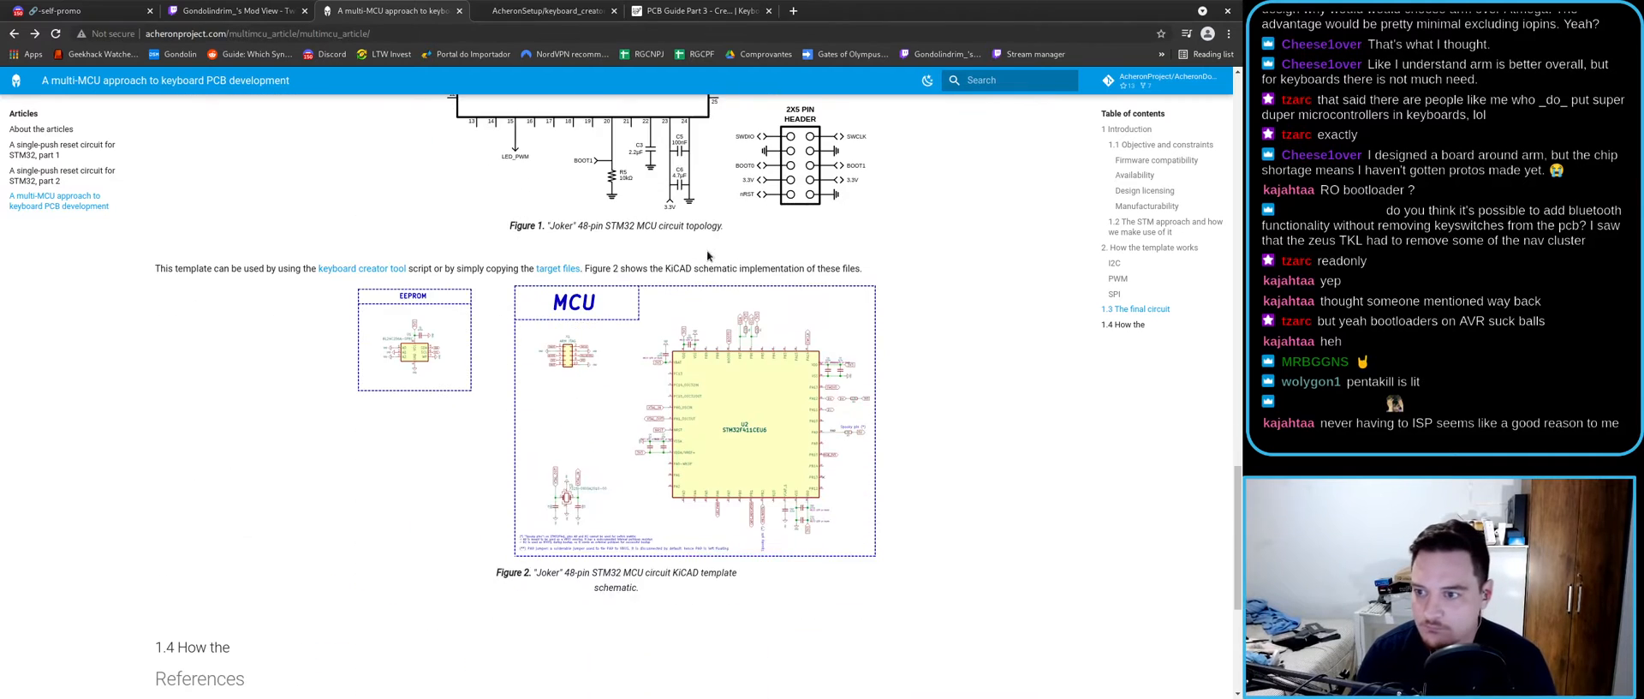
scroll(677, 298, "down", 3)
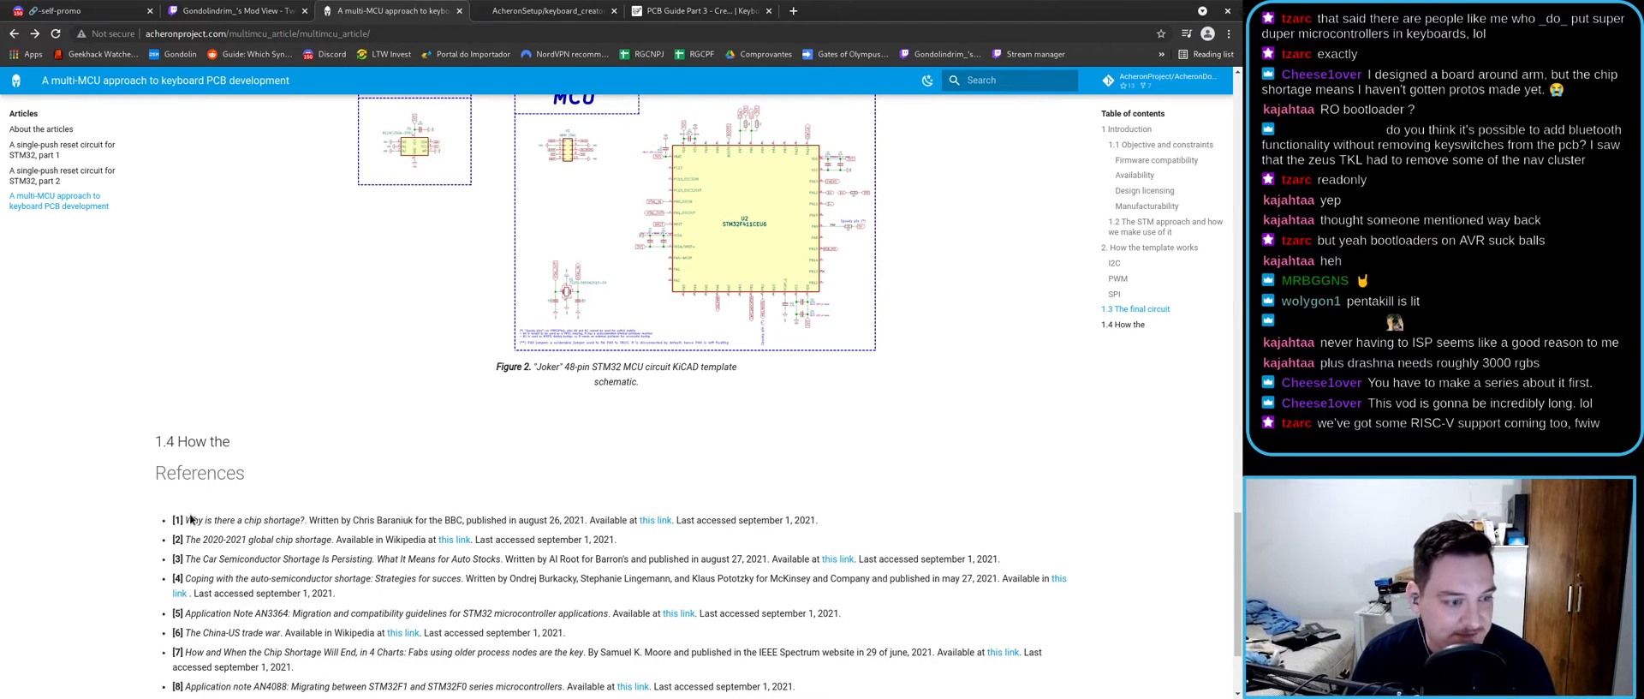
left_click_drag(186, 520, 222, 551)
left_click(226, 556)
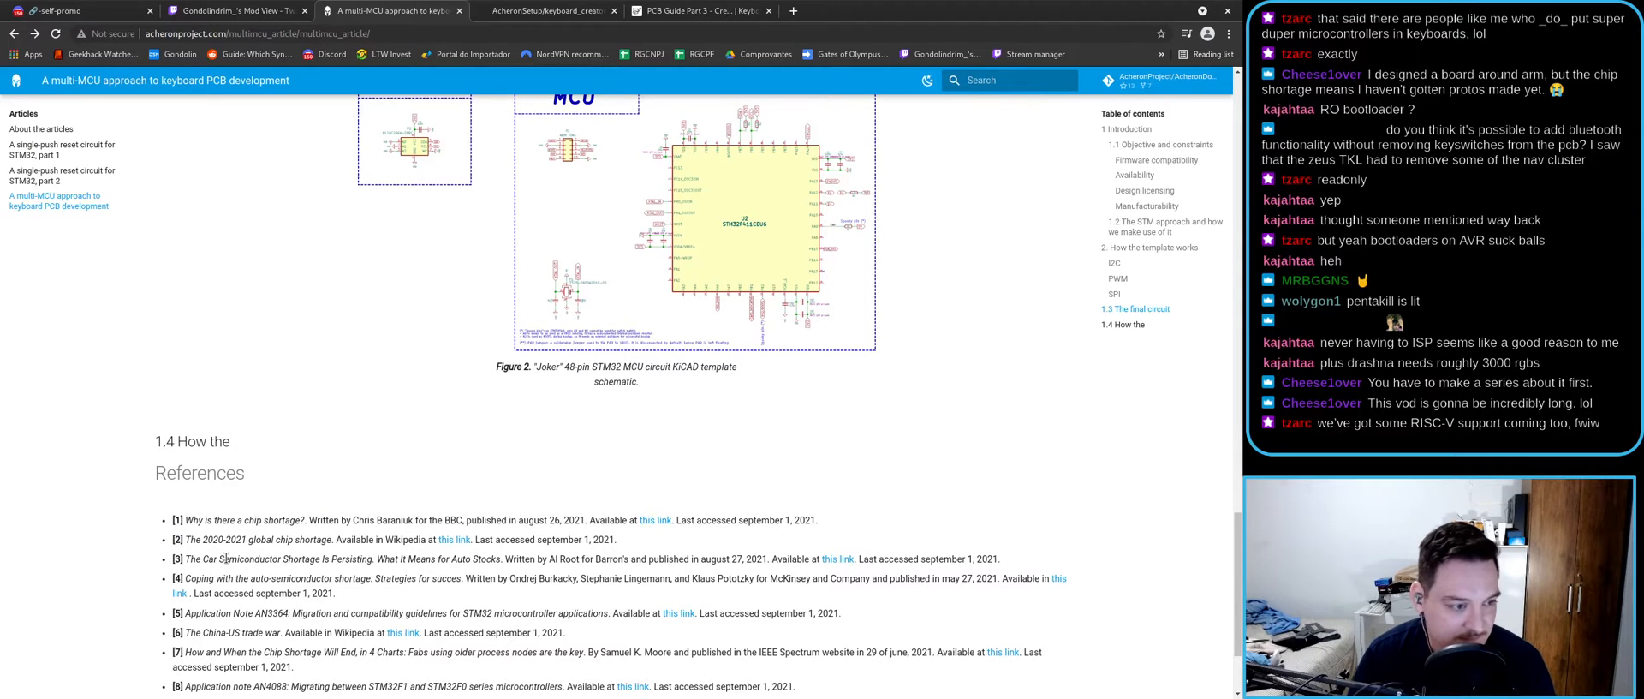
scroll(226, 556, "up", 3)
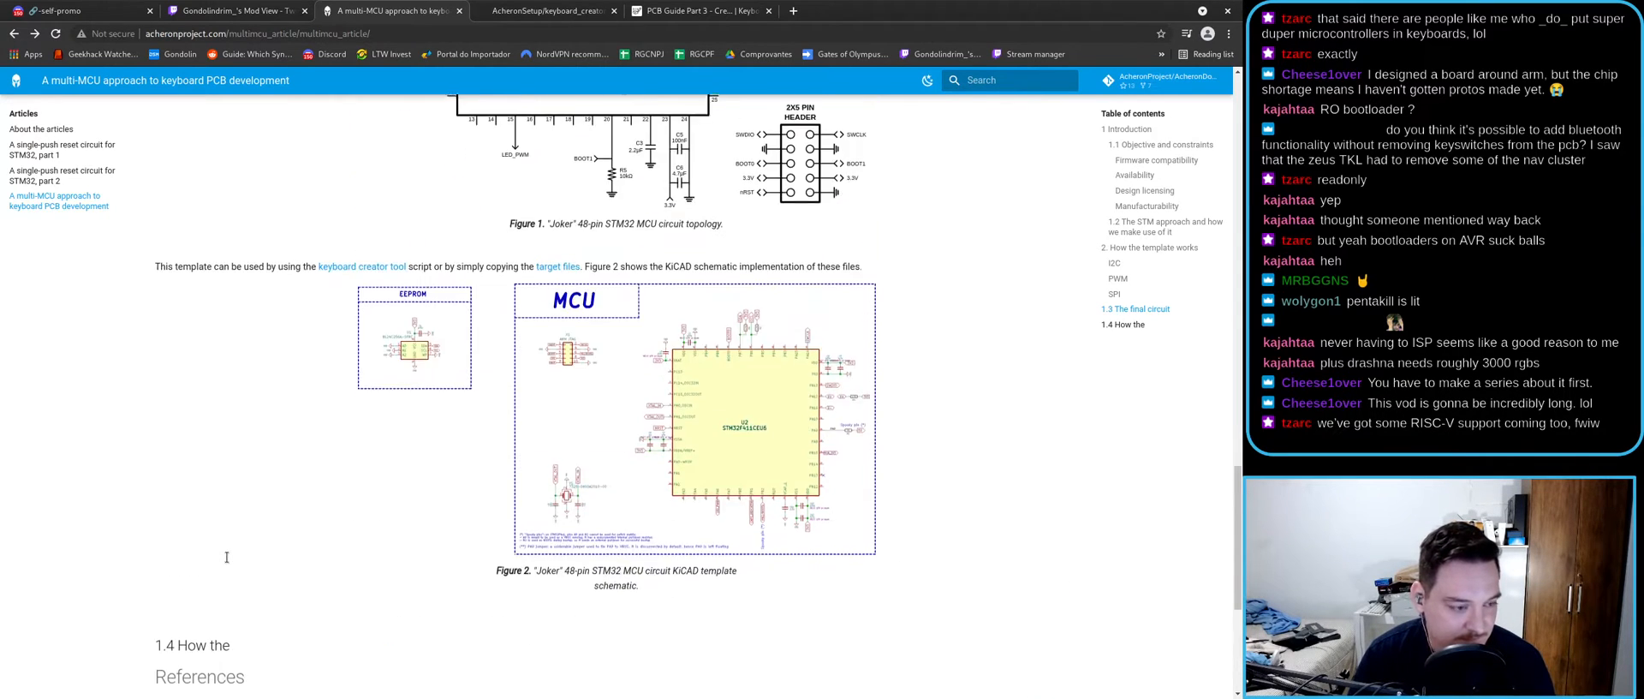
scroll(444, 553, "up", 2)
scroll(391, 558, "up", 2)
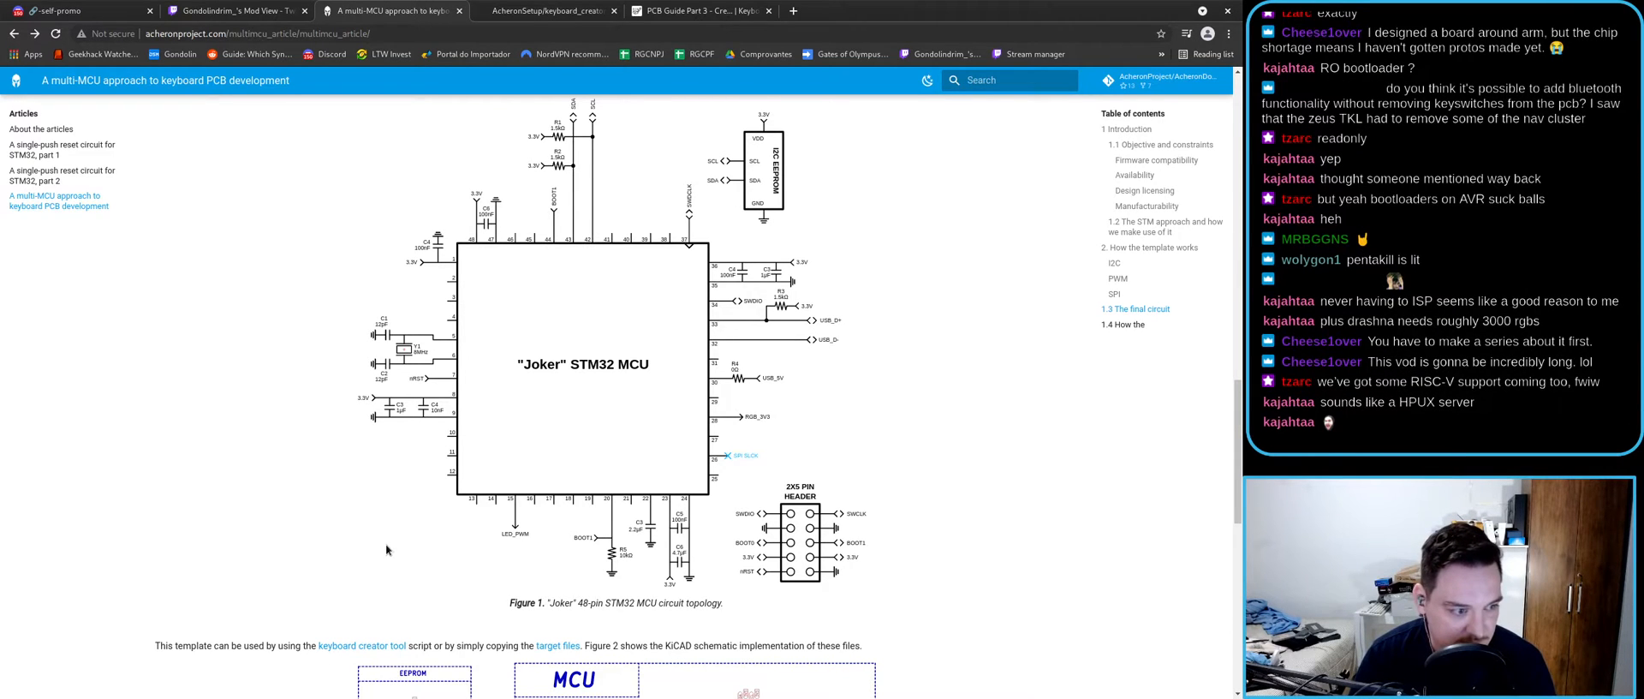
scroll(386, 546, "down", 2)
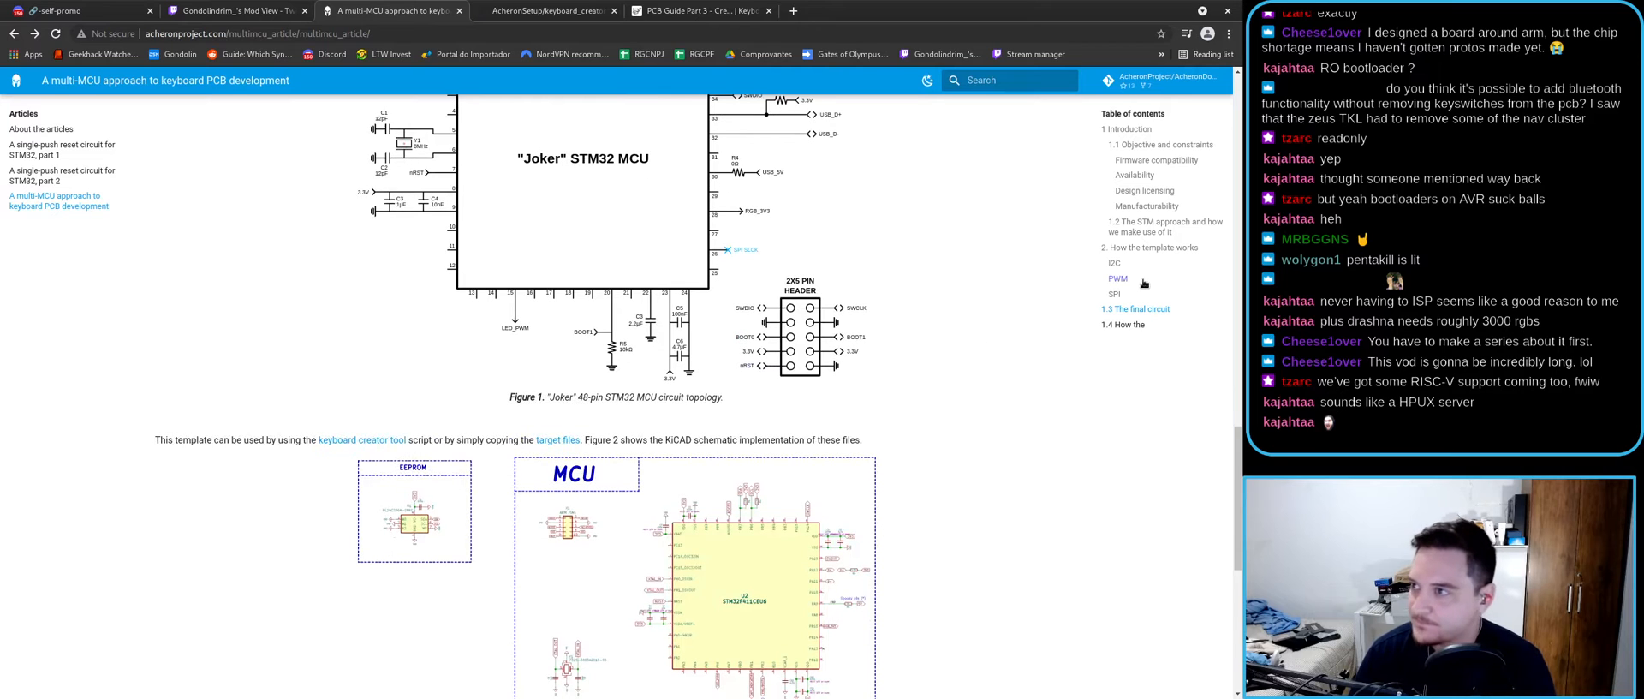
- Move between browser tabs and bring up ai03's PCB Guide Part 3 page
left_click(174, 9)
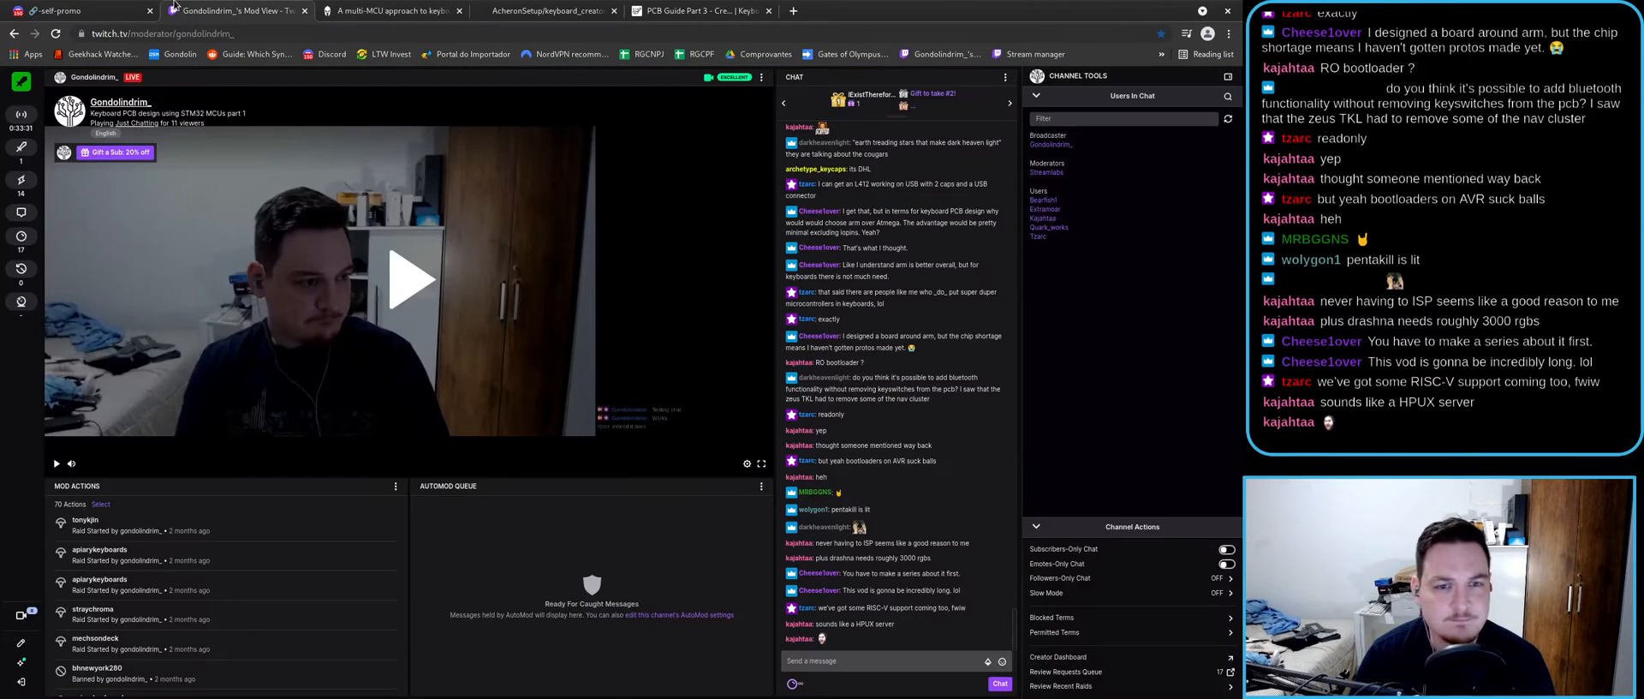
left_click(452, 9)
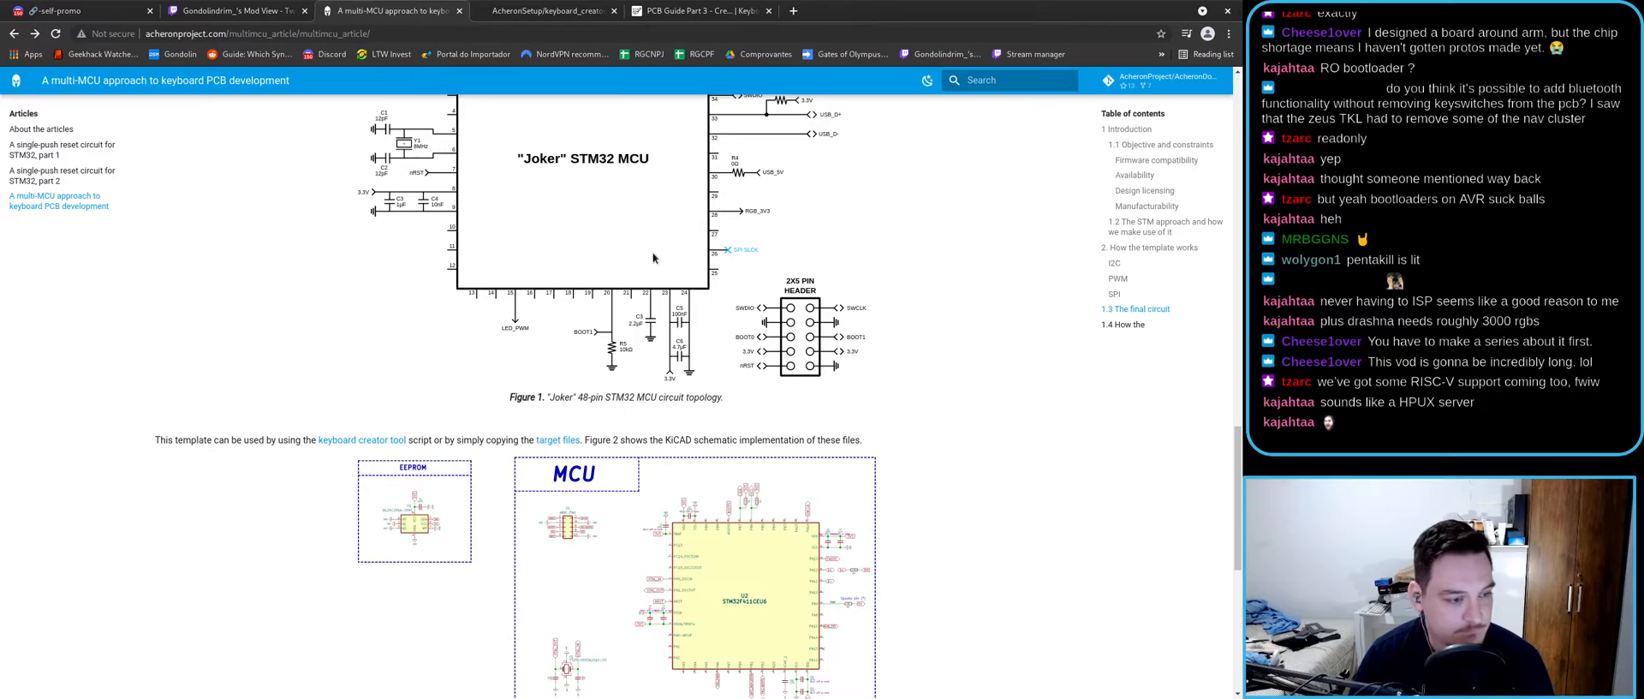
left_click(716, 17)
- Minimize the browser and zoom and pan around the Joker board toward its copper pour
key("super+Down")
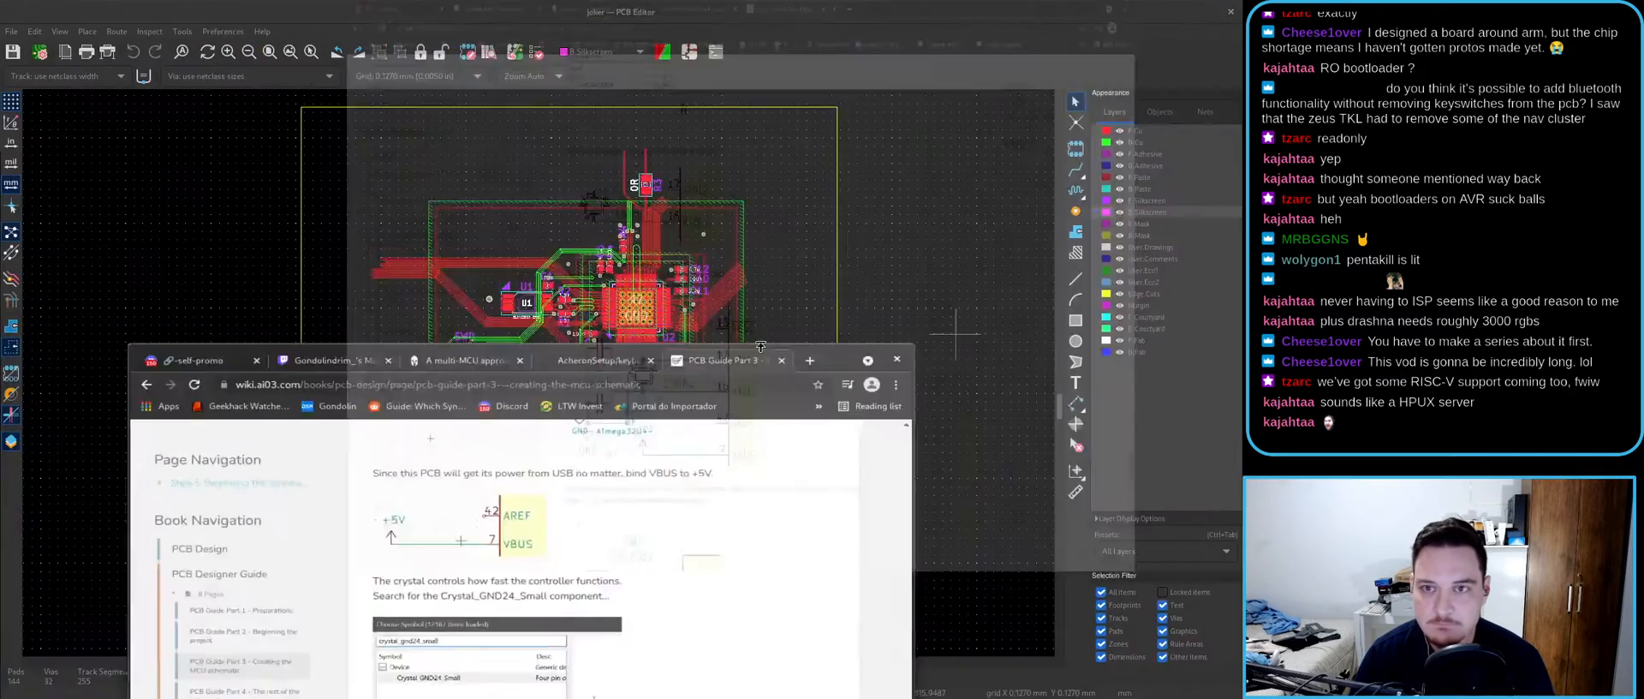
key("super+Down")
scroll(538, 379, "down", 5)
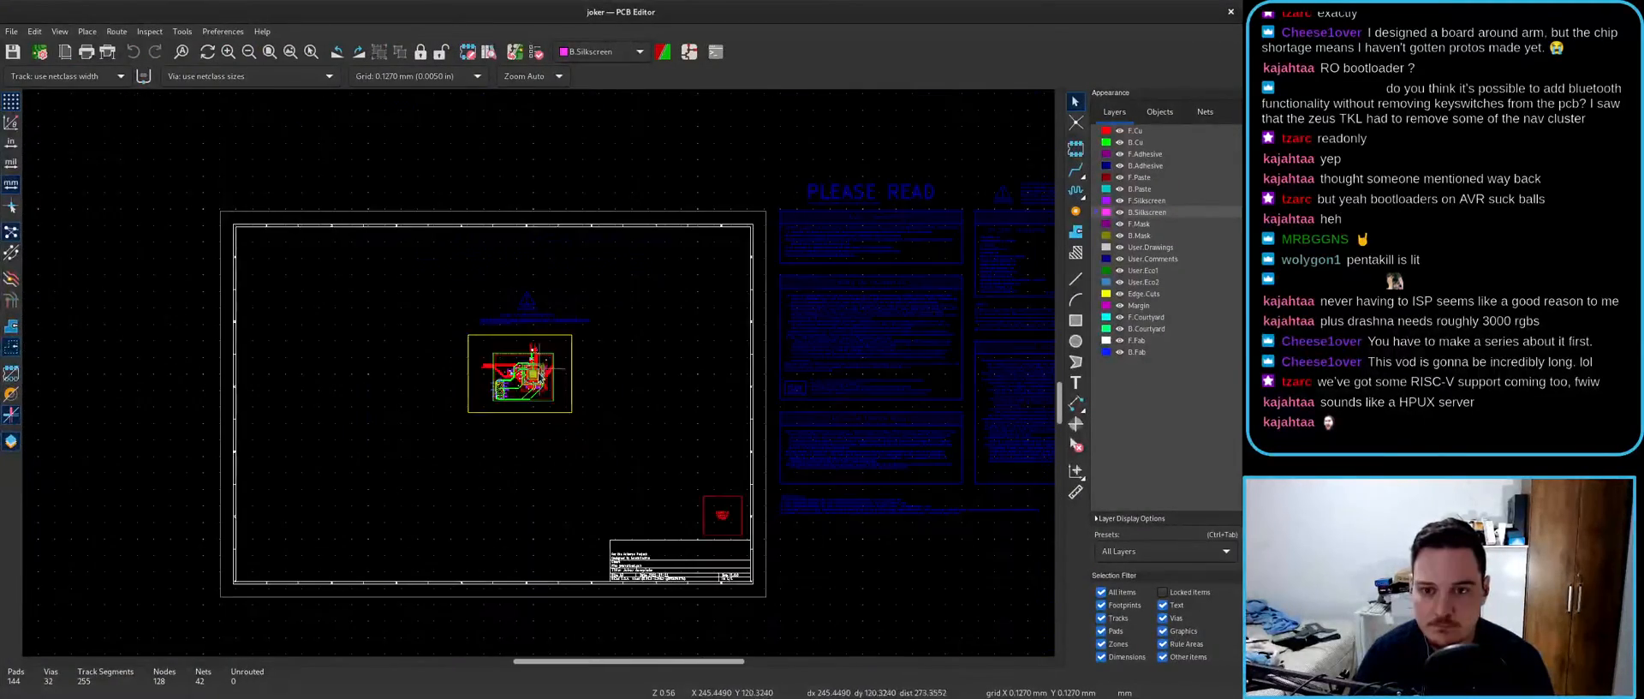
scroll(538, 380, "up", 4)
scroll(538, 377, "down", 4)
middle_click_drag(743, 536, 482, 195)
scroll(566, 315, "up", 3)
scroll(569, 313, "up", 3)
scroll(541, 372, "down", 6)
scroll(657, 365, "up", 5)
scroll(439, 365, "up", 4)
middle_click_drag(636, 429, 265, 429)
scroll(539, 370, "down", 4)
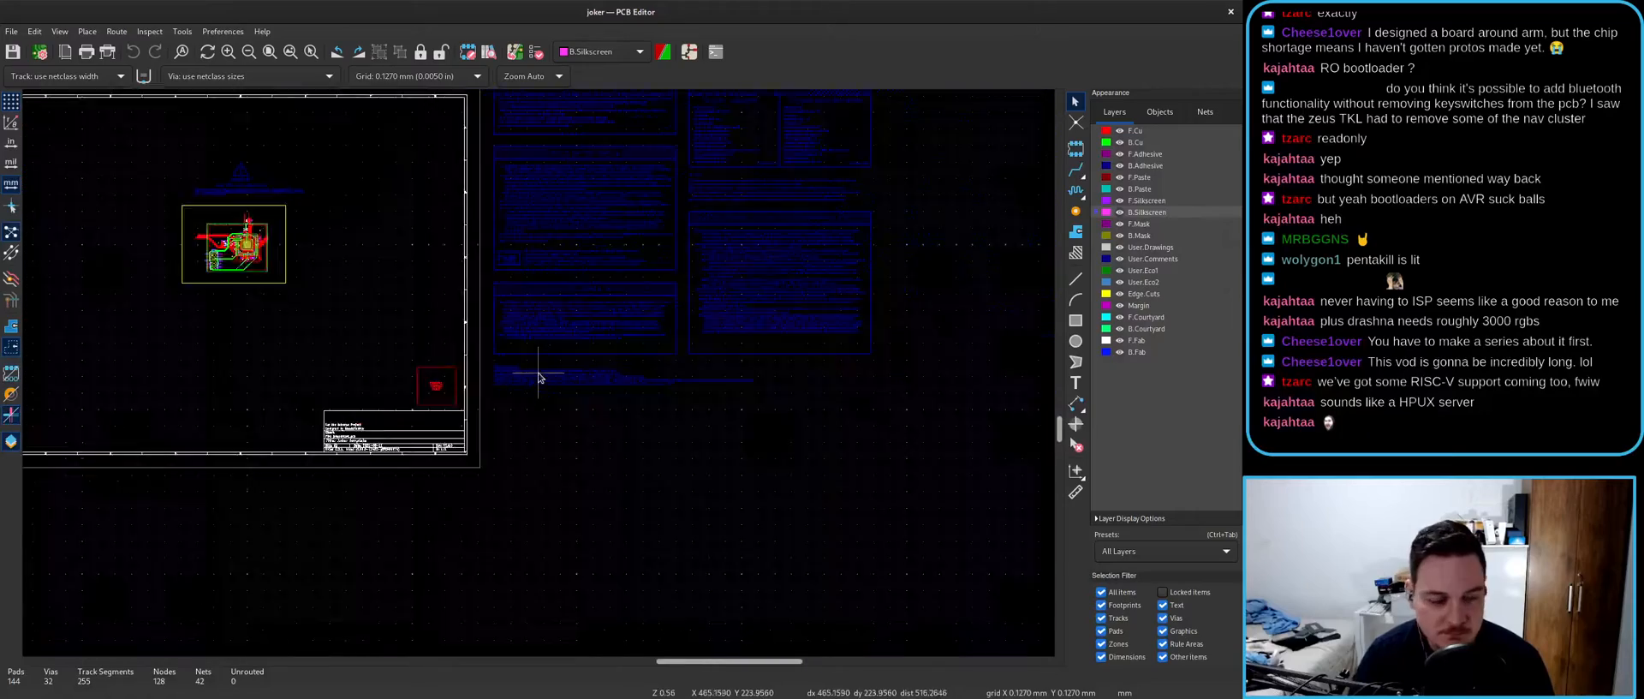
scroll(638, 351, "down", 4)
scroll(617, 363, "up", 1)
- Close the Joker board editor and maximize Inkscape showing anubis_outline_2.dxf
key("super+Down")
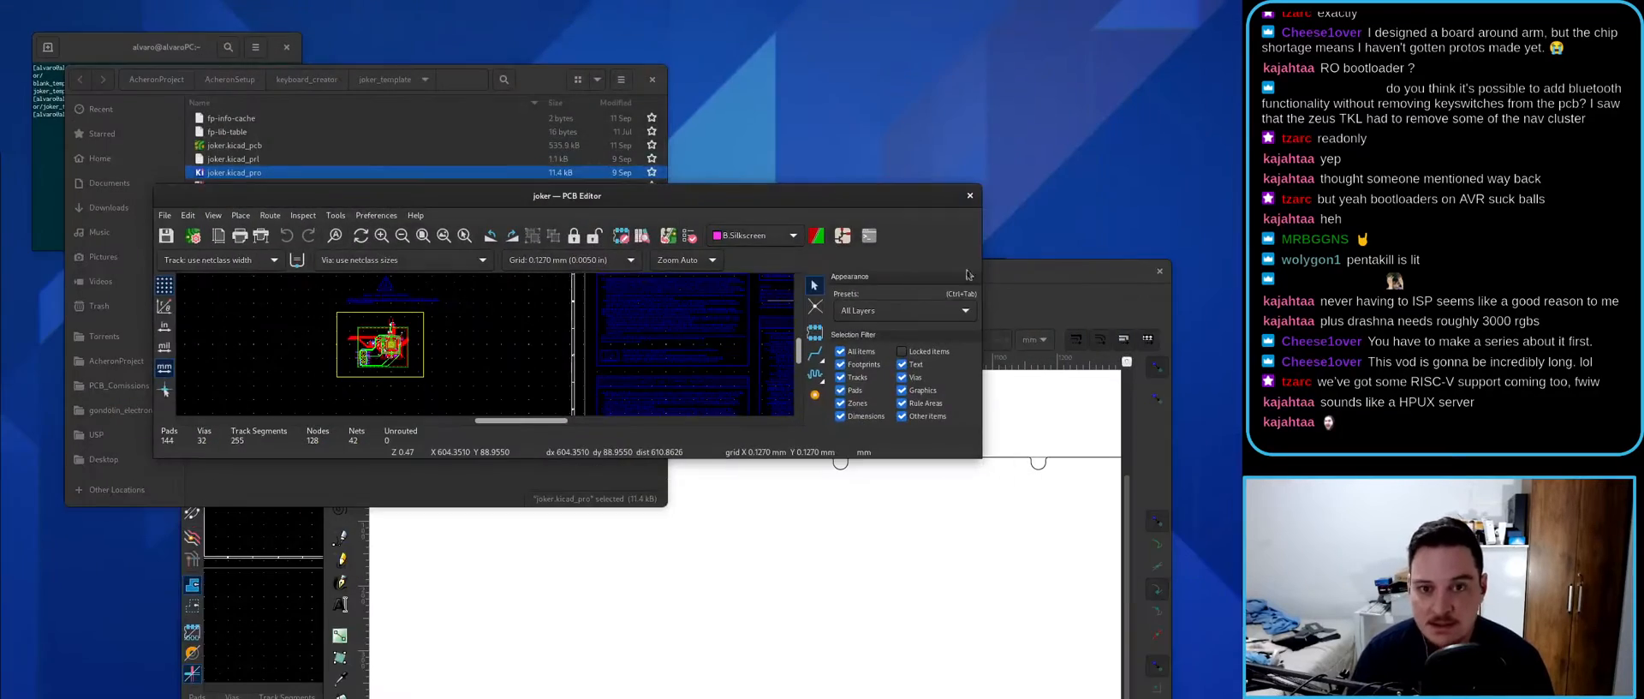
left_click(971, 197)
double_click(741, 270)
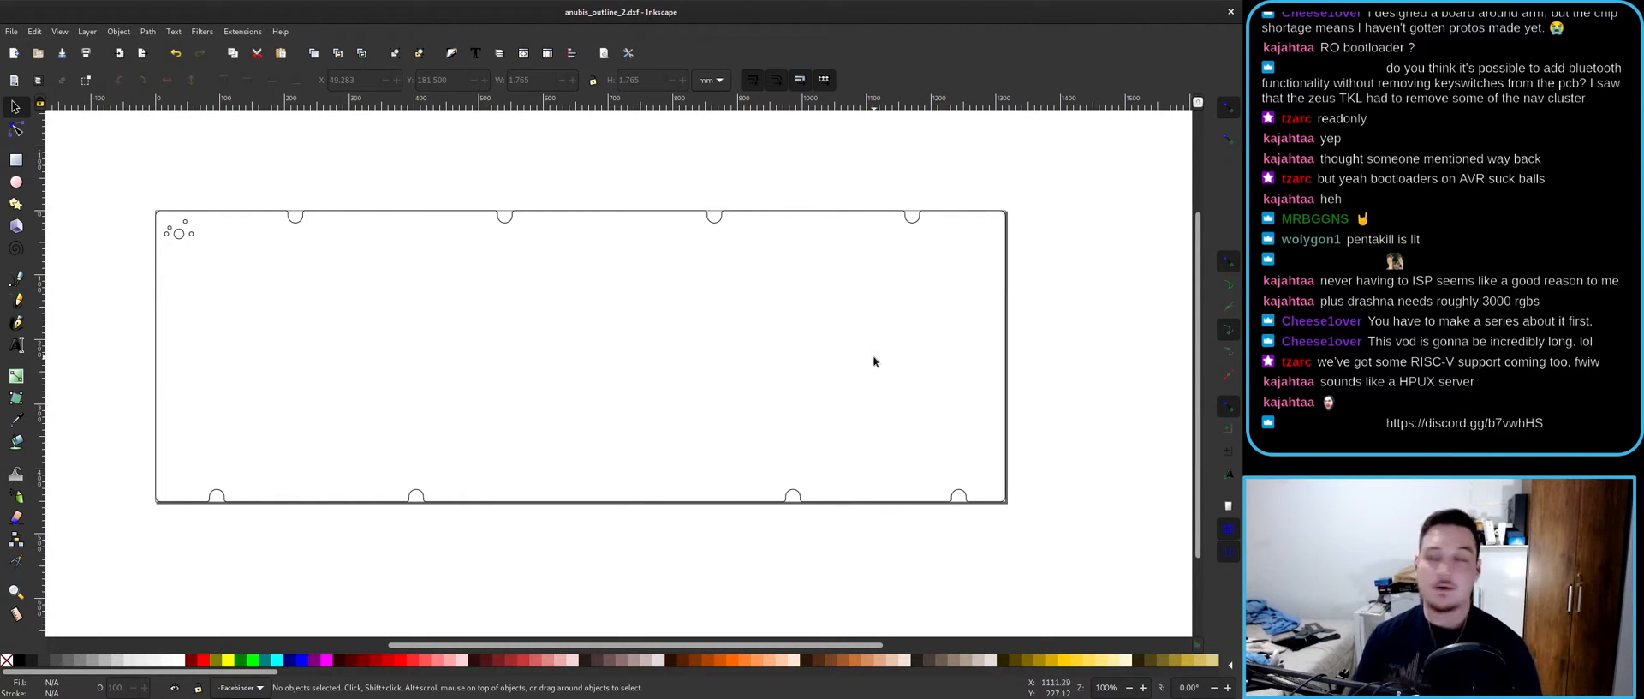
key("super")
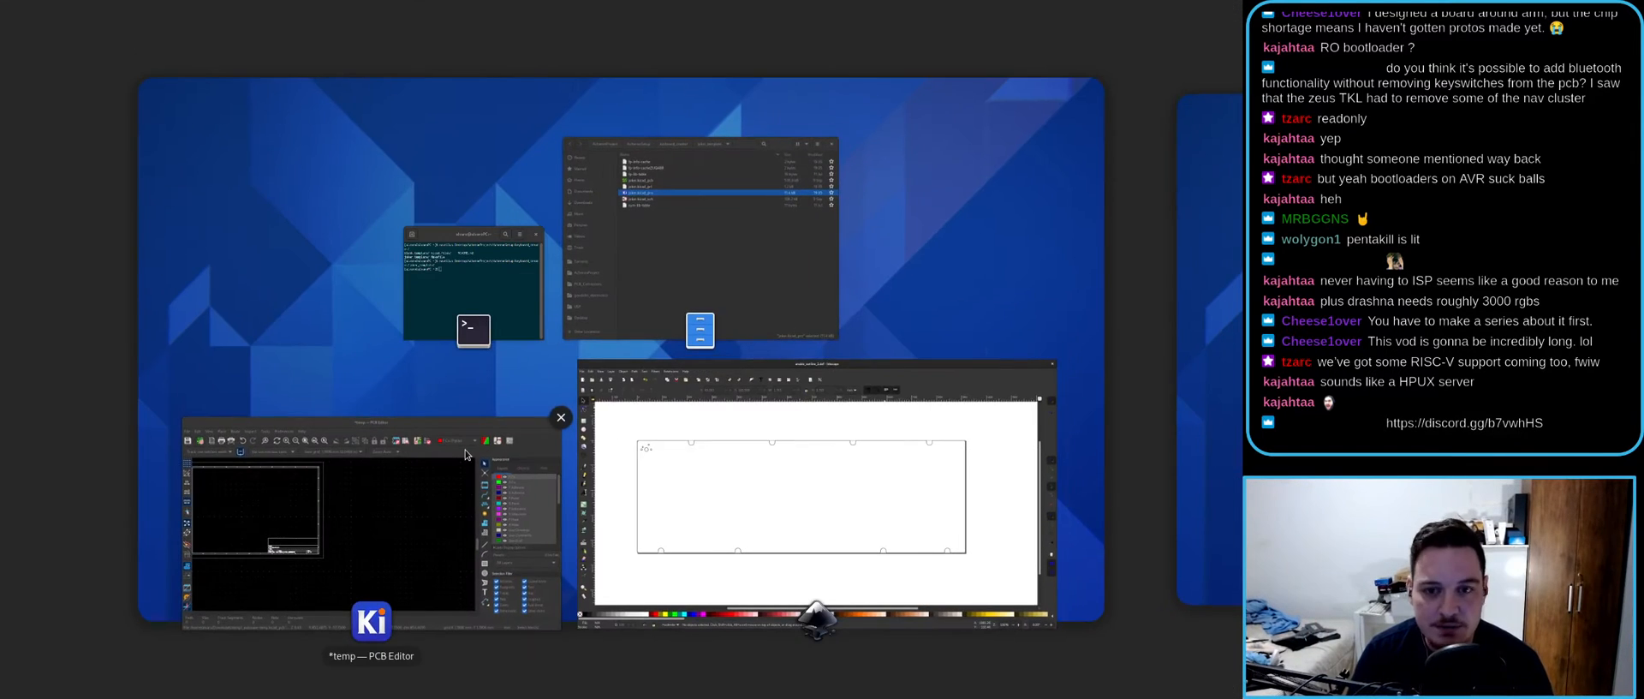
key("super")
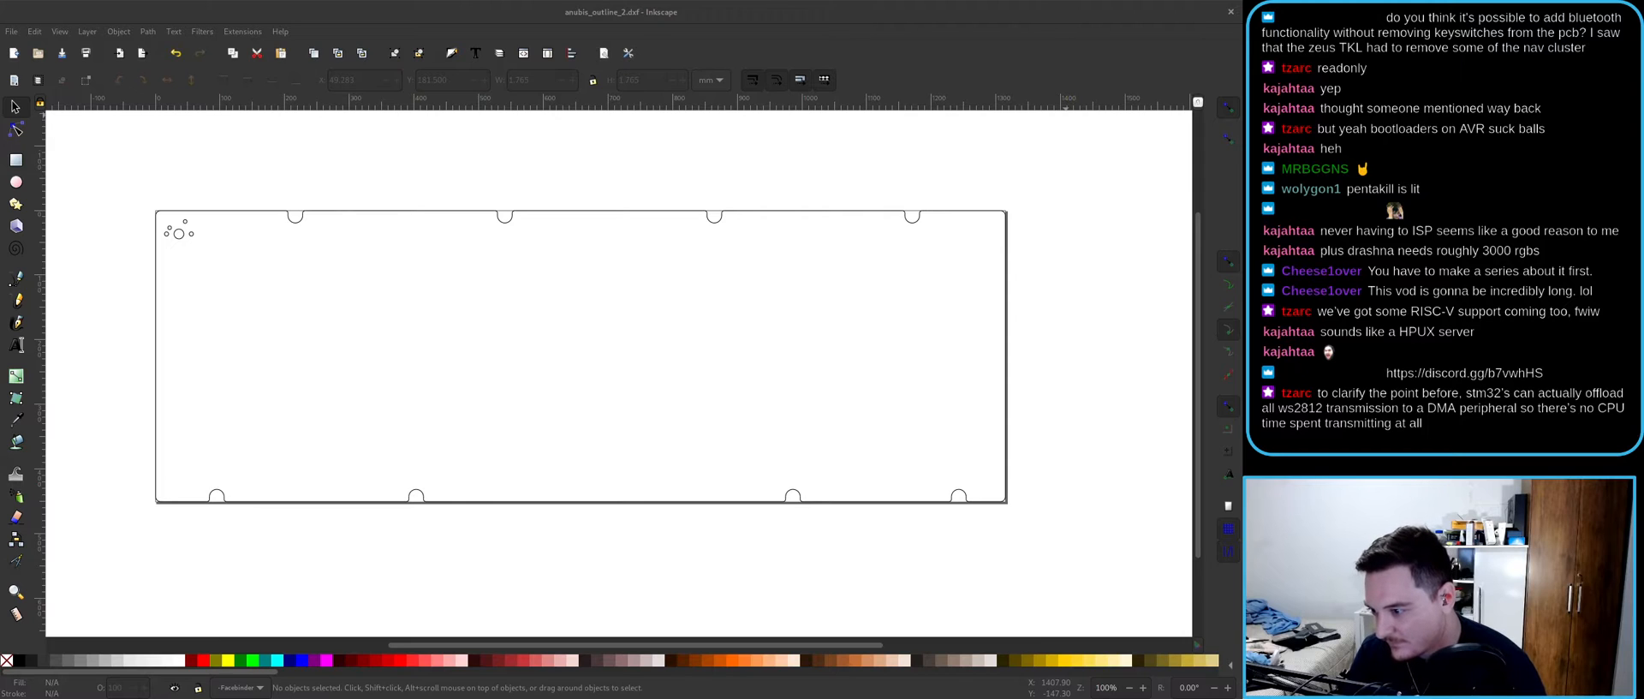
left_click(654, 351)
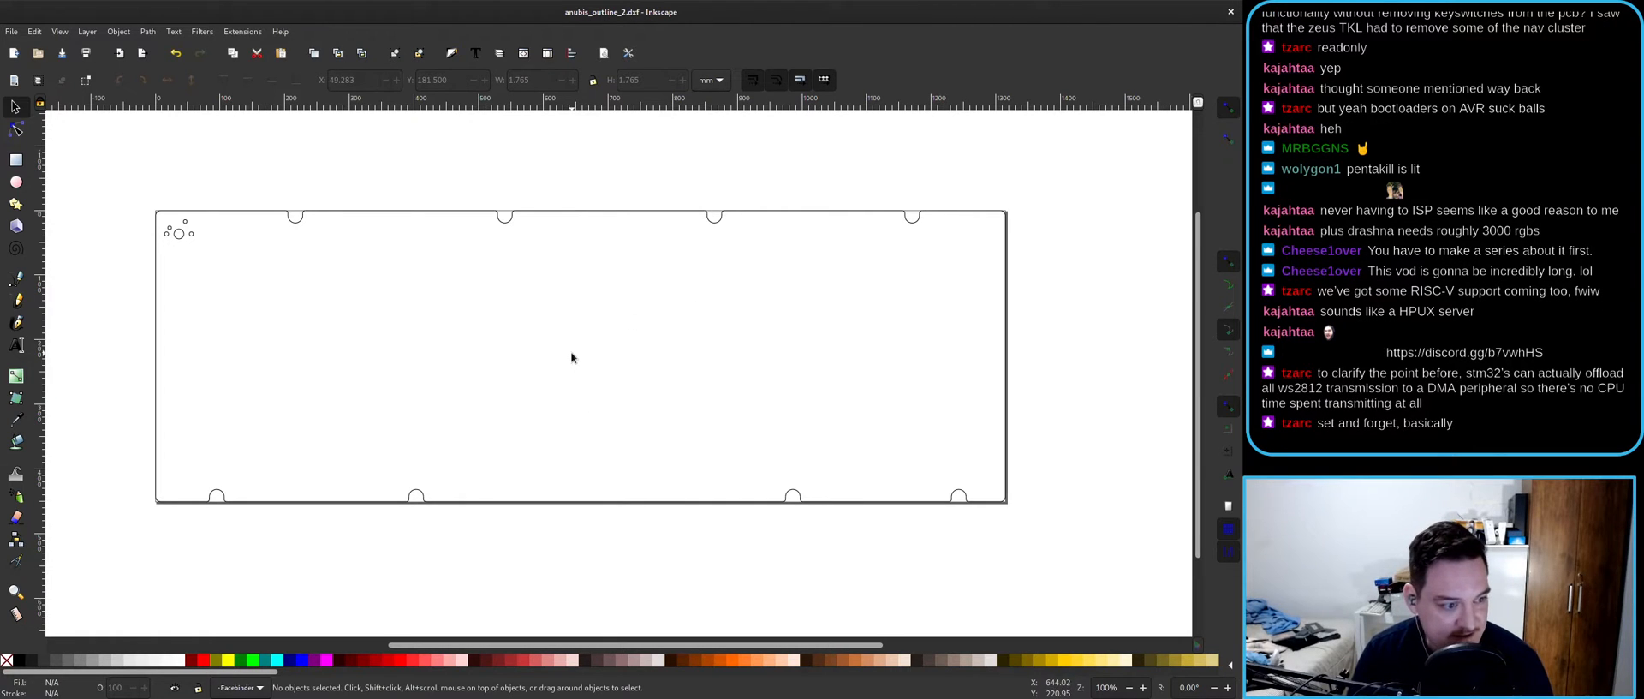
scroll(569, 350, "down", 5)
scroll(566, 348, "up", 8)
scroll(567, 348, "down", 1)
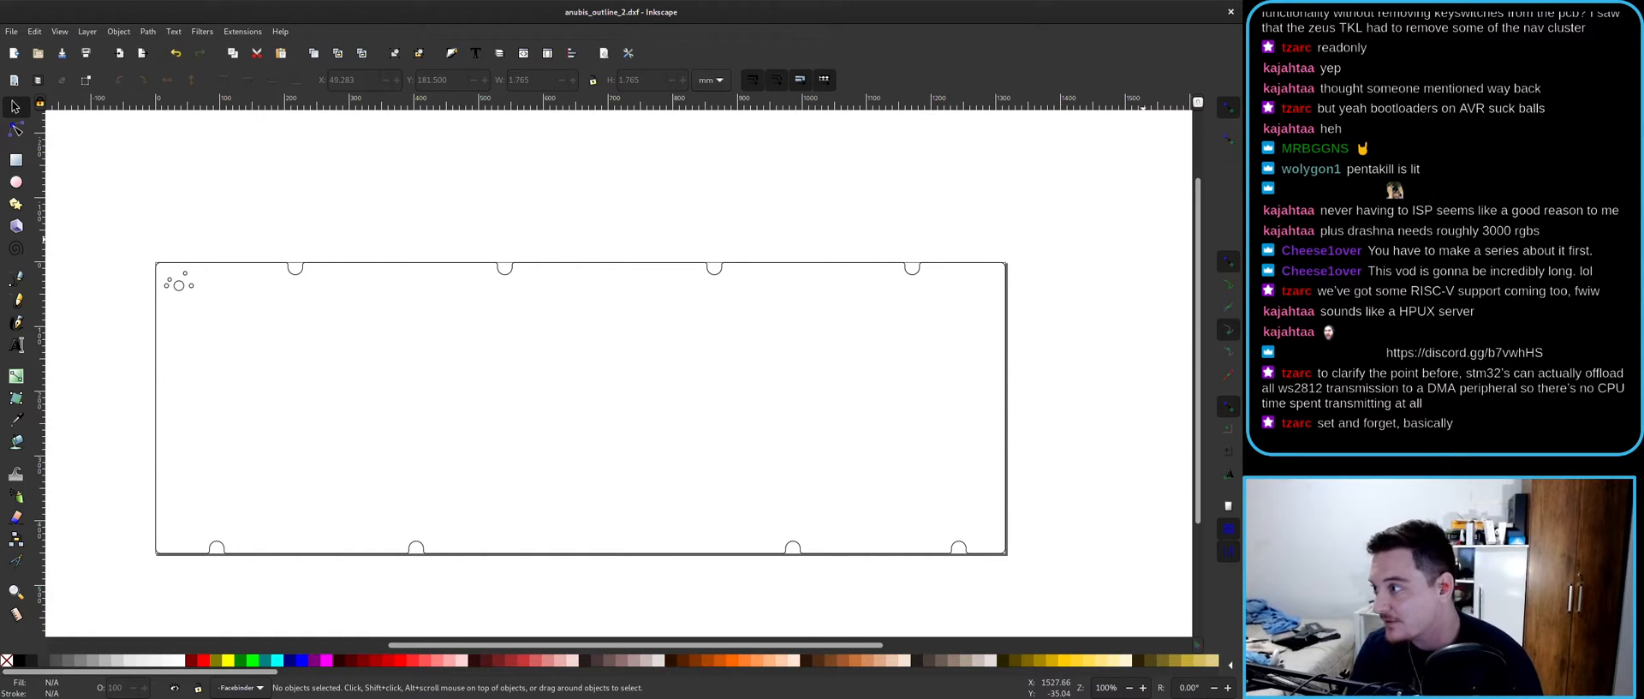
- Nudge the Inkscape outline up slightly, then snap the Discord browser window full-screen
left_click(1528, 306)
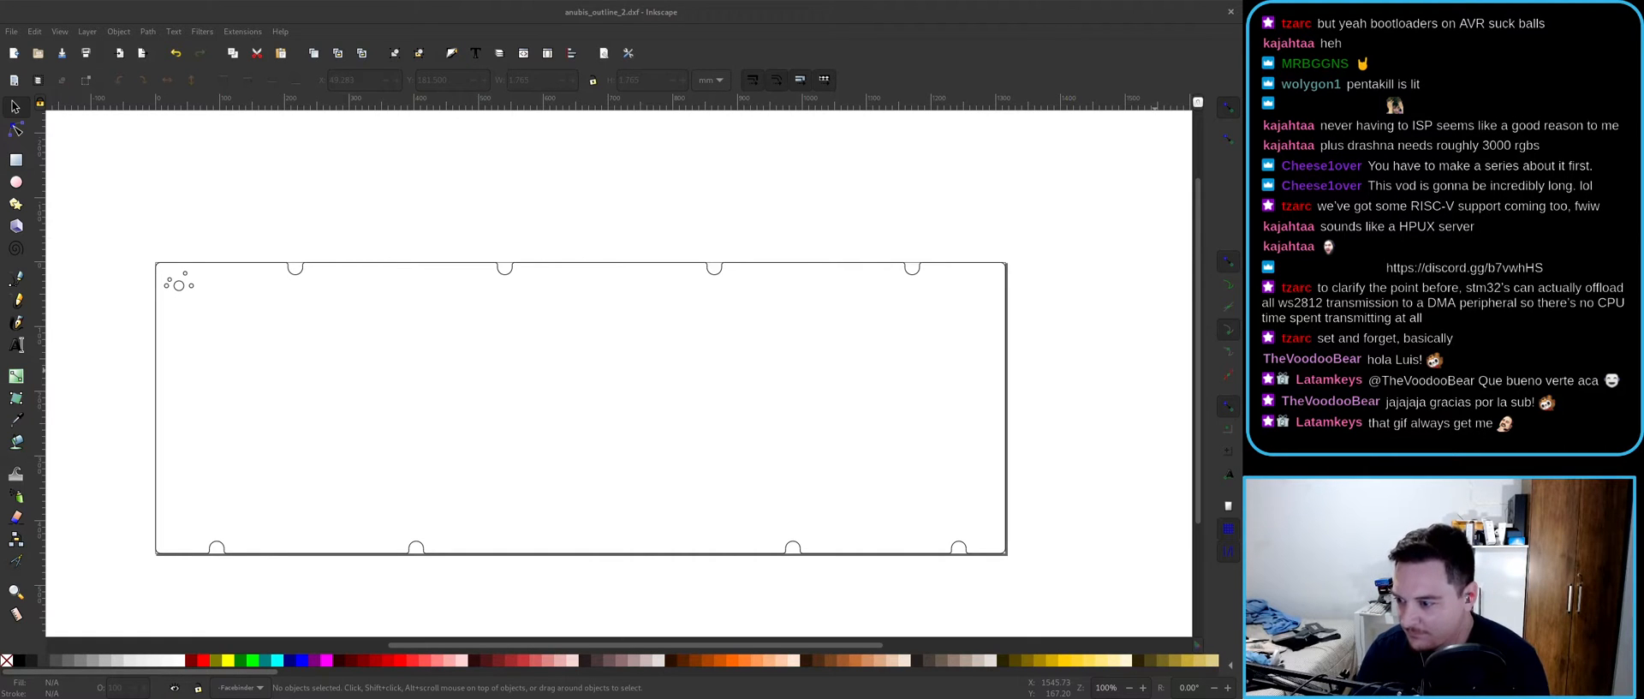
left_click(743, 451)
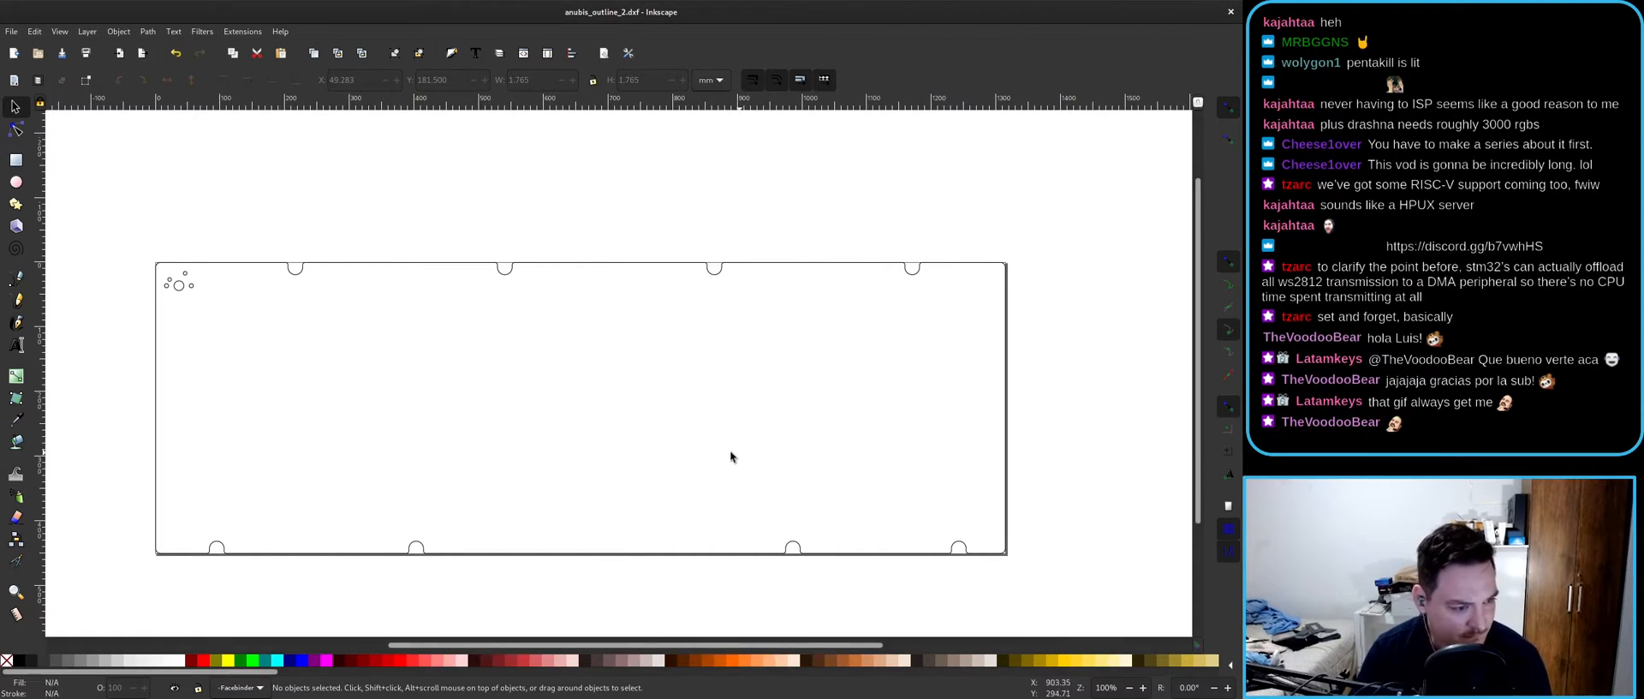
middle_click_drag(637, 424, 635, 399)
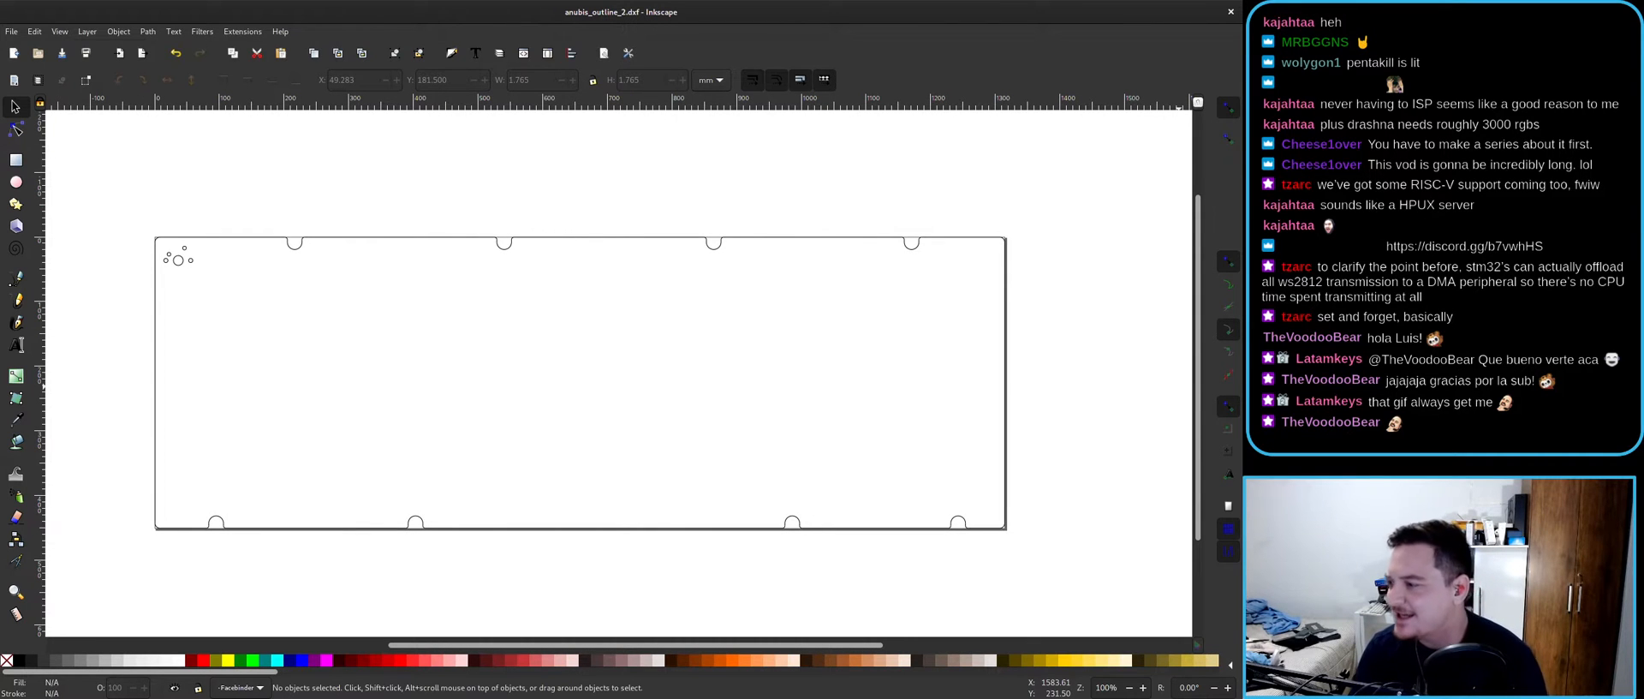
left_click_drag(1243, 51, 748, 3)
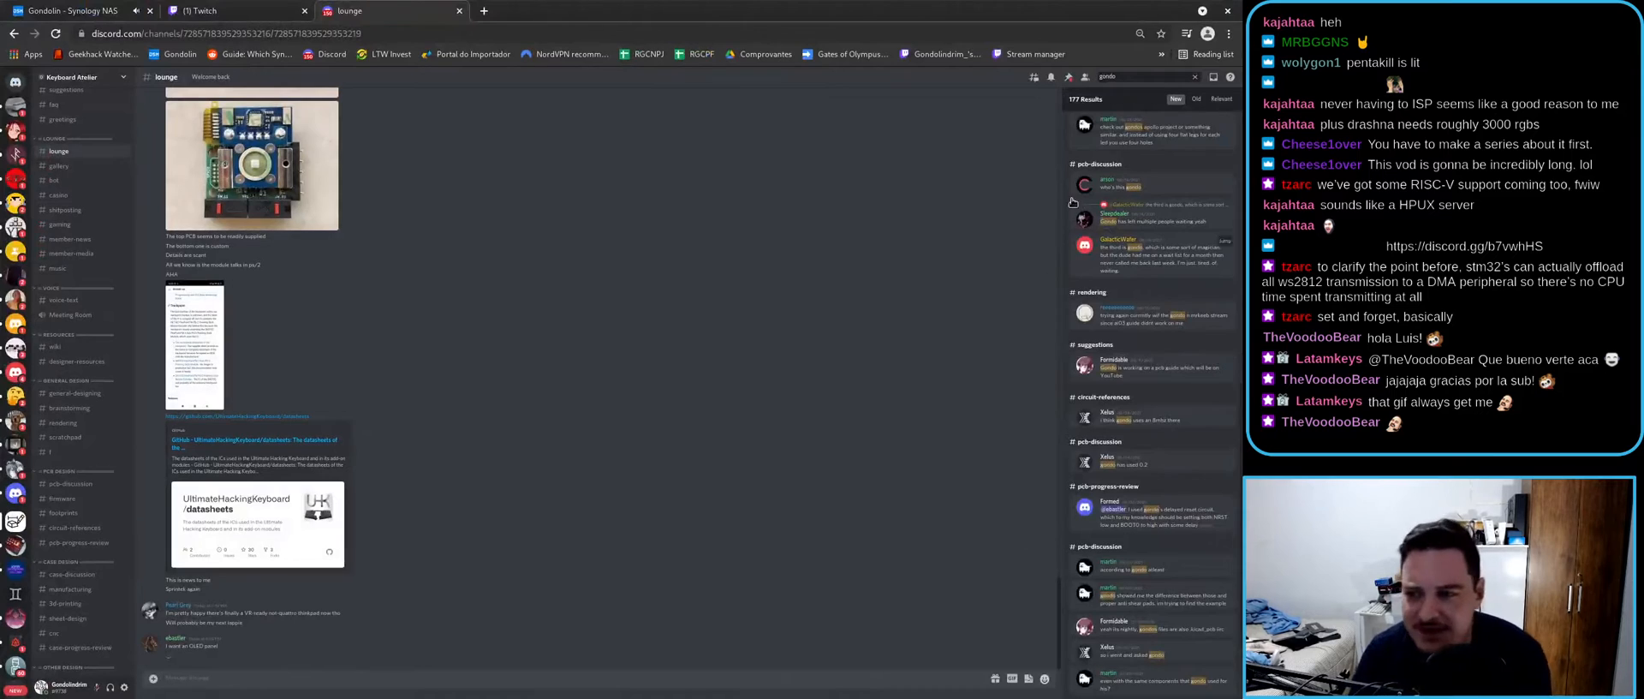
- Jump to the first search result about square symbols and view the enlarged IS31FL3741 schematic image
scroll(1227, 171, "up", 6)
left_click(1222, 141)
left_click_drag(270, 384, 352, 391)
scroll(348, 397, "up", 2, "ctrl")
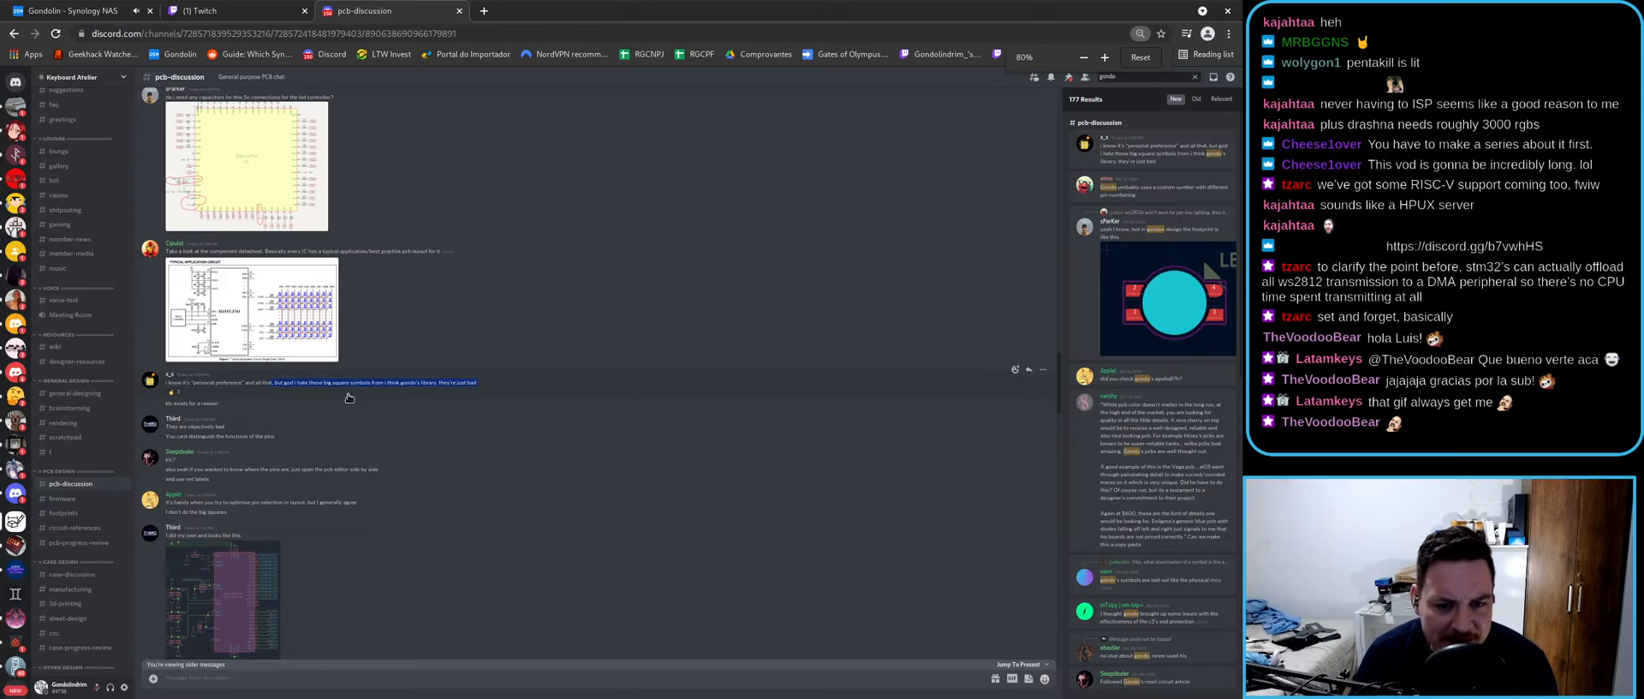
scroll(349, 397, "up", 2, "ctrl")
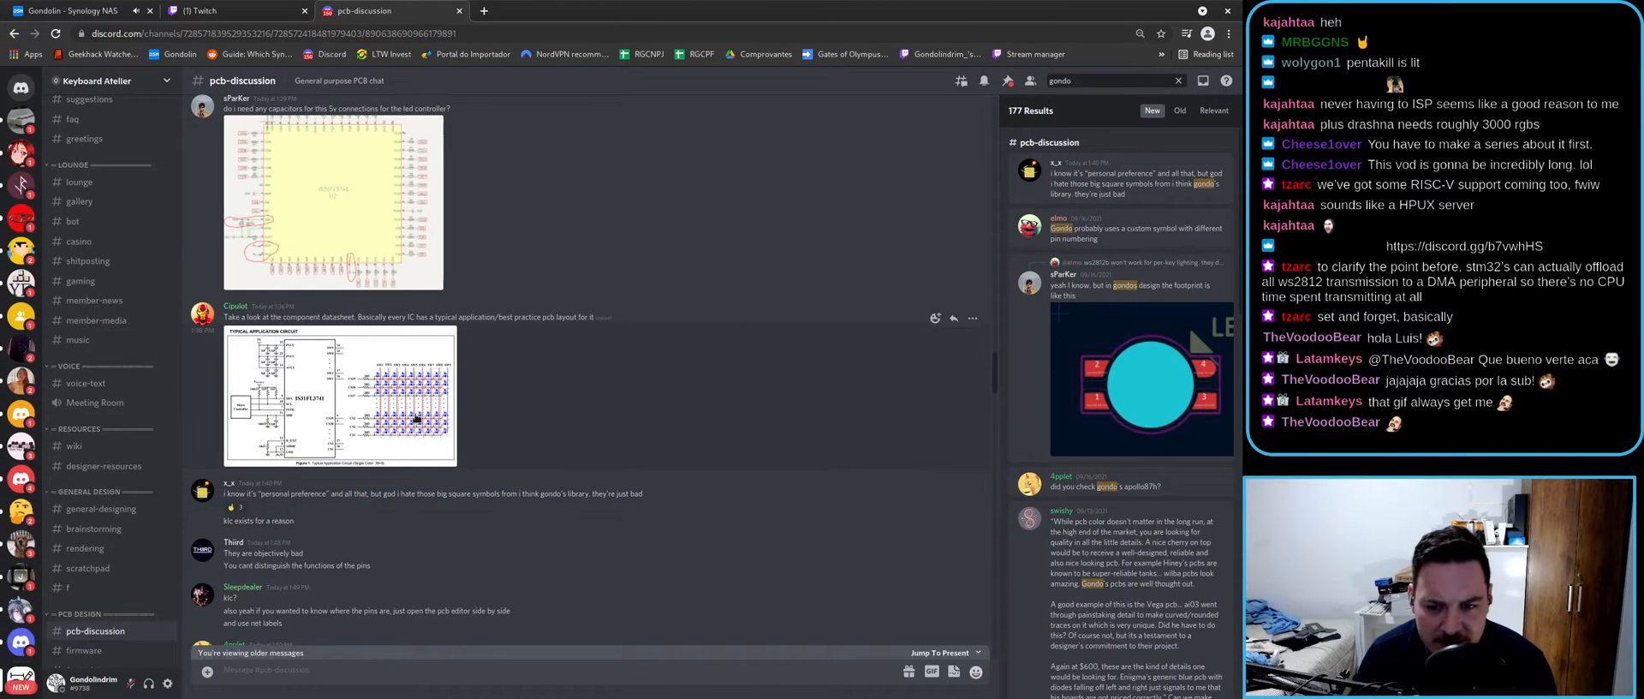
left_click(326, 228)
left_click(283, 339)
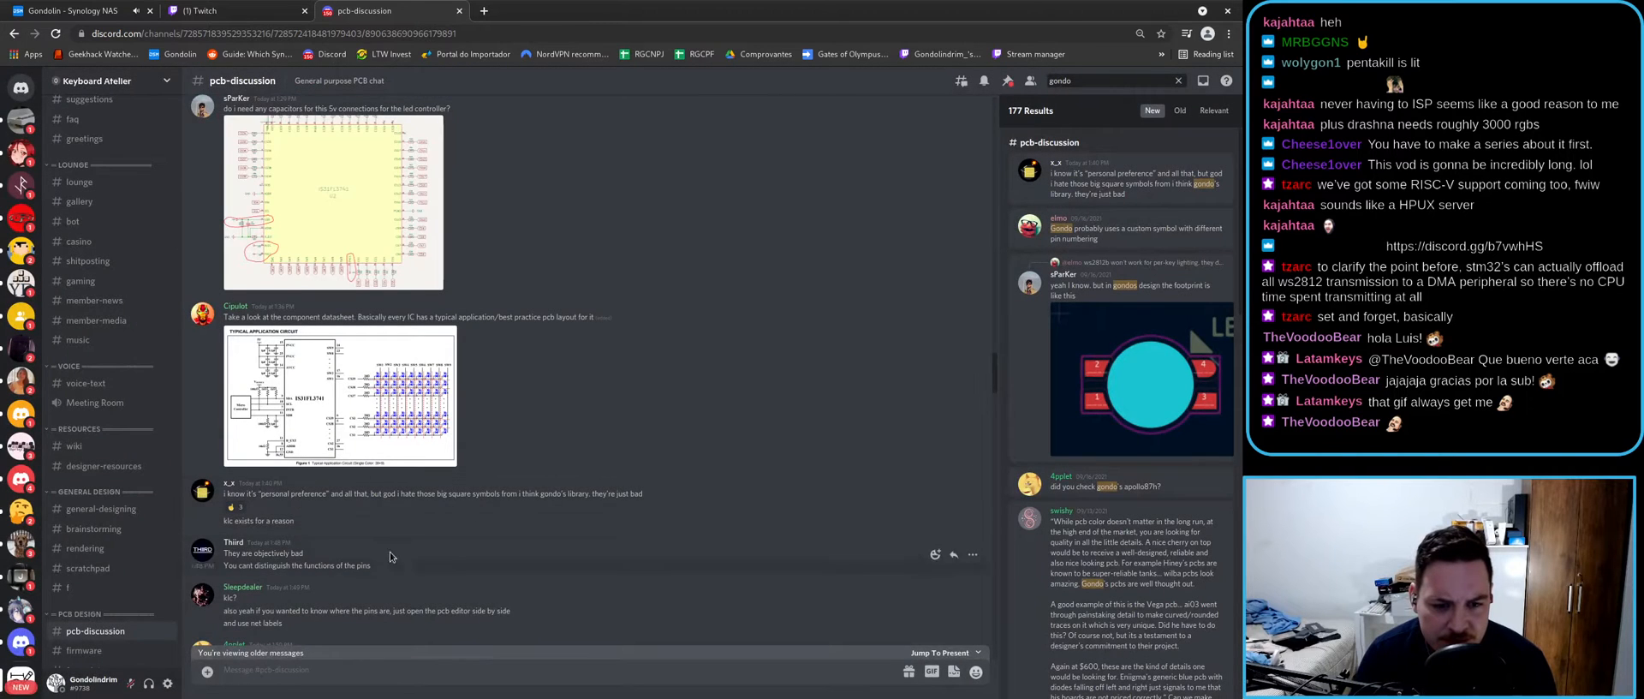
- Read the replies calling the symbols bad and open the klc.kicad.org link in a new tab
scroll(406, 522, "down", 3)
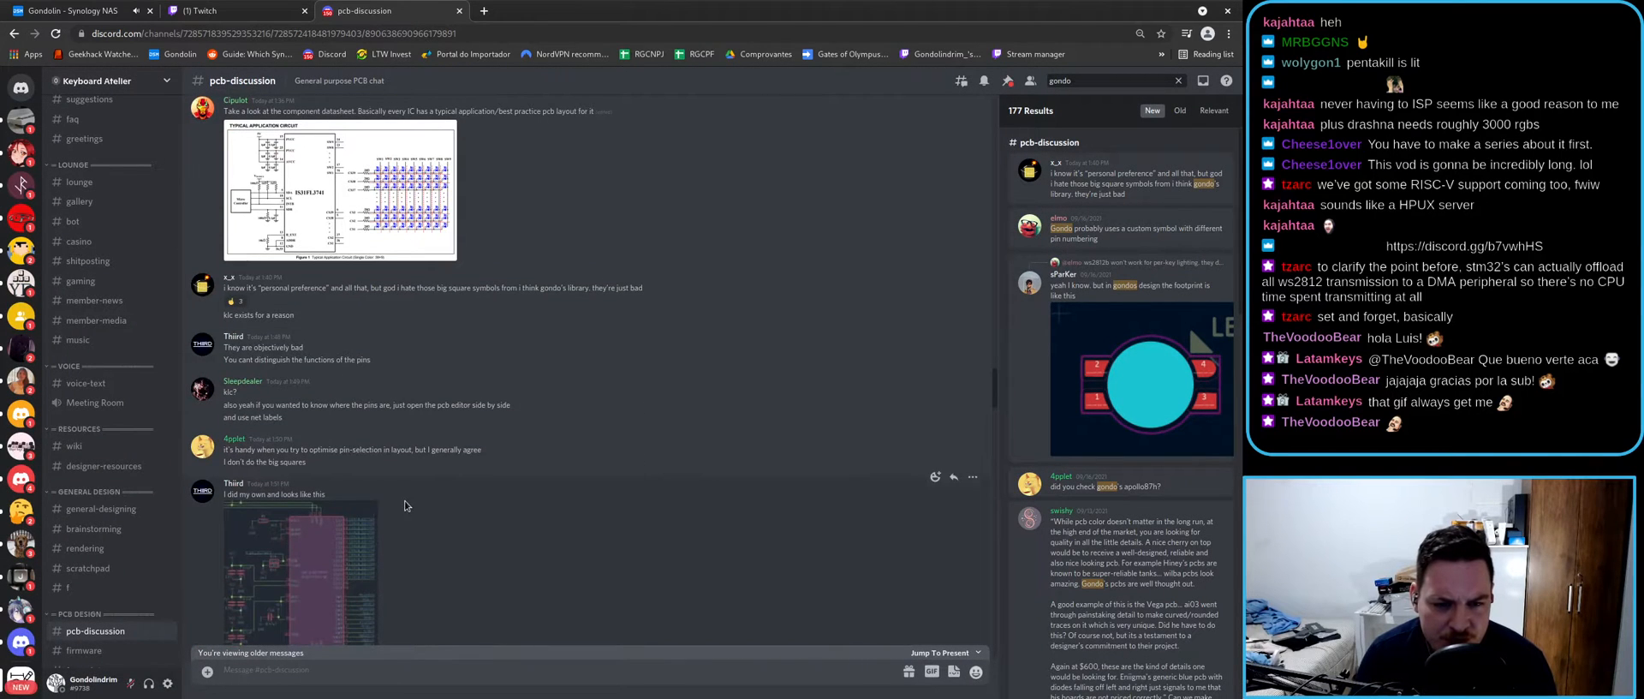
left_click_drag(224, 346, 290, 358)
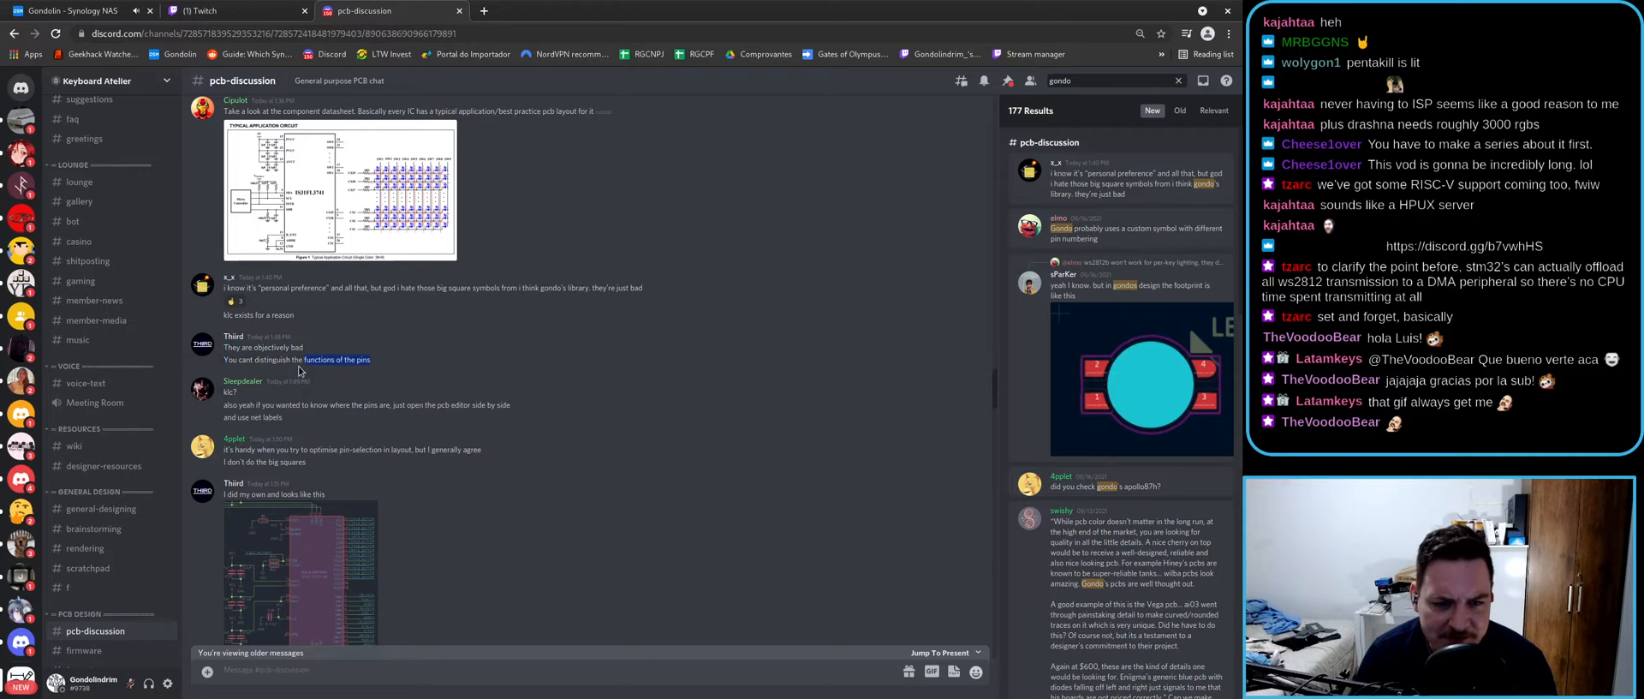
left_click(306, 434)
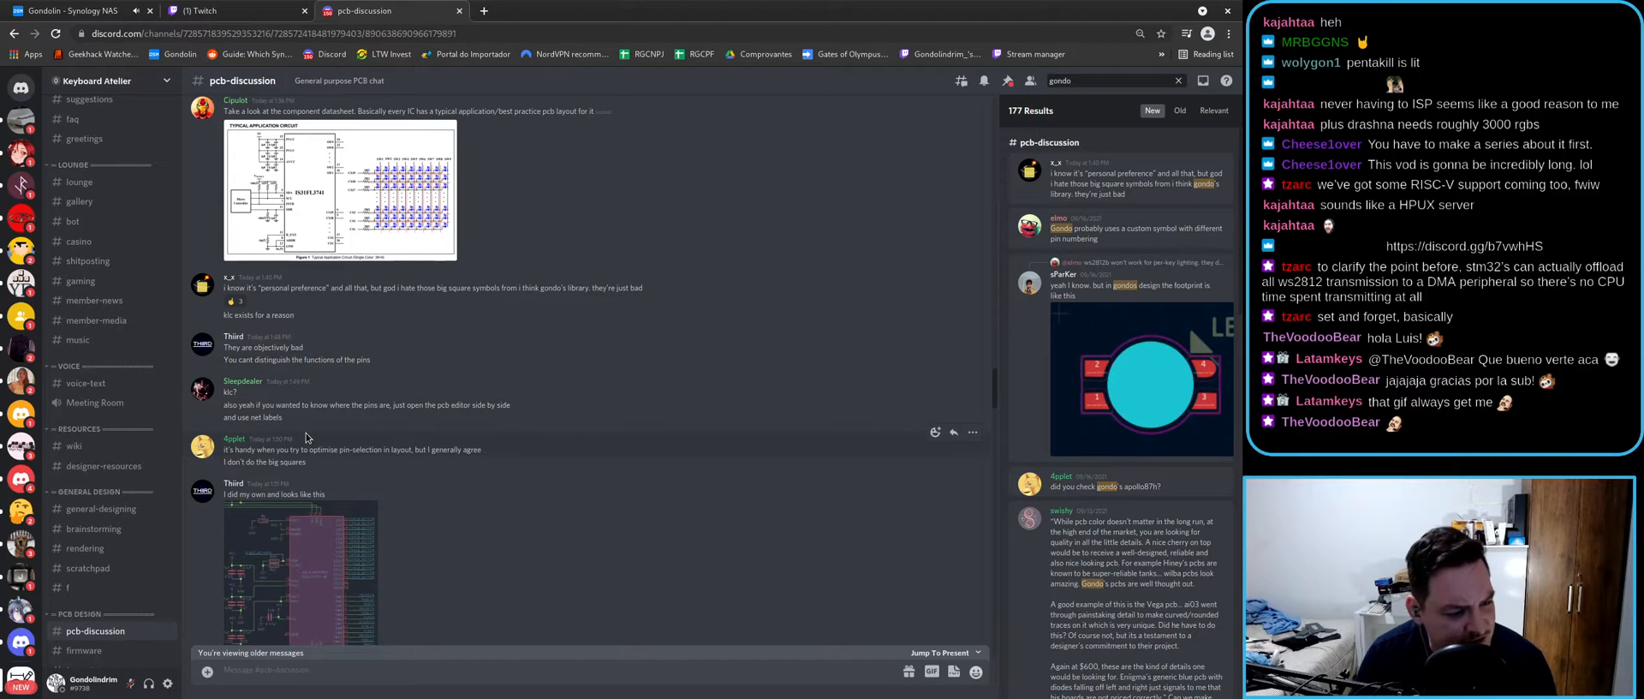
scroll(306, 434, "down", 2)
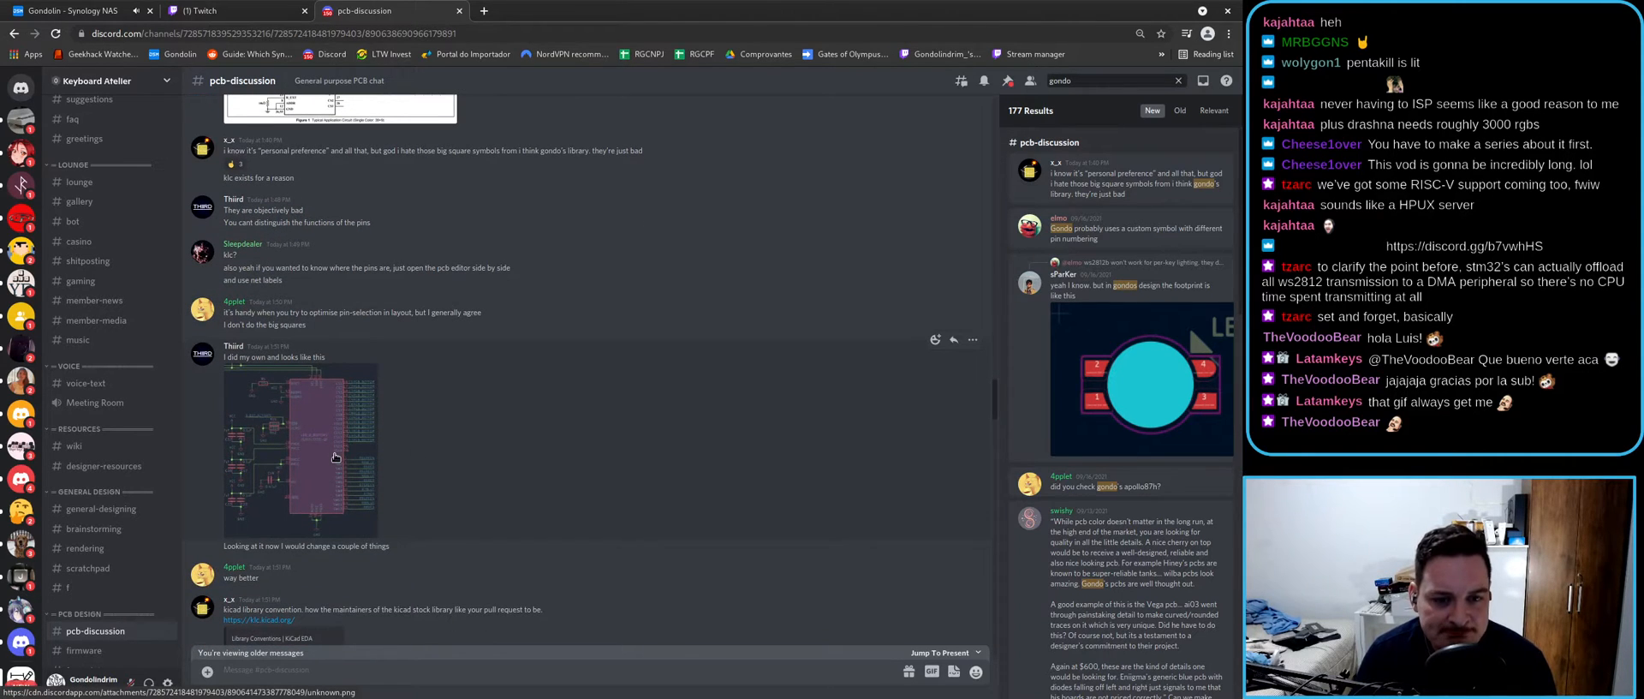
scroll(335, 457, "down", 3)
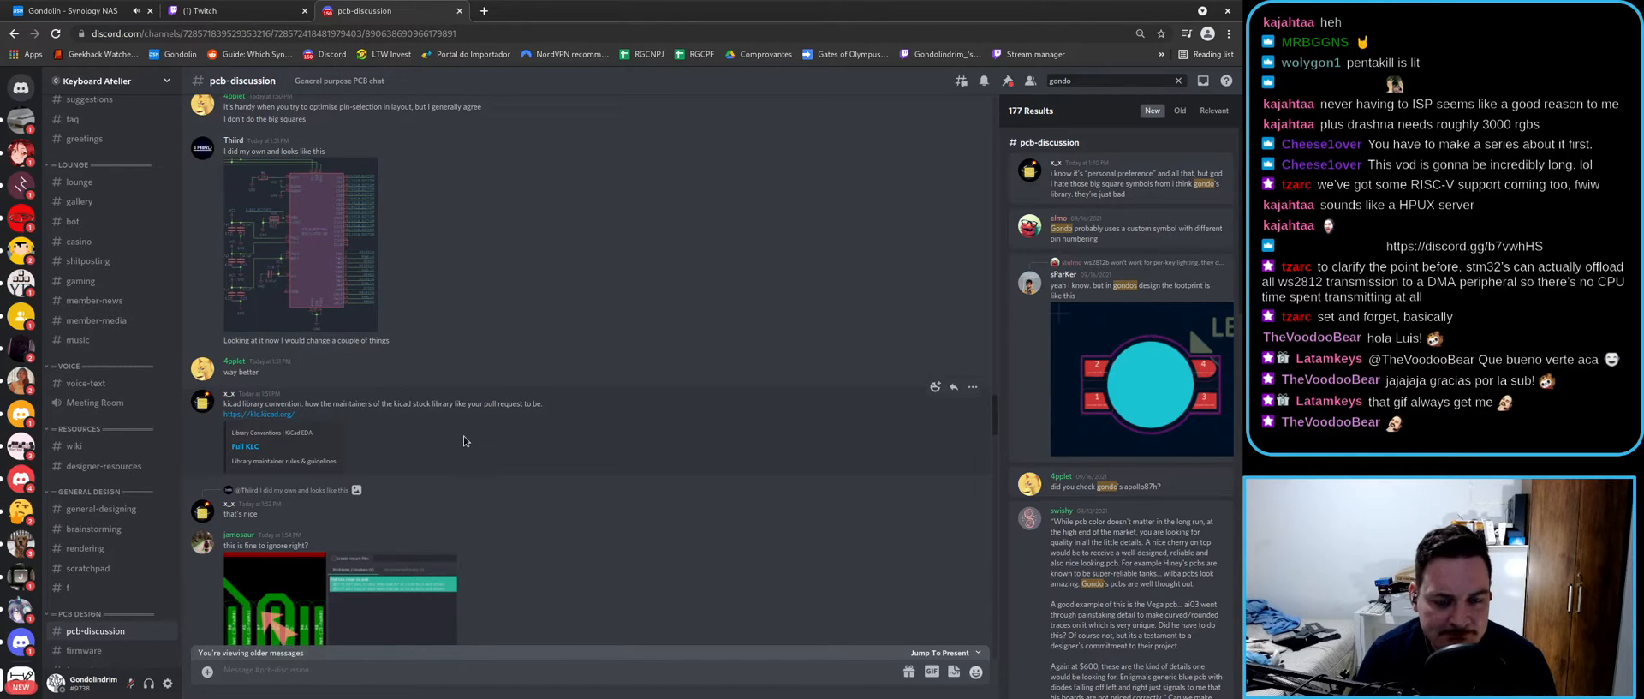
middle_click(268, 414)
- Skim the KLC conventions page, then return to pcb-discussion and jump to the newest messages
left_click(504, 12)
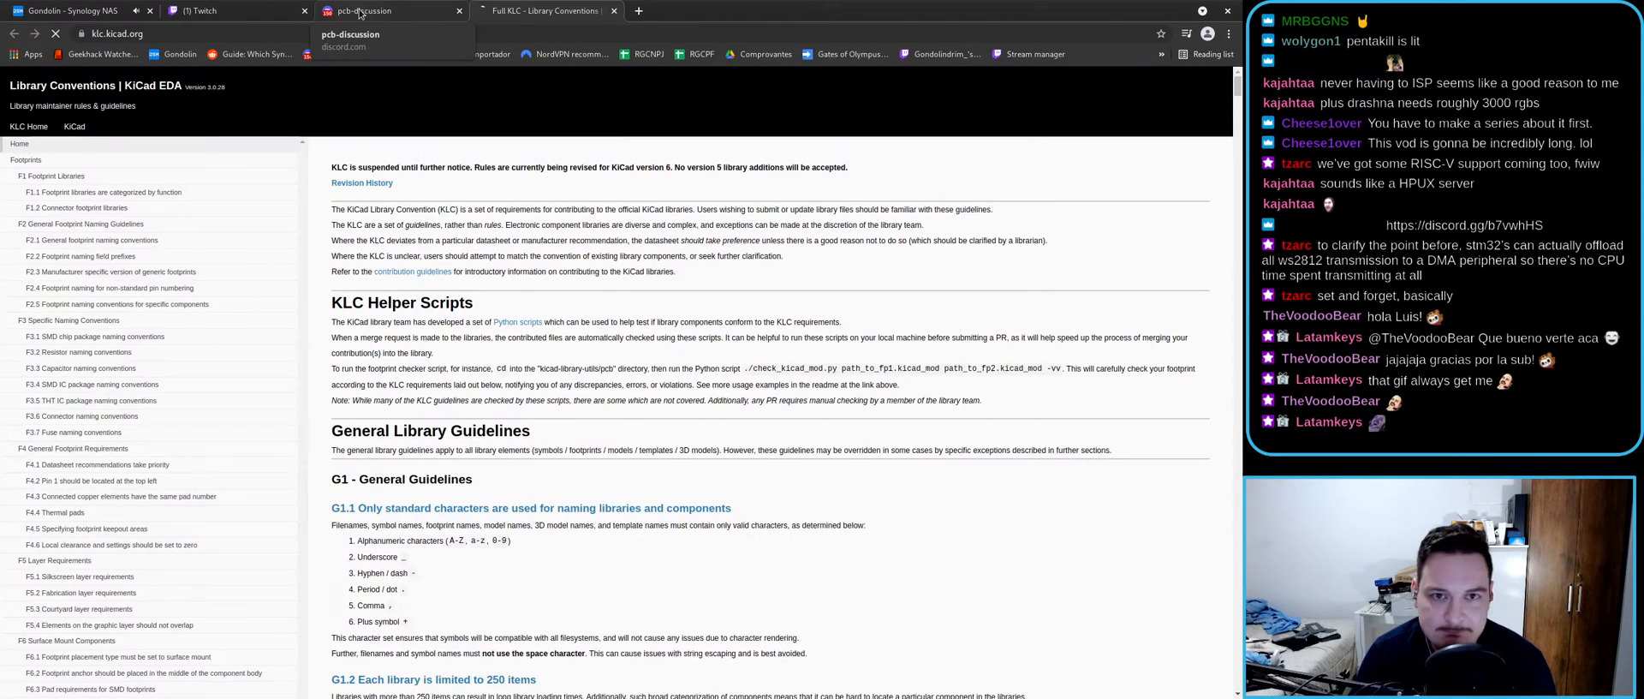
scroll(425, 351, "down", 6)
scroll(425, 351, "down", 15)
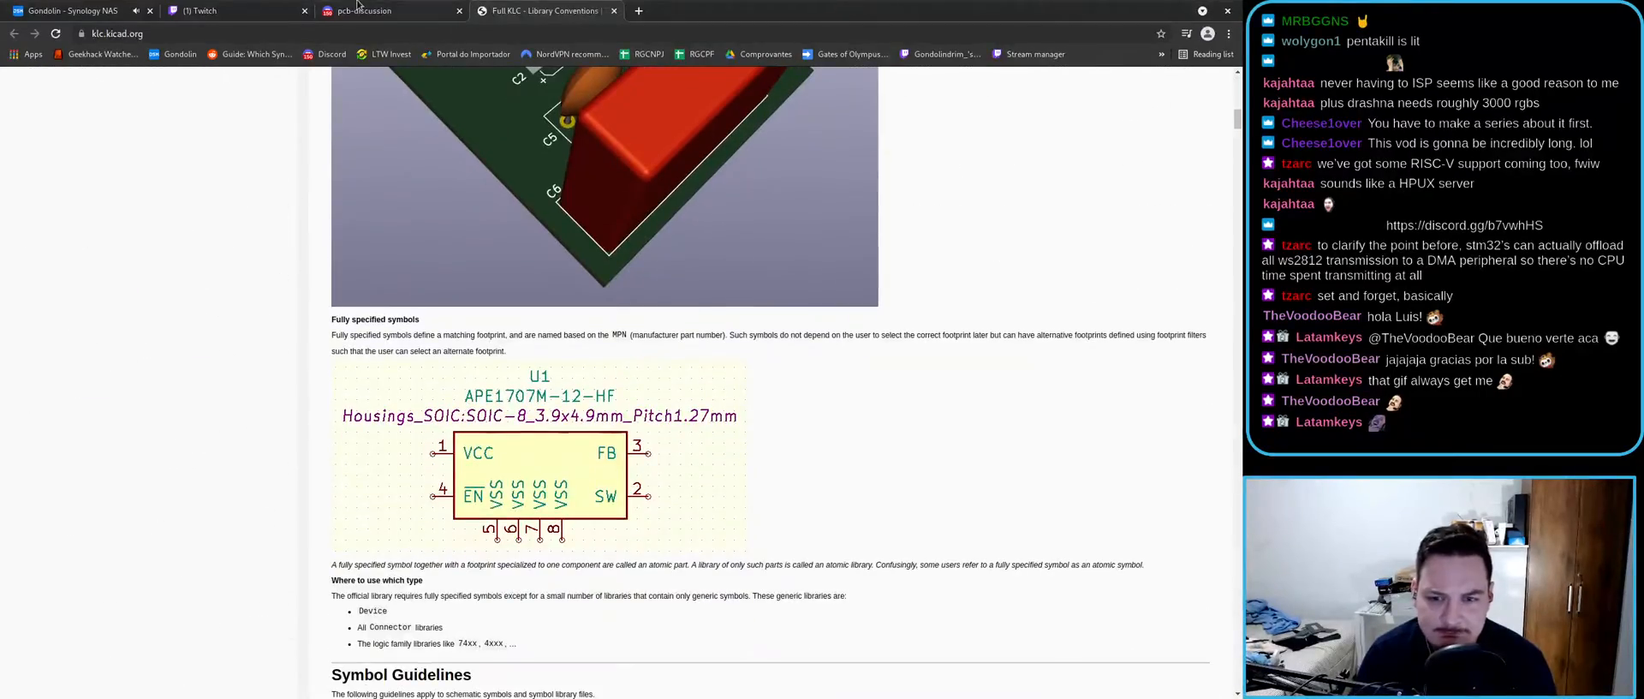
left_click(358, 8)
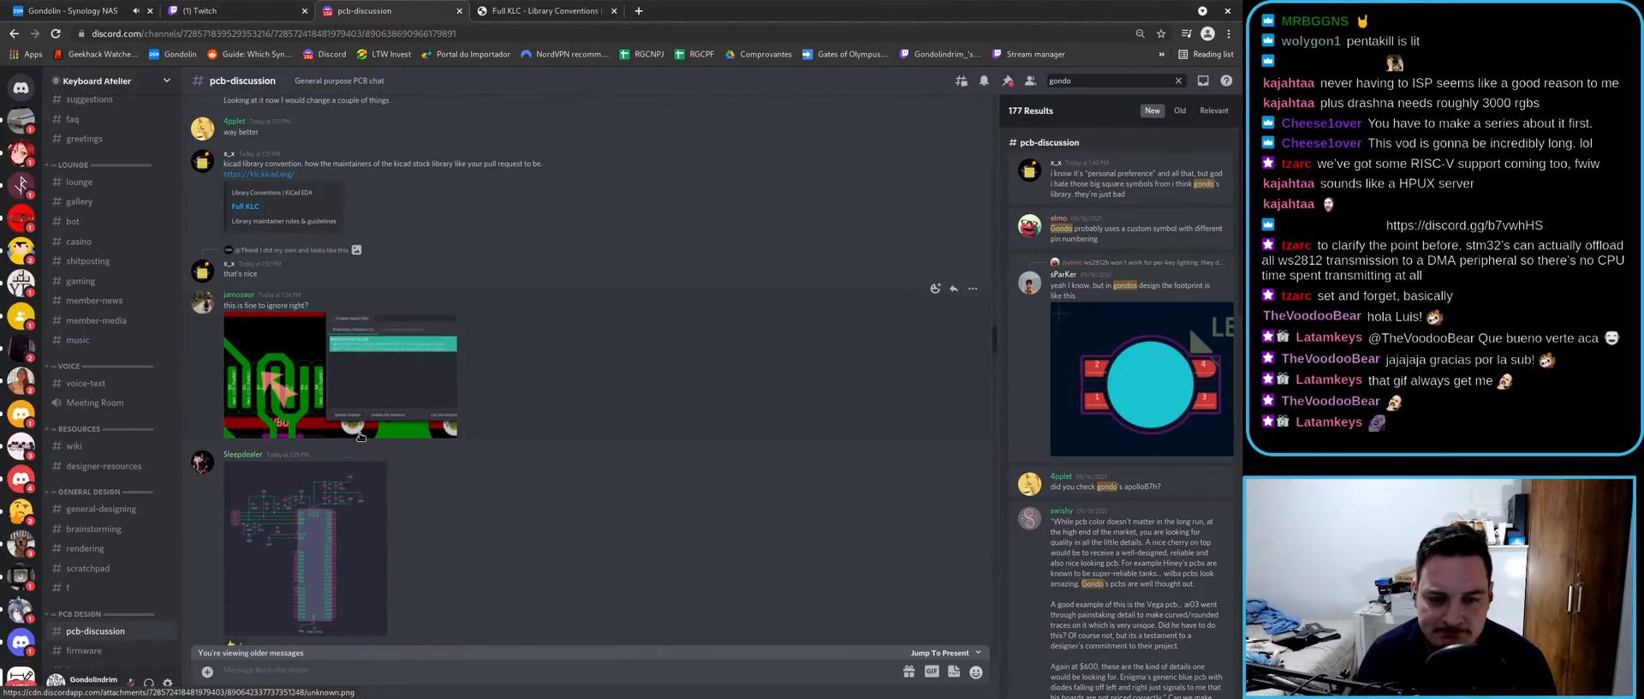
left_click(484, 655)
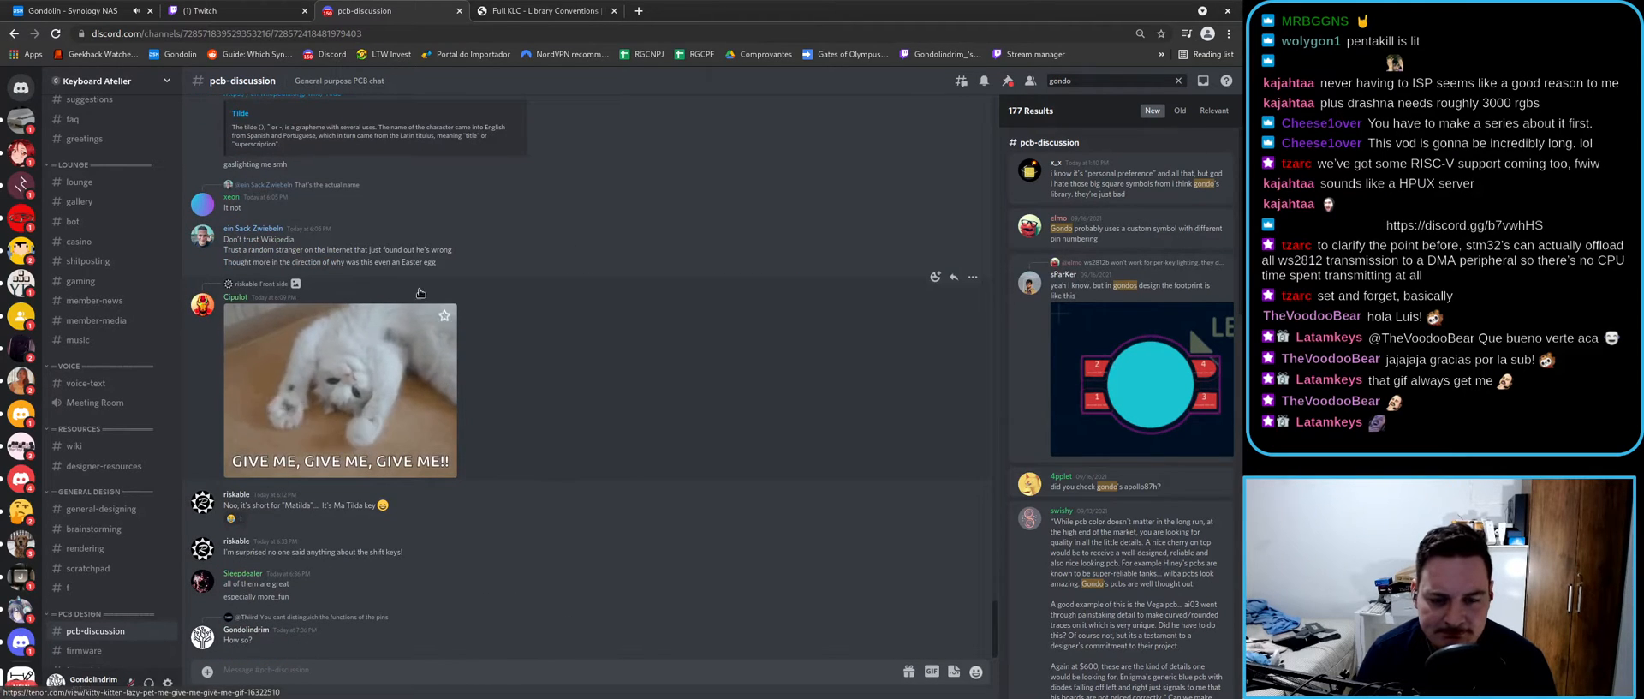
- Read further down the KLC page, then go back to pcb-discussion and scroll the search results
left_click(505, 10)
scroll(309, 312, "down", 5)
scroll(308, 315, "up", 2)
scroll(310, 313, "down", 10)
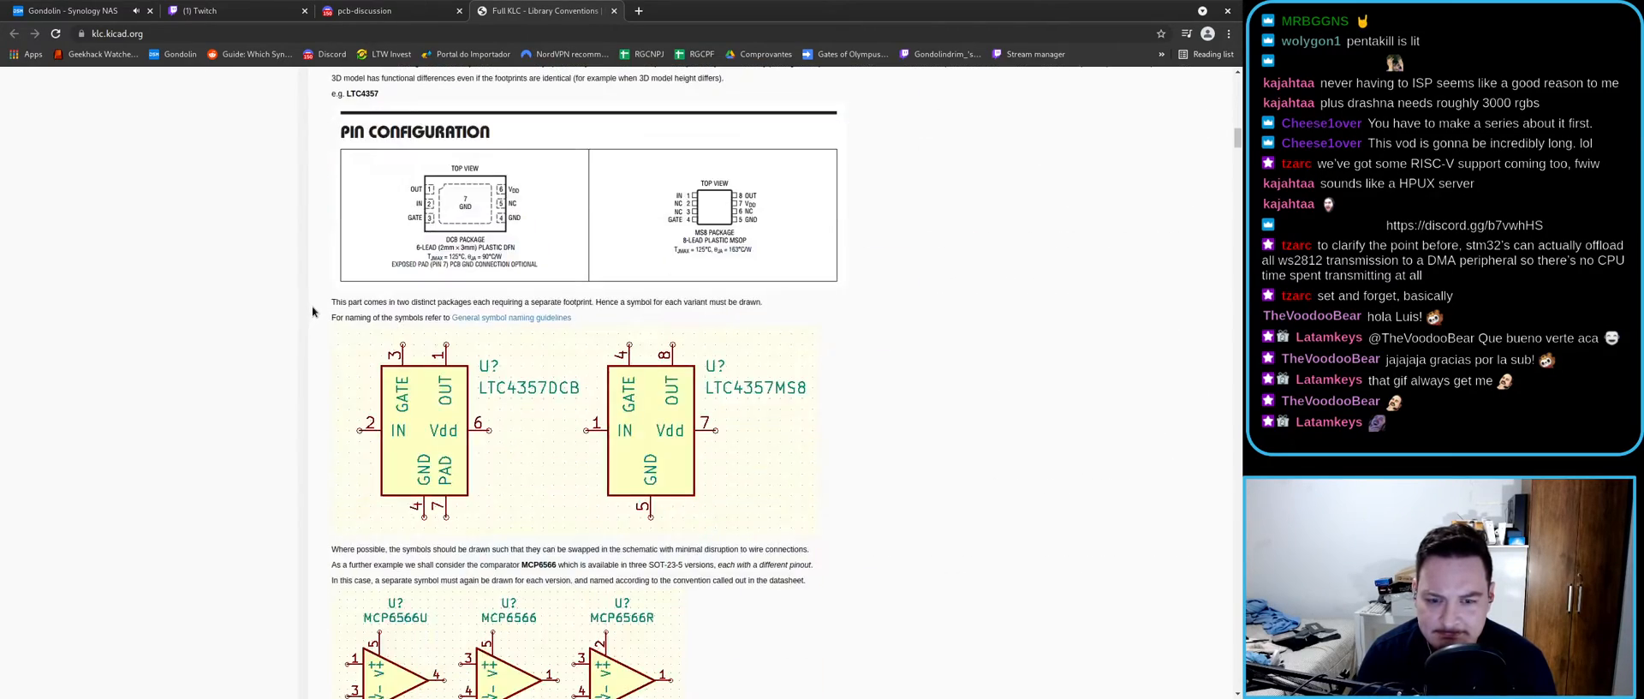
scroll(312, 305, "down", 10)
scroll(313, 312, "down", 4)
left_click(385, 11)
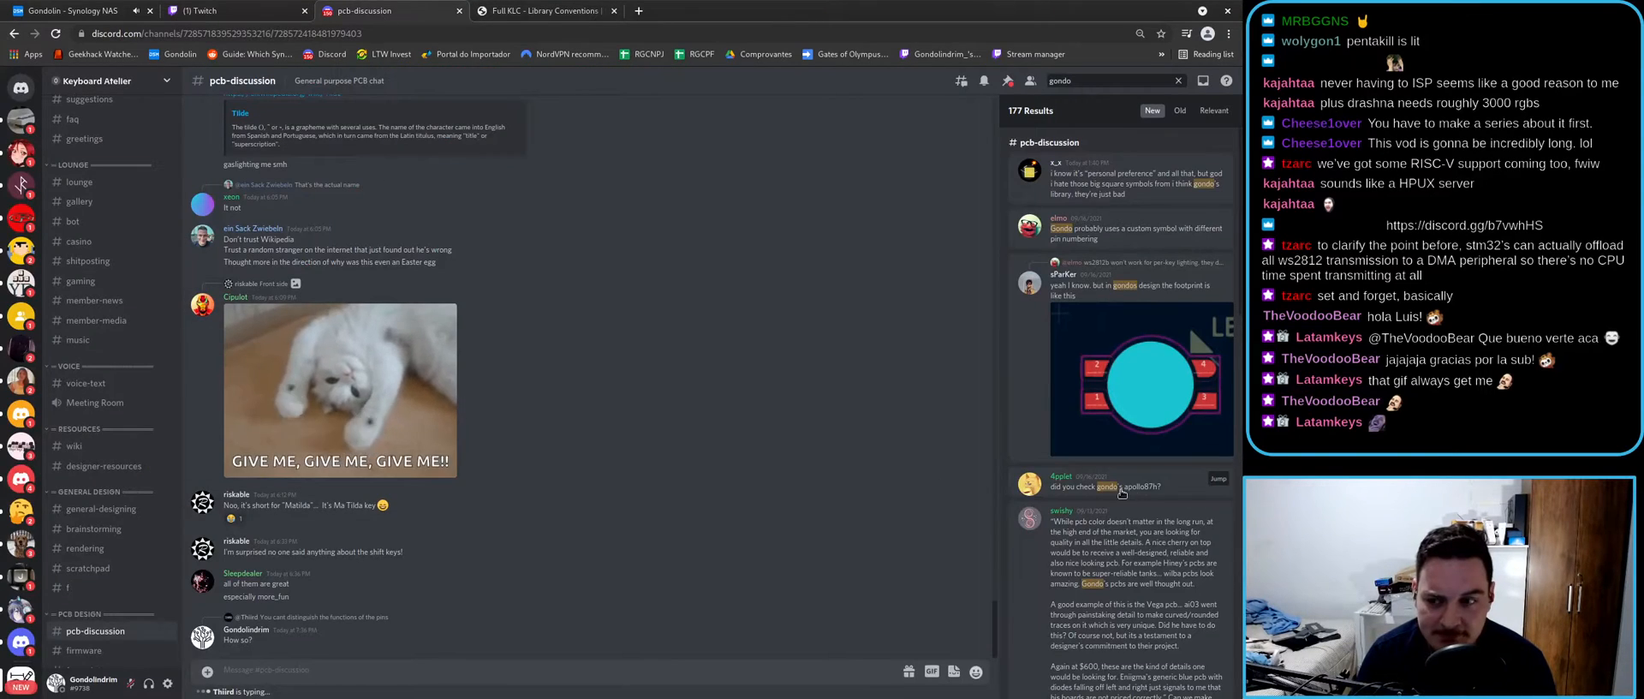
scroll(1122, 493, "down", 3)
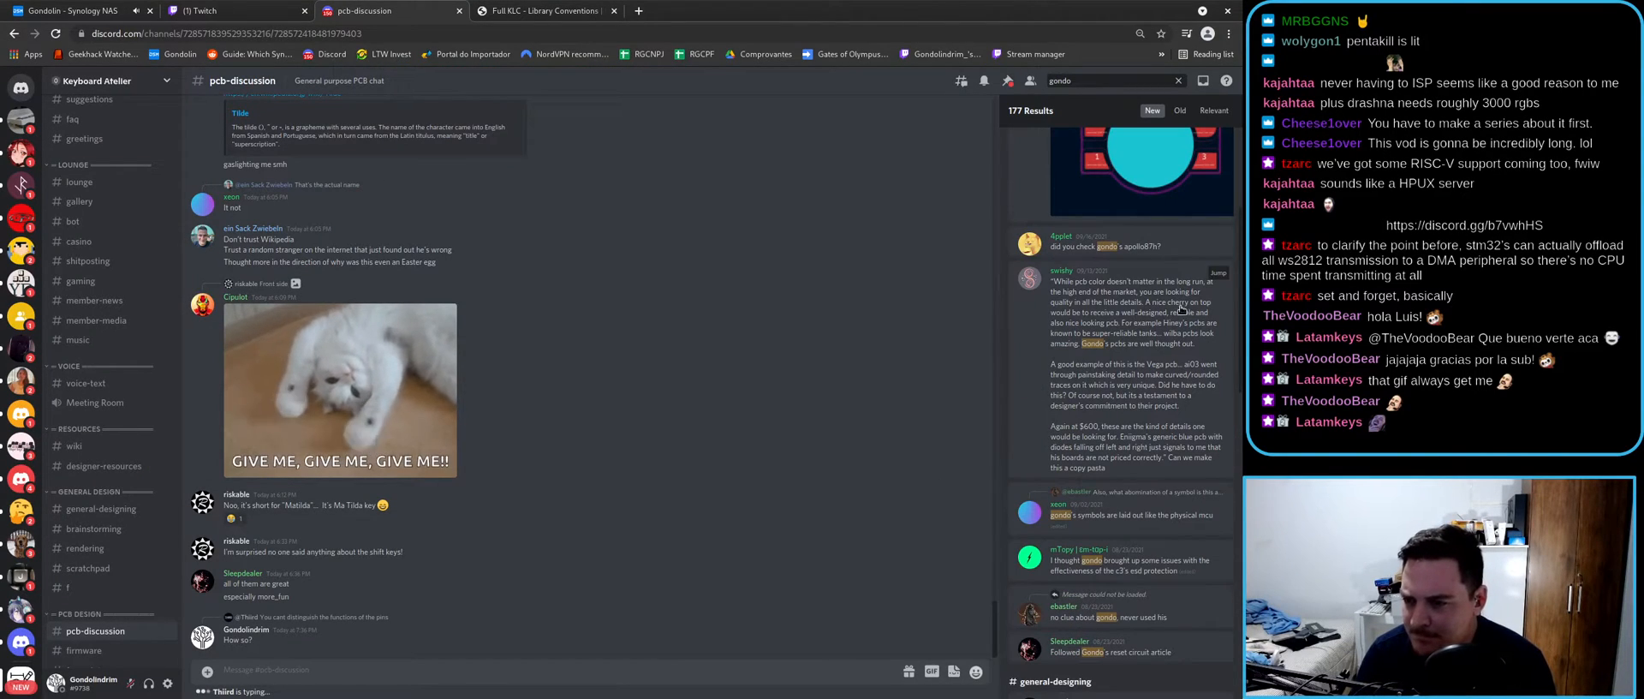
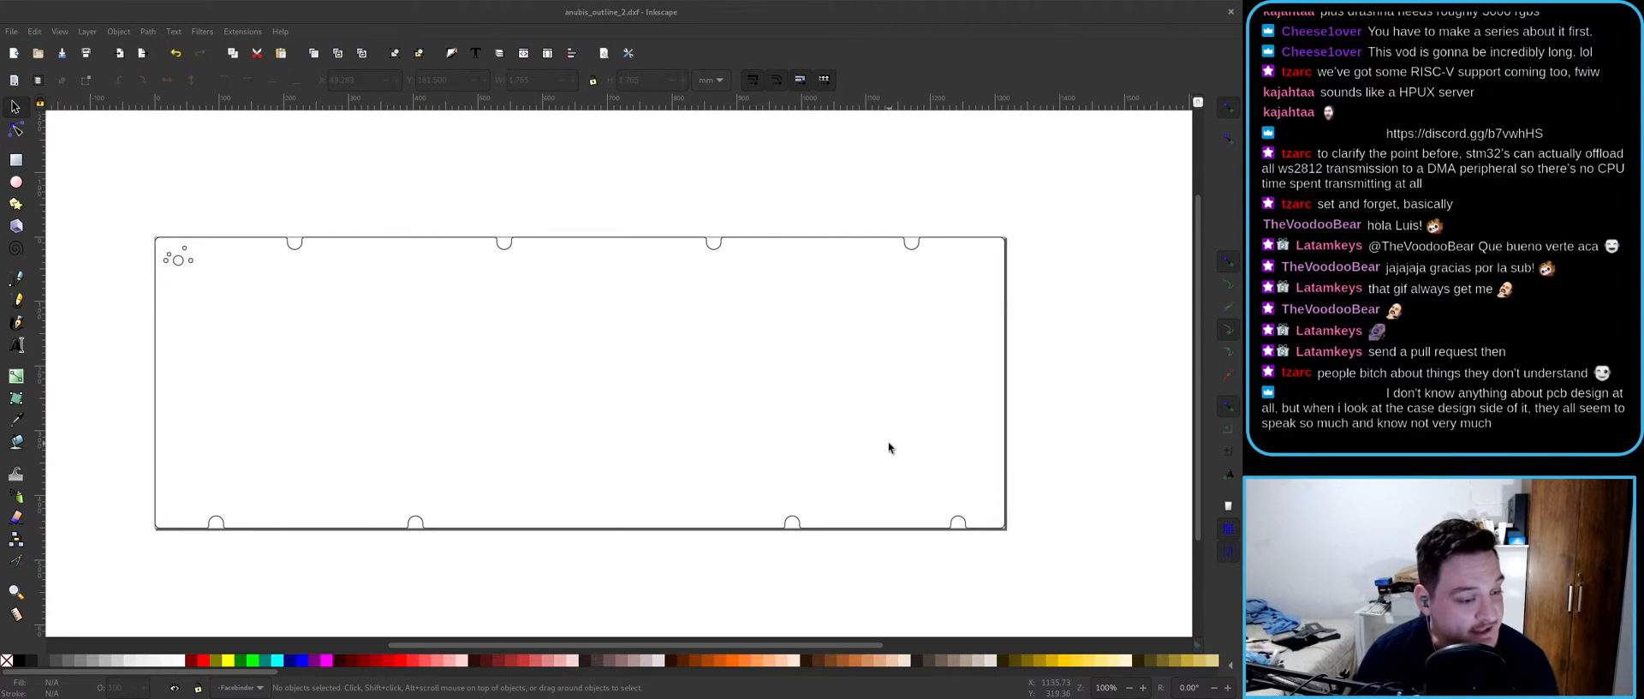
- Select the large circle among the small ones in the outline, then deselect it
left_click(925, 224)
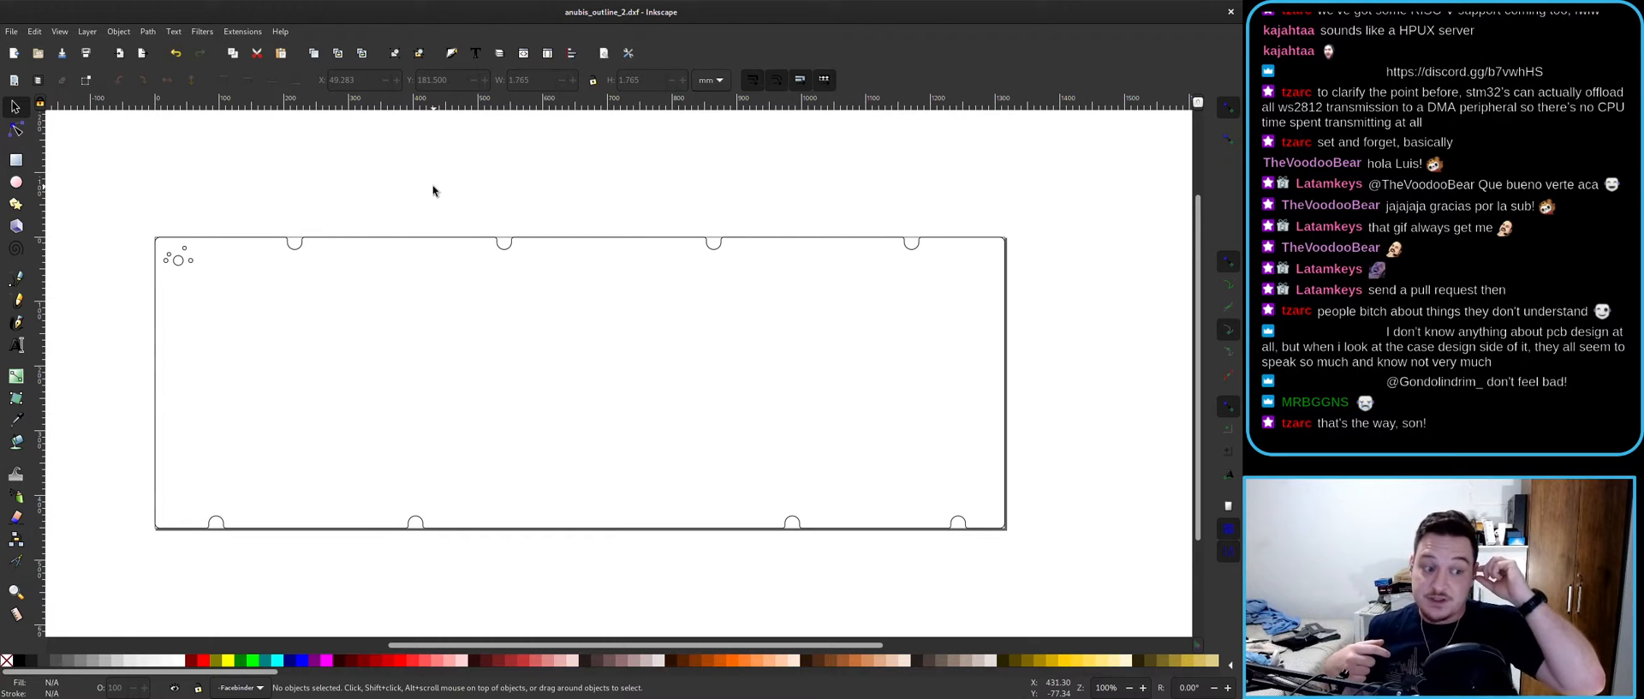
scroll(188, 269, "up", 2, "ctrl")
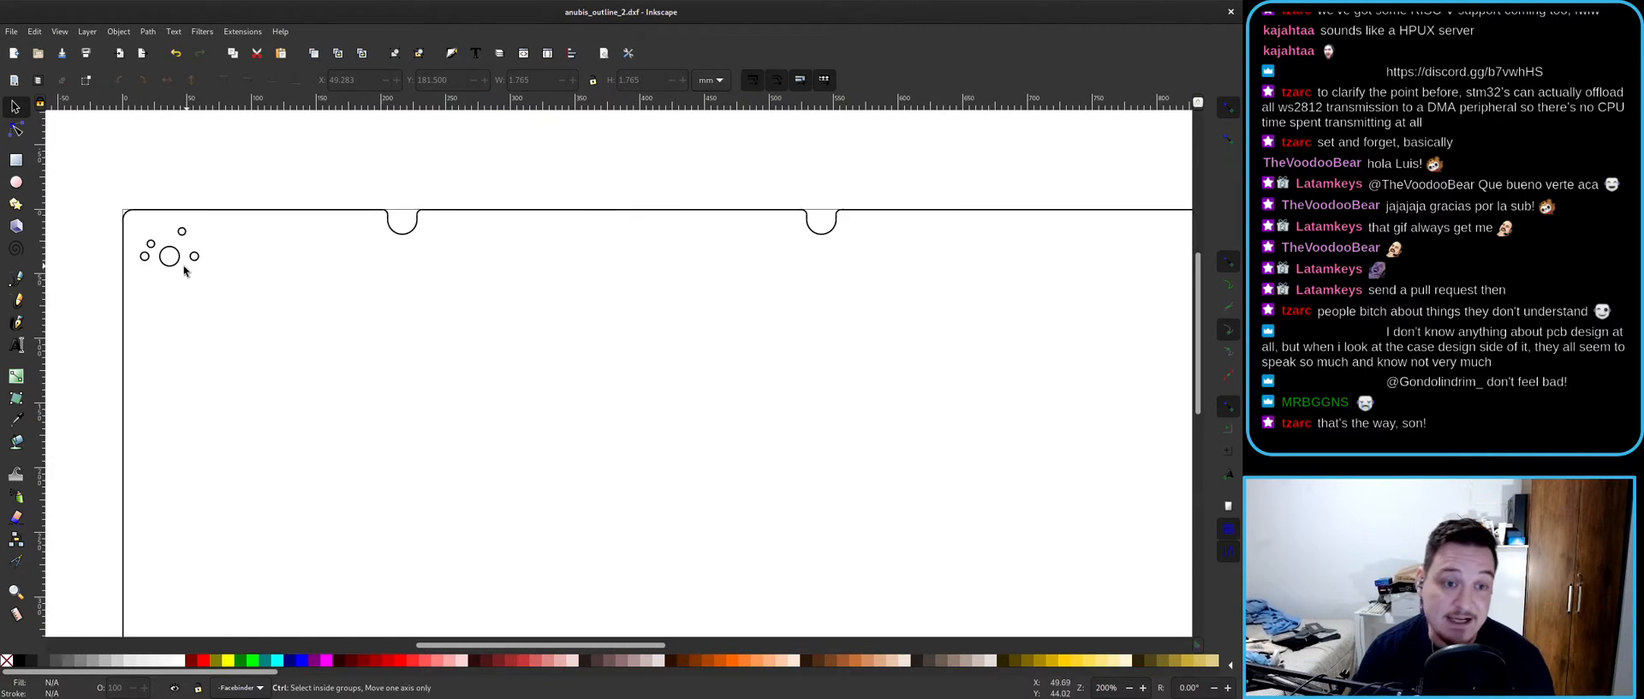
scroll(188, 270, "up", 2, "ctrl")
left_click(135, 230)
scroll(130, 223, "up", 2, "ctrl")
scroll(378, 264, "down", 3, "ctrl")
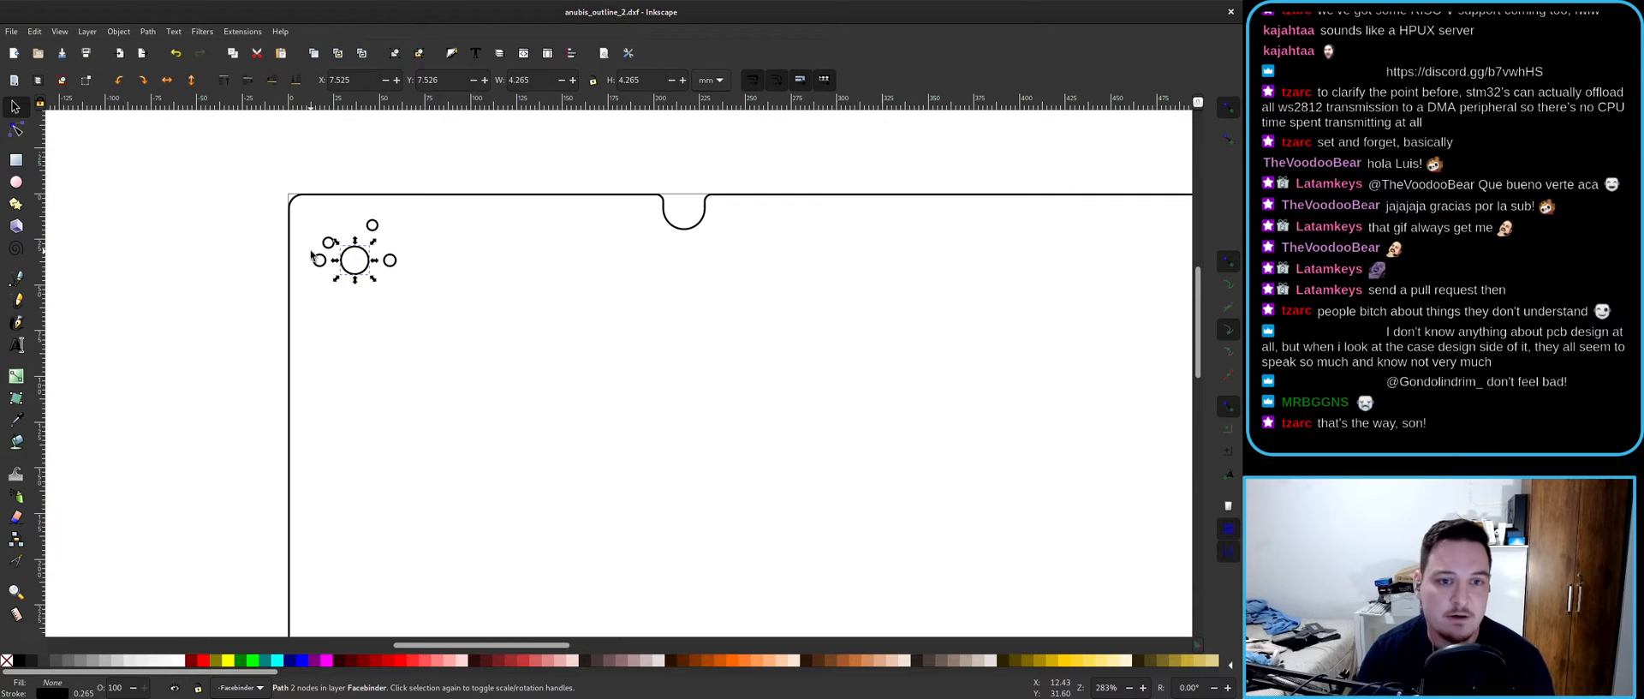
scroll(312, 257, "up", 6, "ctrl")
scroll(491, 234, "down", 6, "ctrl")
scroll(515, 256, "up", 5, "ctrl")
scroll(261, 268, "down", 6, "ctrl")
left_click(312, 161)
- Zoom and pan around anubis_outline_2.dxf to frame its corners and show the whole outline
scroll(428, 310, "down", 4)
scroll(364, 295, "down", 2, "ctrl")
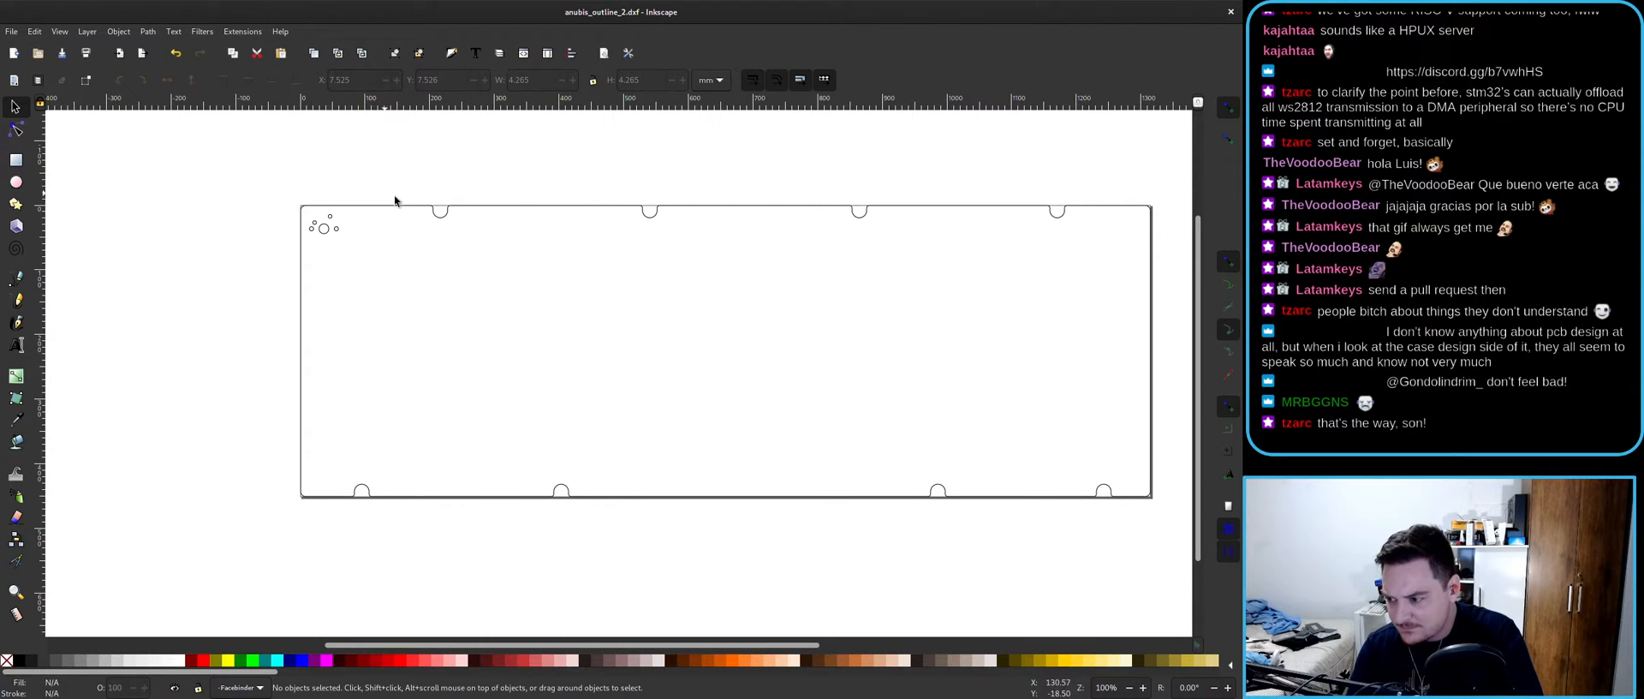
scroll(325, 228, "up", 2, "ctrl")
scroll(325, 228, "up", 4, "ctrl")
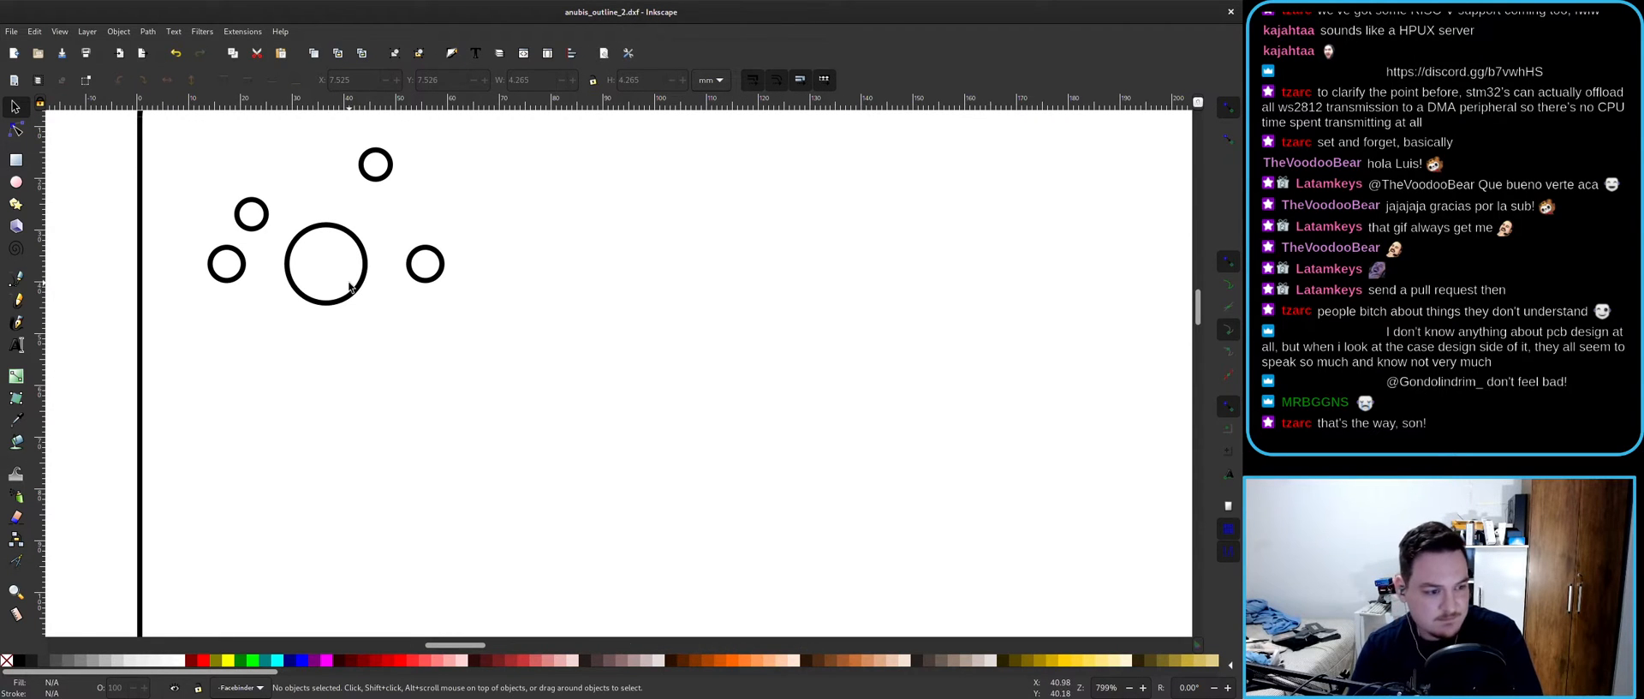
scroll(445, 314, "up", 3)
scroll(282, 360, "up", 5, "ctrl")
scroll(431, 341, "down", 4, "ctrl")
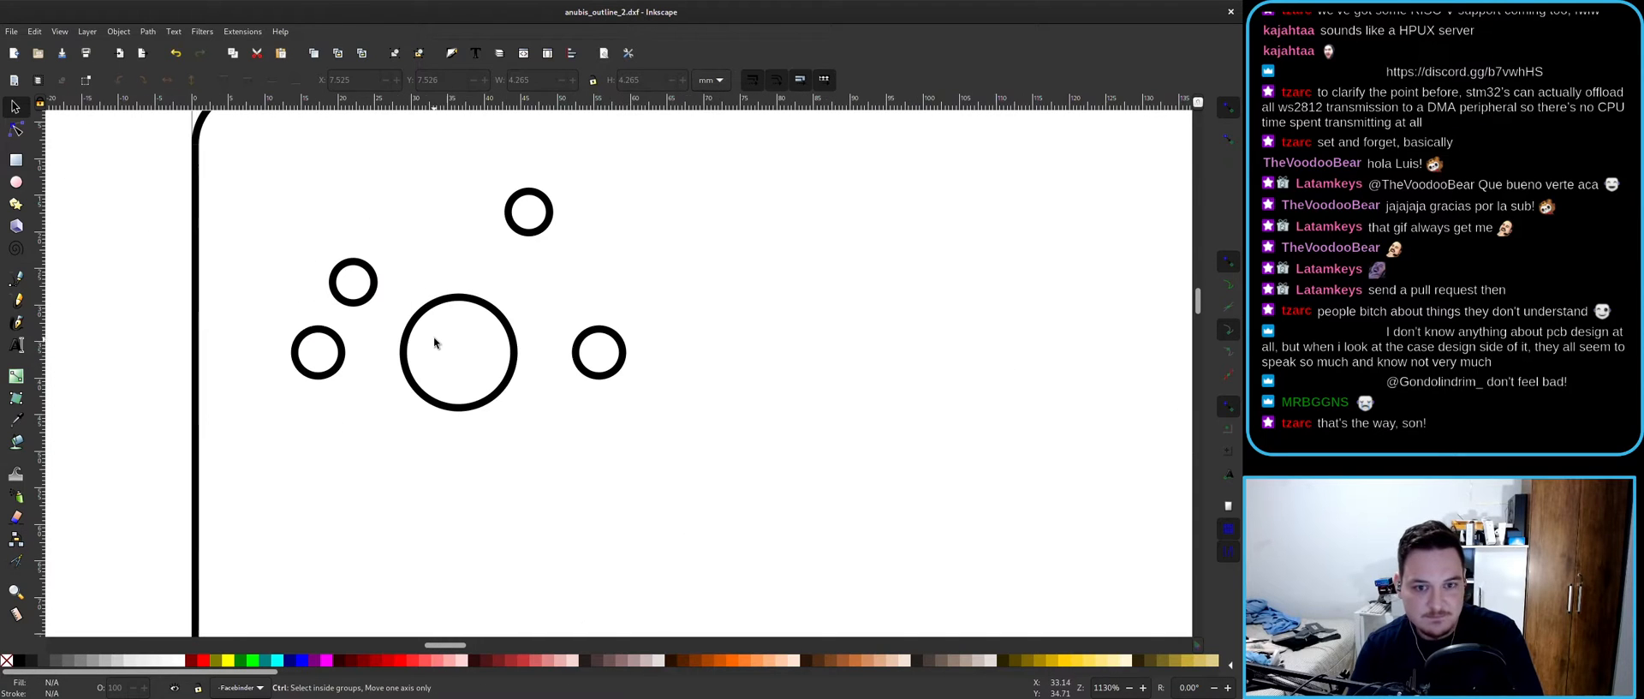
middle_click_drag(430, 341, 462, 344)
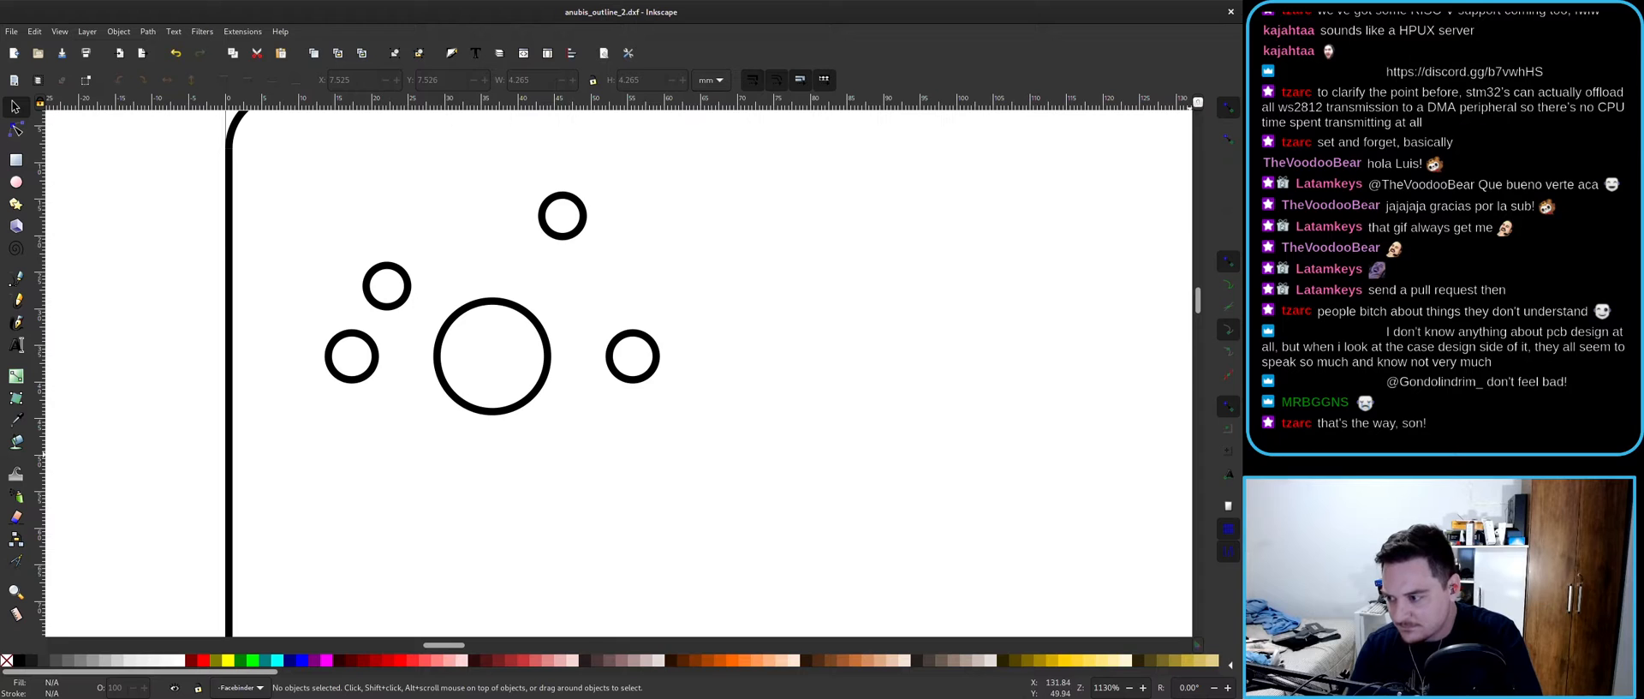
scroll(496, 430, "down", 2, "ctrl")
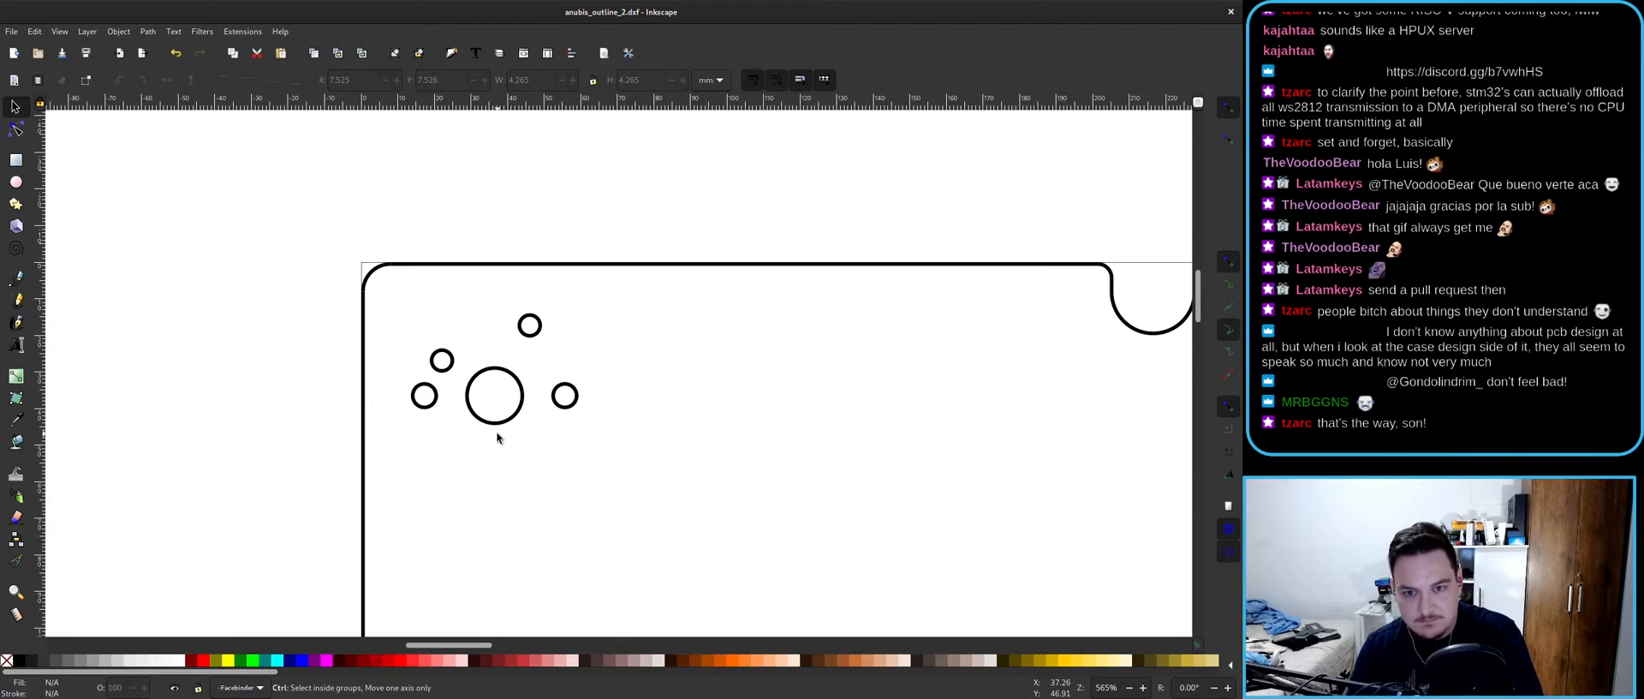
middle_click_drag(709, 523, 676, 481)
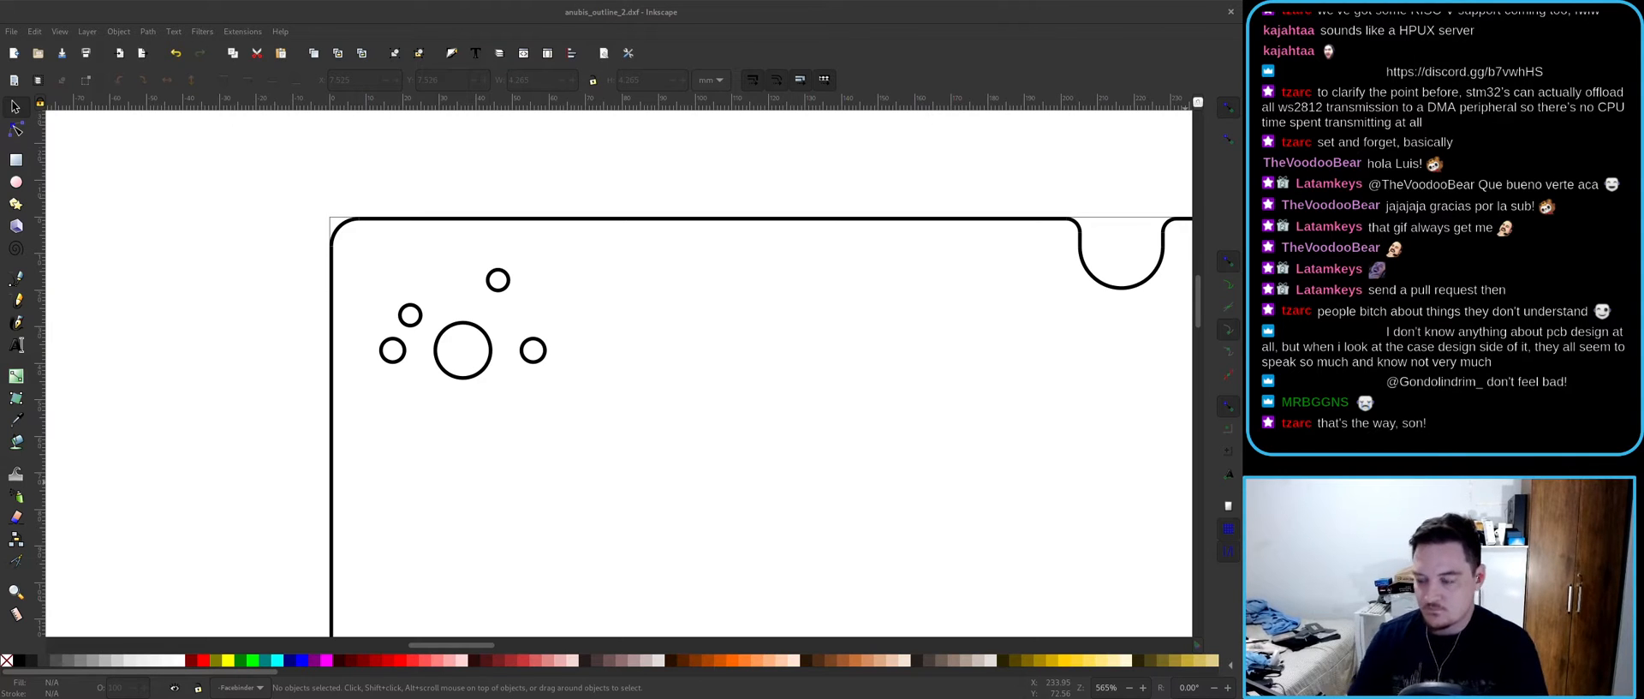
scroll(352, 319, "down", 2, "ctrl")
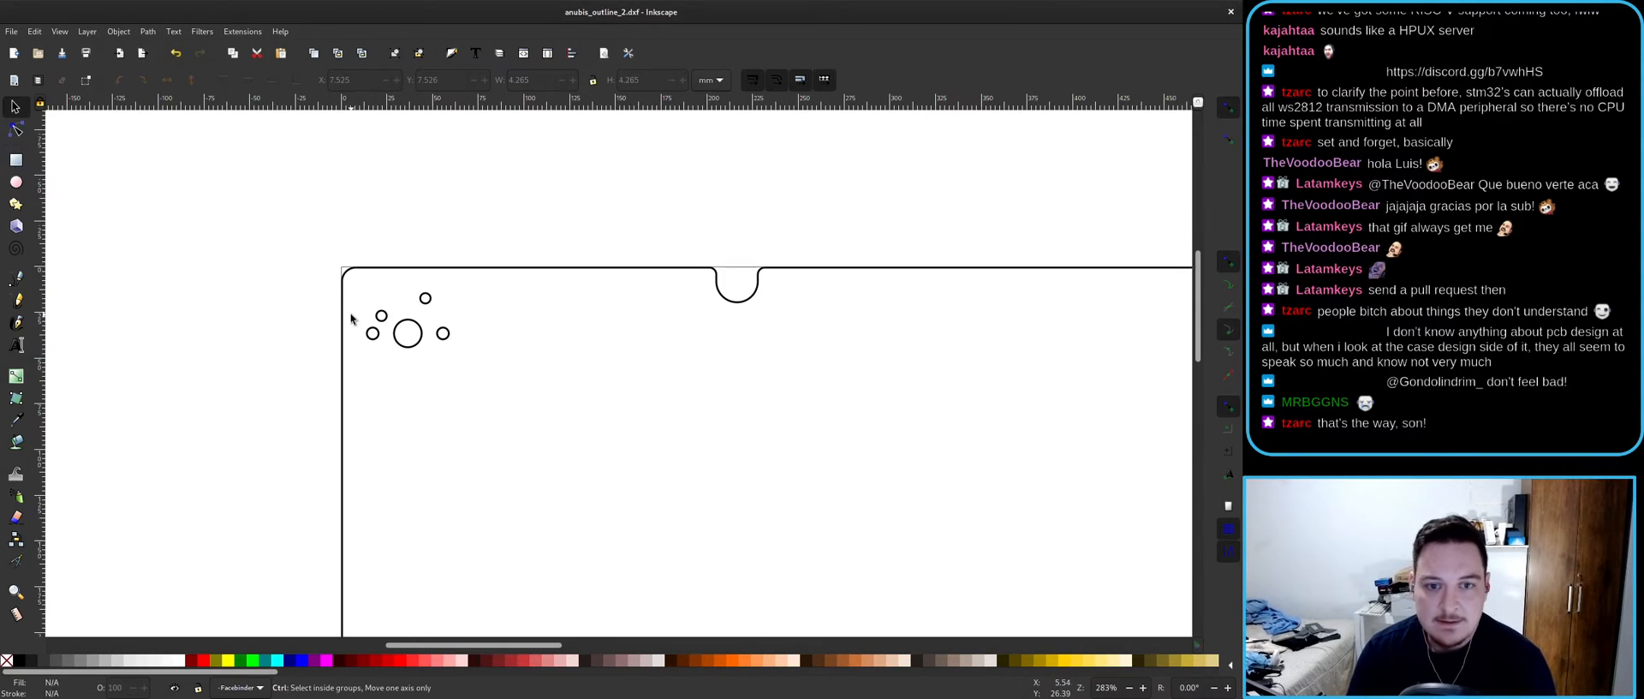
scroll(353, 321, "down", 3, "ctrl")
scroll(576, 359, "down", 1, "ctrl")
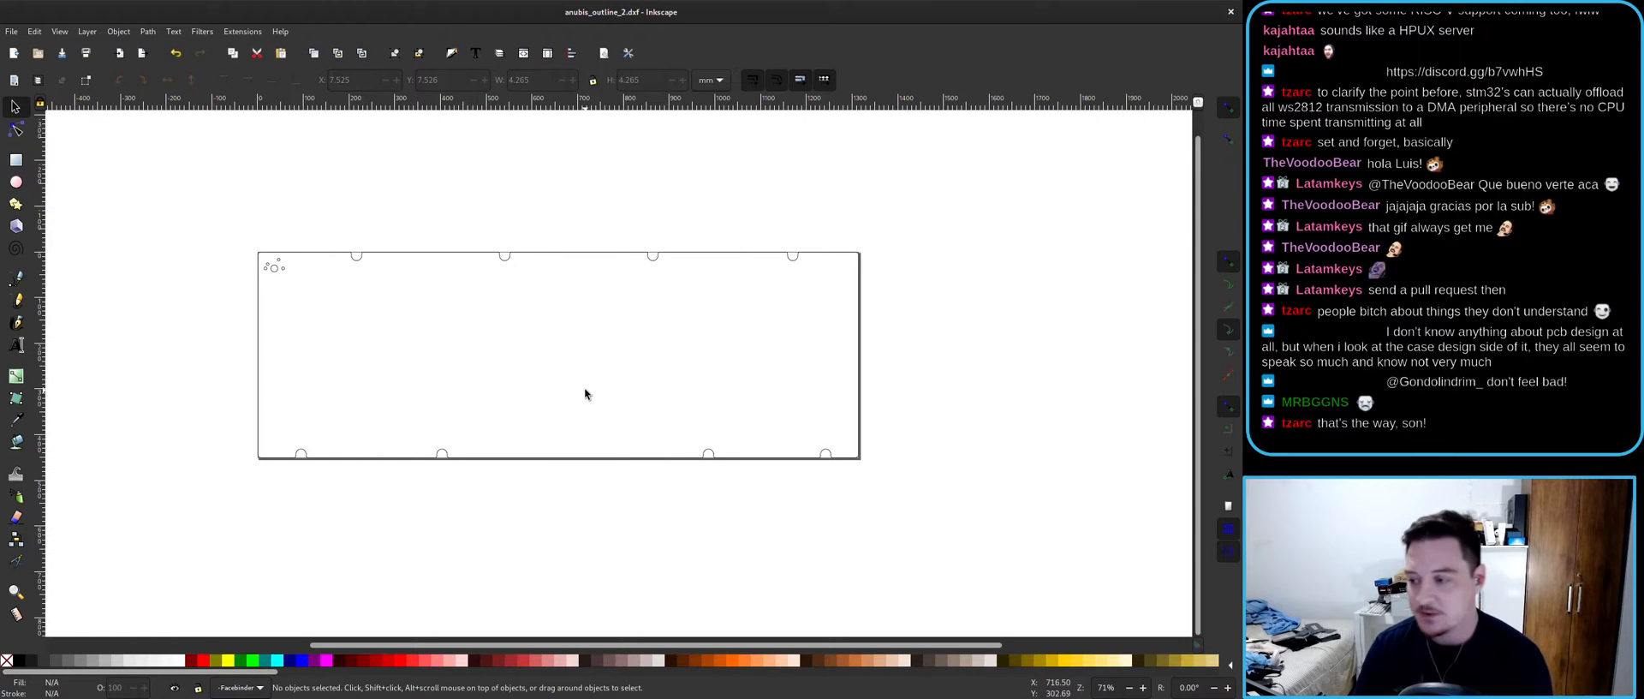
scroll(496, 343, "up", 1, "ctrl")
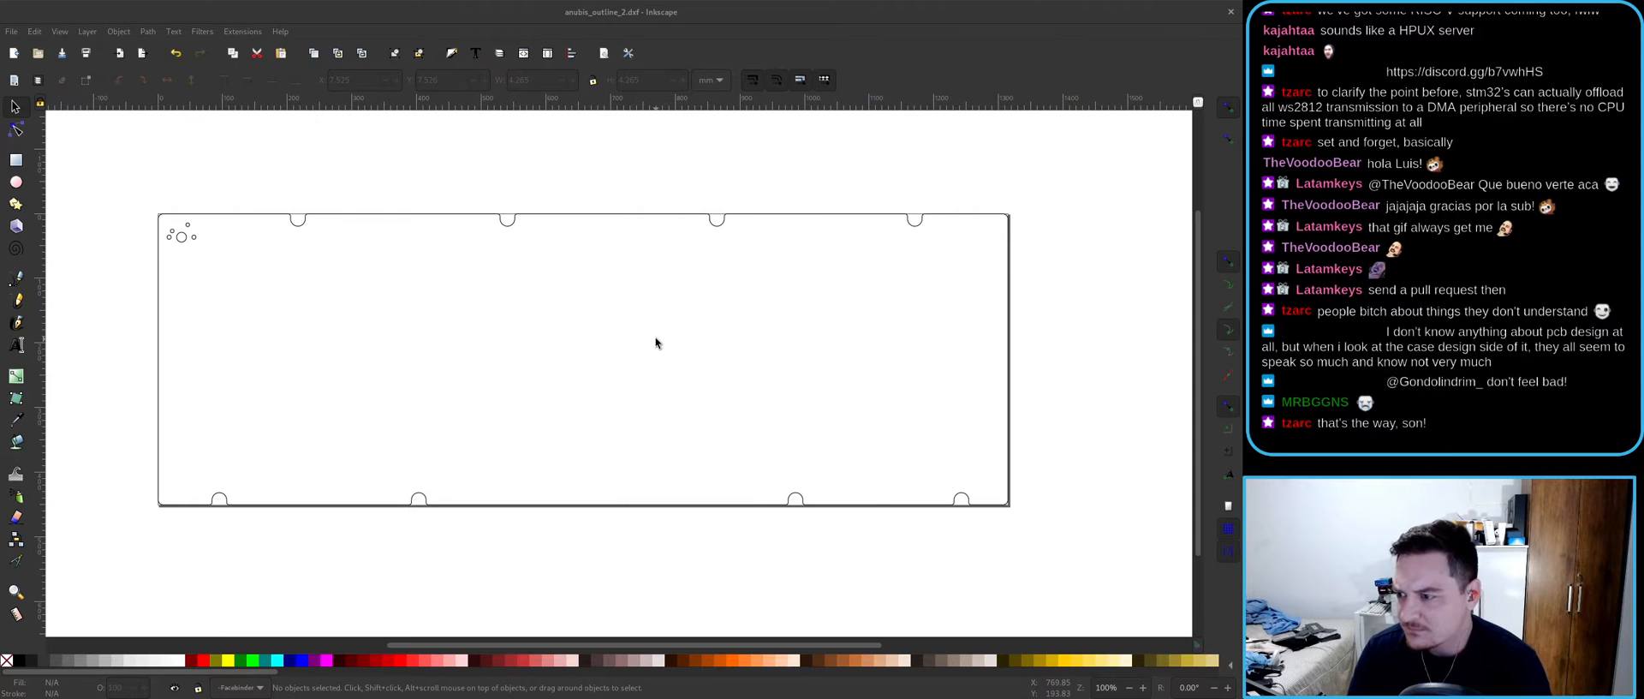
middle_click_drag(592, 340, 598, 341)
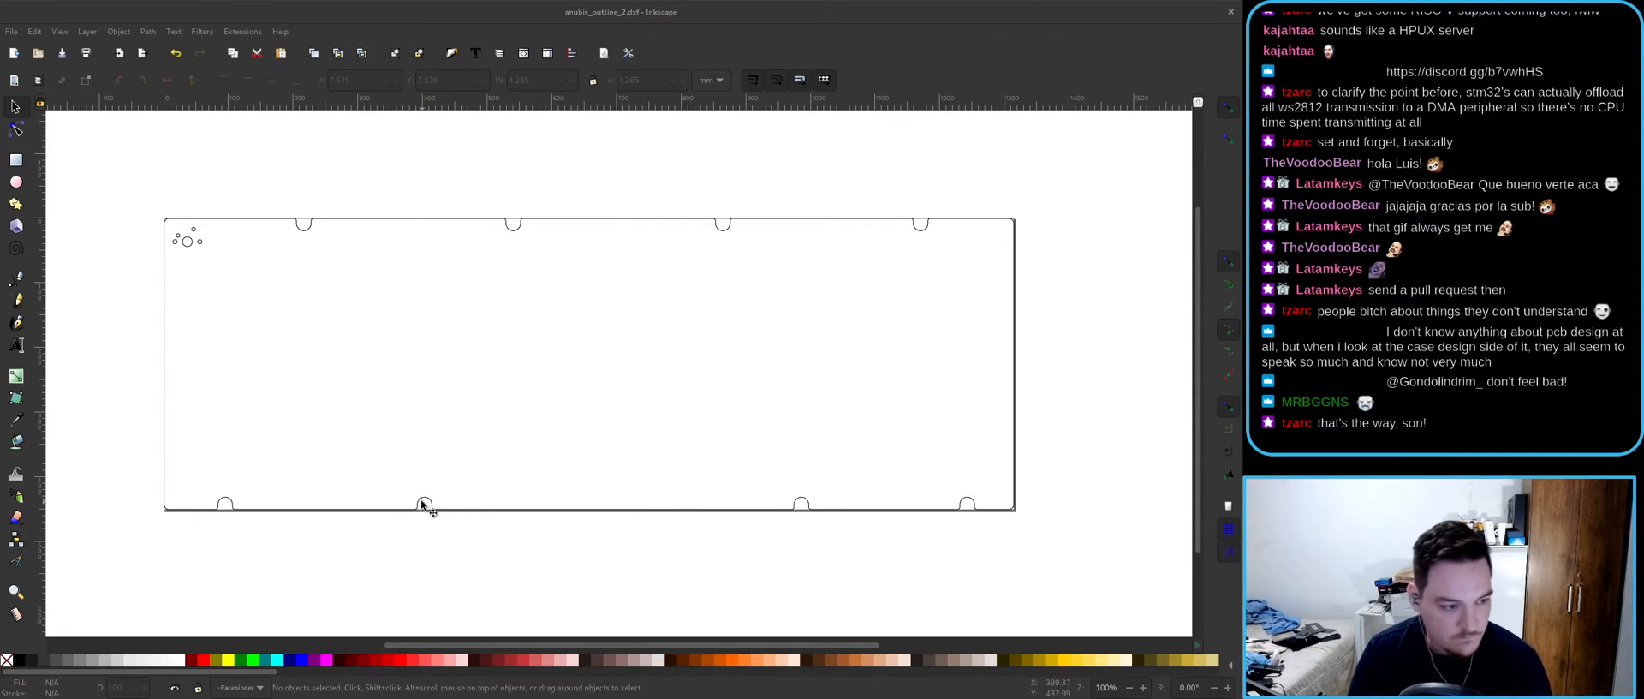
left_click(362, 198)
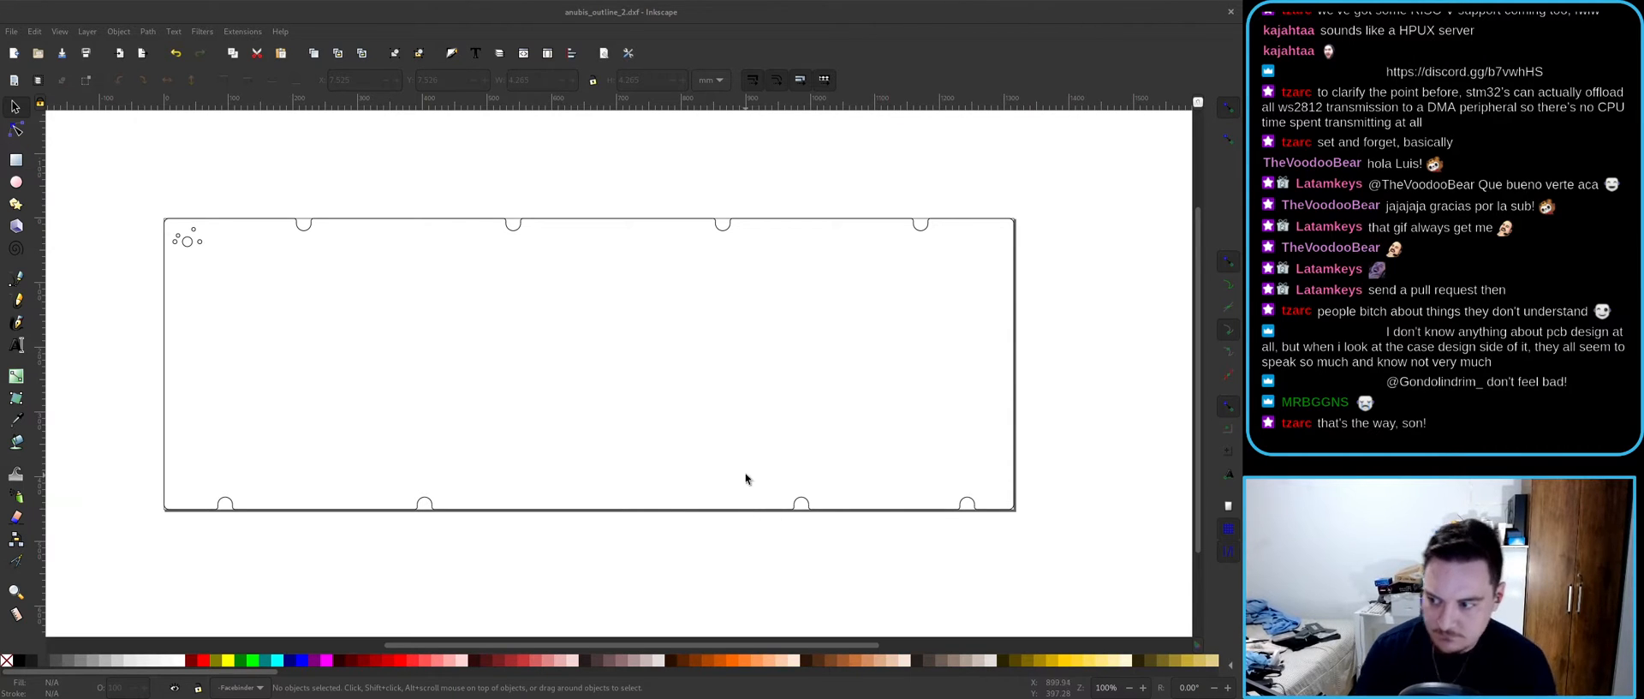
left_click(661, 187)
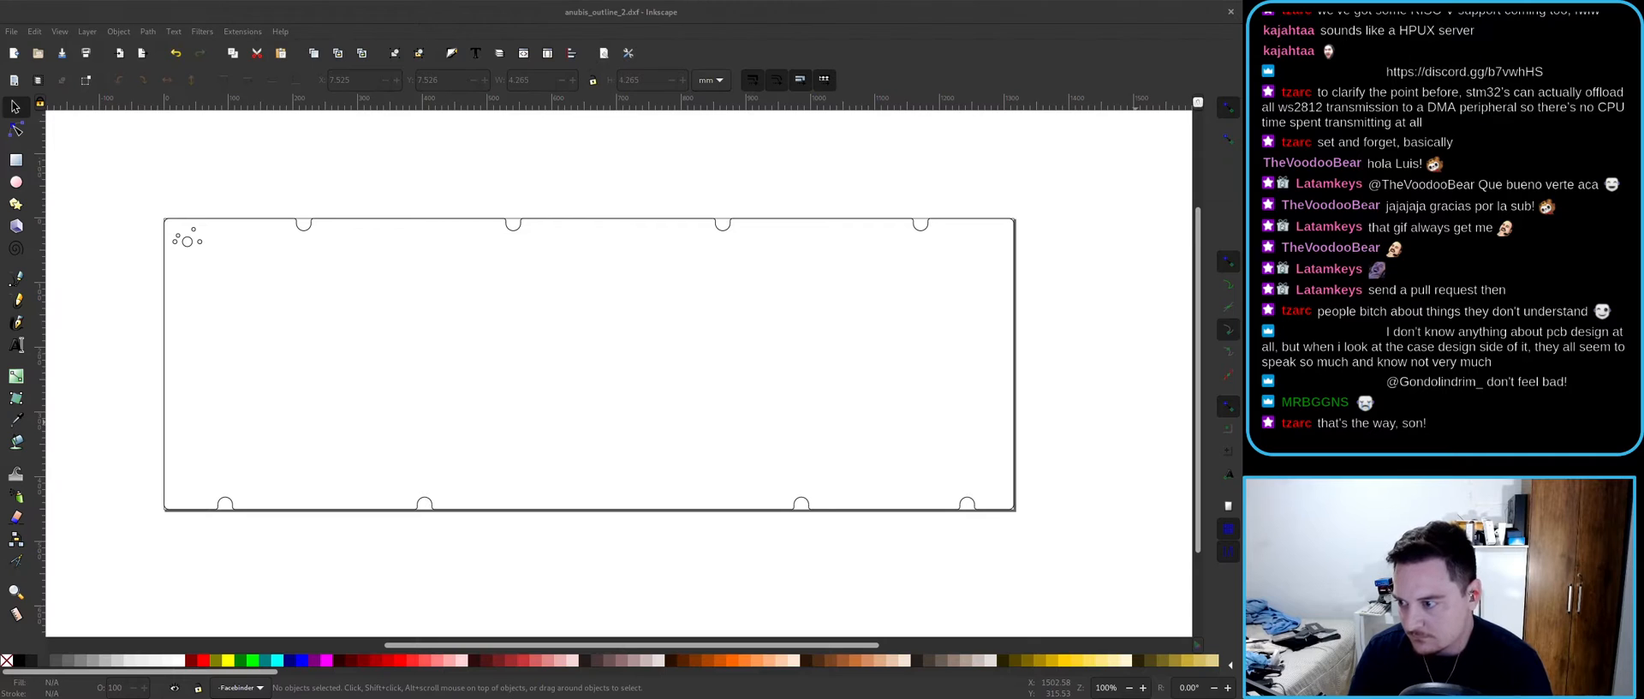
scroll(187, 239, "up", 2, "ctrl")
middle_click_drag(663, 387, 558, 310)
scroll(557, 310, "down", 2, "ctrl")
middle_click_drag(697, 335, 618, 320)
scroll(505, 292, "up", 2, "ctrl")
middle_click_drag(506, 298, 539, 320)
scroll(605, 351, "down", 2, "ctrl")
middle_click_drag(605, 351, 552, 348)
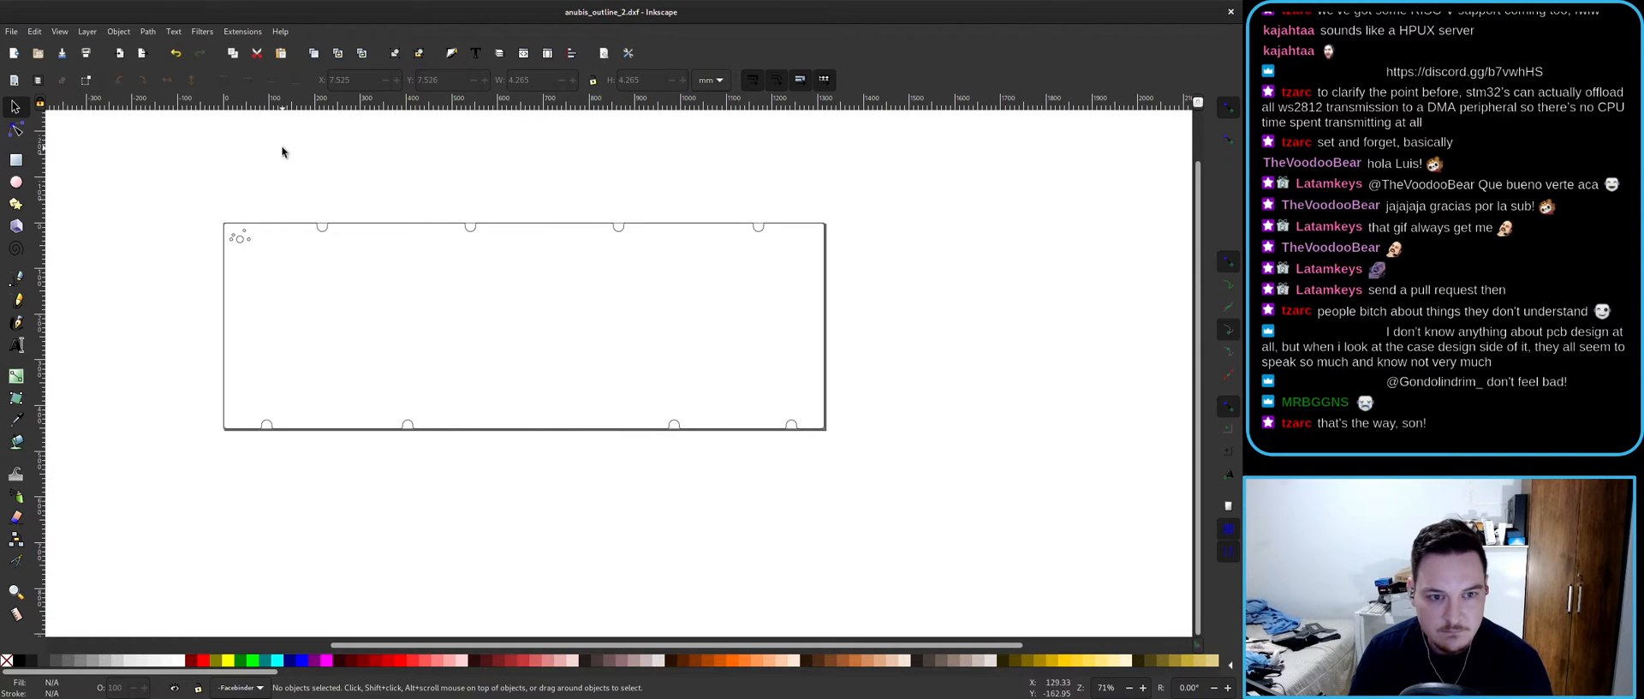
- Box-select every outline path, clear the selection, and restore Inkscape to a smaller window
left_click_drag(976, 552, 165, 165)
key("Escape")
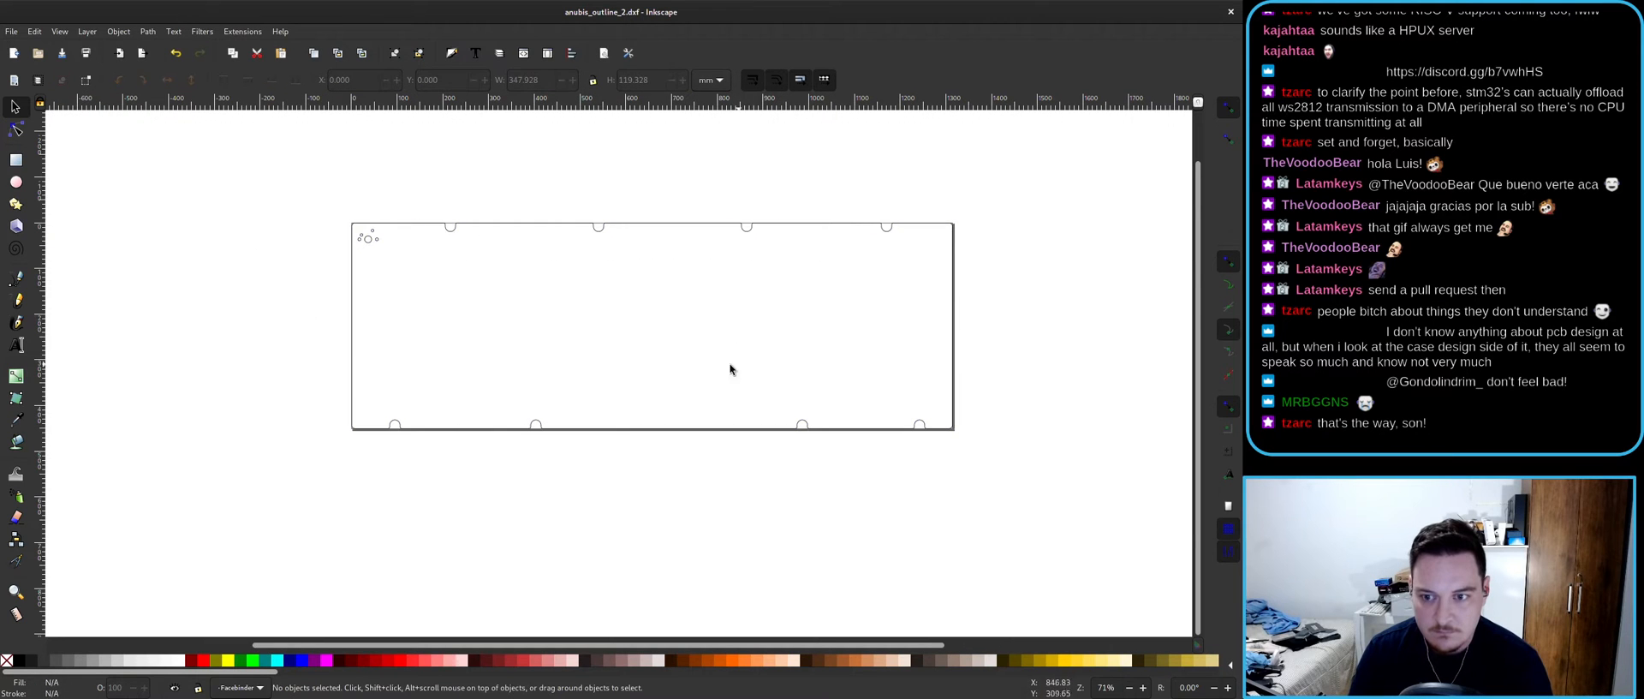
scroll(697, 327, "up", 2, "ctrl")
scroll(714, 320, "down", 2, "ctrl")
middle_click_drag(680, 342, 678, 343)
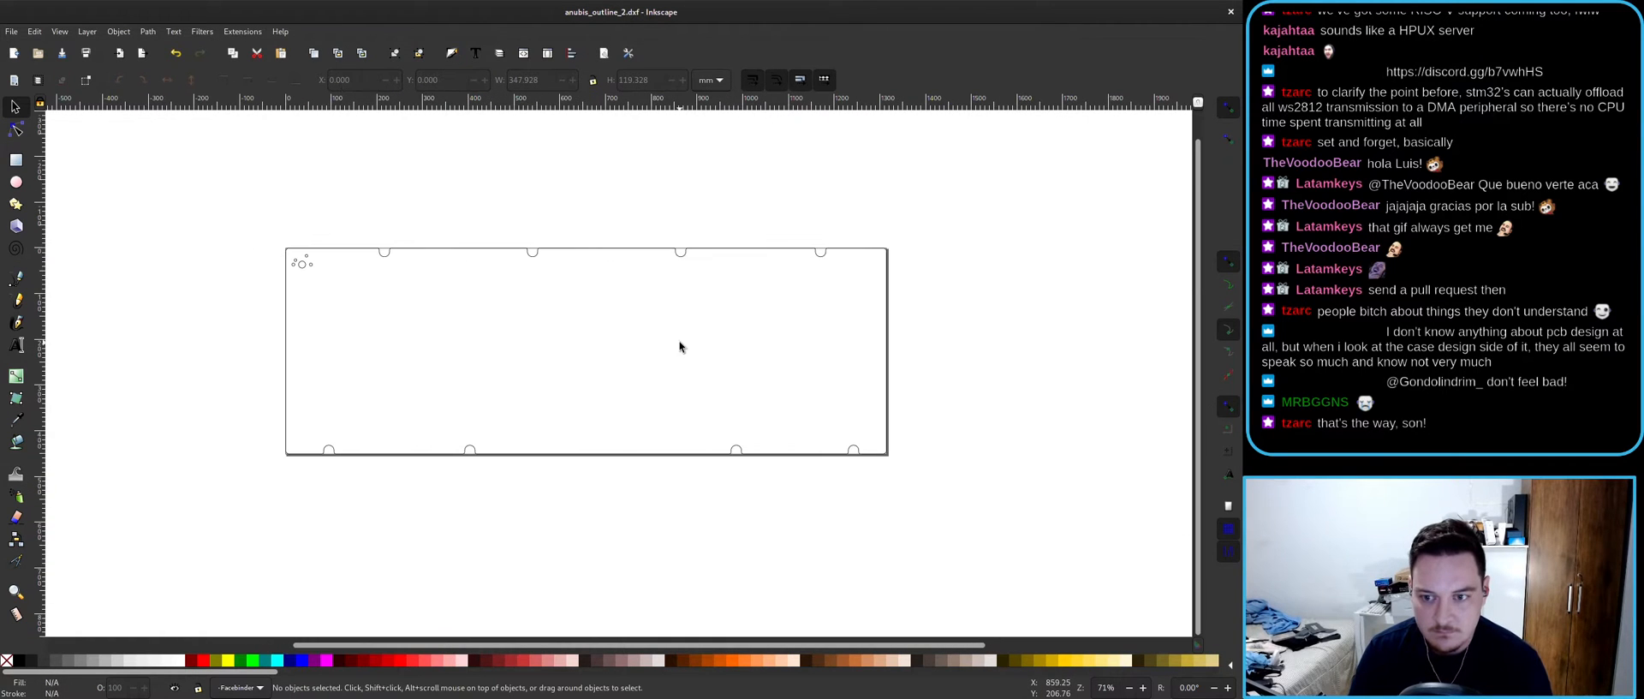
double_click(825, 9)
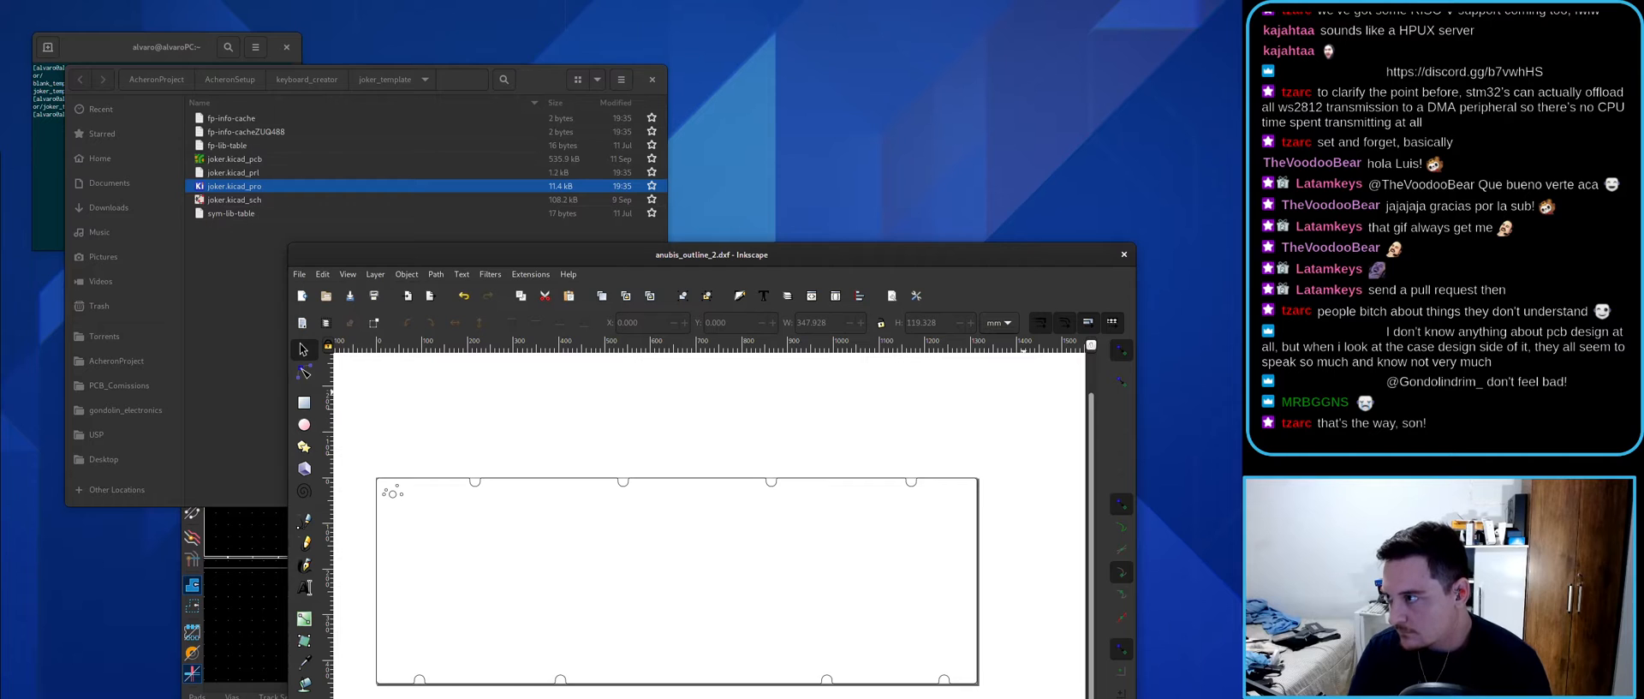
- Move Inkscape aside and close the PCB Editor, discarding changes to temp.kicad_pcb
left_click(1567, 286)
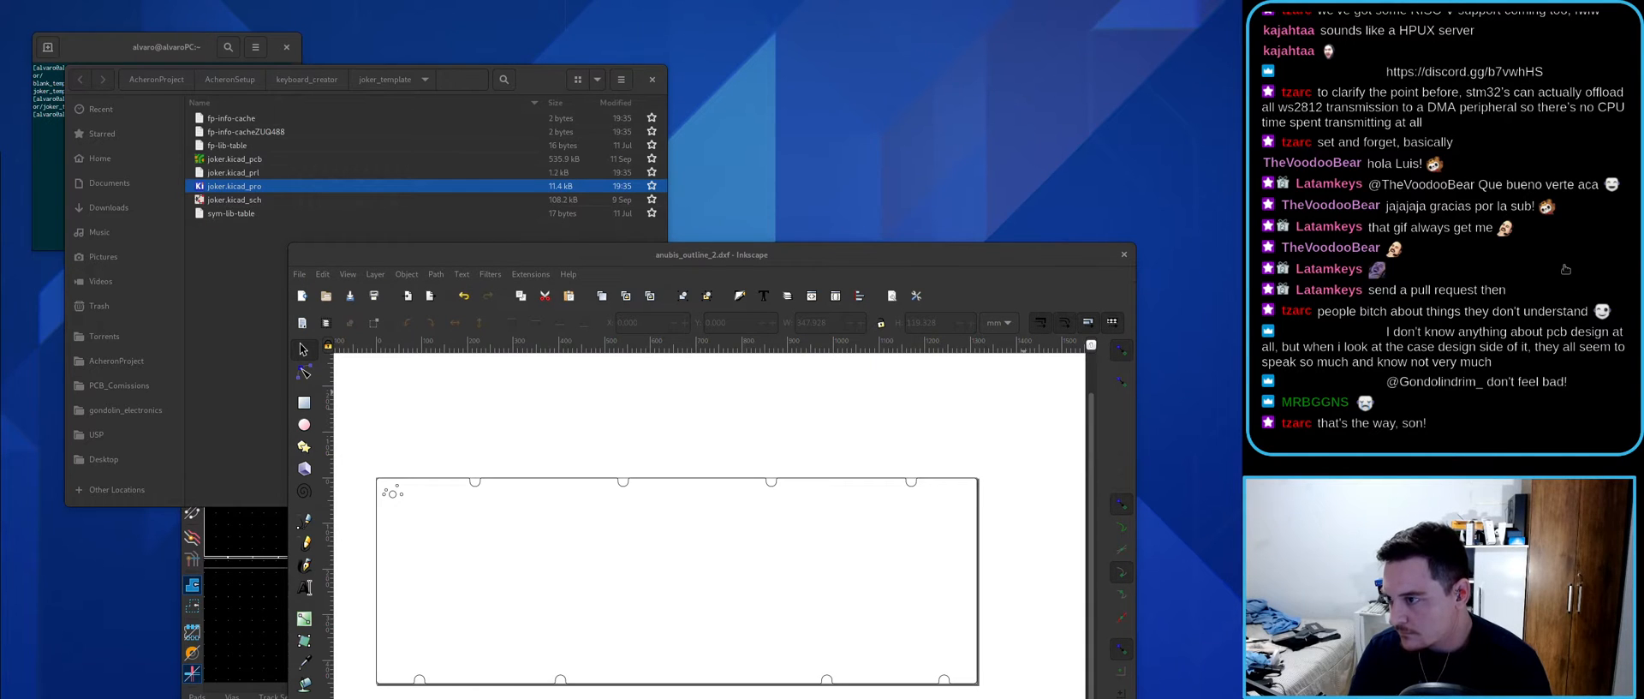
left_click_drag(952, 254, 1013, 151)
left_click(289, 333)
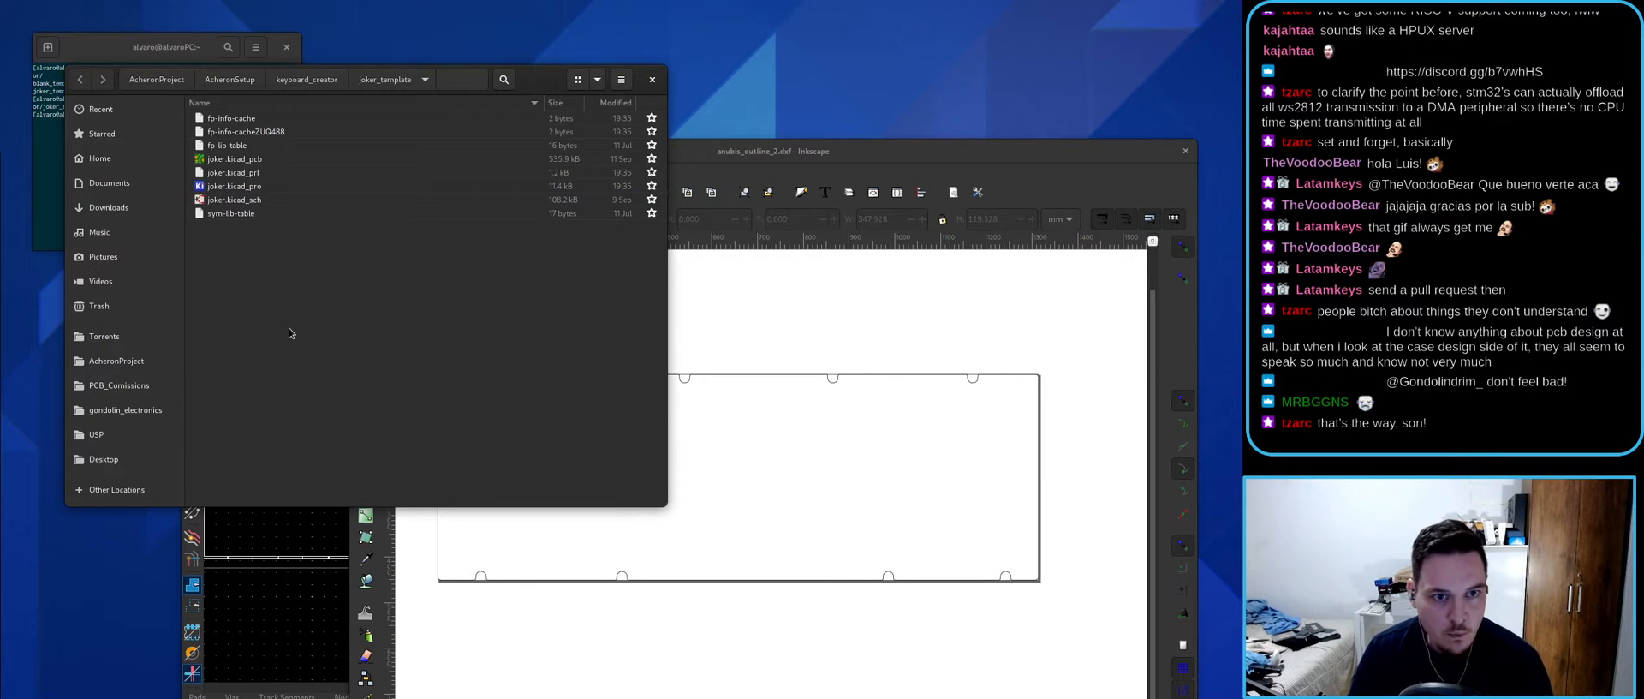
left_click(373, 575)
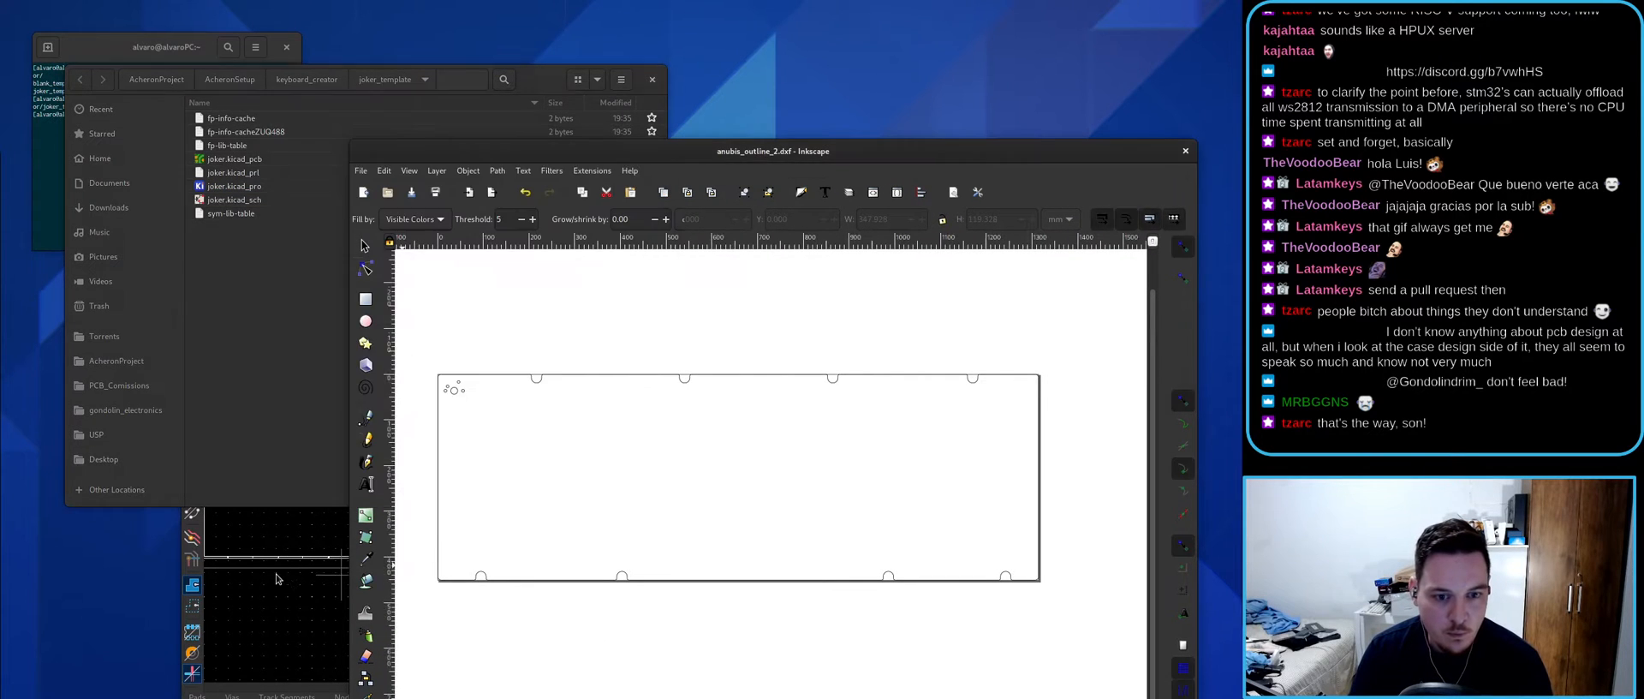
left_click(285, 575)
left_click(996, 270)
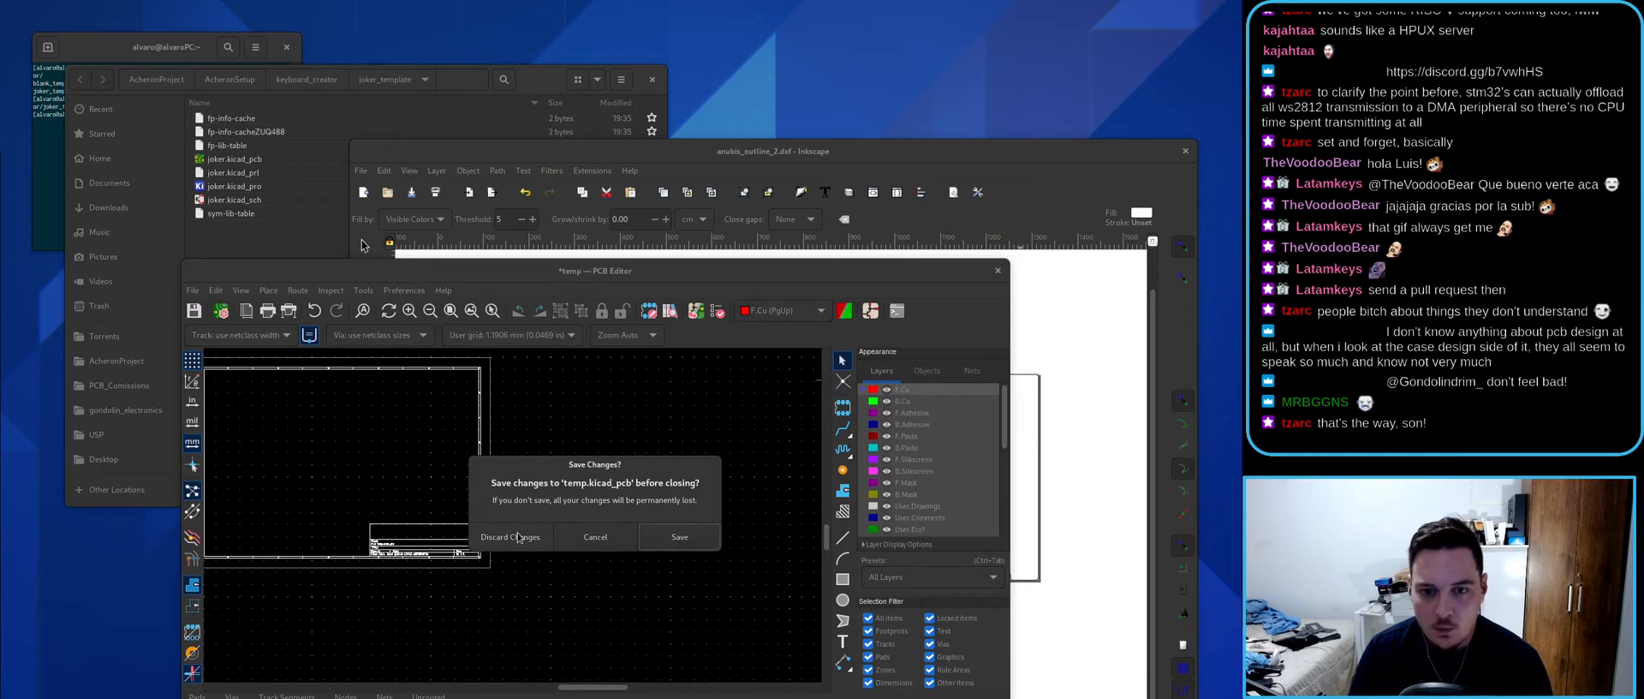
left_click(518, 539)
- Reload the joker_template folder listing, close the Files window, and bring up the Acheron Docs browser
key("super")
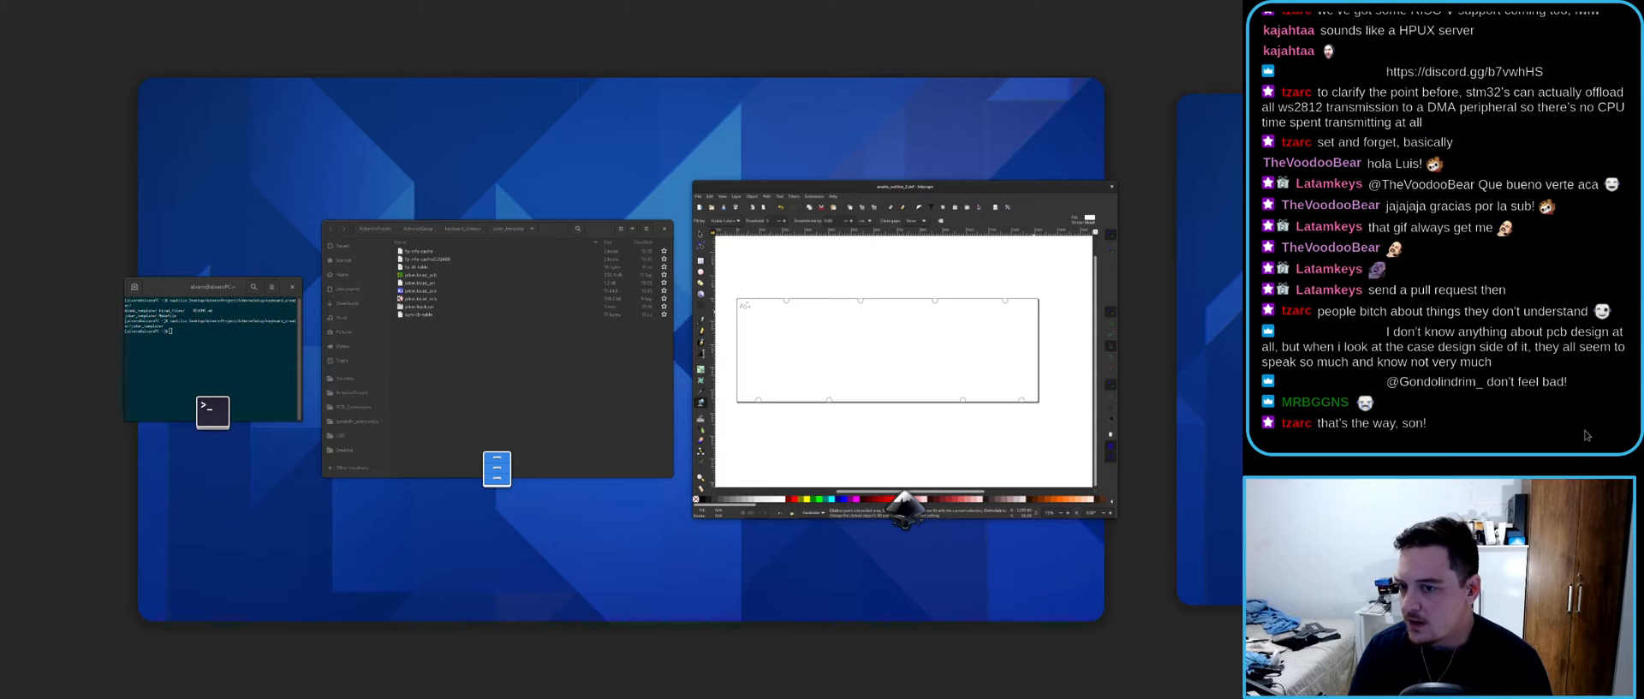
key("super")
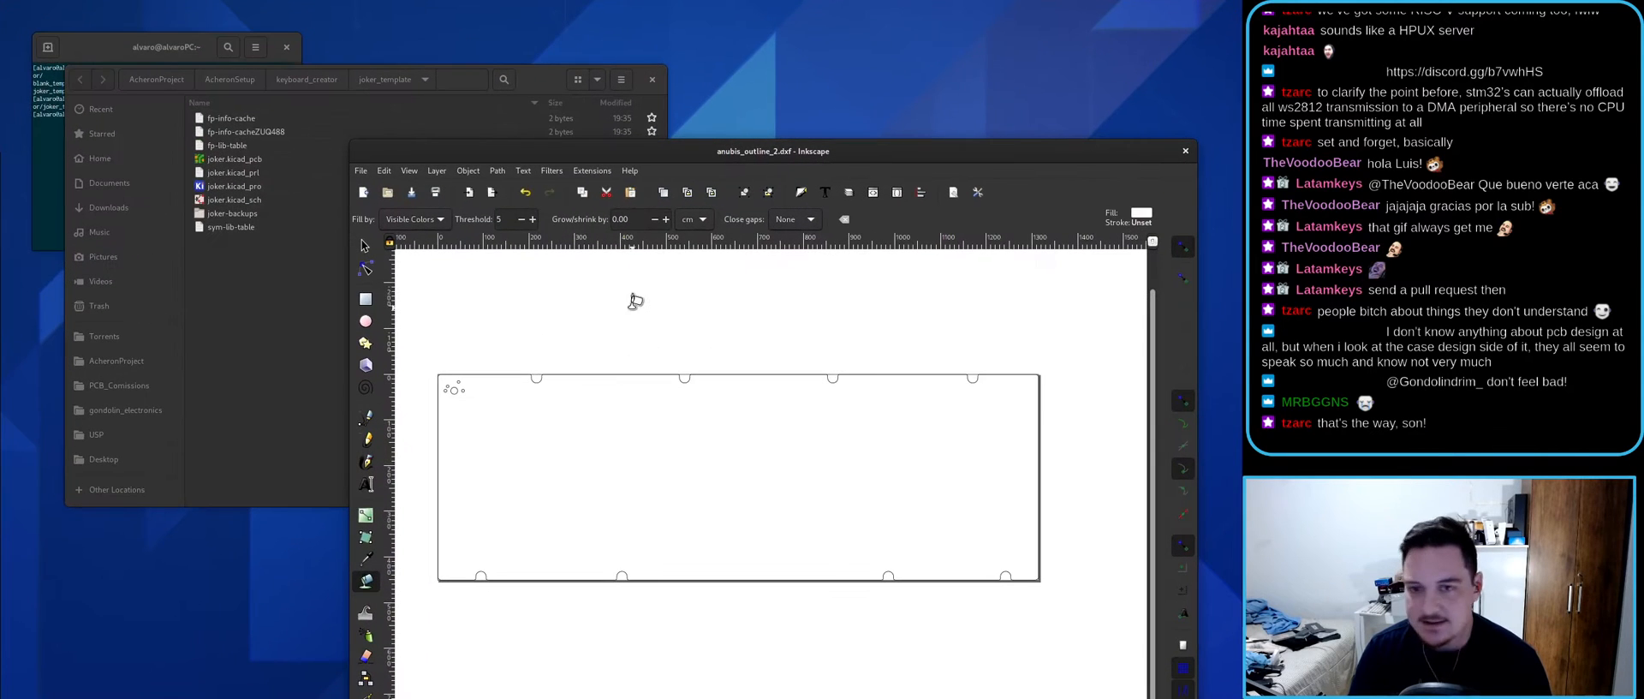
left_click(312, 124)
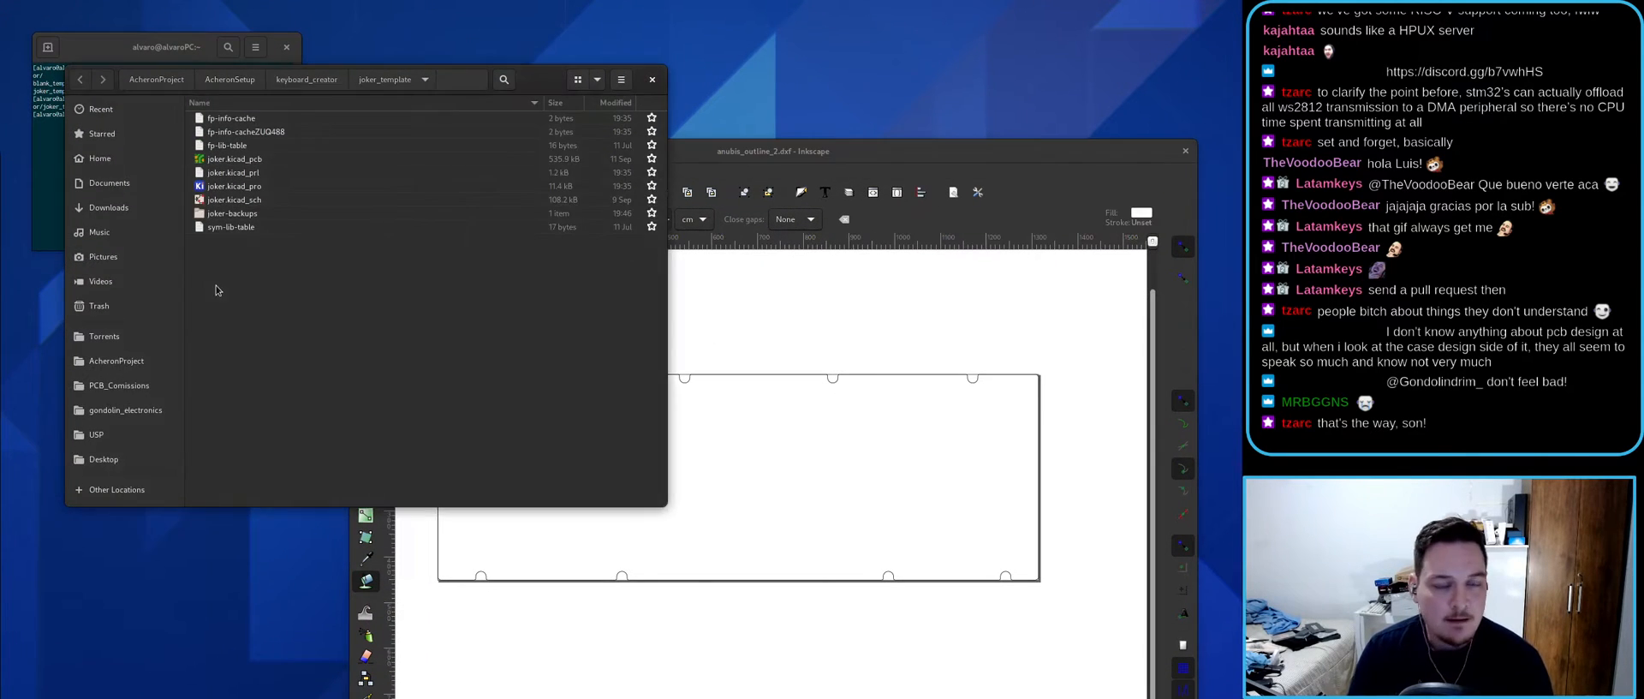
key("super")
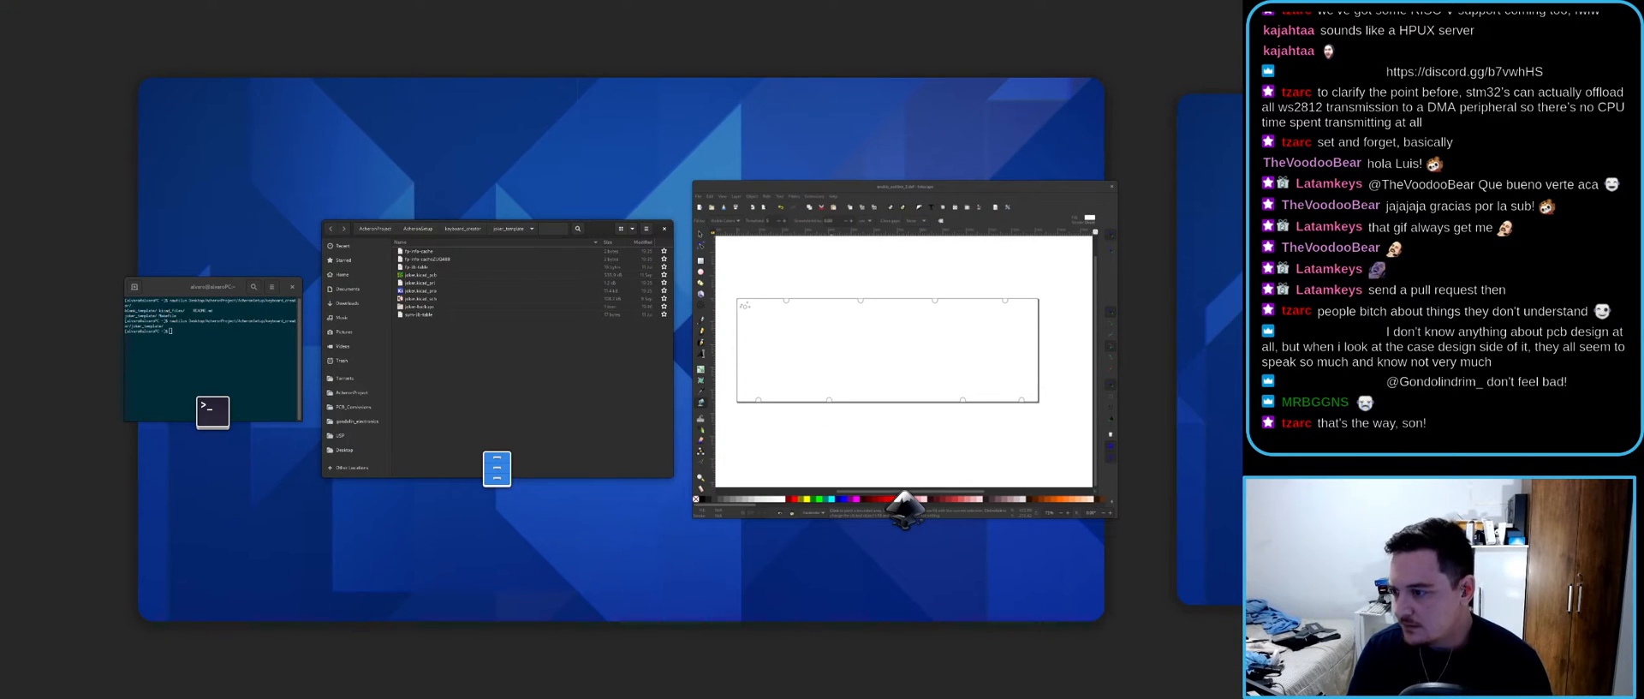
left_click(651, 352)
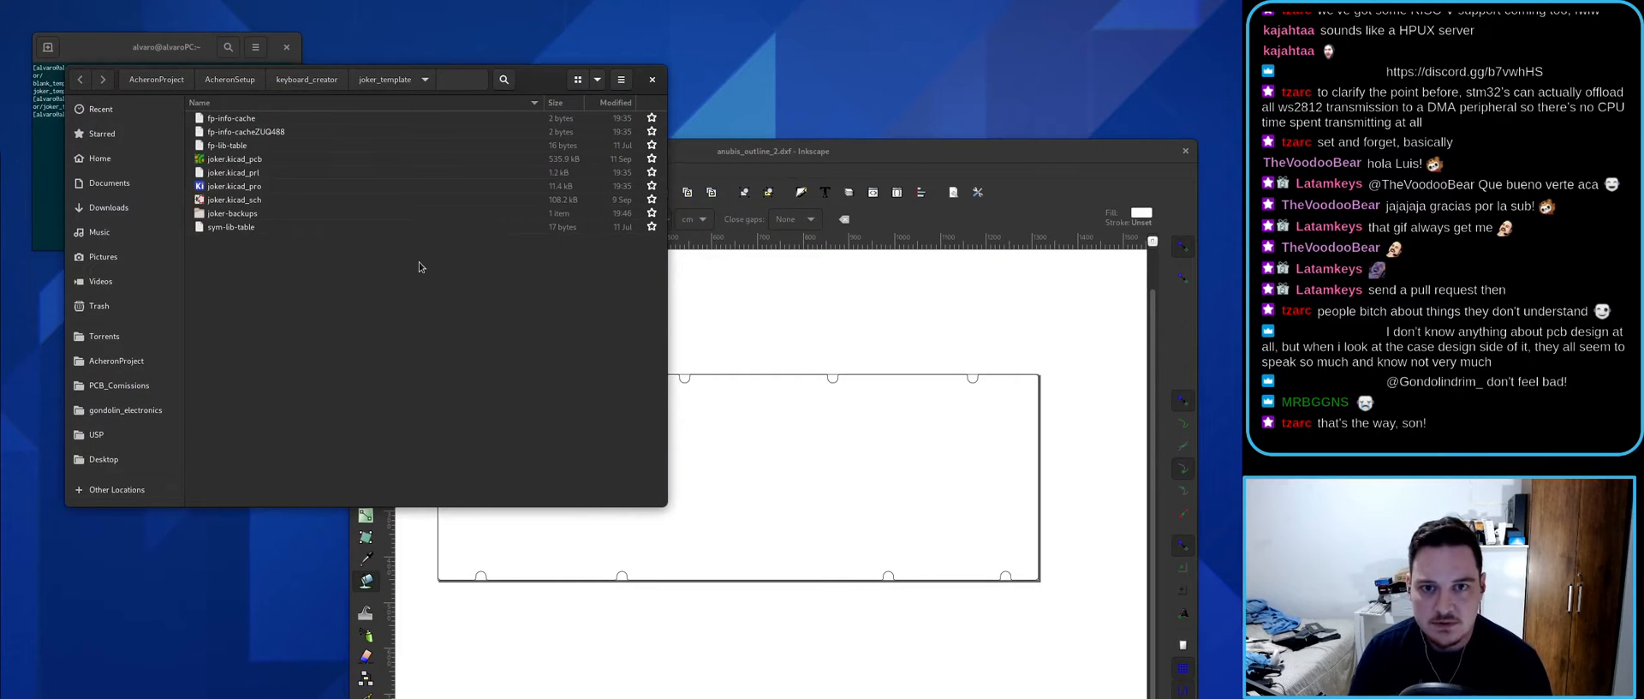
key("F5")
key("F5")
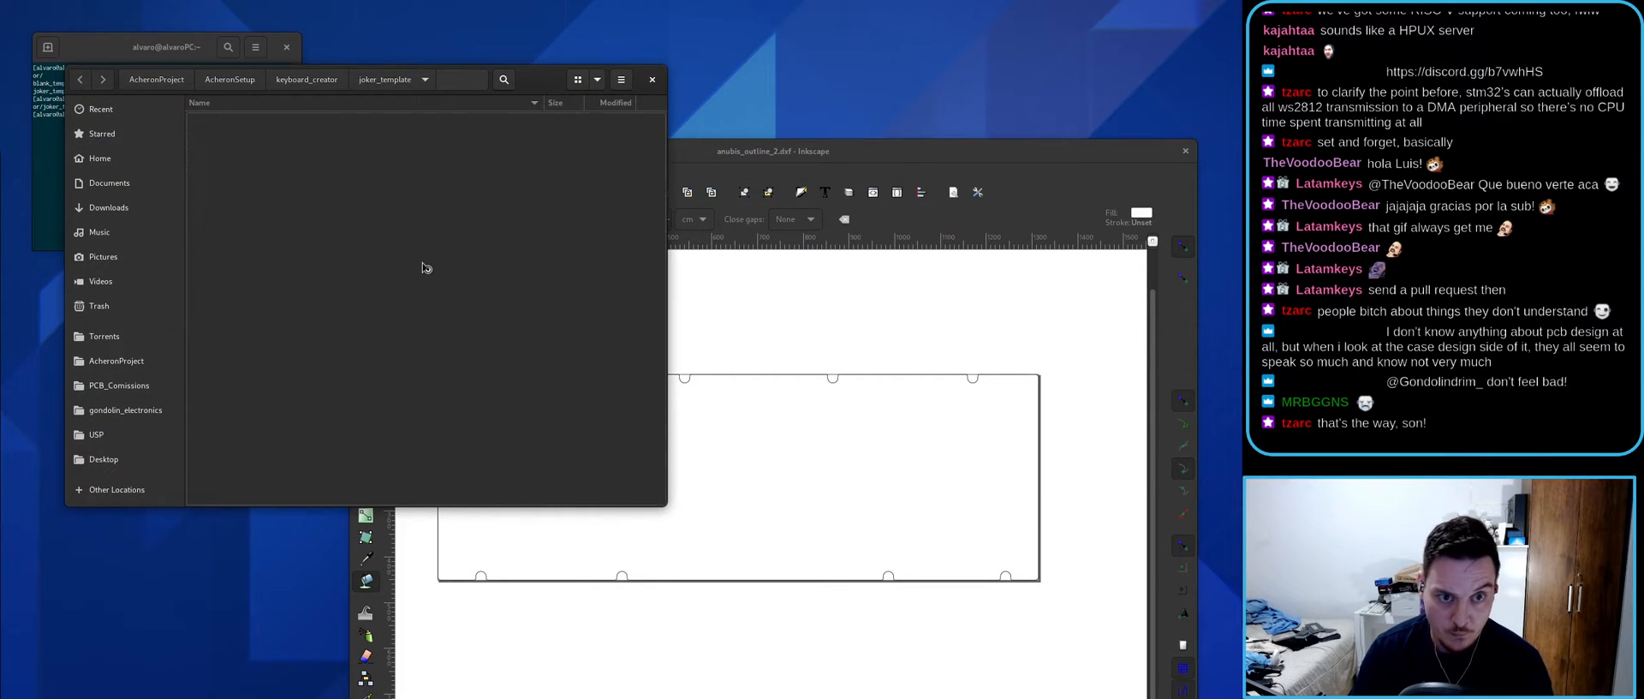
left_click_drag(550, 83, 646, 117)
left_click(748, 124)
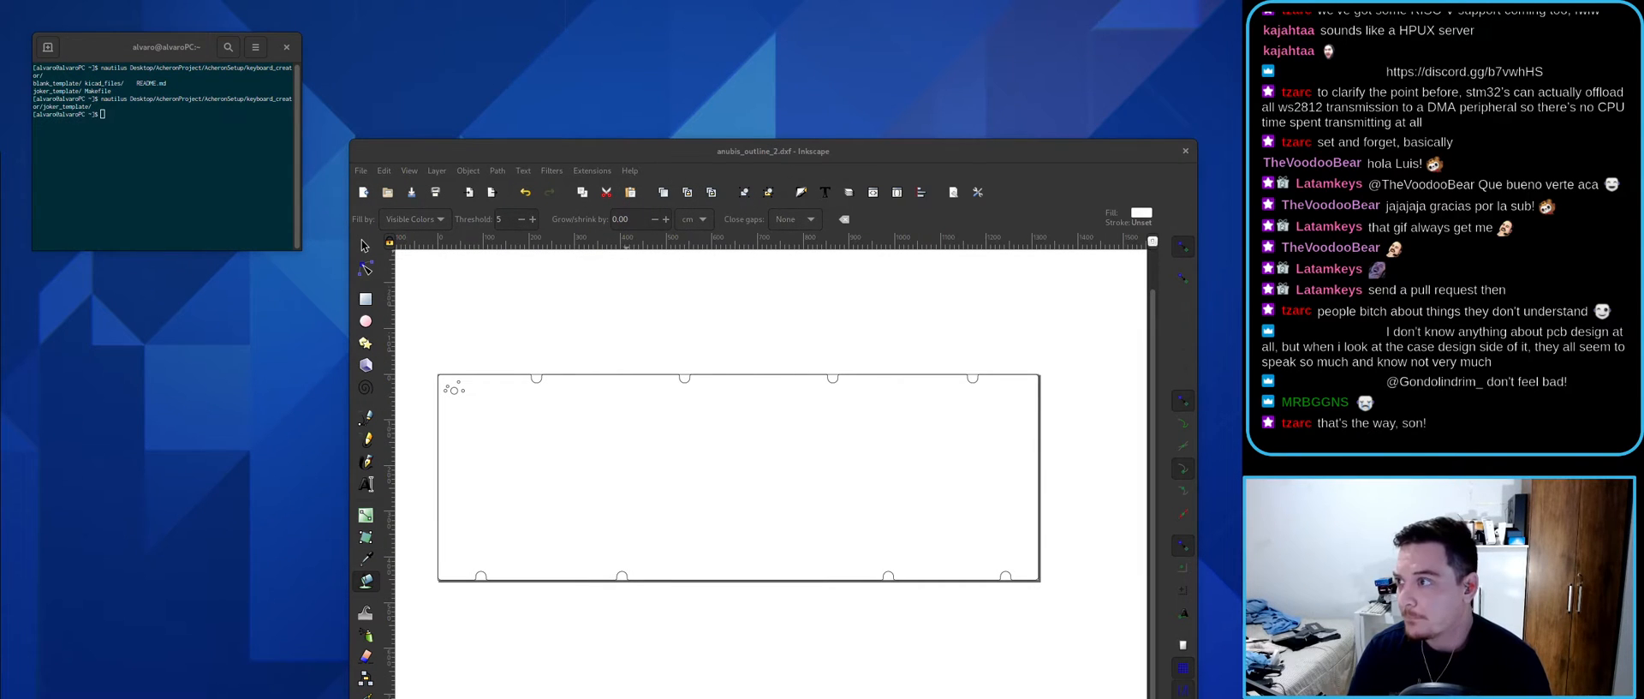
left_click_drag(1213, 69, 455, 308)
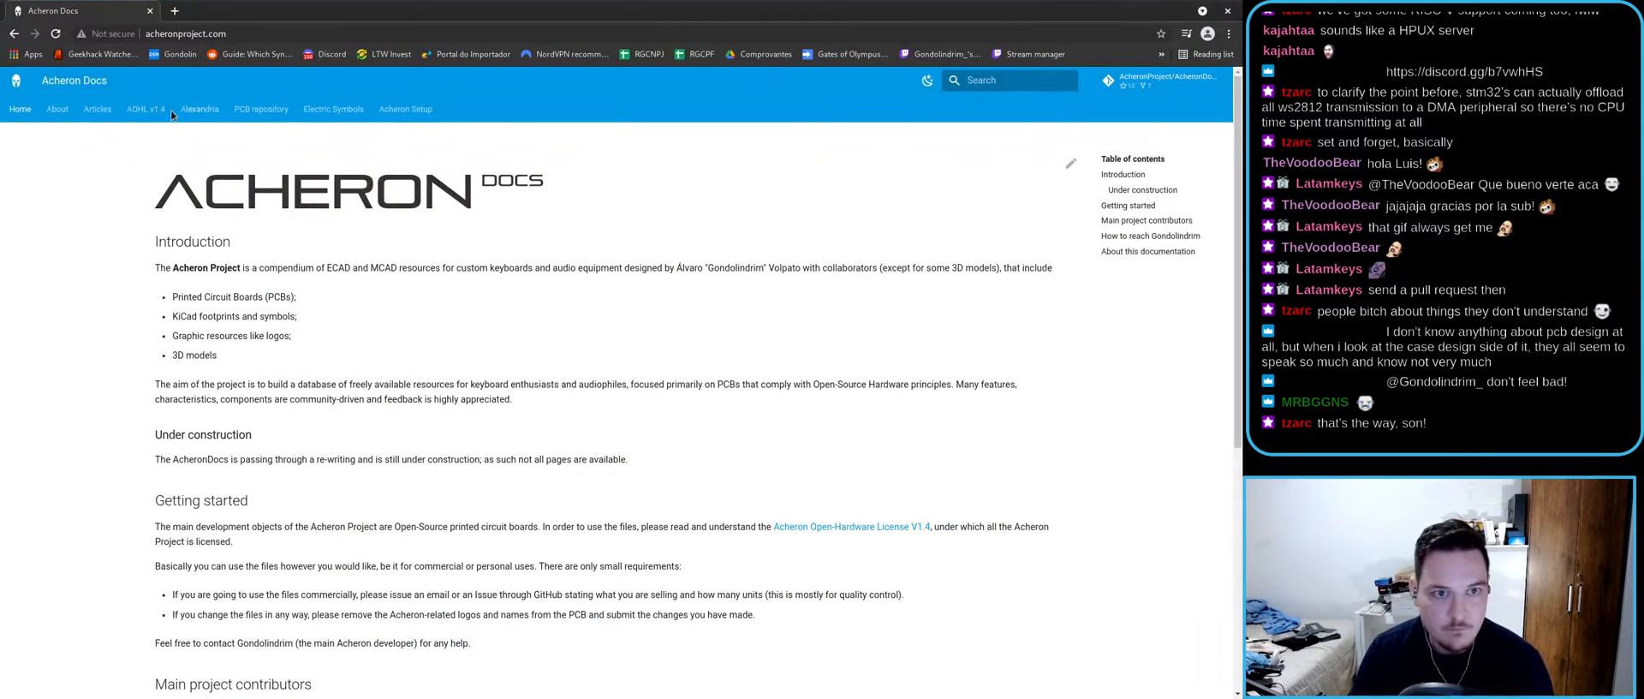
- Read the Acheron Setup page's Usage section on make create, then unmaximize the browser
left_click(403, 110)
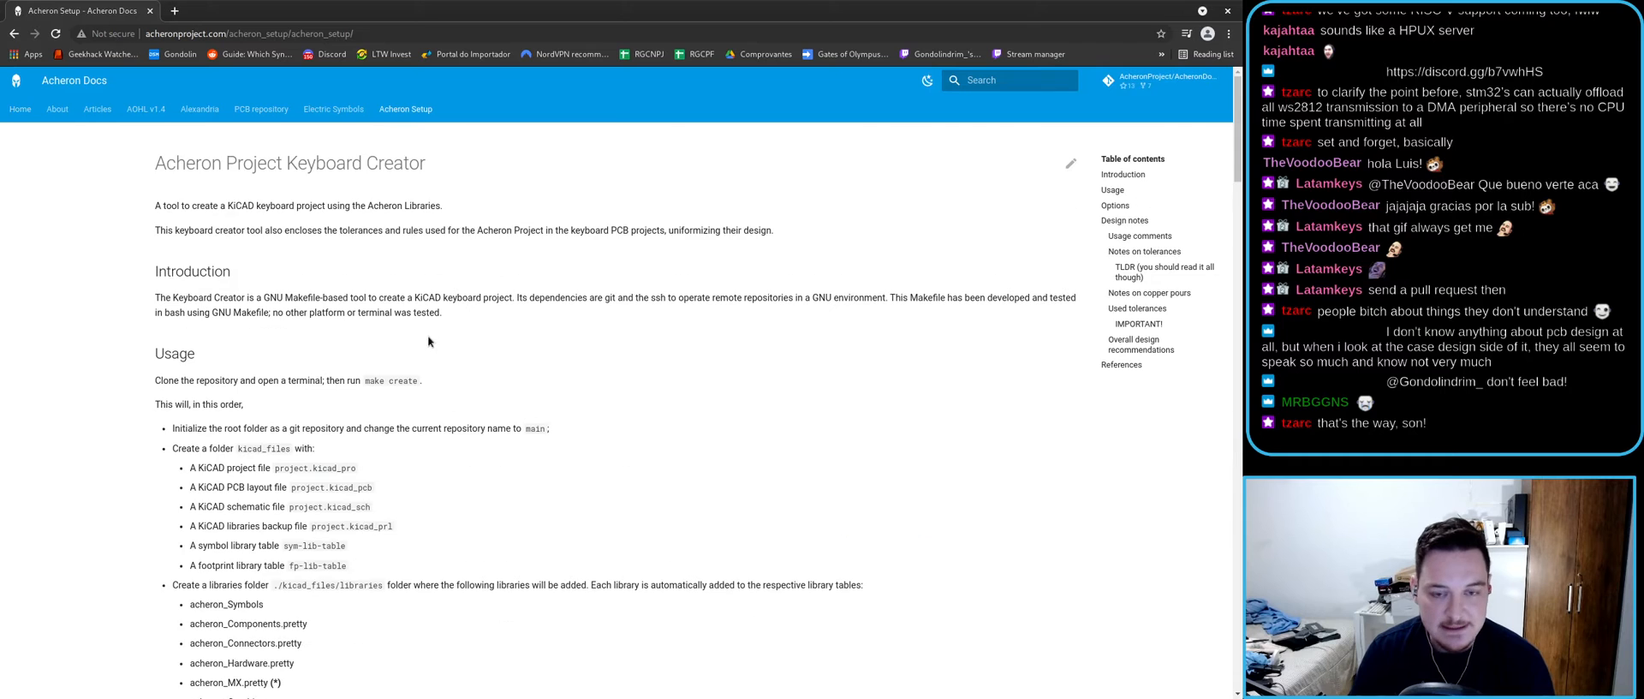
scroll(428, 337, "down", 2)
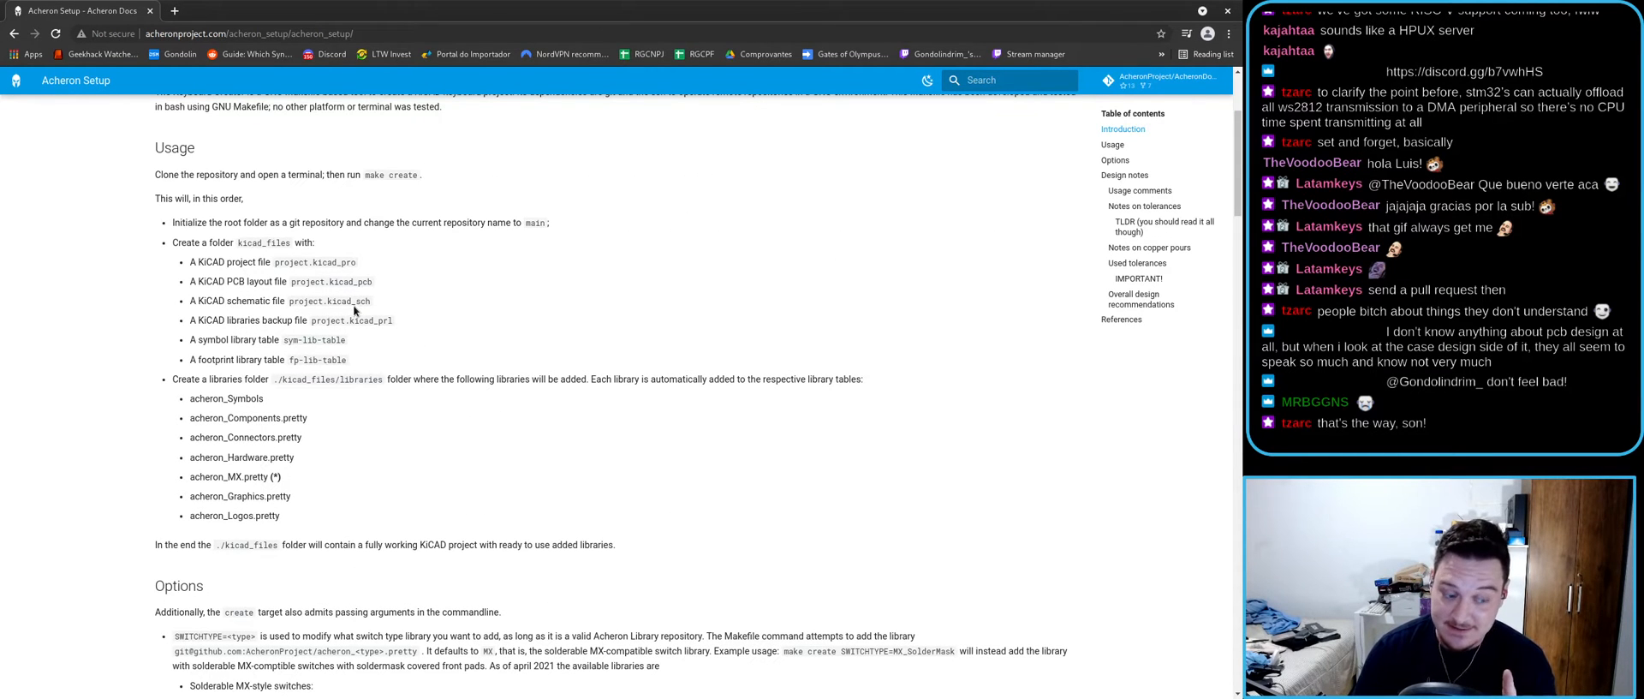
scroll(355, 310, "up", 2)
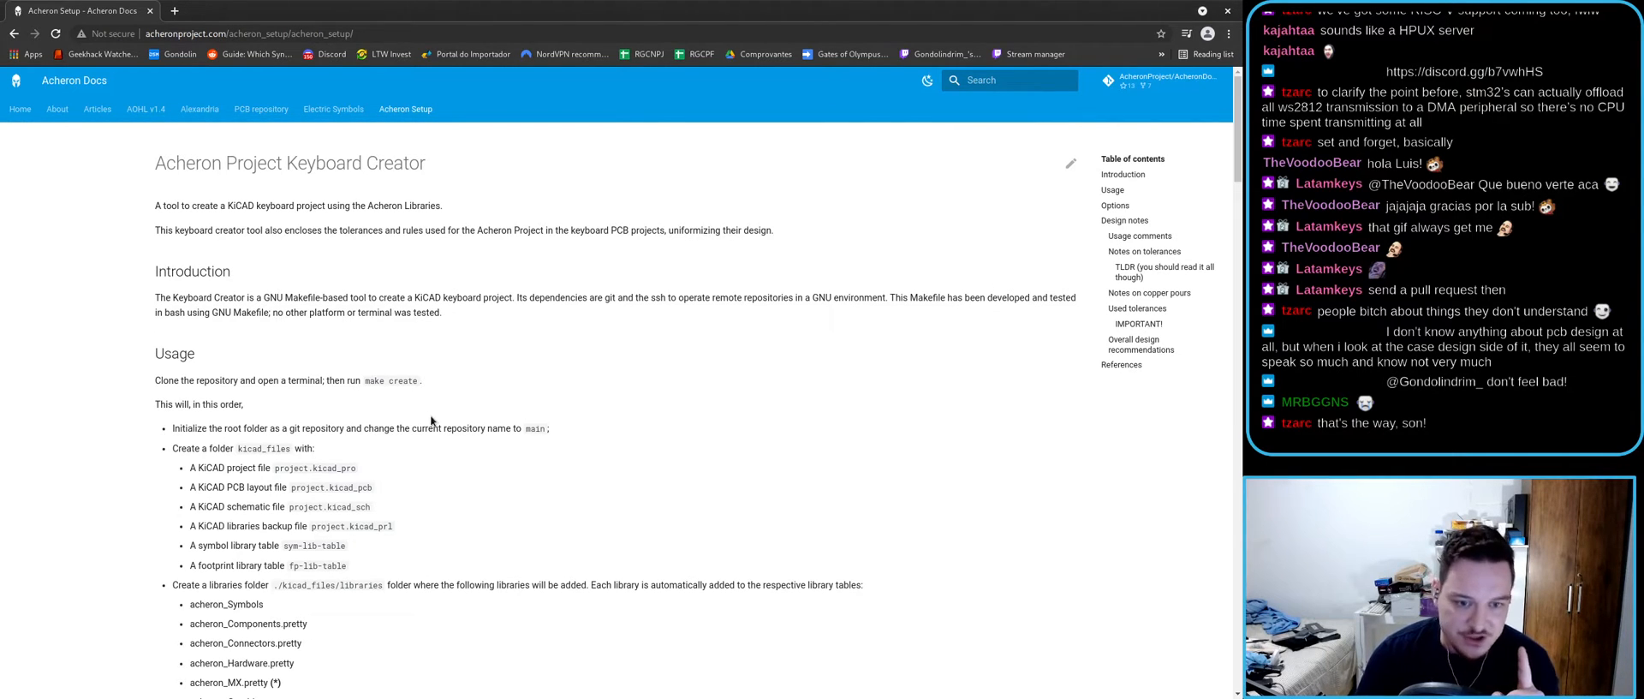
scroll(430, 414, "down", 5)
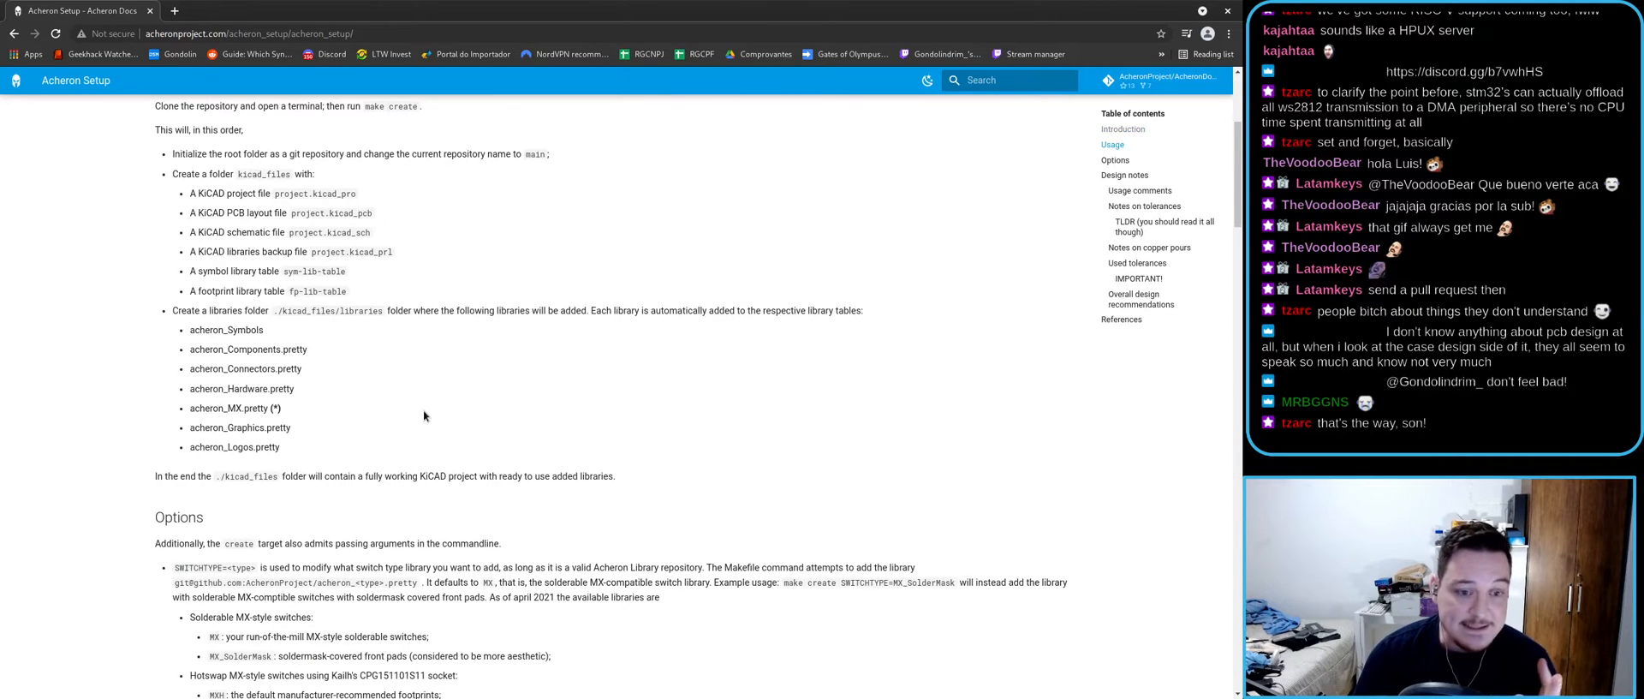
scroll(414, 421, "up", 1)
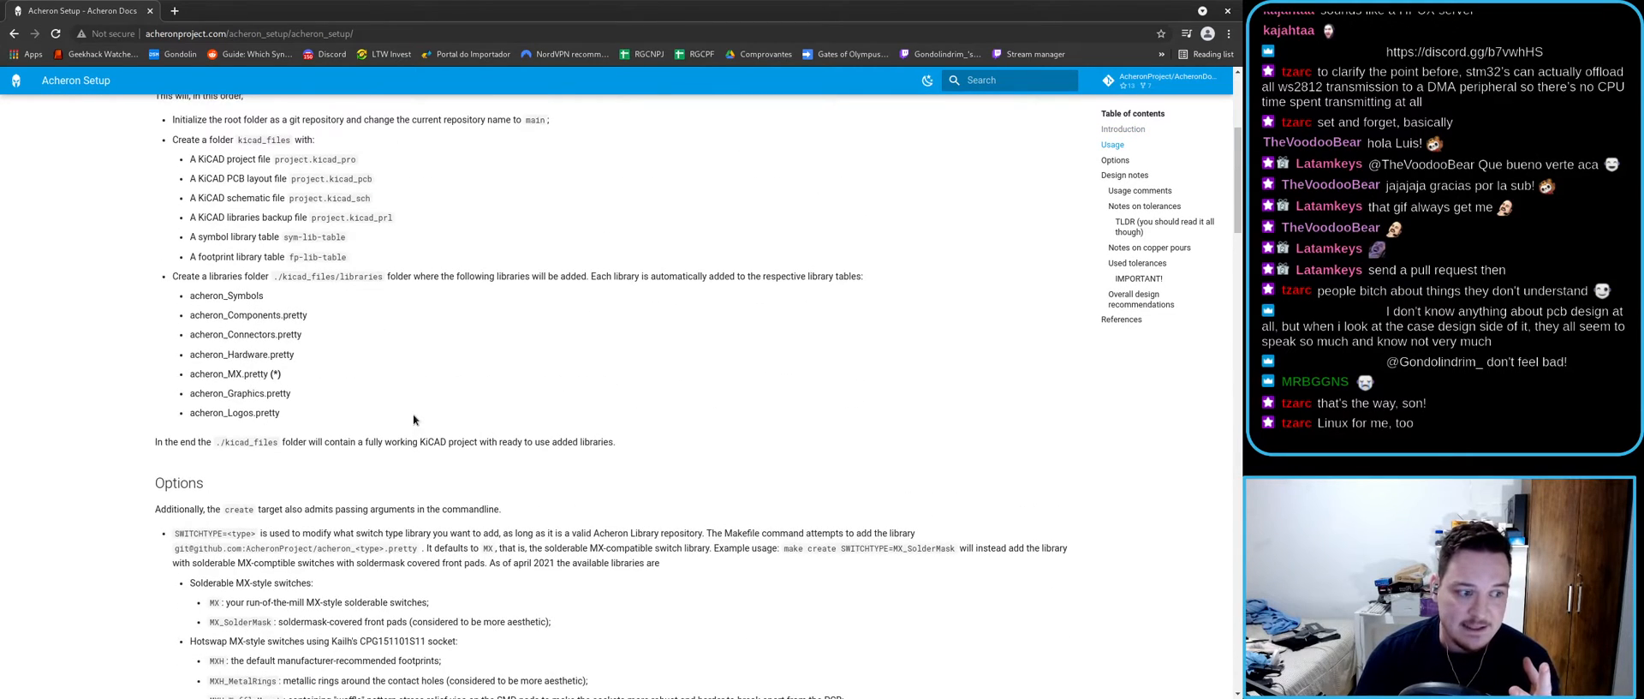
scroll(414, 420, "up", 1)
left_click_drag(319, 492, 173, 230)
left_click(261, 263)
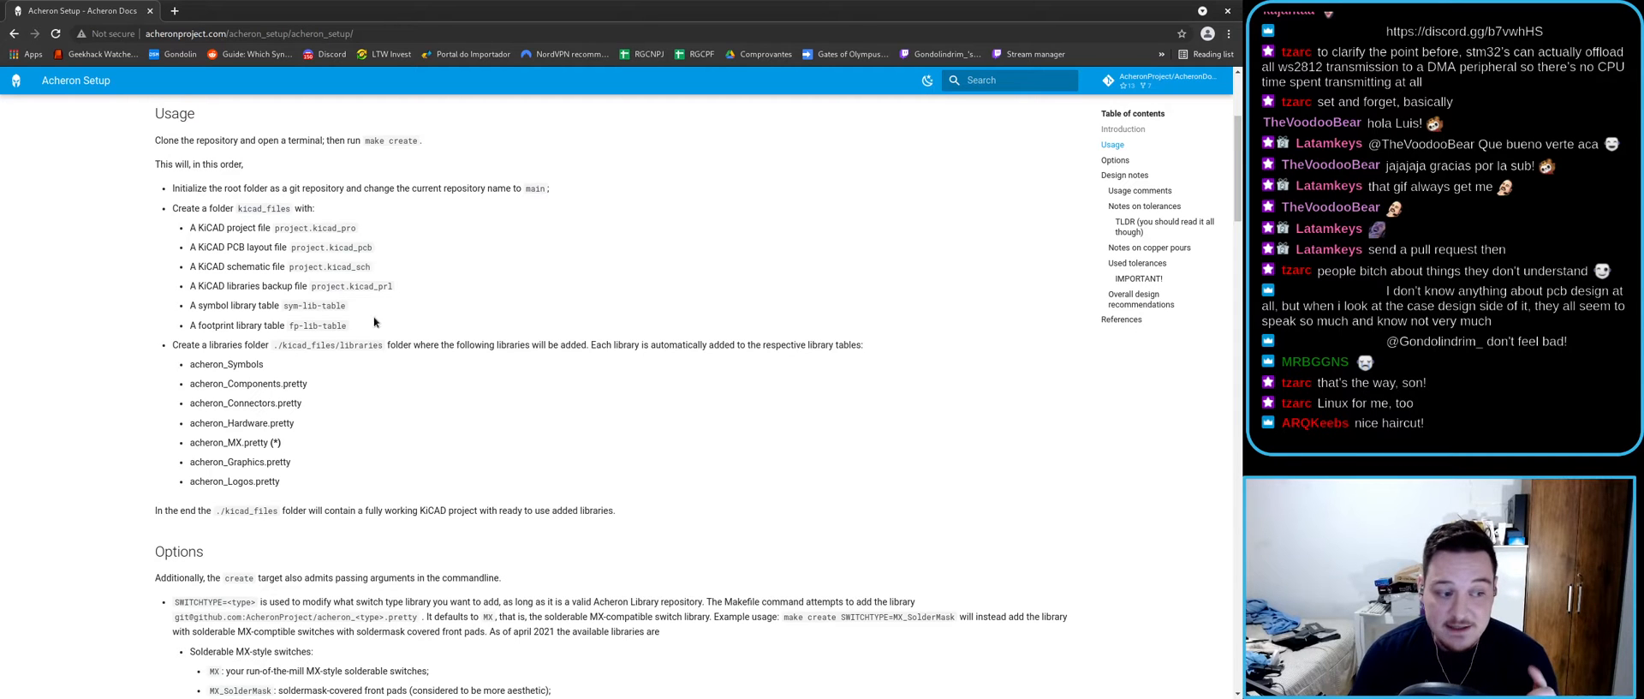
left_click_drag(480, 7, 703, 377)
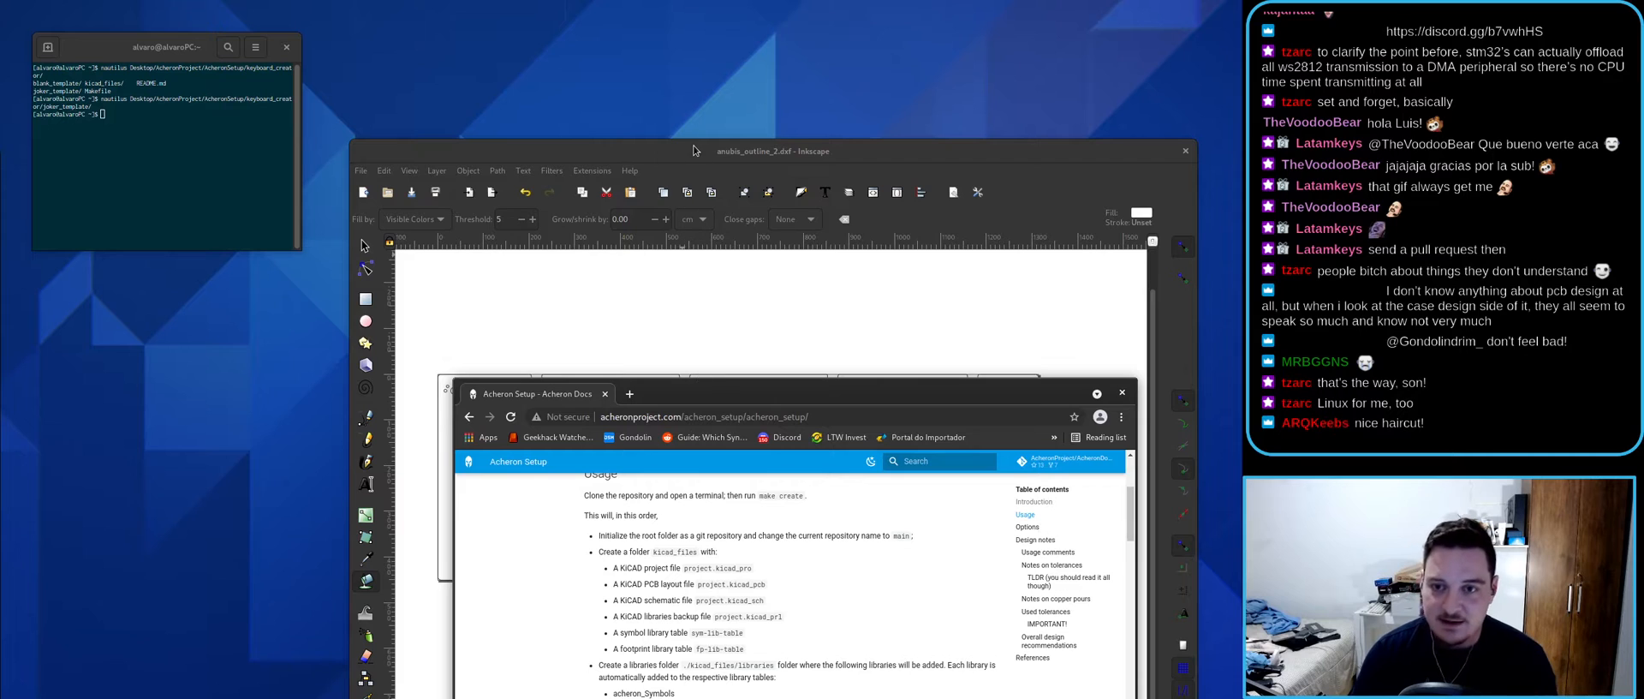
- Reopen joker_template from the terminal and open joker.kicad_pcb, dismissing the version warning
left_click(160, 138)
key("Up")
key("Return")
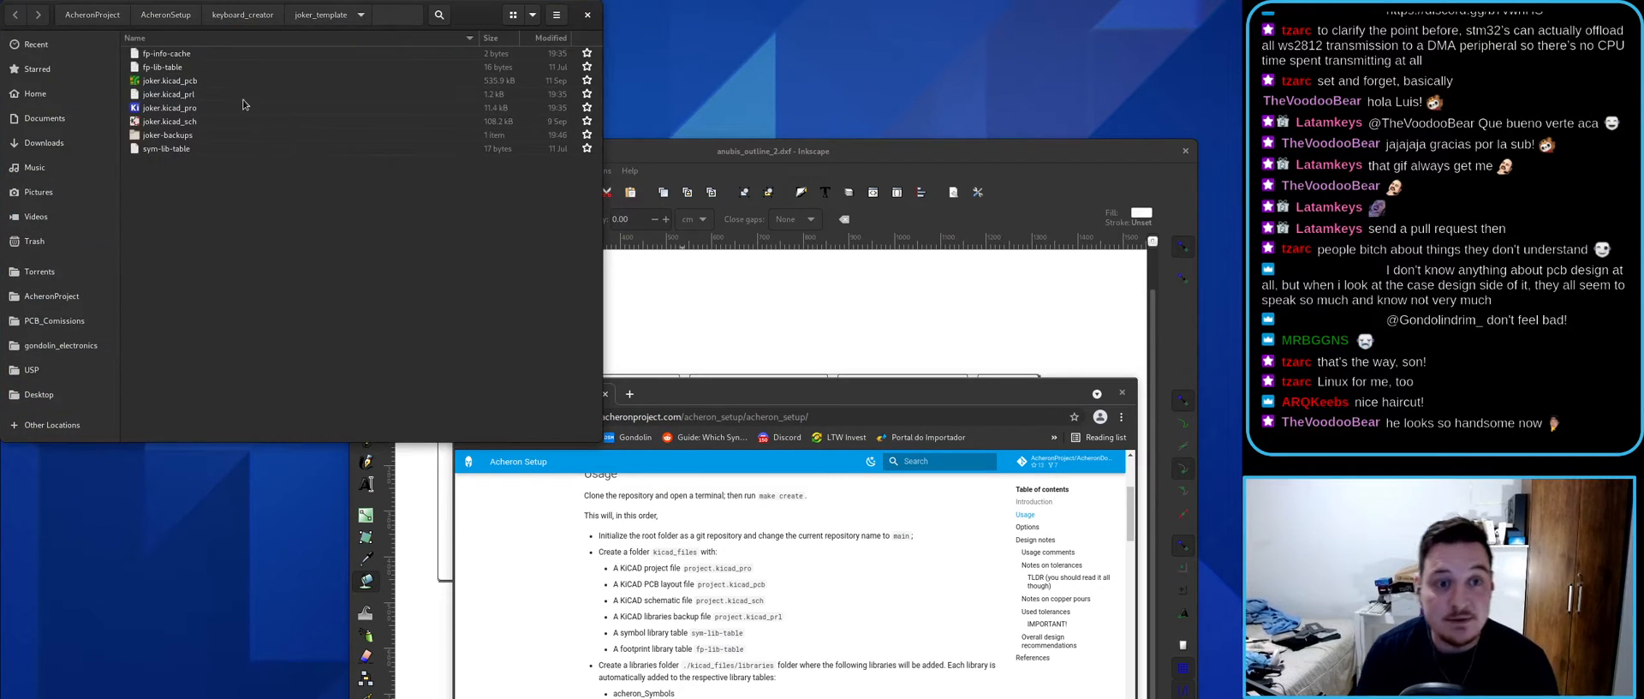
left_click(168, 82)
double_click(168, 83)
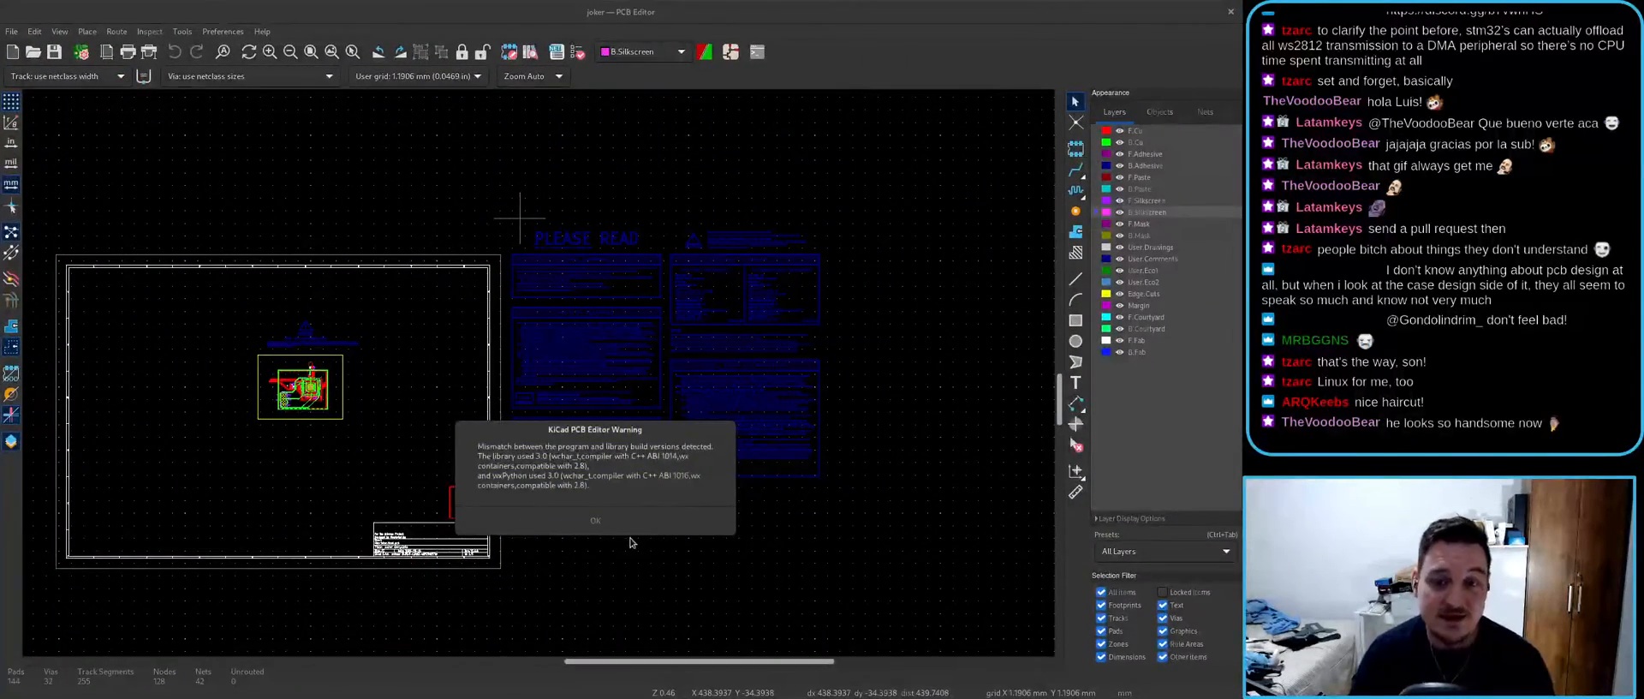
left_click(608, 521)
- Zoom and pan across the board's PLEASE READ and NOTES ON TOLERANCES silkscreen notes
scroll(540, 477, "up", 3)
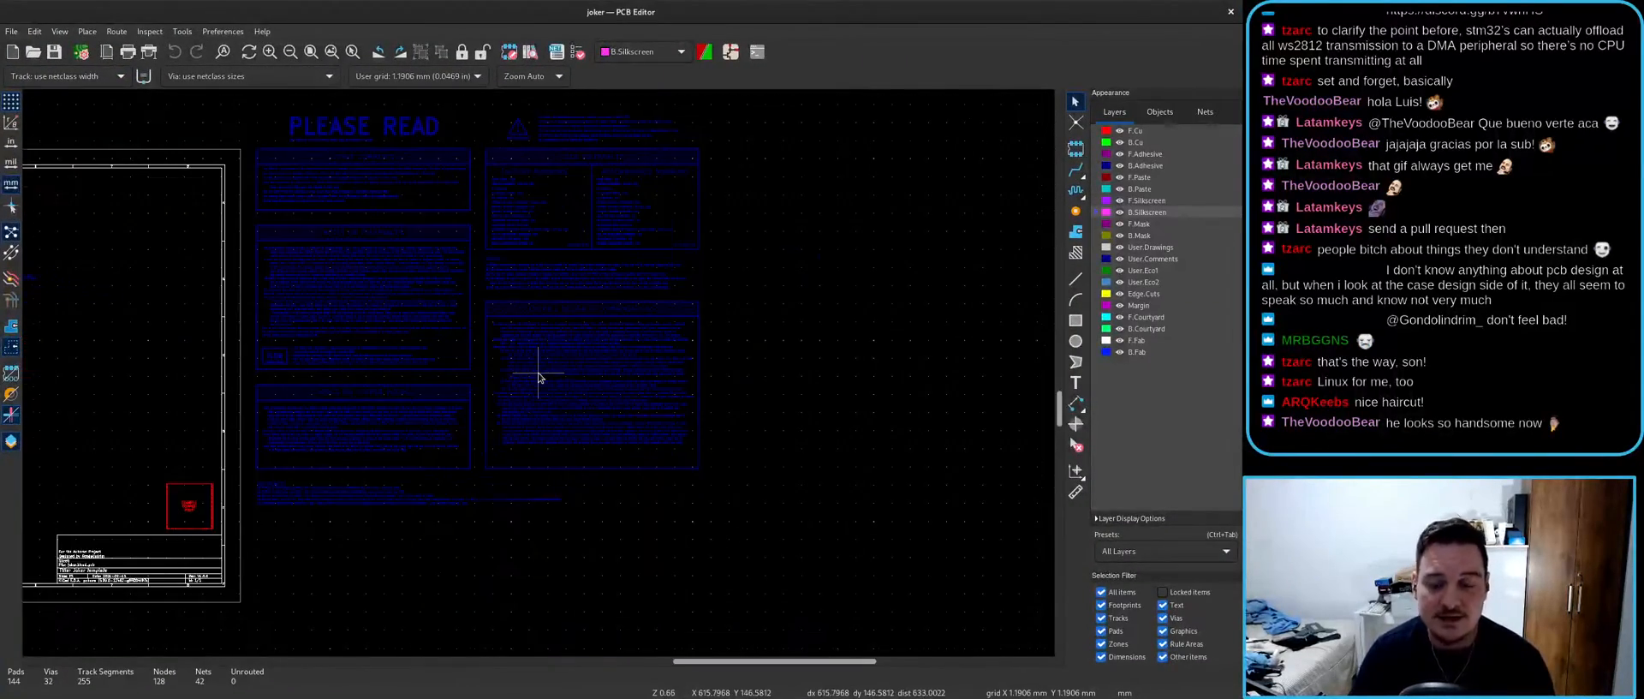
middle_click_drag(555, 406, 519, 366)
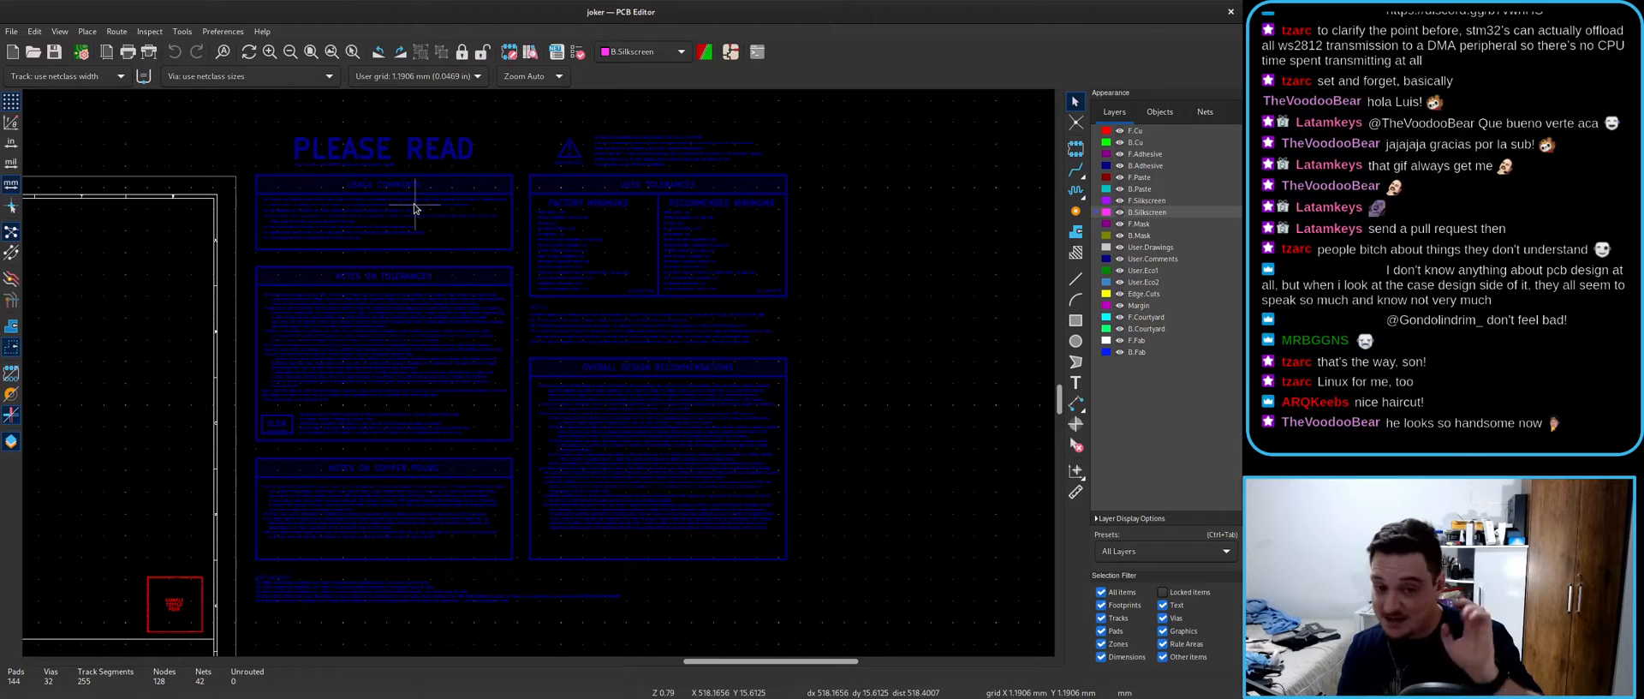
scroll(398, 196, "up", 4)
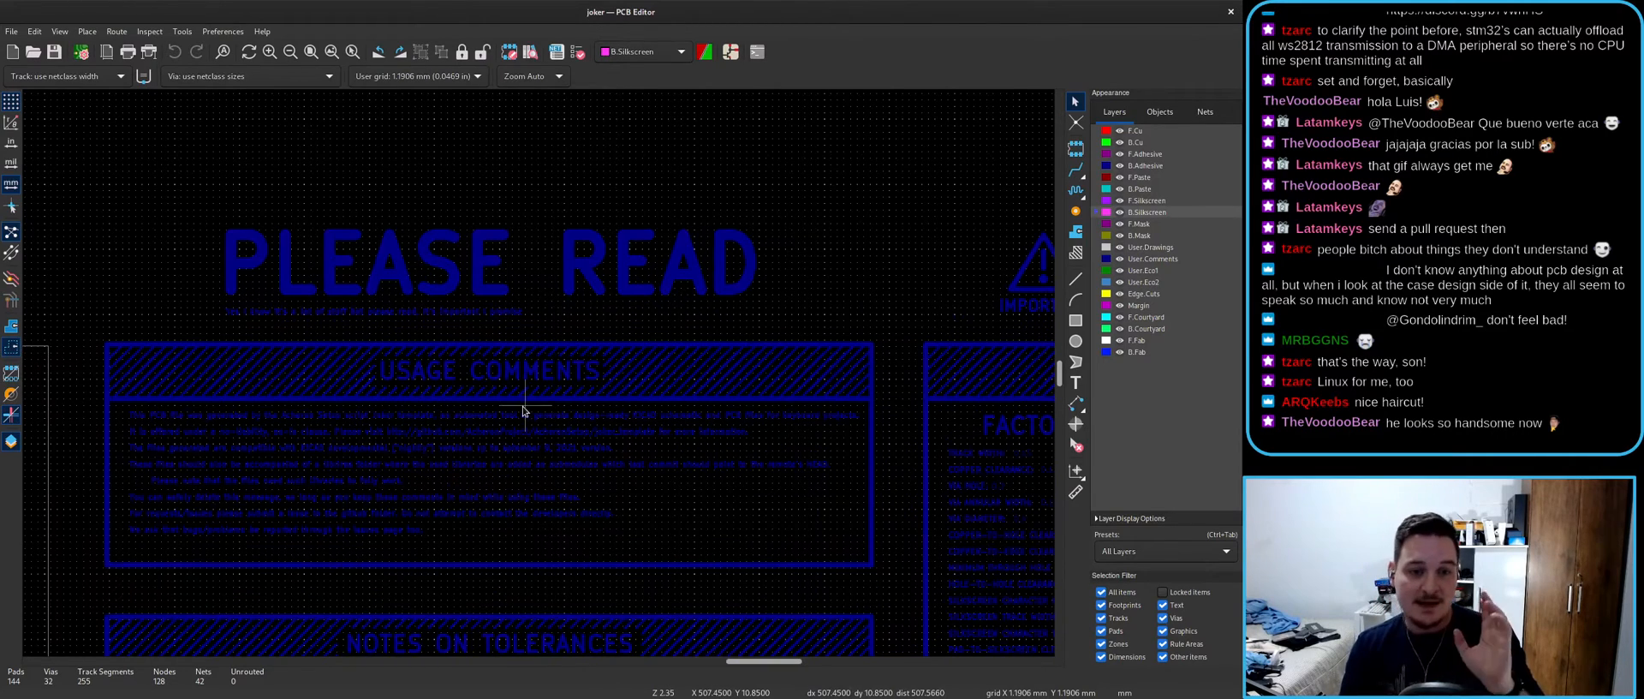
scroll(351, 394, "down", 3)
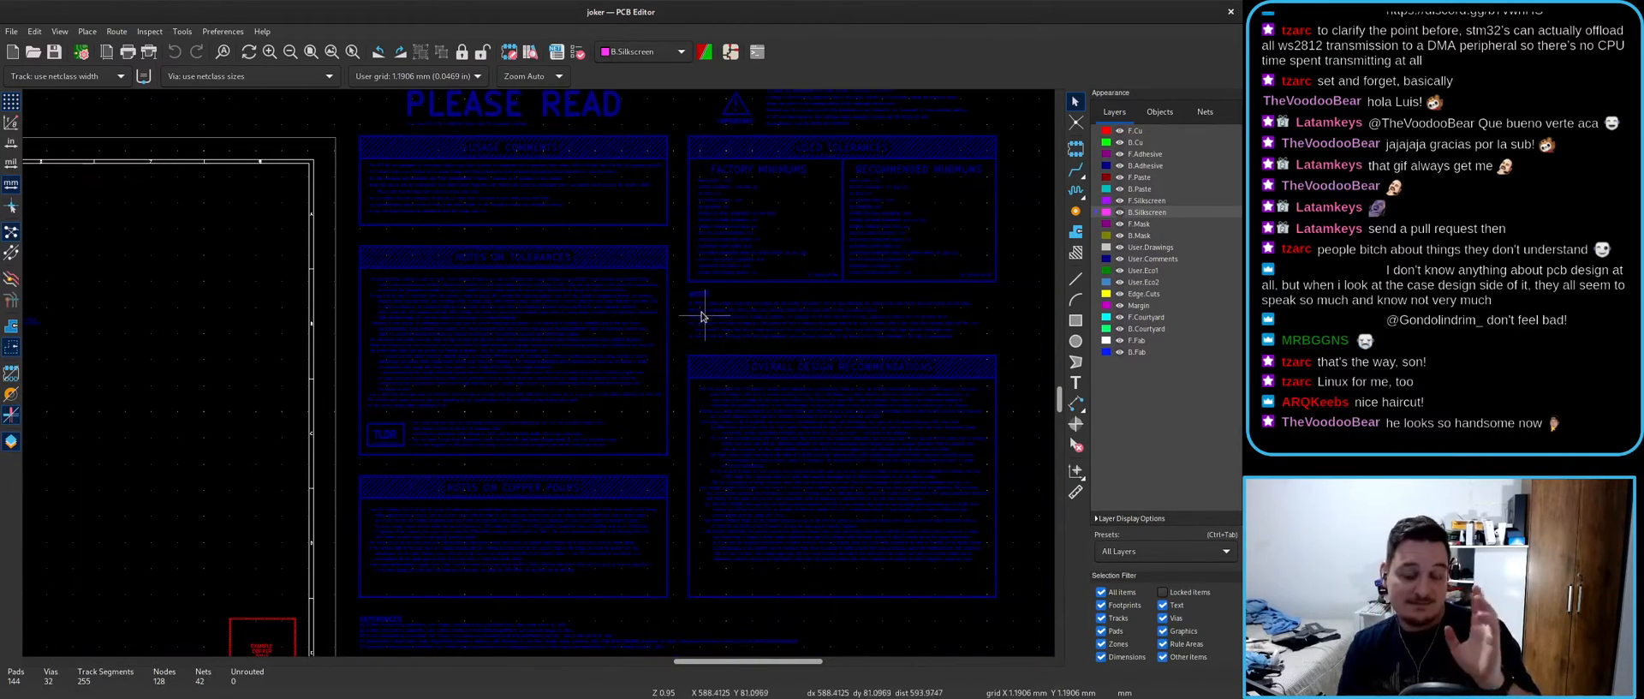
scroll(635, 356, "up", 3)
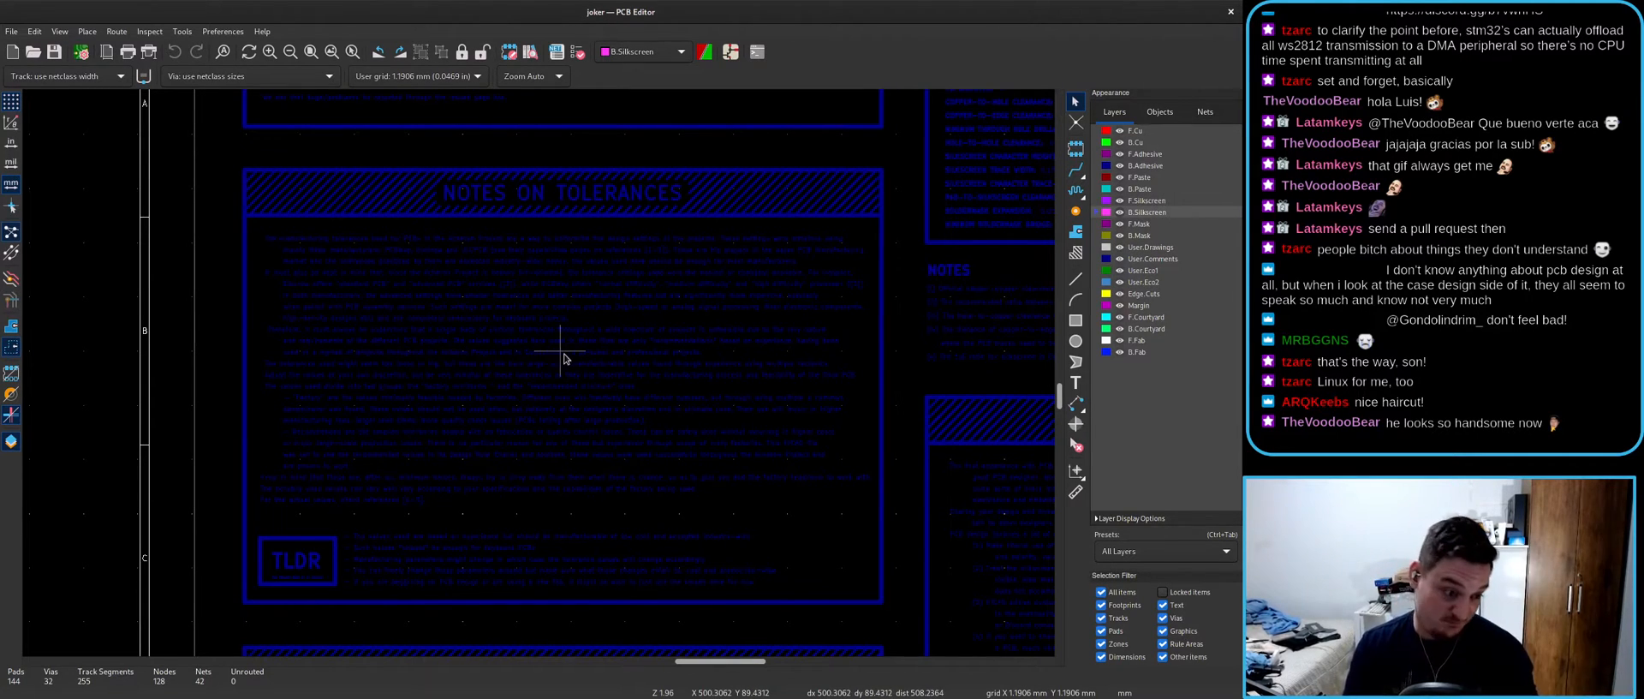
scroll(520, 319, "down", 2)
scroll(515, 571, "up", 1)
scroll(550, 331, "up", 2)
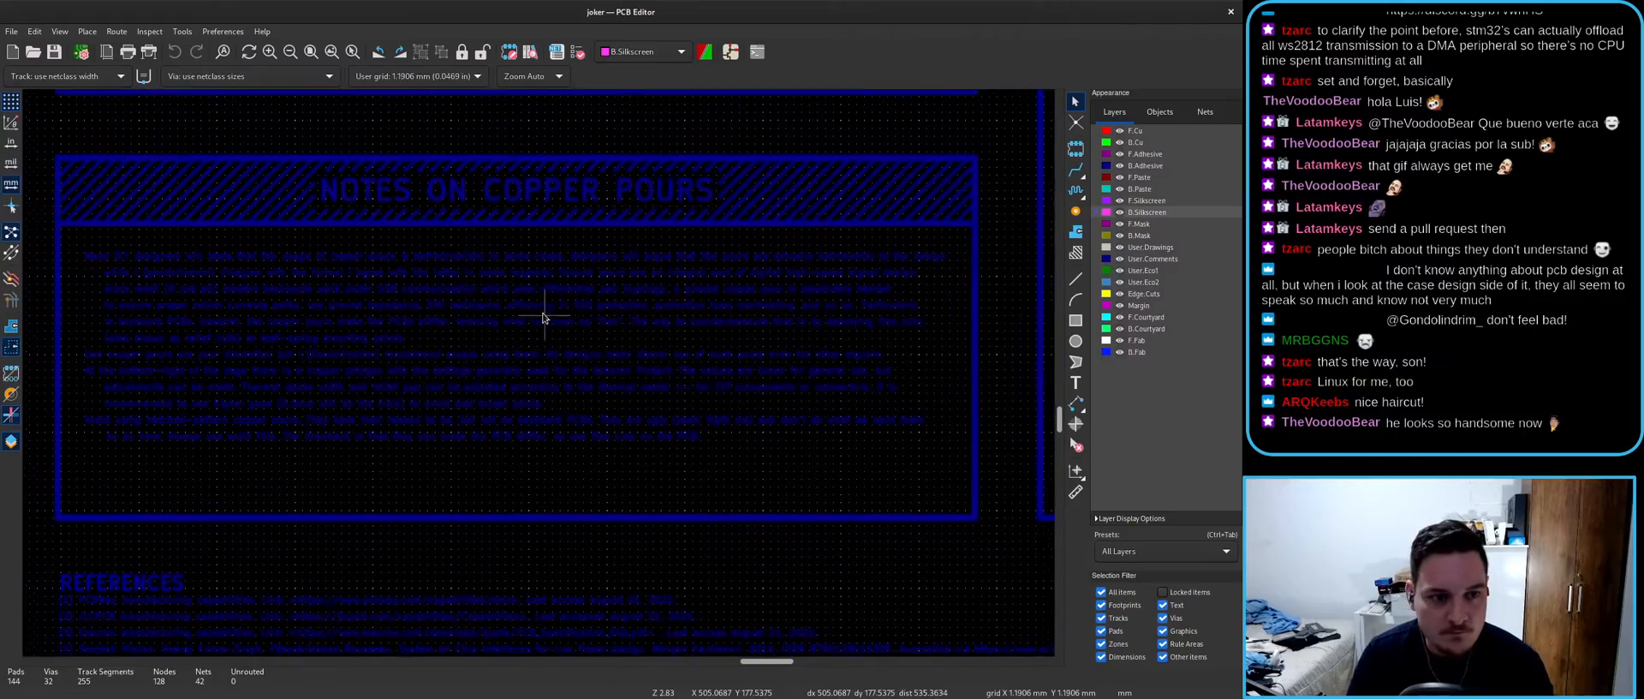
scroll(539, 377, "up", 4)
scroll(538, 377, "up", 3)
scroll(531, 374, "down", 9)
scroll(520, 375, "up", 2)
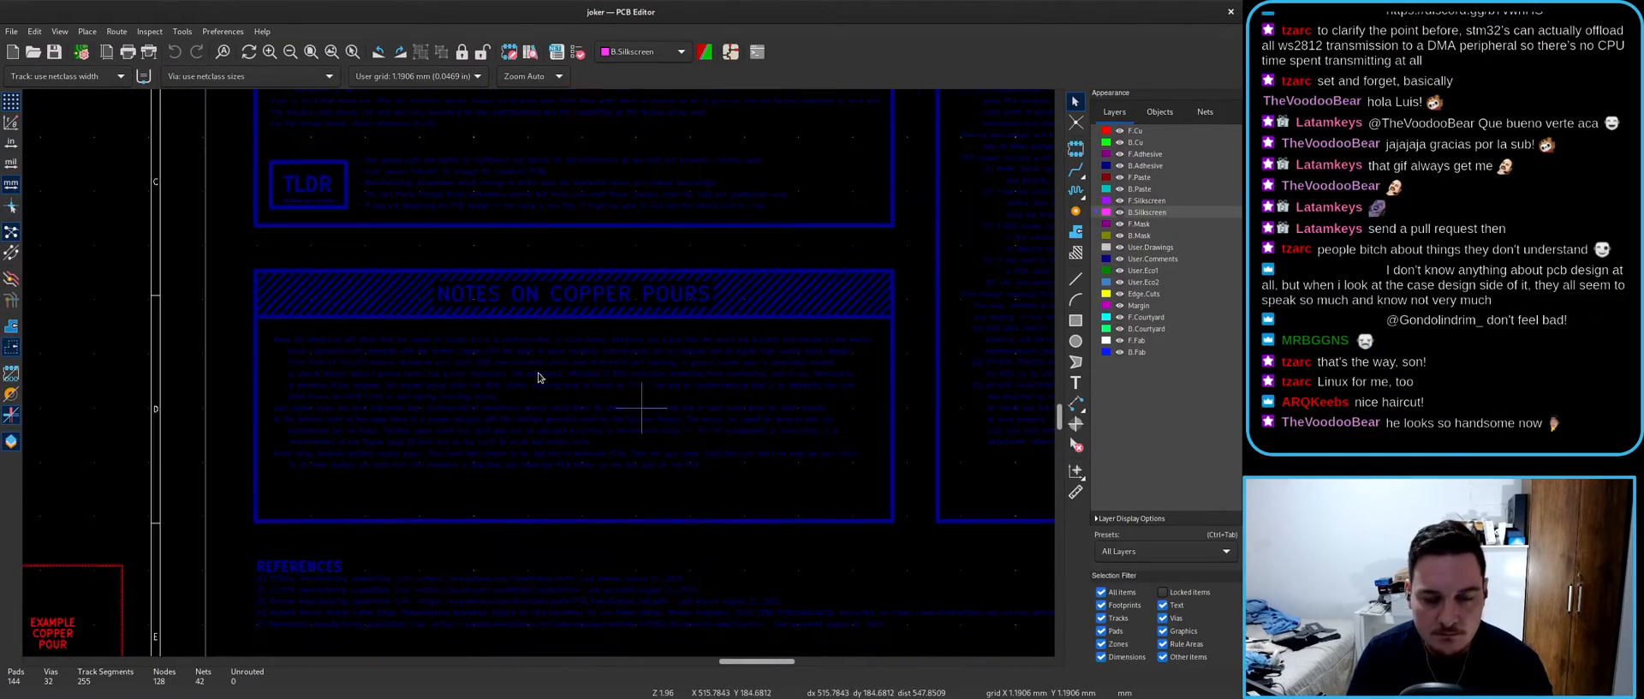
scroll(513, 385, "down", 2)
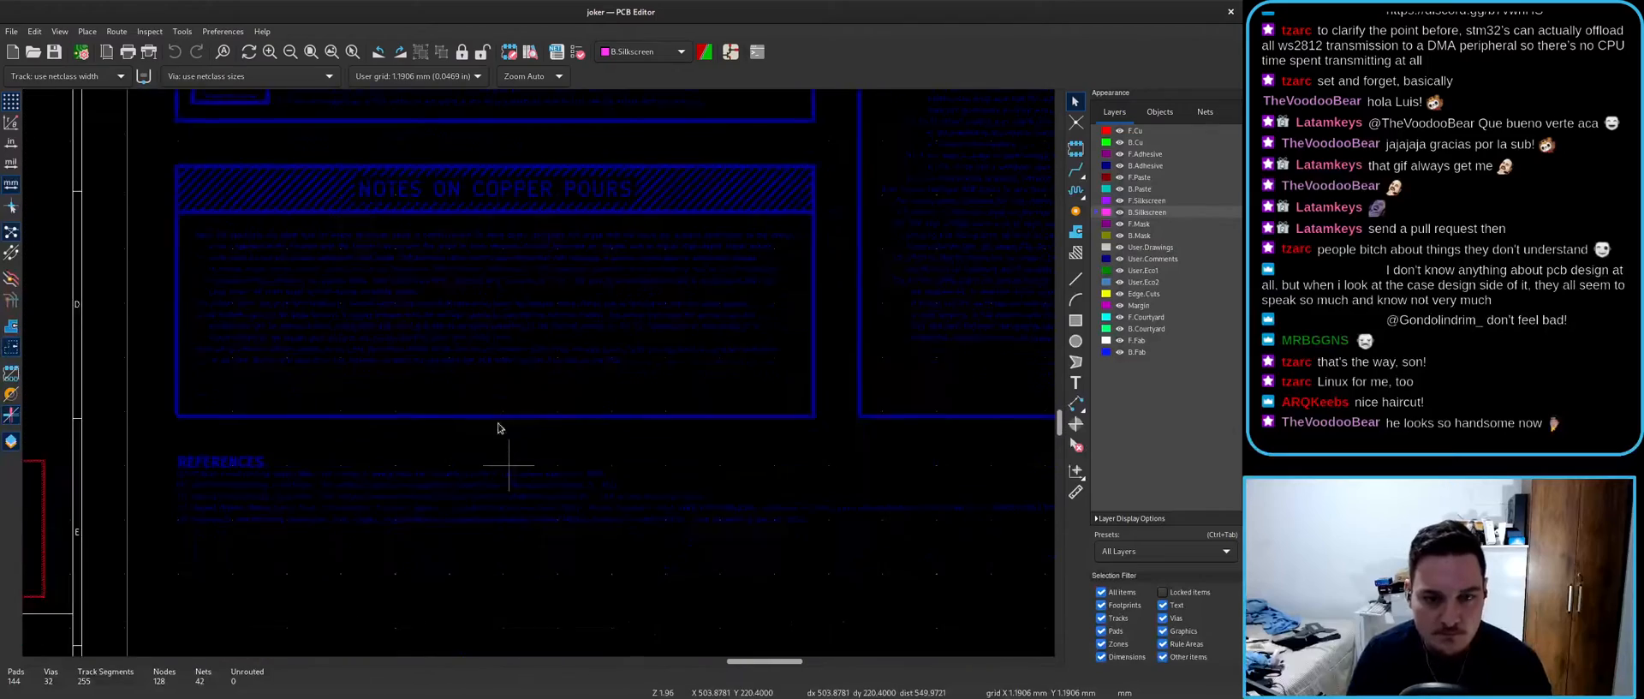
scroll(452, 408, "down", 4)
scroll(552, 472, "up", 2)
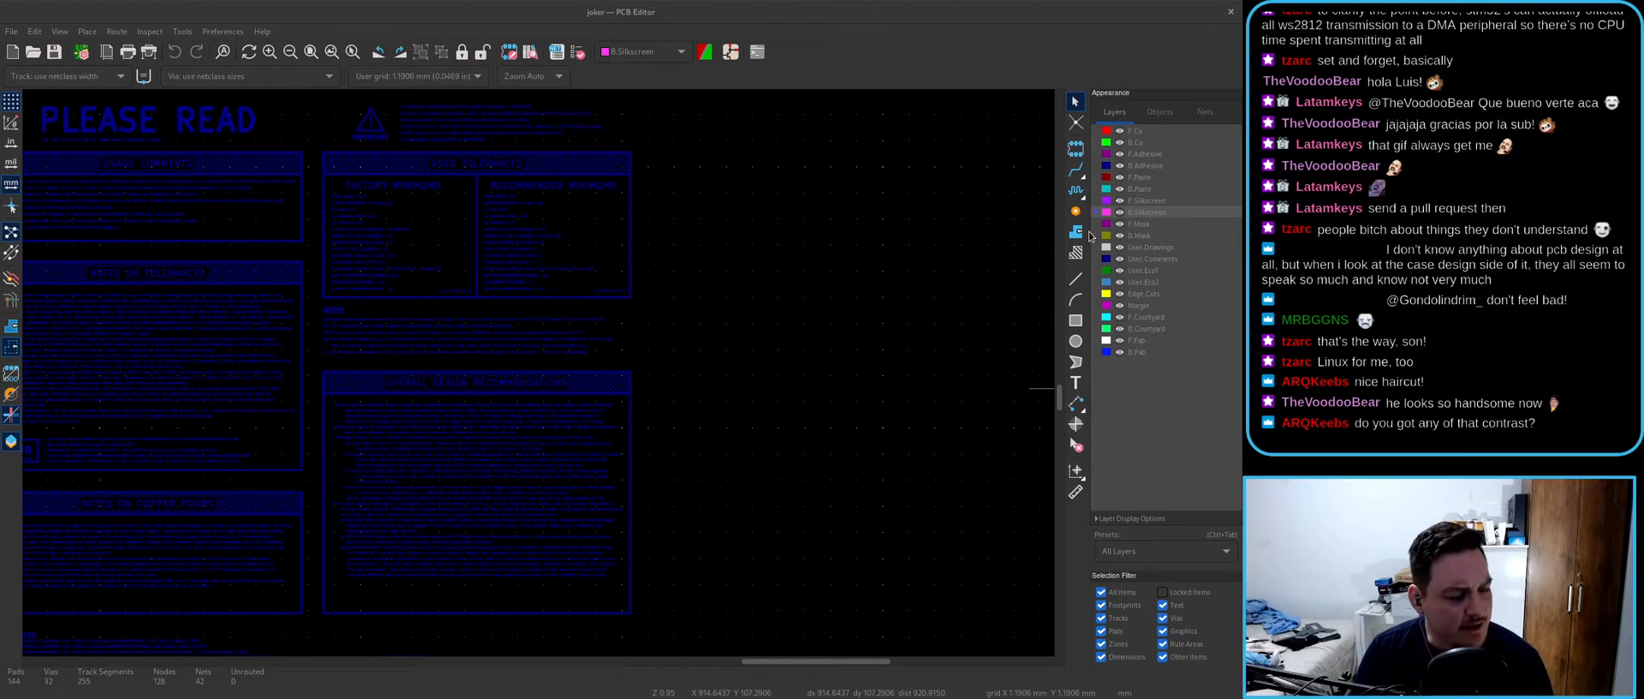
scroll(556, 305, "down", 2)
scroll(362, 411, "up", 2)
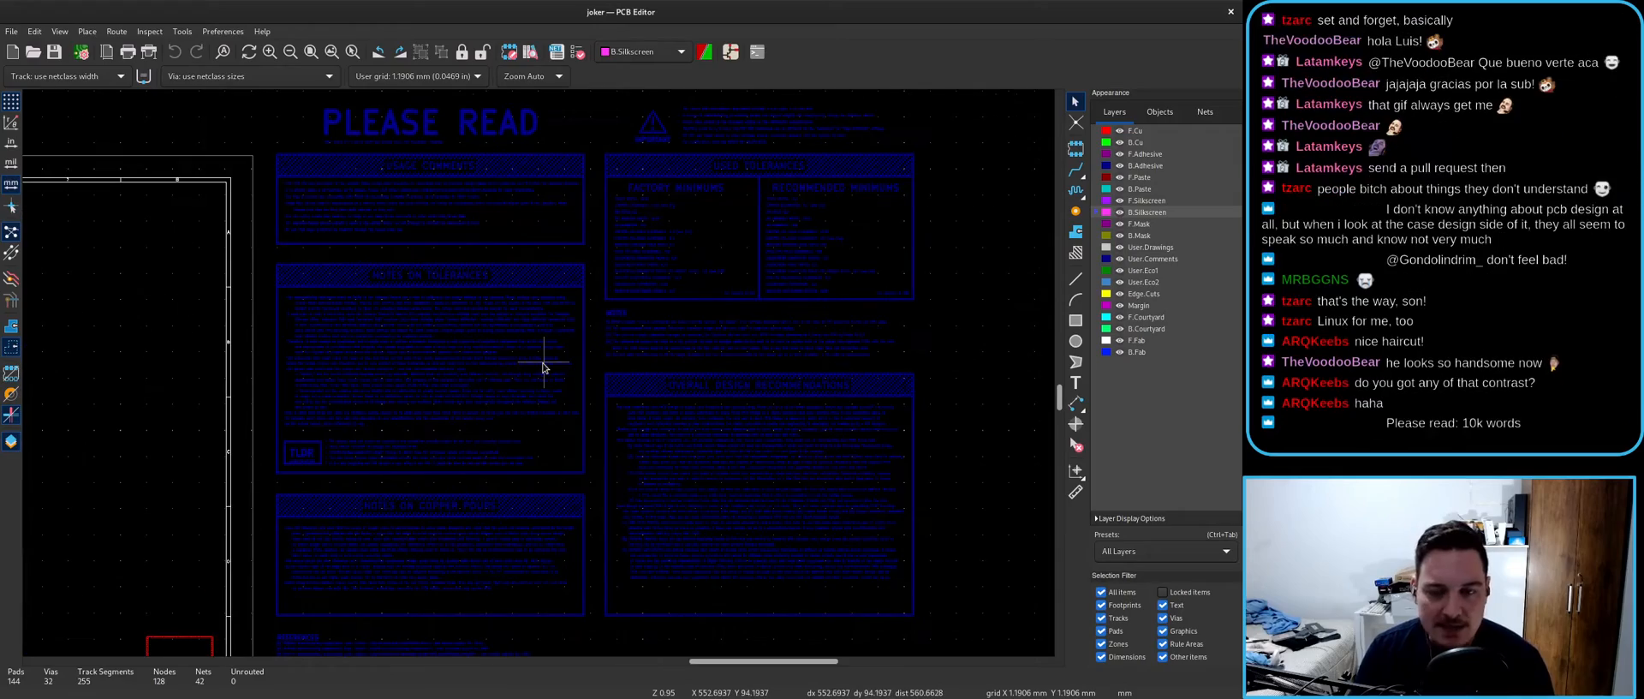
scroll(543, 367, "up", 6)
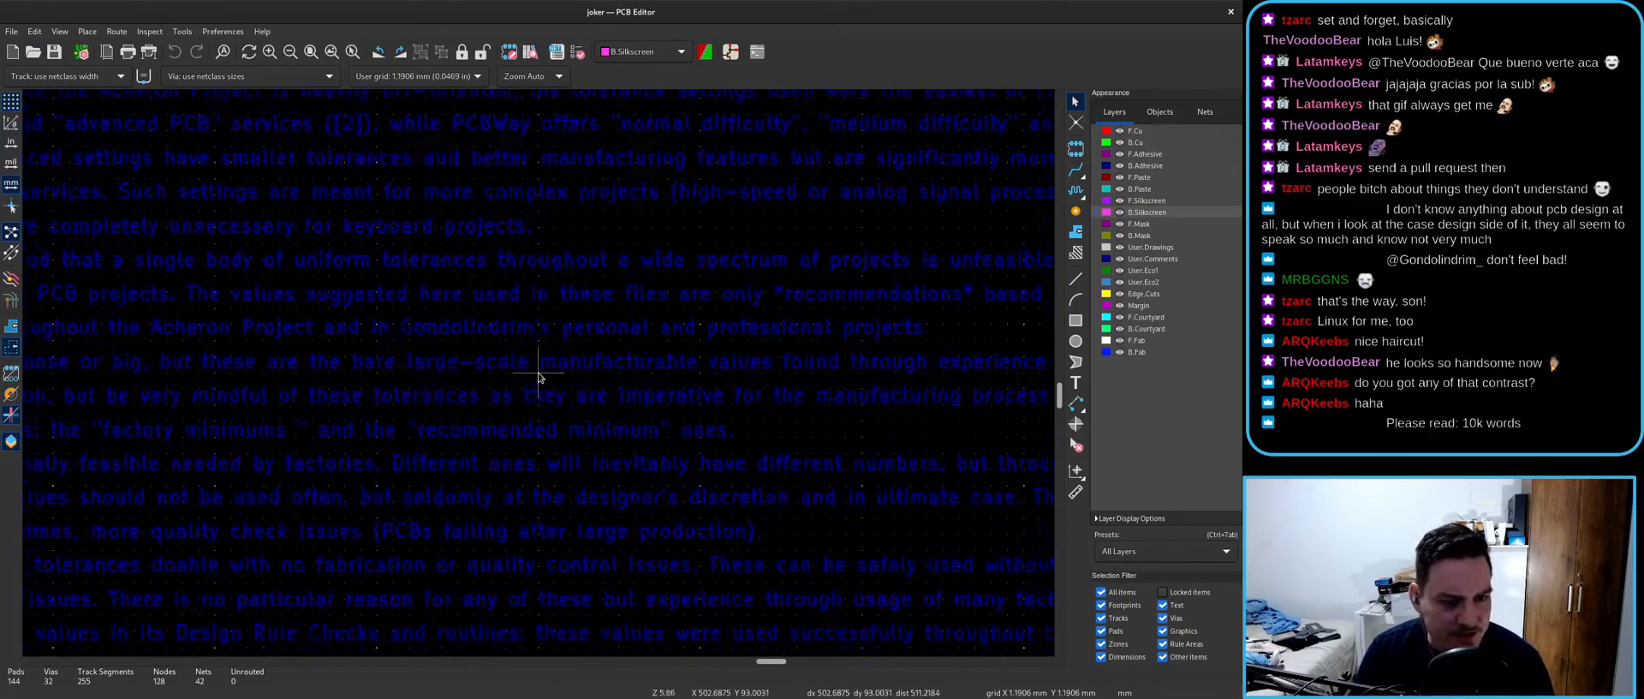
scroll(543, 368, "down", 3)
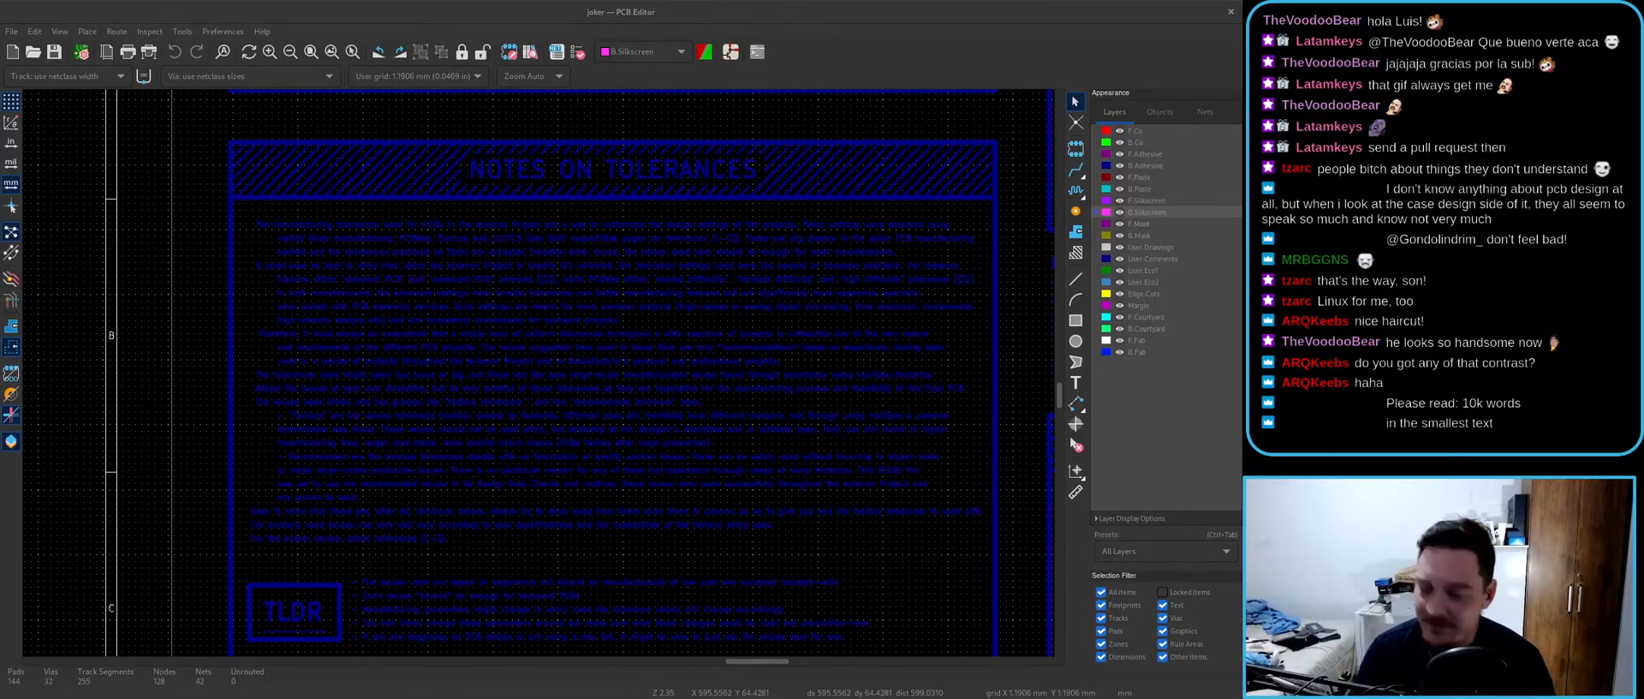
- Maximize Acheron Docs and switch it to dark theme, then make User.Drawings active in KiCad
key("super")
left_click(748, 392)
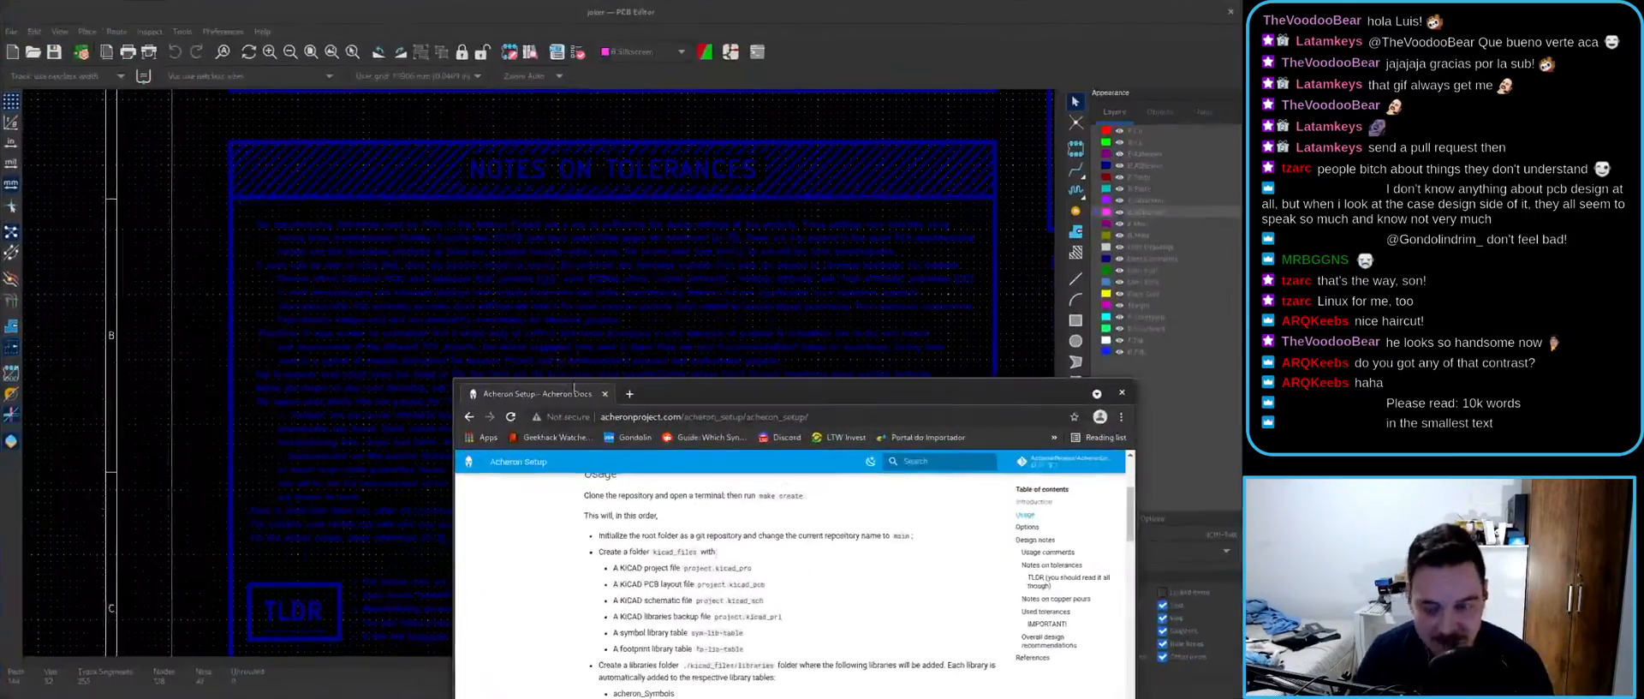
double_click(747, 392)
scroll(482, 322, "down", 10)
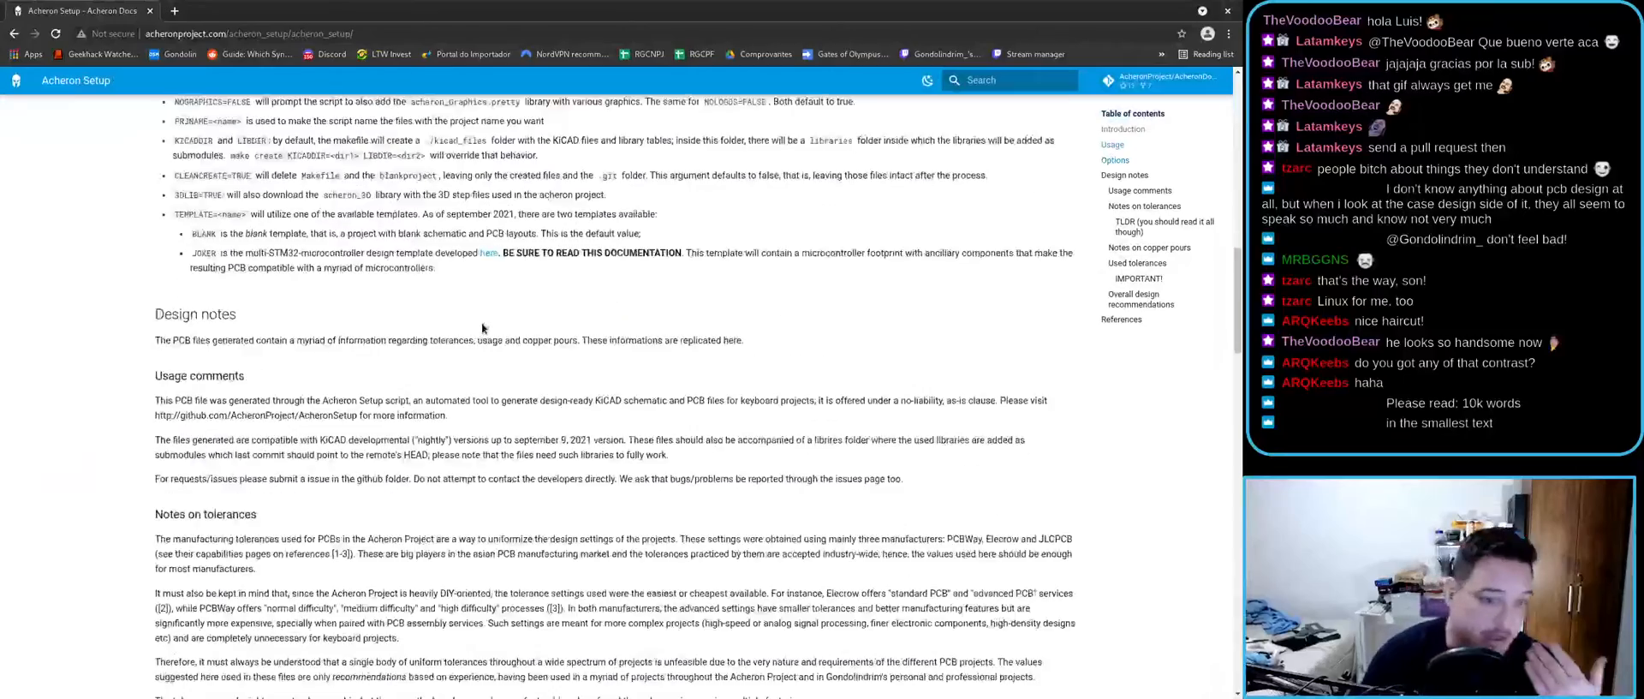
scroll(481, 327, "down", 6)
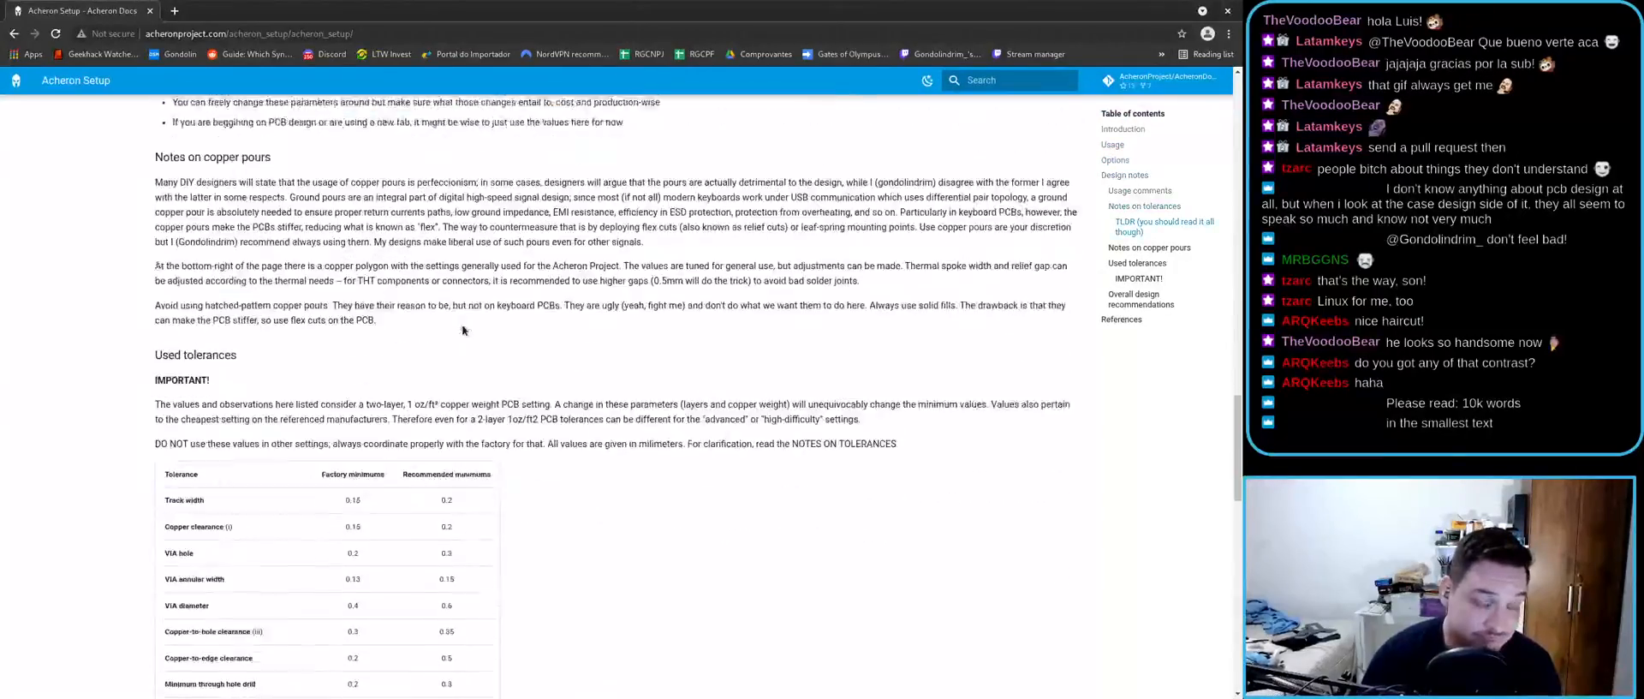
scroll(309, 420, "up", 4)
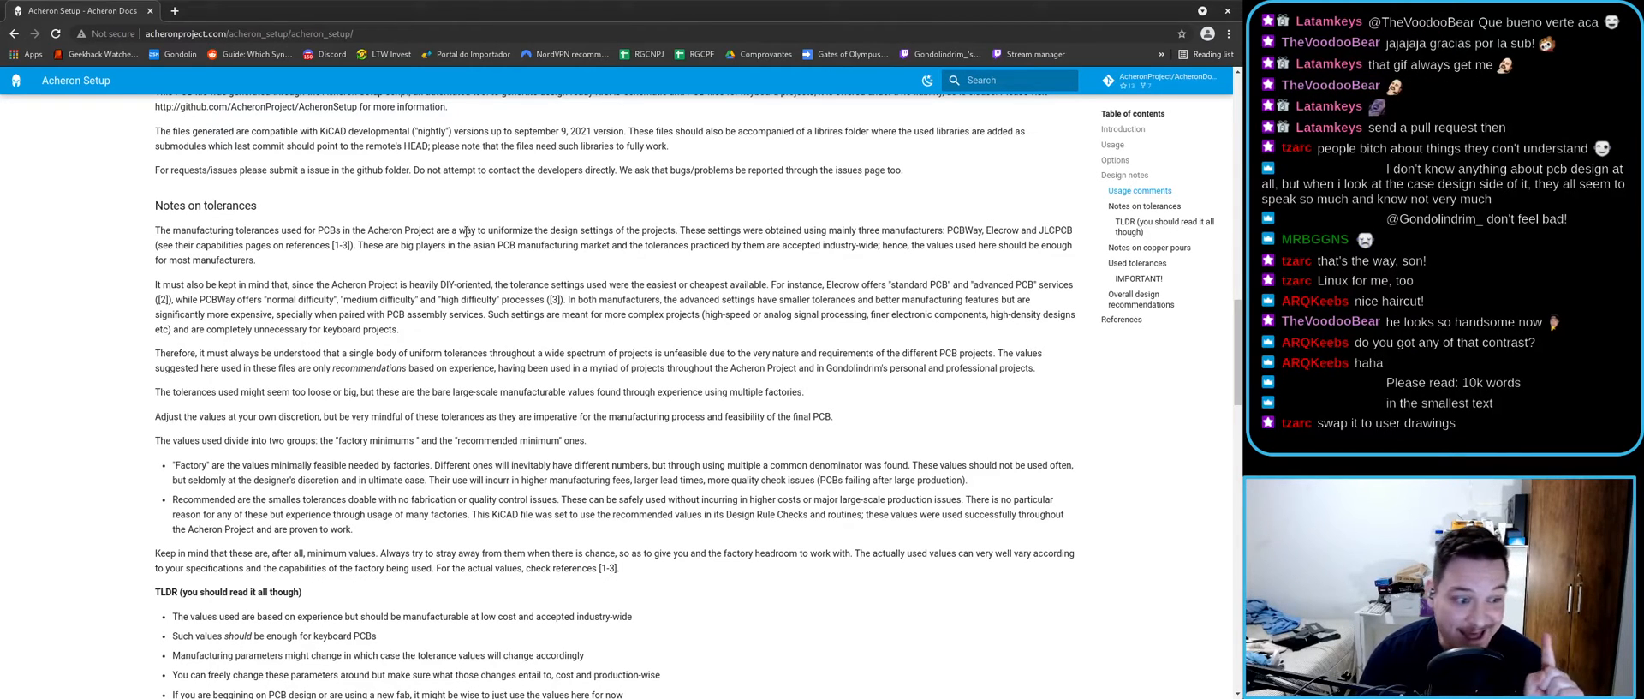
left_click(928, 80)
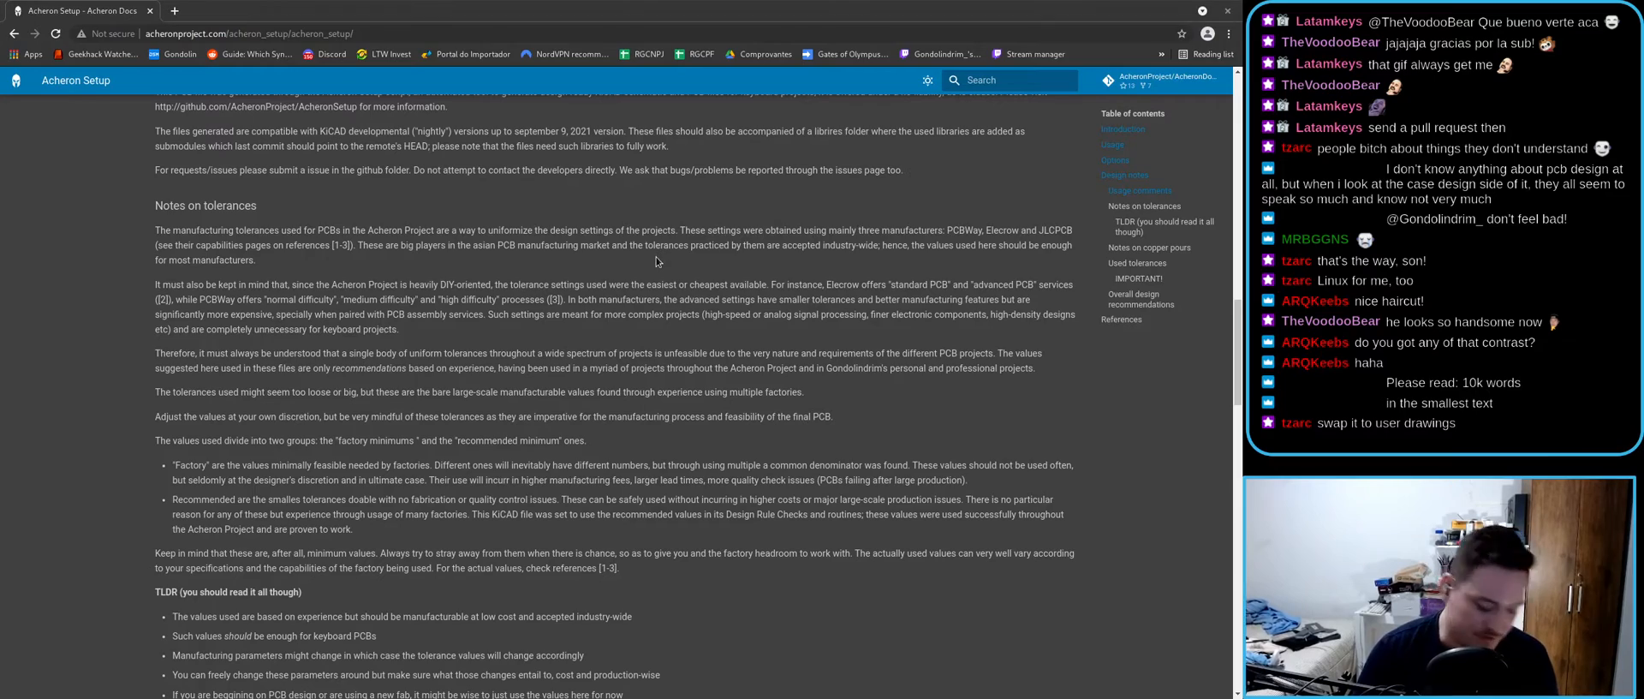
key("alt+Tab")
left_click(1143, 248)
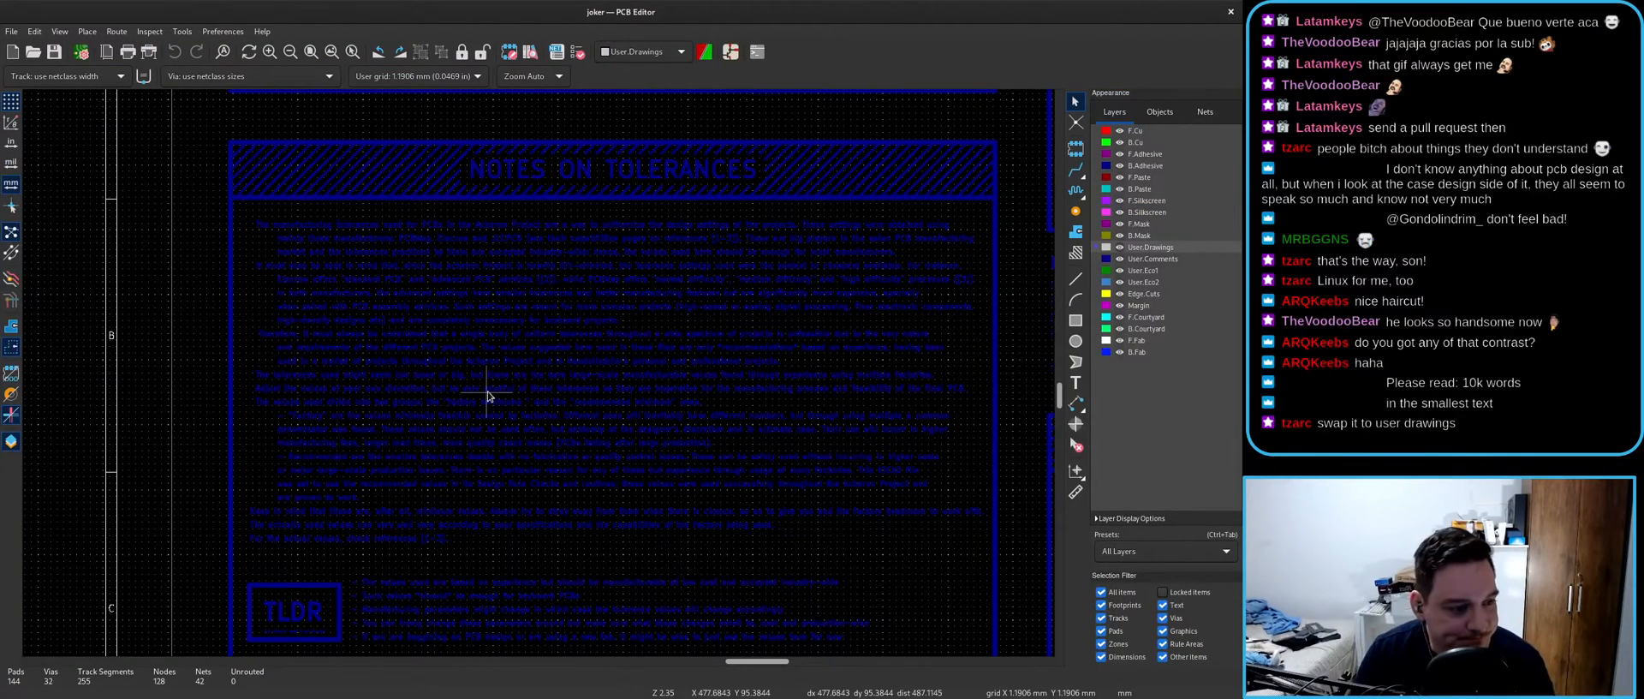
- Select User.Comments and preview grey #848383FF in its colour picker instead of blue #000084FF
scroll(487, 396, "down", 7)
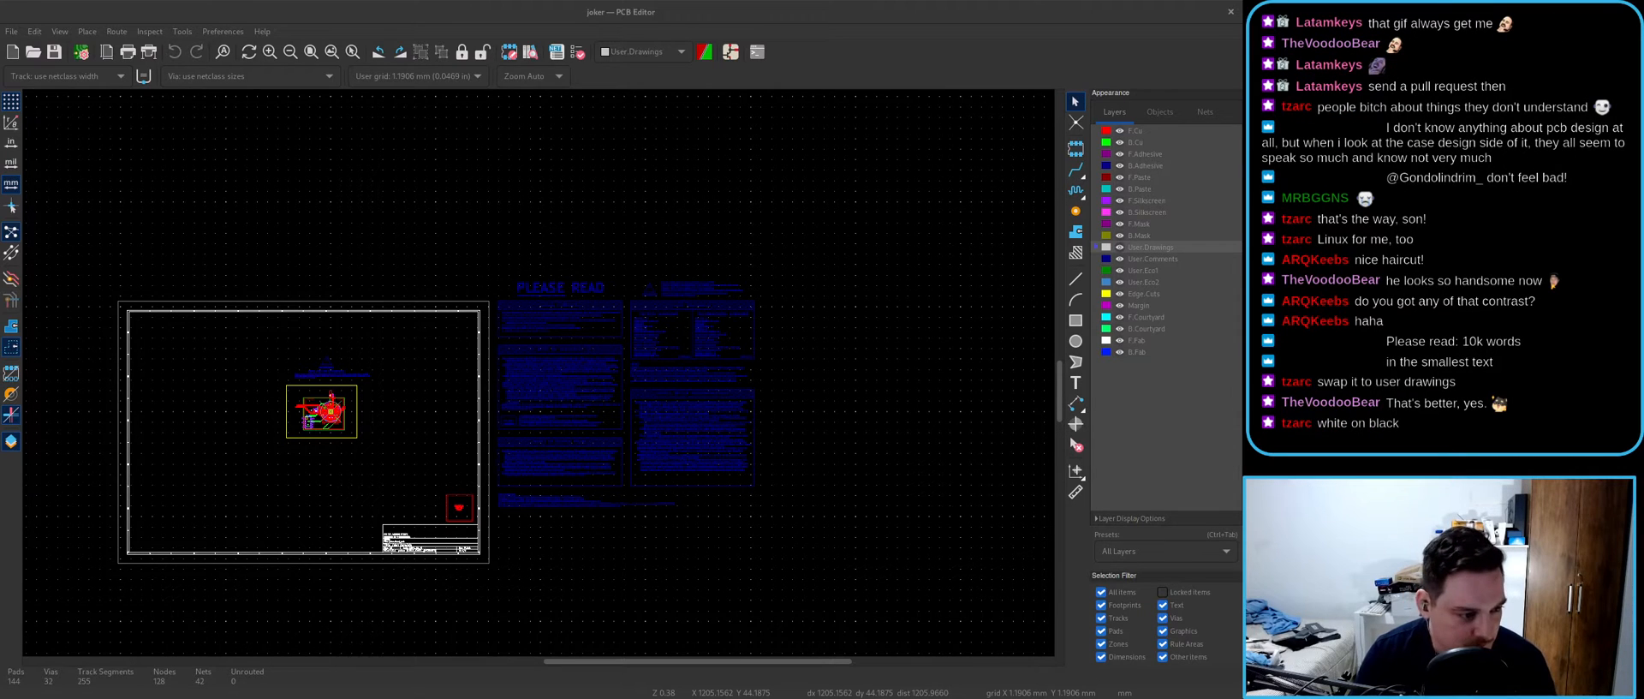
left_click(1108, 259)
double_click(1106, 259)
left_click(775, 344)
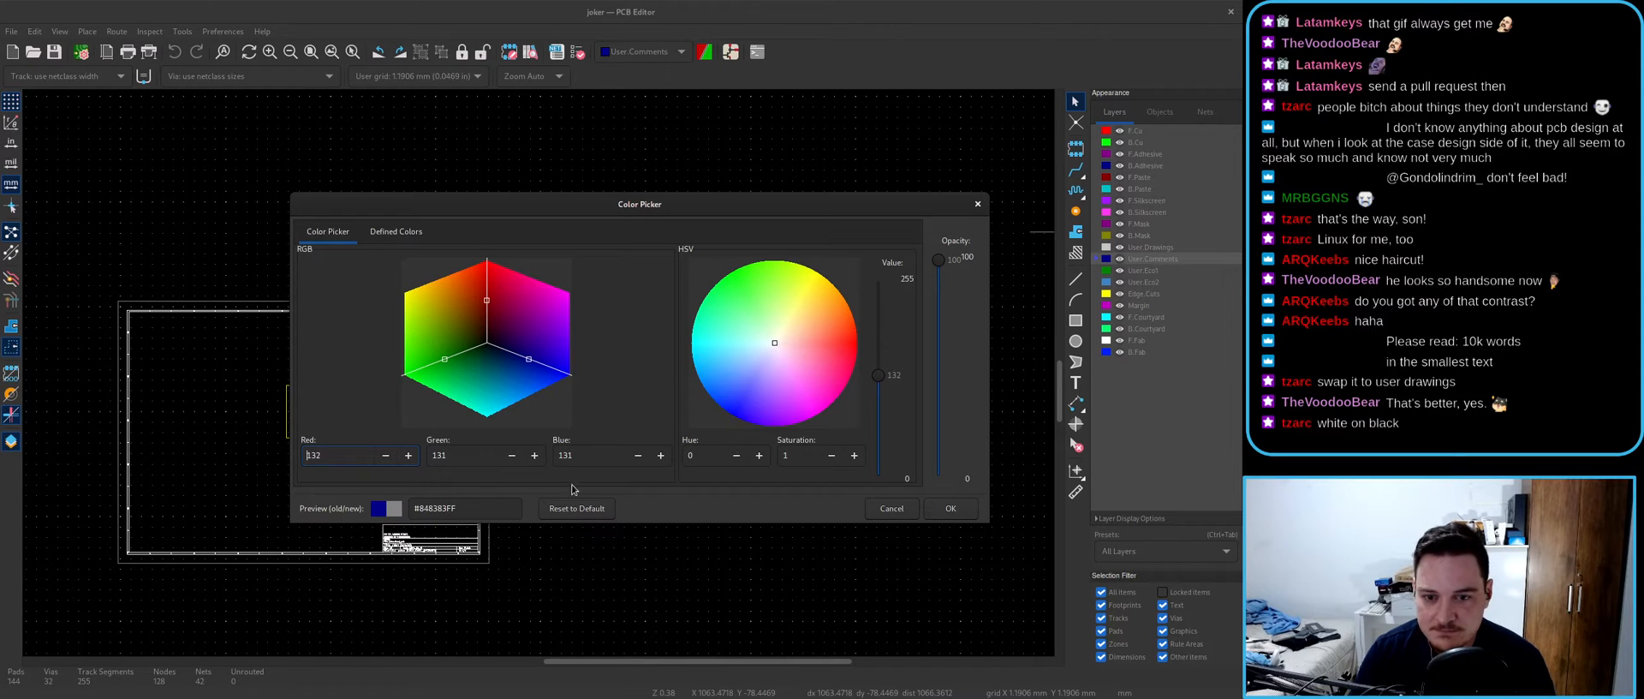
- Change the User.Comments layer colour to full white so the PLEASE READ notes stand out
key("Escape")
double_click(1107, 261)
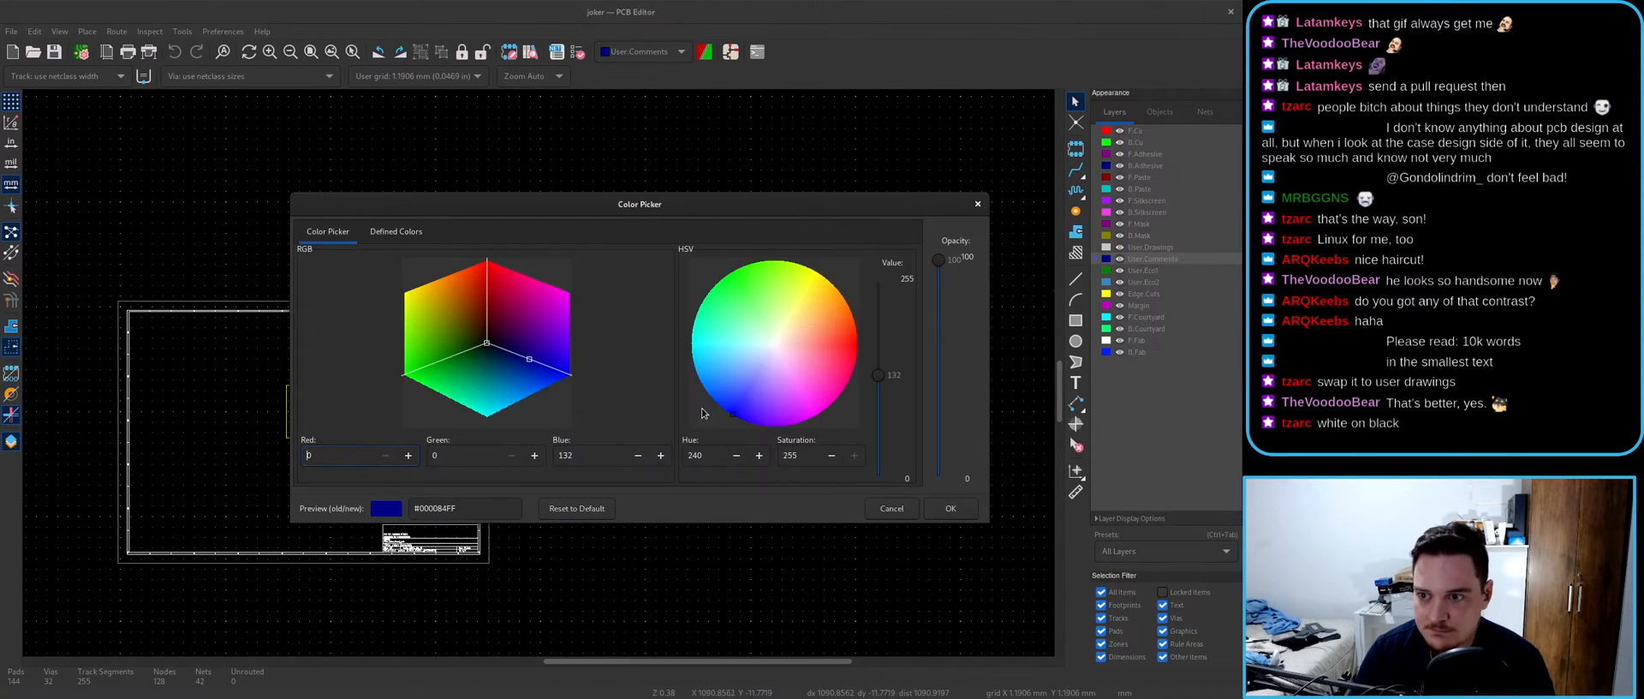
triple_click(485, 507)
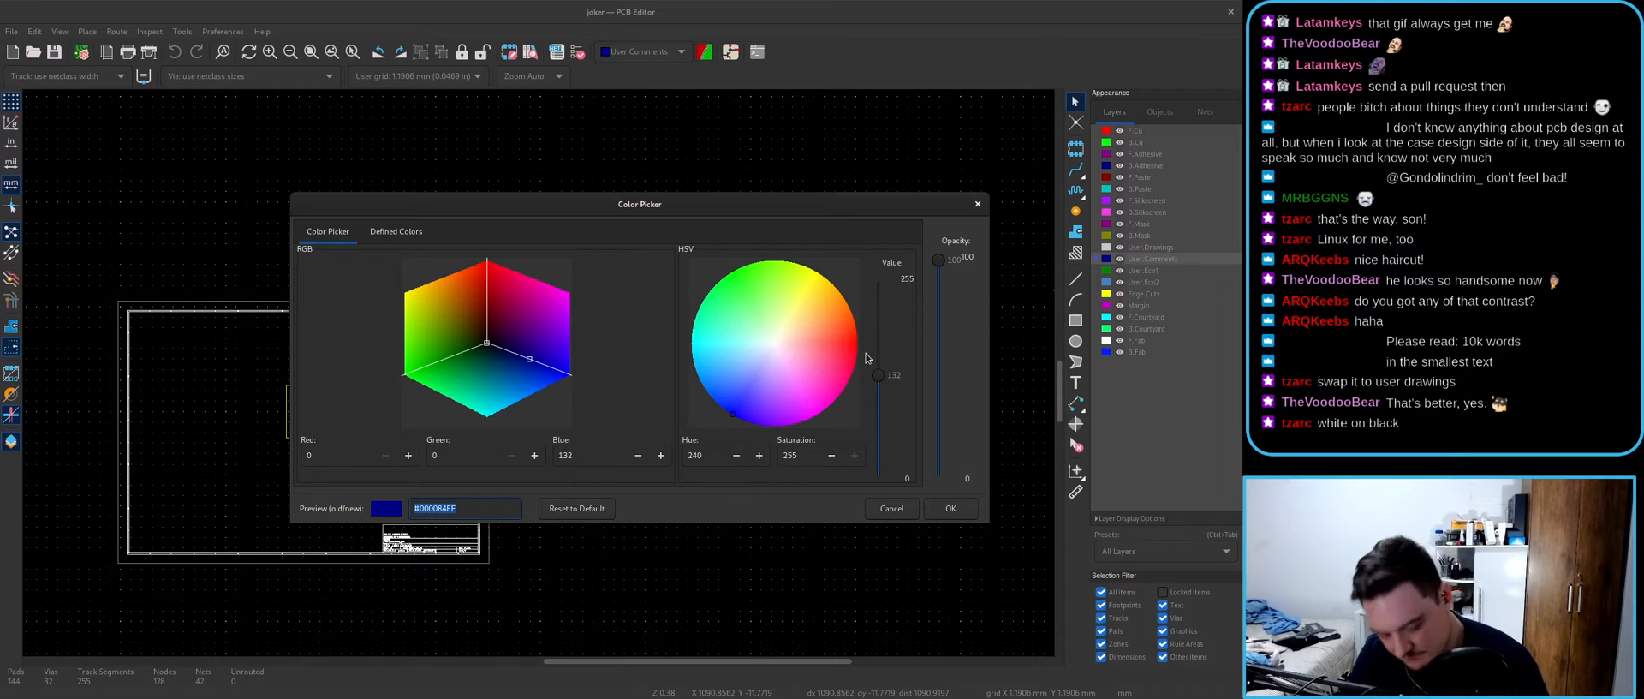
left_click(883, 309)
double_click(613, 454)
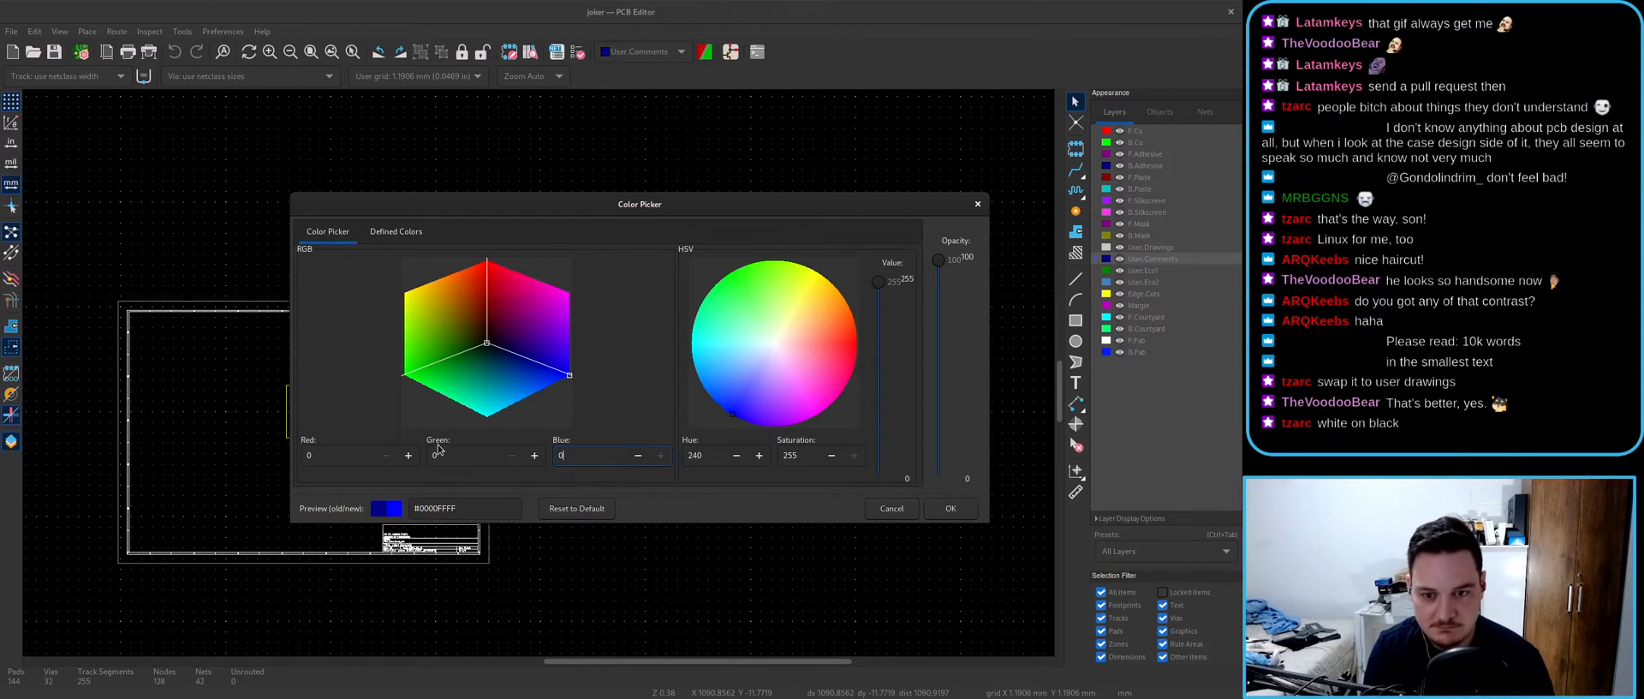
left_click_drag(333, 454, 269, 463)
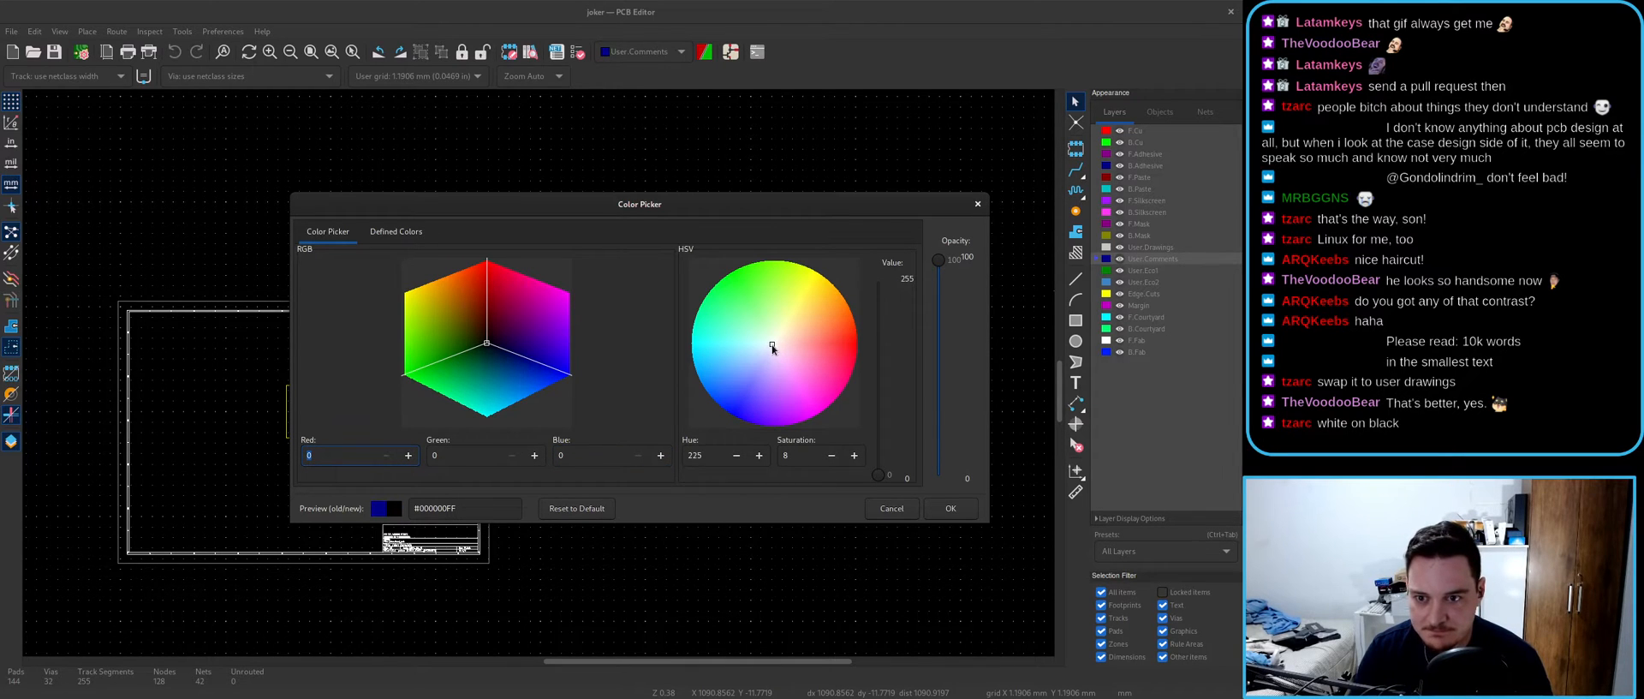
left_click(882, 287)
left_click(950, 512)
scroll(564, 322, "up", 8)
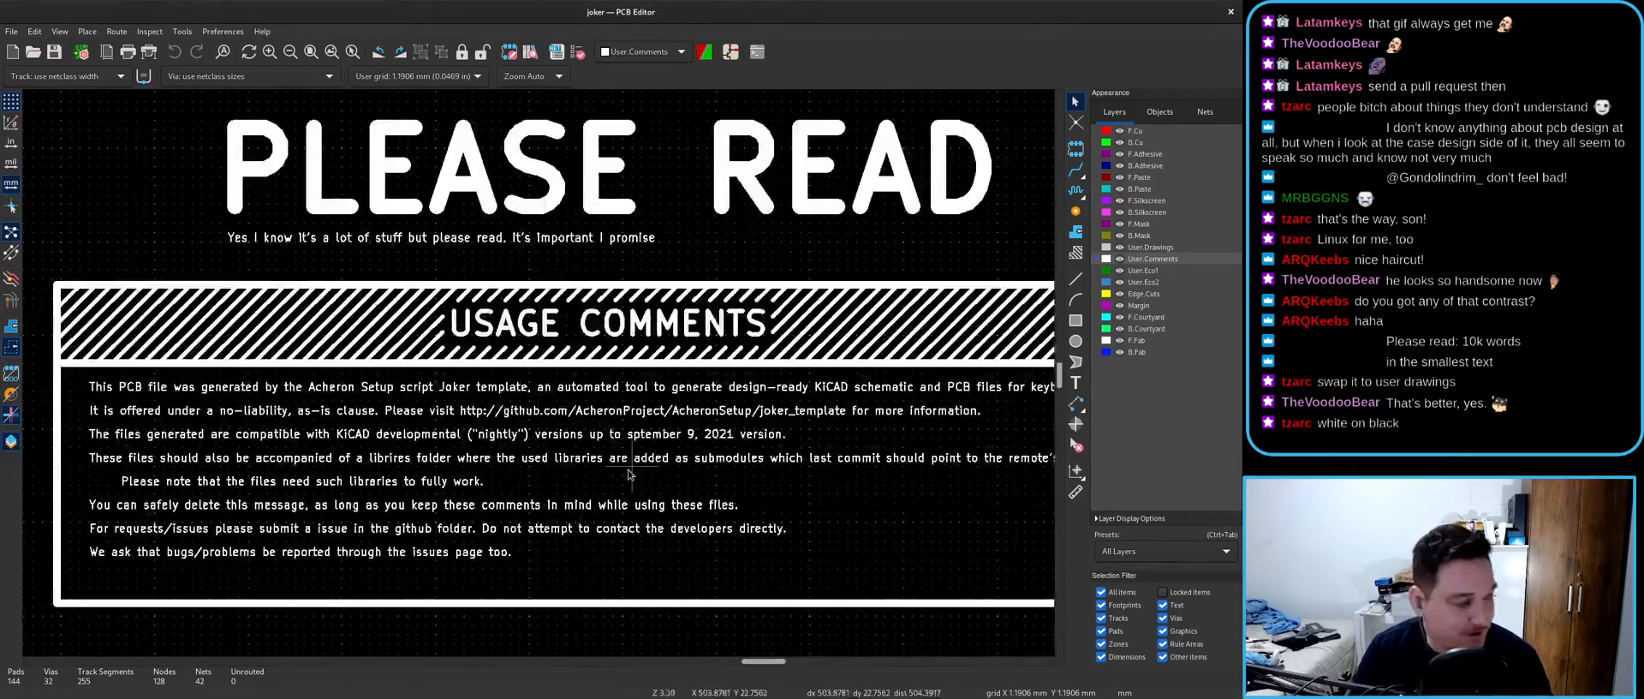
scroll(630, 473, "down", 2)
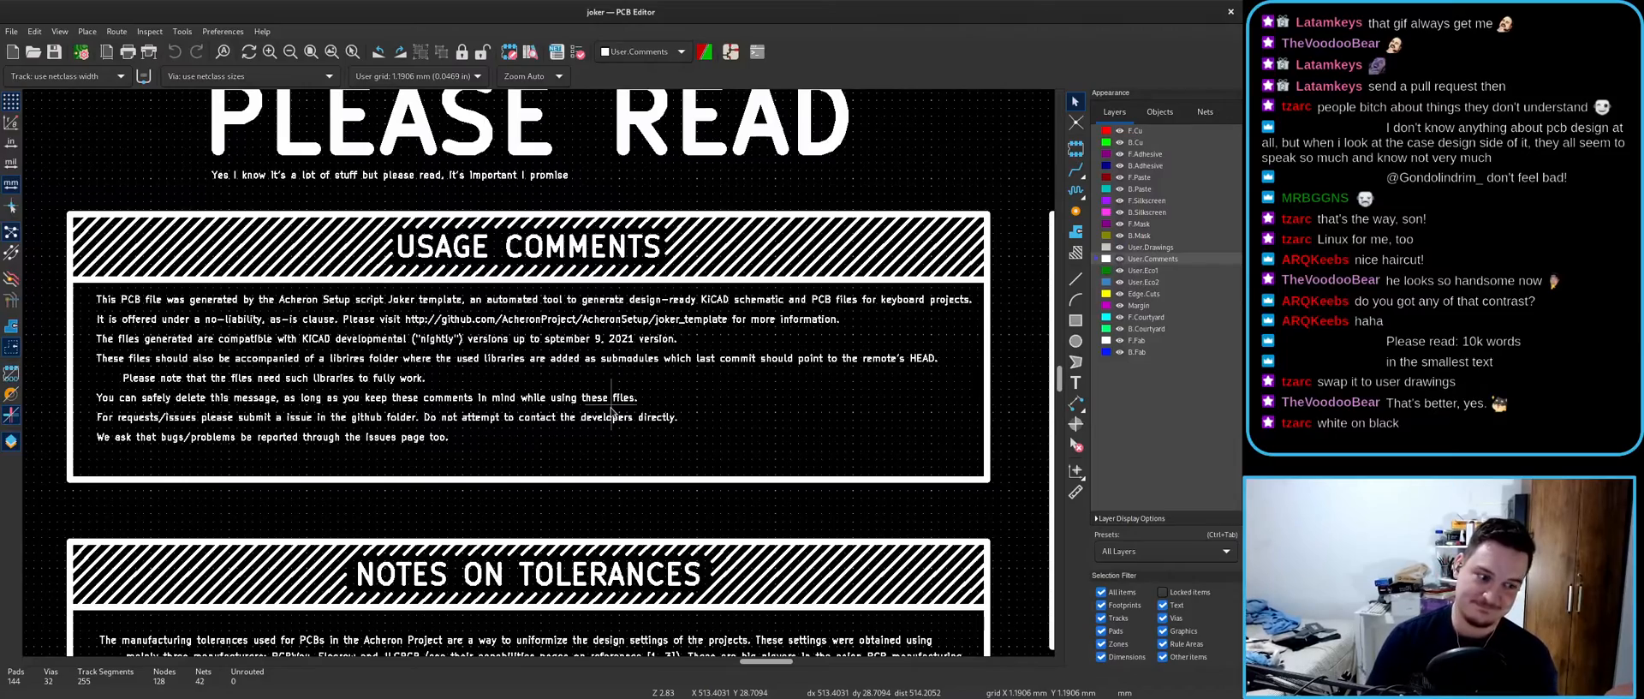
key("super")
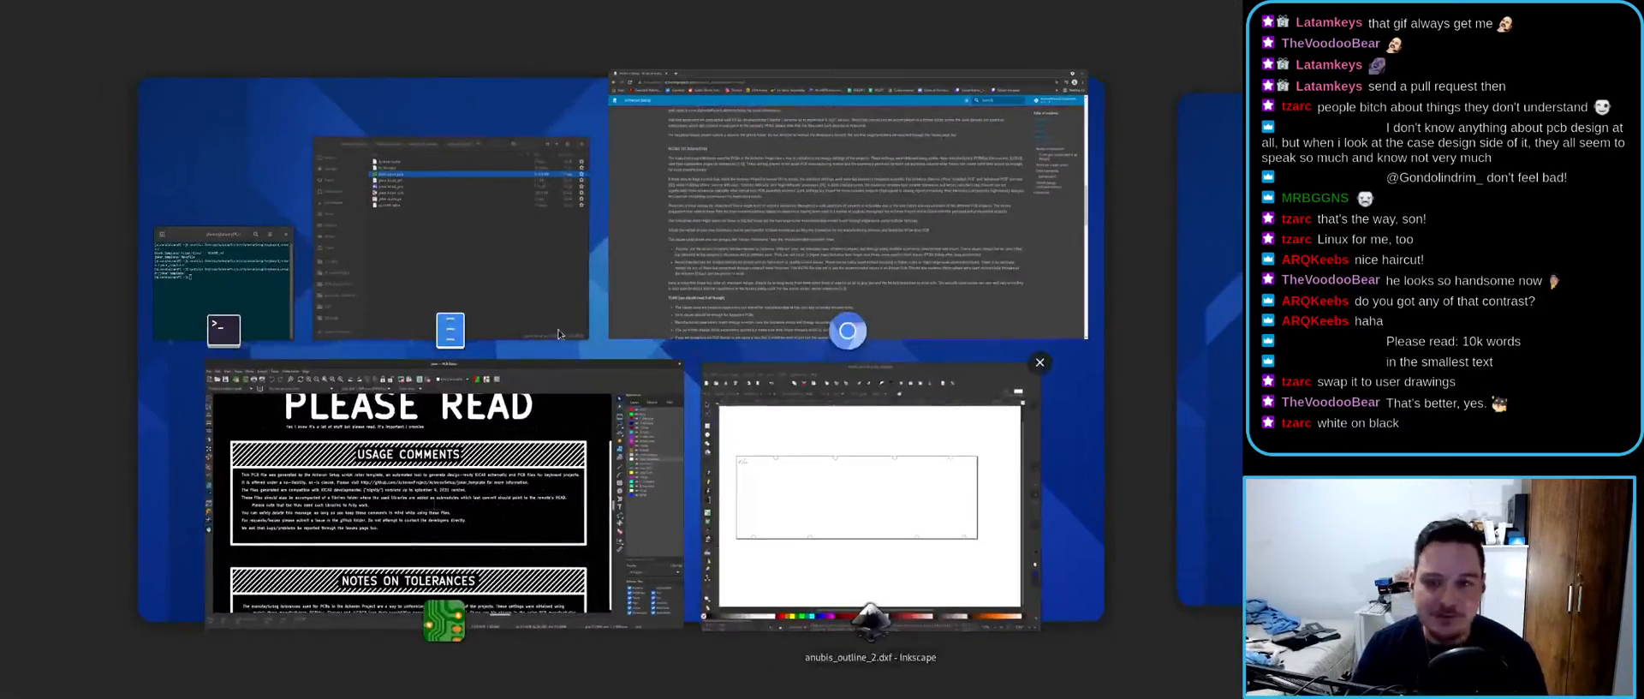
- Scroll the Acheron Setup page through Design notes and Usage comments, then return to KiCad
left_click(806, 260)
scroll(505, 303, "up", 5)
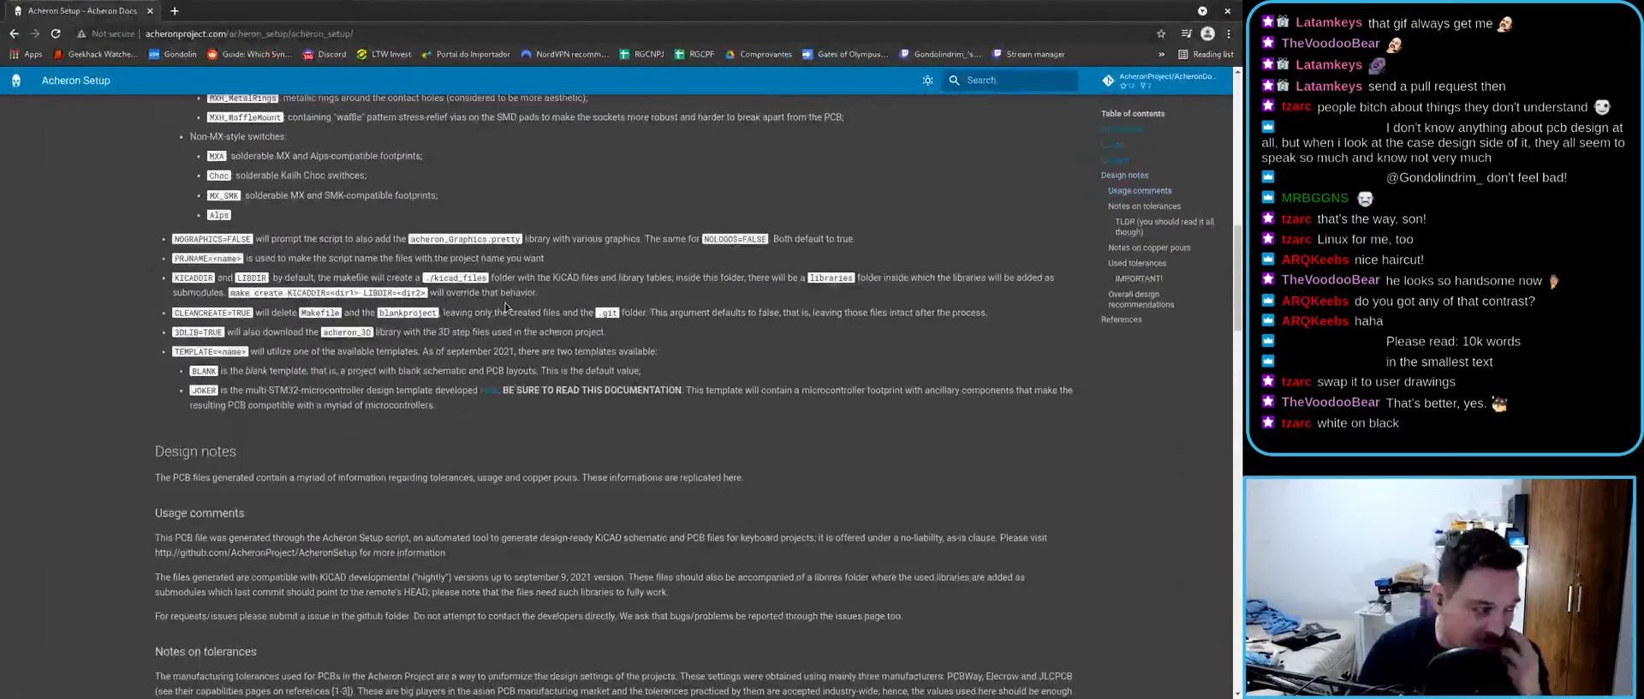
scroll(505, 307, "down", 6)
scroll(502, 359, "up", 4, "ctrl")
scroll(501, 370, "down", 6, "ctrl")
scroll(494, 349, "up", 8, "ctrl")
scroll(493, 349, "down", 10, "ctrl")
scroll(489, 353, "up", 4, "ctrl")
scroll(487, 354, "down", 4)
key("alt+Tab")
scroll(529, 377, "down", 8)
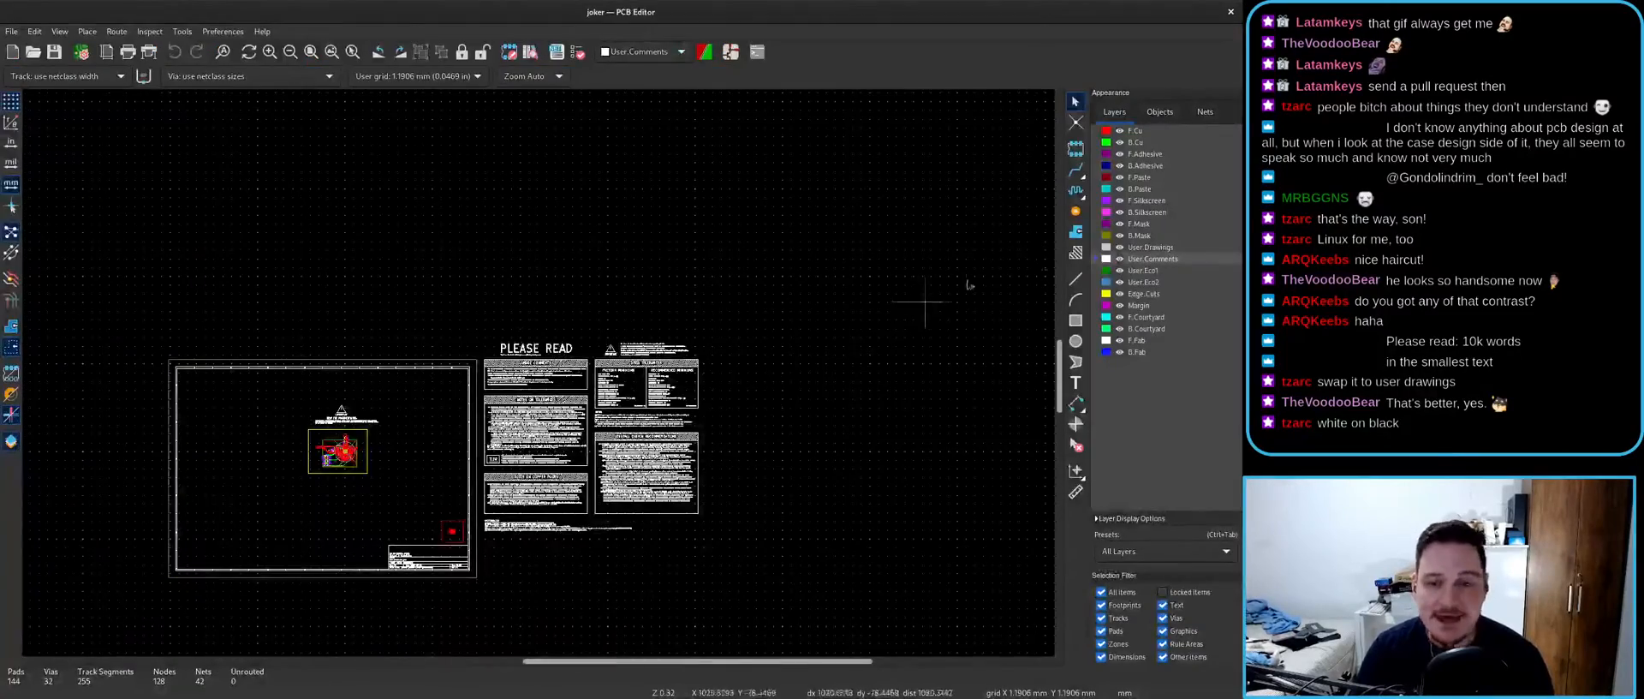
- Reset the User.Comments layer colour to its default dark blue
double_click(1106, 259)
left_click(564, 507)
left_click(956, 508)
- Zoom and pan across the comment notes and board, then show the window overview
scroll(555, 372, "up", 4)
scroll(533, 387, "up", 2)
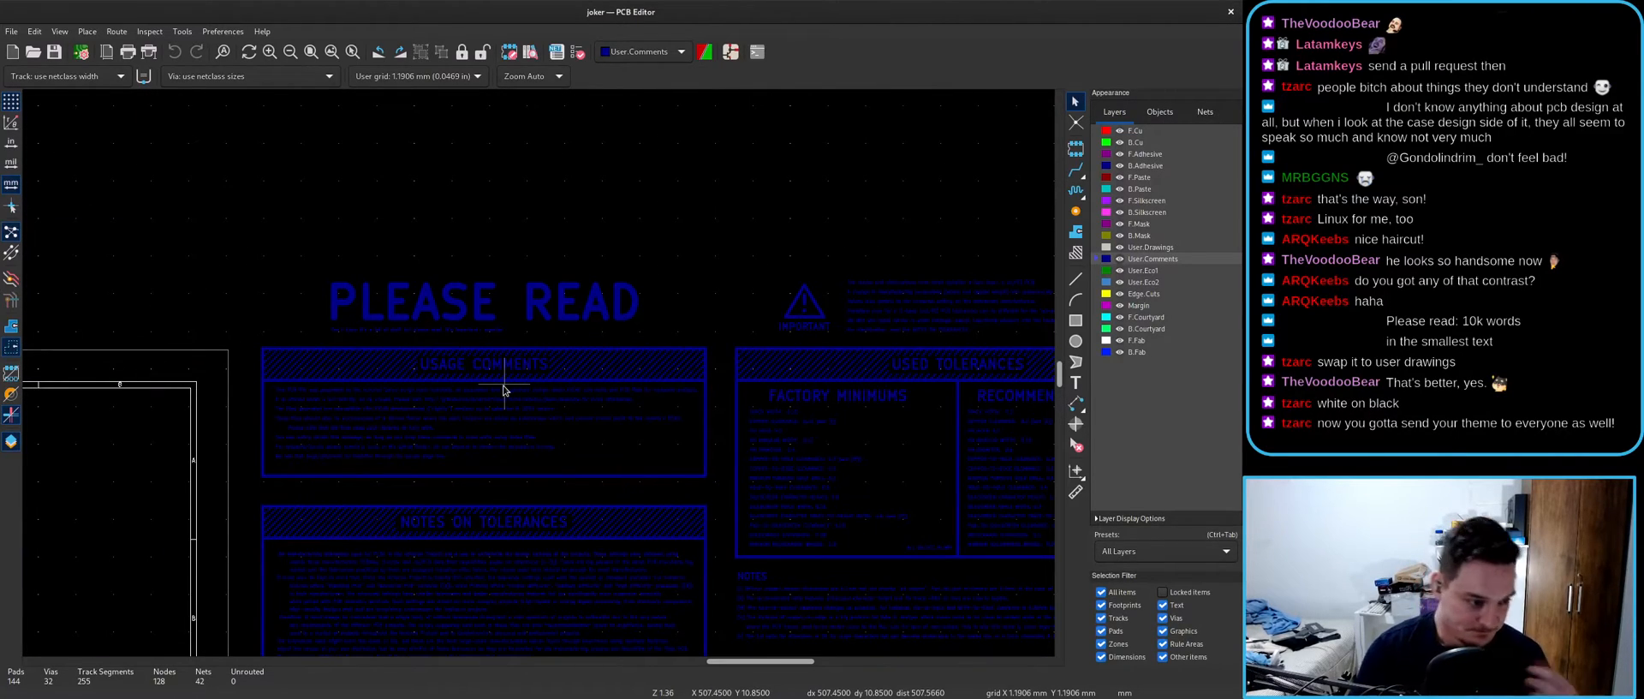
scroll(514, 394, "up", 4)
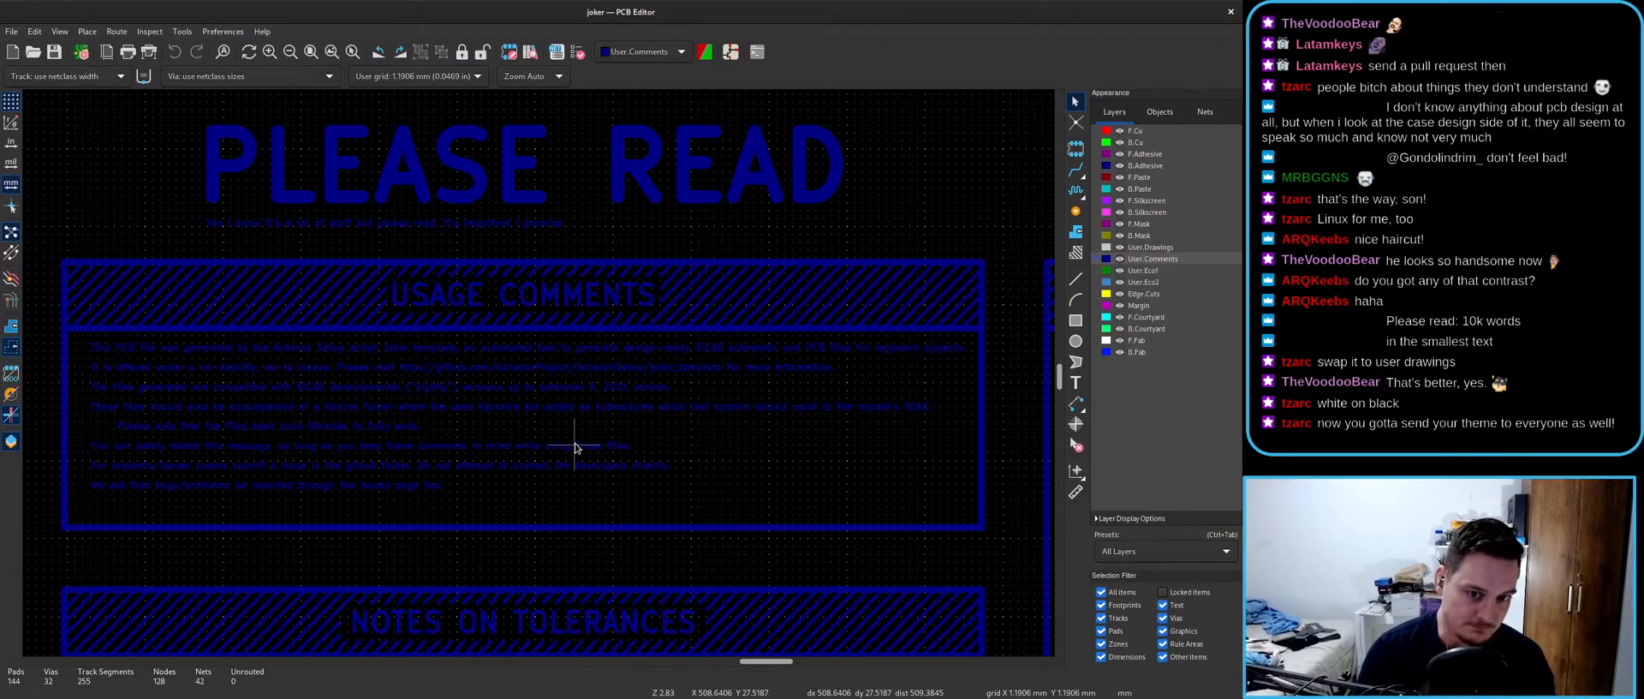
scroll(574, 446, "down", 5)
scroll(479, 394, "up", 3)
scroll(399, 399, "up", 3)
scroll(540, 373, "down", 6)
scroll(735, 385, "up", 4)
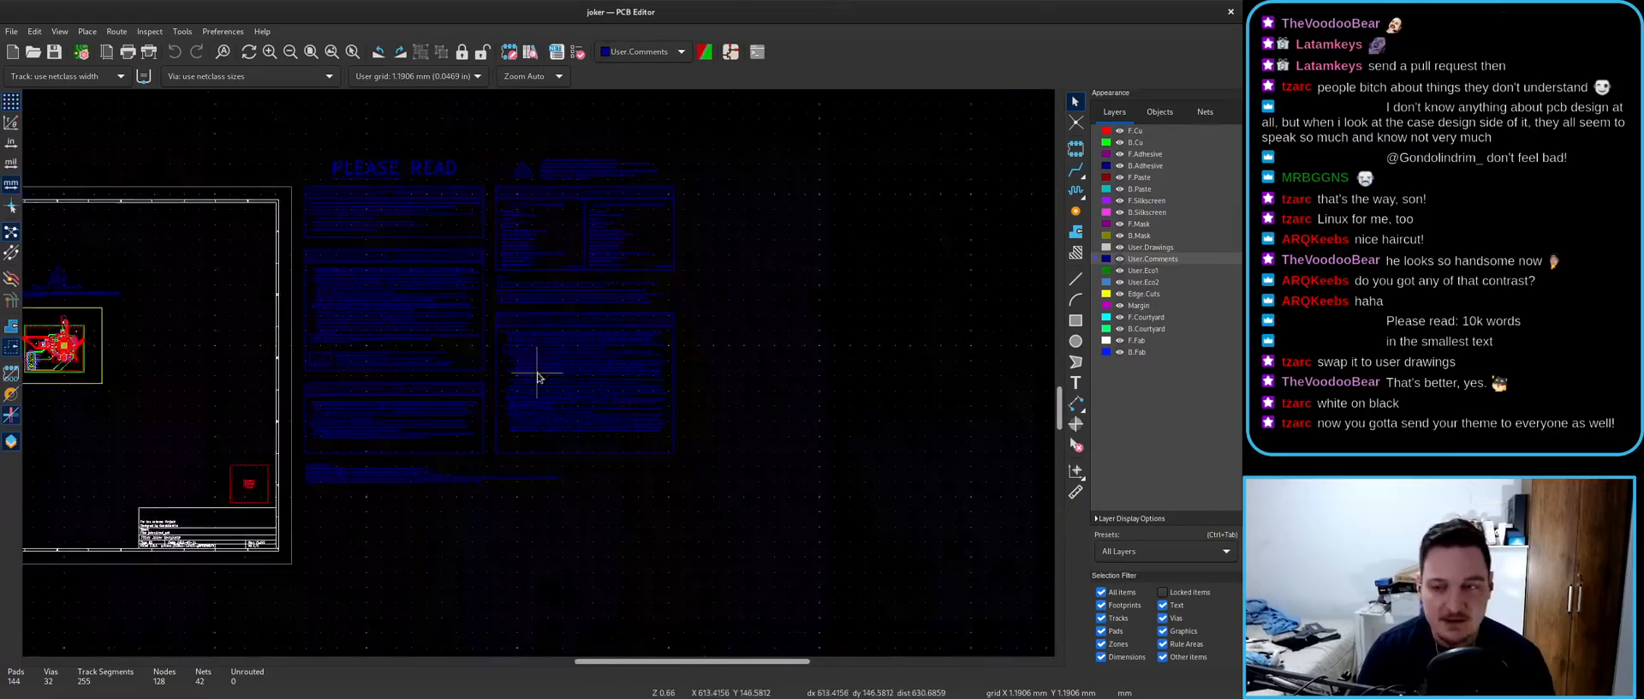
middle_click_drag(510, 313, 507, 370)
middle_click_drag(410, 358, 617, 368)
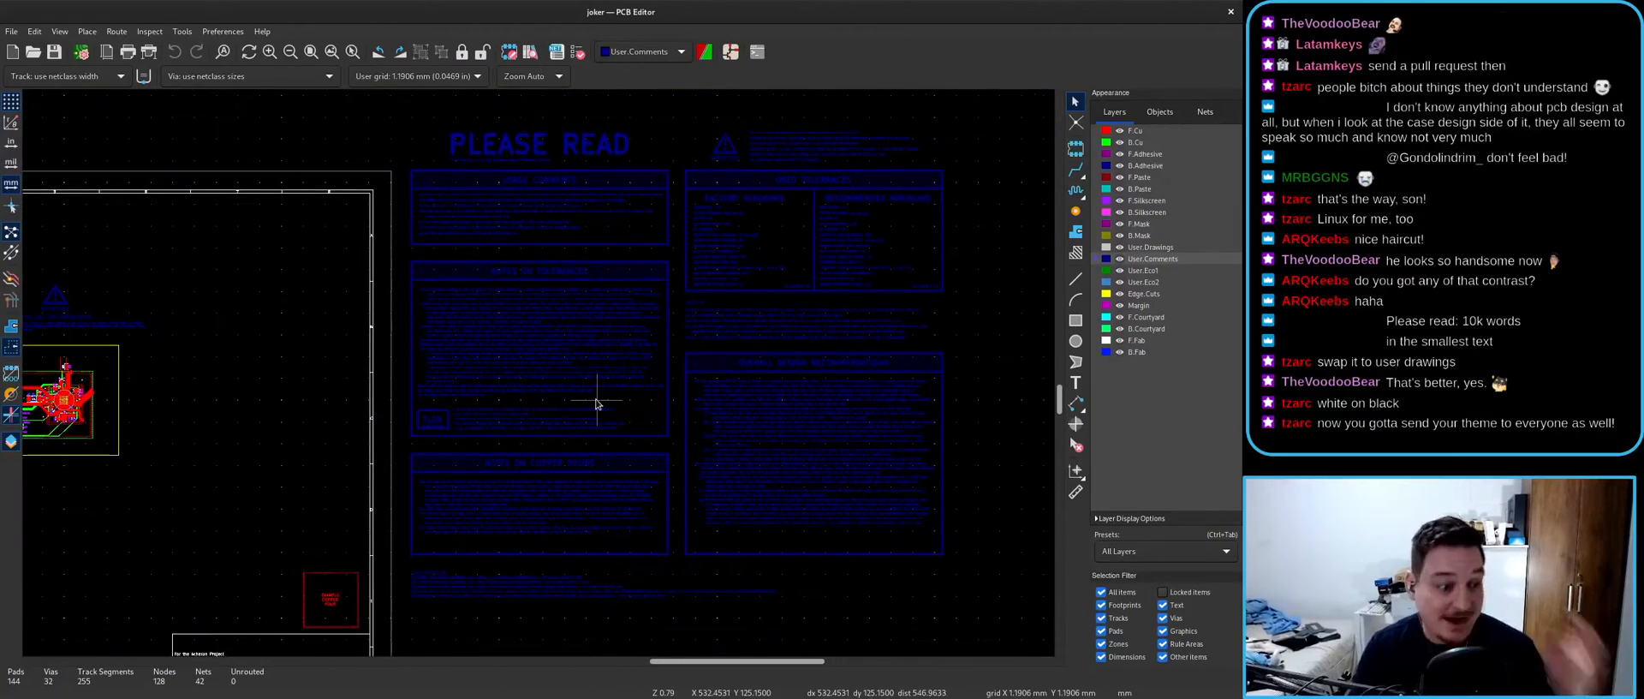
key("super")
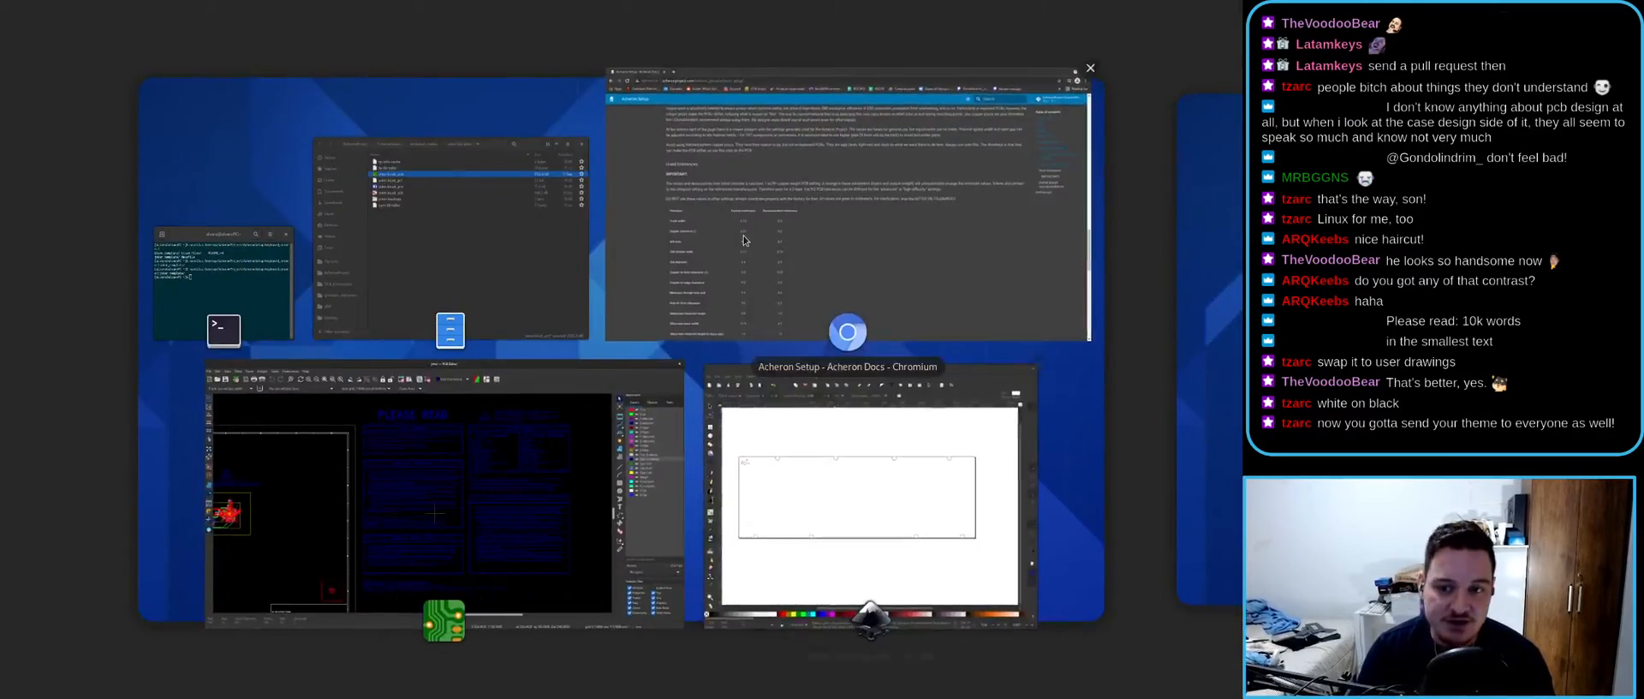
- Show the make create Options section in Acheron Docs, then return to the joker board
left_click(738, 283)
scroll(373, 406, "down", 2)
scroll(372, 408, "up", 20)
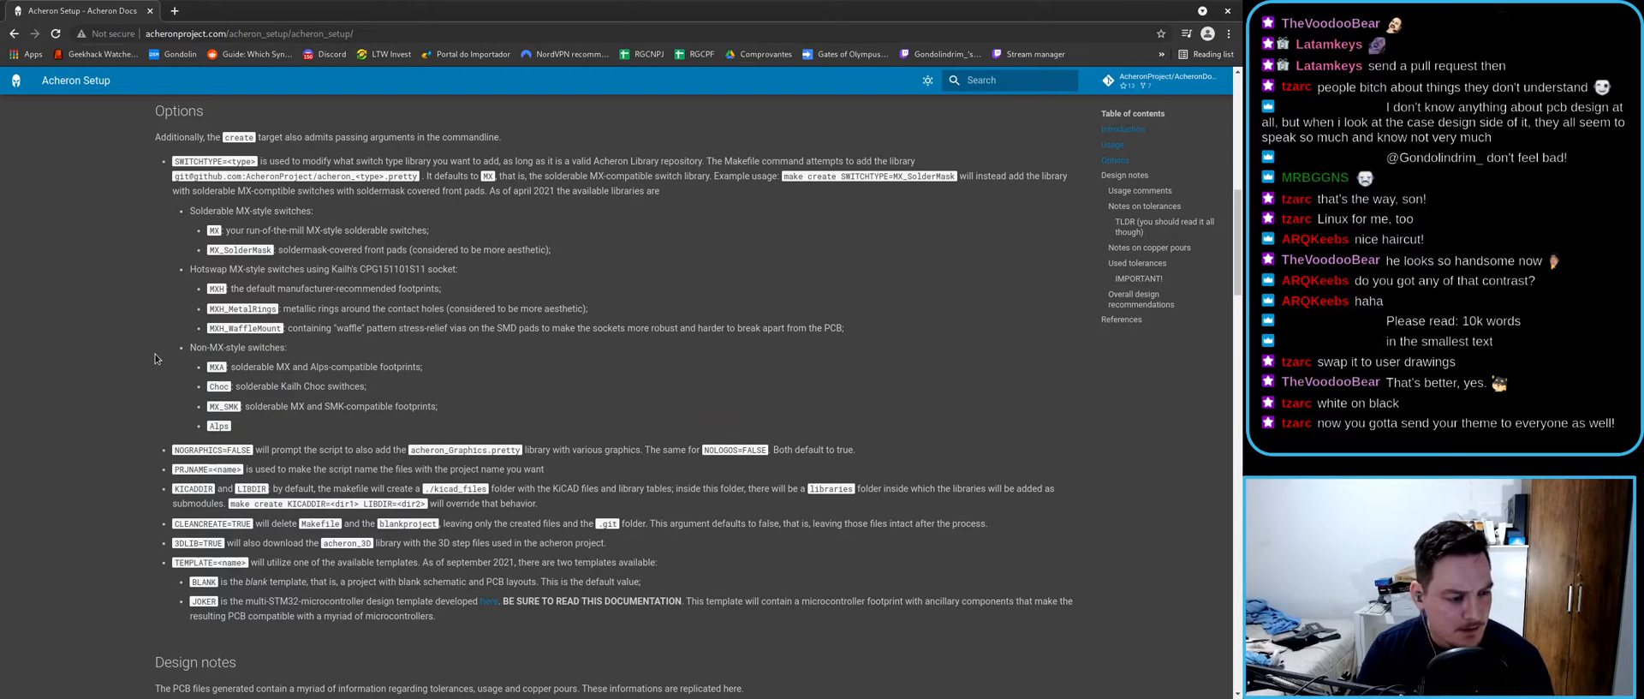
key("alt+Tab")
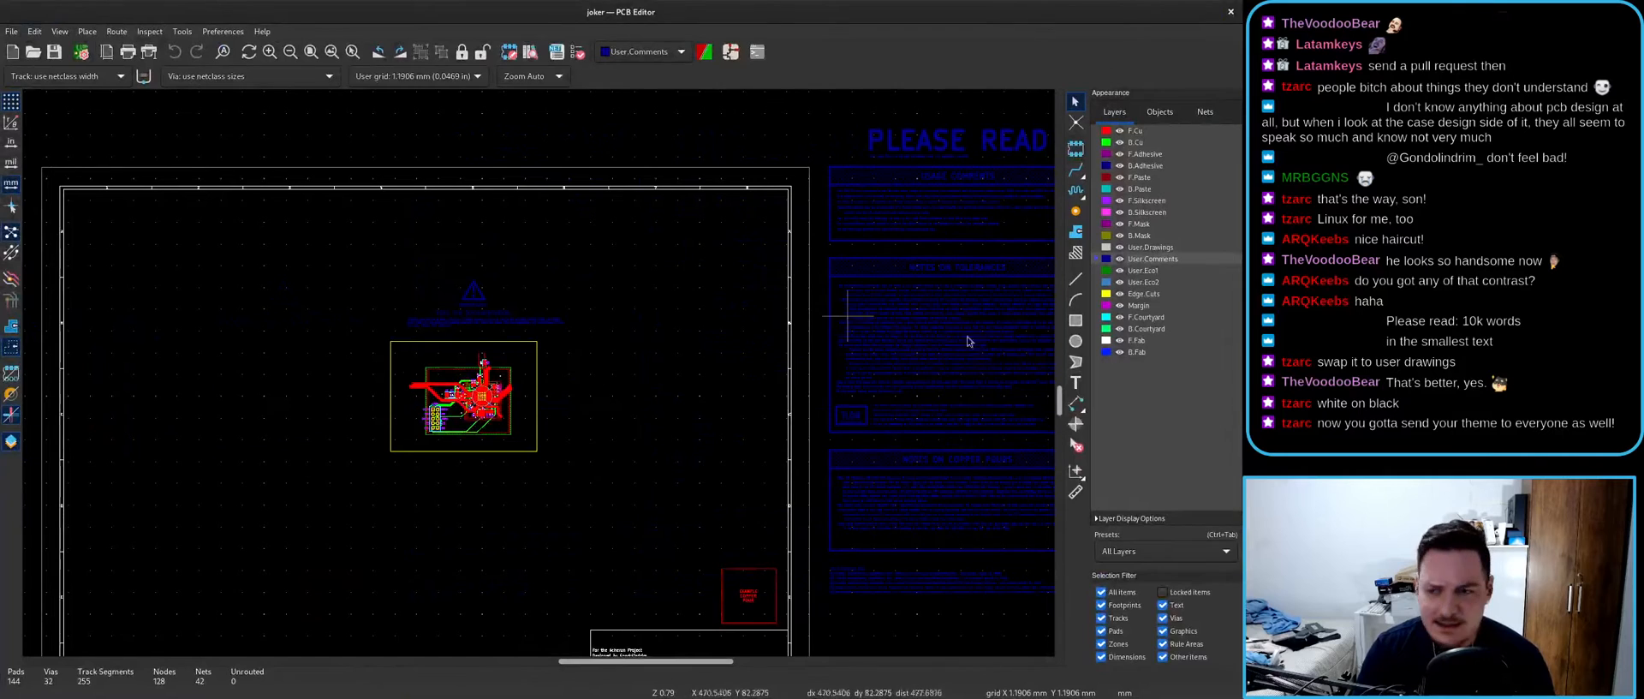
- Review the Common preferences in Preferences and cancel without changes
left_click(219, 34)
left_click(228, 81)
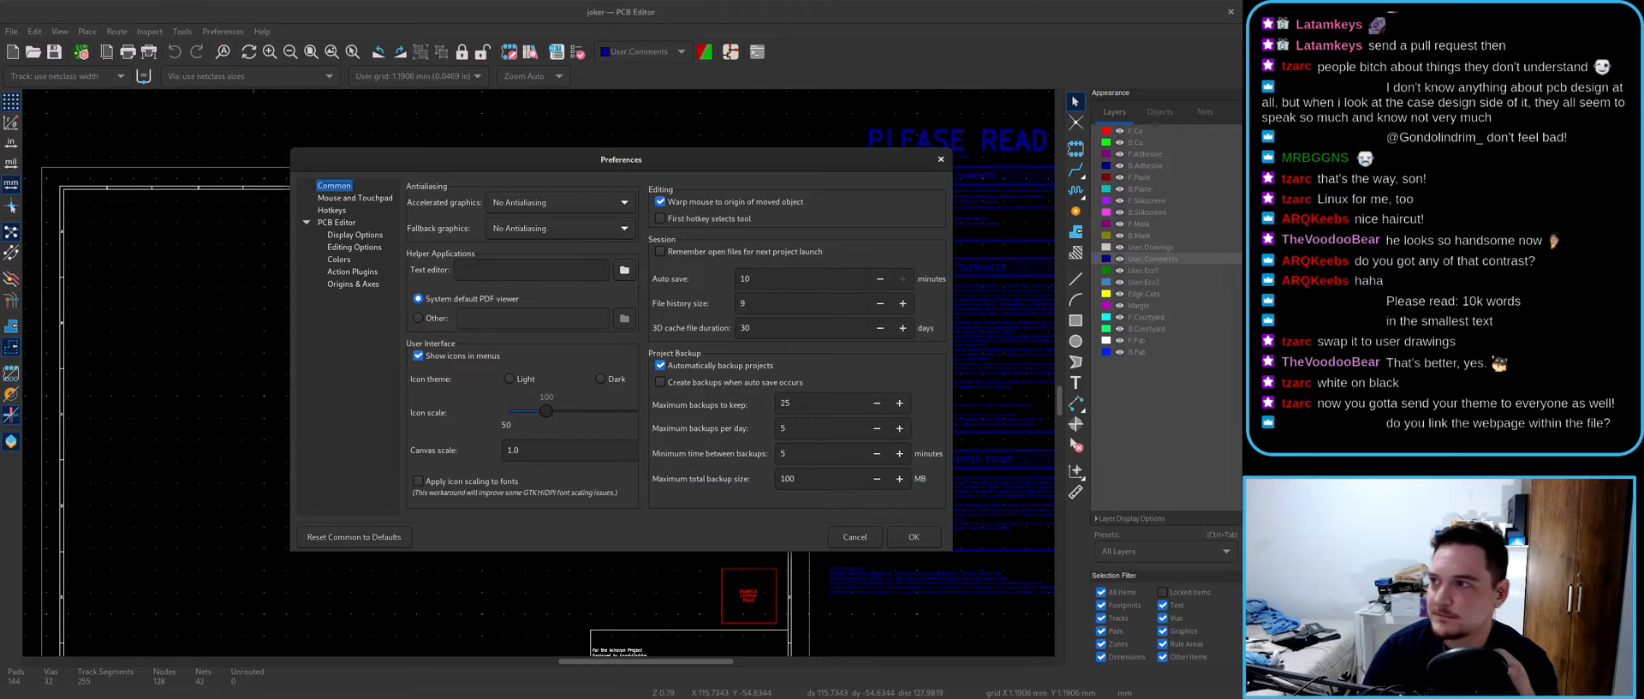
left_click(575, 158)
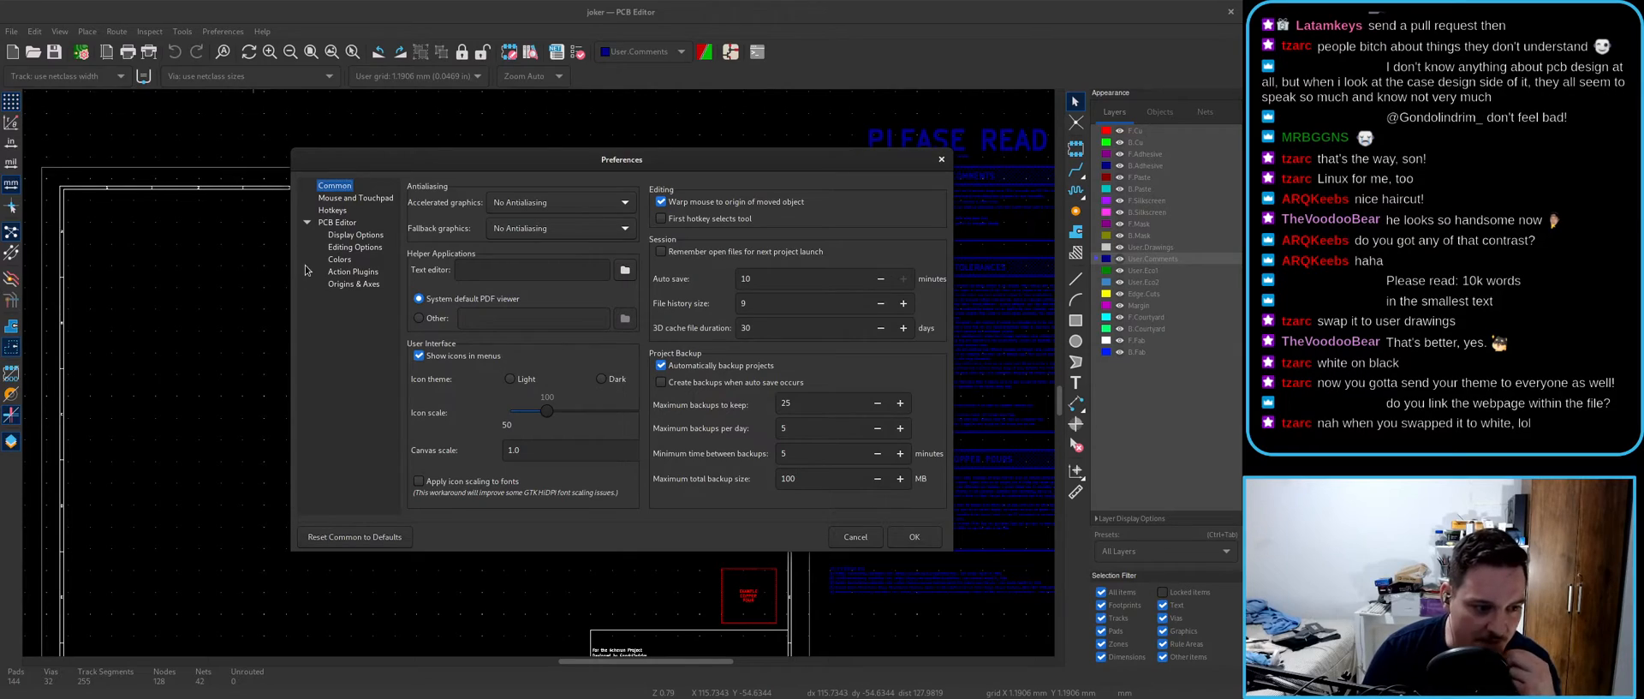
left_click(863, 543)
- Zoom and pan to the PLEASE READ notes, then switch to the Acheron Setup docs
scroll(873, 547, "up", 1)
middle_click_drag(706, 241, 469, 361)
scroll(469, 362, "up", 5)
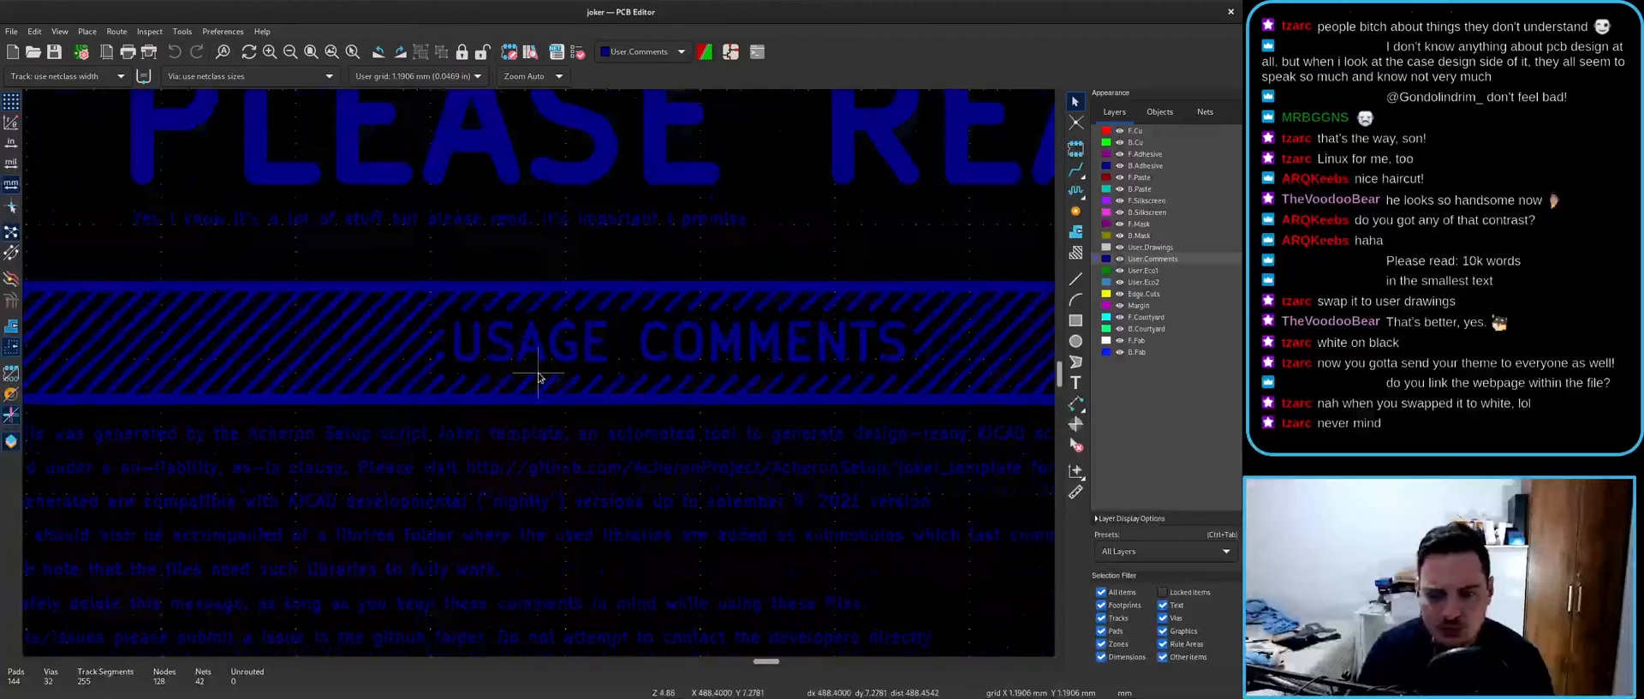
scroll(538, 377, "down", 5)
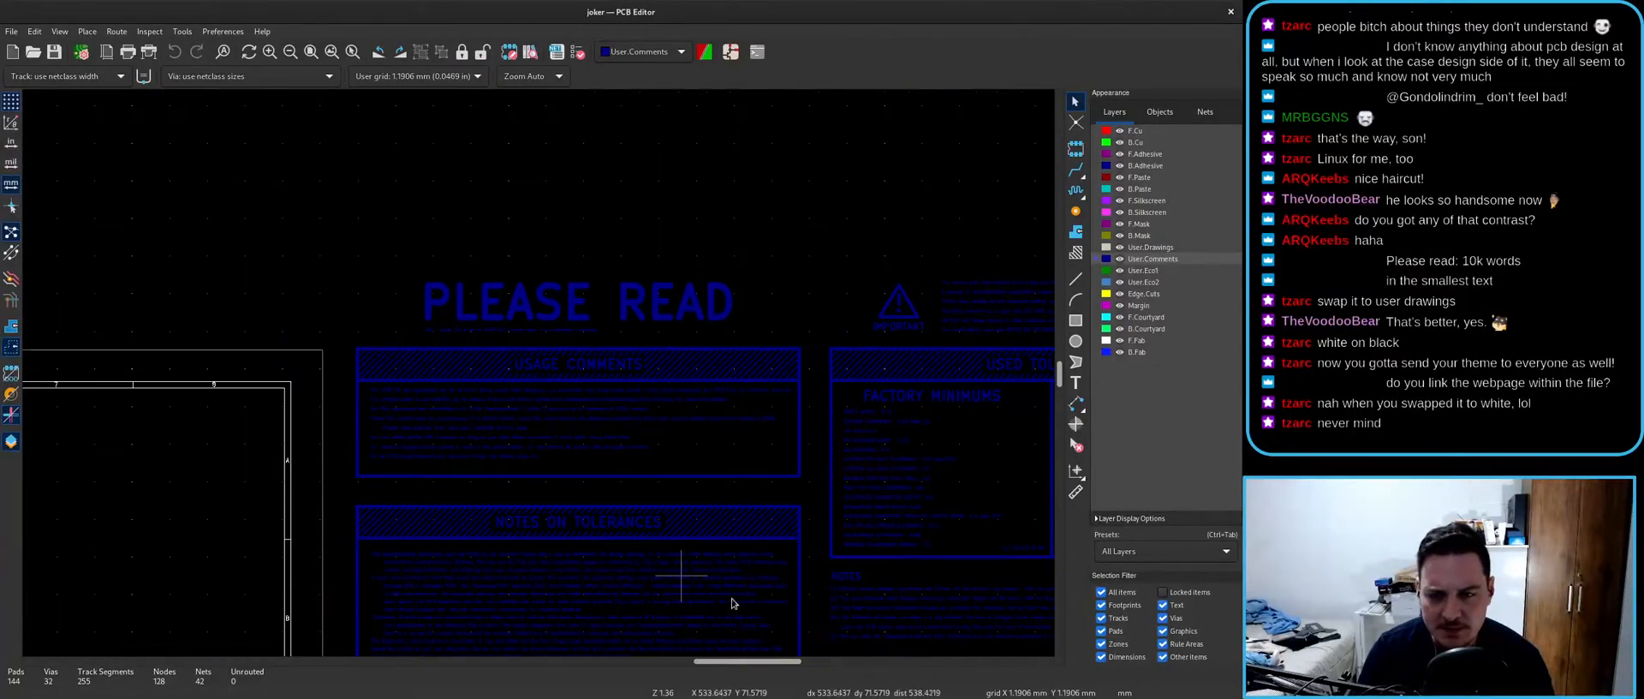
scroll(588, 500, "up", 1)
key("alt+Tab")
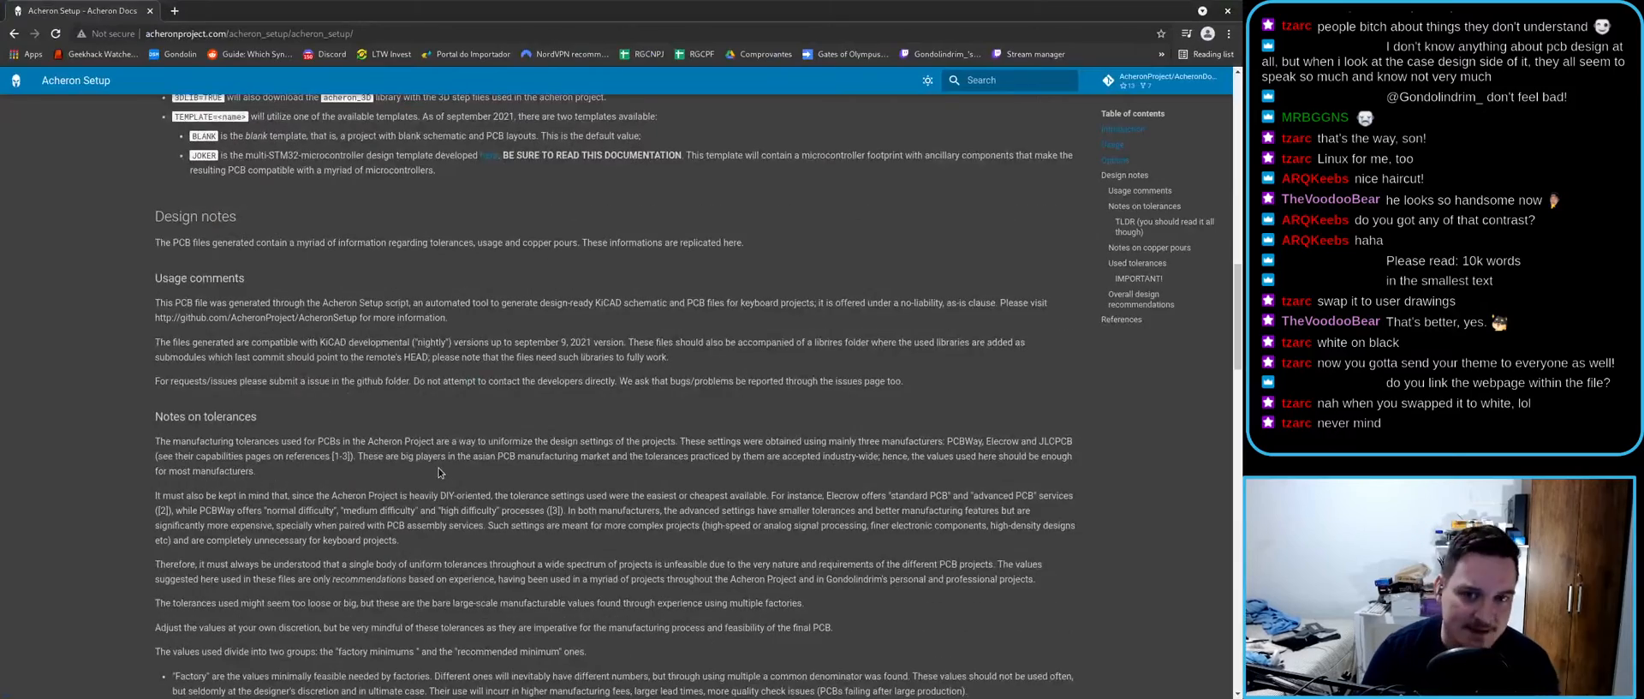
- Scroll the Acheron Setup page from the top through Usage and Options to Usage comments, then return to KiCad
scroll(438, 472, "up", 15)
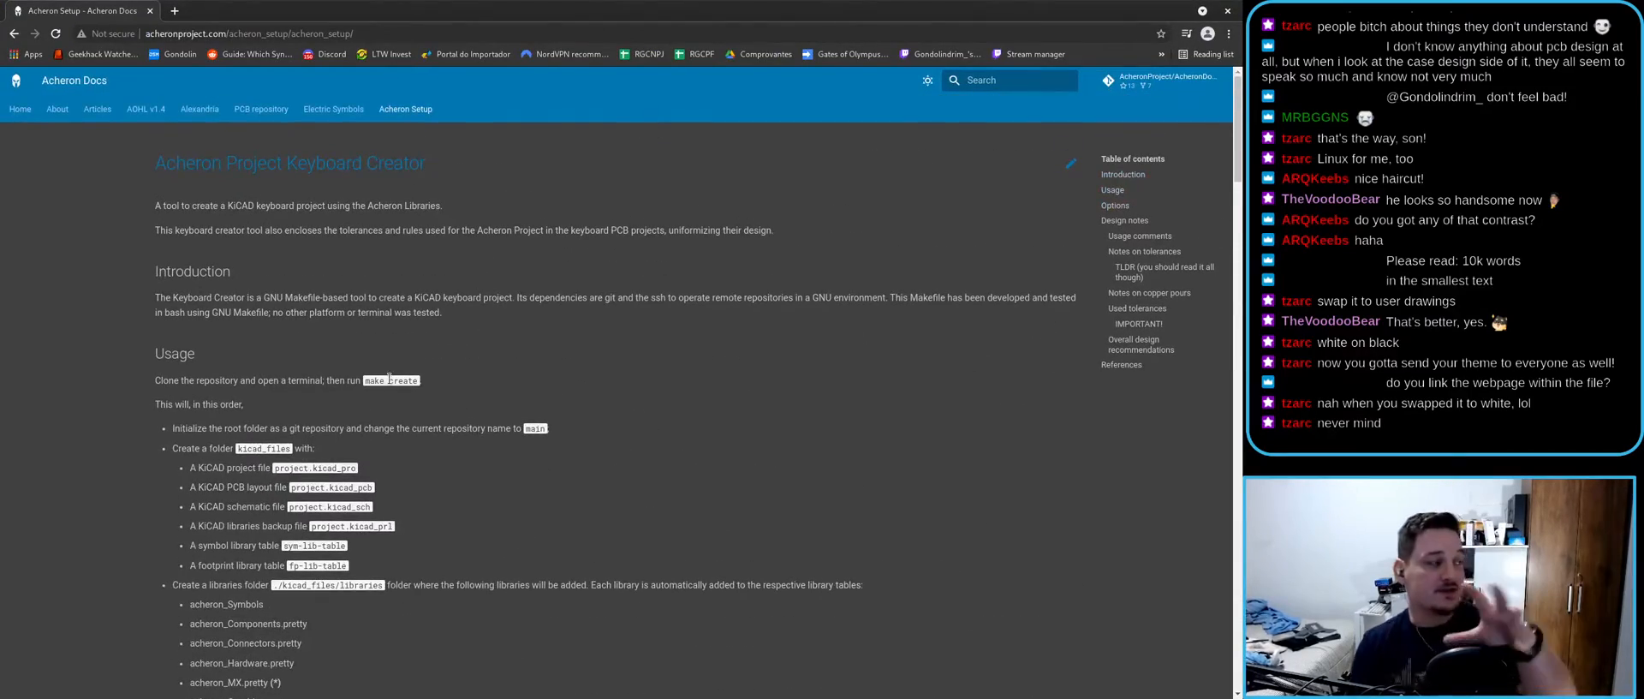
scroll(381, 368, "down", 3)
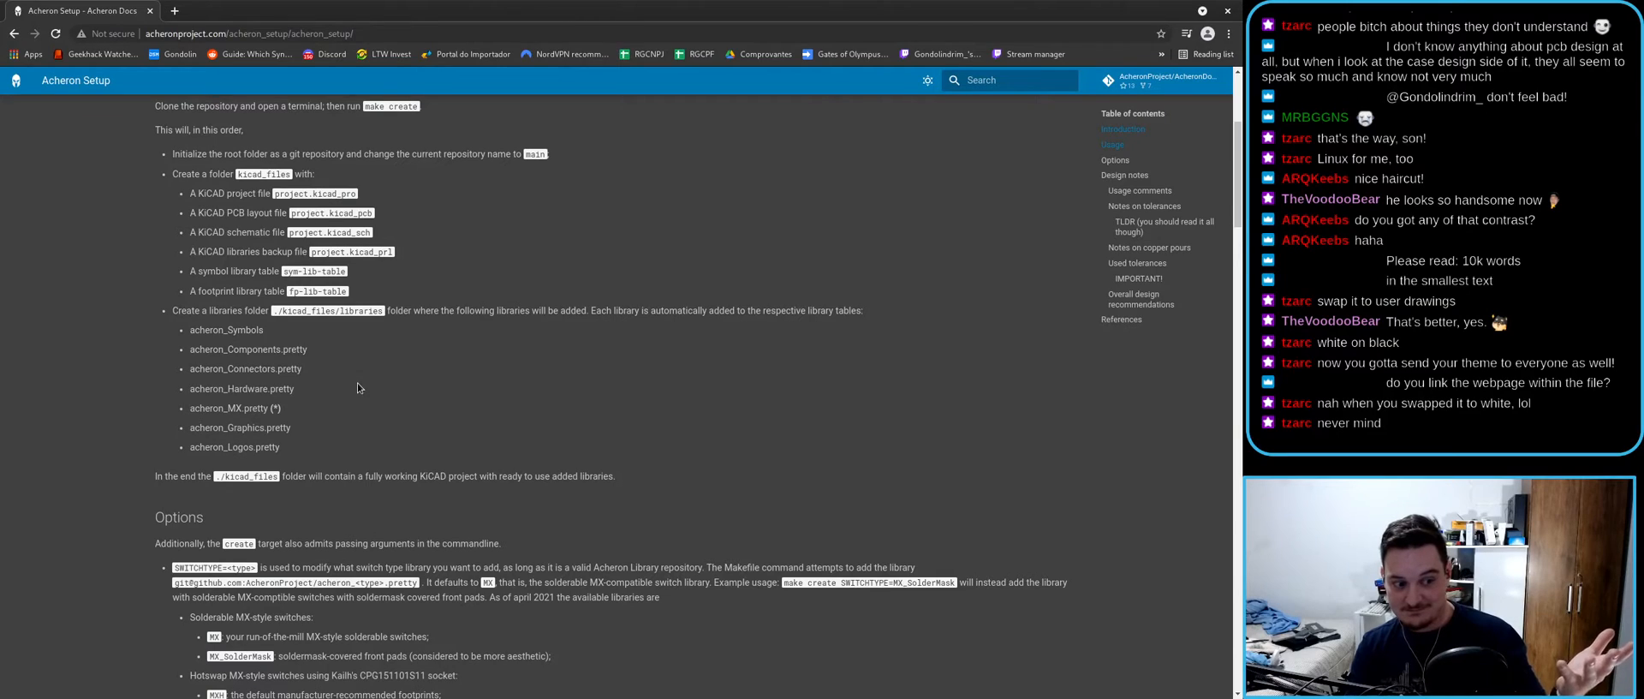
scroll(355, 385, "down", 5)
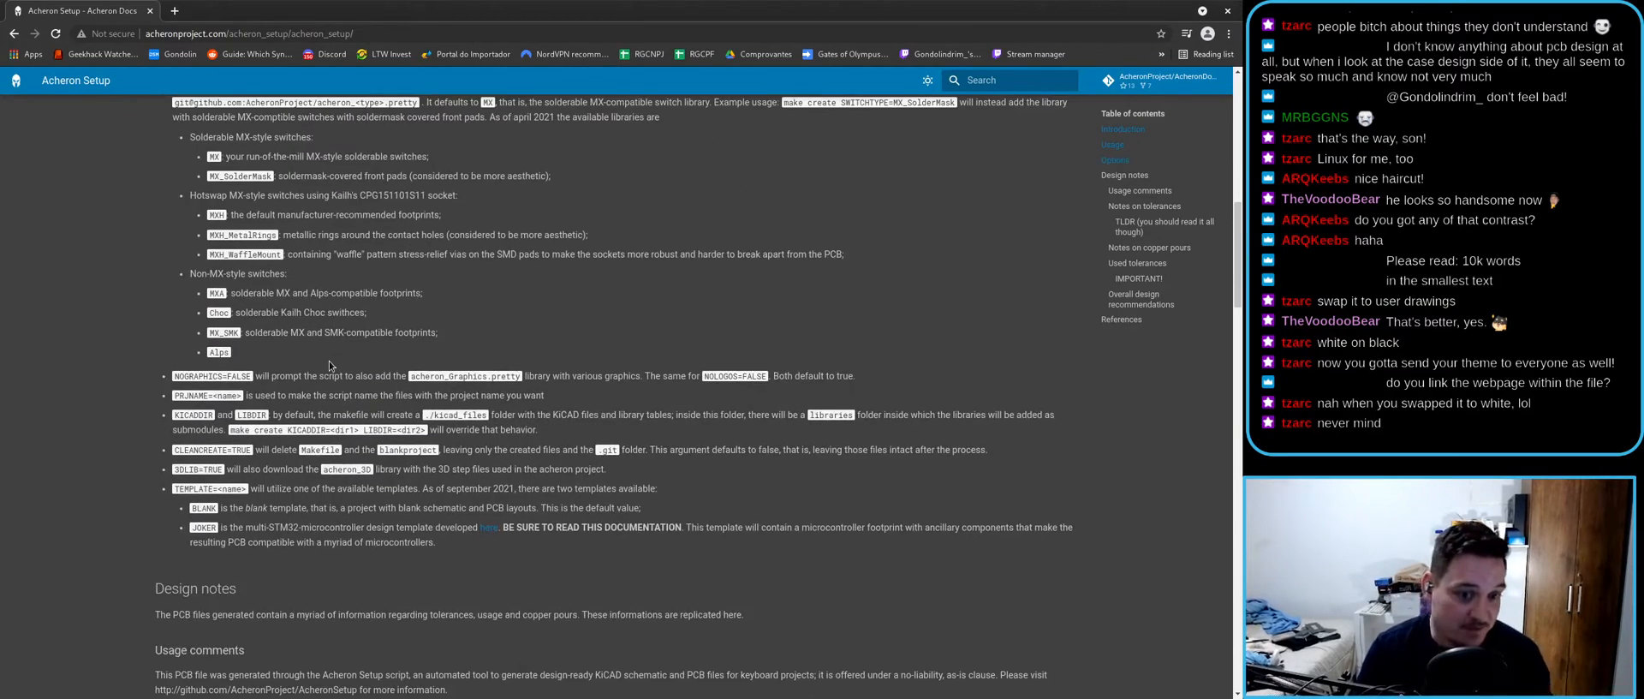
scroll(333, 358, "down", 5)
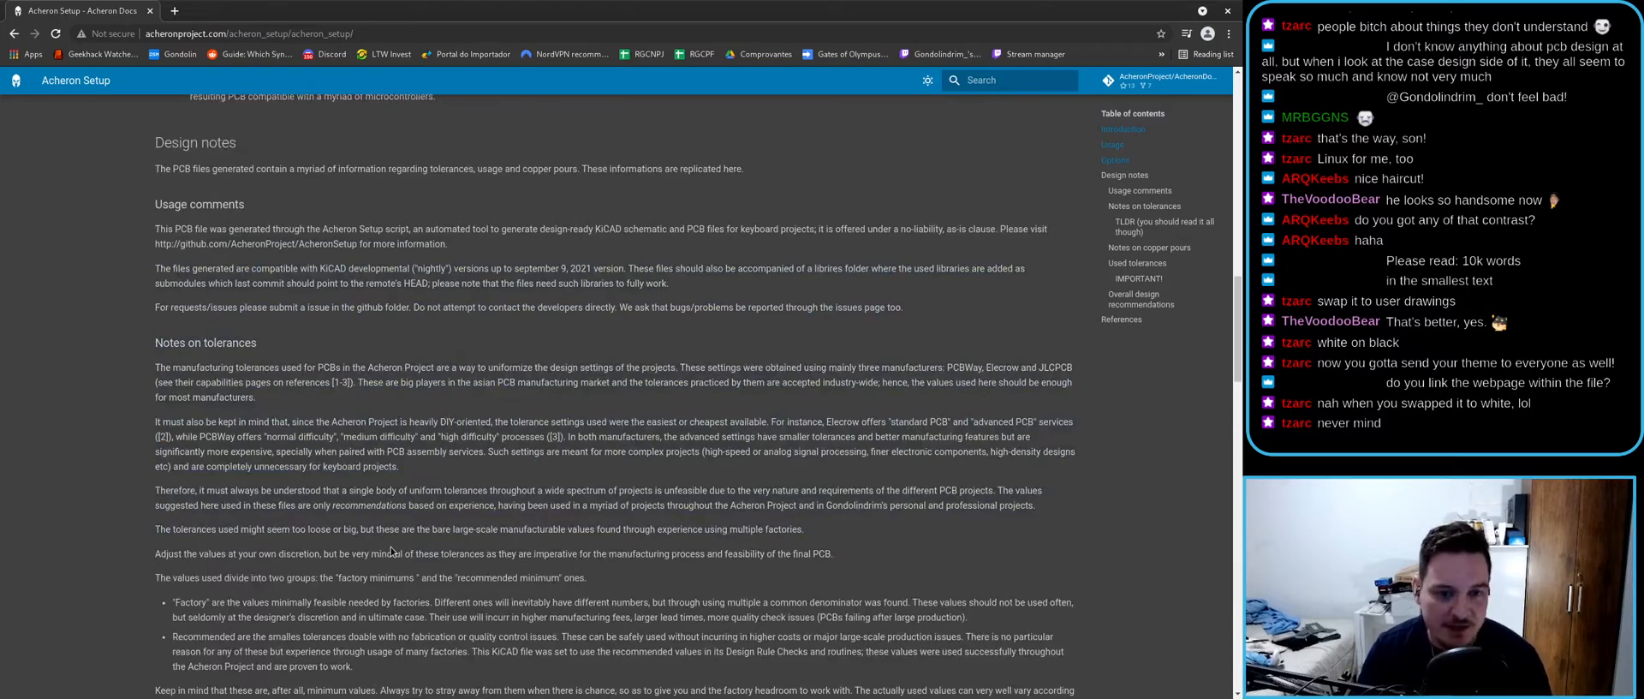
key("alt+Tab")
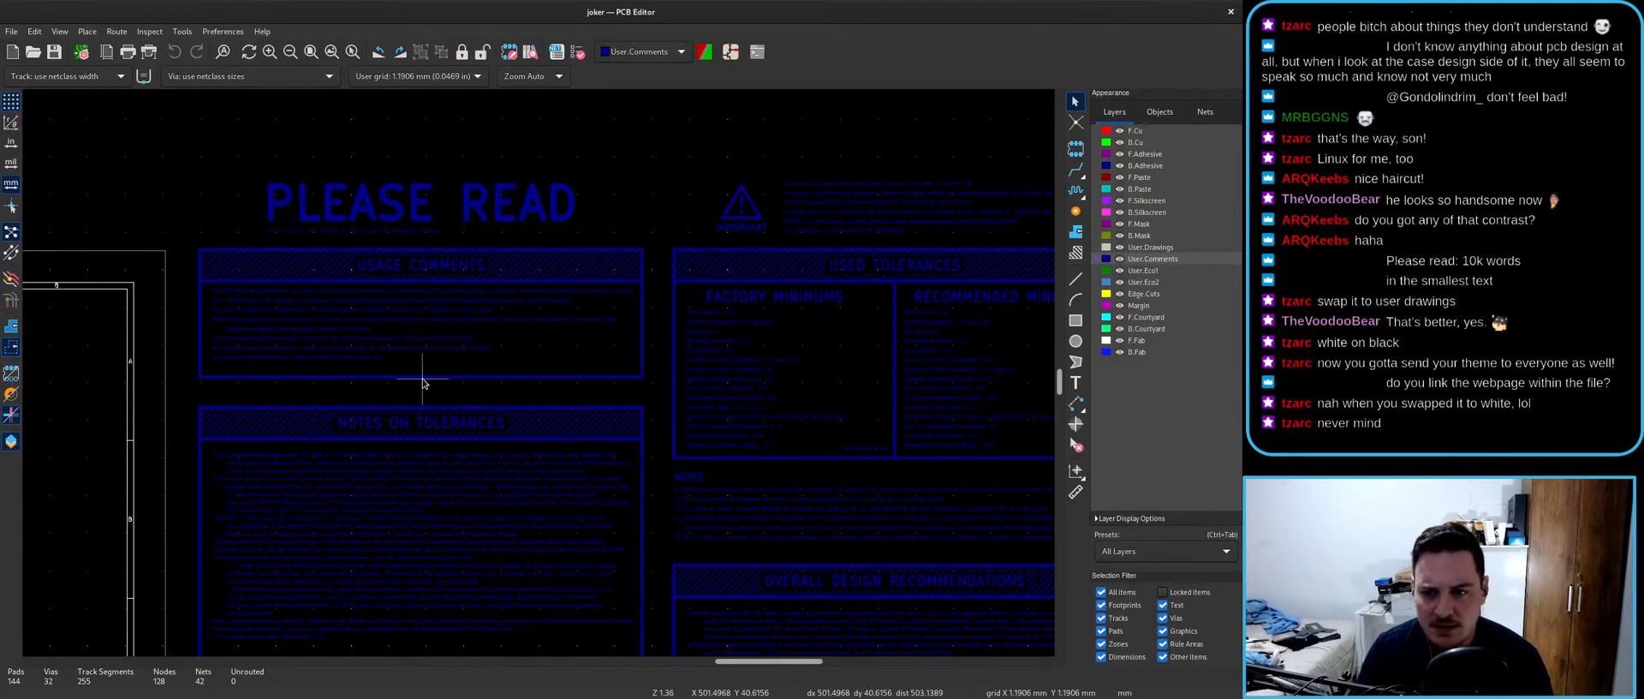
- Zoom around the board notes, selecting the no-liability notice line, then clear the selection
scroll(422, 383, "down", 4)
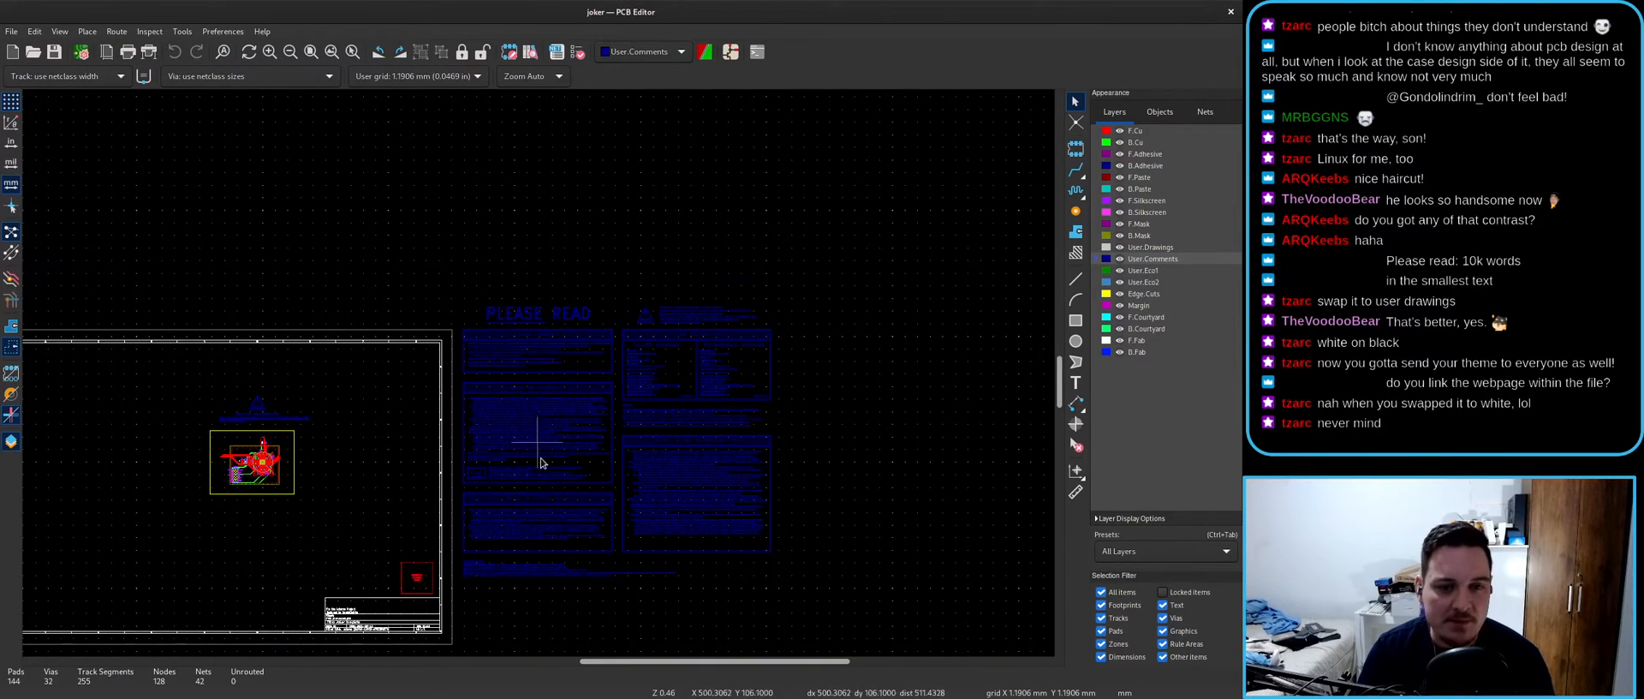
scroll(531, 385, "up", 7)
scroll(634, 393, "down", 2)
scroll(633, 392, "down", 4)
scroll(542, 264, "up", 4)
scroll(539, 377, "up", 2)
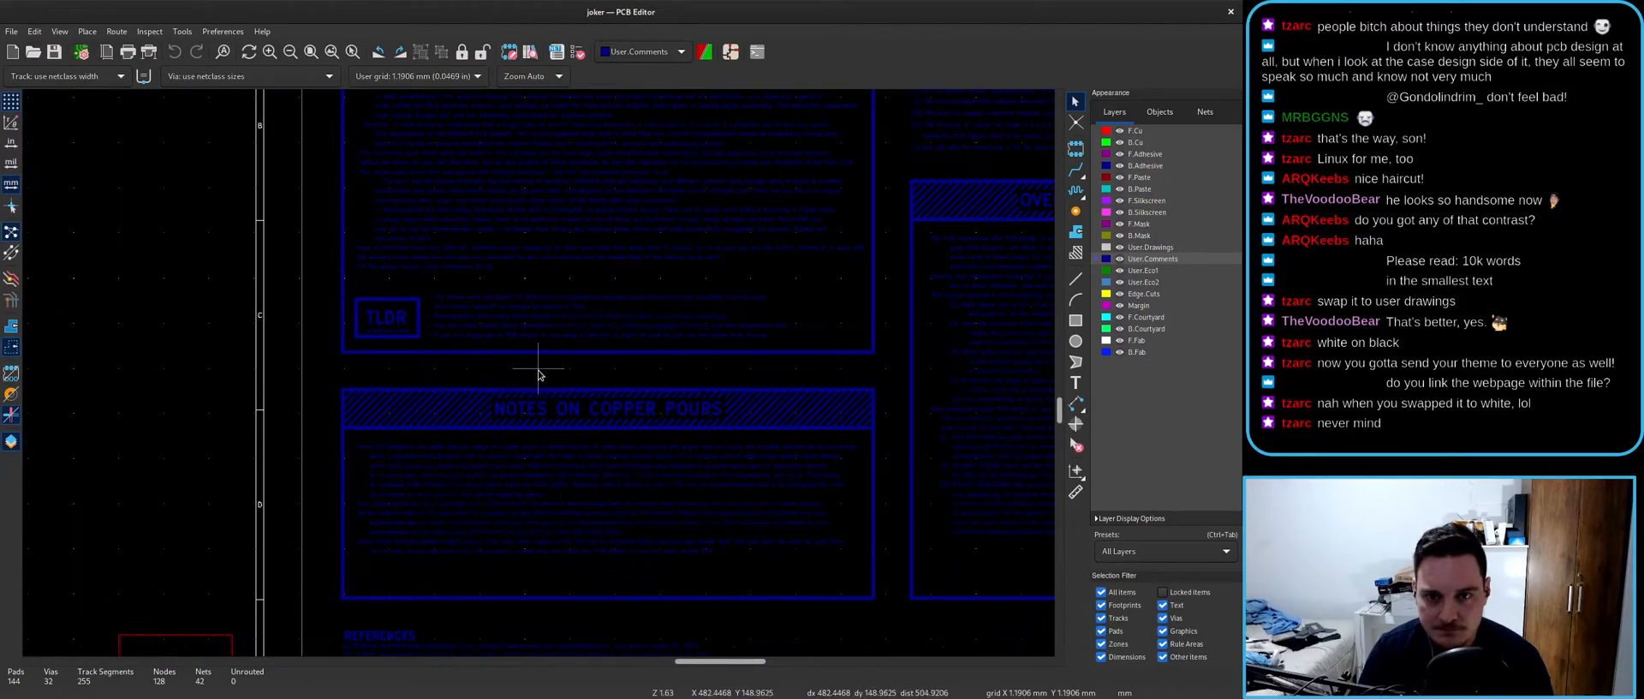
scroll(480, 283, "up", 3)
scroll(279, 323, "down", 5)
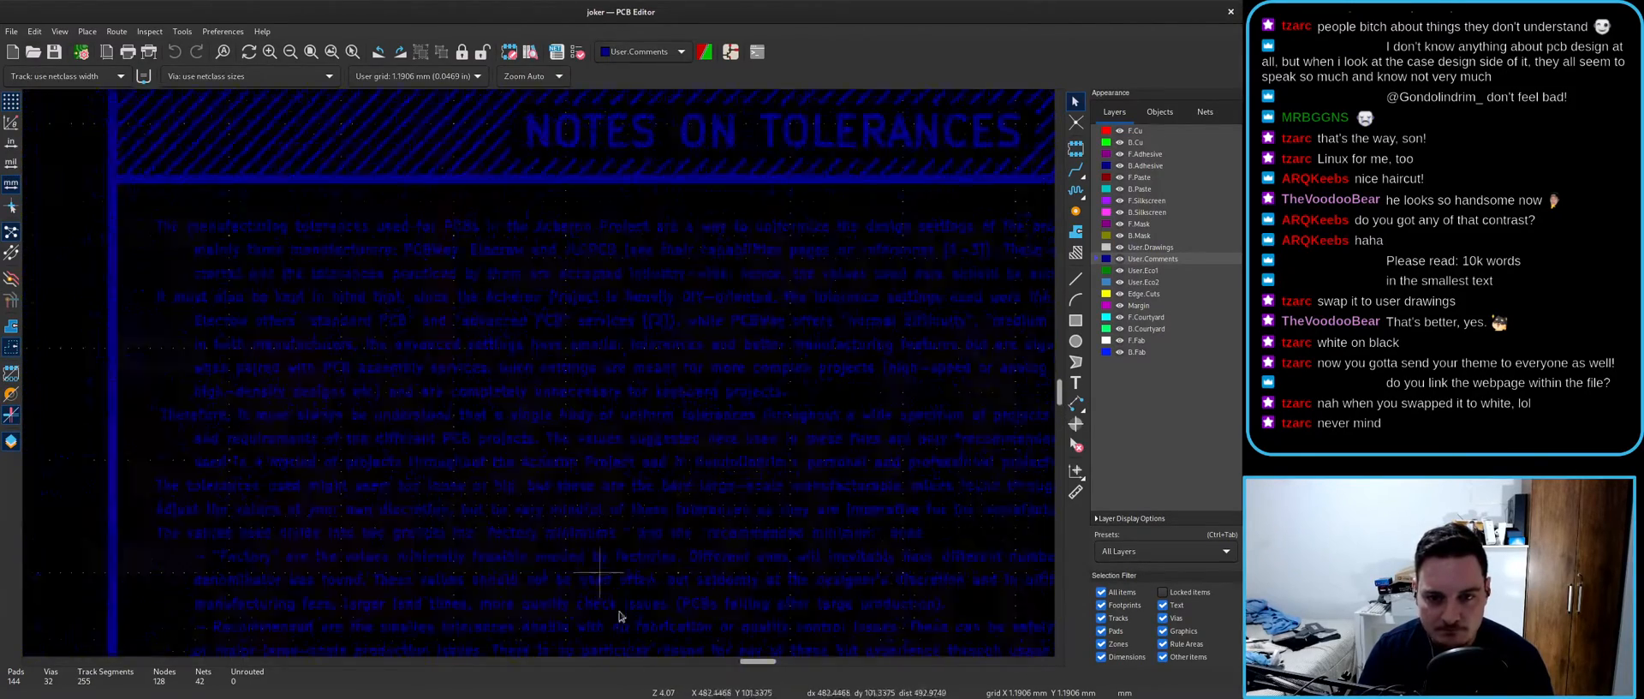
scroll(539, 376, "up", 4)
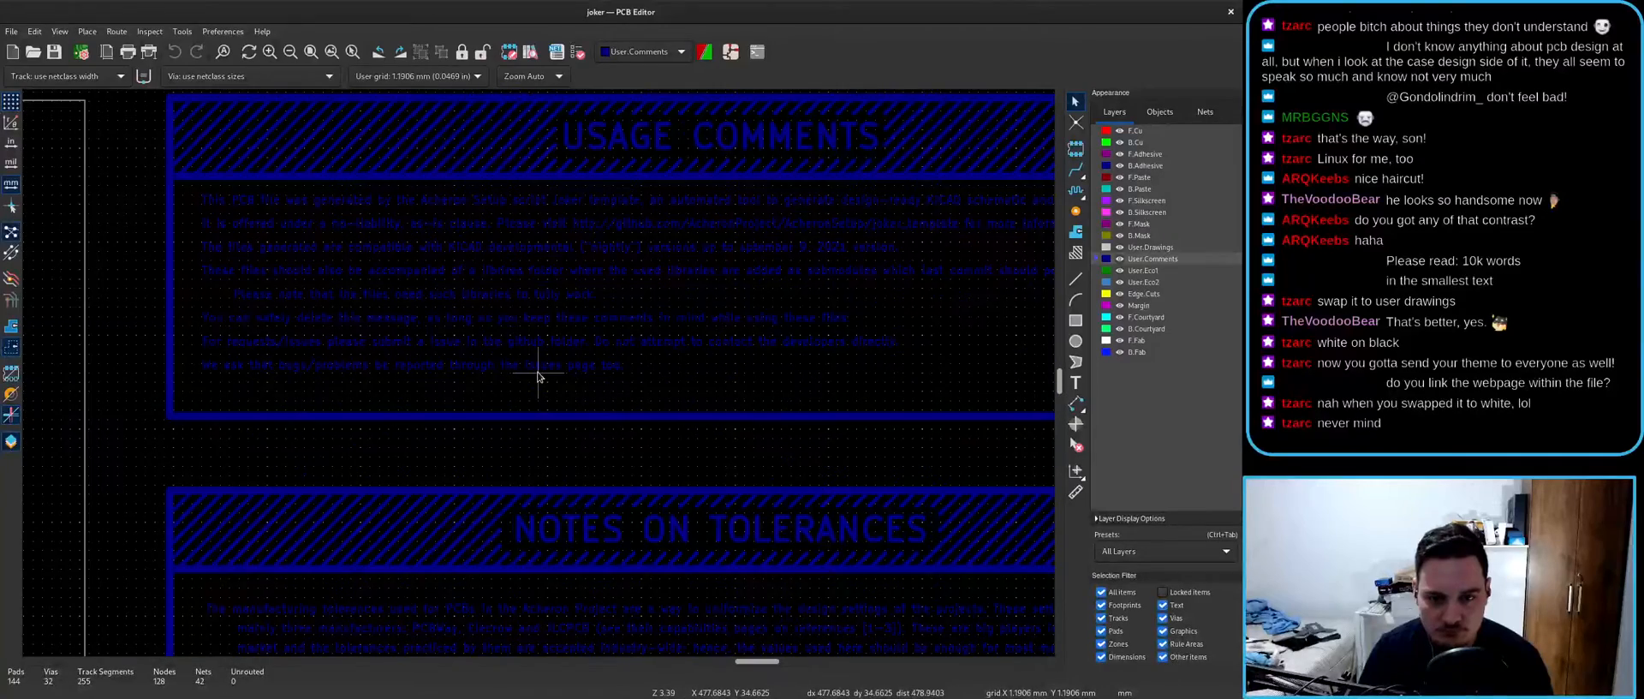
scroll(542, 360, "up", 1)
left_click(463, 351)
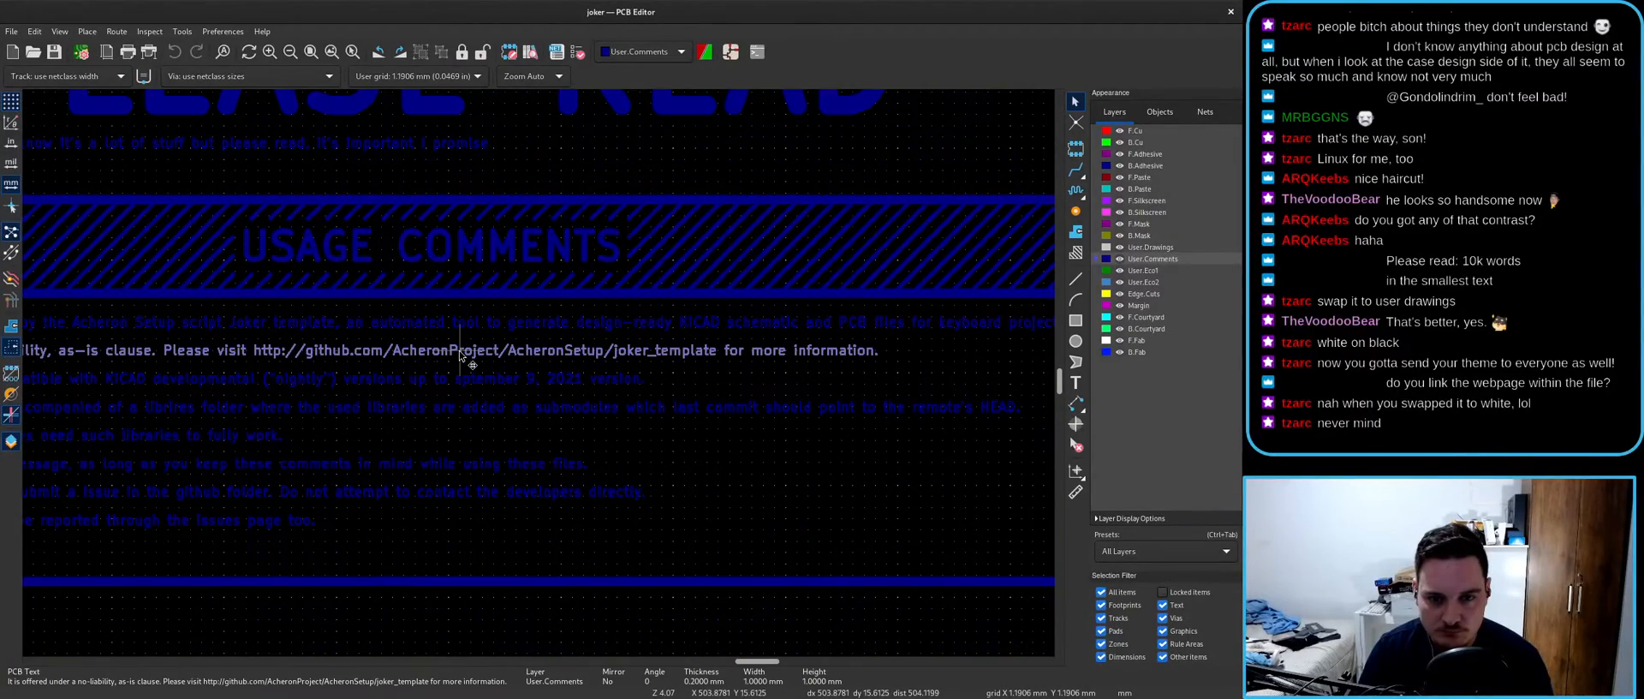
scroll(539, 376, "down", 3)
scroll(386, 323, "up", 3)
scroll(485, 421, "down", 1)
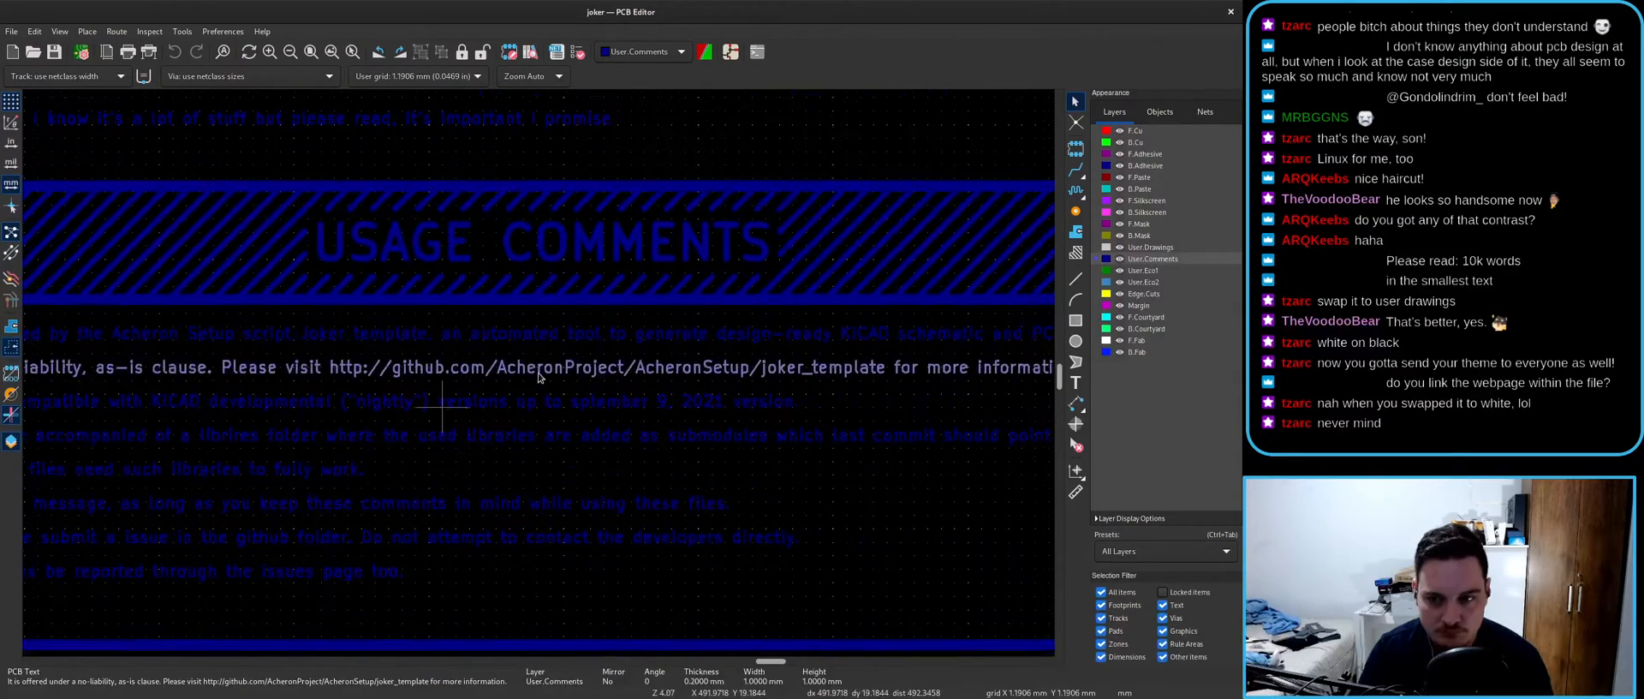
scroll(486, 422, "down", 1)
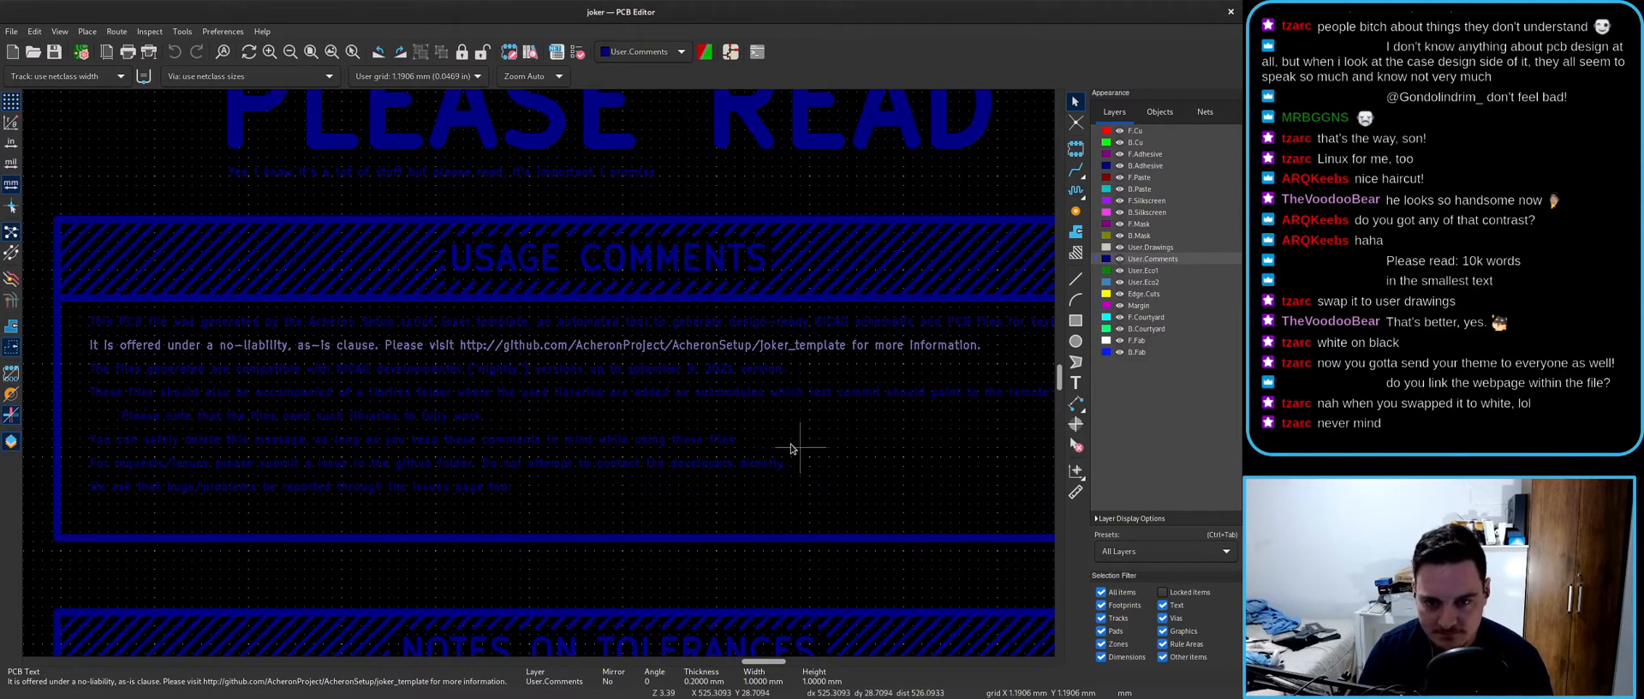
left_click(141, 155)
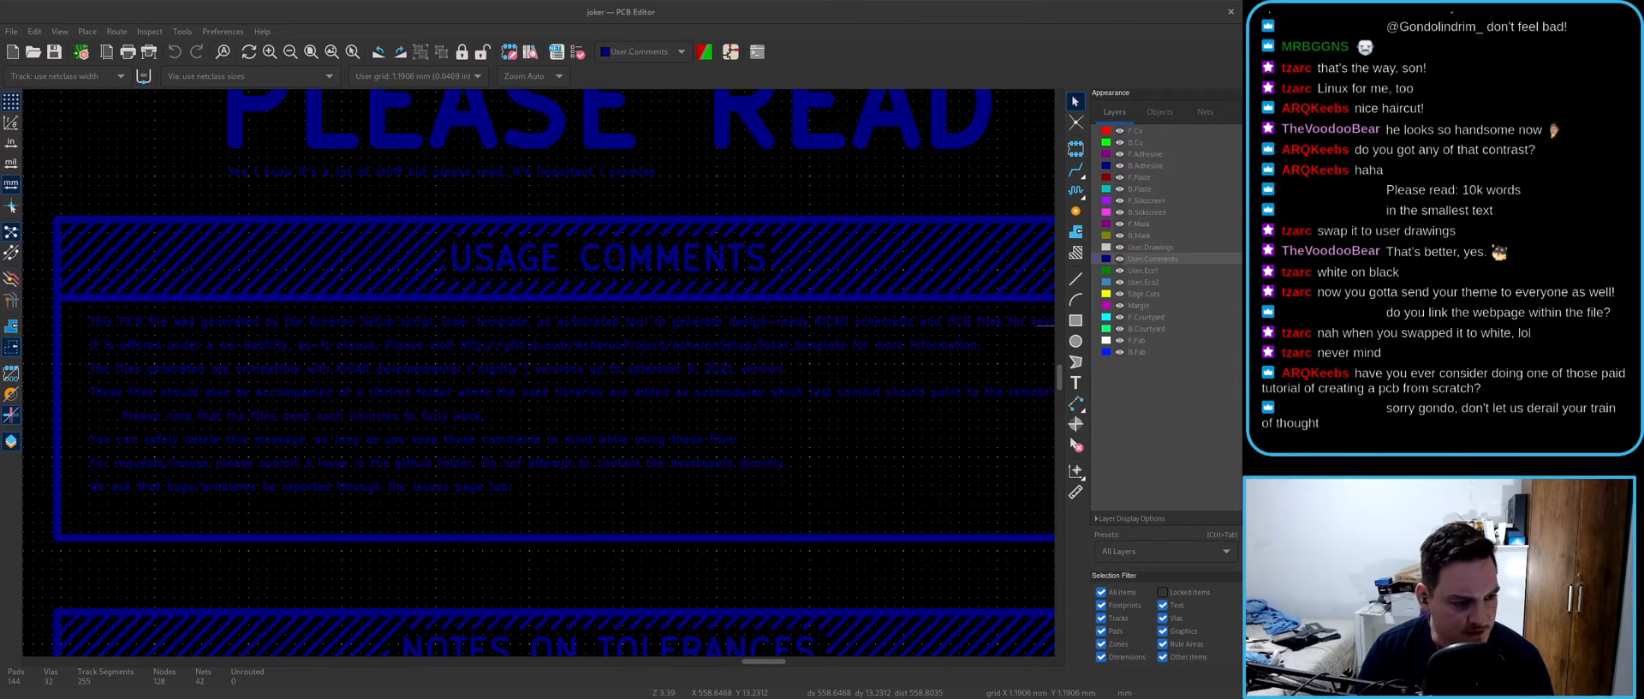
- Shrink the PCB Editor window with Super+Down to glance at the docs, then bring the editor back
scroll(539, 377, "down", 5)
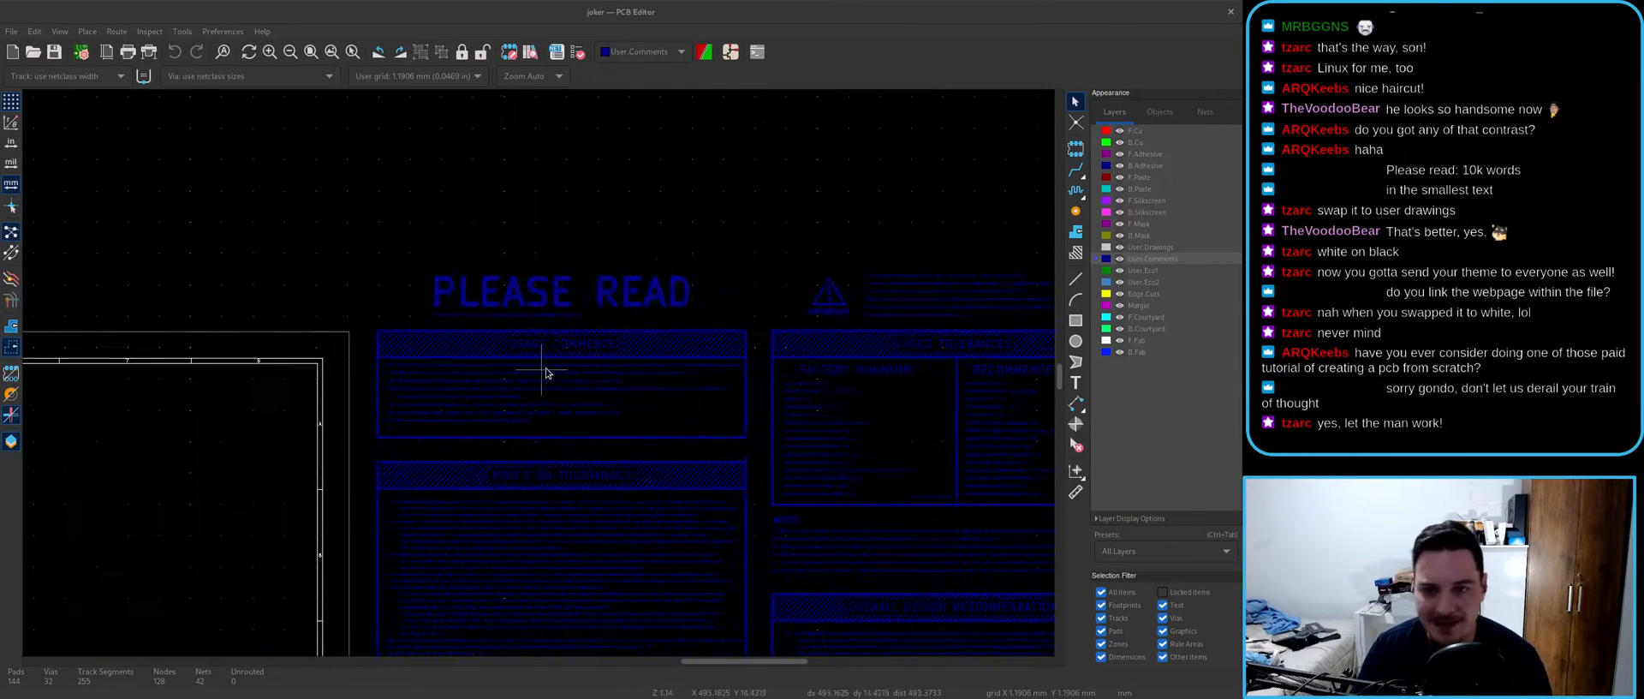
scroll(538, 376, "down", 1)
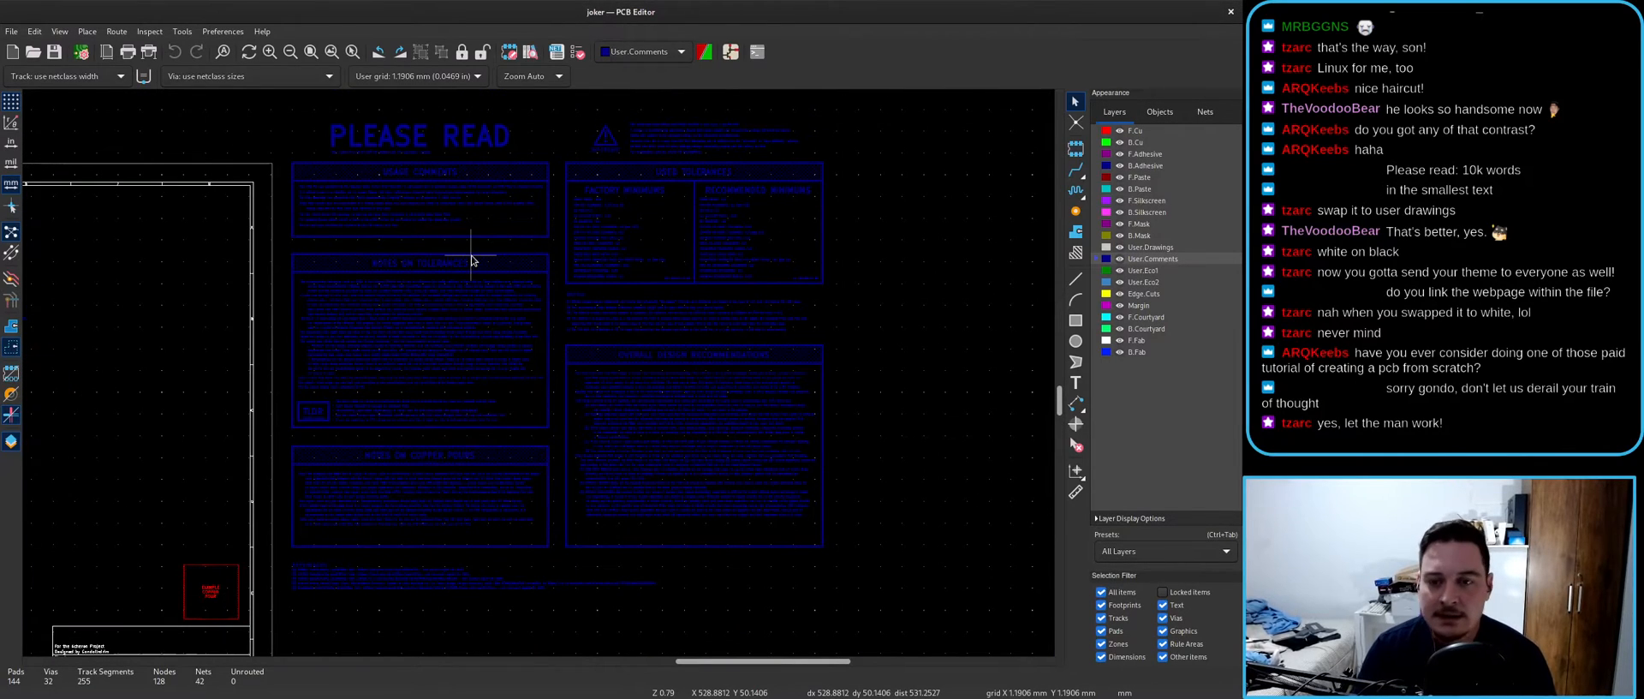
scroll(538, 377, "up", 5)
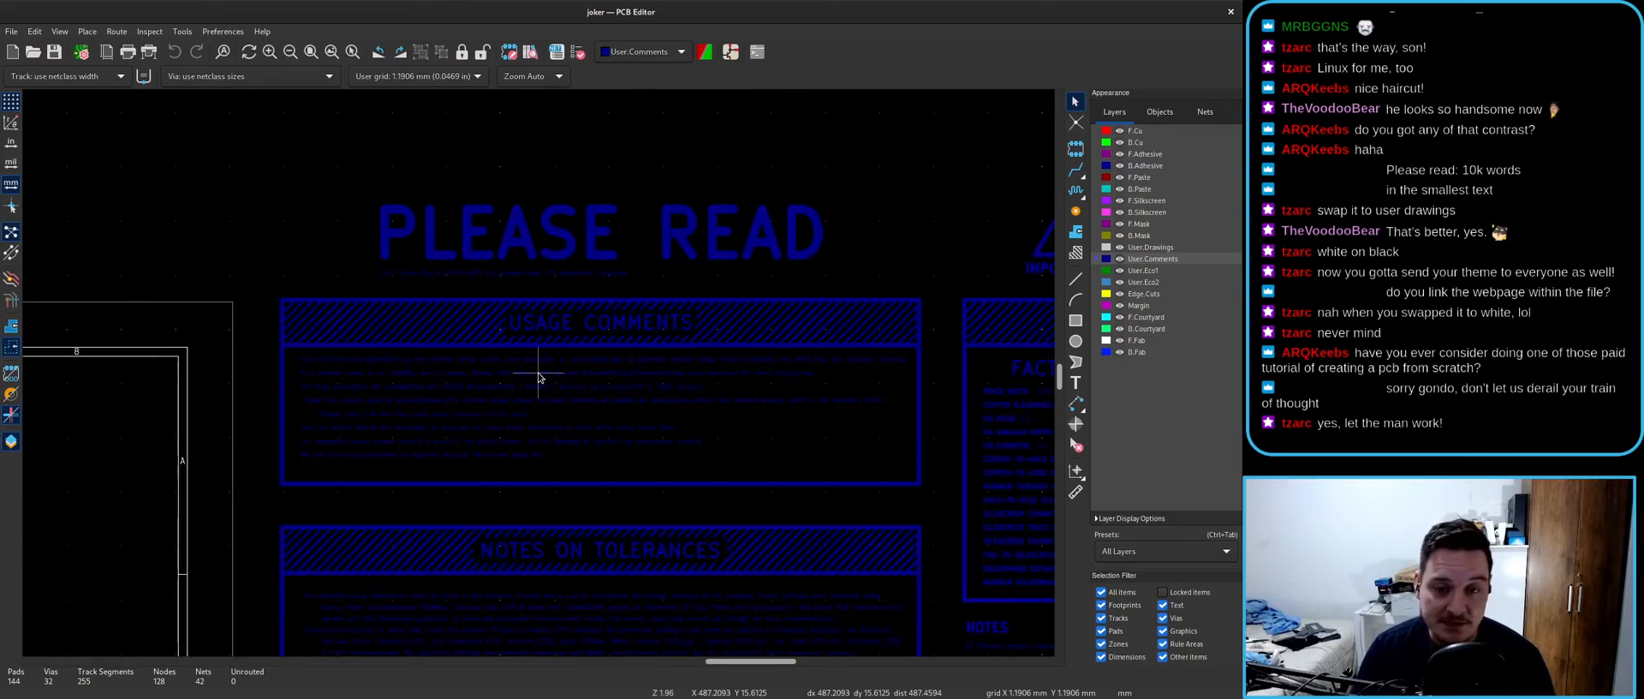
scroll(539, 376, "down", 9)
scroll(538, 376, "up", 3)
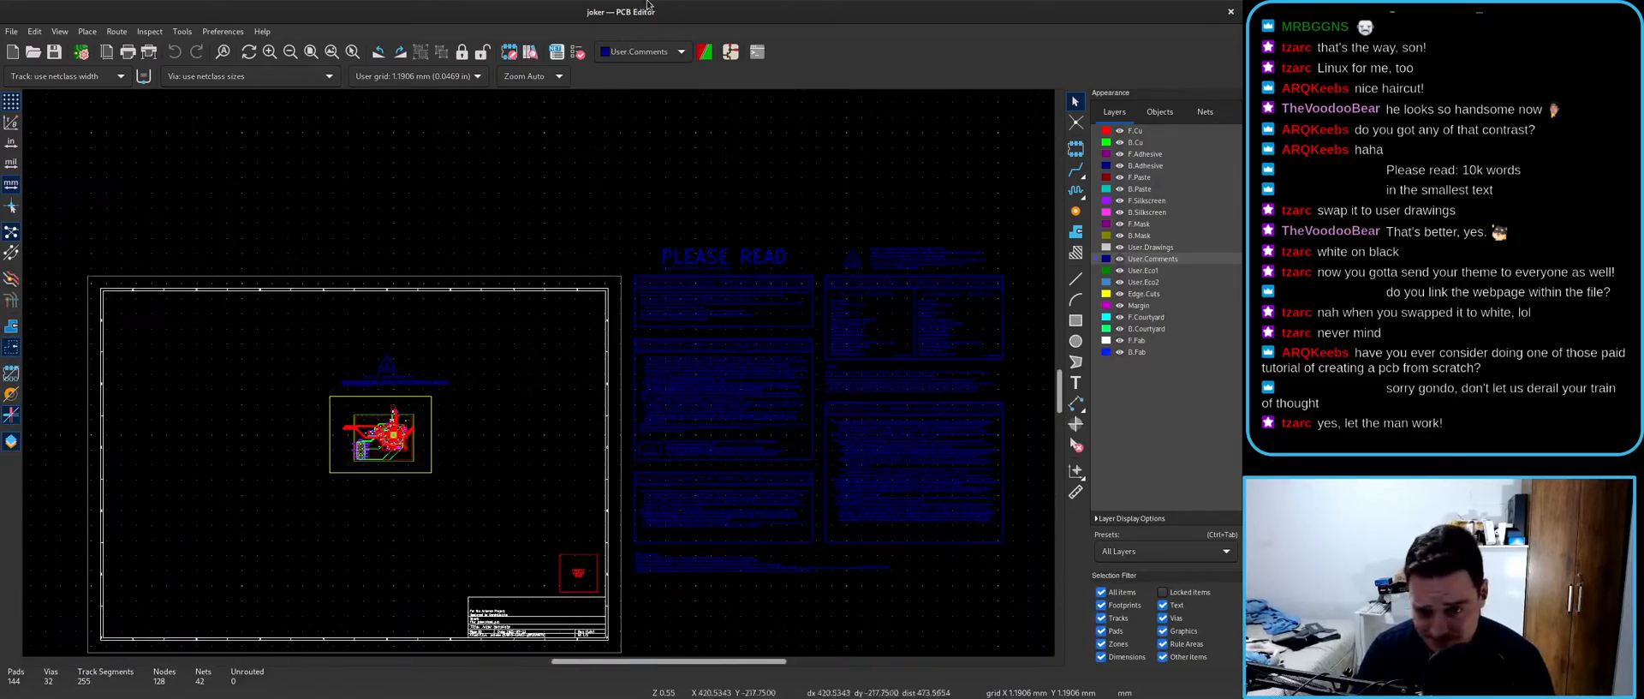
key("super+Down")
key("super+Down")
scroll(535, 513, "up", 2)
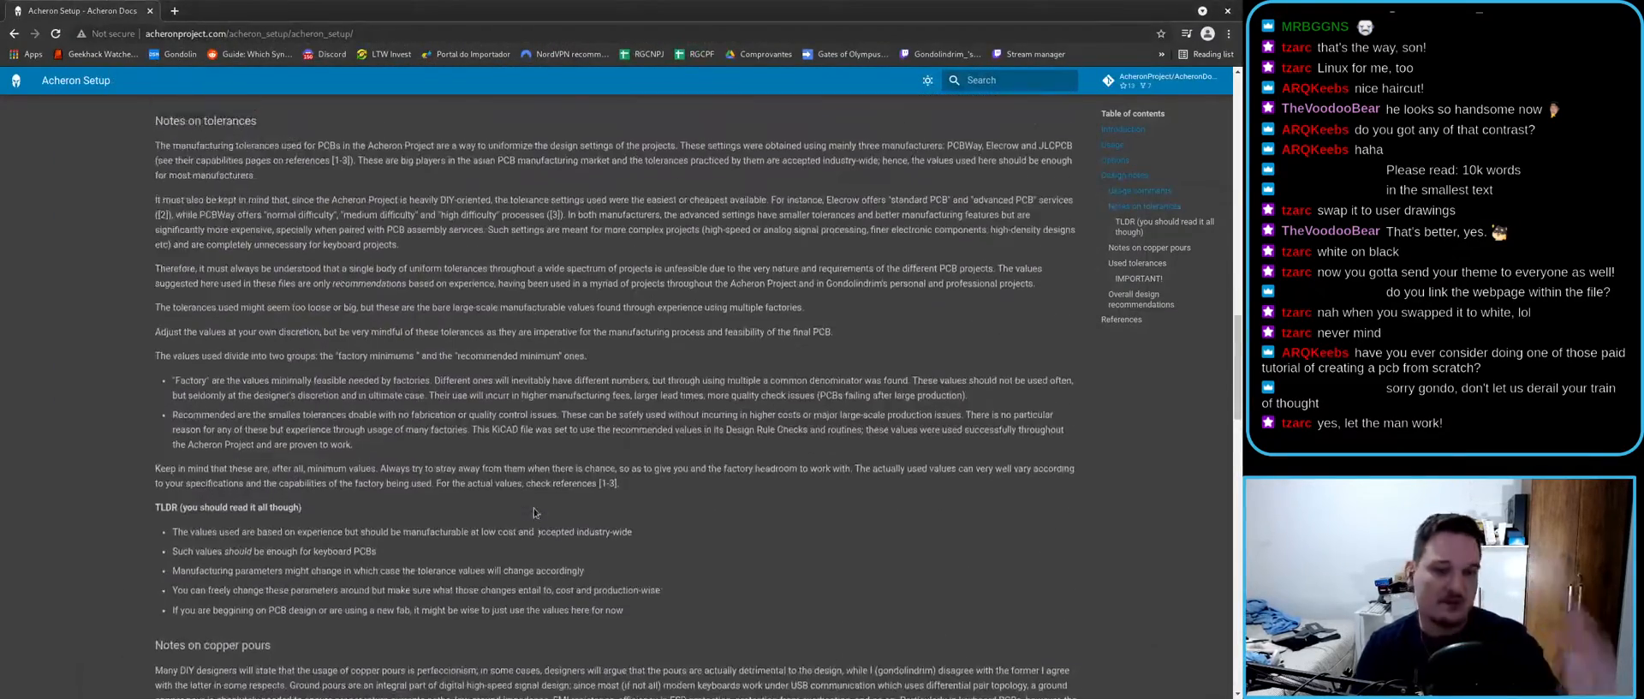
scroll(535, 512, "up", 2)
scroll(533, 508, "up", 3)
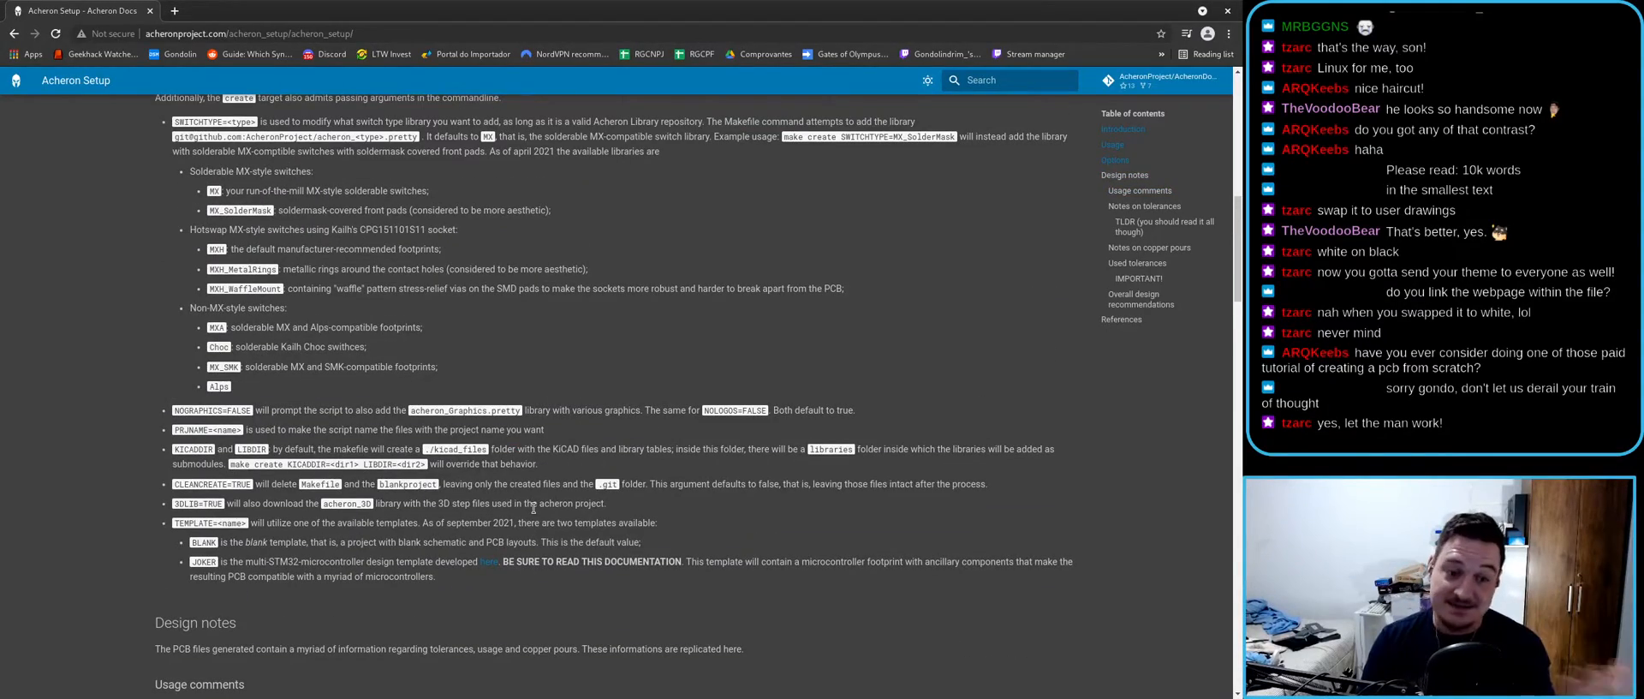
scroll(534, 509, "up", 10)
scroll(470, 580, "down", 6)
key("alt+Tab")
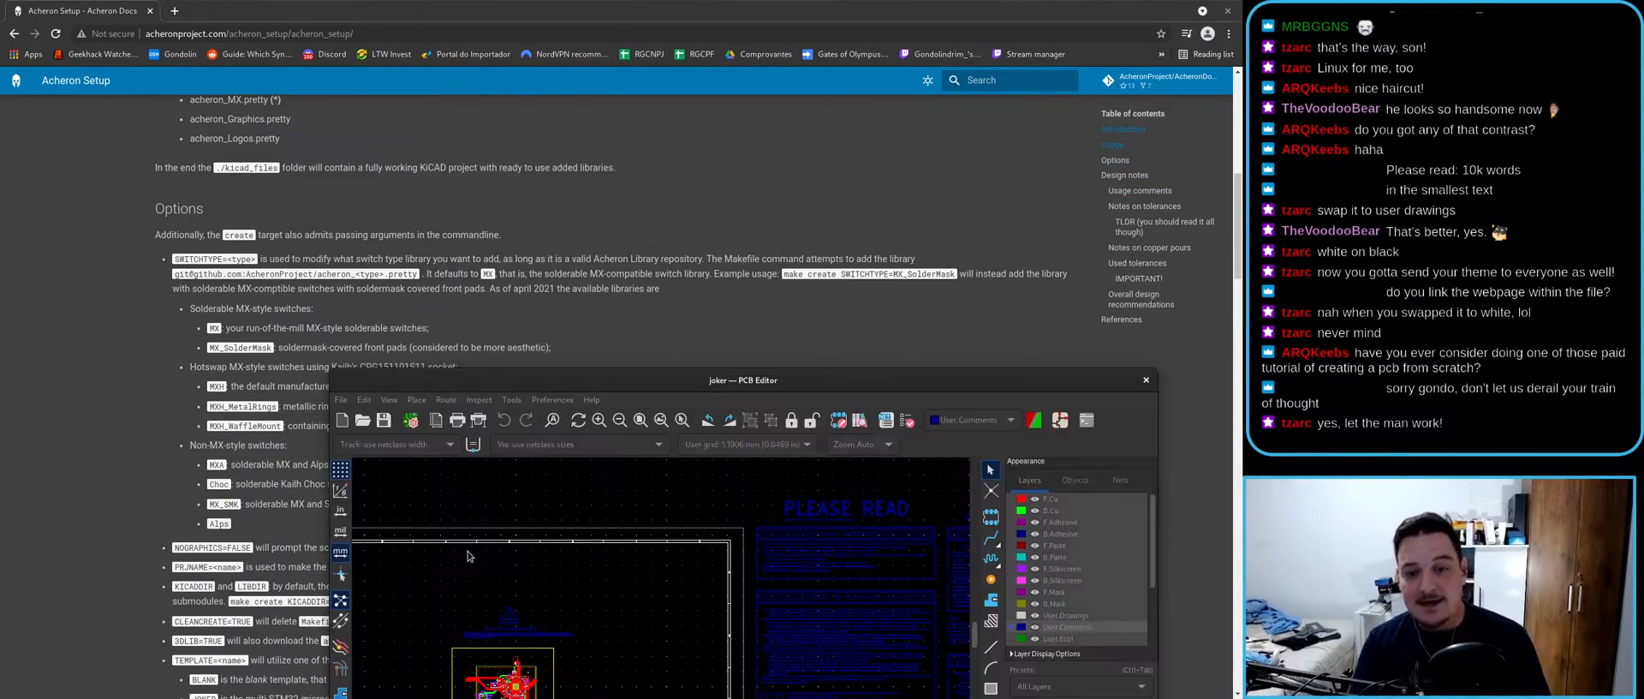
- Maximize the PCB Editor and center the PLEASE READ notes in view
double_click(581, 383)
scroll(548, 480, "up", 2)
scroll(540, 378, "down", 2)
middle_click_drag(677, 316, 295, 404)
scroll(557, 378, "up", 2)
middle_click_drag(692, 439, 628, 389)
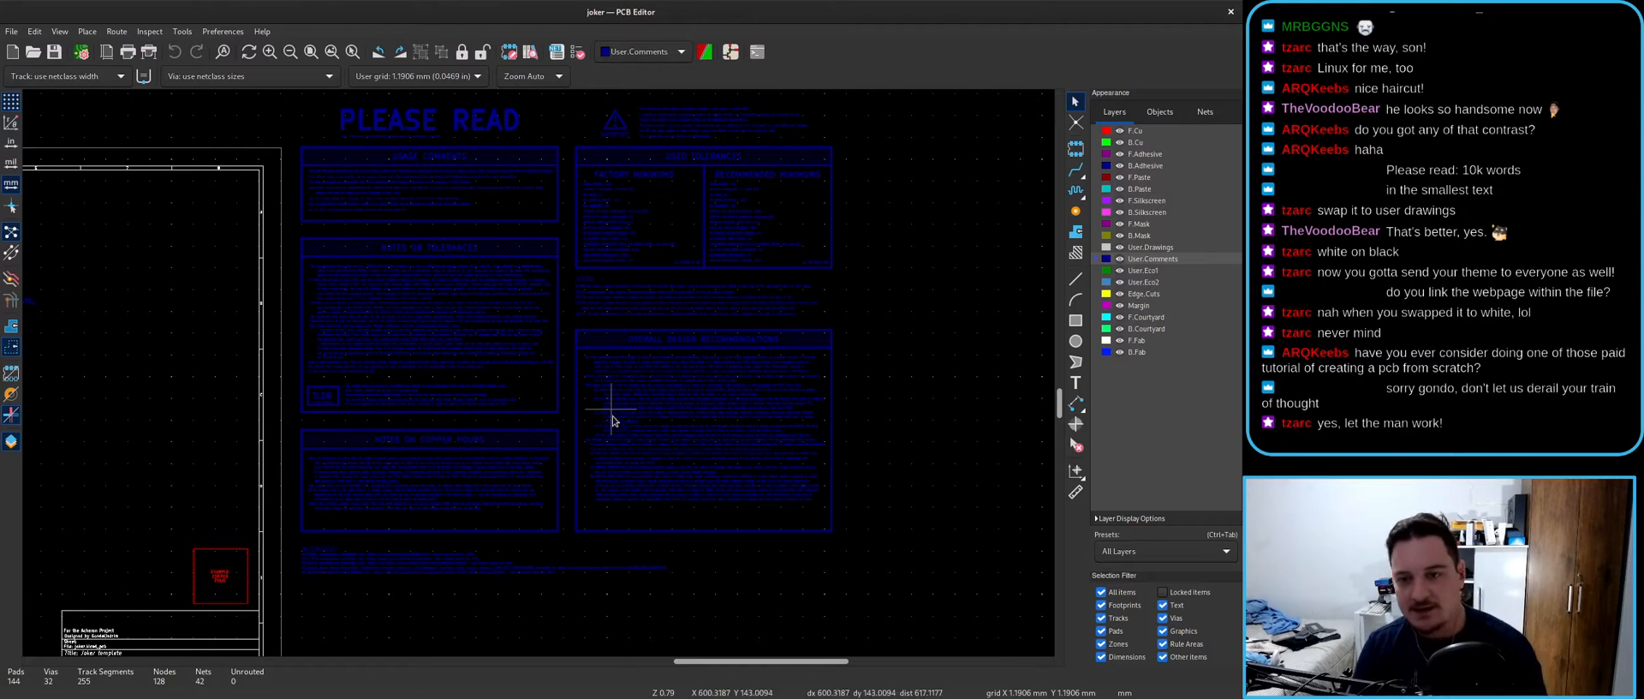
- Scroll the Acheron Setup docs down to the Used tolerances table
key("alt+Tab")
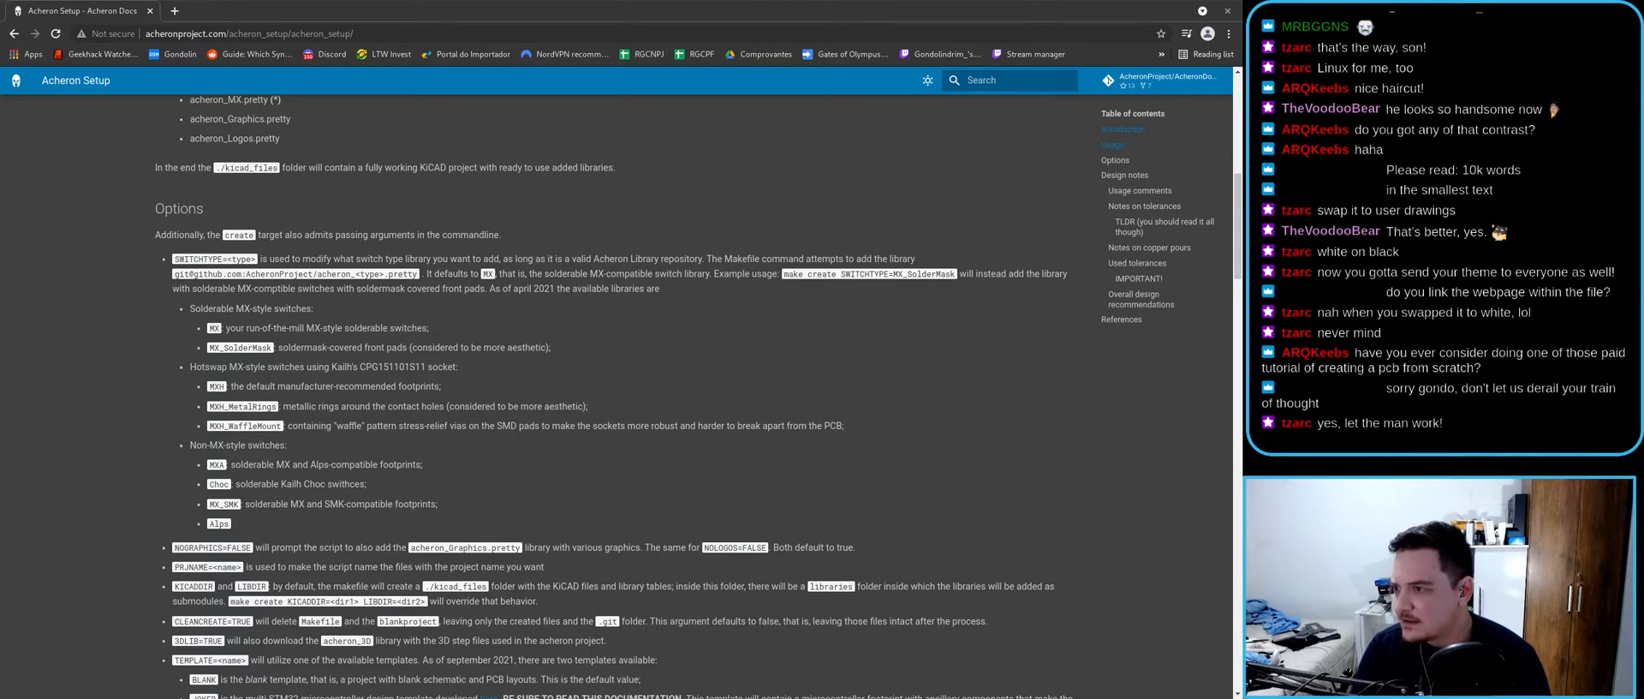
left_click(561, 355)
scroll(453, 397, "down", 10)
scroll(453, 397, "down", 10)
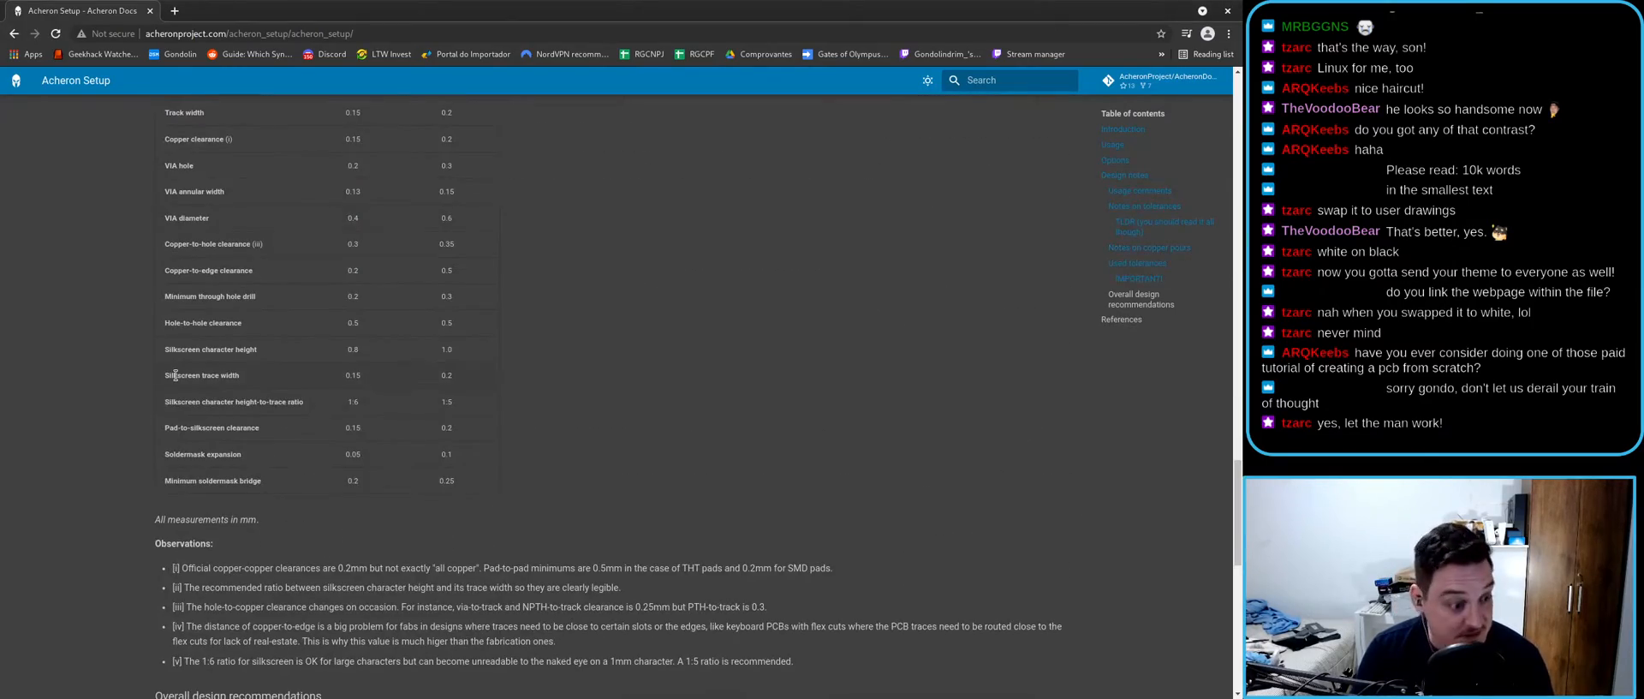
- Restore the docs window size, bring the PCB Editor forward and zoom onto the routed board
double_click(577, 5)
left_click(691, 237)
scroll(514, 380, "down", 5)
scroll(331, 379, "up", 6)
- Close the PCB Editor and bring the file manager to the front
double_click(859, 7)
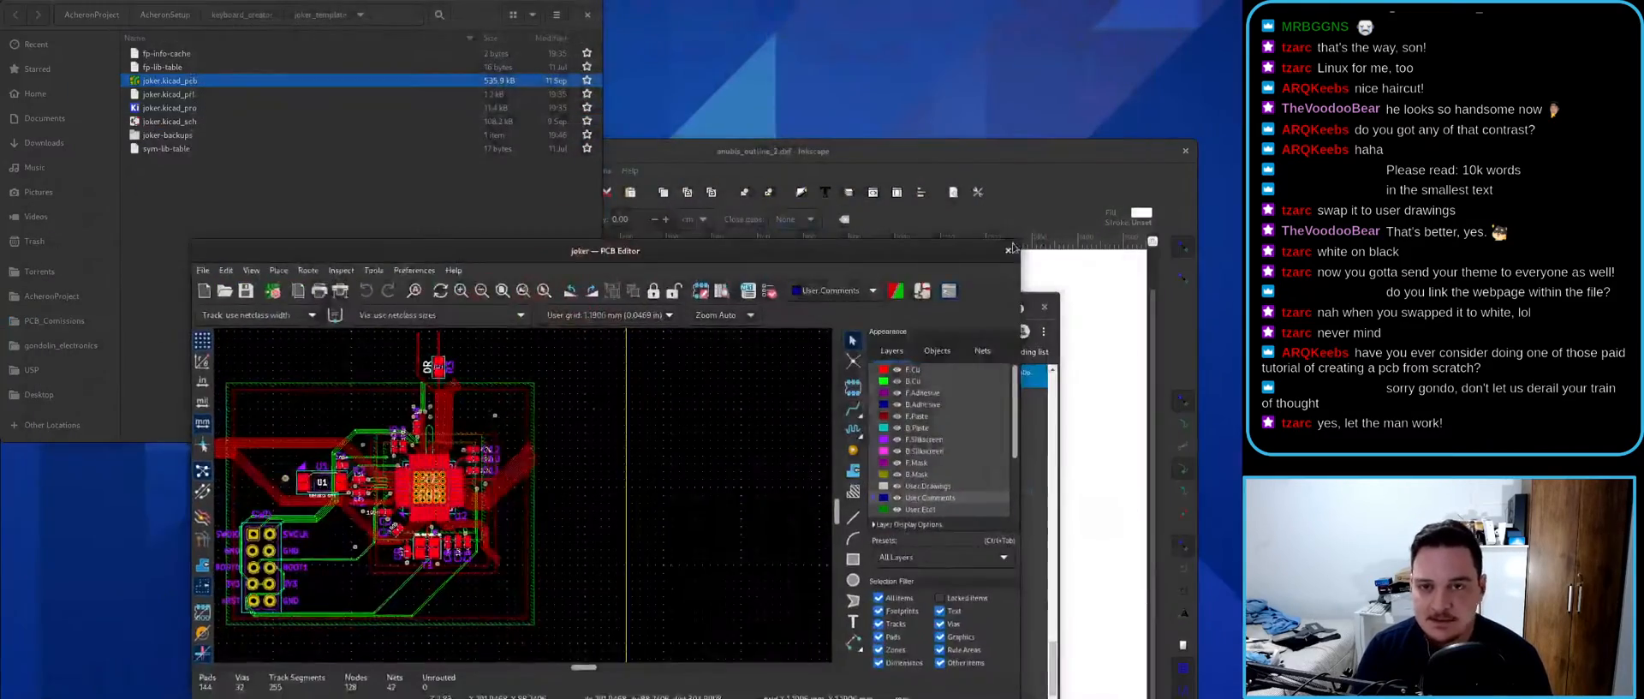
left_click(1008, 251)
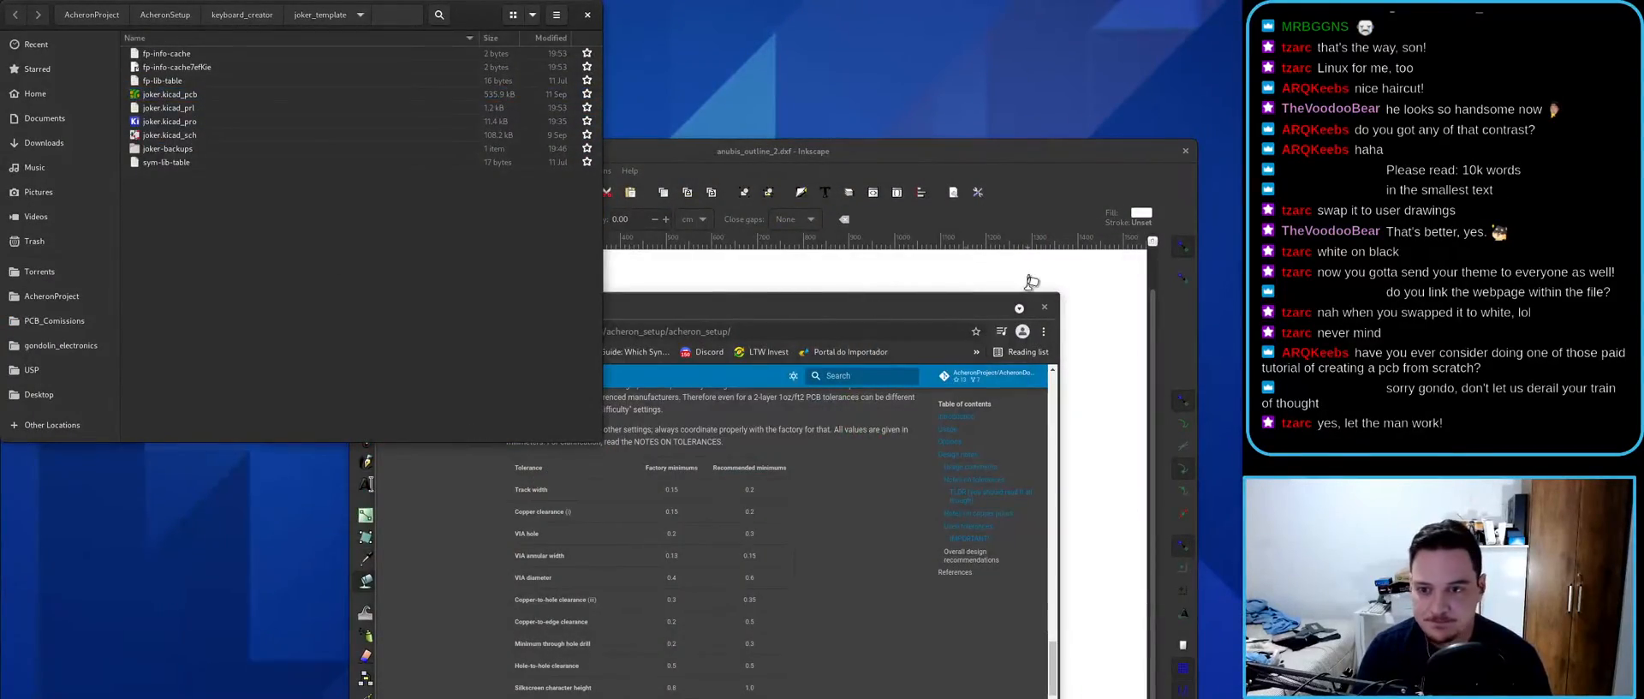
key("super")
left_click(619, 272)
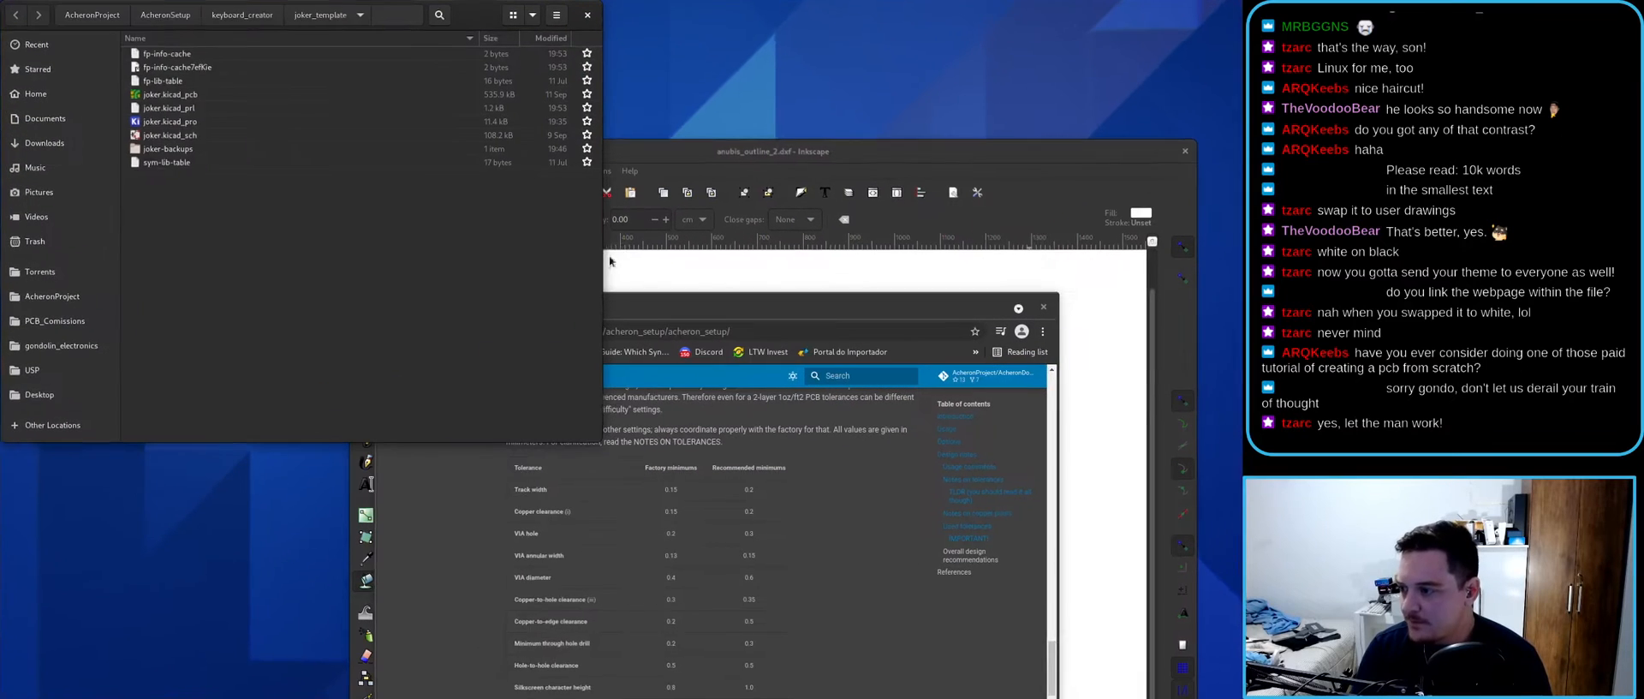
- Open a maximized terminal in the keyboard_creator folder and enlarge its text with Ctrl++
left_click(245, 16)
left_click(270, 185)
right_click(189, 148)
left_click(271, 211)
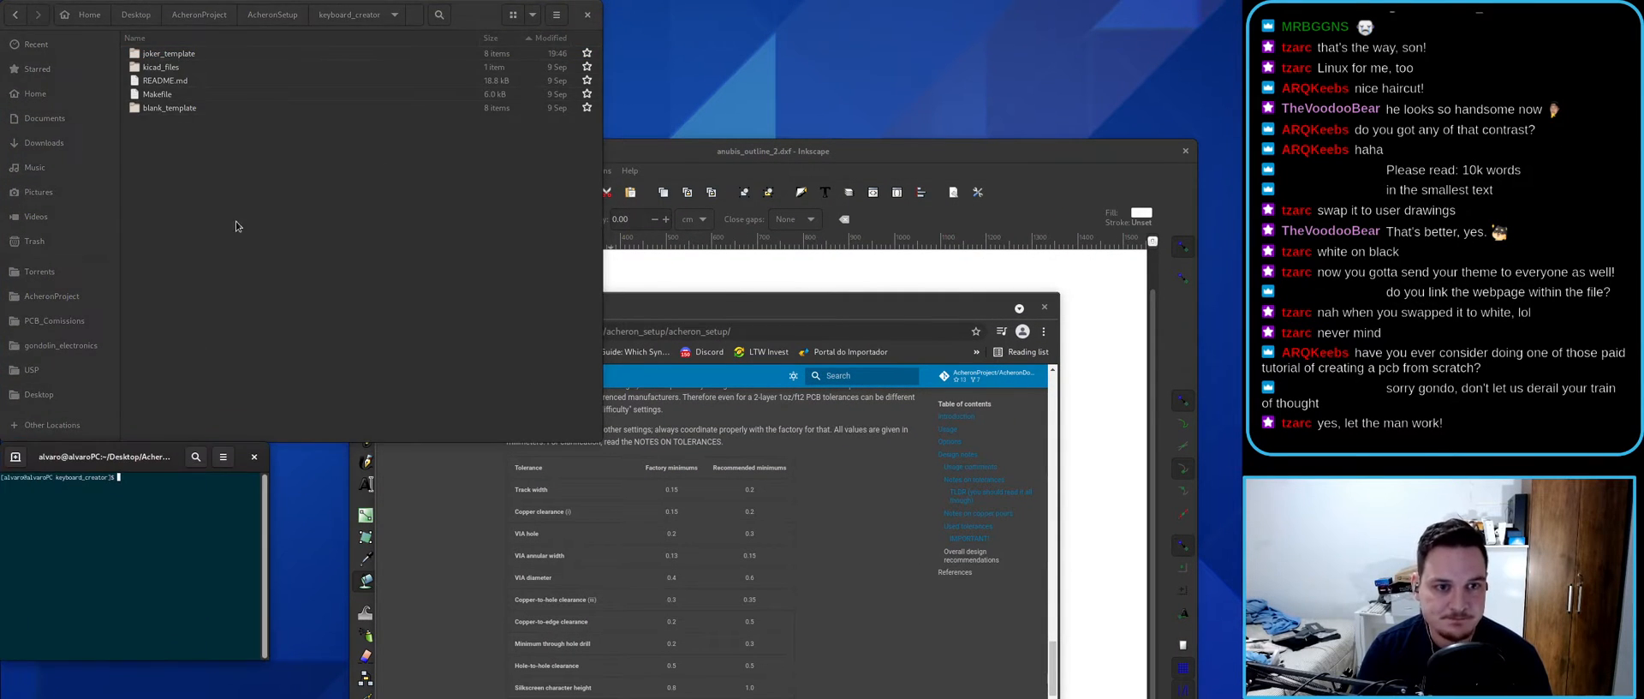
double_click(125, 447)
key("ctrl+plus")
key("ctrl+plus")
key("ctrl+plus")
key("ctrl+plus")
key("ctrl+plus")
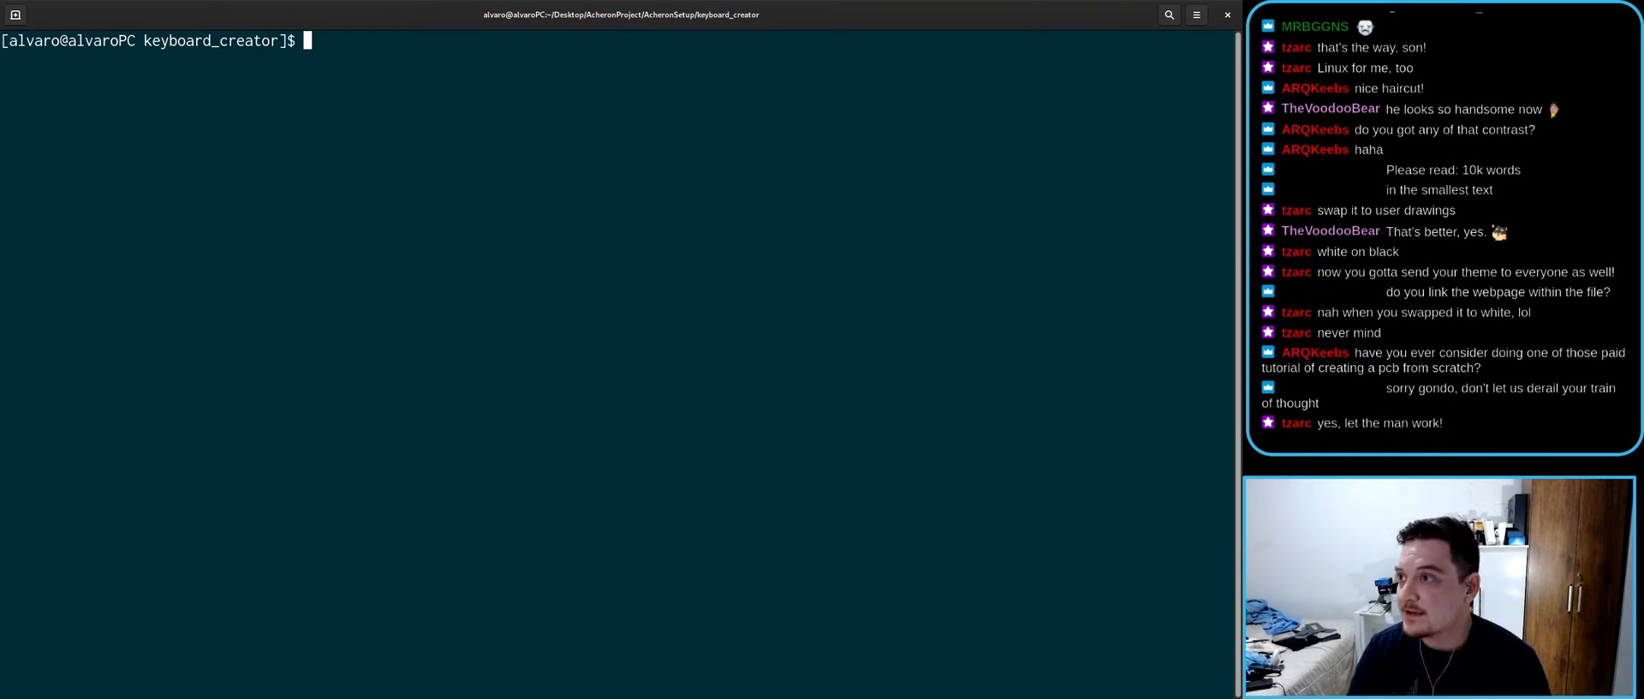
key("super")
left_click(420, 480)
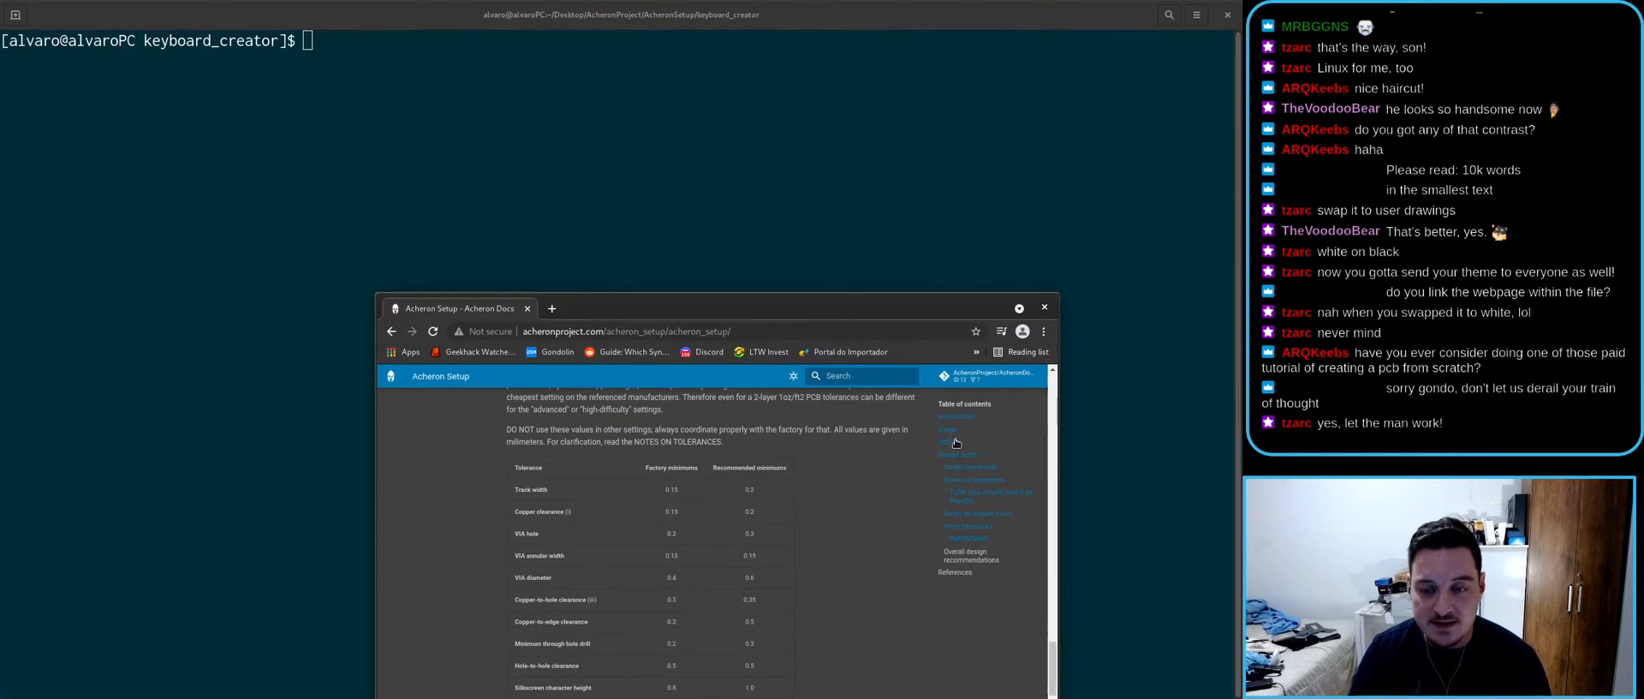
key("super+Up")
left_click(1236, 103)
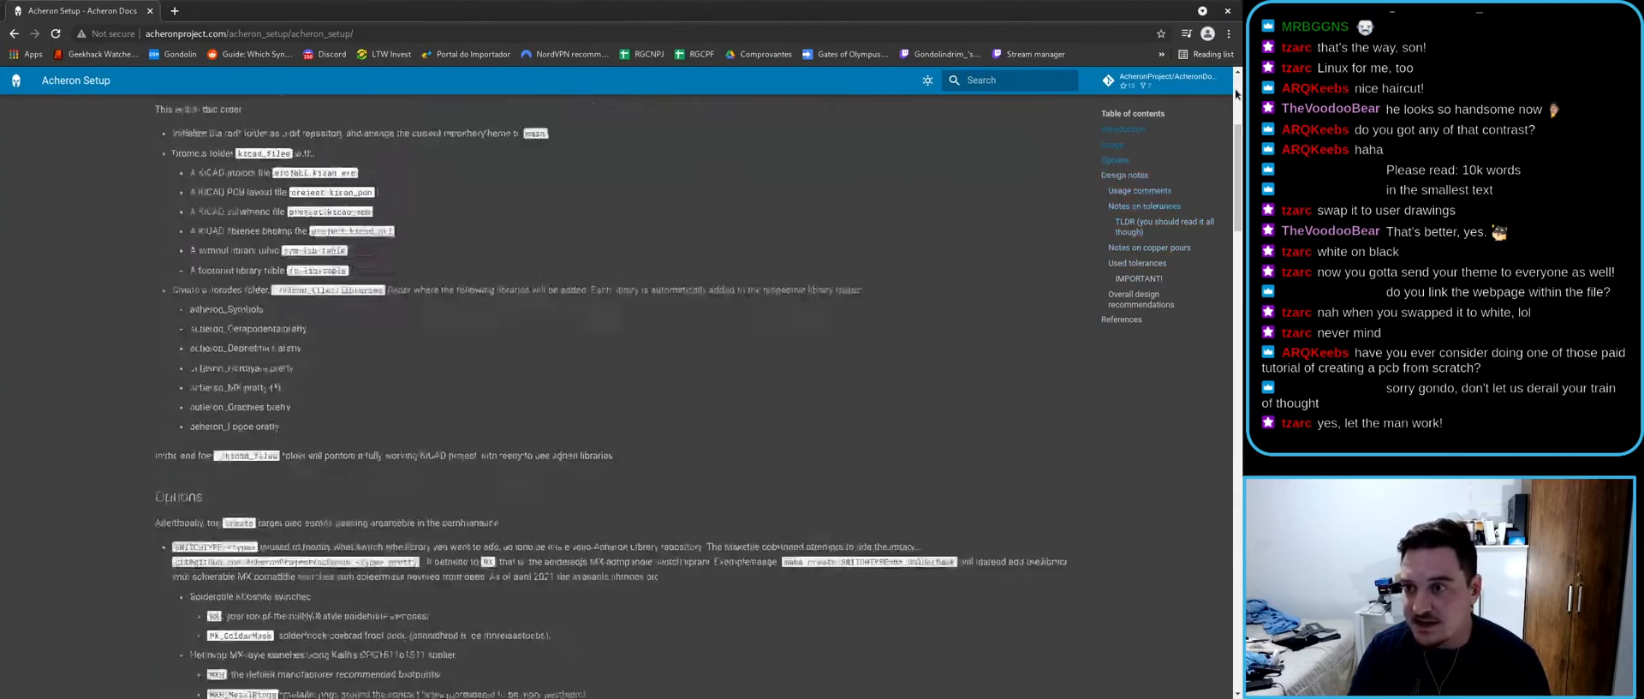
scroll(379, 276, "down", 1)
left_click_drag(366, 277, 420, 278)
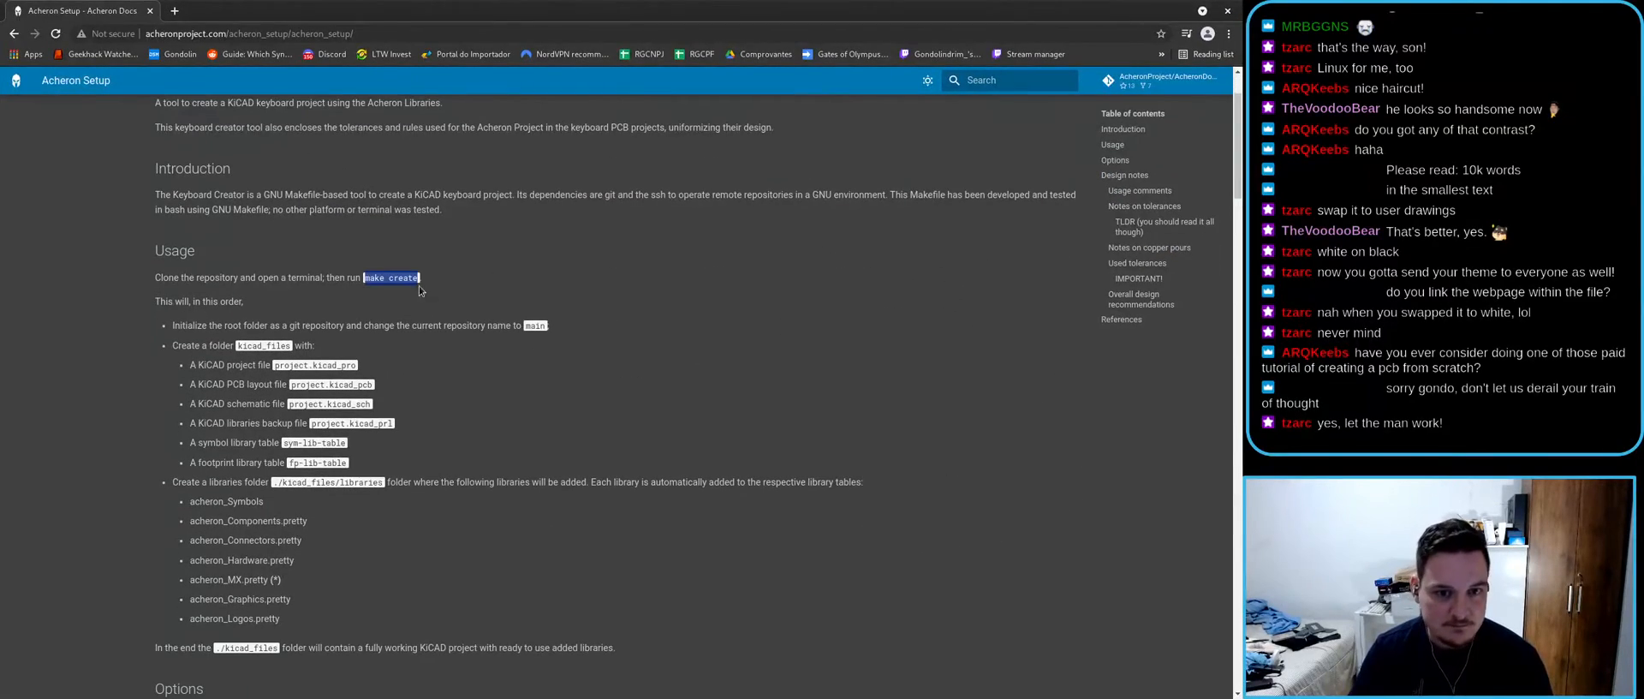
key("alt+Tab")
type("vim Makefile")
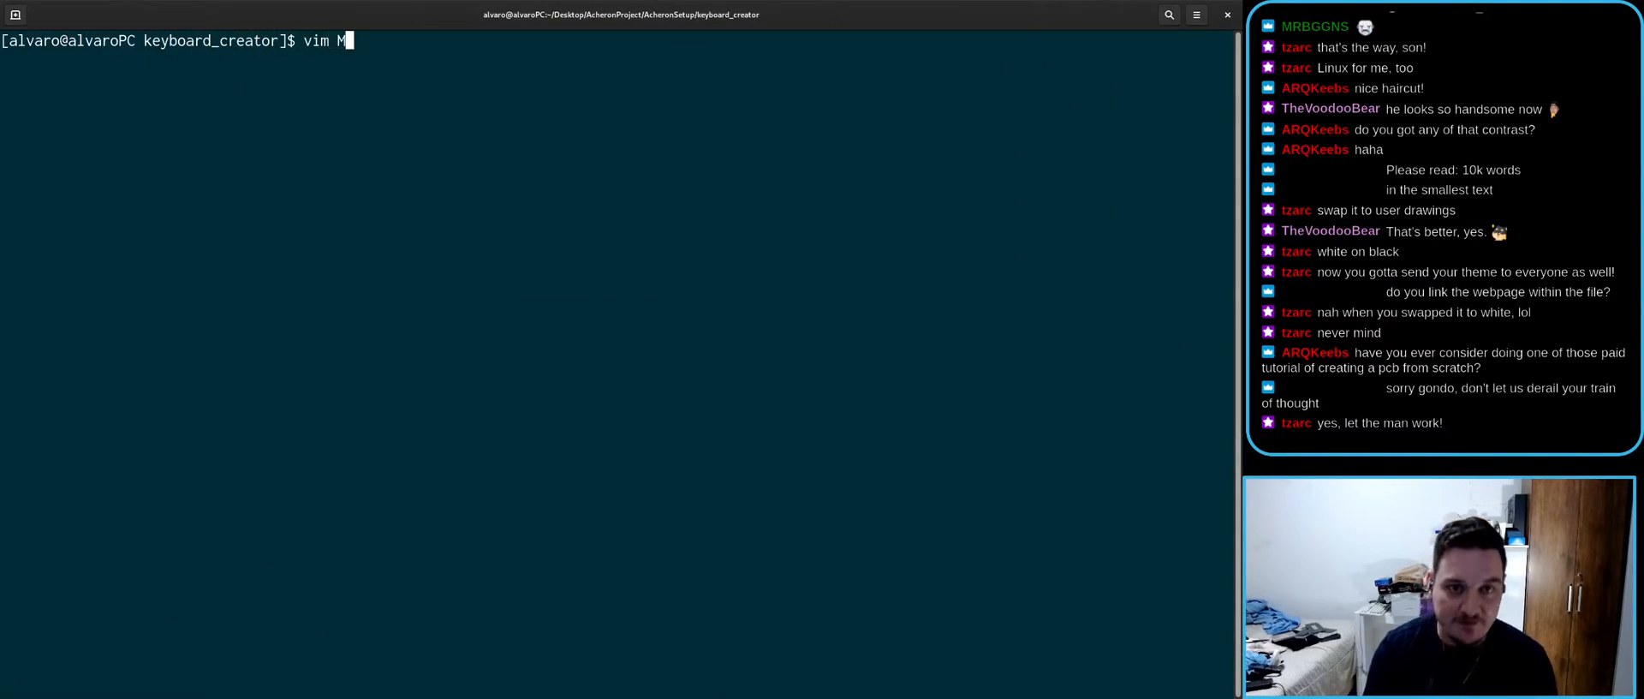
key("Return")
key("Down")
key("Down")
key("Down")
key("Down")
key("Down")
key("Down")
key("Down")
key("Down")
key("Down")
key("Down")
key("Down")
key("Down")
key("Down")
key("Down")
key("Down")
key("Down")
key("Down")
key("Down")
key("Down")
key("Down")
scroll(233, 516, "down", 7)
key("ctrl+minus")
key("ctrl+minus")
key("ctrl+minus")
key("ctrl+minus")
key("Down")
key("Down")
key("Down")
key("Down")
key("Down")
key("Down")
key("Down")
key("Down")
key("Down")
key("Down")
key("Down")
key("Down")
key("Down")
key("Down")
key("Down")
key("Down")
key("Down")
key("Down")
key("Down")
key("Down")
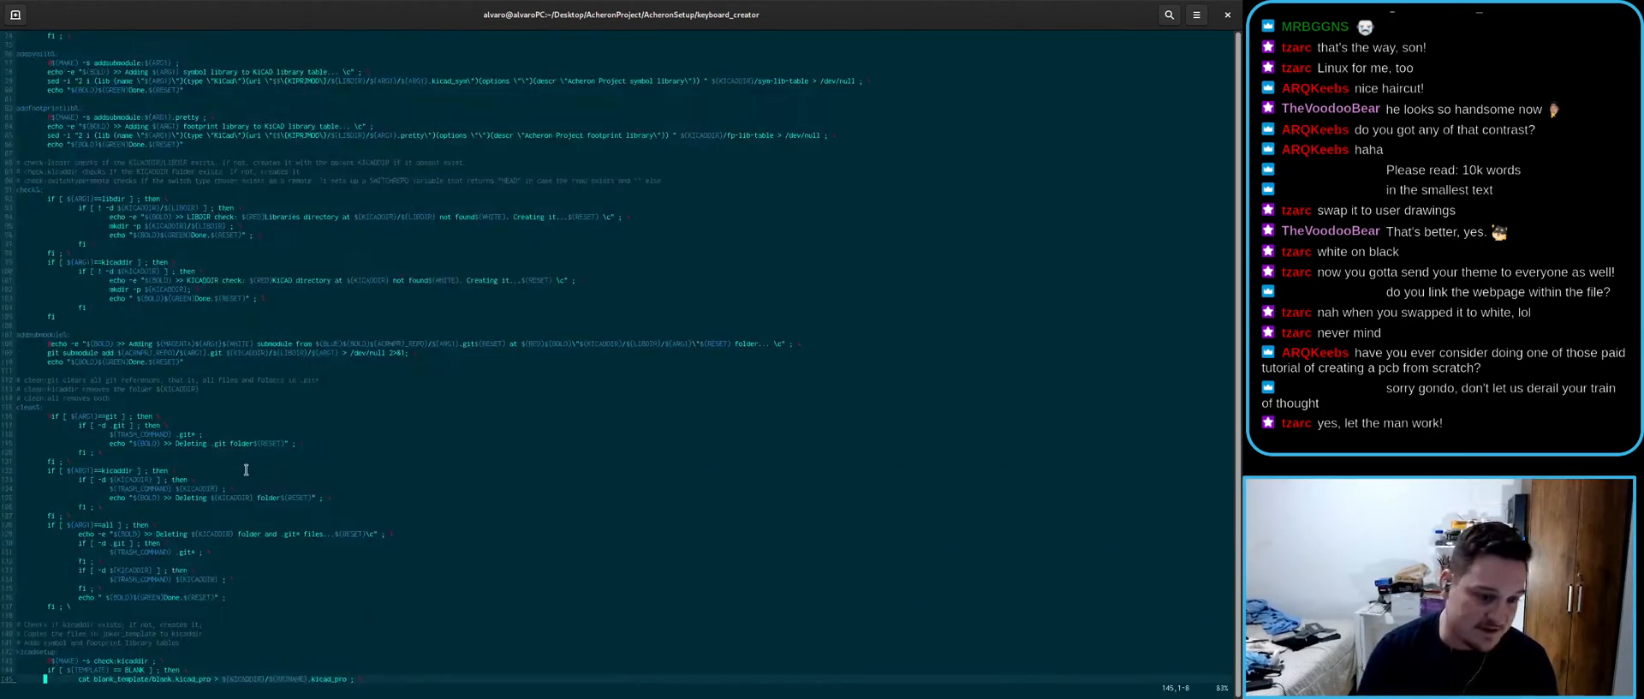
type(":q")
key("Return")
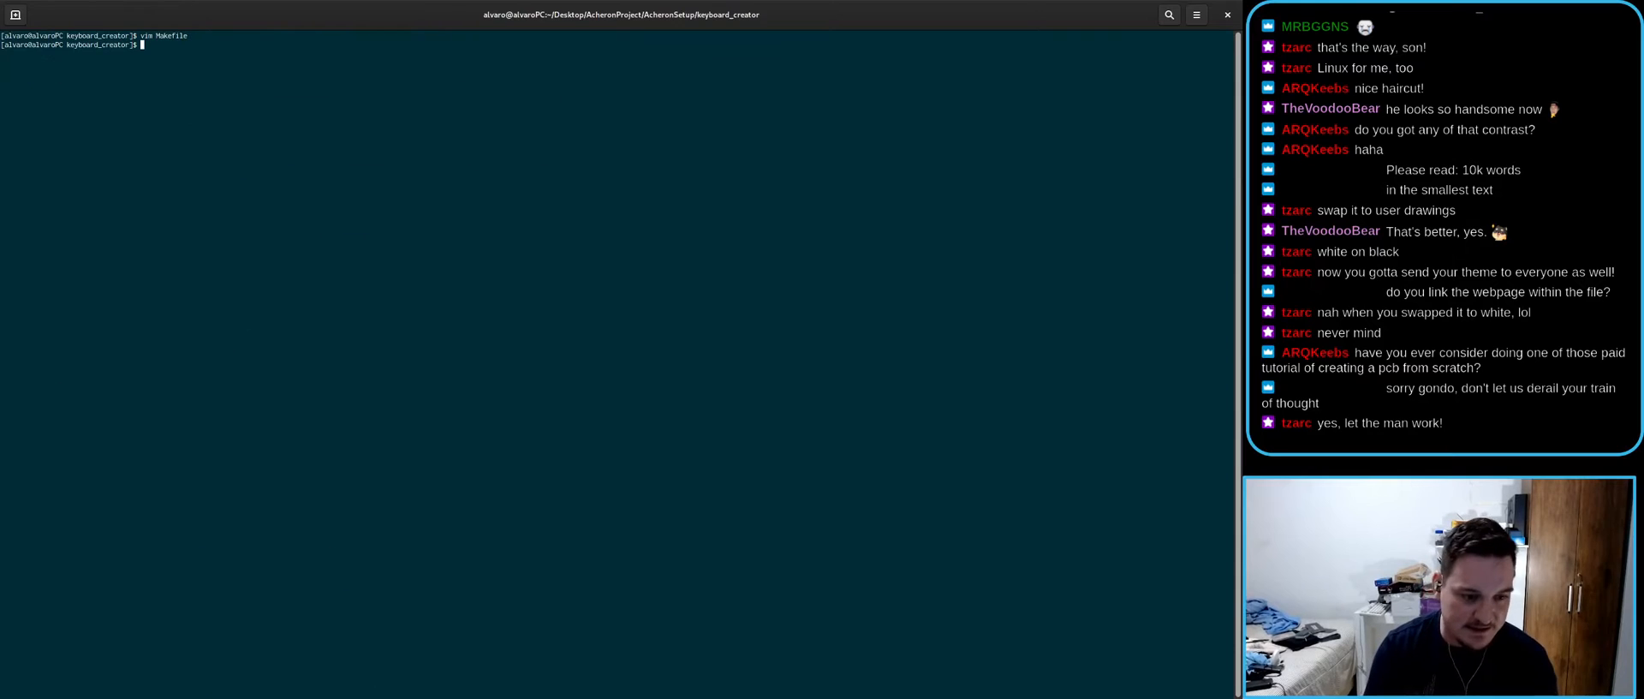
key("ctrl+0")
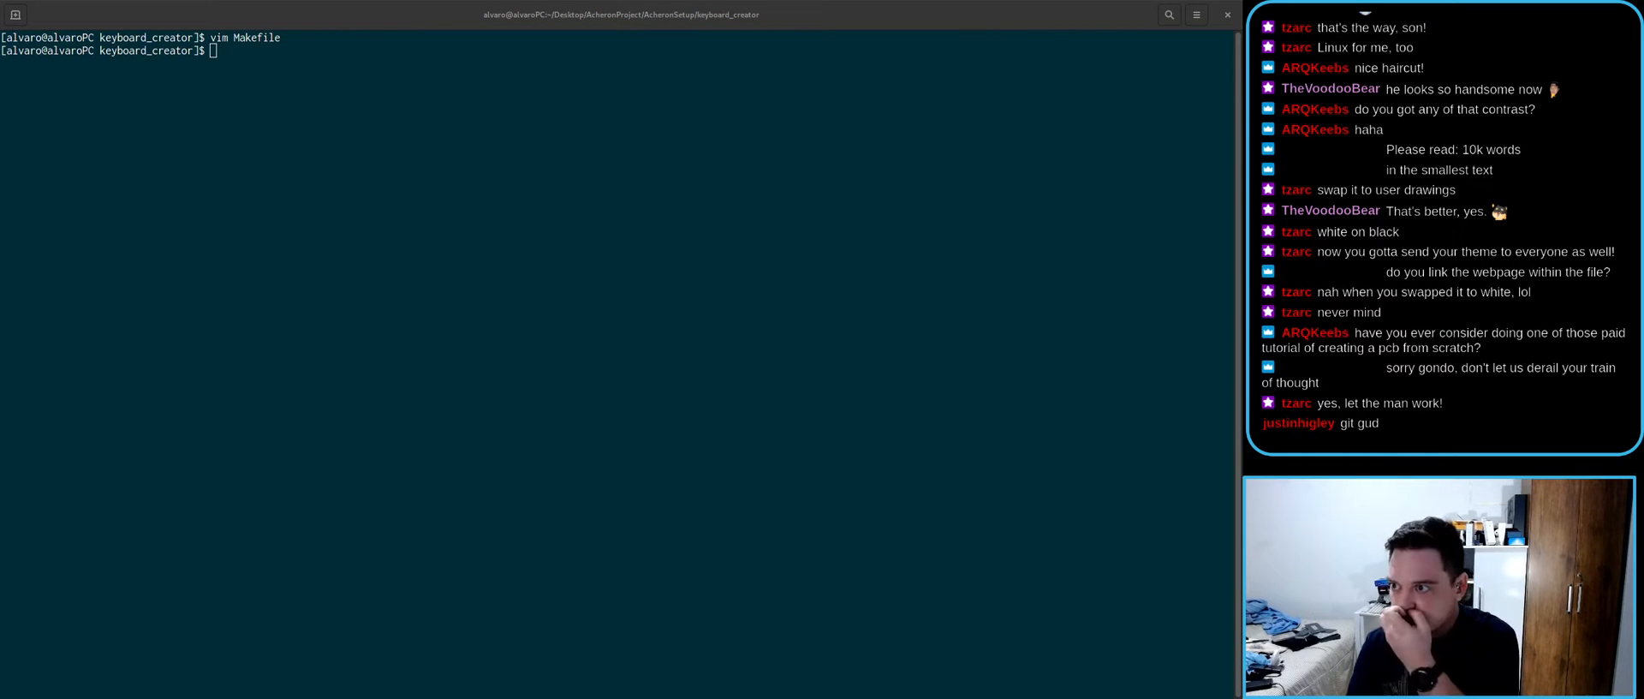
- Maximize the Acheron Setup docs window and scroll through the make create options
left_click_drag(981, 16, 981, 0)
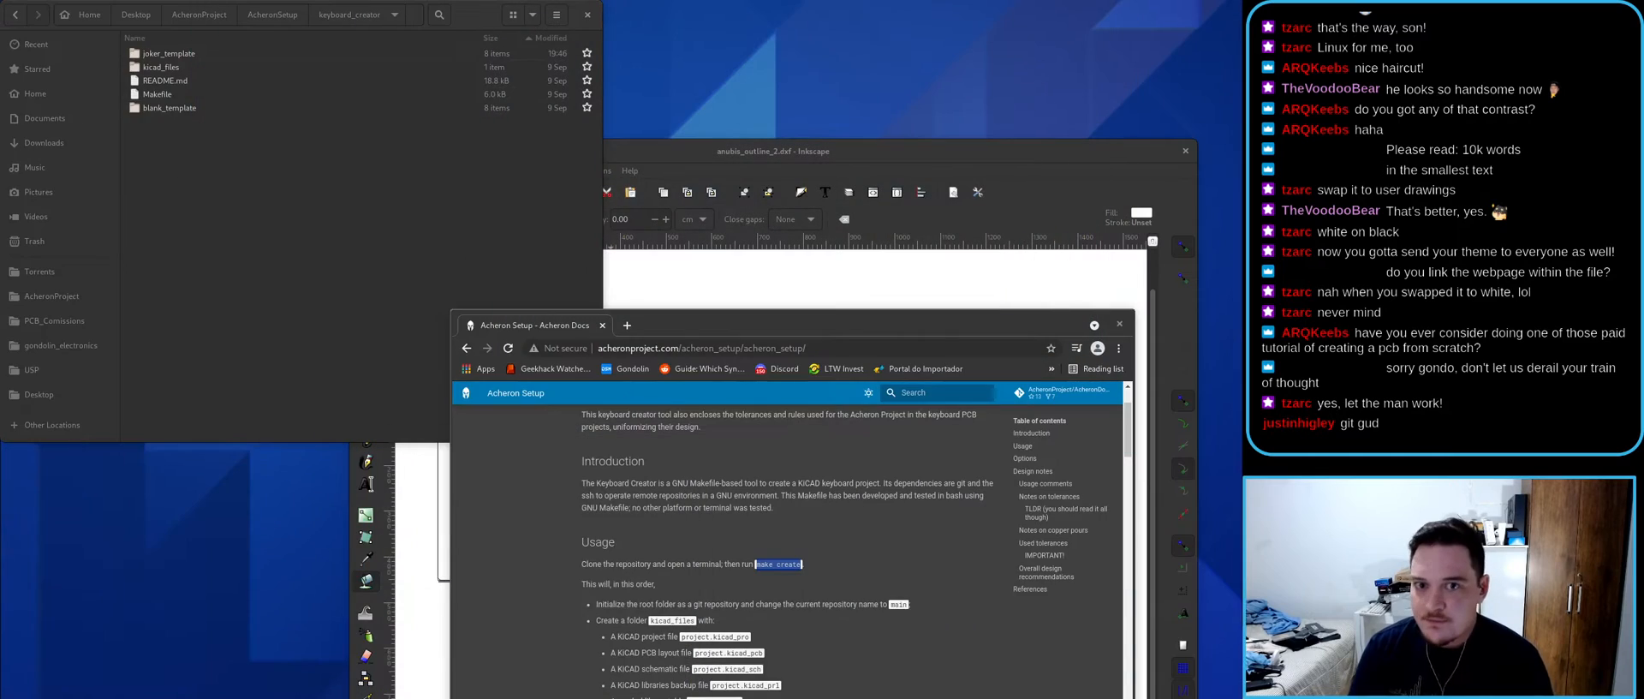
double_click(854, 325)
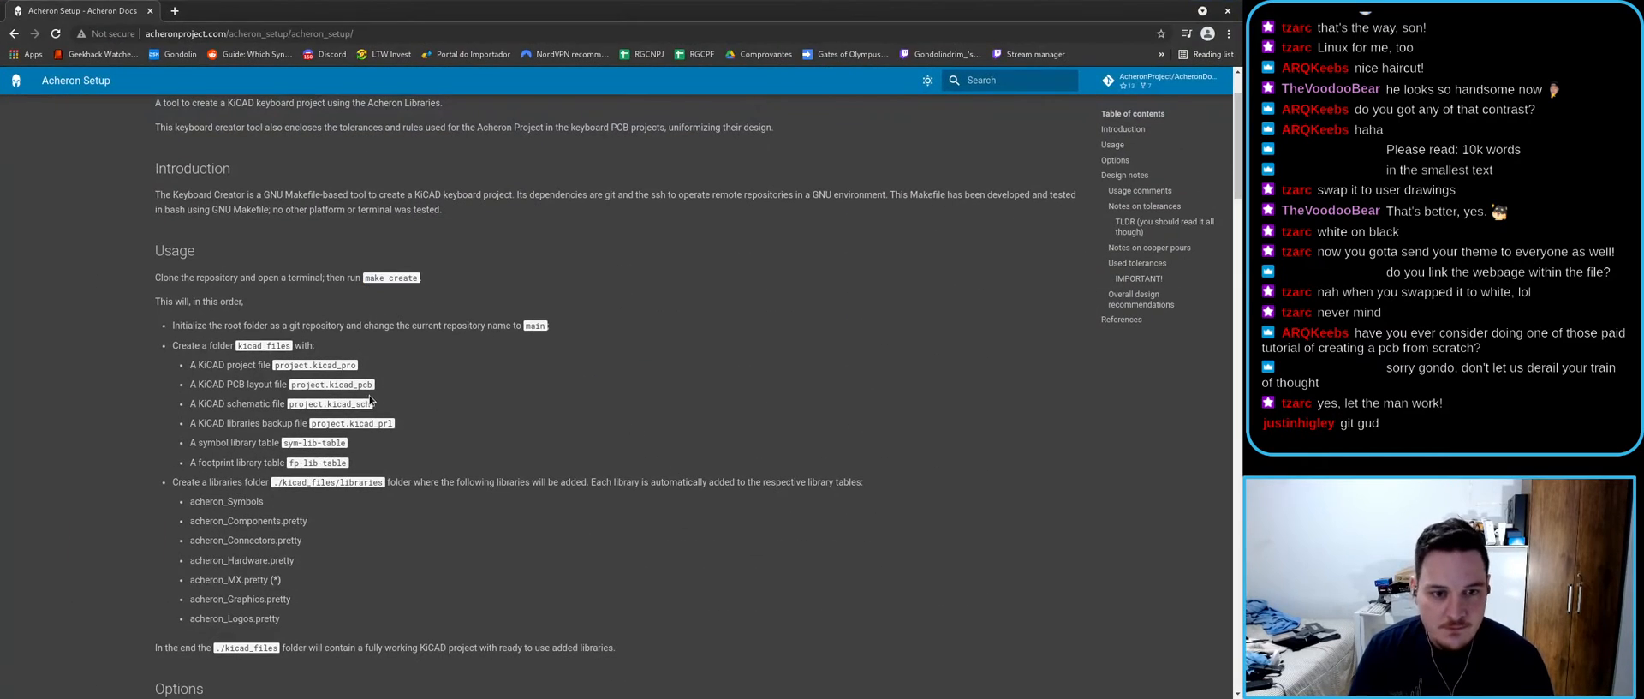
scroll(428, 373, "down", 5)
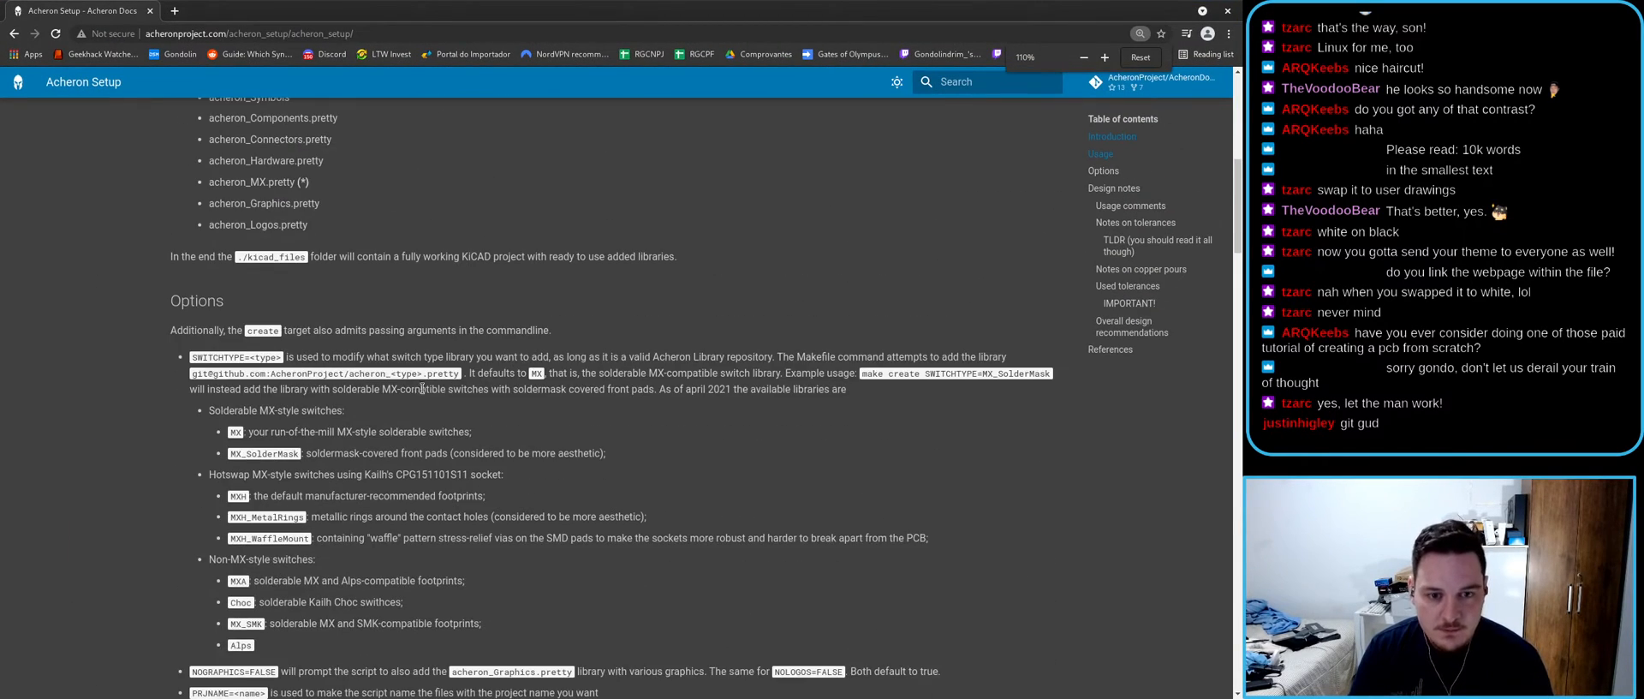
scroll(203, 368, "up", 1, "ctrl")
scroll(257, 381, "up", 5)
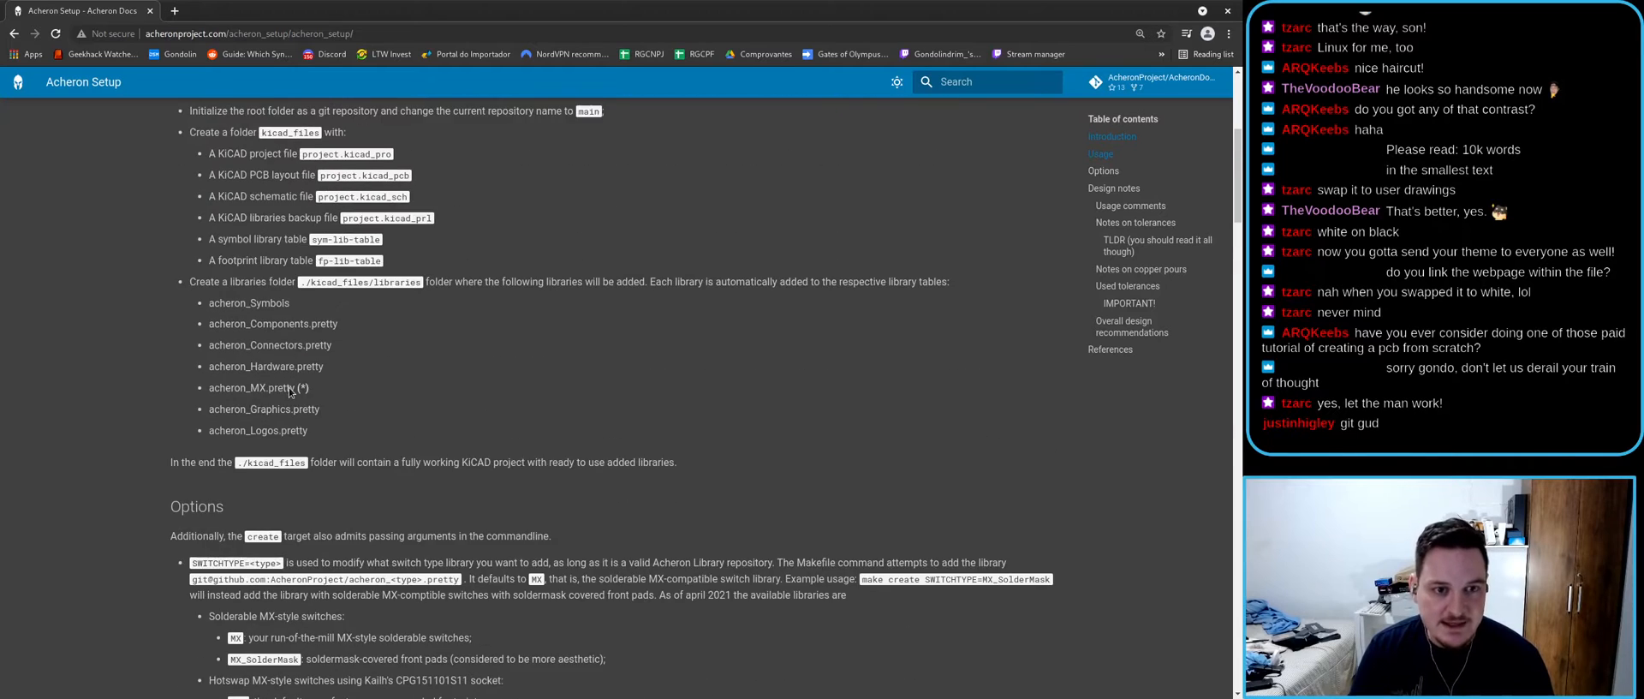
scroll(289, 391, "up", 1)
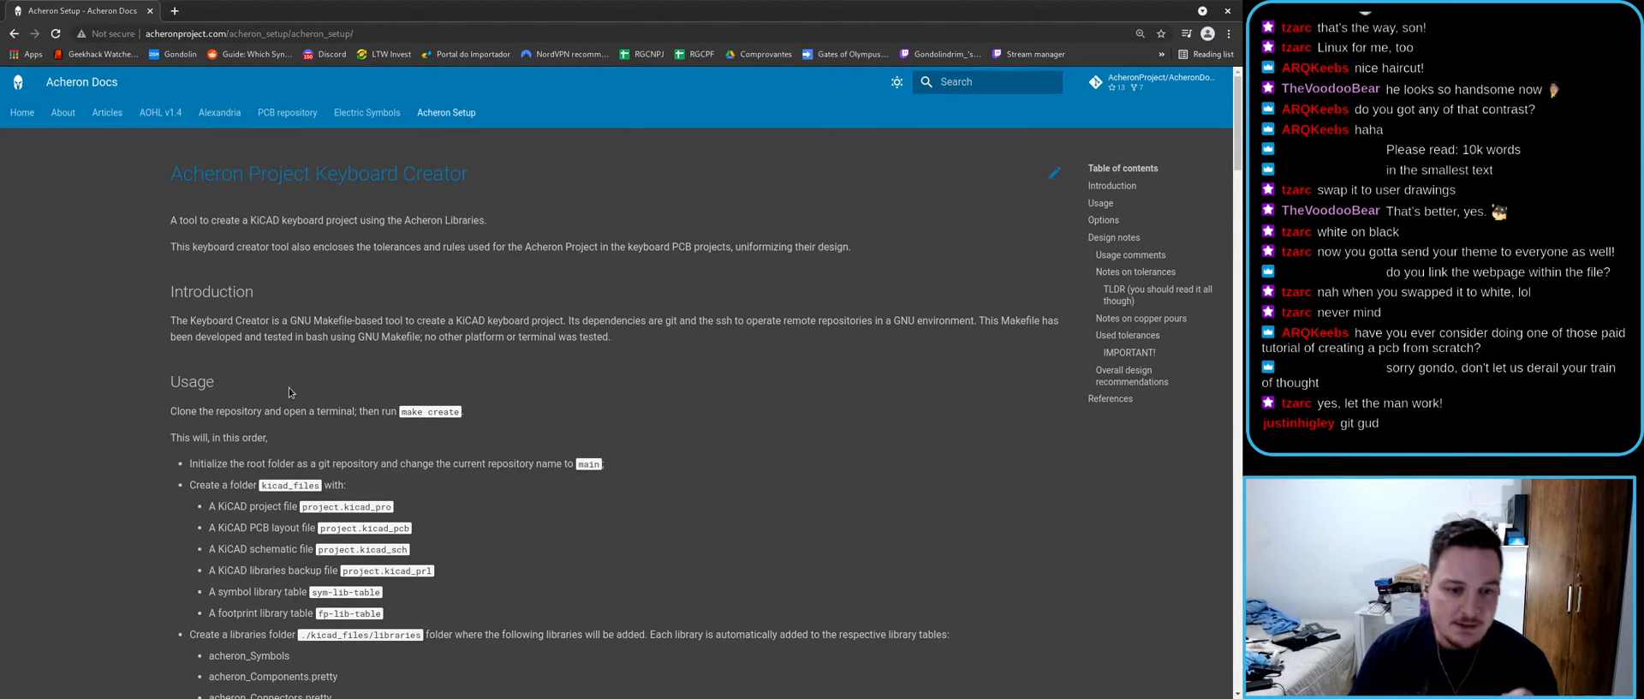
scroll(299, 382, "down", 2)
scroll(342, 419, "down", 2)
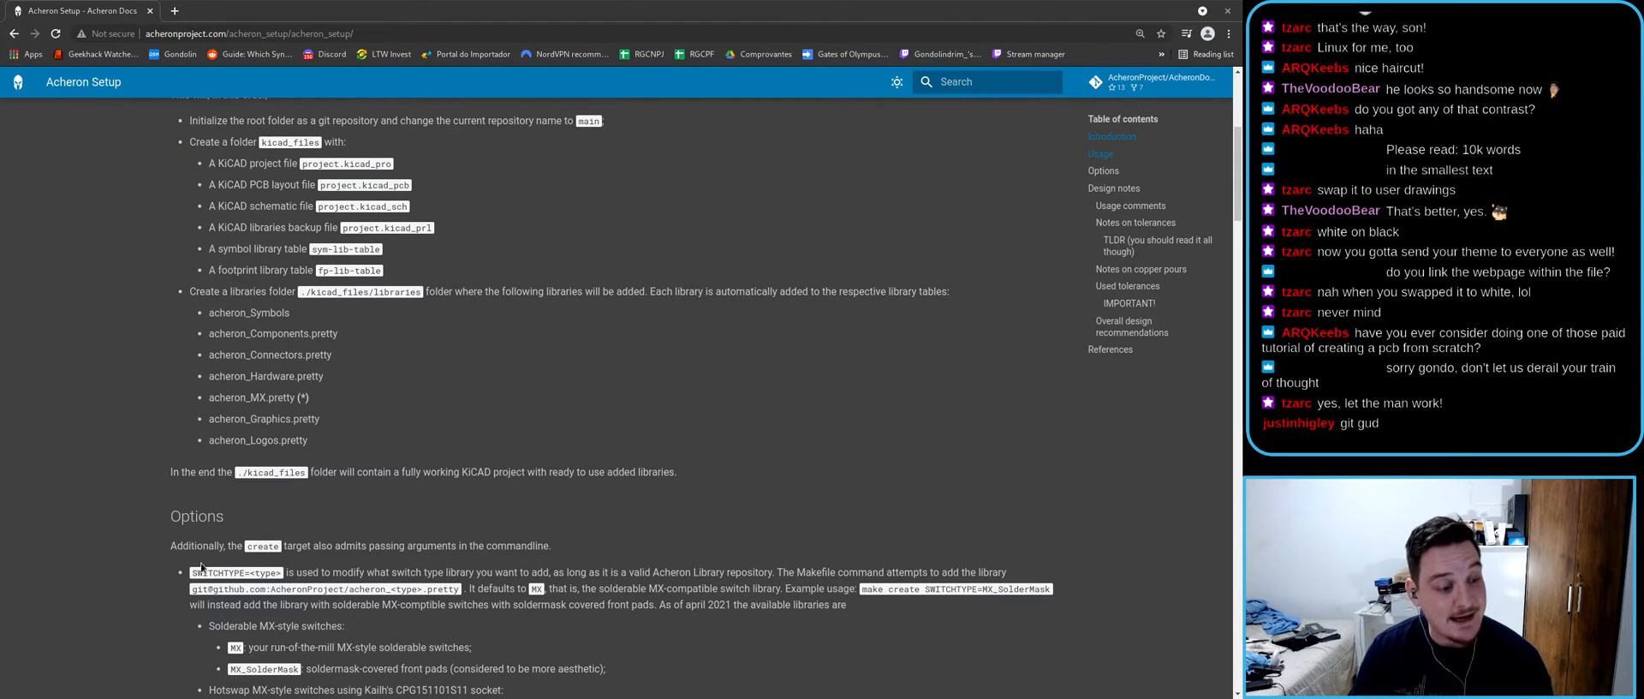
scroll(254, 548, "up", 1)
scroll(259, 492, "down", 2)
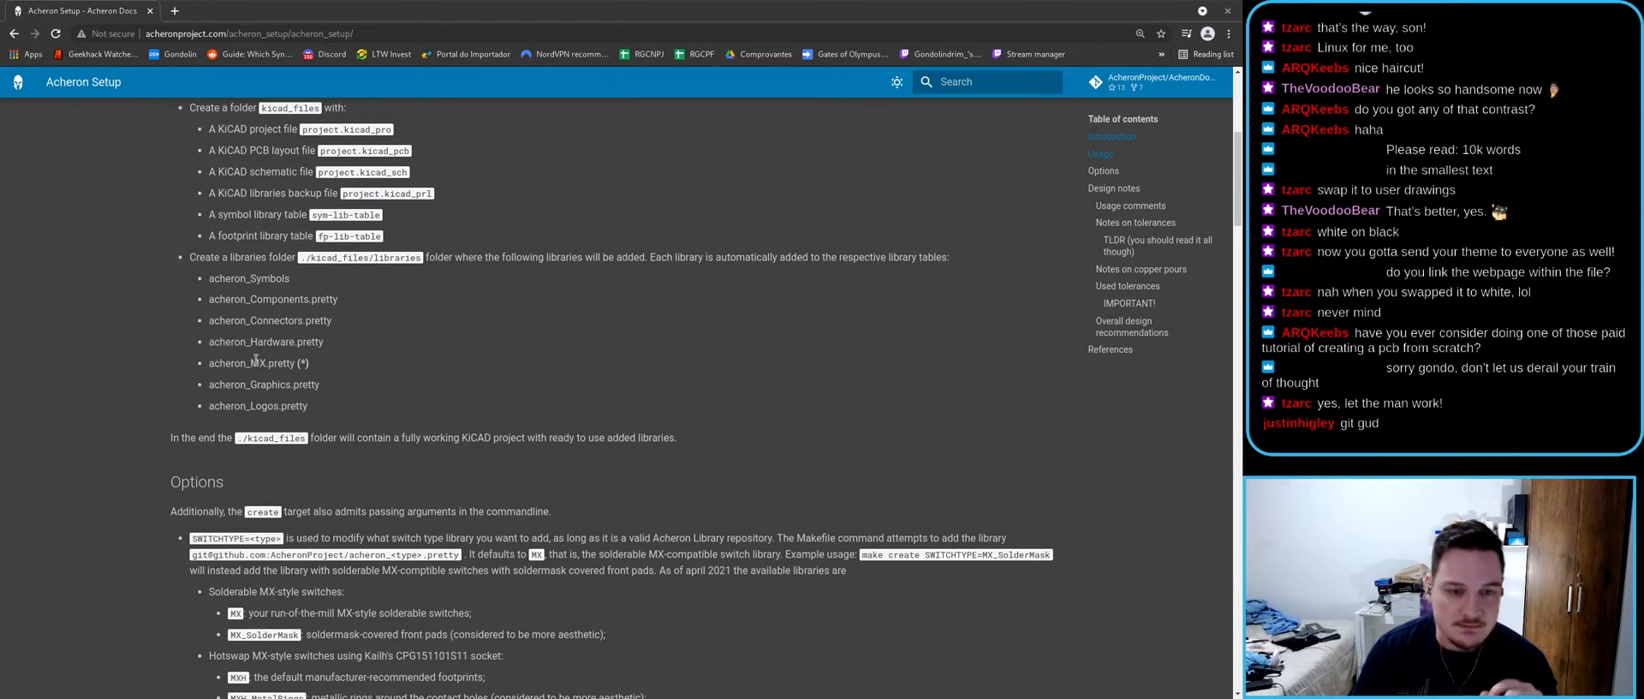
- Highlight the MX, MXA, MX_SMK and Alps switch type names while reading the list
left_click_drag(251, 362, 267, 362)
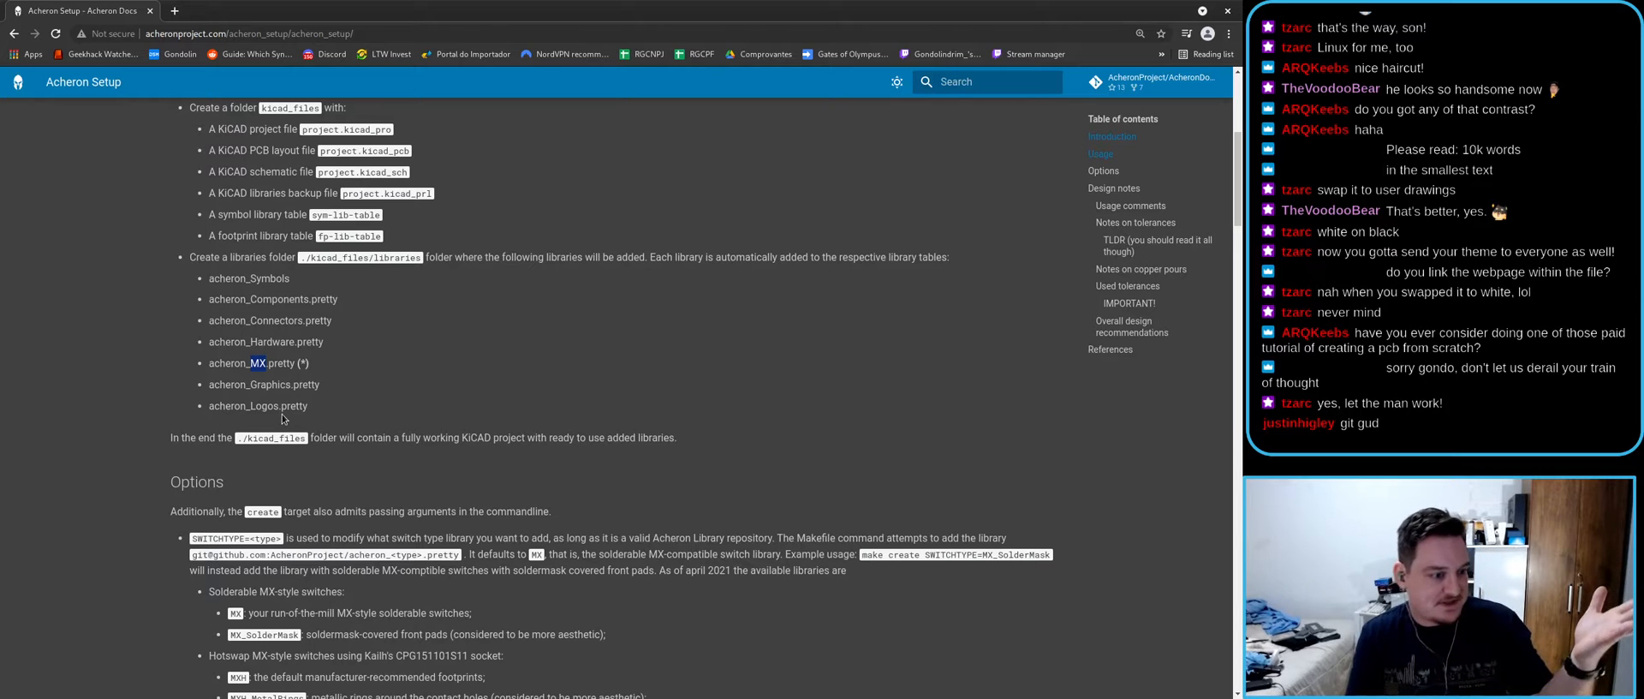
left_click(251, 418)
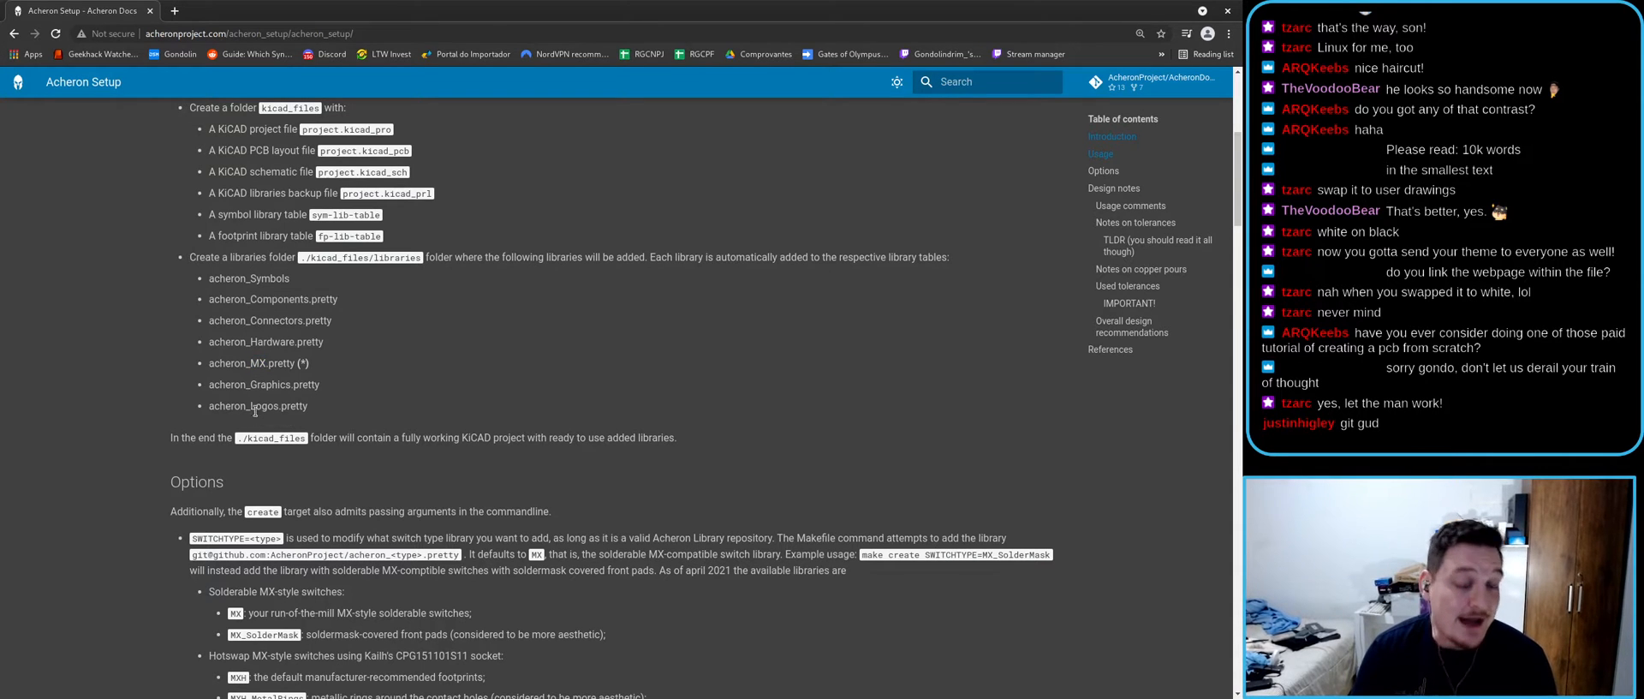
scroll(255, 403, "down", 3)
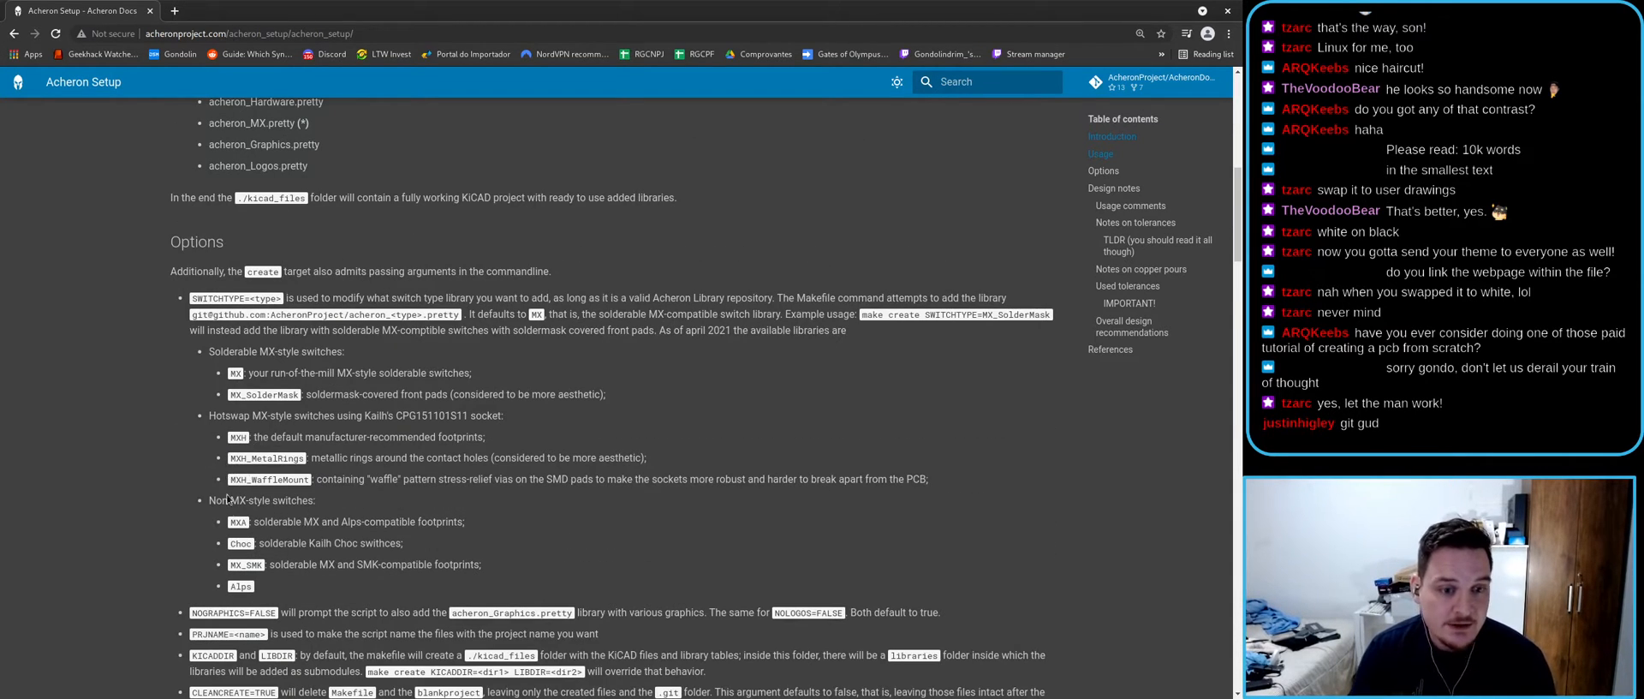
double_click(238, 522)
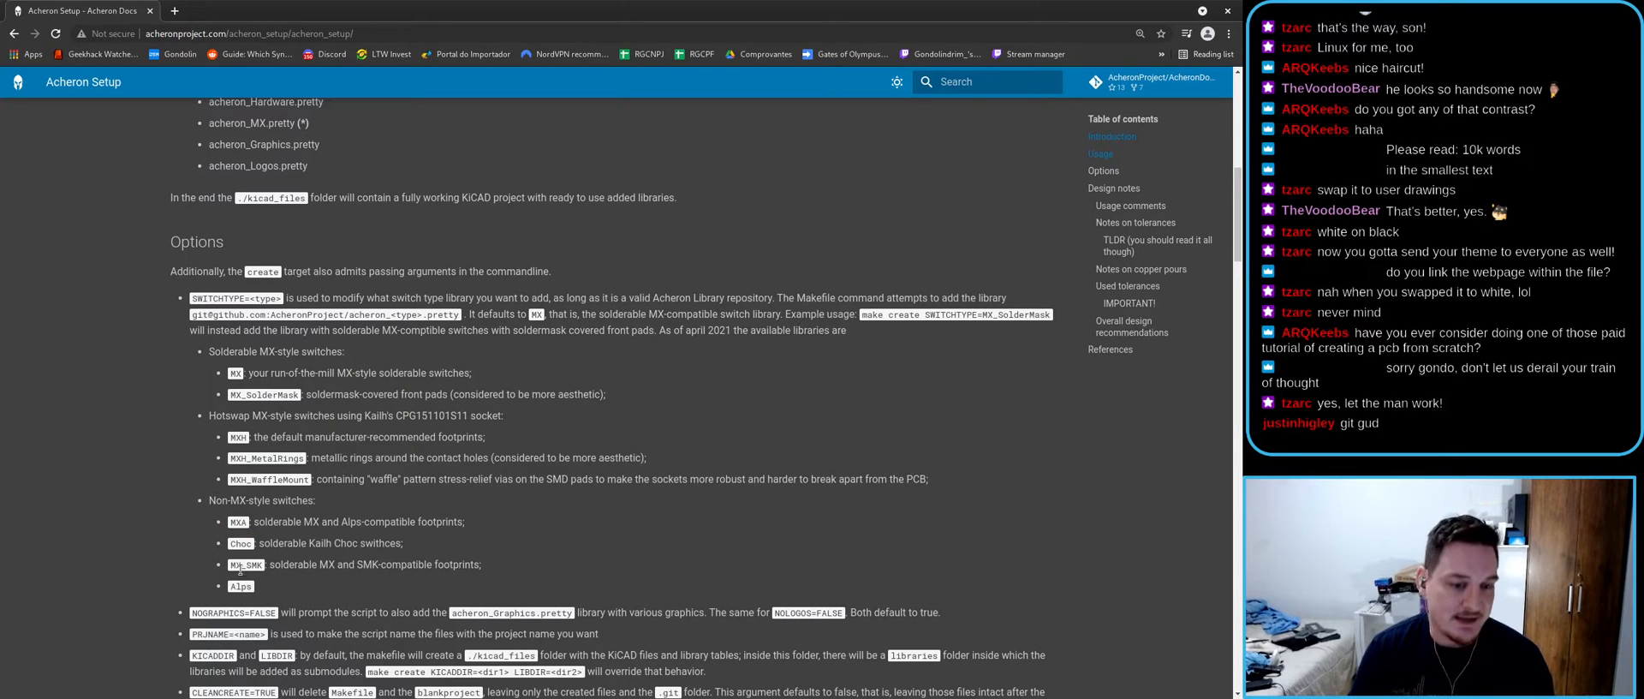
double_click(243, 547)
left_click_drag(228, 569, 260, 564)
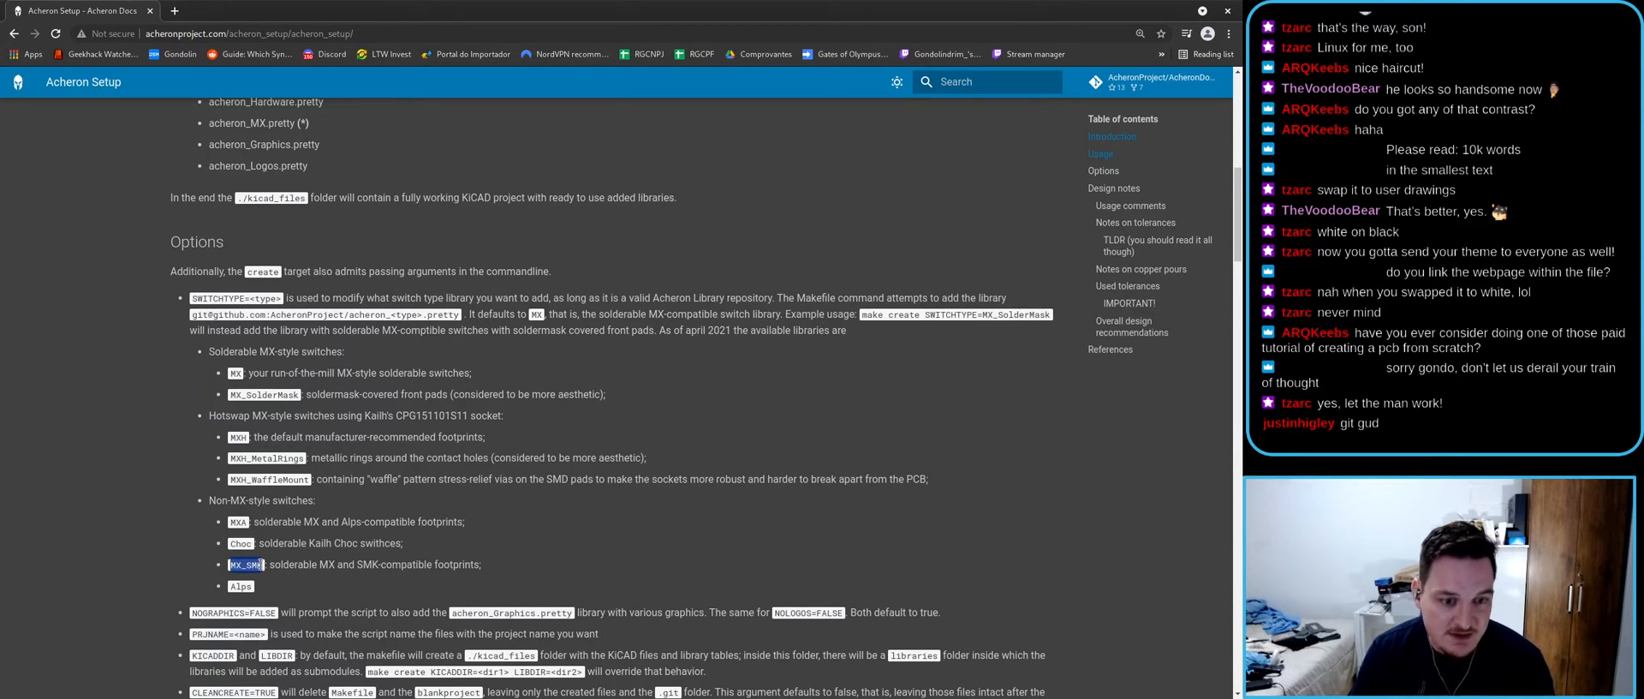
double_click(246, 589)
left_click(273, 599)
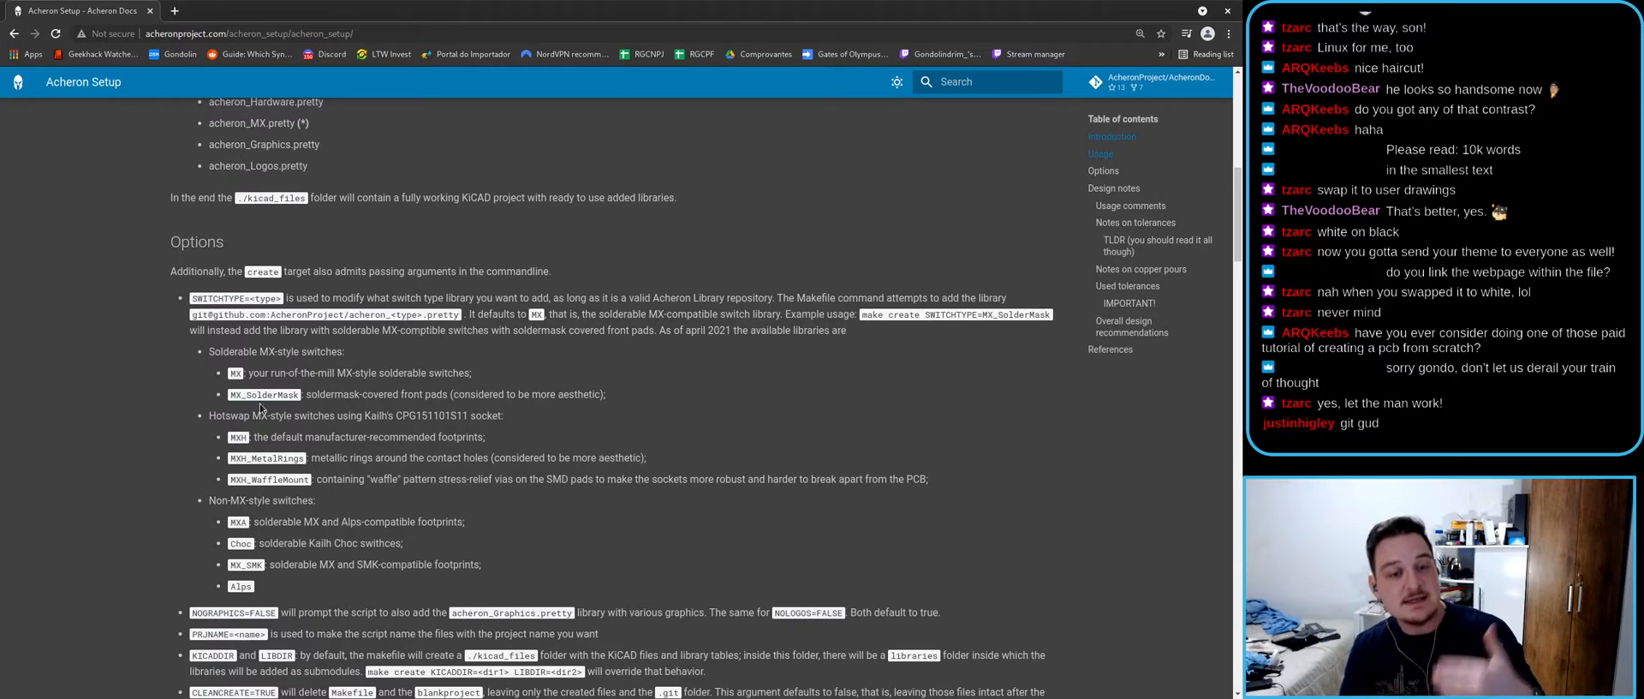
- Copy the MX_SolderMask switch type name and switch to the terminal
double_click(260, 122)
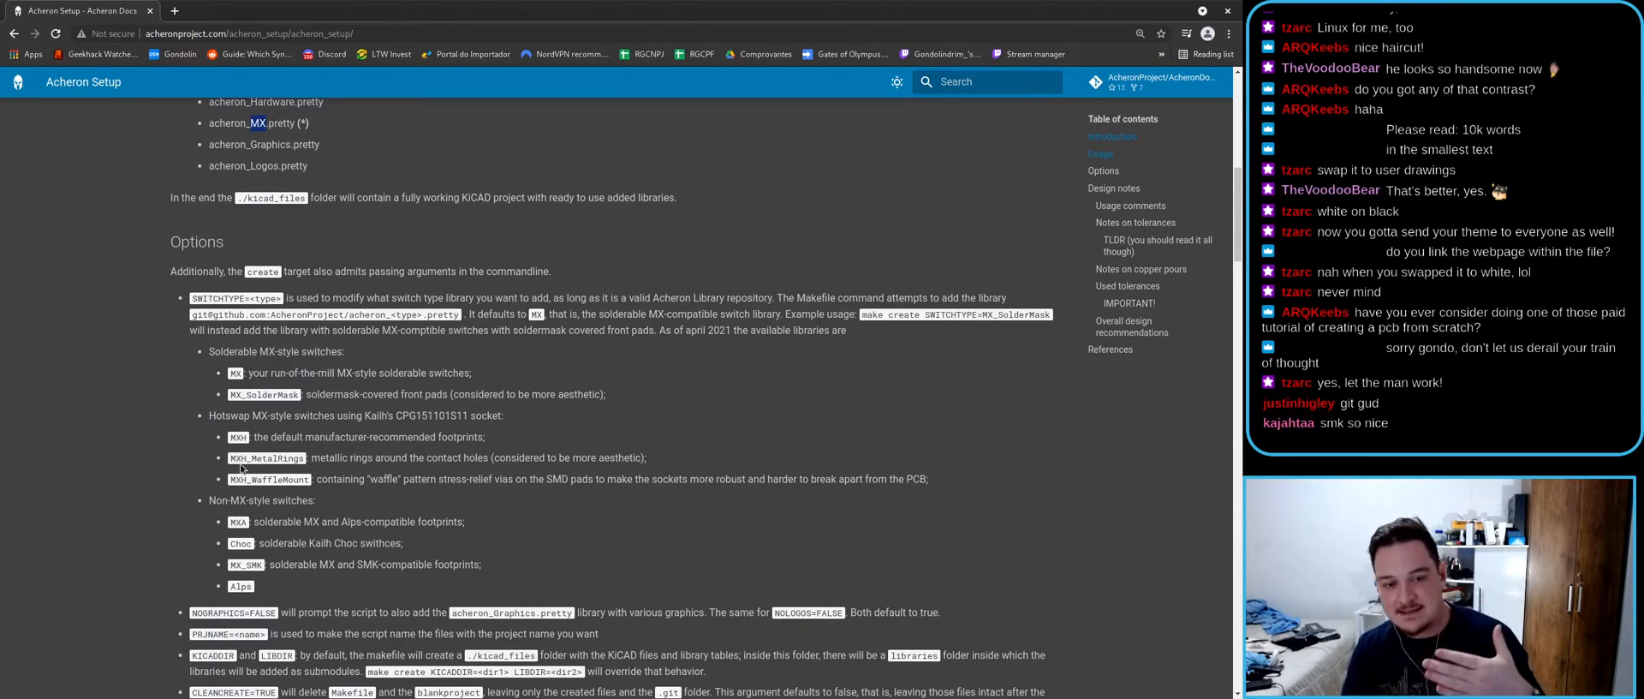
triple_click(282, 396)
double_click(282, 396)
right_click(281, 398)
left_click(296, 411)
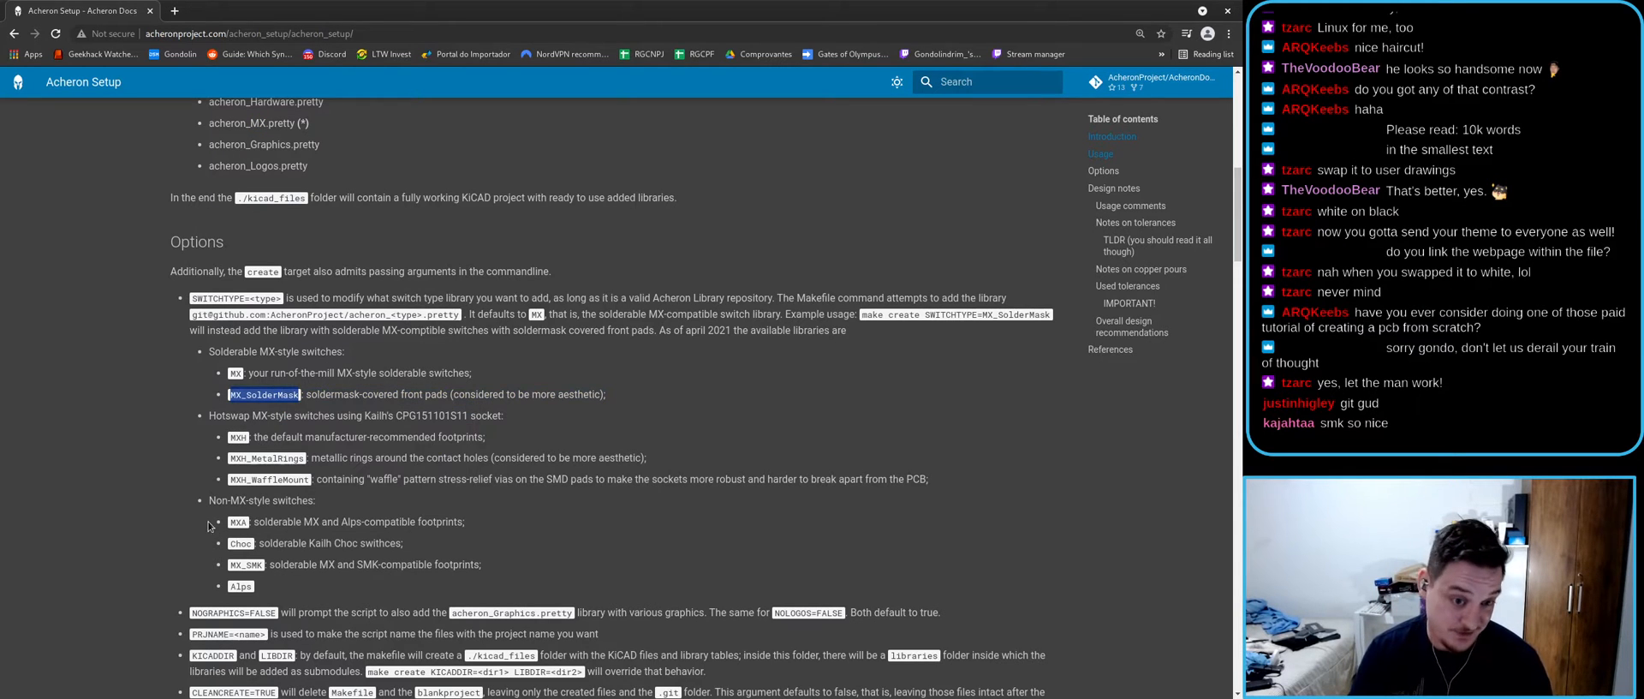
left_click_drag(192, 298, 283, 298)
key("alt+Tab")
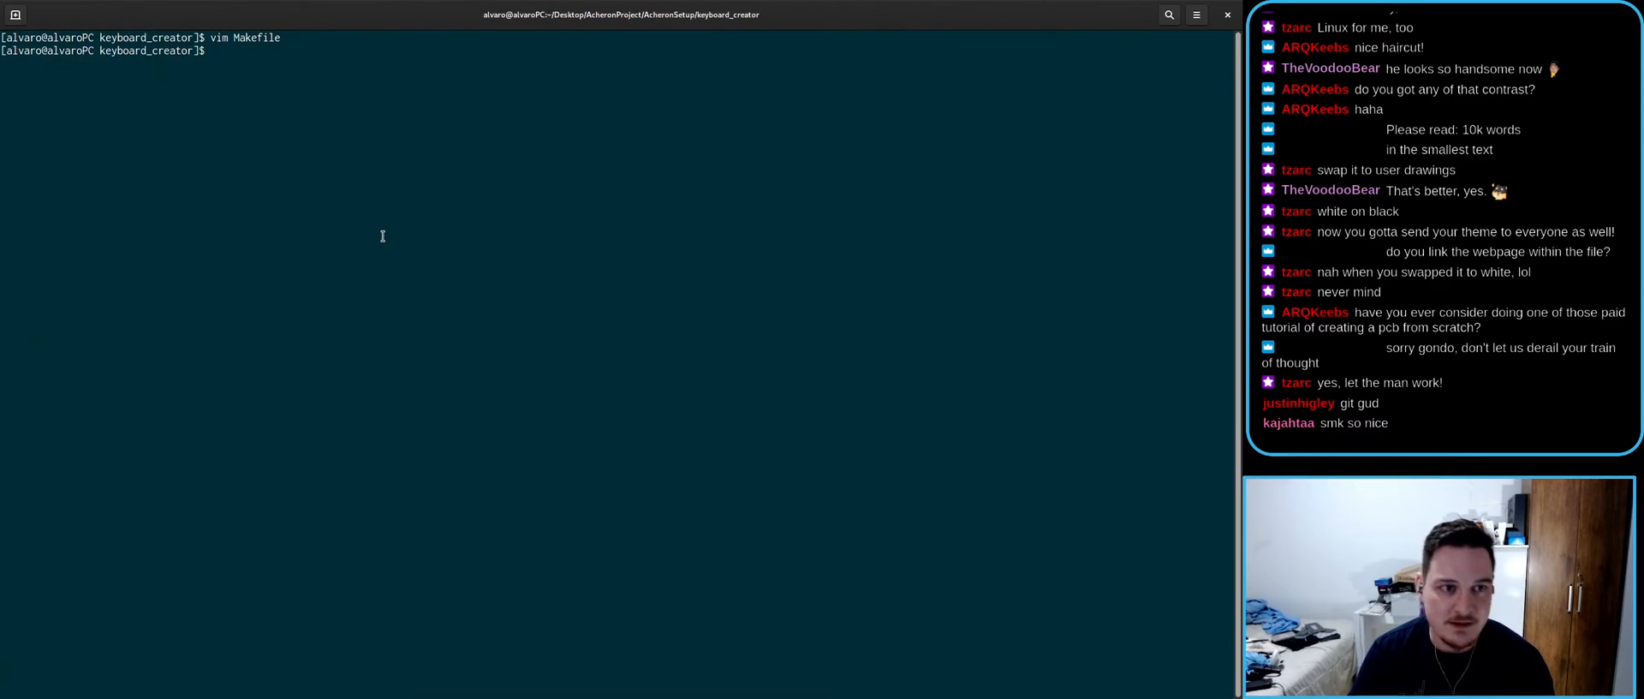
- Enter 'make create PRJNAME=anubis SWITCHTYPE=MX_SolderMask' at the prompt, fixing two typos along the way
type("make ")
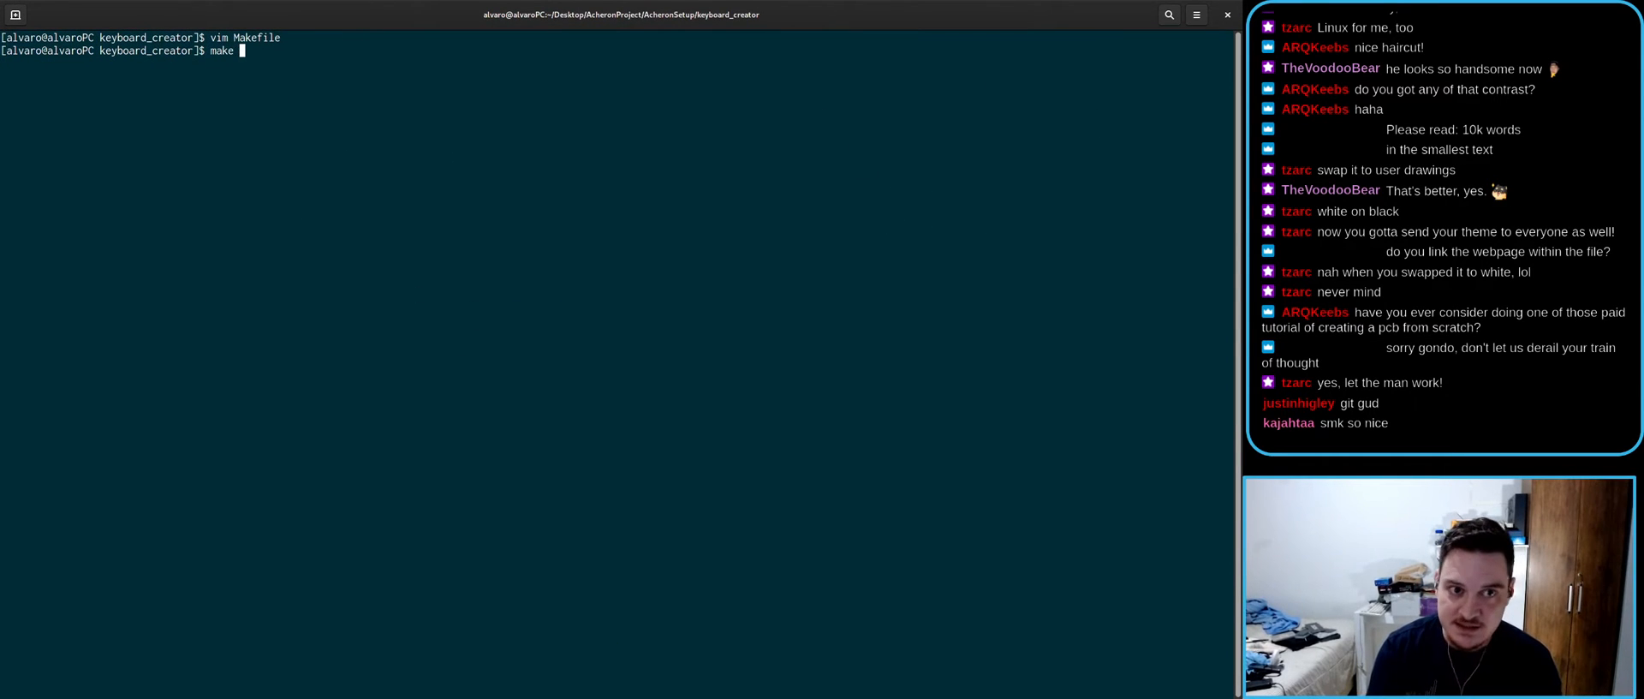
type("create PRJNAMEK")
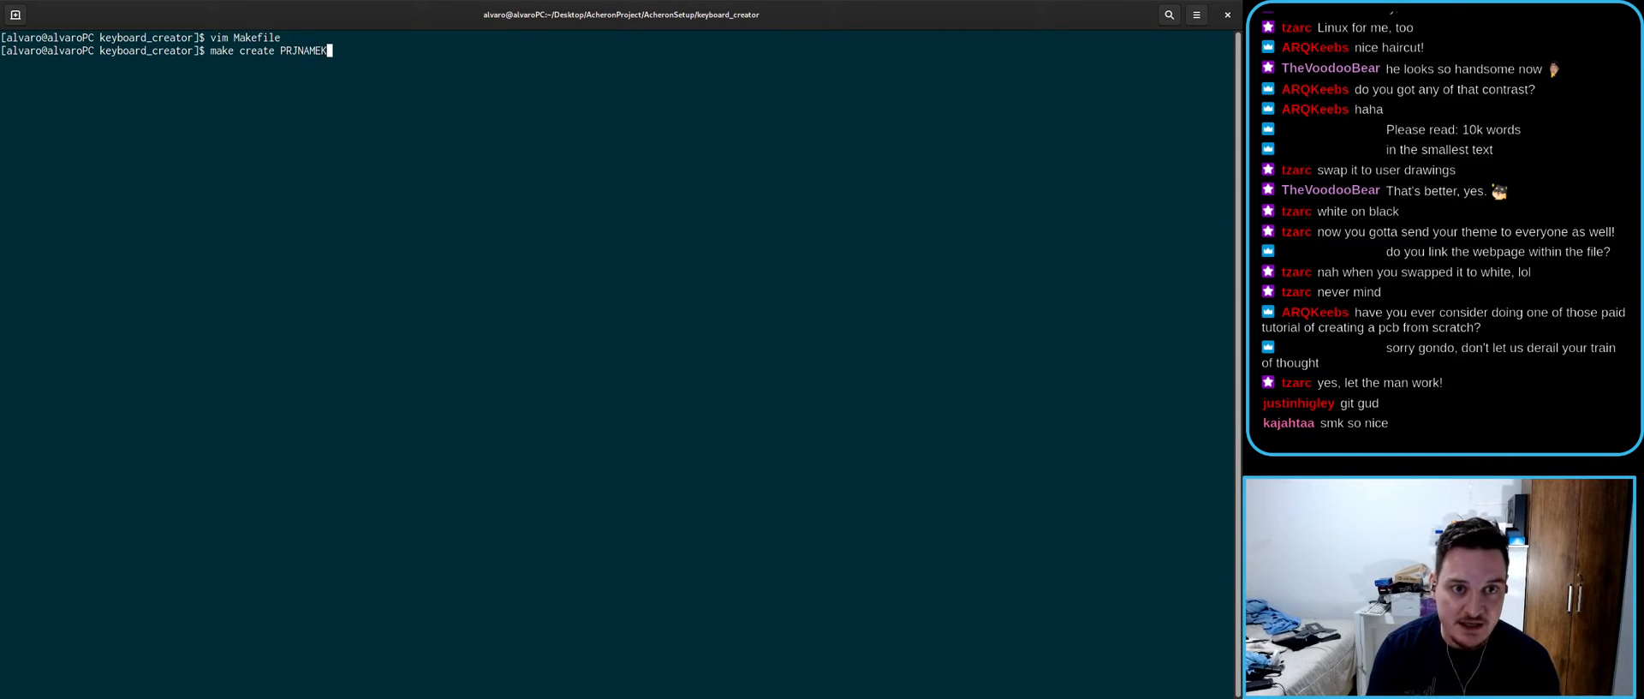
key("BackSpace")
type("=")
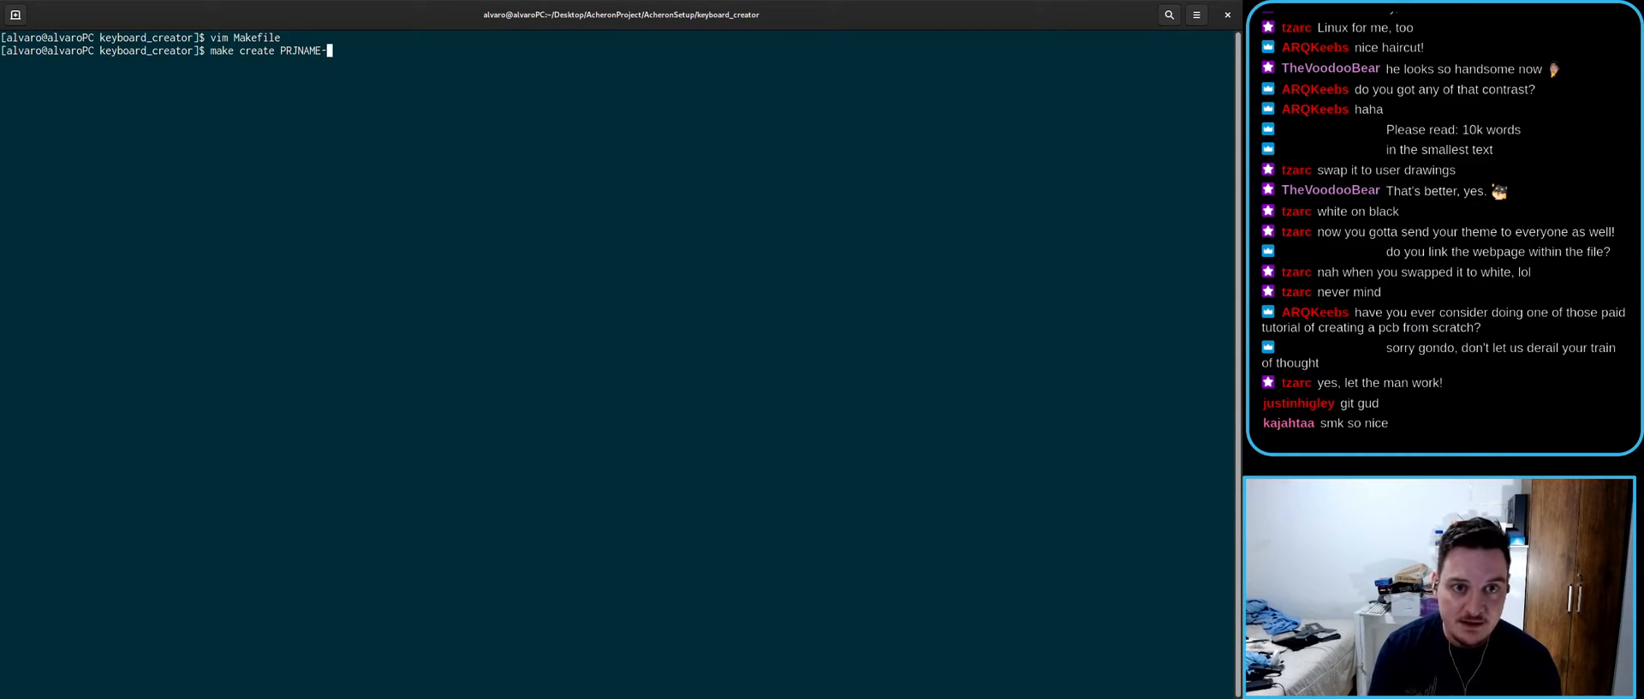
type("anubis")
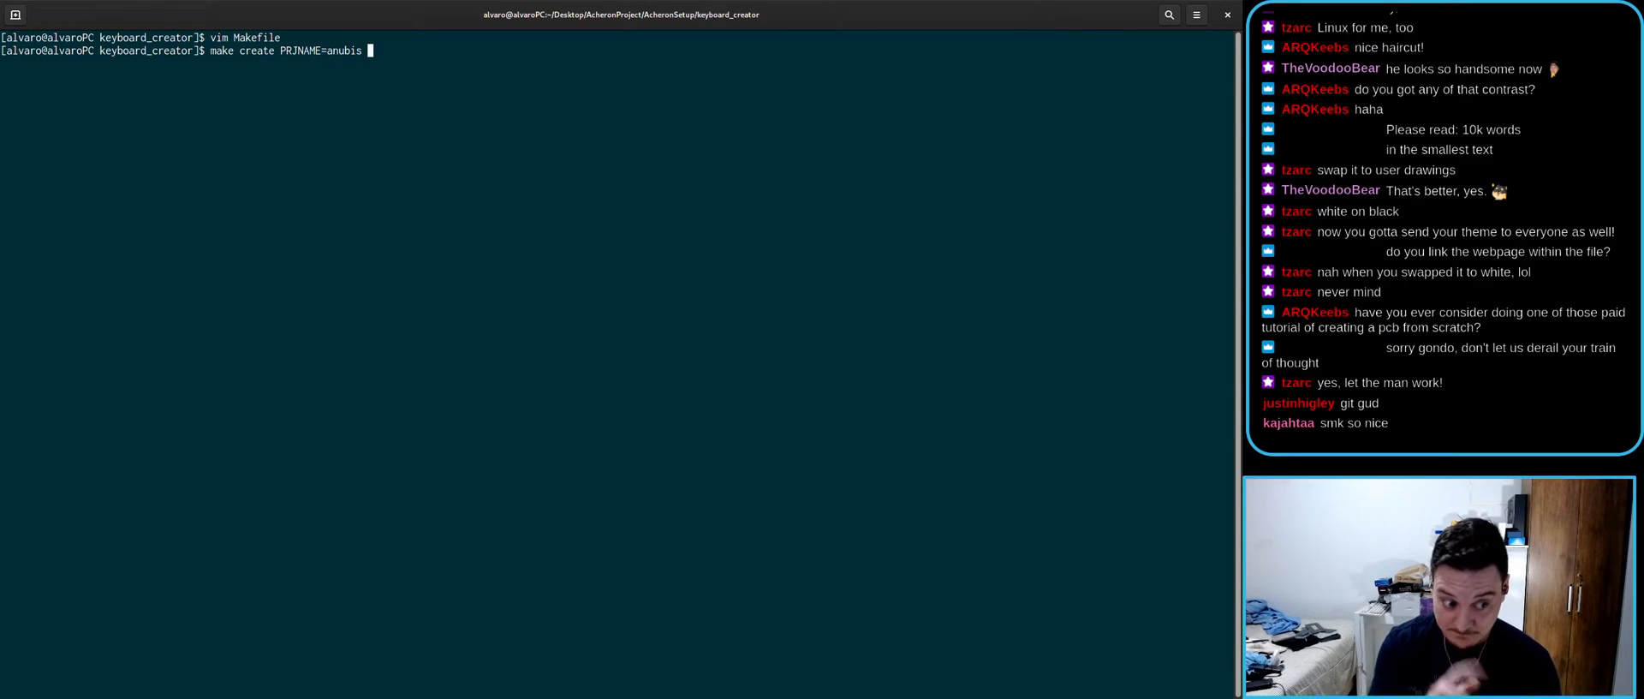
key("alt+Tab")
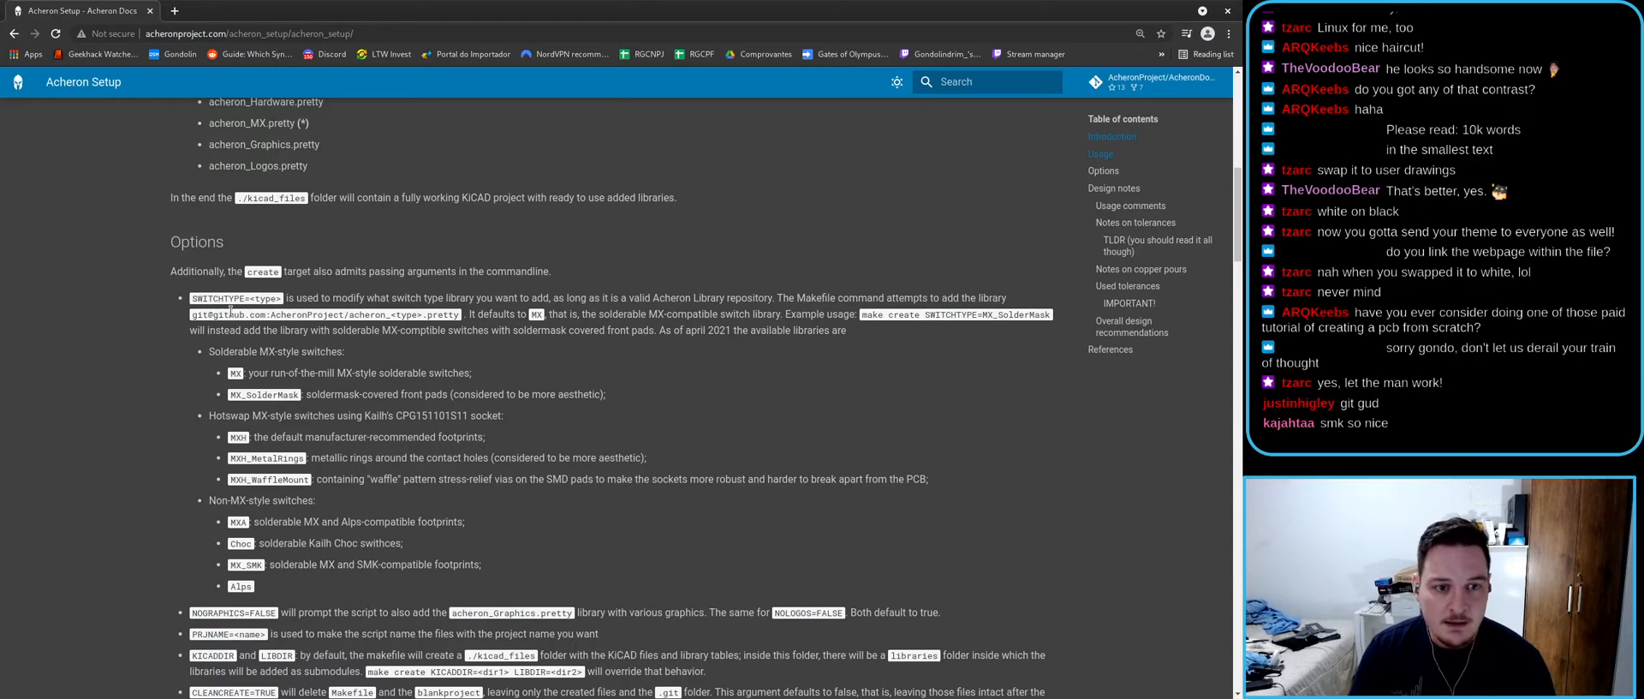
key("alt+Tab")
type("SWITCHTYPE")
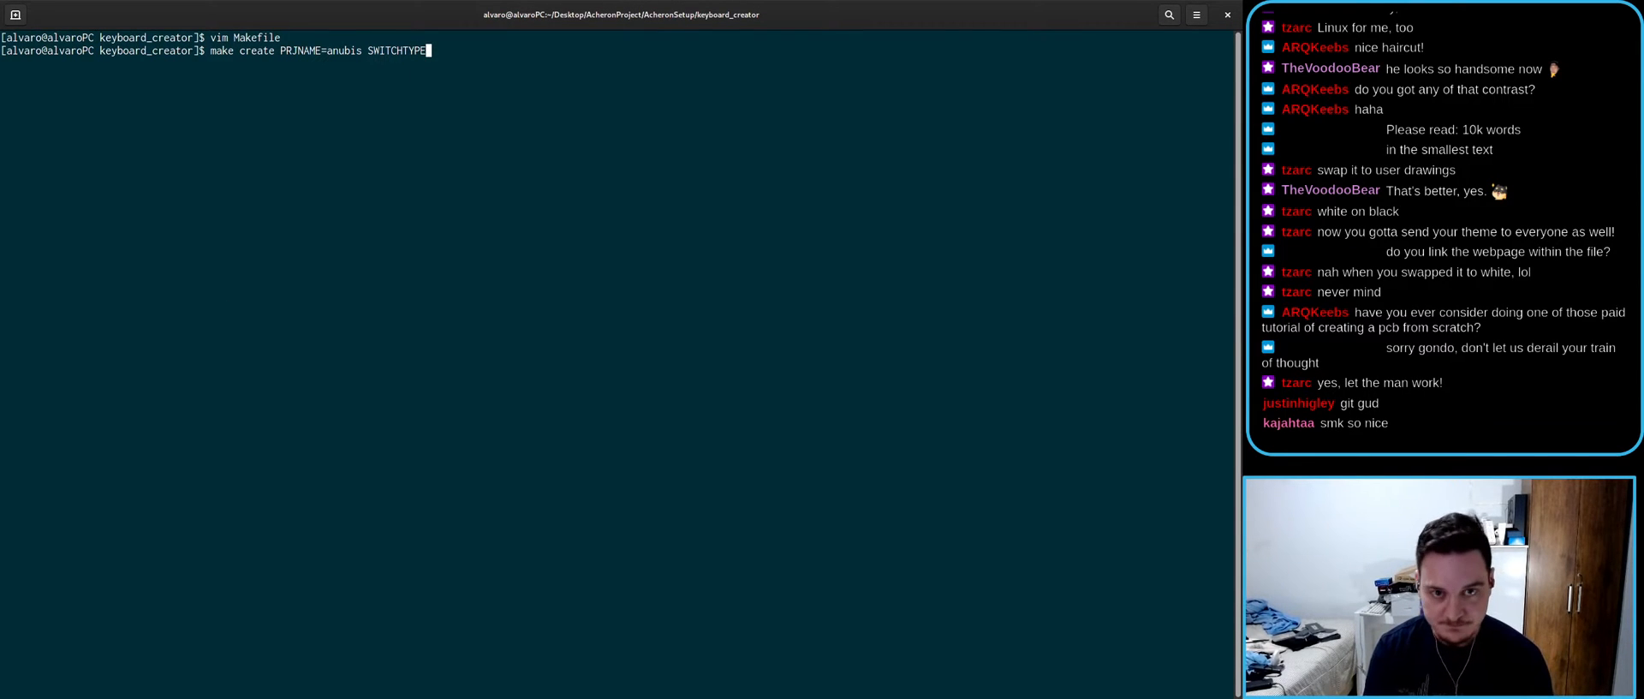
type("-")
key("BackSpace")
type("=")
type("MX_S")
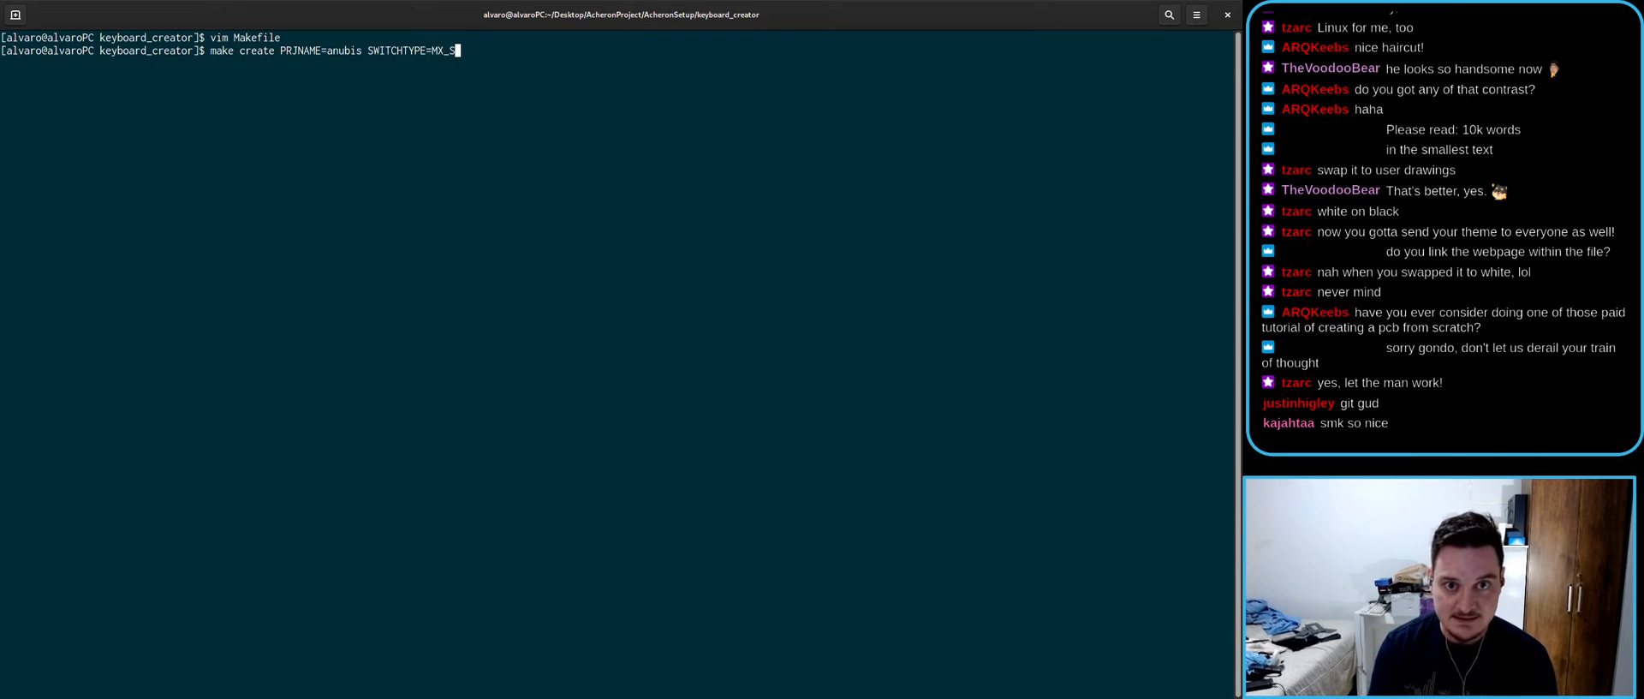
type("olderMask")
key("alt+Tab")
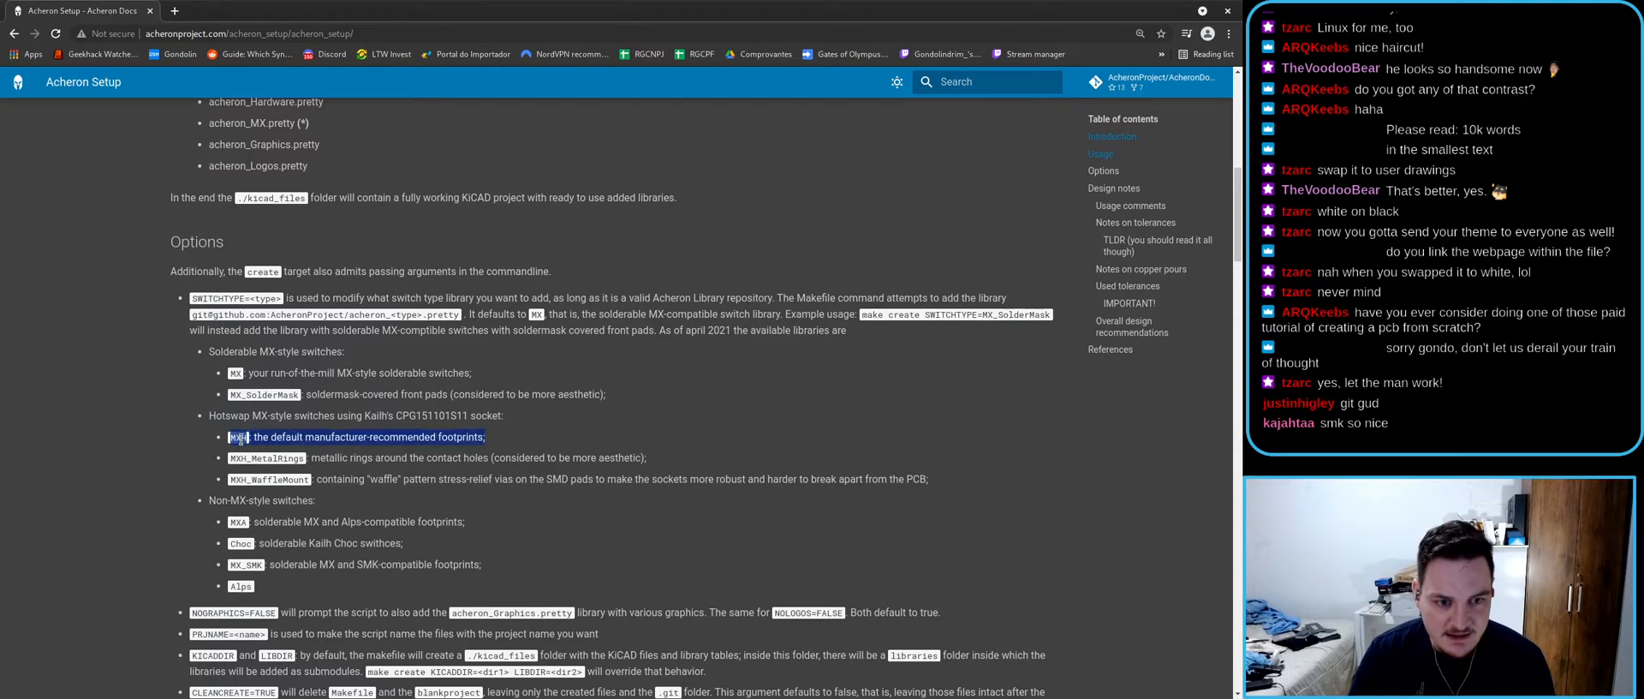
- Read and highlight the NOGRAPHICS=FALSE option in the setup docs
scroll(285, 523, "down", 1)
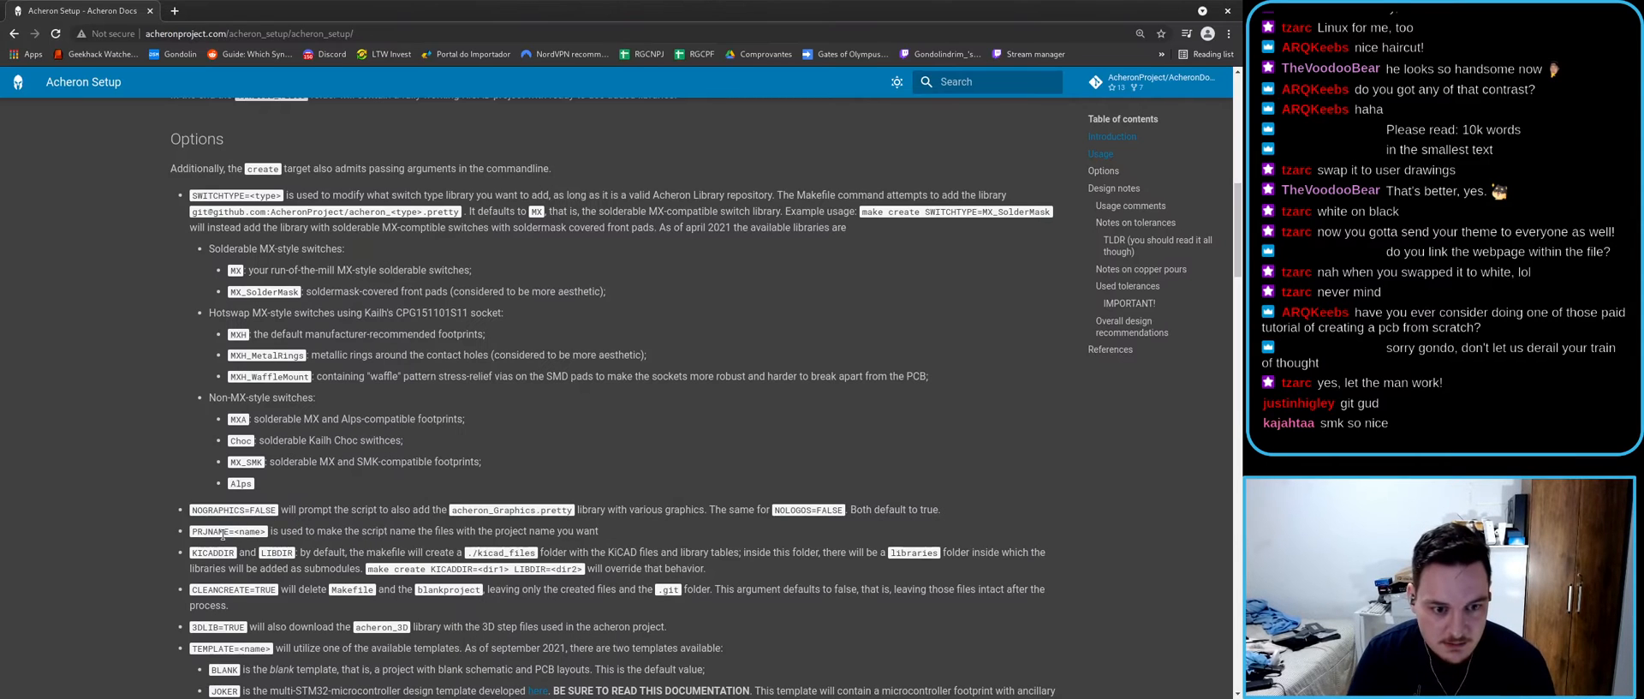
key("alt+Tab")
key("alt+Tab")
left_click_drag(193, 515, 273, 515)
left_click(276, 515)
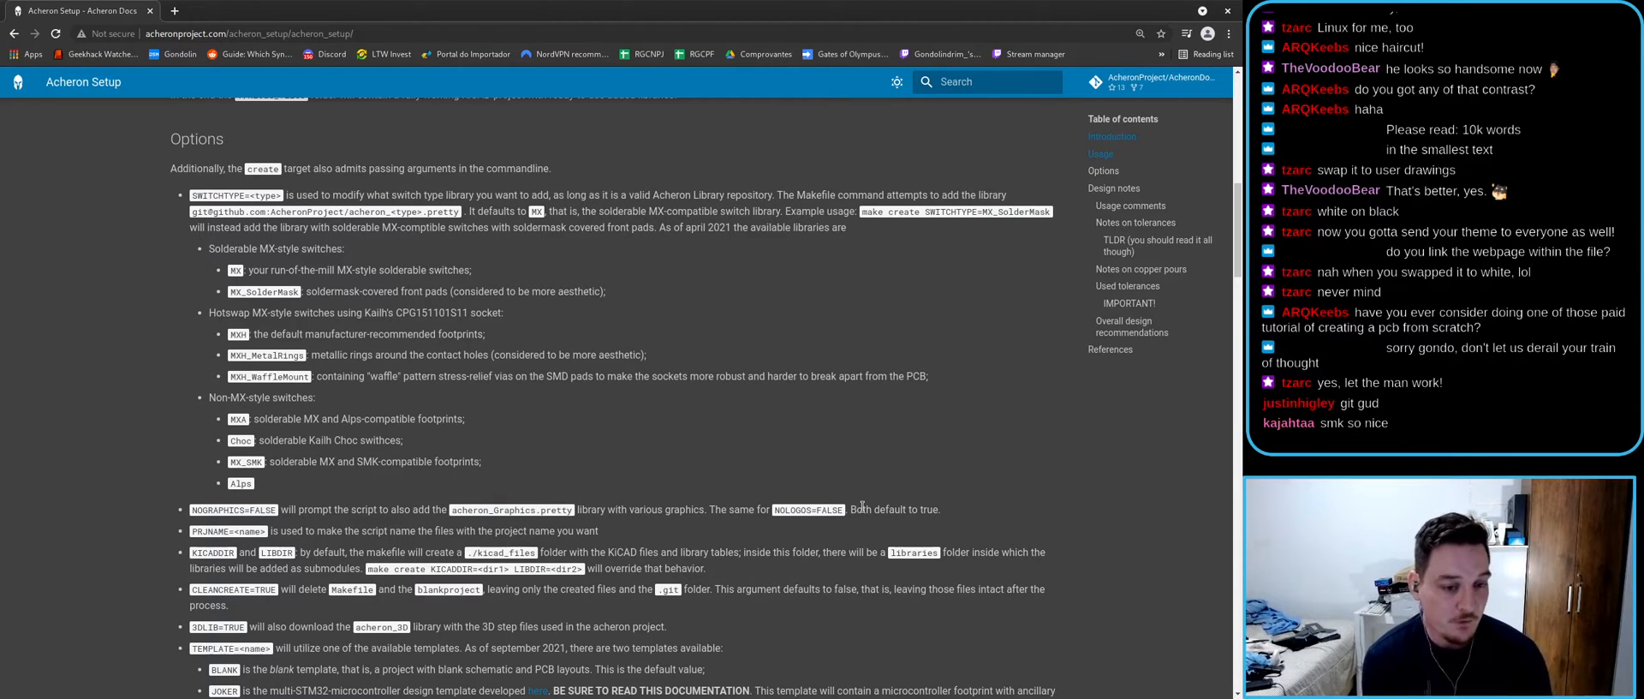
- Append NOGRAPHICS=FALSE to the make create command, then open a new browser window
key("alt+Tab")
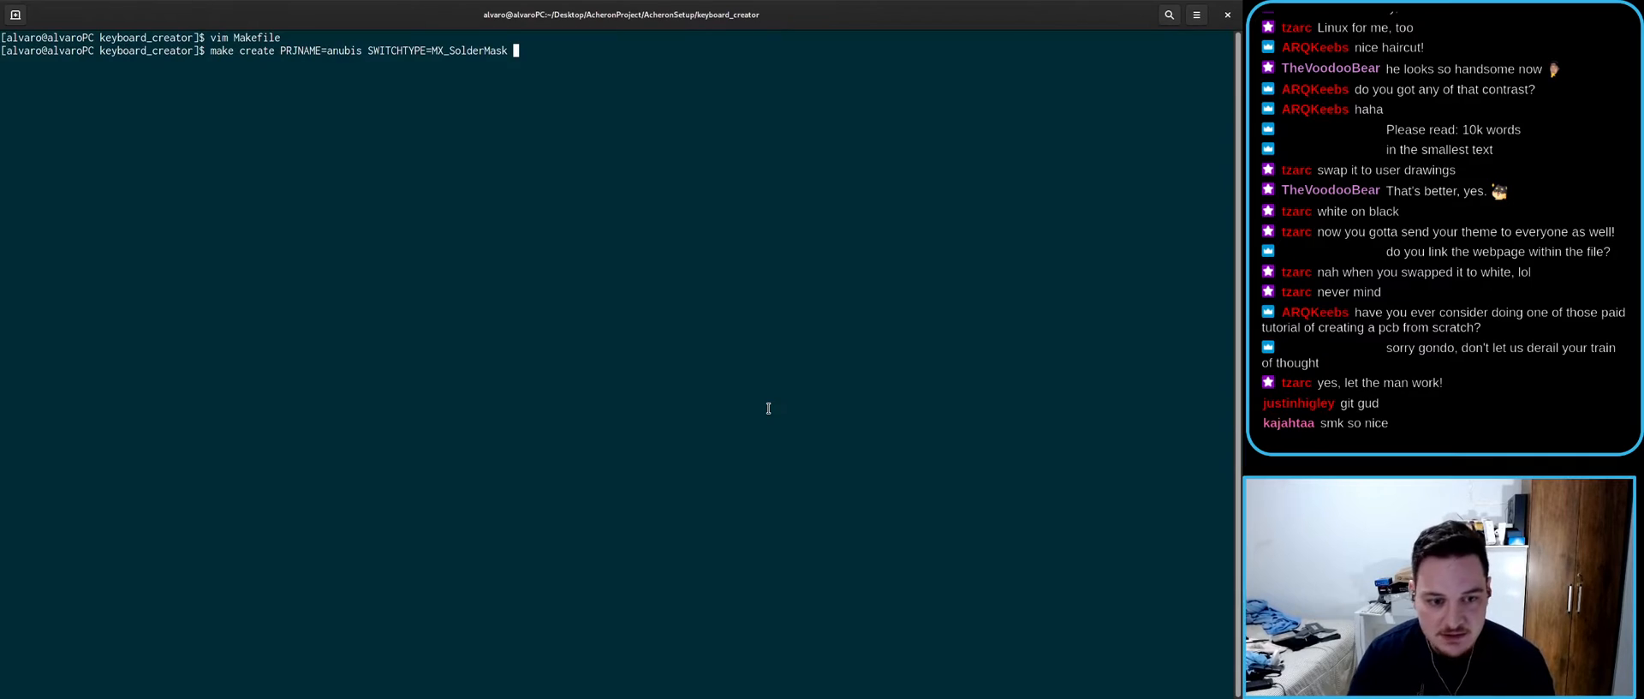
type("NOGRAPHICS")
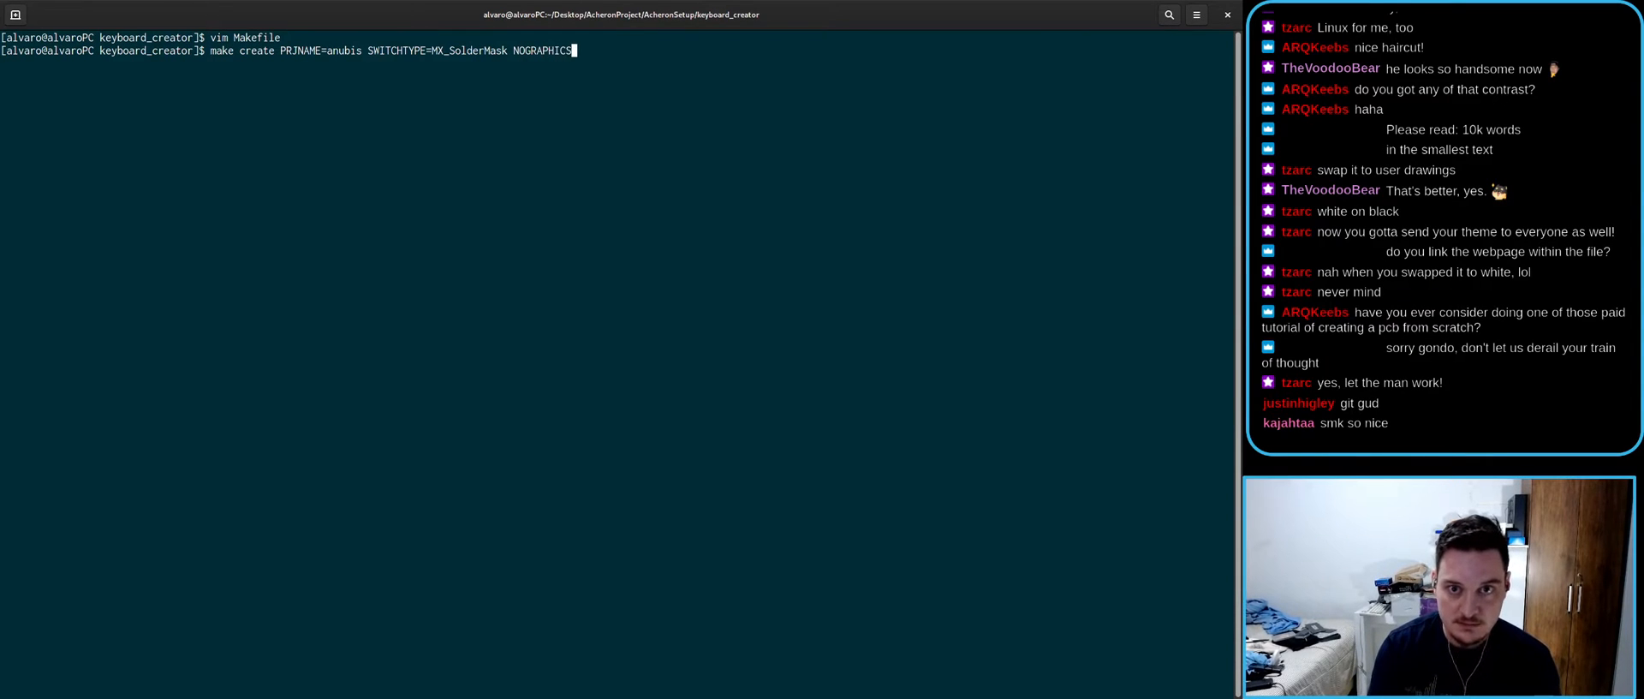
type("=FALSE")
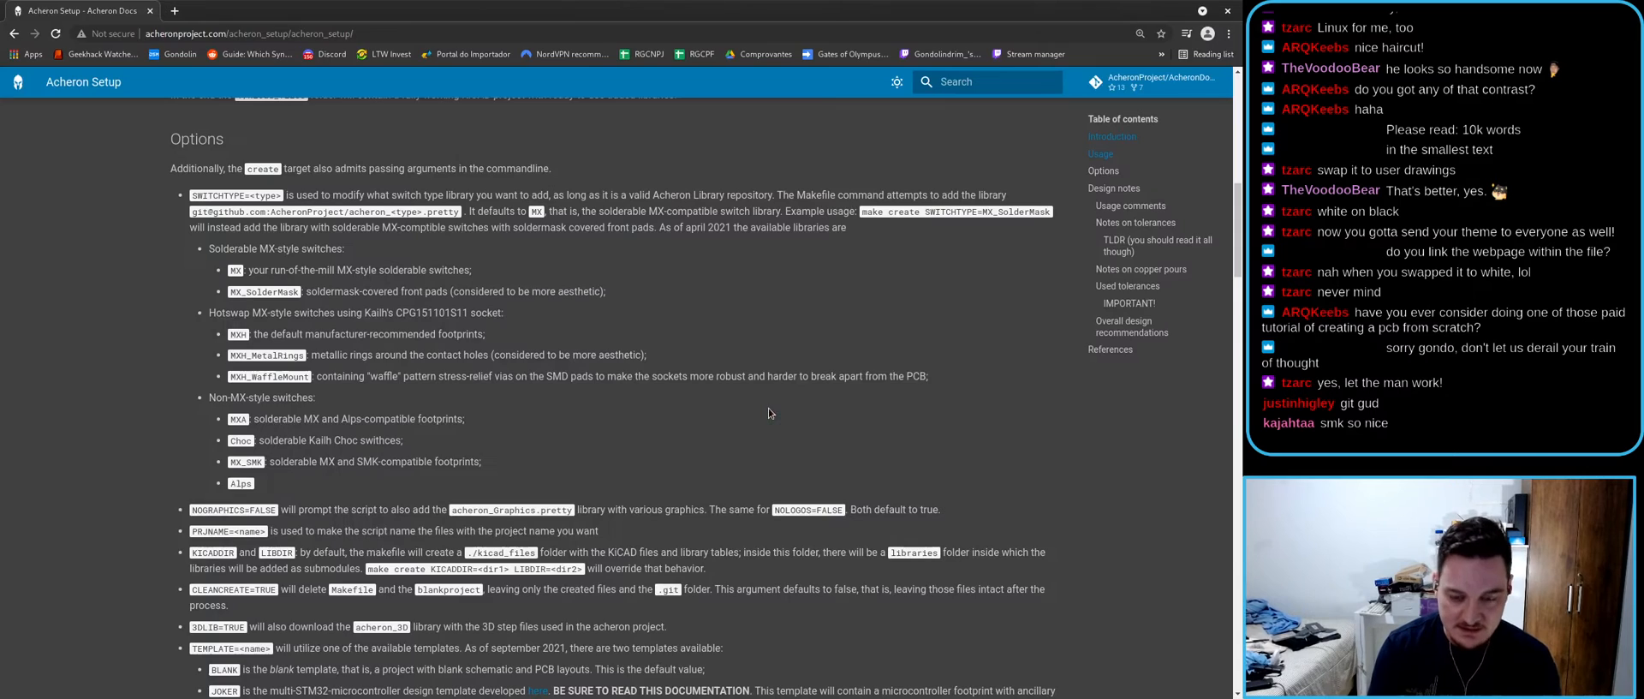
key("alt+Tab")
double_click(789, 509)
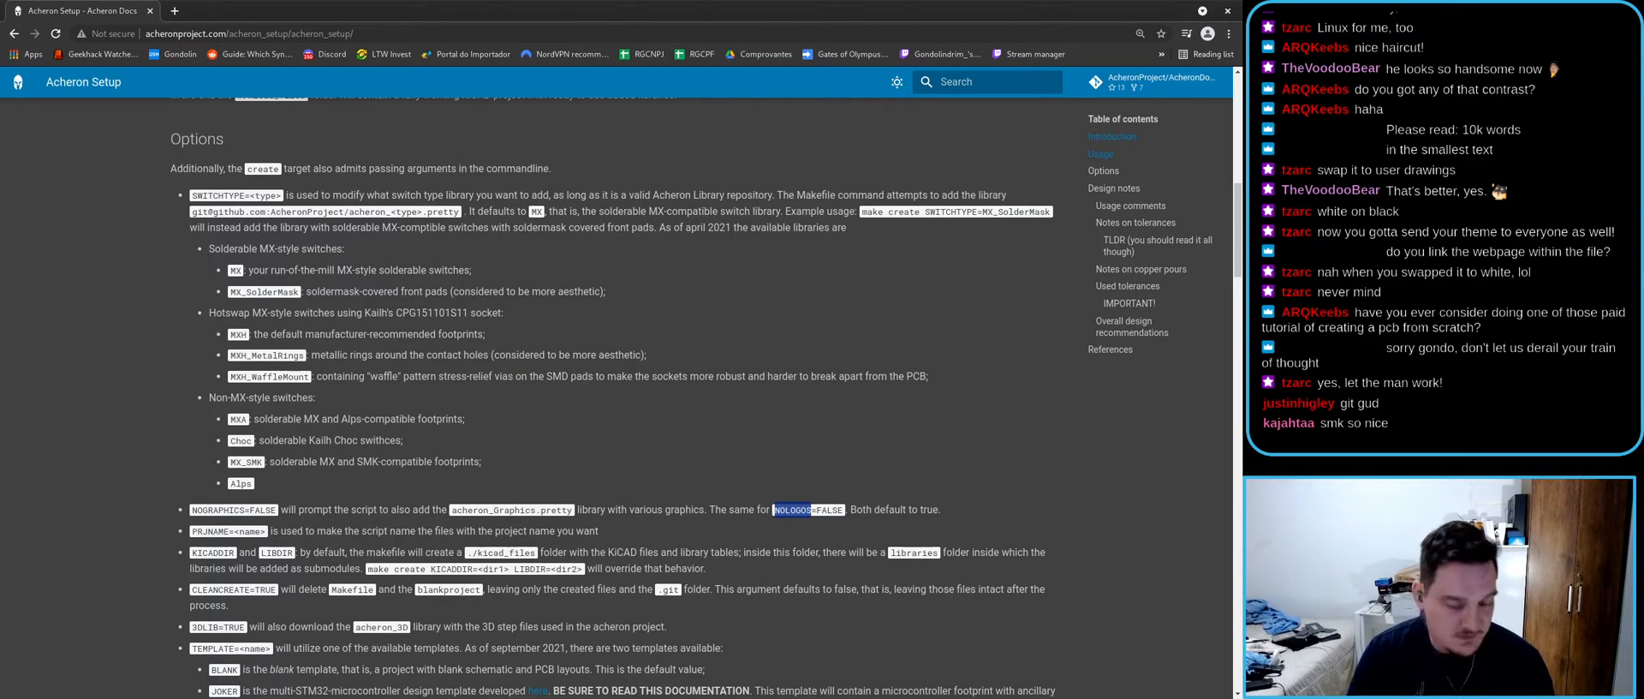
key("ctrl+n")
- Go to github.com and filter the dashboard repositories for acheron_Logos to look it over
type("gi")
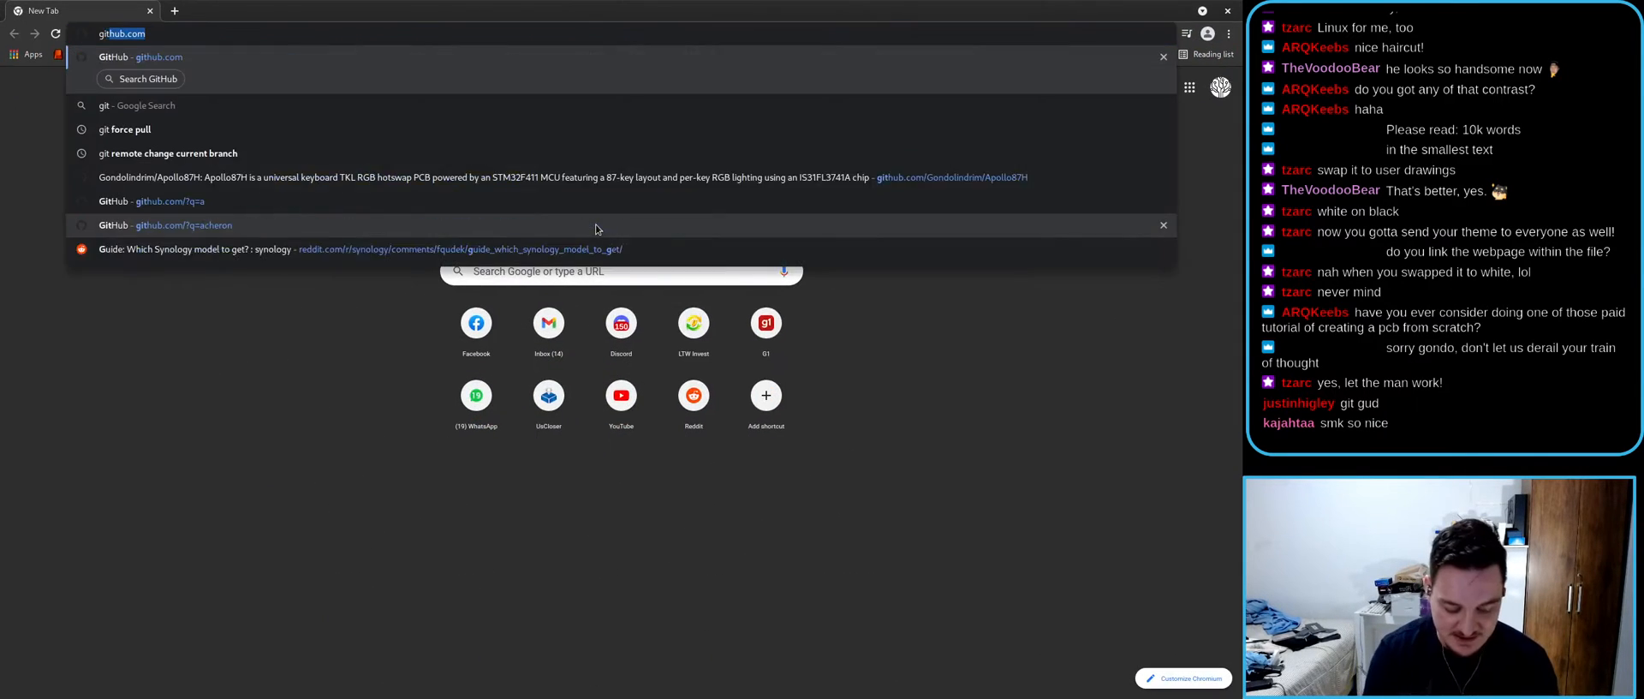
key("BackSpace")
key("BackSpace")
type("github.com")
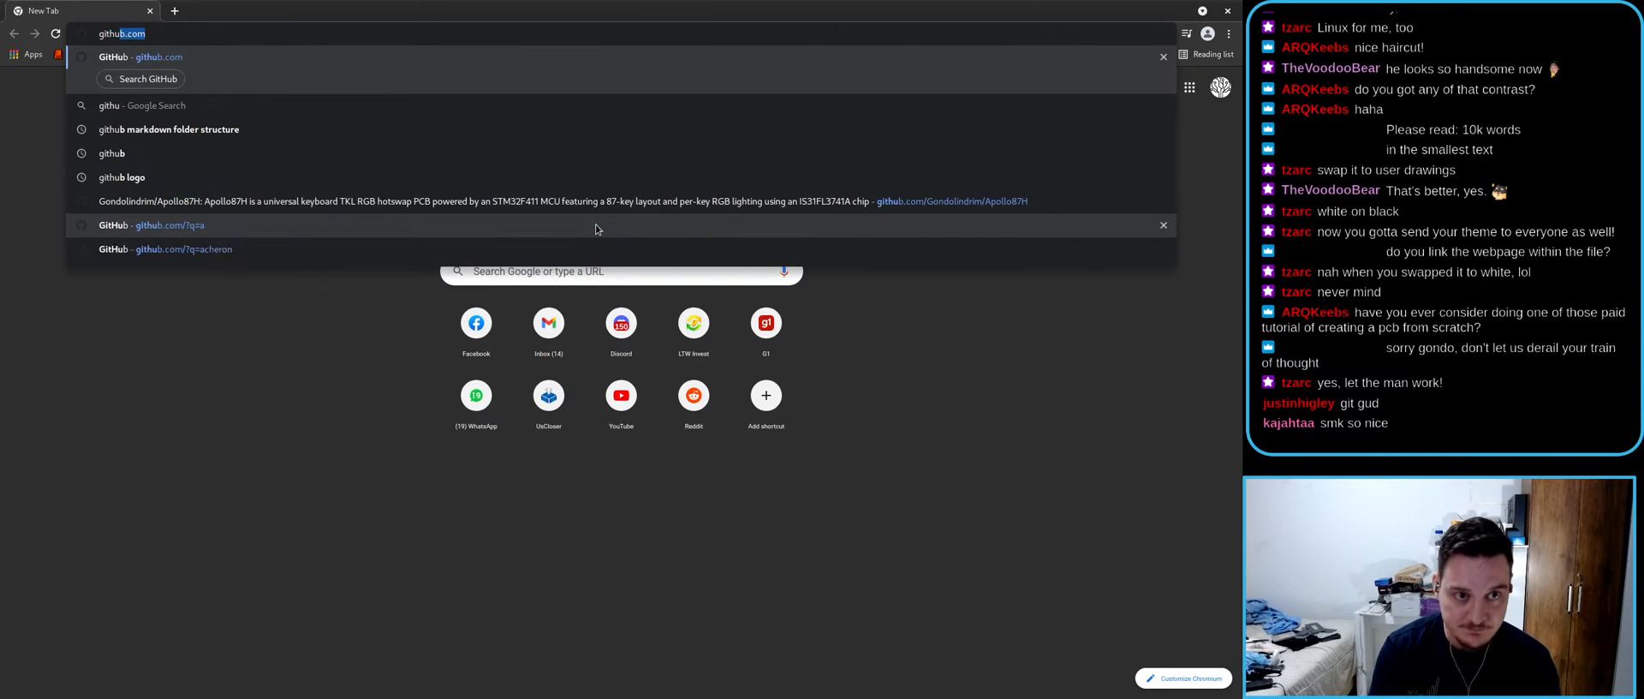
key("Return")
left_click(80, 200)
type("acherio")
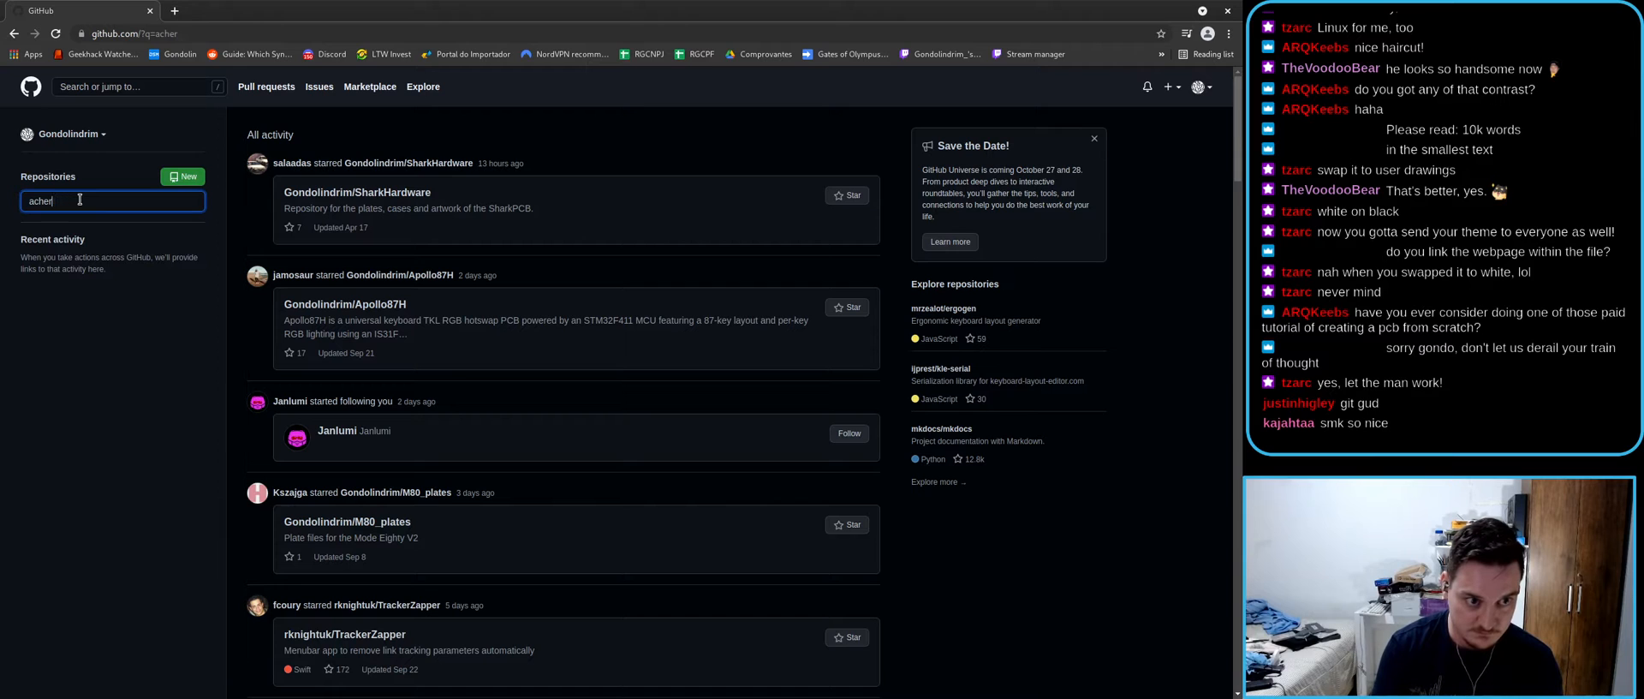
key("BackSpace")
key("BackSpace")
type("on_Logos")
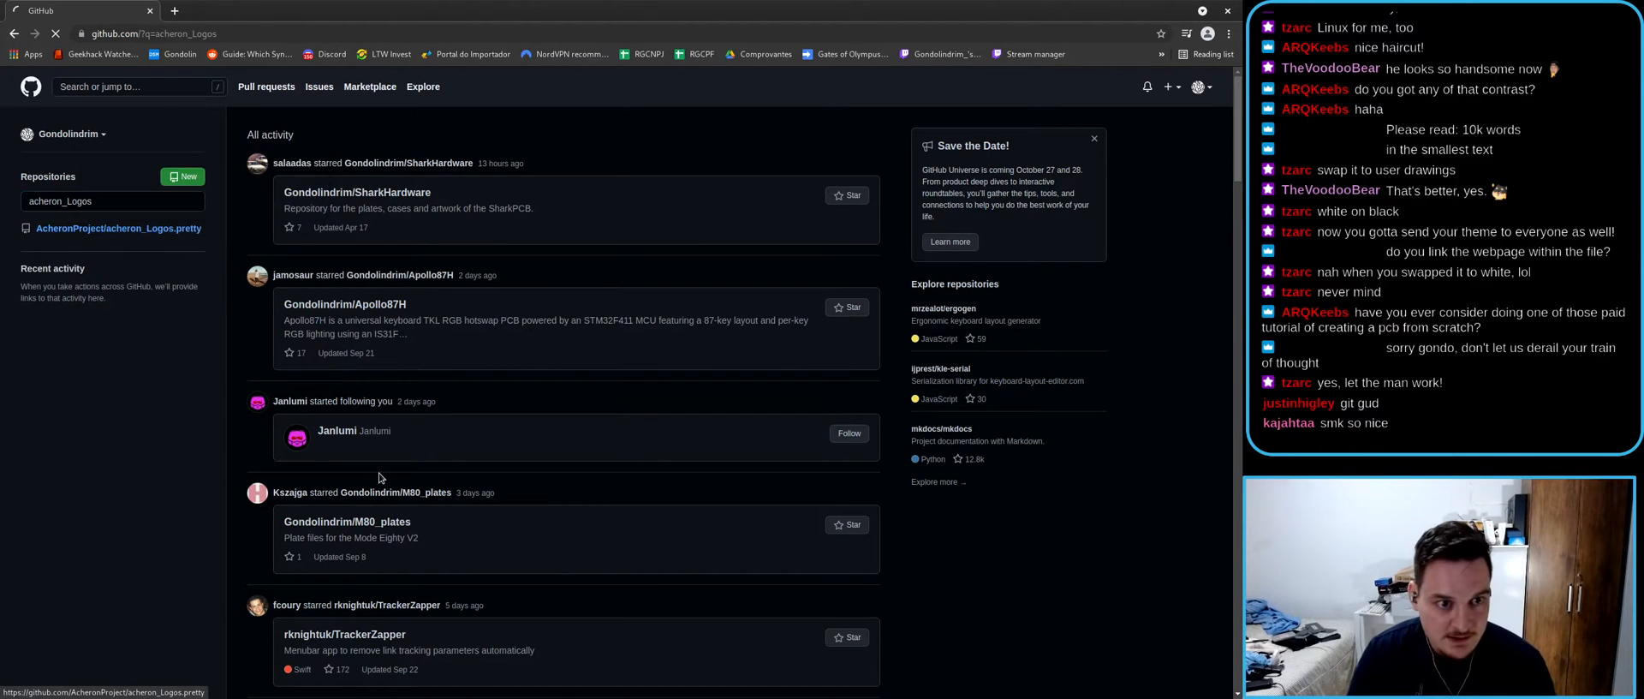
scroll(364, 471, "down", 4)
scroll(205, 431, "up", 4)
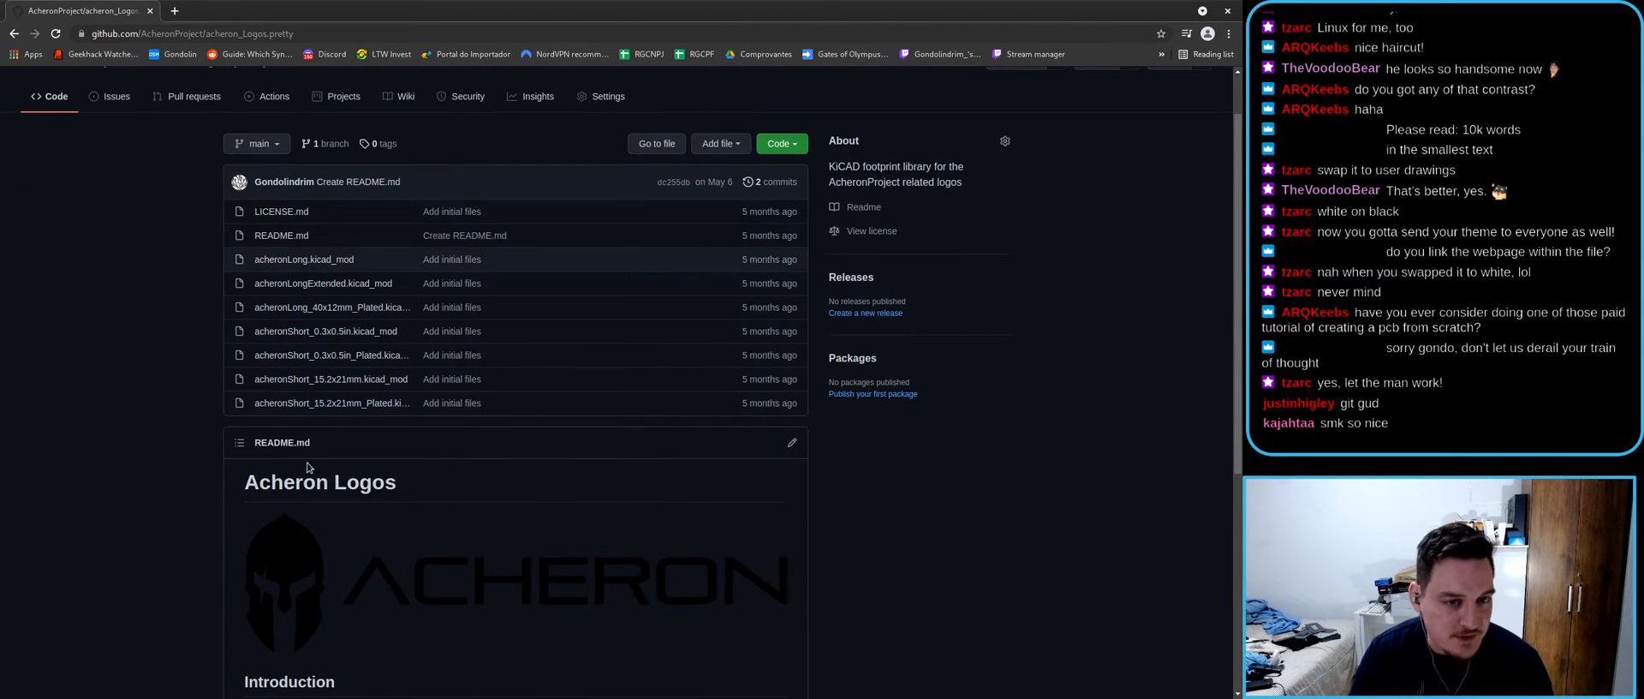
scroll(308, 436, "down", 2)
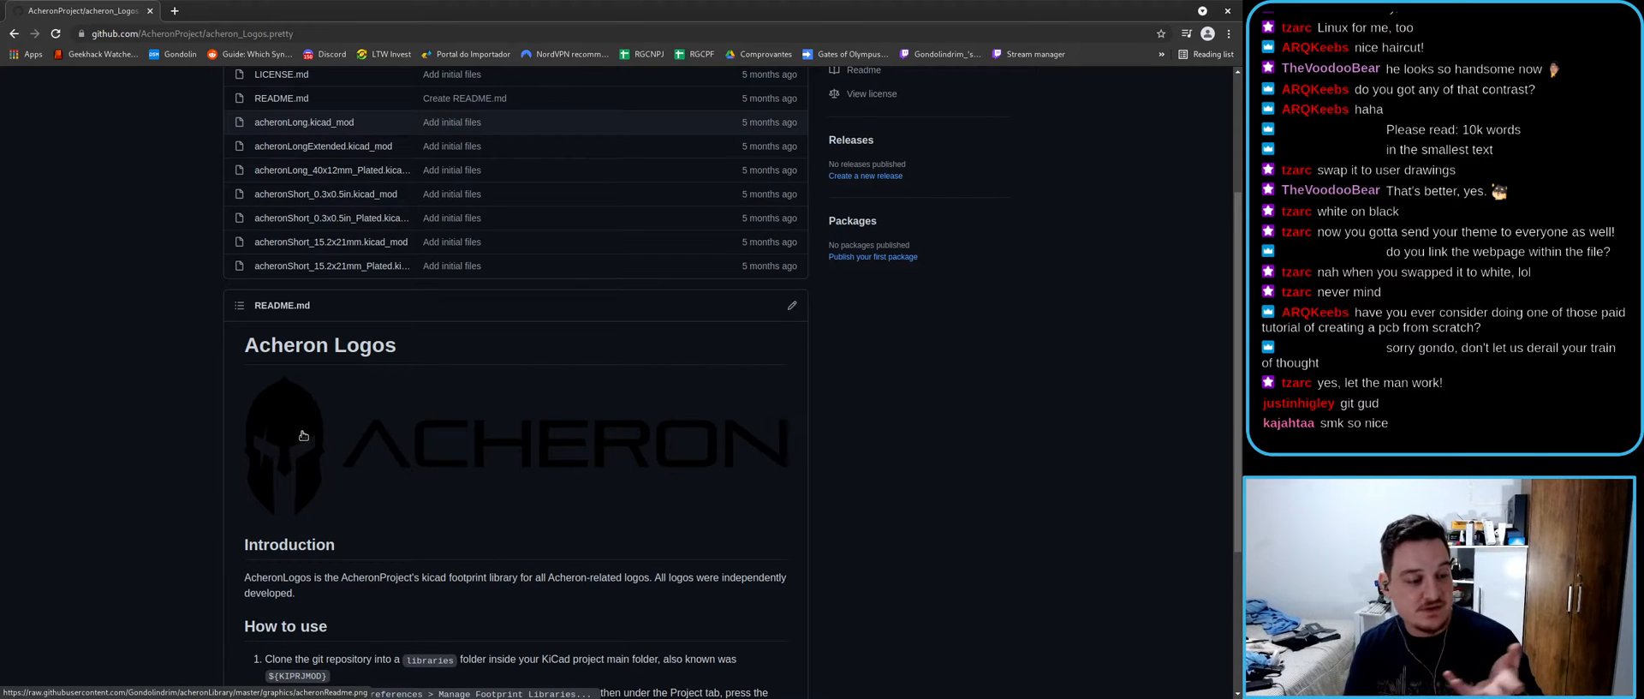
scroll(129, 453, "up", 3)
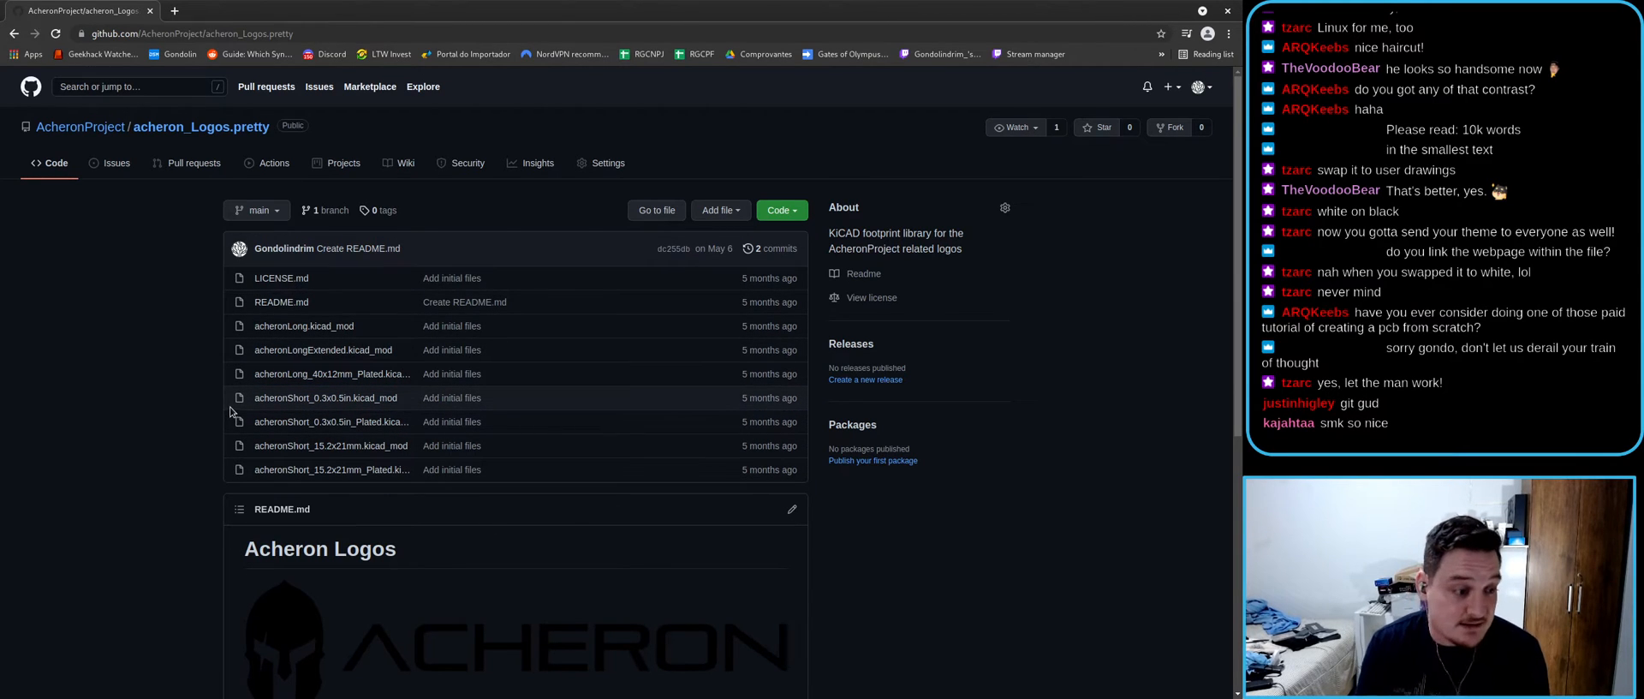
- From the AcheronProject organization page, search for and open the acheron_Graphics.pretty repository
left_click(77, 127)
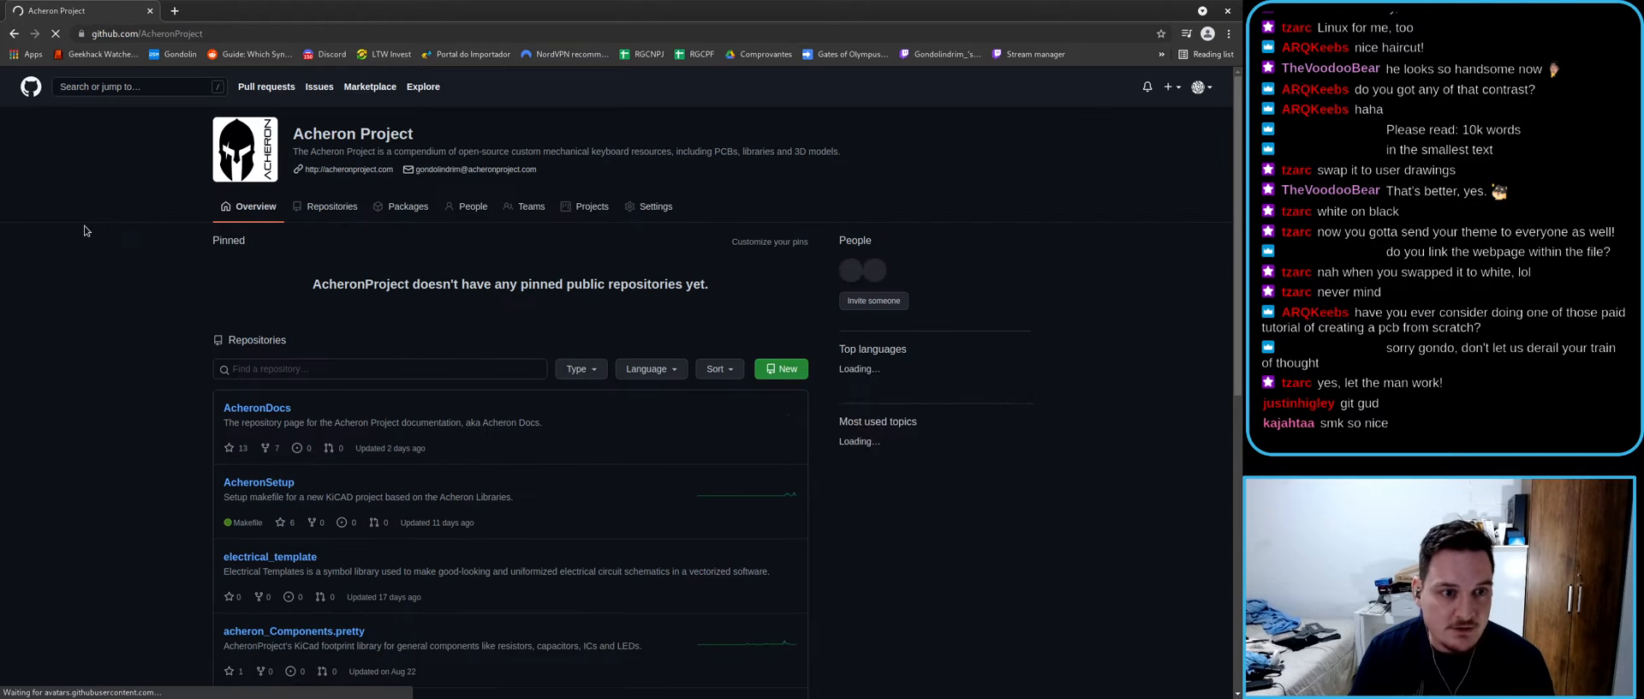
left_click(267, 370)
type("acheron")
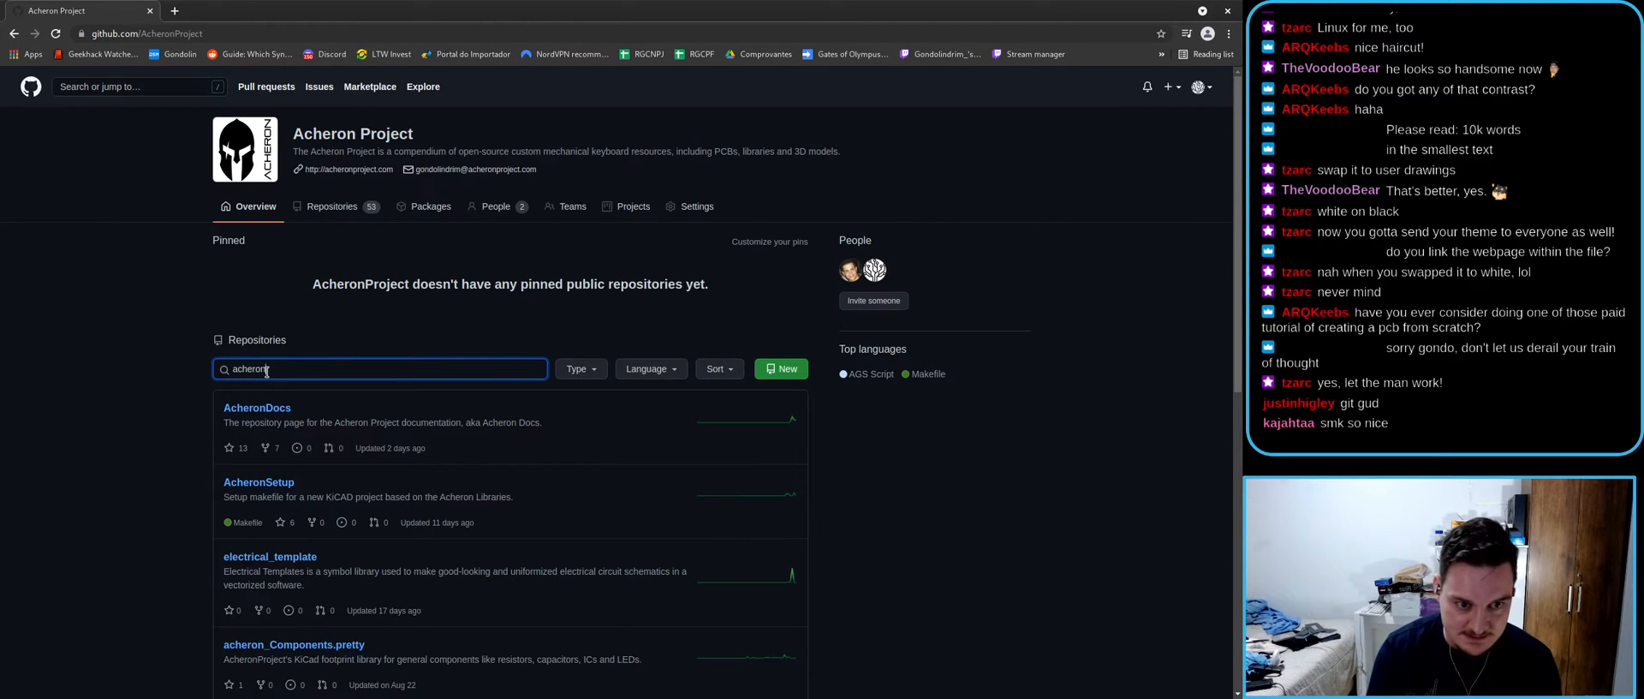
type("_graop")
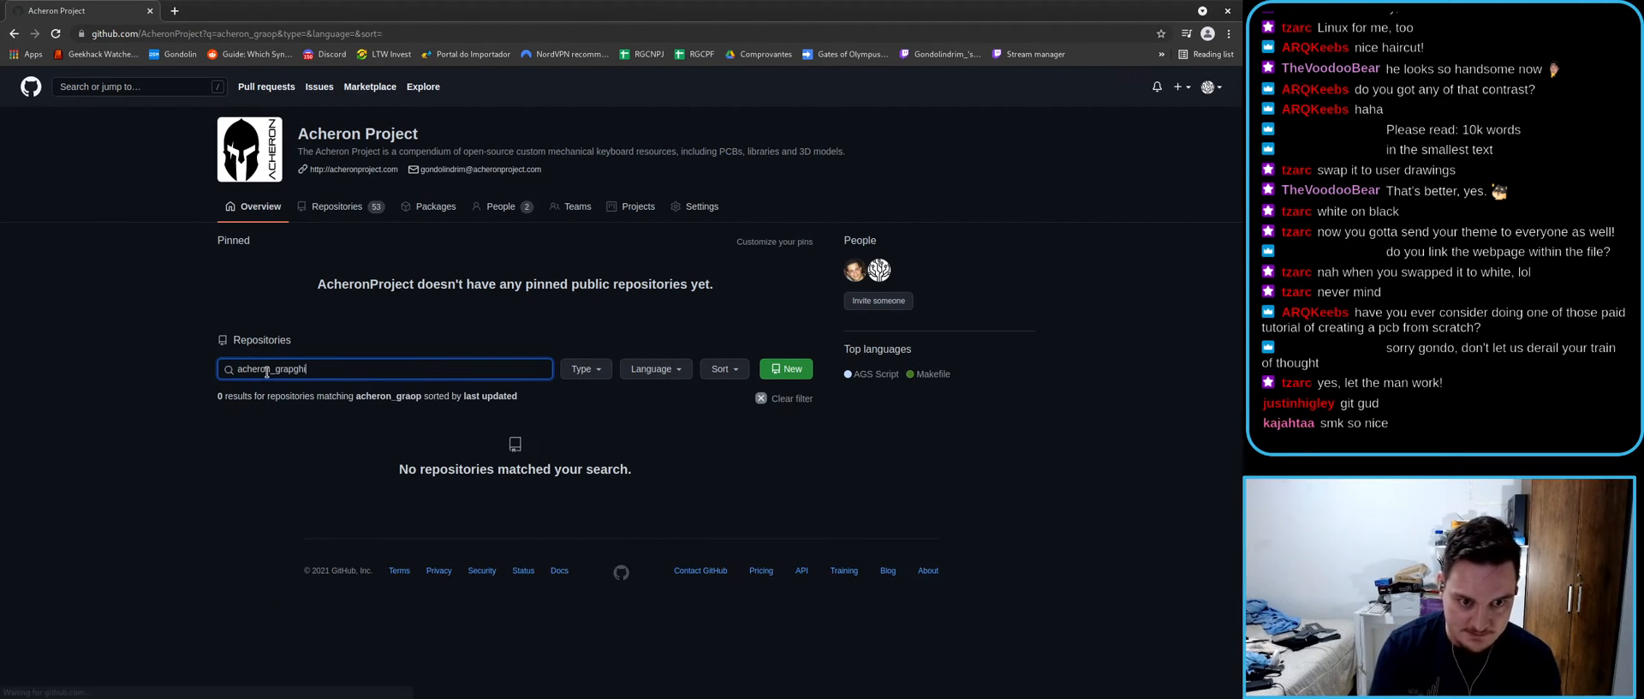
left_click(311, 421)
scroll(271, 472, "down", 3)
scroll(268, 411, "up", 2)
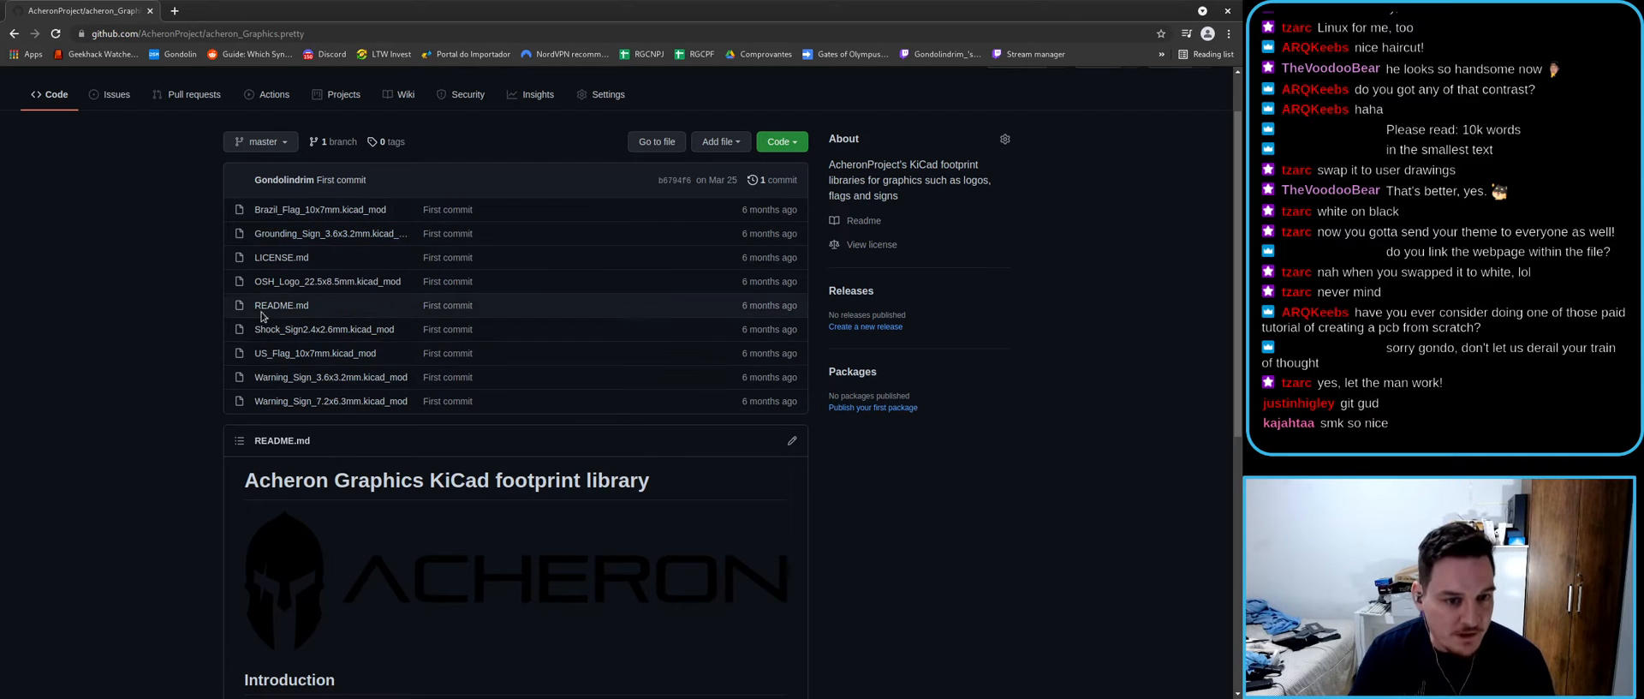
key("alt+Tab")
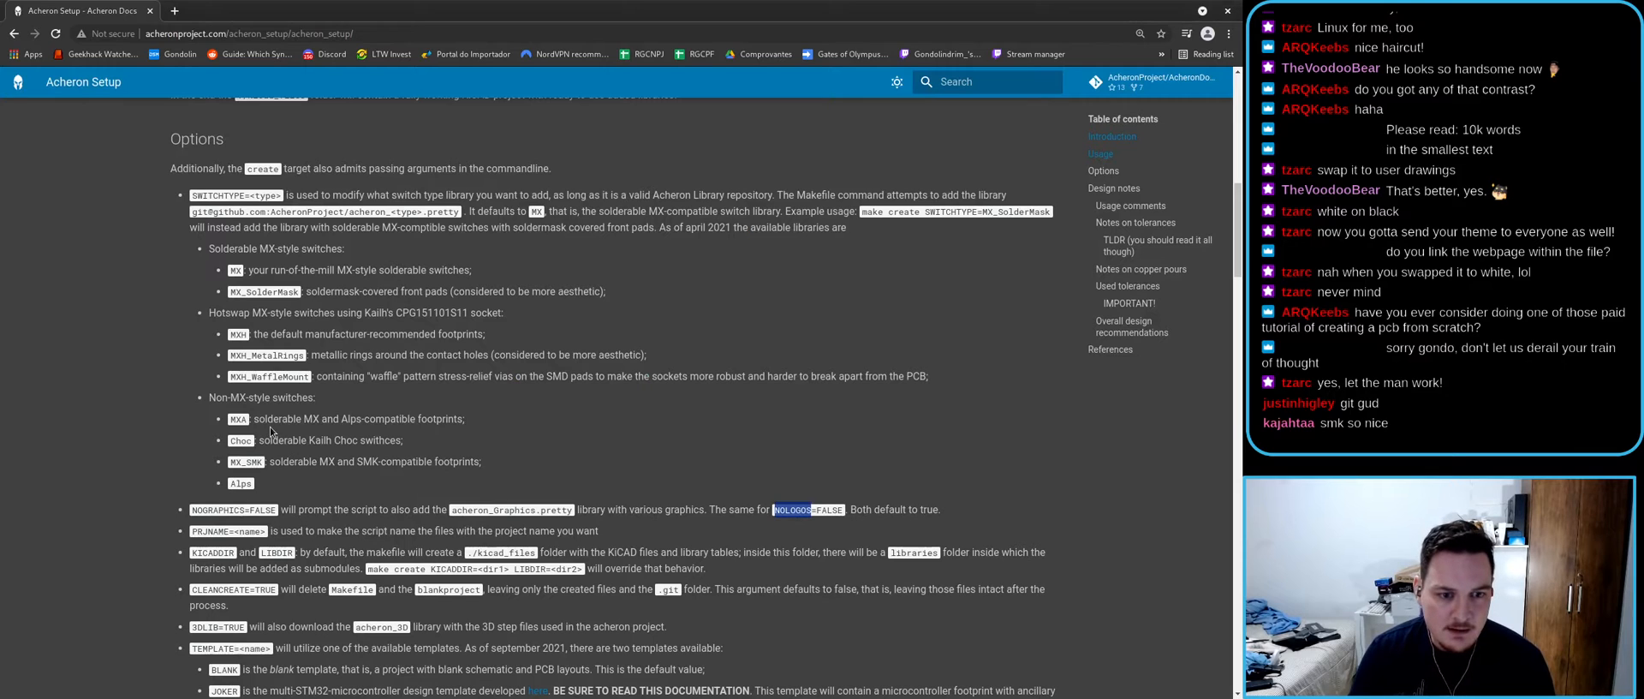
- Append NOLOGOS=FALSE to the anubis make create command in the terminal
left_click(216, 512)
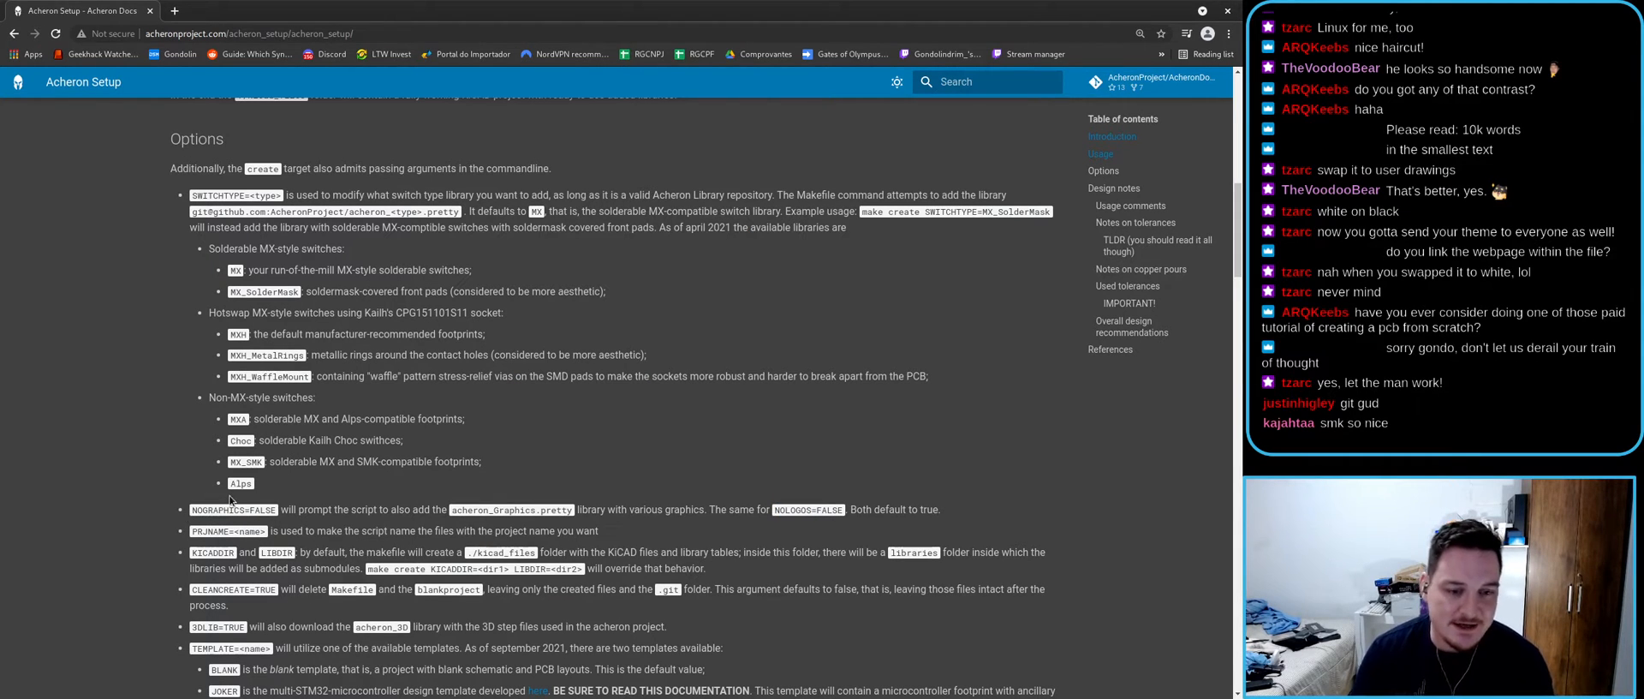
key("alt+Tab")
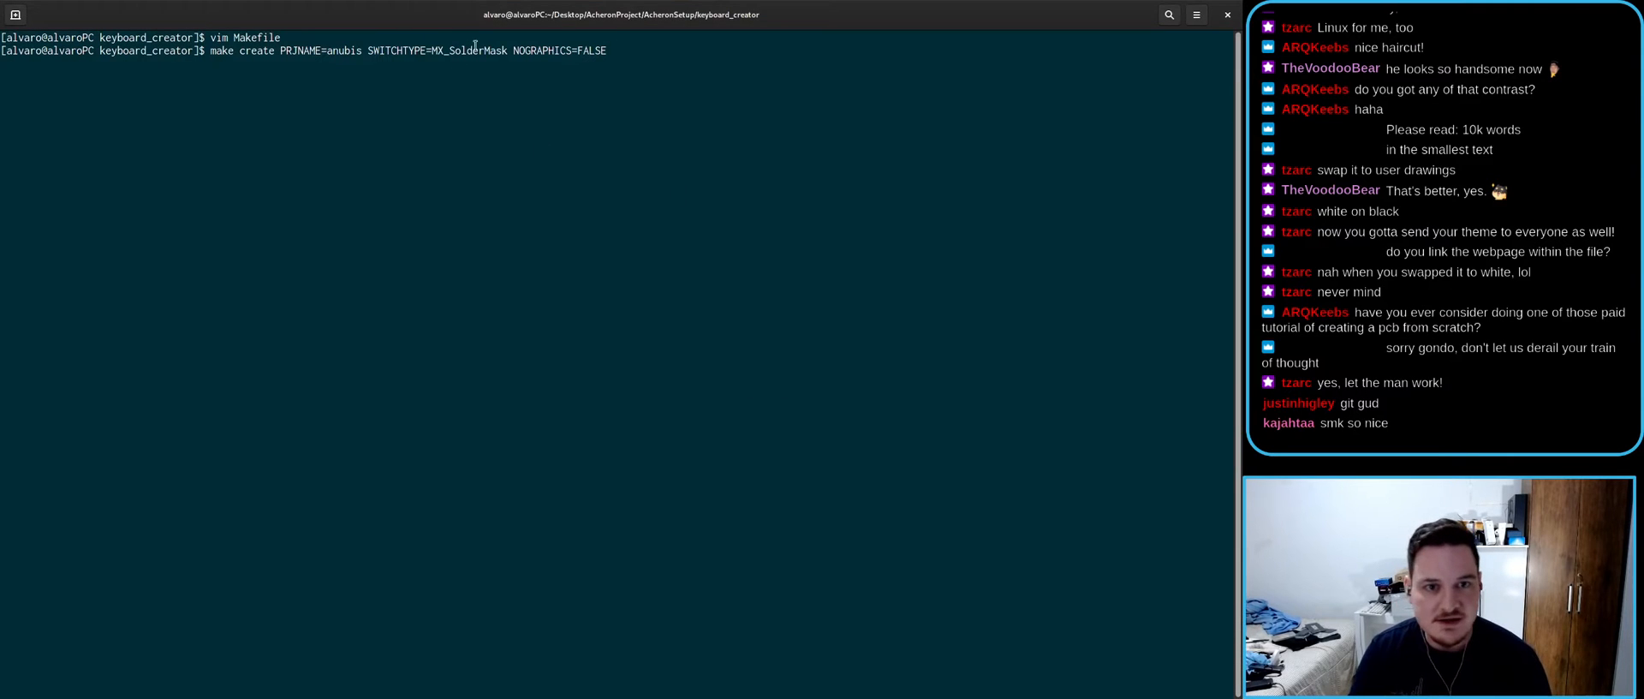
type("NO")
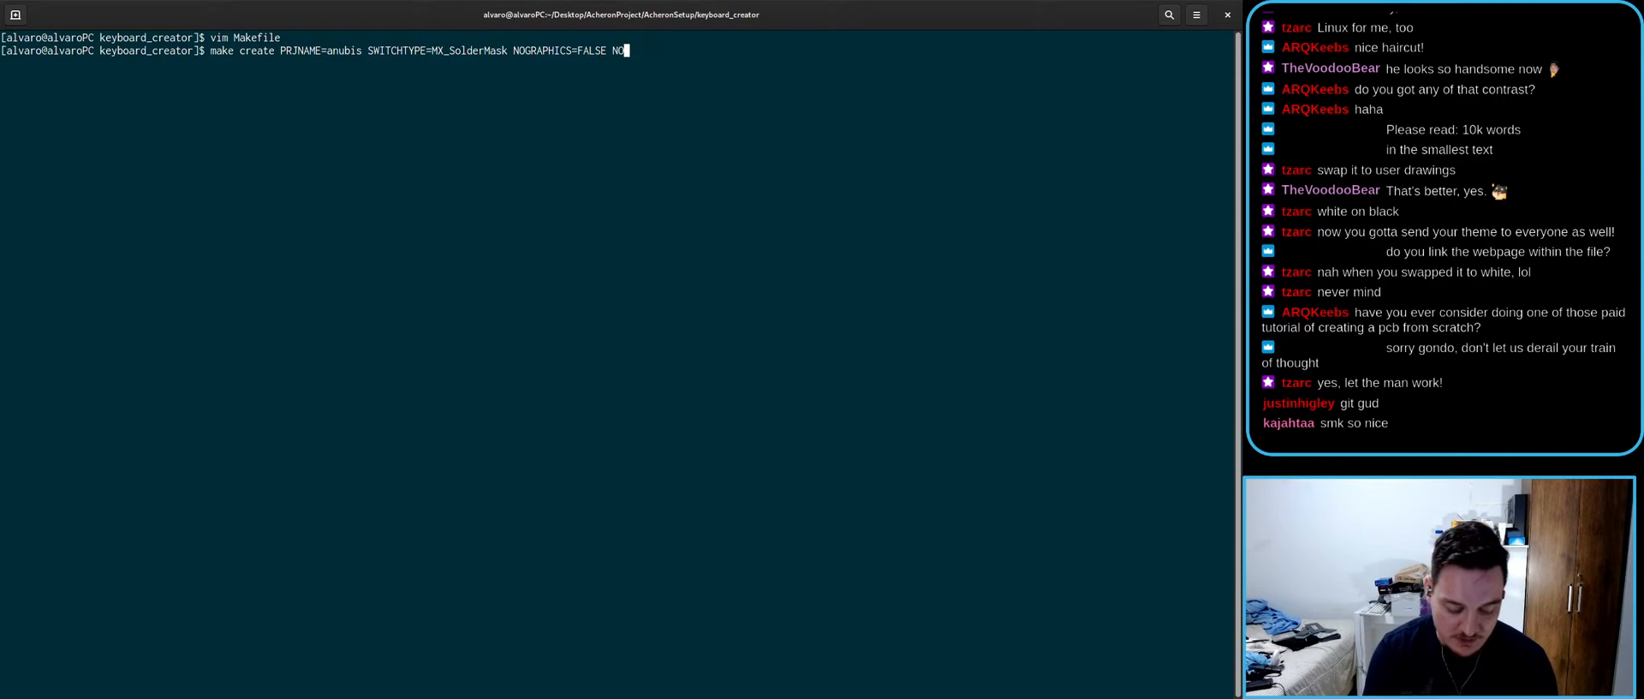
type("LOGOS=")
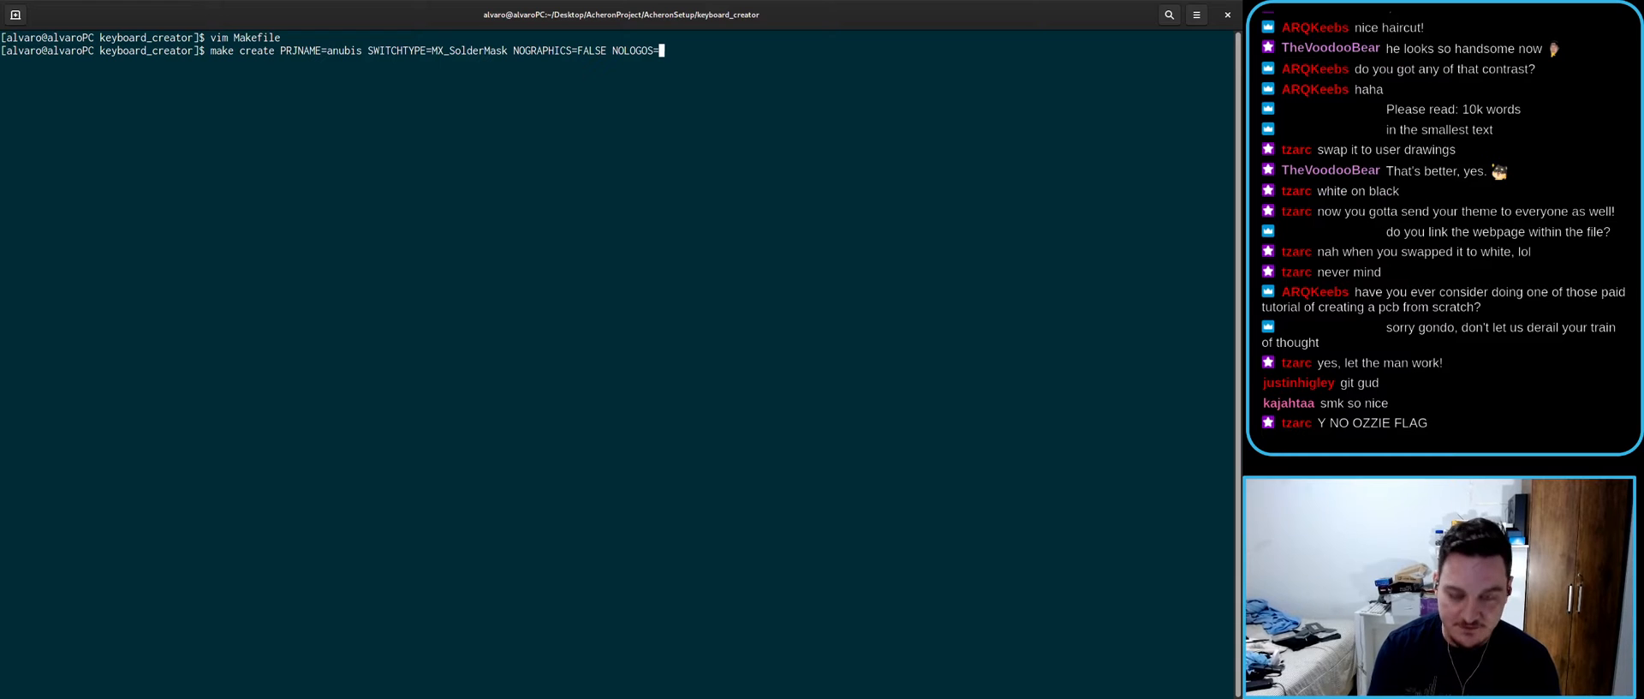
type("FALSE")
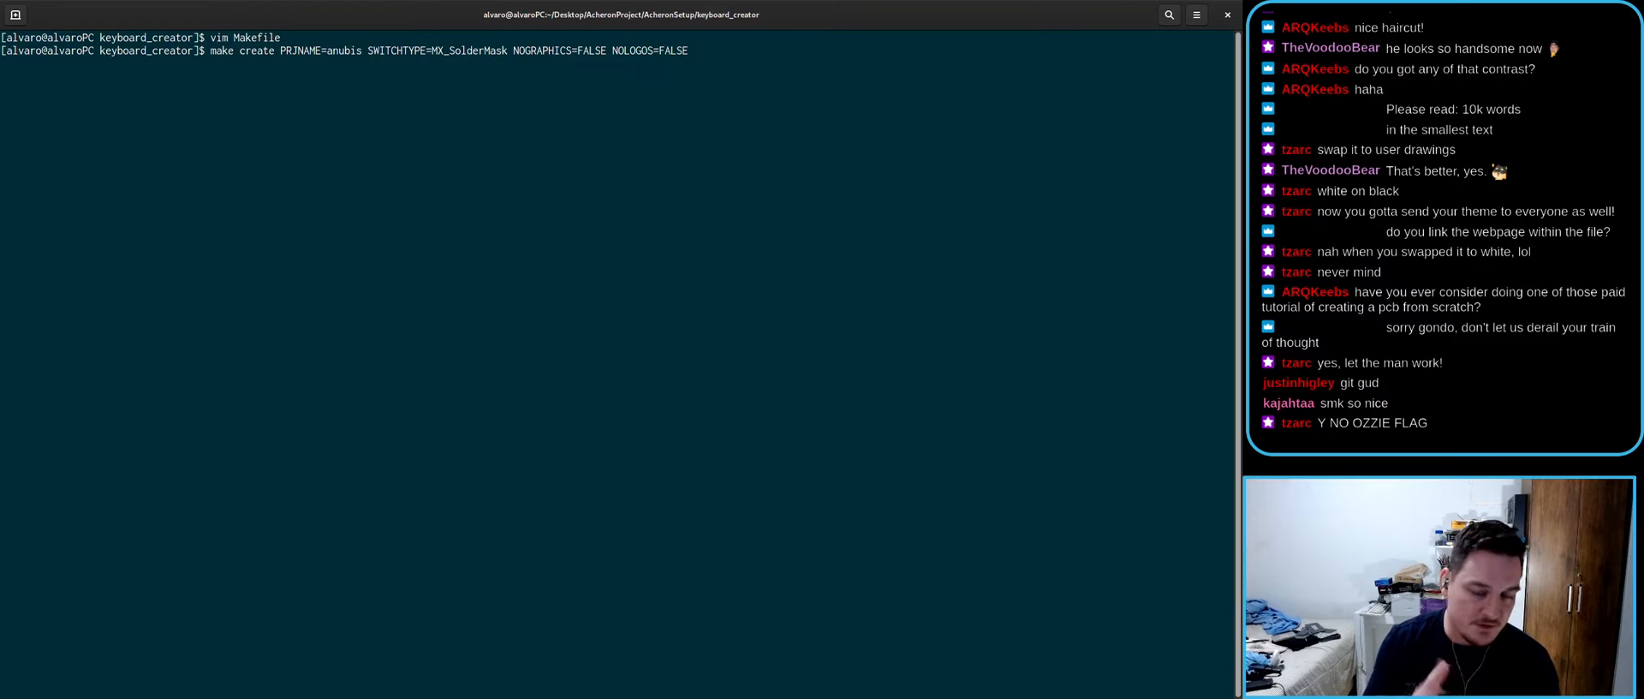
- Review the PRJNAME and CLEANCREATE=TRUE entries in the Acheron Setup docs Options list
key("alt+Tab")
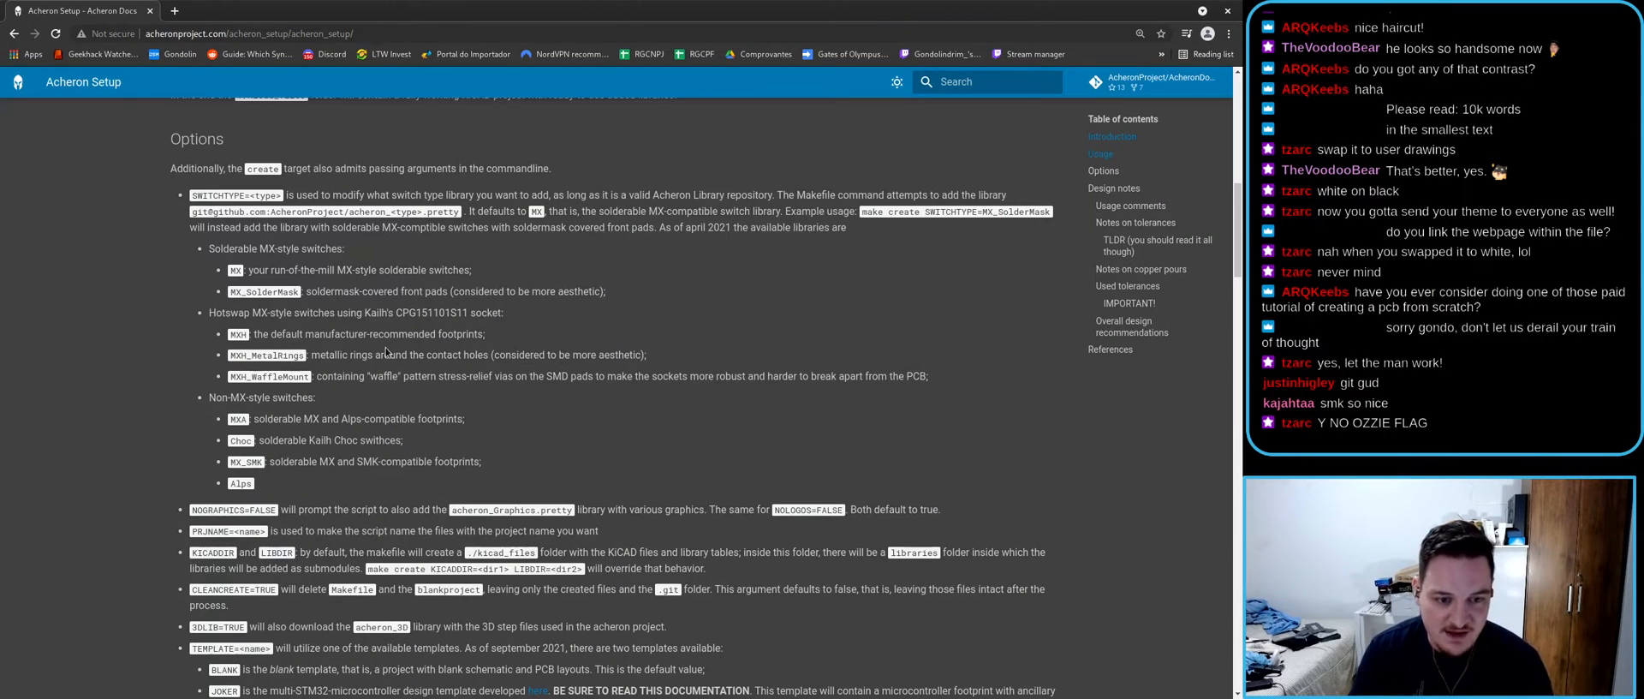
scroll(387, 354, "down", 1)
double_click(225, 428)
left_click(319, 509)
left_click_drag(247, 489, 206, 487)
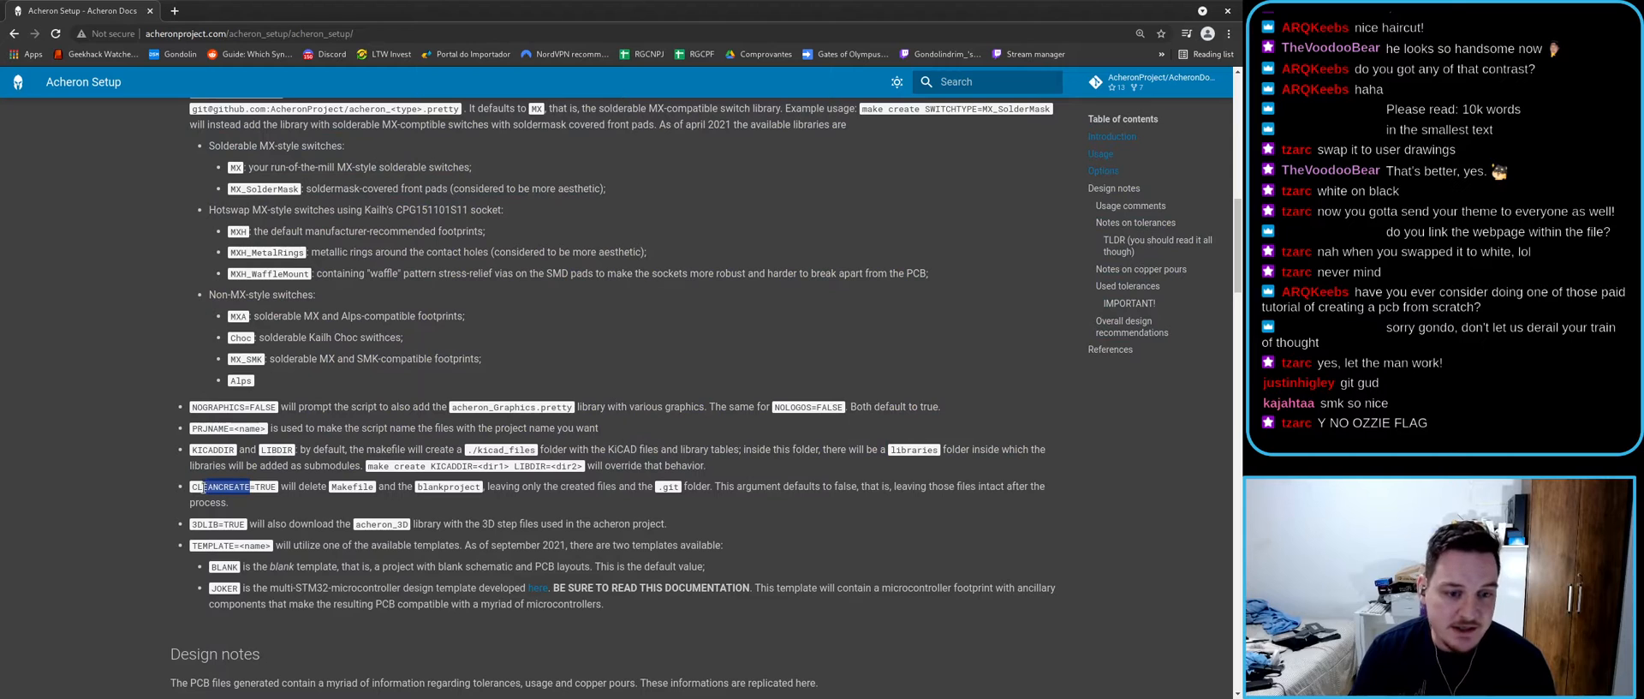
left_click(387, 554)
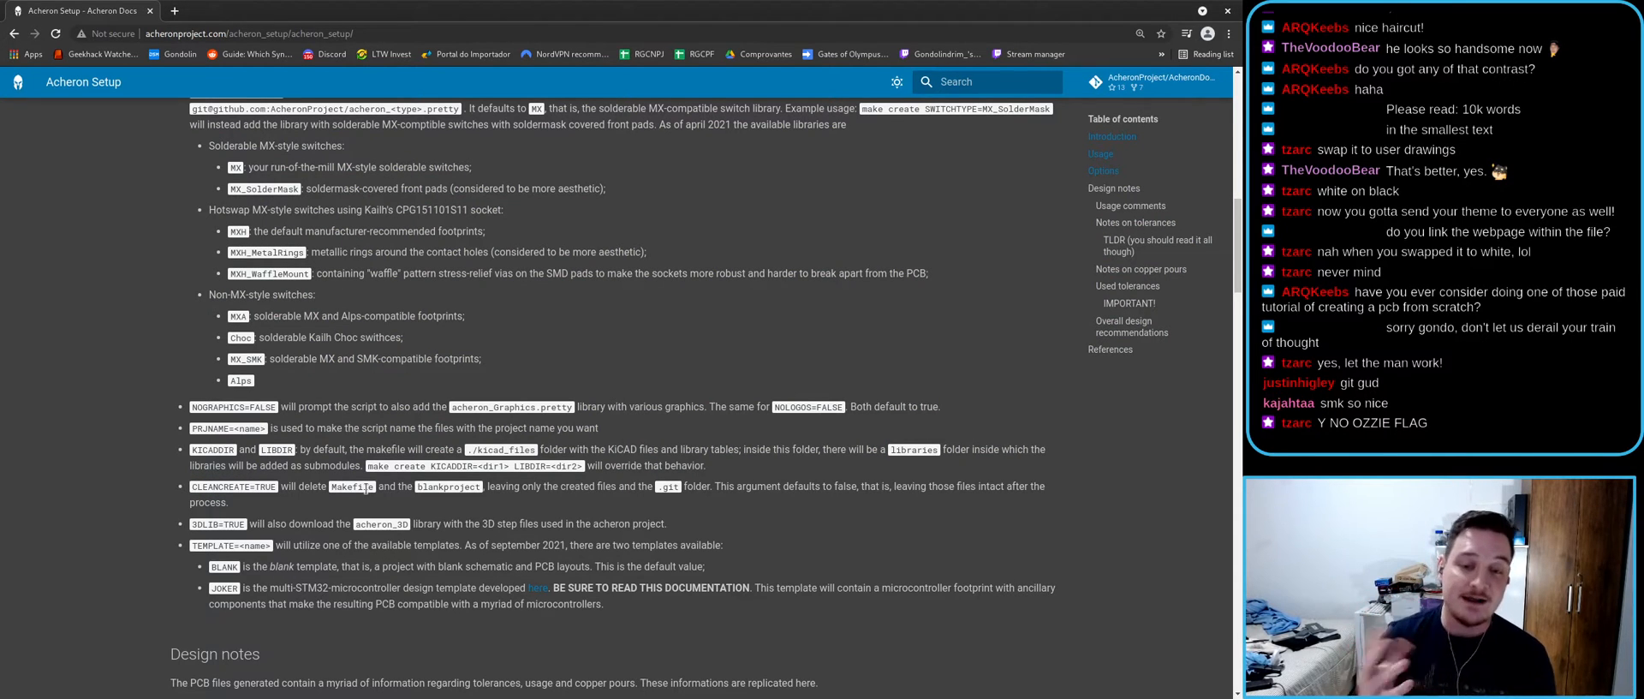
key("alt+Tab")
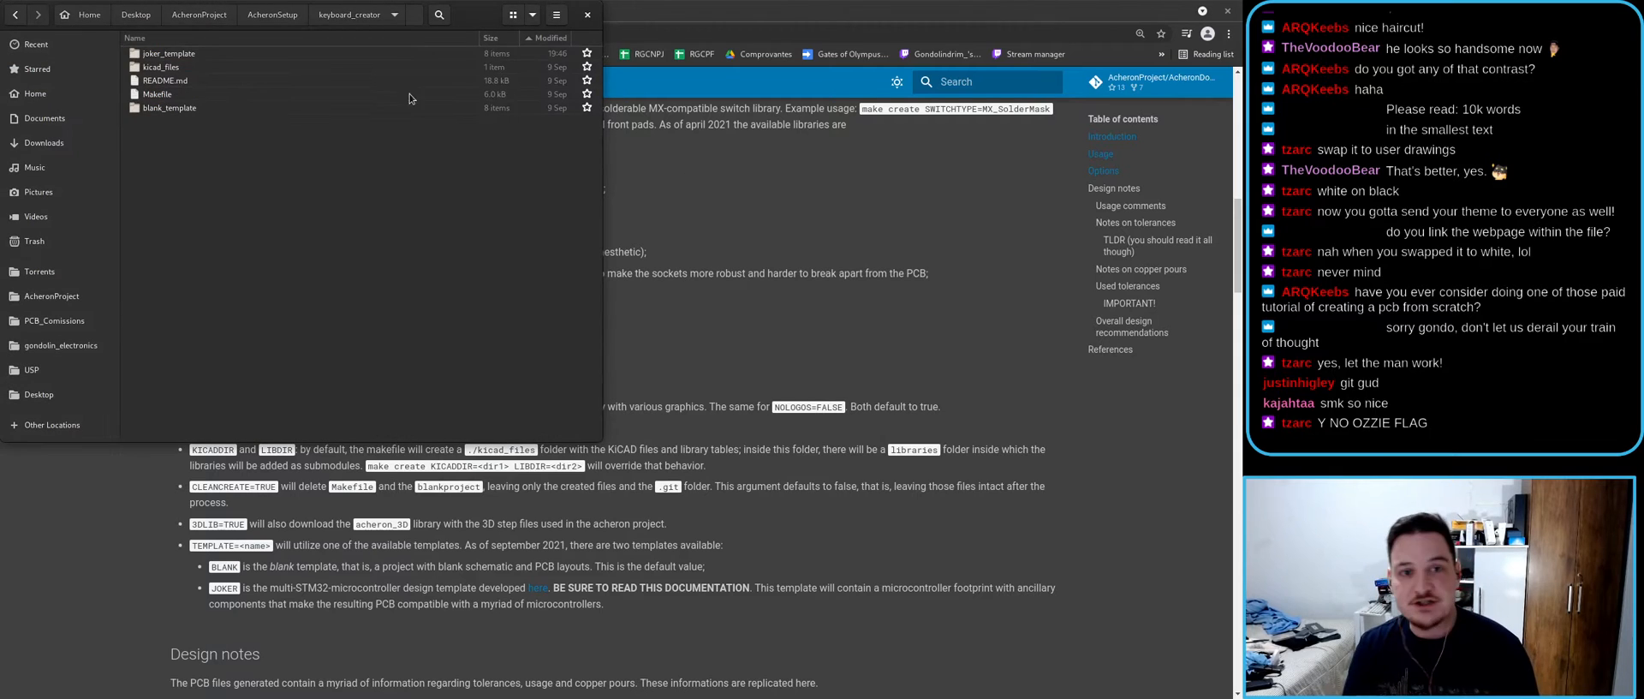
- Select the kicad_files folder in the keyboard_creator listing
left_click(243, 56)
key("shift+Down")
key("shift+Down")
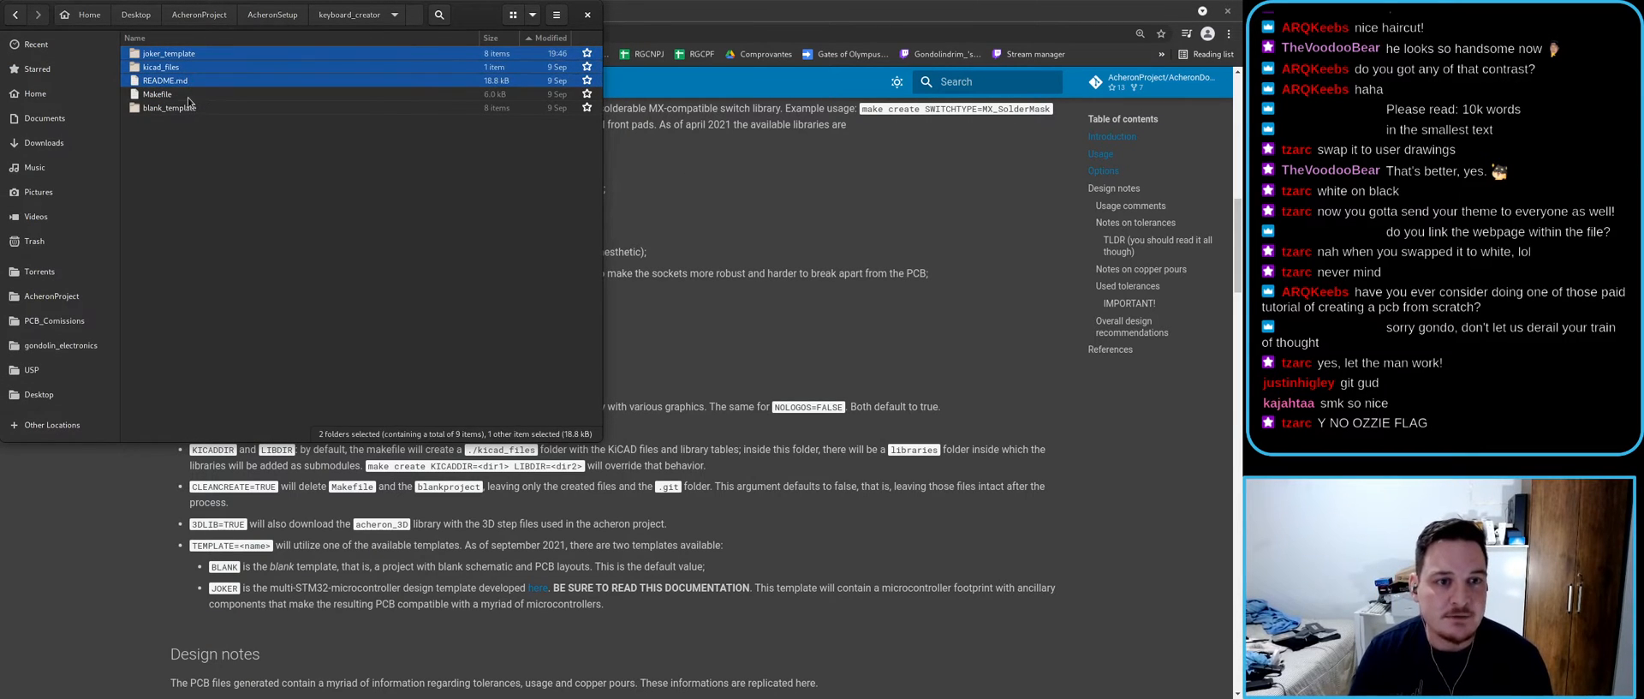
key("shift+Down")
key("shift+Down")
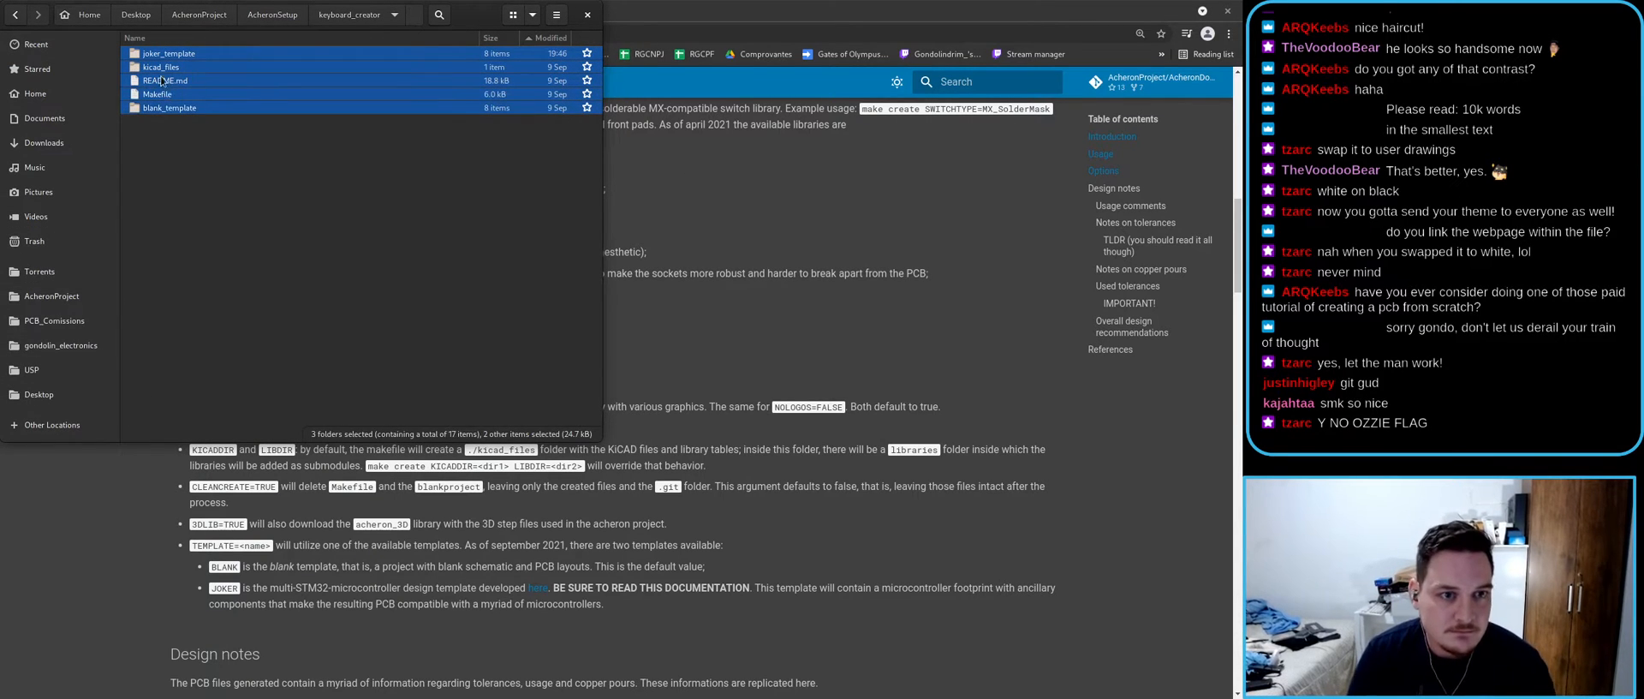
left_click(160, 74, "ctrl")
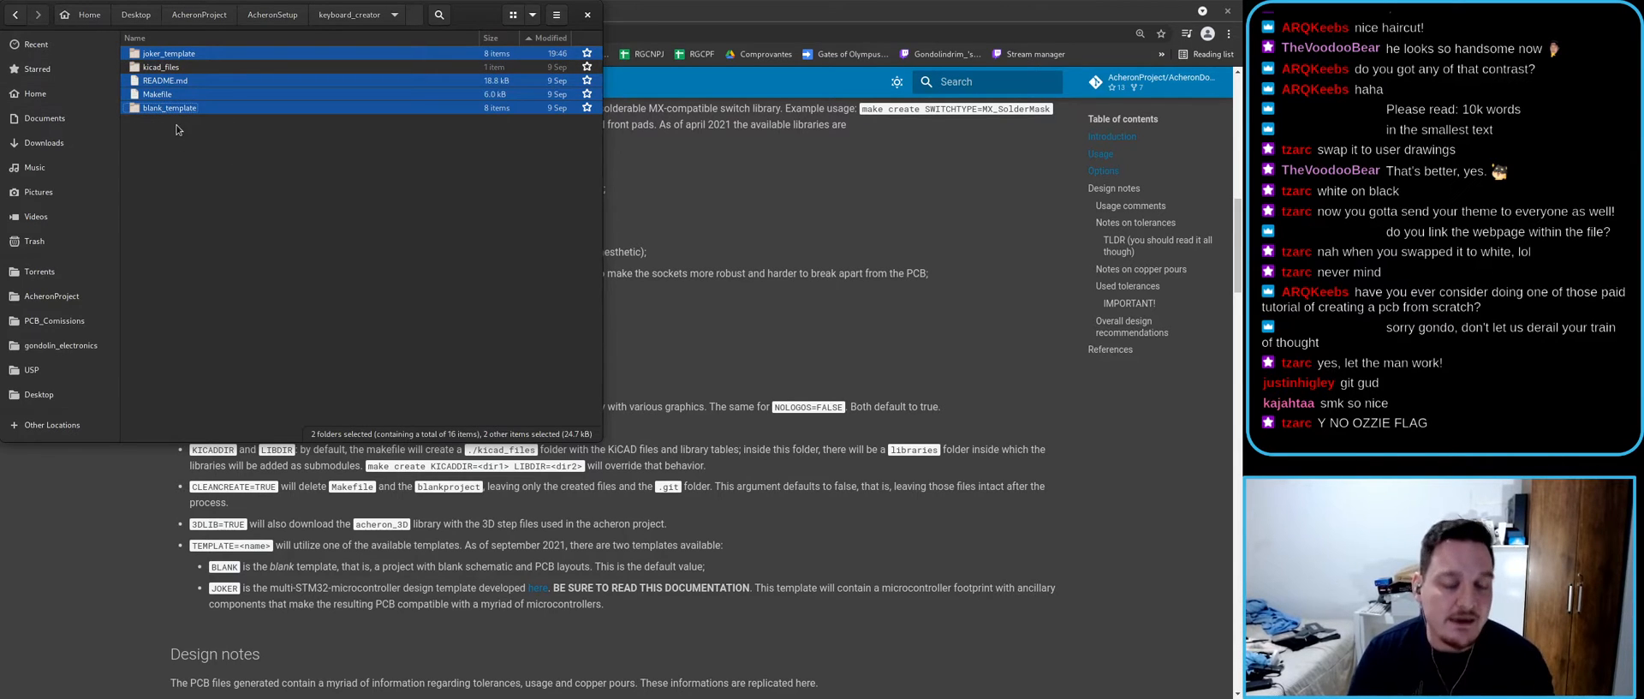
left_click(197, 364)
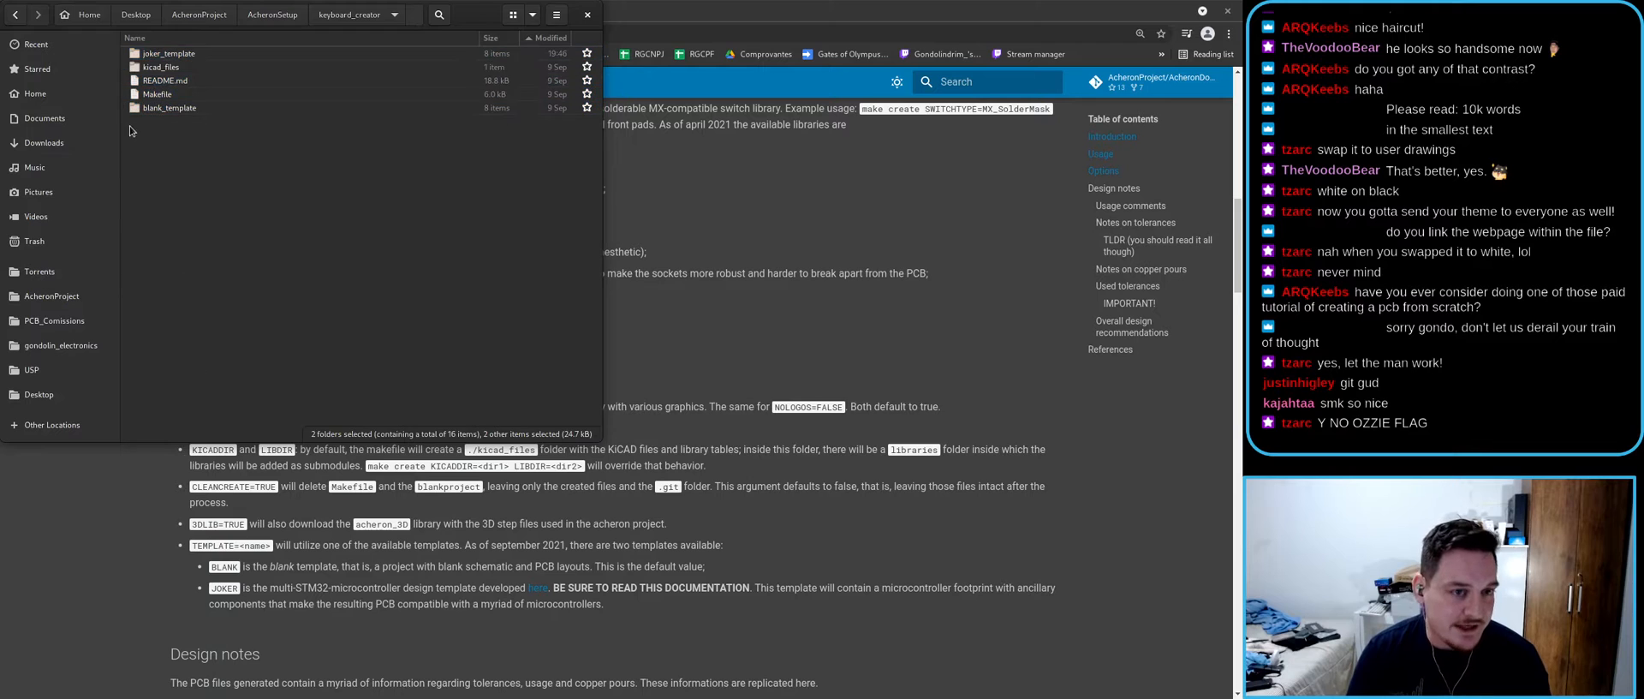
left_click(158, 70)
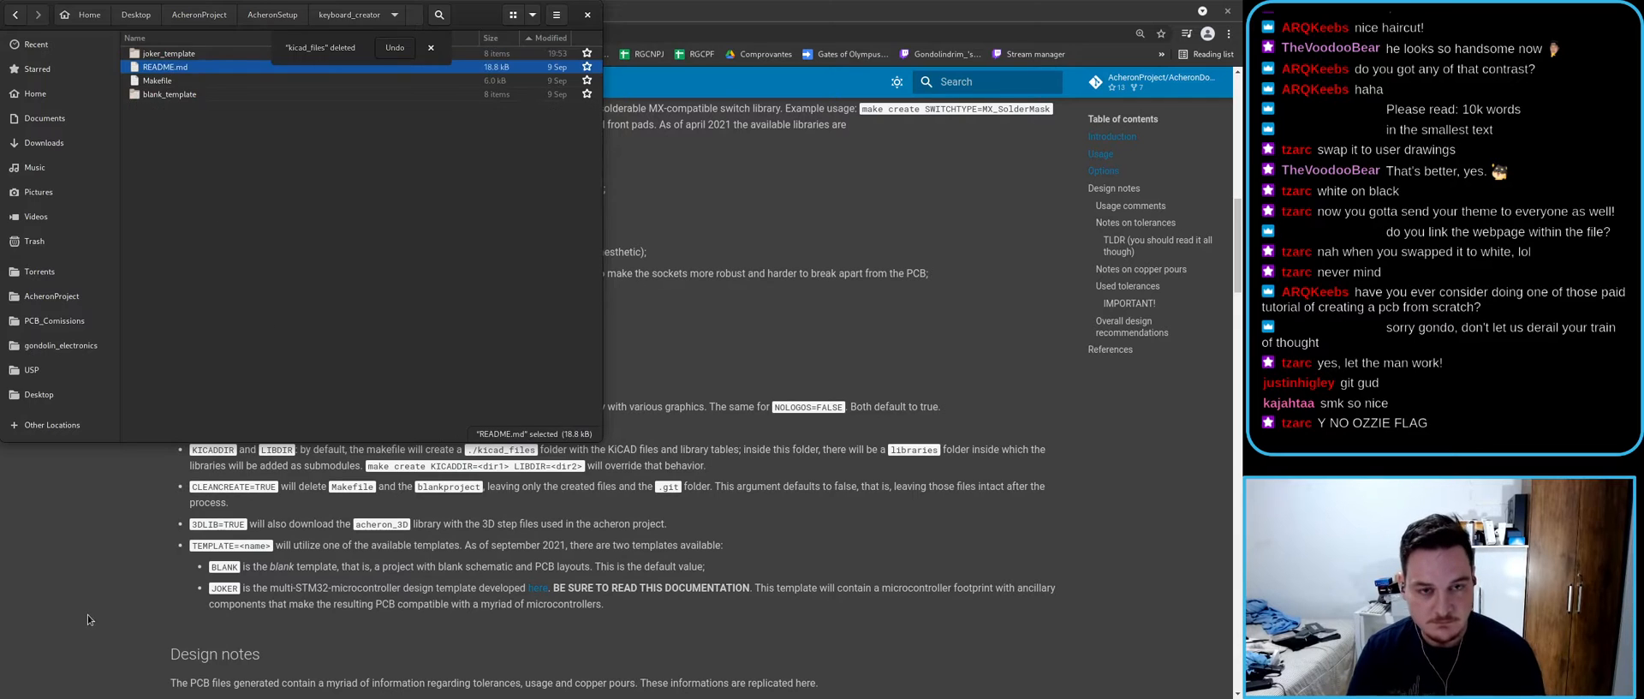
- Check the 3DLIB=TRUE option in the Acheron Setup documentation
left_click(242, 502)
left_click_drag(190, 525, 250, 525)
left_click(255, 542)
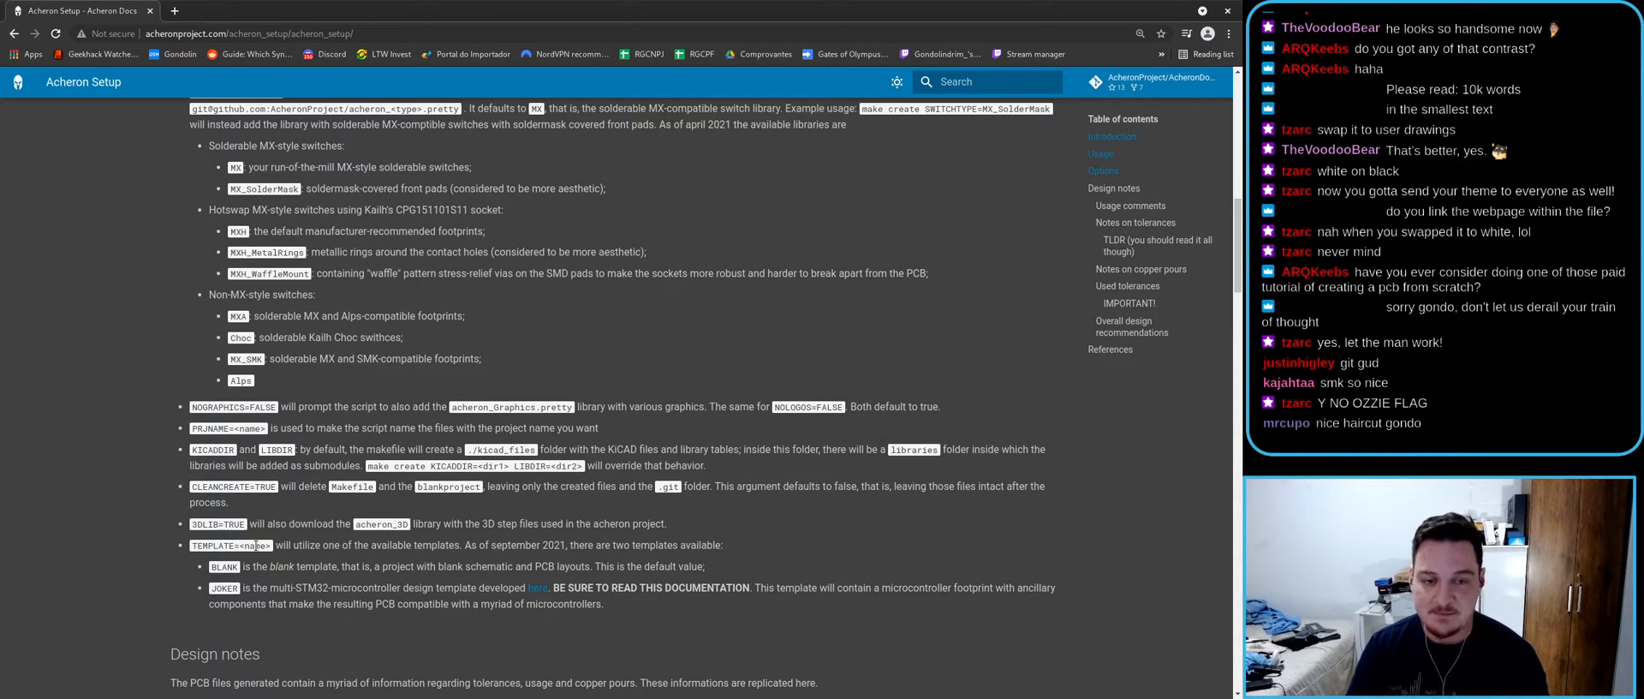
key("alt+Tab")
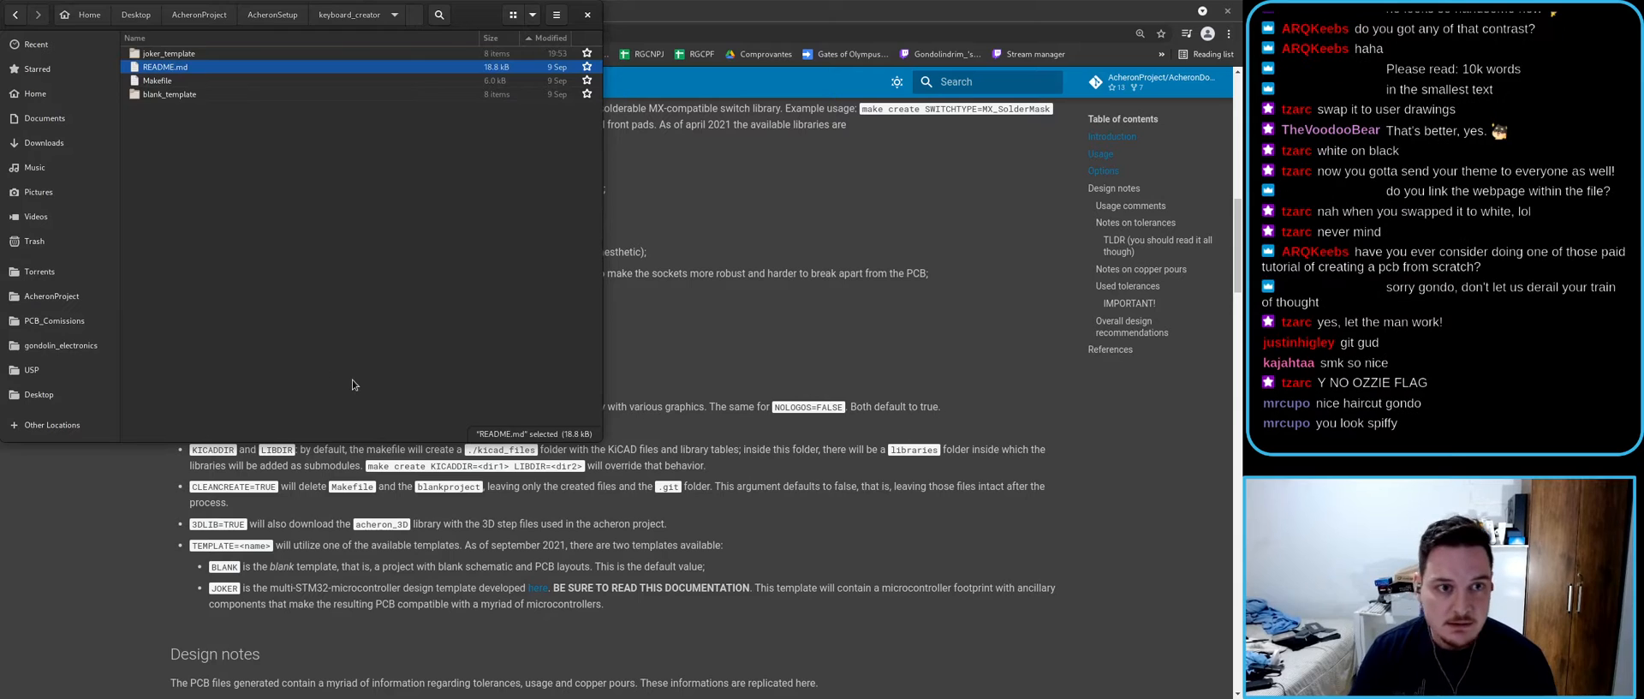
- Add 3DLIBS, abort the accidental make create run, and recall the command with 3DLIBS=TRUE
key("alt+Tab")
type("3D")
key("alt+Tab")
key("alt+Tab")
type("LIBS")
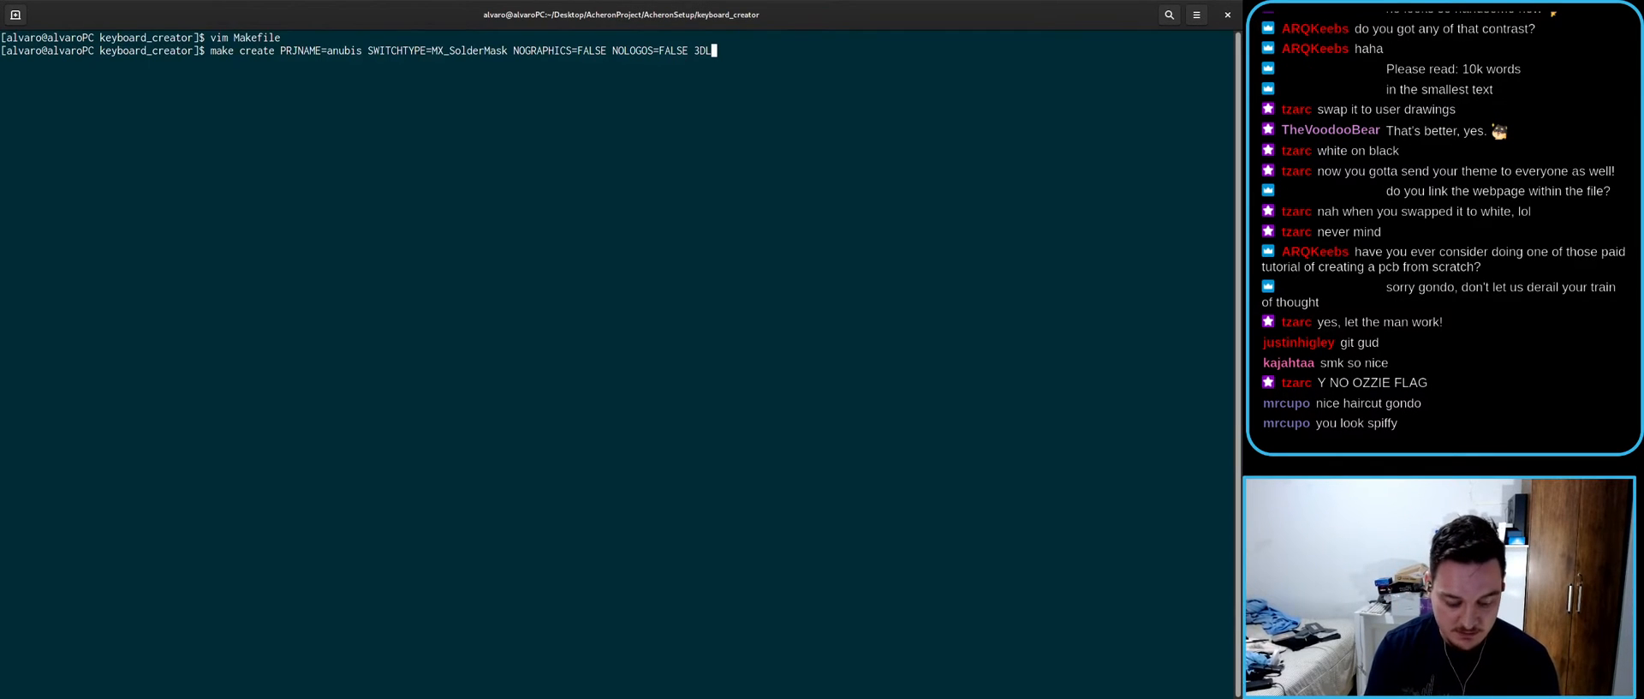
key("Return")
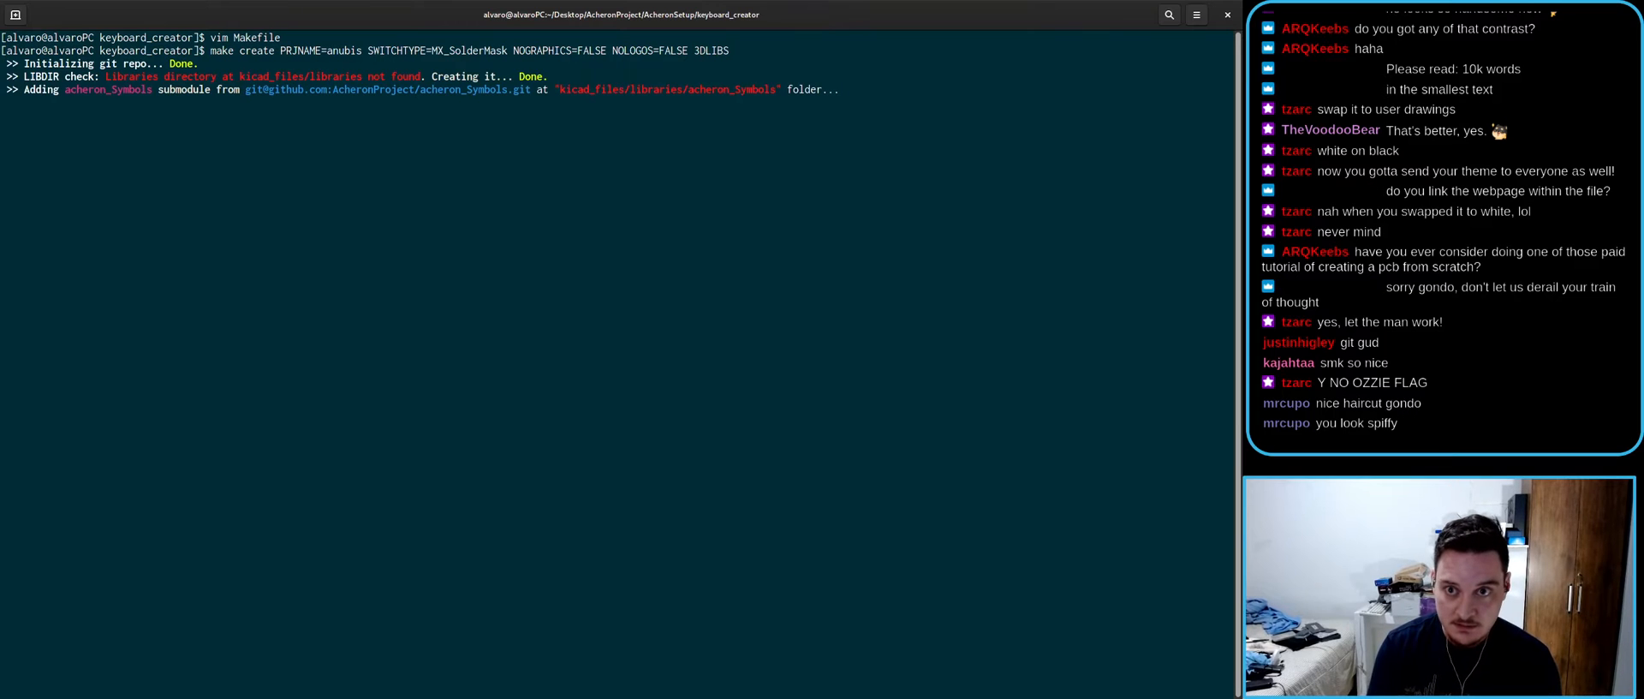
key("ctrl+c")
key("Up")
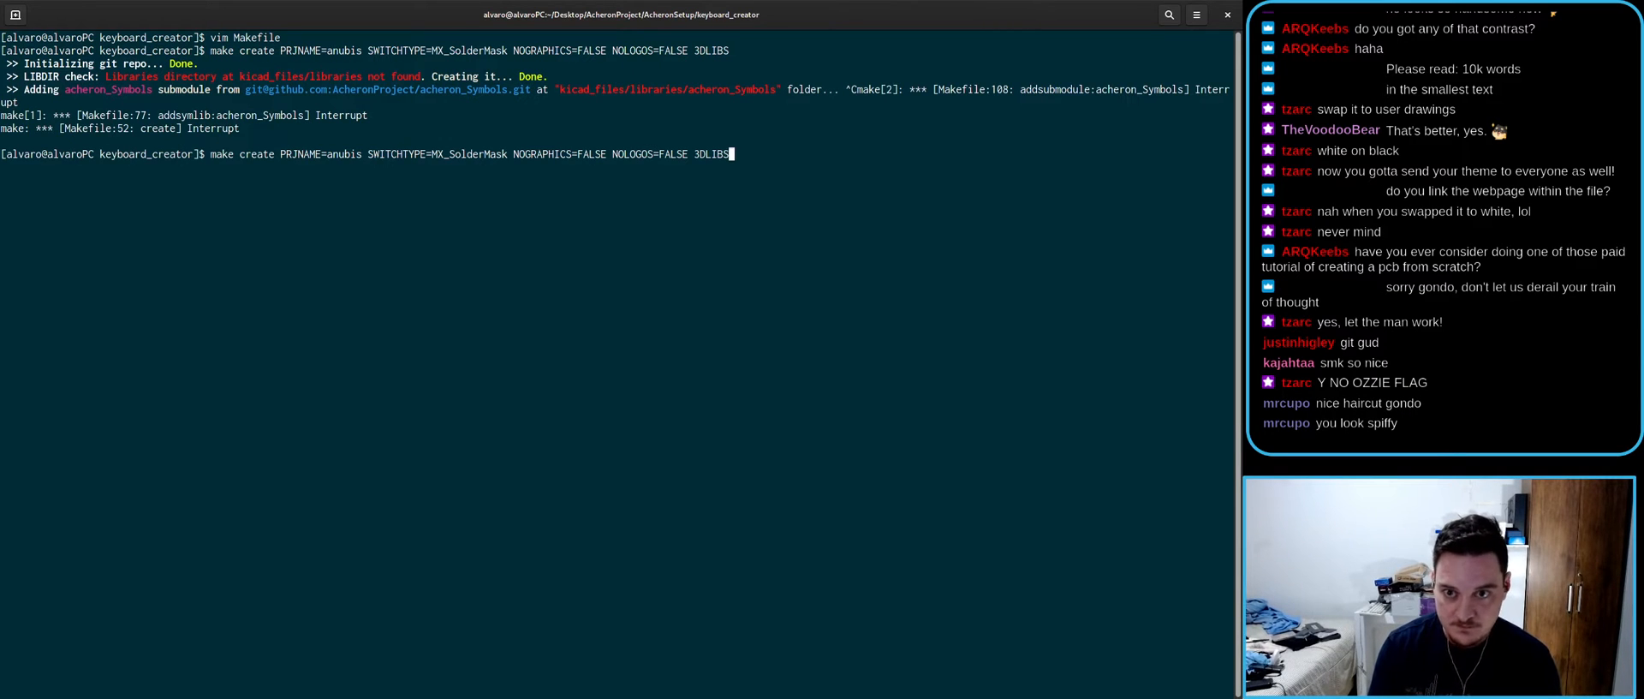
type("=TRUE")
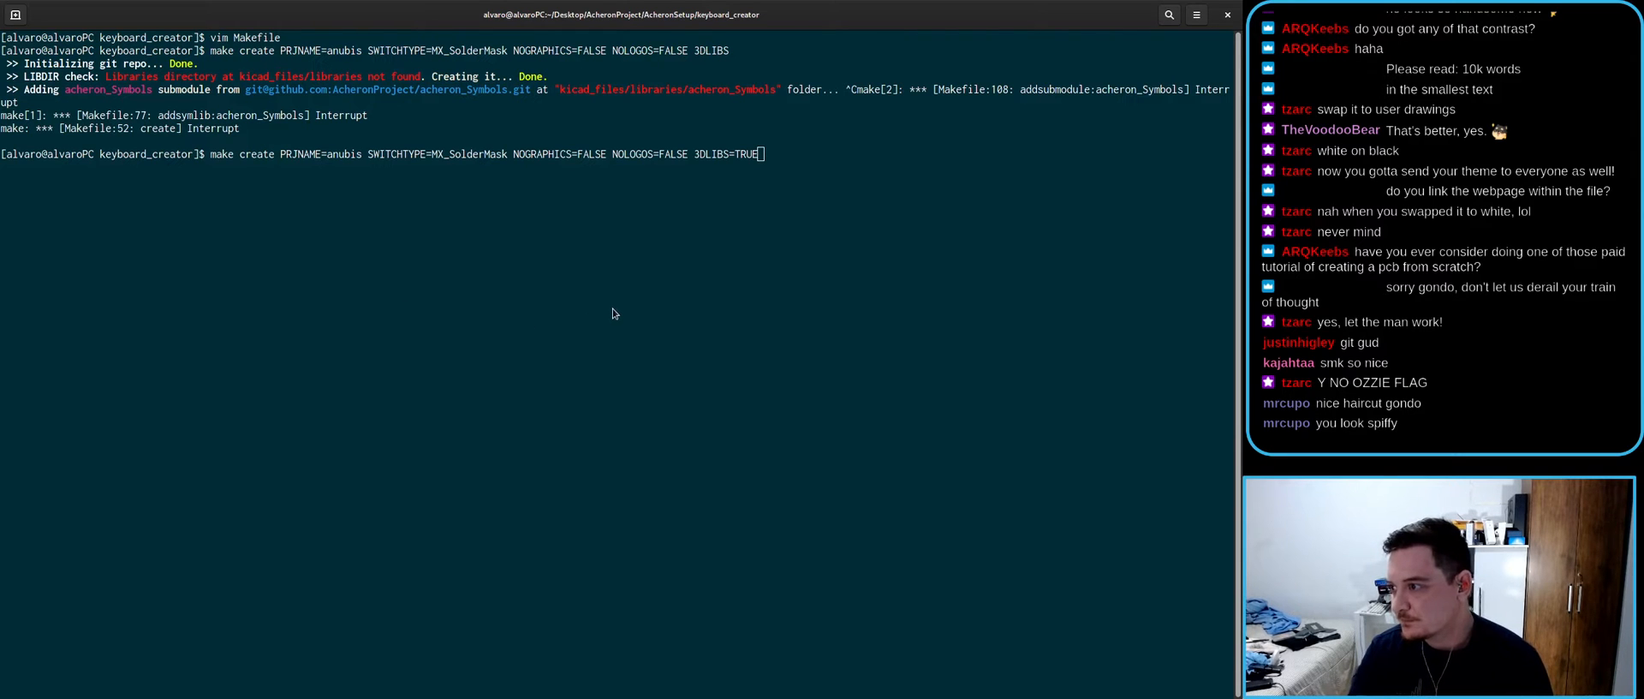
- Delete the generated kicad_files and .git folders from keyboard_creator
key("alt+Tab")
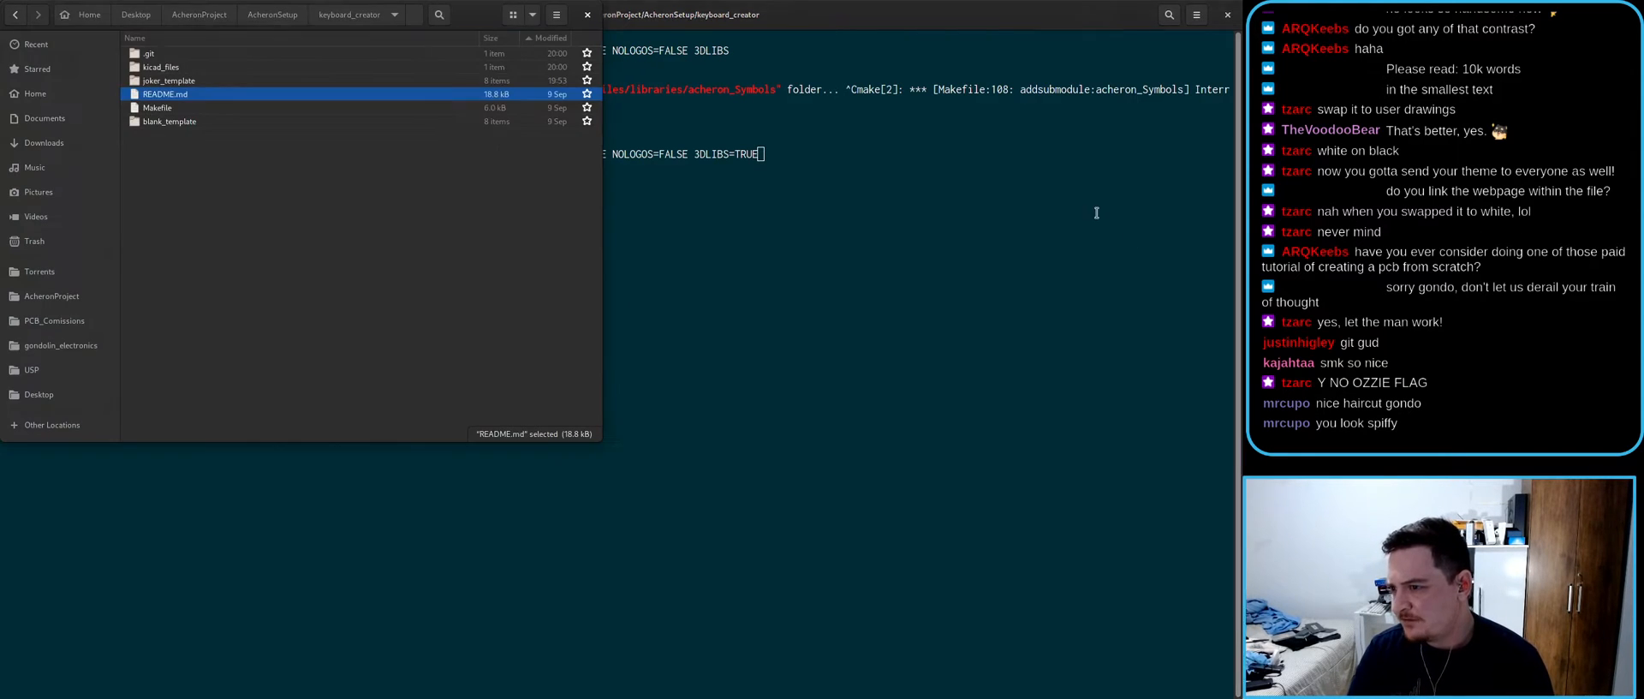
left_click(219, 68)
key("Delete")
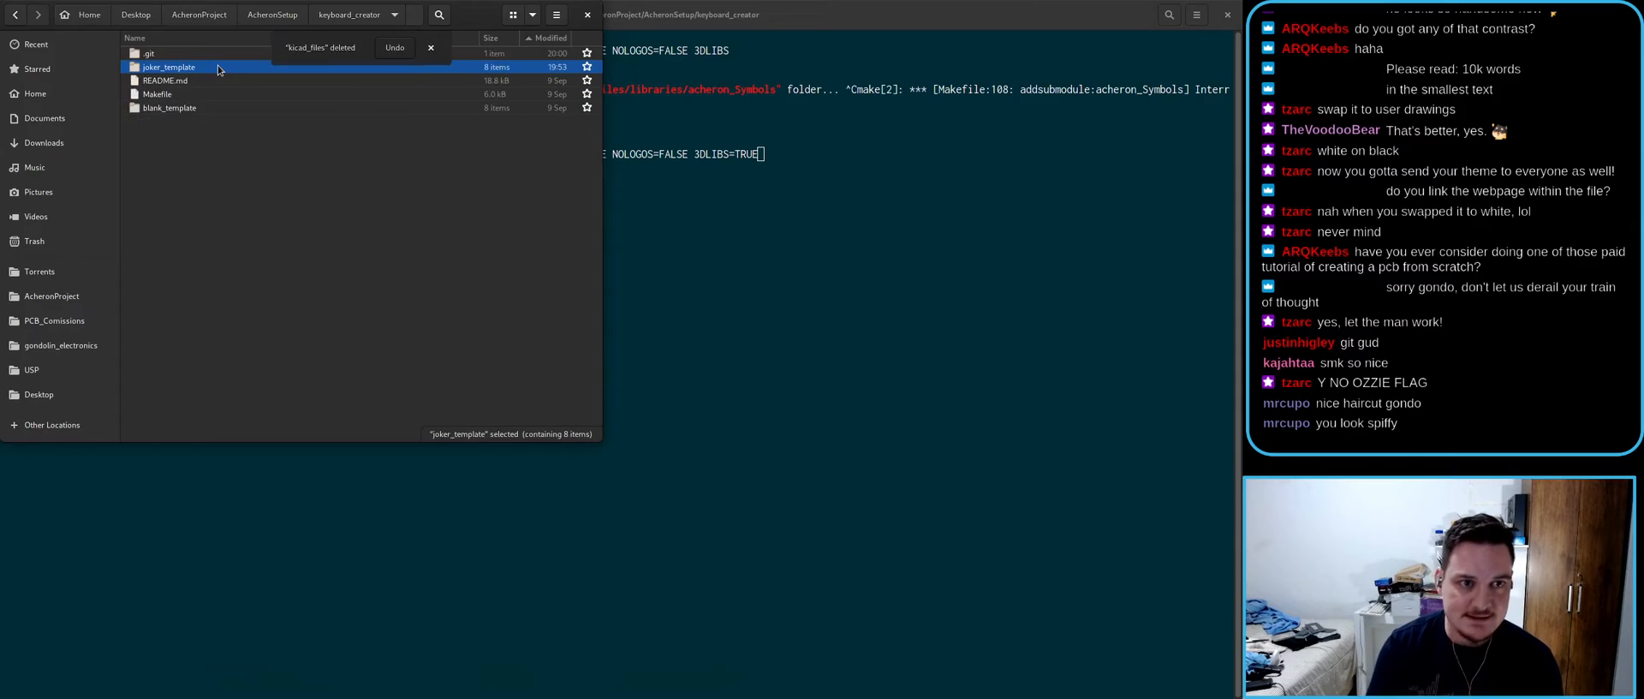
key("super")
key("super")
left_click(194, 54)
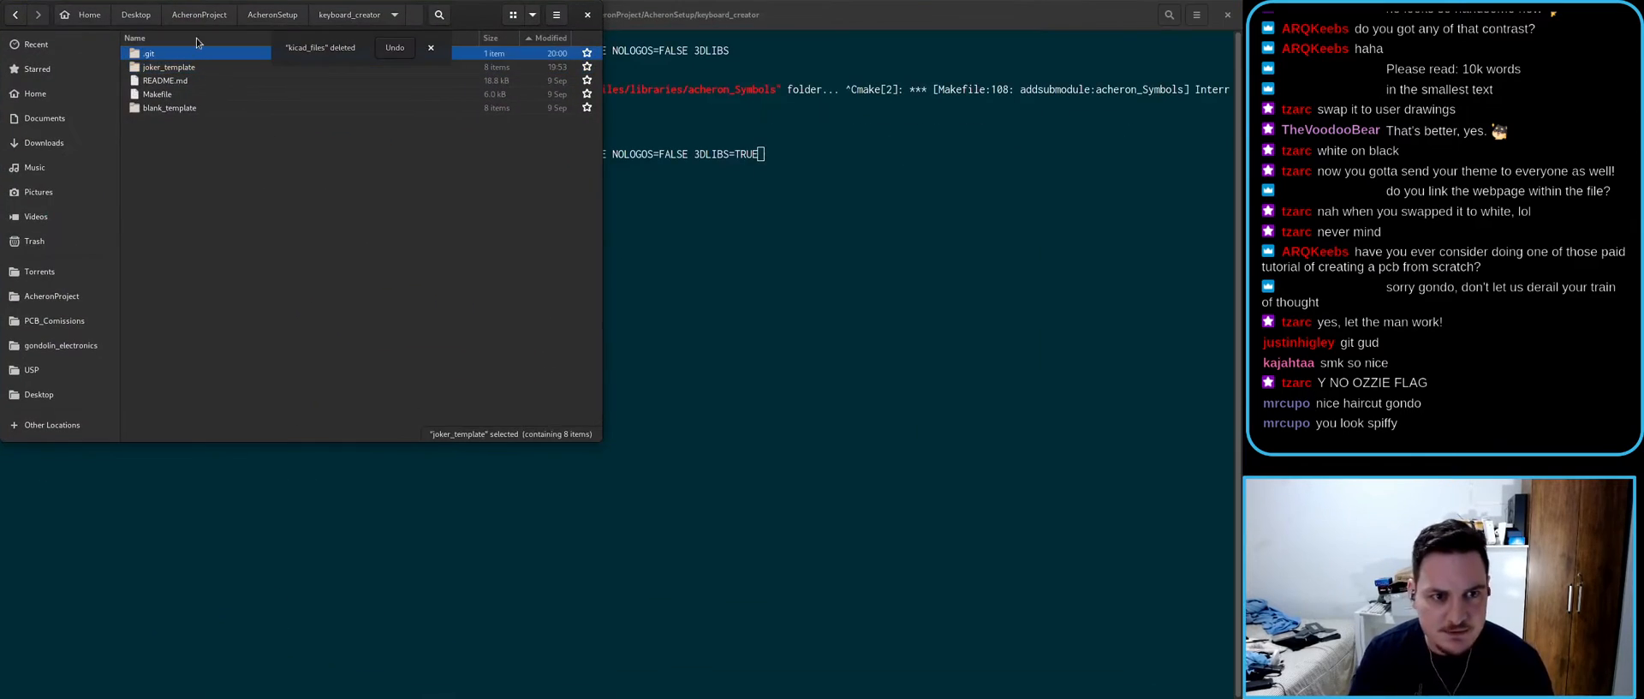
key("Delete")
key("super")
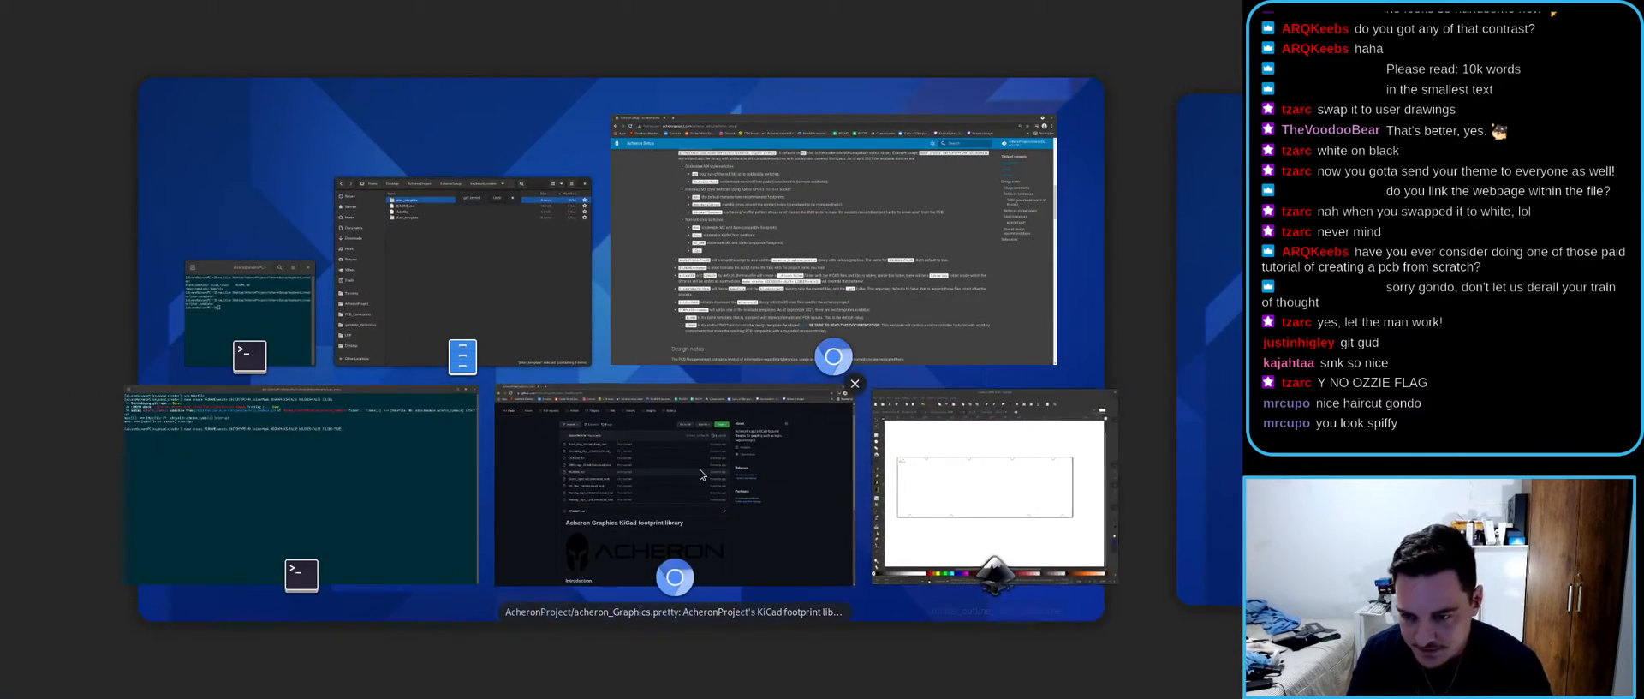
- Bring the Acheron Setup docs forward and read the 3DLIB=TRUE option line
left_click(660, 403)
key("super")
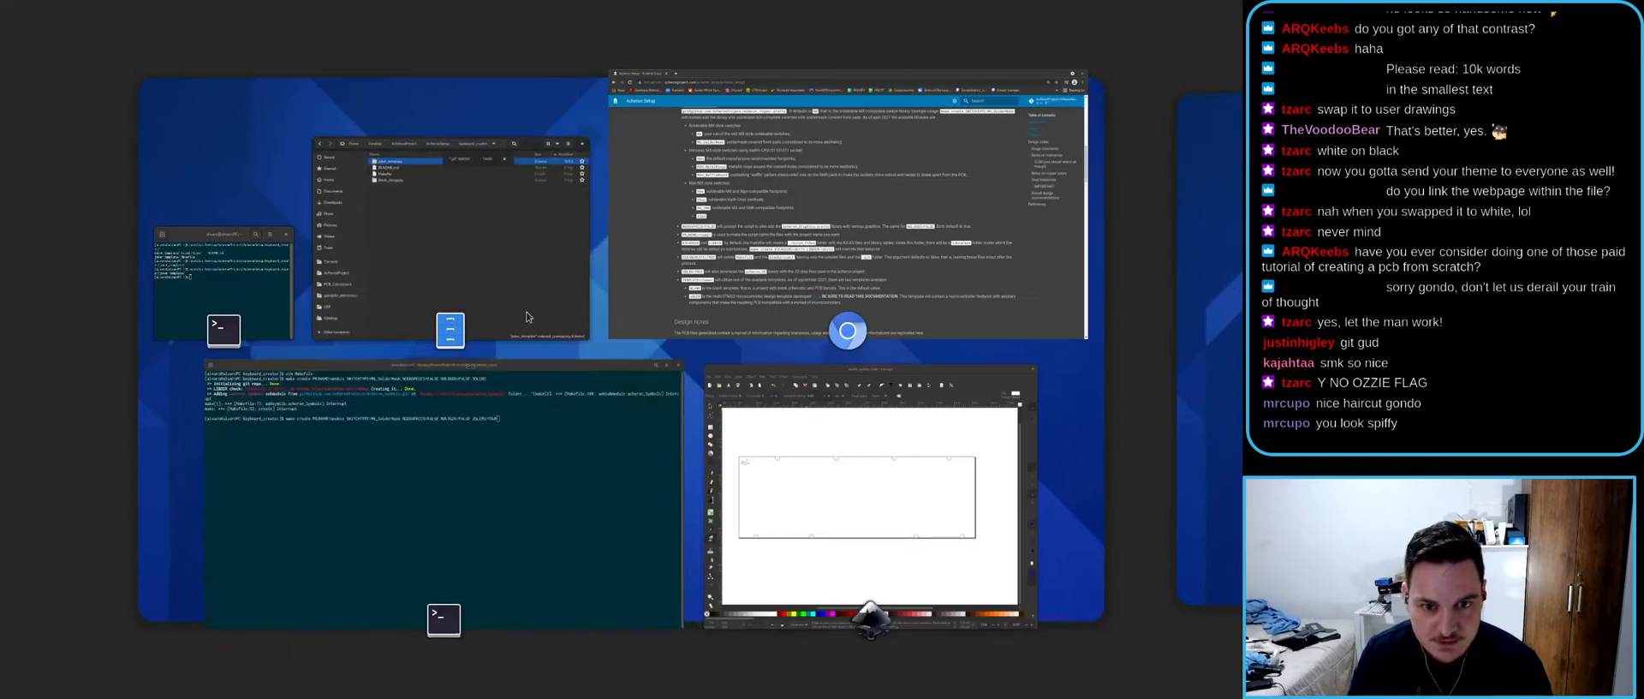
left_click(442, 441)
left_click_drag(202, 525, 406, 538)
left_click(309, 520)
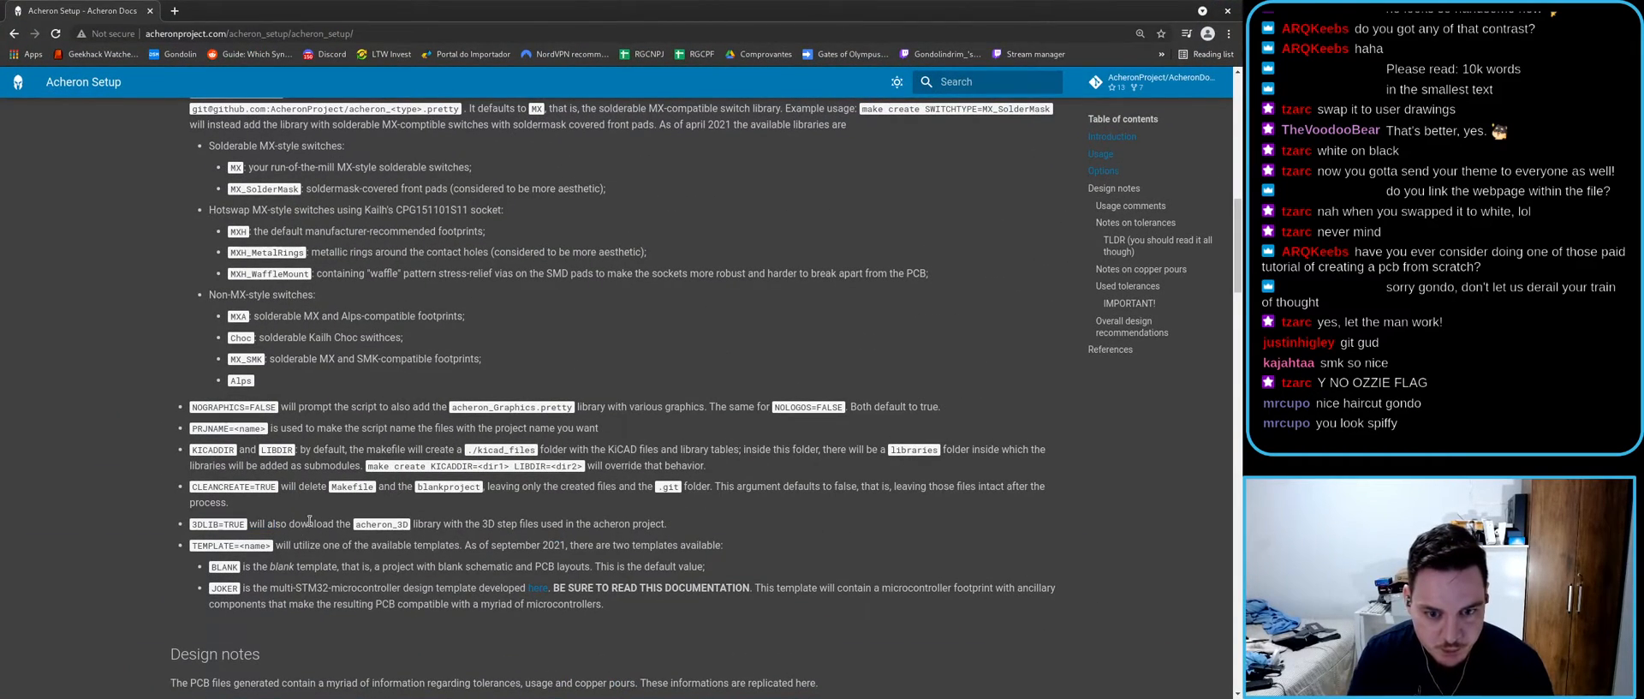
triple_click(233, 525)
left_click(233, 524)
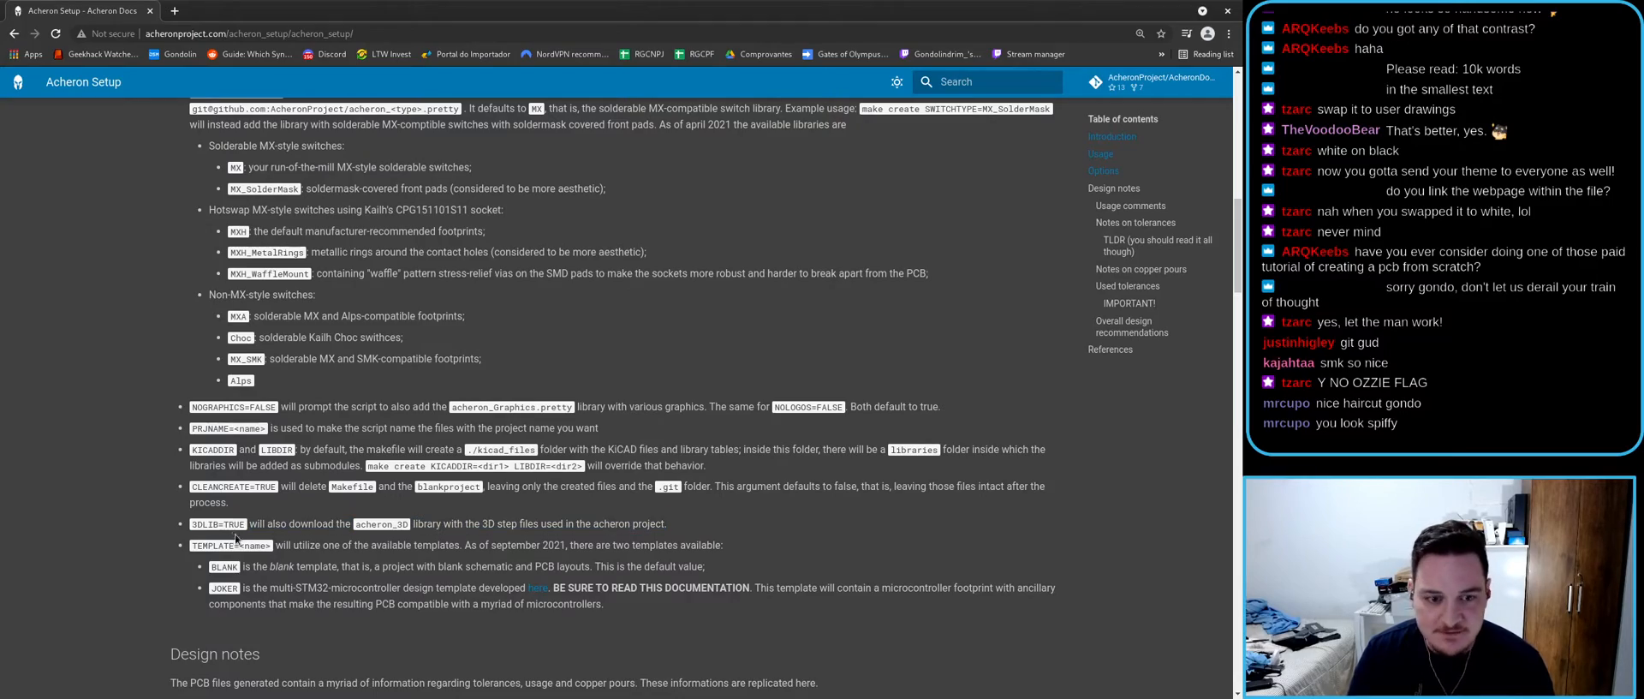
- Read the TEMPLATE=<name> option and its BLANK and JOKER template names
key("super")
key("super")
key("super")
key("super")
triple_click(231, 549)
left_click(249, 547)
triple_click(256, 550)
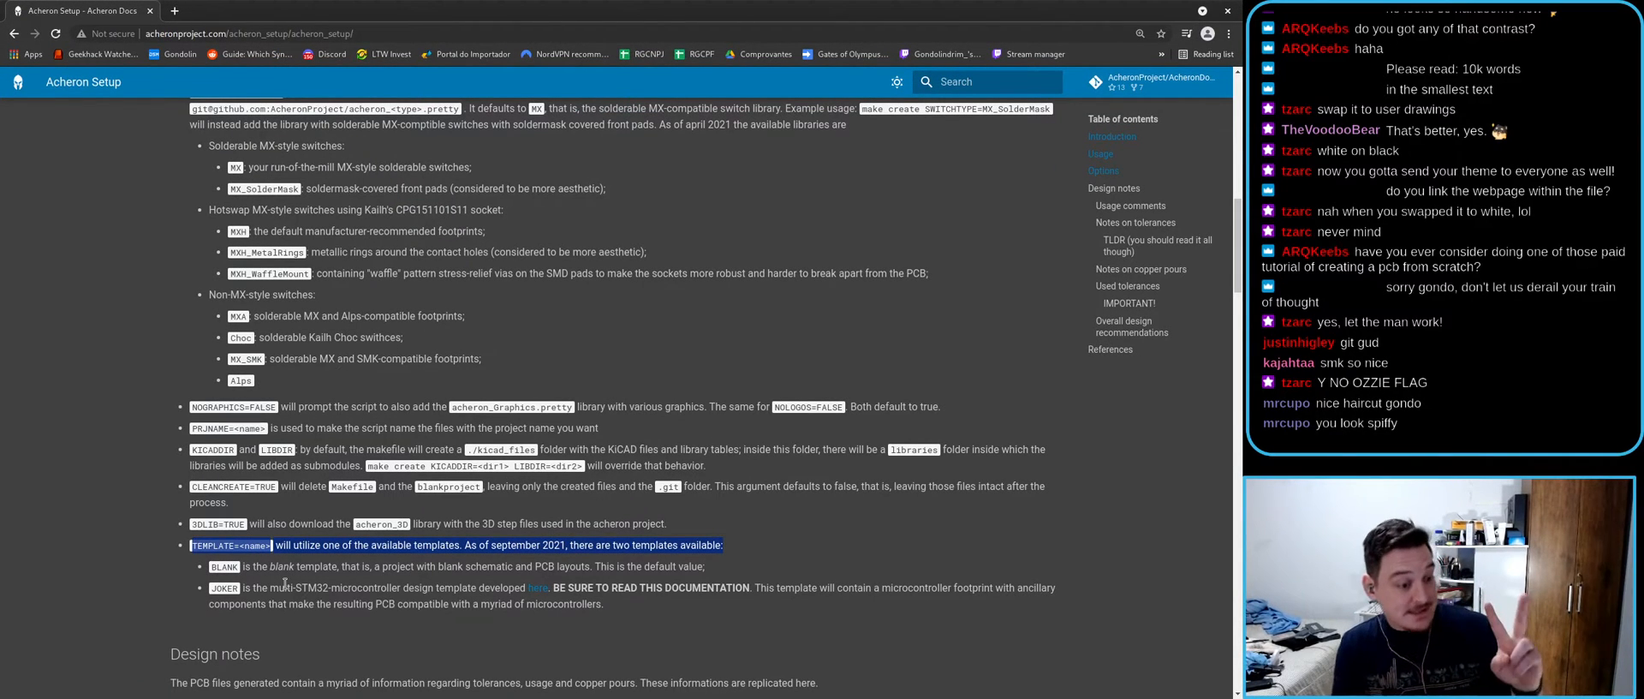
double_click(216, 564)
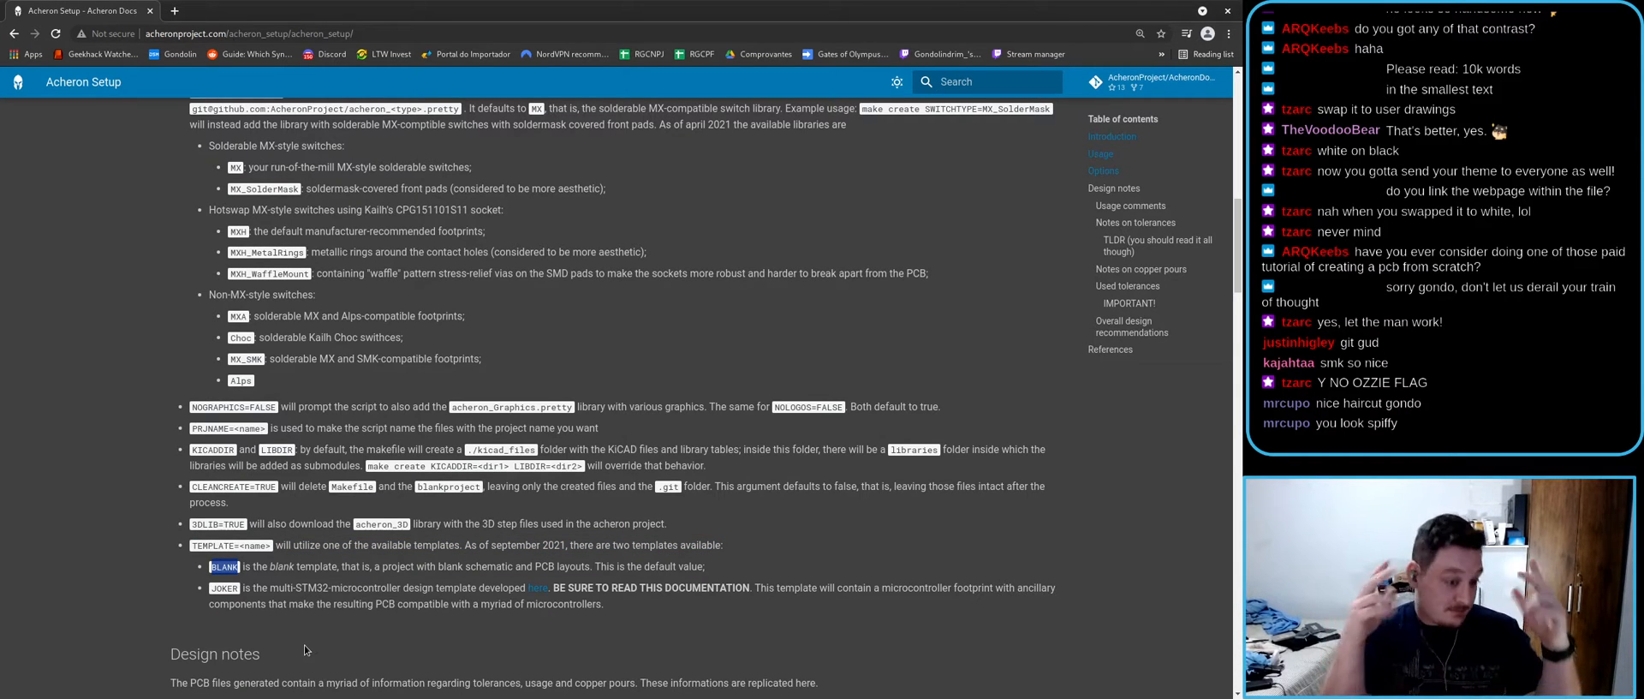
double_click(228, 588)
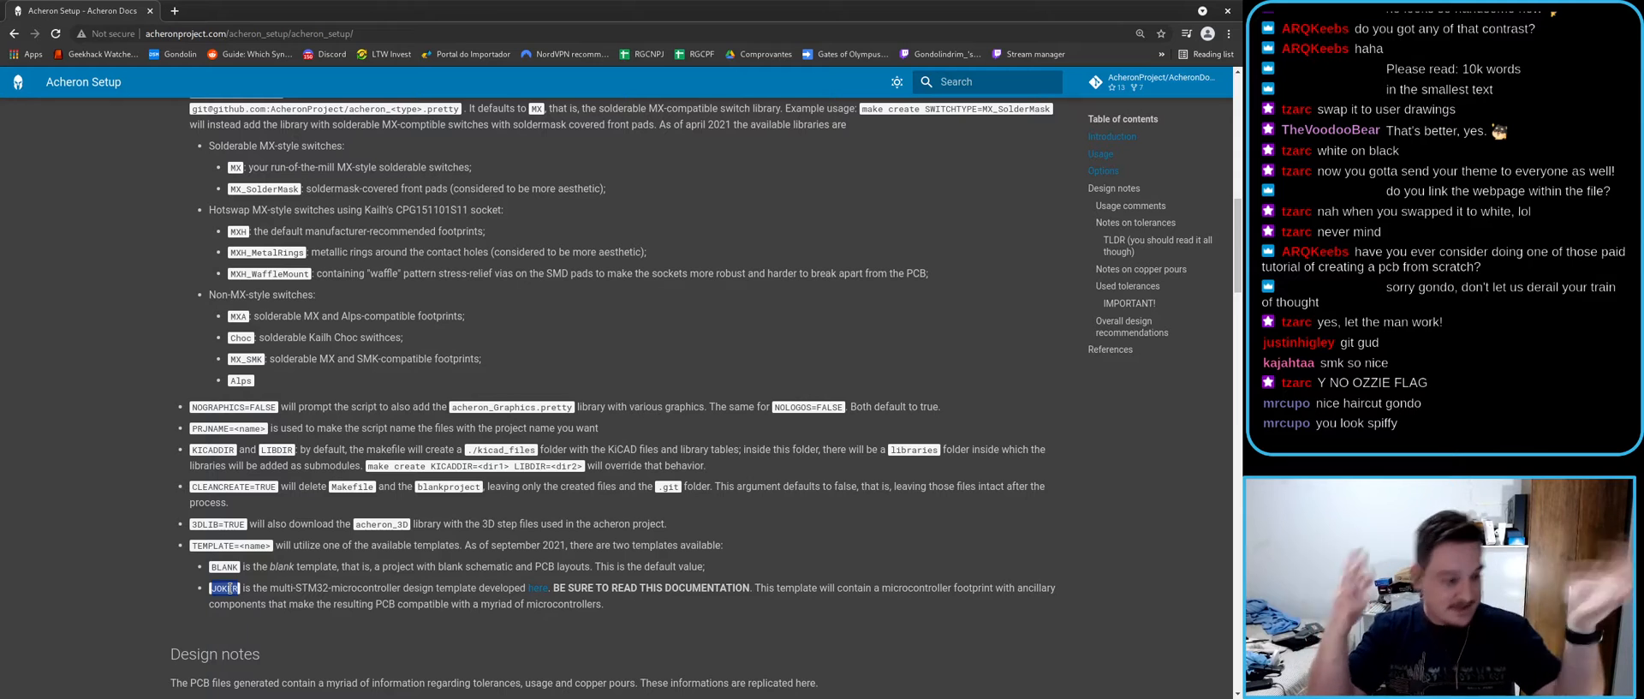
key("alt+Tab")
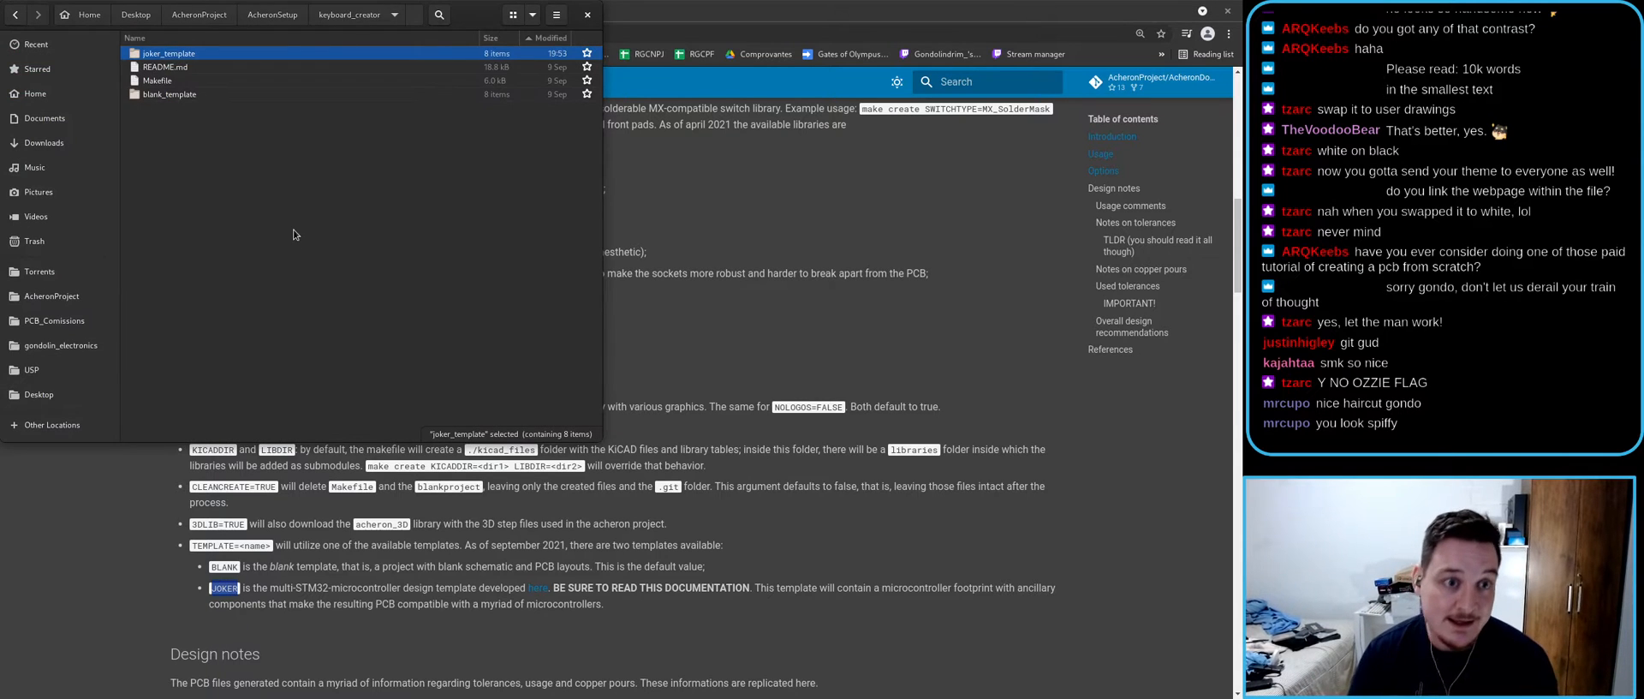
- Append TEMPLATE=JOKER to the make create command in the terminal
key("alt+Tab")
type("TEMPLATE=")
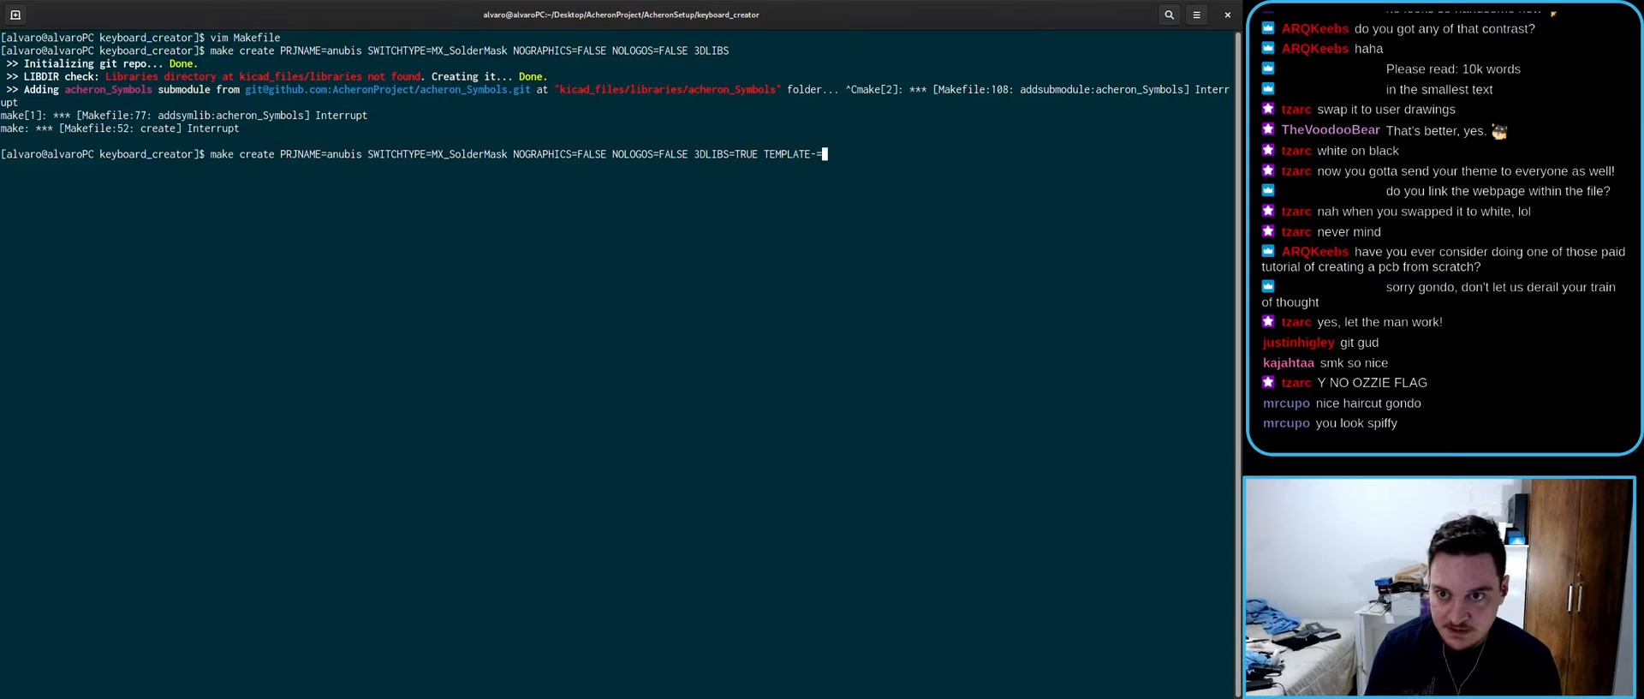
type("jpker")
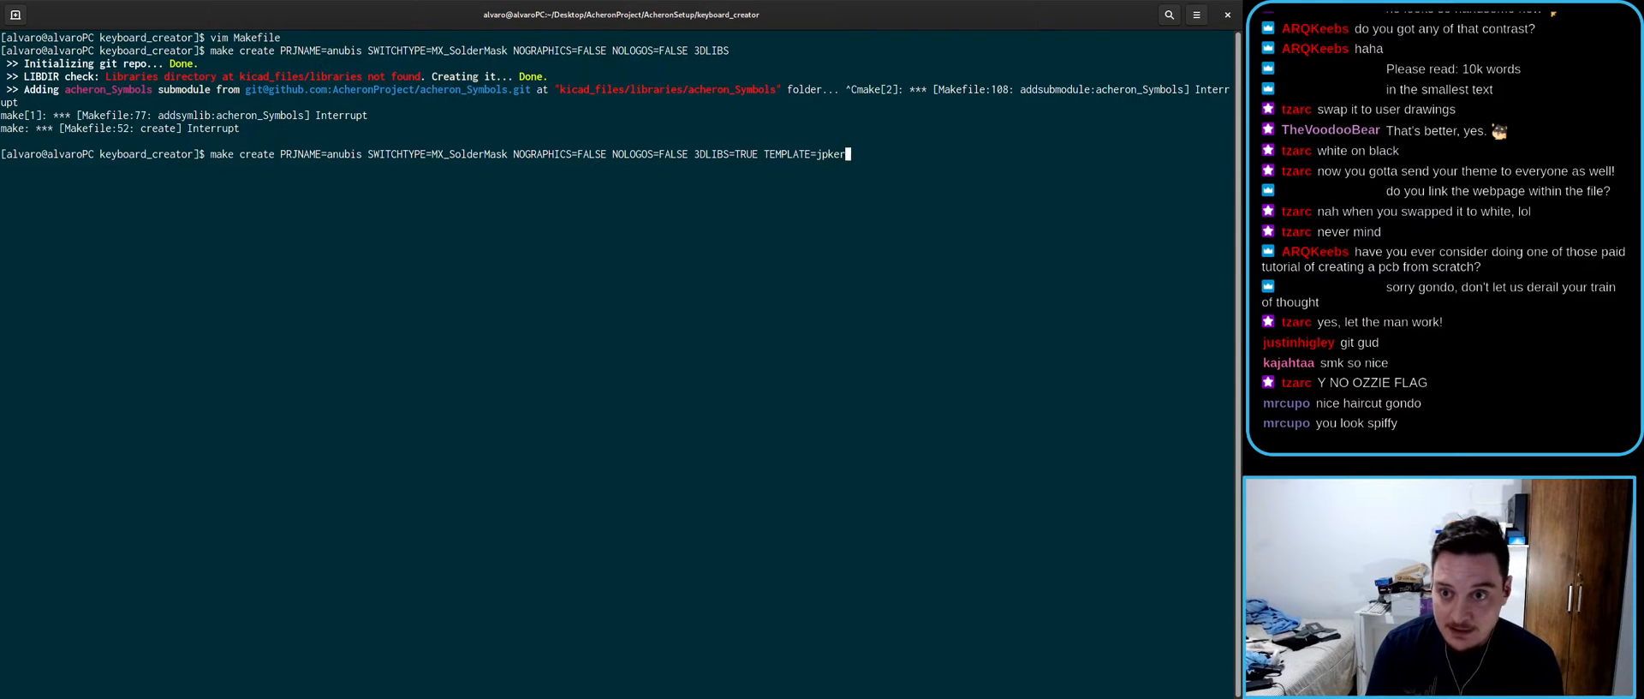
key("BackSpace")
key("BackSpace")
key("BackSpace")
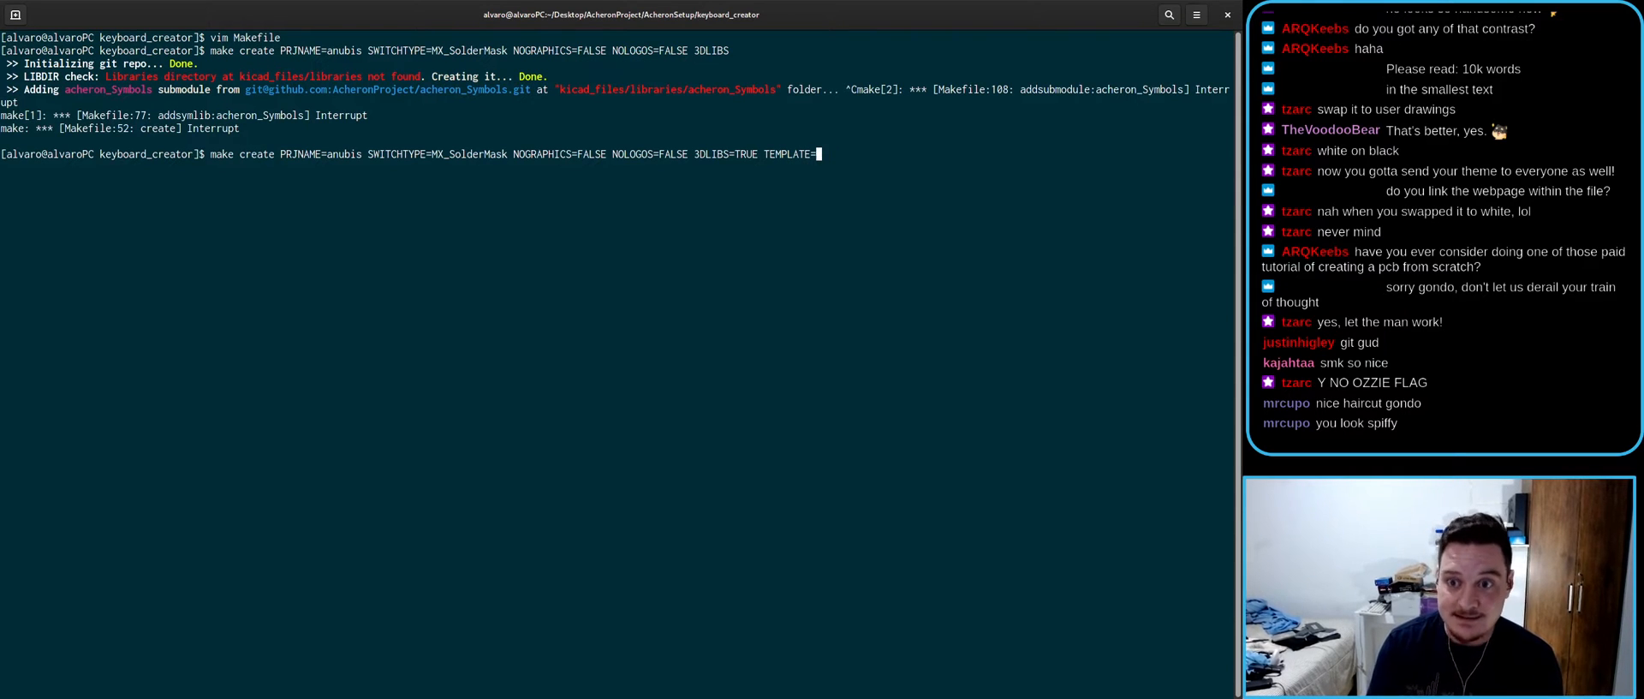
type("JOKER")
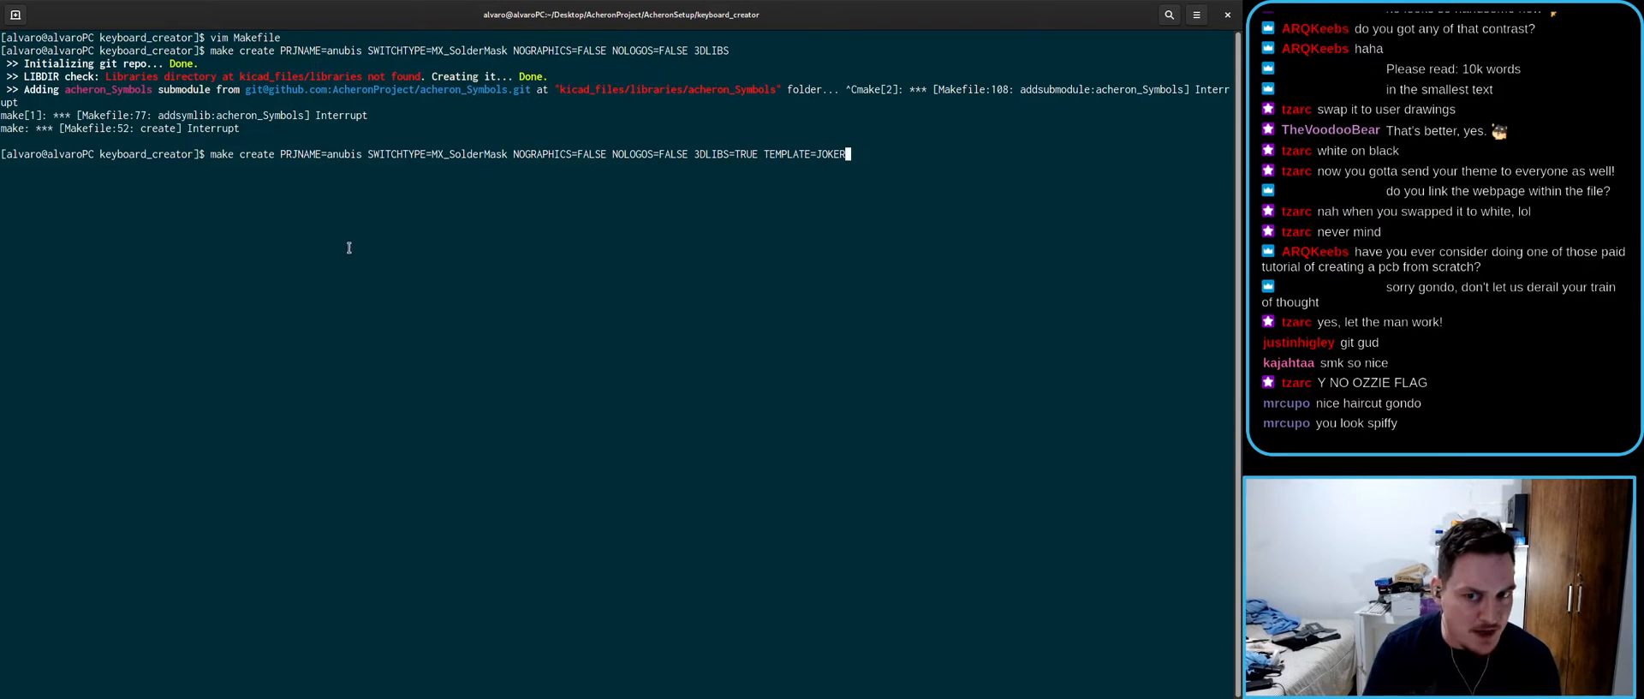
- Double-check the Acheron Setup docs, then run the anubis make create command
key("alt+Tab")
key("super")
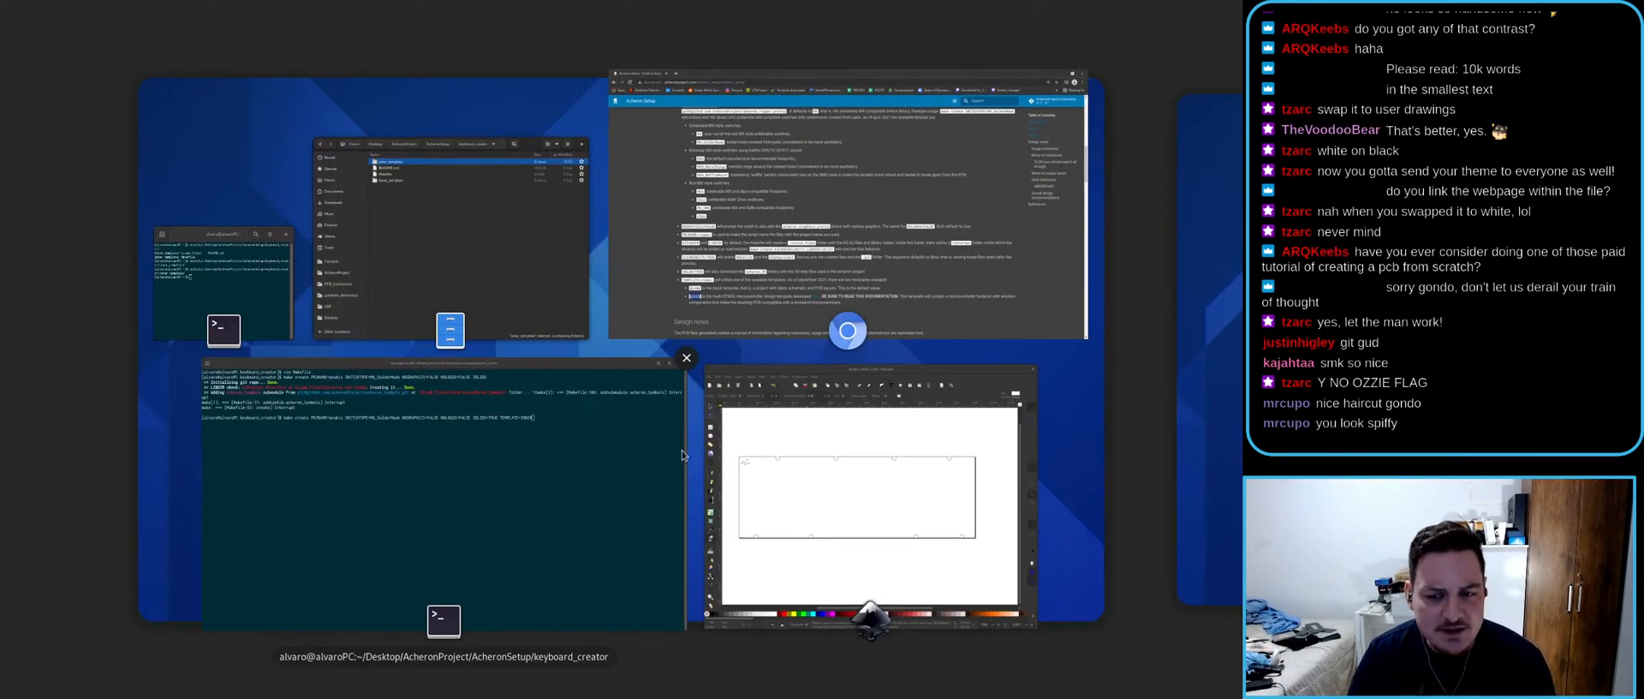
left_click(605, 323)
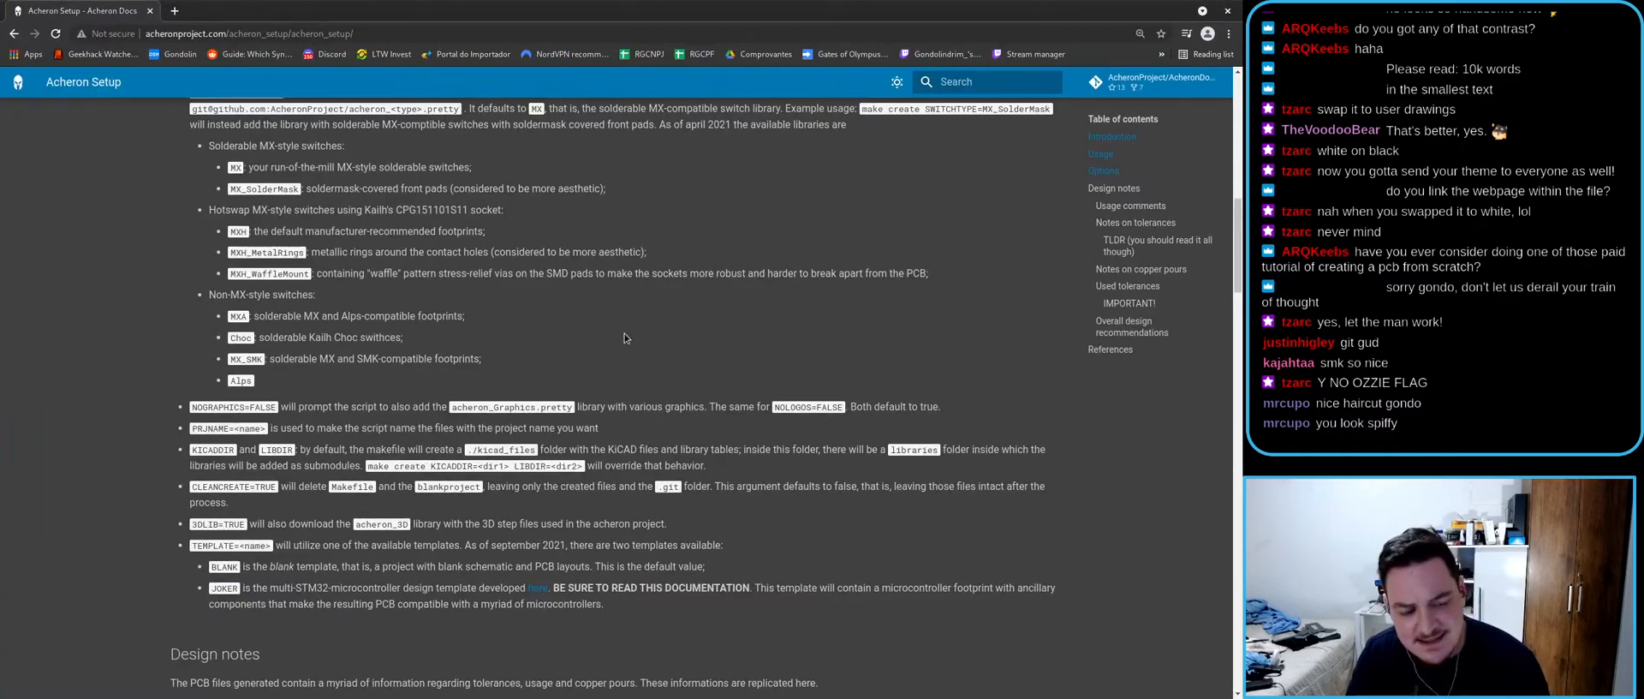
scroll(492, 385, "down", 3)
scroll(480, 394, "down", 3)
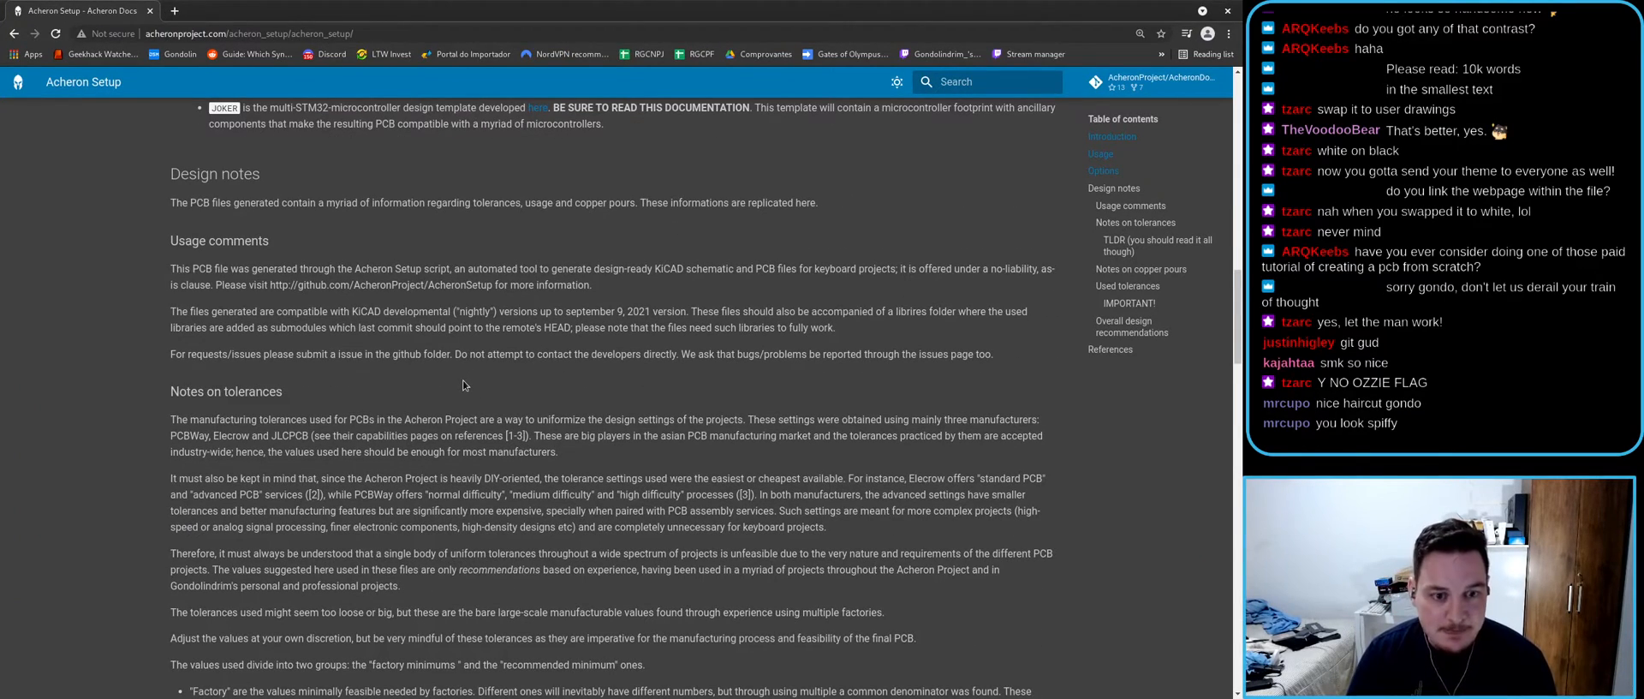
key("alt+Tab")
key("alt+Tab")
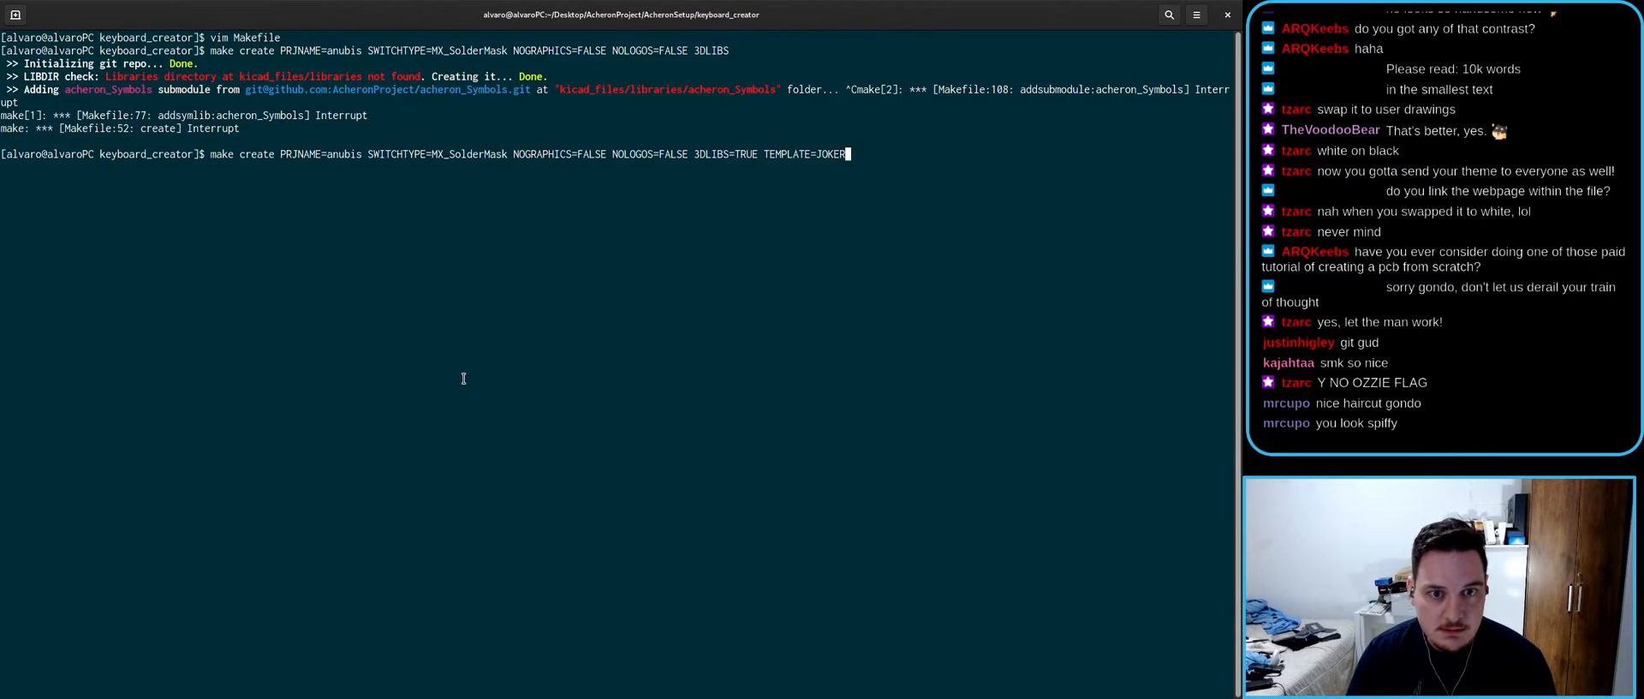
key("Return")
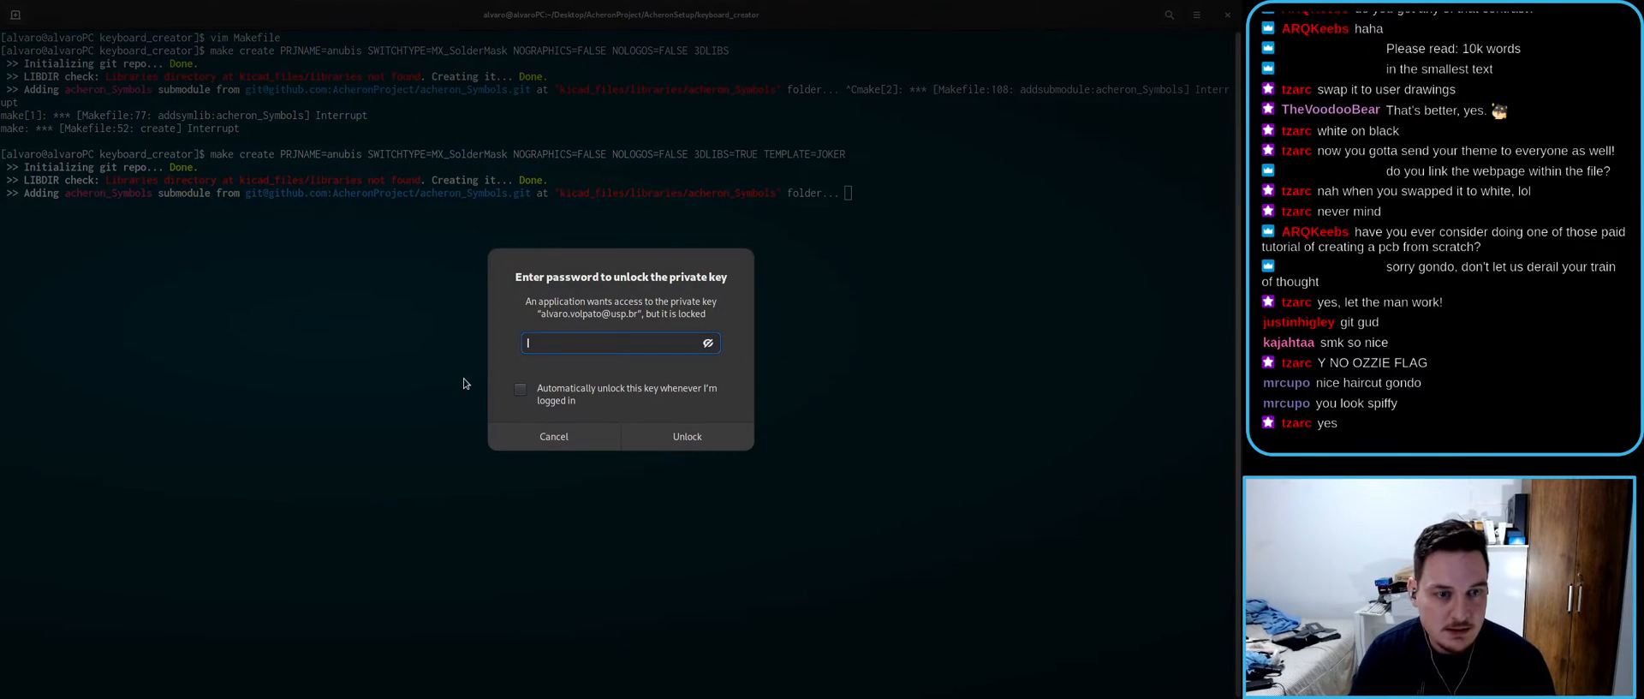
- Enter the private-key password, retrying several times until the unlock prompt accepts it
type("********")
key("Return")
type("*******")
key("Return")
type("*")
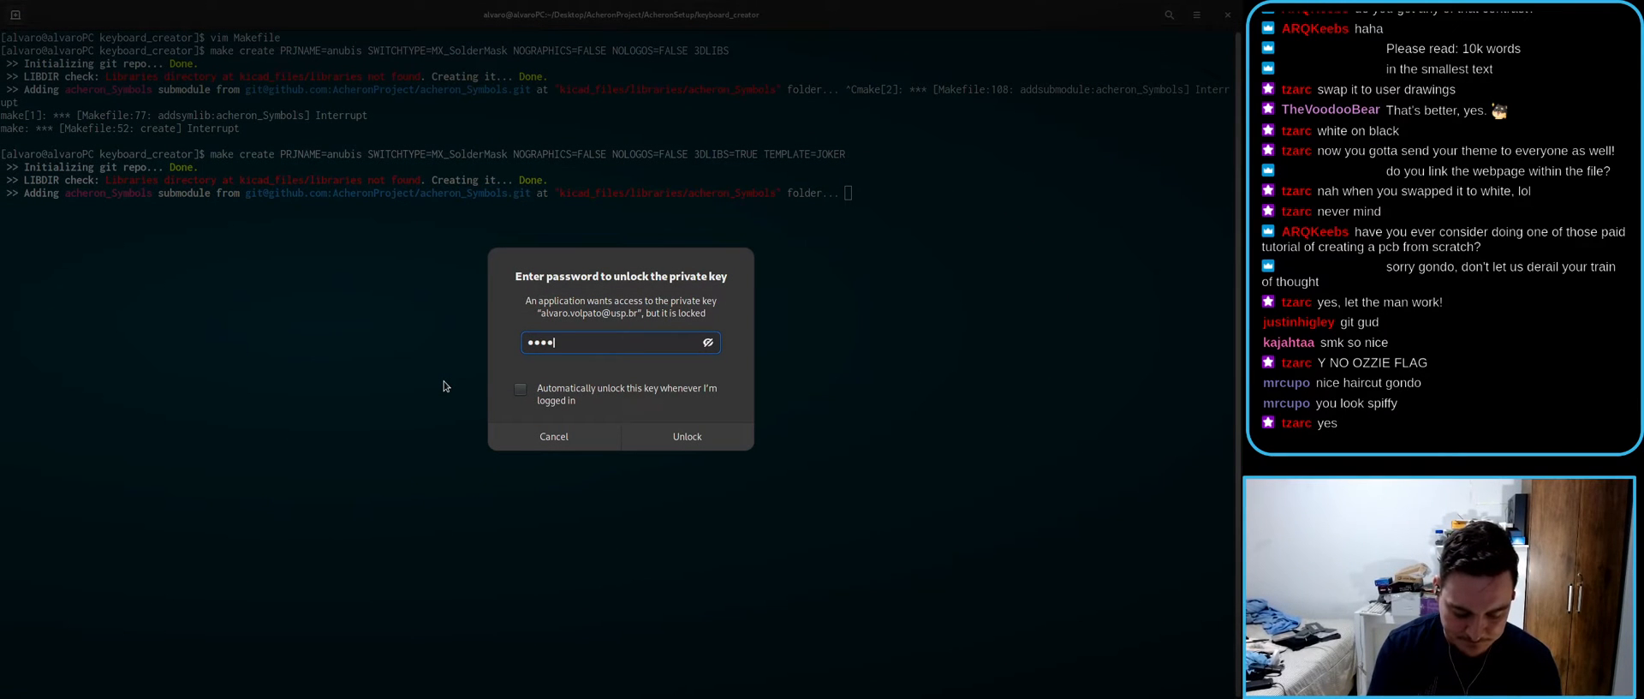
type("*****")
key("Return")
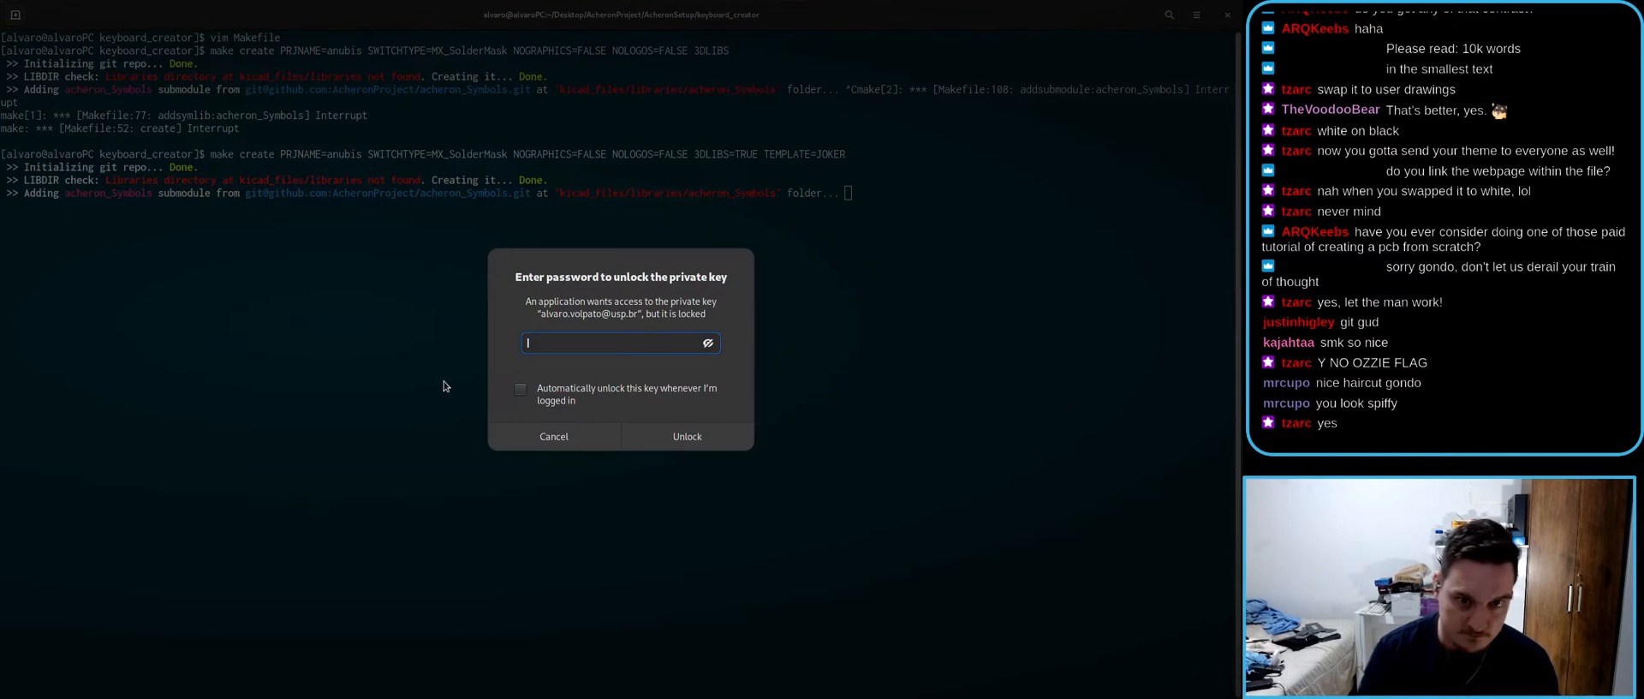
type("*")
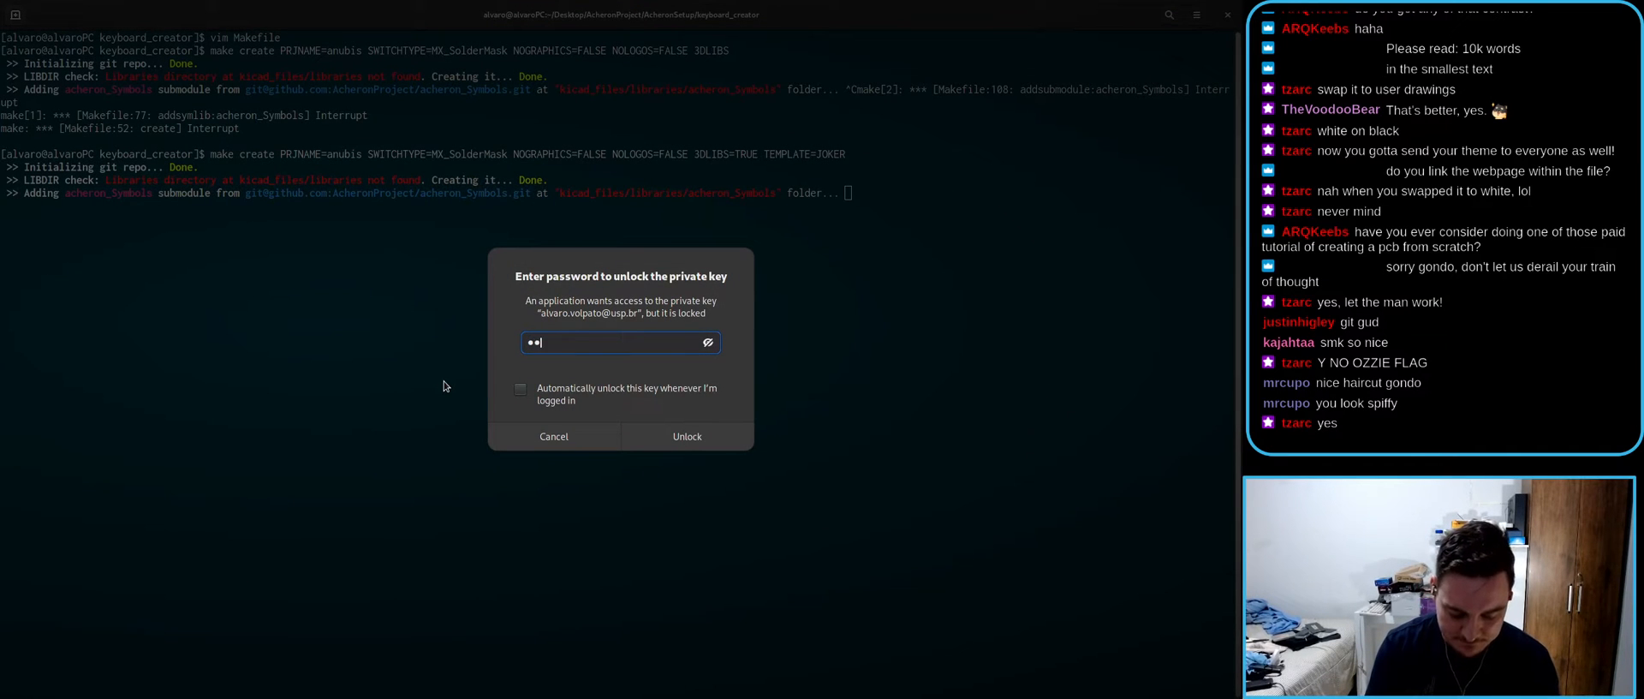
type("*")
key("Return")
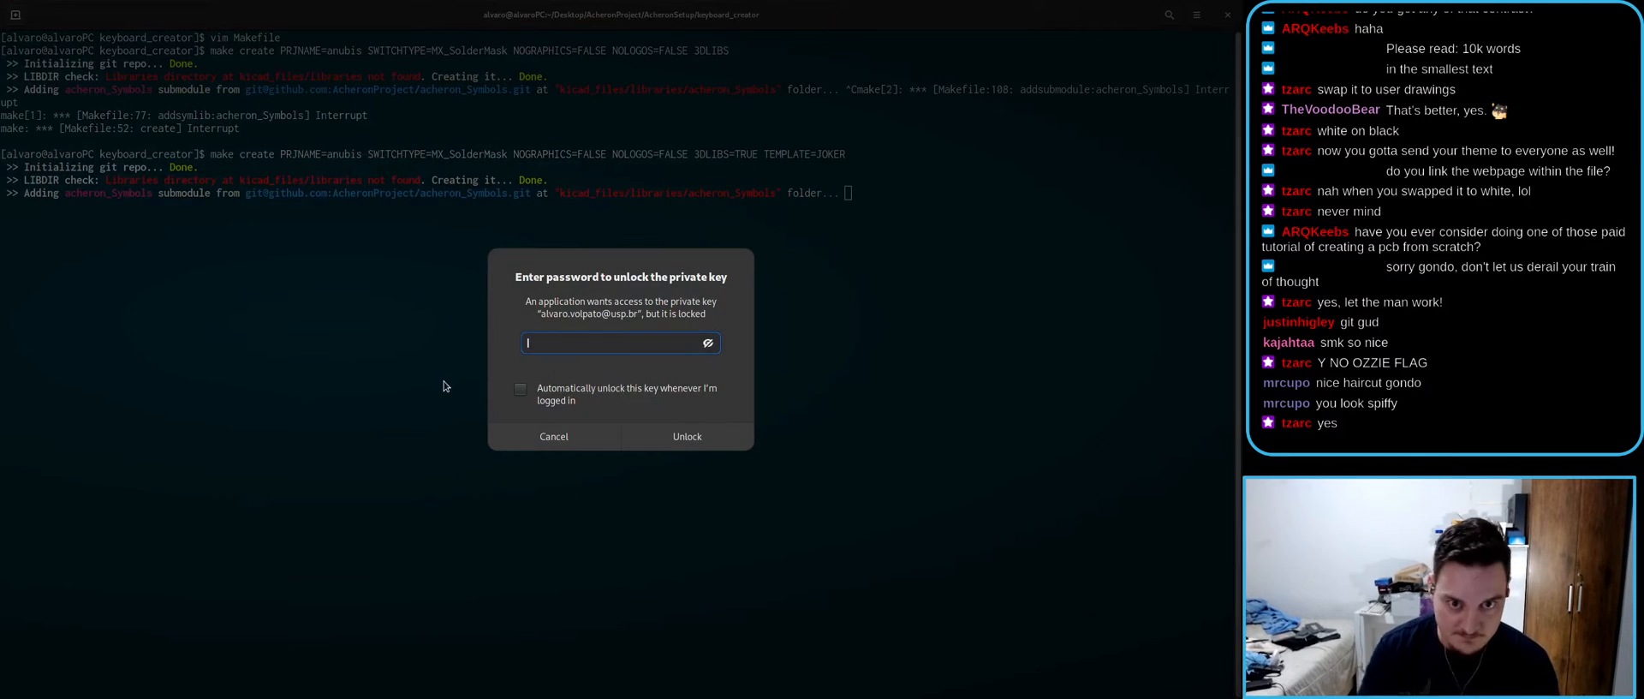
type("*")
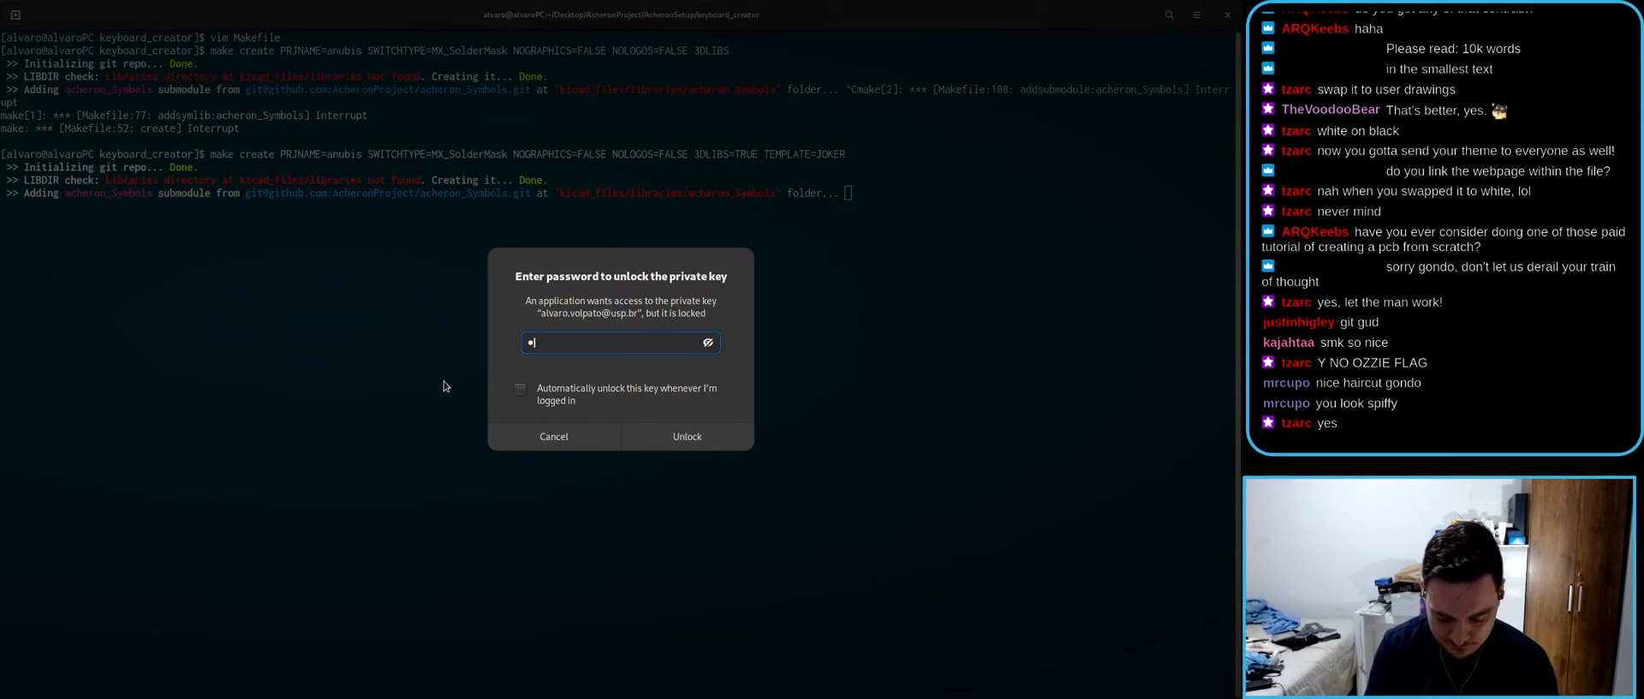
type("***")
key("Return")
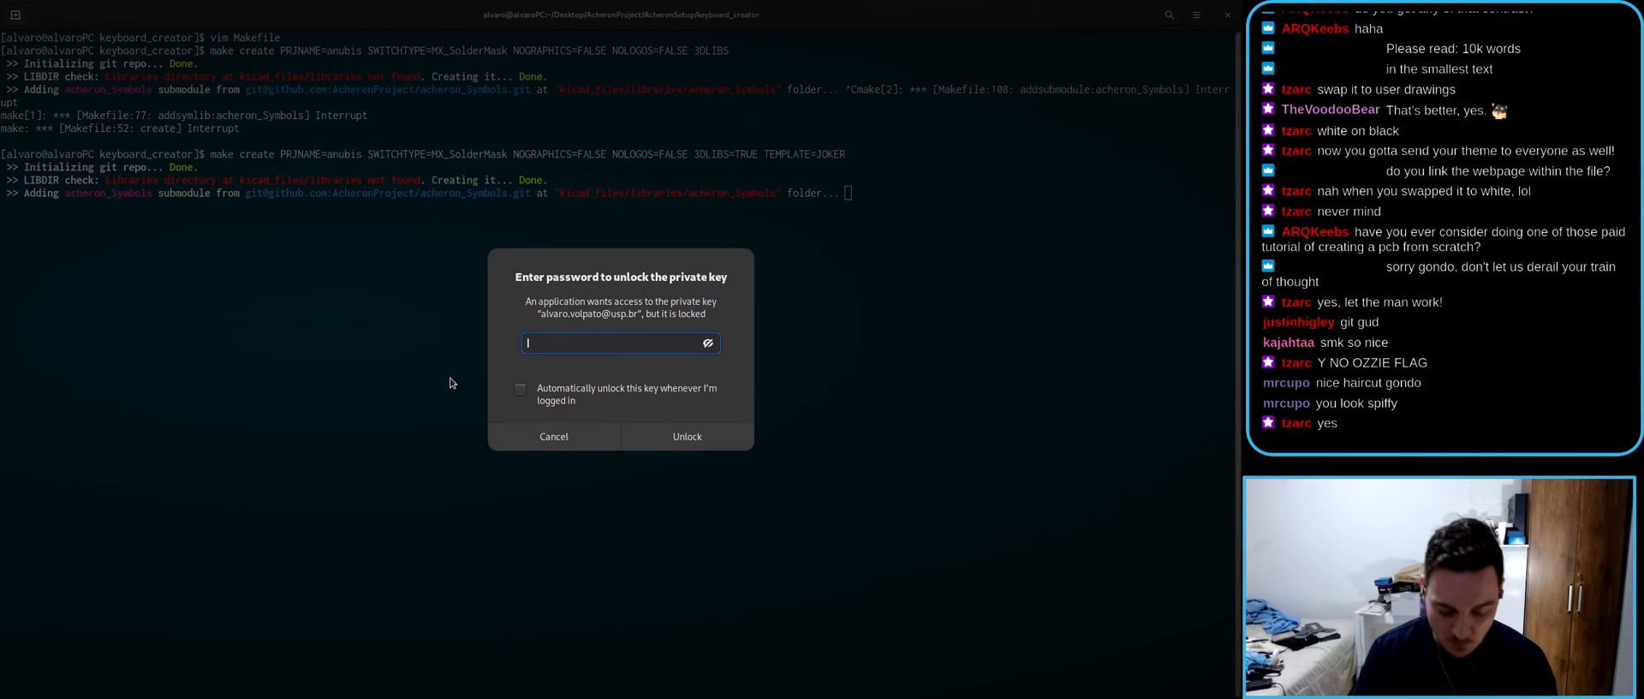
type("*")
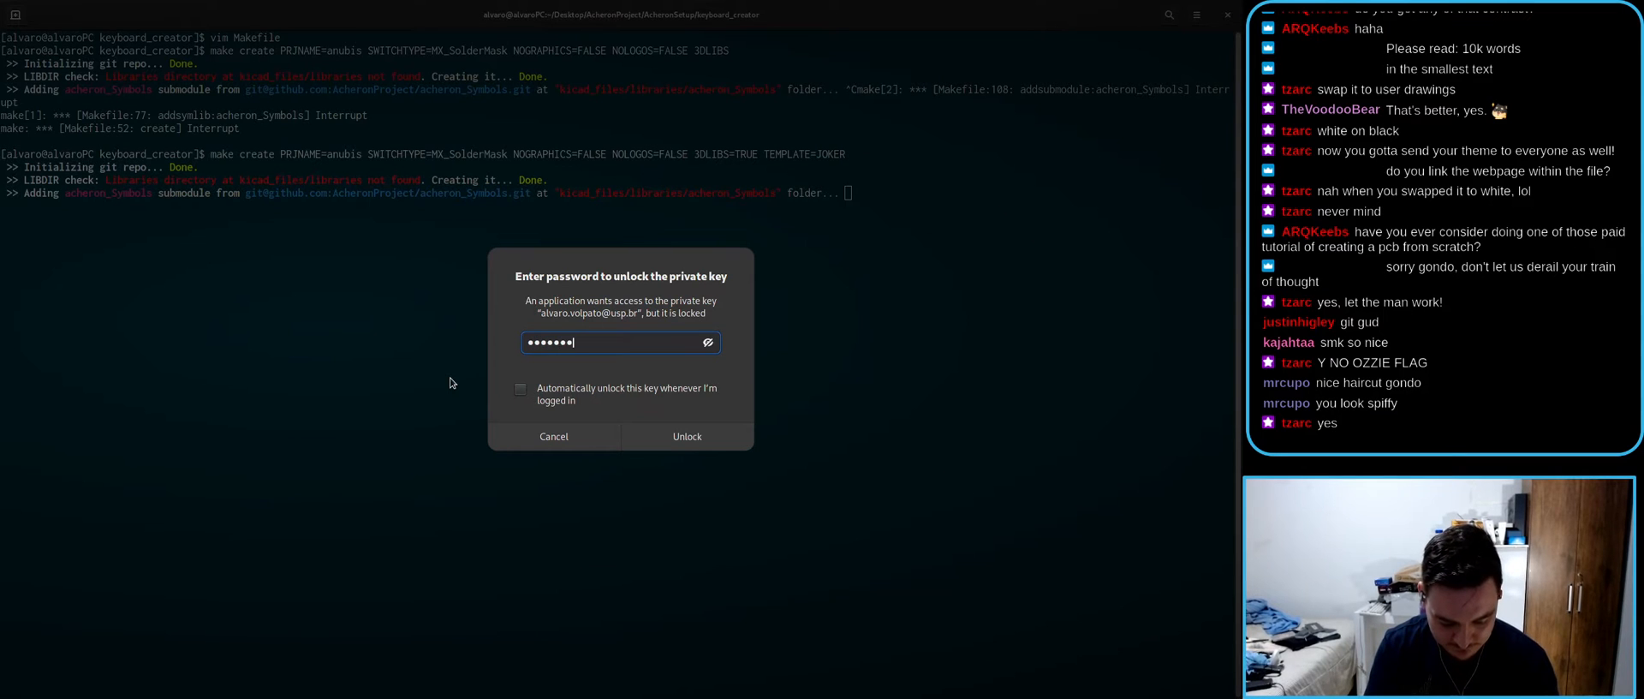
key("Return")
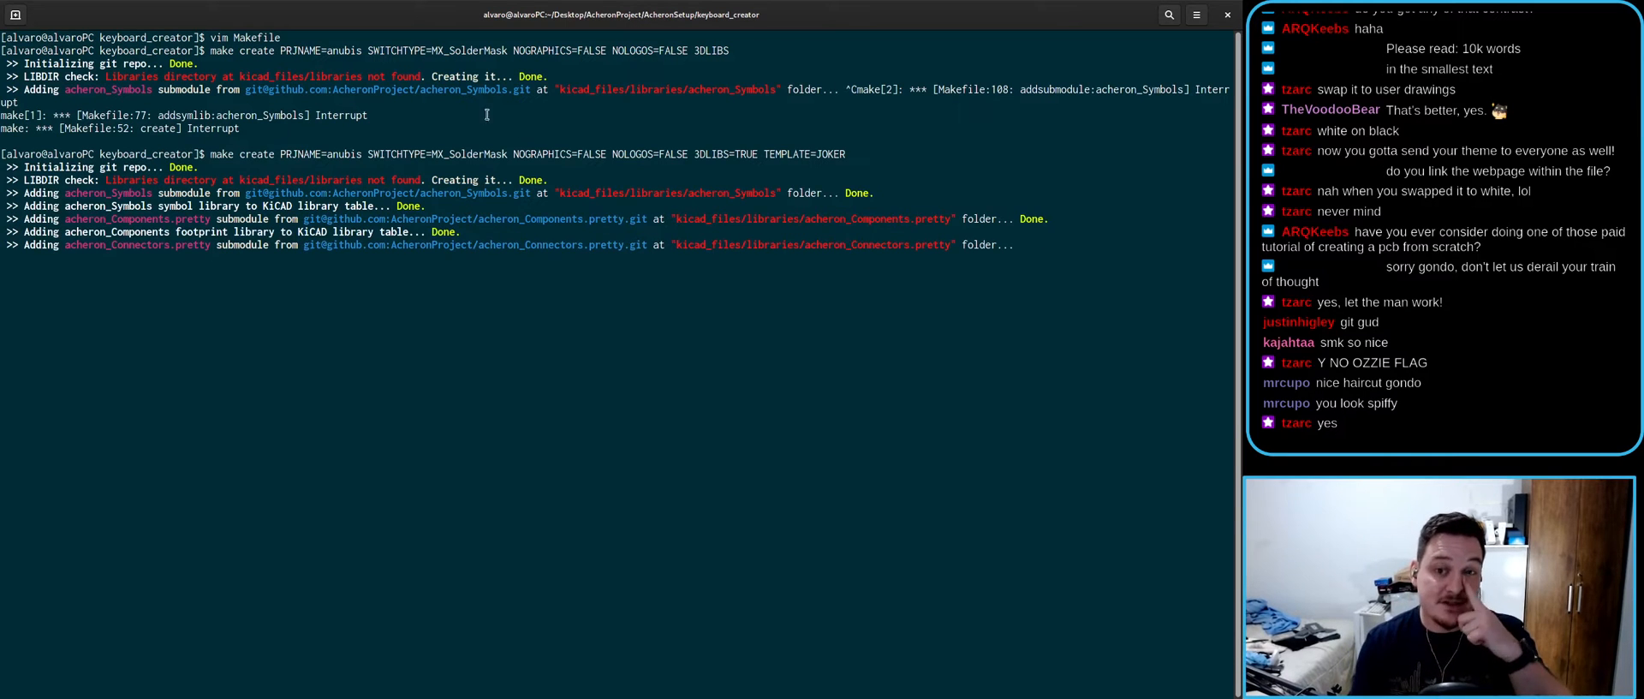
- Select parts of the command such as TEMPLATE=JOKER while the library submodules are added
left_click_drag(212, 146, 537, 155)
left_click(599, 156)
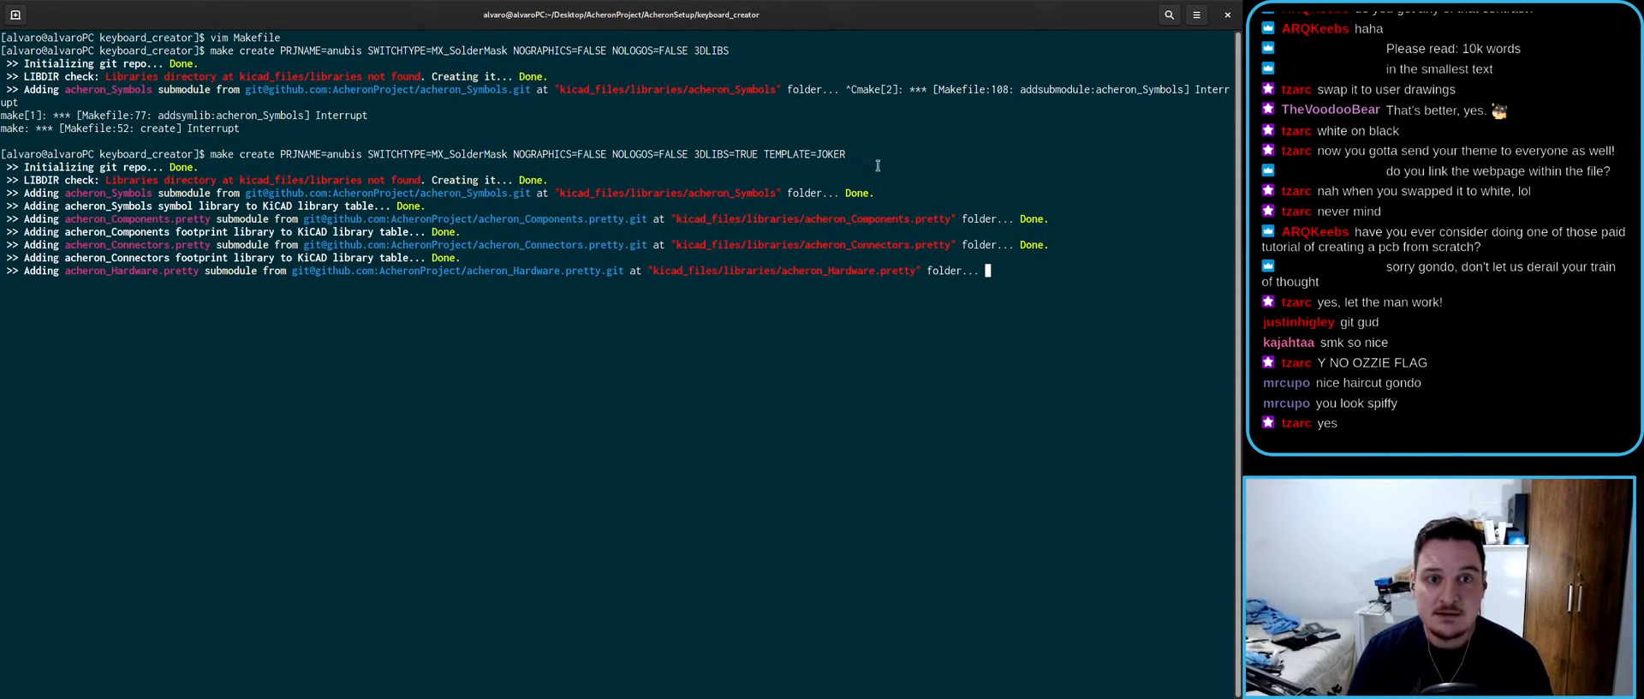
left_click_drag(879, 162, 411, 155)
left_click(831, 151)
double_click(830, 152)
left_click(839, 162)
mouse_move(843, 161)
left_mouse_down()
mouse_move(820, 157)
mouse_move(856, 154)
mouse_move(841, 155)
left_mouse_up()
left_click(818, 157)
double_click(819, 155)
left_click(817, 155)
left_click(856, 154)
left_click(841, 155)
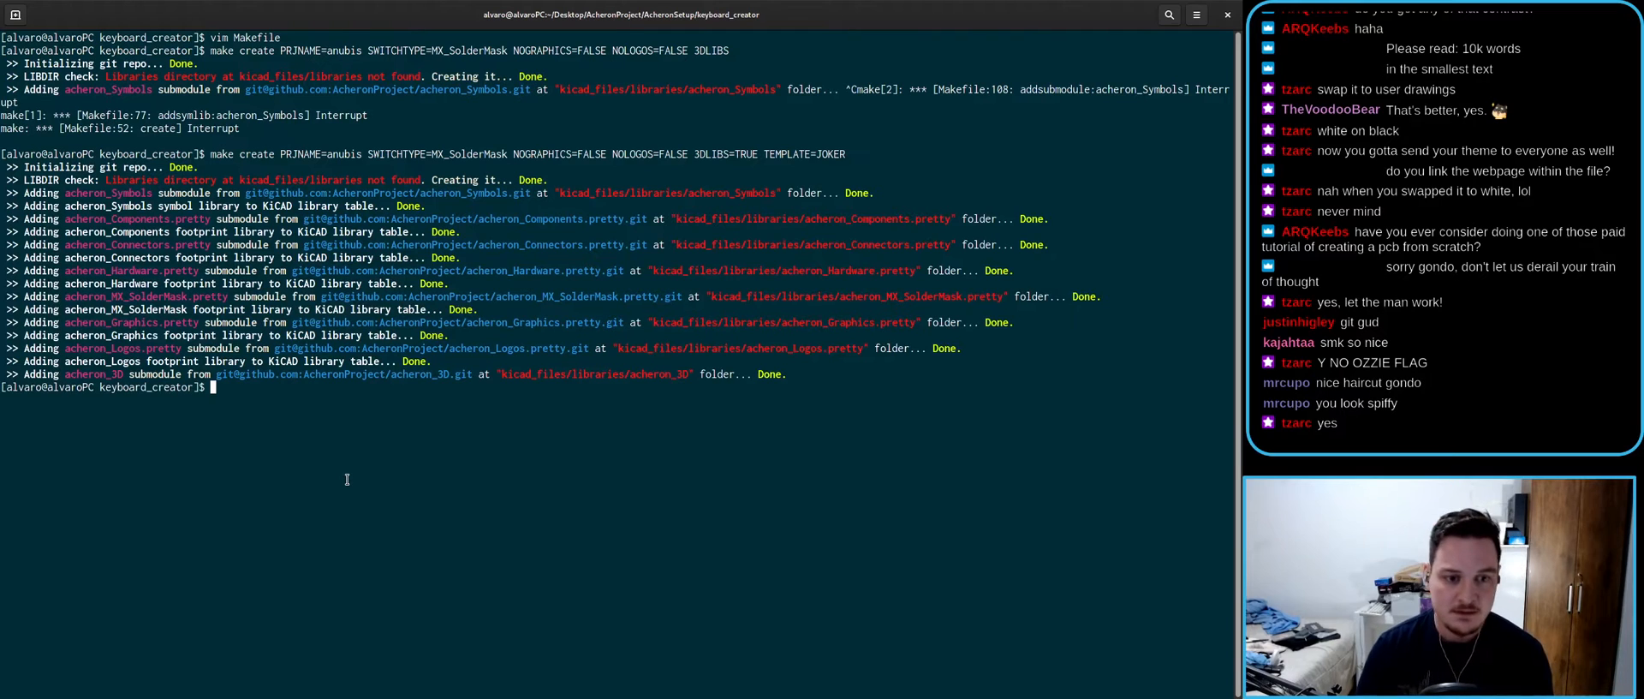
- Open the Makefile in vim, skim the create target and 3DLIB = TRUE default, then shrink the window
type("vim Ma")
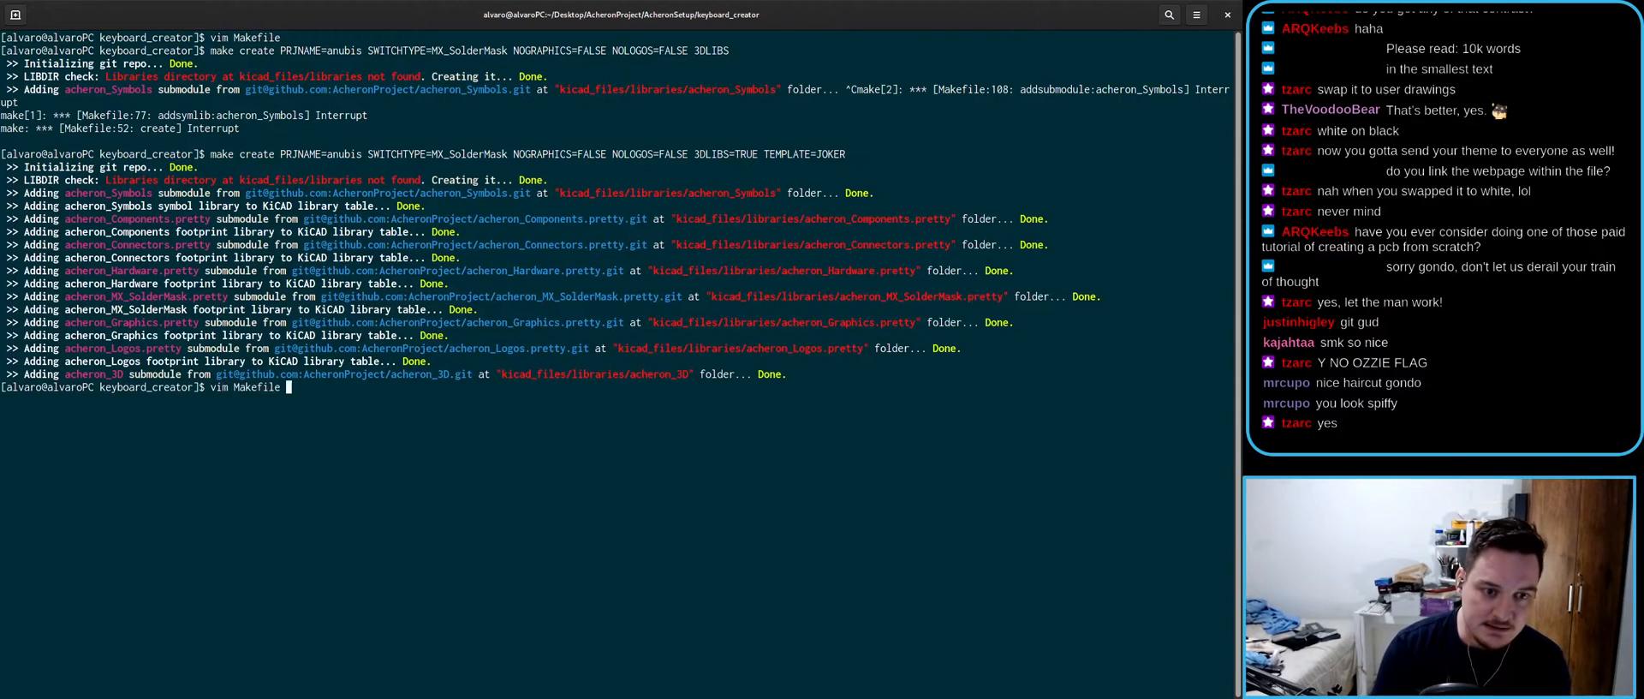
type("kefile")
key("Return")
key("j")
key("j")
key("j")
key("j")
key("j")
key("j")
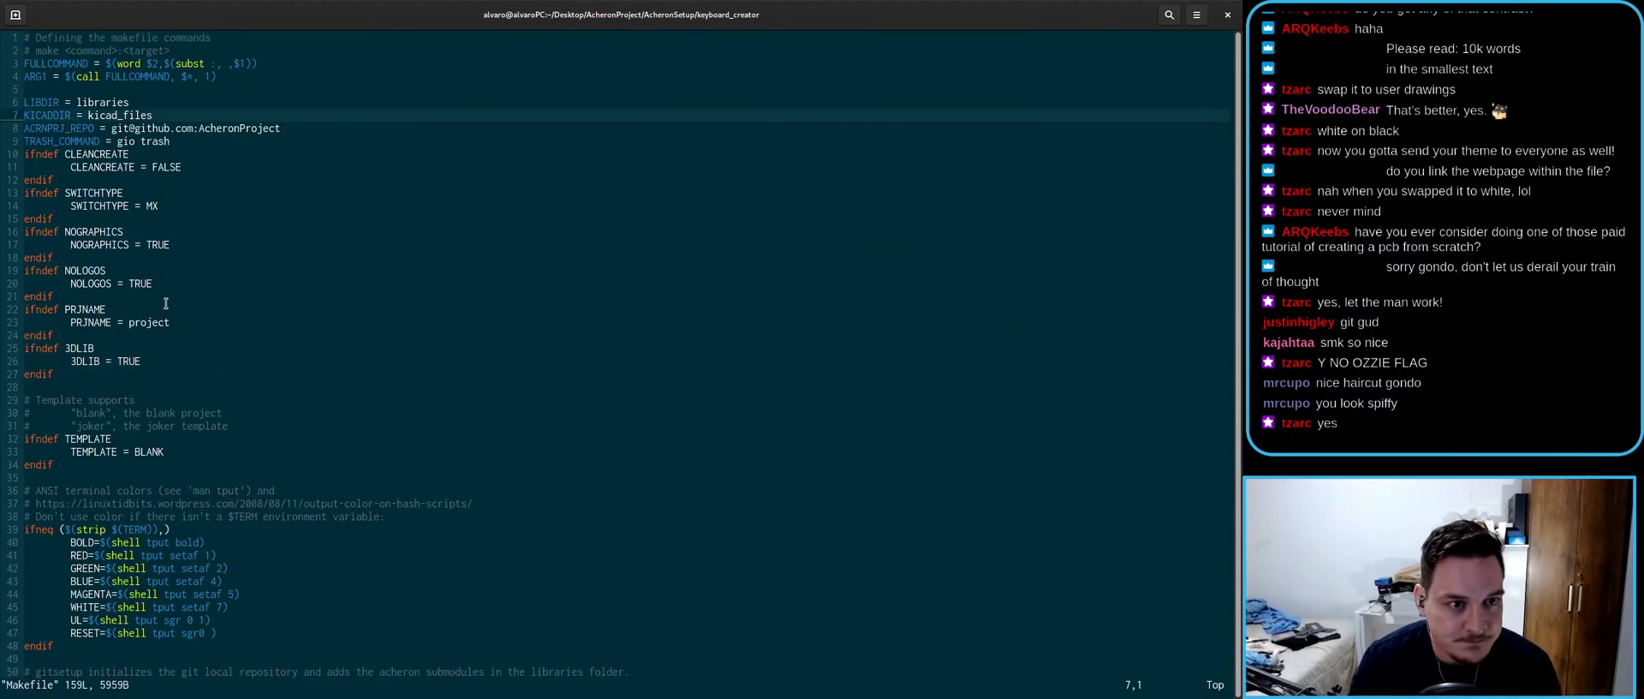
key("j")
key("j")
key("j")
key("j")
key("j")
key("j")
key("j")
key("j")
key("j")
key("j")
key("j")
key("j")
key("j")
key("j")
key("j")
key("j")
key("j")
key("j")
key("j")
key("j")
scroll(164, 366, "down", 1)
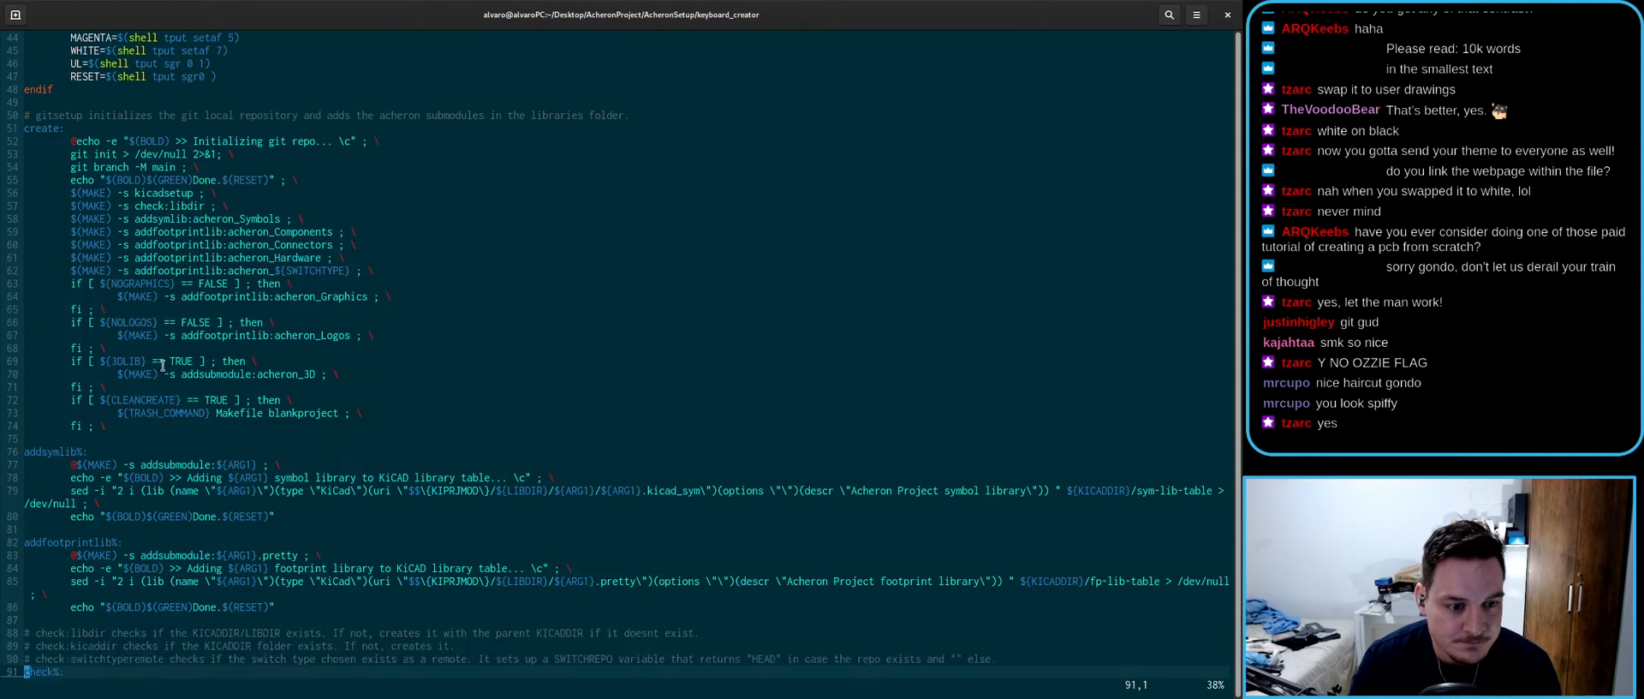
scroll(119, 273, "up", 5)
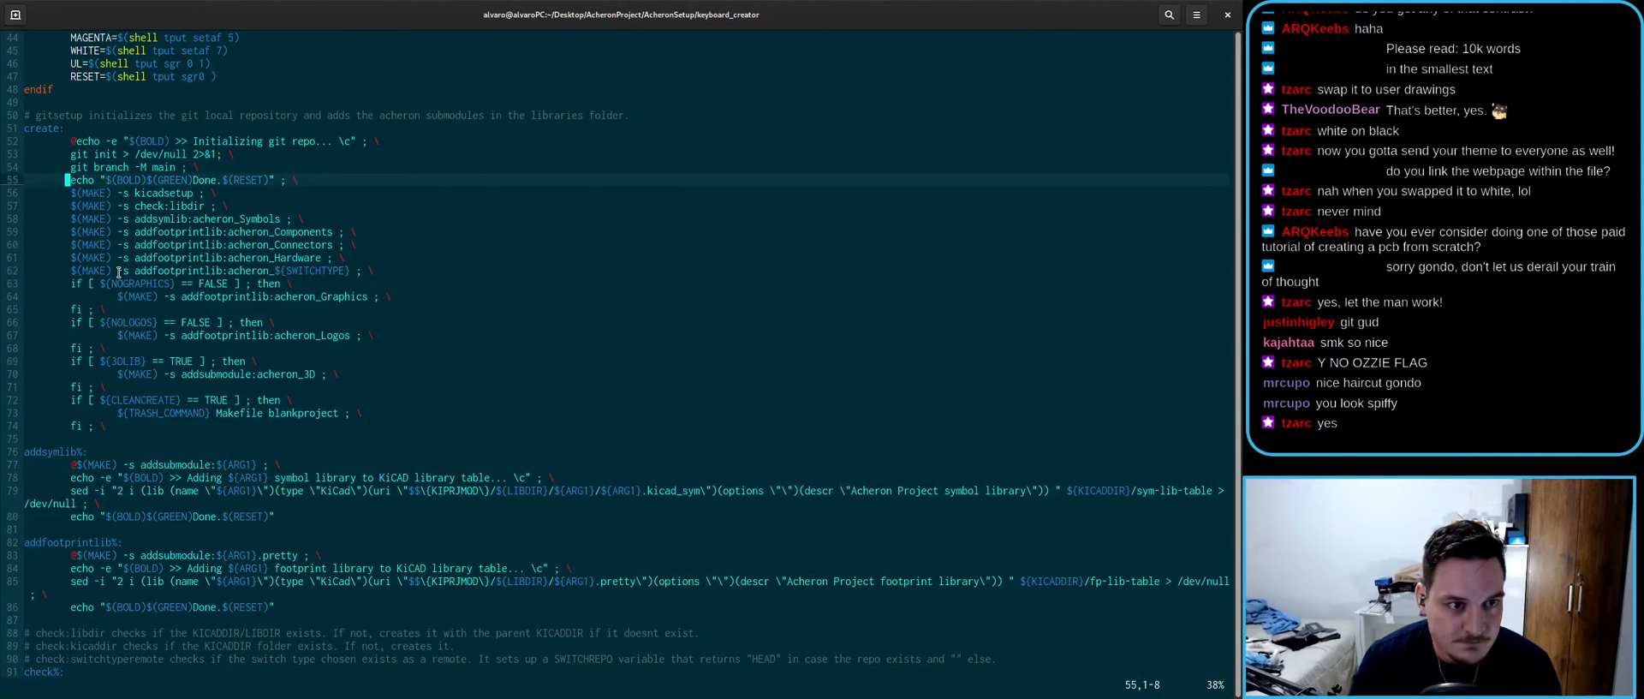
key("g")
key("g")
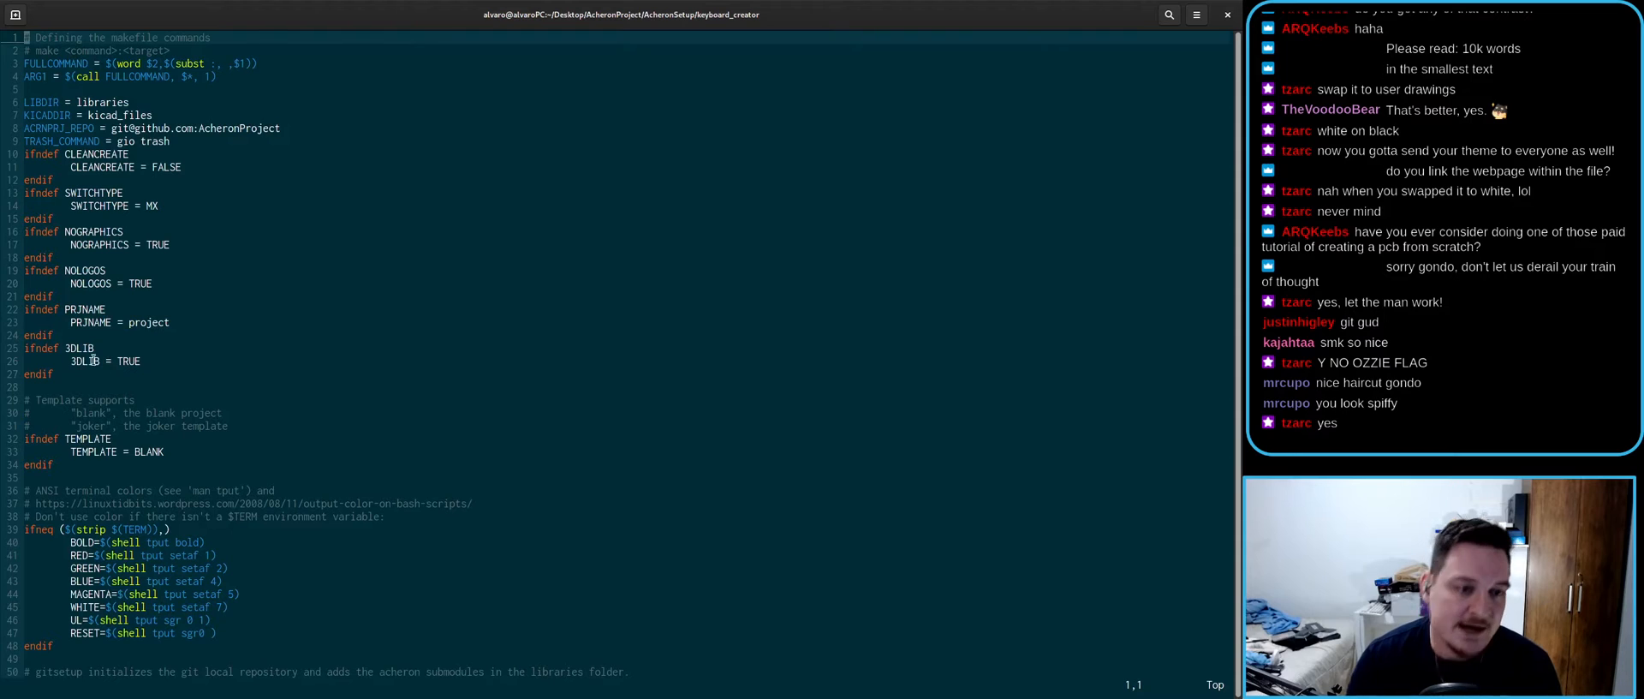
left_click_drag(73, 363, 158, 365)
left_click(149, 363)
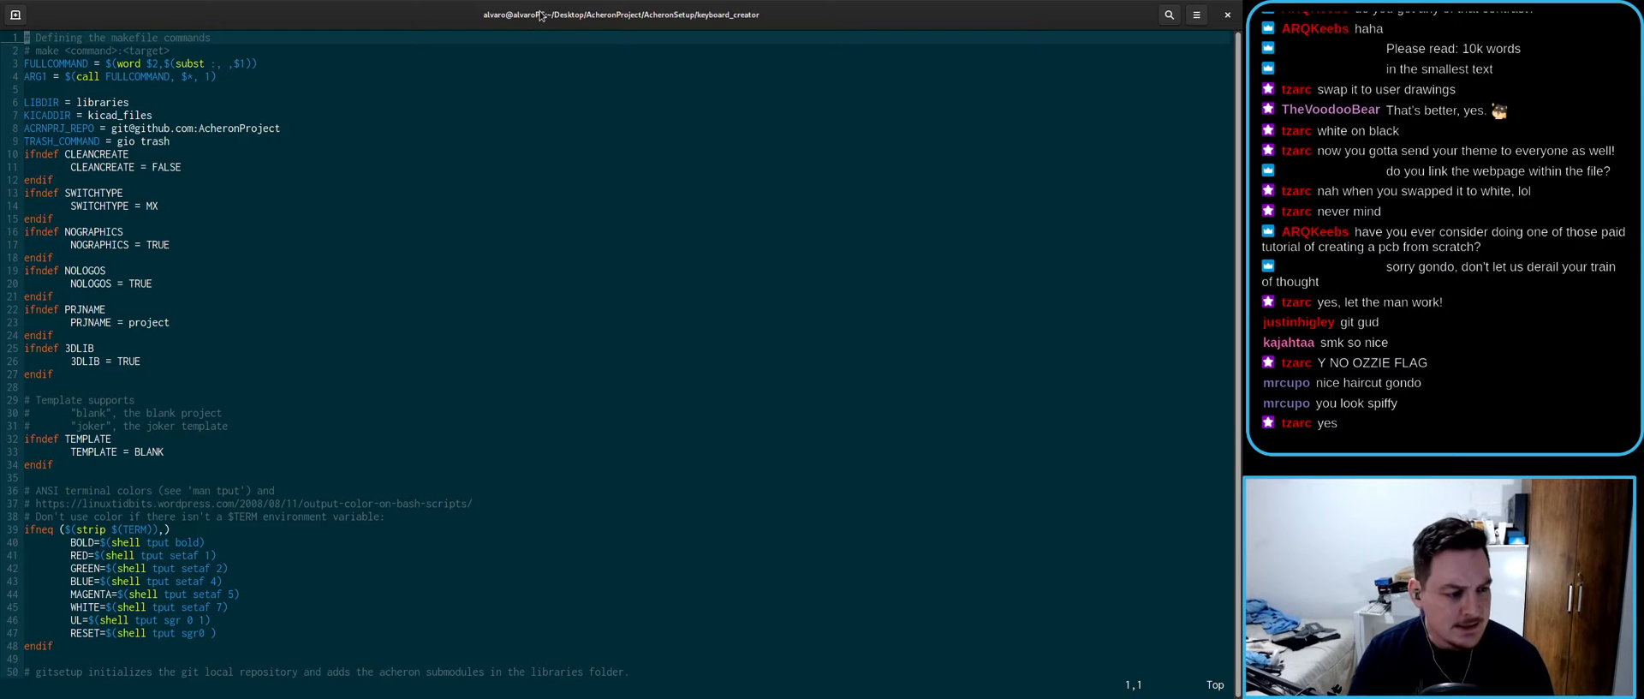
left_click_drag(542, 15, 531, 81)
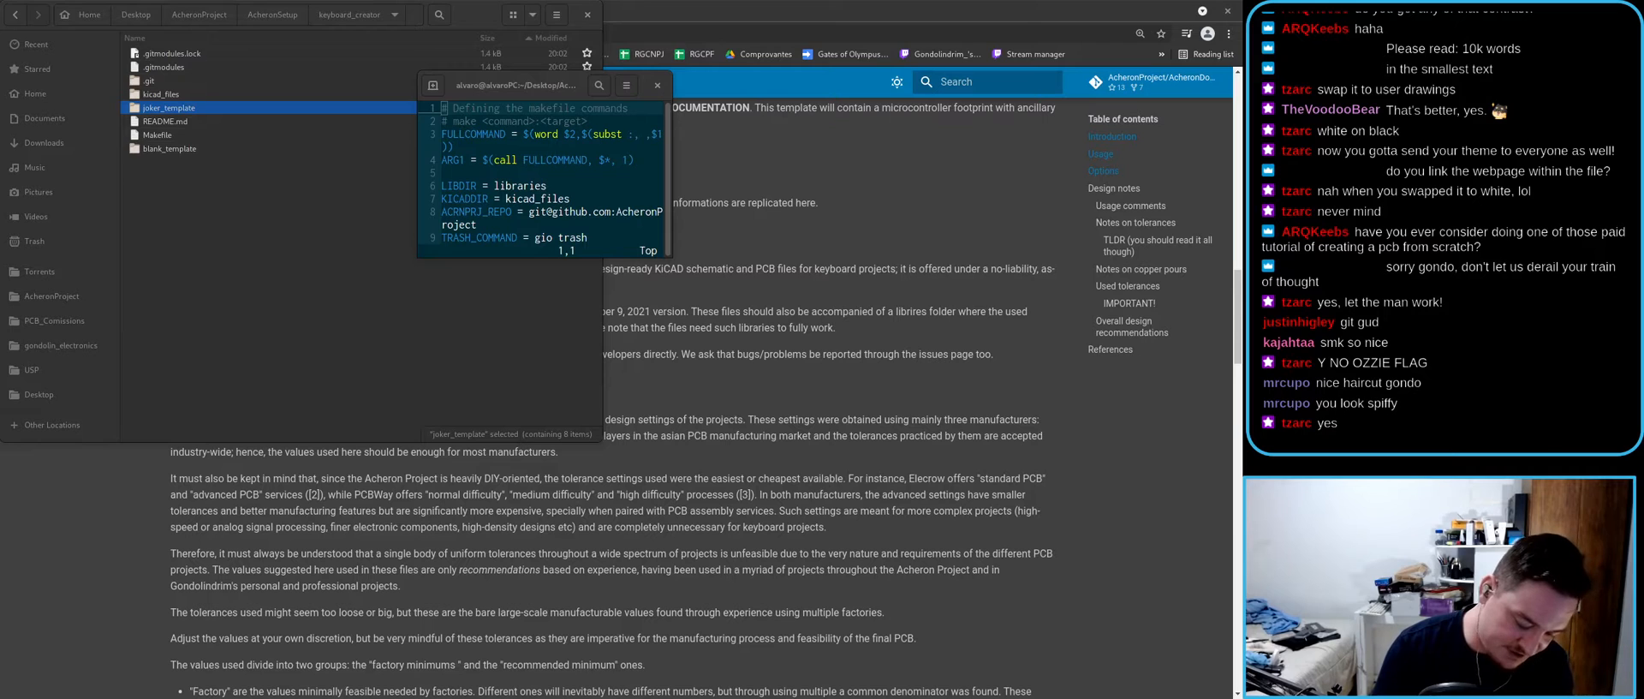
- Read the Cambridge Dictionary entry for spiffy, close it, and maximize the vim Makefile window
left_click_drag(1242, 223, 685, 2)
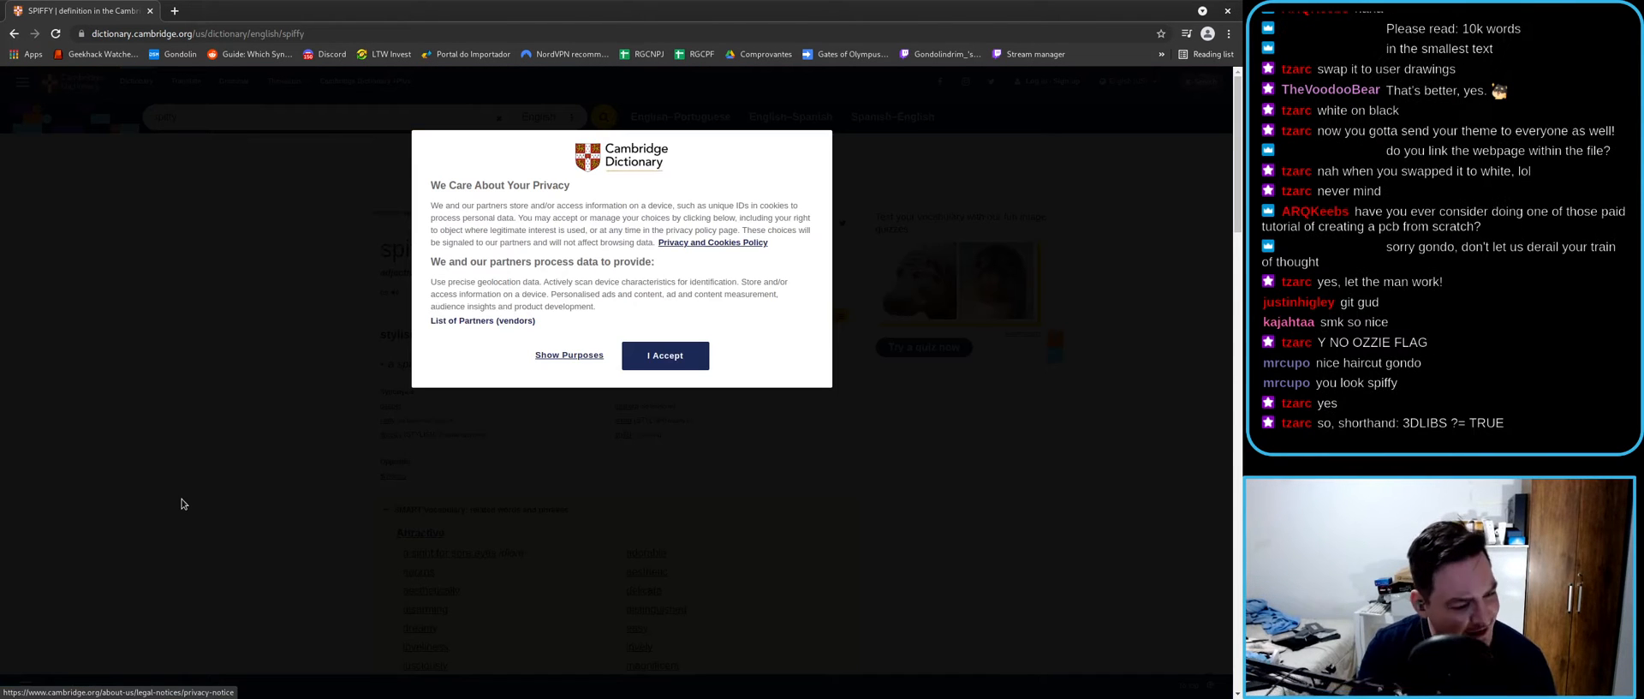
left_click(665, 355)
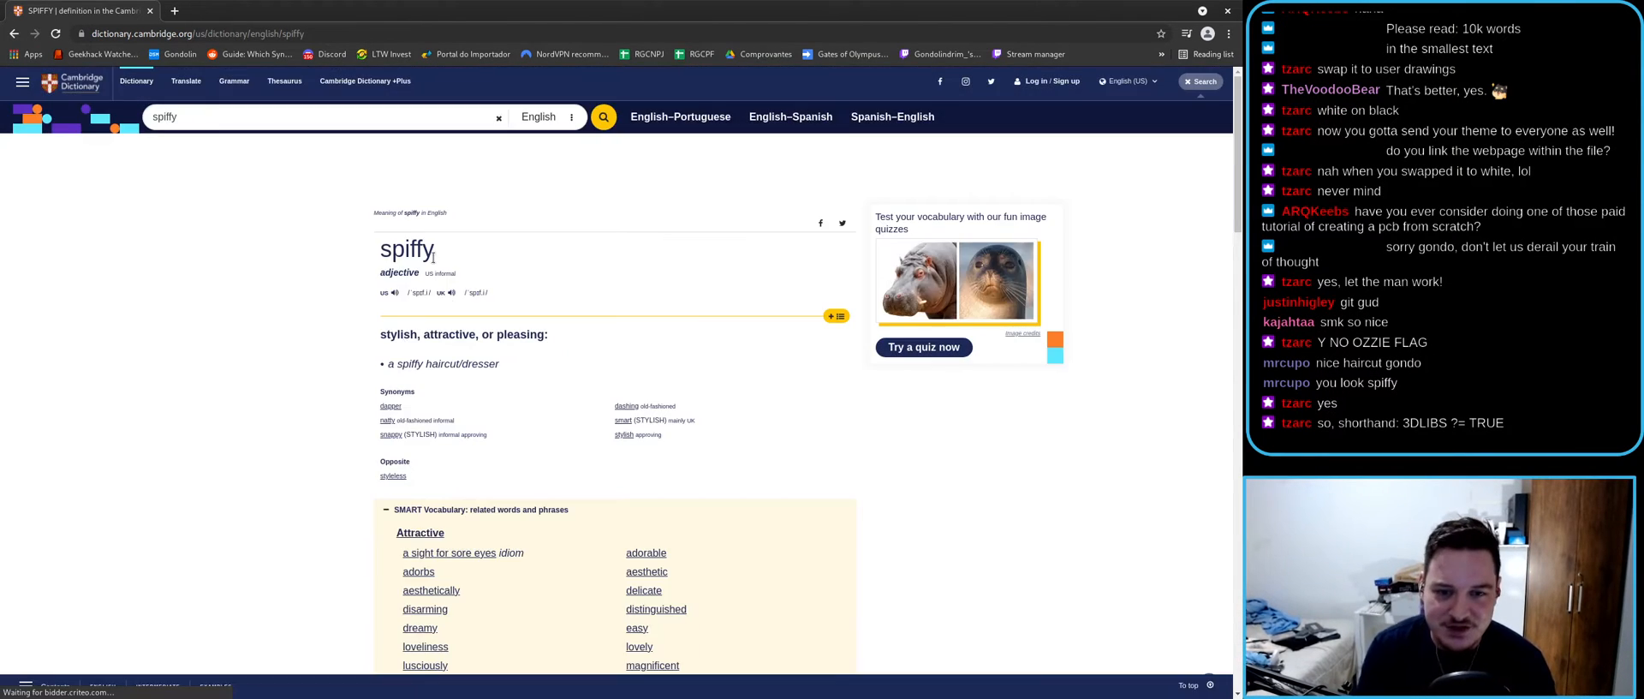
left_click_drag(505, 368, 387, 367)
left_click(569, 428)
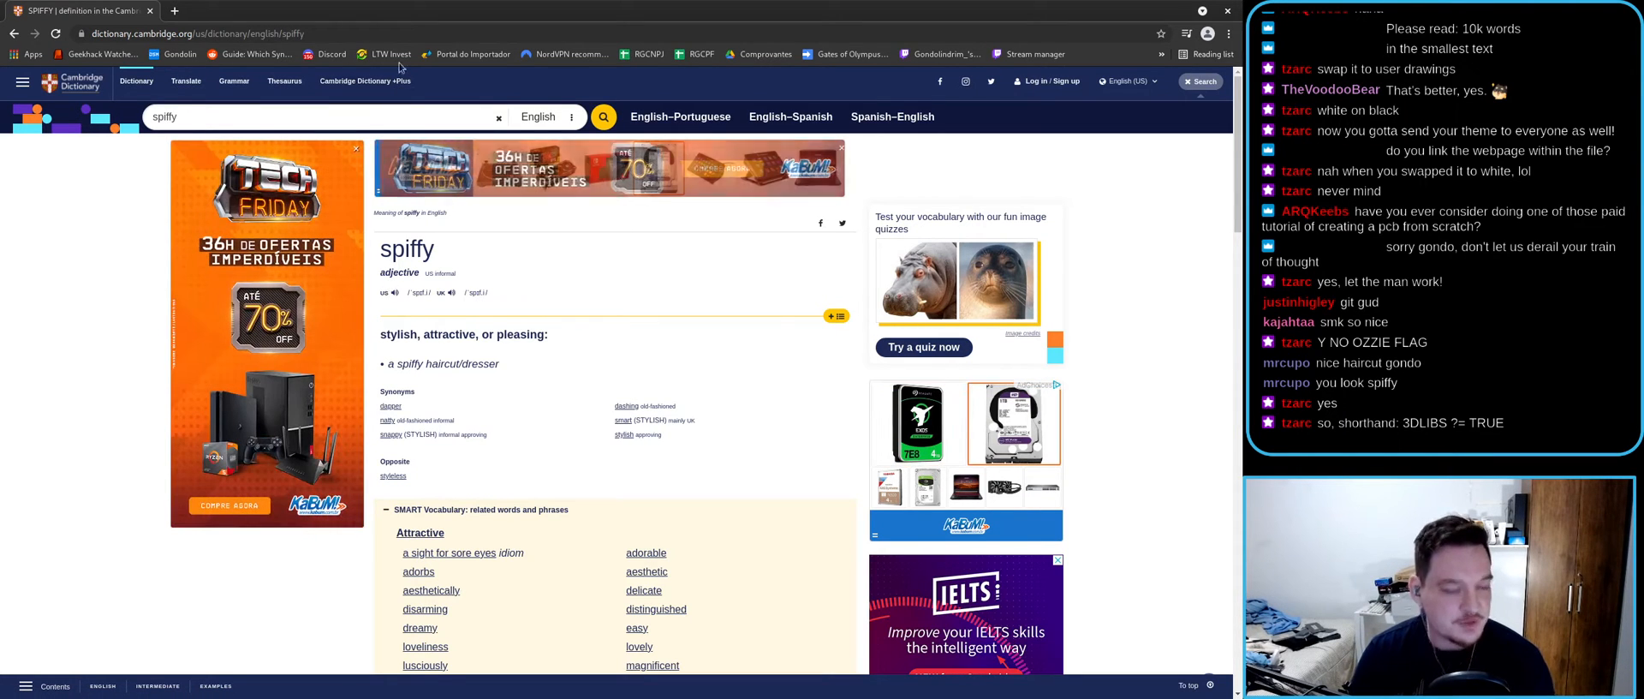
left_click(150, 11)
double_click(523, 90)
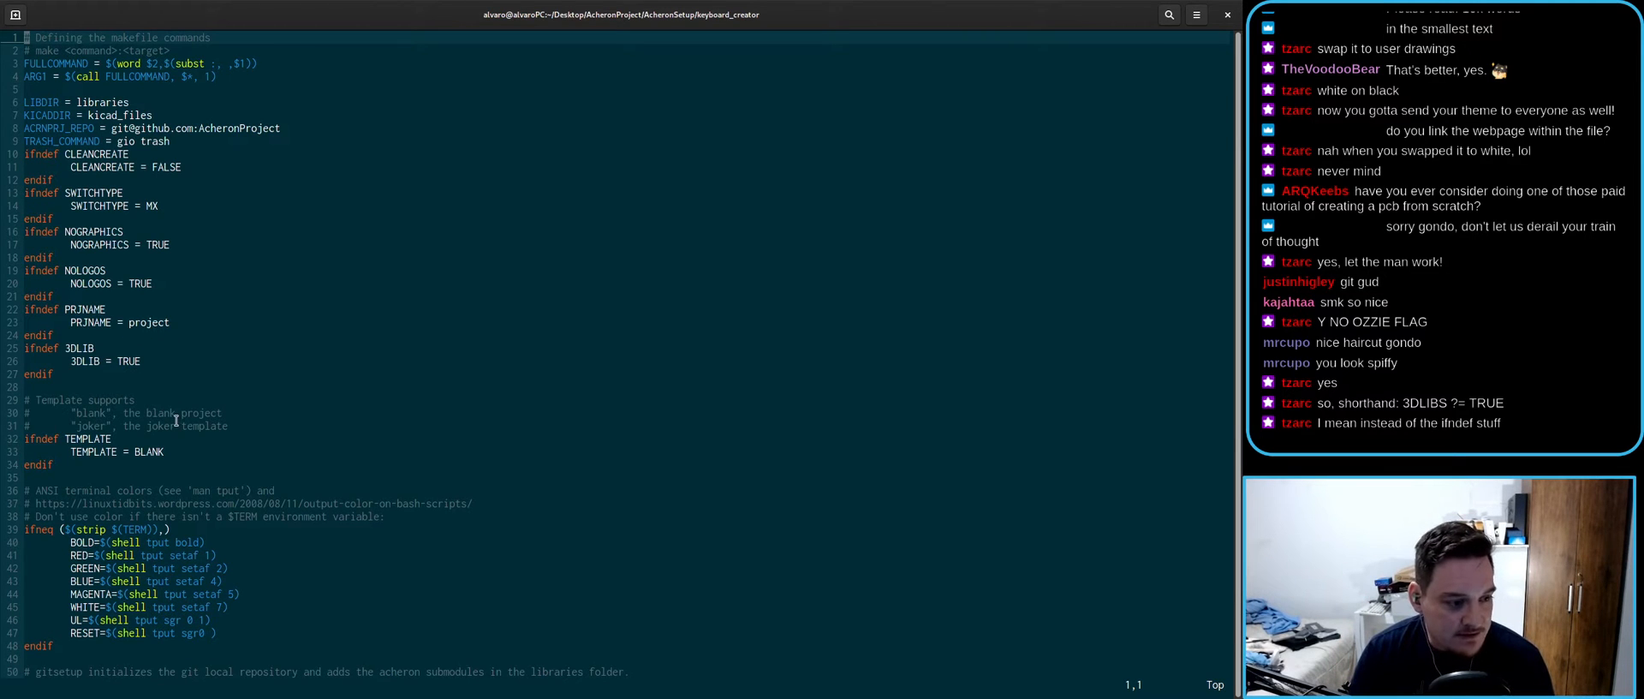
- Highlight the ifndef default-value lines 11–27 in the Makefile, deselect, and restore the terminal to a small window
left_click_drag(57, 374, 11, 160)
left_click(190, 256)
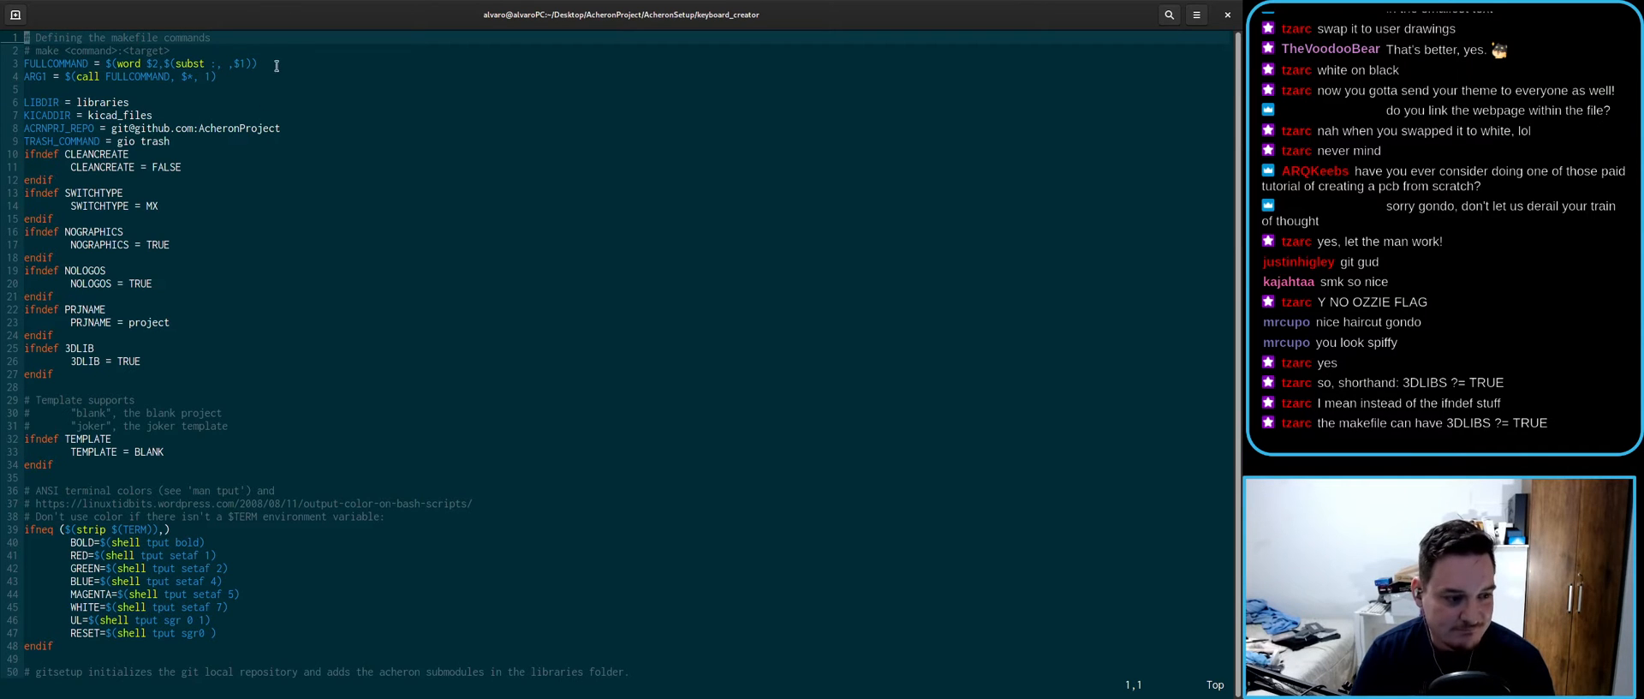
double_click(267, 11)
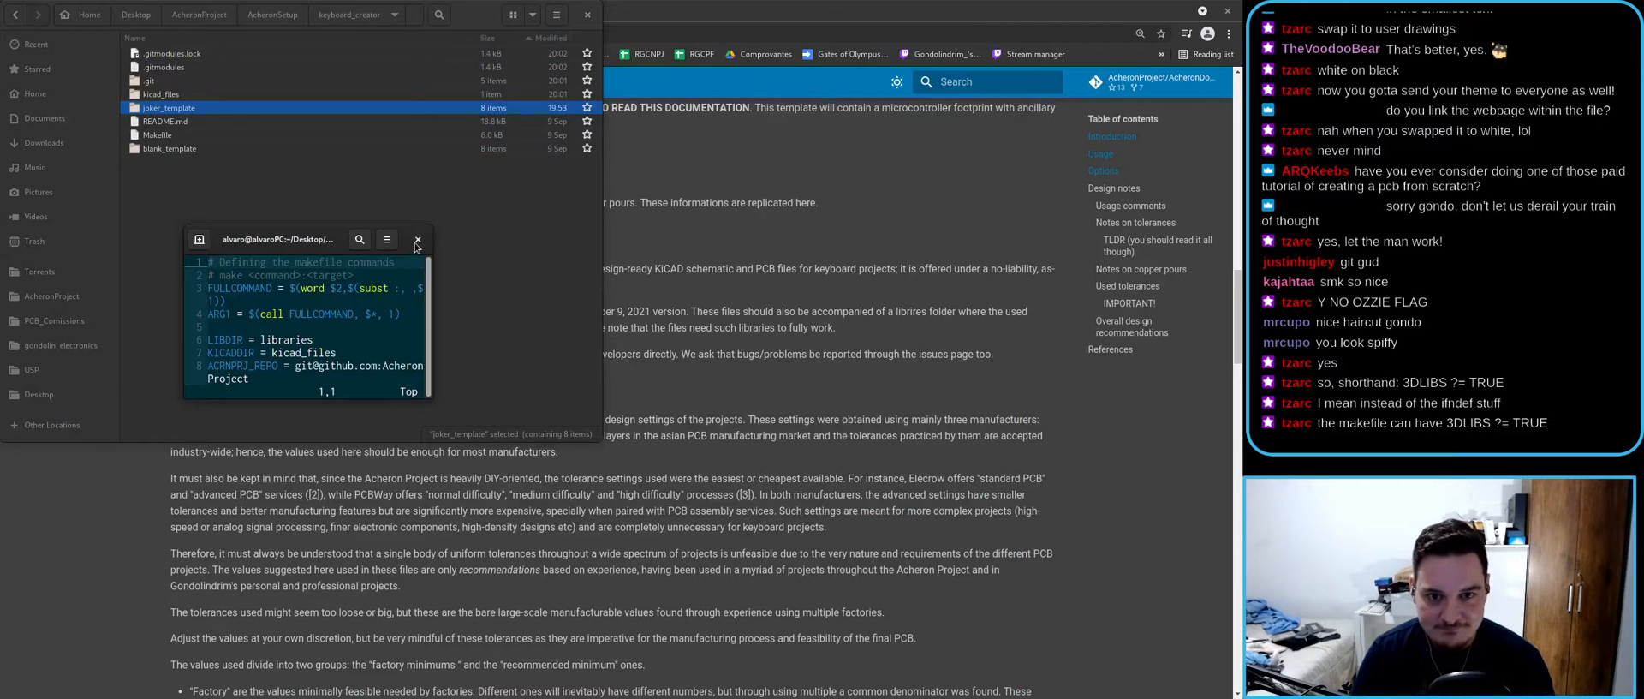
- Close the terminal and open the kicad_files folder in Files
left_click(417, 241)
left_click(364, 345)
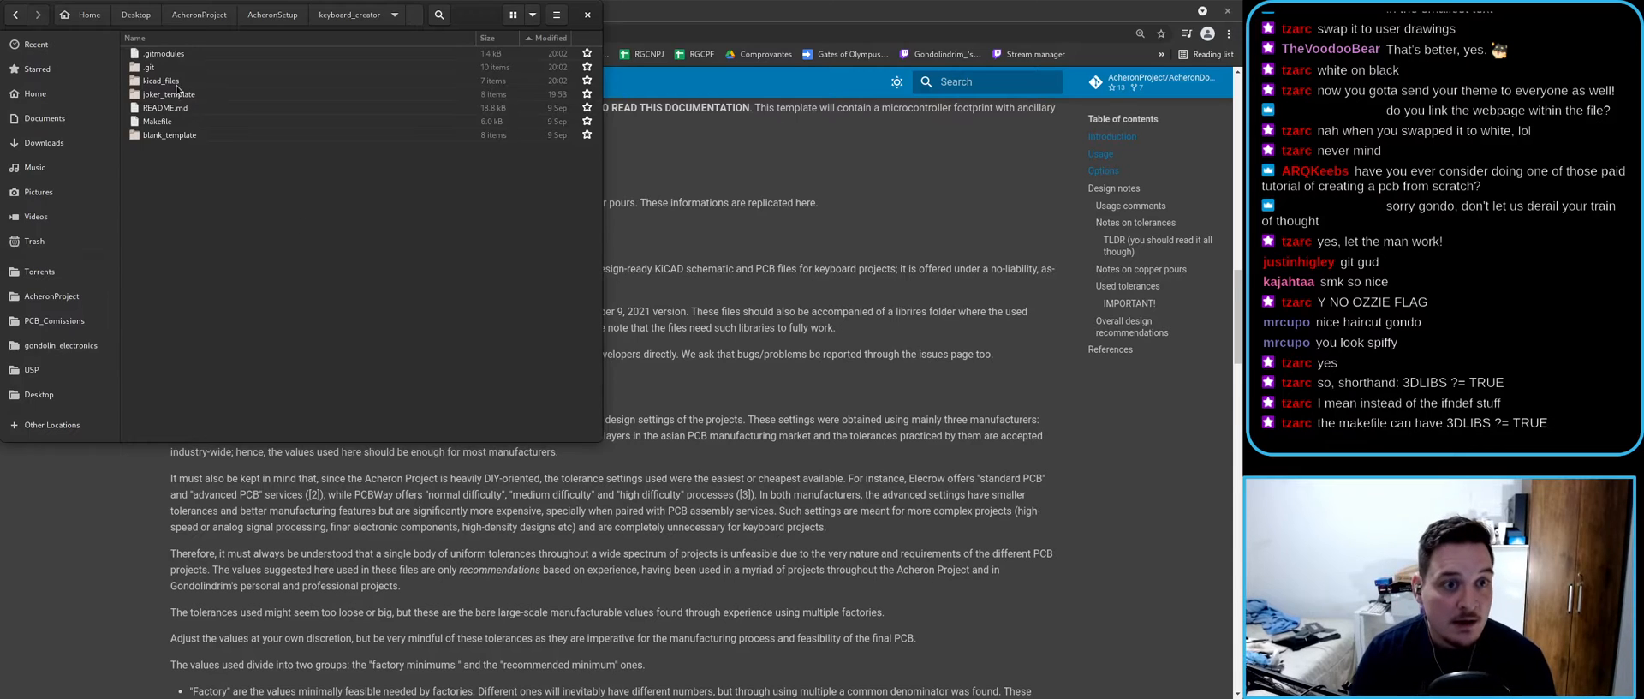
left_click_drag(475, 26, 695, 105)
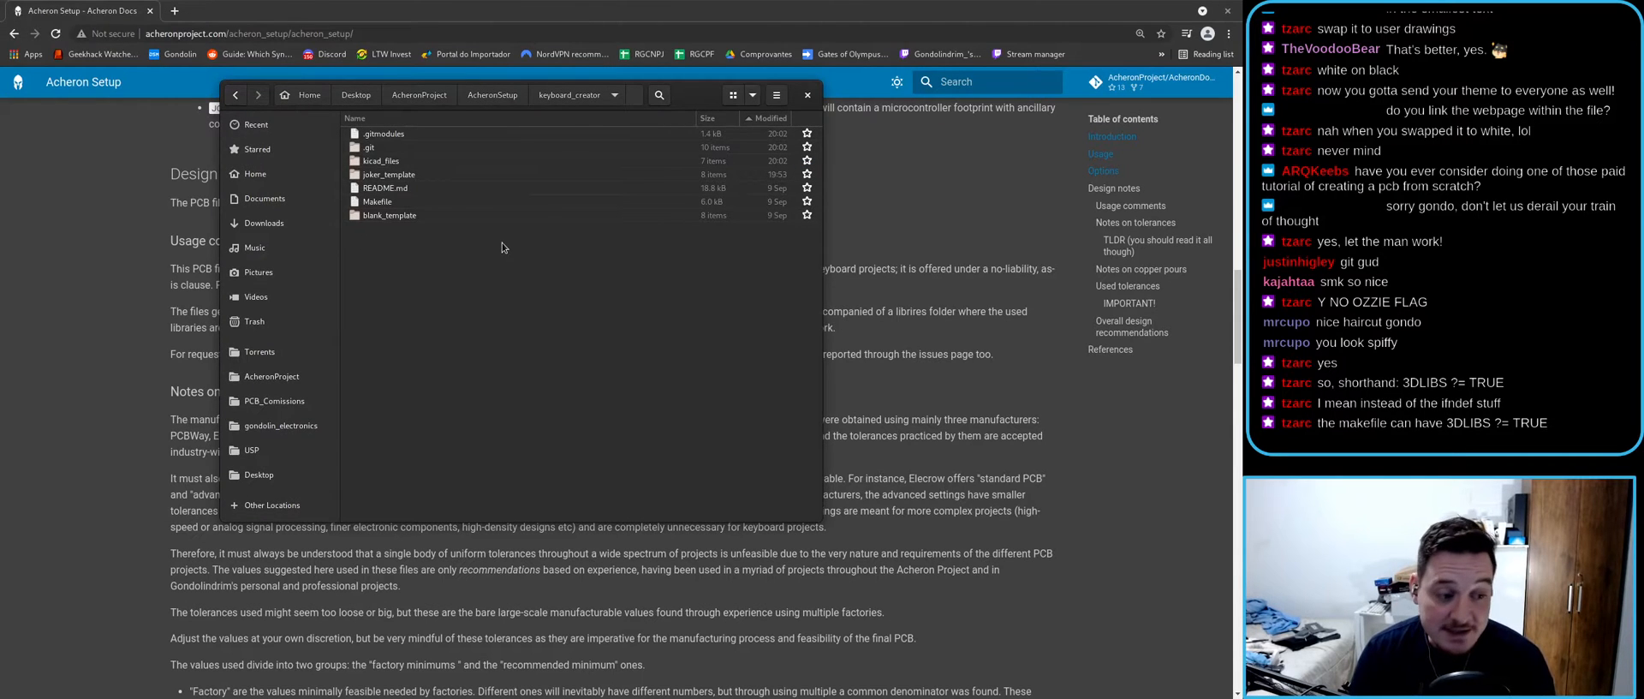
double_click(389, 161)
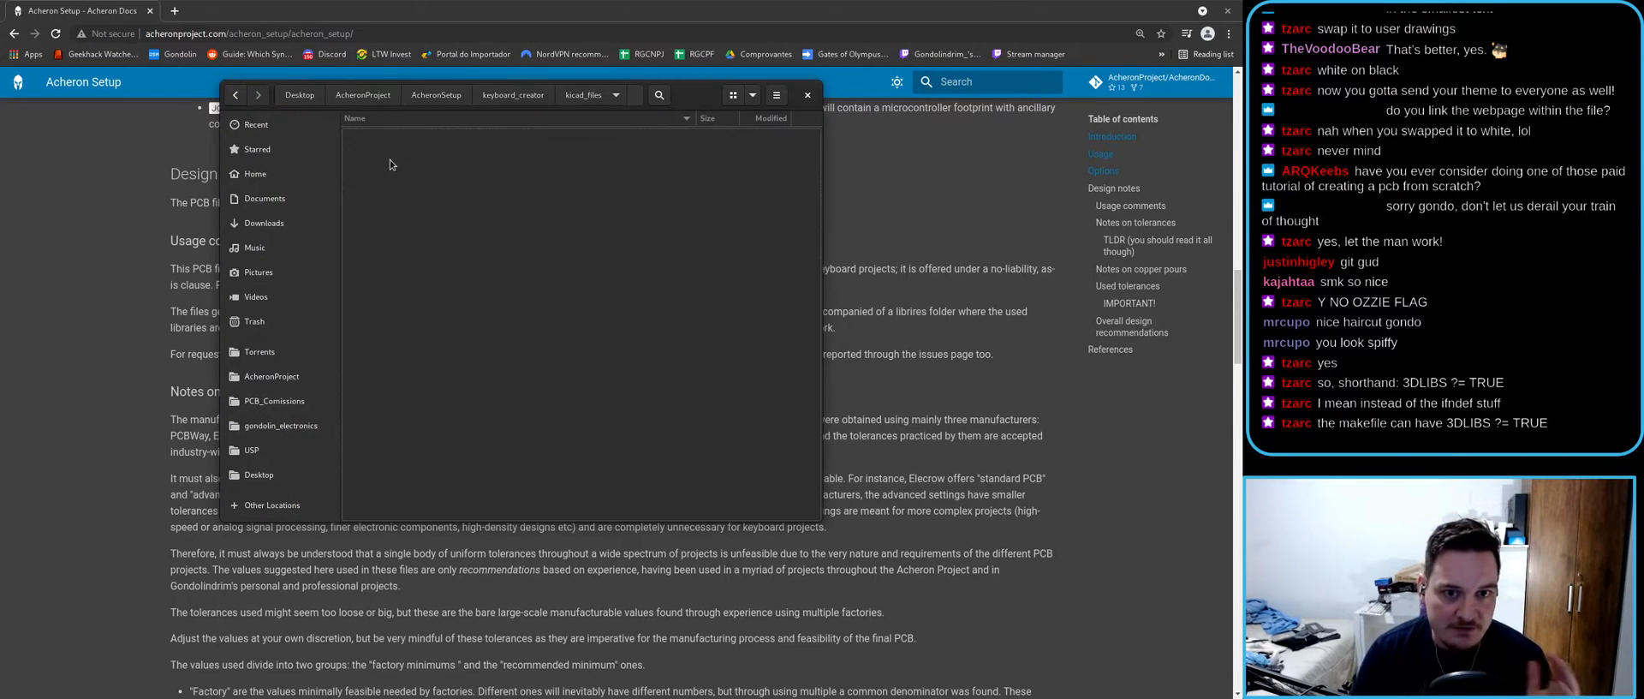
- Open anubis.kicad_pro in KiCad and load anubis.kicad_pcb in the PCB Editor
double_click(390, 161)
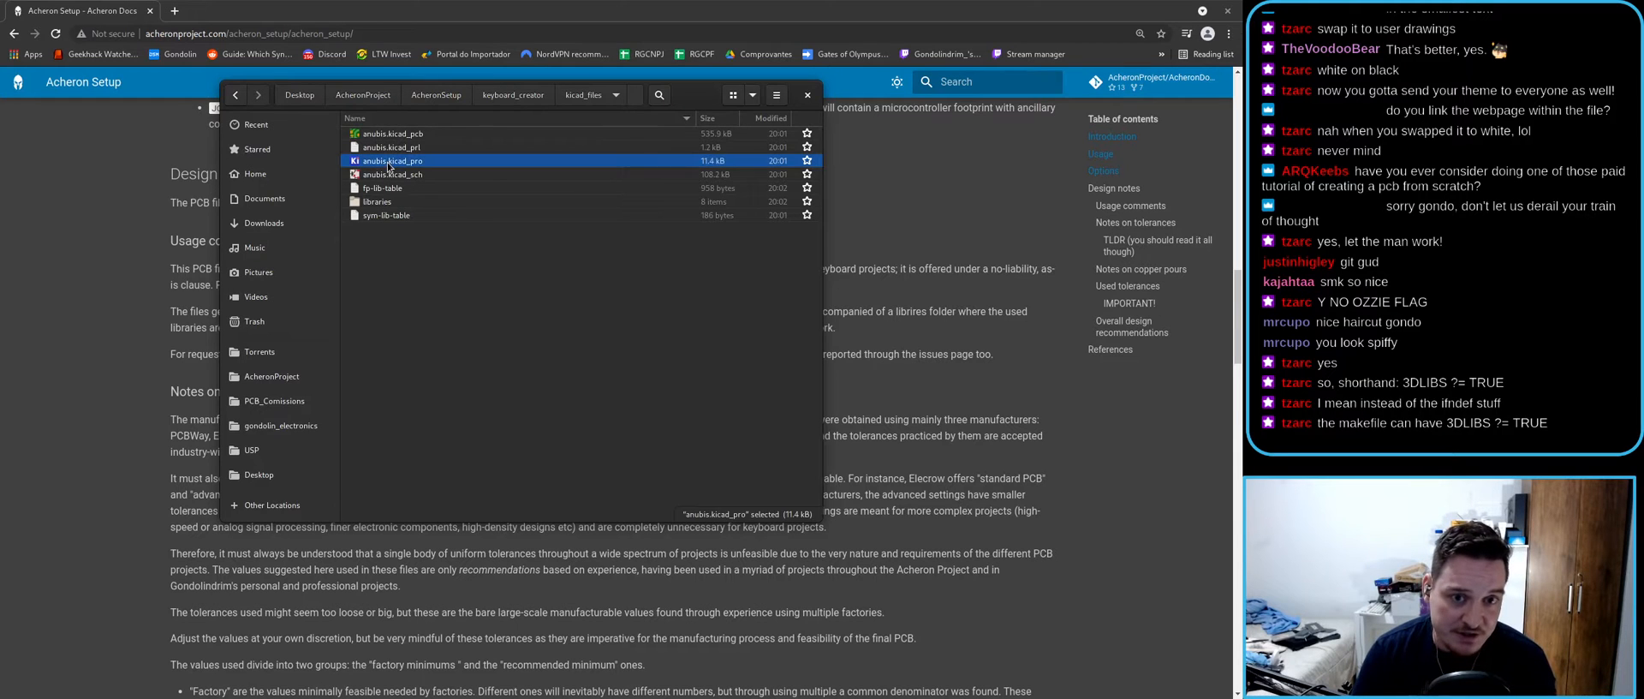
left_click_drag(643, 148, 262, 103)
double_click(272, 195)
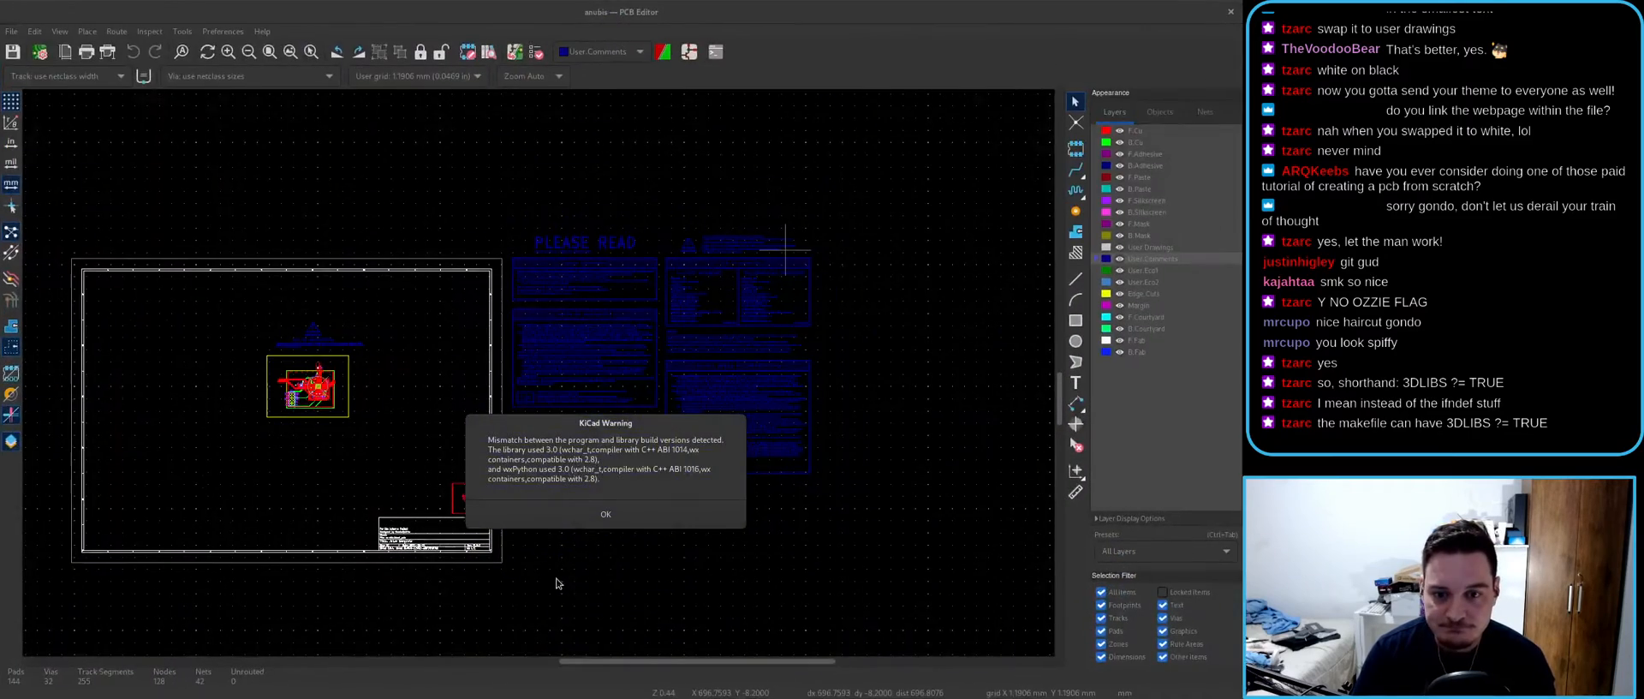
- Dismiss the warning shown after the anubis board loaded
left_click(552, 512)
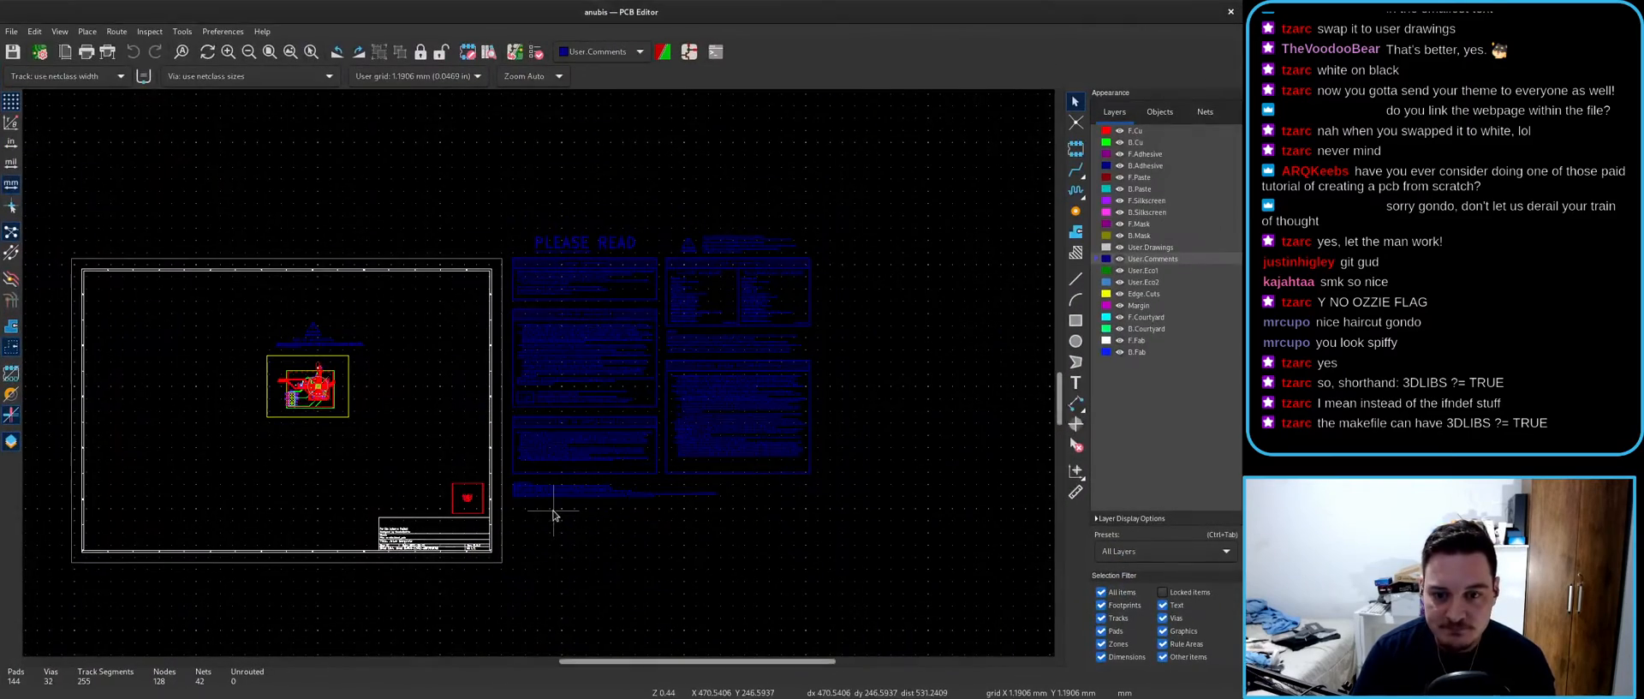
scroll(550, 378, "up", 3)
scroll(759, 499, "down", 2)
scroll(208, 318, "down", 2)
scroll(437, 320, "up", 9)
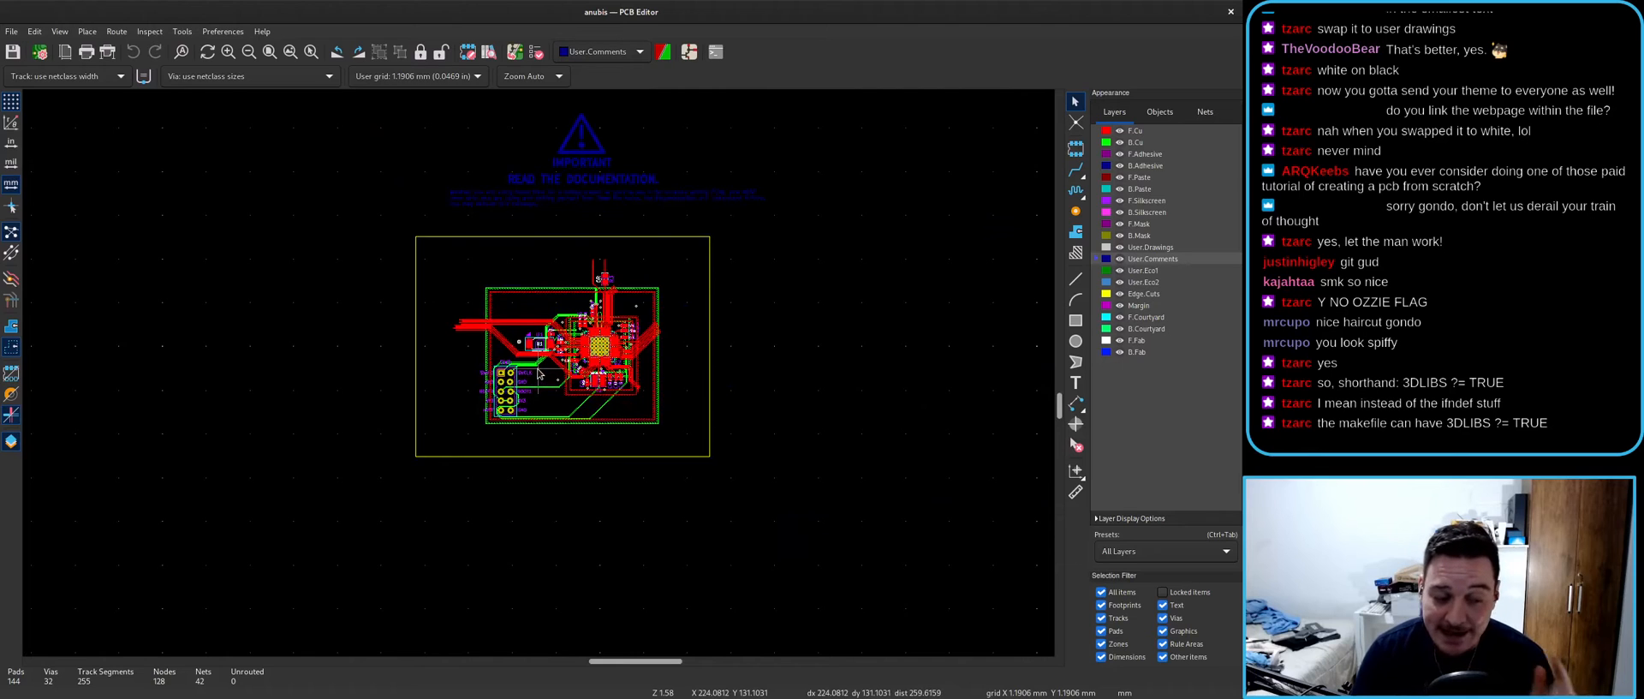
- Review the Project Specific footprint libraries without changes, then open the anubis schematic
left_click(221, 32)
left_click(257, 63)
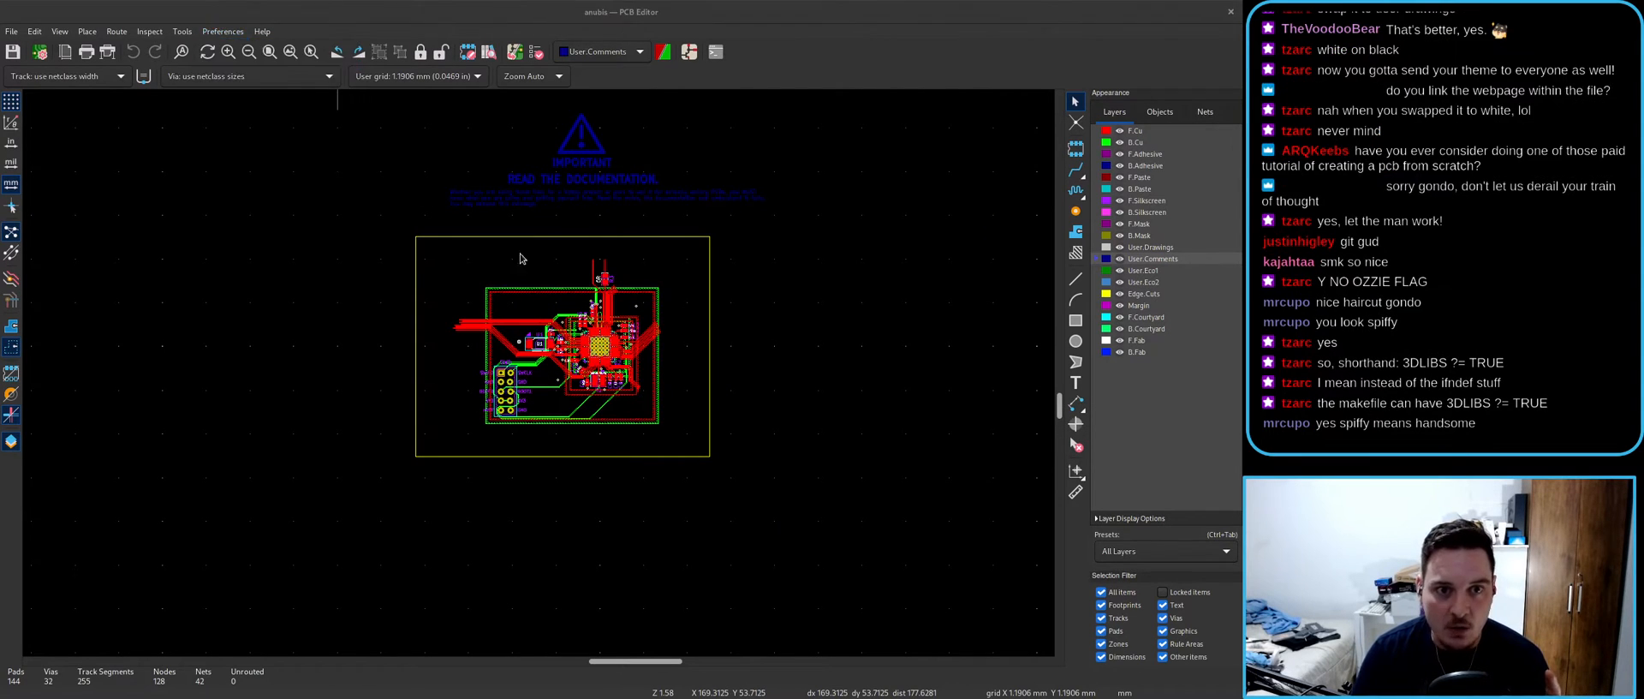
left_click(433, 181)
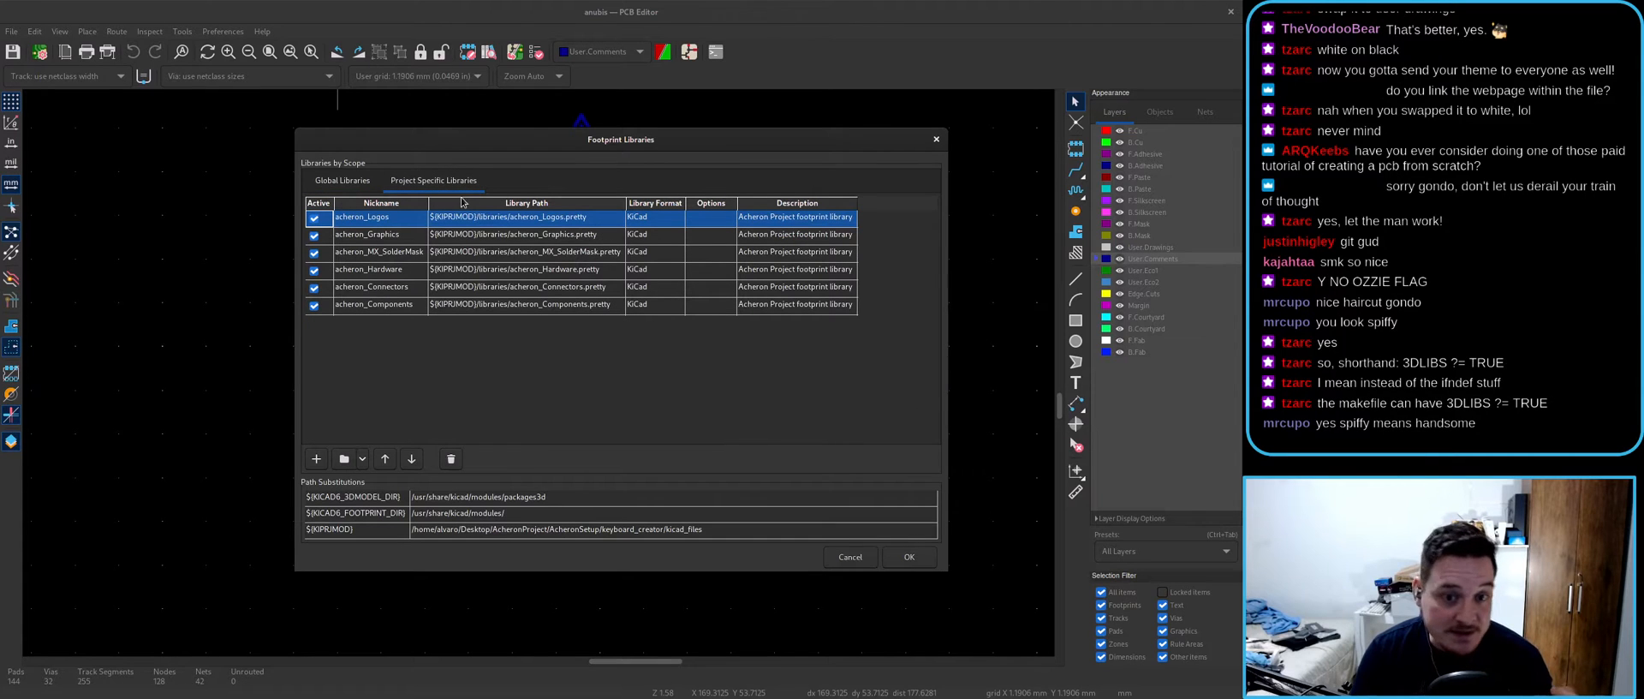
left_click(852, 561)
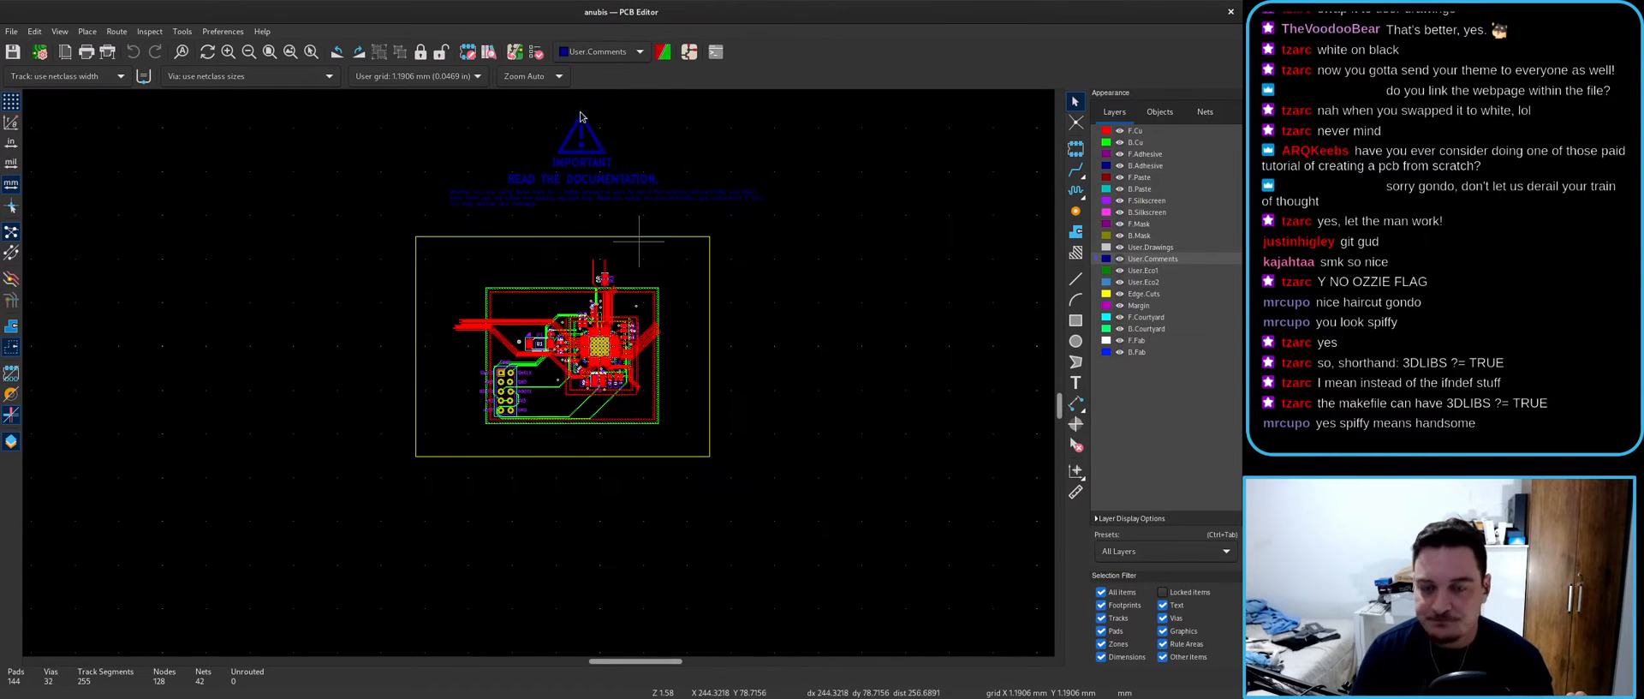
left_click(688, 52)
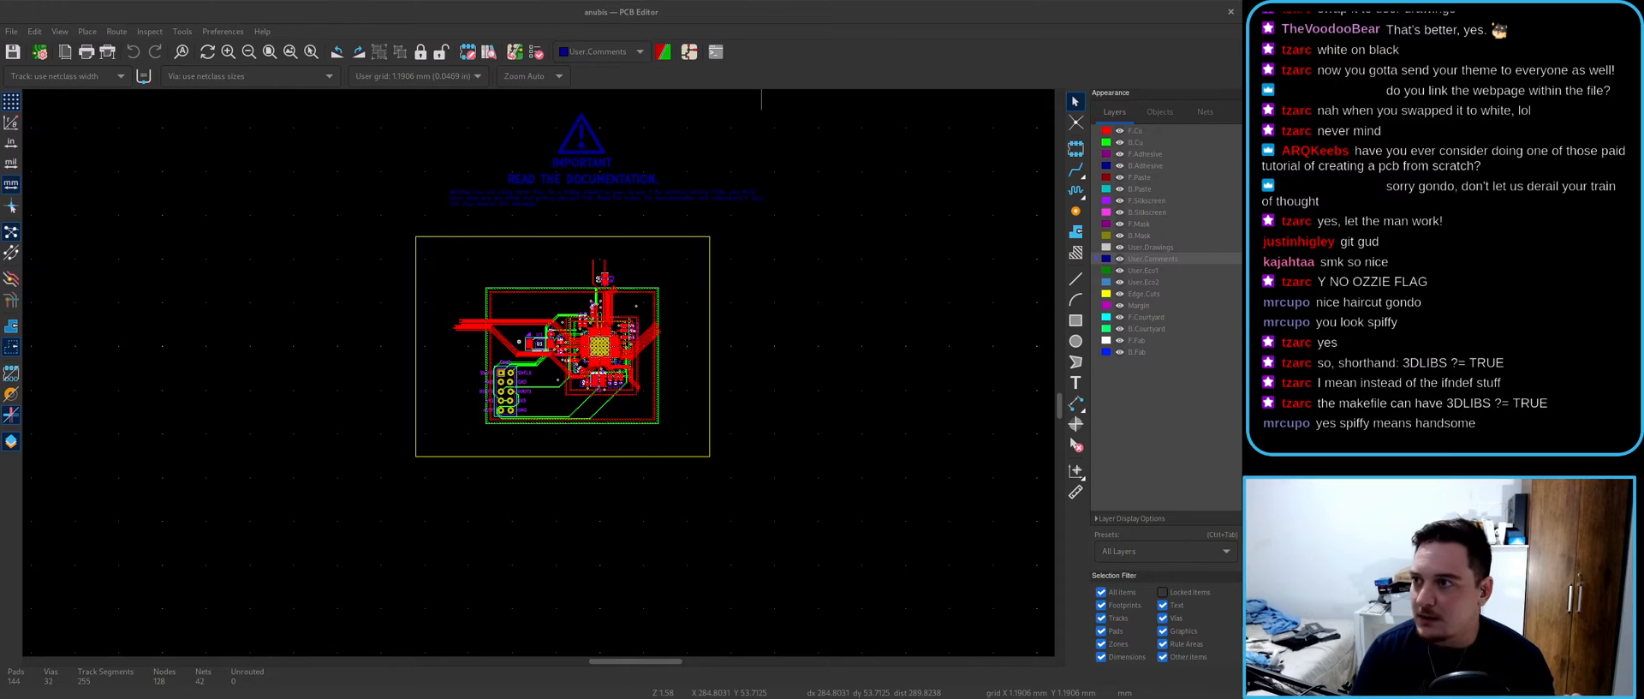
scroll(561, 339, "up", 3)
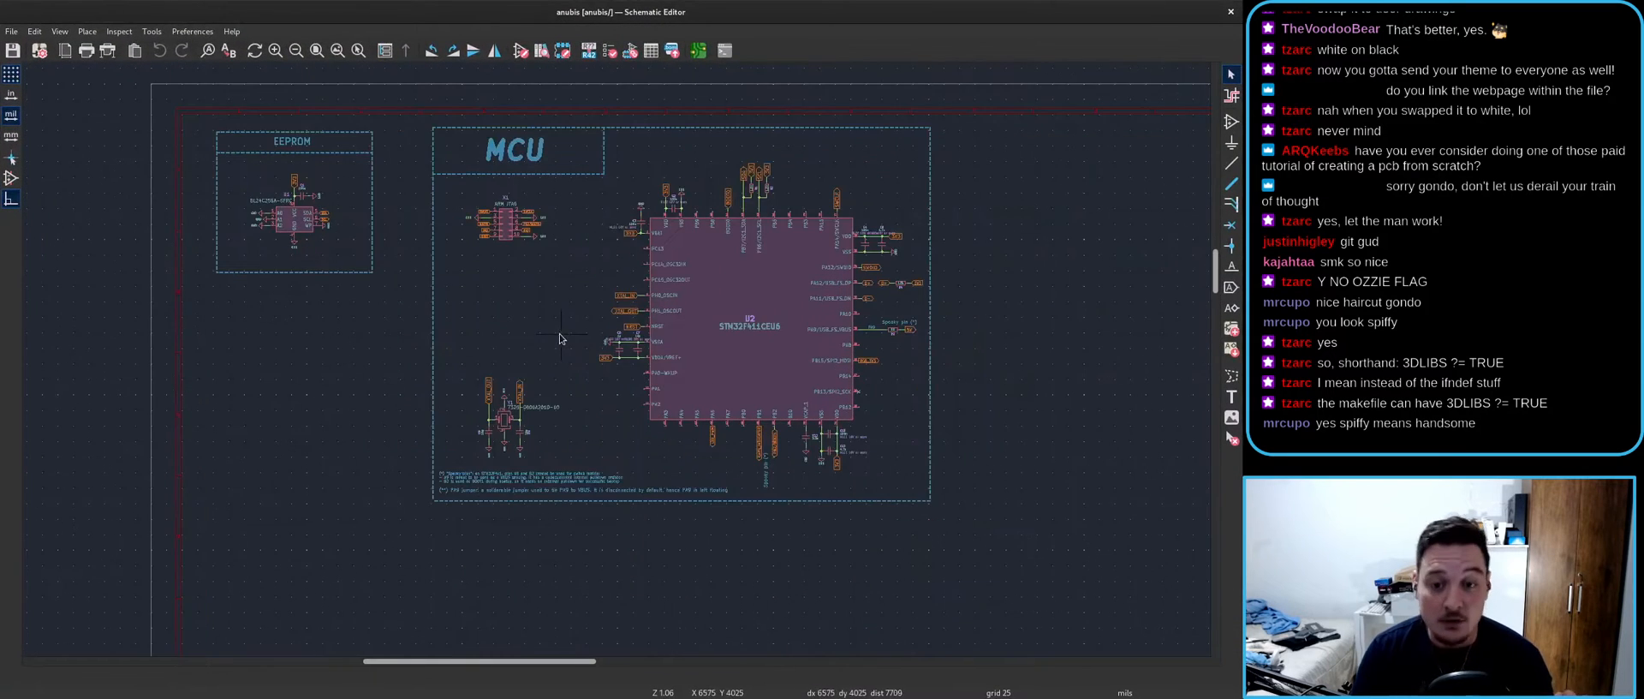
- Check the acheron_Symbols entry under Project Specific symbol libraries, cancel, and return to the PCB Editor
middle_click_drag(561, 335, 561, 365)
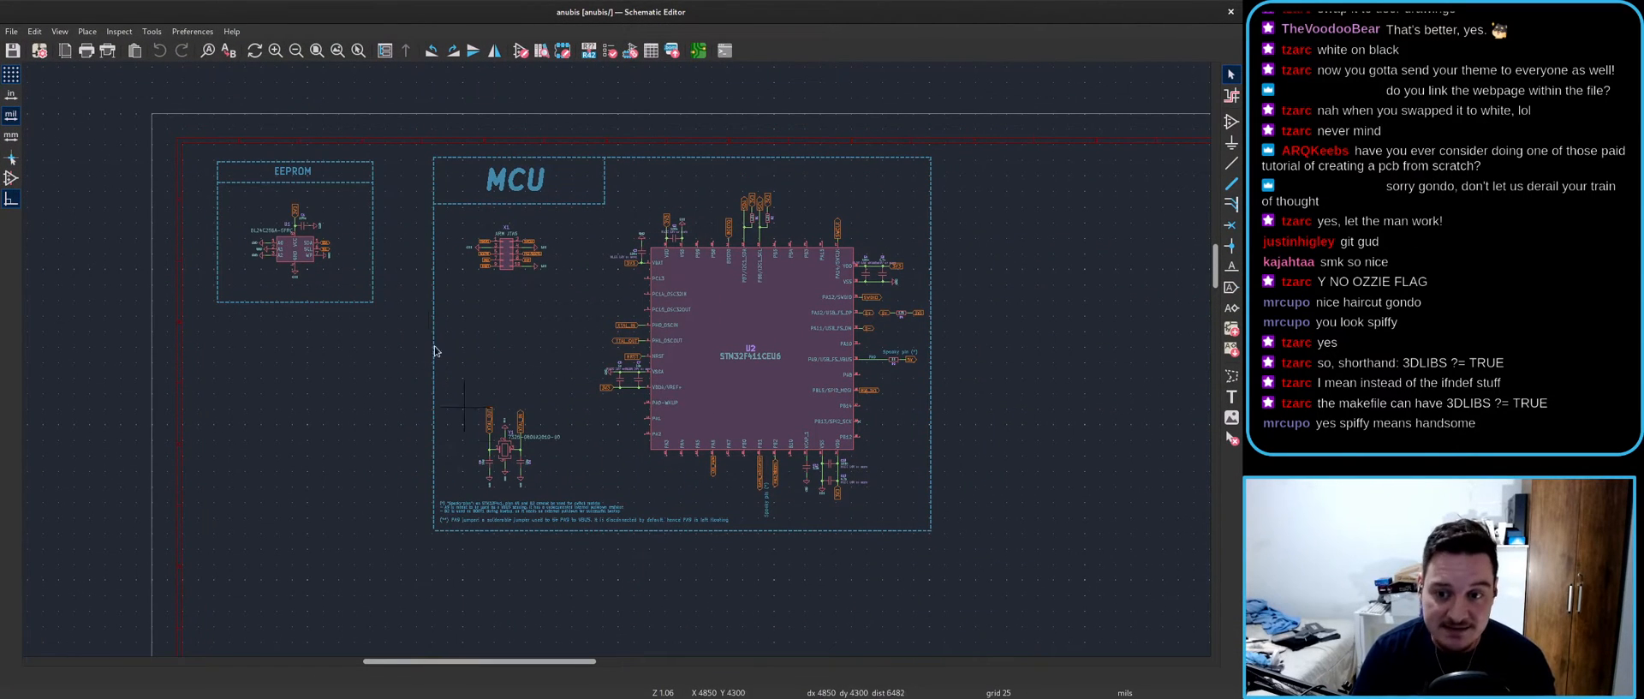
left_click(197, 32)
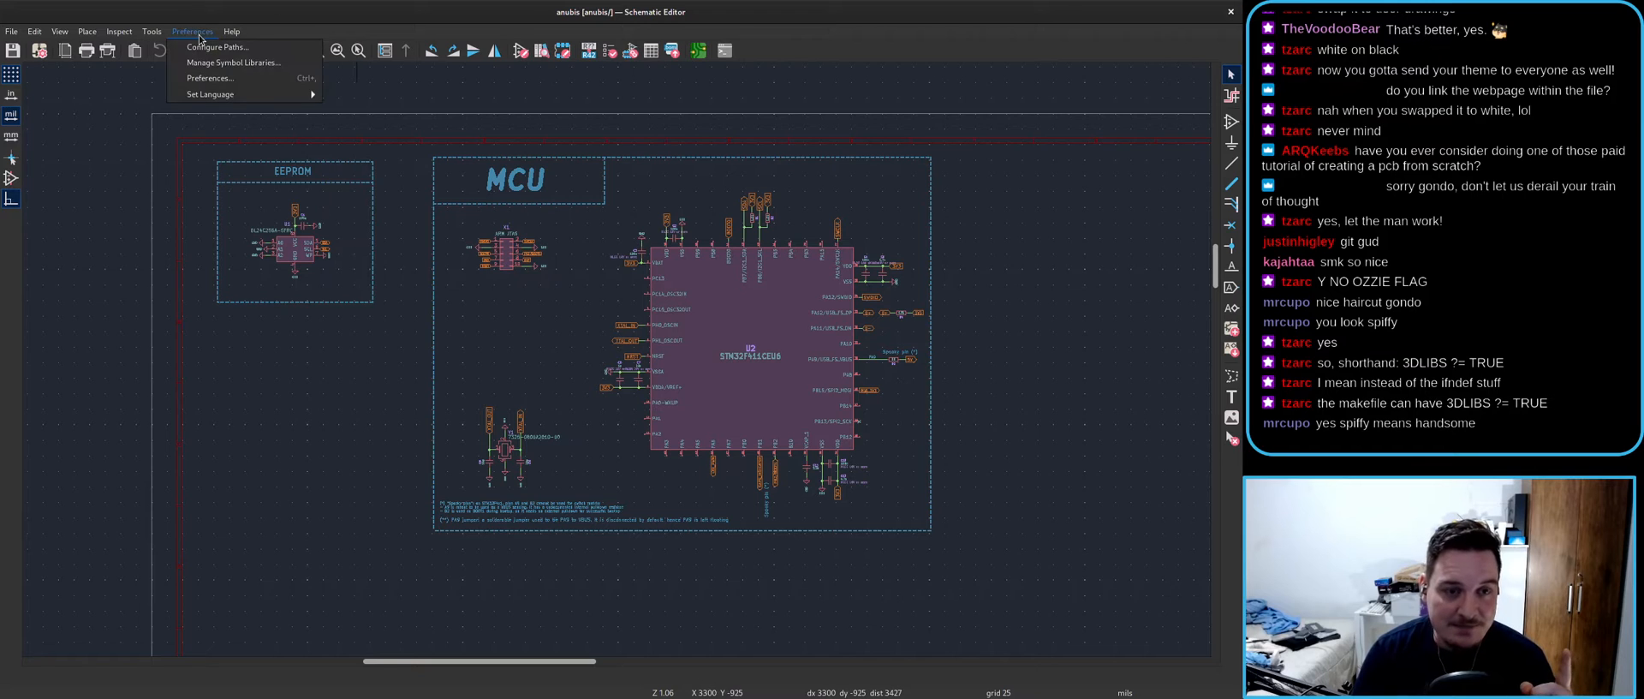
left_click(210, 78)
left_click(196, 33)
left_click(219, 62)
left_click(419, 180)
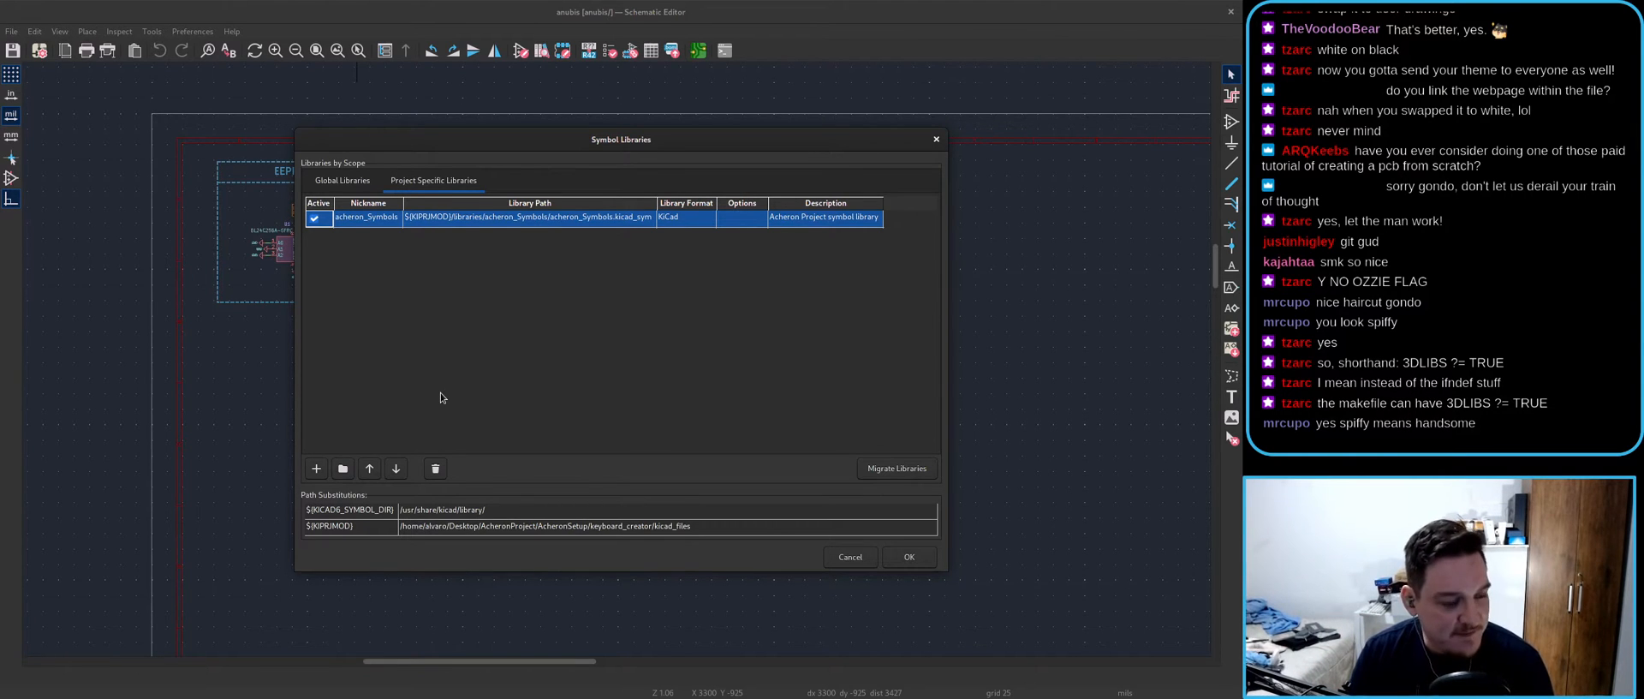
left_click(853, 557)
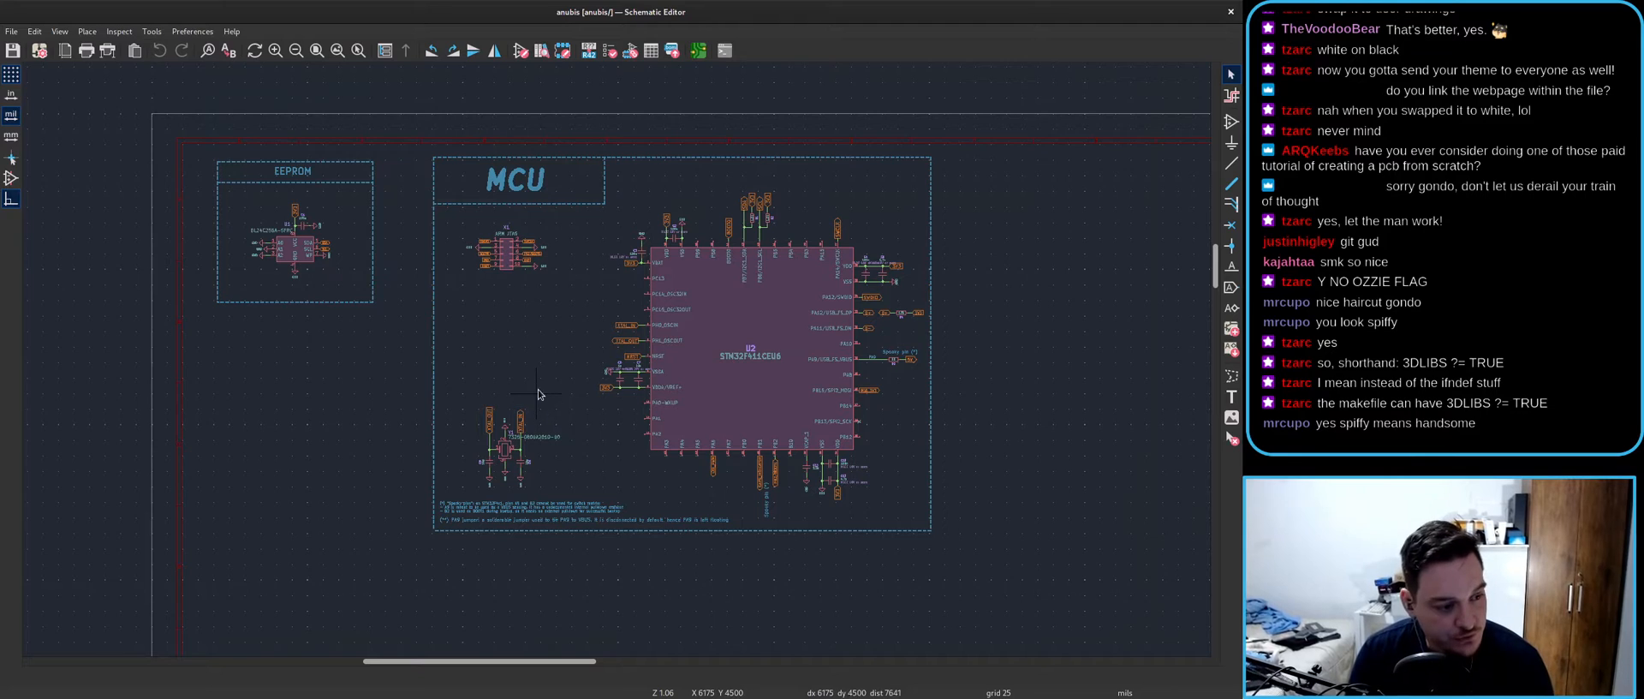
key("alt+Tab")
scroll(654, 258, "up", 1)
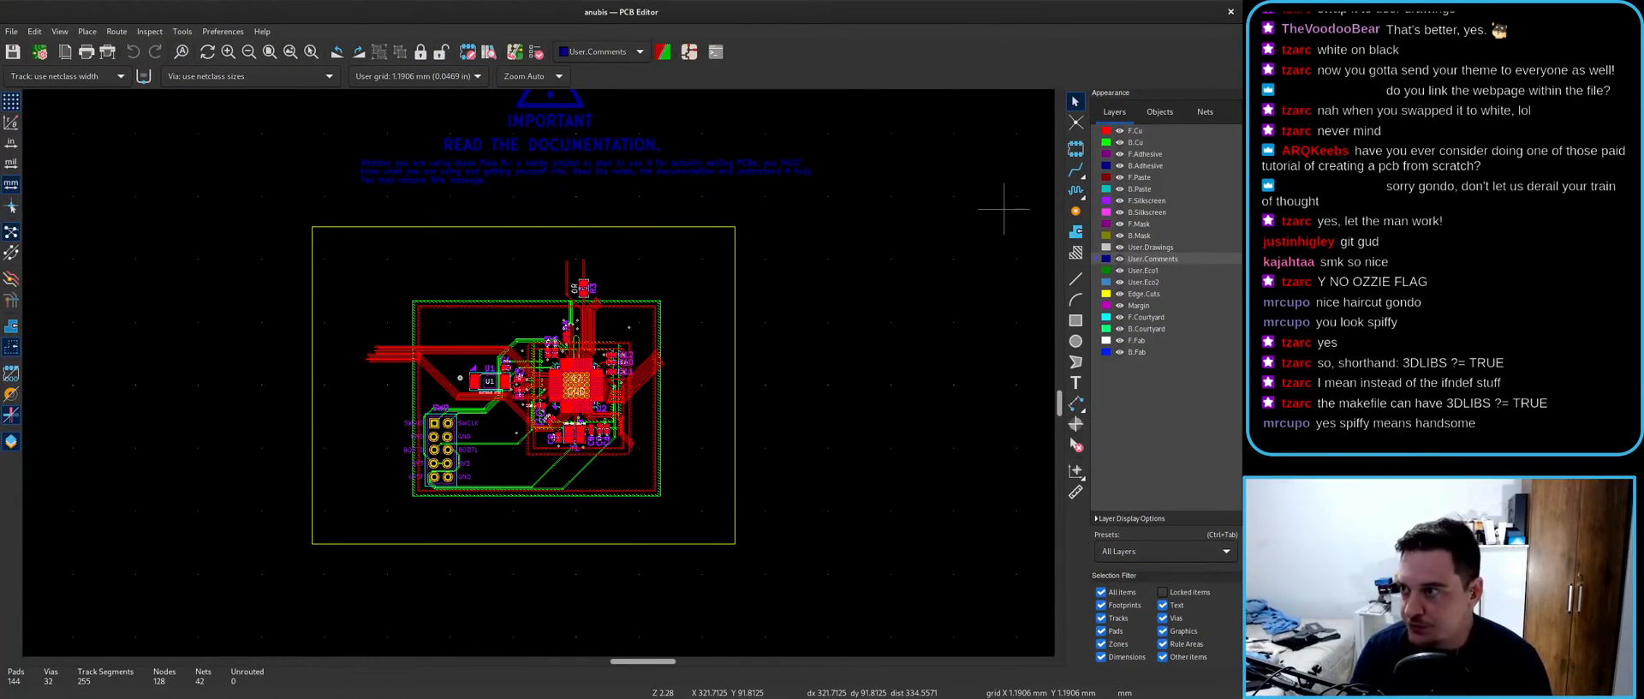
- Zoom into the MCU area to inspect its routing
scroll(634, 393, "up", 2)
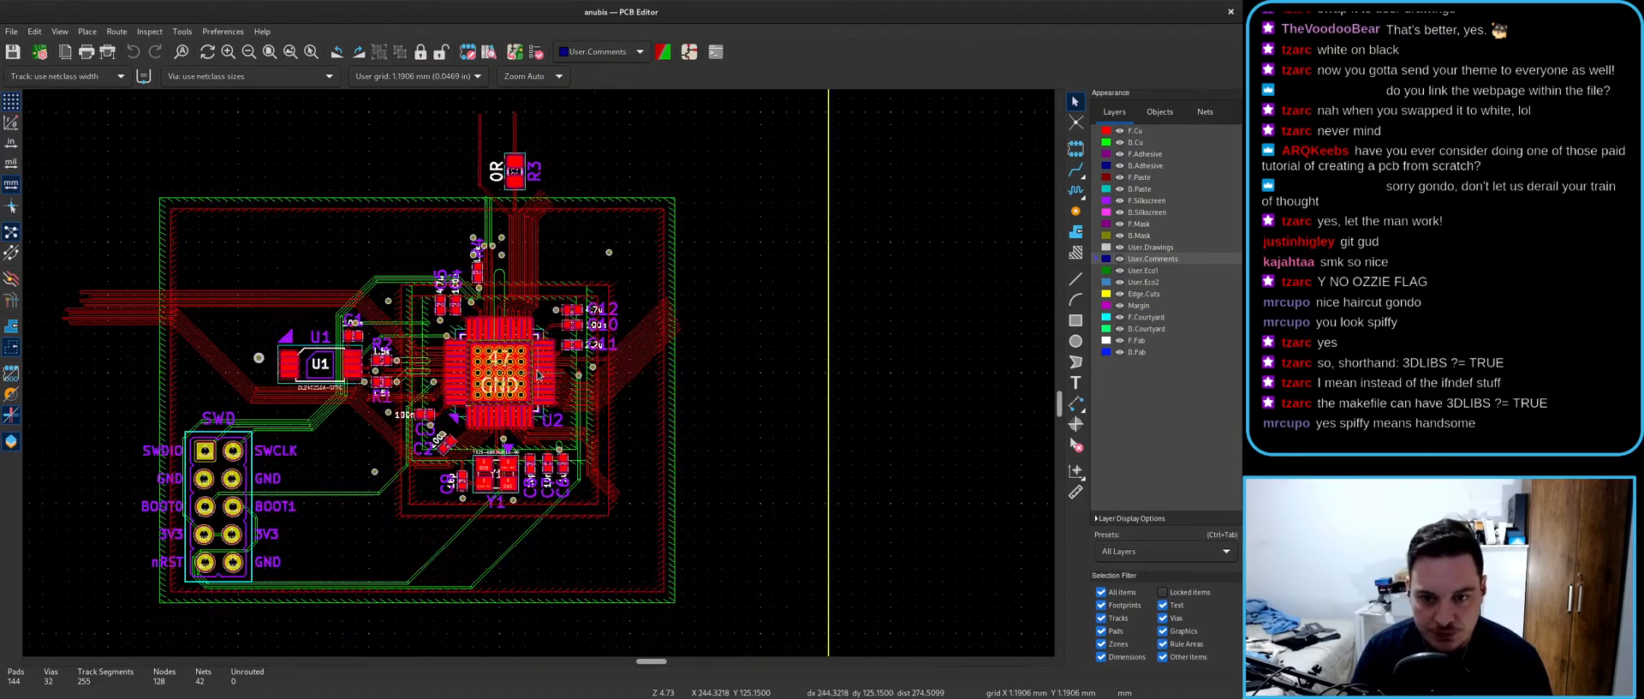
scroll(539, 375, "up", 2)
scroll(539, 374, "up", 3)
scroll(539, 374, "down", 4)
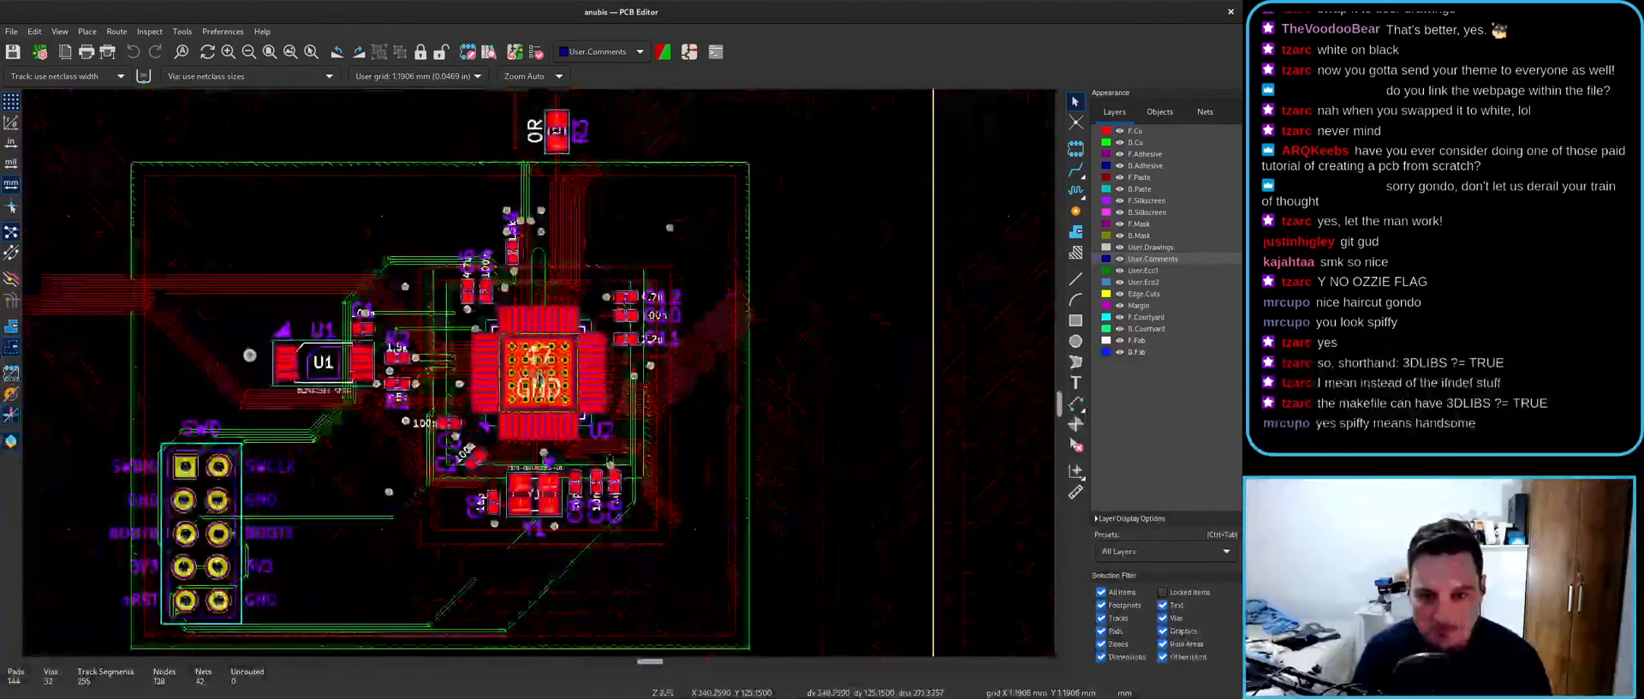
scroll(538, 374, "down", 3)
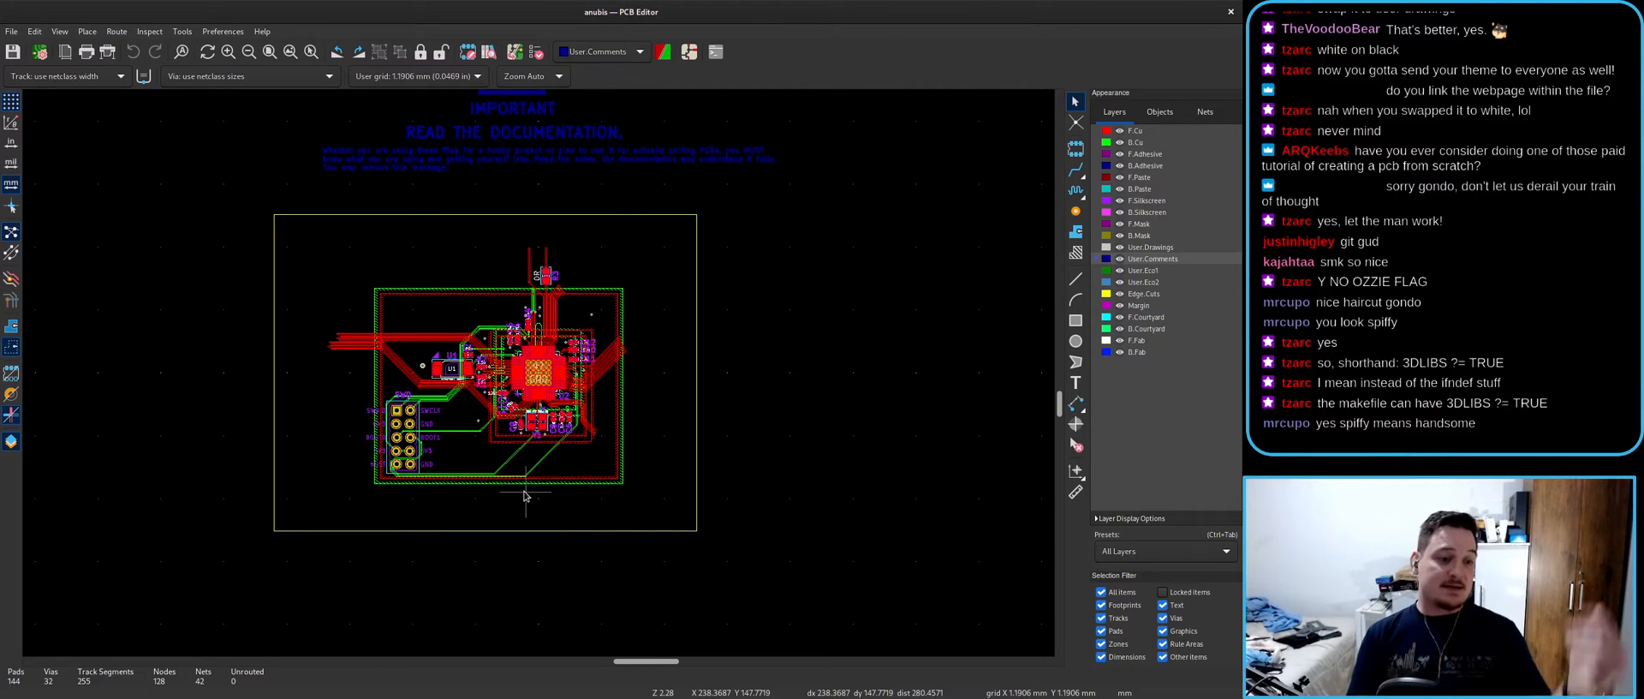
- Open the board editor's Manage Footprint Libraries dialog
key("alt+Tab")
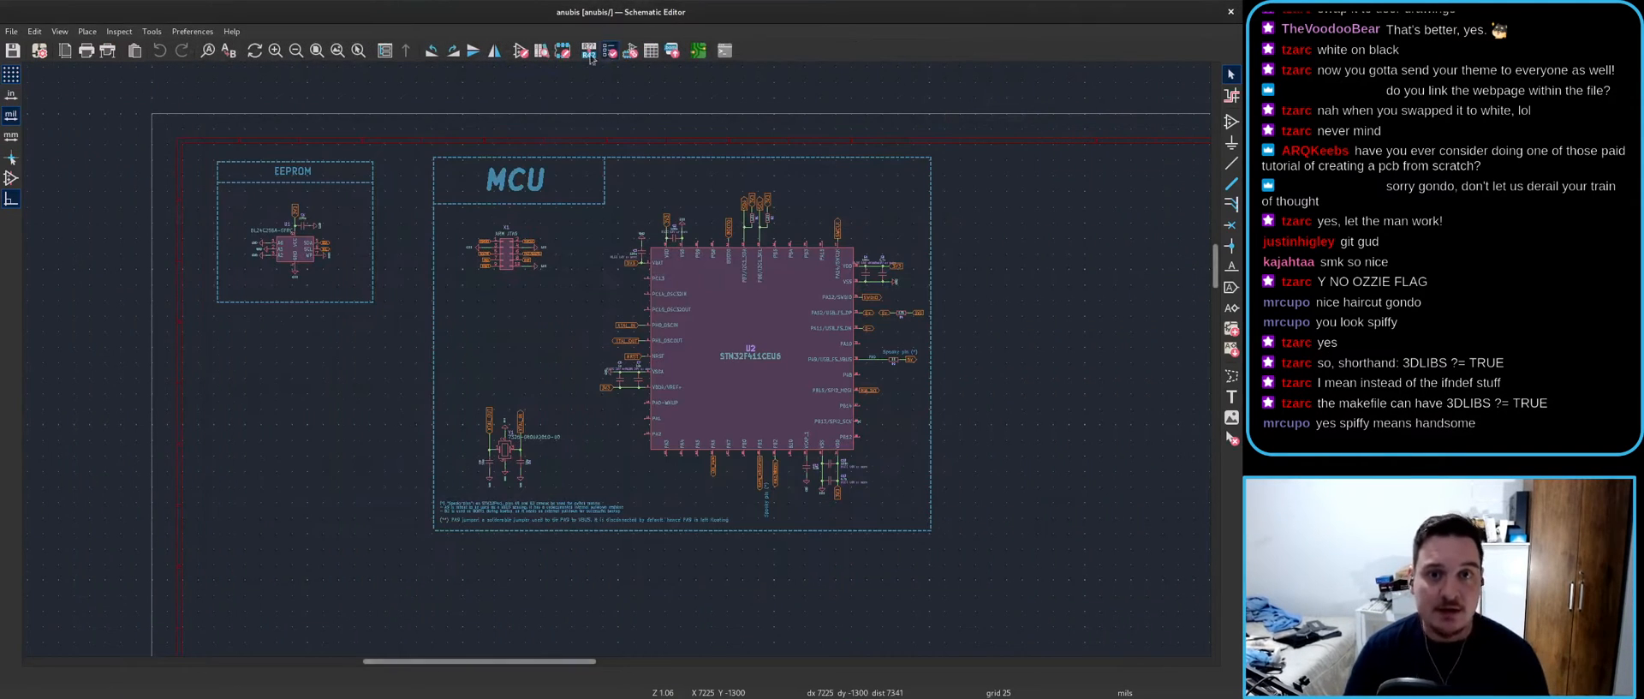
left_click(193, 32)
key("Escape")
key("alt+Tab")
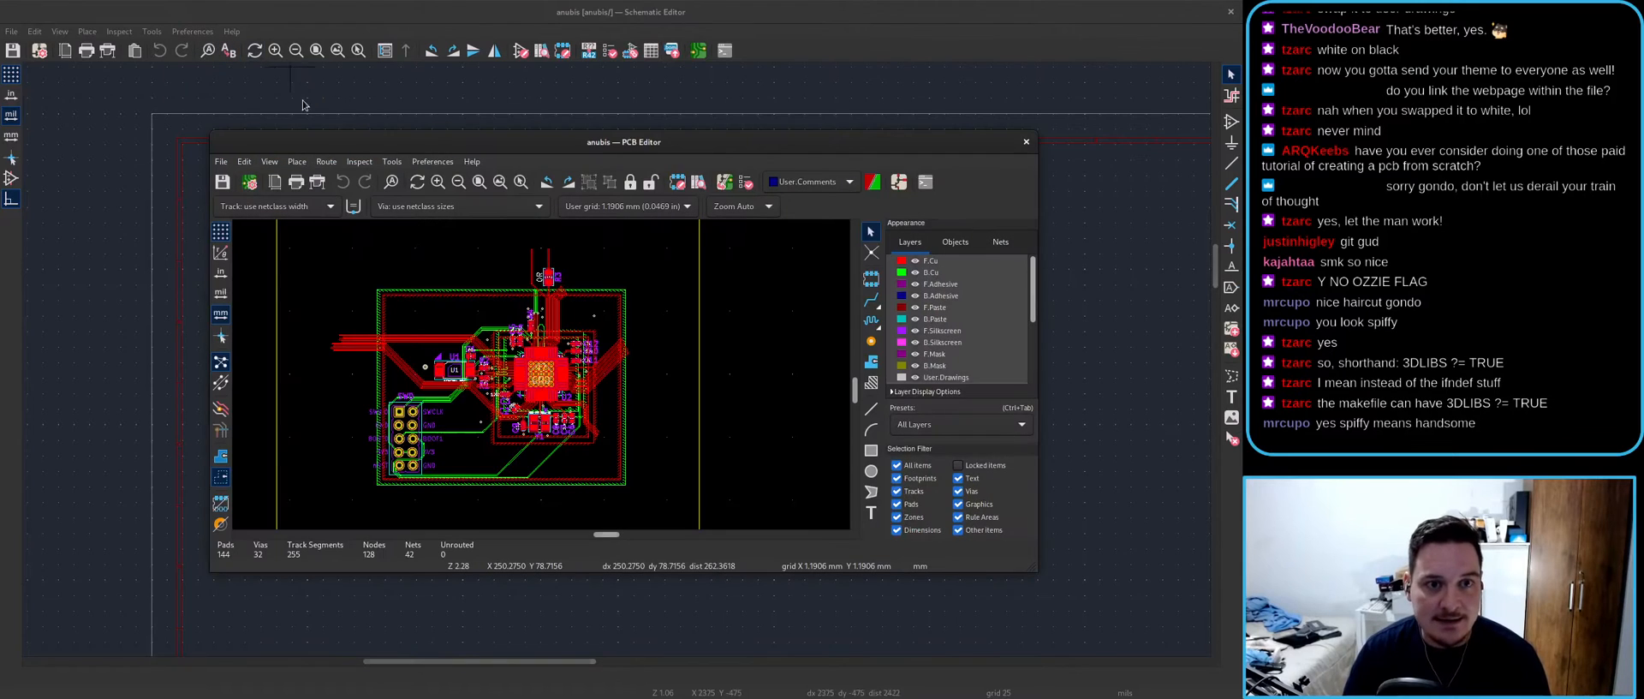
left_click(432, 161)
left_click(455, 199)
- Inspect the acheron_MX_SolderMask project library entry in an enlarged dialog, then close it
left_click(434, 180)
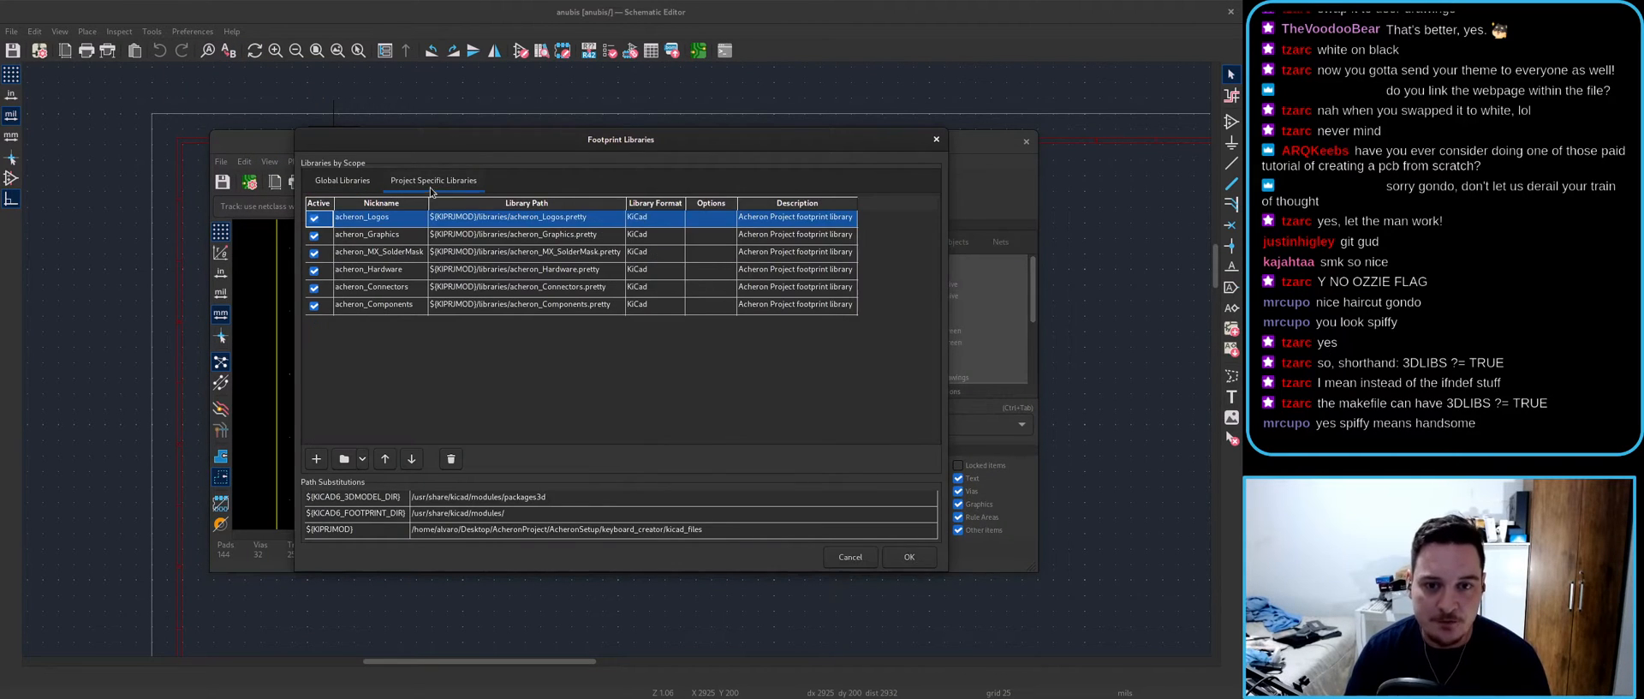
left_click(380, 253)
key("Escape")
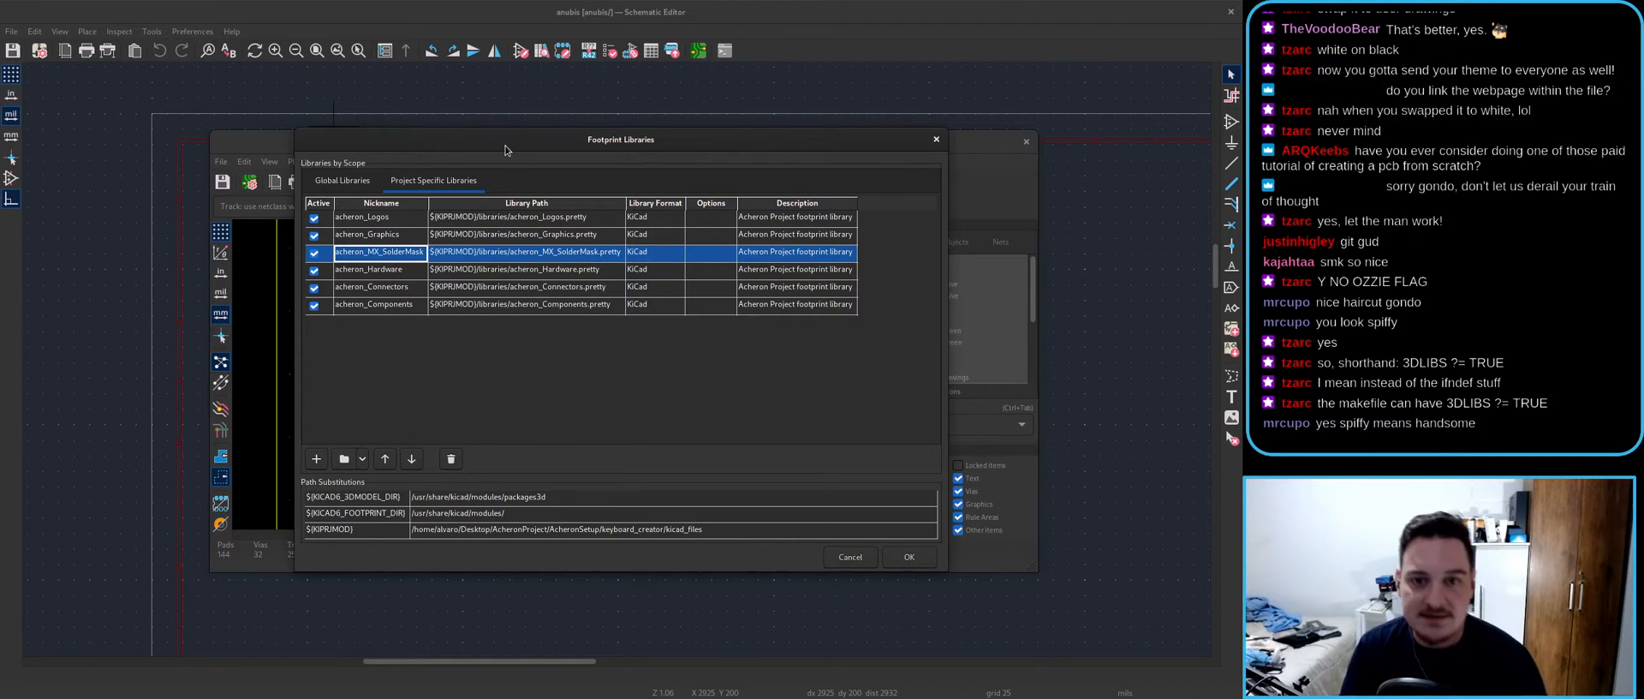
left_click_drag(418, 140, 267, 117)
left_click_drag(794, 549, 982, 619)
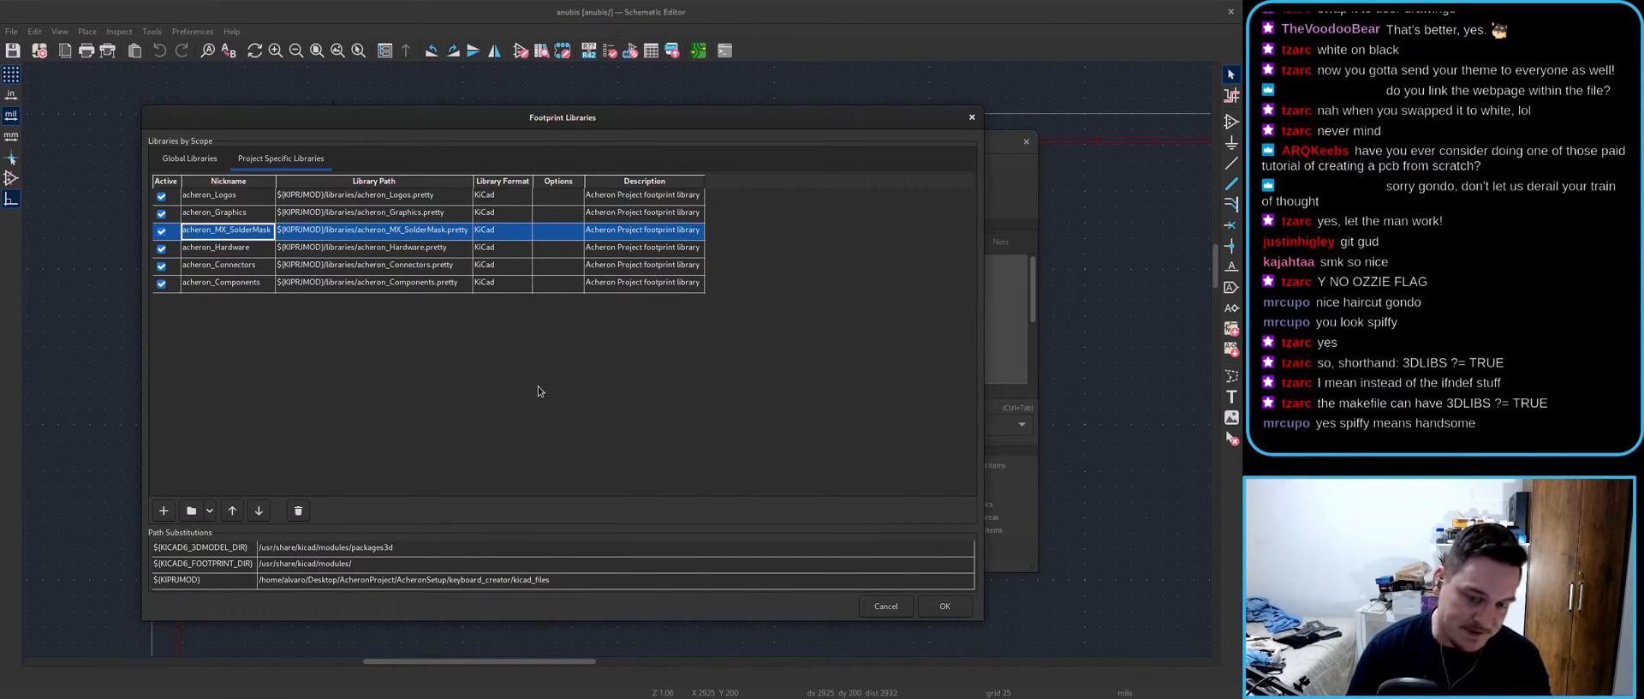
left_click(904, 605)
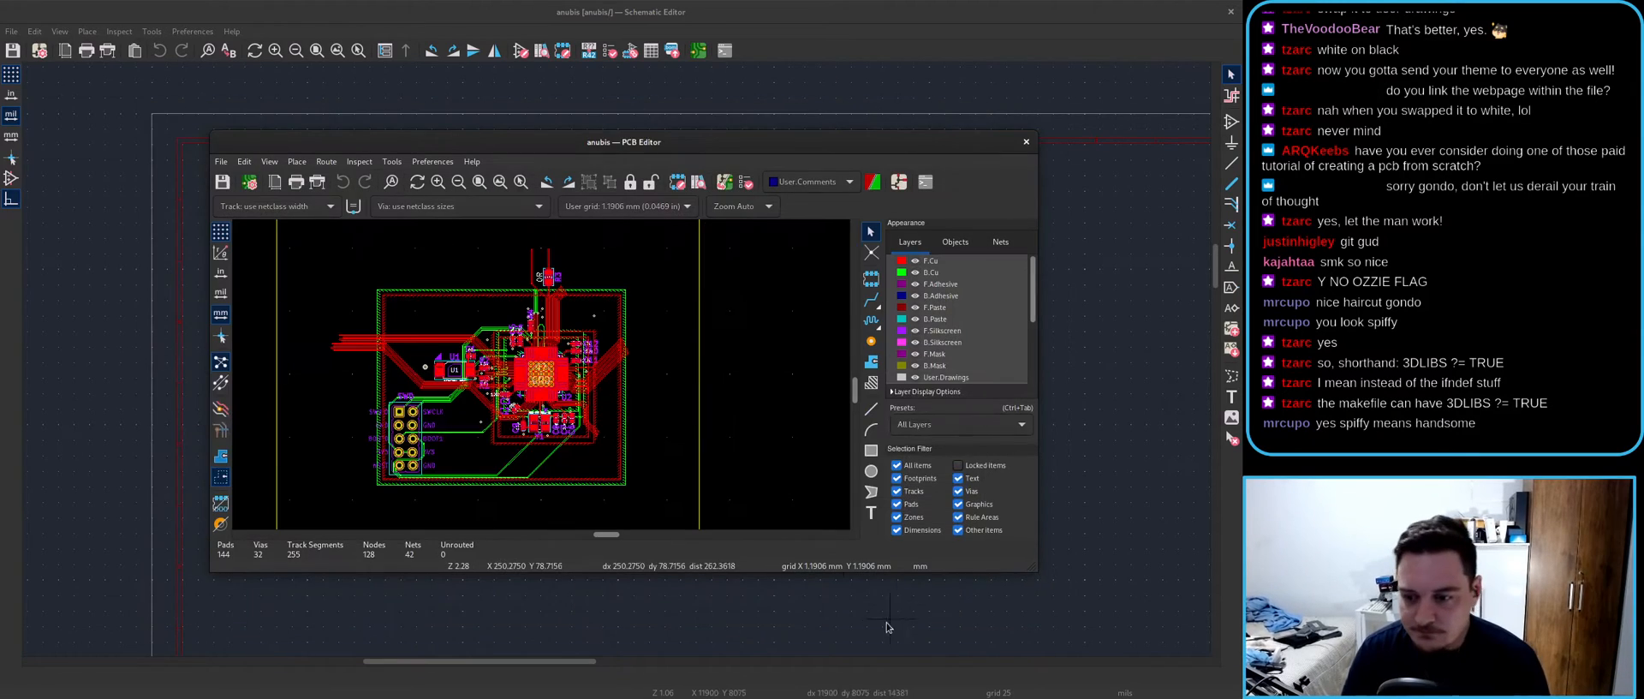
- Maximize the board layout window and review the board
double_click(647, 146)
scroll(538, 339, "up", 4)
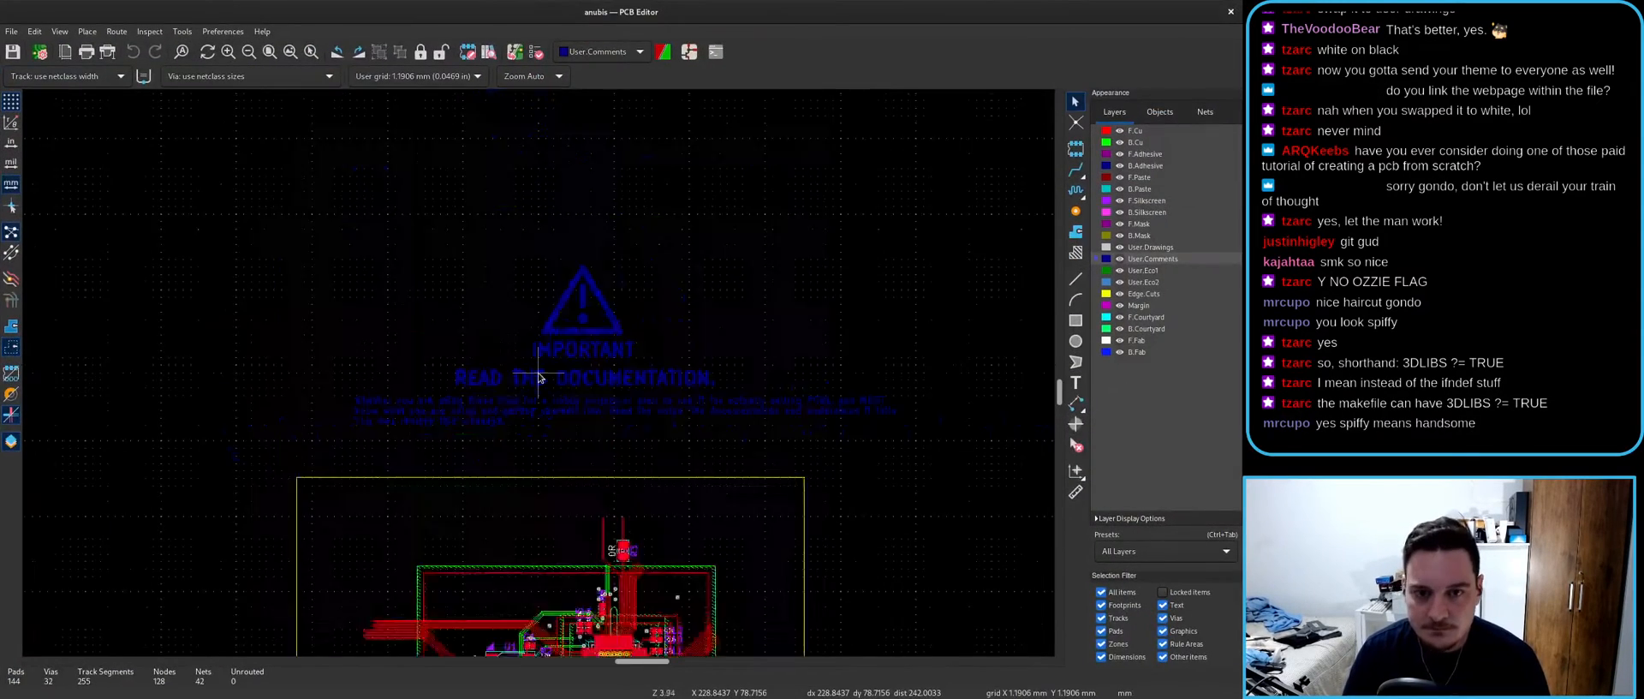
scroll(538, 339, "up", 2)
scroll(532, 366, "down", 8)
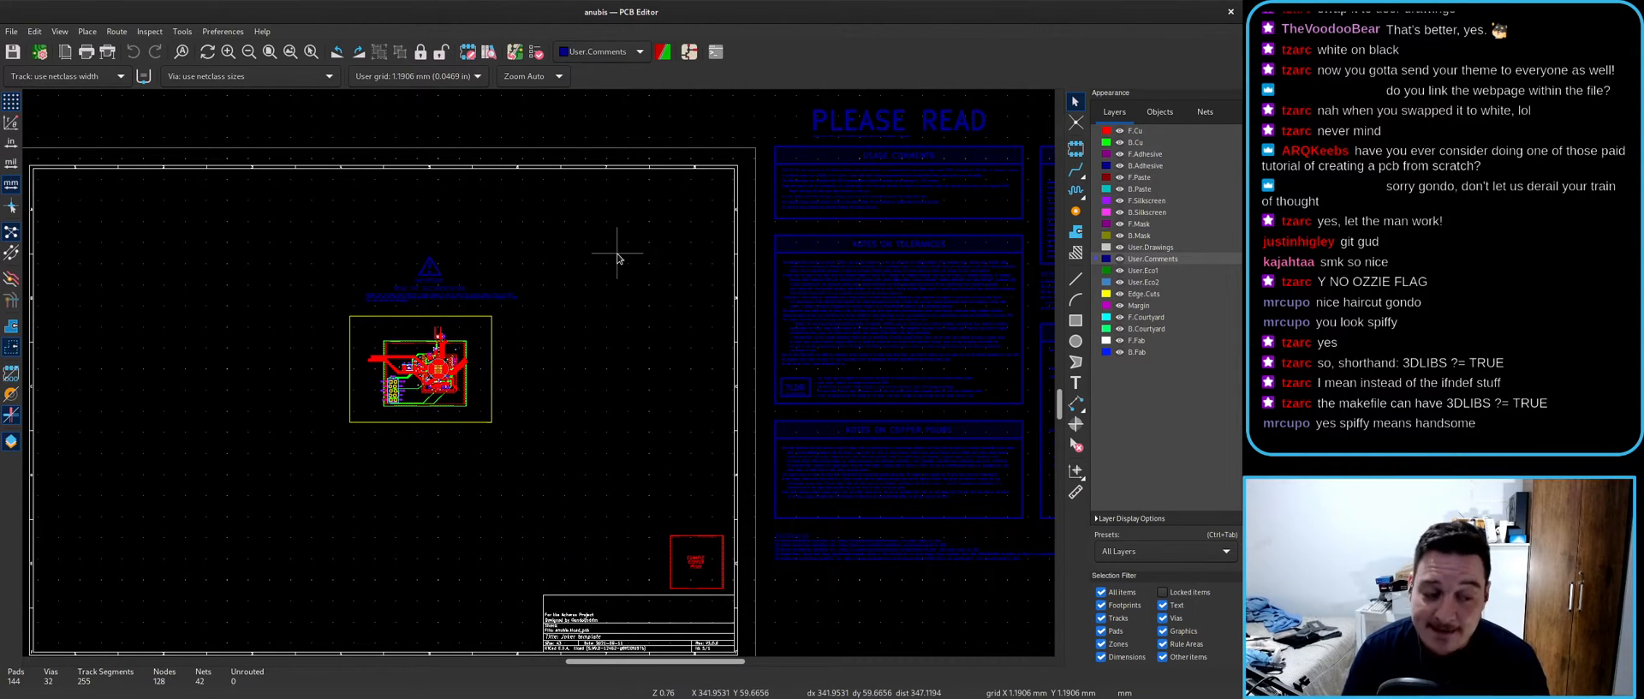
- Close the PCB Editor and Schematic Editor windows
left_click_drag(934, 12, 957, 213)
left_click(1044, 125)
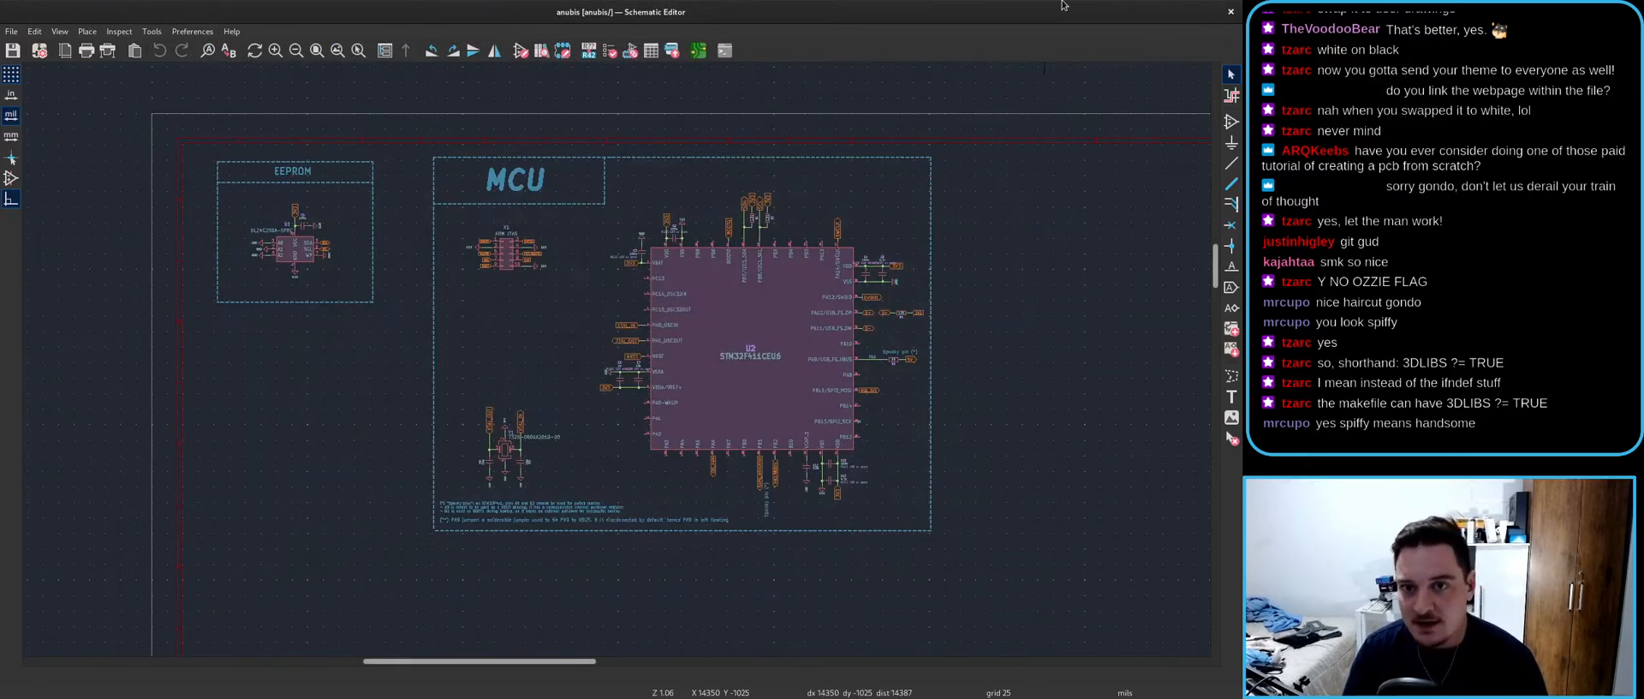
left_click_drag(898, 12, 898, 210)
left_click(843, 207)
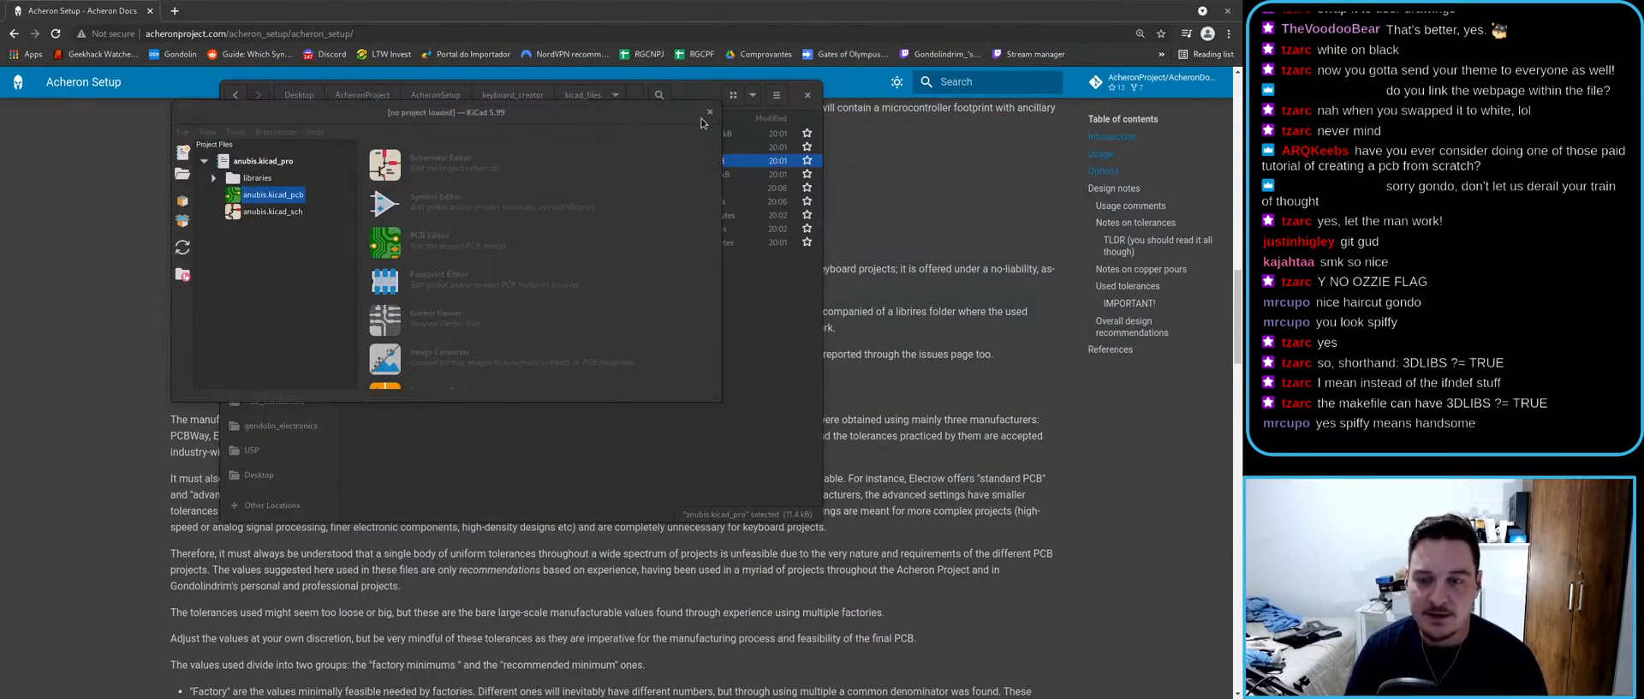
- Close the KiCad project and delete kicad_files, .git and .gitmodules from keyboard_creator
left_click(710, 113)
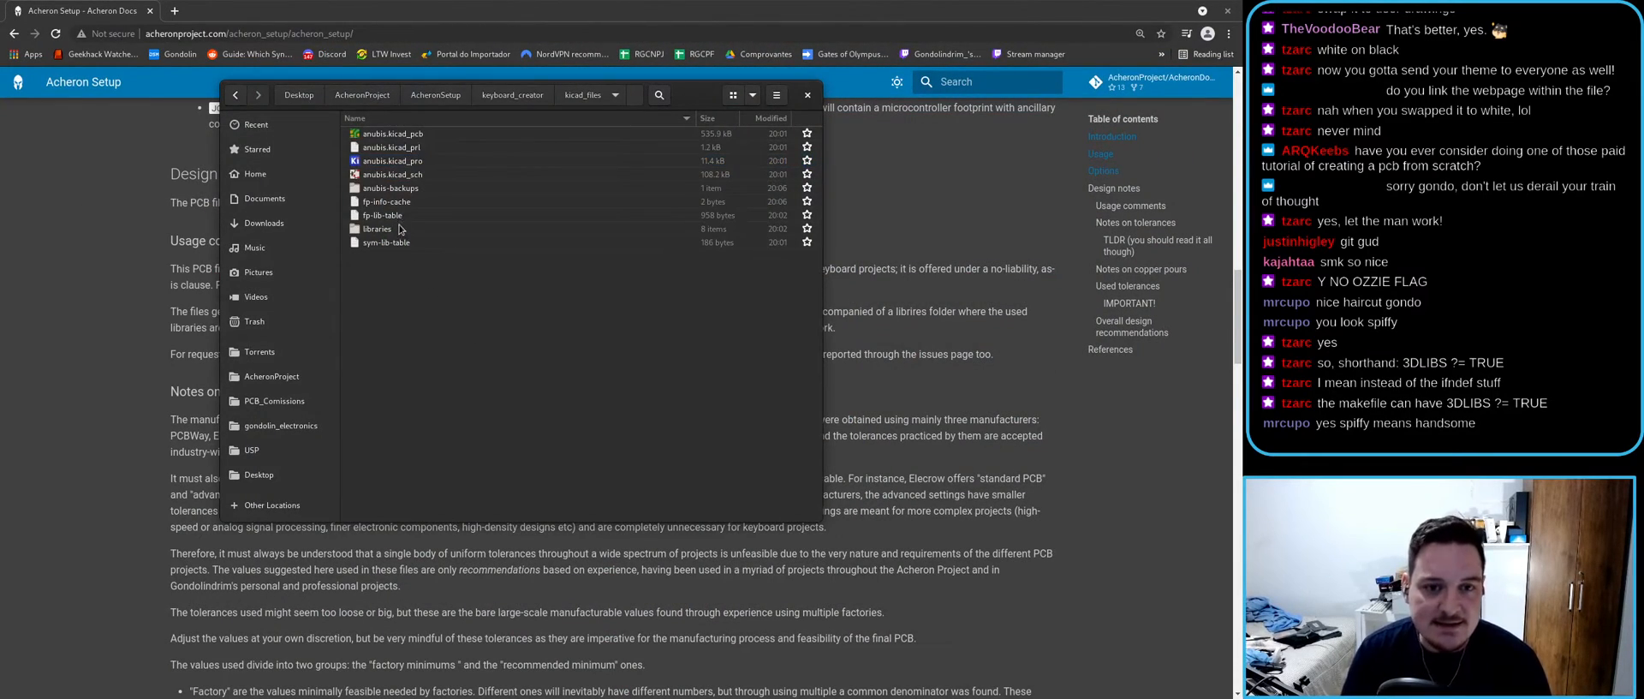
left_click(235, 94)
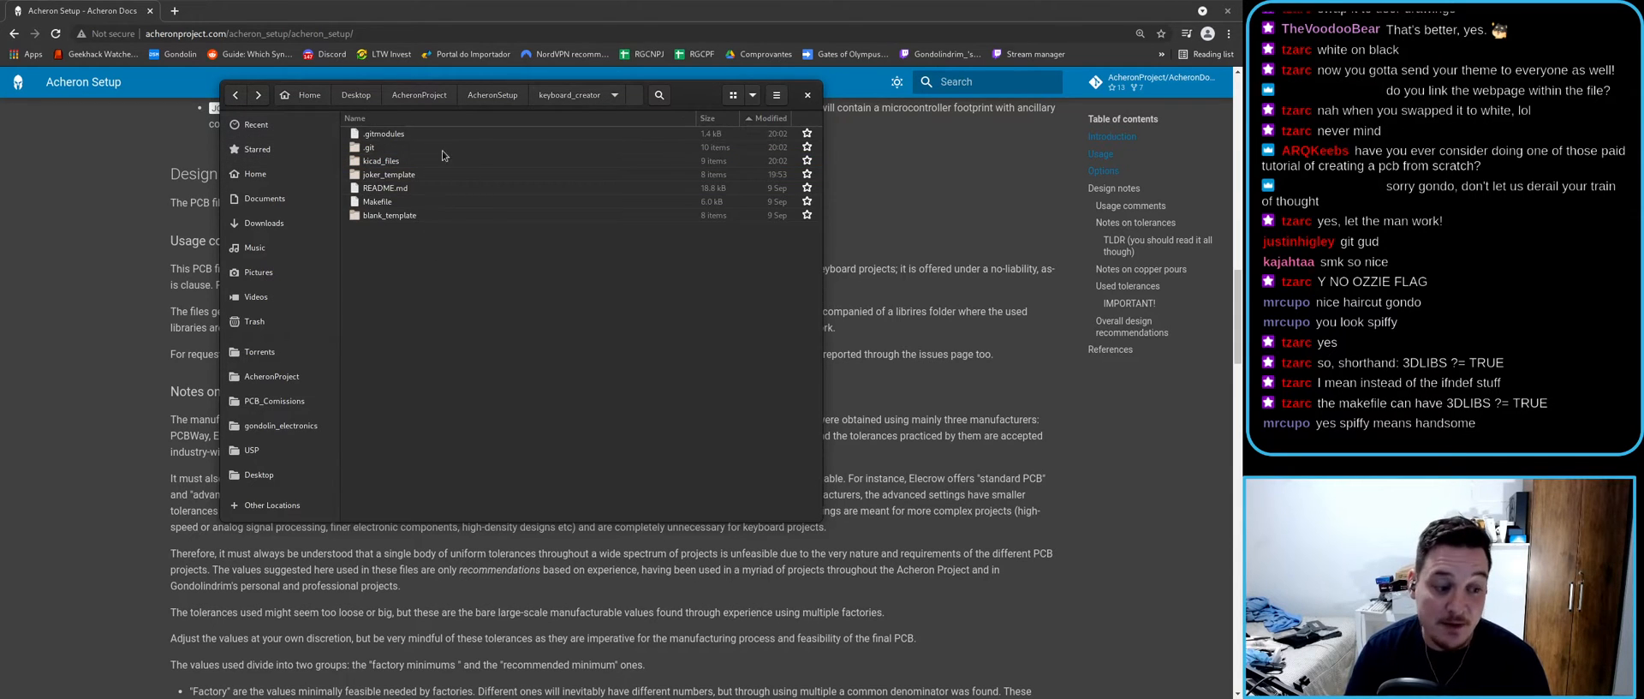
left_click(387, 162)
key("shift+Up")
key("shift+Up")
key("Delete")
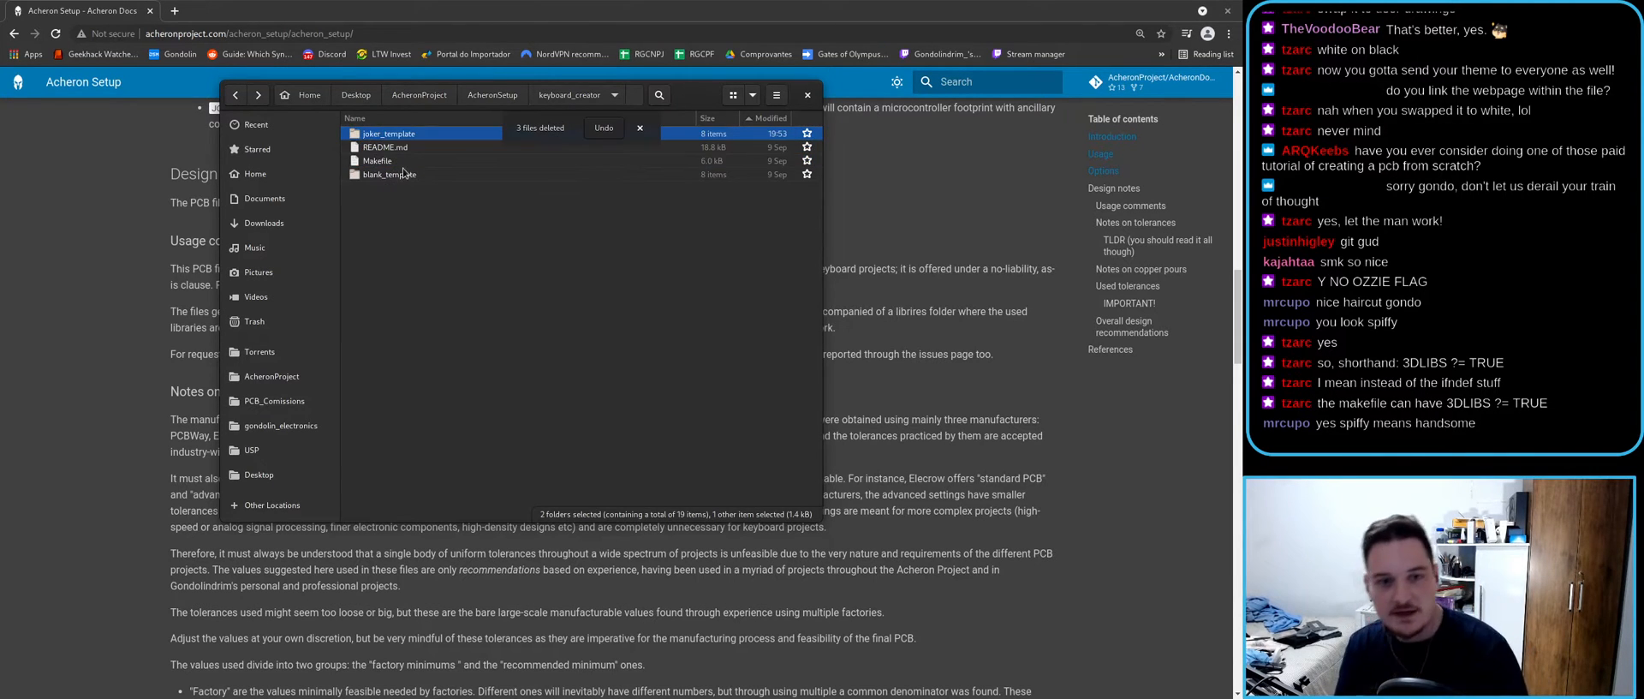
- Go to Desktop/temp and open a terminal in that folder
key("ctrl+a")
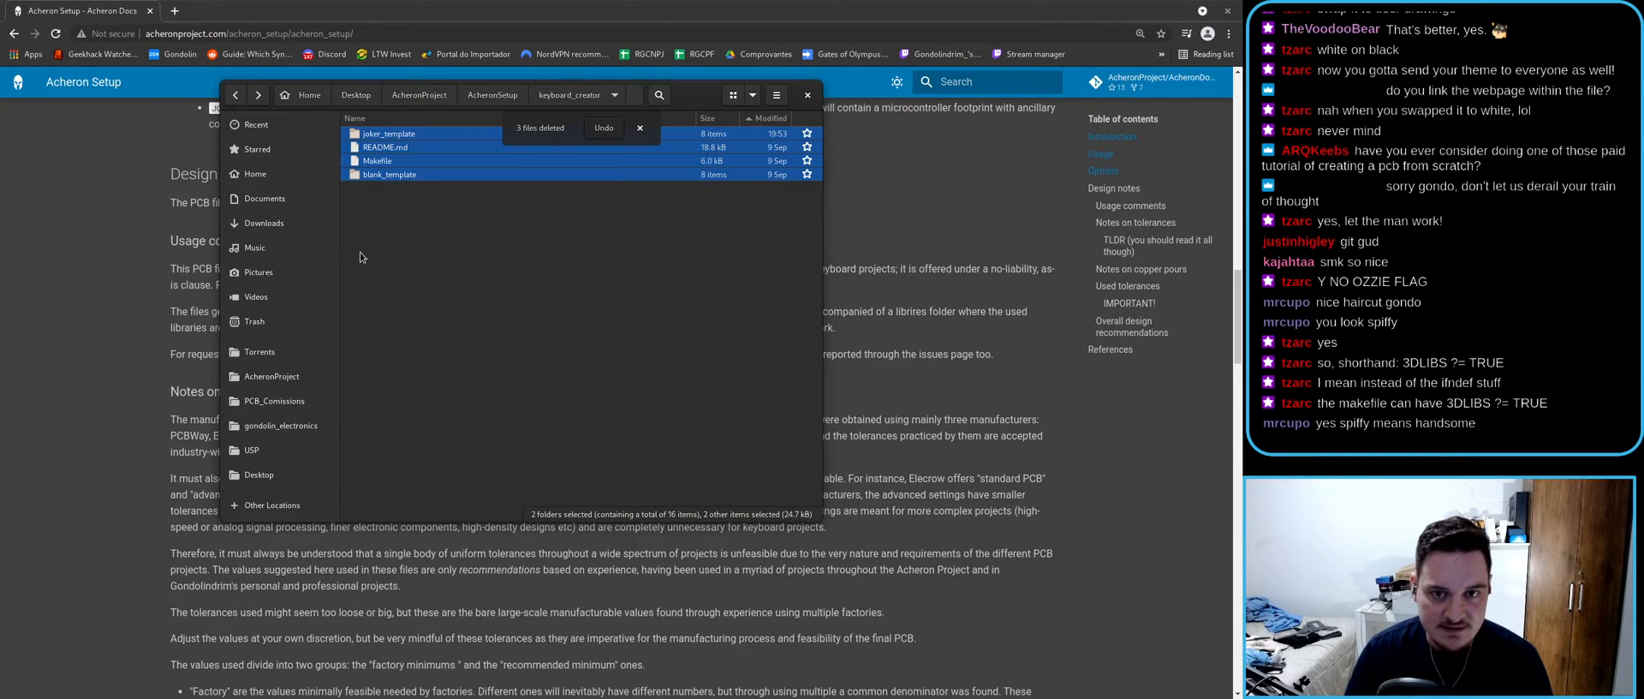
left_click(270, 476)
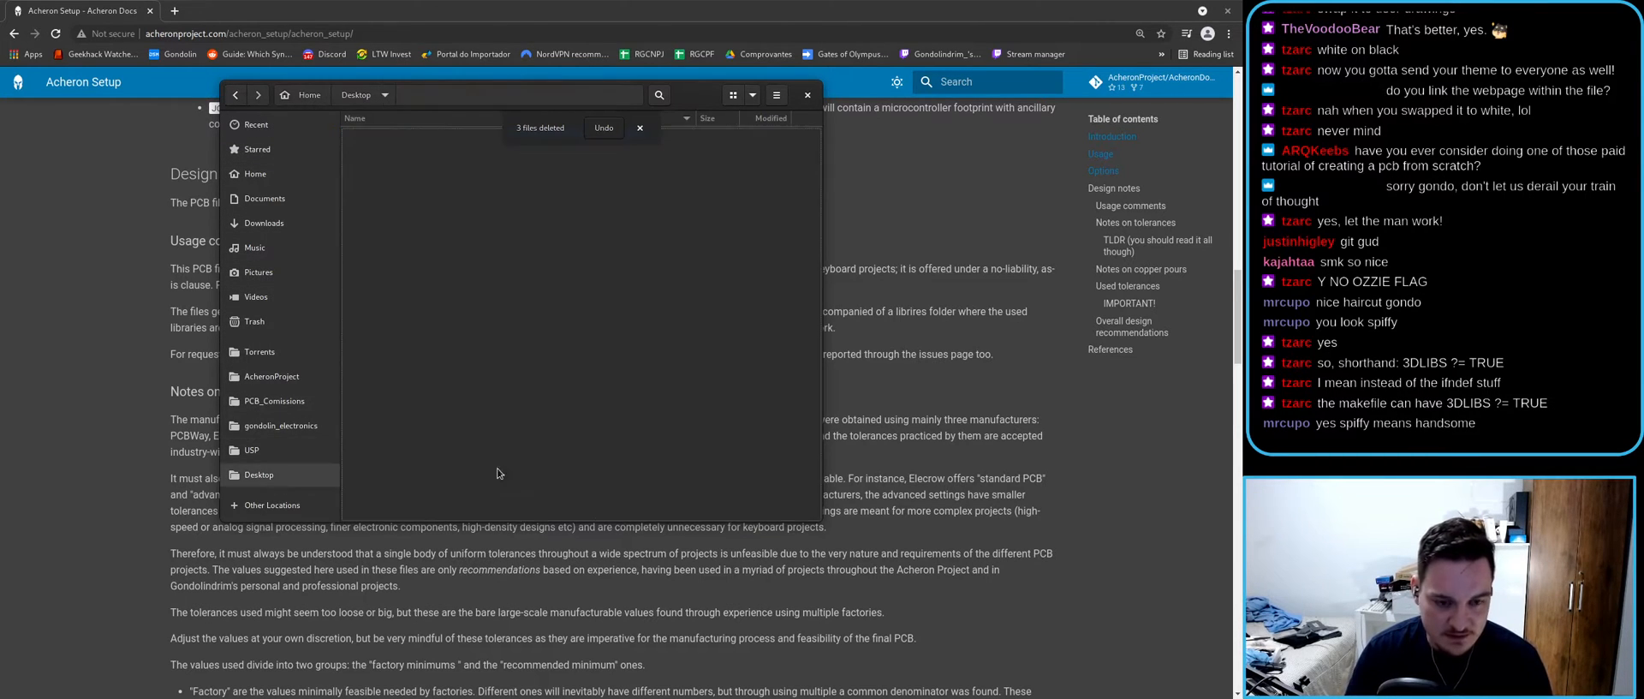
right_click(428, 473)
left_click(472, 487)
type("test")
key("Return")
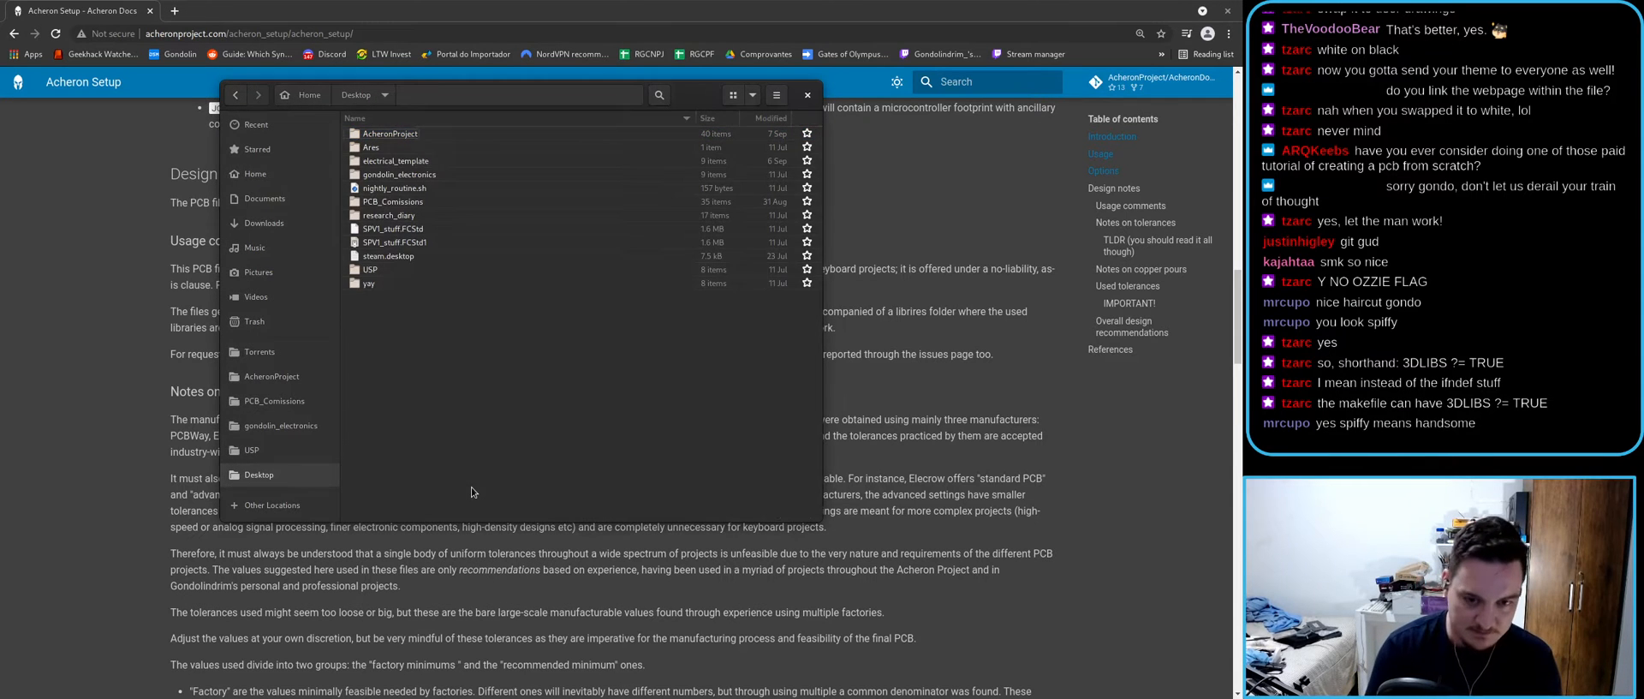
right_click(405, 215)
left_click(454, 295)
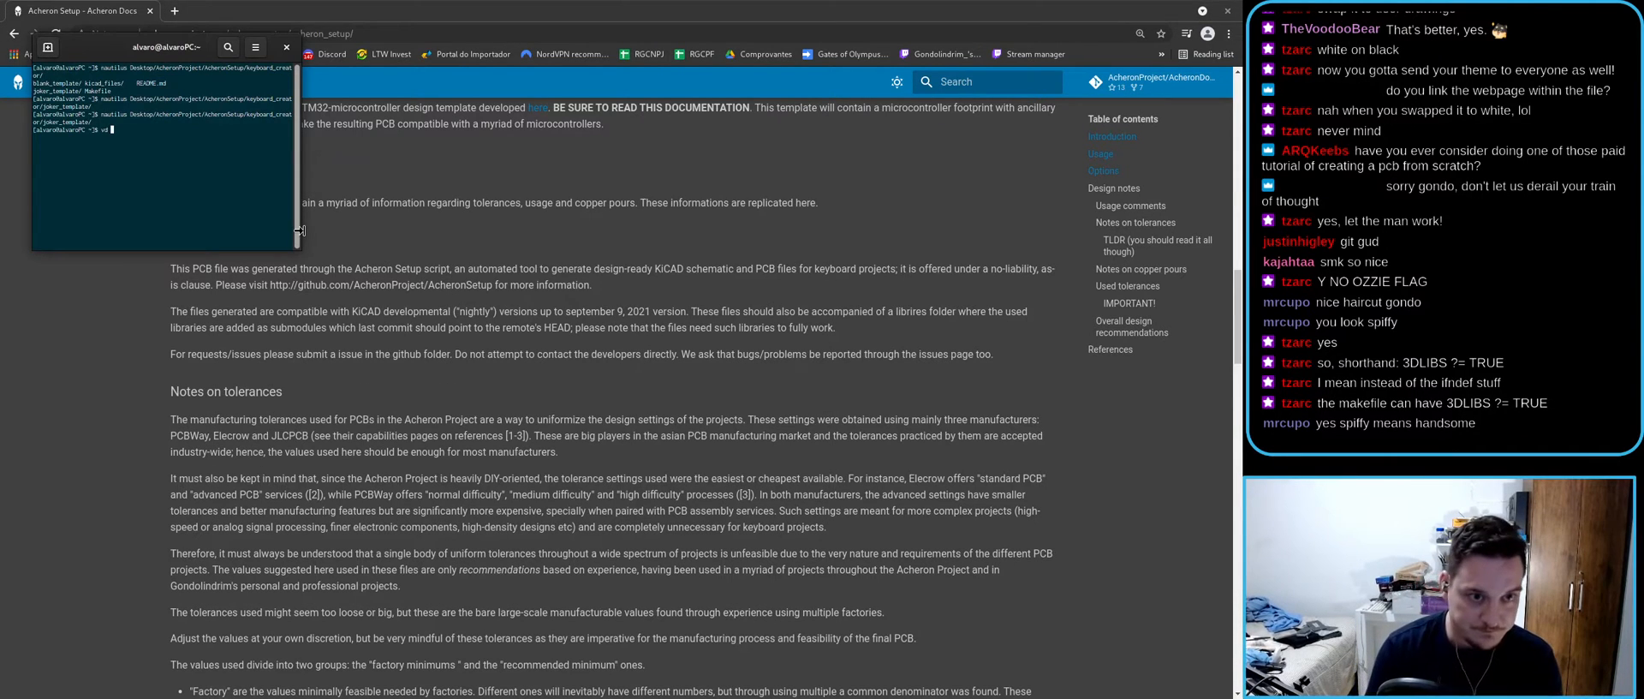
- In a new enlarged terminal, cd into Desktop/temp and list its contents
left_click(303, 229)
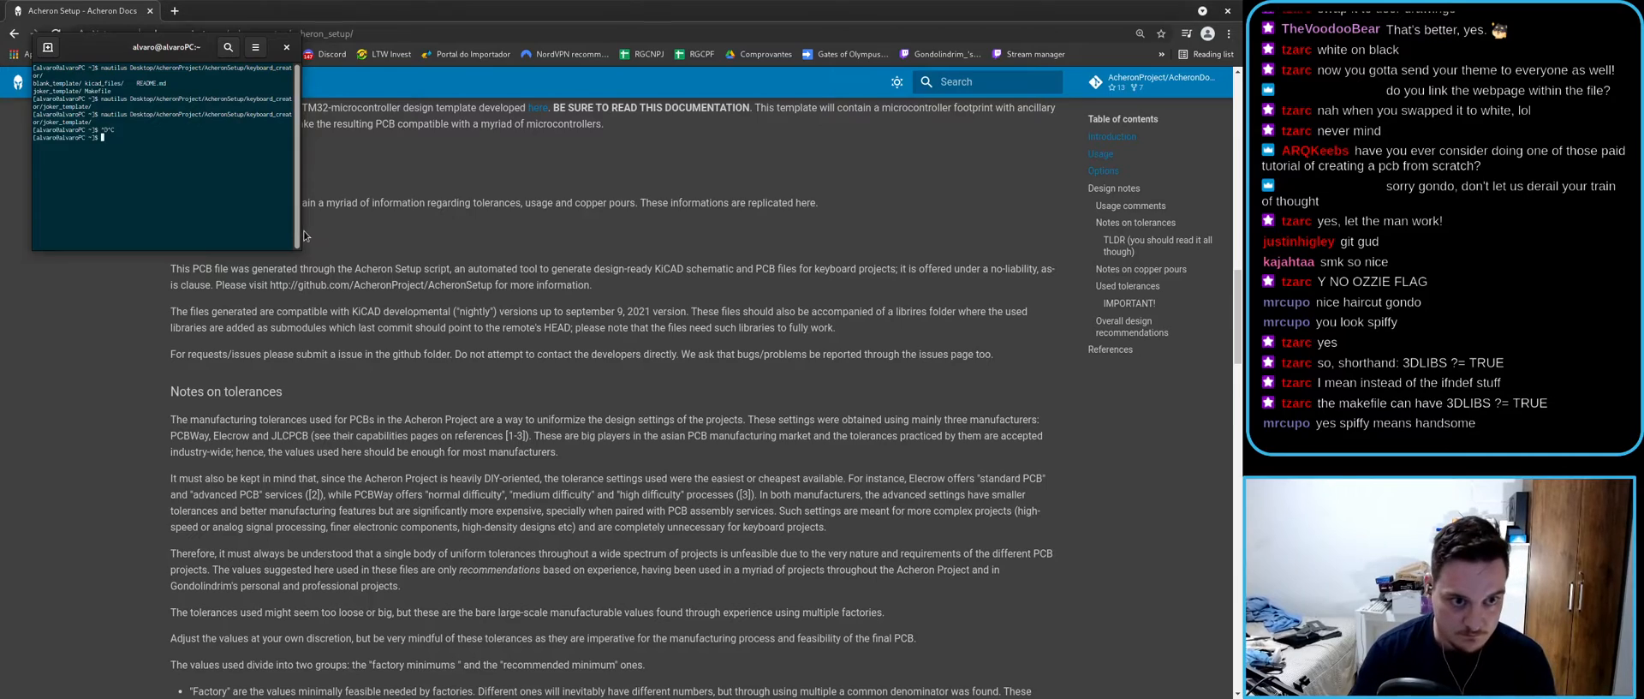
key("super")
key("super")
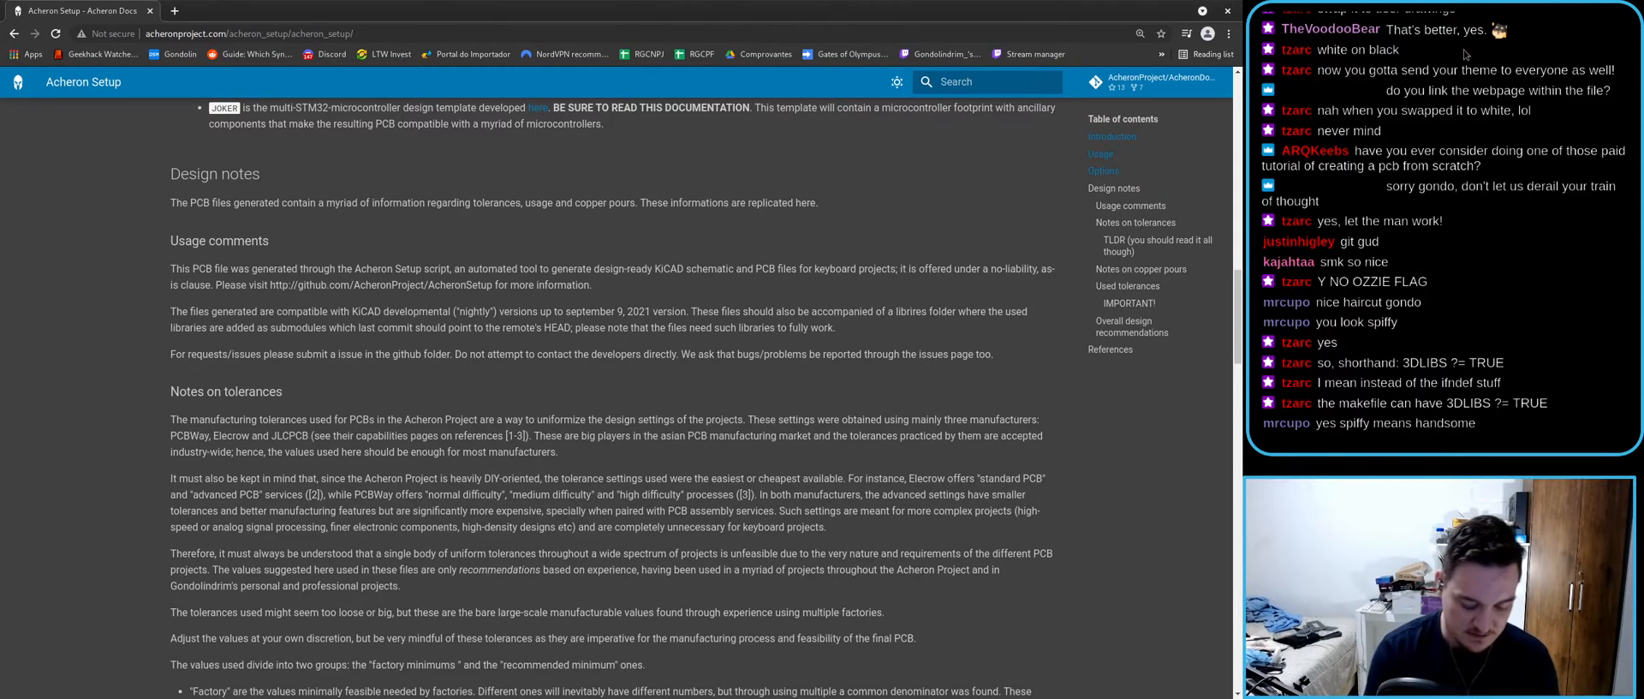
key("ctrl+alt+t")
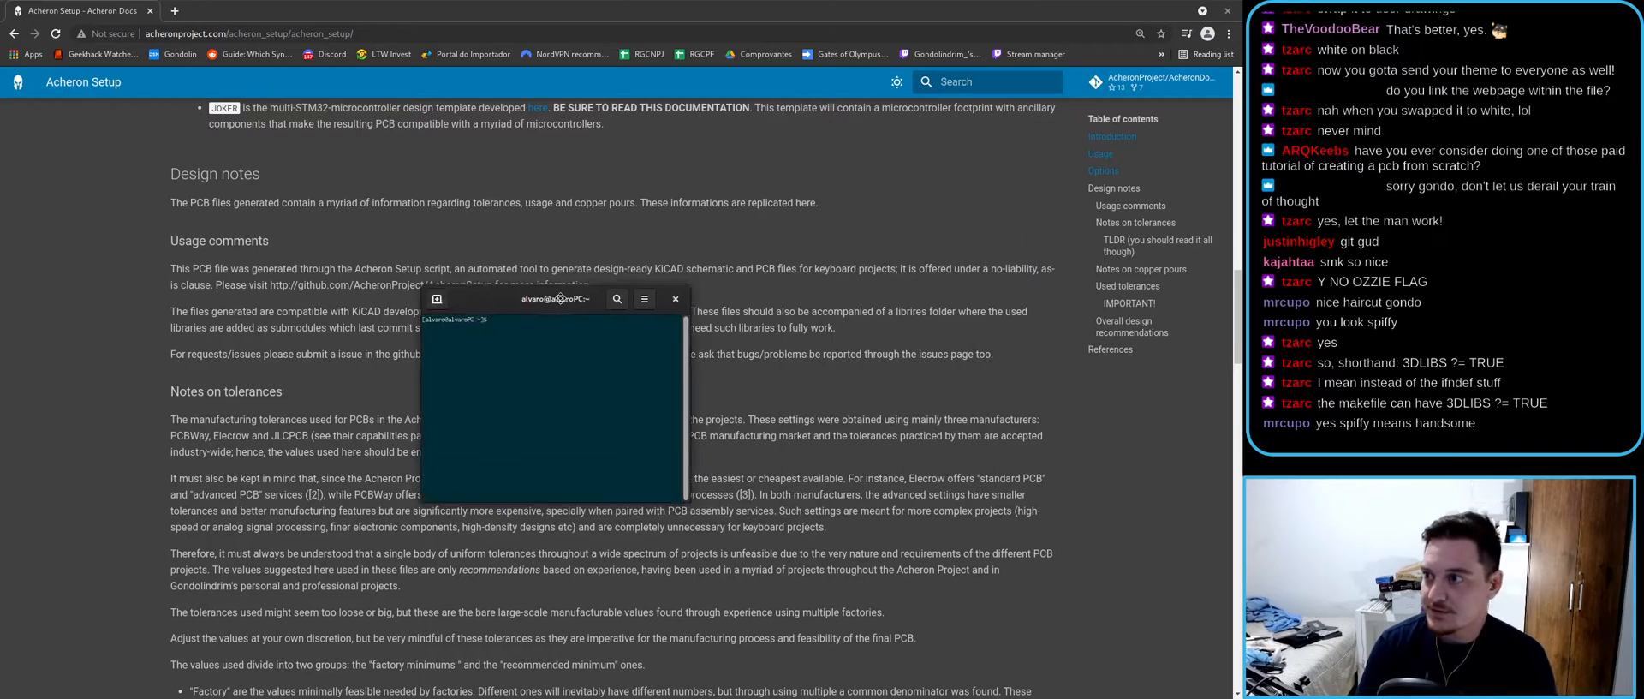
key("ctrl+plus")
key("ctrl+plus")
type("cd Des")
key("Tab")
type("te")
key("Tab")
key("Return")
type("ls")
key("Return")
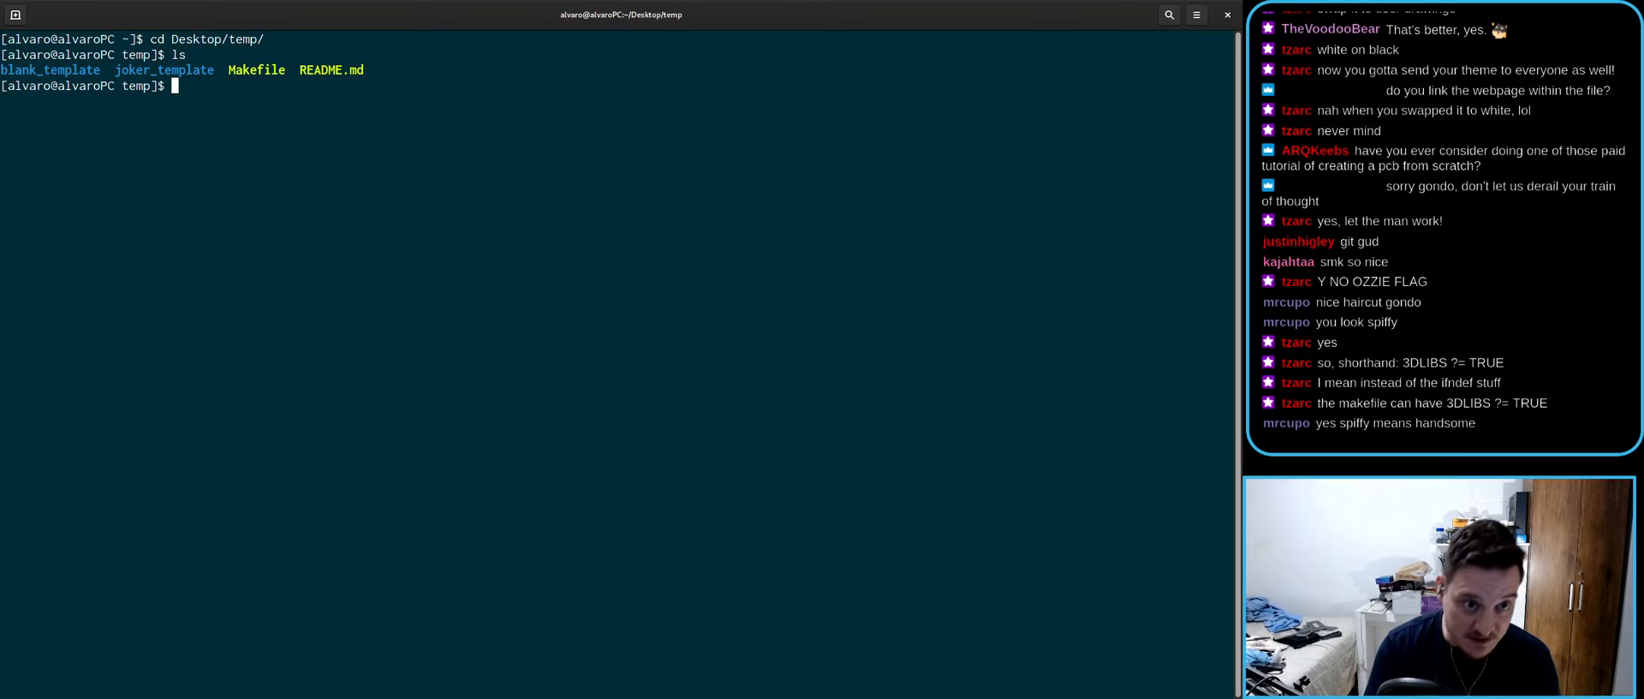
- Run make create PRJNAME=anubis with TEMPLATE=JOKER from history, then abort it
key("Up")
key("Up")
key("Up")
key("Up")
key("Down")
key("Down")
key("Up")
key("Up")
key("Up")
key("Up")
key("Up")
key("Up")
key("Up")
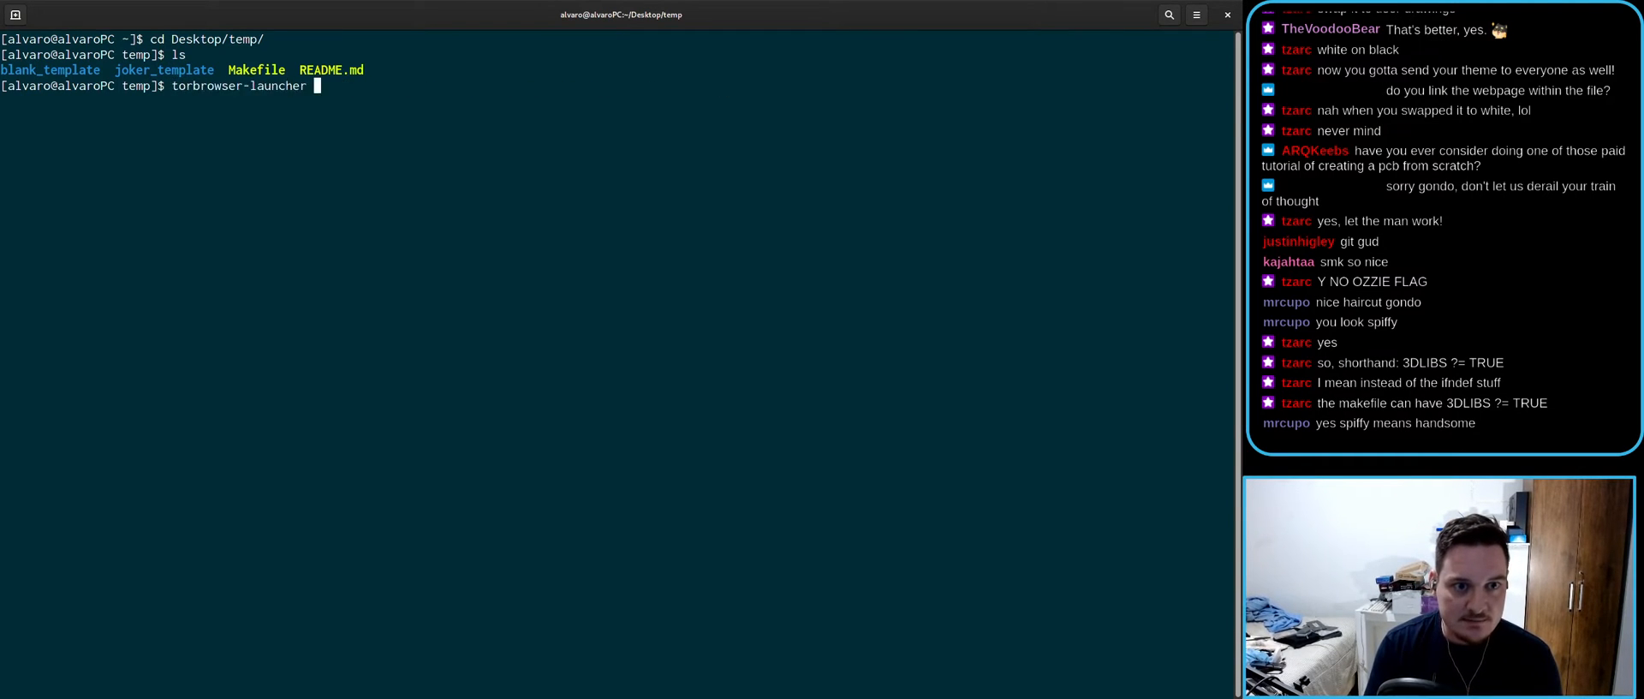
key("Down")
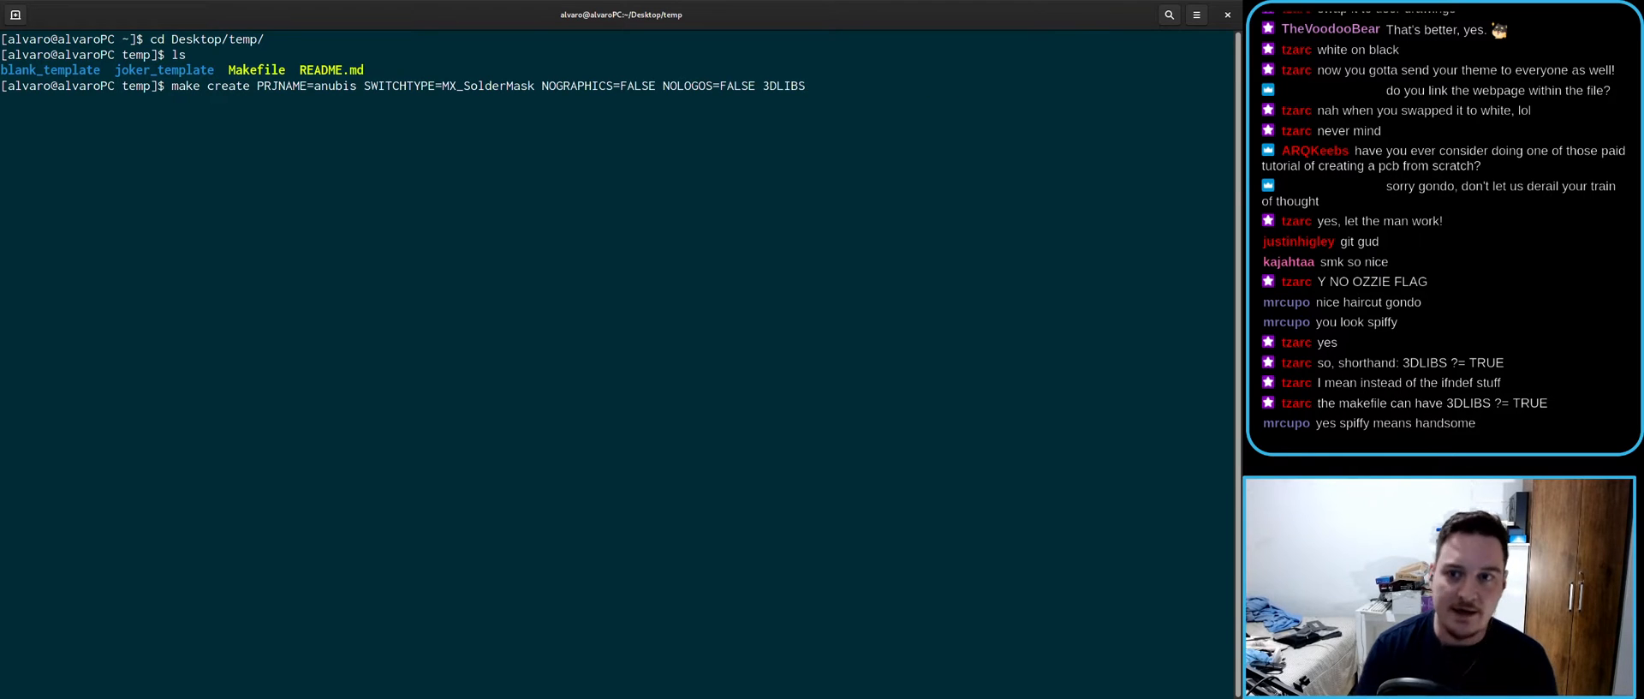
key("Down")
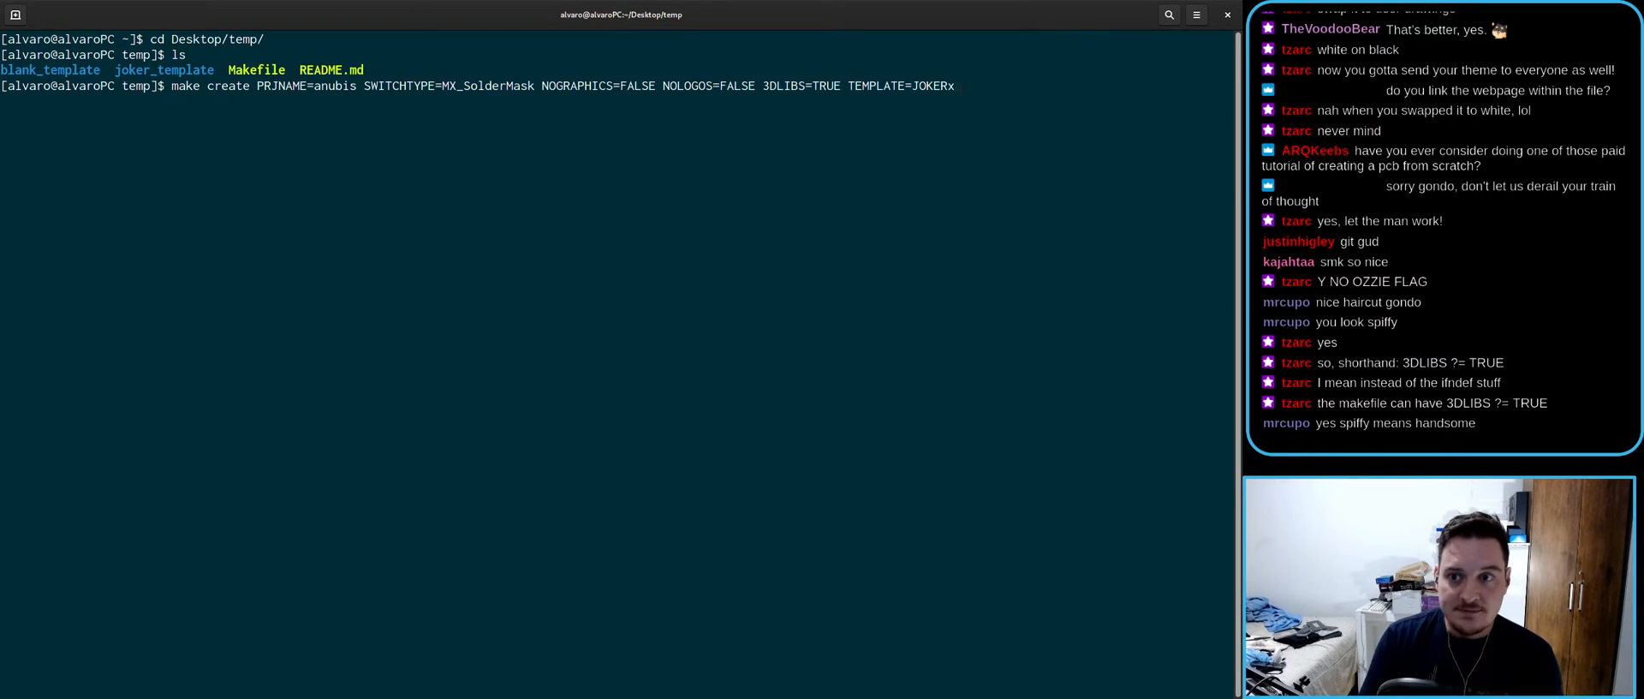
key("BackSpace")
key("Return")
key("ctrl+c")
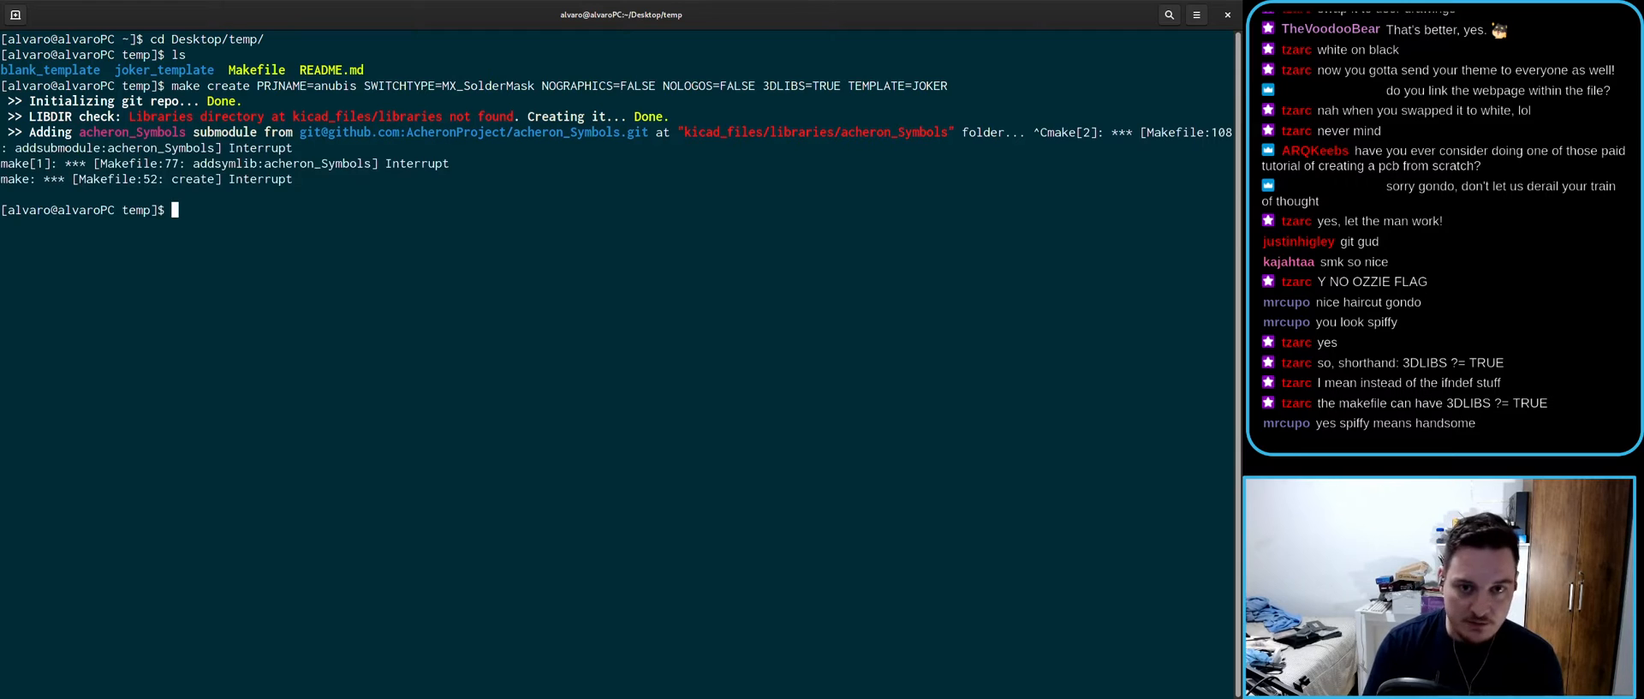
- Recall the make create command and append CLEANCREATE=TRUE
key("Up")
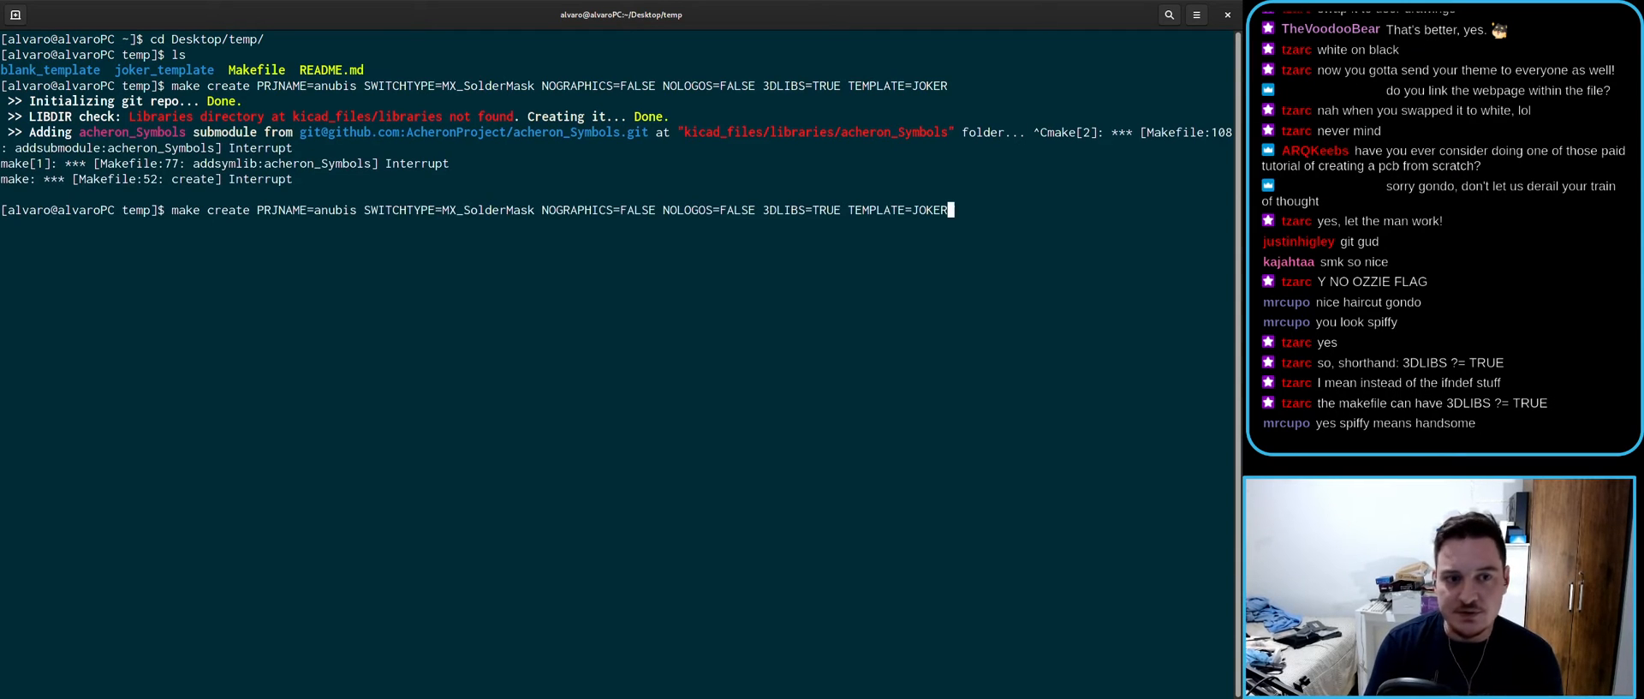
type("CL")
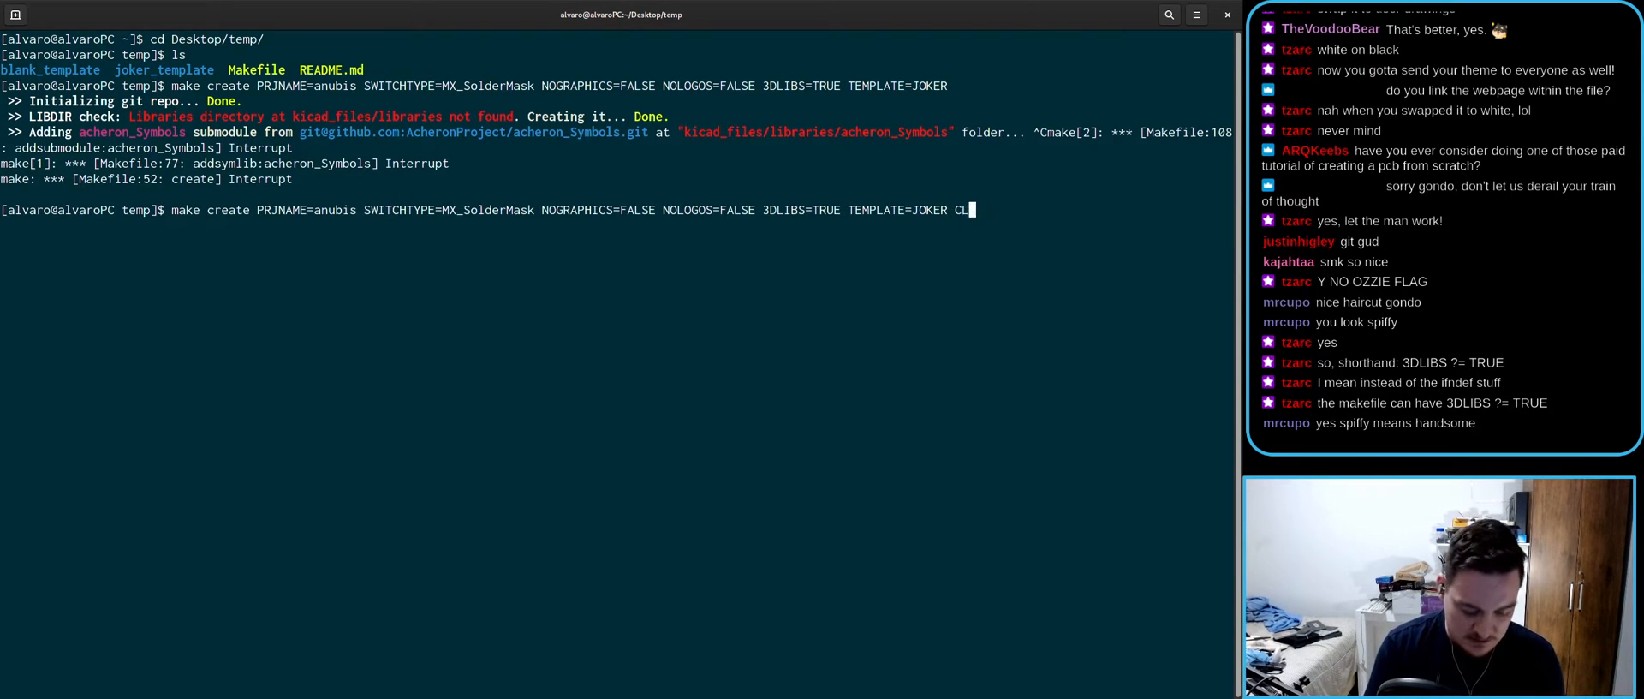
type("EANCREATE-T")
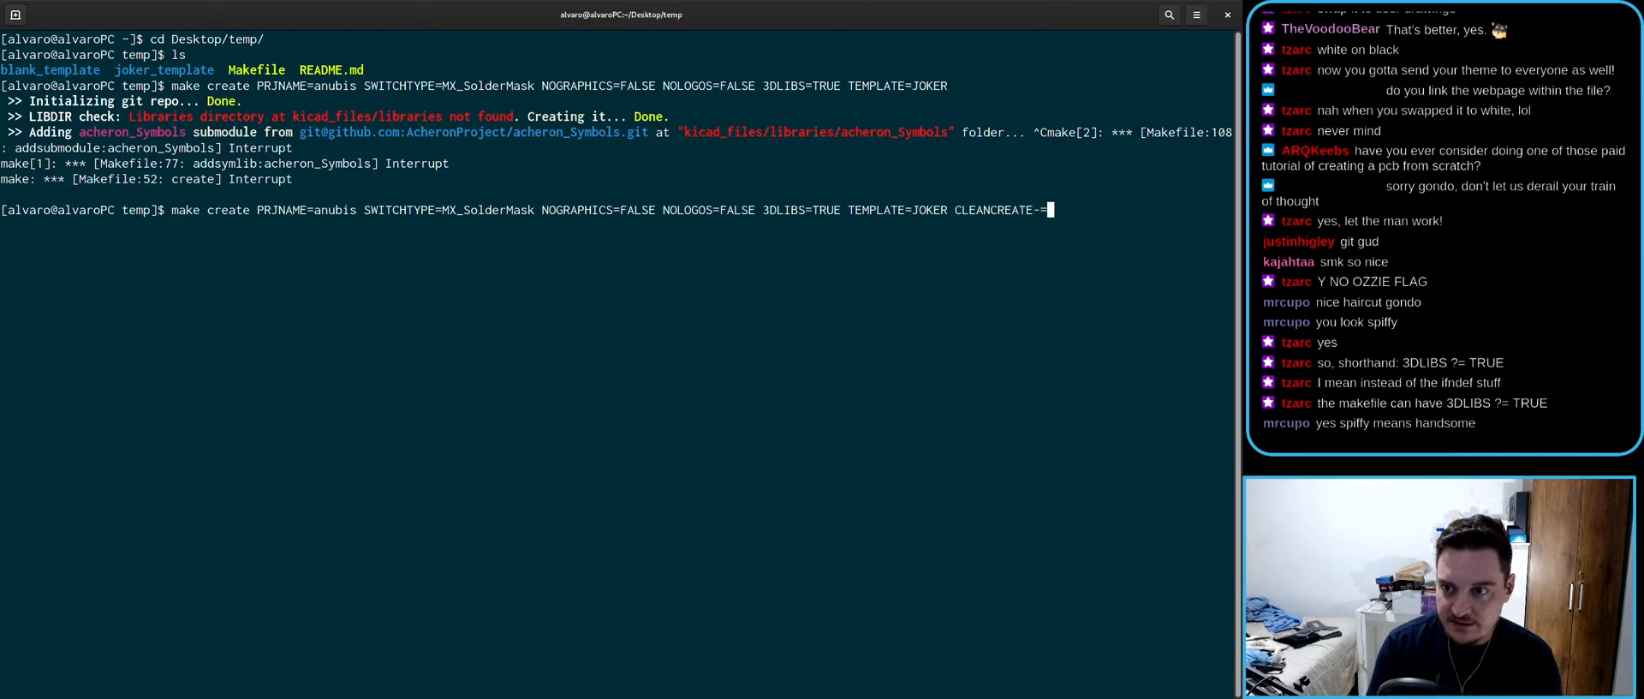
key("BackSpace")
key("BackSpace")
type("=TRUE")
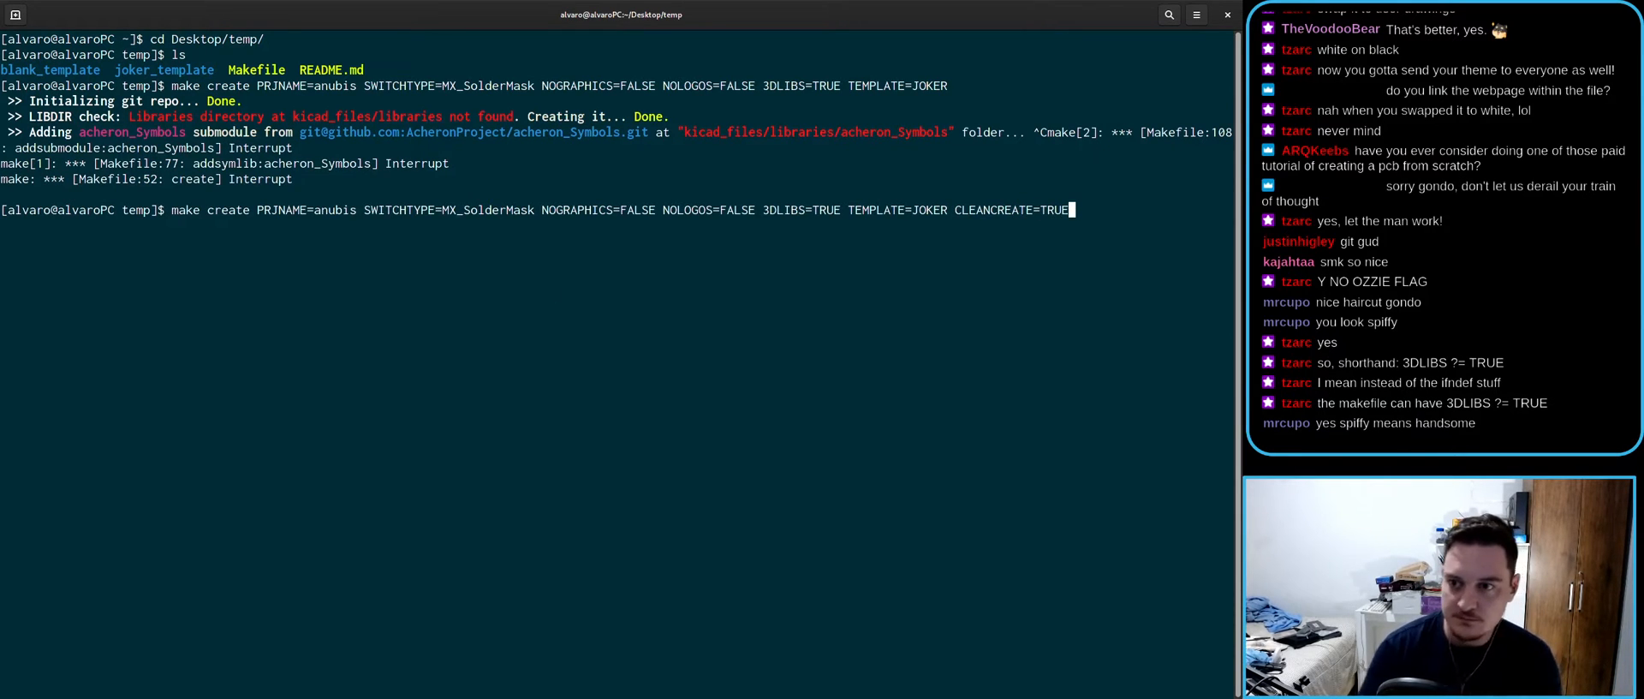
key("alt+Tab")
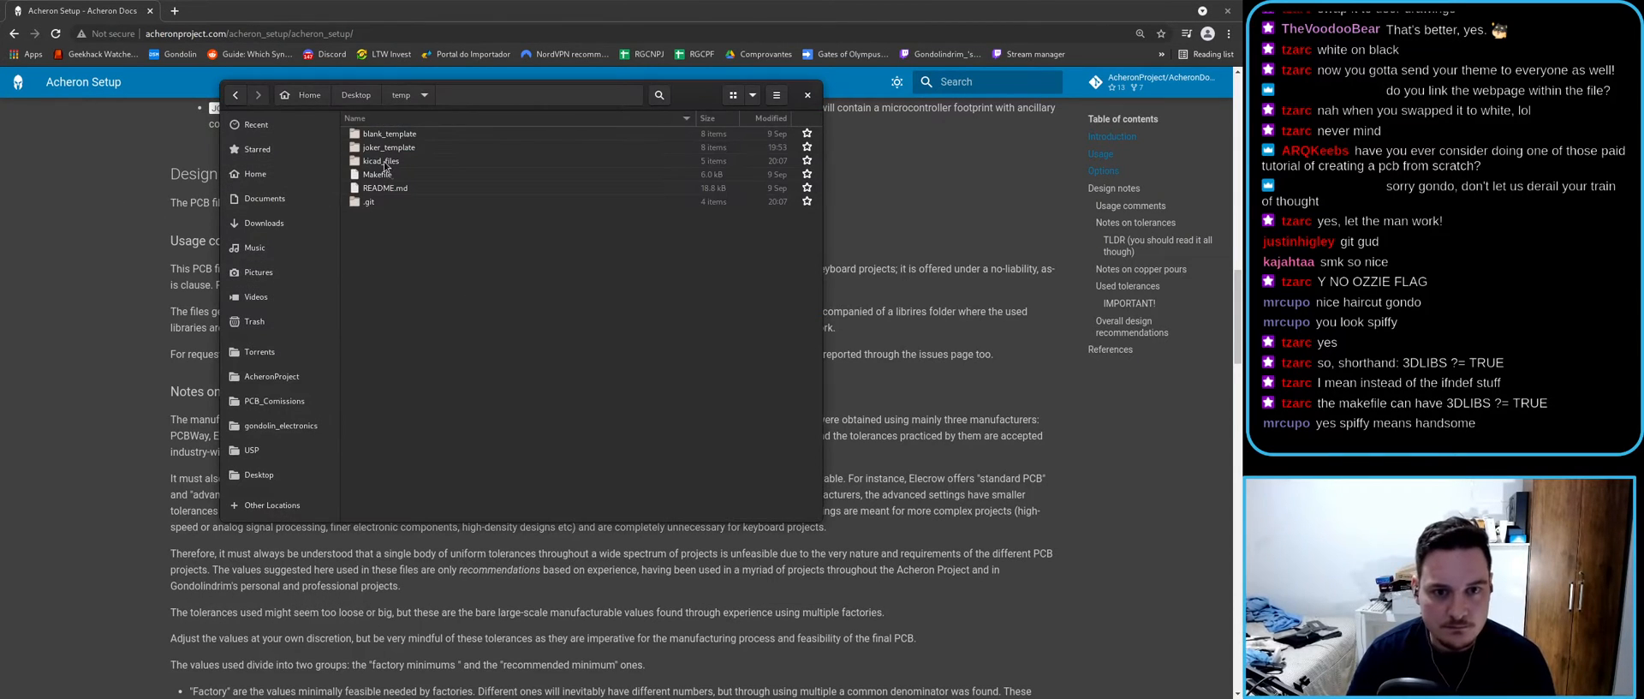
- Delete the leftover kicad_files folder and rerun make create with CLEANCREATE=TRUE
left_click(388, 162)
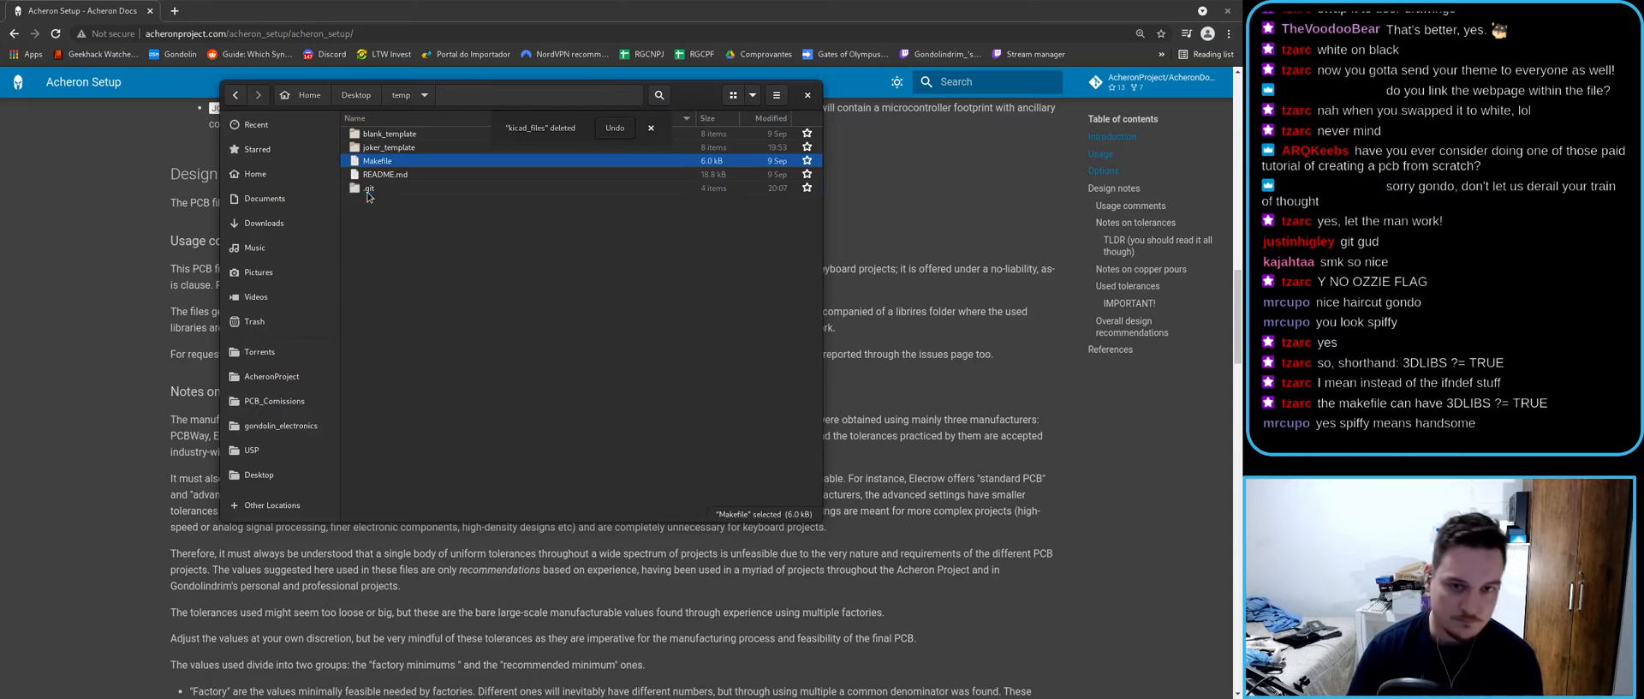
key("super")
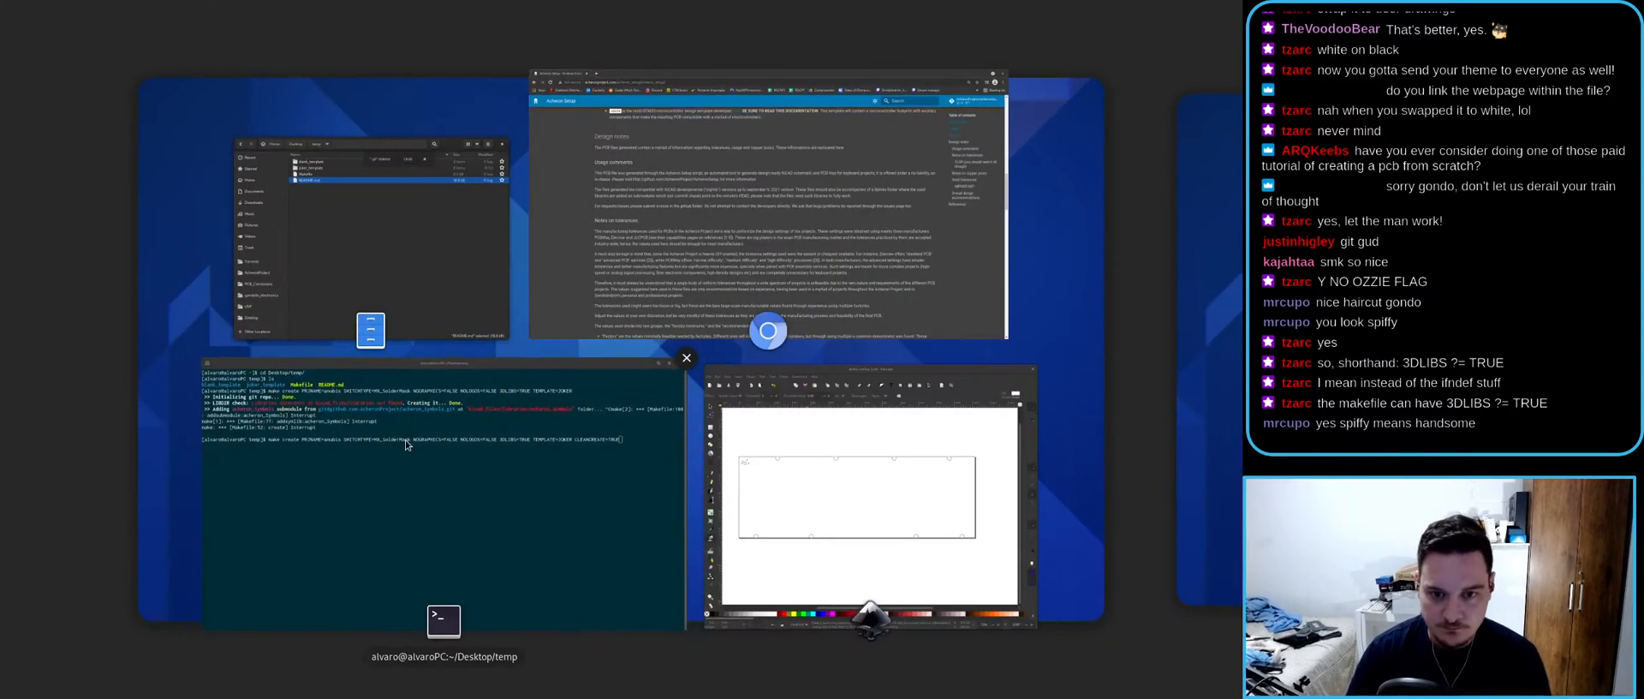
left_click(404, 439)
key("Return")
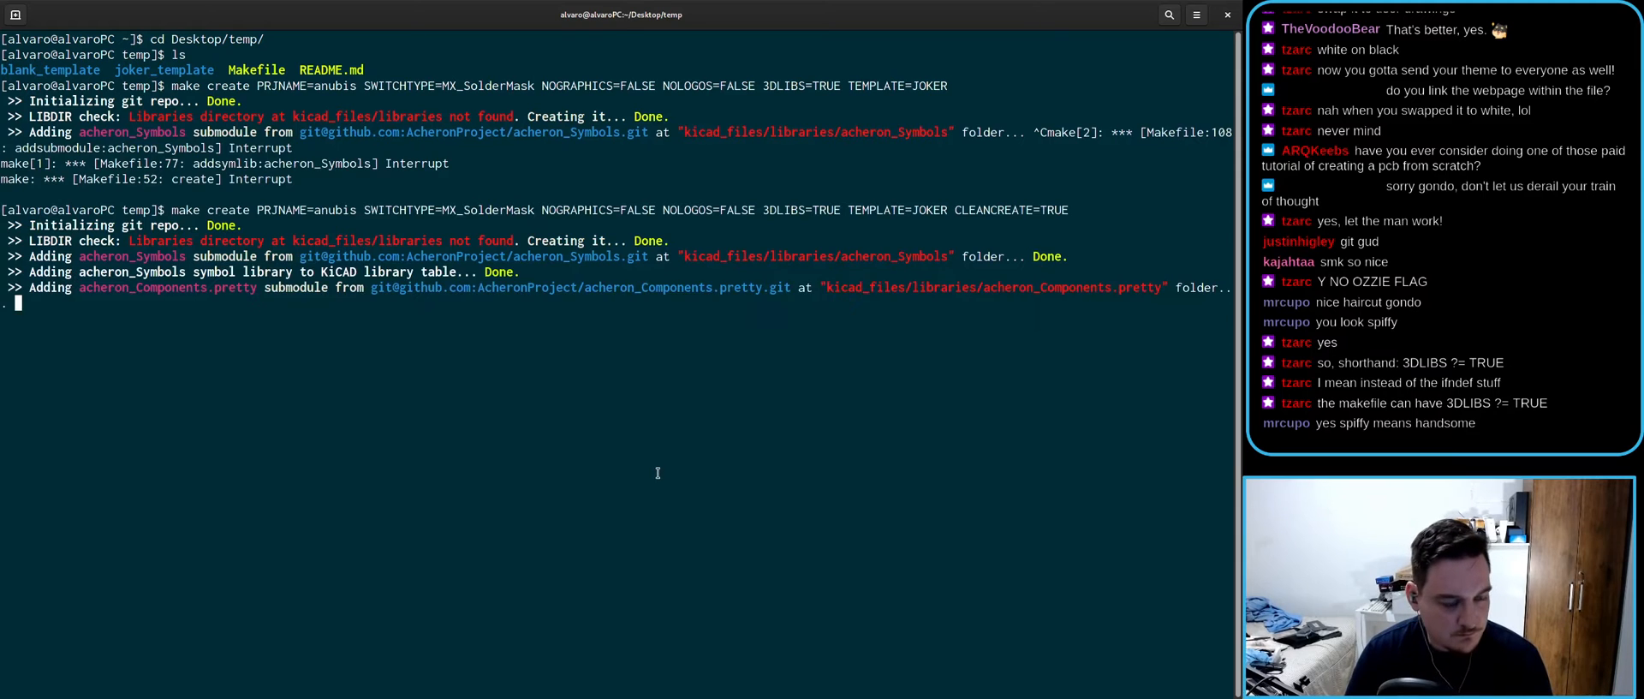
key("alt+Tab")
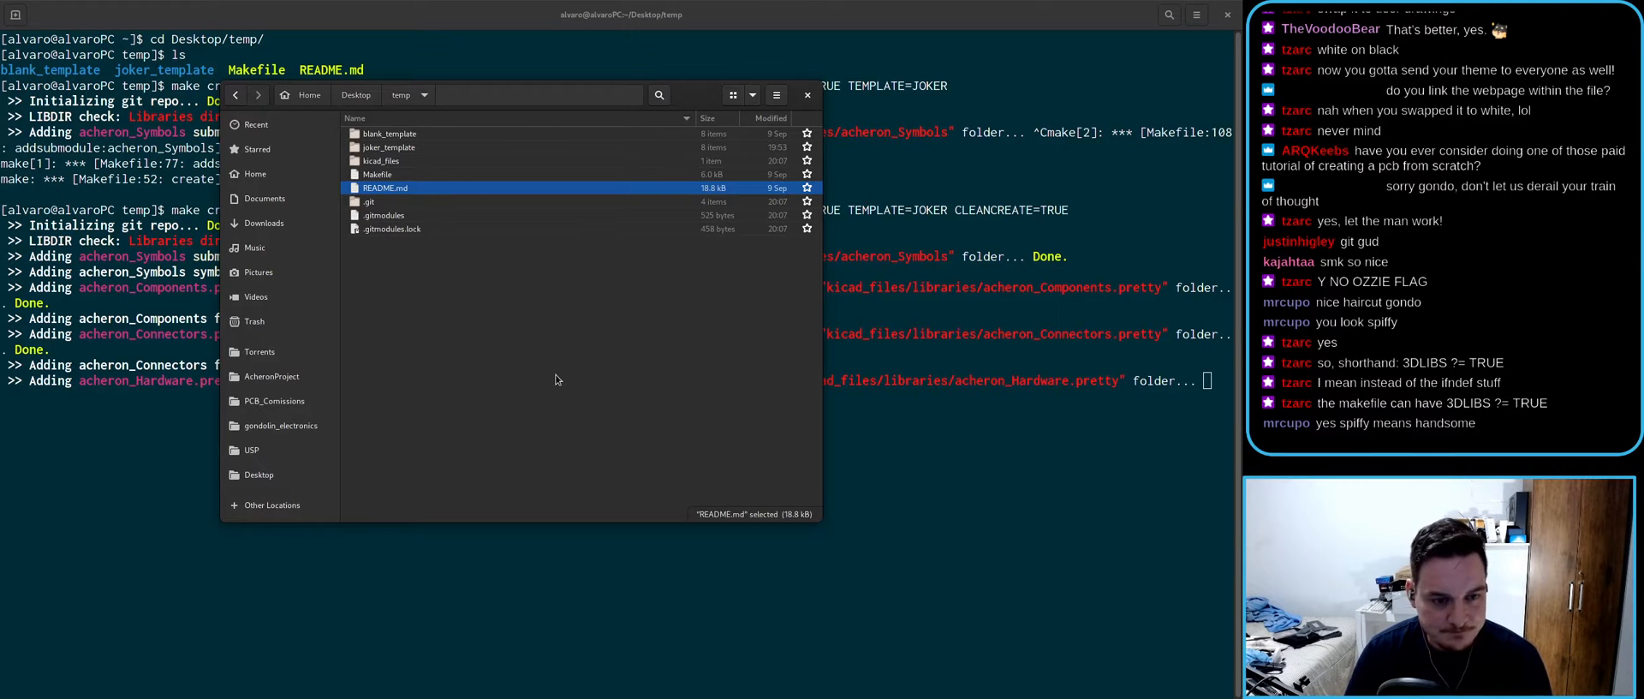
left_click_drag(698, 98, 755, 121)
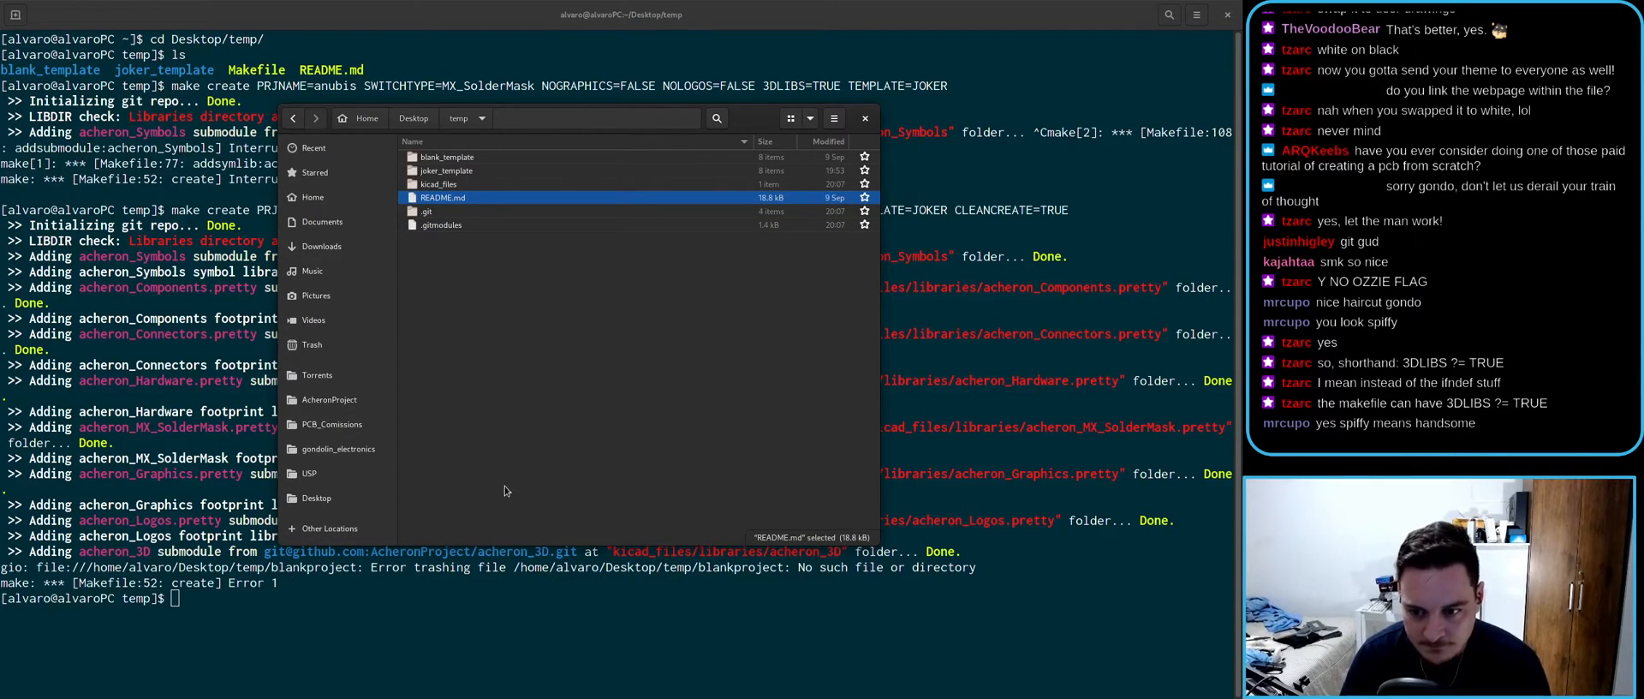
- Delete the blank_template and joker_template folders, then README.md, from temp
left_click(650, 378)
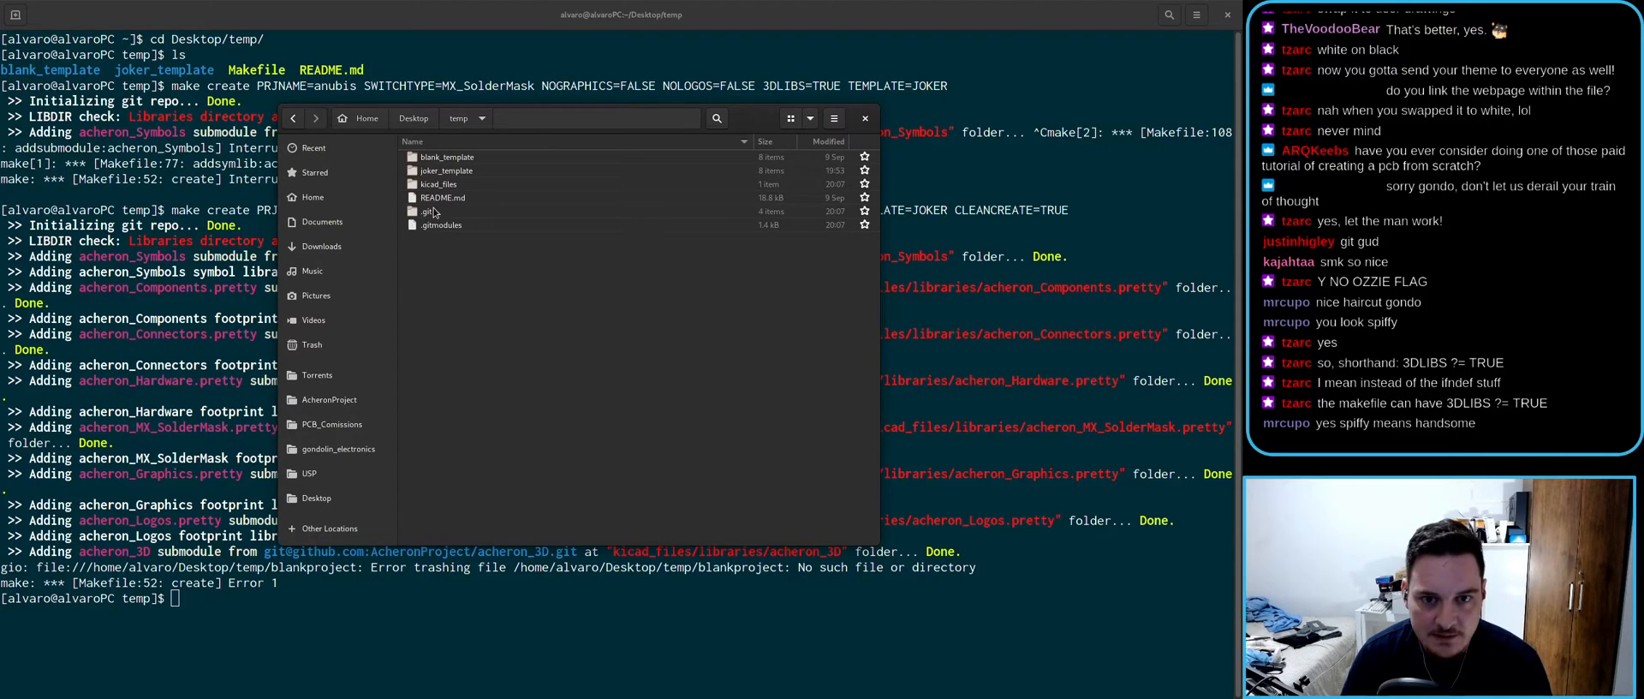
left_click(444, 158)
left_click(447, 171, "ctrl")
key("Delete")
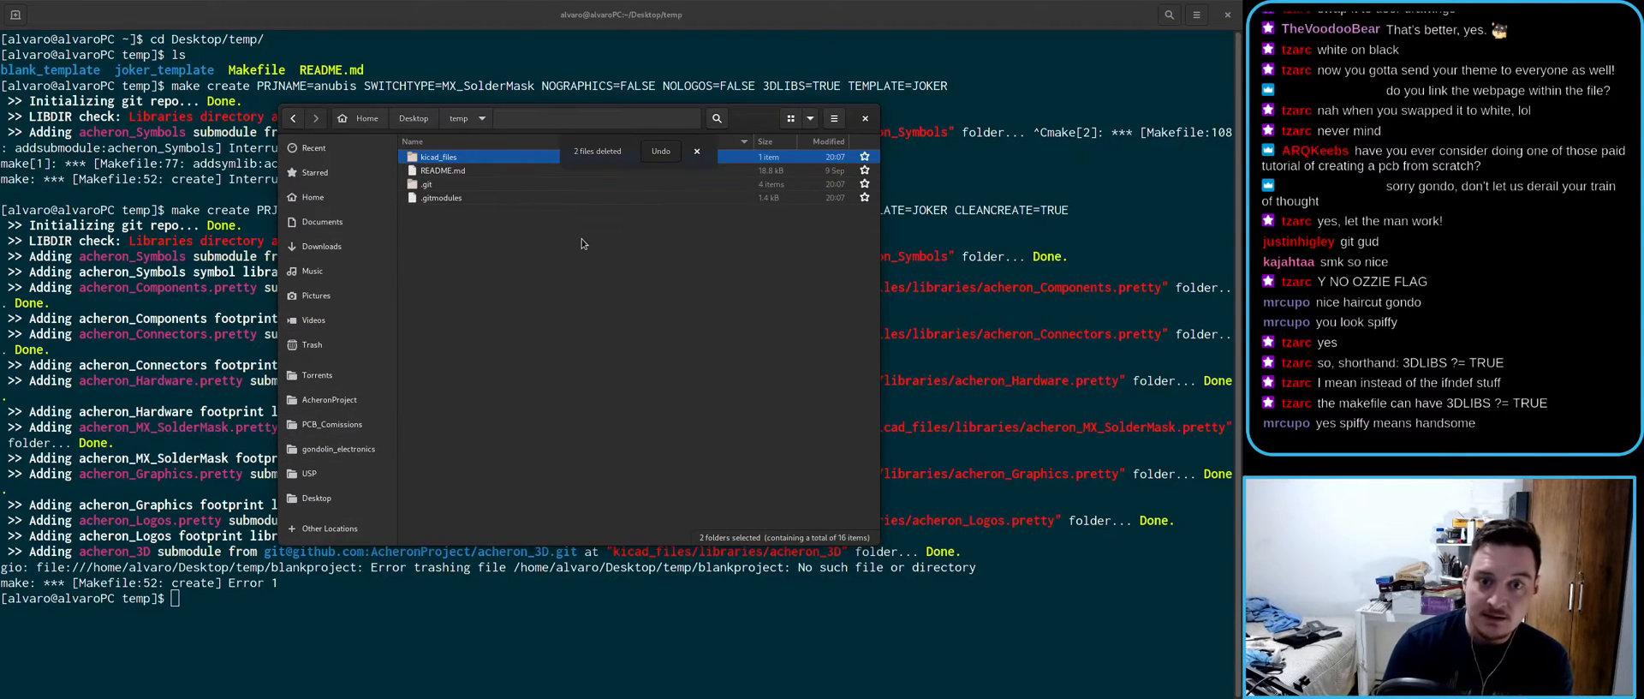
left_click(455, 171)
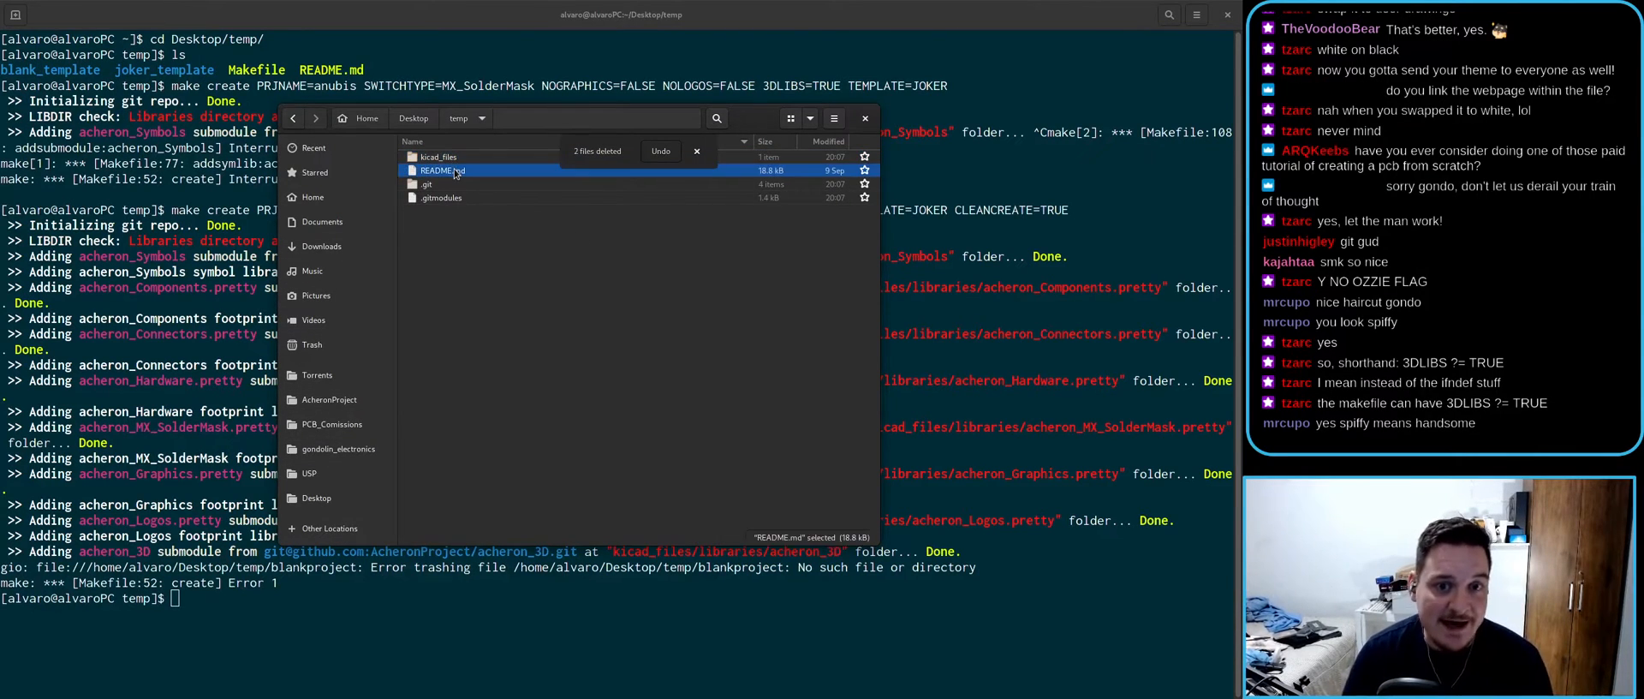
key("Delete")
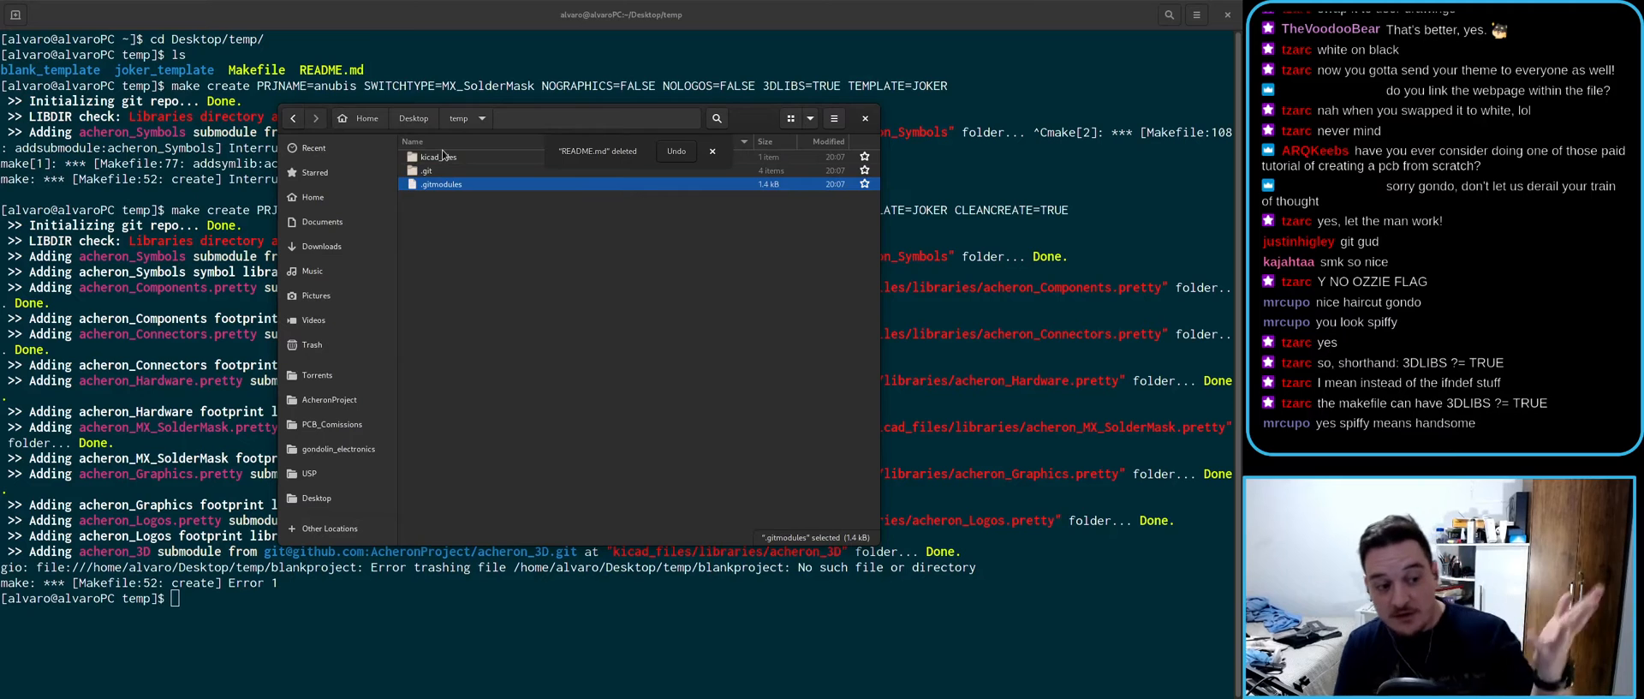
left_click(434, 205)
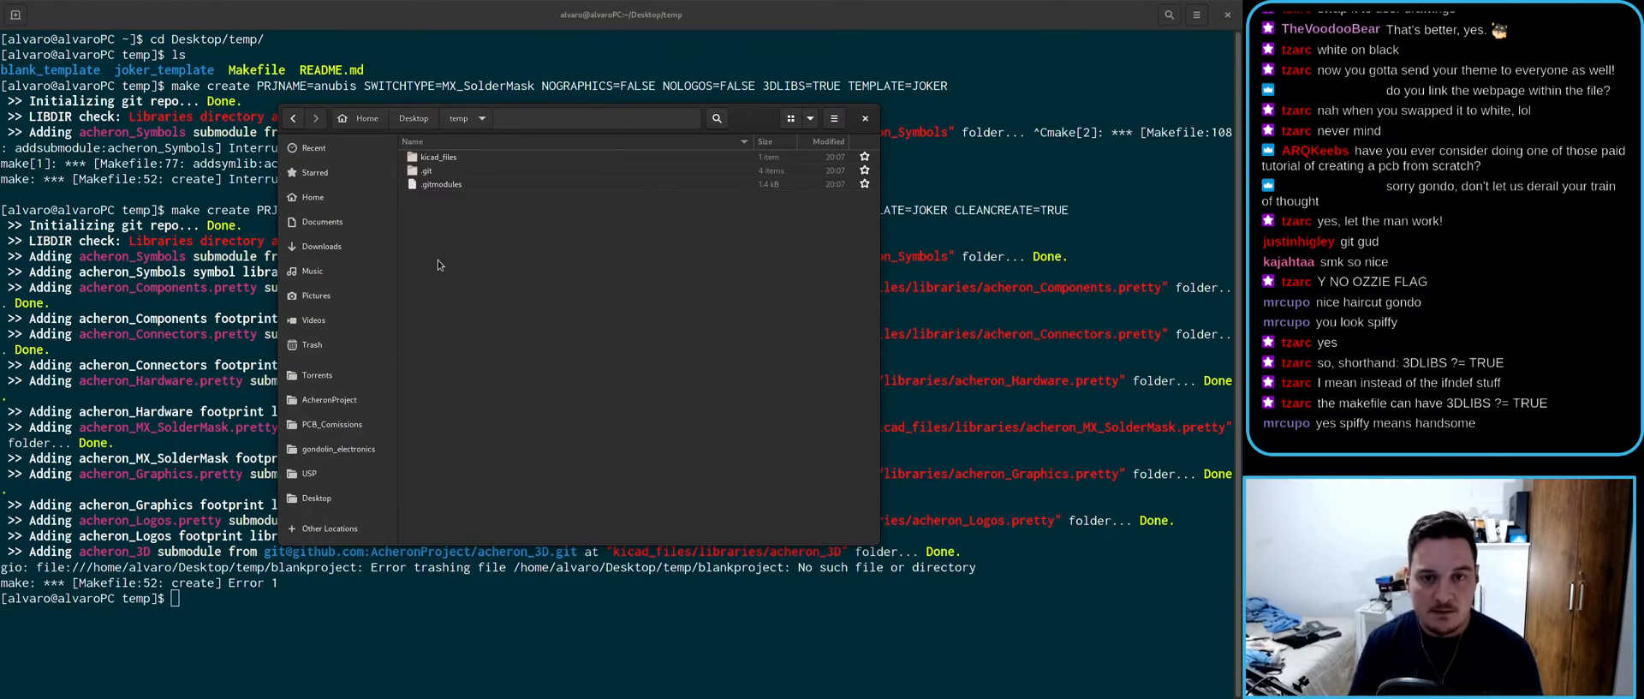
key("super")
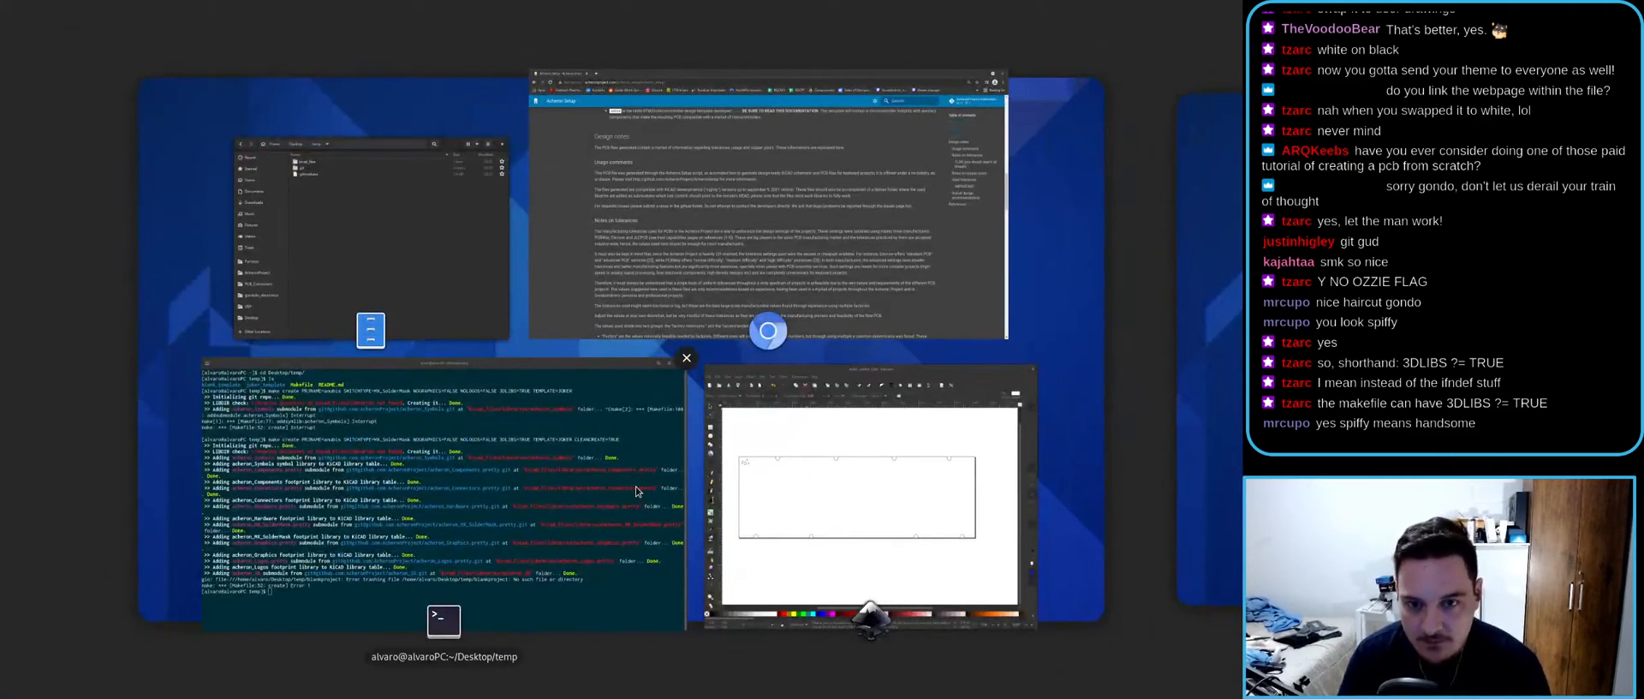
- Change into ../AcheronProject/AcheronSetup/ and list it, showing keyboard_creator and README.md
left_click(635, 486)
type("cd ../Ac")
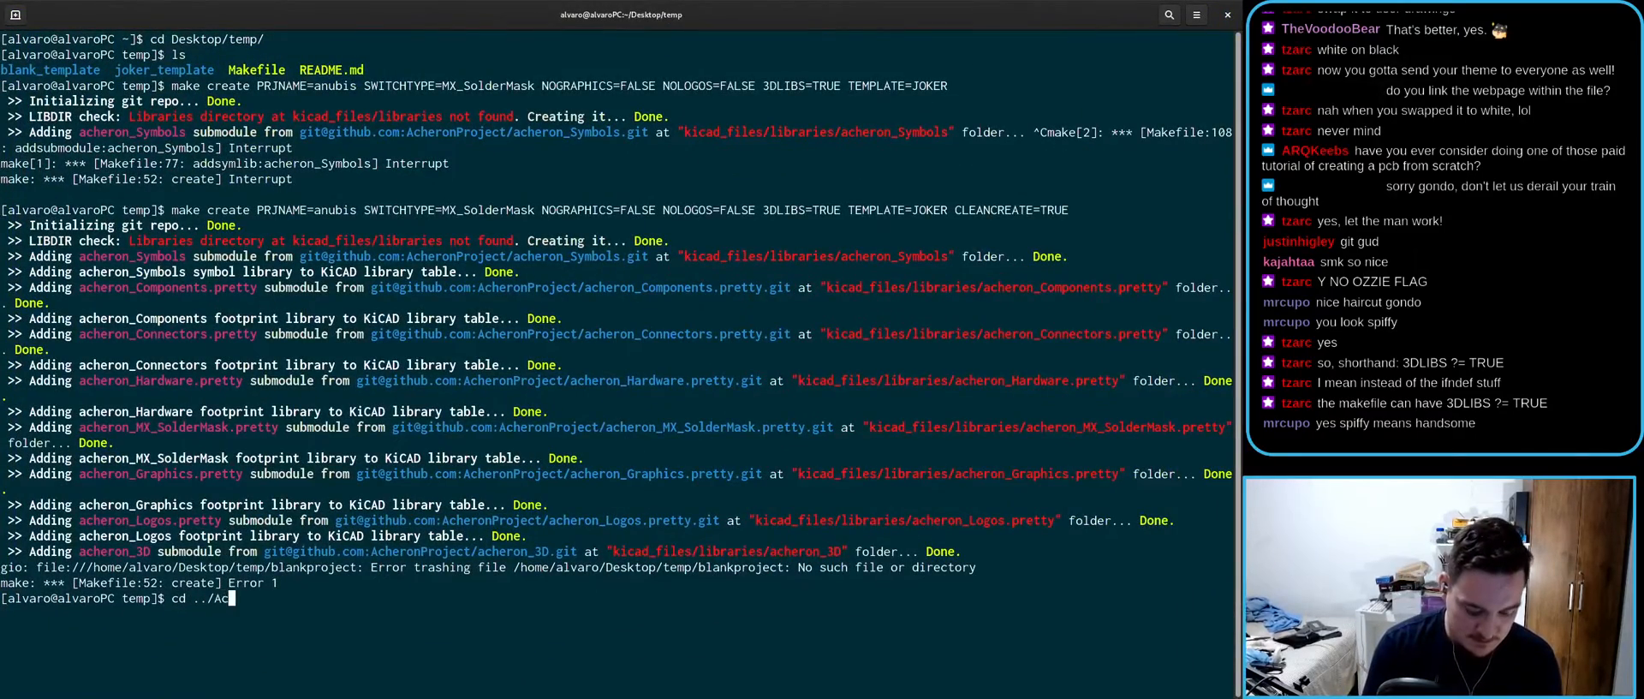
key("Tab")
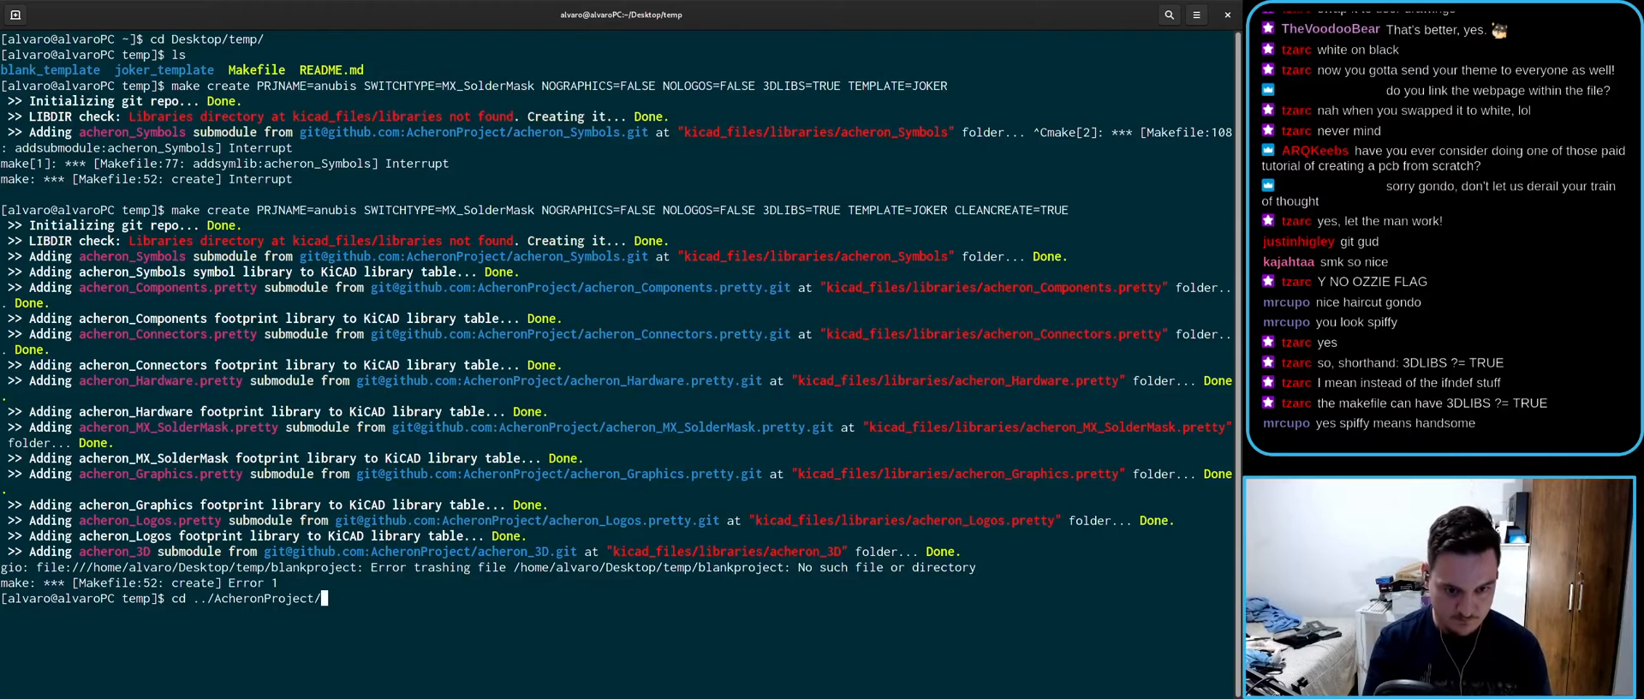
type("c")
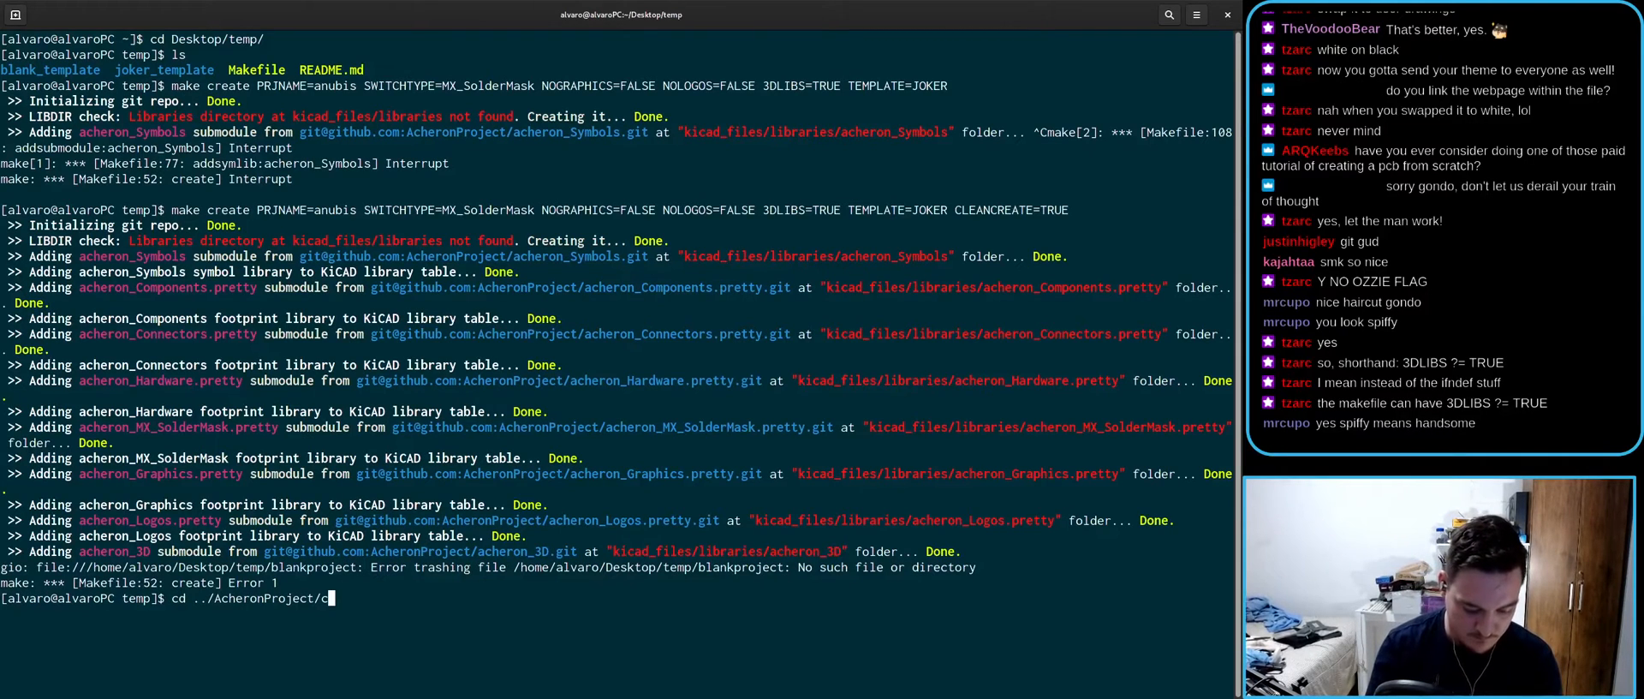
key("BackSpace")
type("AcheronS")
key("Tab")
key("Return")
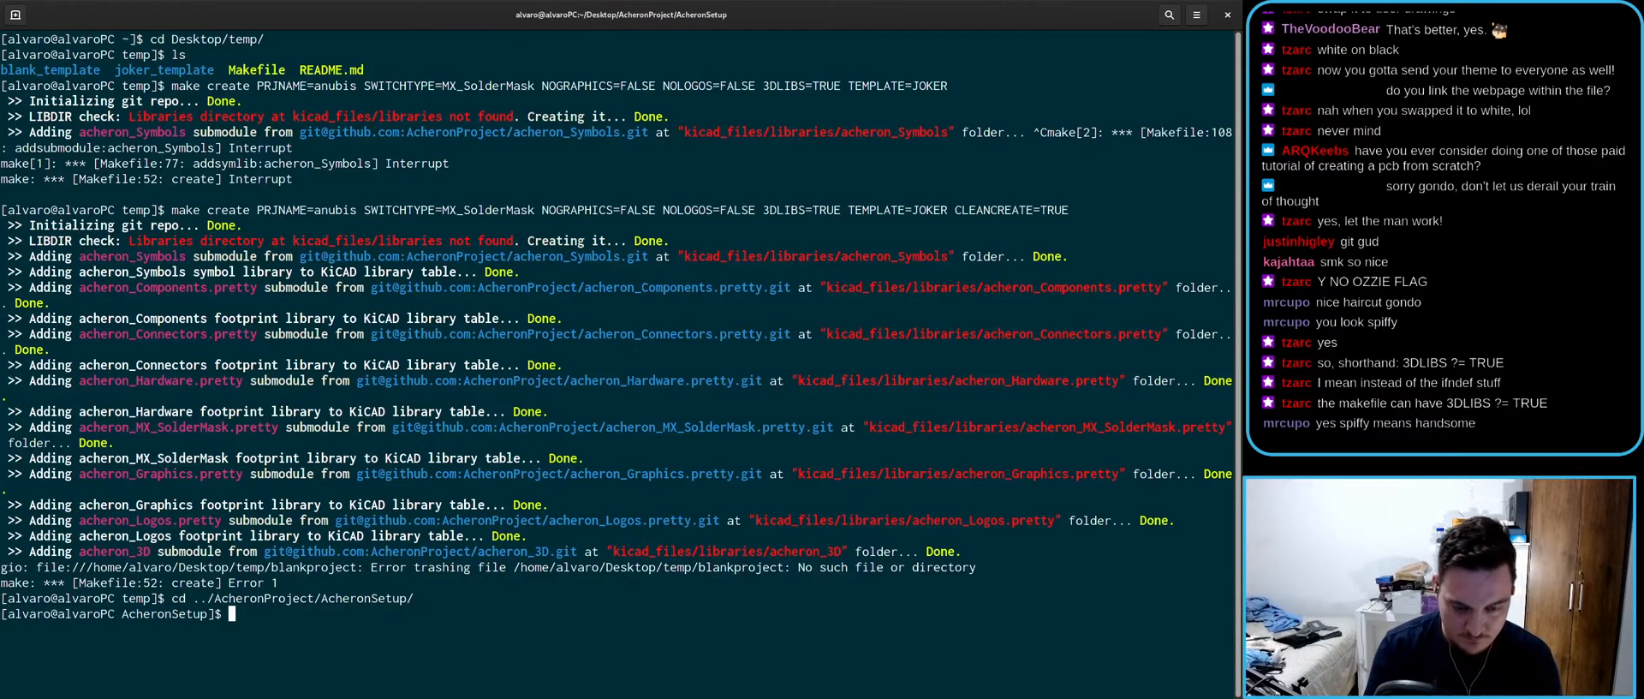
type("ls")
key("Return")
left_click(1584, 360)
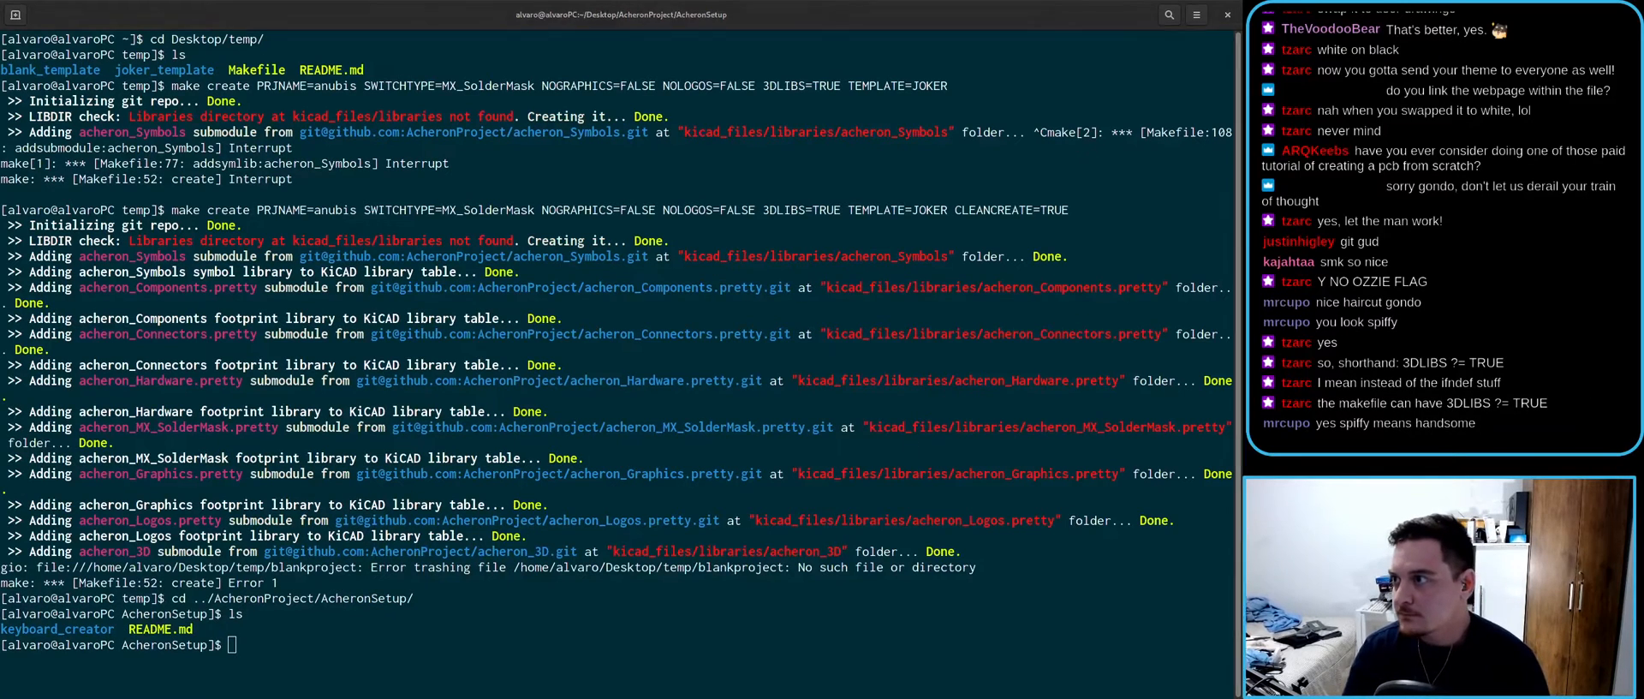
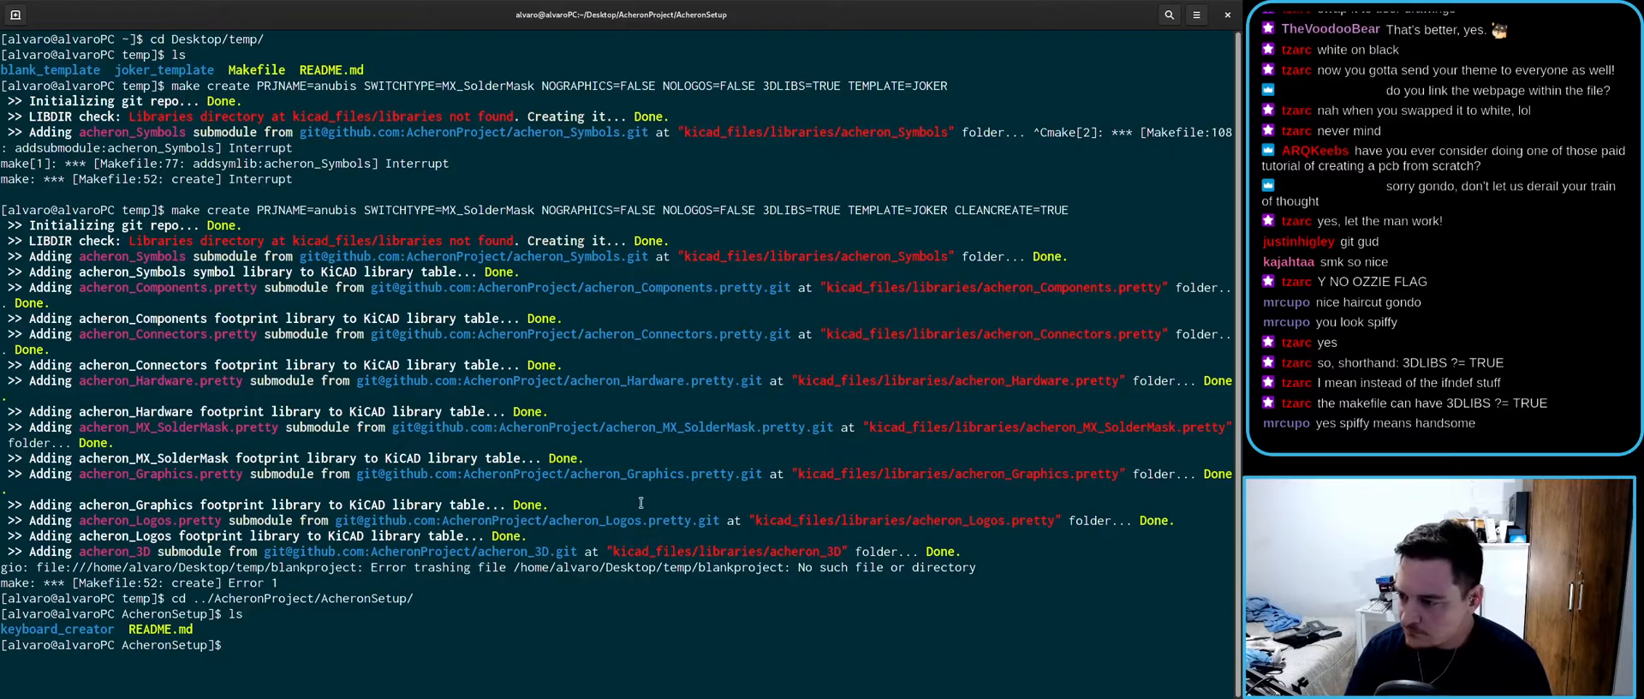
- Change into the keyboard_creator folder, using Tab to complete its name
type("c")
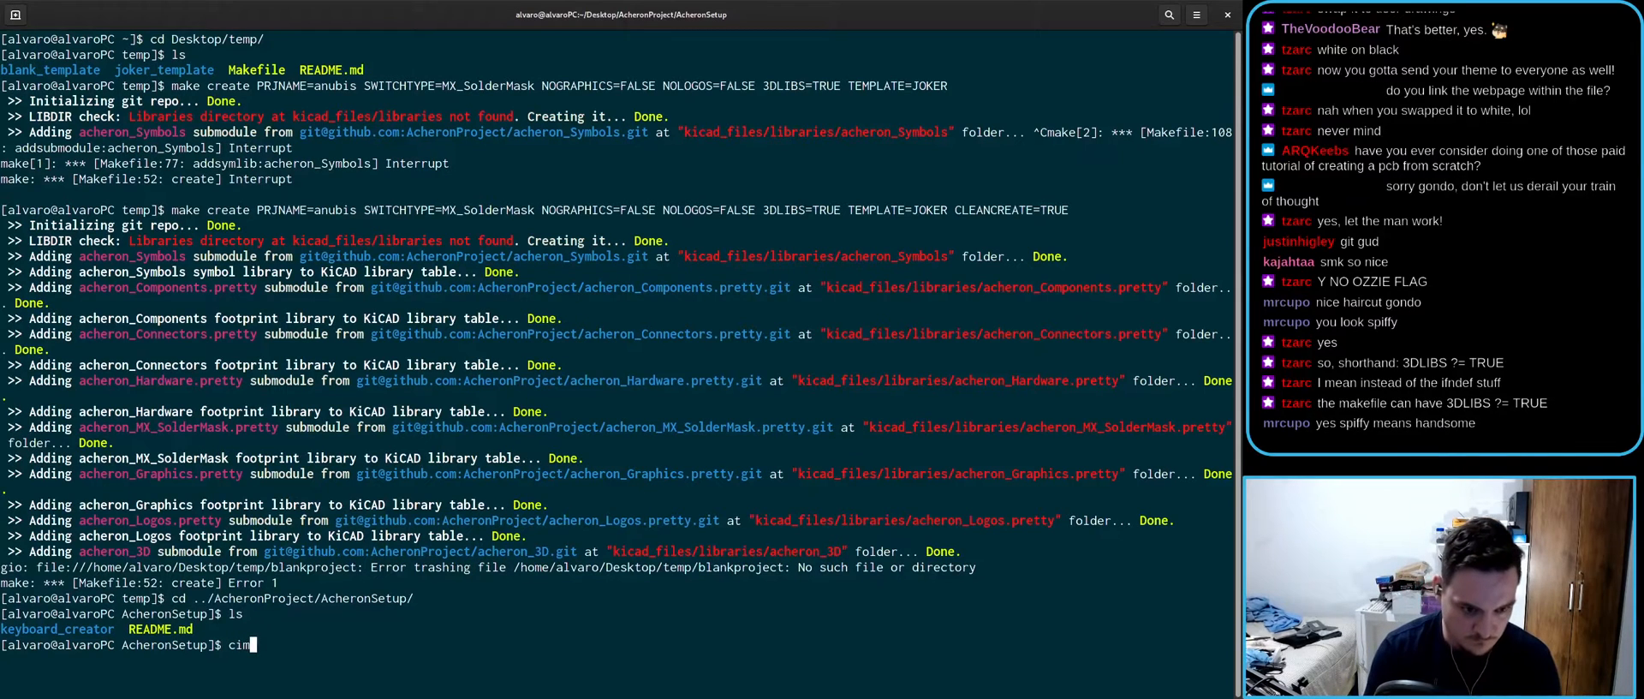
type("d k")
key("Tab")
key("Return")
- Open the Makefile in vim and look over the clean rule comments
type("vim ")
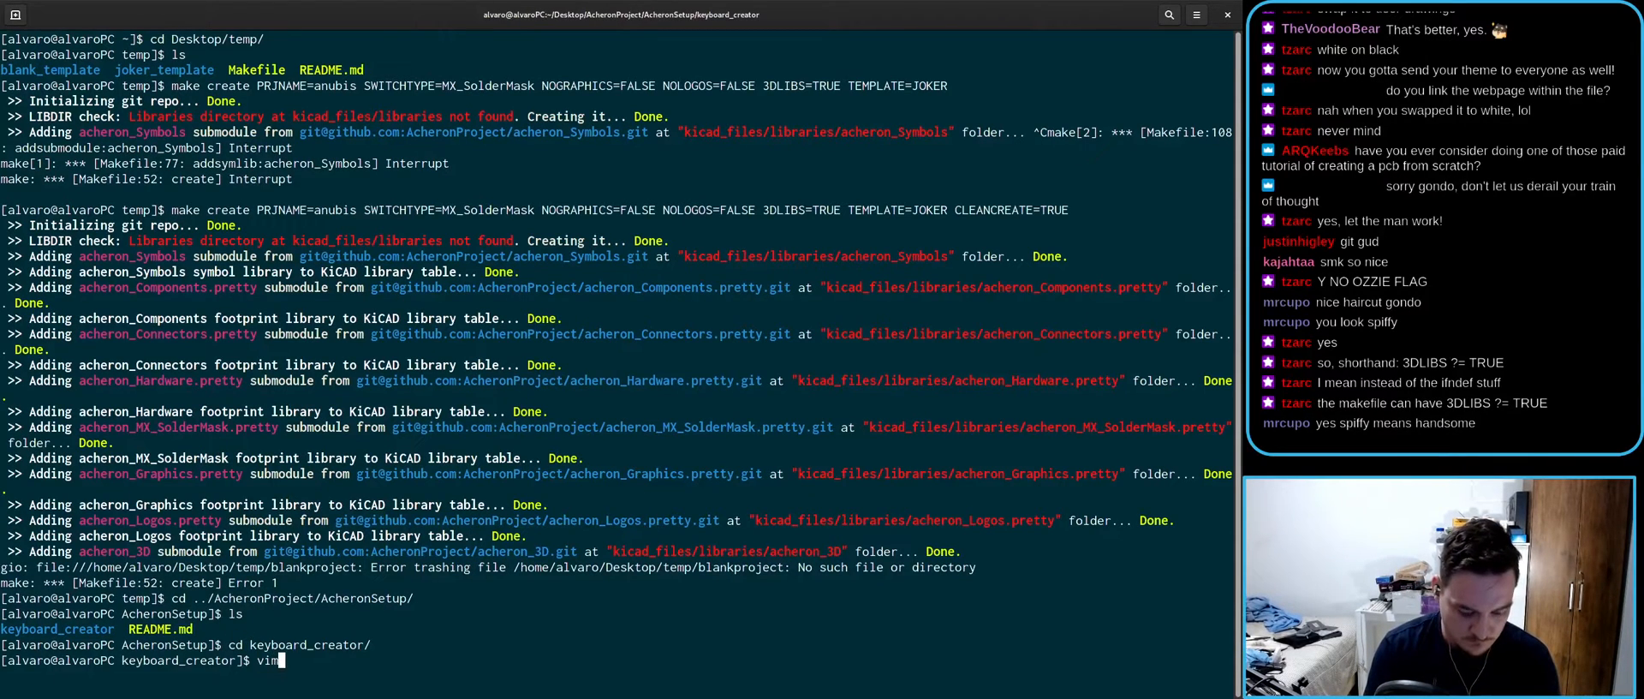
type("Makefile")
key("Return")
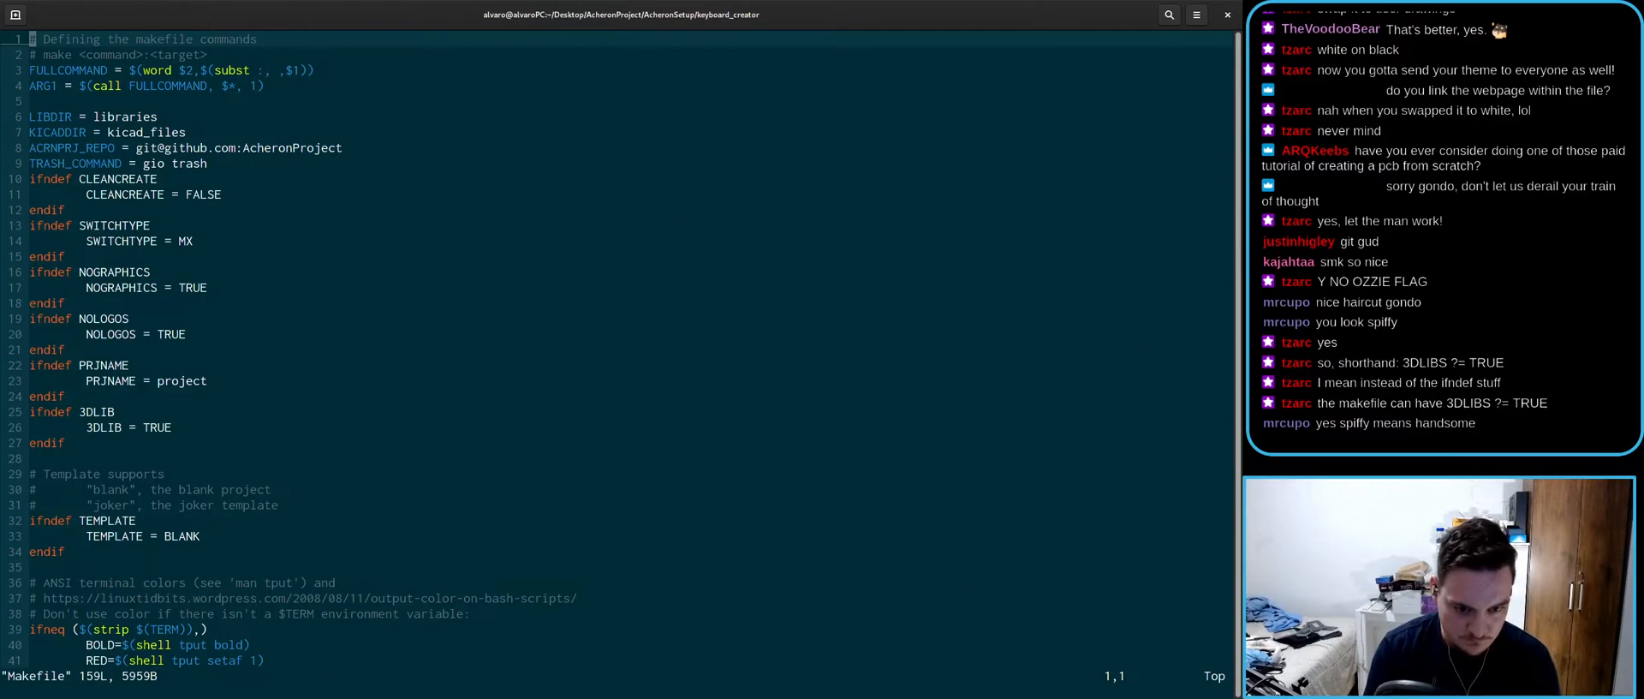
scroll(377, 480, "down", 20)
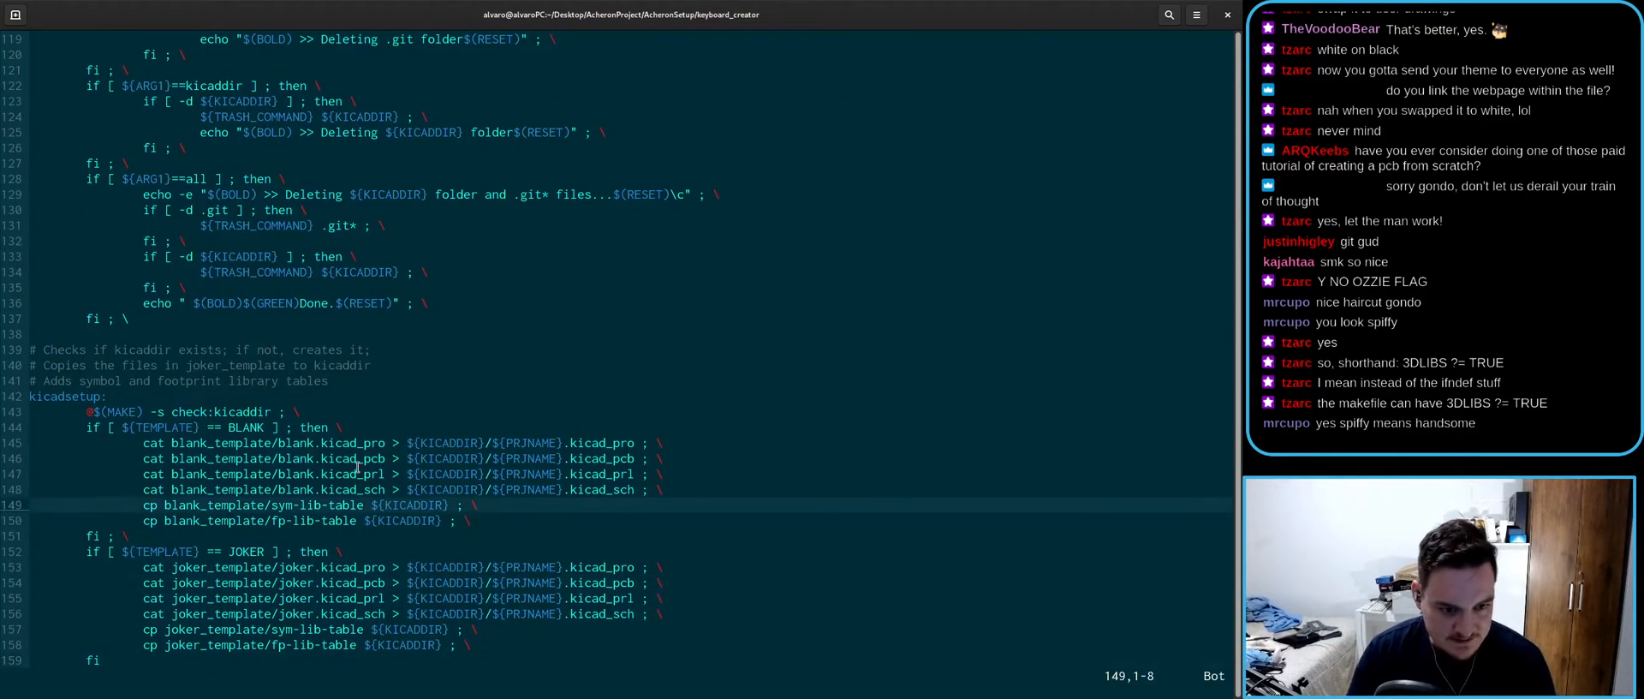
scroll(355, 467, "up", 7)
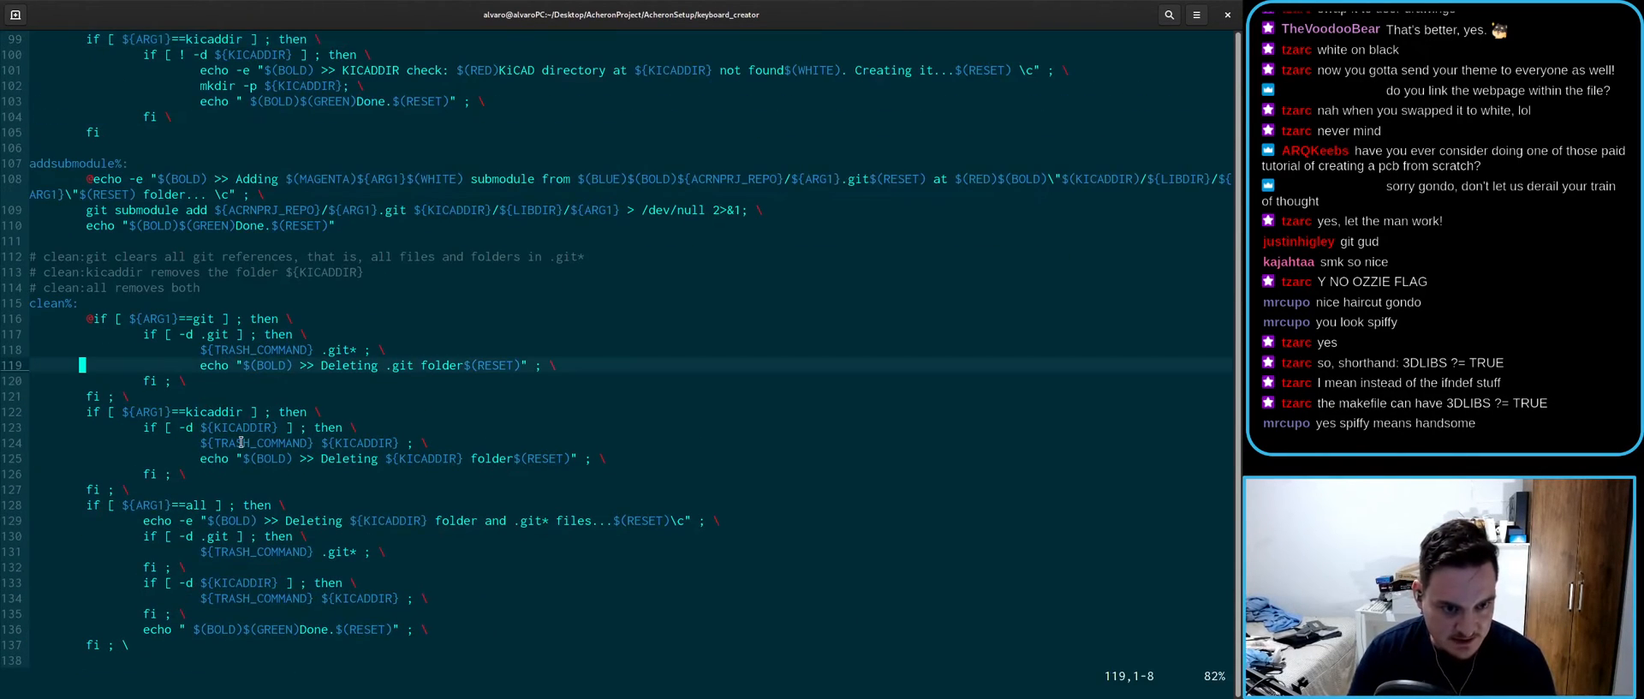
key("j")
key("j")
key("j")
key("j")
key("j")
key("j")
key("j")
key("j")
key("j")
key("j")
key("j")
key("j")
key("j")
key("j")
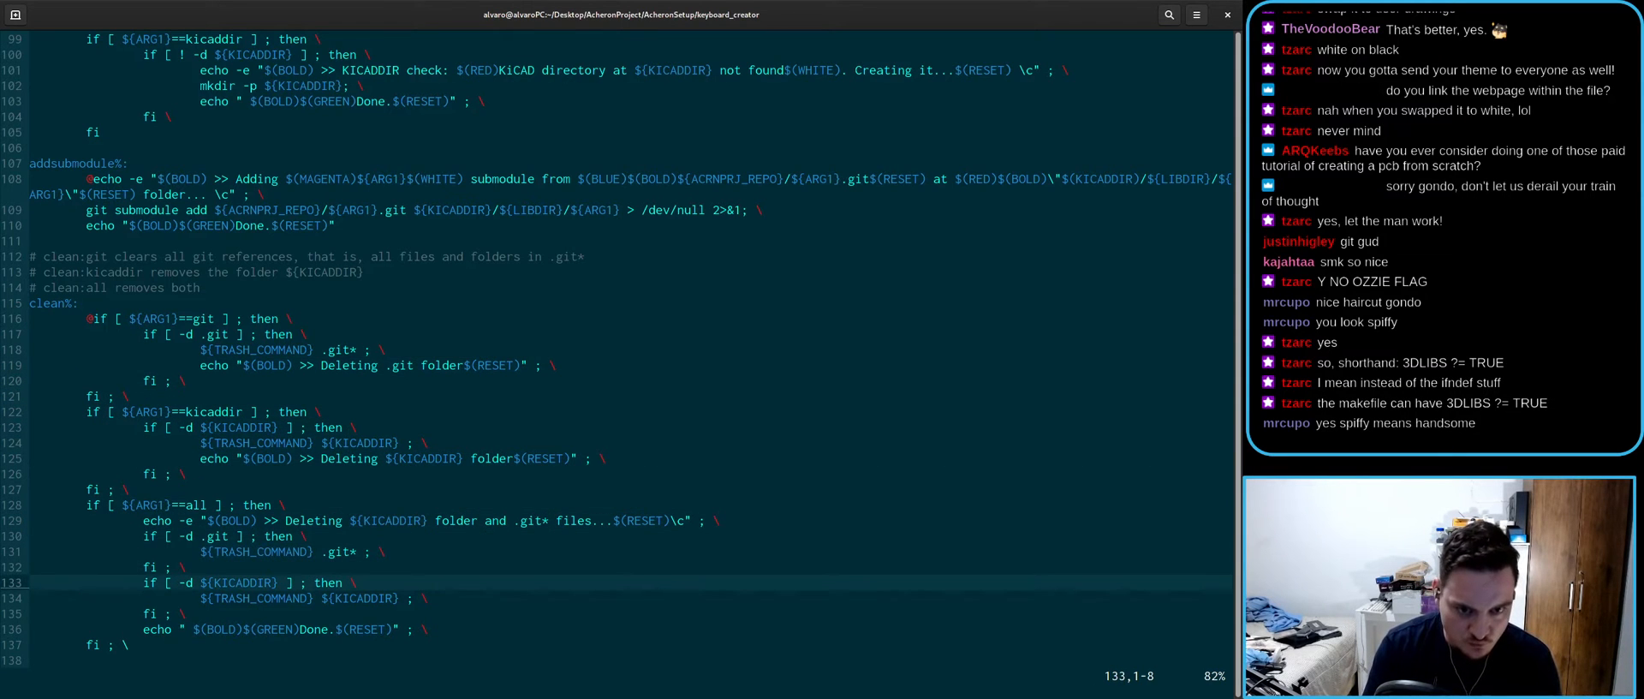
key("k")
key("k")
key("k")
key("k")
key("k")
key("k")
key("k")
key("k")
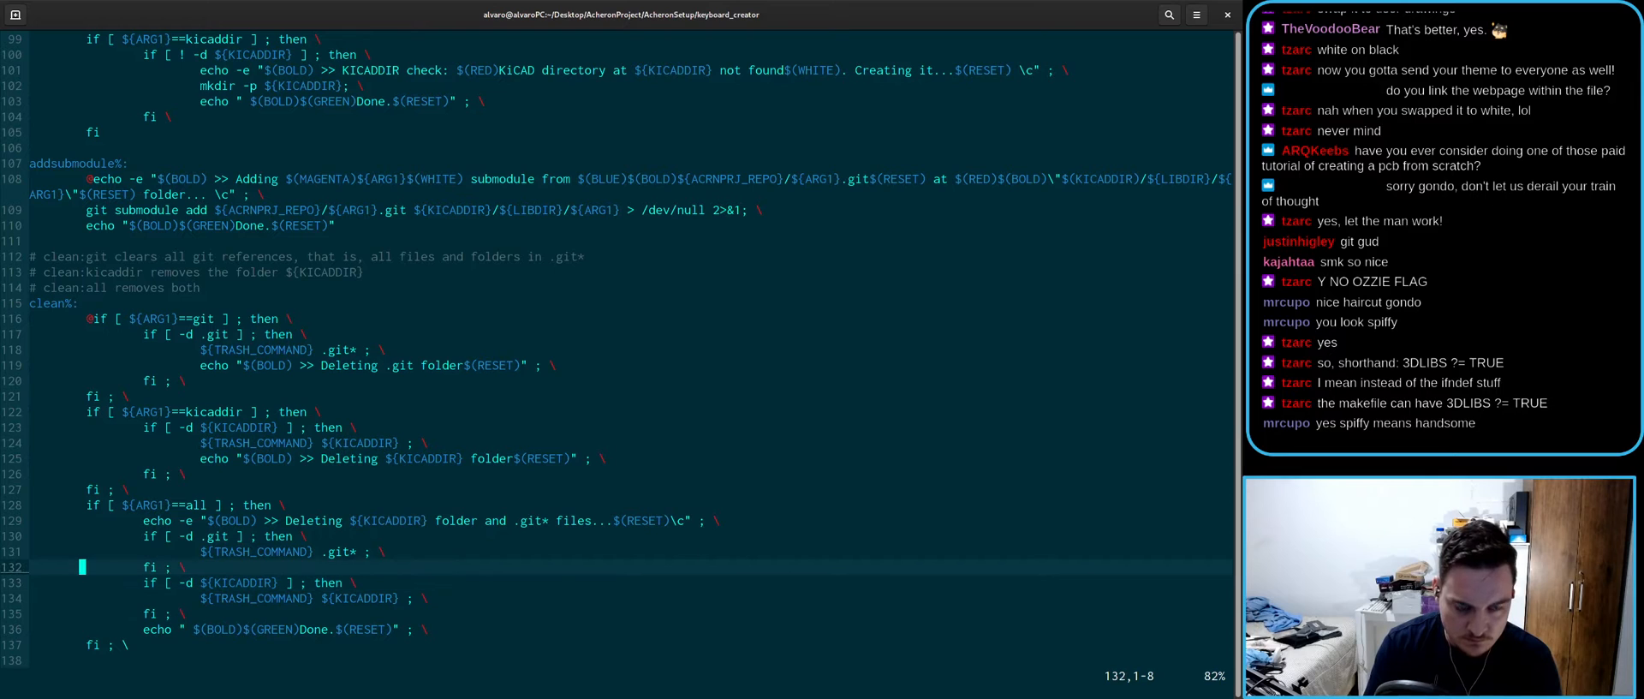
key("k")
key("k")
key("k")
key("k")
key("k")
key("k")
key("k")
key("k")
key("k")
key("k")
key("k")
key("k")
key("k")
key("j")
key("j")
key("k")
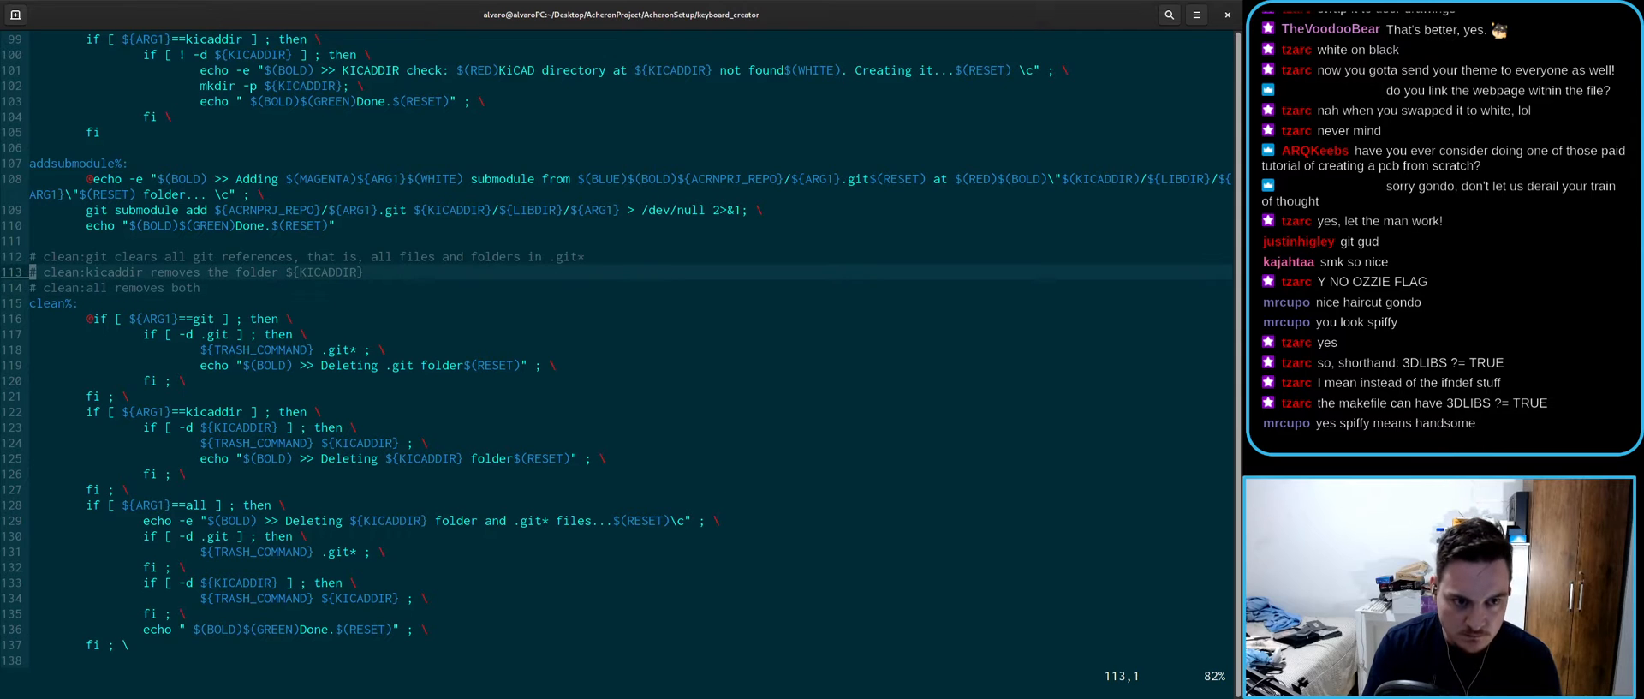
key("k")
key("k")
key("k")
key("k")
key("k")
key("k")
key("k")
key("k")
key("k")
key("k")
key("k")
key("k")
key("k")
key("k")
key("k")
key("k")
key("k")
key("k")
key("k")
key("k")
key("k")
key("k")
key("k")
key("k")
key("k")
key("k")
key("k")
key("k")
key("k")
key("k")
key("k")
key("k")
key("k")
key("k")
key("k")
key("k")
key("k")
key("k")
key("k")
key("k")
- In the CLEANCREATE trash line, replace blankproject with blank_template joker_template
type("/CLEAN")
key("Return")
key("j")
key("e")
key("e")
key("l")
key("l")
key("l")
key("l")
key("l")
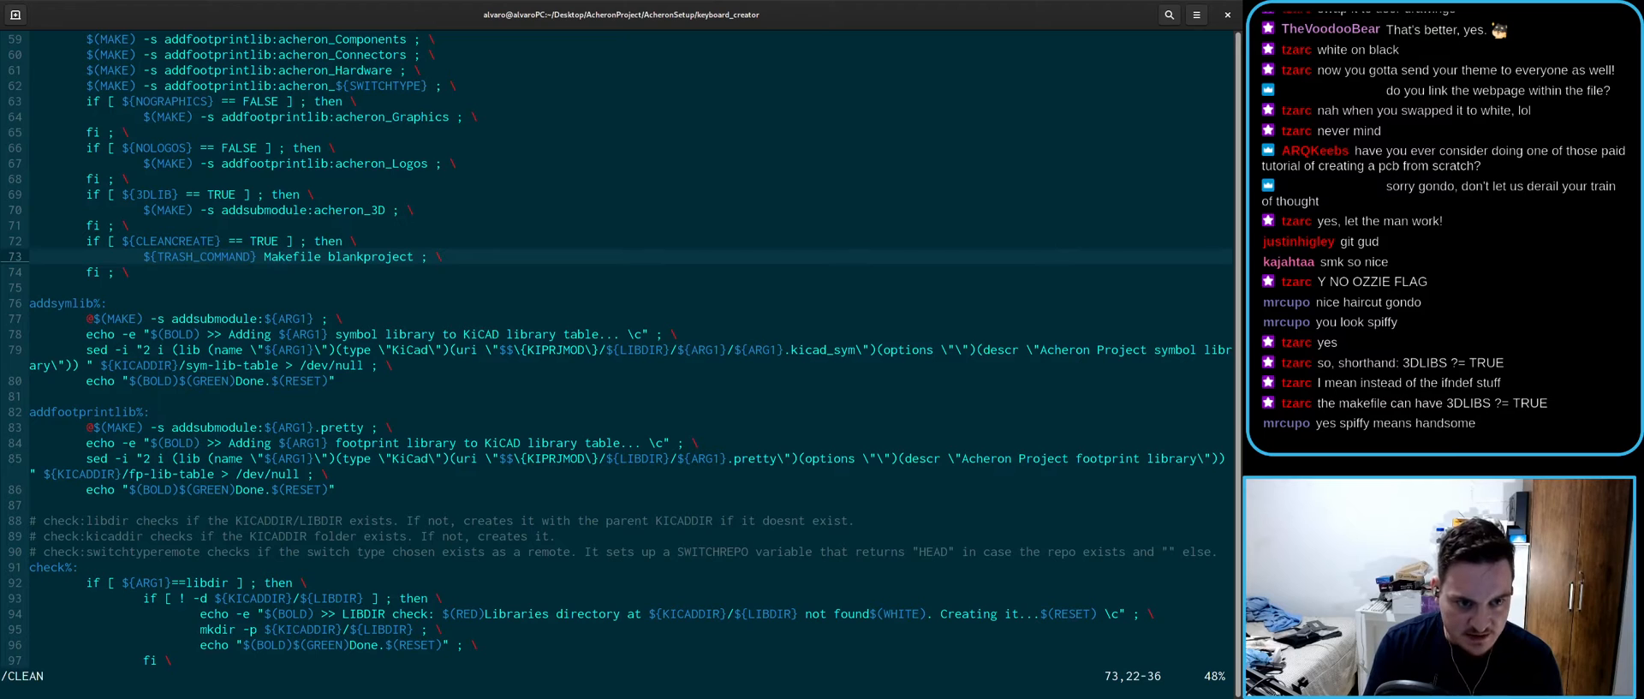
key("l")
key("l")
key("l")
key("l")
key("l")
key("l")
key("l")
key("l")
key("l")
key("l")
key("l")
key("l")
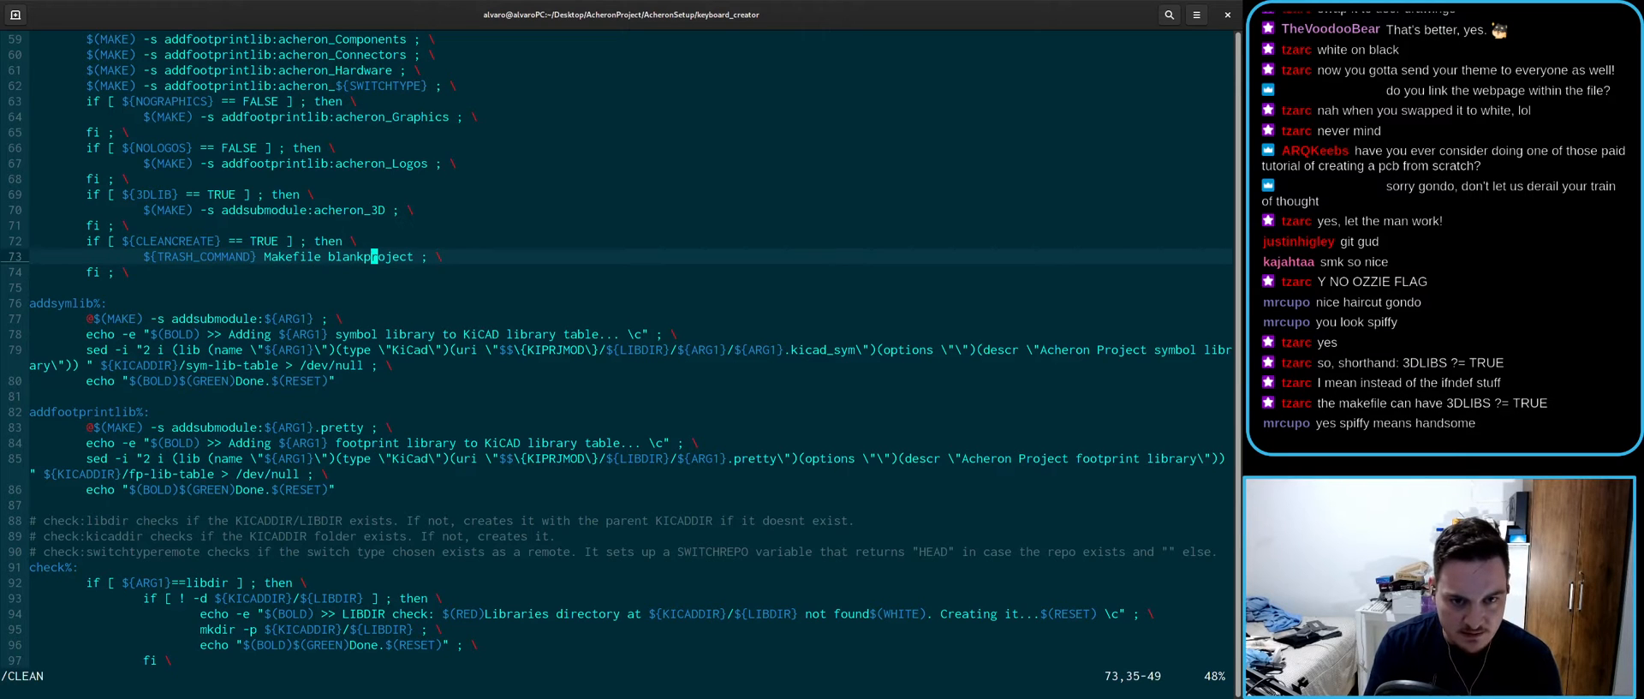
key("s")
key("BackSpace")
type("_+")
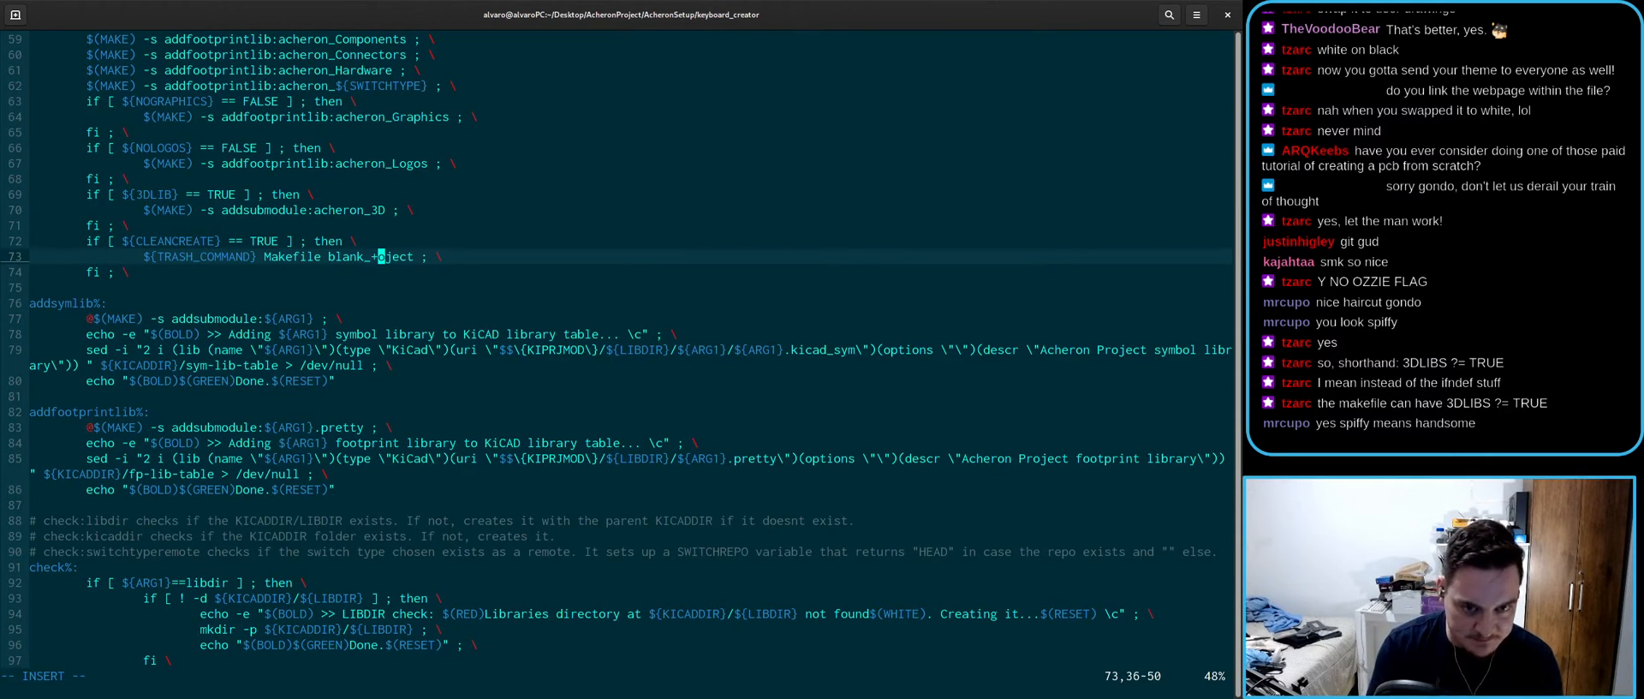
key("BackSpace")
type("template ")
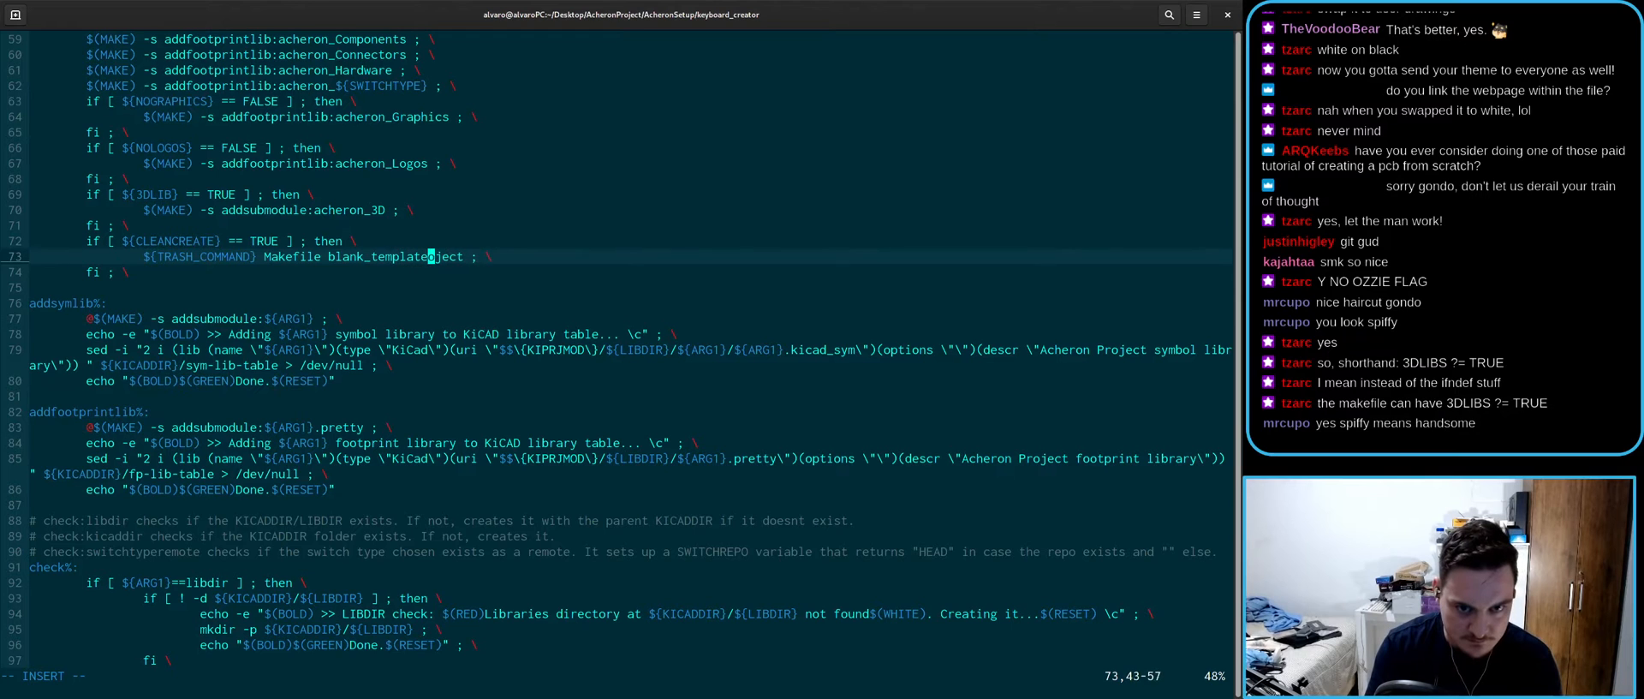
type("blank")
key("BackSpace")
key("BackSpace")
key("BackSpace")
key("BackSpace")
key("BackSpace")
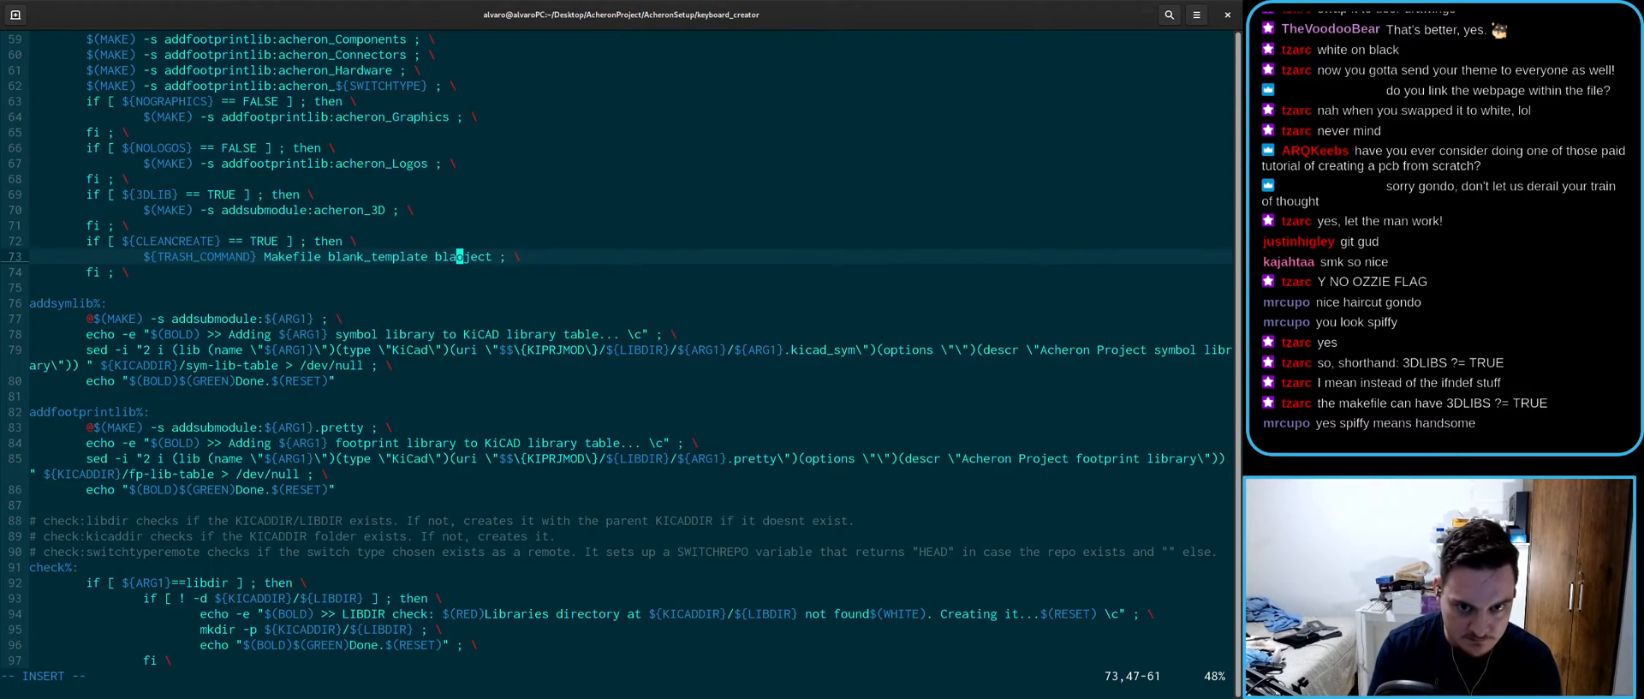
type("jo")
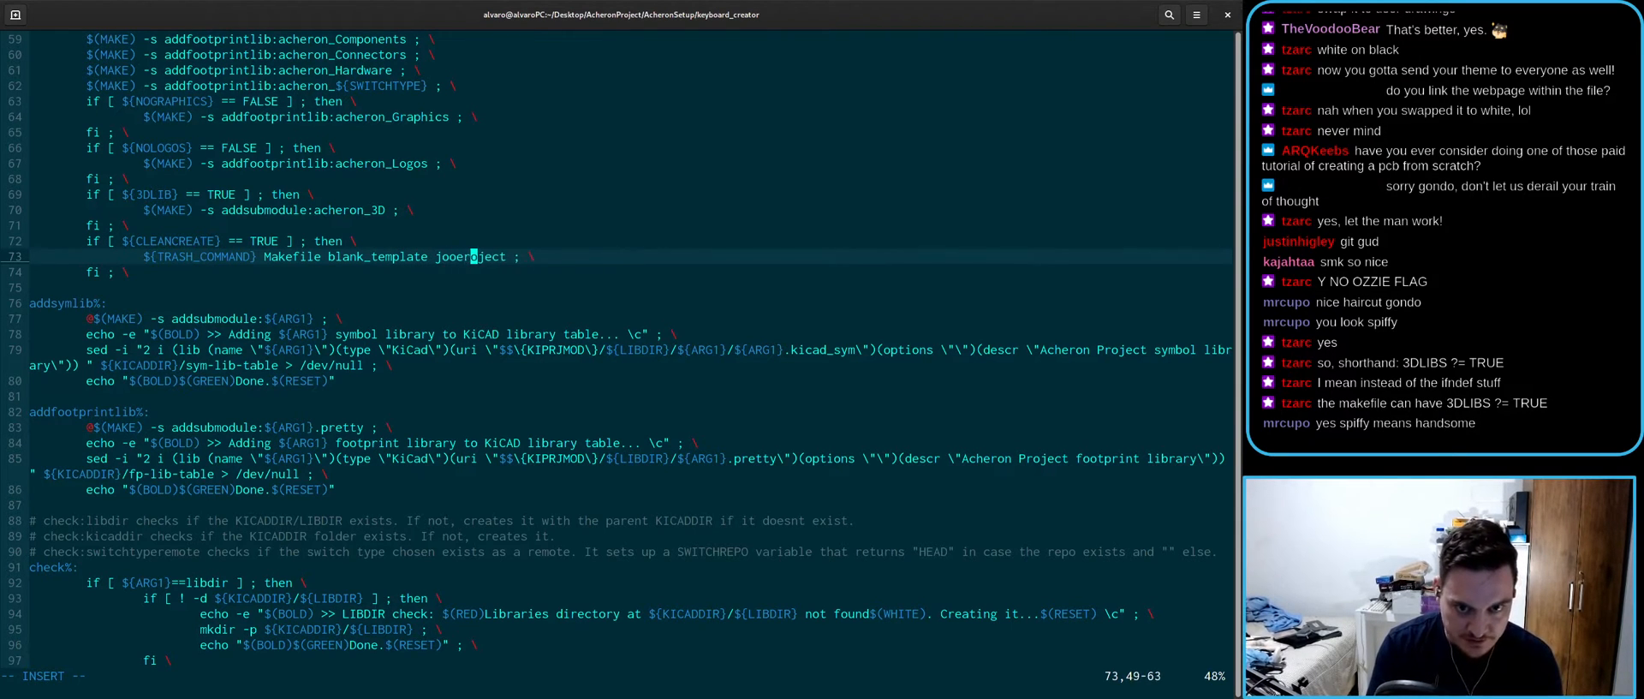
type("ker_template")
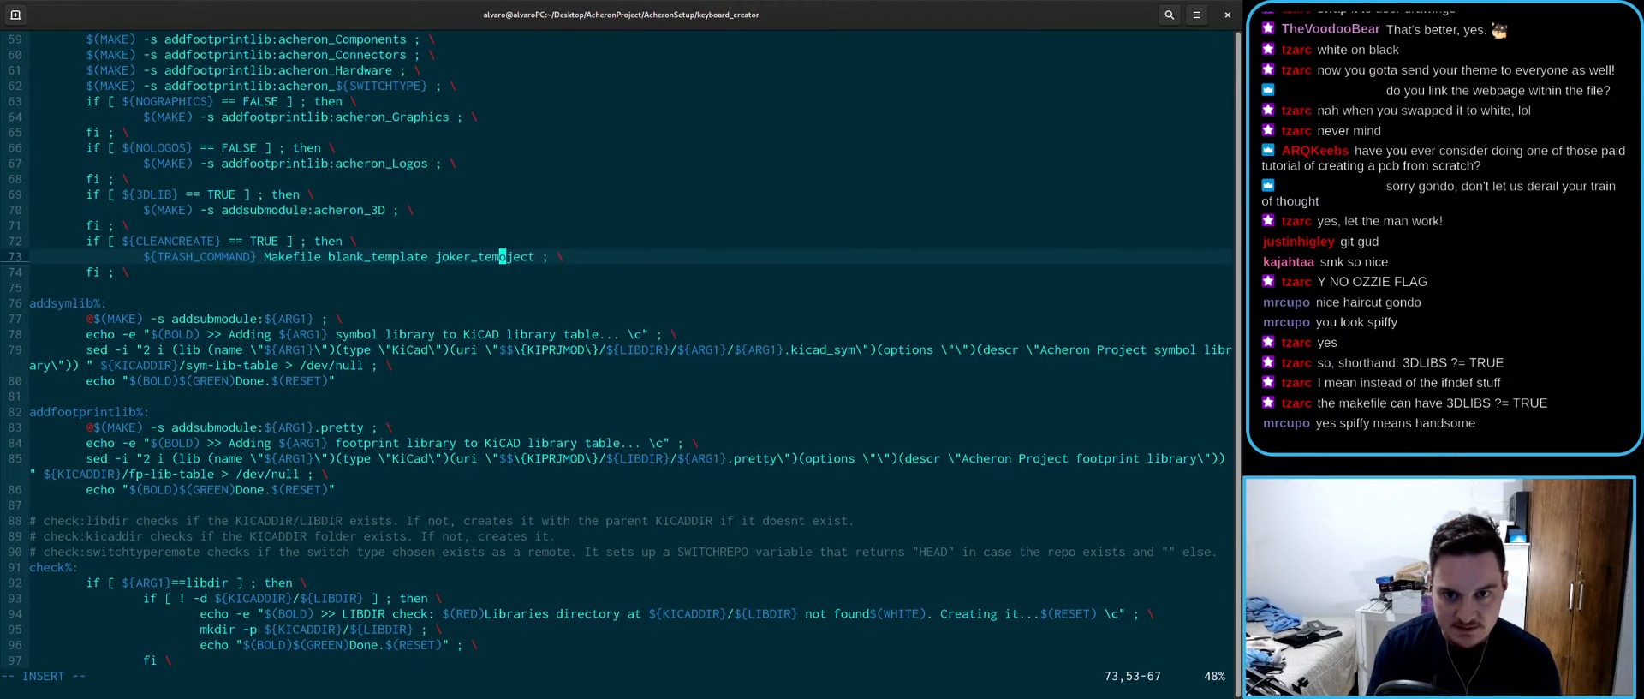
key("Delete")
key("Delete")
key("Delete")
key("Delete")
key("Delete")
key("Escape")
- Save the Makefile and run :!ls to confirm the blank_template and joker_template folder names
type(":w")
key("Return")
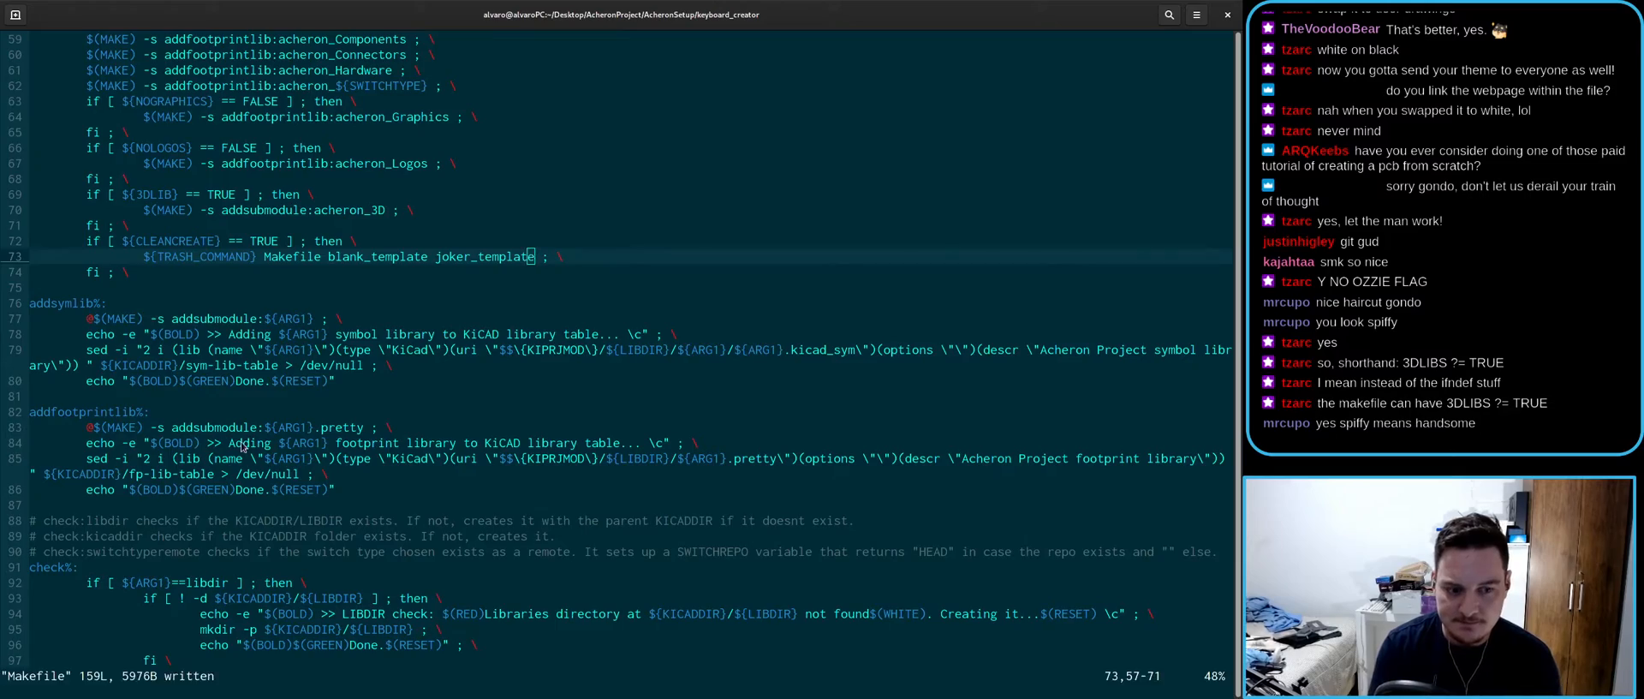
key("super")
left_click(430, 324)
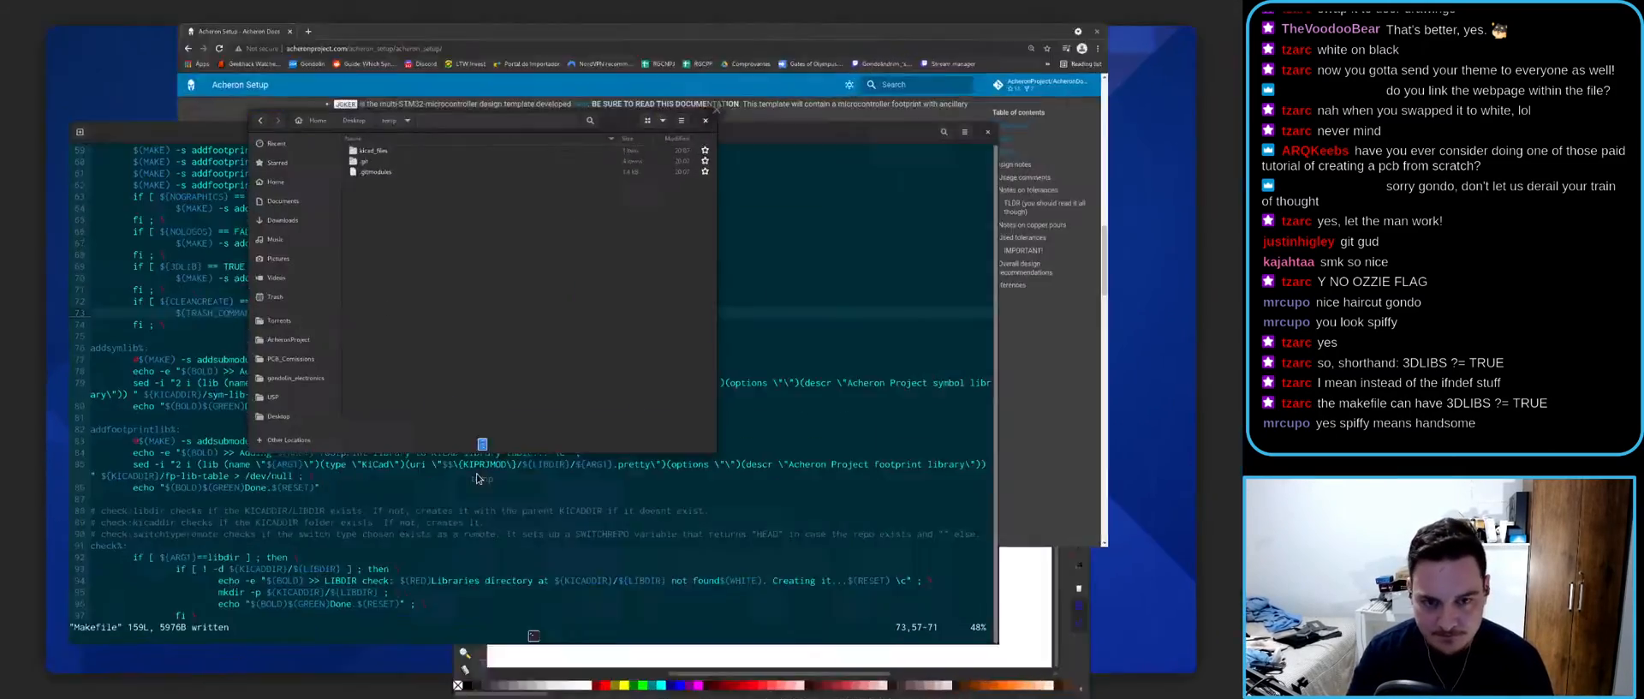
left_click(140, 477)
type("L")
type(":!ls")
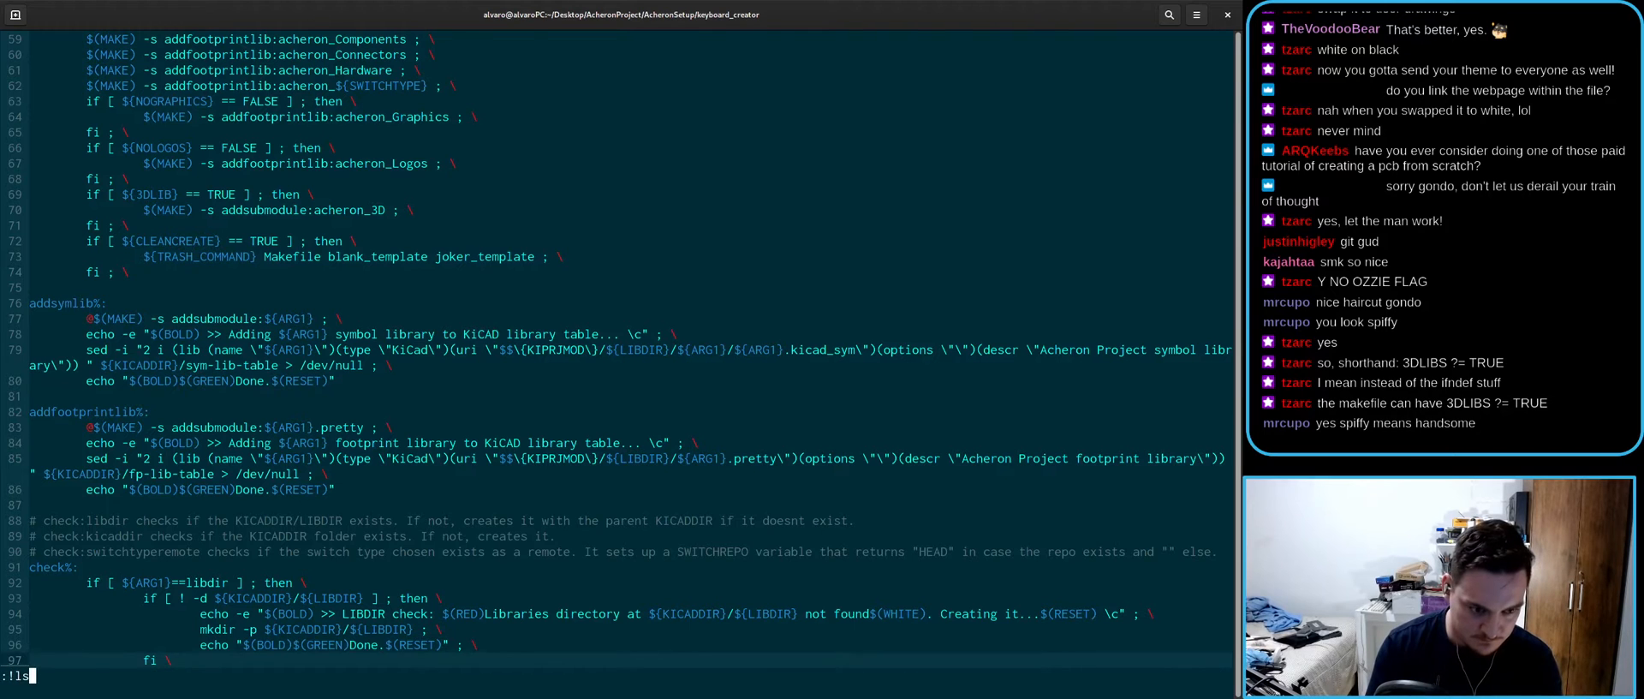
key("Return")
left_click_drag(130, 648, 195, 649)
left_click(406, 666)
key("Return")
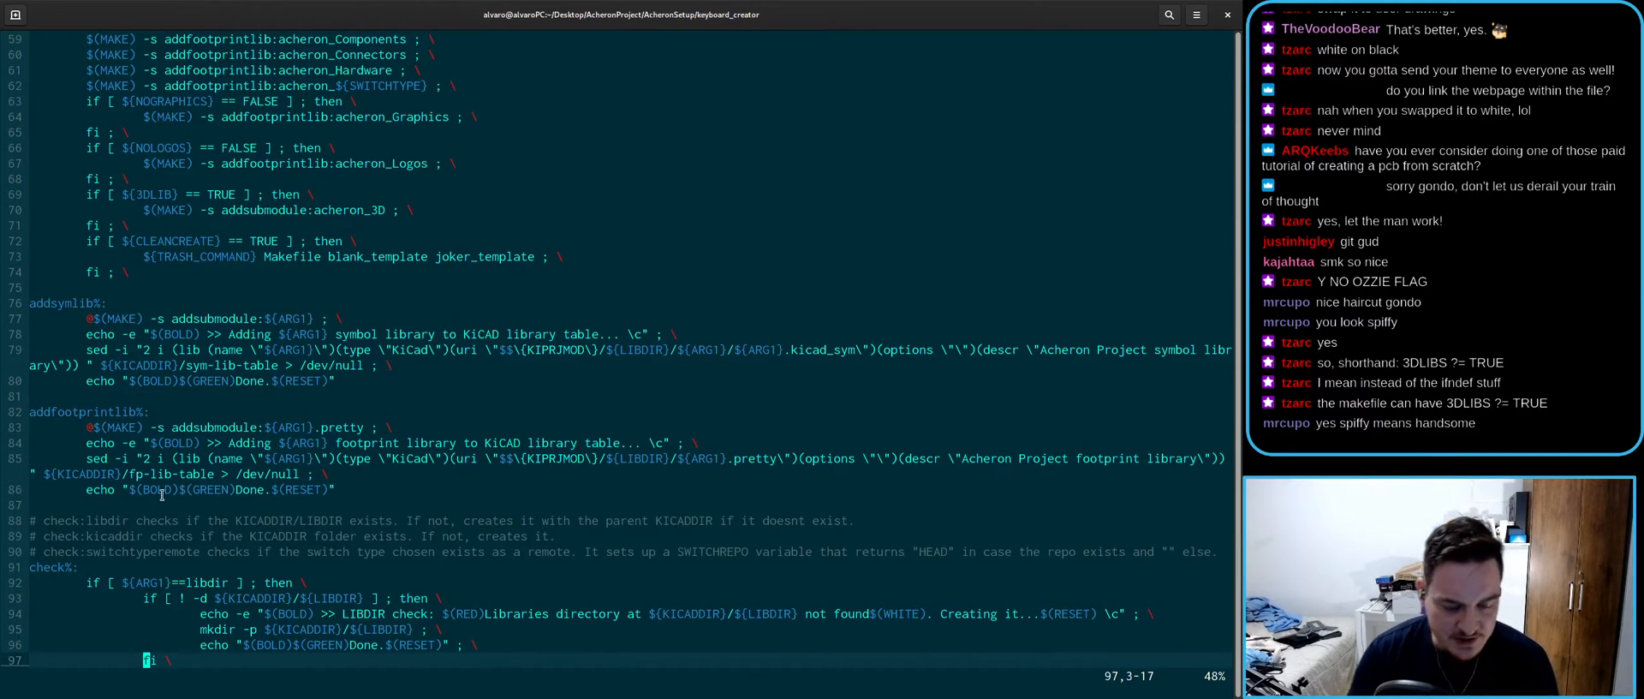
- Review the clean rule once more, then save and quit vim with :wq
key("ctrl+d")
scroll(199, 514, "up", 4)
scroll(199, 515, "down", 2)
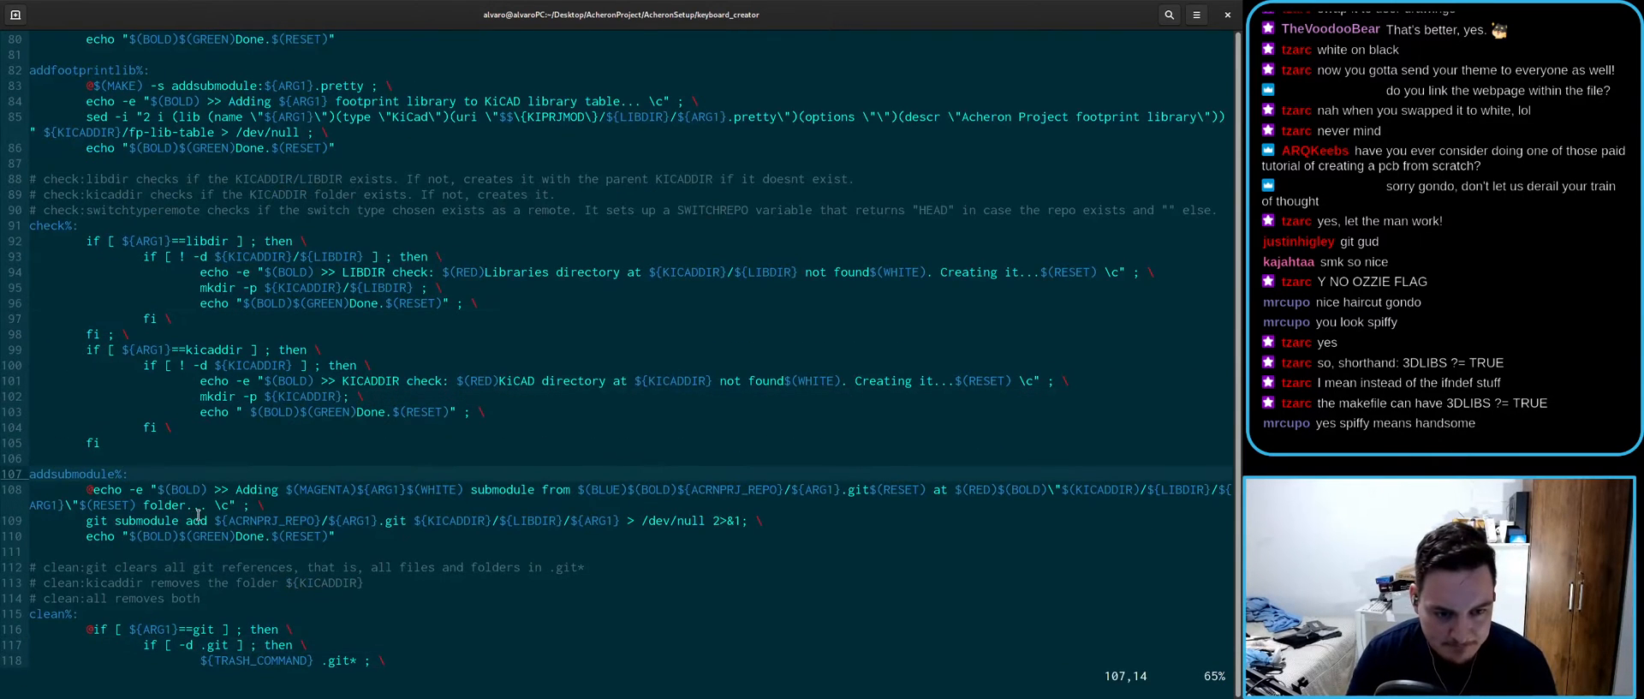
scroll(200, 514, "down", 1)
scroll(200, 515, "down", 3)
scroll(201, 514, "up", 14)
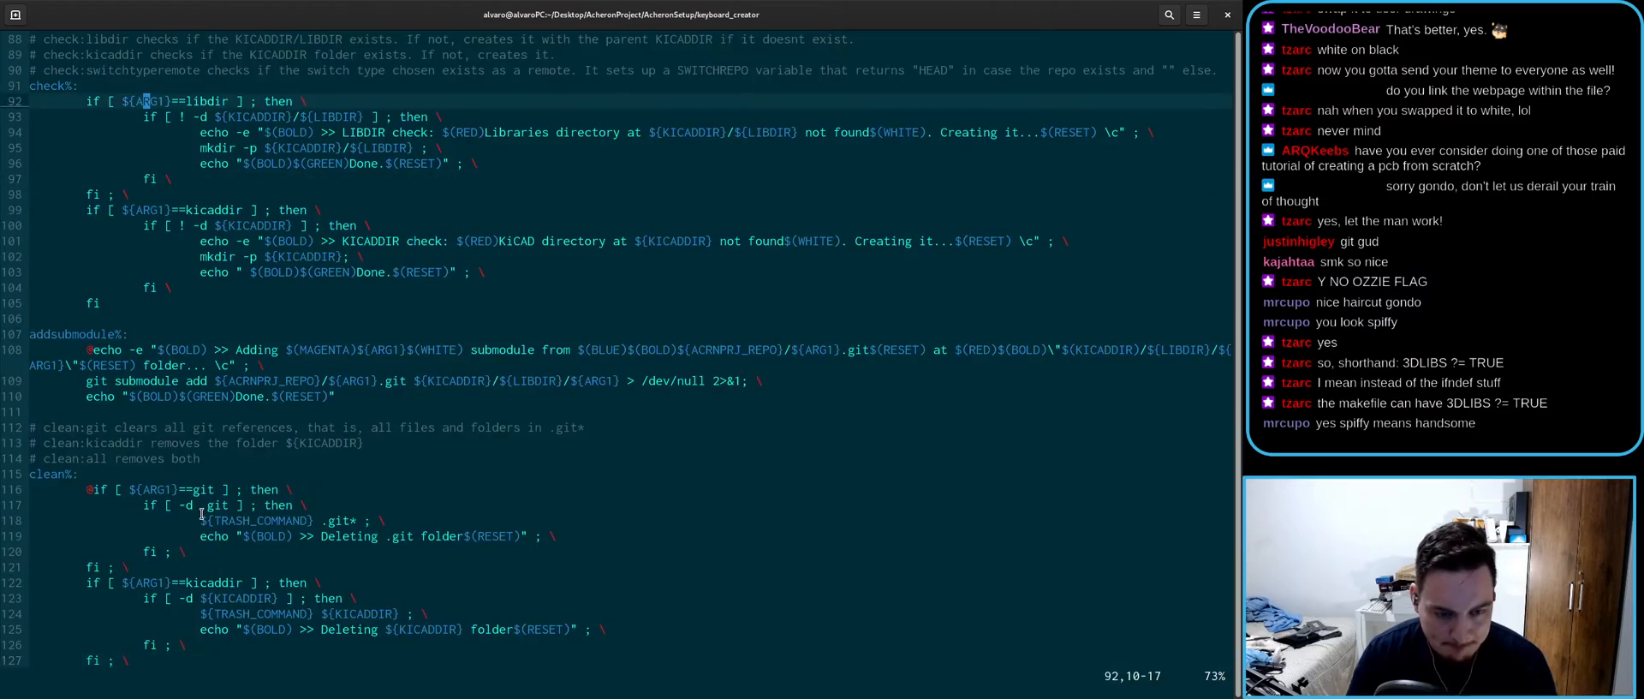
scroll(203, 515, "down", 4)
scroll(201, 514, "down", 17)
type(":wq")
key("Return")
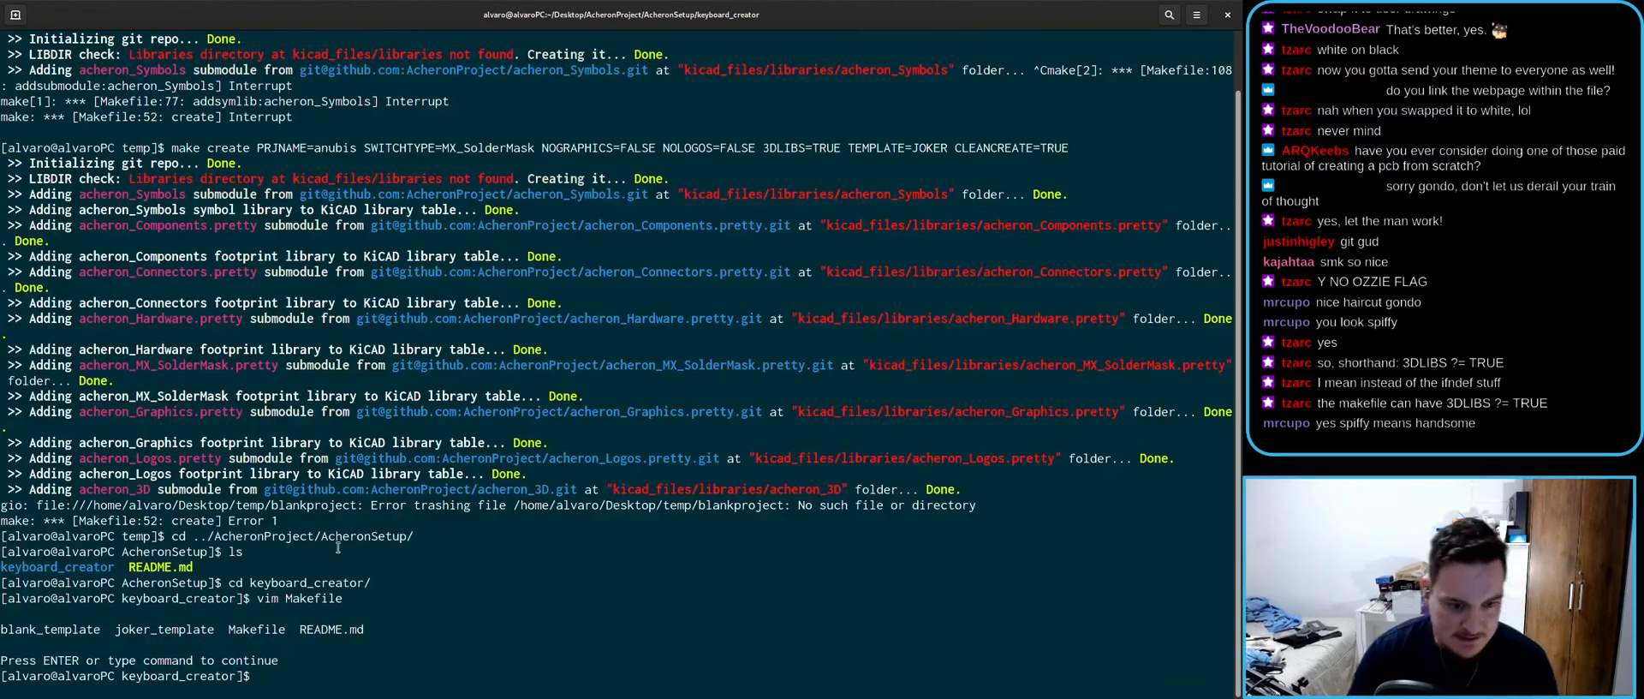
key("super")
- Open Nautilus and navigate to the AcheronProject temp folder
left_click(447, 468)
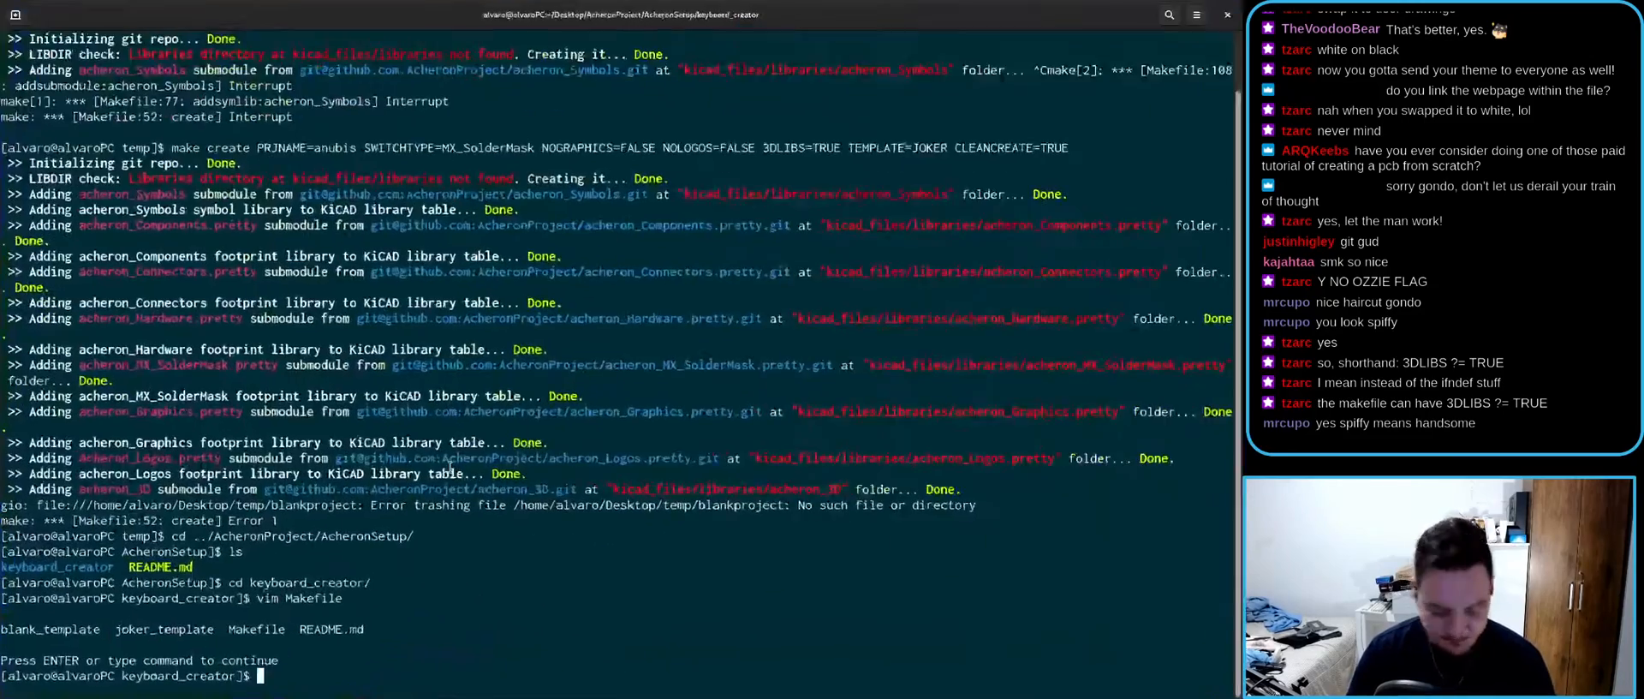
type("nautilus ./")
key("Return")
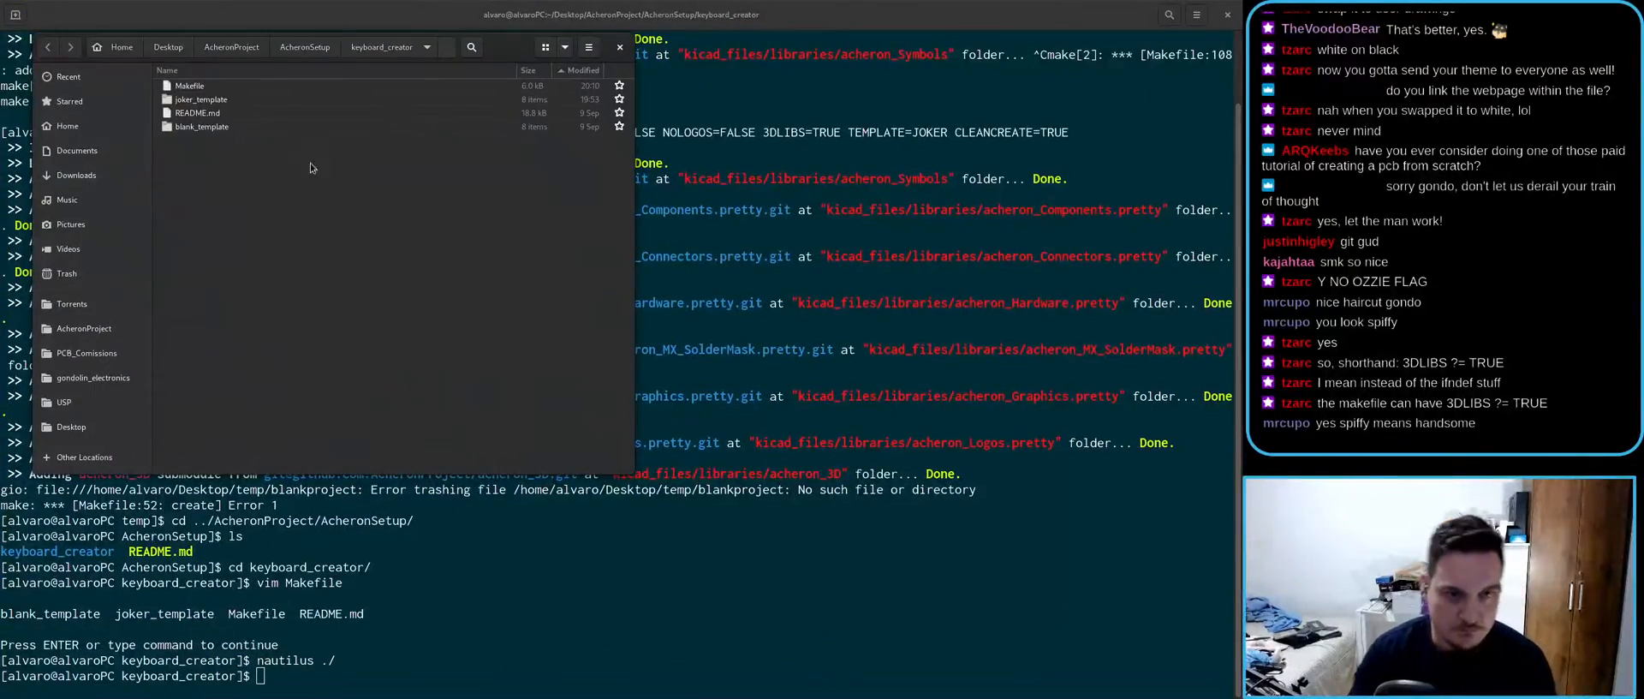
key("ctrl+a")
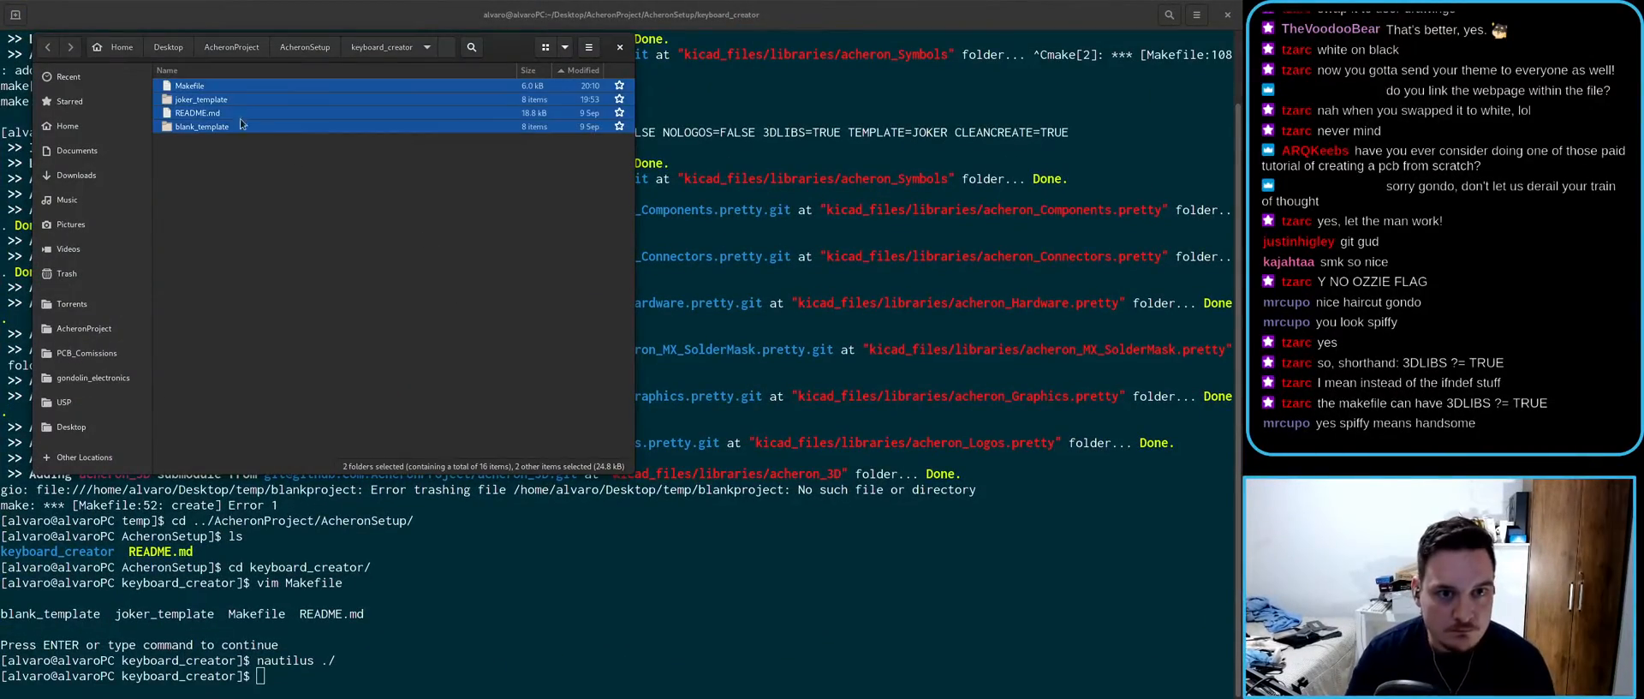
left_click(166, 48)
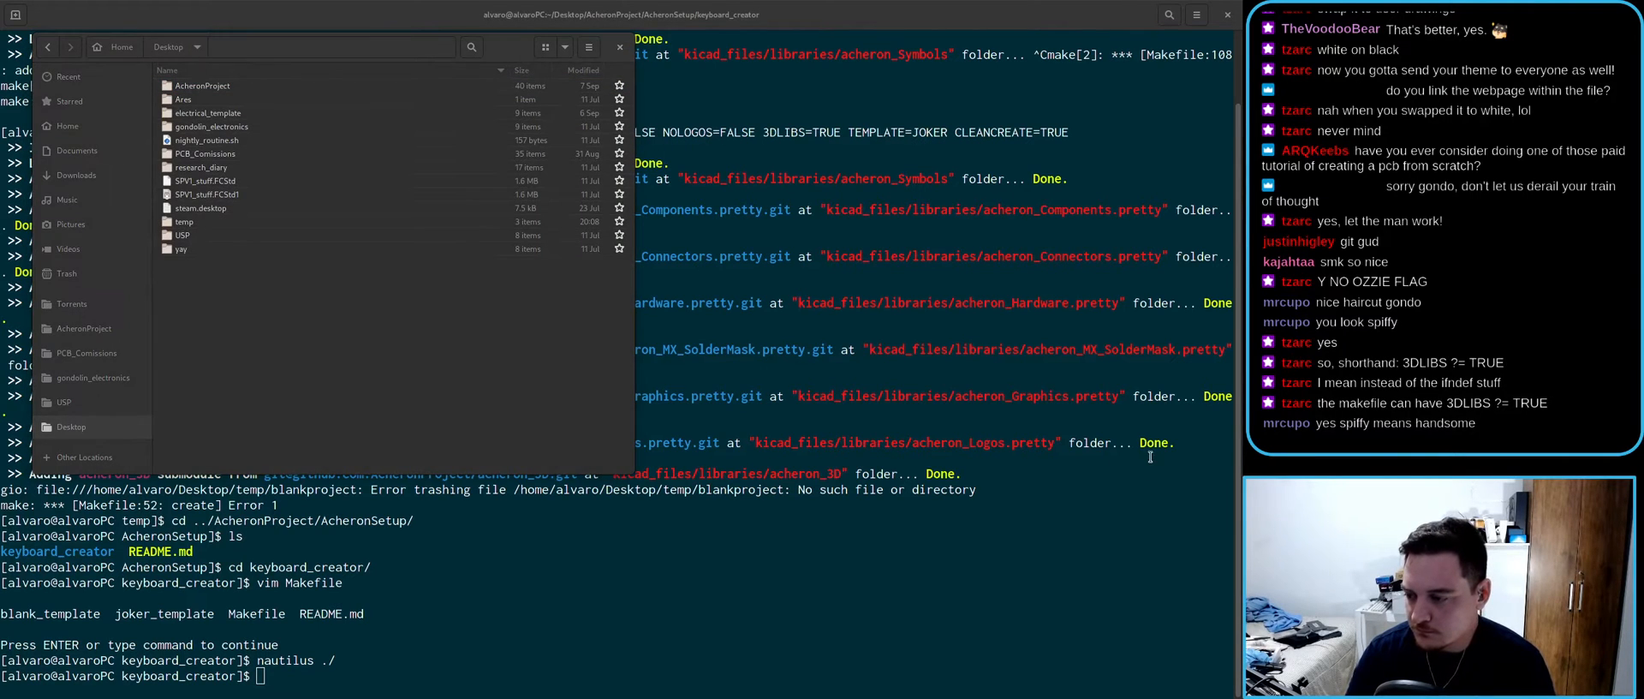
left_click_drag(507, 48, 680, 151)
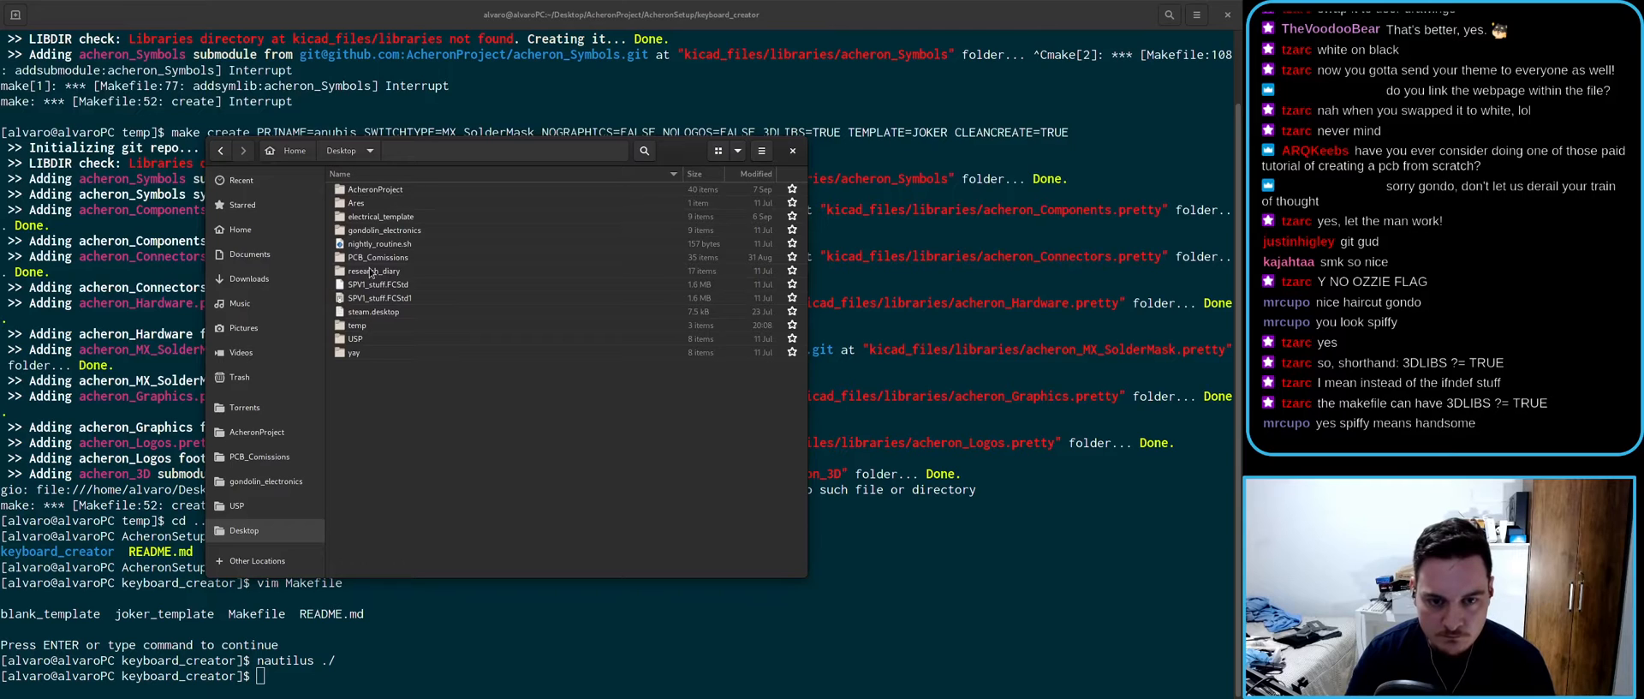
double_click(363, 190)
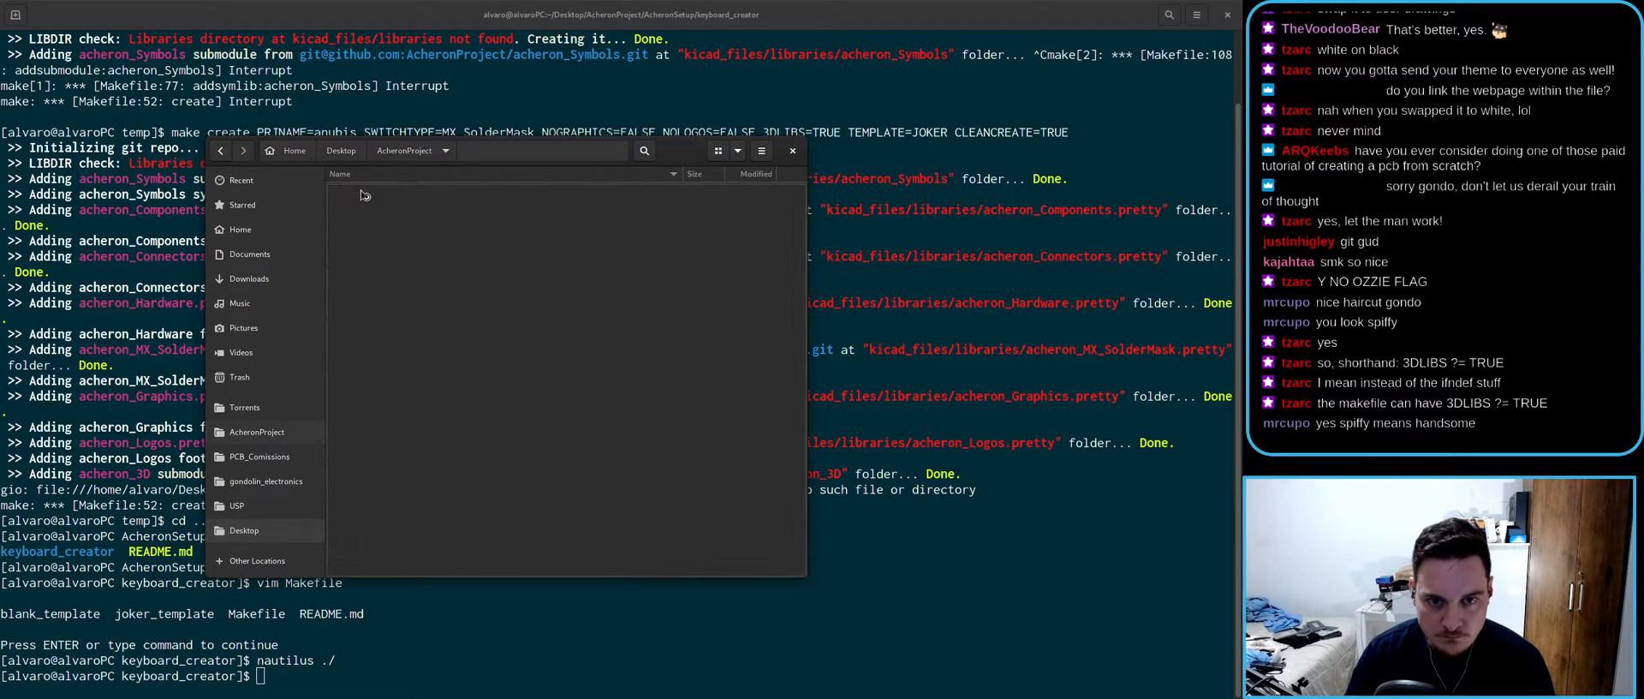
left_click(223, 150)
double_click(363, 326)
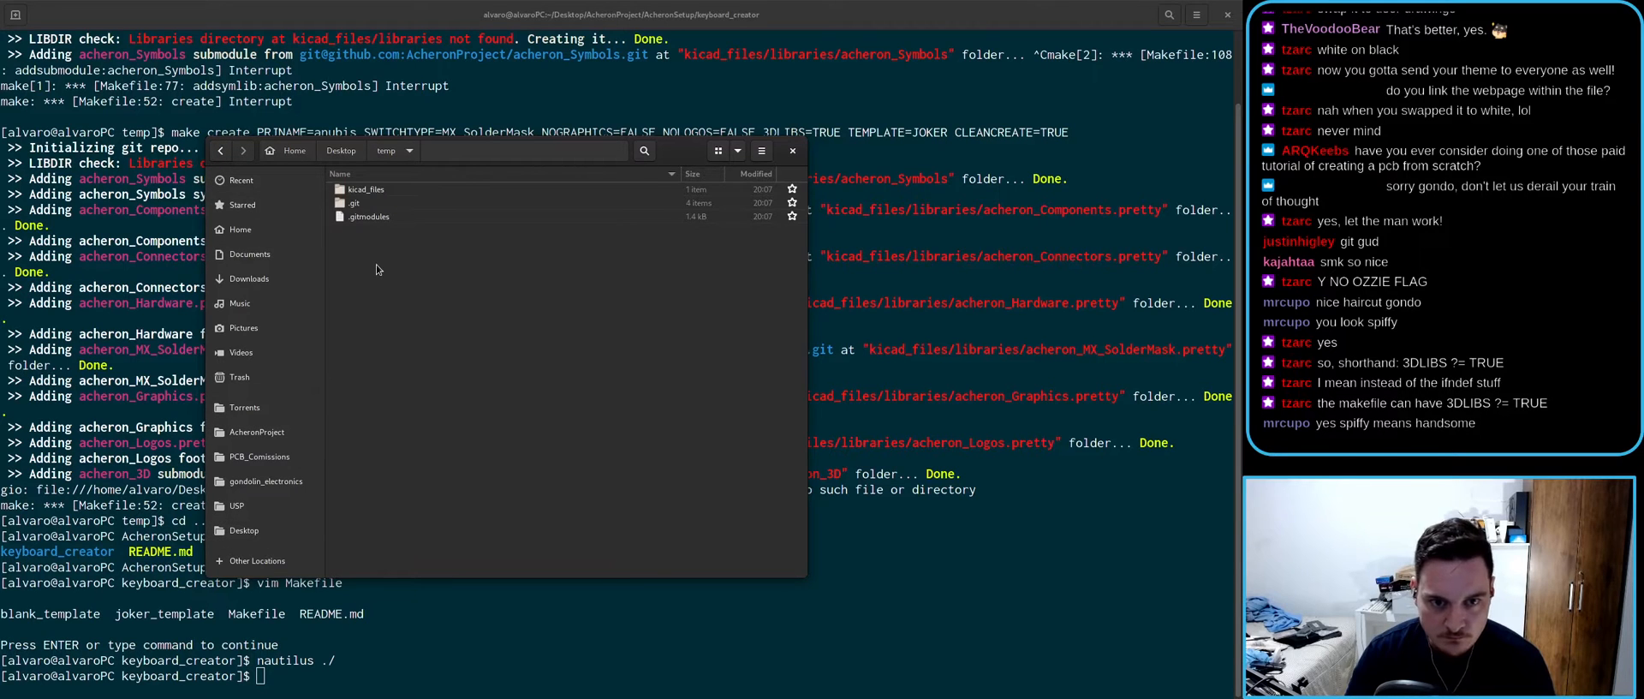
- Replace everything in temp with the pasted keyboard_creator files
key("ctrl+a")
key("Delete")
key("ctrl+v")
- From a terminal in temp, run make create PRJNAME=anubis with TEMPLATE=JOKER and CLEANCREATE=TRUE
right_click(451, 385)
left_click(515, 454)
key("Up")
key("Up")
key("Up")
key("Up")
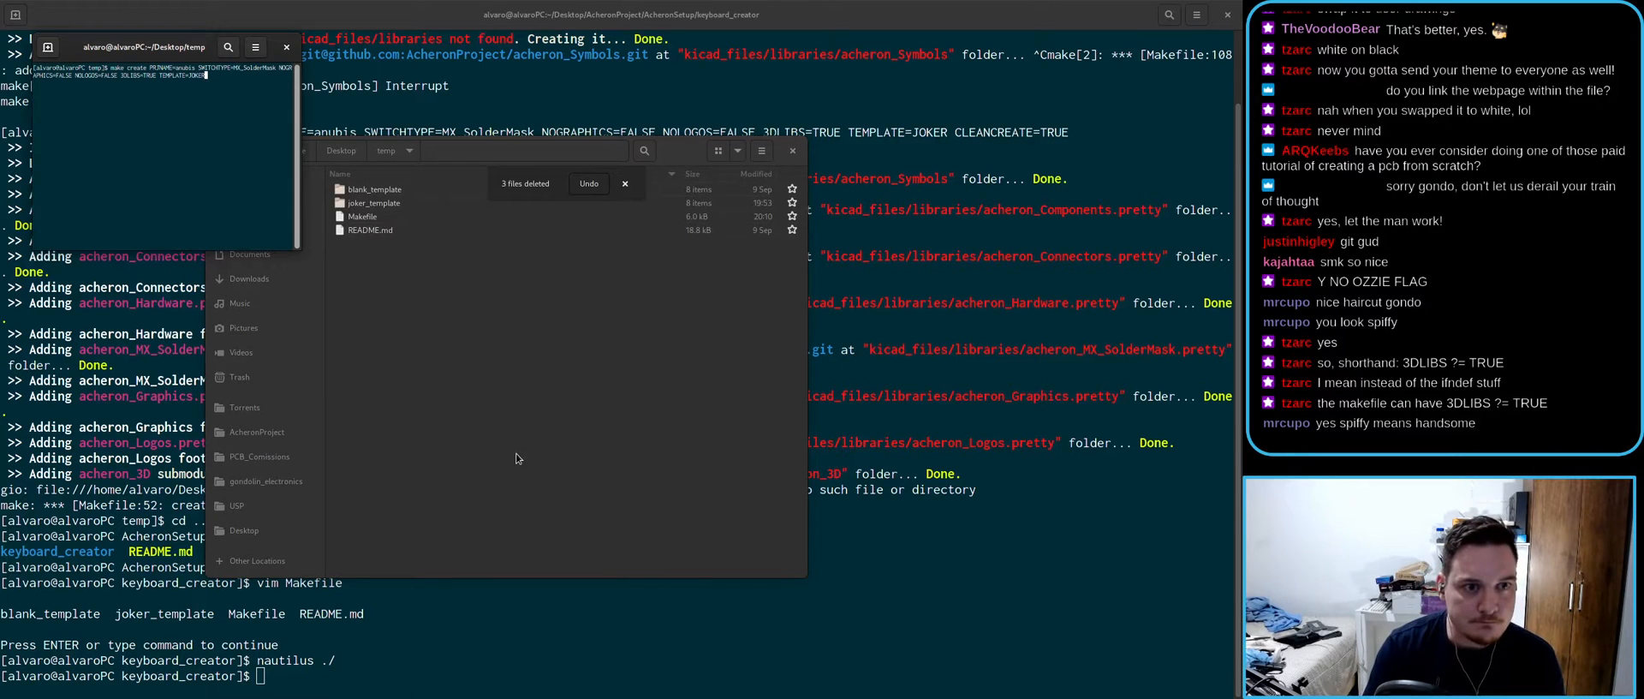
type("CLEANCREATE=TRUE")
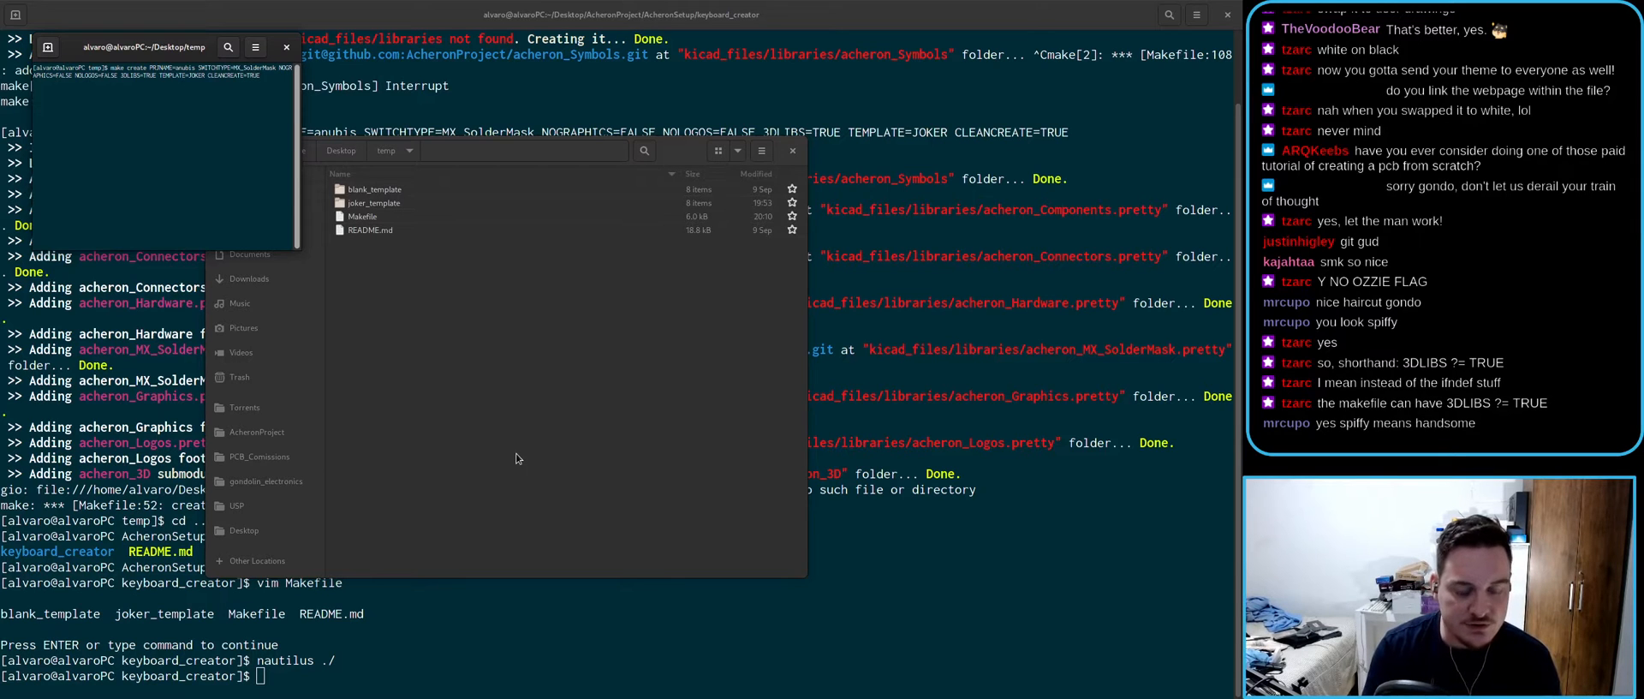
key("Return")
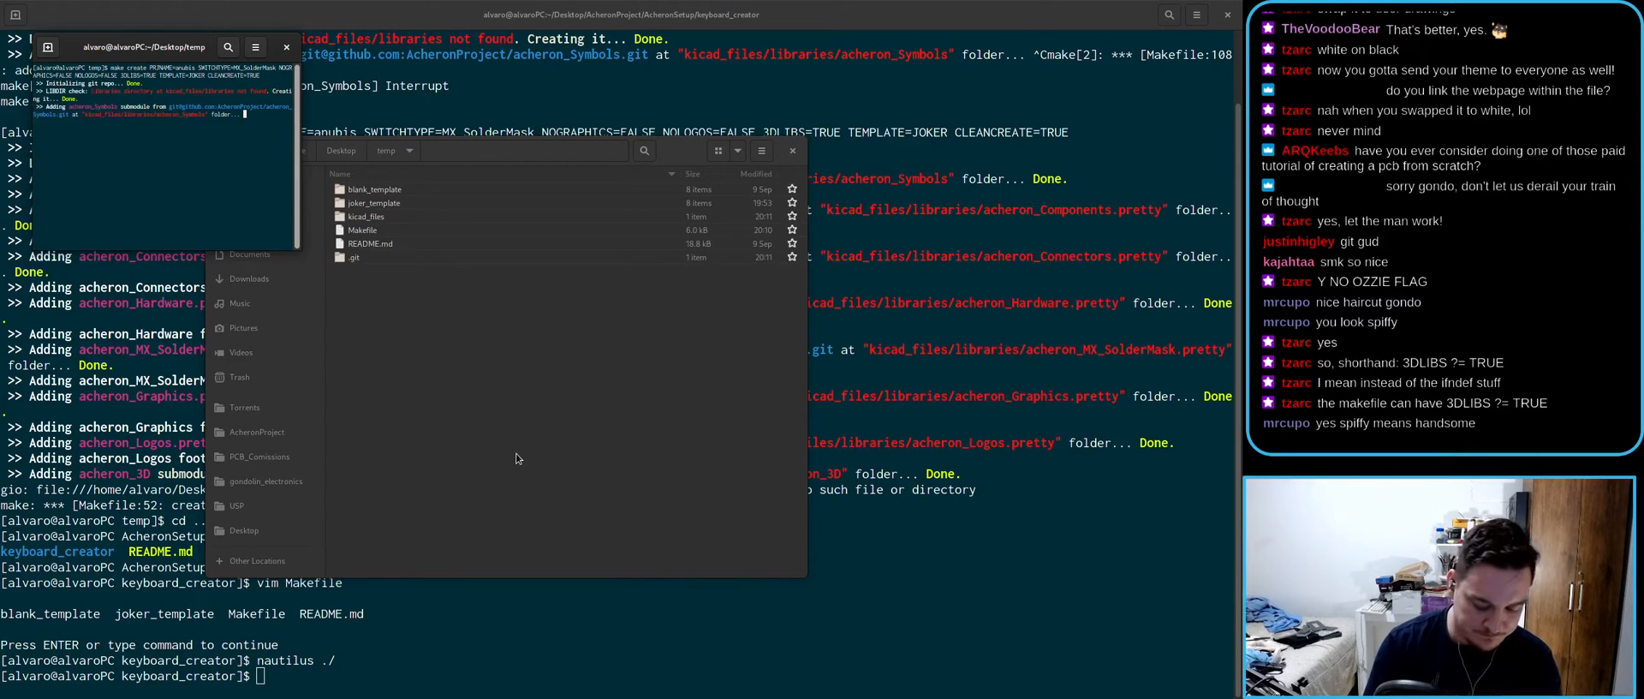
key("ctrl+plus")
key("ctrl+plus")
key("ctrl+plus")
key("ctrl+plus")
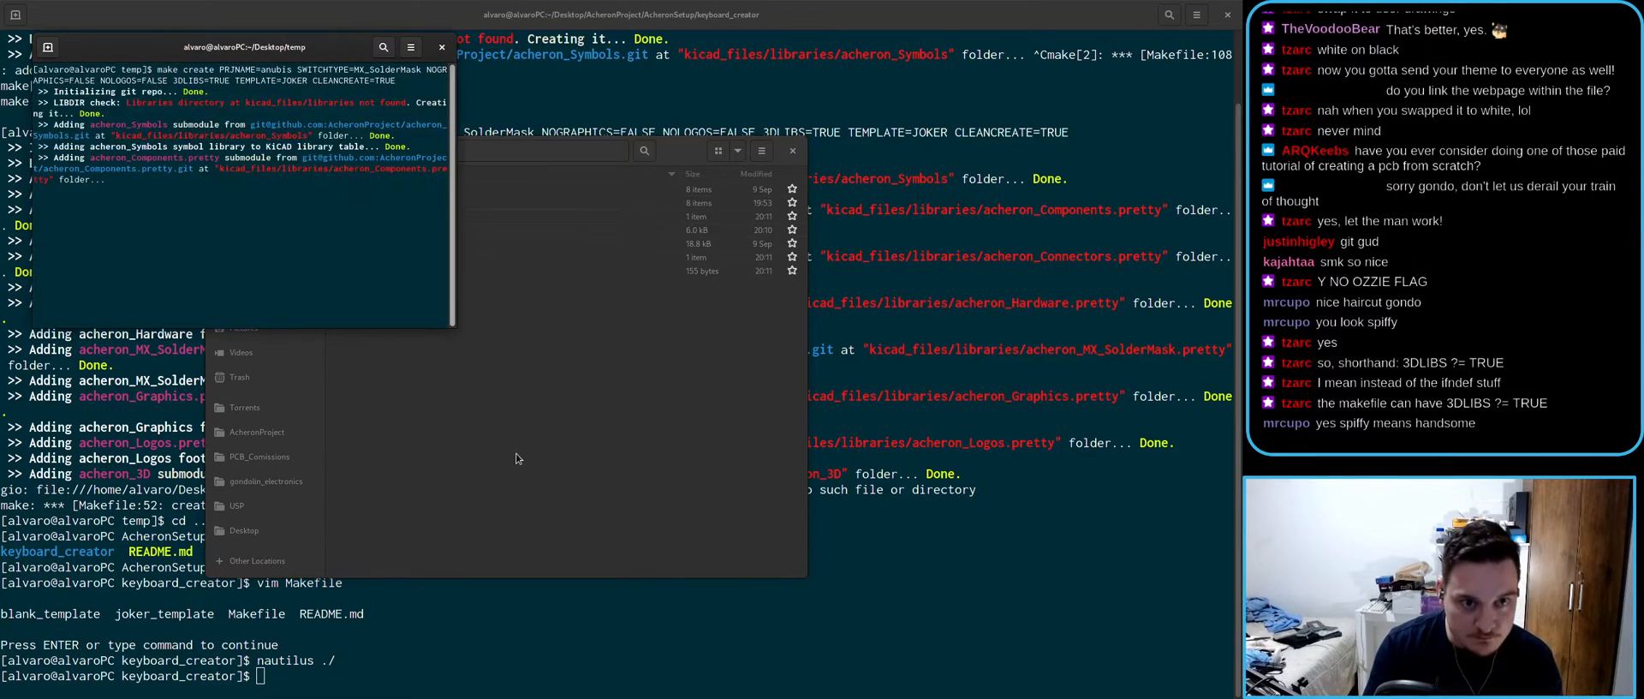
key("super+Up")
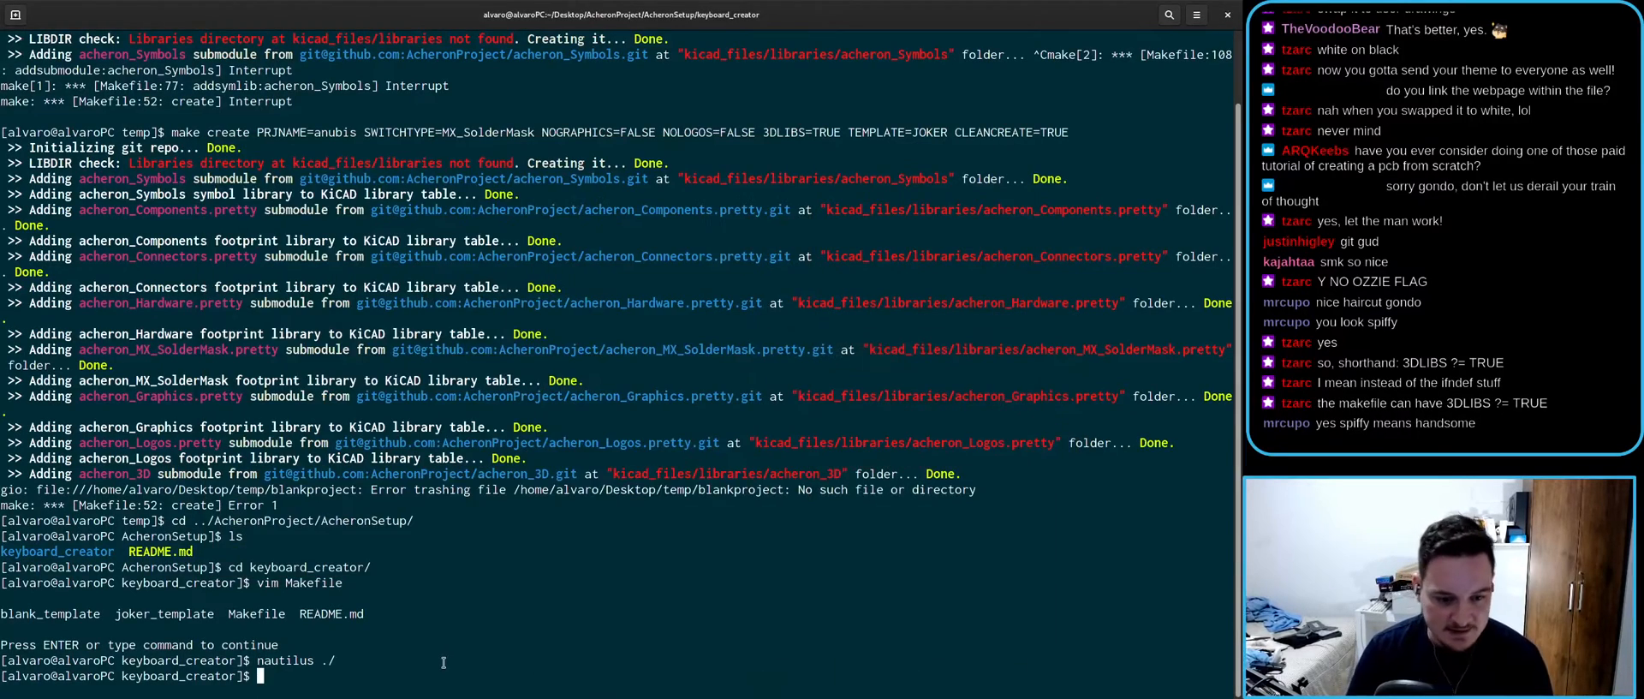
- Go up to the AcheronSetup folder and check git status
type("cd ../")
key("Return")
type("git status")
key("Return")
type("gitt")
key("BackSpace")
key("BackSpace")
key("BackSpace")
key("BackSpace")
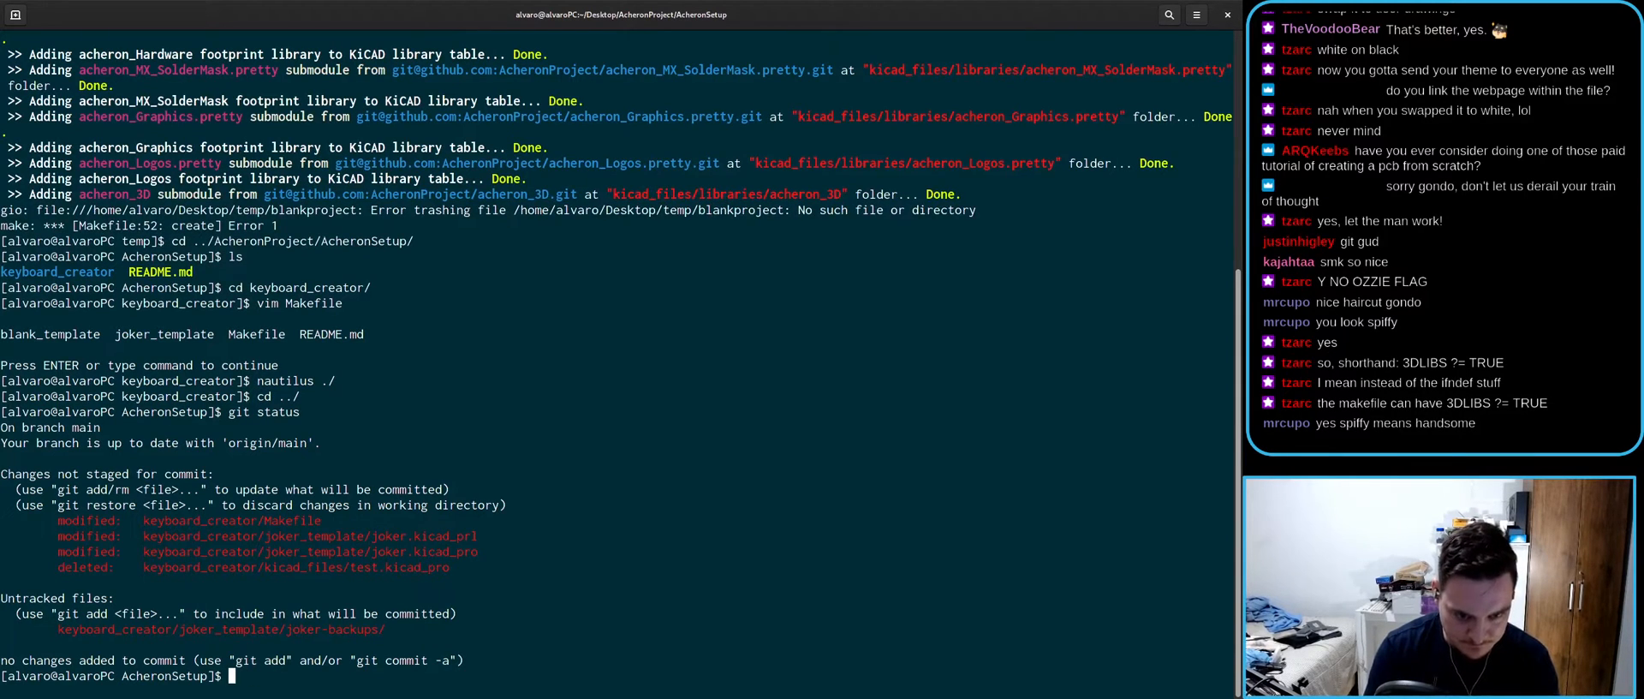
- Commit keyboard_creator/Makefile as "Fix CLEANCREATE to delete template folders" and push it
type("git ")
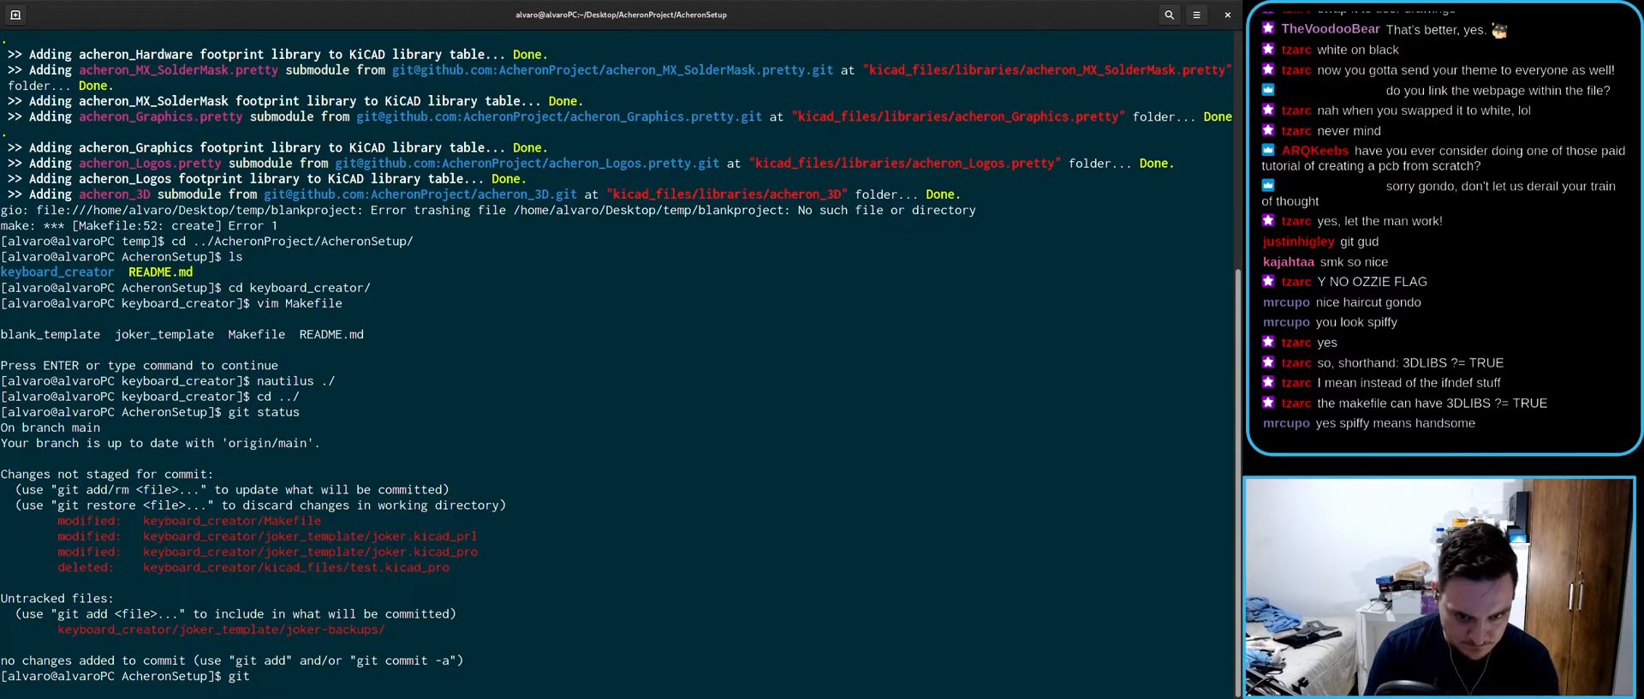
type("add keyboard_creator/Makefile")
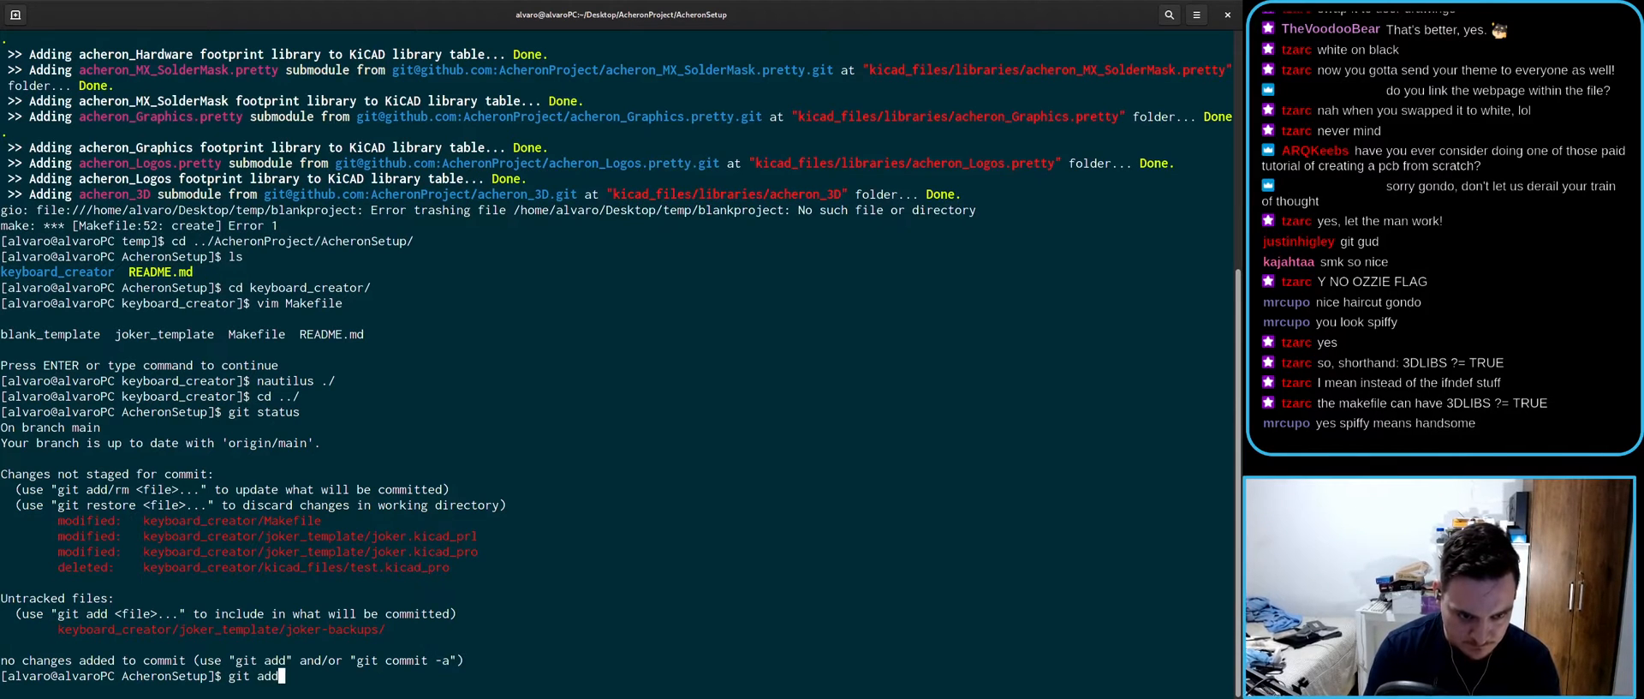
type("it co")
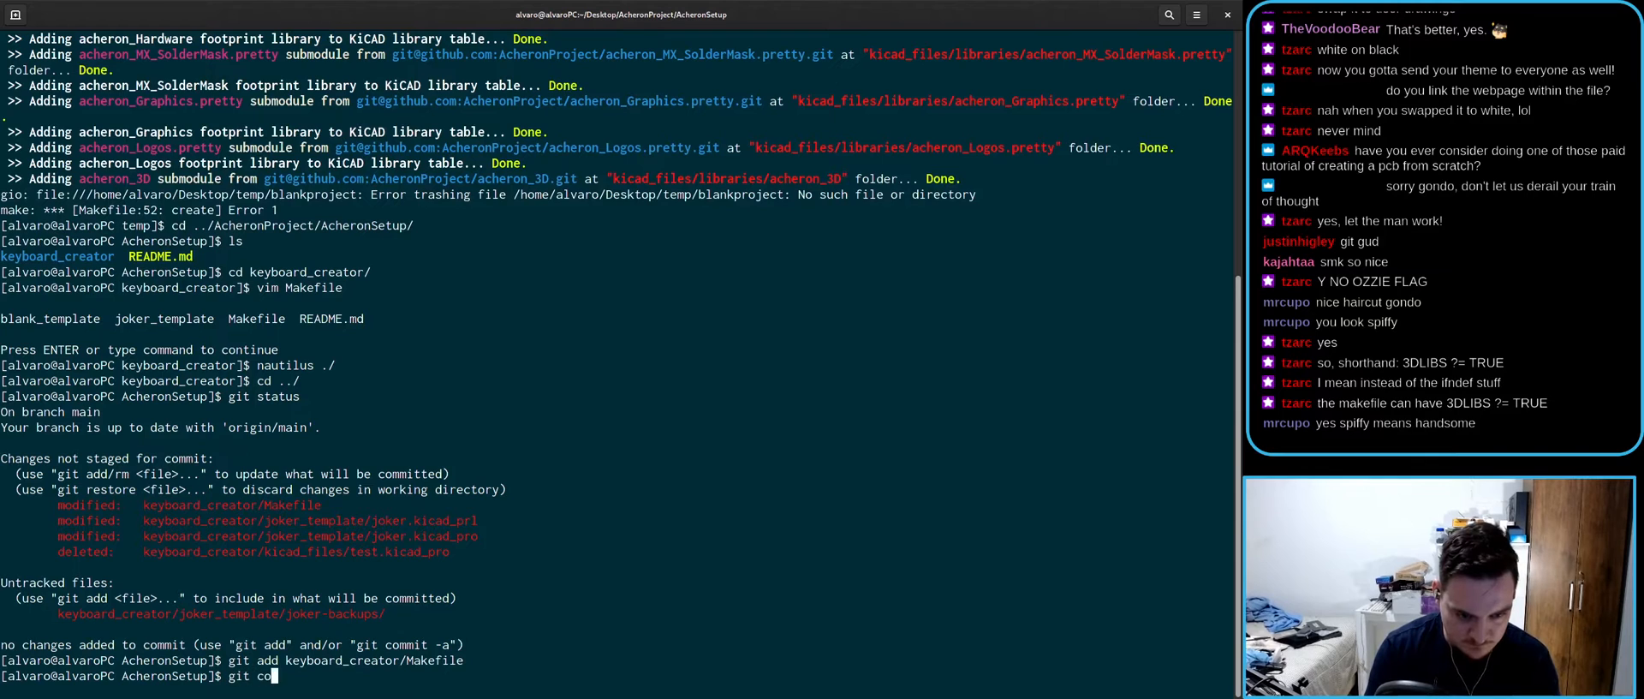
type("mmit -m \"F")
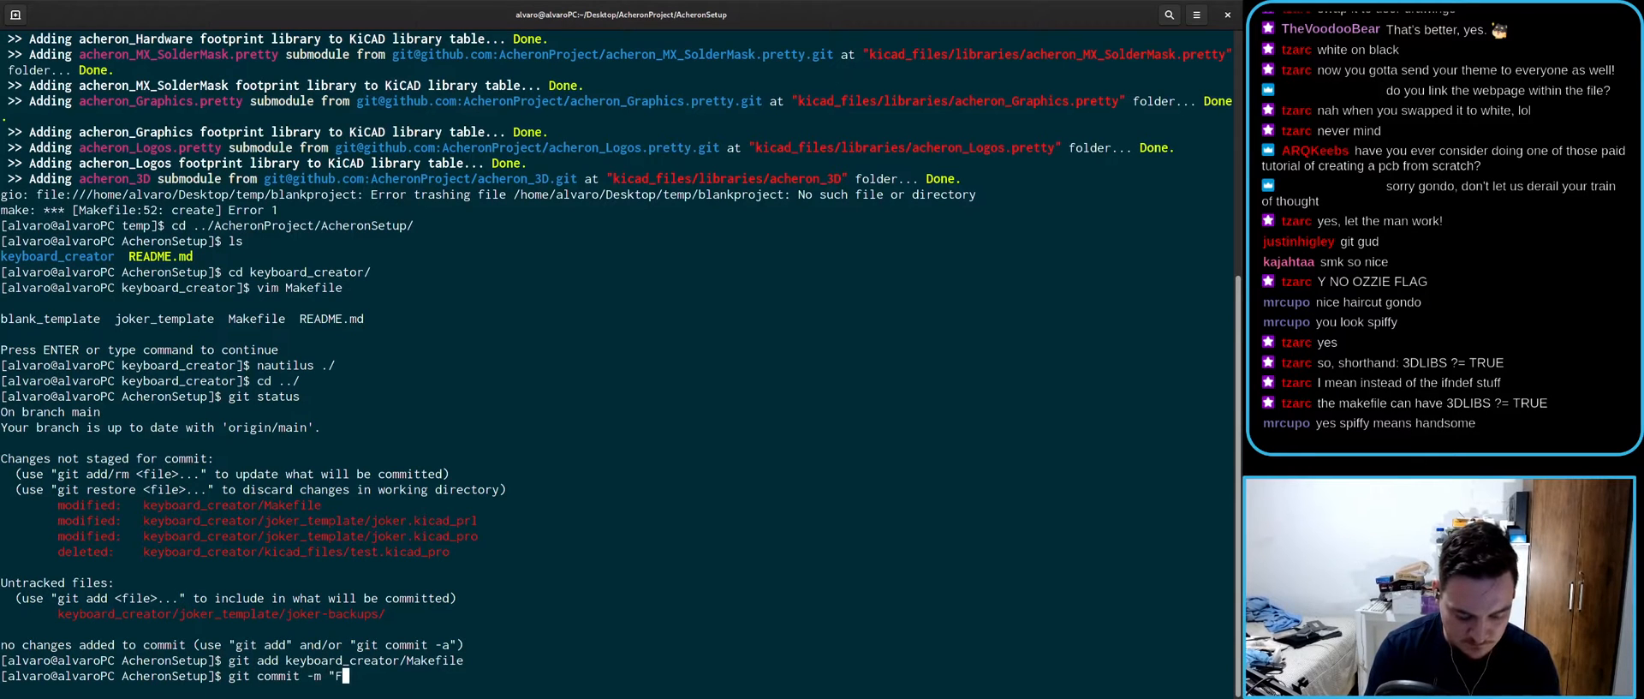
type("ix CLEANCRE")
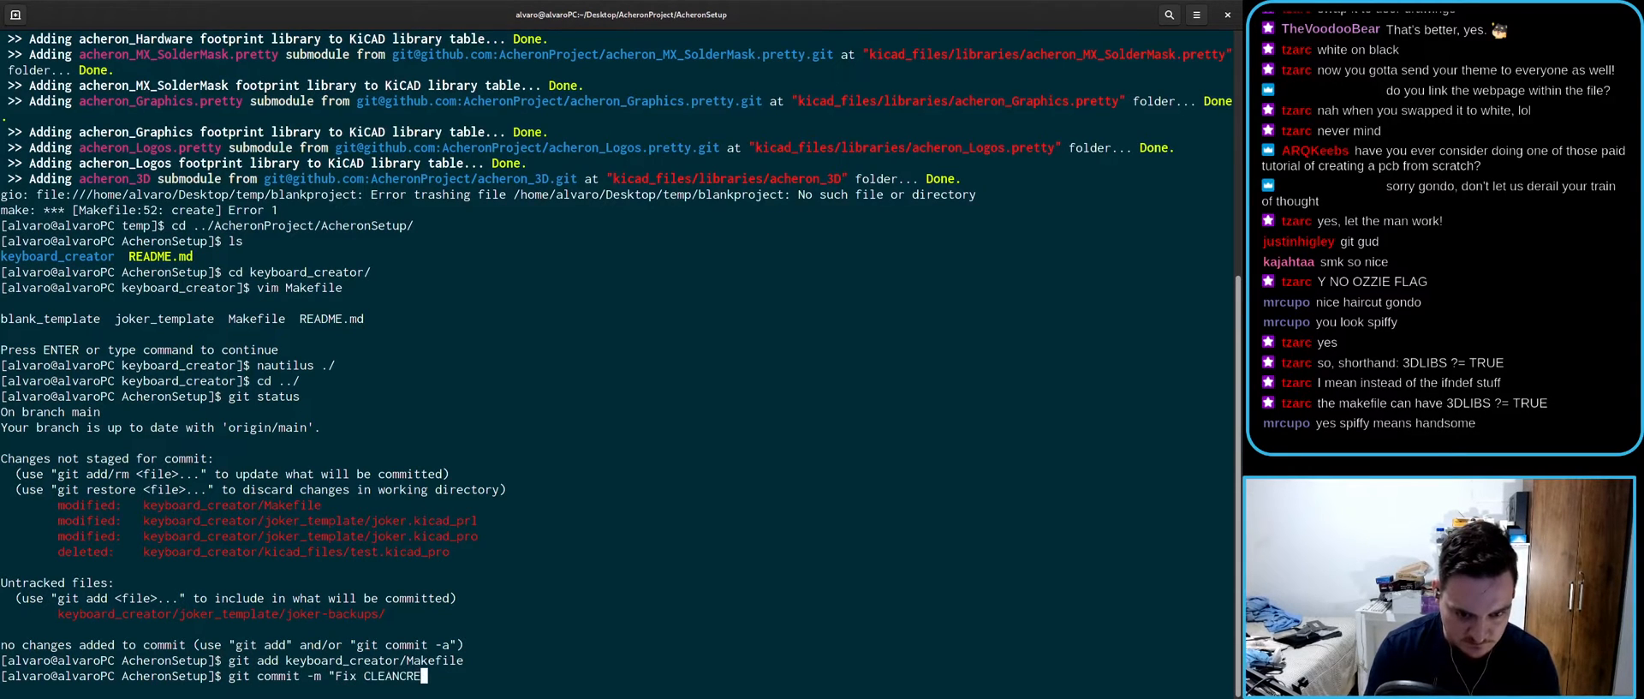
type("ATE to delete")
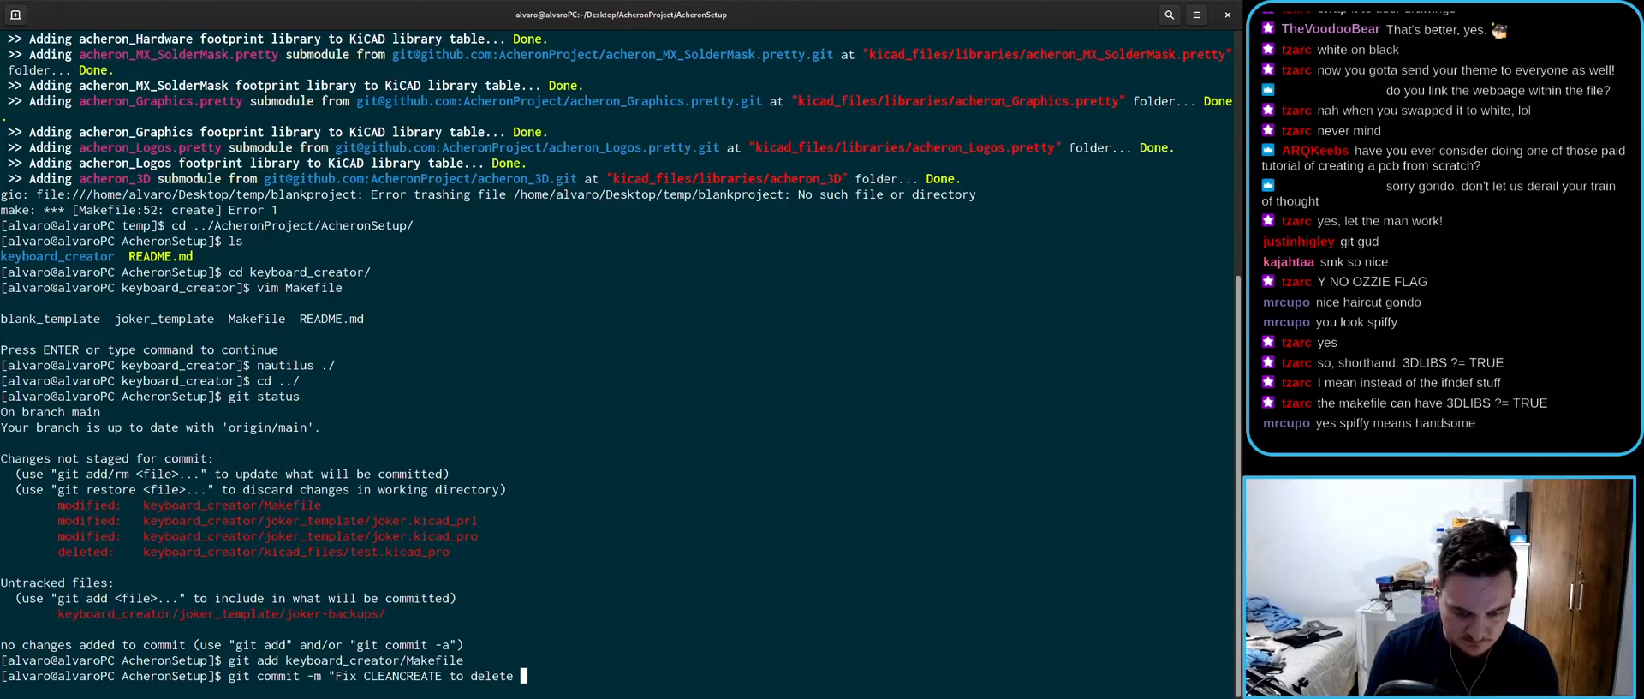
type(" template f")
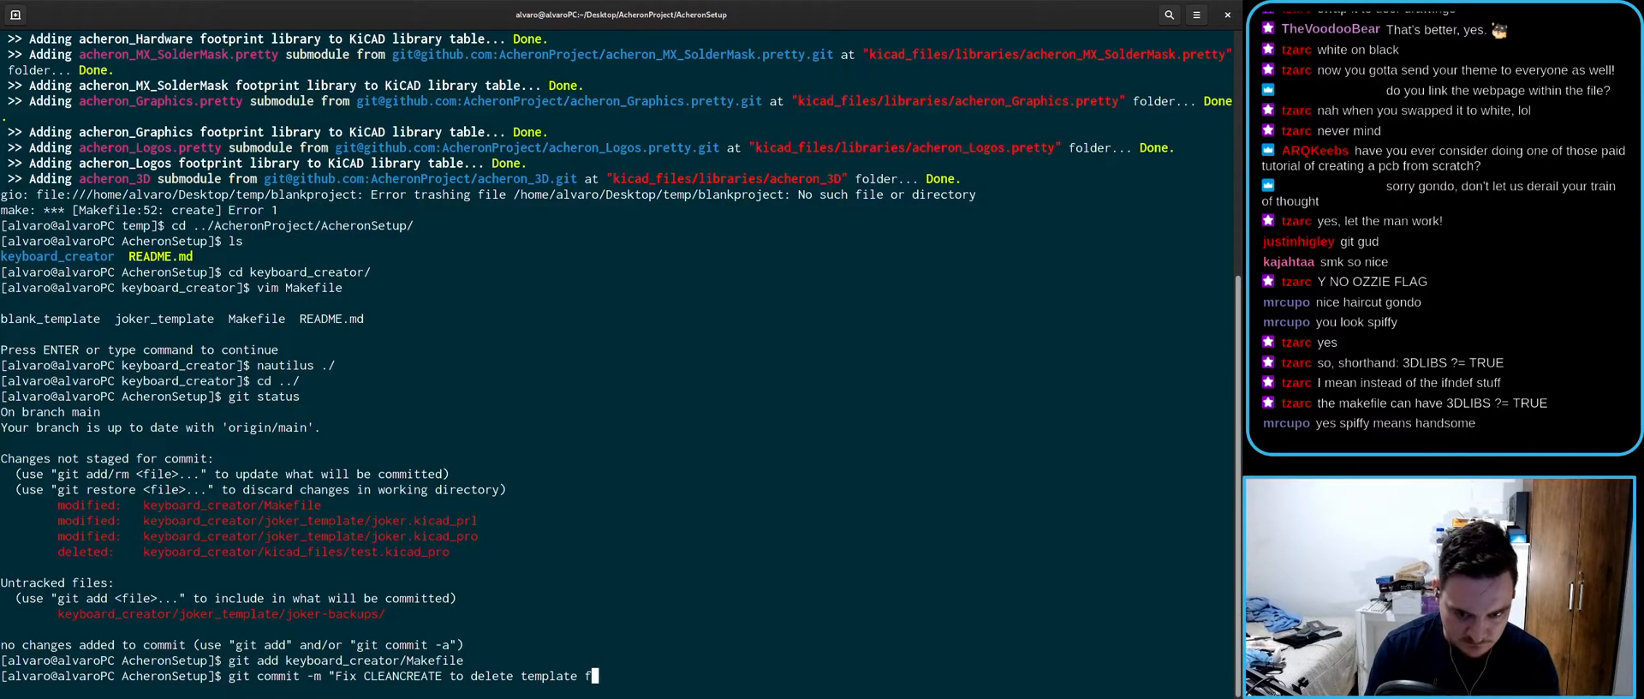
type("olders\"")
key("Return")
type("gi")
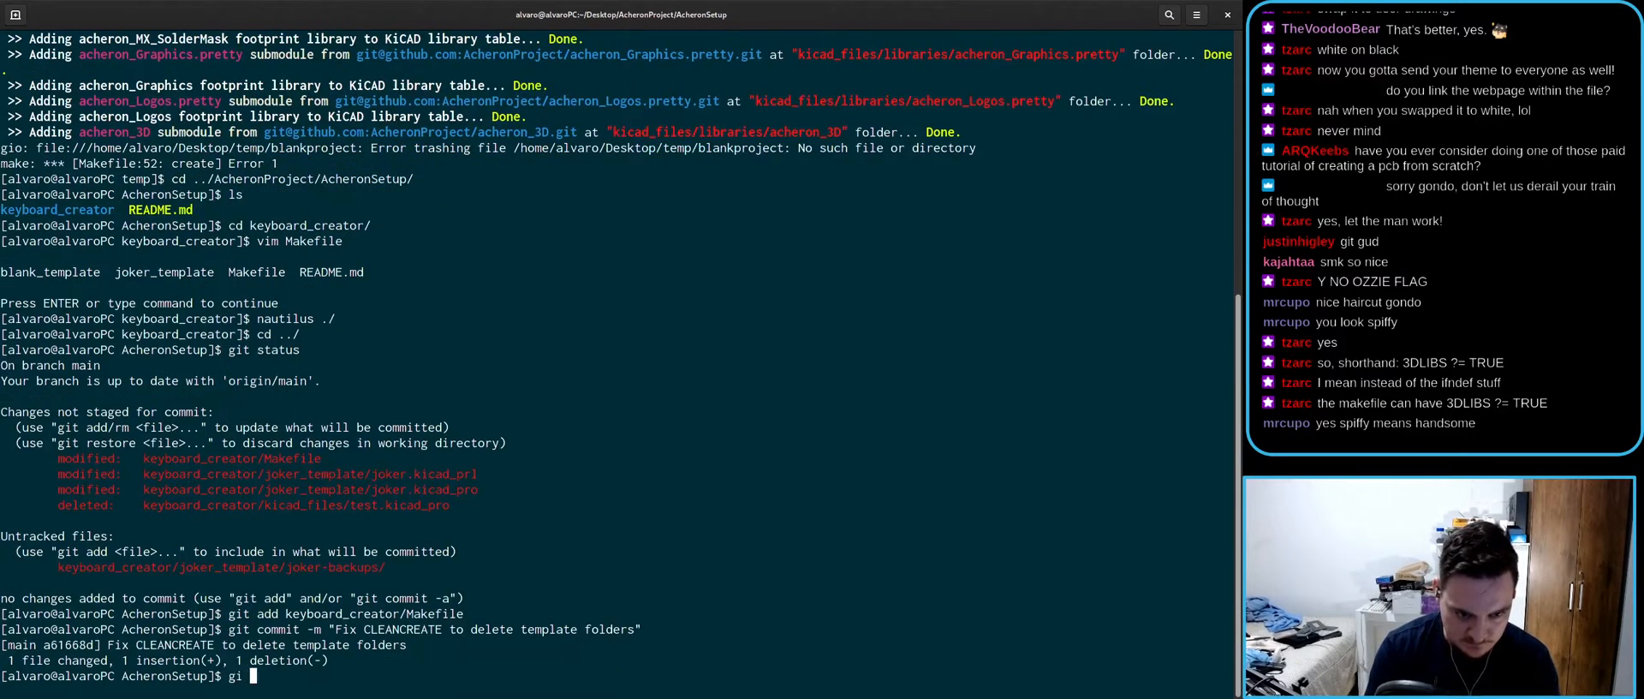
type("t push")
key("Return")
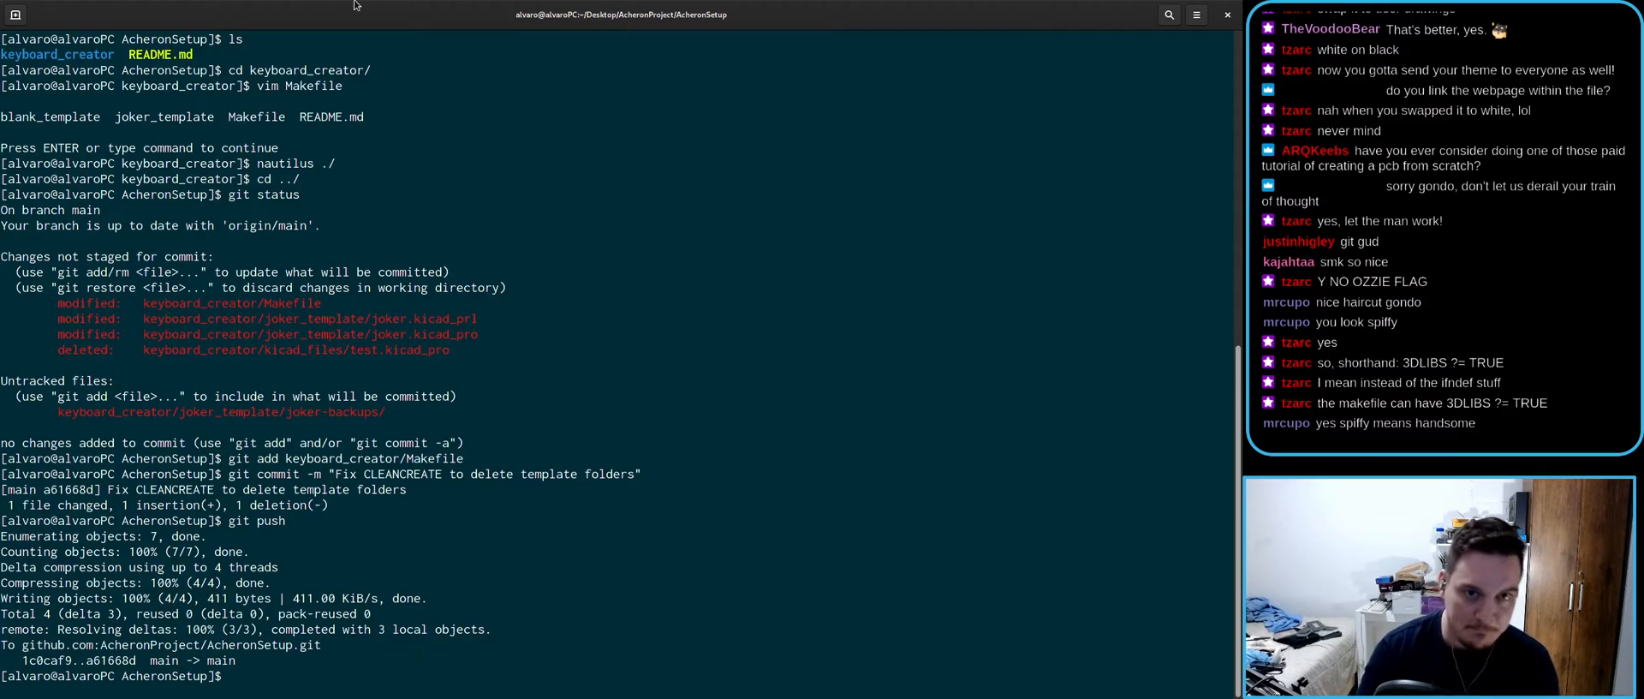
- Restore the terminal to a smaller window and open kicad_files in the temp file window
double_click(497, 4)
left_click(421, 339)
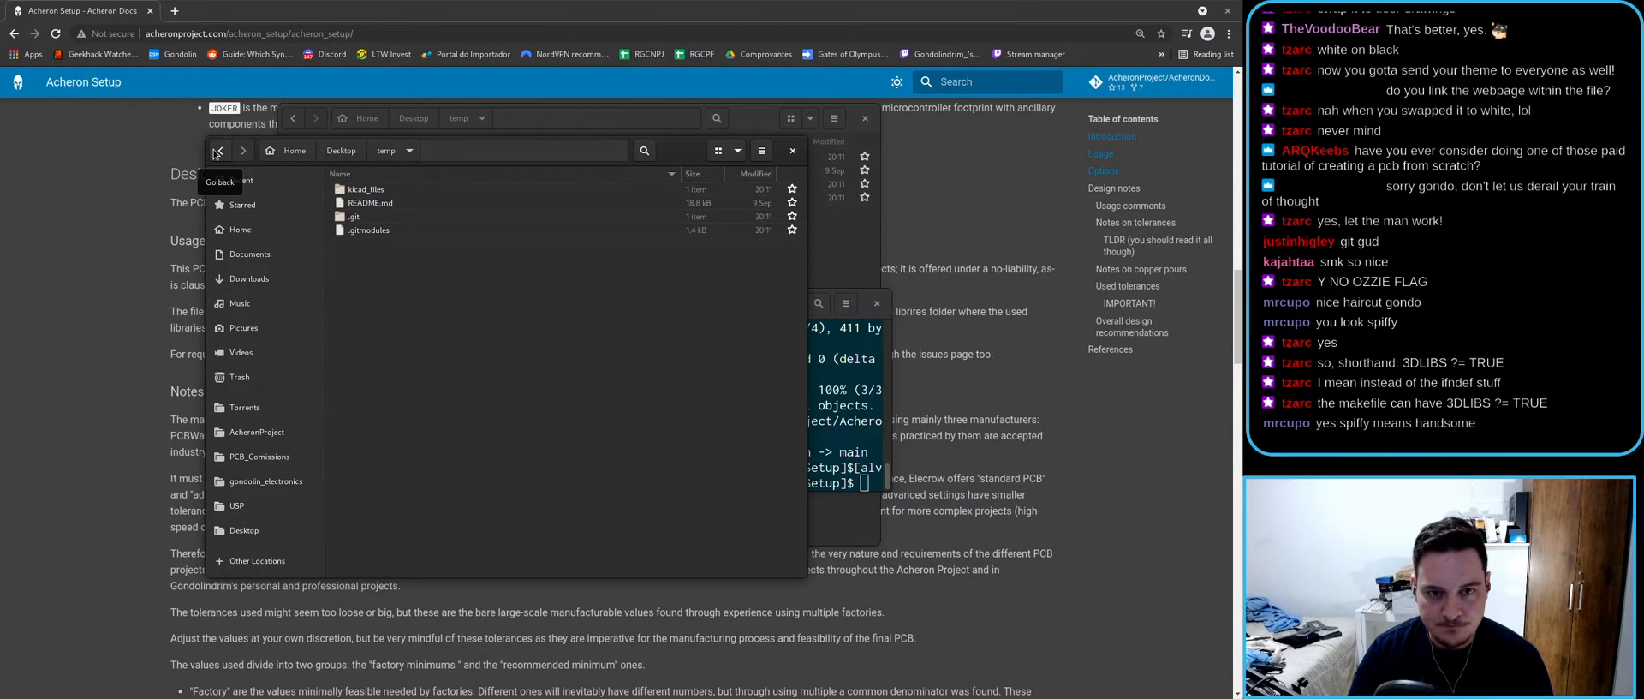
double_click(364, 189)
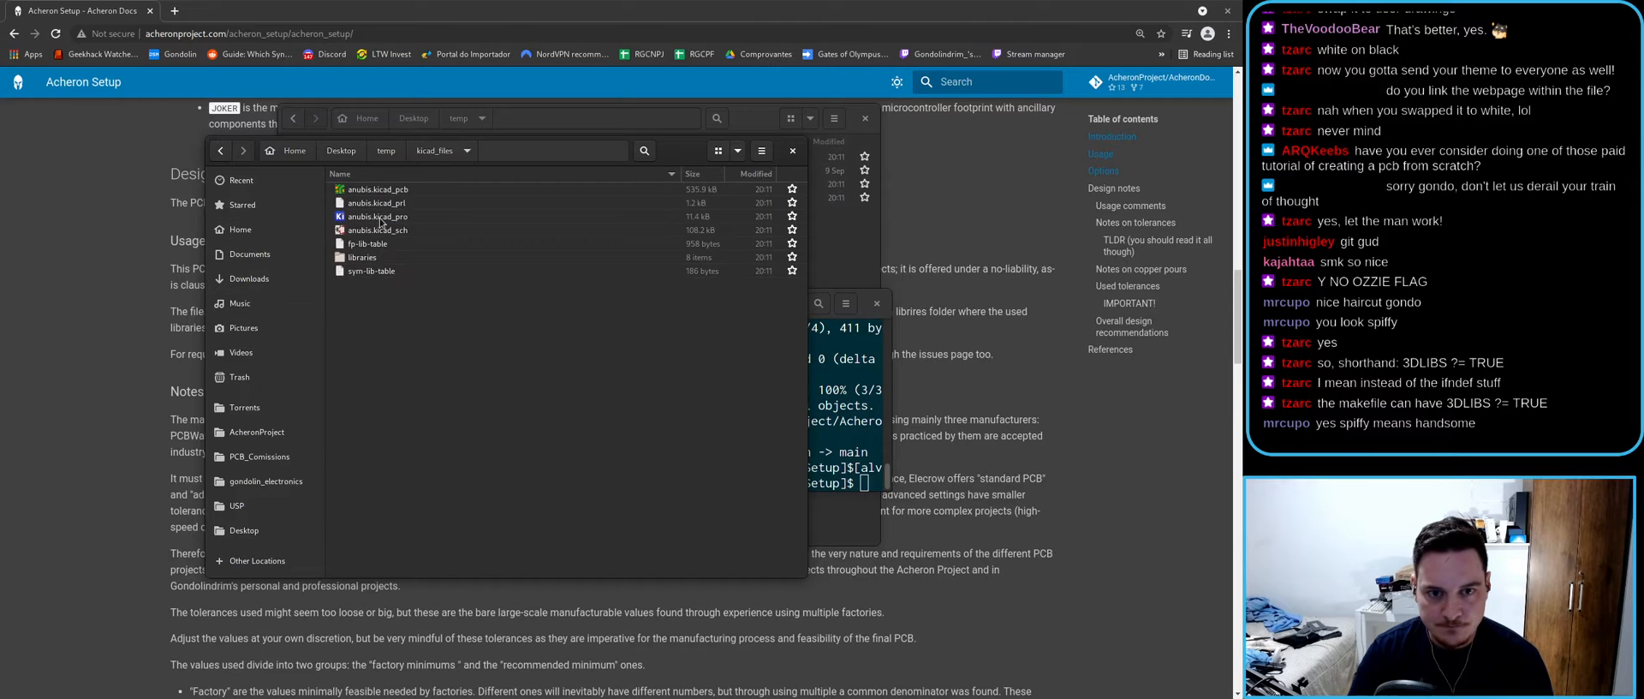
- Maximize the file window, check the anubis files in kicad_files, and return to temp
left_click(220, 151)
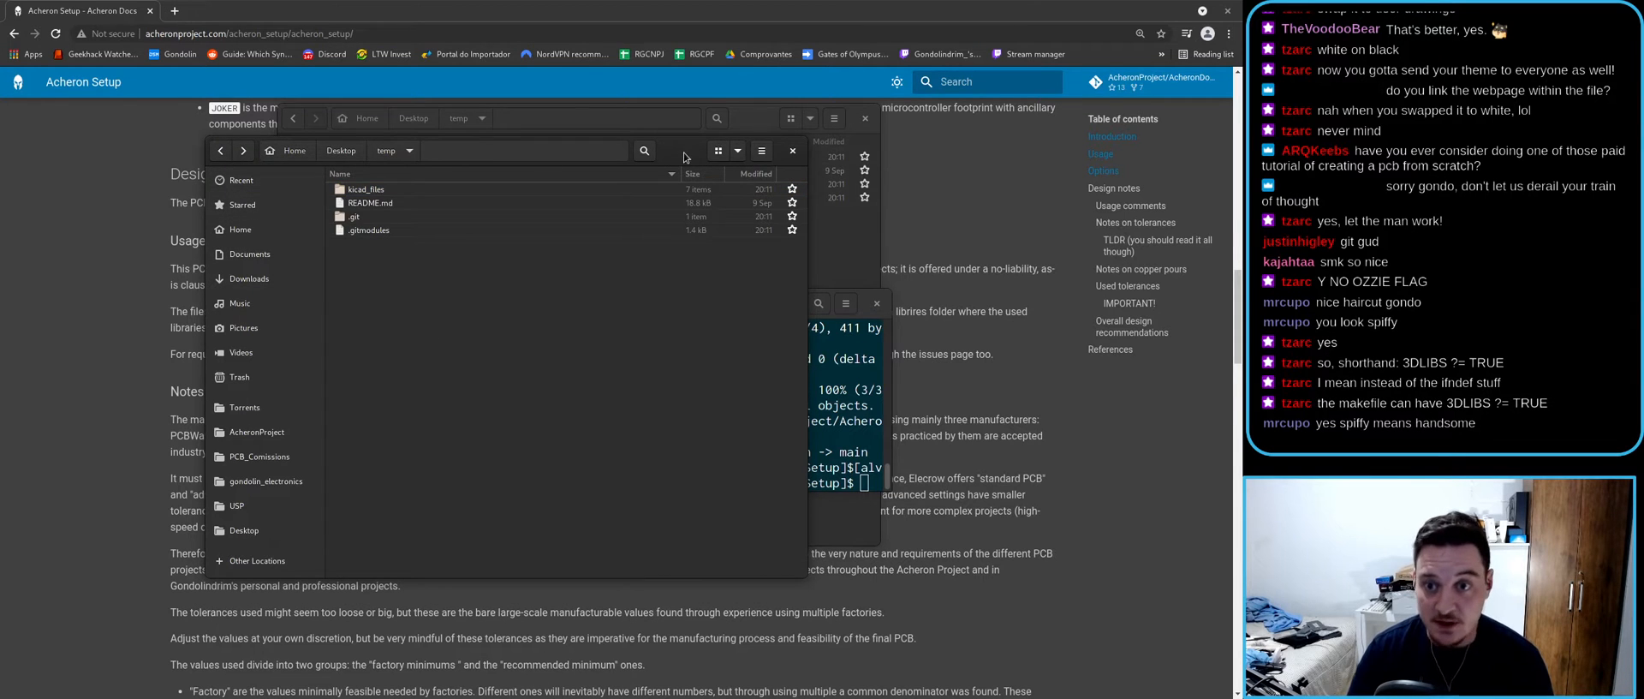
double_click(684, 152)
scroll(456, 243, "up", 2, "ctrl")
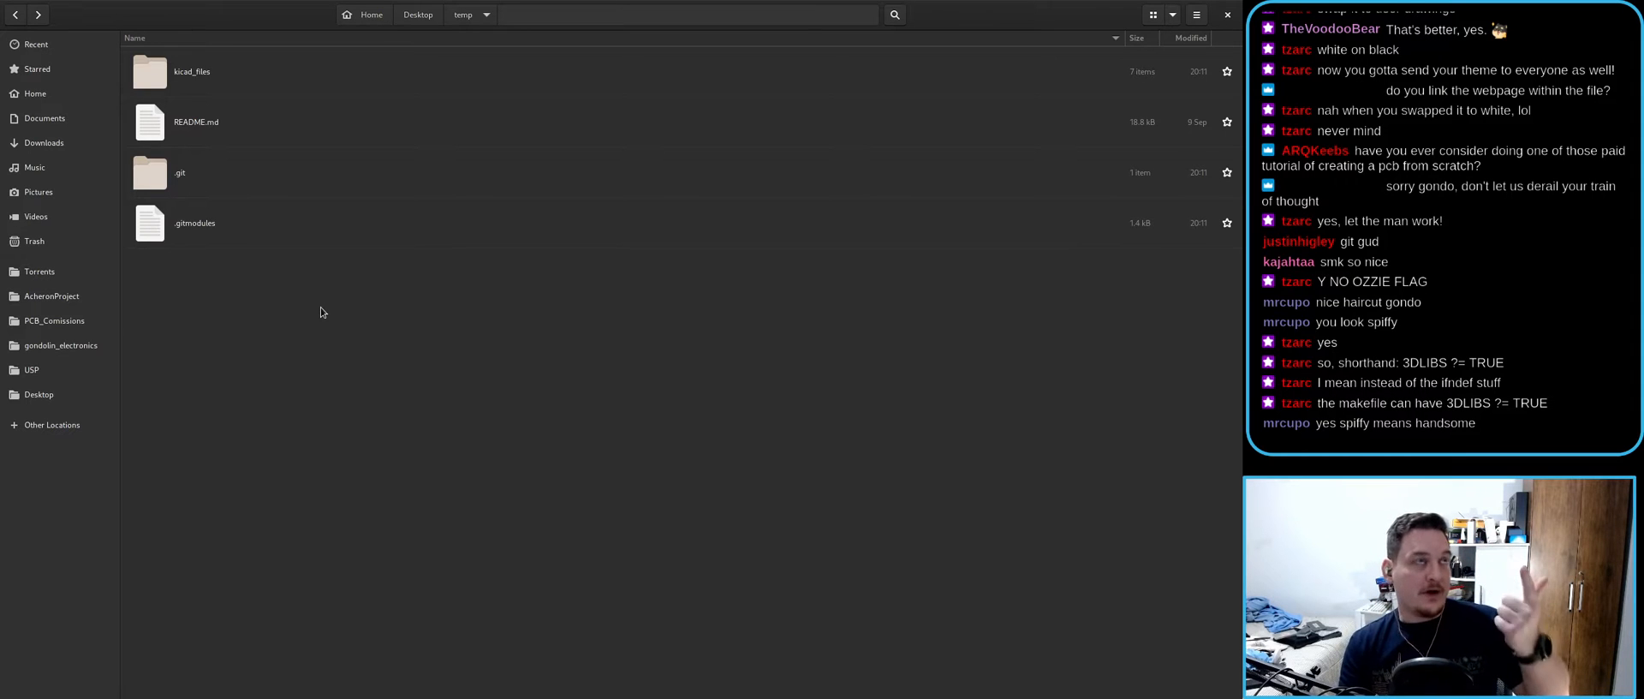
double_click(180, 71)
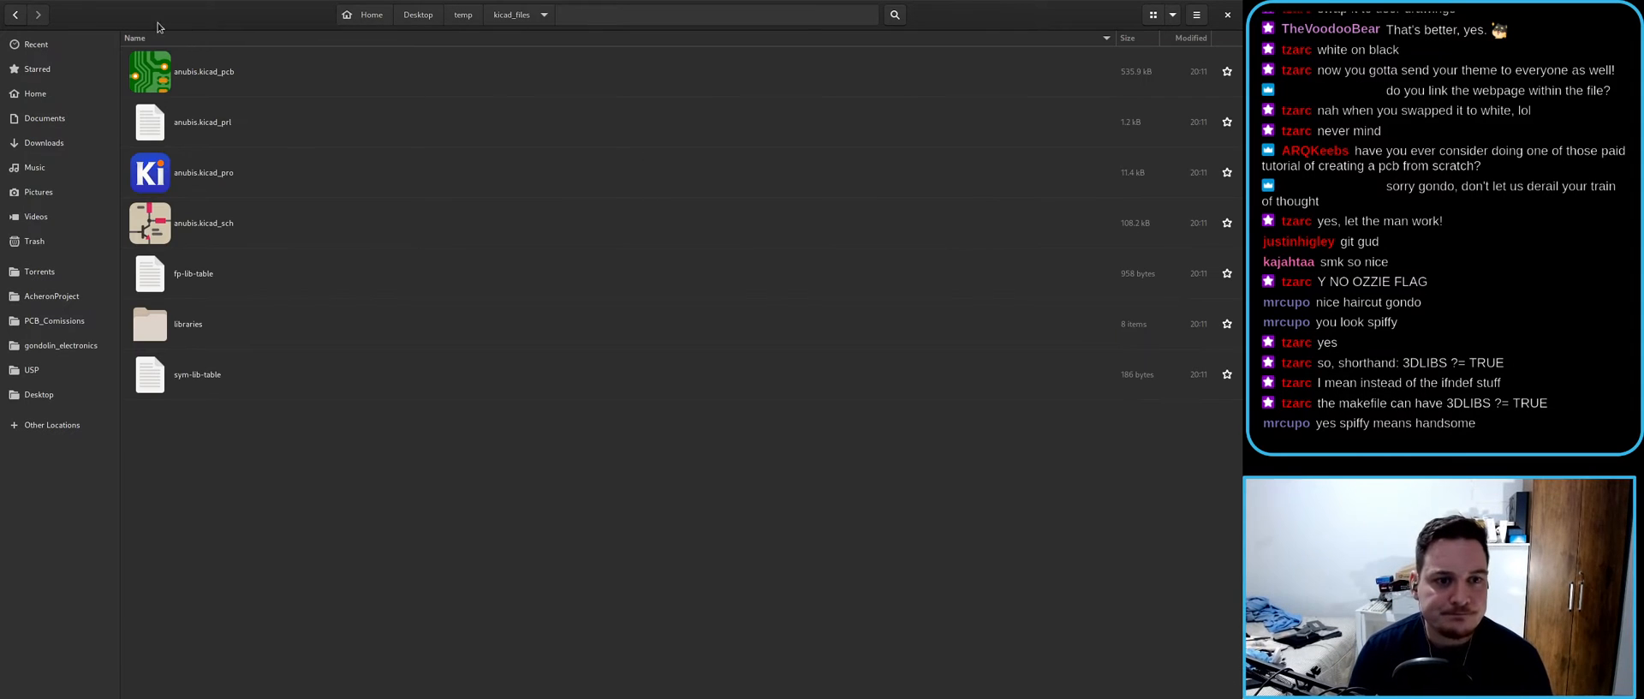
left_click(19, 15)
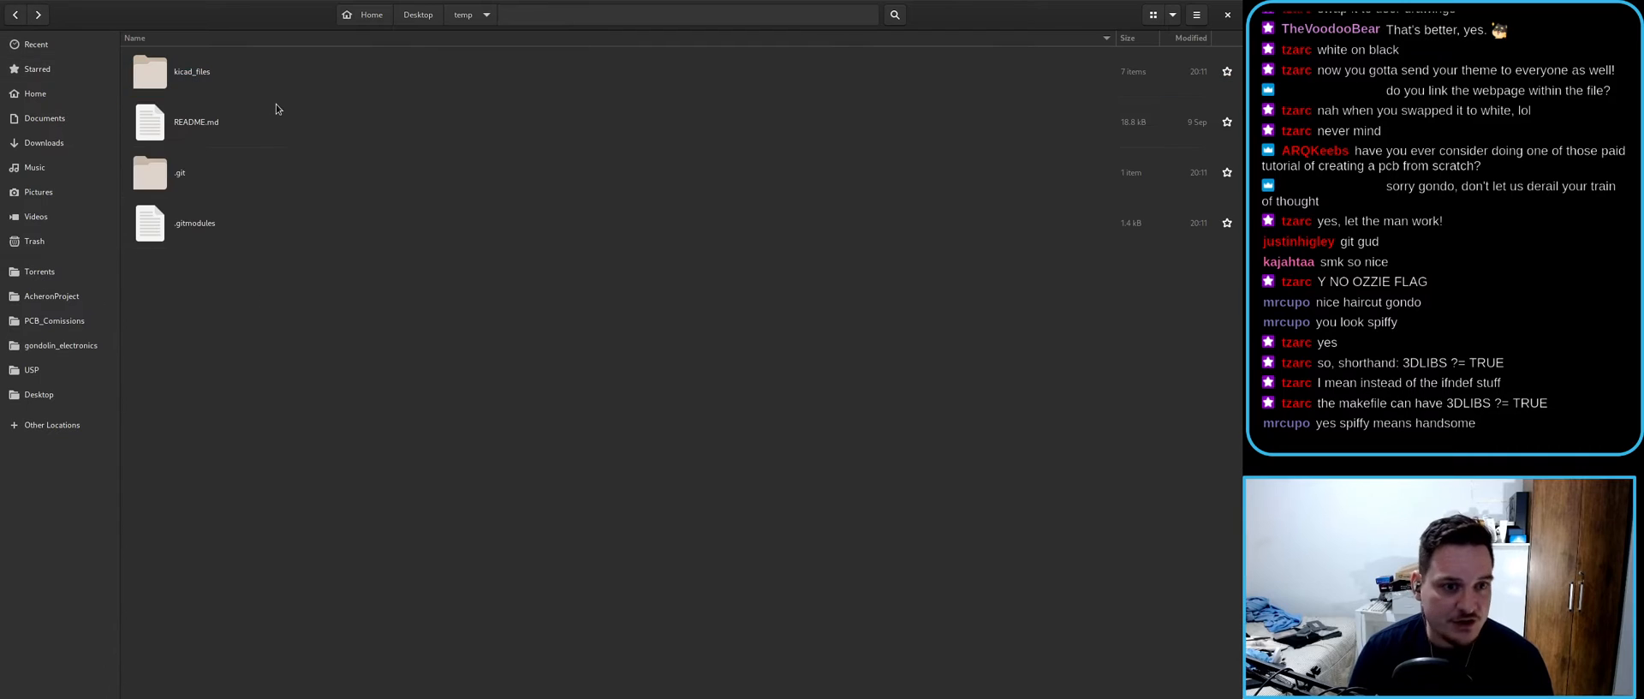
- Open README.md in Vim and maximize its terminal window
right_click(269, 115)
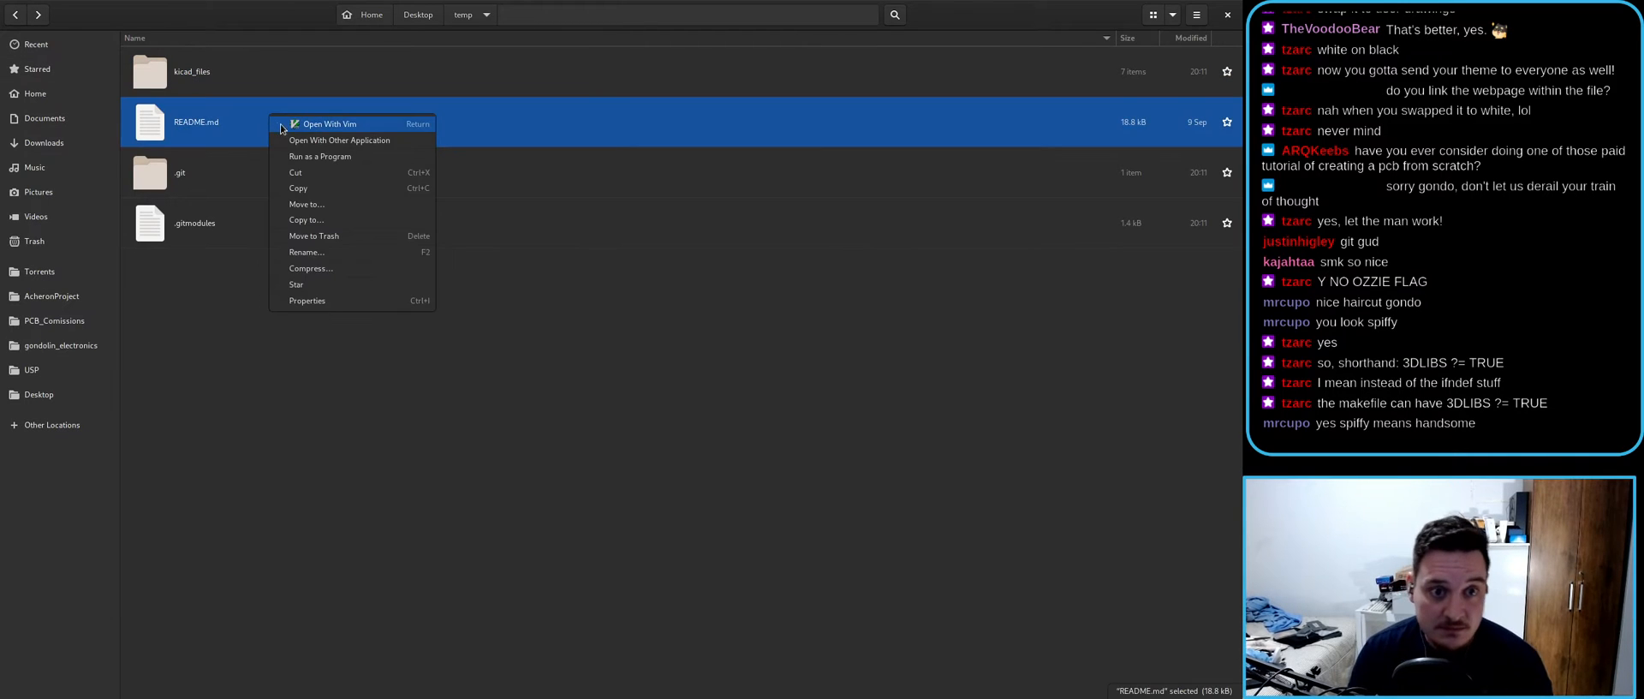
left_click(284, 127)
left_click_drag(155, 48, 322, 85)
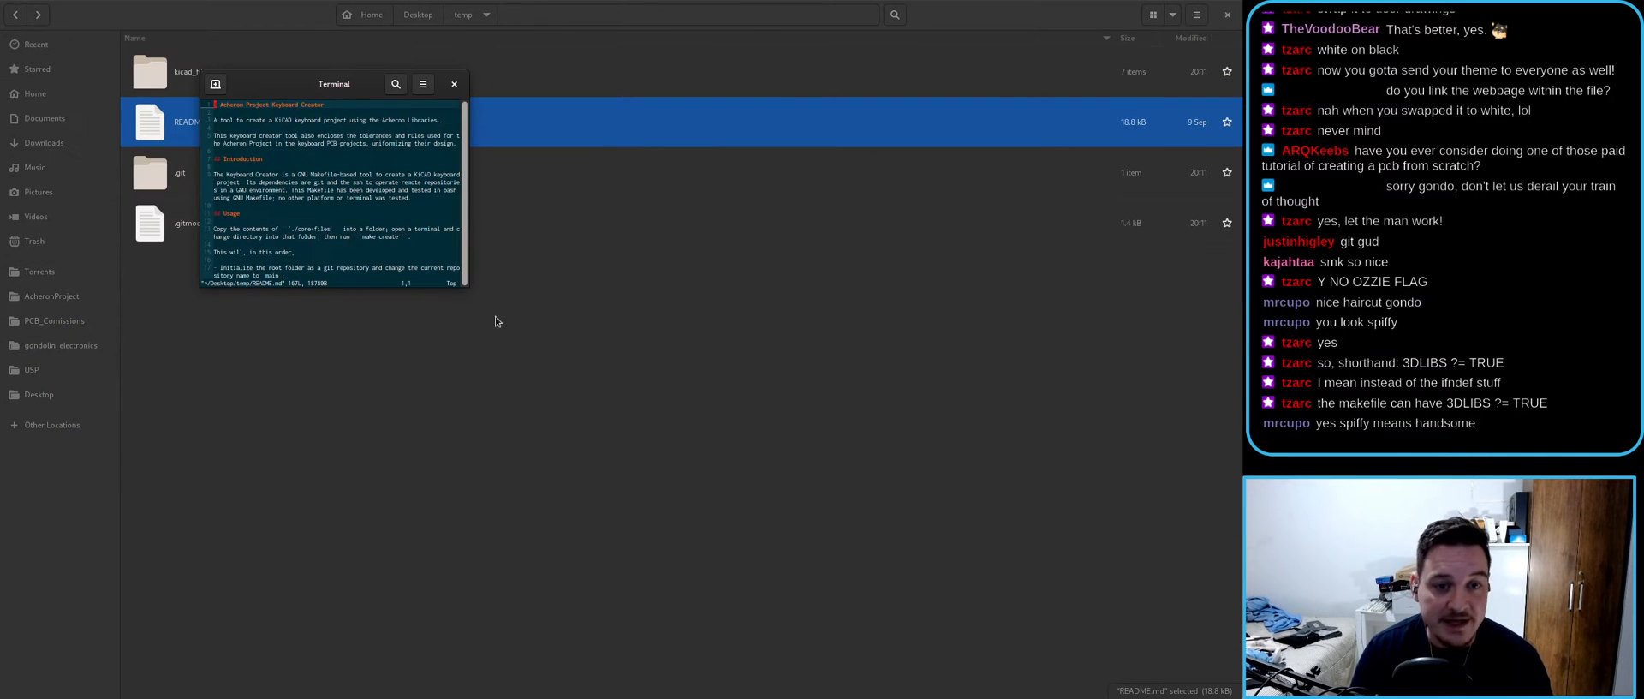
left_click(471, 293)
key("alt+Tab")
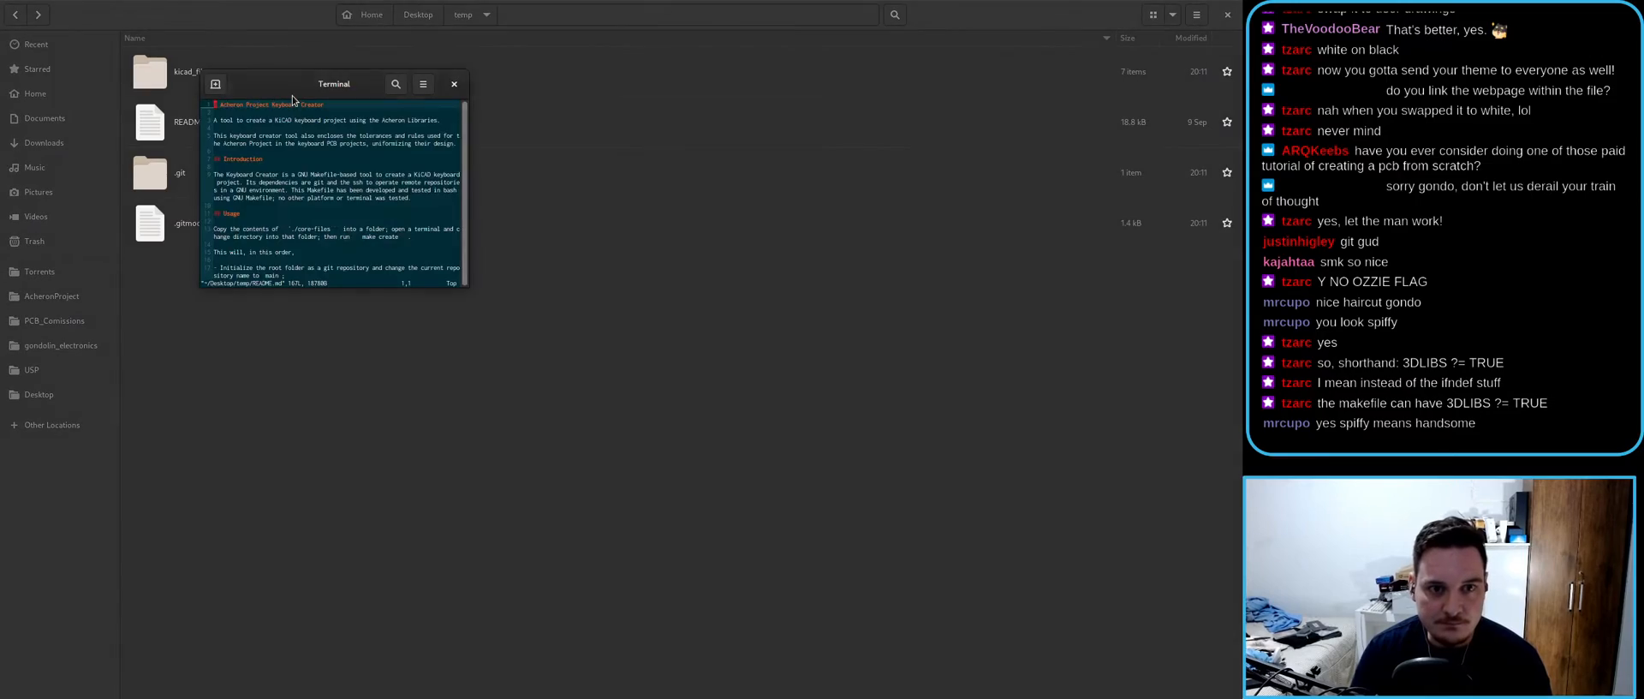
double_click(292, 94)
scroll(365, 337, "down", 20)
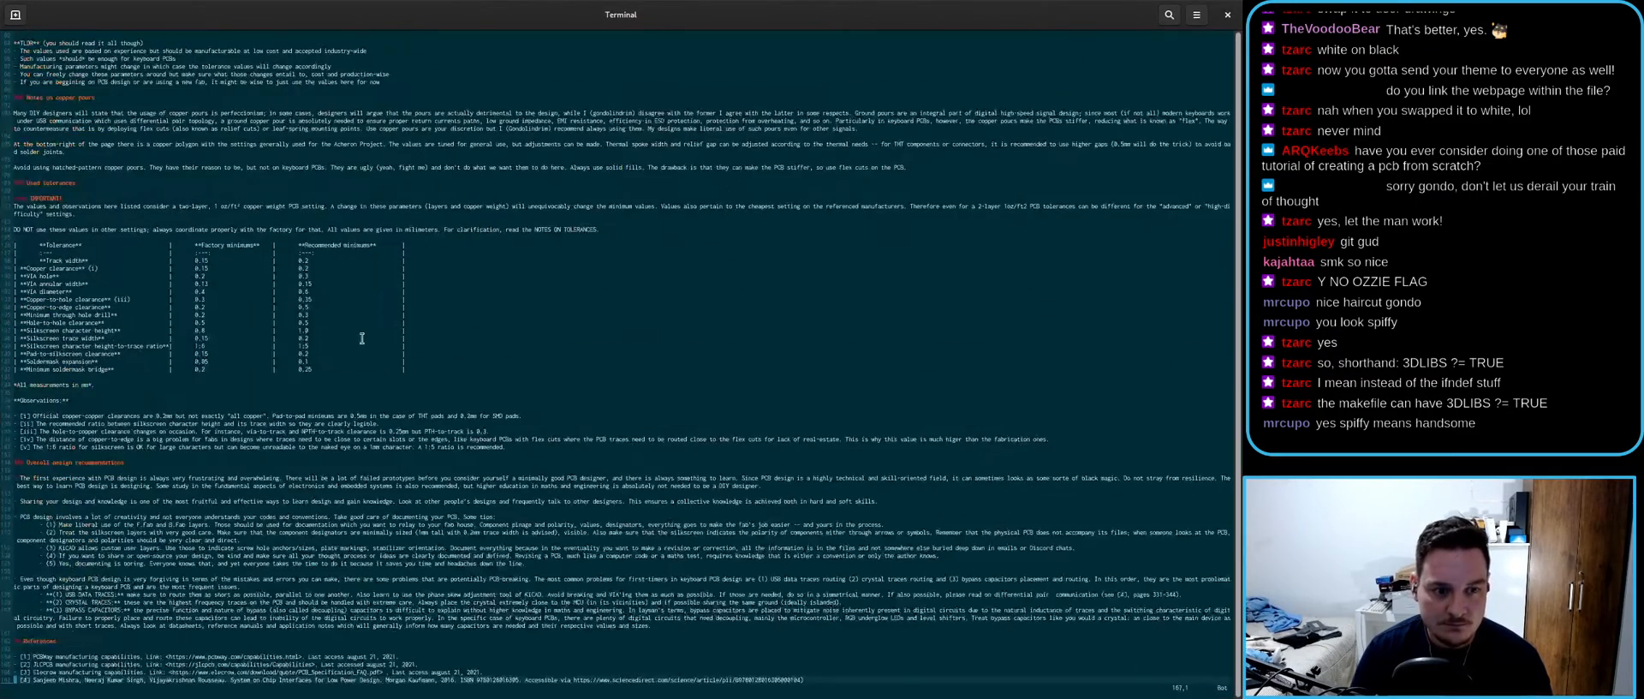
- Replace the README contents with the heading "# Anubis TKL PCB"
key("v")
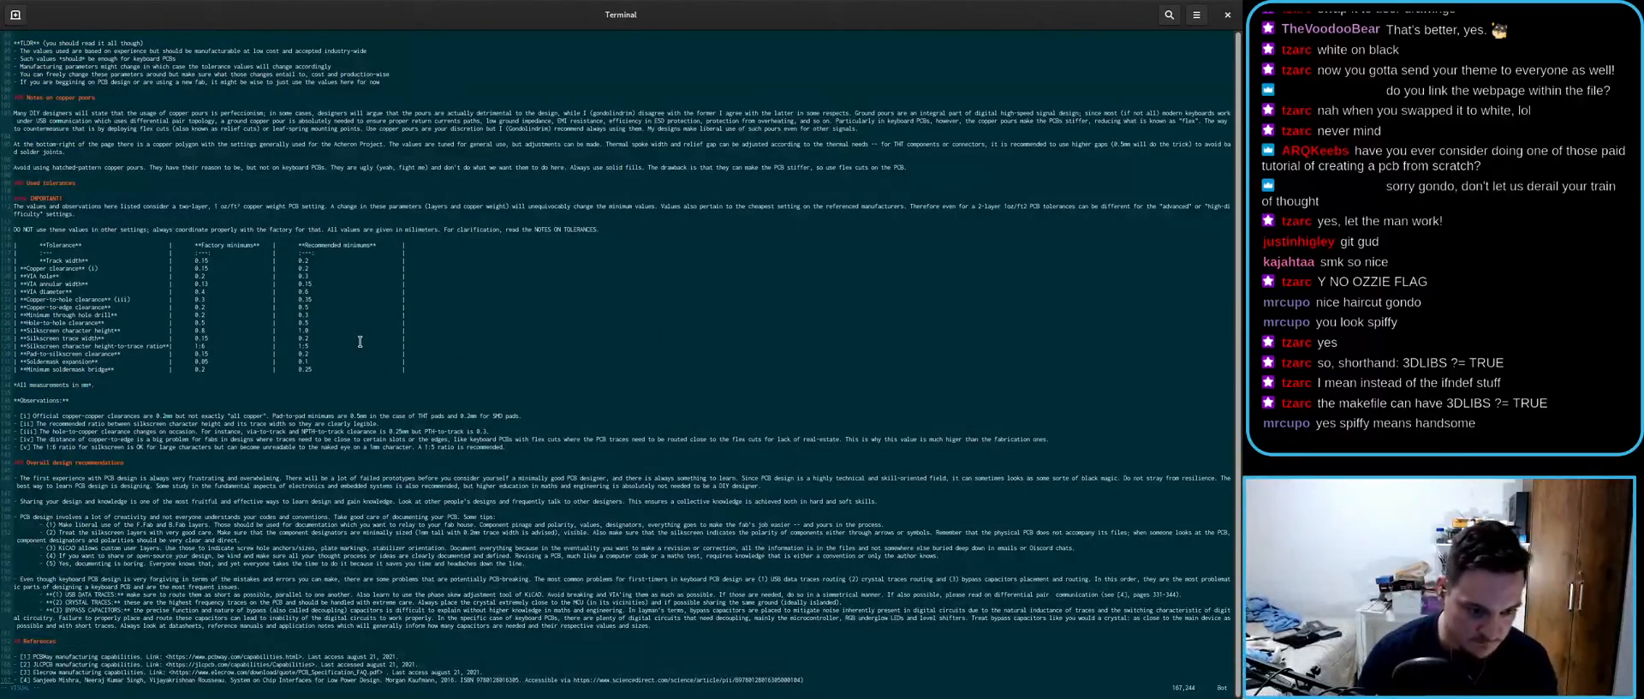
key("g")
key("g")
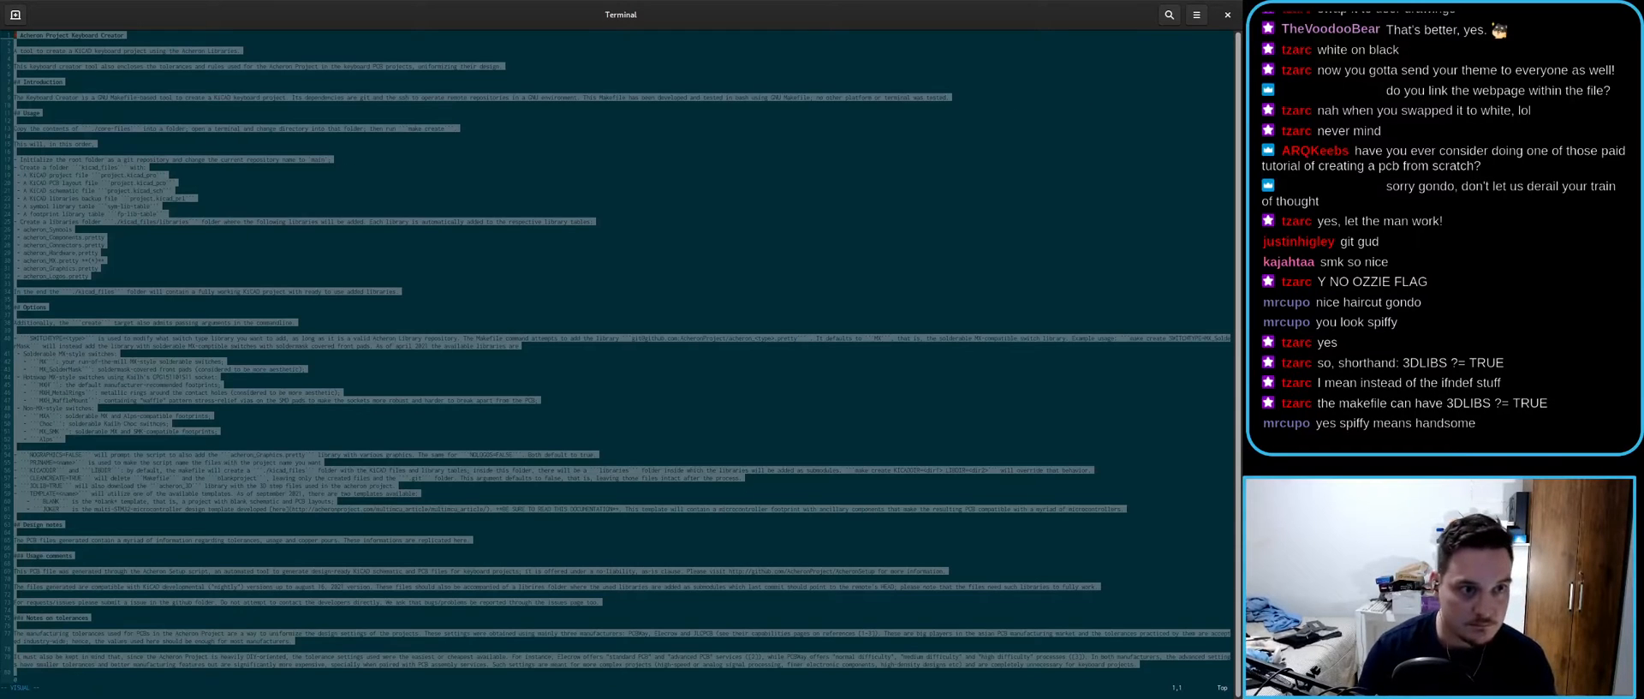
type("c#")
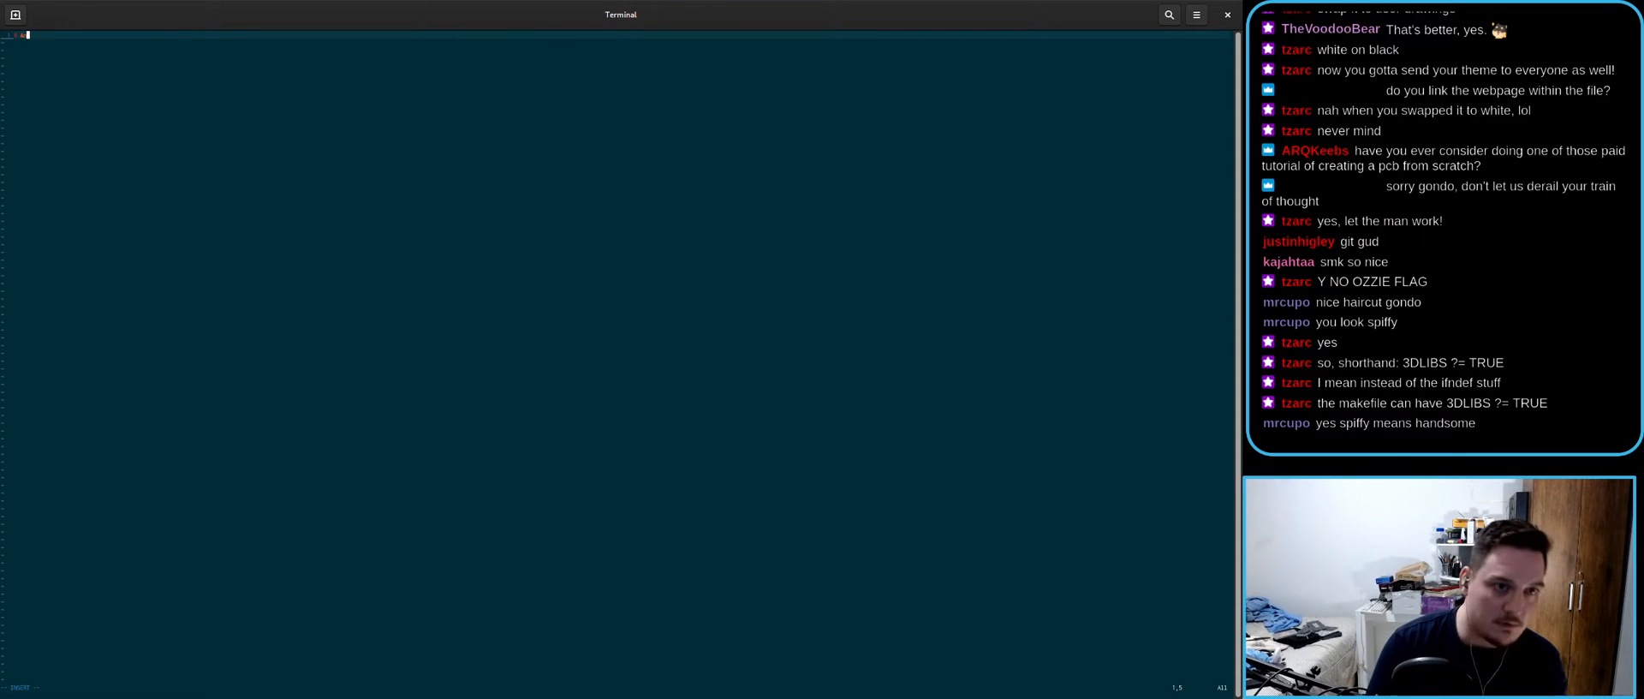
key("ctrl+plus")
key("ctrl+plus")
key("ctrl+plus")
key("ctrl+plus")
type("Anubis TKL PCB")
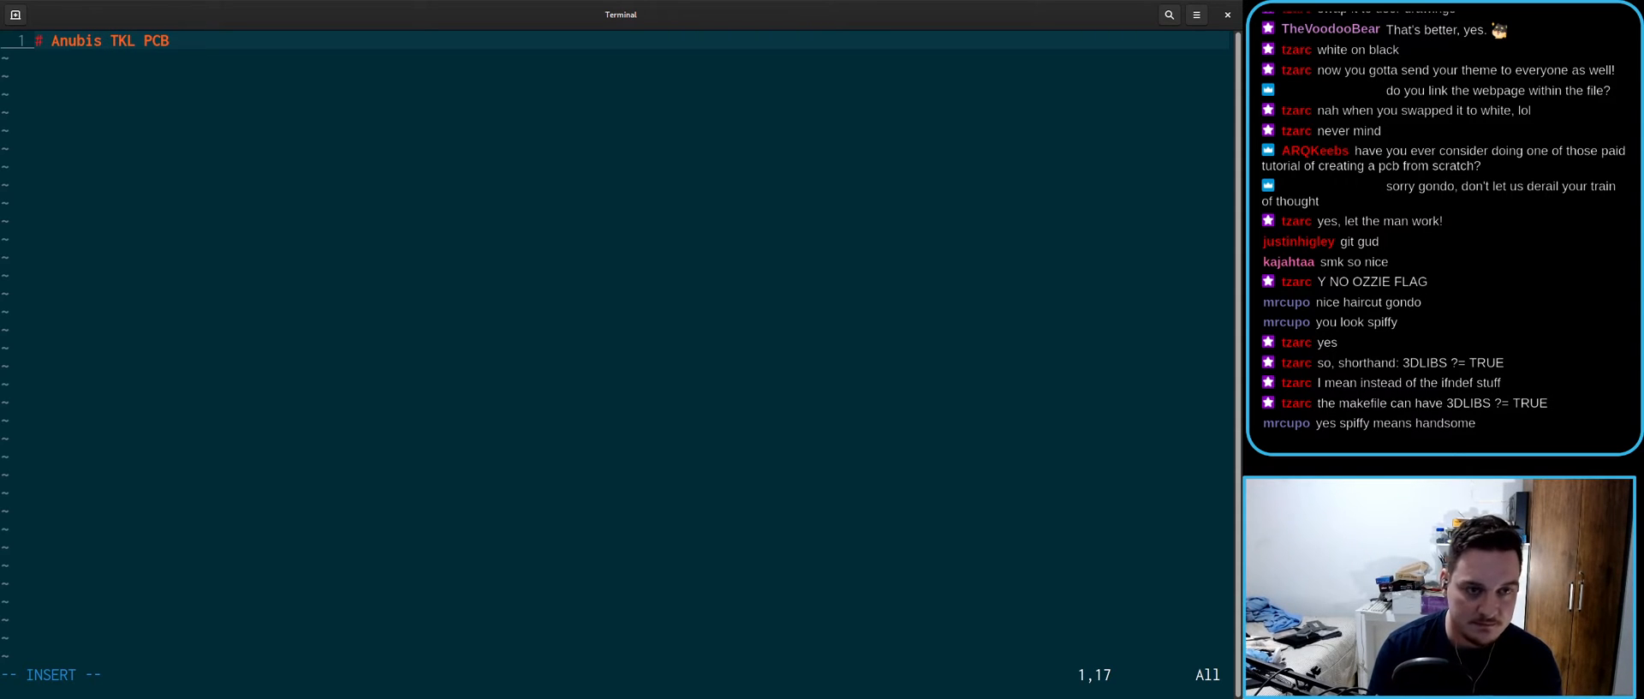
key("Return")
key("Return")
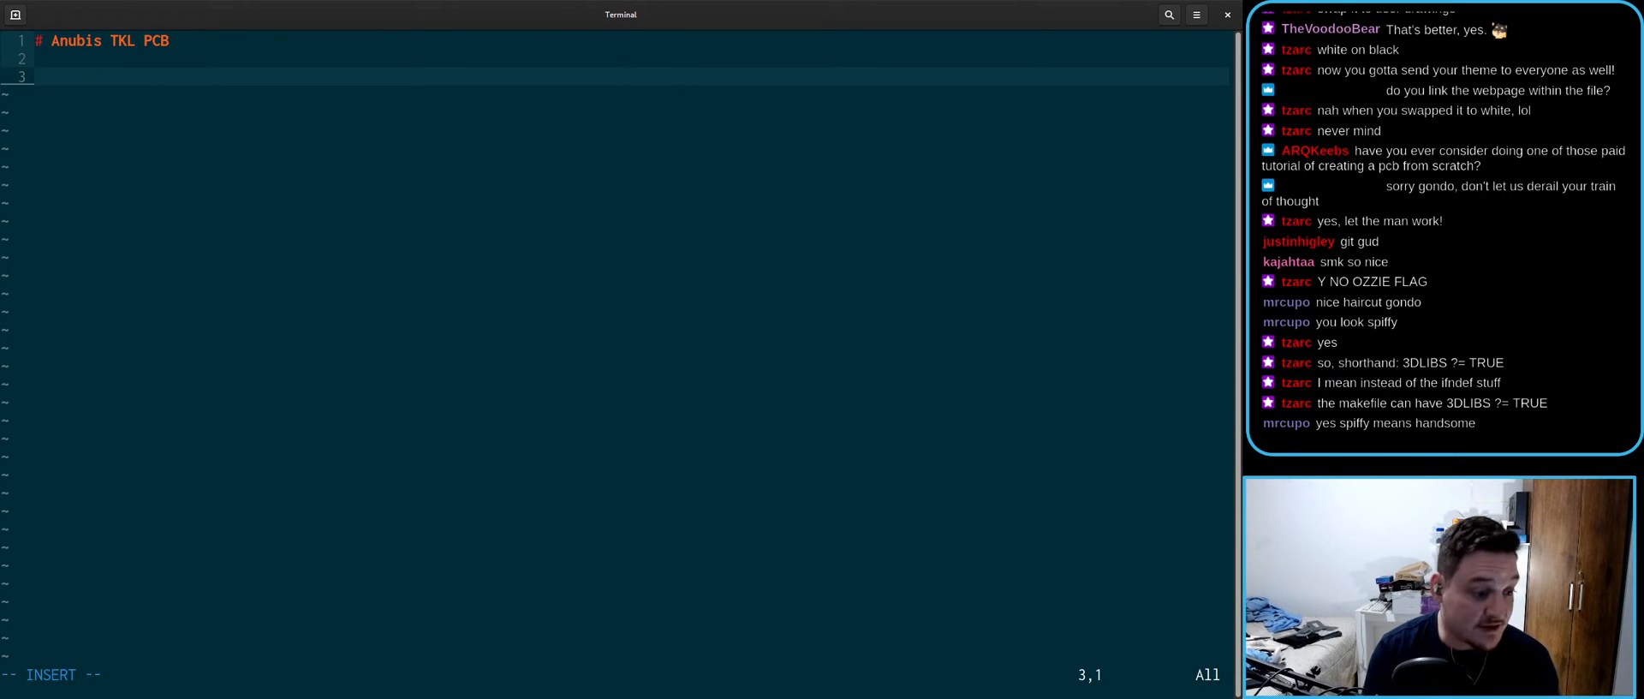
- Write "Anubis is a solderable tenkeyless (TKL) PCB with solderable MX switch support"
type("Anubis is a solderable tenkeu")
key("BackSpace")
key("BackSpace")
type("eyless (TKL)")
key("BackSpace")
key("BackSpace")
key("BackSpace")
type("KL) PCB")
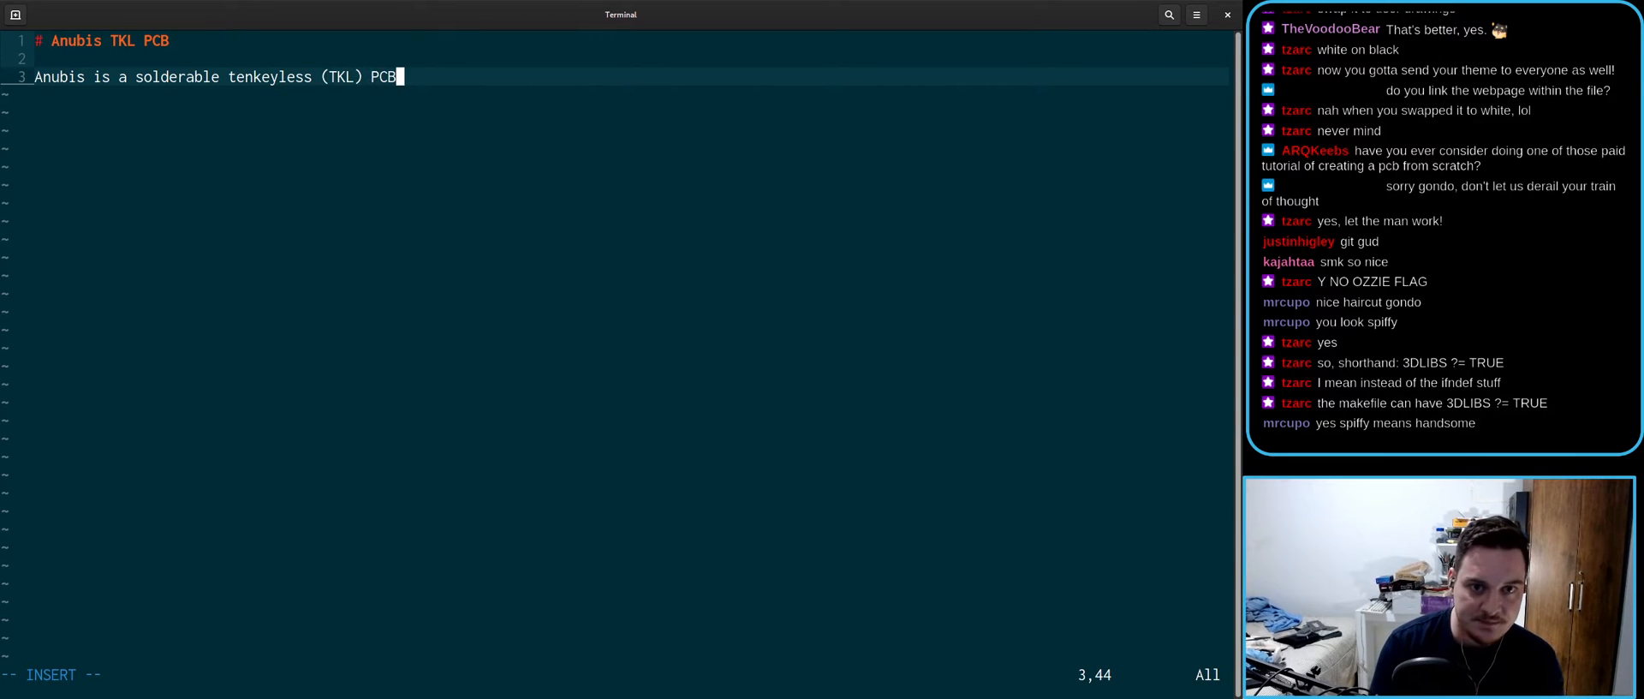
type(" with sol")
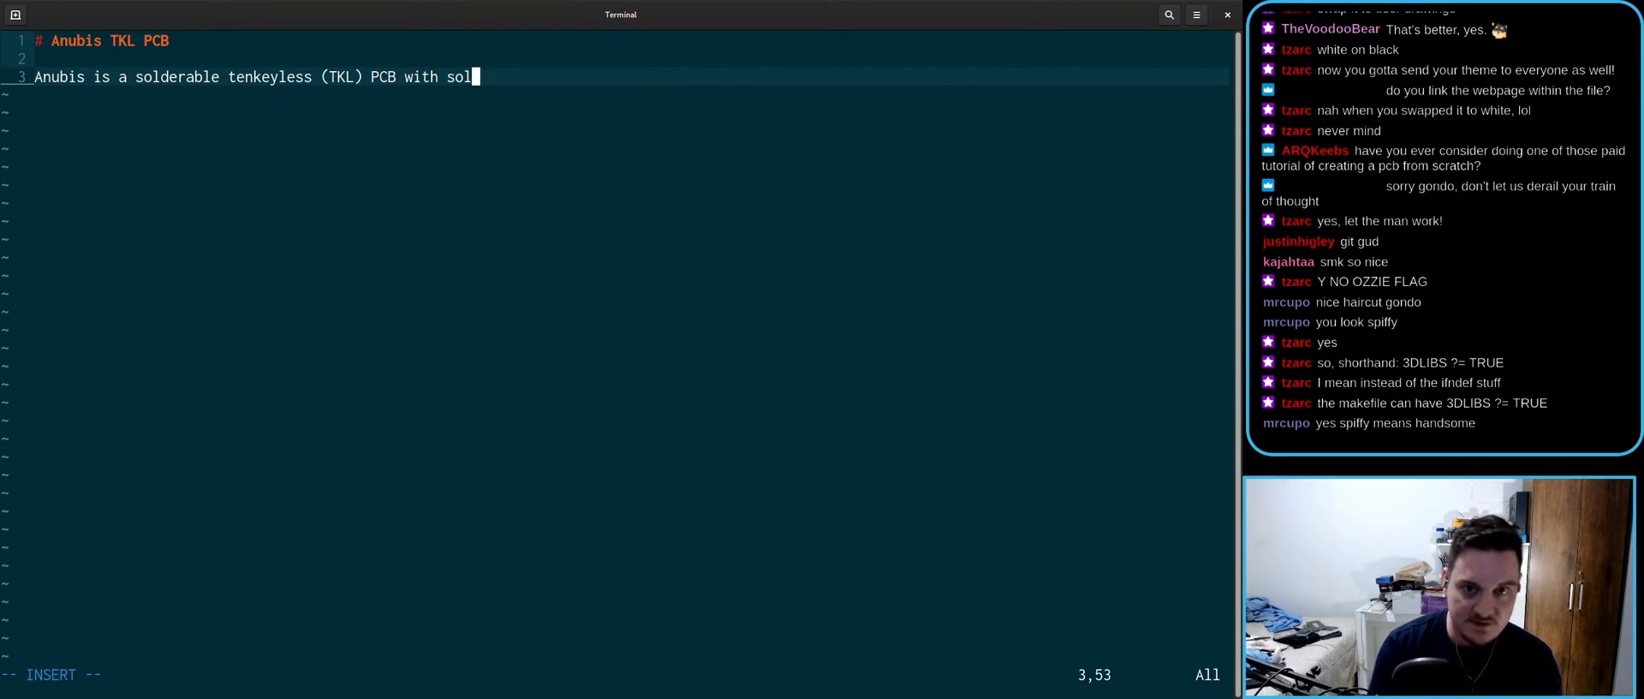
type("derable ")
type("MX sw")
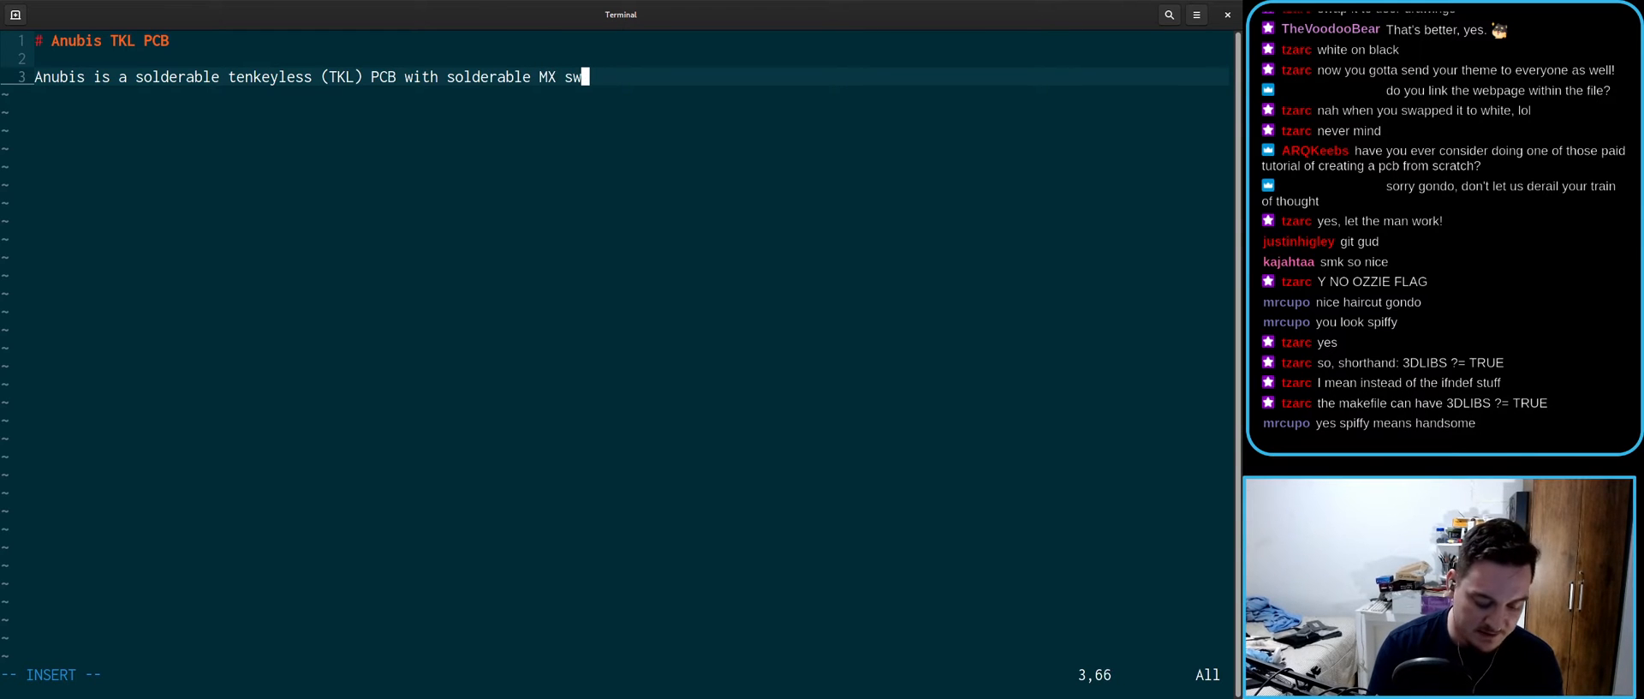
type("itch support.")
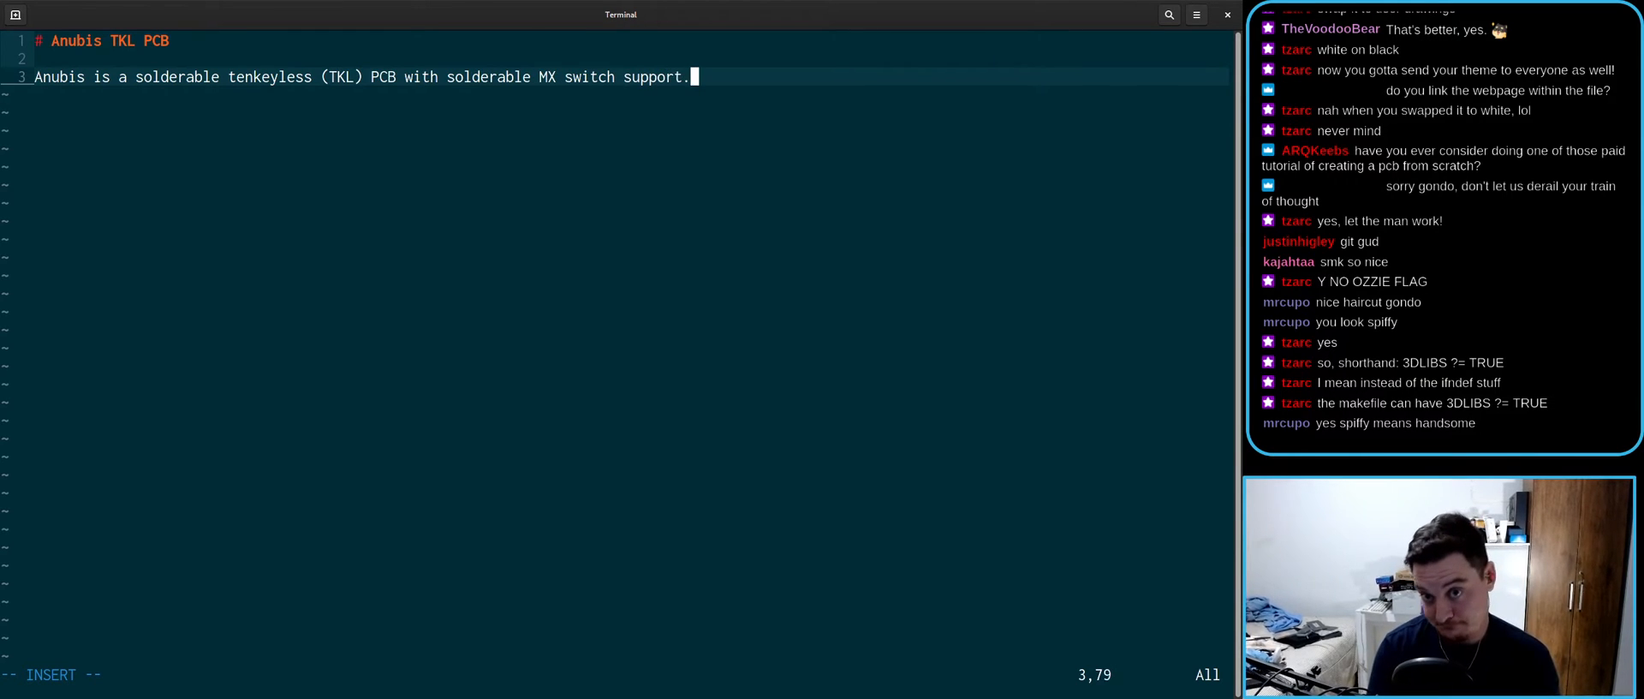
key("Escape")
type(":wq")
key("Escape")
key("a")
key("BackSpace")
- Finish the sentence with "and a wide variety of compatible layouts." and save with :wq
type("and")
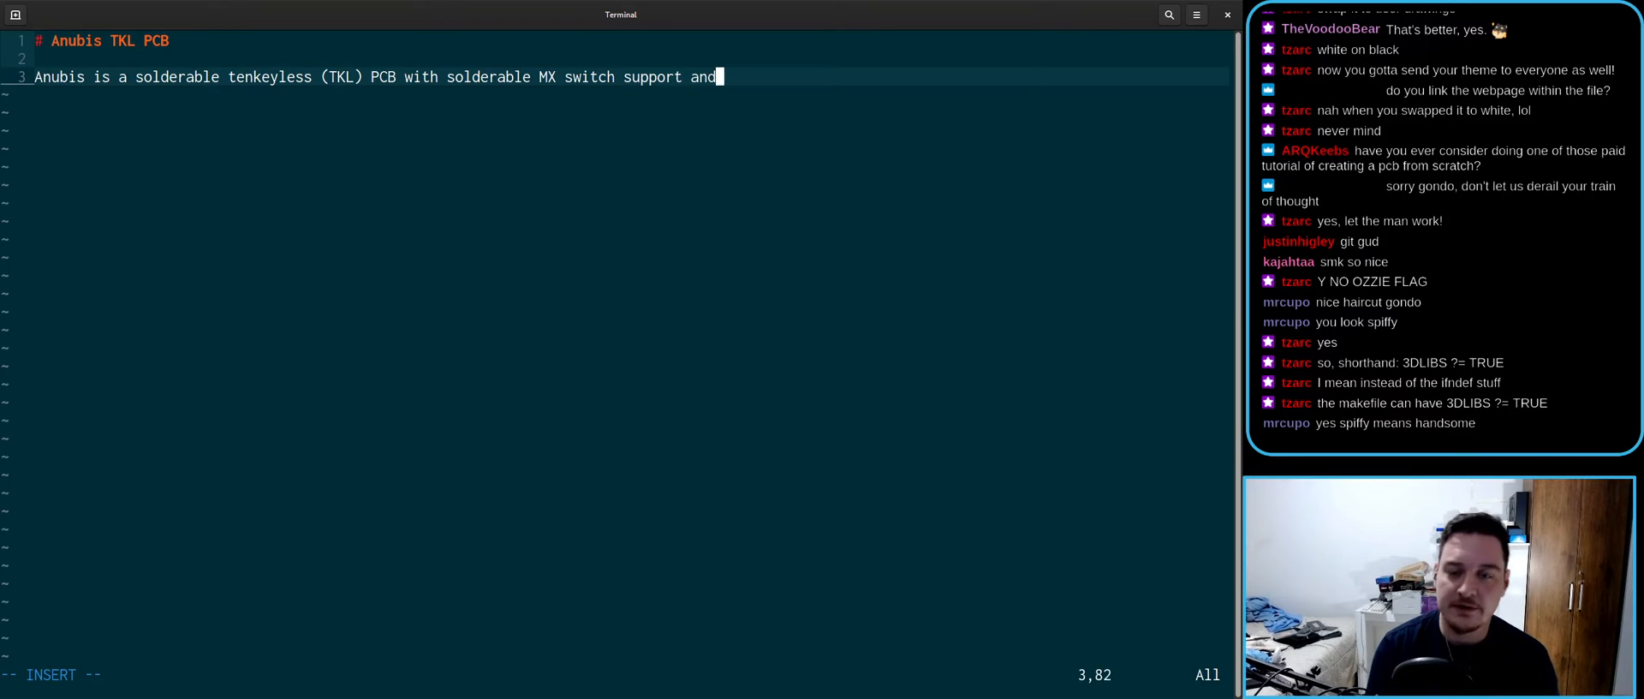
type(" a wide wariety of")
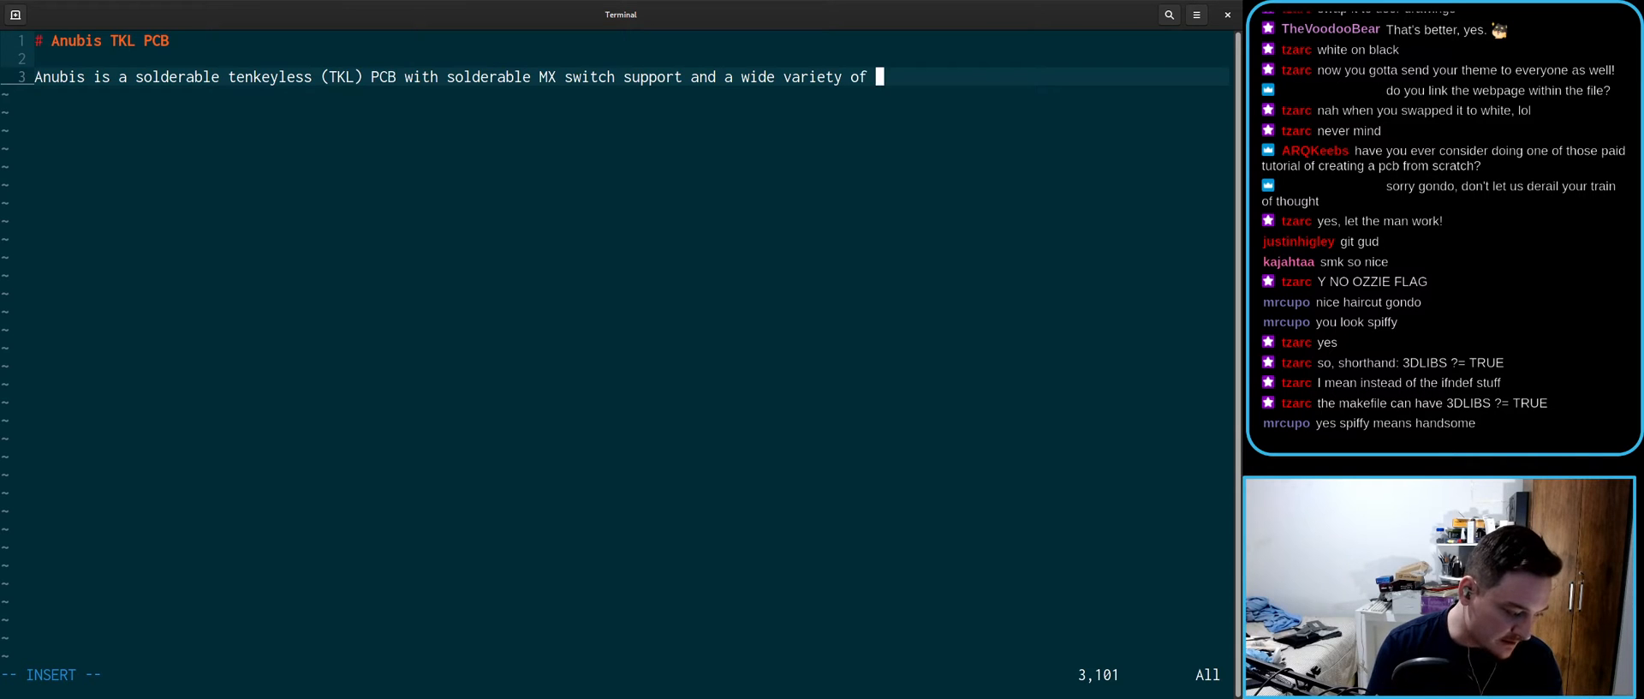
type("layout")
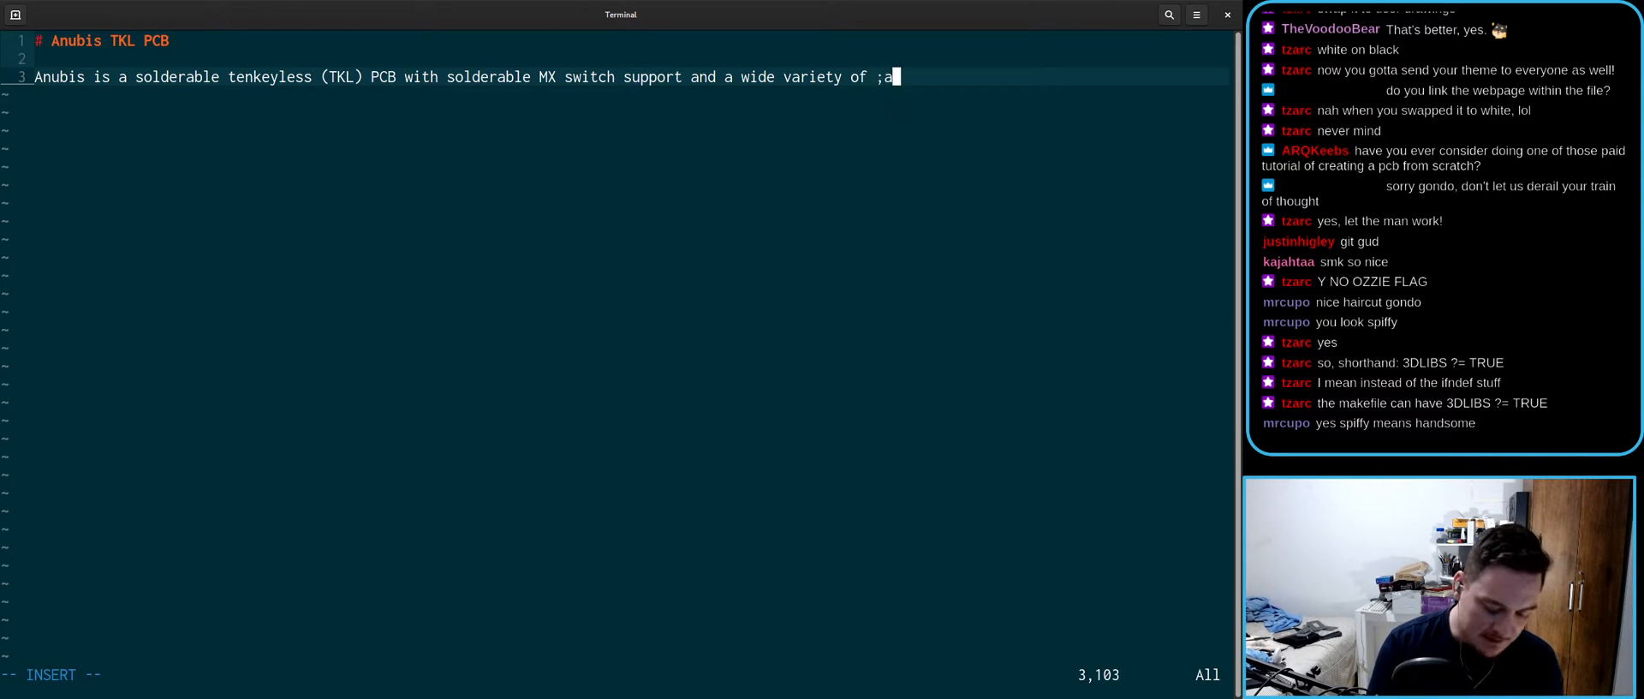
key("BackSpace")
key("BackSpace")
key("BackSpace")
key("BackSpace")
key("BackSpace")
key("BackSpace")
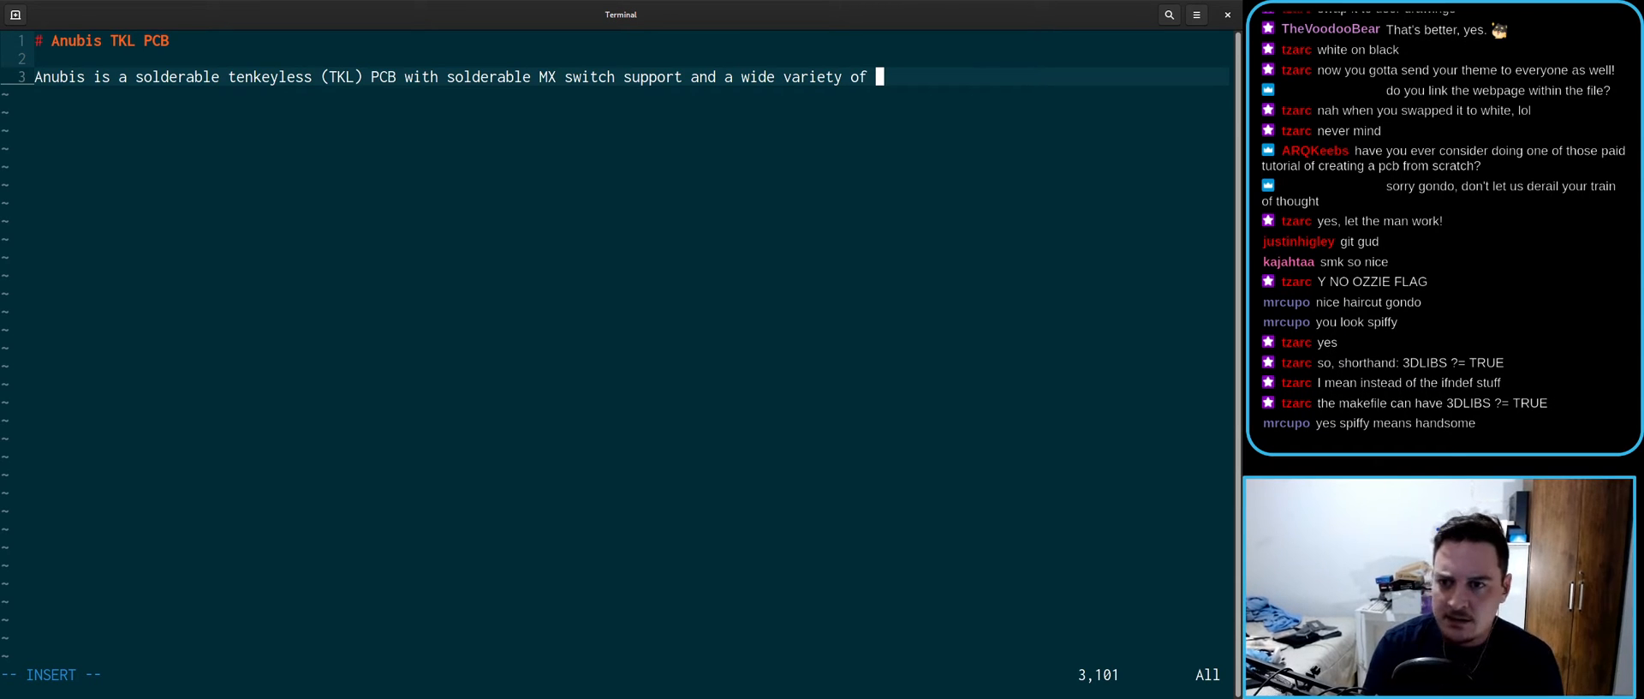
type("compat")
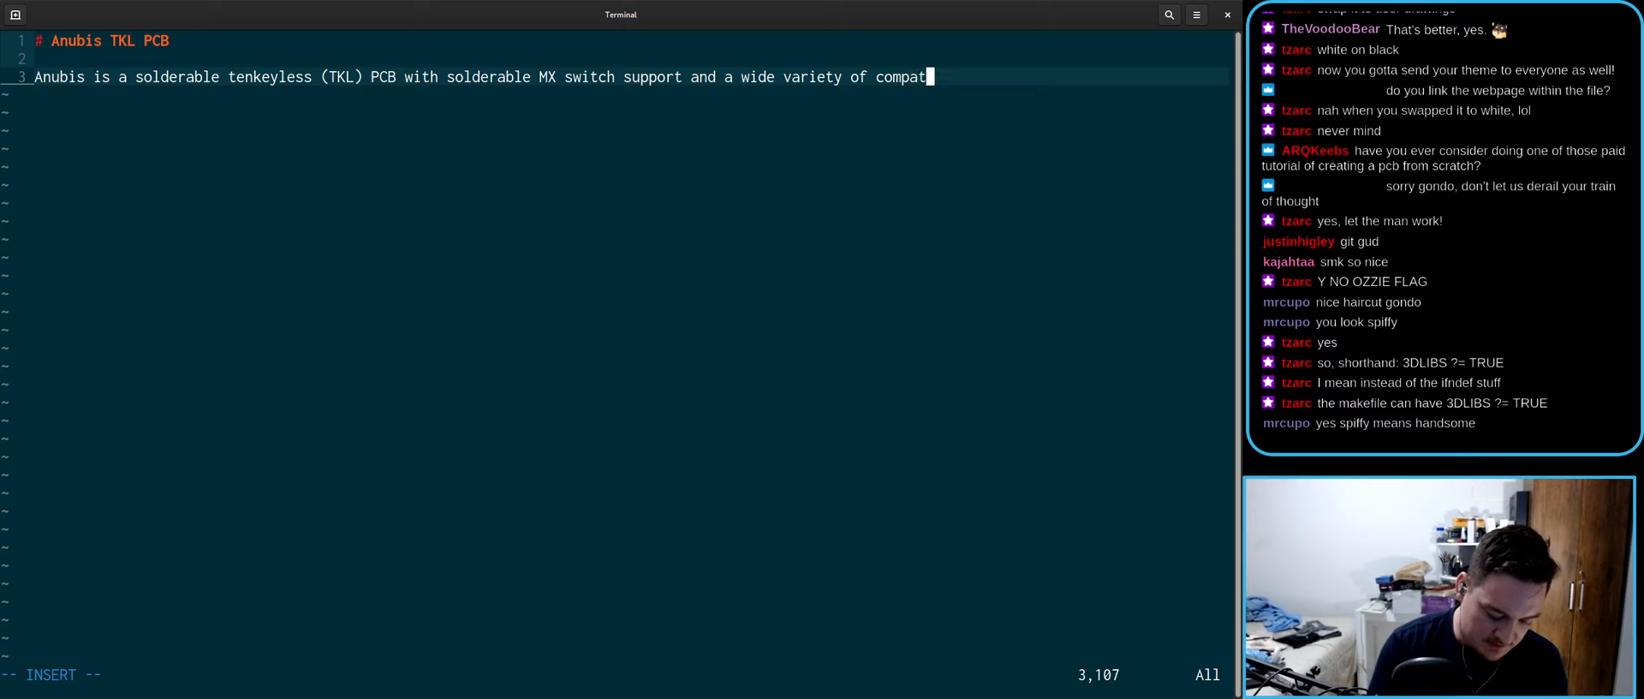
type("ible layouts")
key("Escape")
type("a.")
key("Escape")
type(":wq")
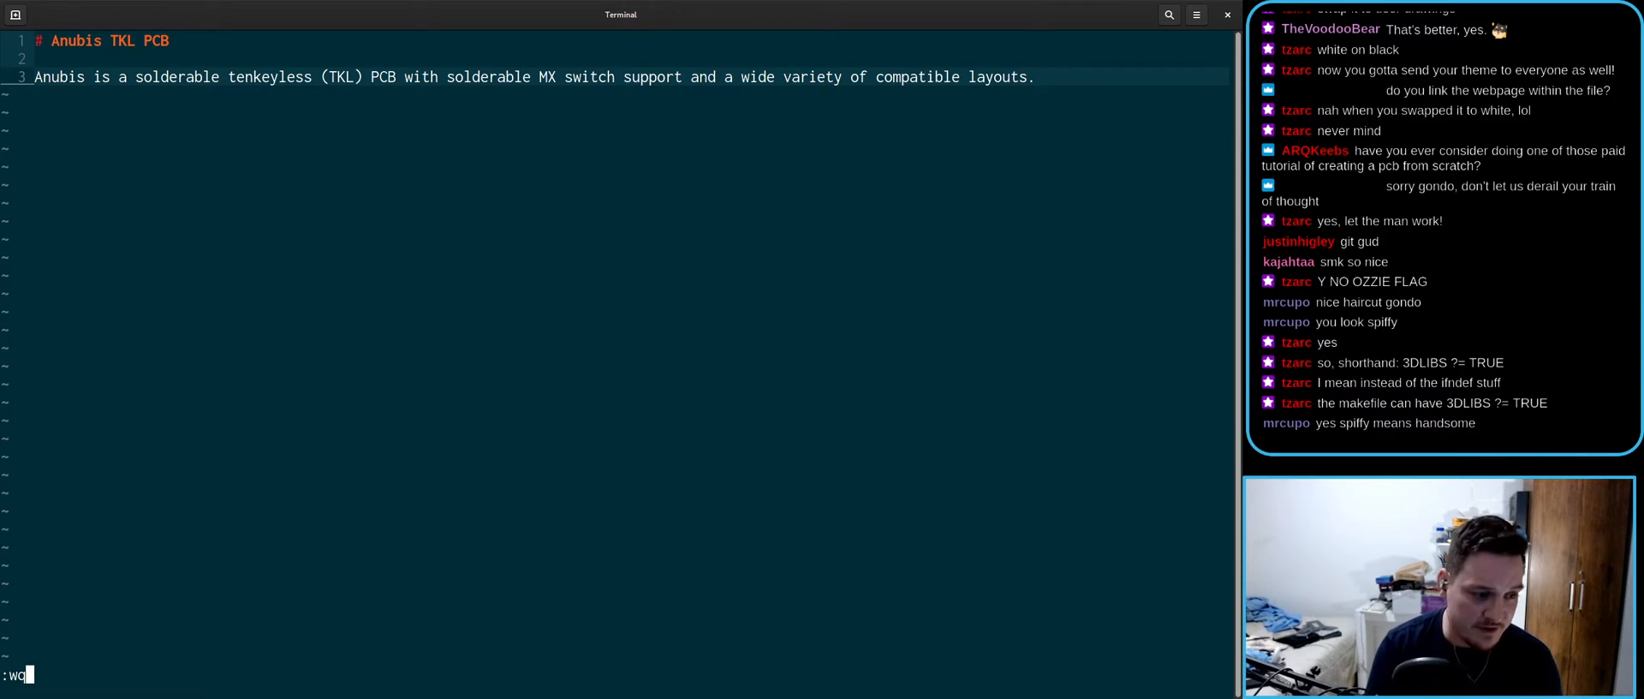
key("Return")
left_click(360, 340)
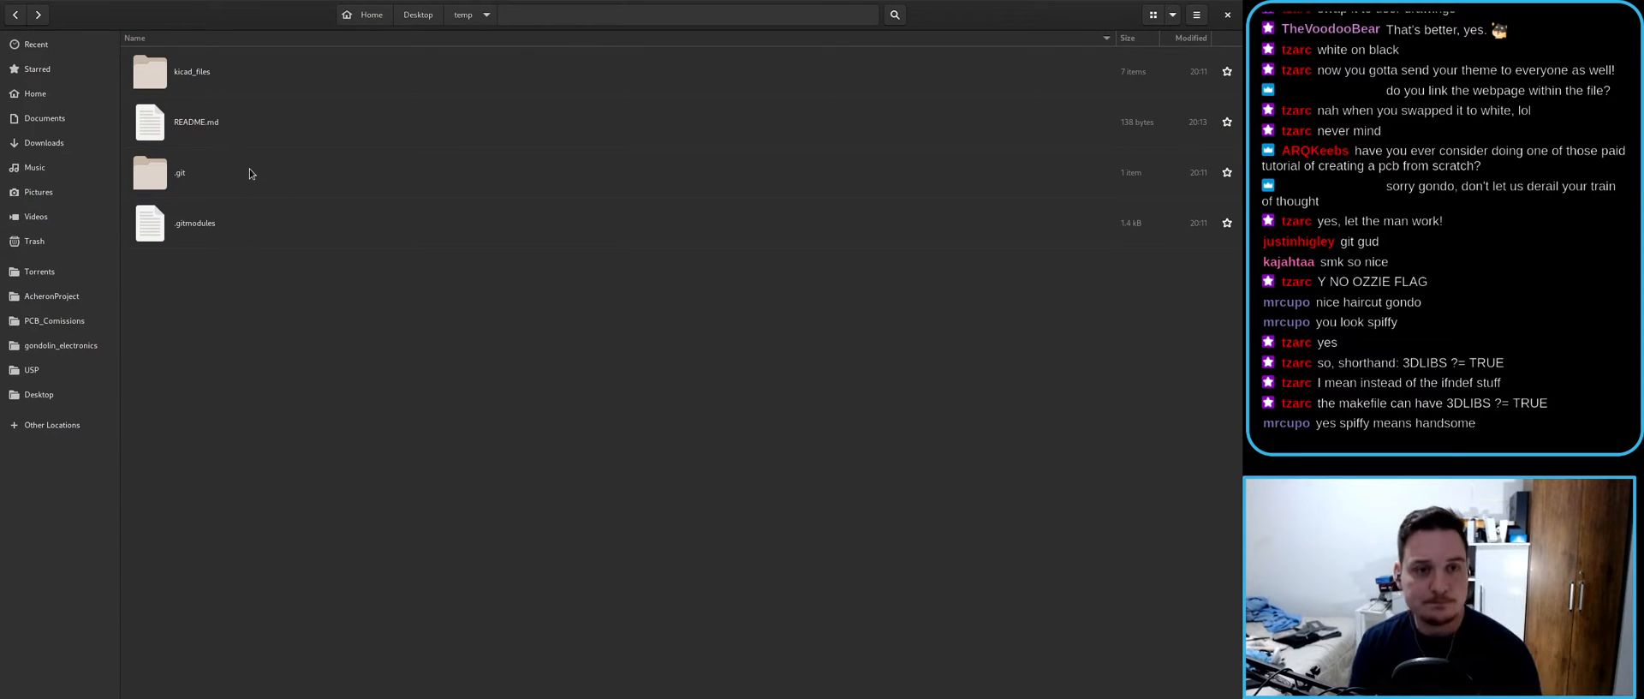
- Tidy the file manager windows and close the extra one
left_click_drag(359, 3, 515, 333)
left_click(472, 261)
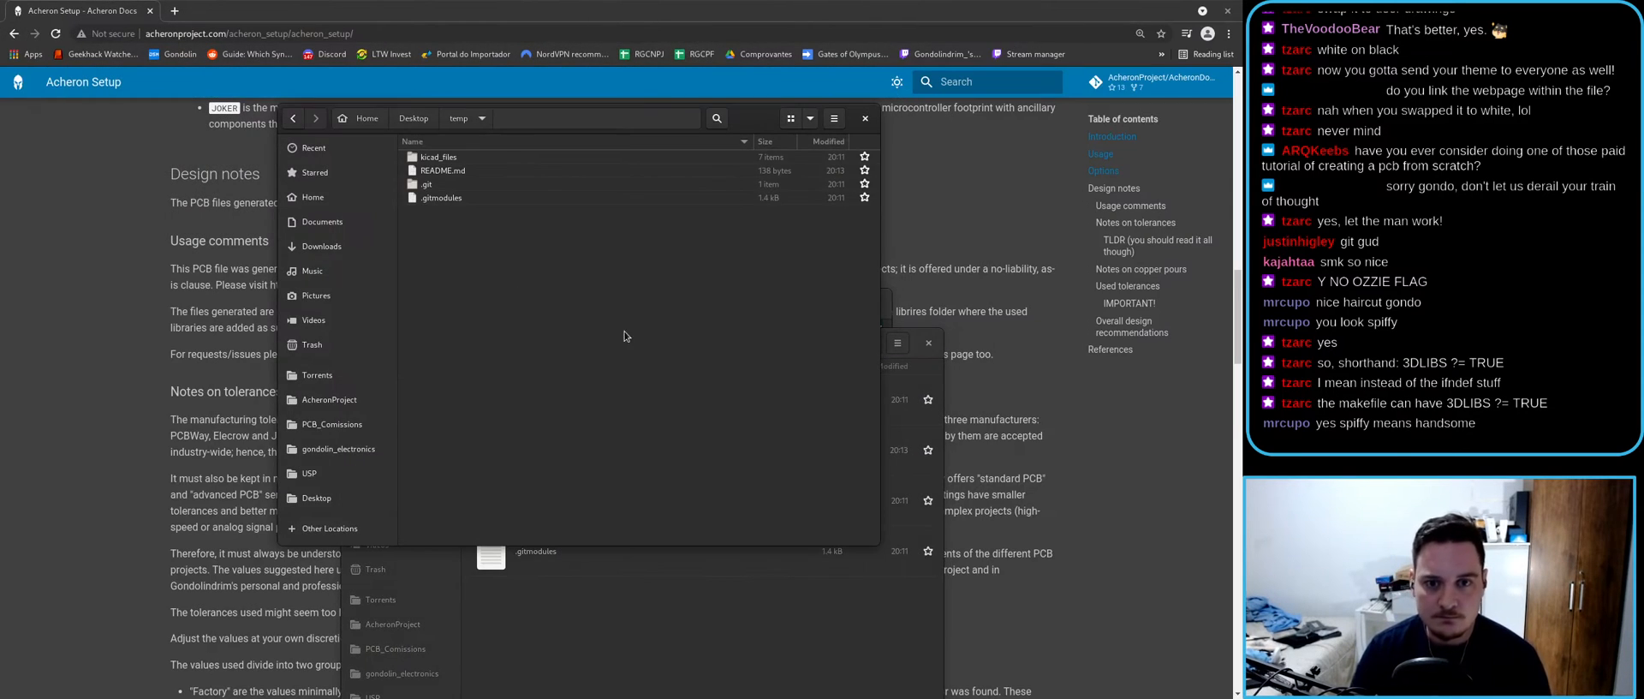
left_click_drag(701, 130, 537, 108)
left_click(591, 579)
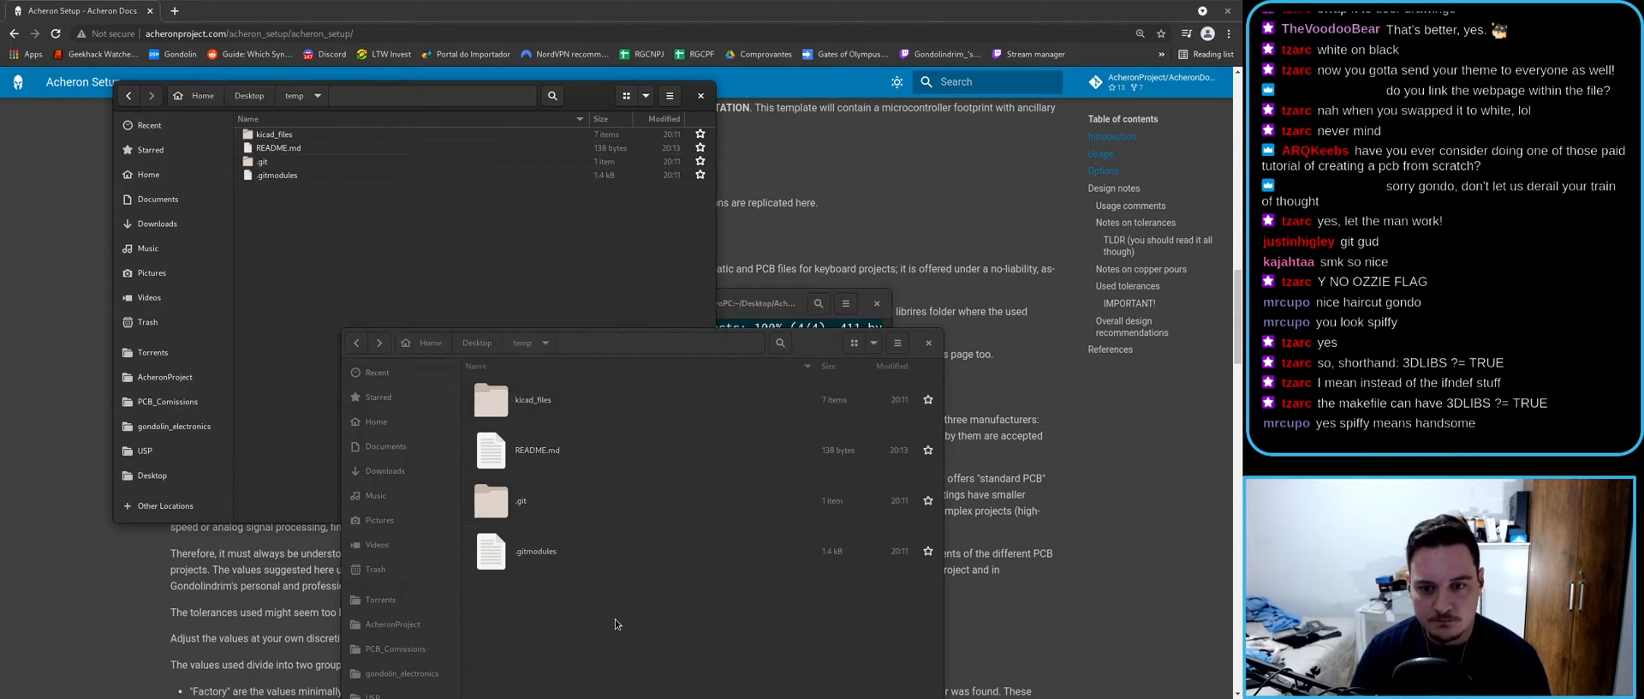
left_click(700, 95)
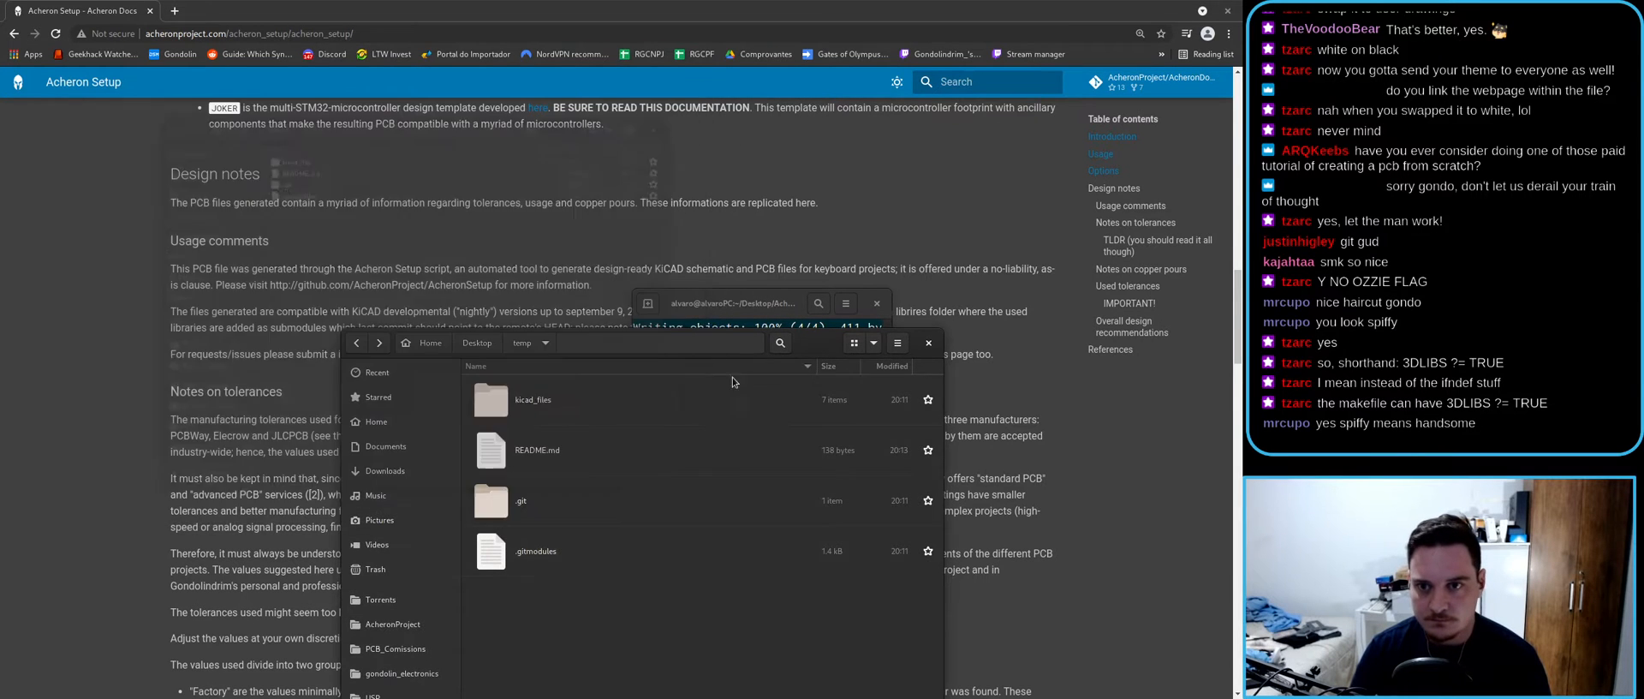
left_click_drag(821, 343, 504, 154)
- Enlarge the git terminal, clear its prompt, check the push output, then close it
left_click(736, 409)
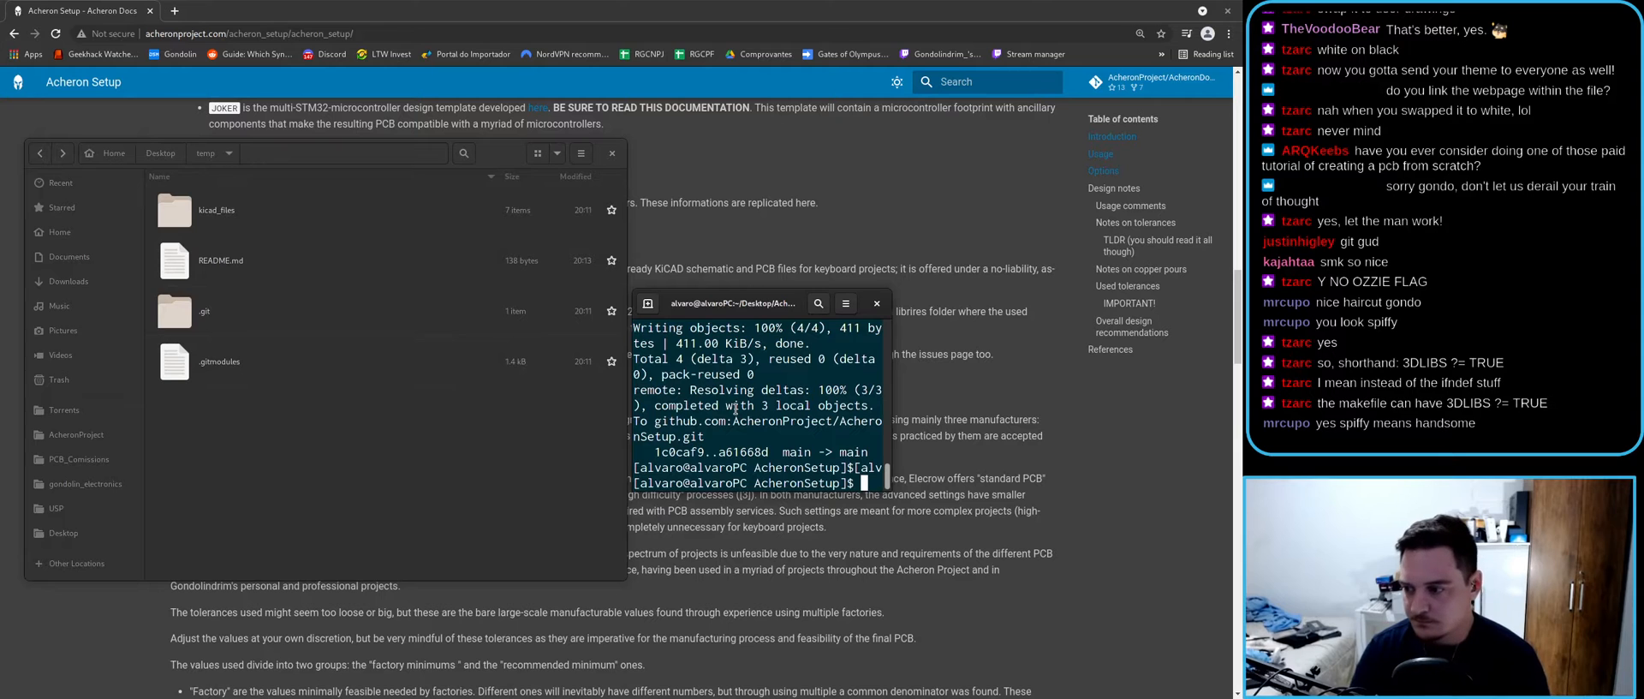
left_click_drag(770, 303, 603, 244)
left_click_drag(722, 434, 1115, 572)
key("ctrl+c")
key("ctrl+c")
key("ctrl+c")
key("ctrl+c")
key("ctrl+c")
key("alt+Tab")
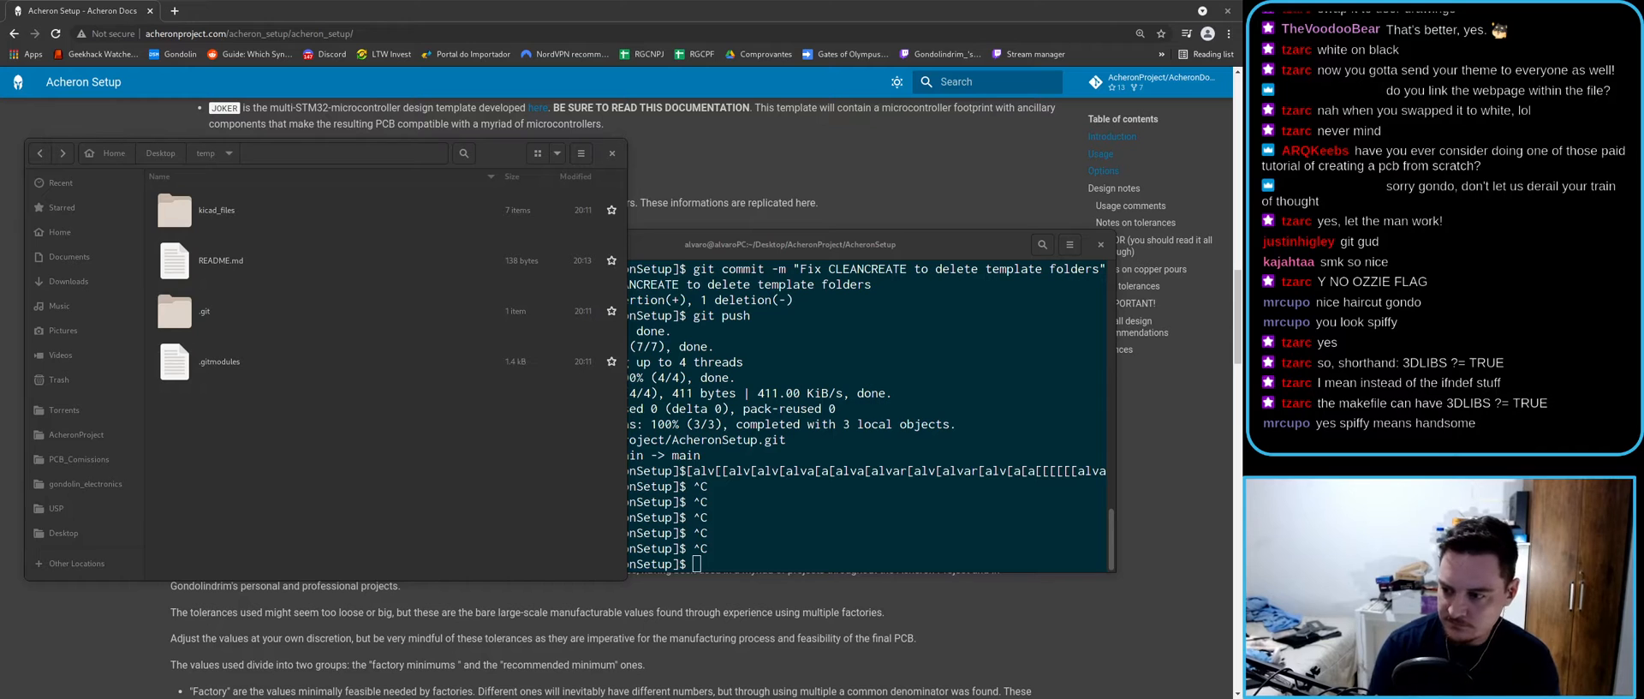
left_click_drag(372, 158, 324, 209)
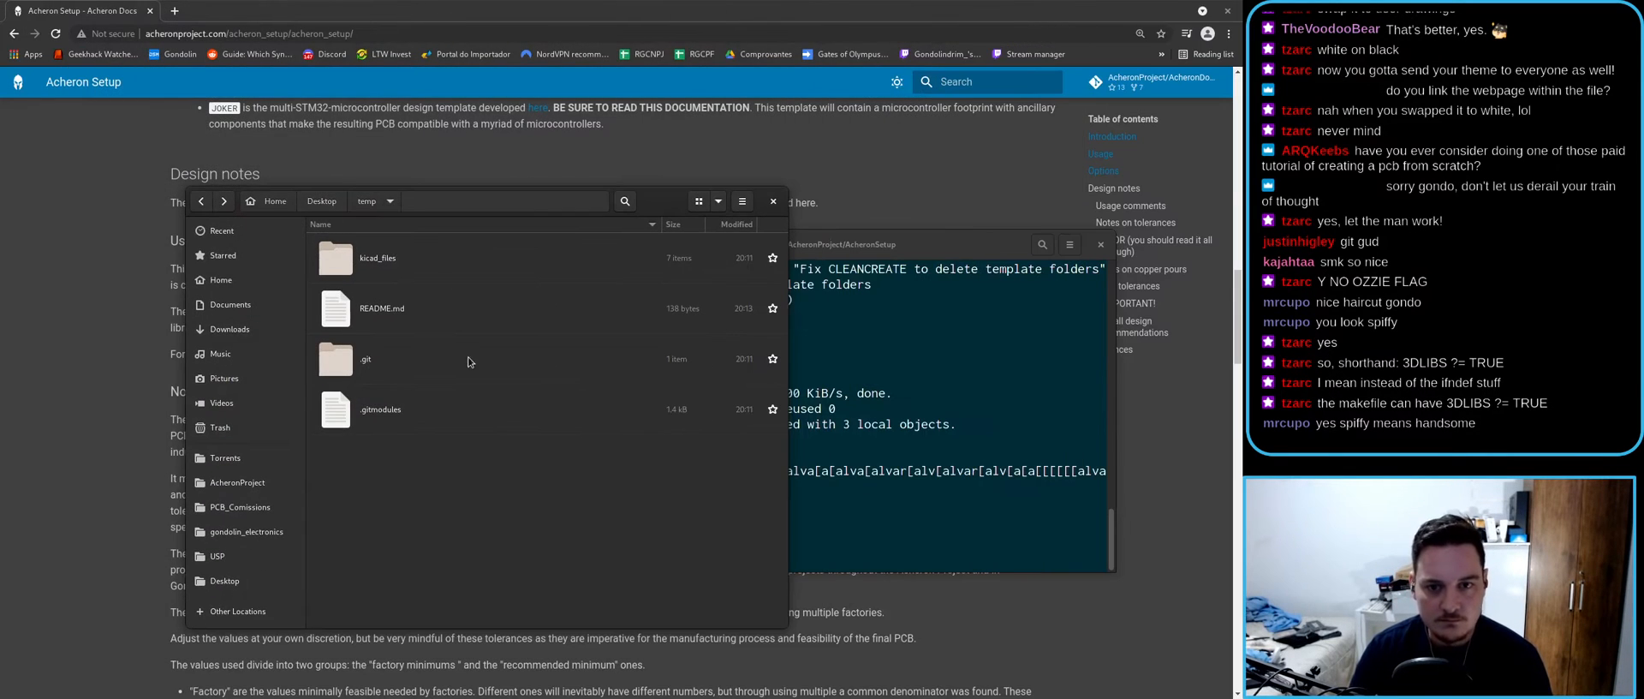
left_click_drag(806, 247, 615, 335)
left_click(647, 207)
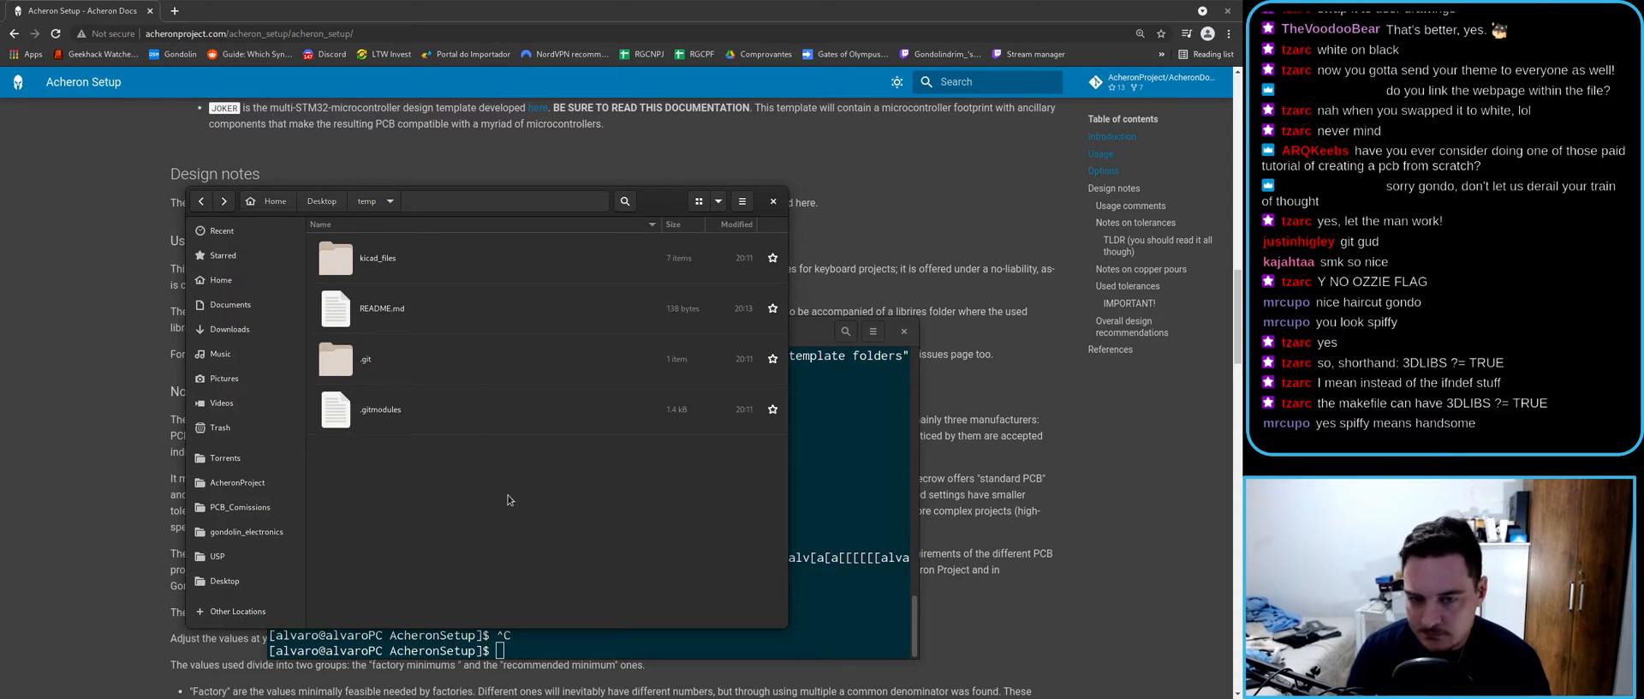
key("alt+Tab")
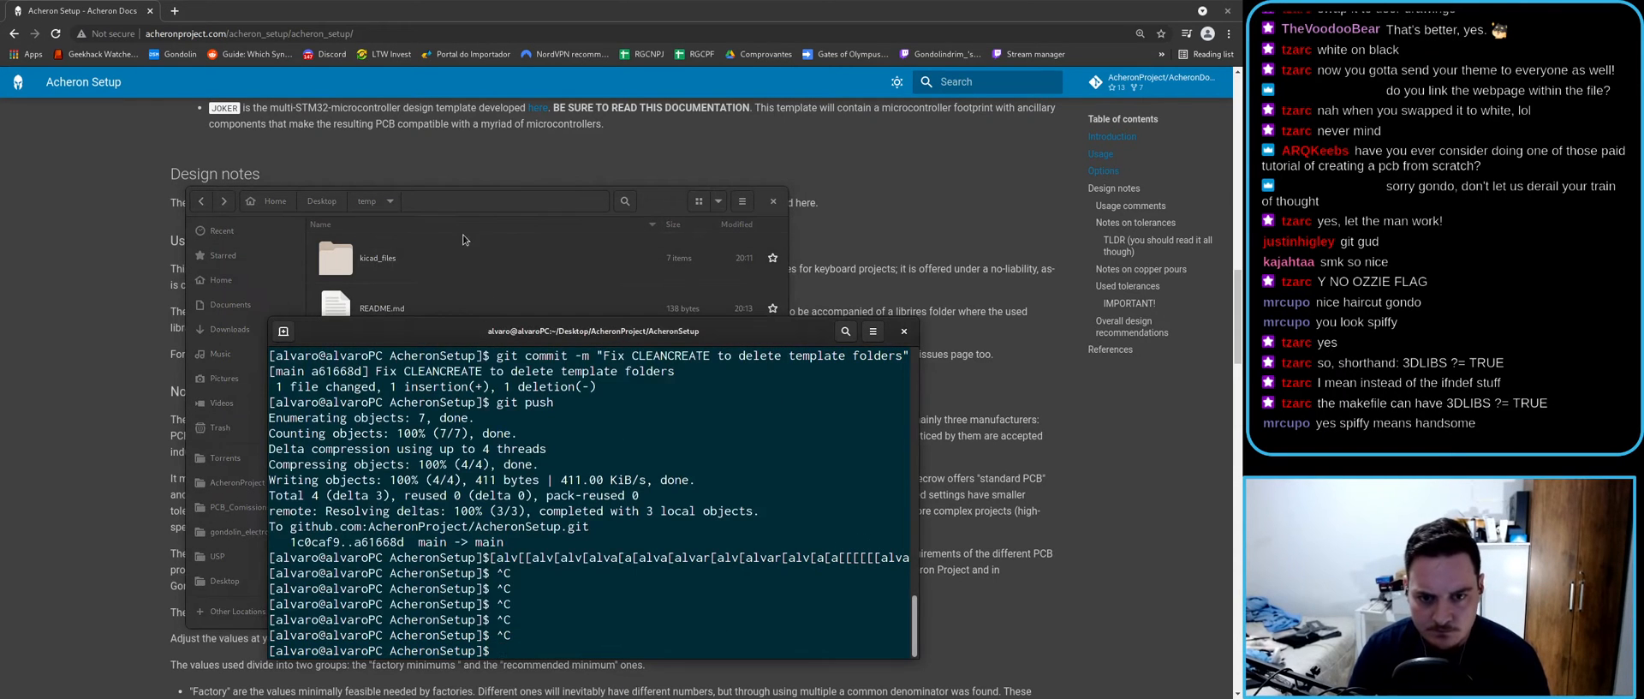
key("alt+Tab")
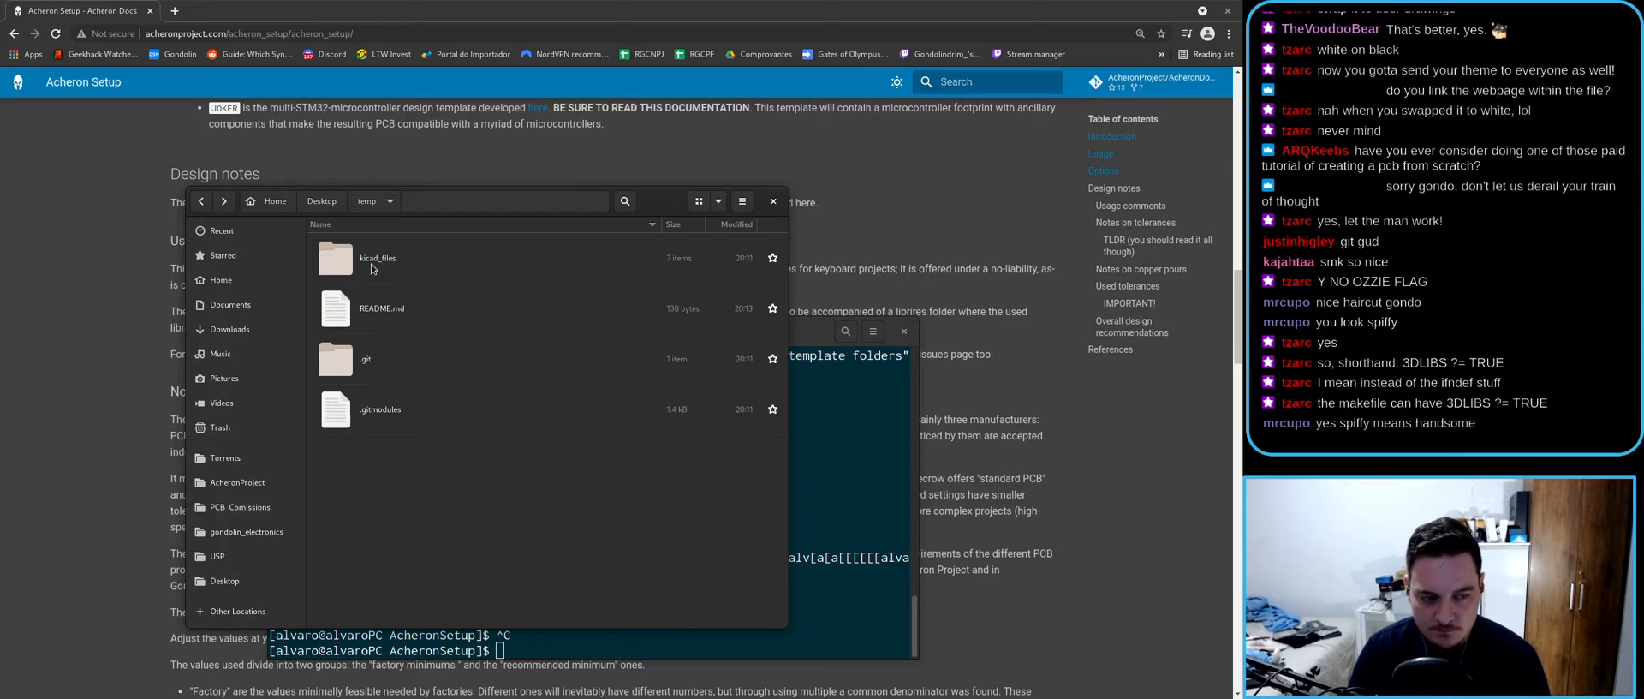
left_click_drag(685, 206, 609, 125)
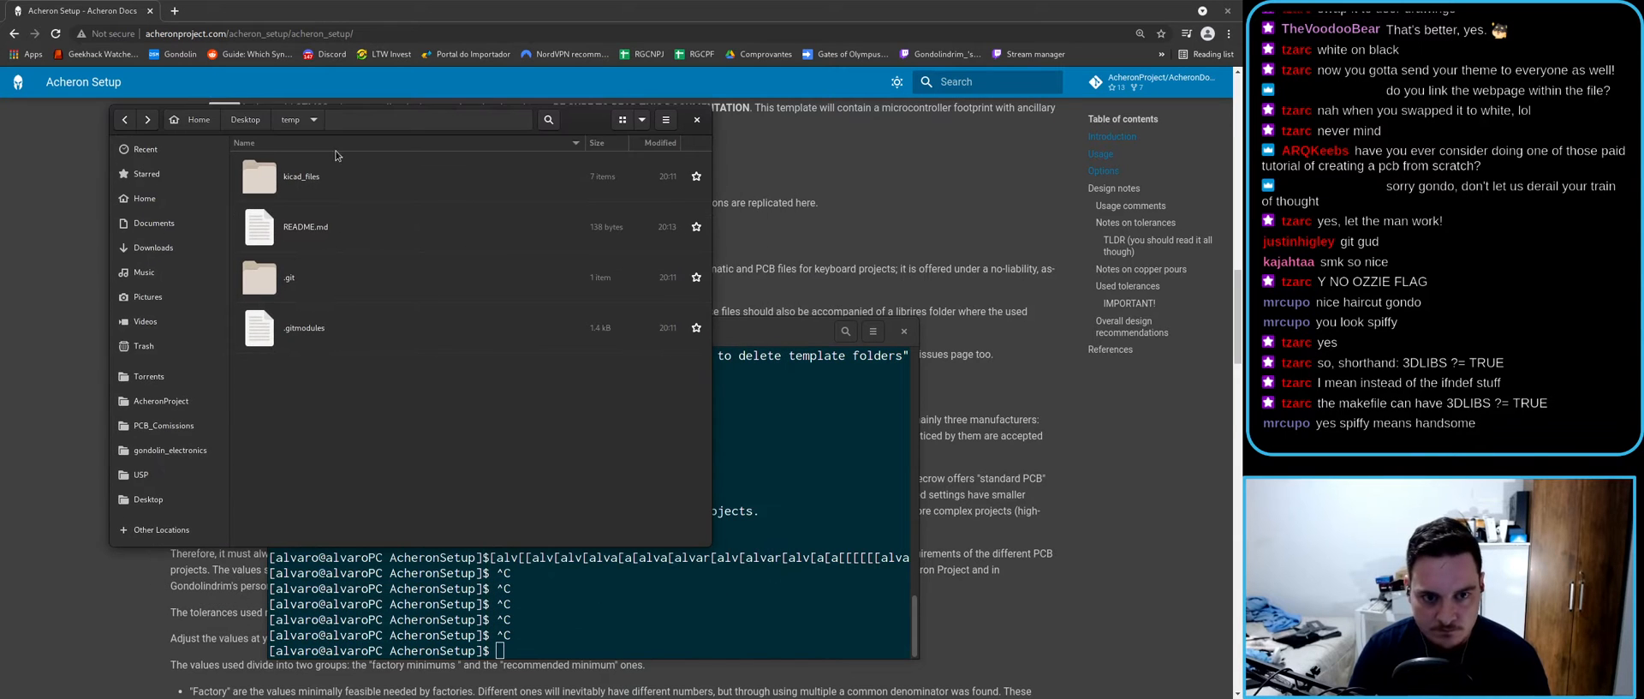
left_click(903, 332)
- Move the browser and Inkscape windows aside and open the kicad_files folder
left_click_drag(316, 7, 894, 498)
left_click(782, 346)
left_click_drag(800, 159, 793, 119)
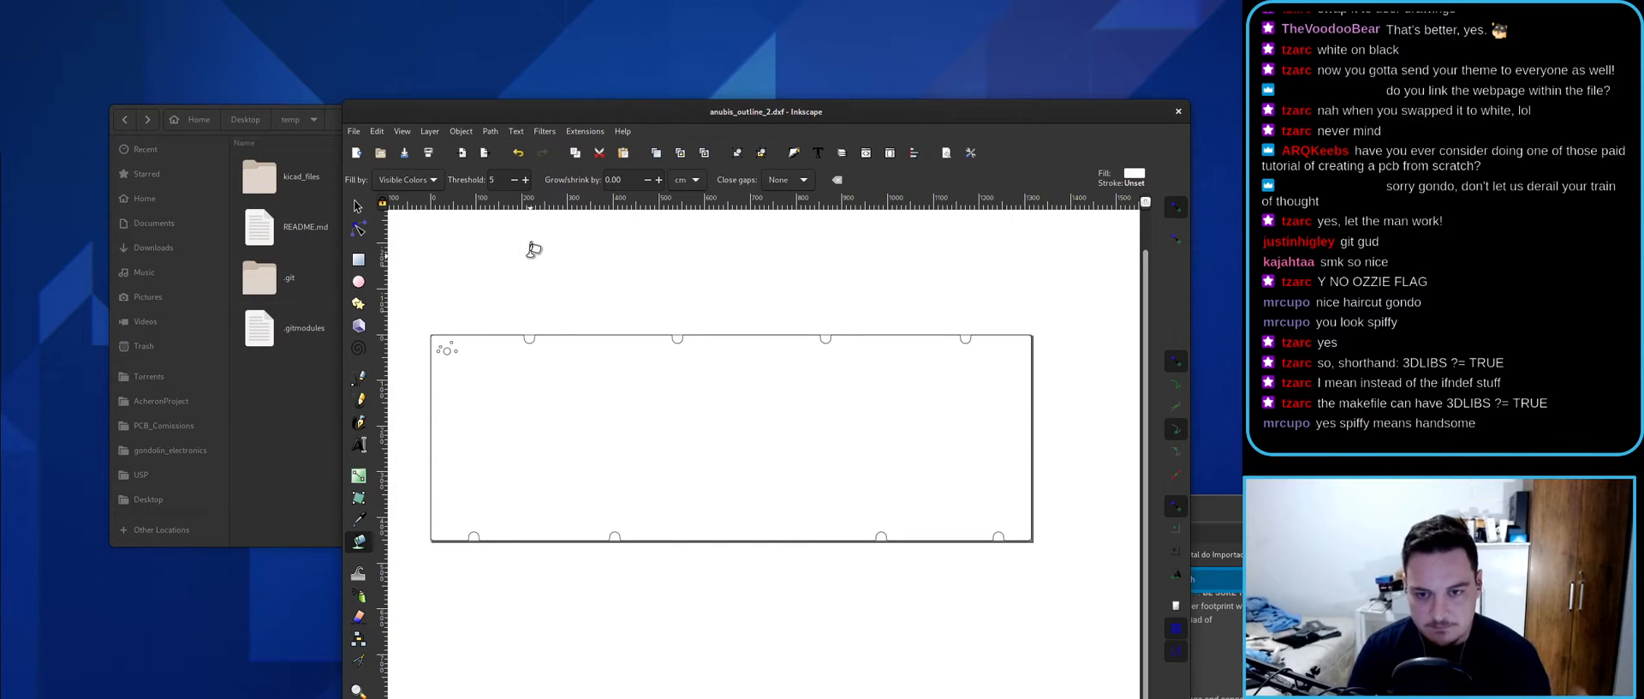
key("s")
left_click_drag(714, 104, 766, 88)
left_click(327, 418)
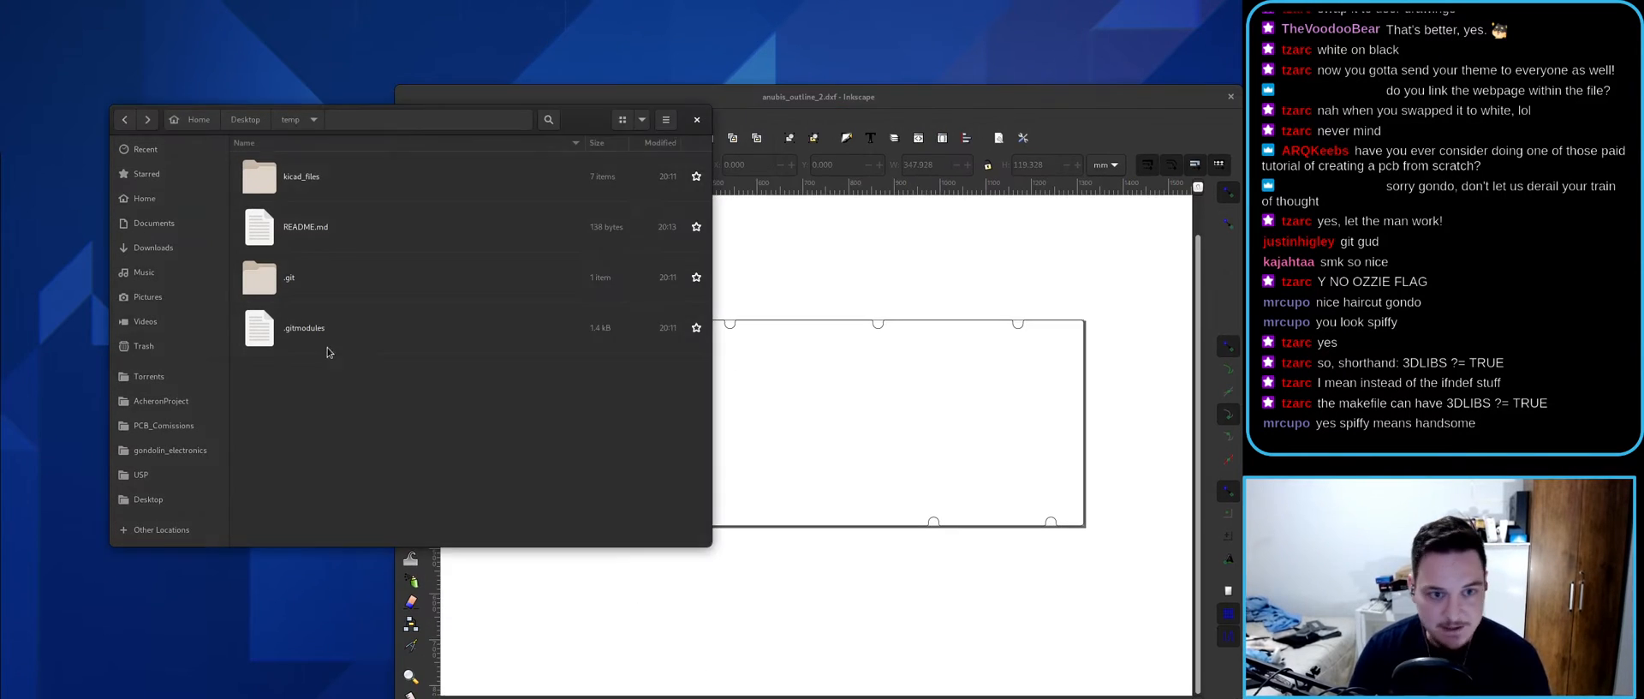
double_click(302, 177)
- Open the anubis project and its board layout, dismissing the board warning
double_click(340, 280)
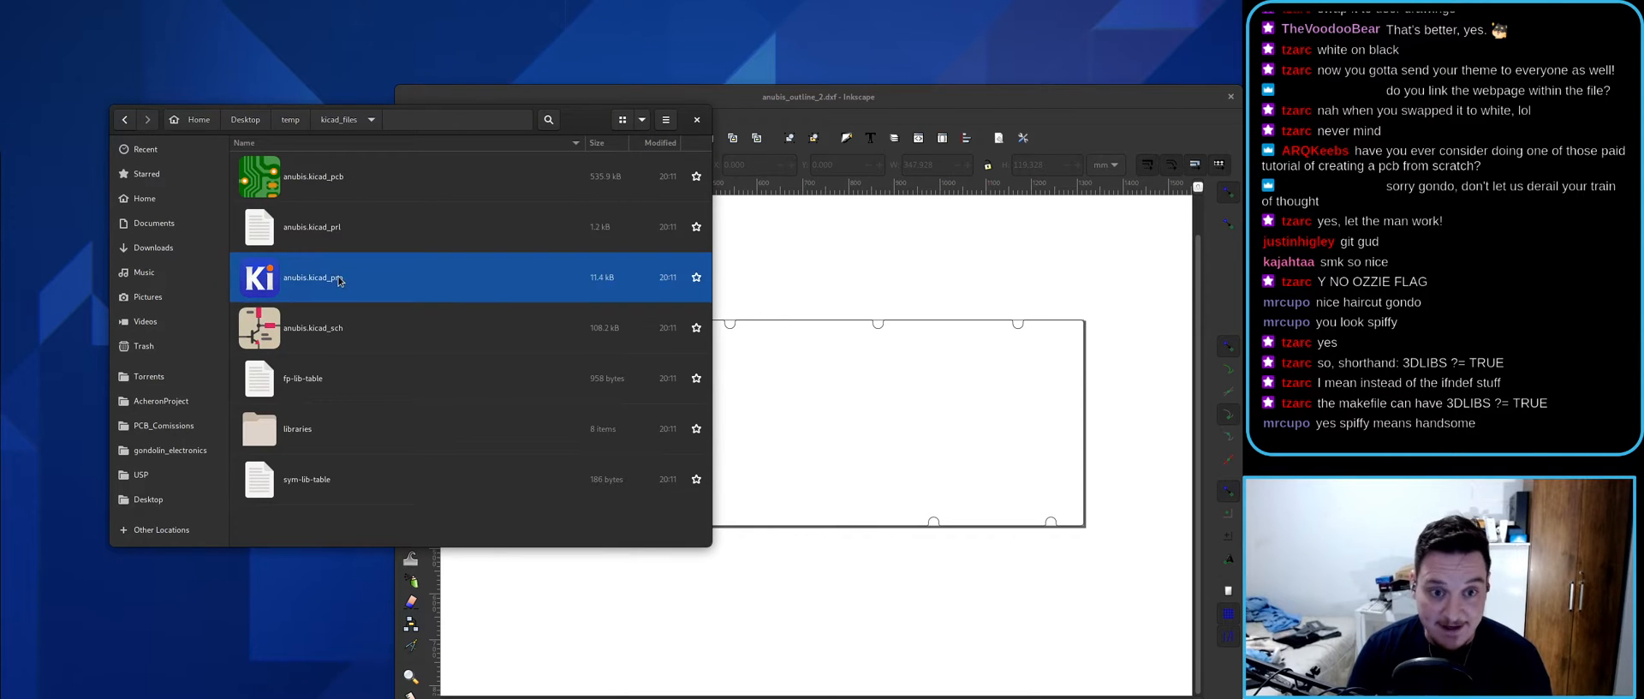
double_click(494, 113)
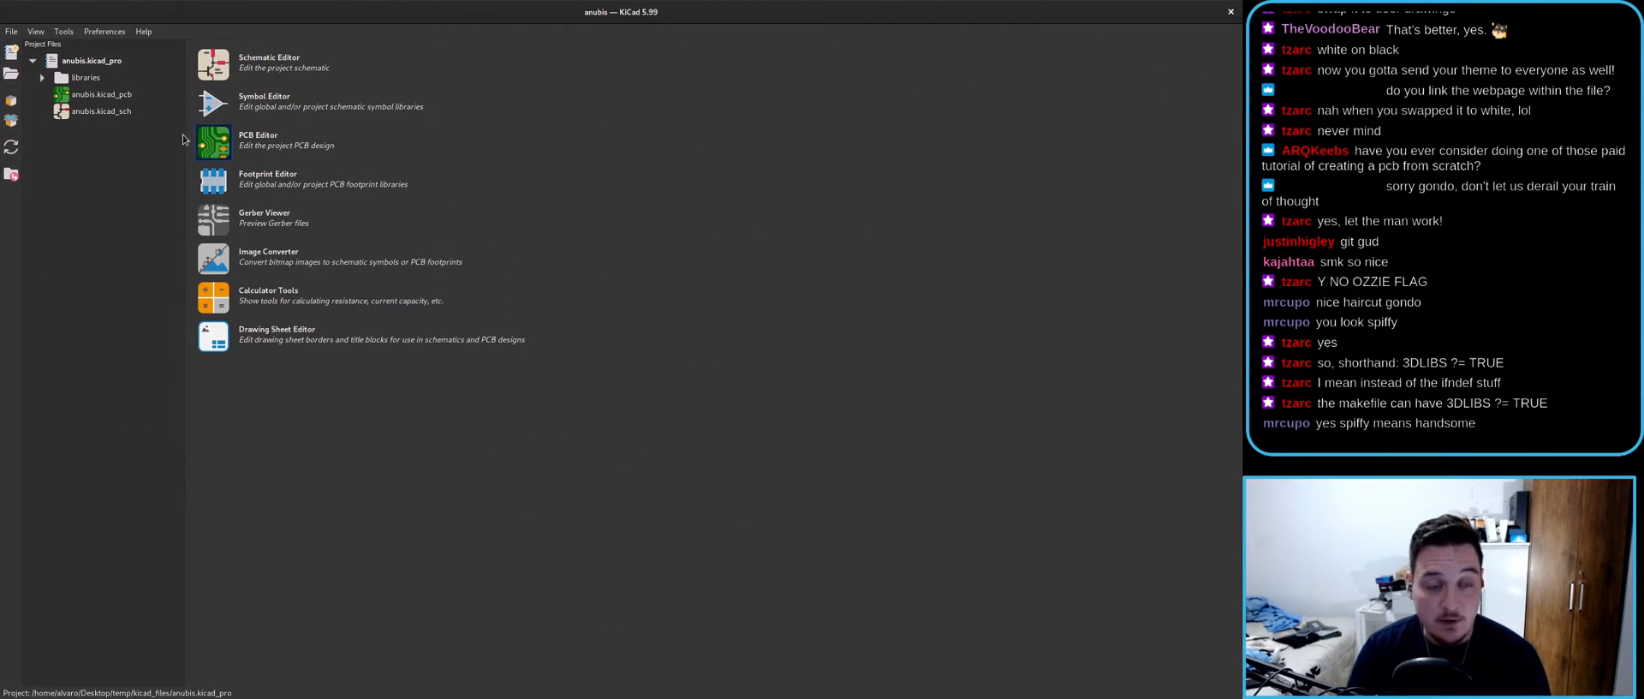
left_click(85, 96)
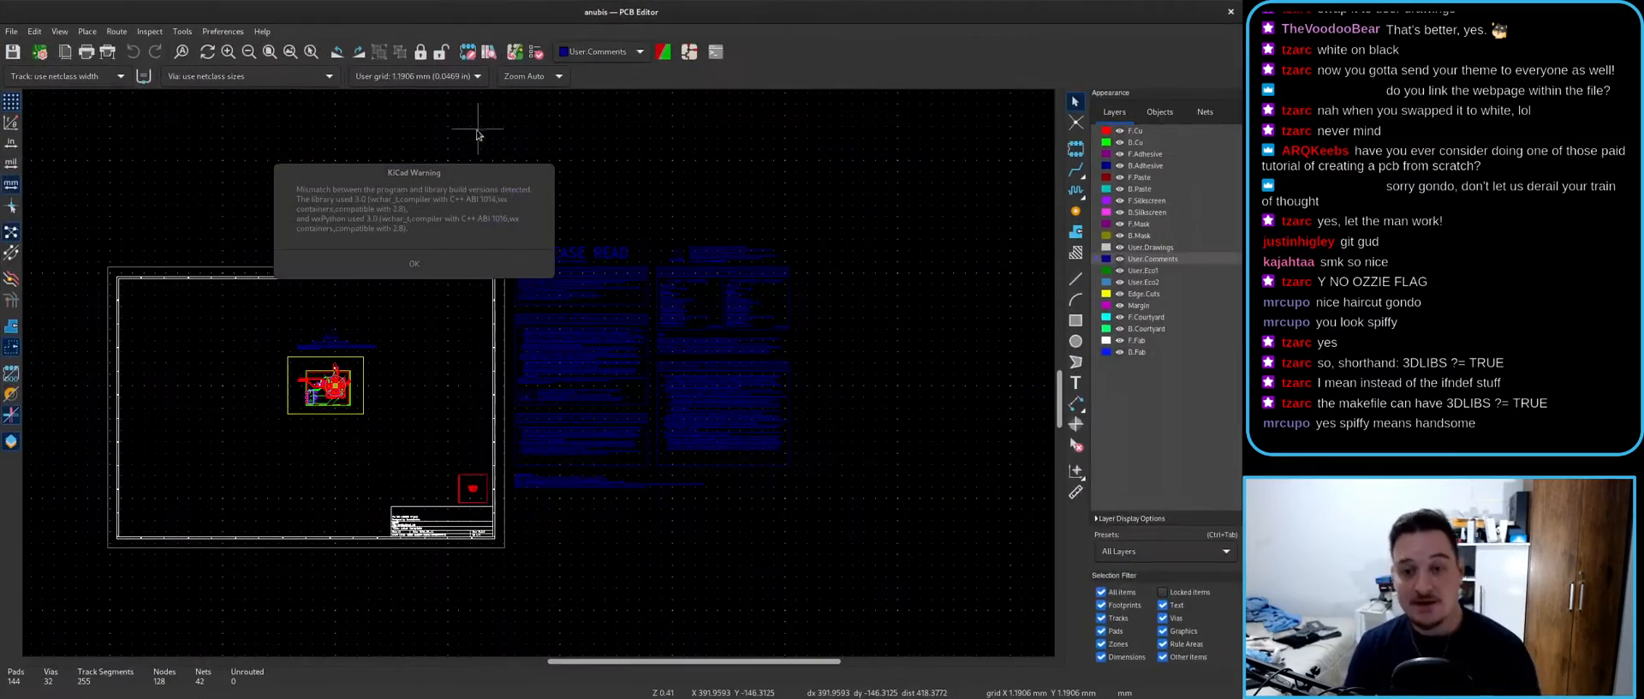
left_click(414, 263)
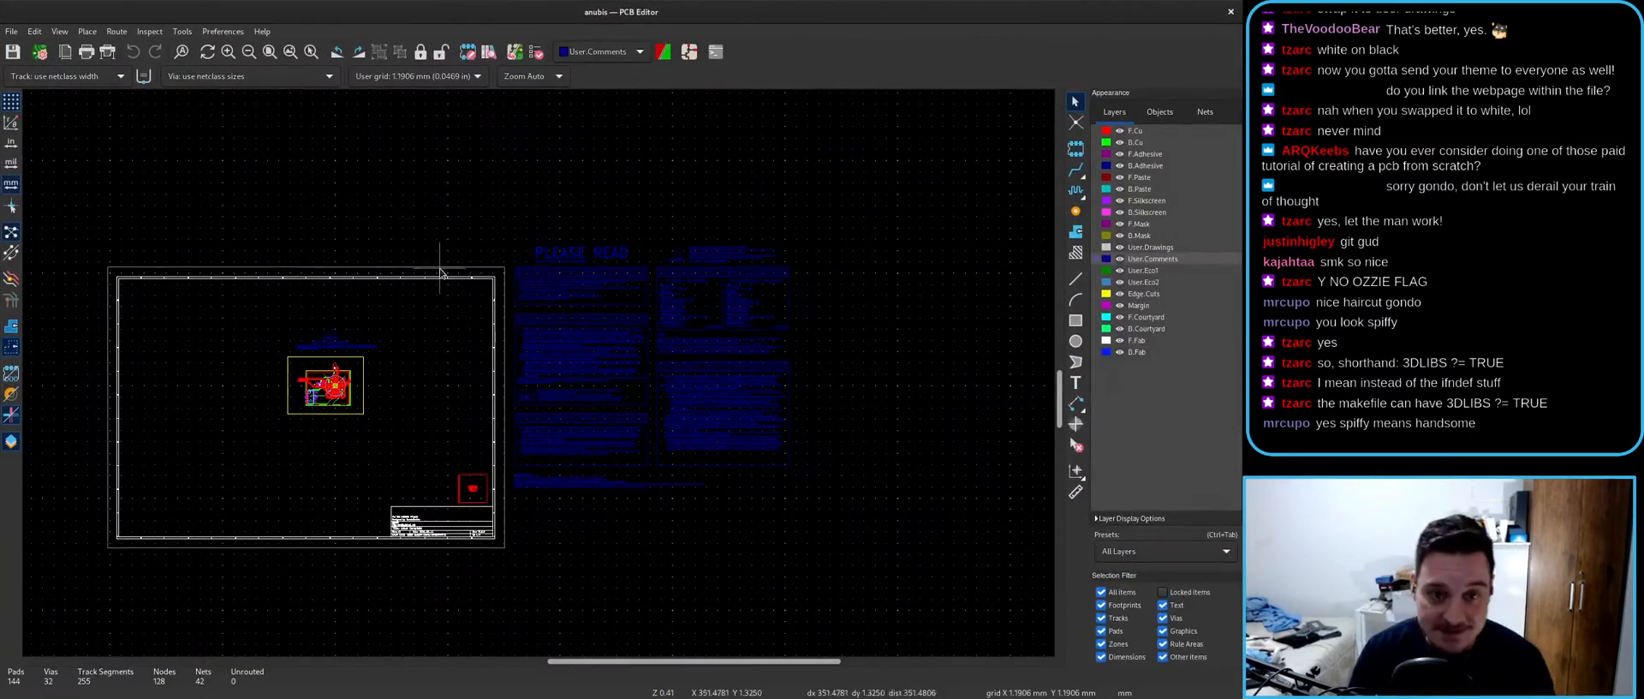
- Pan the board view to the Used Tolerances notes and open the File menu for Board Setup
scroll(512, 365, "up", 5)
middle_click_drag(759, 326, 393, 478)
scroll(510, 349, "up", 3)
middle_click_drag(733, 361, 651, 382)
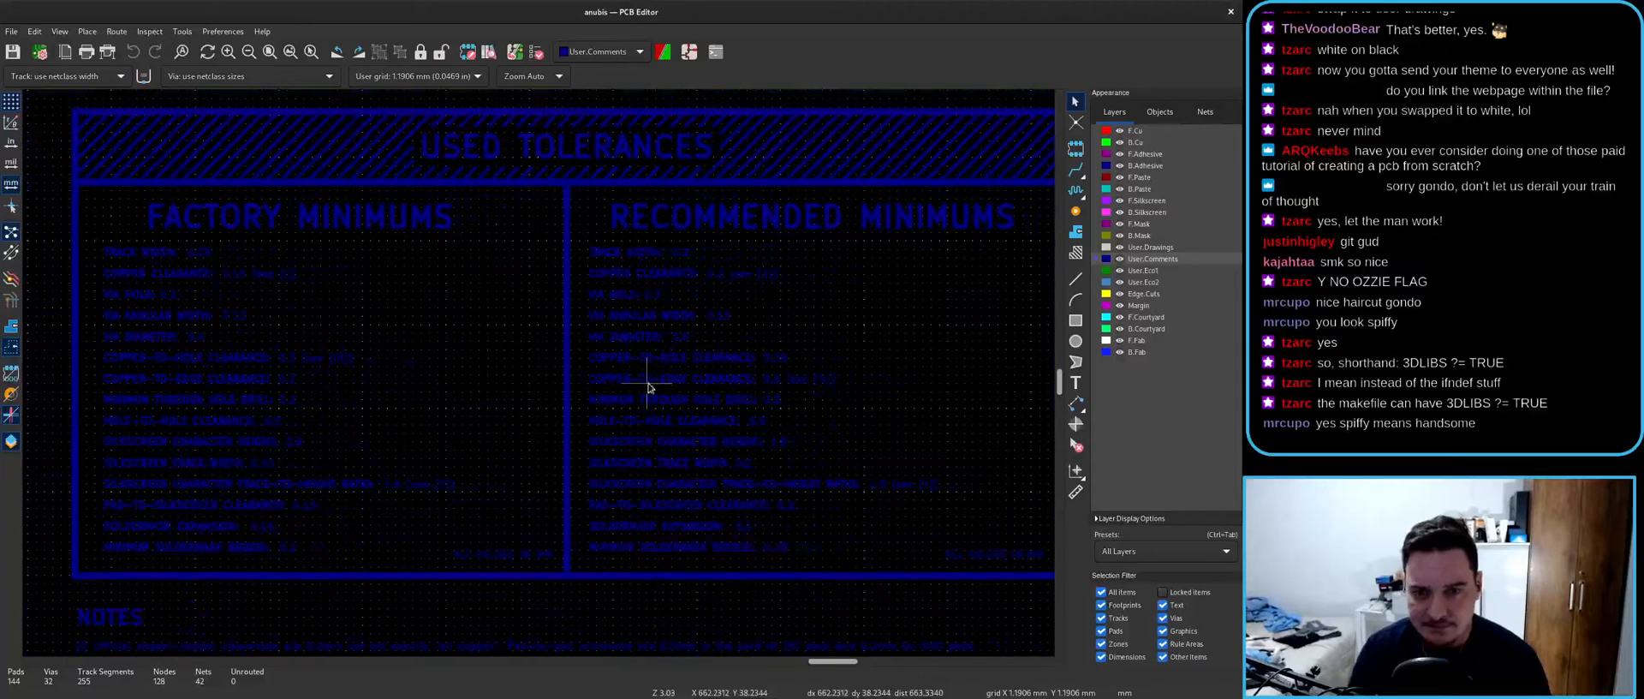
left_click(11, 32)
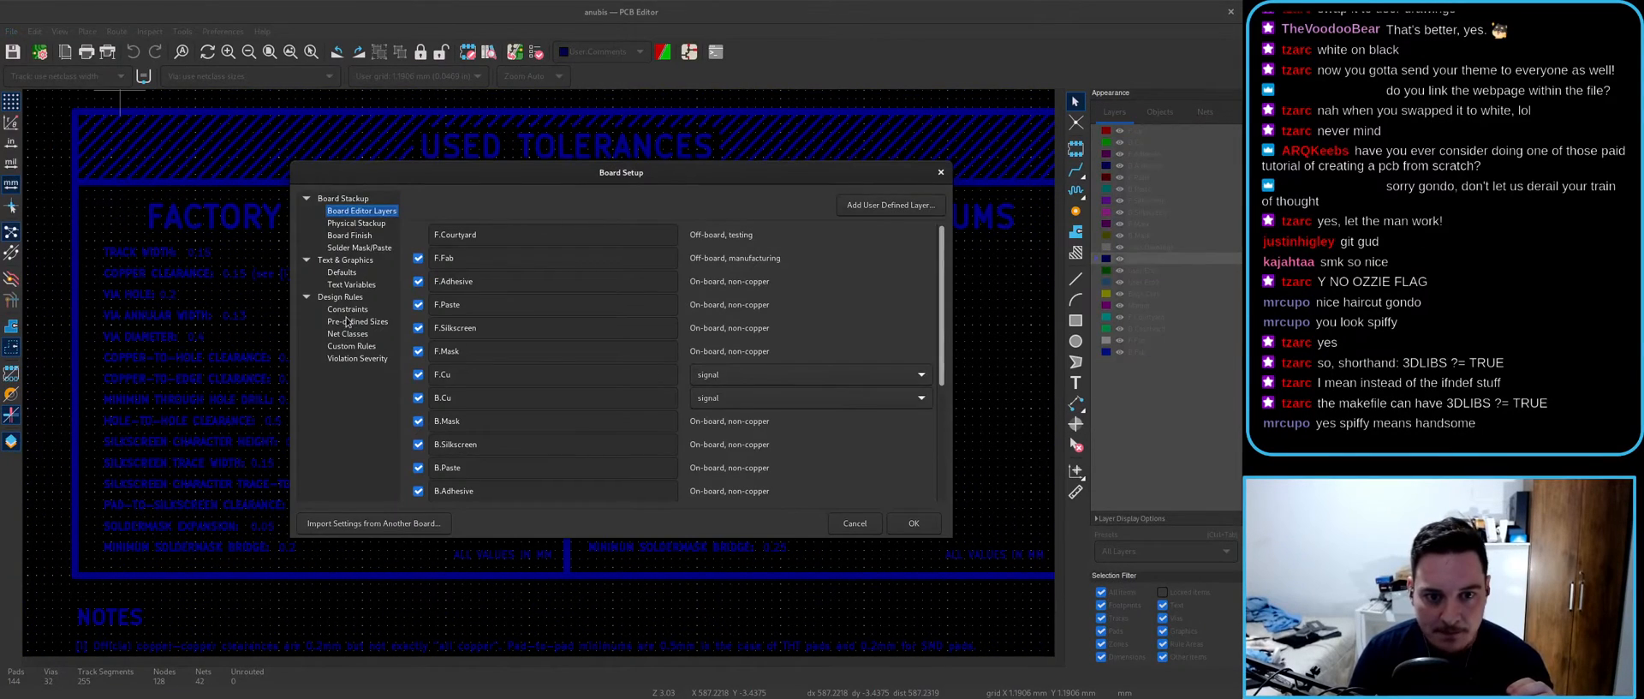
- Check the Constraints page (0.2 mm clearance, 0.5 mm copper-to-edge) and close Board Setup unchanged
left_click(347, 310)
left_click_drag(613, 182, 455, 143)
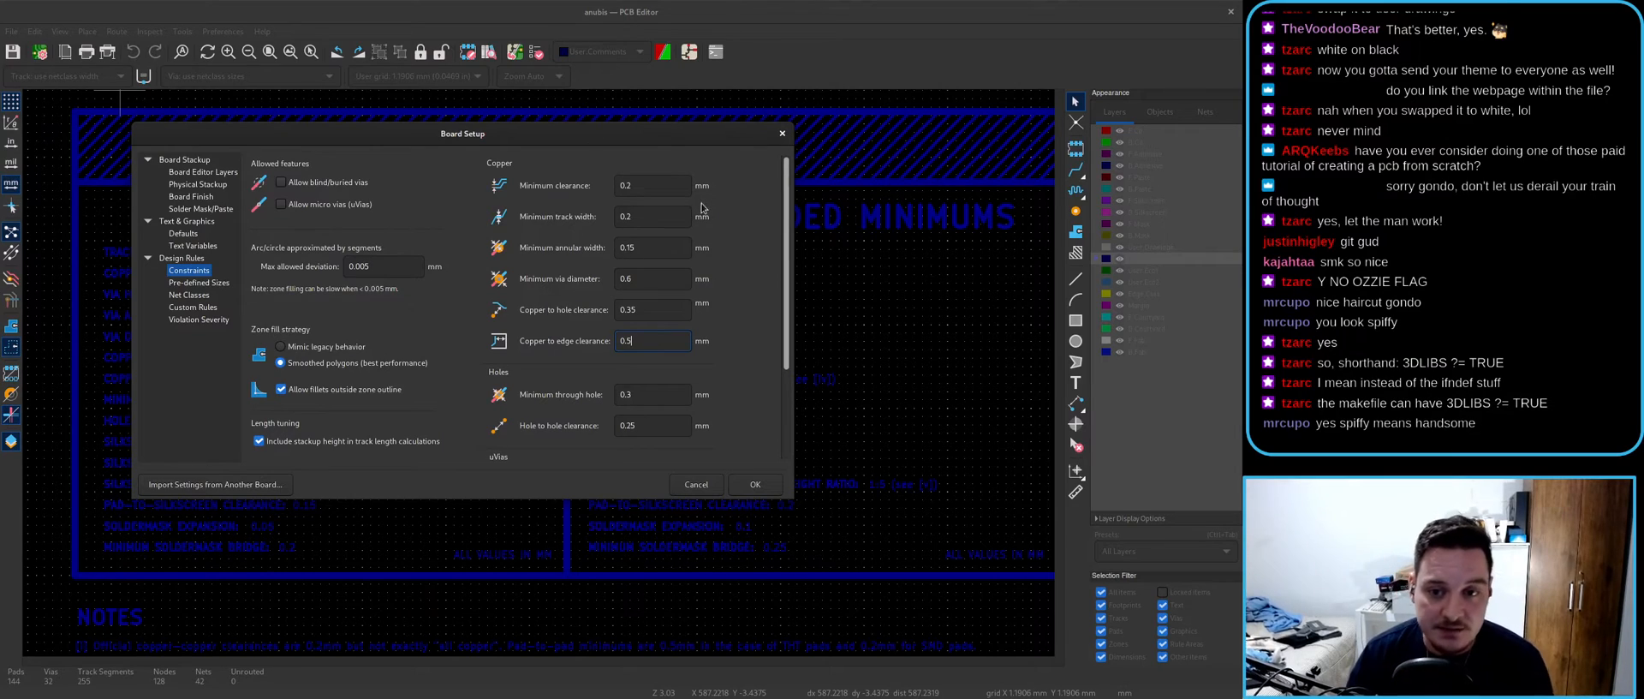
left_click(781, 136)
scroll(553, 373, "down", 7)
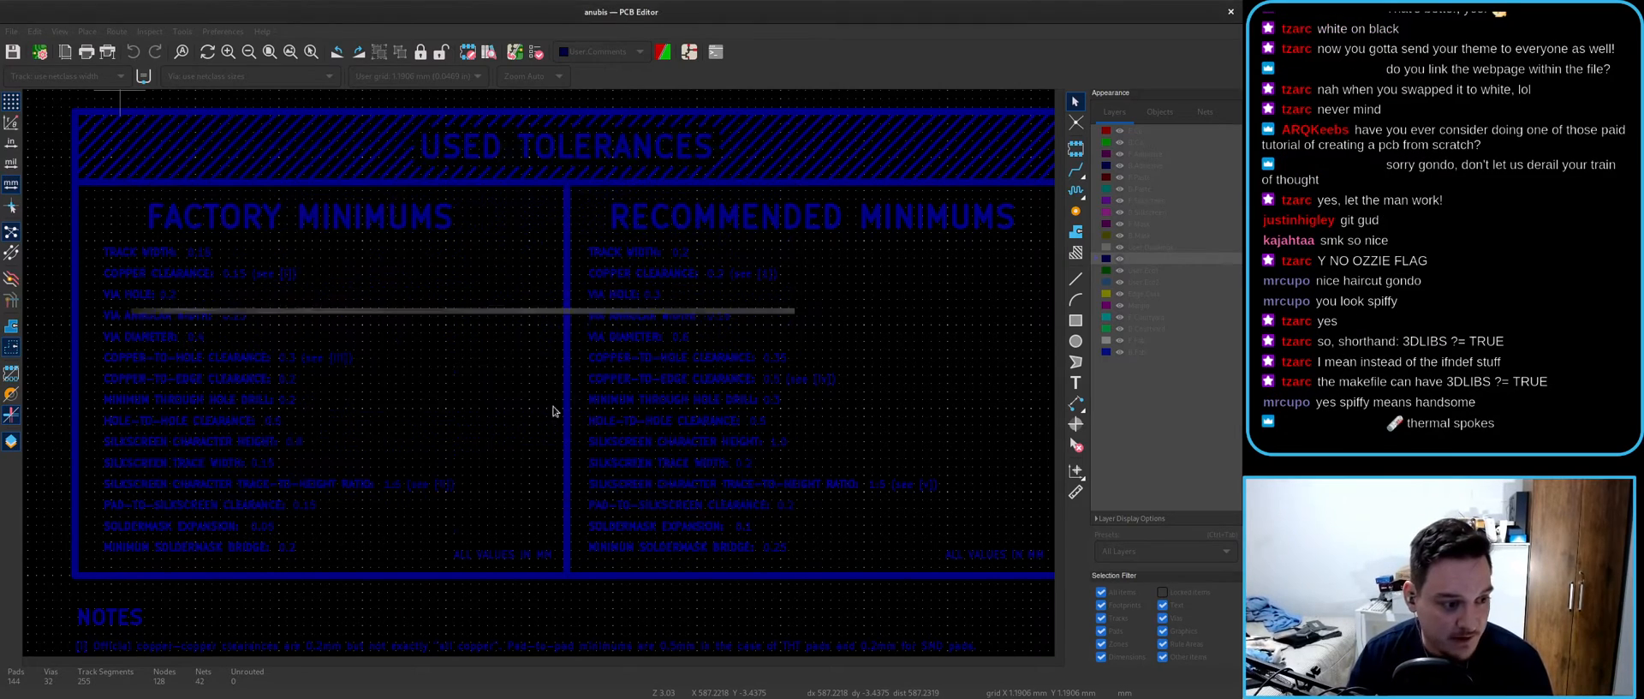
scroll(724, 486, "up", 4)
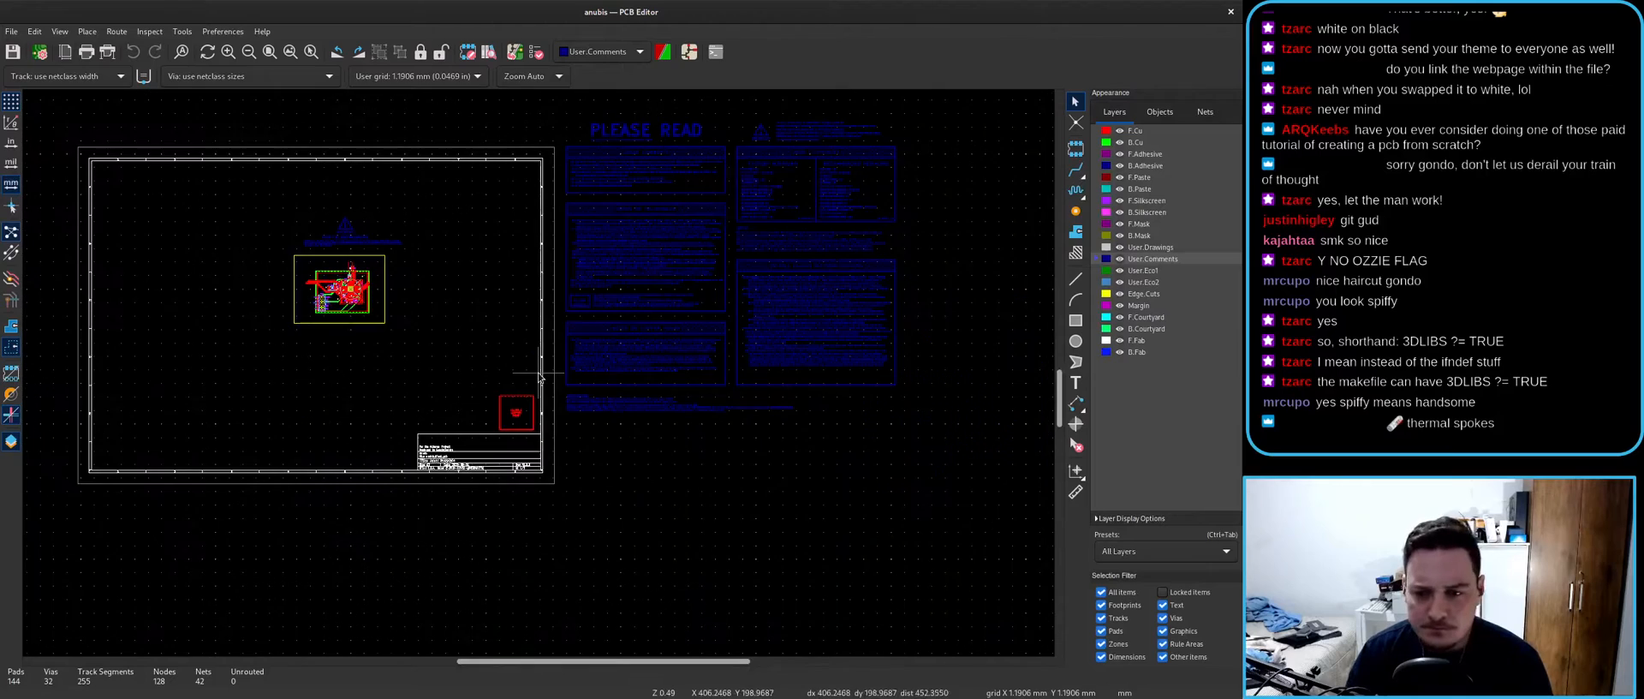
- Look at the example copper pour's zone properties and close them without changes
scroll(581, 333, "up", 4)
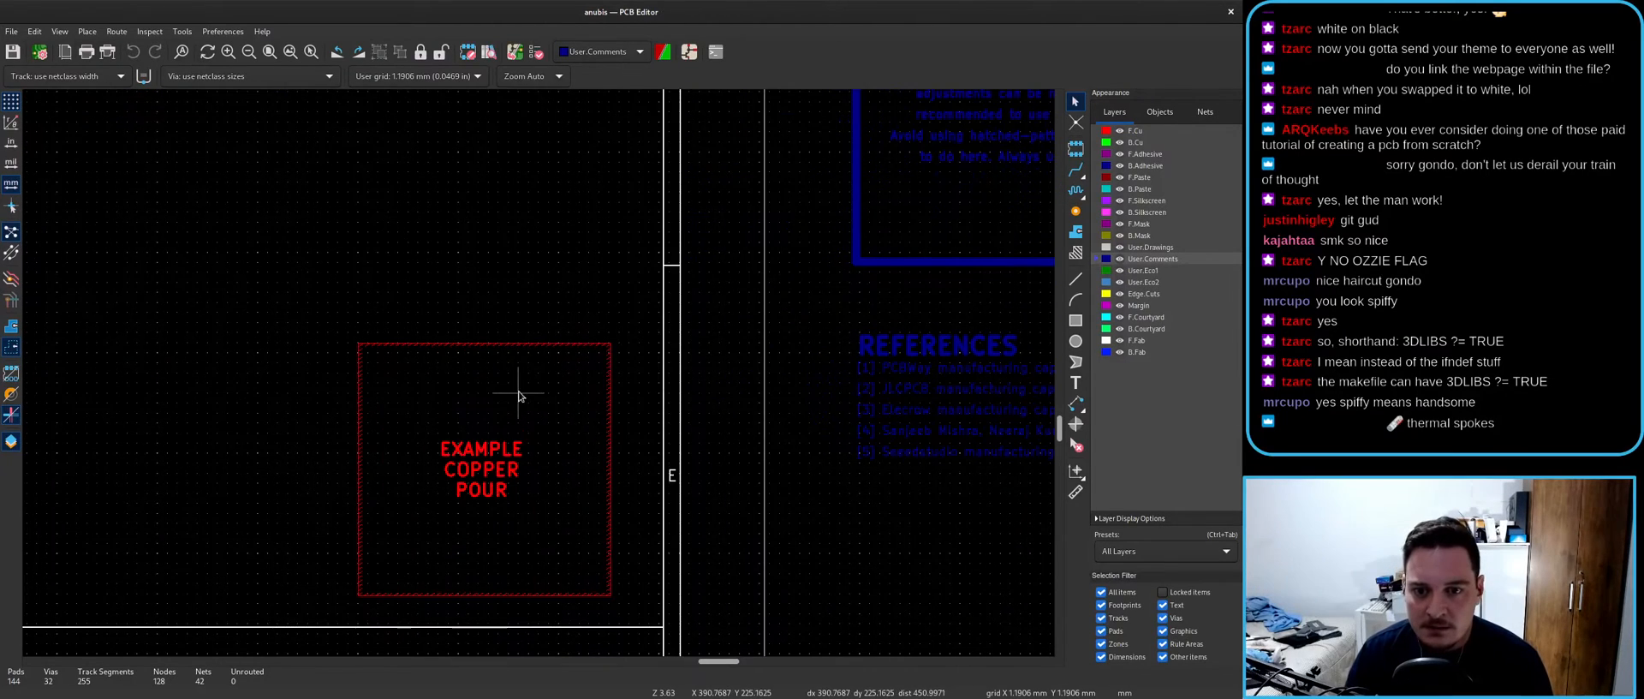
double_click(514, 345)
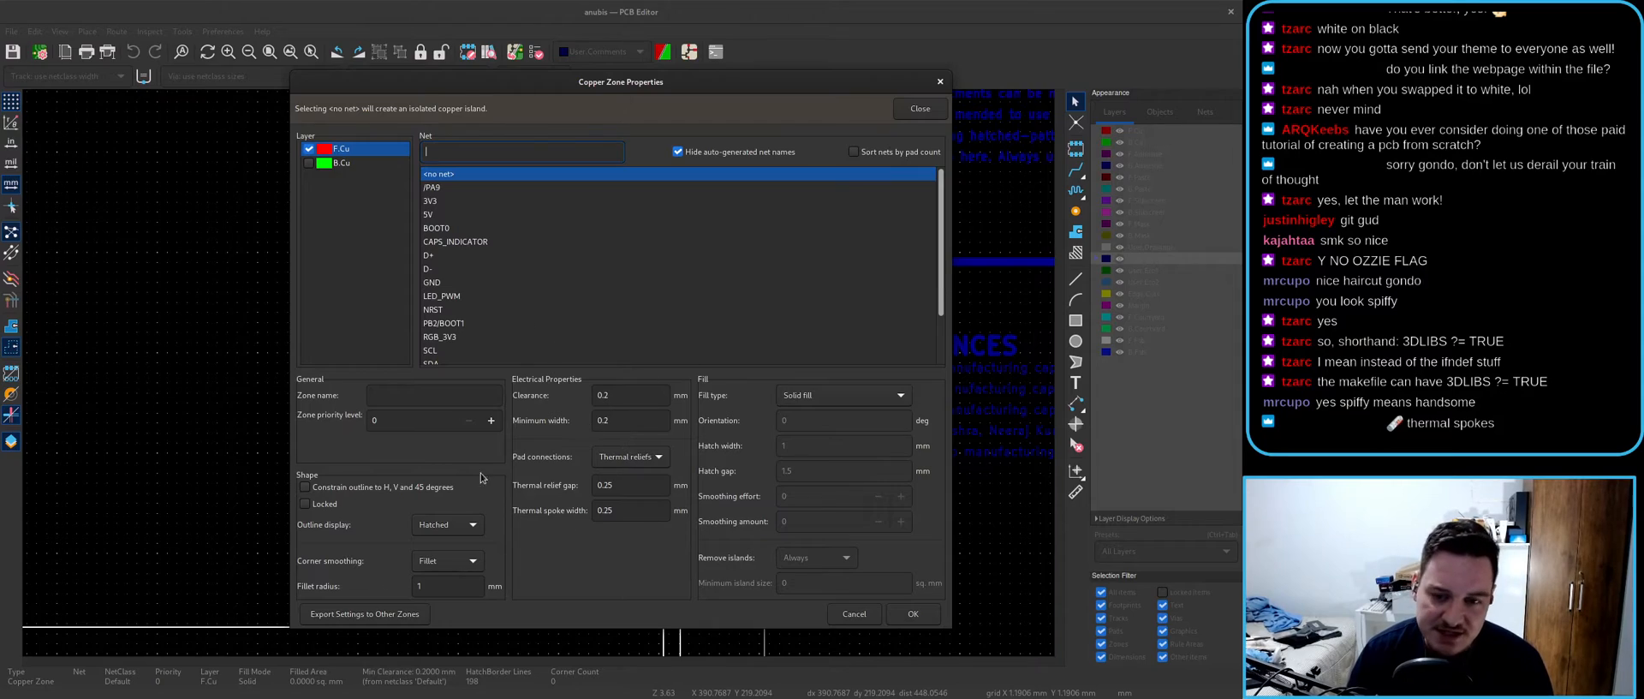
key("Escape")
scroll(539, 375, "down", 4)
scroll(539, 374, "down", 4)
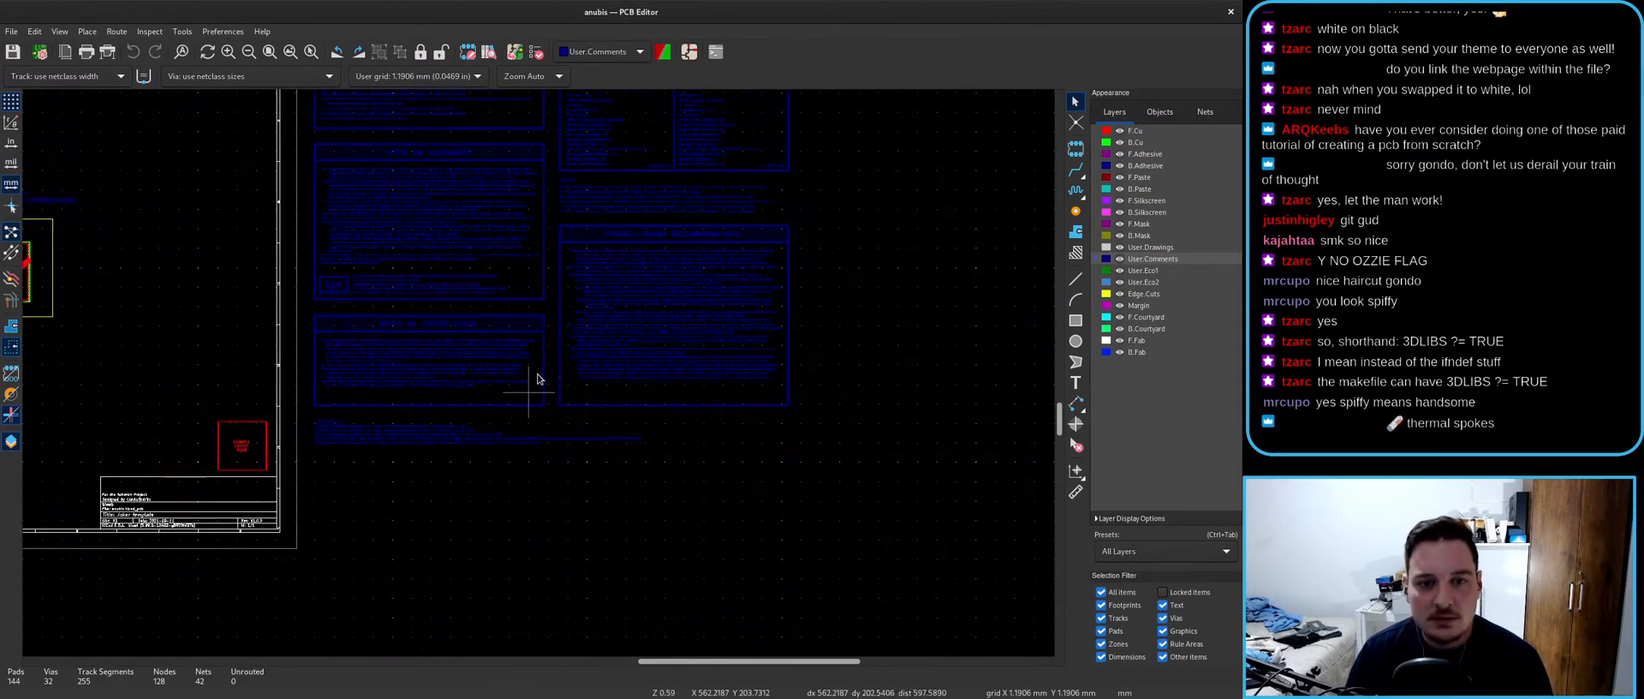
- Box-select and delete the PLEASE READ notes, then save the board
left_click_drag(856, 580, 434, 249)
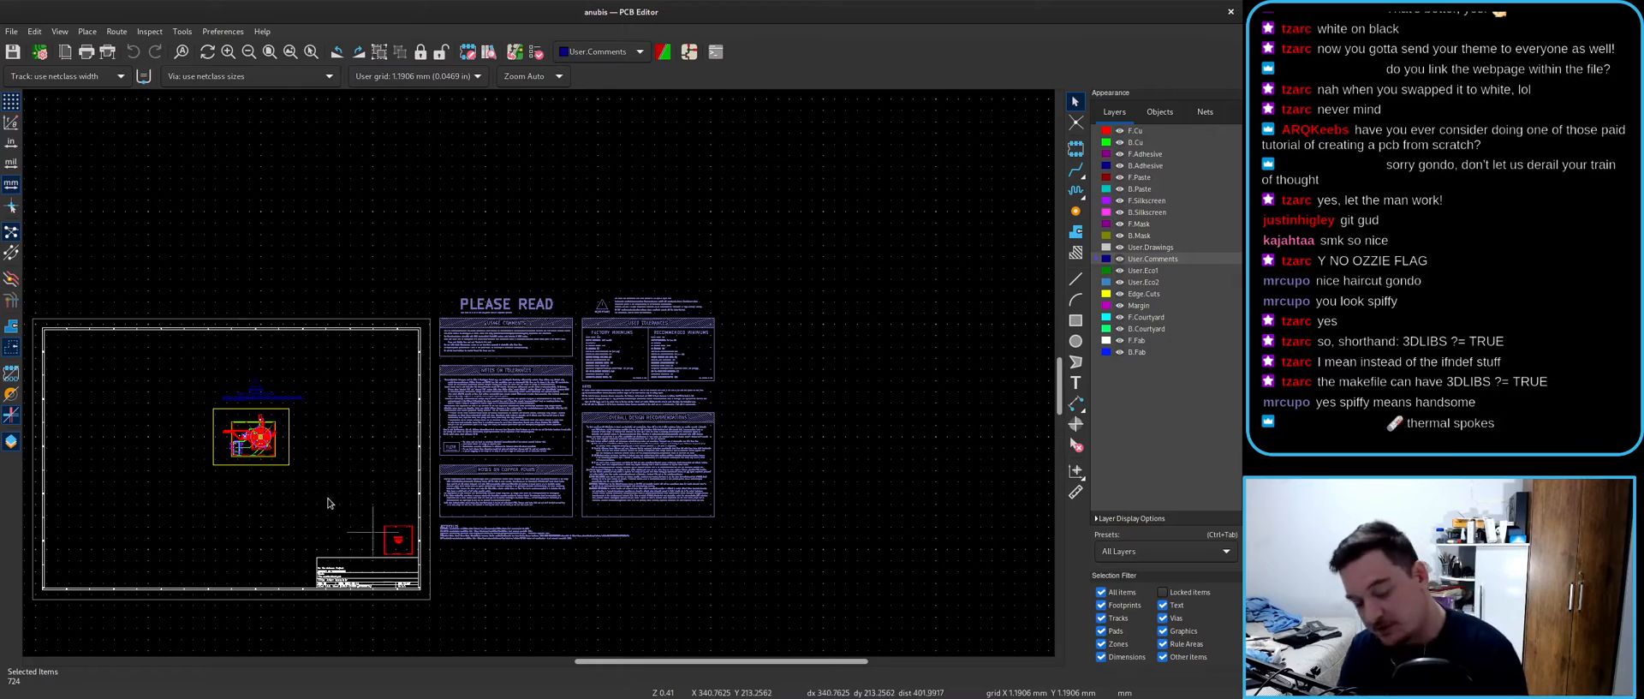
key("Delete")
scroll(520, 340, "up", 4)
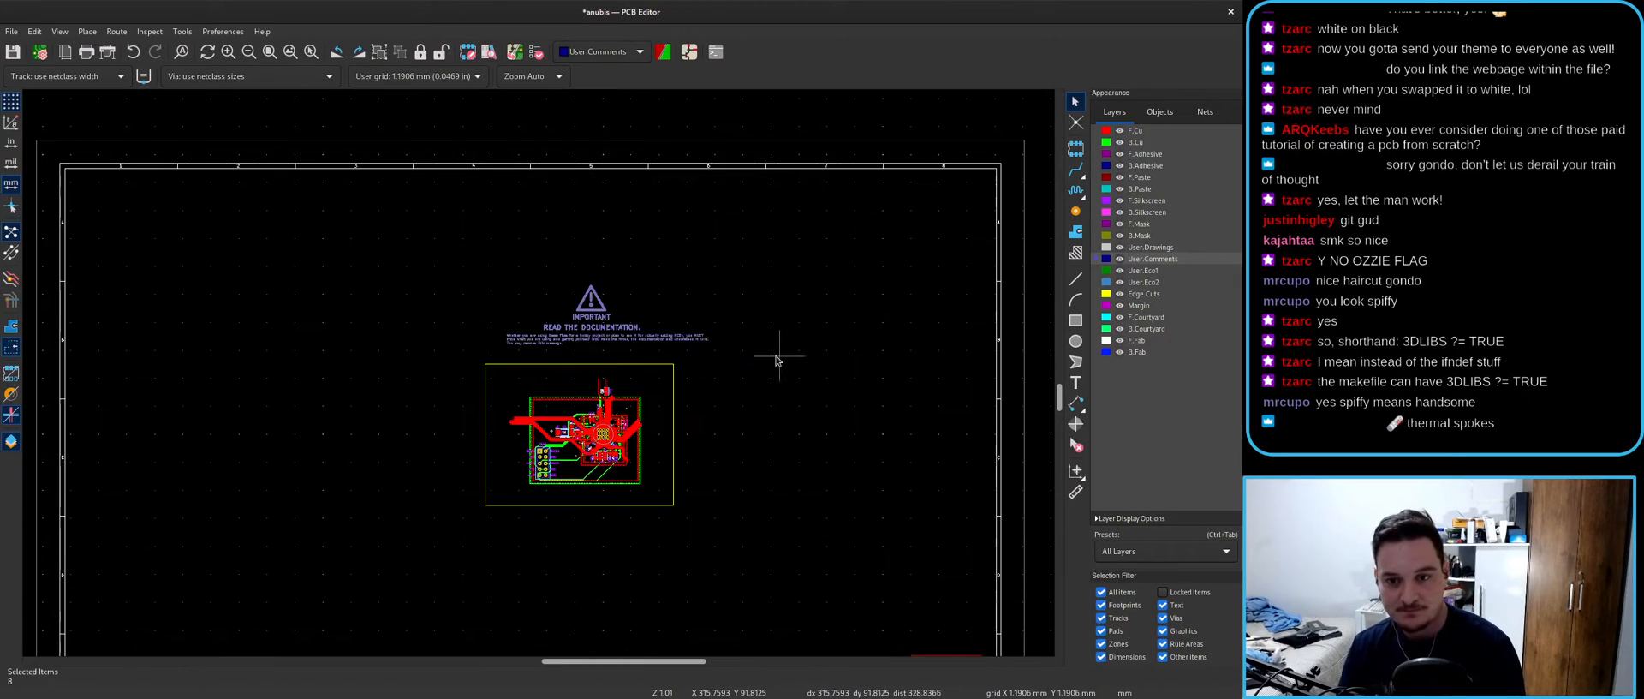
scroll(595, 472, "up", 3)
scroll(549, 297, "up", 8)
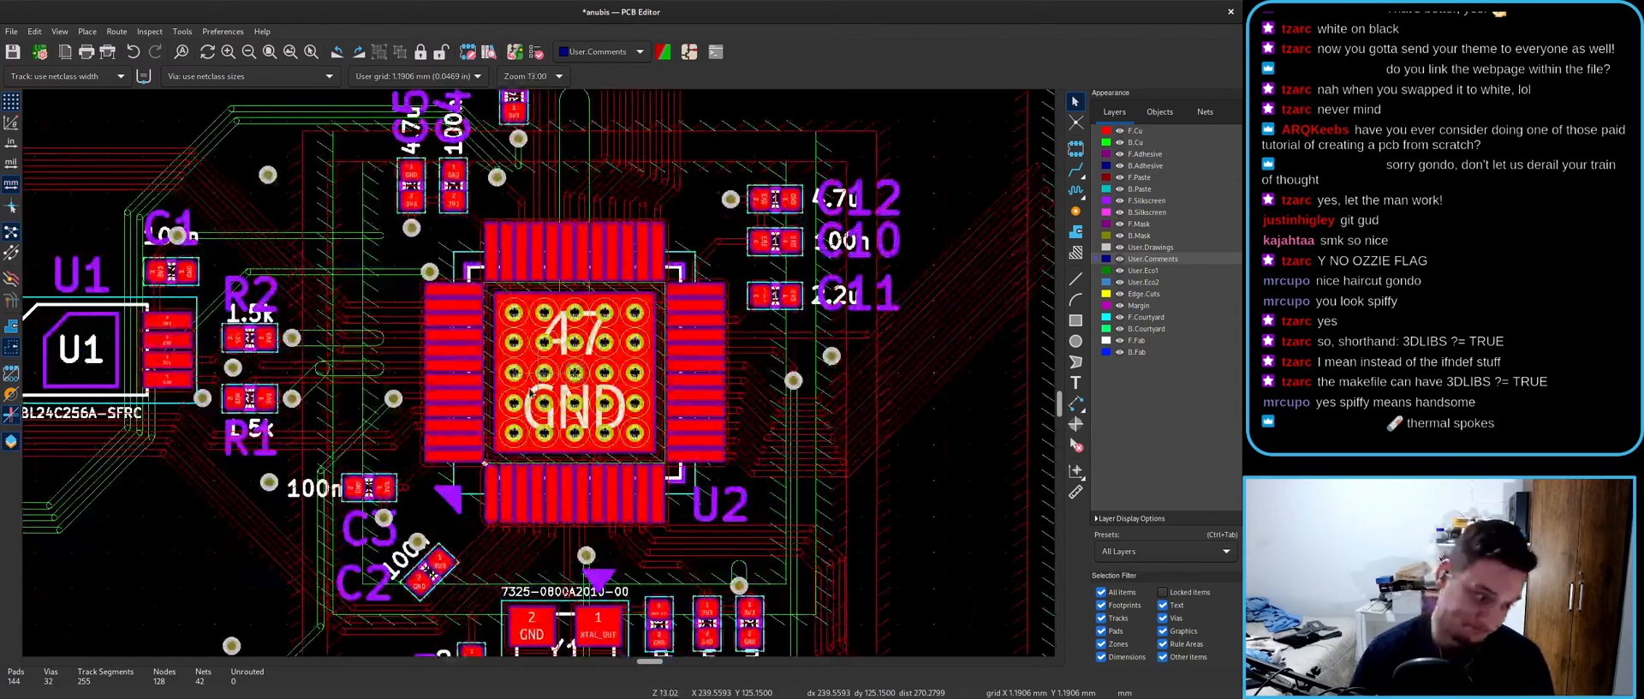
scroll(540, 377, "down", 8)
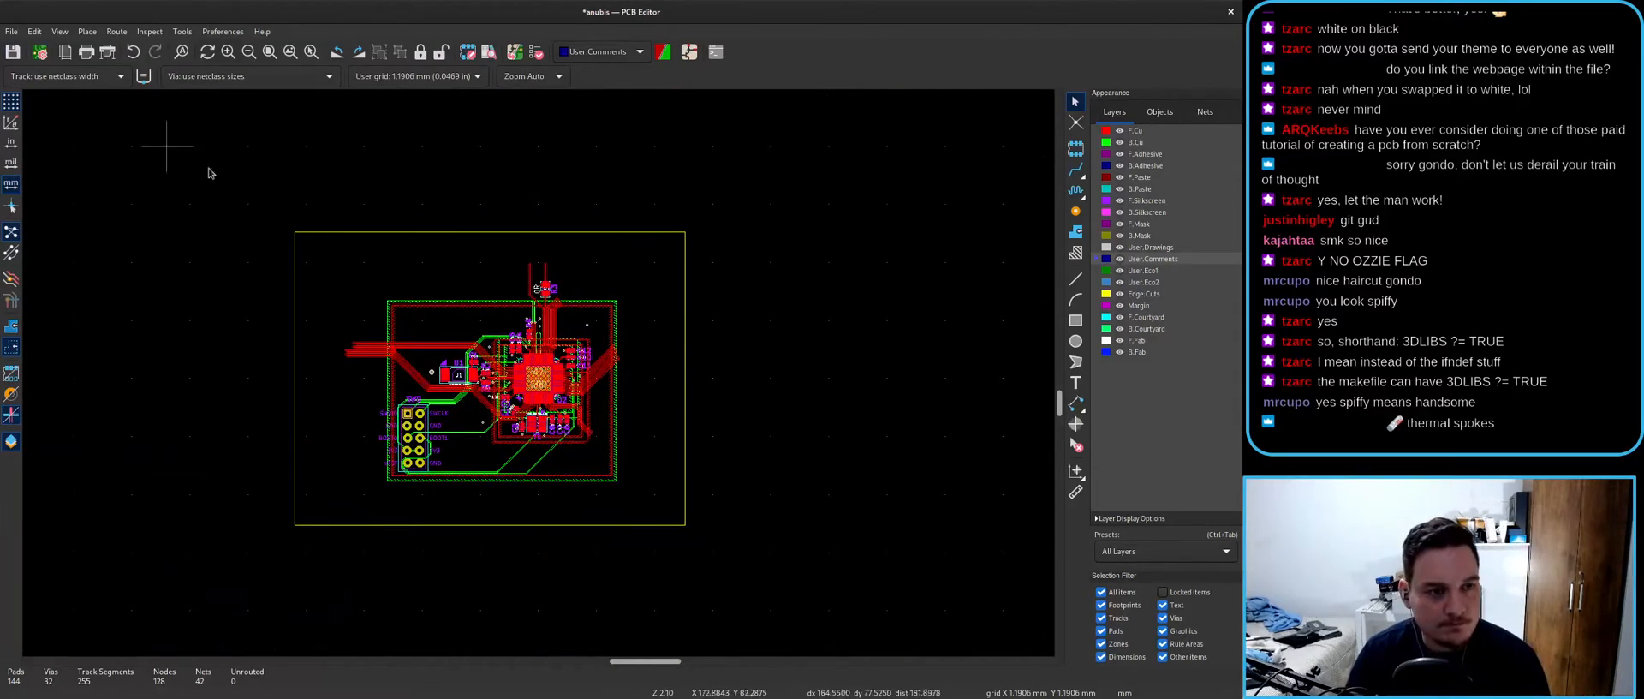
key("ctrl+s")
scroll(548, 411, "down", 5)
scroll(591, 392, "up", 2)
scroll(591, 392, "up", 3)
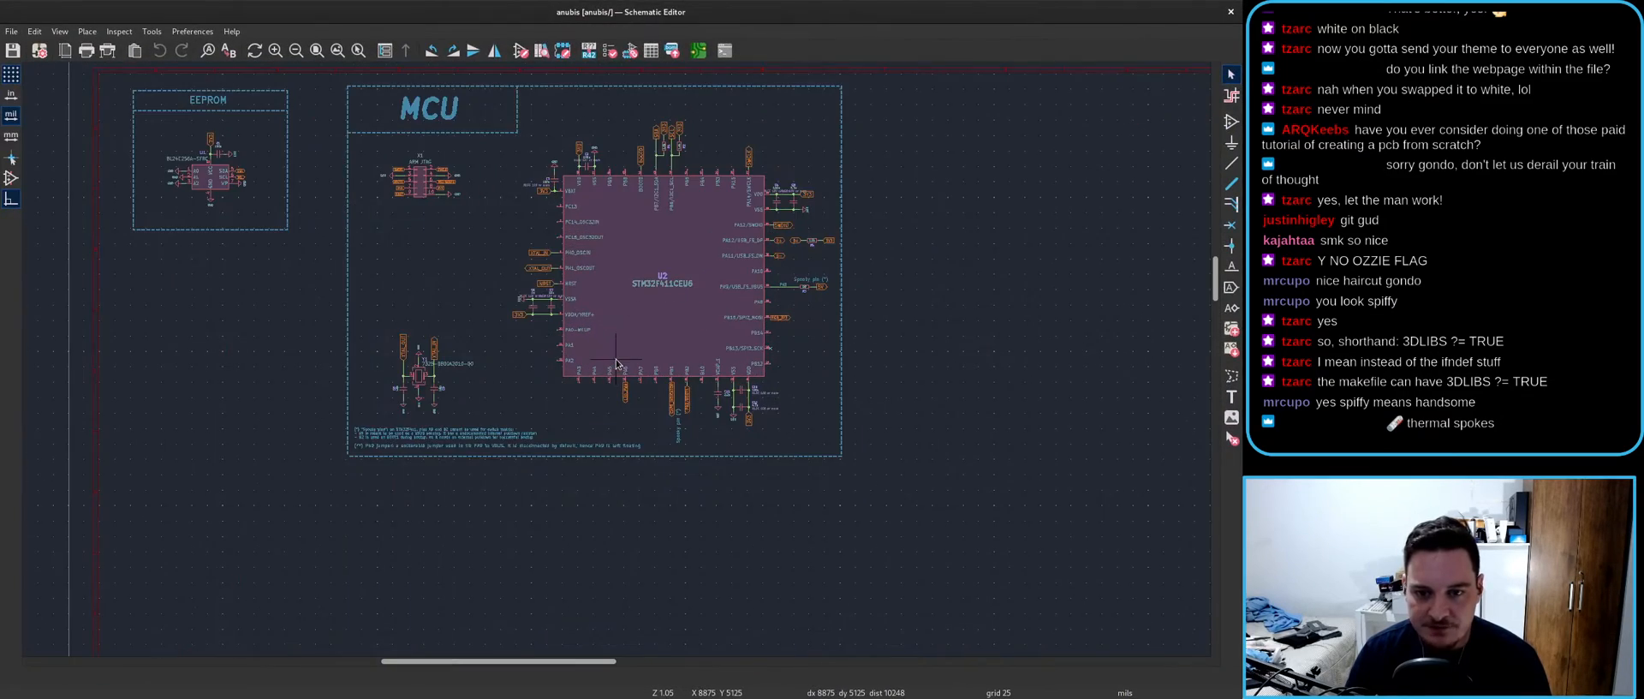
- Import anubis_outline_2.dxf as vector graphics onto the User.Drawings layer
key("alt+Tab")
left_click(11, 32)
mouse_move(94, 95)
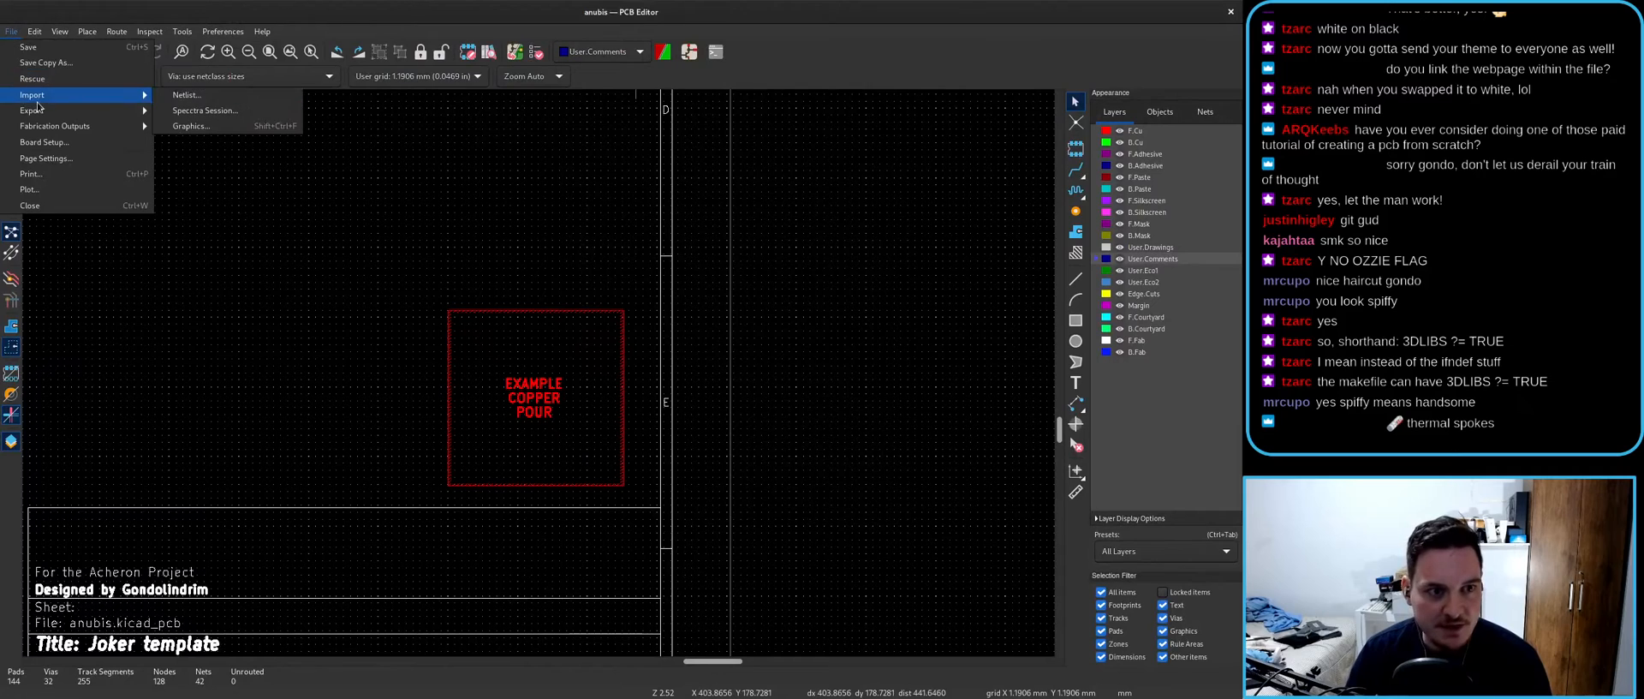
left_click(236, 126)
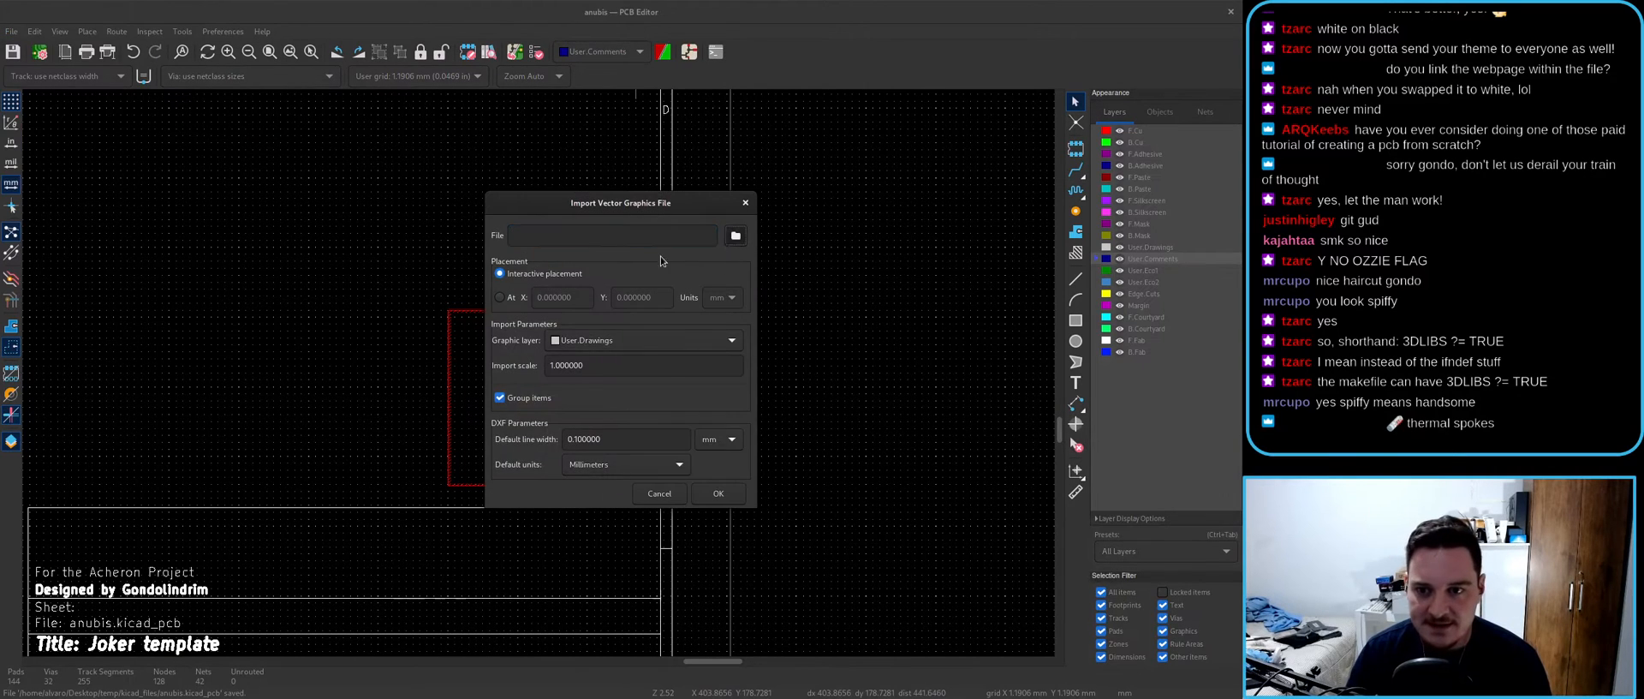
left_click(736, 235)
double_click(569, 204)
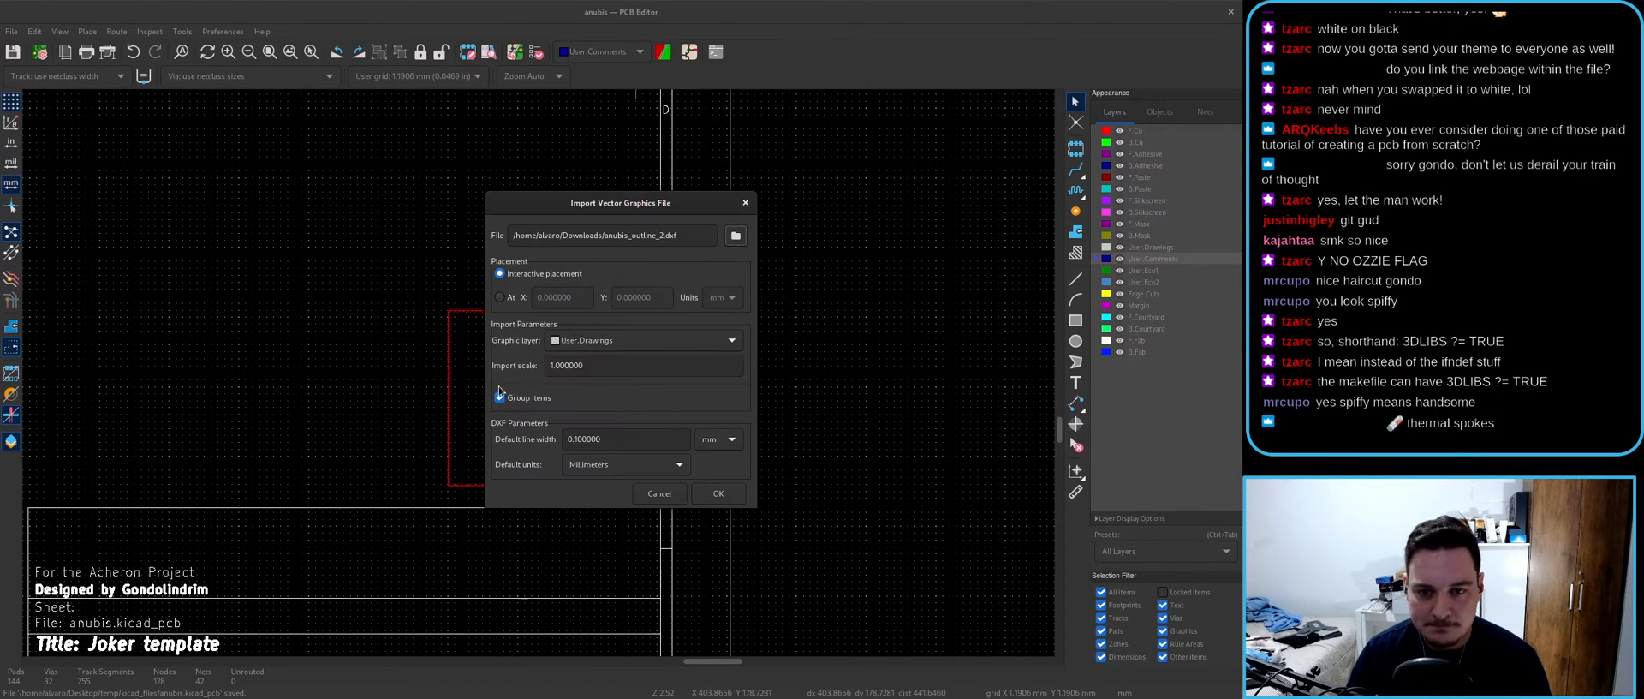
left_click(624, 343)
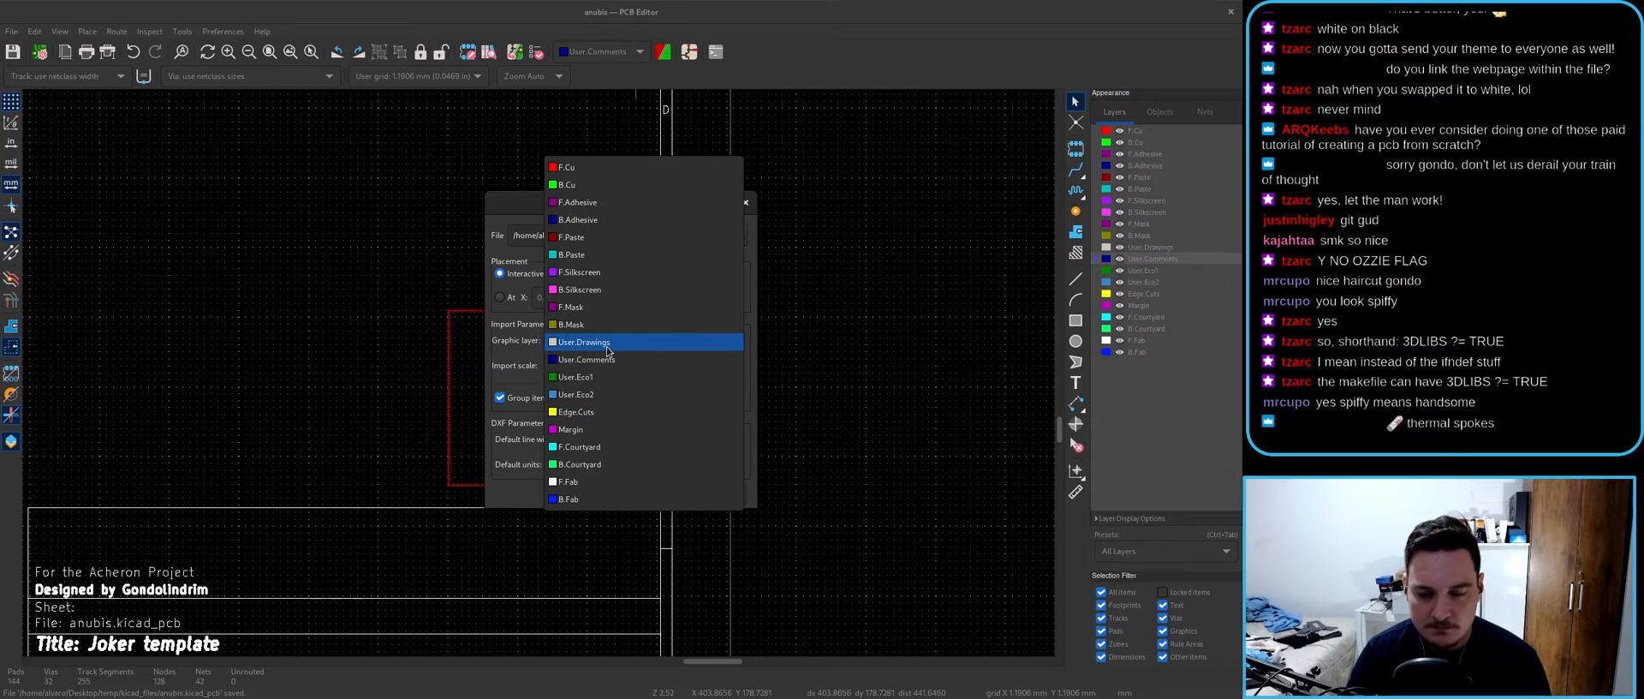
left_click(569, 351)
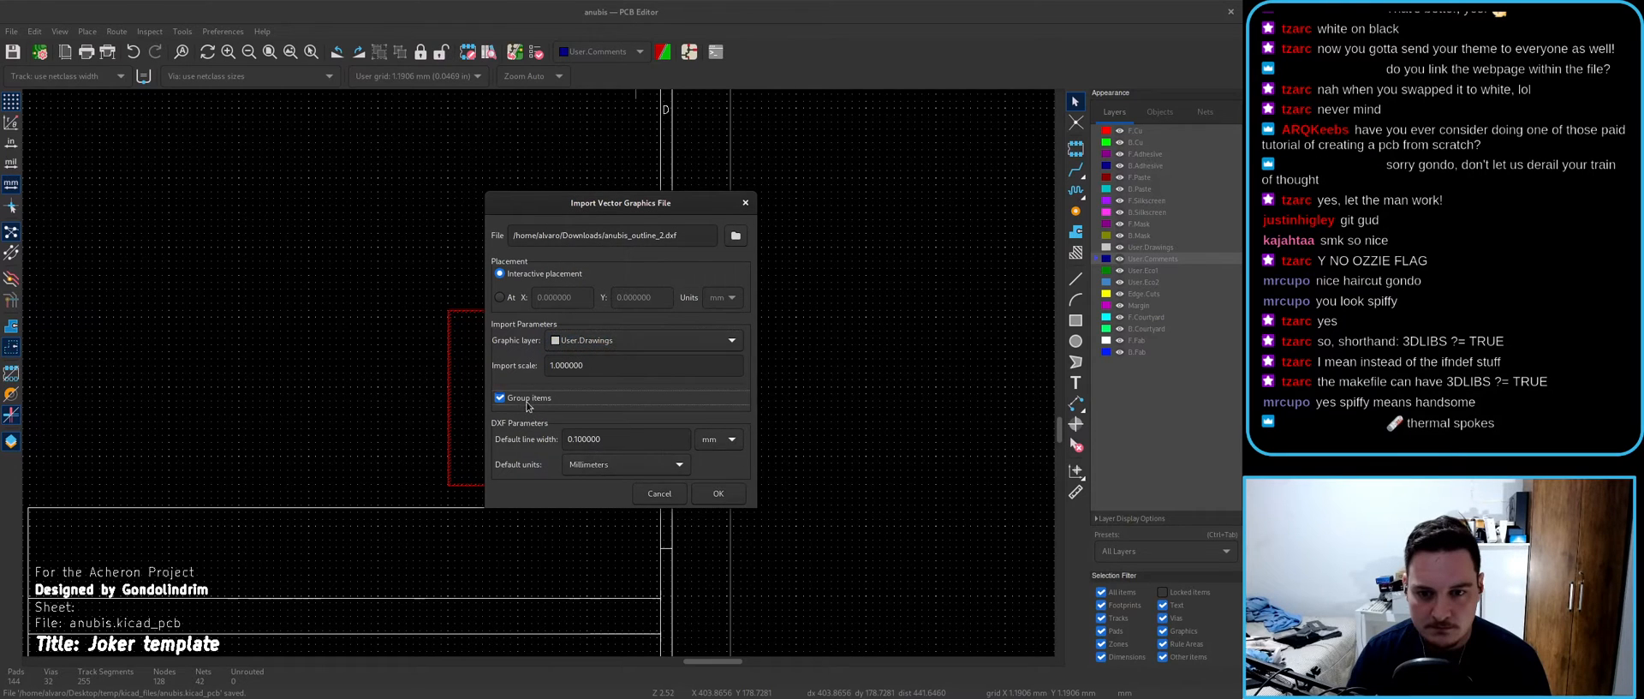
left_click(718, 494)
- Inspect the rounded corner, finding it is made of six separate segments
scroll(514, 480, "down", 8)
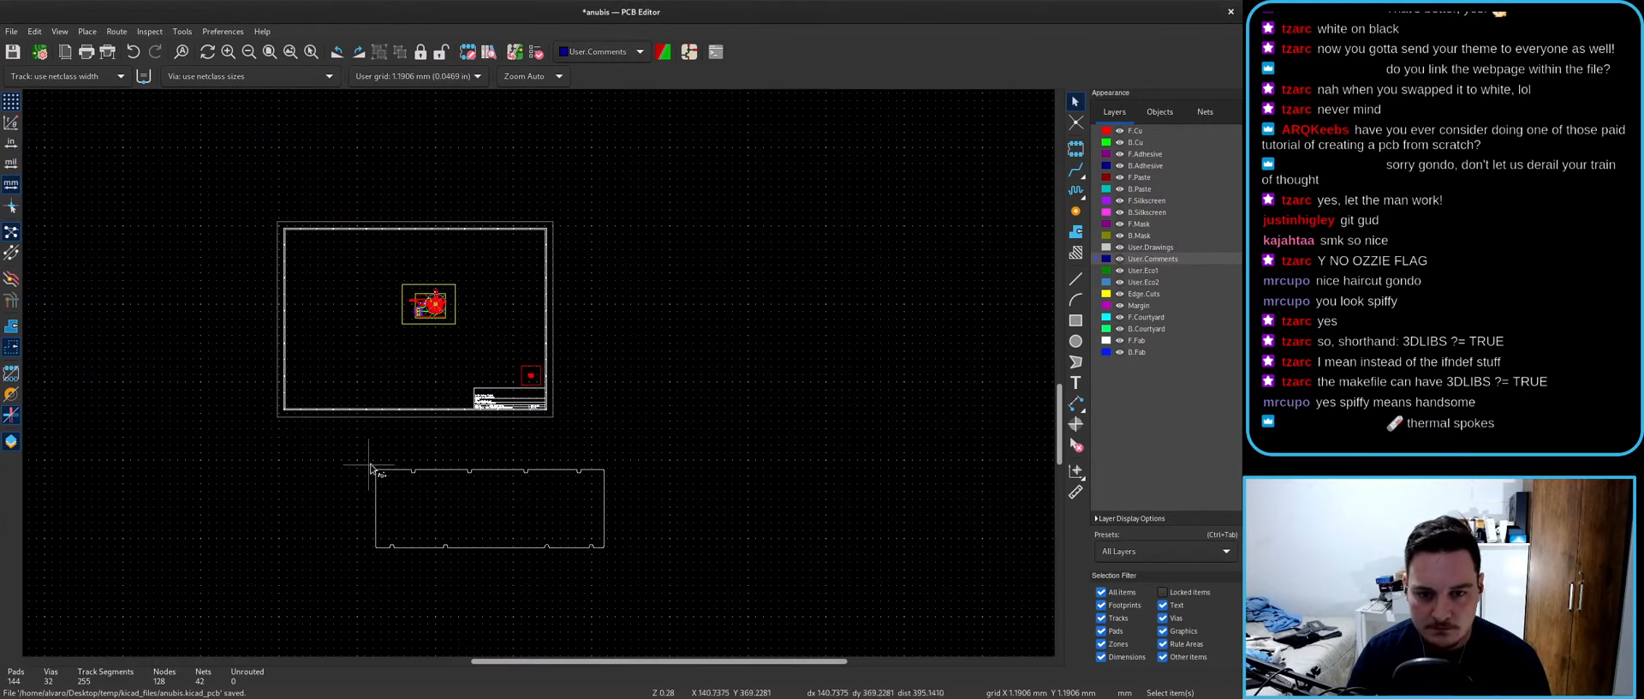
scroll(388, 492, "up", 15)
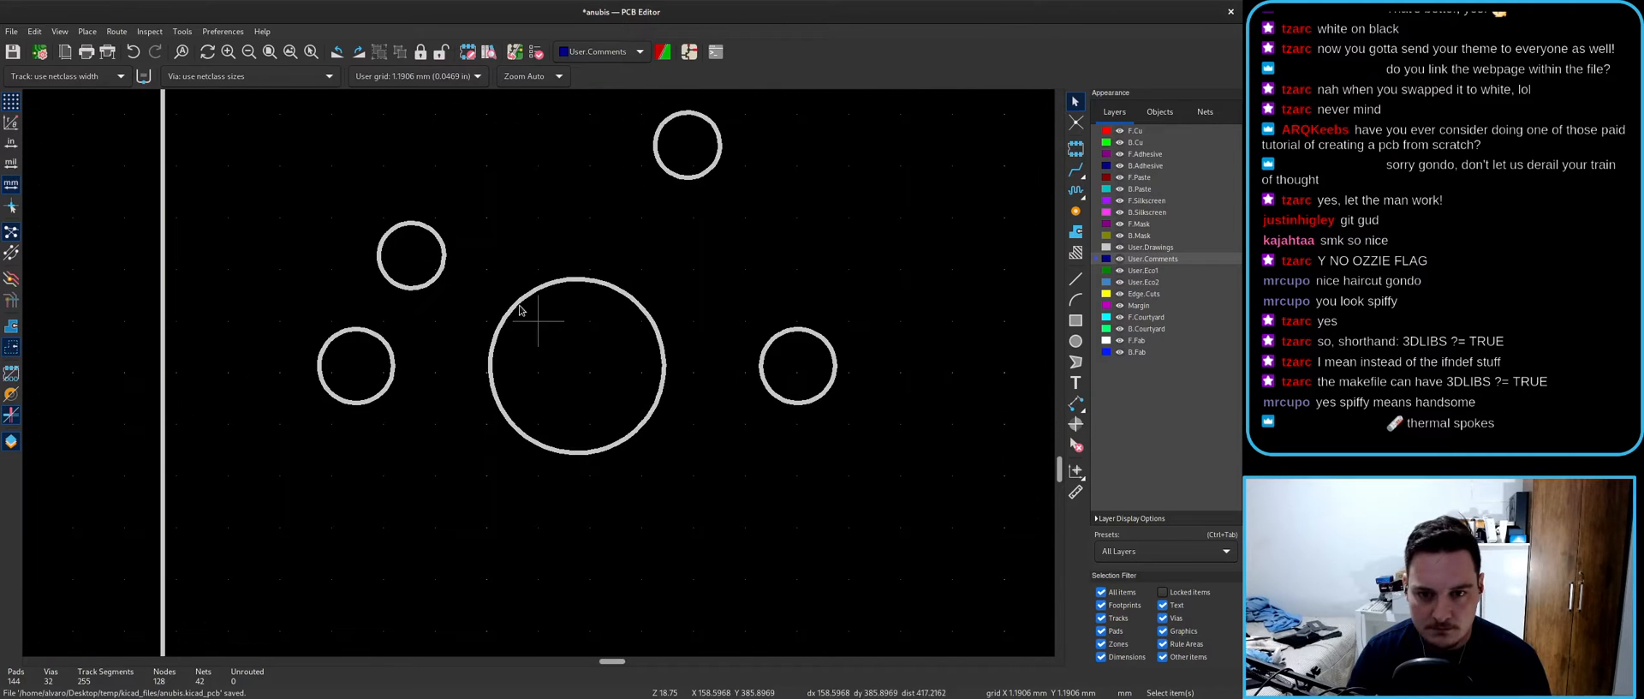
key("Escape")
scroll(283, 244, "down", 3)
scroll(517, 249, "up", 6)
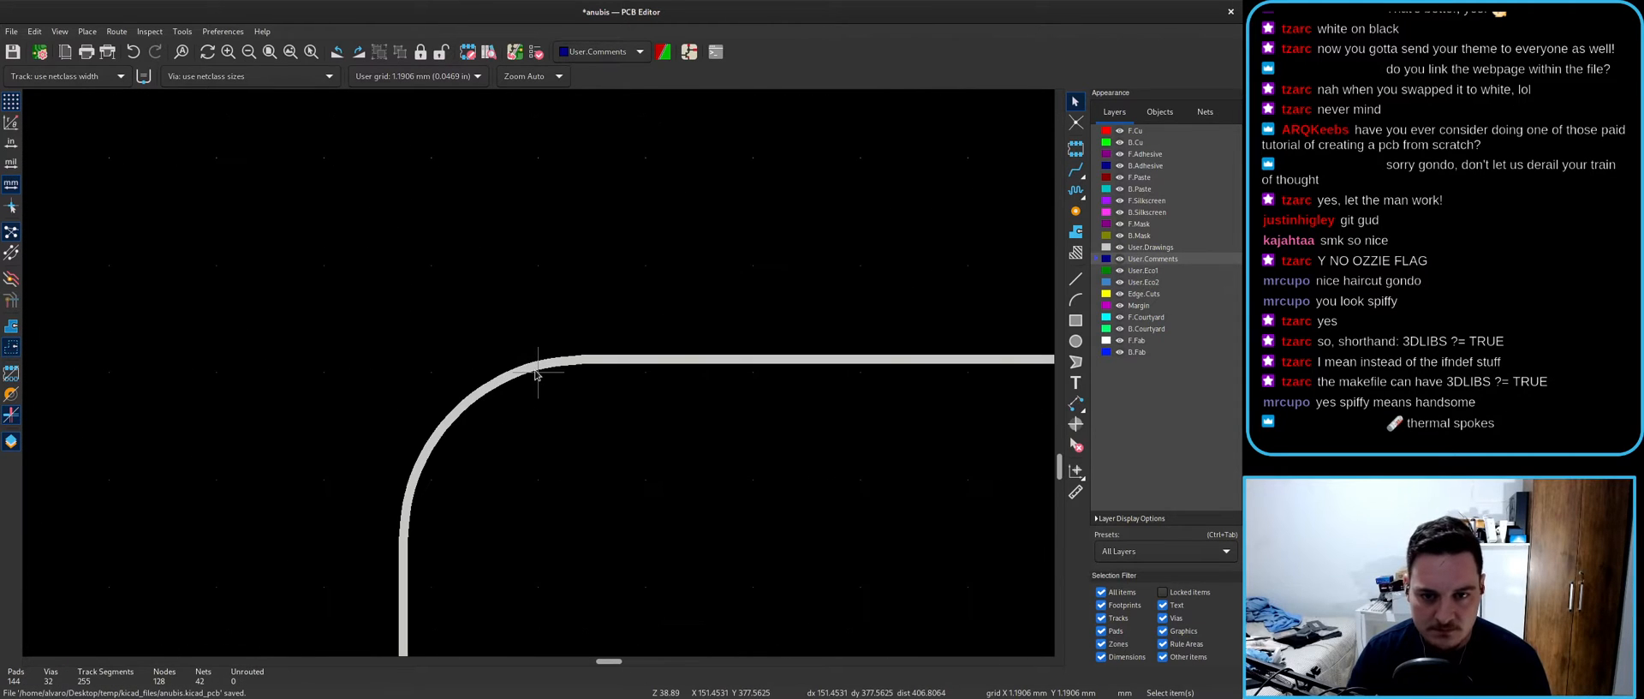
left_click(524, 374)
left_click(453, 463)
left_click(437, 452)
scroll(437, 419, "down", 3)
left_click_drag(408, 288, 607, 487)
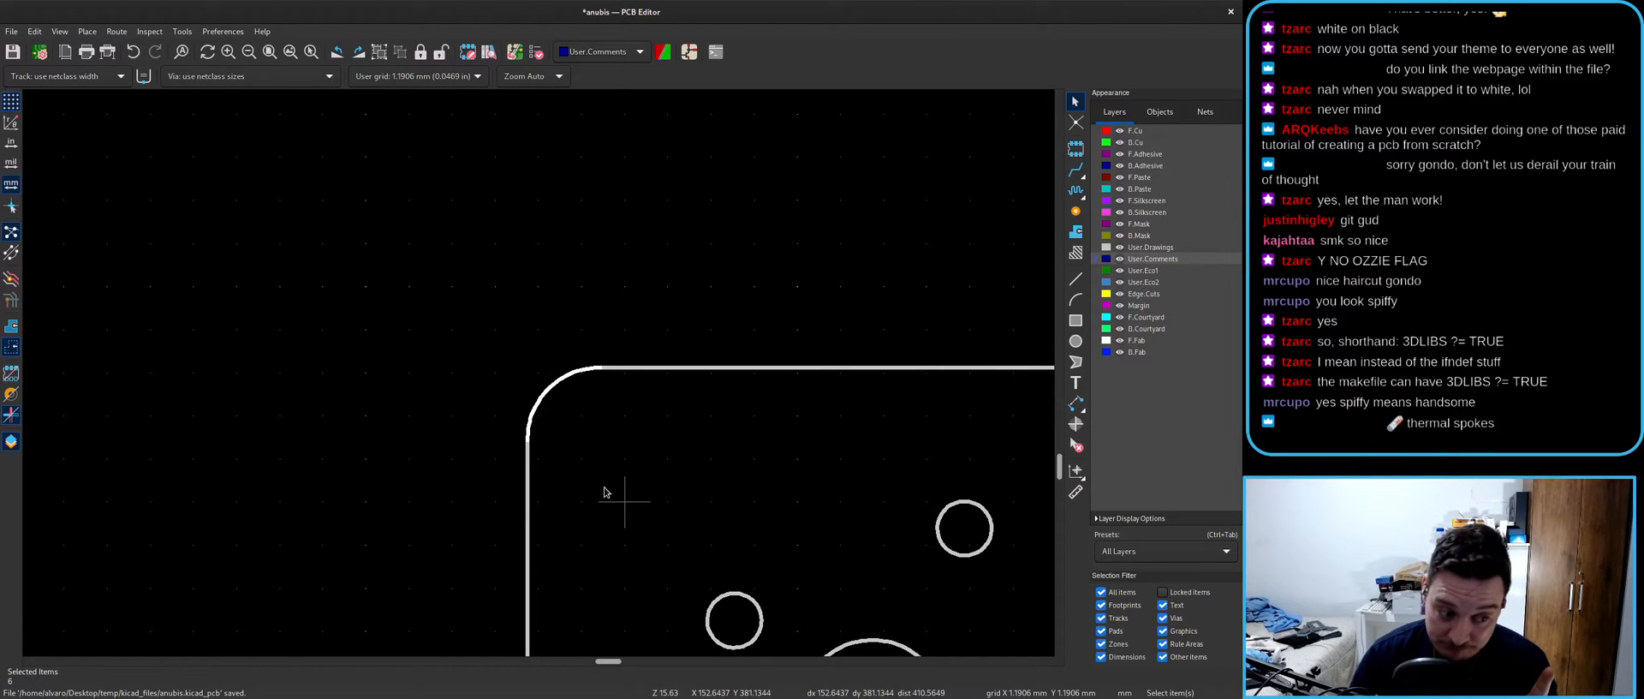
- Zoom in and inspect the segments forming the small hole circle
scroll(604, 491, "down", 10)
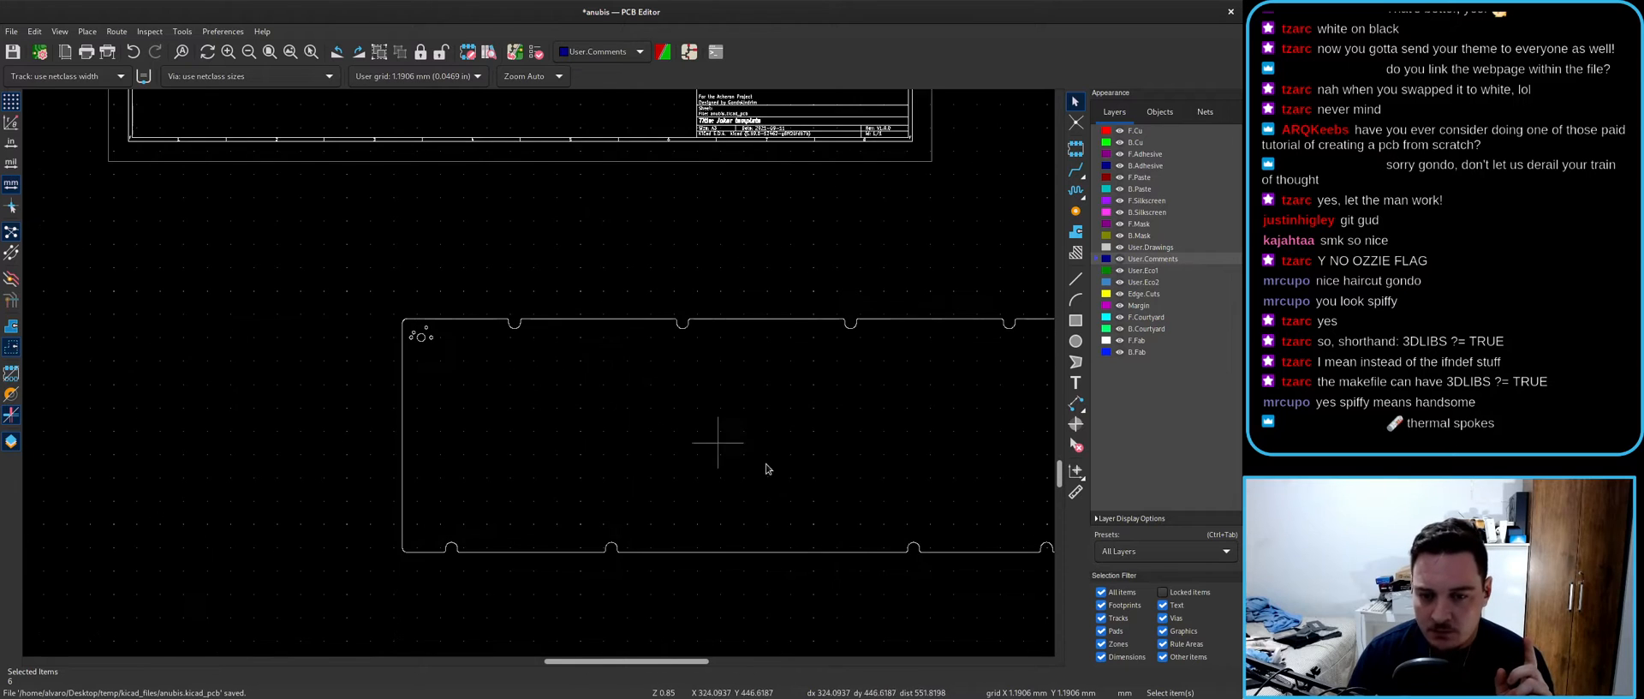
scroll(202, 366, "up", 10)
scroll(626, 374, "up", 3)
scroll(321, 369, "up", 3)
left_click(572, 390)
left_click(562, 391)
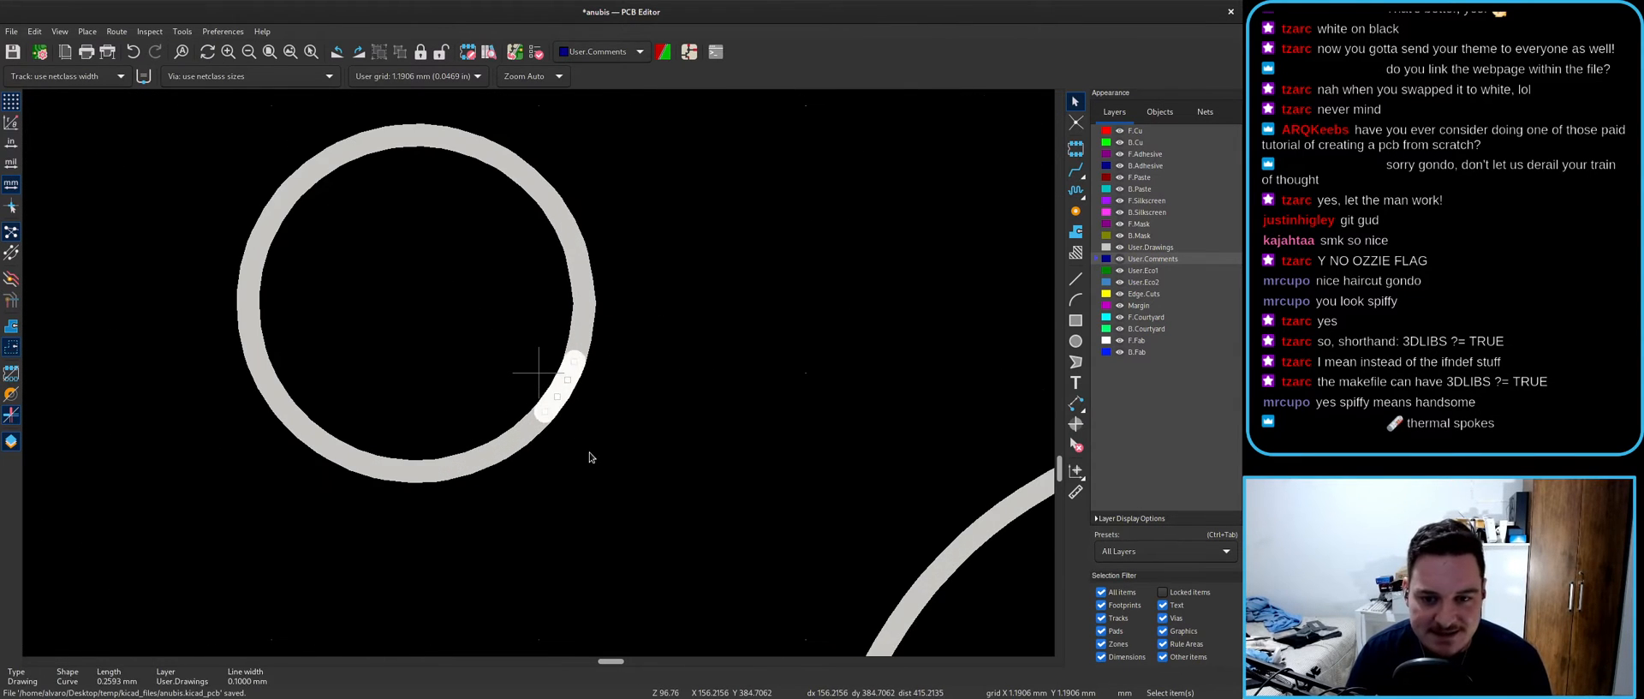
scroll(590, 456, "down", 4)
scroll(543, 360, "down", 6)
scroll(539, 370, "down", 4)
scroll(492, 376, "up", 4)
scroll(693, 406, "up", 6)
- Check the big circle's segments, then select and delete the whole imported DXF outline
left_click(477, 199)
scroll(513, 343, "down", 10)
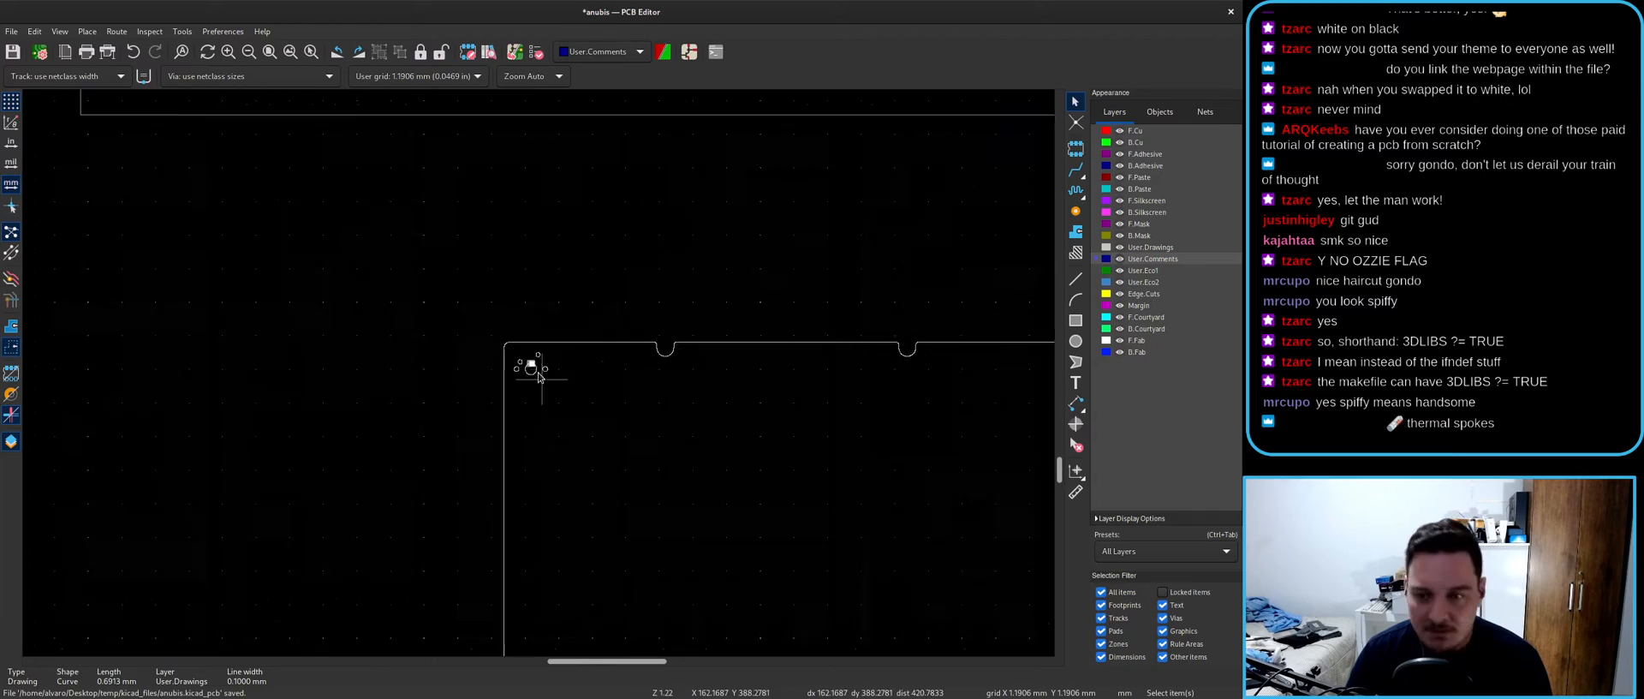
left_click_drag(364, 316, 908, 546)
key("Delete")
key("super")
- In Inkscape, save the outline in Plain SVG format as anubis_outline_2.svg, then return to KiCad
left_click(526, 440)
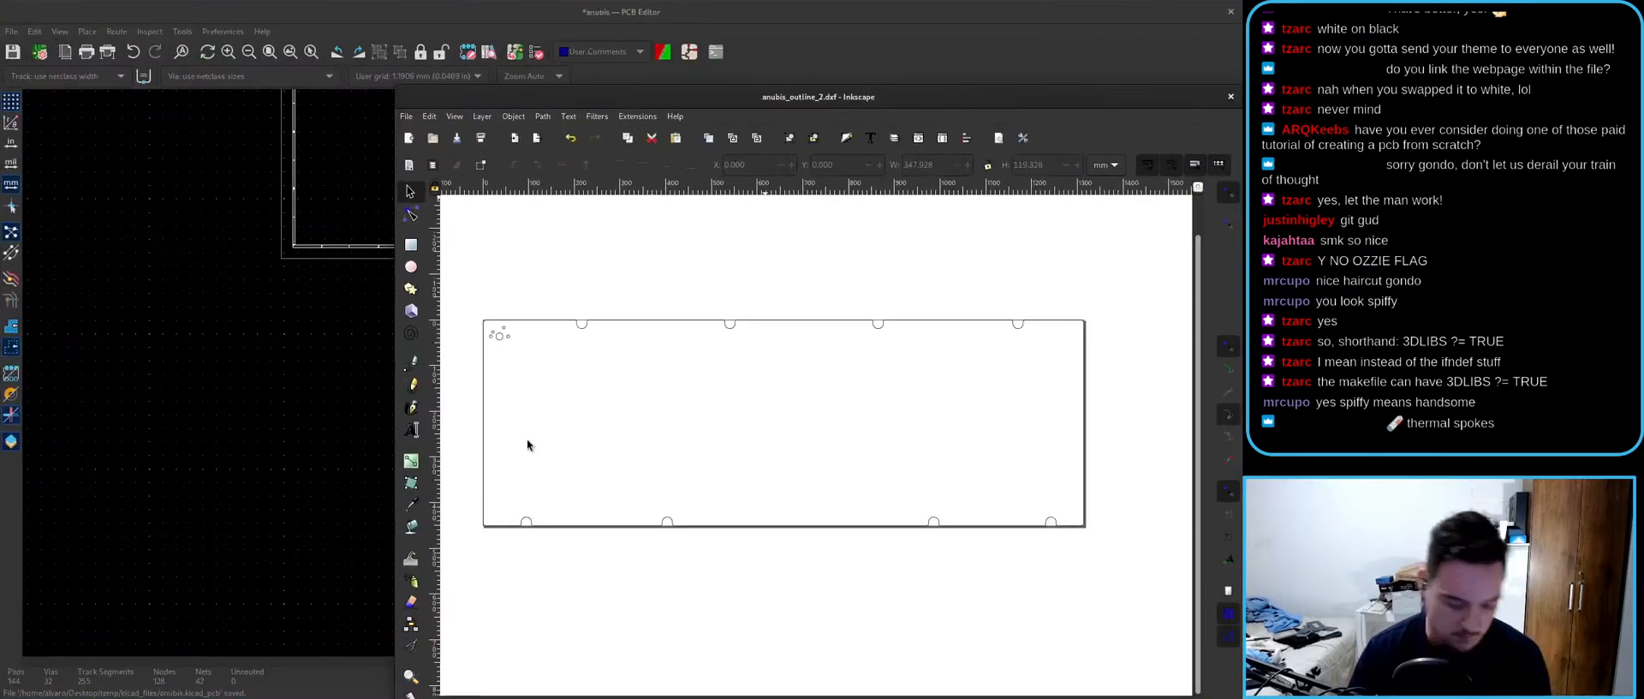
key("ctrl+shift+s")
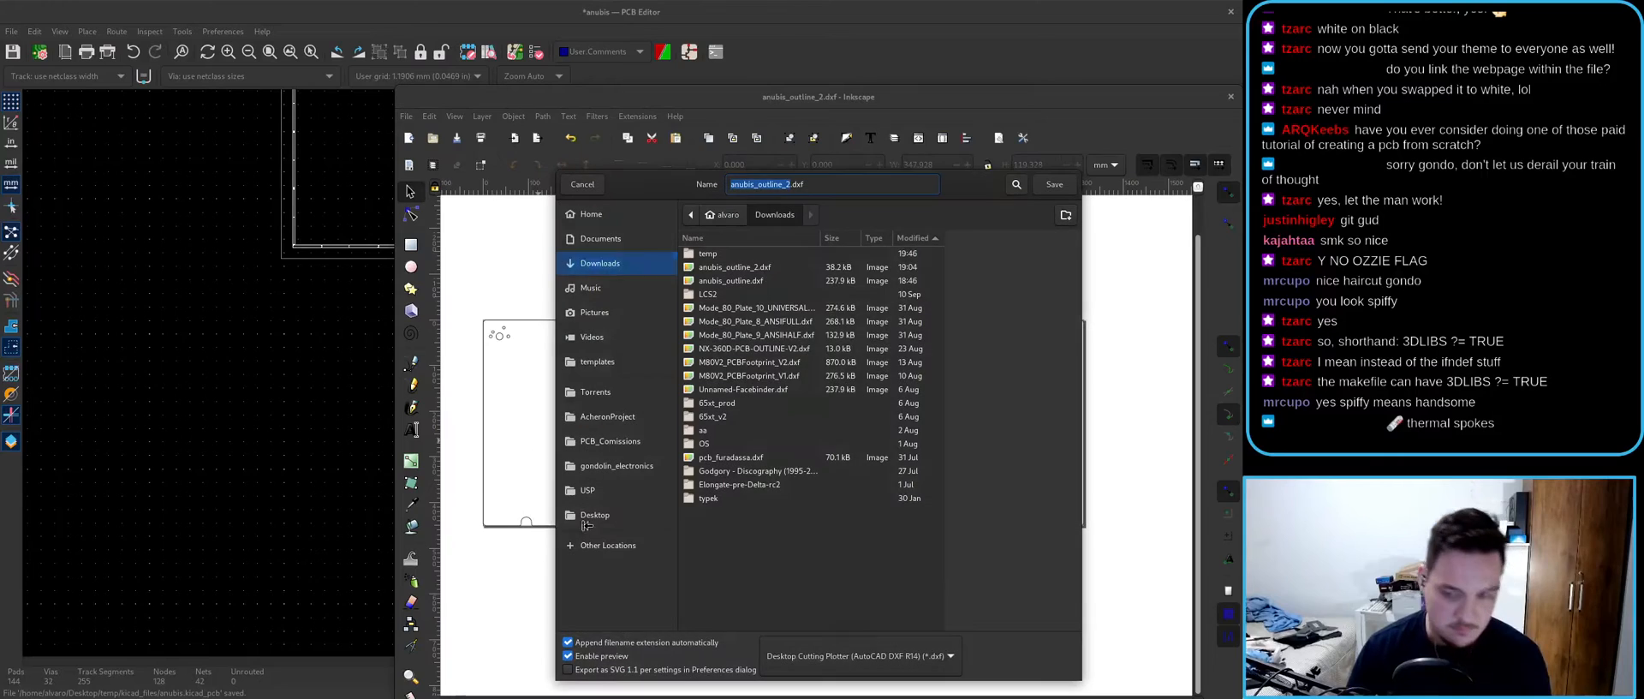
left_click(850, 659)
left_click(835, 553)
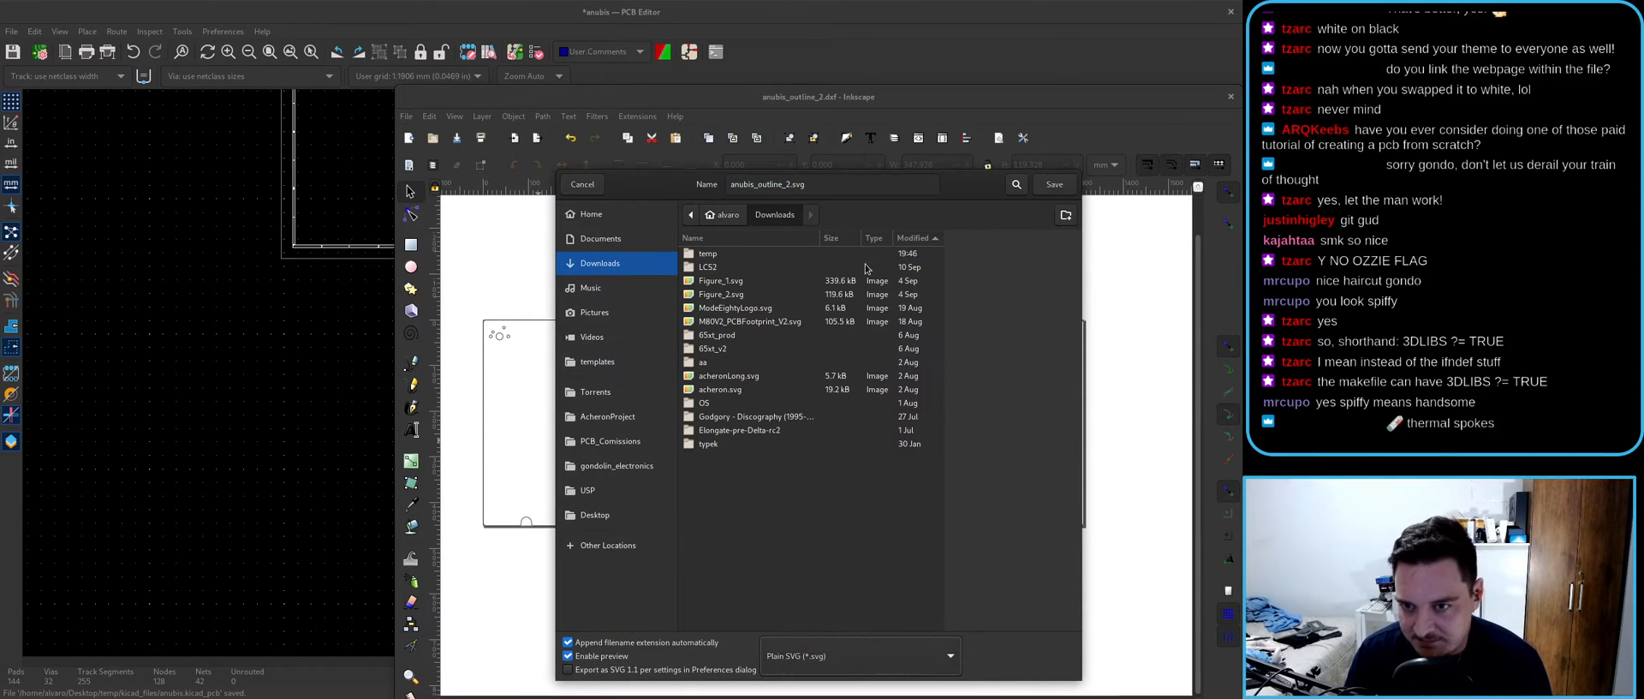
left_click(1054, 184)
left_click(41, 21)
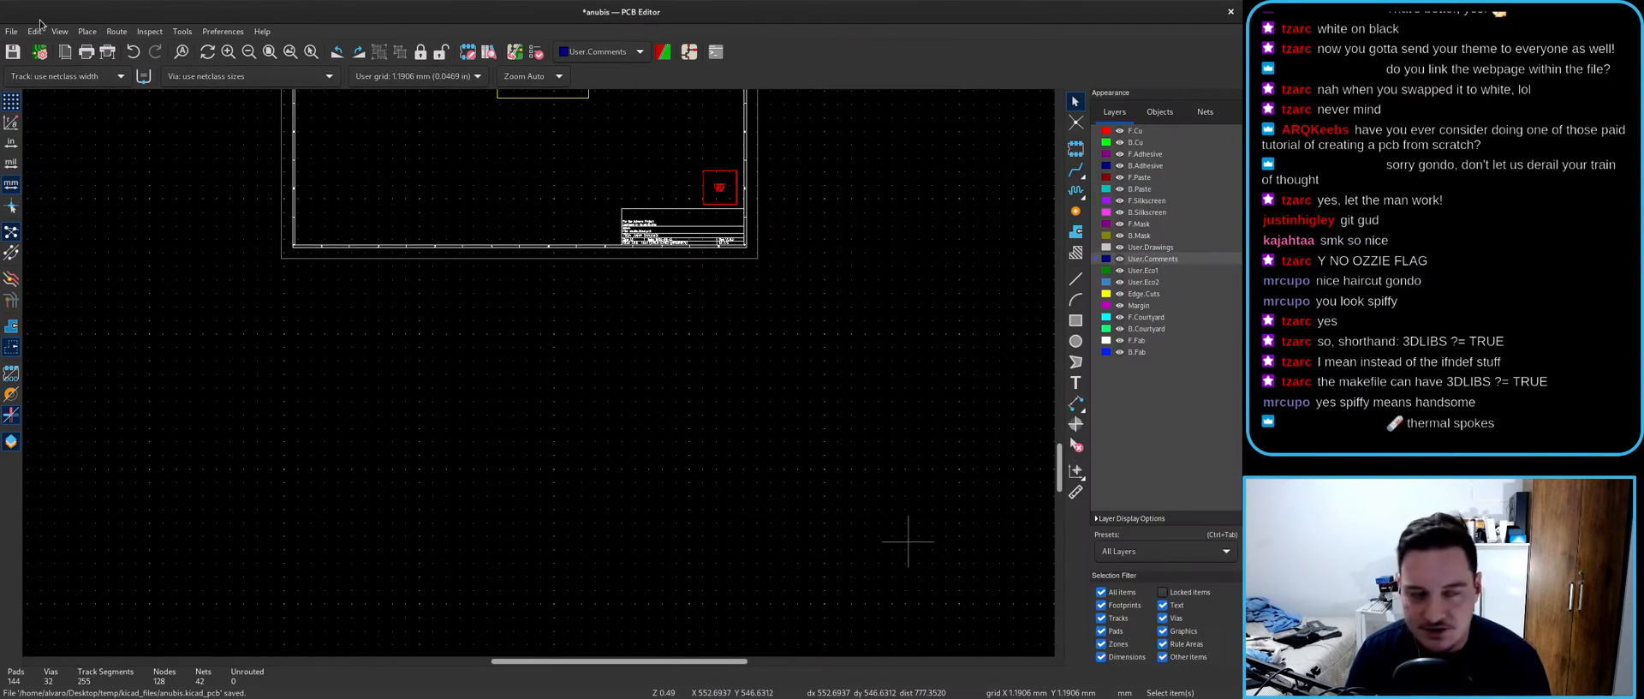
left_click(11, 31)
- Change the graphics import path from .dxf to anubis_outline_2.svg and confirm
mouse_move(51, 88)
left_click(197, 128)
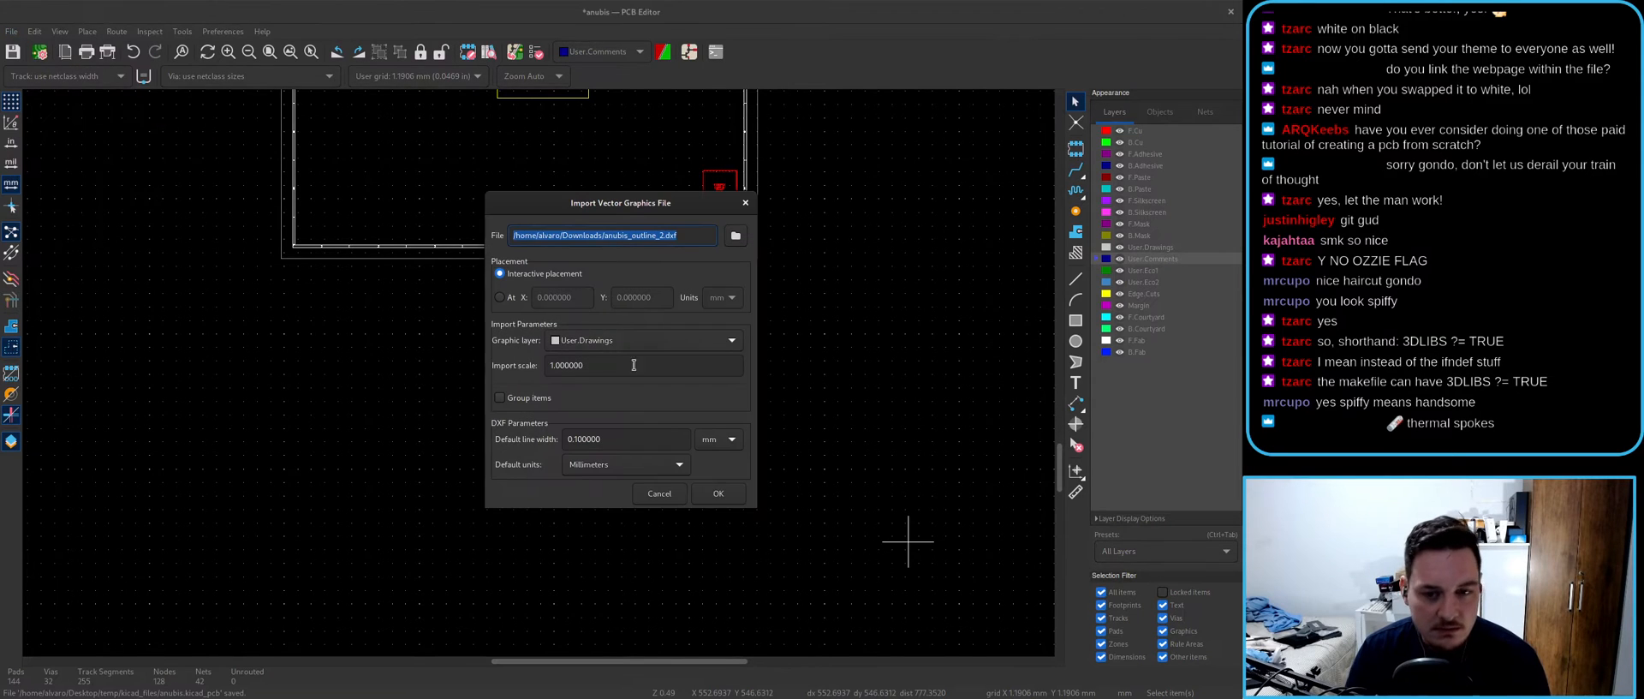
left_click(685, 236)
key("BackSpace")
key("BackSpace")
key("BackSpace")
type("svg")
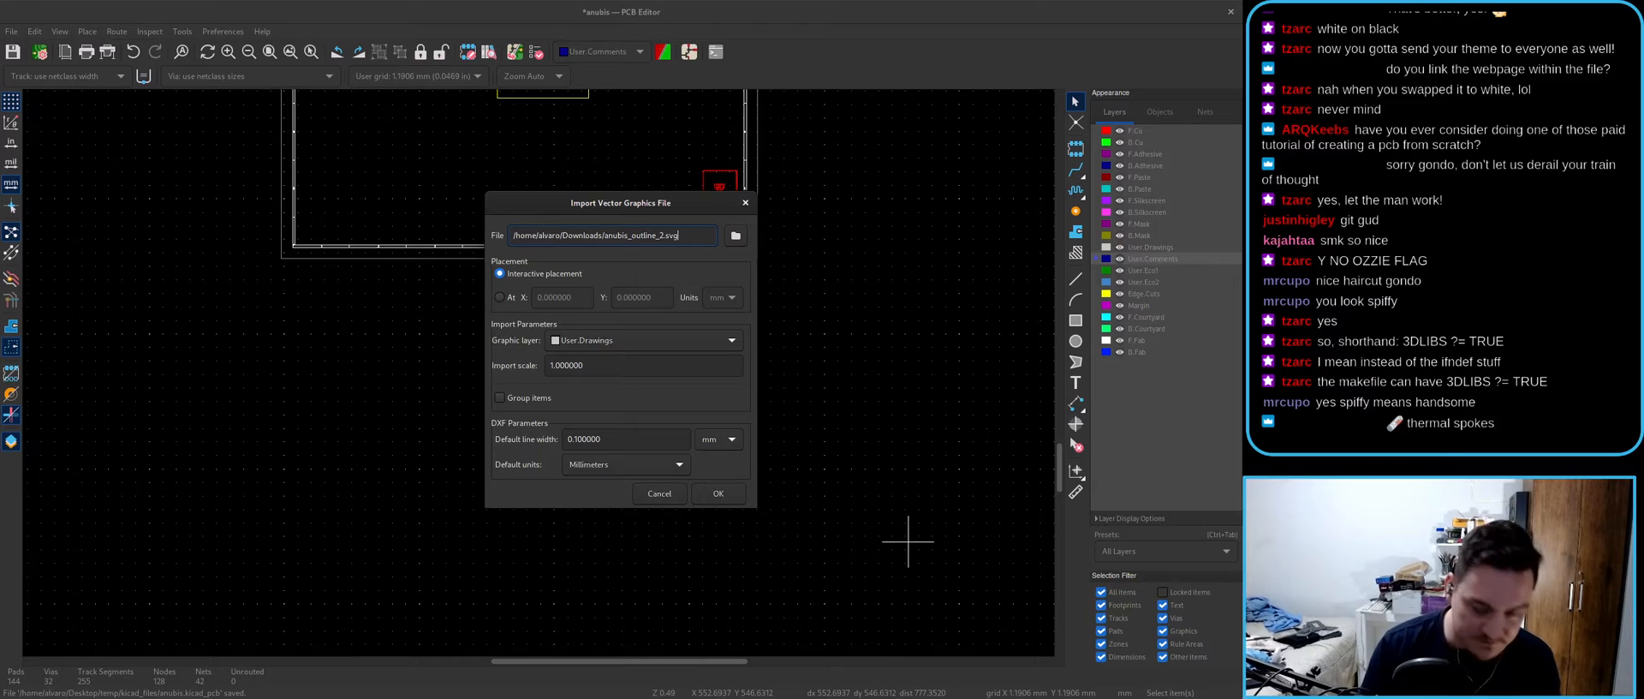
left_click(718, 493)
key("Escape")
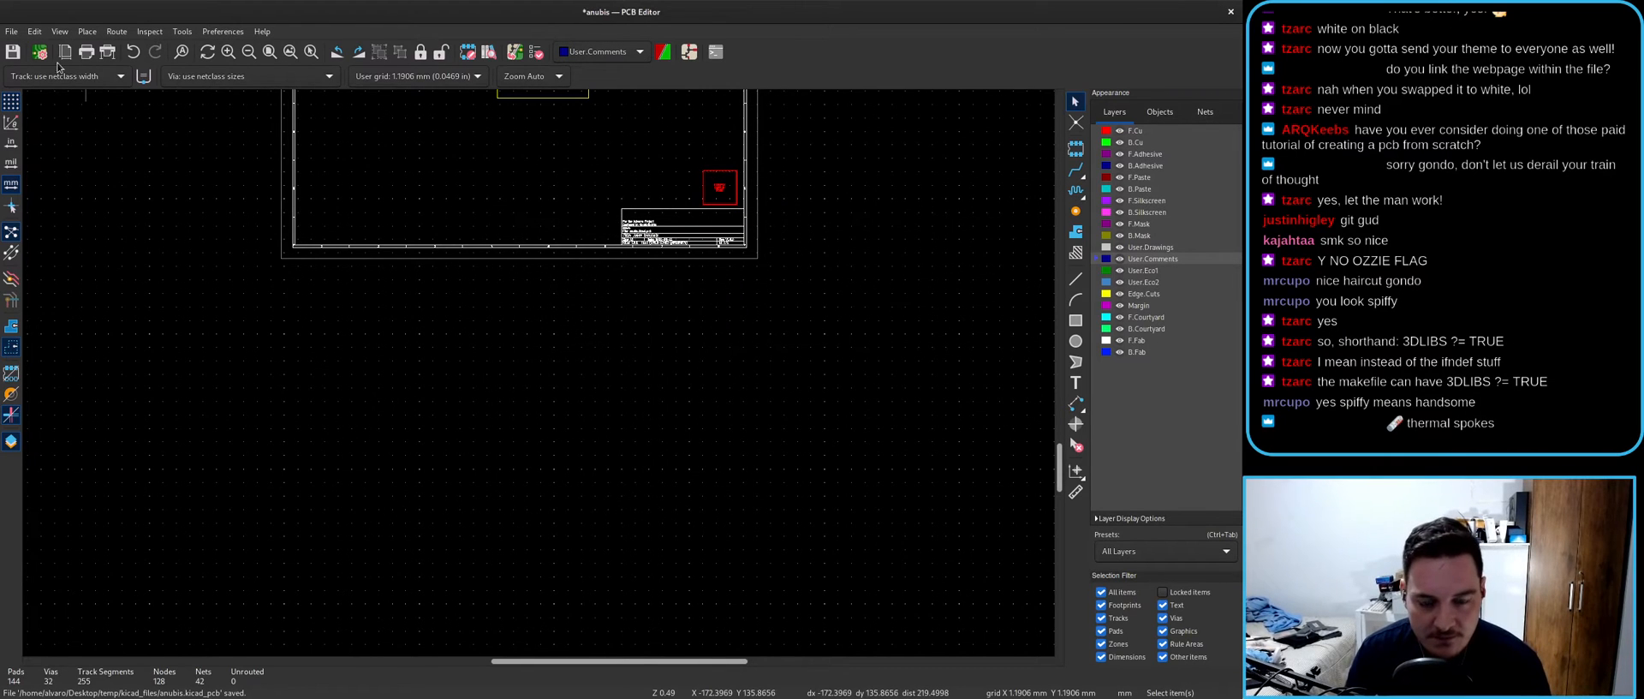
- Re-run the graphics import and place the SVG outline on the board
left_click(11, 31)
mouse_move(77, 98)
left_click(223, 126)
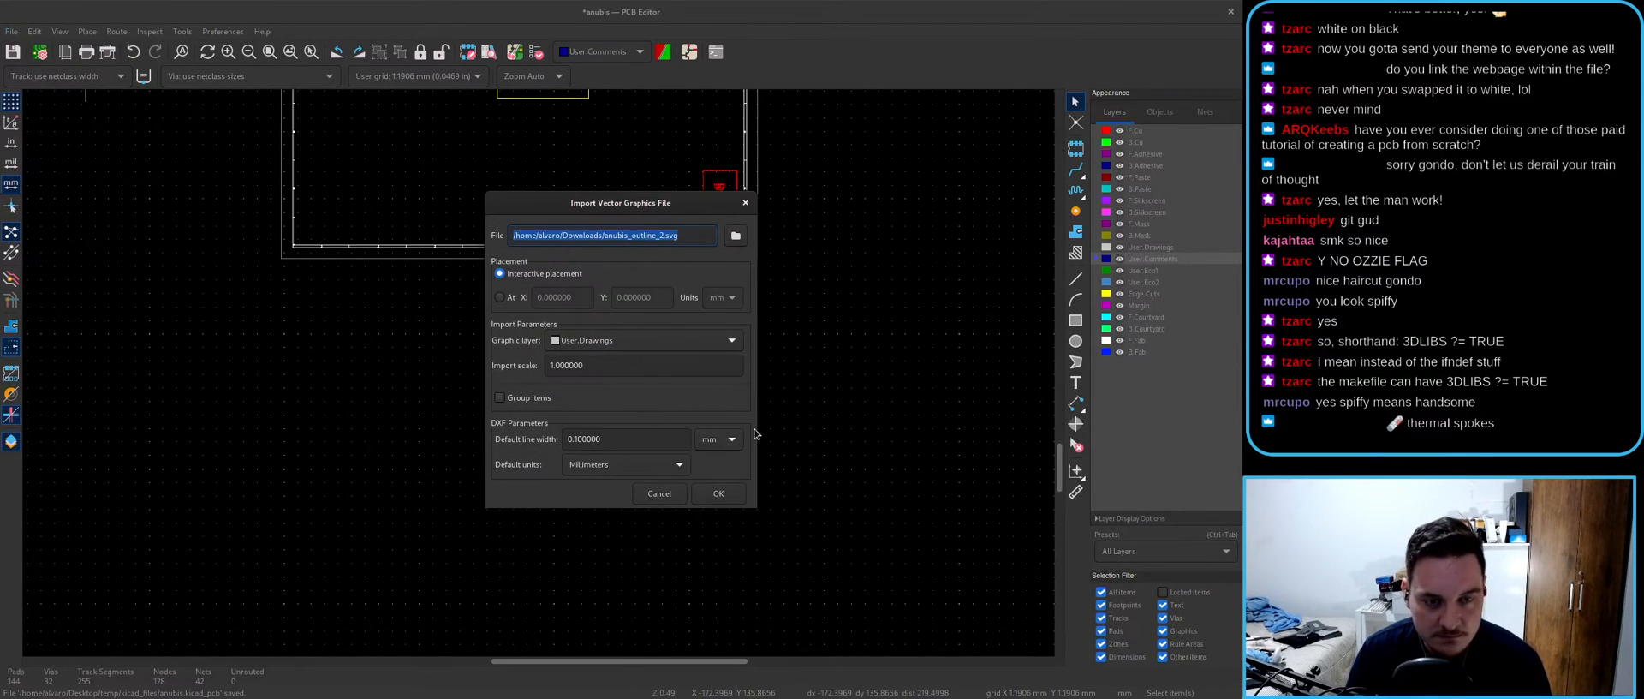
left_click(717, 493)
left_click(459, 441)
scroll(330, 312, "up", 8)
scroll(537, 358, "up", 8)
- Inspect the overlapping lines forming the large hole and box-select the whole imported outline
left_click(518, 330)
left_click(567, 407)
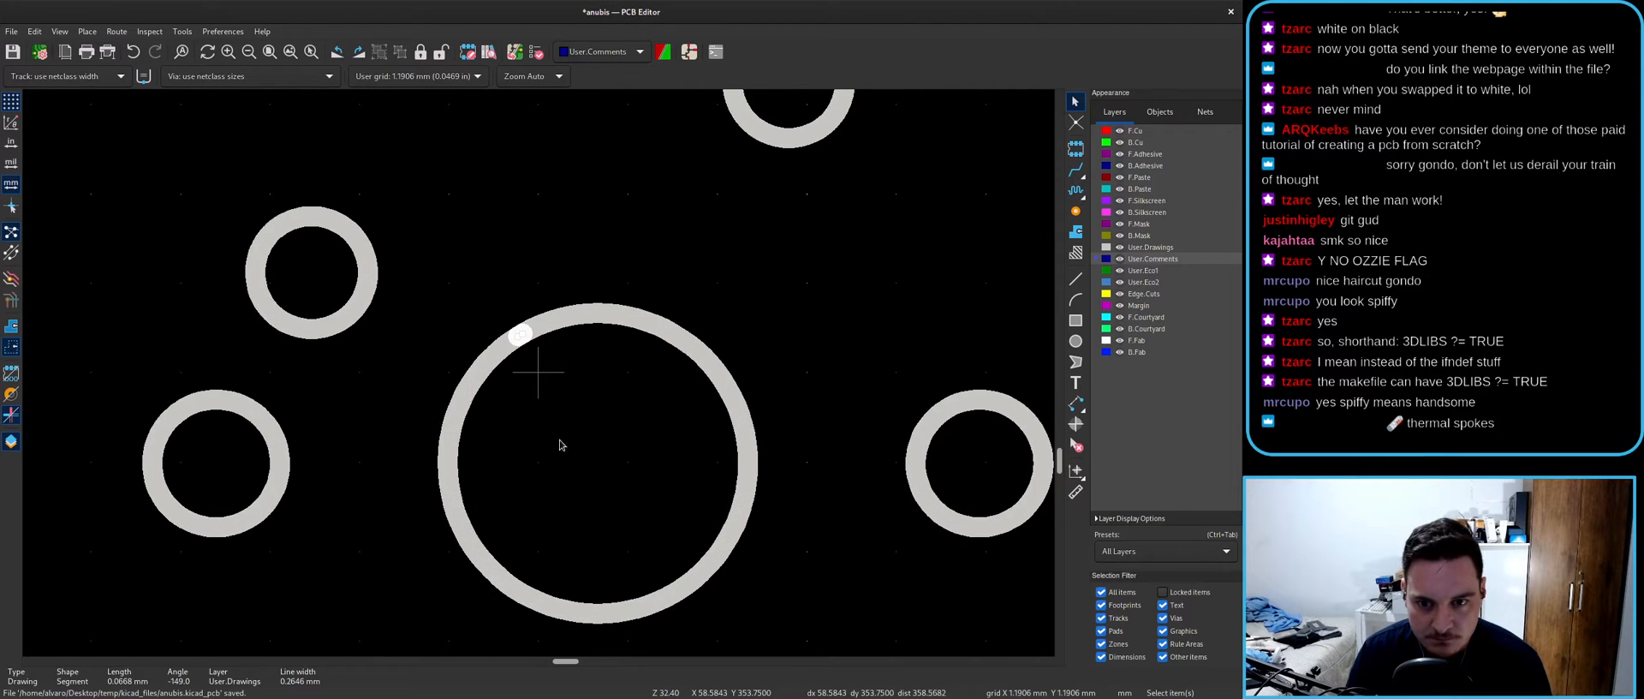
scroll(568, 406, "down", 8)
scroll(540, 375, "up", 8)
left_click(532, 374)
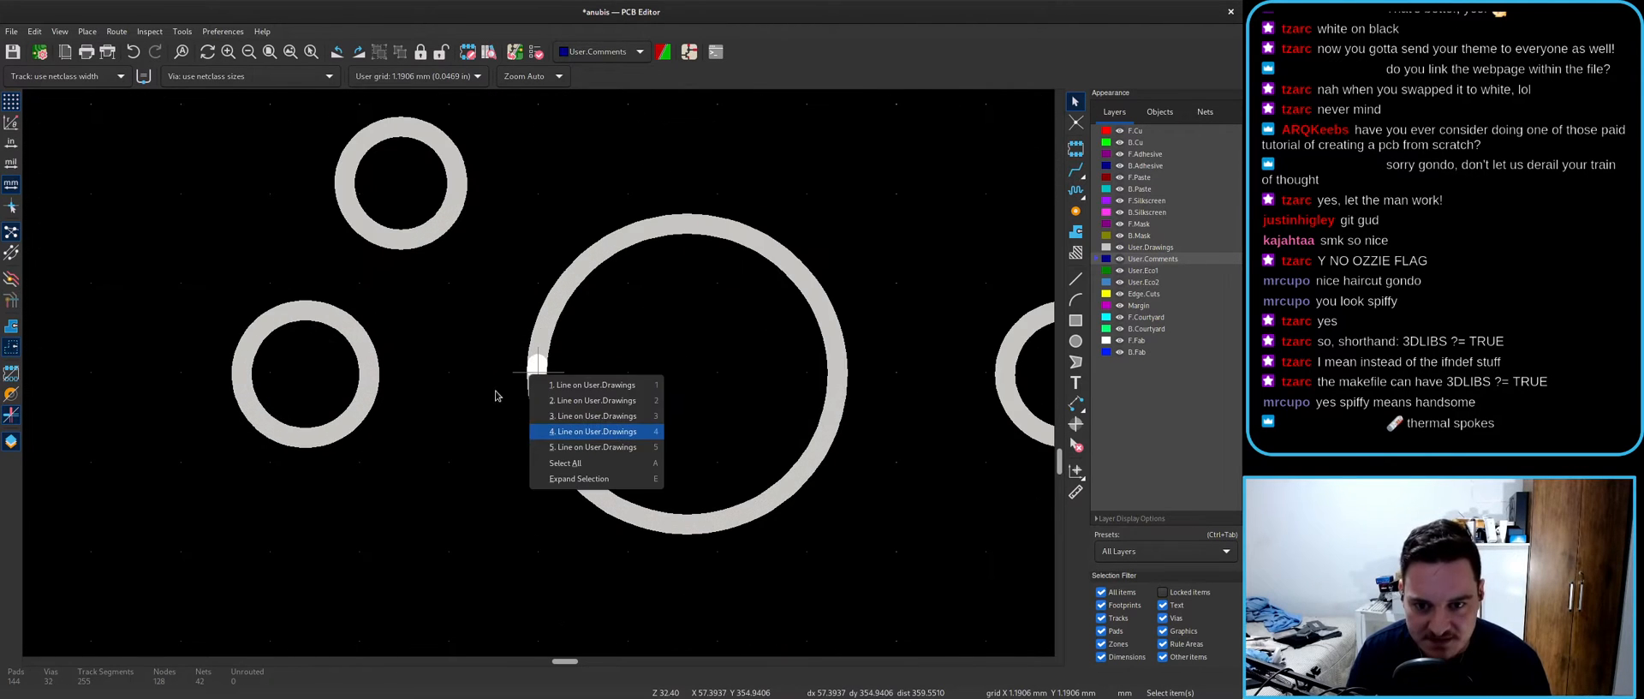
scroll(524, 426, "down", 15)
left_click_drag(248, 250, 922, 588)
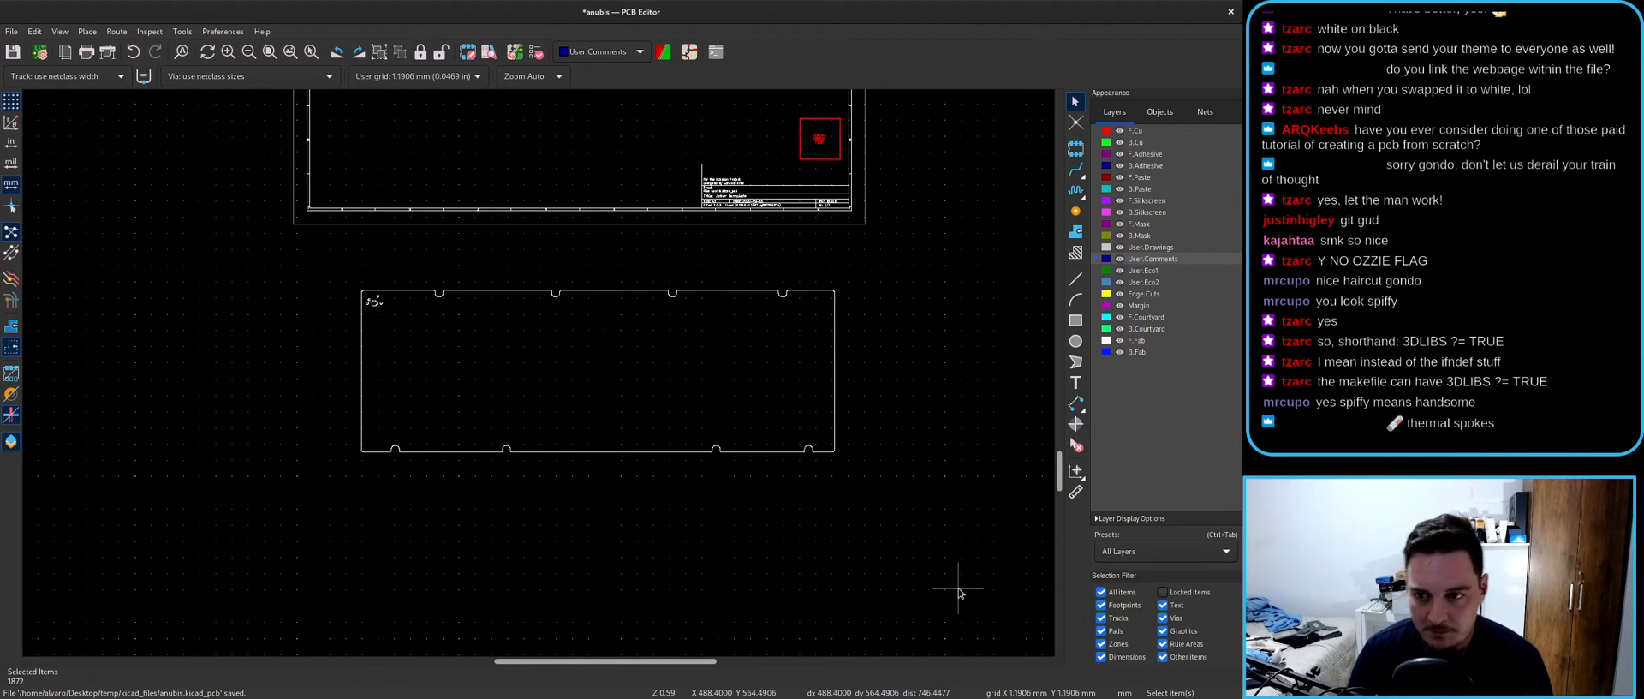
key("alt+Tab")
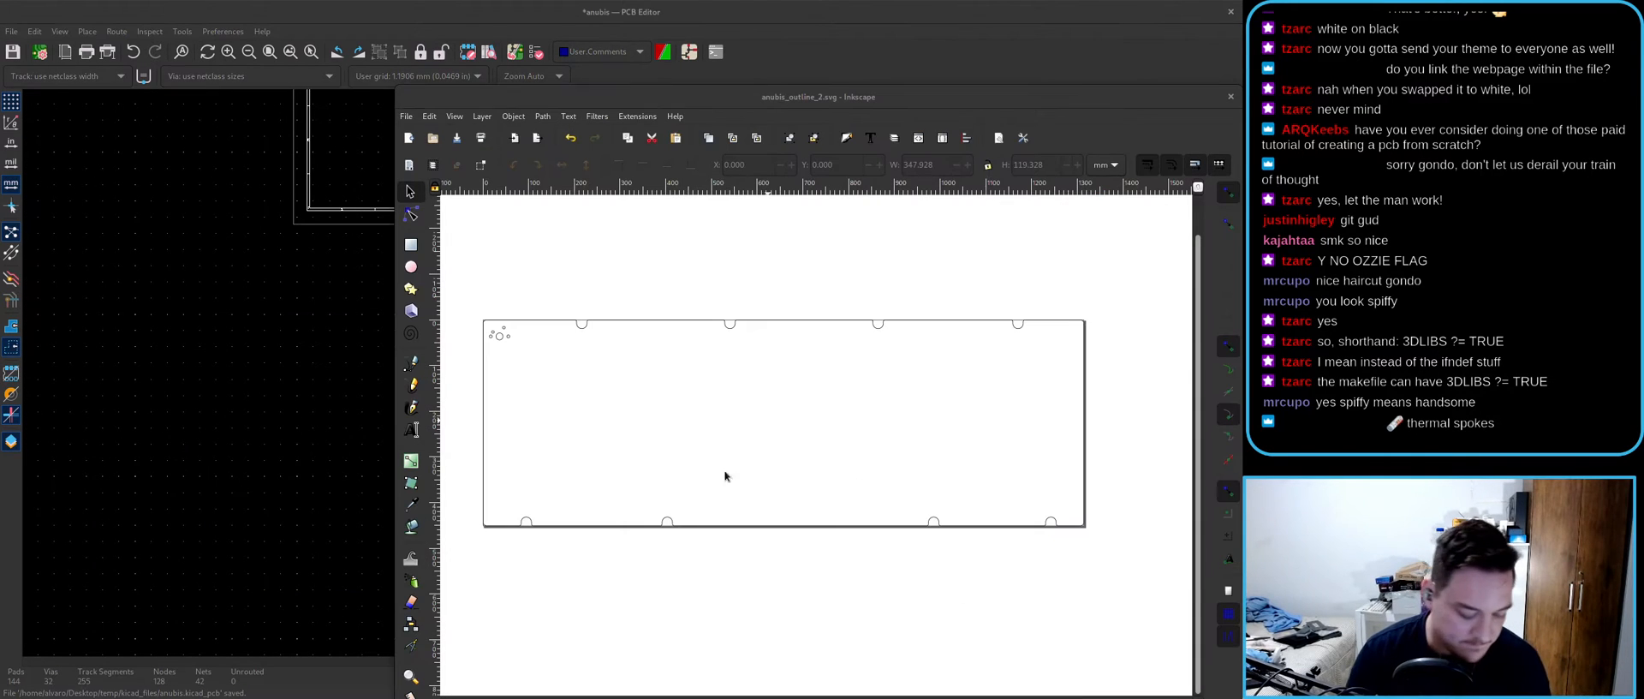
- Save the drawing as Desktop Cutting Plotter DXF, replacing anubis_outline_2.dxf, and return to KiCad's import
key("ctrl+shift+s")
left_click(821, 656)
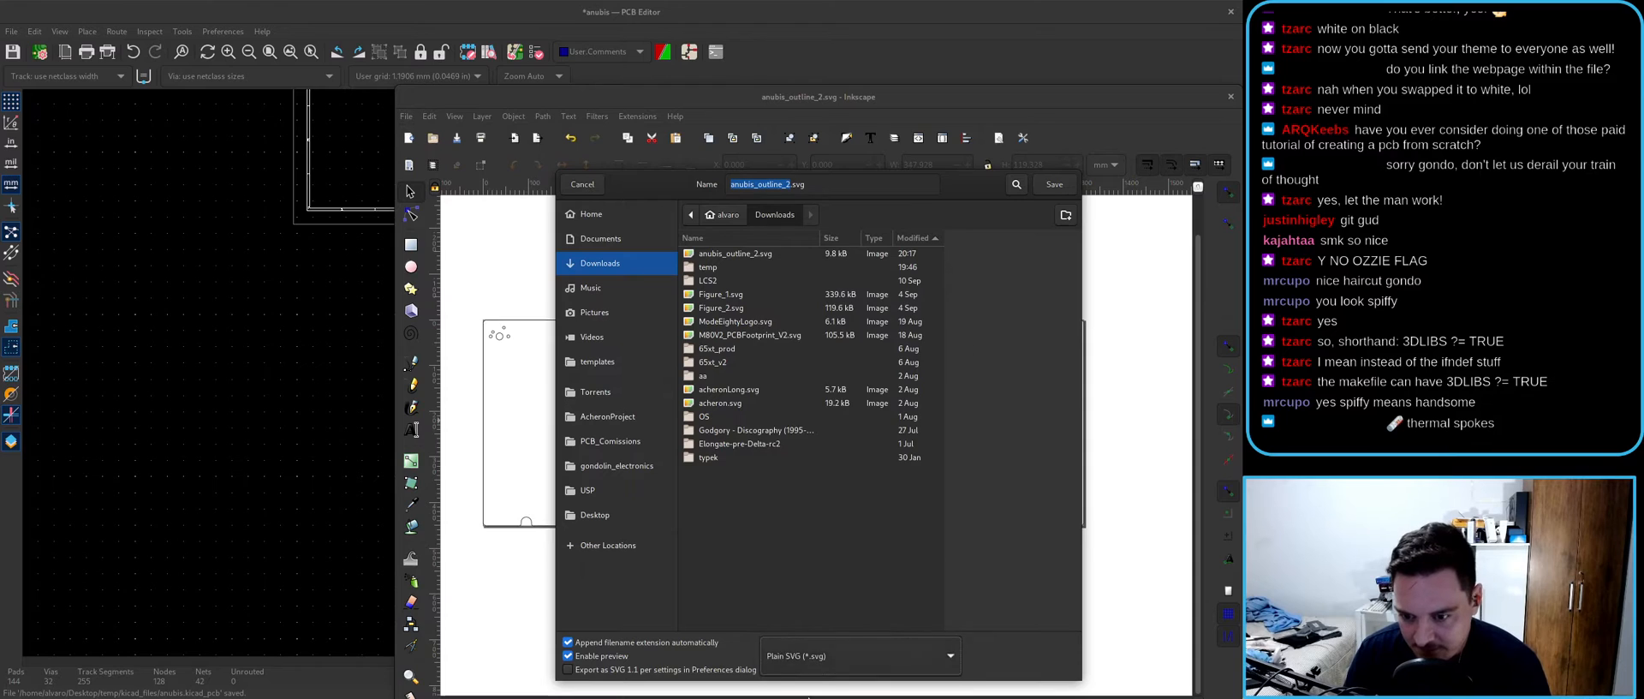
left_click(831, 656)
left_click(850, 656)
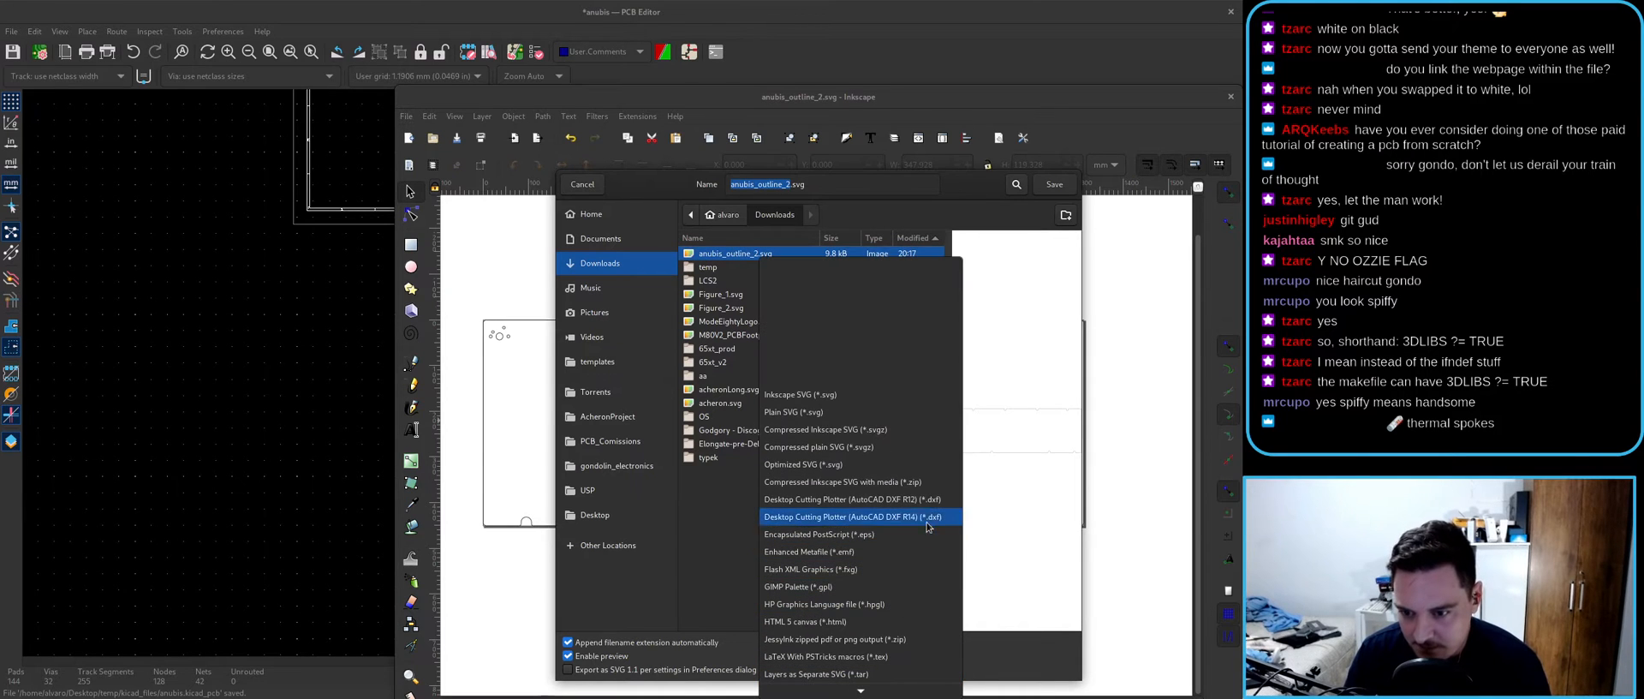
left_click(857, 394)
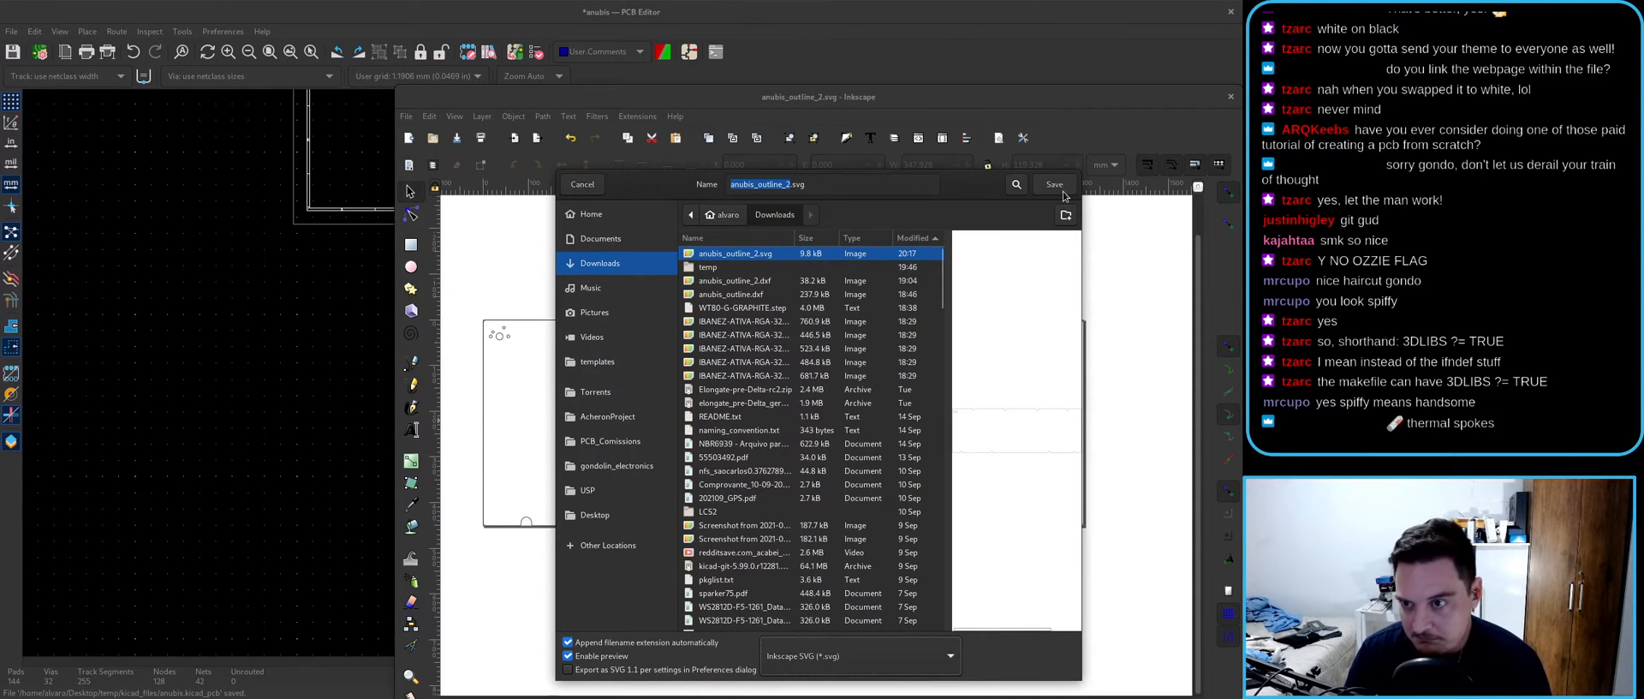
double_click(767, 280)
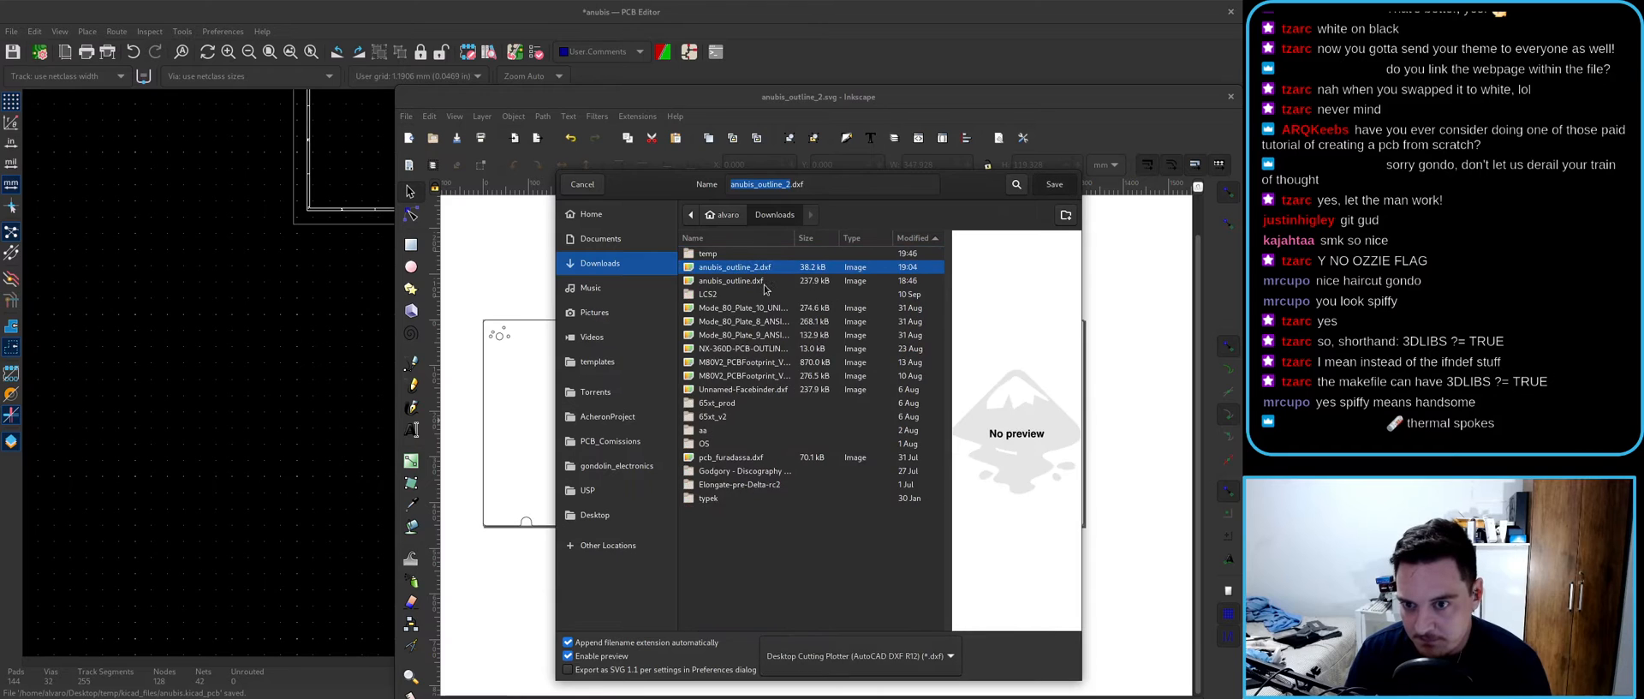
left_click(867, 475)
key("alt+Tab")
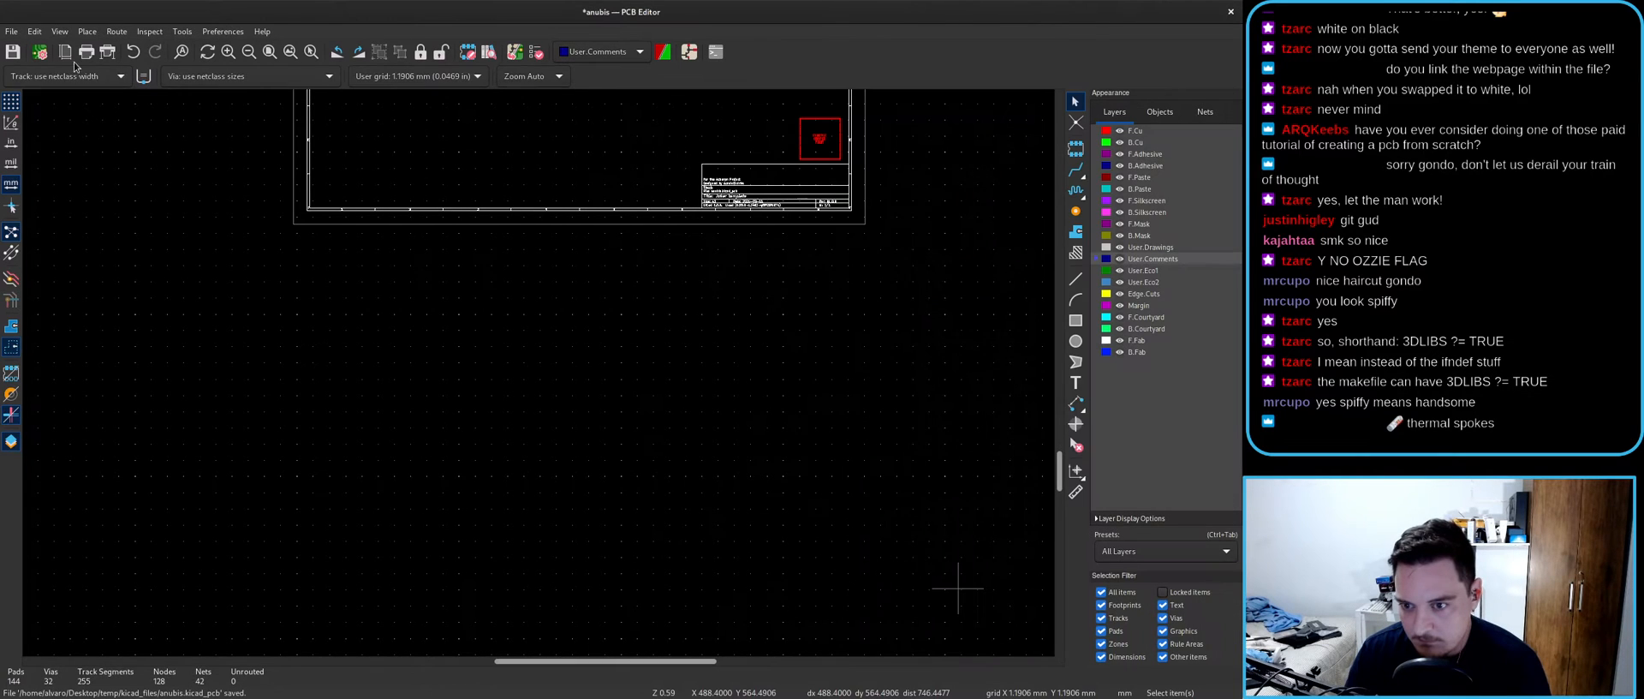
left_click(11, 31)
- Import the outline from the .dxf file instead of the .svg and place it on the board
mouse_move(30, 97)
left_click(192, 126)
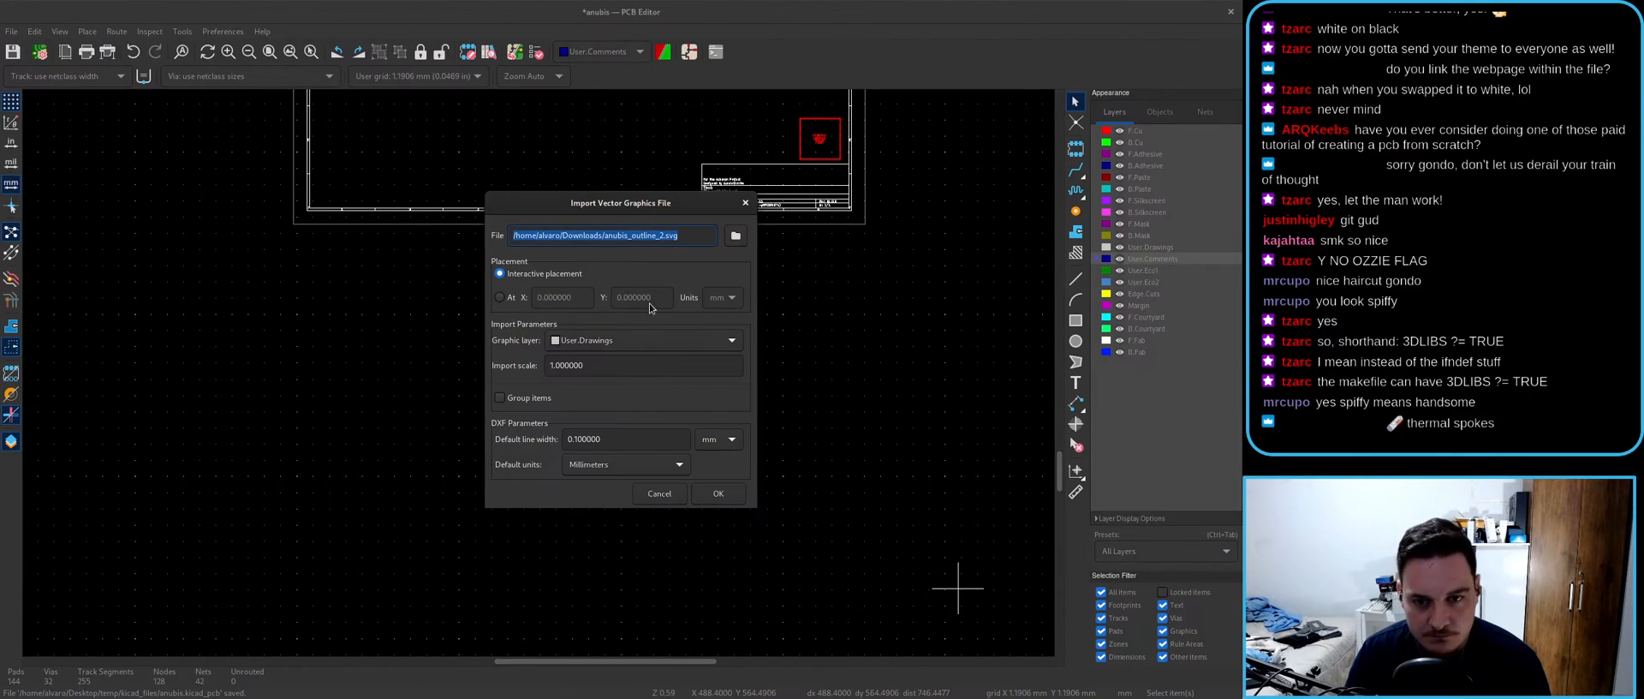
left_click(694, 233)
key("BackSpace")
key("BackSpace")
key("BackSpace")
type(".dxf")
key("Return")
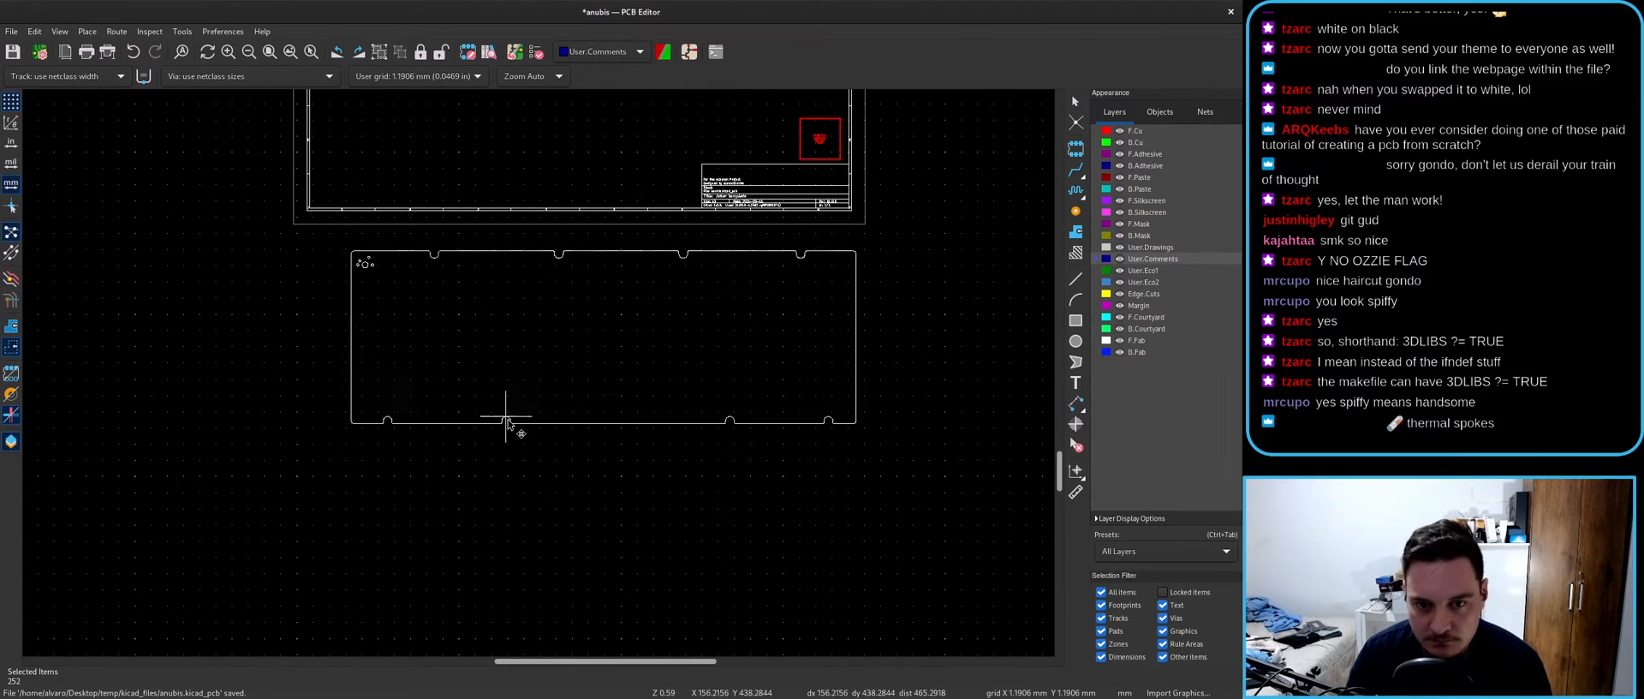
key("Escape")
- Delete the small hatch-mark lines, then delete the whole imported outline
scroll(359, 142, "up", 8)
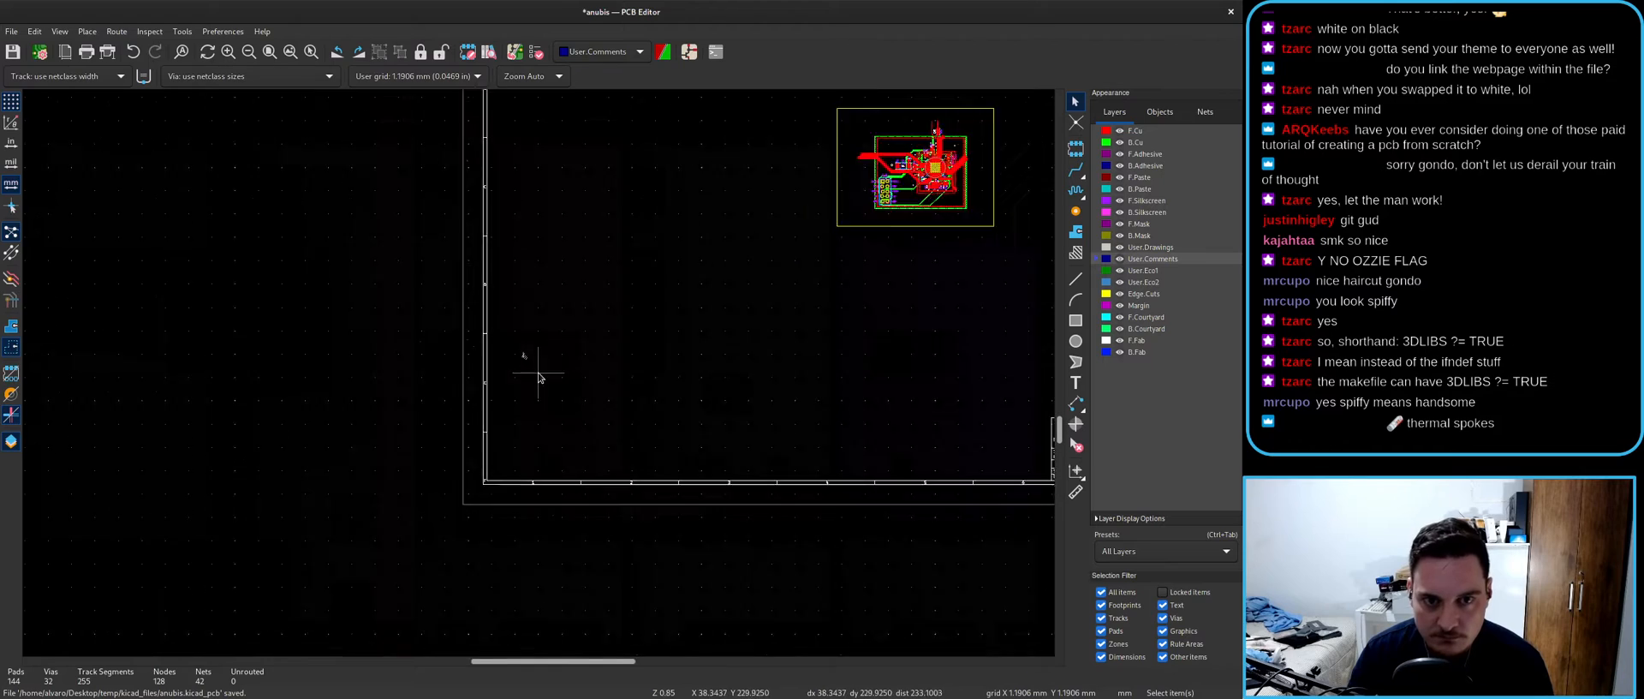
left_click_drag(458, 282, 568, 451)
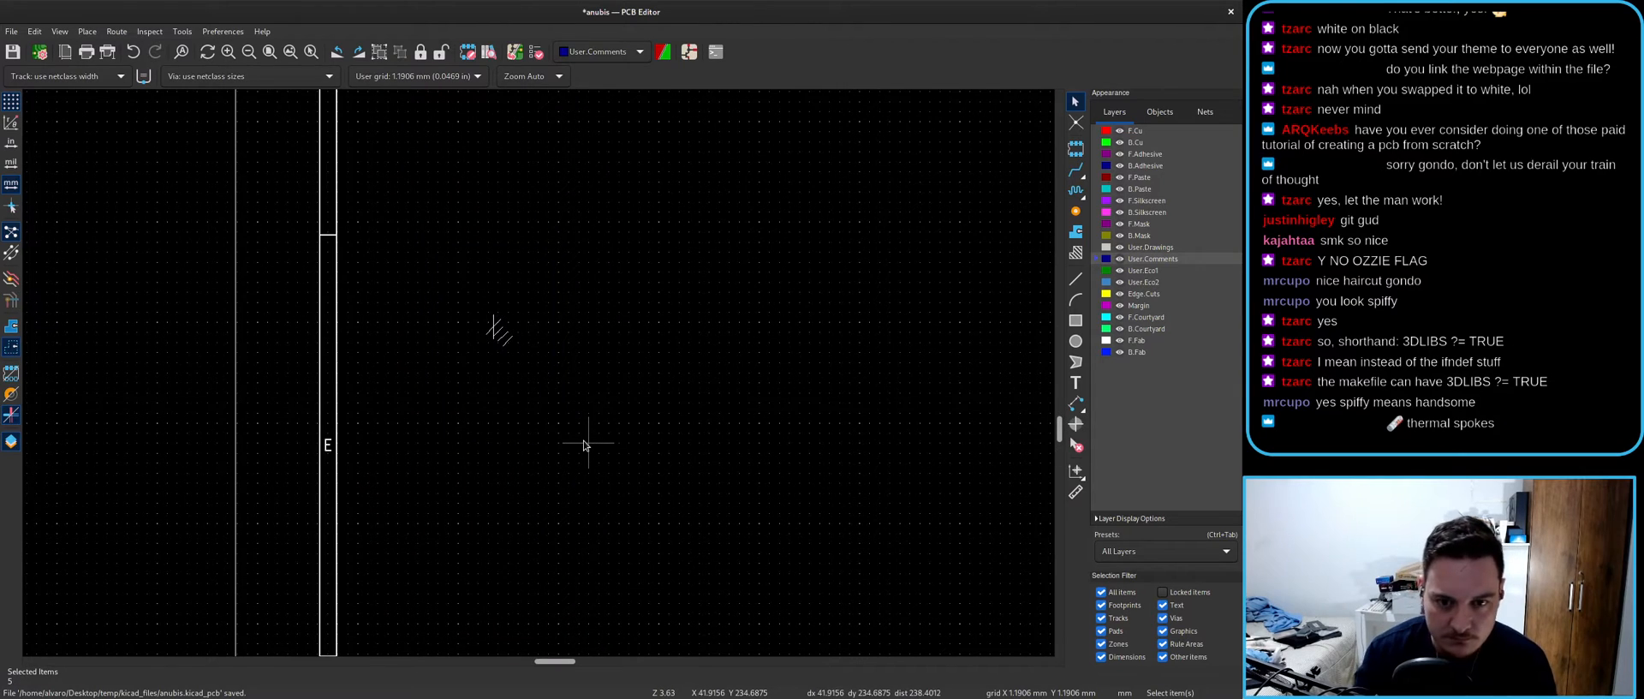
key("Delete")
scroll(540, 375, "down", 5)
scroll(543, 553, "up", 8)
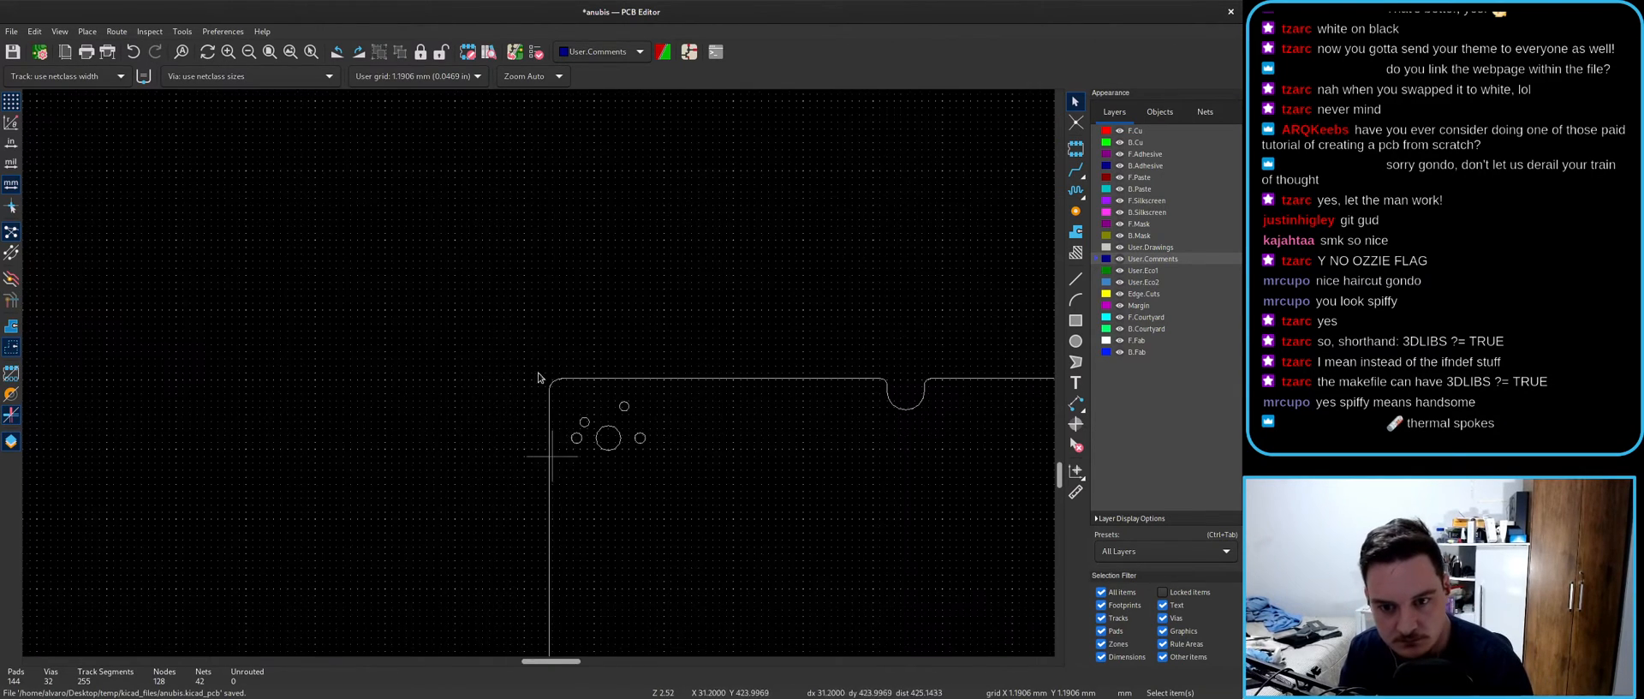
scroll(540, 377, "down", 10)
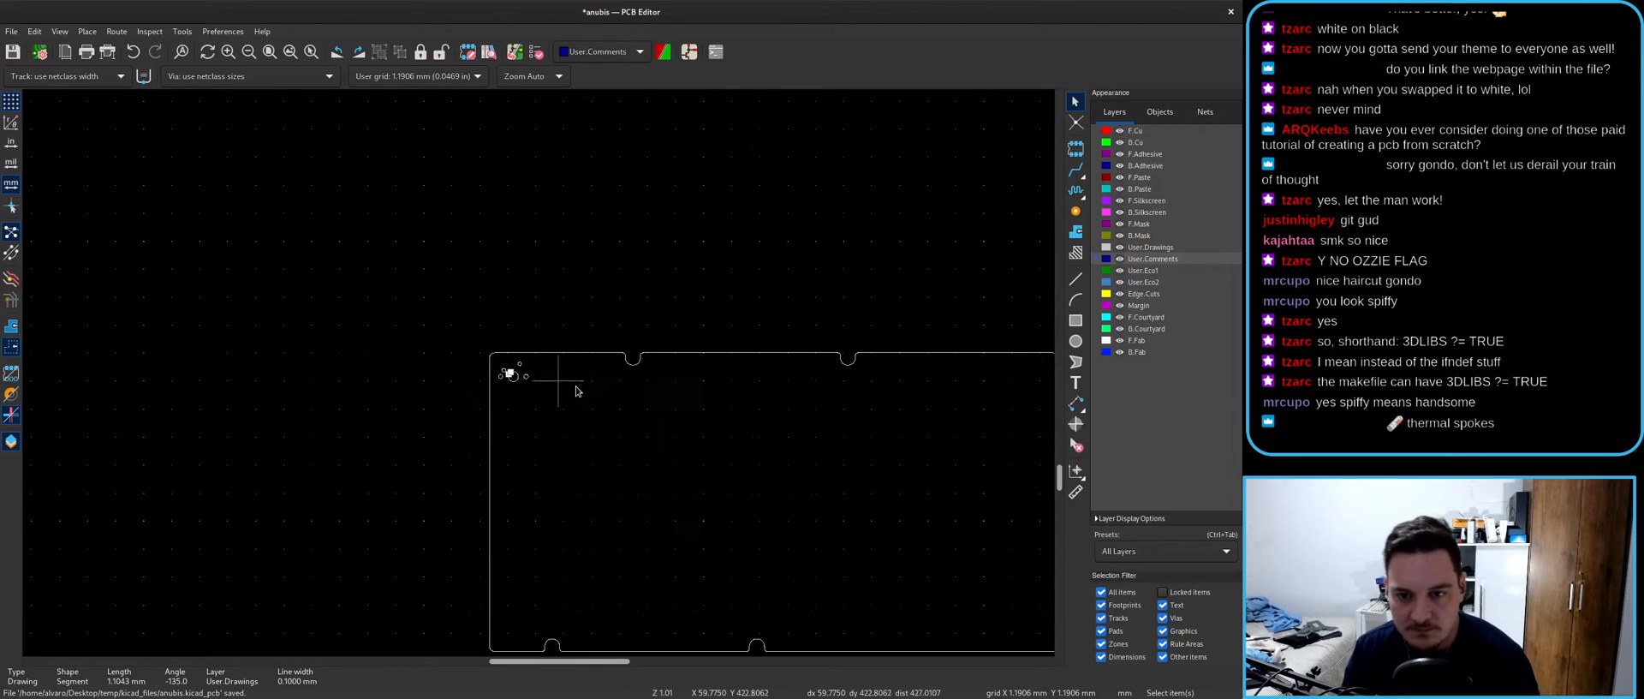
left_click_drag(493, 361, 1007, 577)
key("Delete")
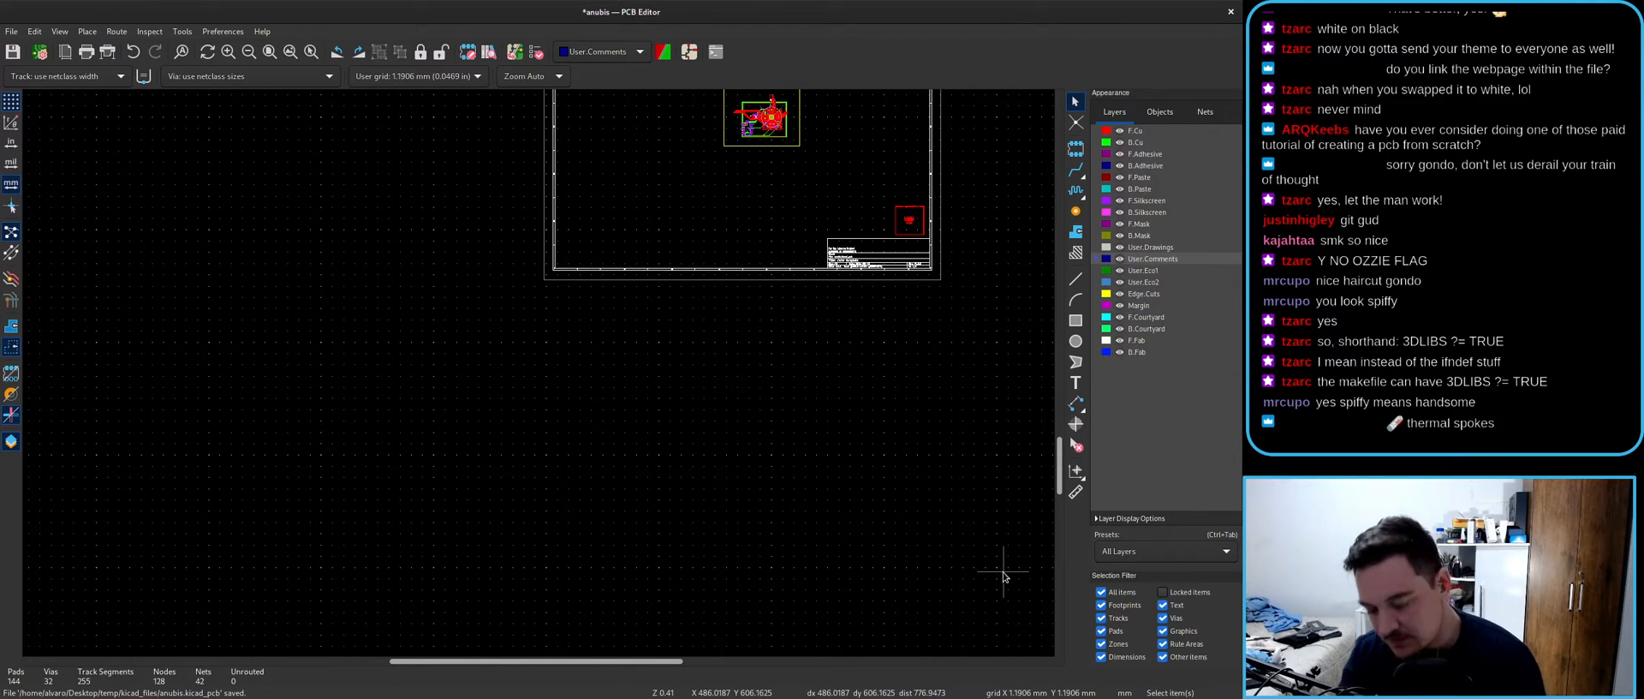
- Back in Inkscape, check the outline drawing's document properties
key("alt+Tab")
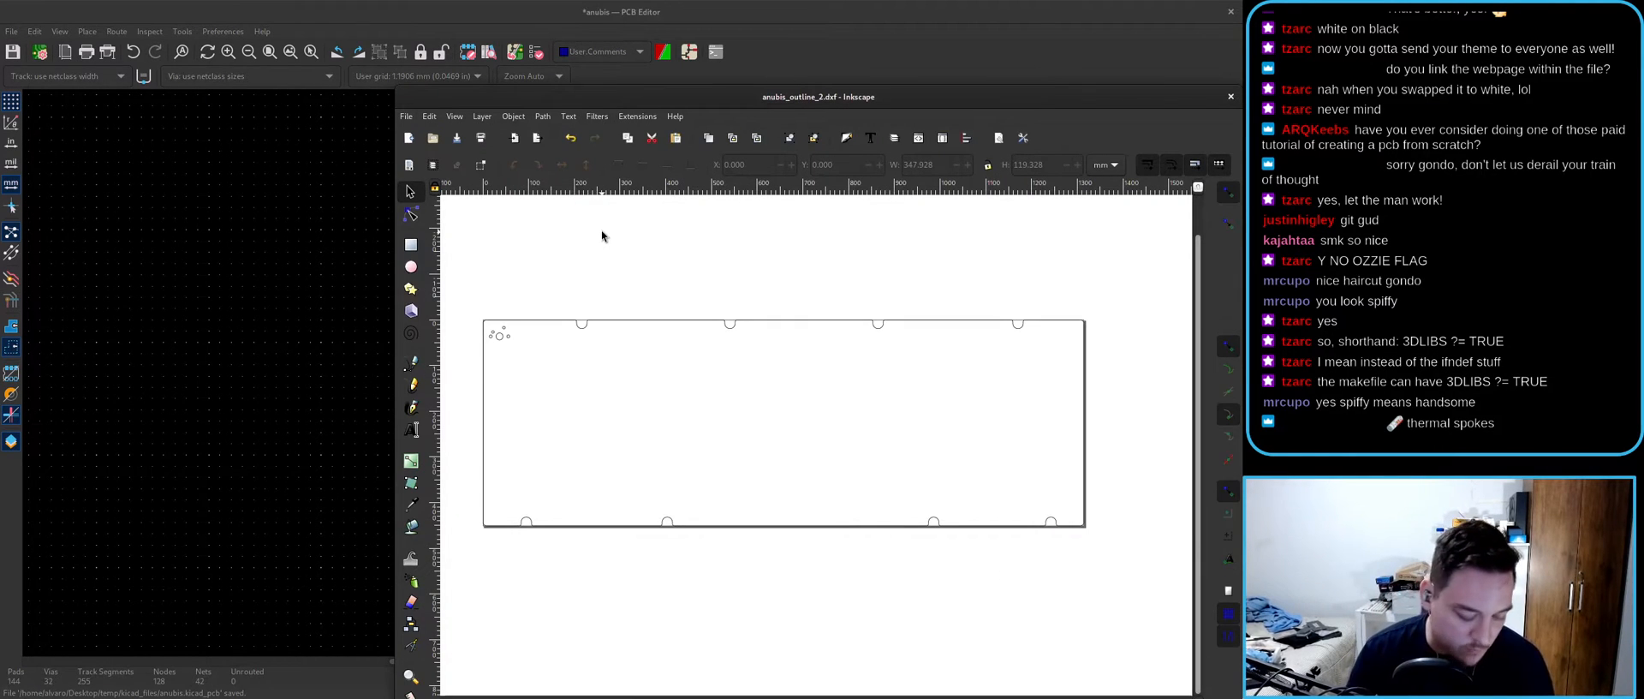
key("ctrl+shift+d")
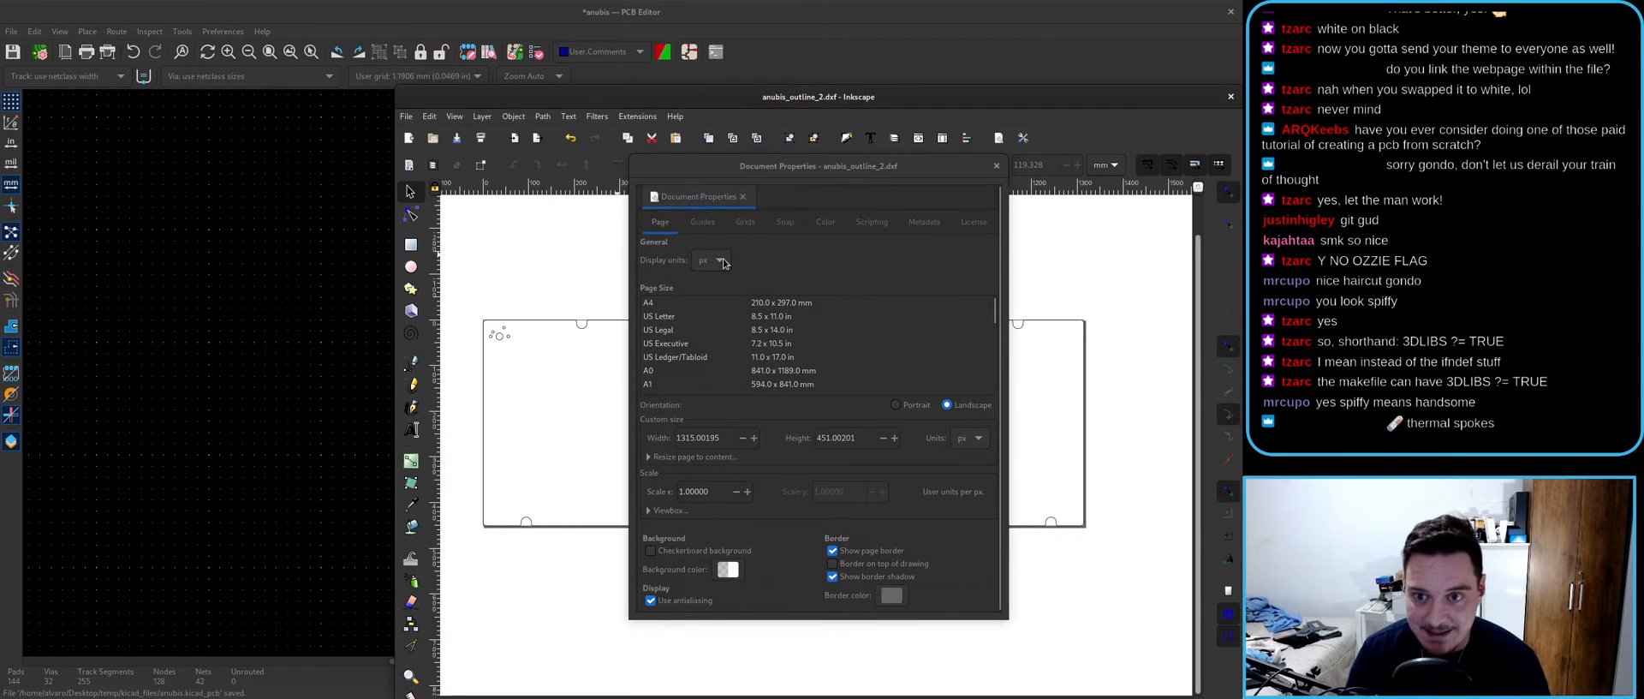
left_click(996, 165)
- Save the drawing as Desktop Cutting Plotter (AutoCAD DXF R14)
key("ctrl+shift+s")
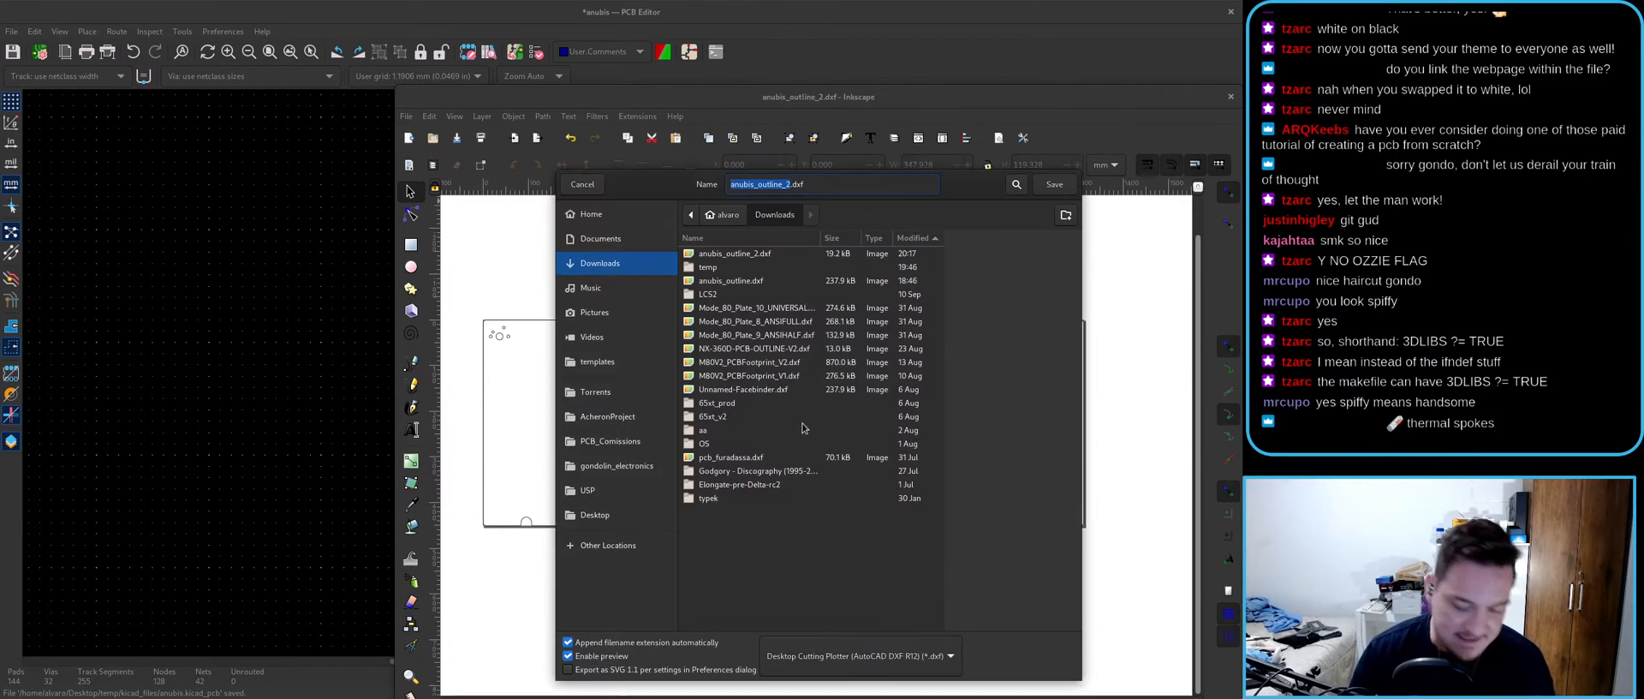
left_click(857, 655)
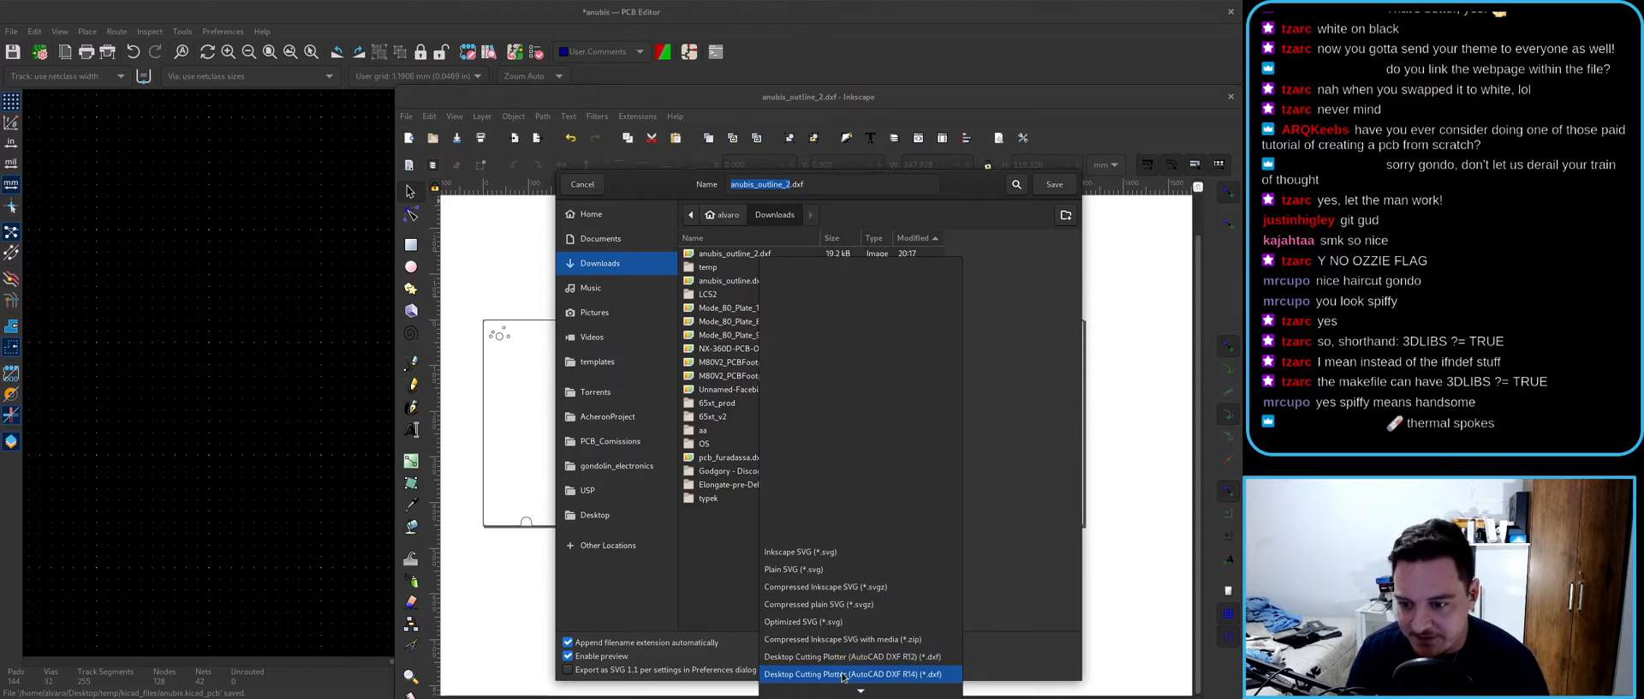
left_click(857, 669)
left_click(1054, 184)
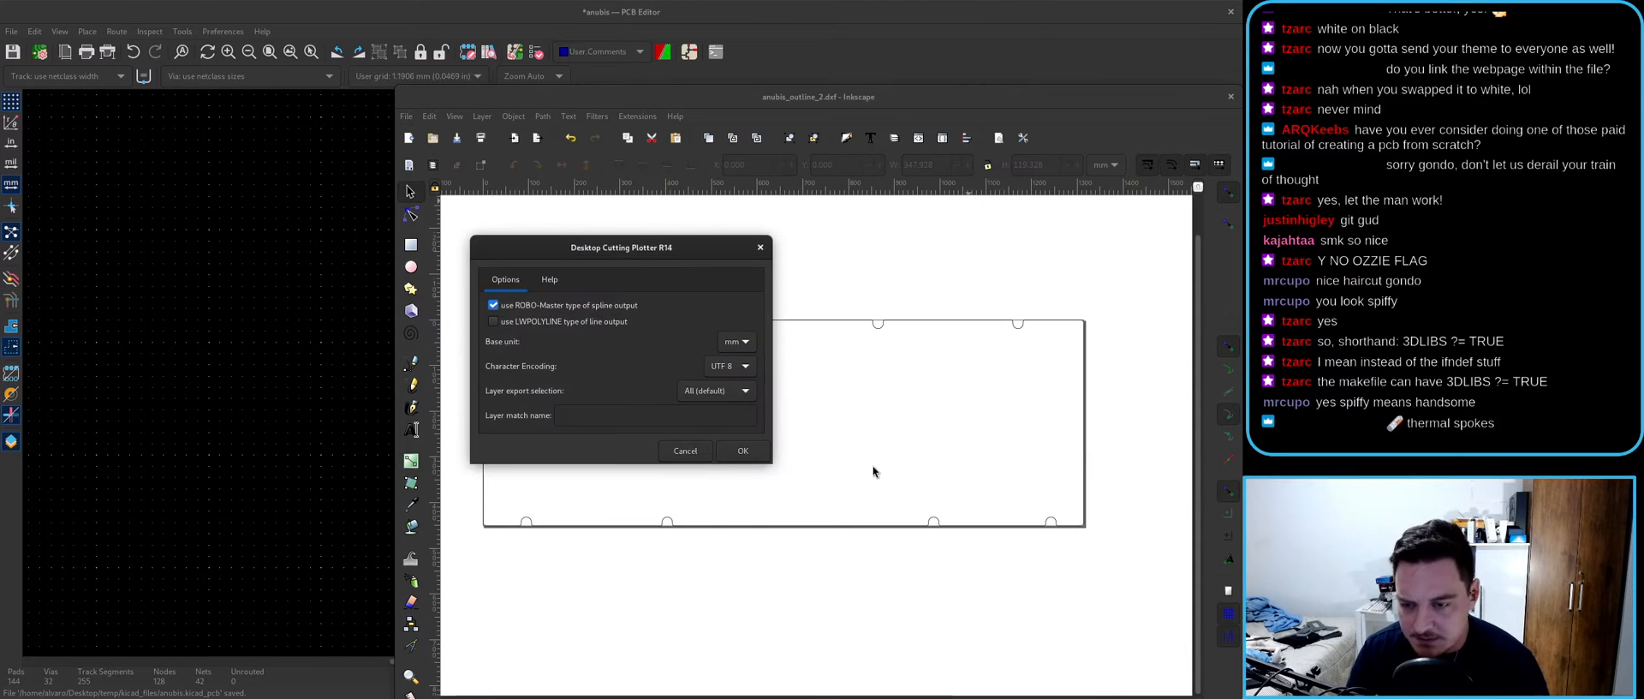
- Export with LWPOLYLINE instead of ROBO-Master splines, UTF 8 encoding, replacing anubis_outline_2.dxf
left_click(533, 306)
left_click(531, 321)
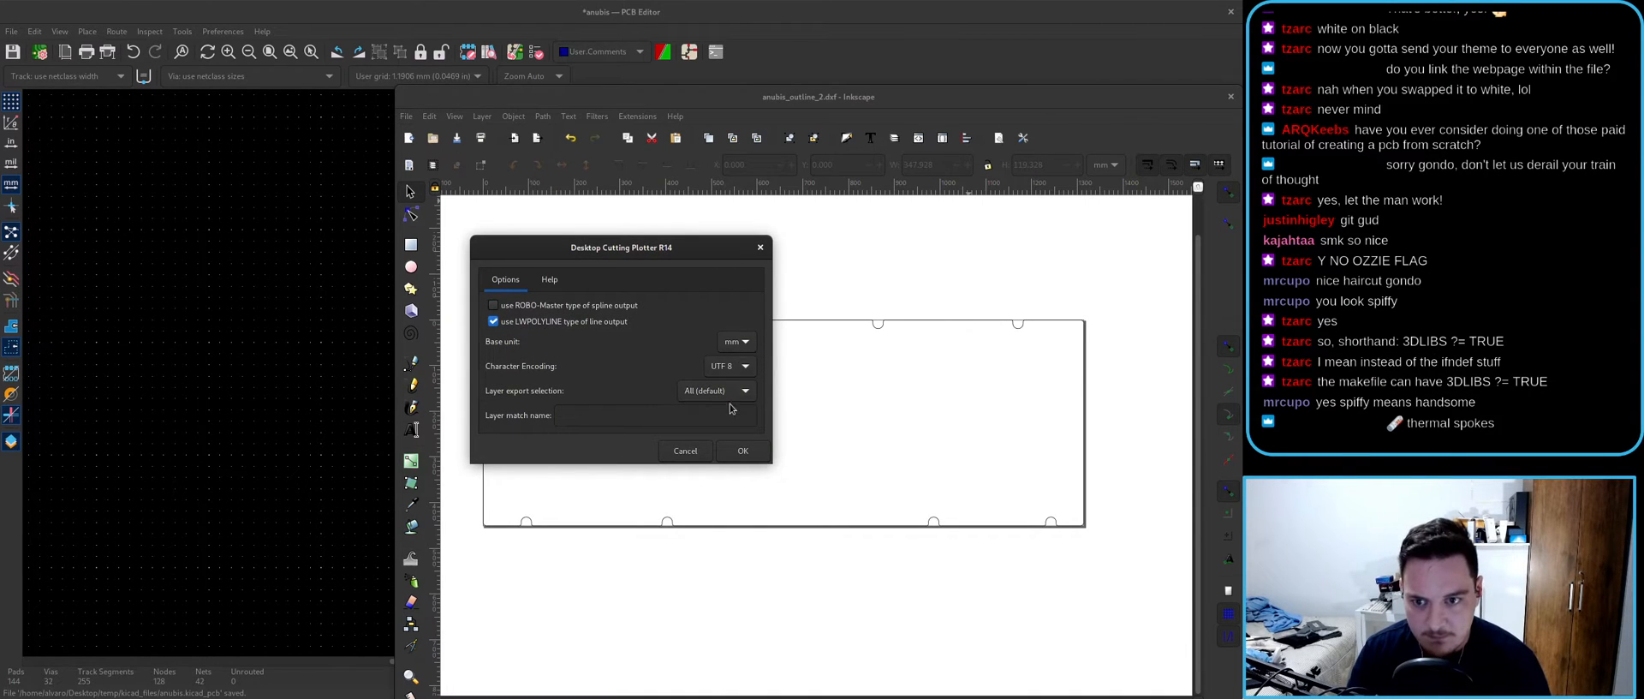
left_click(739, 363)
left_click(740, 372)
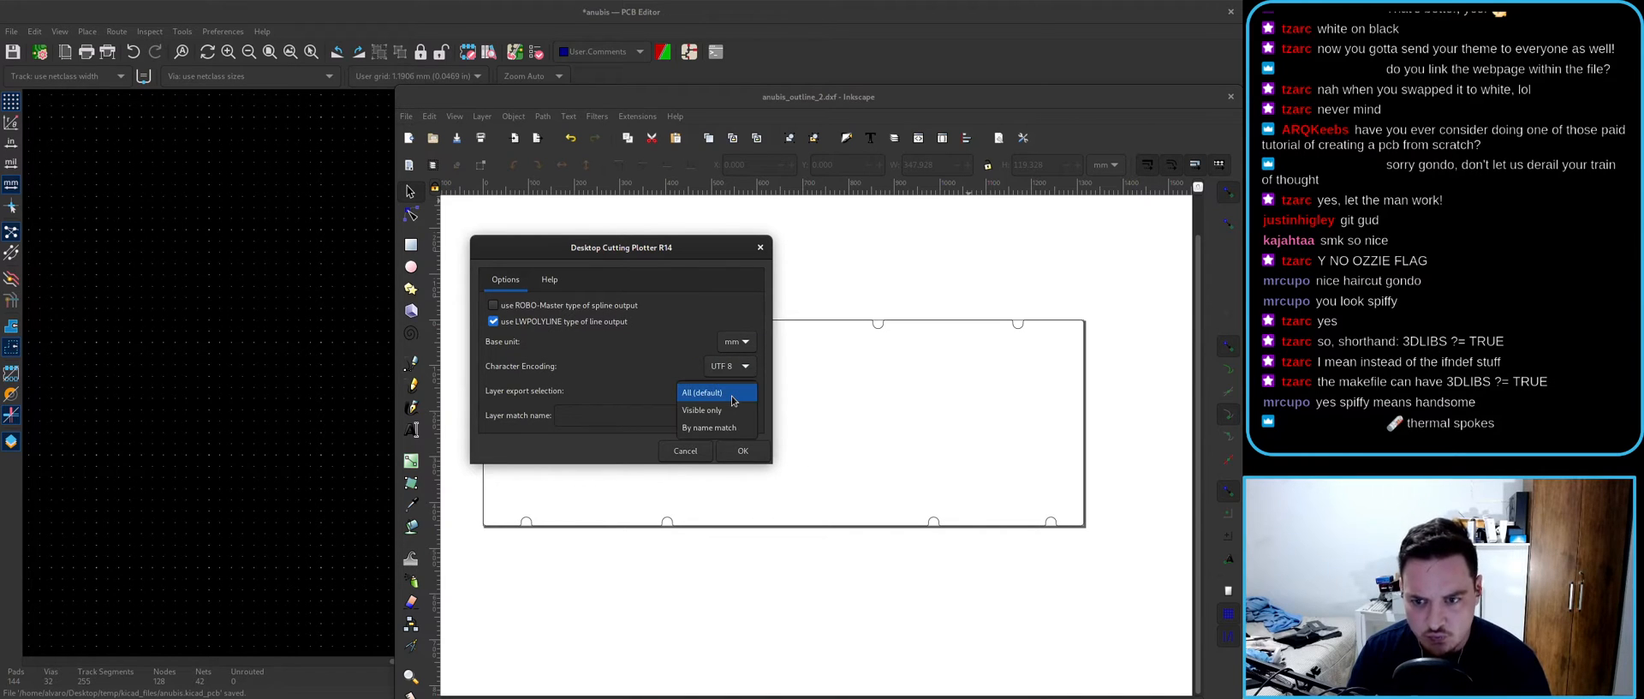
left_click(549, 280)
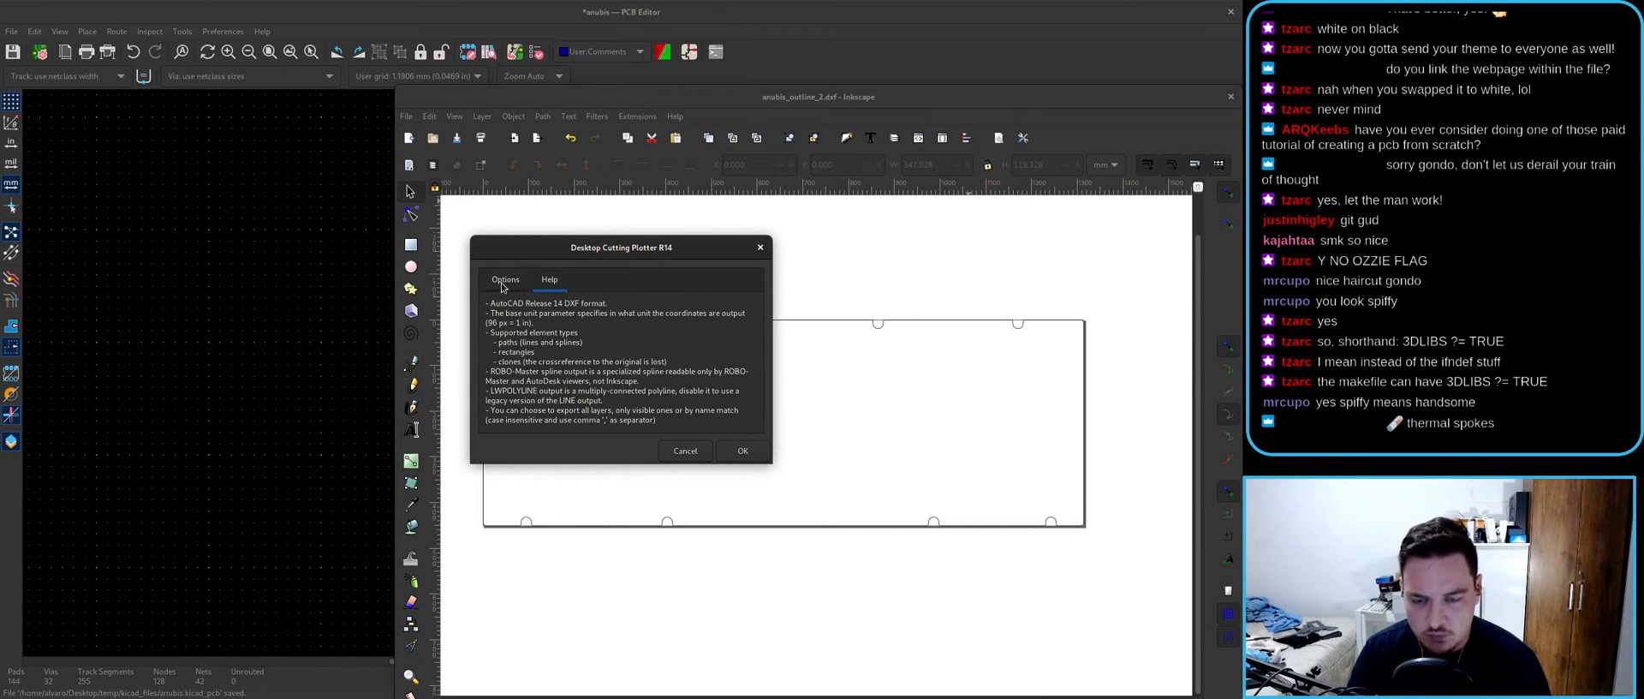
left_click(506, 280)
left_click(743, 450)
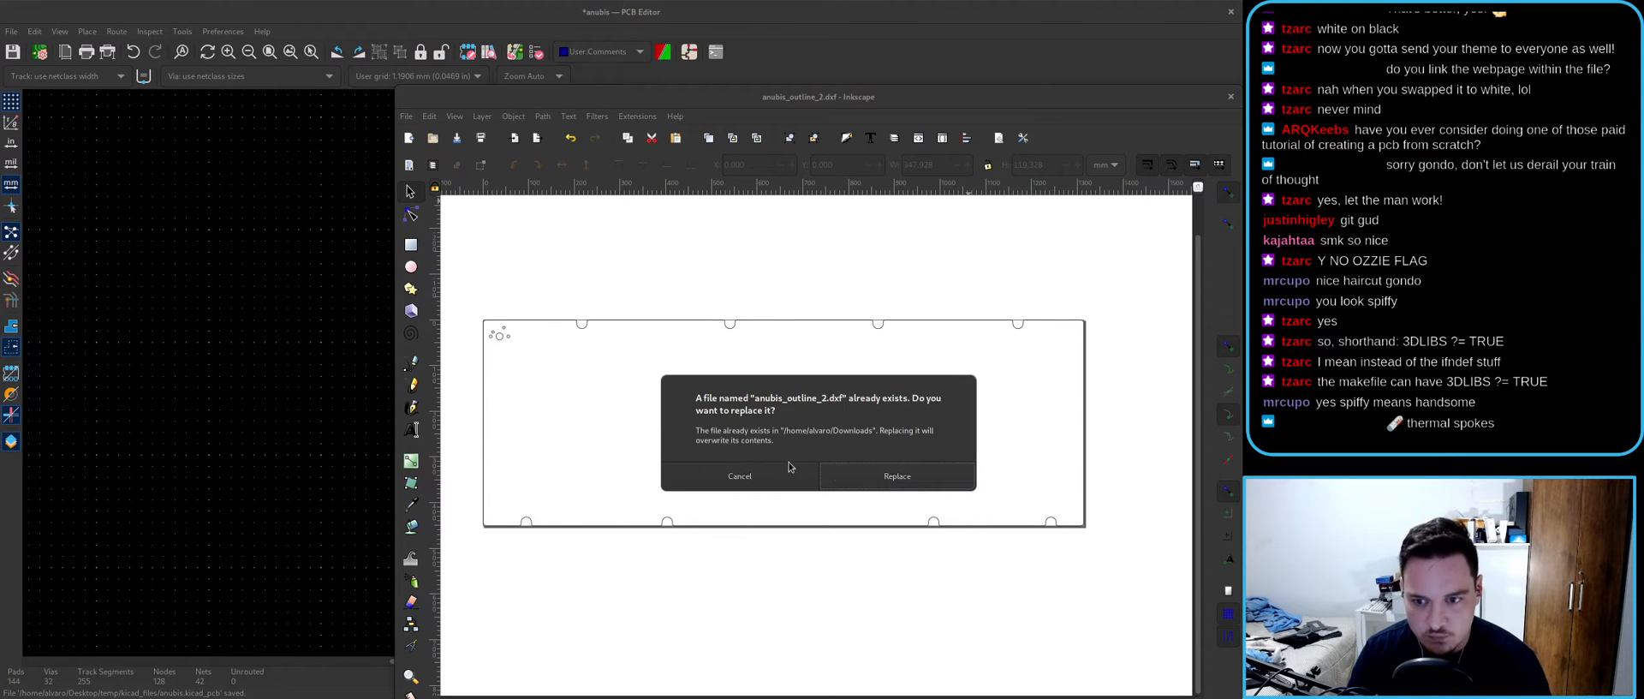
left_click(871, 482)
- In KiCad, bring up the vector graphics import dialog
left_click(11, 31)
mouse_move(52, 108)
left_click(192, 121)
- Place the imported outline and select the large circle's segments to inspect them
left_click(719, 493)
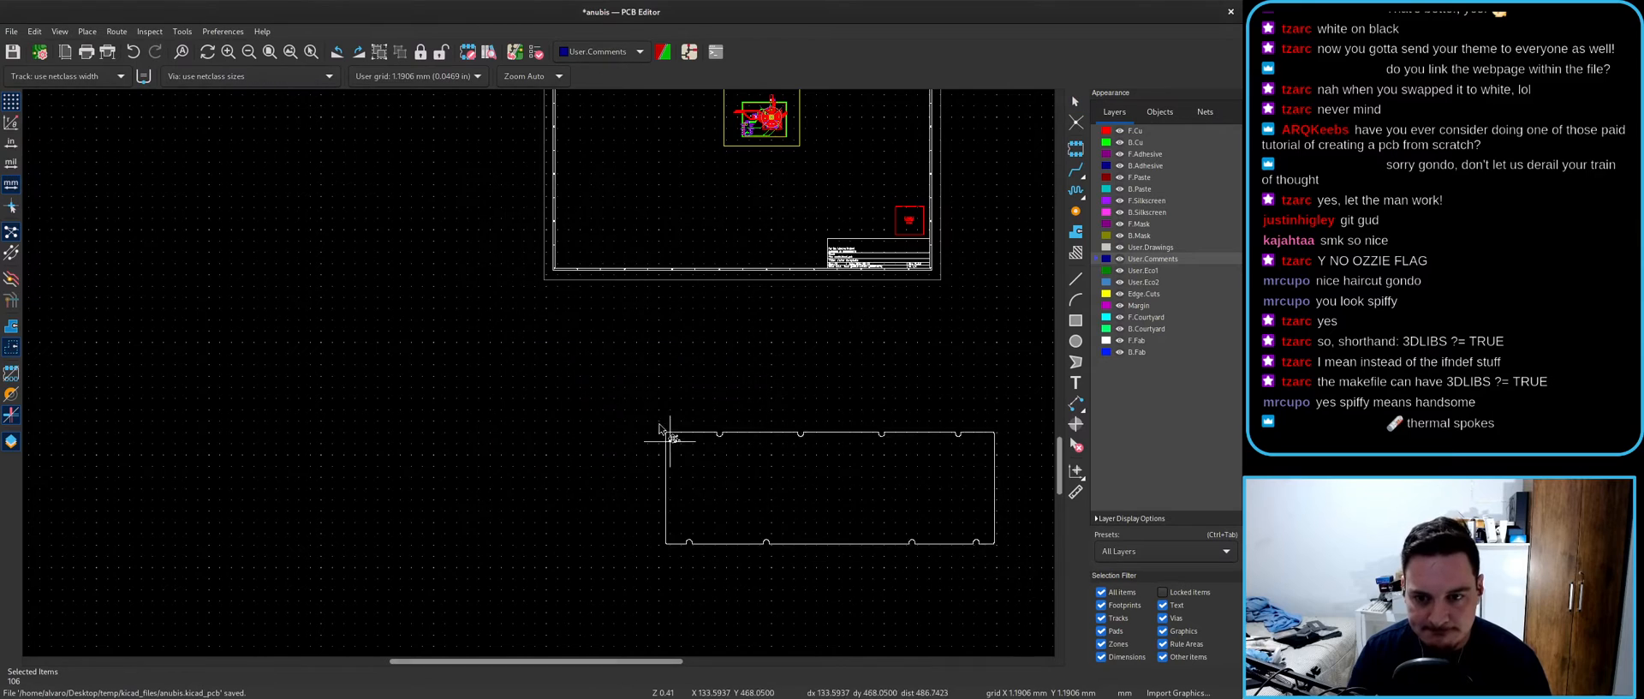
scroll(539, 377, "up", 10)
left_click(665, 429)
middle_click_drag(838, 515, 665, 412)
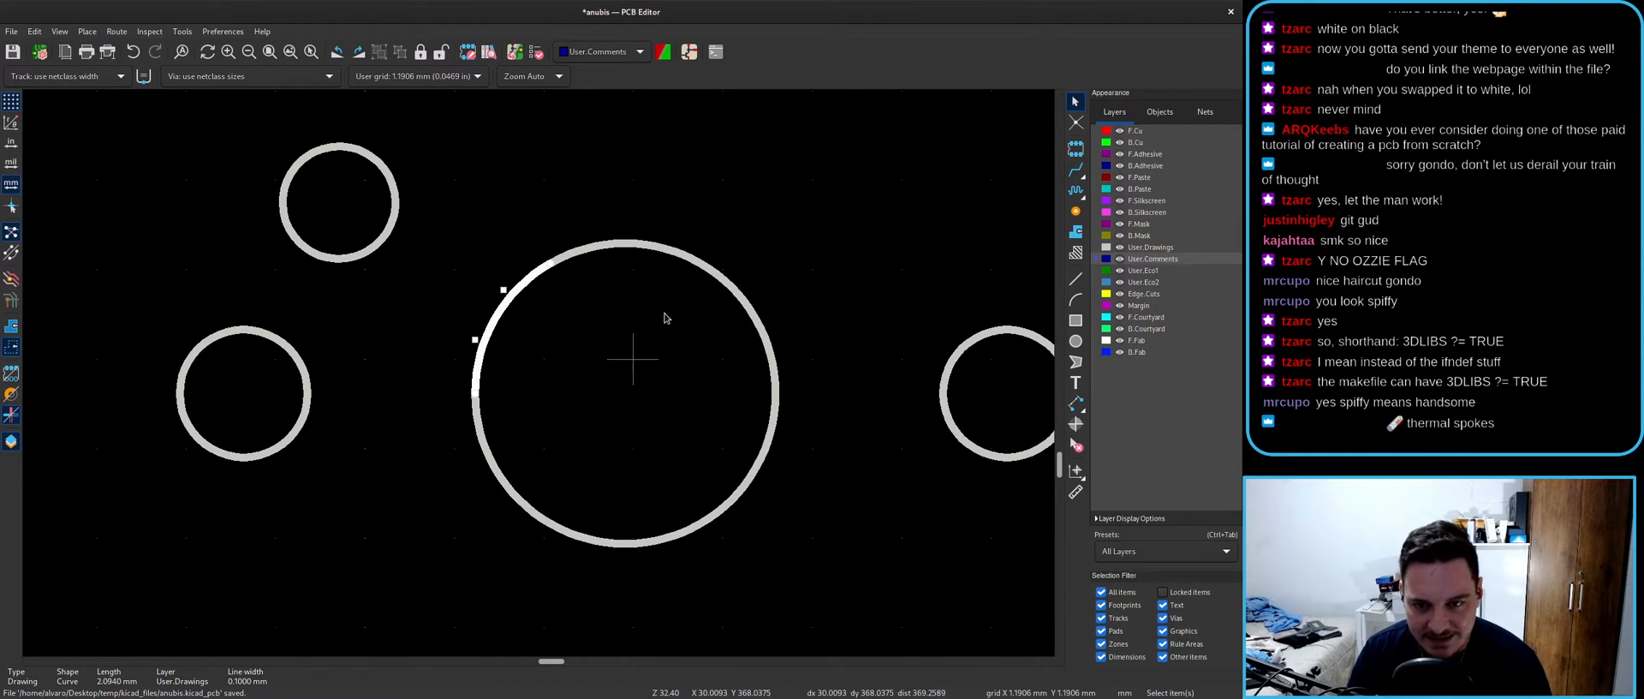
left_click(610, 251)
left_click(764, 331)
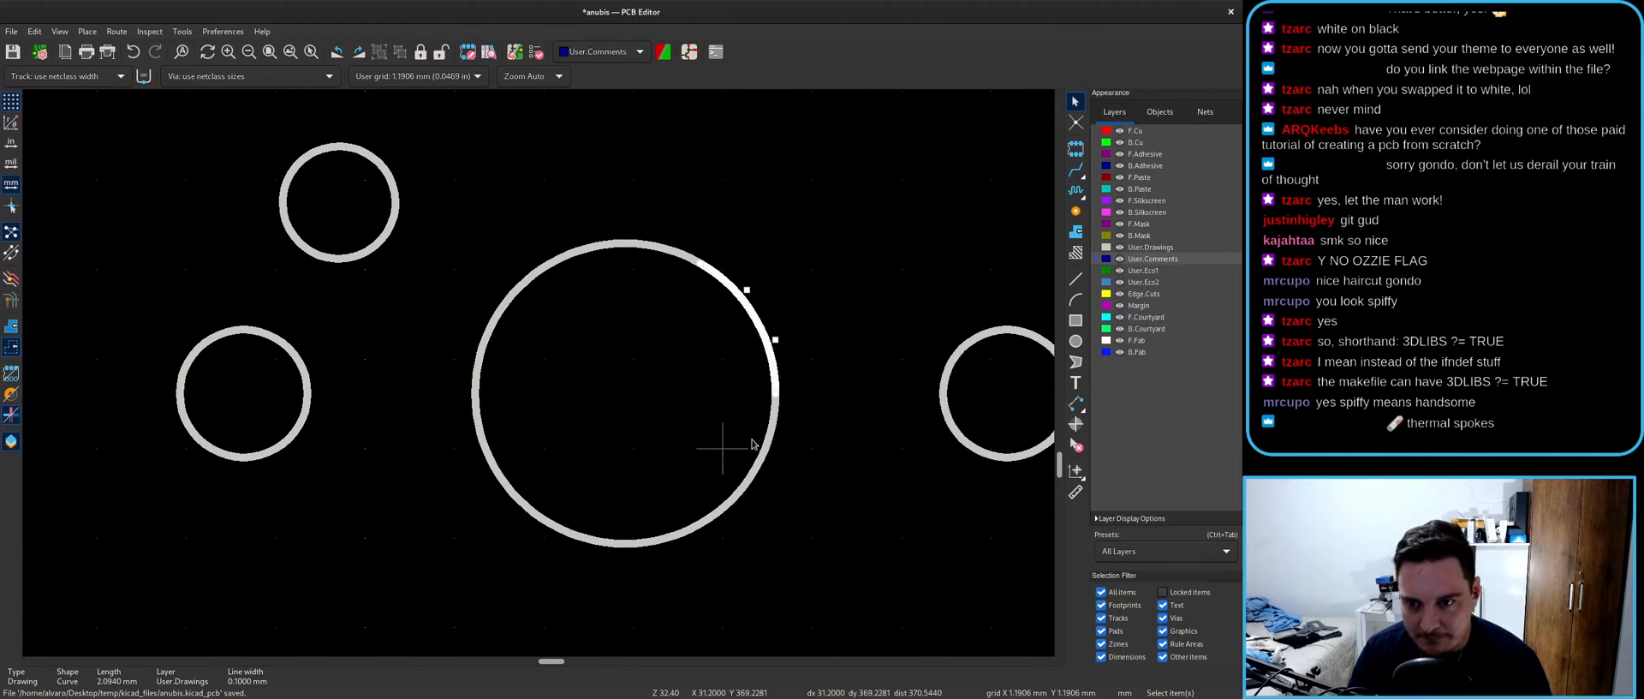
left_click(759, 468)
left_click(660, 542)
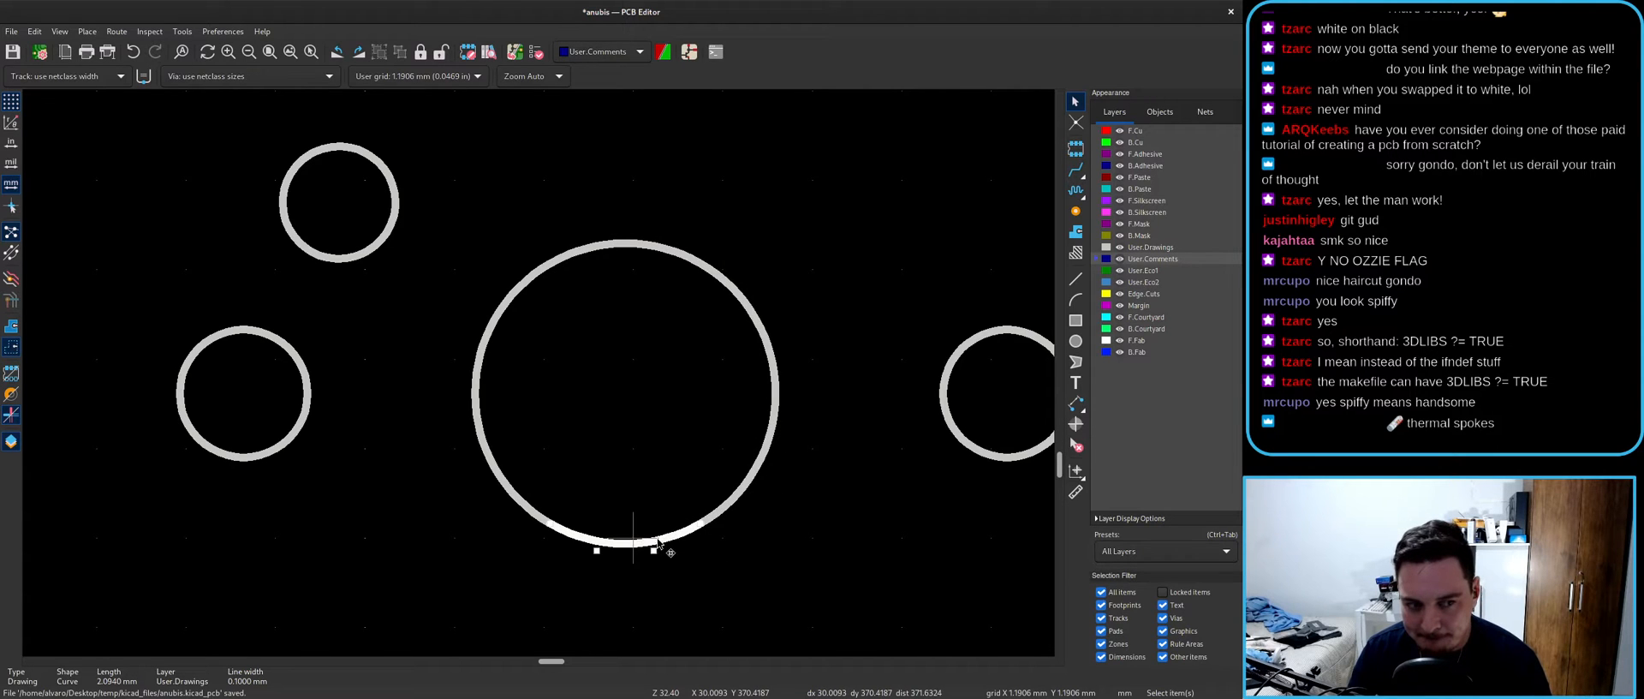
left_click(433, 347)
scroll(321, 279, "down", 6)
scroll(420, 135, "up", 8)
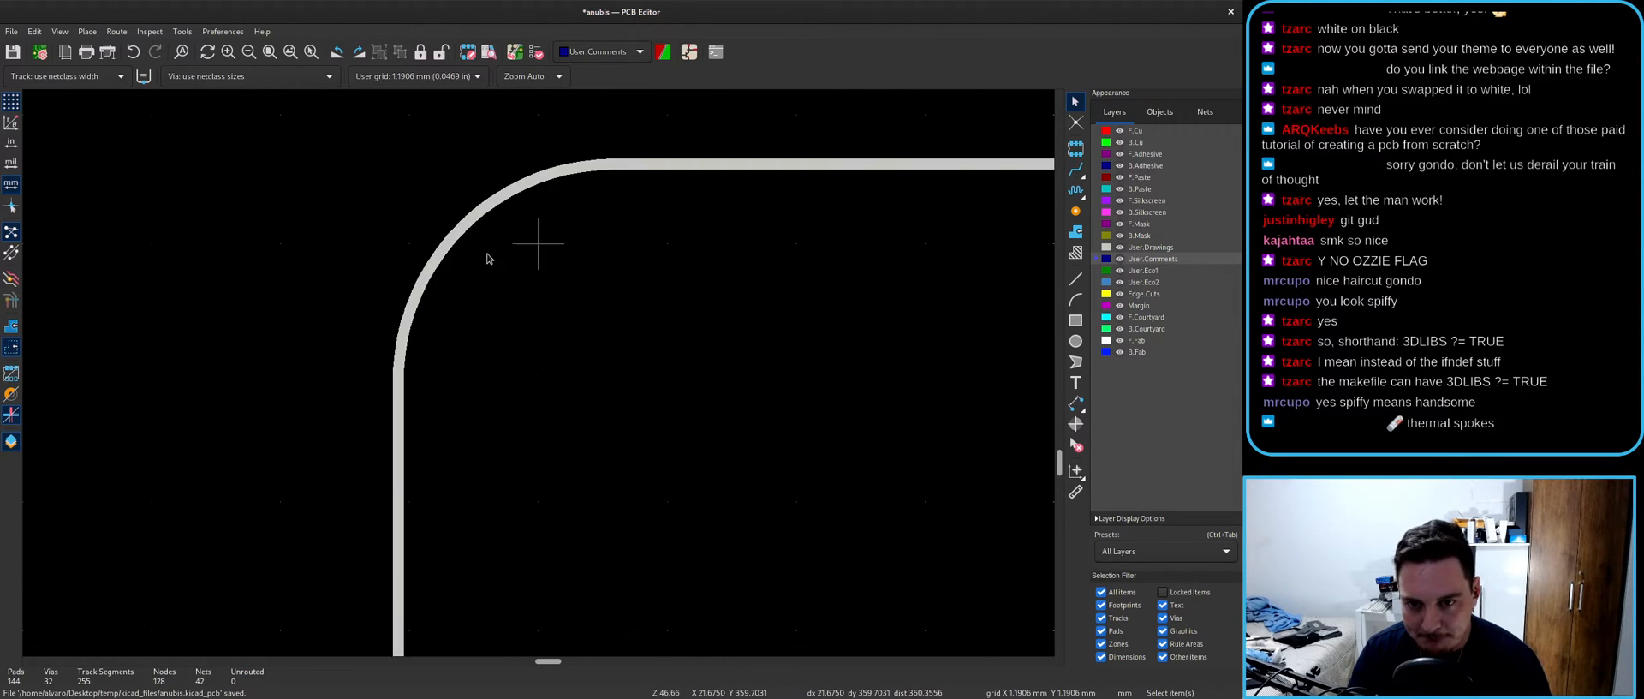
- Check the outline's corner arcs, which sit on User.Drawings rather than Edge.Cuts
left_click(460, 228)
left_click(505, 235)
left_click(477, 219)
scroll(522, 354, "down", 12)
scroll(943, 487, "down", 1)
middle_click_drag(944, 487, 539, 377)
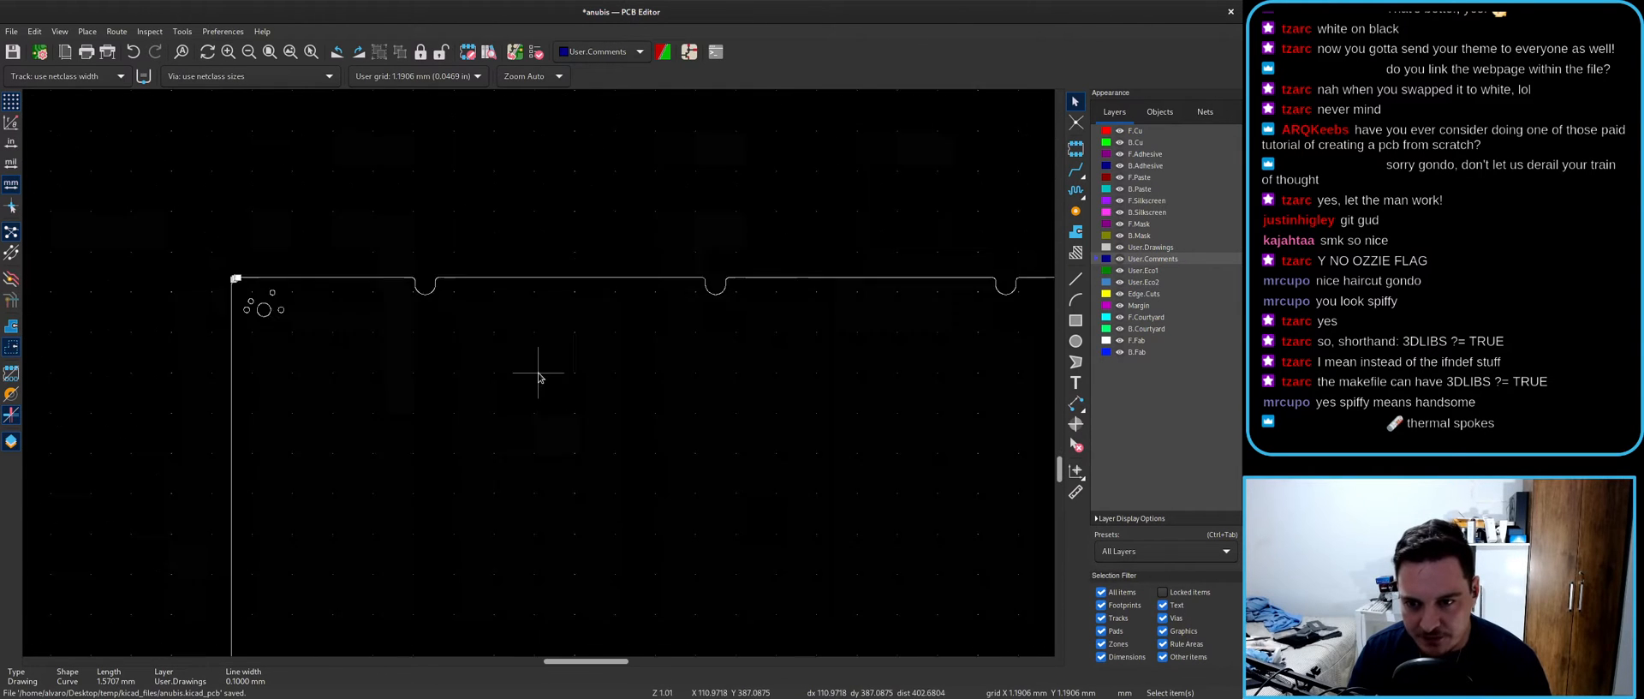
scroll(540, 378, "down", 3)
left_click(540, 378)
- Box-select the whole wrongly layered outline and delete it
scroll(540, 378, "down", 1)
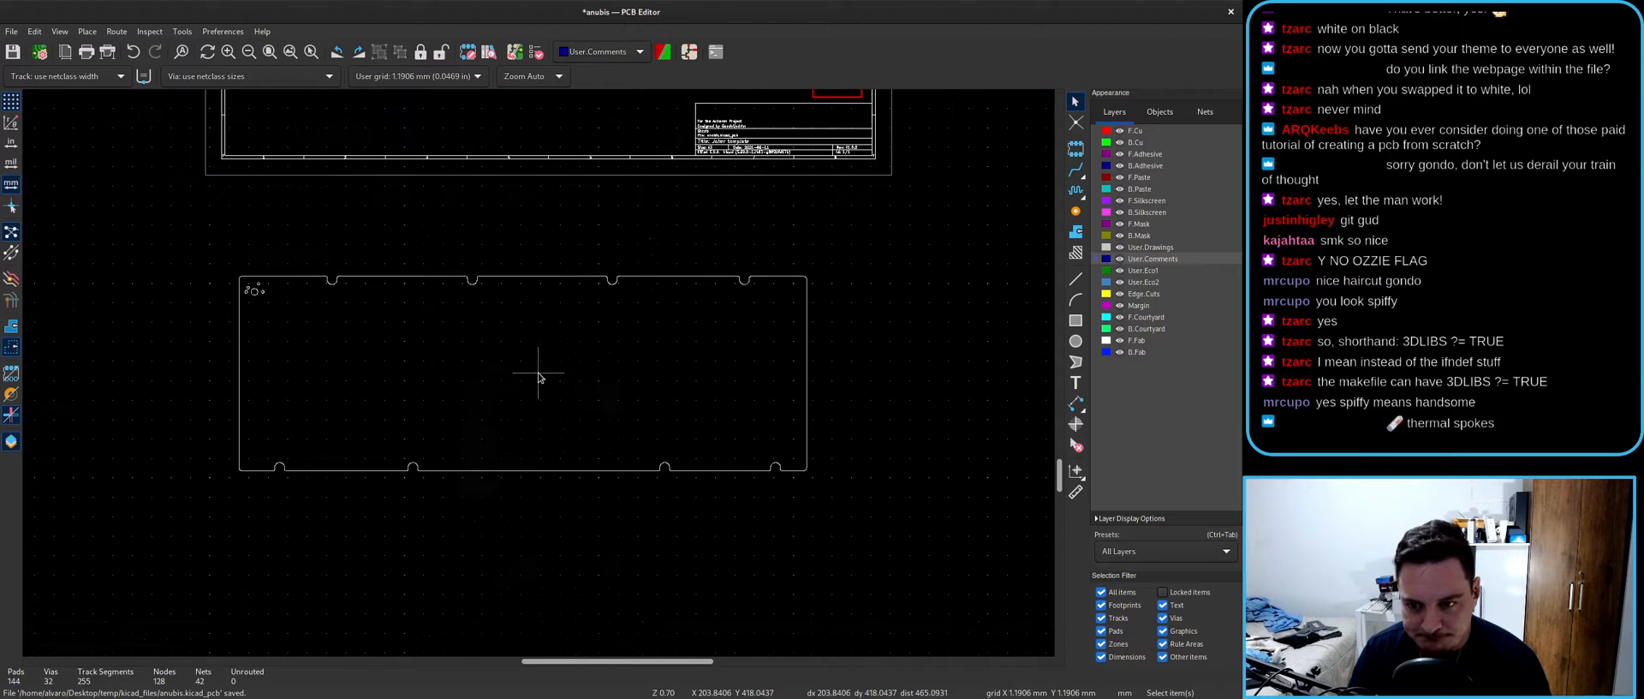
left_click_drag(81, 245, 831, 586)
key("Delete")
- Import anubis_outline_2.dxf with Edge.Cuts as the graphic layer
left_click(11, 31)
mouse_move(52, 95)
left_click(182, 126)
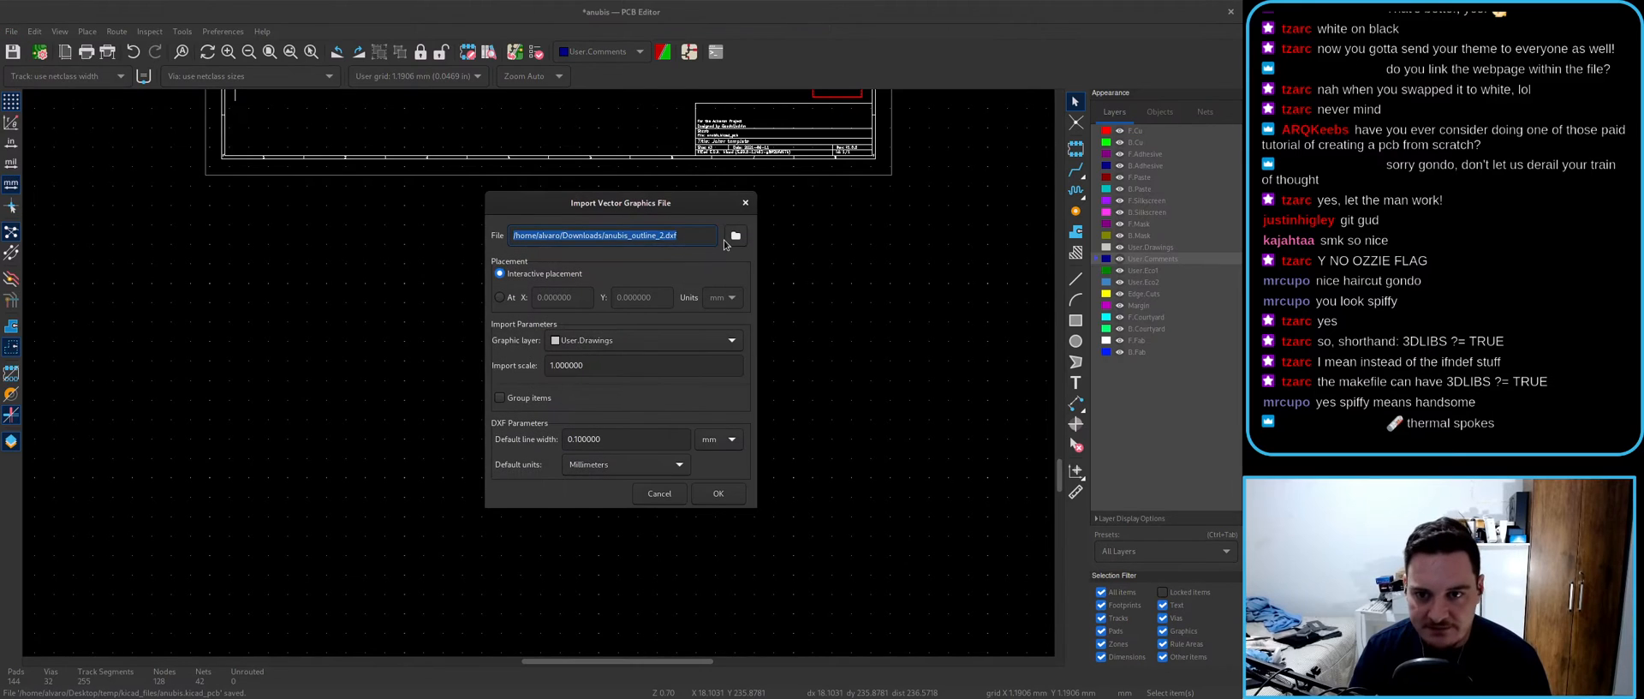
left_click(580, 343)
left_click(599, 390)
left_click(719, 494)
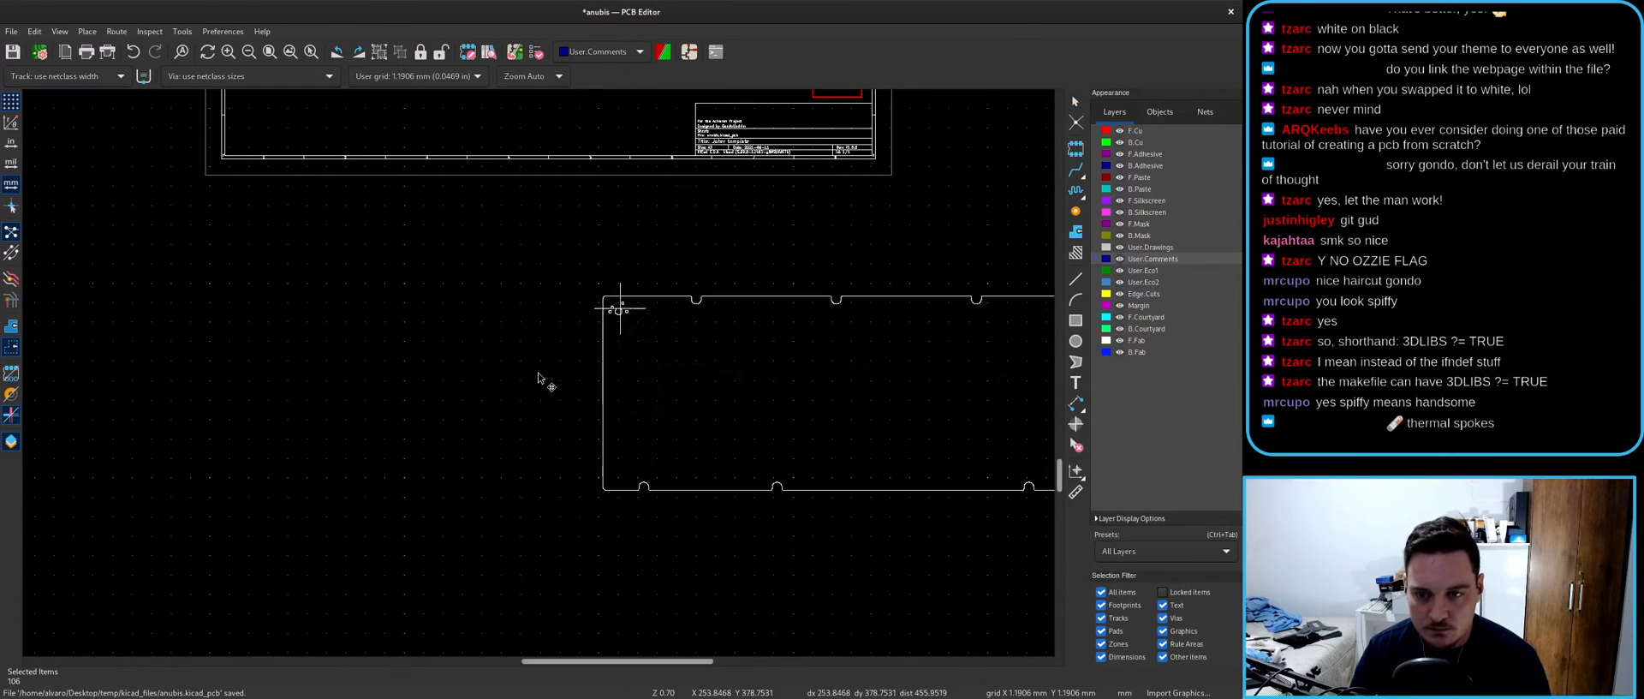
- Place the outline near the sheet's top-left and select the large circle's top segment
scroll(618, 313, "down", 4)
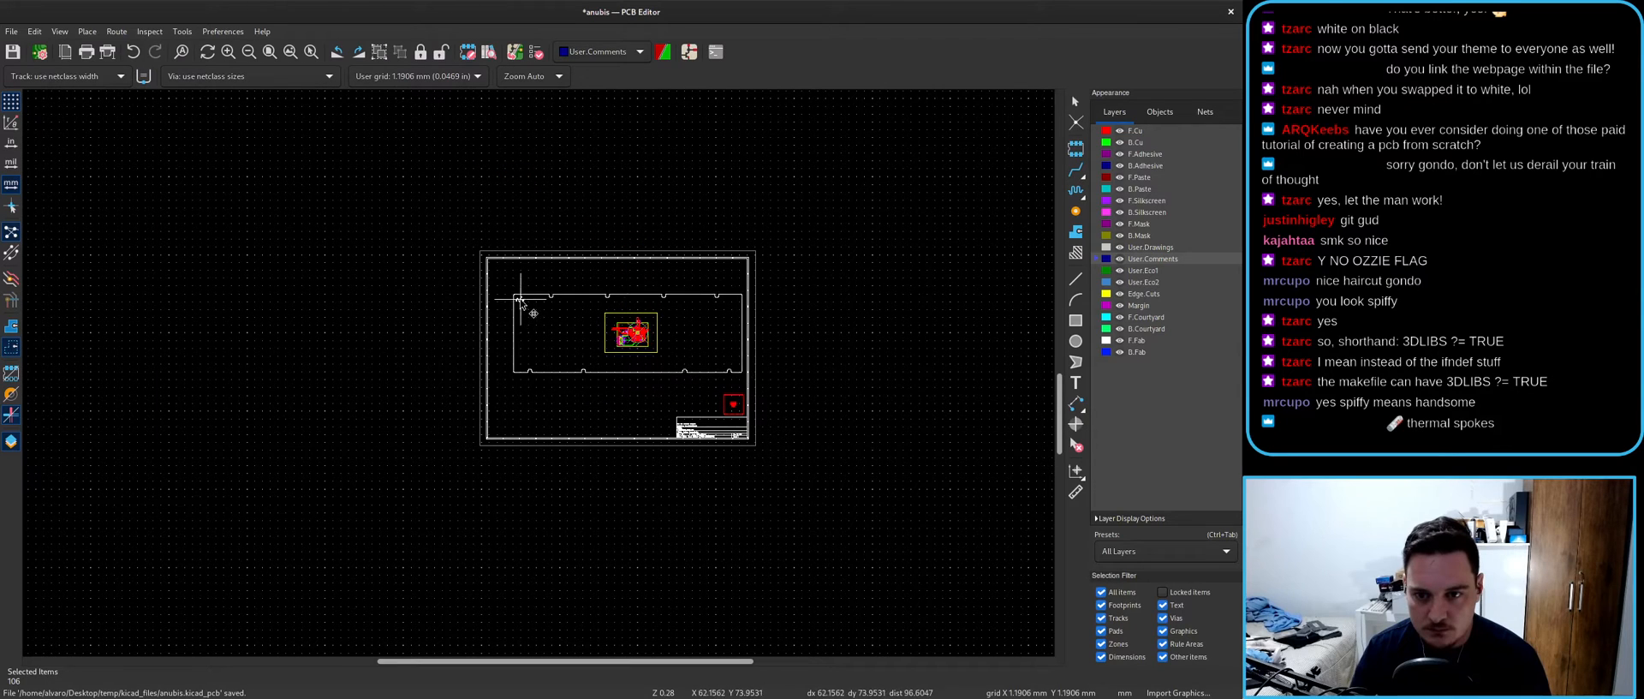
left_click(513, 233)
scroll(513, 233, "up", 10)
scroll(540, 374, "up", 4)
scroll(540, 374, "down", 4)
left_click(552, 326)
scroll(553, 325, "up", 5)
scroll(535, 375, "up", 3)
scroll(536, 374, "down", 2)
left_click(1075, 278)
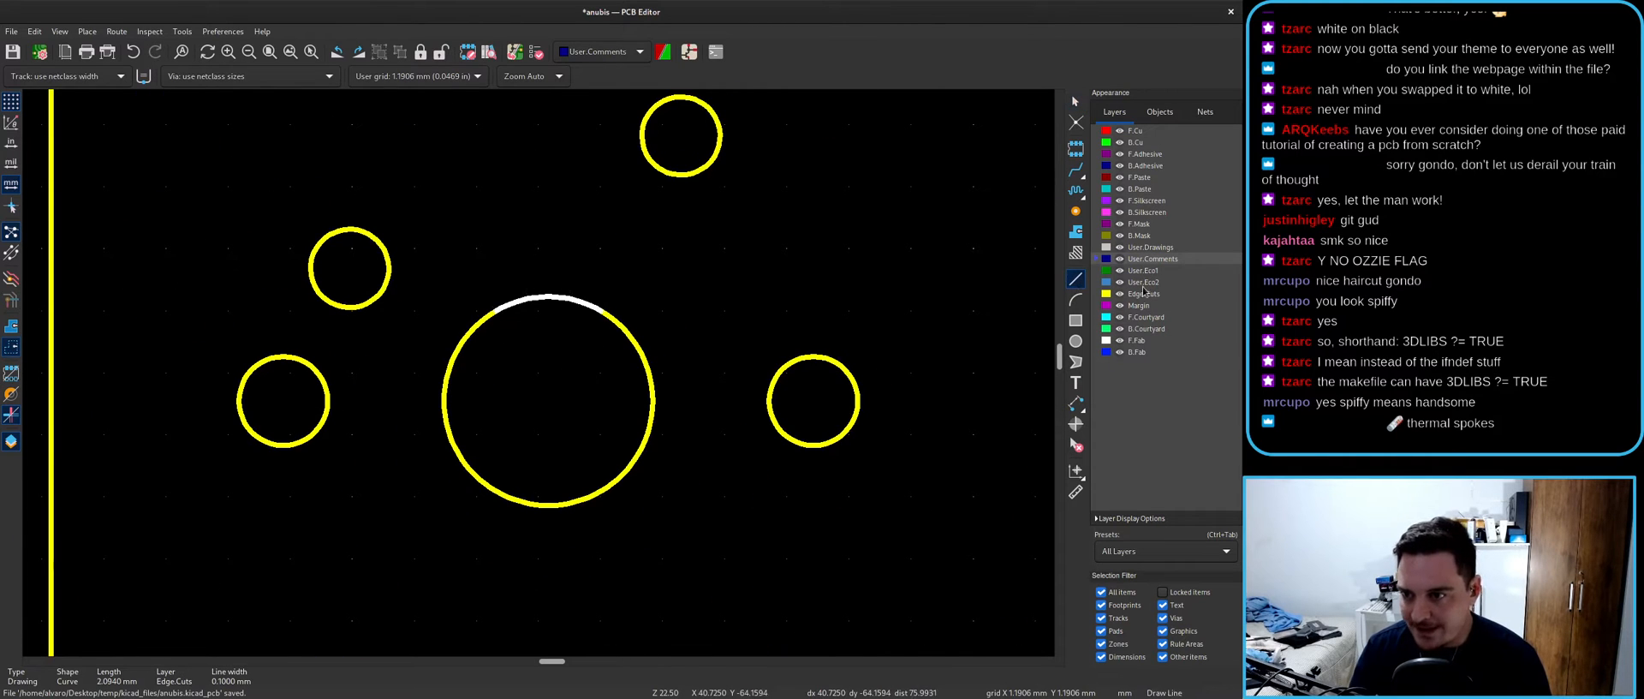
- Draw two crossing Edge.Cuts diagonals forming an X across the large circle
left_click(1139, 294)
left_click(498, 312)
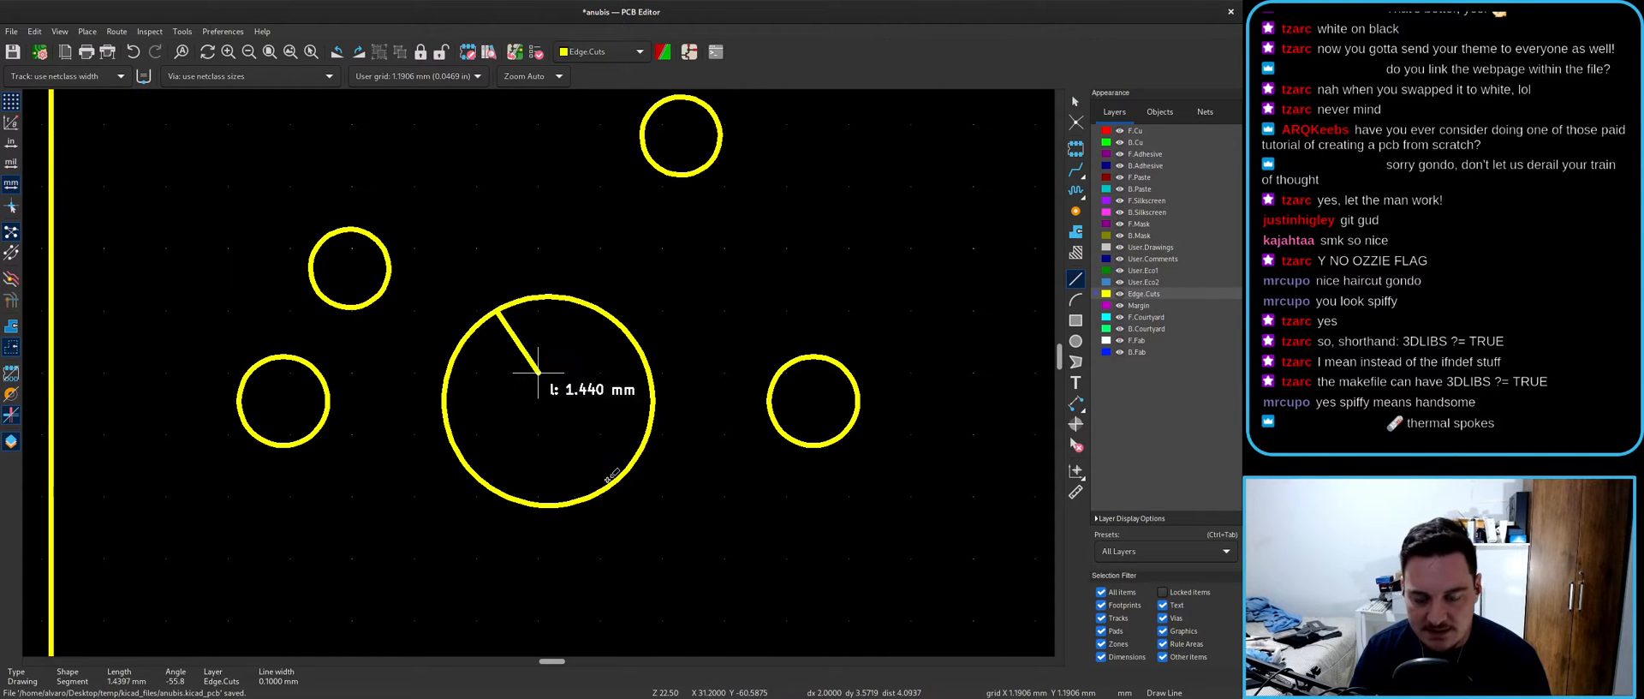
double_click(600, 492)
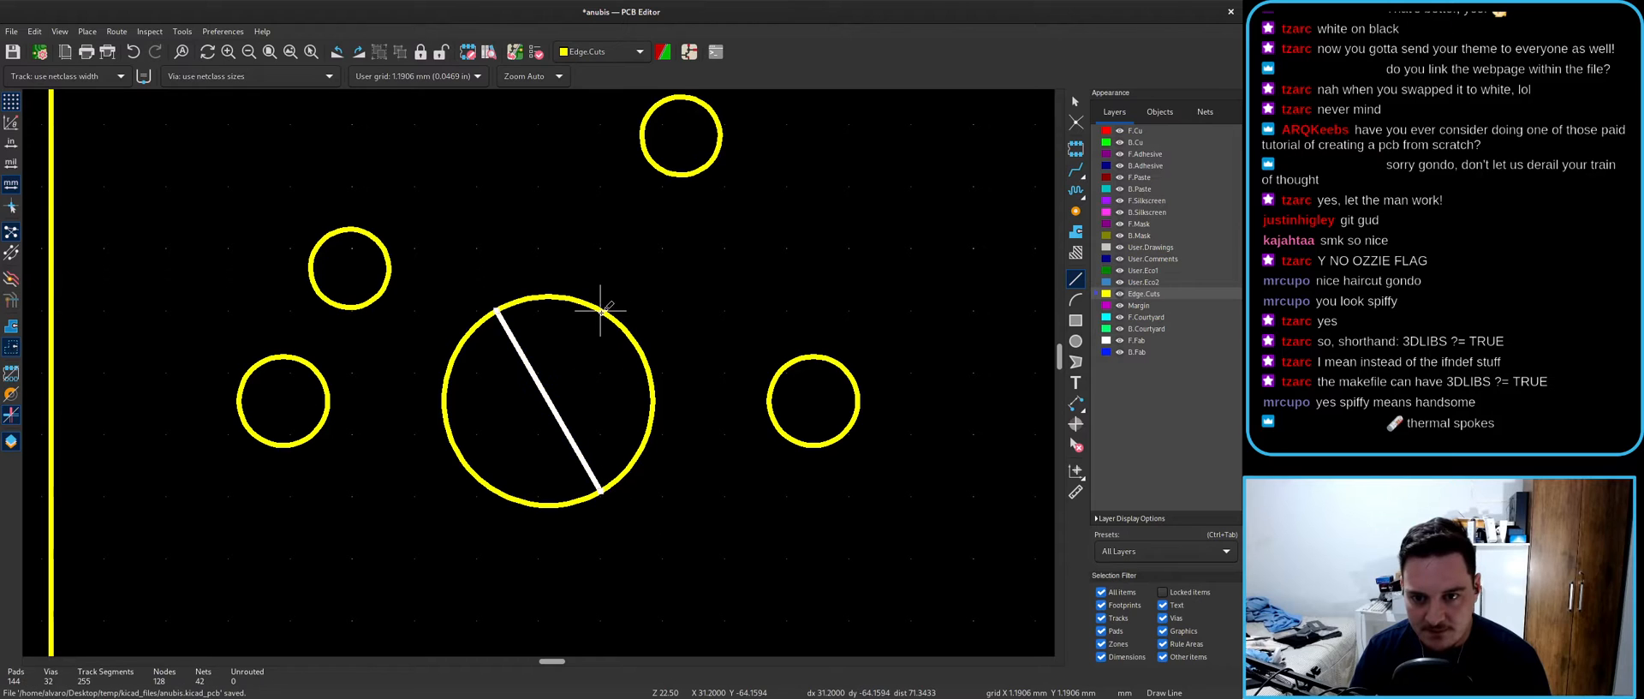
left_click(600, 310)
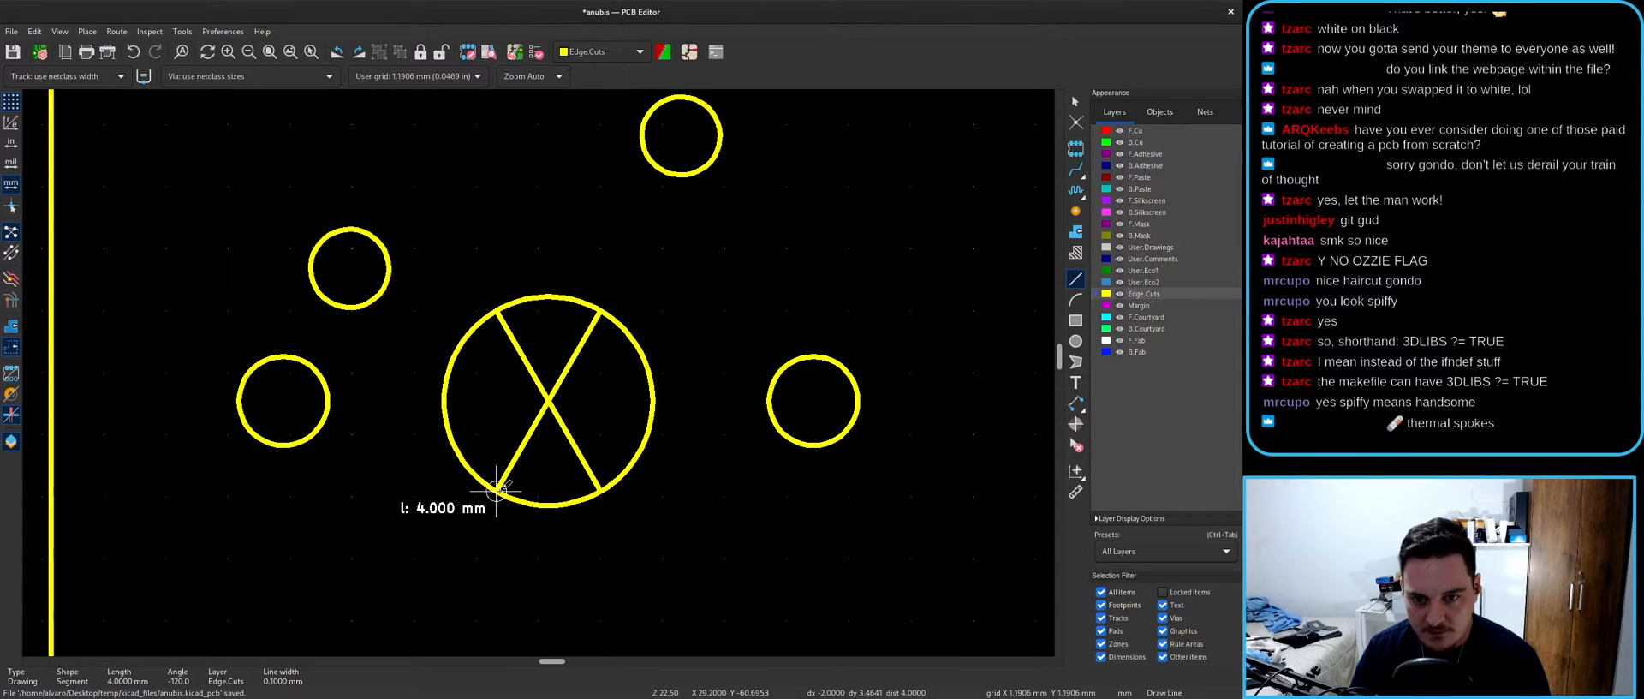
double_click(495, 489)
scroll(496, 489, "up", 3)
key("Escape")
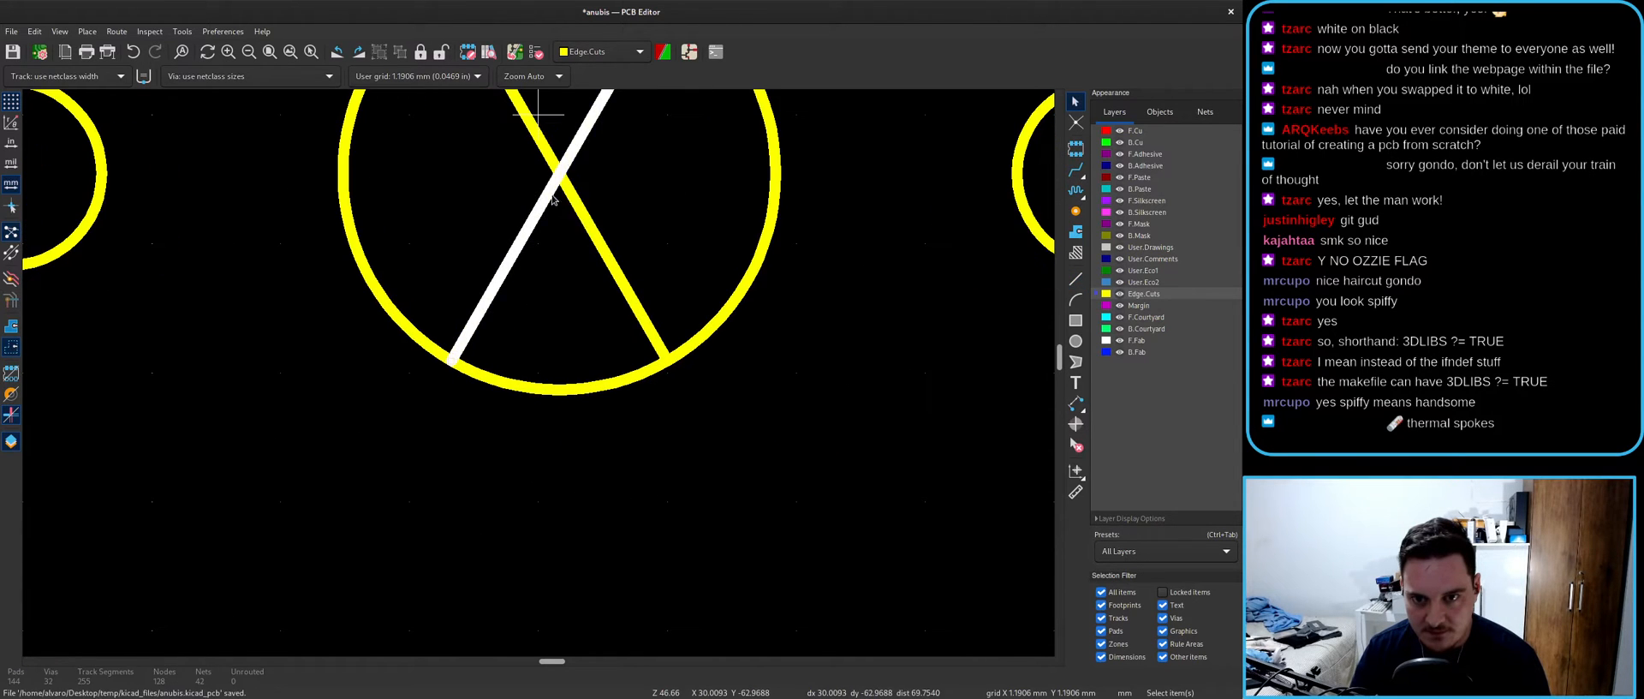
scroll(540, 376, "down", 3)
- Set the grid origin at the X's crossing, then delete both diagonals
left_click(540, 377)
scroll(540, 377, "up", 3)
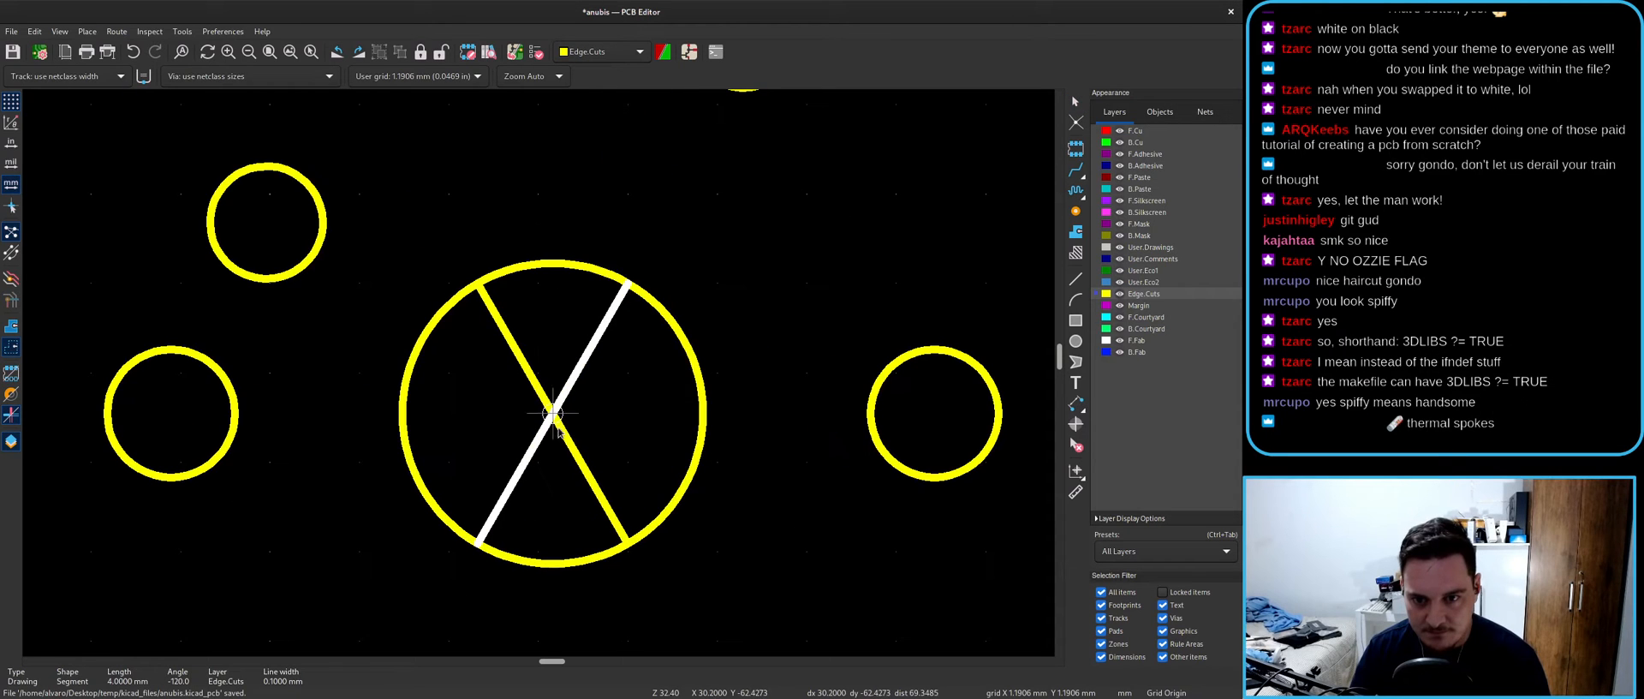
left_click(553, 413)
left_click(584, 471)
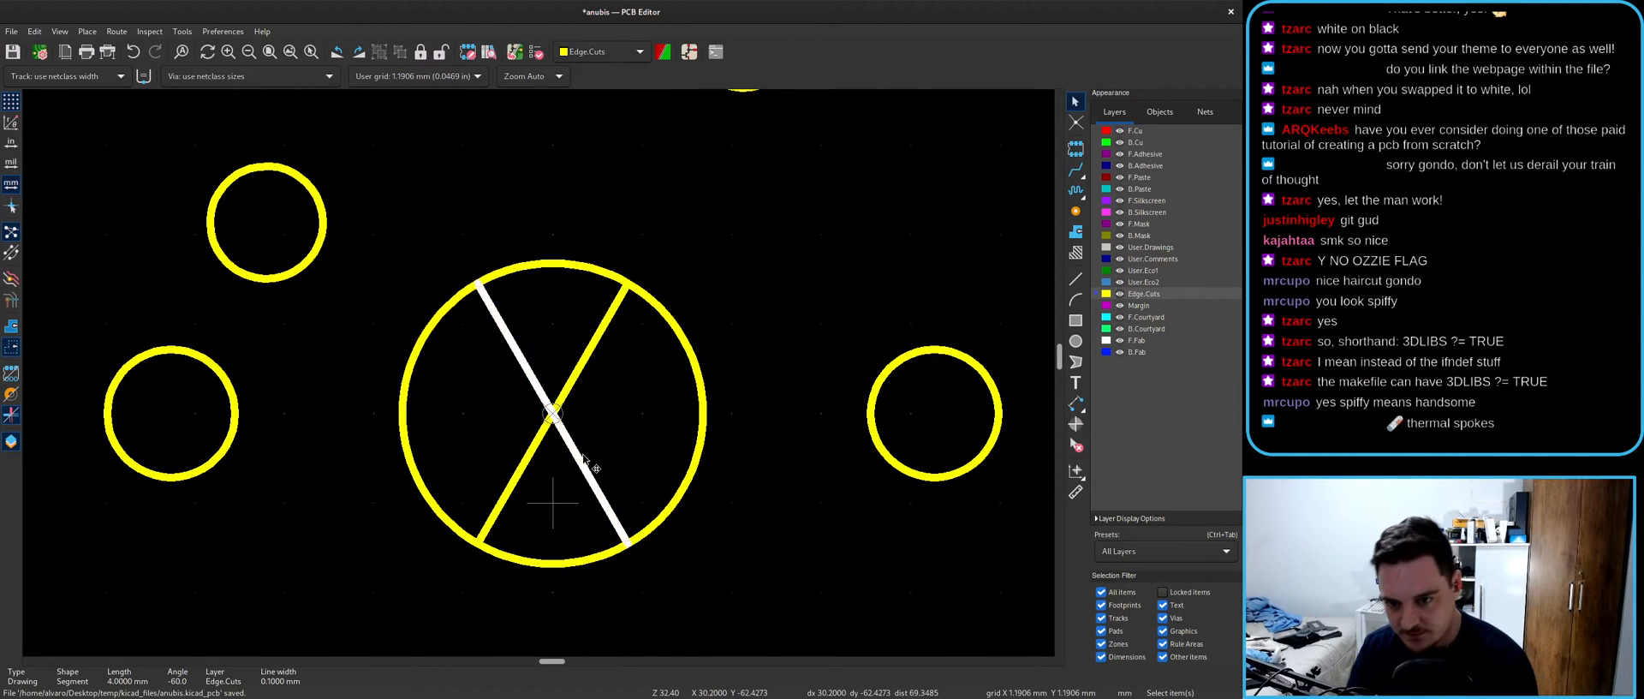
key("Delete")
left_click(558, 410)
key("Delete")
scroll(555, 413, "down", 10)
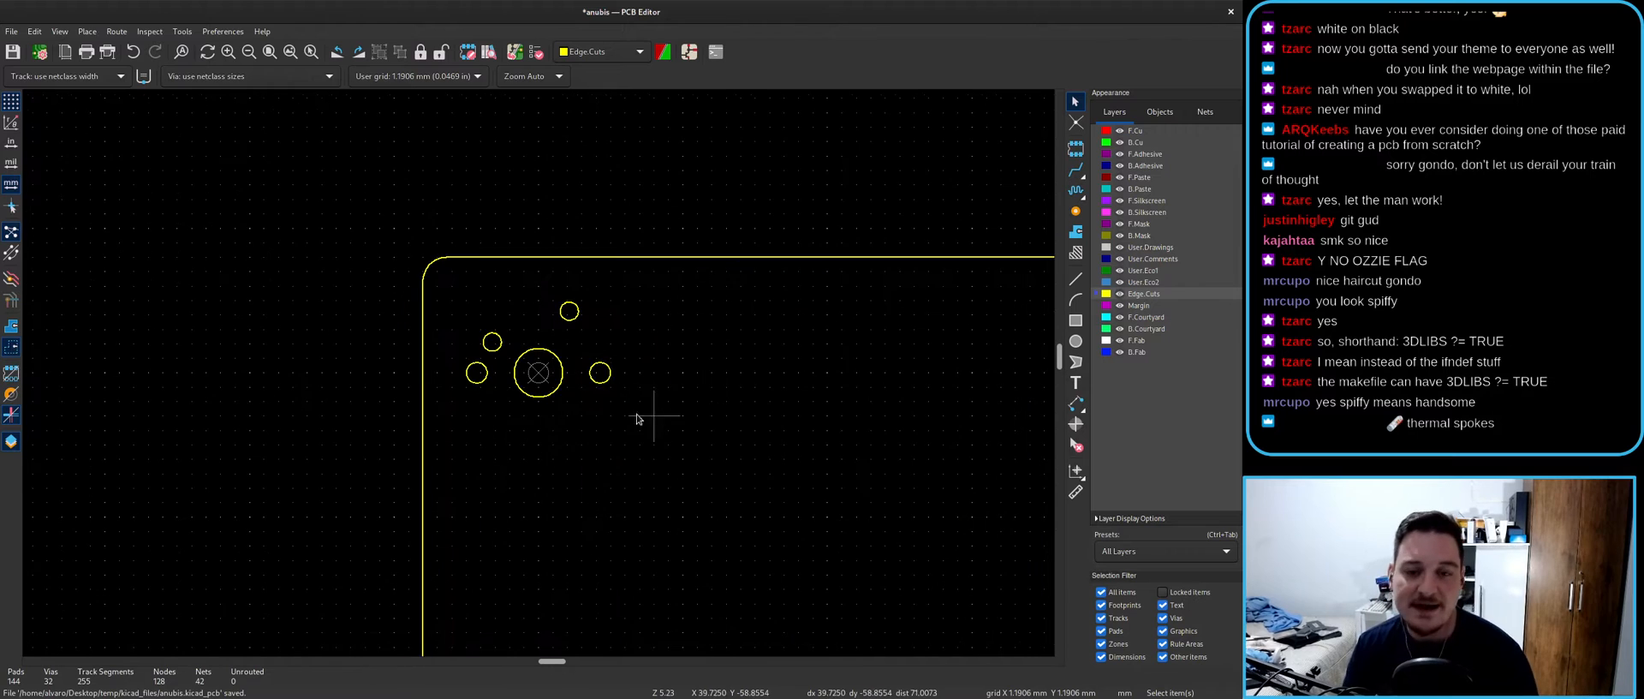
- Box-select and delete the five switch circles
left_click_drag(381, 247, 661, 466)
key("Delete")
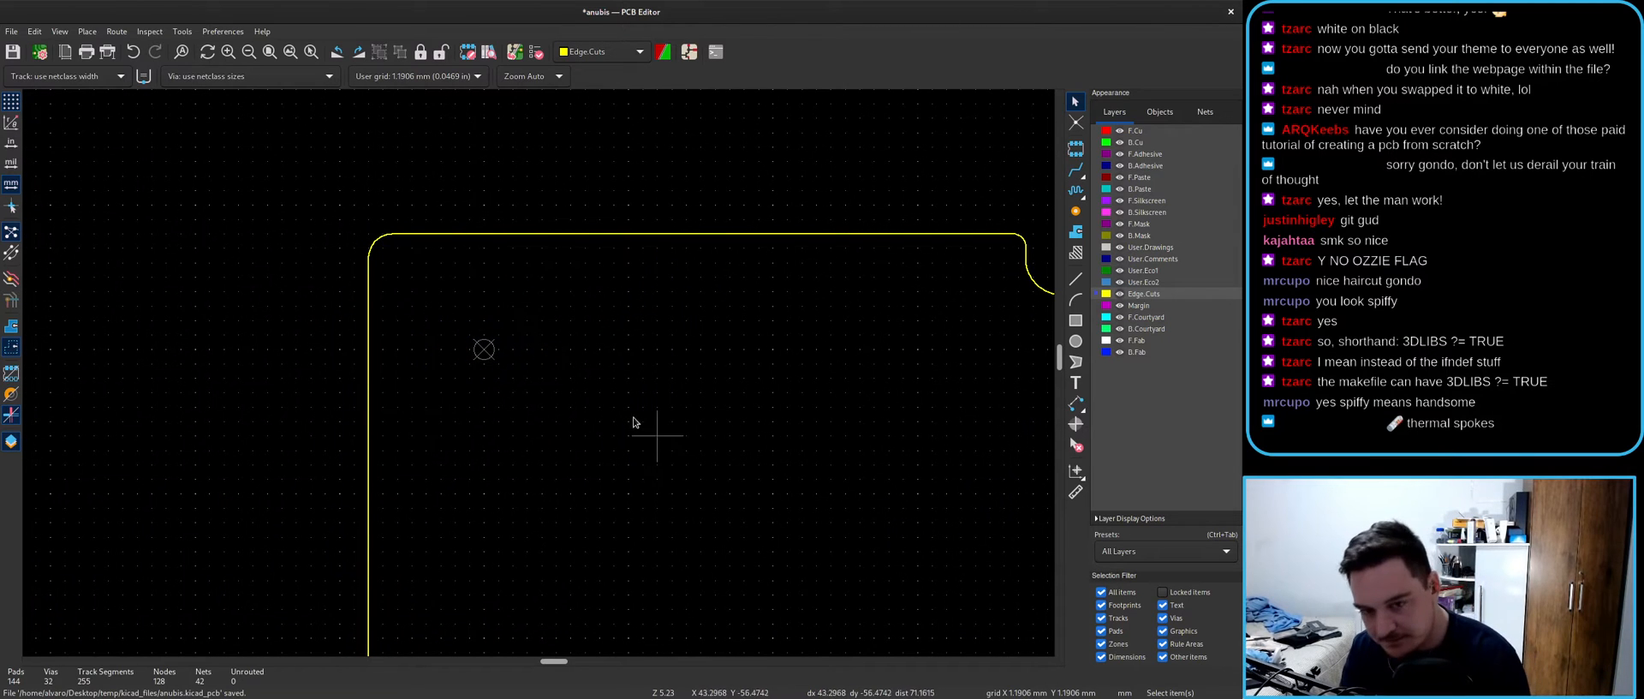
scroll(493, 356, "down", 6)
- Inspect the board at an angle in the 3D Viewer, then close it
key("alt+3")
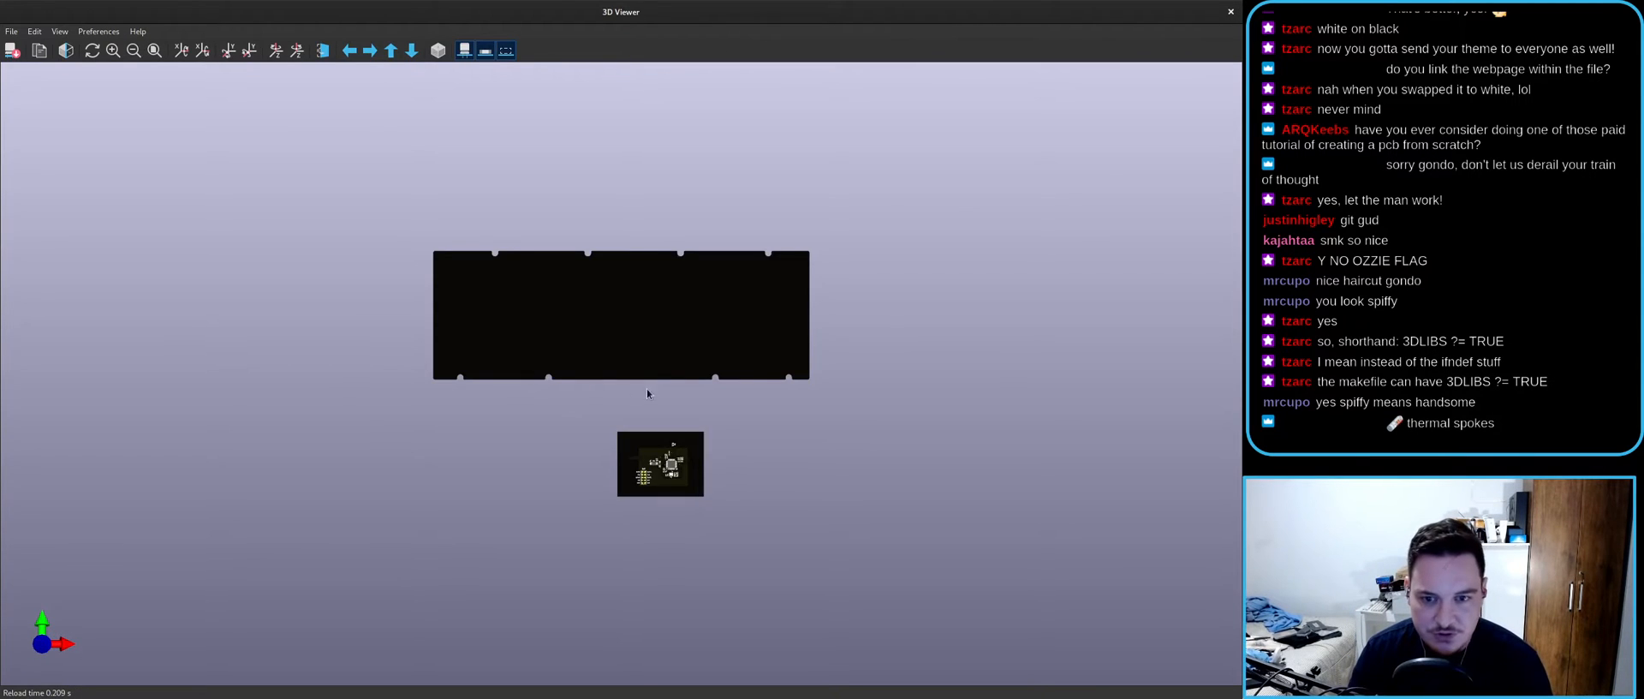
scroll(637, 389, "up", 3)
middle_click(634, 302)
scroll(609, 301, "up", 3)
mouse_move(602, 317)
left_mouse_down()
mouse_move(716, 415)
mouse_move(532, 473)
mouse_move(906, 367)
mouse_move(788, 389)
mouse_move(1153, 37)
left_mouse_up()
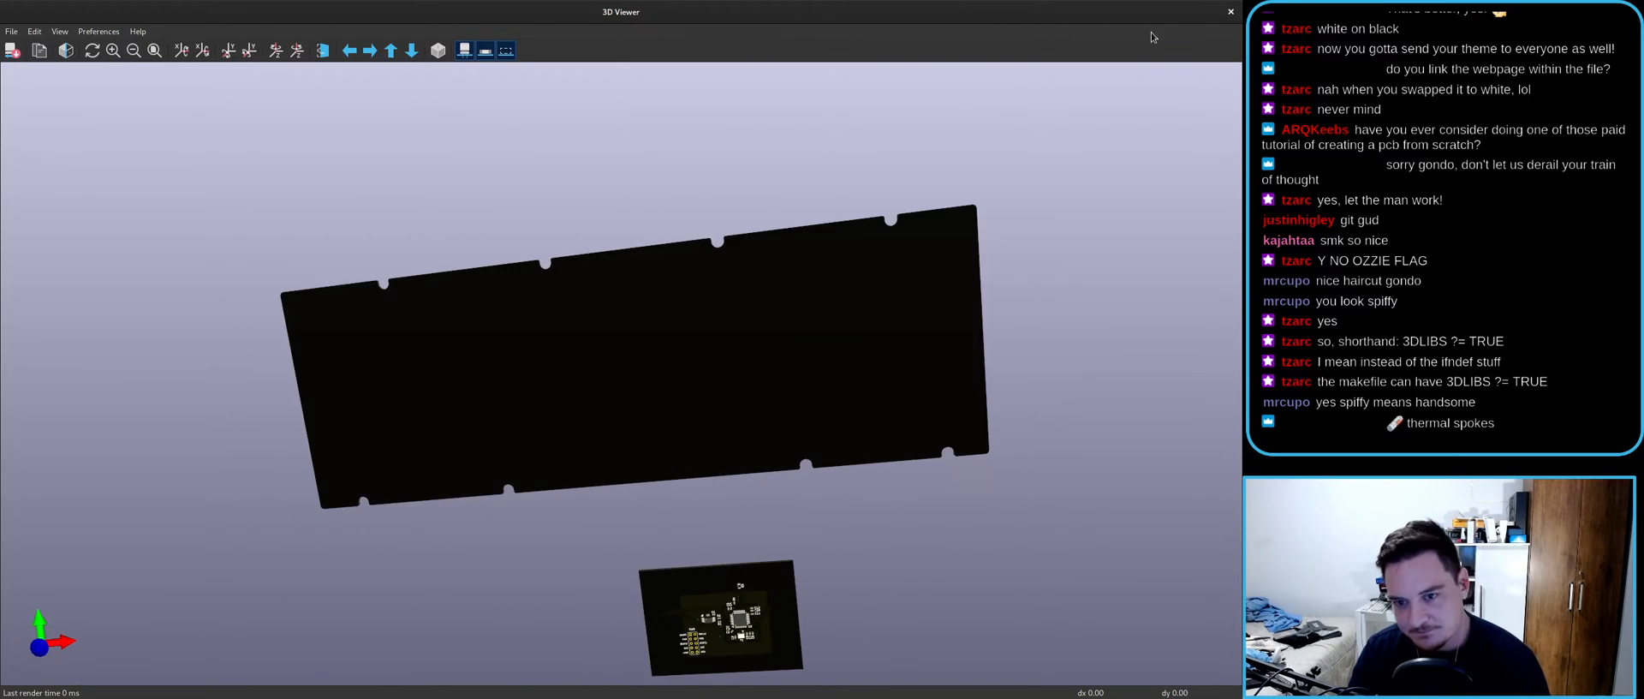
left_click(1230, 12)
- Open the project's STM32F411CEU6 schematic in the Schematic Editor
scroll(548, 369, "down", 3)
scroll(561, 374, "up", 5)
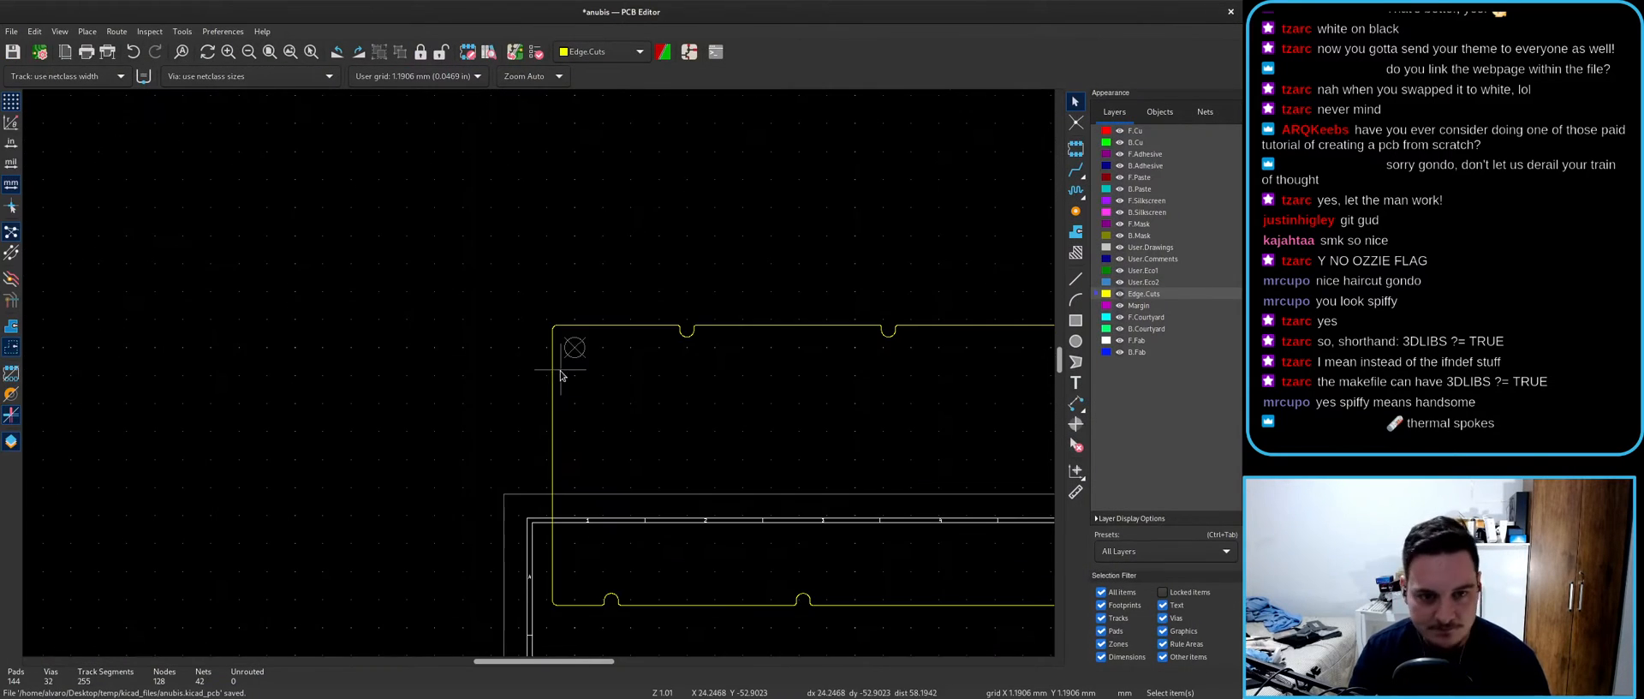
left_click(689, 52)
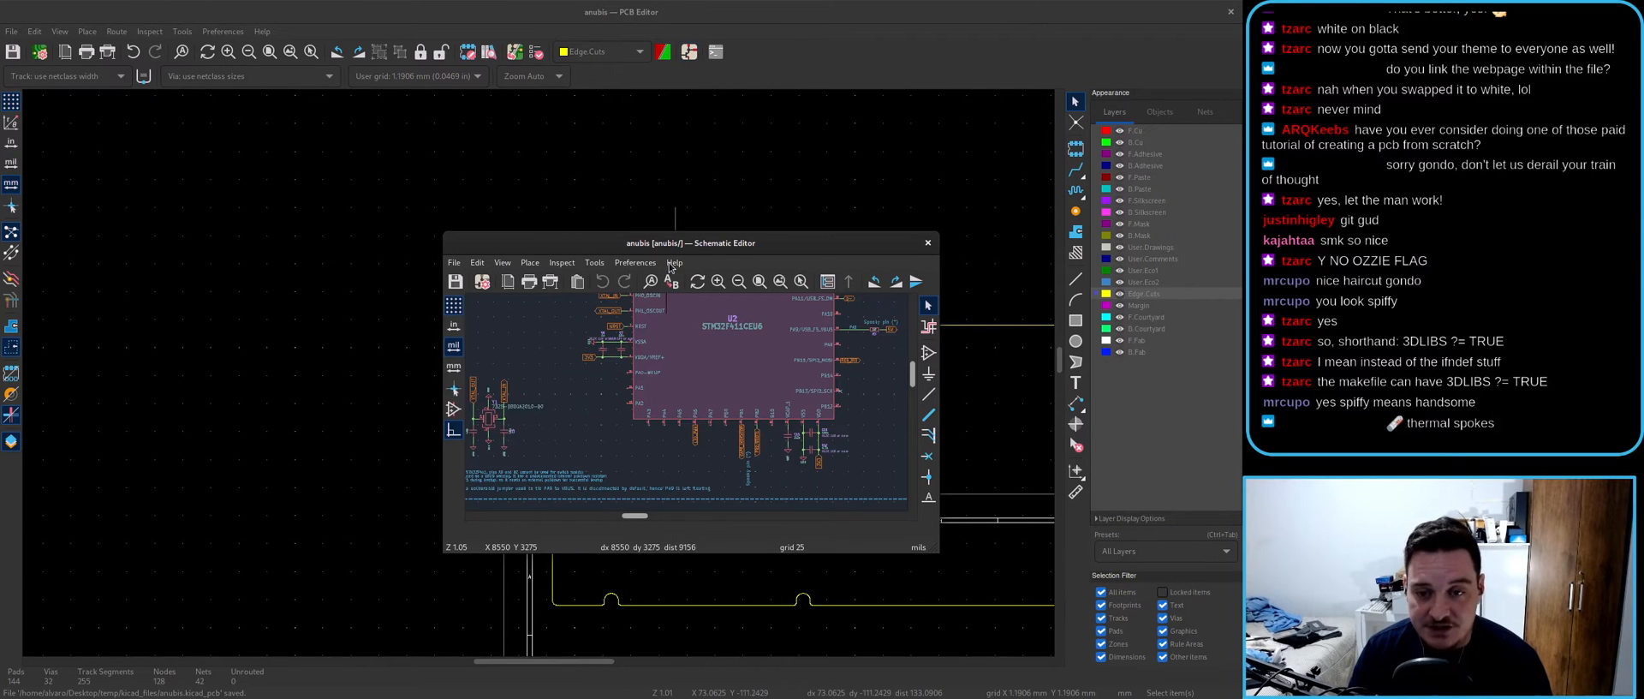
- Search 'mec' and place one Mechanical_Switch symbol beside the MCU section
key("a")
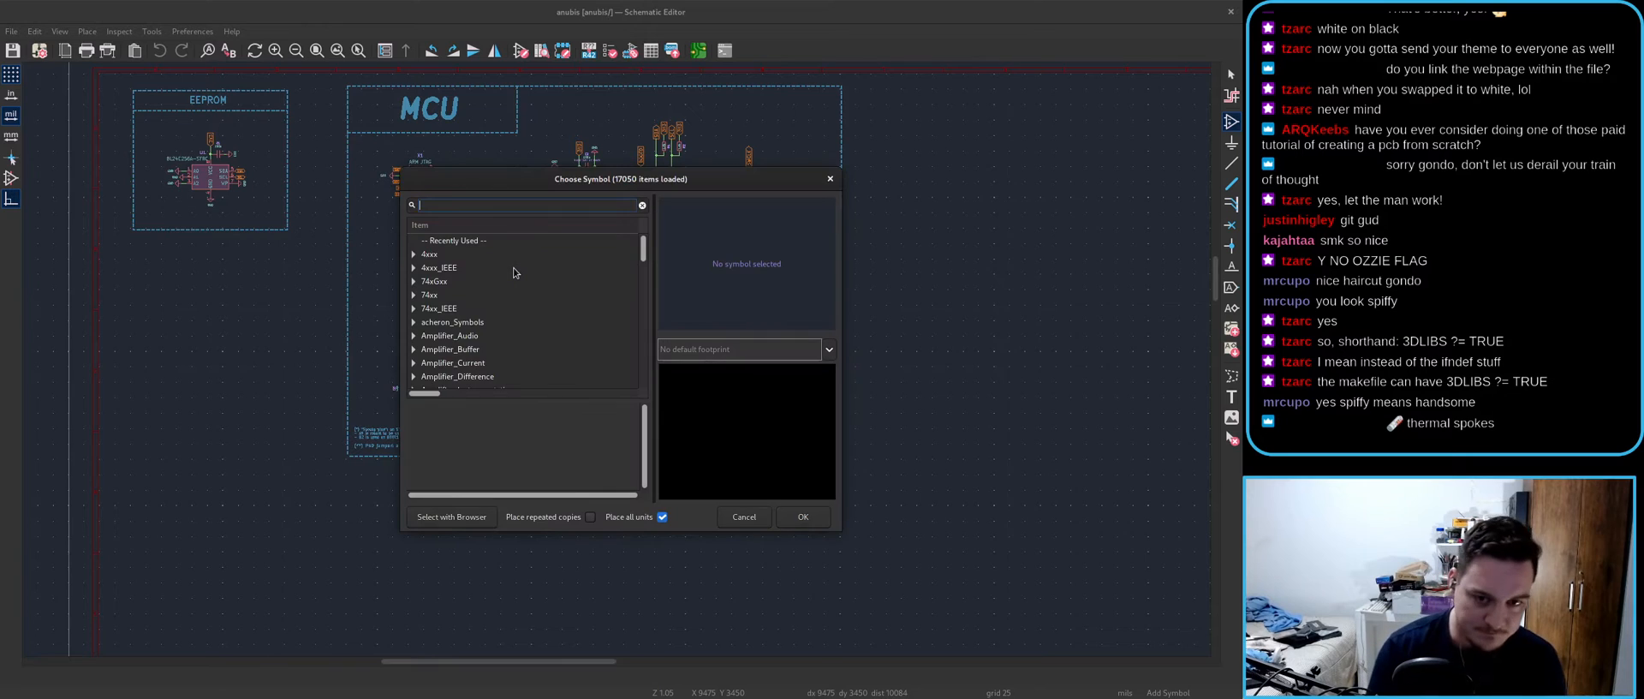
type("mx")
key("BackSpace")
type("ec")
double_click(490, 257)
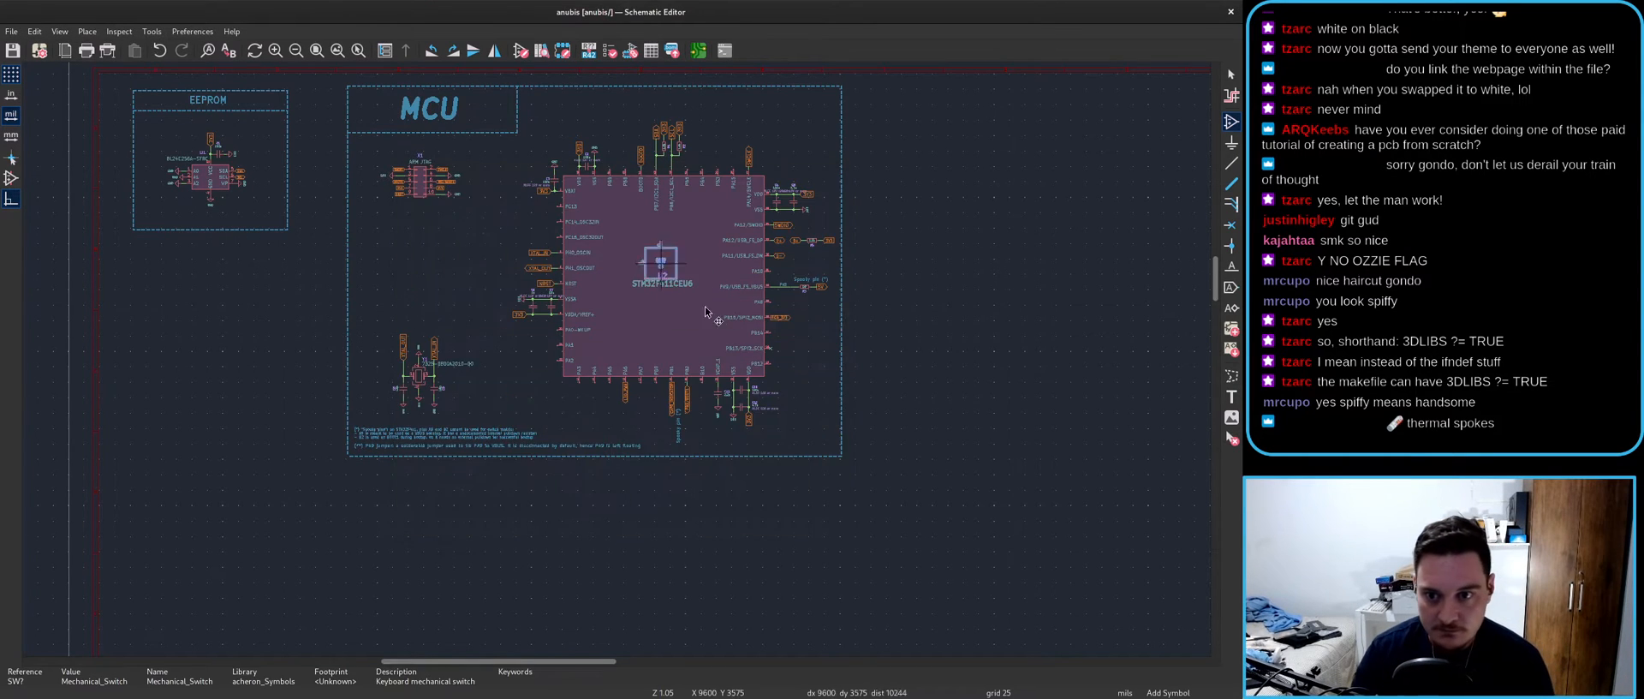
scroll(617, 347, "up", 5)
left_click(811, 295)
key("Escape")
- Move the KC keycode field inside the switch box
scroll(896, 308, "up", 3)
key("m")
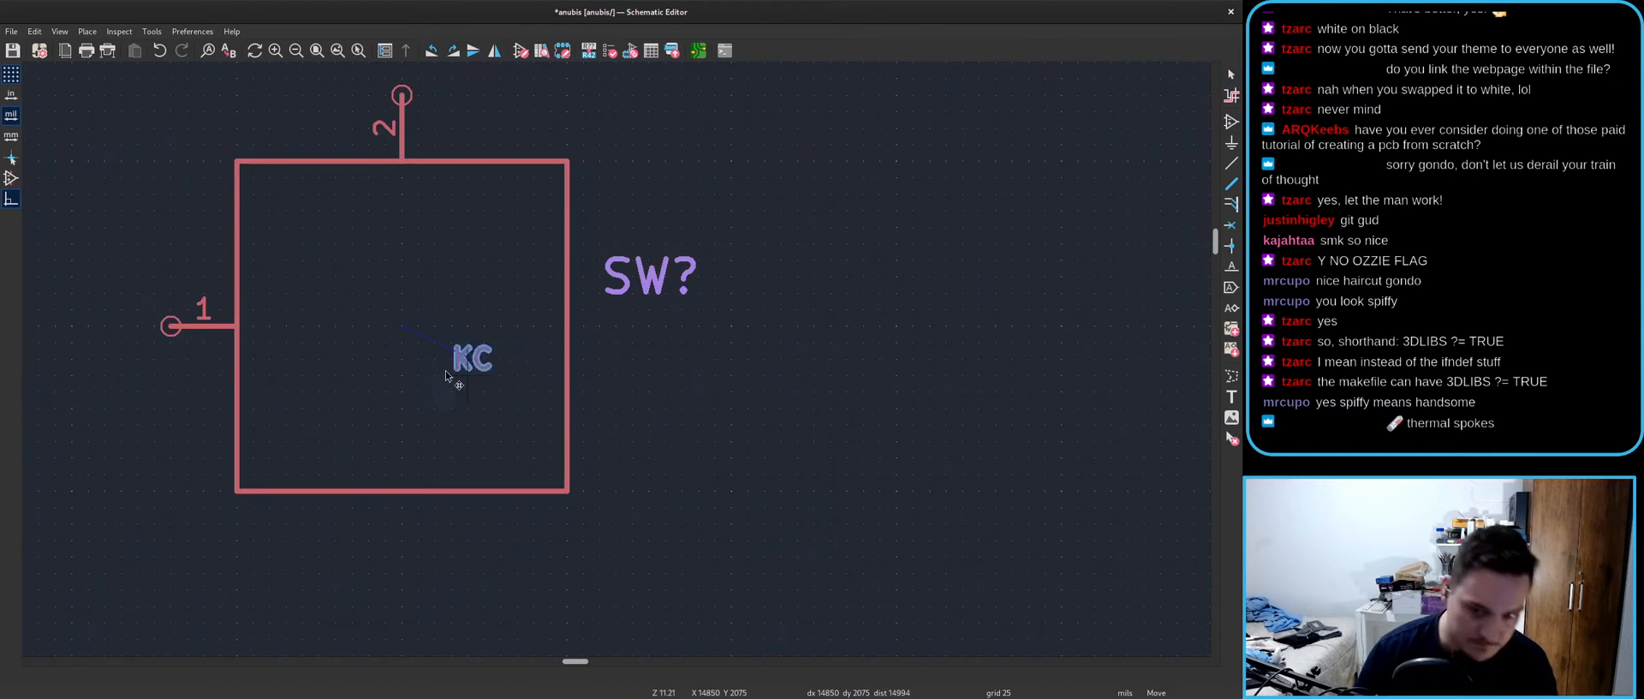
double_click(401, 379)
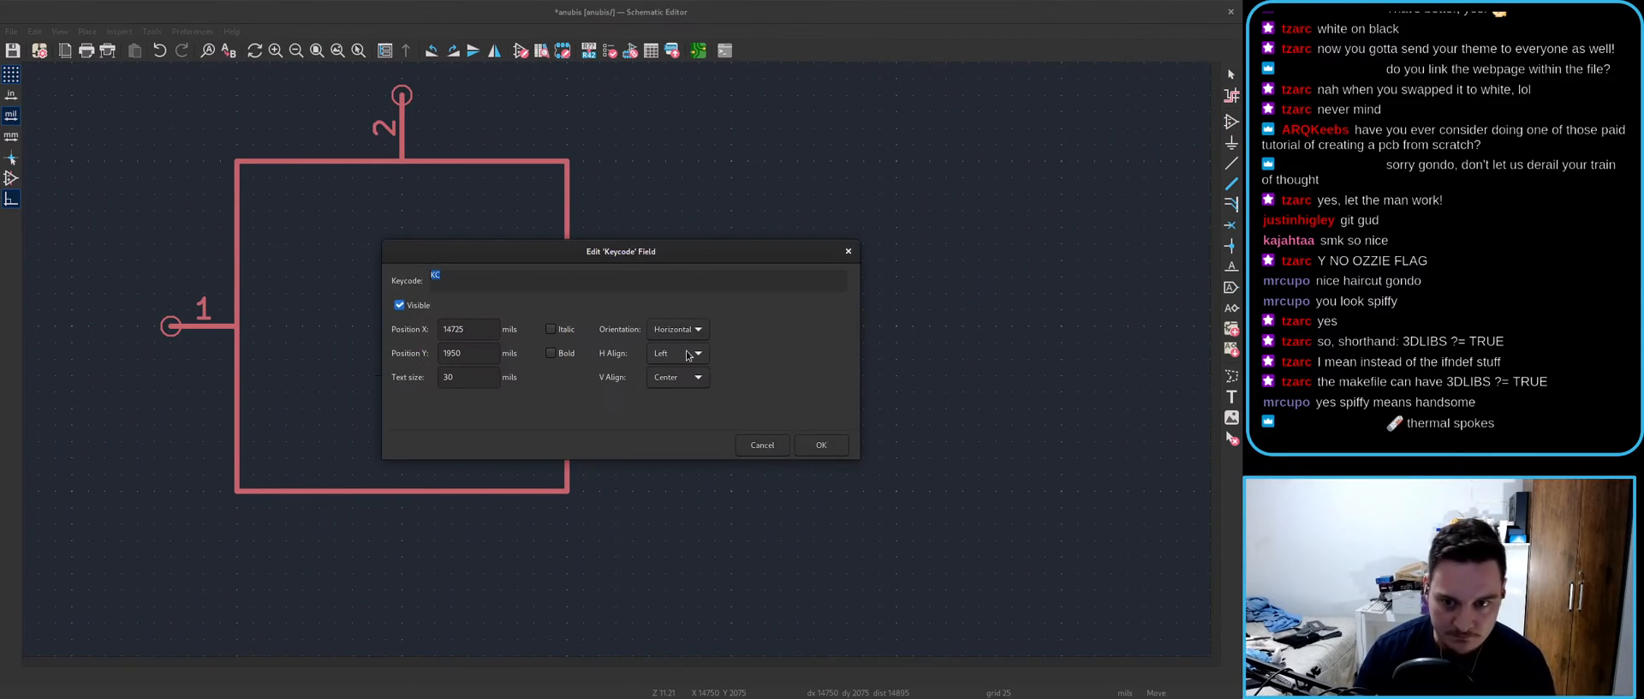
left_click(815, 451)
left_click(434, 371)
- Move the SW? reference label inside the switch box, leaving it unchanged
left_click(662, 291)
key("m")
key("e")
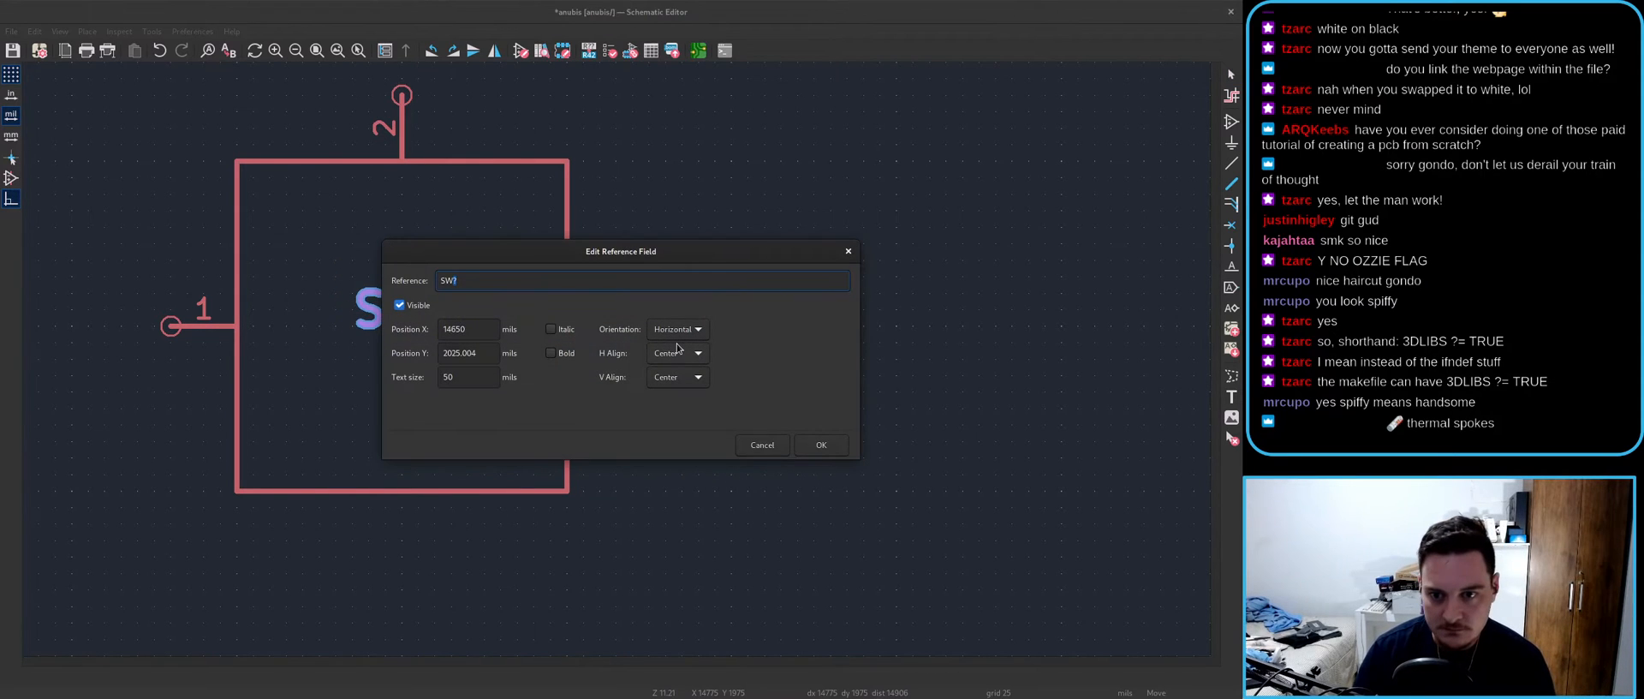
left_click(818, 445)
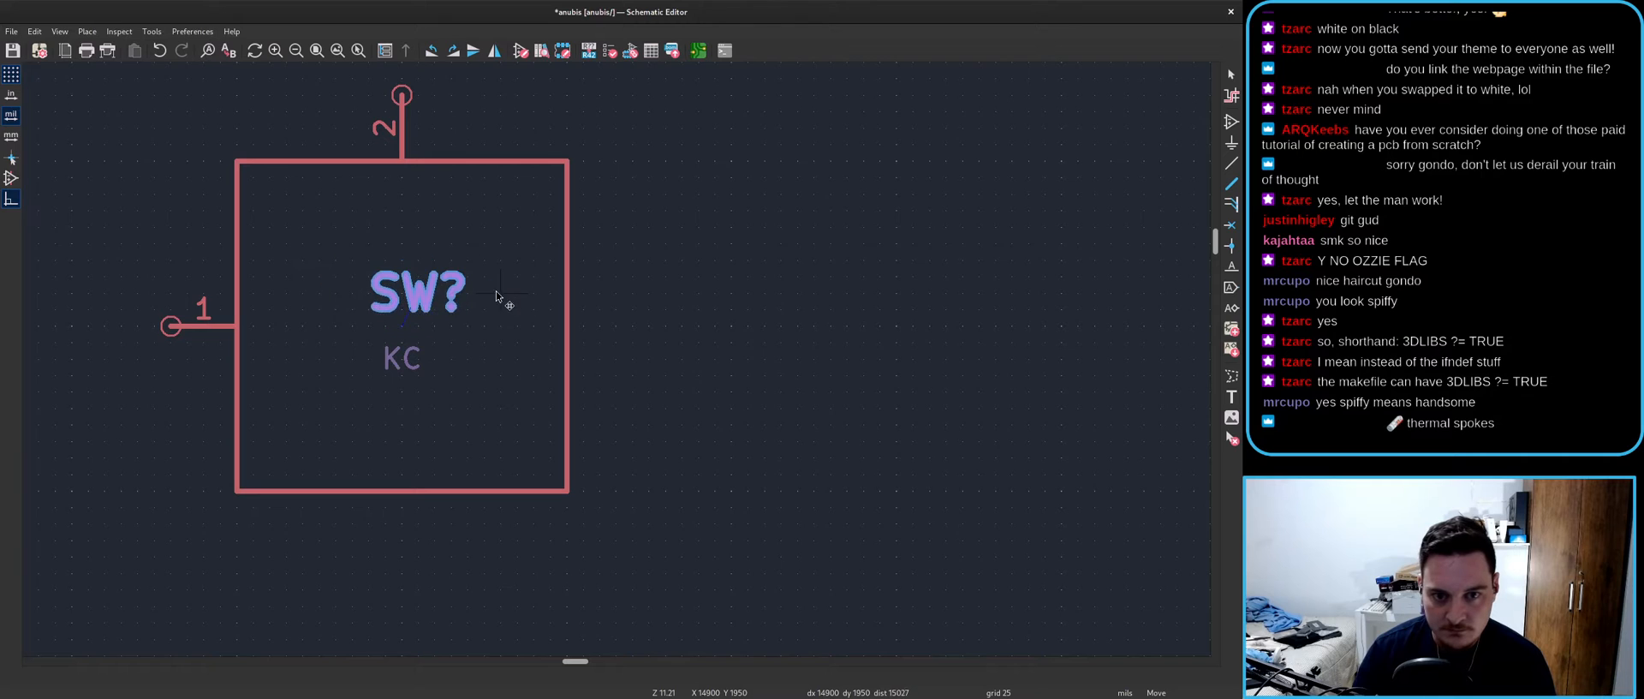
left_click(478, 290)
- Review the switch symbol's fields table in Symbol Properties and confirm
key("e")
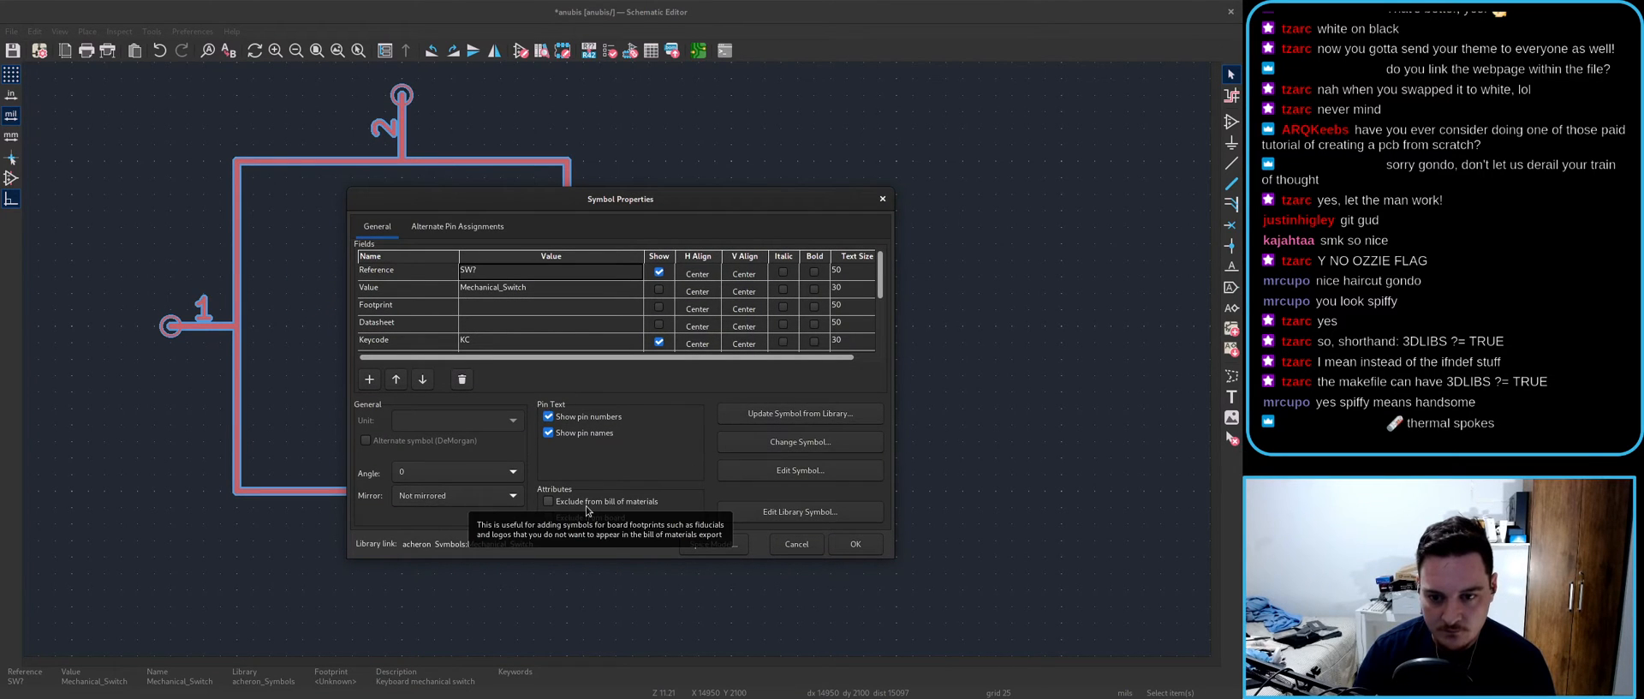
scroll(451, 300, "down", 1)
scroll(437, 330, "down", 3)
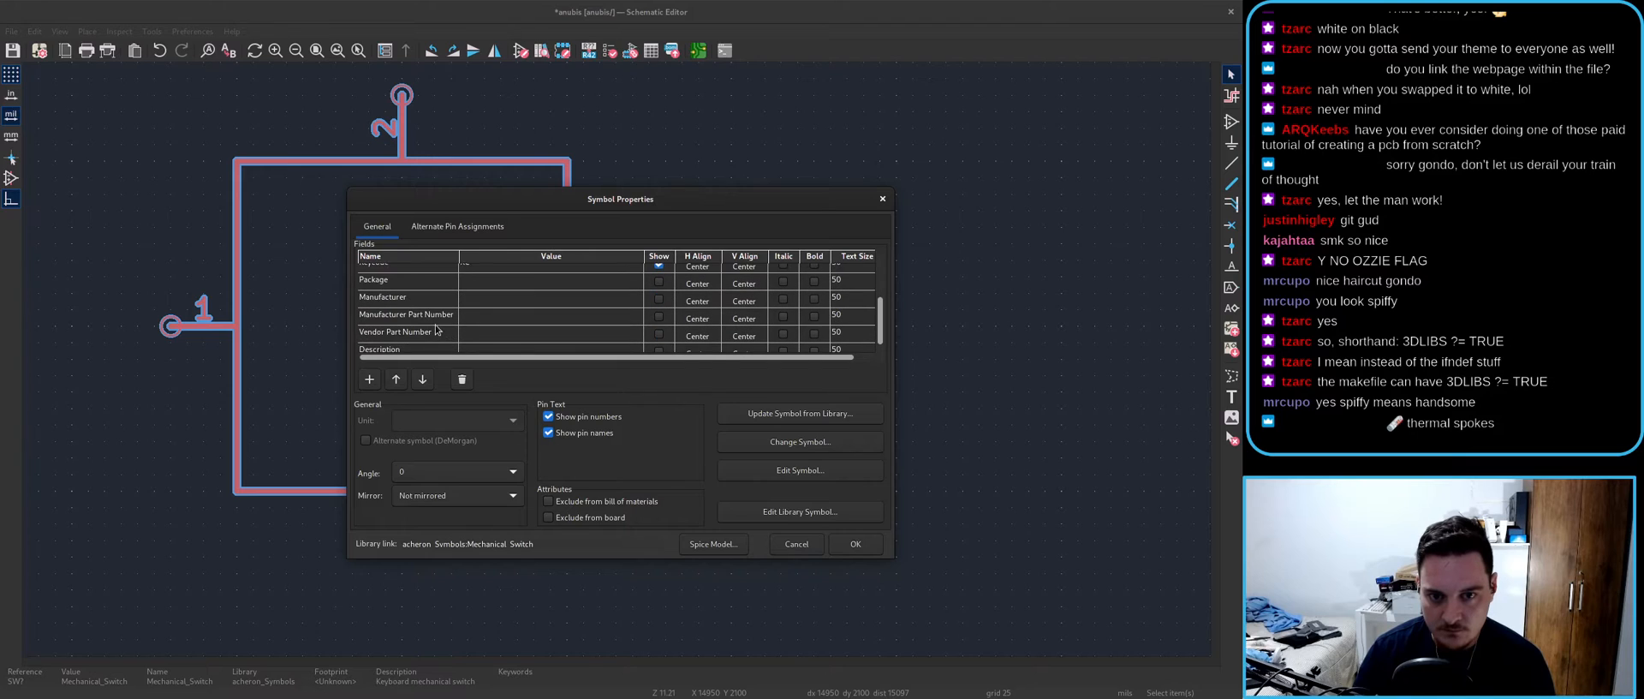
left_click(845, 542)
scroll(620, 366, "down", 6)
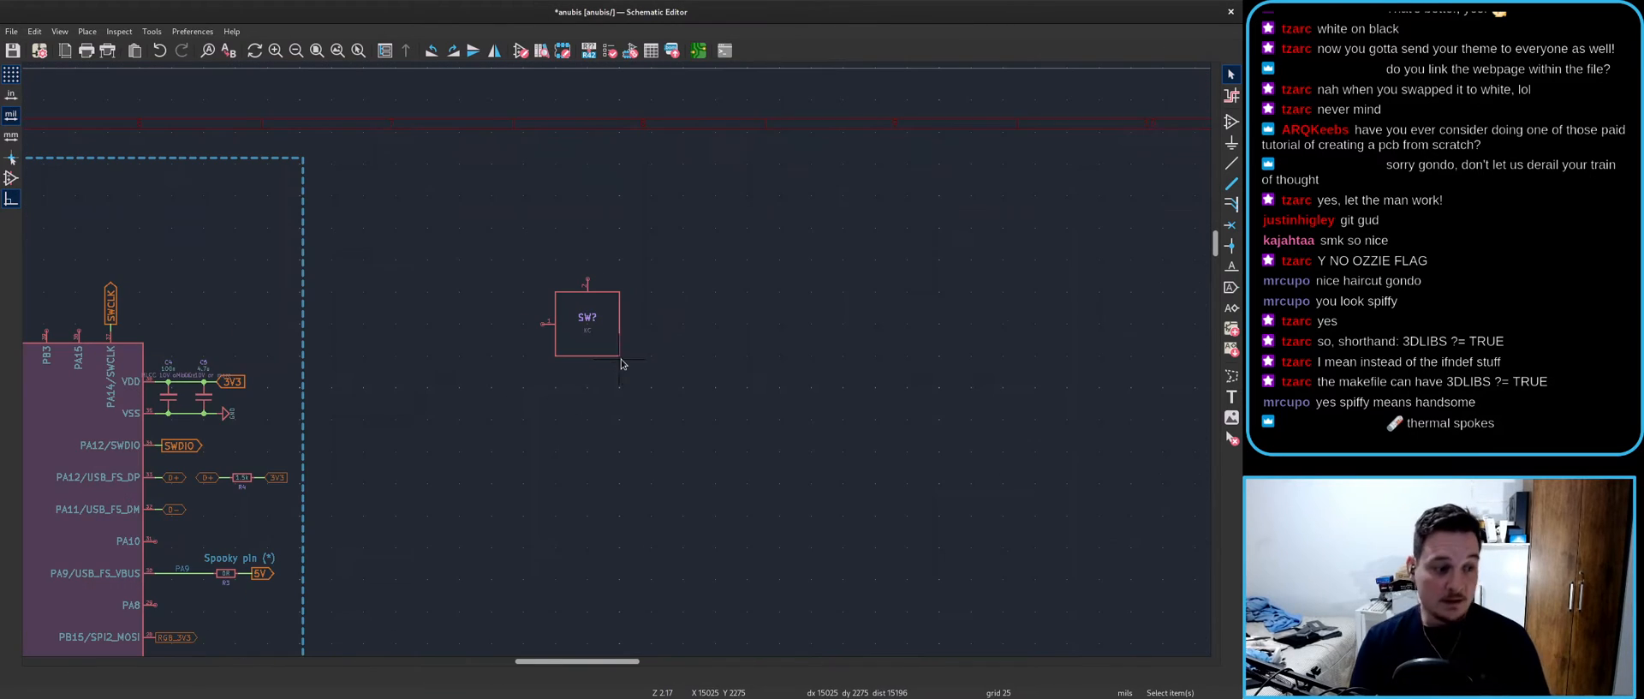
- Open the switch symbol's properties and dismiss them without changes
scroll(612, 353, "up", 4)
scroll(613, 358, "down", 4)
scroll(615, 364, "up", 5)
scroll(616, 363, "up", 2)
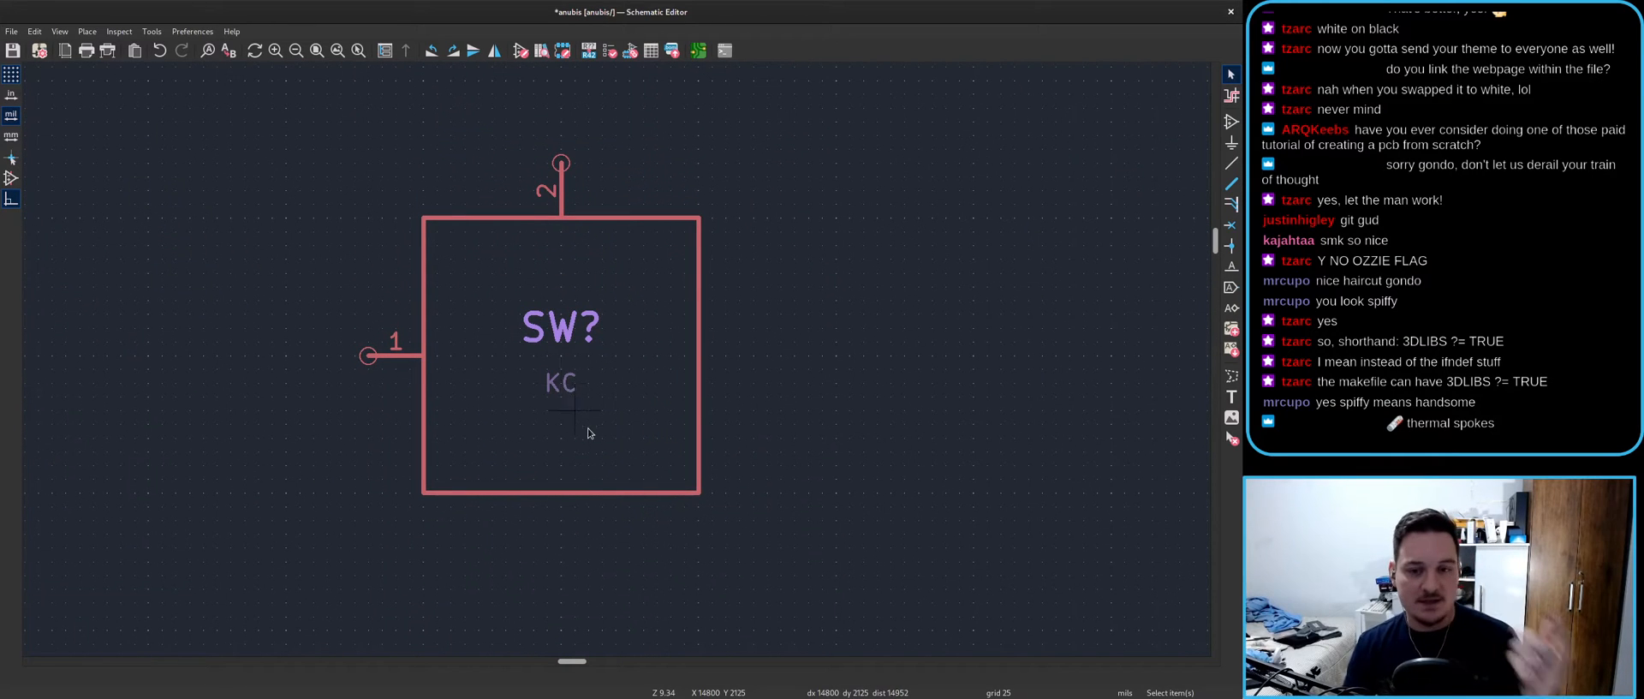
double_click(580, 417)
key("Escape")
left_click(879, 430)
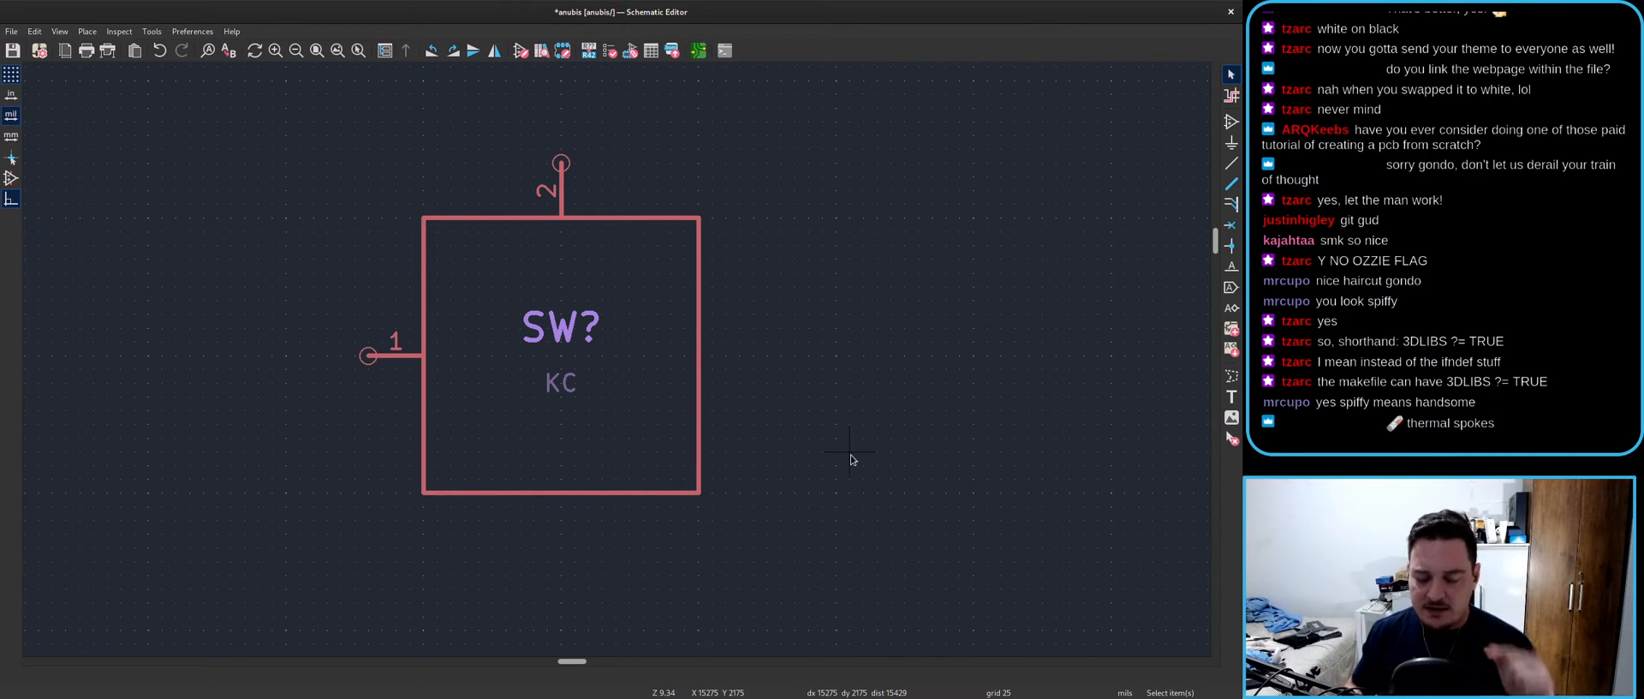
- Change the switch's keycode field from KC to ESC
double_click(561, 382)
type("ESC")
key("Return")
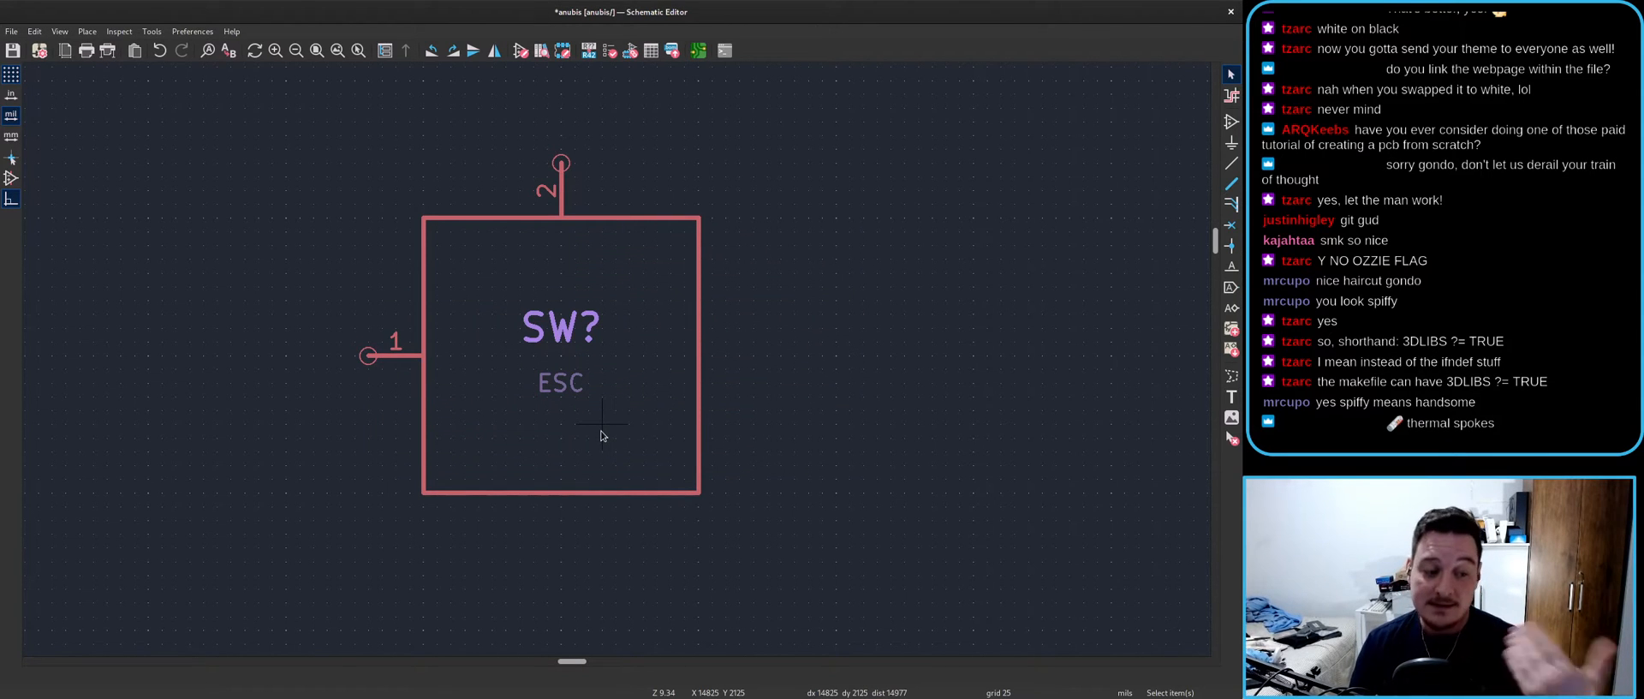
double_click(601, 435)
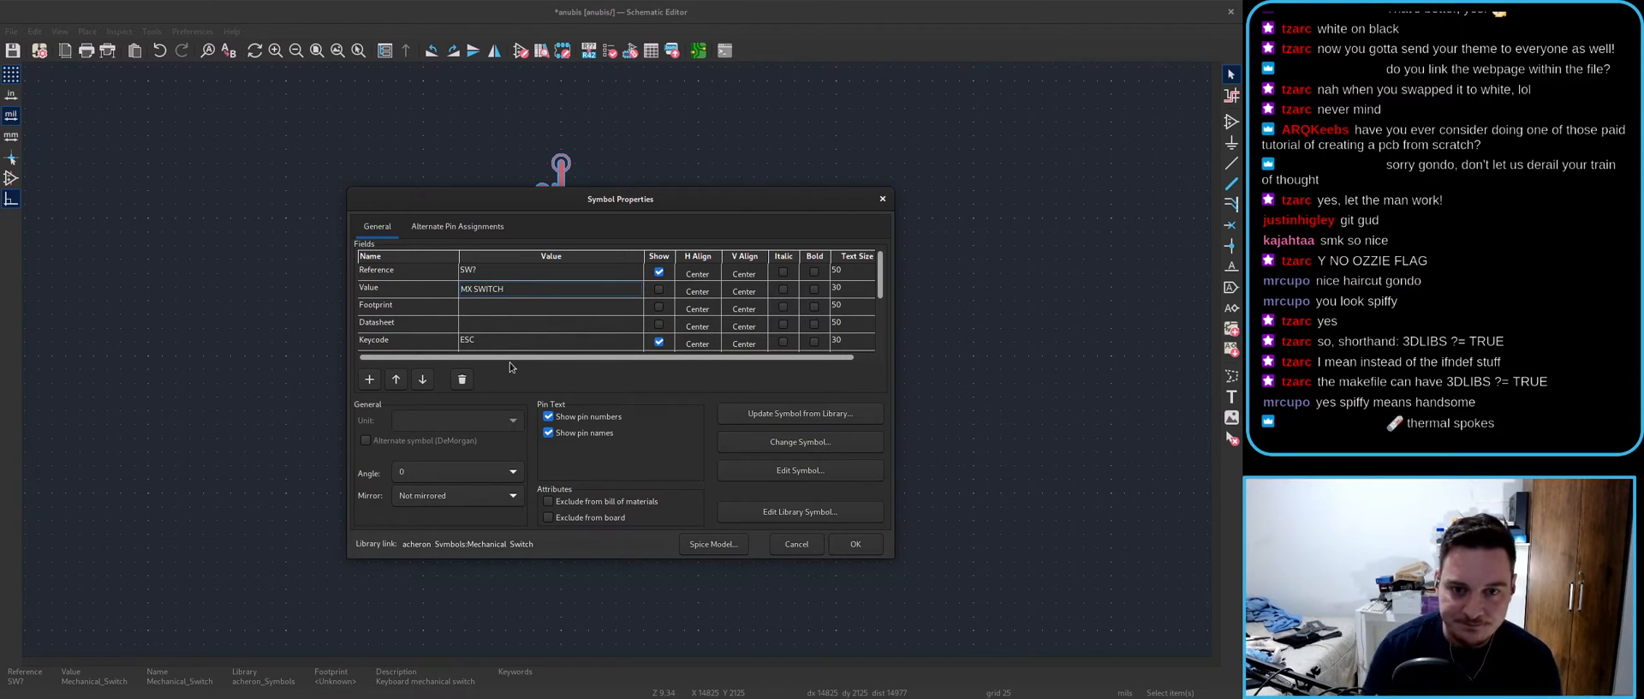
- Give the switch value MX SWITCH and the acheron_MX_SolderMask:MX100 footprint
left_click(845, 541)
double_click(649, 306)
left_click(616, 305)
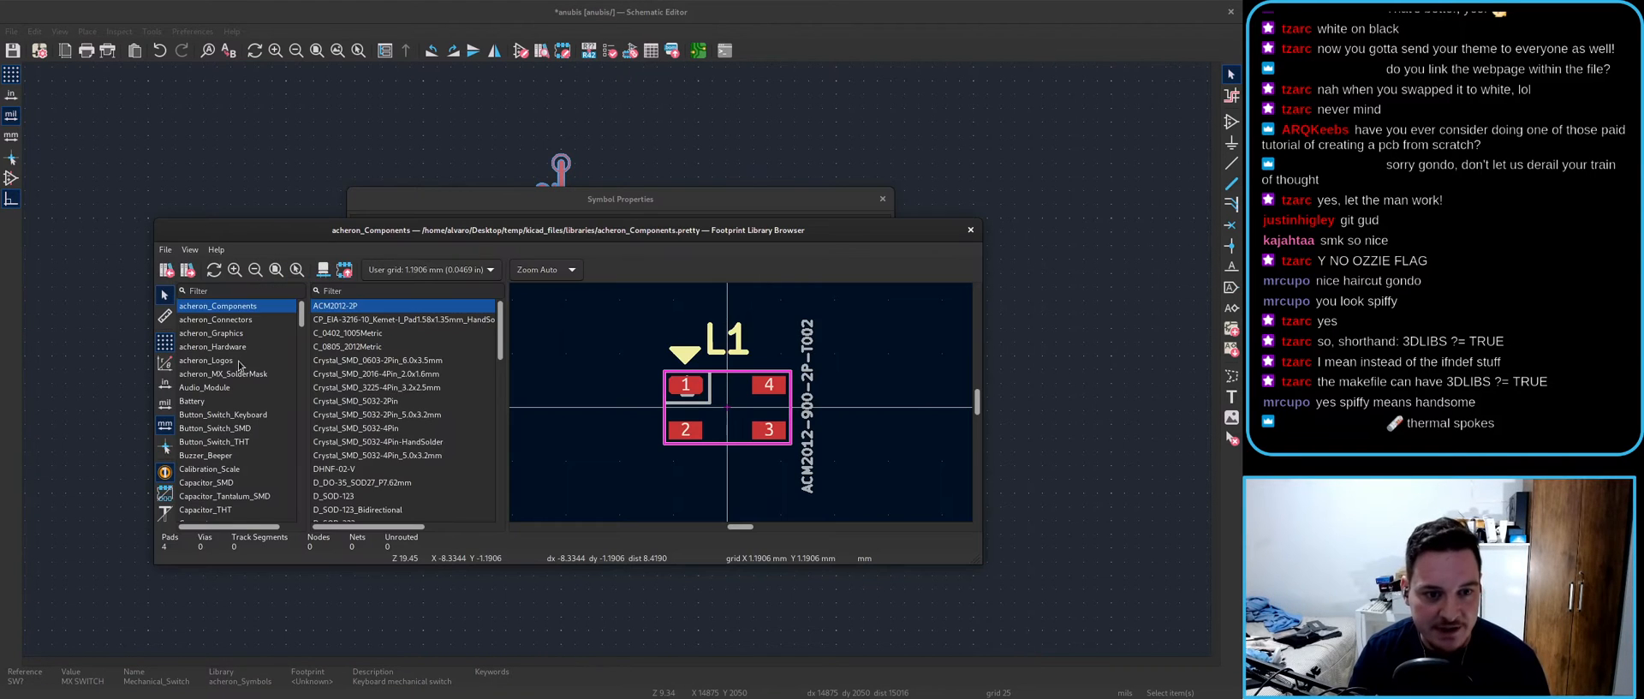
left_click(234, 374)
double_click(334, 311)
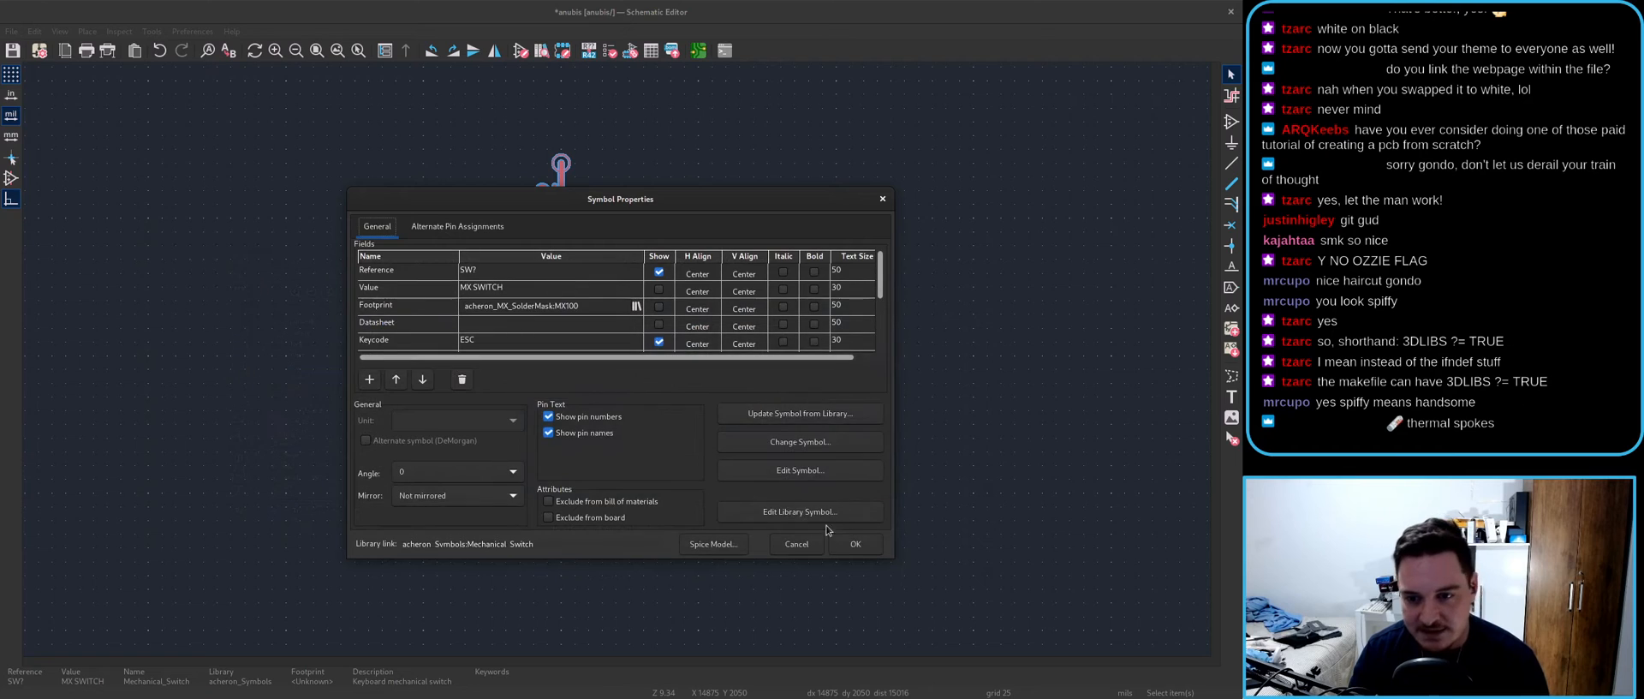
left_click(848, 546)
- Save the schematic and annotate it to start Update PCB from Schematic
key("ctrl+s")
left_click(698, 50)
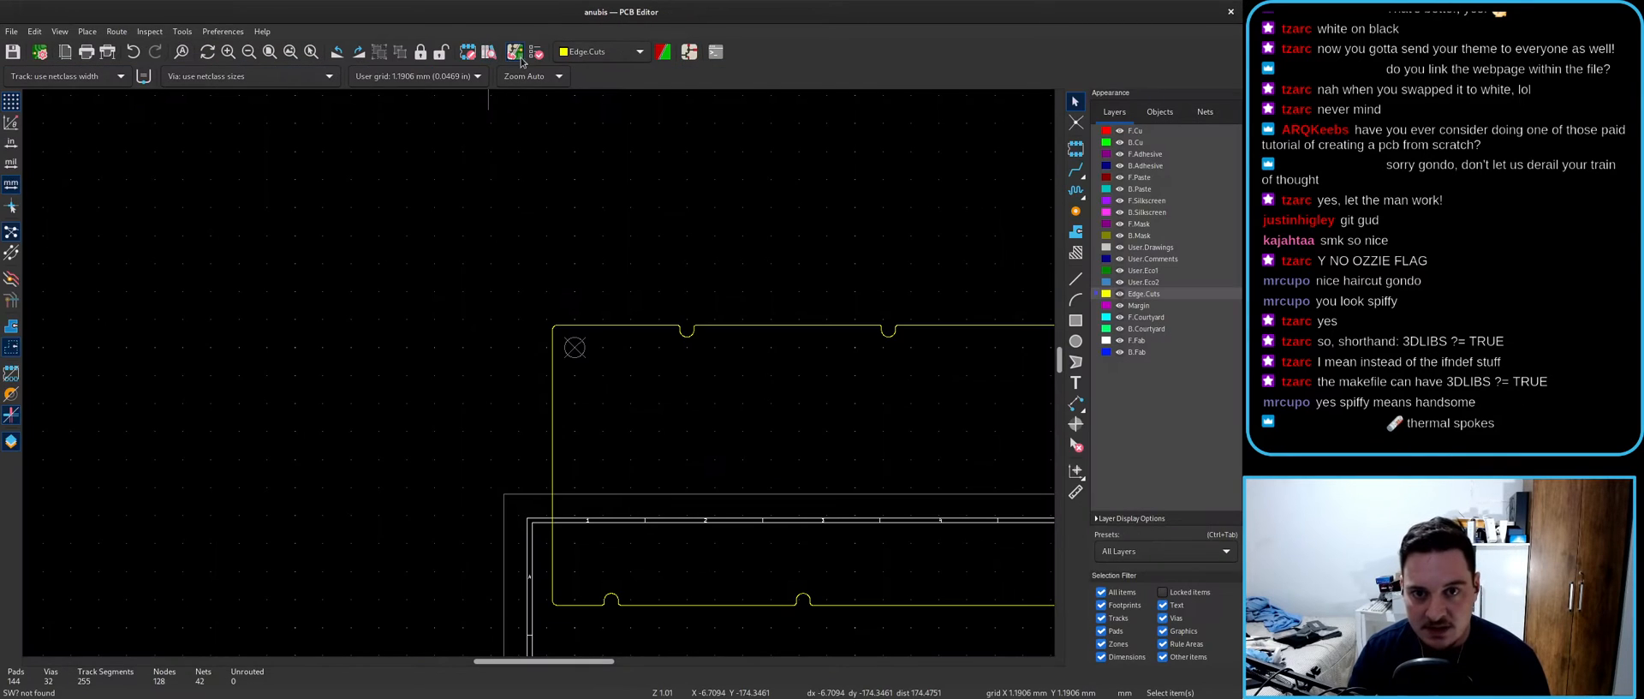
left_click(800, 506)
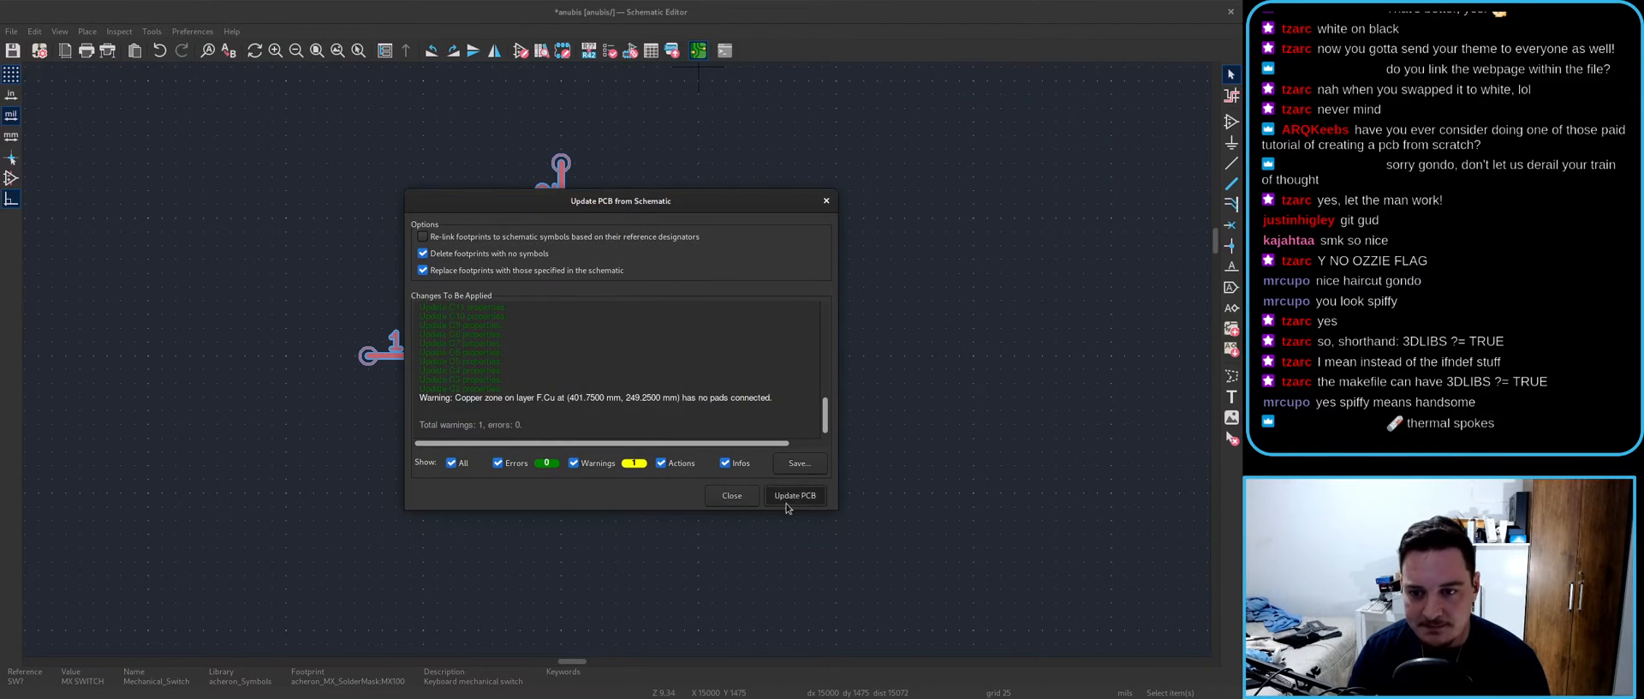
- Apply the board update and place SW1 in the outline's top-left corner
left_click(796, 501)
scroll(660, 449, "up", 3)
scroll(540, 377, "up", 4)
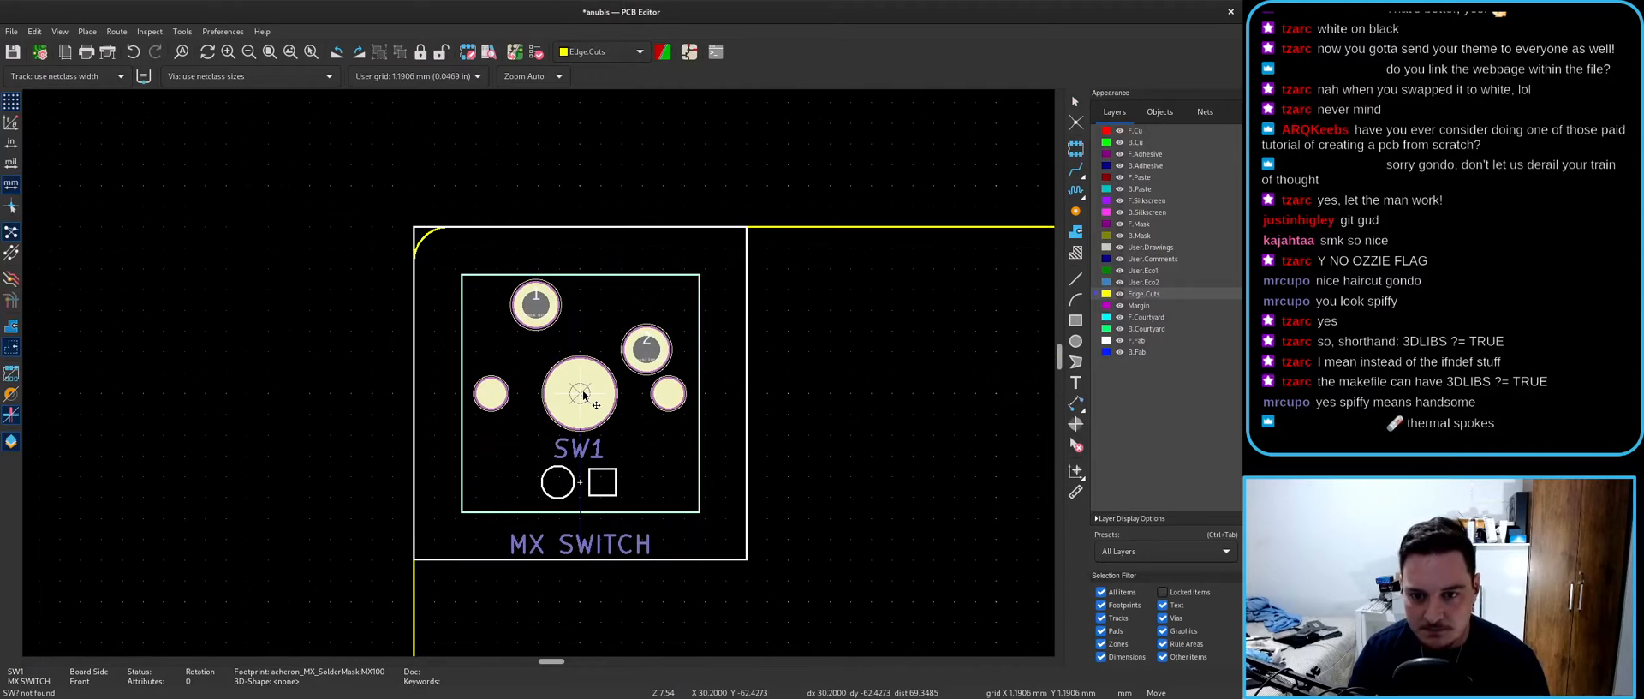
key("f")
left_click(582, 392)
key("Escape")
scroll(644, 396, "down", 5)
- Inspect the board and SW1 at an angle in the 3D Viewer, then close it
key("alt+3")
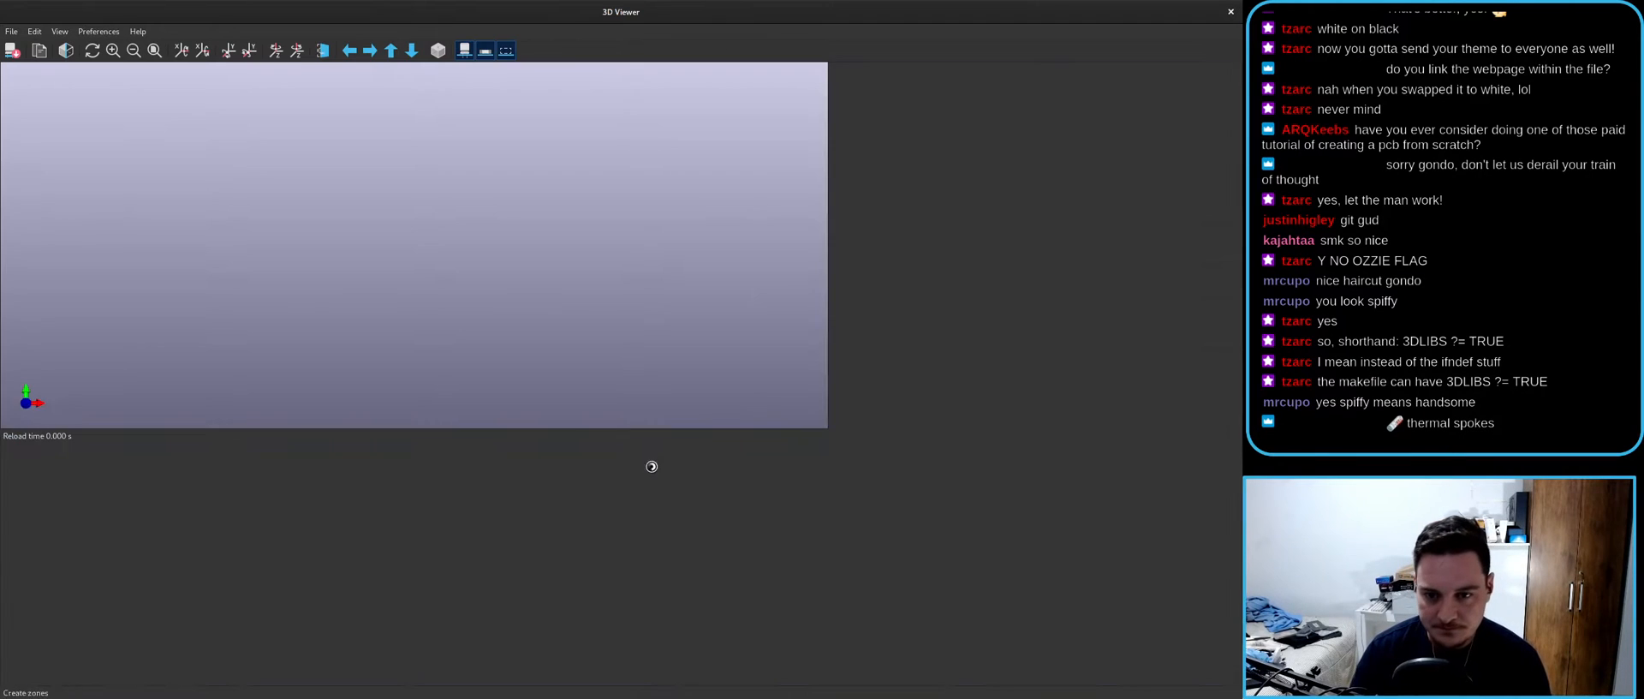
middle_click_drag(439, 262, 616, 369)
scroll(565, 340, "up", 10)
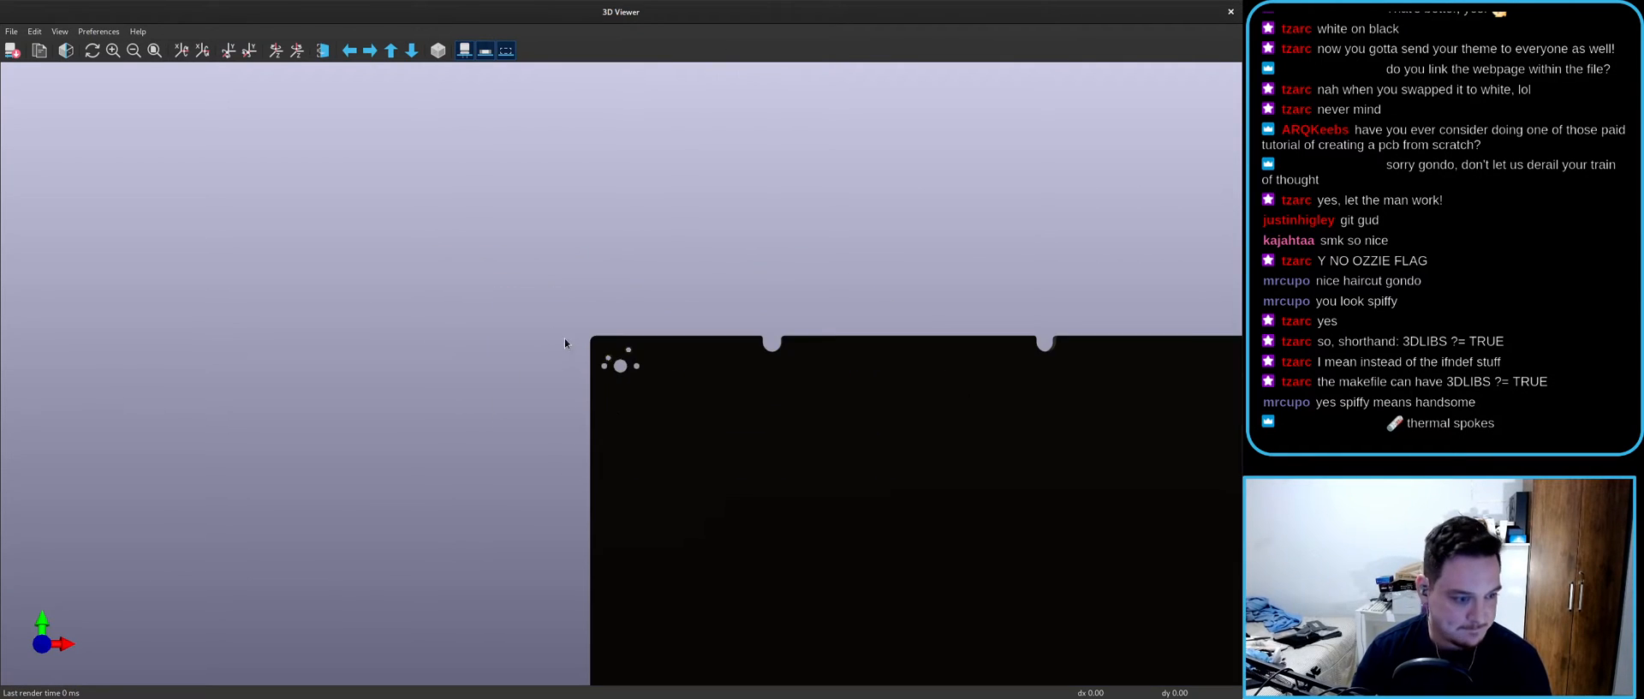
left_click_drag(214, 364, 779, 5)
double_click(780, 5)
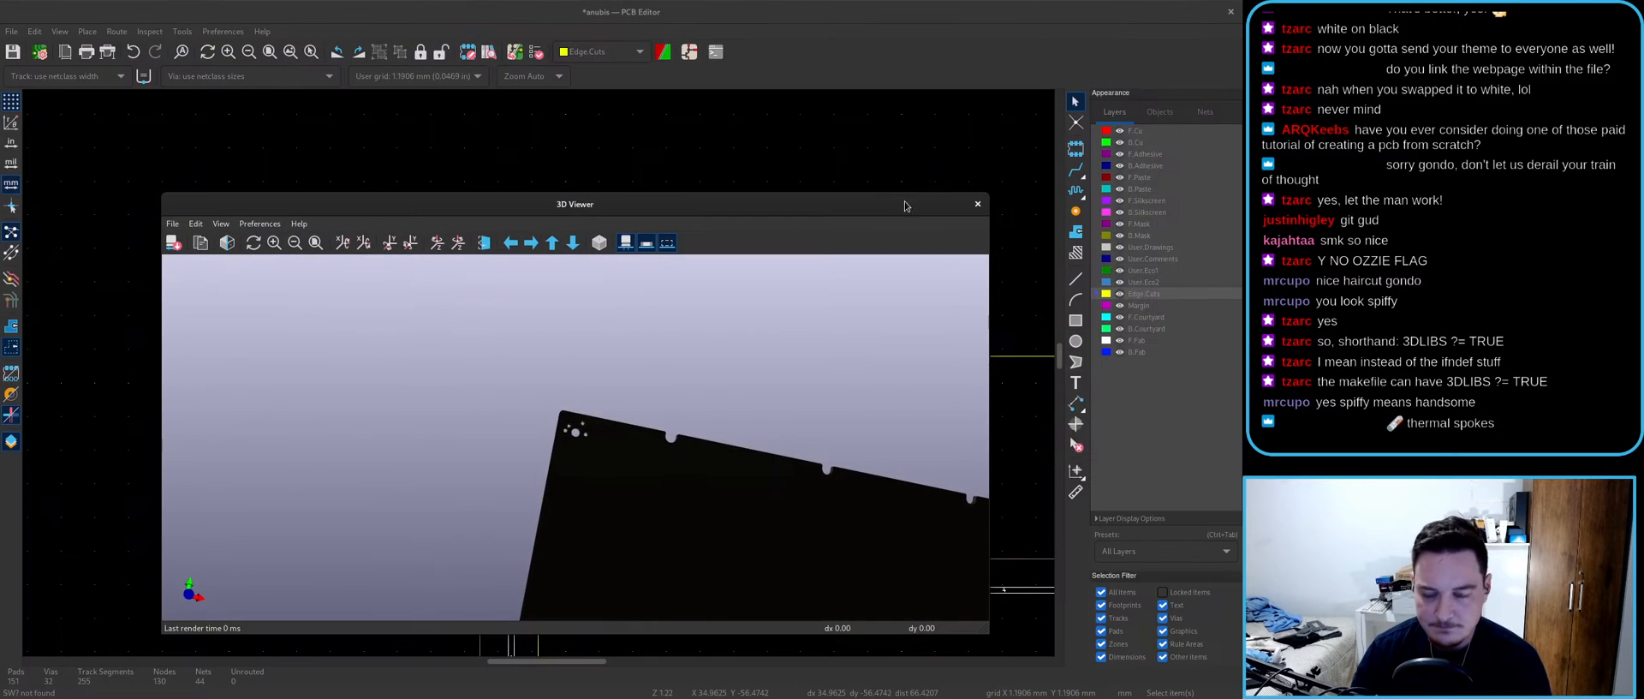
left_click(997, 196)
- Move the whole notched Edge.Cuts outline so SW1 sits in its top-right corner
key("b")
scroll(561, 432, "down", 8)
middle_click_drag(681, 547, 539, 374)
scroll(520, 354, "up", 2)
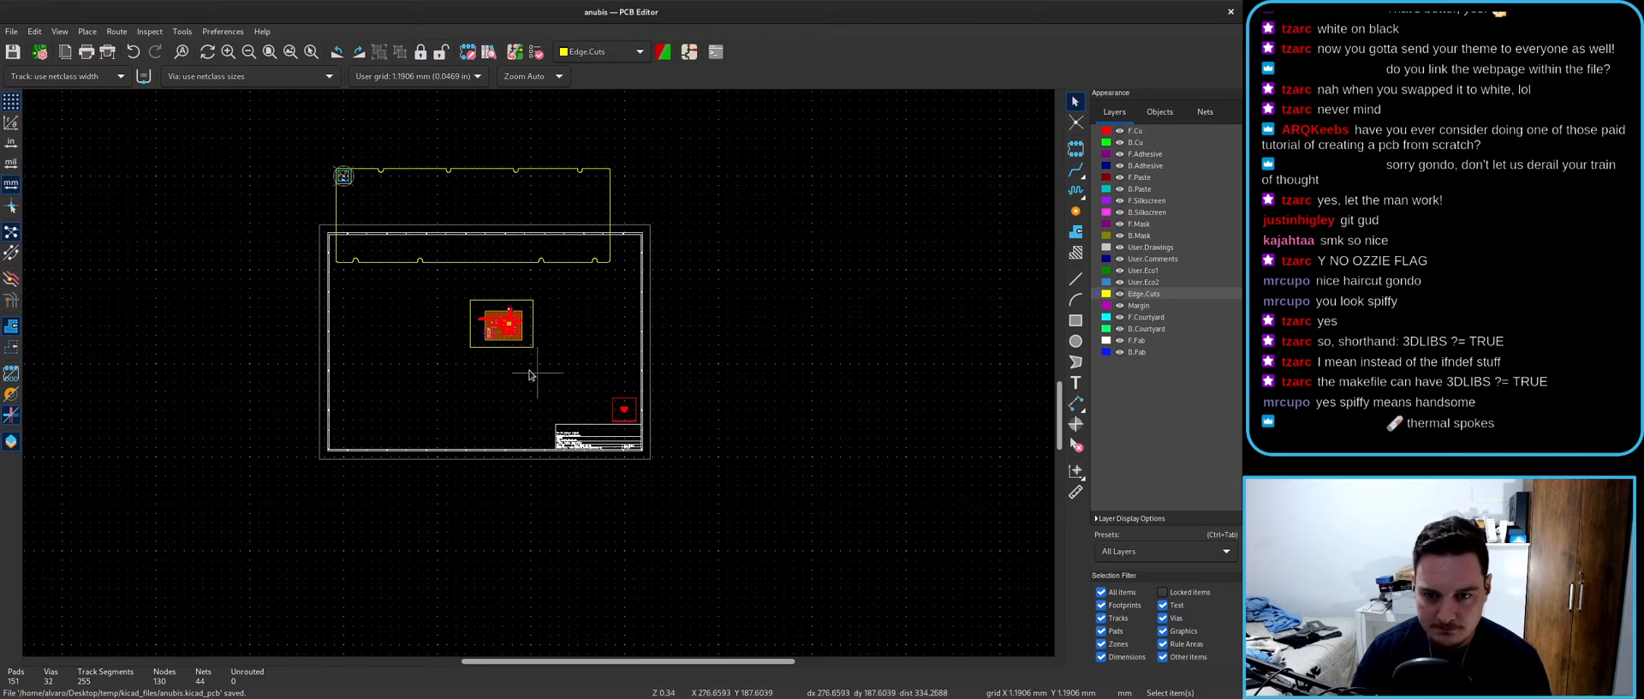
scroll(427, 221, "up", 3)
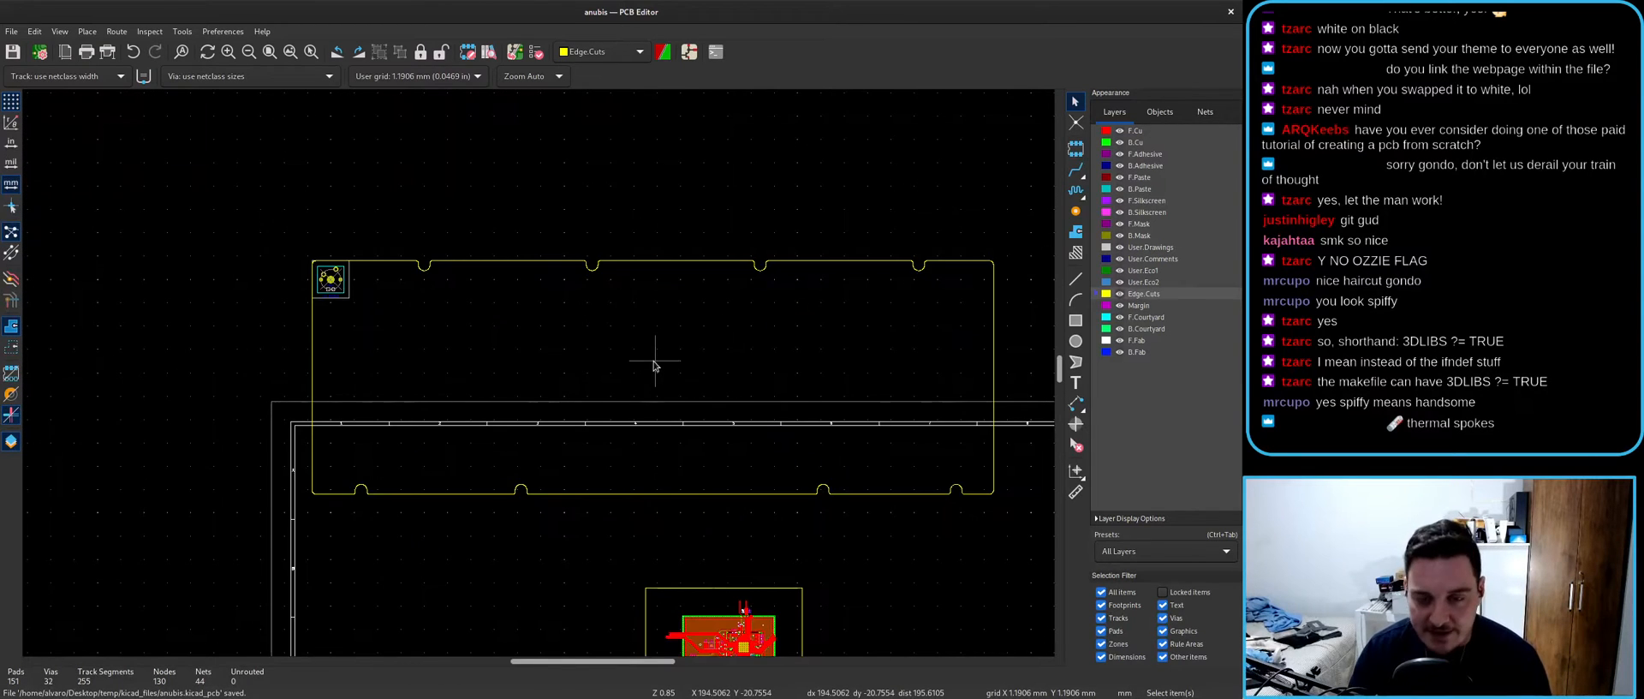
middle_click_drag(654, 367, 586, 366)
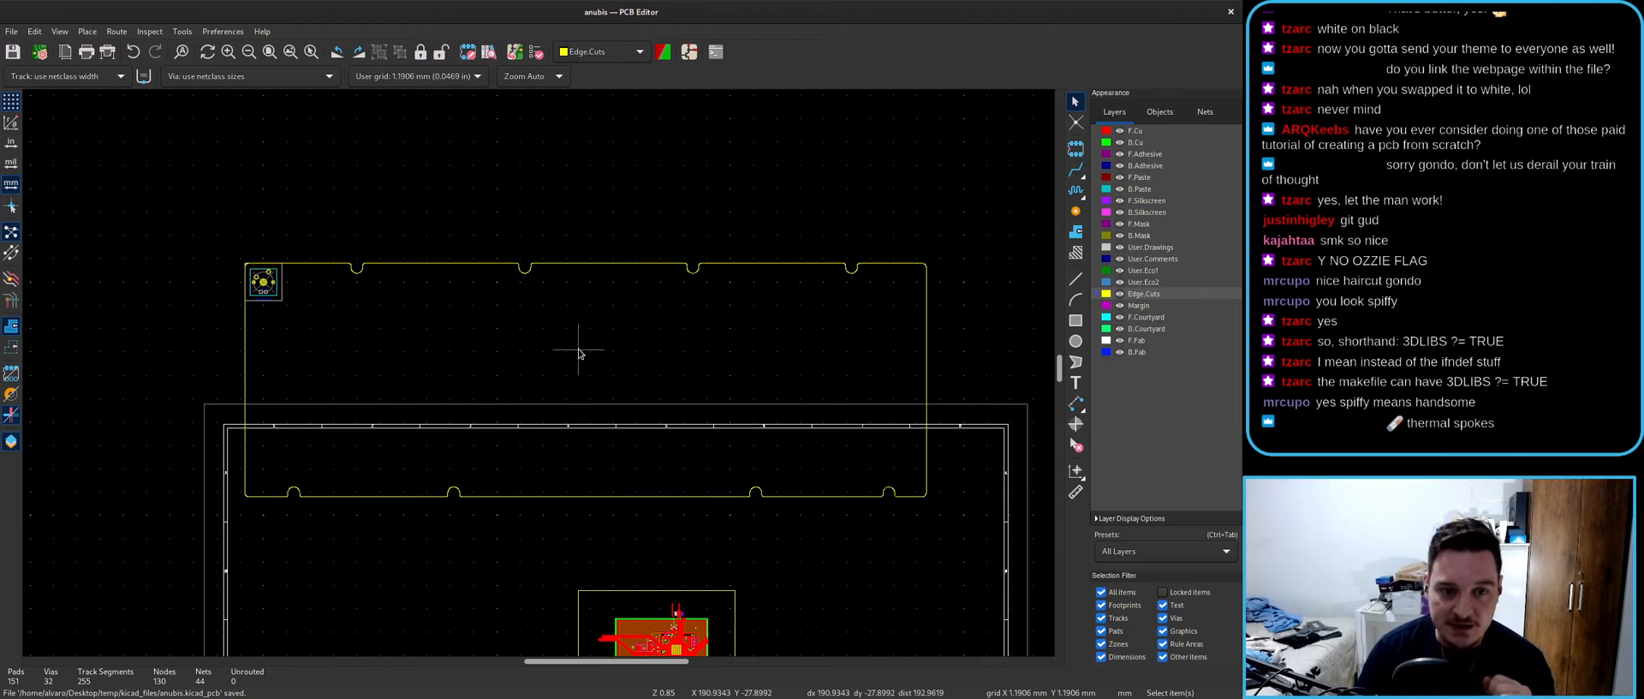
scroll(578, 353, "down", 3)
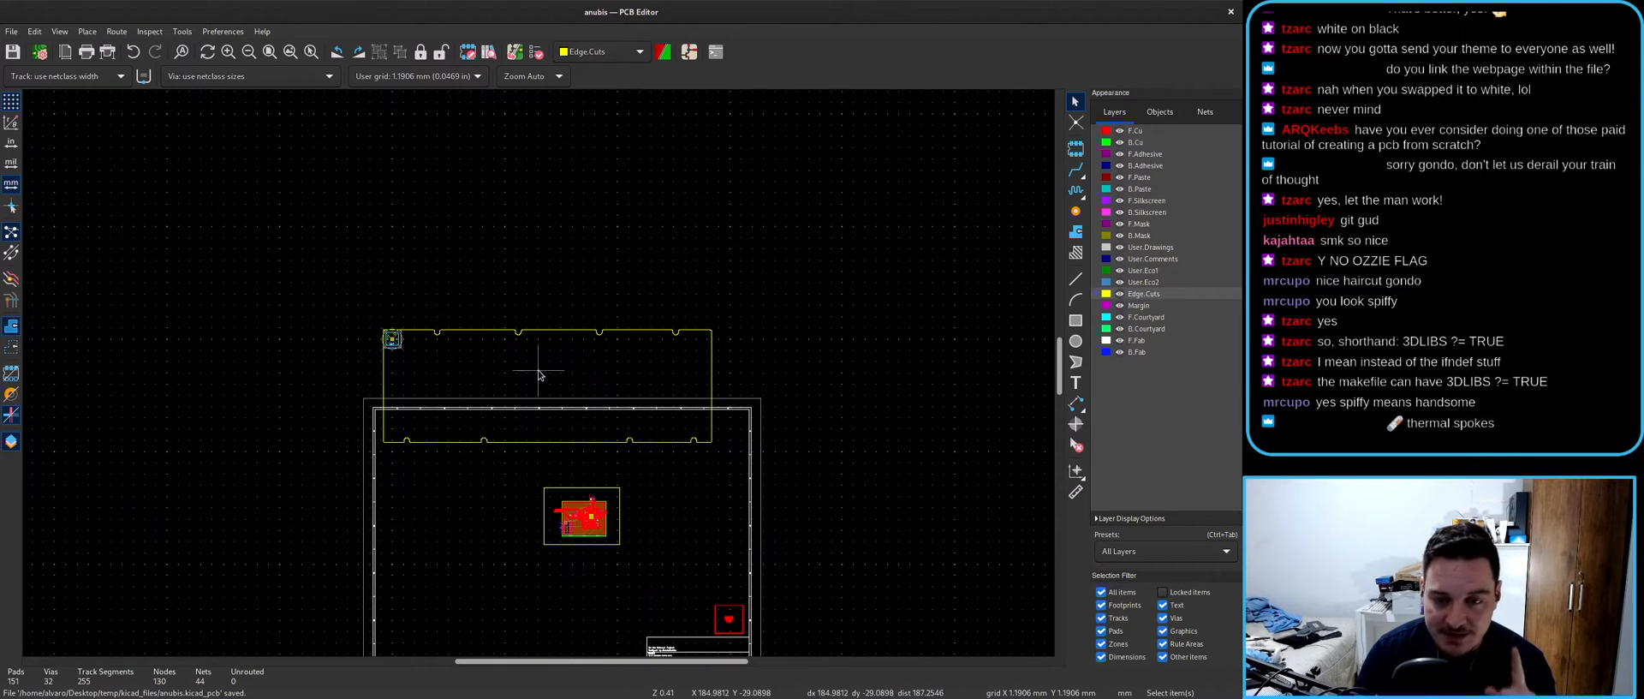
left_click_drag(292, 279, 723, 461)
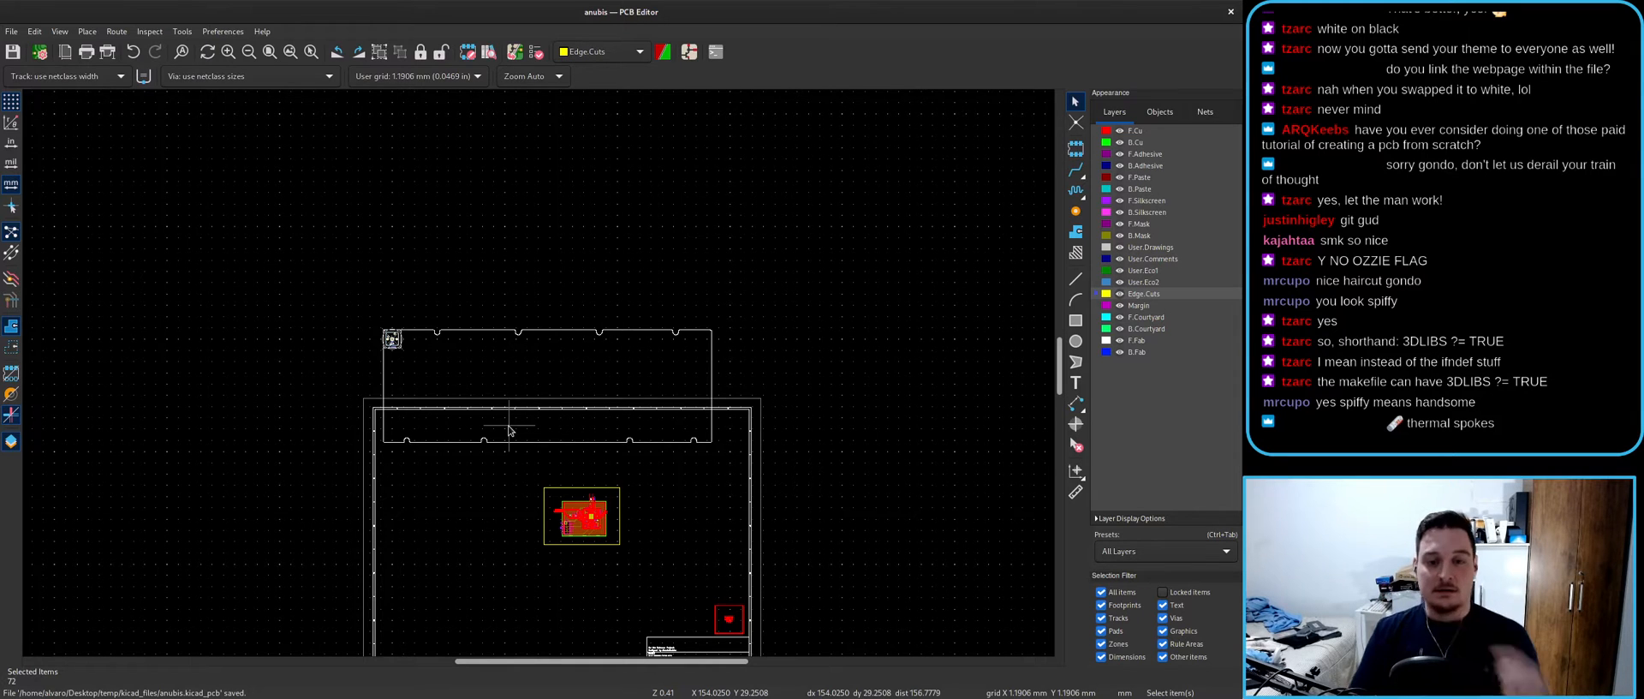
key("m")
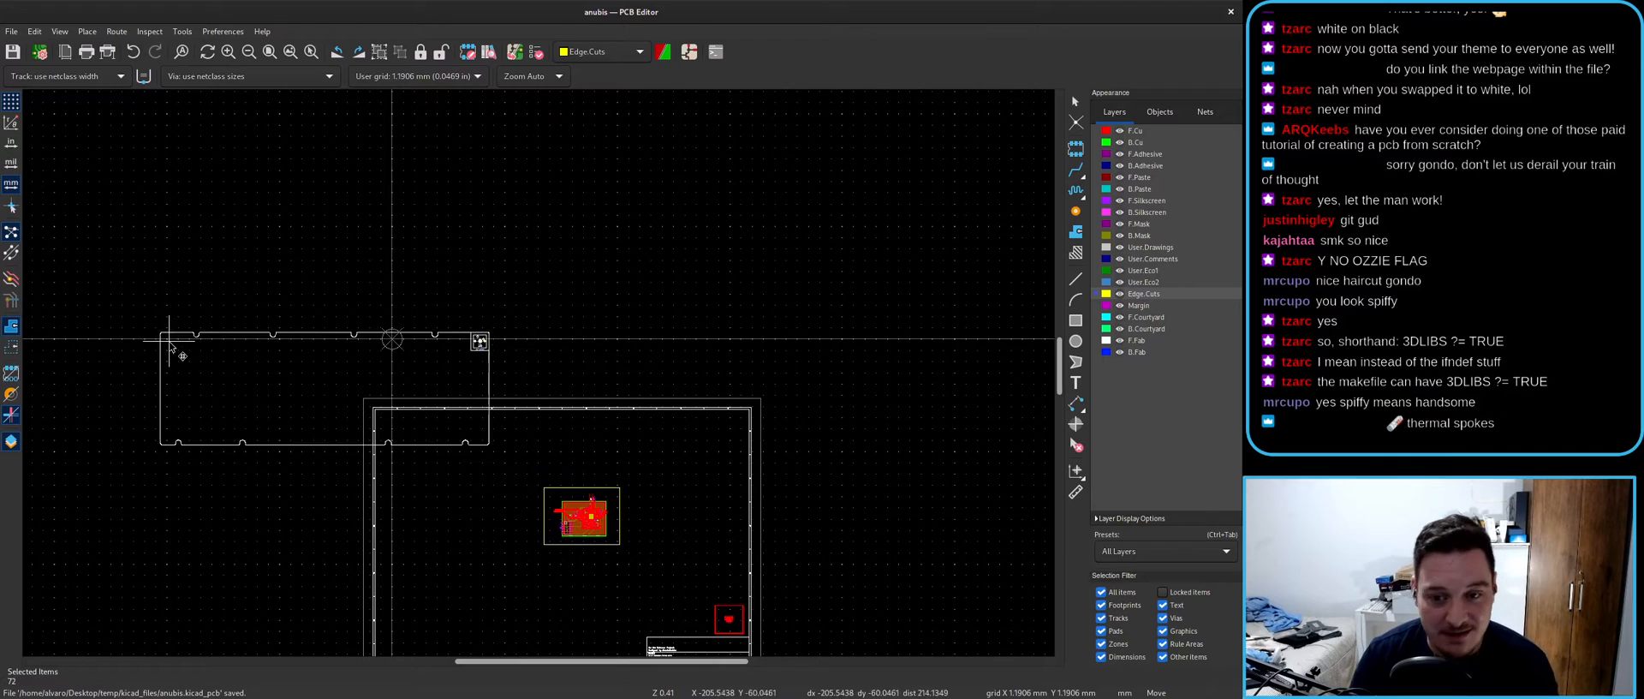
left_click(382, 266)
- Test-flip SW1 to the back side and return it to the front
scroll(761, 269, "up", 6)
scroll(533, 367, "up", 3)
scroll(535, 370, "down", 4)
scroll(539, 376, "up", 3)
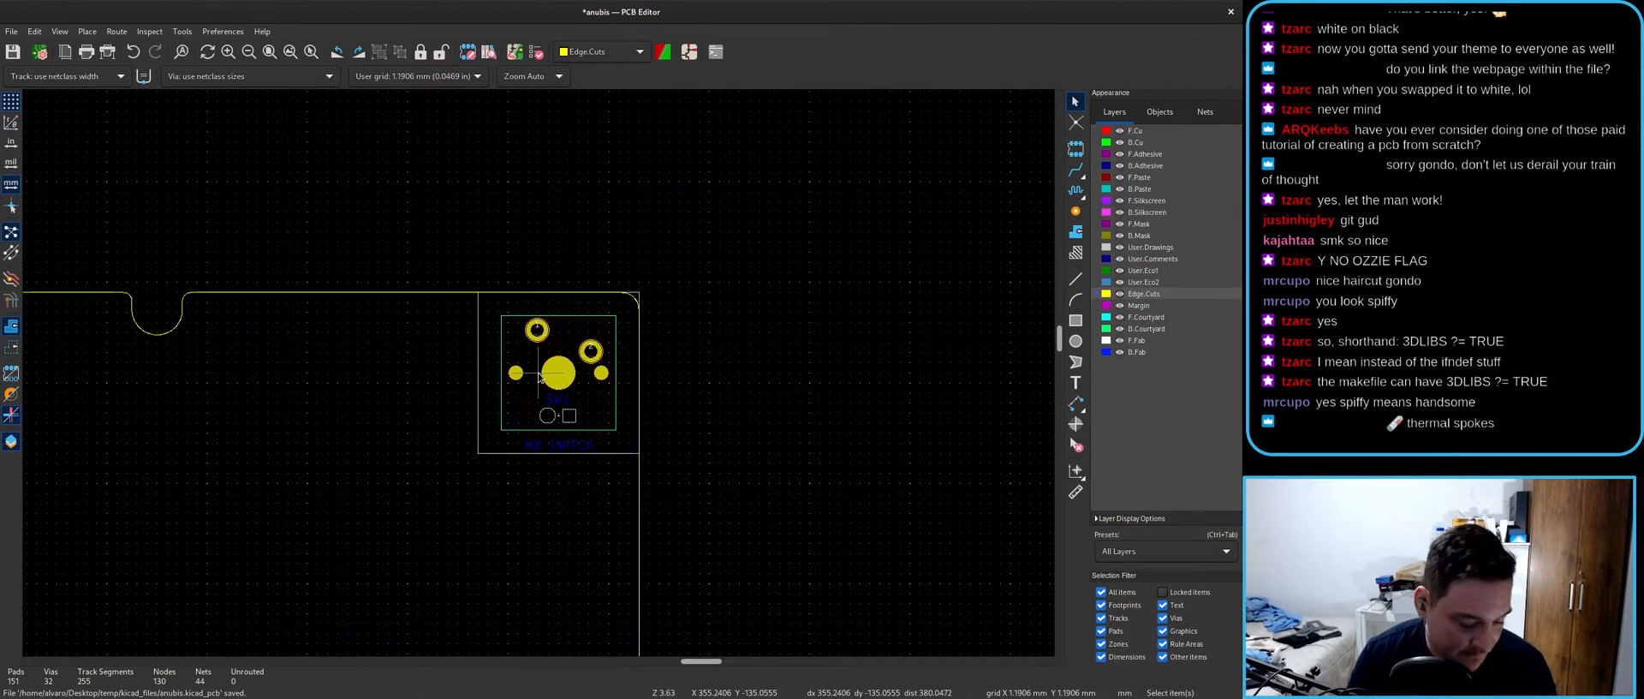
scroll(538, 375, "up", 3)
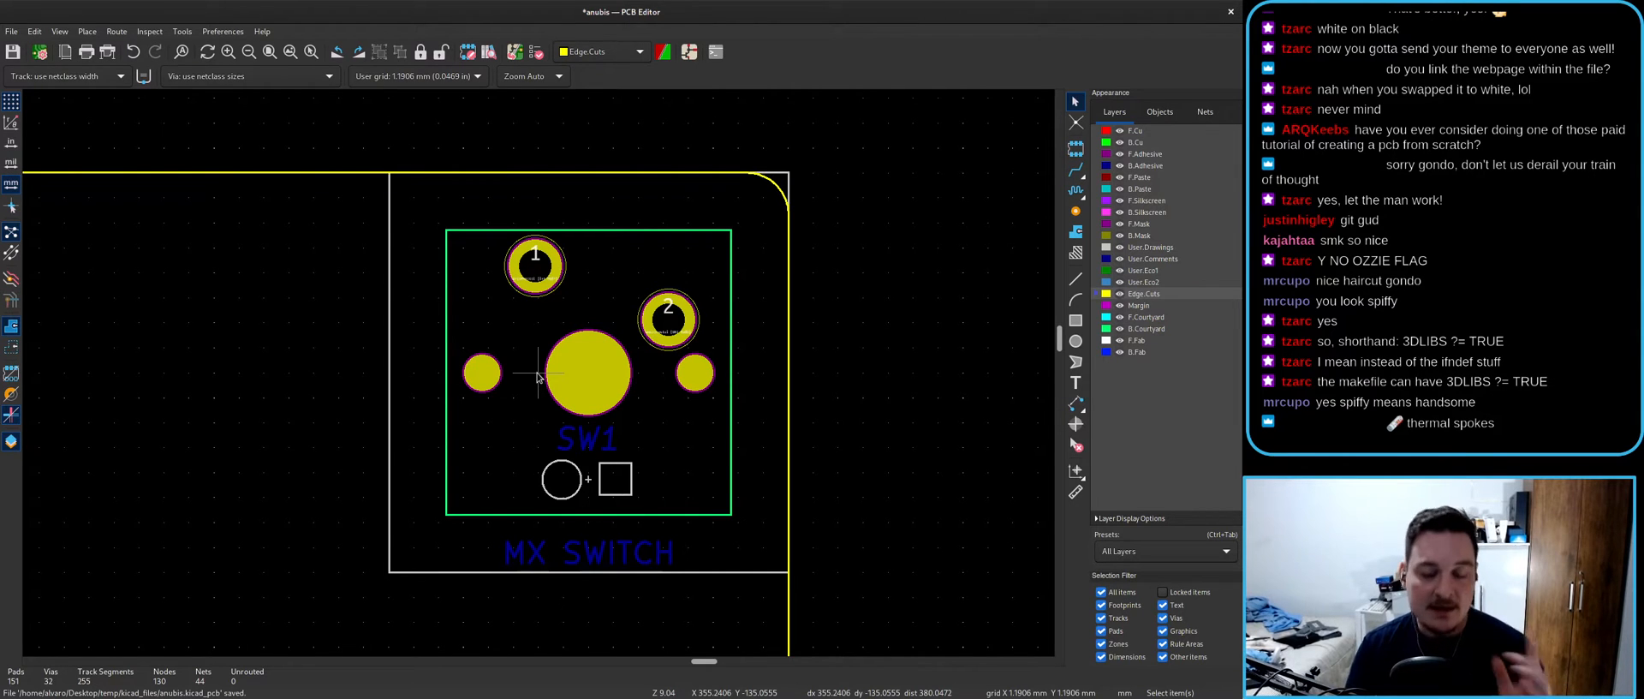
scroll(538, 375, "down", 6)
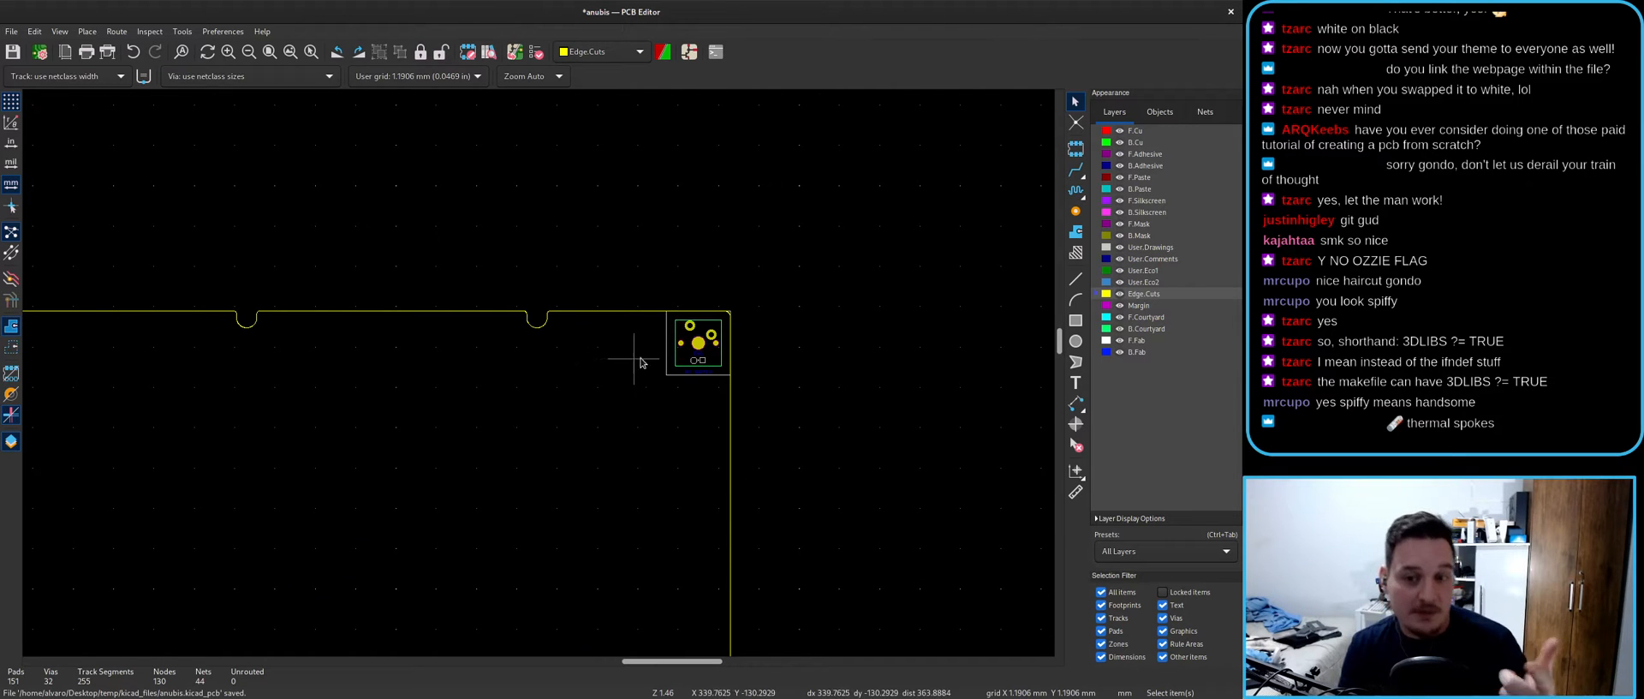
left_click(683, 337)
scroll(702, 347, "up", 3)
key("f")
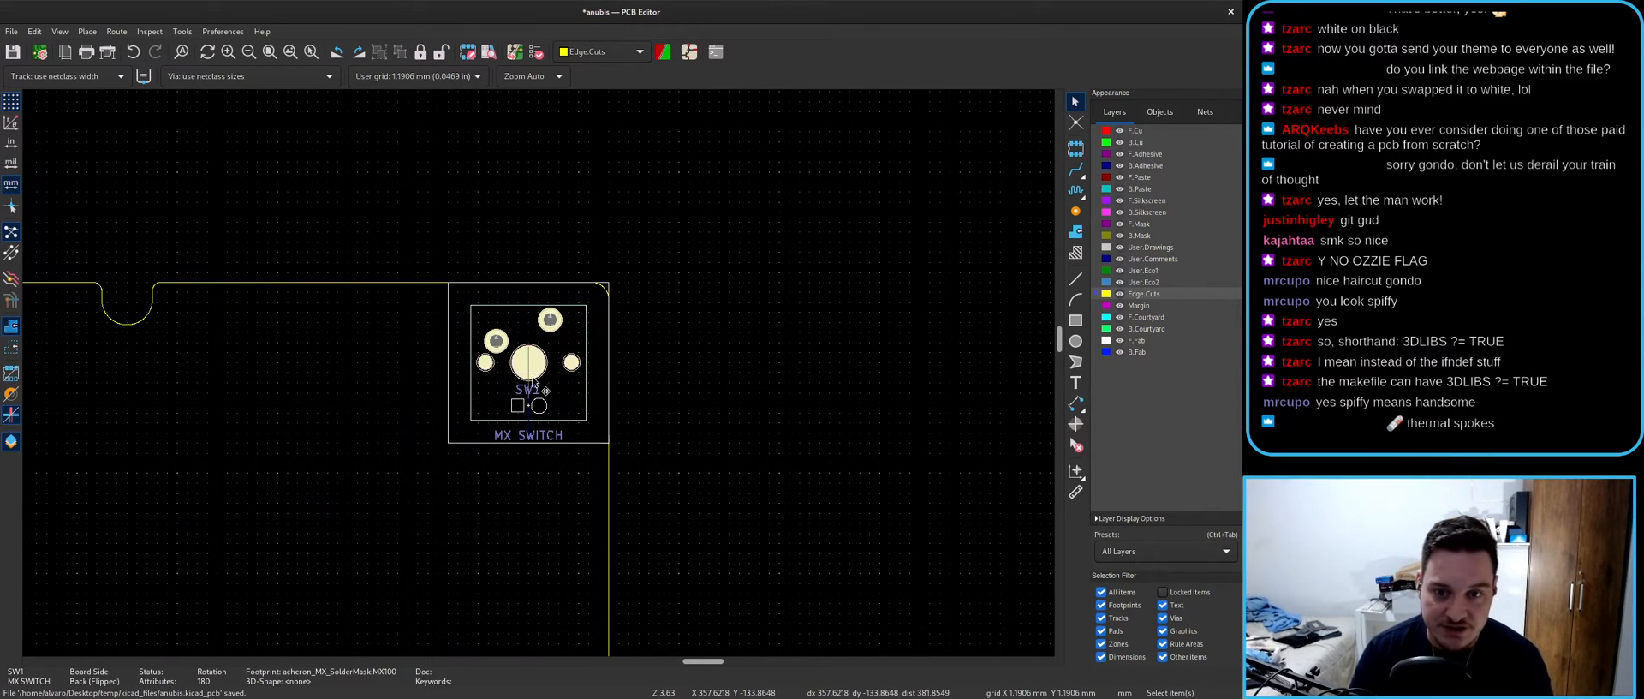
scroll(521, 342, "up", 2)
key("f")
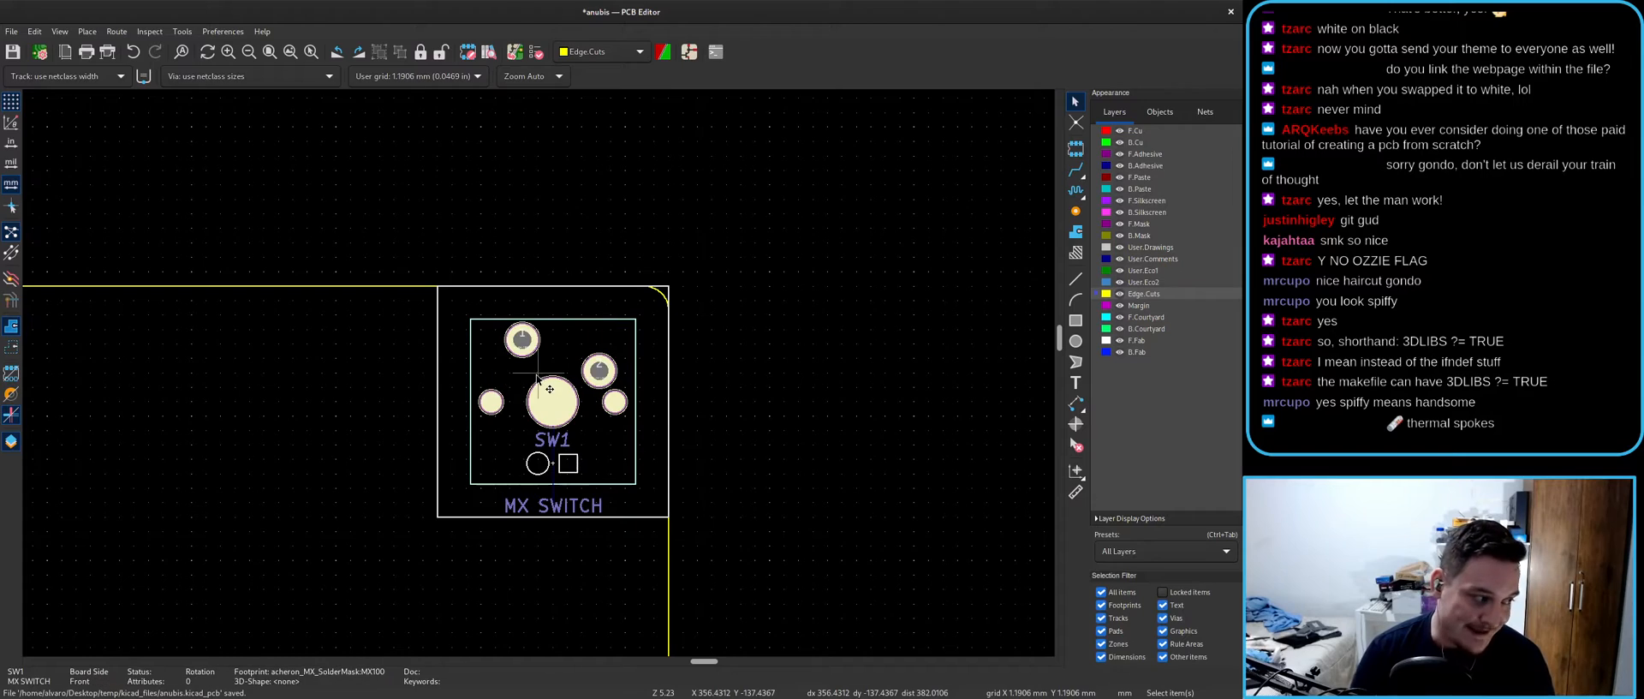
left_click(846, 417)
- Look over the board layout, then return to the Schematic Editor
scroll(585, 400, "down", 7)
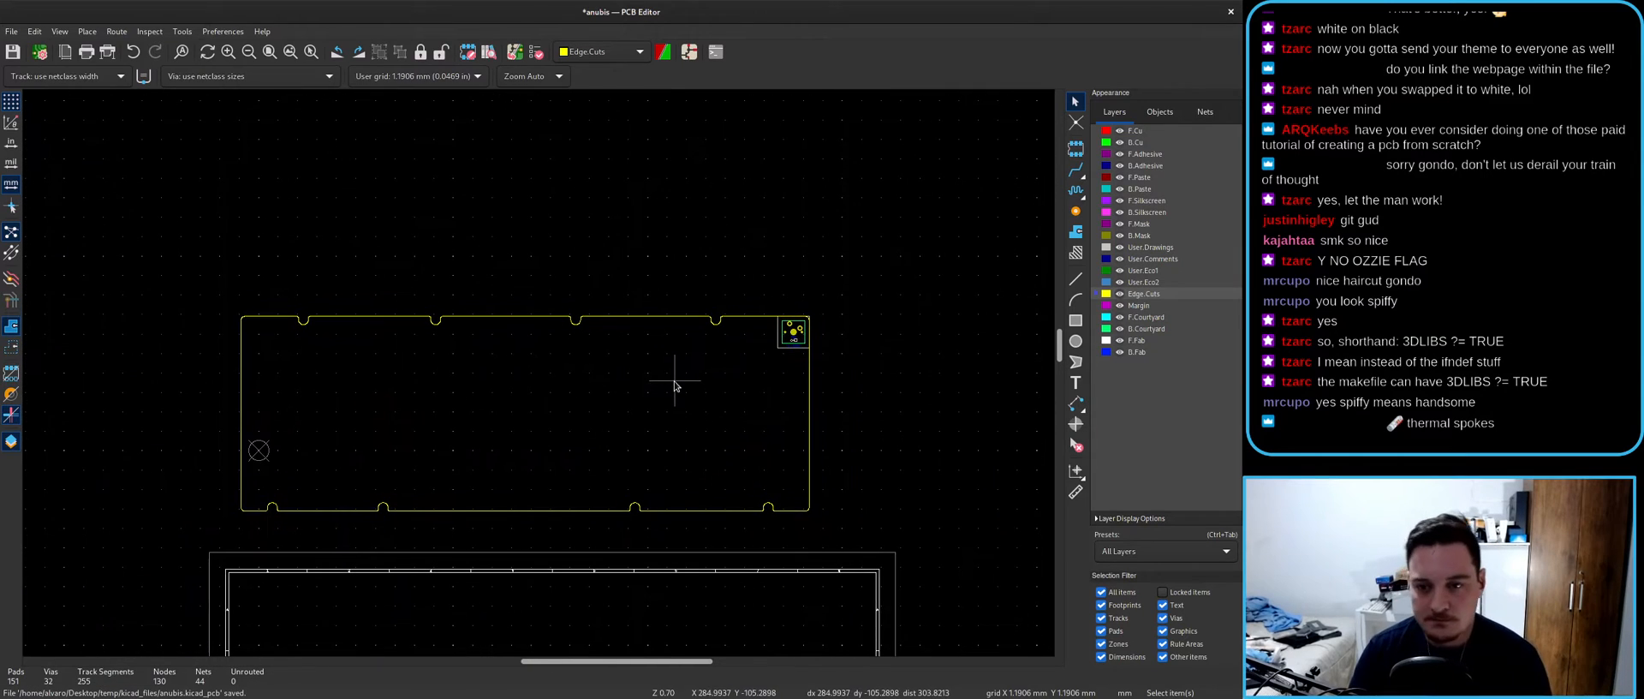
scroll(557, 414, "down", 2)
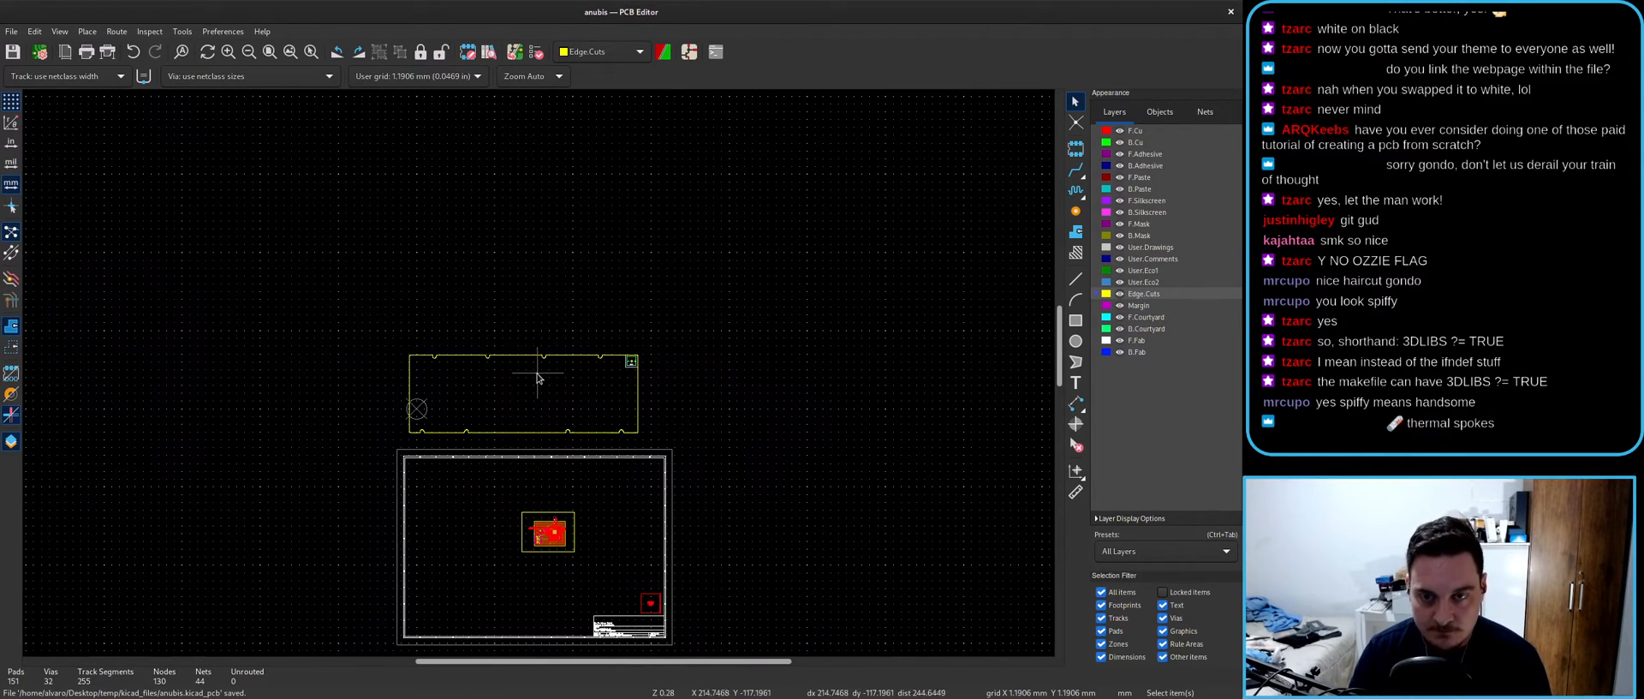
scroll(540, 366, "up", 2)
scroll(539, 378, "up", 3)
scroll(539, 375, "down", 3)
scroll(536, 376, "up", 3)
scroll(539, 377, "down", 7)
scroll(541, 368, "up", 3)
scroll(522, 501, "down", 6)
scroll(558, 202, "up", 5)
left_click(690, 52)
- Place a D_Small diode rotated vertical just above SW1, then return to the PCB Editor
scroll(623, 367, "down", 4)
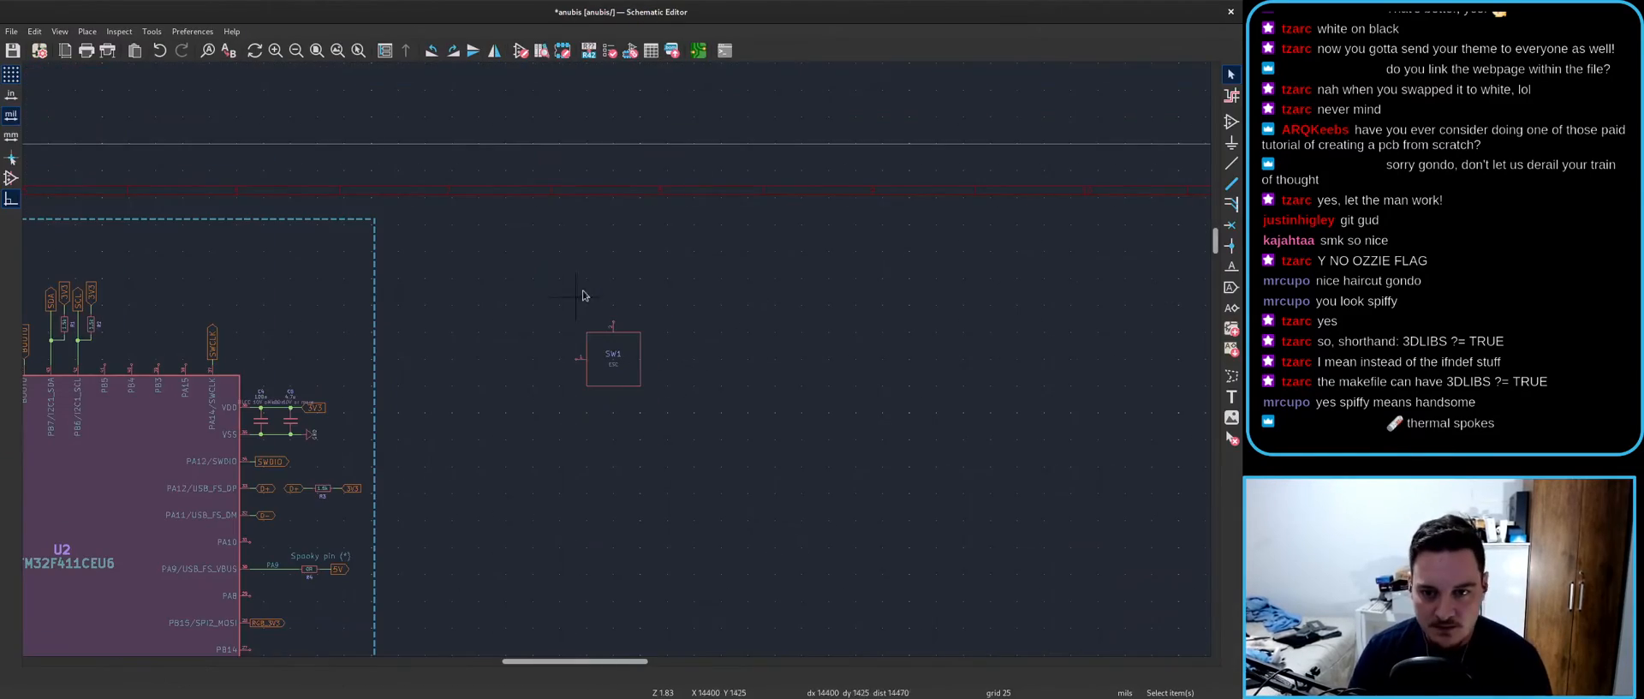
type("ad_sm")
key("Return")
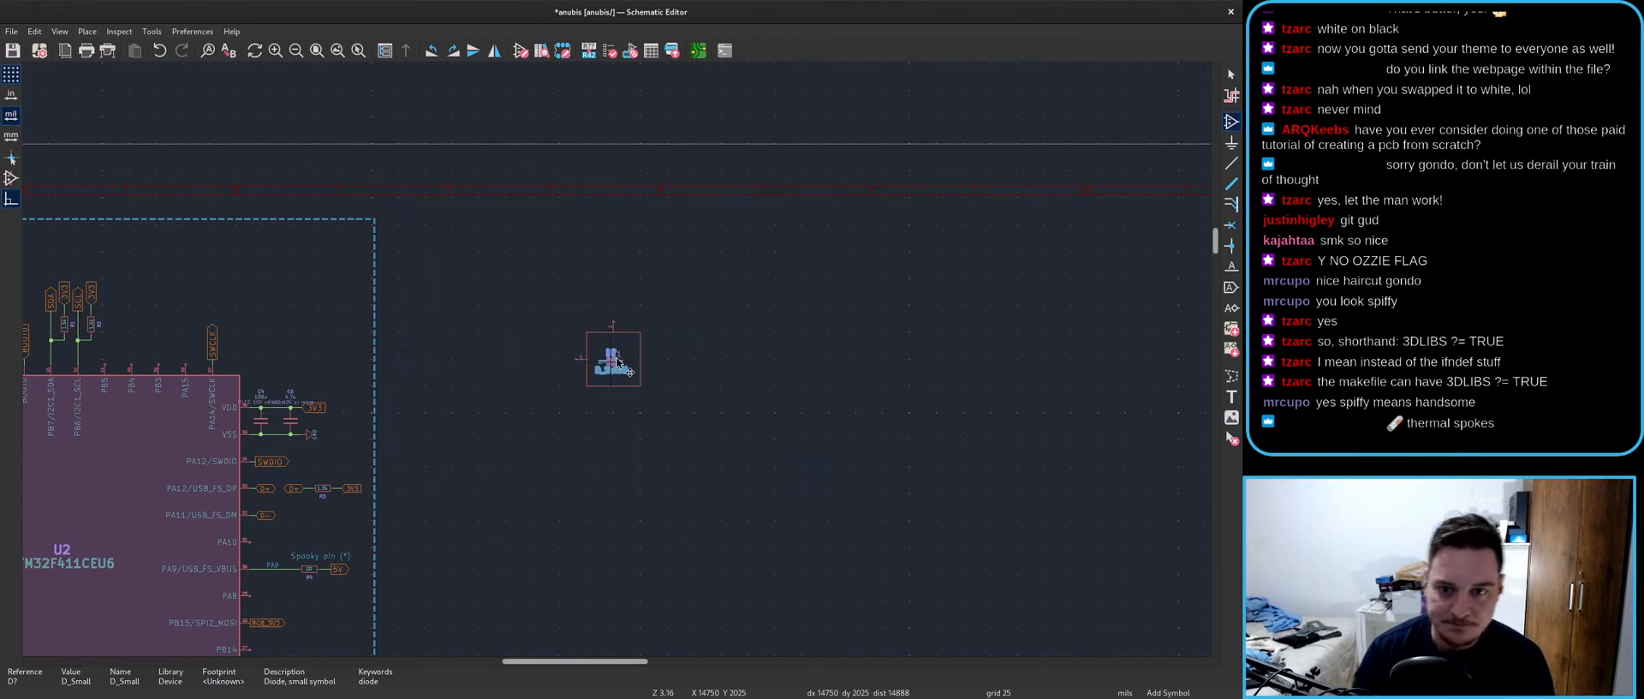
scroll(606, 356, "up", 4)
key("r")
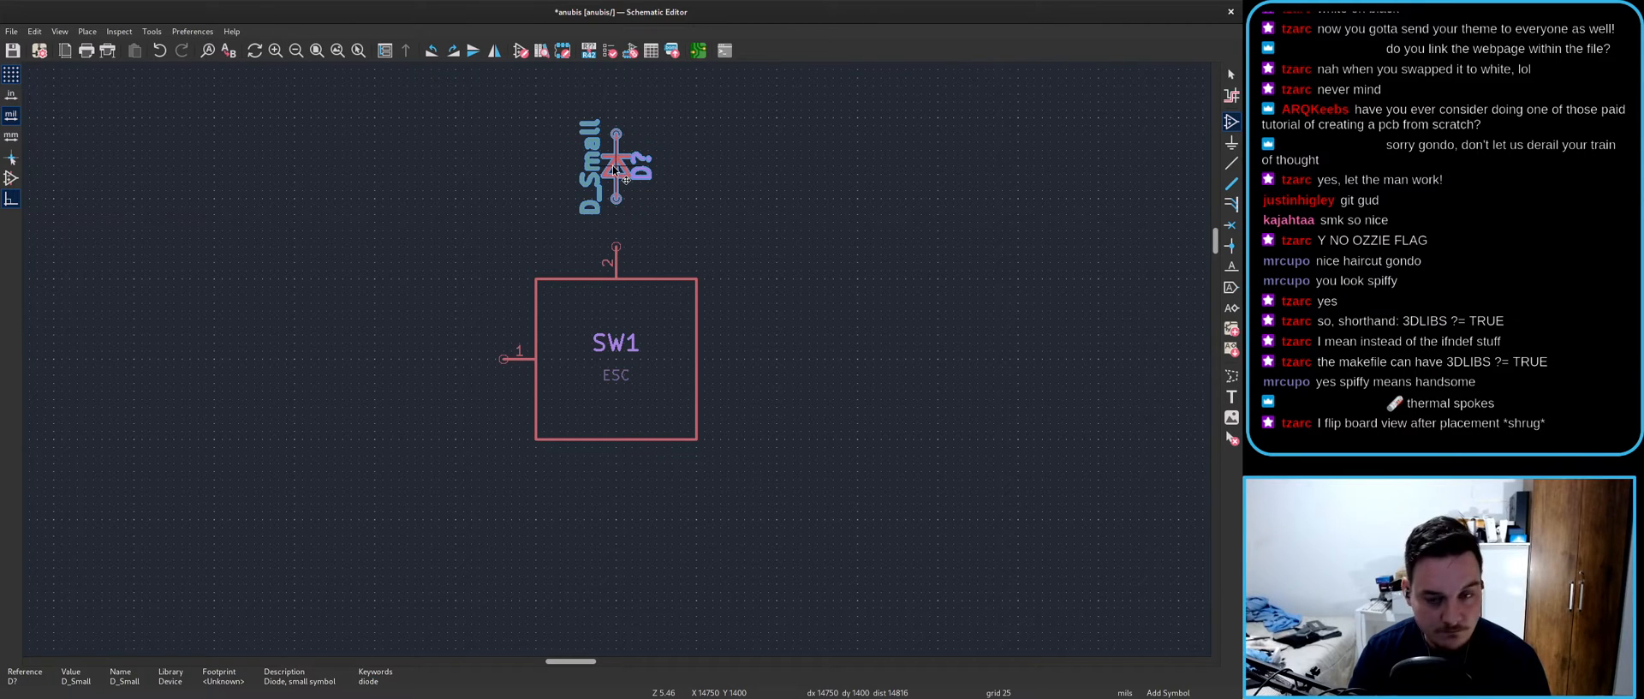
left_click(616, 175)
key("Escape")
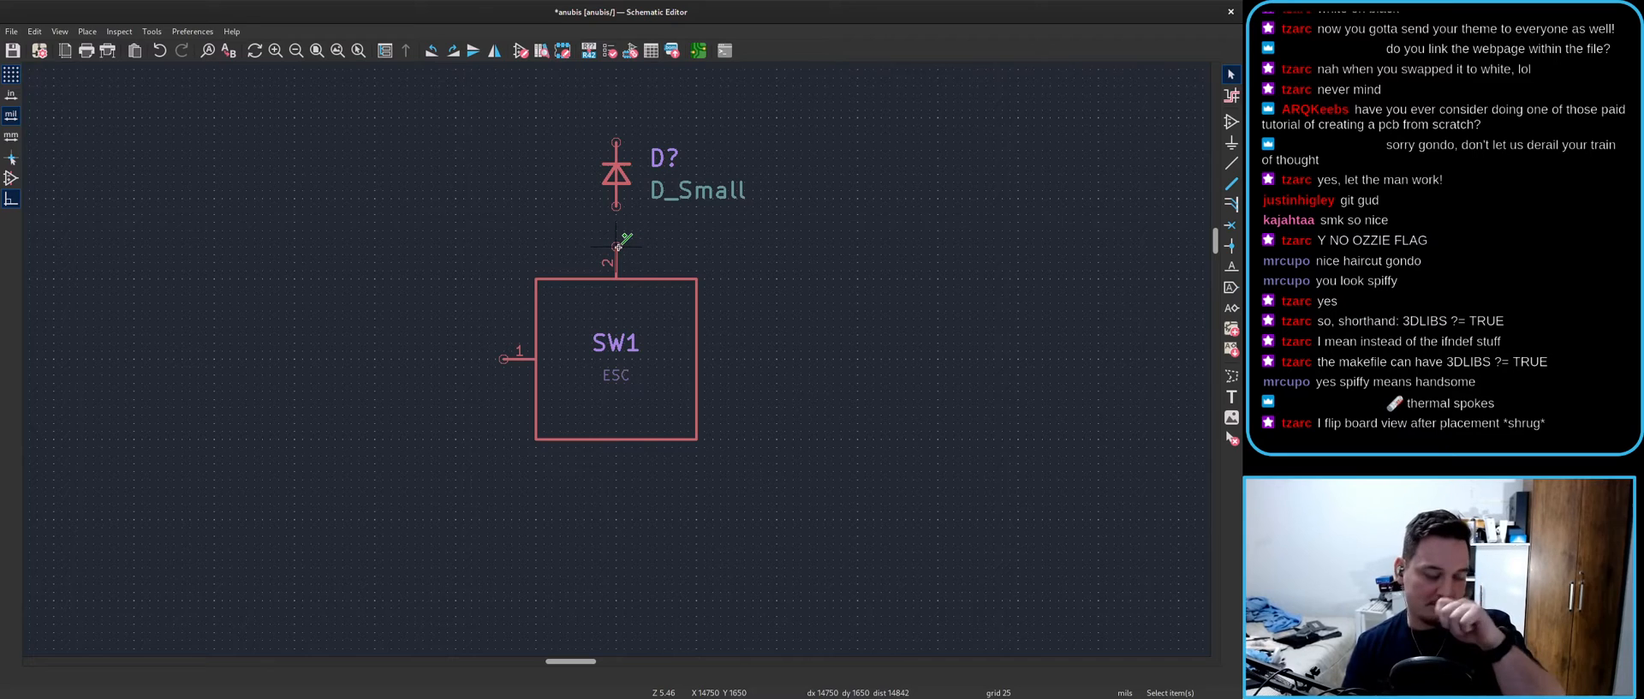
key("alt+Tab")
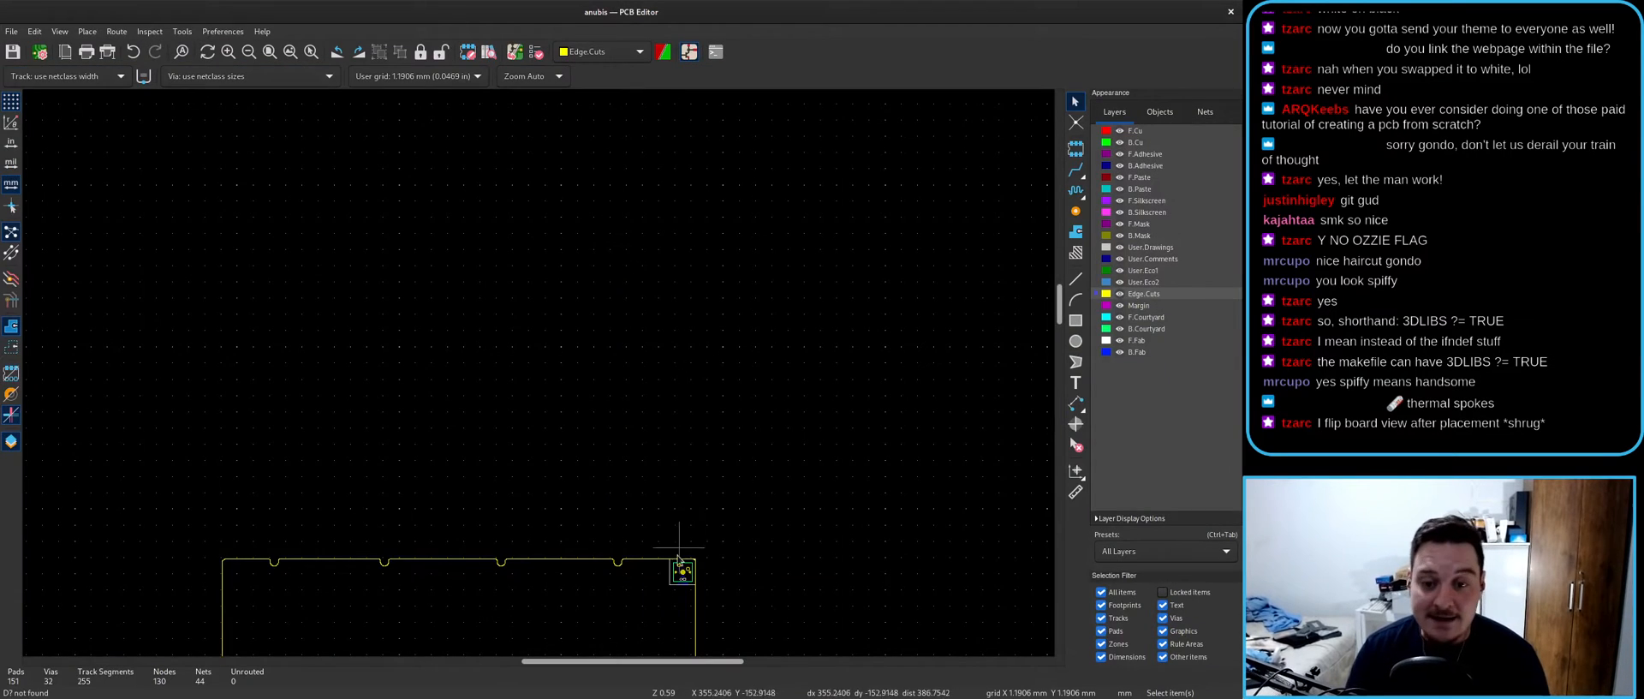
- Zoom in on SW1 and out to the Edge.Cuts notch, then return to the schematic
scroll(540, 375, "up", 3)
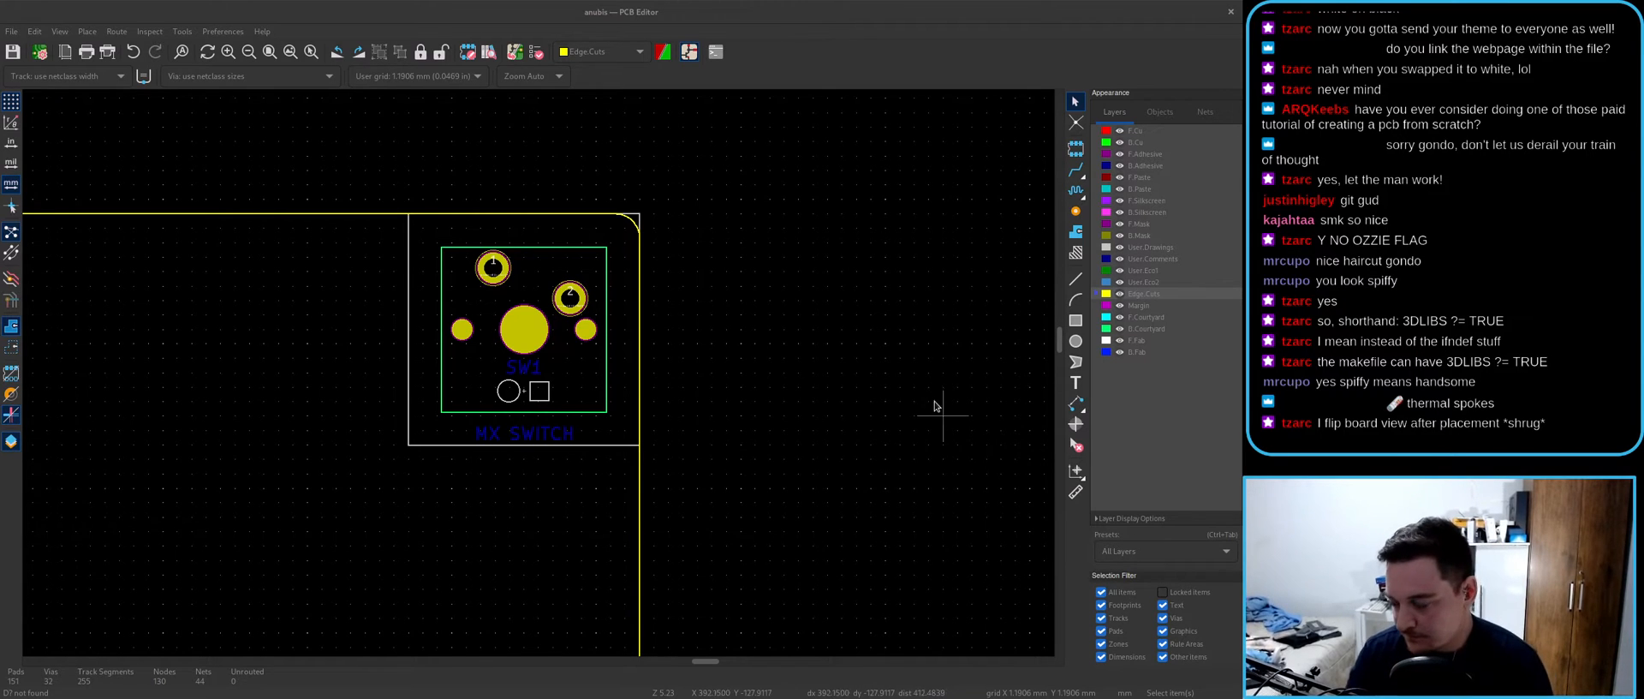
scroll(548, 360, "down", 4)
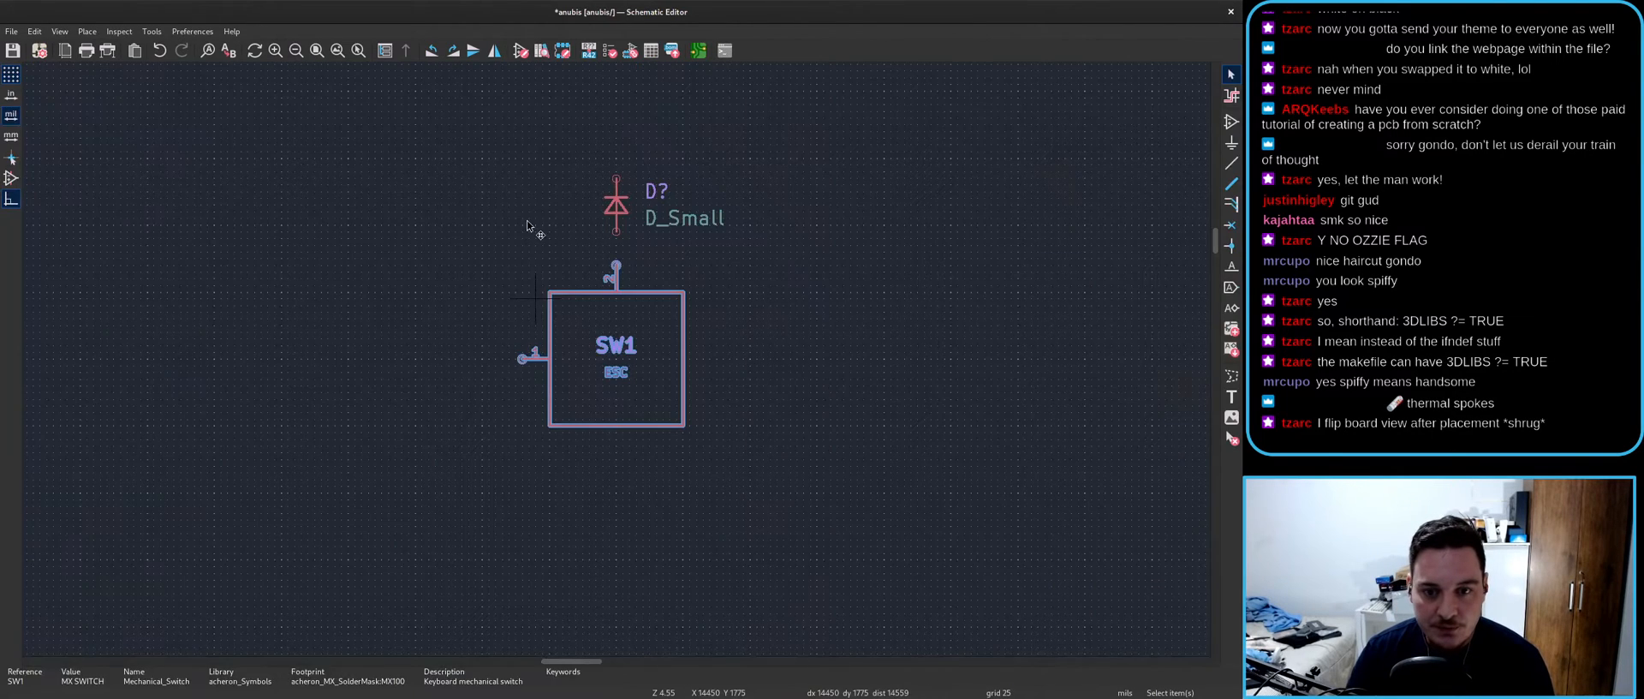
key("alt+Tab")
- Tick 'Exclude from bill of materials' in SW1's Symbol Properties and confirm
left_click(672, 249)
scroll(668, 255, "down", 4)
scroll(660, 261, "up", 4)
left_click(553, 426)
left_click(615, 472)
scroll(614, 472, "down", 2)
scroll(634, 377, "up", 2)
key("e")
key("Escape")
key("e")
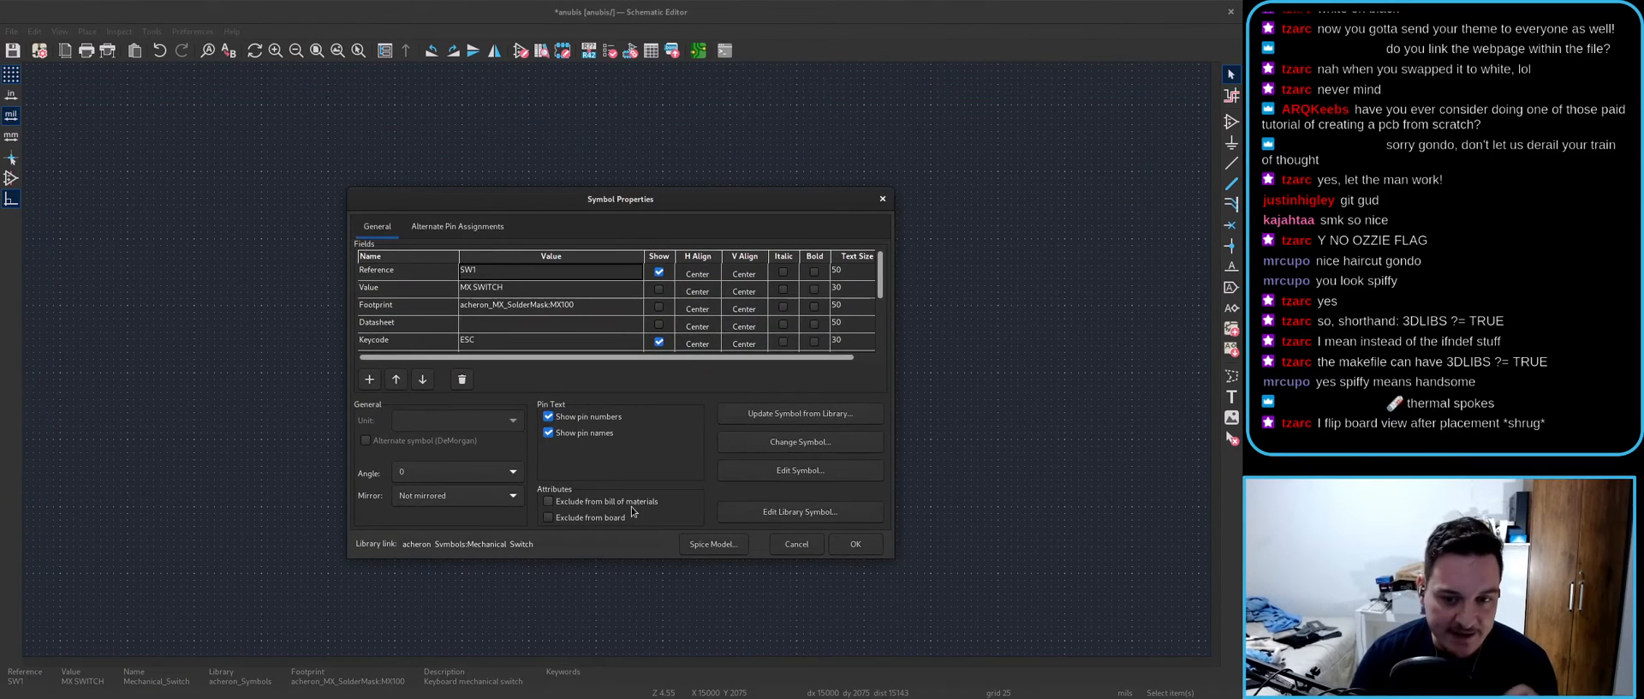
left_click(615, 504)
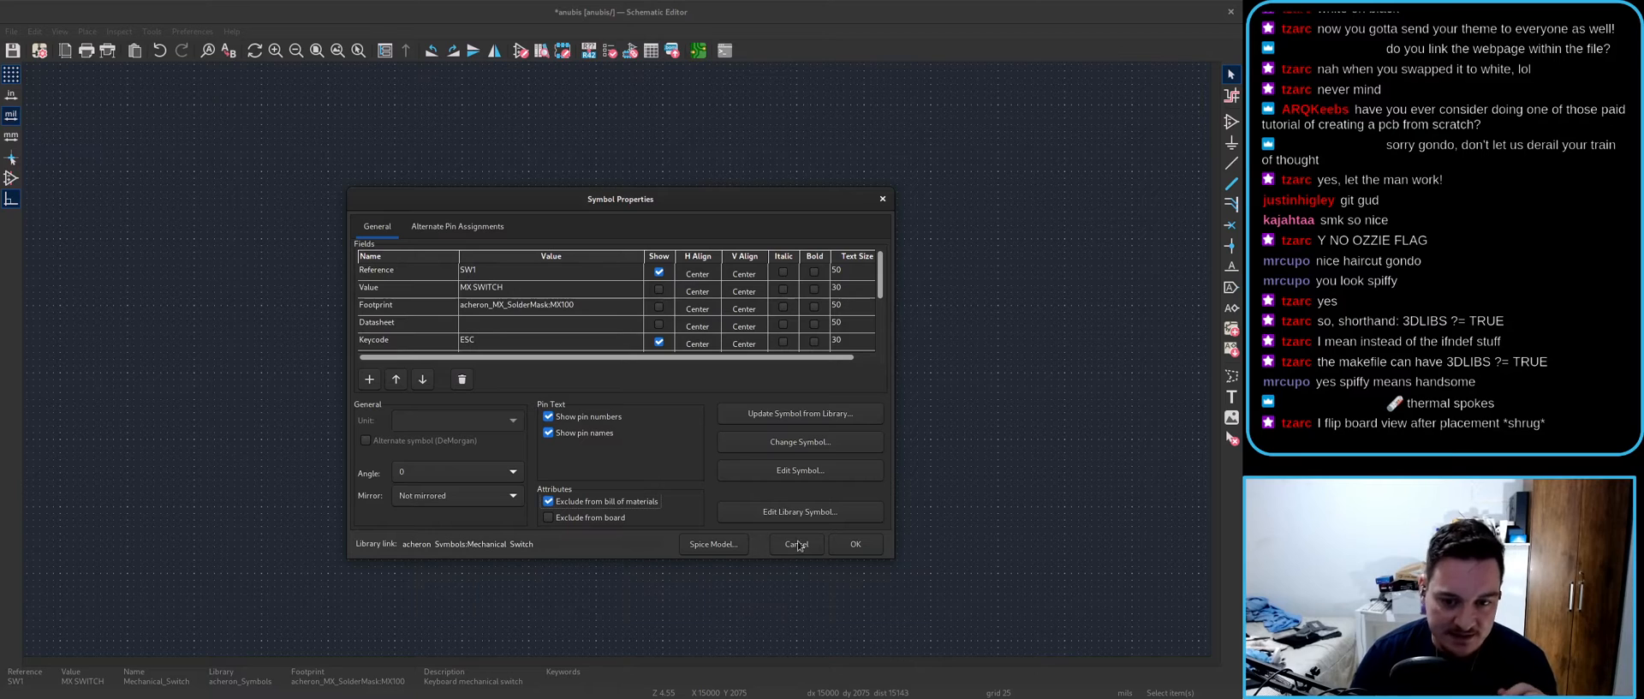
left_click(854, 544)
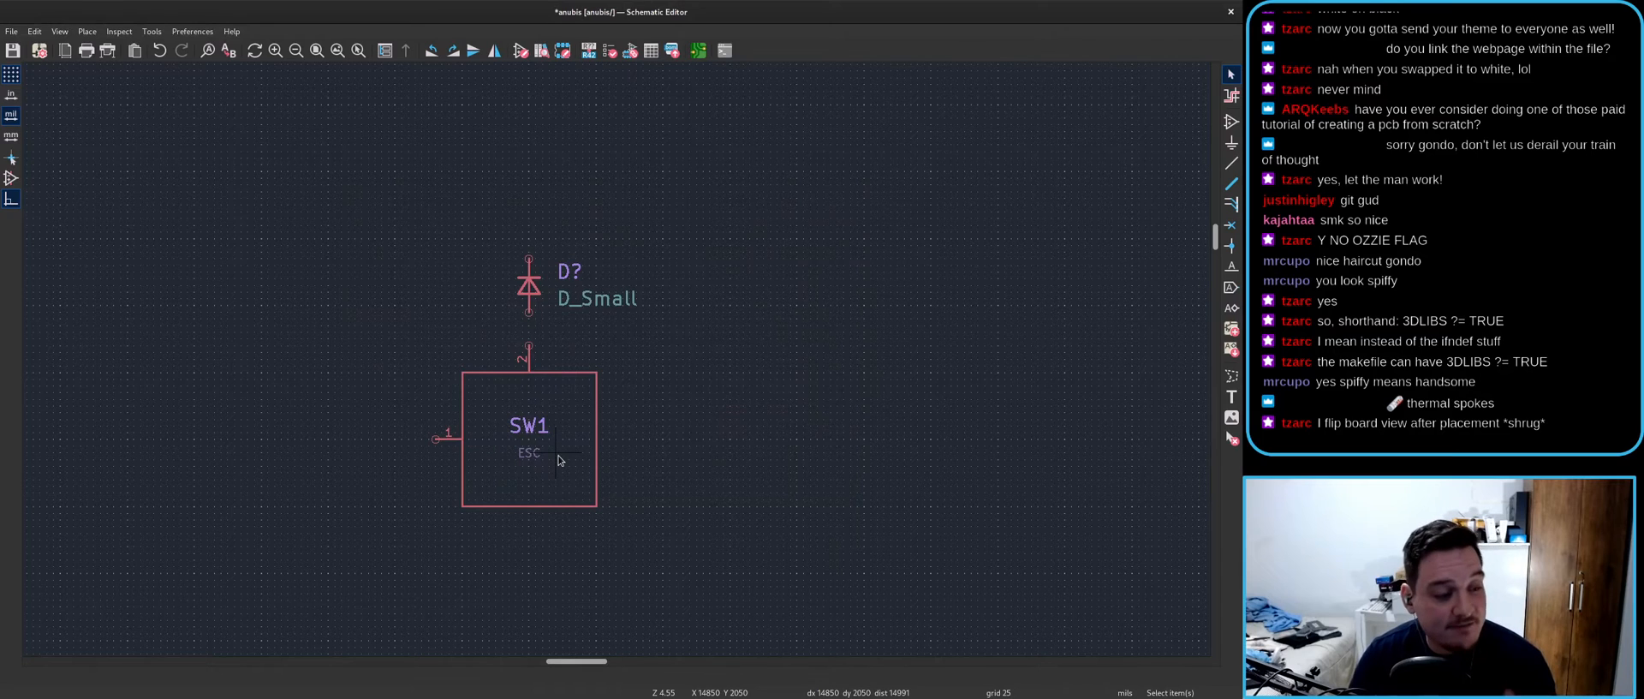
scroll(559, 460, "down", 4)
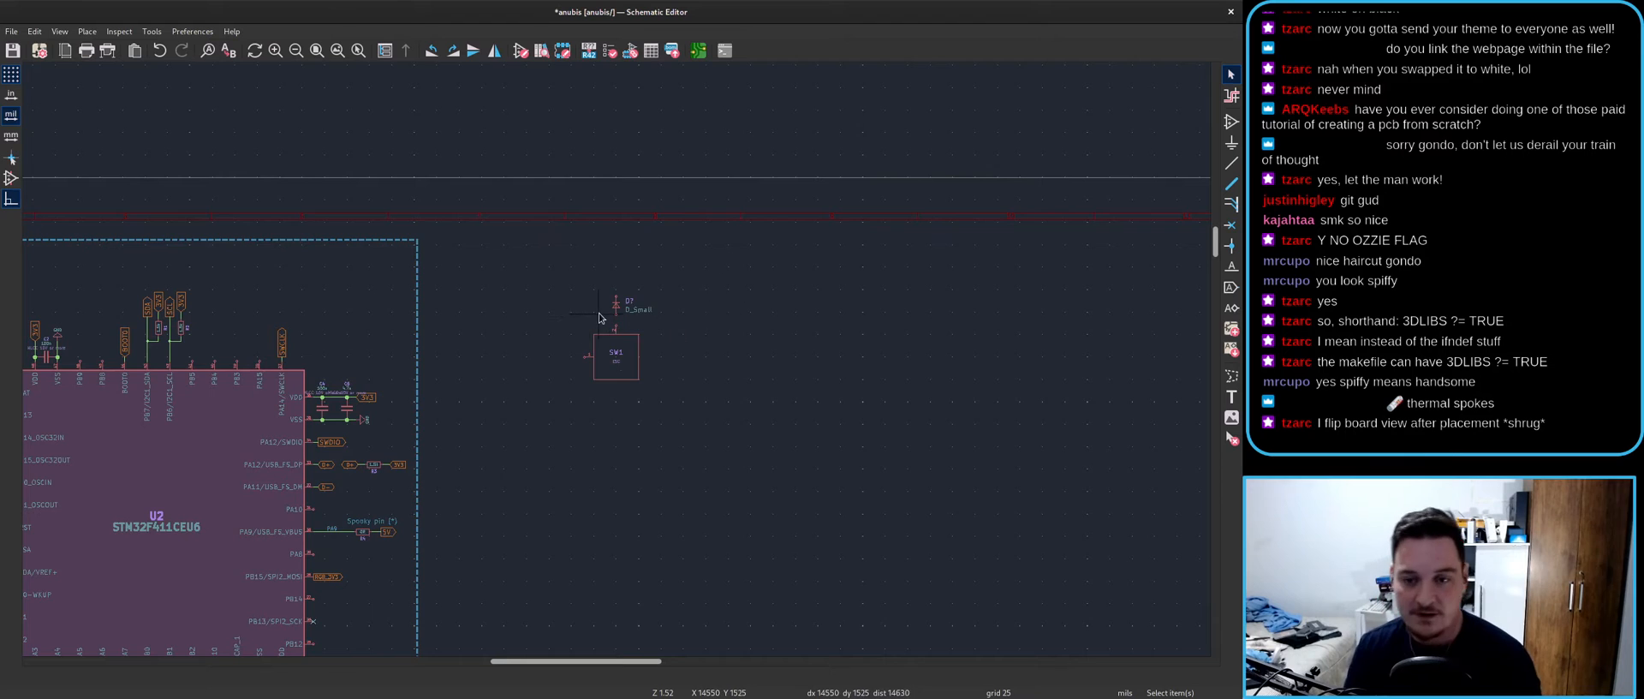
- Set diode D?'s Value field to 1N4148W
scroll(587, 316, "up", 5)
double_click(577, 300)
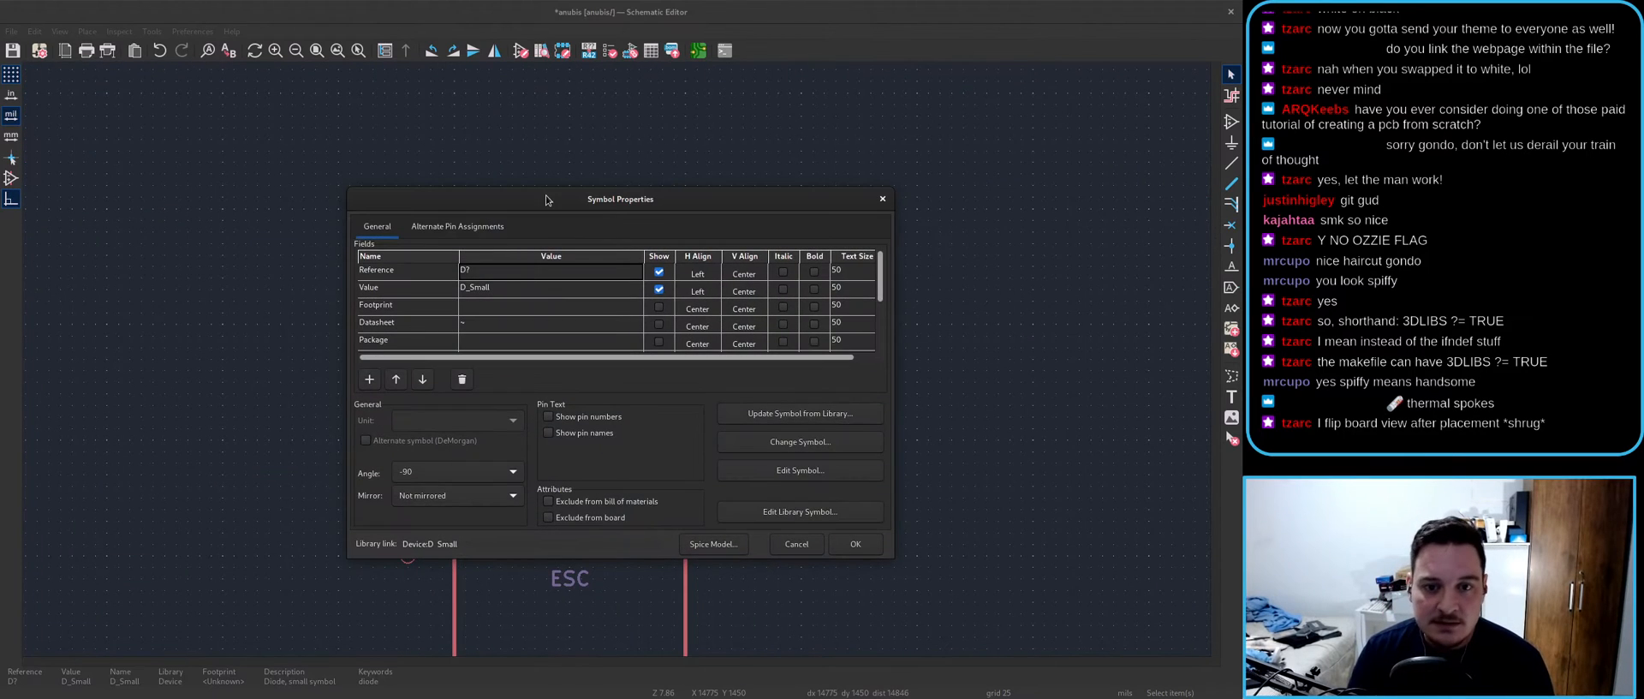
left_click_drag(774, 473, 966, 660)
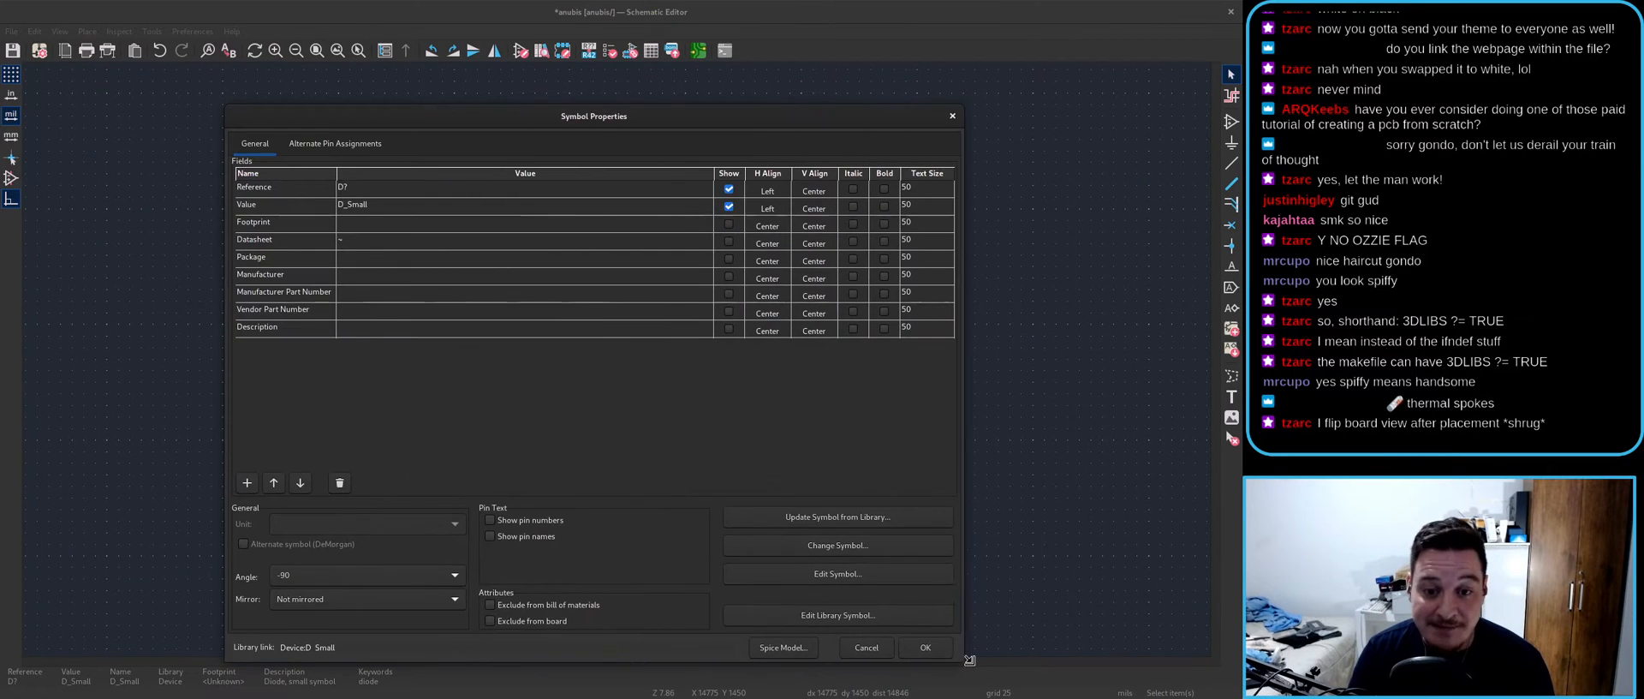
double_click(381, 207)
type("1")
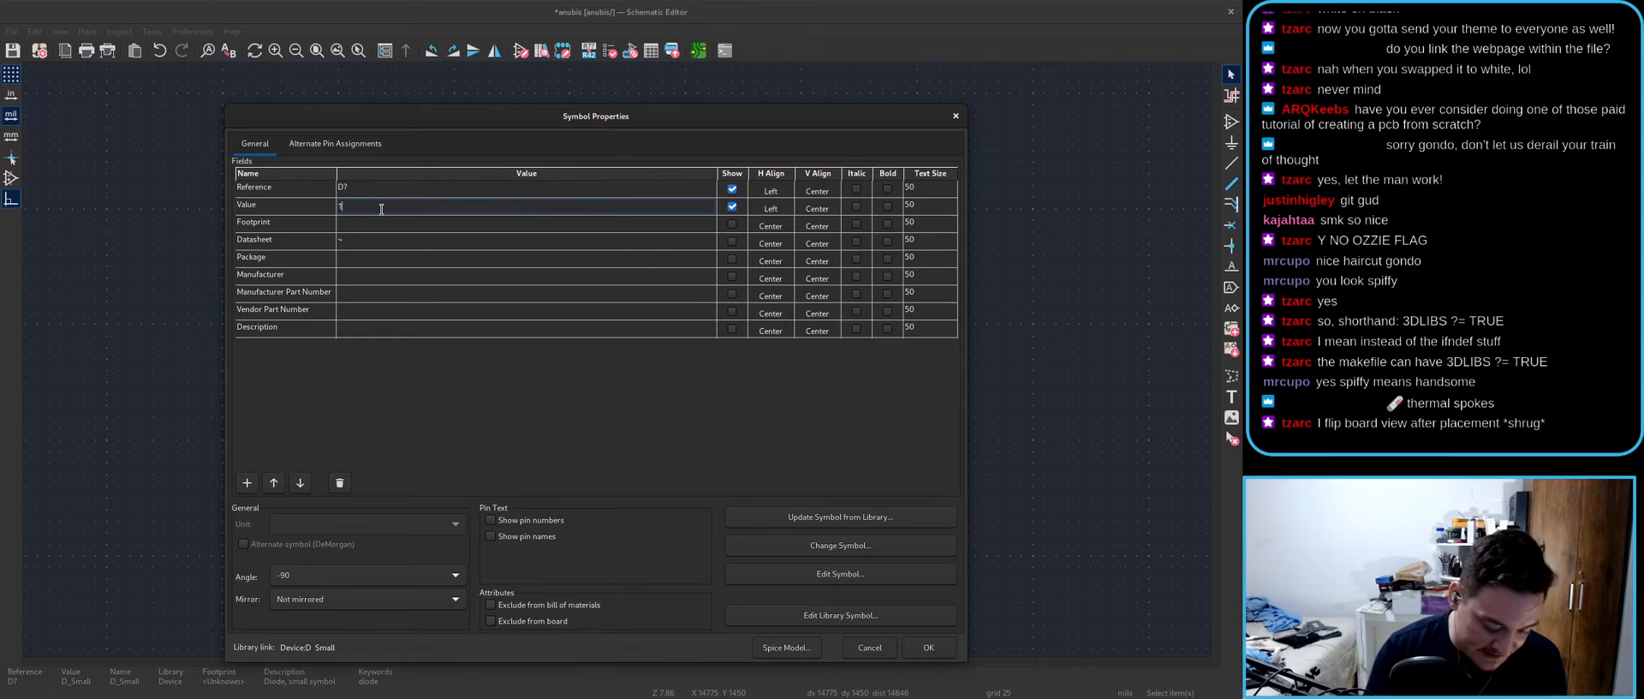
type("N4148WS")
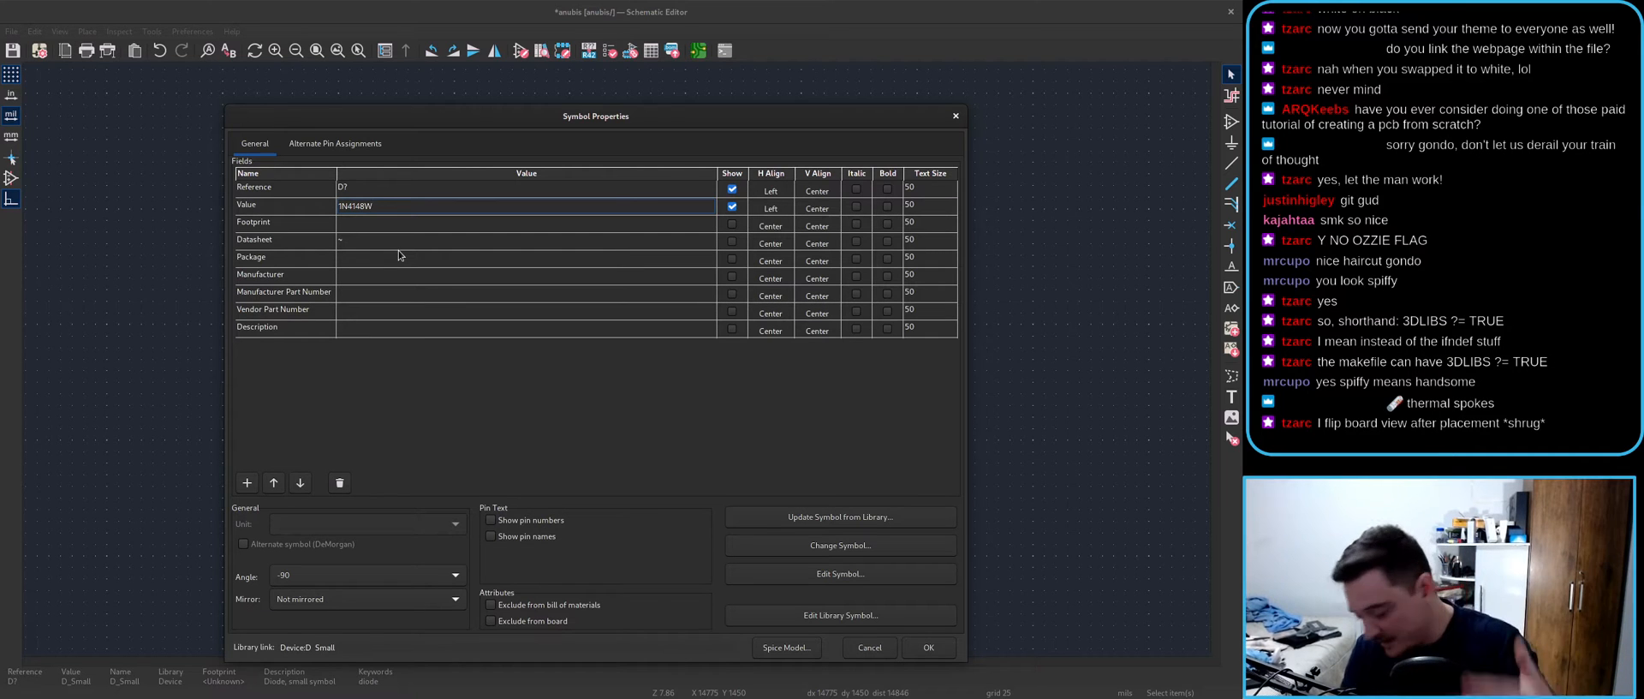
left_click(399, 225)
- Assign the acheron_Components:D_SOD-123 footprint and enter SOD-123 as the package
left_click(709, 224)
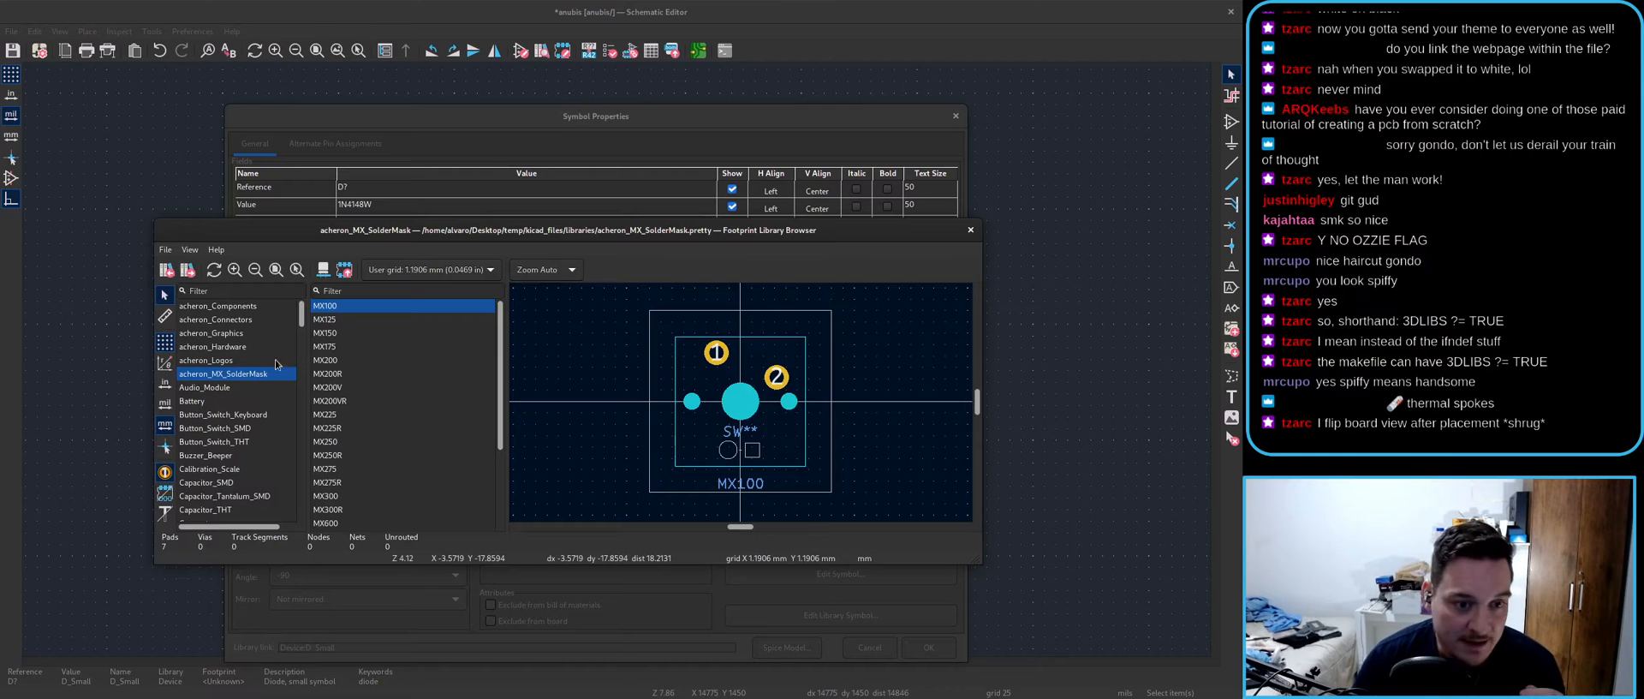
scroll(348, 428, "down", 2)
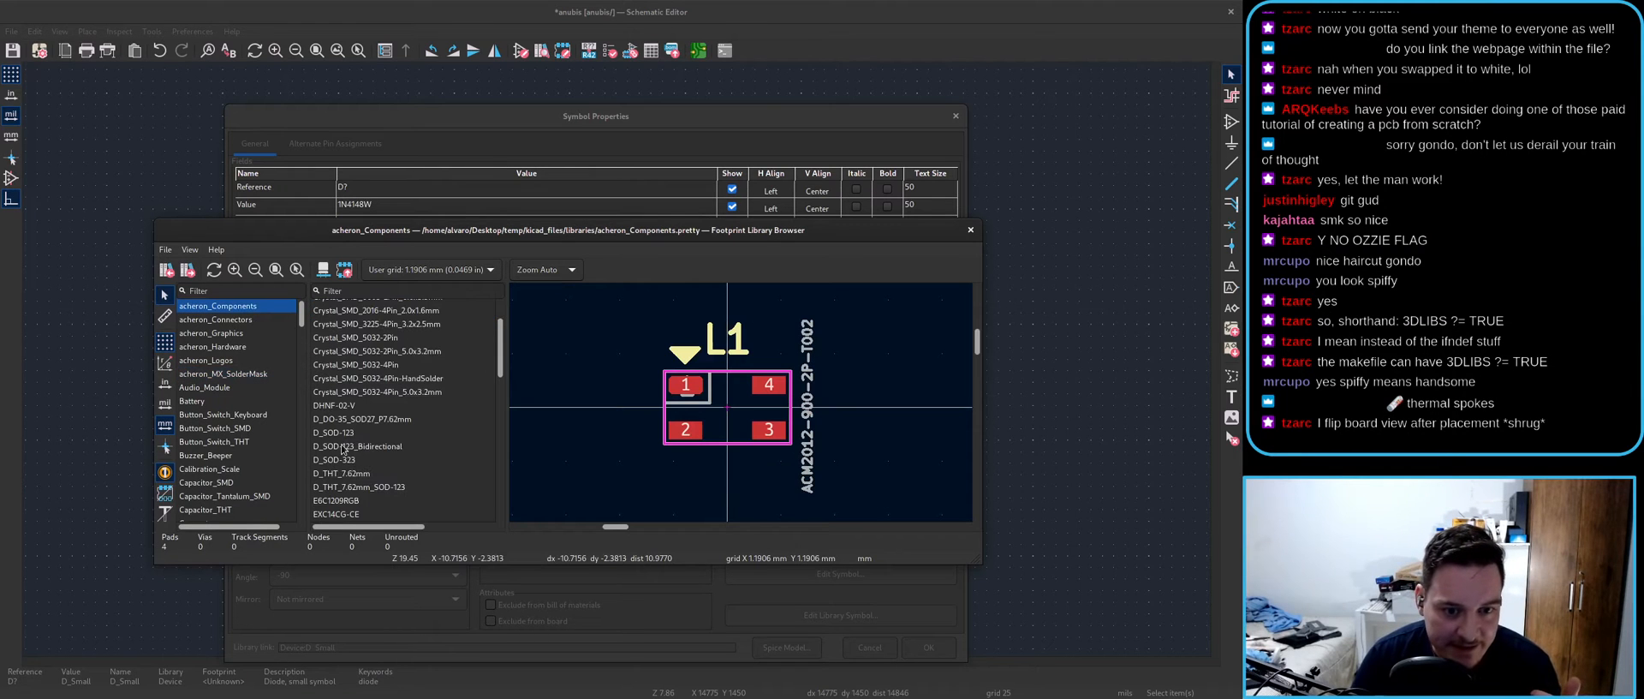
left_click(348, 436)
double_click(348, 438)
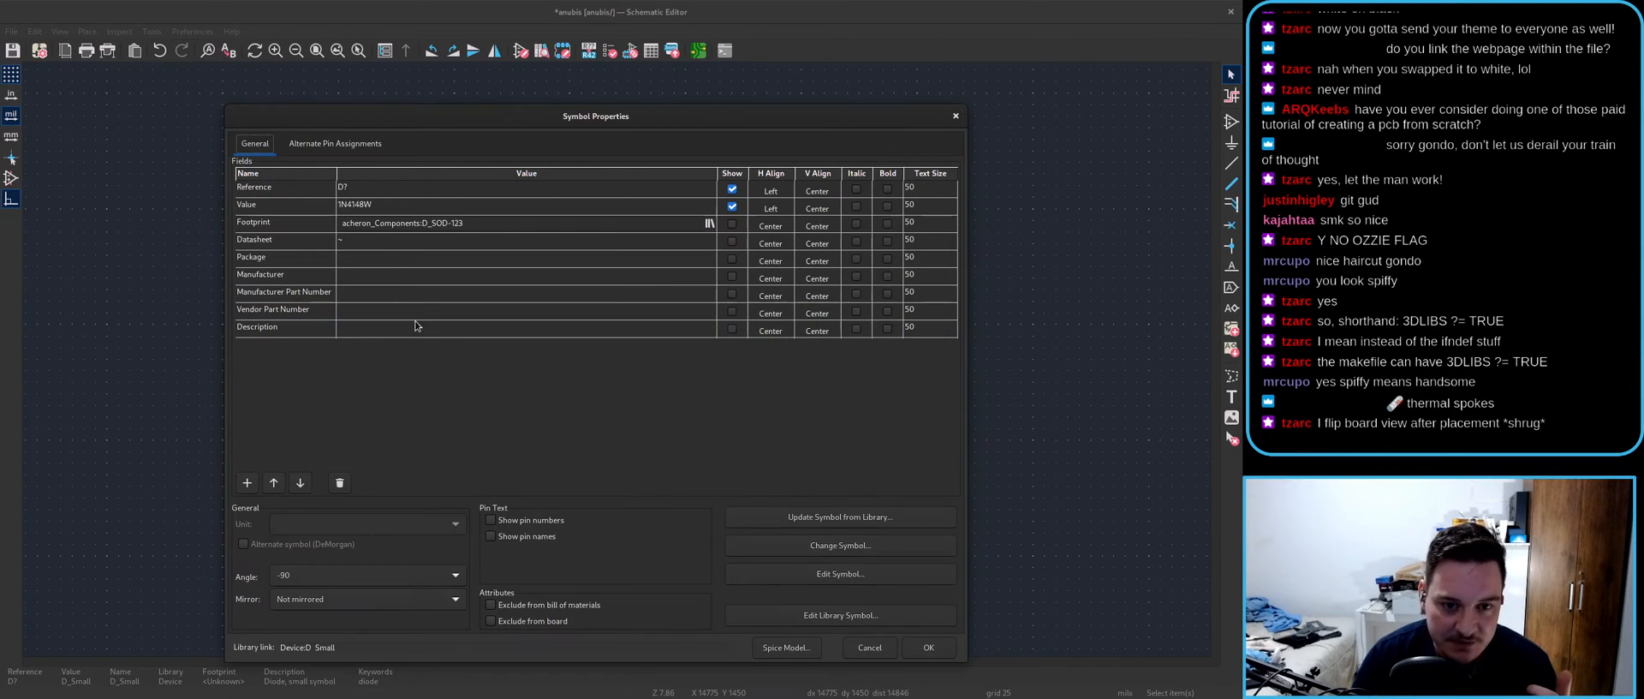
left_click(336, 261)
type("SOD-123")
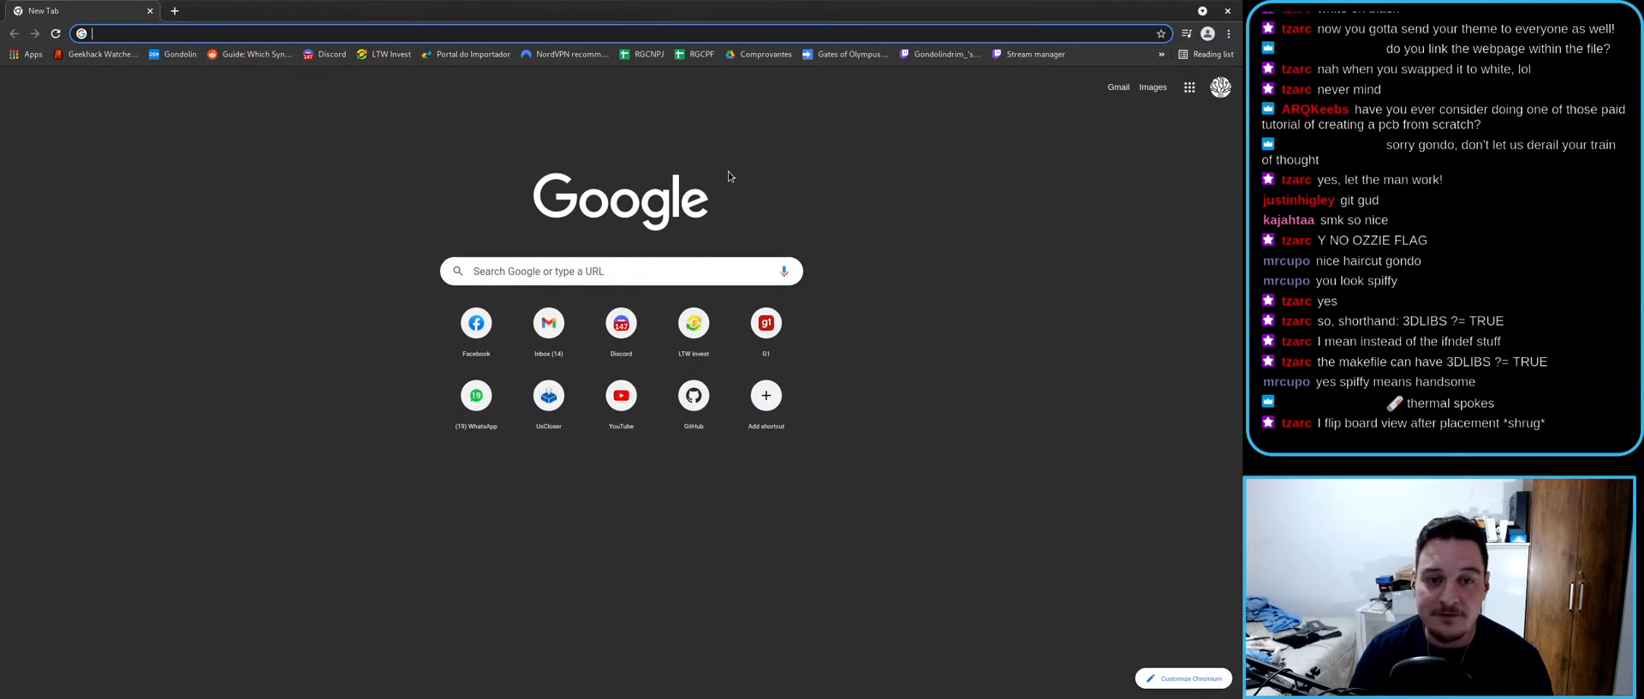
- Load lcsc.com in Chrome
type("c")
key("BackSpace")
key("BackSpace")
type("lcsc.com")
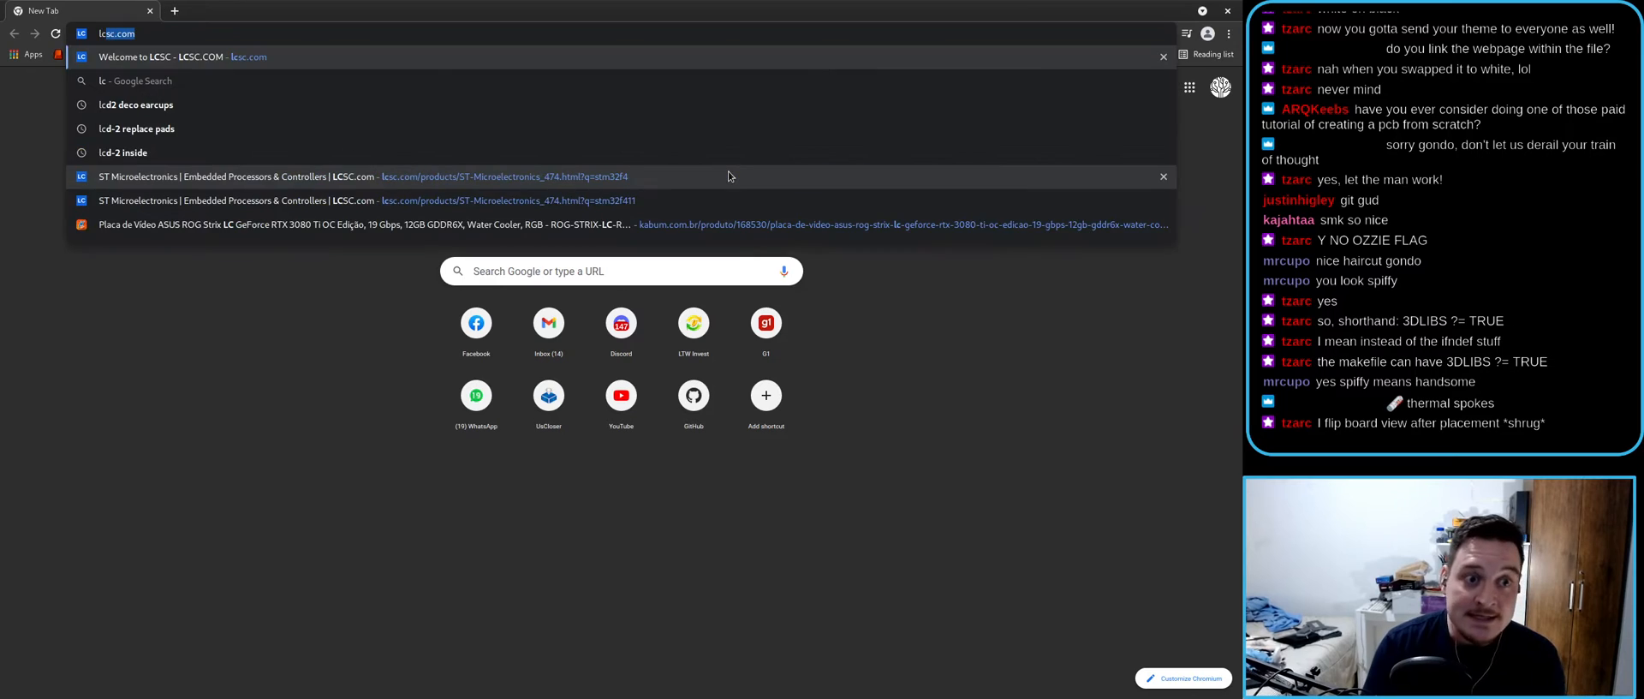
key("Return")
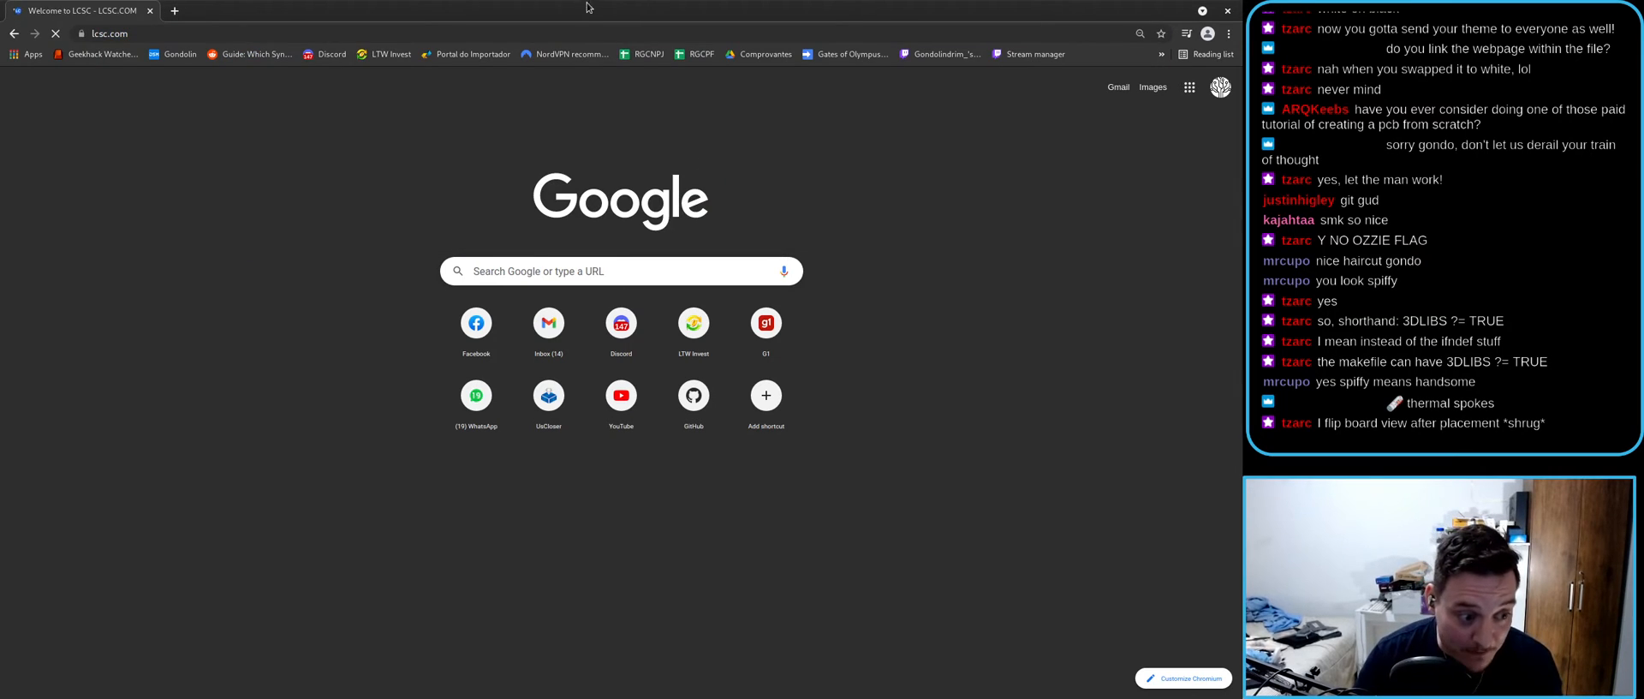
left_click_drag(582, 7, 620, 452)
double_click(521, 468)
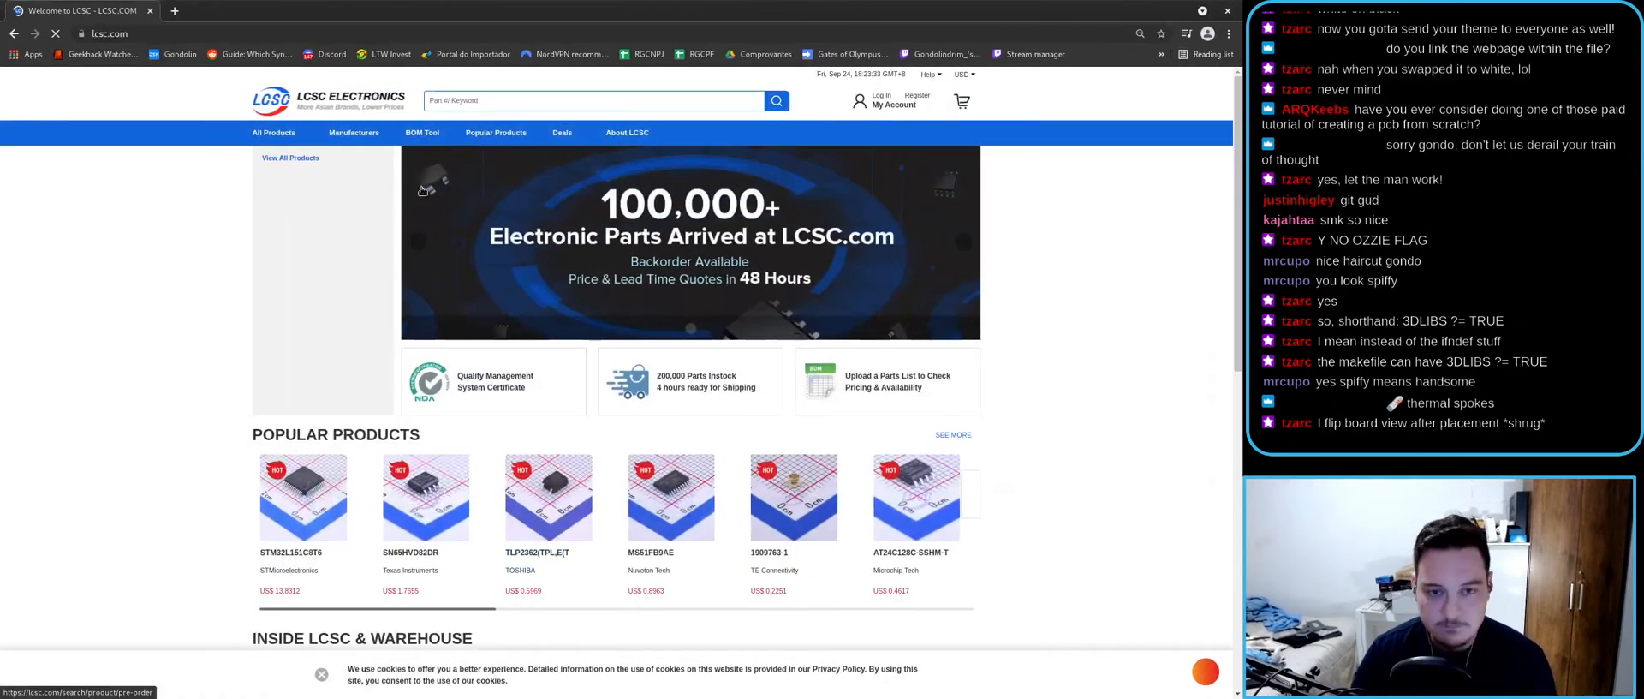
- Search LCSC for 1N4148W and scroll through the SOD-123 diode results
left_click(497, 126)
type("1N313")
key("BackSpace")
key("BackSpace")
key("BackSpace")
type("41")
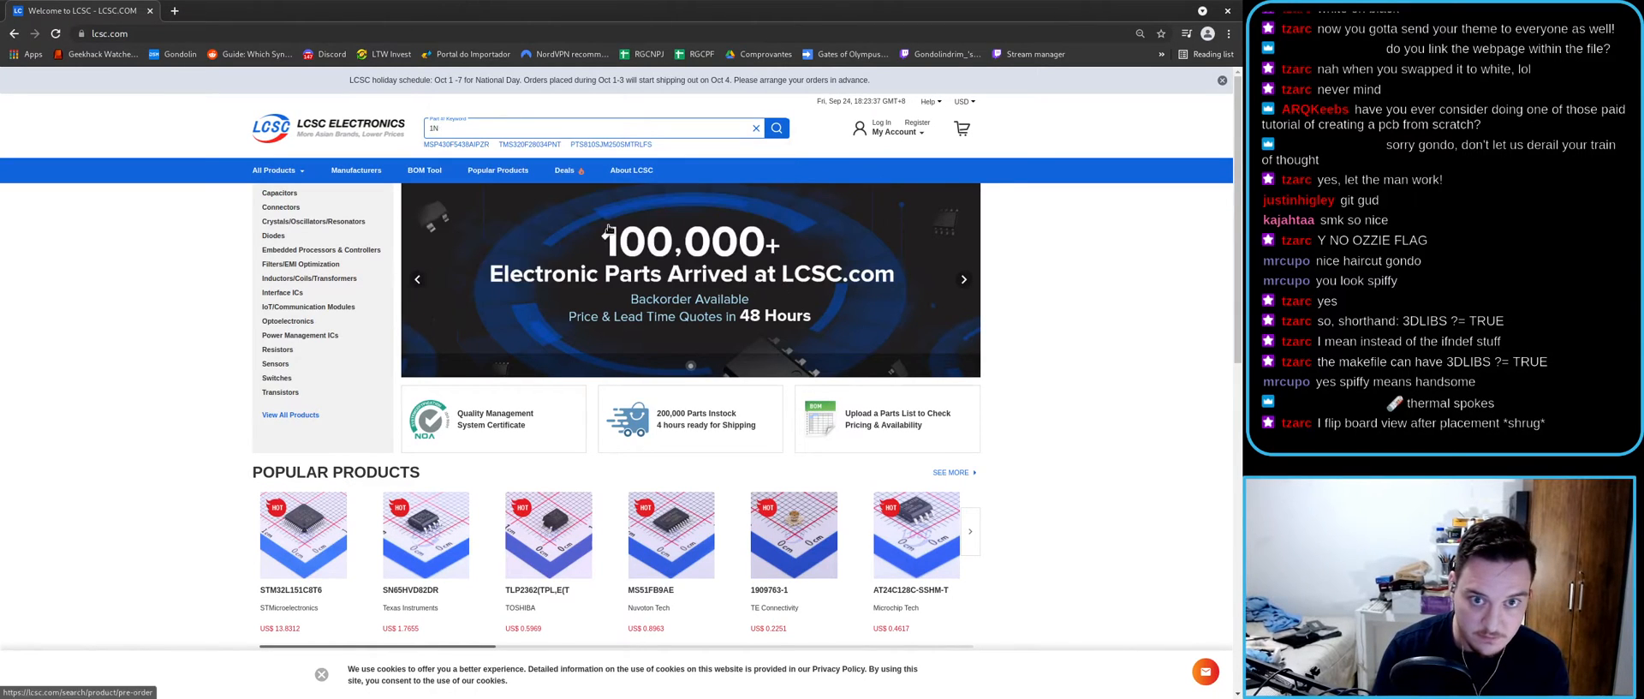
type("48W")
key("Return")
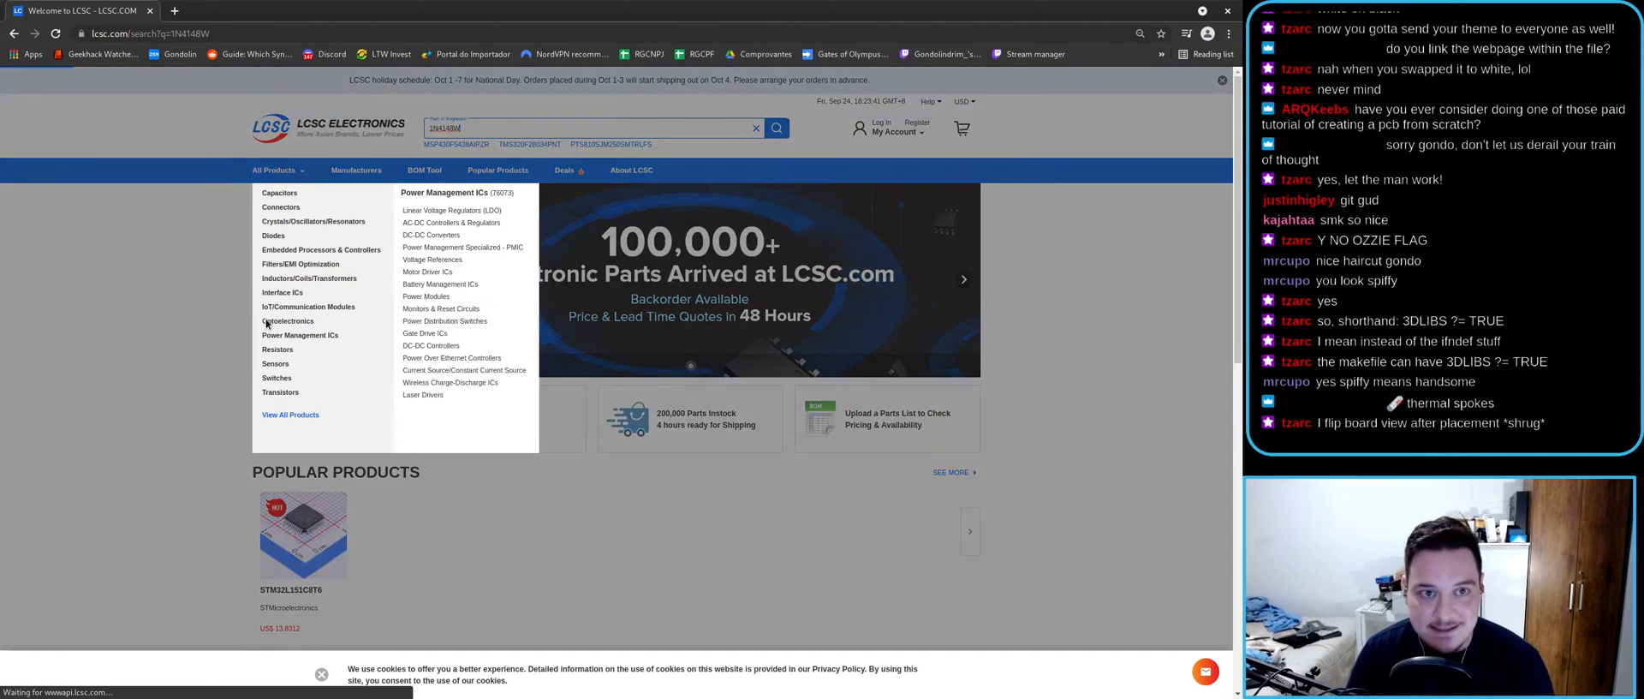
scroll(183, 321, "down", 7)
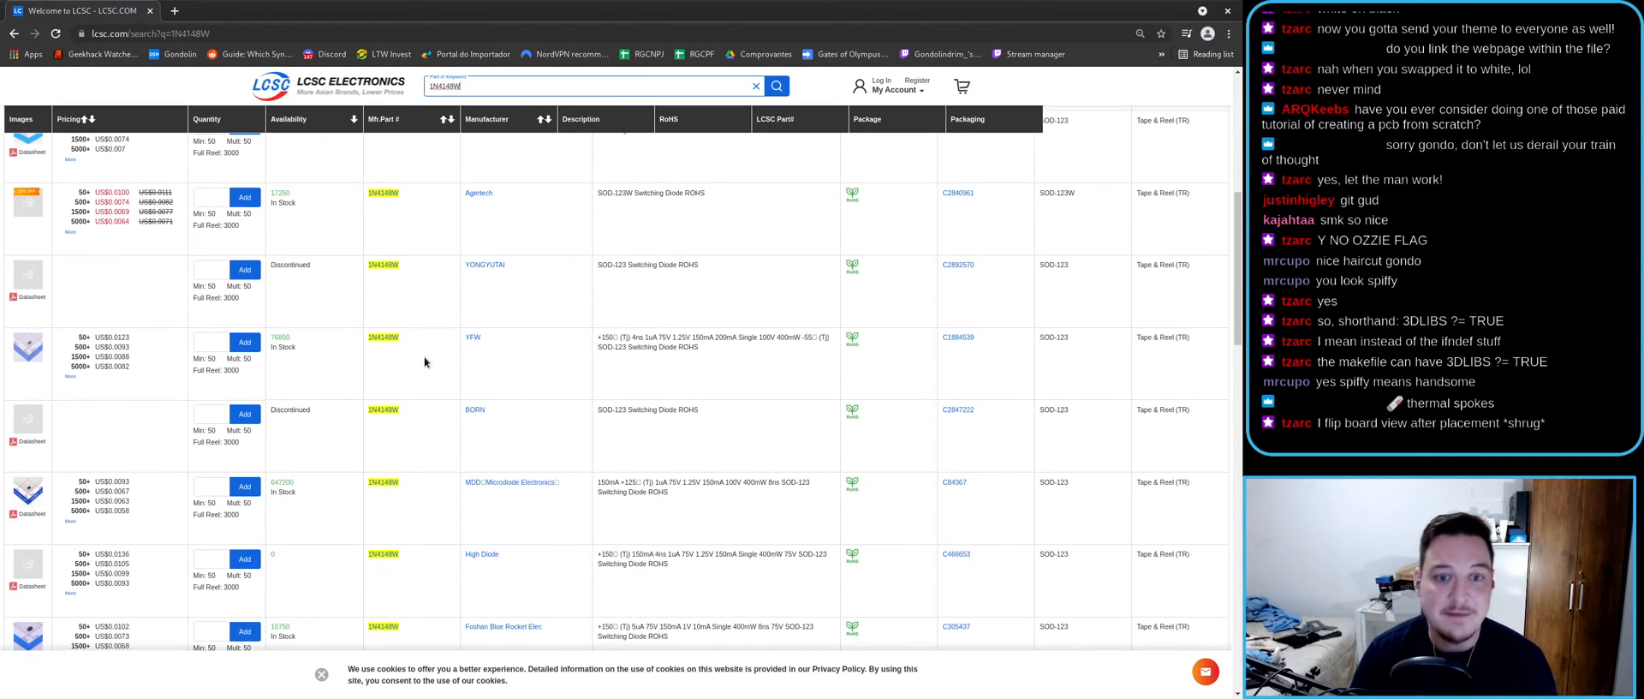
scroll(483, 347, "down", 1)
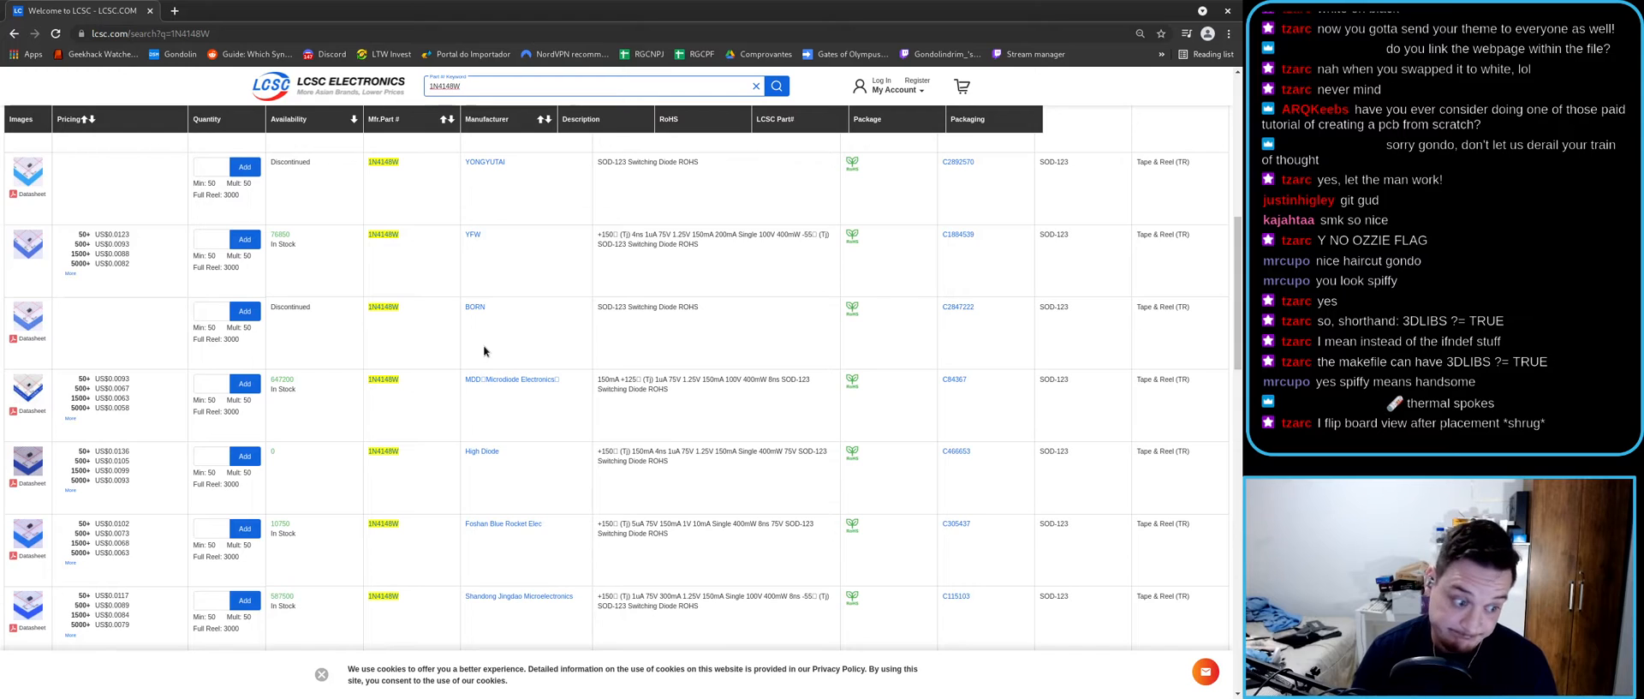
scroll(483, 345, "down", 4)
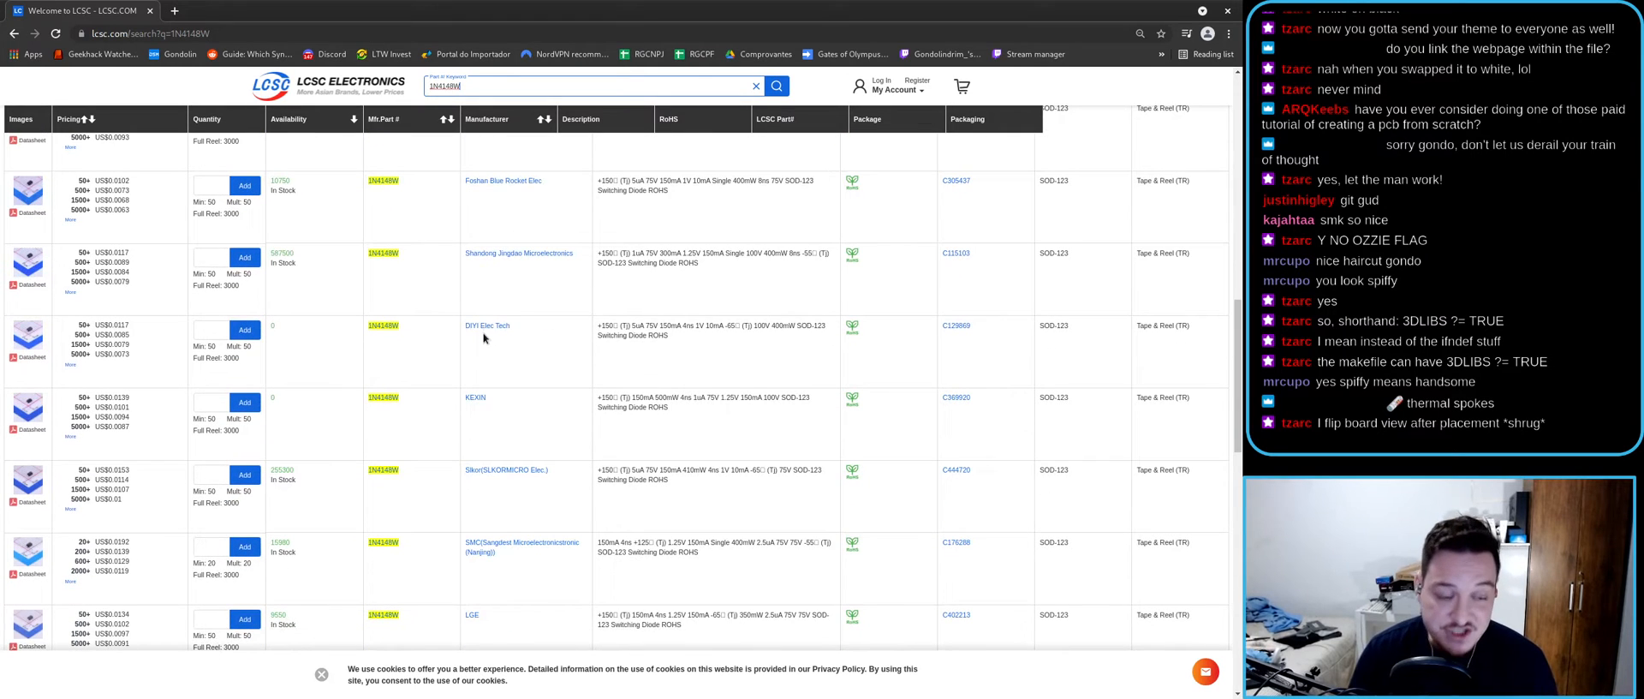
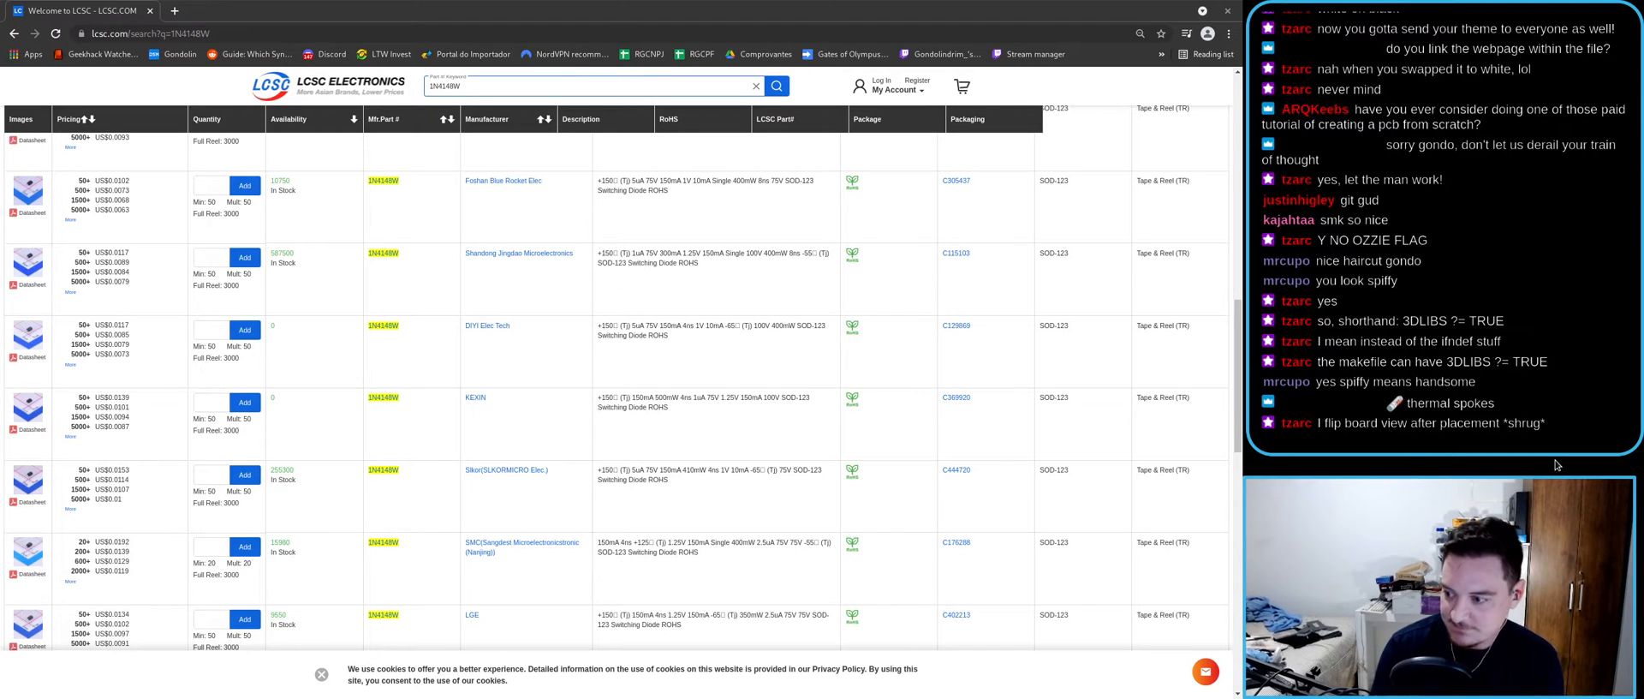
- Leave the 1N4148W LCSC results and return to D7's Symbol Properties Description field in KiCad
left_click(634, 3)
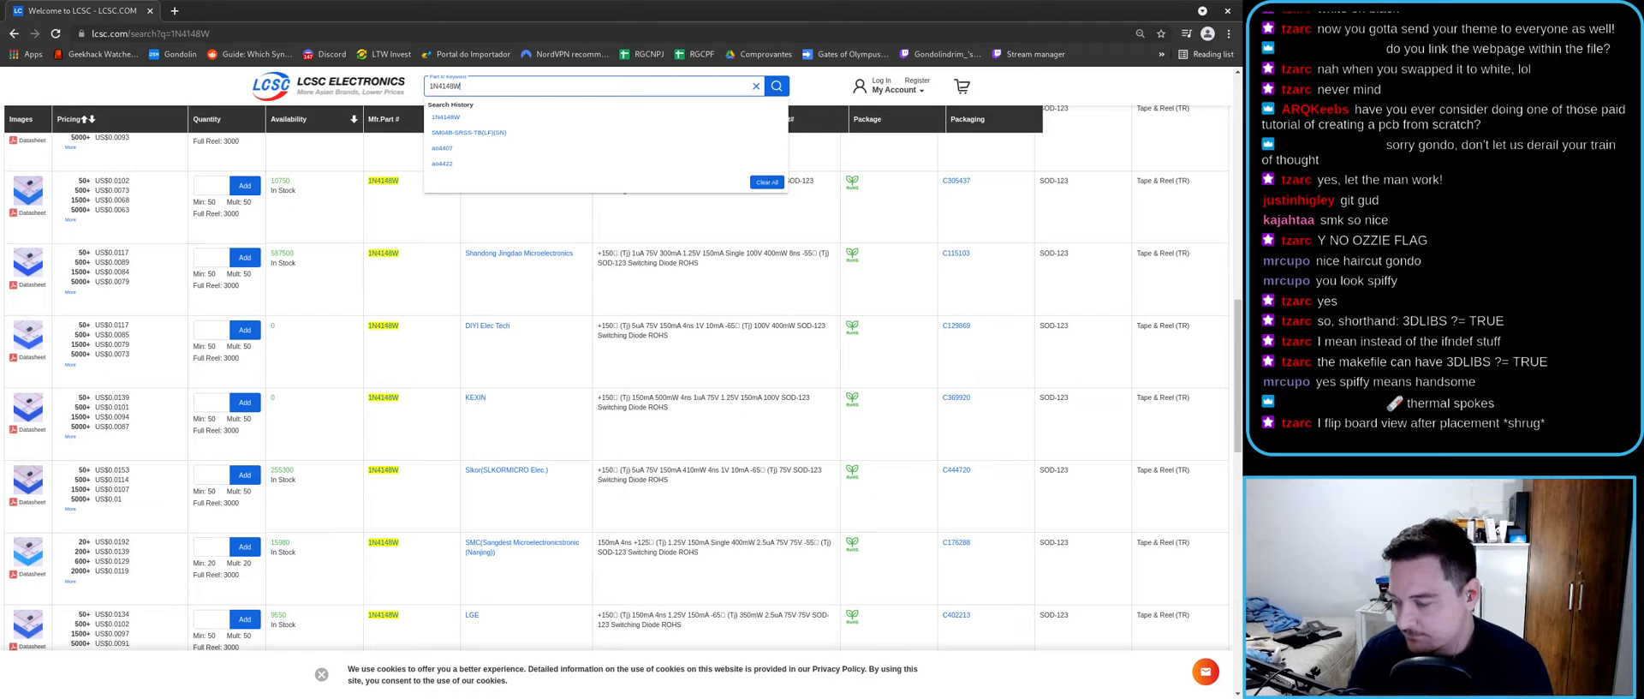
scroll(481, 321, "down", 5)
key("super+Down")
left_click(974, 405)
left_click(374, 328)
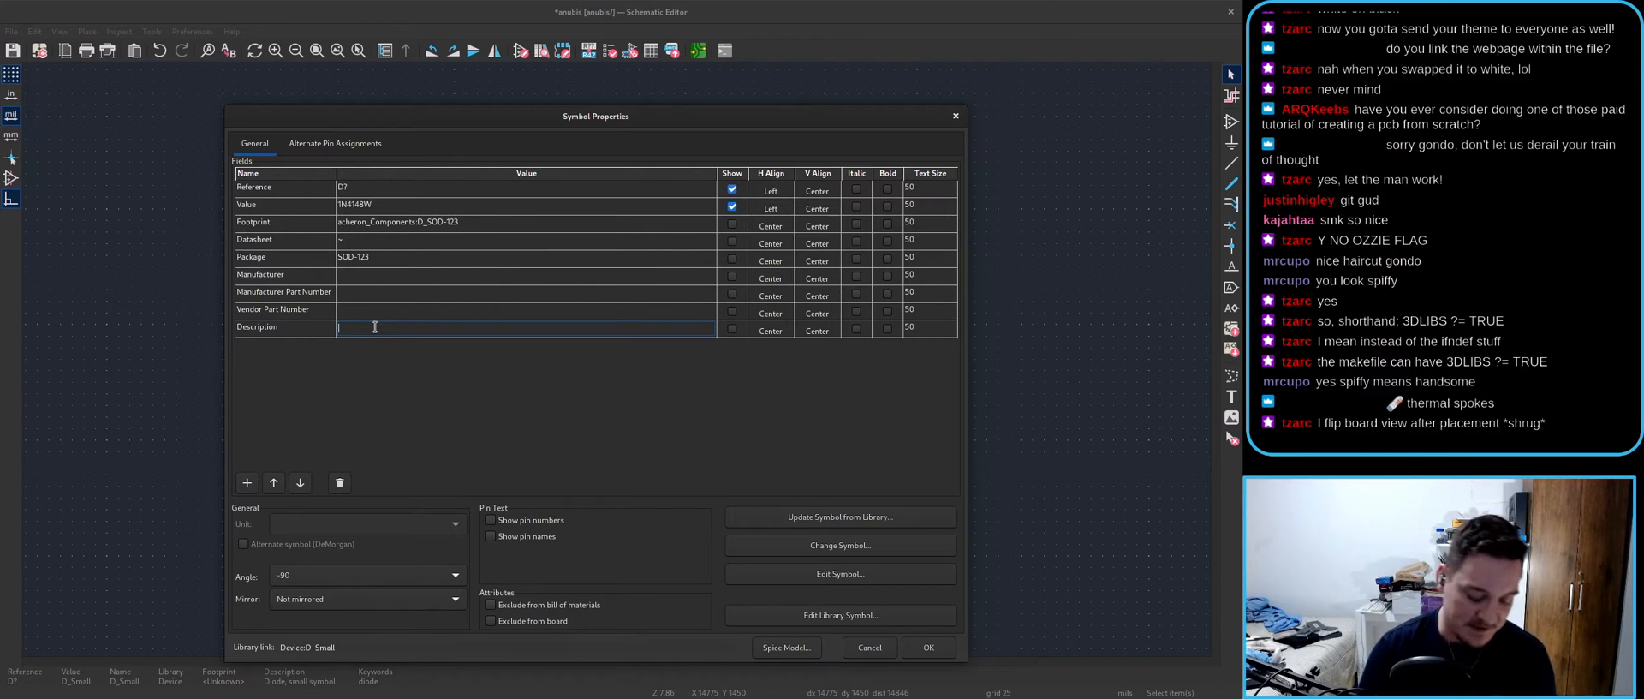
- Enter 'Small-signal switching diode' as D7's description and apply the properties
type("mall-signal switching diode")
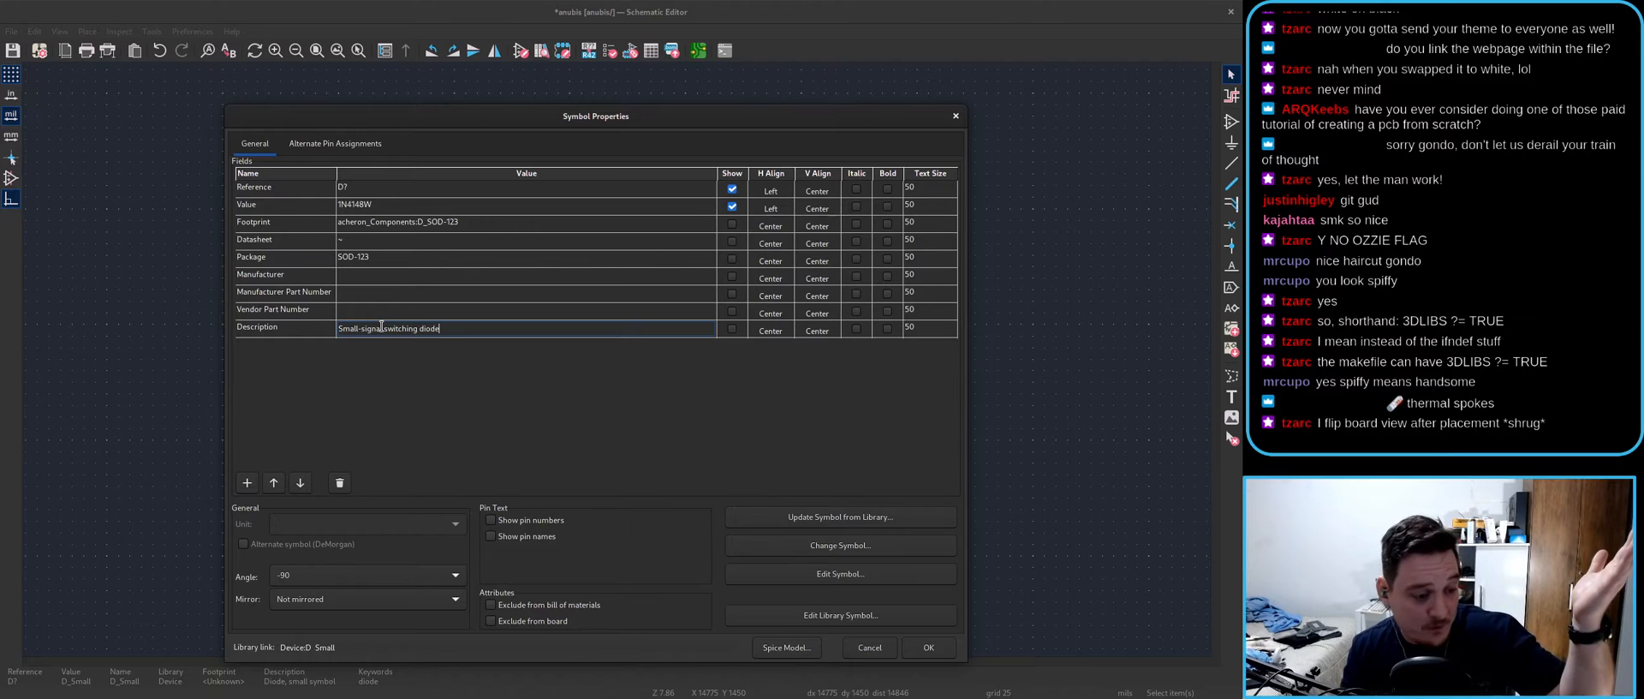
left_click(925, 649)
scroll(819, 301, "down", 7)
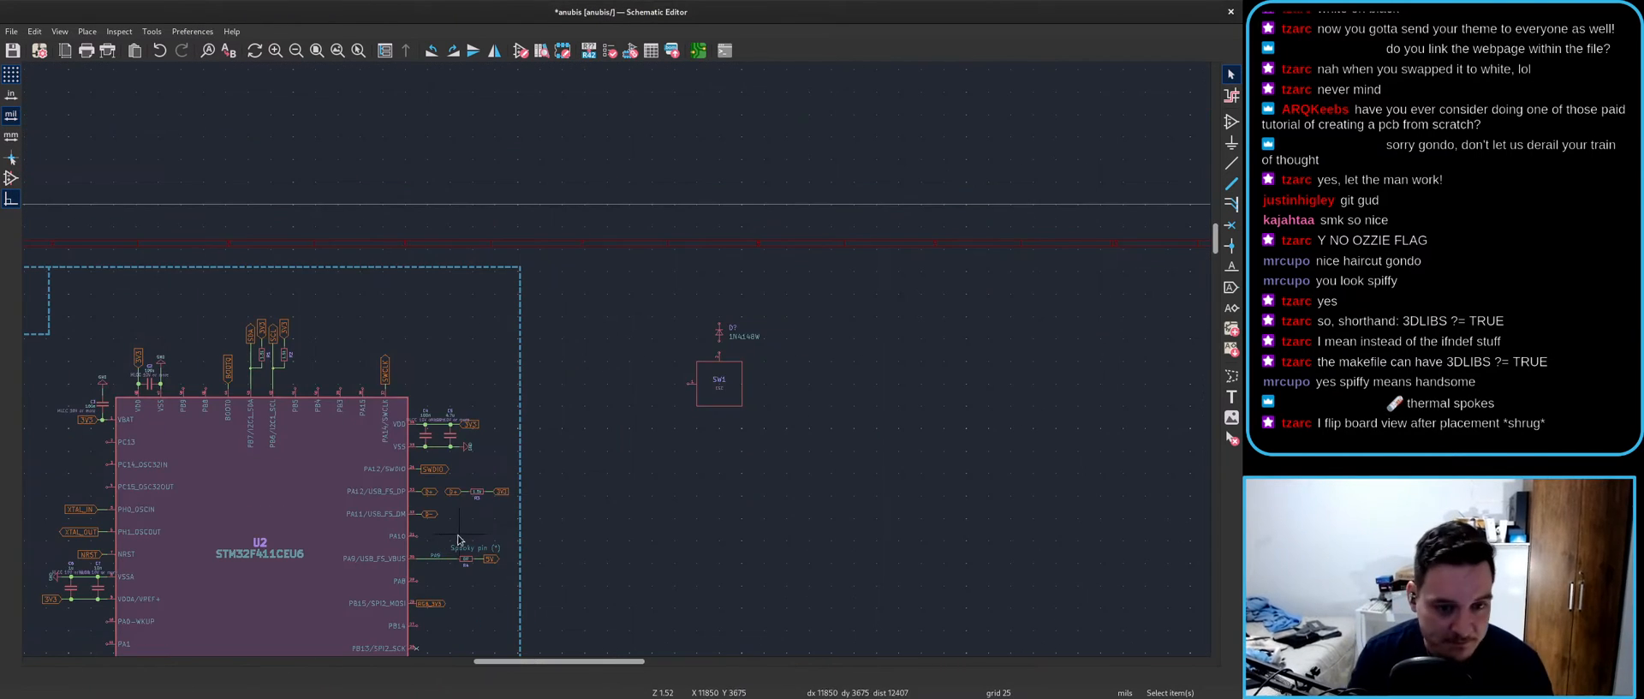
- Check switch SW1's properties and close them without changes
scroll(878, 286, "up", 6)
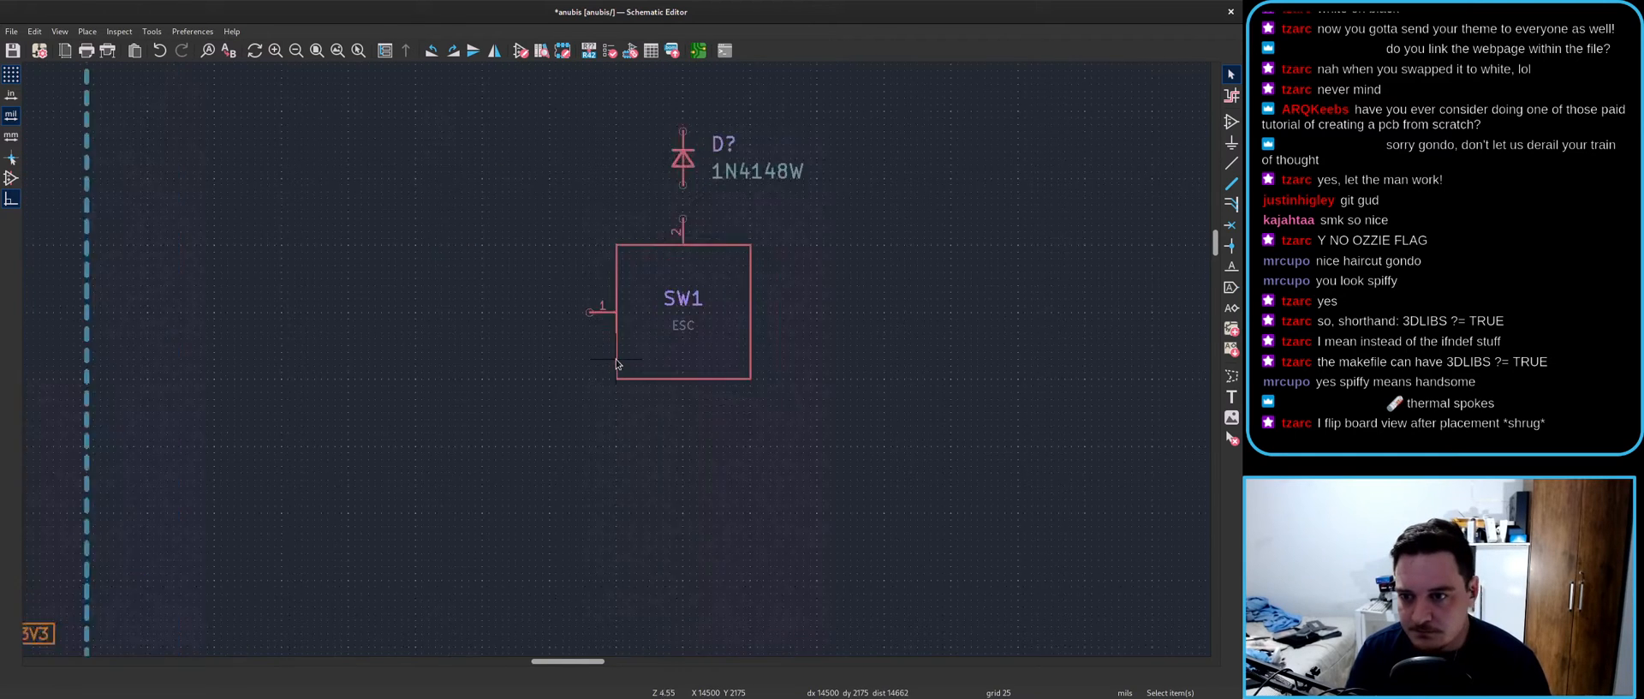
double_click(626, 362)
left_click(385, 344)
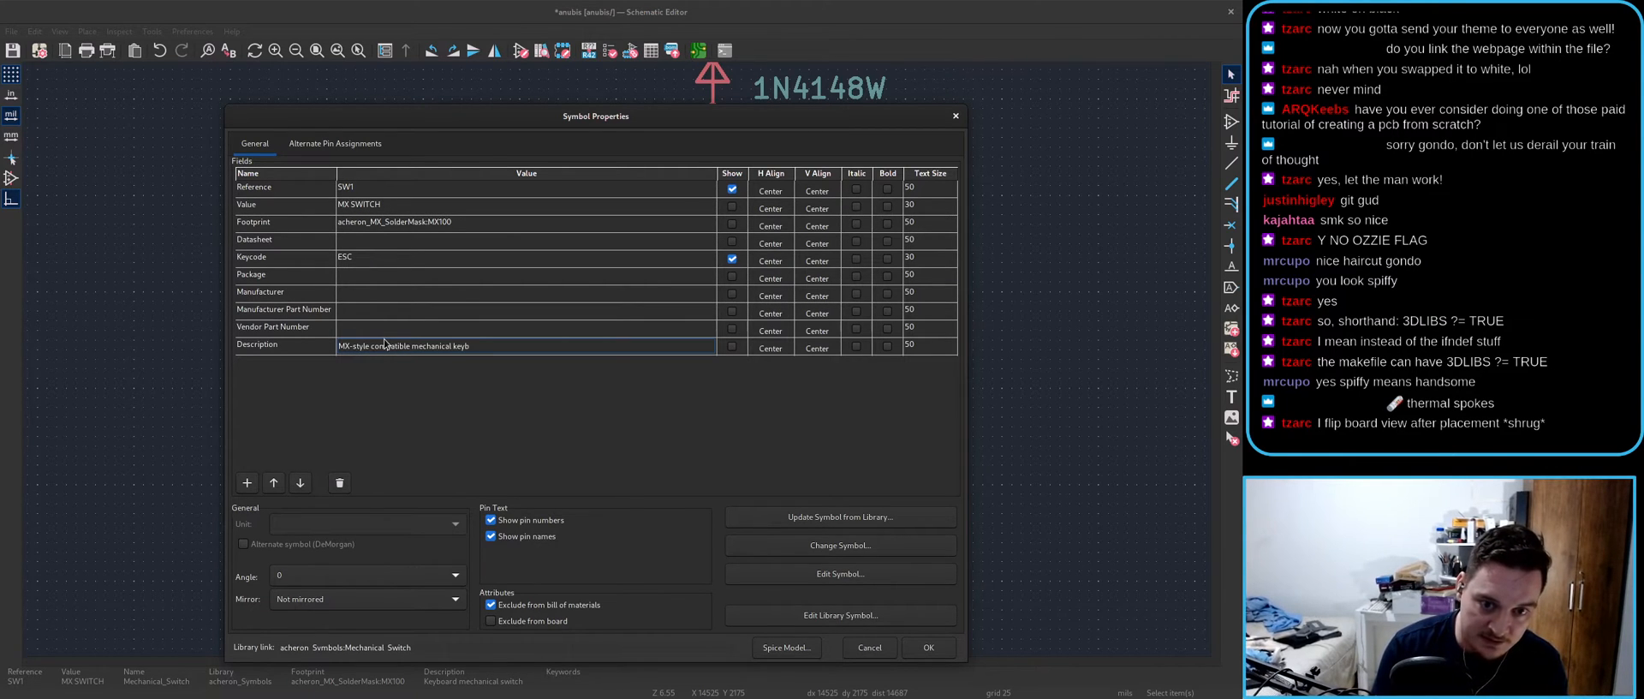
key("Return")
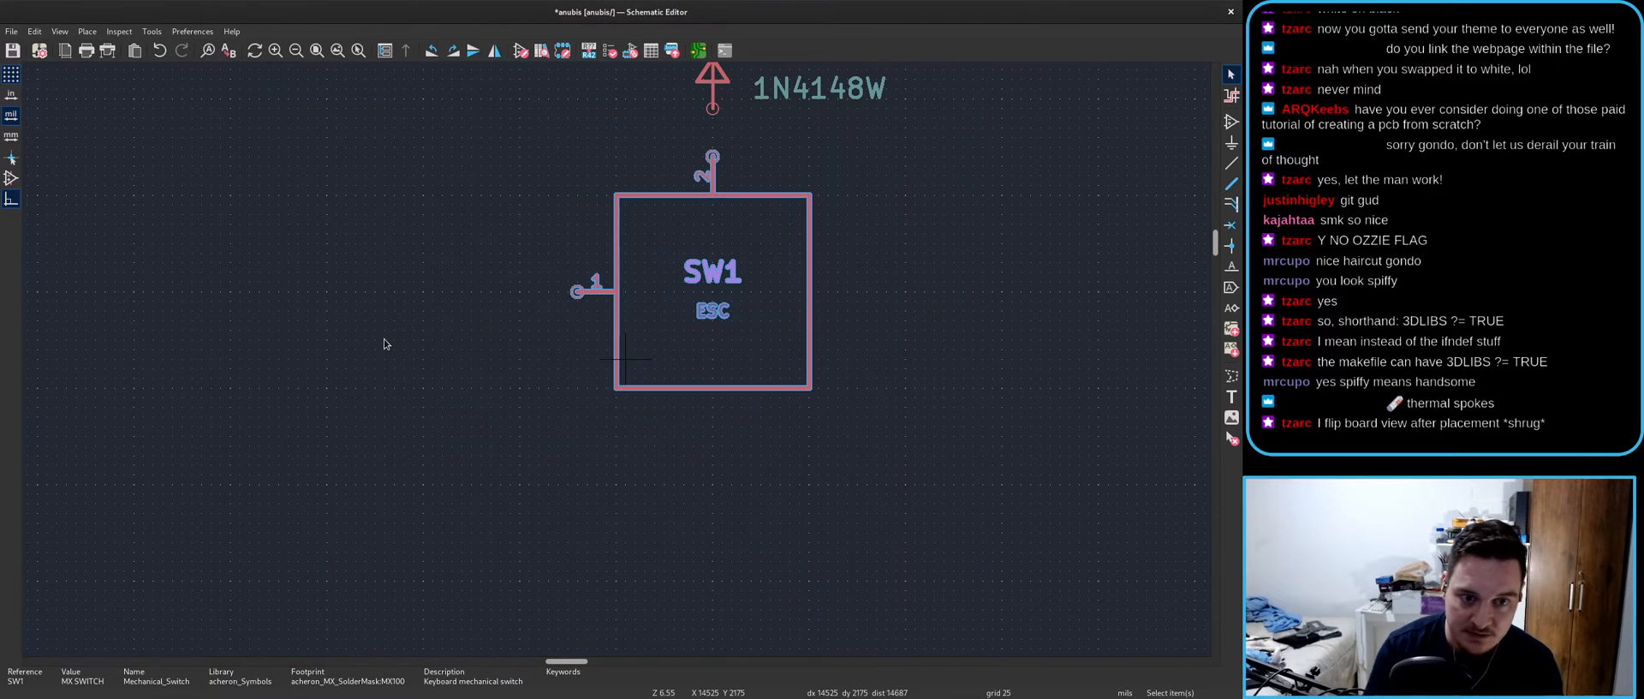
scroll(860, 303, "down", 4)
- Duplicate the SW1–diode pair, then both pairs, to make four switch-diode pairs in a row
middle_click_drag(860, 303, 588, 326)
left_click_drag(664, 461, 358, 133)
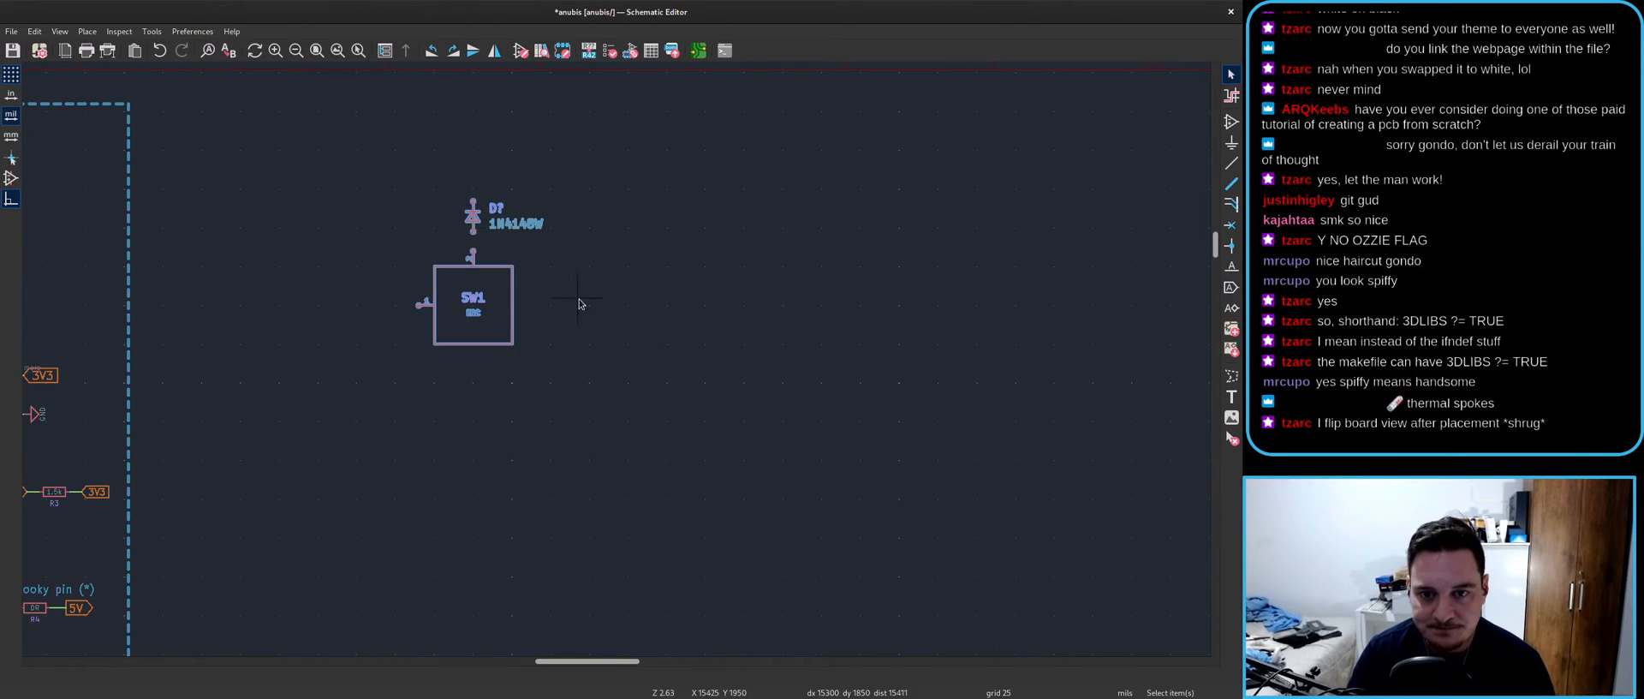
scroll(578, 296, "up", 4)
scroll(384, 372, "down", 2)
key("ctrl+d")
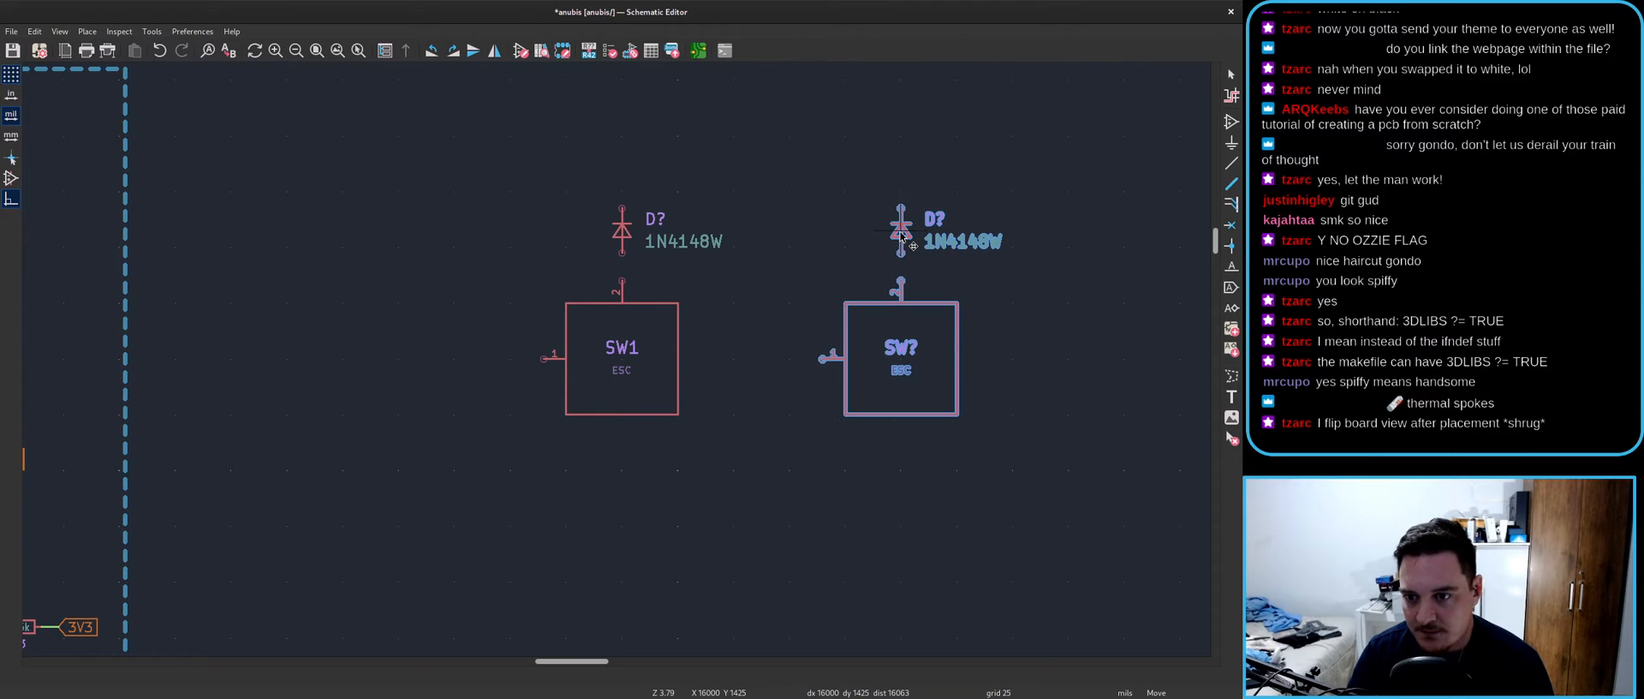
left_click(901, 236)
scroll(565, 369, "down", 4)
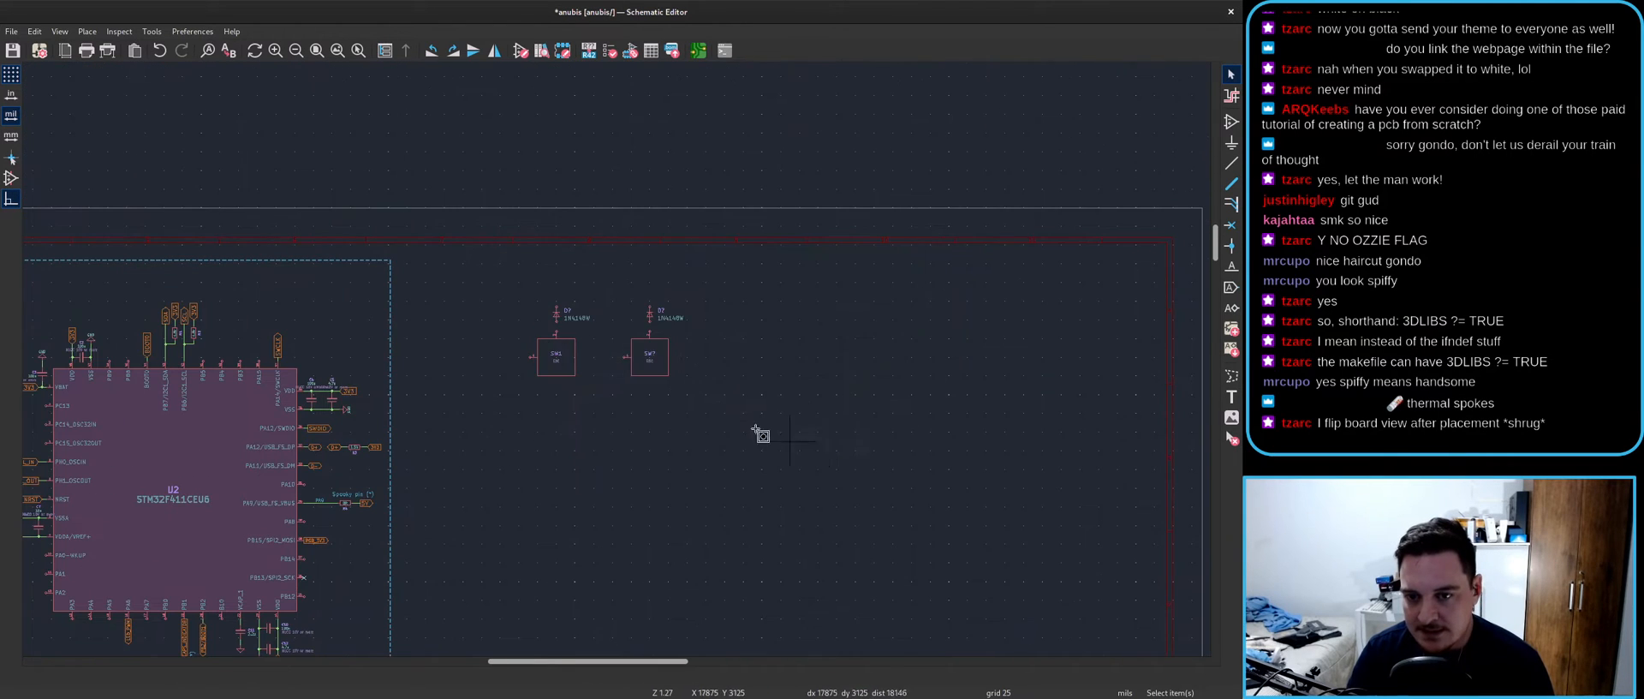
key("ctrl+d")
scroll(599, 351, "up", 4)
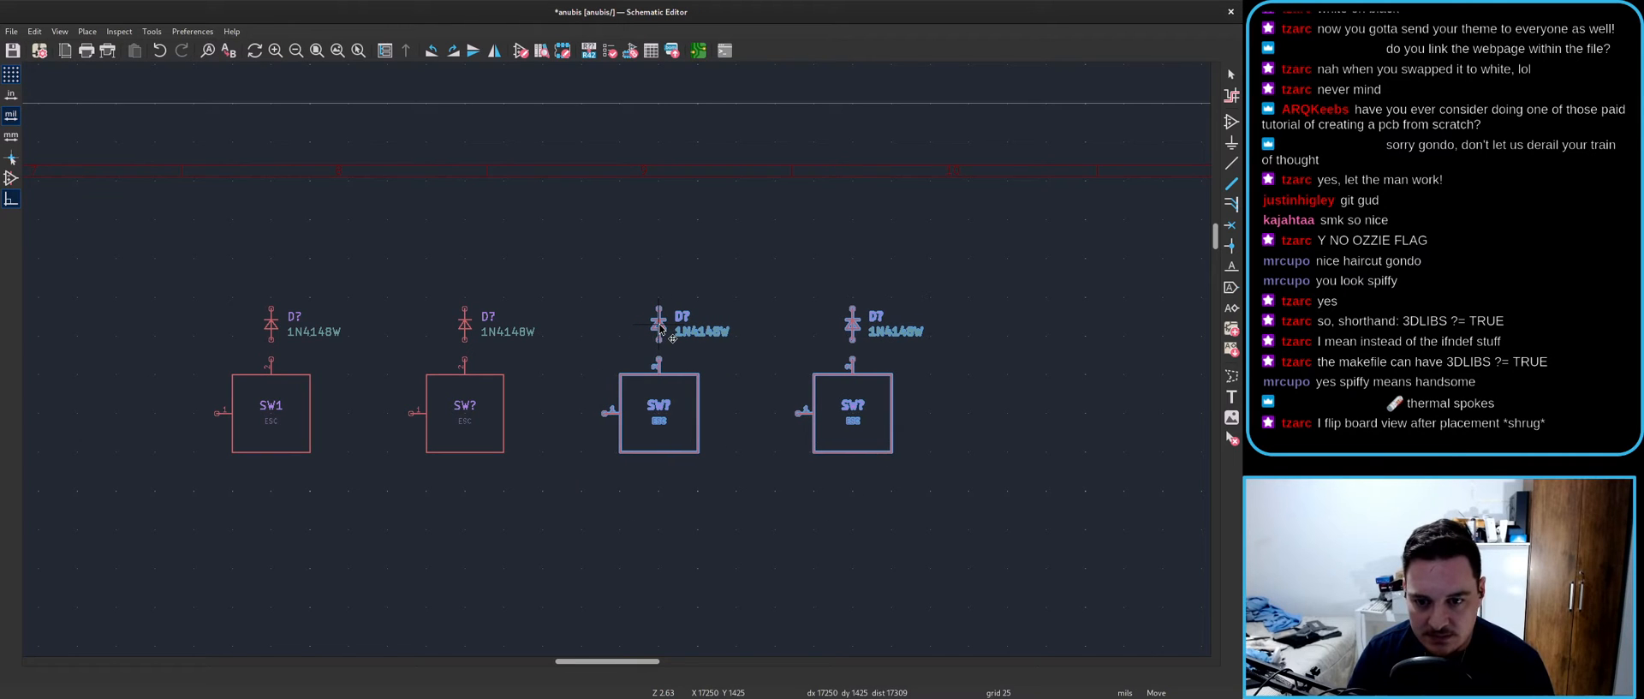
left_click(659, 327)
scroll(526, 458, "down", 4)
- Duplicate the four pairs, then the eight pairs, extending the row to sixteen
left_click_drag(969, 457, 439, 201)
key("ctrl+d")
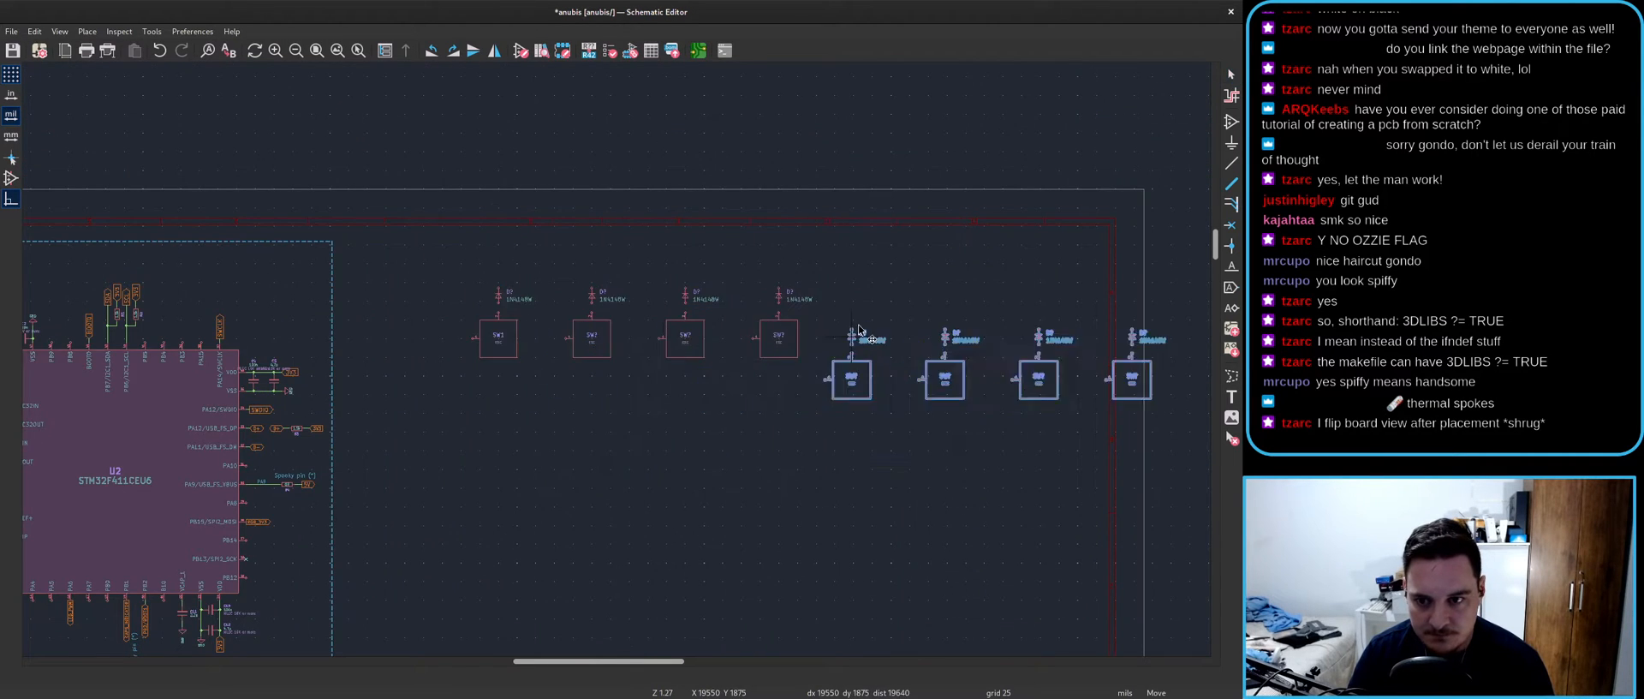
scroll(865, 311, "up", 3)
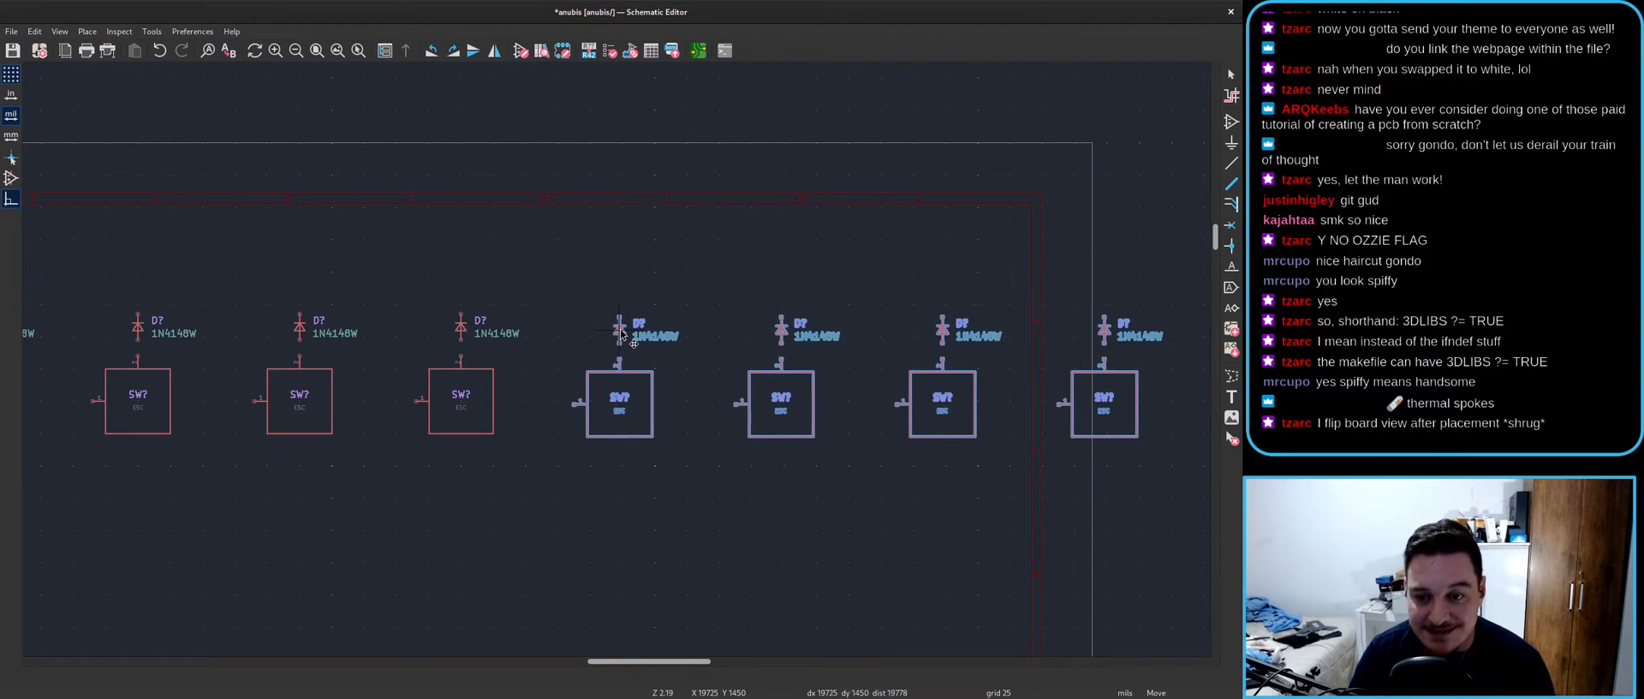
scroll(624, 334, "up", 3)
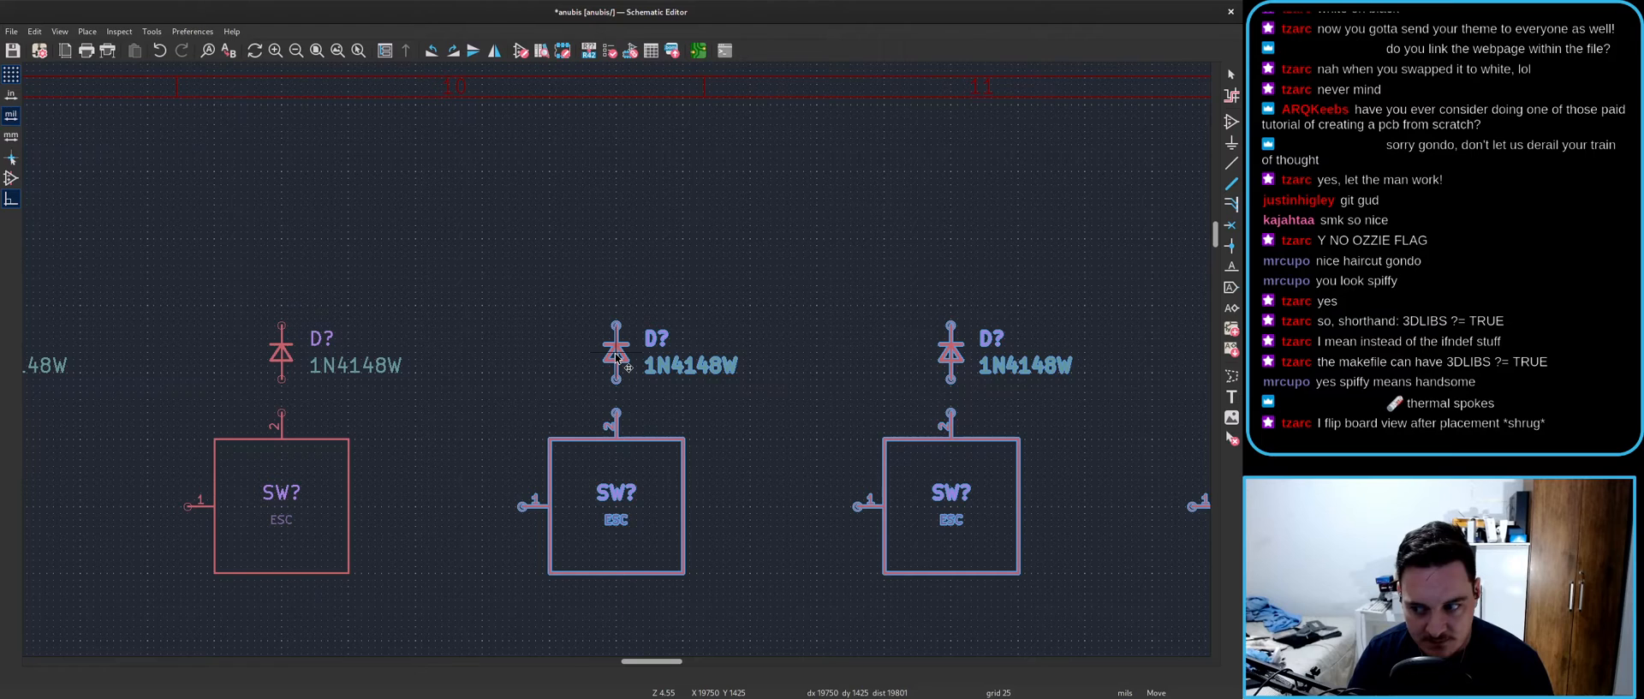
left_click(615, 357)
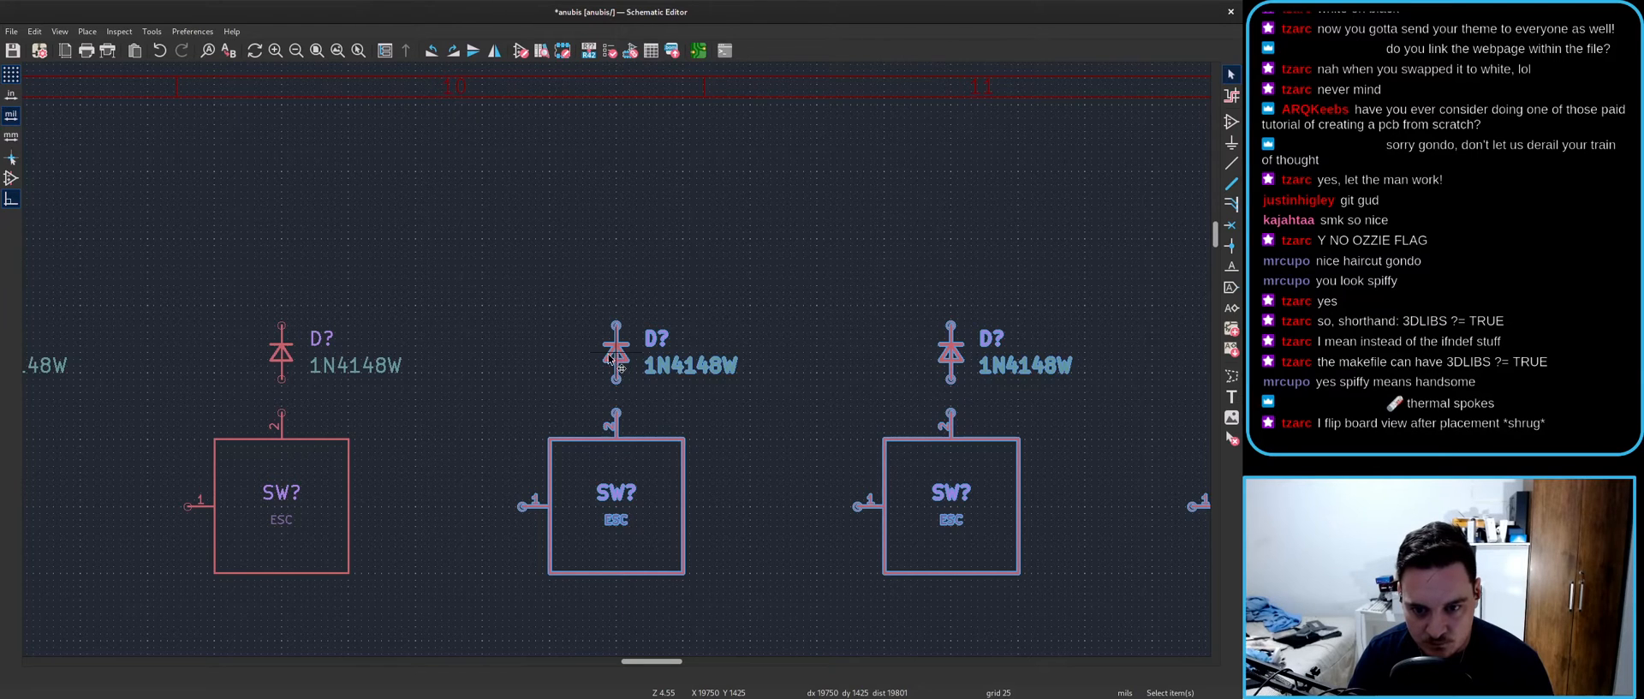
scroll(616, 361, "down", 5)
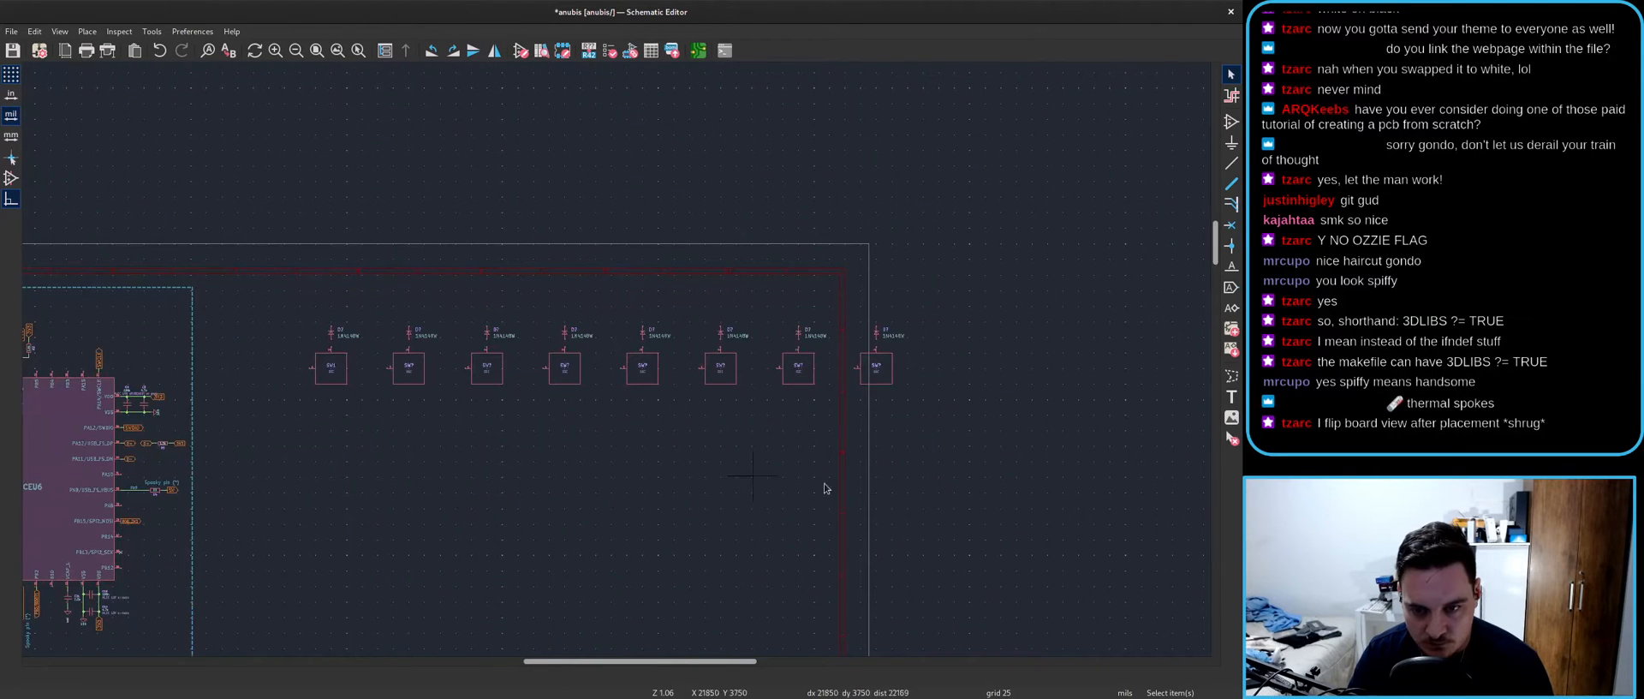
left_click_drag(989, 485, 330, 282)
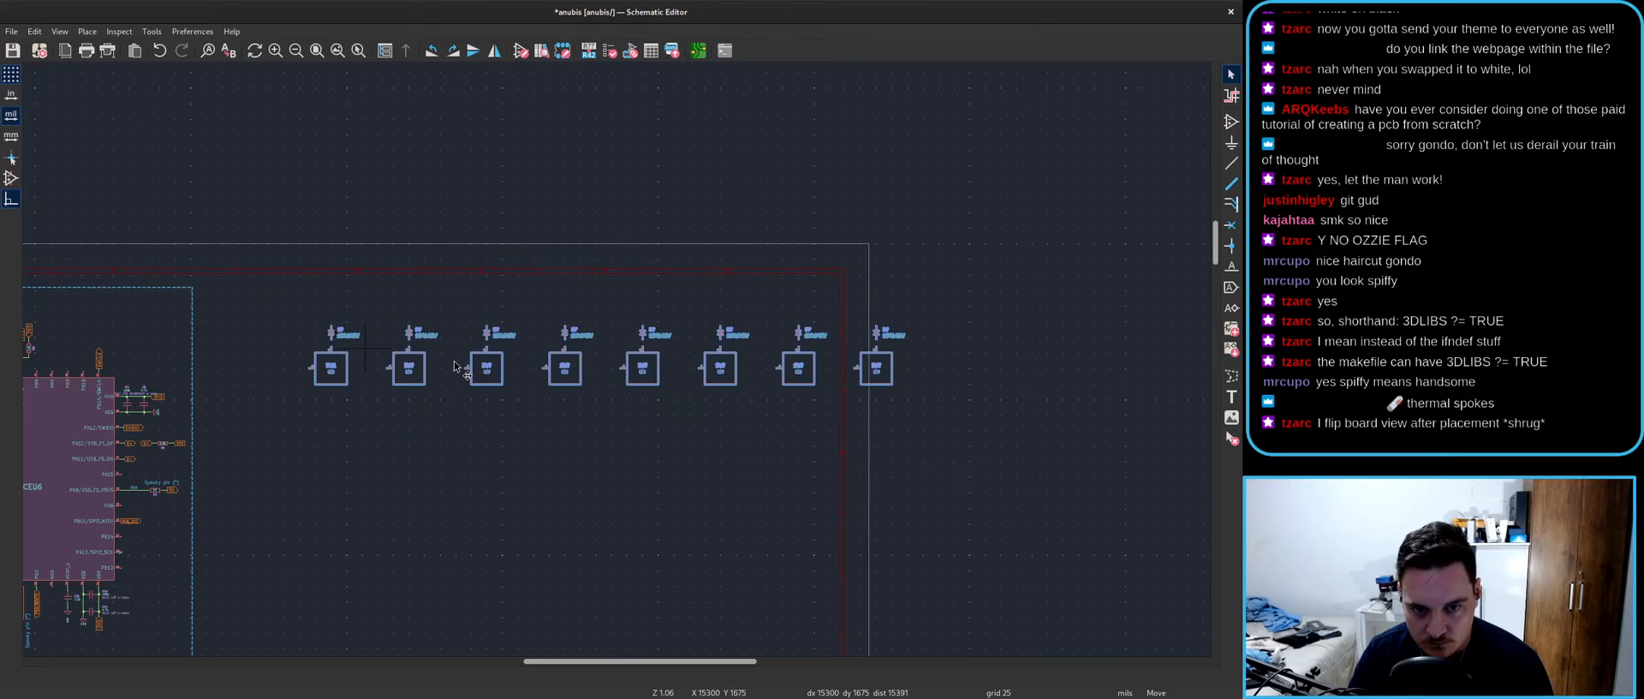
key("ctrl+d")
scroll(993, 357, "up", 3)
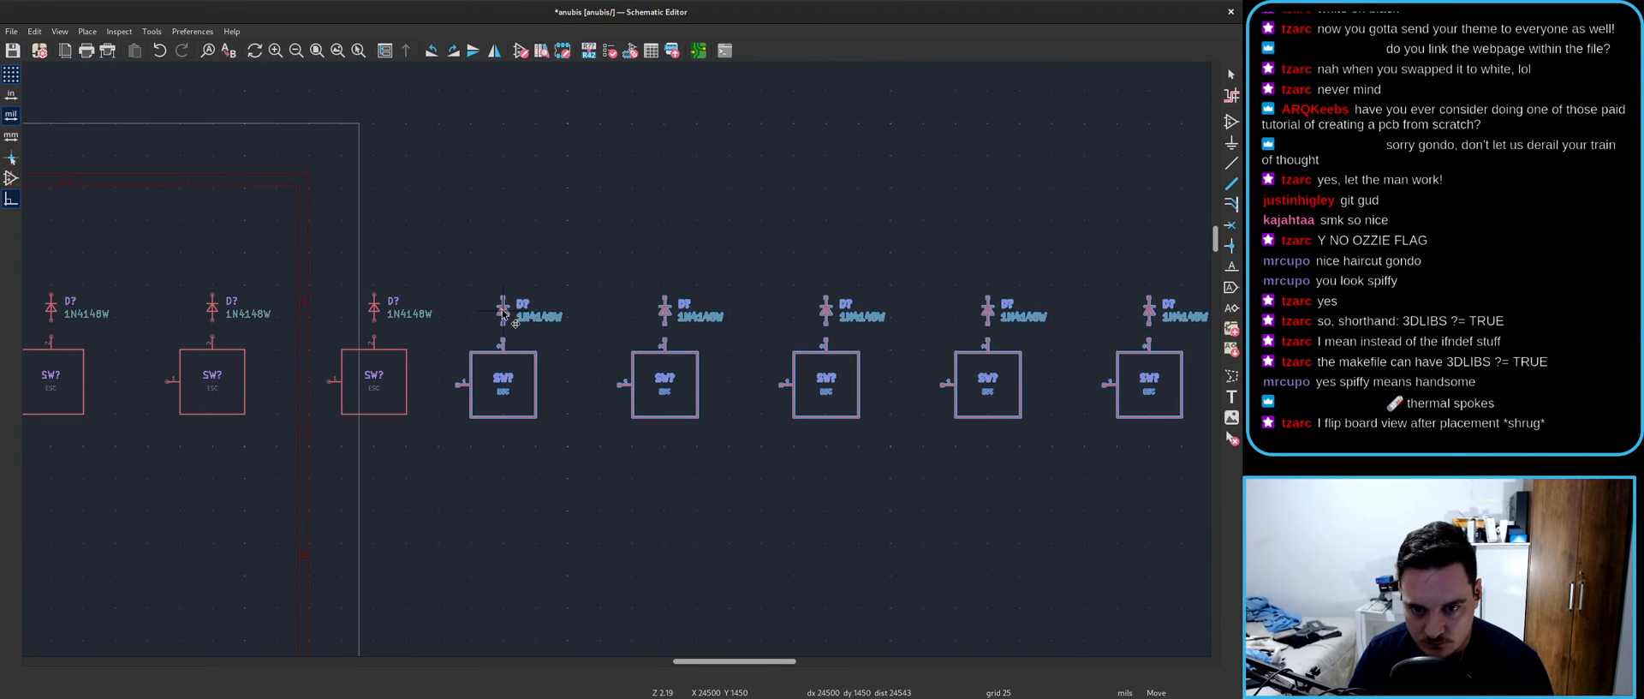
scroll(629, 364, "up", 3)
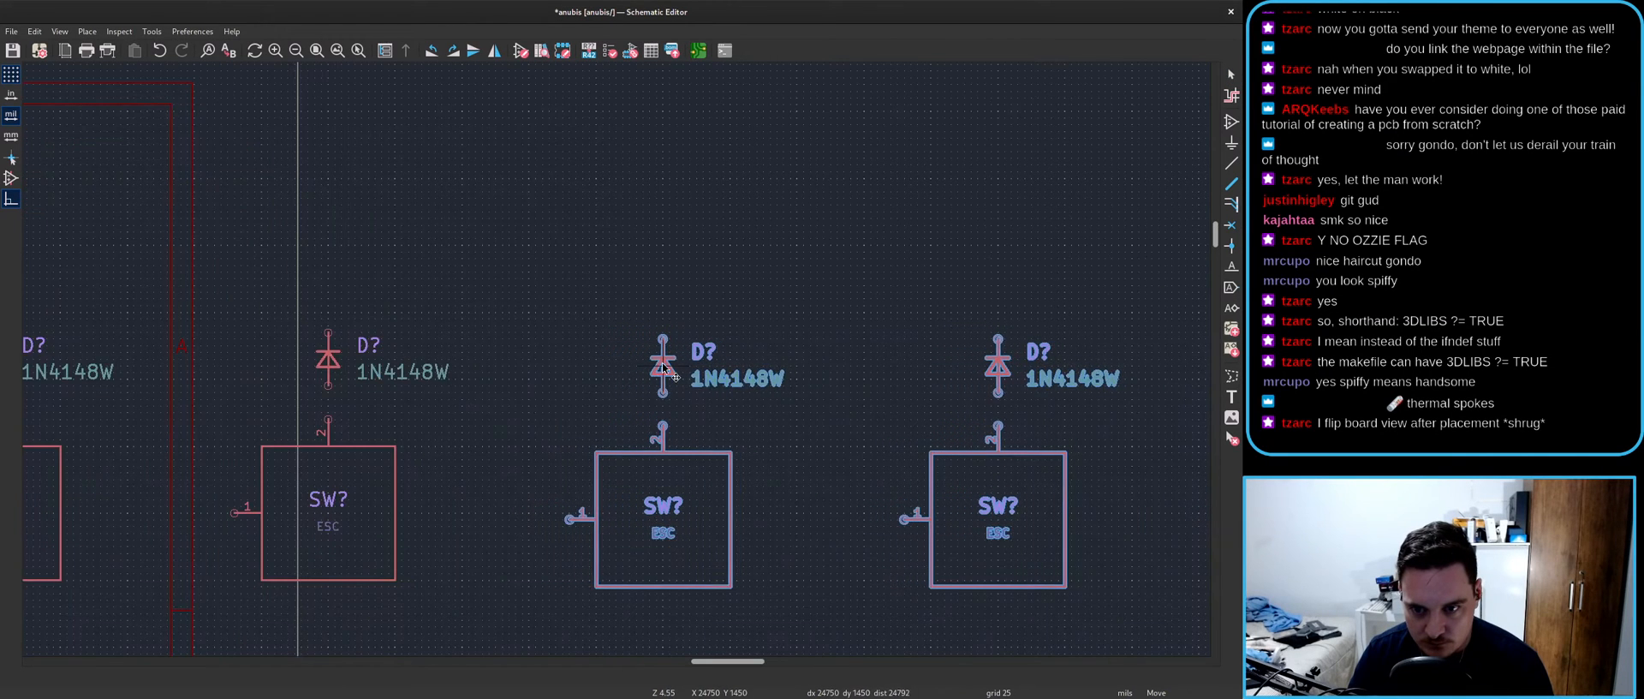
left_click(663, 361)
left_click(551, 441)
scroll(550, 441, "down", 1)
scroll(610, 361, "down", 7)
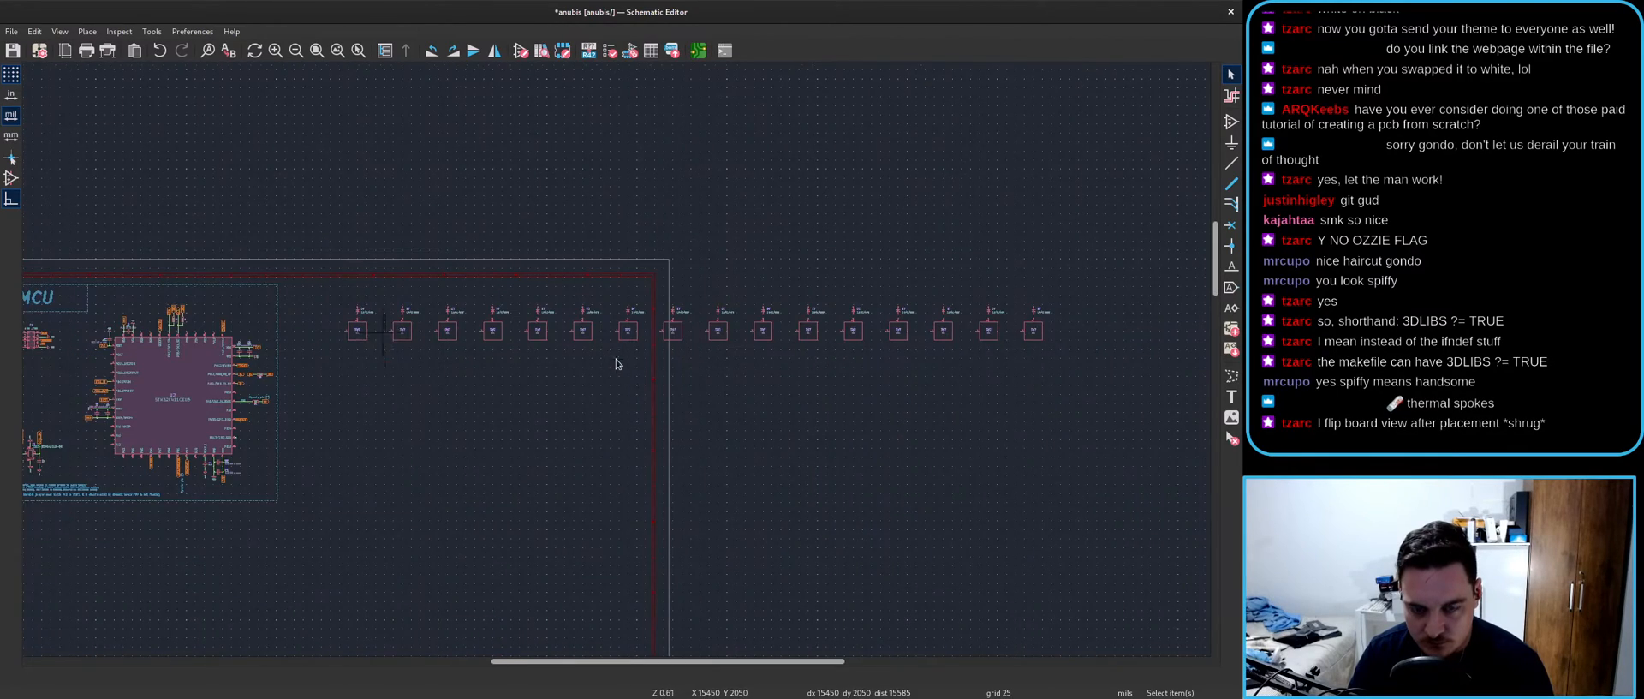
scroll(413, 361, "up", 7)
- Label the first switches' keycodes F1 through F5
double_click(744, 354)
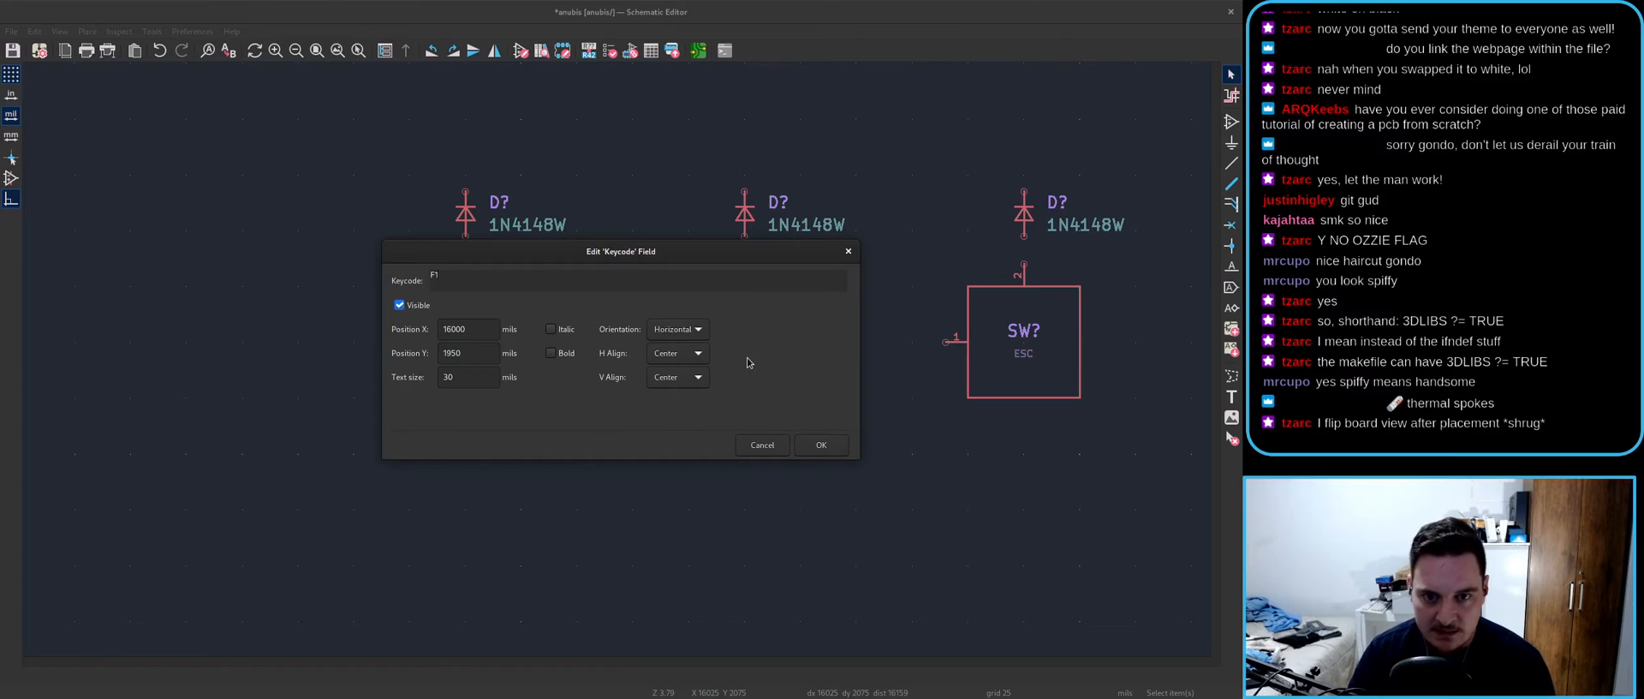
key("Return")
double_click(1029, 356)
type("F2")
key("Return")
scroll(1029, 356, "down", 2)
middle_click_drag(1100, 363, 499, 363)
double_click(624, 362)
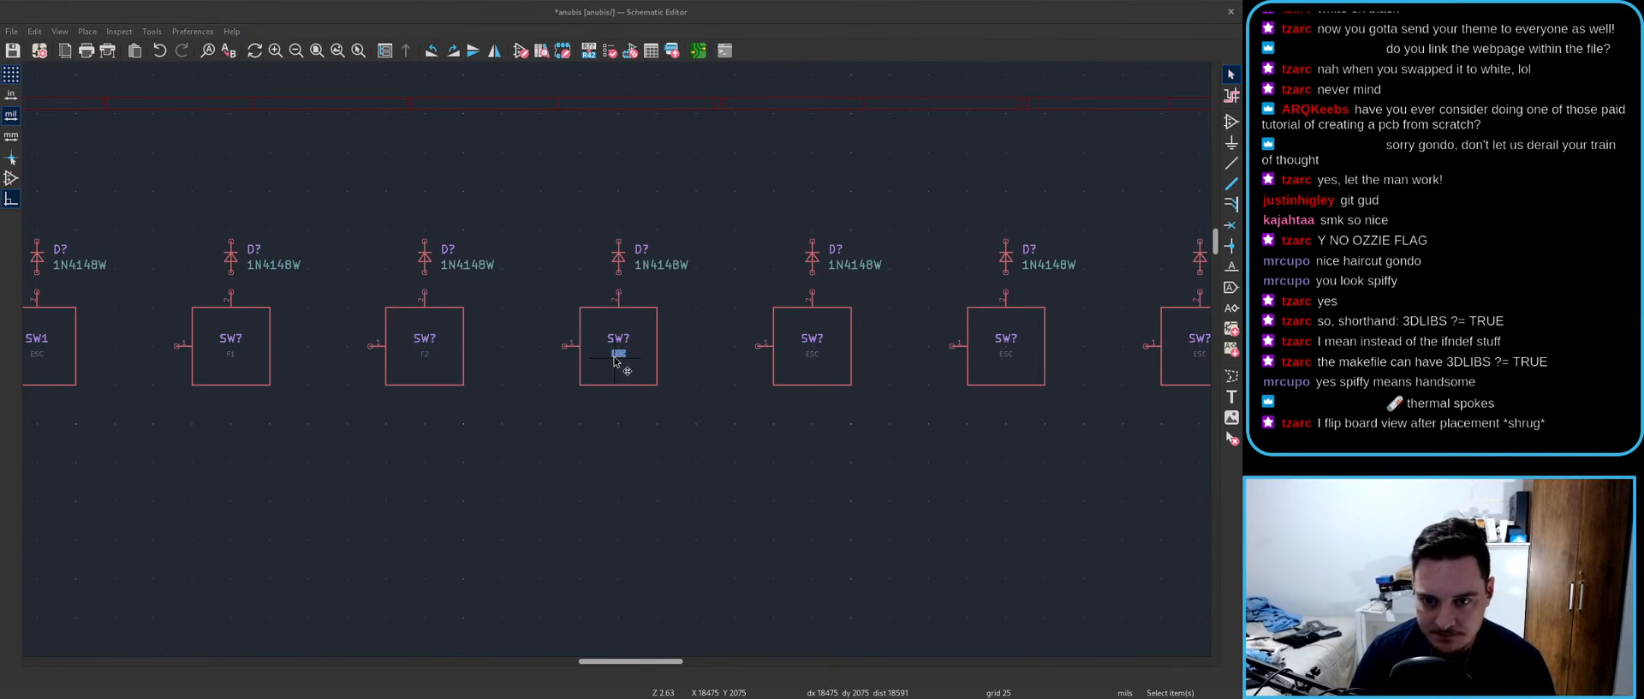
type("F")
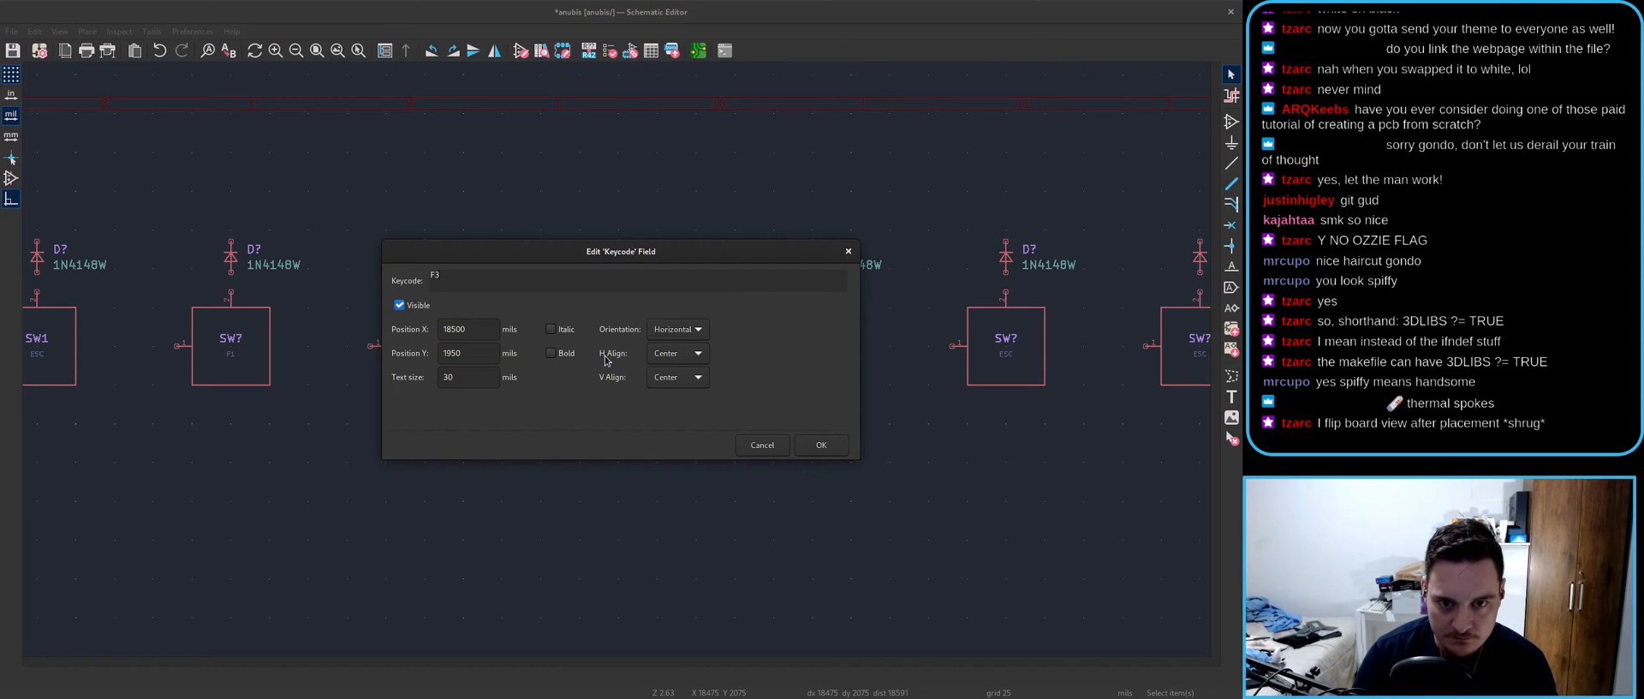
type("3")
key("Return")
double_click(814, 359)
type("F")
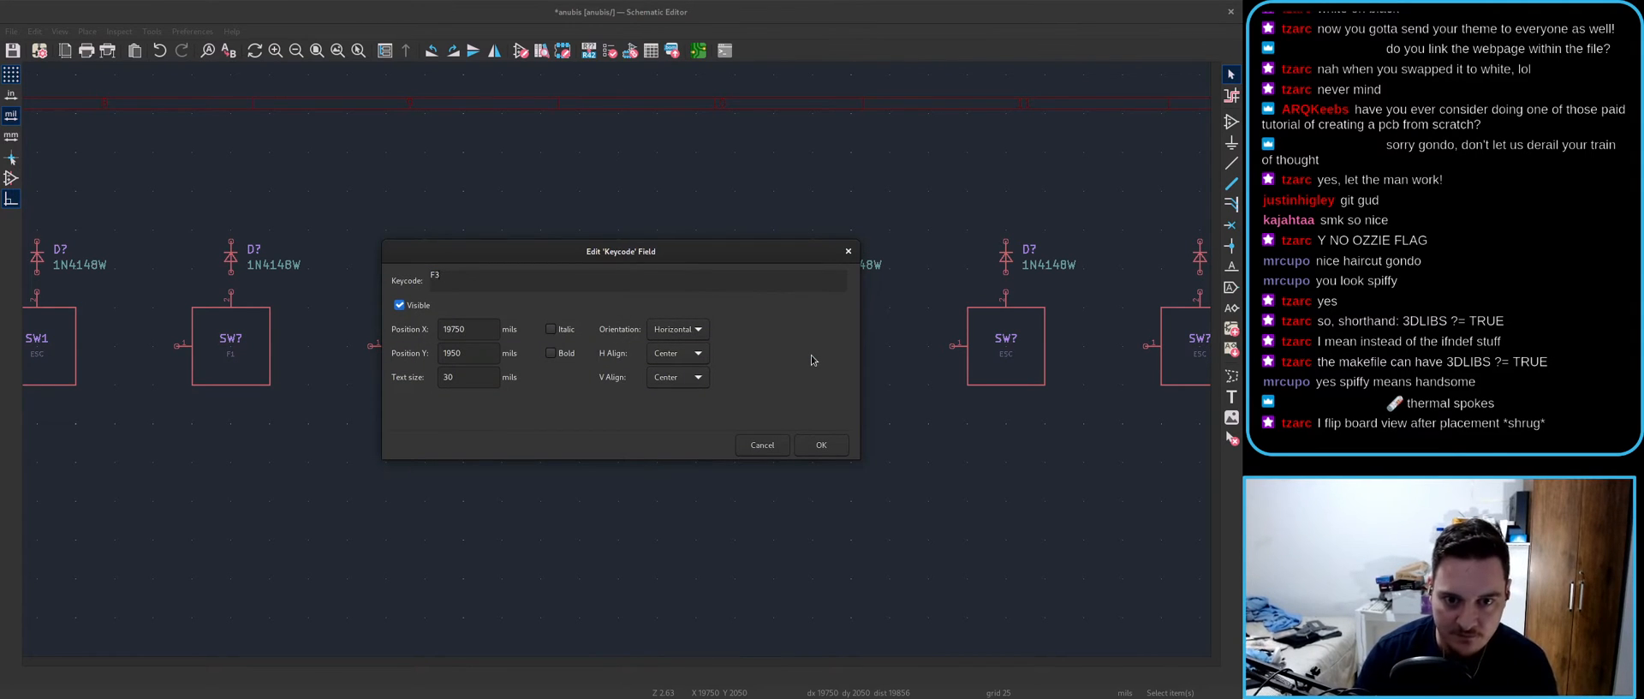
key("Return")
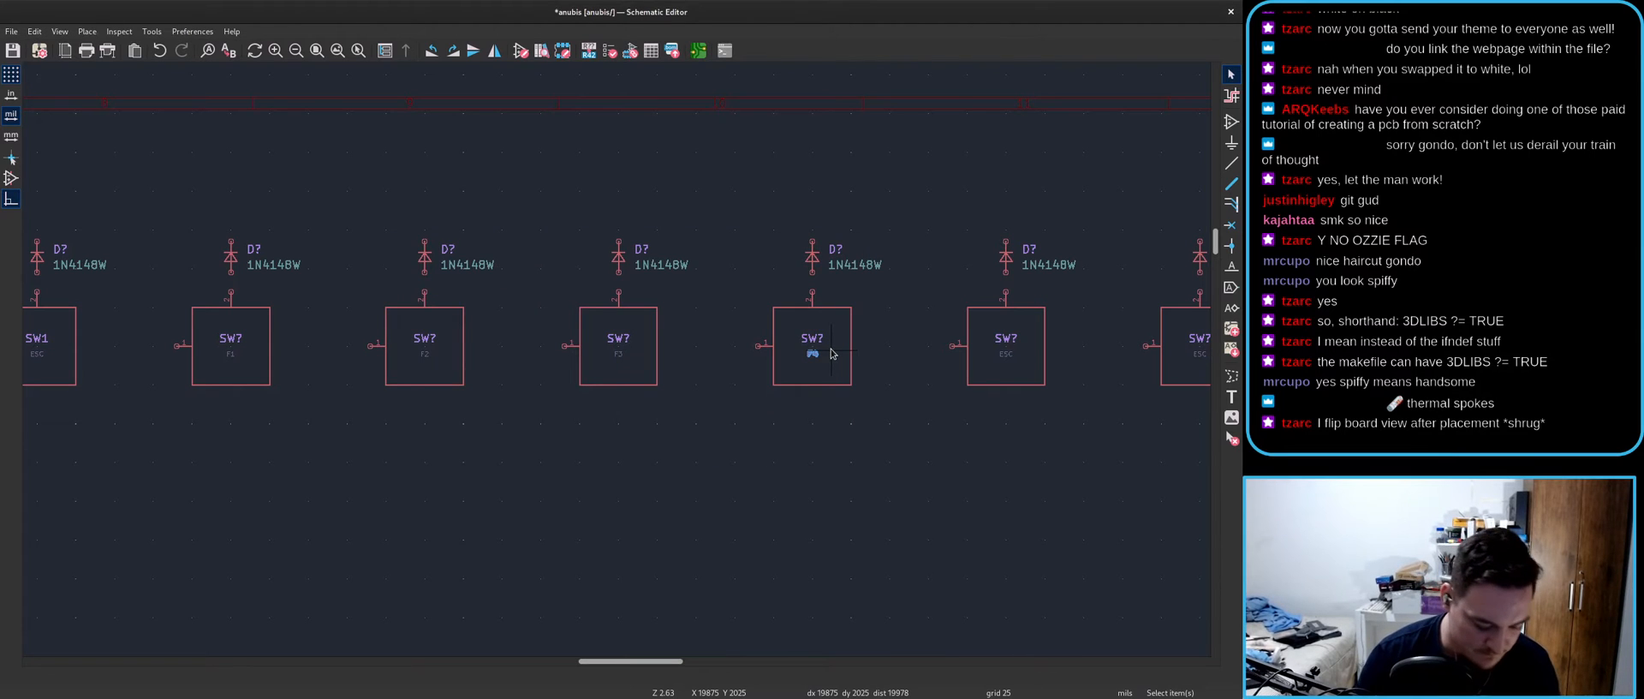
type("e4")
key("Return")
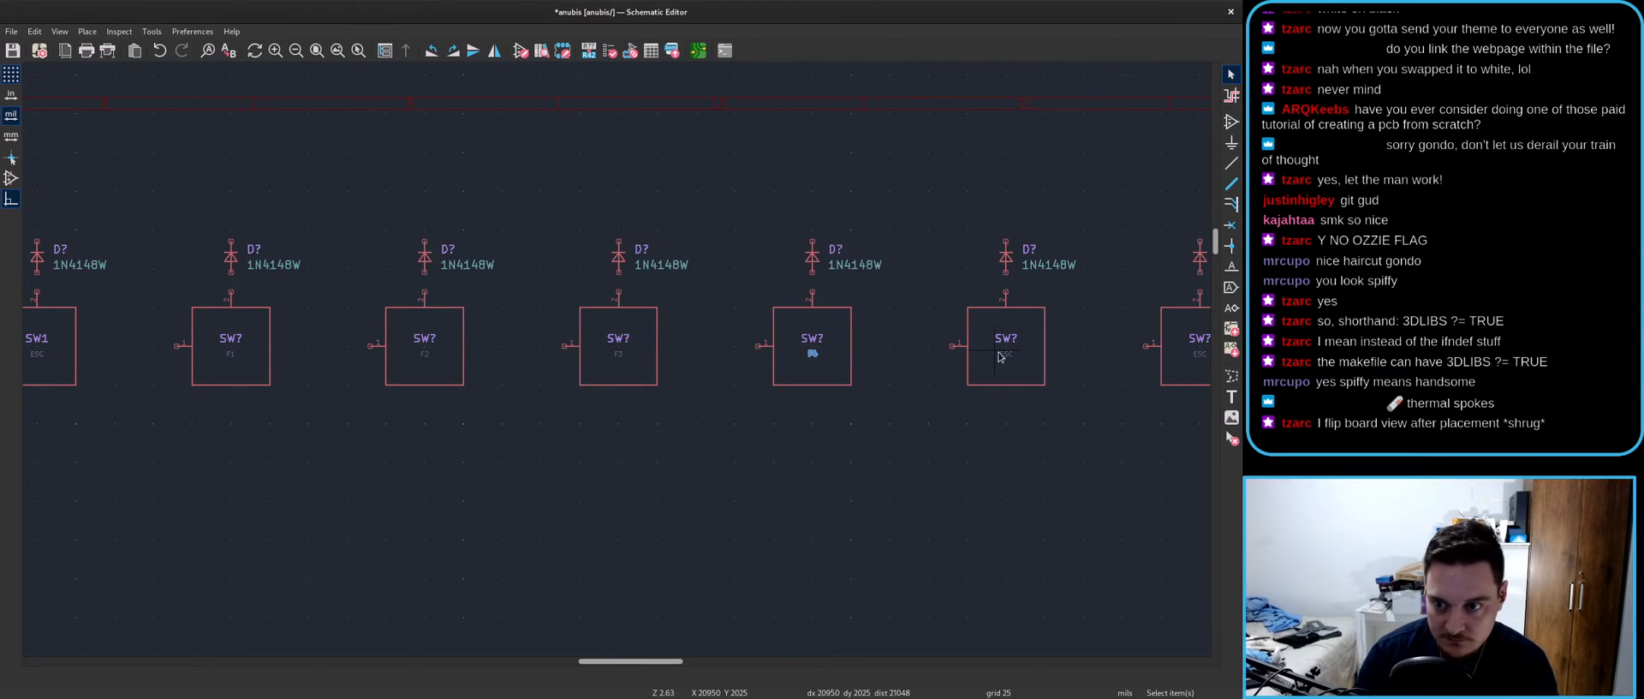
type("eF5")
key("Return")
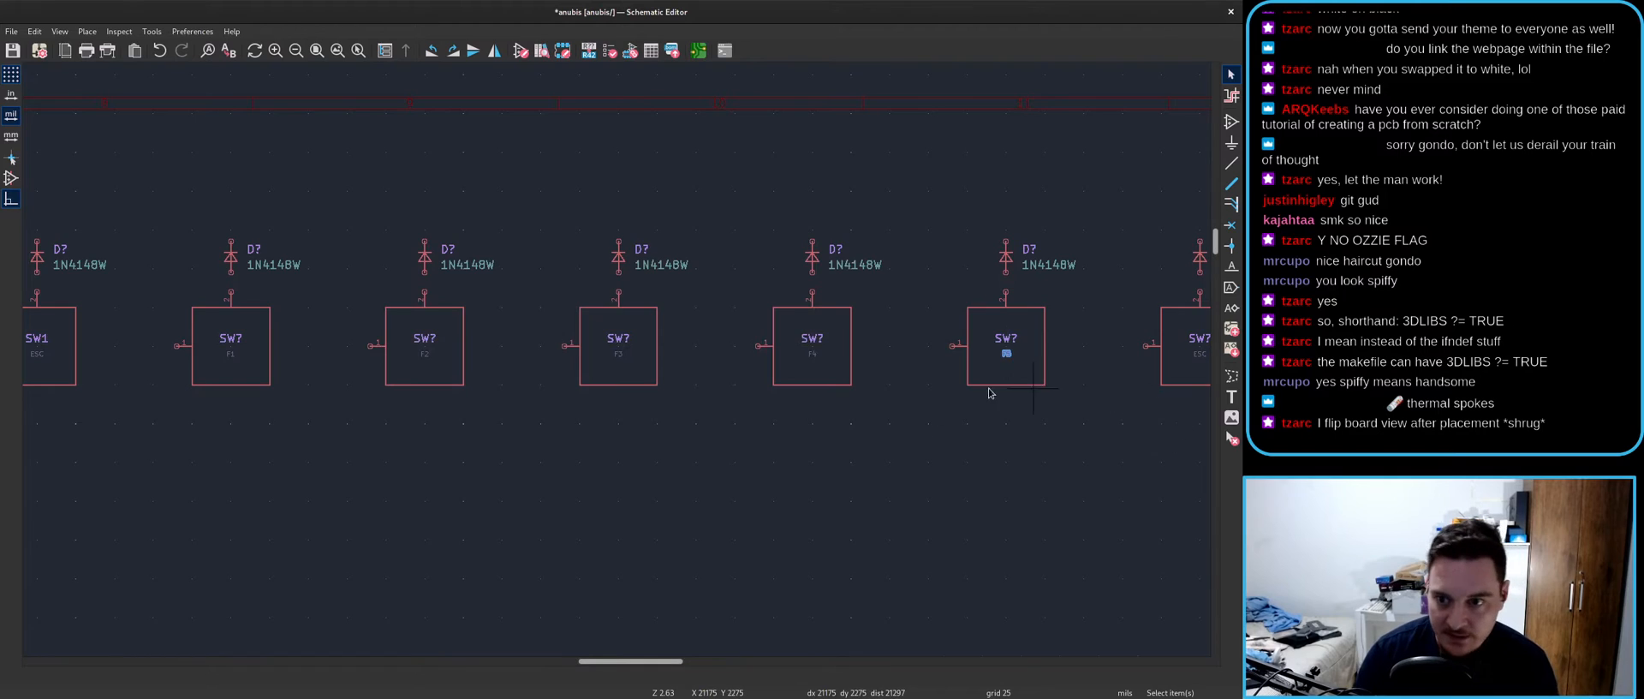
- Continue the switch keycodes with F6, F7 and onward through F9
middle_click_drag(1203, 366, 714, 404)
type("eF6")
key("Return")
type("eF7")
key("Return")
key("e")
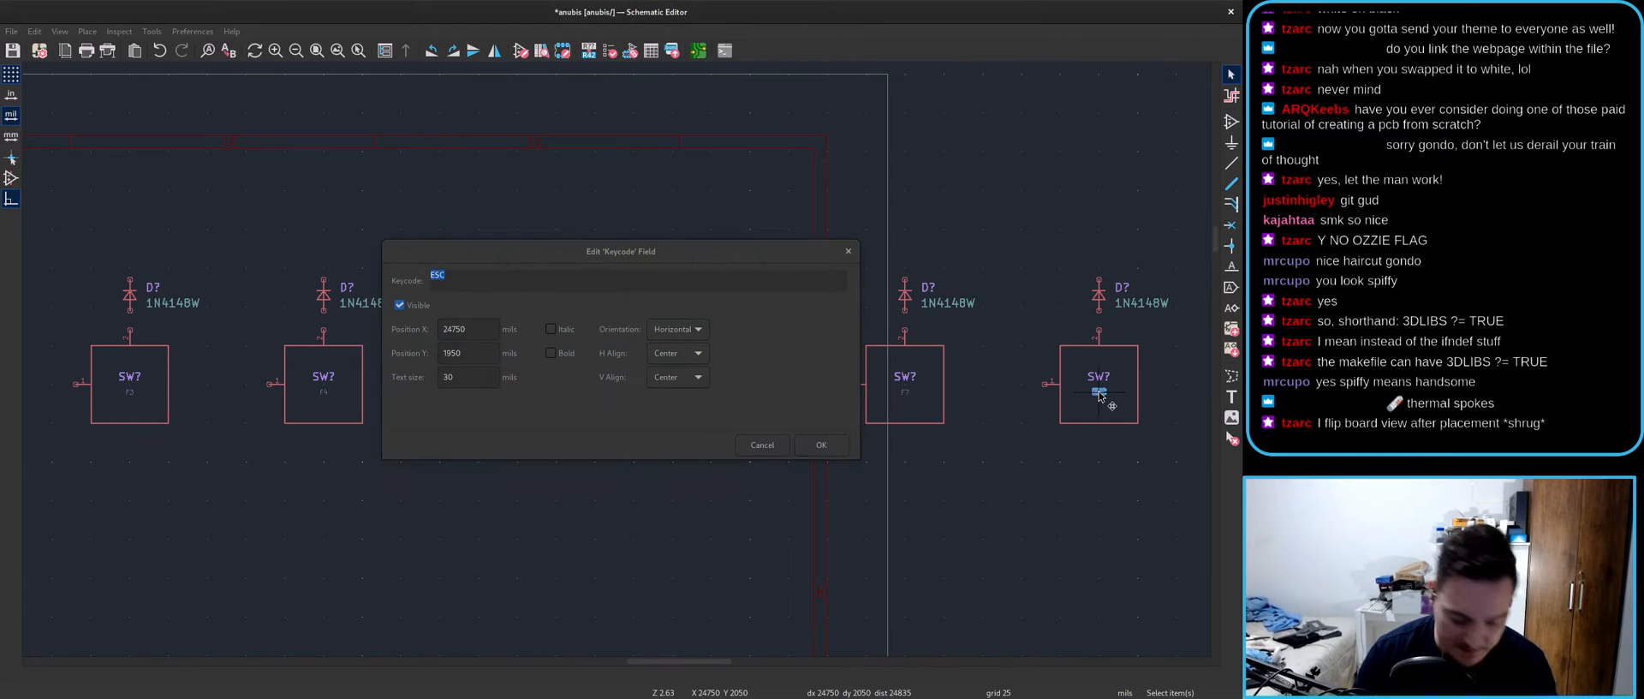
left_click(605, 287)
type("D8")
key("Return")
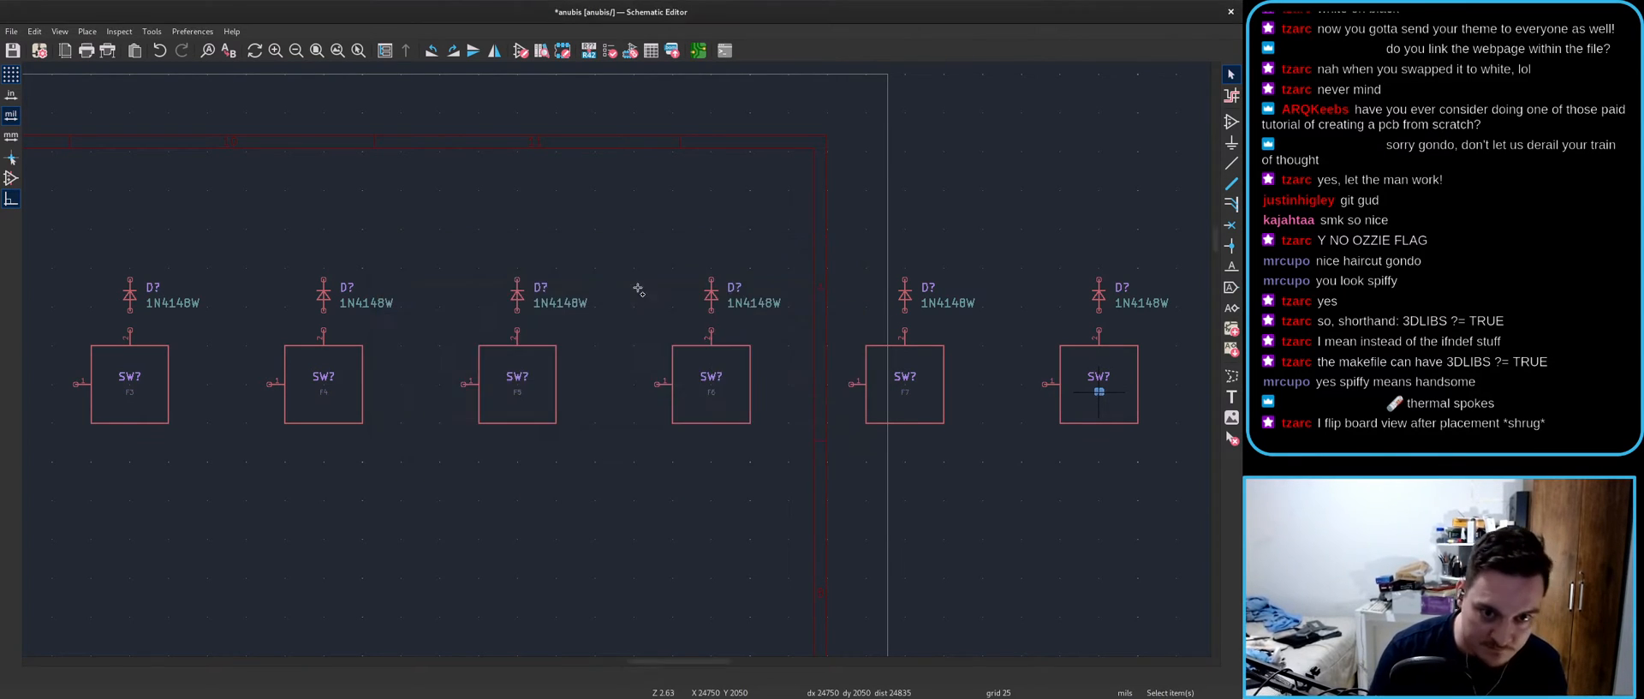
scroll(805, 334, "right", 5)
key("e")
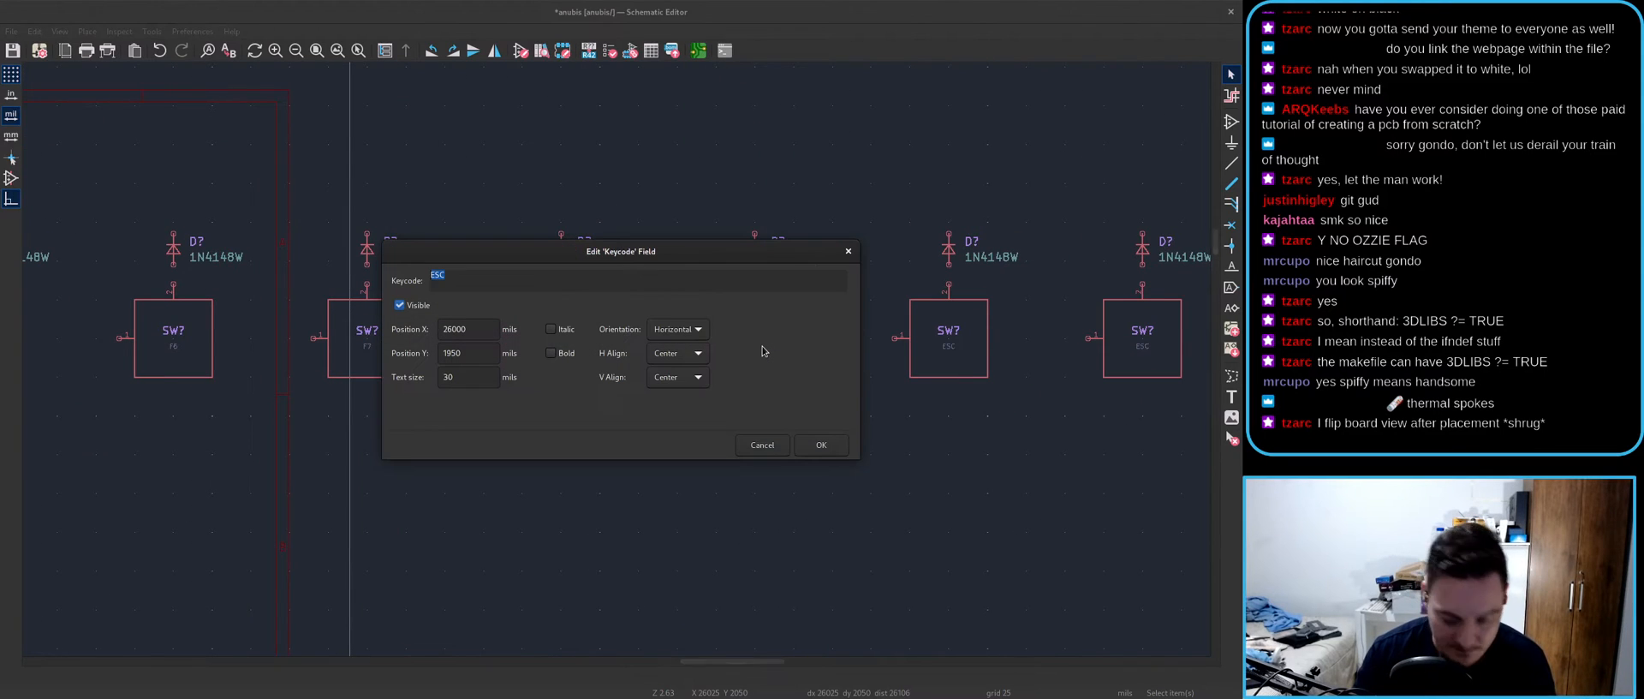
key("Return")
- Label the next three switches' keycodes F10, F11 and F12
left_click(944, 353)
type("eF1")
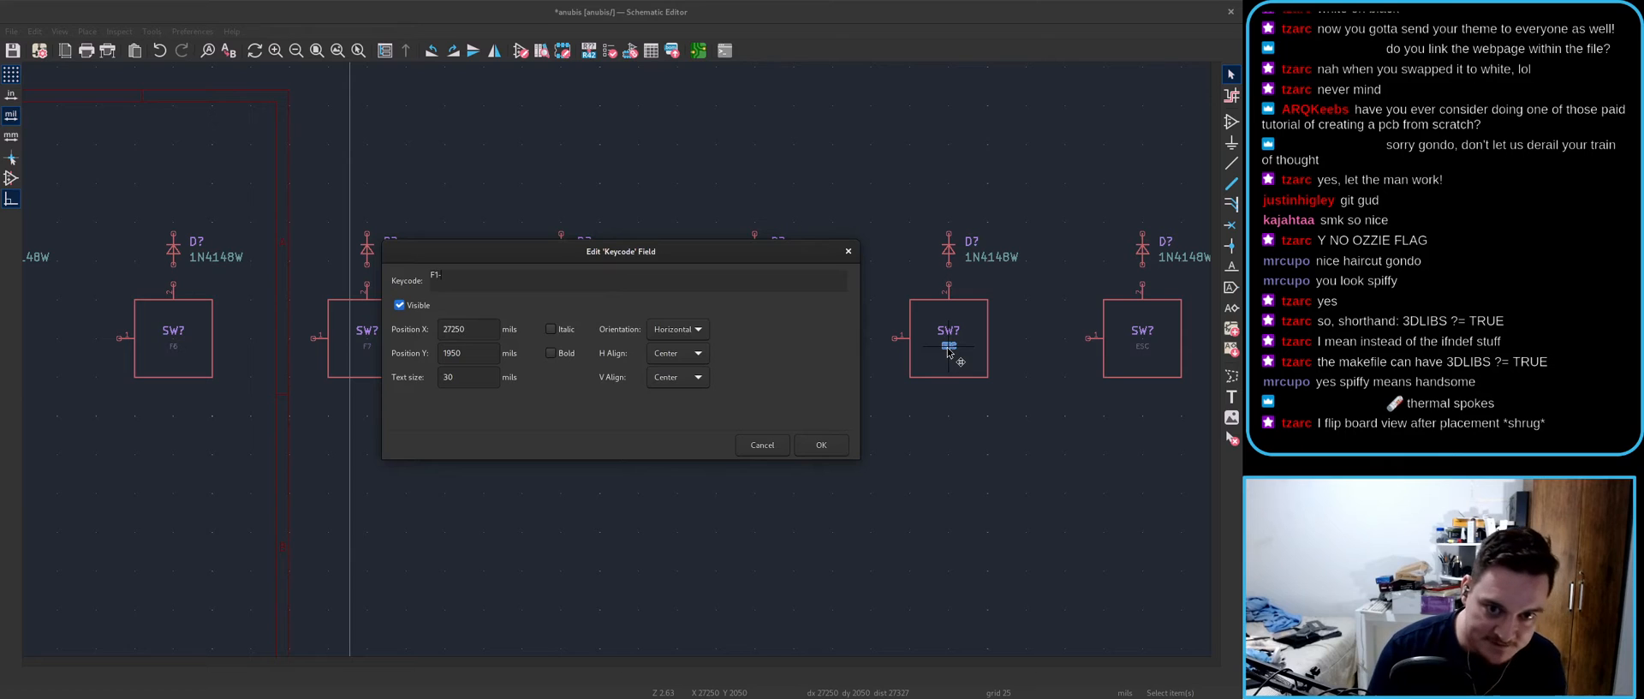
key("Return")
type("eF")
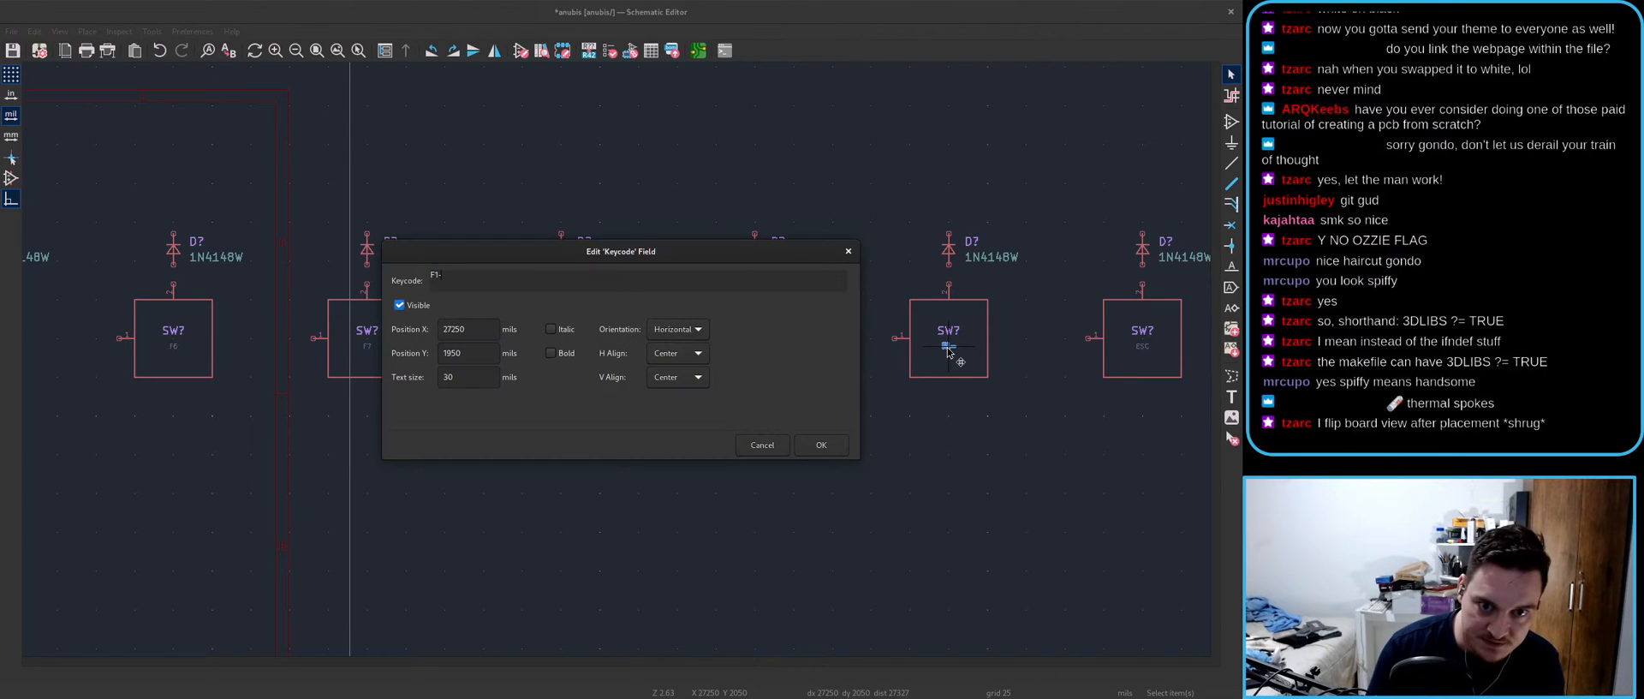
key("Return")
left_click(1144, 348)
type("eF11")
key("Return")
middle_click_drag(1002, 349, 334, 418)
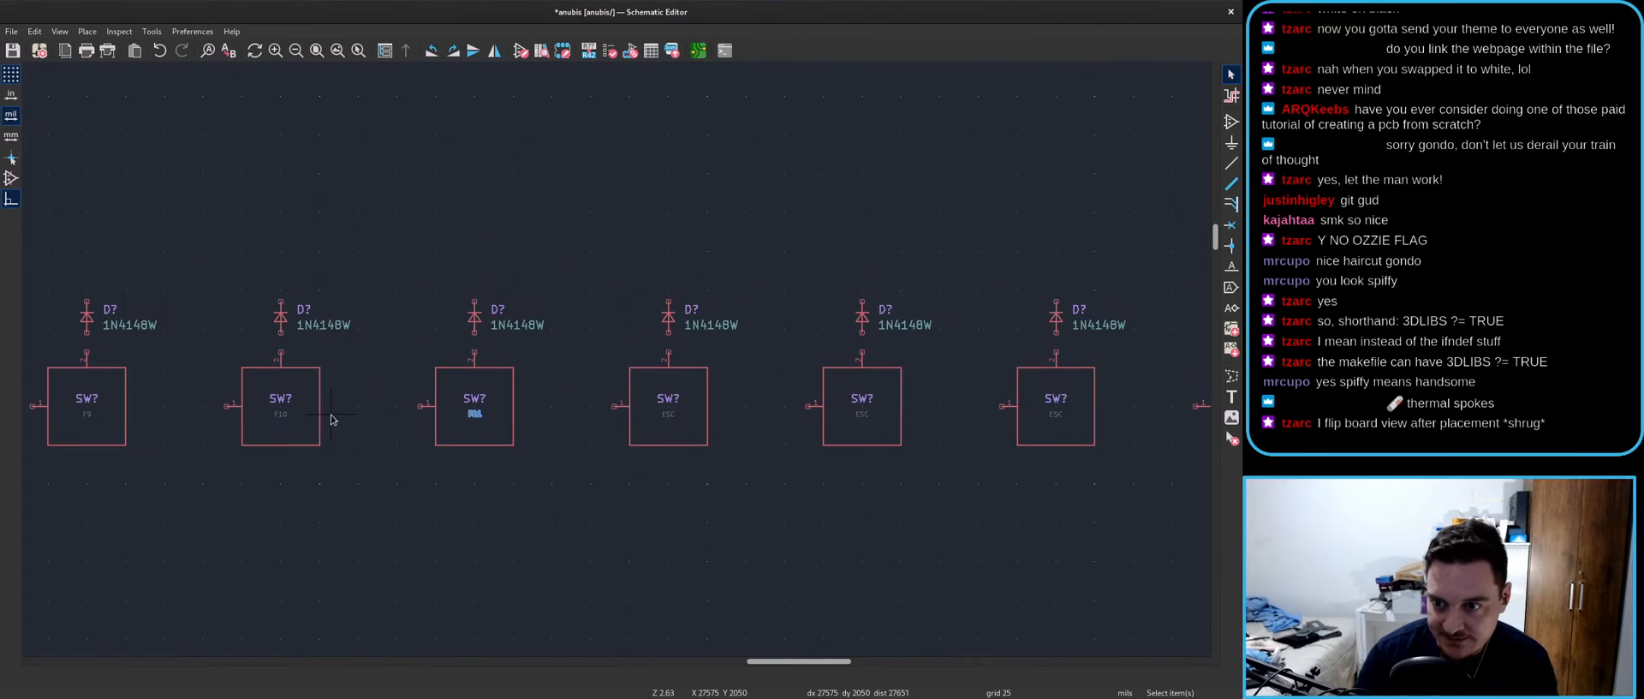
left_click(671, 416)
type("eF")
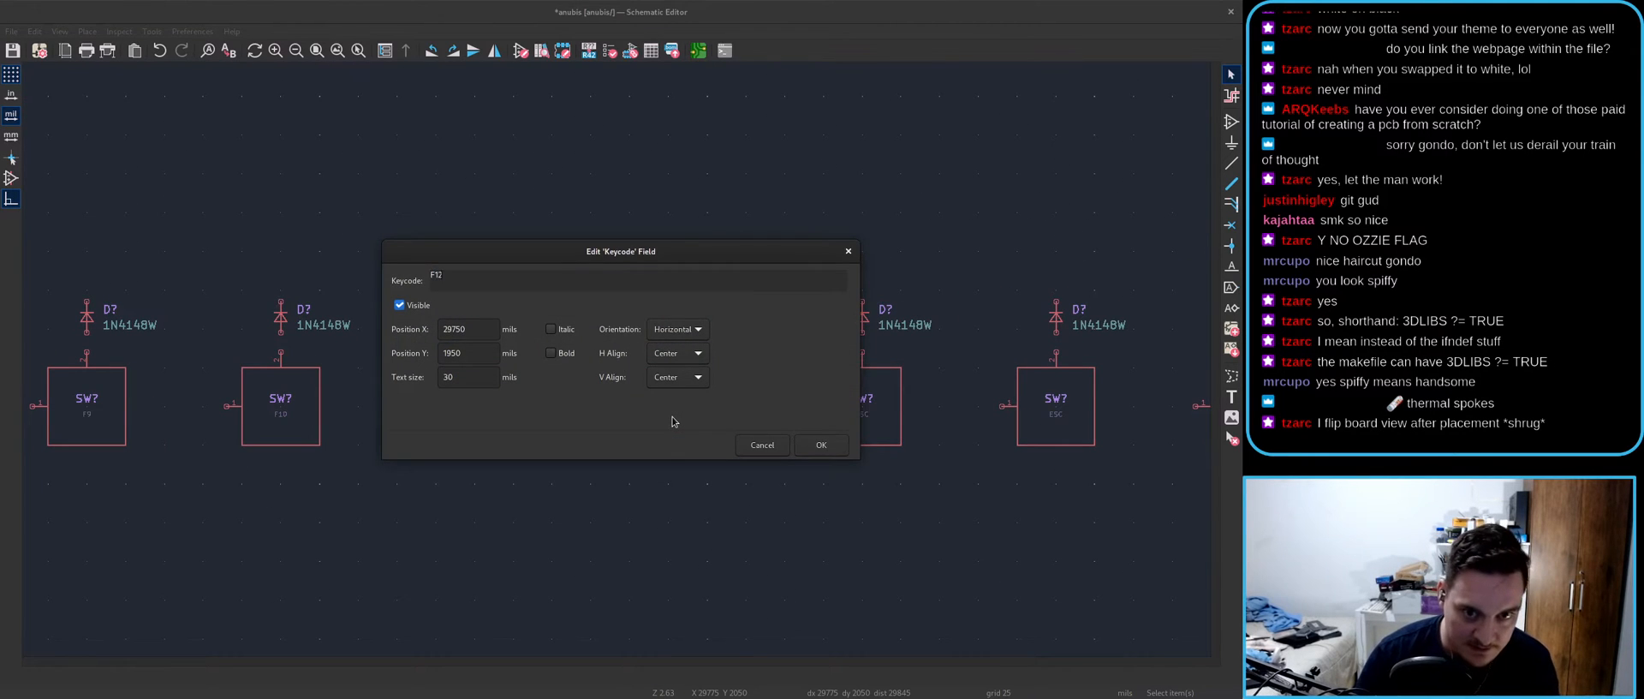
type("12")
key("Return")
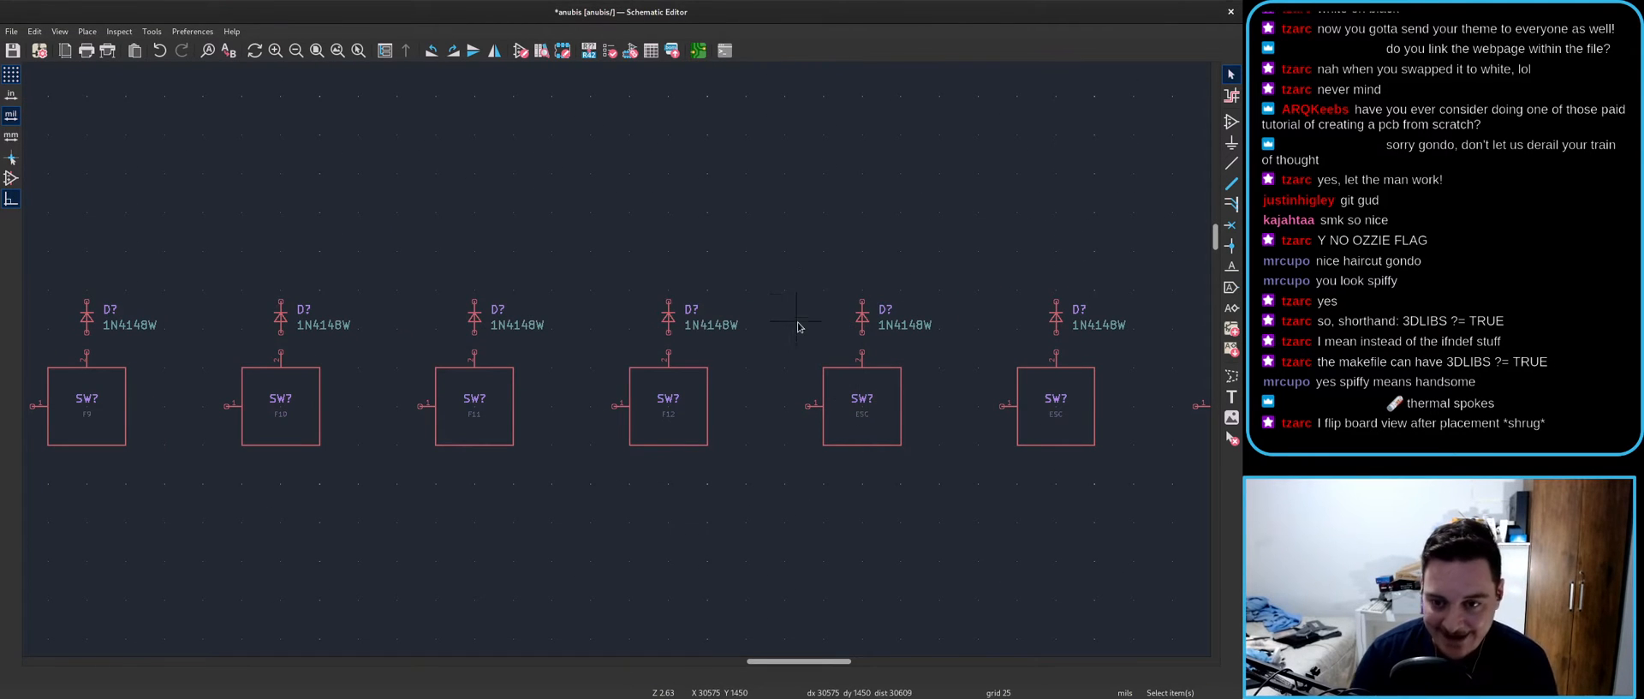
scroll(798, 326, "down", 3)
scroll(939, 375, "up", 3)
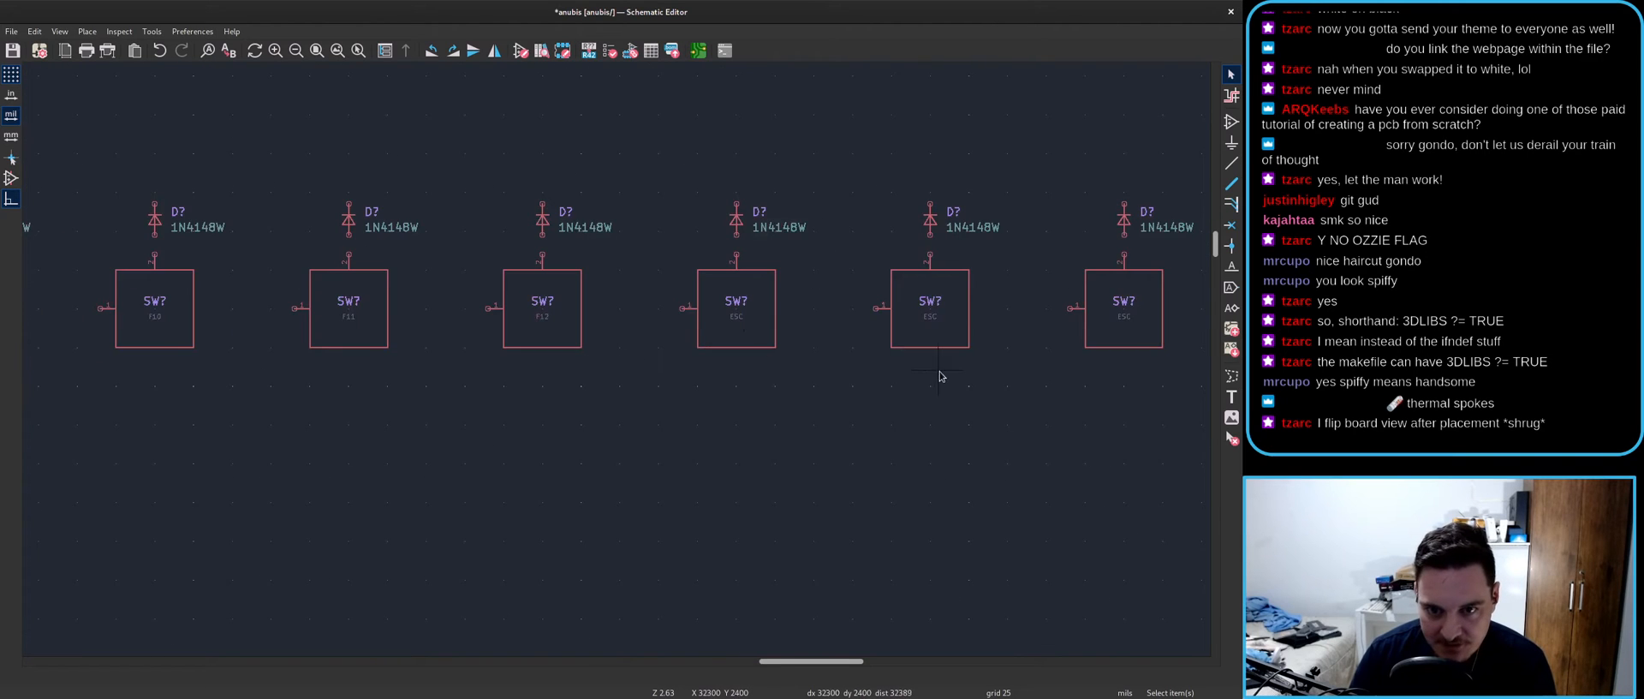
- Edit the keycodes of the three switches after F12, setting the last one to PAUS
middle_click_drag(940, 376, 774, 404)
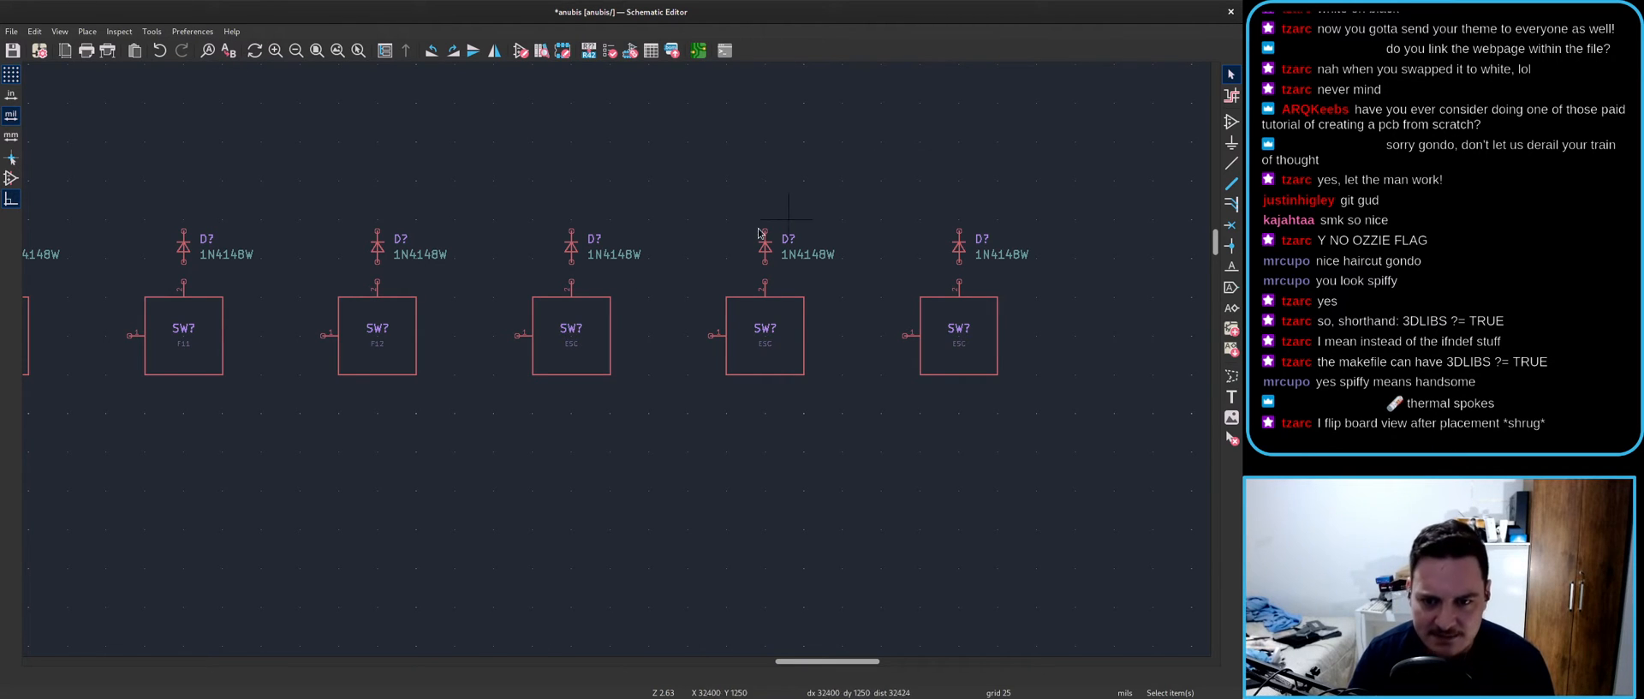
double_click(571, 344)
type("F13")
key("Return")
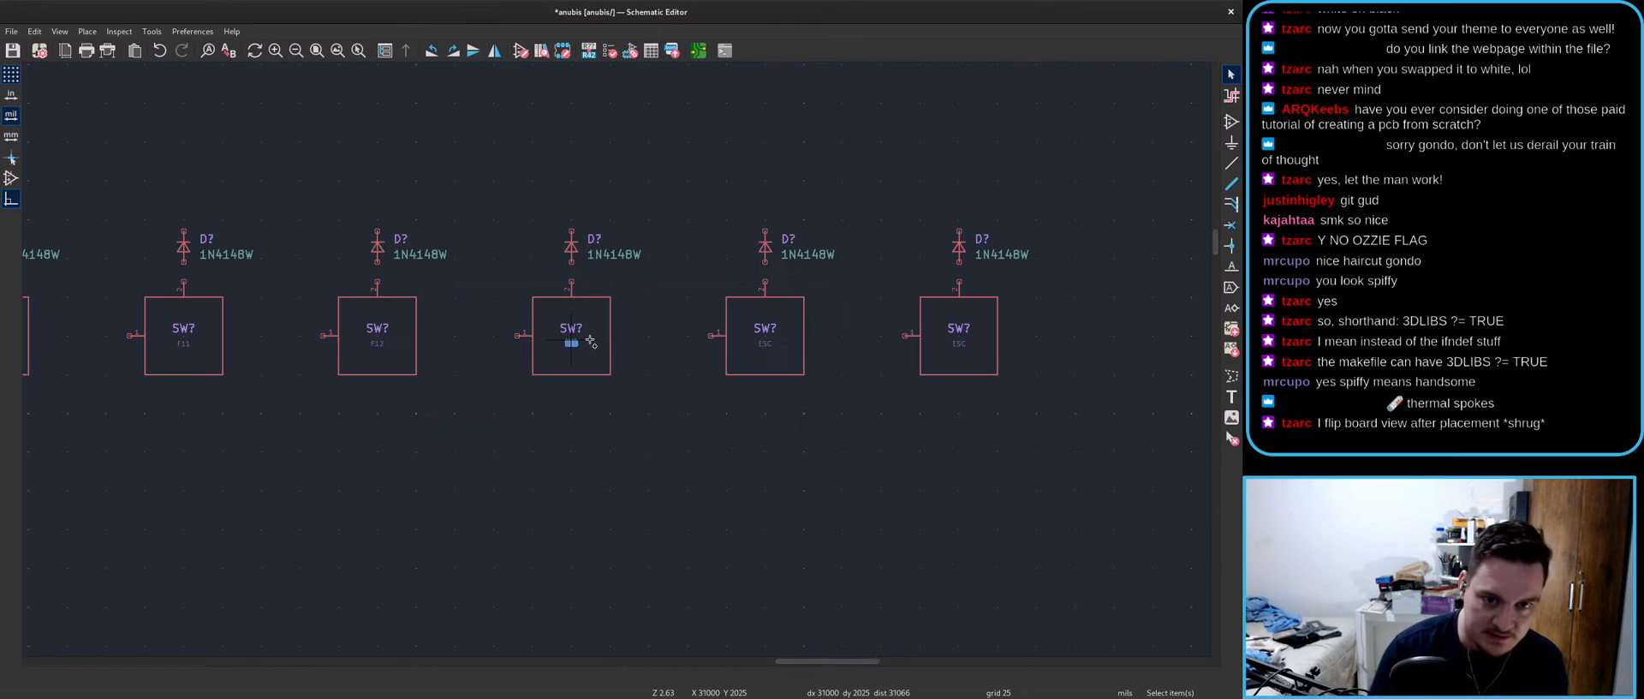
double_click(767, 345)
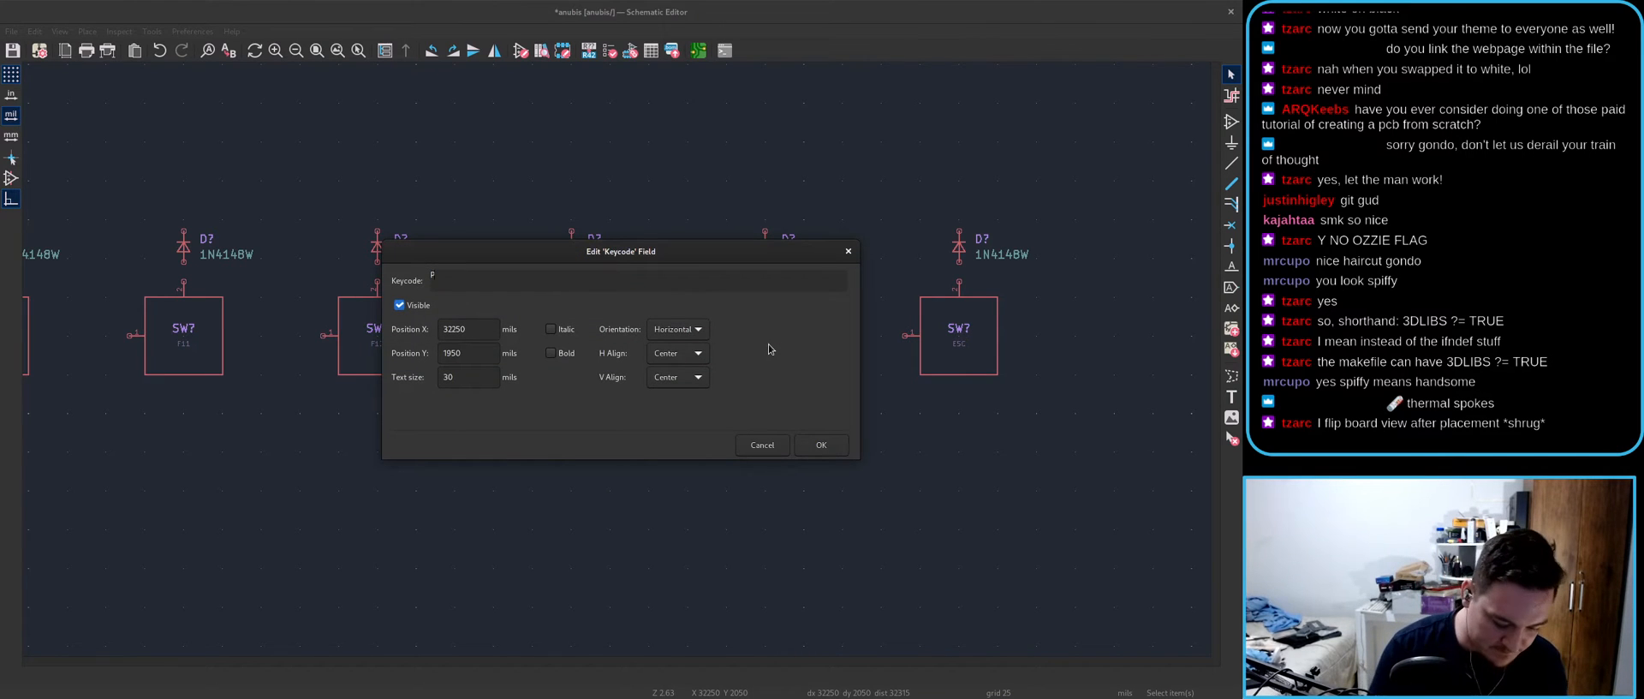
key("Return")
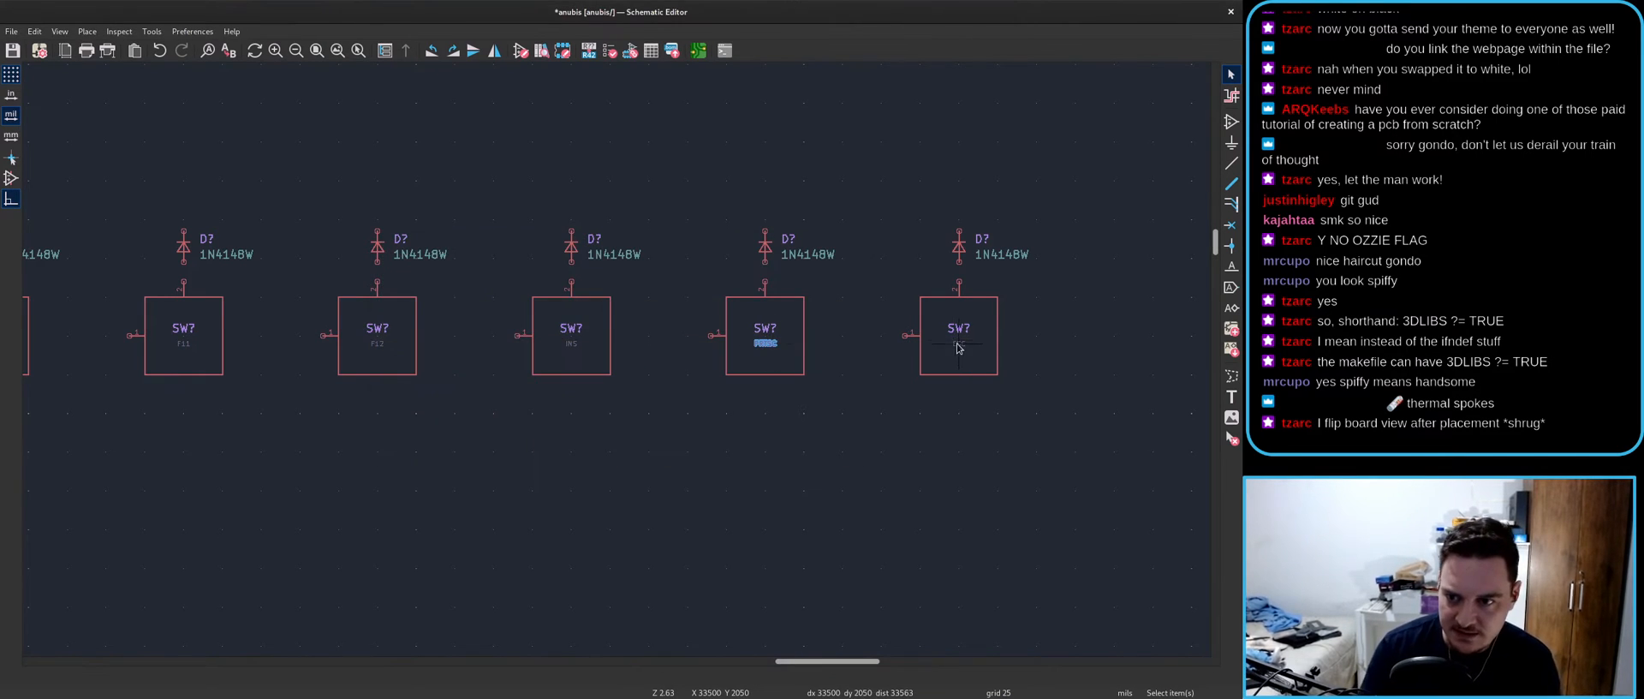
double_click(959, 344)
type("PAUS")
key("Return")
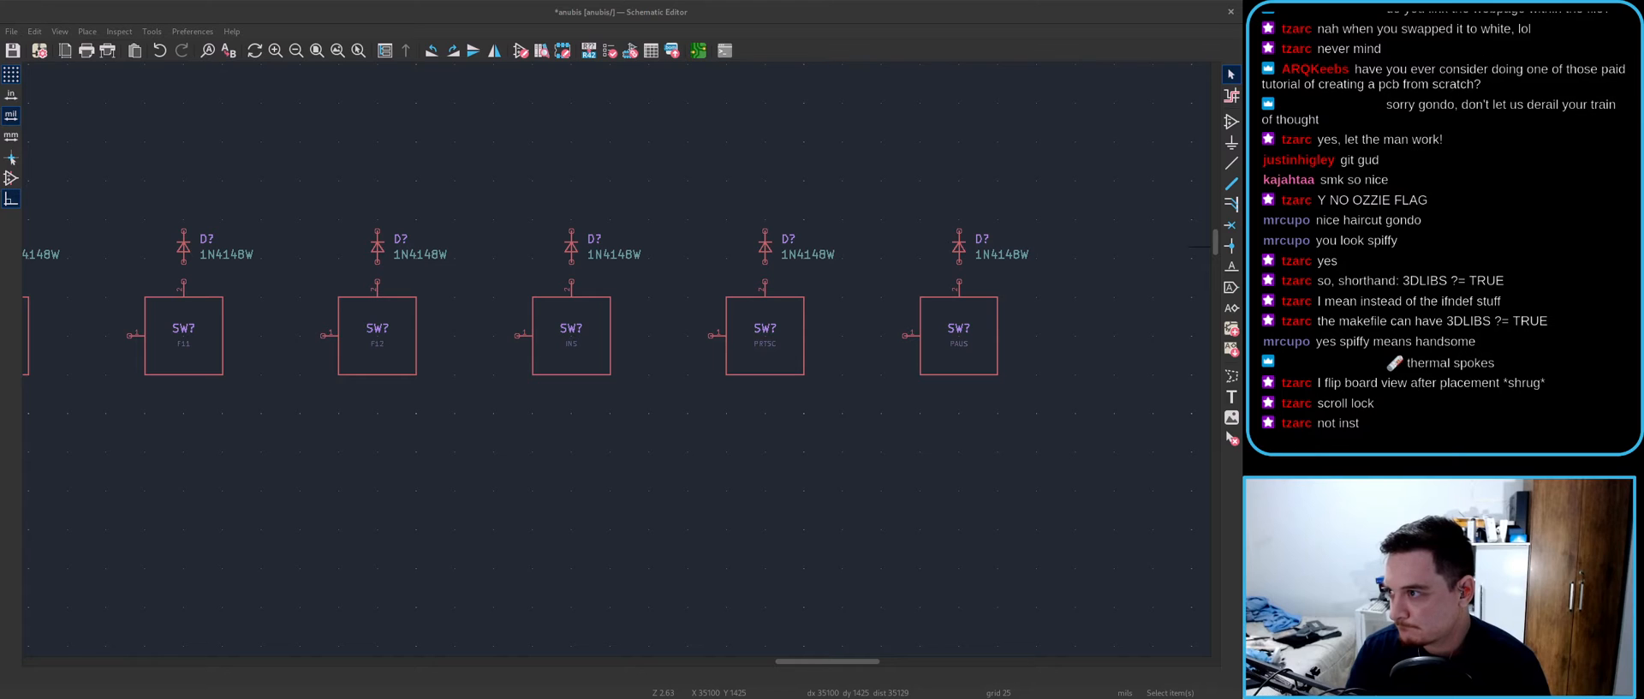
- Relabel the first two as PRTSC and SCRLCK and save anubis.kicad_sch
left_click(770, 342)
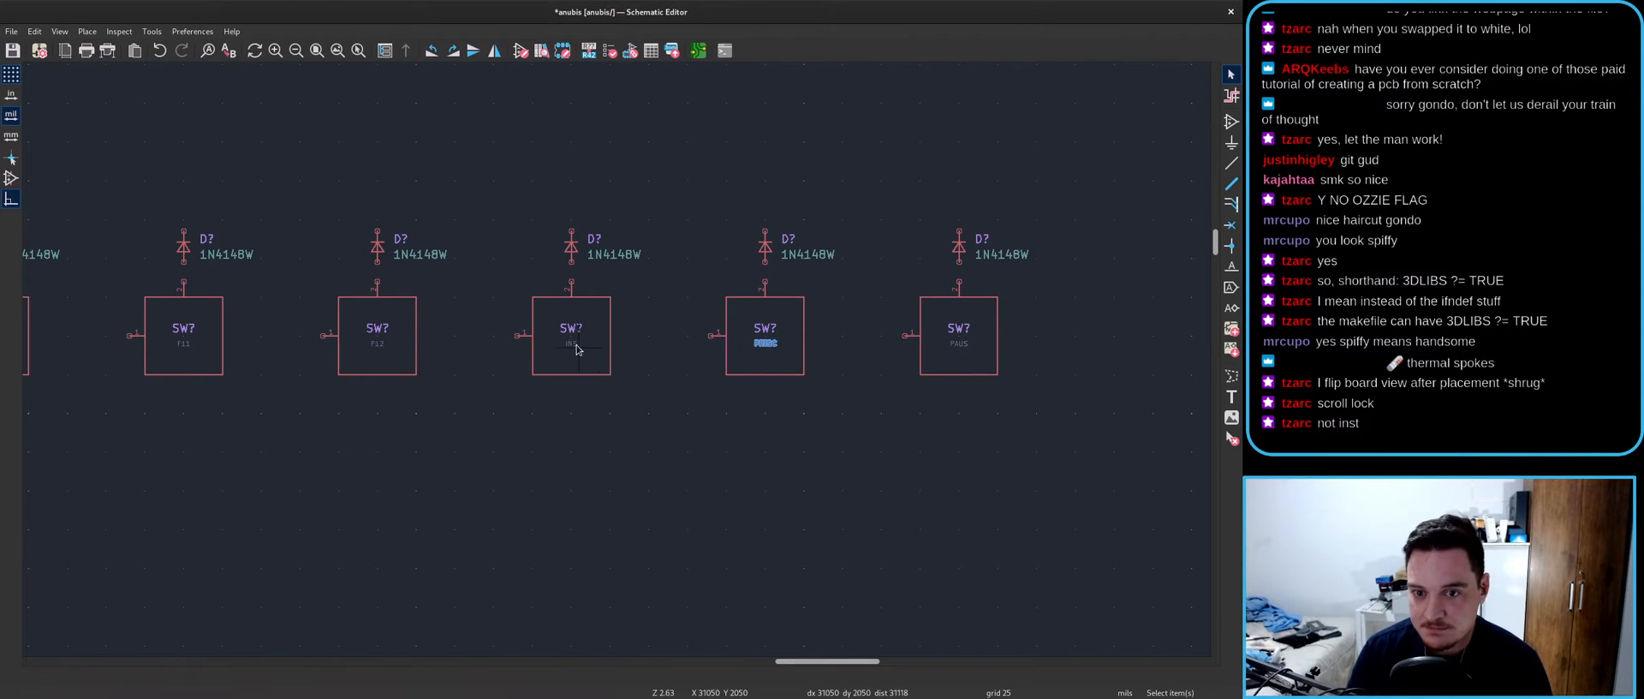
double_click(580, 350)
type("PRTSC")
key("Return")
double_click(766, 345)
type("SC")
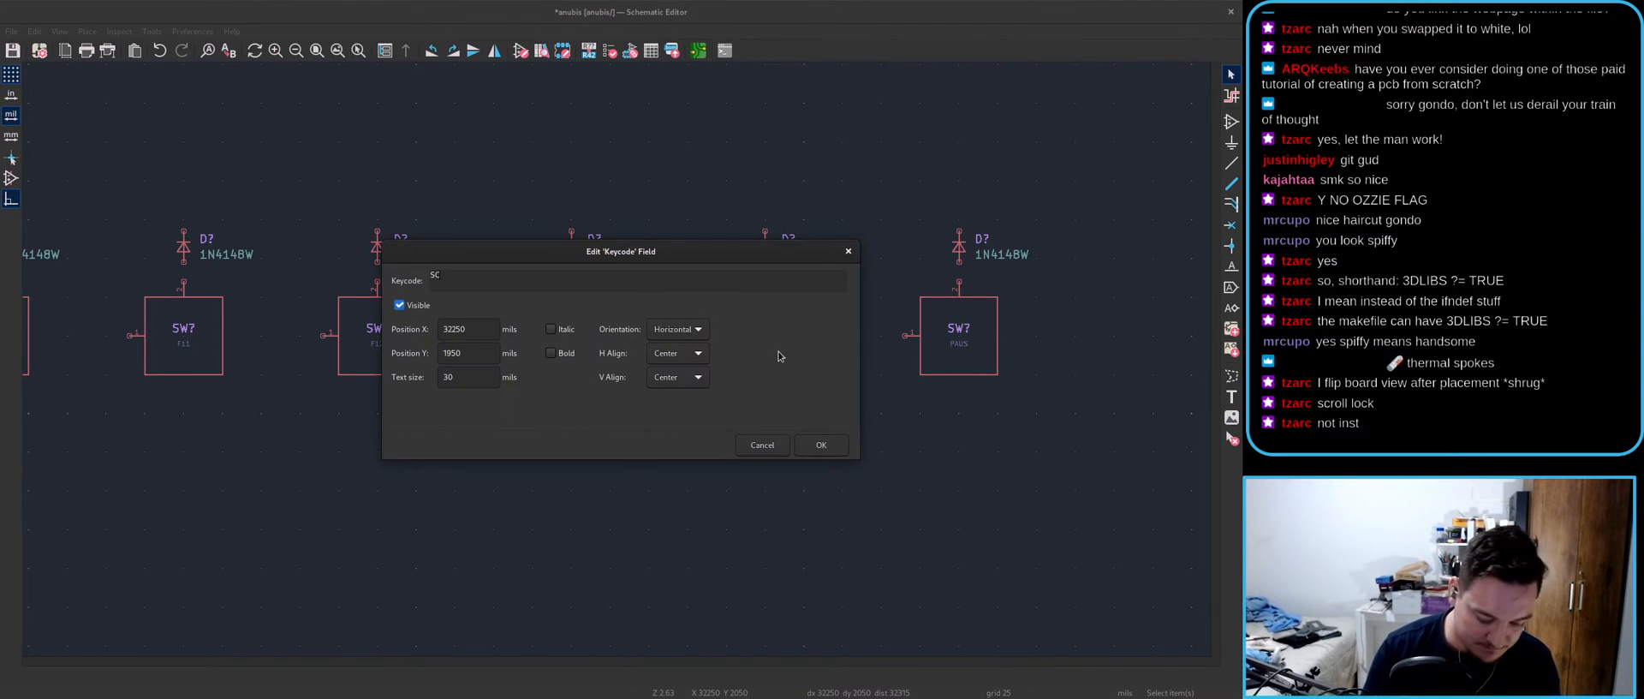
key("Return")
left_click(940, 463)
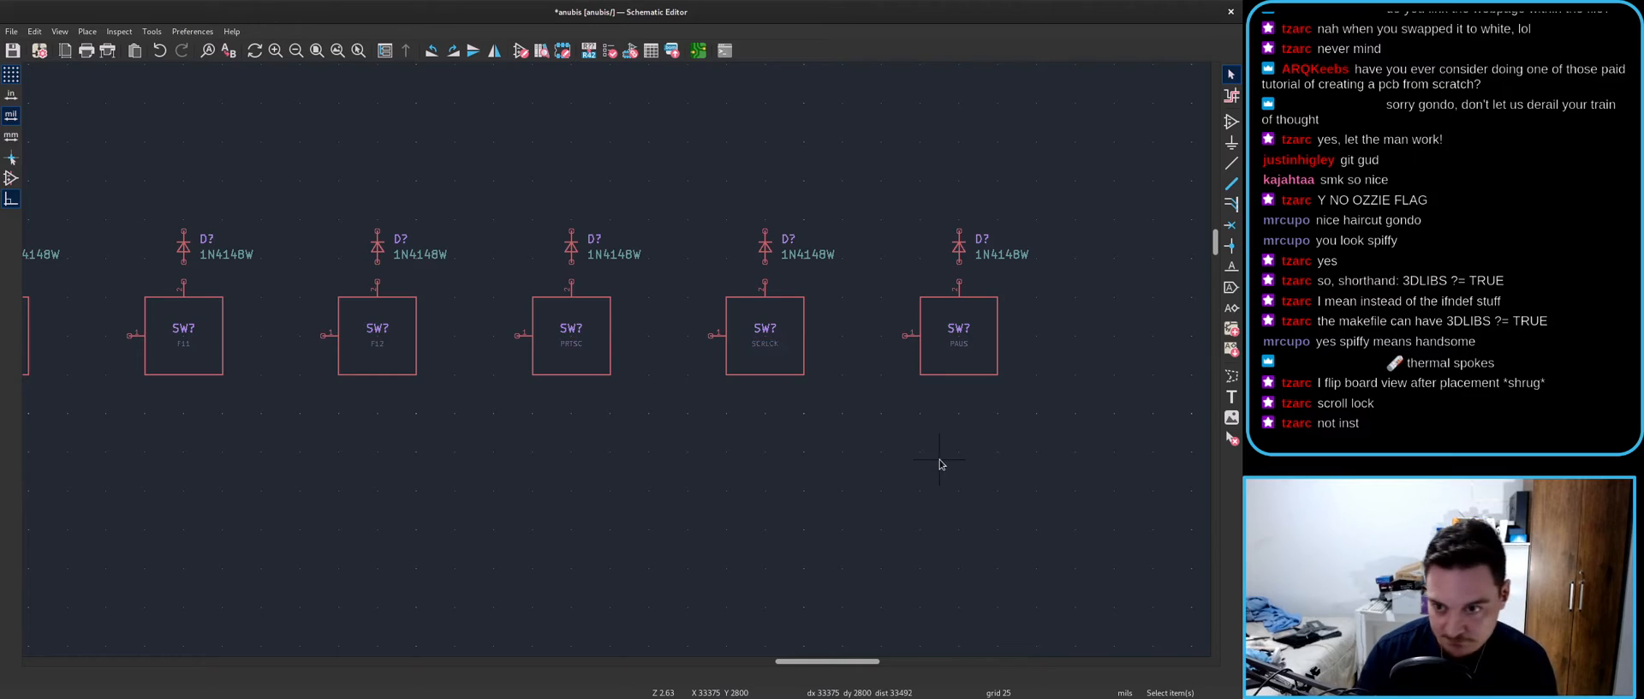
scroll(569, 381, "down", 5)
key("ctrl+s")
scroll(608, 355, "down", 2)
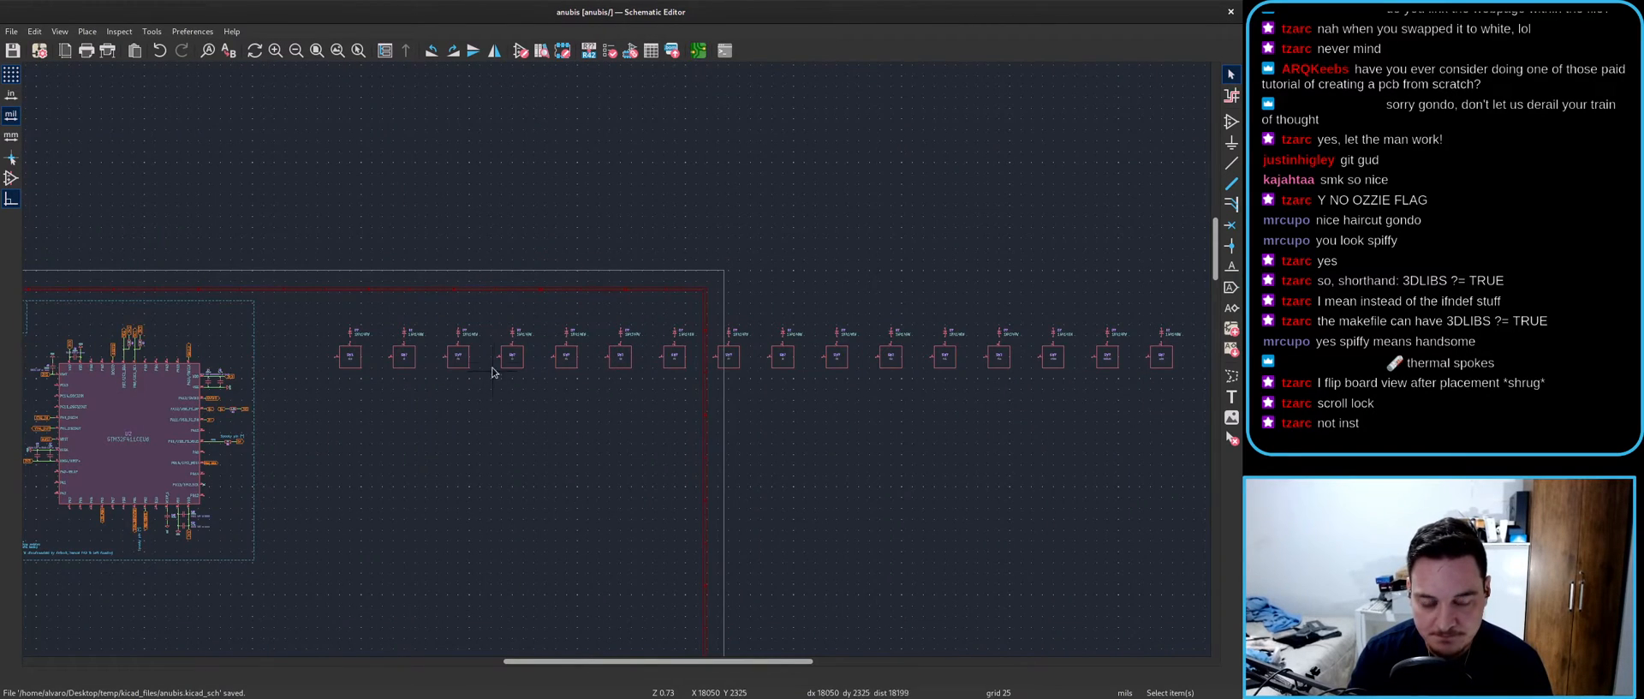
- Update the PCB from the schematic and drop the new switch and diode footprints onto the board
scroll(641, 377, "down", 1)
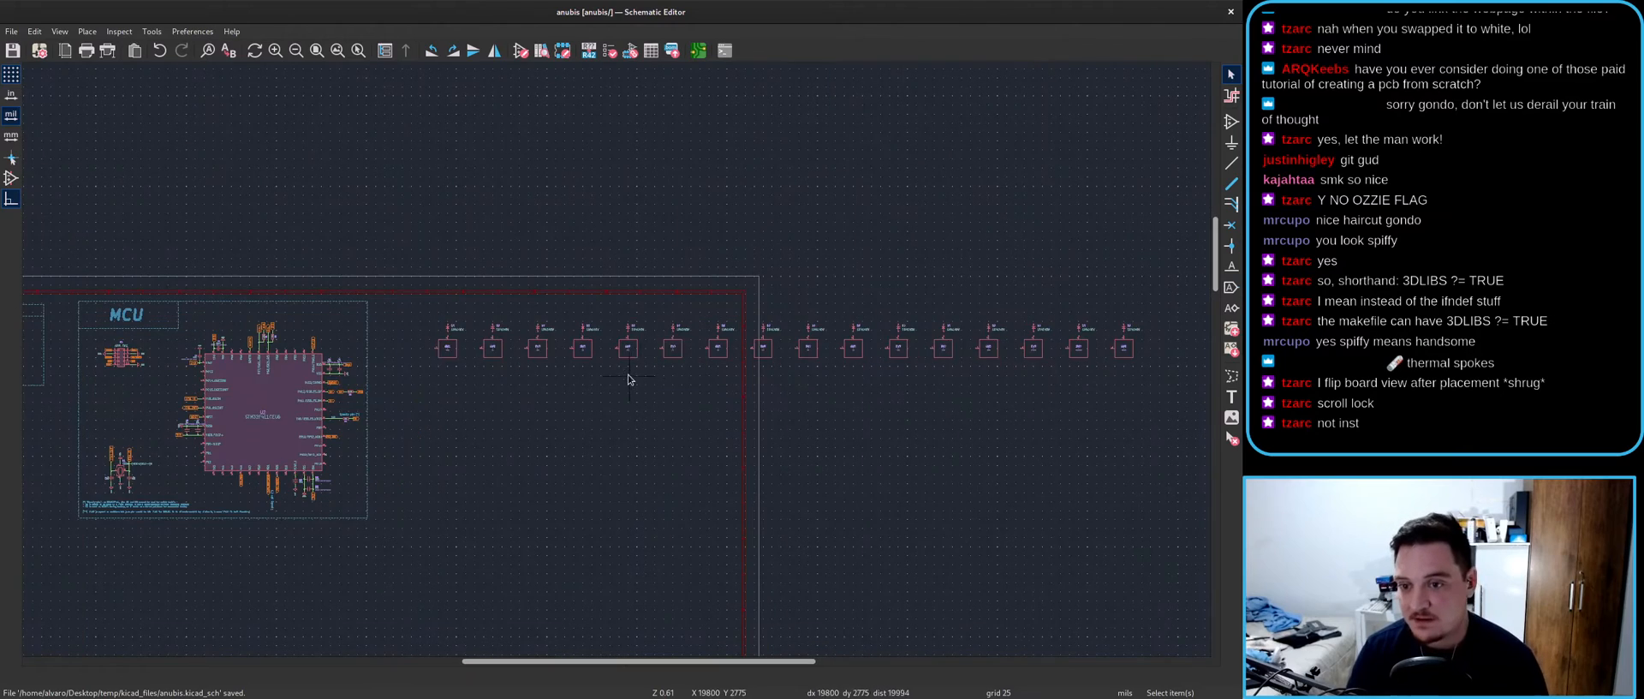
scroll(517, 368, "up", 3)
left_click(699, 53)
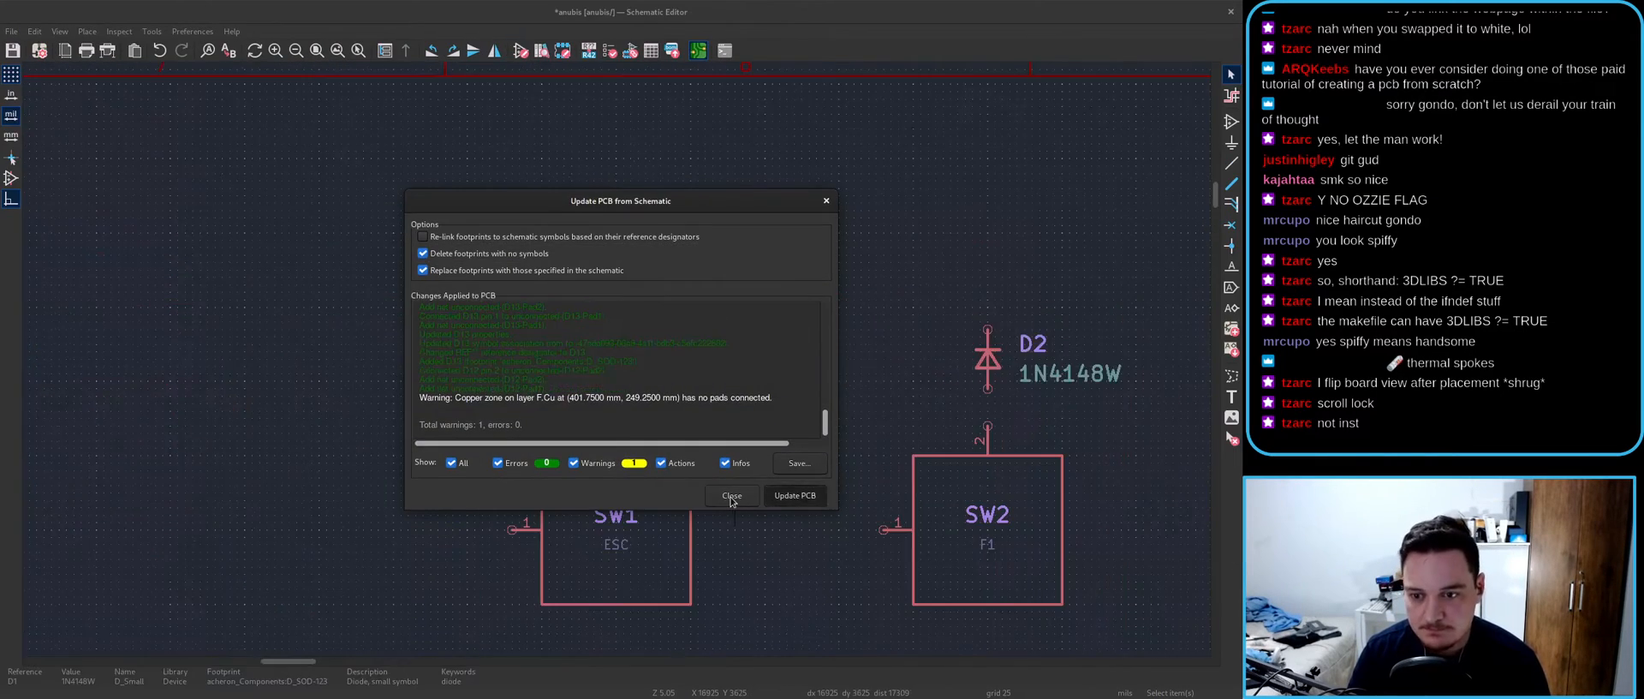
left_click(794, 495)
left_click(625, 359)
scroll(391, 339, "up", 1)
scroll(597, 372, "up", 4)
- Save the board with the newly placed footprints
key("ctrl+s")
scroll(708, 402, "down", 4)
scroll(772, 359, "up", 3)
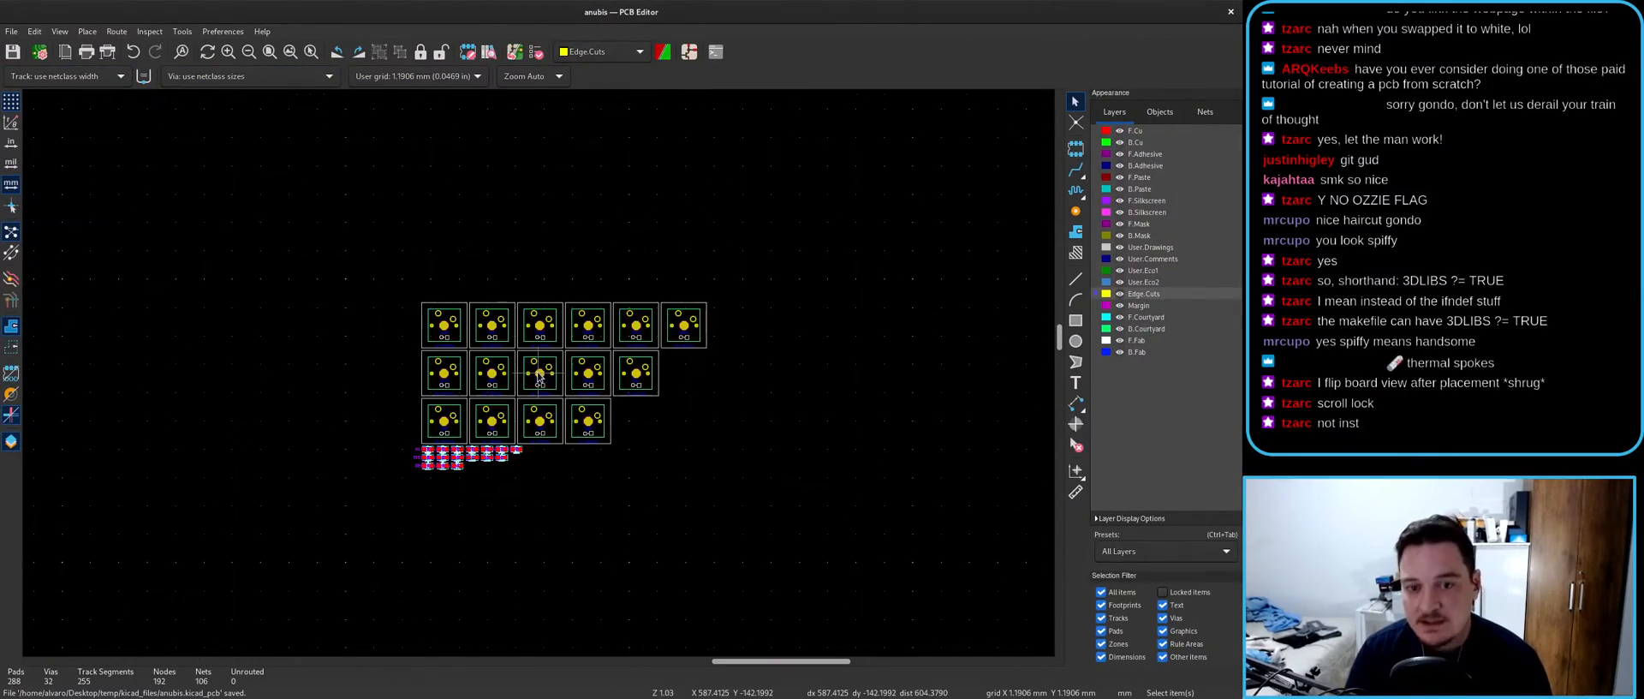
scroll(514, 377, "down", 7)
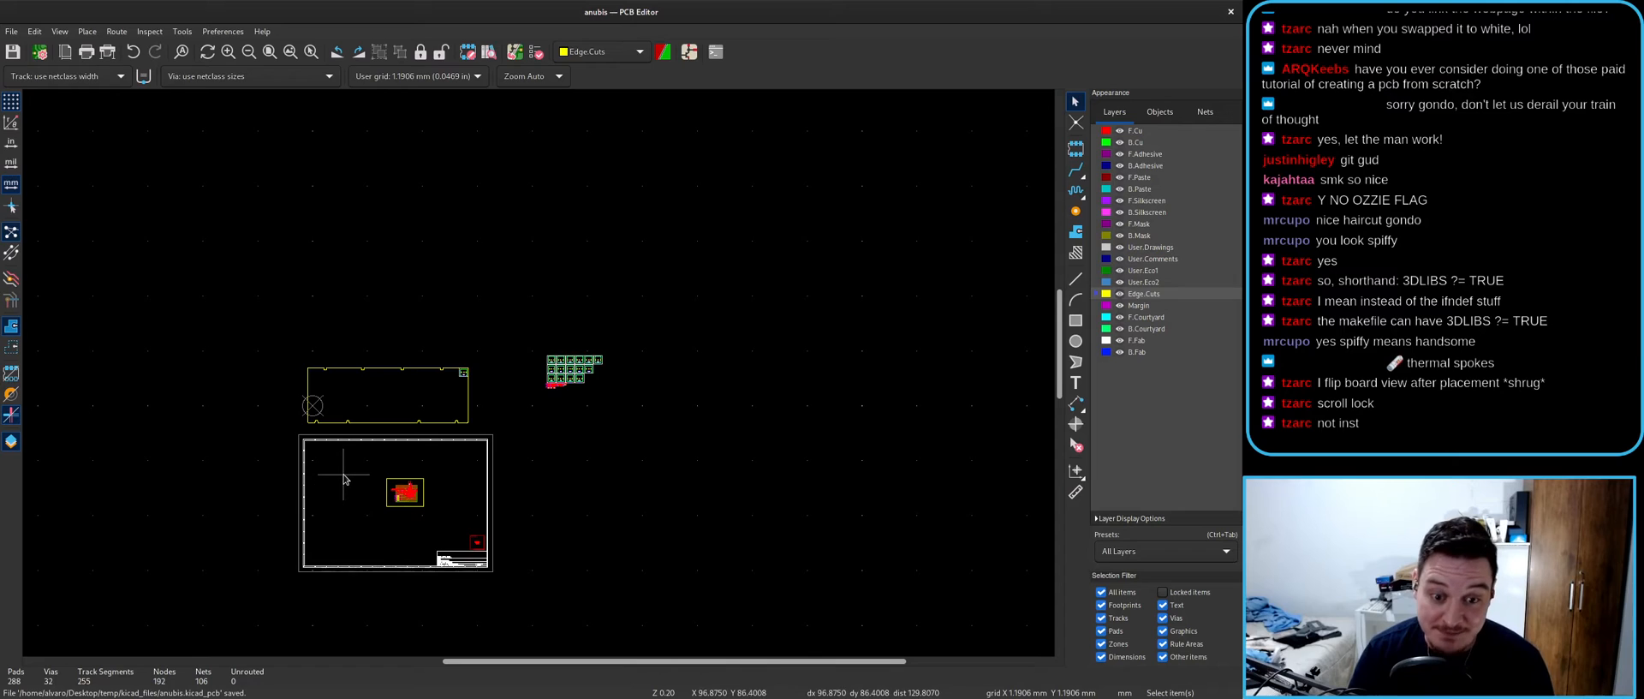
scroll(540, 374, "up", 15)
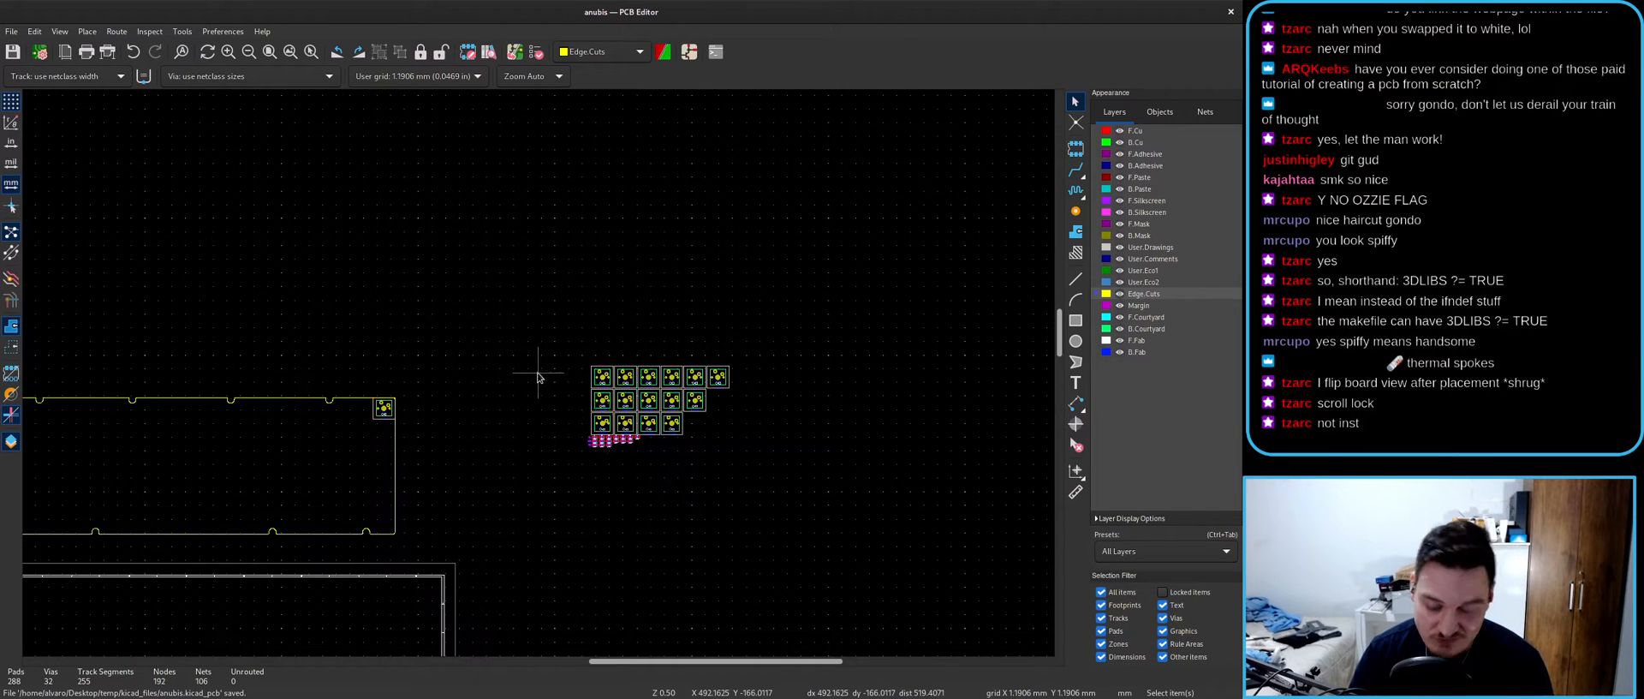
- Cross-probe SW2 and SW3 between the schematic and the board to locate their footprints
key("alt+Tab")
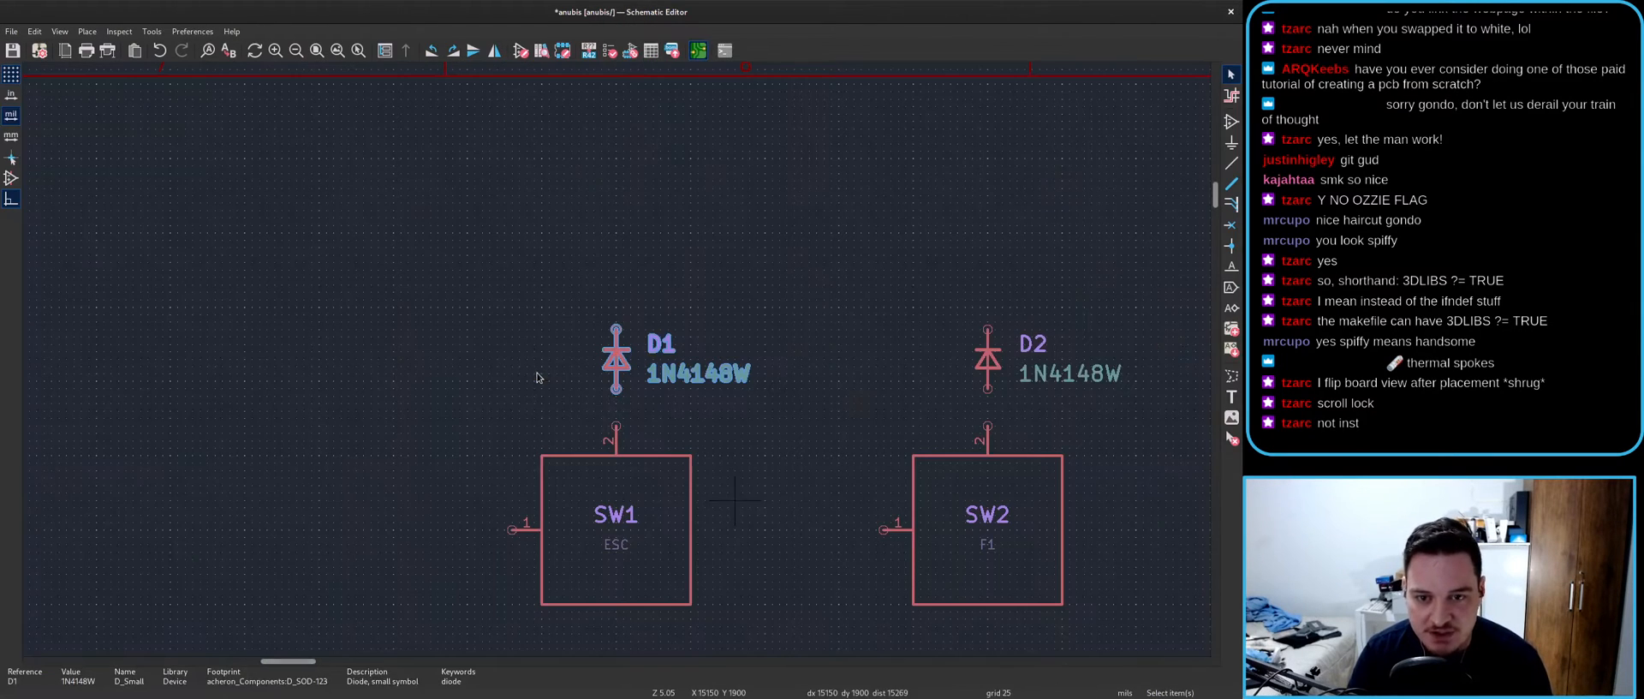
left_click(899, 530)
key("alt+Tab")
key("alt+Tab")
scroll(599, 368, "down", 3)
left_click(604, 363)
key("alt+Tab")
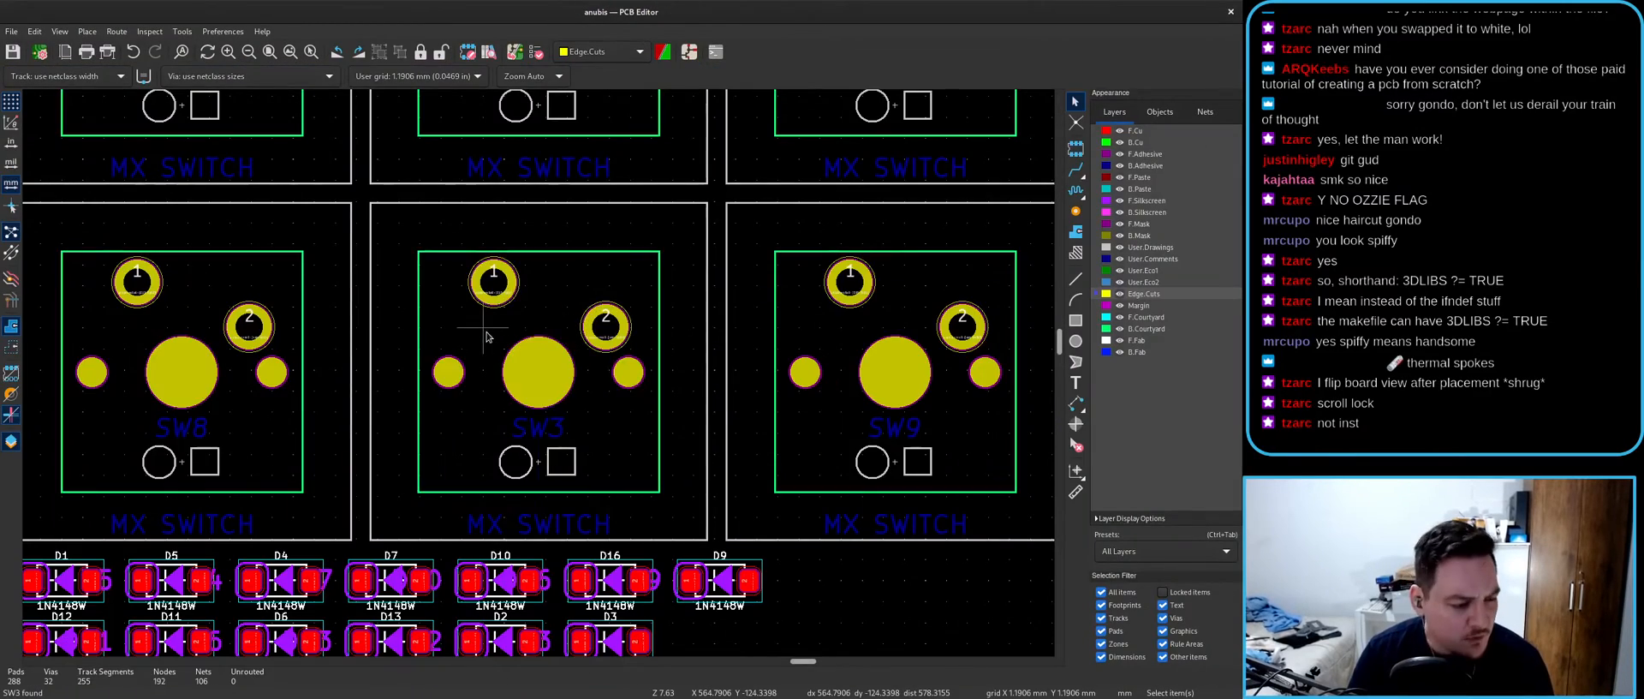
scroll(492, 351, "down", 8)
key("alt+Tab")
scroll(617, 360, "down", 3)
key("Escape")
middle_click_drag(917, 383, 468, 370)
scroll(615, 364, "up", 2)
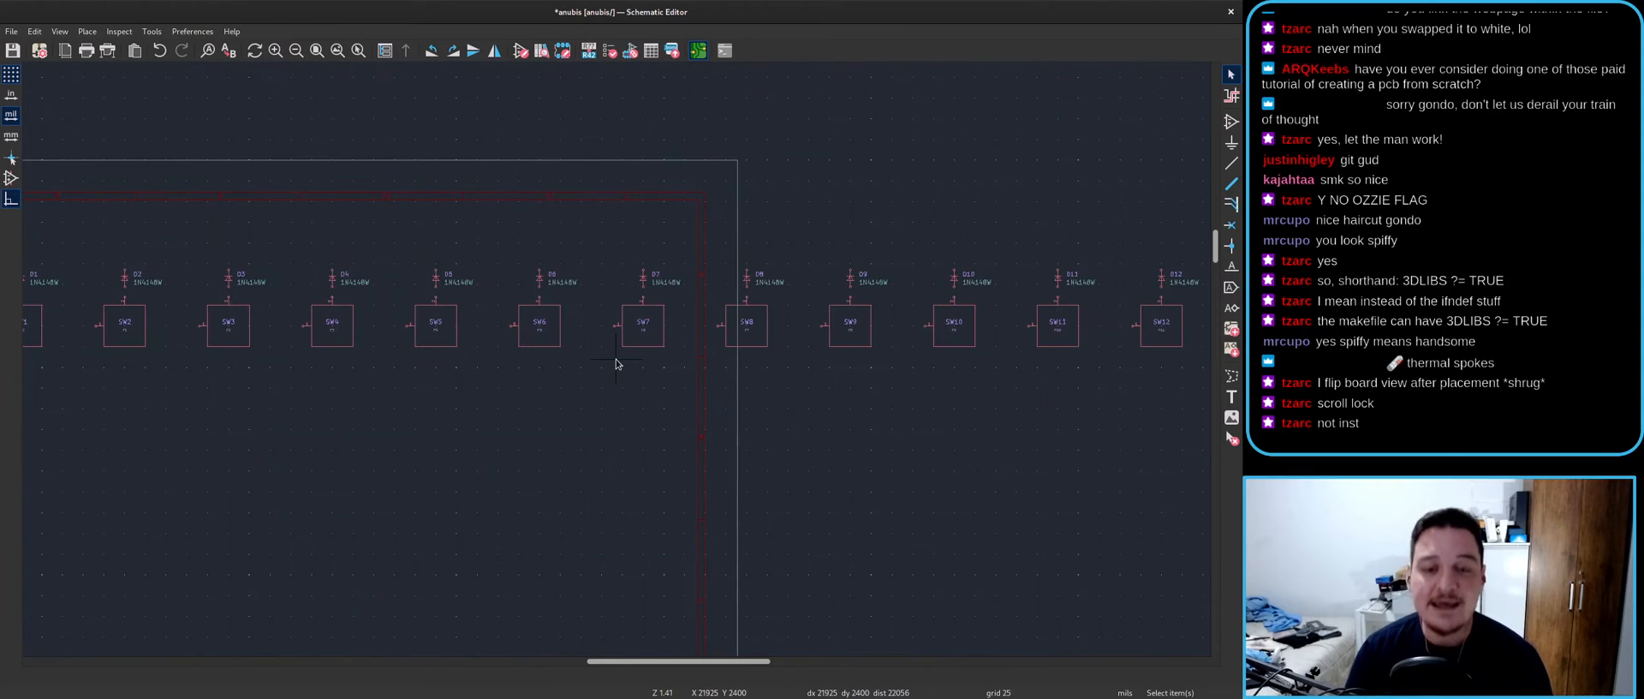
scroll(616, 364, "down", 3)
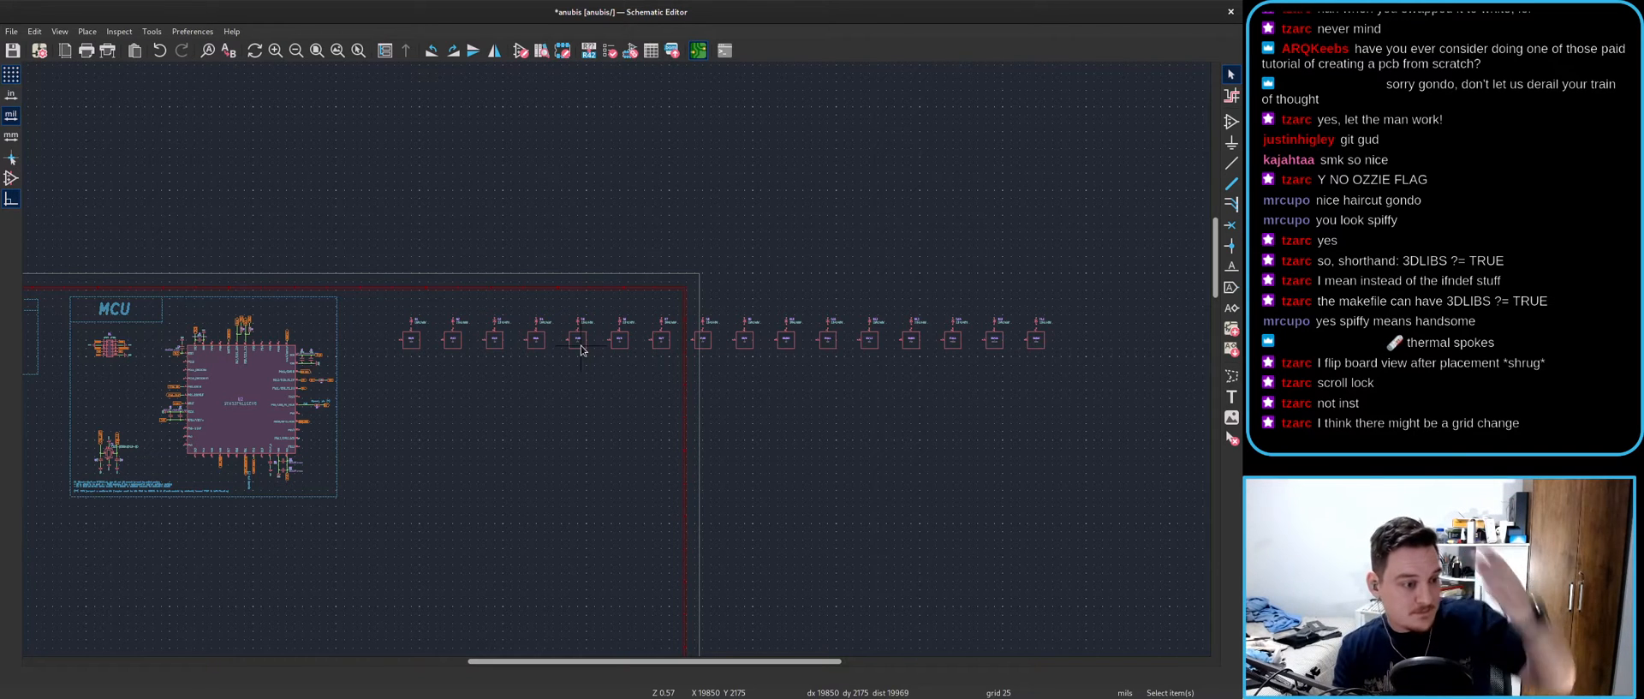
- Set the grid origin at the centre of the first switch's large pad
key("alt+Tab")
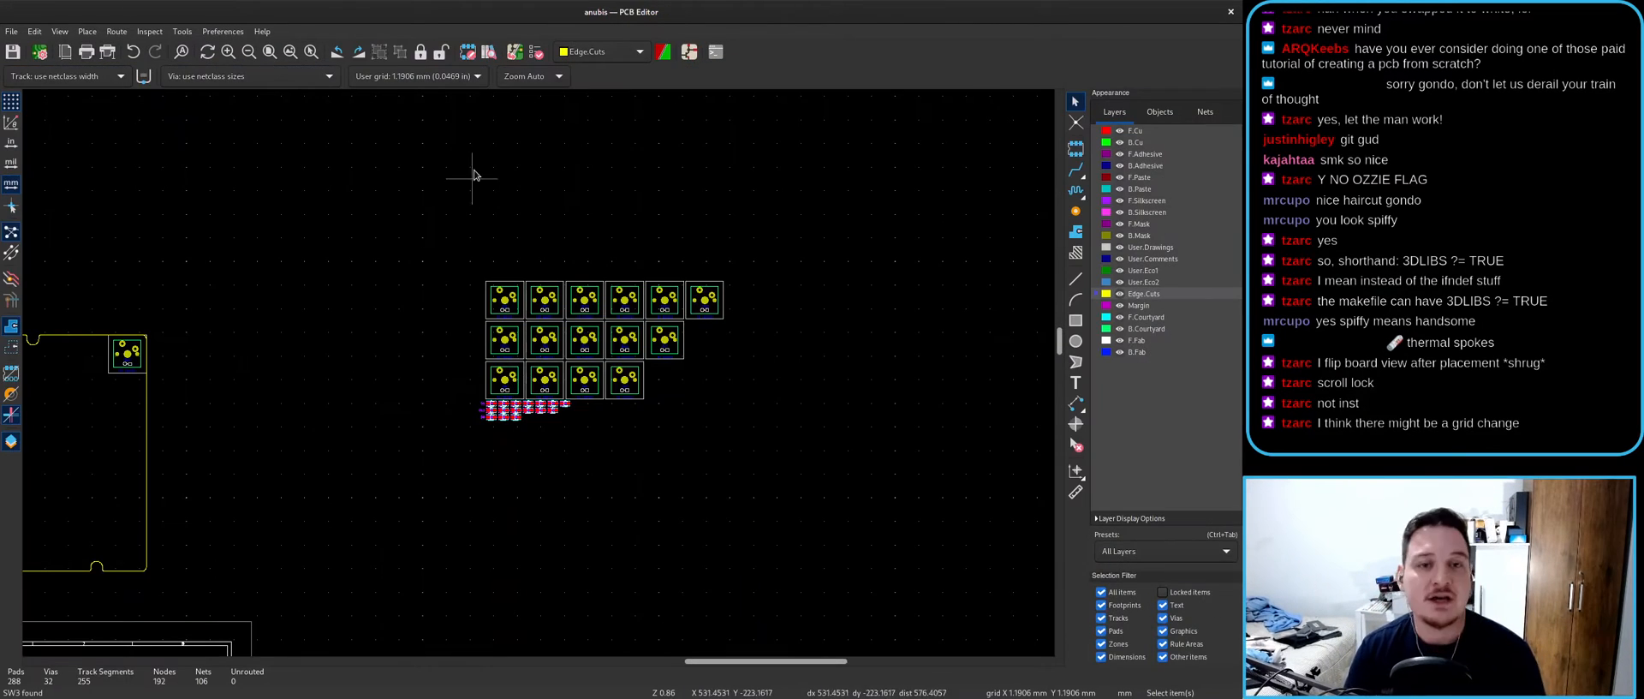
scroll(127, 354, "up", 10)
left_click(575, 336)
scroll(539, 377, "down", 4)
scroll(539, 377, "down", 1)
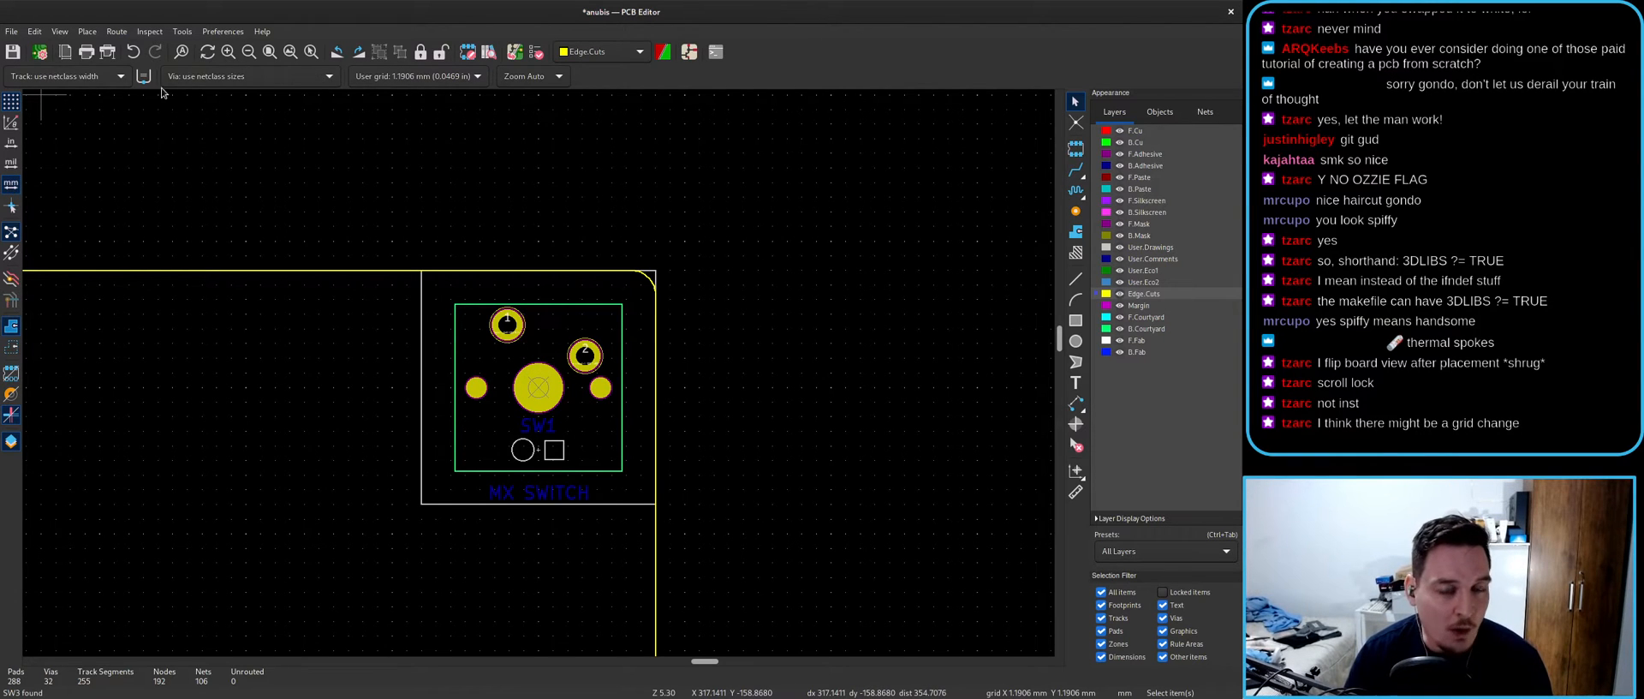
- Set the user-defined grid size to 19.05/16 mm (1.190625 mm) in X and Y
left_click(57, 32)
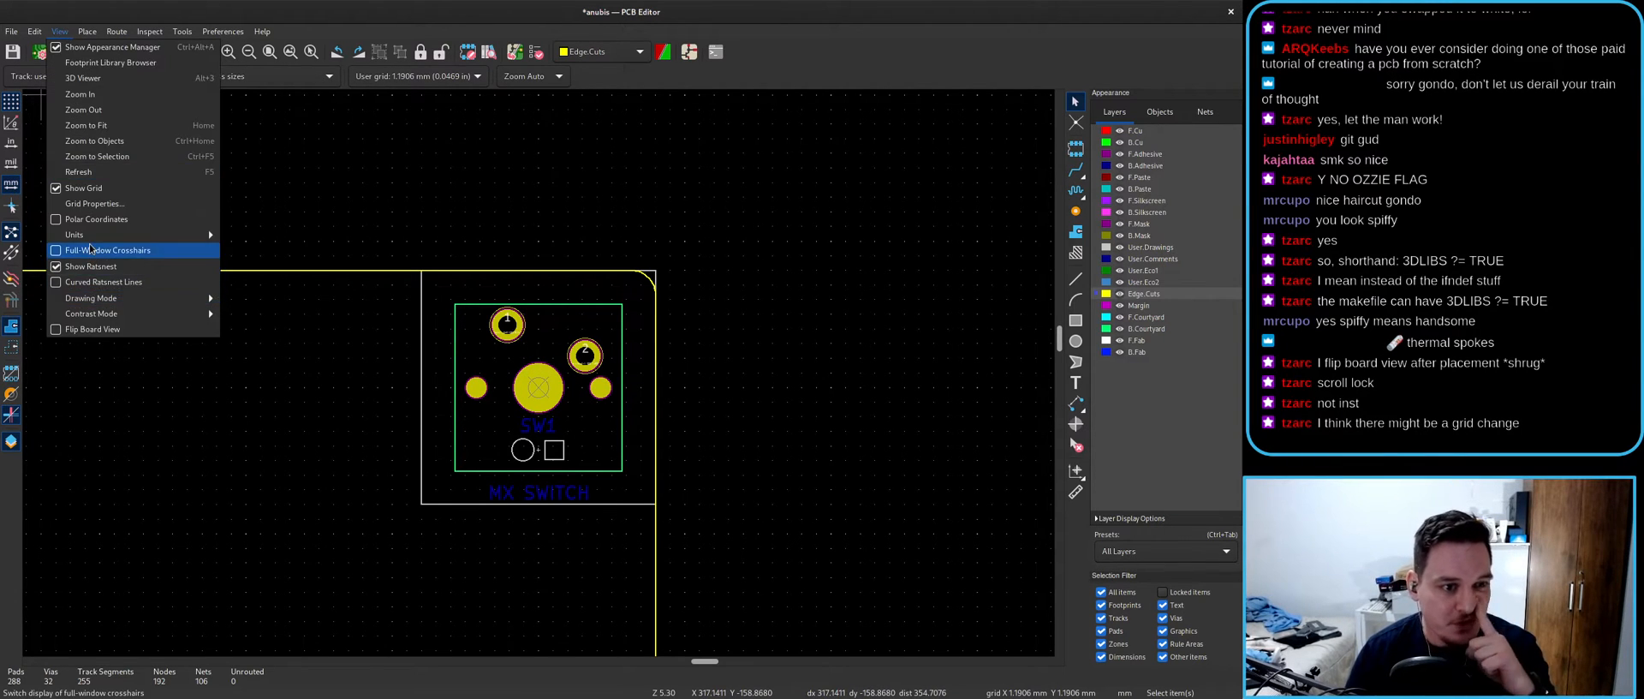
left_click(92, 205)
left_click(720, 295)
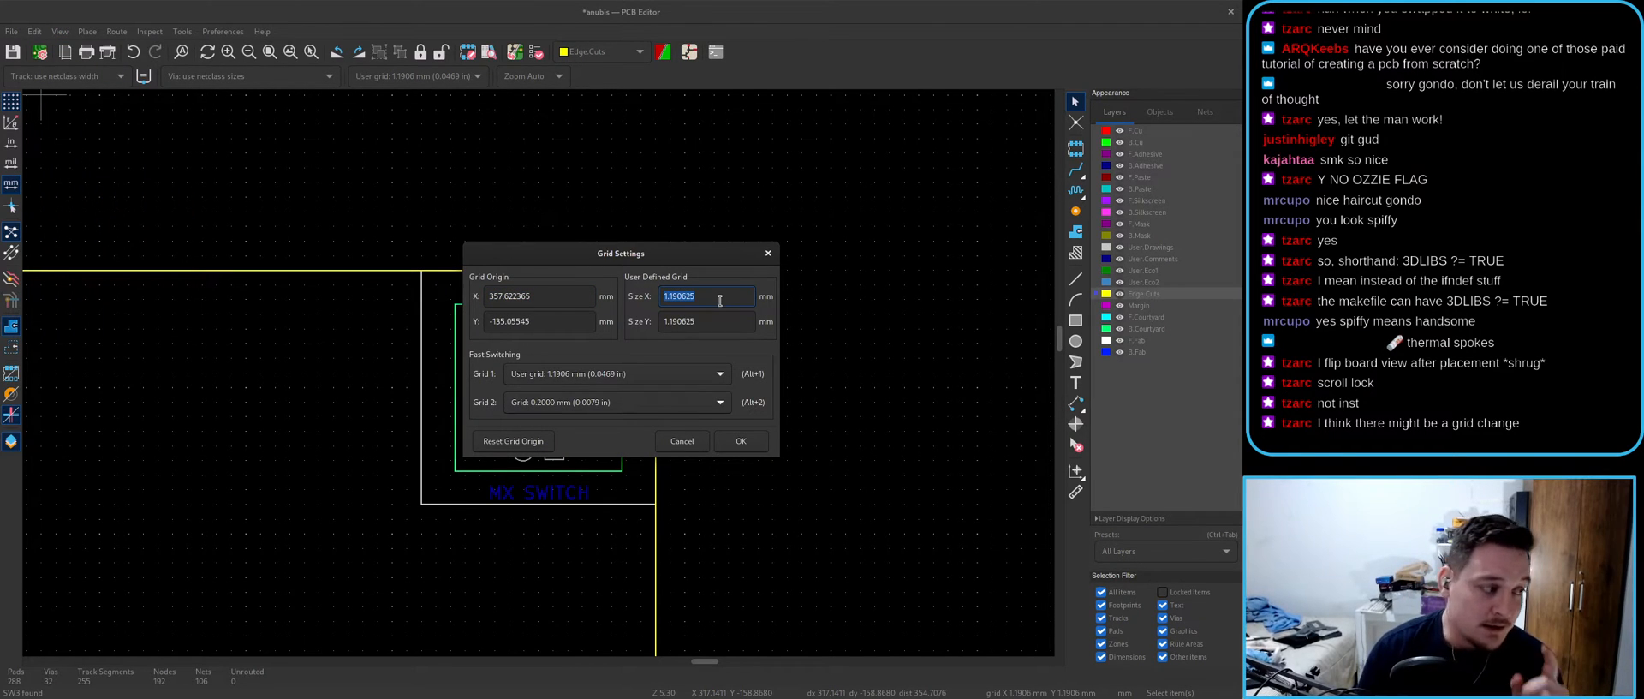
type("19")
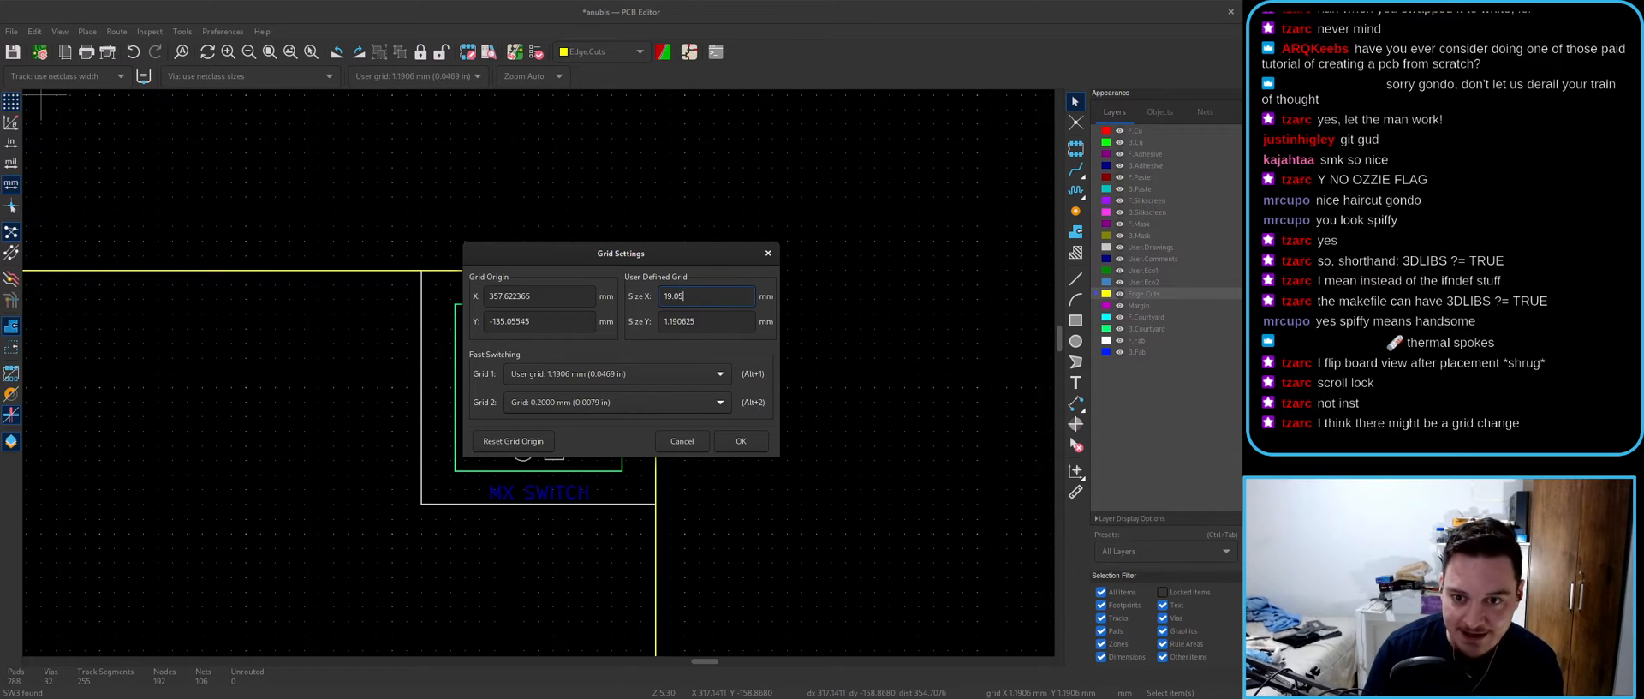
left_click(704, 321)
key("shift+Tab")
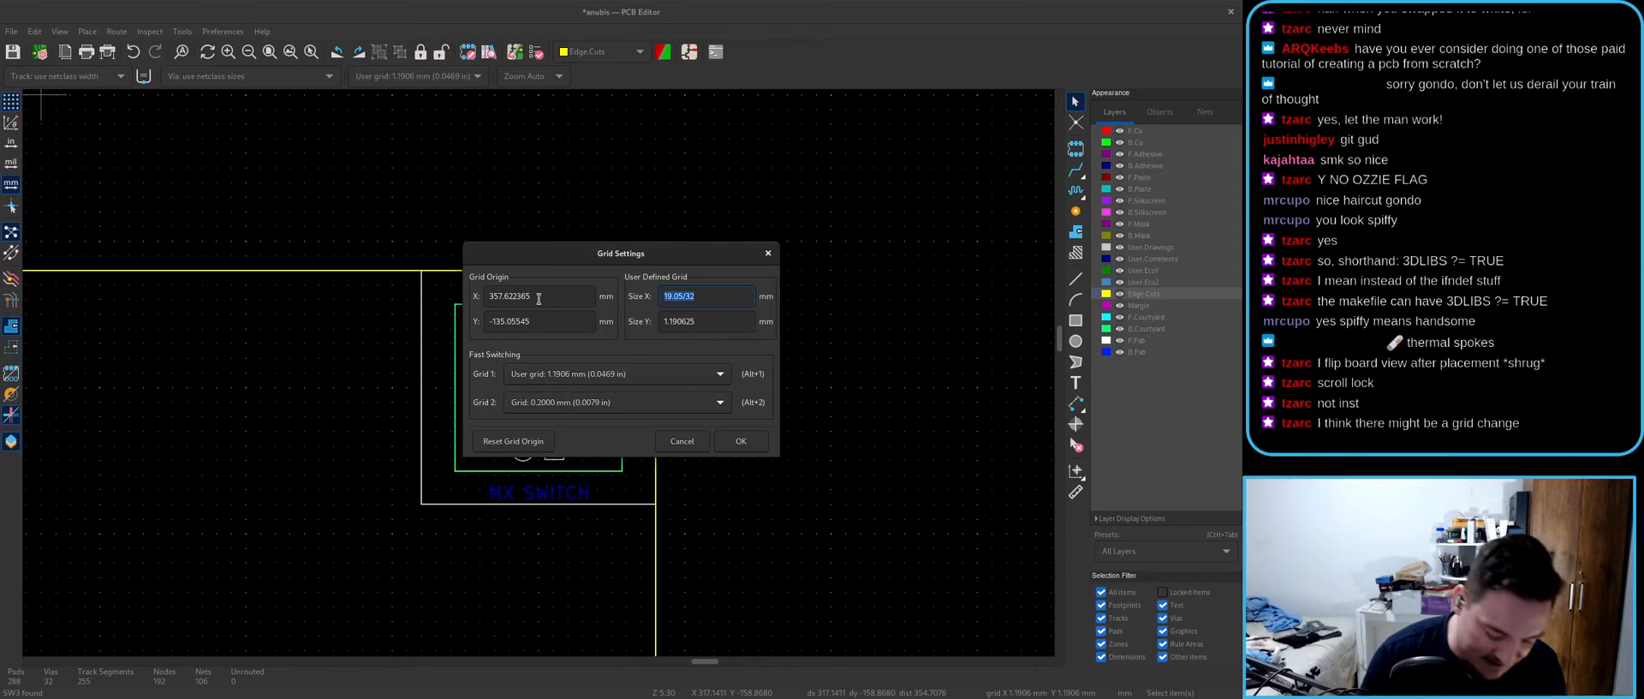
left_click(720, 296)
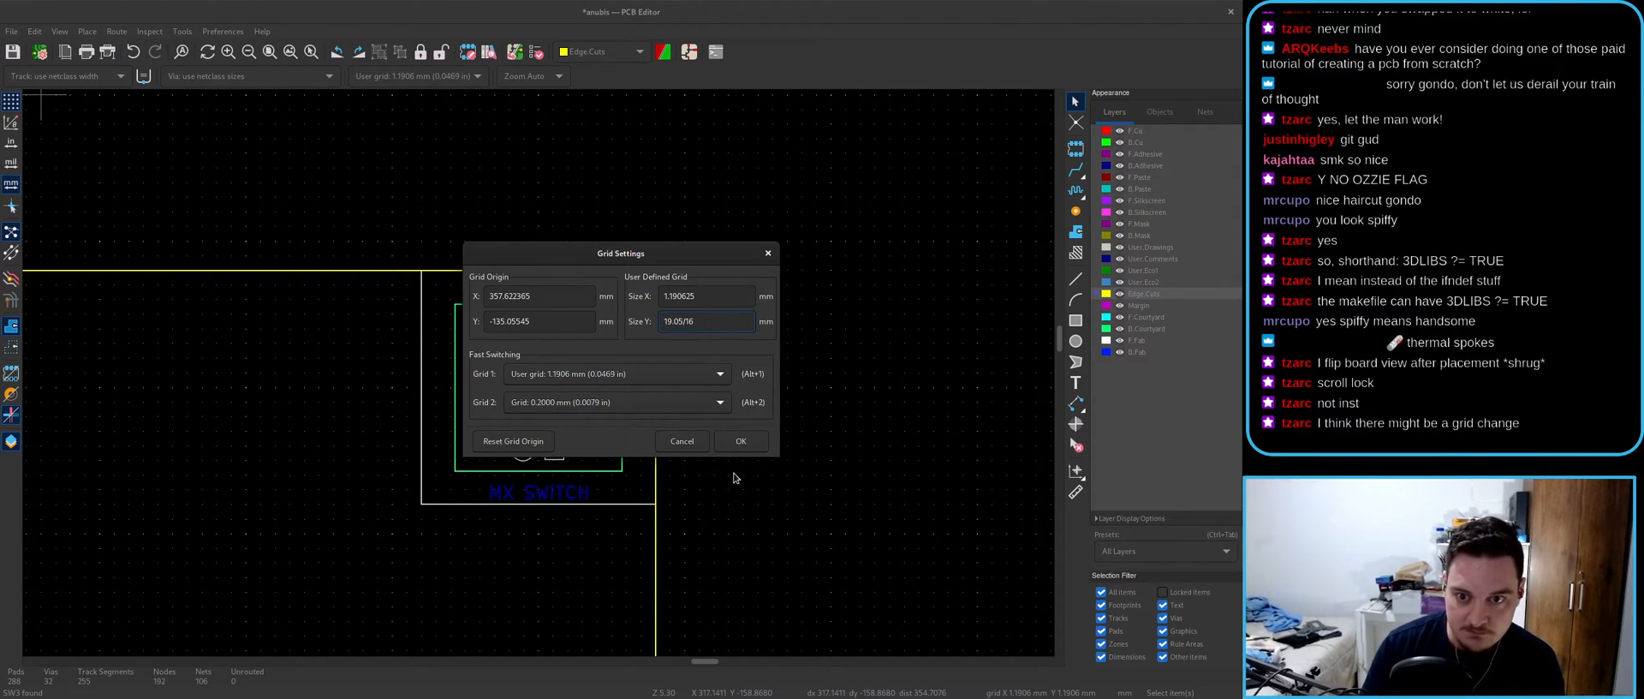
left_click(743, 447)
- Switch to the 1.1906 mm user grid and undo an accidental extra SW1 copy
left_click(442, 79)
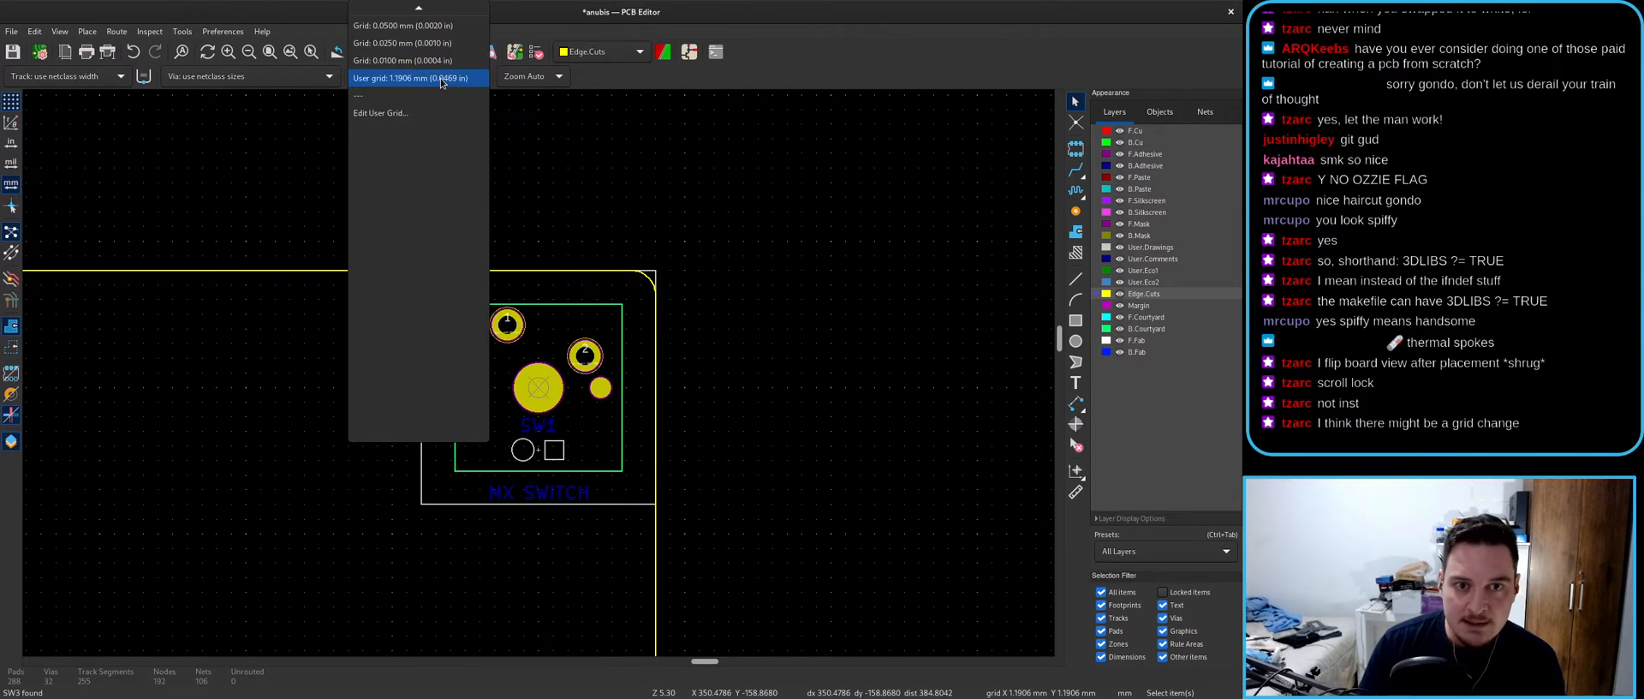
left_click(402, 77)
scroll(533, 437, "down", 3)
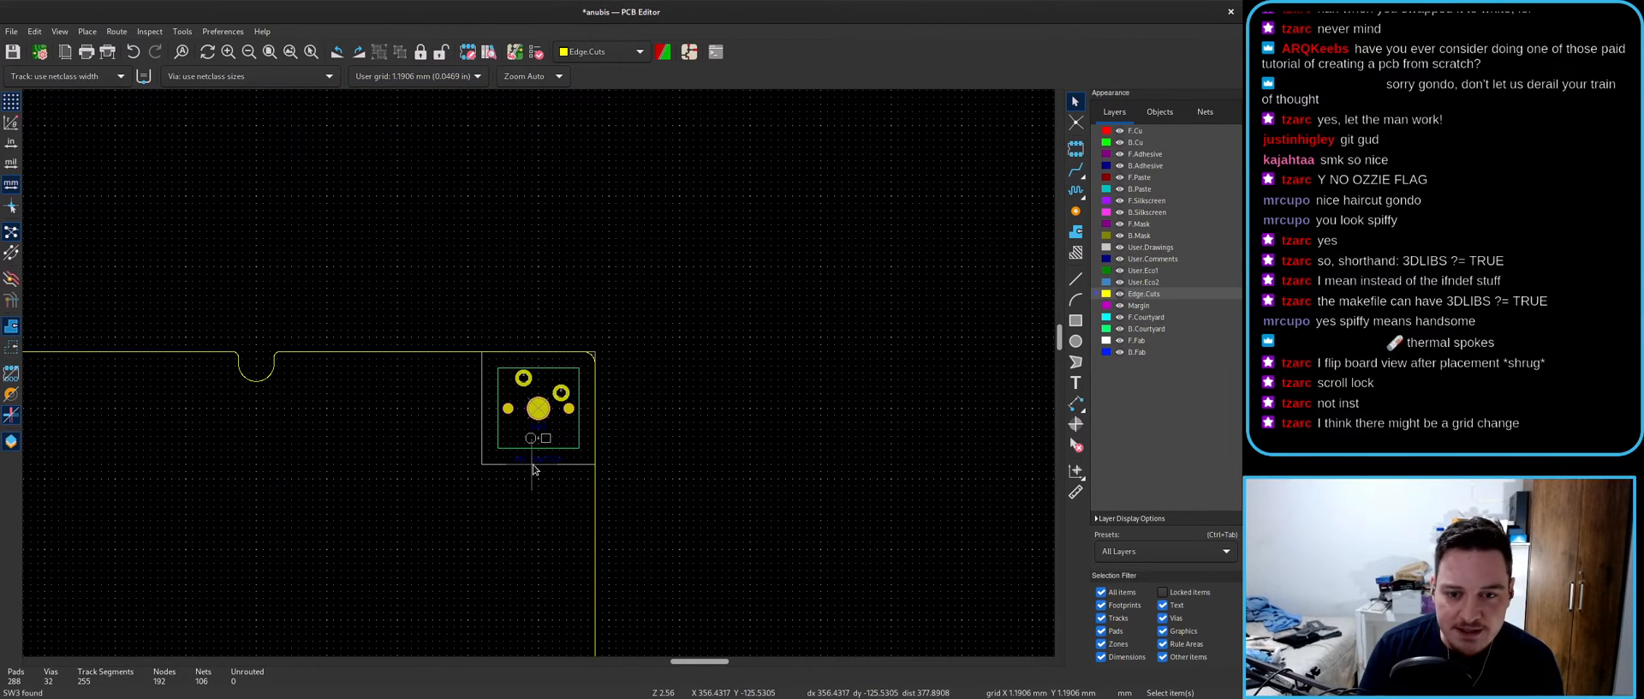
left_click(562, 464)
key("m")
scroll(369, 414, "up", 5)
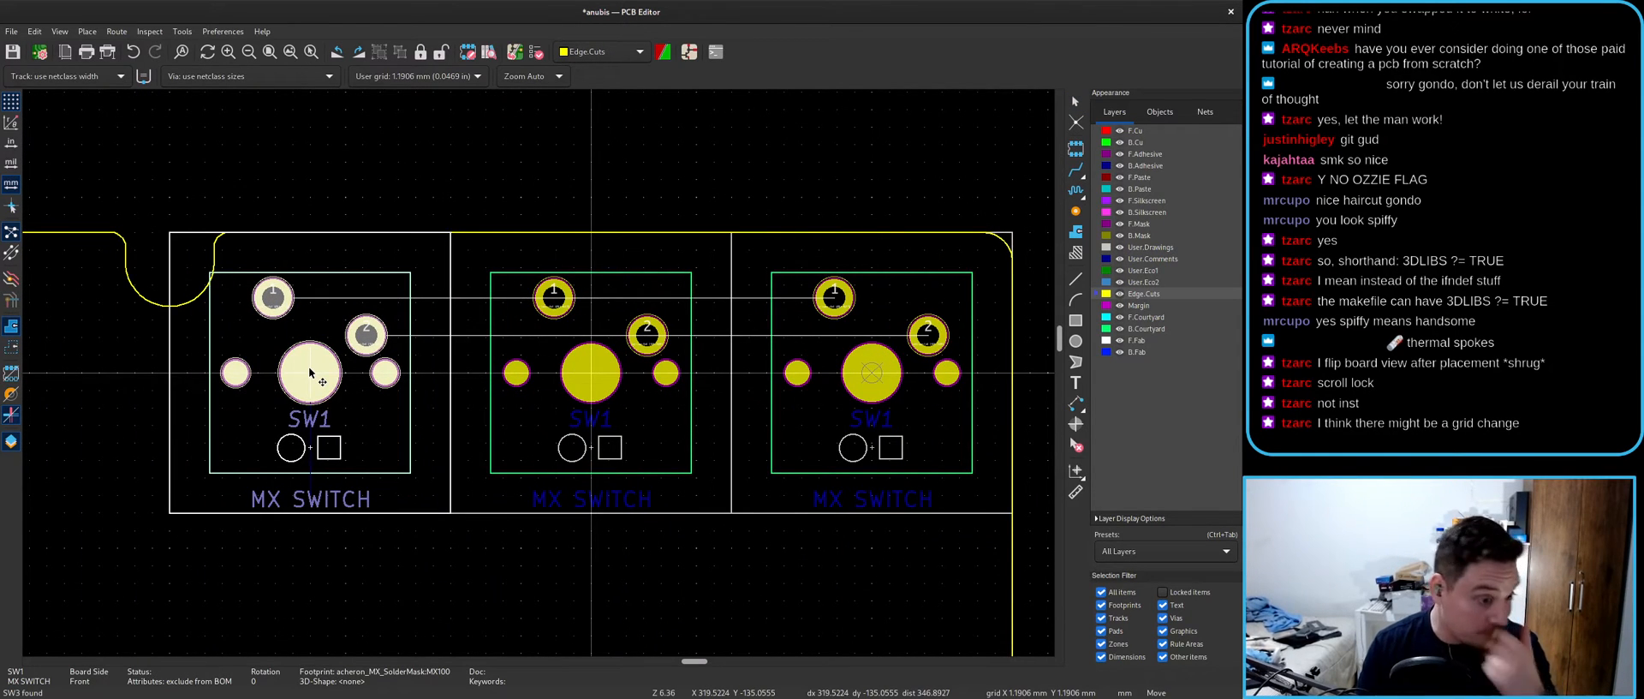
key("Escape")
key("ctrl+z")
scroll(547, 382, "down", 4)
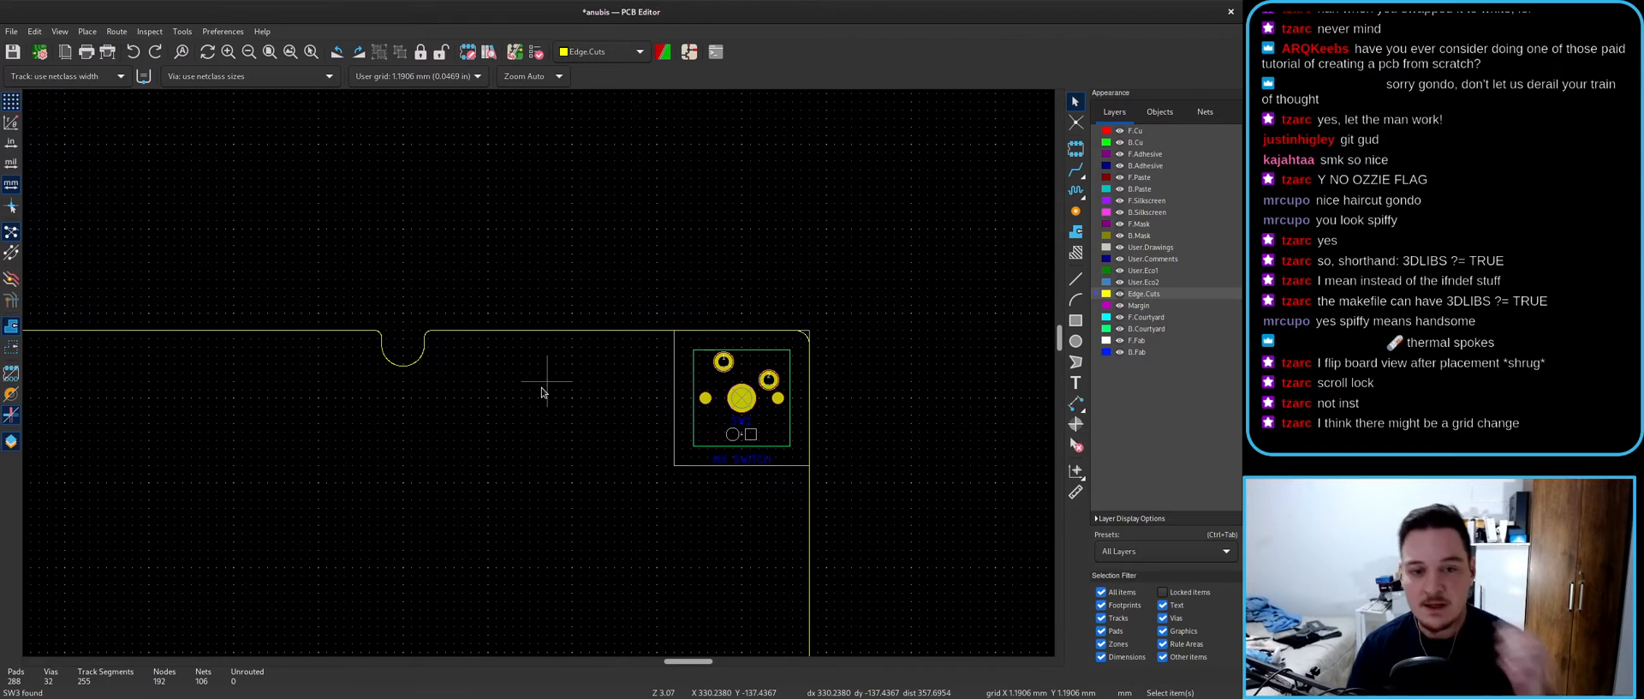
scroll(539, 377, "down", 4)
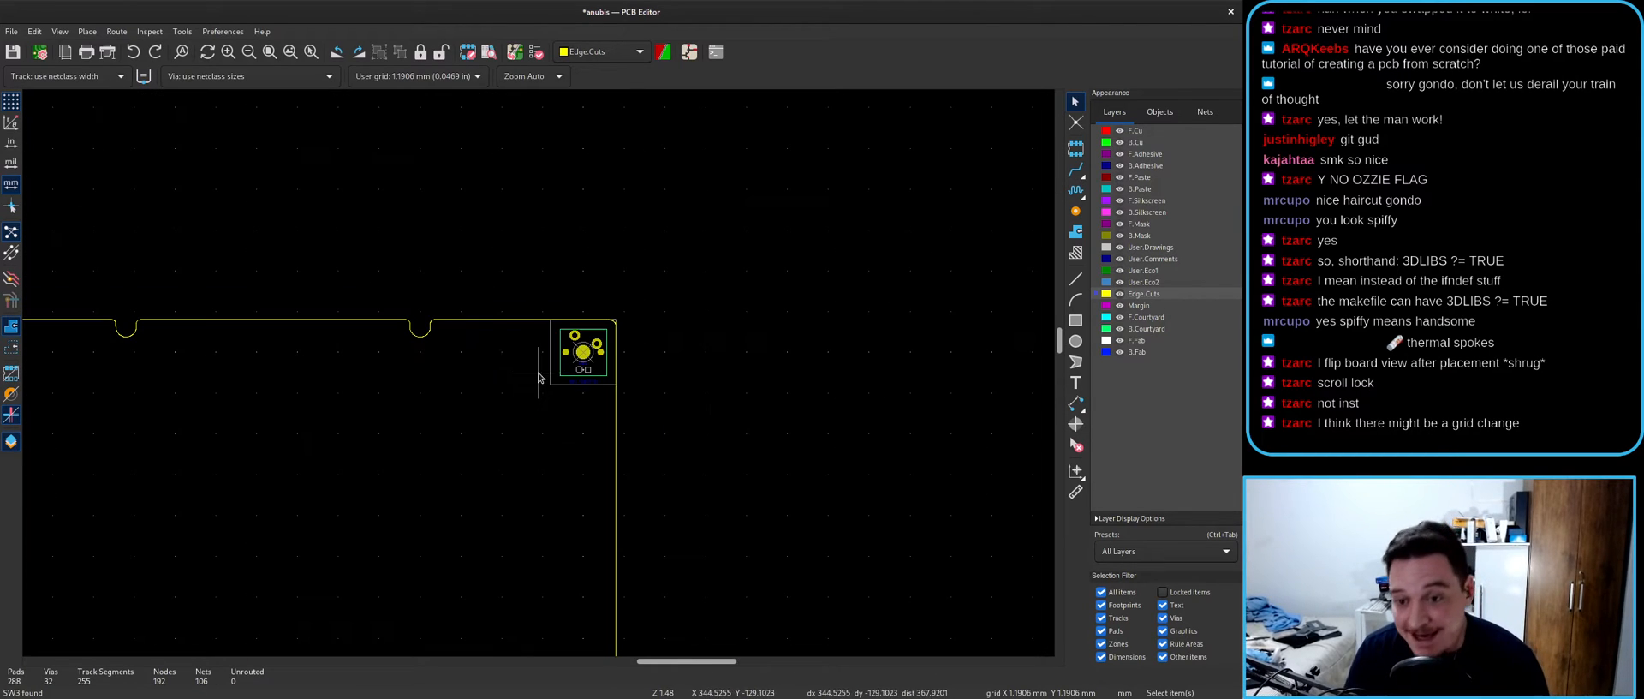
scroll(539, 376, "up", 9)
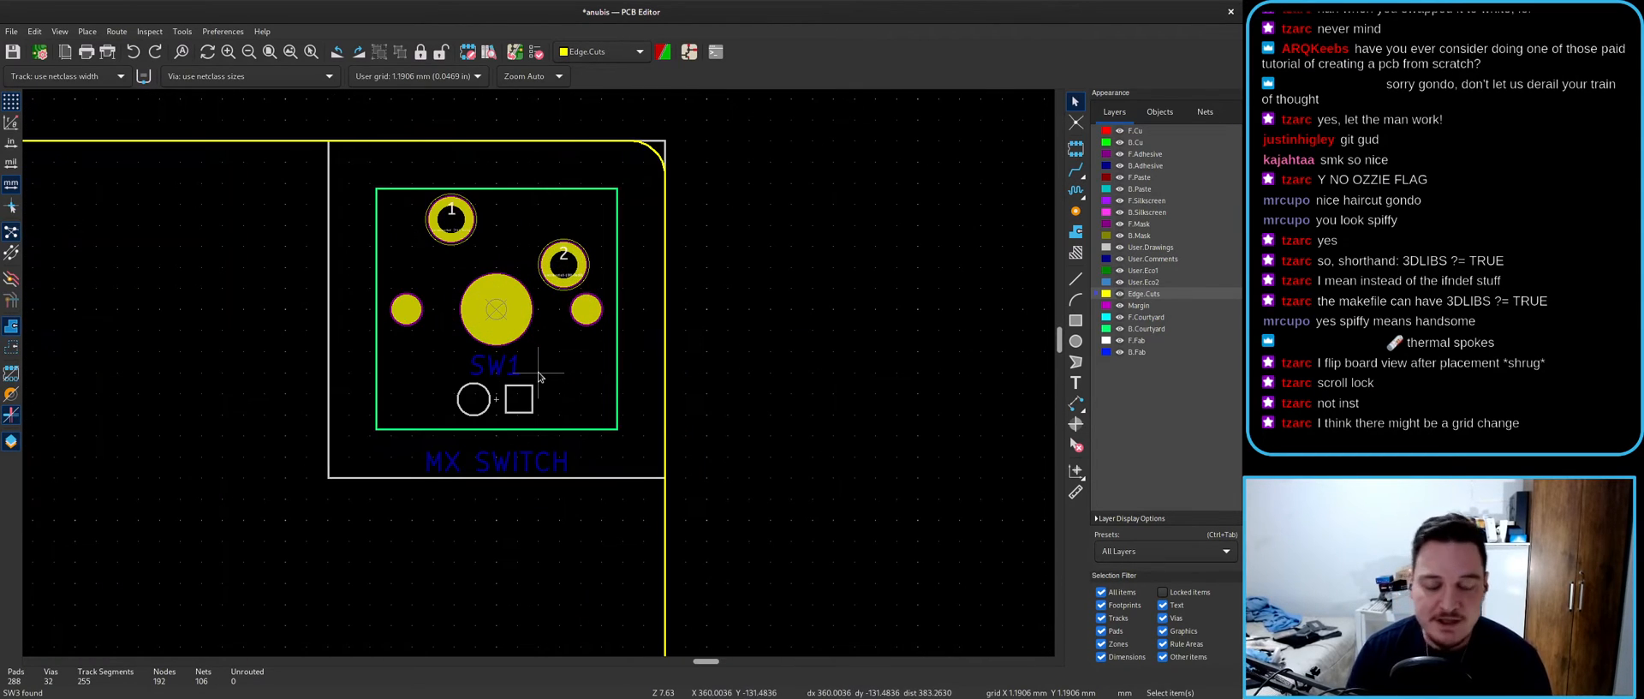
- Cross-probe SW2 from the schematic and place it beside SW1 near the board-edge notch
left_click(691, 53)
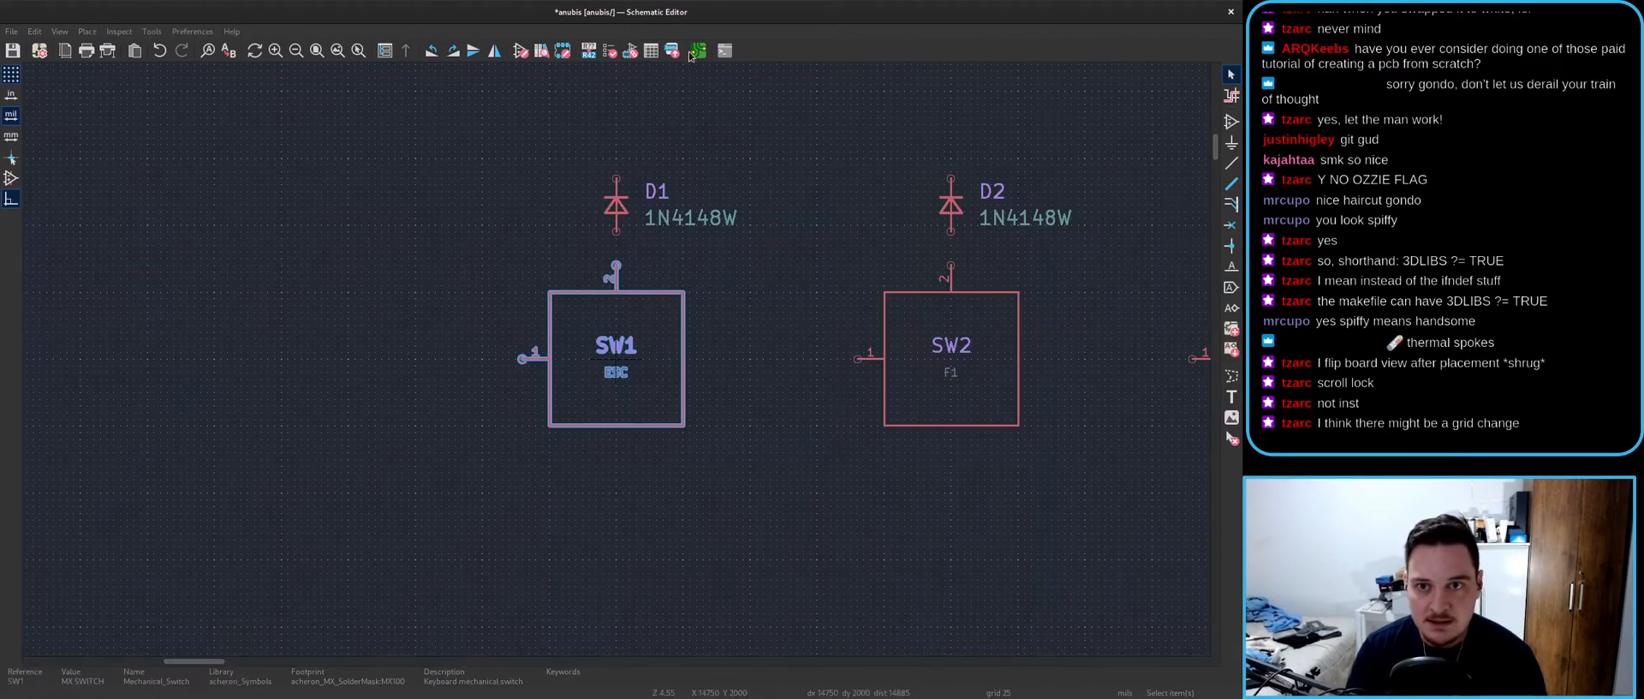
left_click(951, 406)
key("alt+Tab")
key("m")
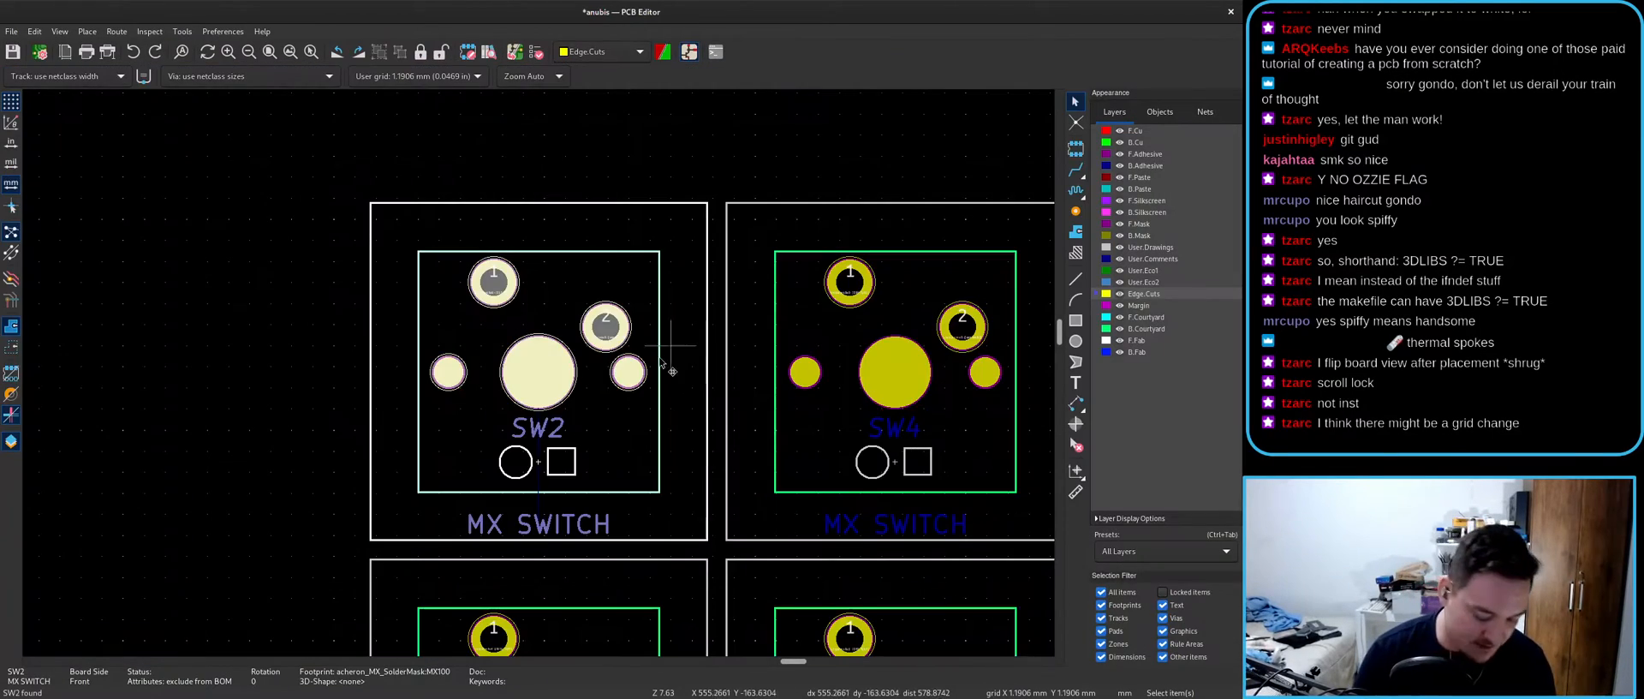
scroll(477, 378, "down", 13)
scroll(539, 402, "up", 10)
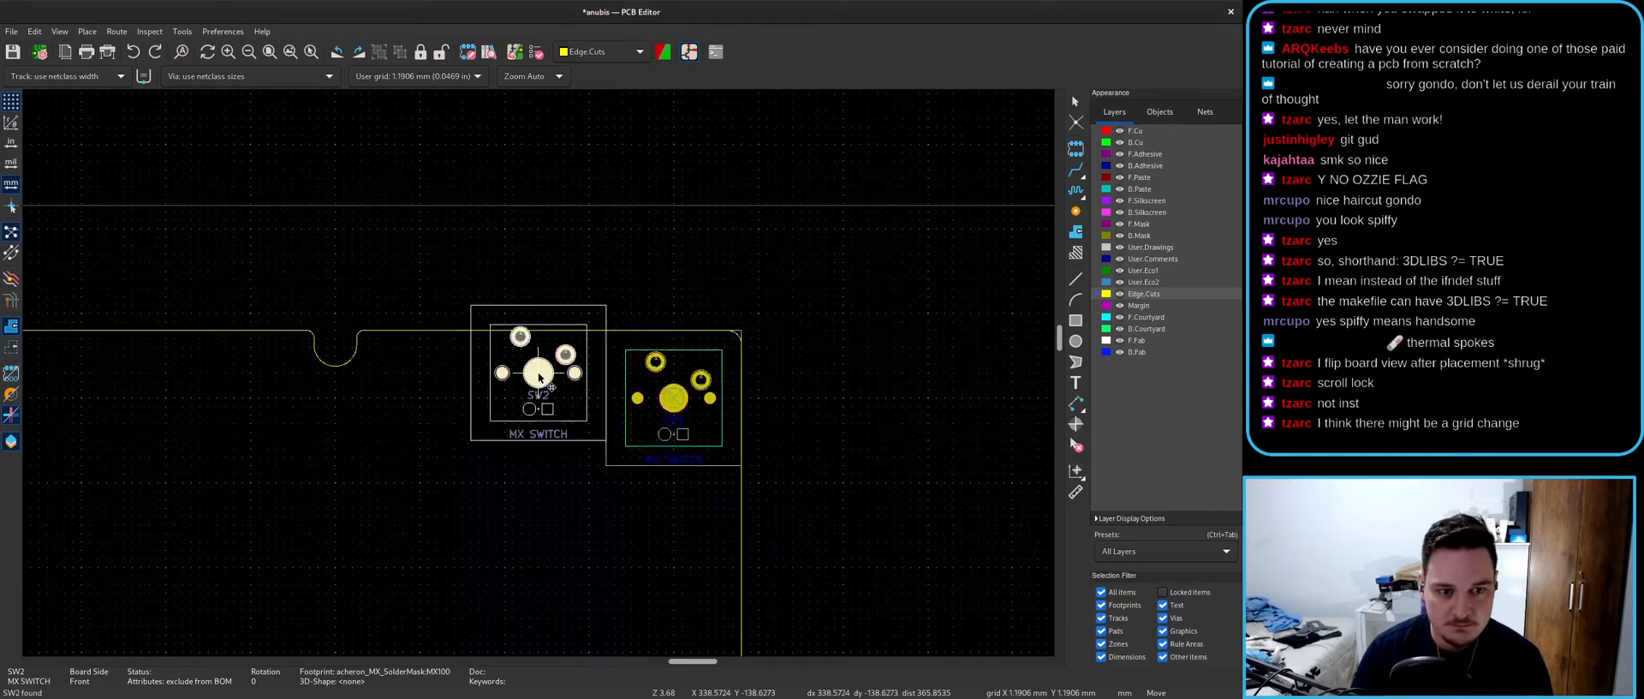
left_click(540, 410)
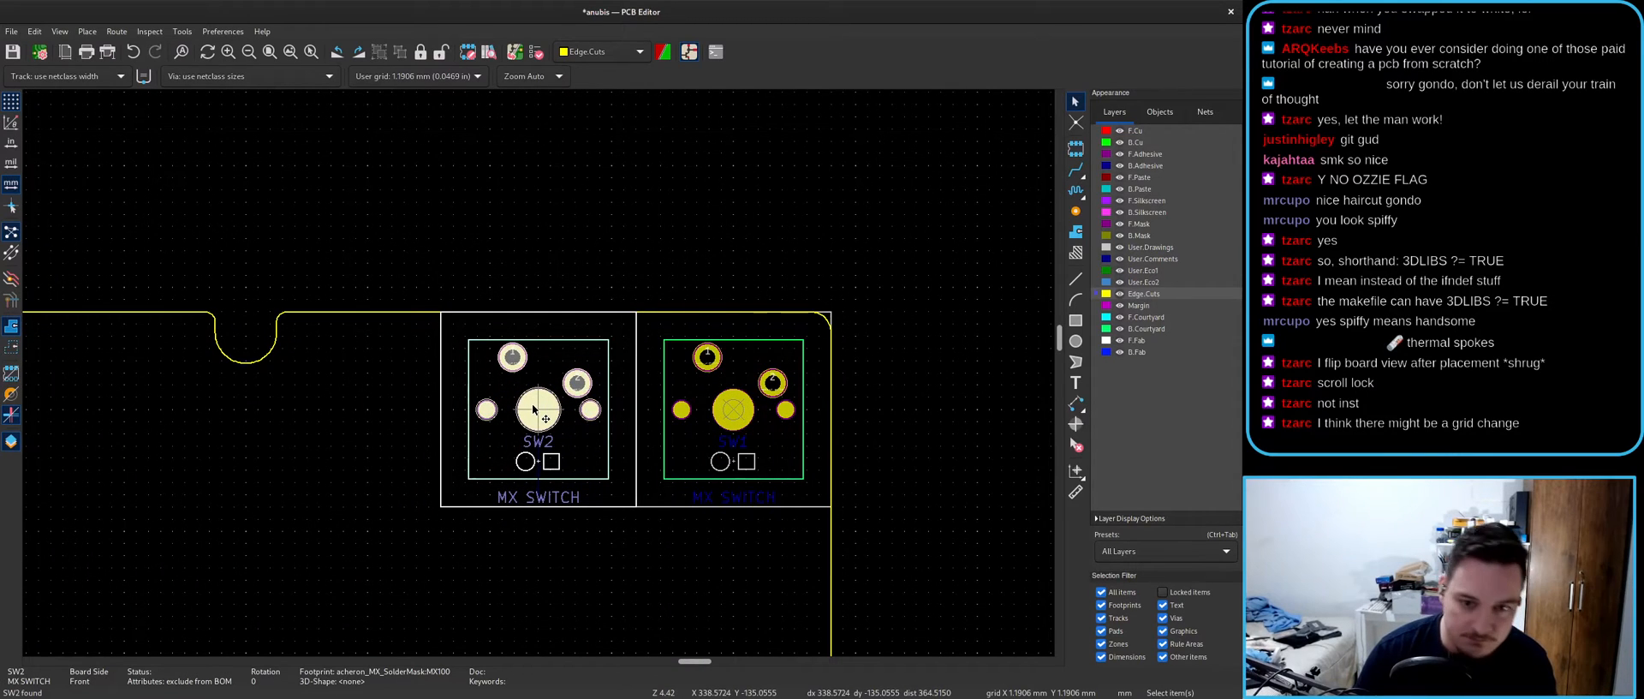
left_click_drag(532, 410, 337, 409)
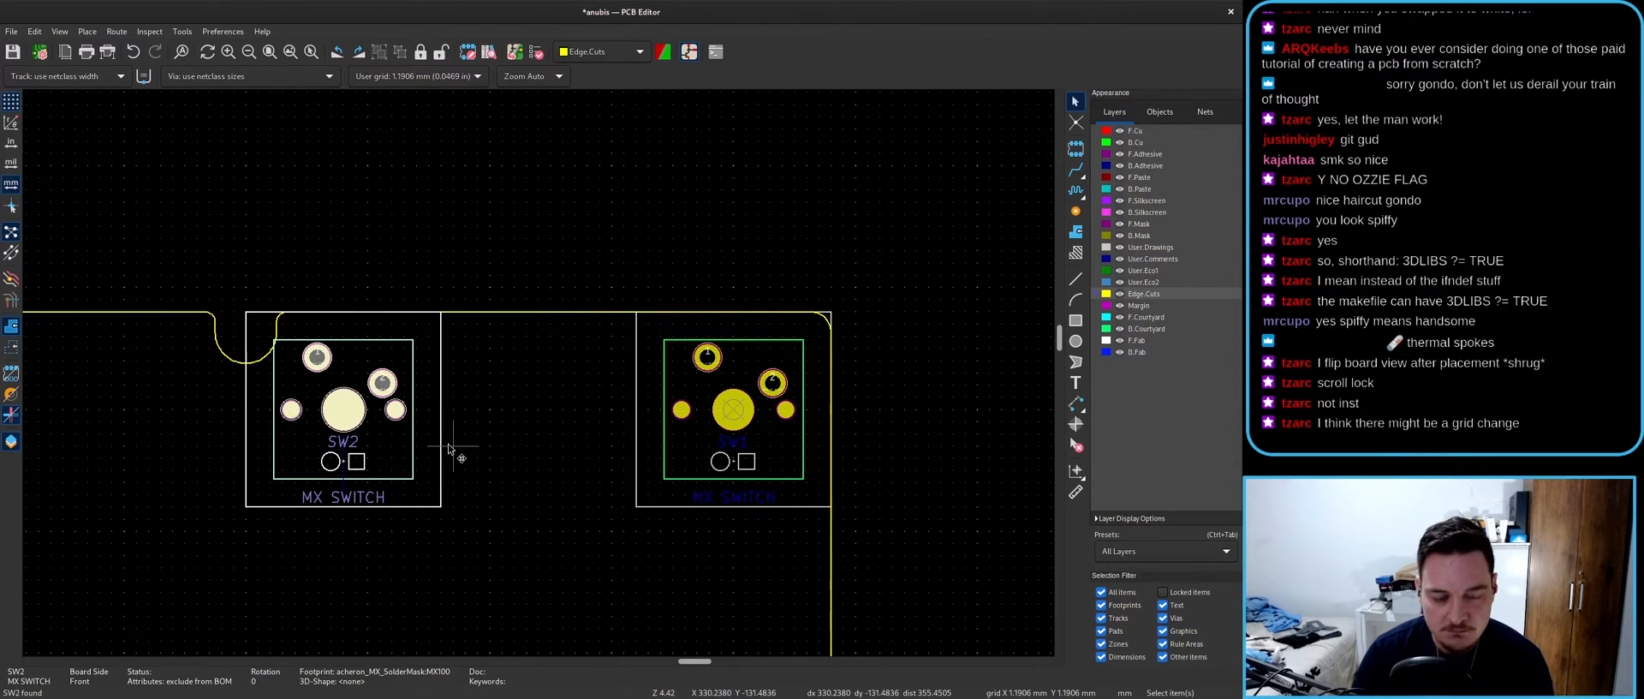
- Cross-probe SW3 from the schematic and place it beside SW2
key("alt+Tab")
left_click(912, 396)
key("alt+Tab")
key("m")
scroll(538, 375, "down", 9)
scroll(514, 377, "up", 5)
left_click(612, 322)
- Cross-probe SW4 from the schematic and place it beside SW3
key("alt+Tab")
left_click(901, 423)
key("alt+Tab")
scroll(538, 377, "down", 8)
key("m")
scroll(343, 411, "up", 7)
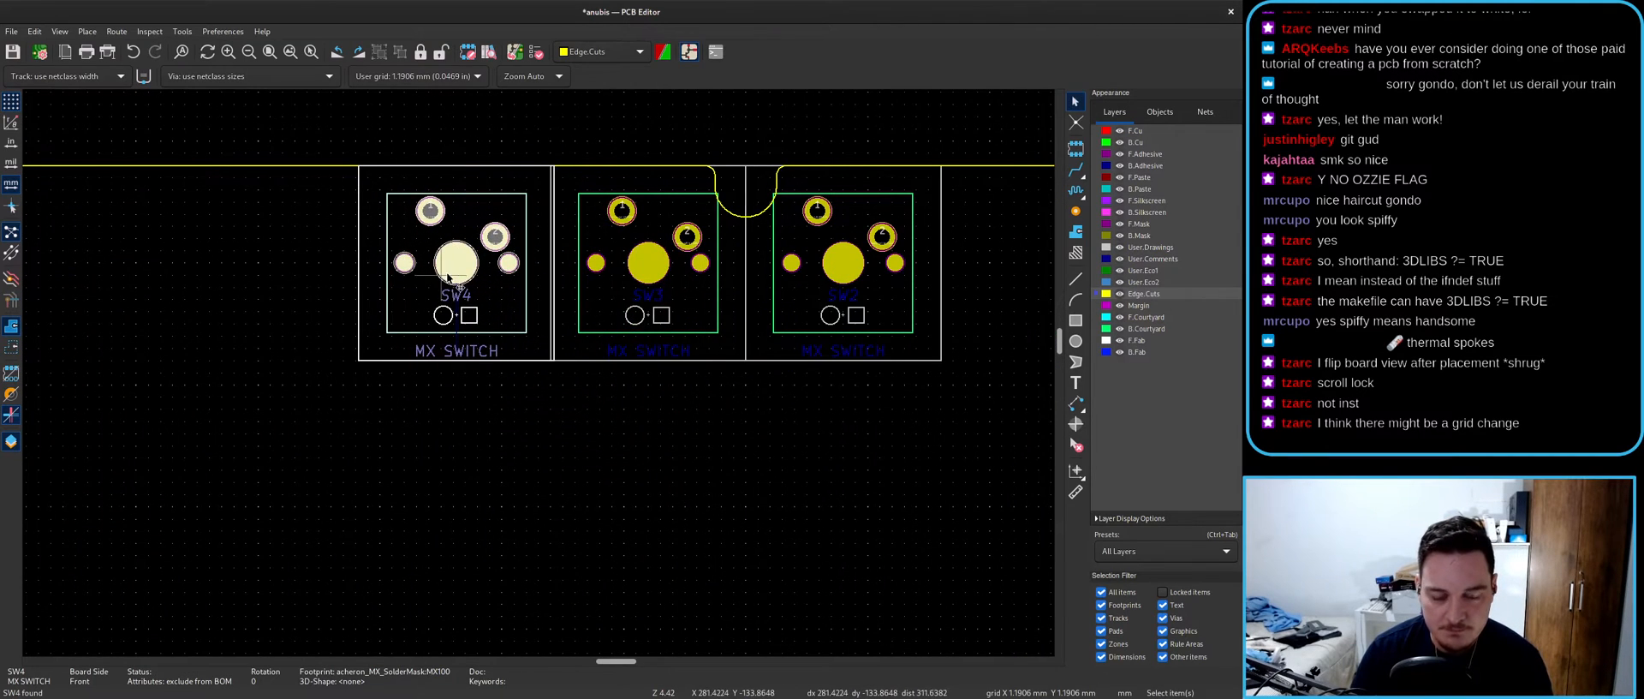
left_click(400, 263)
- Cross-probe SW5 from the schematic and place it in the switch row
key("alt+Tab")
left_click(973, 404)
key("alt+Tab")
scroll(548, 368, "down", 6)
key("m")
scroll(548, 370, "down", 3)
scroll(570, 368, "up", 9)
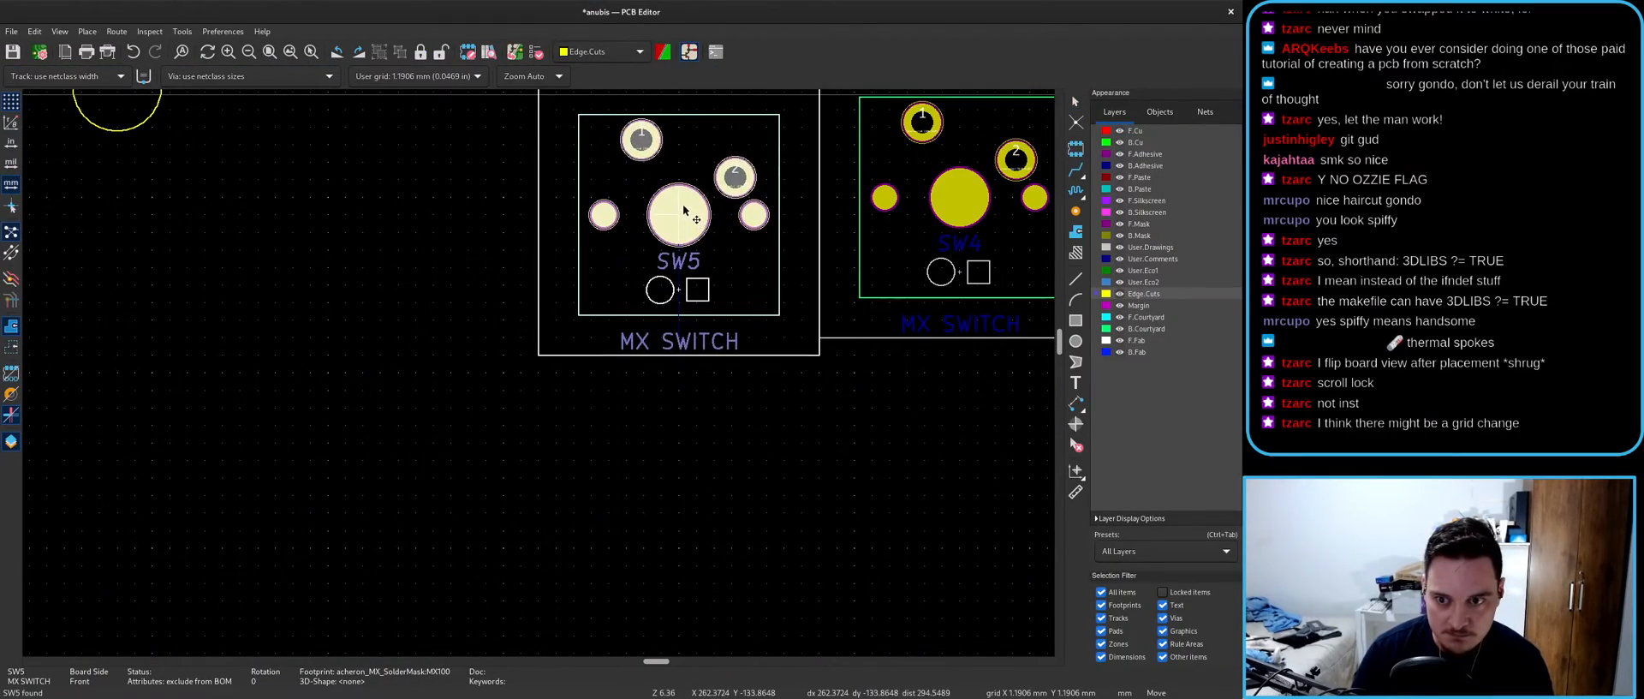
left_click(685, 212)
scroll(651, 356, "down", 5)
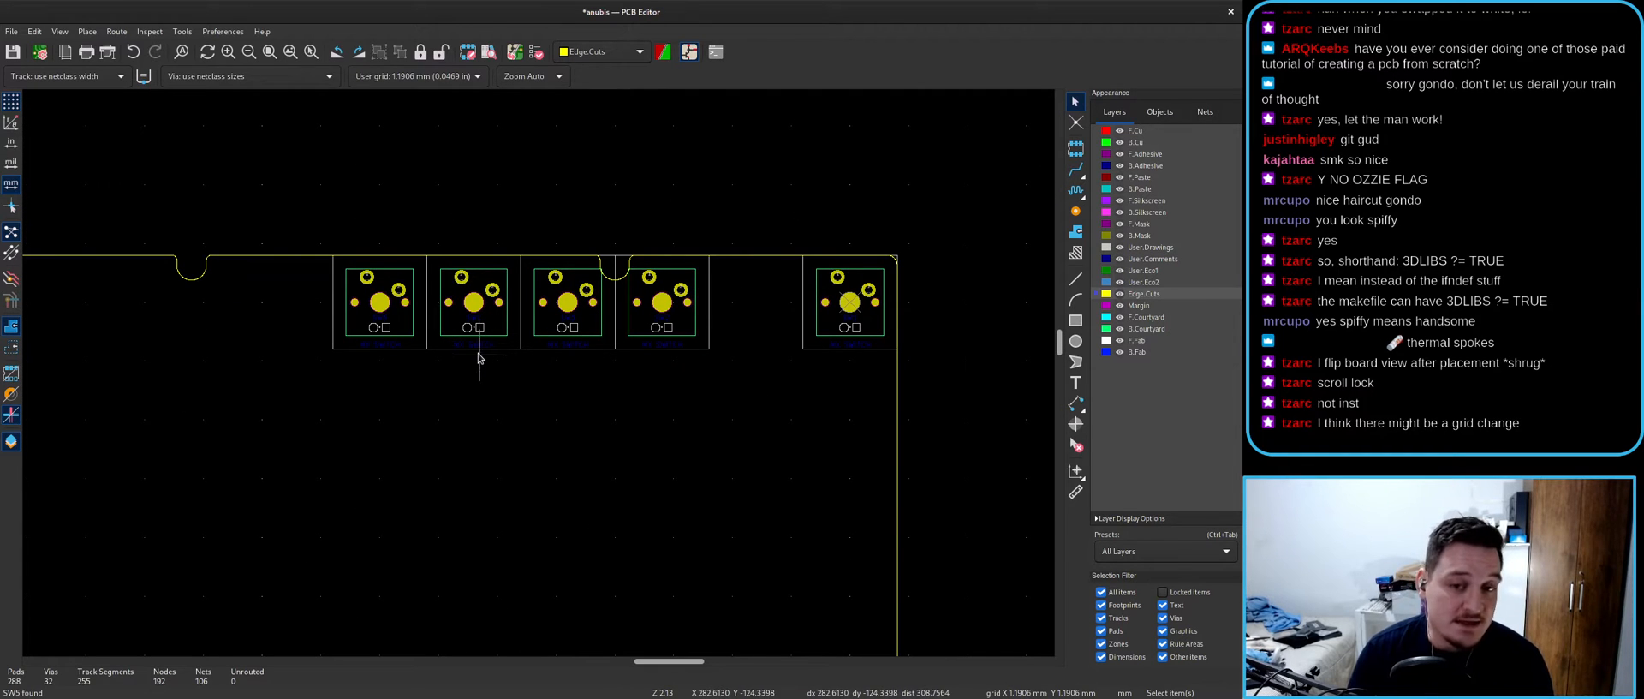
- Look up footprint SW5 on the board by its reference
key("alt+Tab")
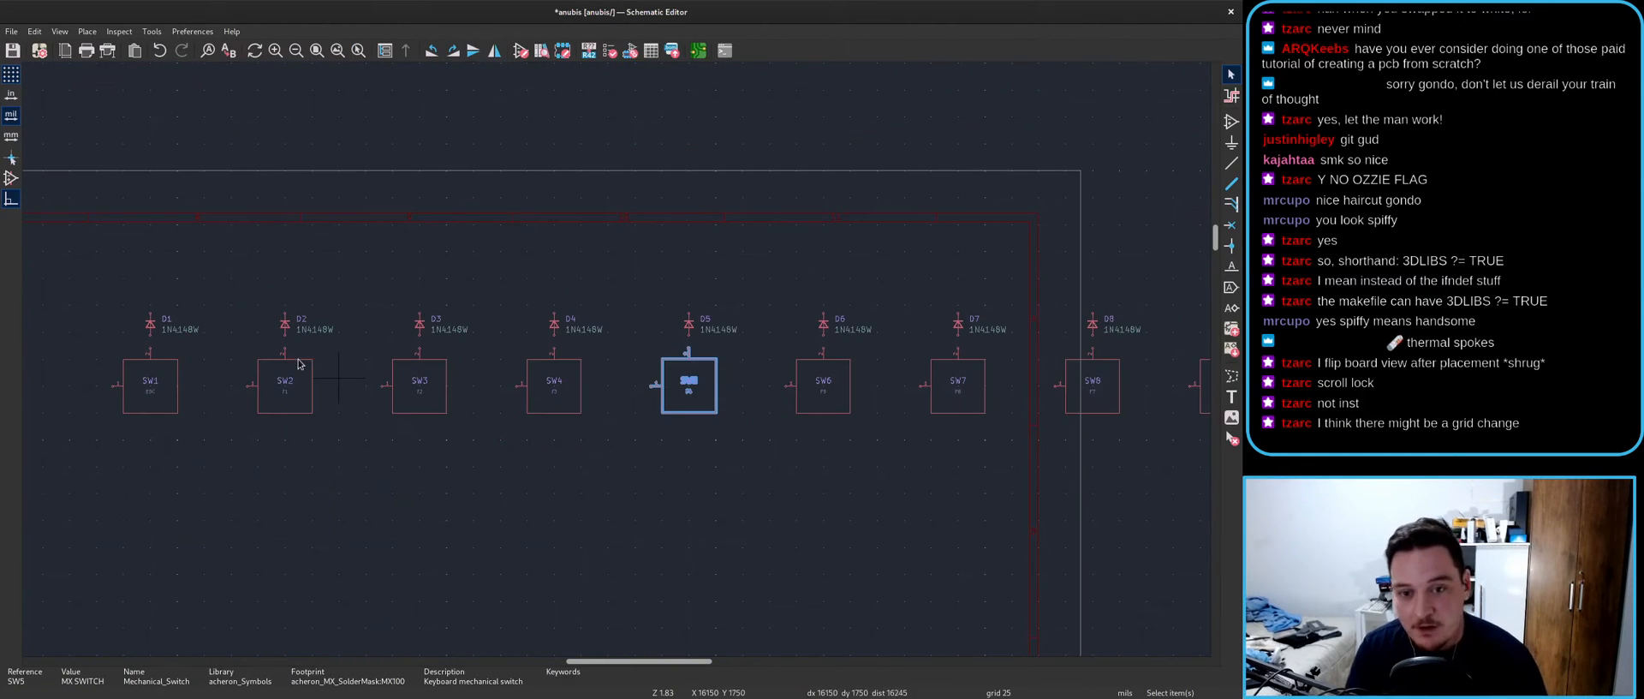
key("alt+Tab")
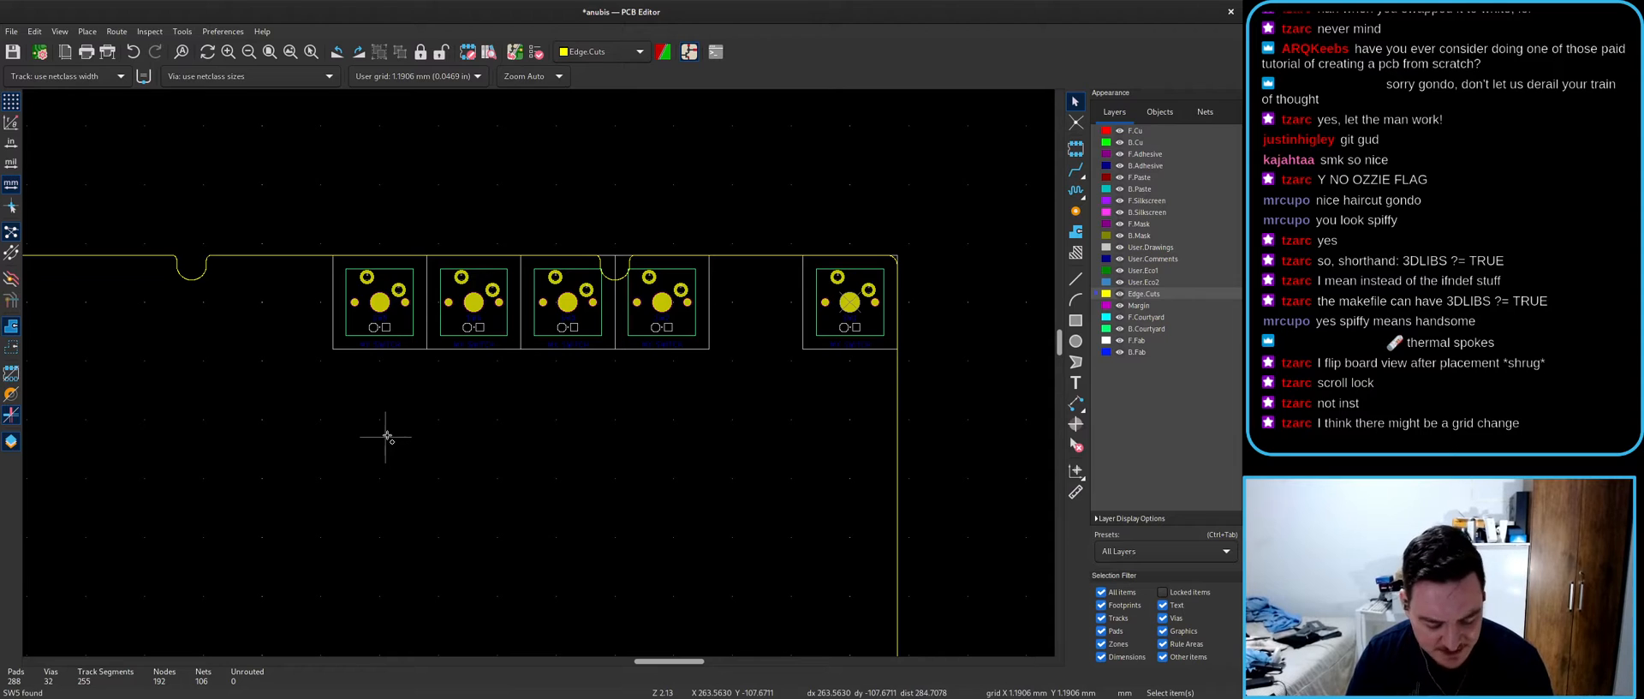
type("tSW5")
key("Return")
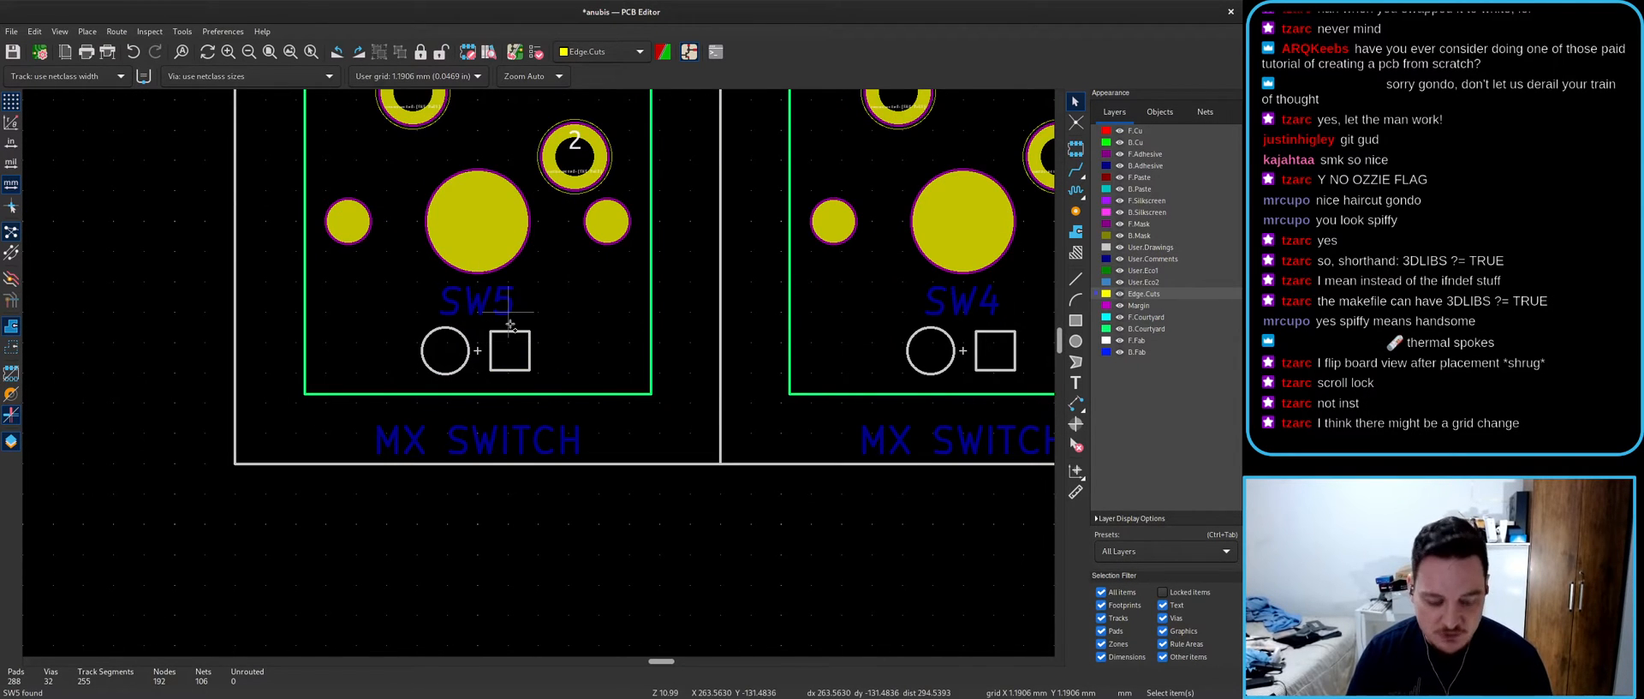
- Fetch SW6 and SW7 by reference and place them along the top edge
key("t")
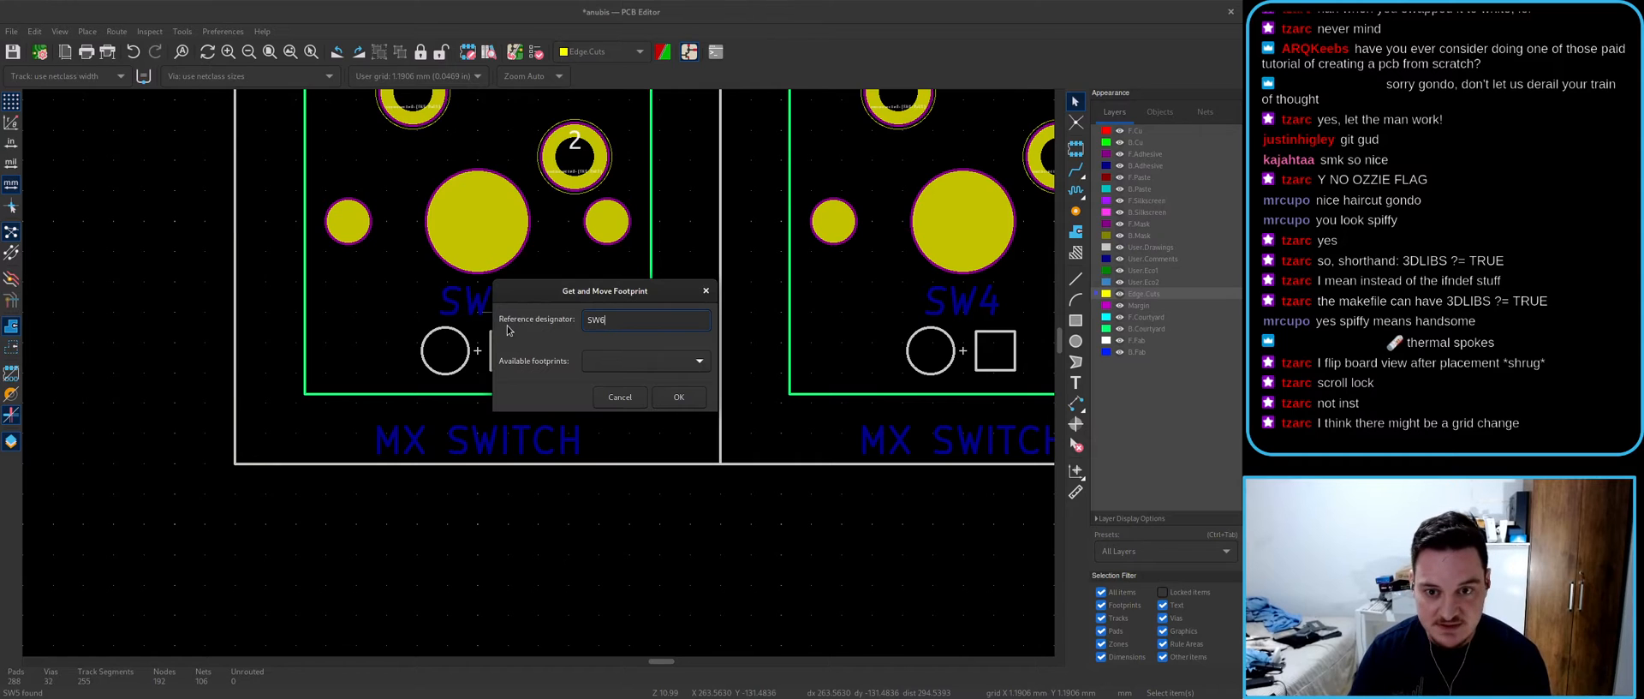
key("Return")
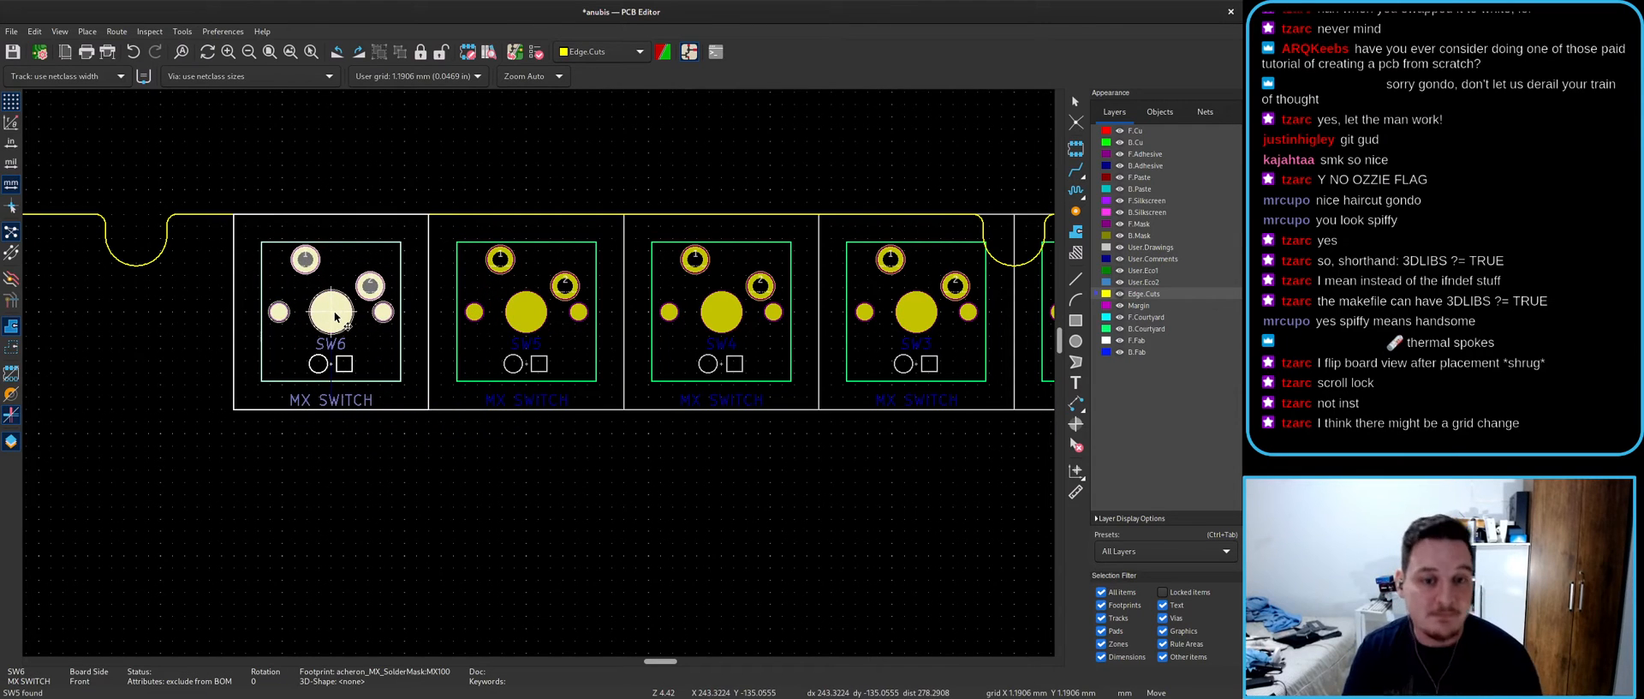
left_click(233, 319)
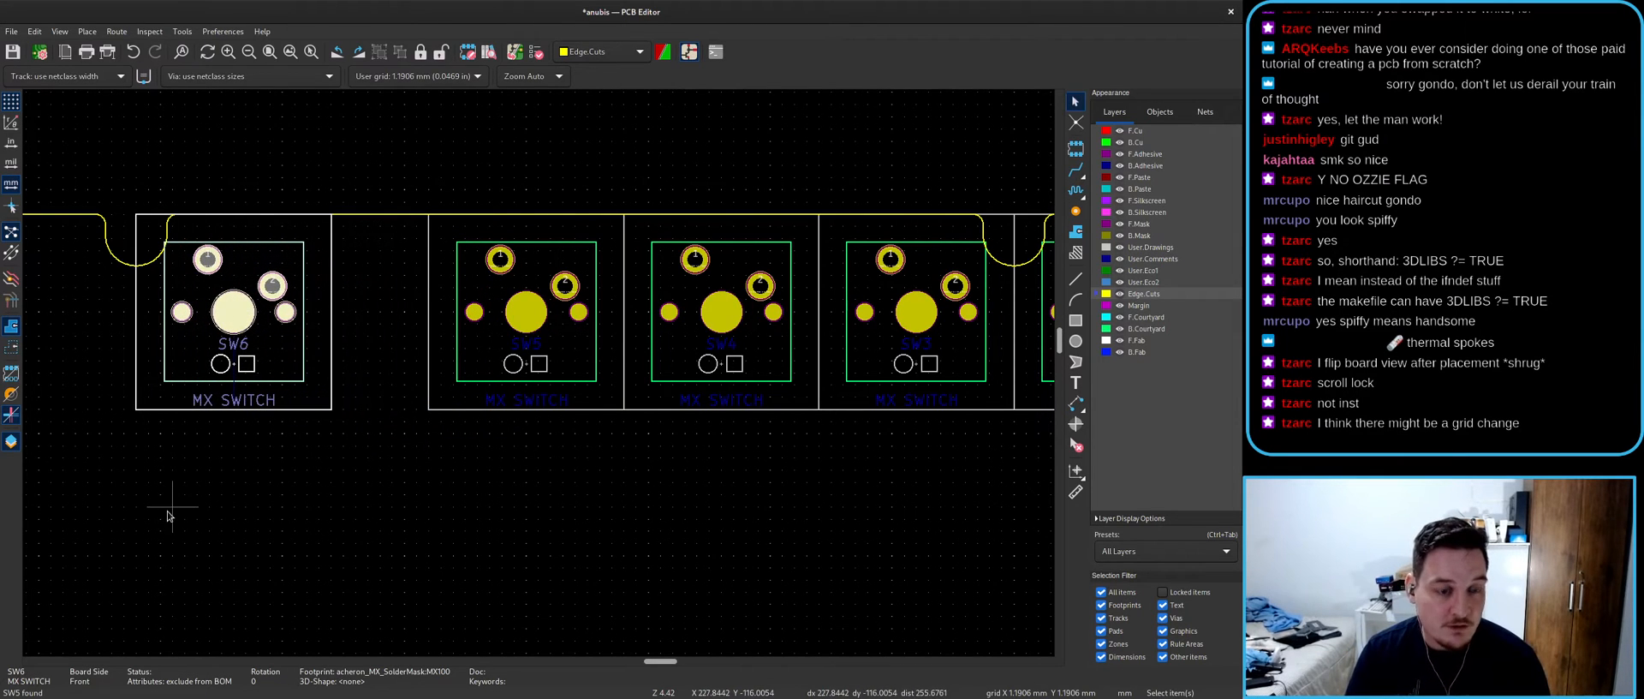
type("t")
type("SW")
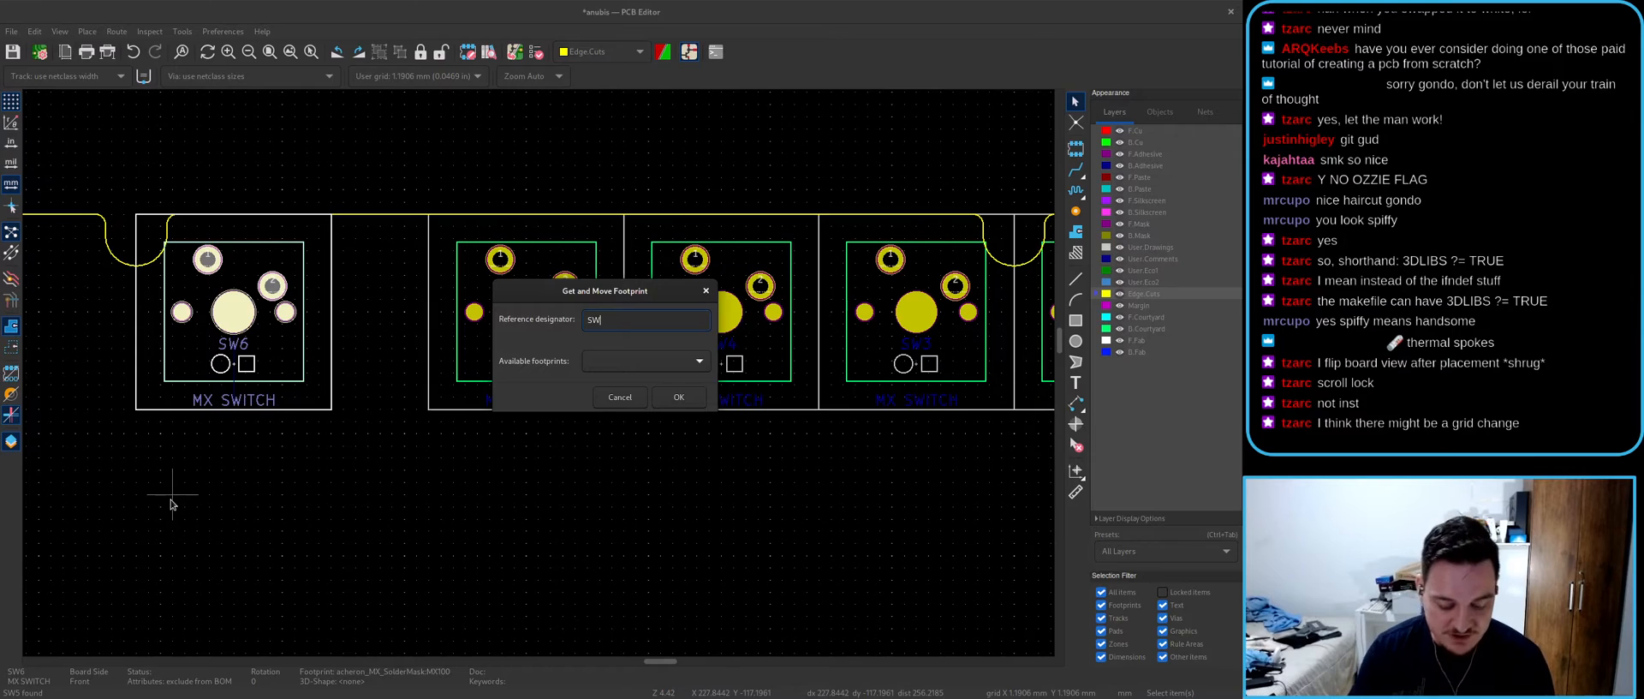
type("7")
key("Return")
left_click(516, 306)
- Fetch SW8, SW9 and SW10 by reference and place them in the row
type("tSW8")
key("Return")
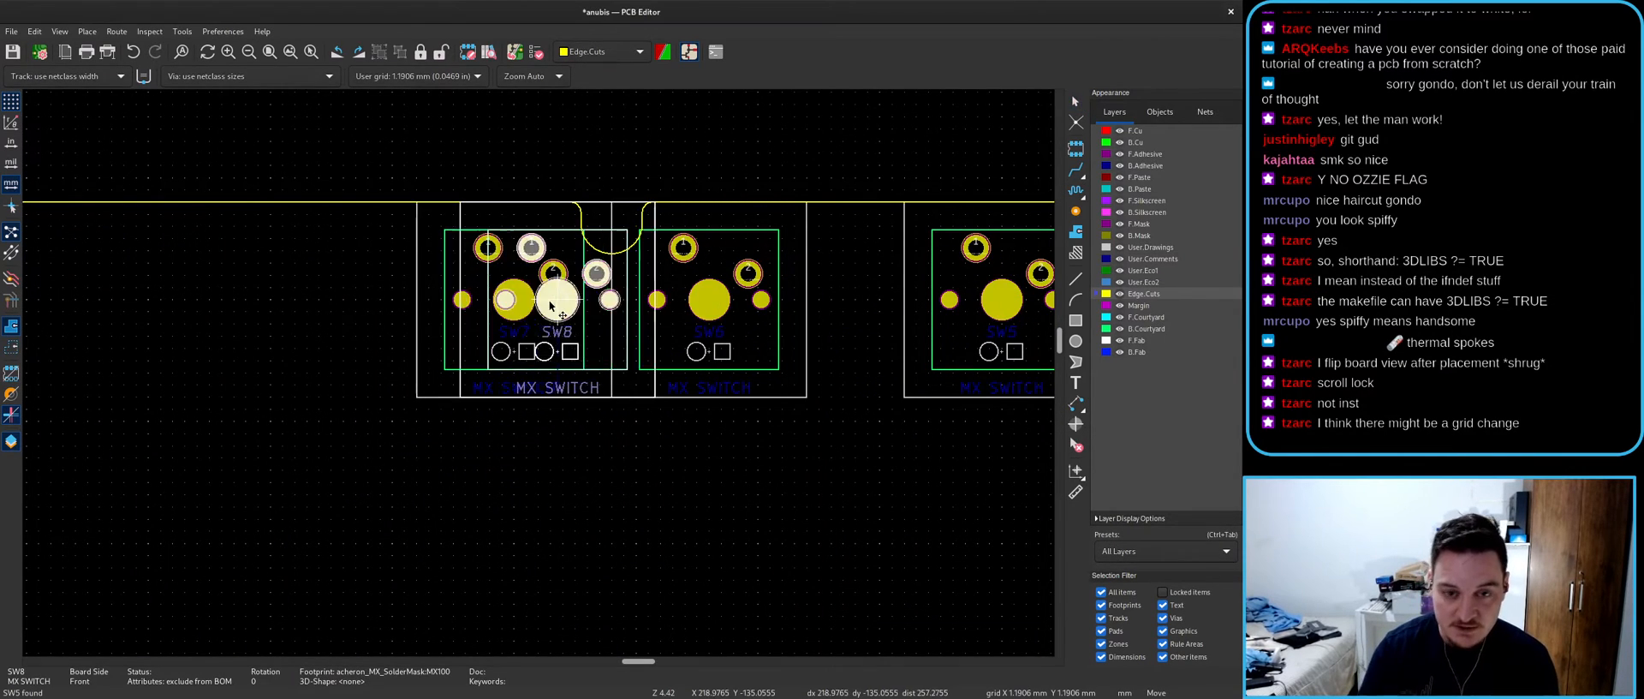
left_click(324, 301)
type("tS")
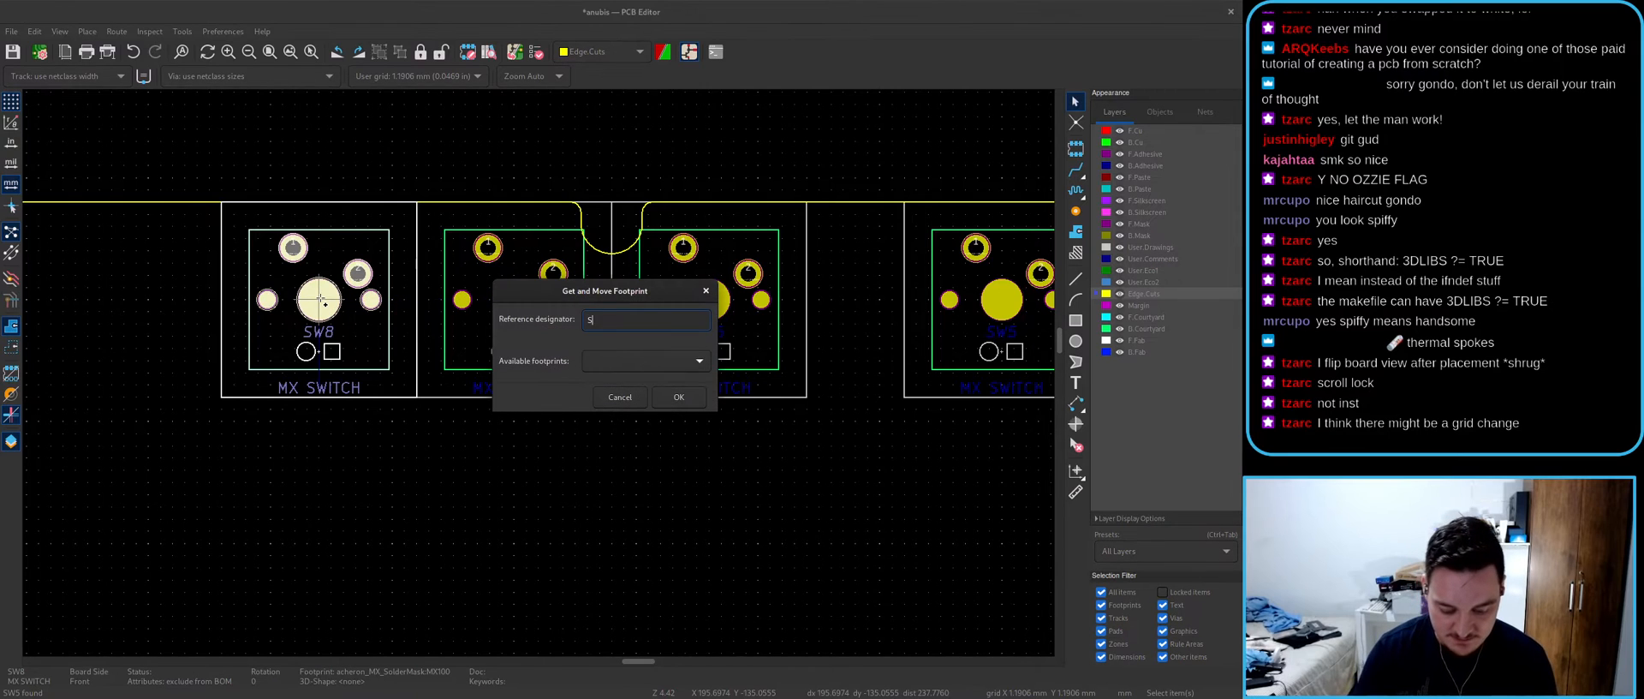
type("W9")
key("Return")
left_click(581, 324)
type("tSW10")
key("Return")
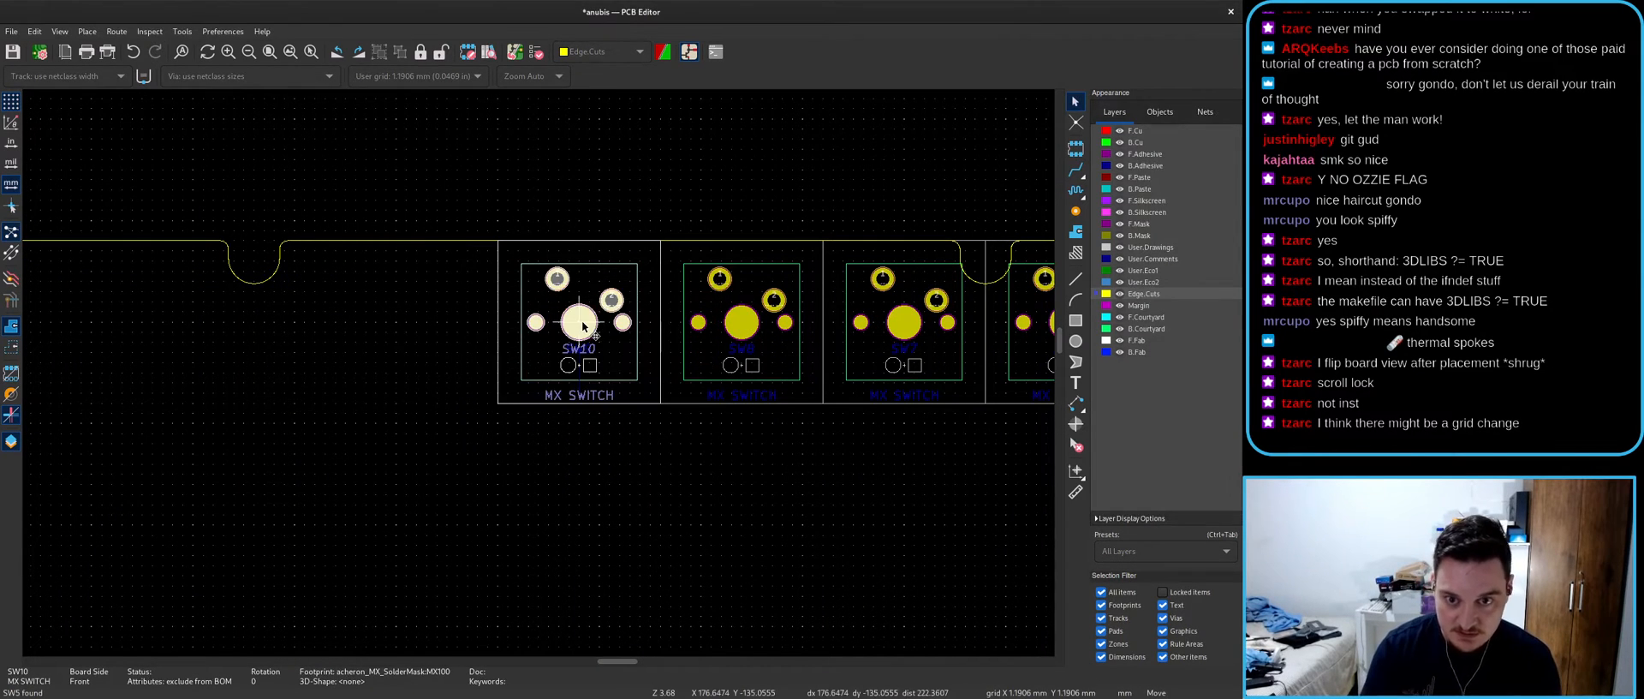
left_click(416, 324)
- Select footprints SW6 through SW10 together
scroll(546, 381, "down", 2)
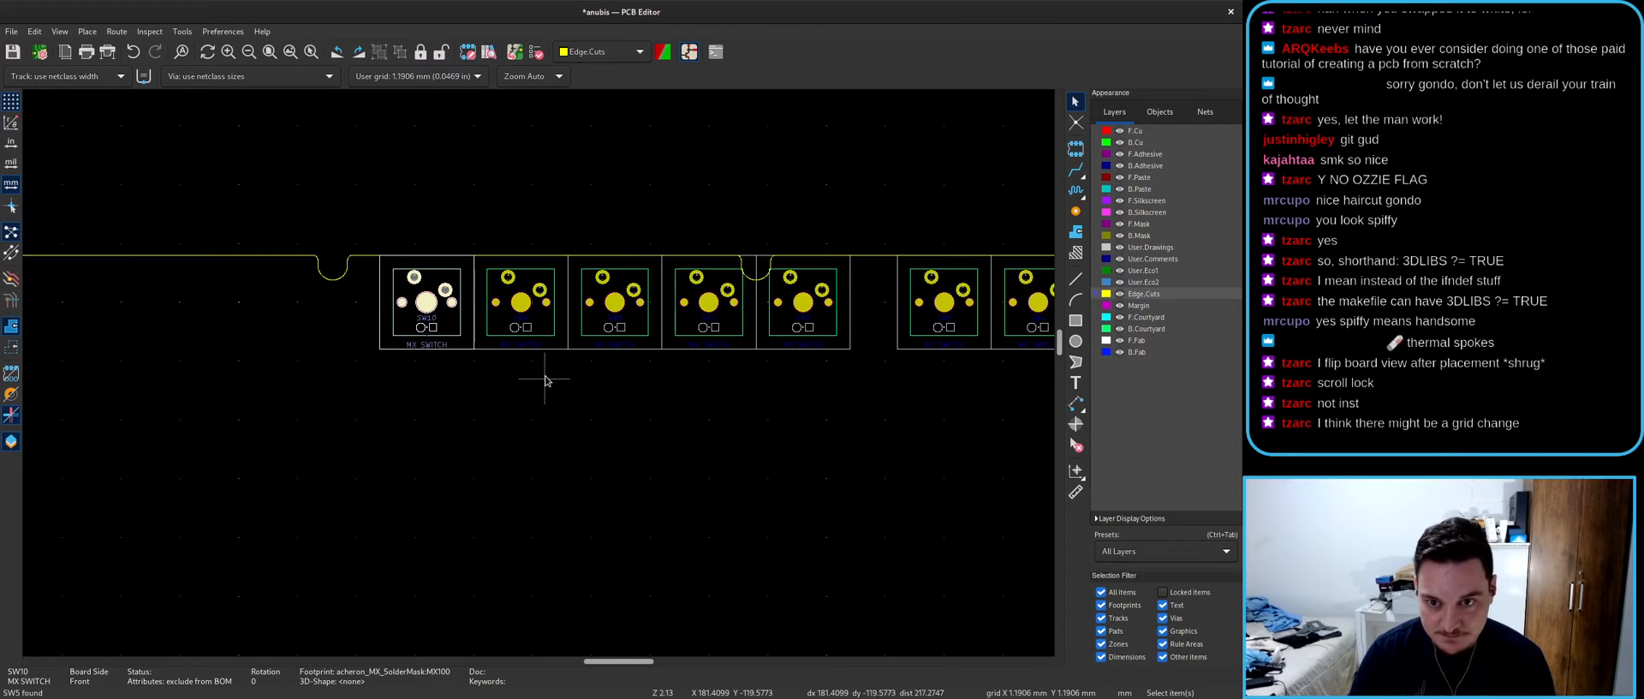
scroll(548, 381, "down", 3)
scroll(543, 368, "up", 3)
key("Escape")
left_click(390, 364)
left_click(434, 369, "shift")
left_click(474, 368, "shift")
left_click(531, 366, "shift")
left_click(565, 370)
left_click(589, 362, "shift")
left_click(604, 365, "shift")
scroll(620, 341, "up", 3)
scroll(539, 381, "up", 3)
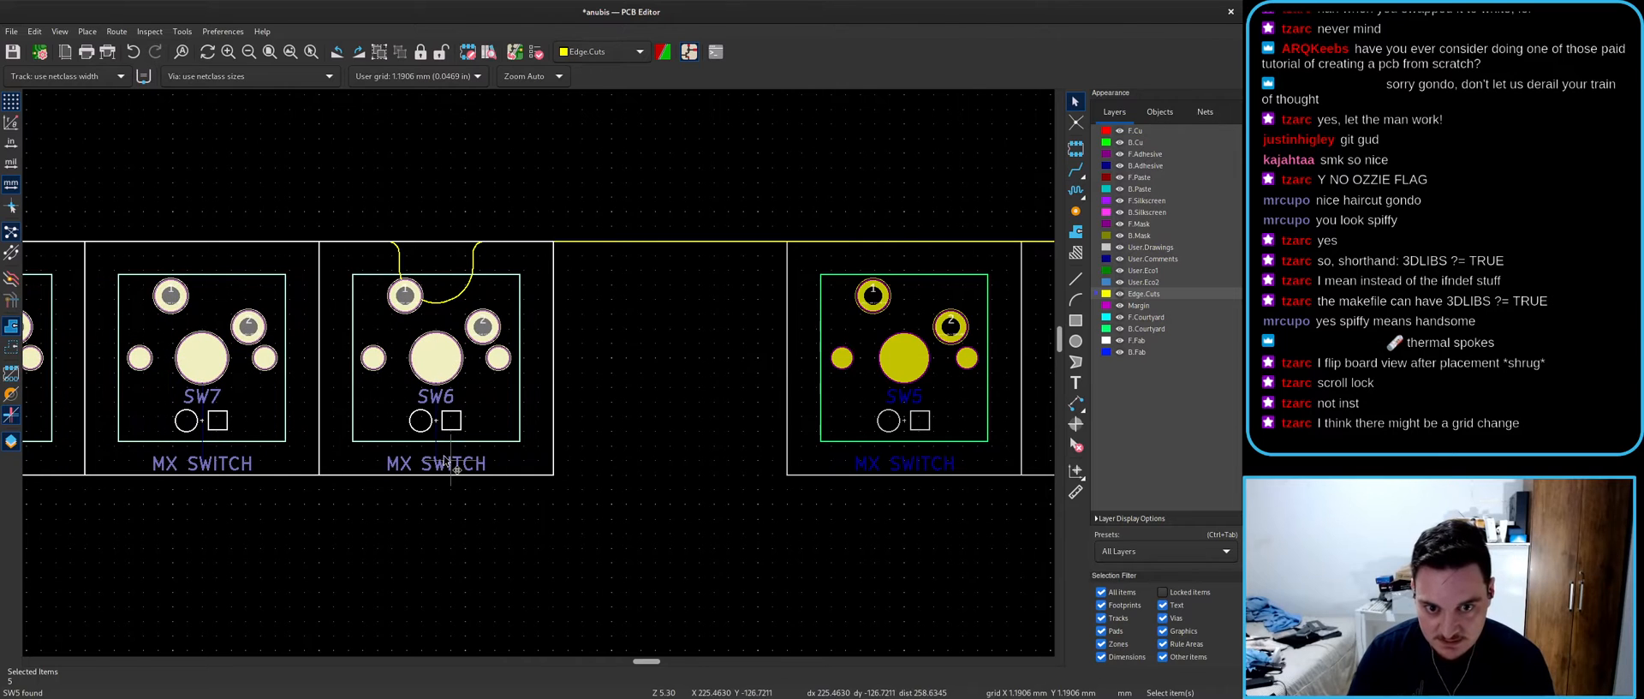
- Shift the SW6–SW10 group right along the top edge and deselect it
left_click_drag(435, 371, 553, 371)
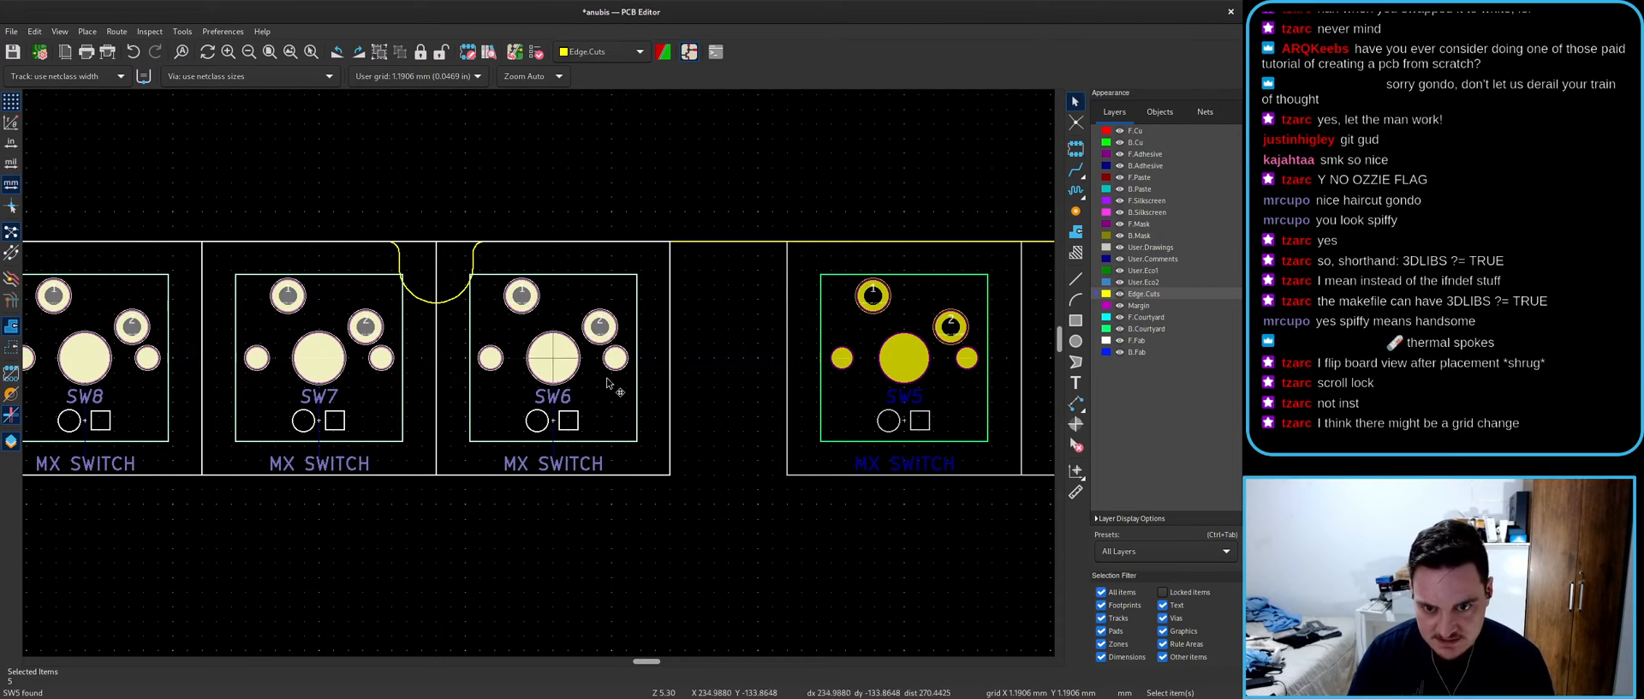
scroll(543, 368, "down", 6)
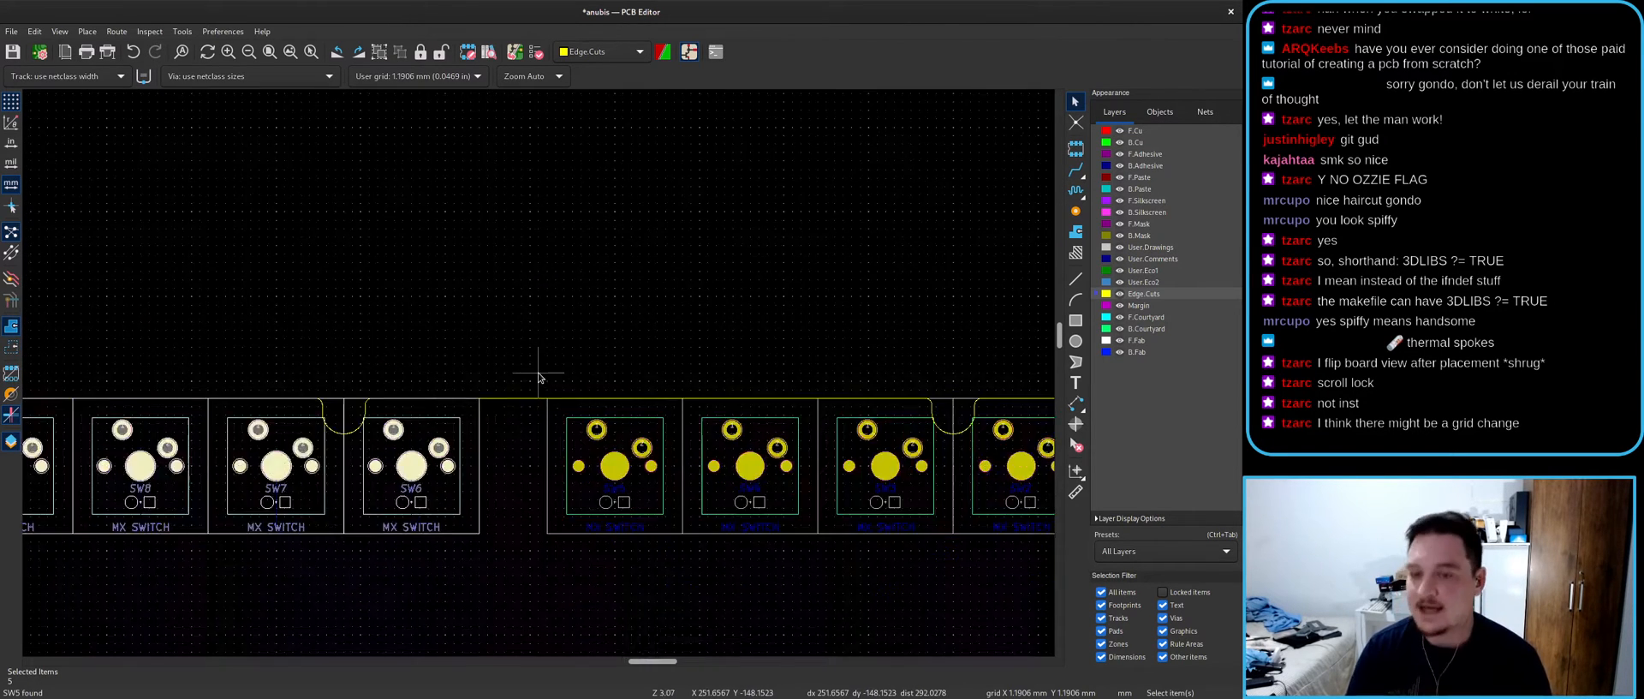
left_click(342, 449)
scroll(343, 449, "up", 2)
scroll(490, 339, "up", 2)
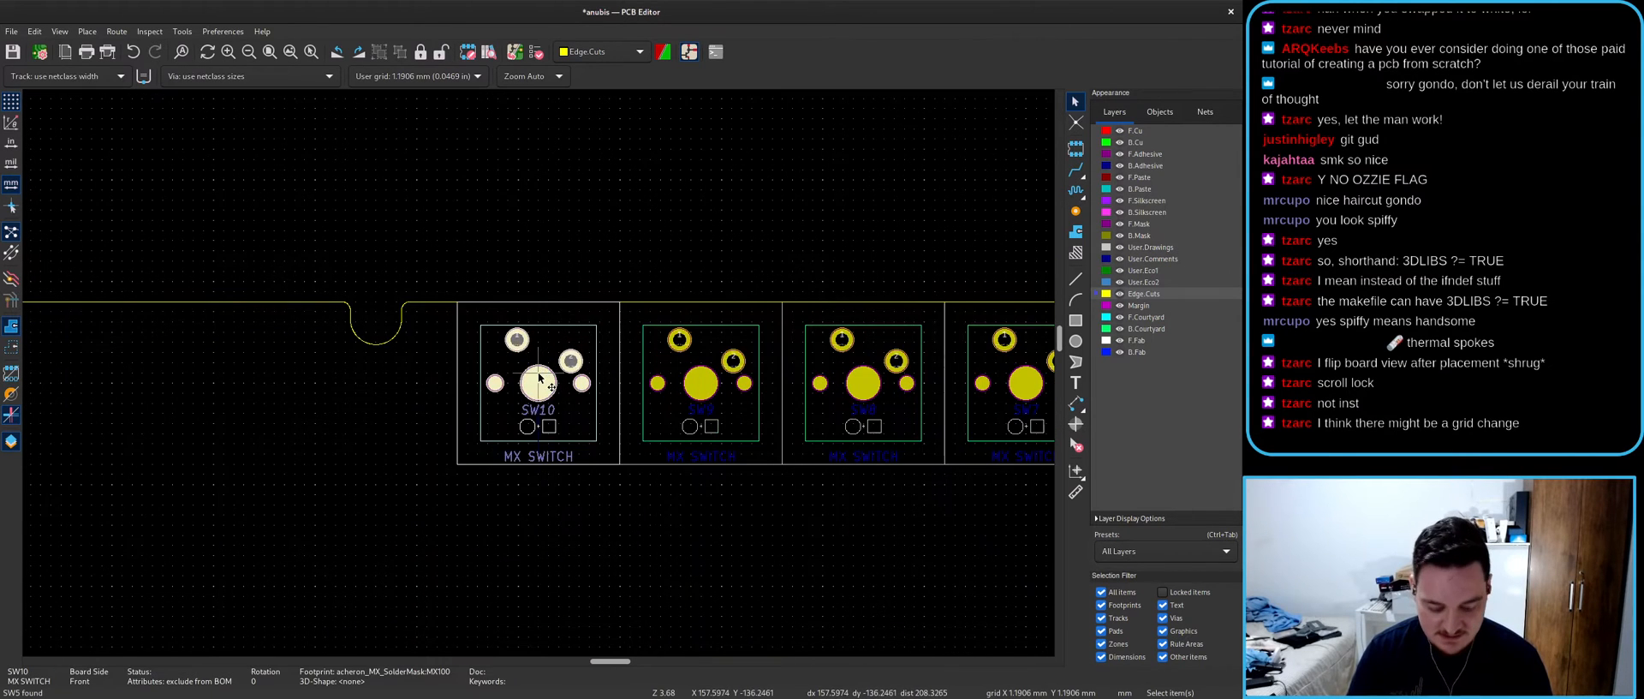
scroll(539, 377, "down", 3)
scroll(539, 377, "up", 3)
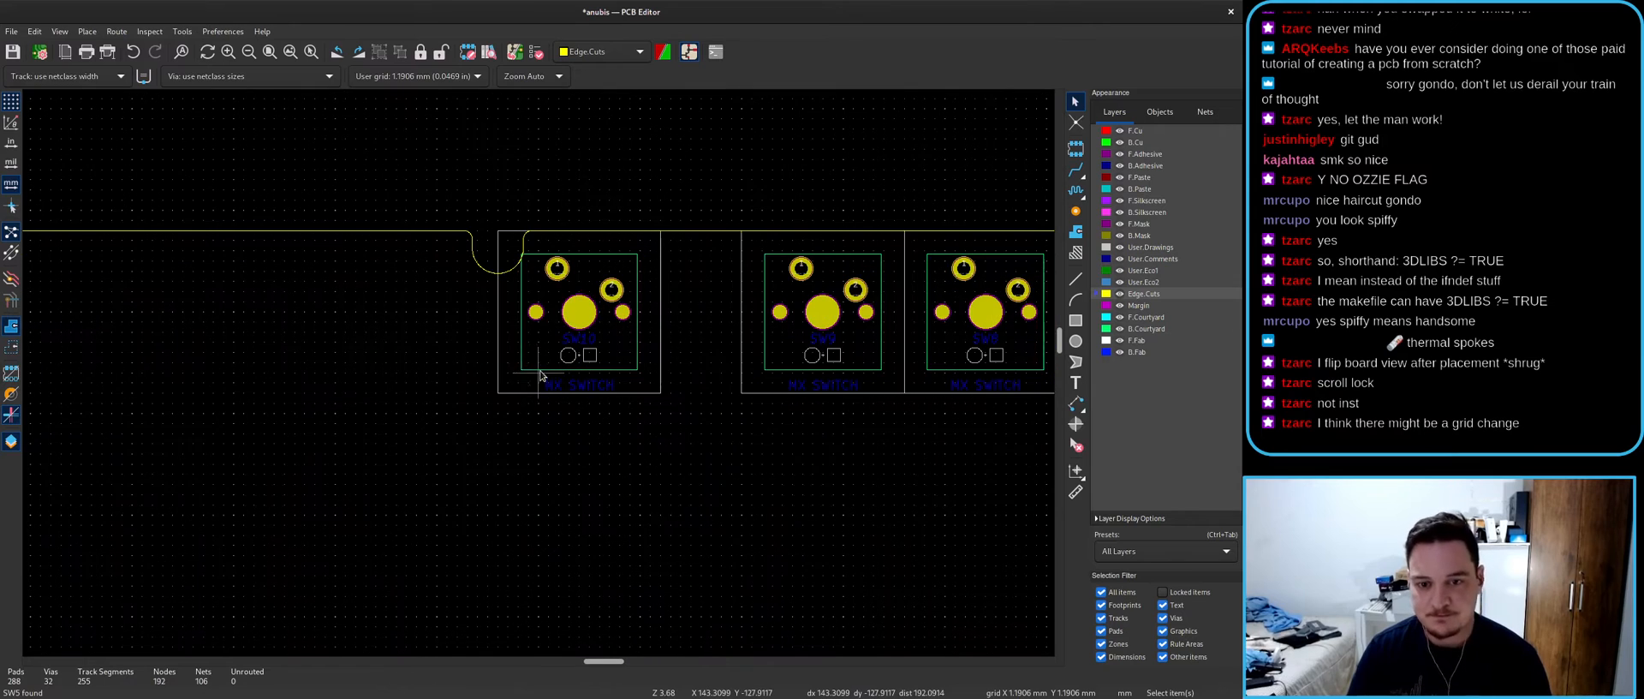
- Fetch SW11, SW12 and SW13 by reference and place them in the top row
key("t")
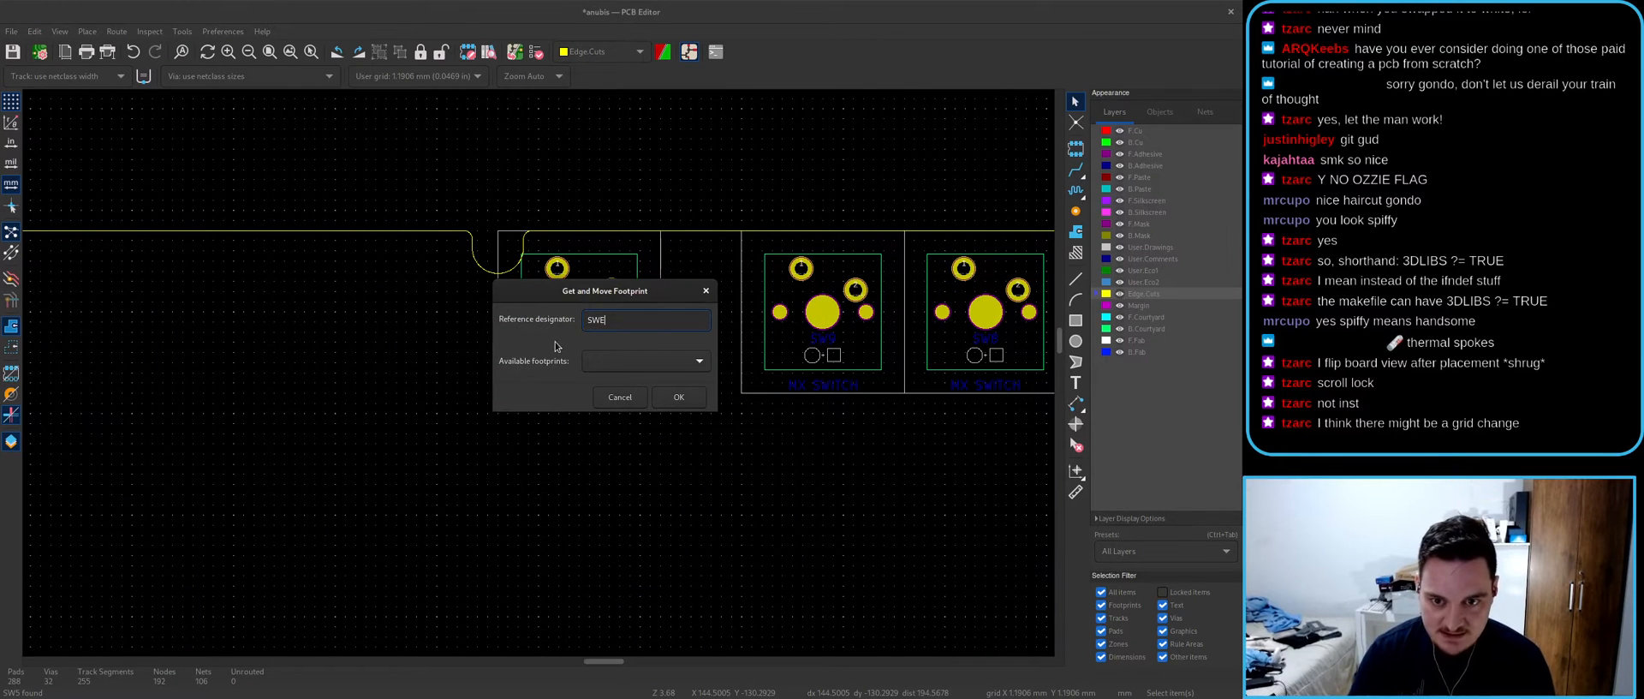
key("Return")
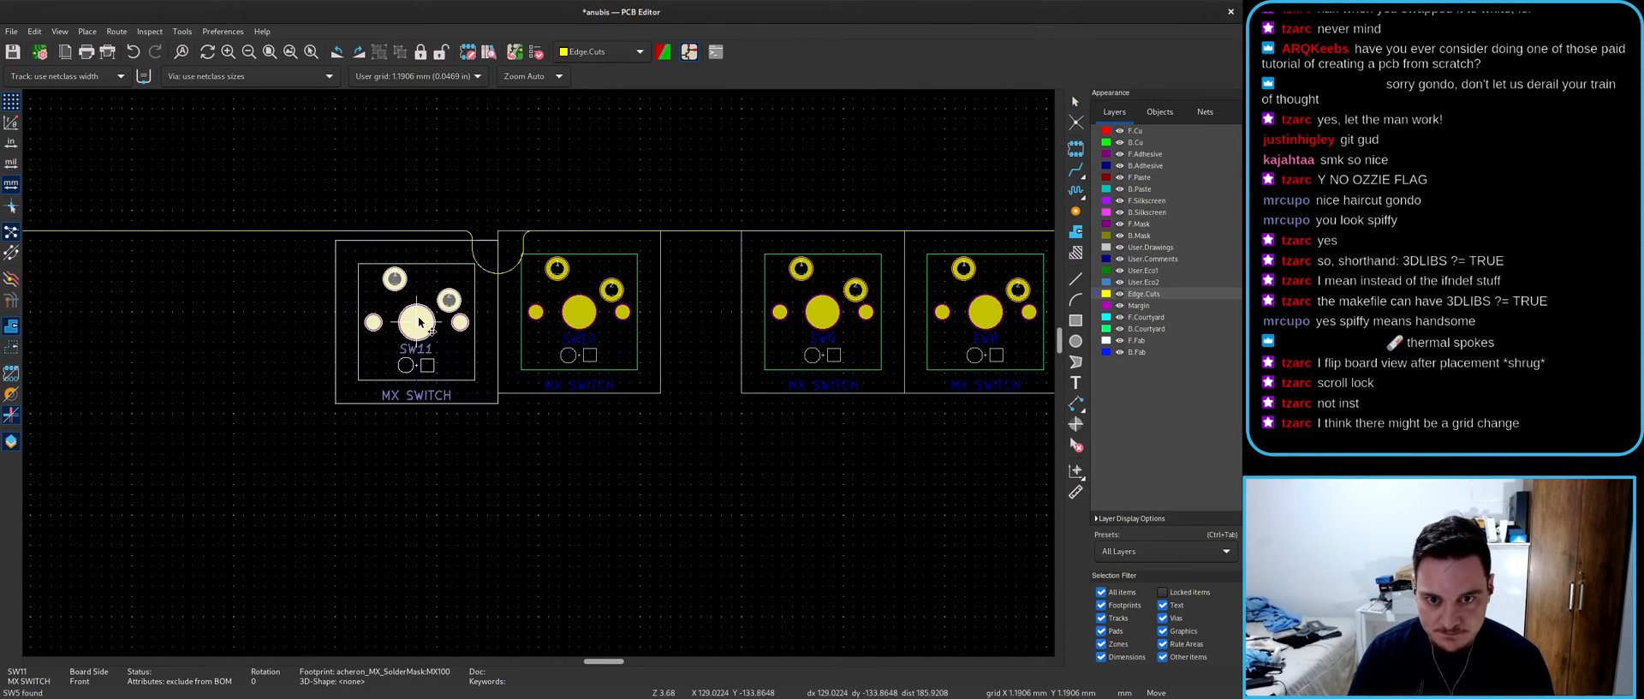
left_click(419, 317)
type("tSW12")
key("Return")
scroll(410, 316, "down", 4)
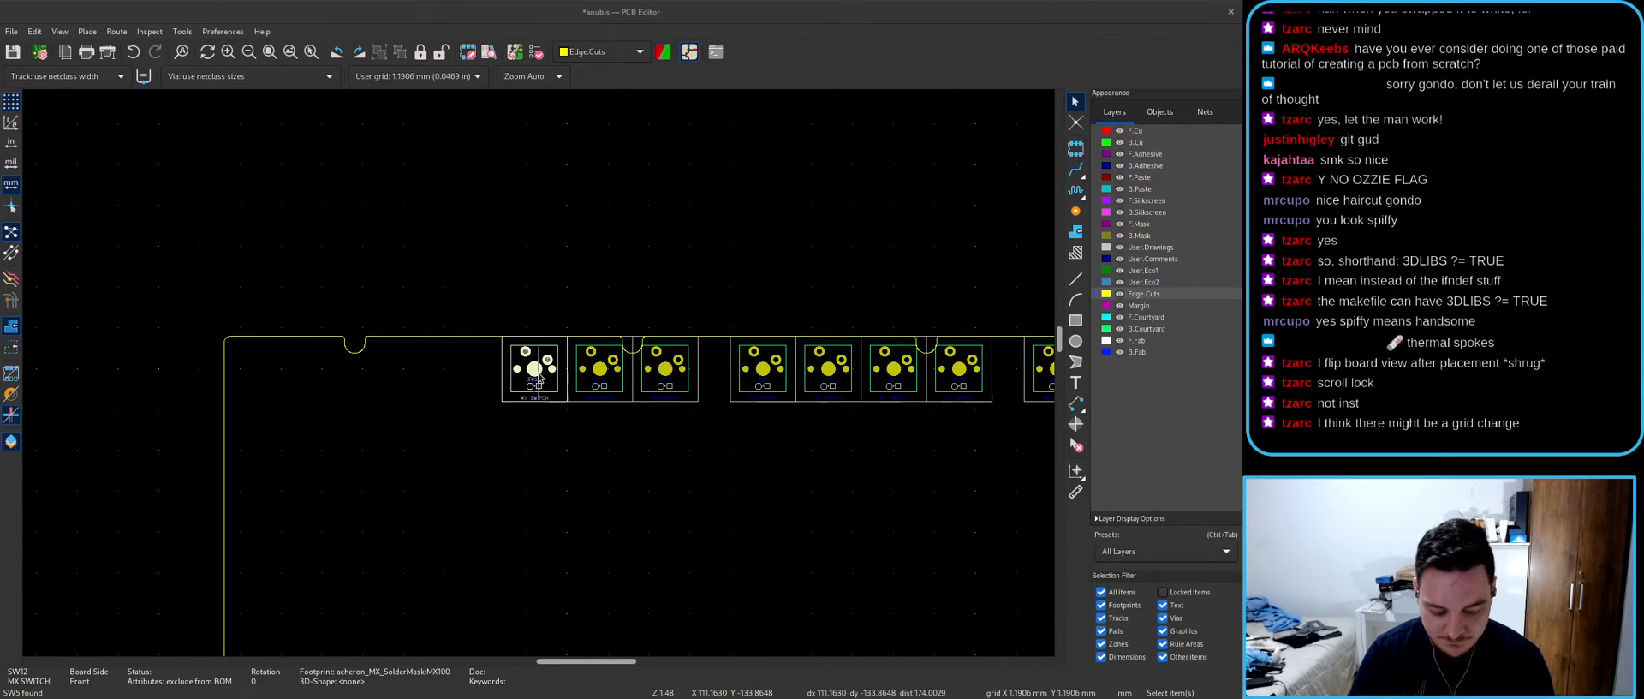
left_click(538, 377)
type("tSW")
key("Return")
scroll(449, 401, "up", 3)
left_click(580, 317)
- Fetch SW14, SW15 and SW16 and place them at the row's left end
scroll(539, 371, "down", 4)
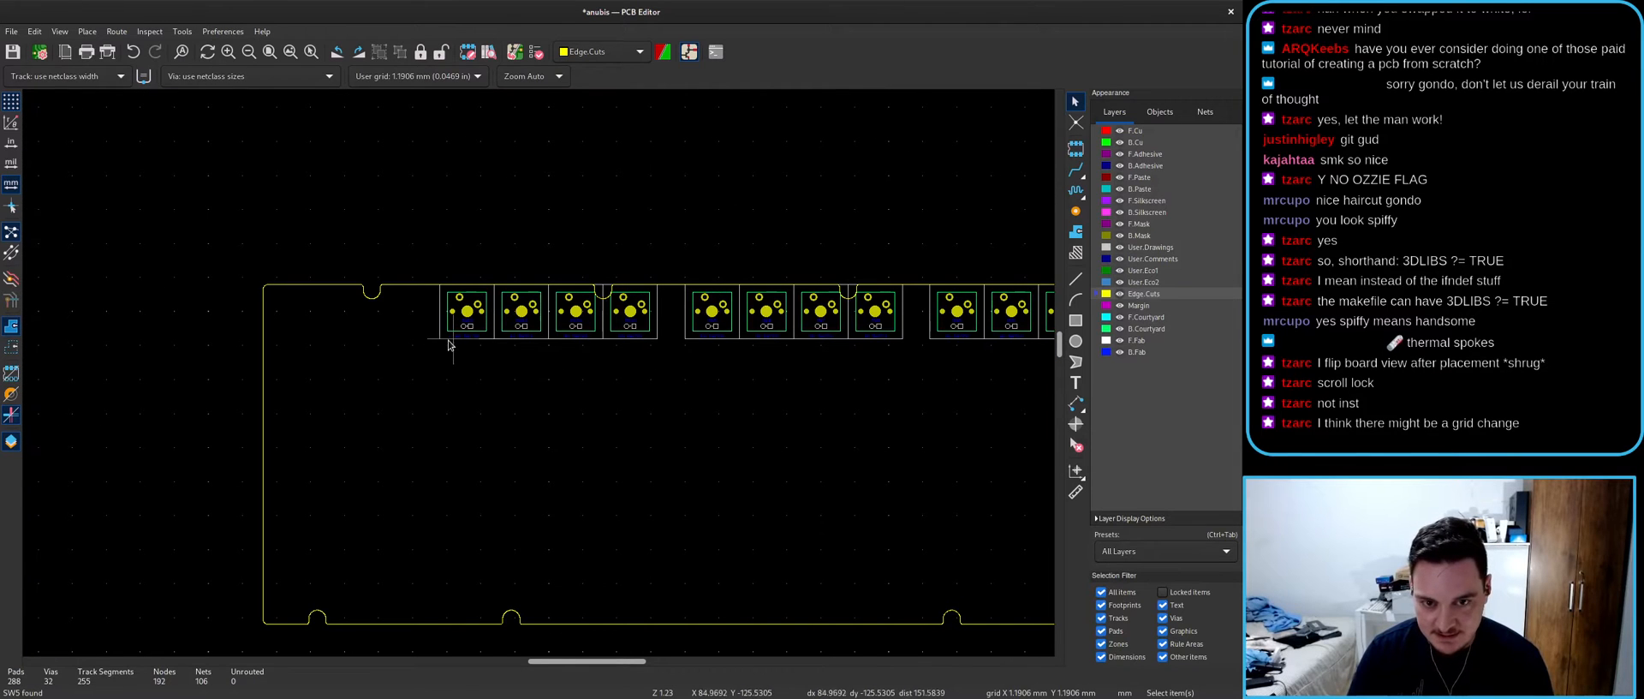
type("tSW1")
key("Return")
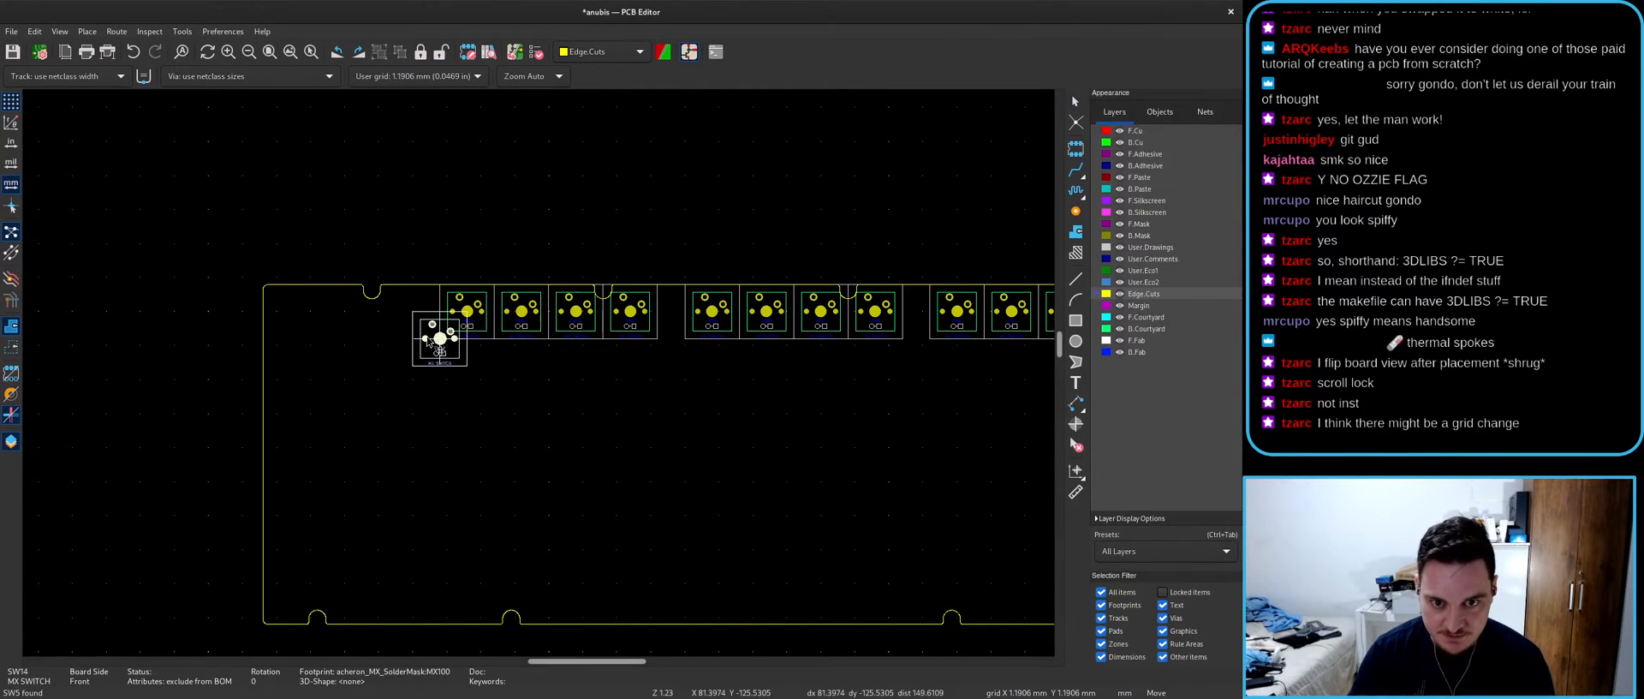
scroll(441, 341, "up", 5)
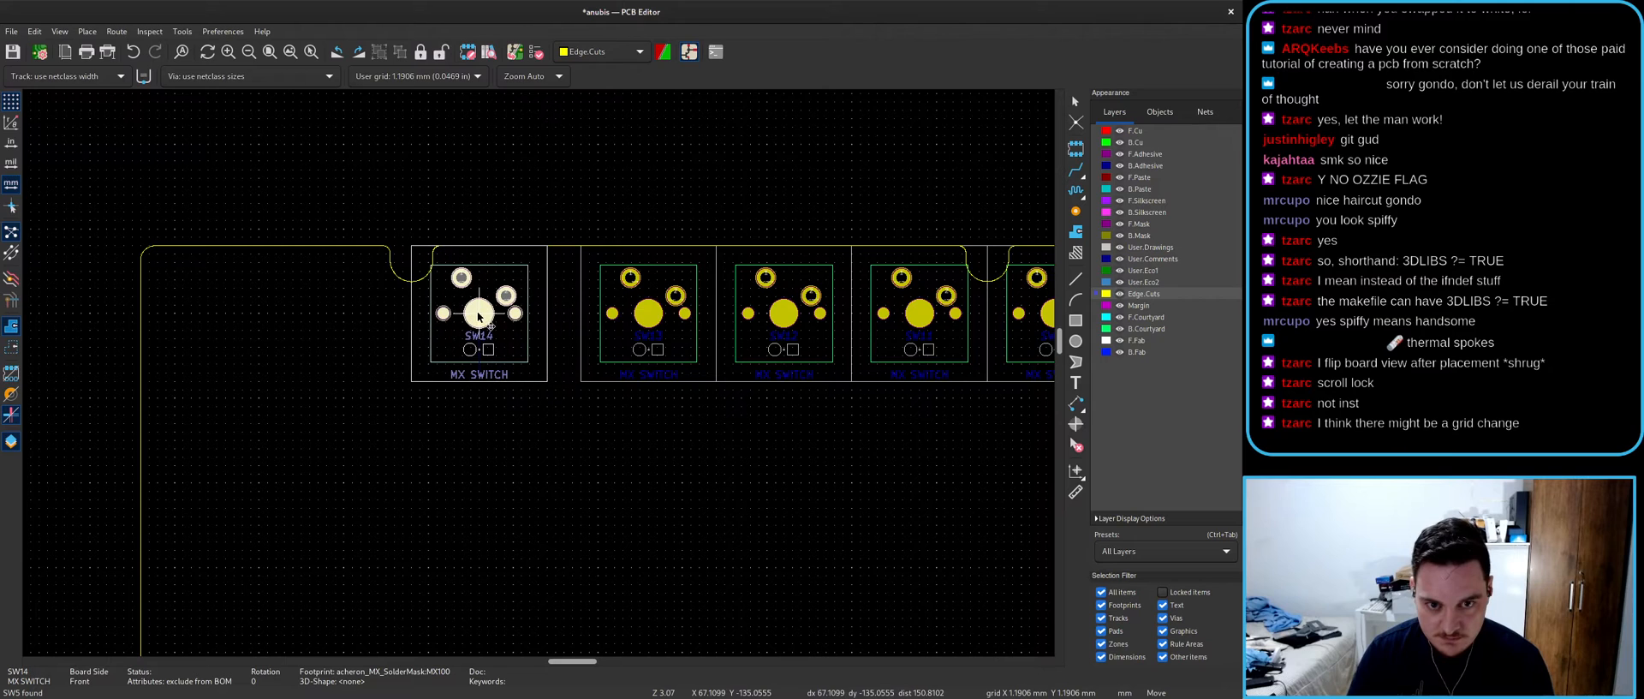
left_click(479, 321)
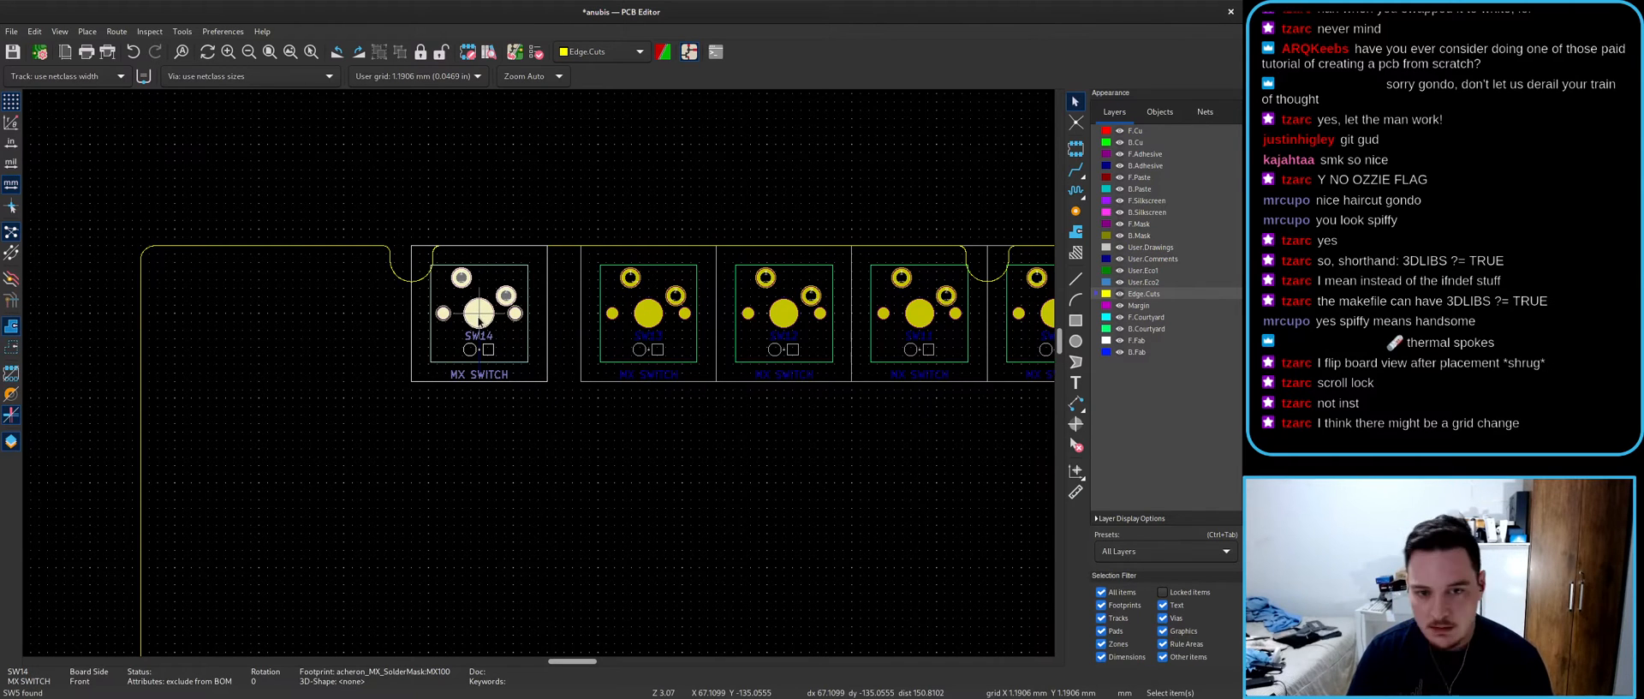
key("t")
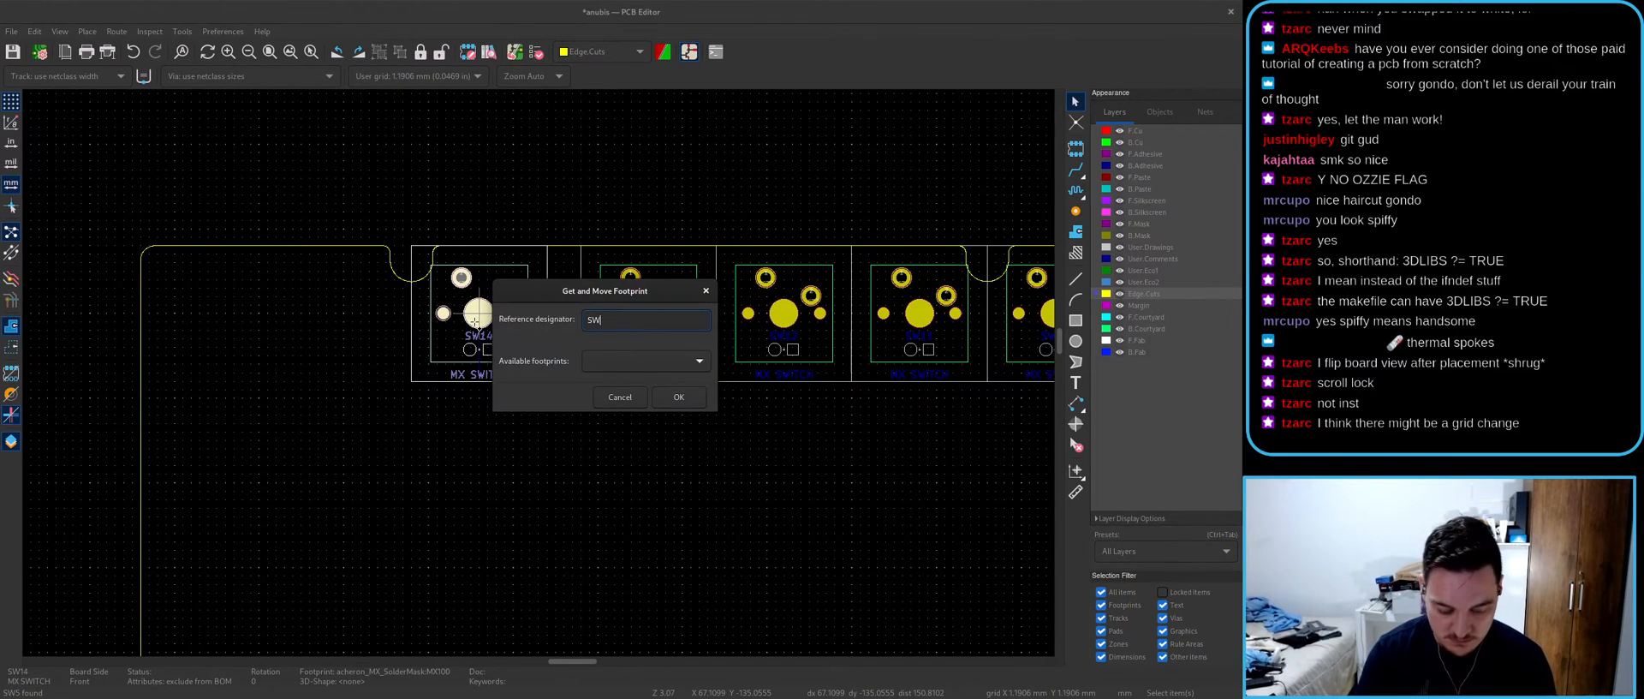
key("Return")
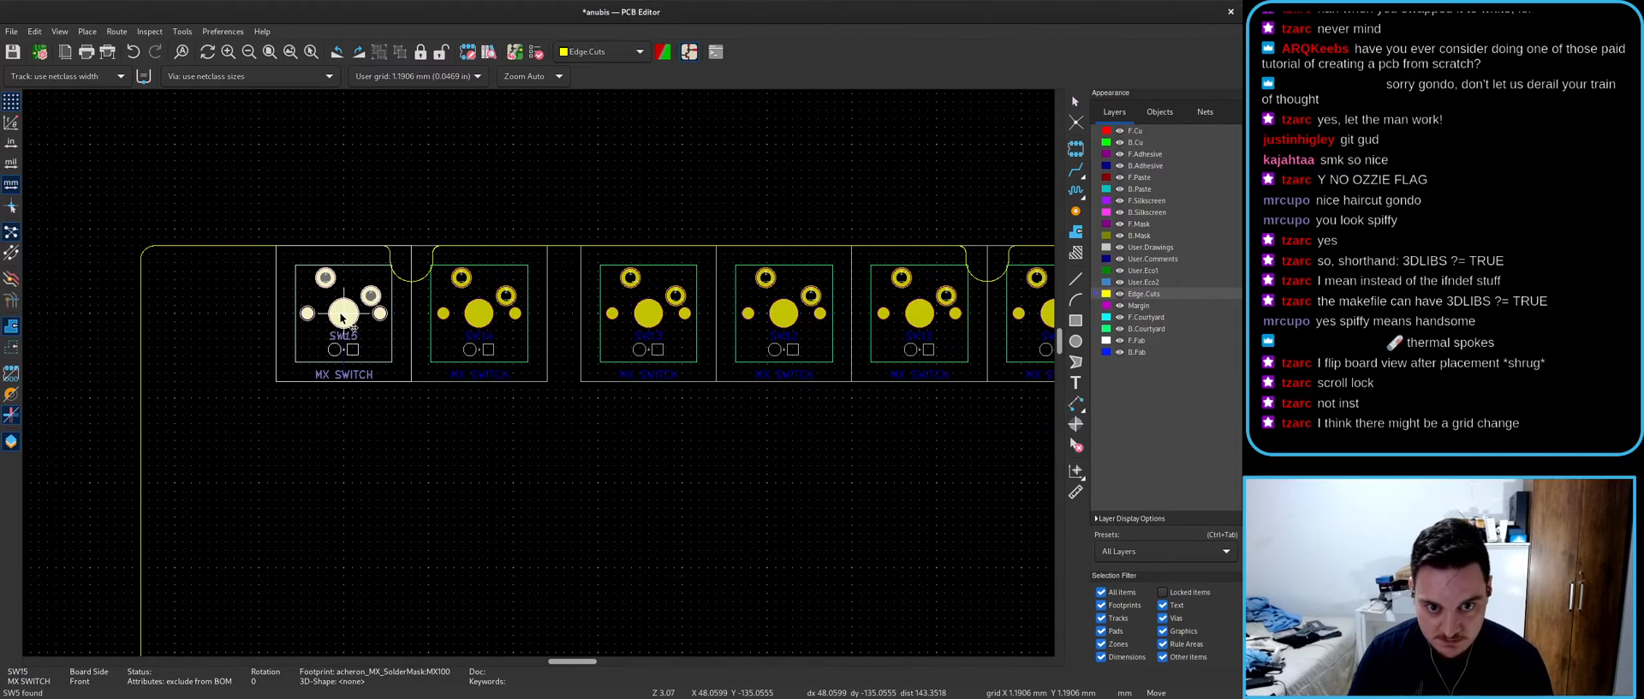
left_click(344, 316)
type("tSW")
key("Return")
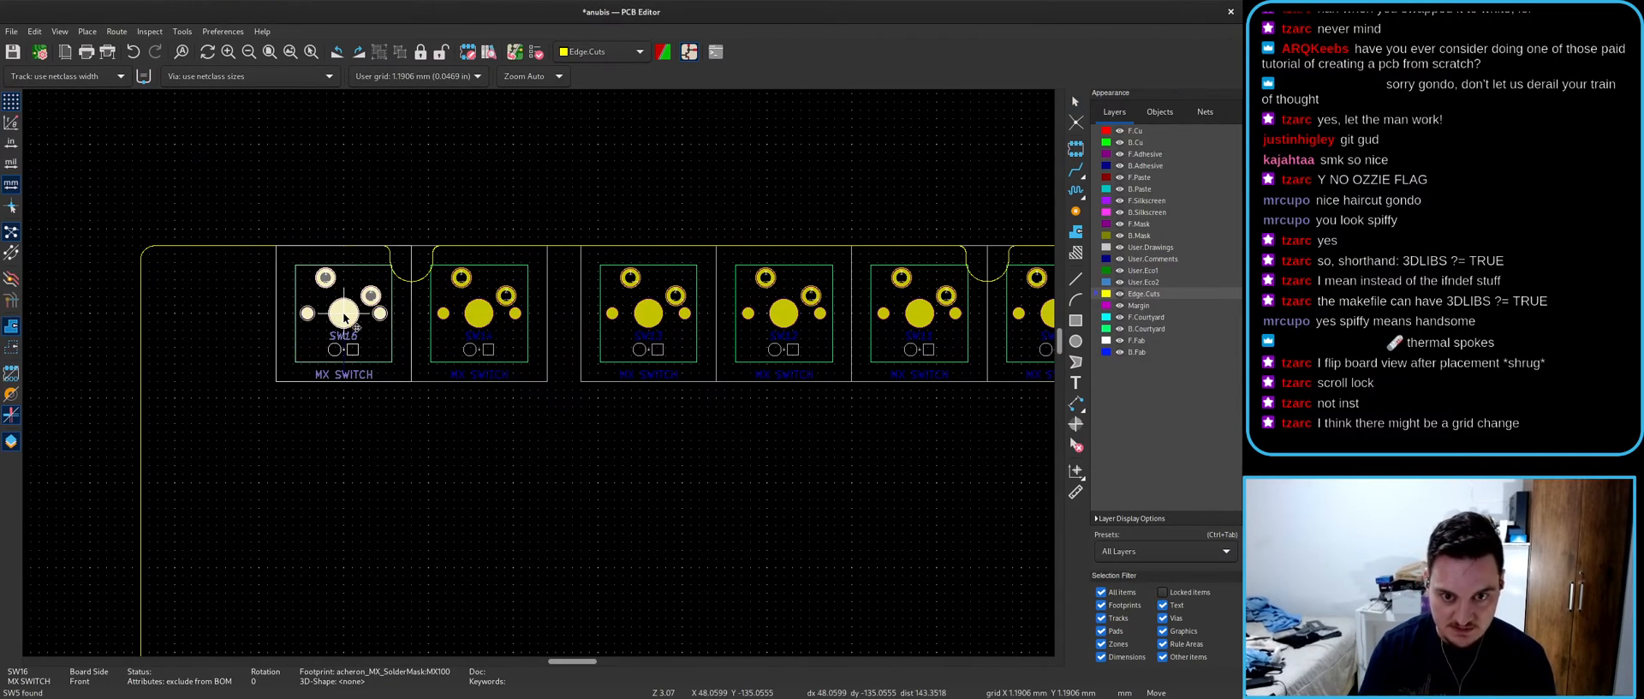
left_click(211, 315)
- Clear the selection and open the board in the 3D viewer with Alt+3
left_click(520, 490)
scroll(524, 494, "down", 3)
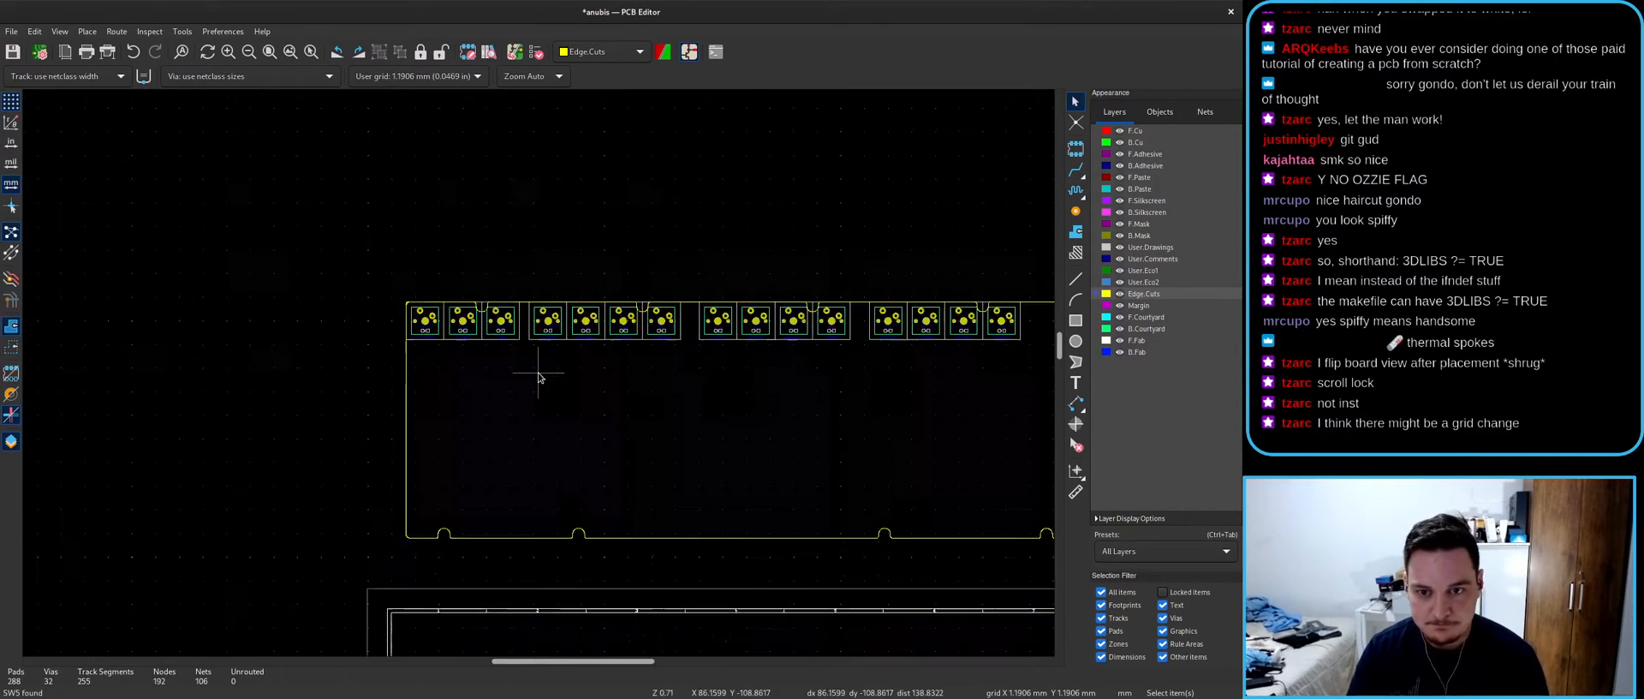
key("alt+3")
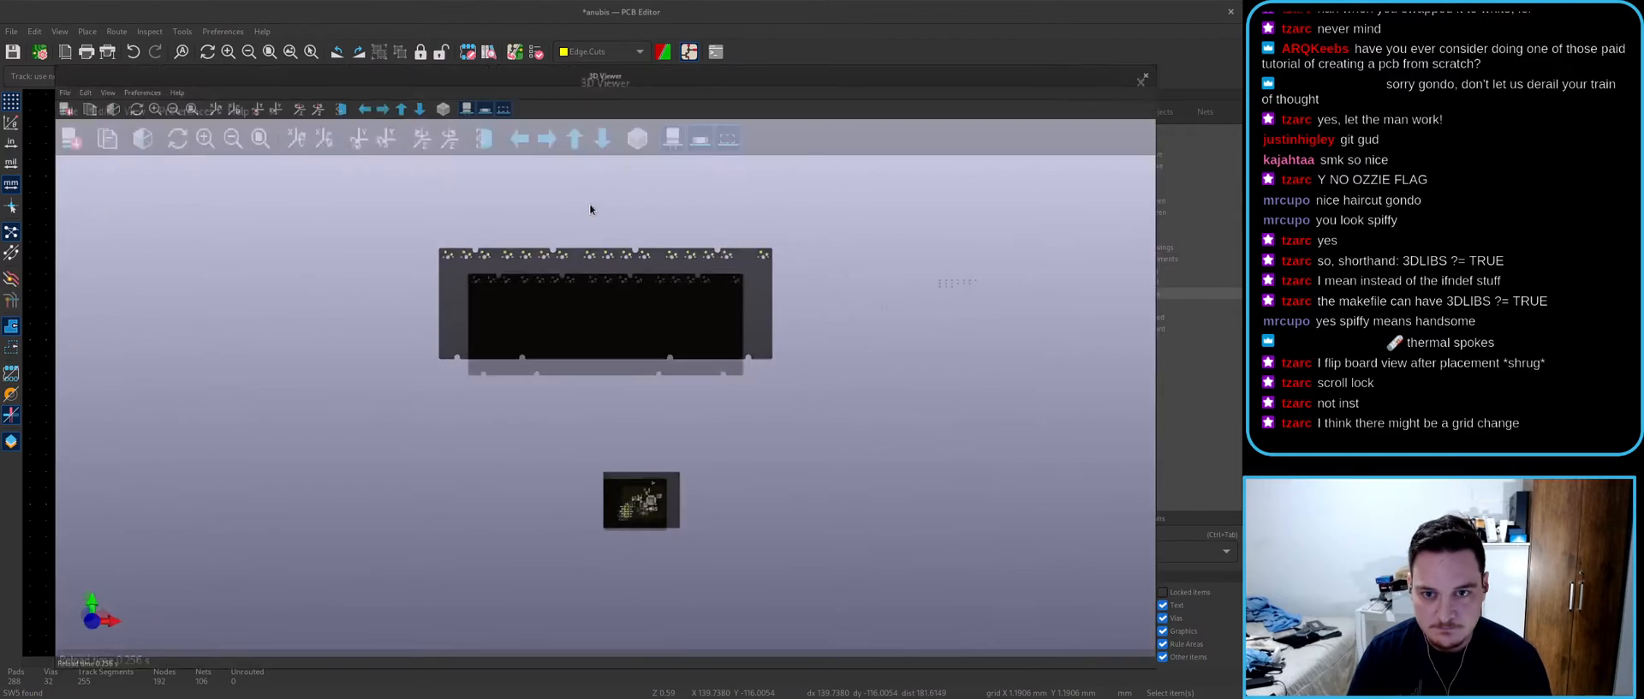
- Orbit the 3D board to inspect the switch holes, then close it and return to the schematic
middle_click_drag(618, 224, 622, 373)
scroll(682, 445, "up", 7)
middle_click_drag(694, 498, 600, 424)
left_click_drag(598, 422, 543, 396)
left_click_drag(718, 430, 551, 388)
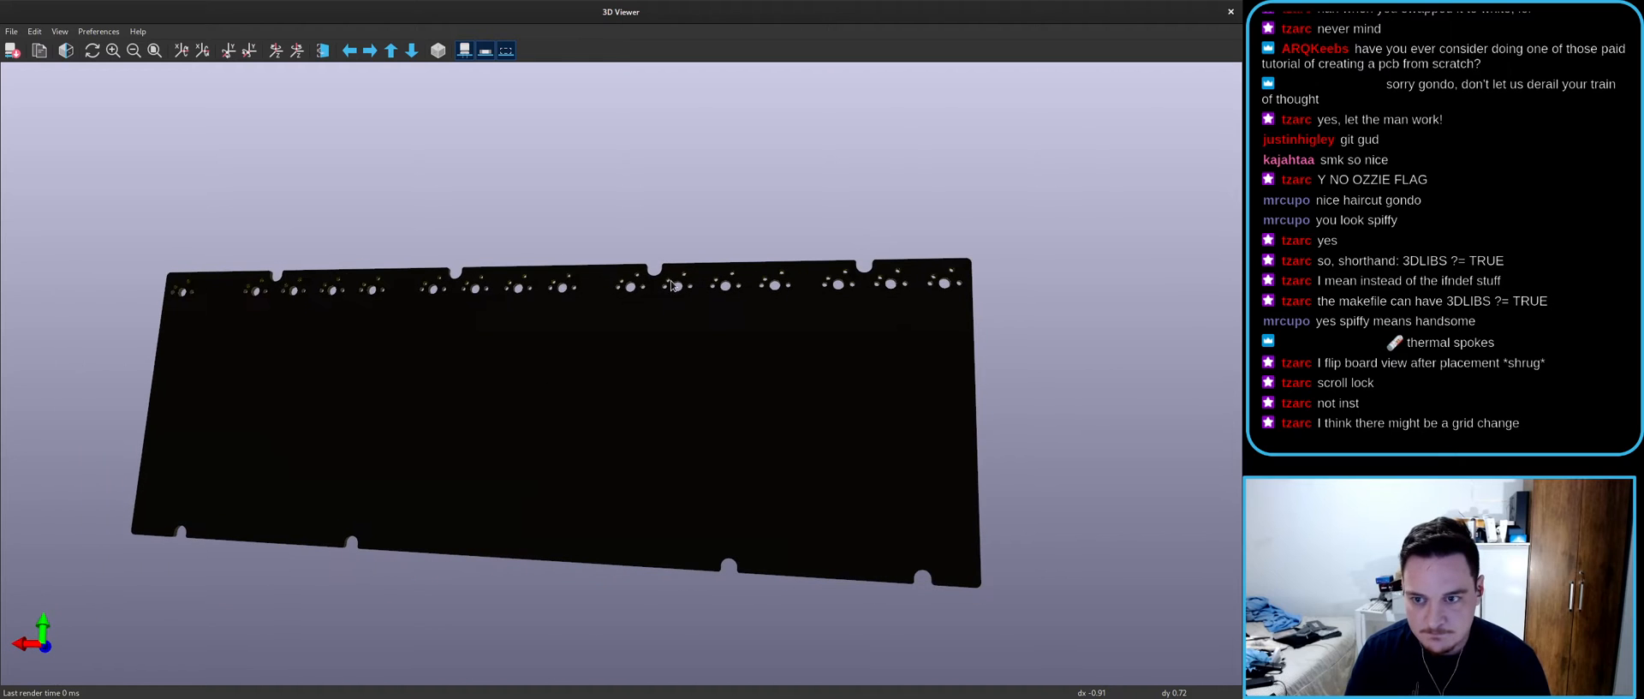
left_click(1231, 11)
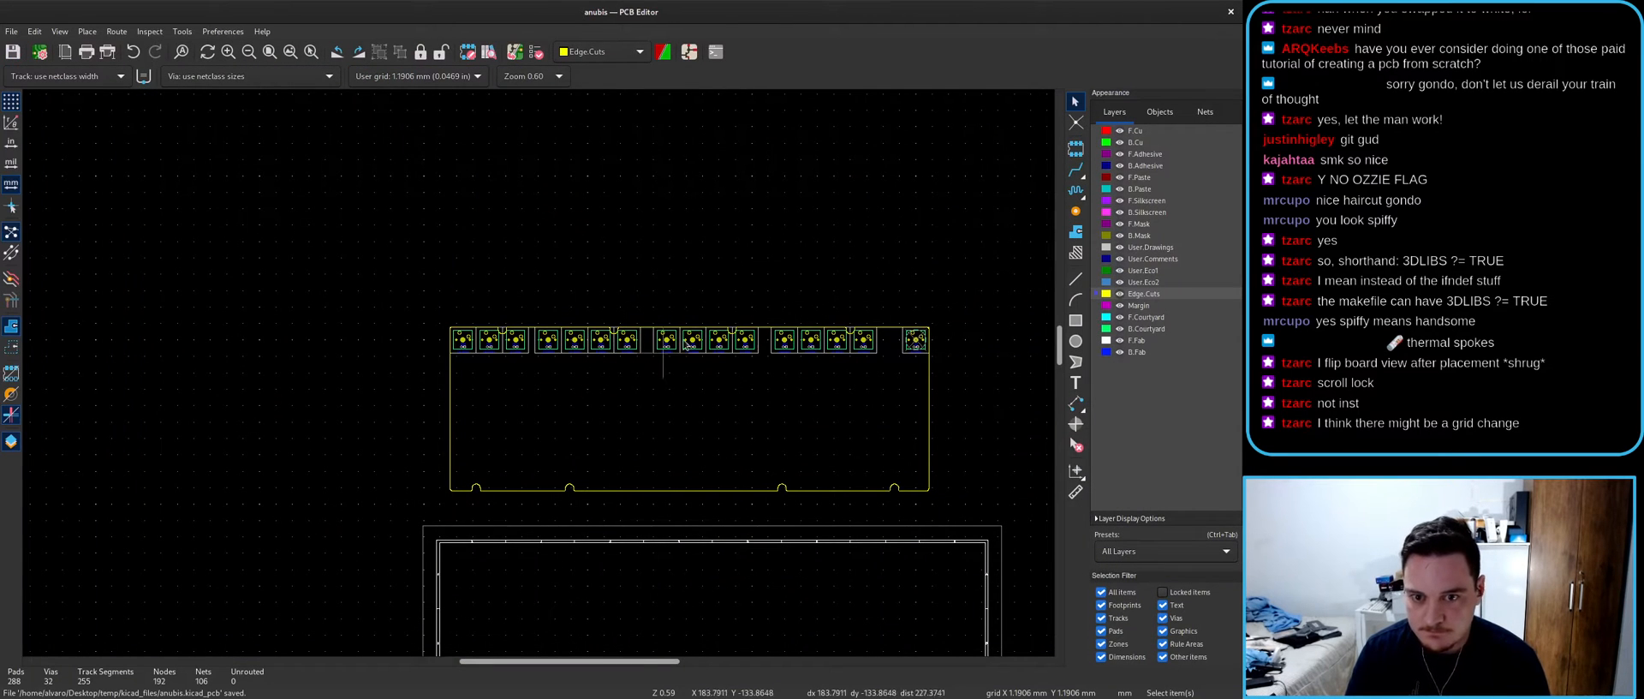
scroll(523, 403, "right", 5)
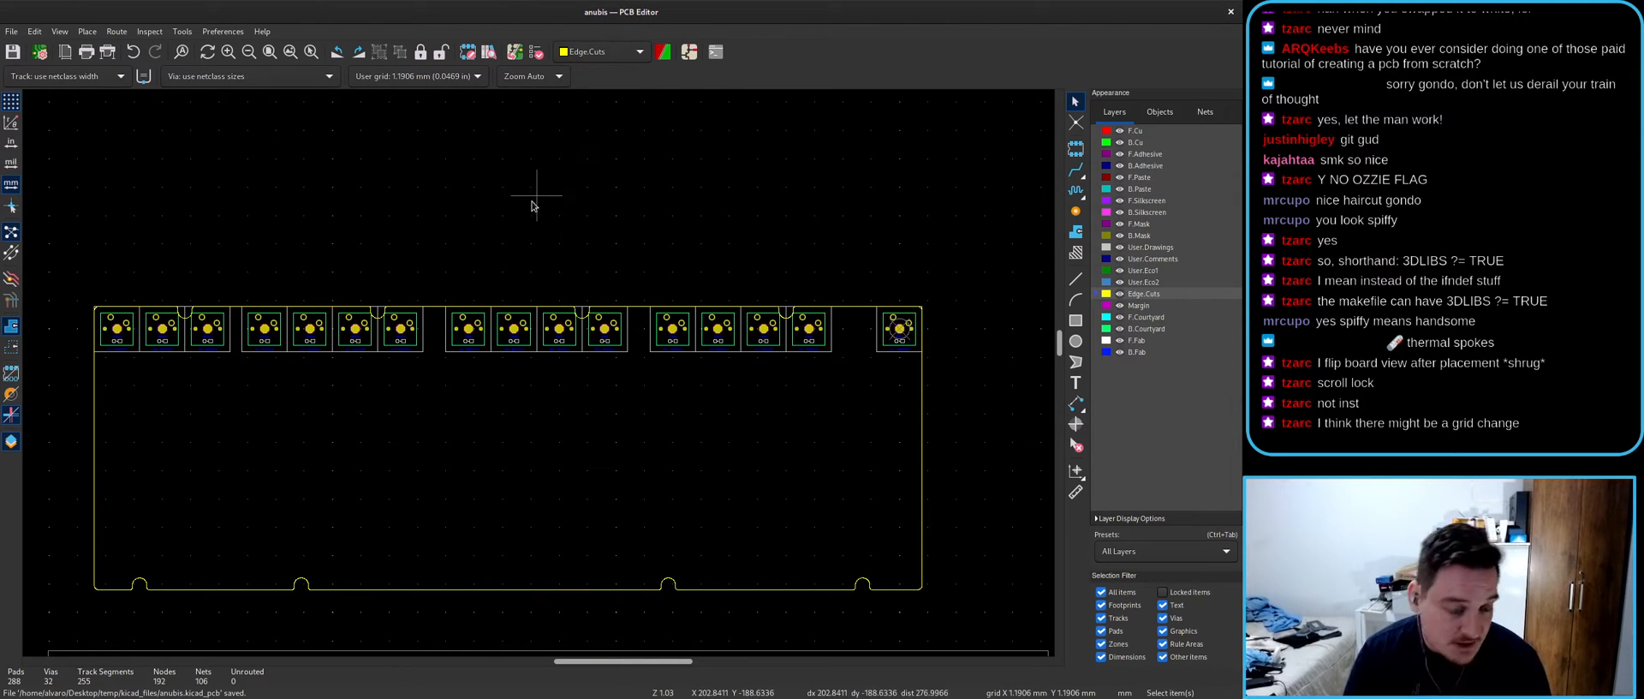
left_click(689, 54)
- Look at the f13 tkl keyboard reference images, then bring the first switches into view
scroll(616, 362, "down", 7)
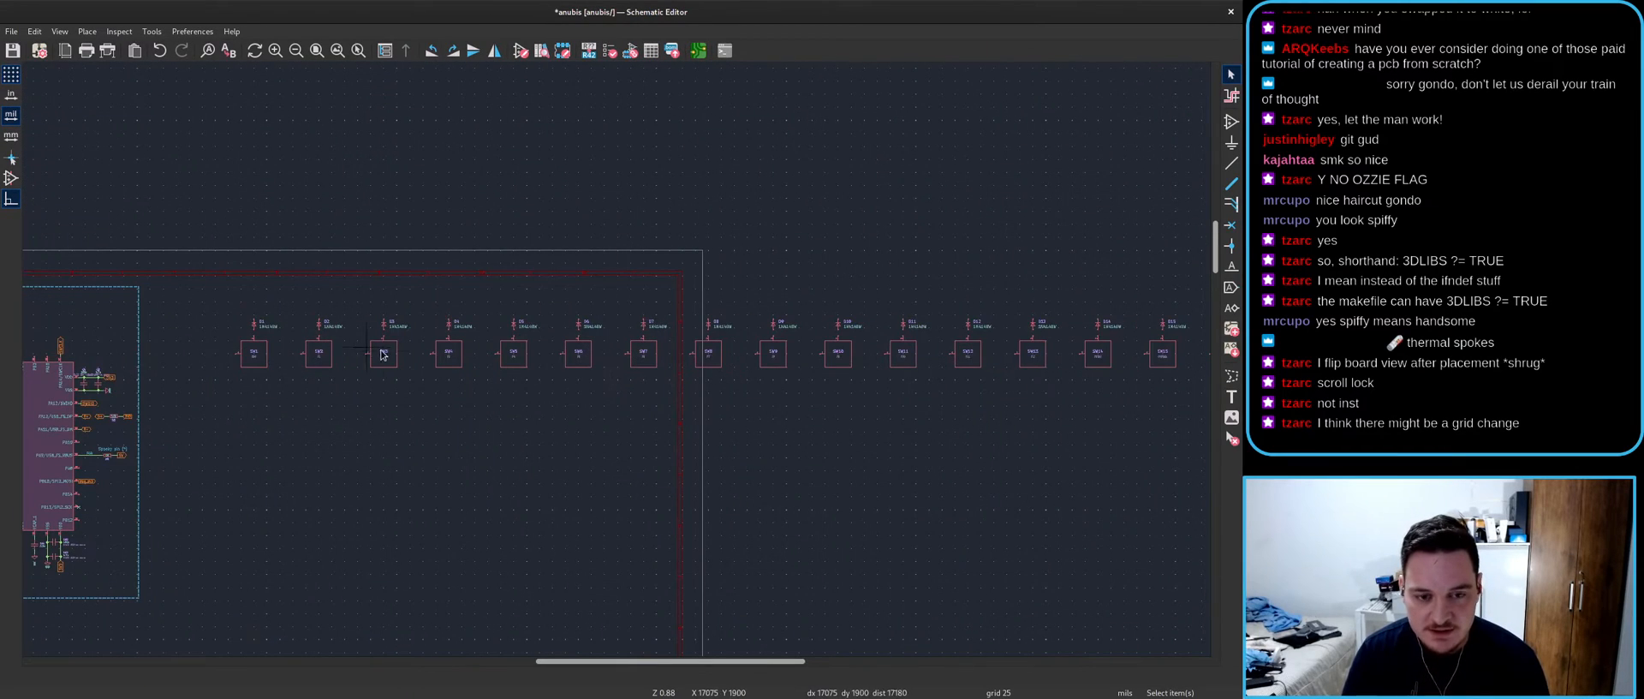
scroll(614, 363, "down", 2)
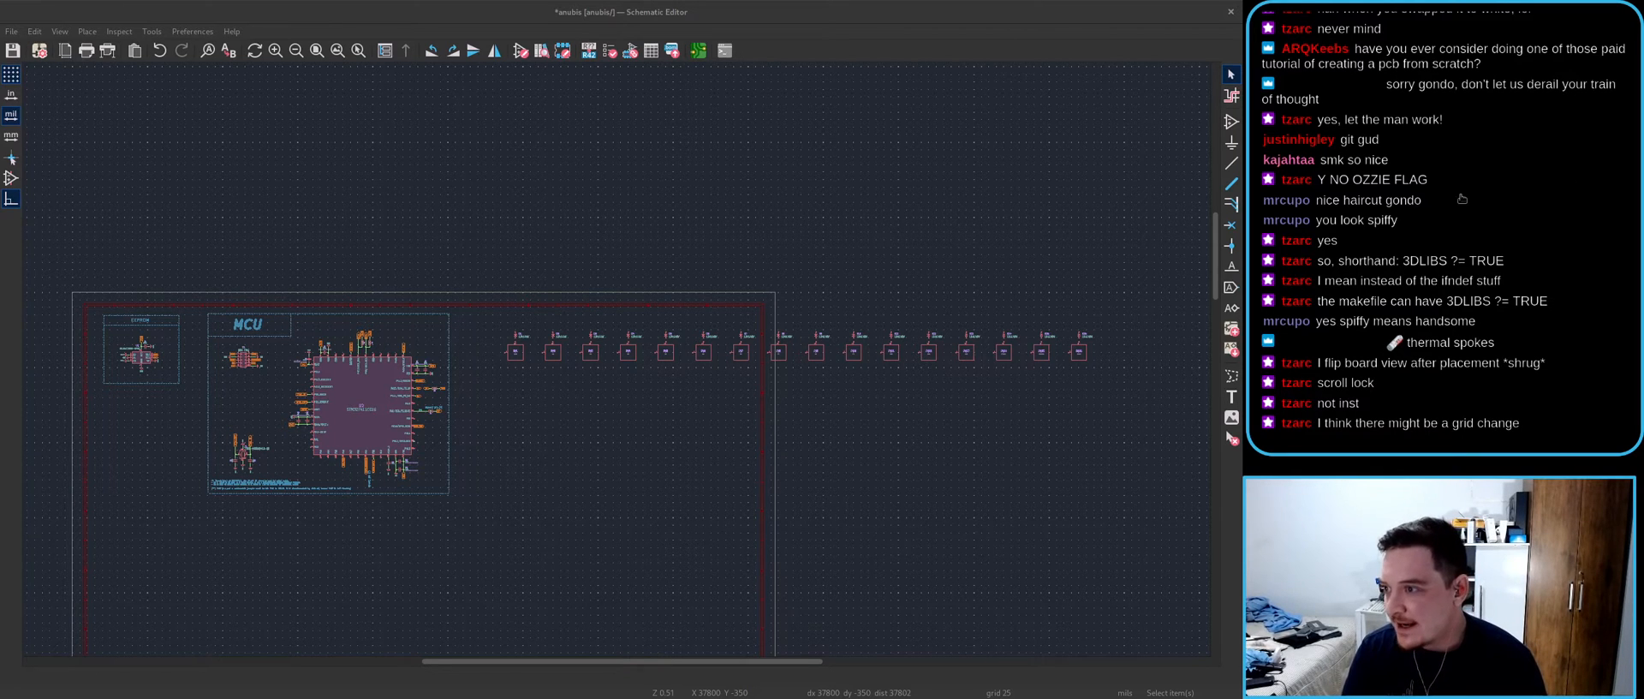
left_click_drag(1242, 248, 754, 2)
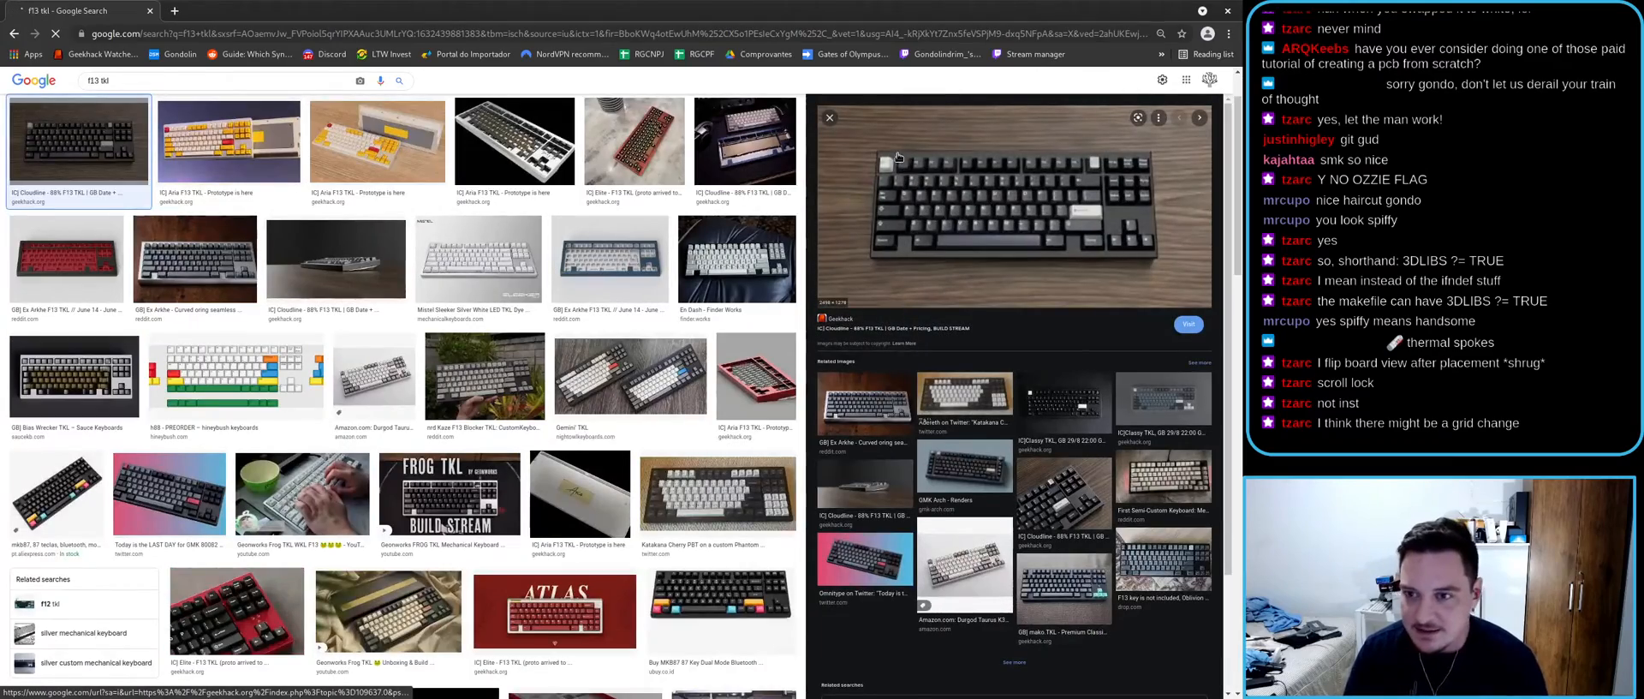
key("alt+Tab")
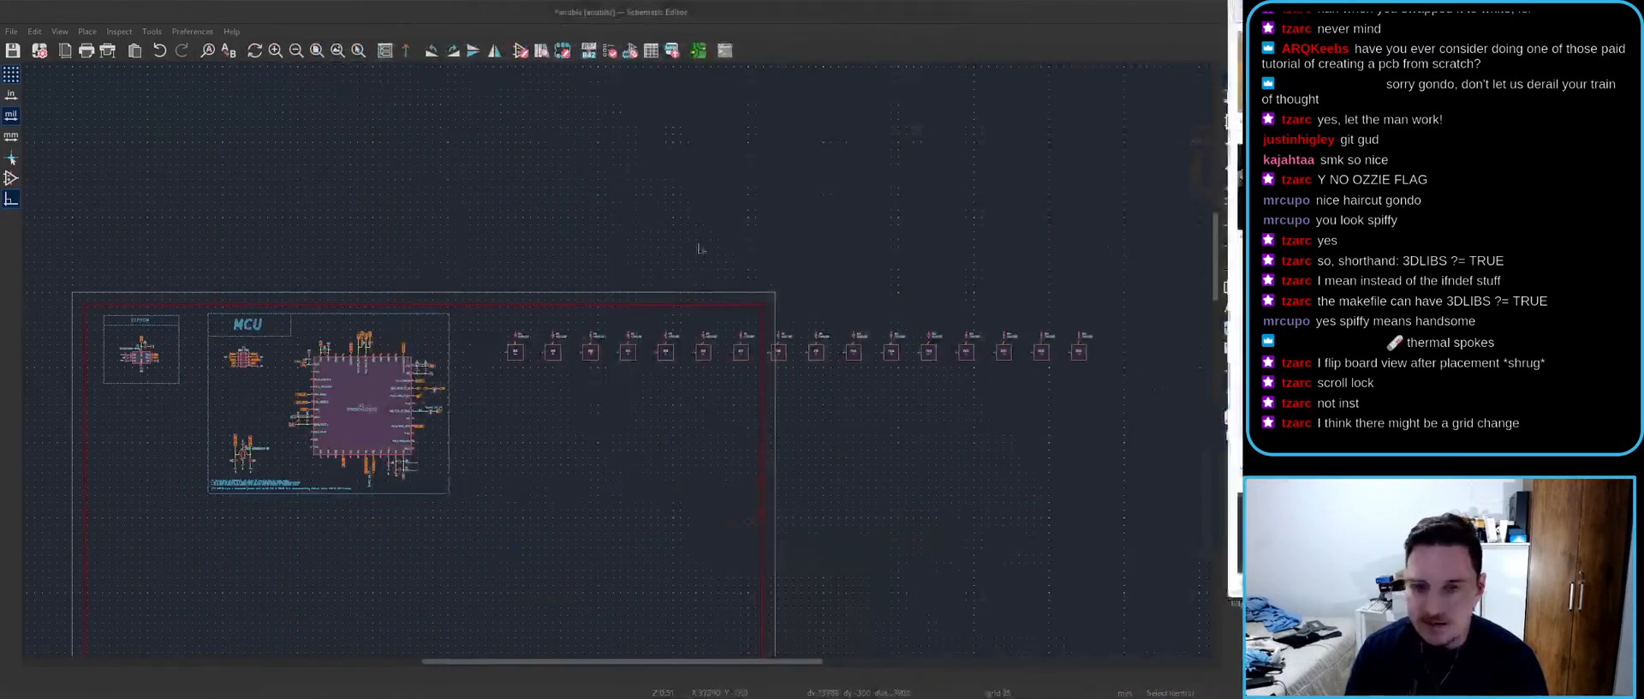
scroll(634, 359, "up", 4)
middle_click_drag(608, 372, 482, 375)
- Duplicate switches SW2–SW5 with Ctrl+D and drop the copies in a row below
left_click(385, 314)
left_click(496, 317, "shift")
left_click(608, 315, "shift")
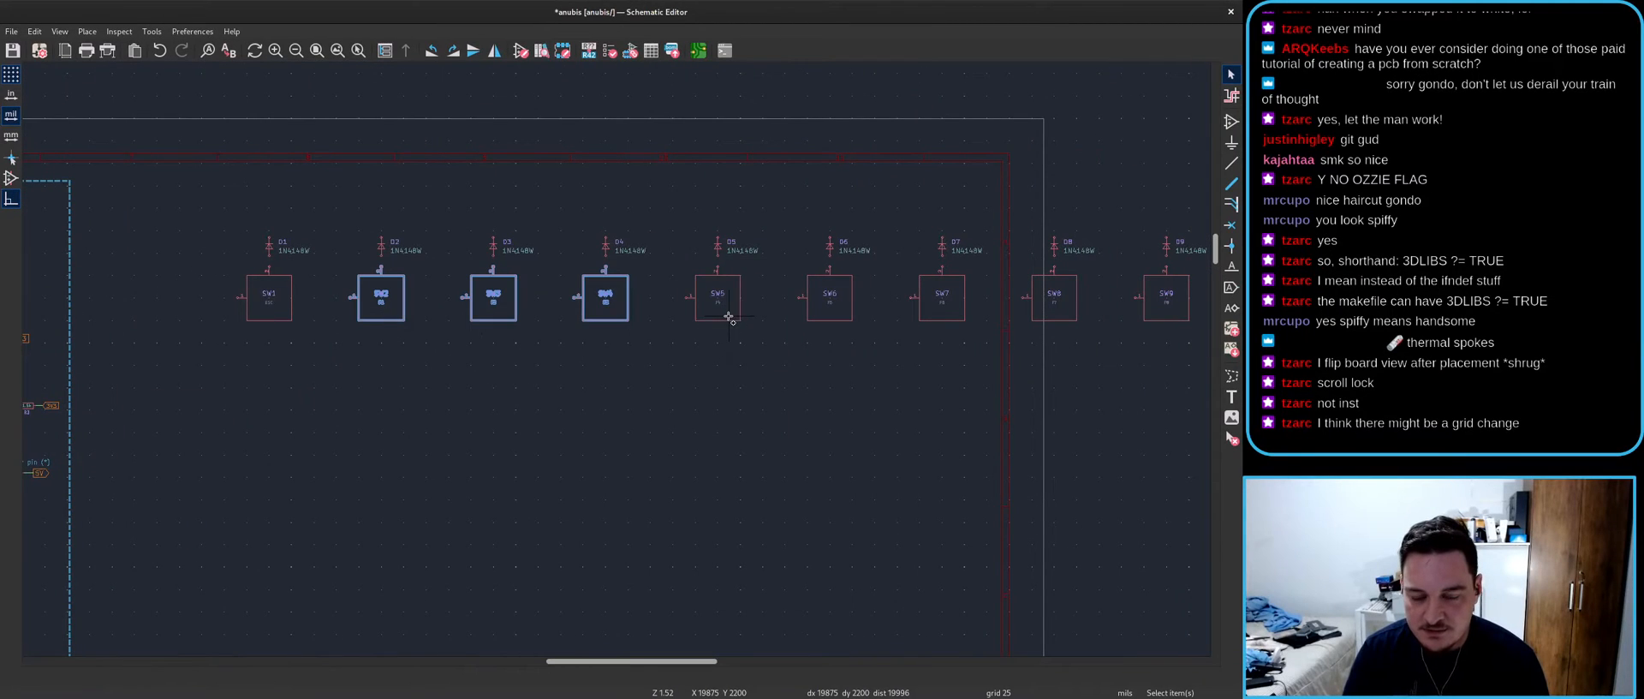
left_click(728, 318, "shift")
scroll(729, 319, "up", 2)
key("ctrl+d")
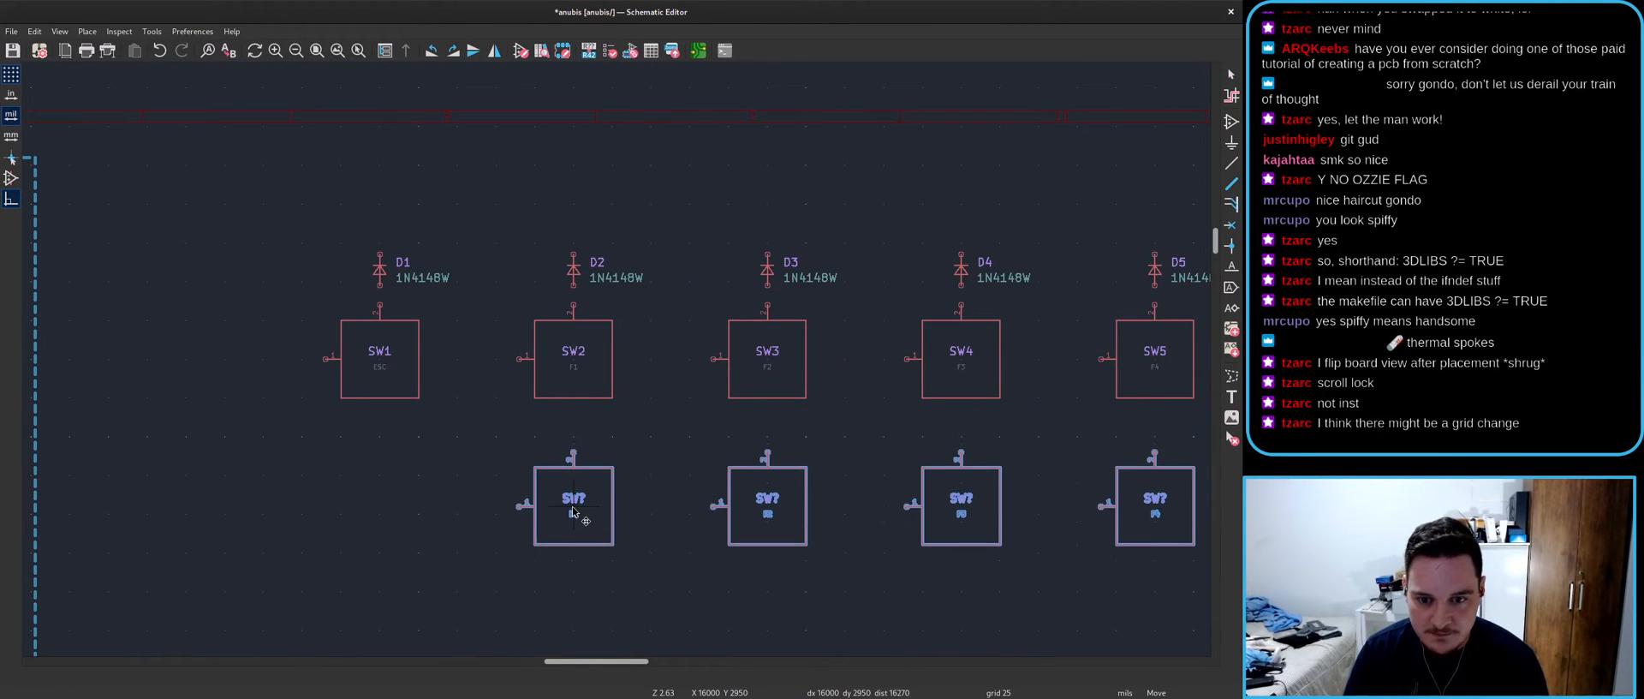
left_click(574, 512)
- Compare the original switches with the unannotated copies, then launch Update PCB
middle_click_drag(672, 524, 417, 482)
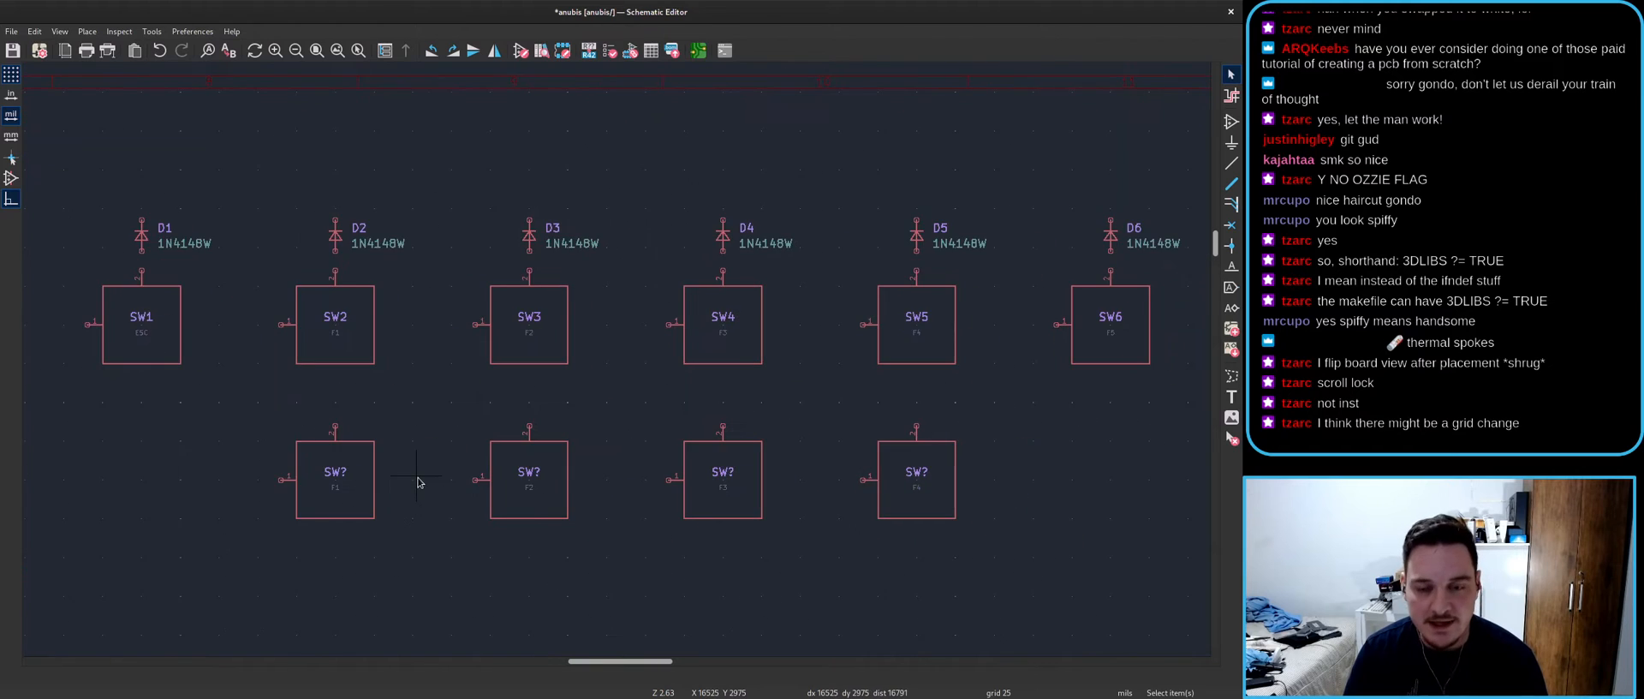
middle_click_drag(569, 433, 424, 418)
left_click(167, 327)
left_click(362, 340)
left_click(587, 339)
left_click(773, 346)
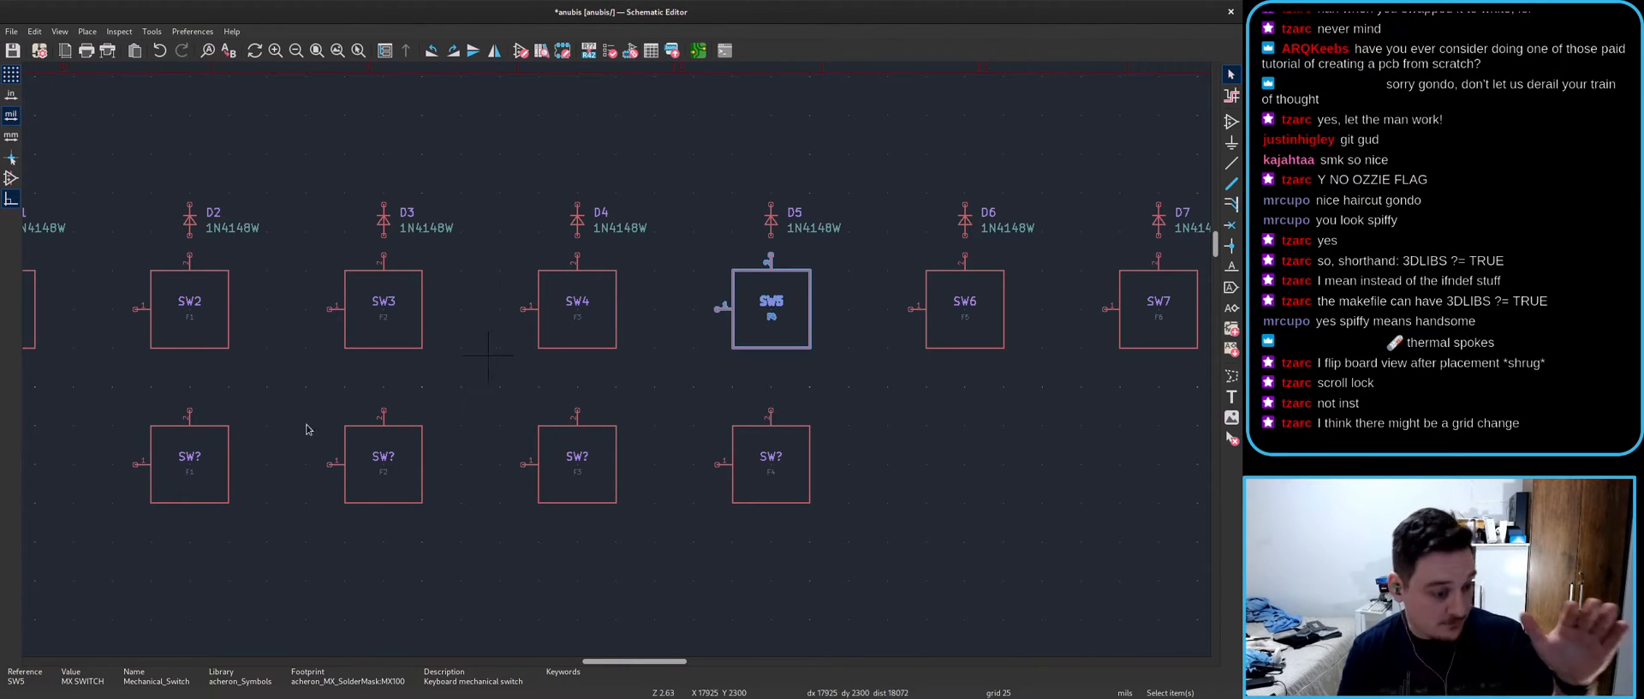
left_click(195, 501)
left_click(378, 509)
left_click(672, 50)
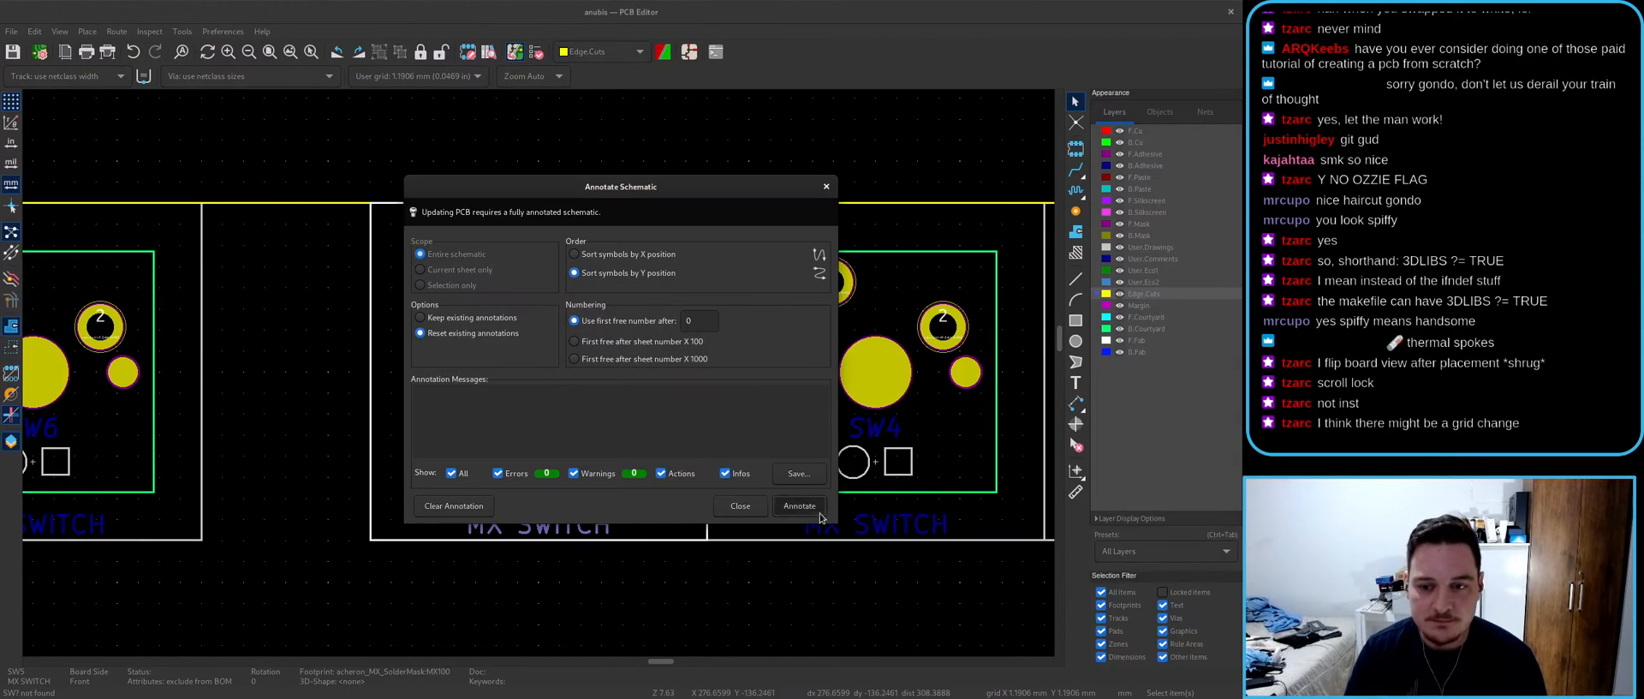
- Annotate the new switches, update the board, and drop the four new footprints onto the canvas
left_click(818, 512)
left_click(795, 495)
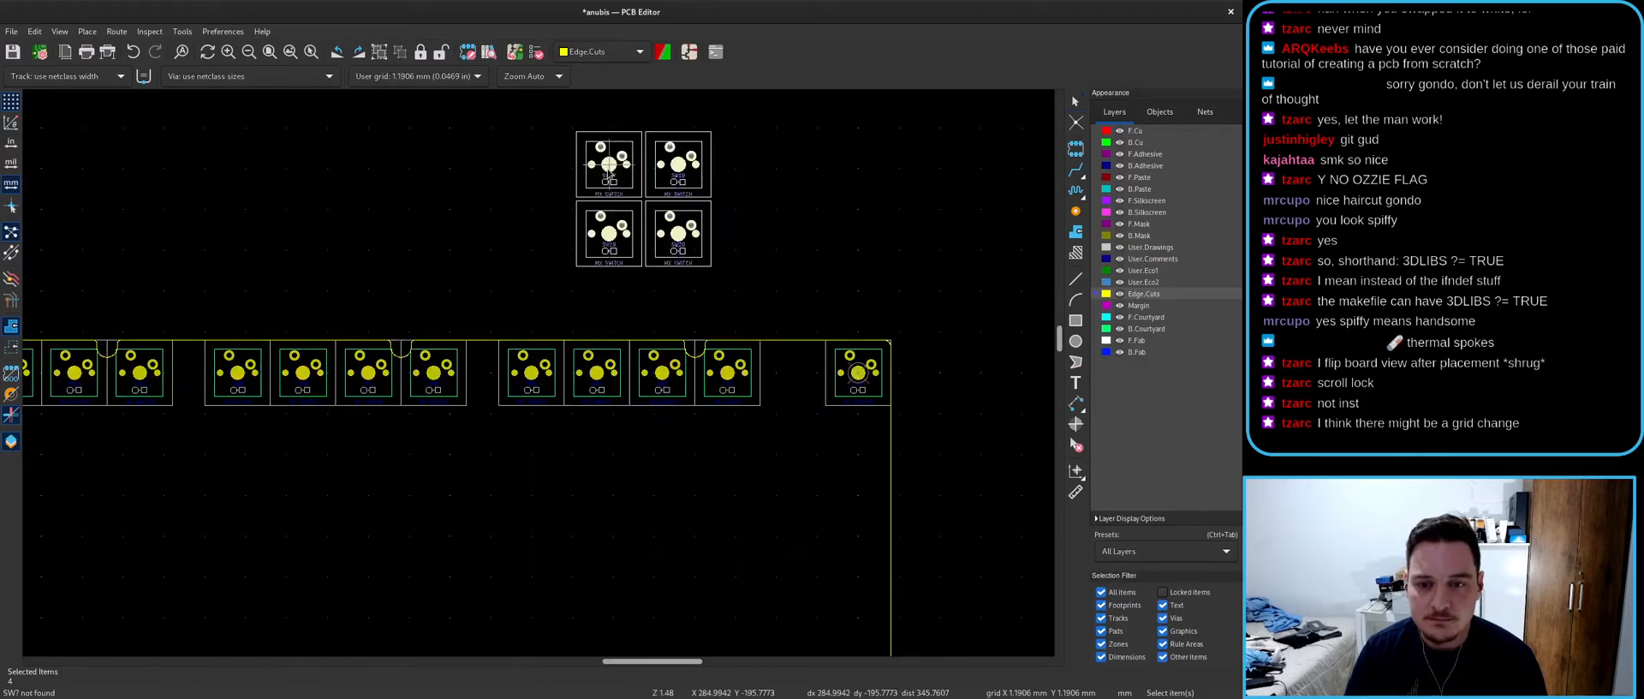
left_click(609, 166)
key("alt+Tab")
- Move SW17 to just above the board's top edge
left_click(593, 387)
key("alt+Tab")
key("m")
scroll(543, 372, "down", 16)
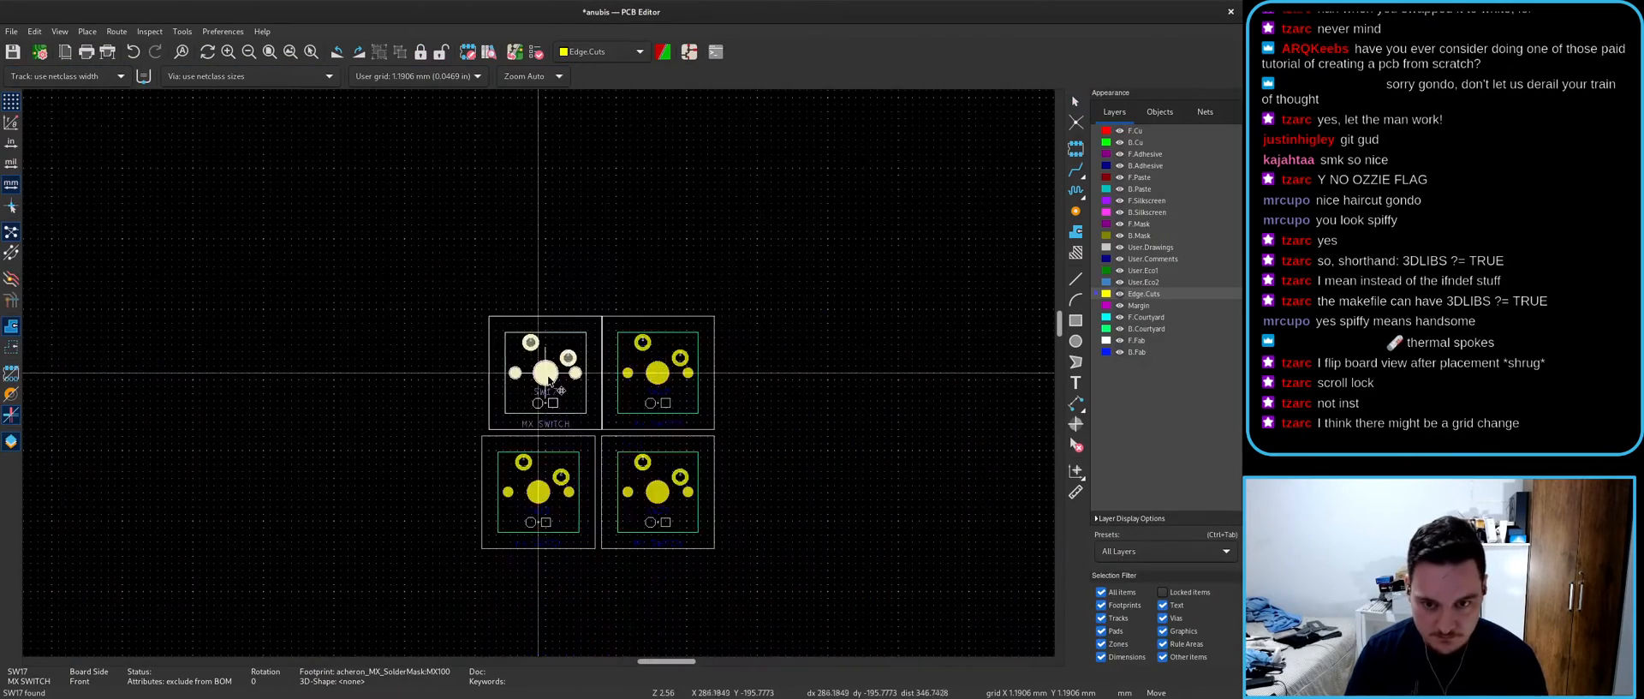
scroll(539, 374, "up", 12)
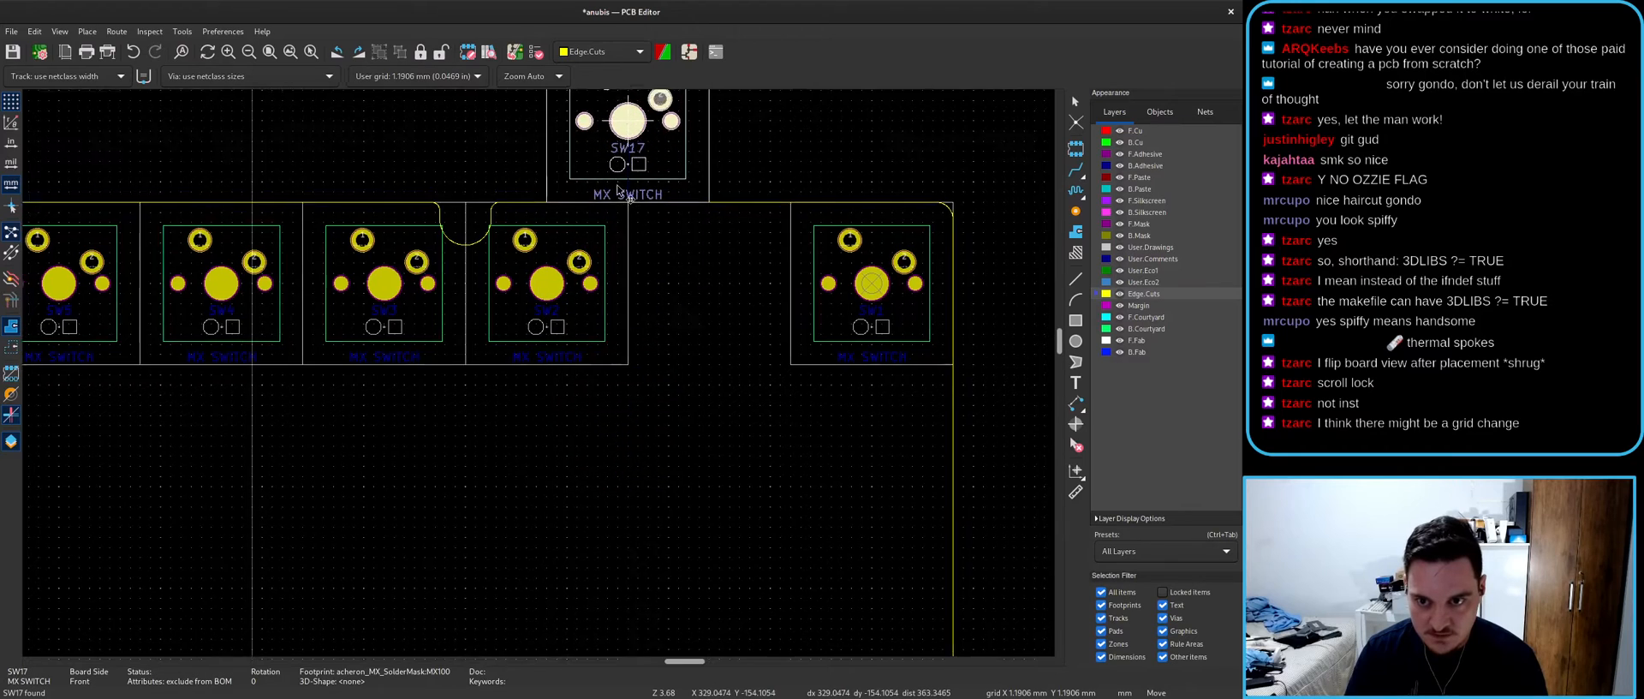
left_click(613, 232)
- Place SW20 left of SW17 and reposition SW19, parking it at the upper right
left_click(430, 157)
key("m")
left_click(442, 234)
left_click(289, 179)
scroll(276, 176, "down", 3)
key("m")
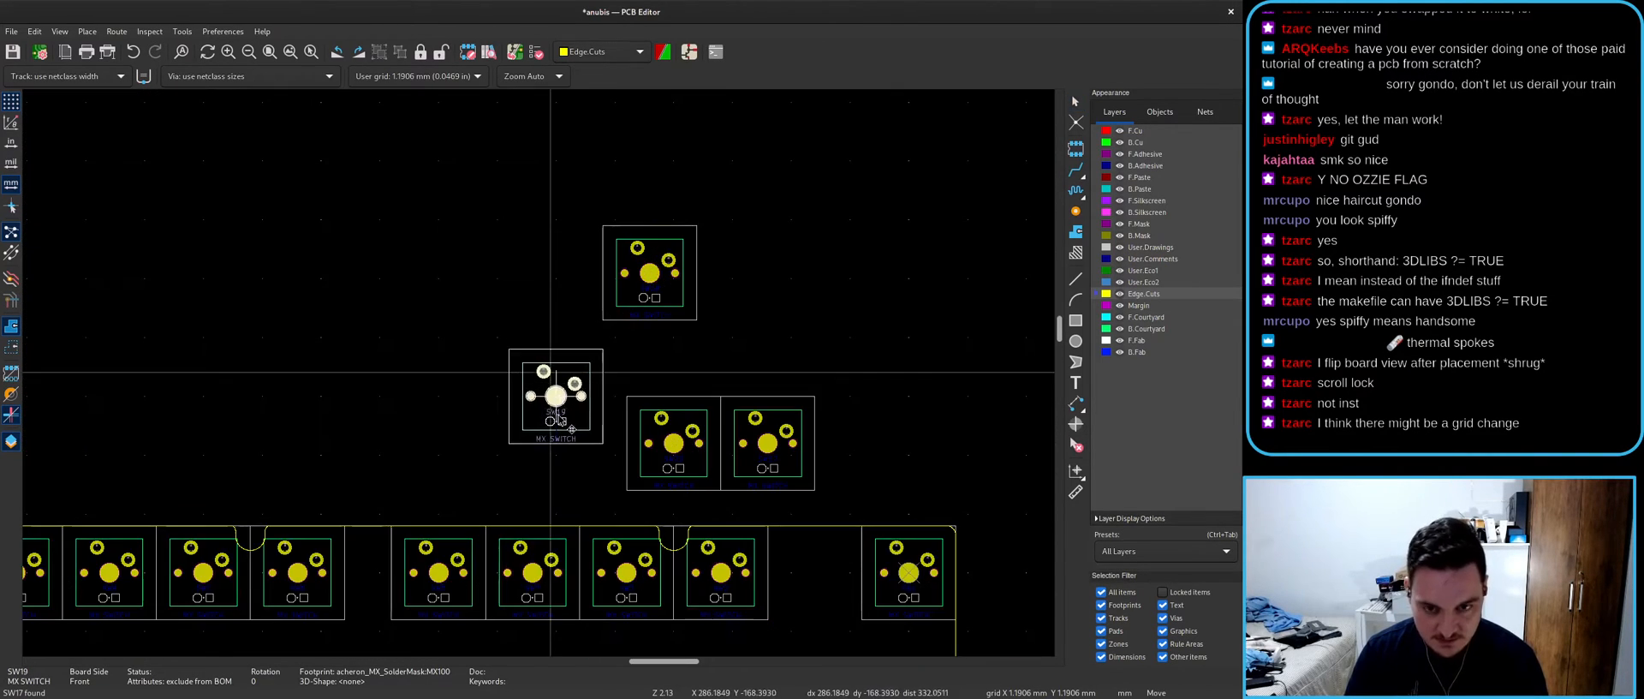
left_click(579, 443)
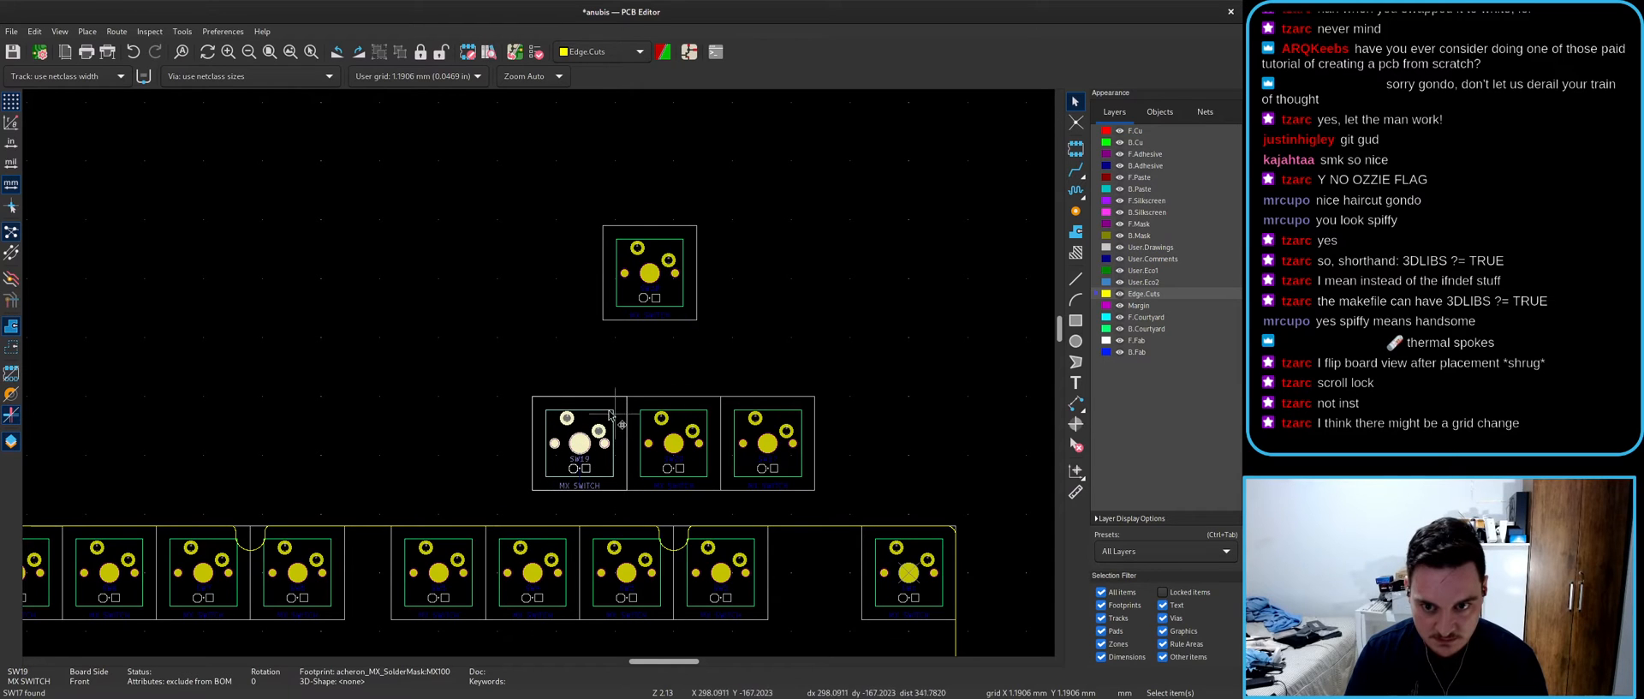
scroll(591, 411, "down", 2)
scroll(540, 373, "up", 5)
key("m")
left_click(924, 190)
- Shift SW20 further left and drop SW18 into the vacated slot beside SW17
left_click(721, 451)
key("m")
left_click(345, 342)
left_click(639, 138)
key("m")
left_click(682, 441)
- Set SW19 next to SW18 and SW20 into the left slot of the upper row
left_click(976, 257)
key("m")
left_click(523, 438)
left_click(392, 368)
key("m")
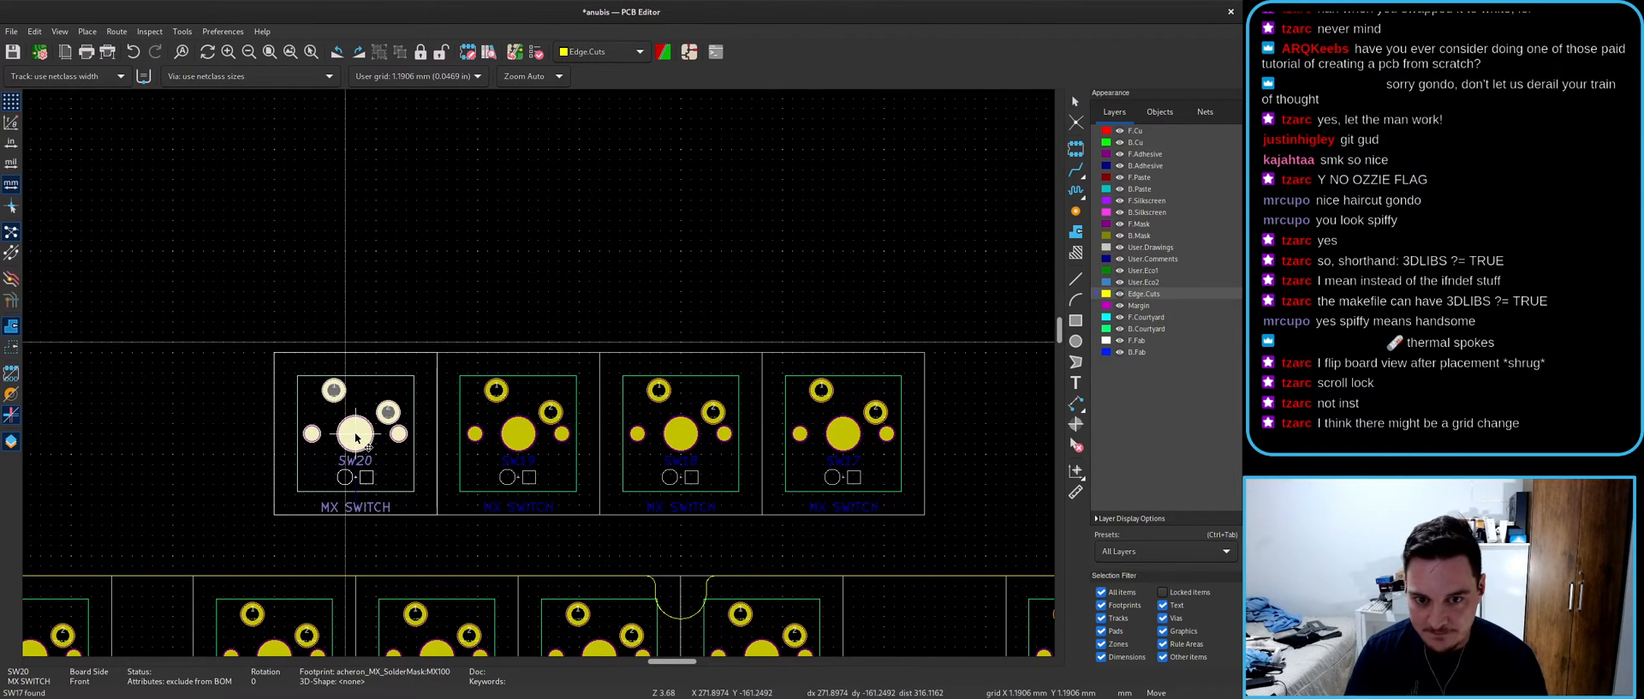
left_click(355, 436)
scroll(355, 437, "down", 4)
- In the schematic, pan left from the SW17–SW20 symbols toward the earlier switches
key("alt+Tab")
scroll(596, 399, "down", 4)
left_click_drag(716, 406, 411, 340)
scroll(423, 341, "up", 3)
scroll(615, 362, "up", 2)
left_click(1076, 455)
middle_click_drag(1092, 454, 480, 454)
scroll(1019, 419, "down", 2)
middle_click_drag(1019, 419, 531, 448)
- Box-select switch symbols SW6 through SW16 and duplicate them with Ctrl+D
left_click_drag(295, 265, 875, 368)
scroll(1040, 387, "down", 3)
left_click_drag(1091, 385, 366, 288)
key("ctrl+d")
scroll(402, 274, "up", 3)
scroll(615, 405, "up", 5)
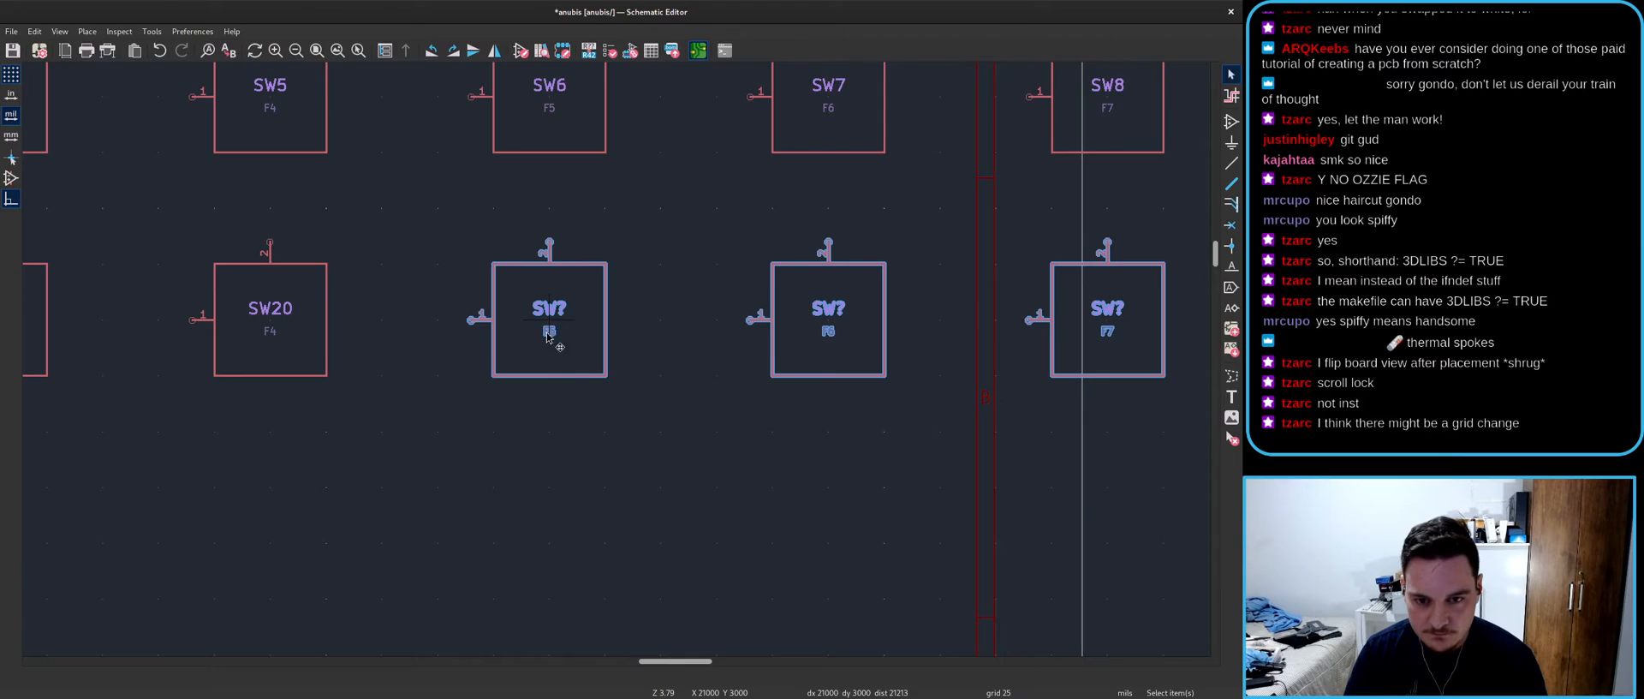
- Update the board from the schematic with F8, annotating and placing the new switch footprints
key("F8")
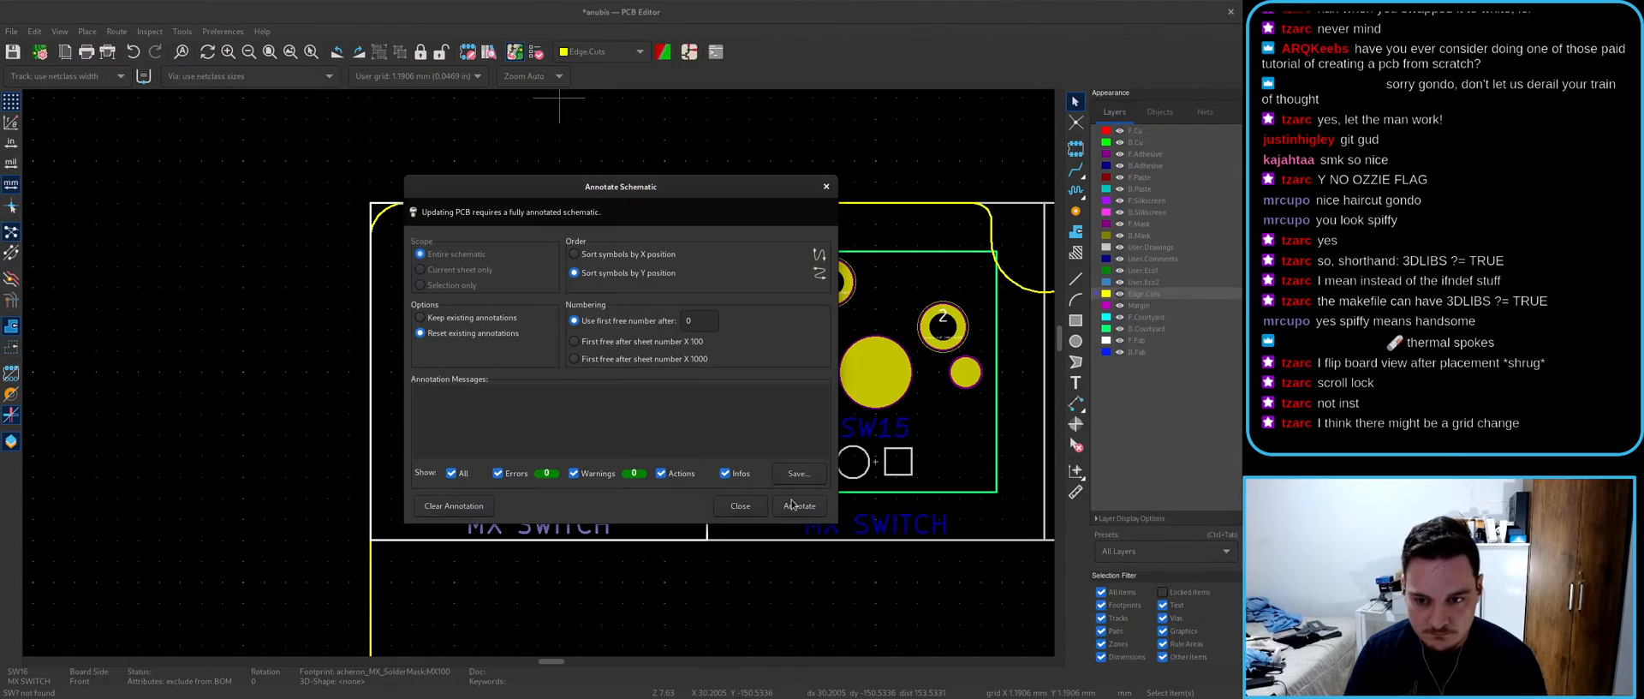
left_click(798, 506)
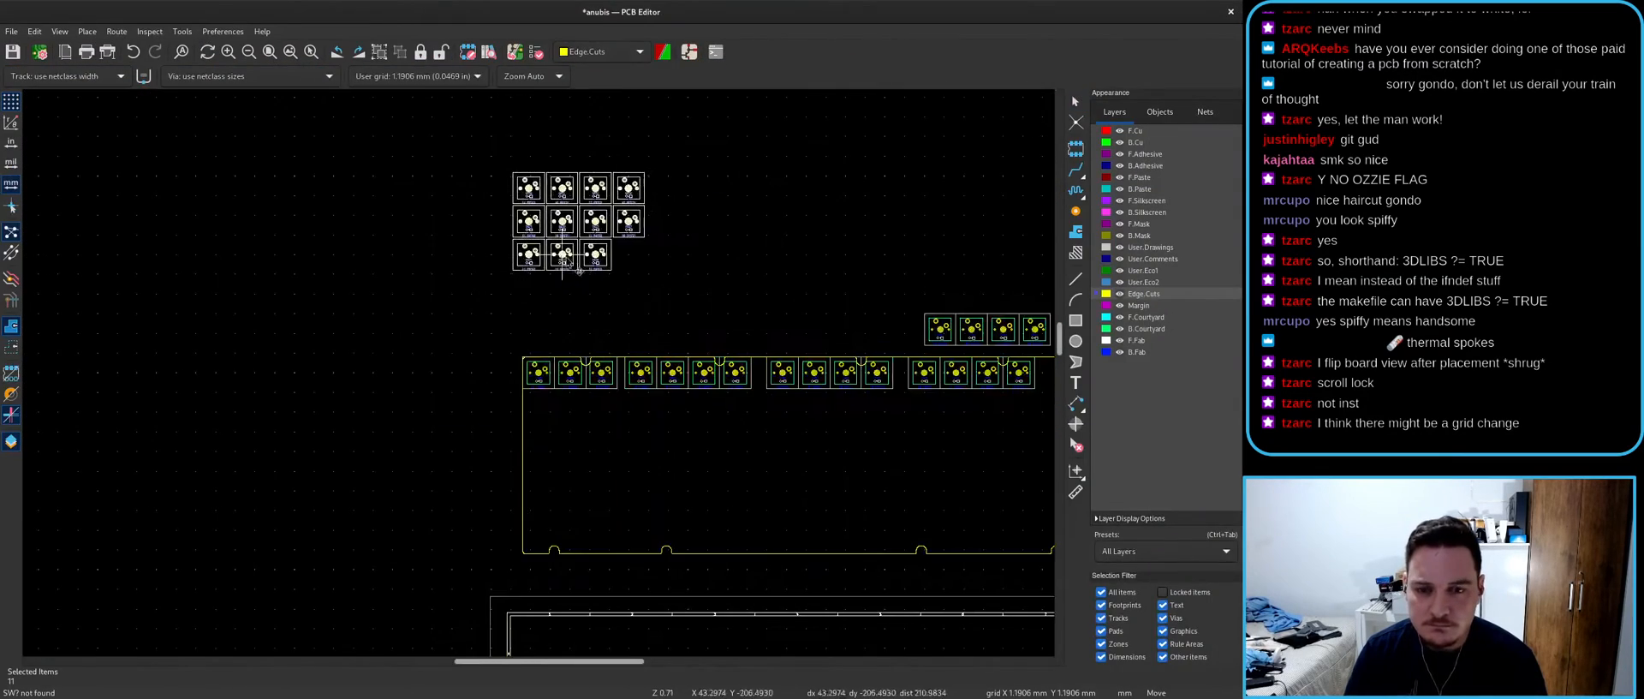
left_click(564, 256)
scroll(946, 399, "up", 5)
scroll(453, 159, "up", 2)
- Fetch footprint SW21 with T and place it left of SW20
left_click(524, 378)
key("alt+Tab")
key("alt+Tab")
type("tSW21")
key("Return")
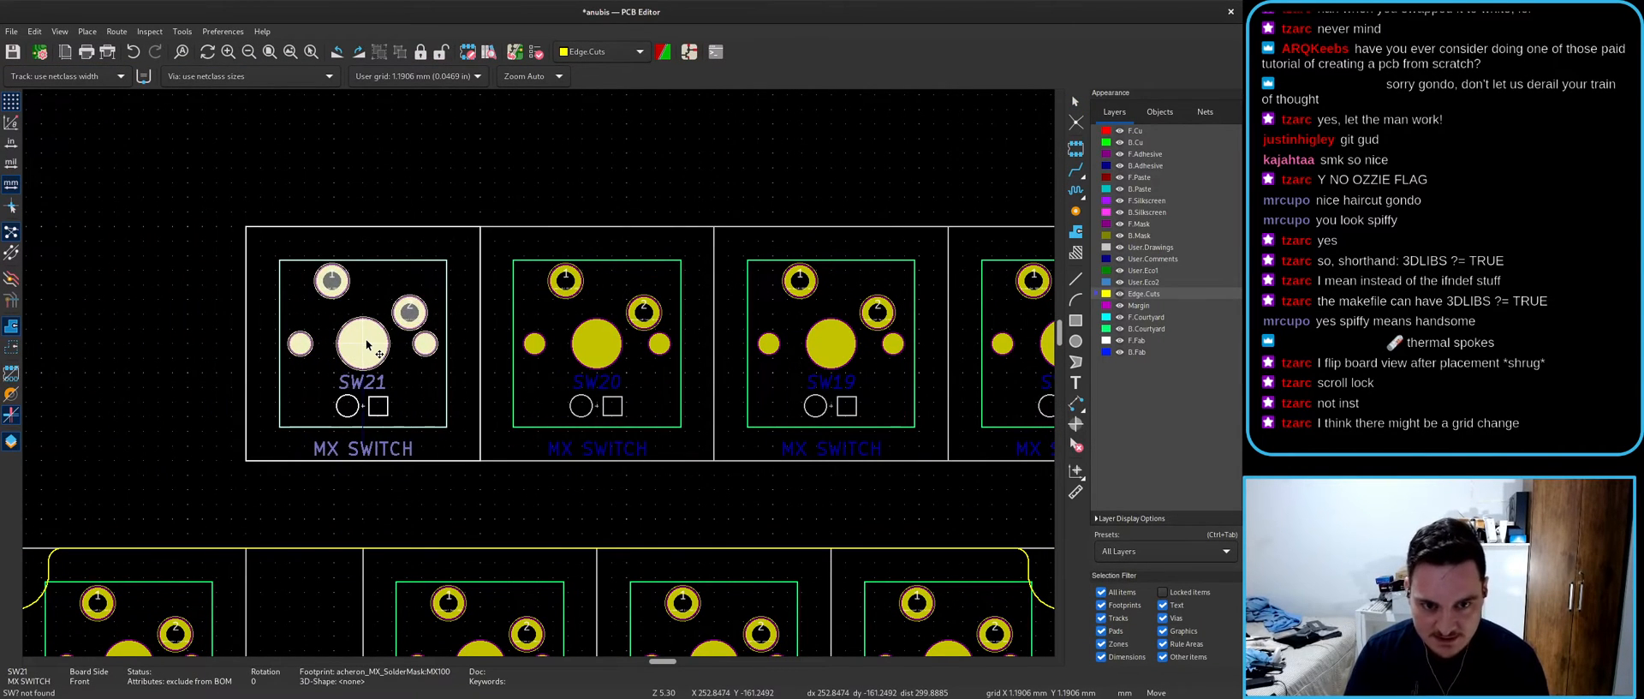
middle_click_drag(366, 345, 409, 353)
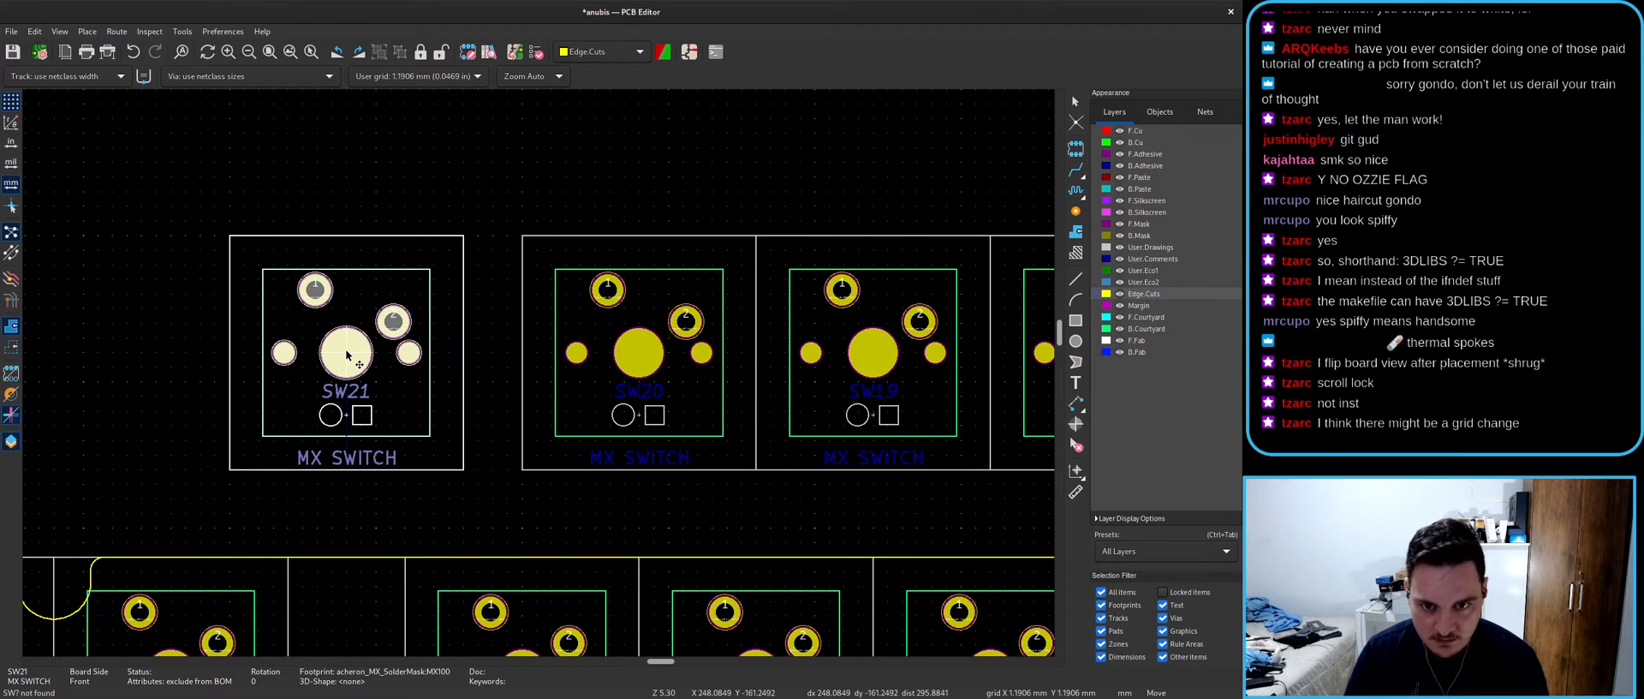
left_click(331, 355)
- Reposition SW21 so it sits snugly against SW20, nudged slightly left
scroll(522, 385, "down", 4)
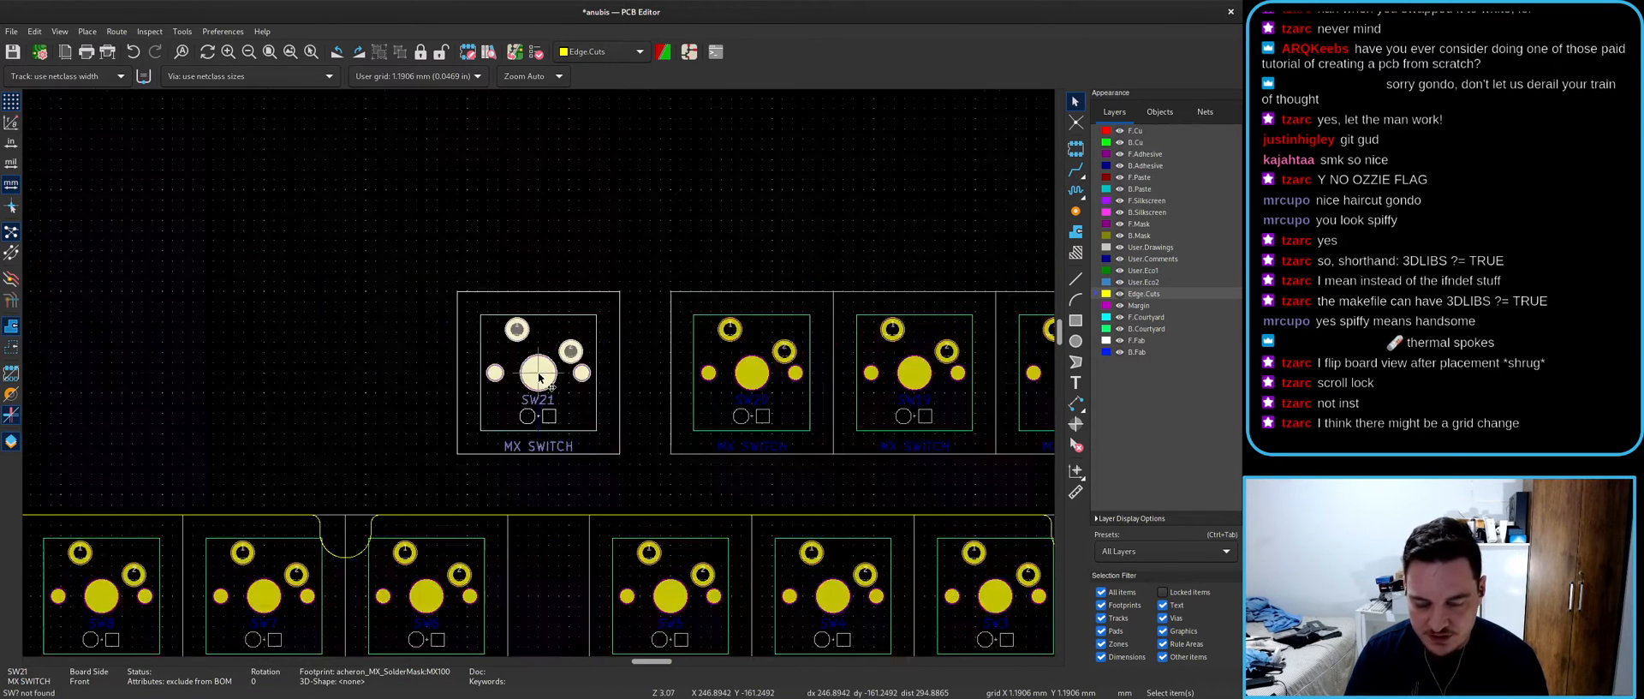
scroll(775, 406, "up", 3)
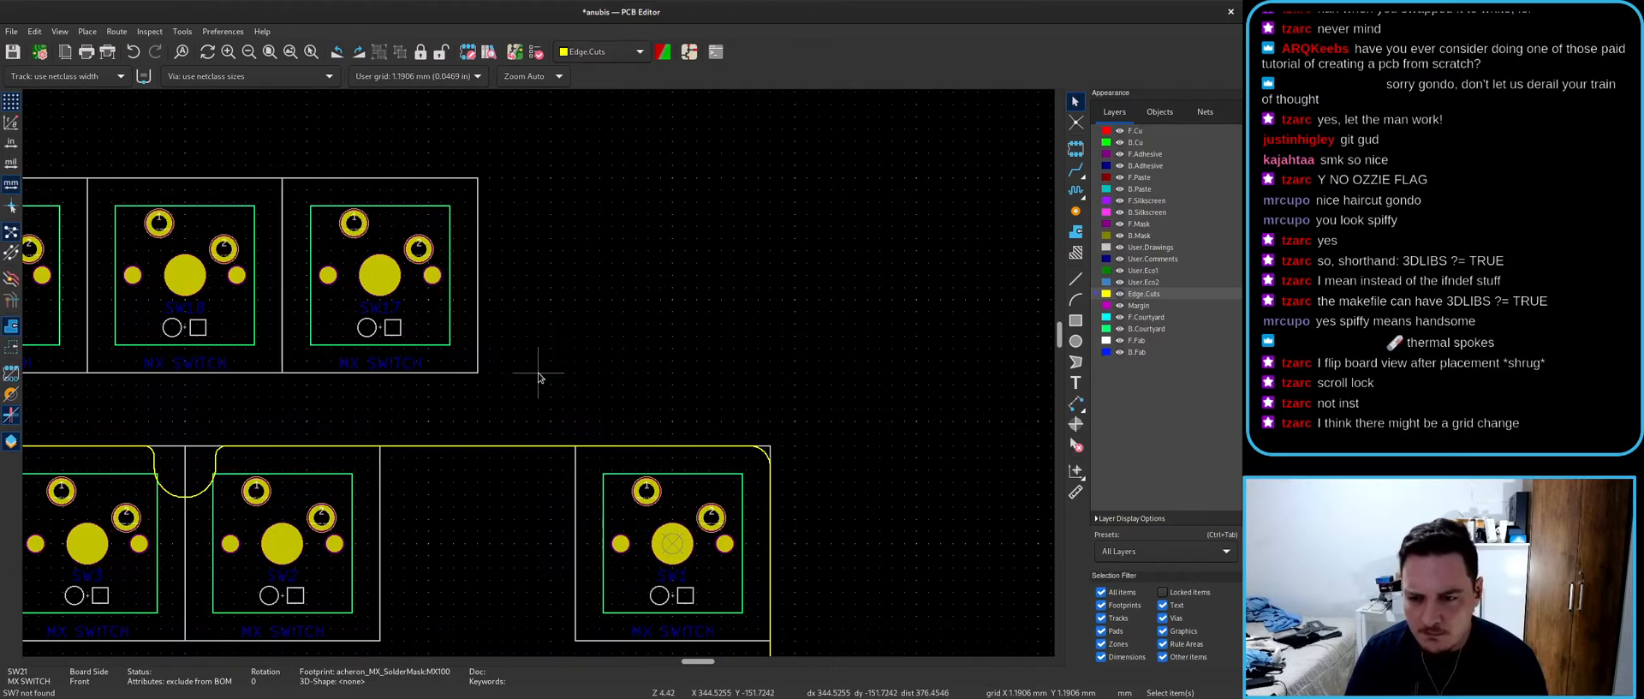
scroll(538, 376, "down", 2)
scroll(447, 409, "up", 2)
key("m")
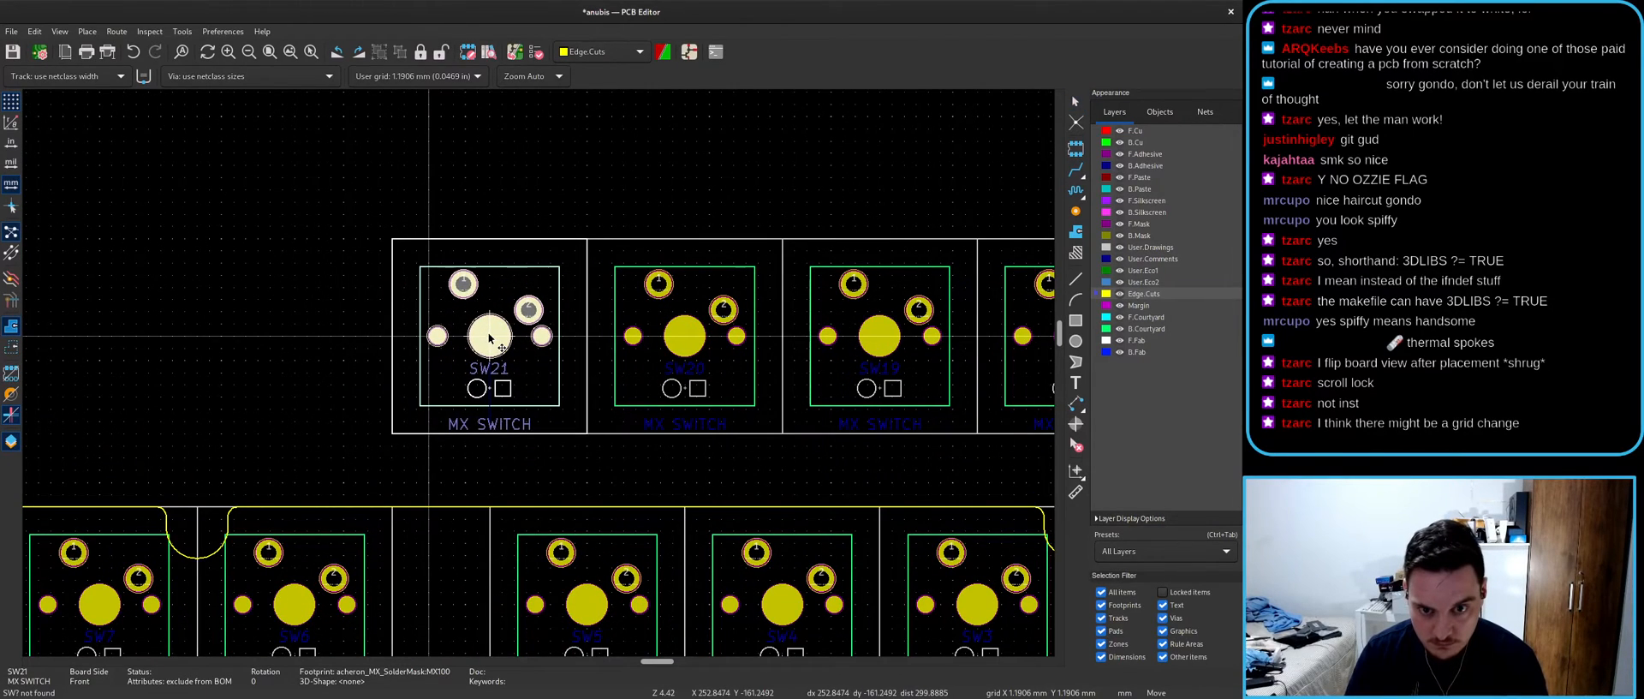
left_click(440, 345)
scroll(540, 385, "down", 3)
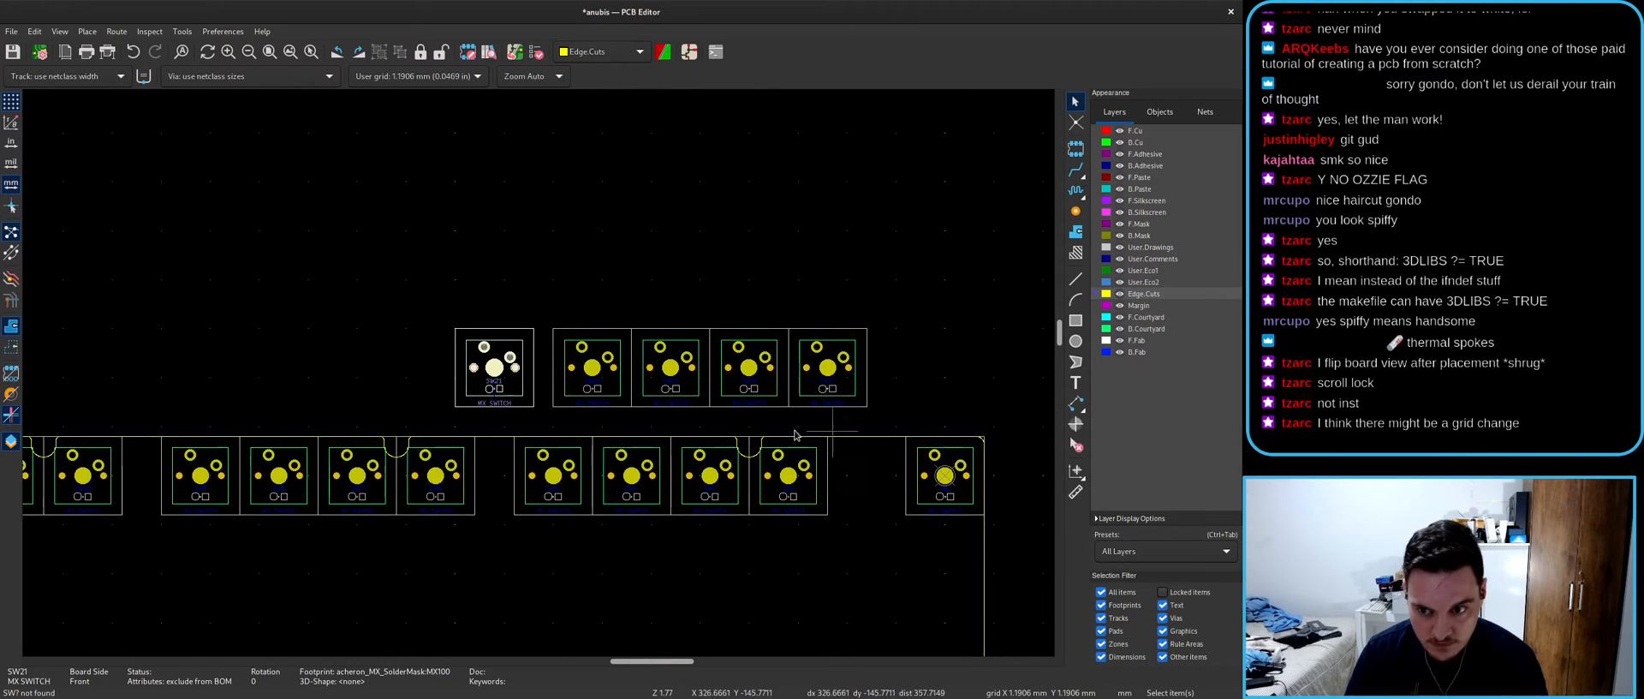
scroll(497, 445, "up", 3)
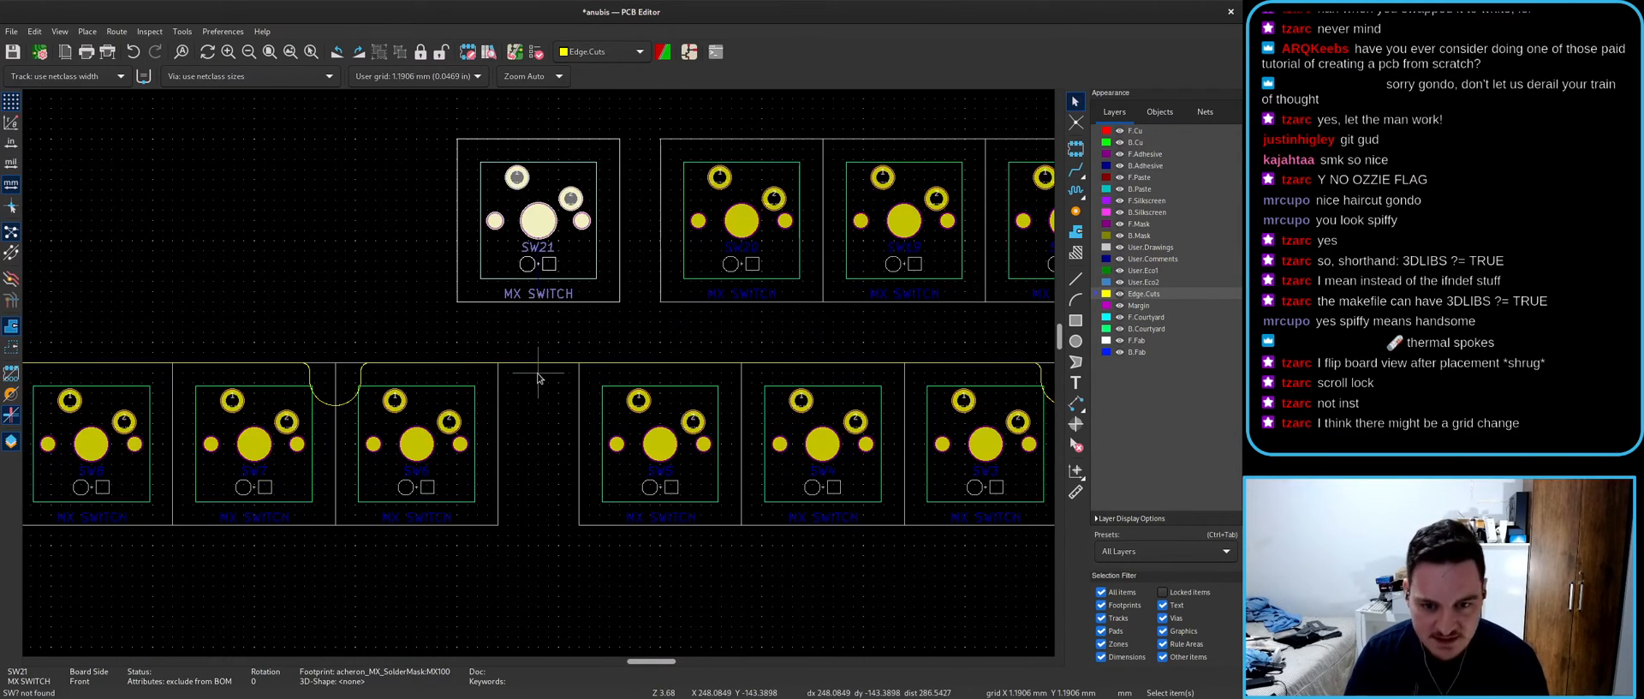
left_click(504, 250)
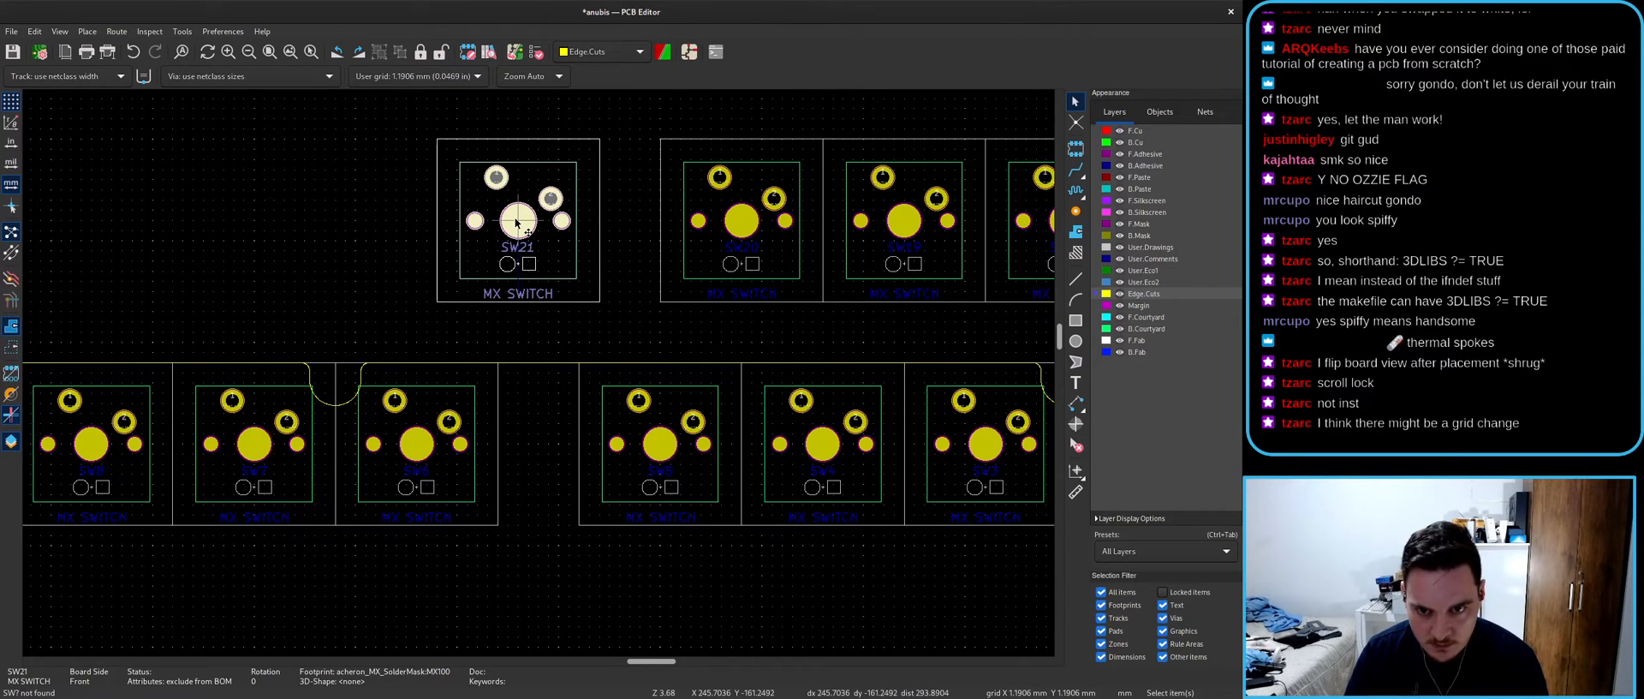
scroll(670, 377, "down", 3)
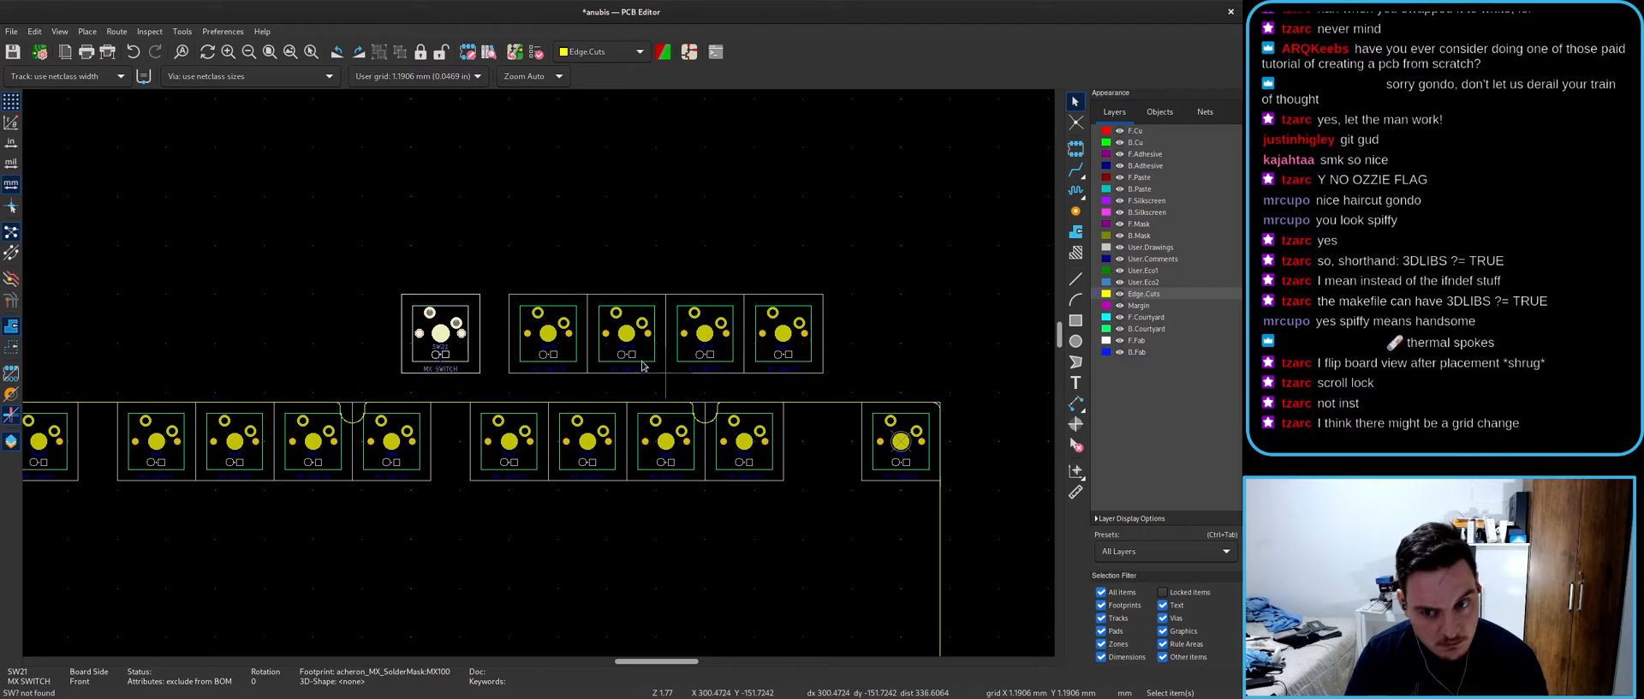
- Fetch footprint SW22 with T and place it beside SW21
left_click(495, 225)
type("tSW22")
key("Return")
scroll(386, 347, "up", 3)
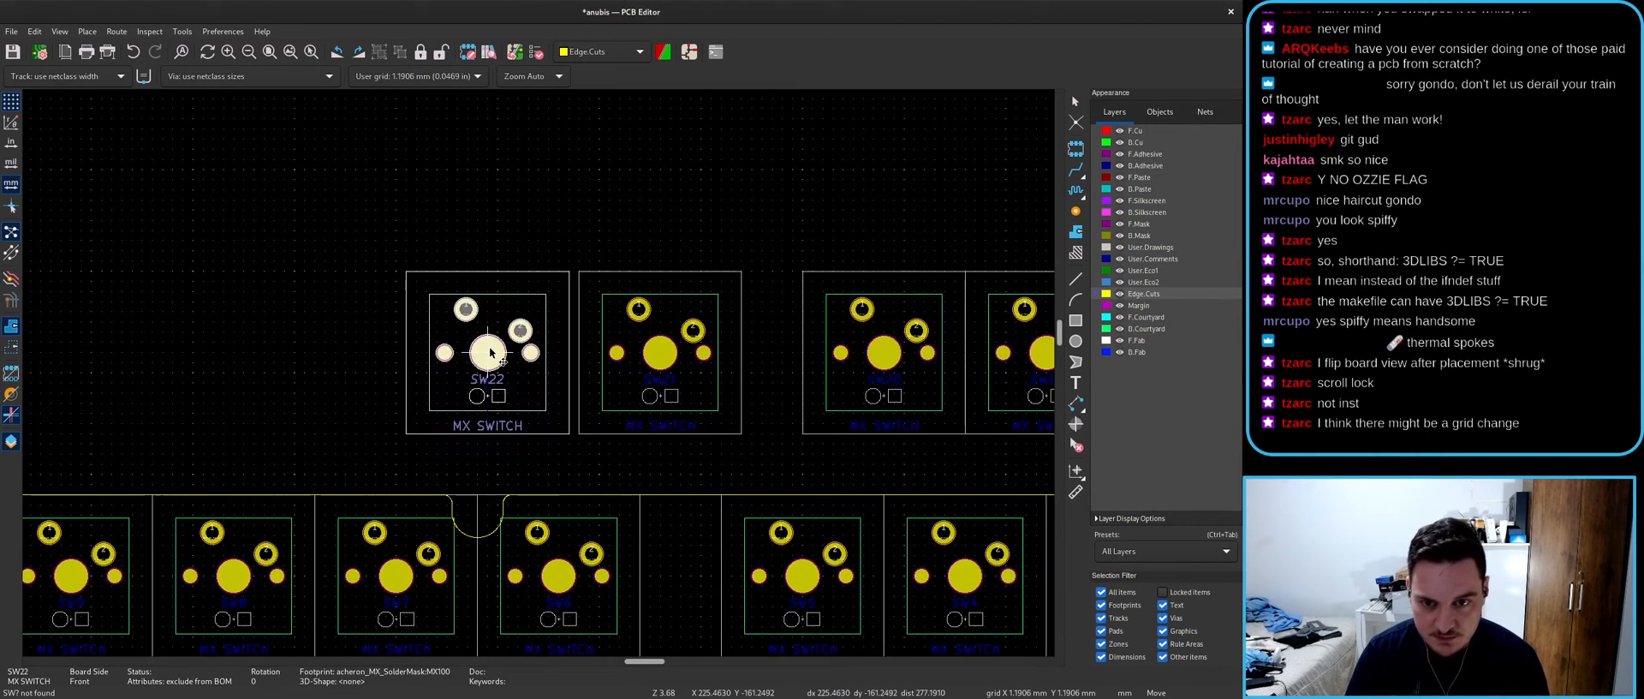
left_click(495, 361)
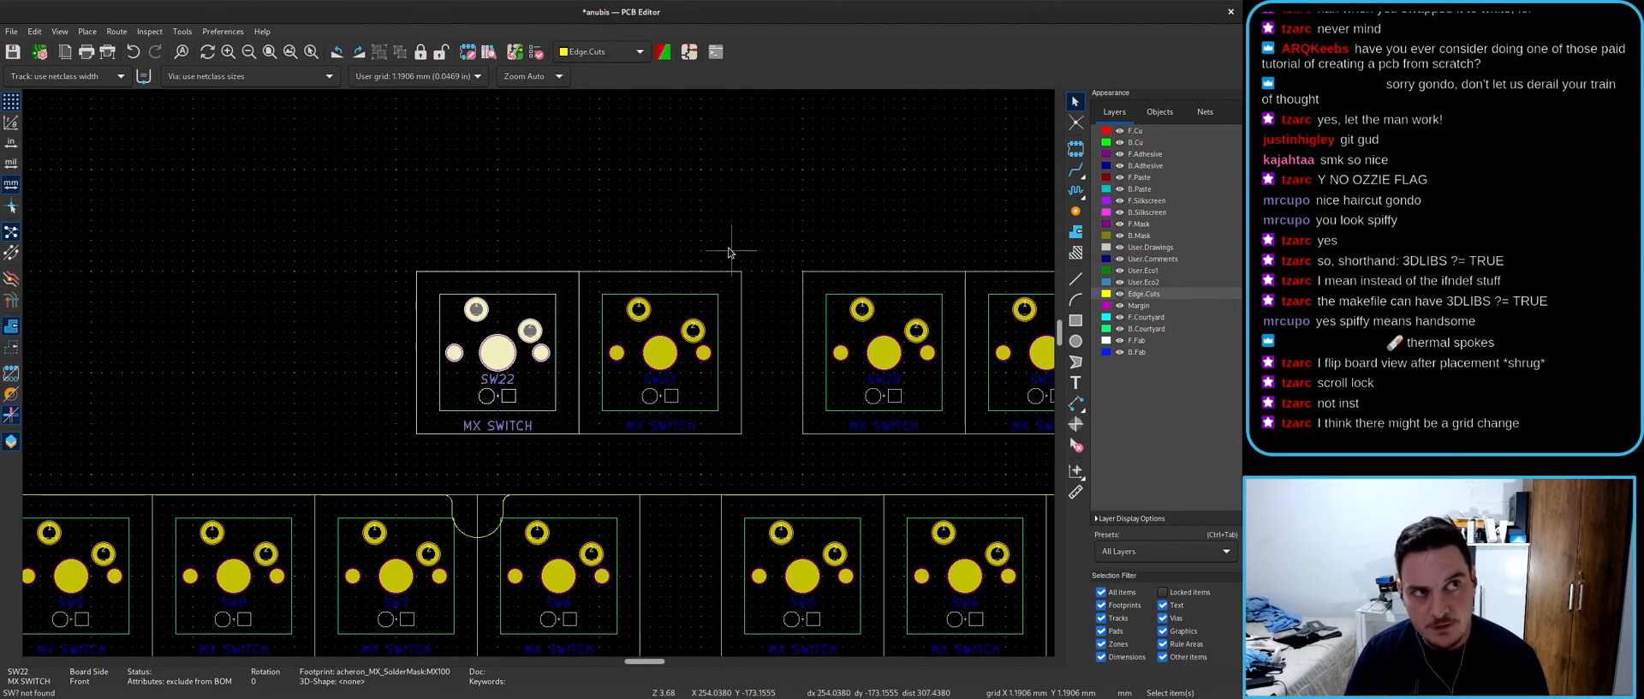
- Move SW22 and SW21 together as a pair into position left of SW20
left_click(734, 296, "shift")
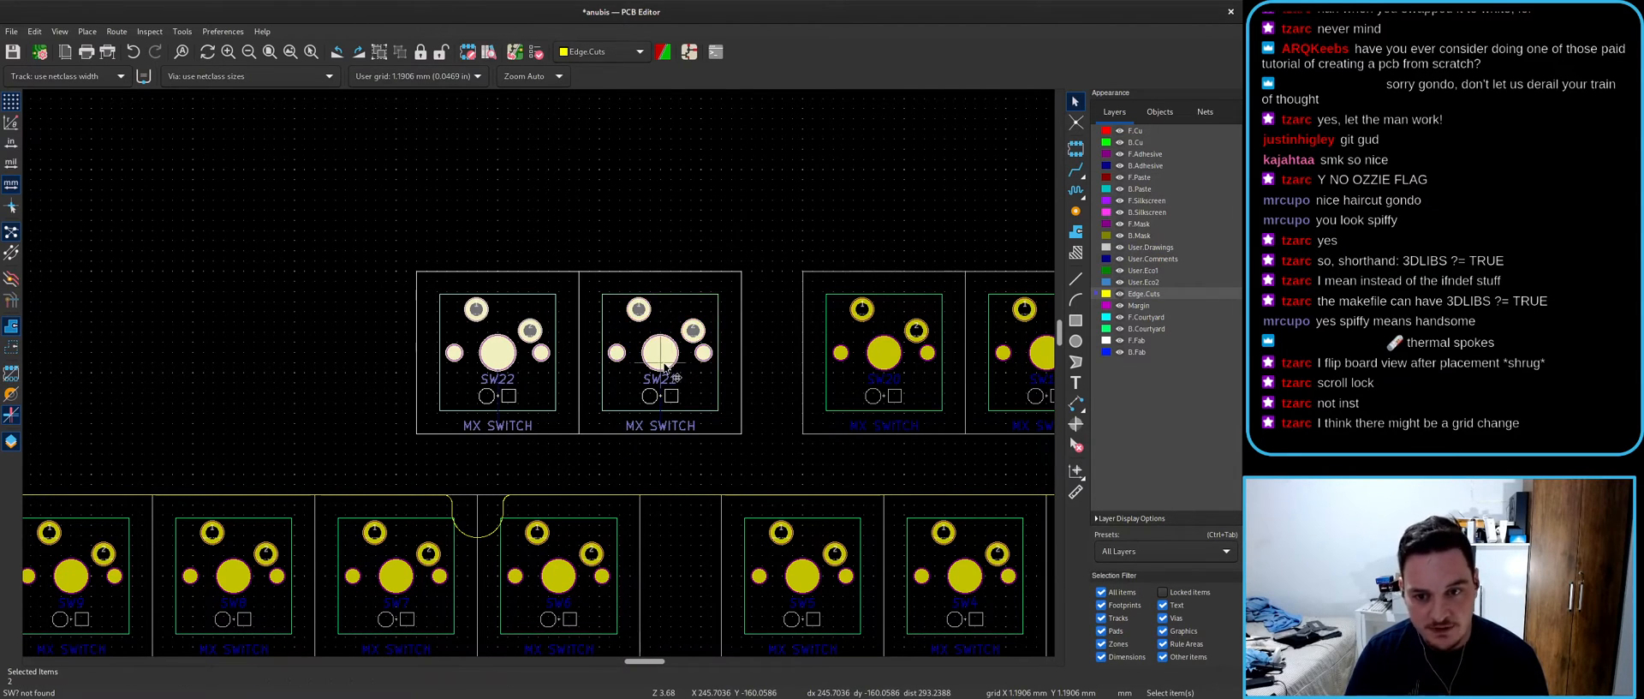
scroll(685, 343, "up", 3)
key("m")
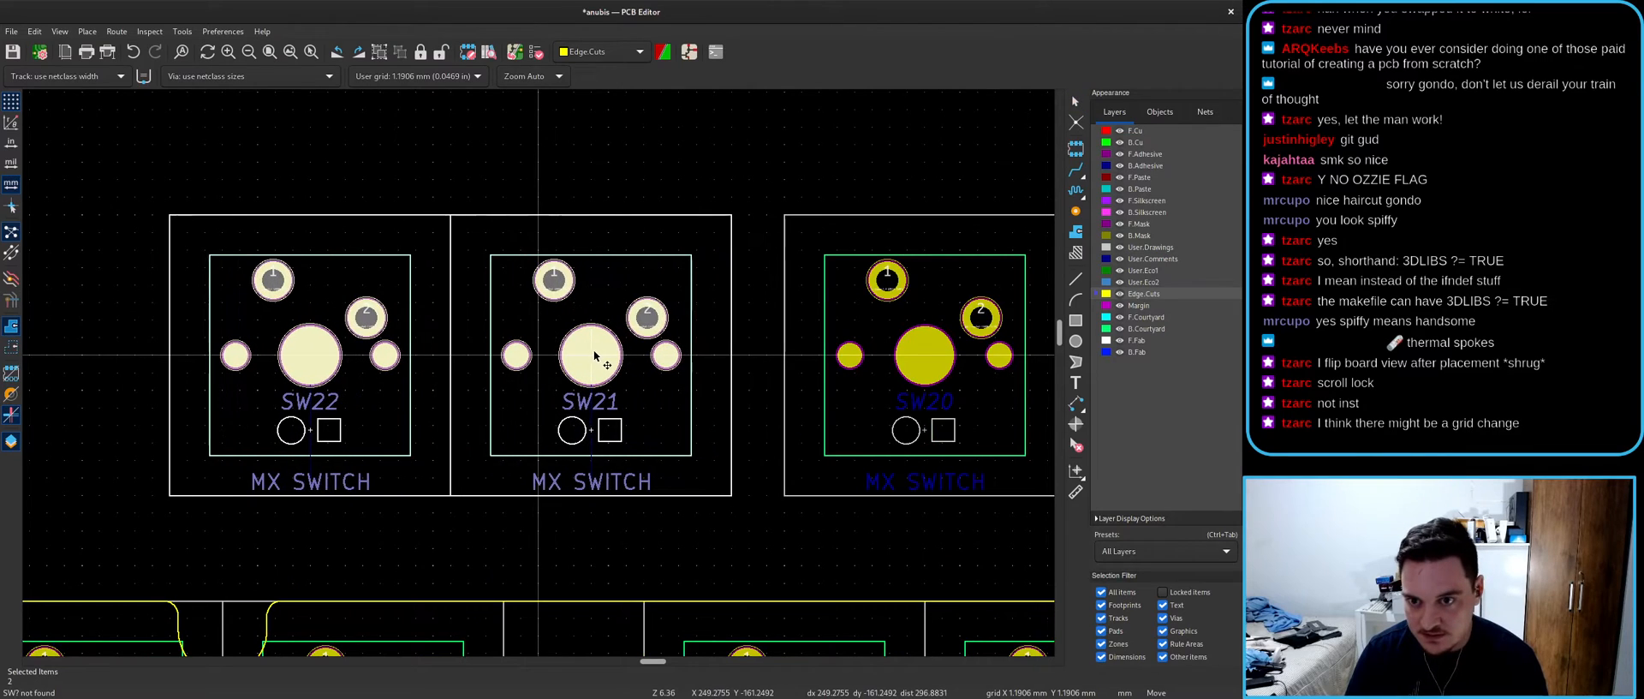
scroll(551, 356, "down", 3)
left_click(561, 349)
- Select the whole upper switch row and shift it left
scroll(286, 368, "down", 2)
left_click_drag(132, 308, 681, 512)
scroll(623, 434, "up", 4)
key("m")
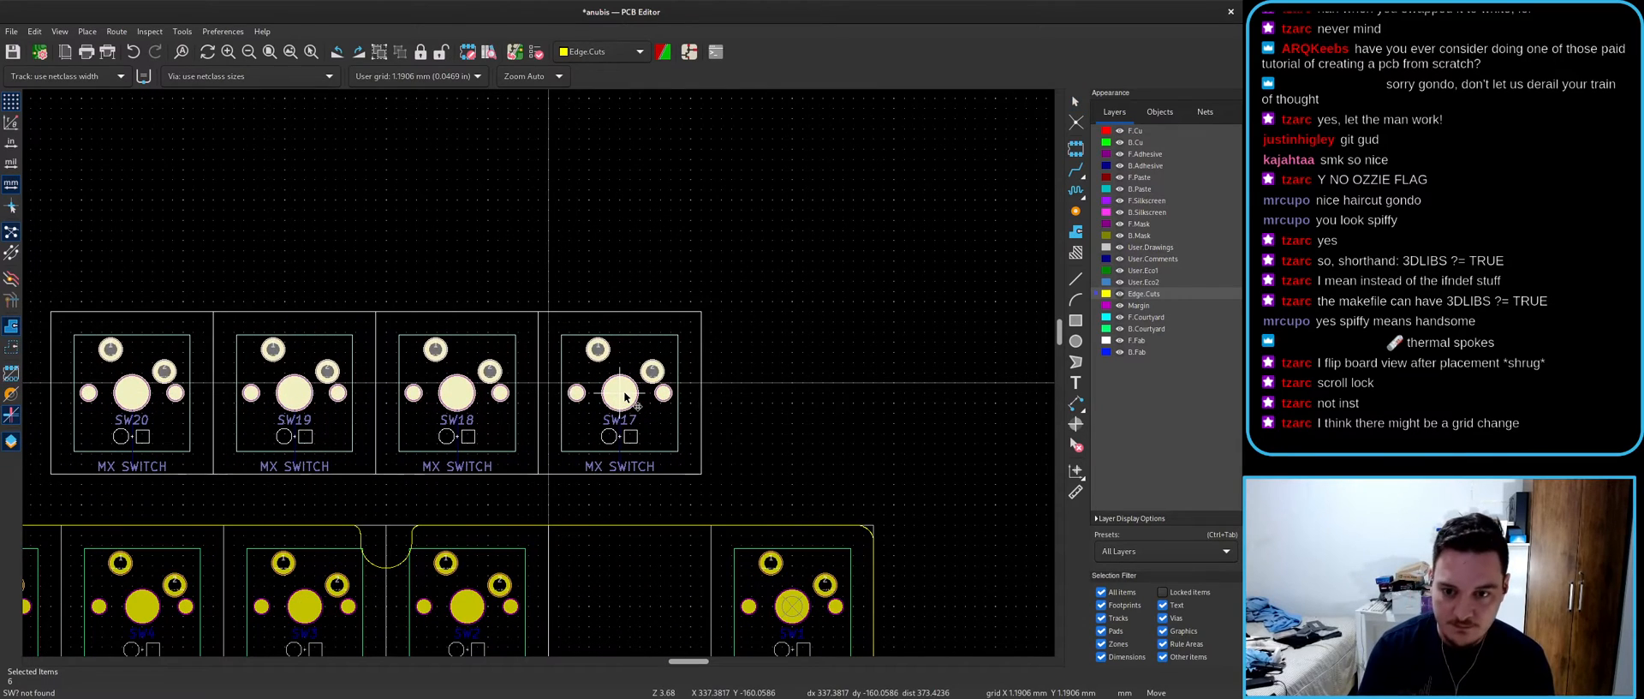
left_click(589, 393)
scroll(589, 392, "down", 4)
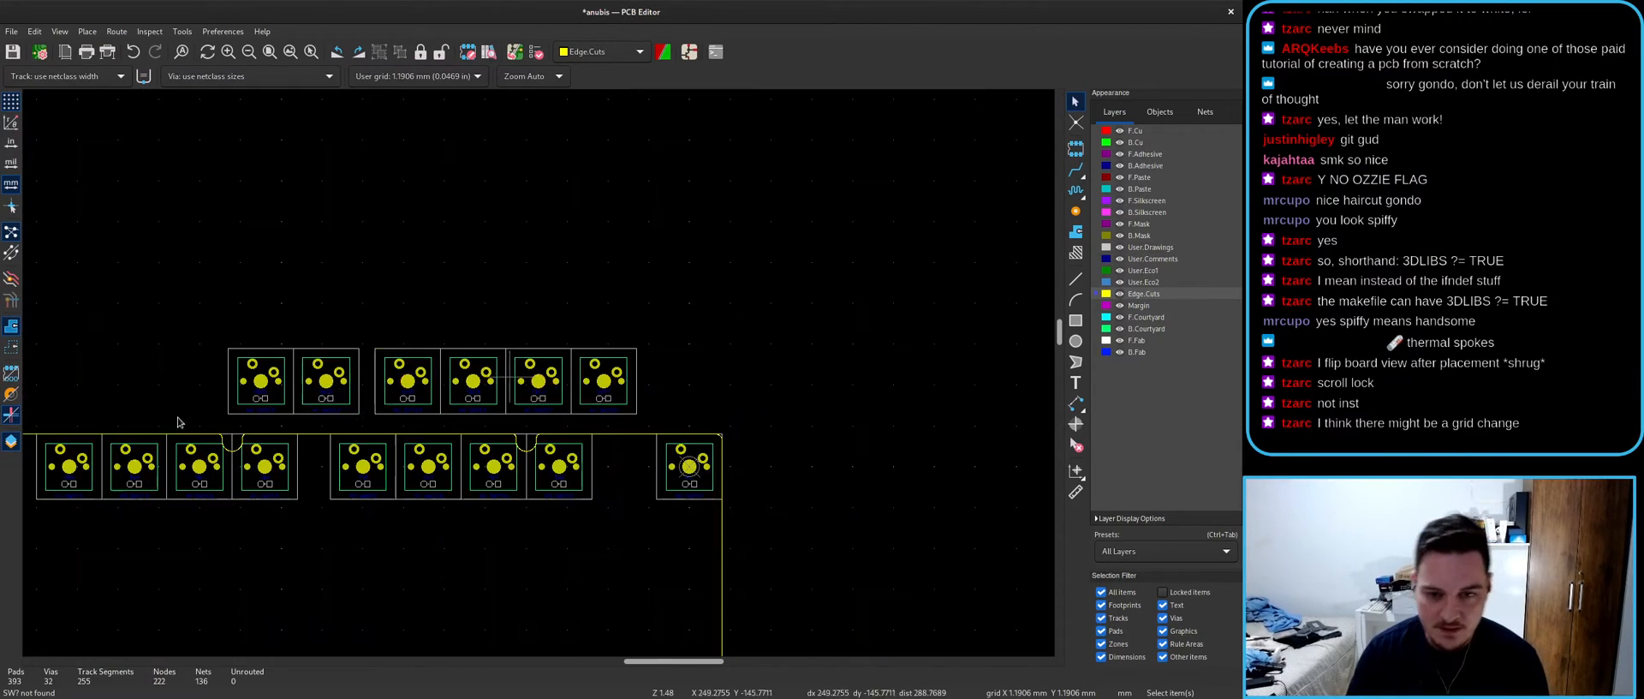
key("alt+Tab")
- Cross-probe SW23 through SW26 from the schematic and place their footprints side by side in the row
left_click(901, 409)
key("alt+Tab")
key("m")
scroll(539, 374, "down", 11)
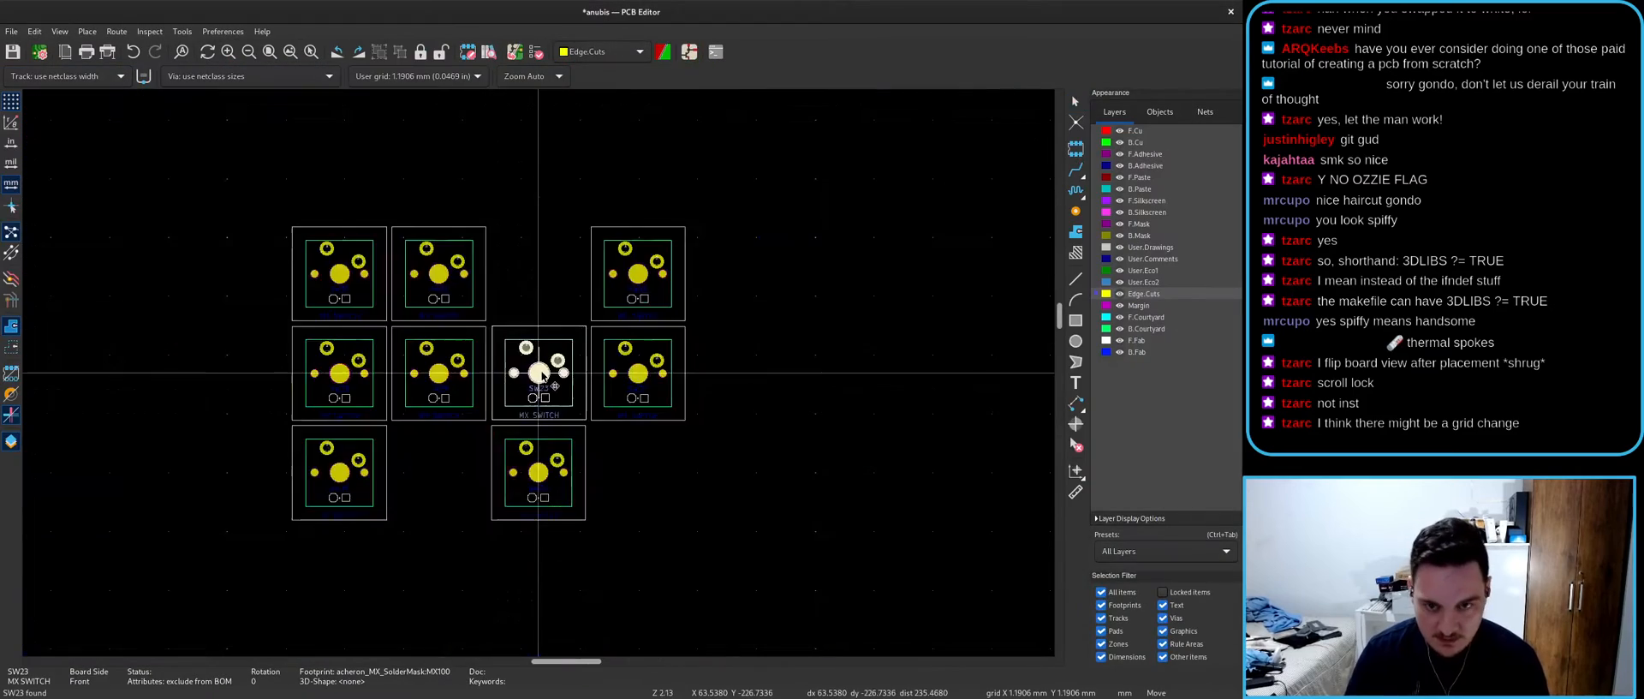
scroll(605, 415, "up", 7)
scroll(538, 374, "up", 1)
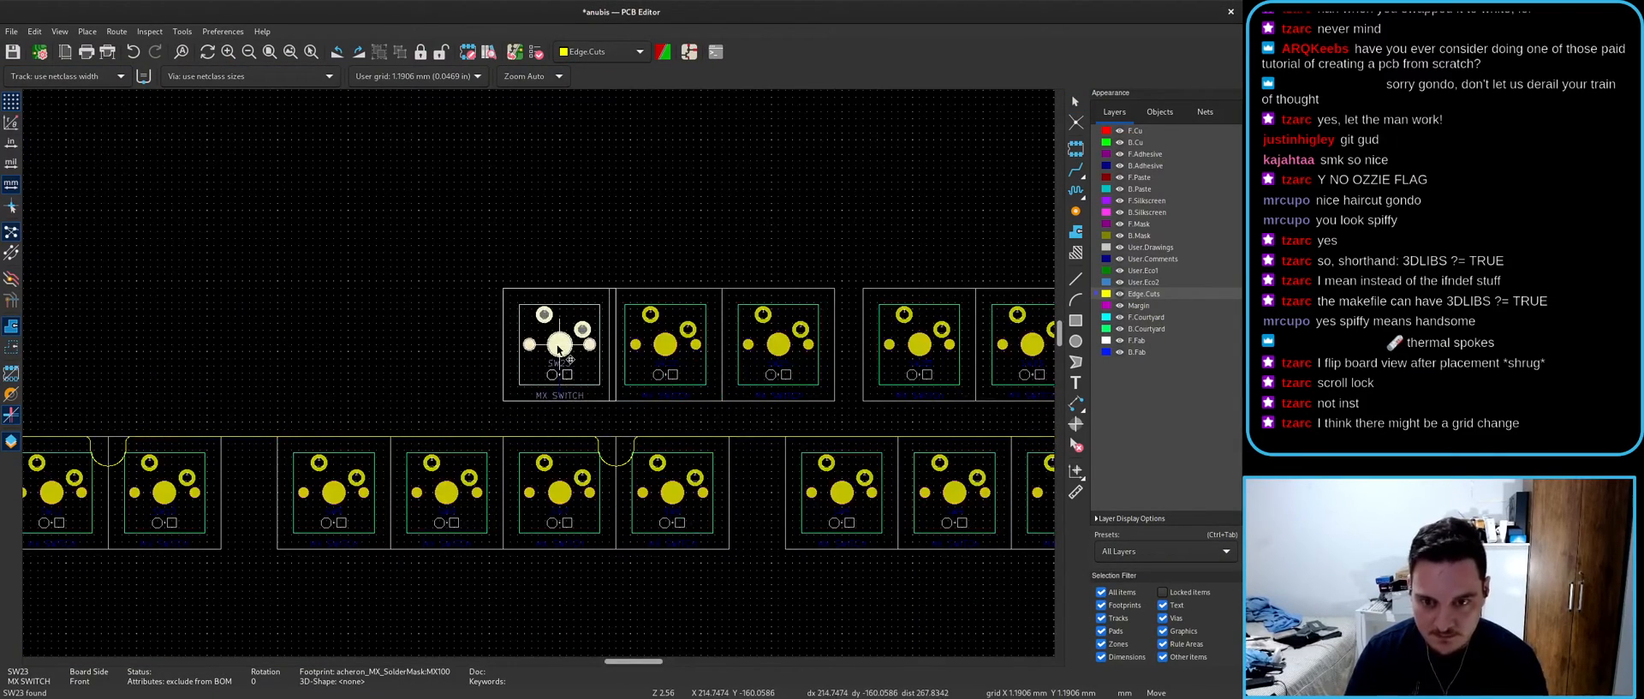
key("alt+Tab")
left_click(882, 399)
key("alt+Tab")
key("m")
scroll(539, 373, "down", 11)
scroll(954, 496, "up", 3)
scroll(620, 395, "up", 3)
left_click(591, 346)
key("alt+Tab")
left_click(883, 389)
key("alt+Tab")
key("m")
scroll(602, 377, "down", 5)
scroll(882, 494, "up", 7)
scroll(539, 375, "up", 1)
left_click(462, 372)
key("alt+Tab")
left_click(887, 404)
key("alt+Tab")
key("m")
scroll(543, 368, "down", 5)
scroll(565, 351, "up", 6)
left_click(597, 346)
- Place the SW27, SW28 and SW29 footprints to finish the row, nudging SW29 slightly left
key("alt+Tab")
left_click(889, 562)
key("alt+Tab")
key("m")
scroll(539, 390, "down", 5)
scroll(661, 477, "up", 5)
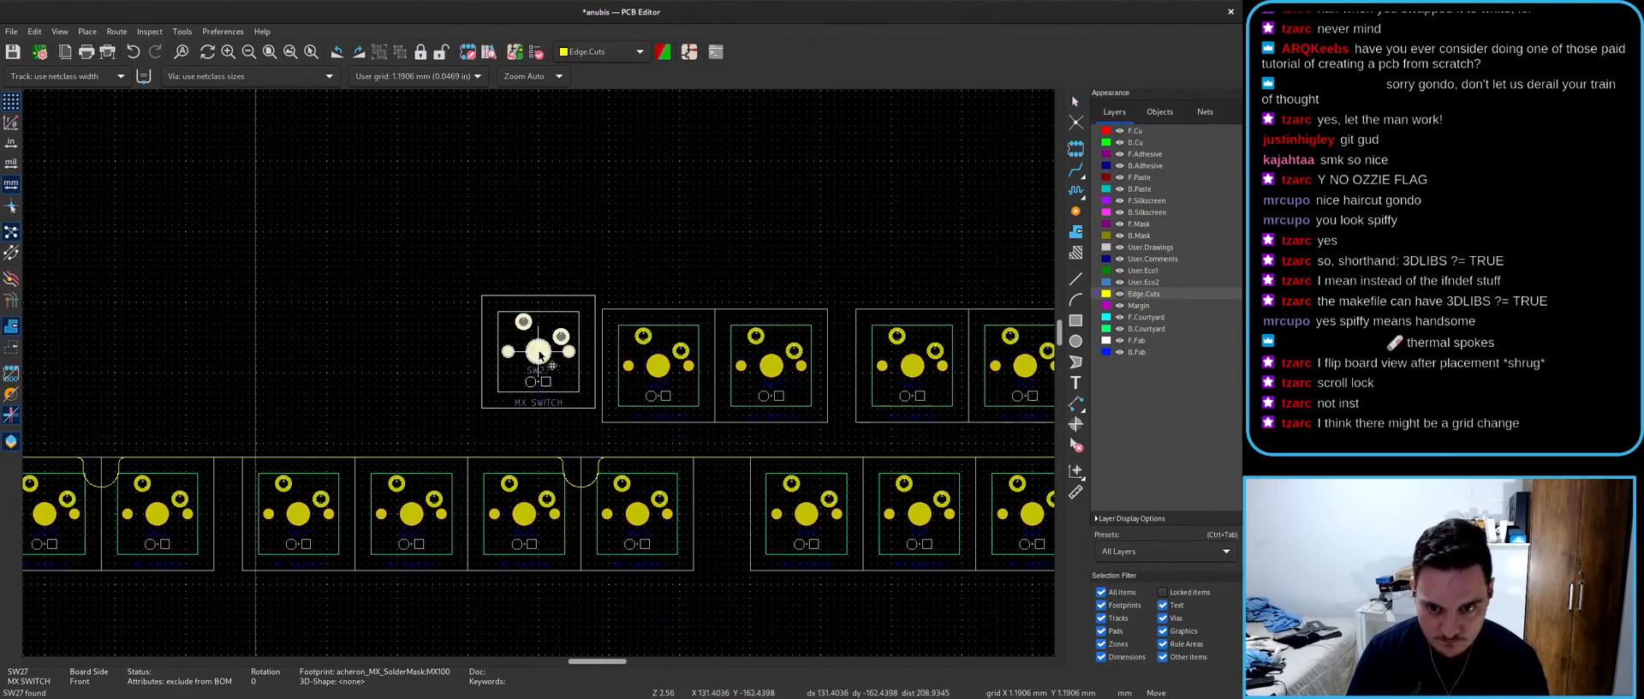
left_click(548, 368)
key("alt+Tab")
left_click(886, 368)
key("alt+Tab")
key("m")
scroll(543, 381, "down", 4)
scroll(543, 383, "up", 4)
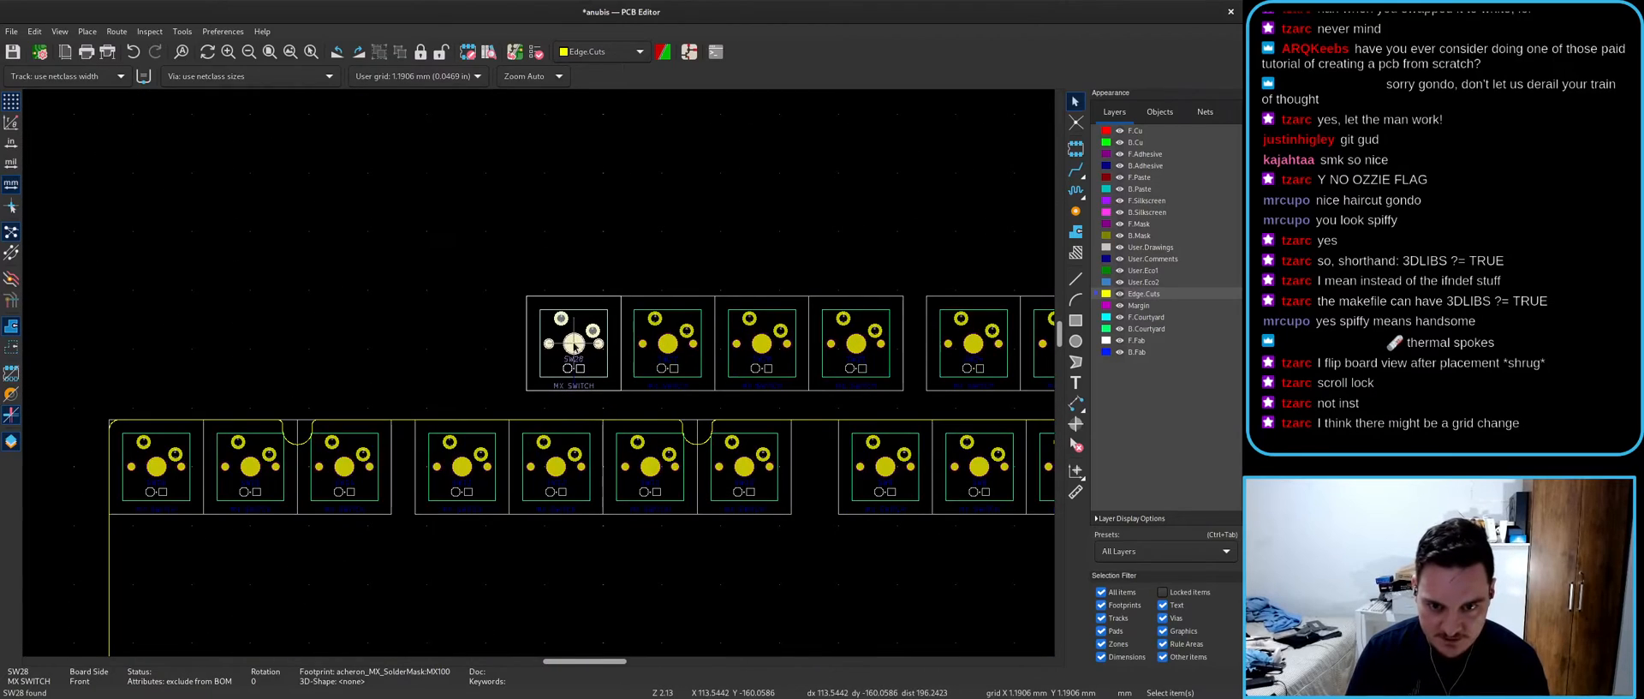
left_click(574, 347)
key("alt+Tab")
left_click(910, 408)
scroll(909, 408, "down", 3)
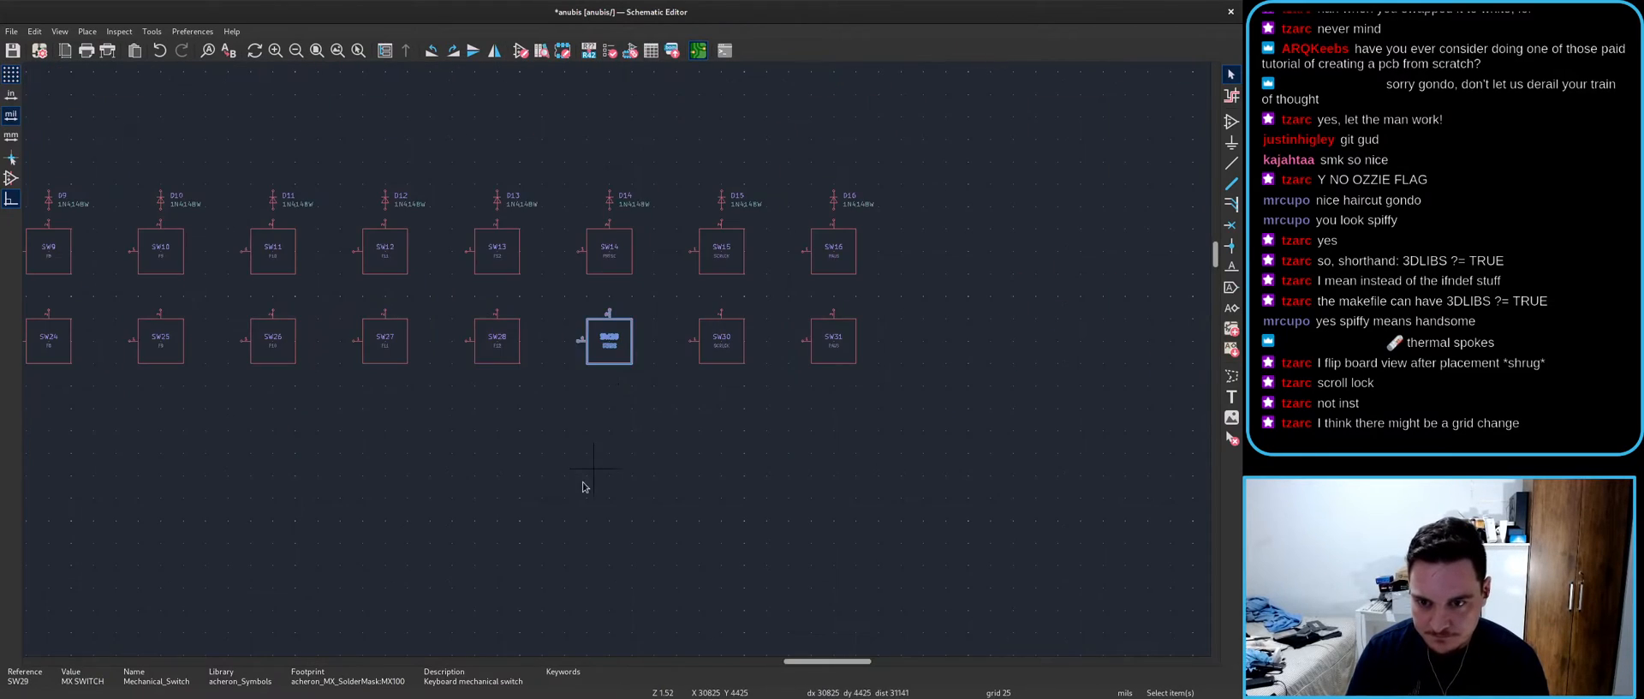
key("alt+Tab")
key("m")
scroll(539, 377, "down", 4)
scroll(537, 372, "up", 10)
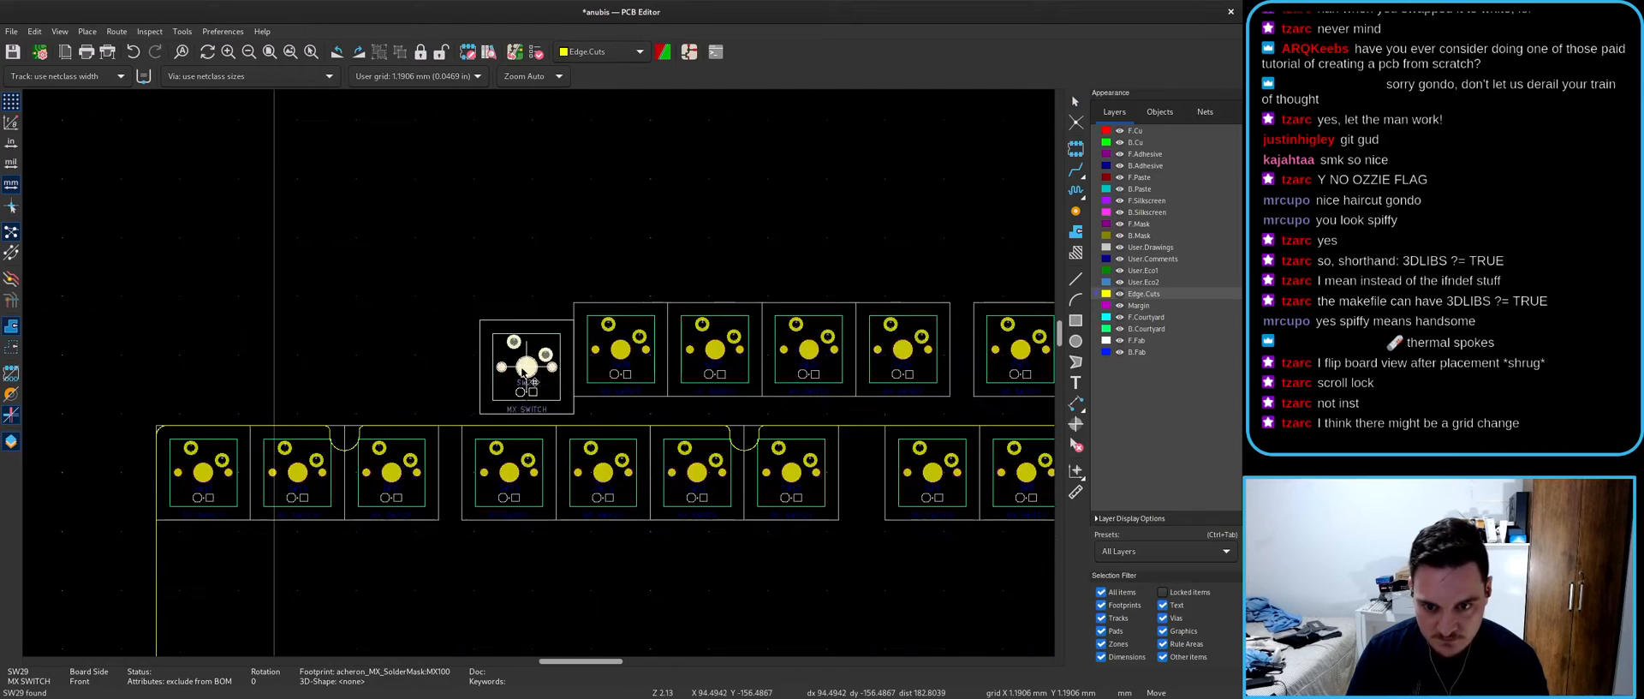
left_click(554, 330)
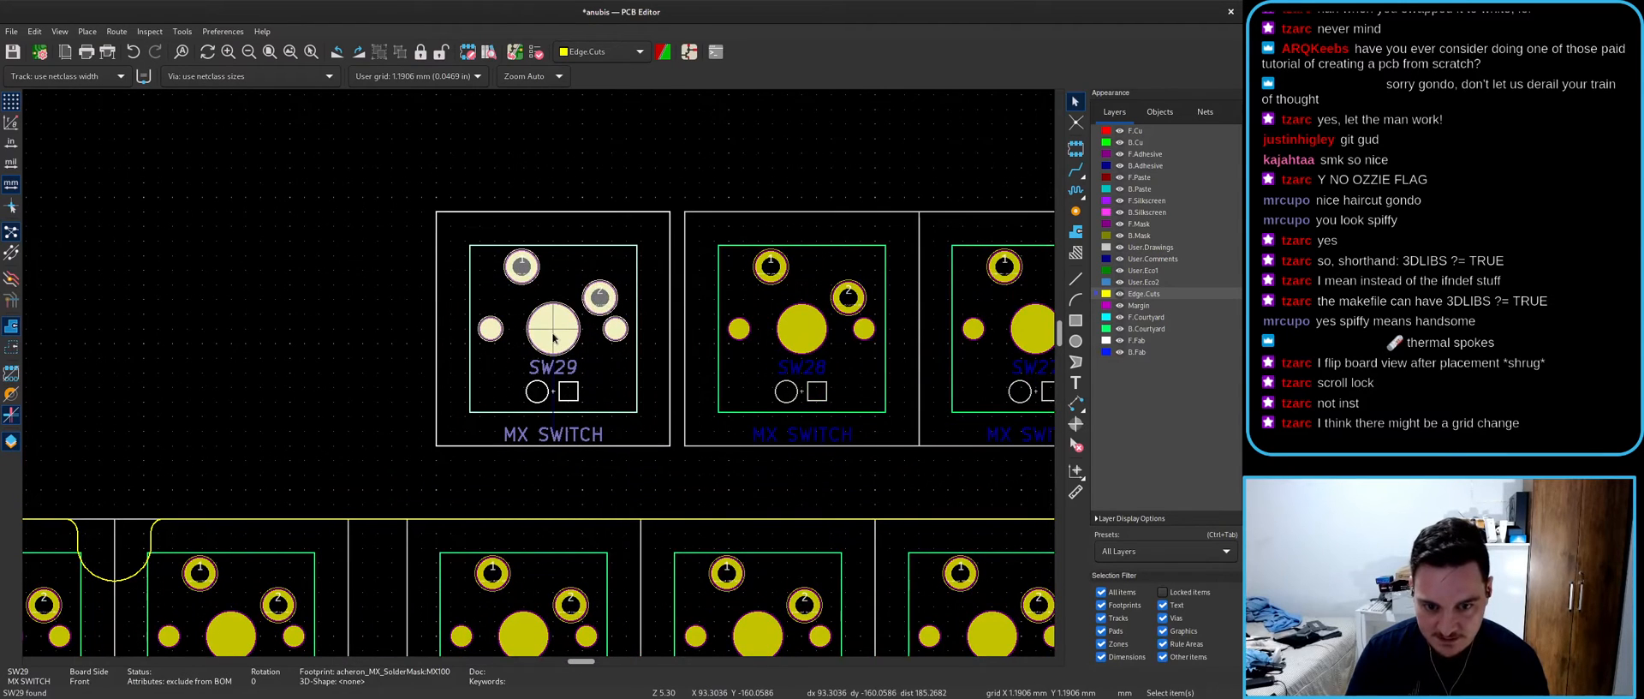
key("m")
left_click(526, 332)
- Clear the selection and inspect the new row, trial-selecting the upper switches then deselecting them
key("Escape")
scroll(537, 353, "down", 5)
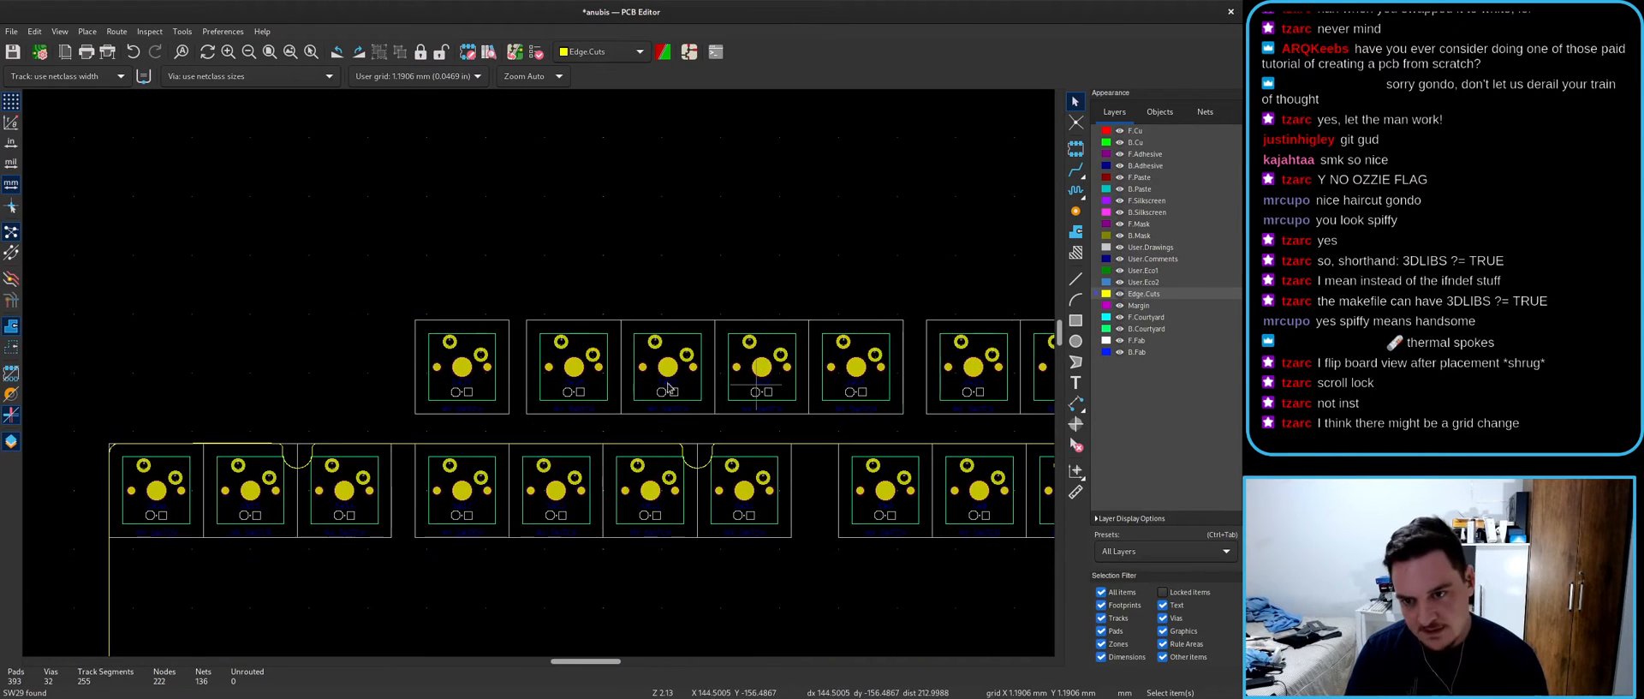
scroll(349, 330, "up", 5)
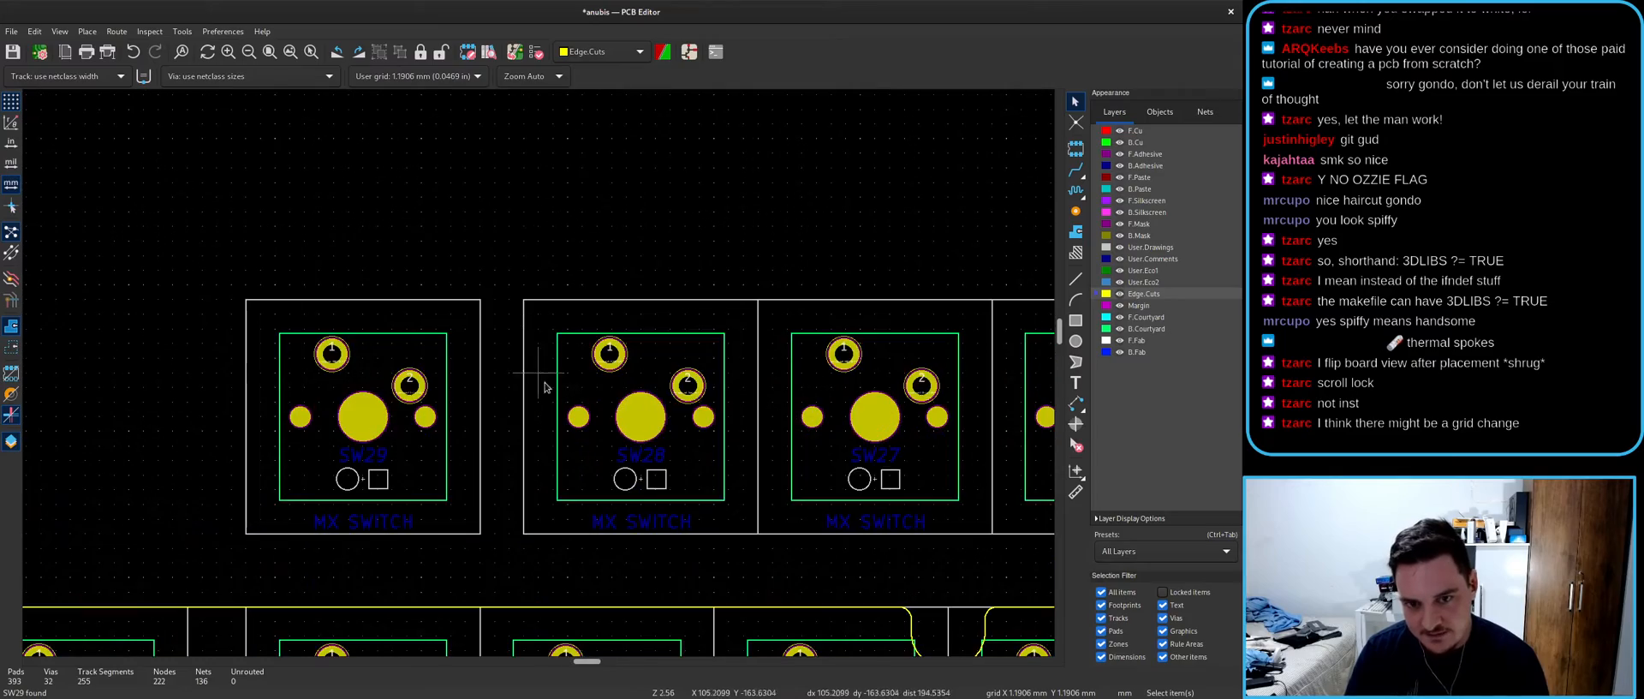
scroll(537, 379, "down", 5)
scroll(872, 385, "up", 5)
scroll(585, 352, "down", 5)
scroll(540, 359, "up", 4)
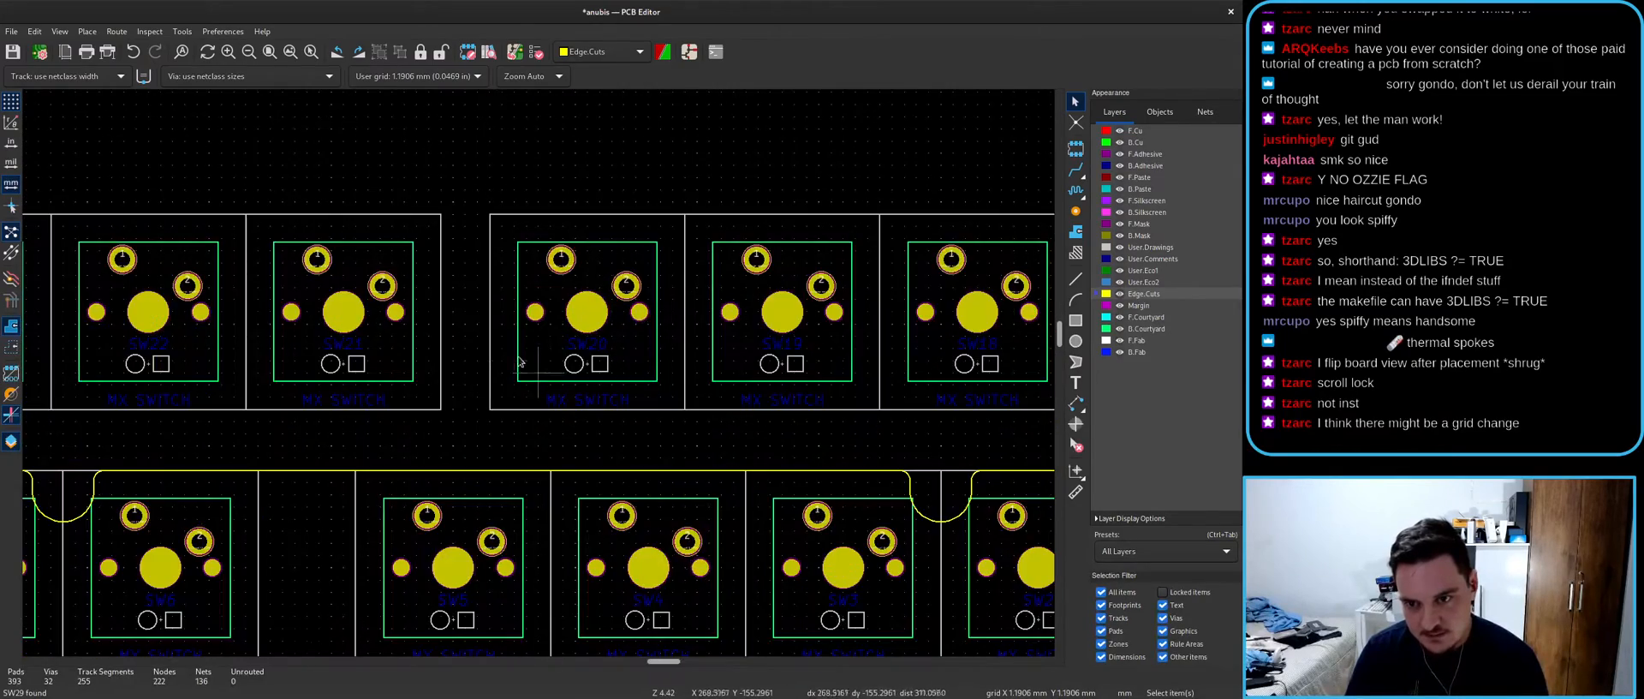
middle_click_drag(547, 347, 489, 349)
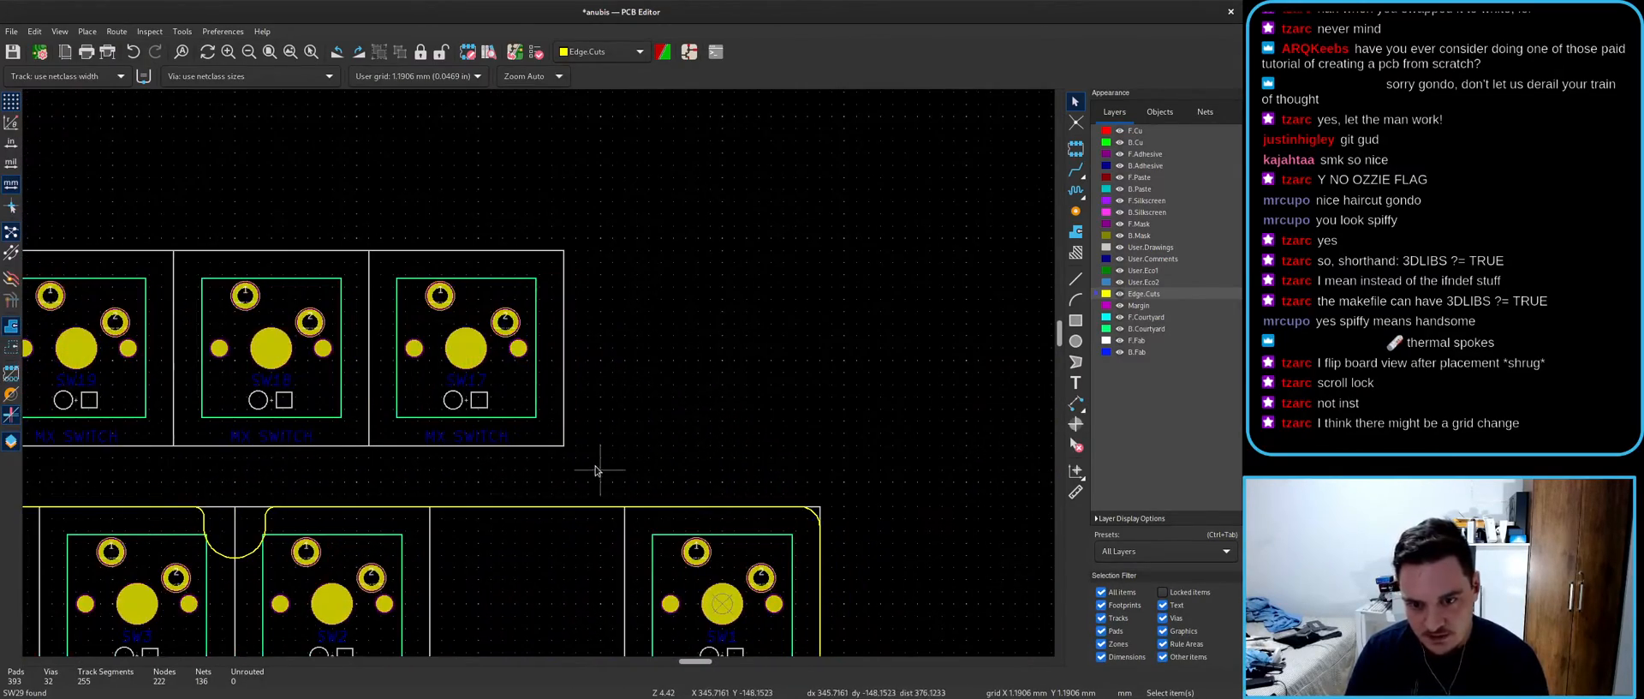
scroll(540, 369, "down", 8)
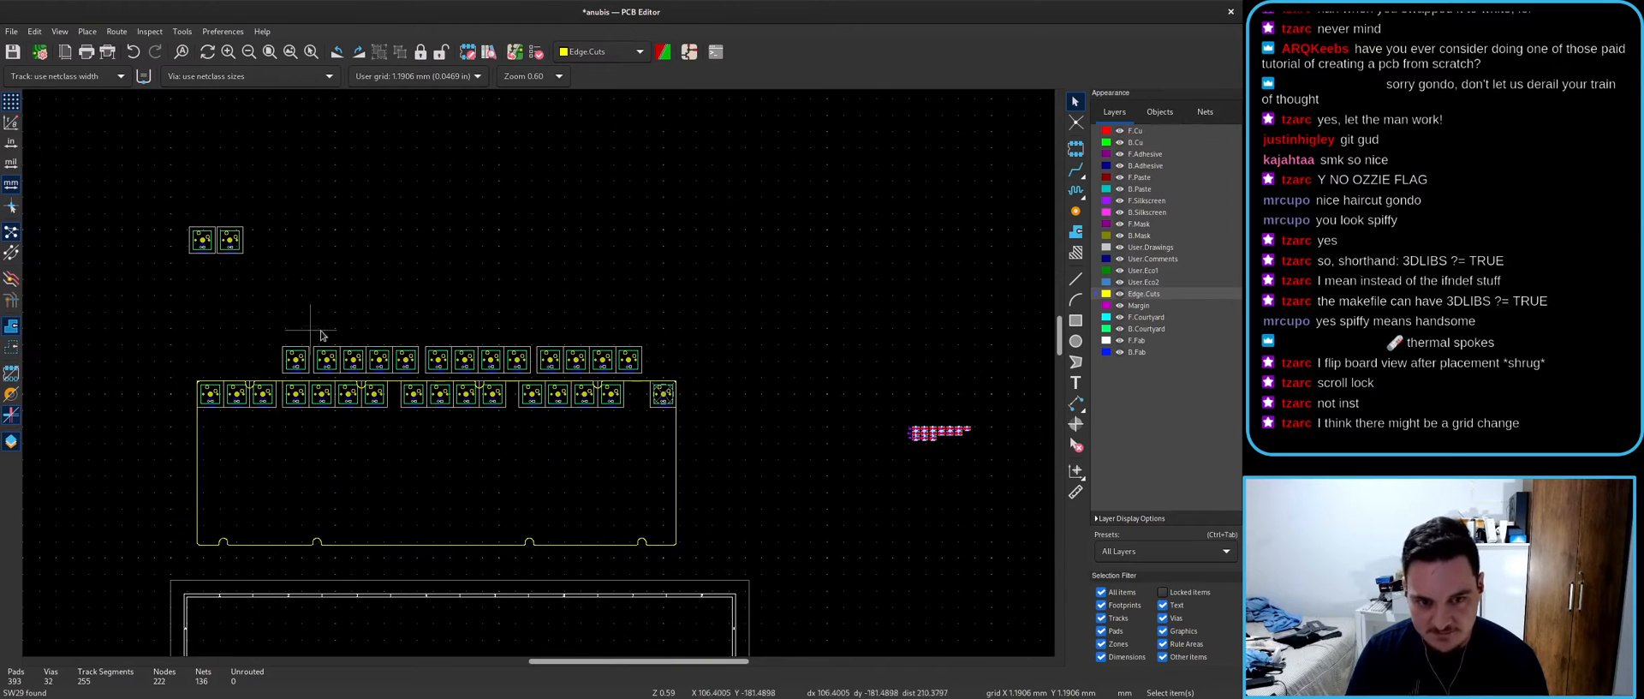
scroll(539, 376, "up", 2)
left_click_drag(1012, 406, 512, 298)
scroll(539, 376, "up", 8)
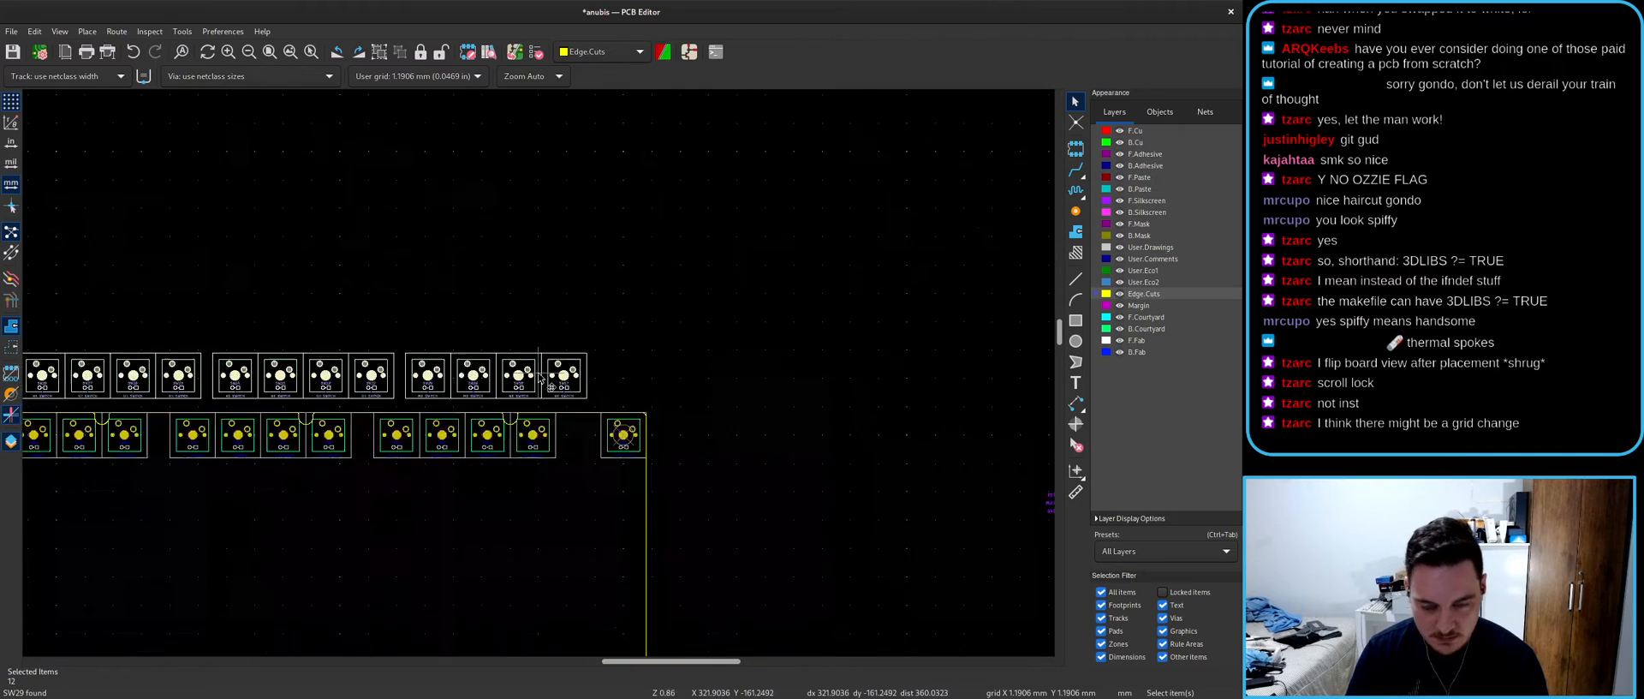
scroll(539, 377, "up", 2)
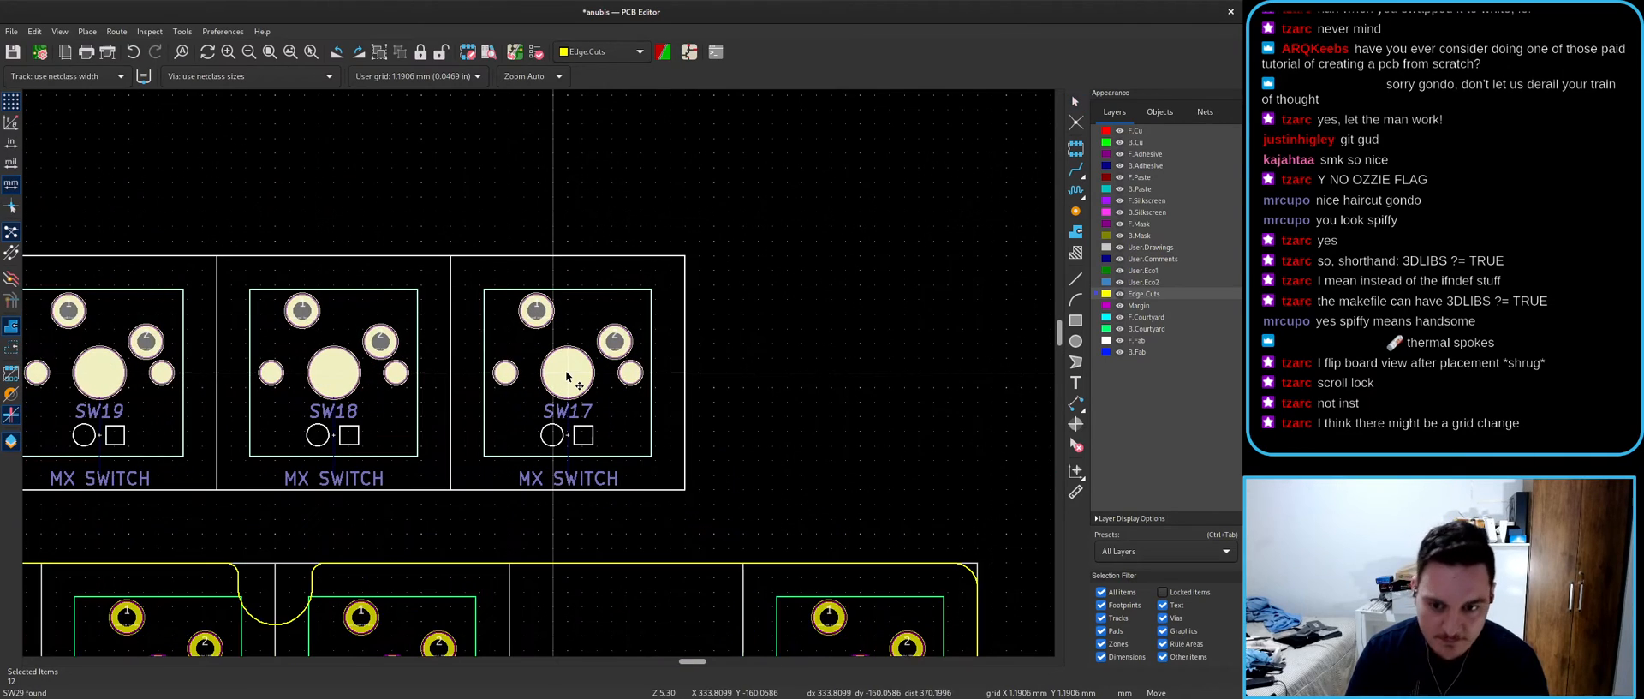
left_click(714, 490)
- Box-select all 13 top-row switch footprints and start moving them with M
scroll(540, 377, "down", 9)
scroll(540, 376, "up", 5)
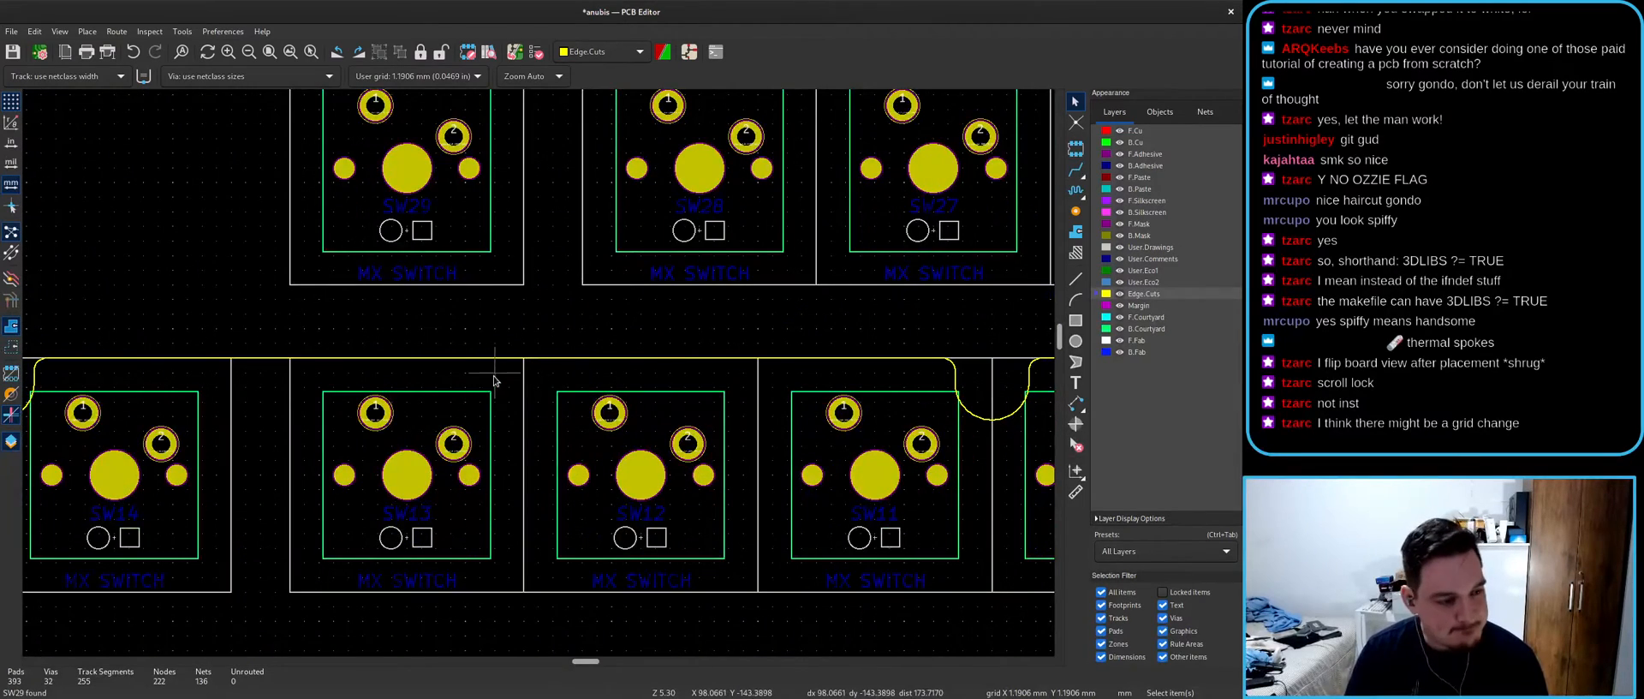
scroll(514, 378, "down", 6)
scroll(540, 376, "up", 2)
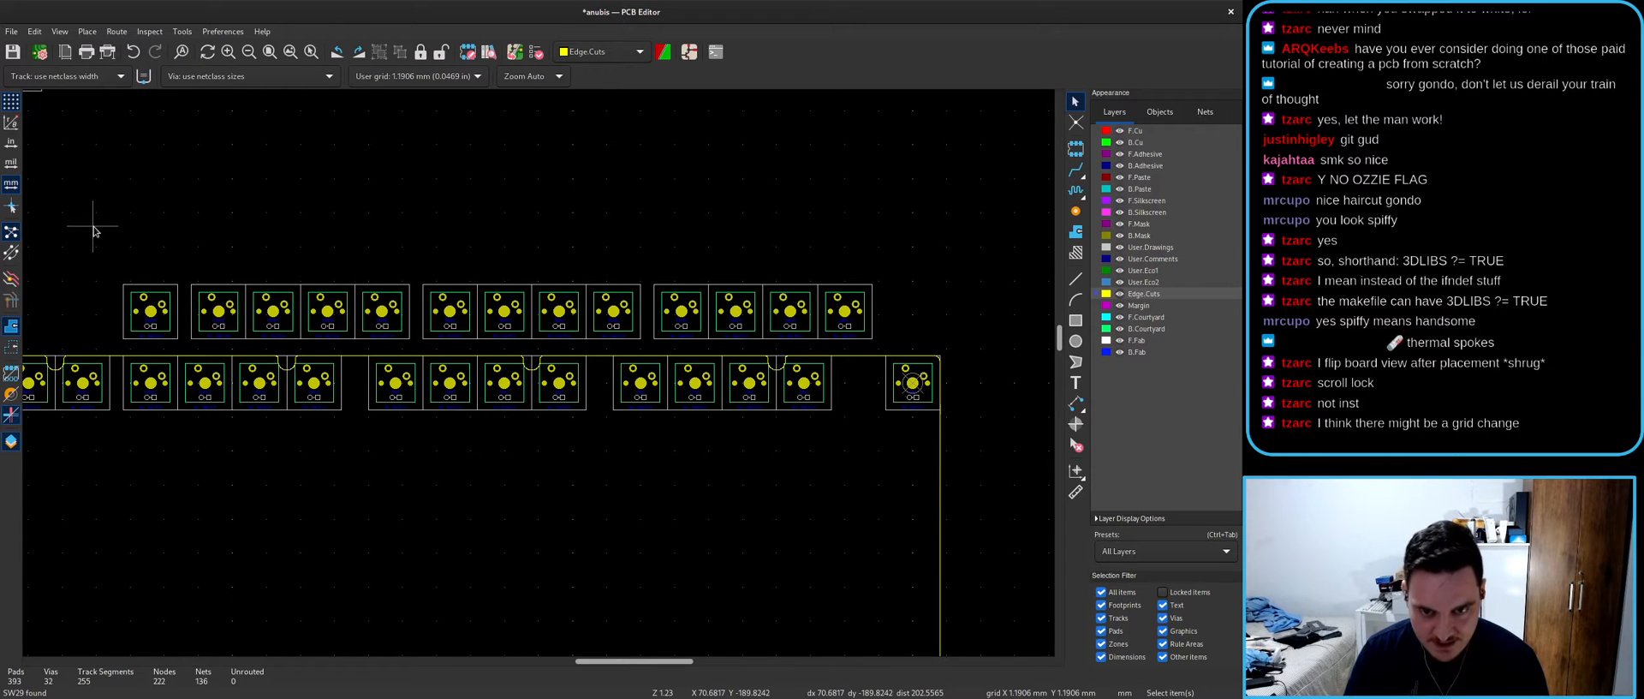
left_click_drag(111, 254, 891, 356)
scroll(844, 310, "up", 3)
key("m")
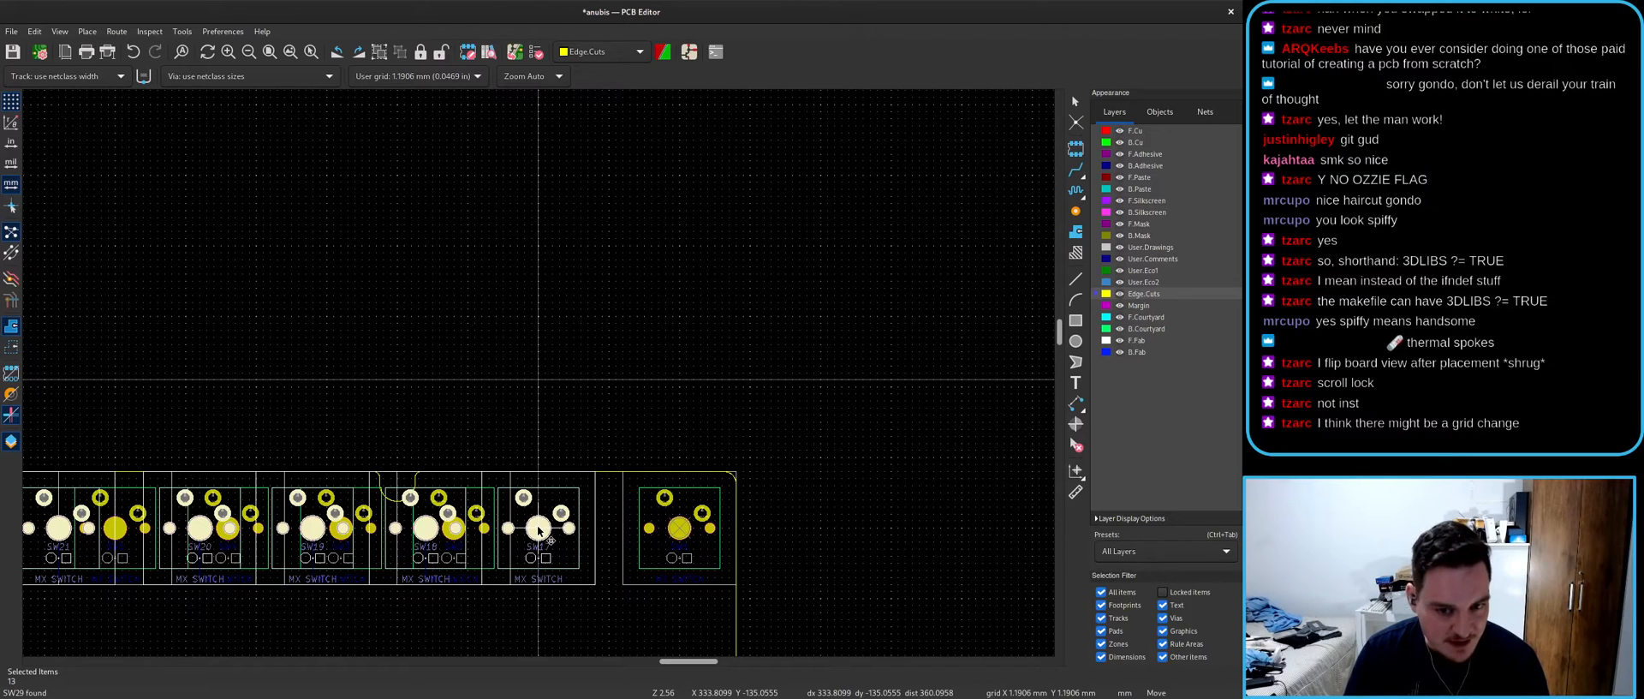
- Drop the 13 switches, then reposition them just above the lower row and deselect
left_click(537, 529)
scroll(224, 529, "down", 3)
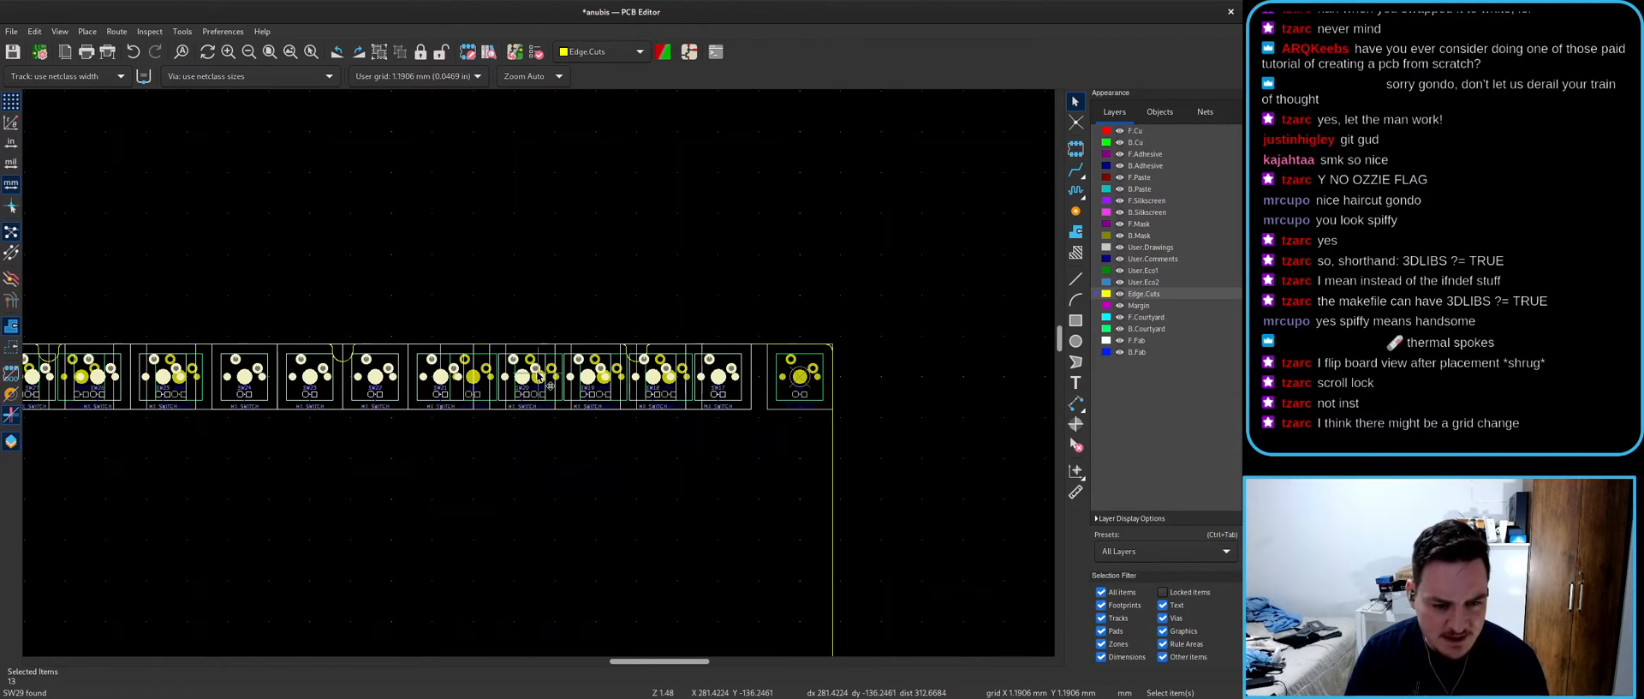
scroll(206, 374, "up", 2)
scroll(538, 377, "down", 1)
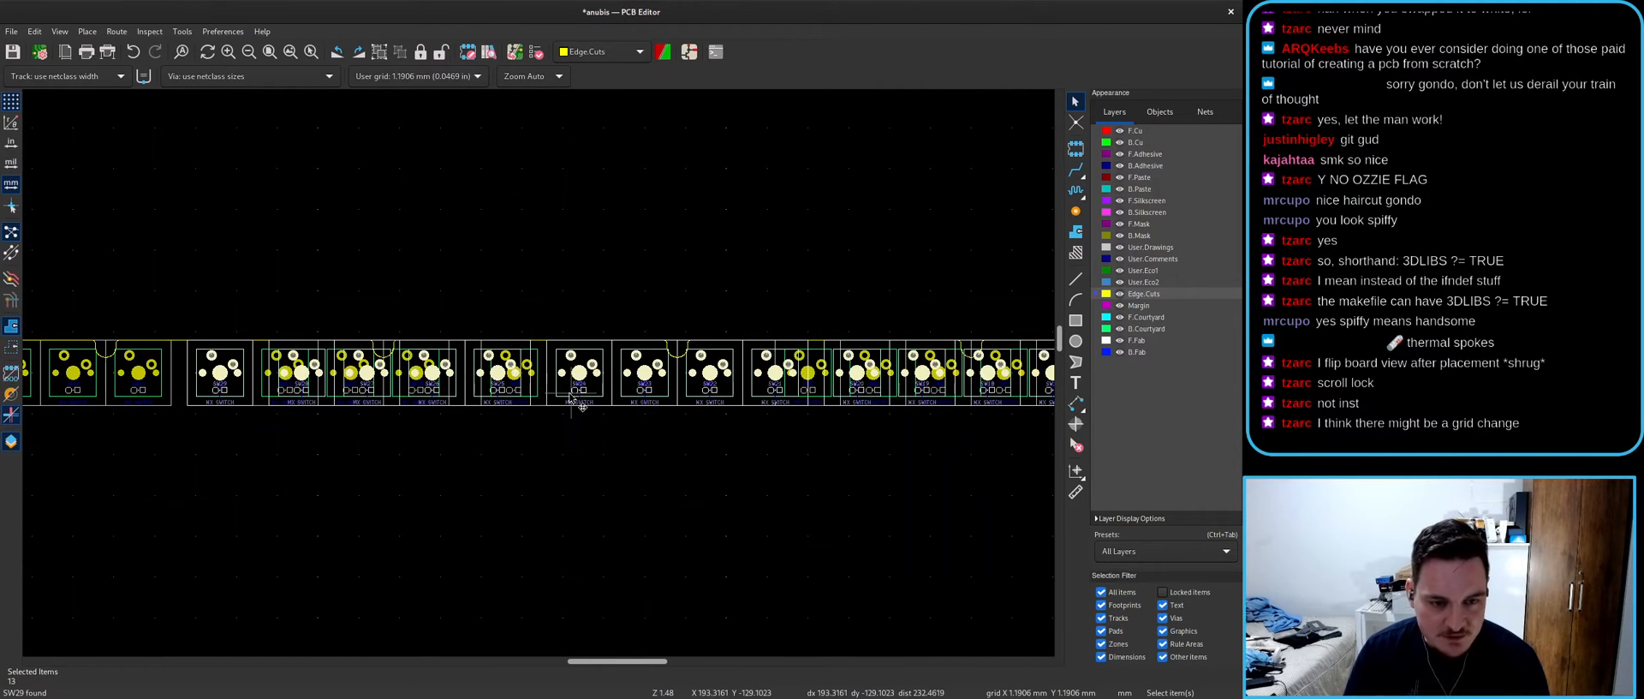
scroll(684, 380, "up", 3)
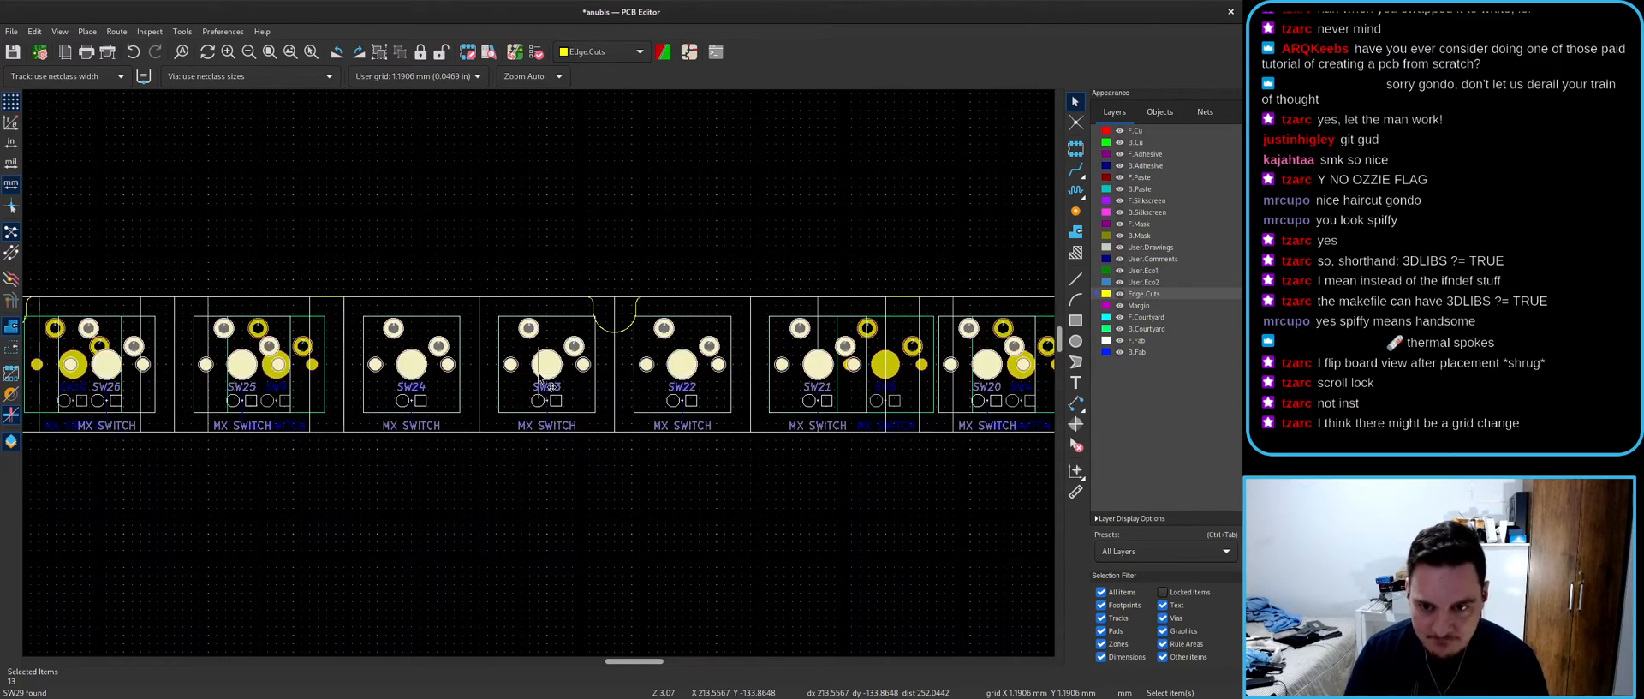
scroll(538, 377, "down", 1)
key("m")
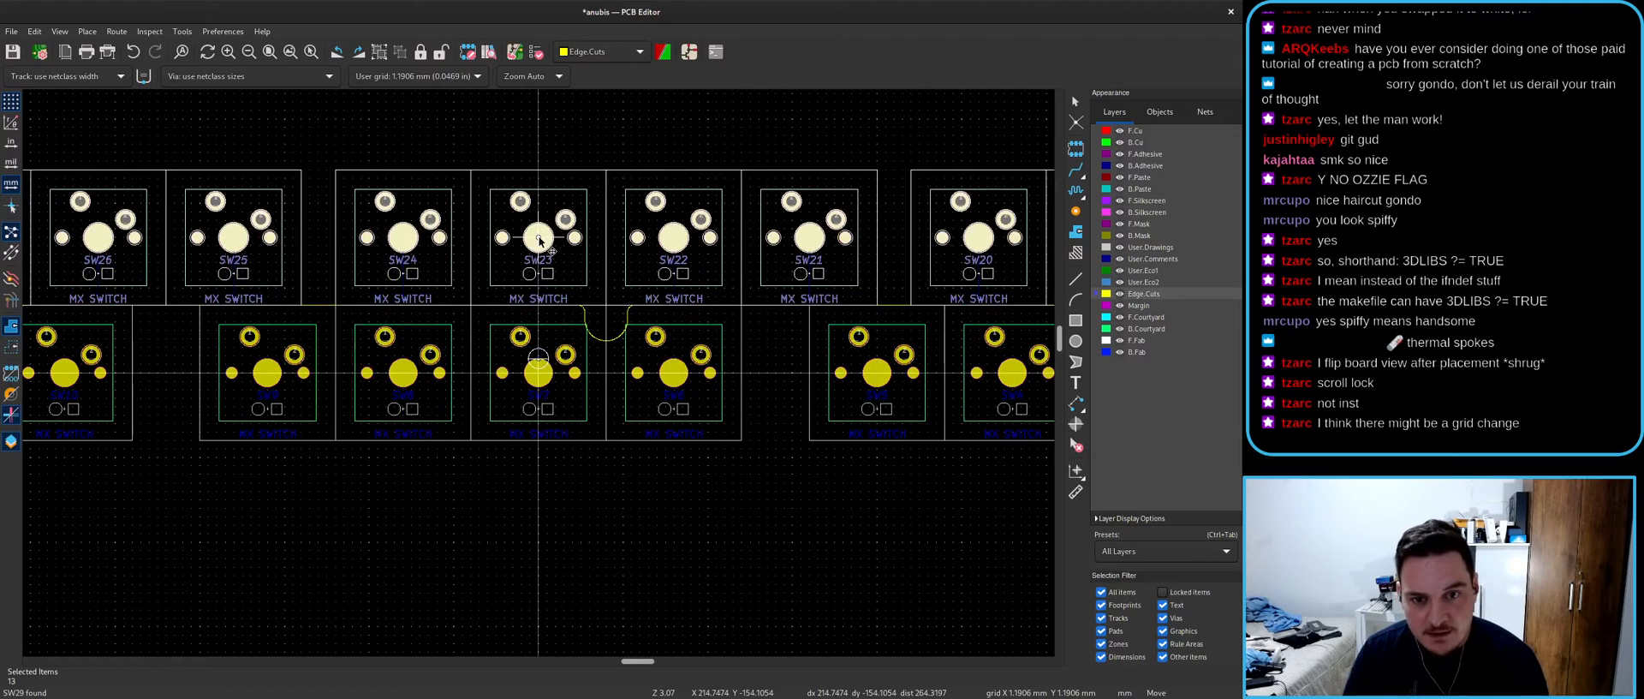
left_click(539, 224)
key("Escape")
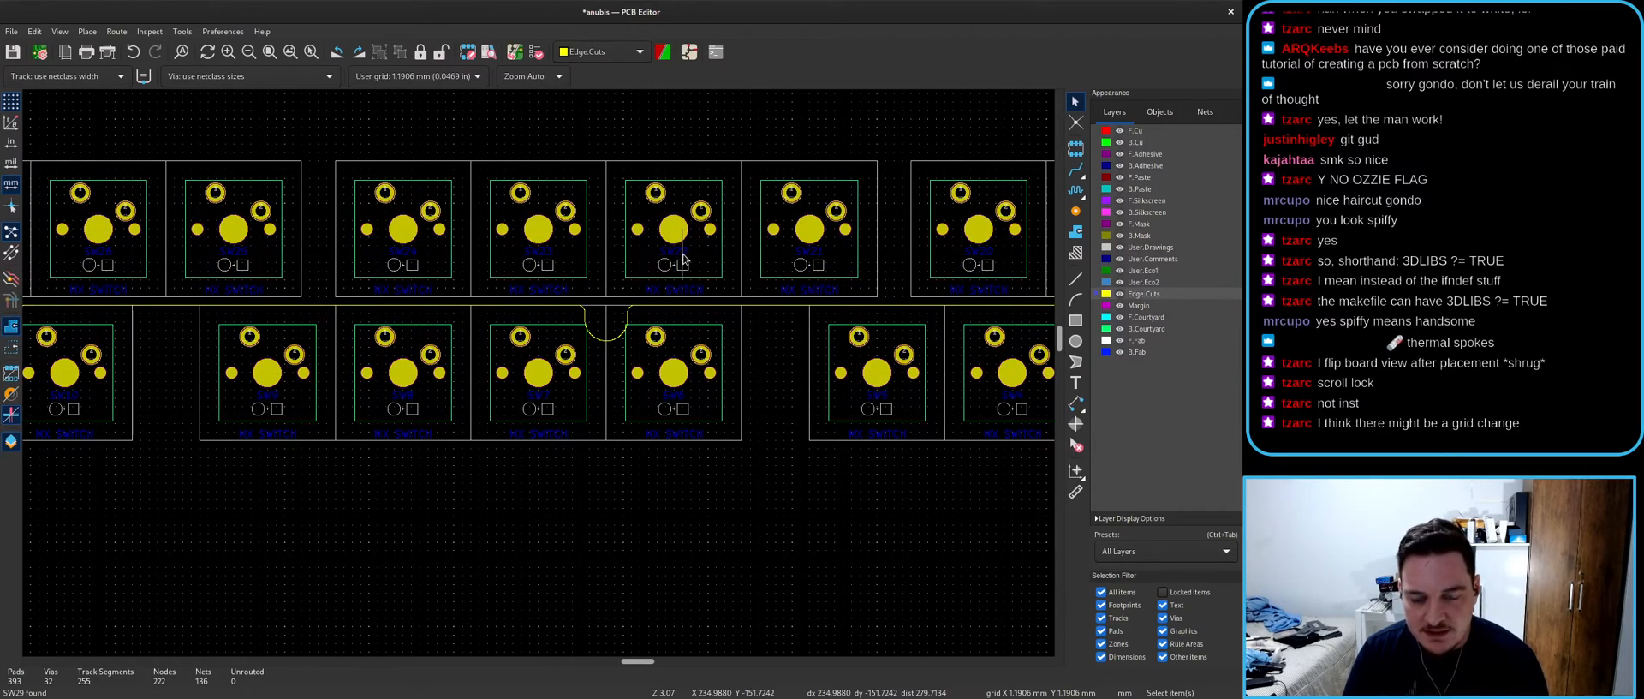
- In the schematic, clear the SW29 selection and pan to the SW6–SW11 columns
key("alt+Tab")
key("Escape")
scroll(698, 496, "down", 4)
scroll(214, 293, "up", 2)
middle_click_drag(379, 396, 843, 399)
key("alt+Tab")
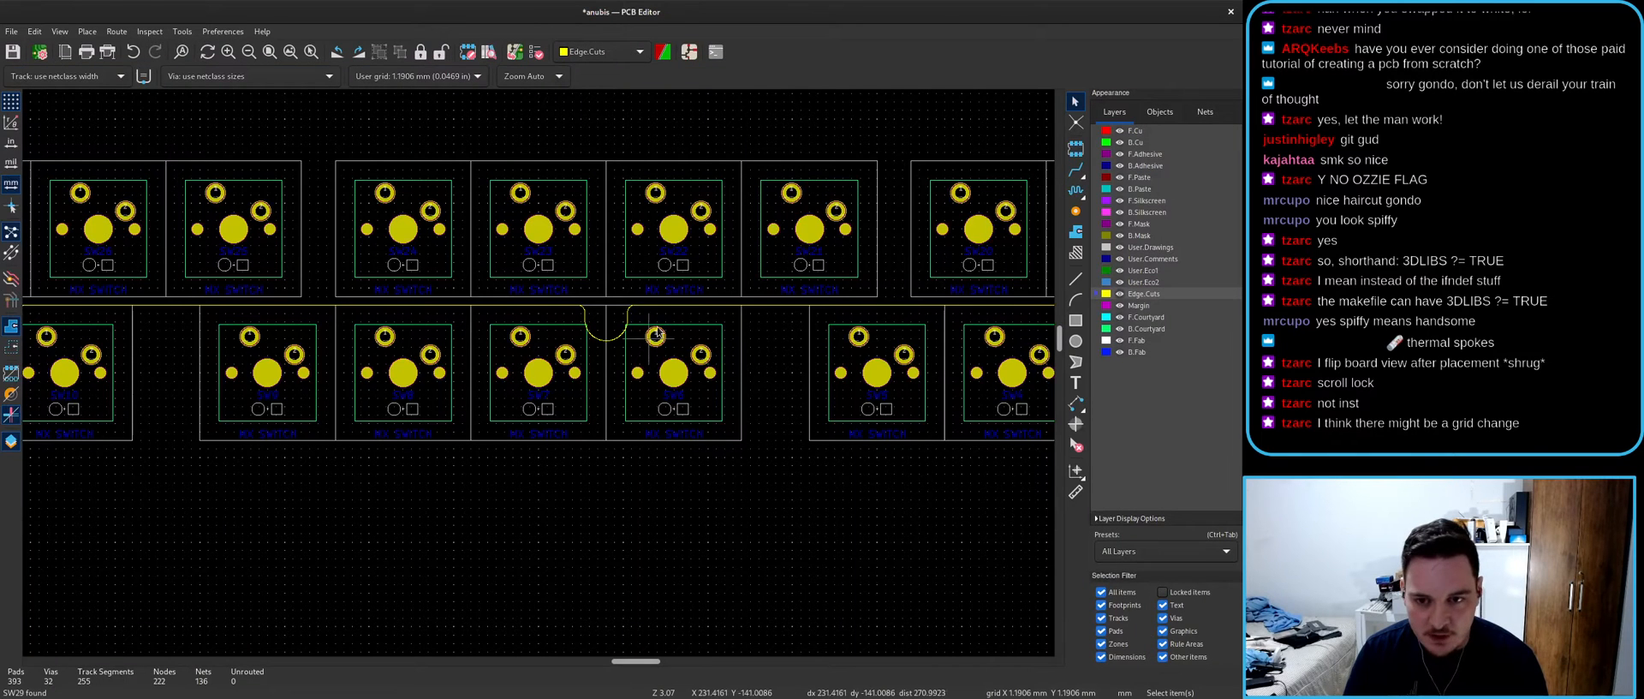
key("alt+Tab")
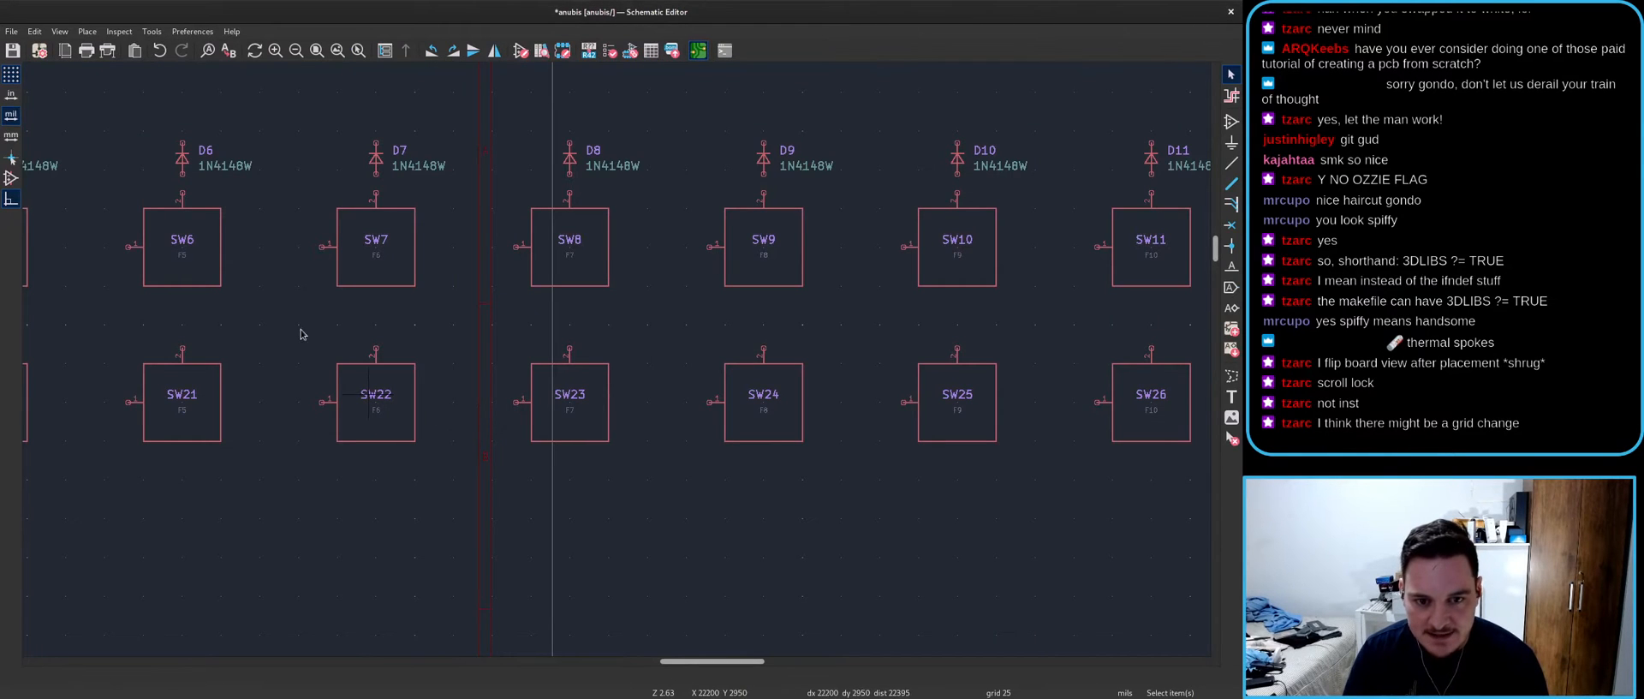
- Select SW6 in the schematic, find its footprint on the board, then deselect it
left_click(188, 277)
middle_click_drag(200, 299, 609, 349)
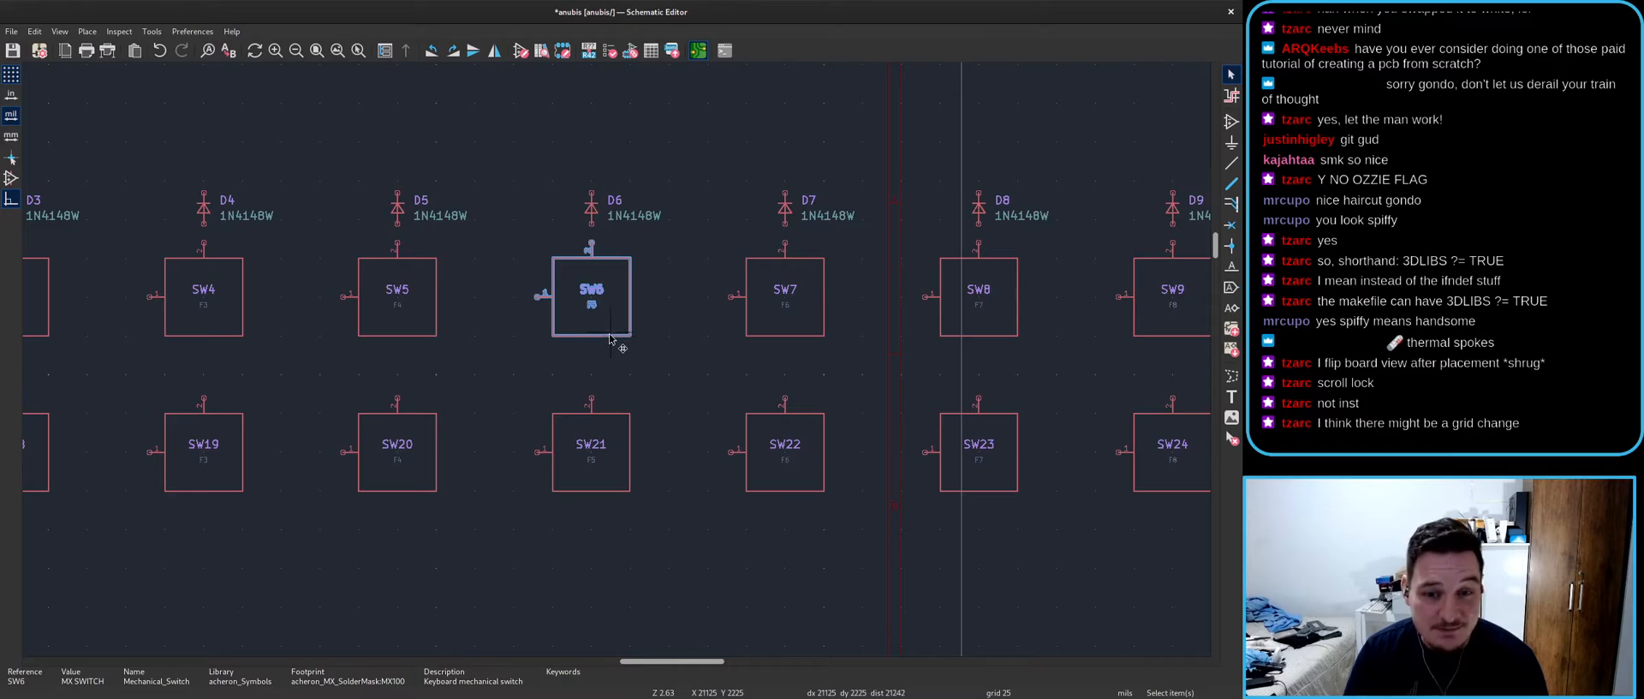
key("super")
key("super")
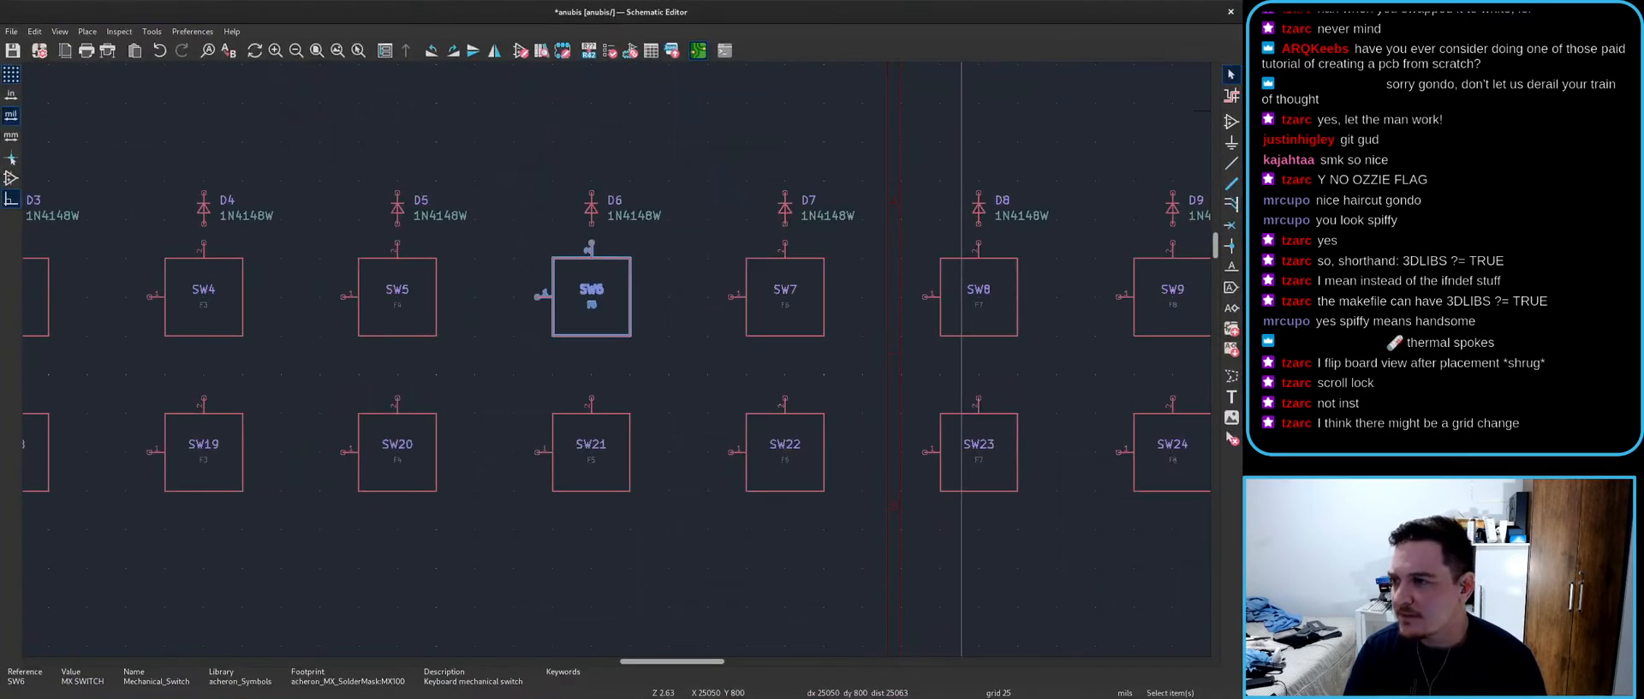
key("super")
key("super")
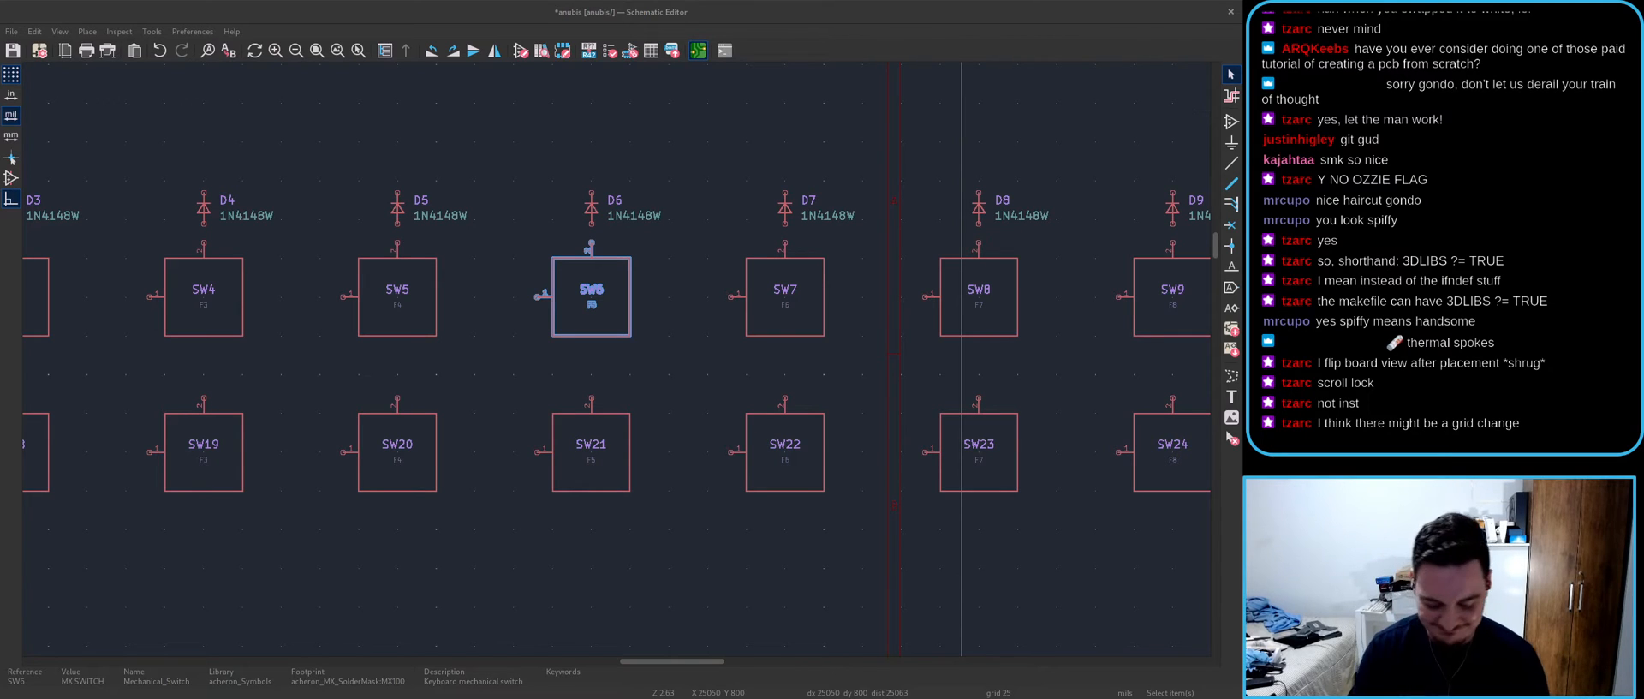
left_click(727, 540)
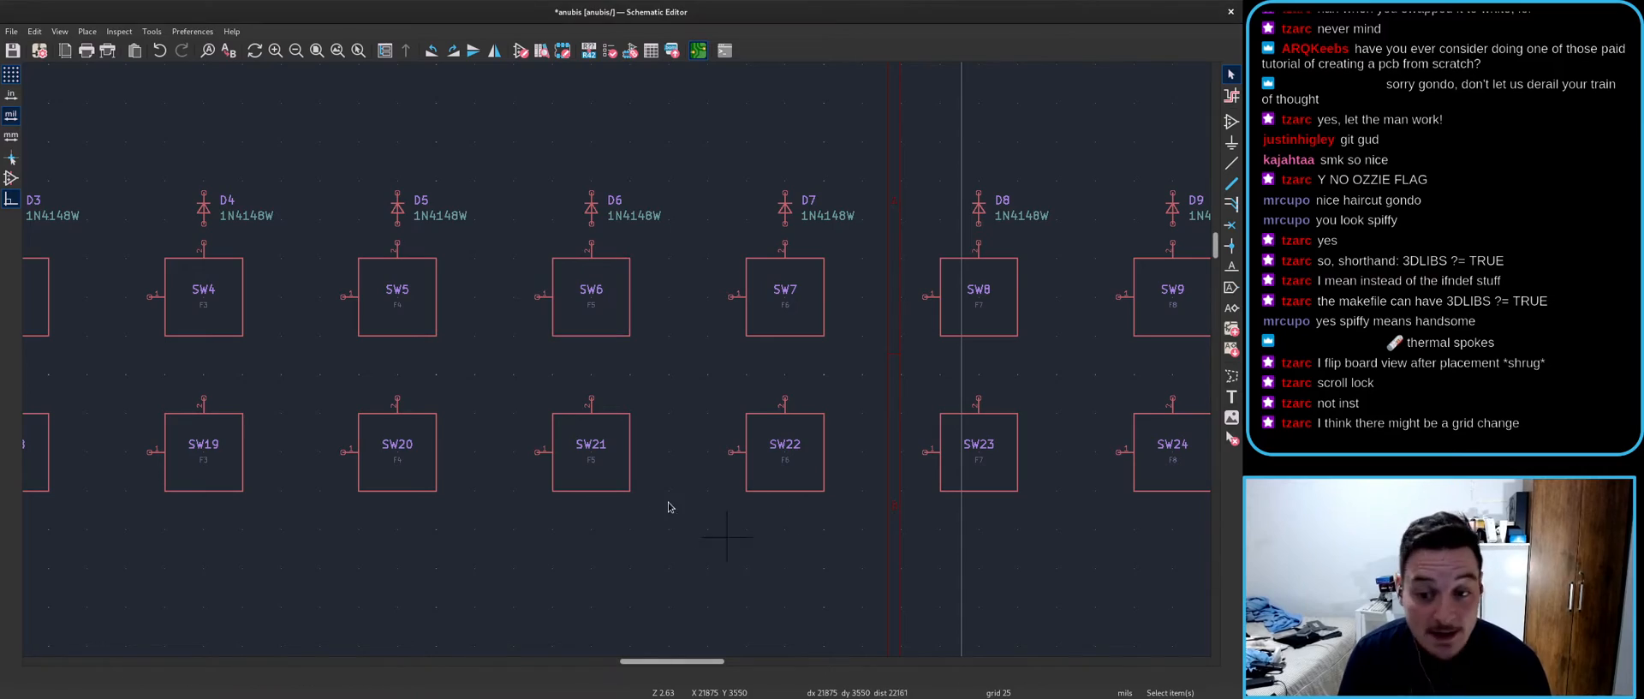
key("alt+Tab")
scroll(549, 384, "down", 4)
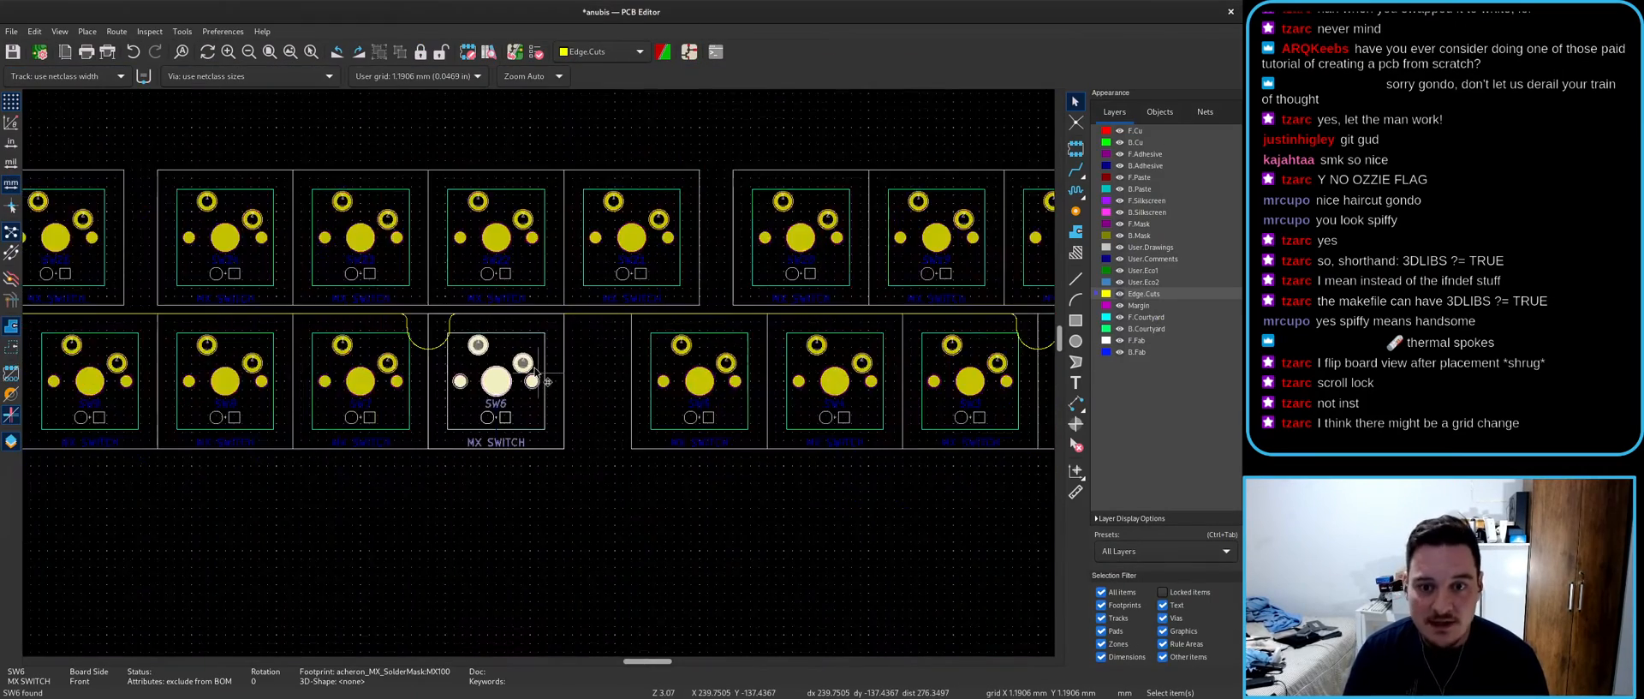
scroll(540, 376, "up", 3)
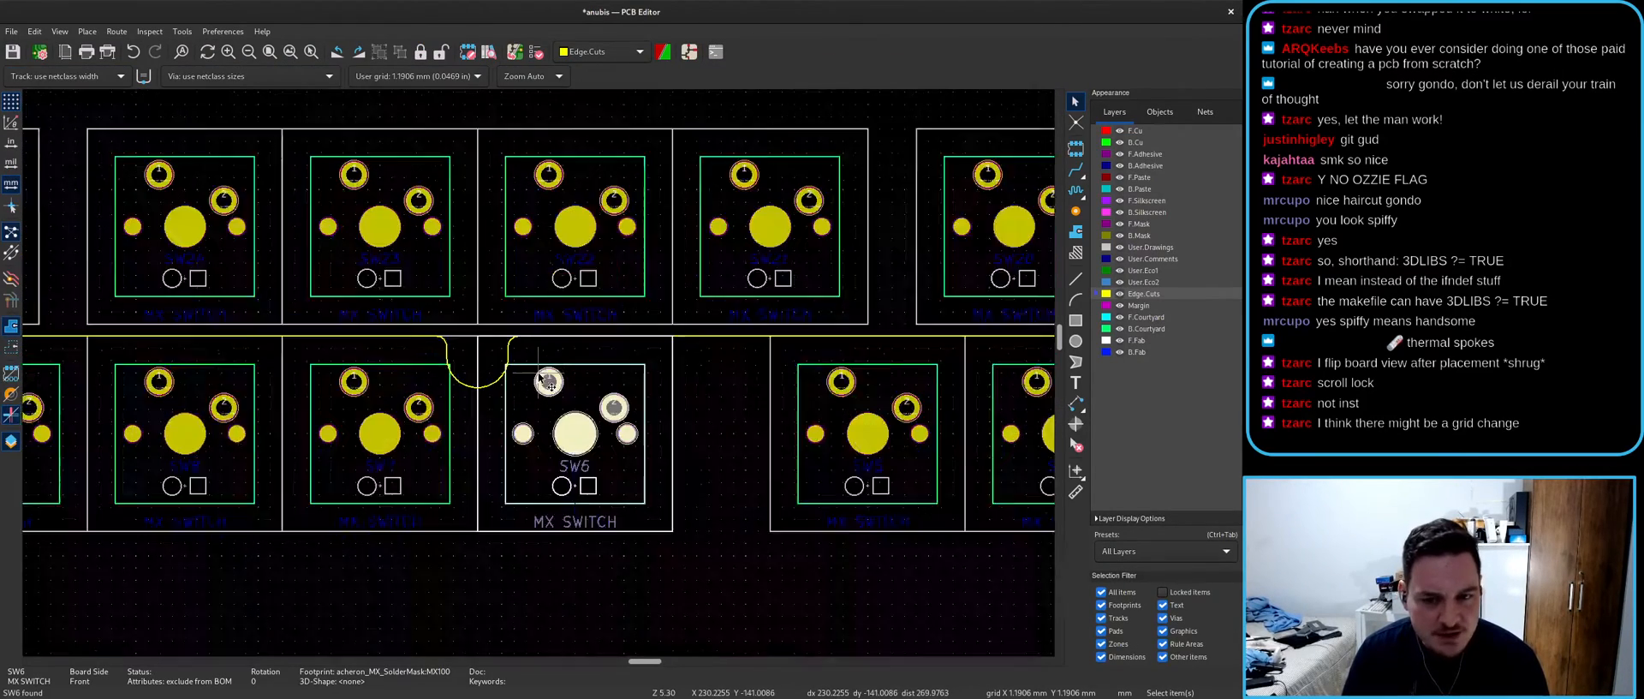
left_click(678, 492)
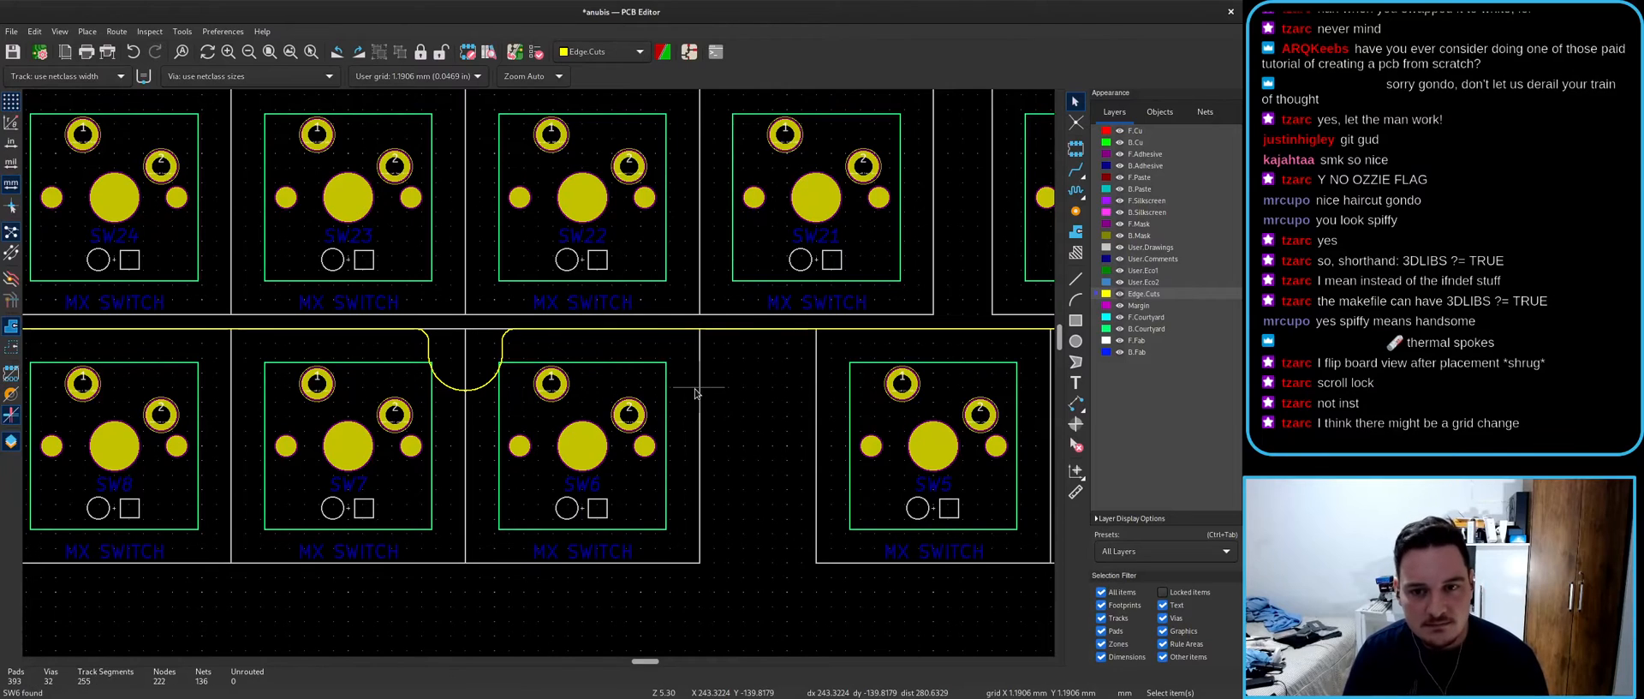
key("alt+Tab")
- Delete the SW22 symbol from the schematic and examine its footprint on the board
left_click(775, 488)
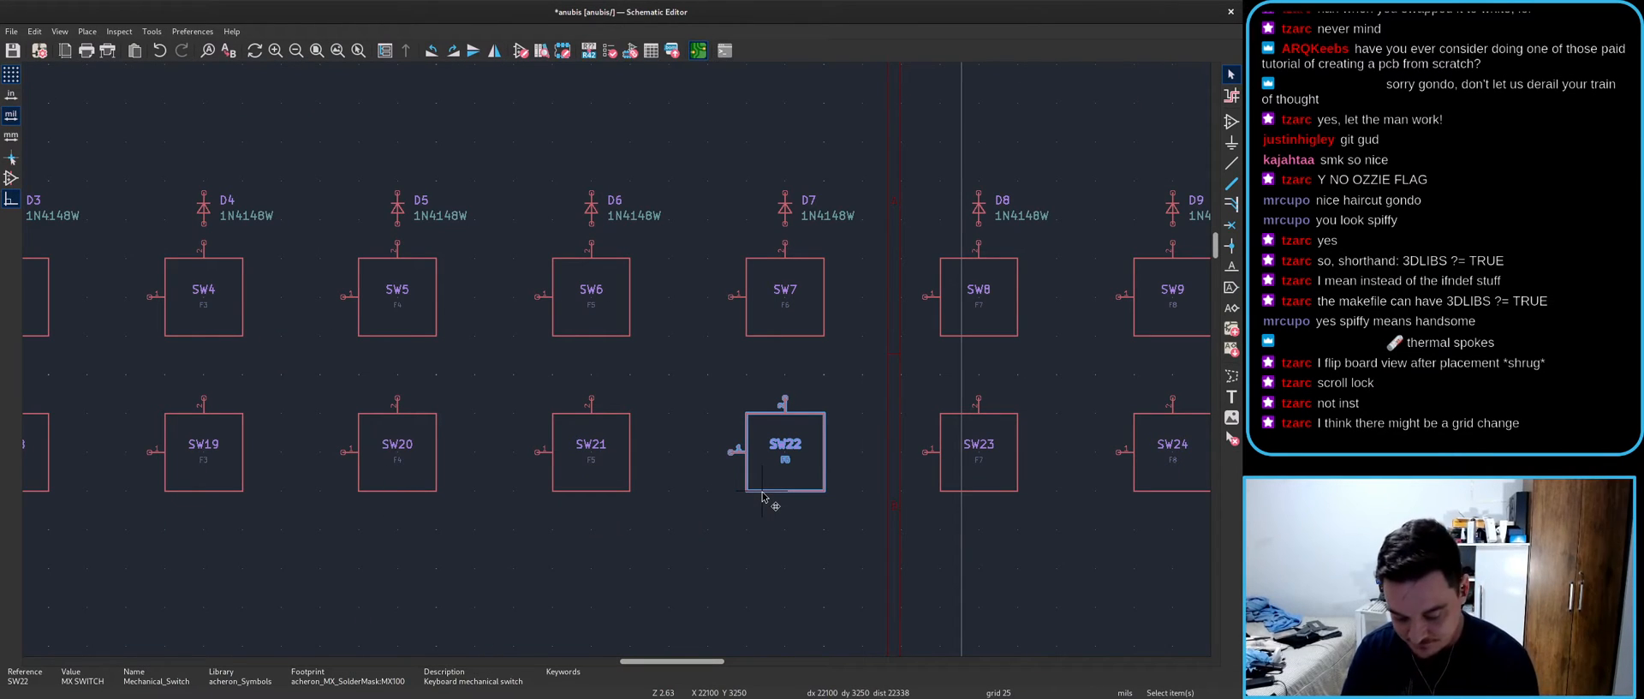
key("Delete")
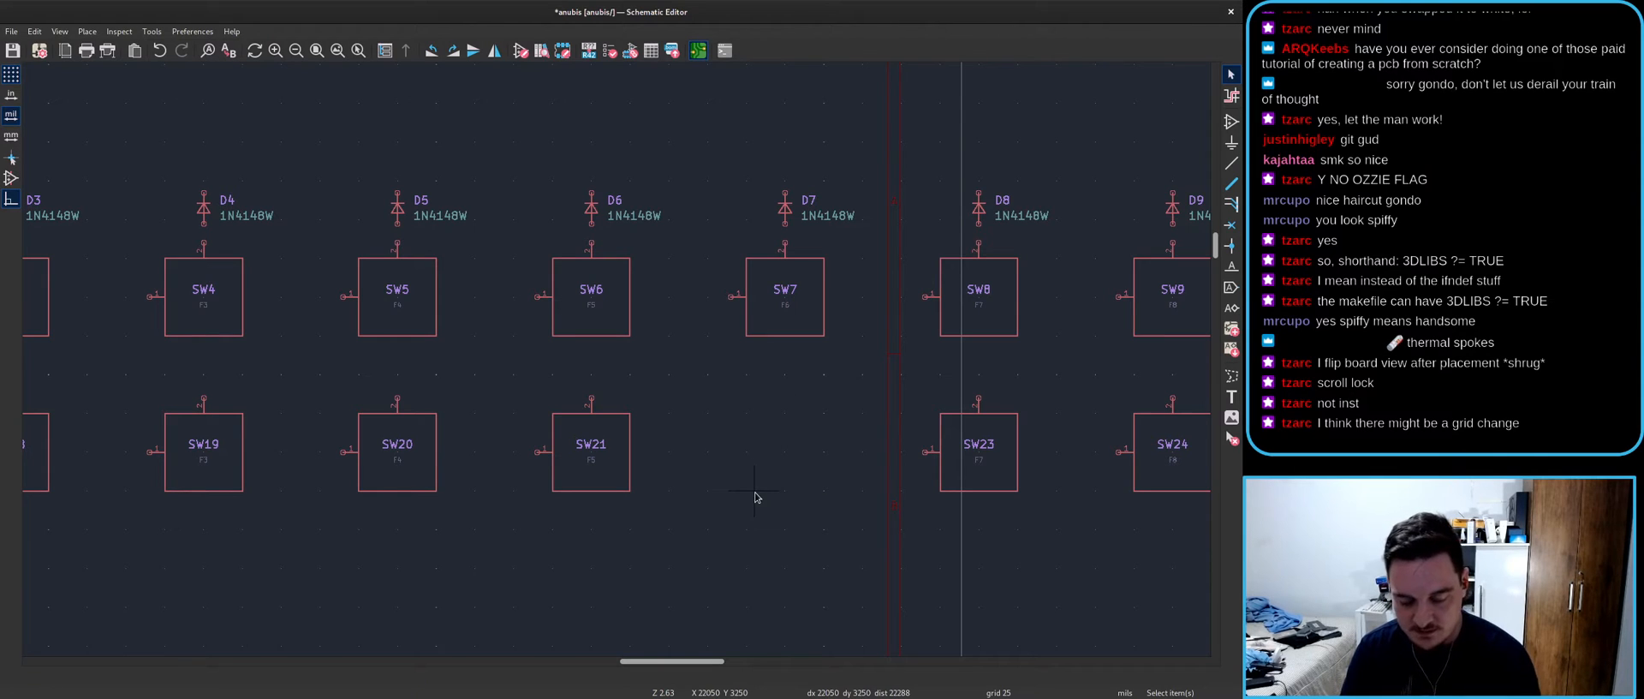
key("alt+Tab")
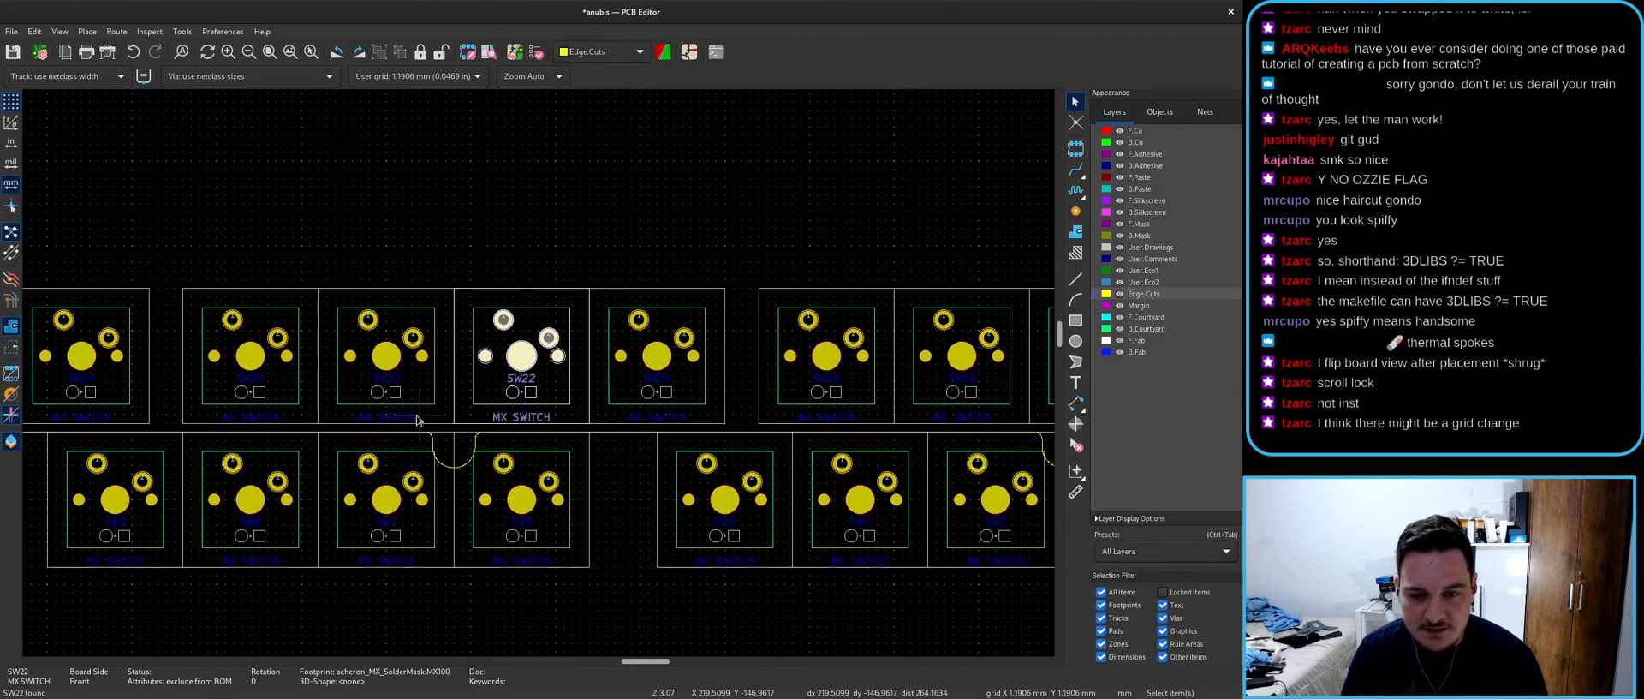
middle_click_drag(418, 420, 505, 381)
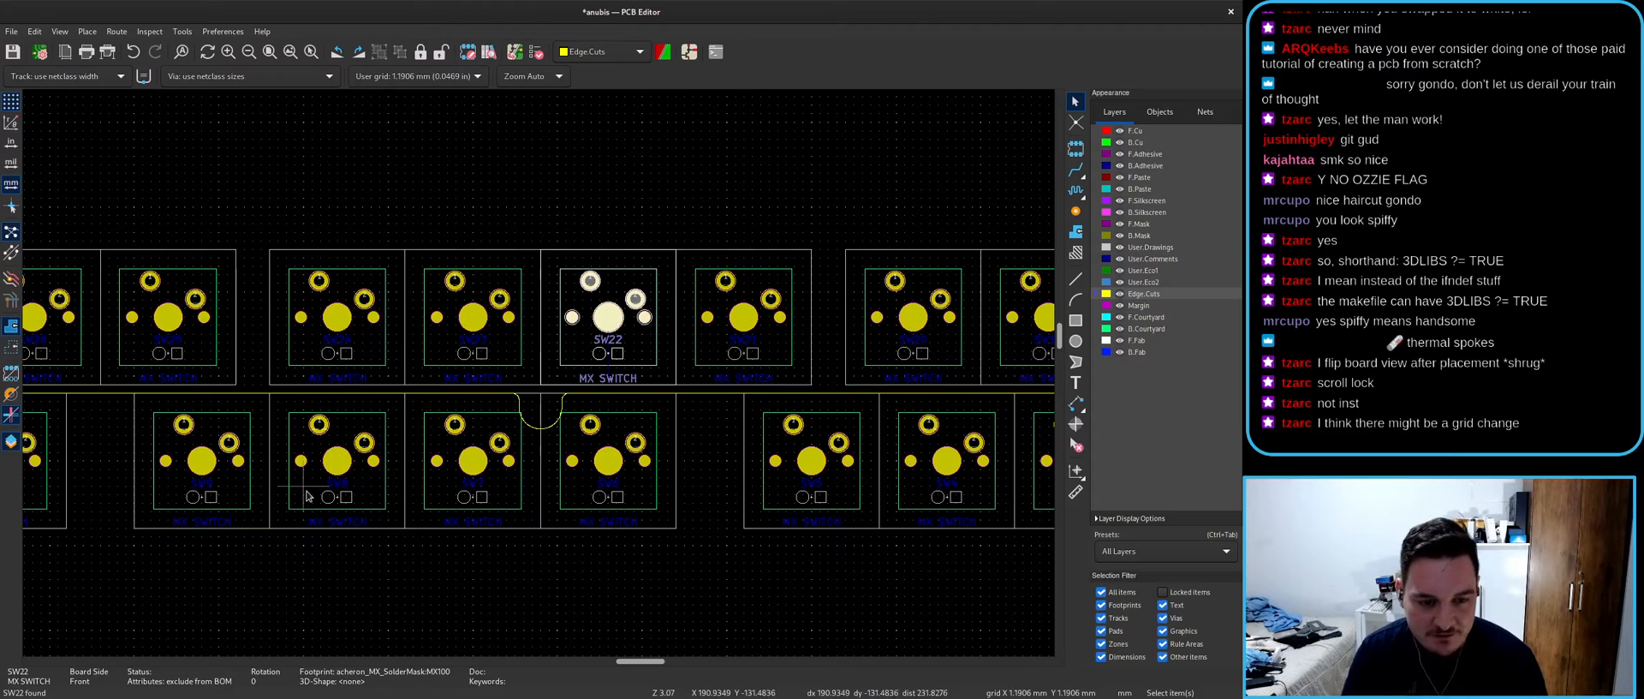
scroll(302, 467, "up", 2)
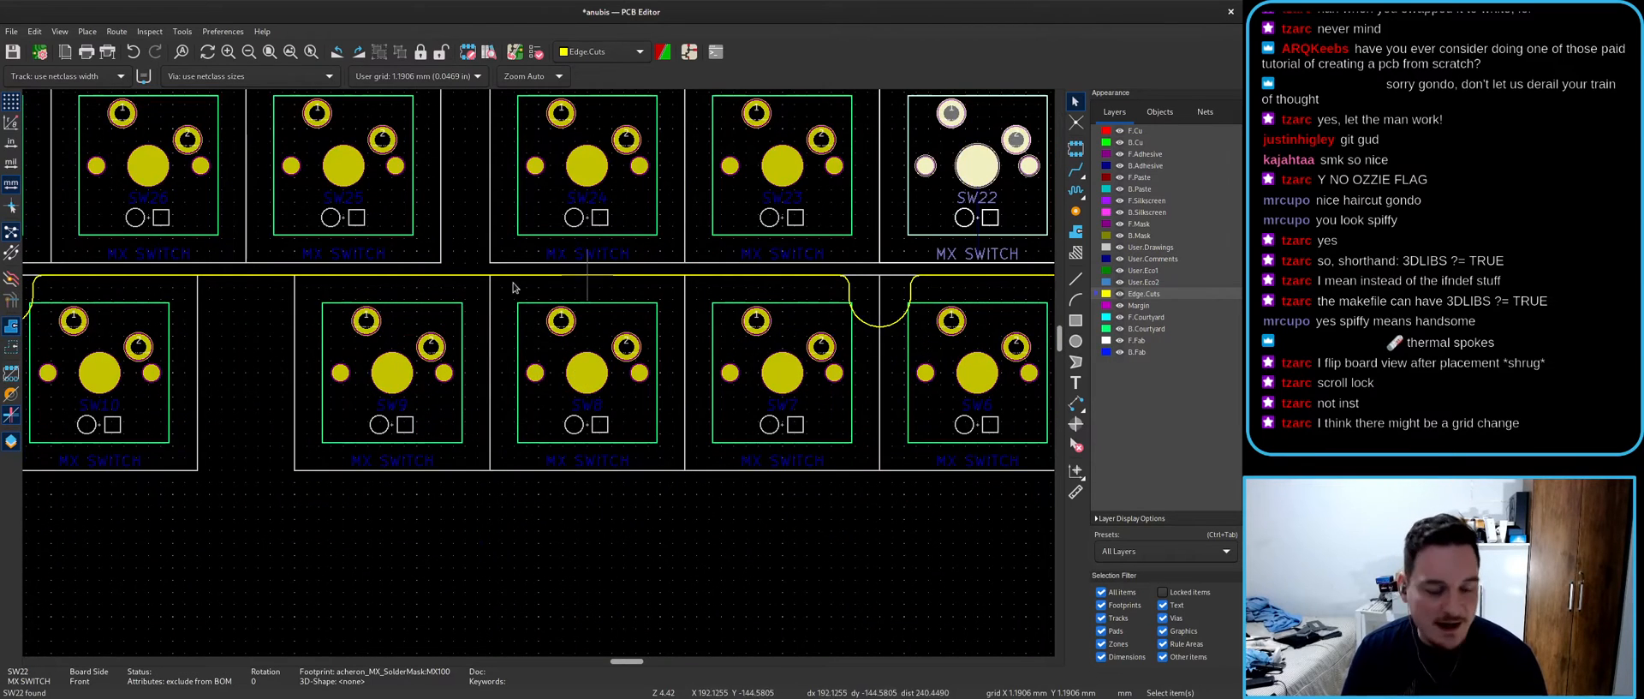
key("alt+Tab")
- Delete the SW23 symbol, select SW24, and check the board layout
left_click(968, 486)
middle_click_drag(1032, 498, 807, 501)
key("Delete")
left_click(965, 495)
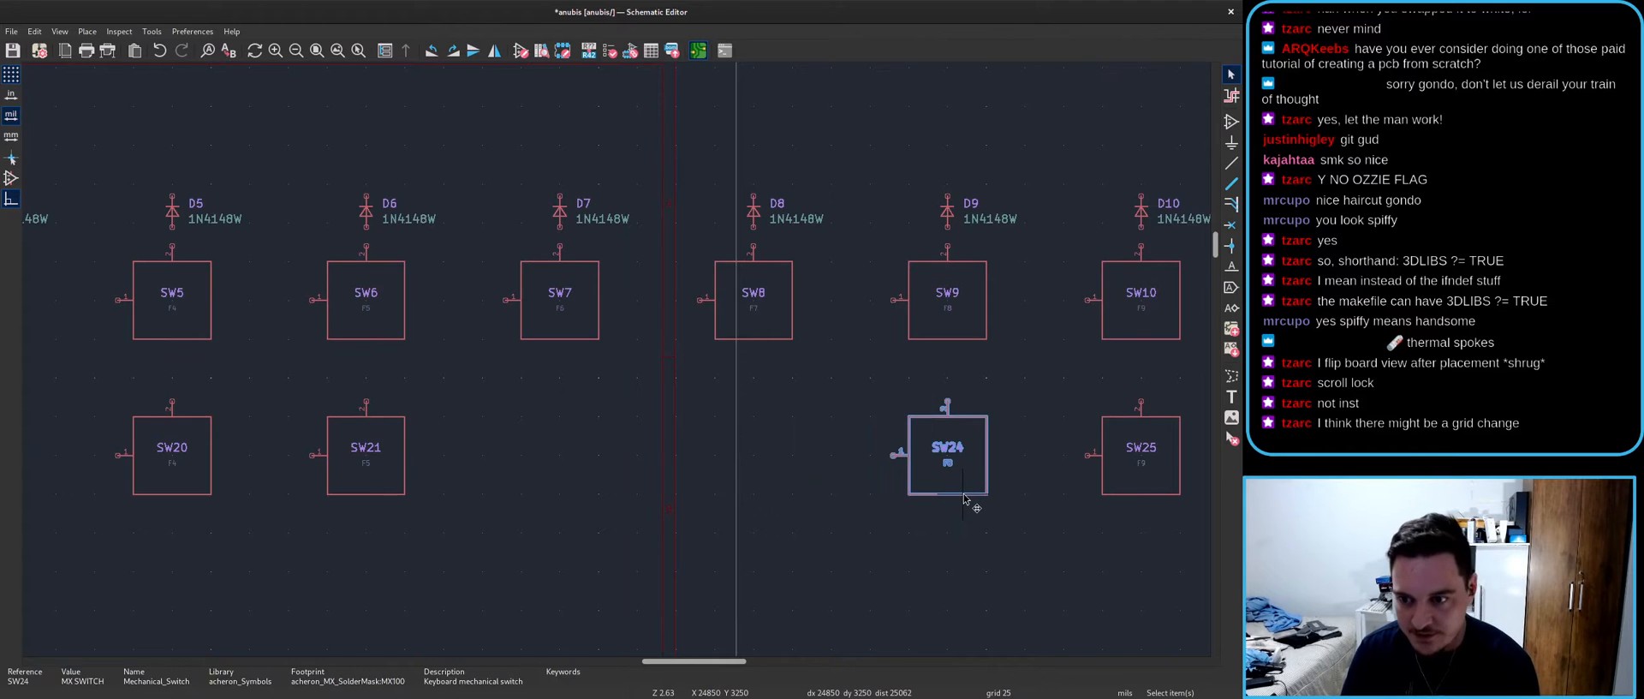
key("alt+Tab")
scroll(531, 370, "down", 3)
key("alt+Tab")
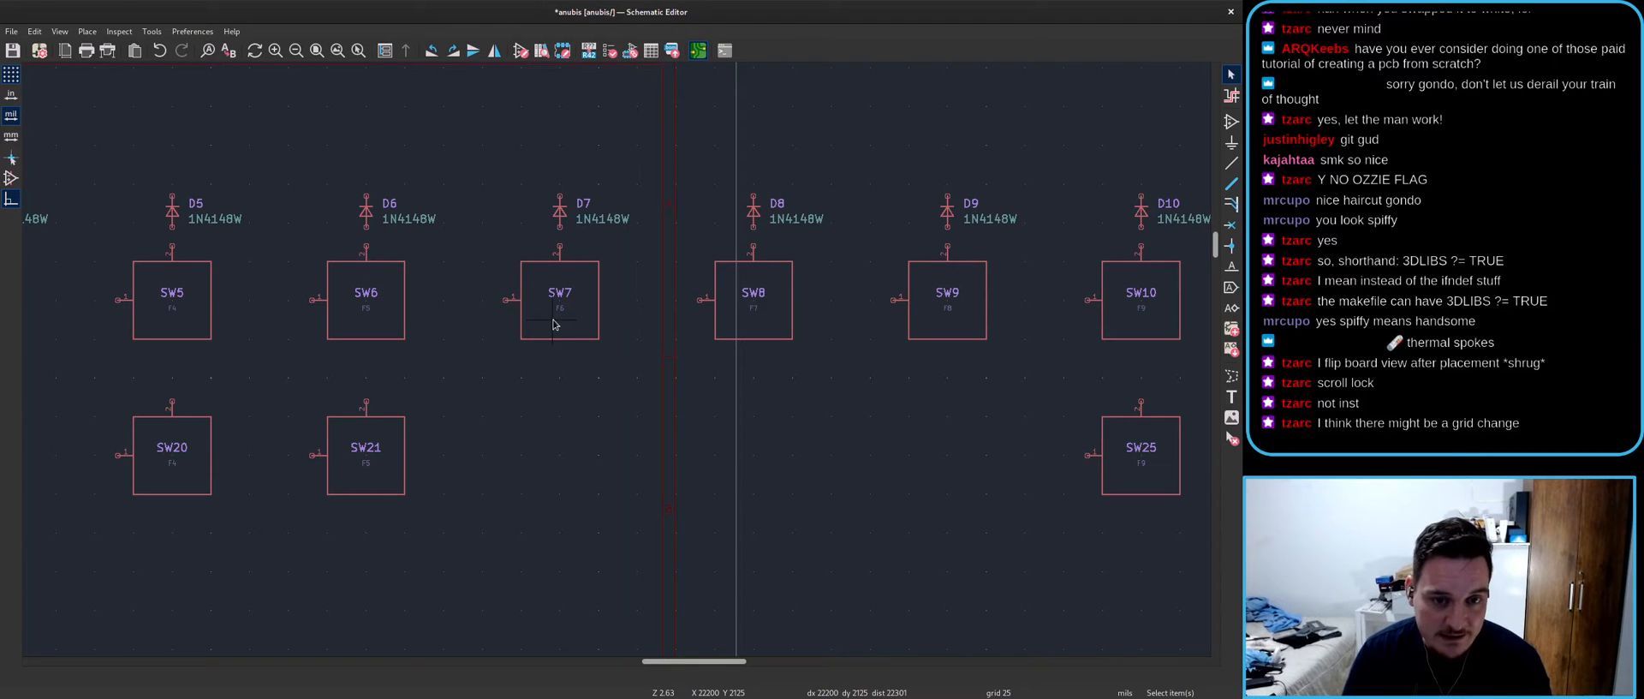
middle_click_drag(487, 412, 521, 401)
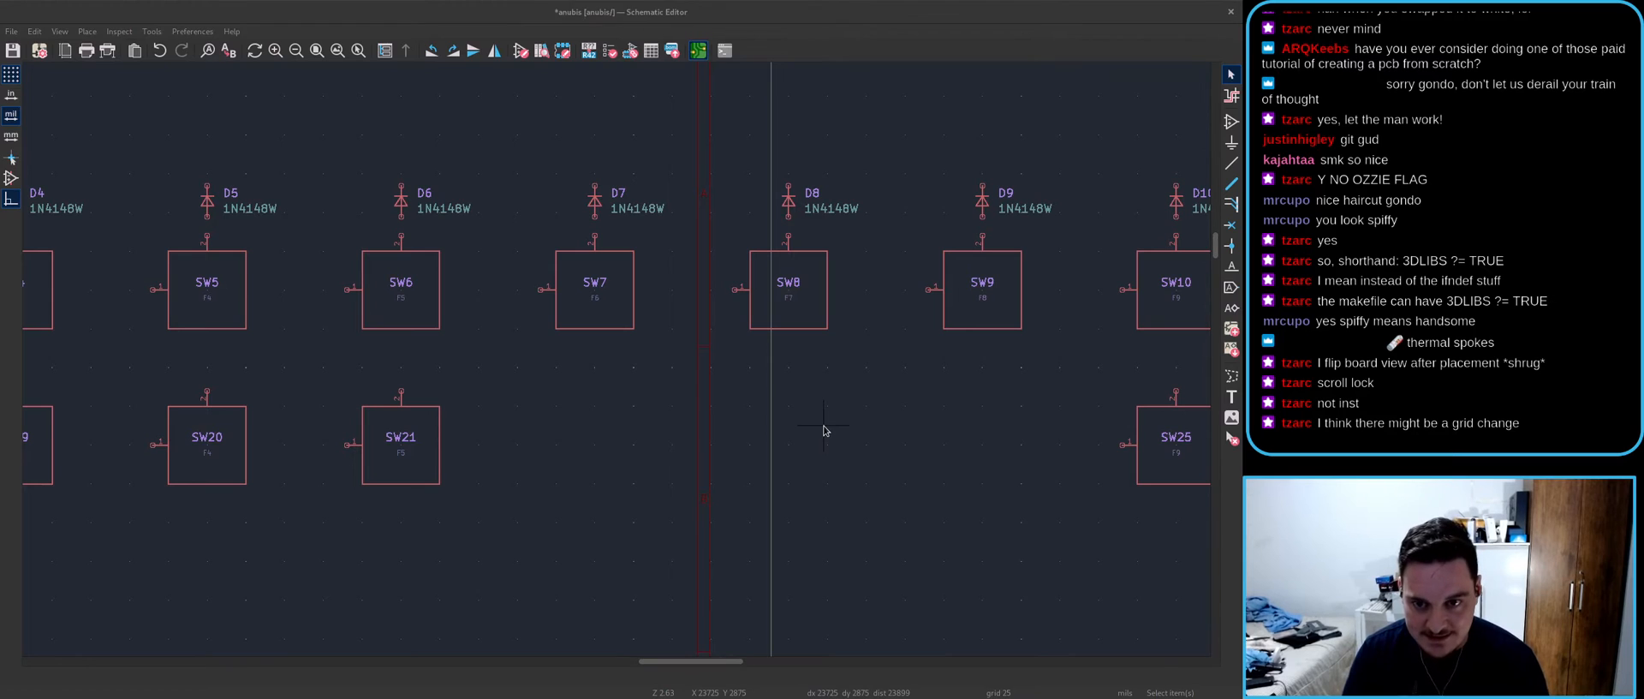
key("alt+Tab")
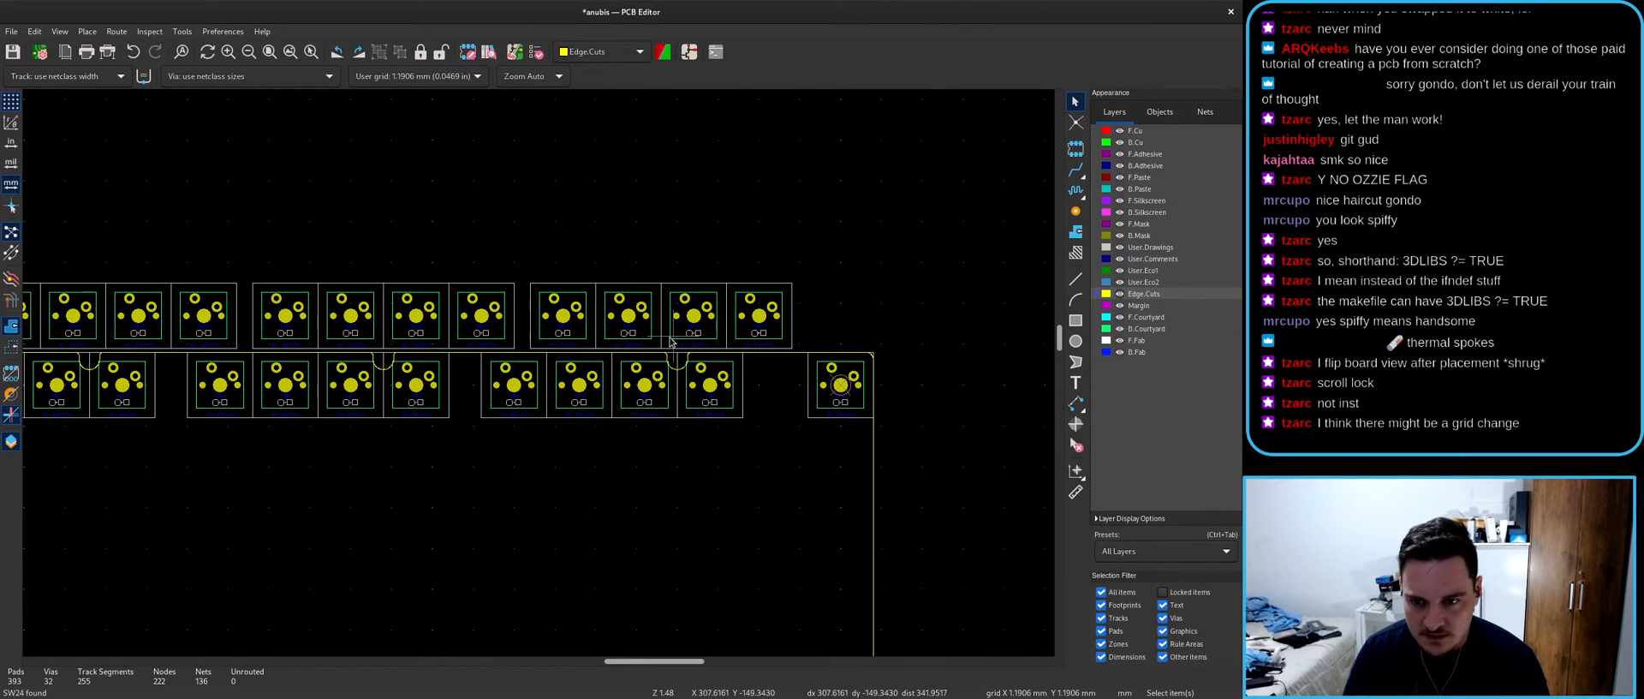
scroll(495, 333, "up", 3)
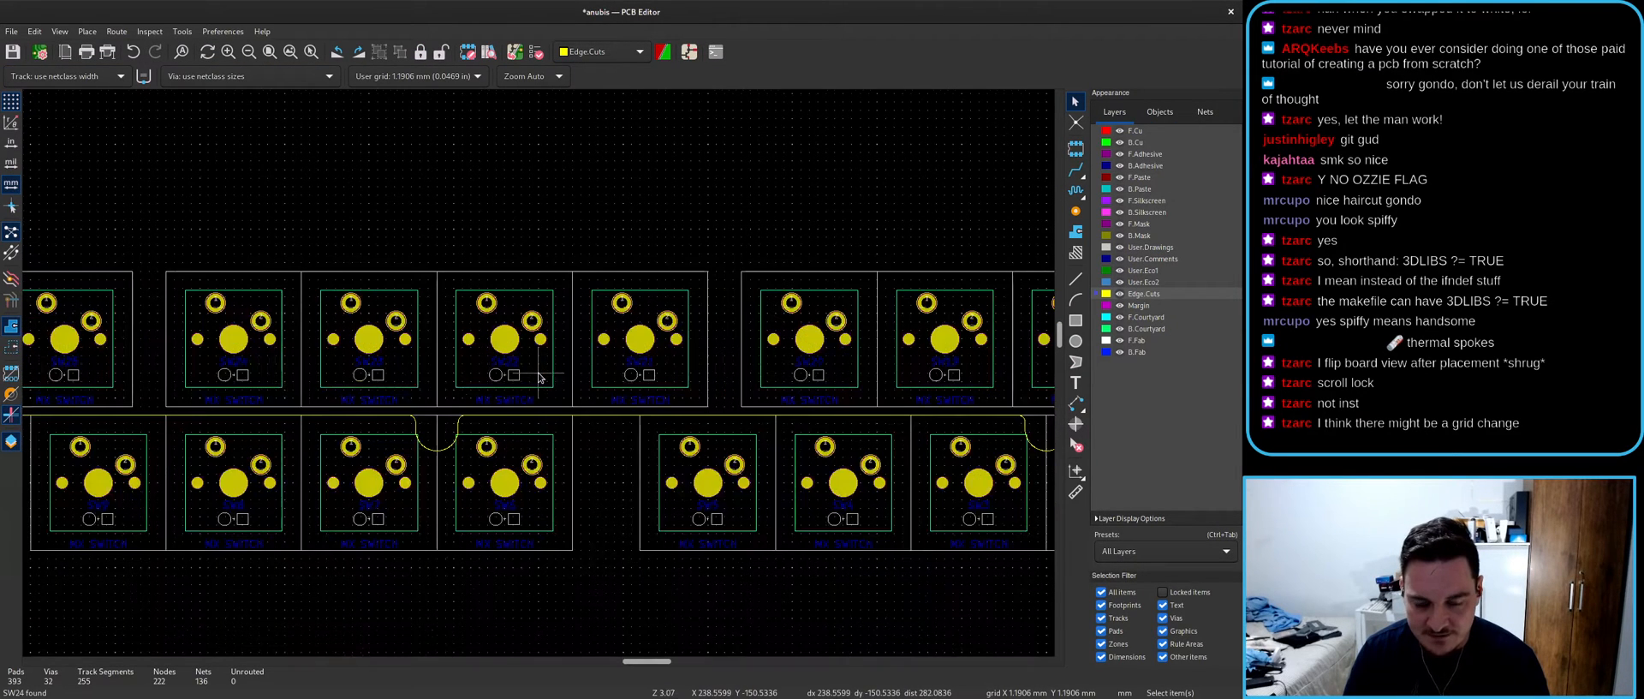
key("alt+Tab")
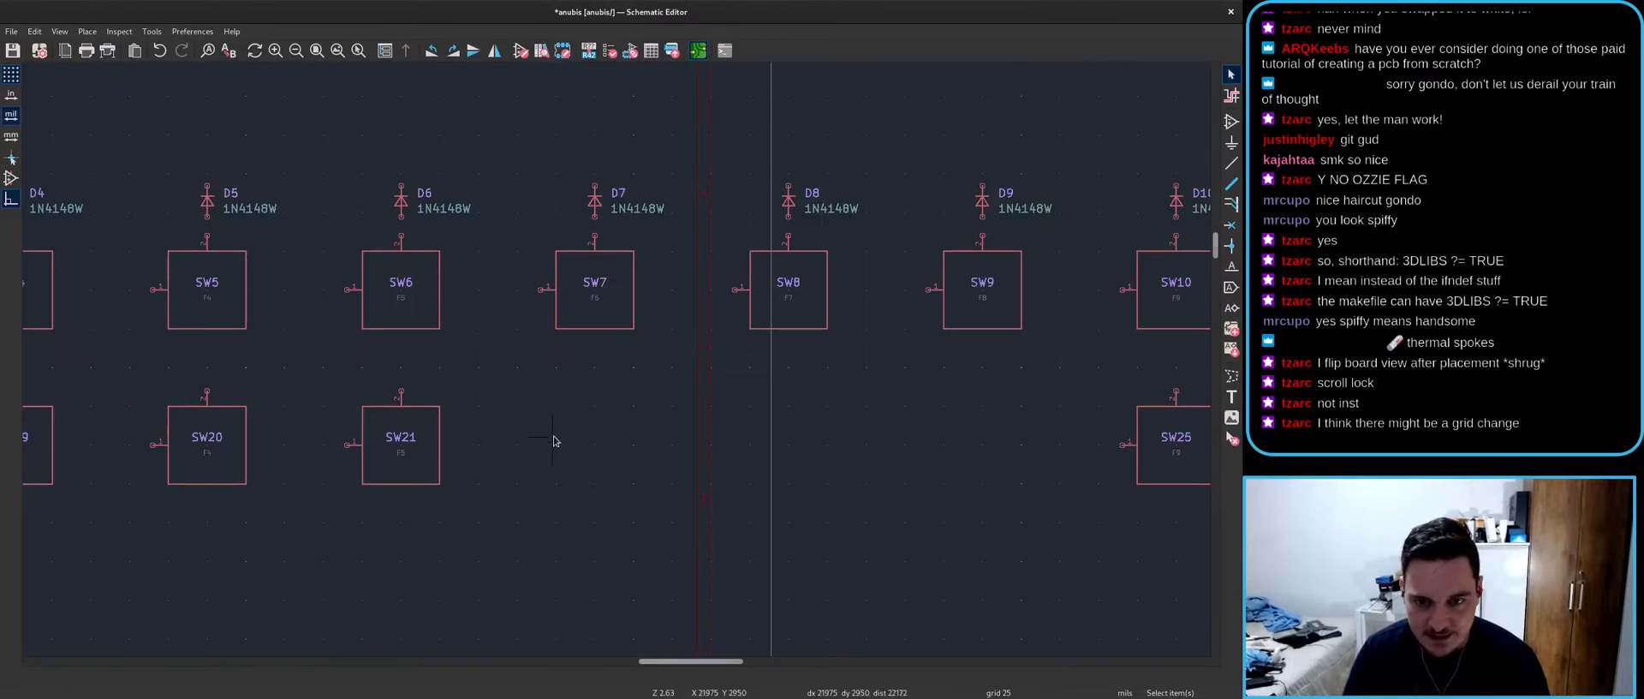
- Check SW7's symbol properties, then find its footprint among the board's switch rows
double_click(595, 306)
key("Escape")
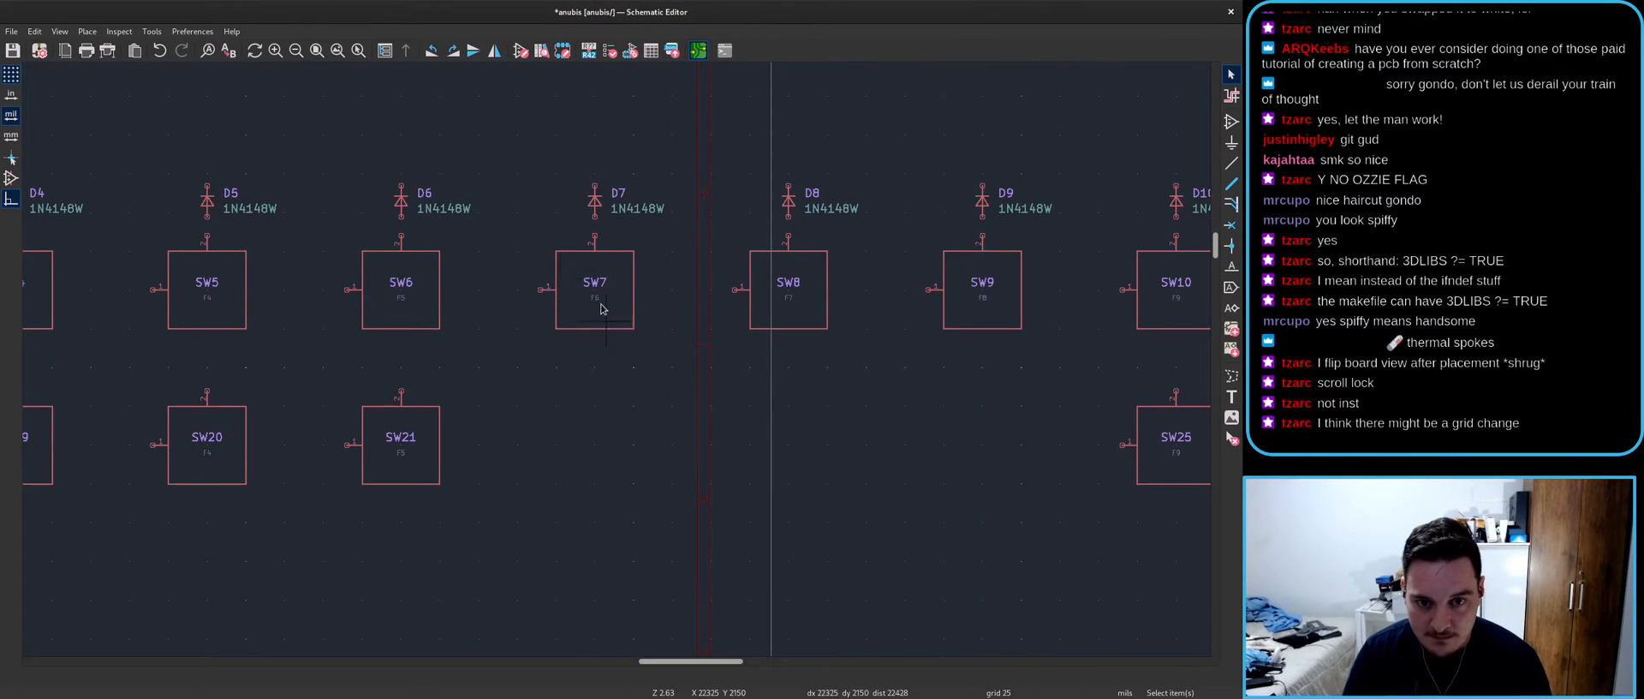
scroll(597, 422, "down", 3)
scroll(616, 363, "up", 3)
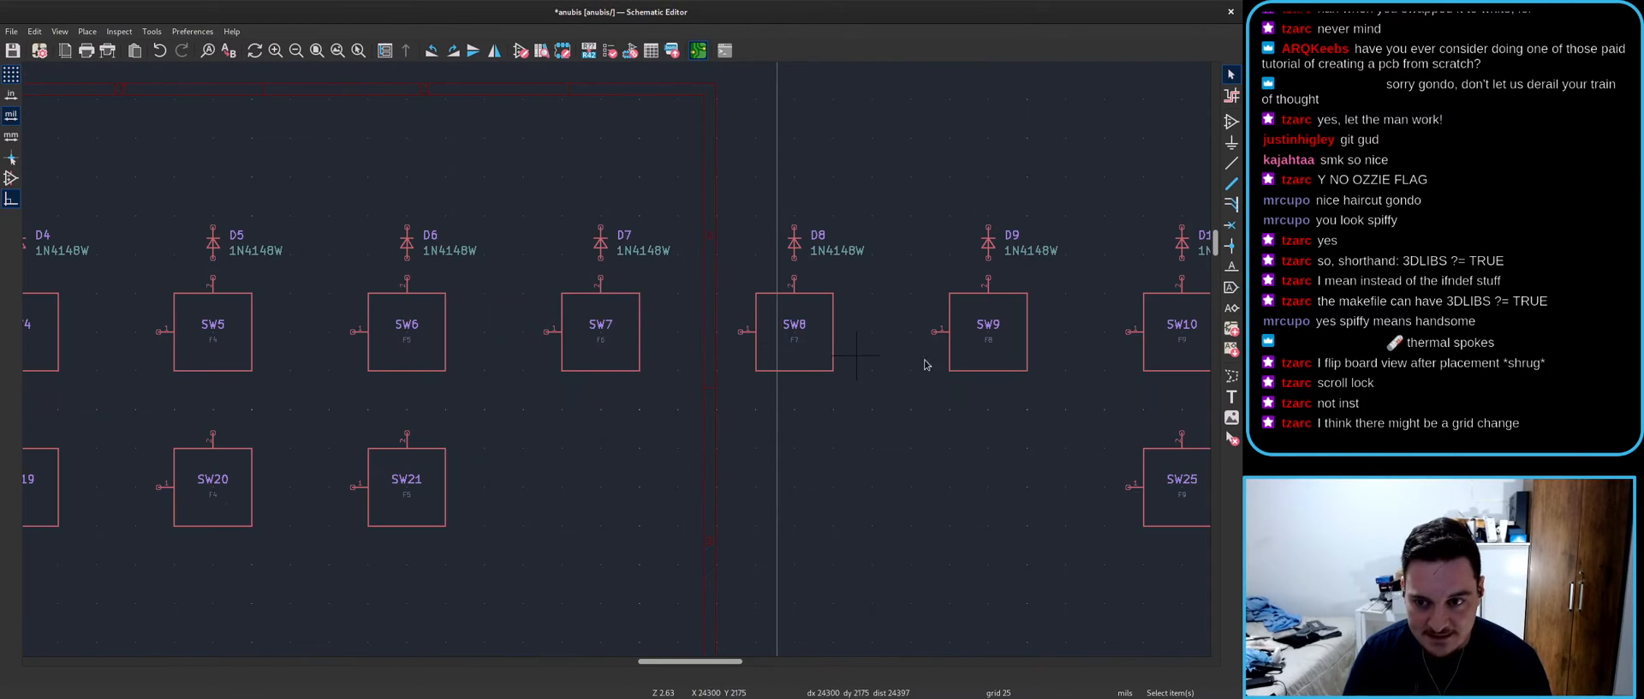
scroll(616, 363, "down", 2)
key("alt+Tab")
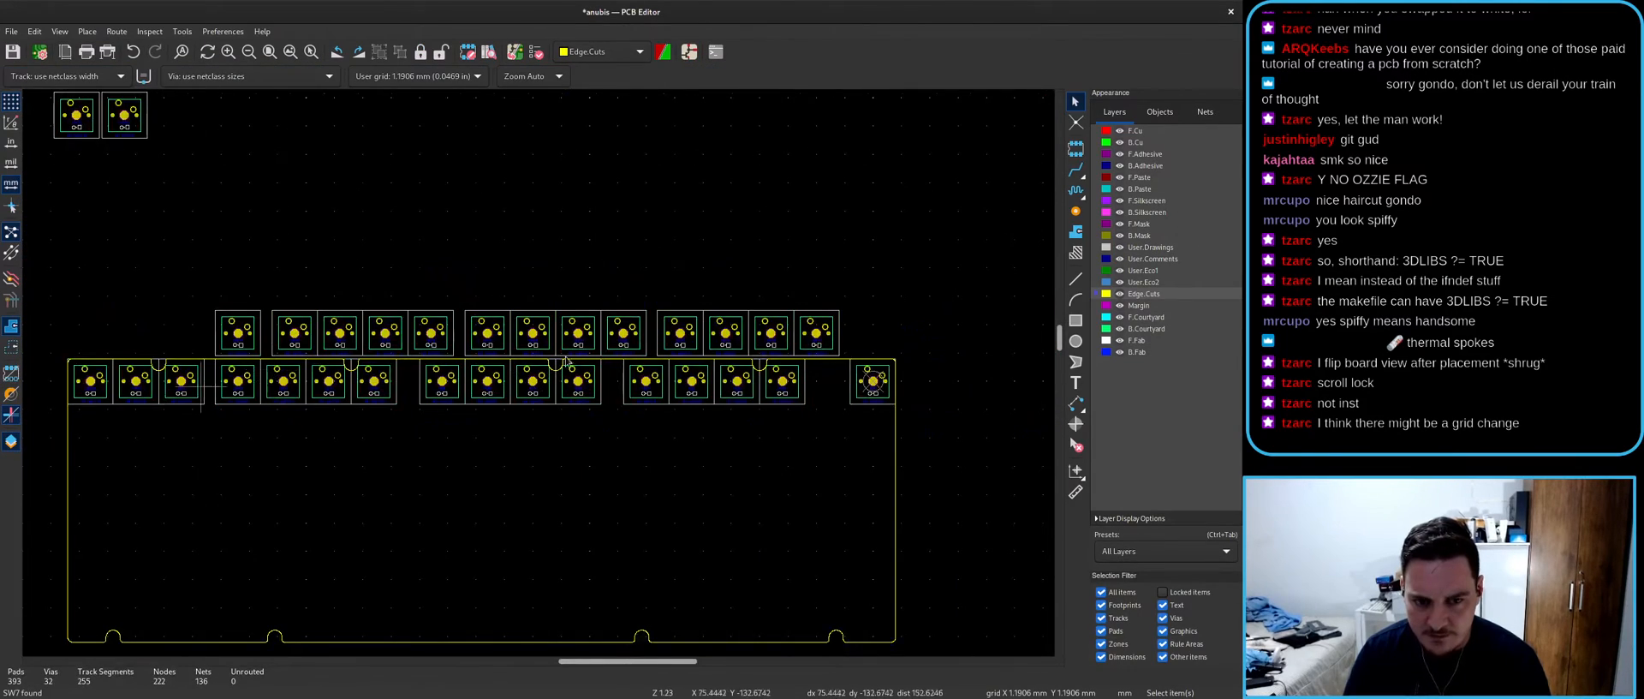
scroll(539, 378, "up", 5)
scroll(568, 394, "down", 2)
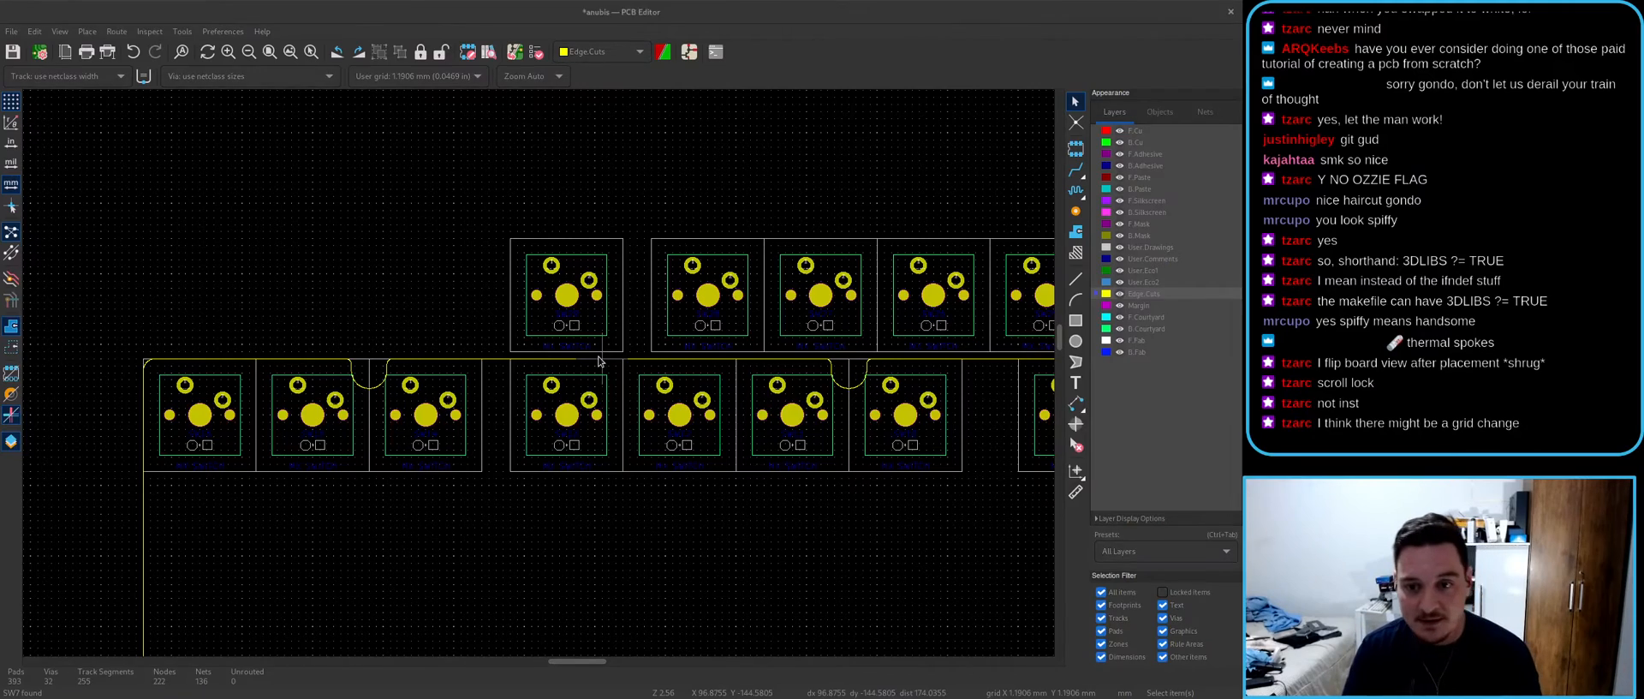
key("alt+Tab")
- Delete switch SW28 from the schematic
scroll(854, 366, "up", 5)
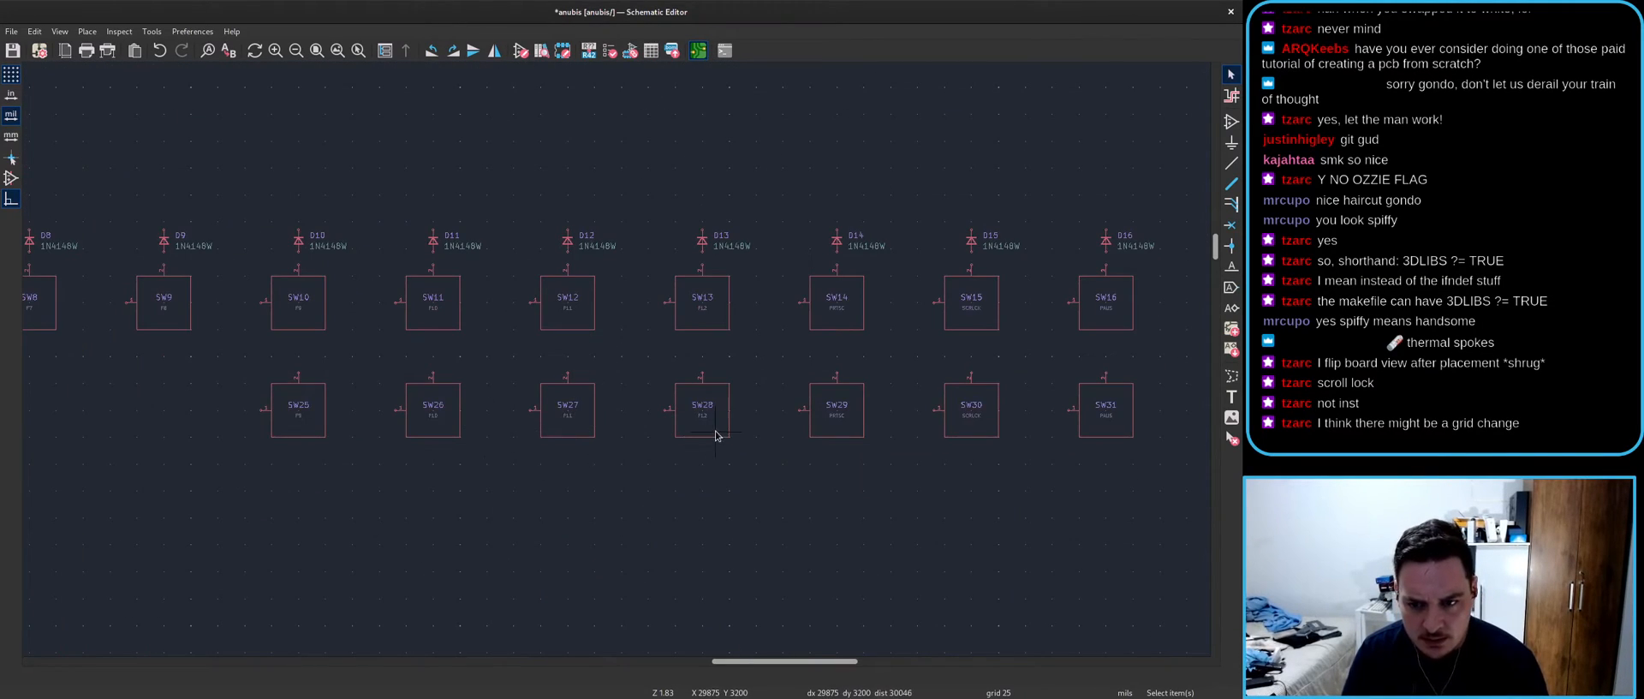
left_click(716, 438)
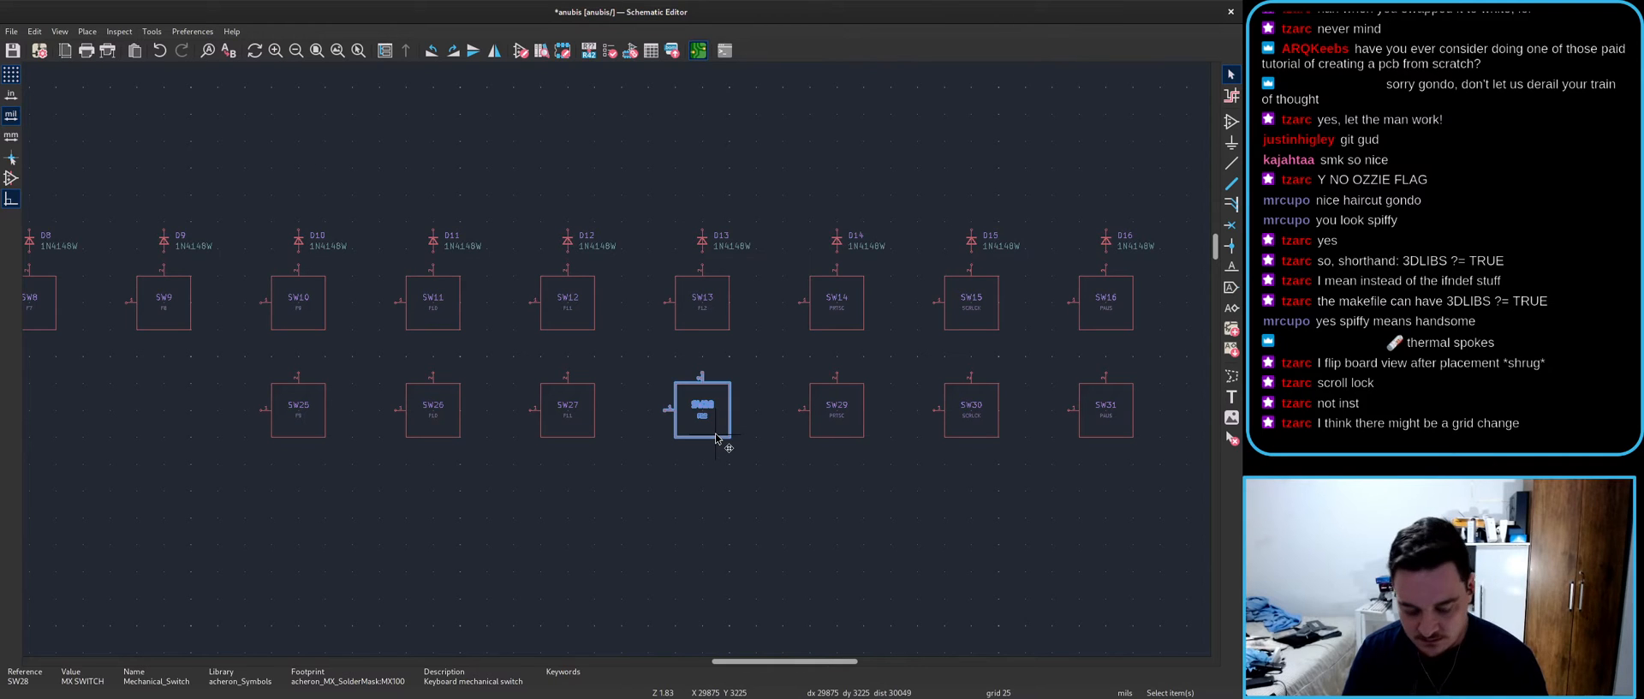
key("Delete")
- Change SW13's keycode label to F12 (87) / F13 (88)
scroll(718, 436, "up", 5)
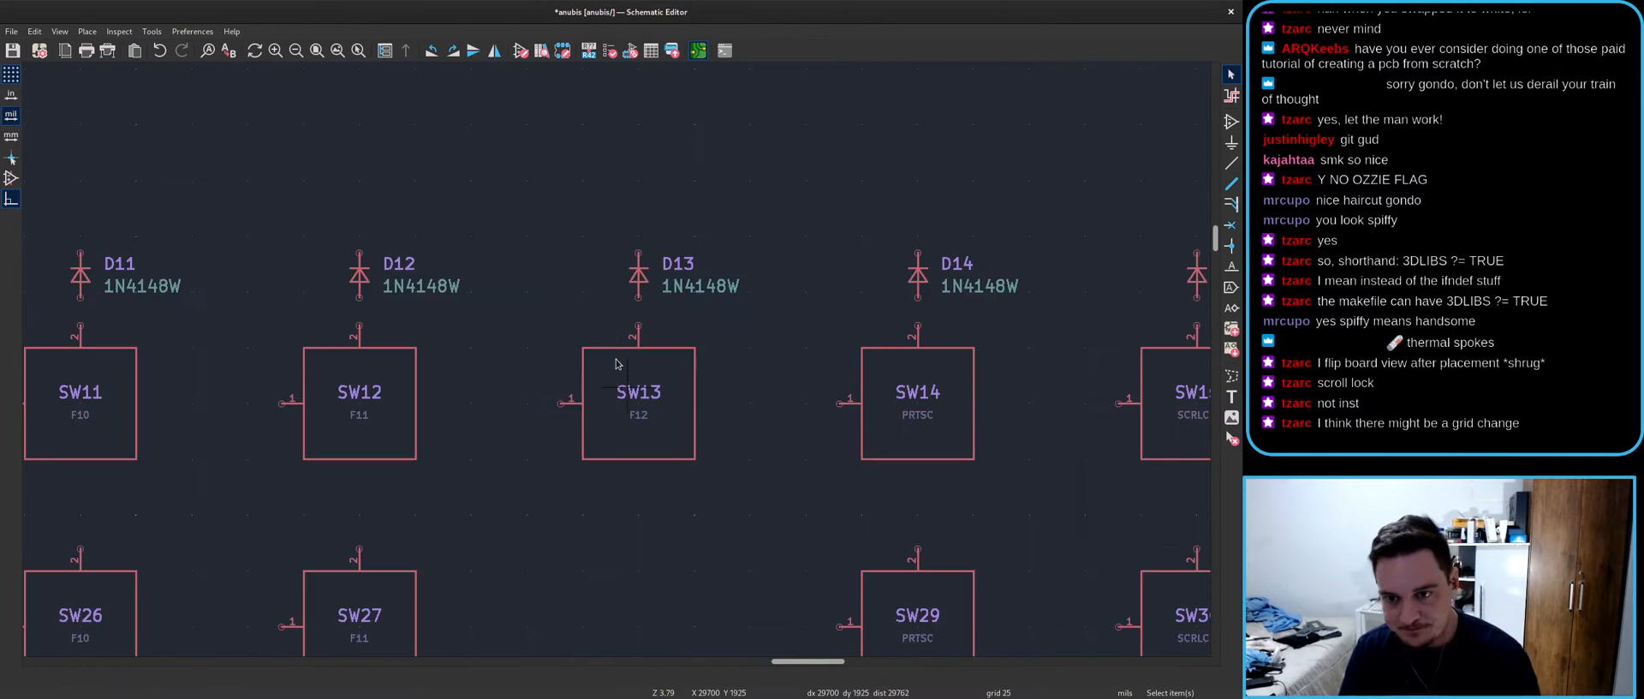
double_click(637, 410)
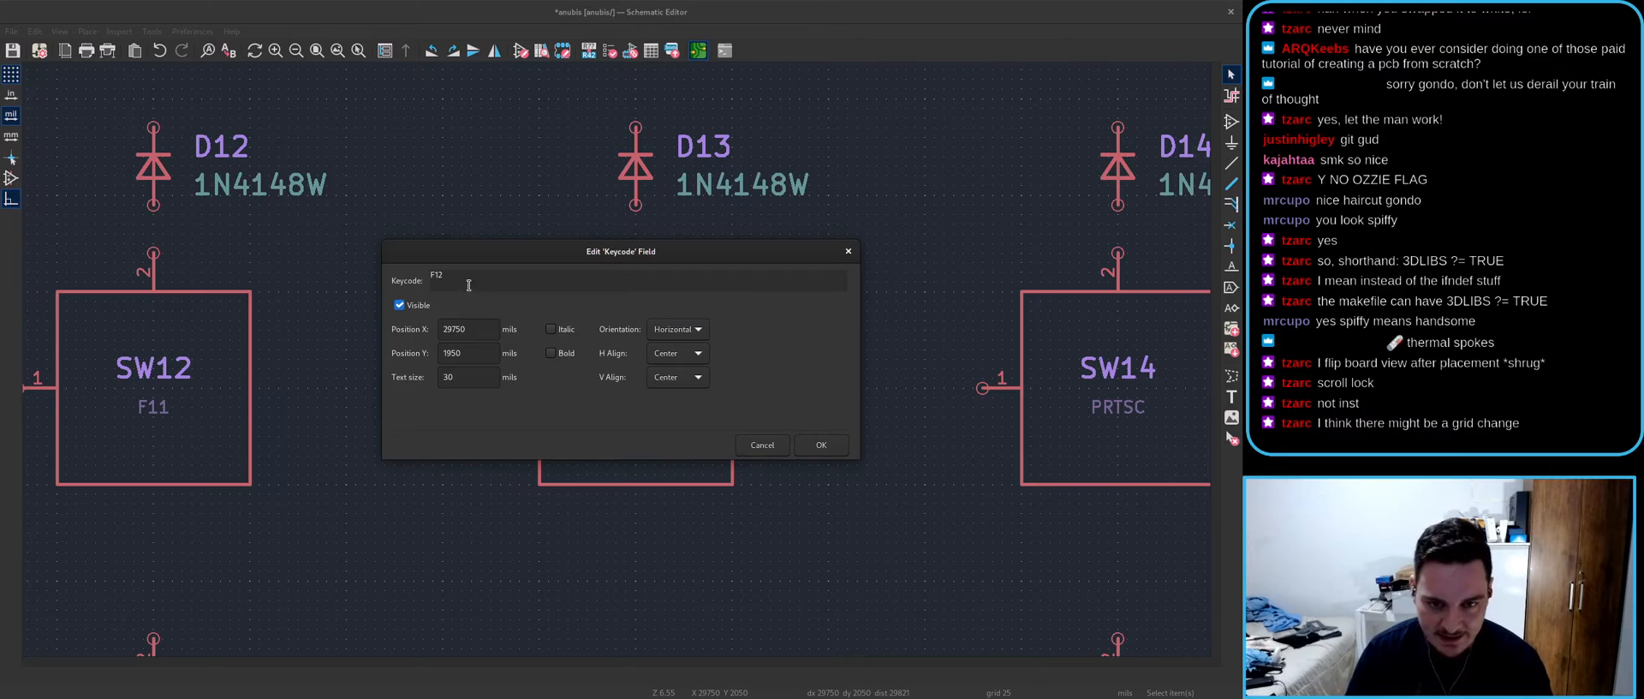
key("Escape")
double_click(636, 414)
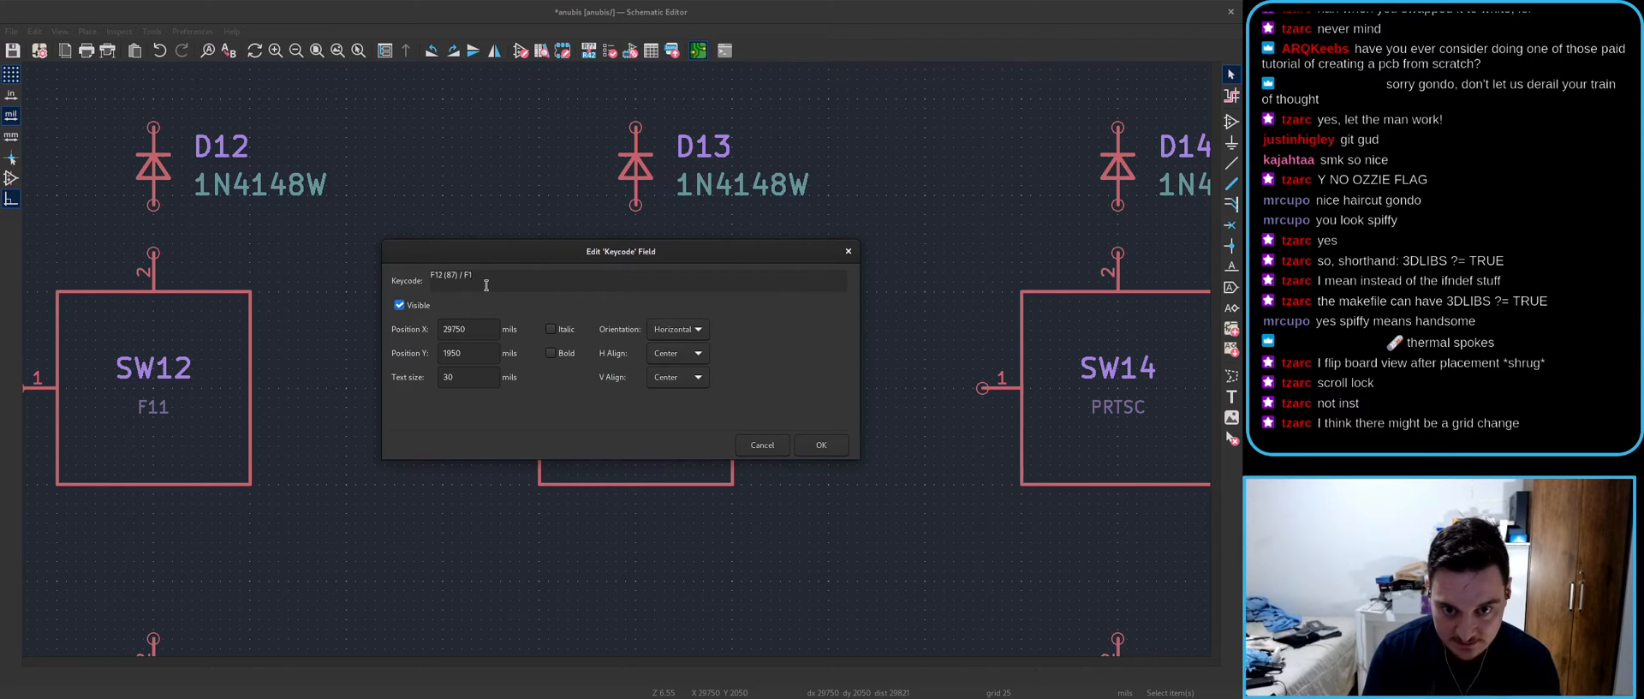
type(")")
key("Return")
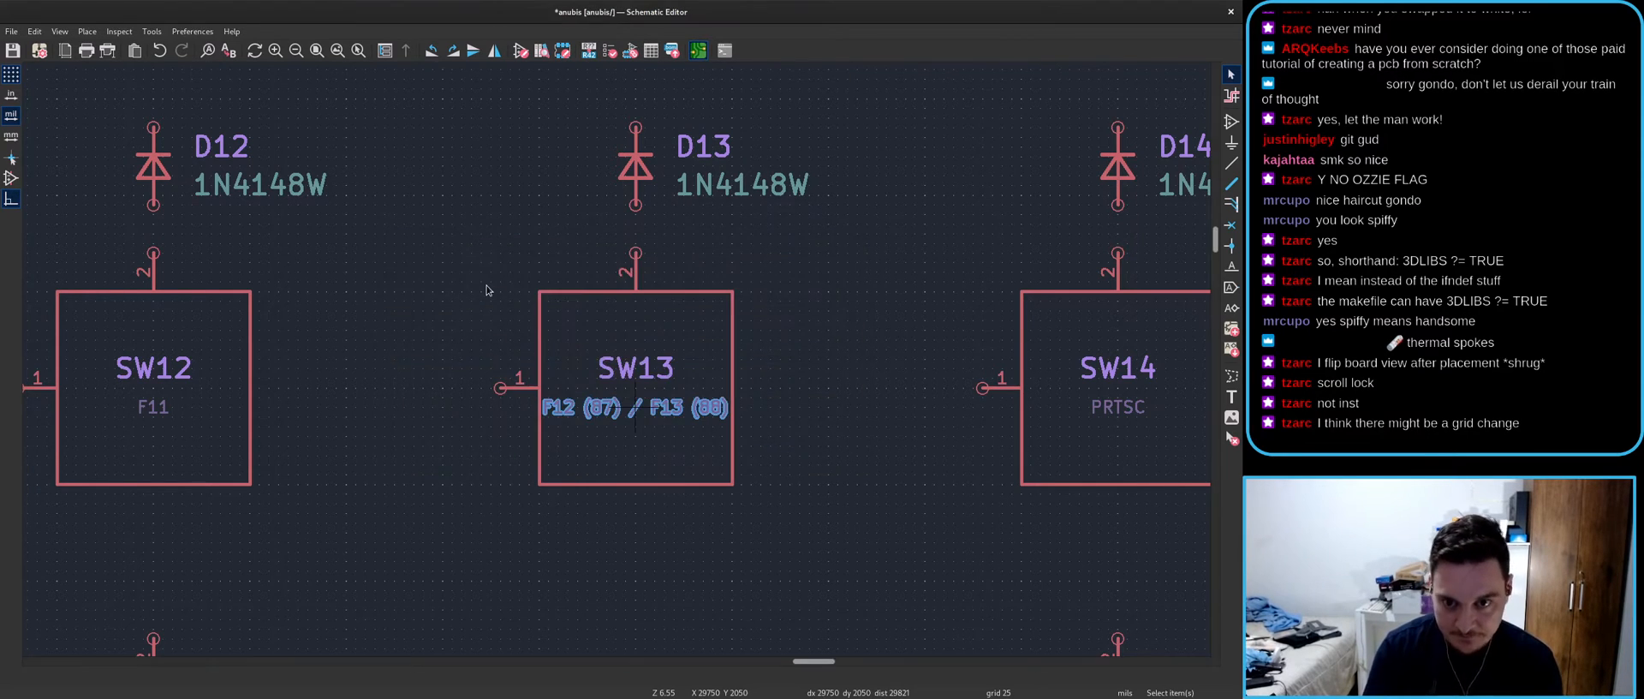
- Reopen SW13's keycode label to verify it, then look over the schematic
scroll(488, 287, "up", 2)
double_click(588, 268)
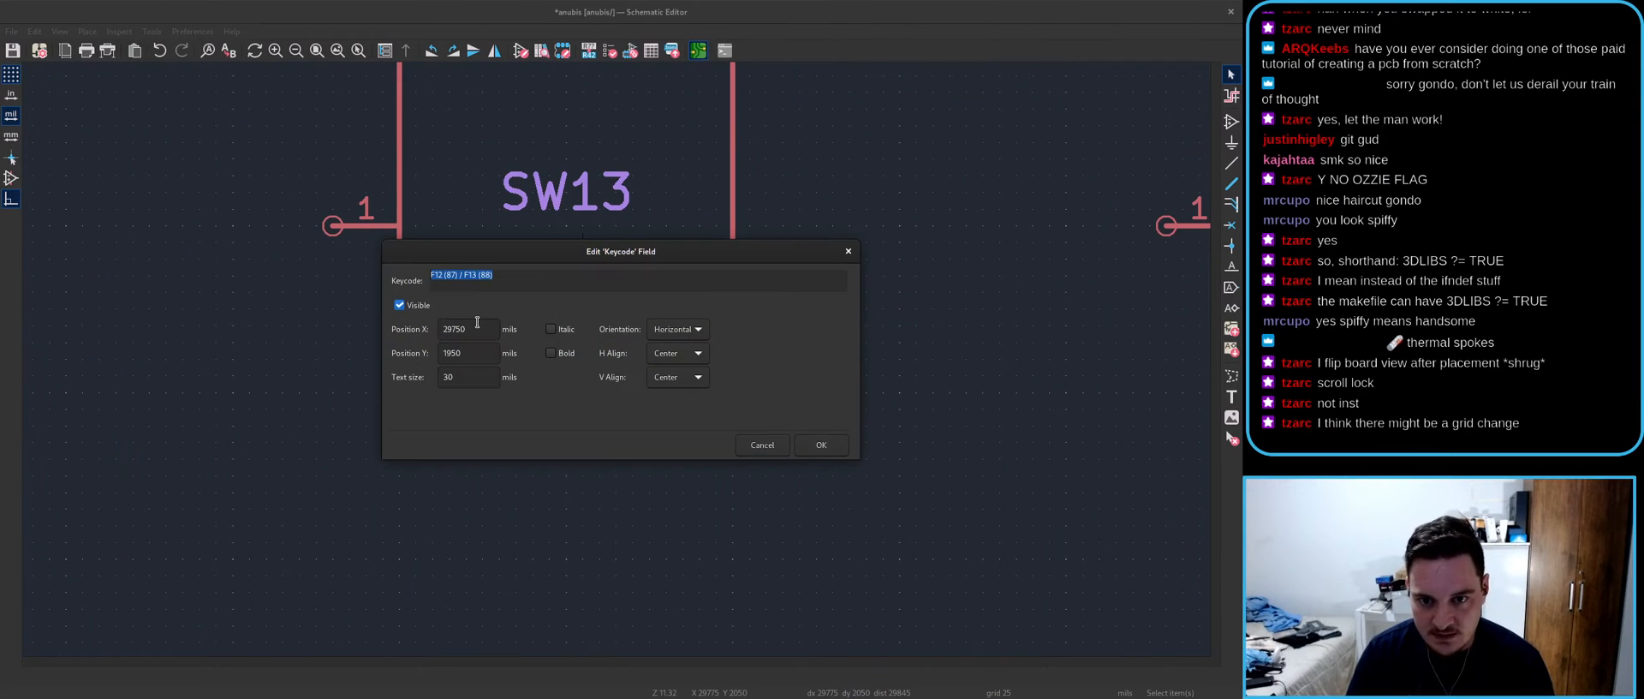
key("Return")
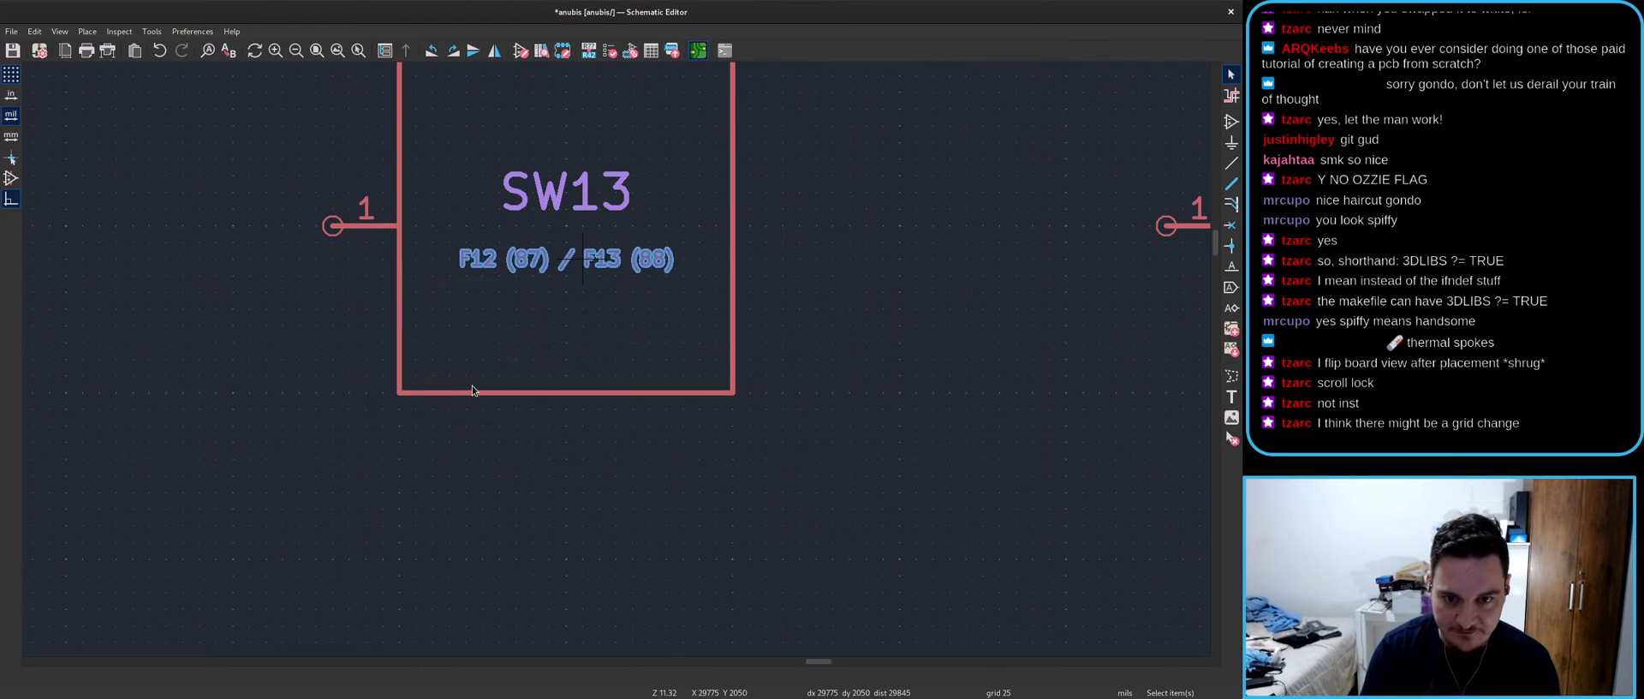
scroll(548, 402, "down", 3)
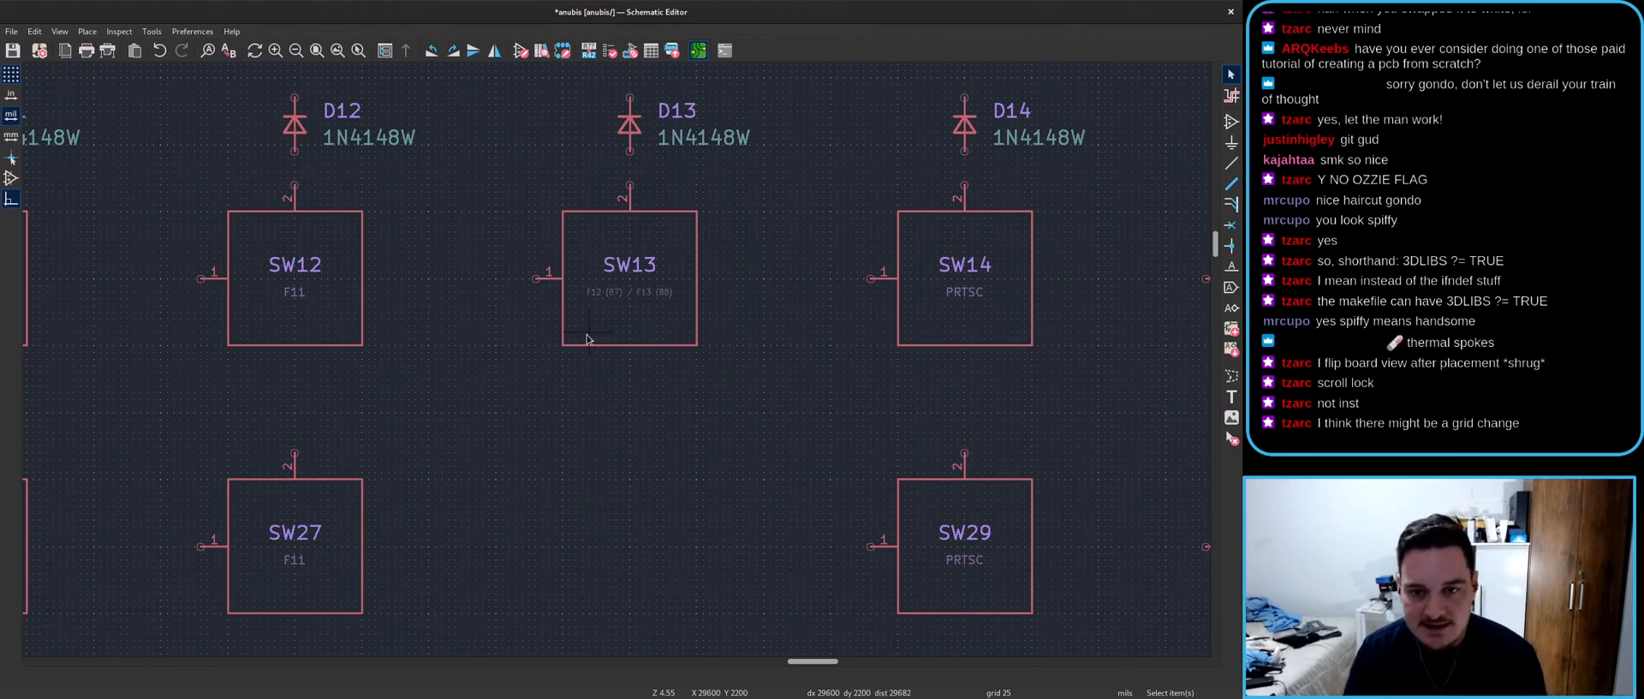
scroll(582, 346, "up", 3)
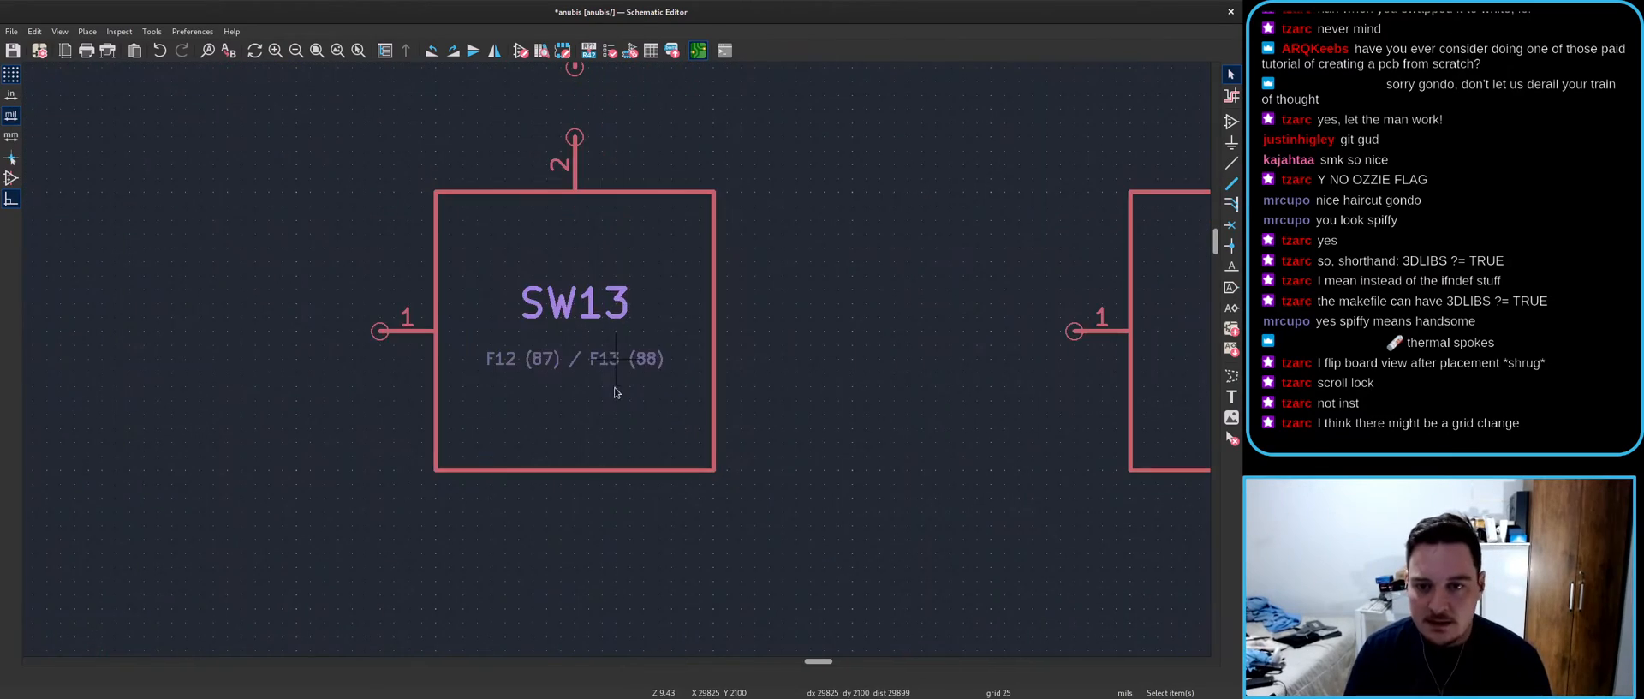
scroll(610, 394, "down", 3)
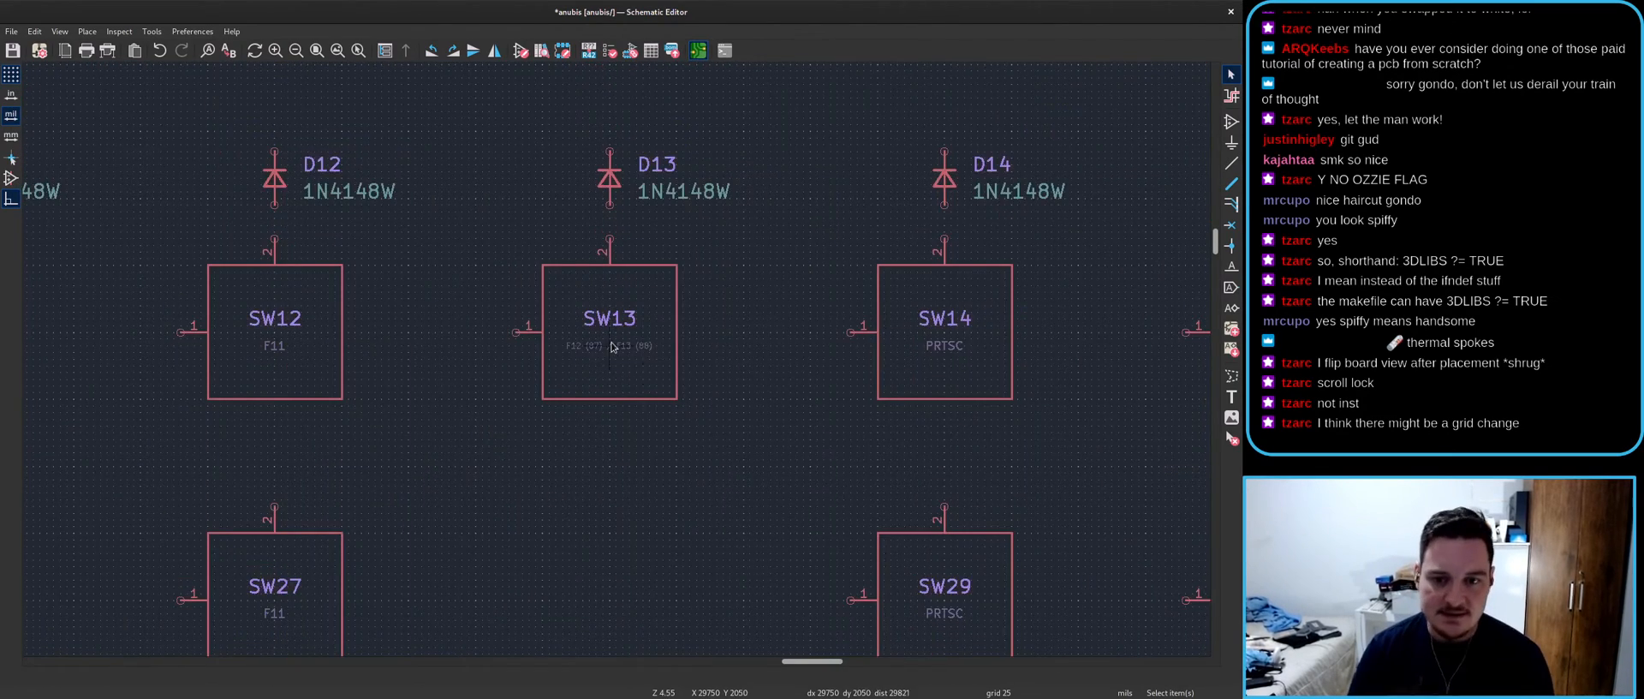
scroll(617, 369, "up", 4)
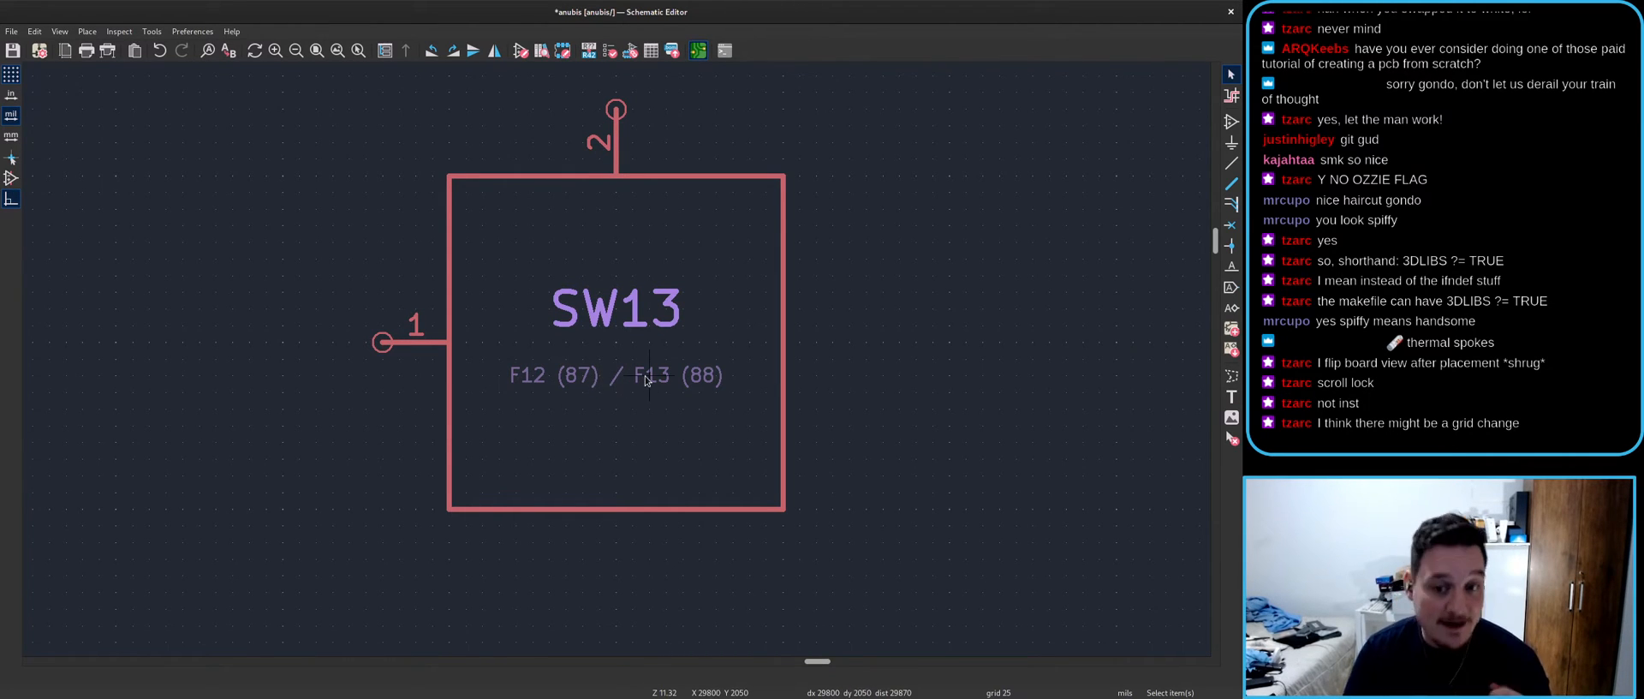
scroll(647, 380, "down", 3)
scroll(615, 359, "down", 4)
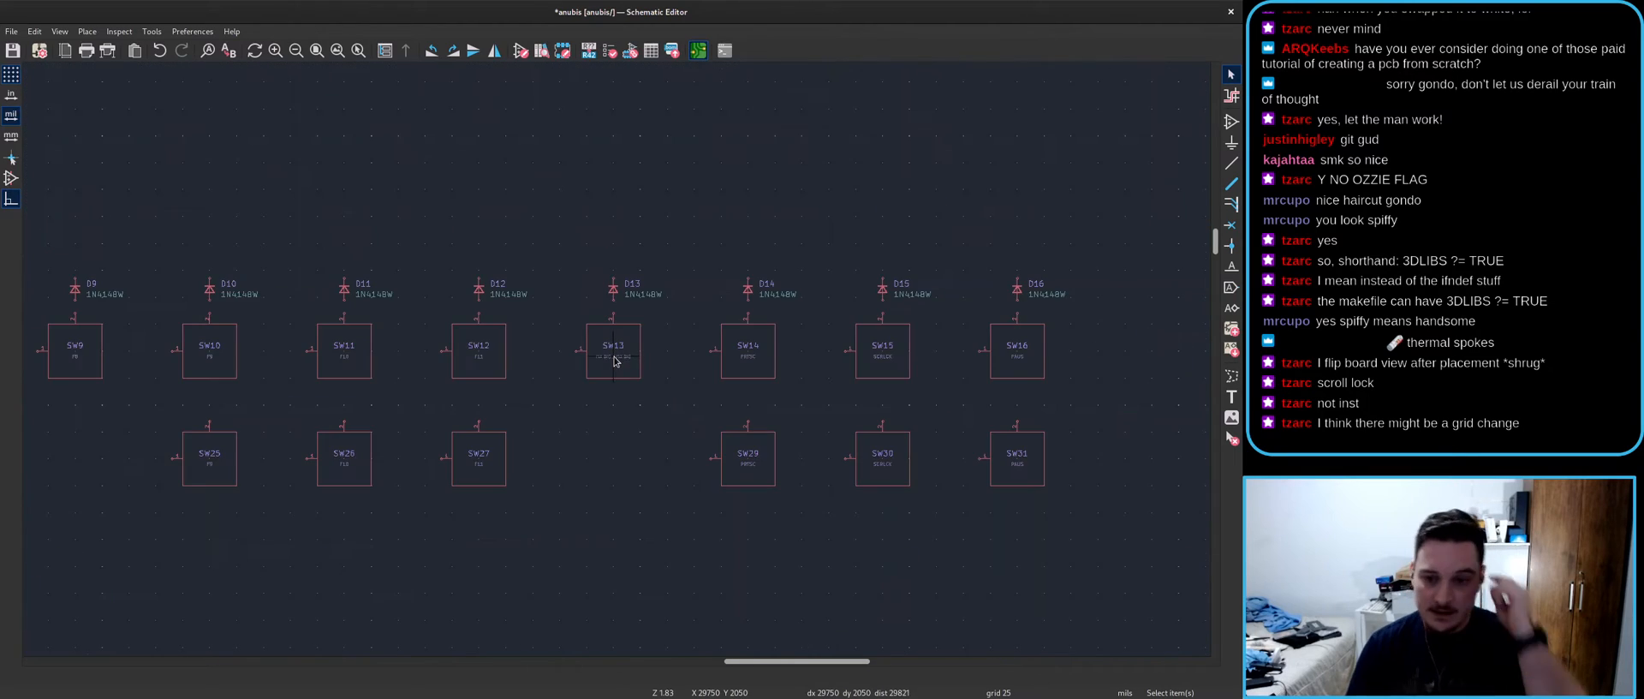
scroll(616, 364, "left", 3)
scroll(1111, 291, "up", 3)
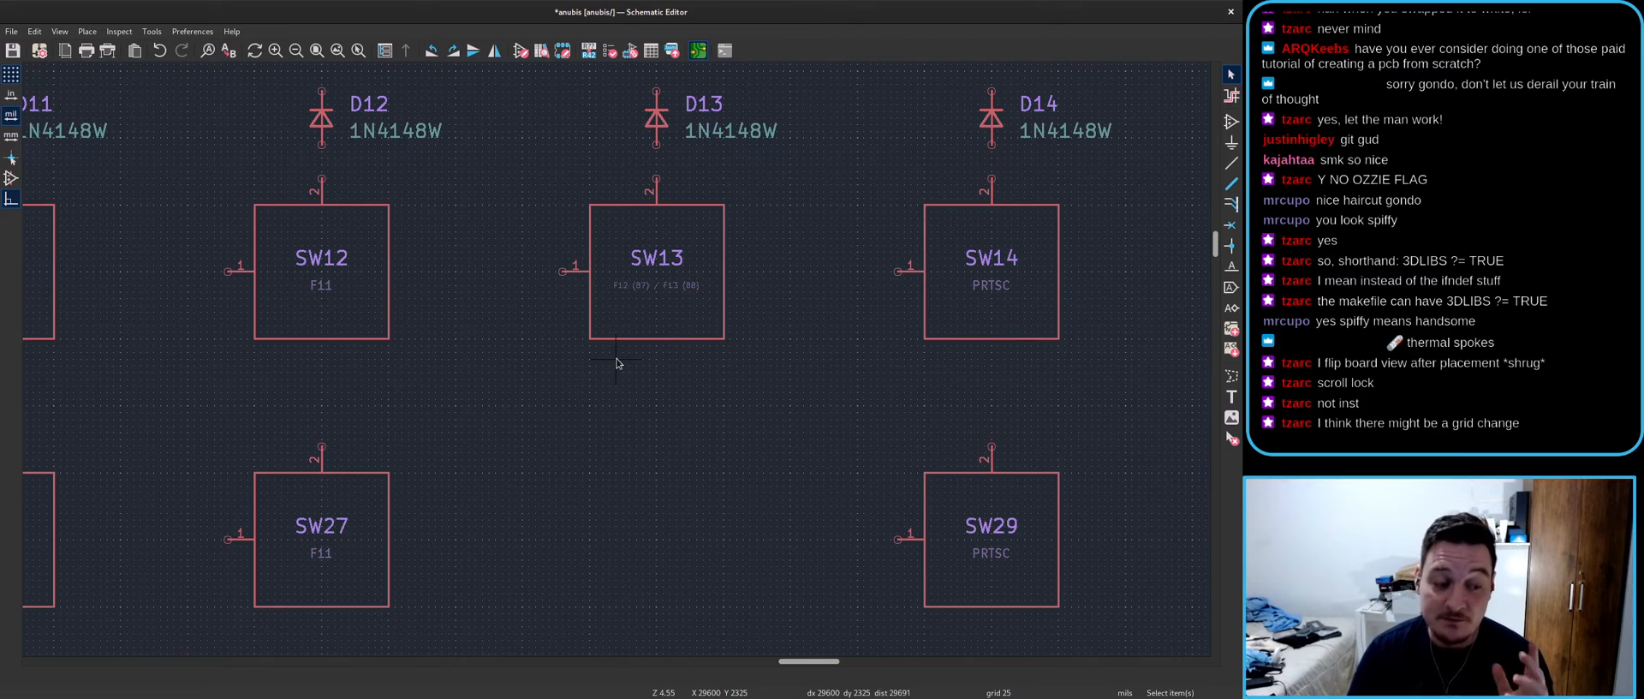
scroll(622, 382, "down", 3)
scroll(617, 363, "up", 2)
- Select switches SW29, SW30 and SW31 and cross-probe them on the board layout
left_click_drag(537, 292, 985, 436)
key("alt+Tab")
scroll(540, 379, "down", 4)
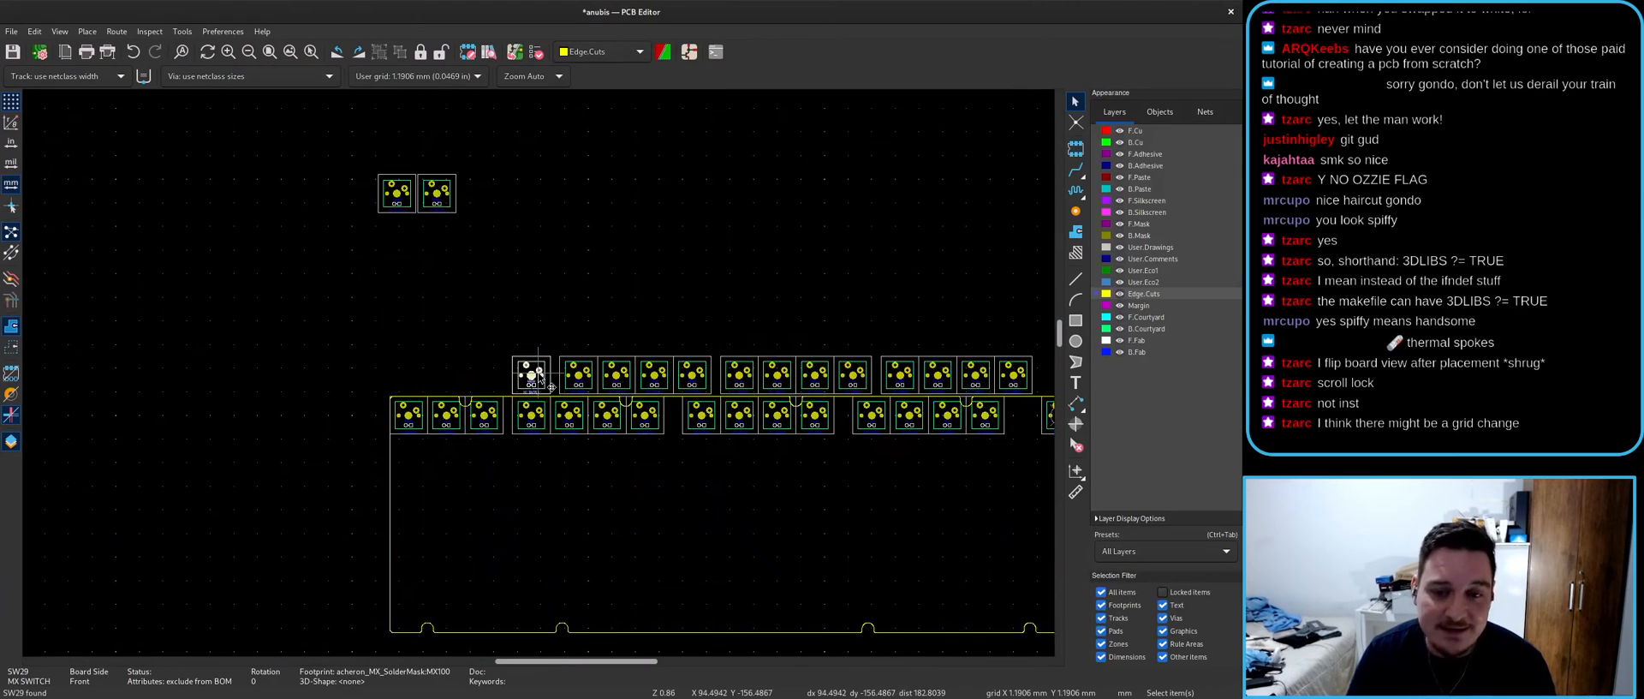
key("Escape")
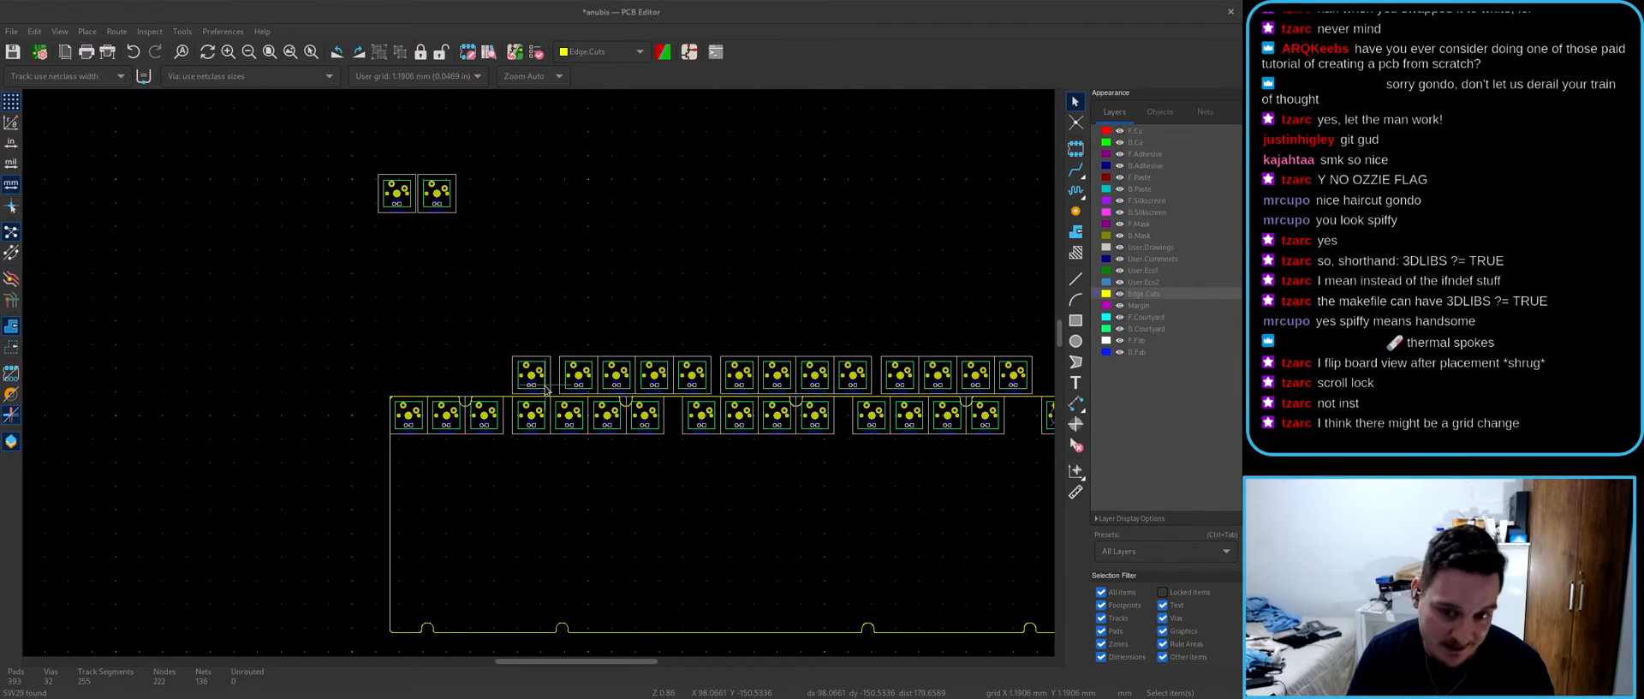
key("alt+Tab")
key("Escape")
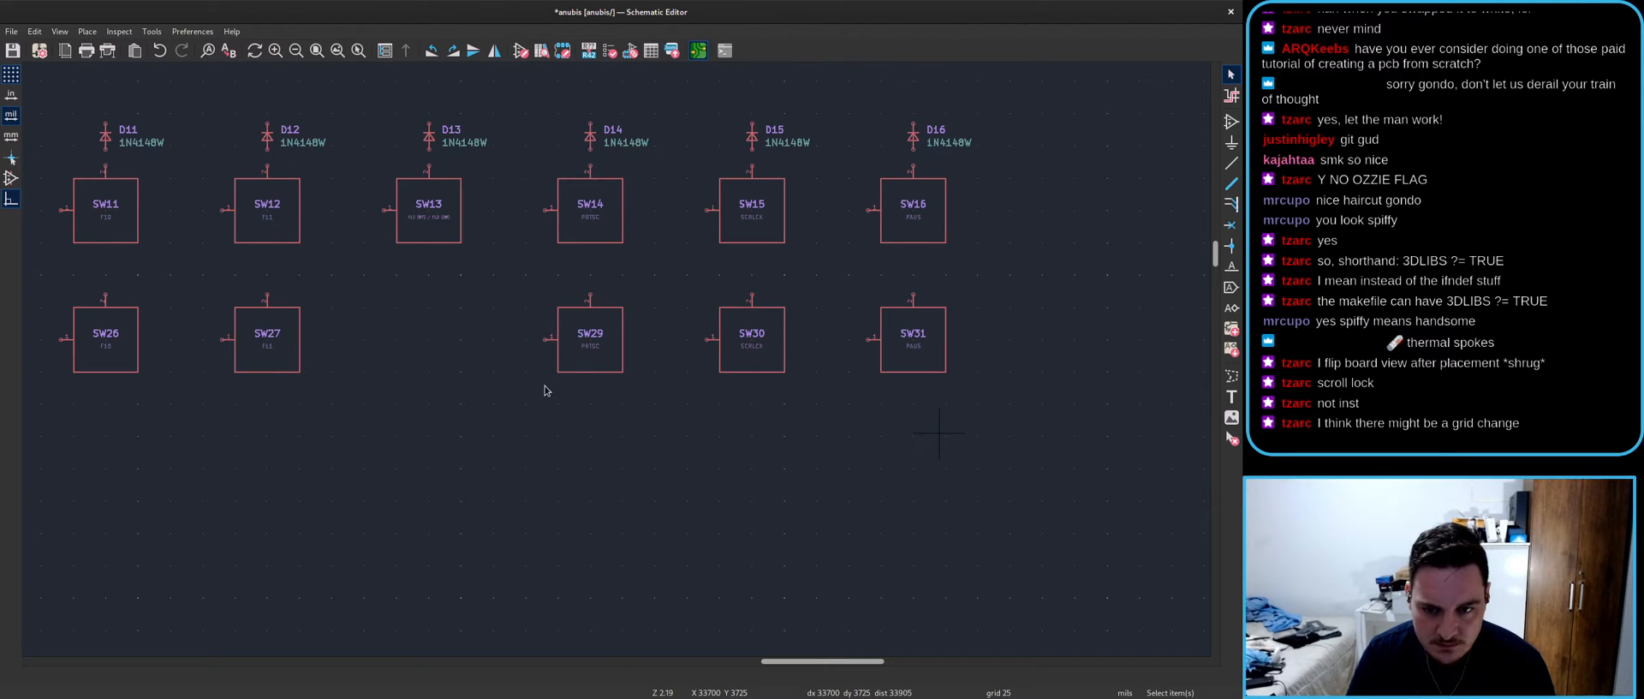
left_click_drag(492, 287, 970, 401)
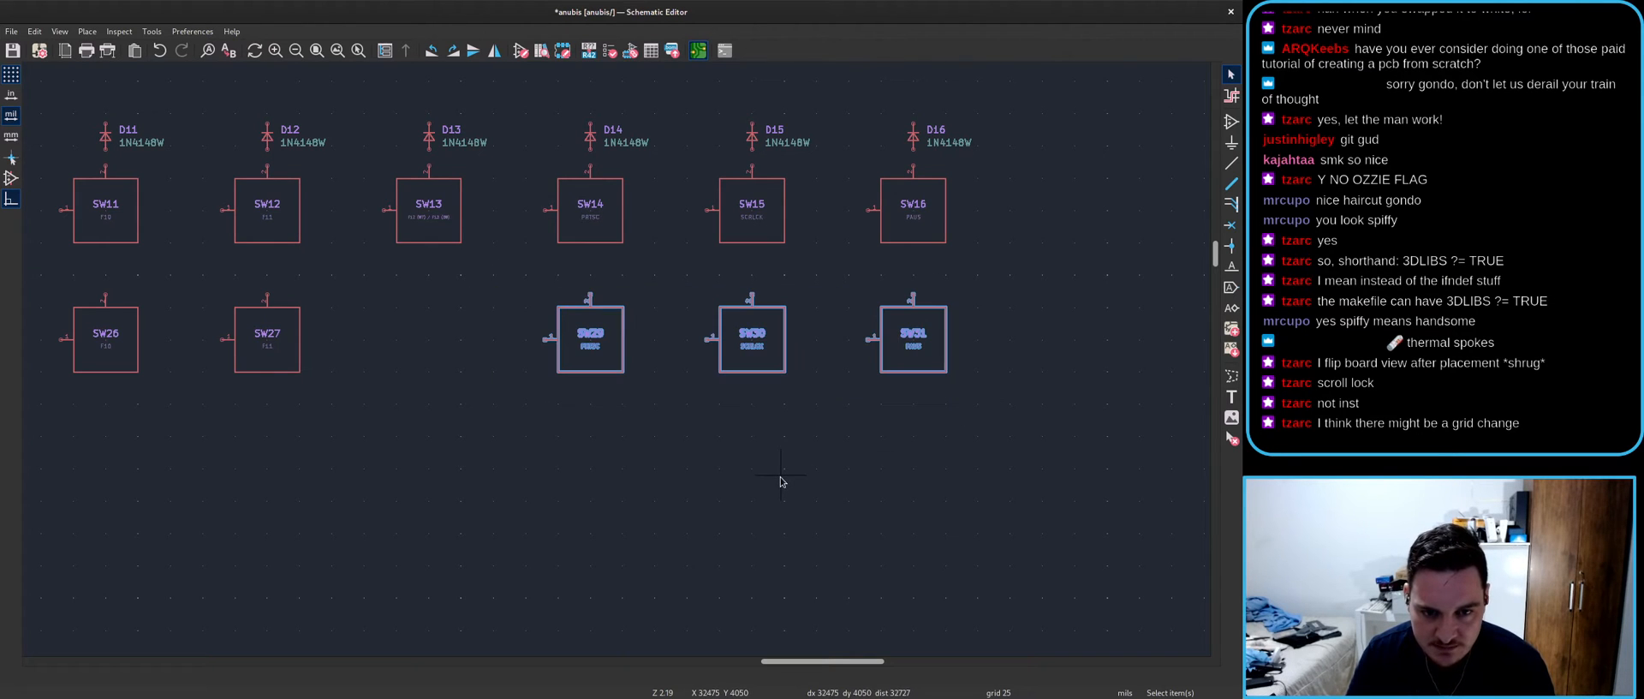
key("alt+Tab")
scroll(540, 377, "down", 5)
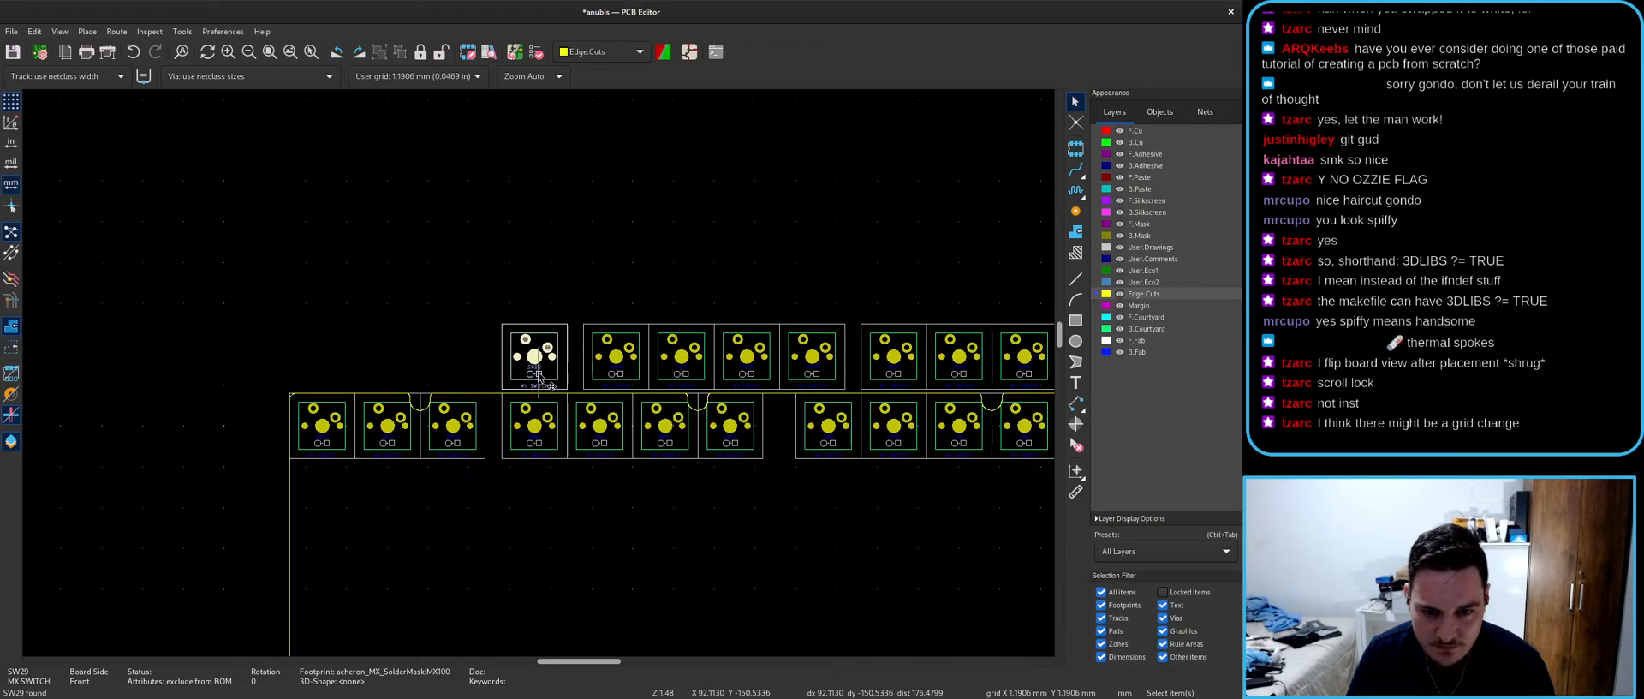
key("alt+Tab")
- Delete SW29–SW31 and update the board from the schematic
left_click_drag(477, 275, 1039, 452)
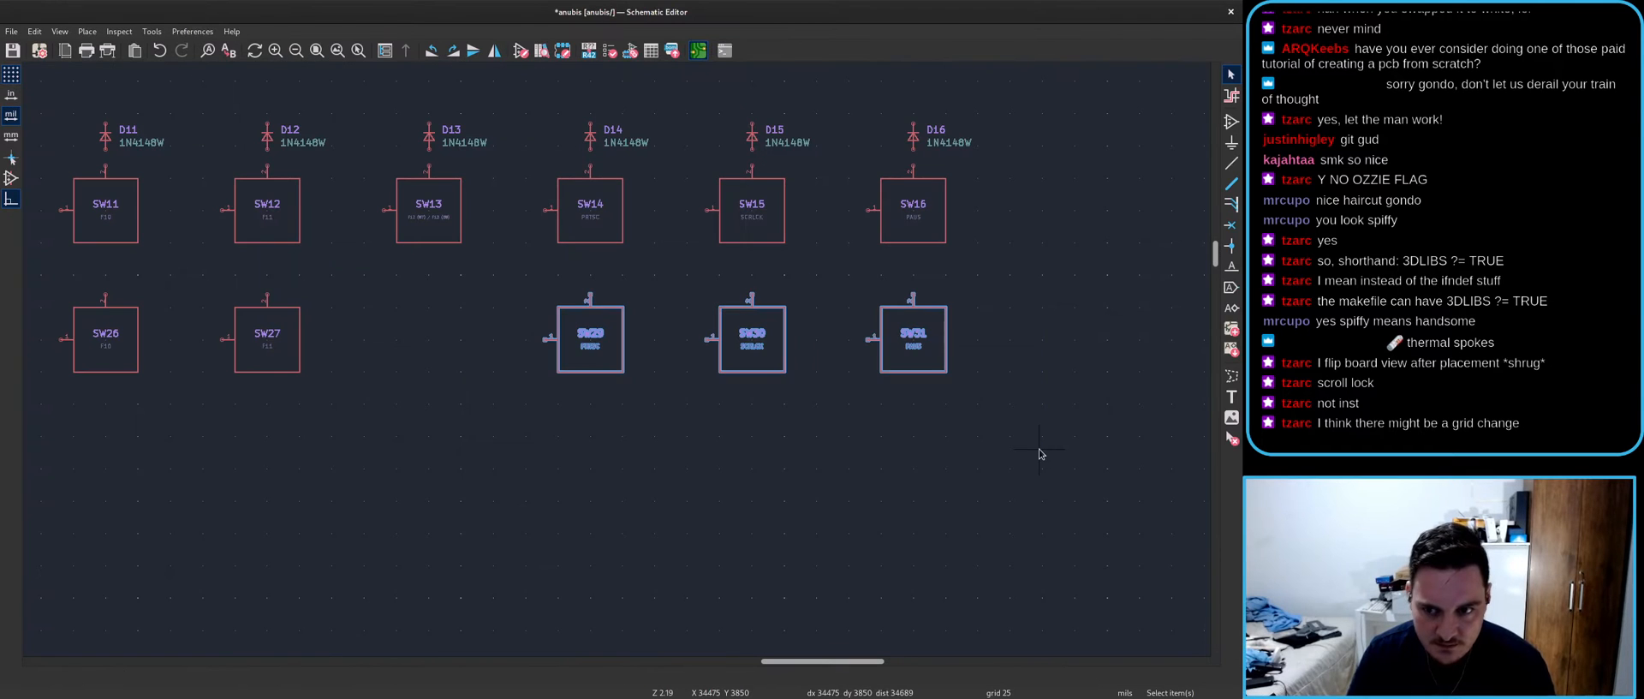
key("Delete")
key("alt+Tab")
left_click(513, 55)
key("Return")
key("Return")
scroll(539, 377, "down", 5)
scroll(437, 482, "down", 3)
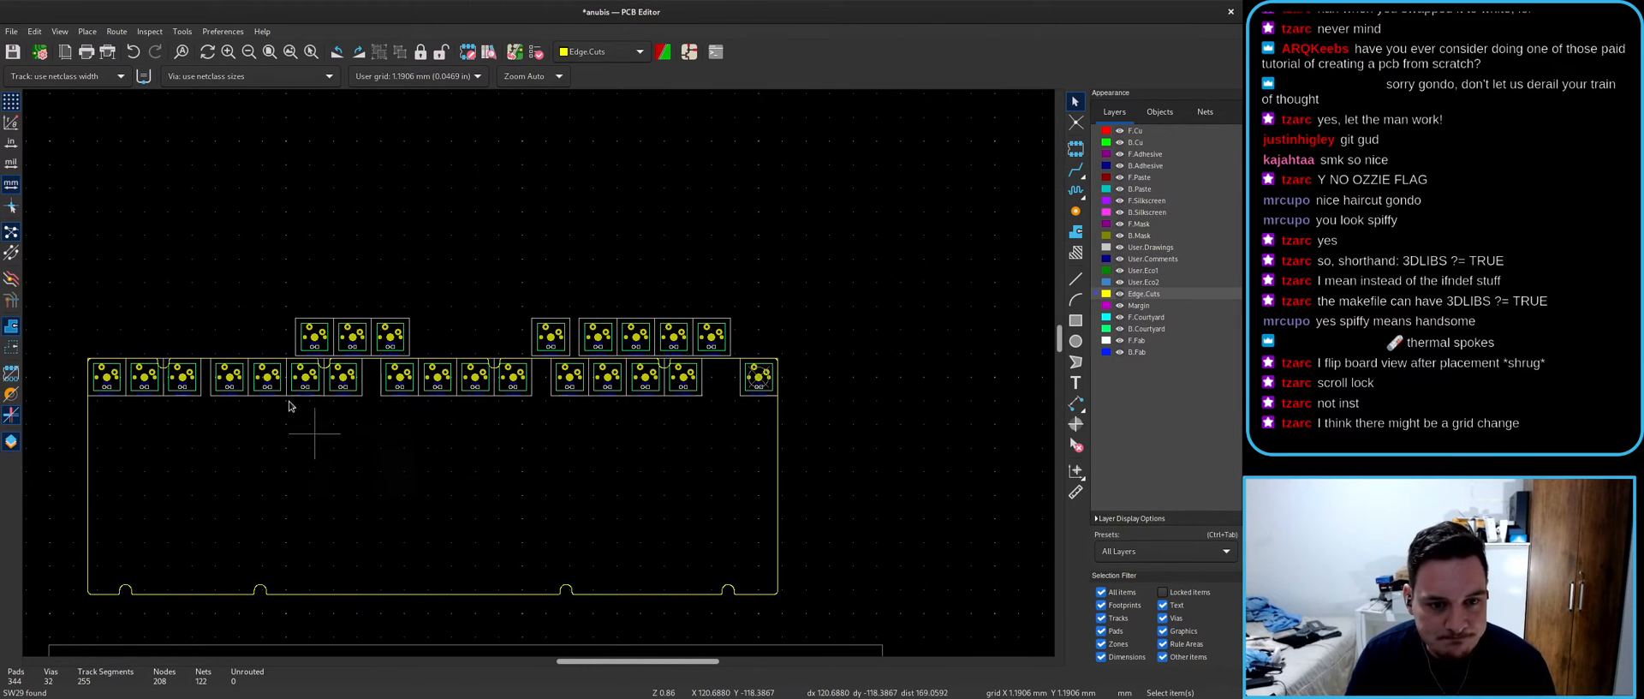
scroll(540, 368, "up", 3)
key("alt+Tab")
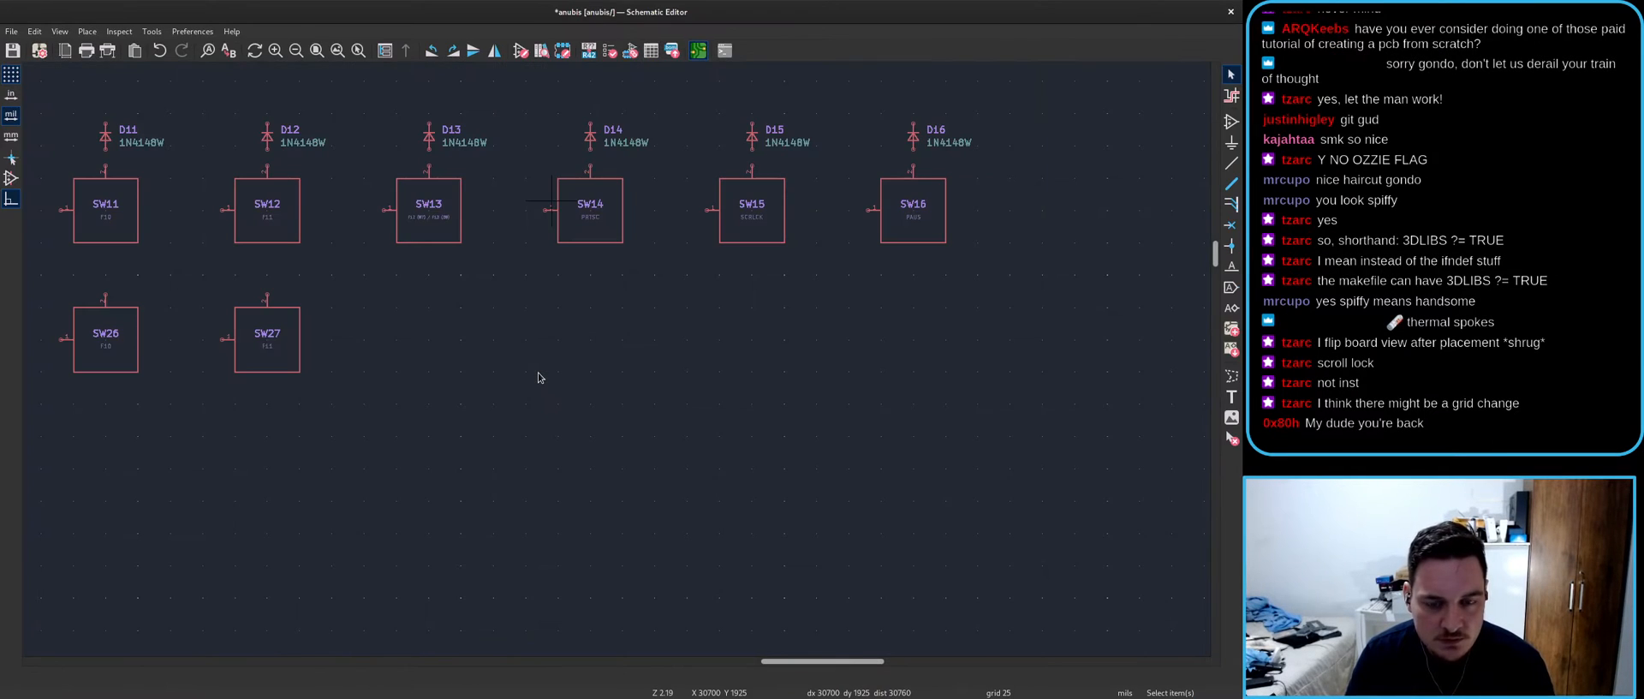
key("alt+Tab")
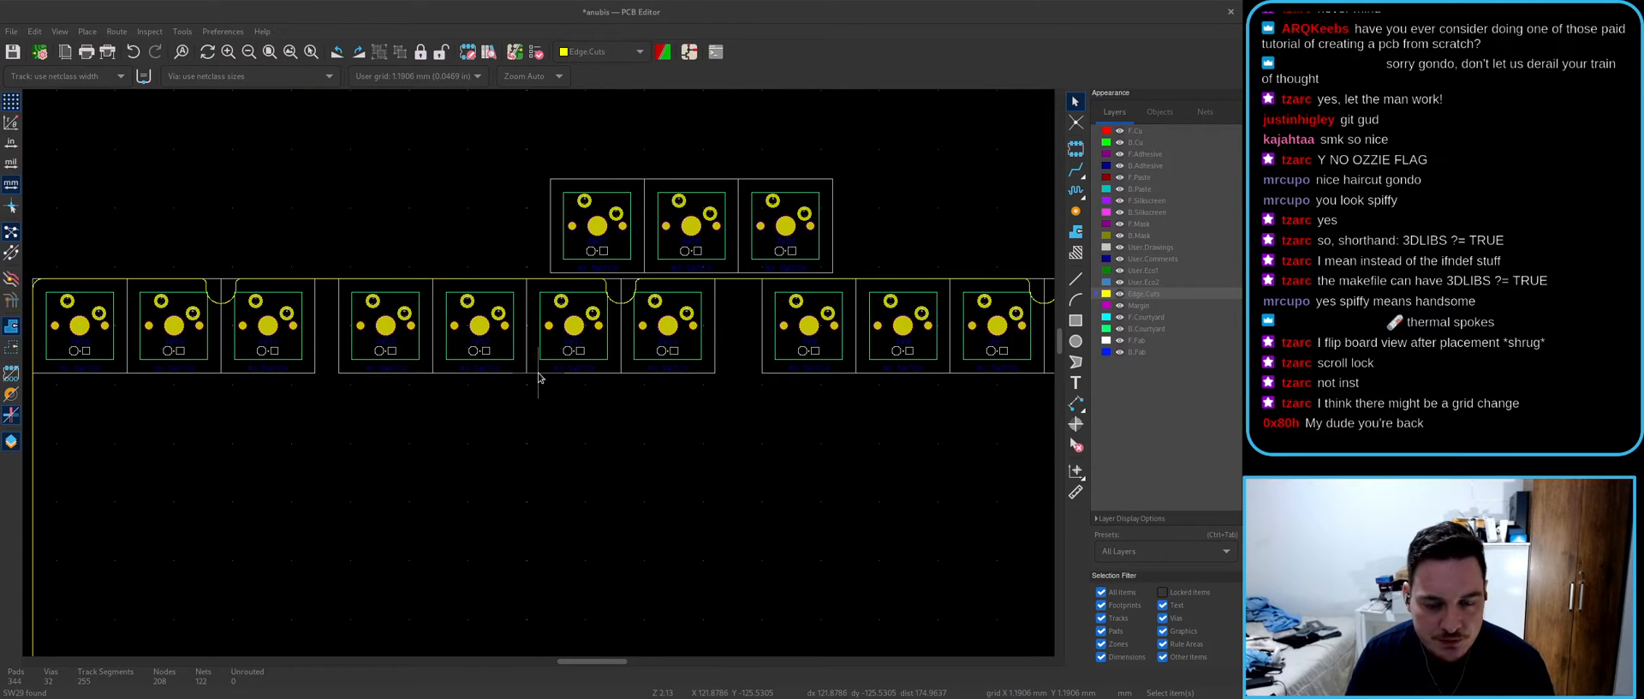
key("alt+Tab")
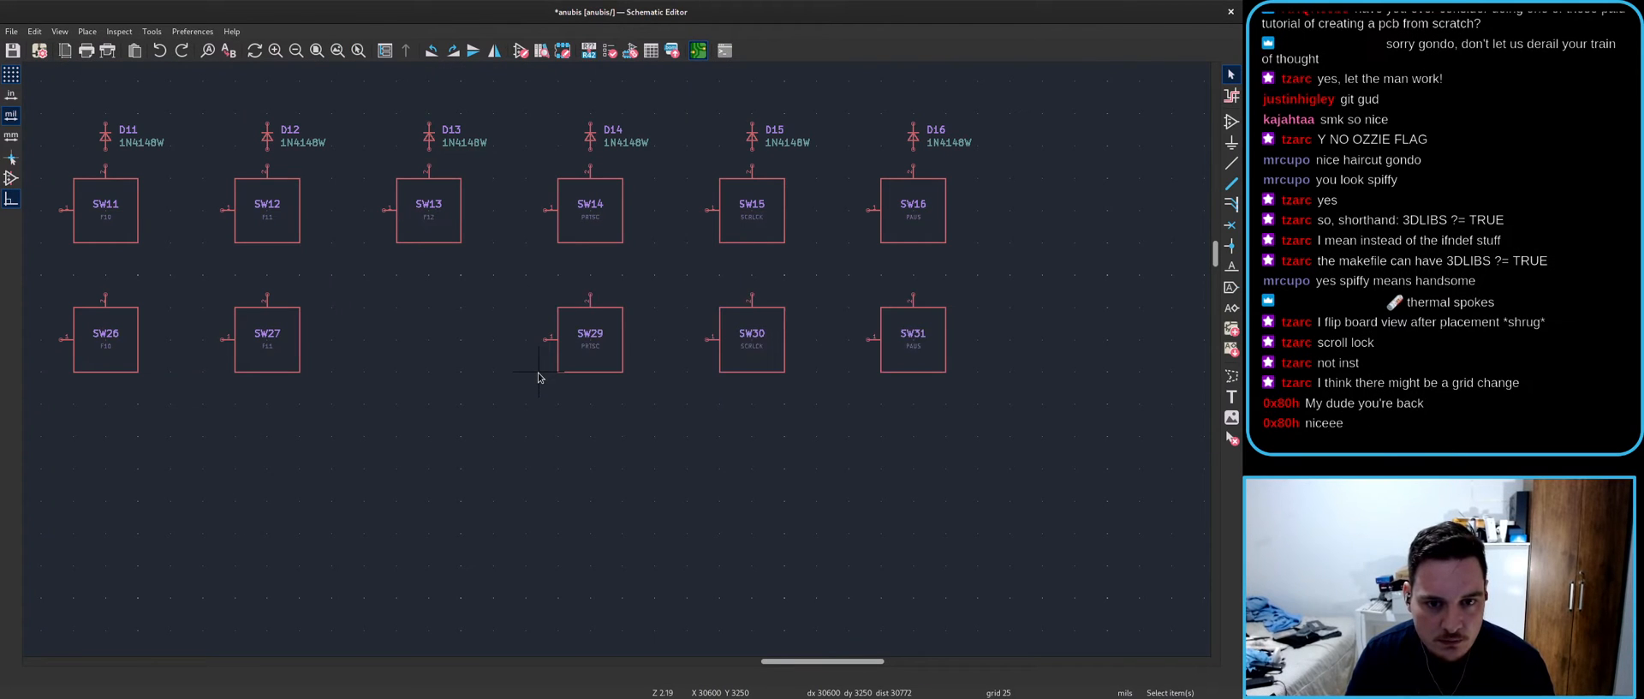
- Delete SW29, SW30 and SW31 again and select SW13's keycode label
scroll(616, 363, "up", 2)
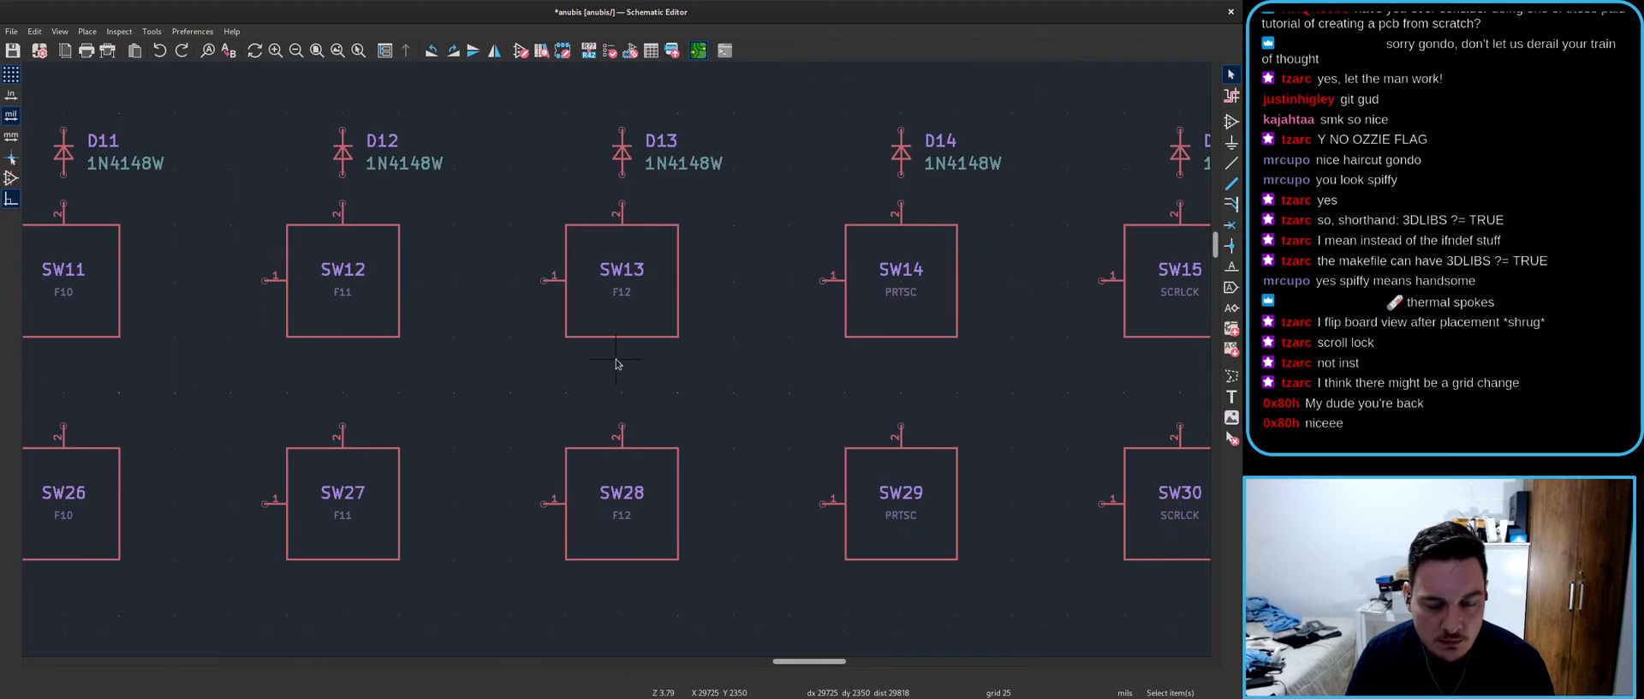
scroll(616, 363, "down", 3)
left_click_drag(710, 383, 1100, 540)
key("Delete")
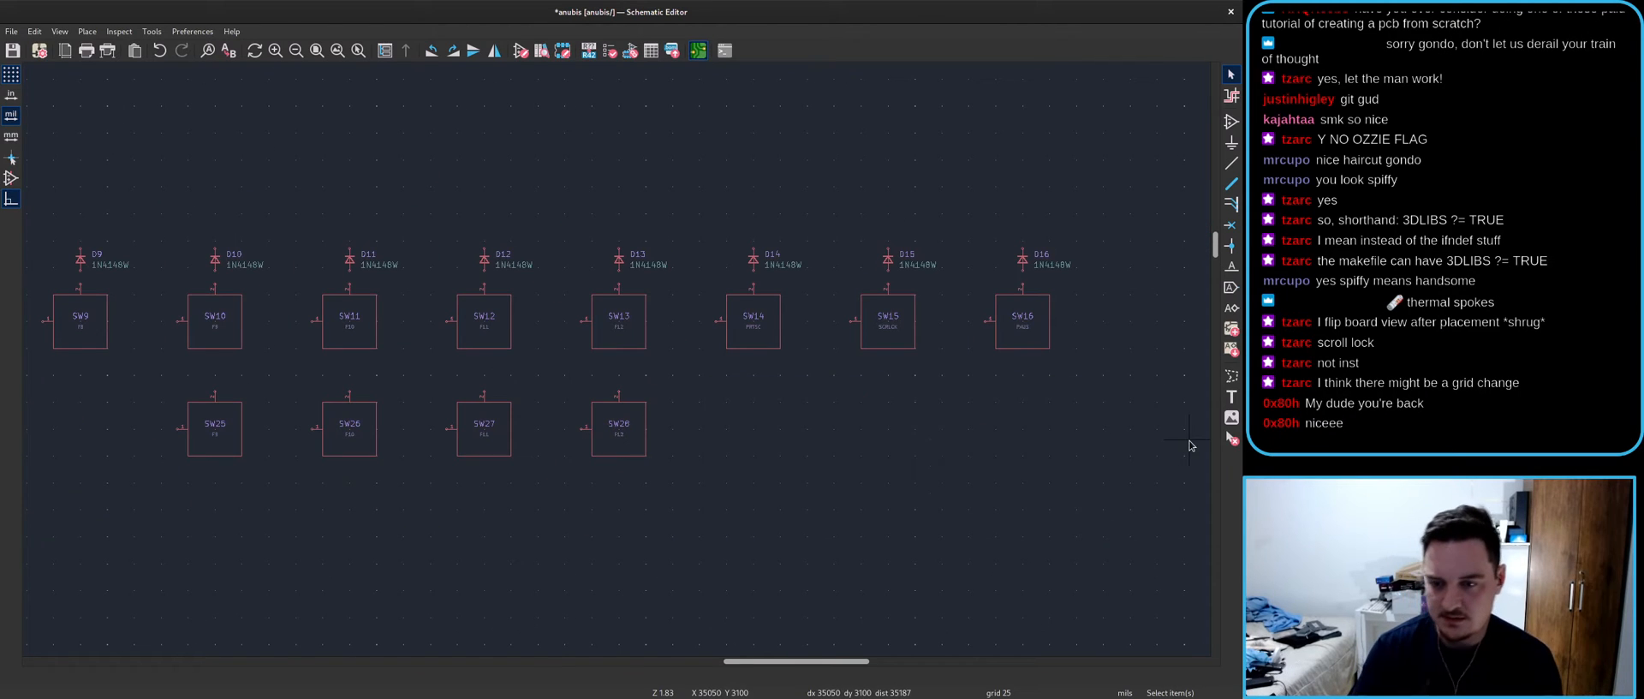
scroll(602, 359, "up", 2)
left_click(612, 308)
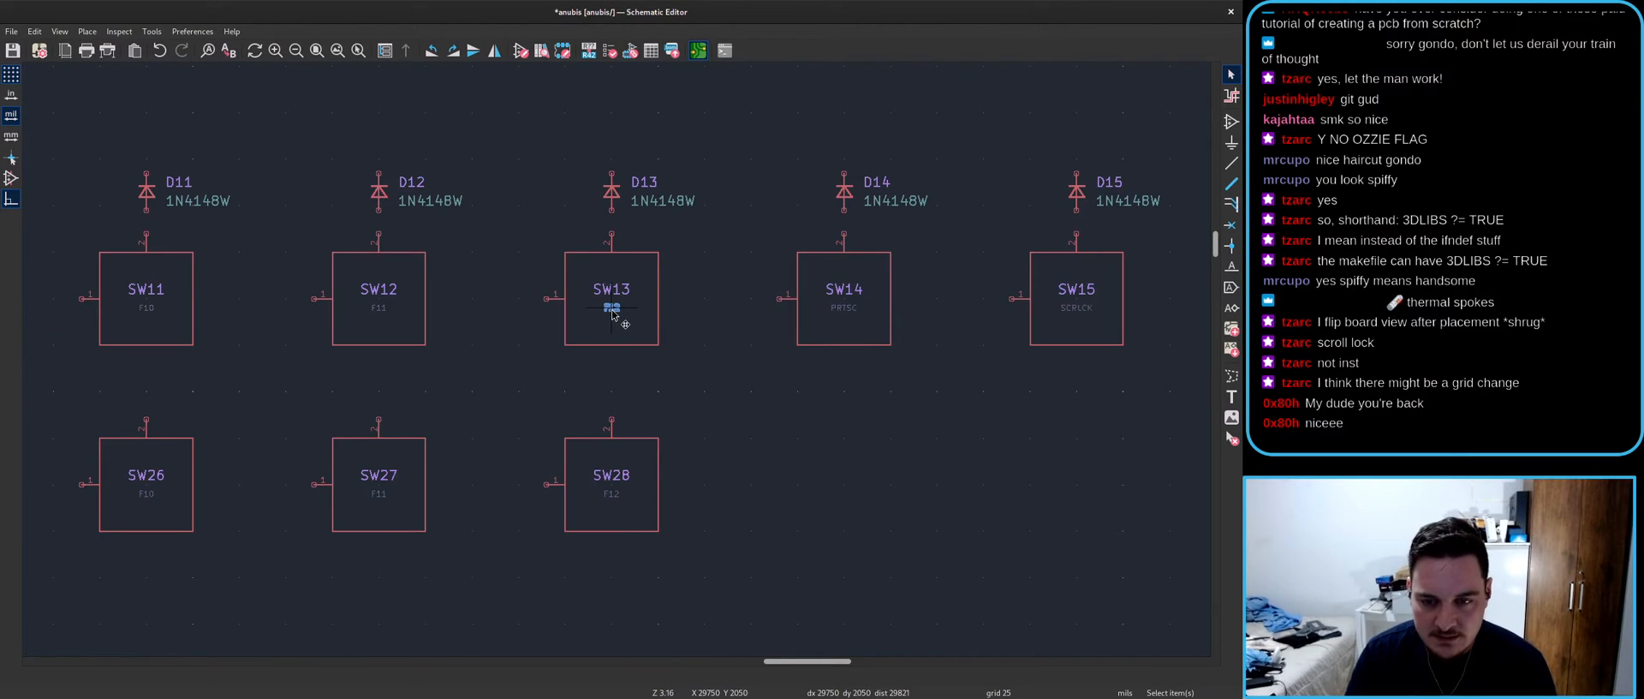
- Set SW13's keycode to F12 (87) / F13 (88) and update the PCB from the schematic with F8
double_click(613, 313)
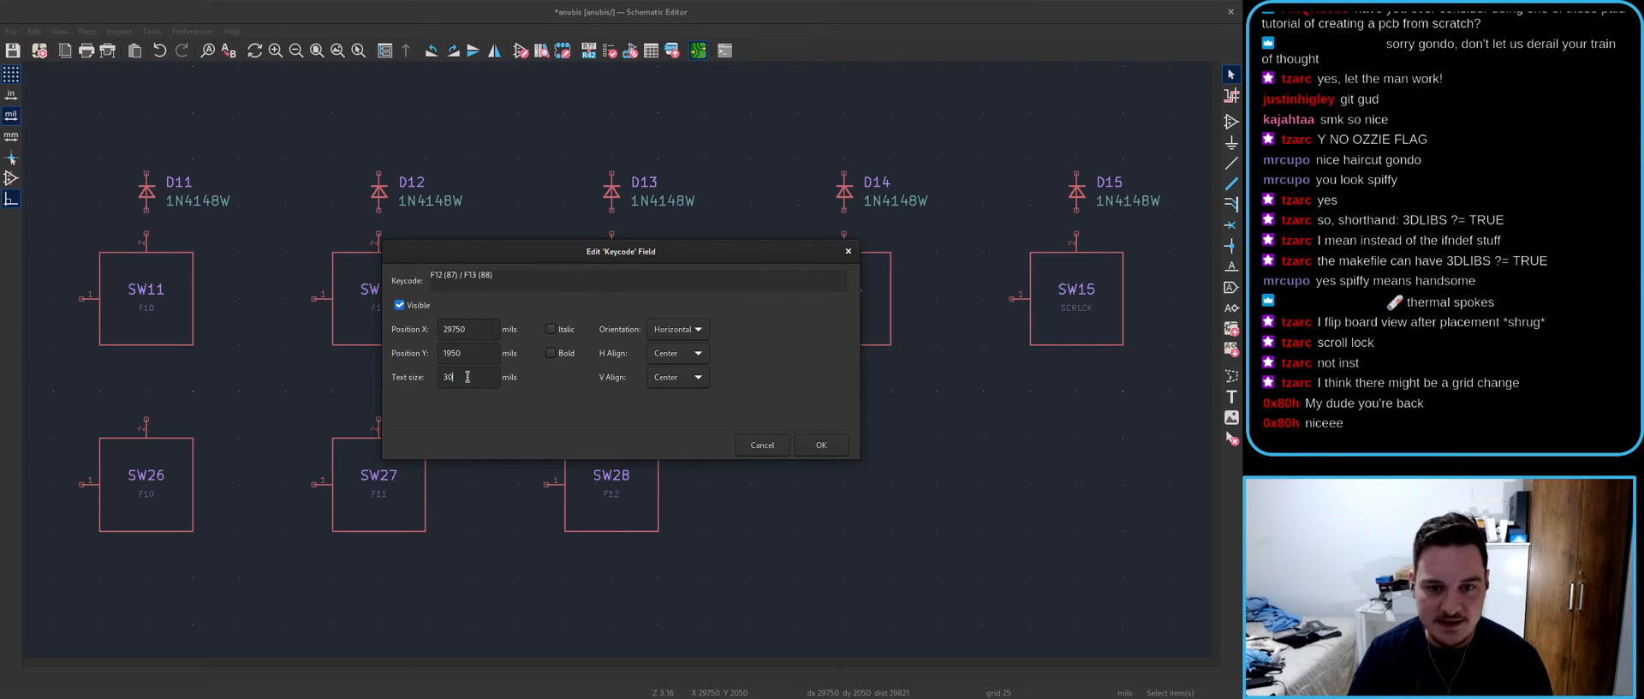
key("Return")
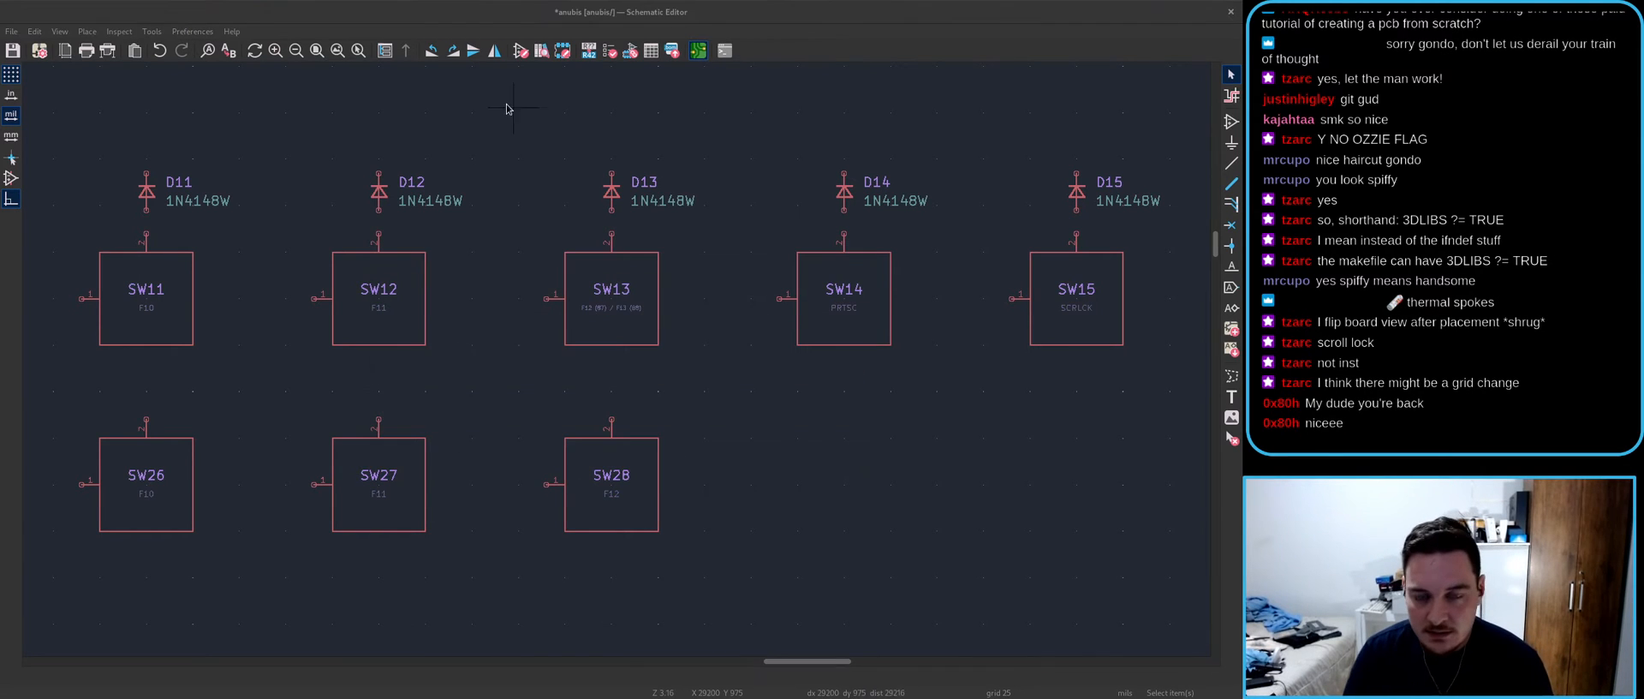
key("F8")
left_click(775, 496)
- Place the new SW28 footprint in the upper switch row on the board
left_click(745, 498)
scroll(577, 341, "down", 5)
scroll(569, 349, "up", 3)
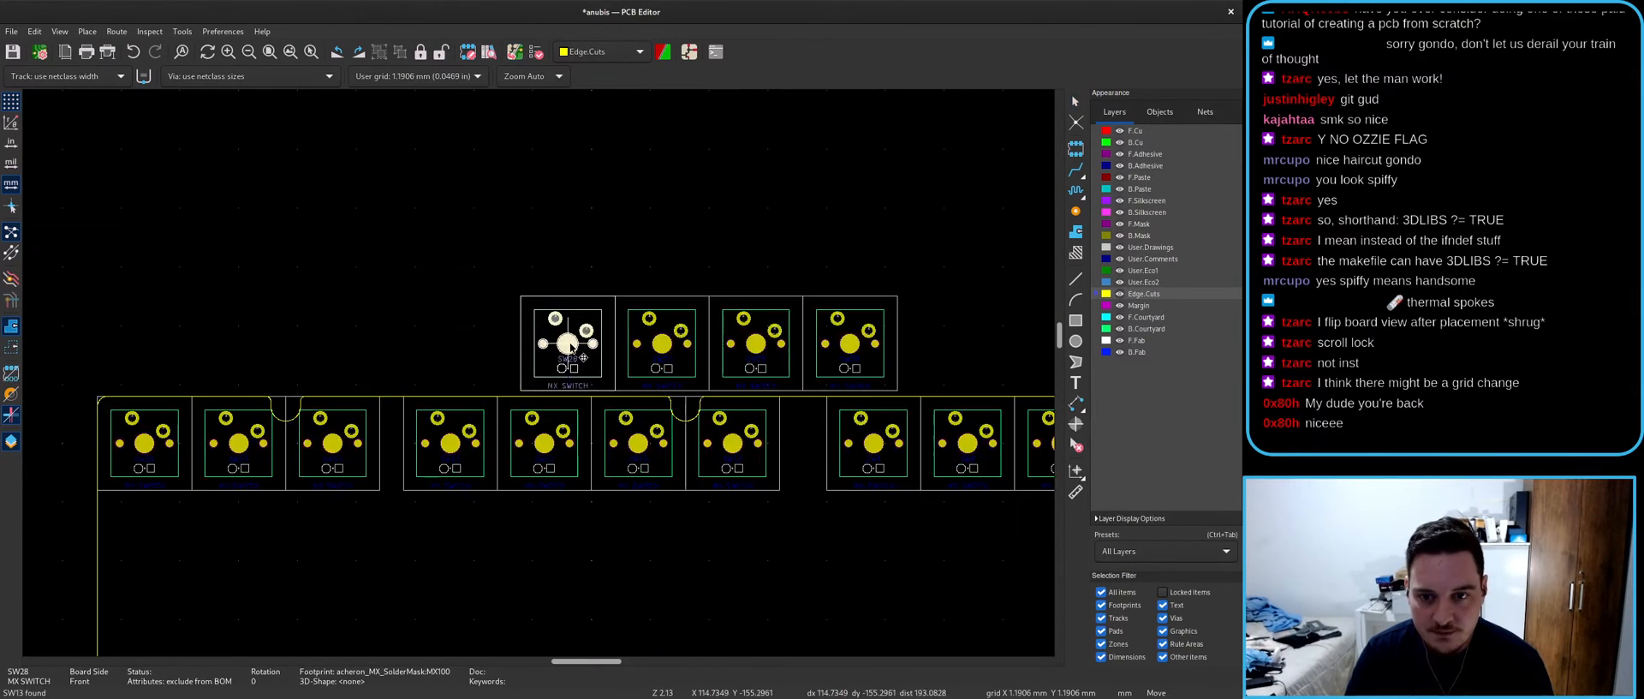
left_click(569, 348)
scroll(536, 368, "down", 4)
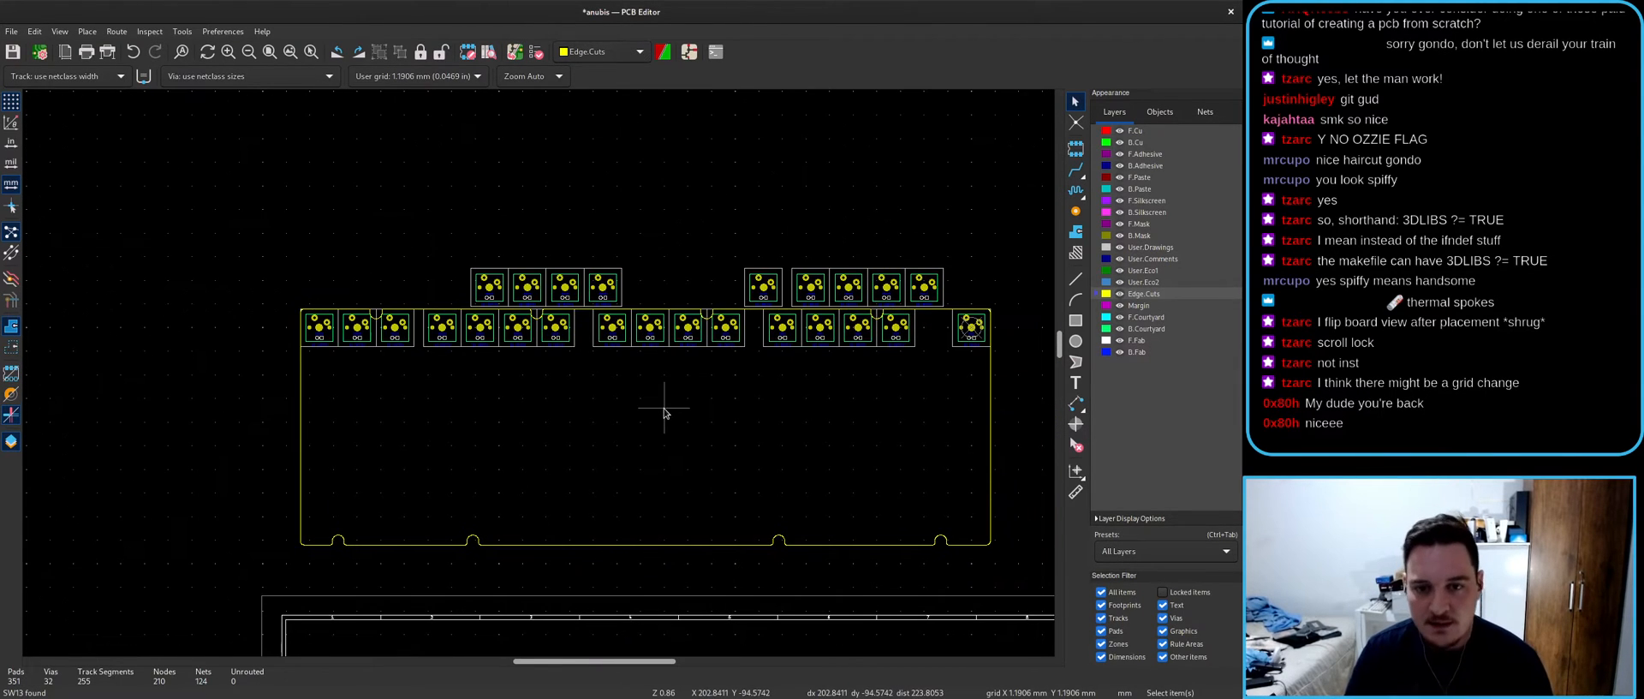
scroll(484, 343, "right", 4)
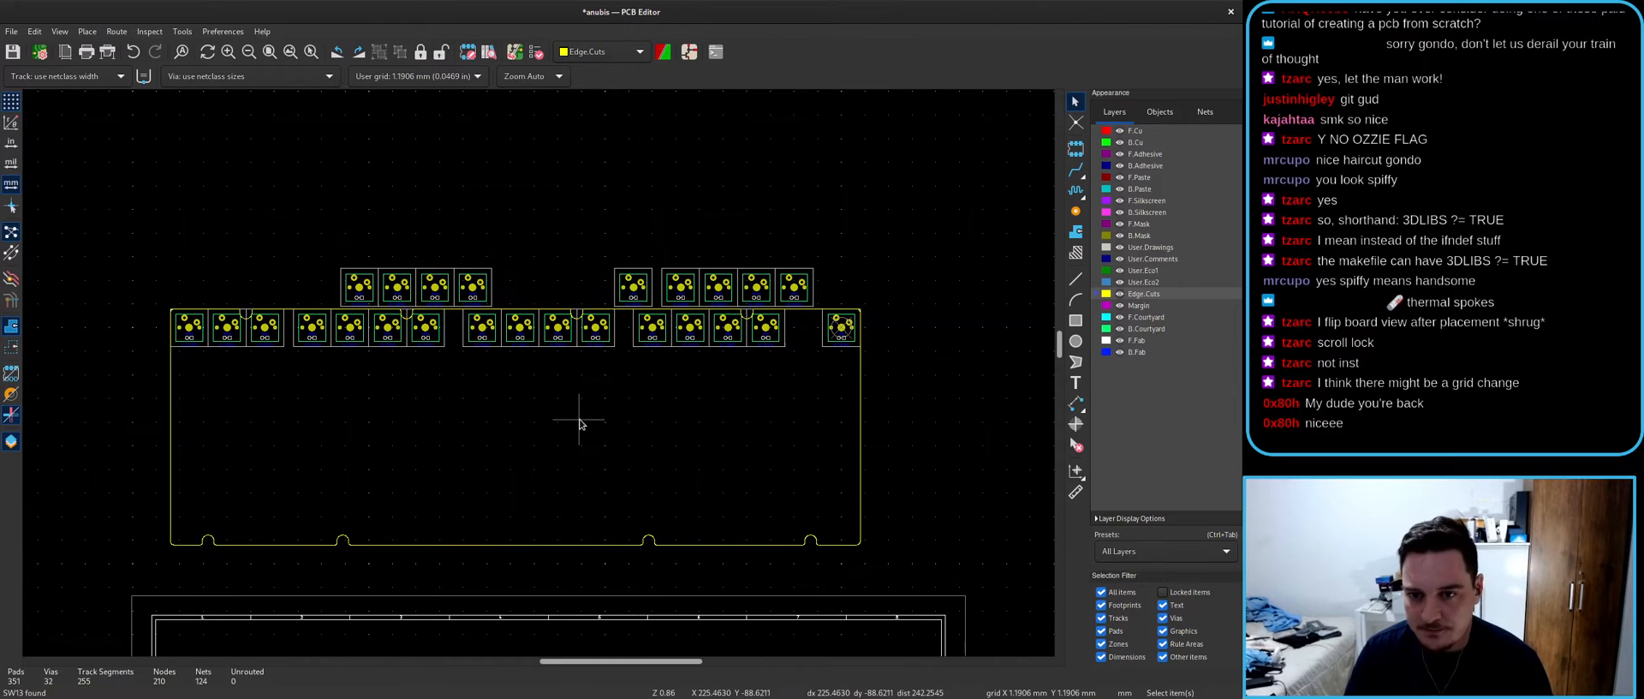
- Return to the schematic, deselect SW28 and review switches SW17–SW19
key("alt+Tab")
left_click(786, 394)
scroll(675, 340, "down", 4)
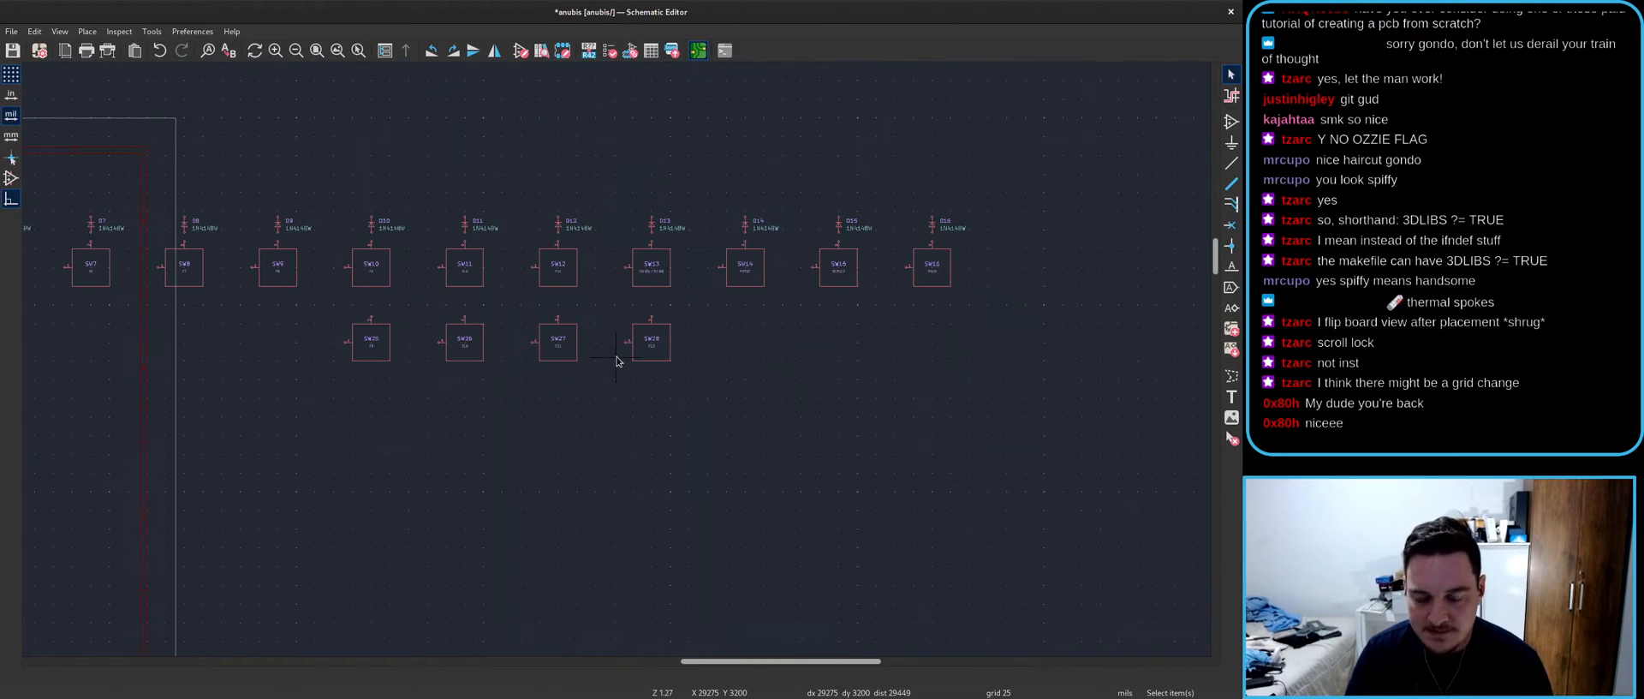
scroll(618, 358, "down", 3)
scroll(617, 360, "up", 2)
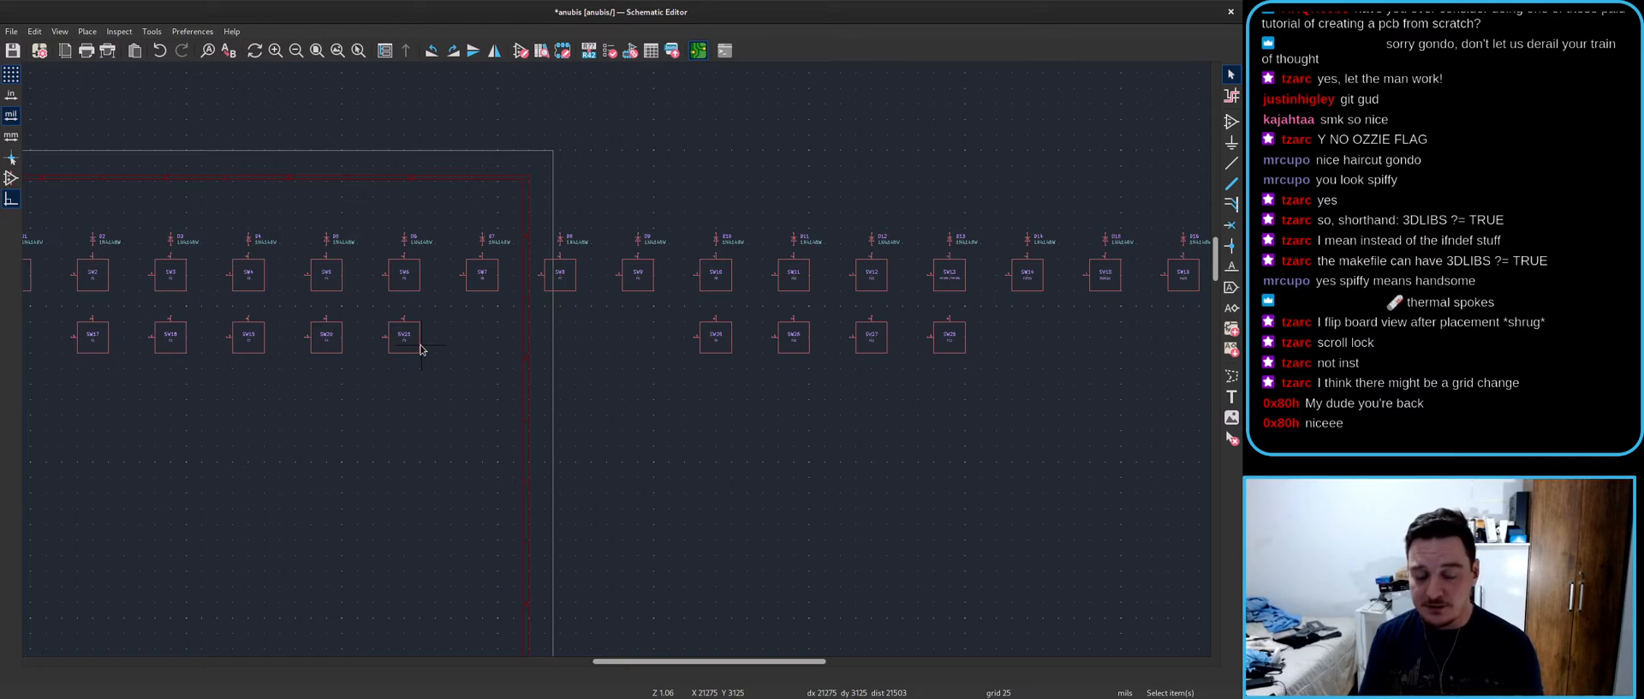
scroll(93, 287, "up", 5)
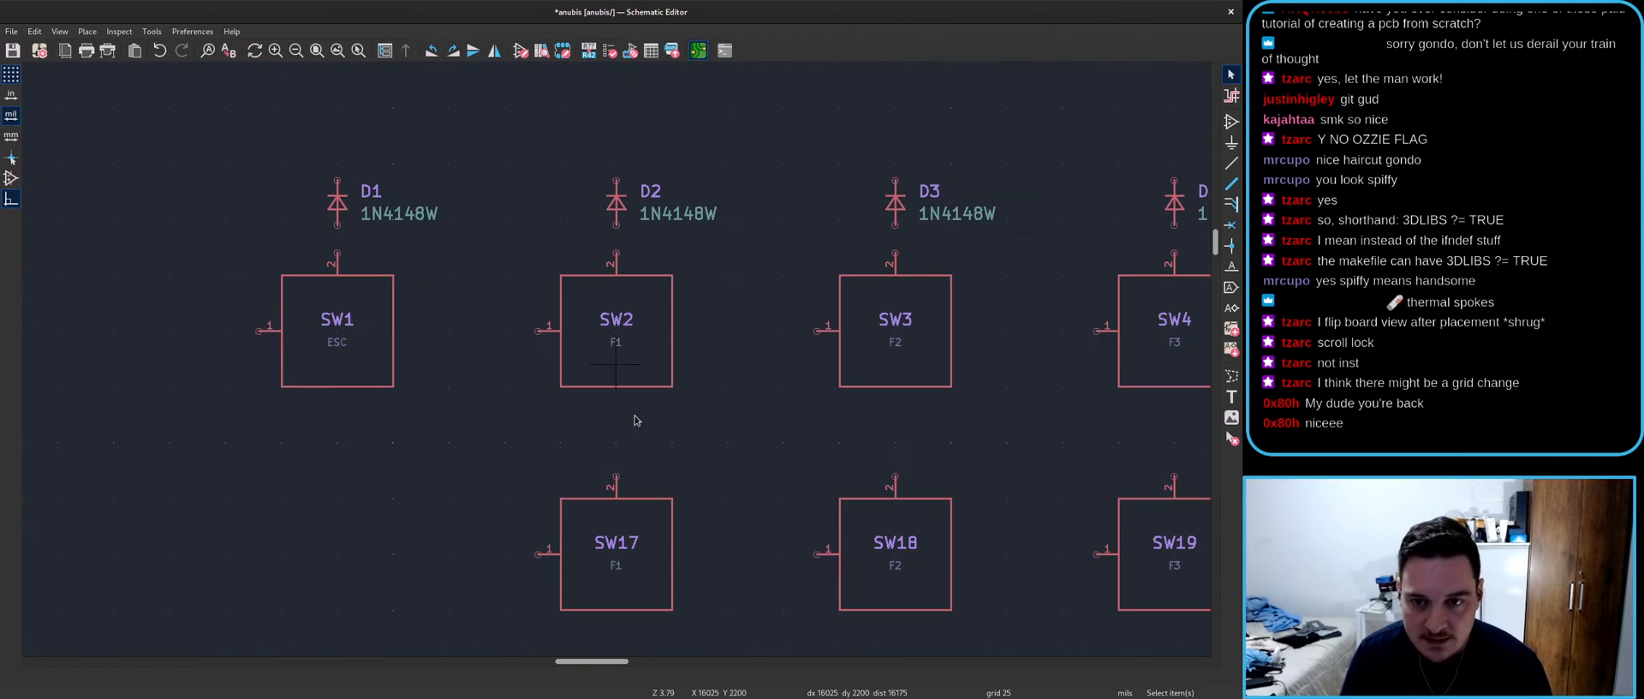
- Move the SW17 symbol onto SW2 in the schematic
left_click(658, 568)
key("m")
scroll(659, 338, "up", 3)
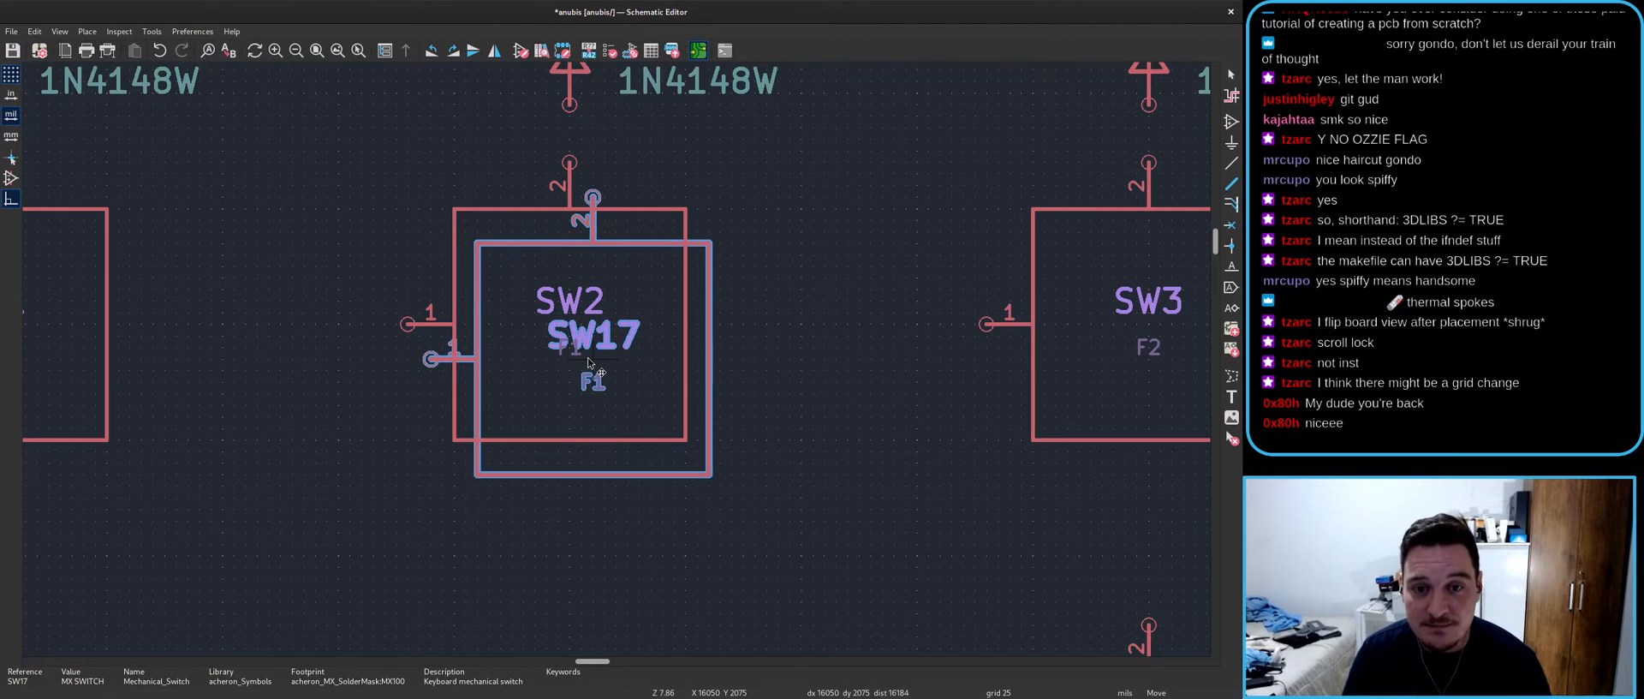
left_click(589, 353)
key("Escape")
- Check the board layout, undo the SW17 move in the schematic, and return to the PCB
key("alt+Tab")
scroll(540, 385, "down", 4)
scroll(532, 403, "up", 4)
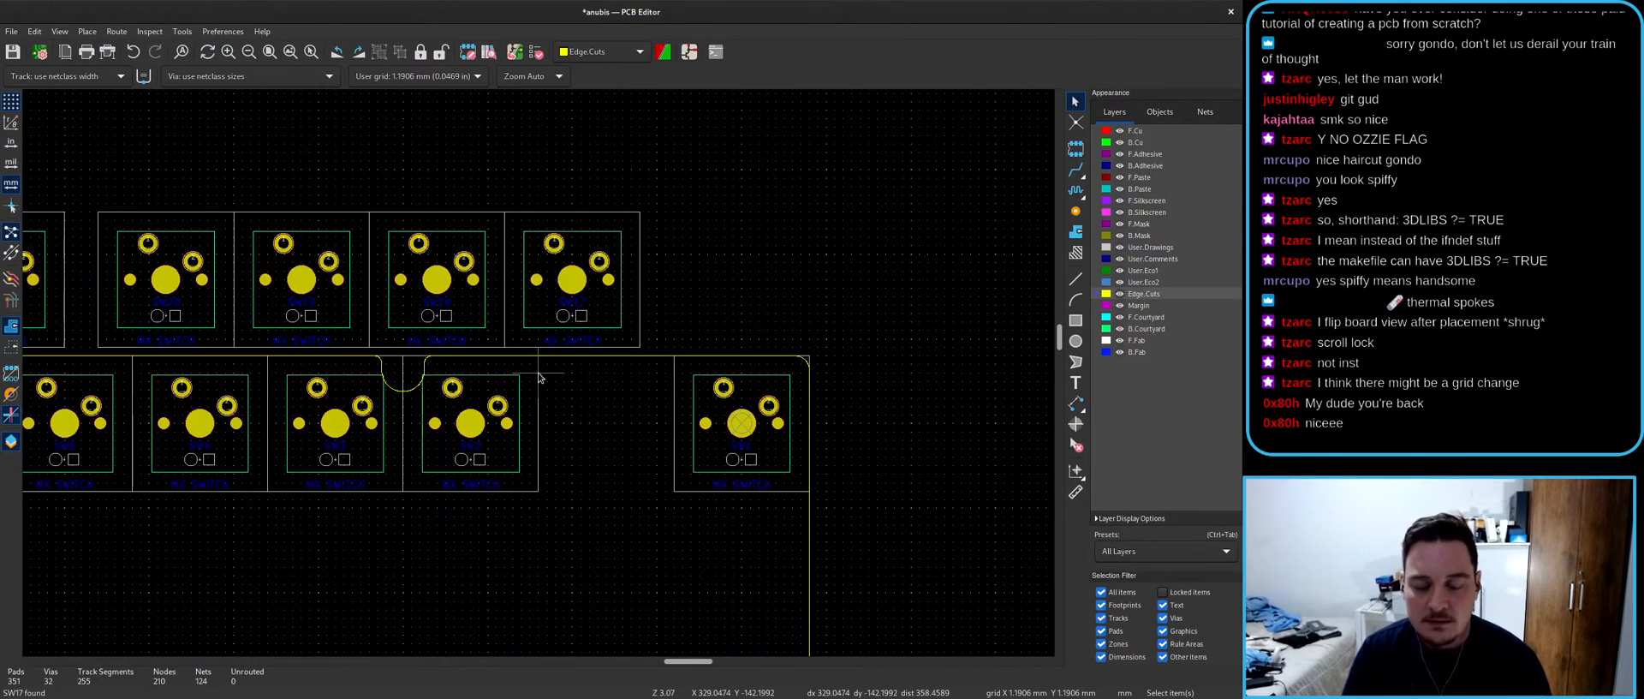
scroll(539, 377, "down", 8)
scroll(544, 374, "up", 4)
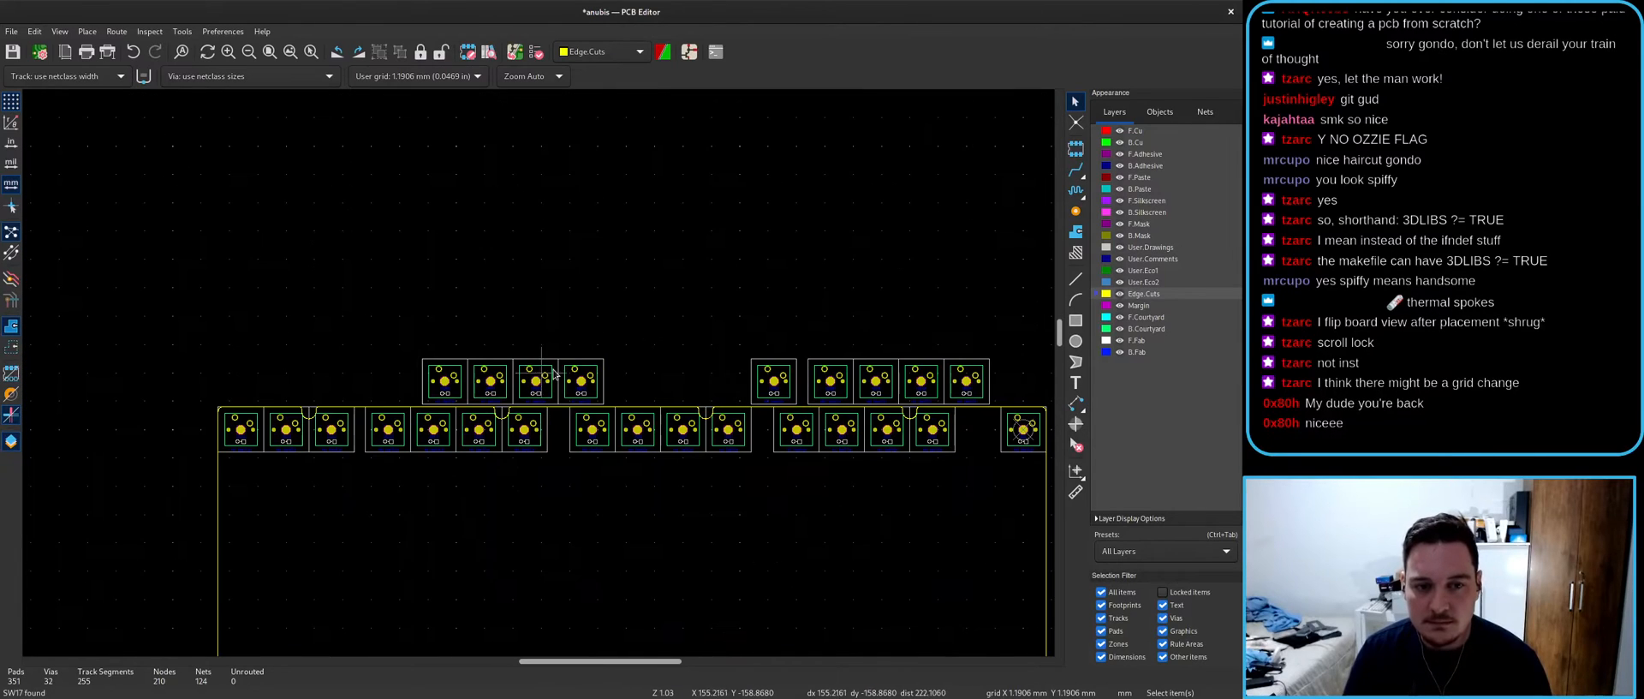
key("alt+Tab")
key("ctrl+z")
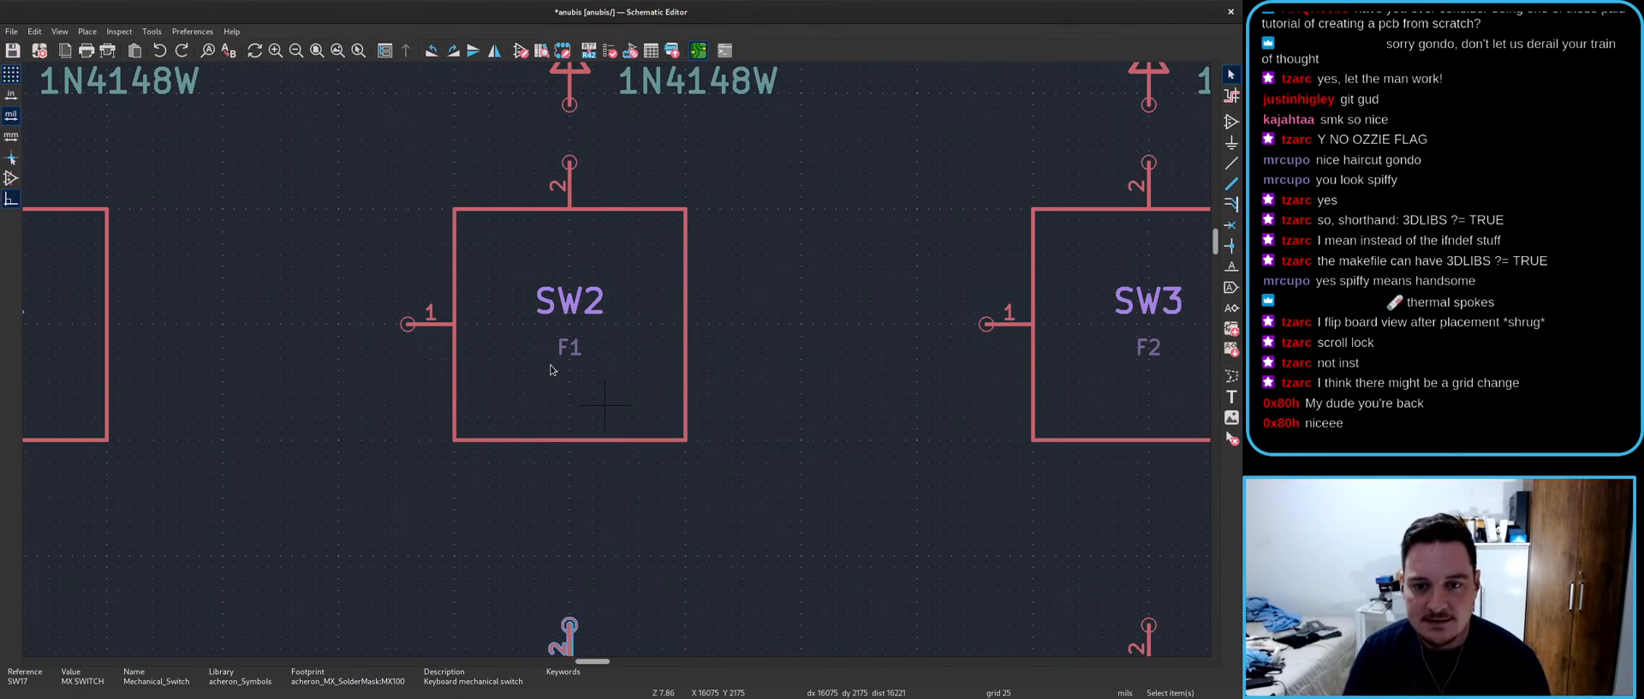
key("alt+Tab")
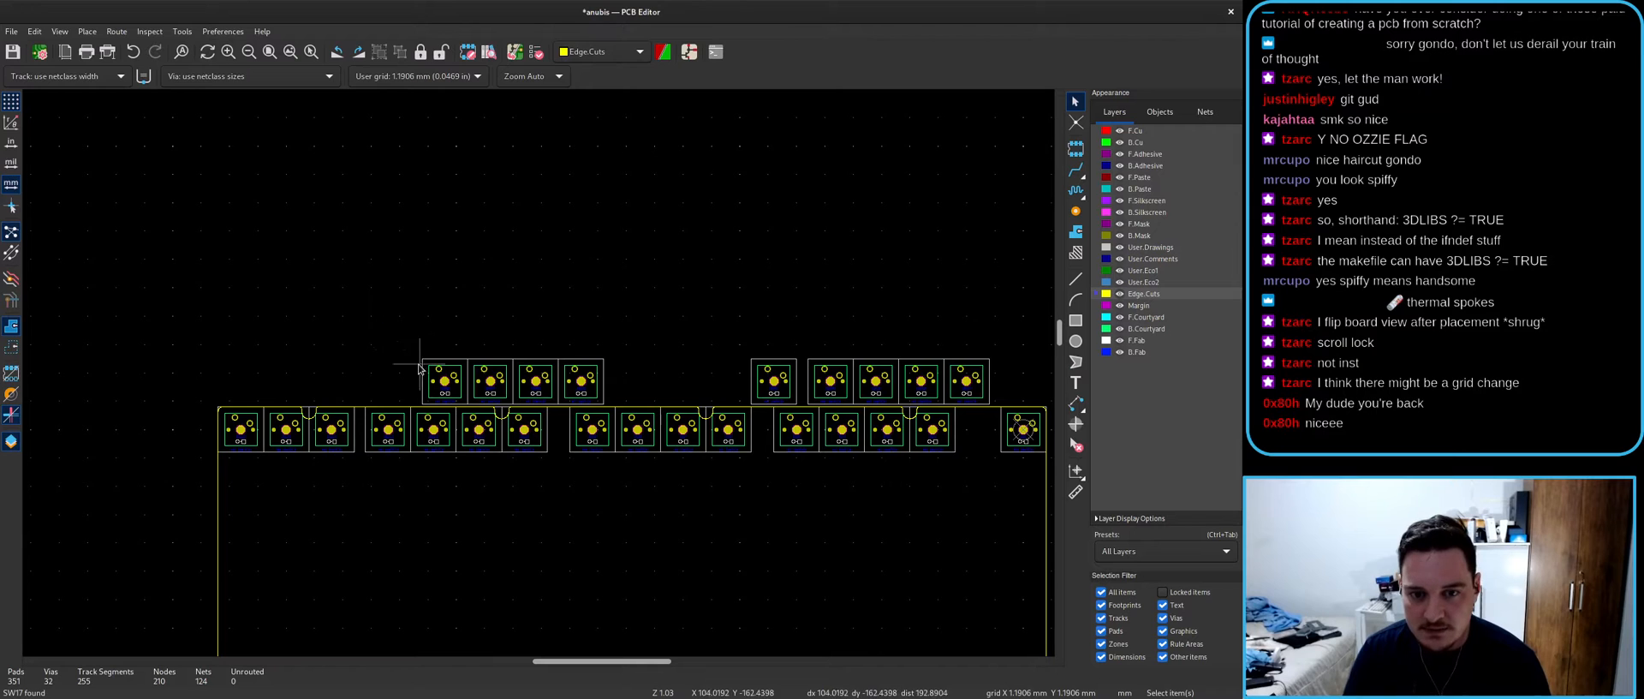
- Move the nine upper-row footprints down over the main key row
left_click_drag(349, 296, 1016, 414)
scroll(935, 372, "up", 3)
key("m")
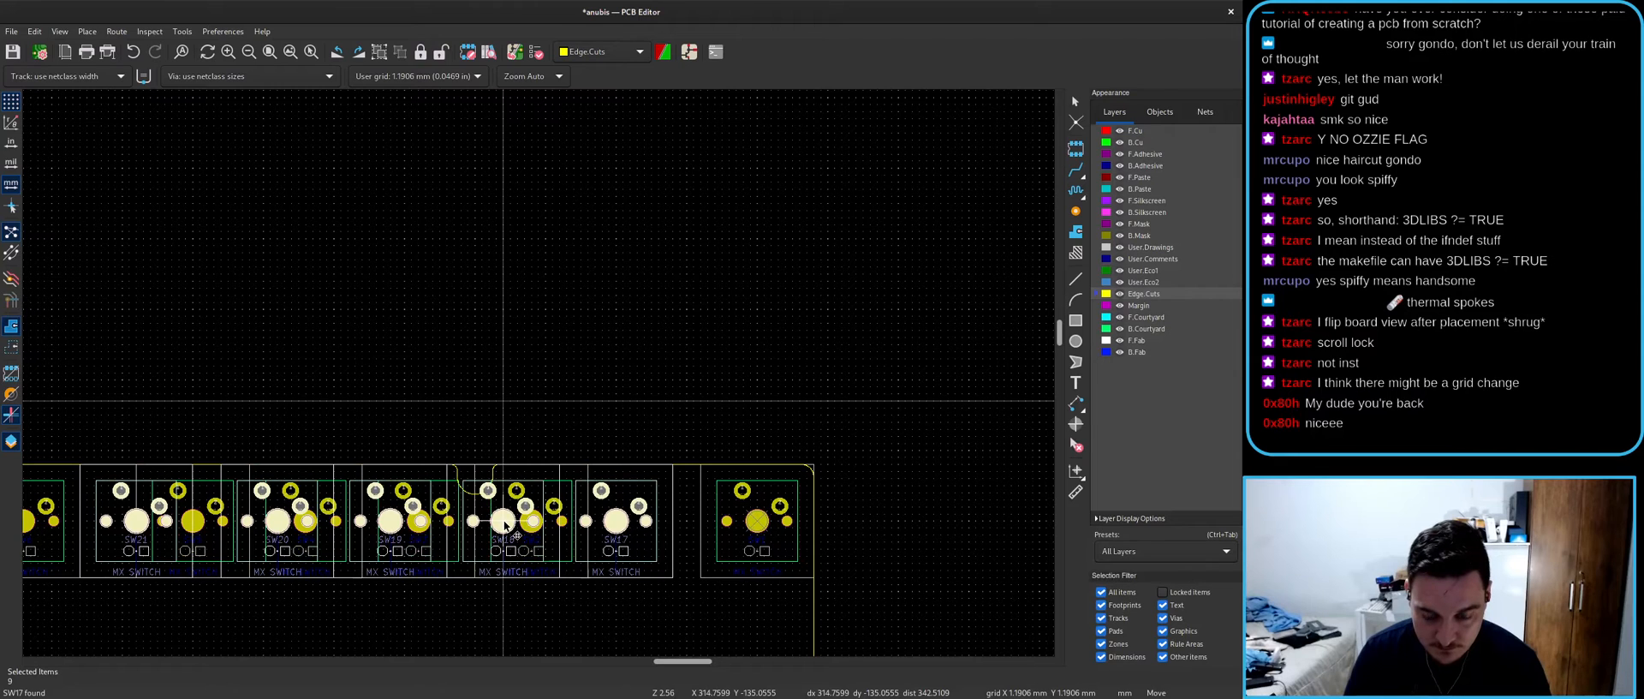
left_click(505, 524)
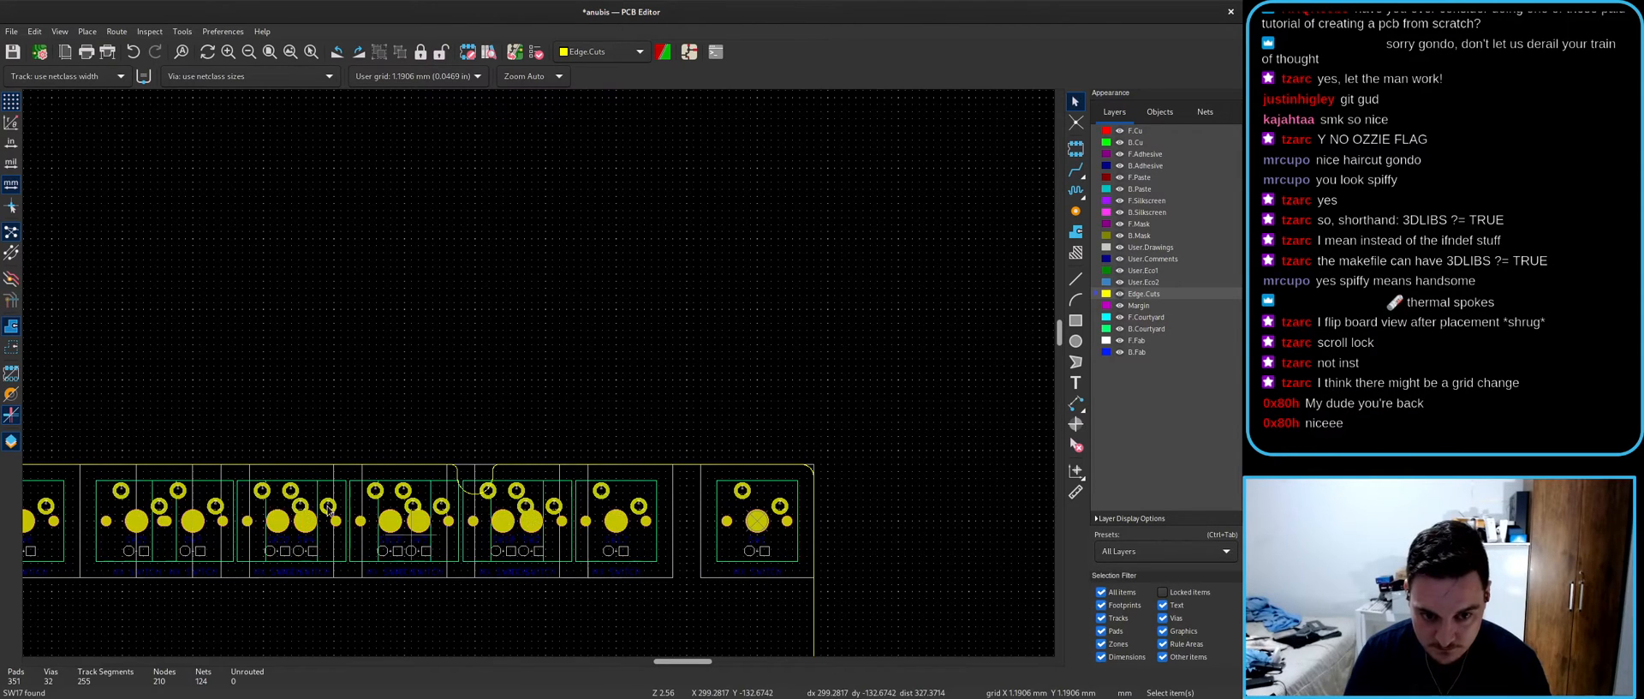
scroll(488, 443, "down", 2)
scroll(294, 401, "up", 5)
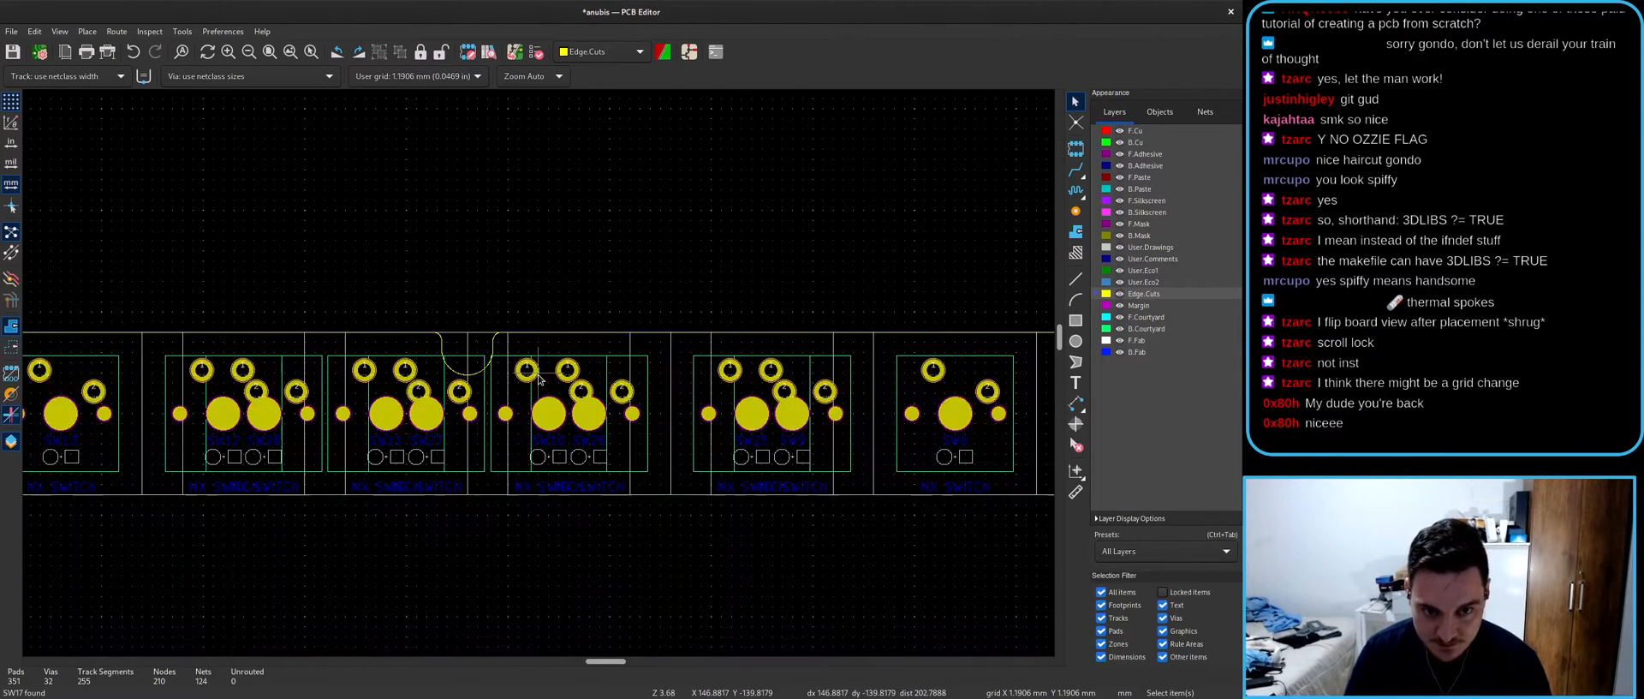
scroll(531, 385, "down", 3)
scroll(722, 457, "up", 2)
scroll(722, 456, "down", 3)
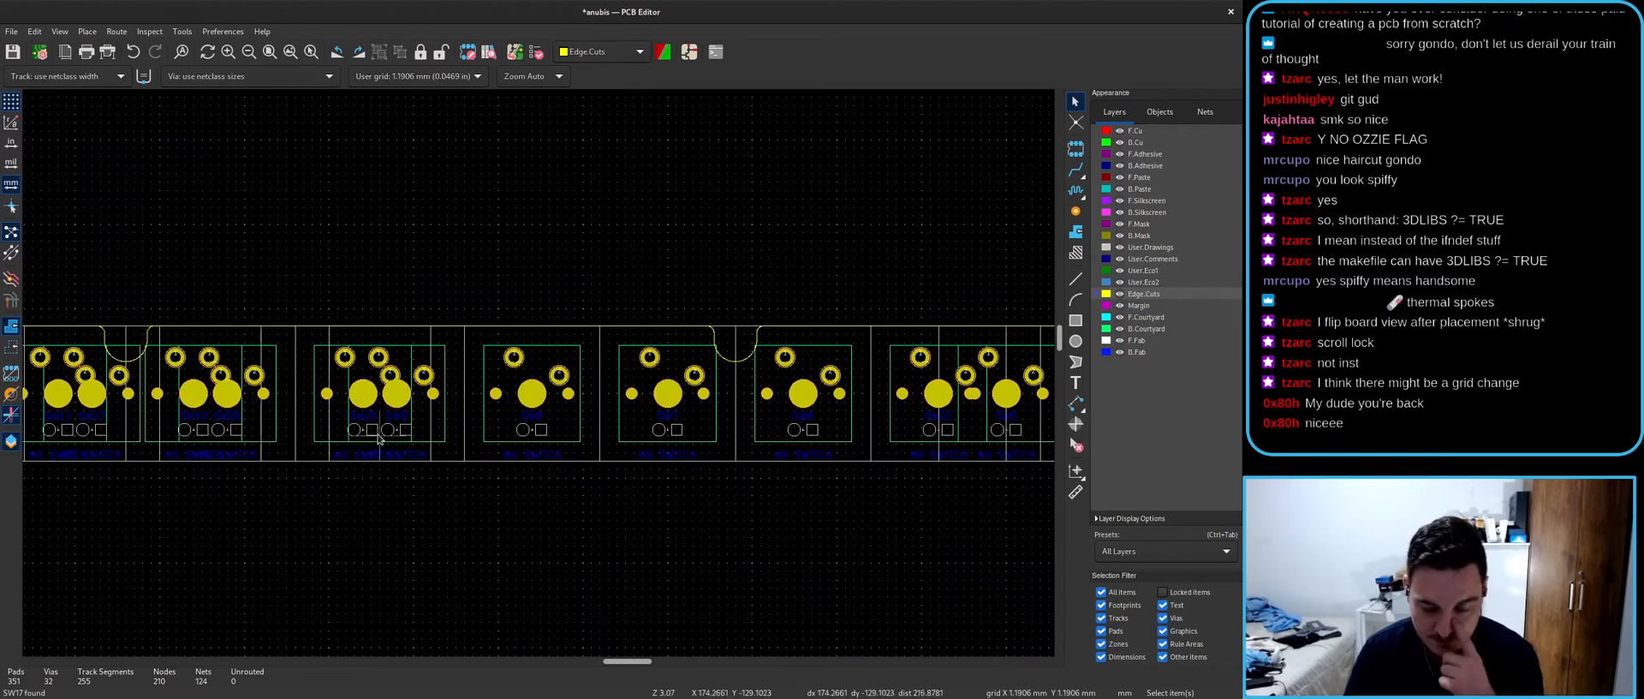
scroll(539, 377, "up", 5)
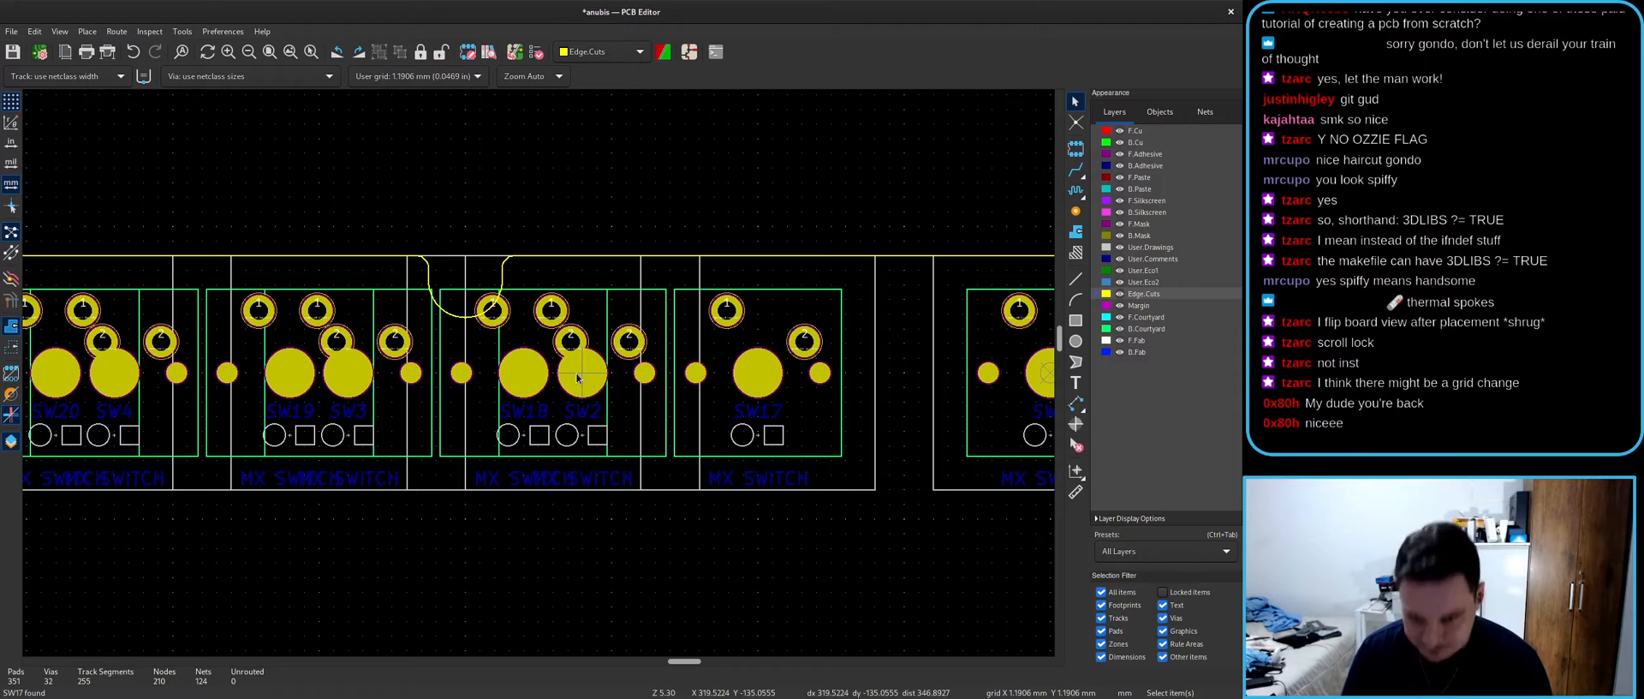
- Inspect the stacked footprints and pan to show the whole board outline
left_click(696, 423)
key("Escape")
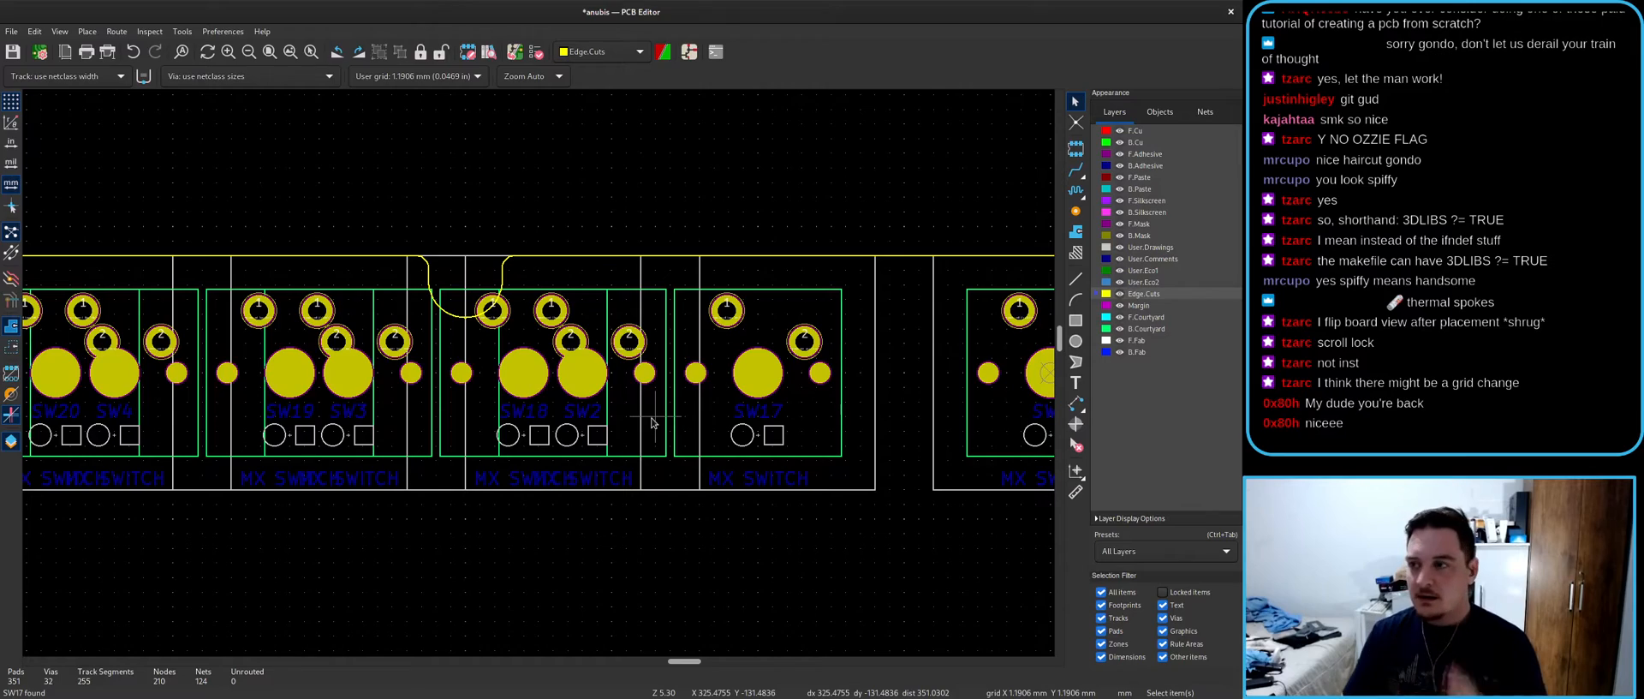
key("super")
key("super")
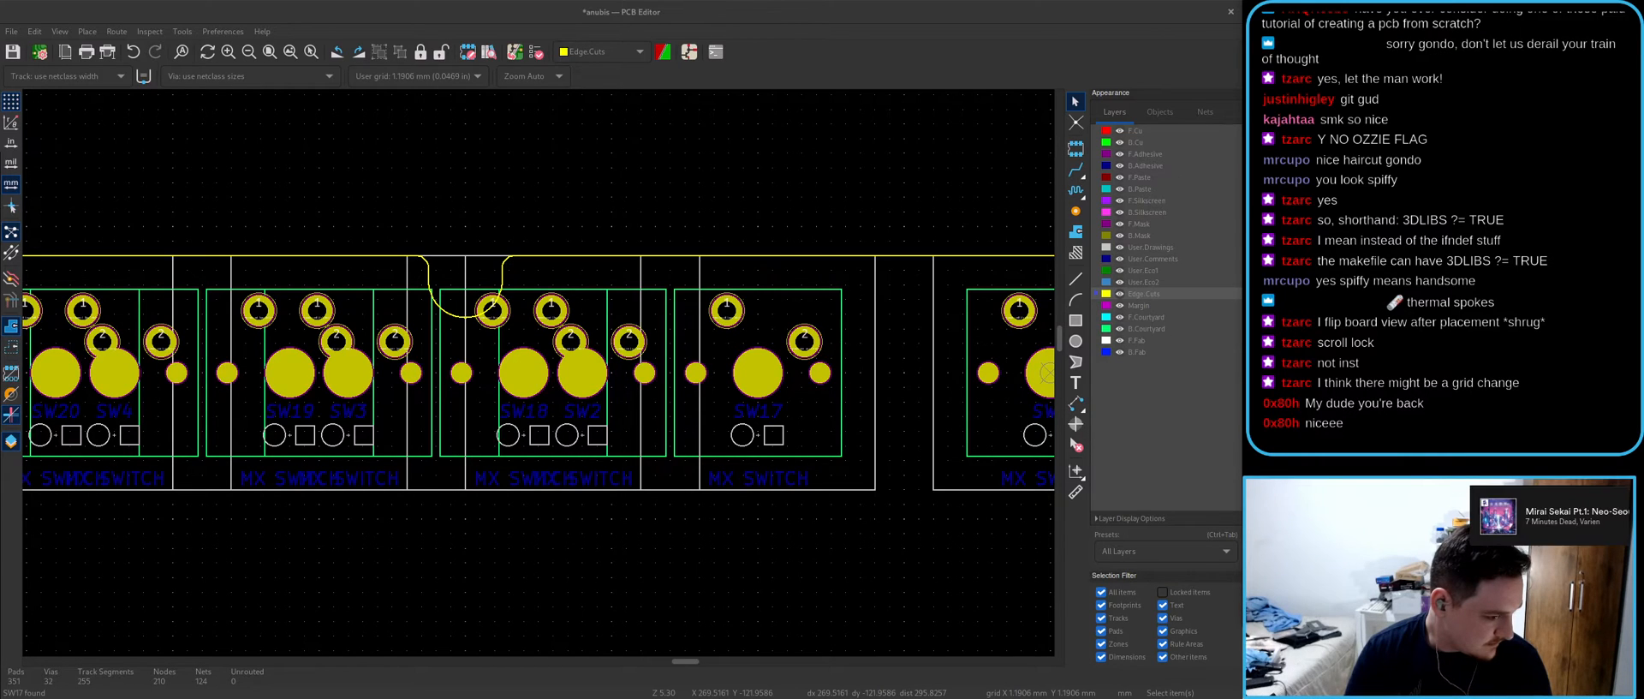
left_click(877, 13)
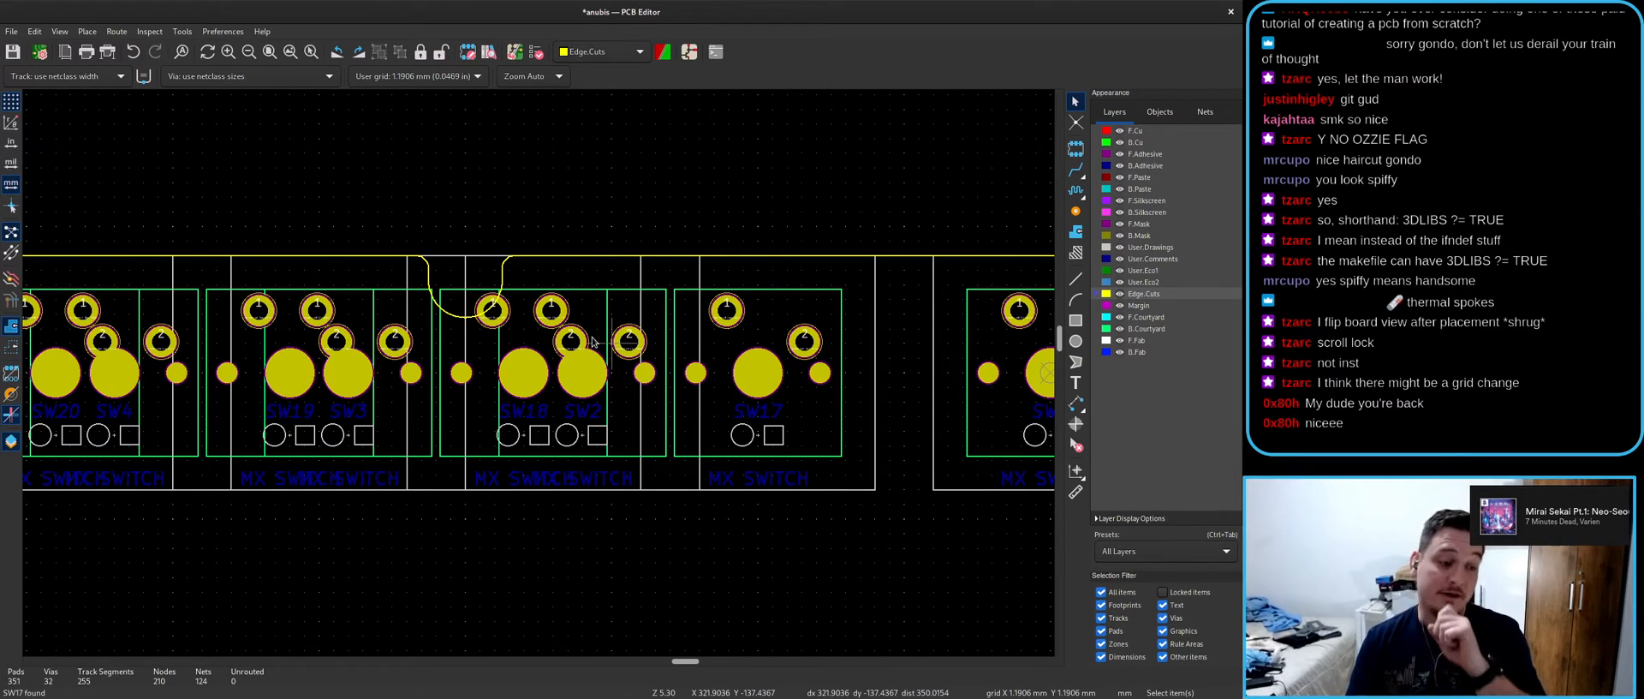
scroll(481, 312, "down", 5)
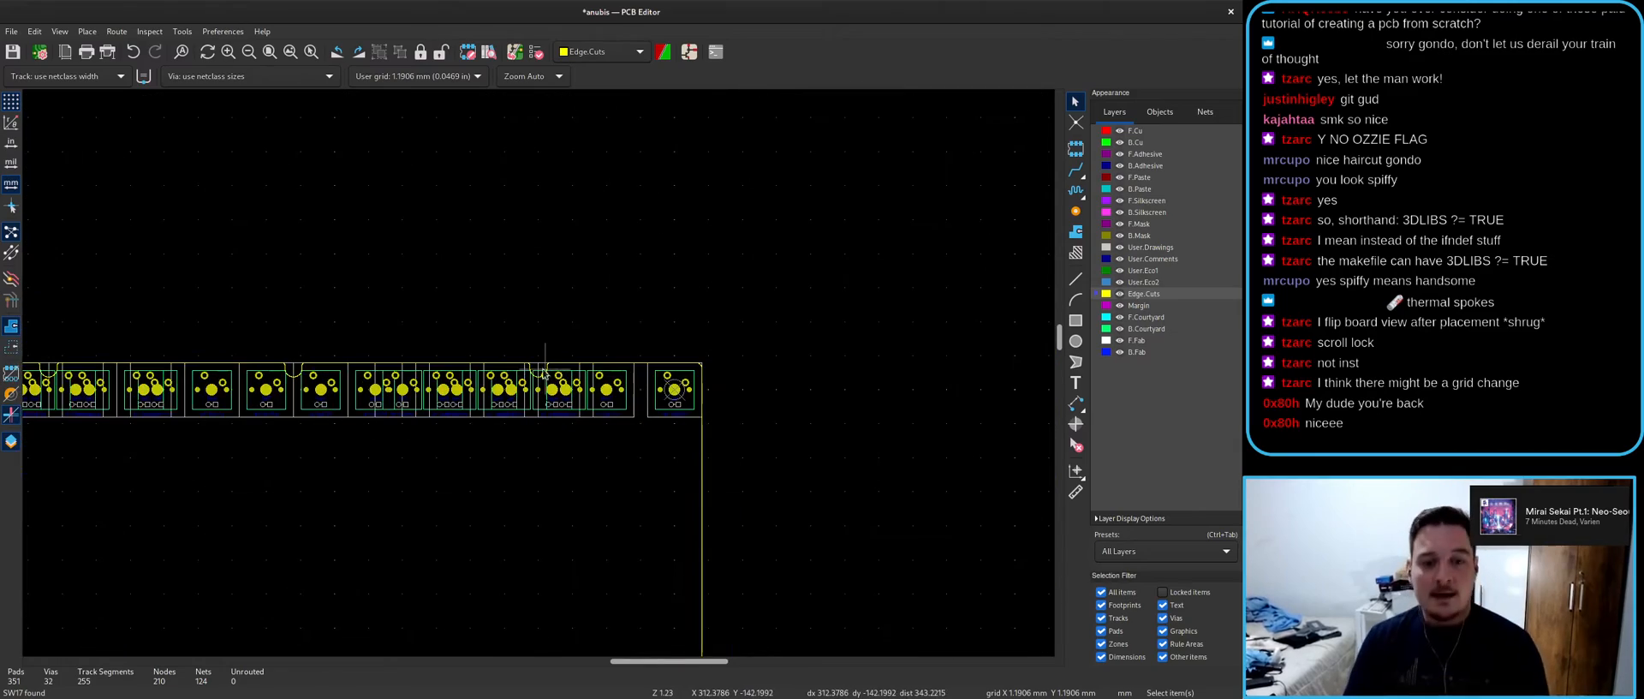
middle_click_drag(351, 477, 667, 397)
scroll(732, 317, "up", 3)
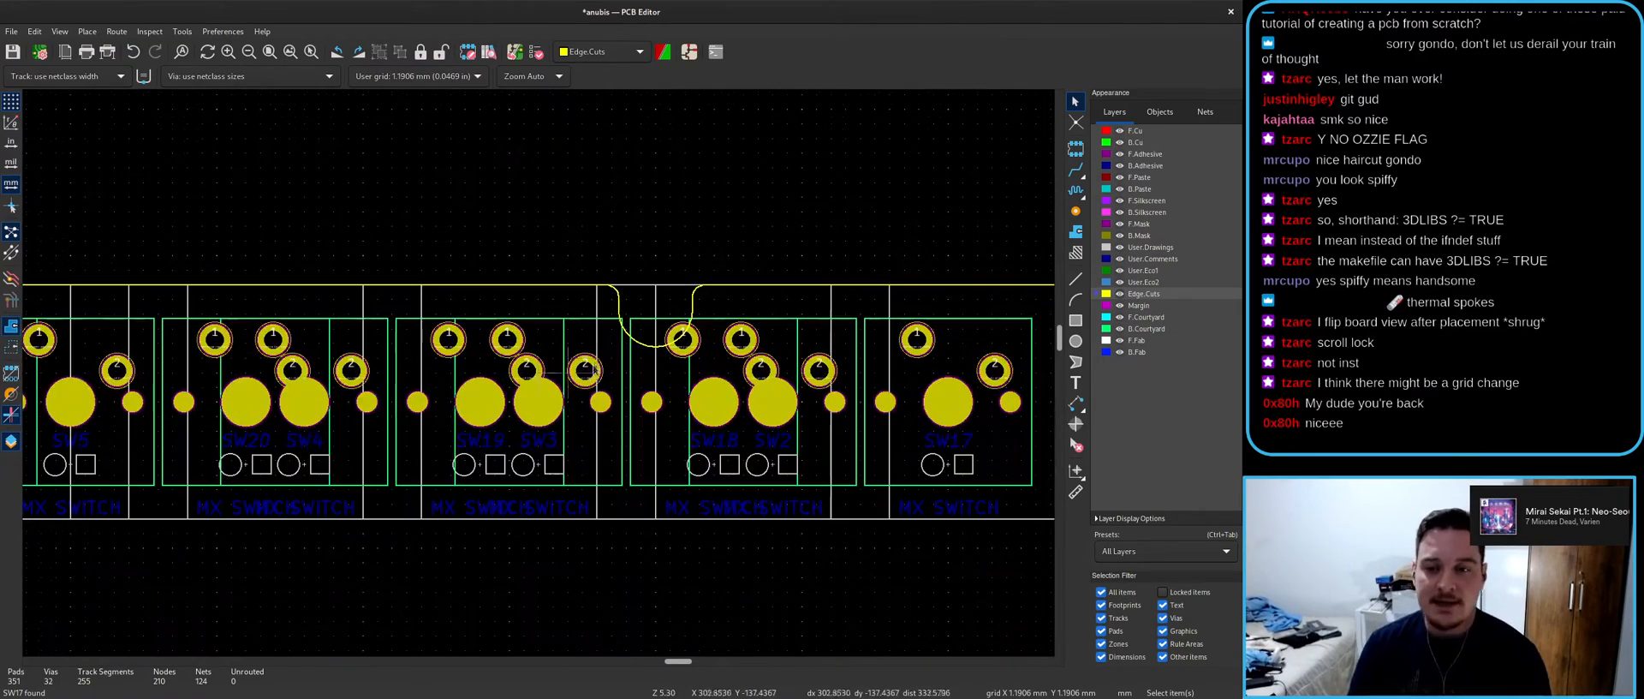
- Open the board in the 3D Viewer with Alt+3 and tilt it to view the key row
key("alt+3")
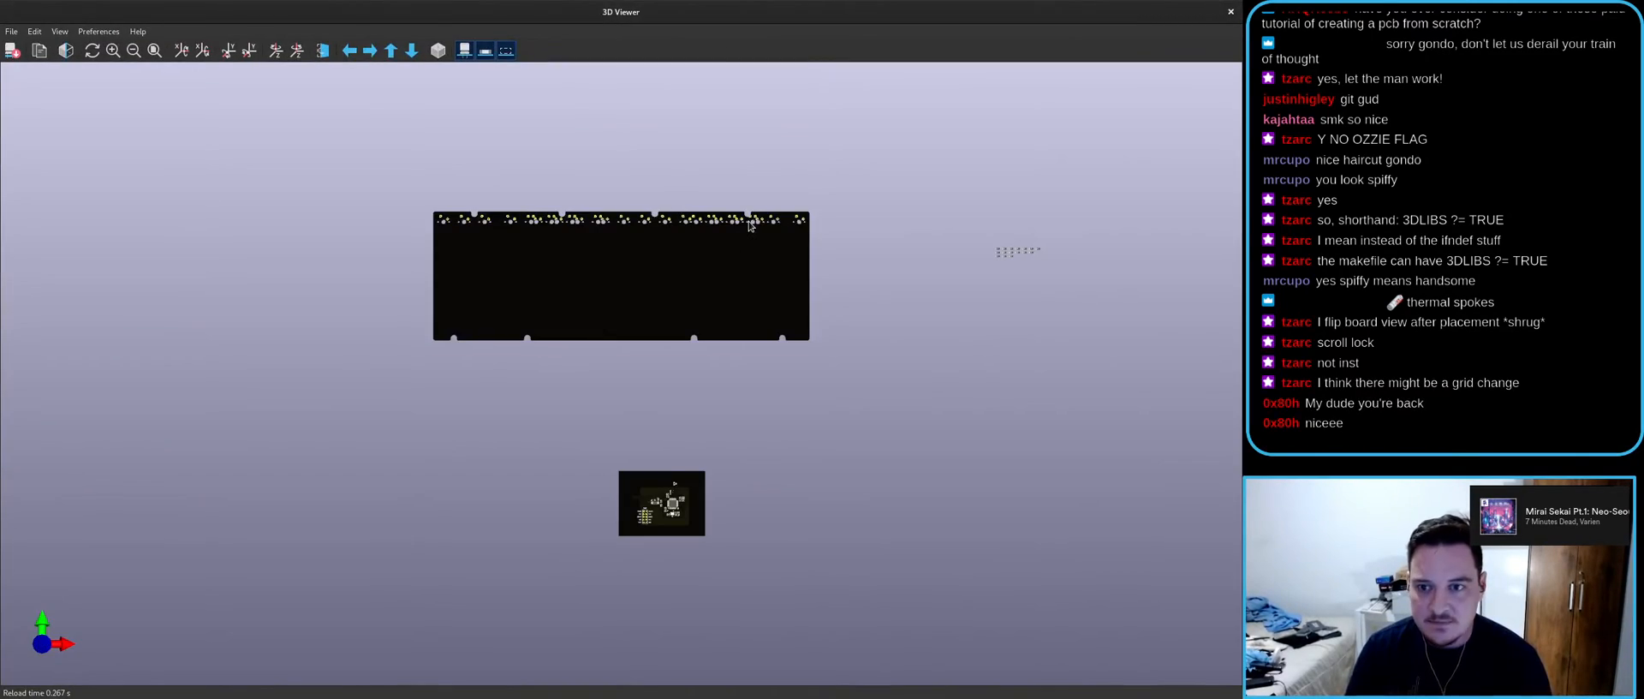
scroll(583, 372, "up", 5)
left_click_drag(626, 395, 506, 417)
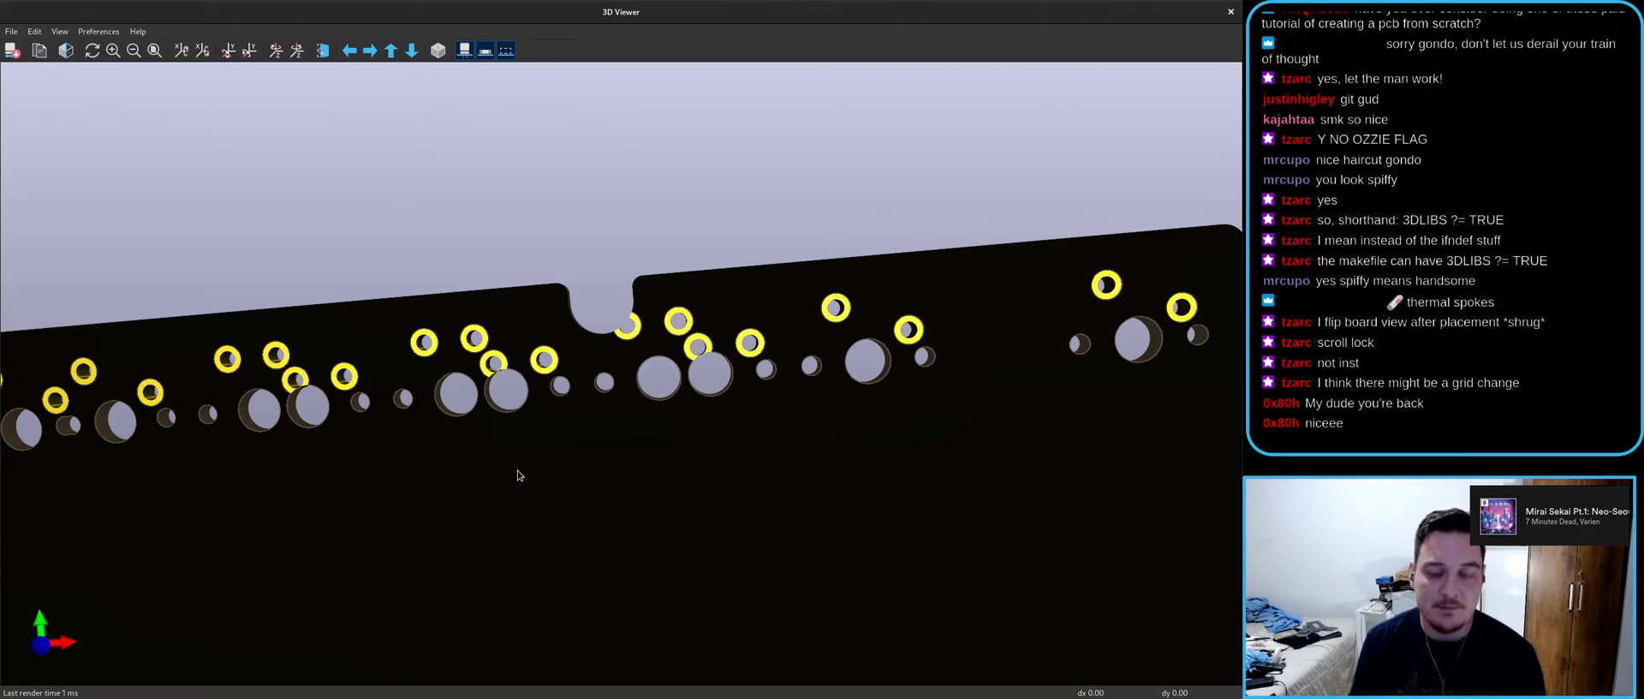
scroll(616, 359, "down", 2)
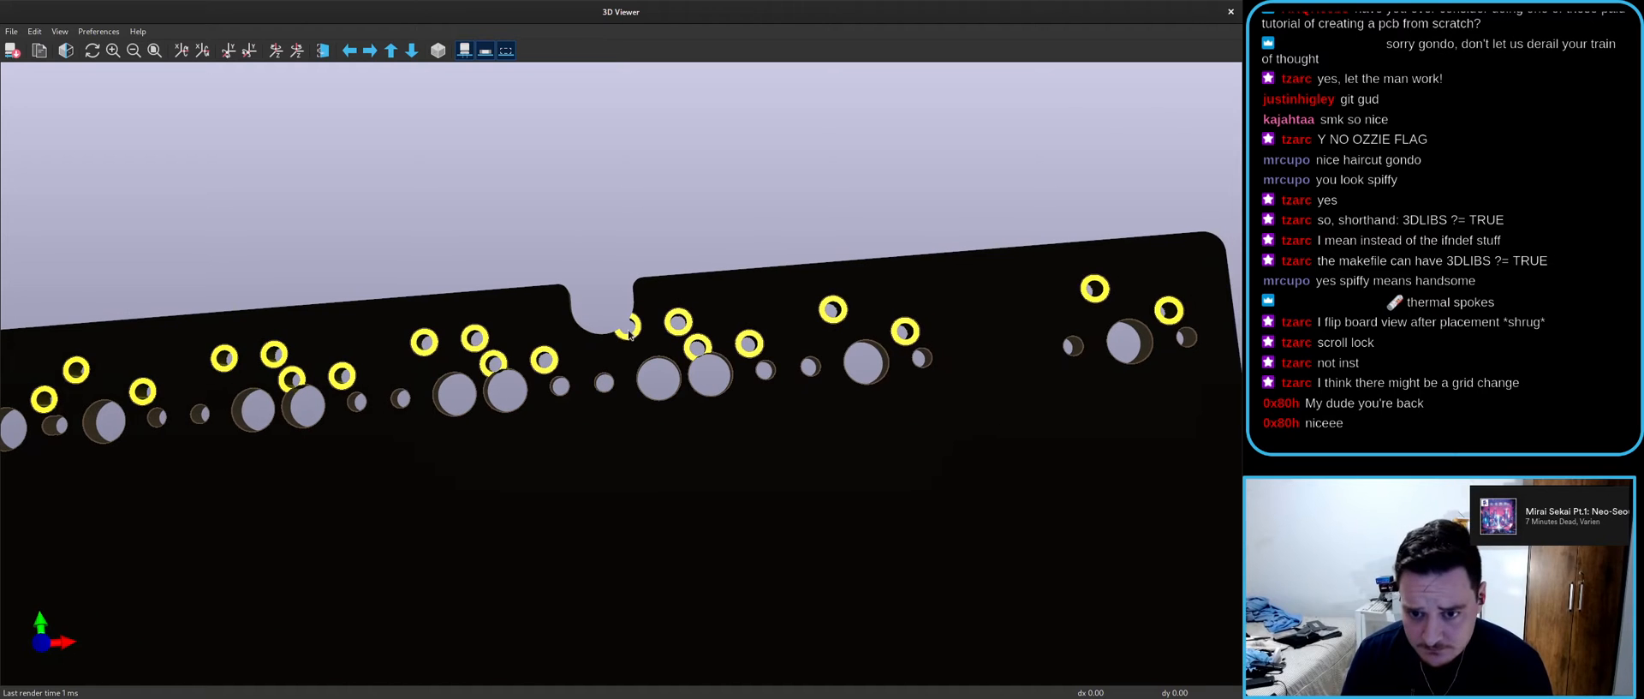
scroll(626, 352, "down", 1)
scroll(626, 352, "down", 1)
- Pan across the board's left and right edges, centre on the notch, and rotate to view the back
middle_click_drag(200, 392, 752, 372)
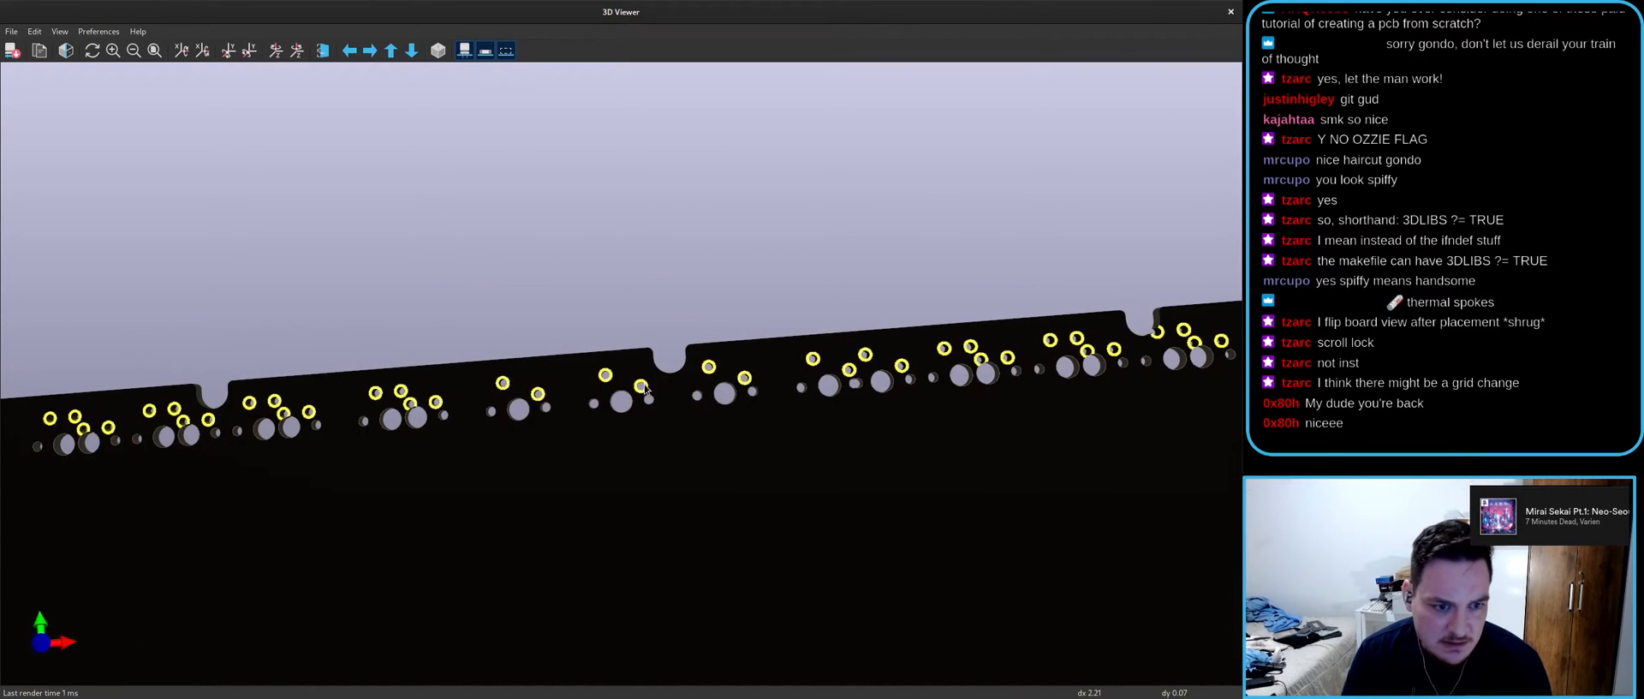
middle_click_drag(260, 479, 673, 390)
middle_click_drag(289, 397, 191, 403)
middle_click_drag(591, 368, 219, 386)
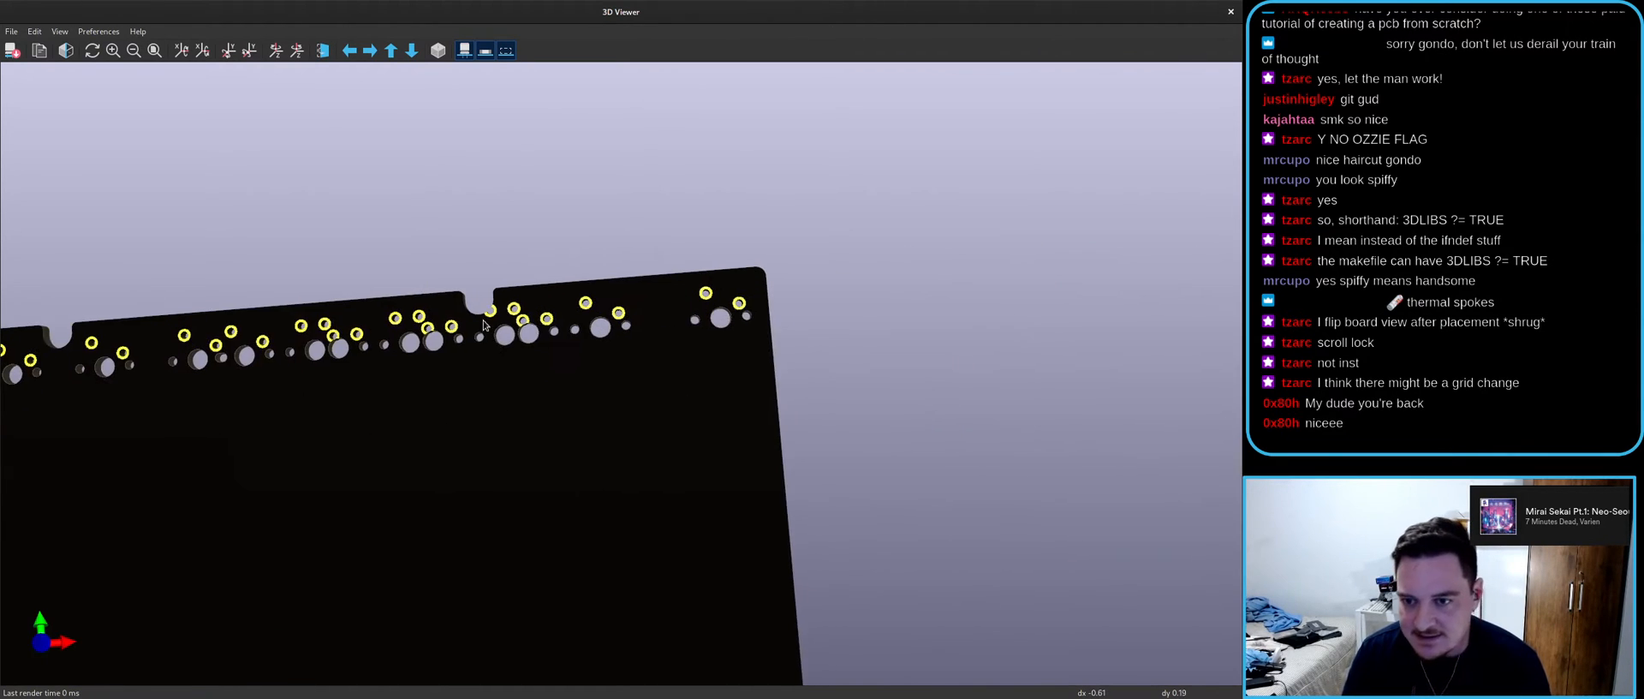
scroll(304, 268, "up", 6)
middle_click(333, 254)
left_click_drag(586, 377, 634, 262)
left_click_drag(601, 351, 605, 374)
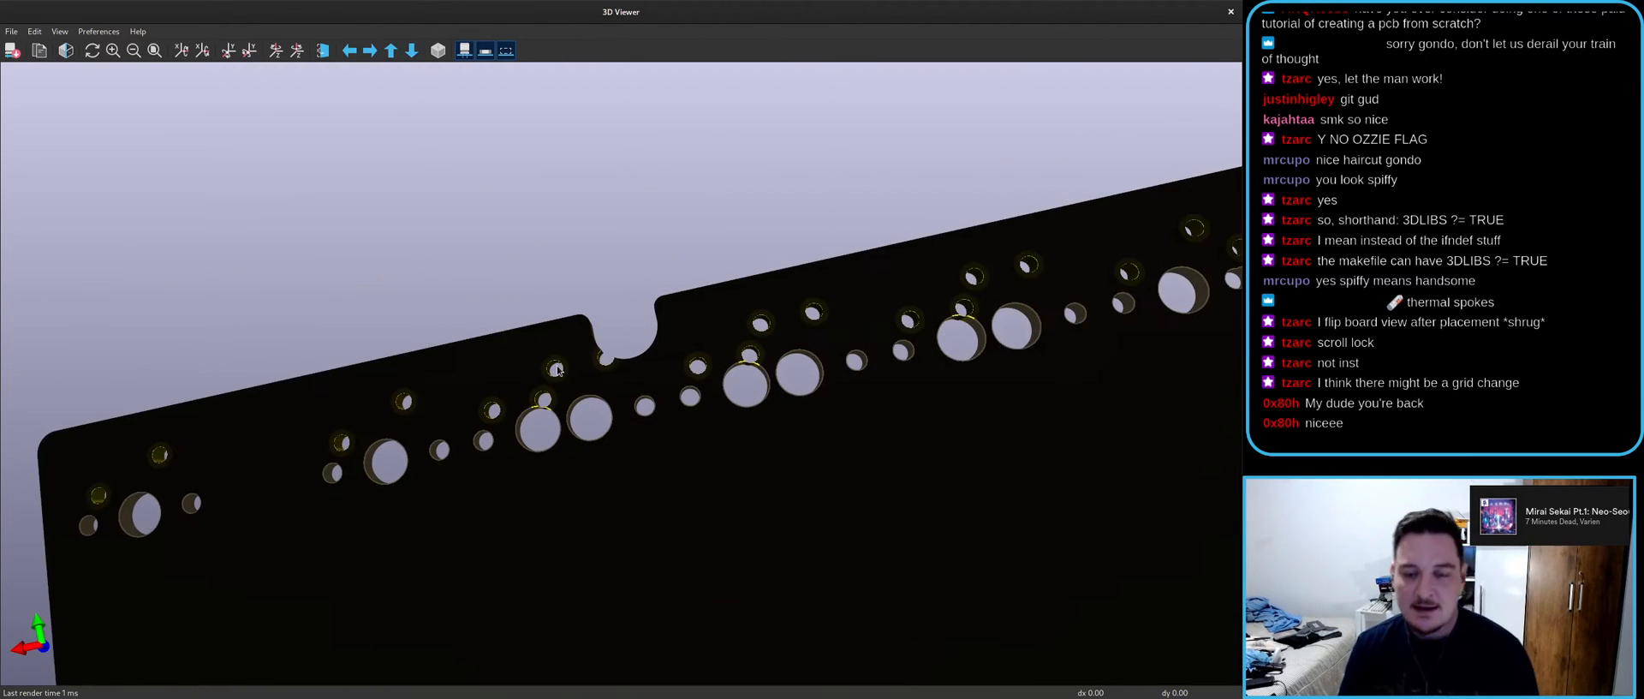
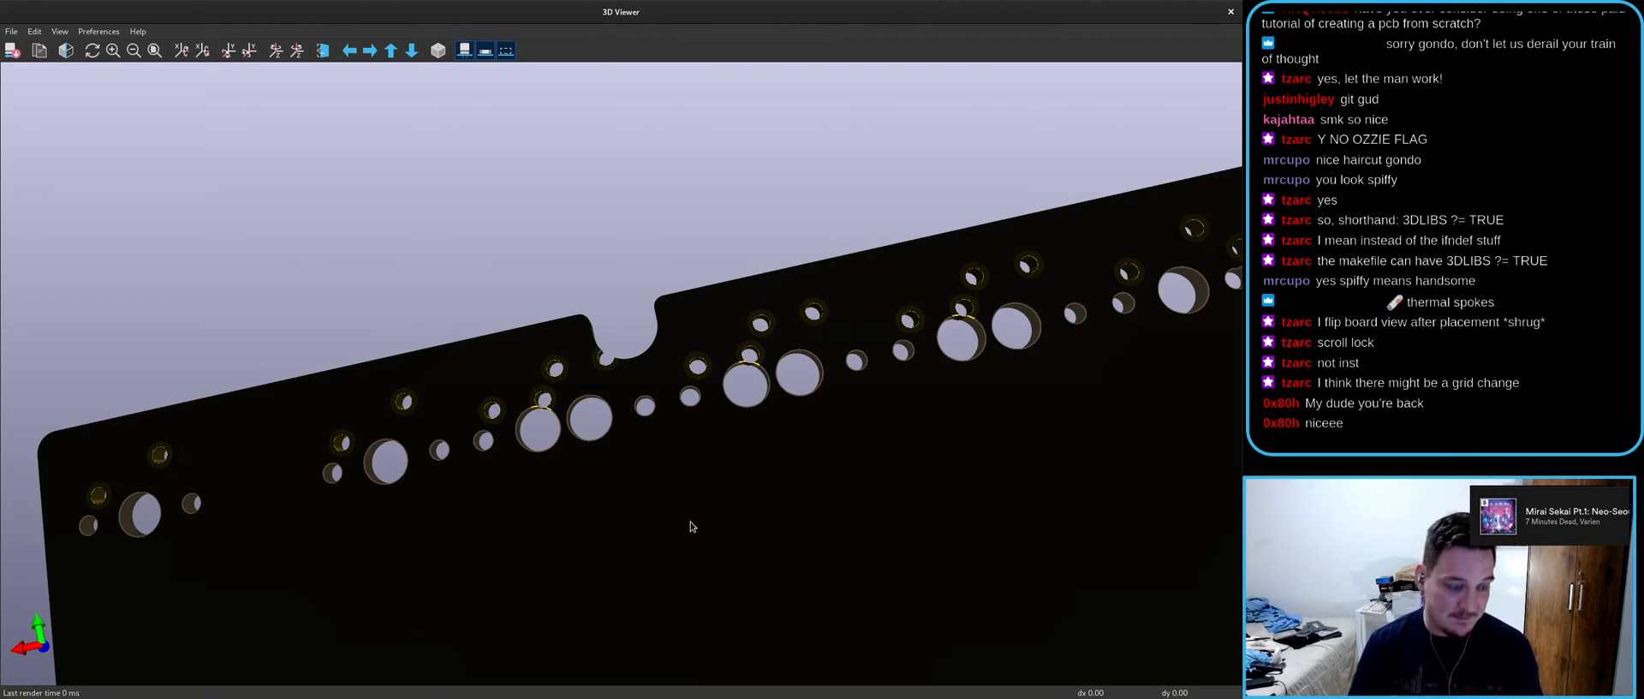
- Level the 3D board's top edge, then window the 3D Viewer and return to the PCB layout
left_click_drag(663, 236, 602, 305)
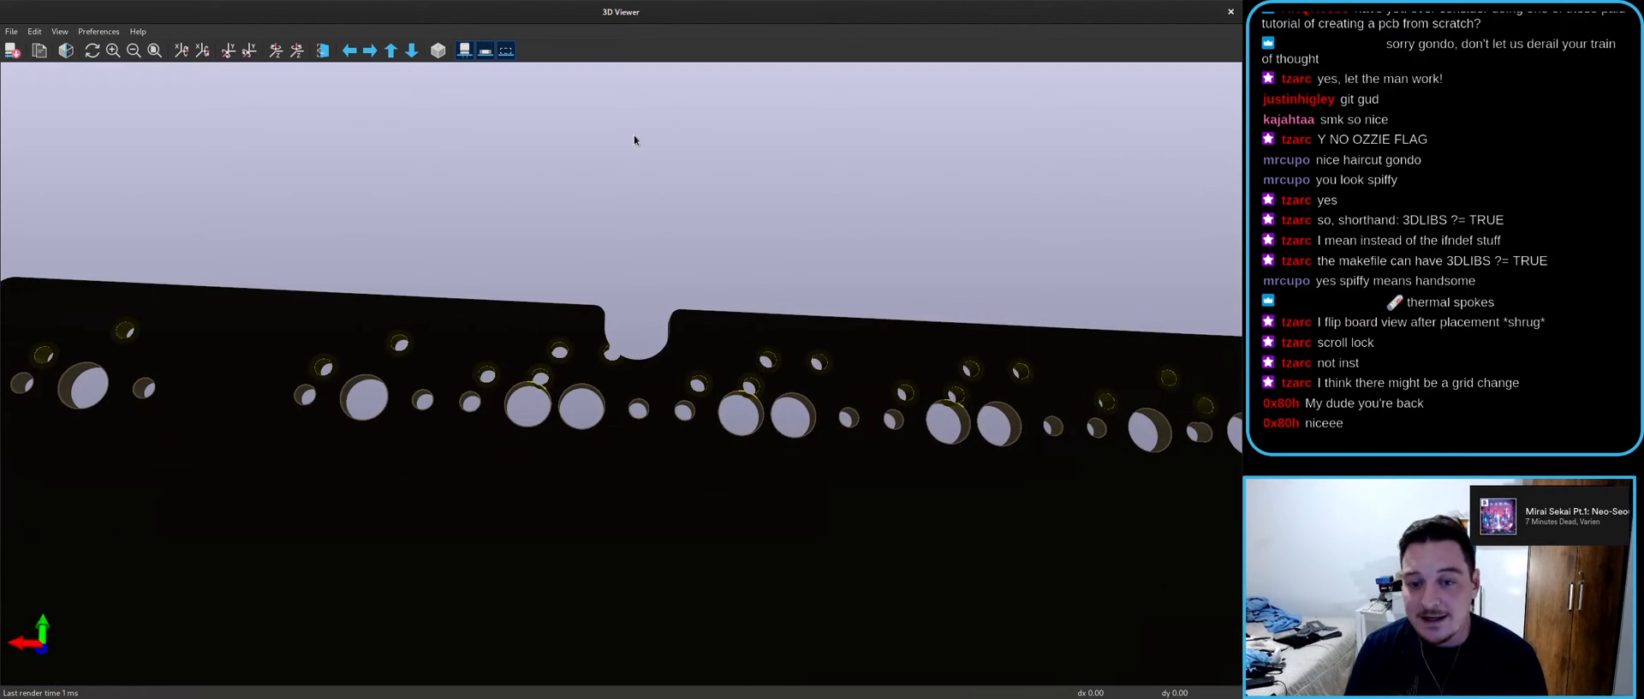
double_click(819, 19)
left_click(818, 22)
scroll(558, 379, "up", 4)
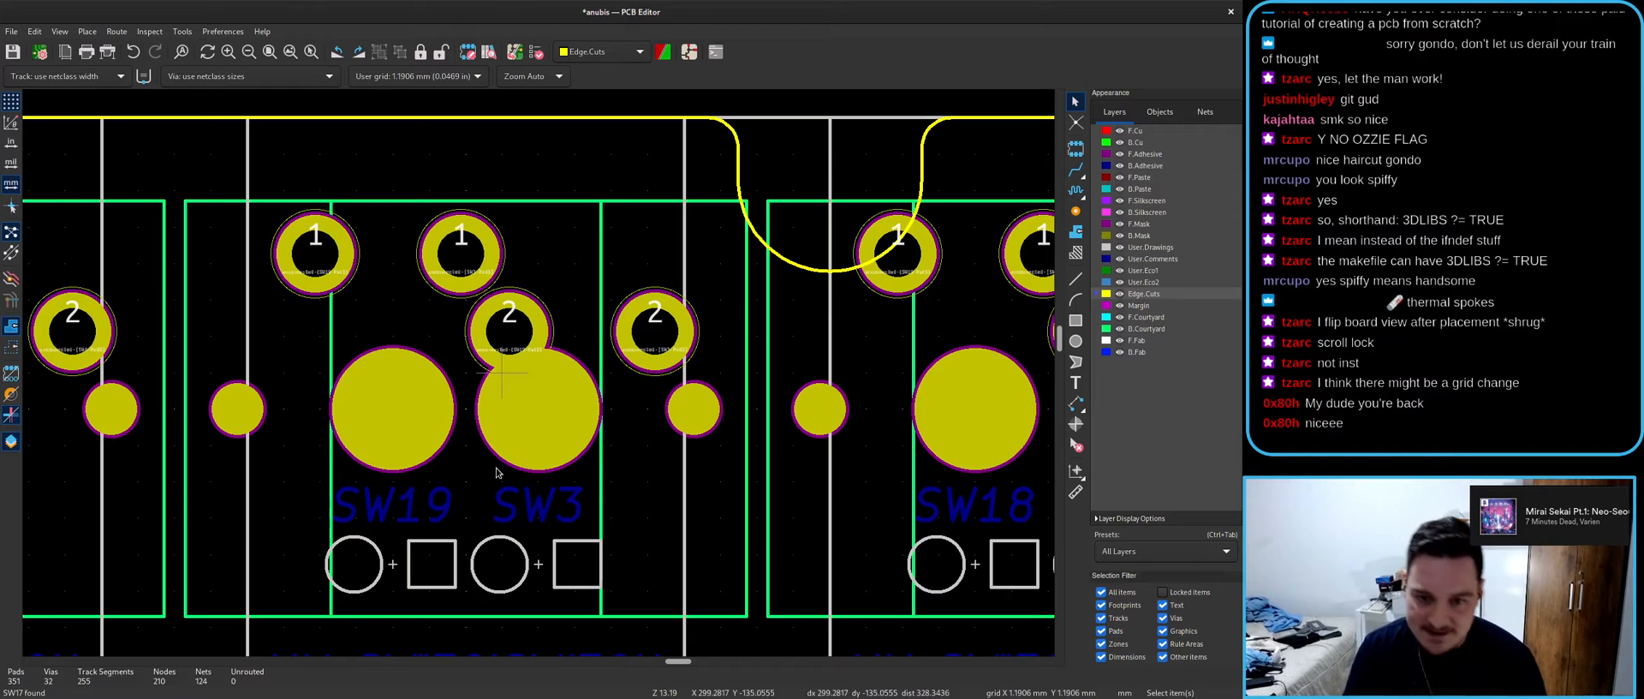
scroll(600, 370, "down", 1)
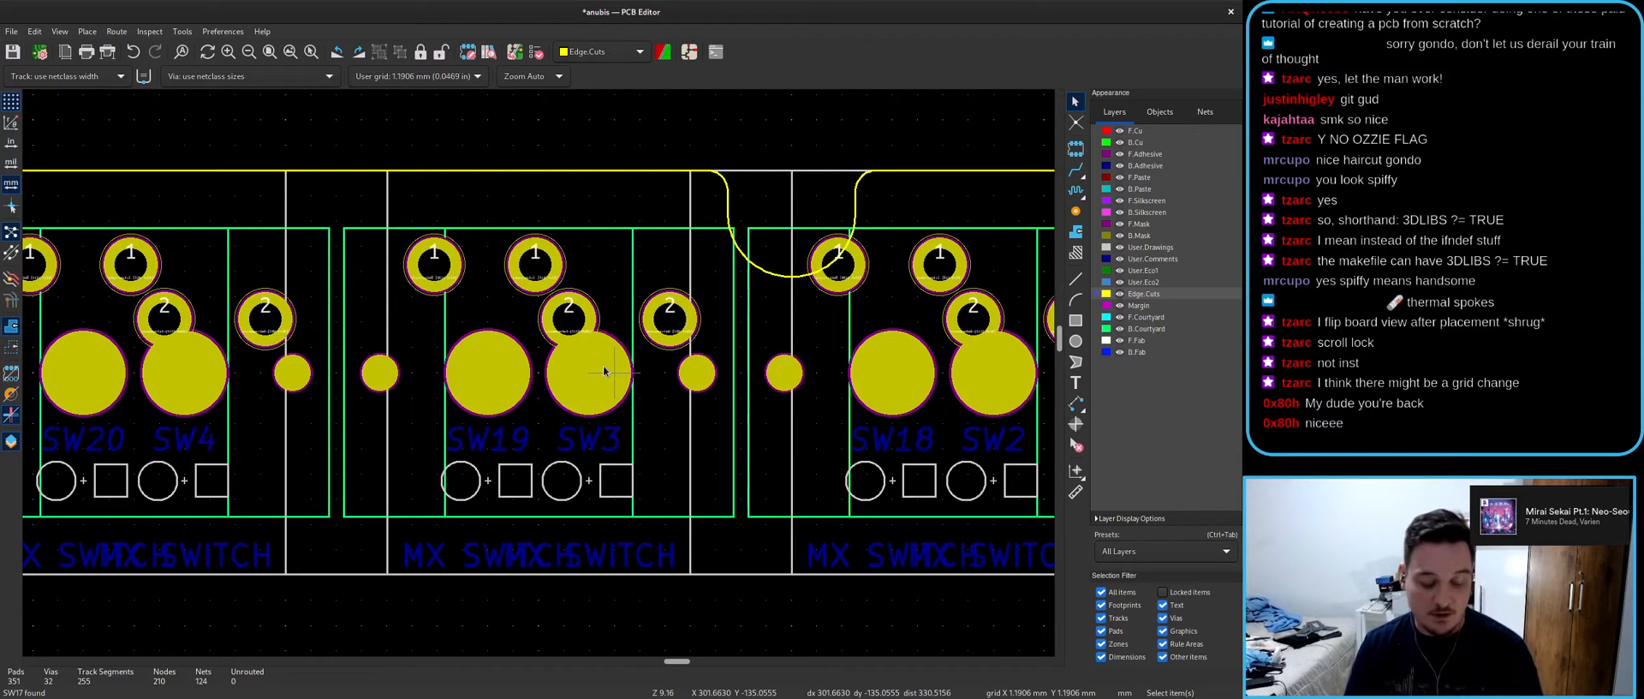
- Reopen the 3D view with Alt+3, tilt it to show the left edge, then return to the layout
key("alt+3")
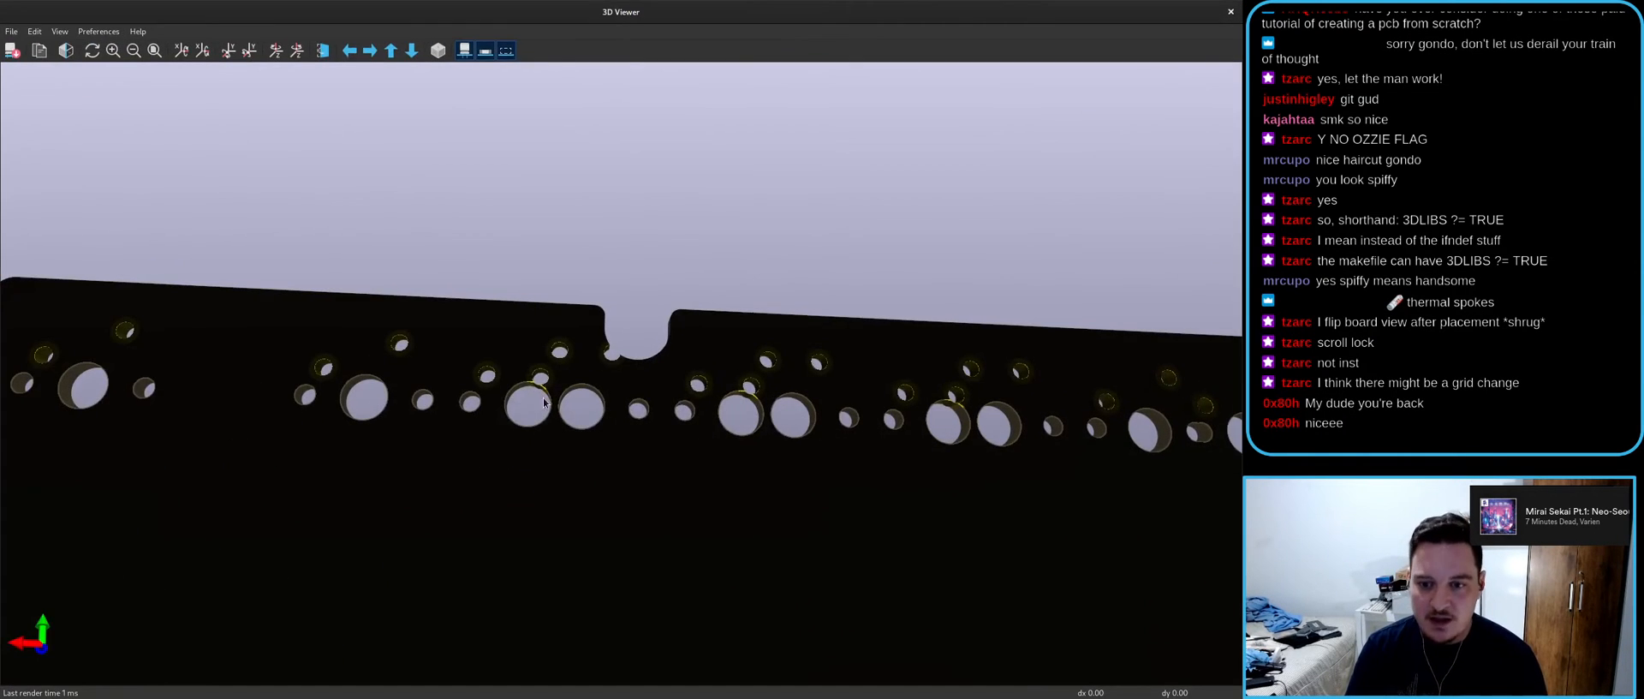
left_click_drag(544, 402, 617, 370)
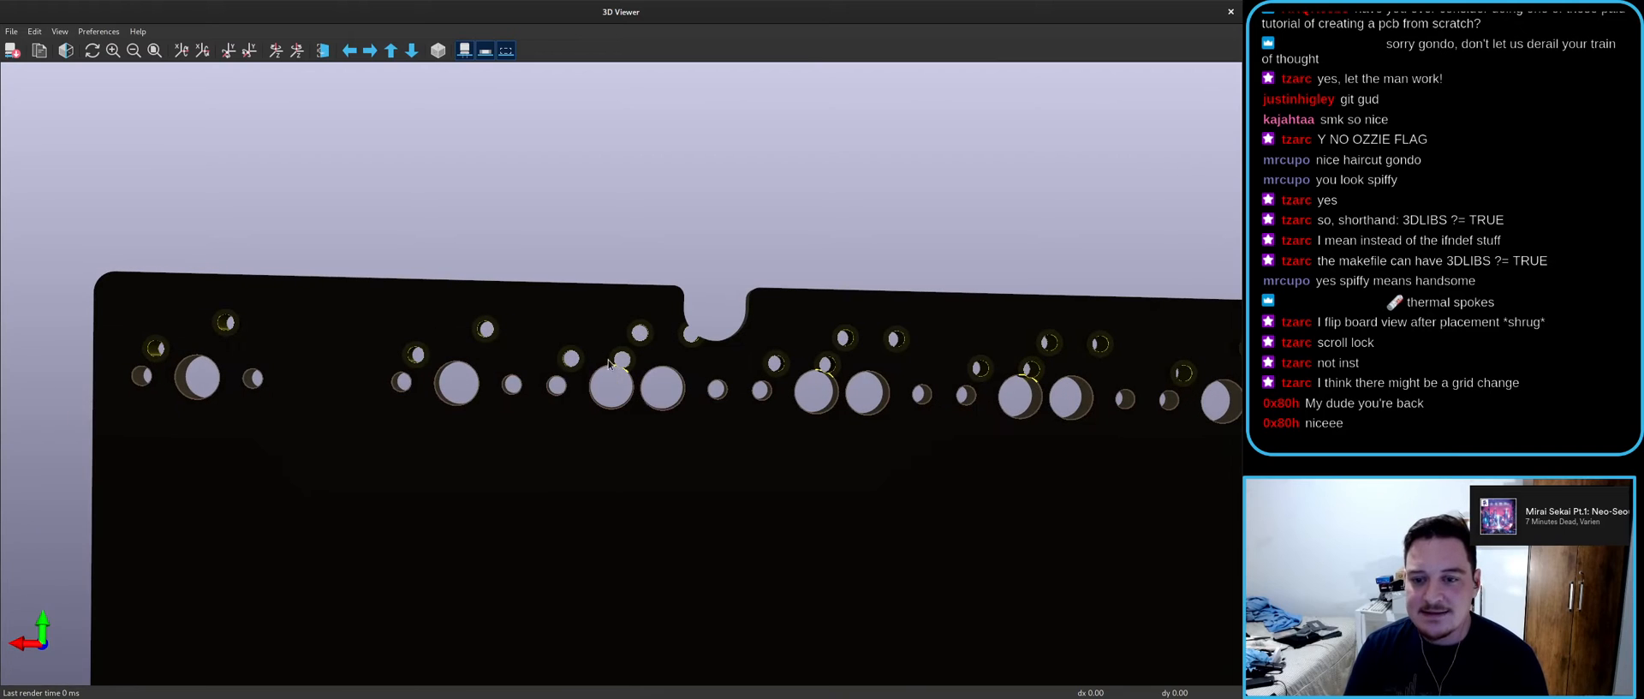
left_click_drag(589, 415, 606, 379)
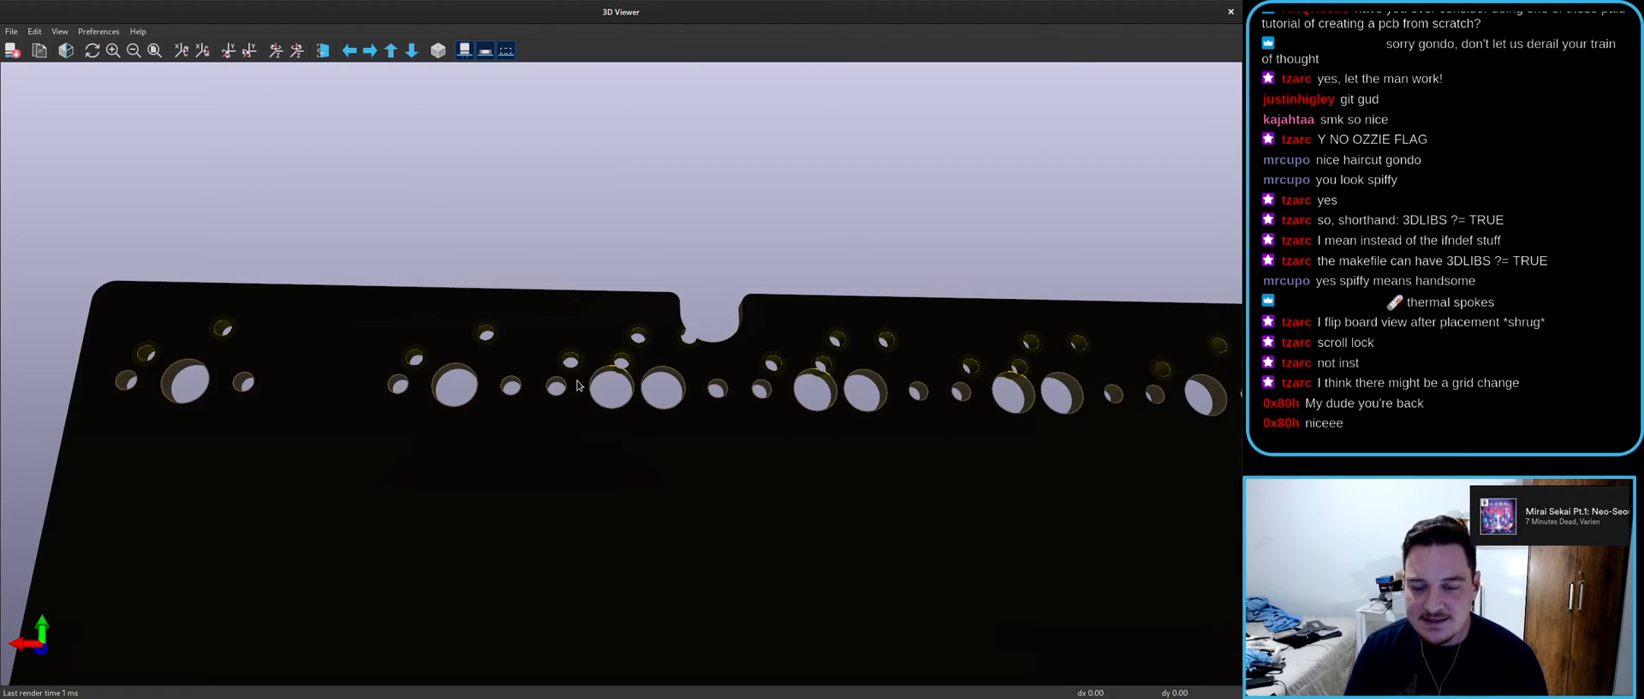
scroll(579, 386, "down", 3)
double_click(676, 12)
left_click(678, 322)
scroll(678, 322, "up", 3)
- Bring the 3D view back full-screen and rotate it to inspect the row of switch holes
key("alt+3")
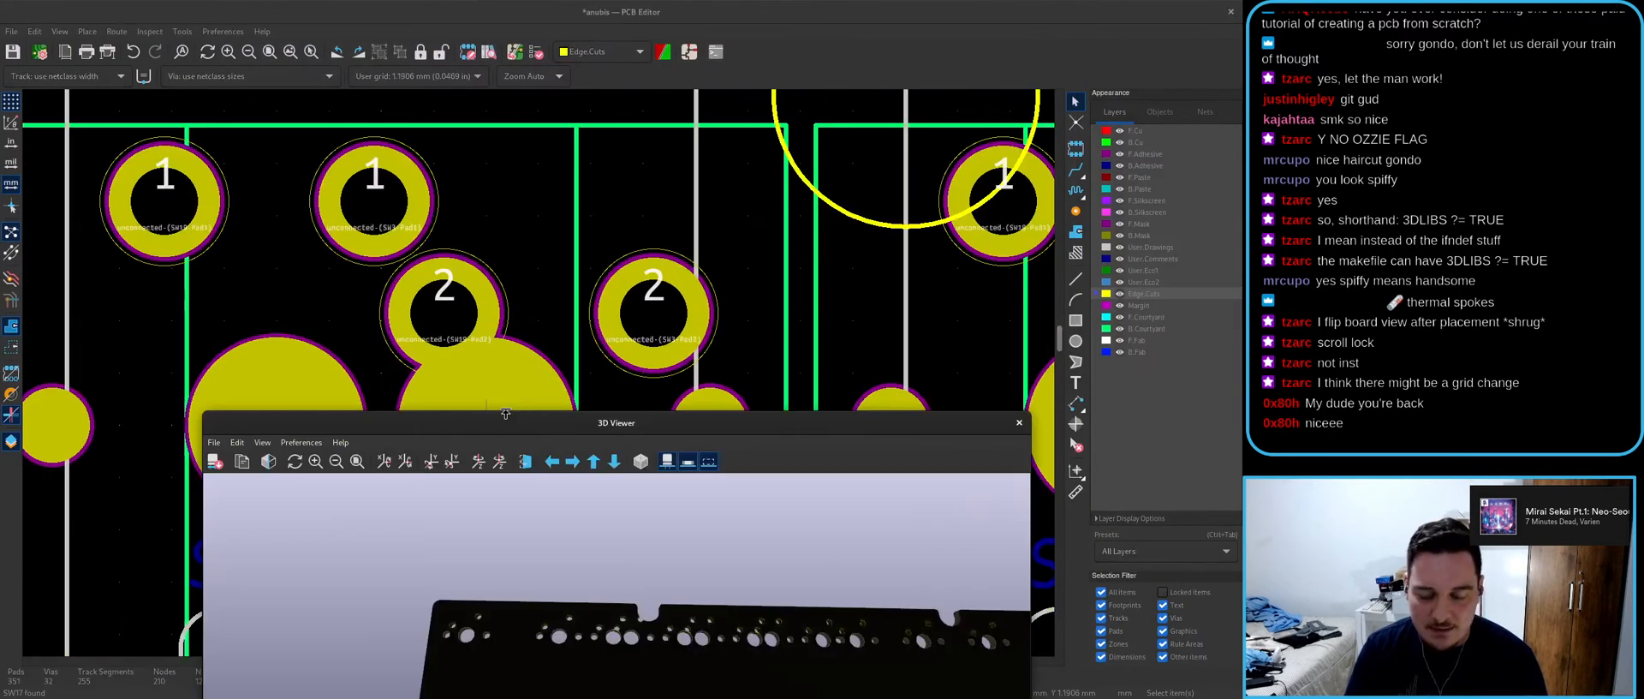
double_click(505, 414)
left_click_drag(659, 385, 608, 433)
scroll(651, 414, "down", 3)
scroll(642, 396, "up", 3)
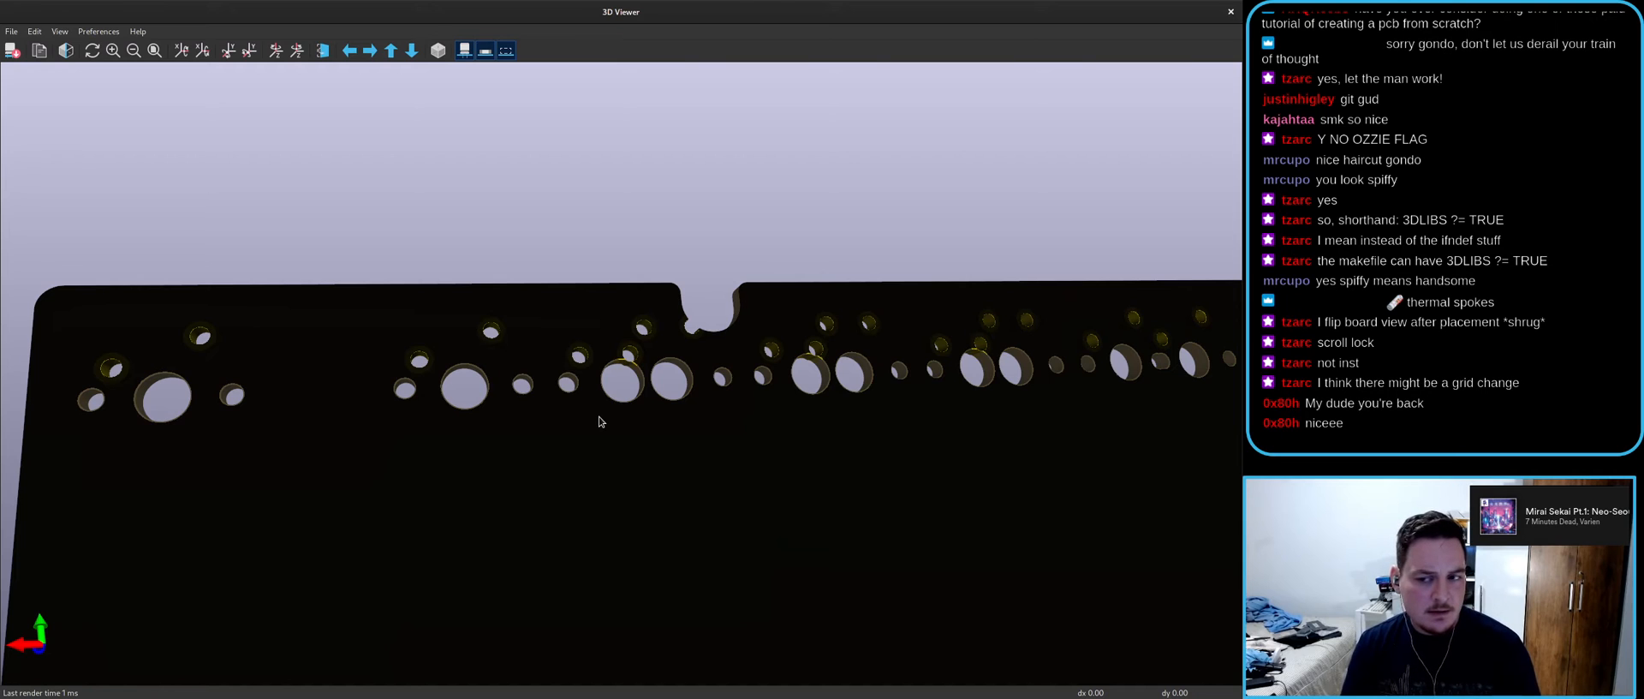
left_click_drag(598, 420, 512, 406)
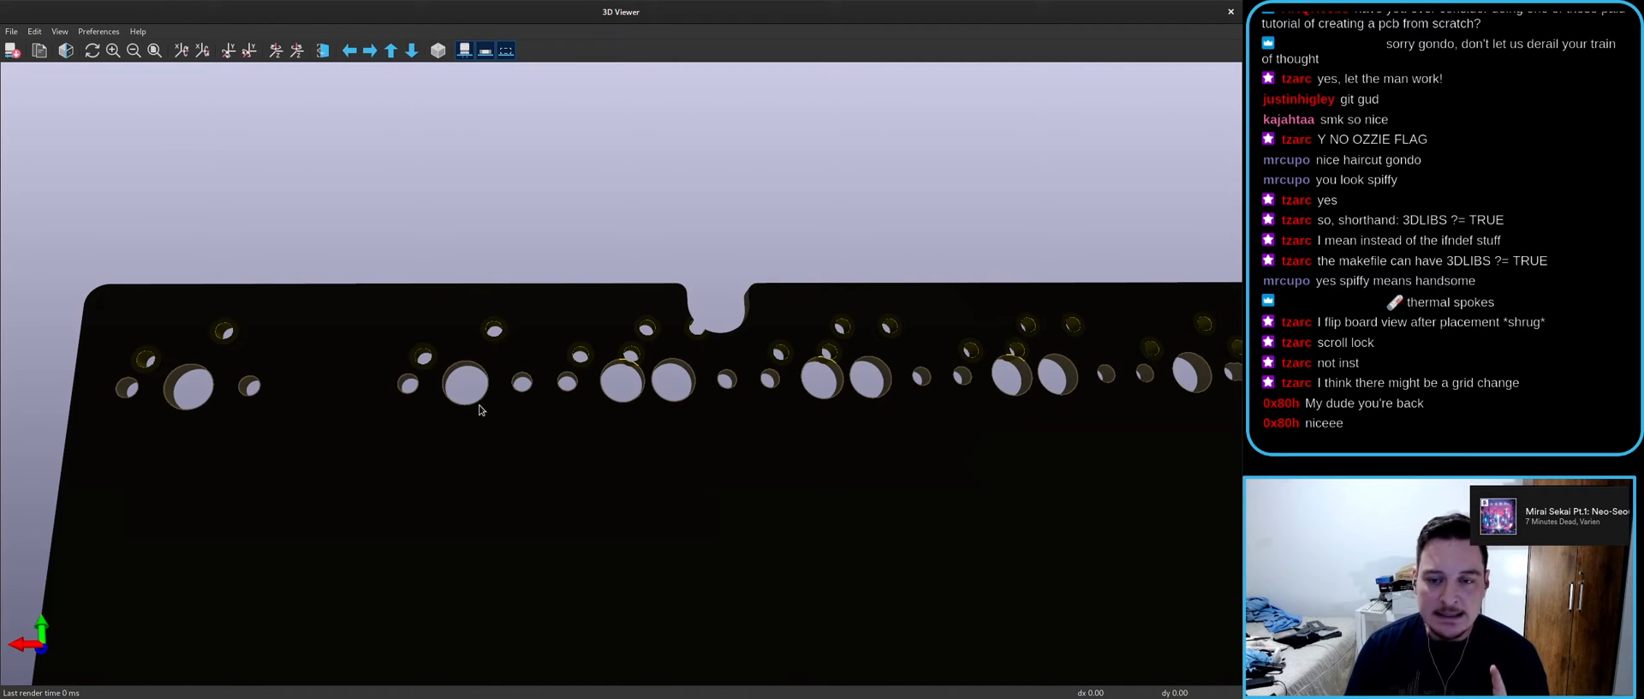
- Return to the PCB layout, save the board with Ctrl+S and run the Design Rules Checker
double_click(770, 9)
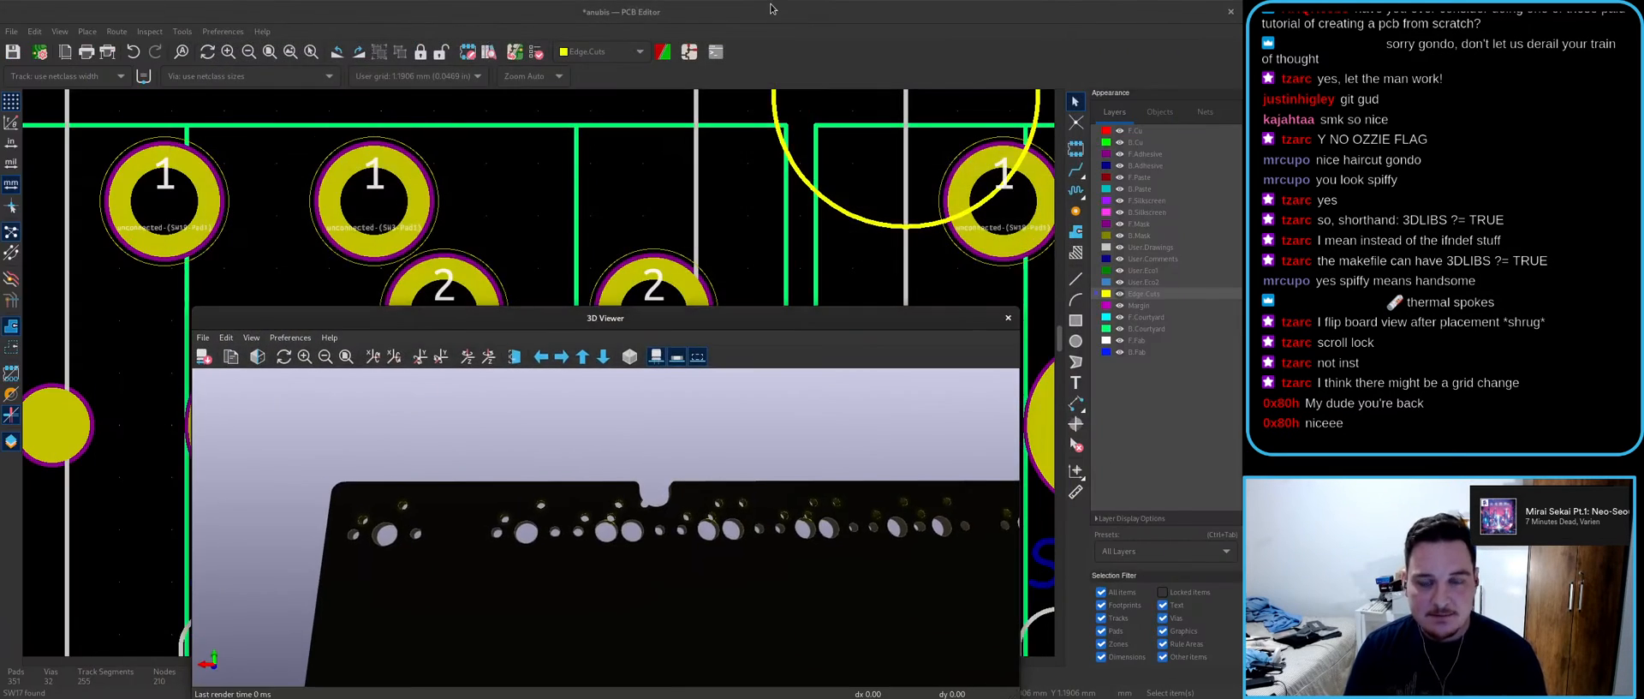
left_click(769, 10)
key("ctrl+s")
left_click(536, 53)
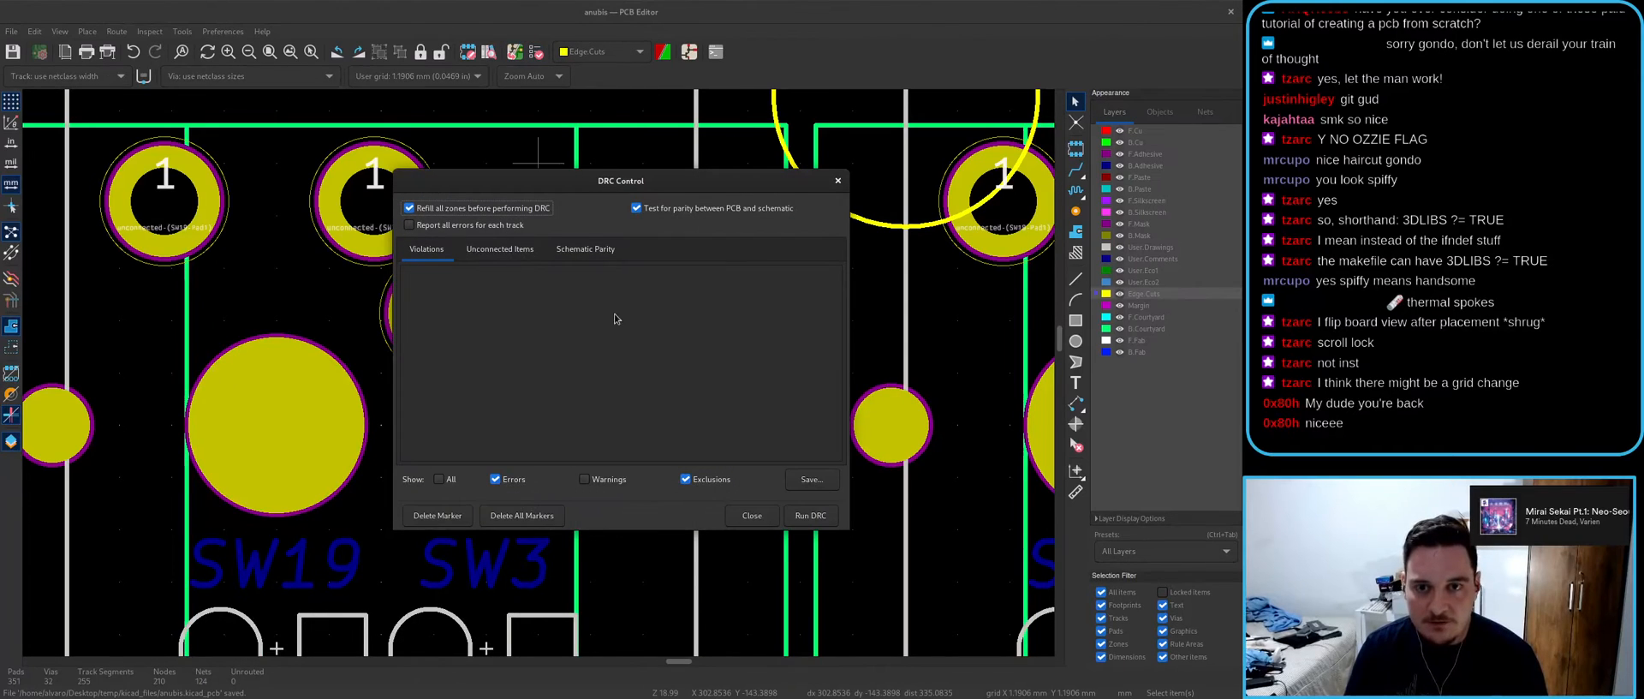
left_click(809, 516)
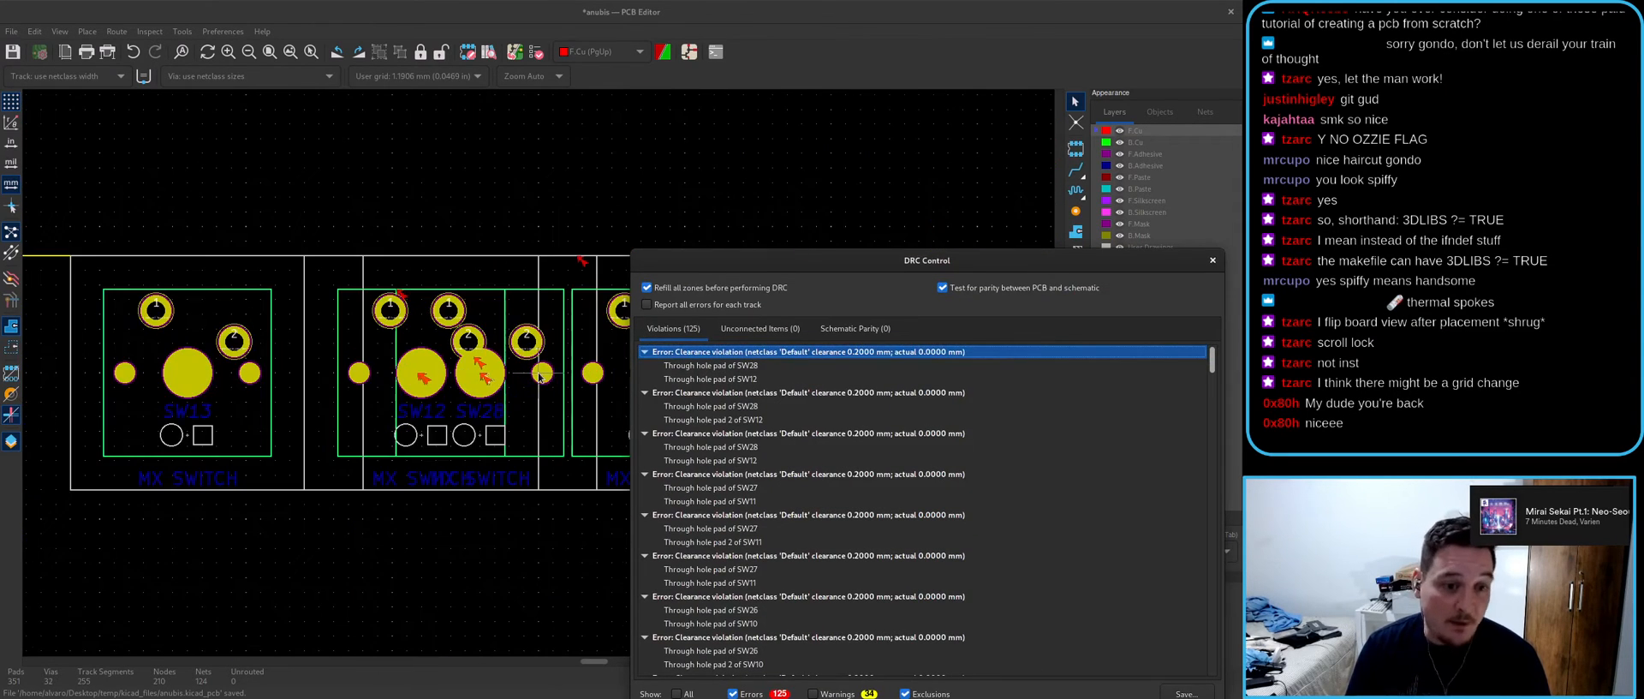
- Pan the layout over SW15 and SW14 and move the DRC results aside
middle_click_drag(539, 377, 743, 392)
middle_click_drag(245, 391, 603, 384)
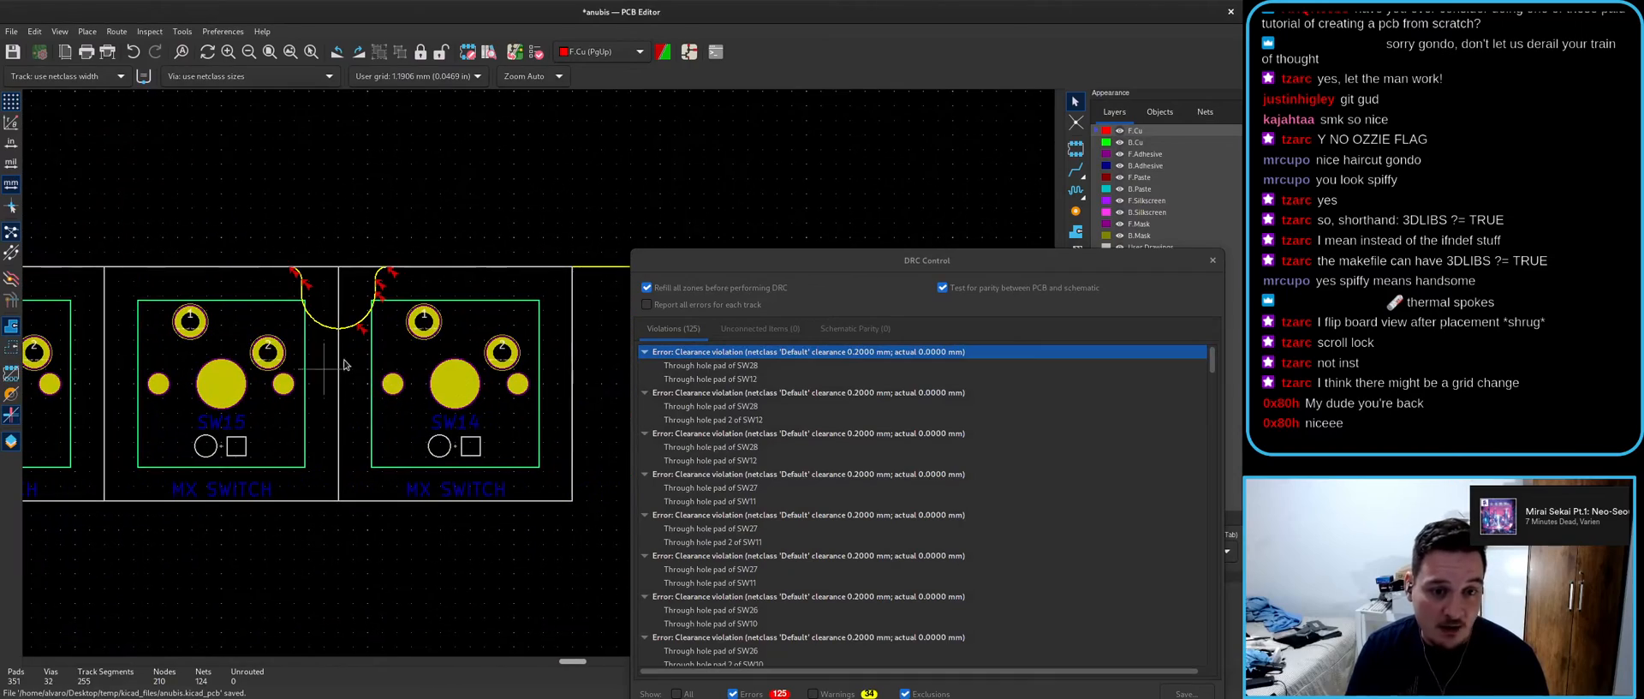
scroll(240, 382, "up", 4)
scroll(537, 371, "down", 6)
middle_click_drag(480, 372, 261, 334)
scroll(540, 371, "up", 5)
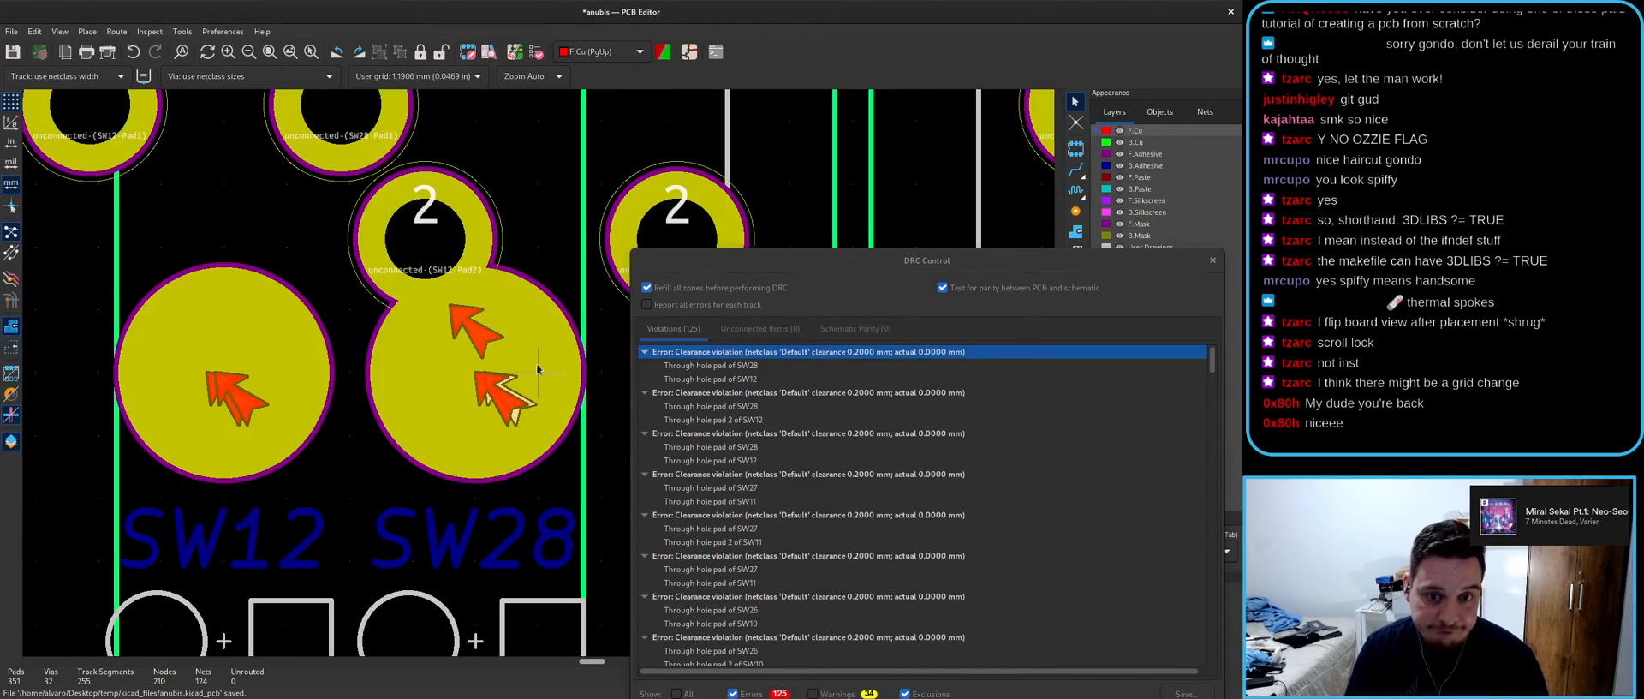
left_click_drag(723, 257, 830, 95)
- Jump to the SW27/SW11 clearance violation and highlight the SW27 through-hole pad
left_click(861, 312)
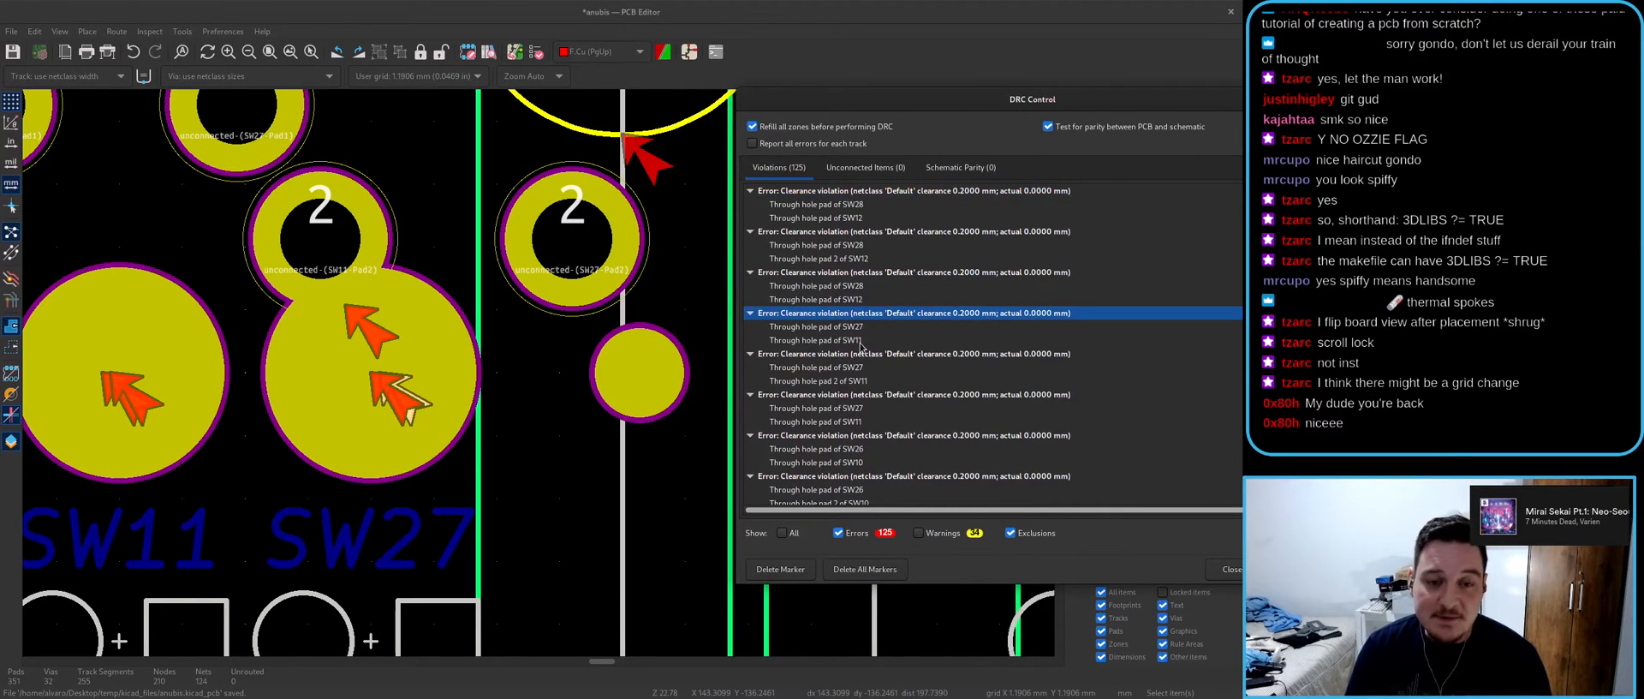
left_click(861, 340)
key("Up")
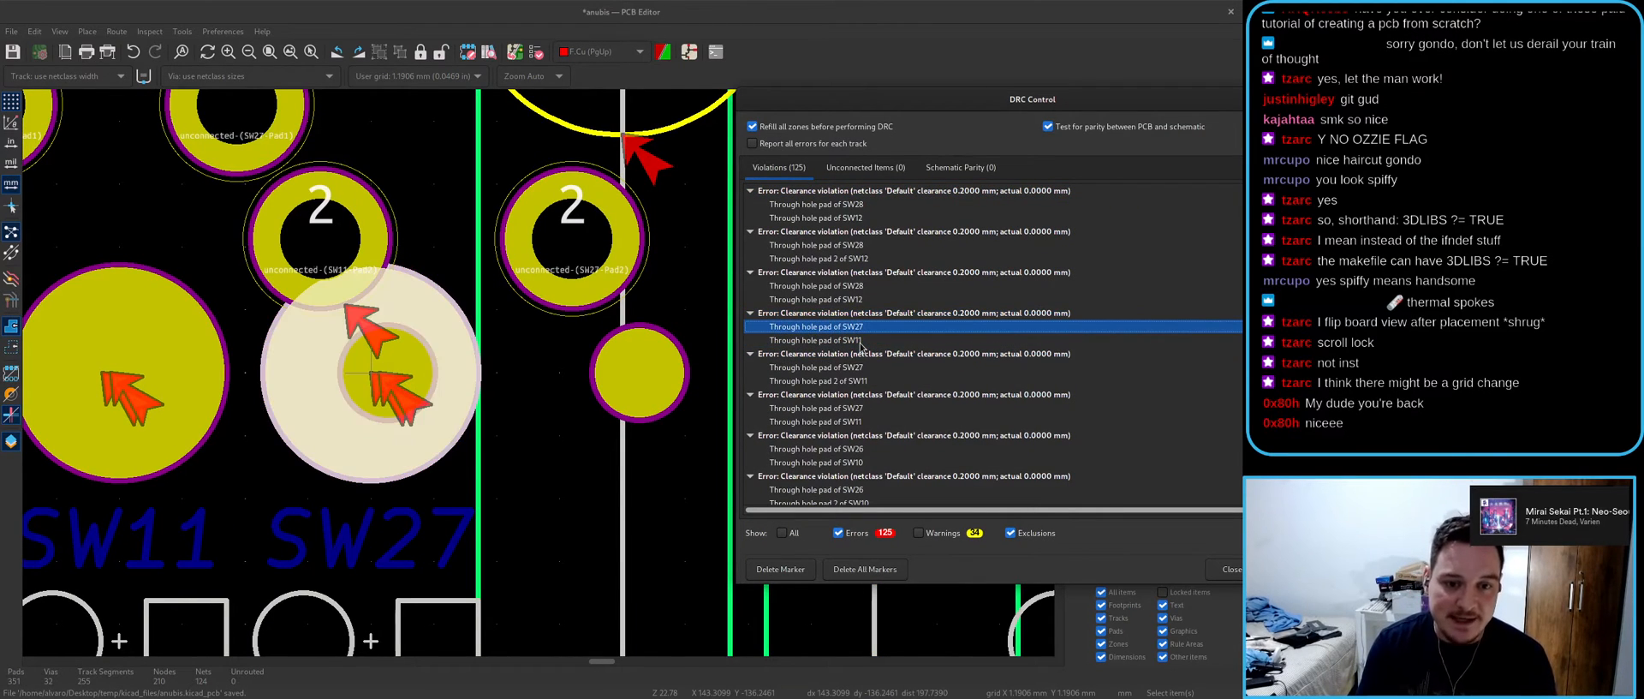
key("Up")
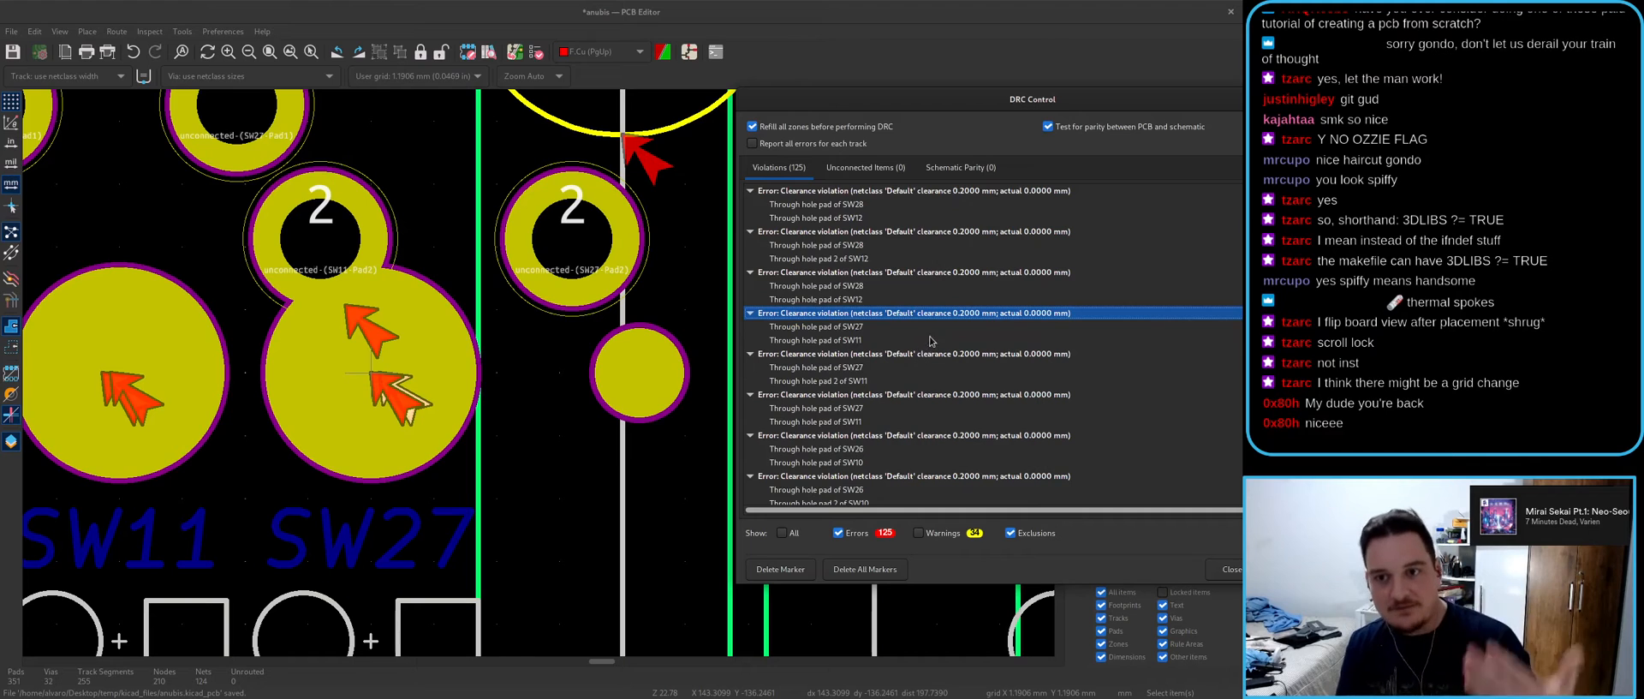
scroll(931, 352, "down", 10)
scroll(930, 348, "down", 7)
- Step through the SW12, SW28 and SW27 drilled-hole errors, highlighting the SW11 and SW27 pads
left_click(871, 349)
left_click(843, 336)
left_click(842, 376)
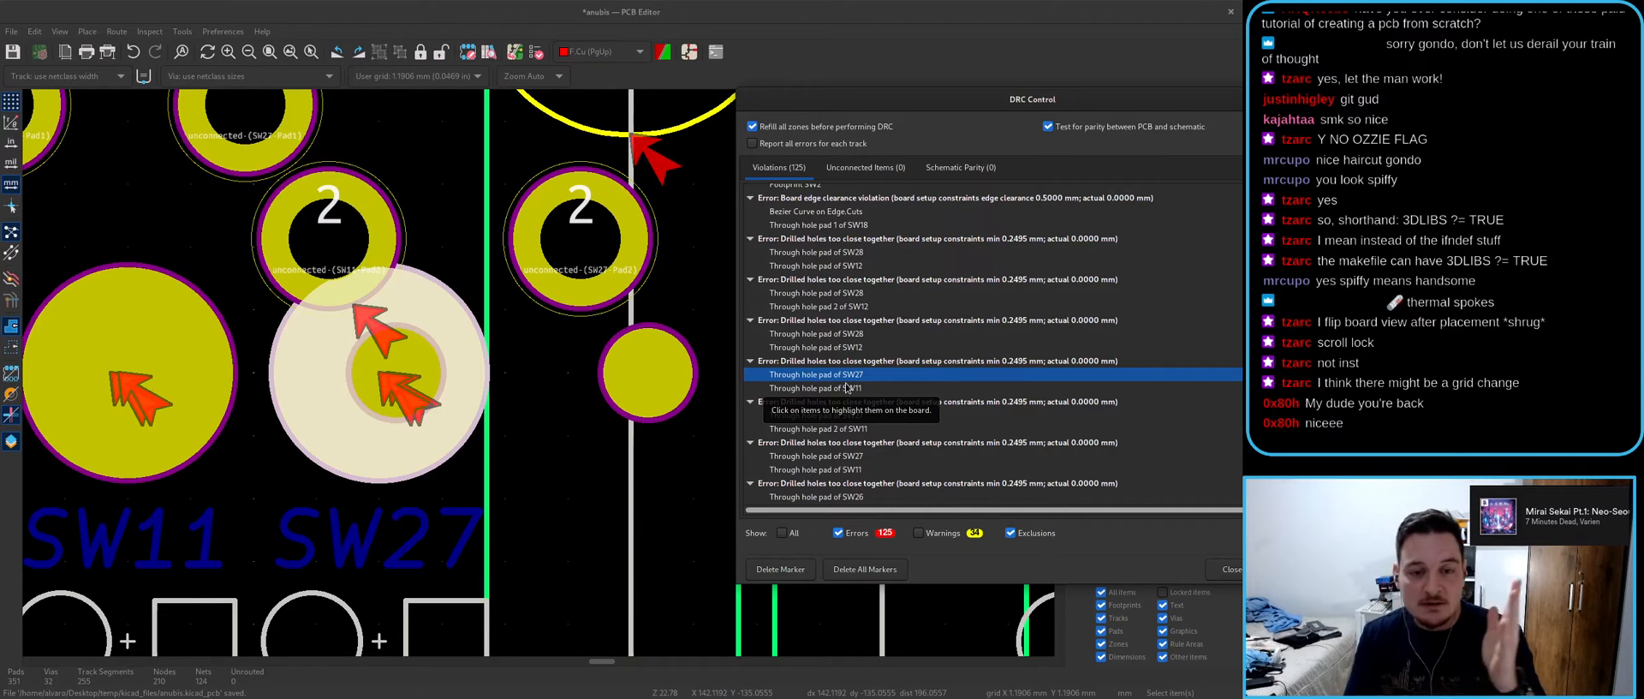
left_click(812, 387)
left_click(811, 377)
left_click(812, 385)
left_click(811, 377)
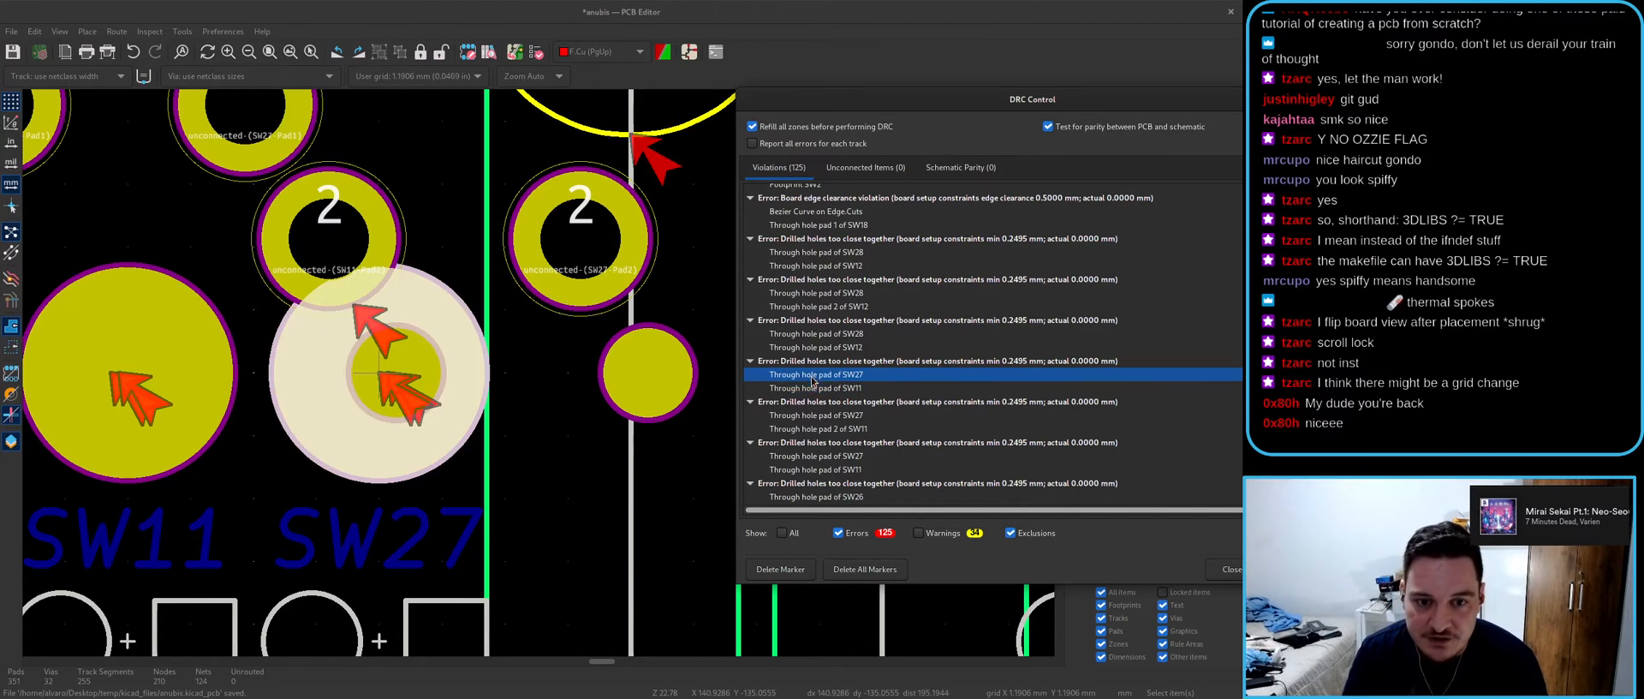
scroll(567, 368, "down", 4)
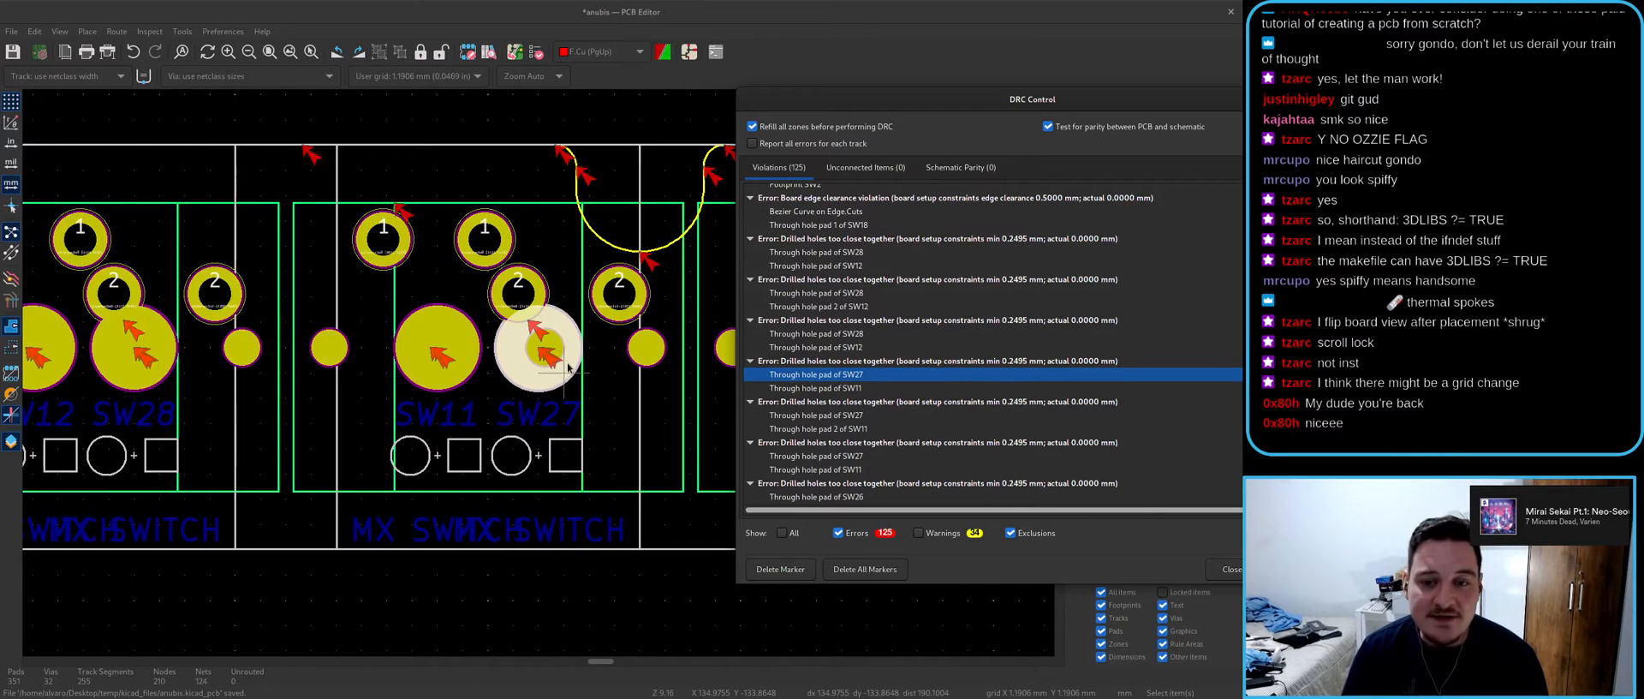
scroll(568, 369, "up", 2)
- Inspect the overlapping items at the SW11 and SW27 holes, selecting the SW27 through-hole pad
left_click(536, 345)
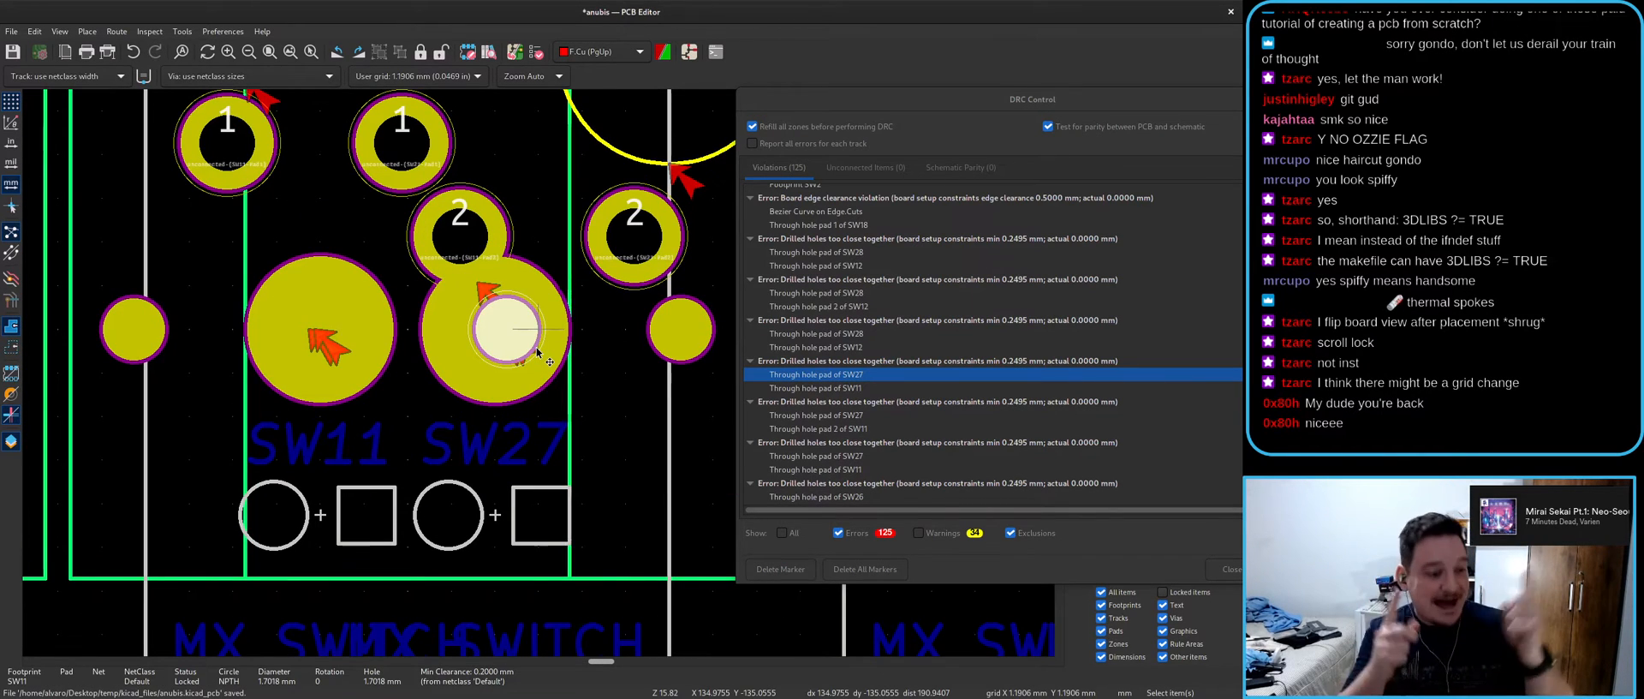
scroll(537, 352, "down", 2)
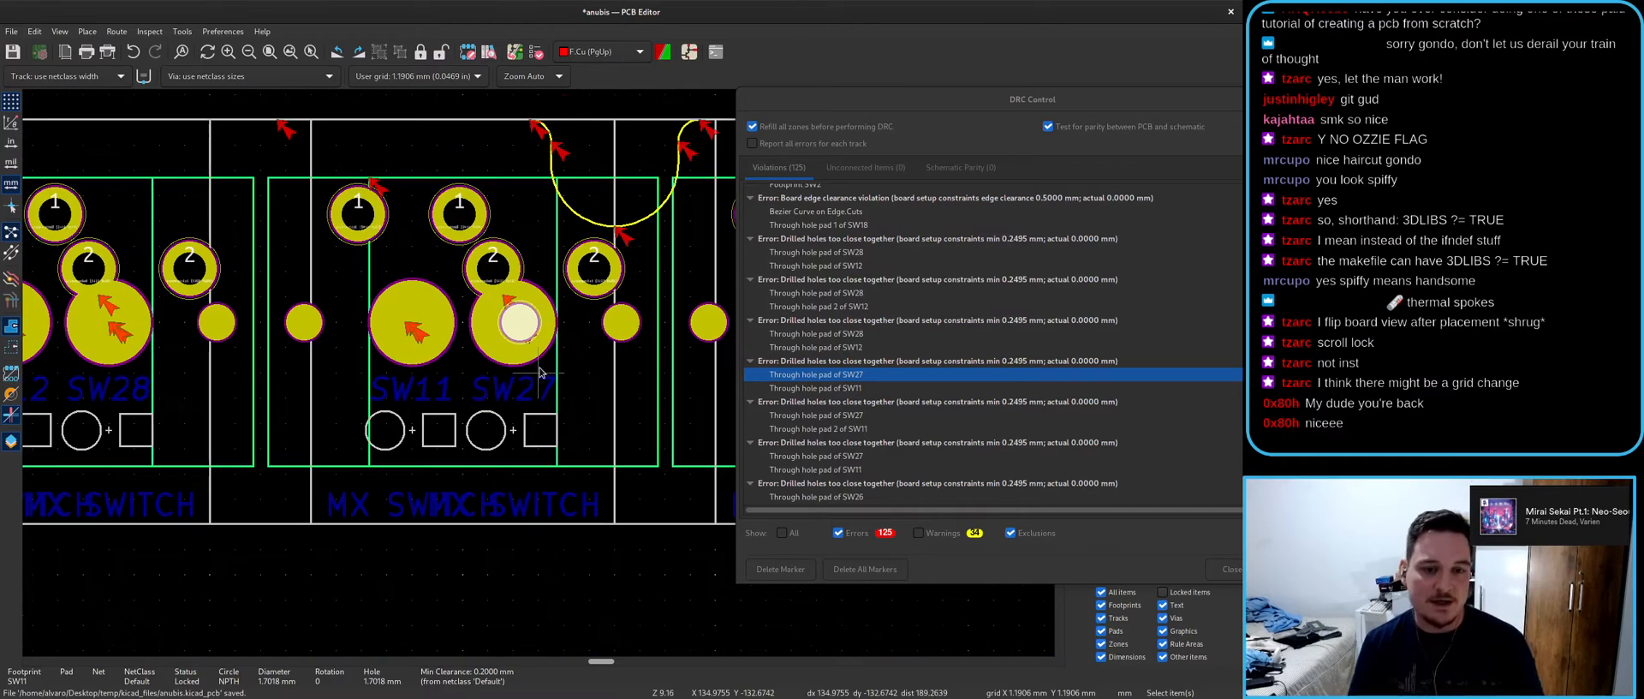
left_click(443, 384)
key("Escape")
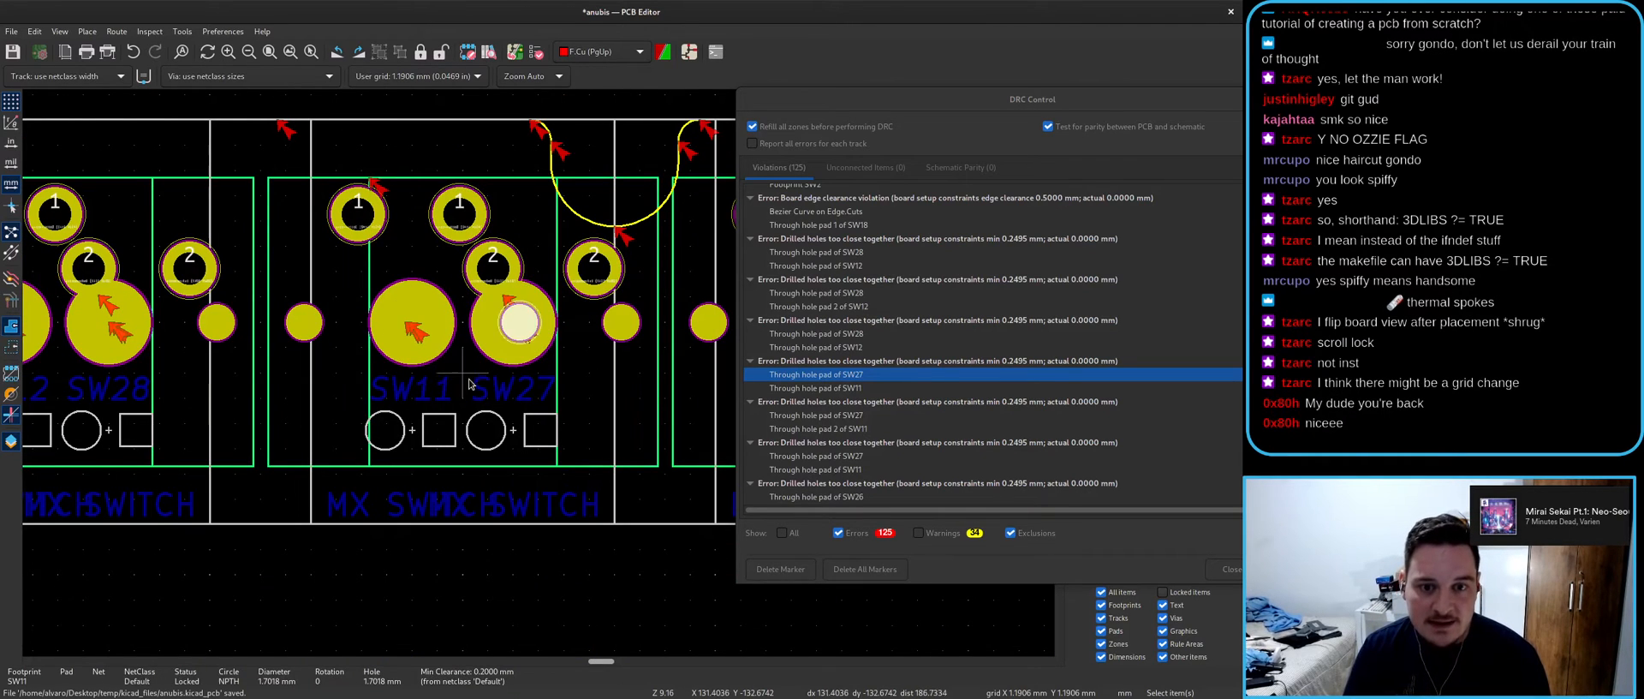
left_click(522, 364)
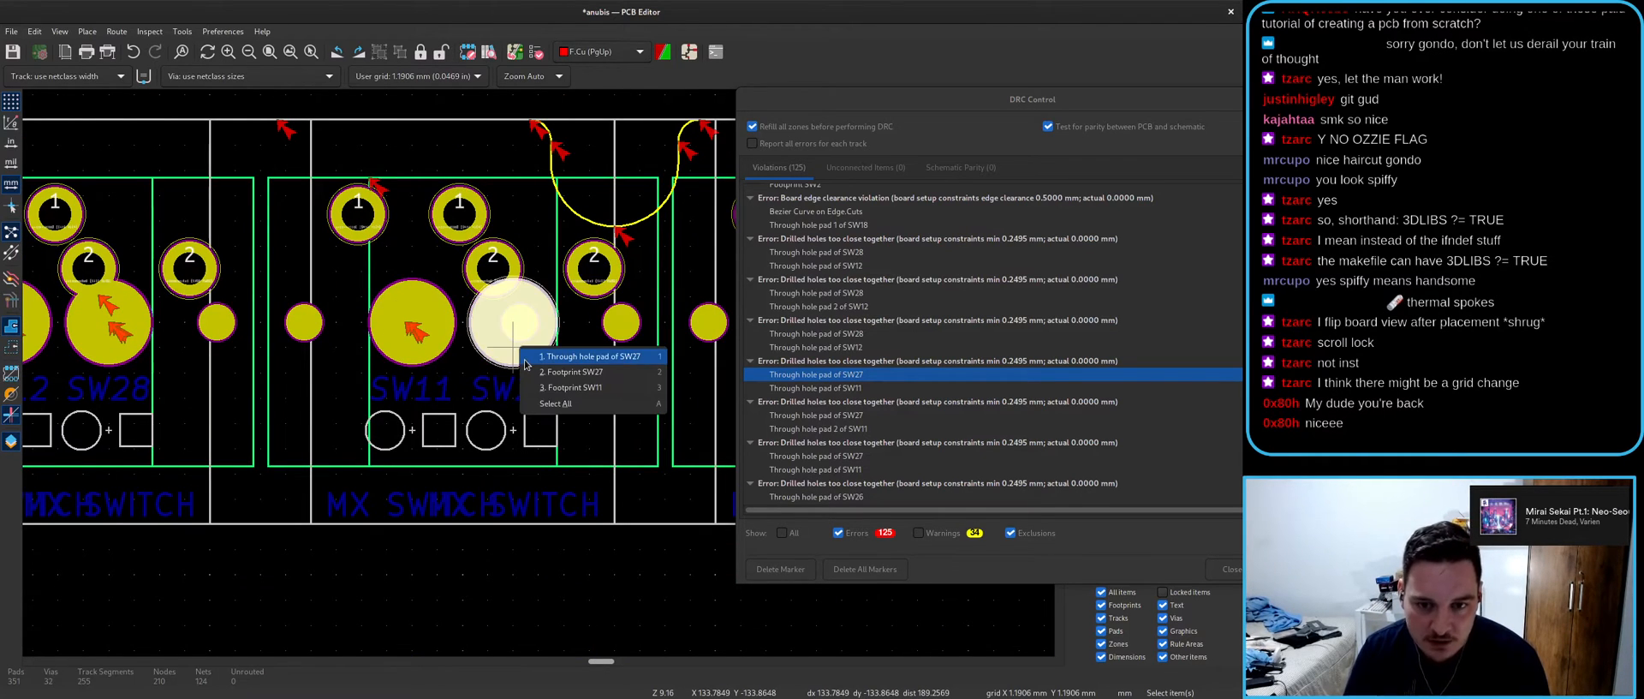
left_click(524, 358)
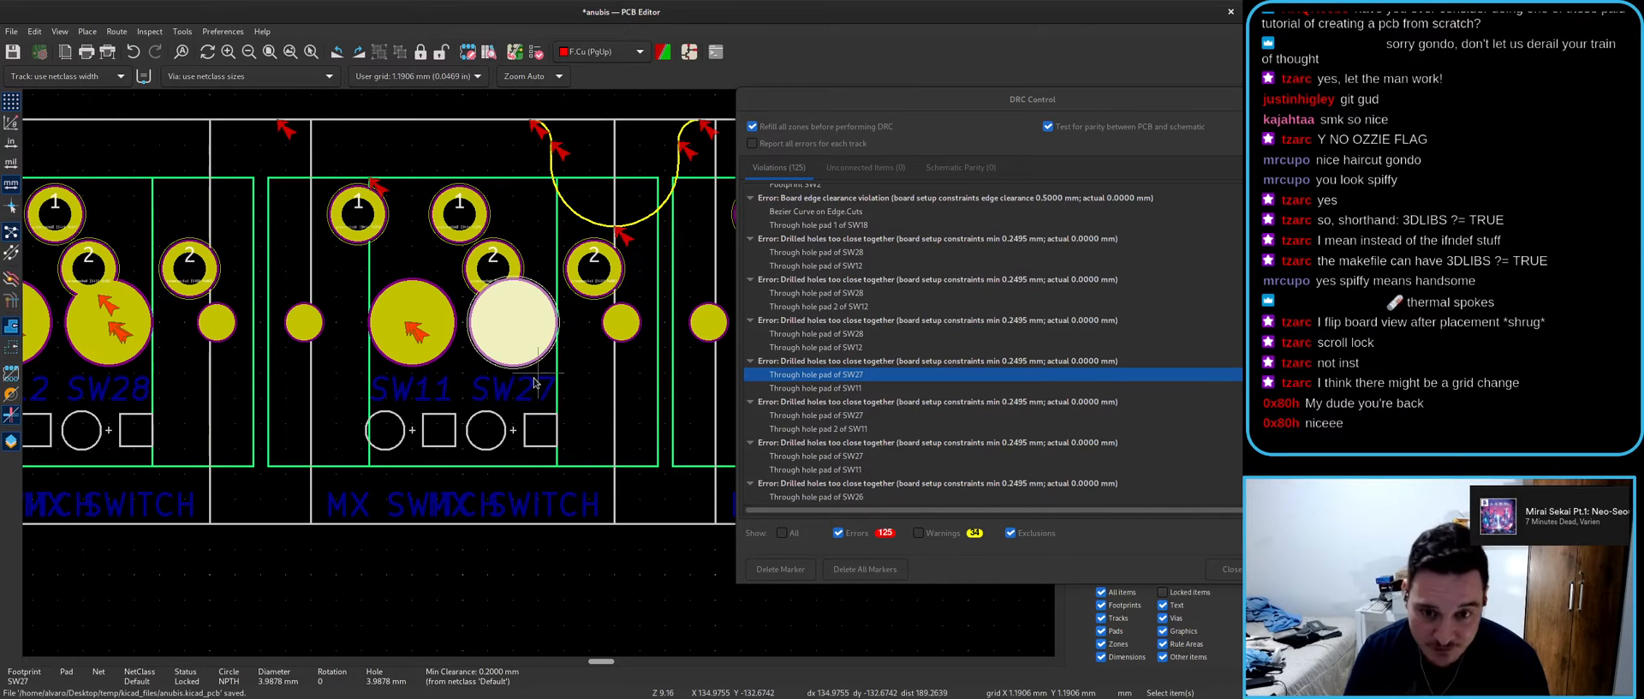
key("Escape")
- Show the fifth drilled-holes-too-close error with its SW11 pad, then open the window overview
left_click(809, 400)
left_click(804, 388)
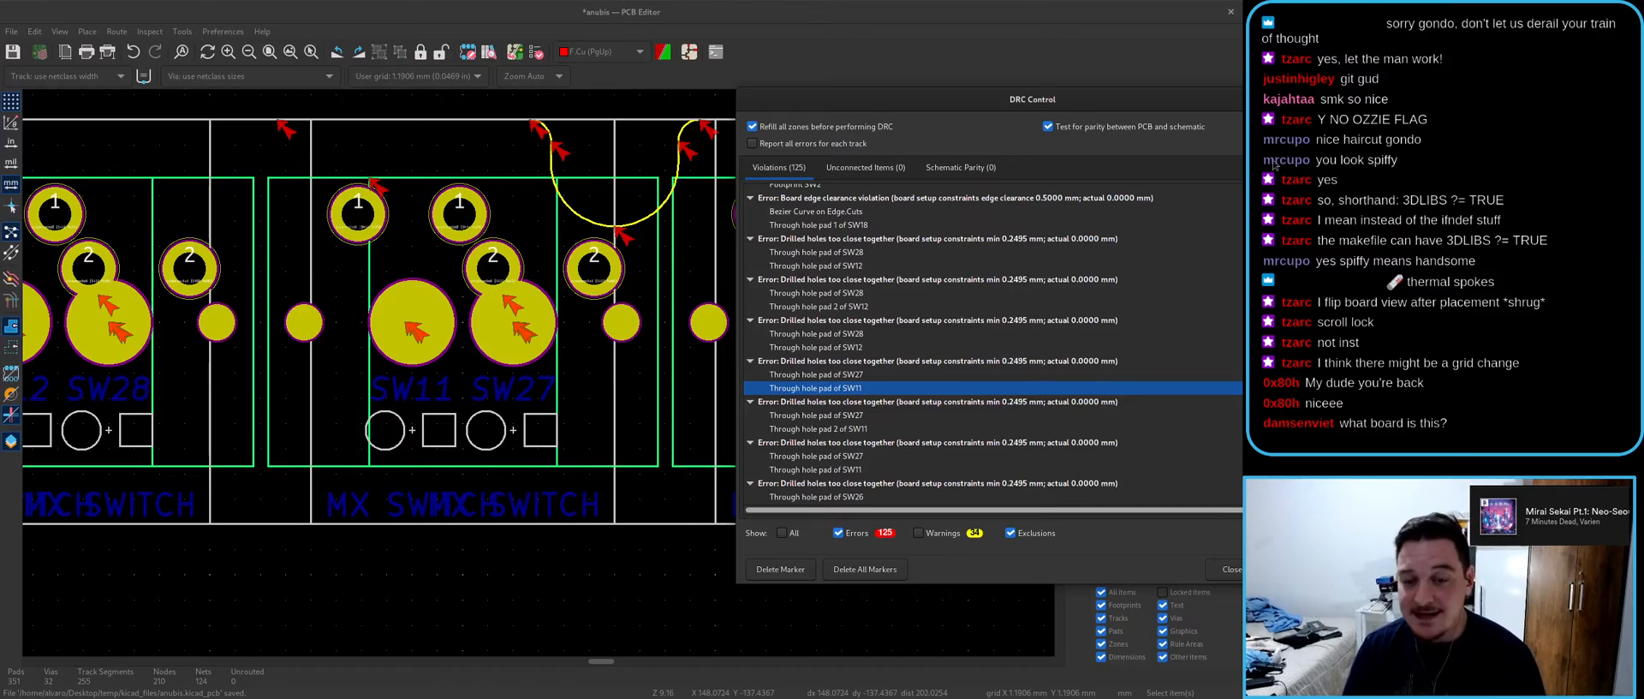
key("super")
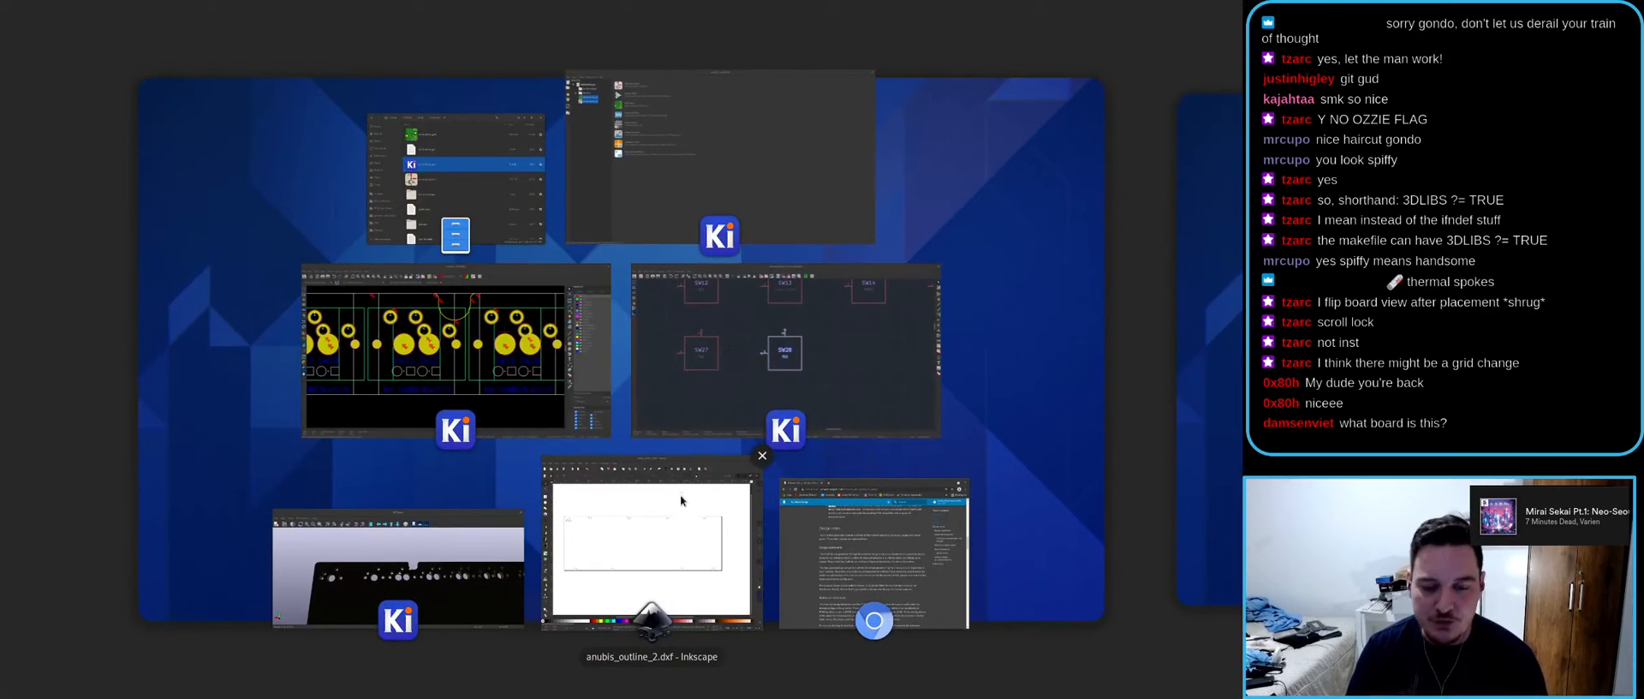
- Bring the Acheron Setup documentation page forward and glance at the window overview
left_click(879, 554)
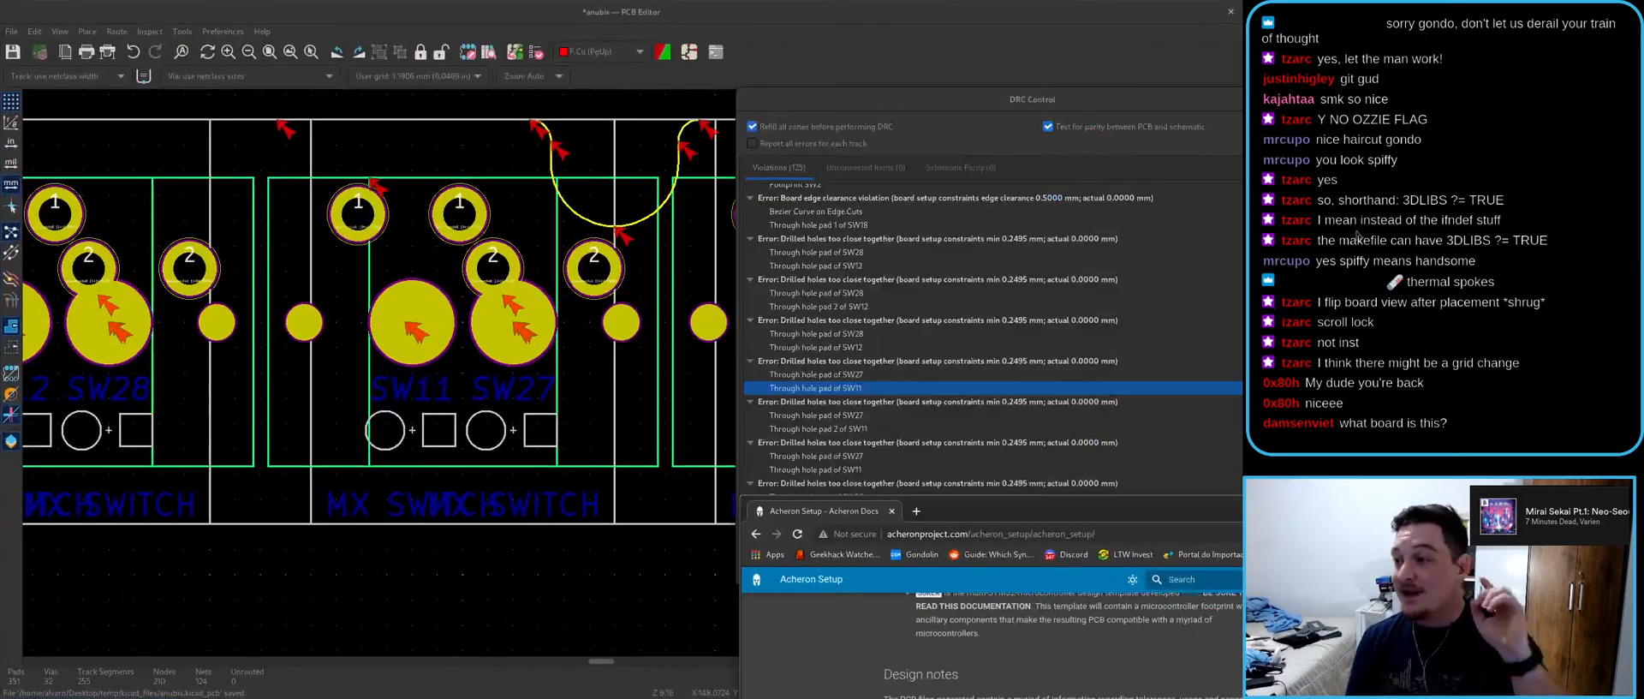
key("super")
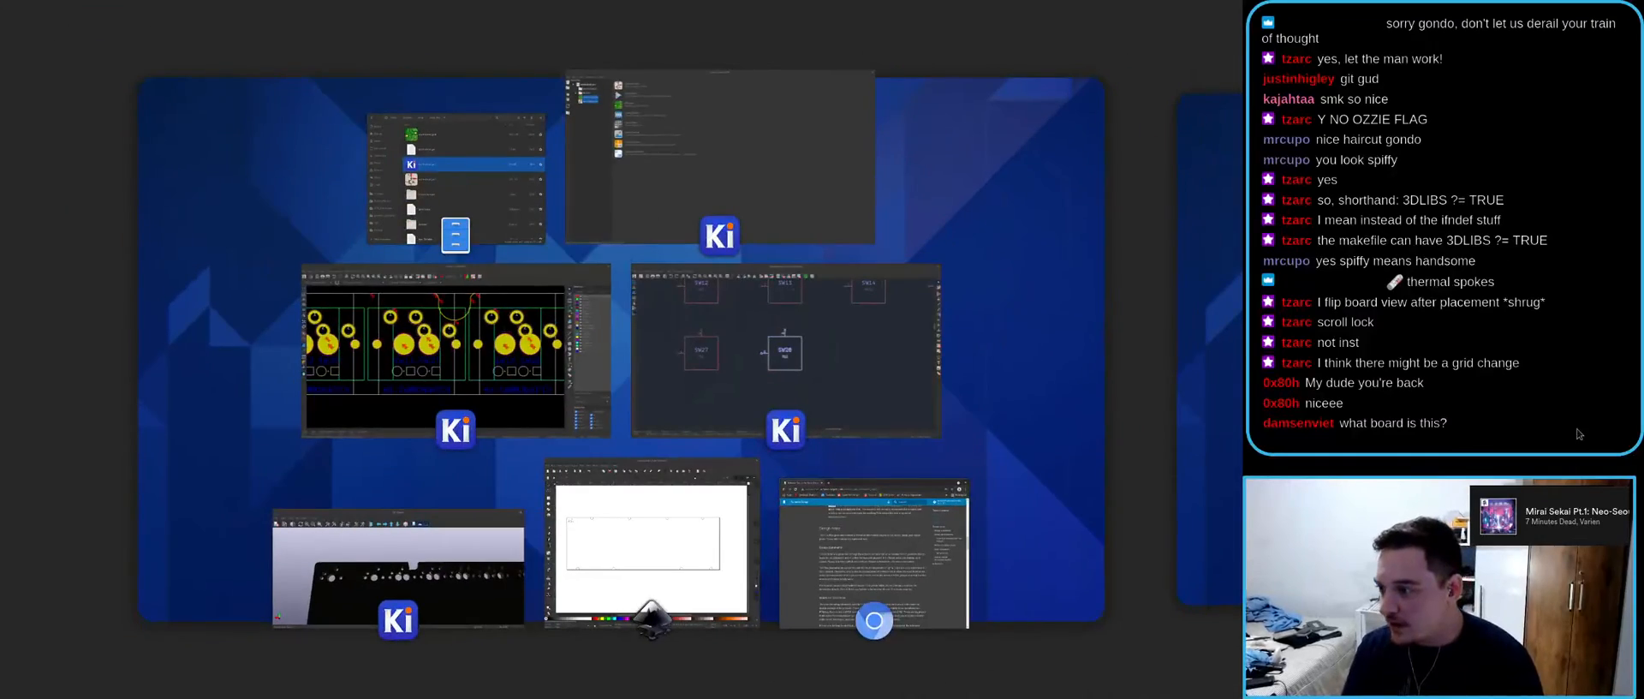
key("super")
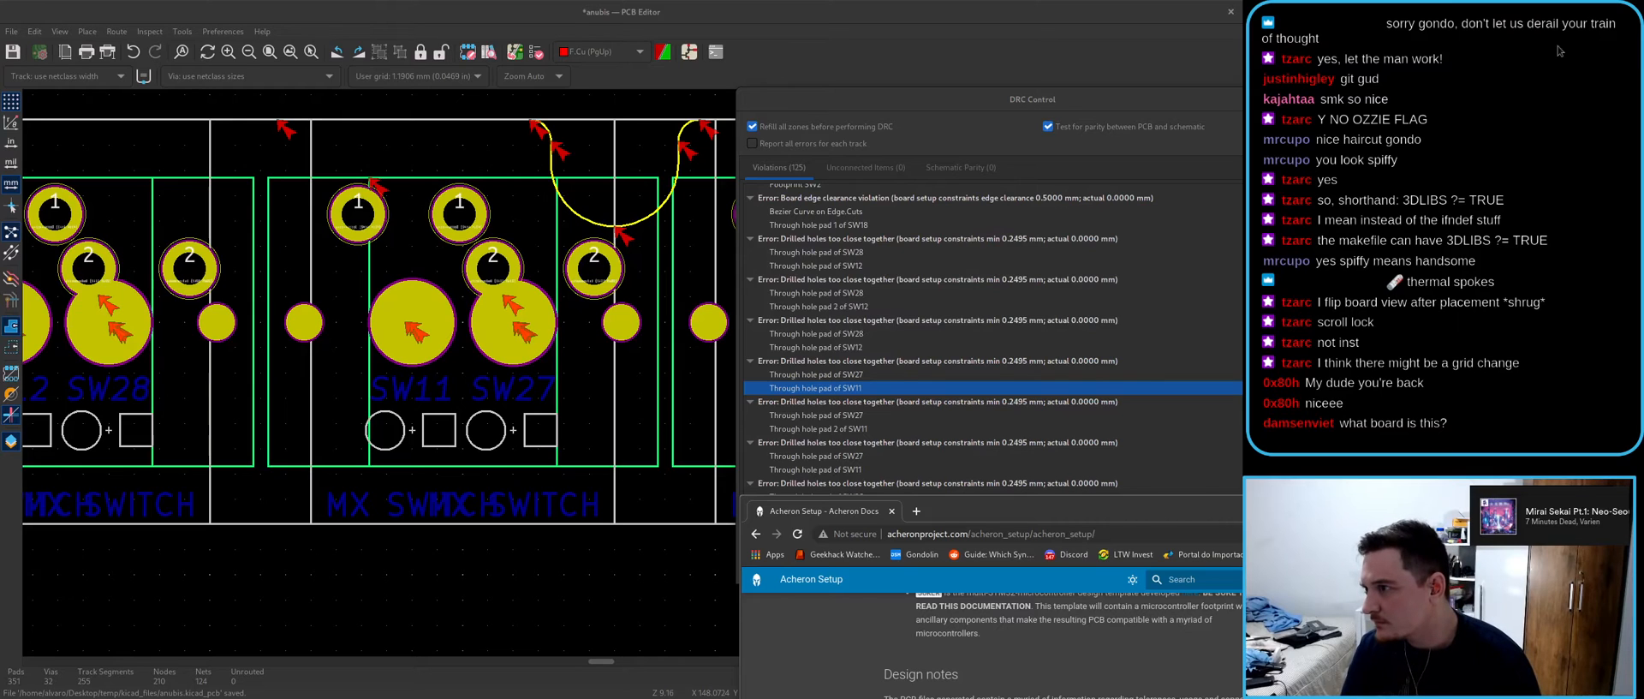
- Switch to the browser's Anubis logo, zoom it out, then restore and close the window
key("alt+Tab")
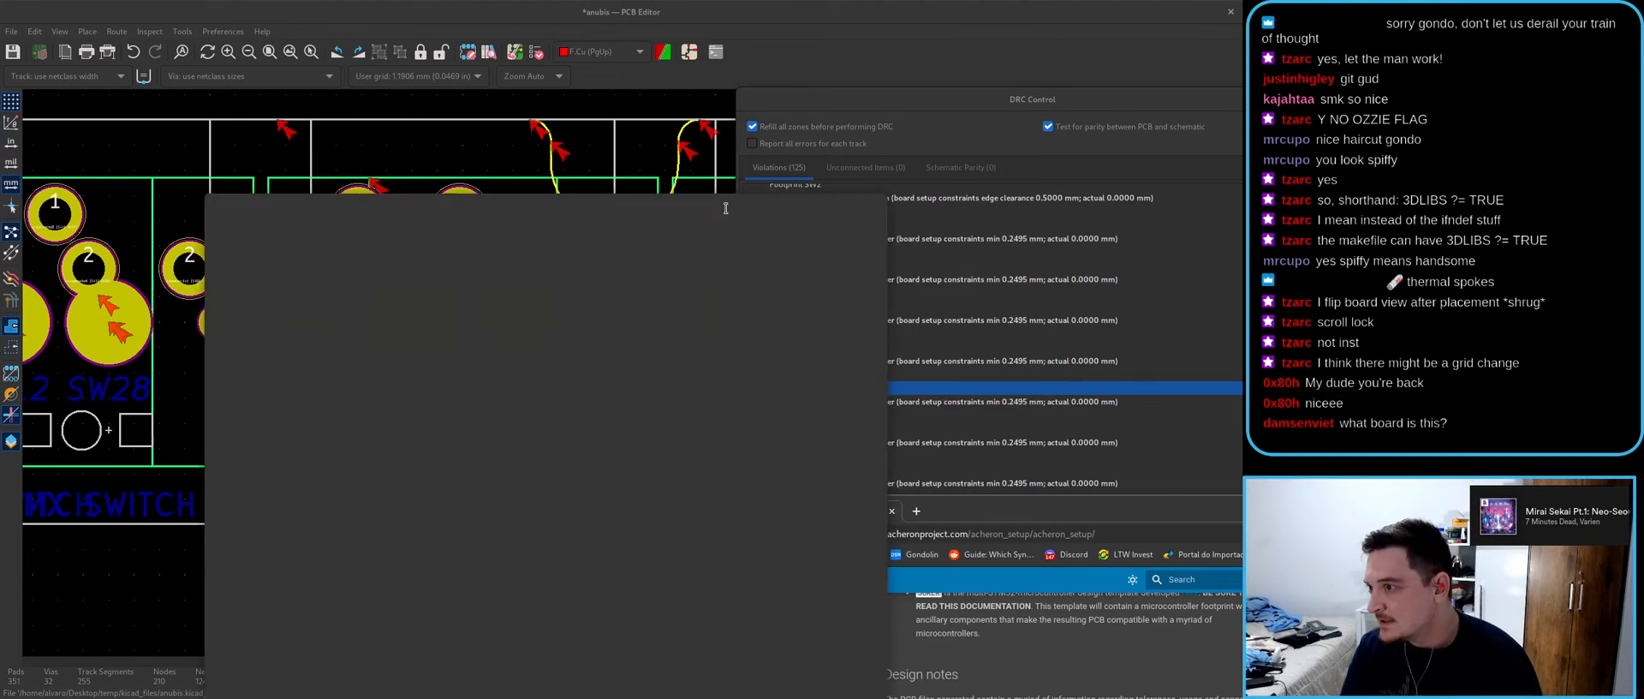
key("ctrl+minus")
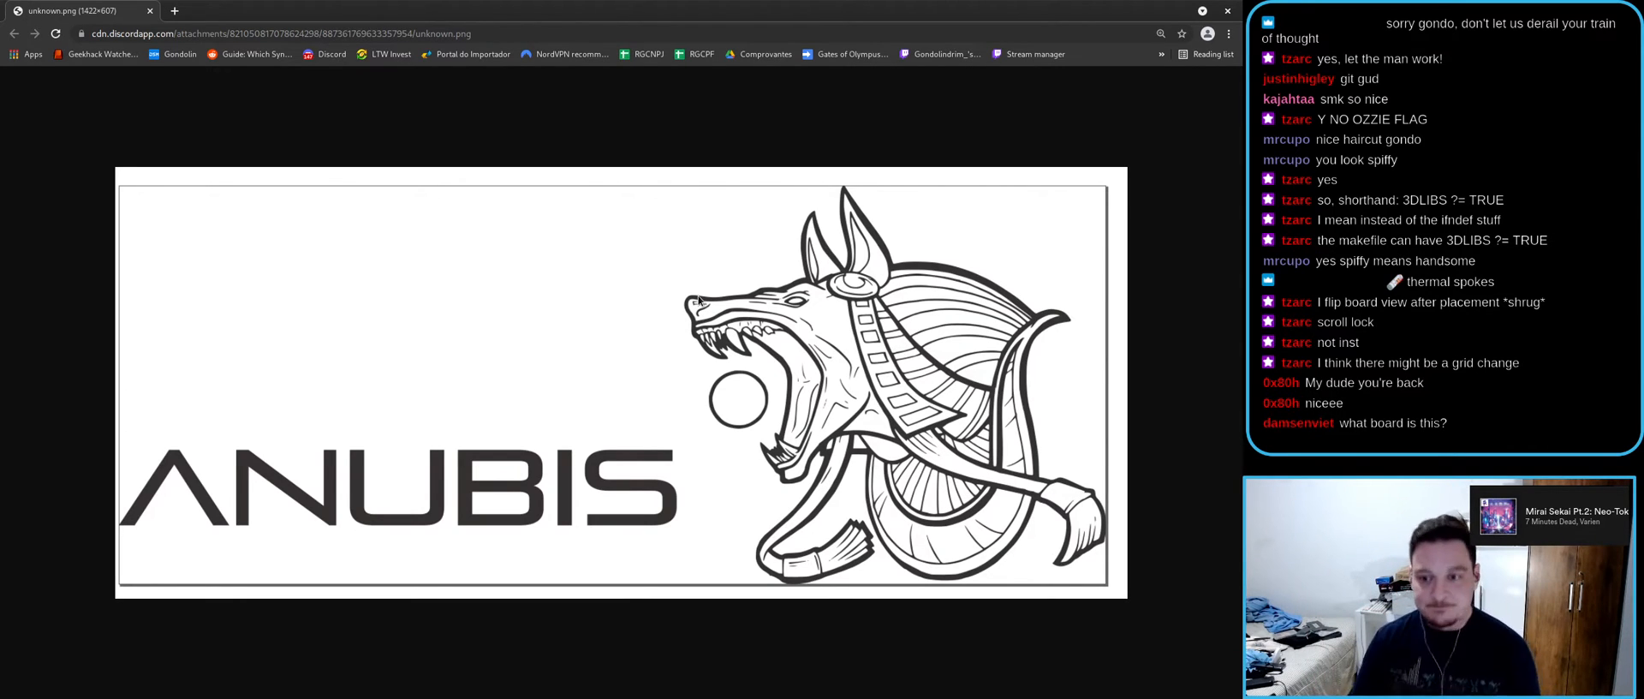
left_click_drag(748, 3, 699, 203)
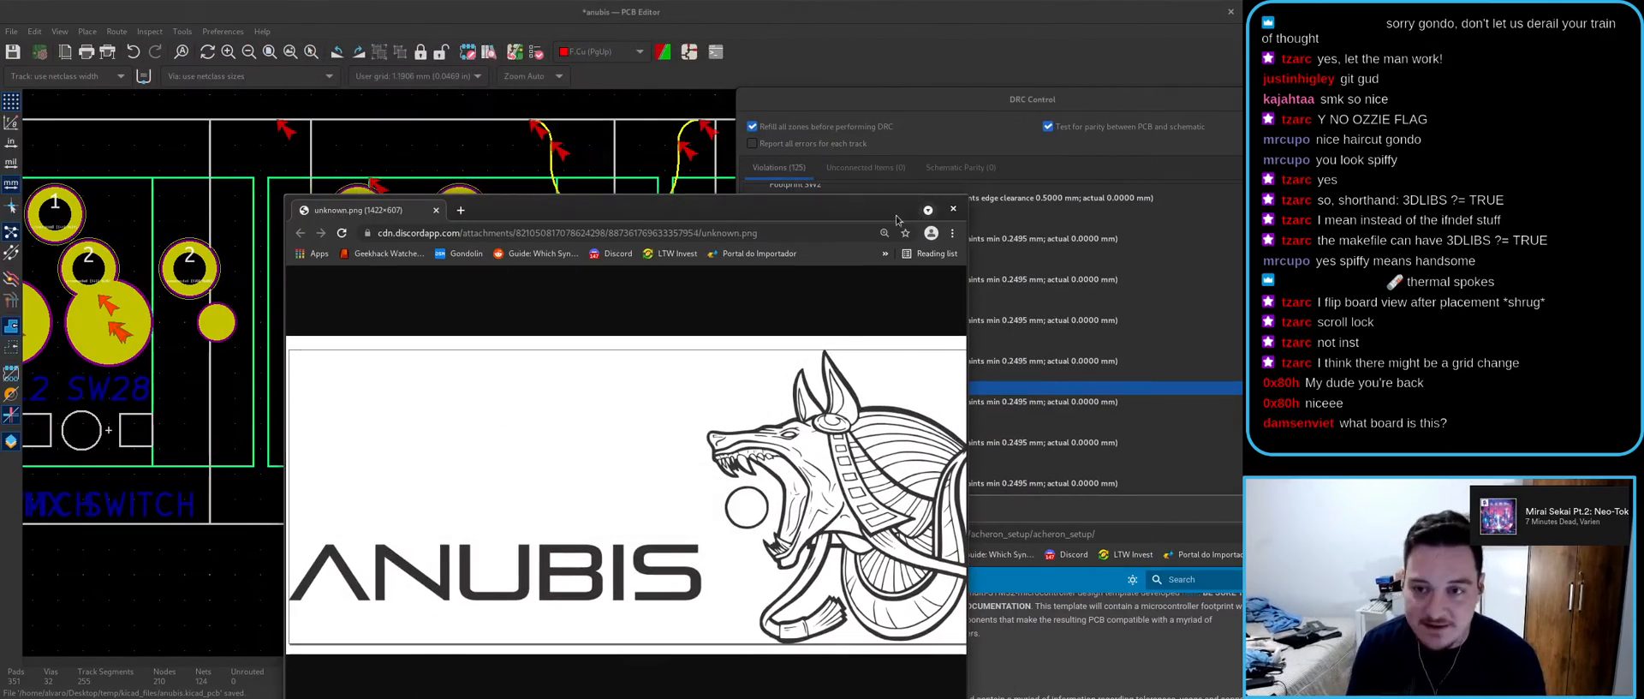
left_click(956, 211)
- Move the DRC results out of view and save the board with Ctrl+S
scroll(548, 376, "down", 4)
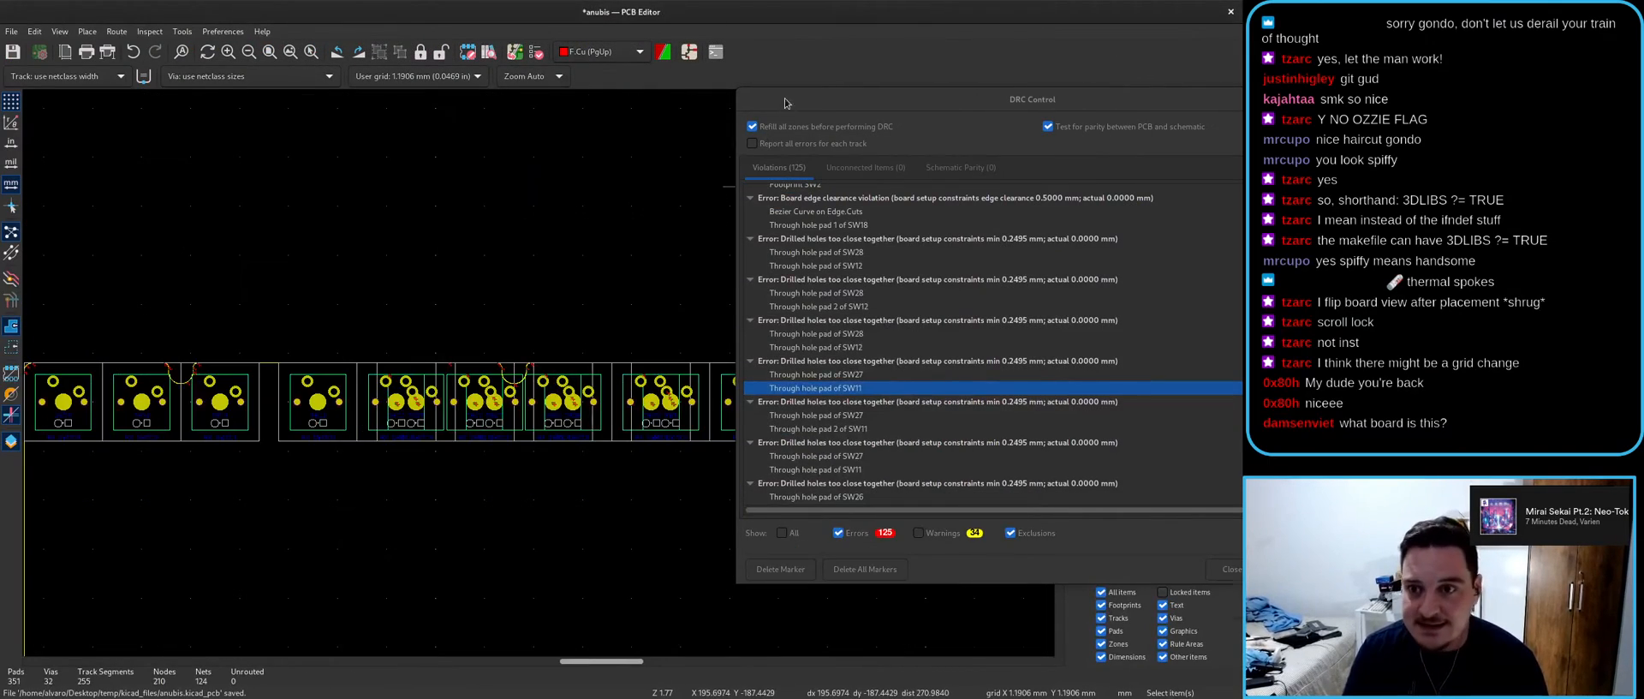
left_click_drag(785, 102, 1189, 324)
scroll(629, 358, "down", 3)
middle_click_drag(563, 549, 499, 489)
key("ctrl+s")
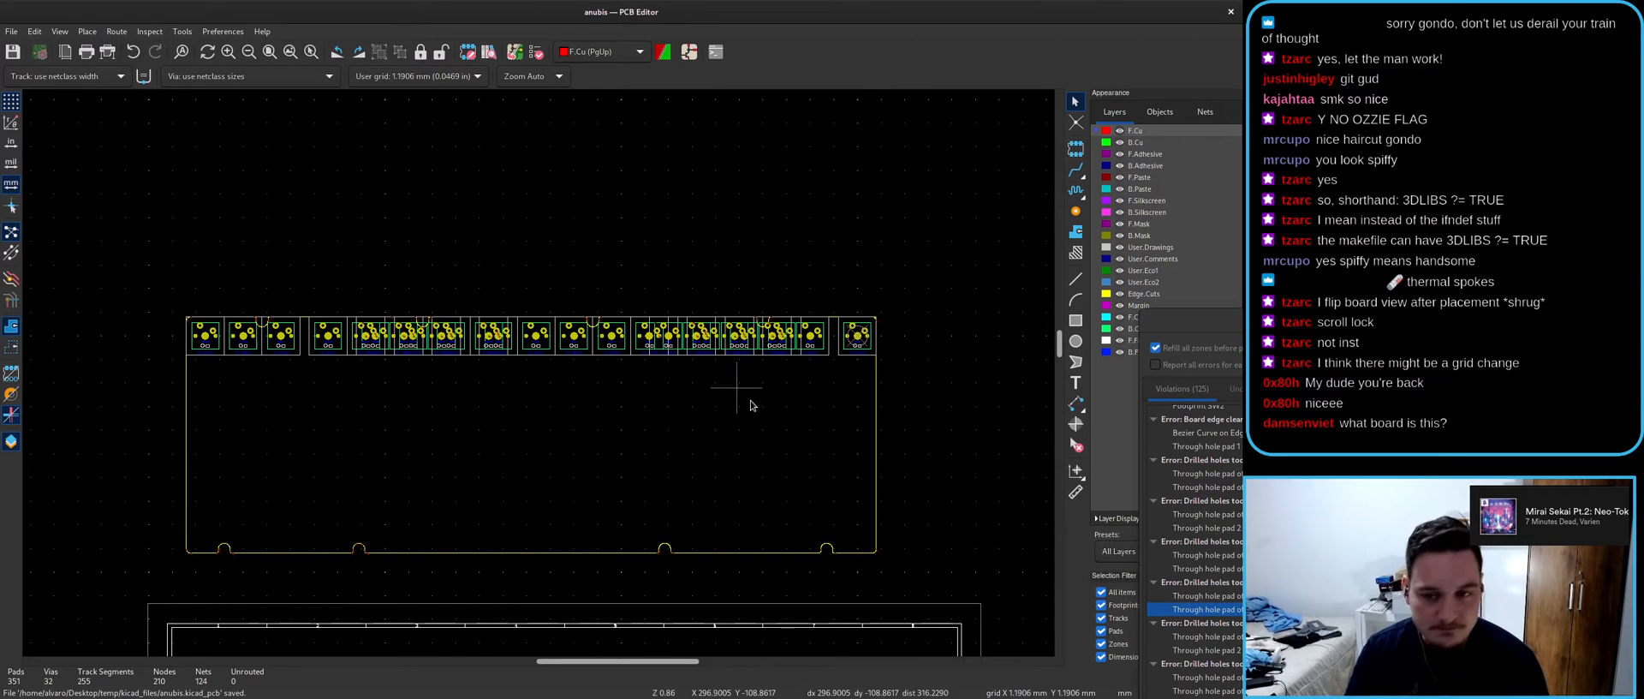
left_click_drag(1211, 330, 1371, 9)
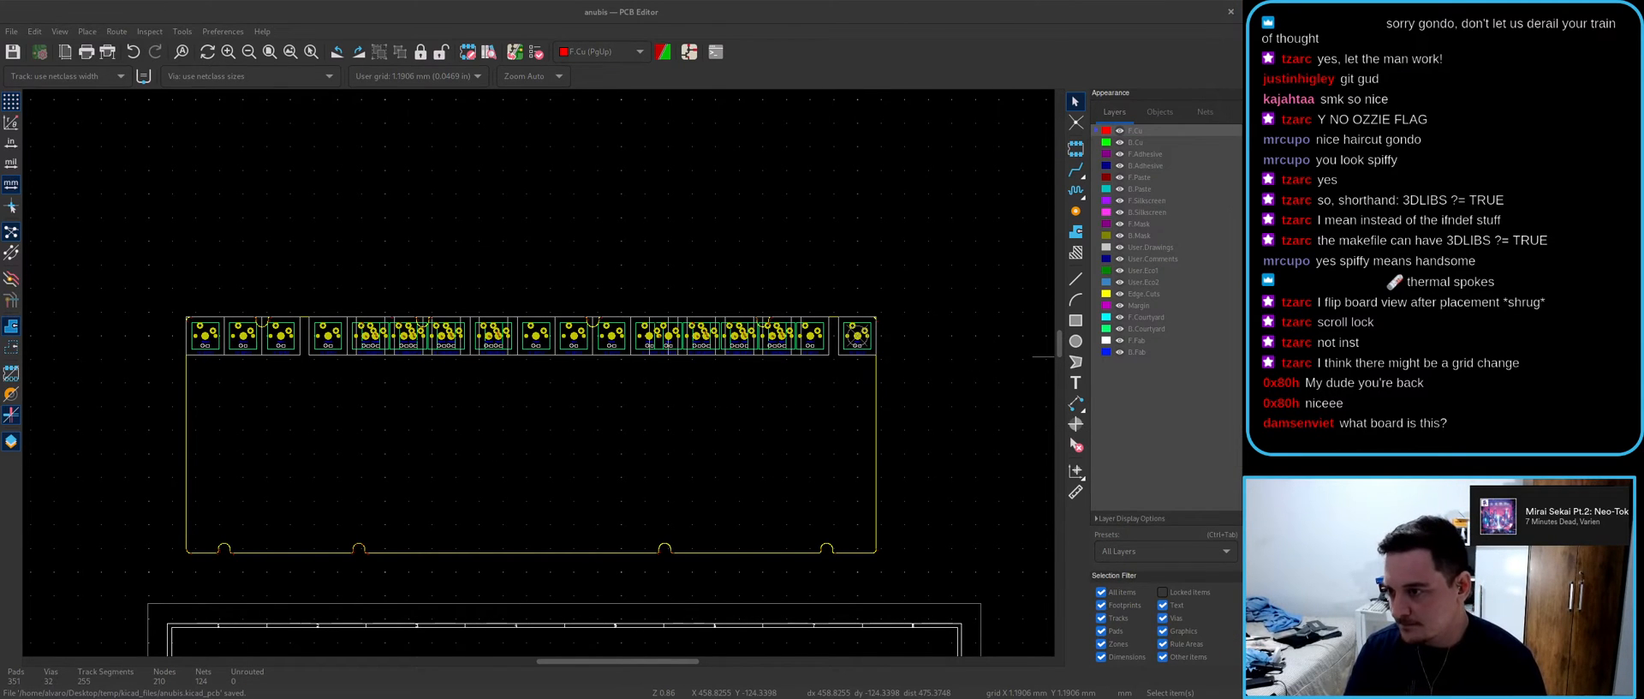
left_click(730, 249)
- Zoom and pan the layout to the SW18 and SW2 pad area
scroll(848, 353, "up", 3)
scroll(398, 373, "down", 2)
scroll(538, 374, "up", 8)
scroll(538, 377, "down", 5)
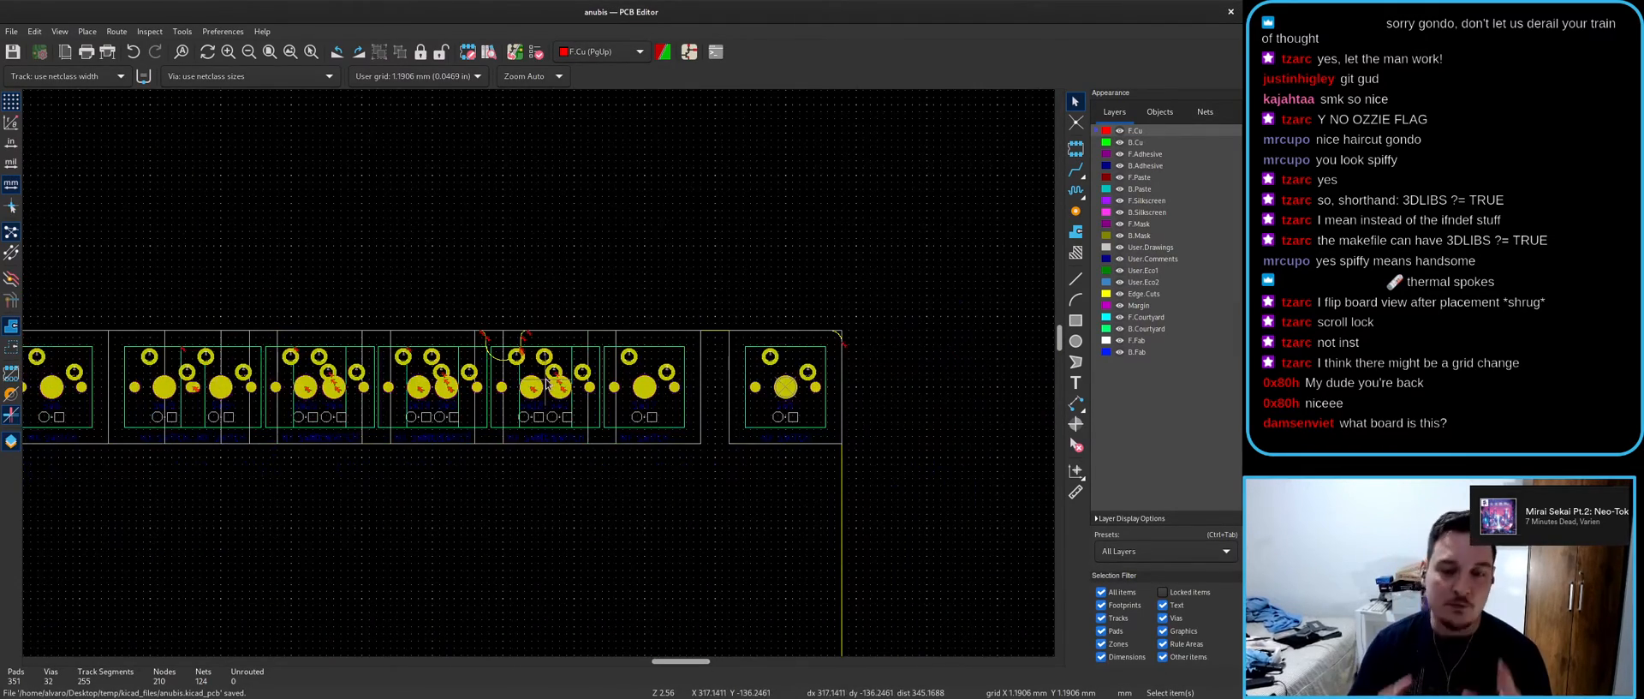
scroll(457, 370, "up", 7)
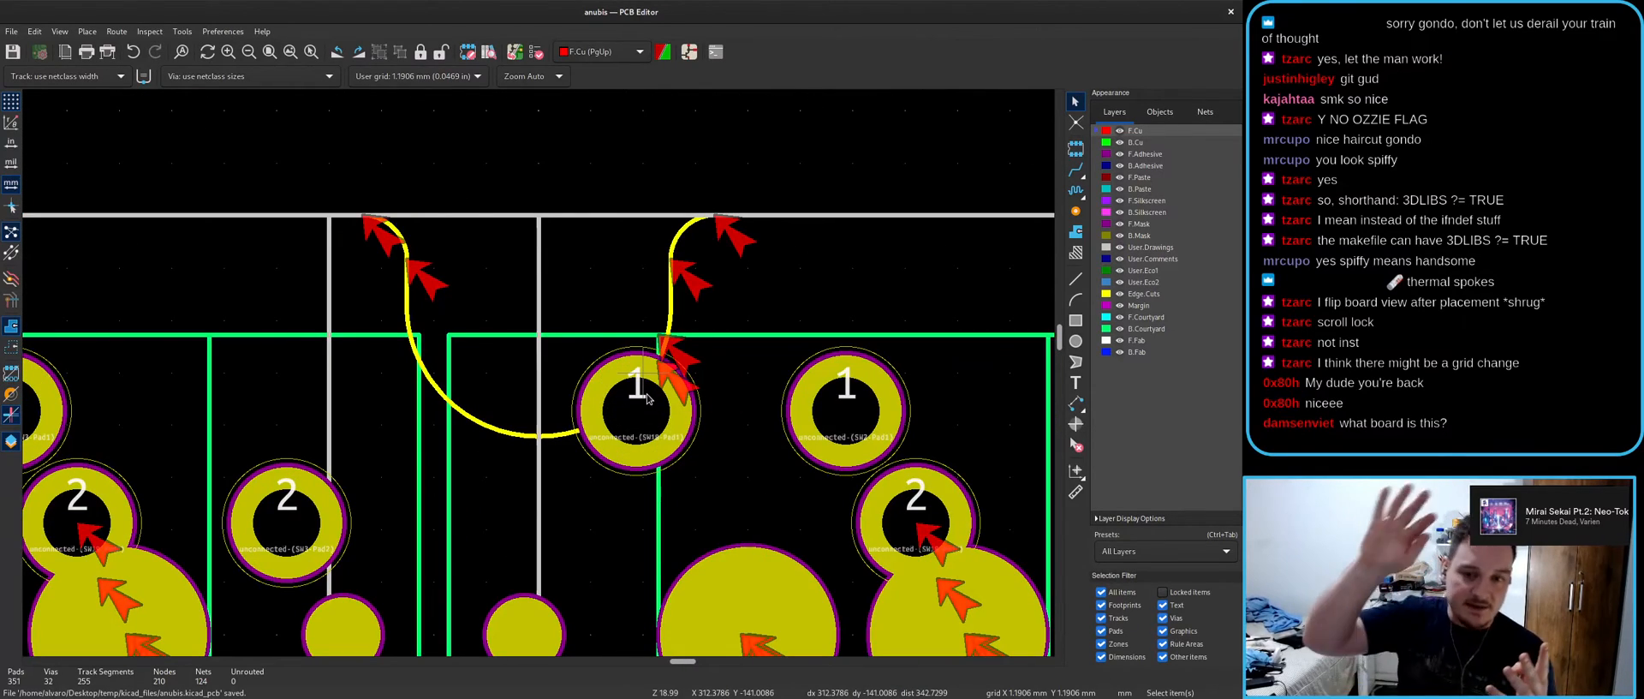
scroll(539, 379, "down", 2)
middle_click_drag(628, 522, 333, 412)
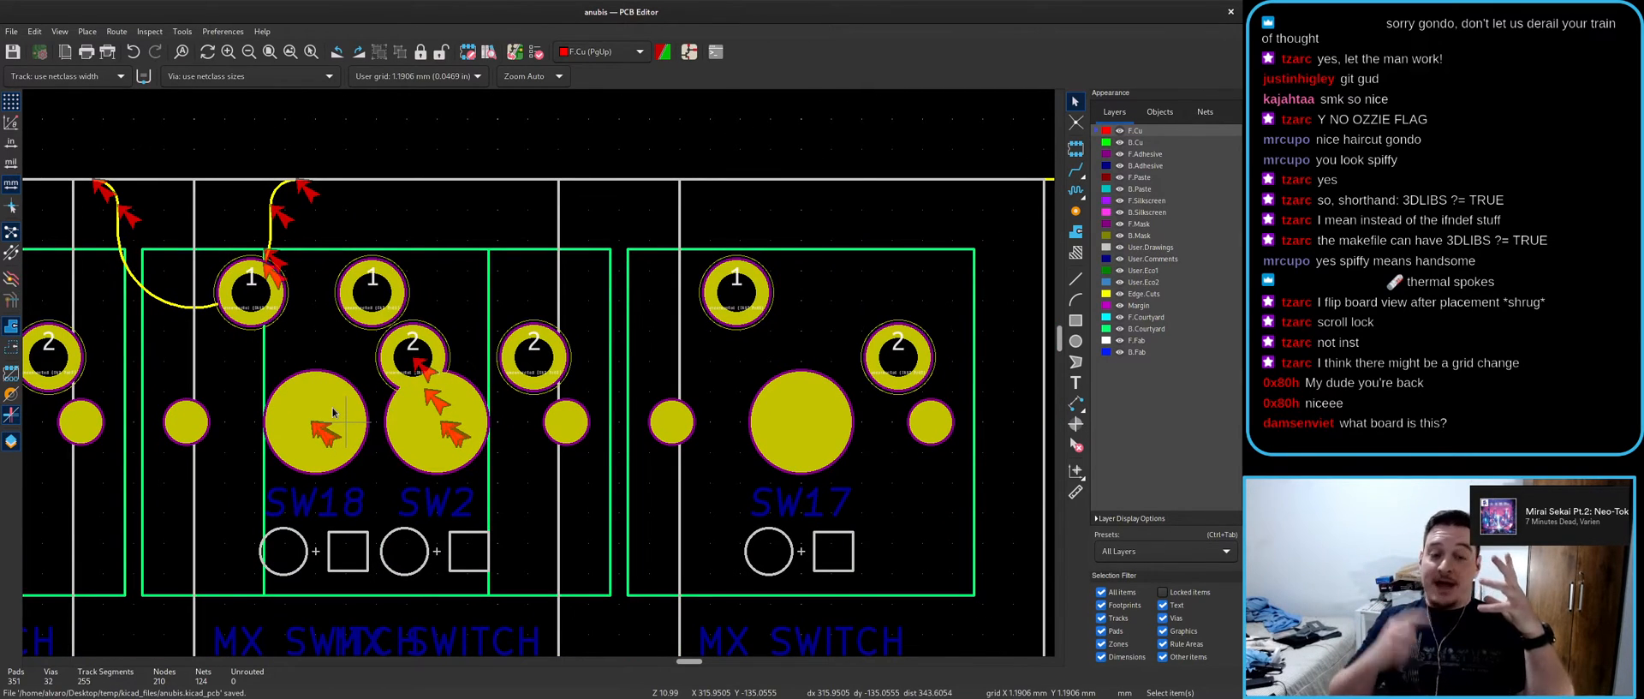
scroll(403, 352, "up", 5)
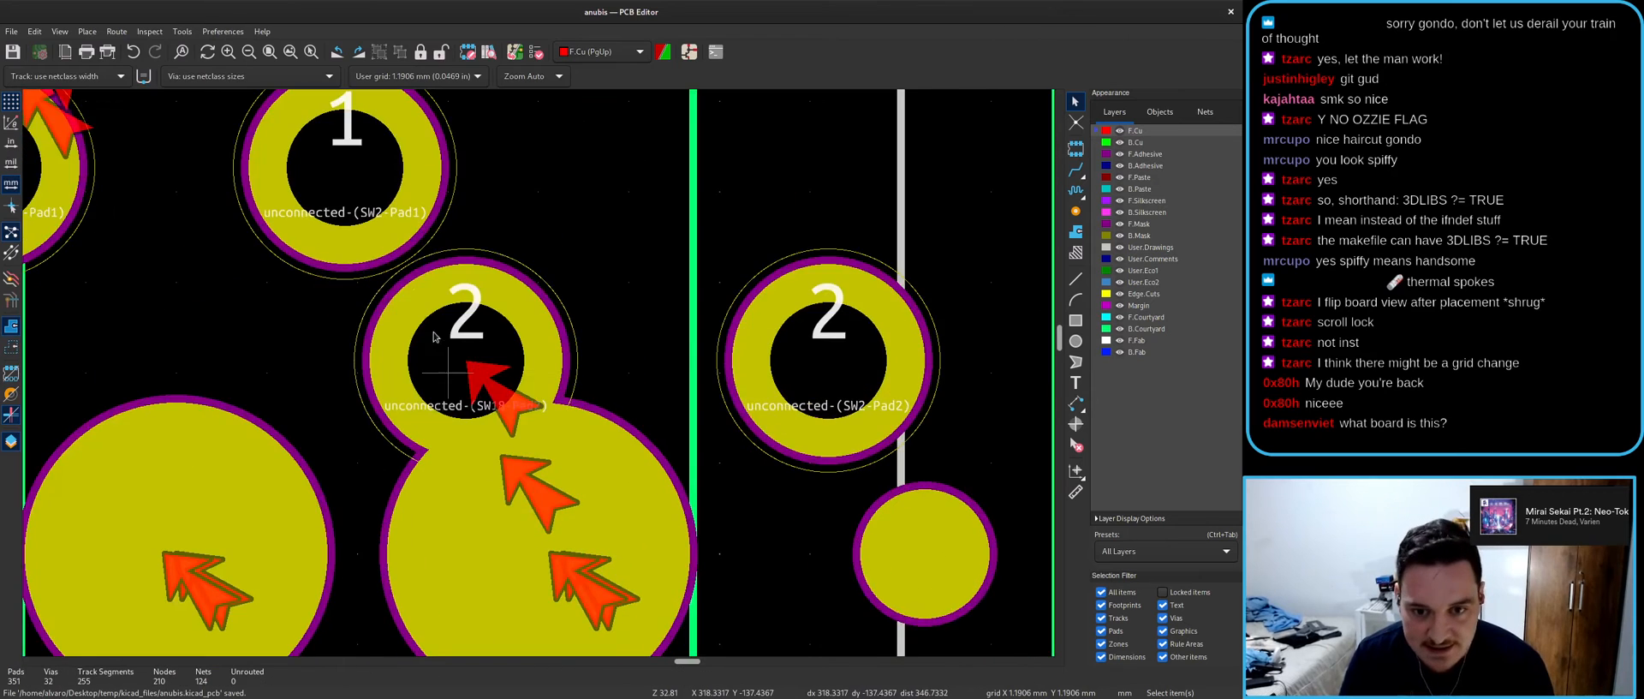
scroll(438, 341, "down", 3)
- Inspect pads 1 and 2 of SW2 and pad 2 of SW18, then open the 3D view
left_click(542, 388)
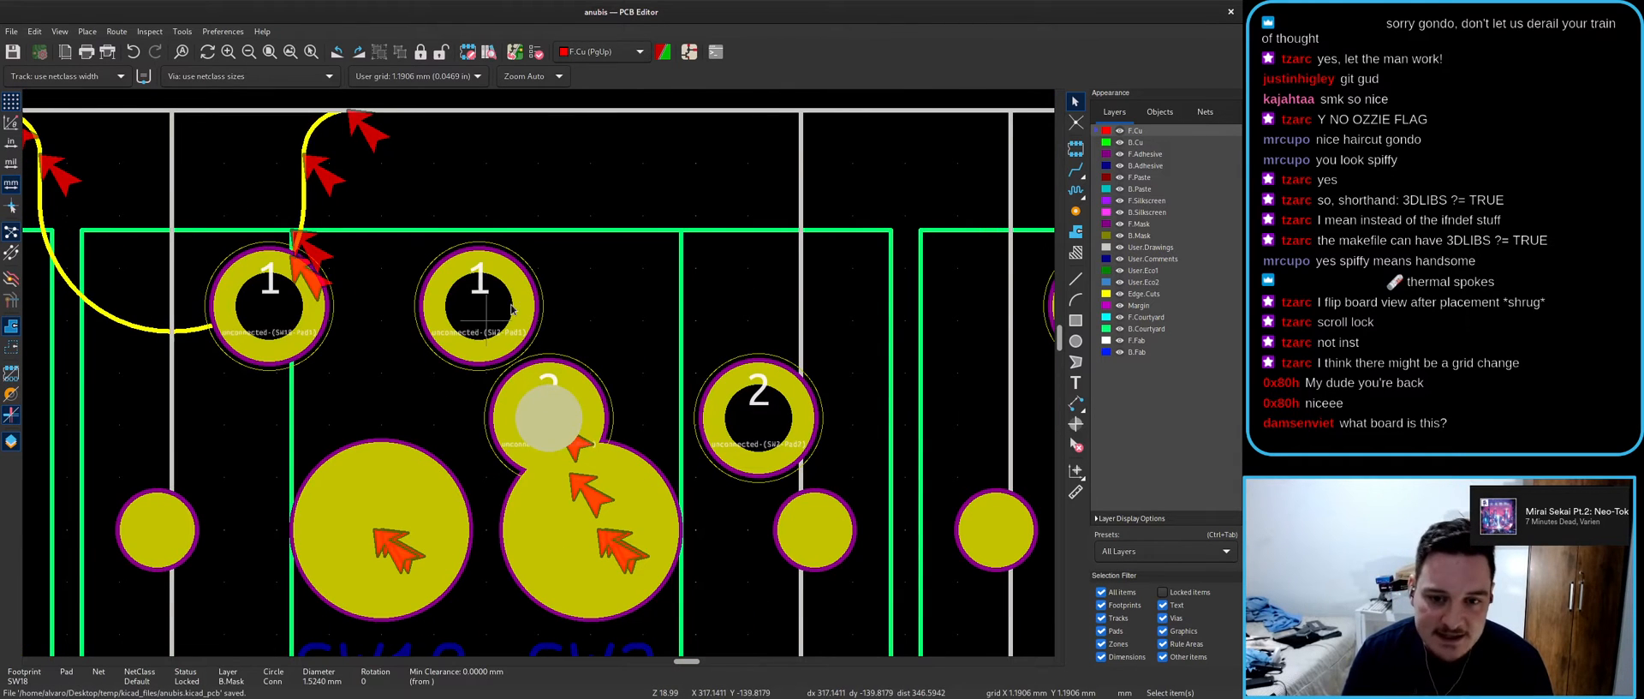
left_click(522, 302)
left_click(576, 375)
left_click(520, 291)
left_click(640, 411)
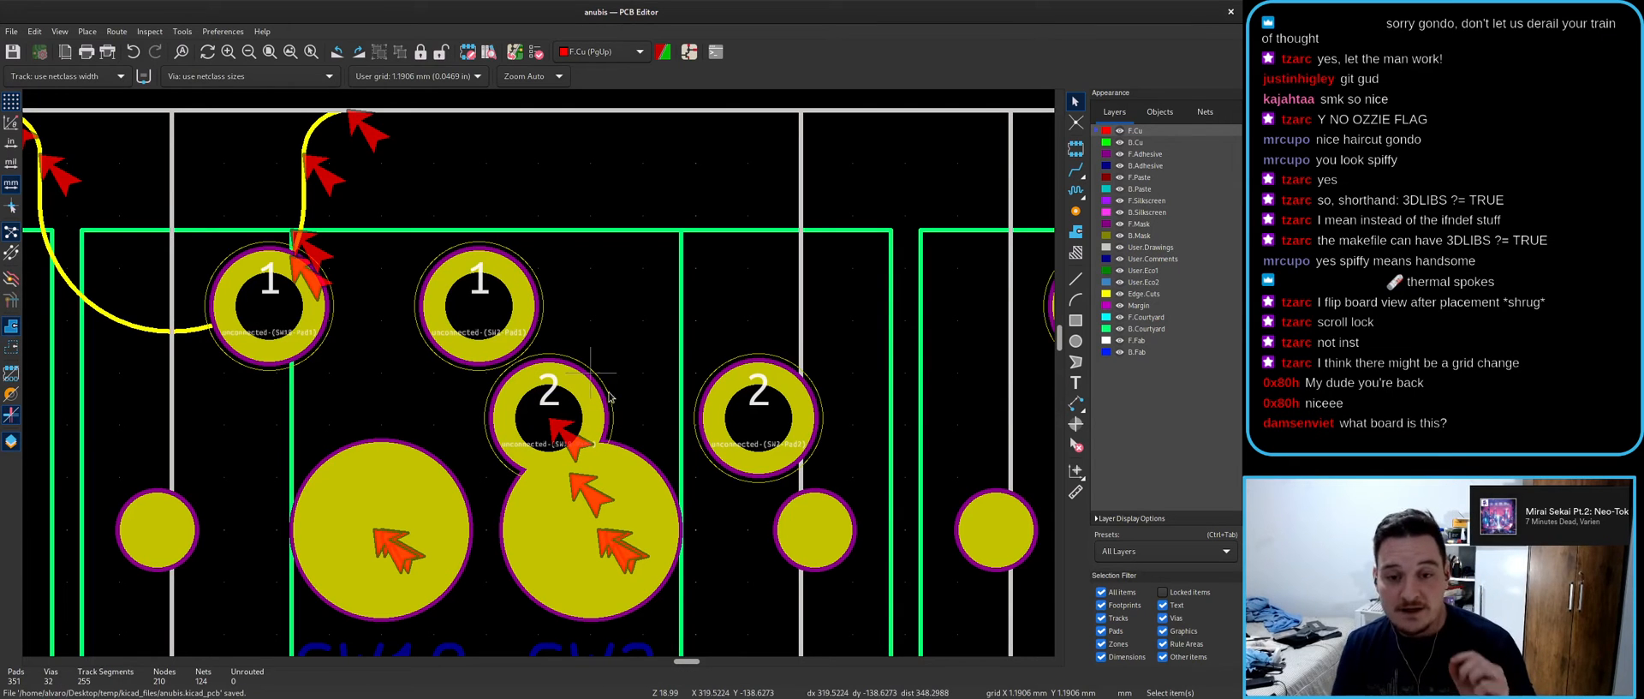
key("alt+3")
- Tilt the full-screen 3D board to an angle, then window and close the 3D Viewer
double_click(609, 323)
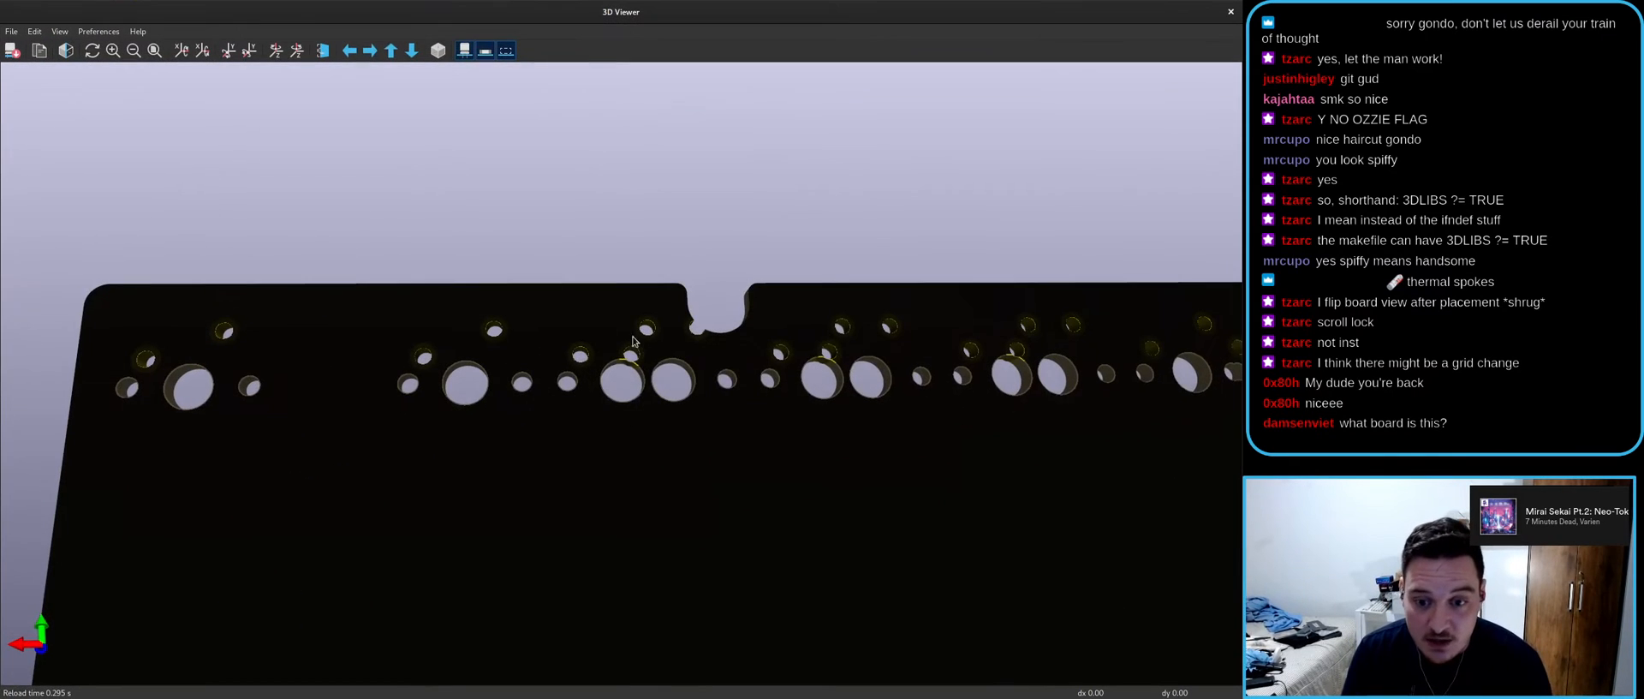
left_click_drag(679, 353, 602, 391)
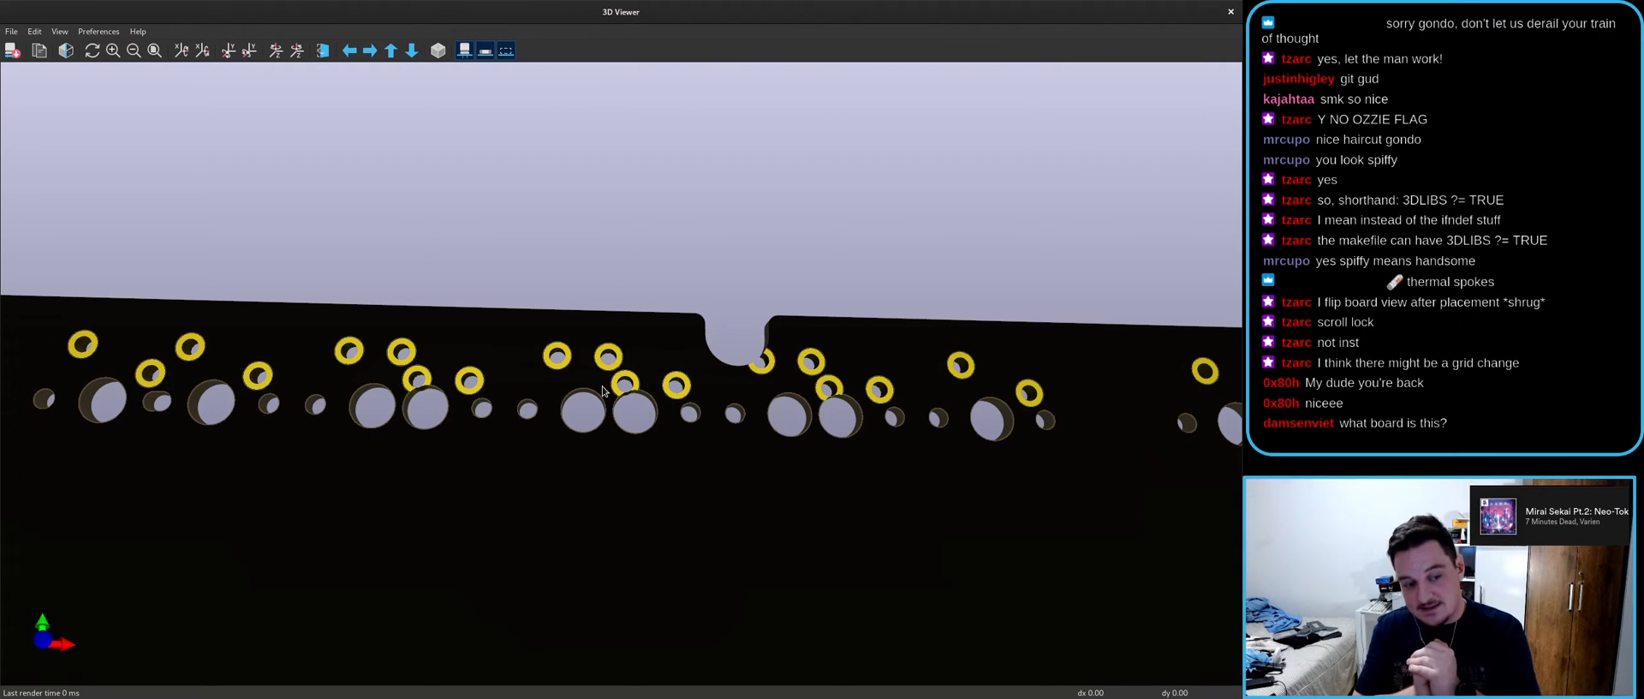
left_click_drag(732, 8, 664, 231)
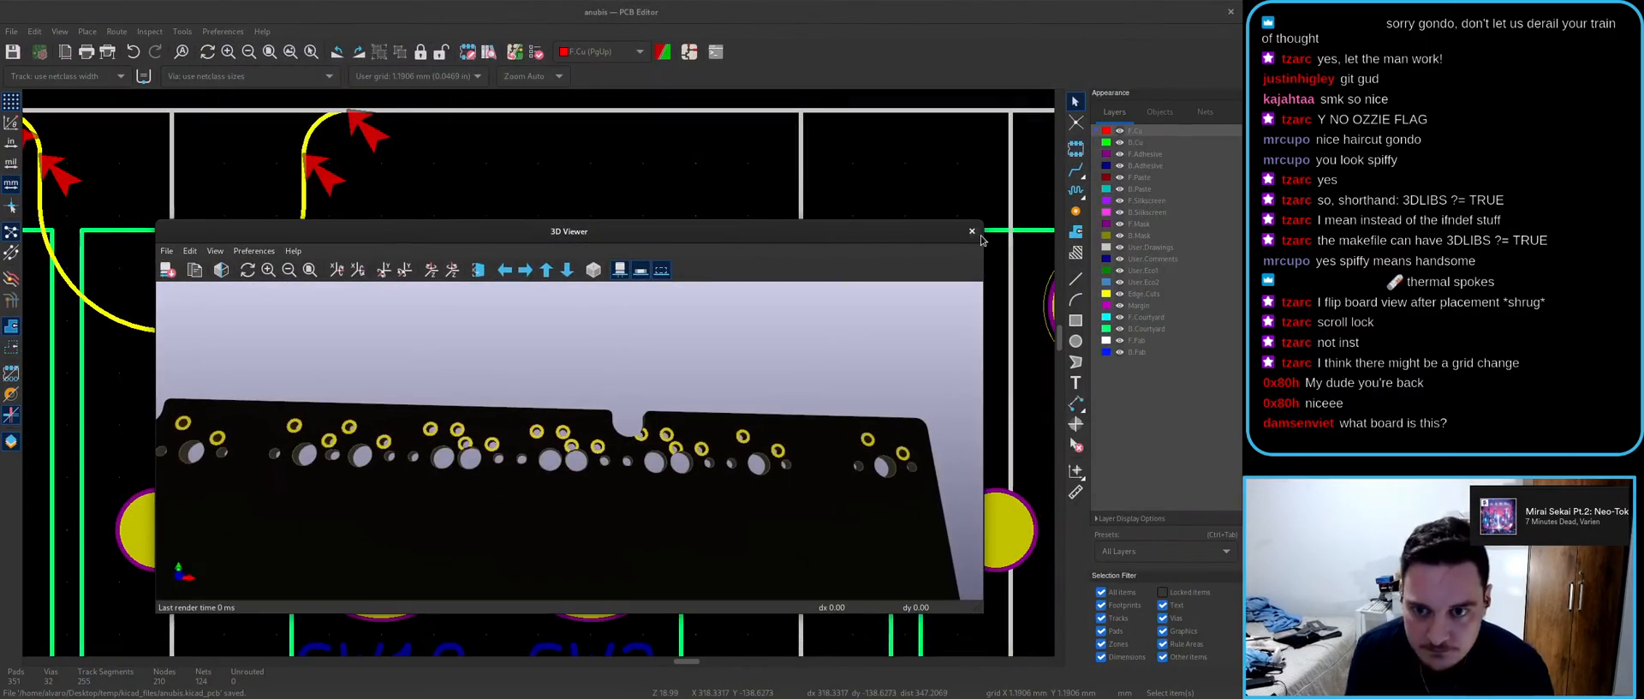
left_click(973, 231)
- In the schematic, cross-probe SW2 and SW17 to locate their footprints on the board
left_click(689, 51)
scroll(618, 356, "down", 5)
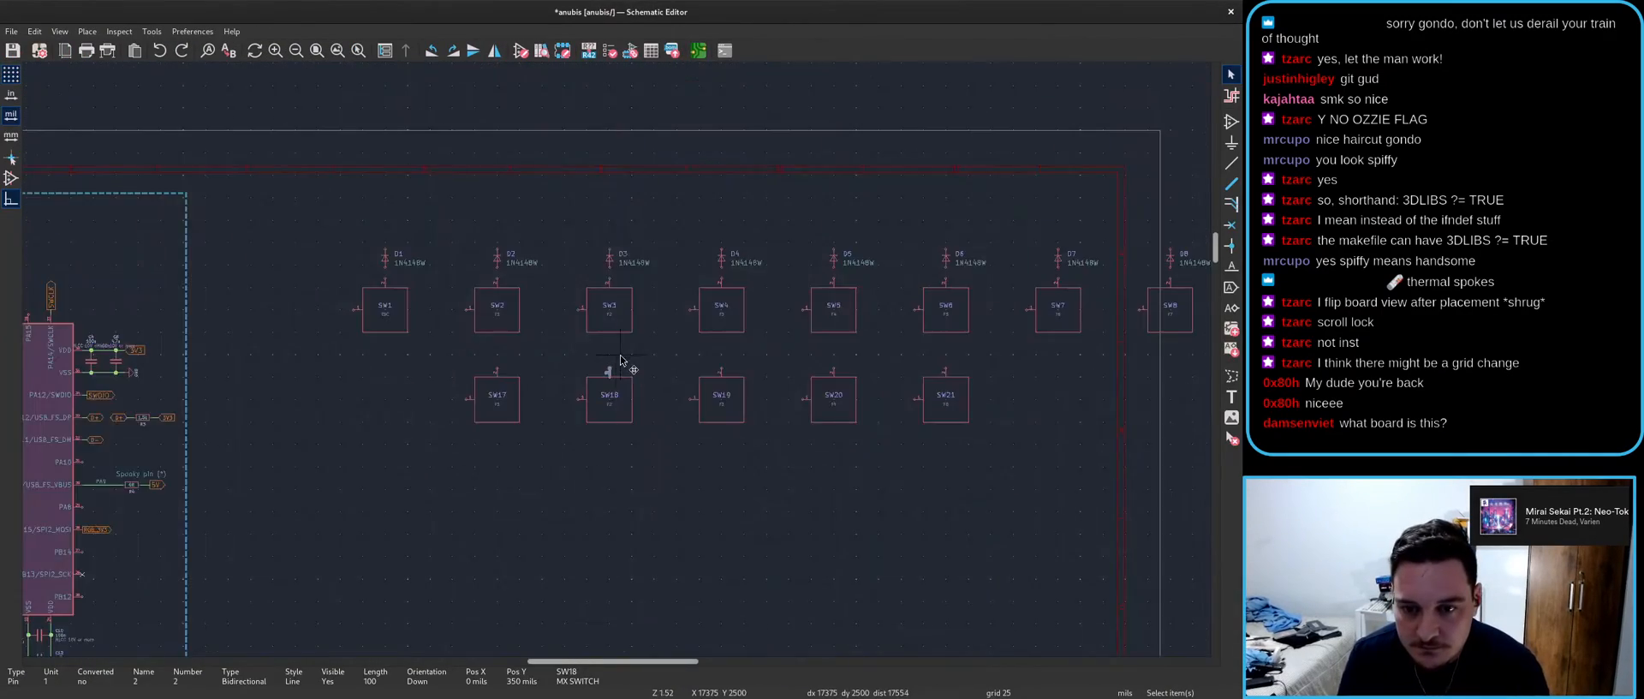
scroll(616, 360, "up", 5)
left_click(510, 247)
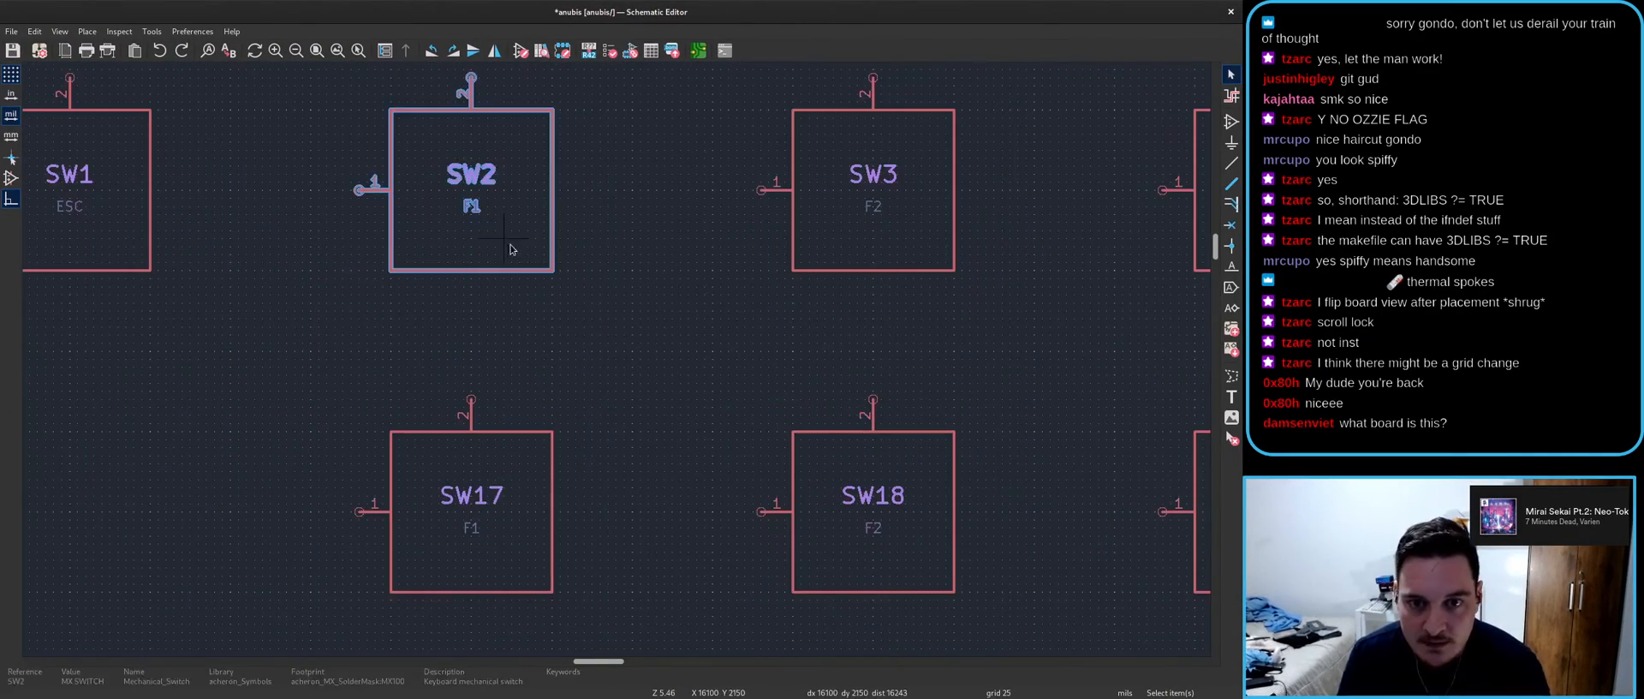
key("Escape")
key("alt+Tab")
left_click(521, 514)
key("alt+Tab")
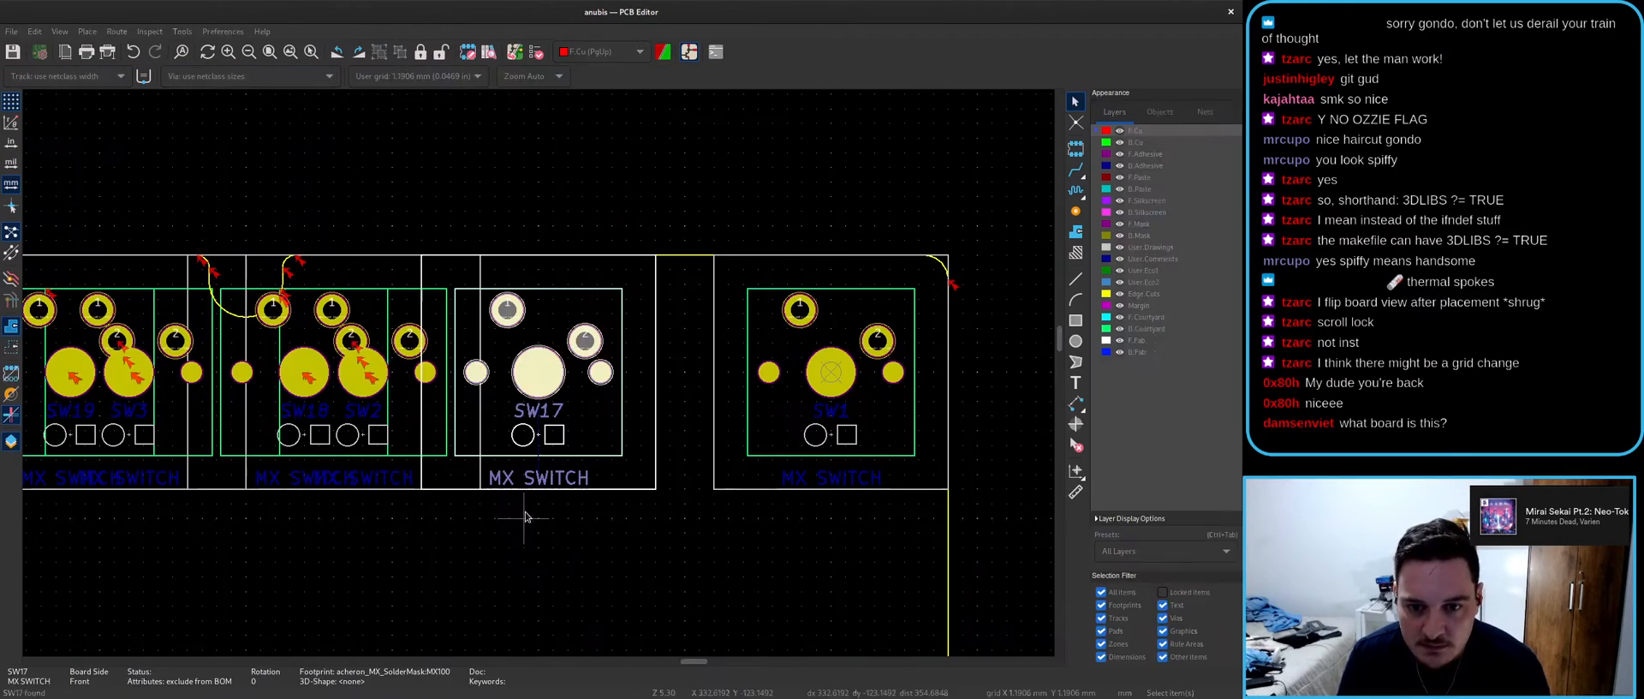
key("Escape")
key("alt+Tab")
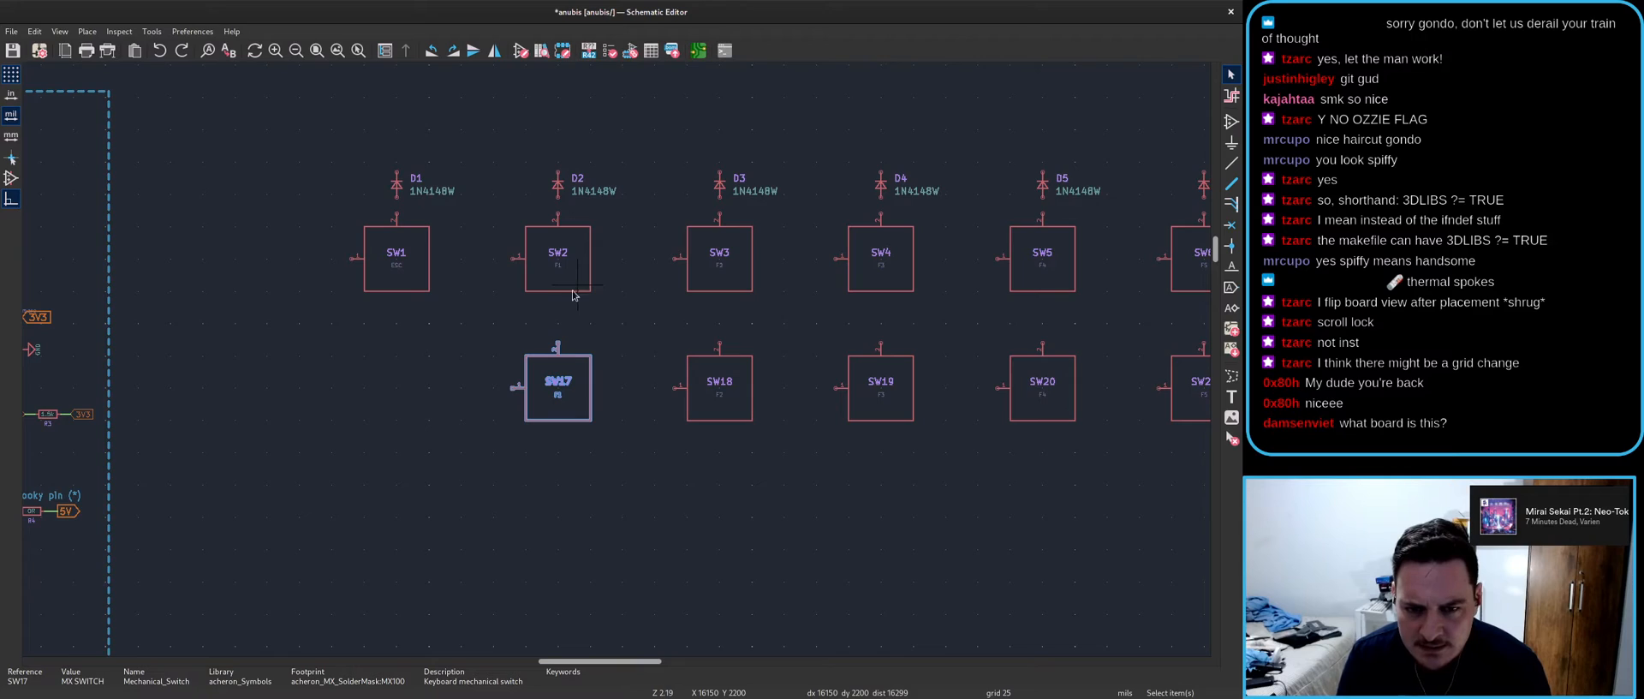
- Deselect SW17 and cross-probe SW2 and SW18 between the schematic and board
scroll(578, 291, "down", 4)
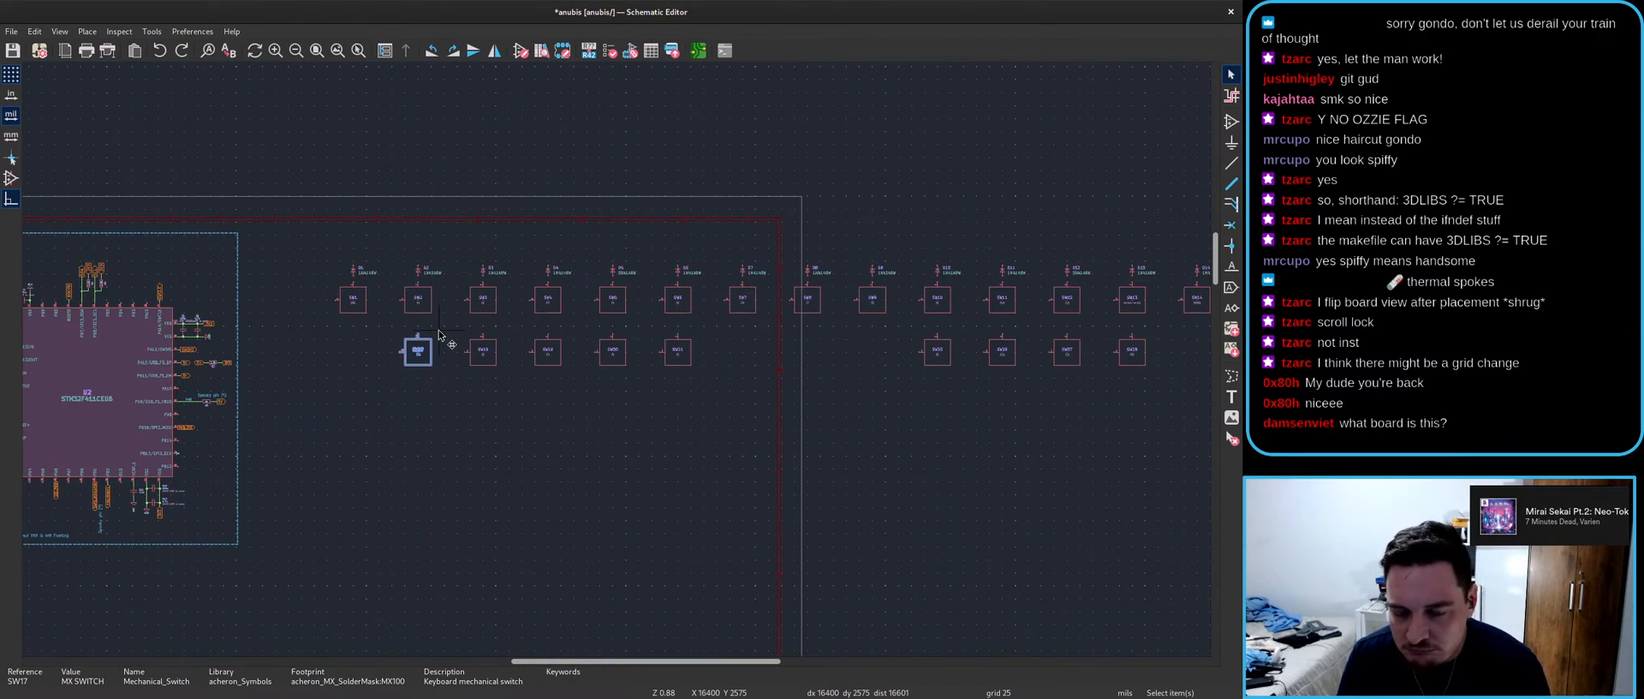
key("alt+Tab")
key("alt+Tab")
left_click(408, 317)
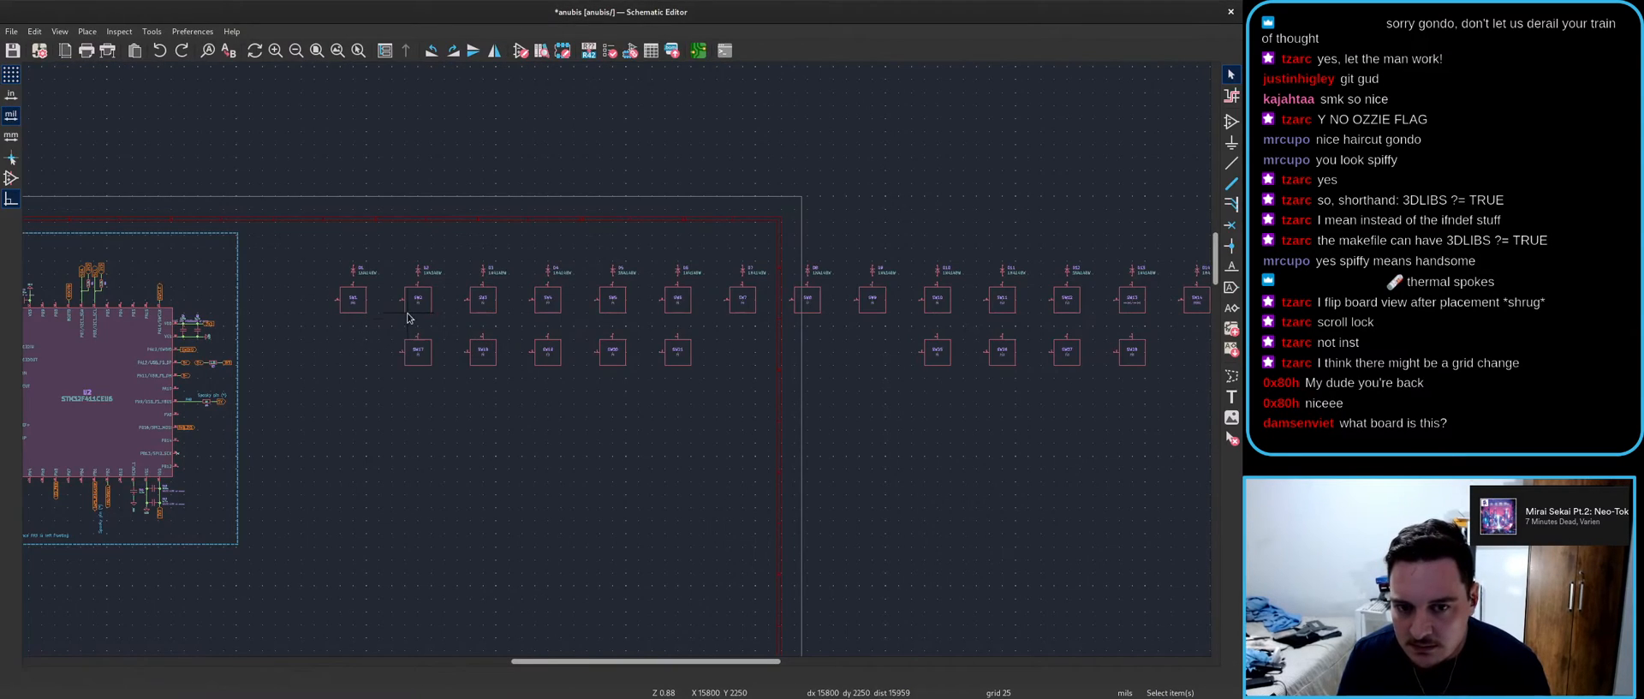
left_click(409, 307)
key("alt+Tab")
scroll(514, 368, "up", 1)
key("alt+Tab")
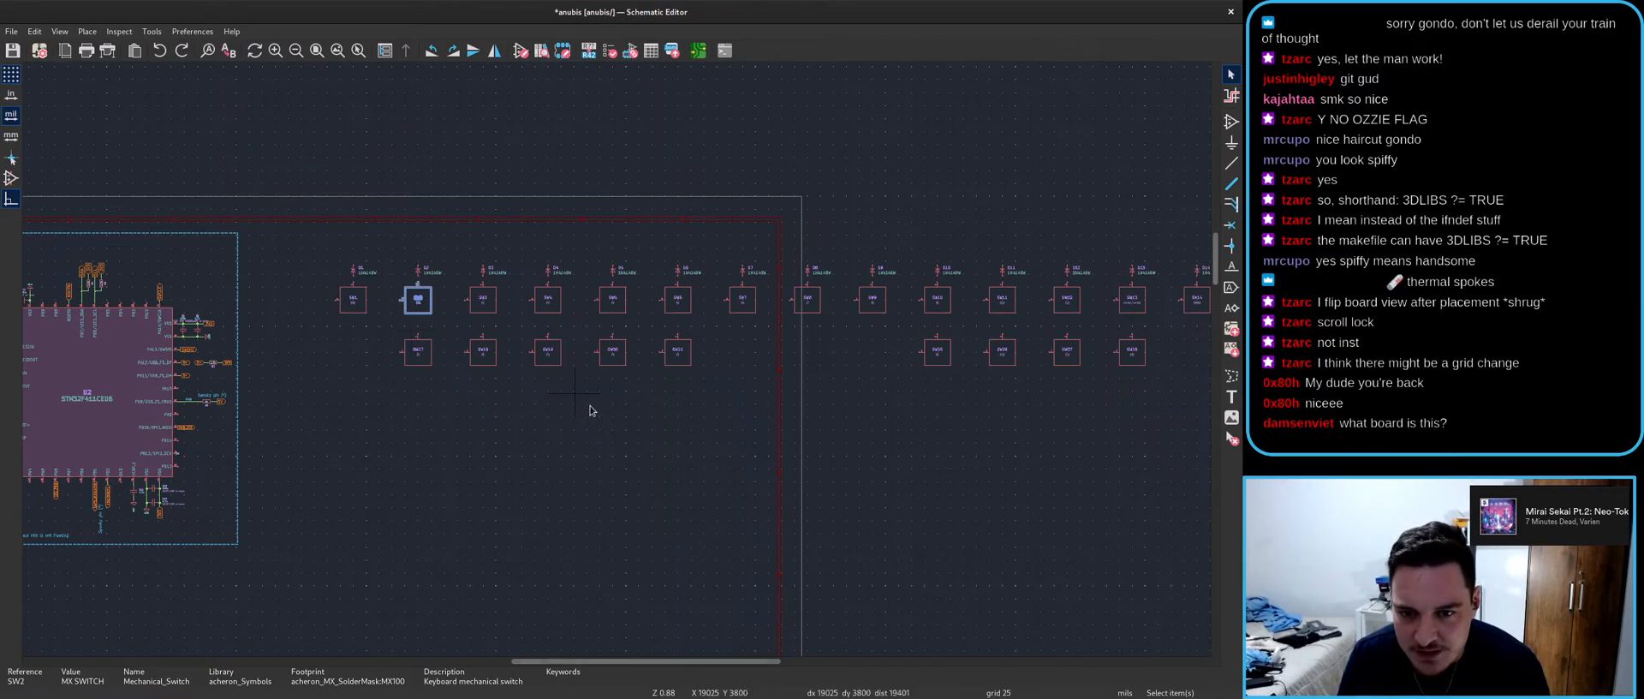
left_click(483, 351)
key("alt+Tab")
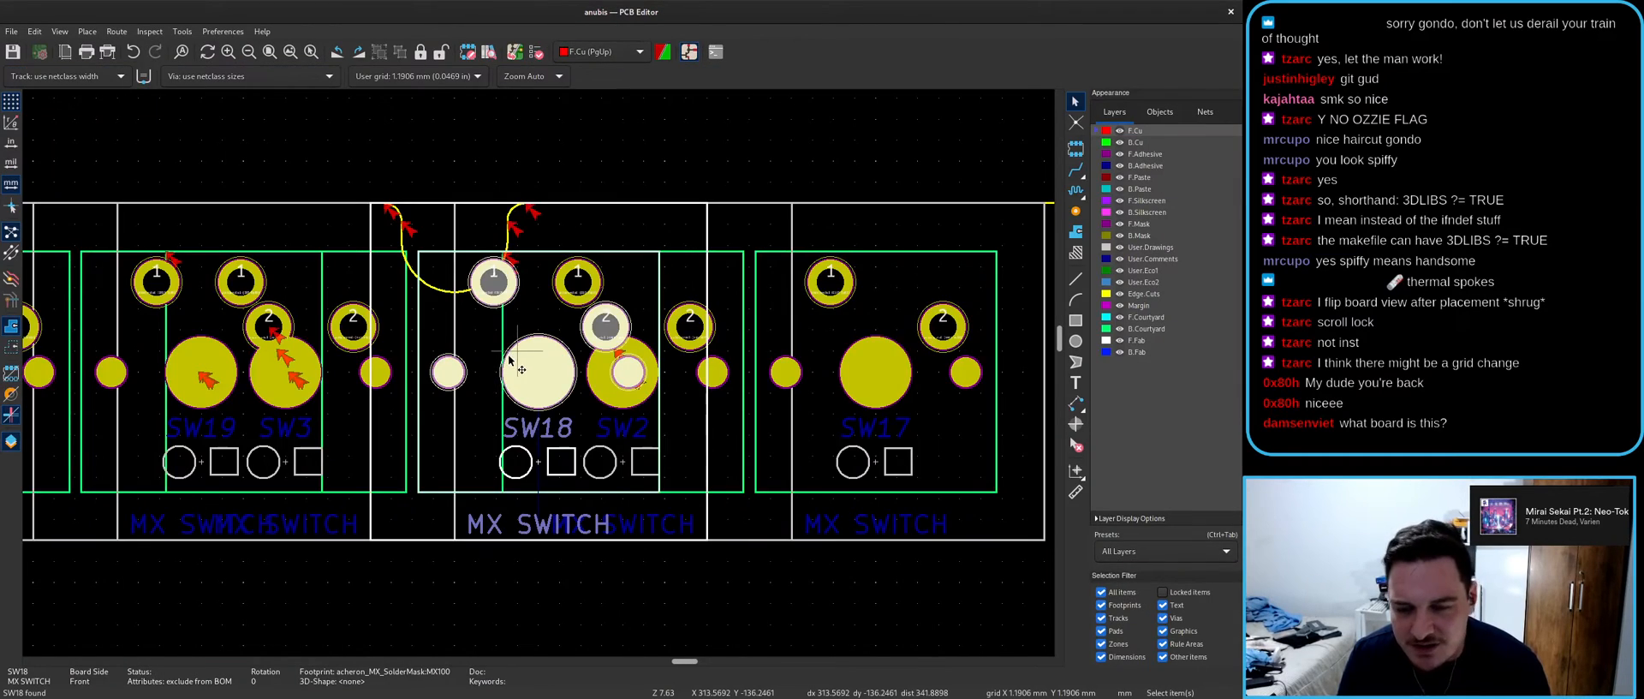
scroll(509, 360, "down", 2)
key("alt+Tab")
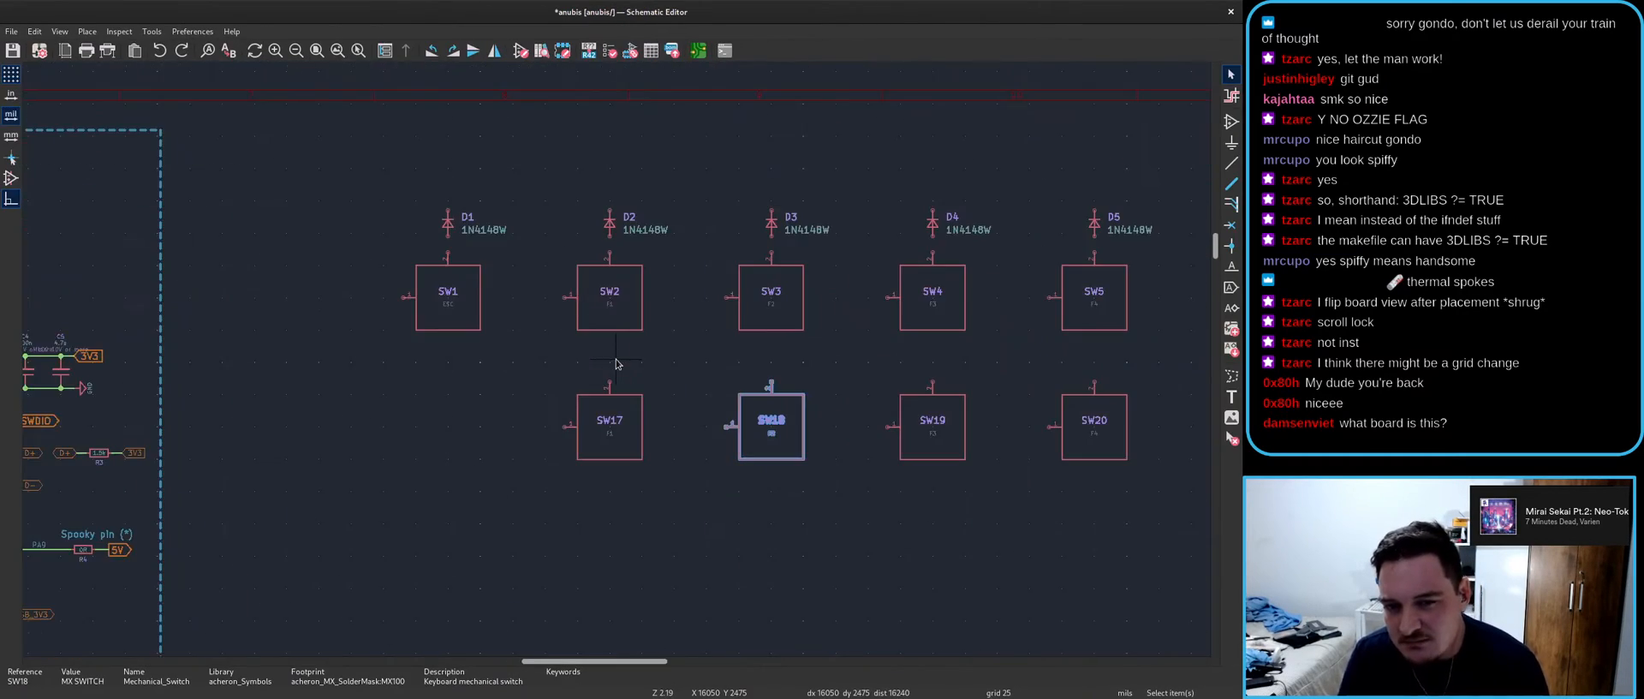
left_click(615, 319)
- Compare the SW18 and SW2 footprints on the board against their schematic symbols
key("alt+Tab")
key("alt+Tab")
left_click(751, 410)
key("alt+Tab")
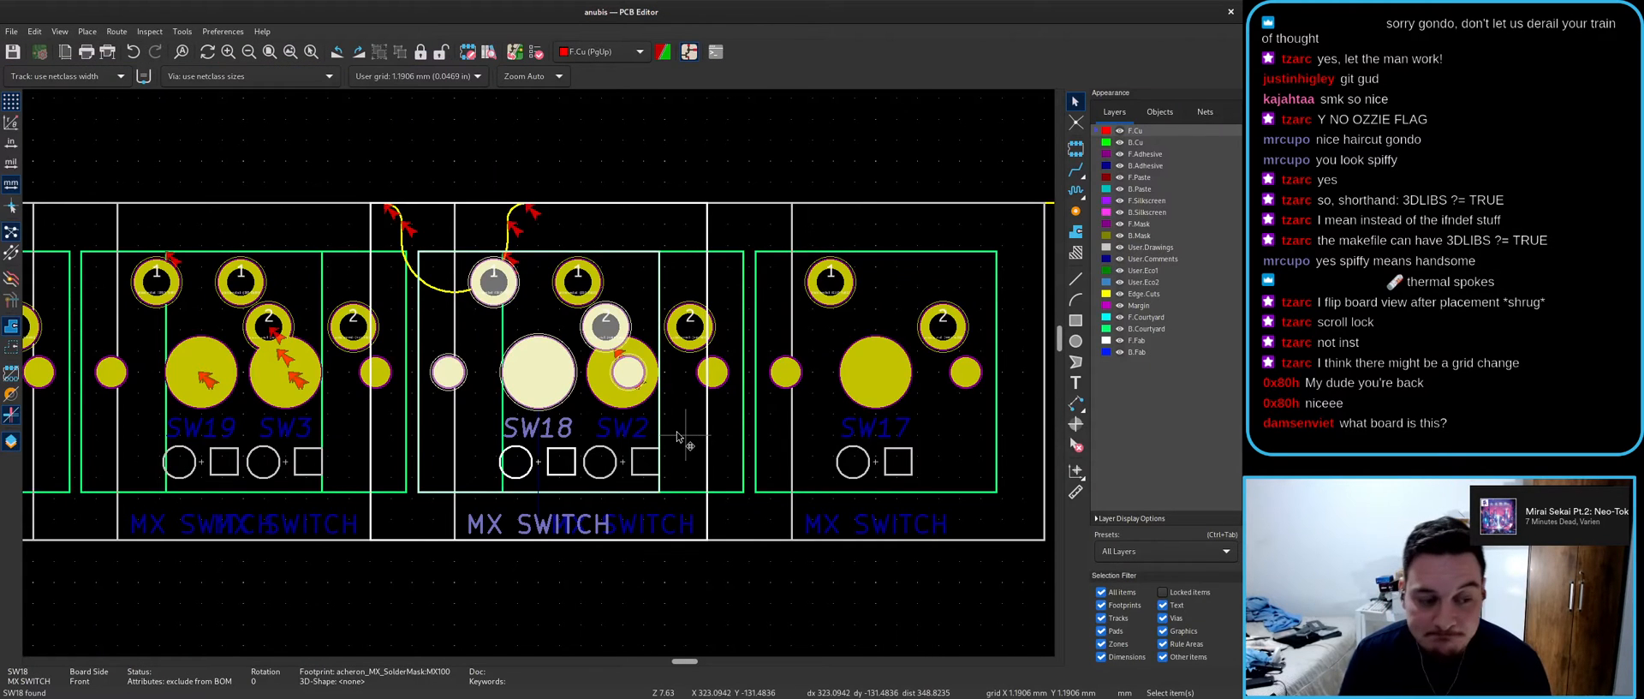
key("alt+Tab")
left_click(609, 334)
key("alt+Tab")
key("alt+Tab")
scroll(638, 389, "down", 3)
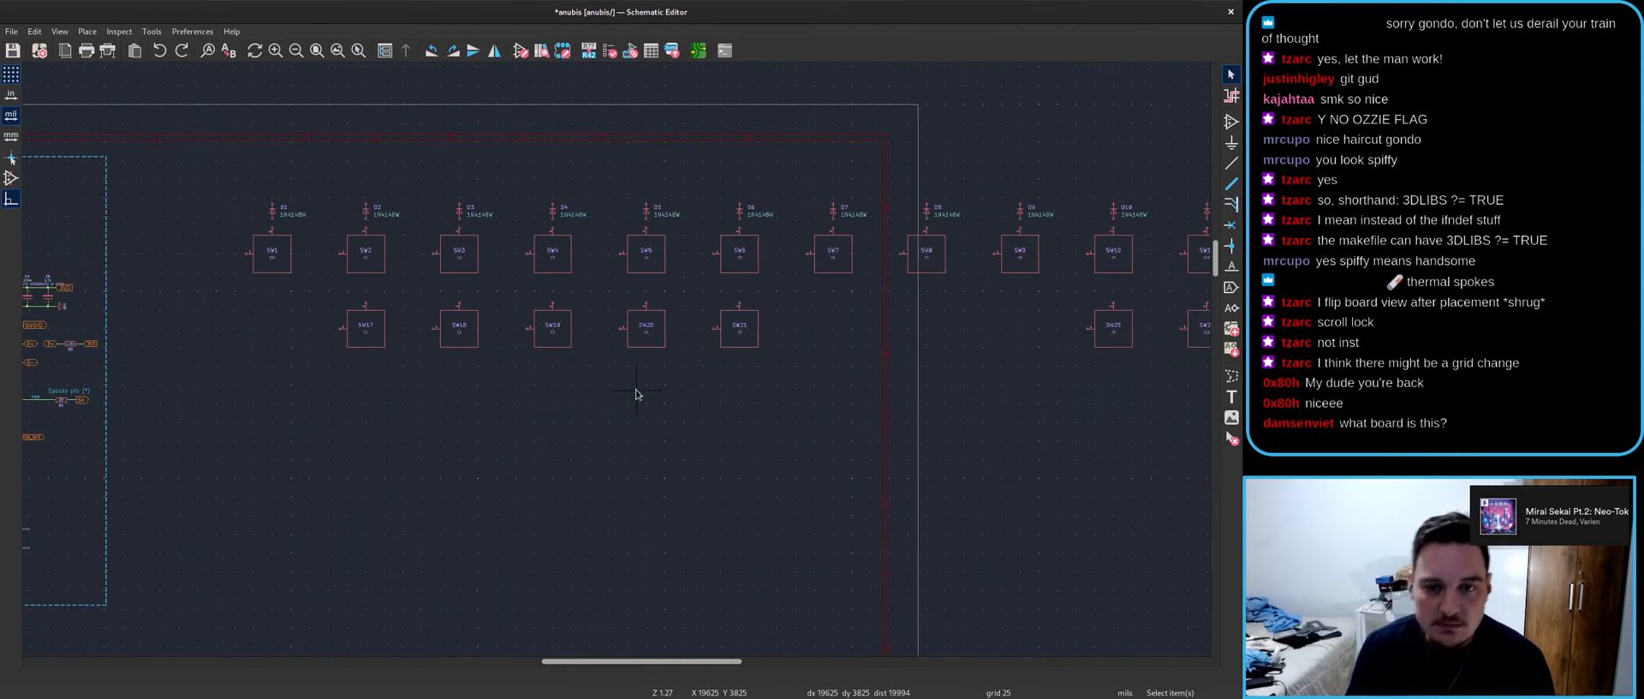
key("alt+Tab")
key("alt+Tab")
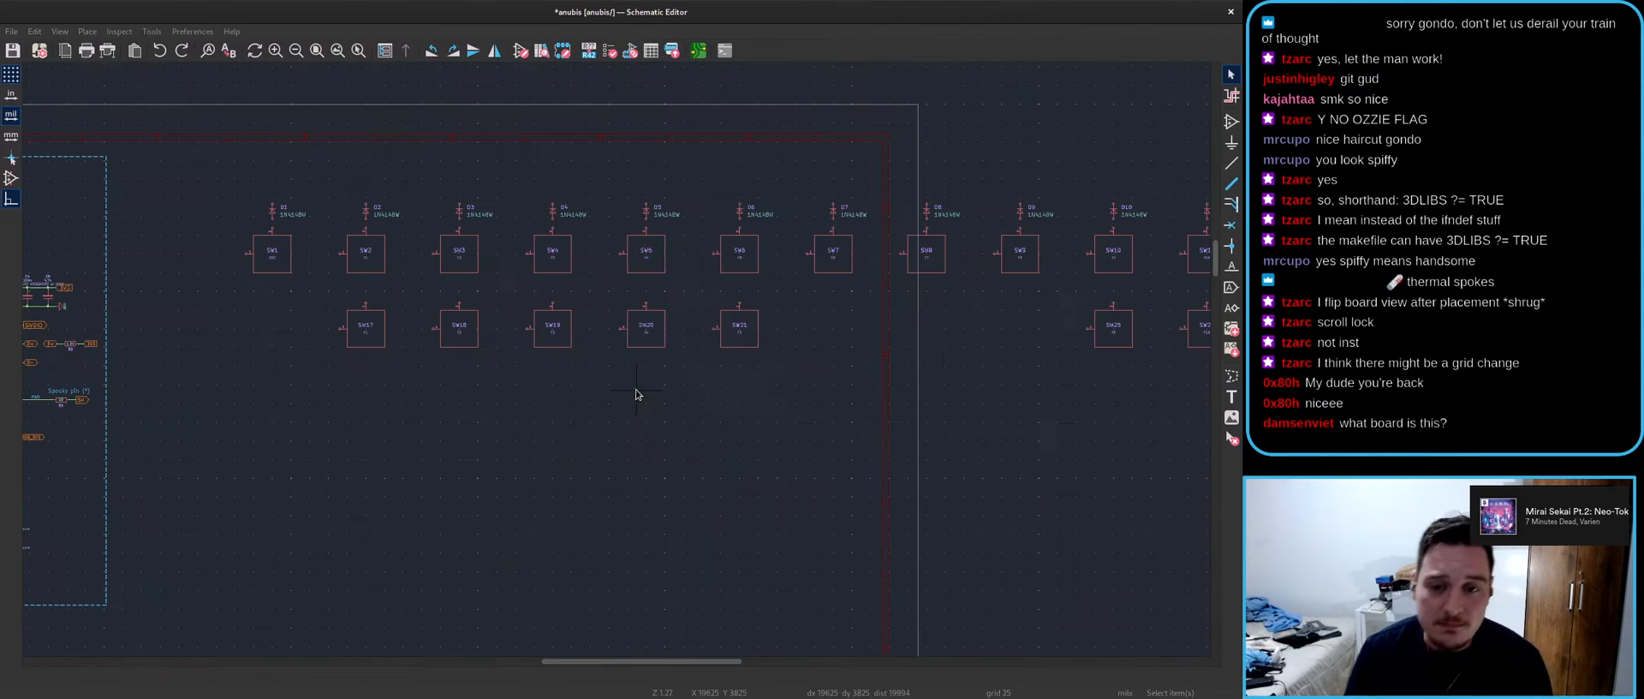
key("alt+Tab")
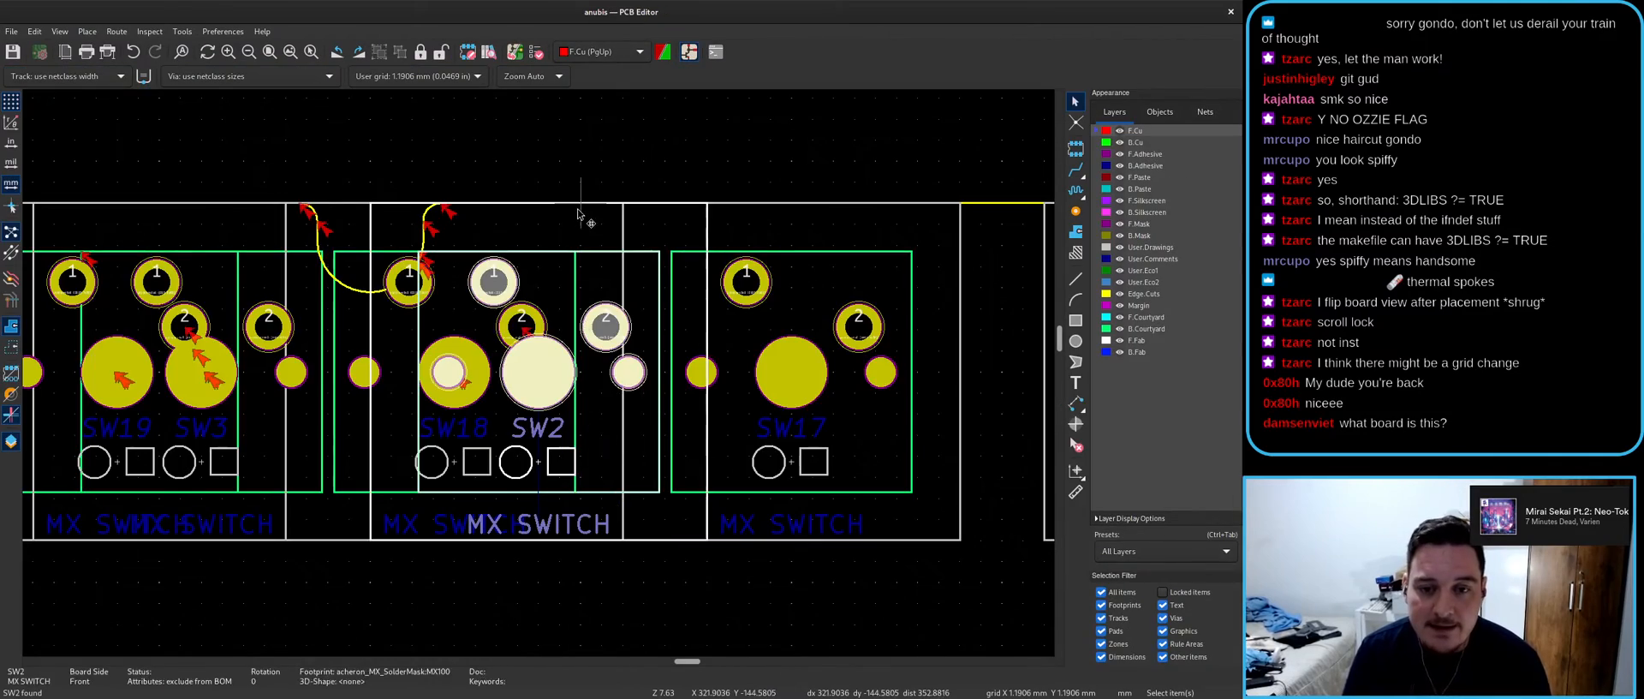
scroll(763, 391, "down", 3)
scroll(763, 391, "up", 2)
key("alt+Tab")
scroll(653, 415, "down", 3)
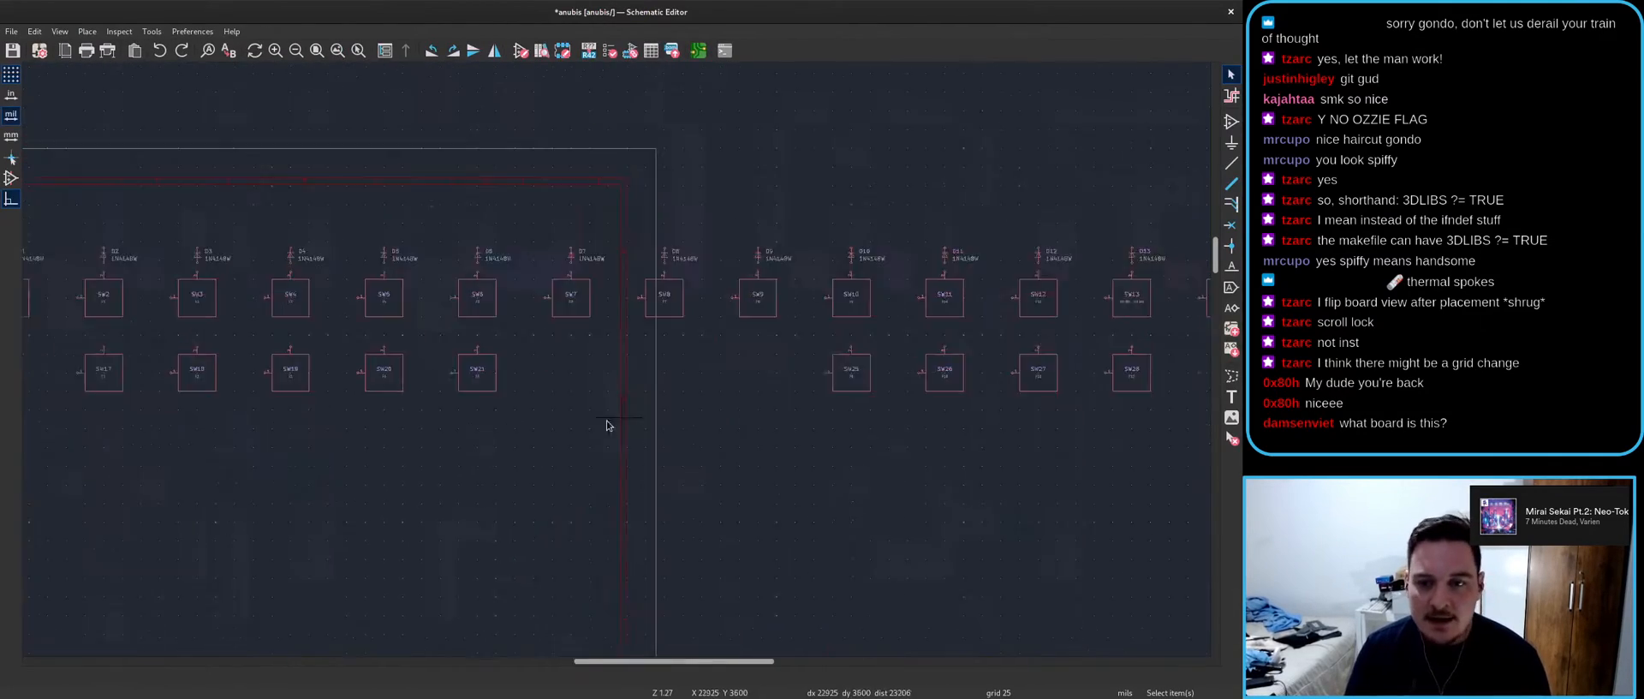
- Pan the schematic to the first switch rows and select diodes D2 through D6
middle_click_drag(82, 218, 161, 190)
scroll(161, 190, "up", 1)
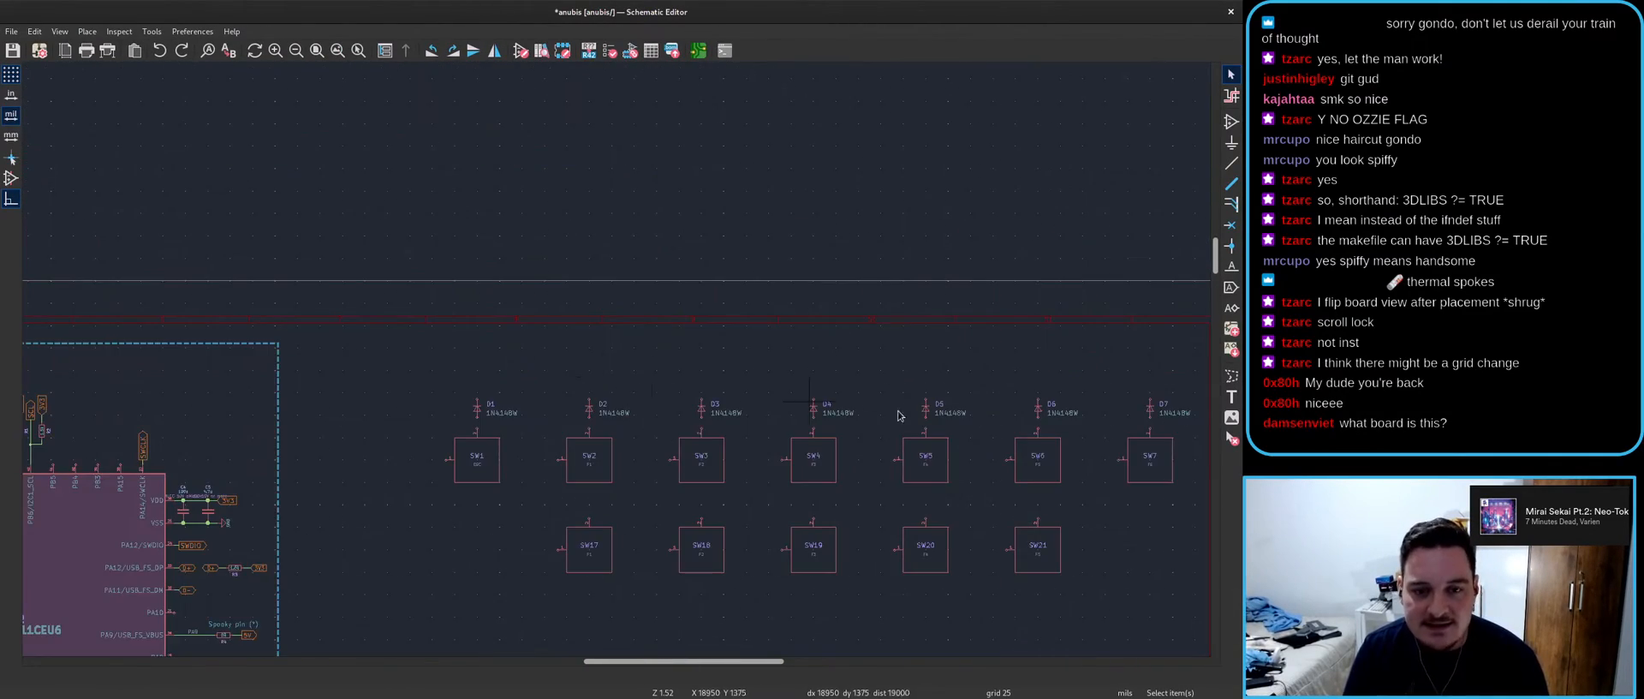
middle_click_drag(829, 406, 727, 337)
left_click_drag(448, 288, 985, 356)
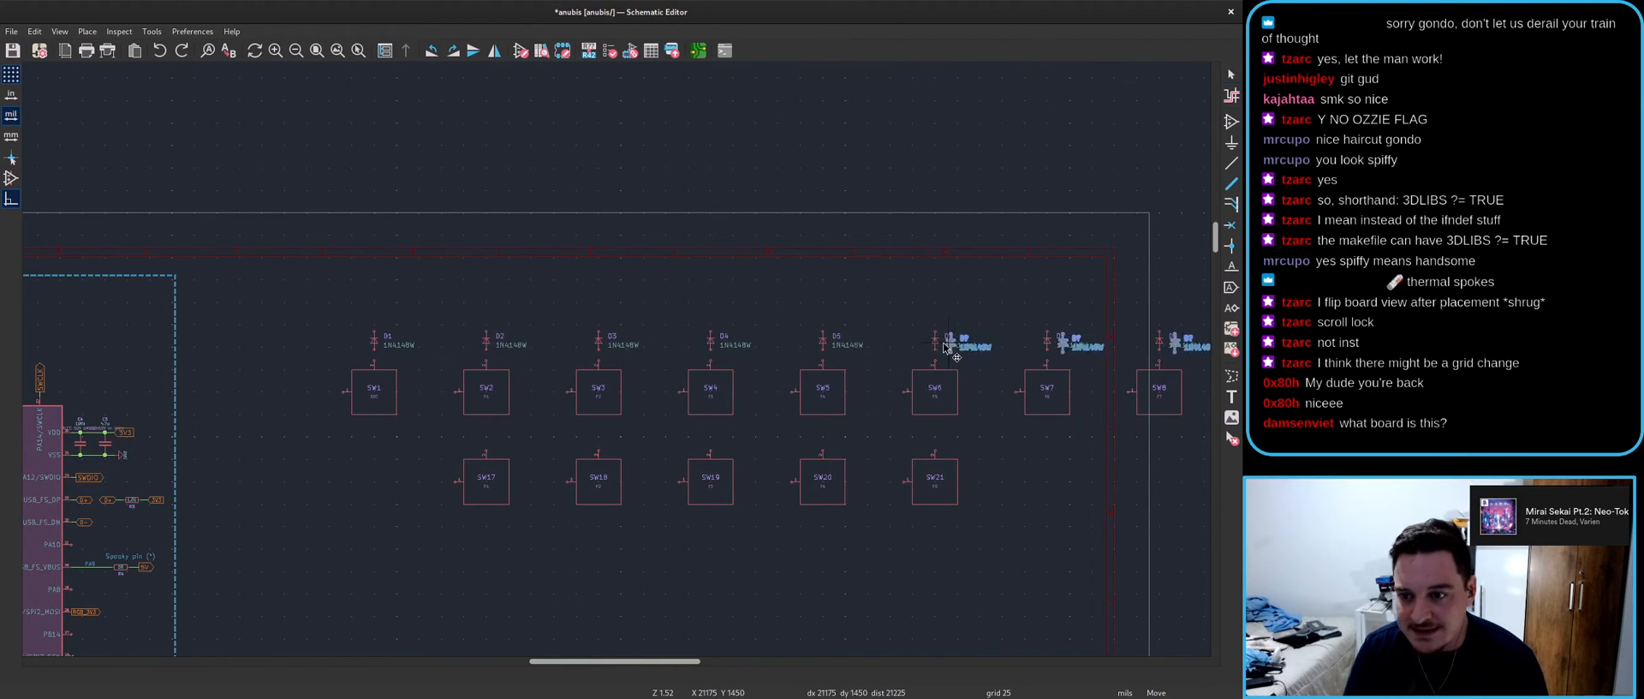
- Duplicate the selected diodes and place the copies between the SW2 and SW17 pairs
key("ctrl+d")
scroll(906, 469, "up", 2)
scroll(141, 274, "down", 1)
scroll(340, 396, "up", 2)
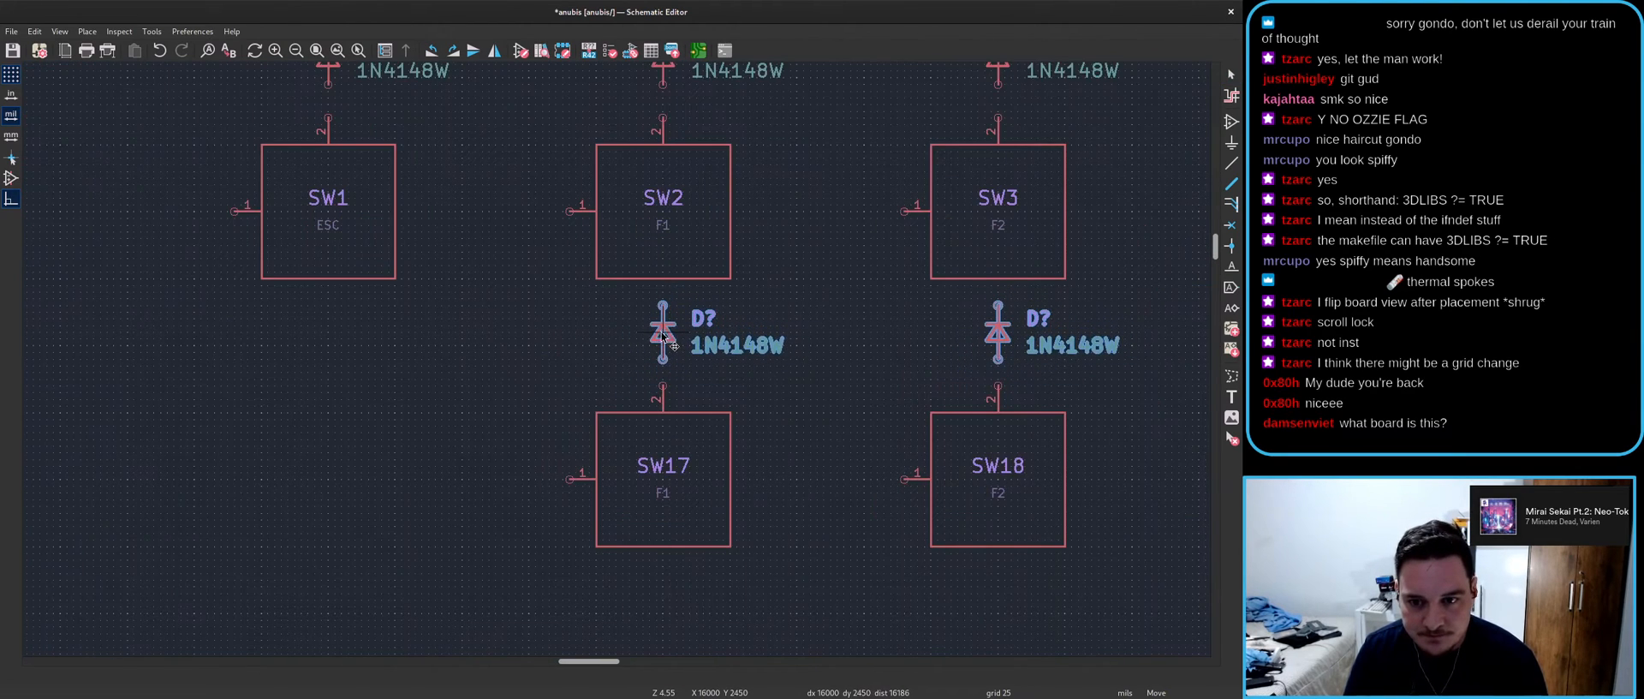
left_click(676, 349)
scroll(675, 349, "down", 2)
- Duplicate the diodes again and place the copies beside SW25, SW26 and SW27
key("ctrl+d")
scroll(615, 364, "down", 2)
scroll(651, 334, "up", 4)
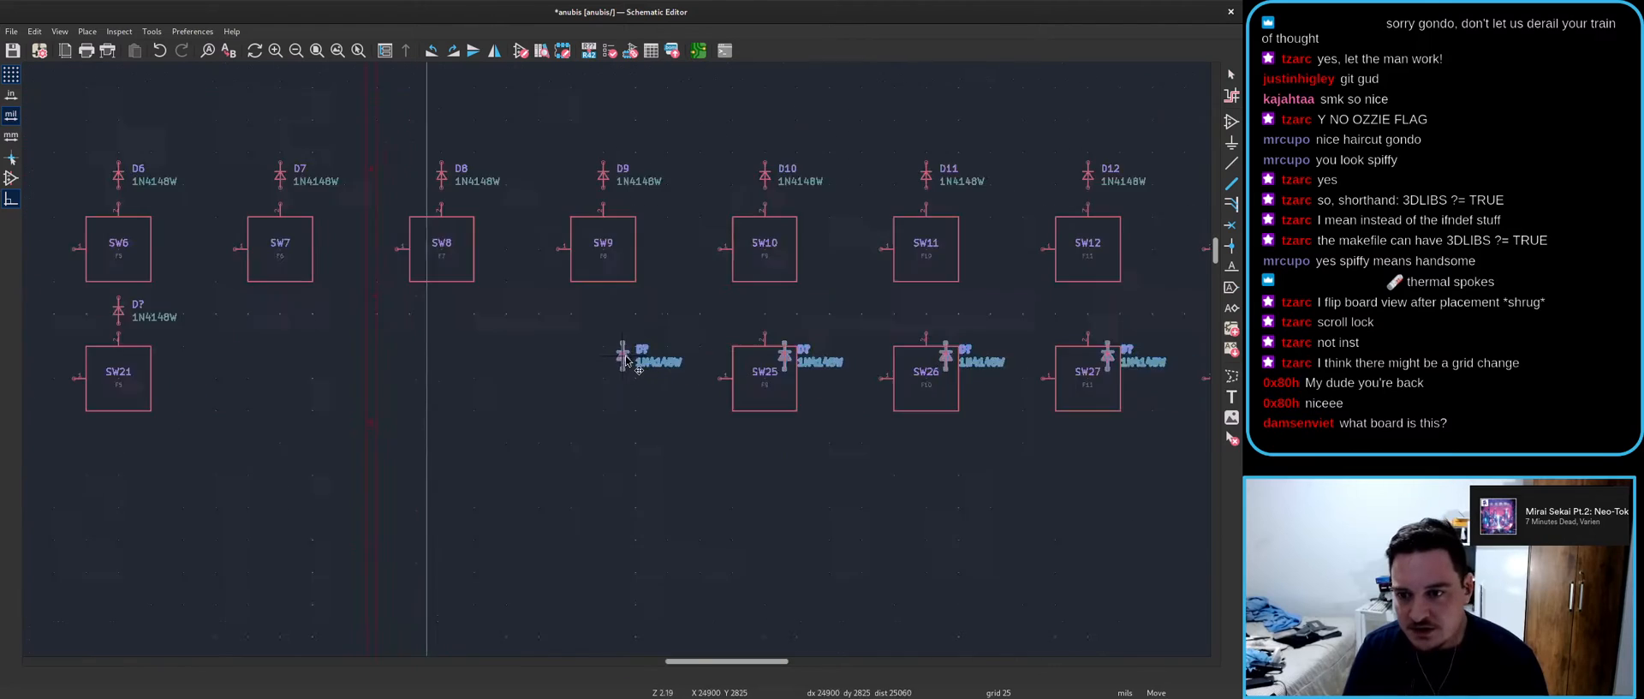
left_click(839, 287)
scroll(839, 287, "down", 5)
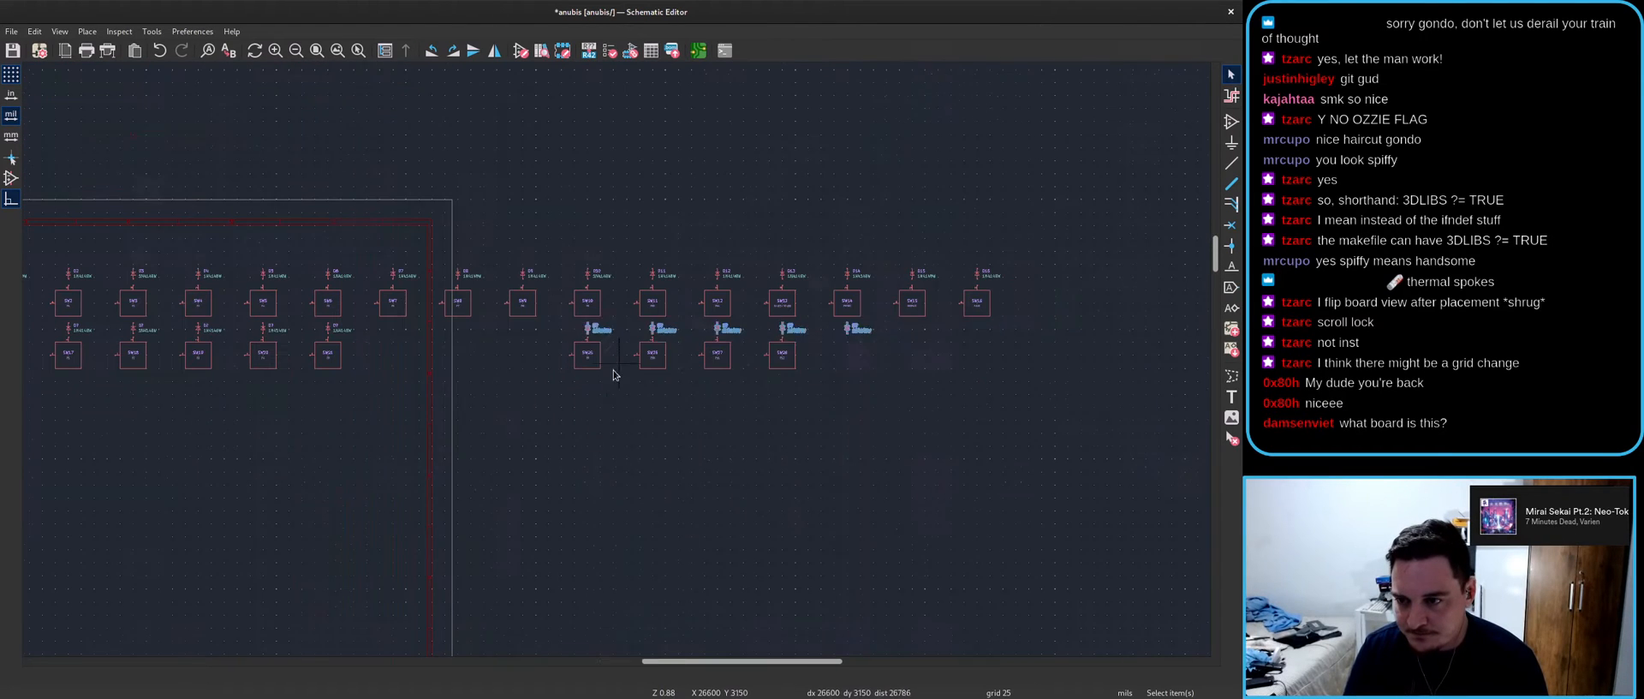
- Delete a diode from the second switch row
key("Delete")
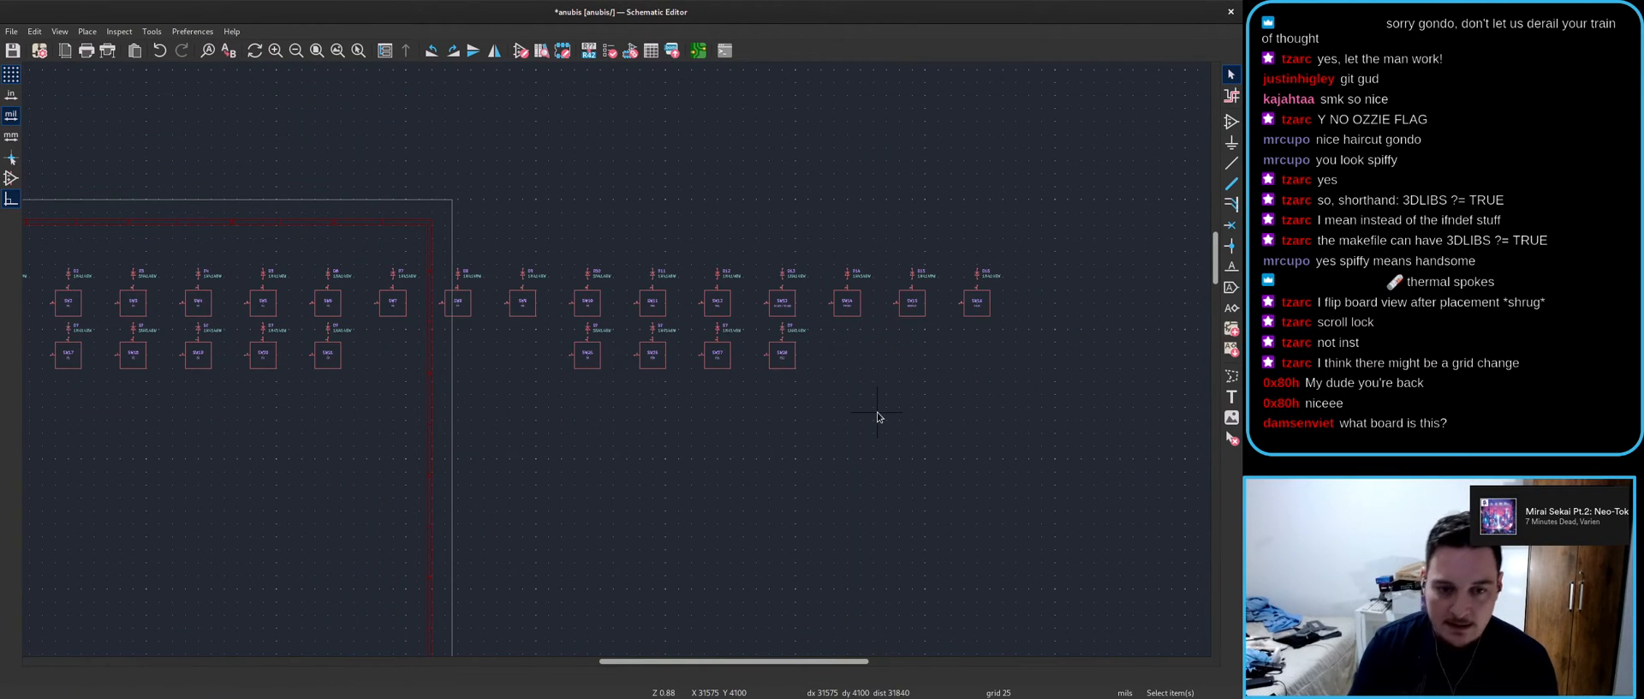
scroll(583, 424, "up", 1)
scroll(617, 360, "down", 2)
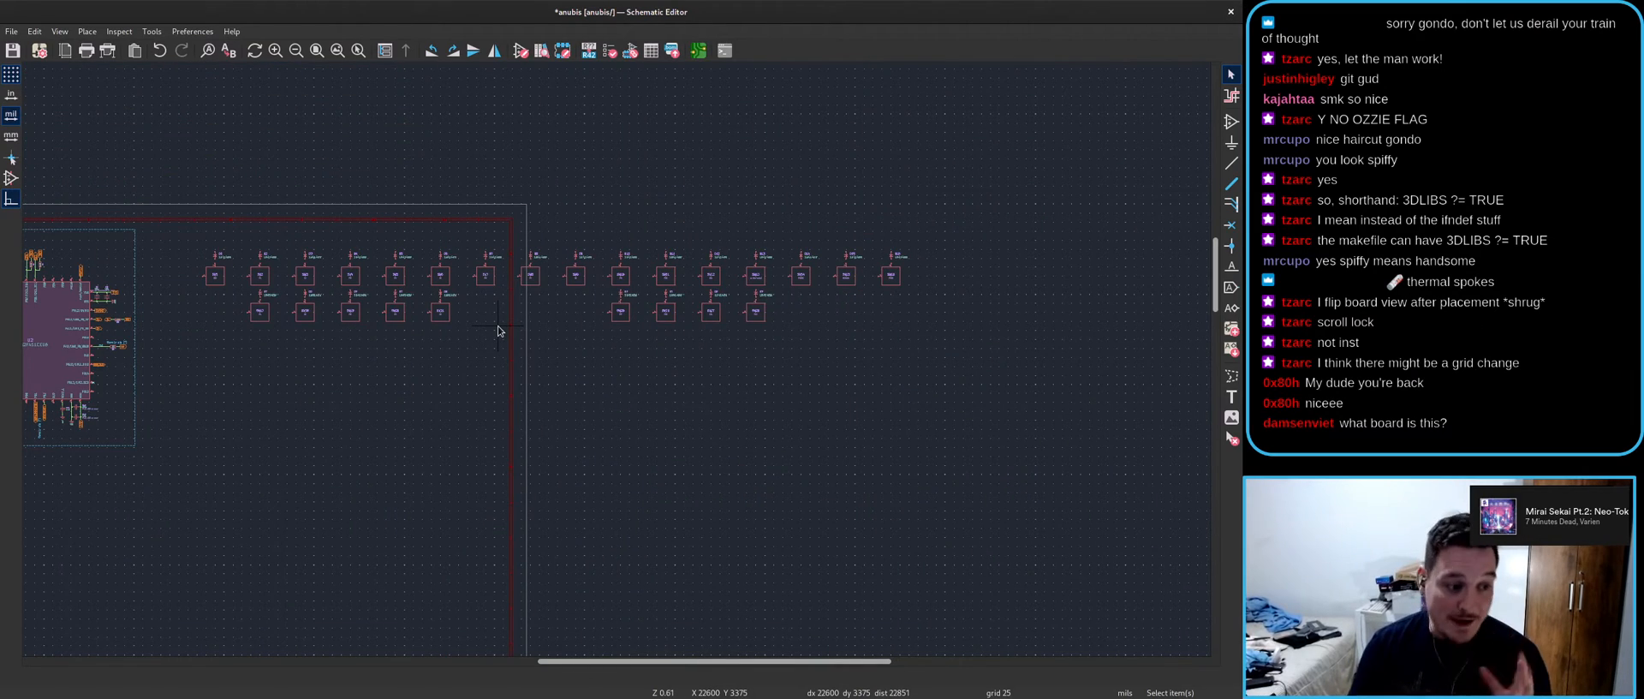
- Inspect the current board layout in the PCB Editor
key("alt+Tab")
scroll(500, 330, "down", 3)
scroll(594, 481, "down", 4)
scroll(259, 389, "down", 1)
scroll(548, 374, "up", 3)
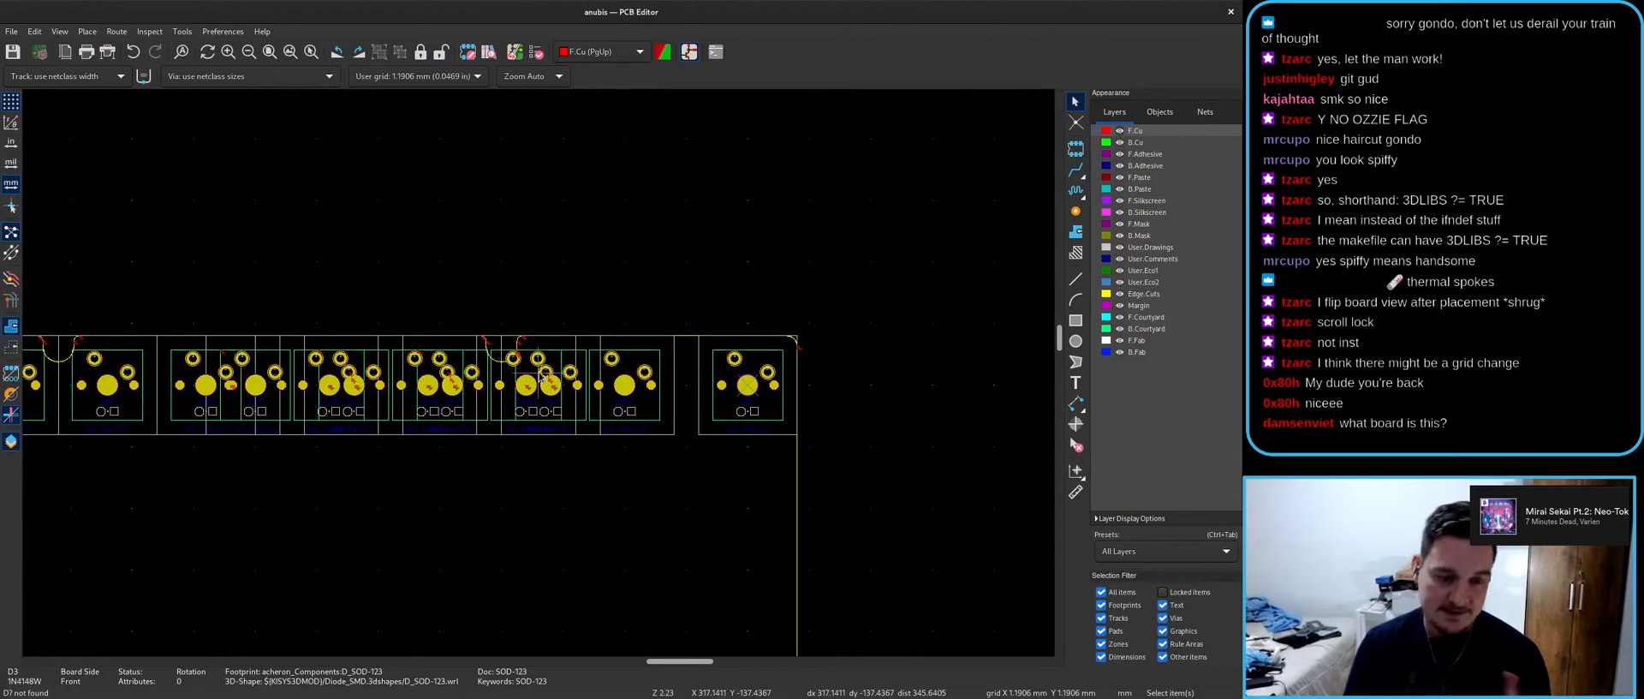
scroll(541, 377, "up", 1)
- Back in the schematic, undo the last change
key("alt+Tab")
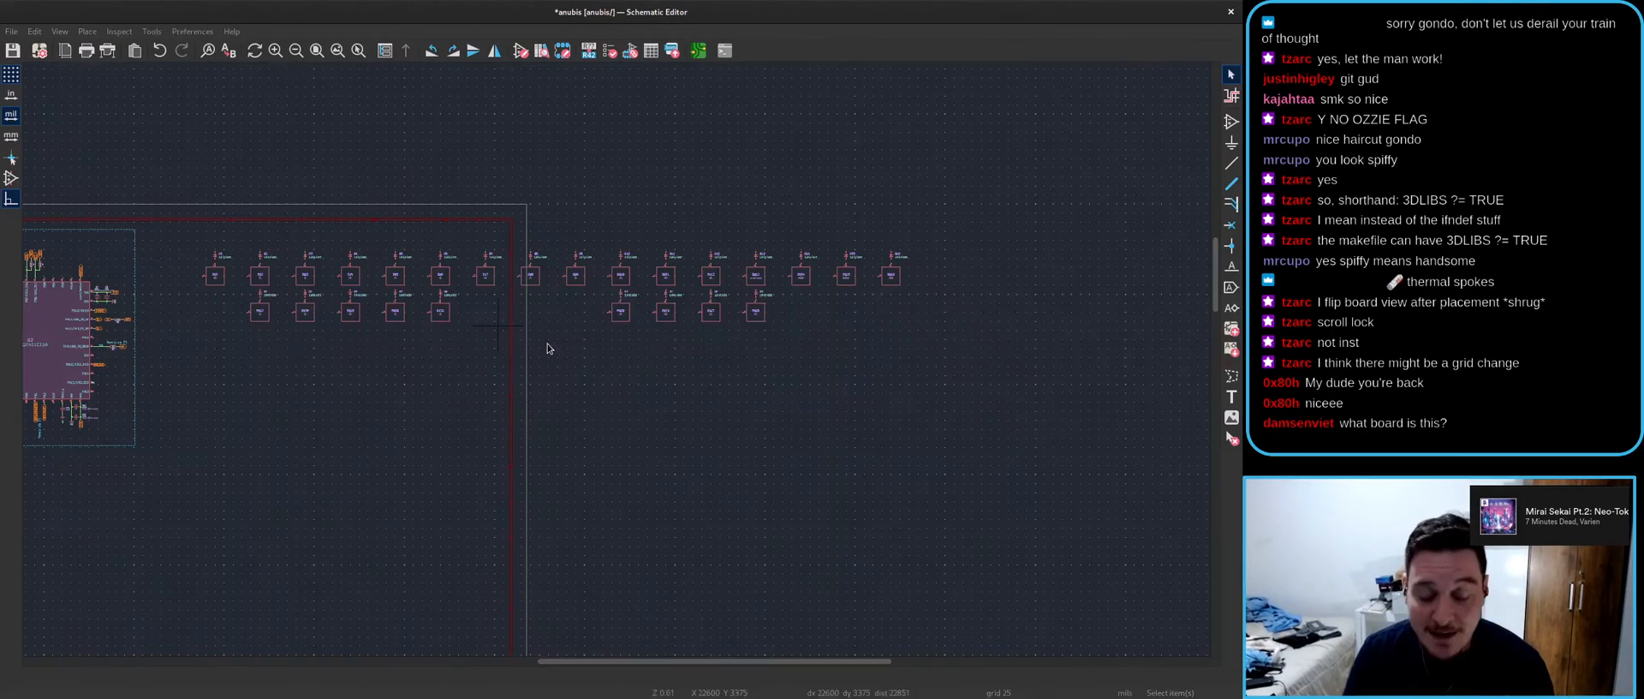
key("ctrl+z")
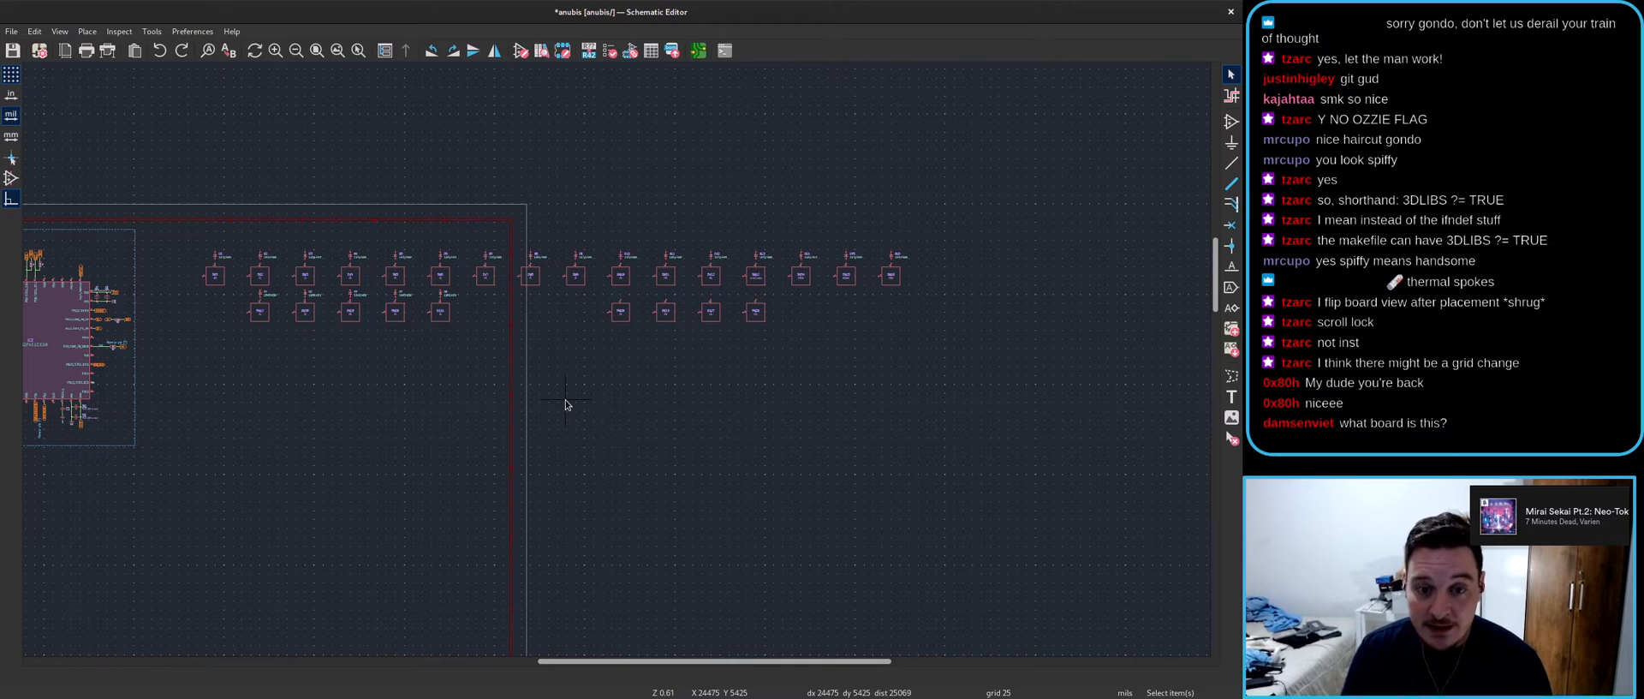
scroll(198, 300, "up", 5)
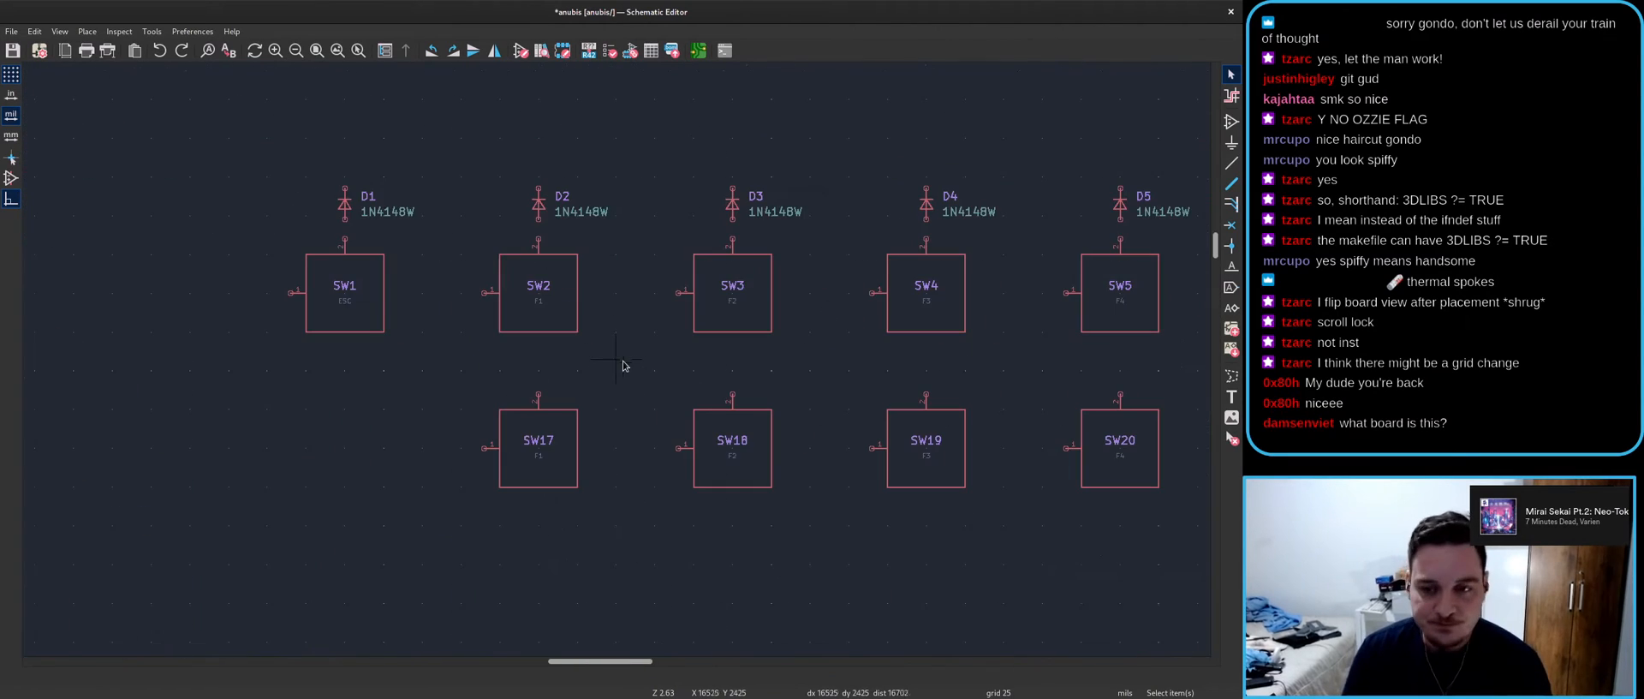
scroll(617, 360, "down", 6)
- Move the top row of switches and diodes to a new position
left_click_drag(1155, 443, 579, 285)
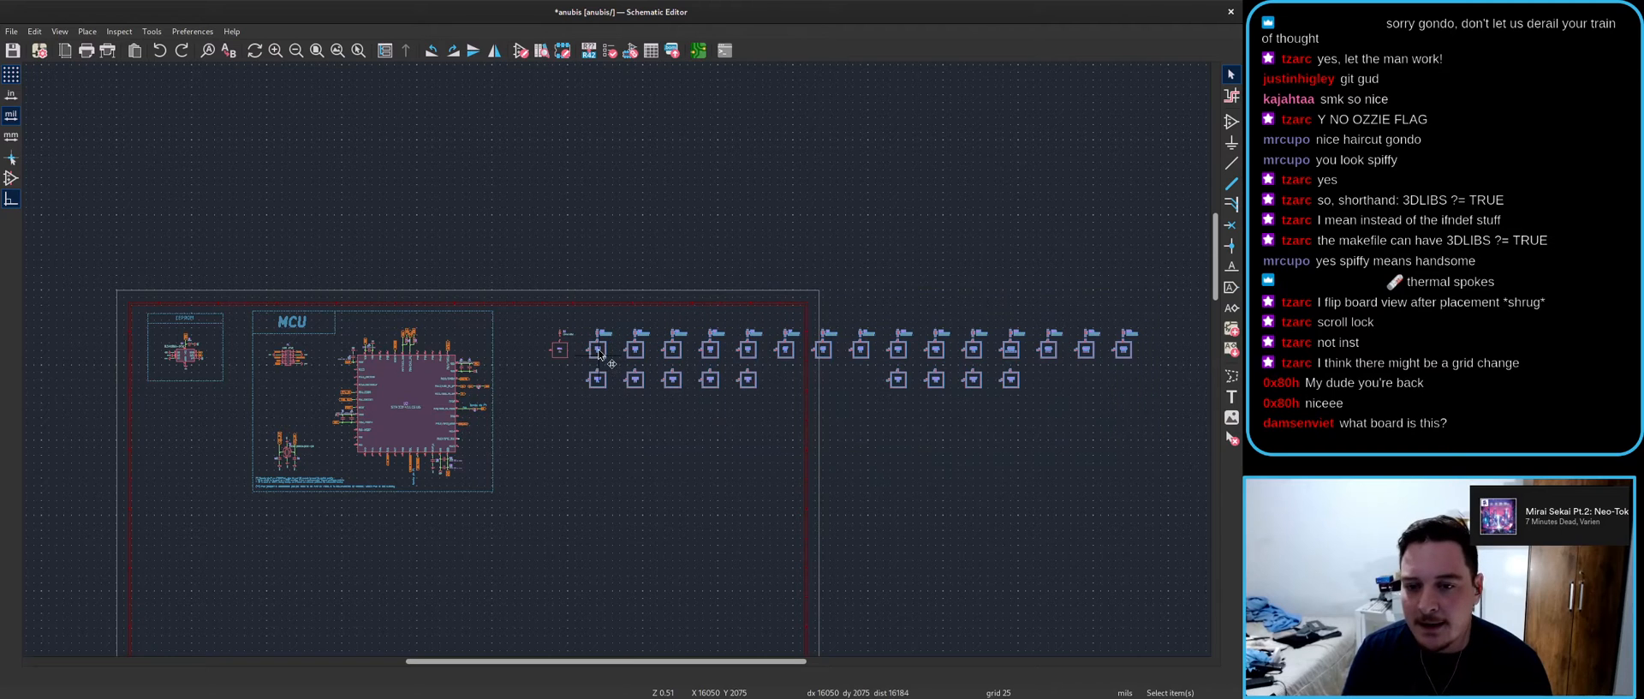
scroll(597, 347, "up", 6)
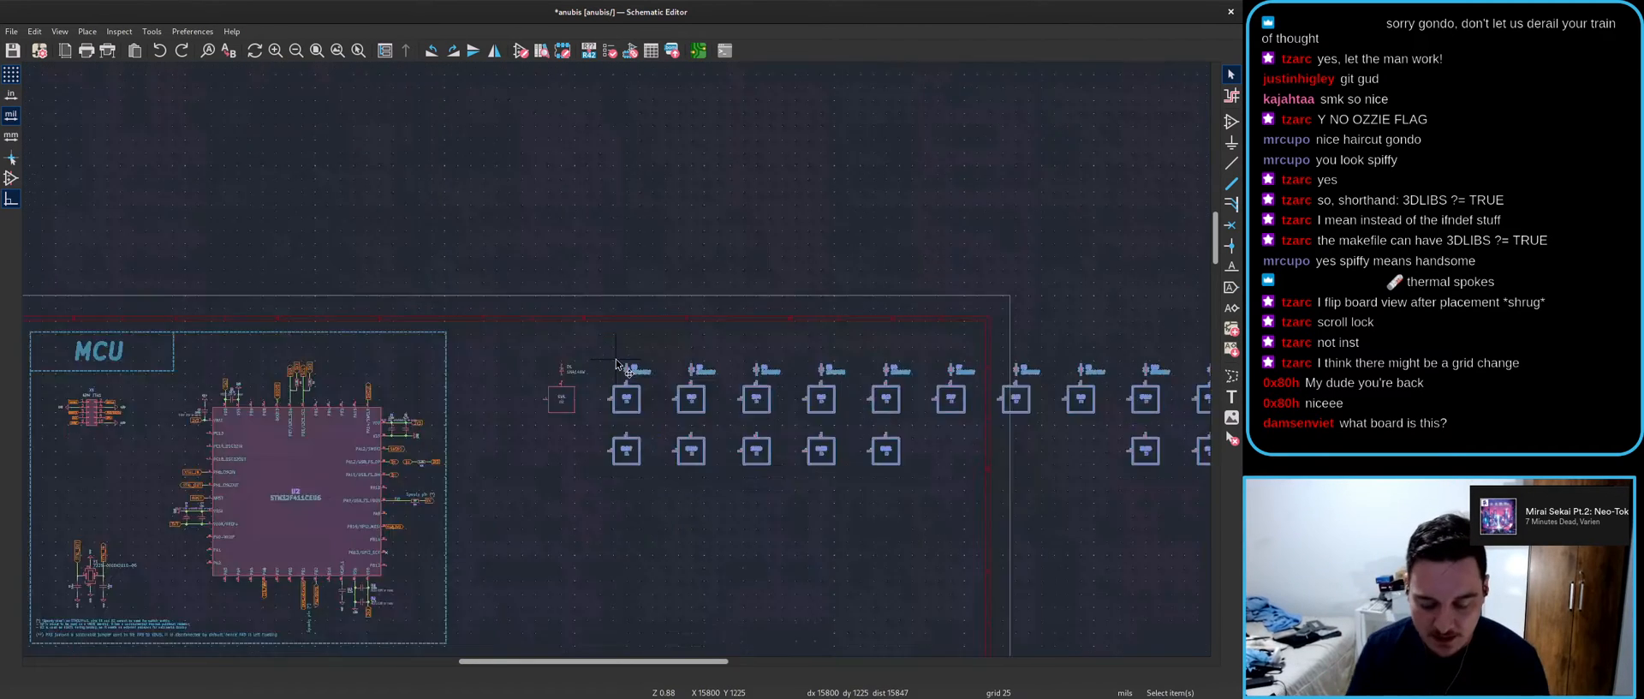
key("m")
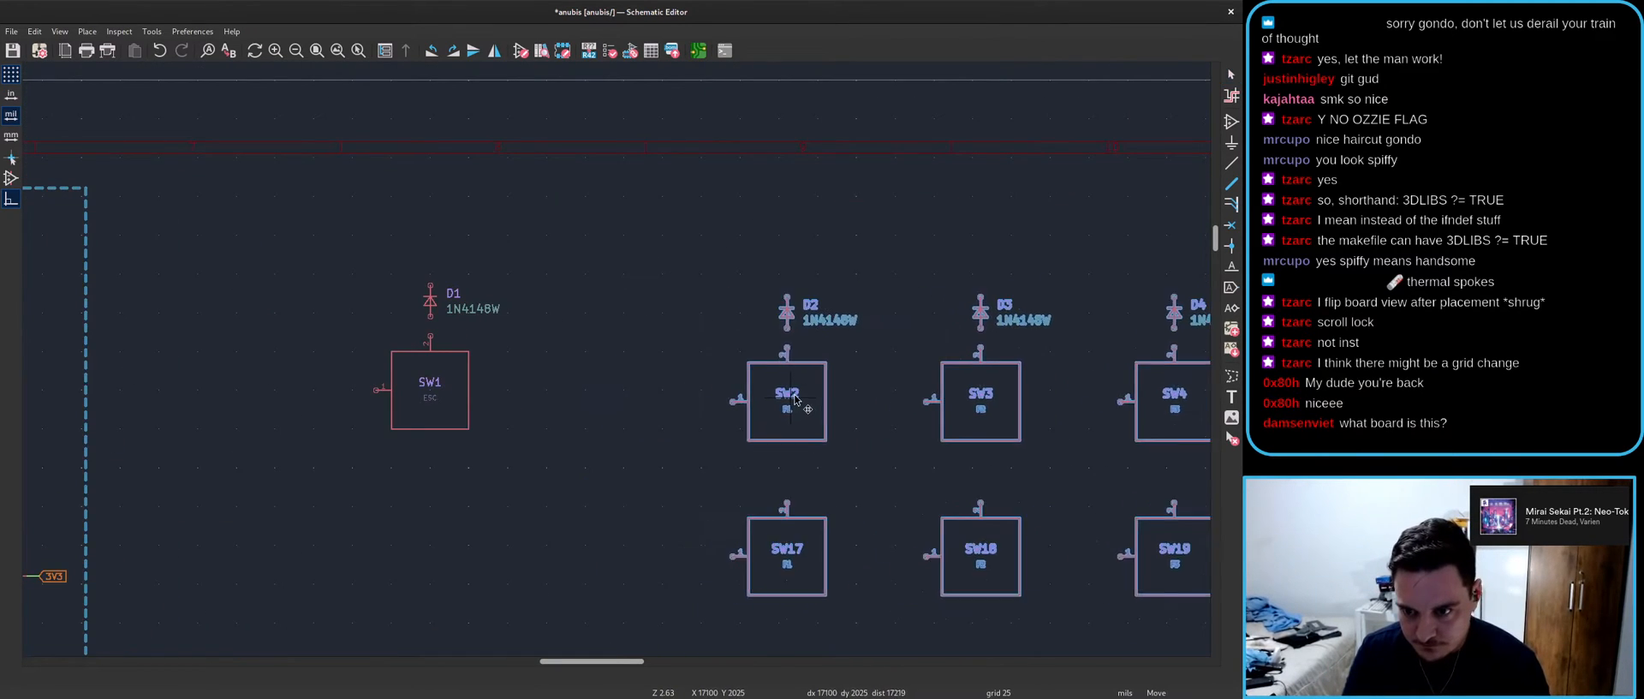
left_click(830, 394)
scroll(966, 372, "down", 6)
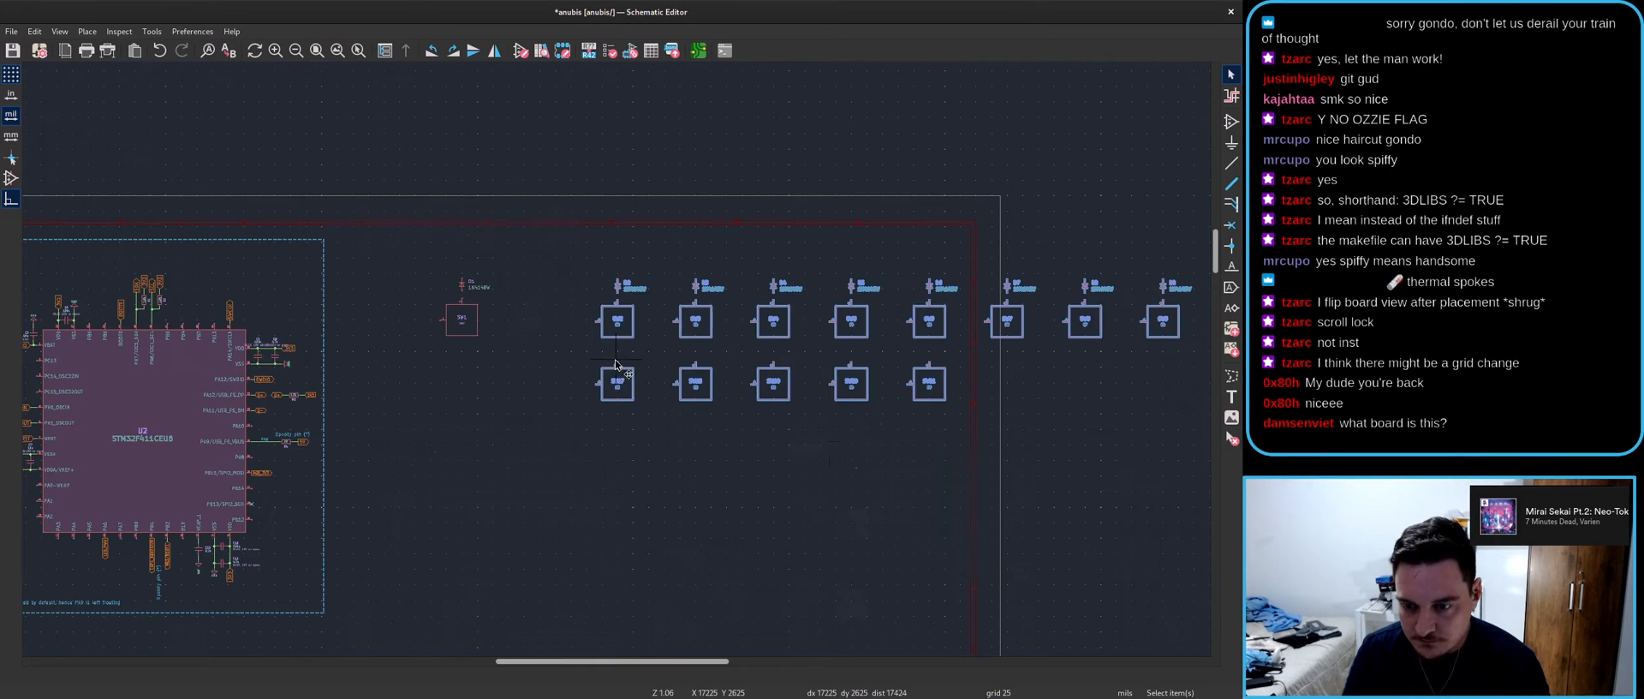
- Move the lower row of switches so they sit over the upper ones
left_click_drag(1028, 390, 483, 310)
scroll(485, 325, "up", 6)
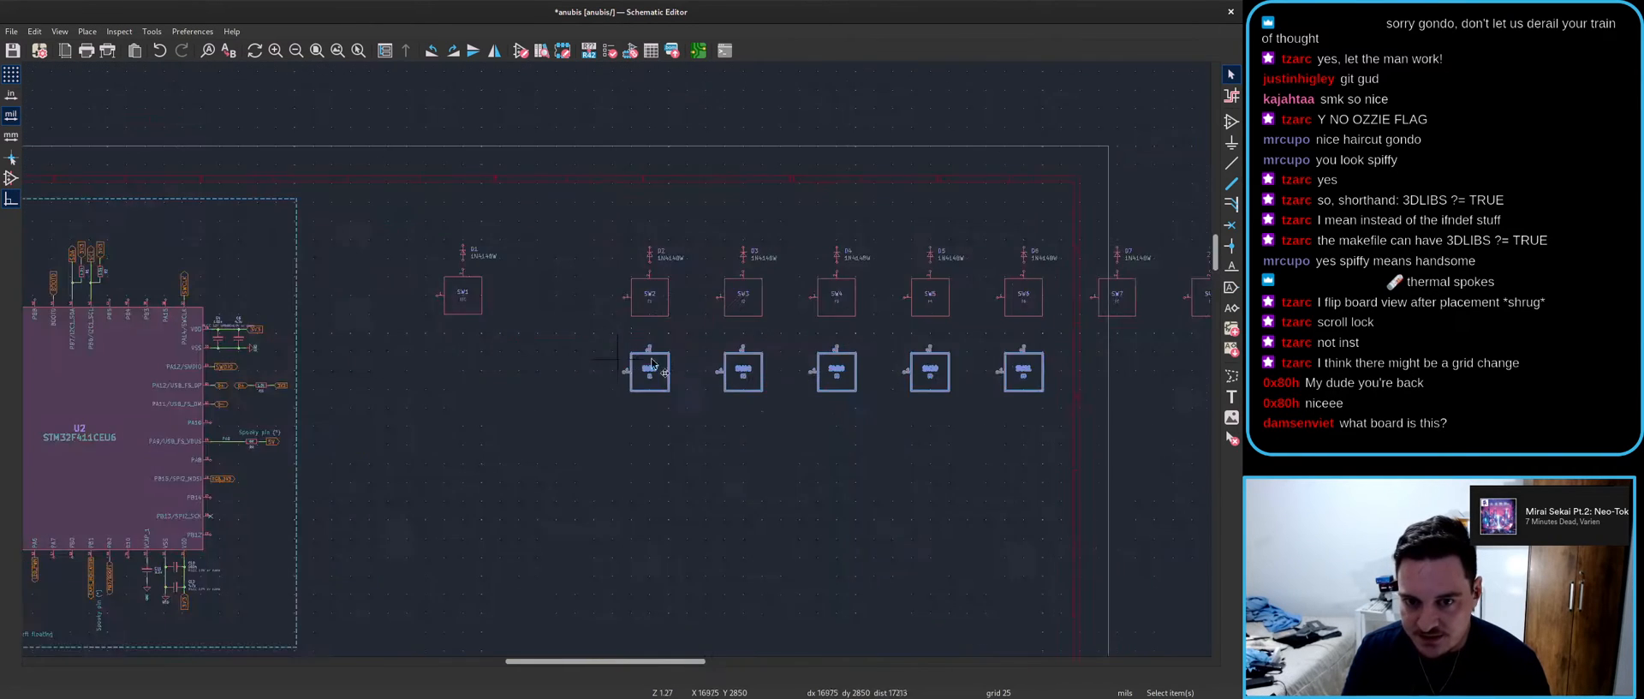
key("m")
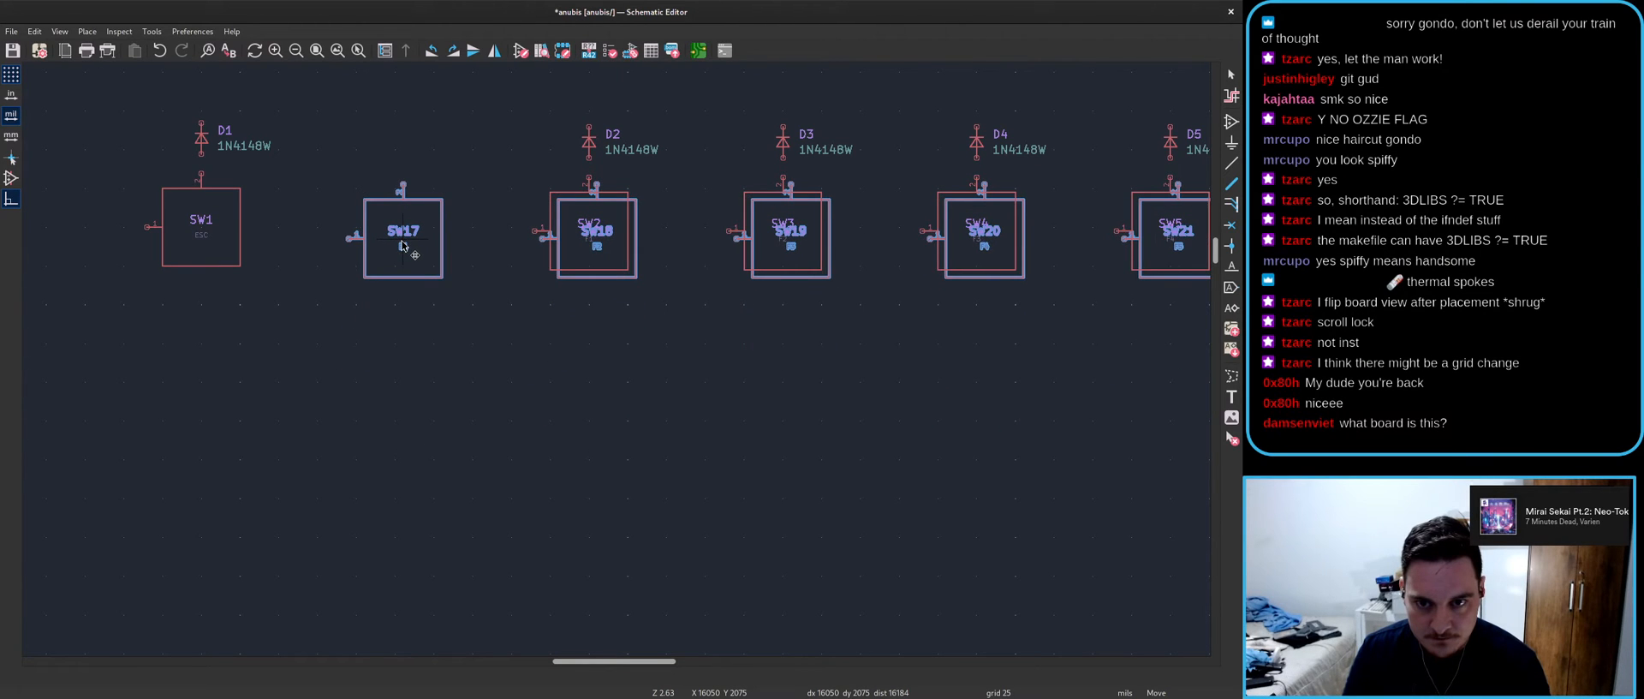
scroll(403, 239, "up", 3)
left_click(617, 358)
scroll(950, 518, "down", 3)
scroll(659, 282, "up", 4)
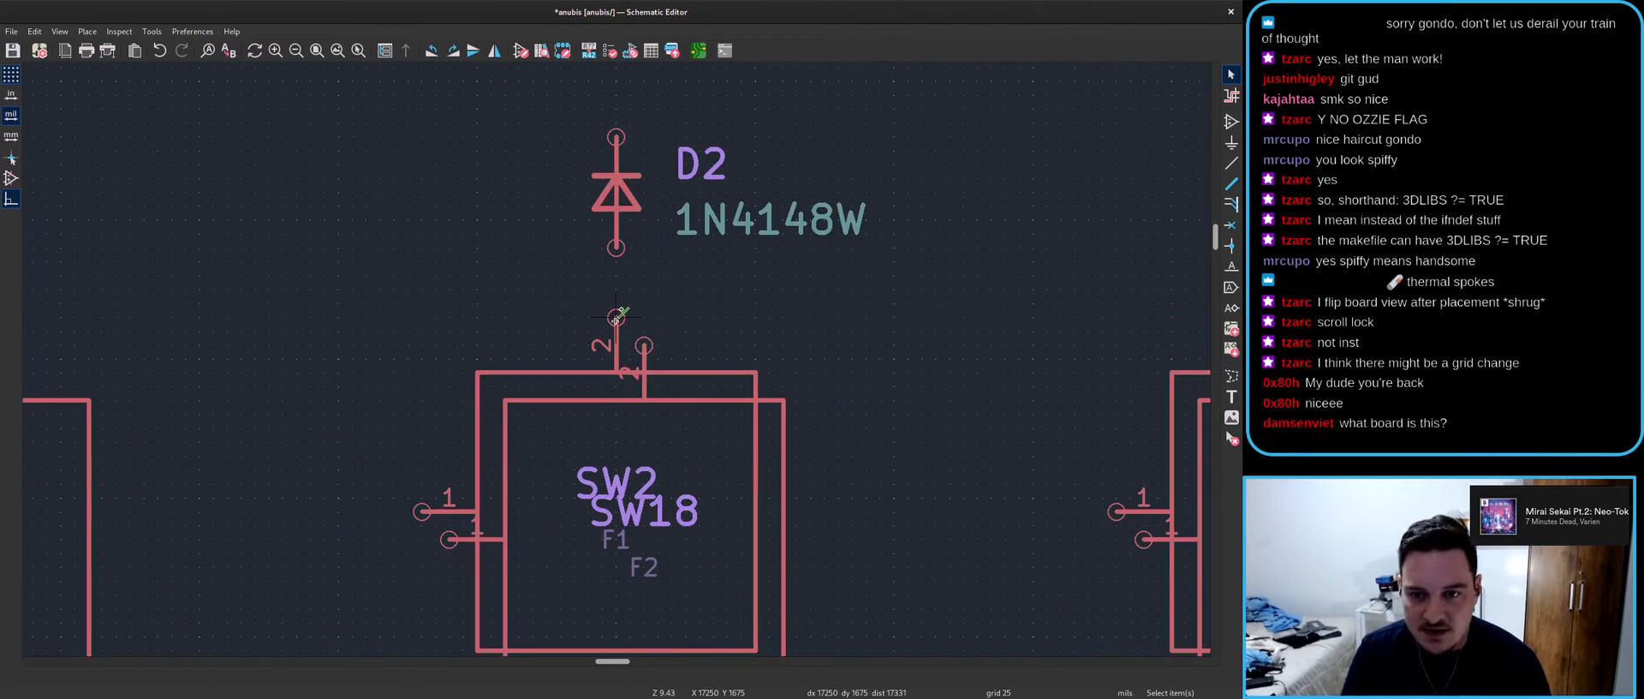
- Draw two wires joining the paired switch pins
left_click(616, 317)
left_click(644, 345)
left_click(422, 514)
left_click(448, 540)
- Save the schematic and update the PCB from it
key("ctrl+s")
key("alt+Tab")
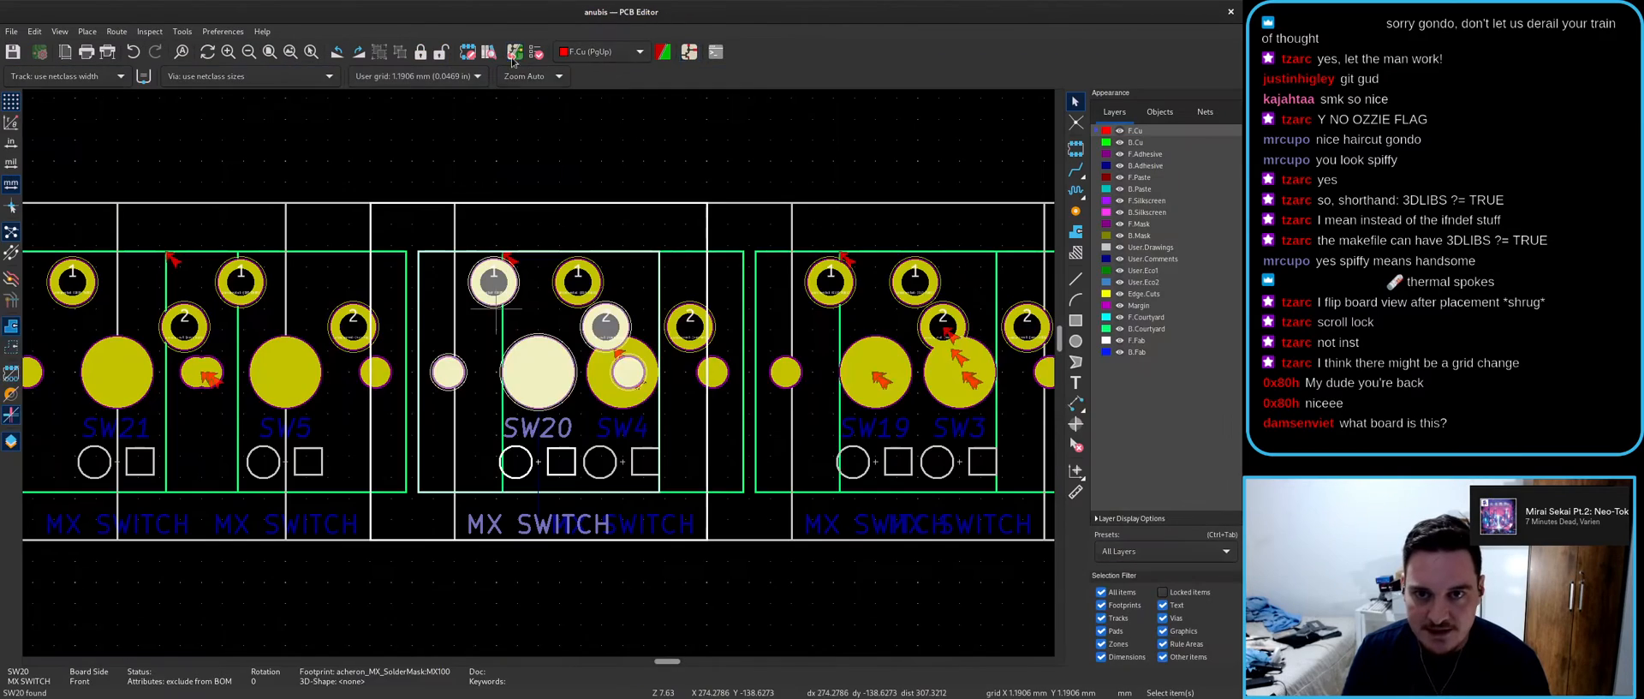
left_click(513, 52)
left_click(797, 496)
scroll(557, 381, "down", 2)
scroll(525, 366, "up", 5)
- Try starting tracks from SW2 pads 1 and 2, cancelling each
left_click(562, 275)
key("Escape")
left_click(606, 337)
key("Escape")
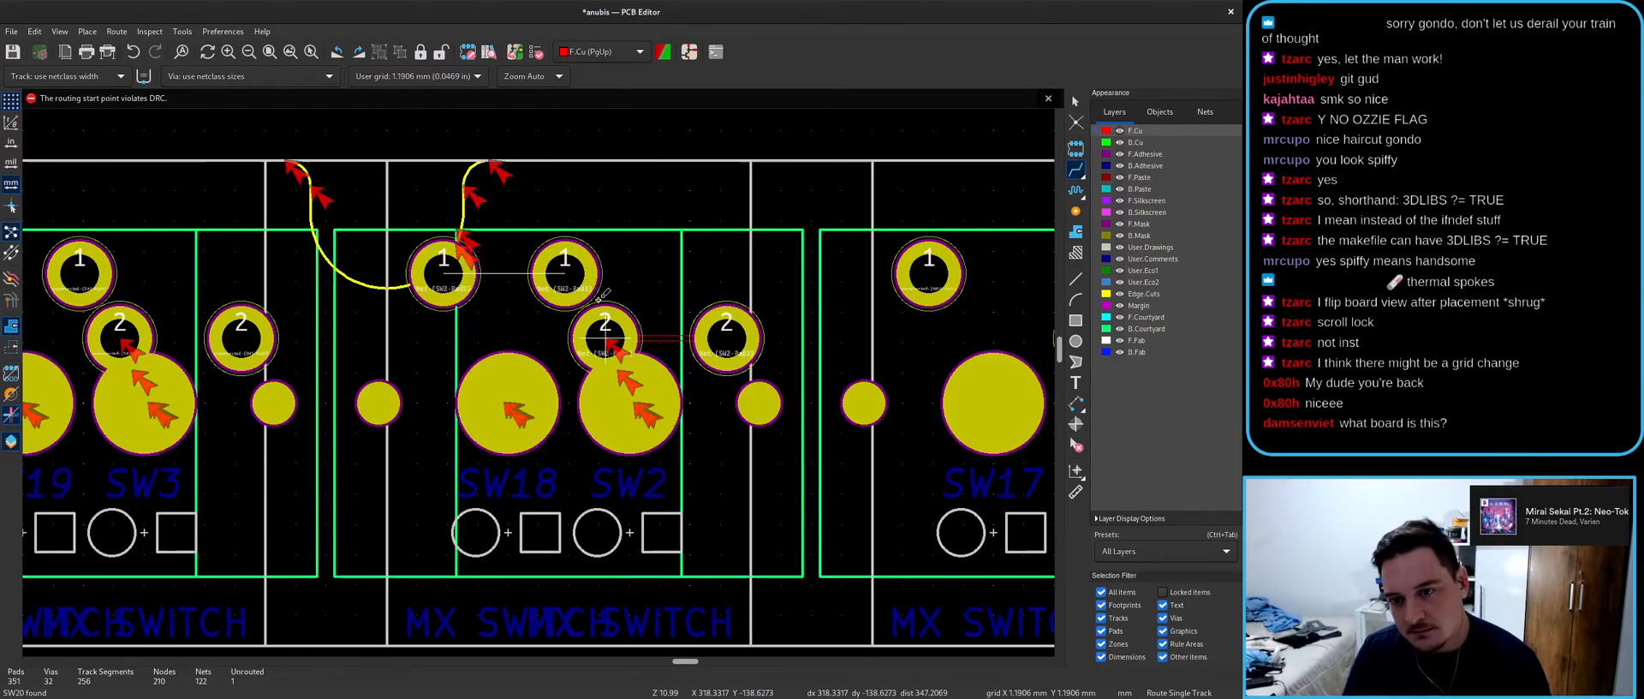
left_click(563, 274)
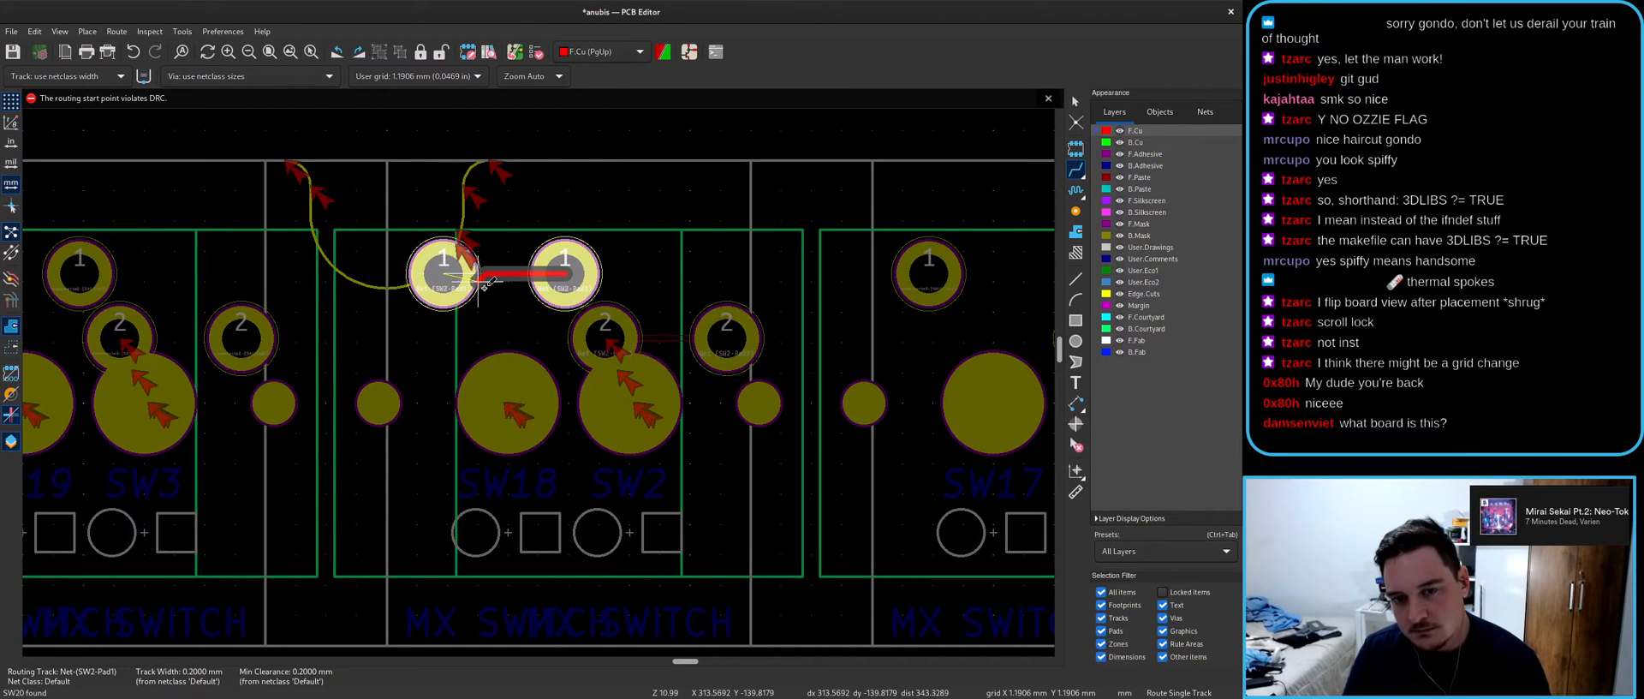
scroll(479, 279, "down", 3)
key("Escape")
key("Escape")
scroll(540, 377, "down", 1)
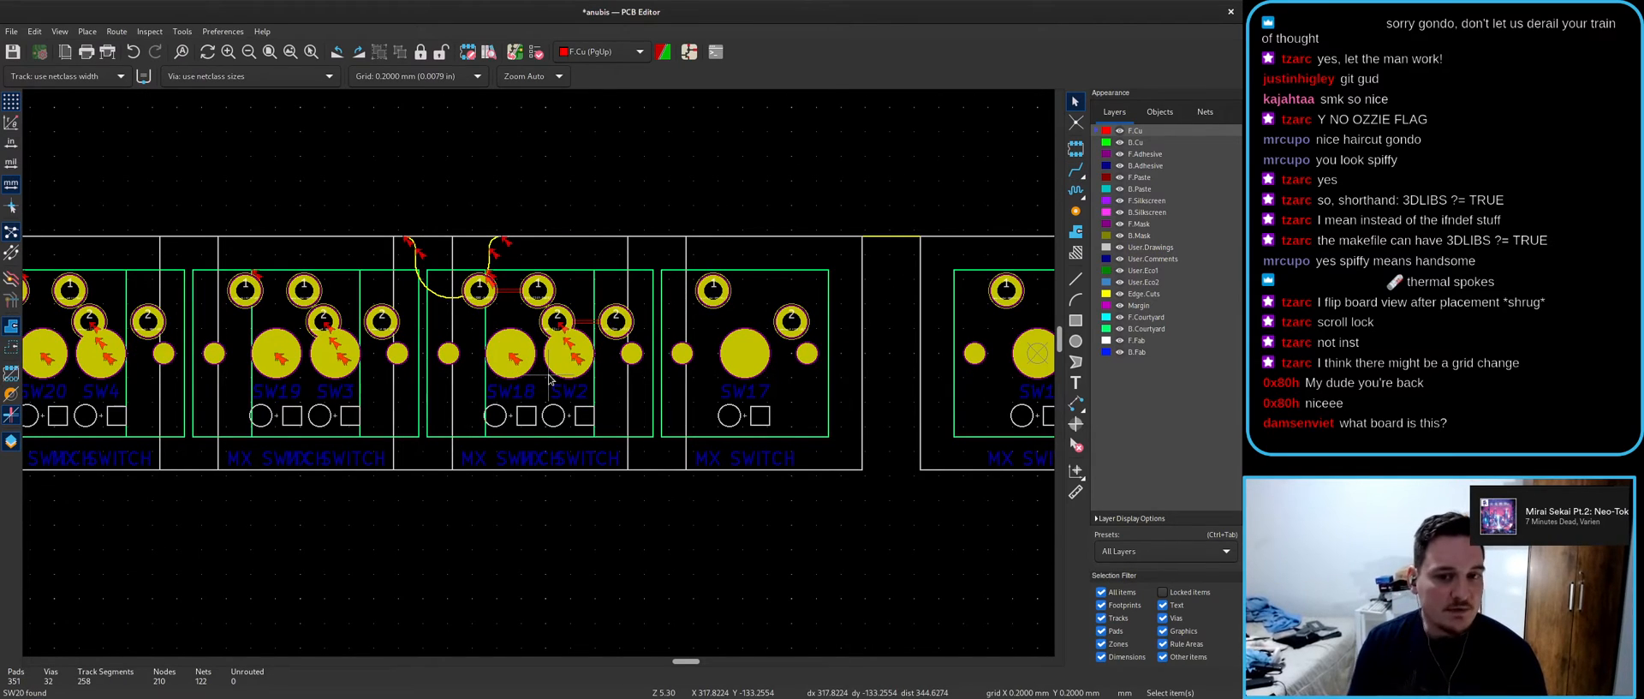
- Compare the schematic and board views of the stacked switches
key("alt+Tab")
scroll(668, 300, "down", 3)
key("alt+Tab")
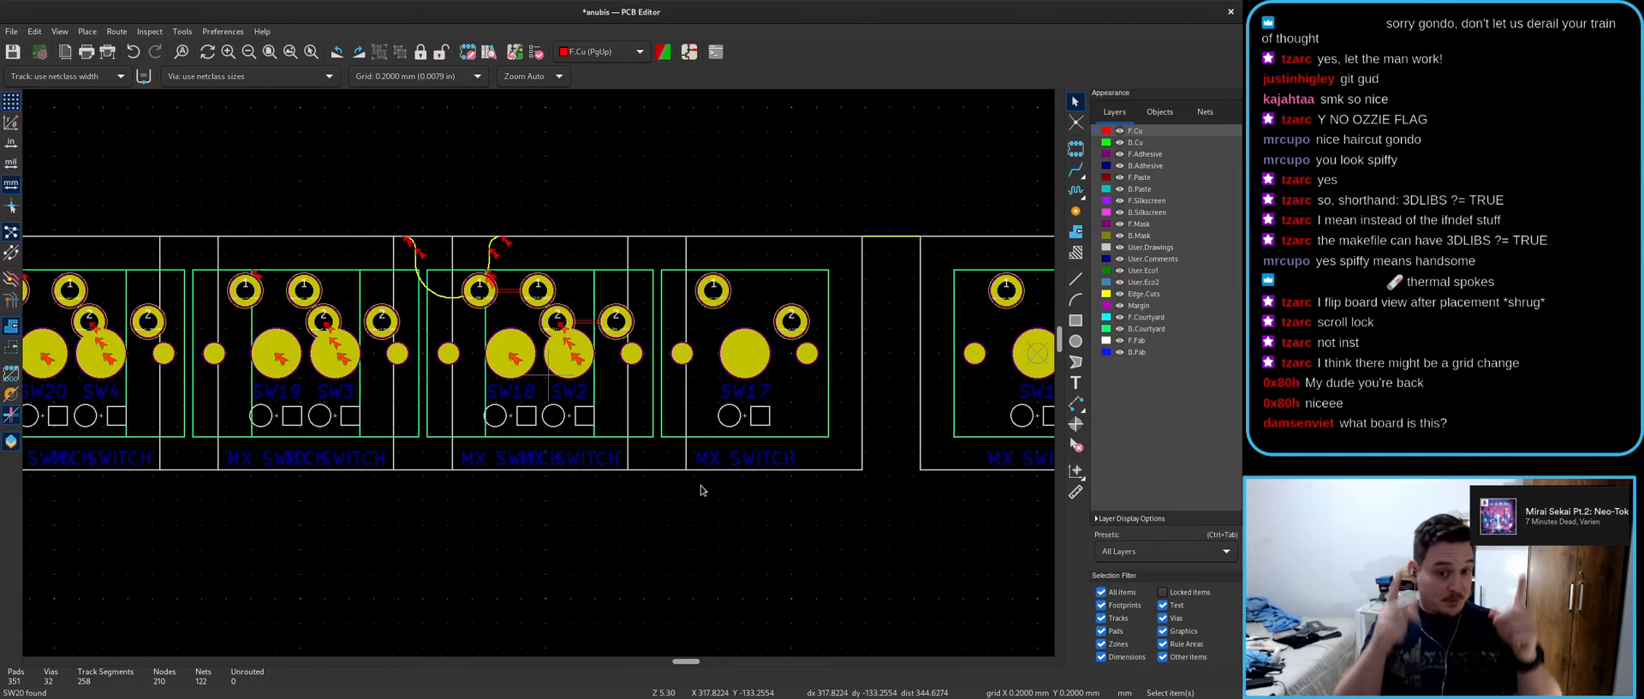
key("alt+Tab")
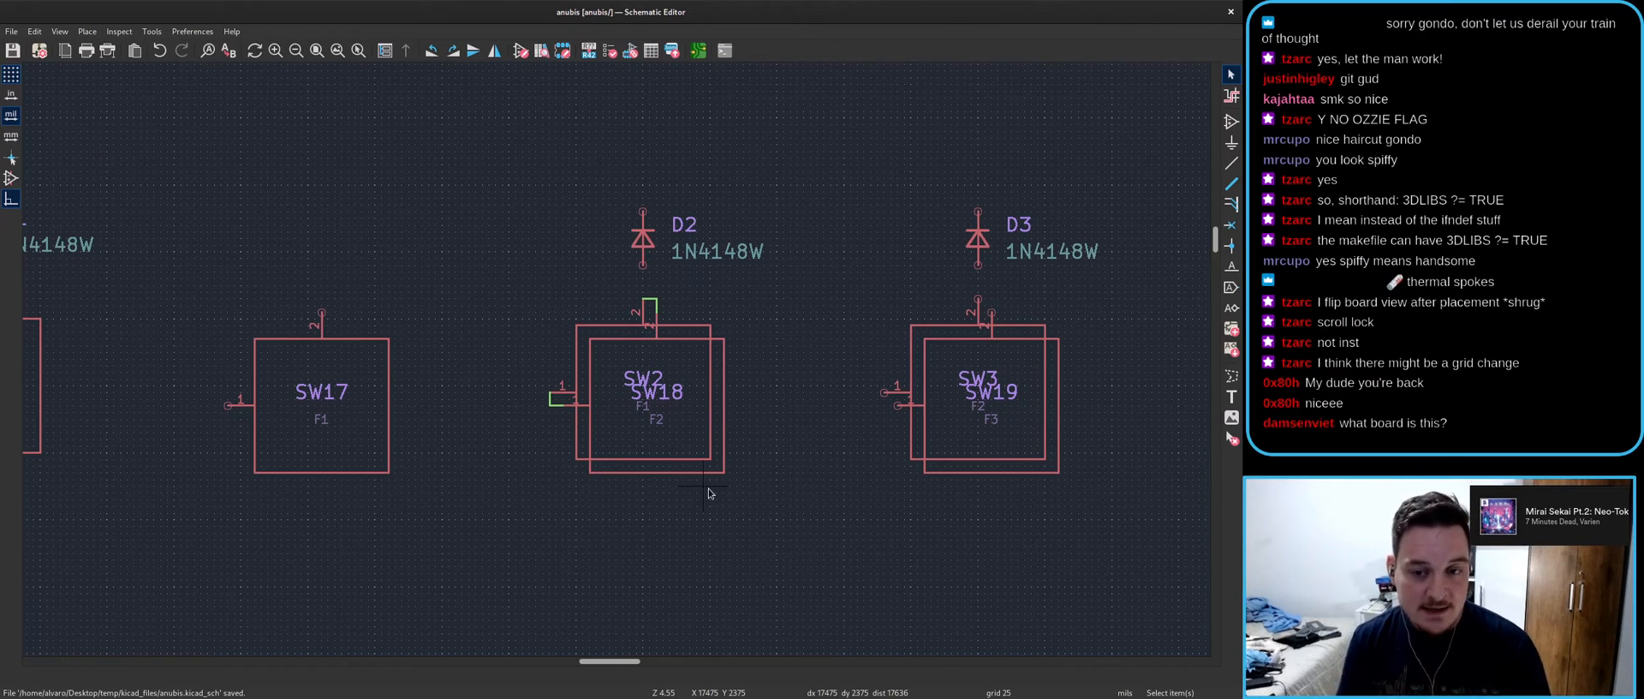
- Cross-probe SW2 from the schematic to locate it on the board
left_click(585, 334)
key("alt+Tab")
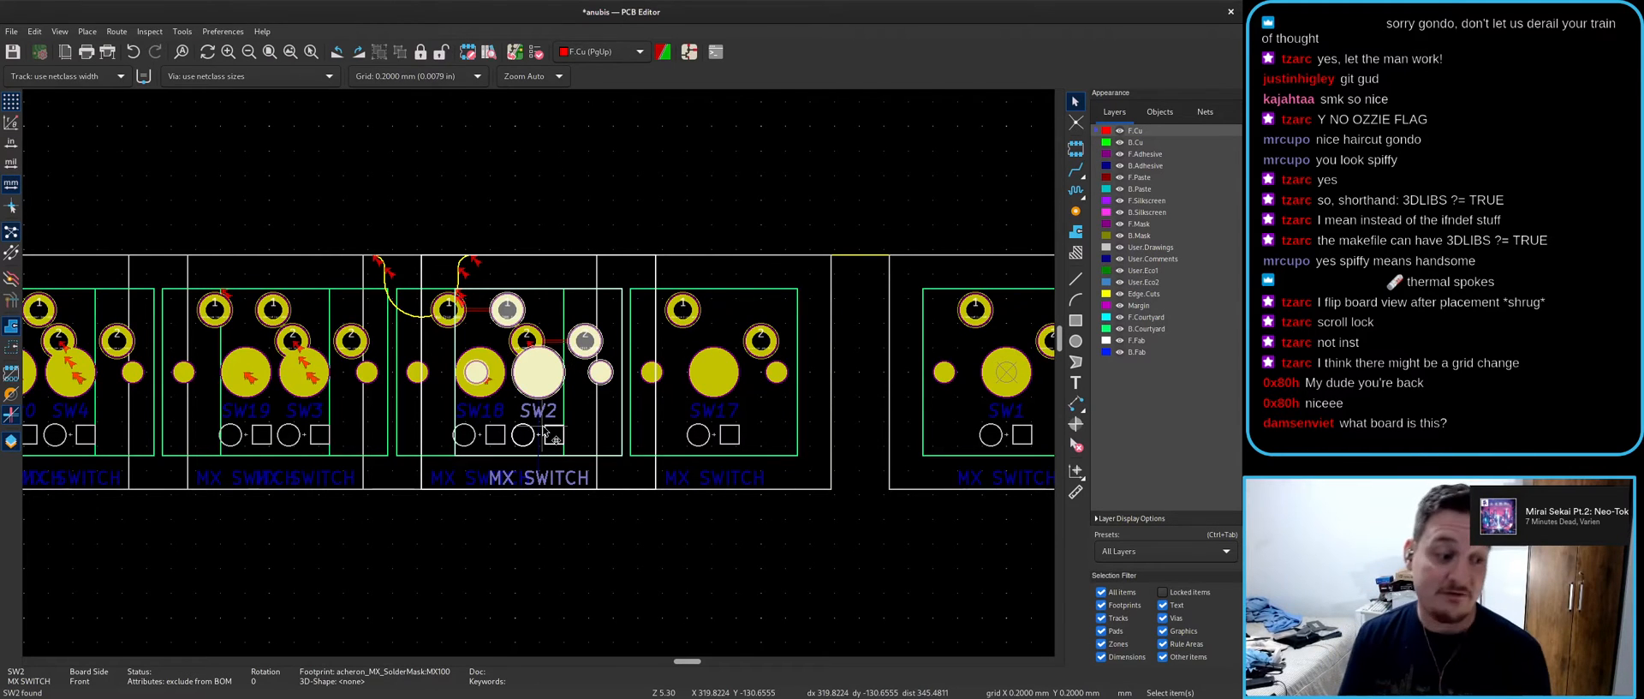
key("alt+Tab")
- Cross-probe the overlapping SW18 symbol to see its footprint on the board
left_click(681, 467)
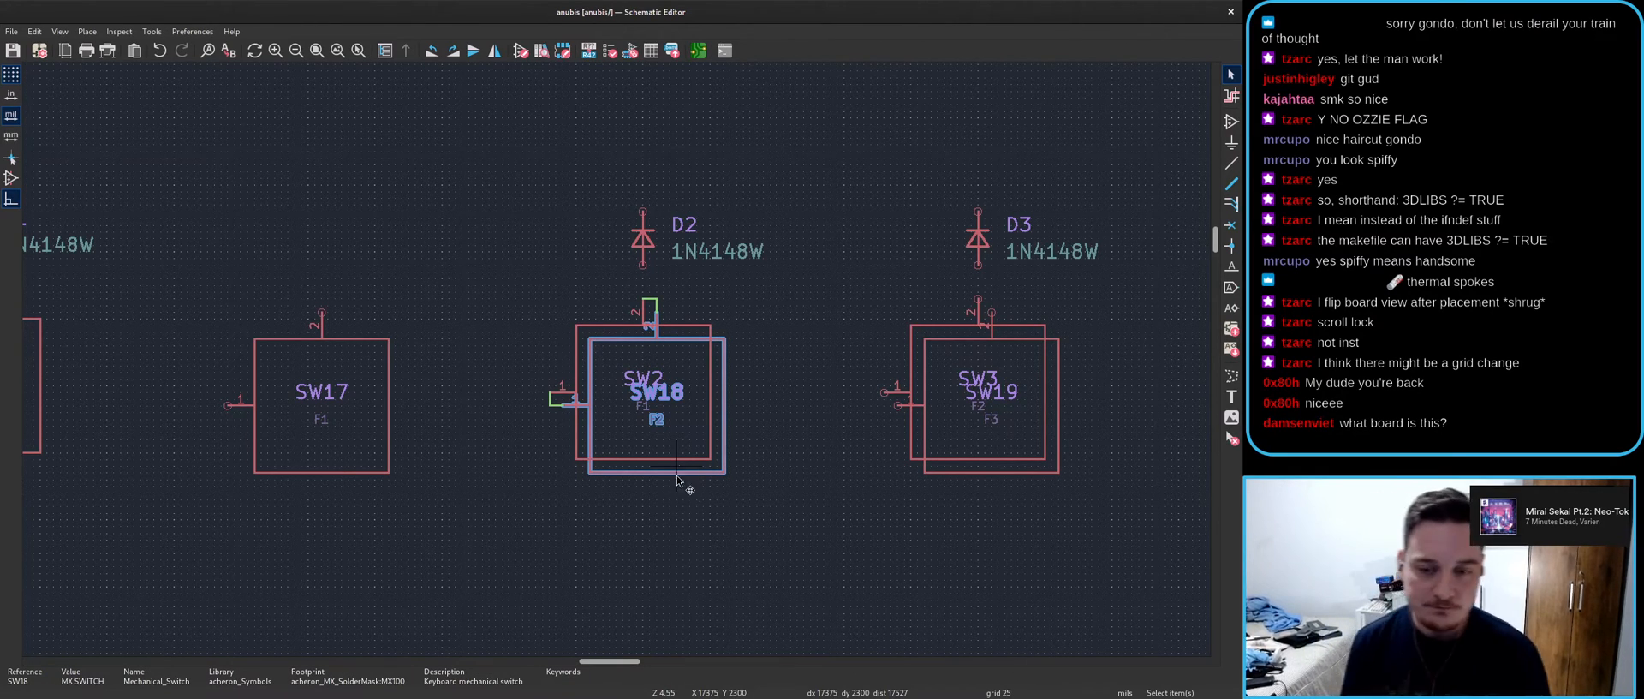
key("alt+Tab")
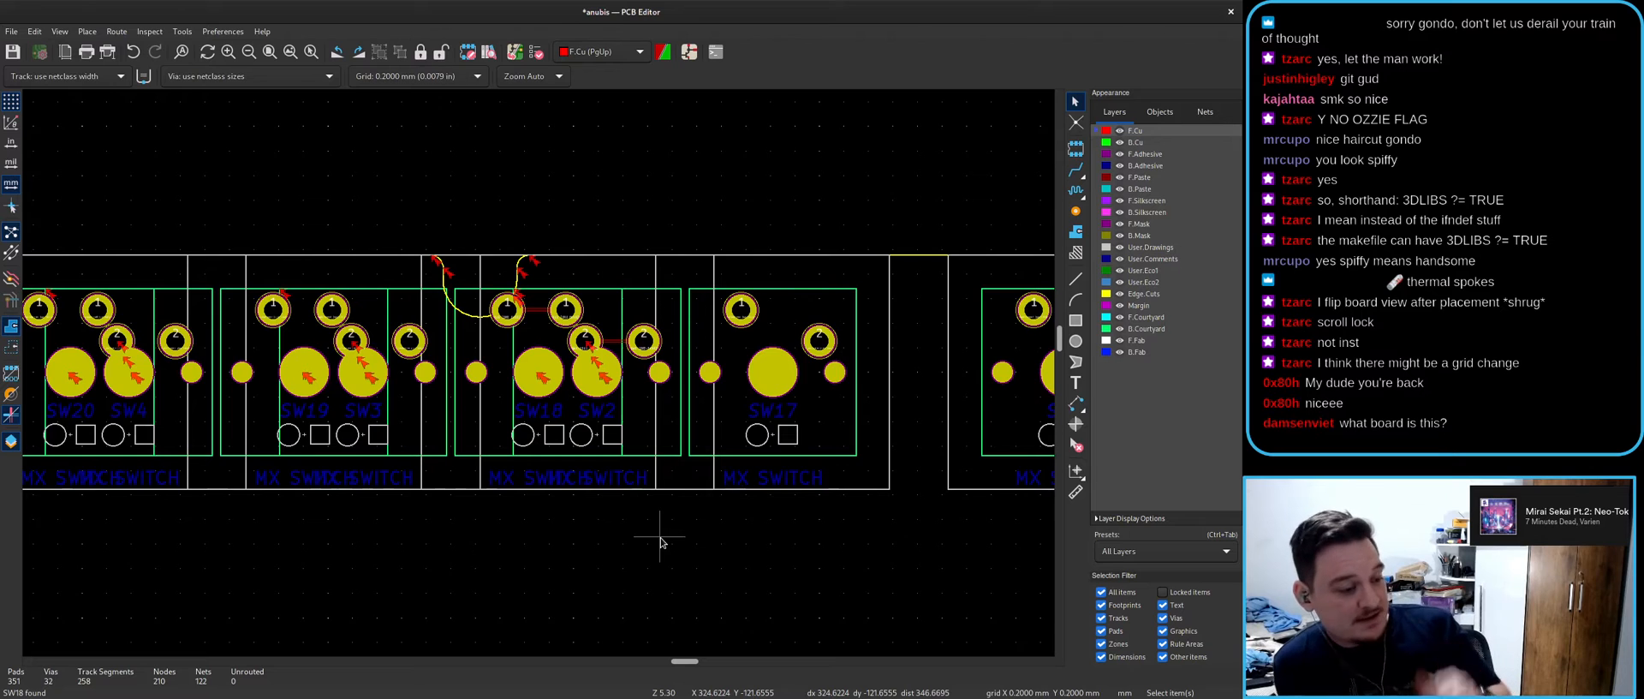
key("alt+Tab")
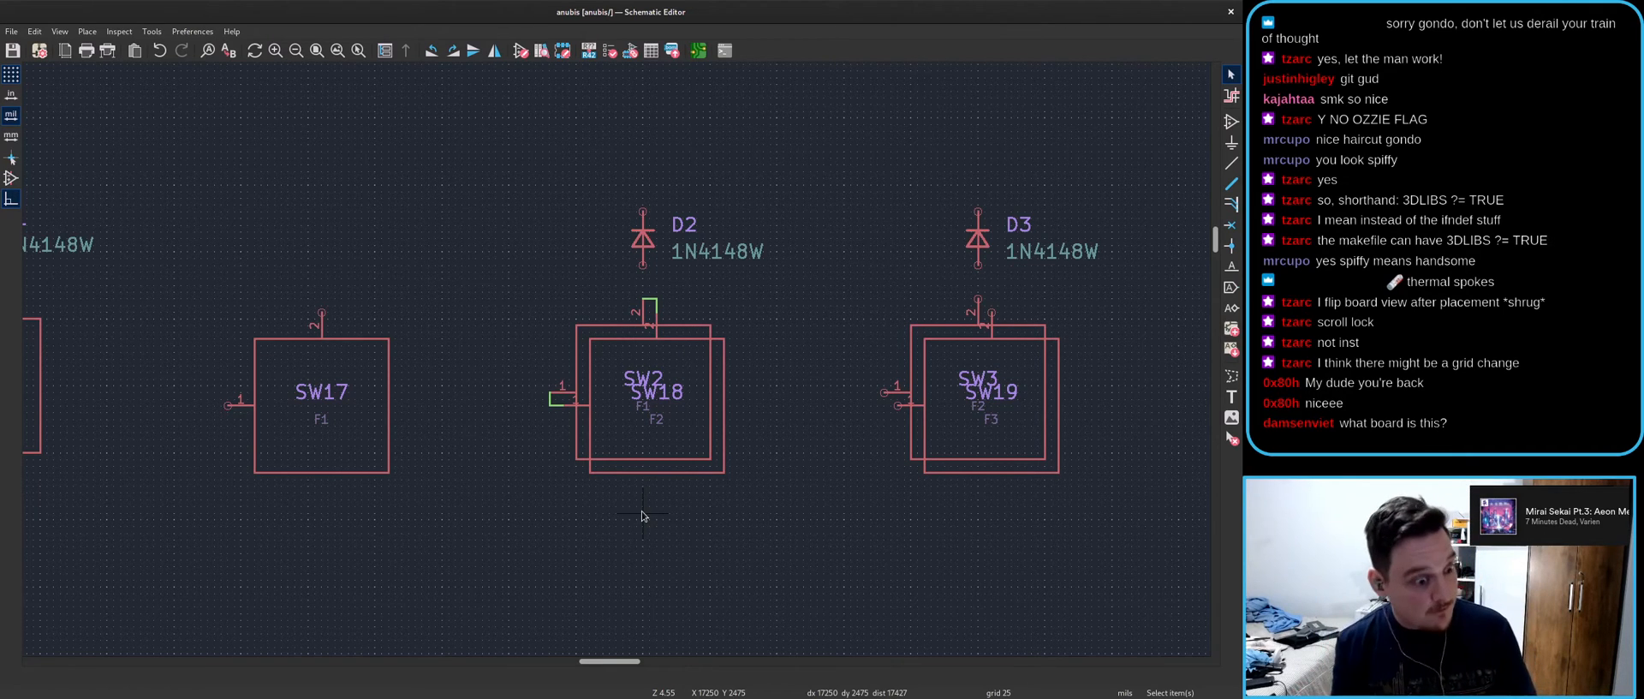
key("alt+Tab")
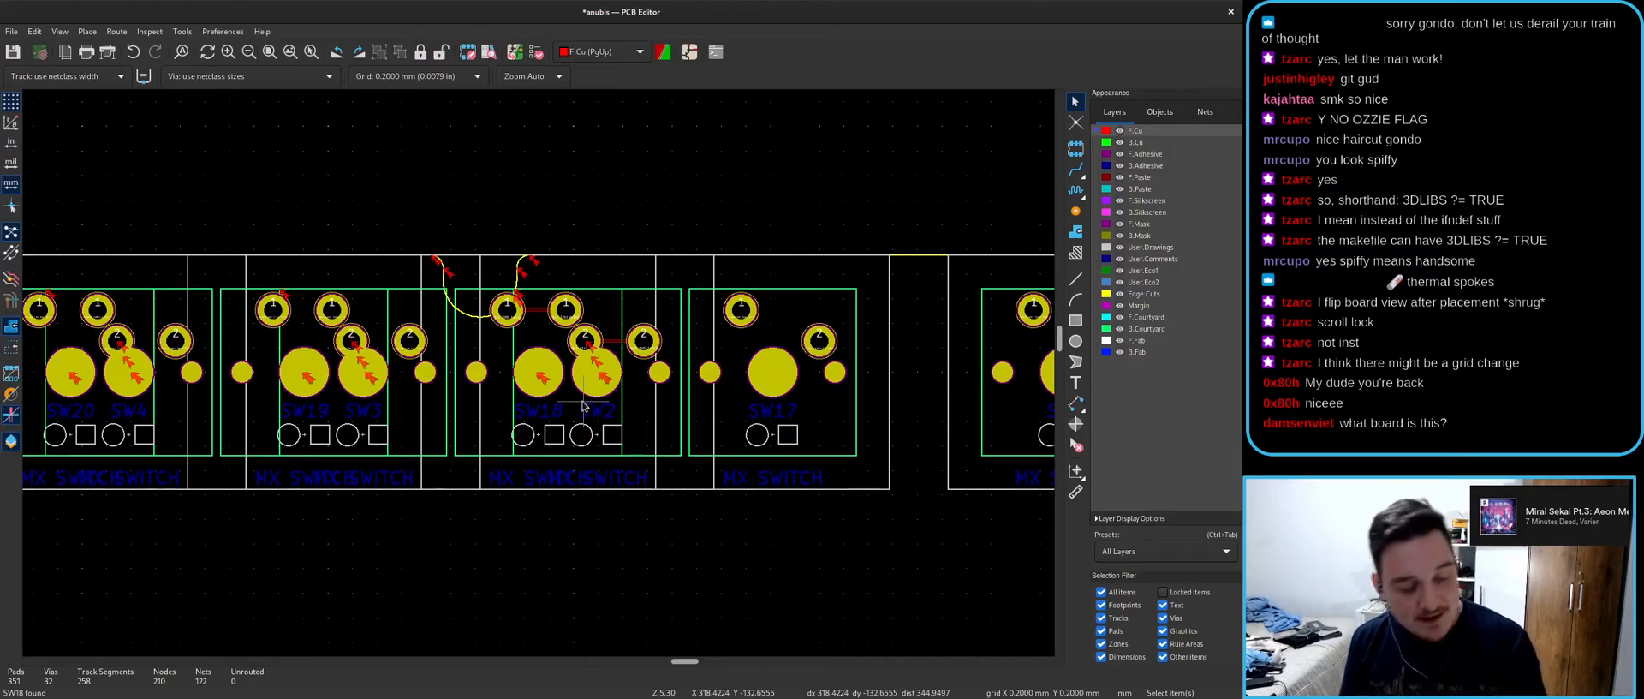
key("alt+Tab")
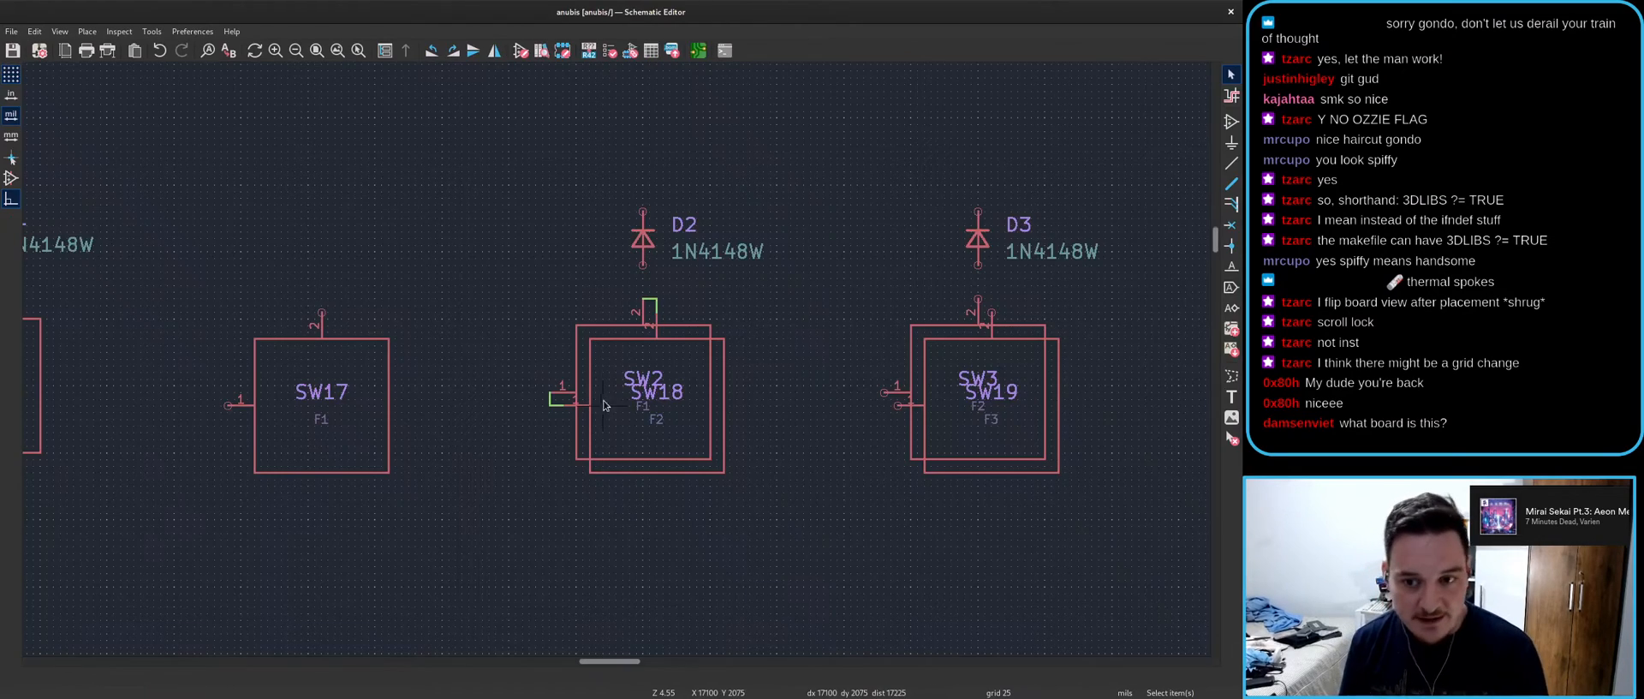
- Cross-probe diode D2 onto the board and pick up its footprint to move
left_click(640, 265)
key("alt+Tab")
scroll(542, 383, "down", 3)
key("m")
scroll(477, 396, "down", 3)
- Rotate D2 by 90° and drop it between the SW2 and SW17 footprints
scroll(543, 356, "up", 5)
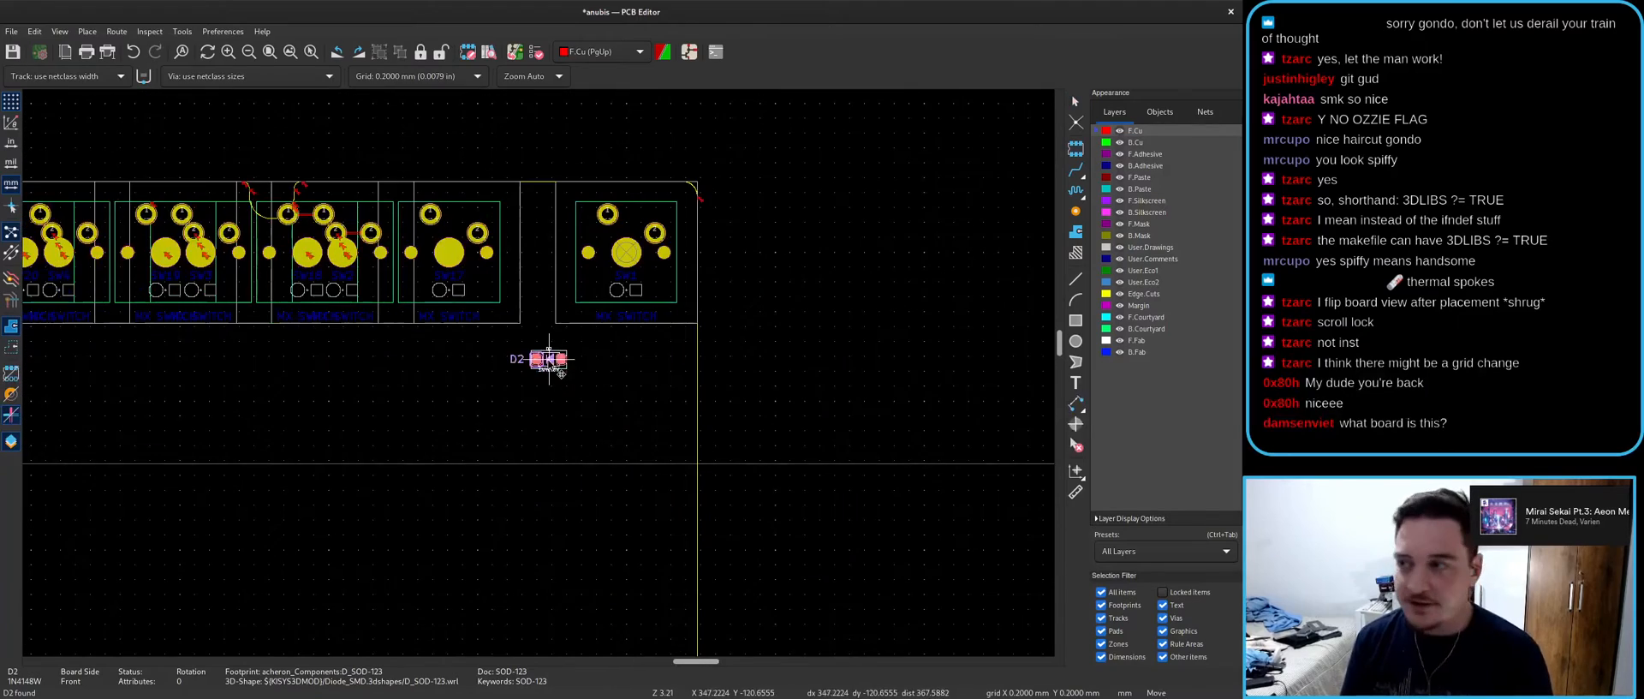
scroll(439, 287, "up", 5)
key("r")
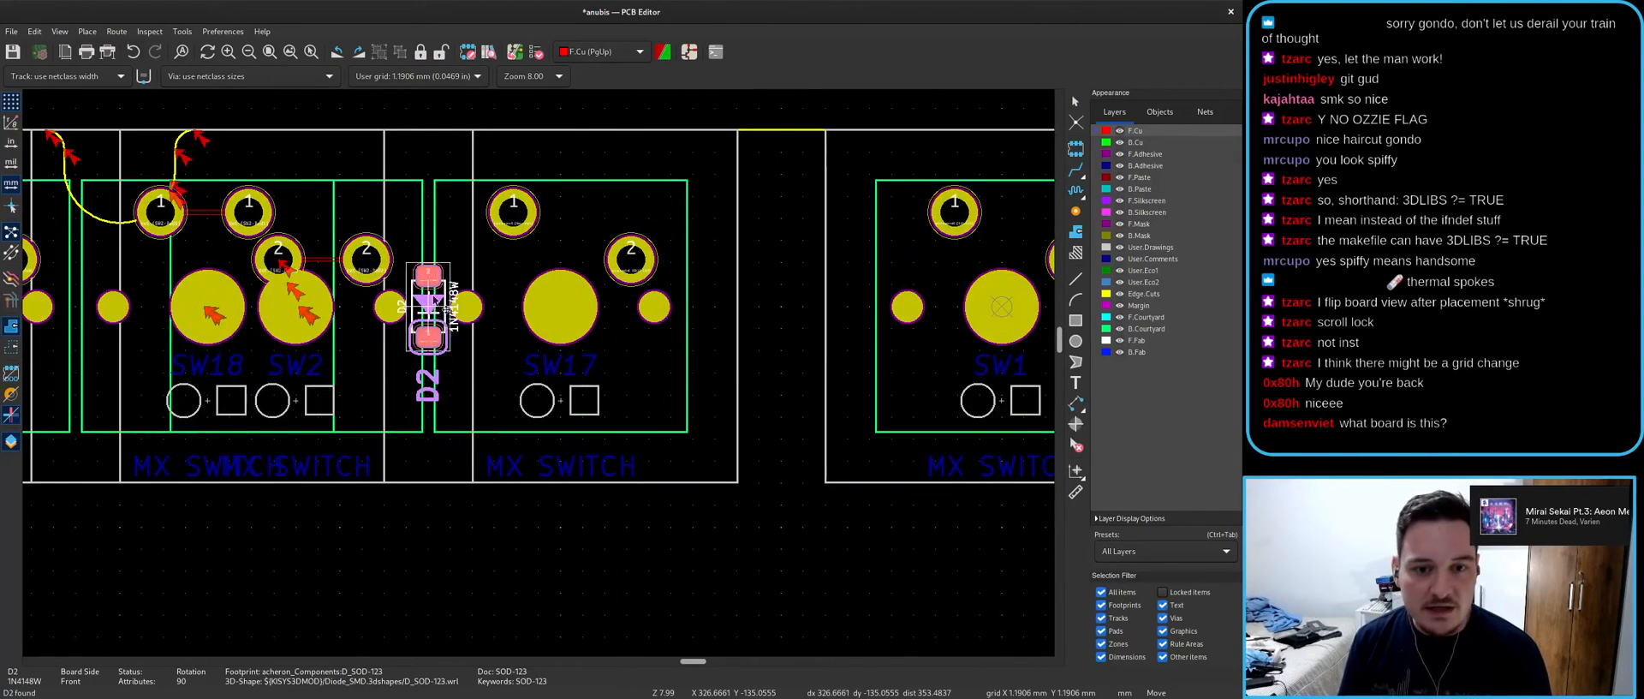
left_click(432, 190)
key("x")
key("Escape")
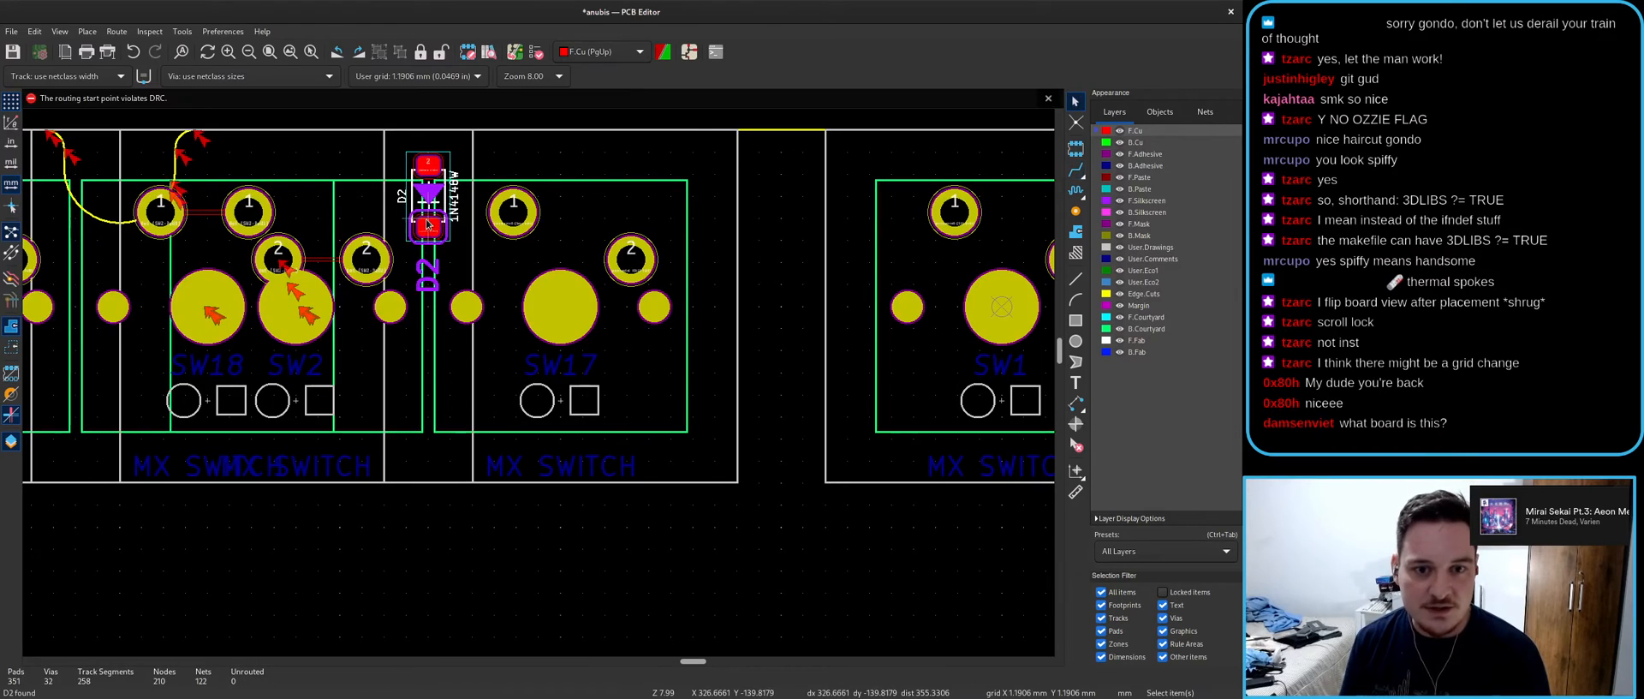
- In the schematic, wire D2 to SW2 pin 2, then check the board
key("alt+Tab")
scroll(594, 463, "up", 3)
key("w")
left_click(650, 359)
key("alt+Tab")
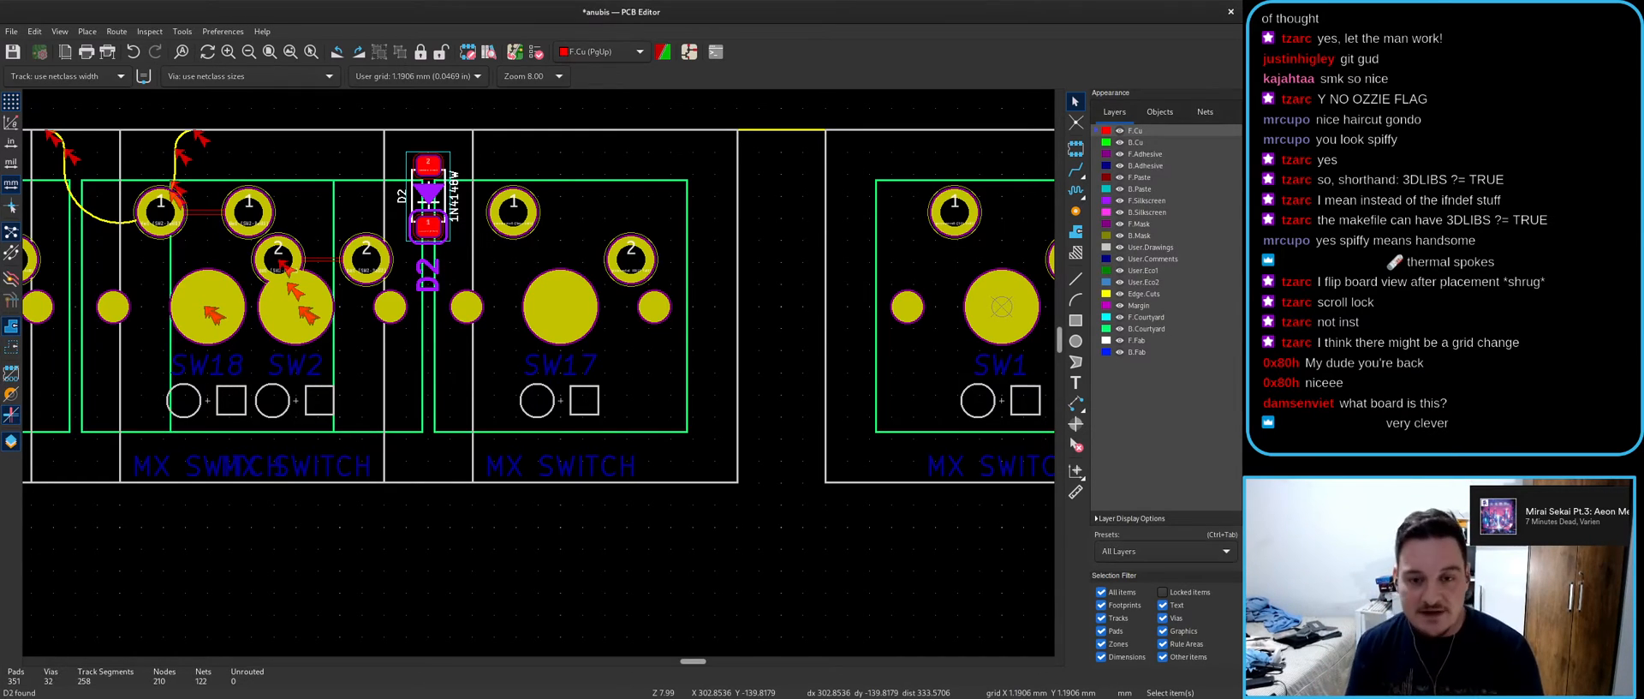
key("alt+Tab")
- Pan along the schematic's switch row to inspect the stacked pairs
scroll(466, 418, "down", 8)
middle_click_drag(797, 425, 600, 404)
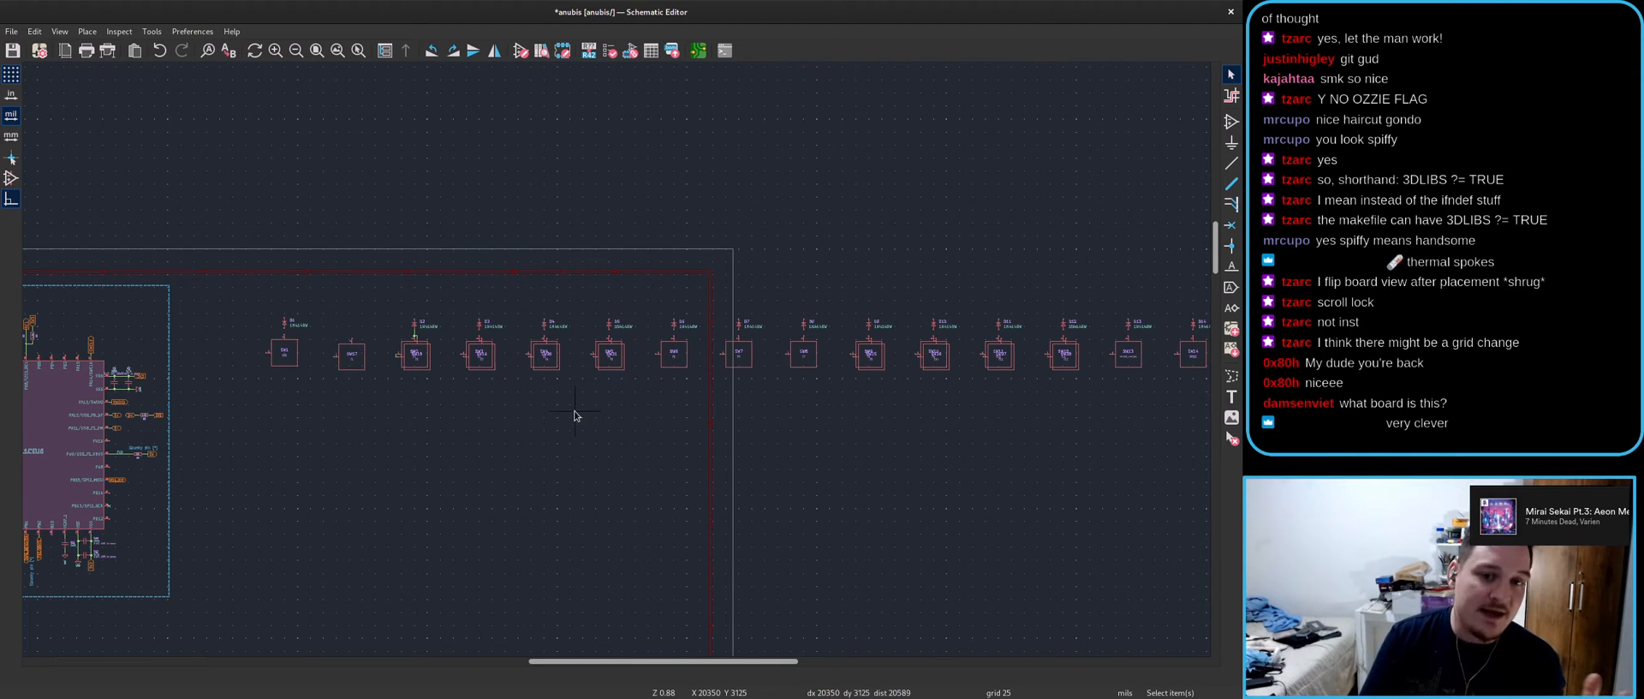
middle_click_drag(219, 451, 116, 379)
middle_click_drag(613, 389, 408, 417)
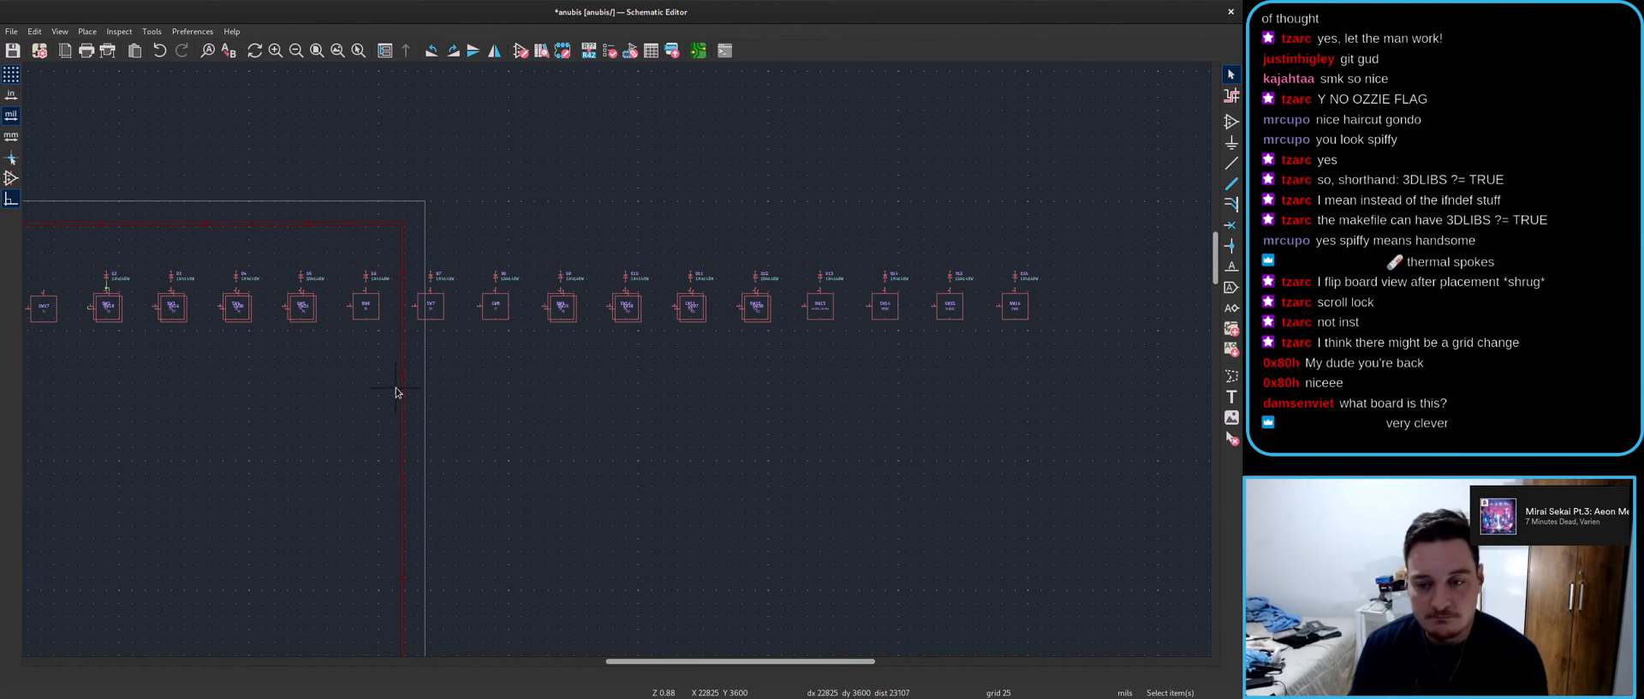
- After a glance at the board, zoom in and start moving the SW2 reference
key("alt+Tab")
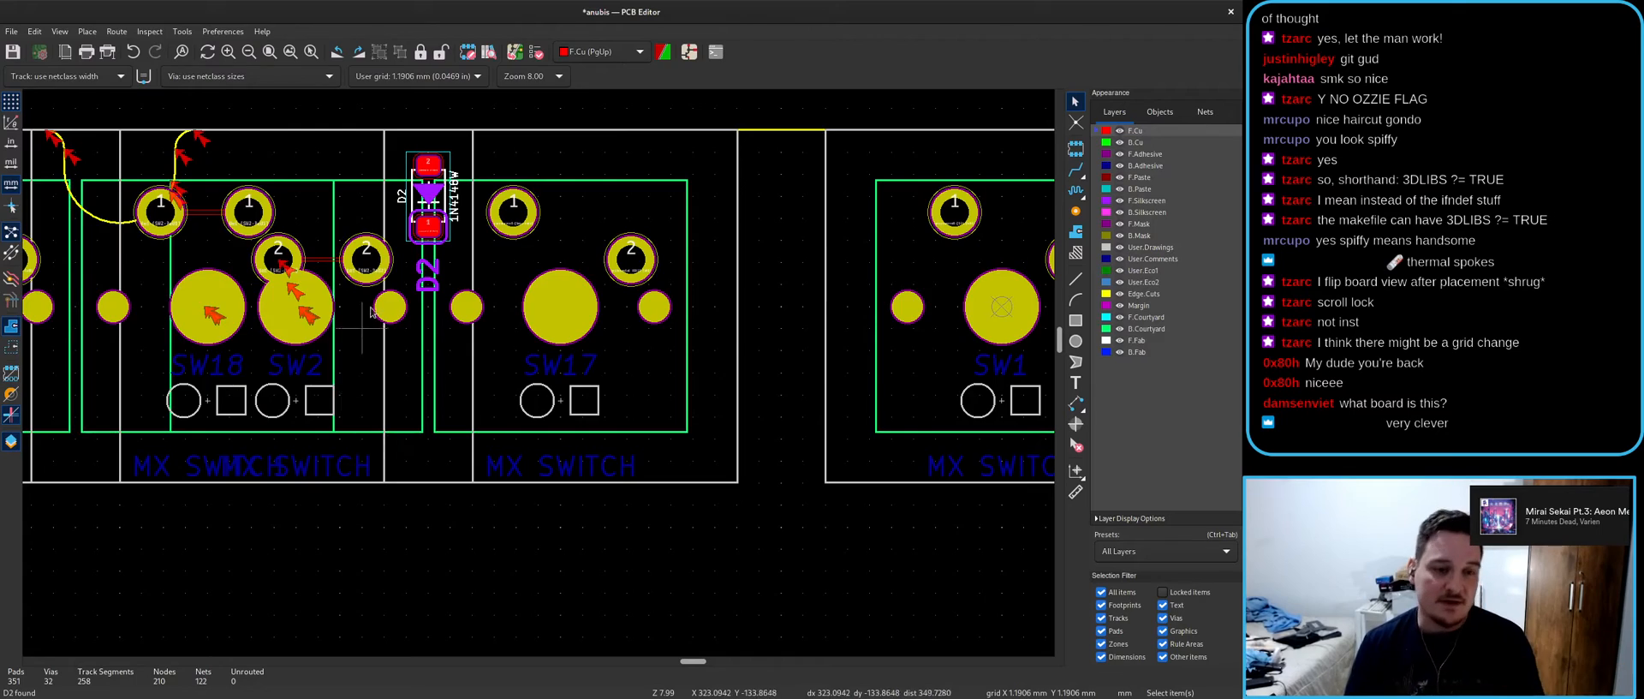
scroll(360, 326, "down", 2)
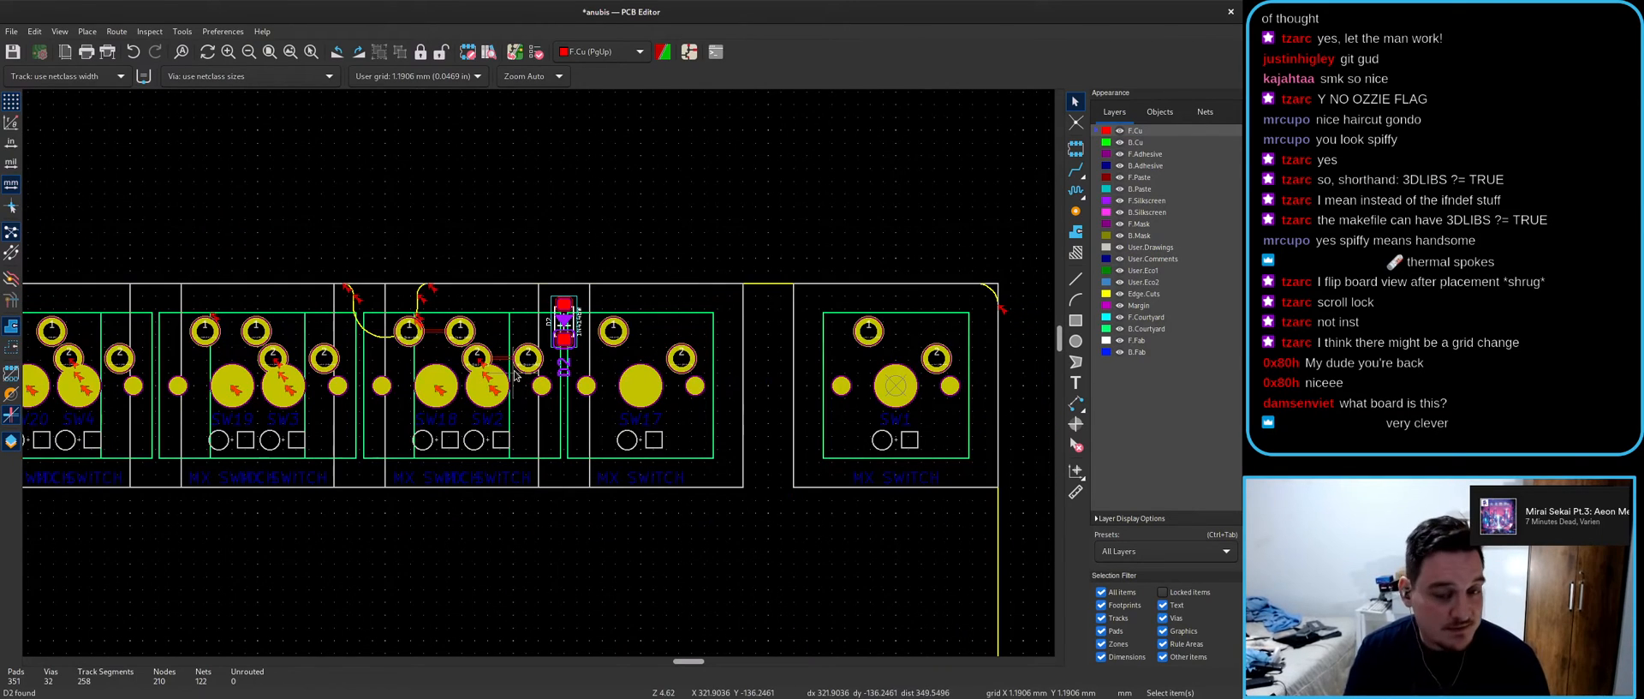
key("alt+Tab")
scroll(614, 360, "up", 8)
scroll(614, 301, "up", 3)
key("m")
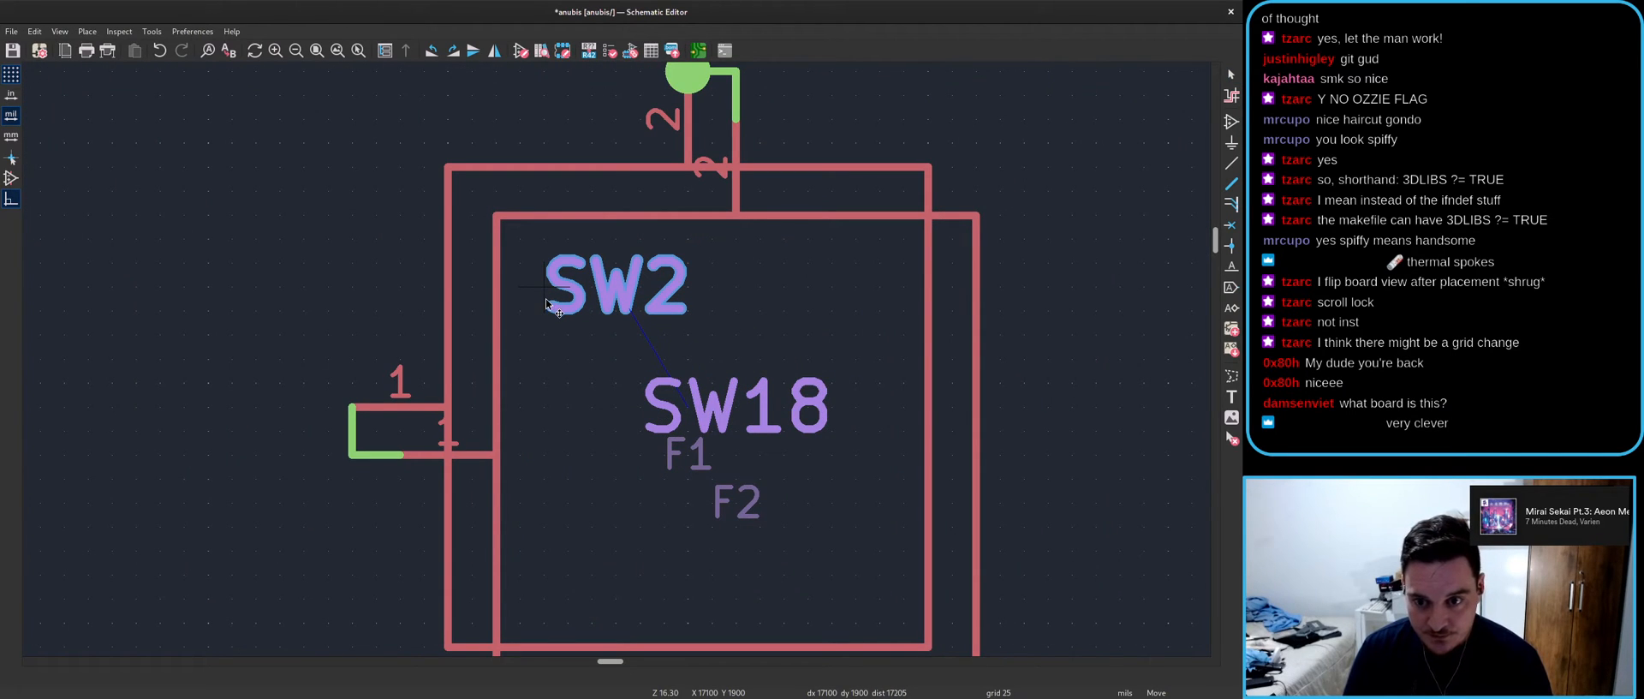
- Lower the SW2 reference and place the F1 keycode beneath it
left_click(549, 328)
key("m")
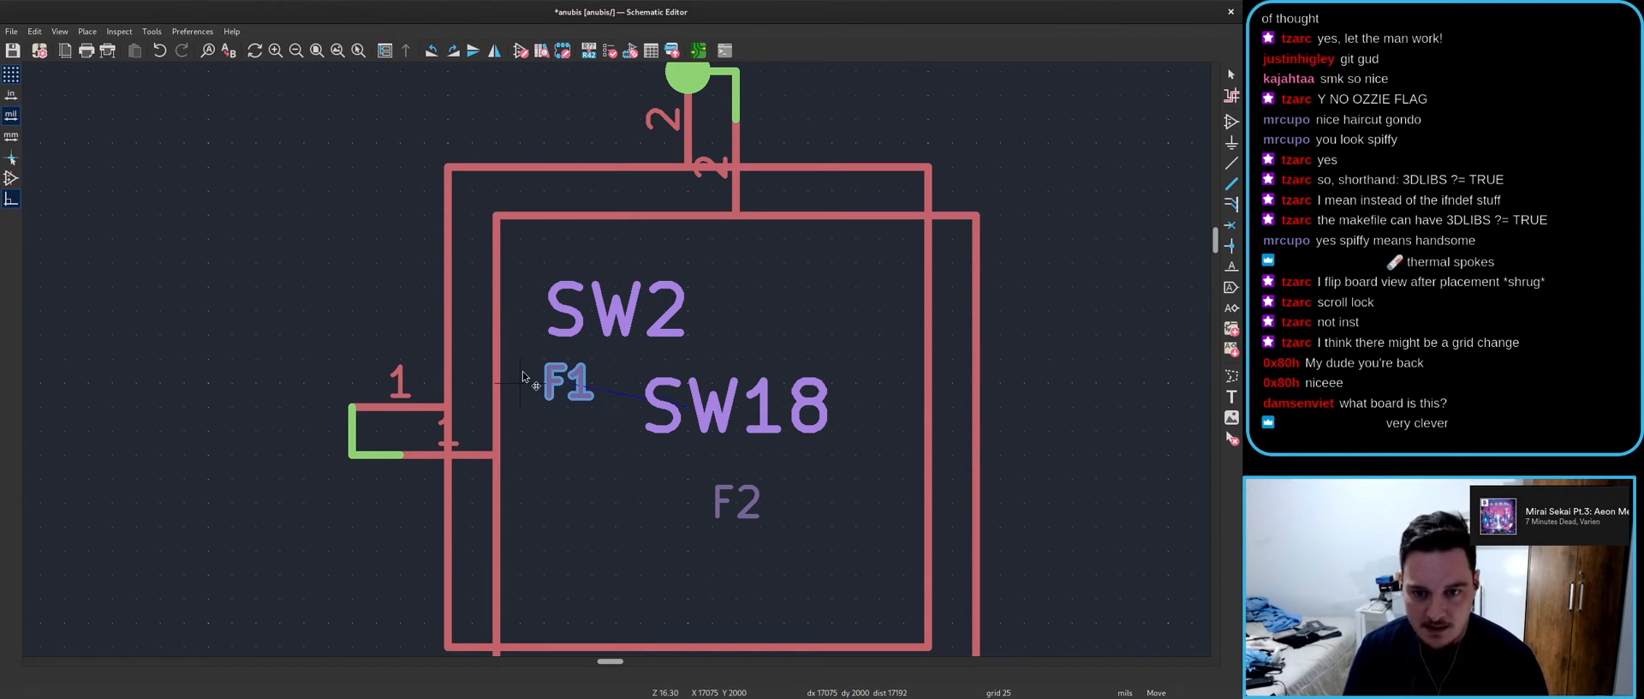
left_click(524, 381)
- Place the SW18 reference, overlap SW18 onto SW2, and put F2 under it
key("m")
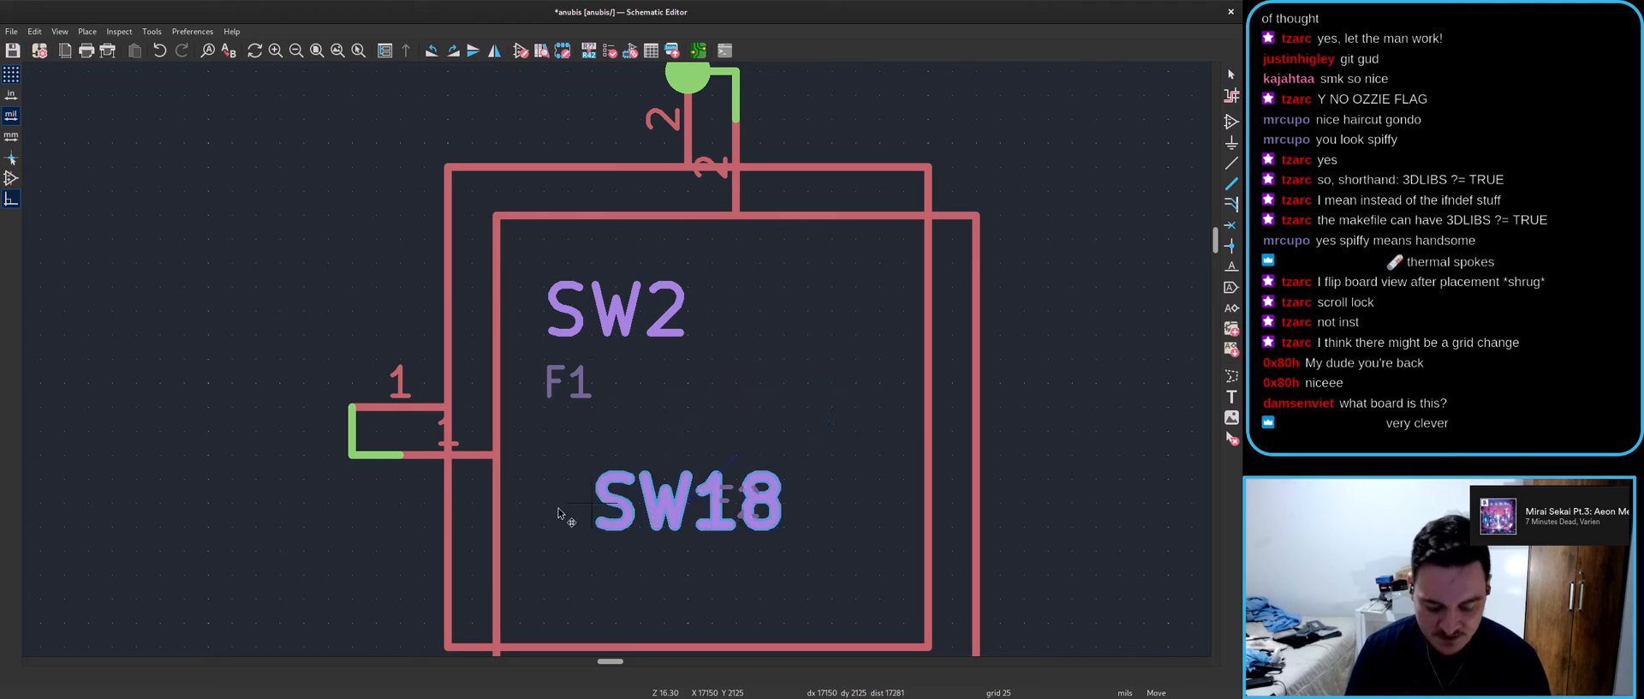
scroll(600, 503, "down", 2)
left_click(632, 351)
key("m")
left_click(747, 338)
key("m")
left_click(606, 384)
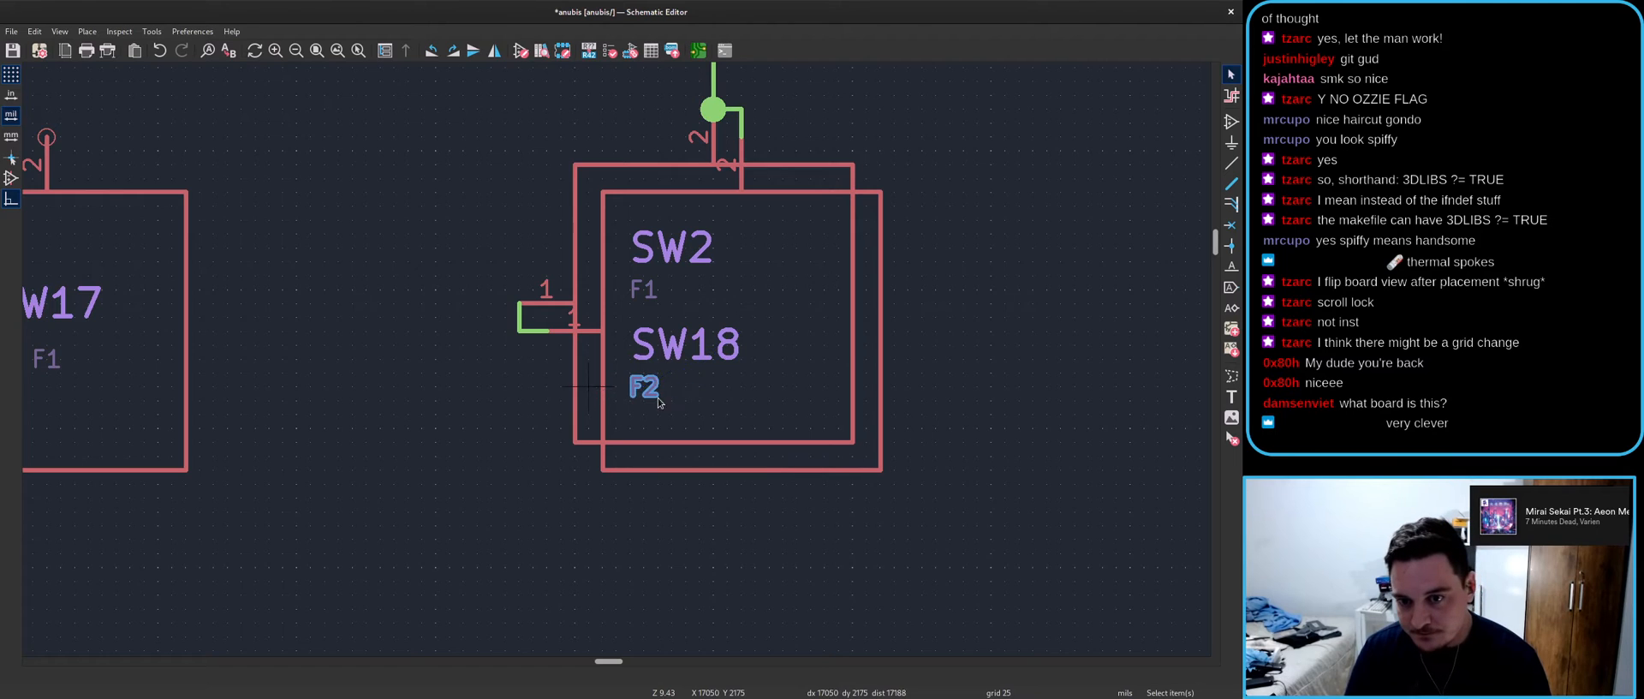
- Check the stacked pair by selecting SW2, its reference and SW18
scroll(607, 383, "down", 3)
scroll(646, 353, "right", 2)
scroll(617, 360, "down", 2)
scroll(660, 446, "up", 6)
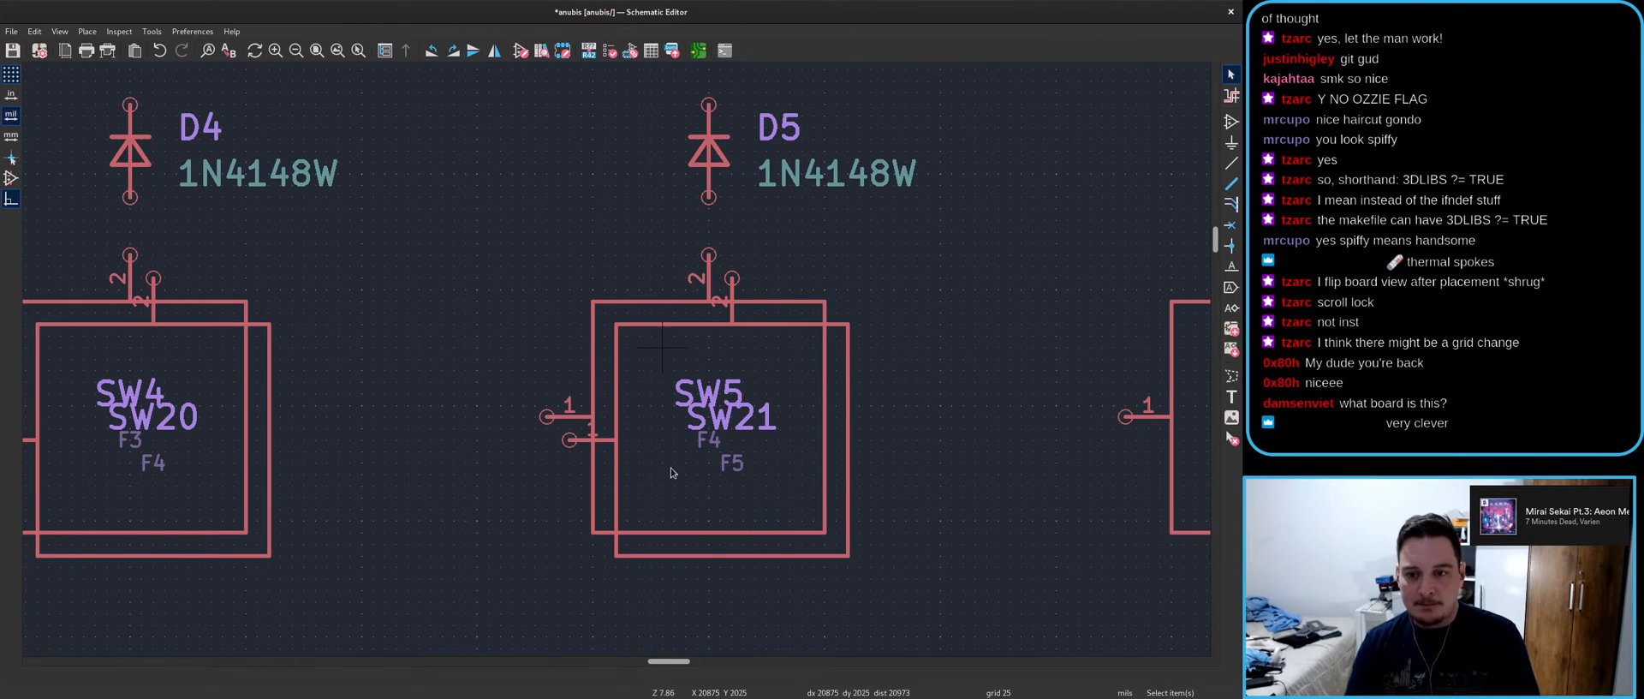
scroll(643, 475, "down", 6)
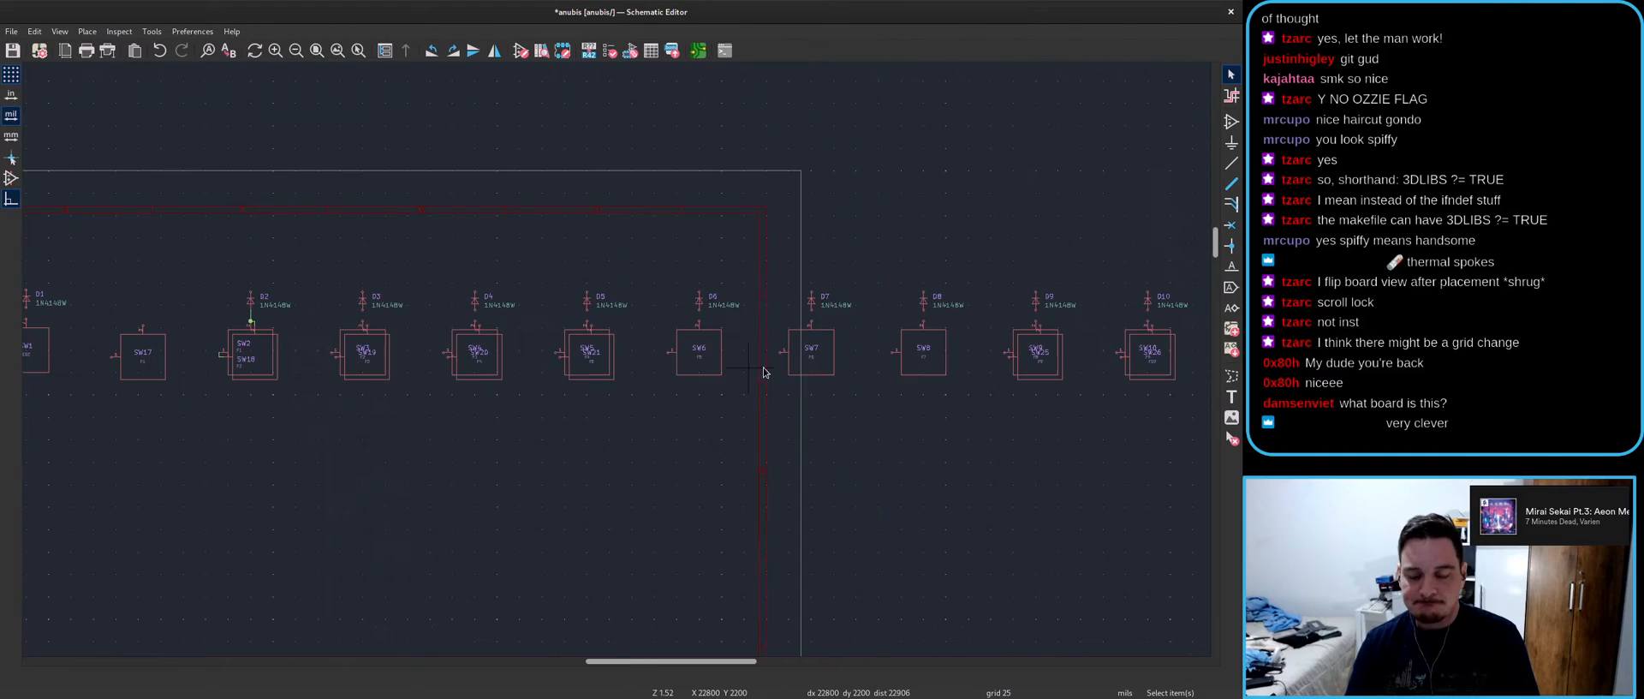
scroll(1023, 361, "up", 5)
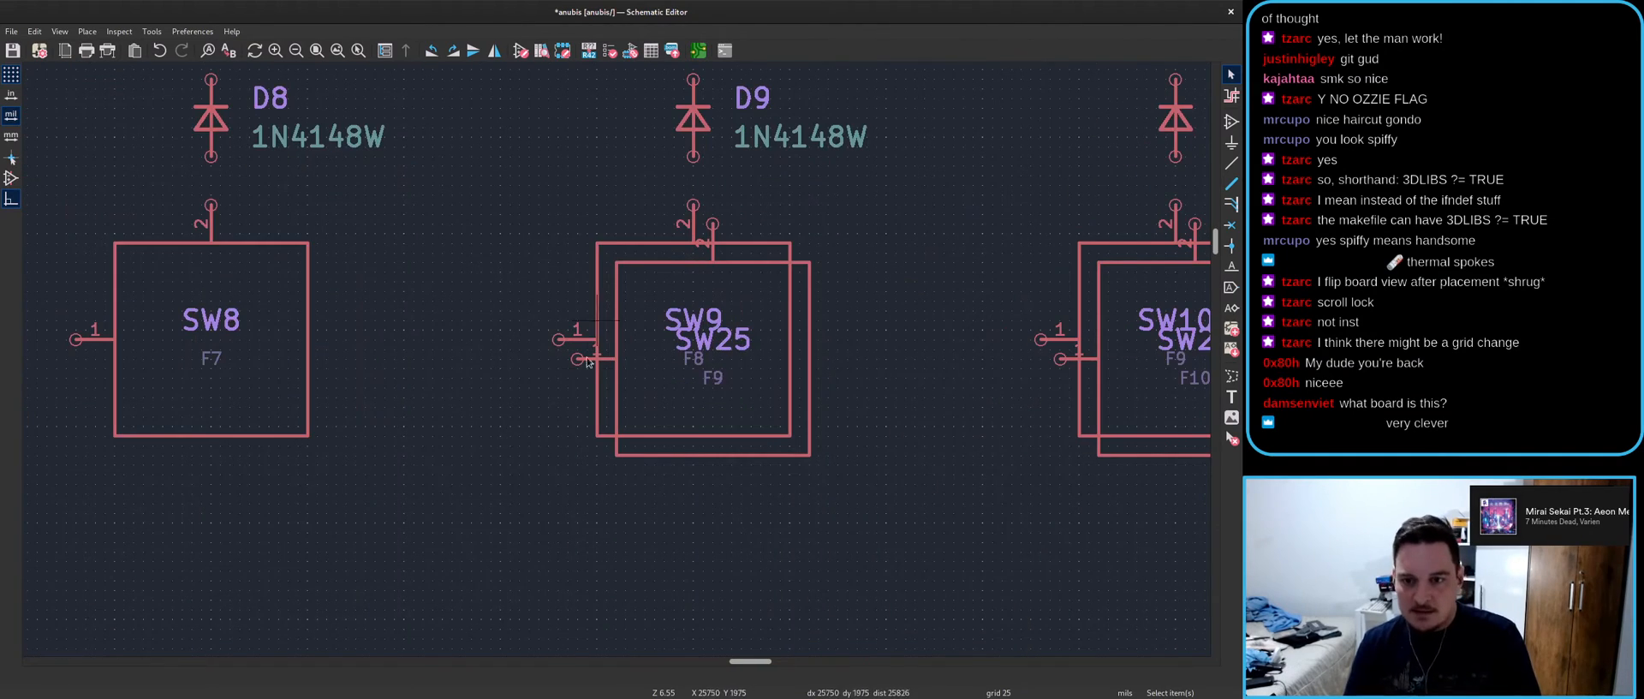
scroll(658, 326, "down", 8)
scroll(618, 363, "up", 6)
scroll(618, 363, "up", 3)
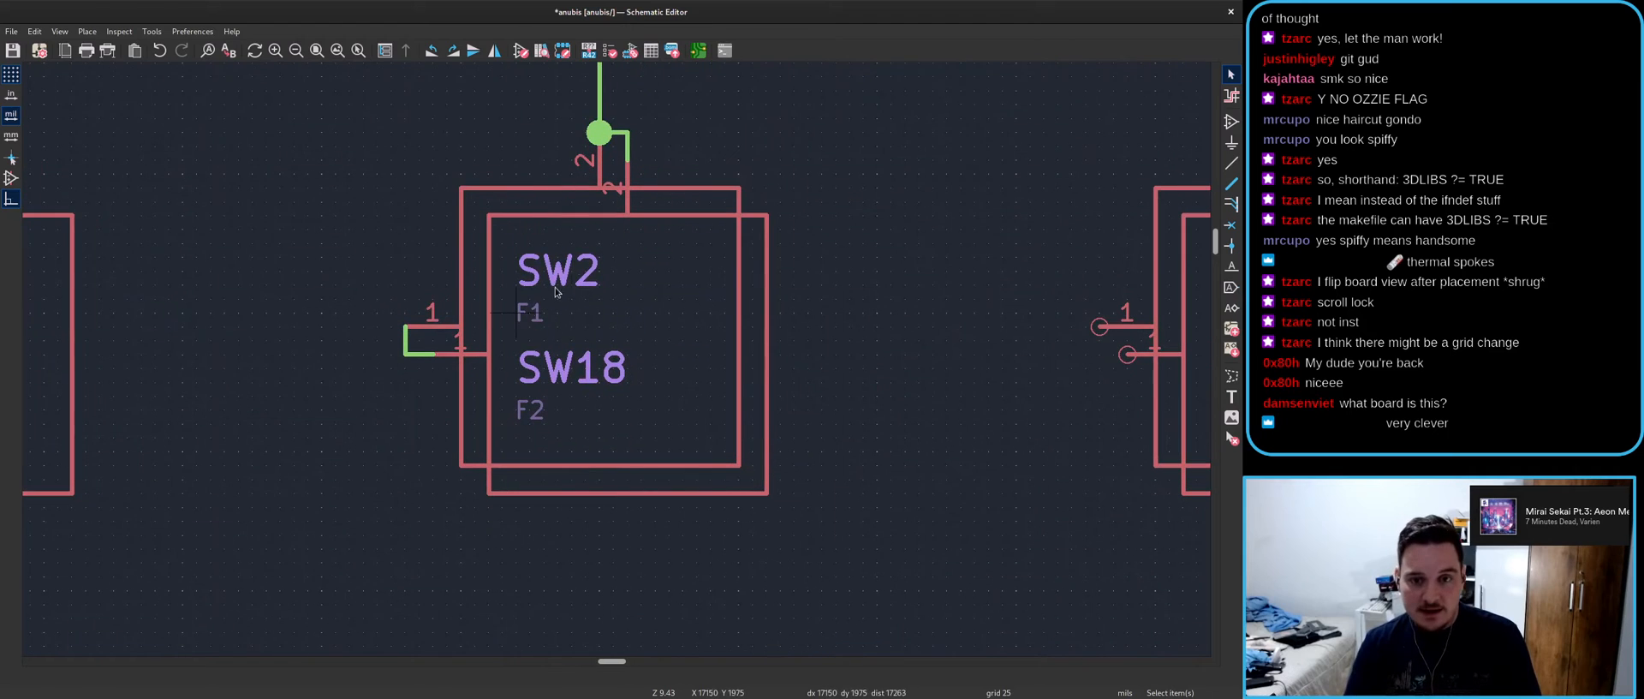
left_click(491, 200)
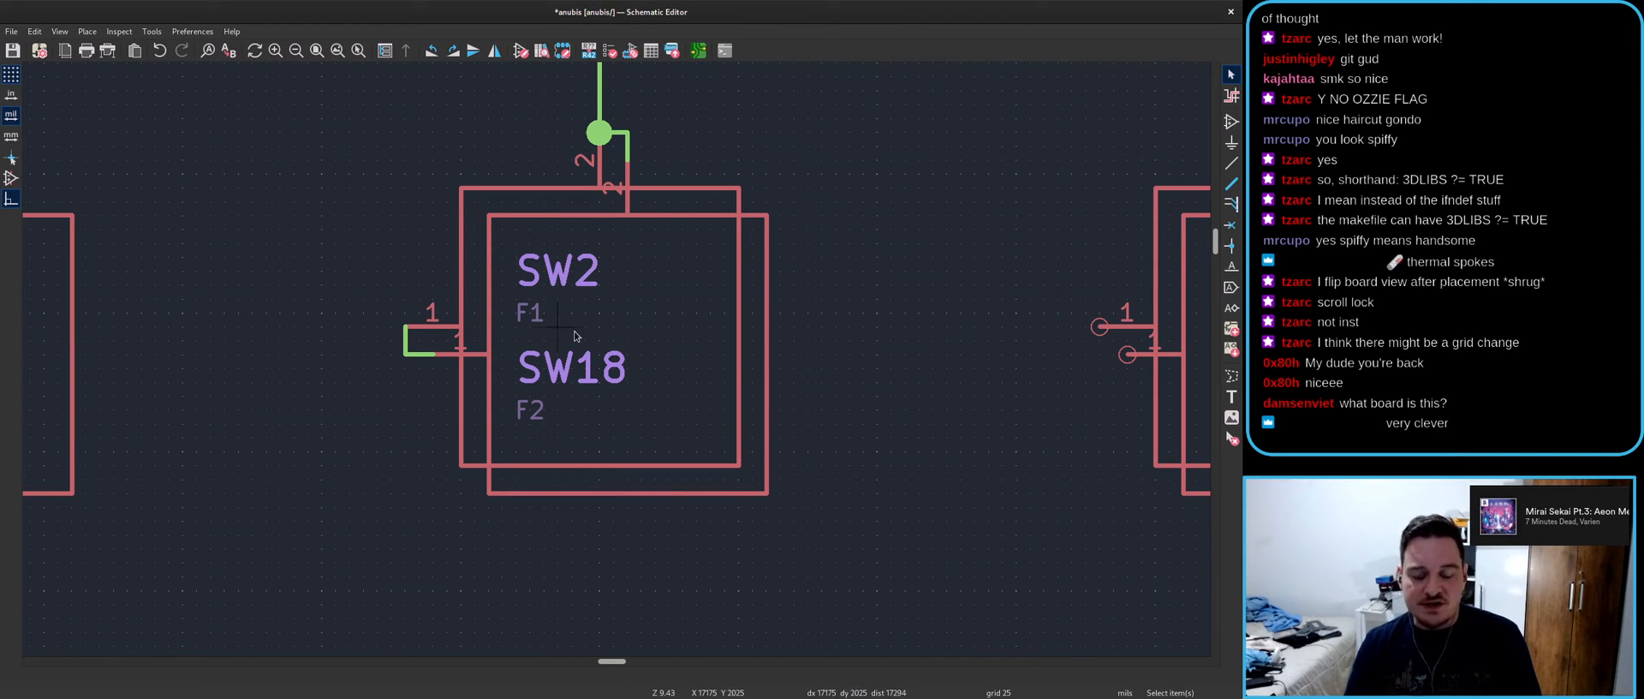
left_click(460, 208)
left_click(450, 150)
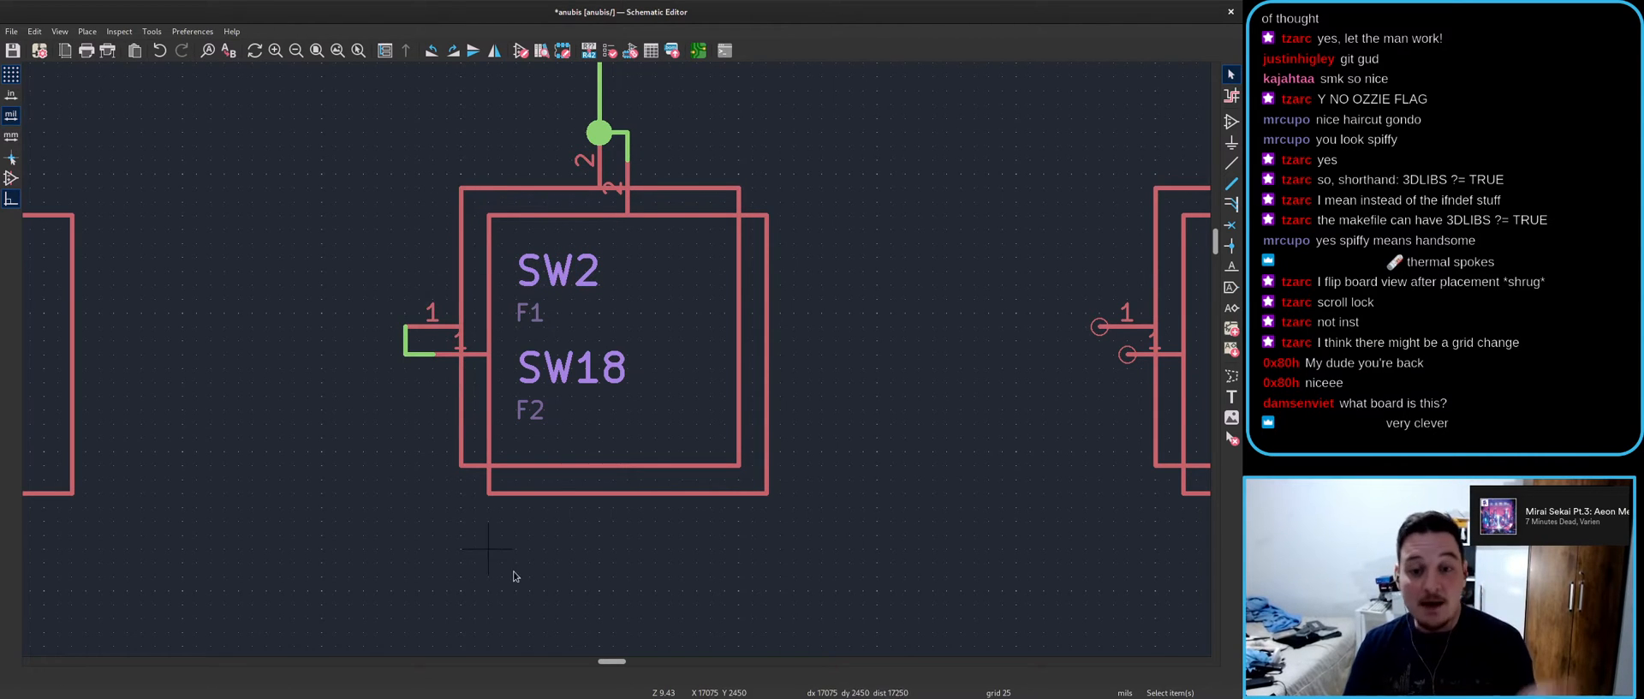
left_click(532, 281)
left_click(614, 445)
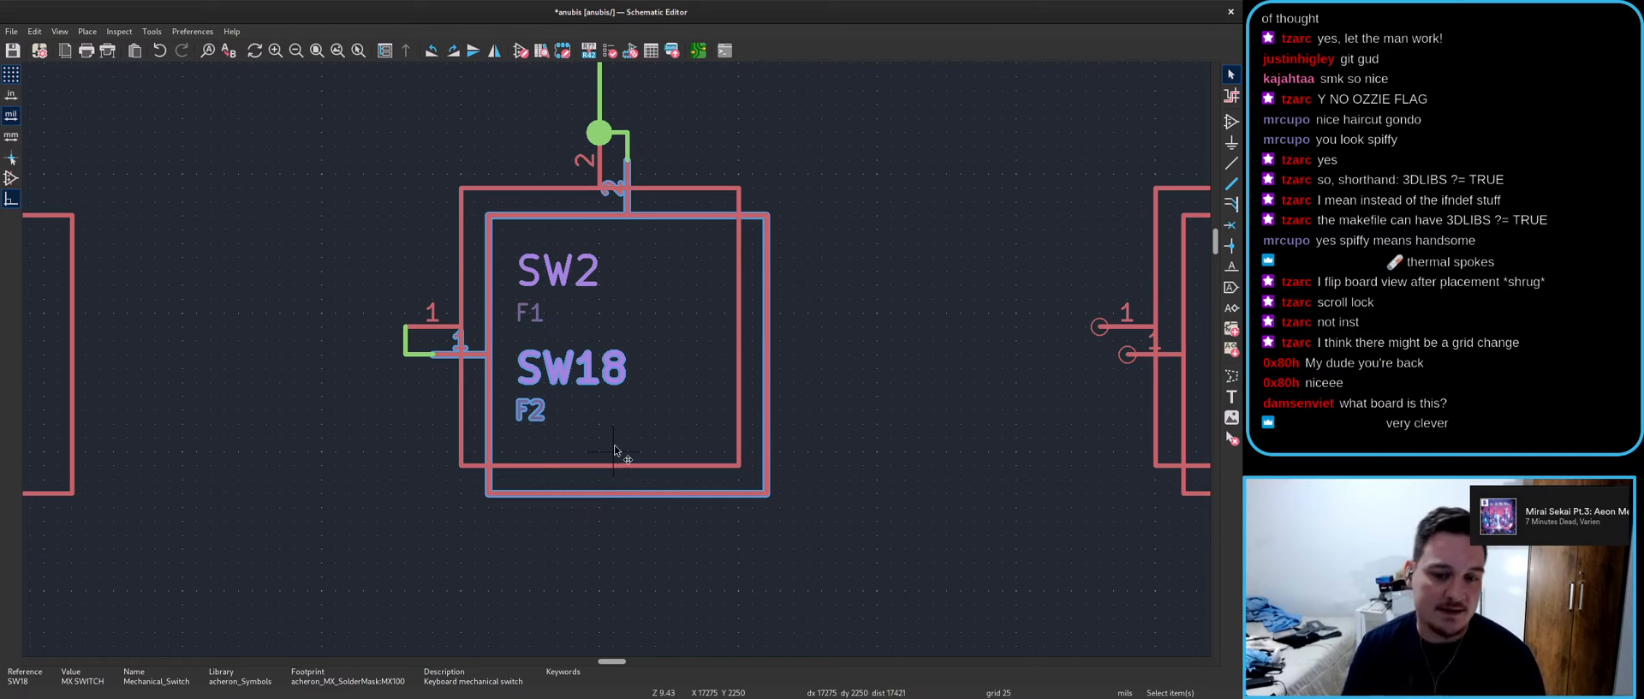
key("Escape")
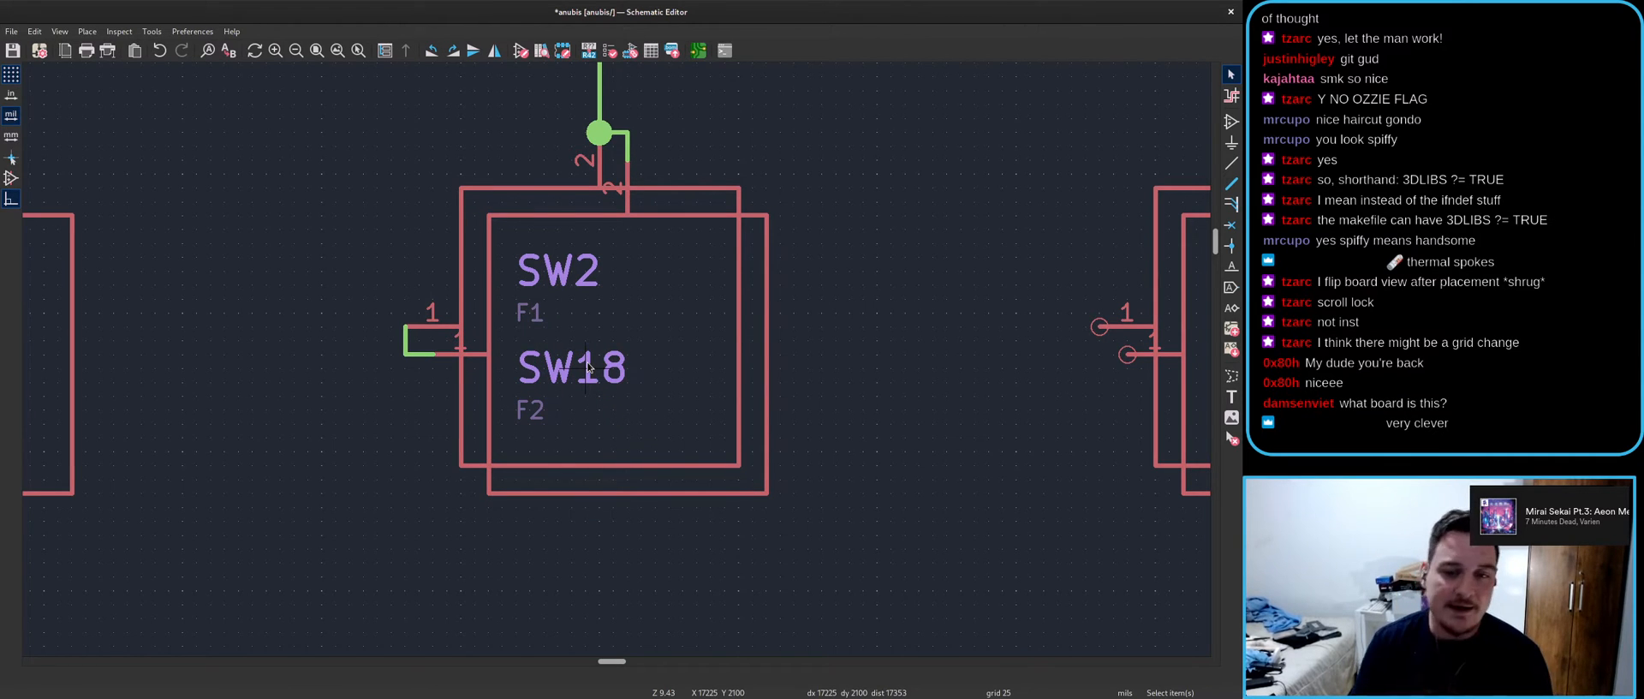
- Change the stacked keycodes to F1 (87) and F2 (88) and move them under their switches
double_click(526, 315)
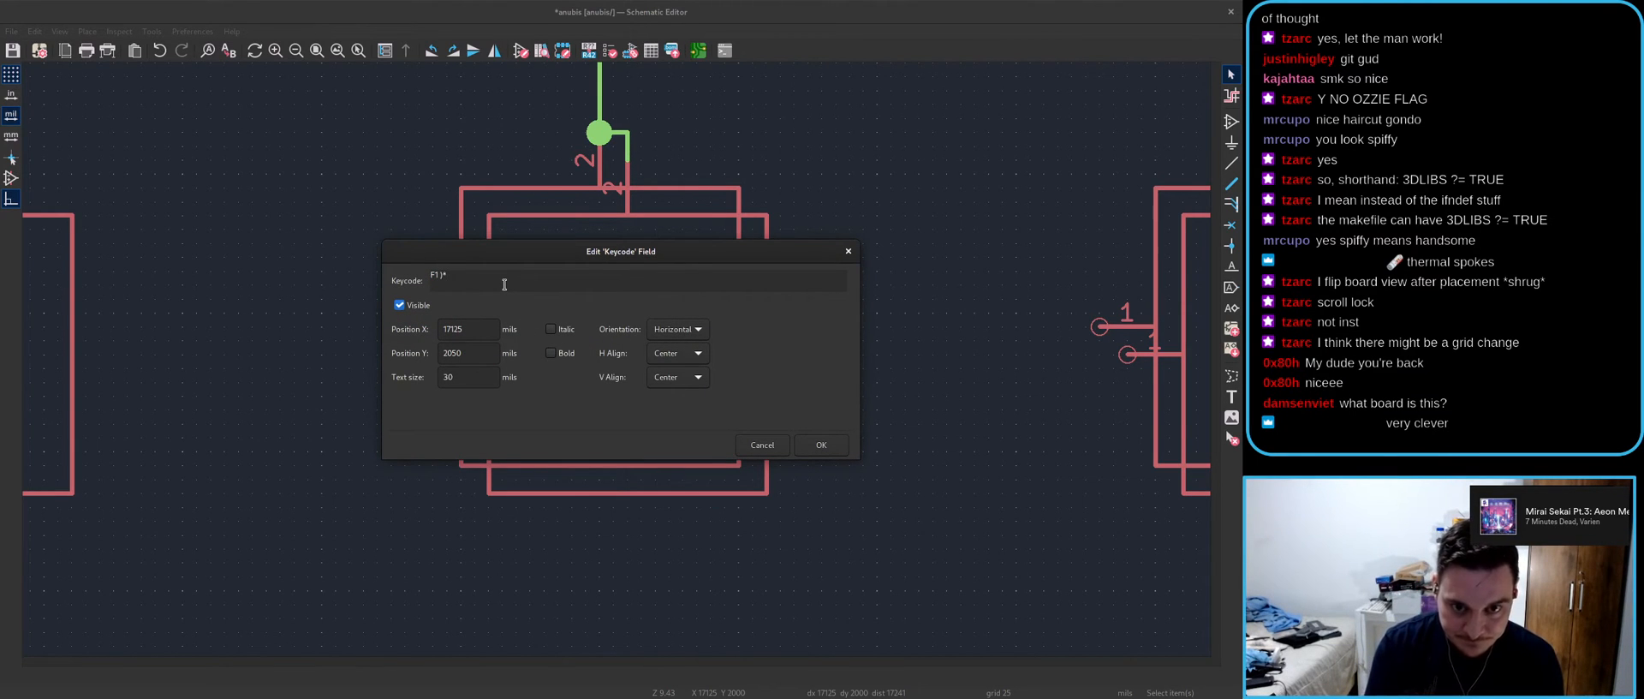
type("(87)")
key("Return")
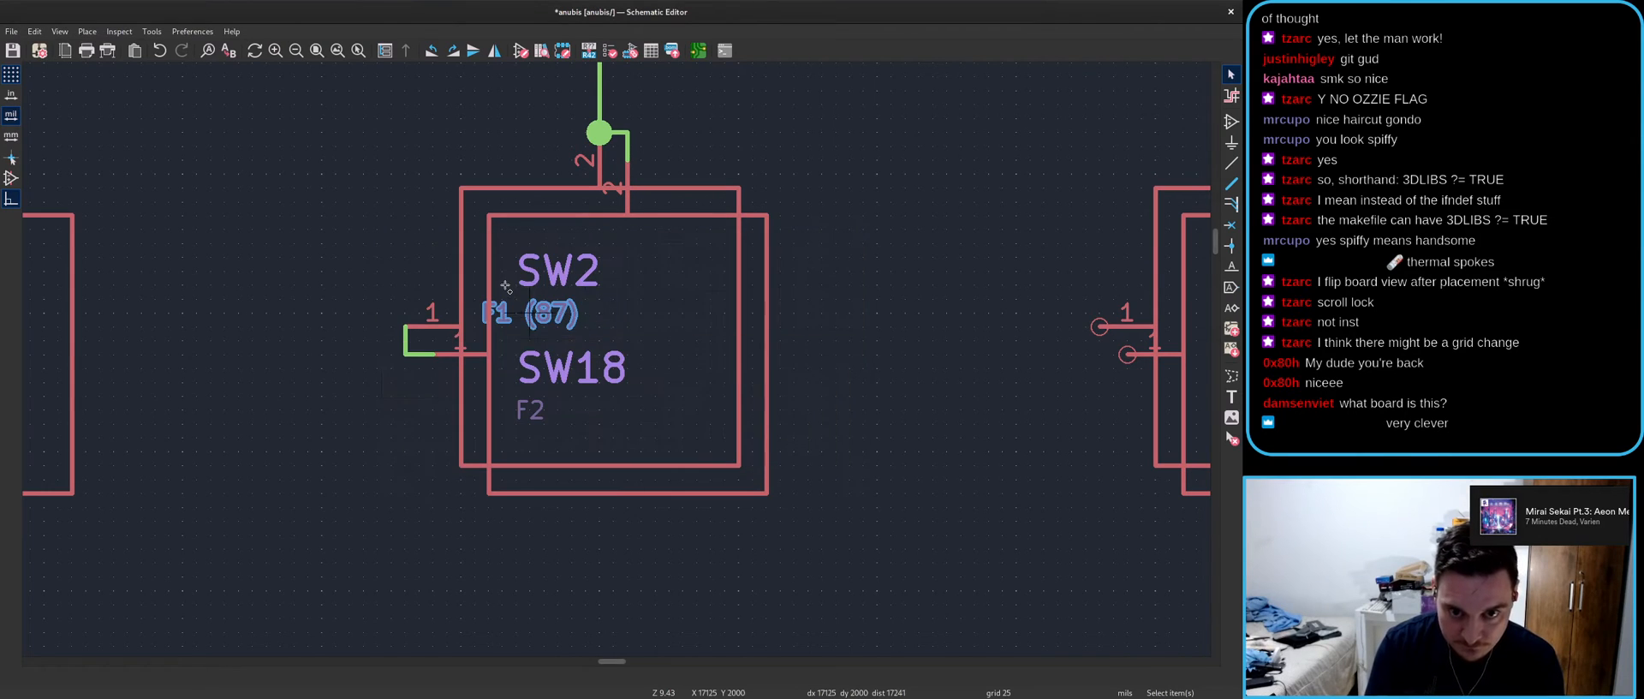
key("m")
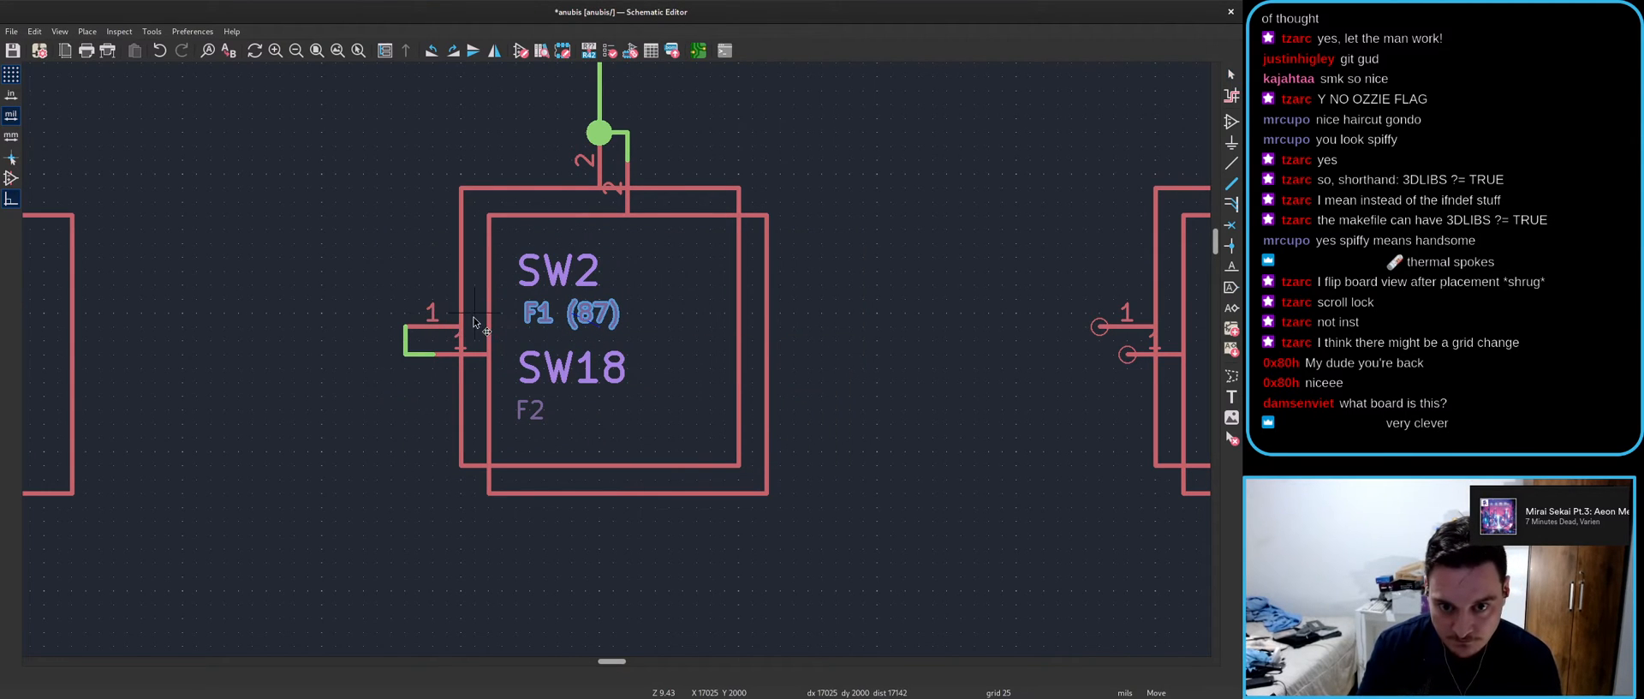
left_click(482, 316)
double_click(524, 417)
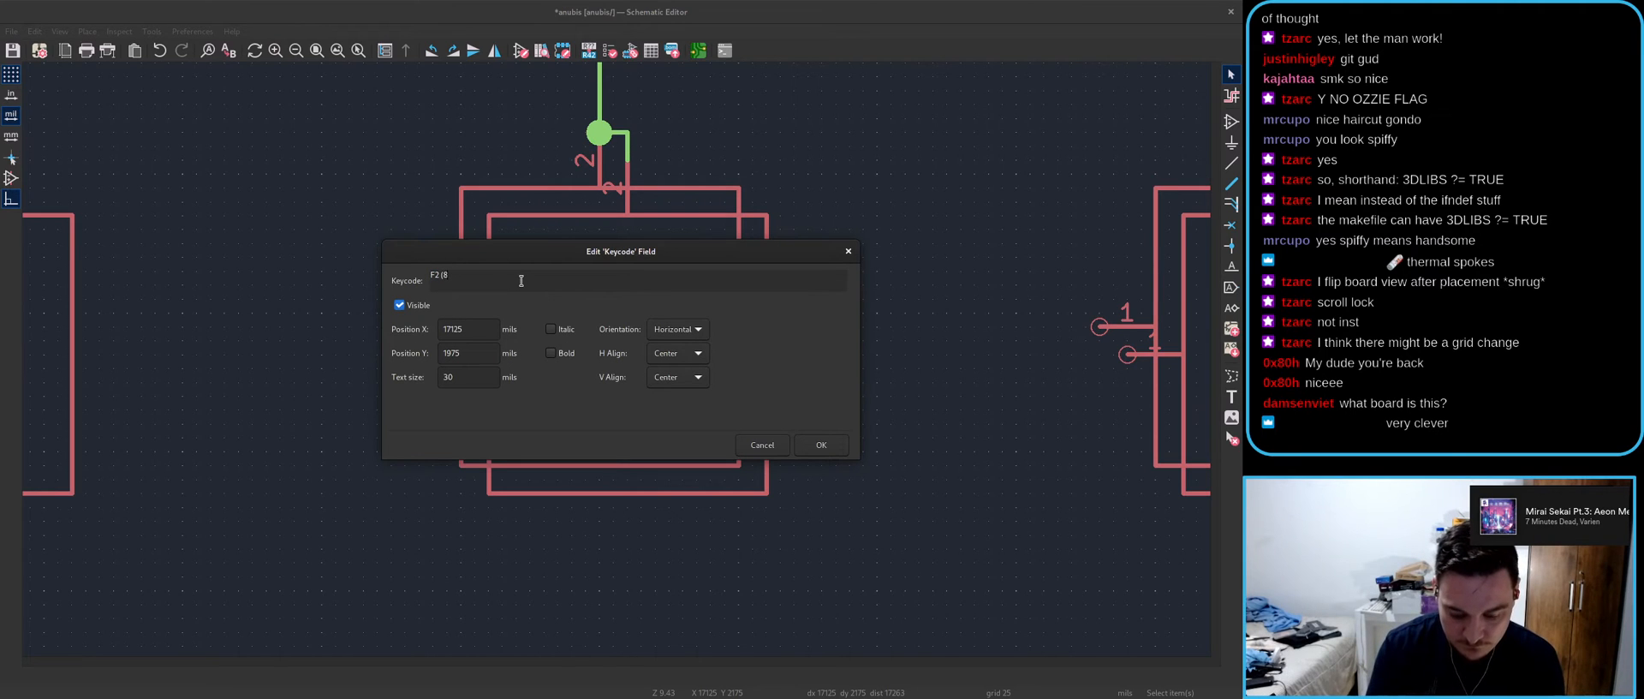
key("Return")
key("m")
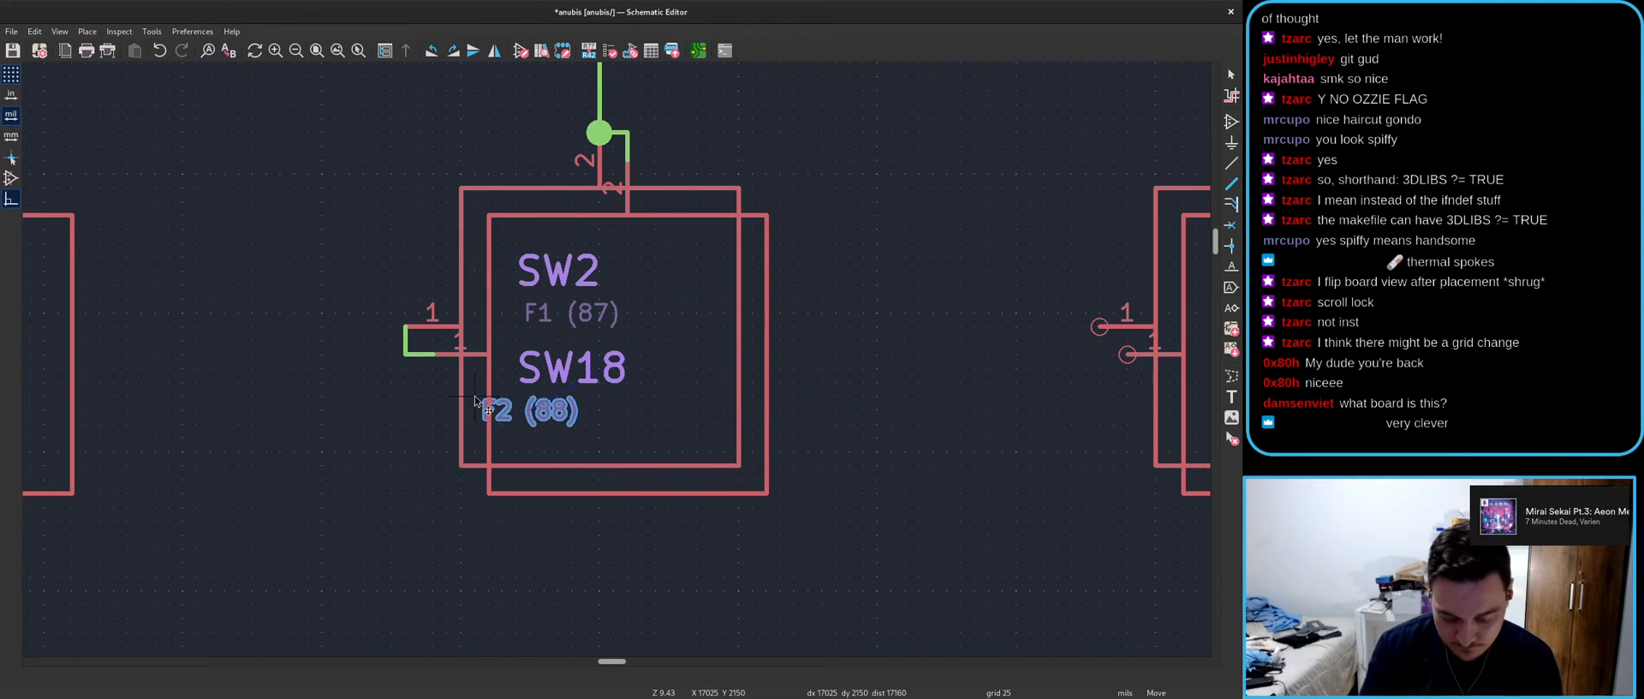
left_click(506, 404)
- Change SW17's keycode to F1 (88)
scroll(264, 320, "down", 2)
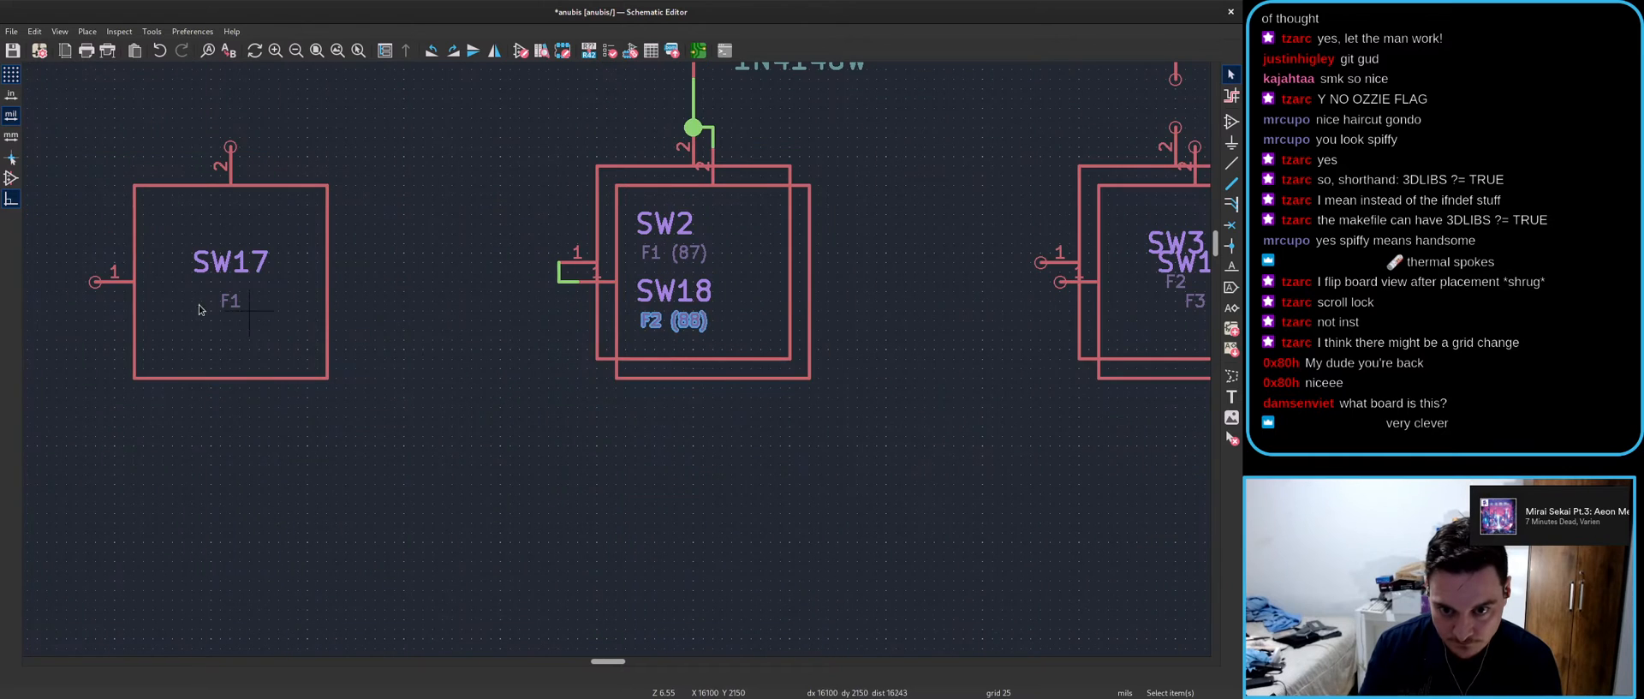
double_click(225, 300)
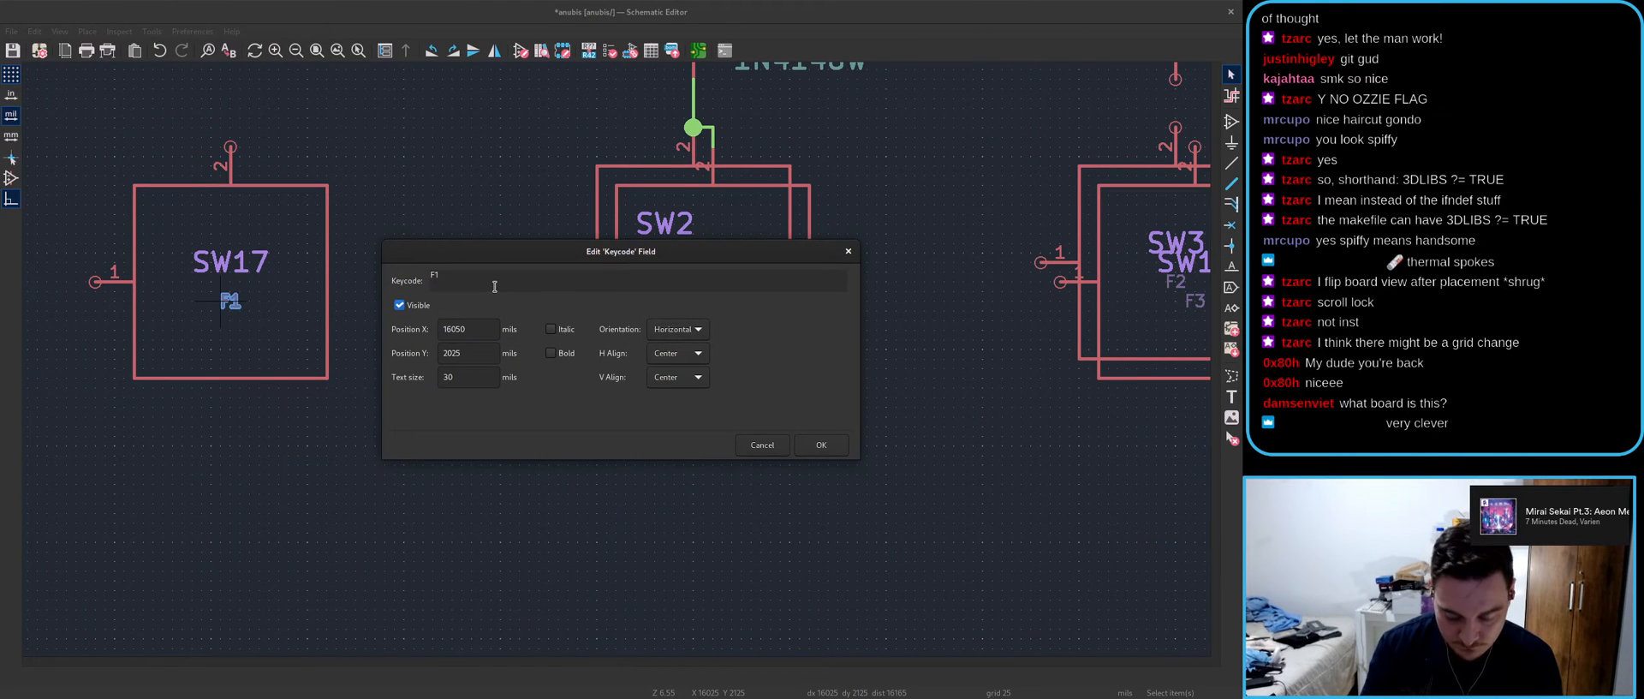
type("(88)")
key("Return")
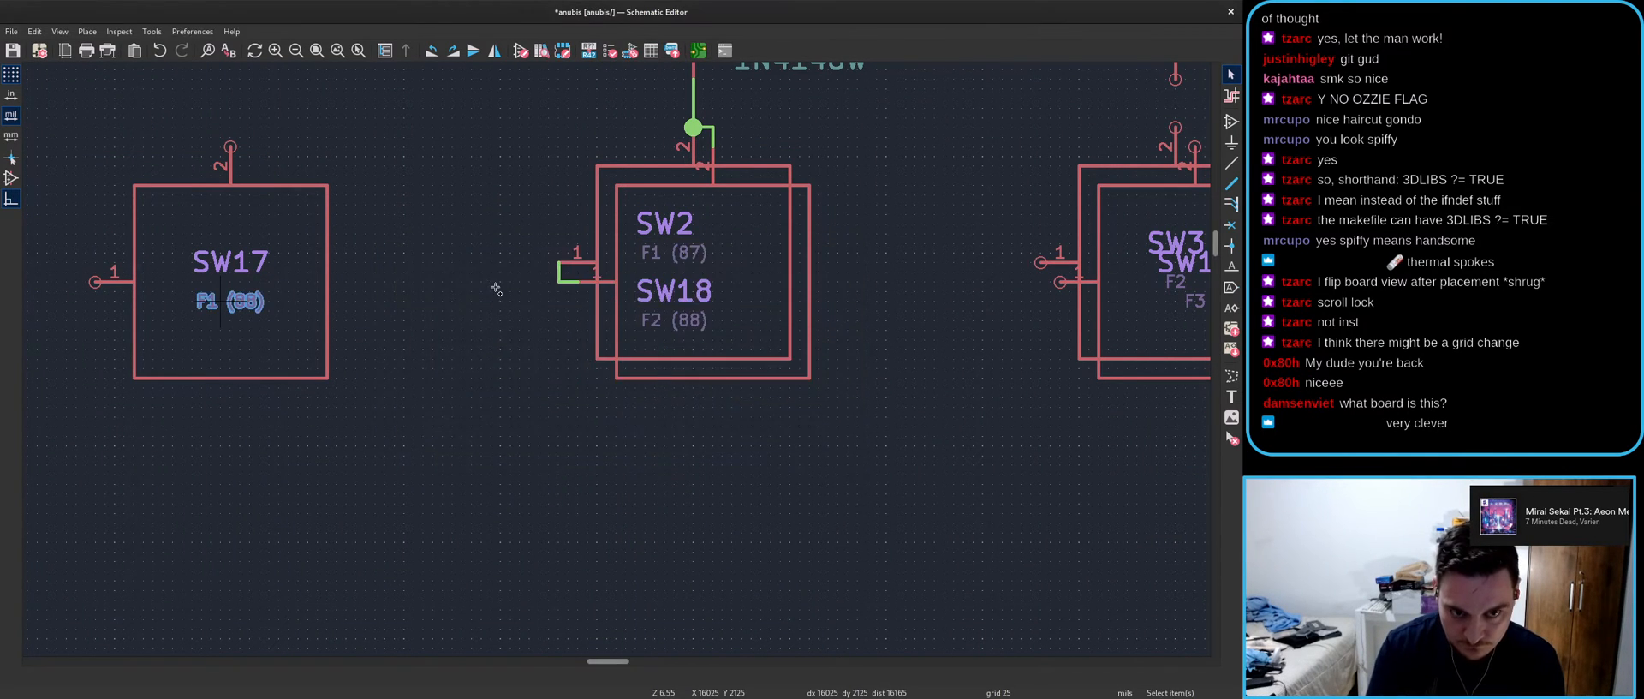
- Left-align the F1 (87) and F2 (88) keycodes beneath SW2 and SW18
scroll(666, 320, "up", 4)
double_click(616, 358)
left_click(819, 446)
double_click(681, 354)
left_click(822, 445)
key("m")
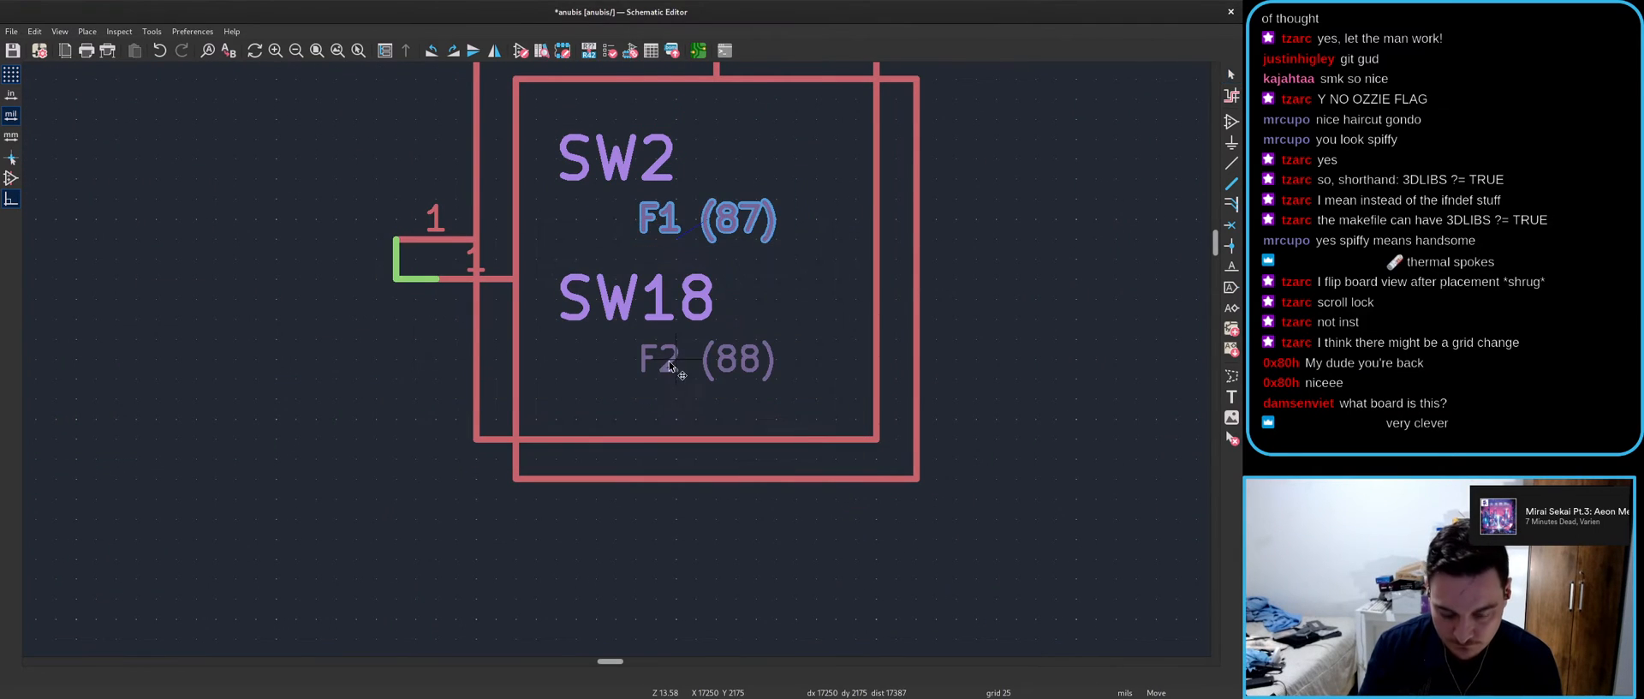
left_click(557, 239)
key("m")
left_click(558, 220)
left_click(676, 364)
key("m")
left_click(557, 361)
left_click(620, 401)
- Save the schematic and check the SW2 and SW18 switches
scroll(620, 400, "down", 4)
scroll(221, 349, "up", 2)
scroll(624, 364, "down", 2)
key("ctrl+s")
scroll(844, 304, "up", 2)
left_click(658, 257)
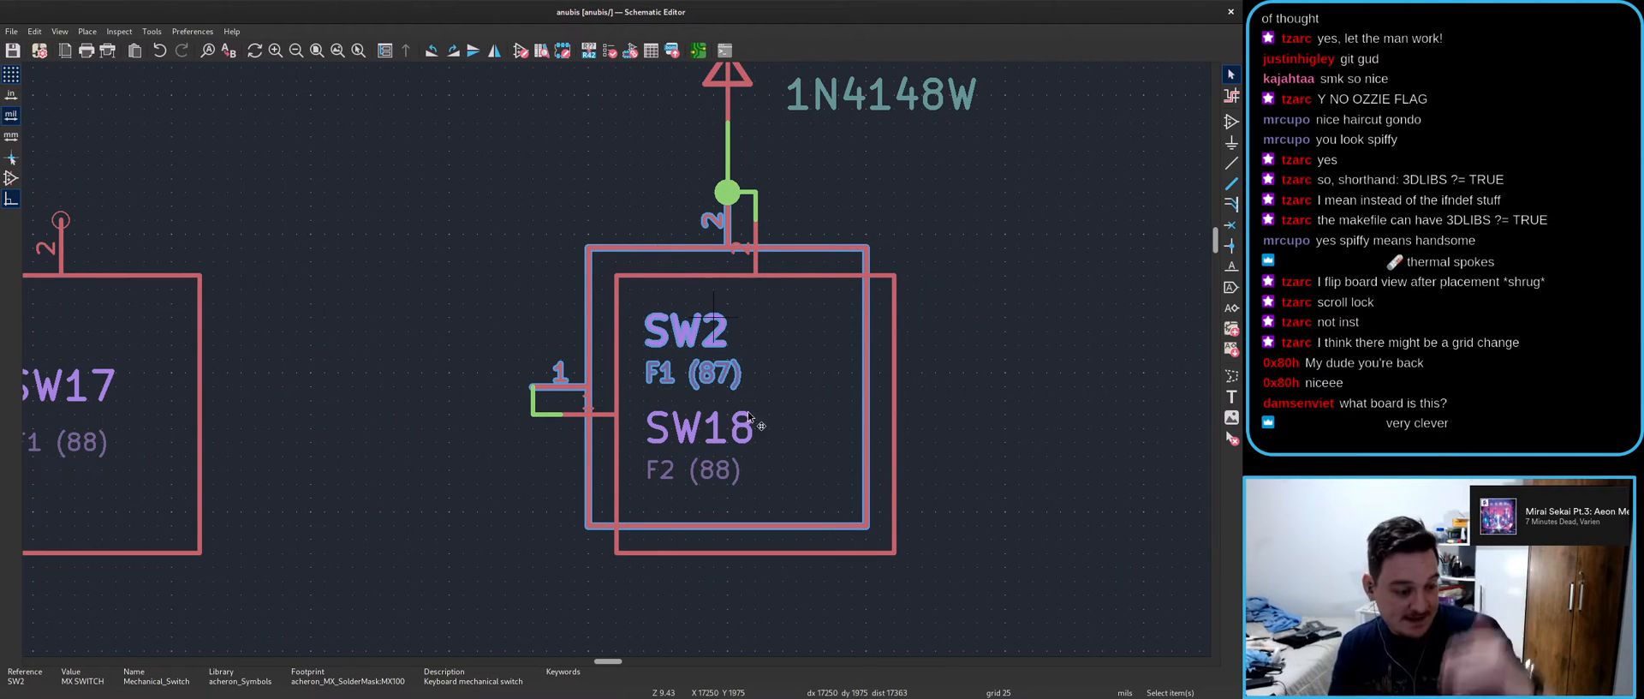
left_click(824, 548)
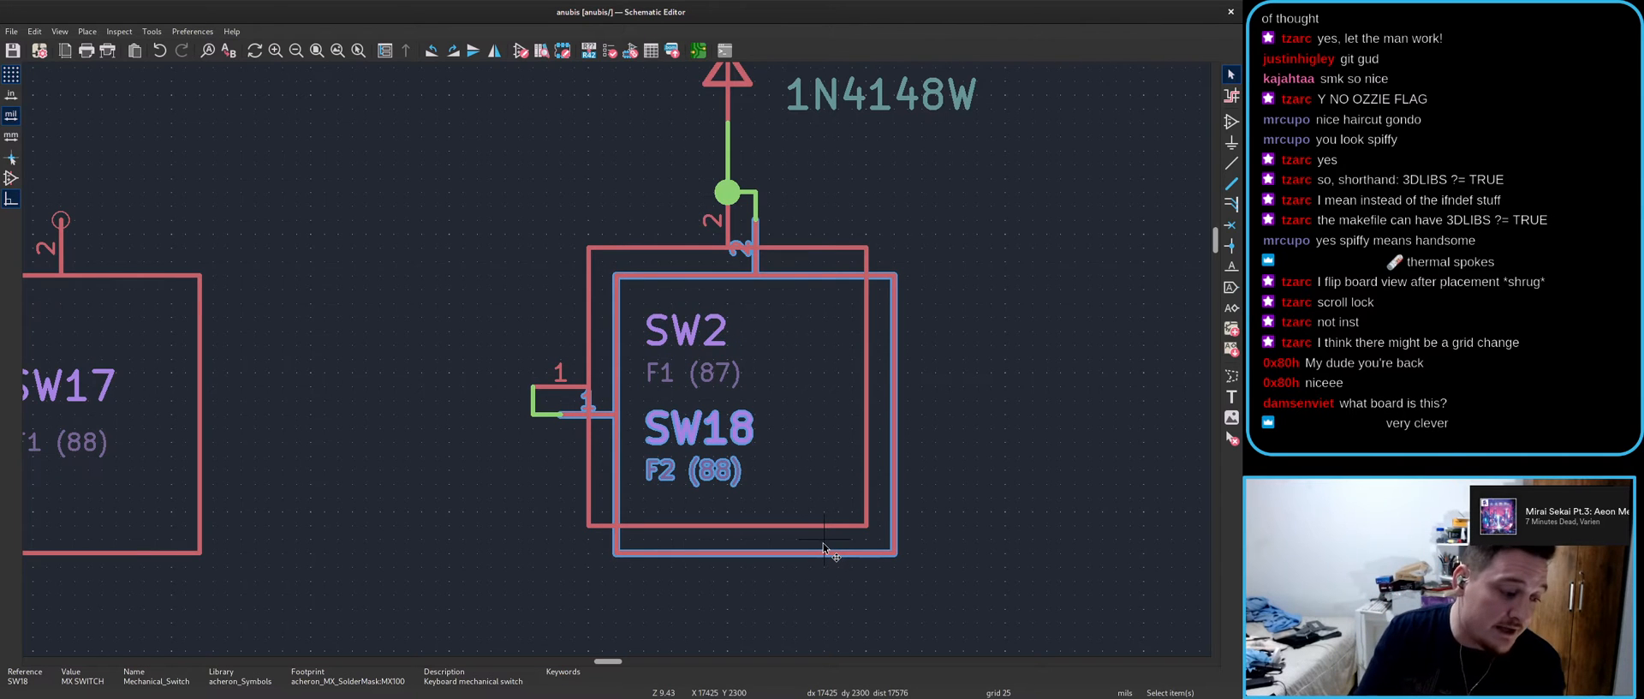
key("Escape")
scroll(656, 486, "down", 5)
middle_click_drag(728, 363, 466, 392)
scroll(420, 388, "up", 2)
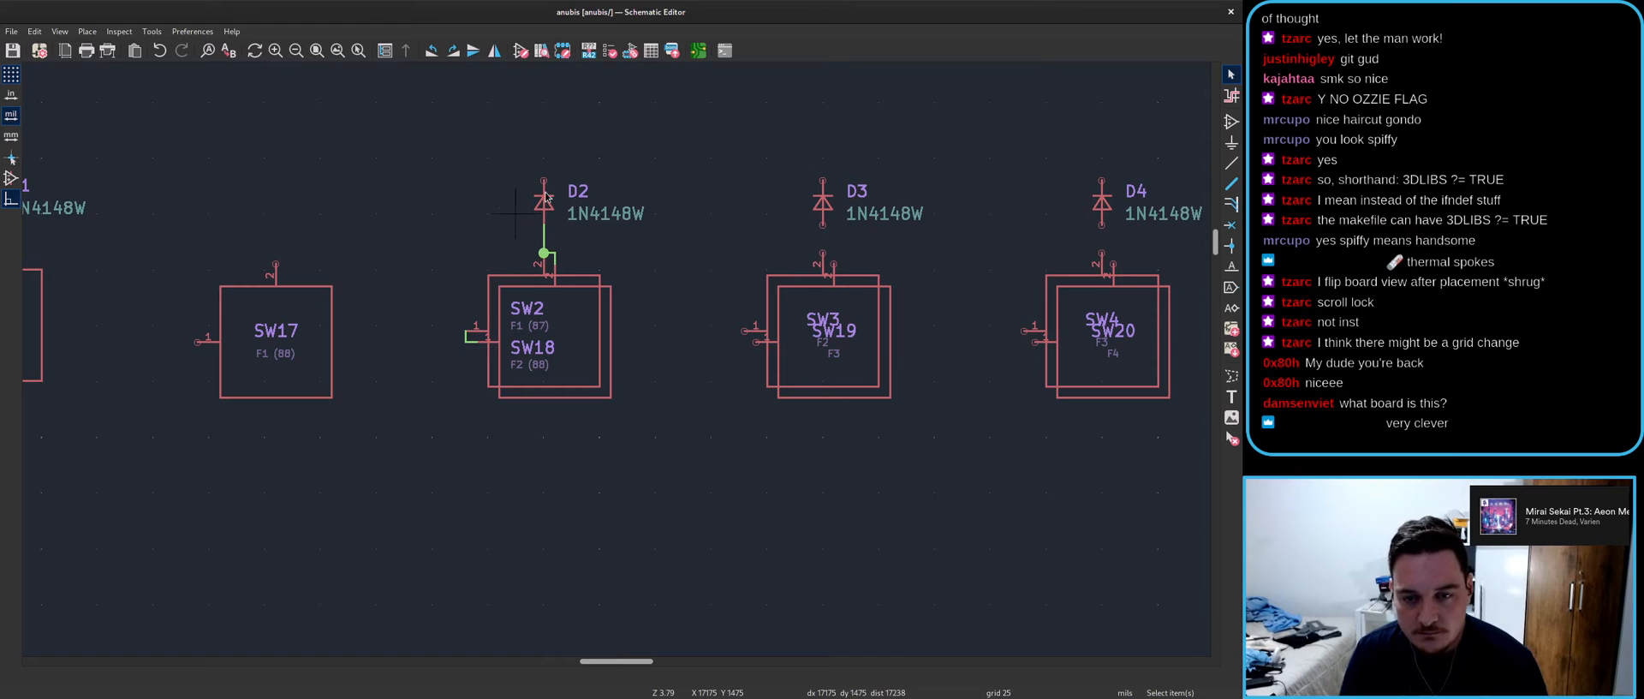
key("w")
scroll(351, 150, "down", 2)
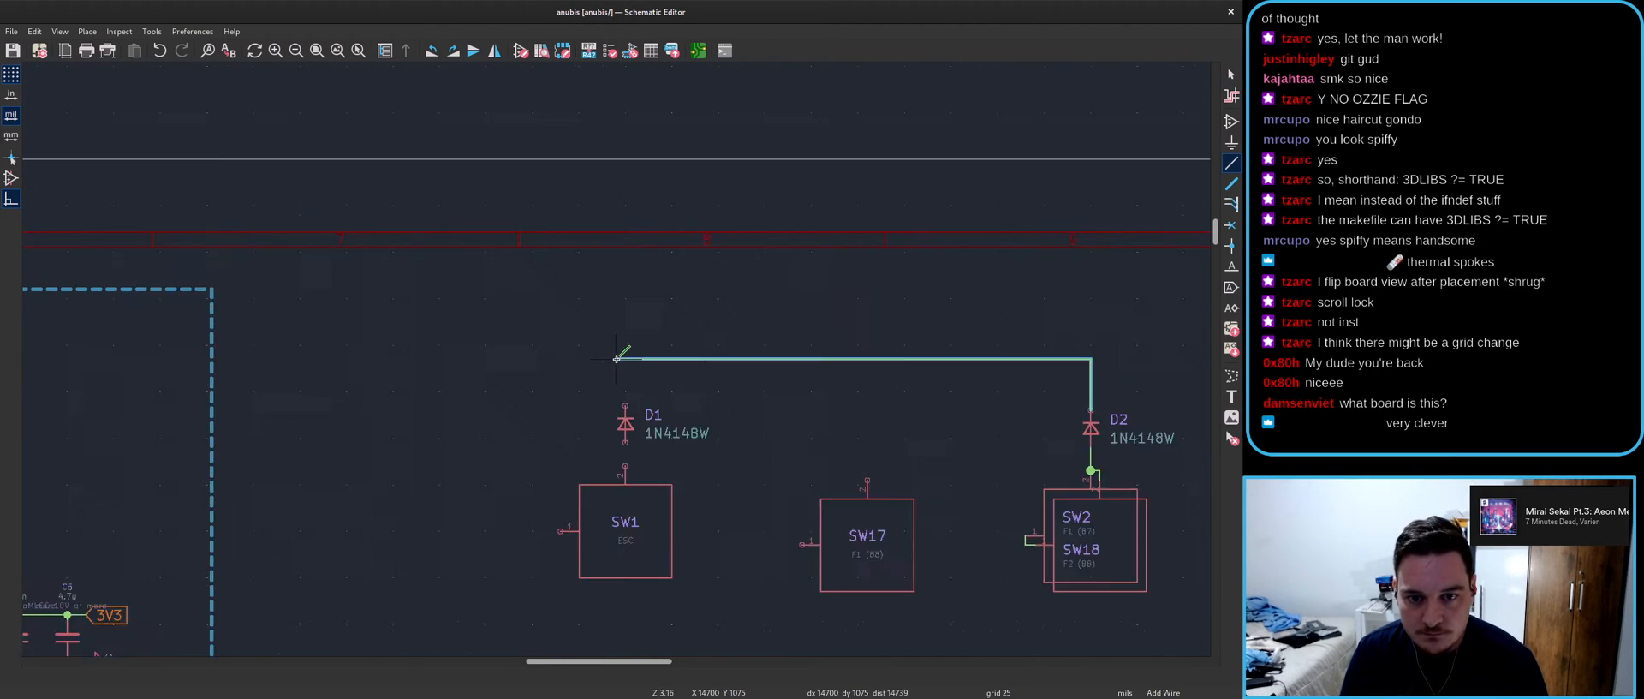
scroll(536, 381, "up", 2)
double_click(404, 381)
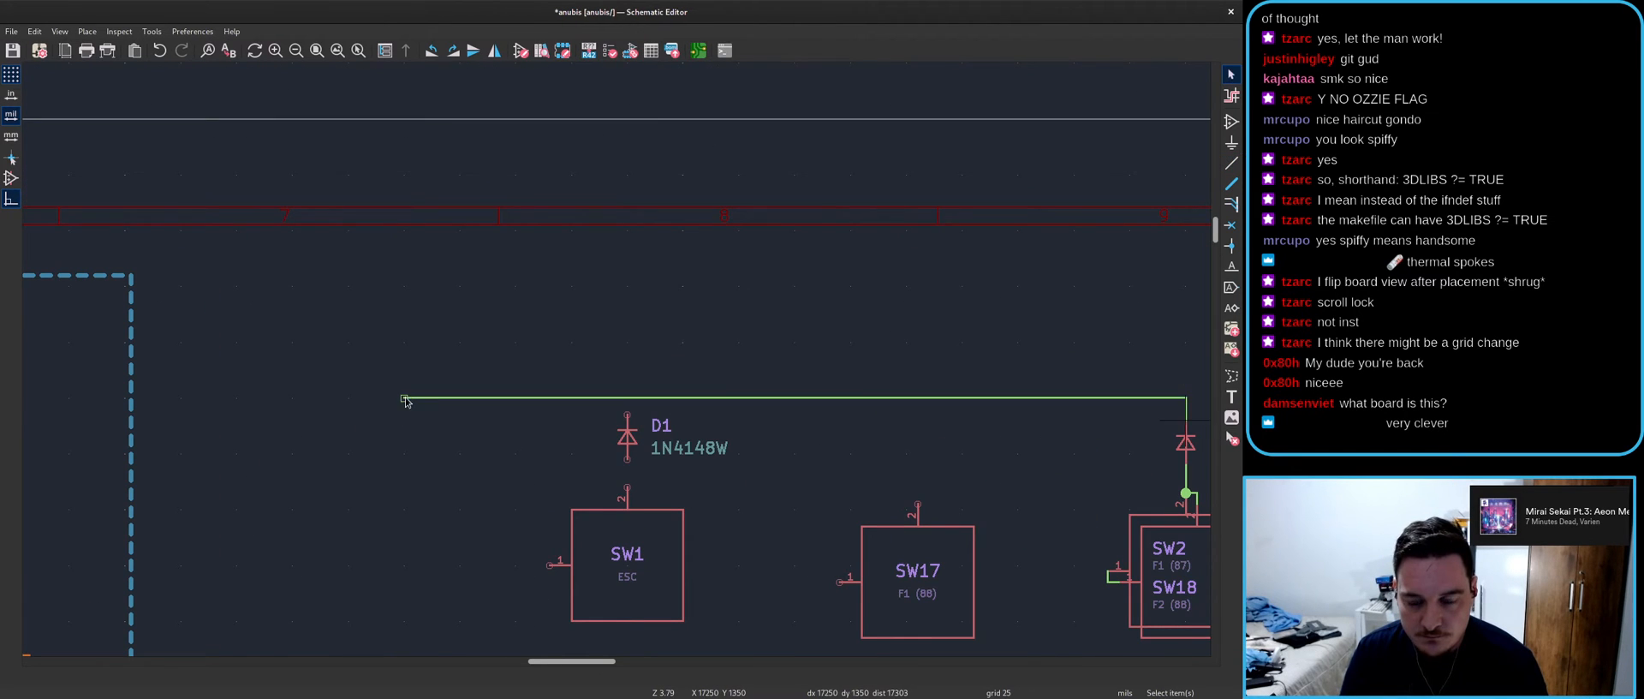
key("Escape")
scroll(674, 350, "down", 3)
scroll(679, 340, "up", 2)
scroll(165, 350, "up", 2)
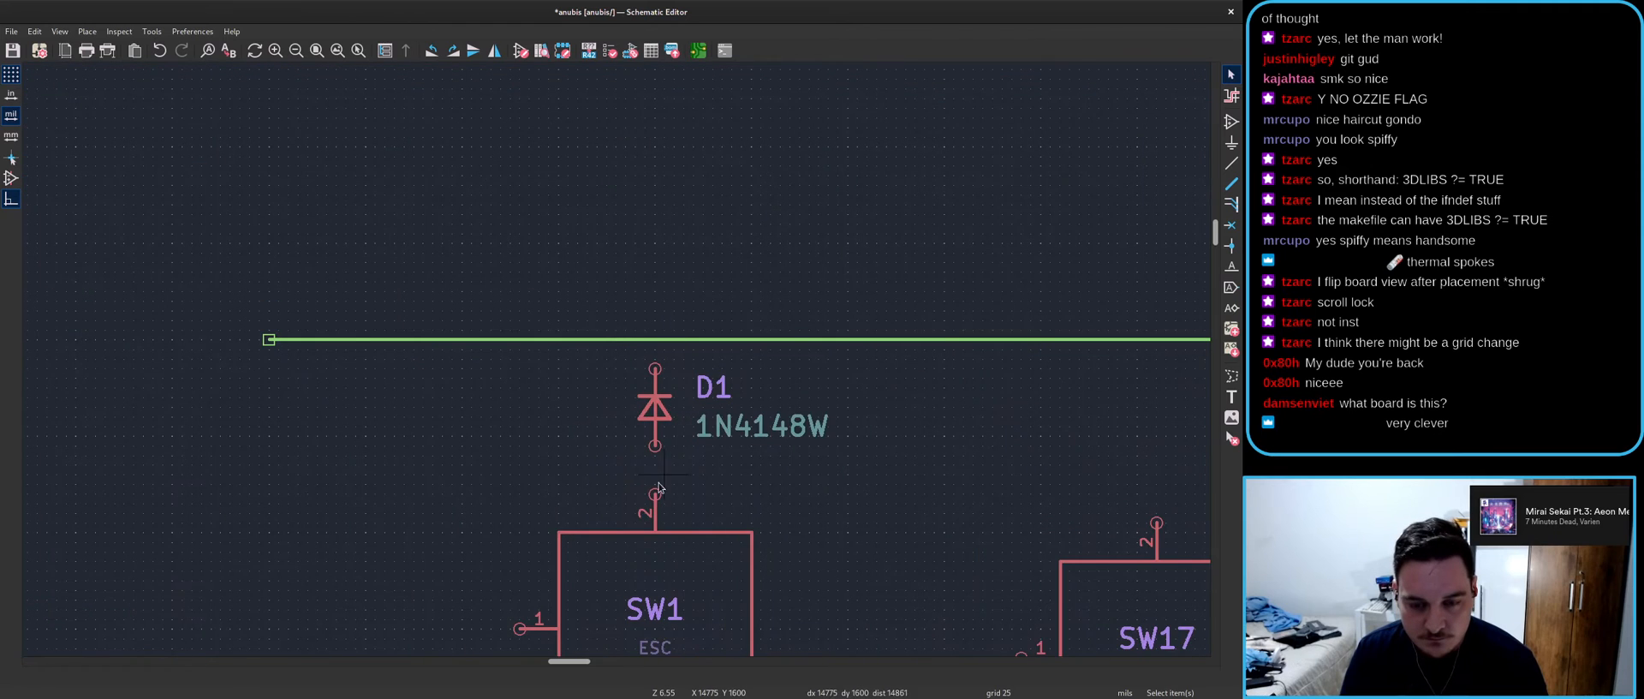
left_click(655, 493)
left_click(655, 340)
scroll(917, 458, "down", 2)
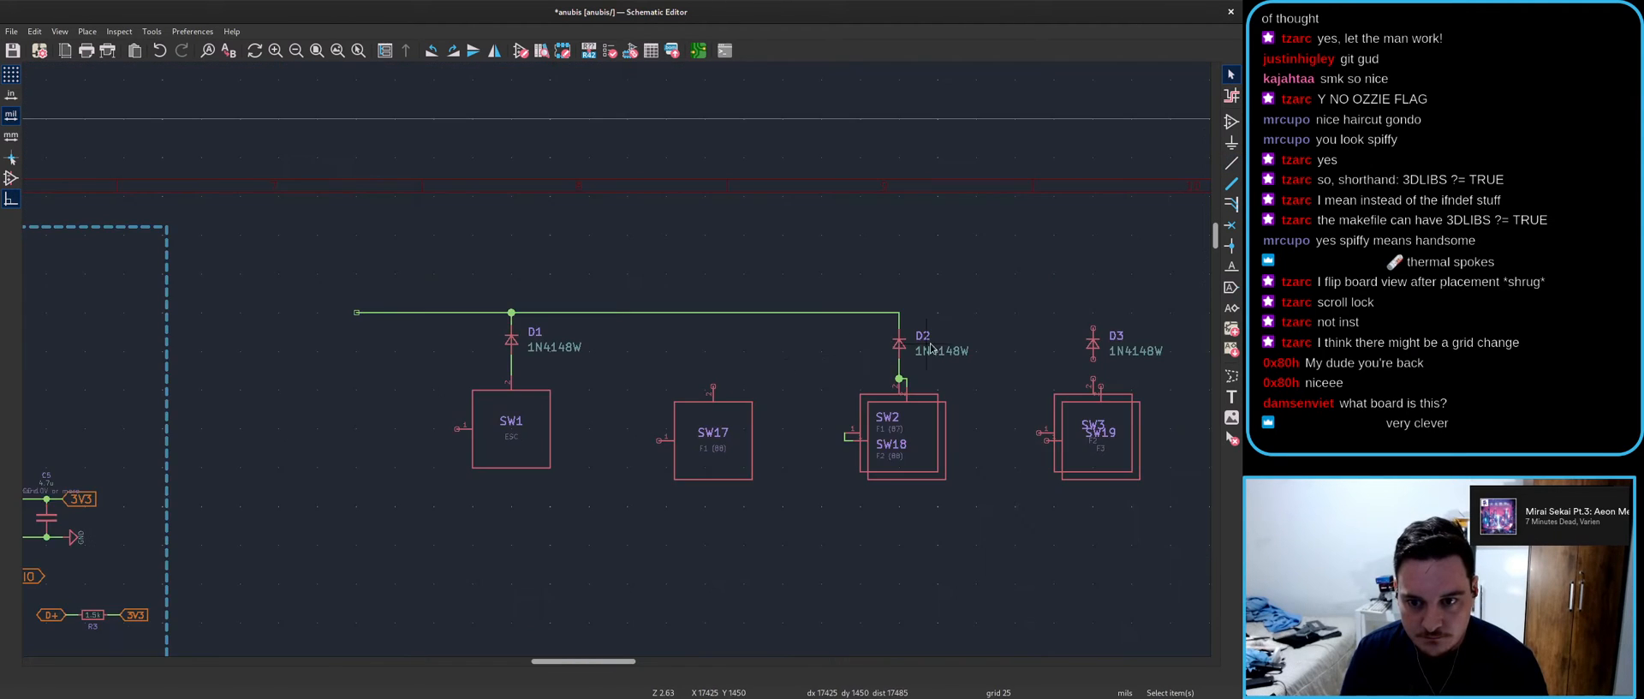
scroll(932, 344, "up", 1)
scroll(410, 416, "up", 1)
key("ctrl+d")
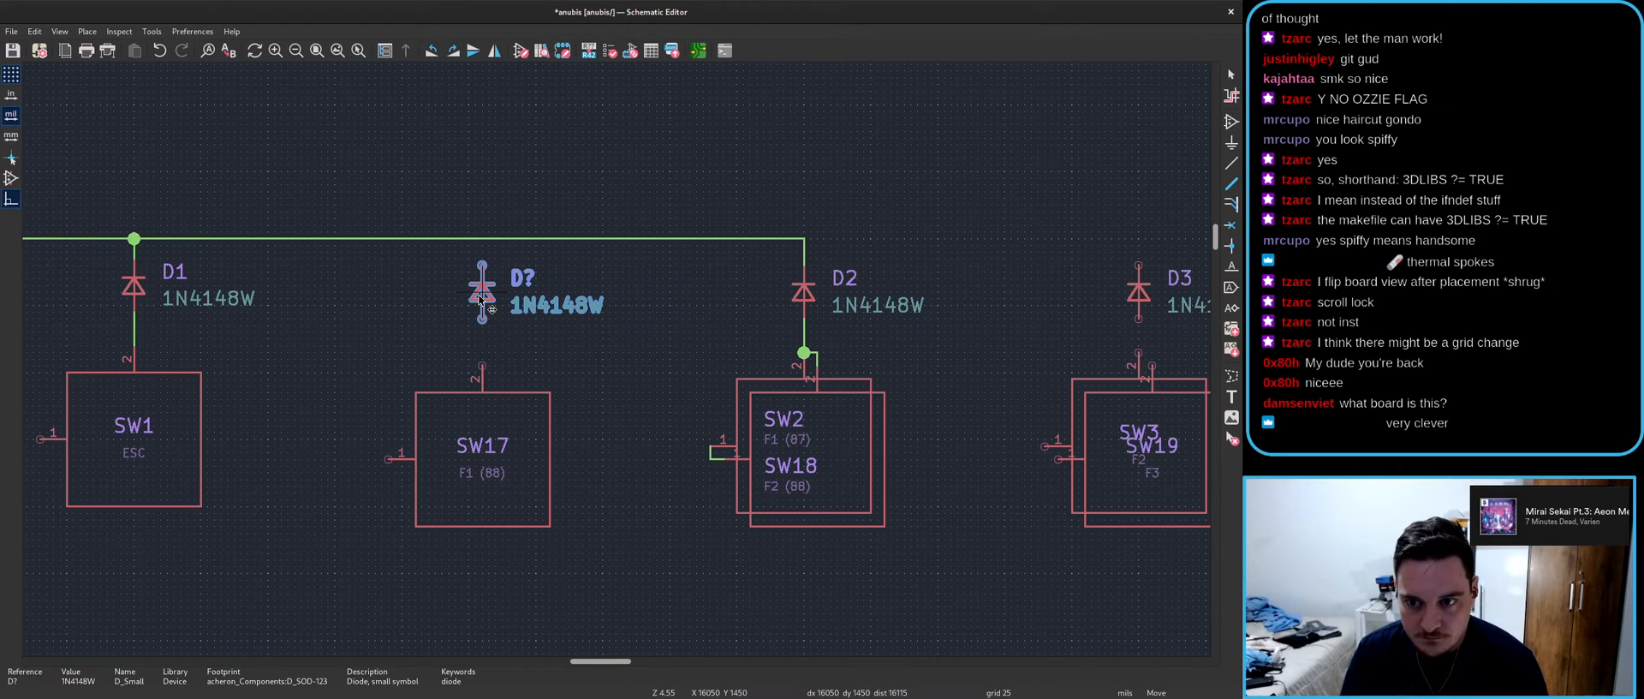
scroll(481, 298, "up", 3)
scroll(613, 343, "down", 2)
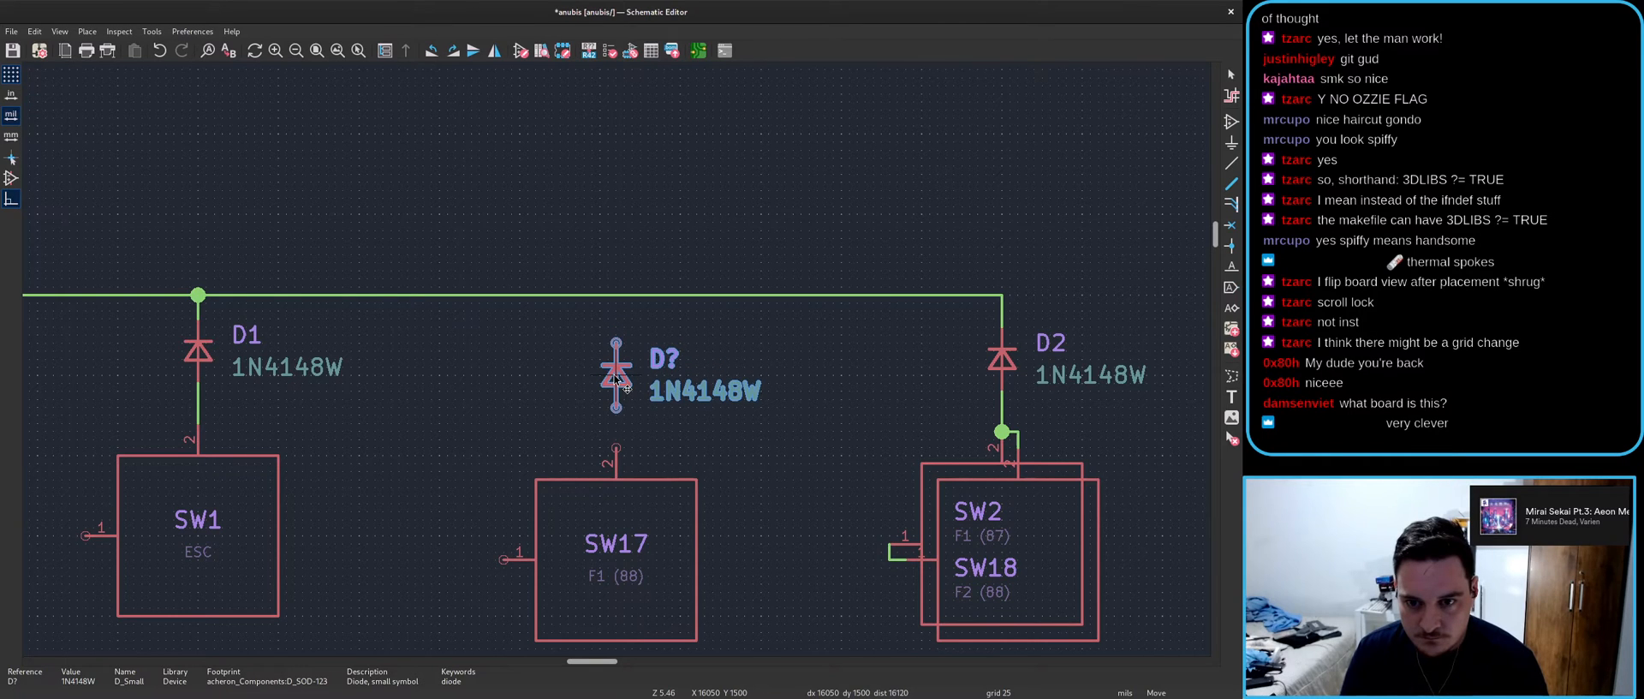
left_click(615, 363)
key("w")
left_click(616, 294)
key("Escape")
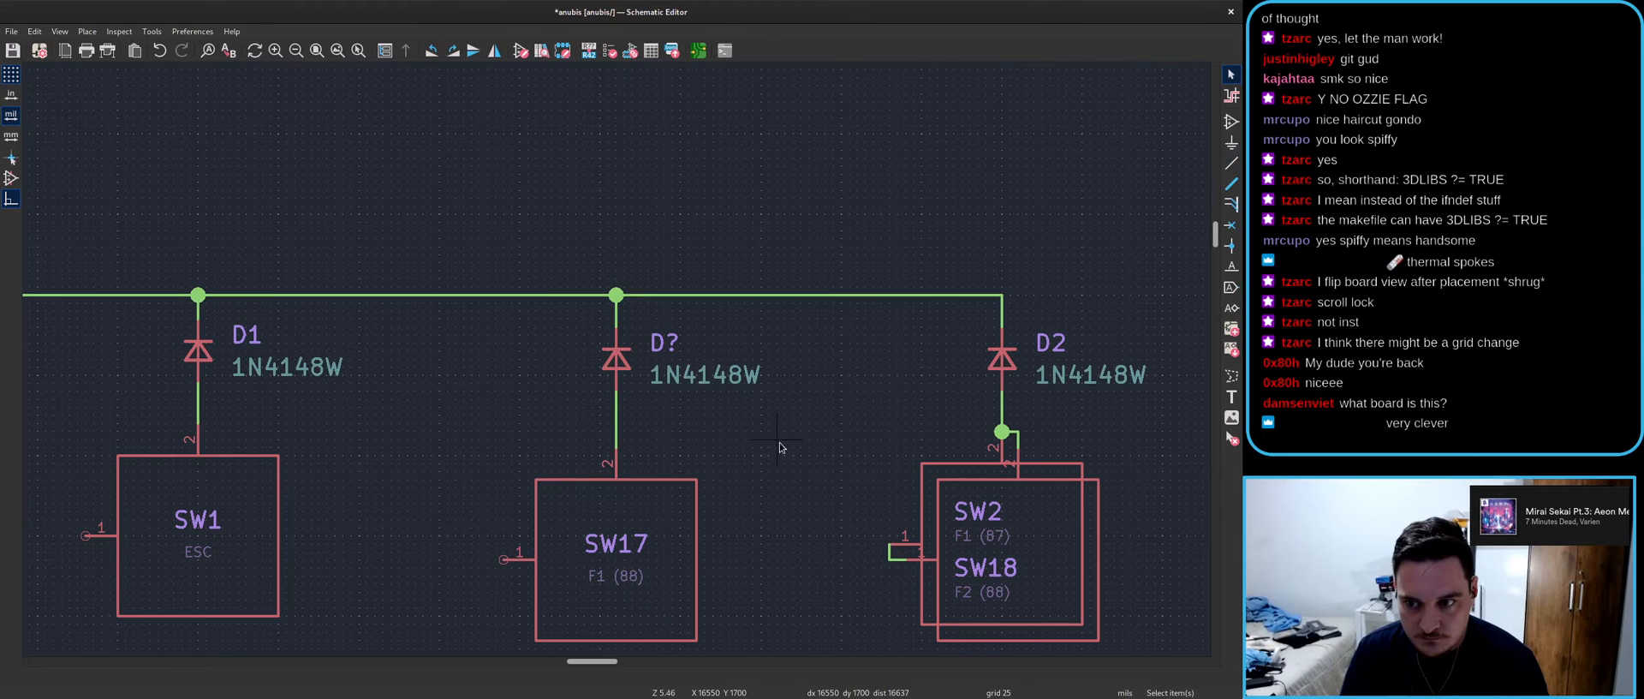
scroll(621, 379, "down", 3)
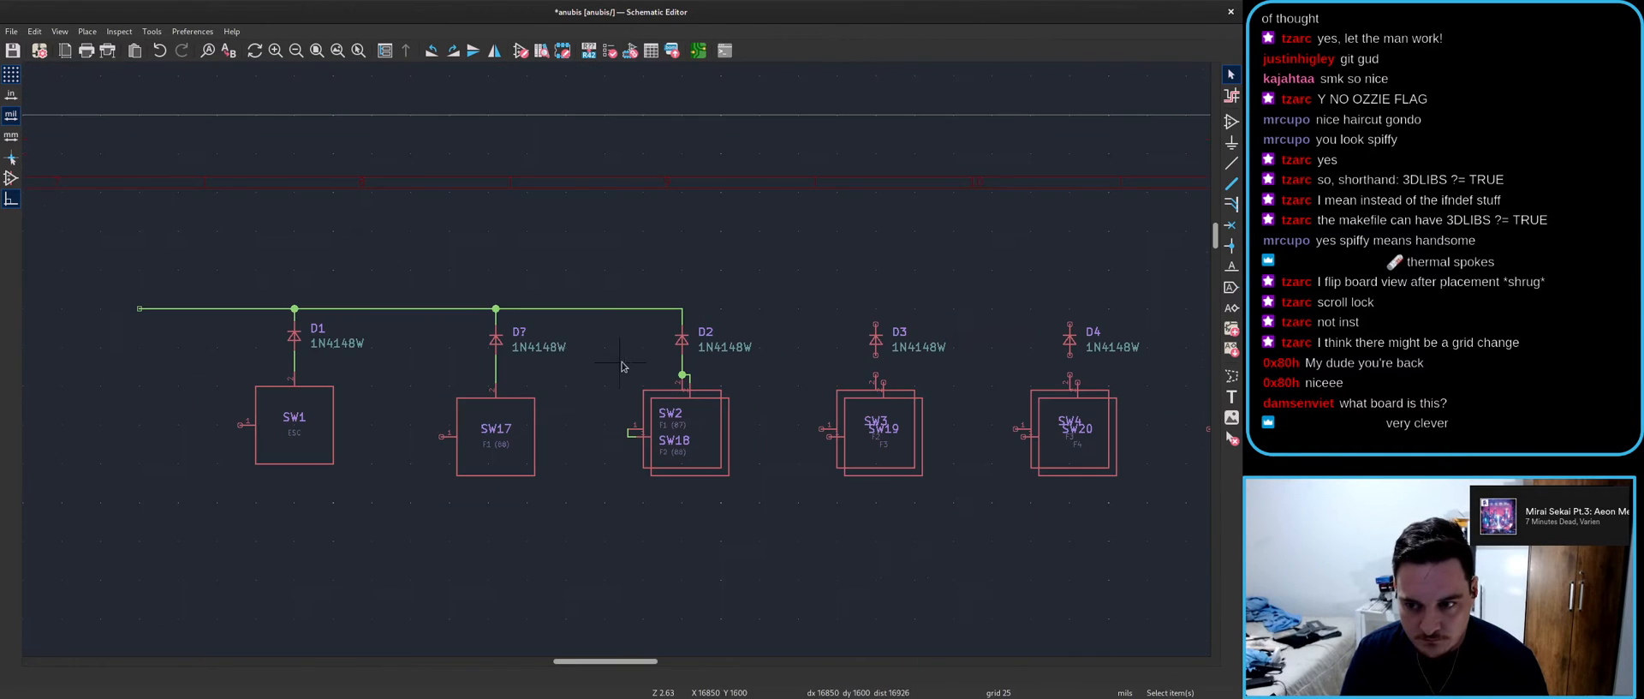
- Copy diode D2's wire segments and paste them at D2's junction
middle_click_drag(786, 484, 445, 443)
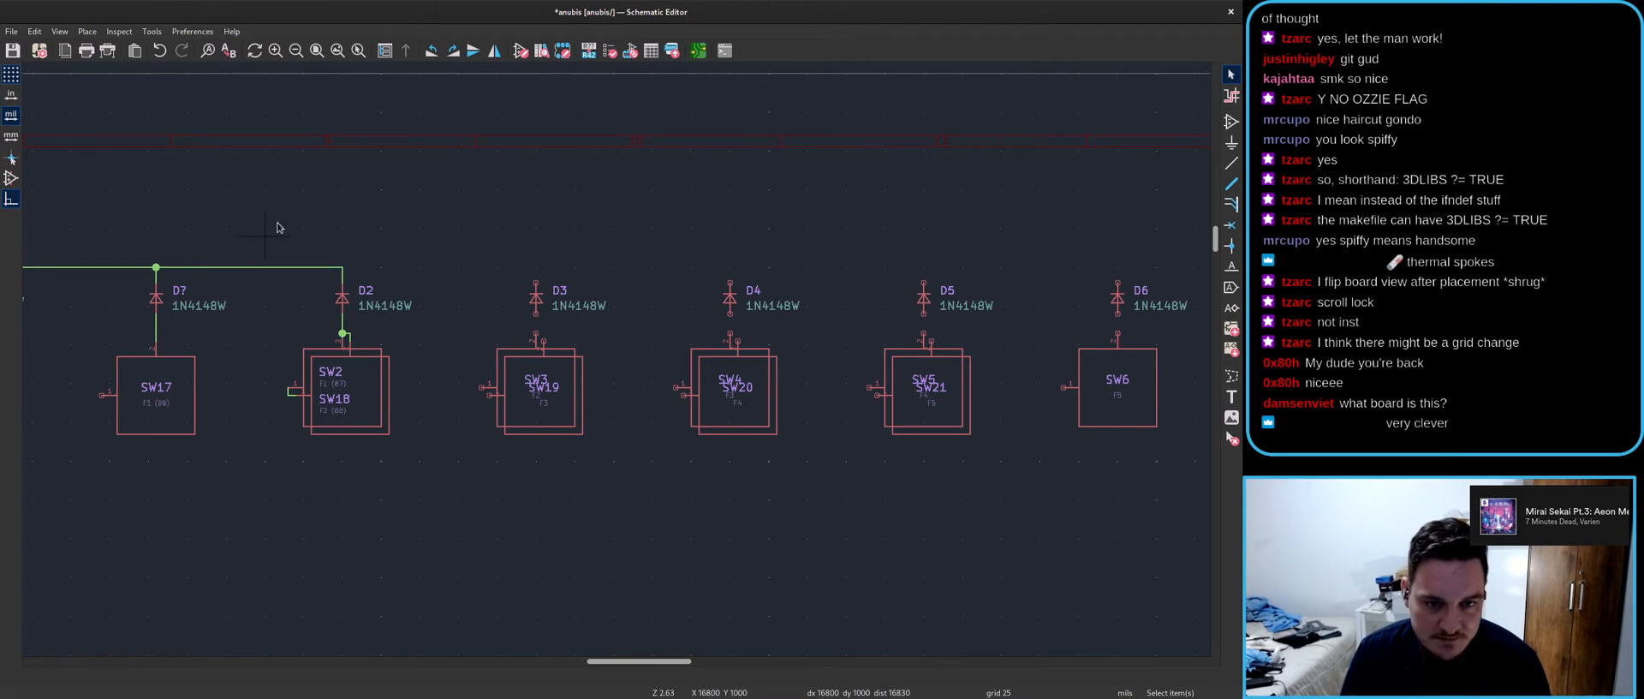
left_click_drag(270, 227, 389, 370)
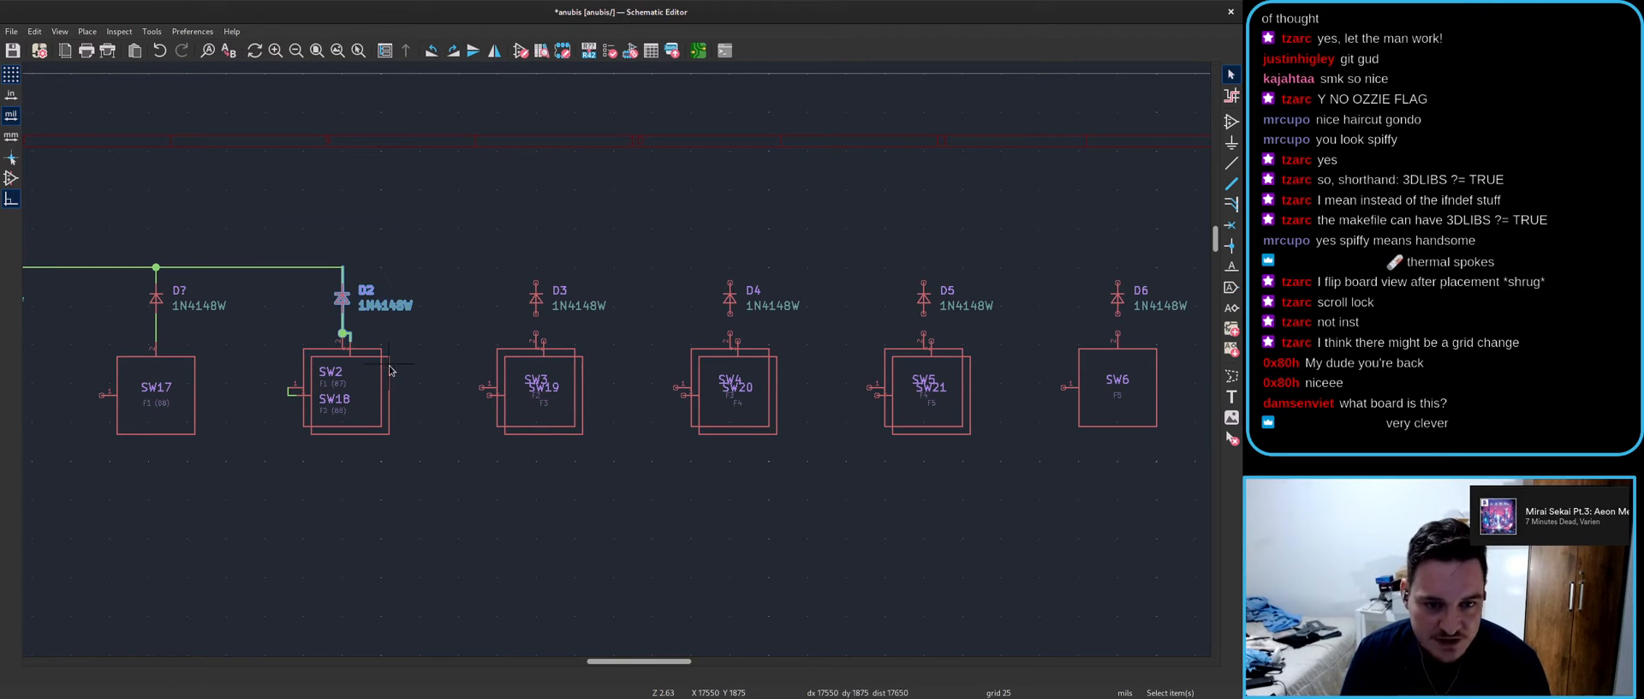
left_click(342, 301)
left_click_drag(330, 276, 343, 307)
scroll(342, 304, "up", 3)
left_click(652, 373)
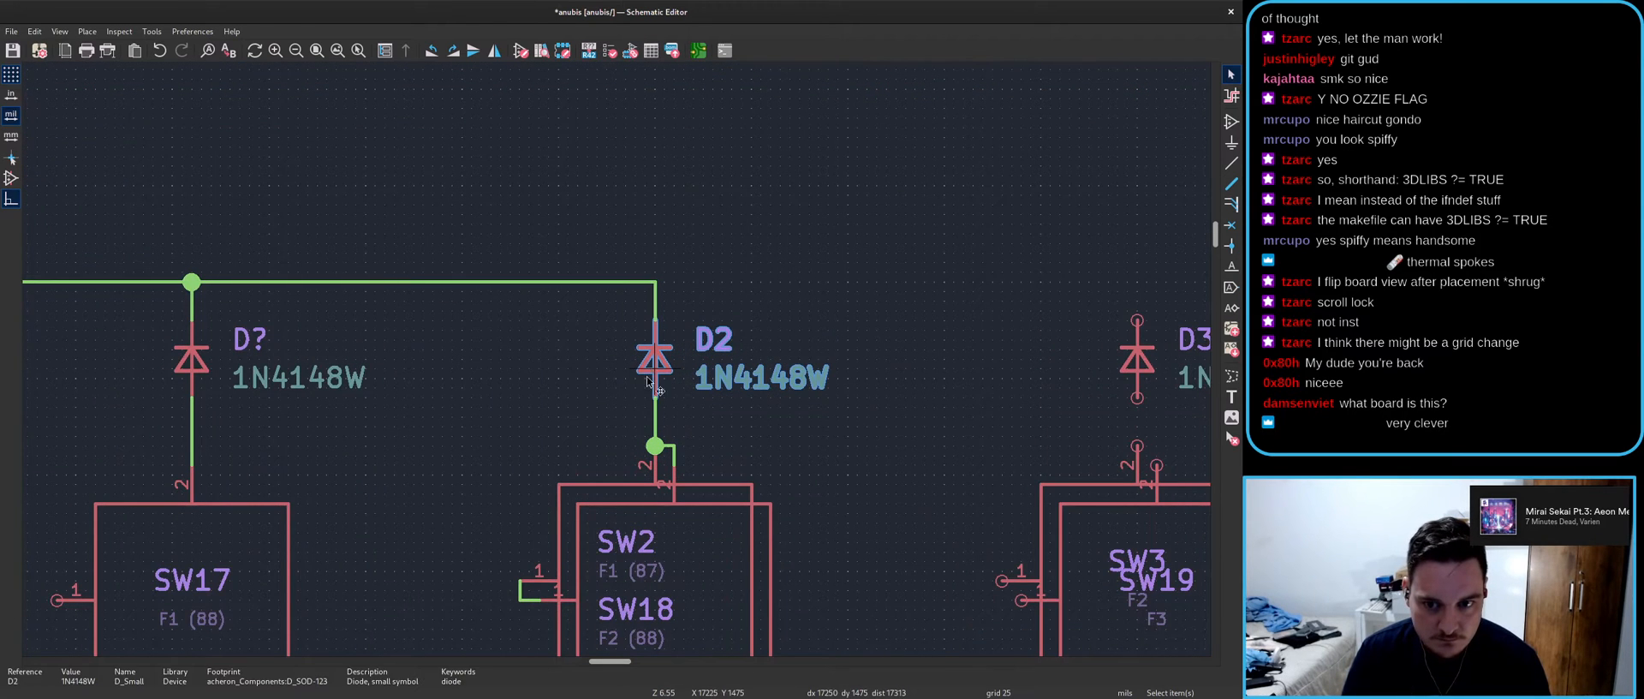
left_click_drag(594, 266, 706, 495)
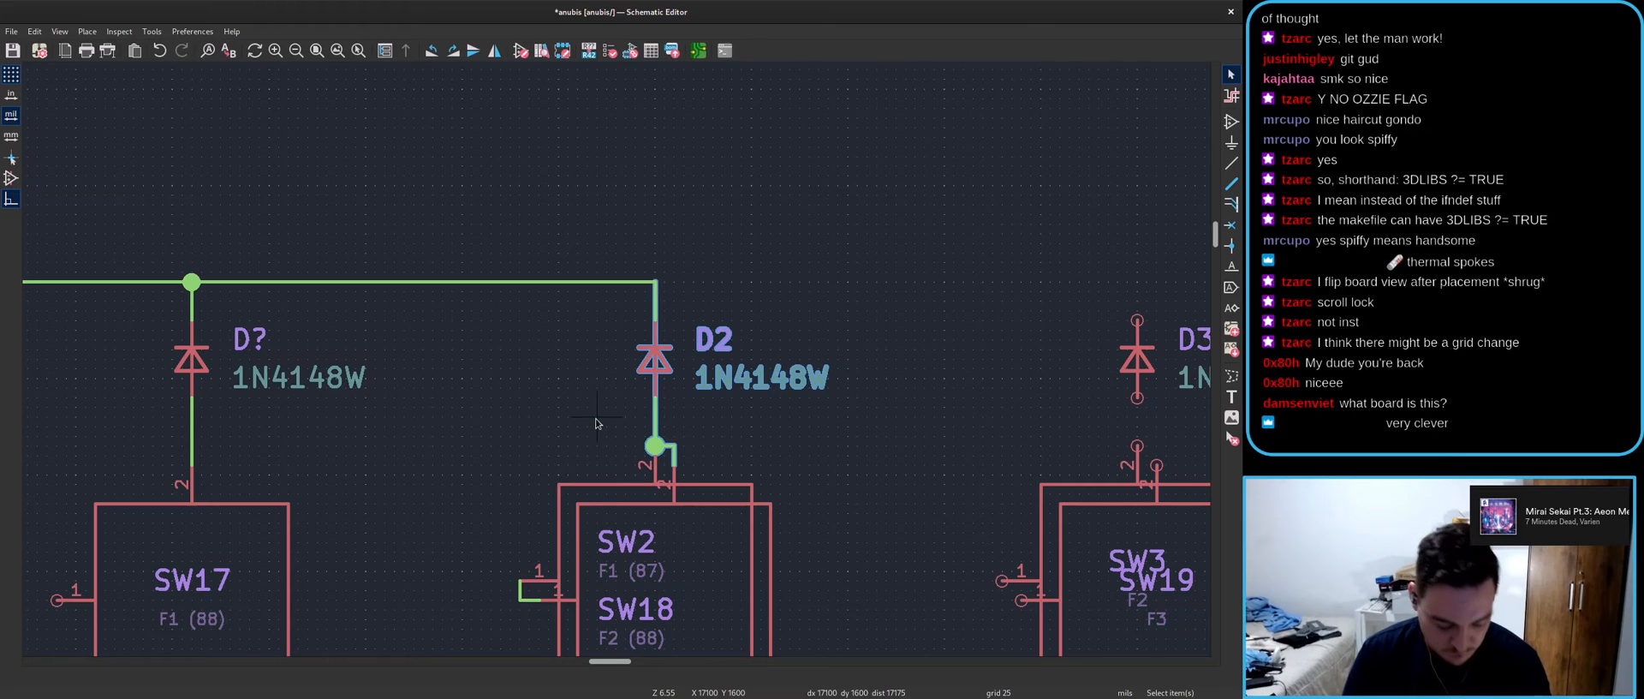
left_click_drag(585, 214, 830, 514)
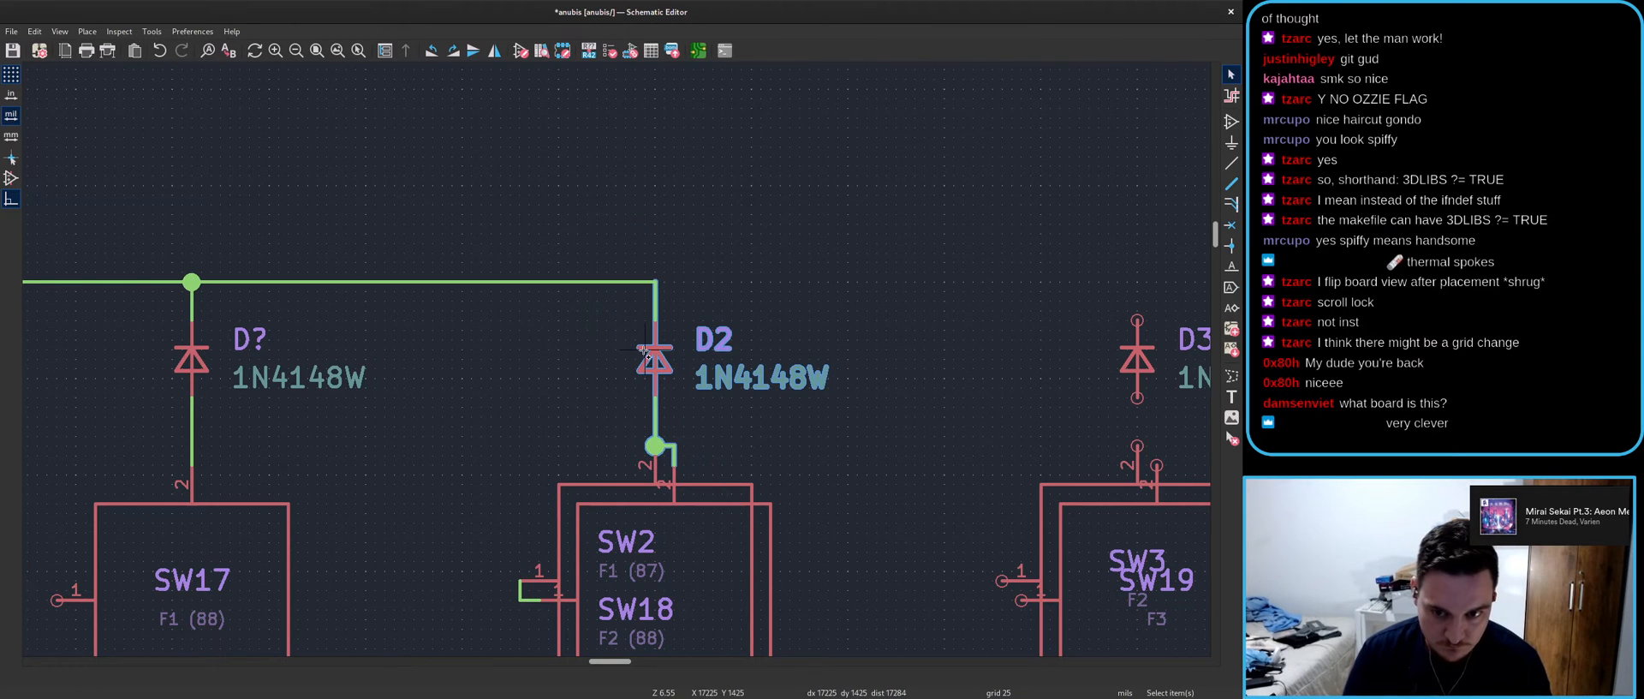
left_click(655, 368)
left_click_drag(598, 239, 729, 362)
left_click_drag(581, 390, 724, 533, "shift")
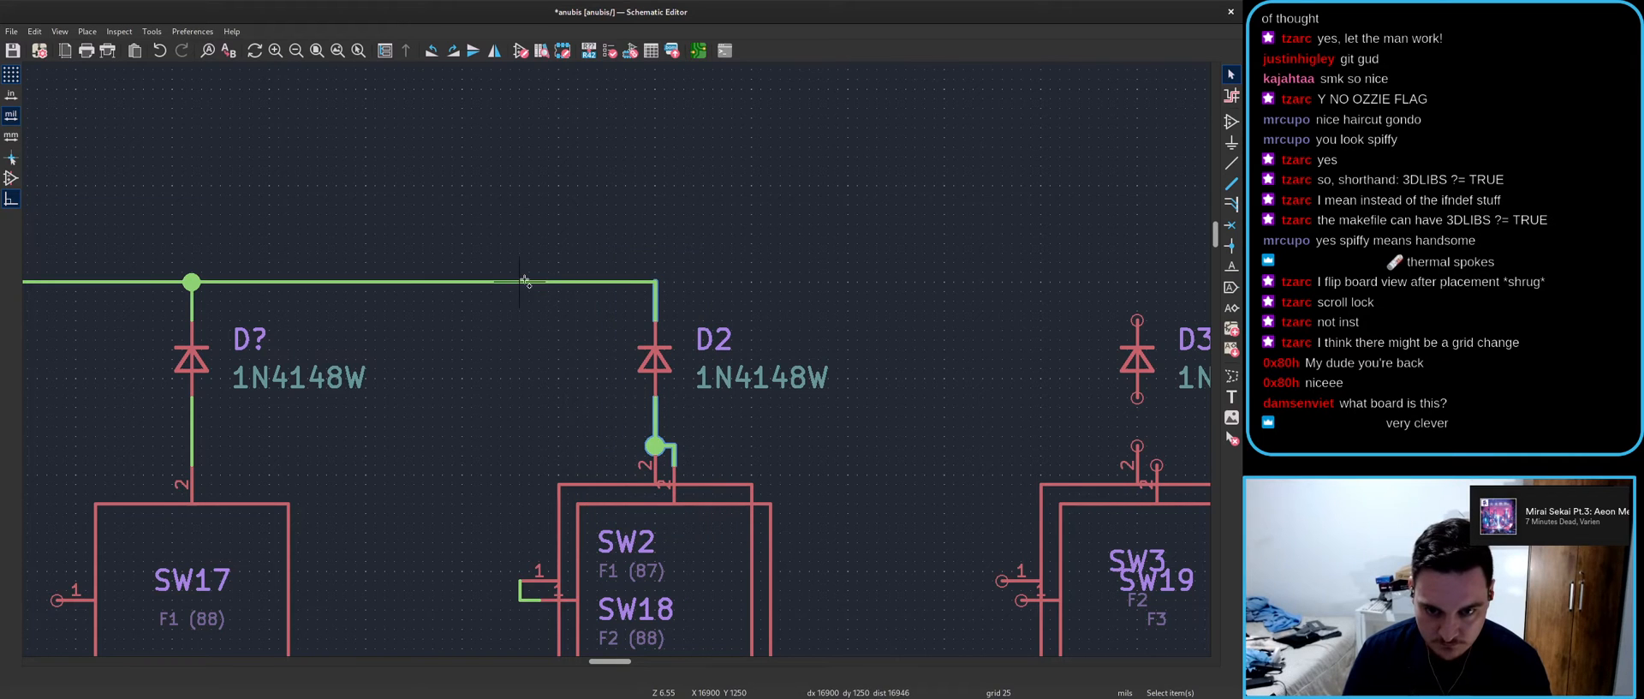
key("ctrl+v")
left_click(655, 282)
scroll(622, 355, "down", 2)
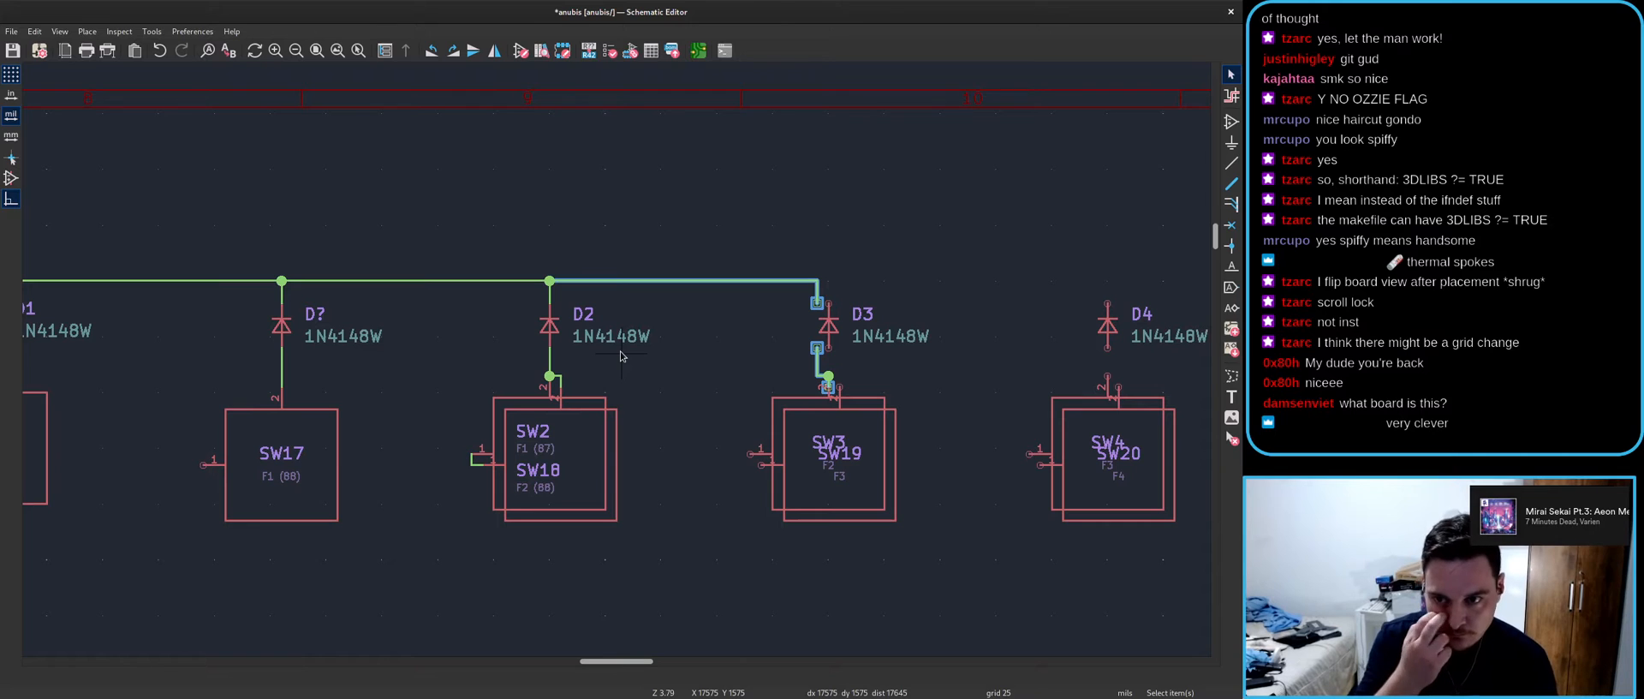
- Reposition D? and SW17, replacing the short wire above D? with a new wire to the row line
middle_click_drag(218, 286, 603, 353)
left_click_drag(502, 289, 805, 654)
scroll(722, 549, "up", 2)
key("m")
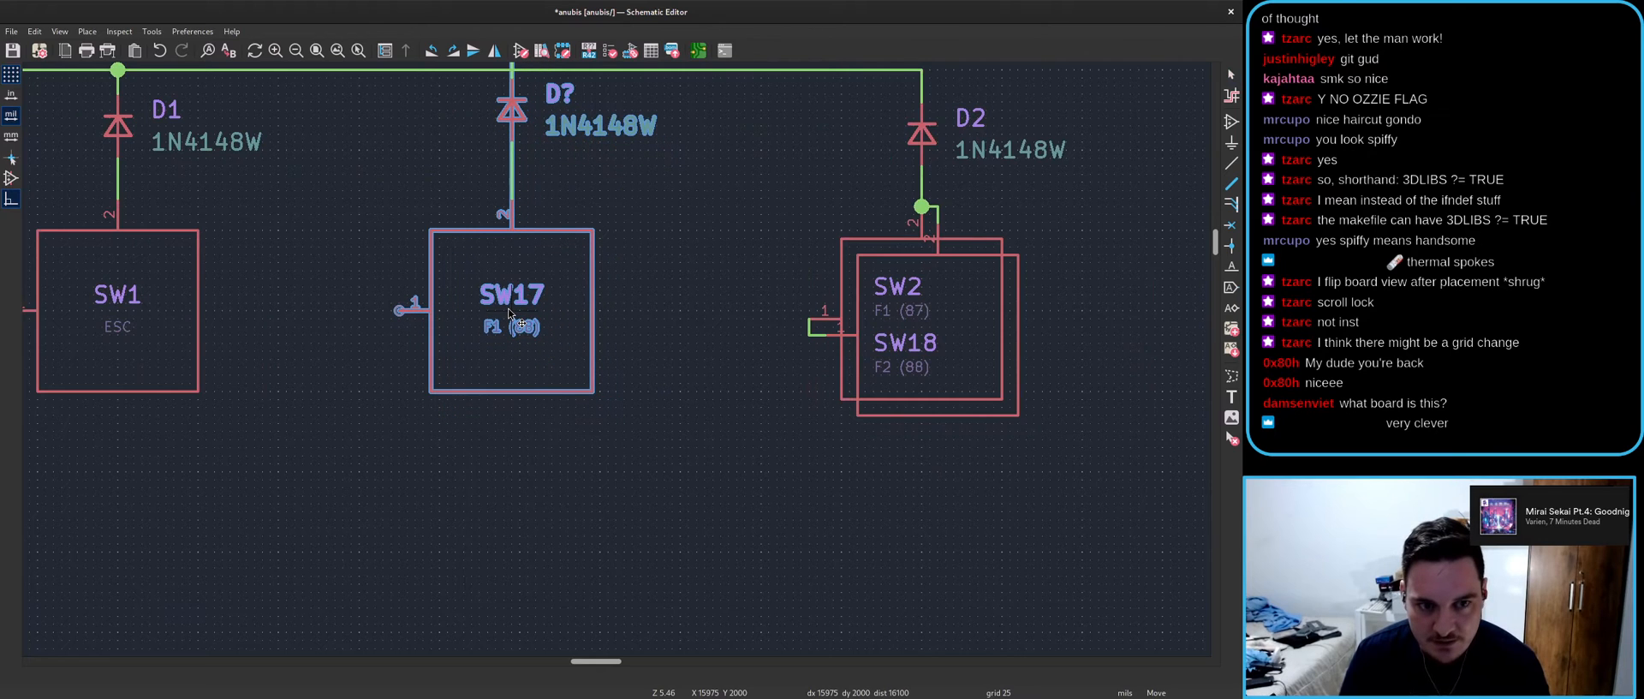
left_click(509, 313)
left_click(512, 118)
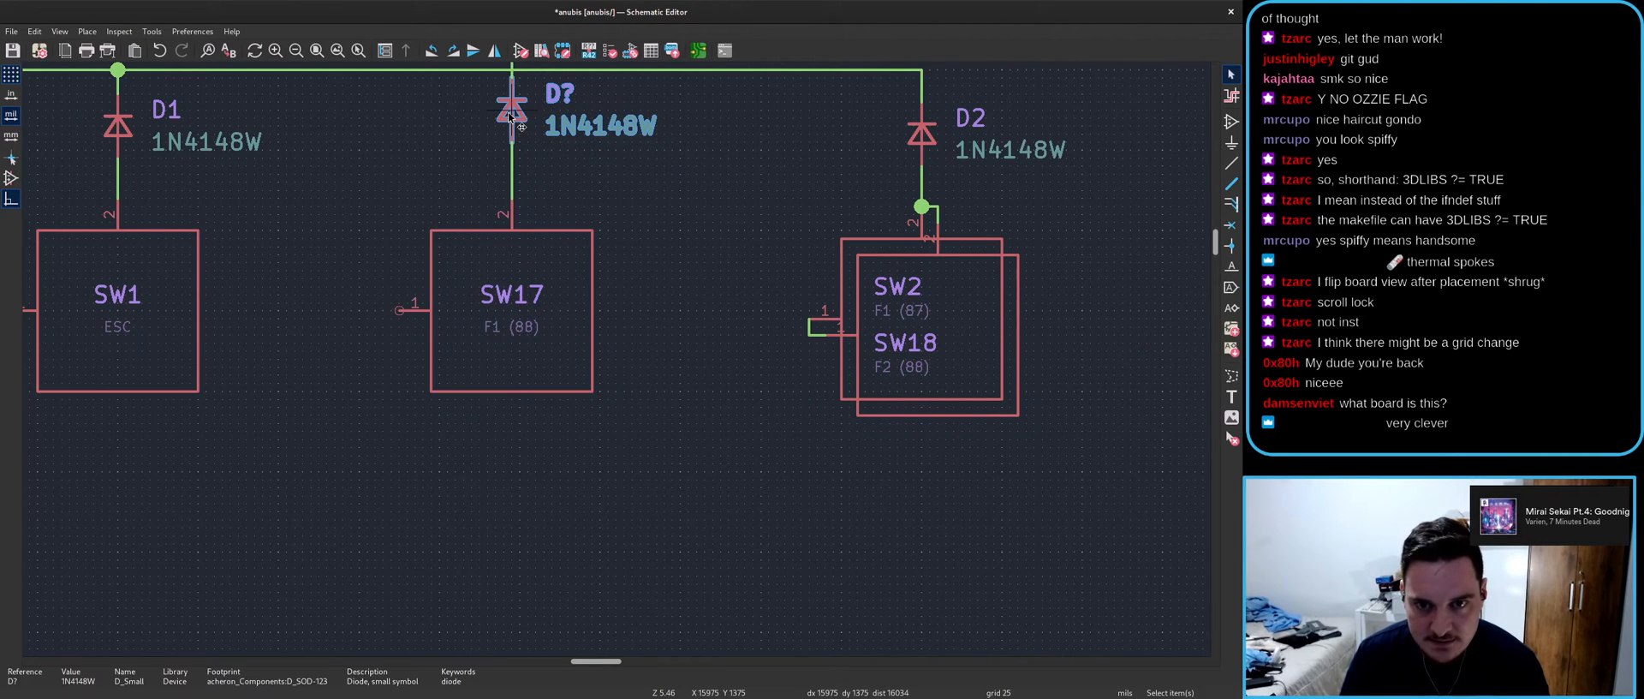
key("m")
left_click(506, 137)
scroll(506, 137, "down", 2)
left_click_drag(575, 242, 642, 351)
key("Delete")
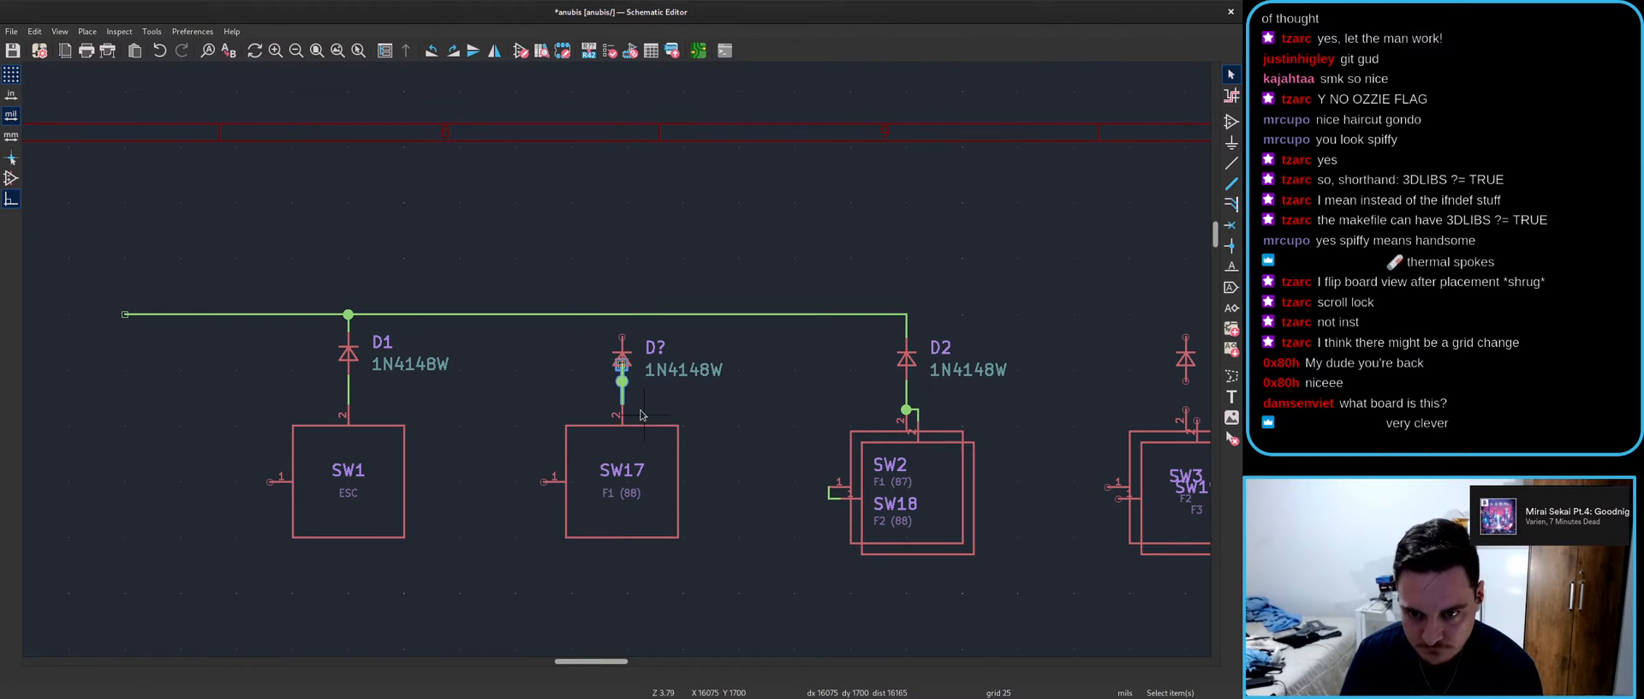
scroll(627, 424, "up", 4)
key("w")
left_click(616, 198)
scroll(514, 356, "down", 5)
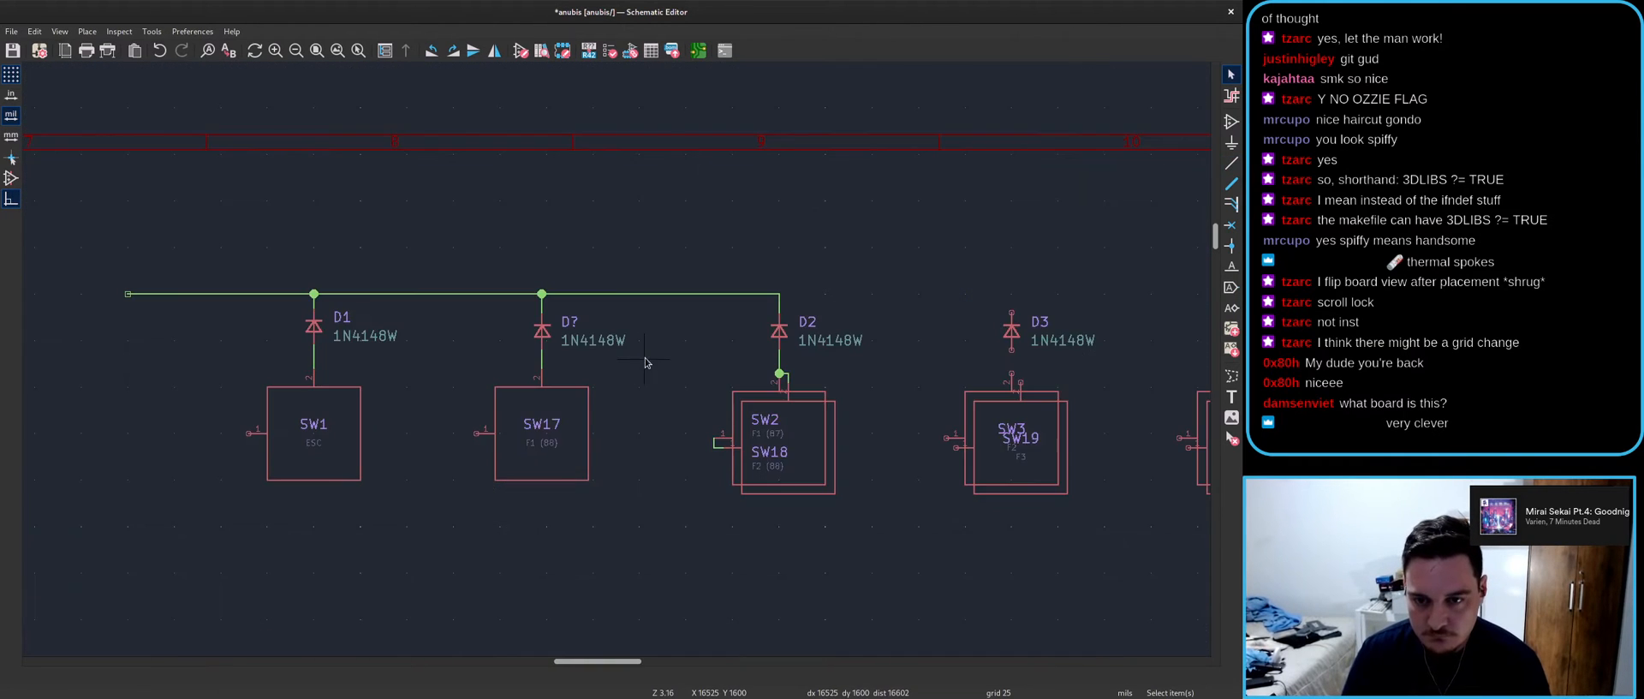
- Duplicate the row wire and D2's wires onto D2 and D3
middle_click_drag(671, 332, 475, 285)
left_click(417, 244)
left_click_drag(524, 203, 622, 303, "shift")
left_click_drag(517, 286, 596, 347, "shift")
key("ctrl+d")
left_click(583, 250)
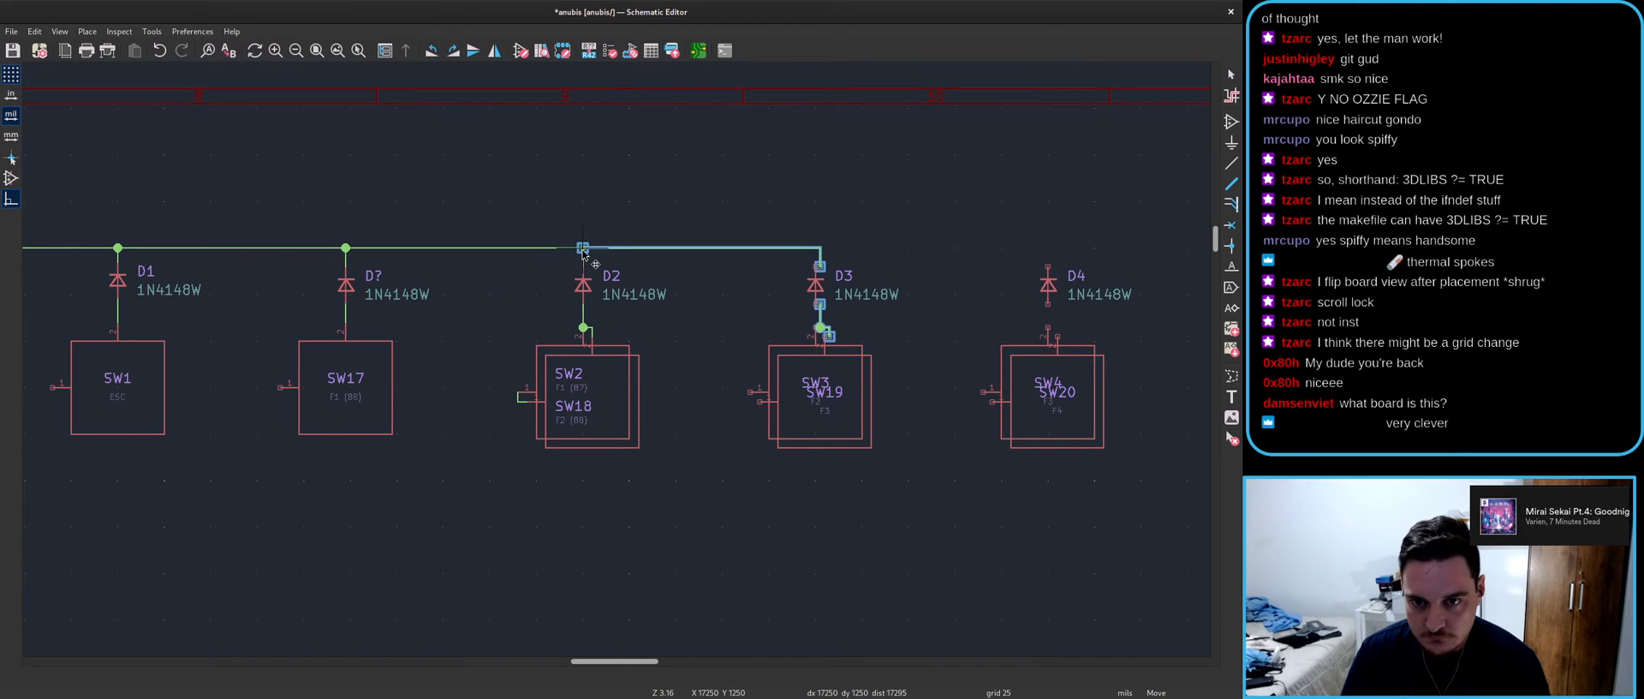
scroll(584, 254, "up", 2)
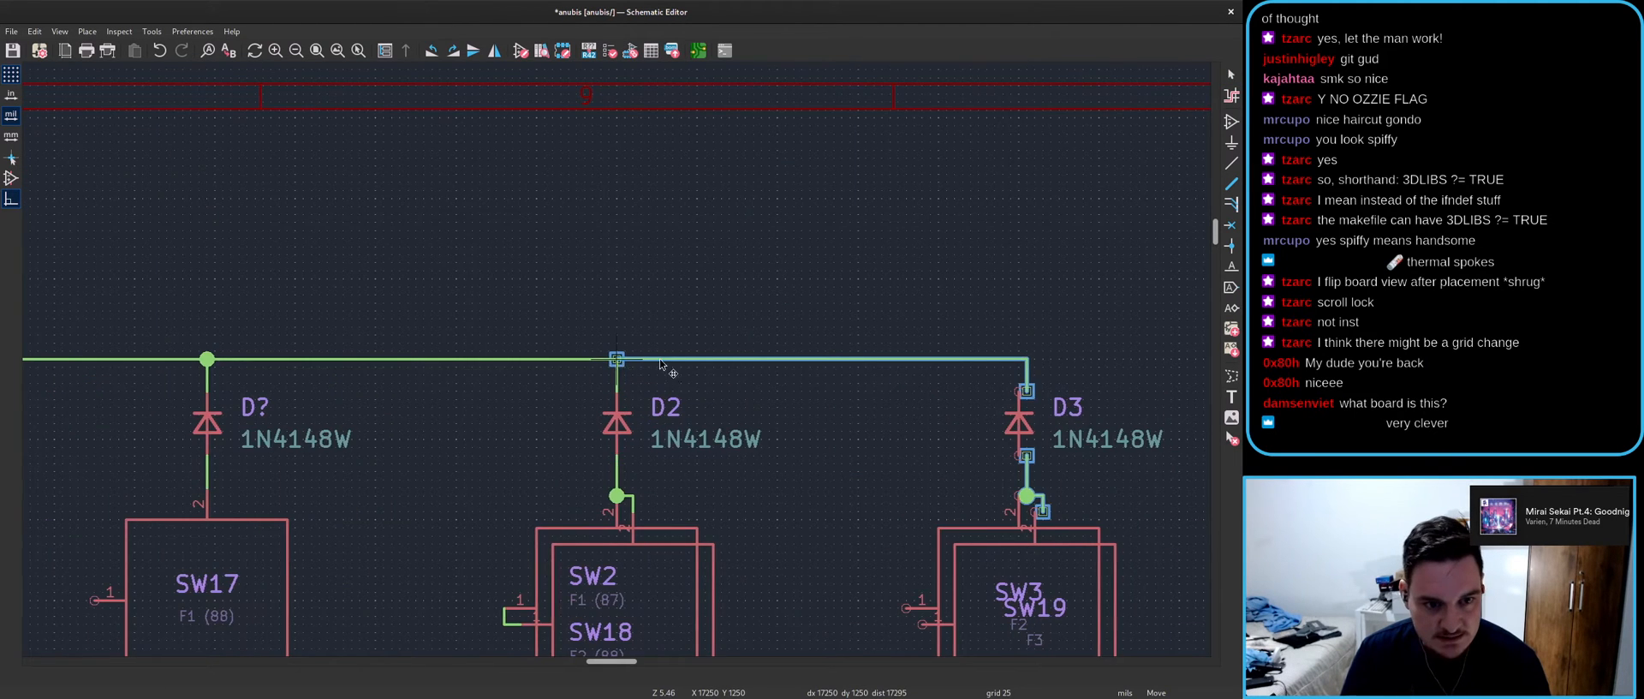
scroll(613, 342, "down", 3)
- Move the D? diode and SW17 down together
left_click_drag(362, 300, 535, 557)
scroll(430, 447, "up", 2)
key("m")
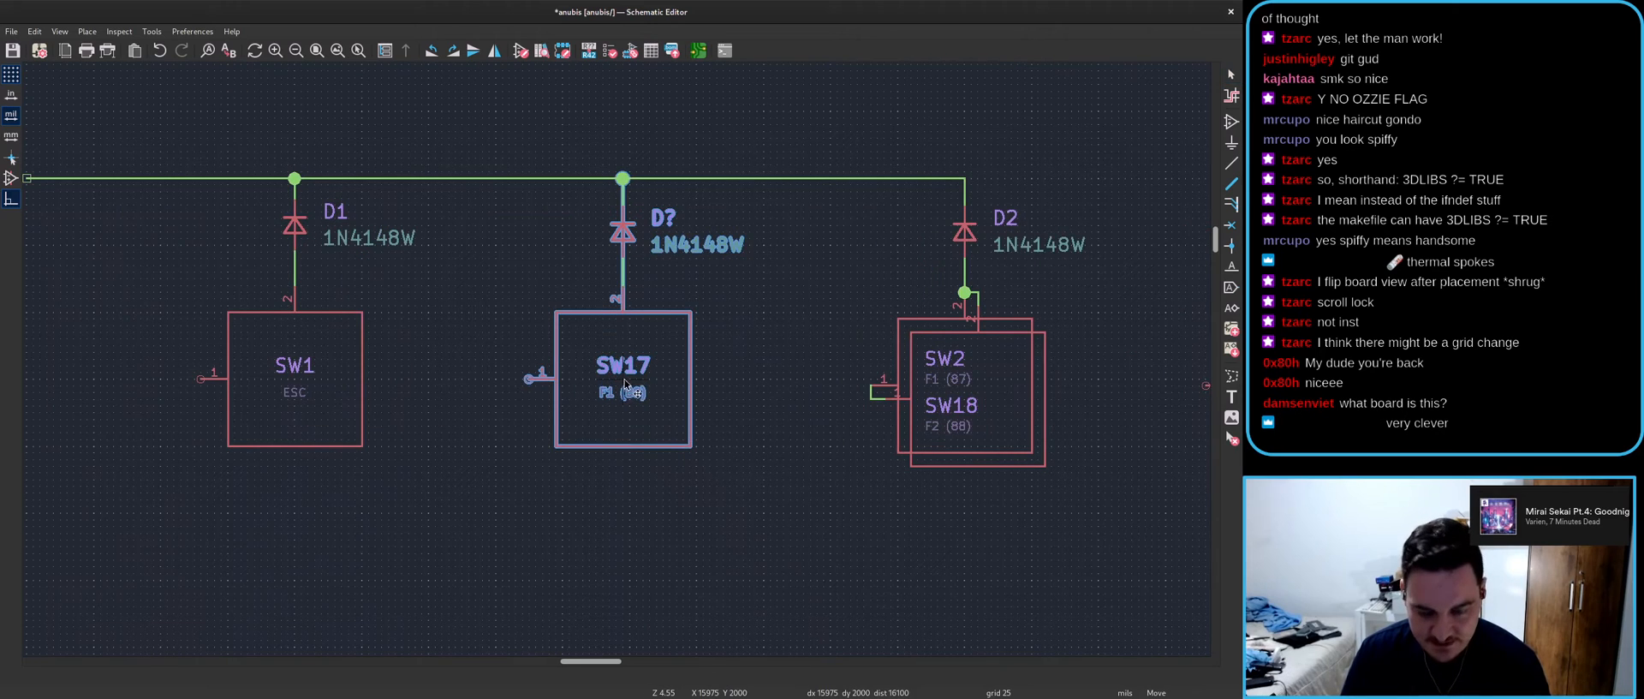
left_click(629, 381)
scroll(492, 341, "down", 4)
- Copy the D?–D2 wires to D8, D9 and D10, then undo the misplaced copies
left_click(530, 229)
left_click(610, 262)
left_click_drag(672, 239, 725, 284, "shift")
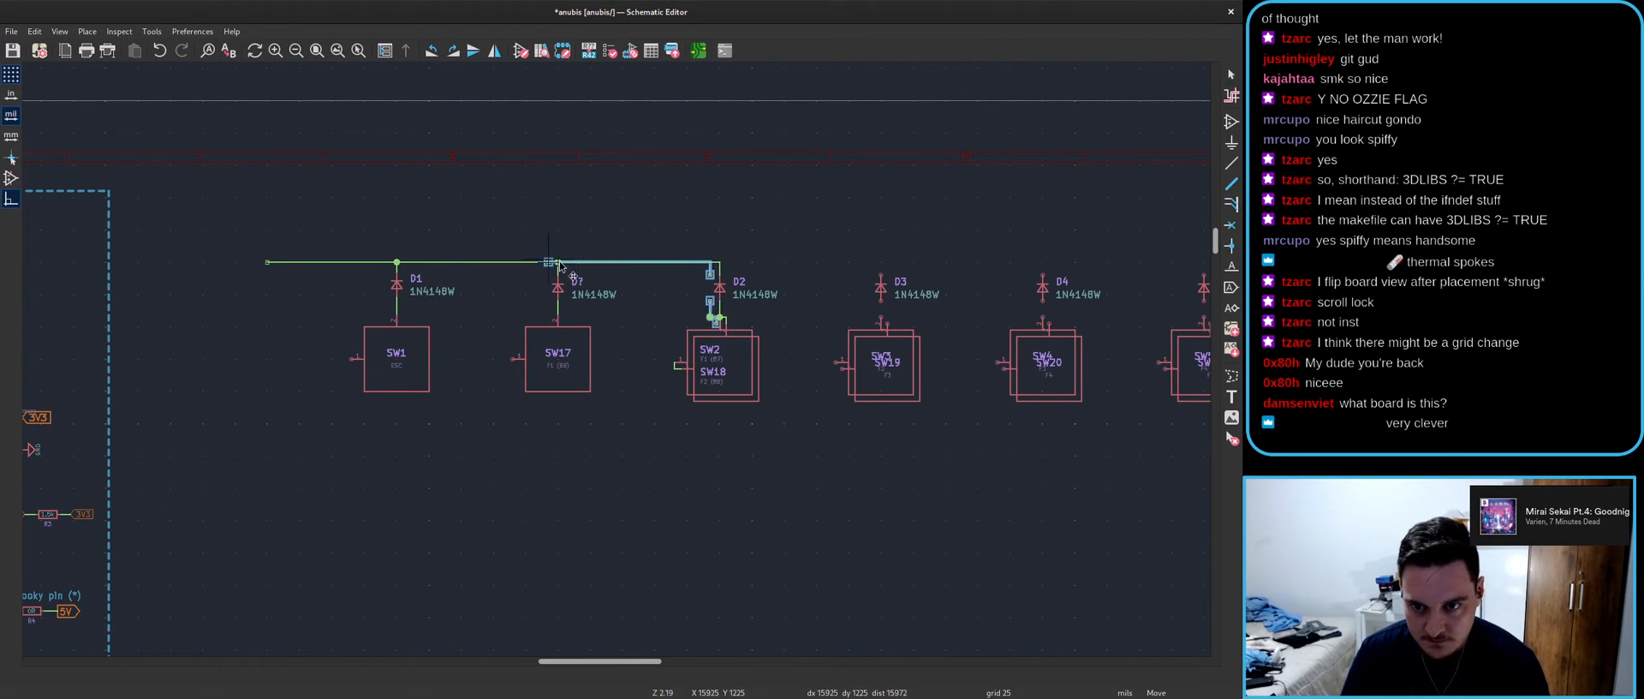
scroll(549, 264, "up", 3)
key("m")
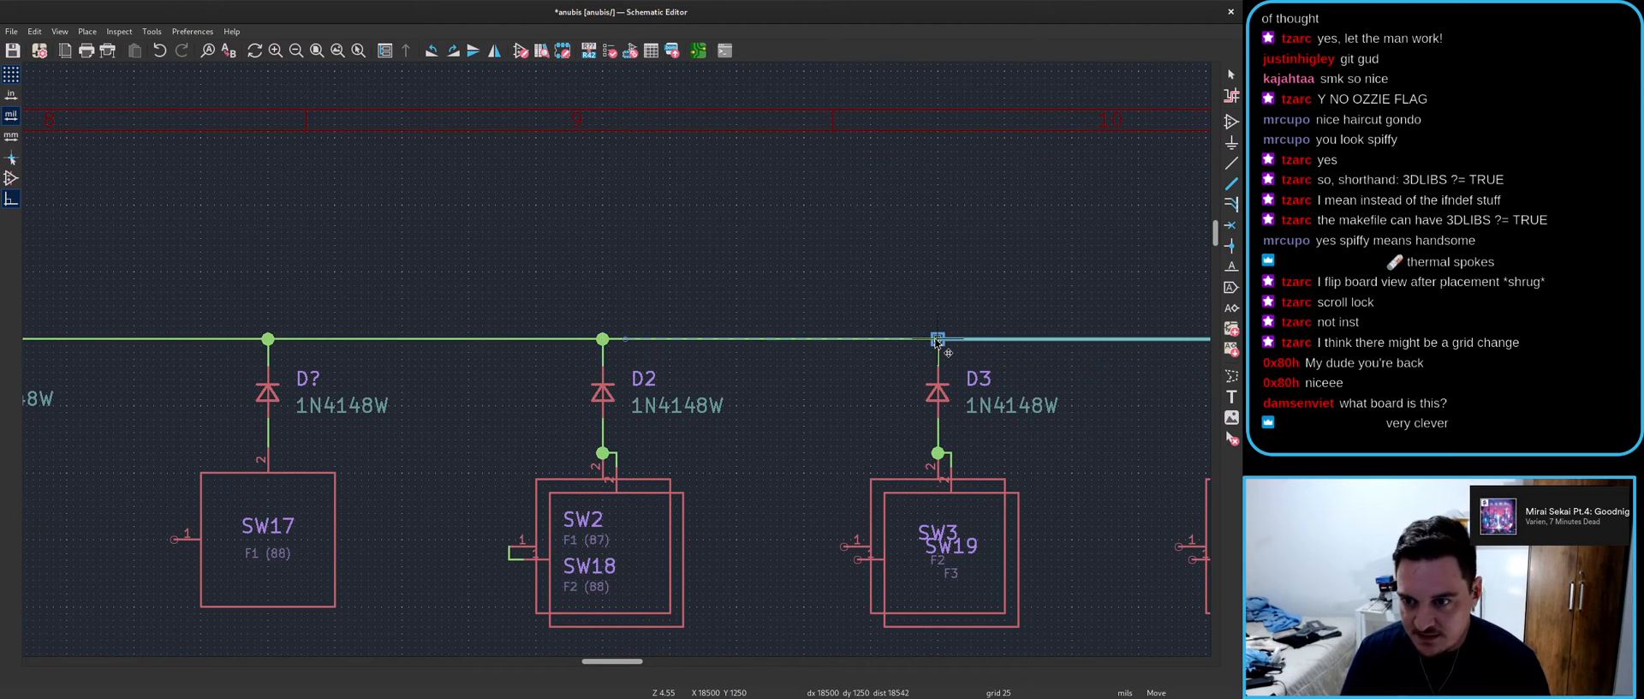
scroll(937, 341, "down", 3)
scroll(584, 293, "up", 3)
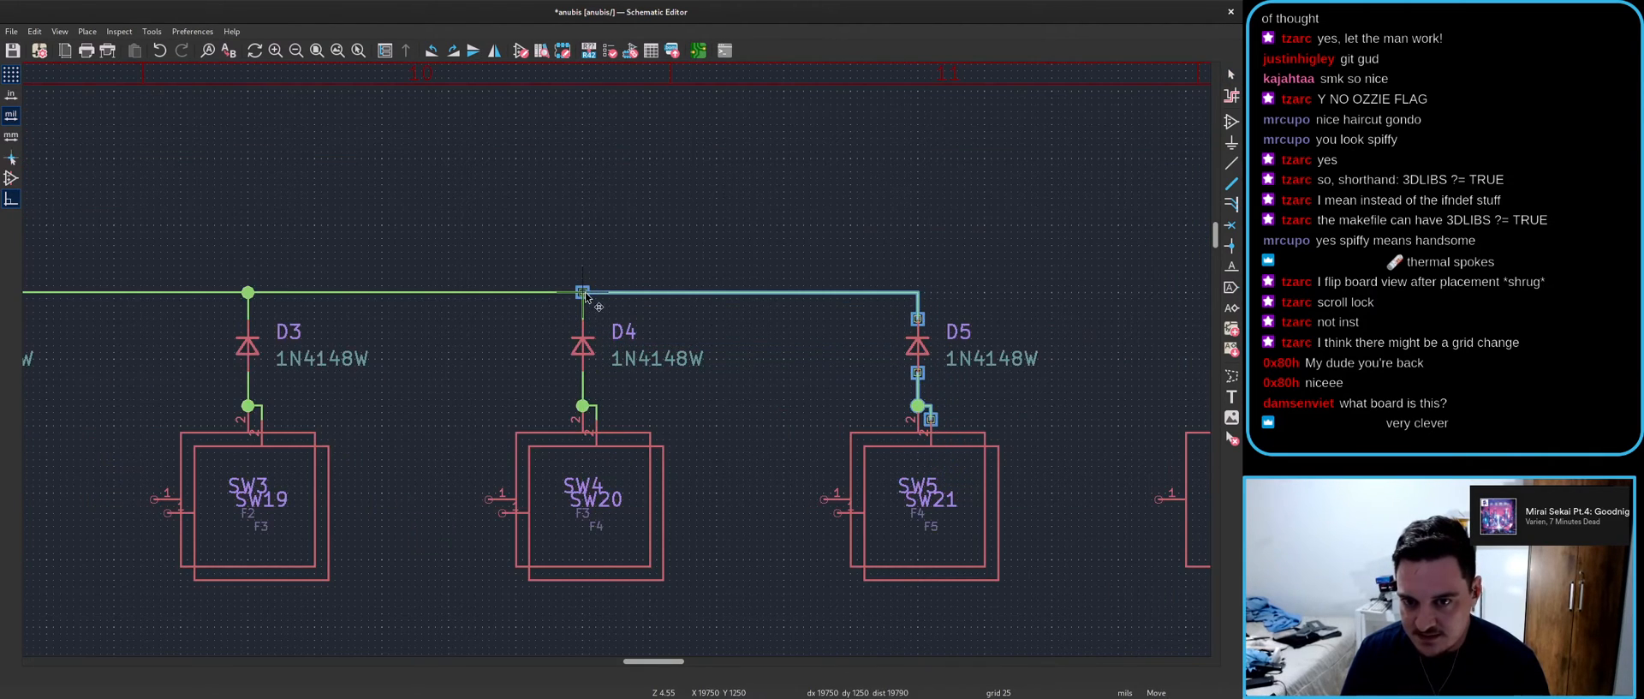
scroll(634, 360, "down", 3)
scroll(685, 342, "up", 3)
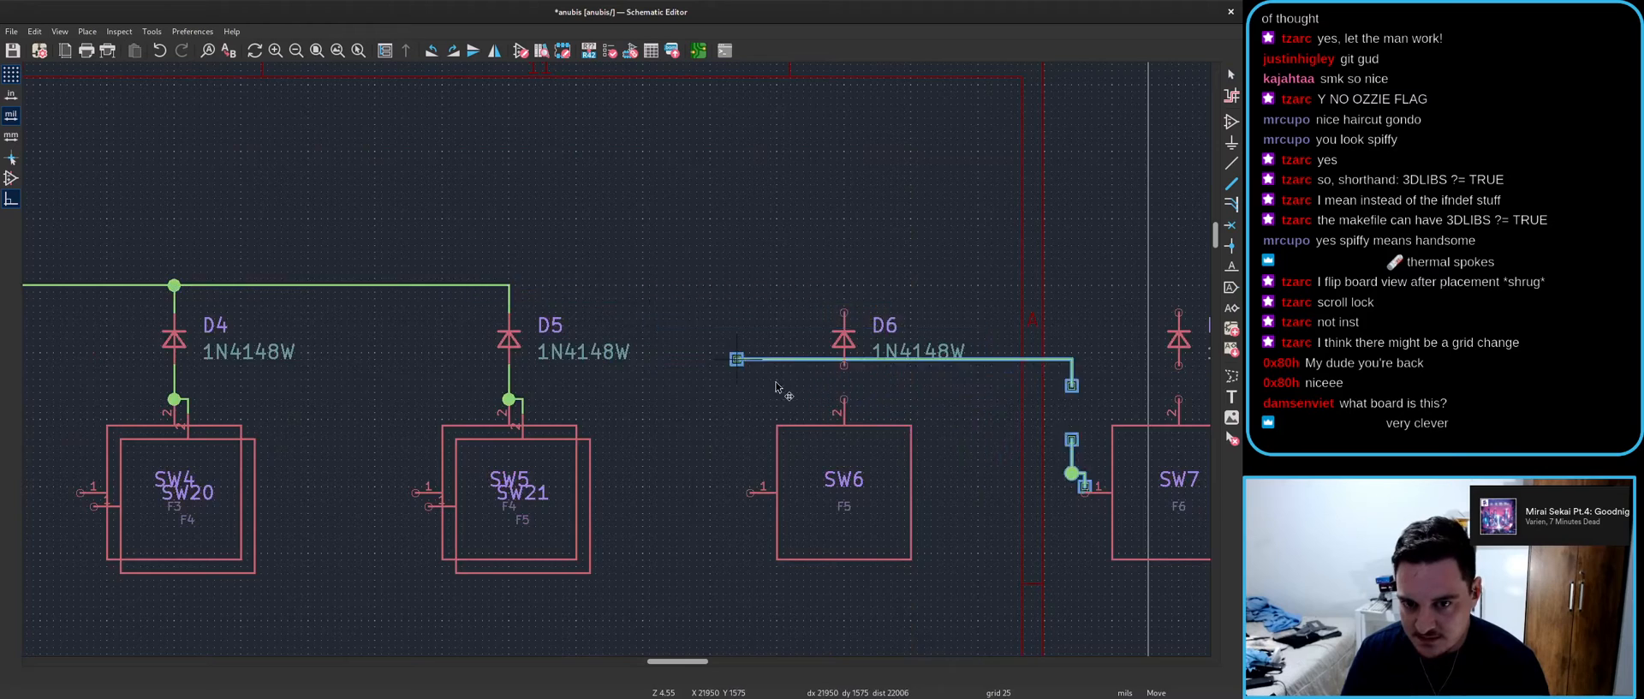
scroll(814, 386, "down", 3)
scroll(779, 415, "up", 2)
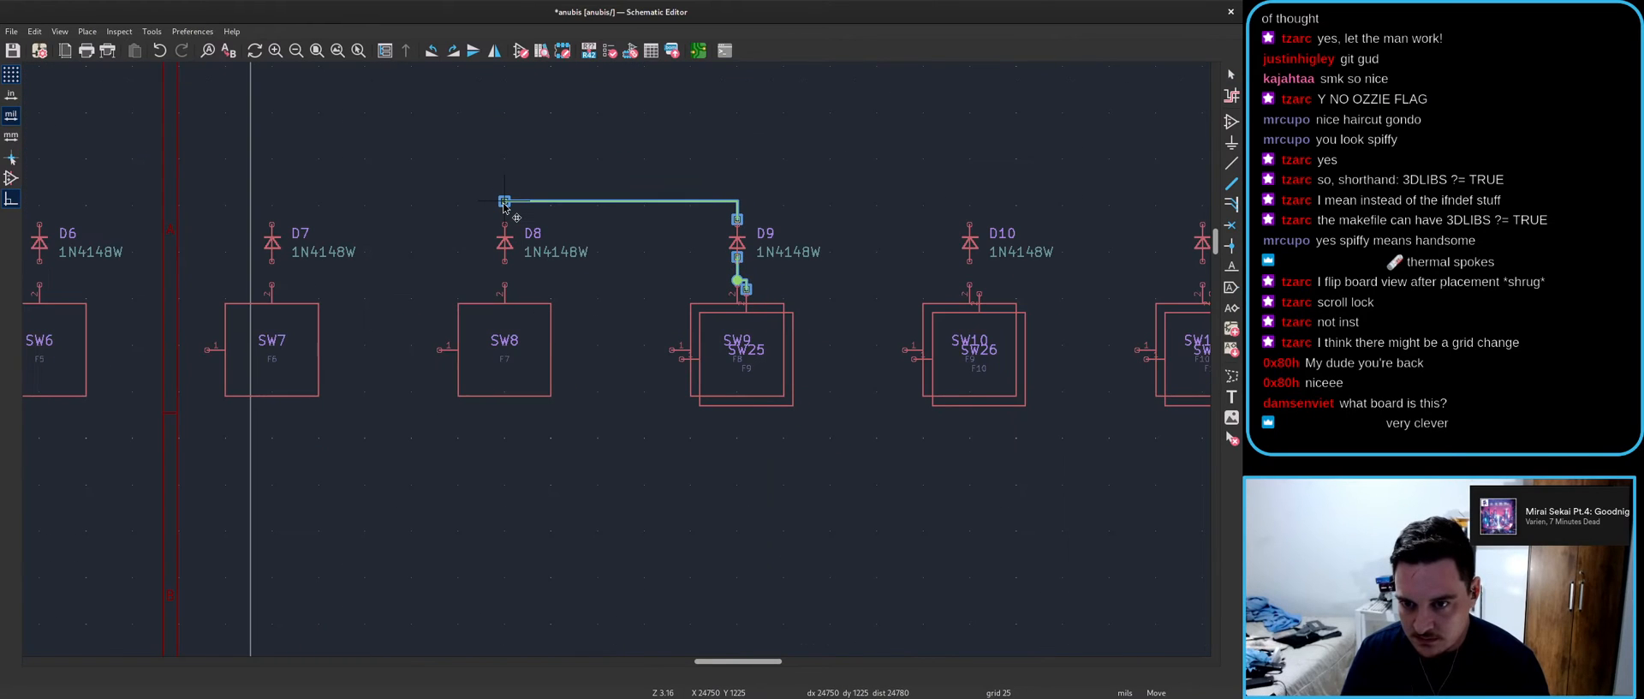
left_click(504, 205)
key("ctrl+d")
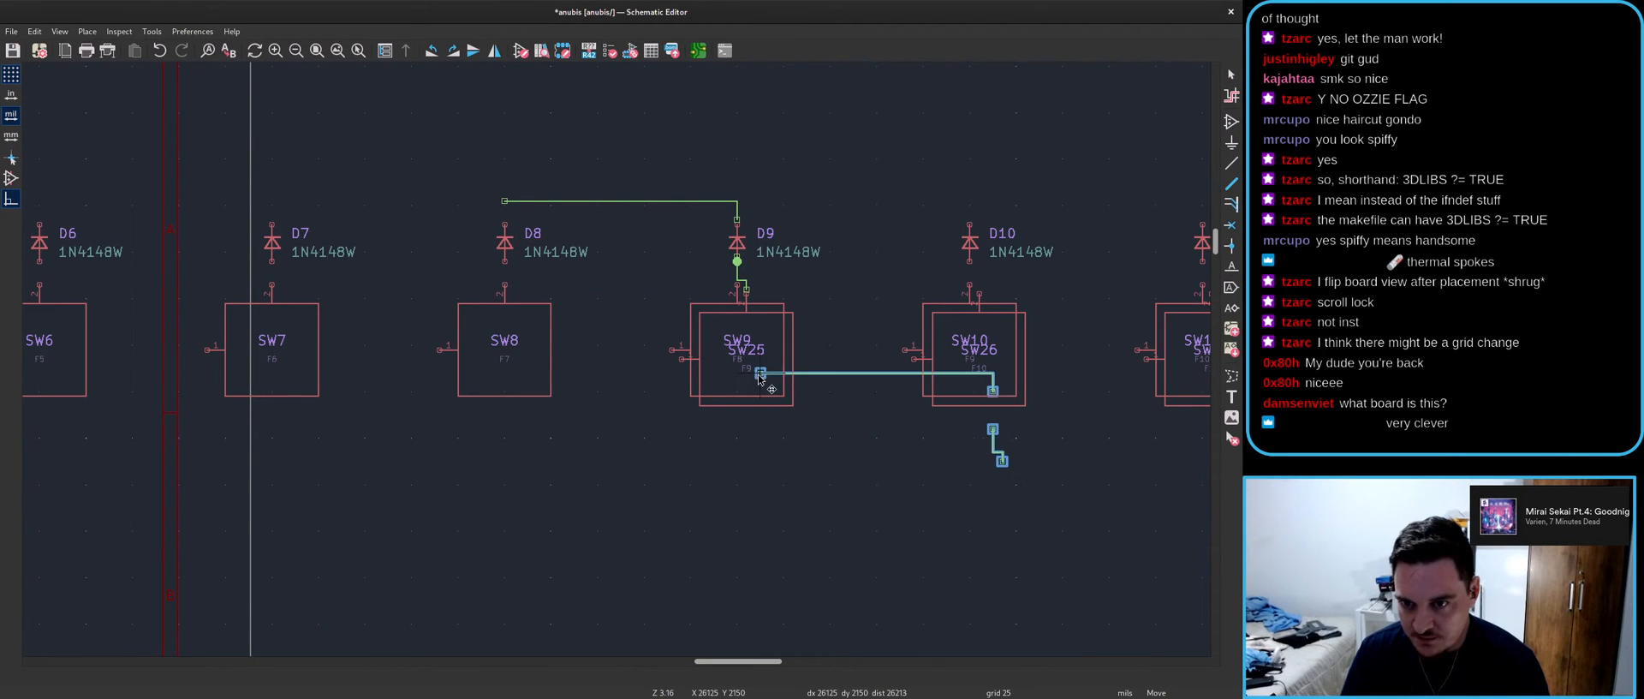
left_click(737, 205)
left_click_drag(394, 149, 724, 219)
key("ctrl+z")
key("ctrl+z")
scroll(456, 276, "down", 1)
scroll(609, 364, "down", 2)
- Fit the D4–D5 wire to D5's pin and copy it between D9–D10 and D11–D12
left_click(282, 321)
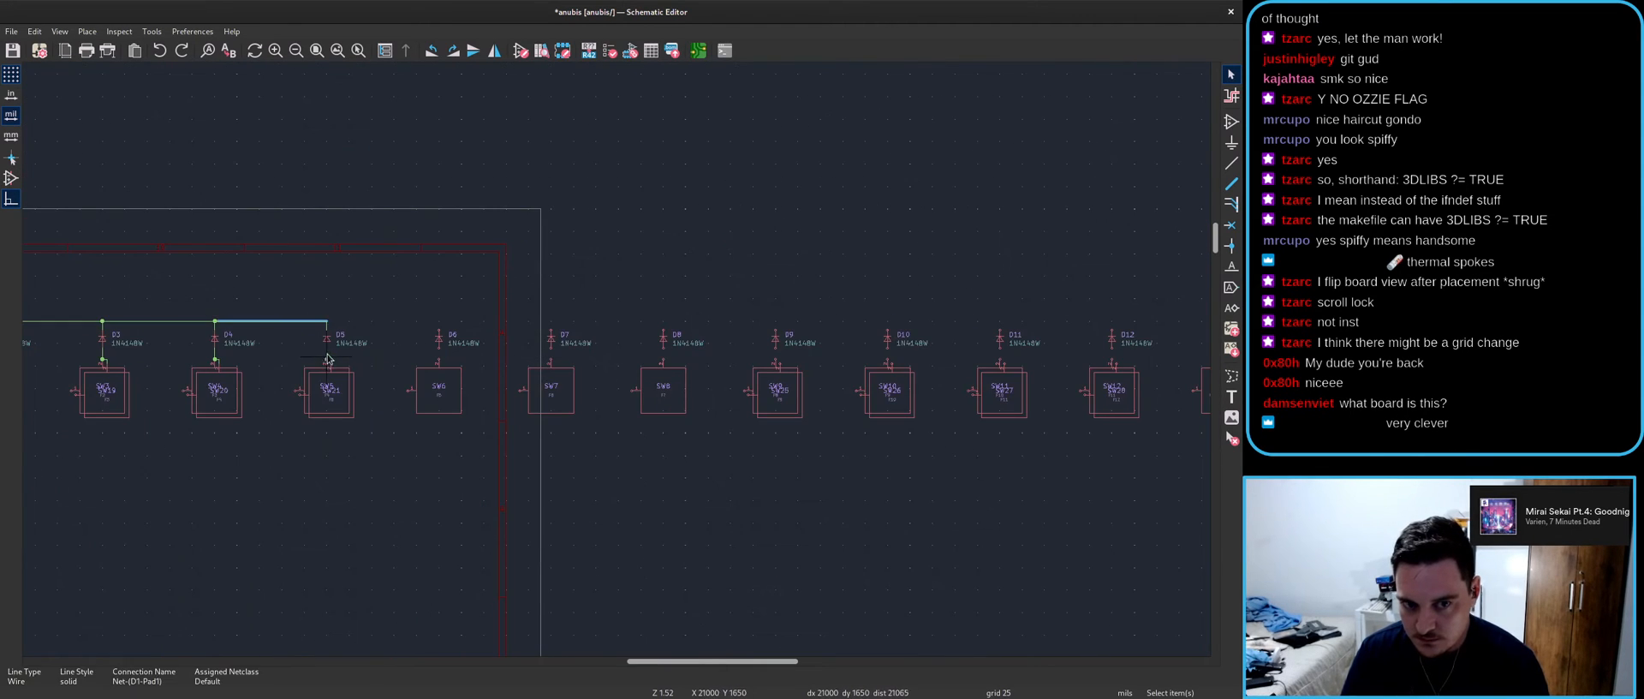
left_click_drag(336, 324, 309, 341)
key("m")
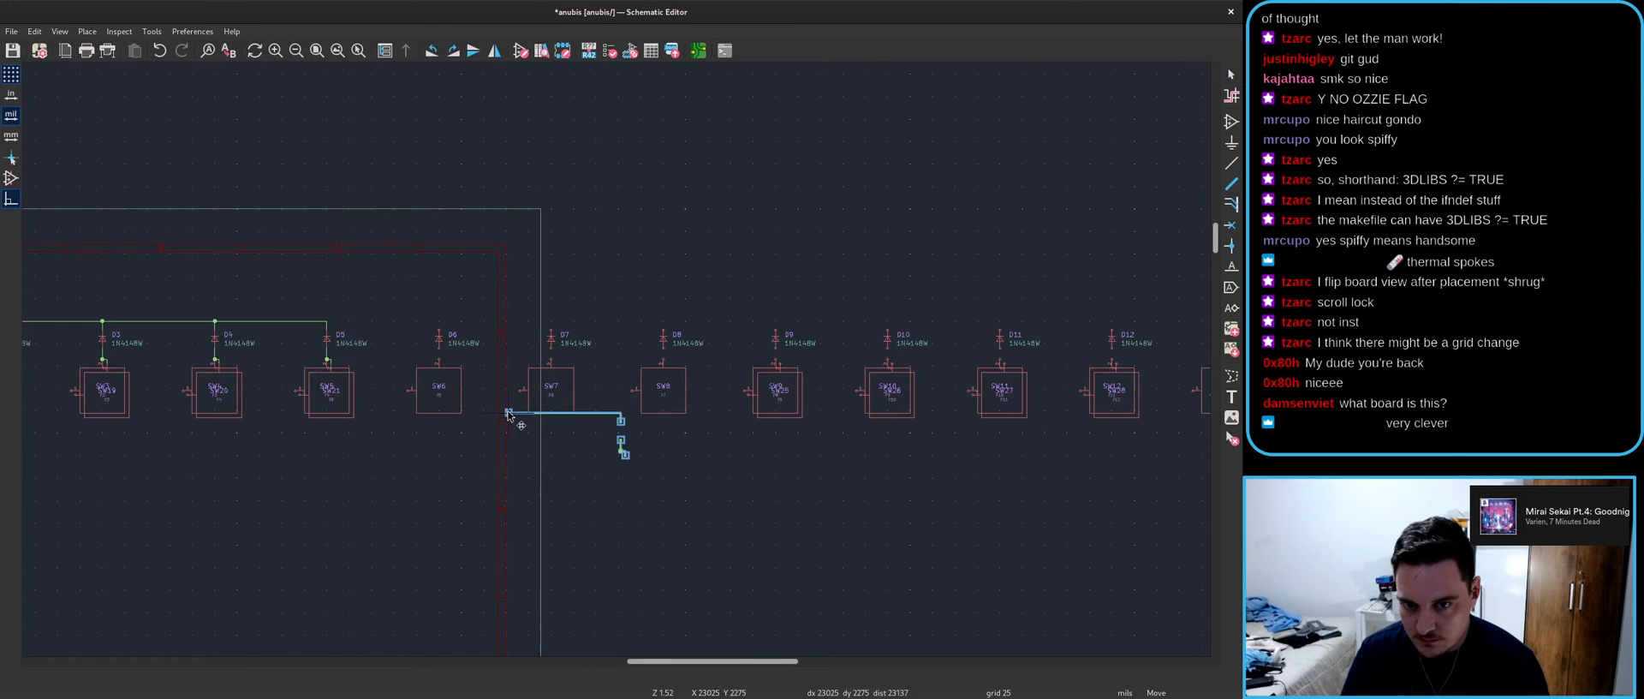
scroll(513, 415, "up", 2)
scroll(881, 202, "up", 3)
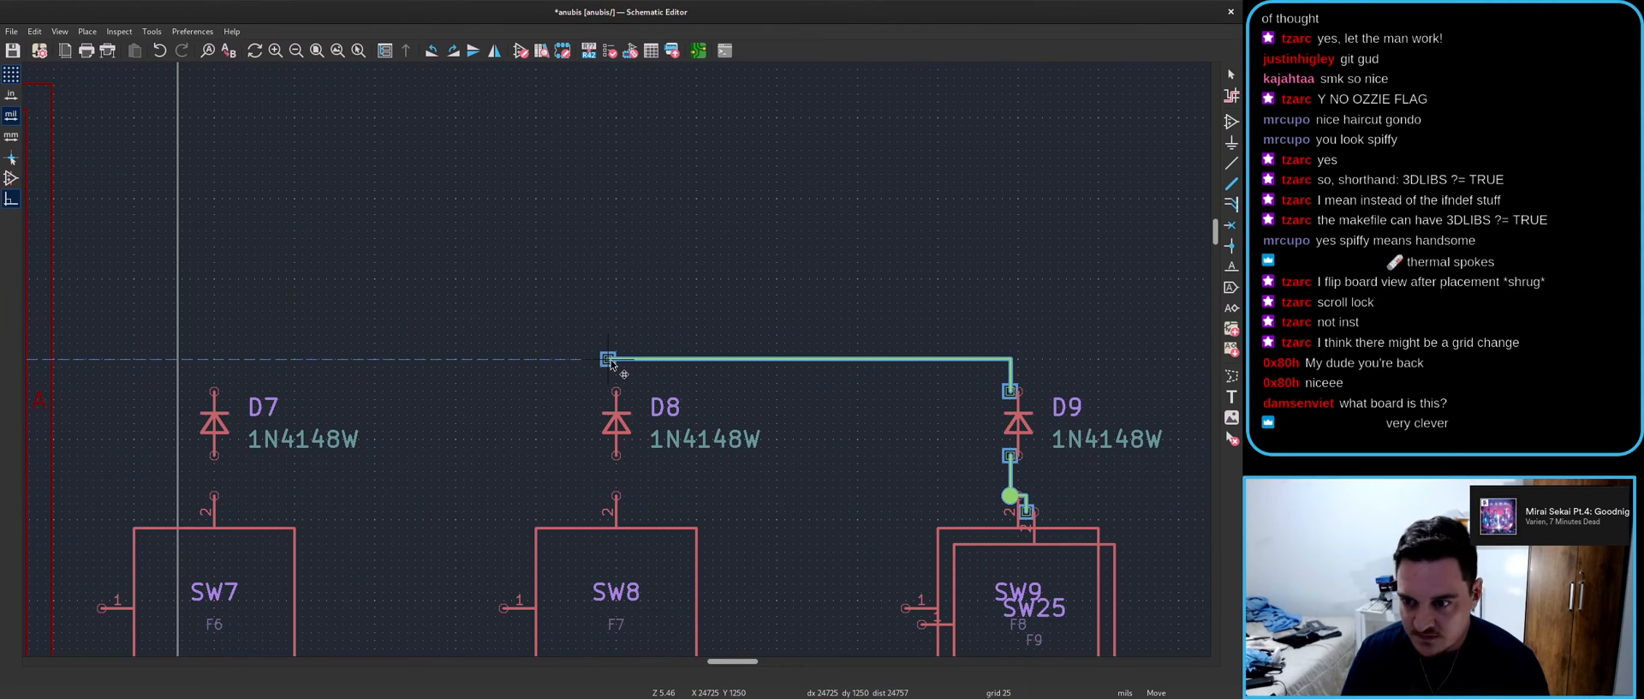
scroll(488, 291, "down", 3)
scroll(770, 350, "up", 3)
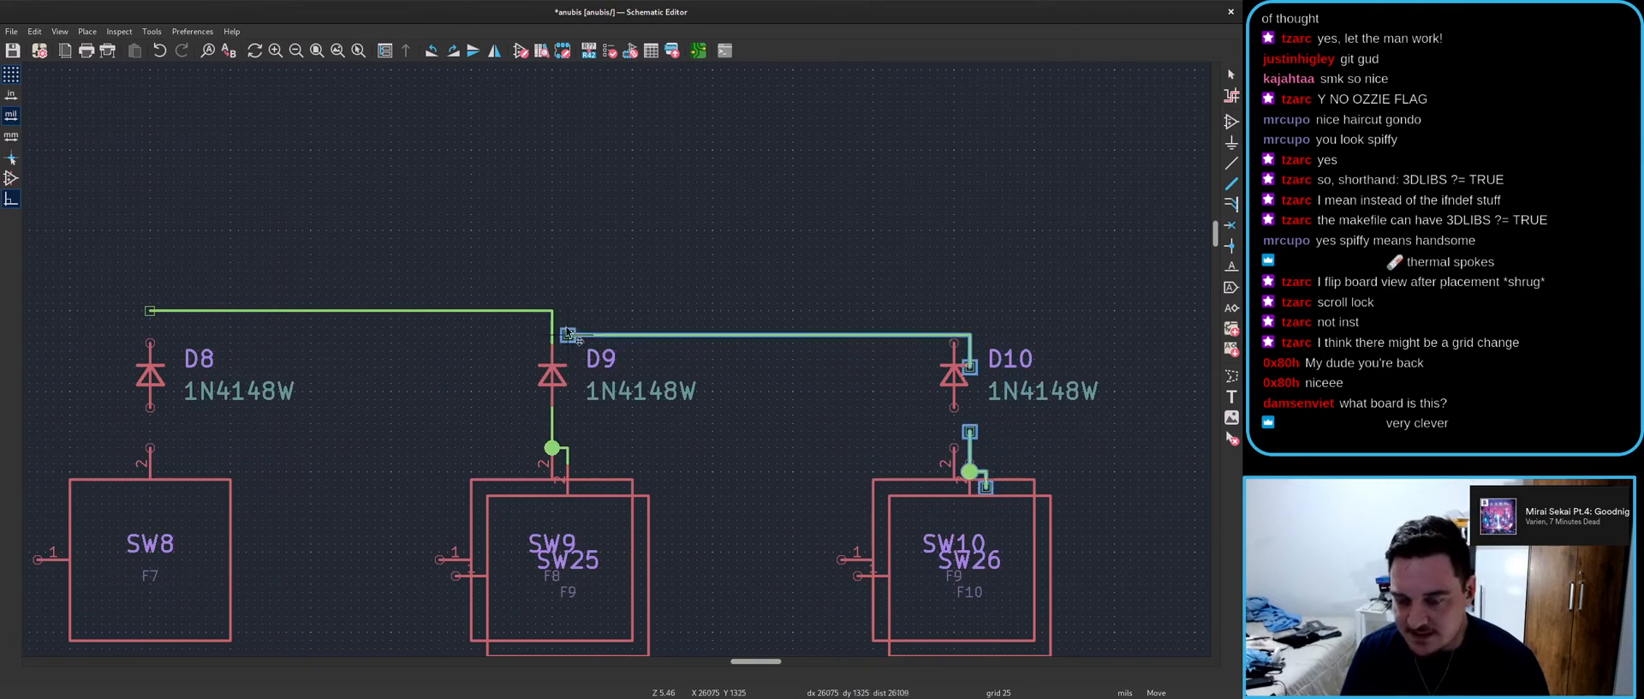
left_click(555, 313)
key("ctrl+v")
scroll(700, 378, "down", 3)
scroll(699, 375, "up", 3)
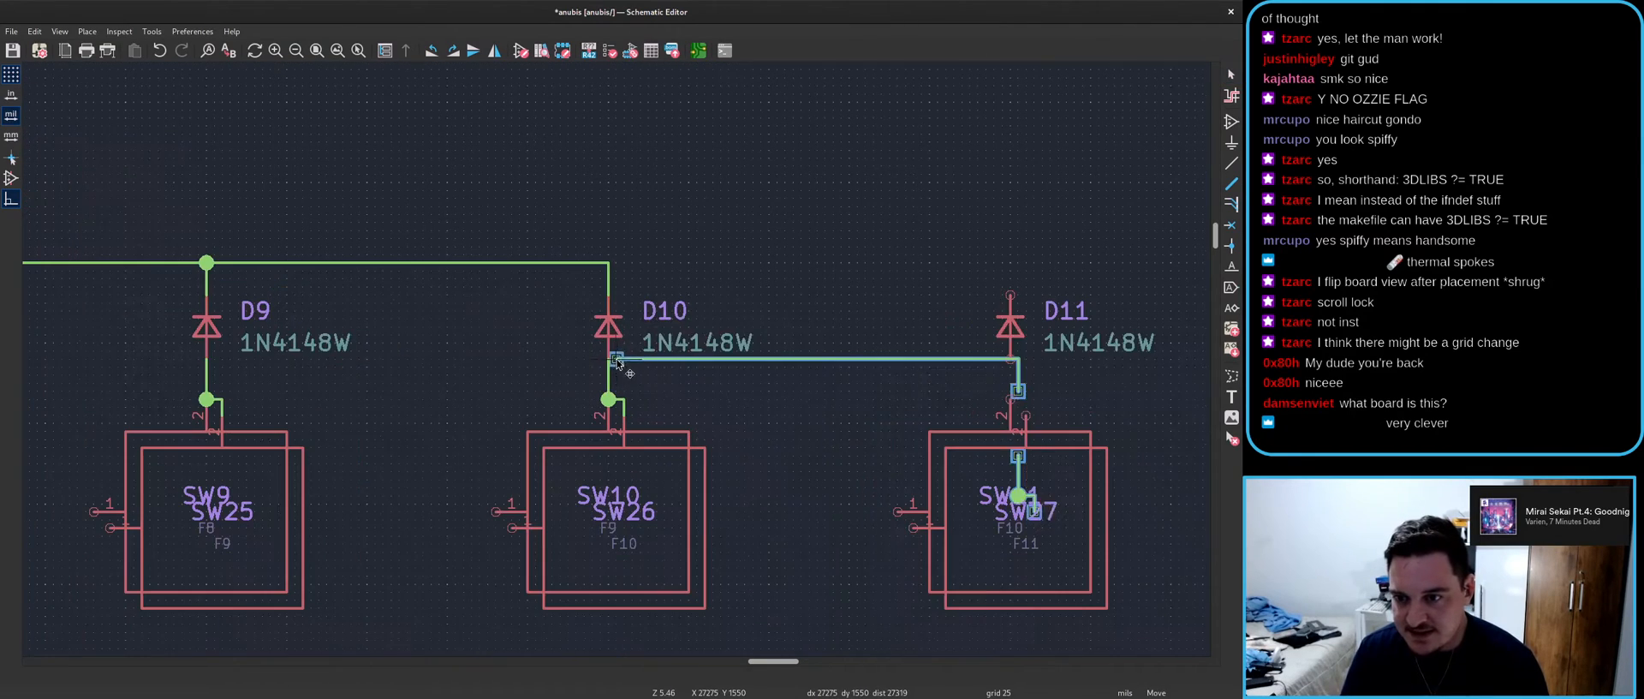
scroll(617, 364, "down", 3)
scroll(616, 364, "up", 3)
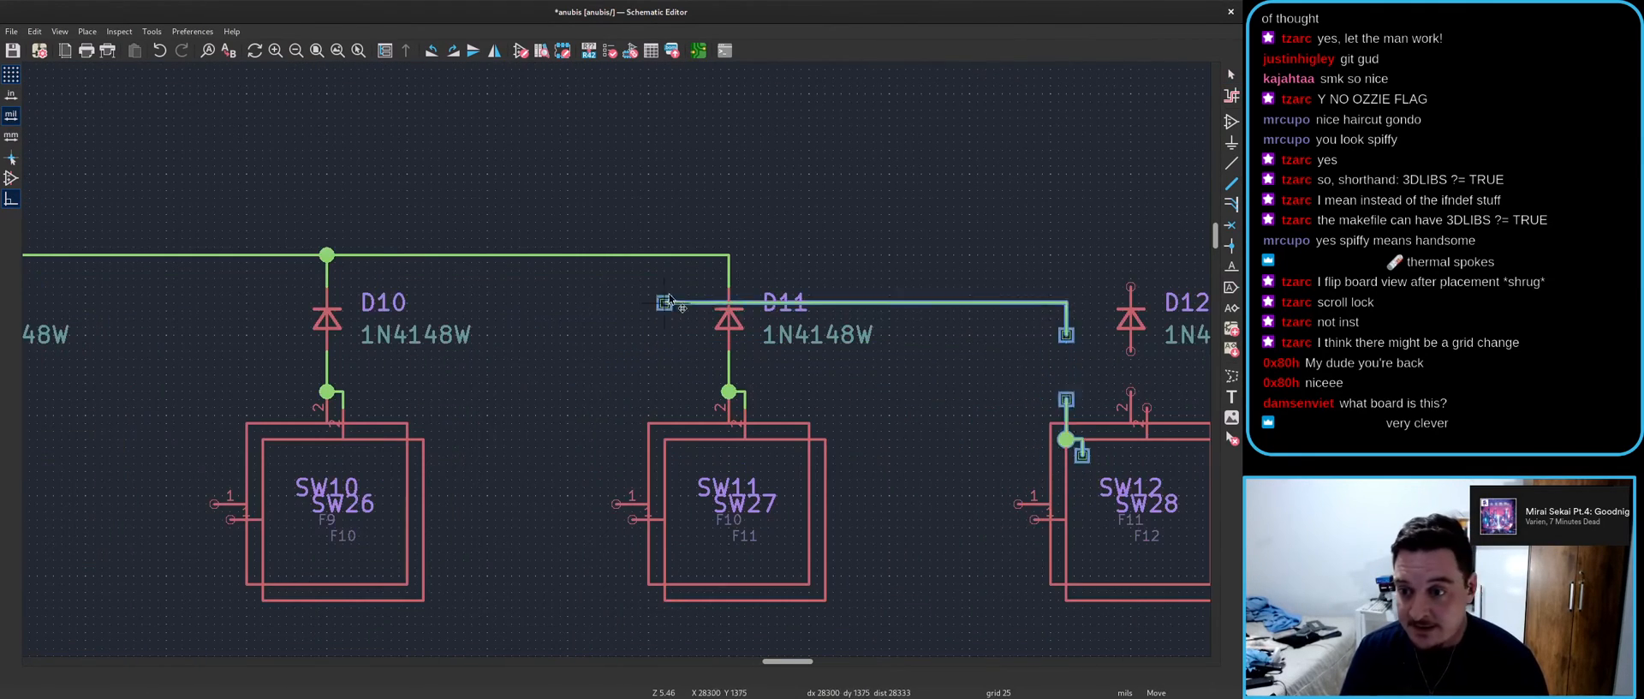
scroll(636, 369, "down", 3)
left_click(635, 368)
scroll(626, 368, "down", 6)
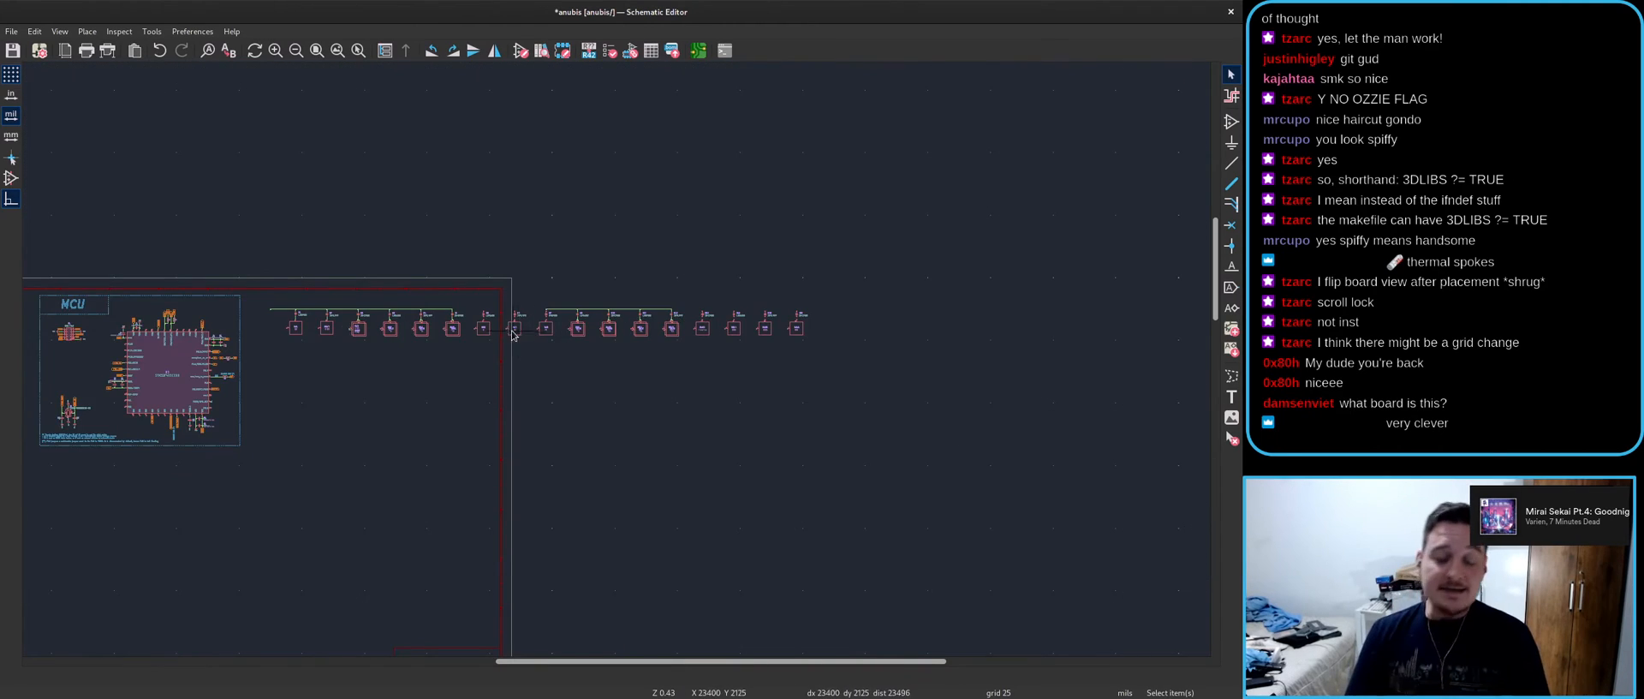
scroll(512, 334, "up", 8)
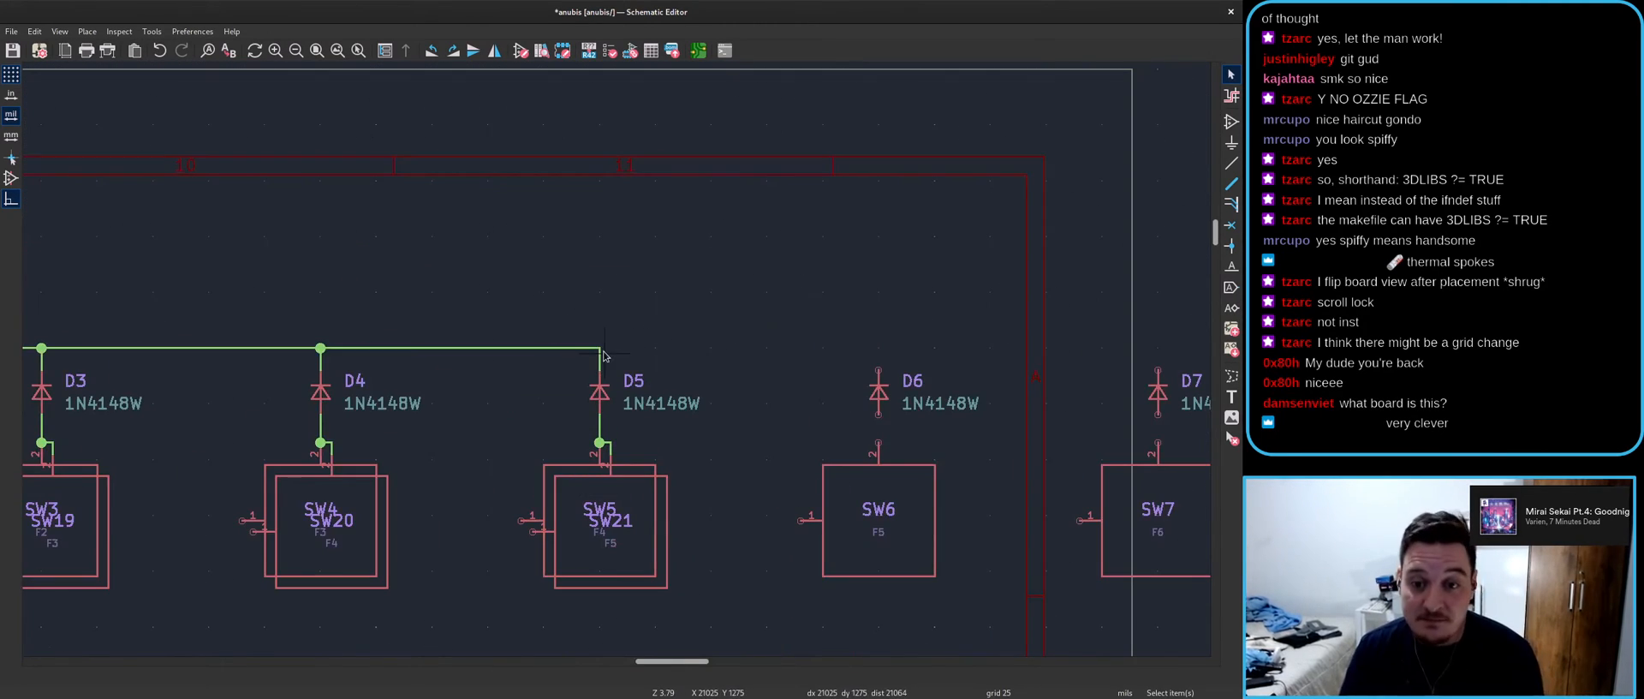
- Draw row wires from the D5 junction across D6 and D7 to D8 and SW8's pin
key("w")
left_click(879, 347)
left_click(878, 348)
middle_click_drag(1073, 359, 546, 355)
left_click(633, 438)
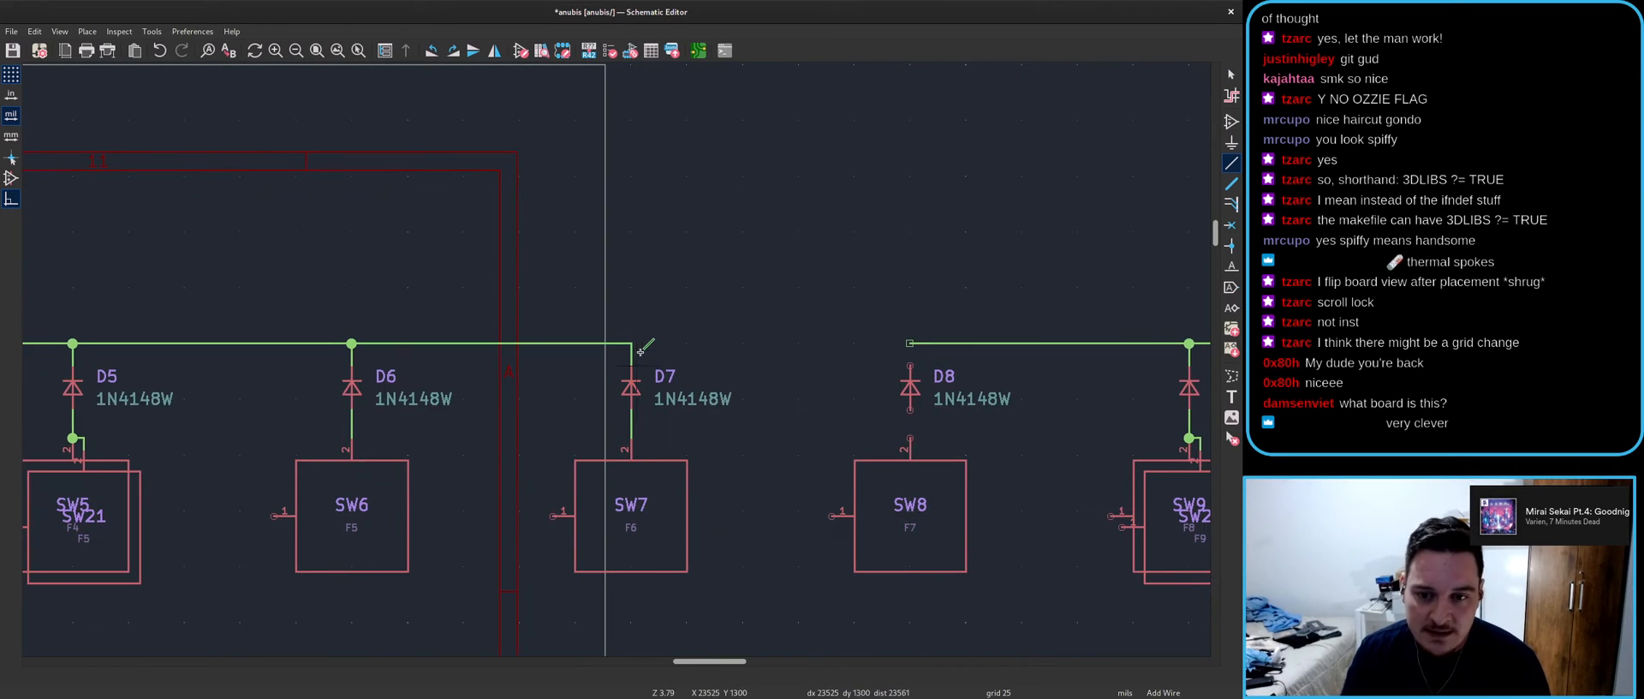
left_click(631, 343)
left_click(912, 442)
scroll(957, 445, "down", 4)
scroll(642, 294, "up", 6)
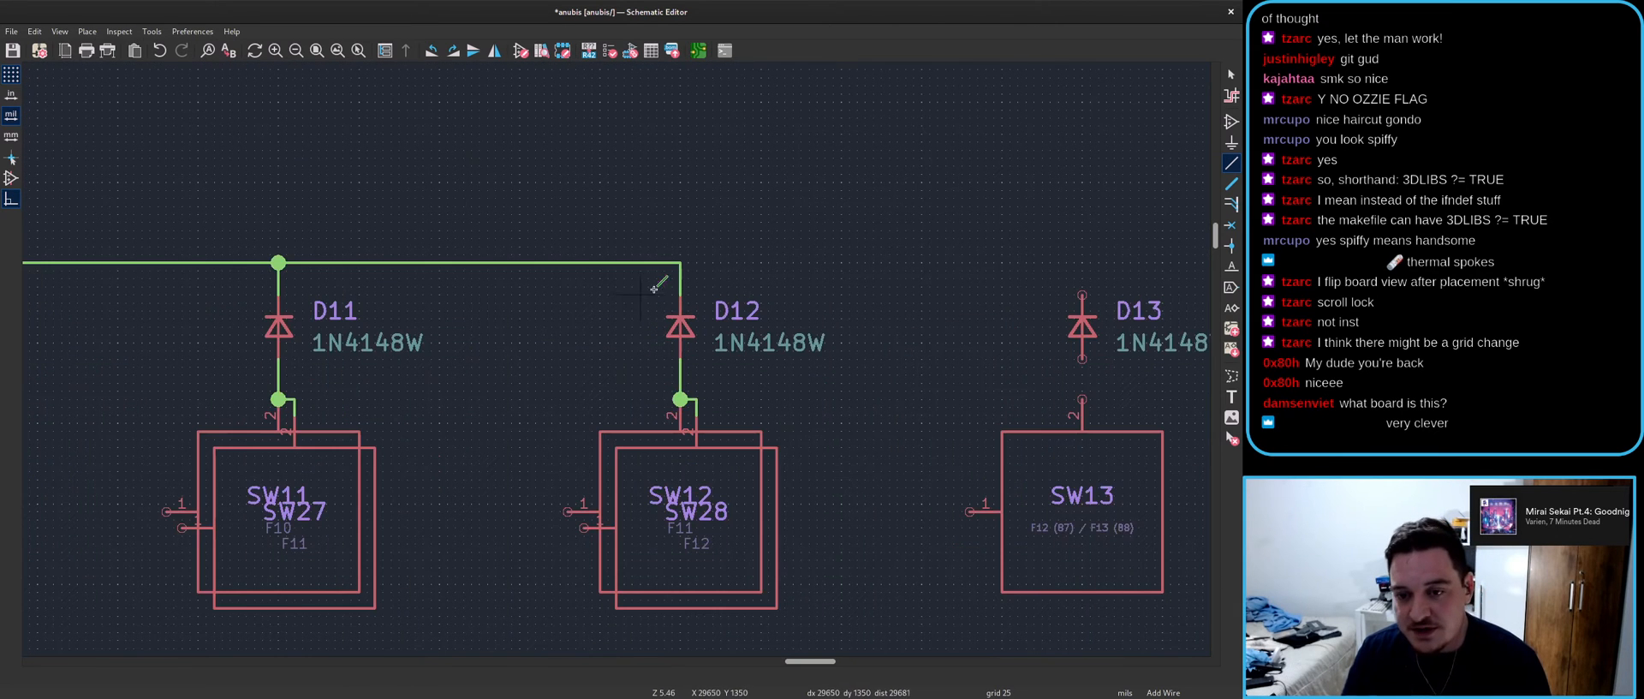
- Wire D12's top corner down to D13/SW13, then extend the rail from D13 to SW14
left_click(680, 262)
left_click(1082, 399)
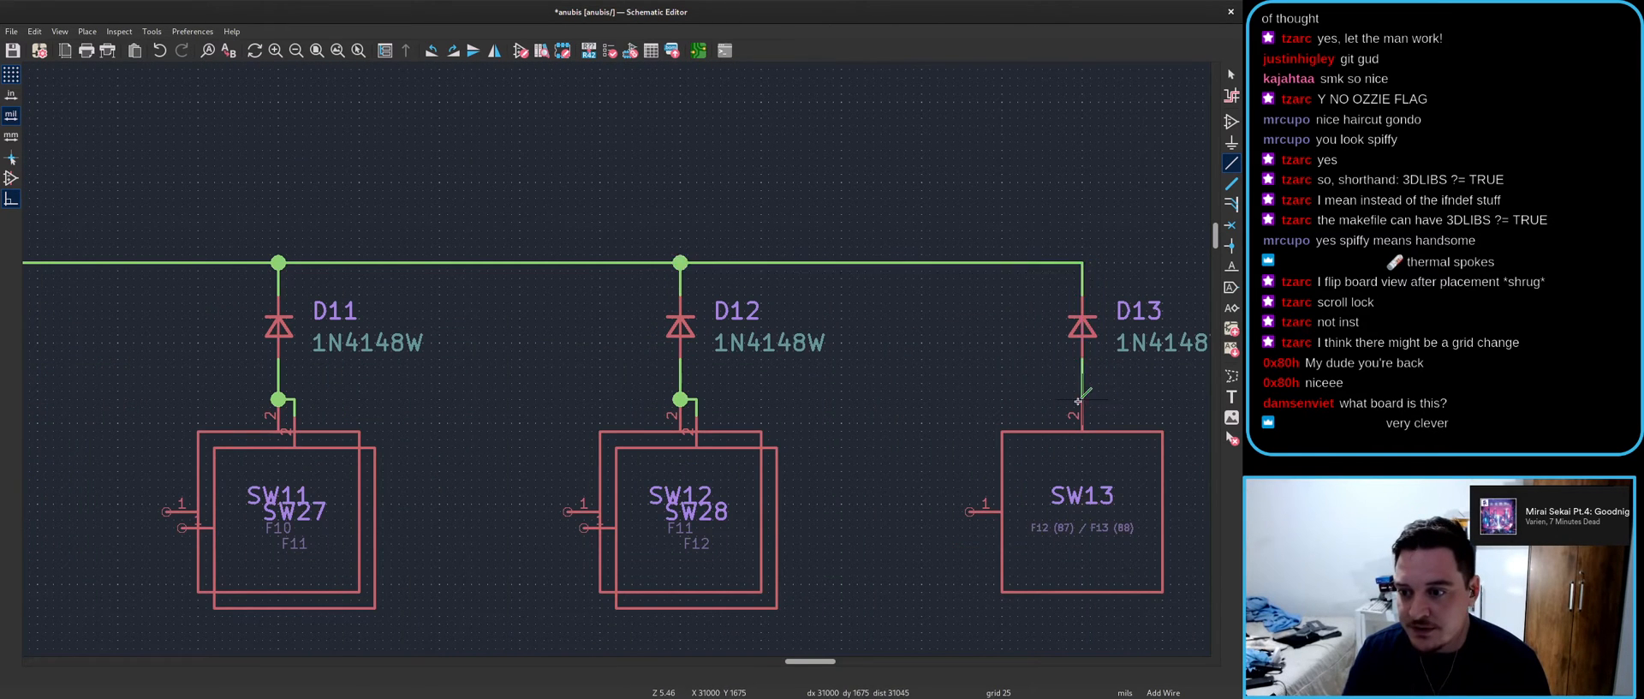
scroll(1083, 399, "down", 2)
left_click(326, 263)
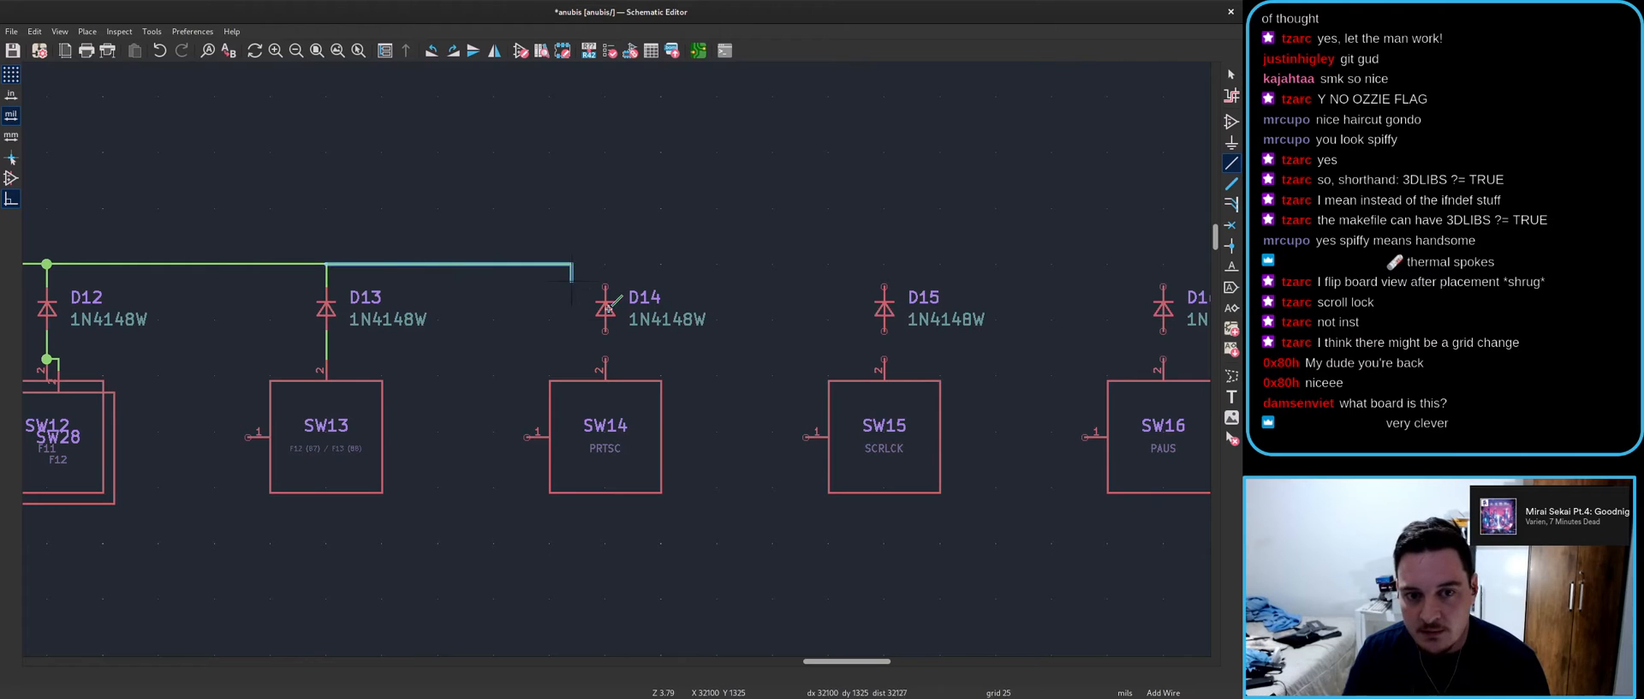
left_click(604, 358)
key("Escape")
- Try duplicating the D4–D5 rail wire and its drop, then discard the copies
scroll(600, 360, "down", 4)
scroll(571, 363, "up", 3)
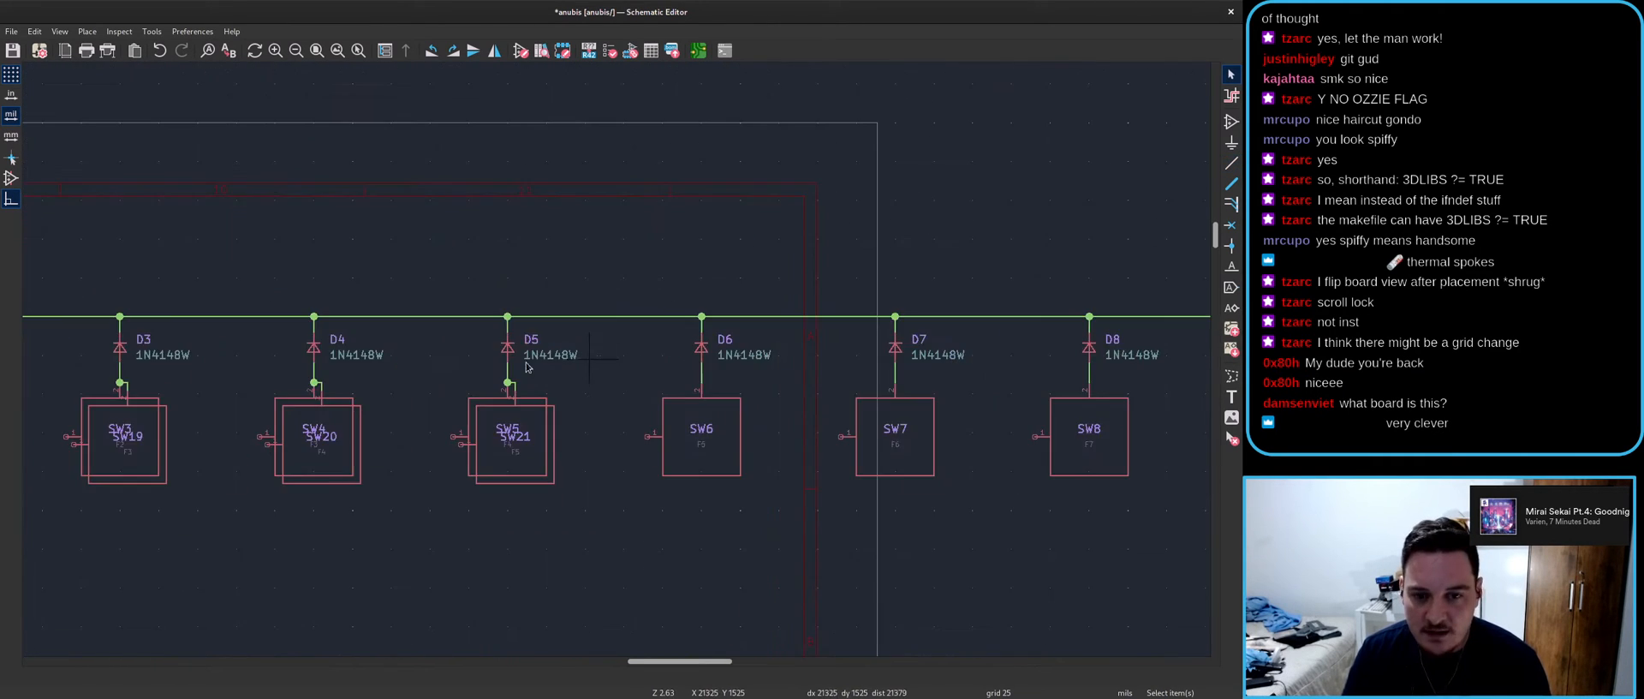
scroll(470, 347, "up", 2)
left_click(381, 315)
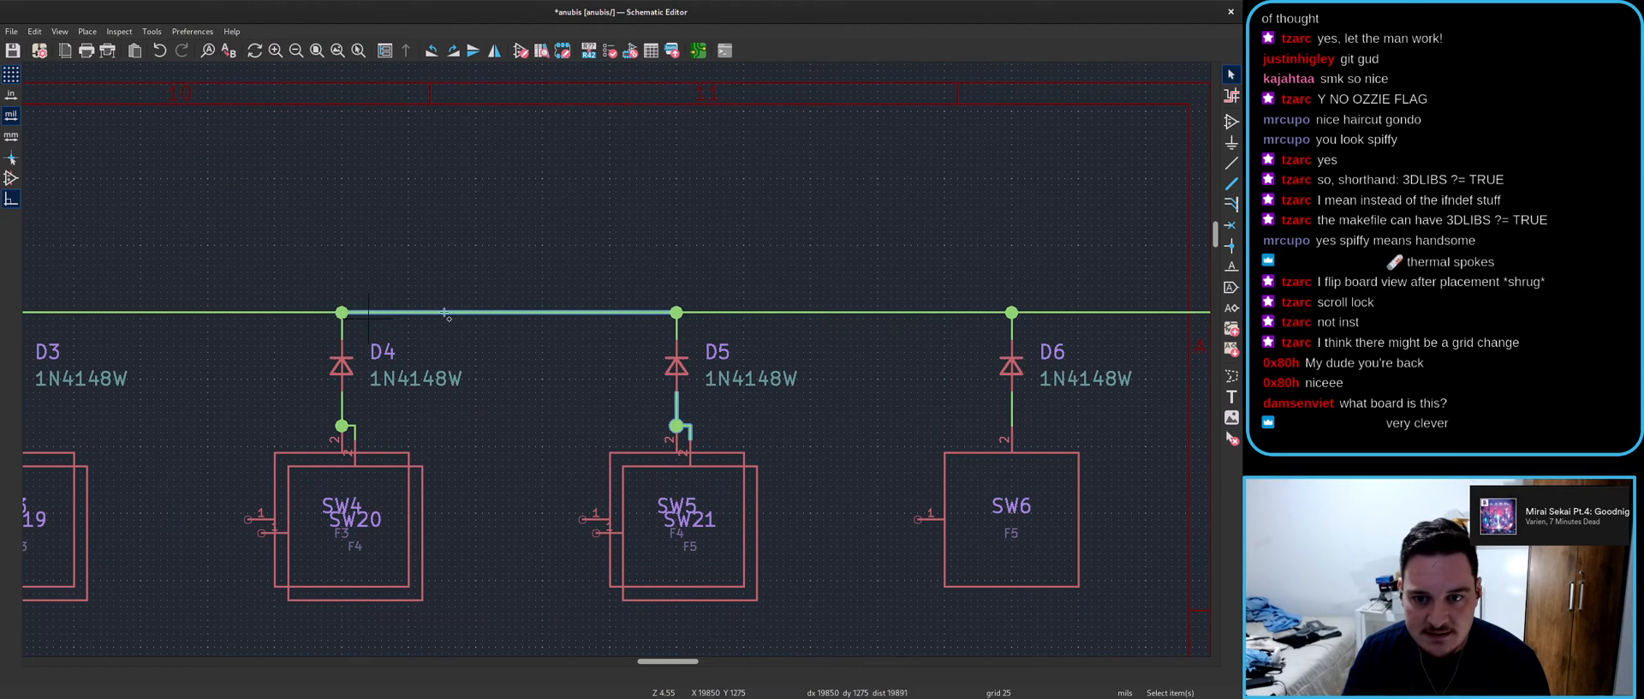
key("m")
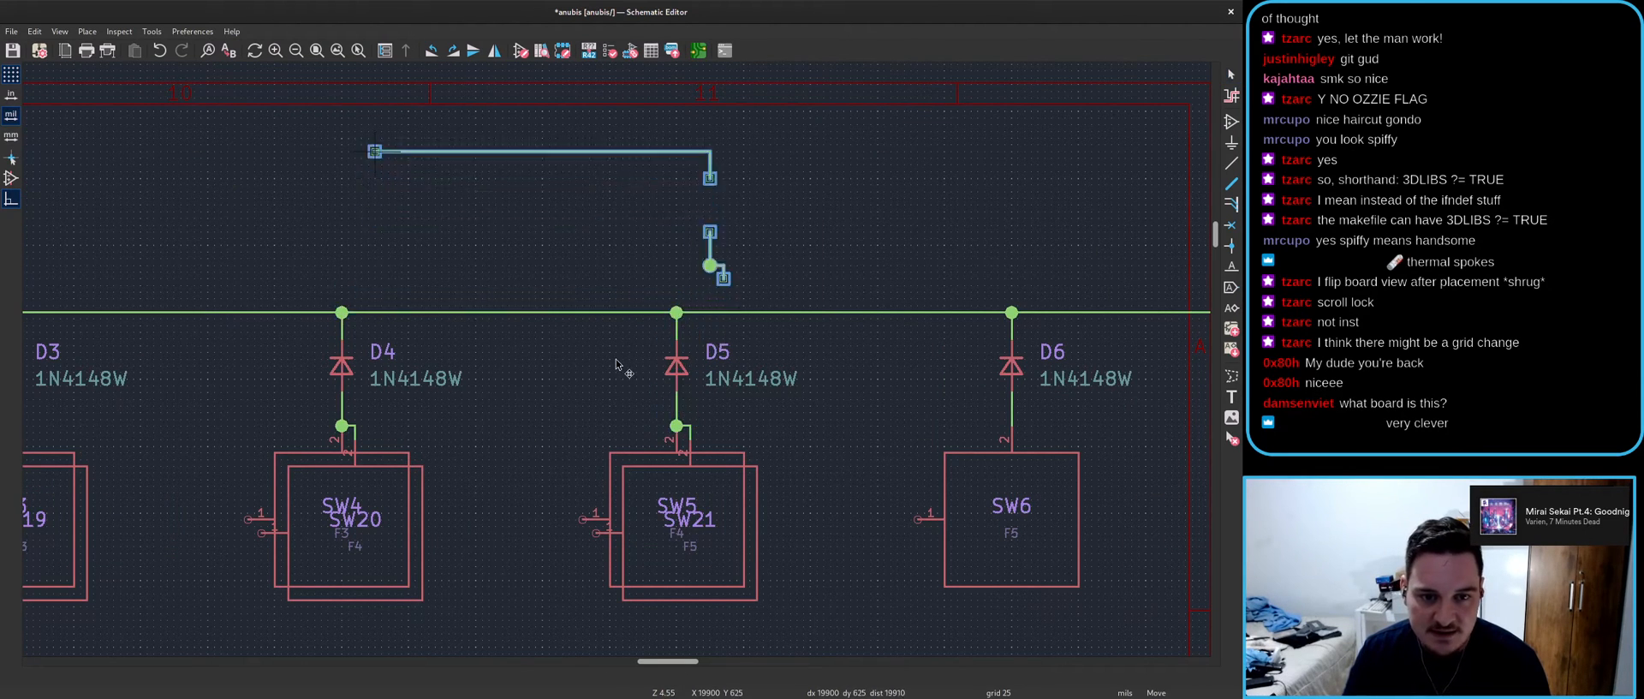
scroll(676, 223, "down", 3)
scroll(526, 316, "down", 3)
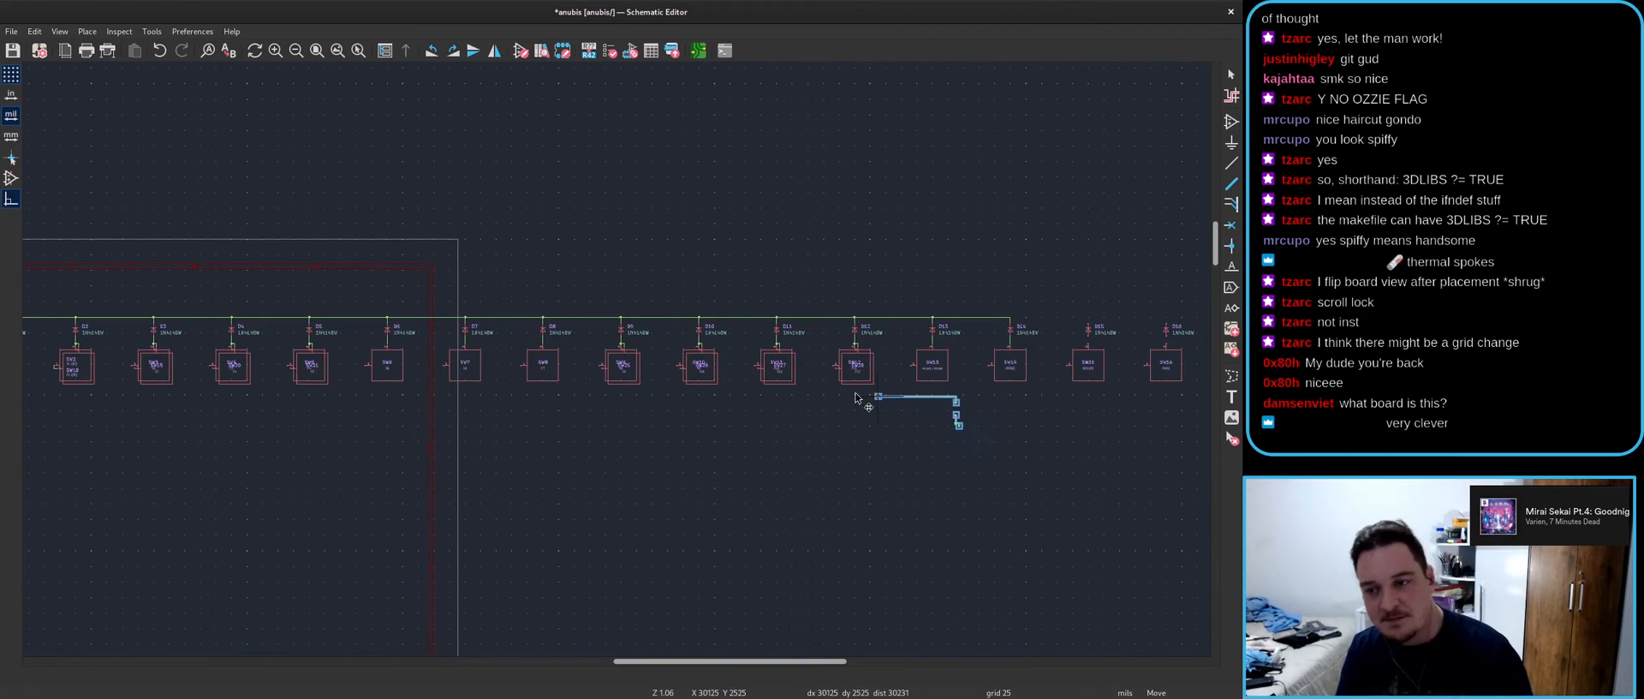
key("Escape")
scroll(994, 394, "up", 3)
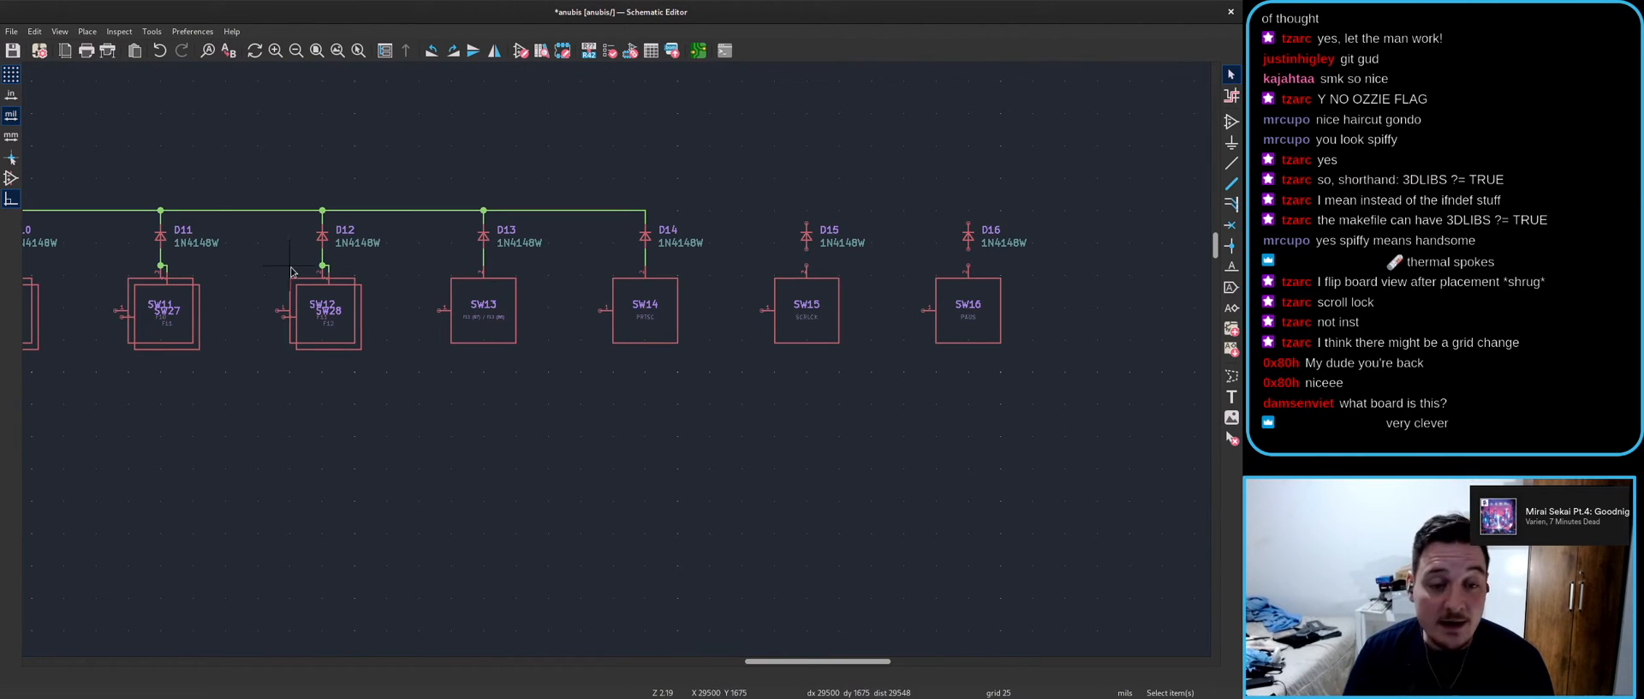
scroll(527, 255, "up", 2)
- Paste copies of the D13–D14 rail segment to join D14–D15 and D15–D16
left_click(698, 321)
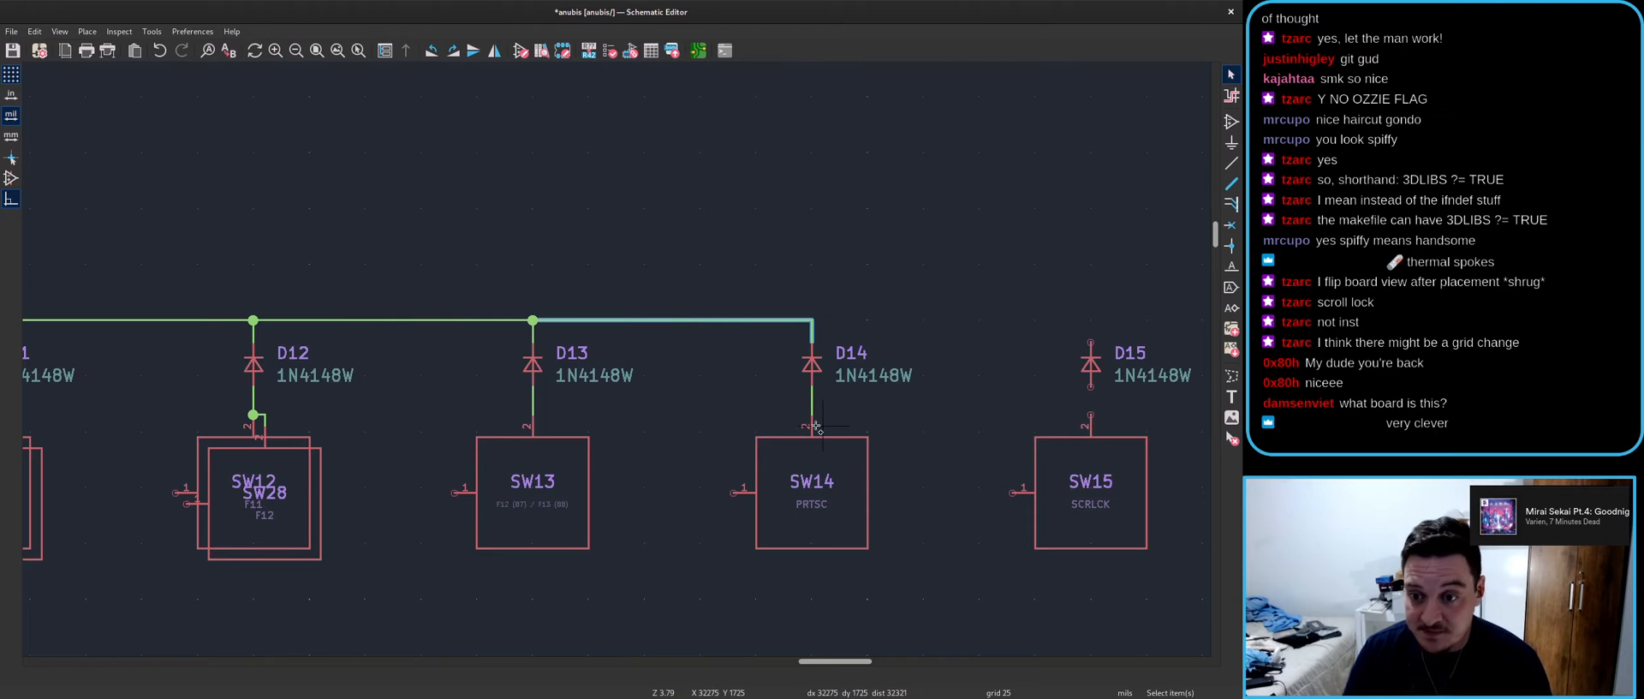
key("ctrl+v")
scroll(838, 315, "up", 3)
left_click(770, 331)
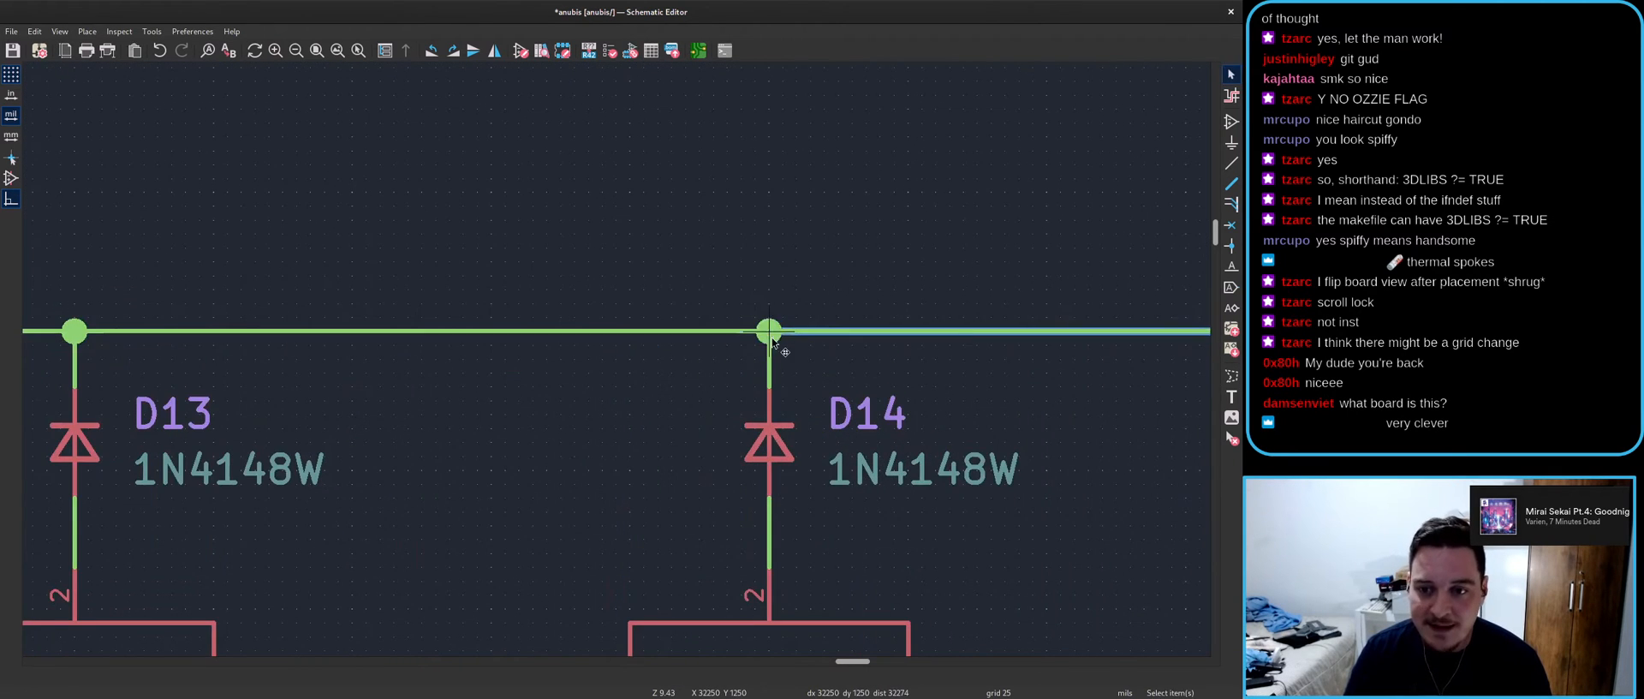
scroll(505, 359, "down", 3)
key("ctrl+v")
scroll(996, 388, "up", 3)
left_click(398, 277)
key("ctrl+v")
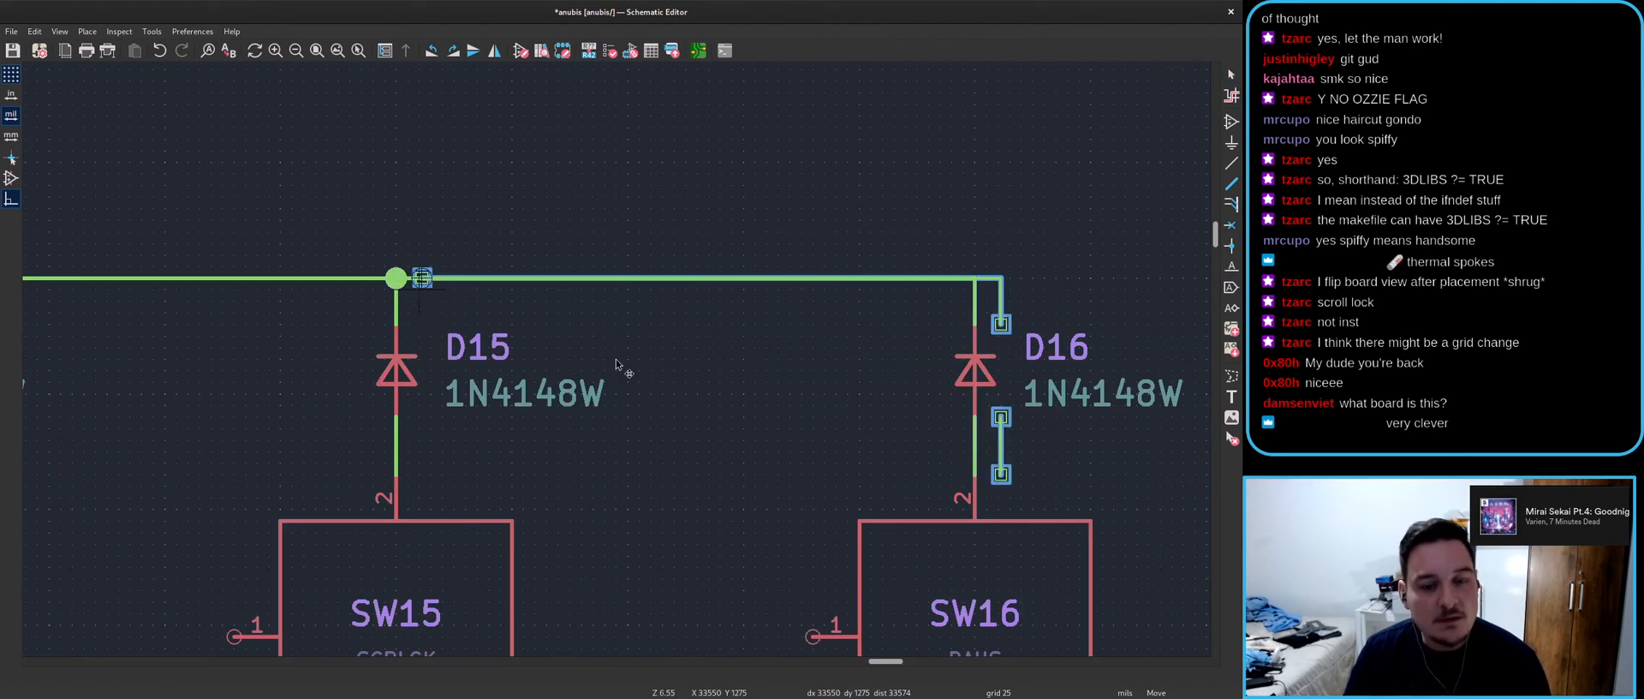
scroll(454, 300, "down", 4)
key("Escape")
scroll(633, 378, "down", 4)
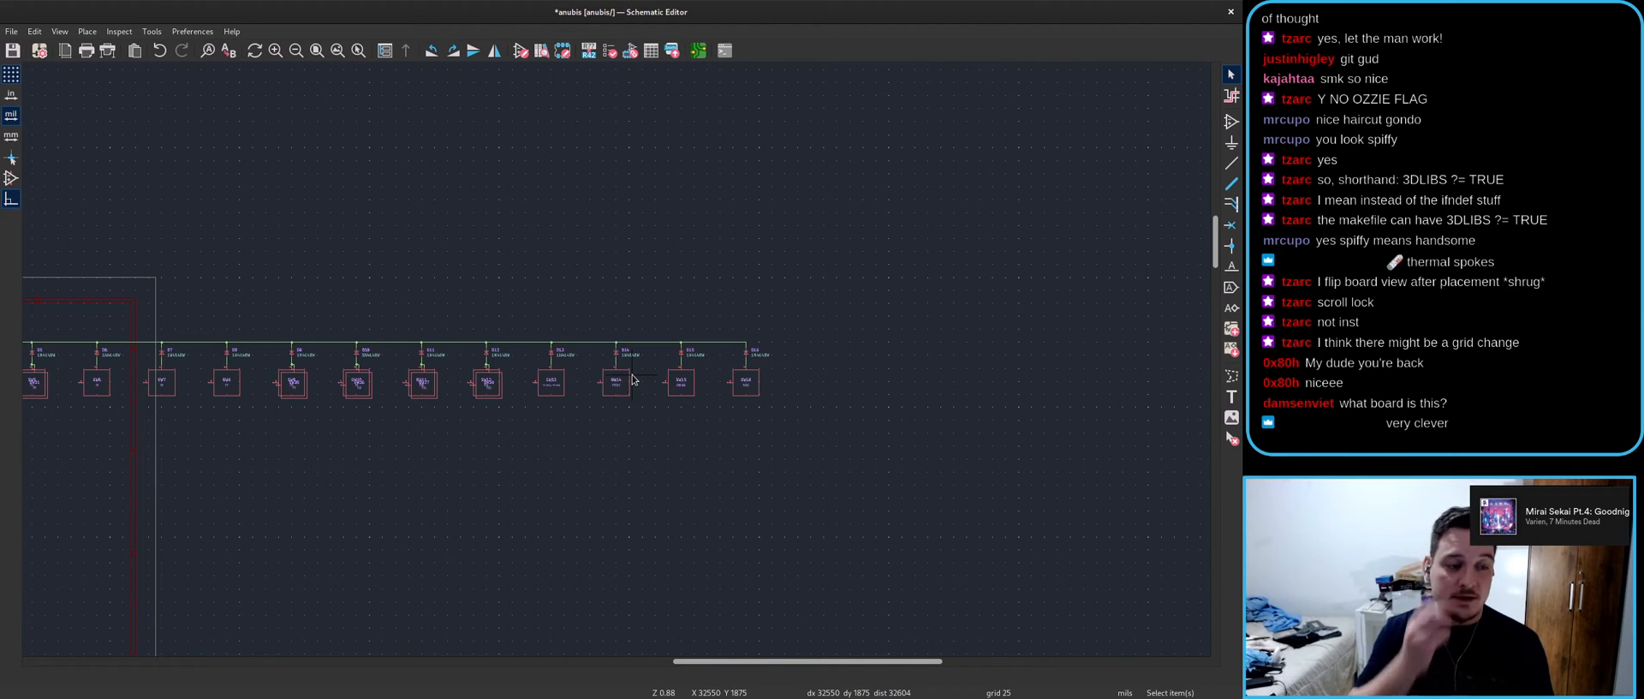
scroll(591, 385, "down", 3)
scroll(645, 349, "up", 5)
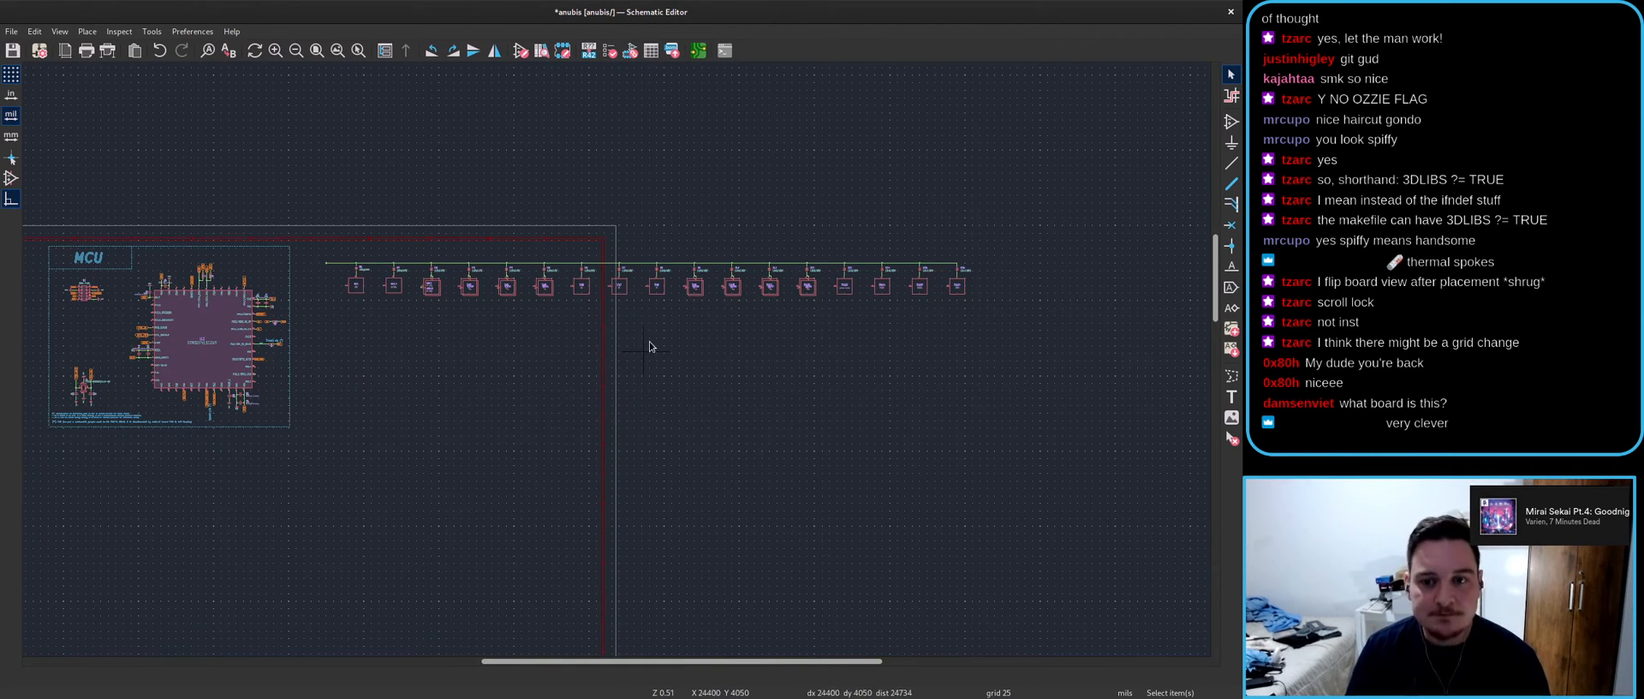
- Move the SW3 reference to the top of the symbol with the F2 keycode just beneath it
scroll(880, 329, "up", 4)
left_click(517, 322)
scroll(516, 323, "up", 2)
key("m")
key("r")
key("r")
key("e")
key("Escape")
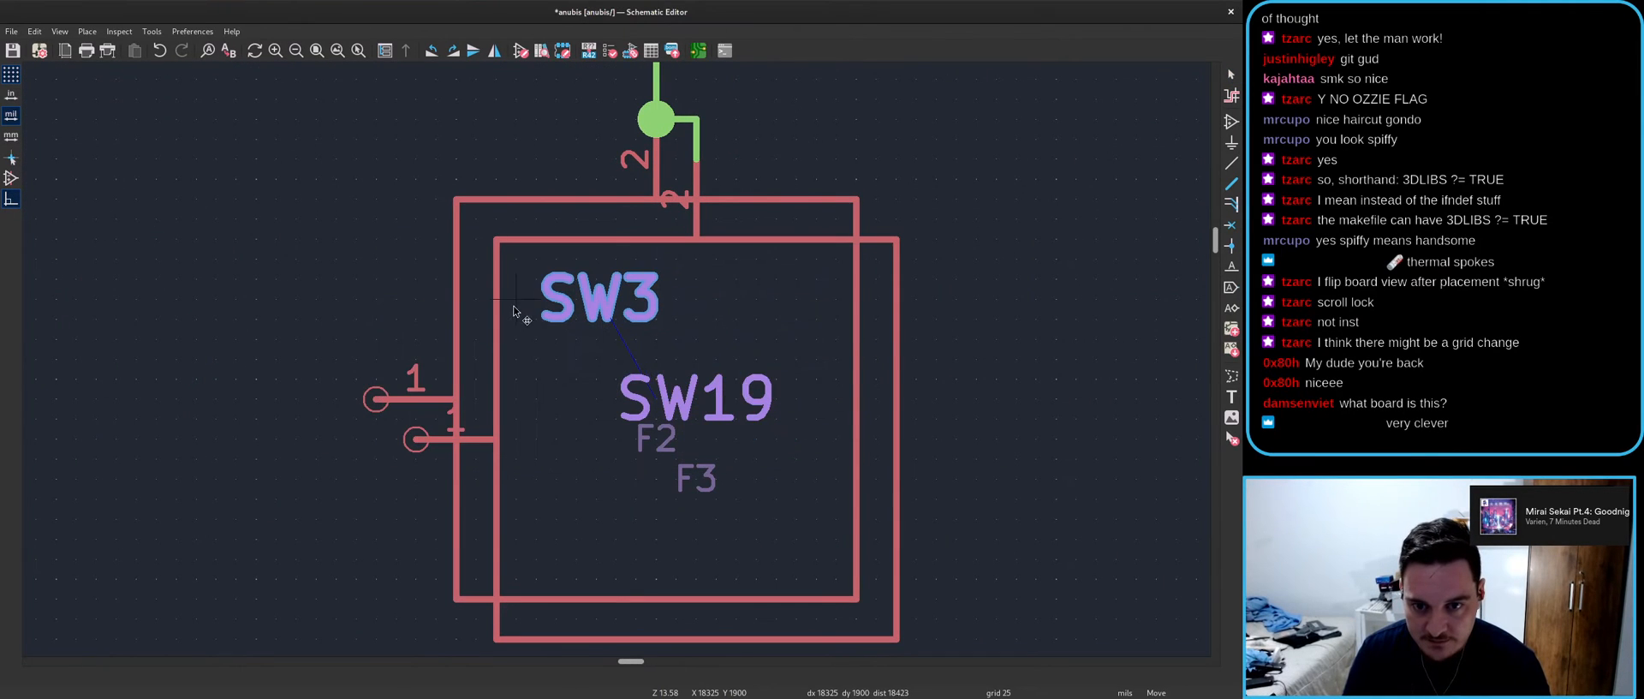
left_click(518, 298)
left_click(665, 438)
key("m")
key("e")
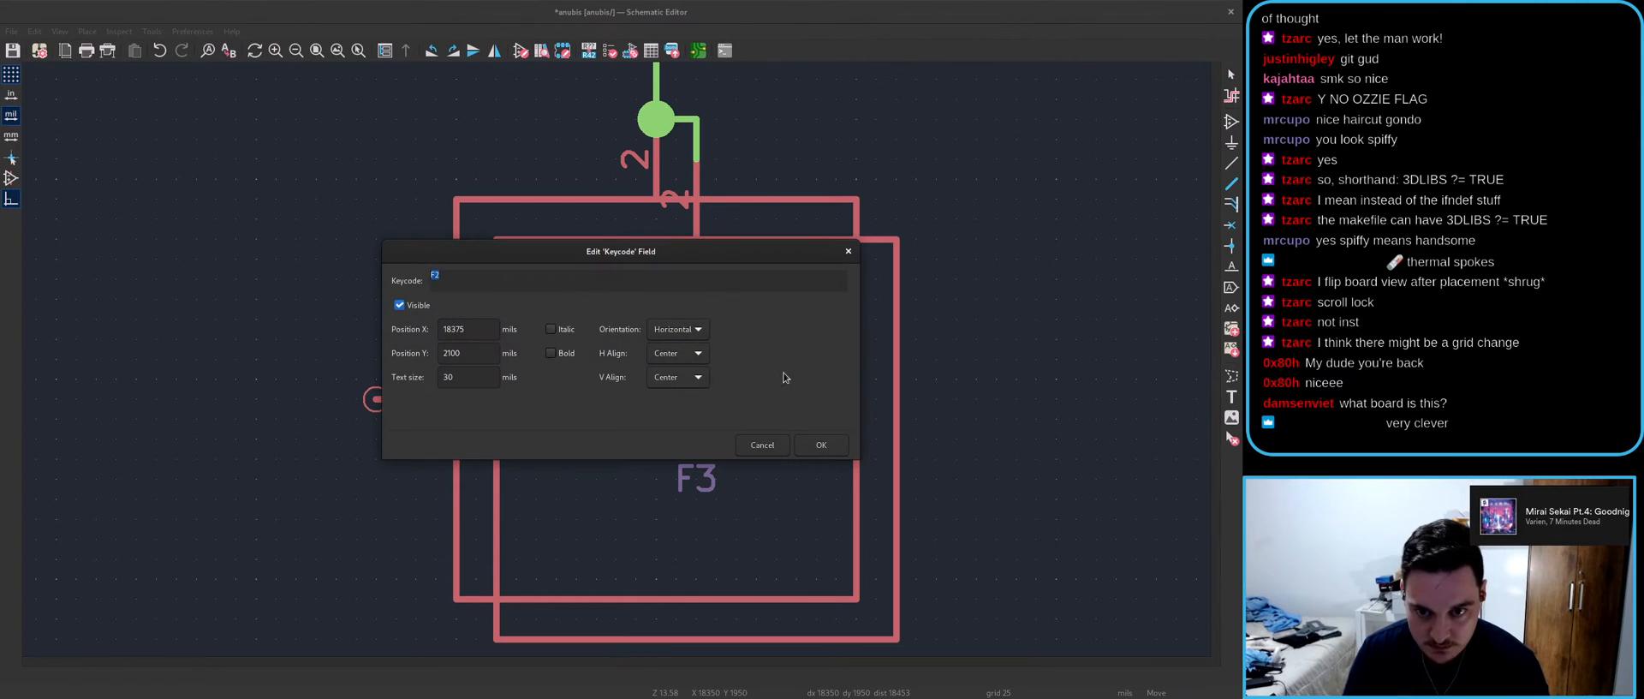
key("Return")
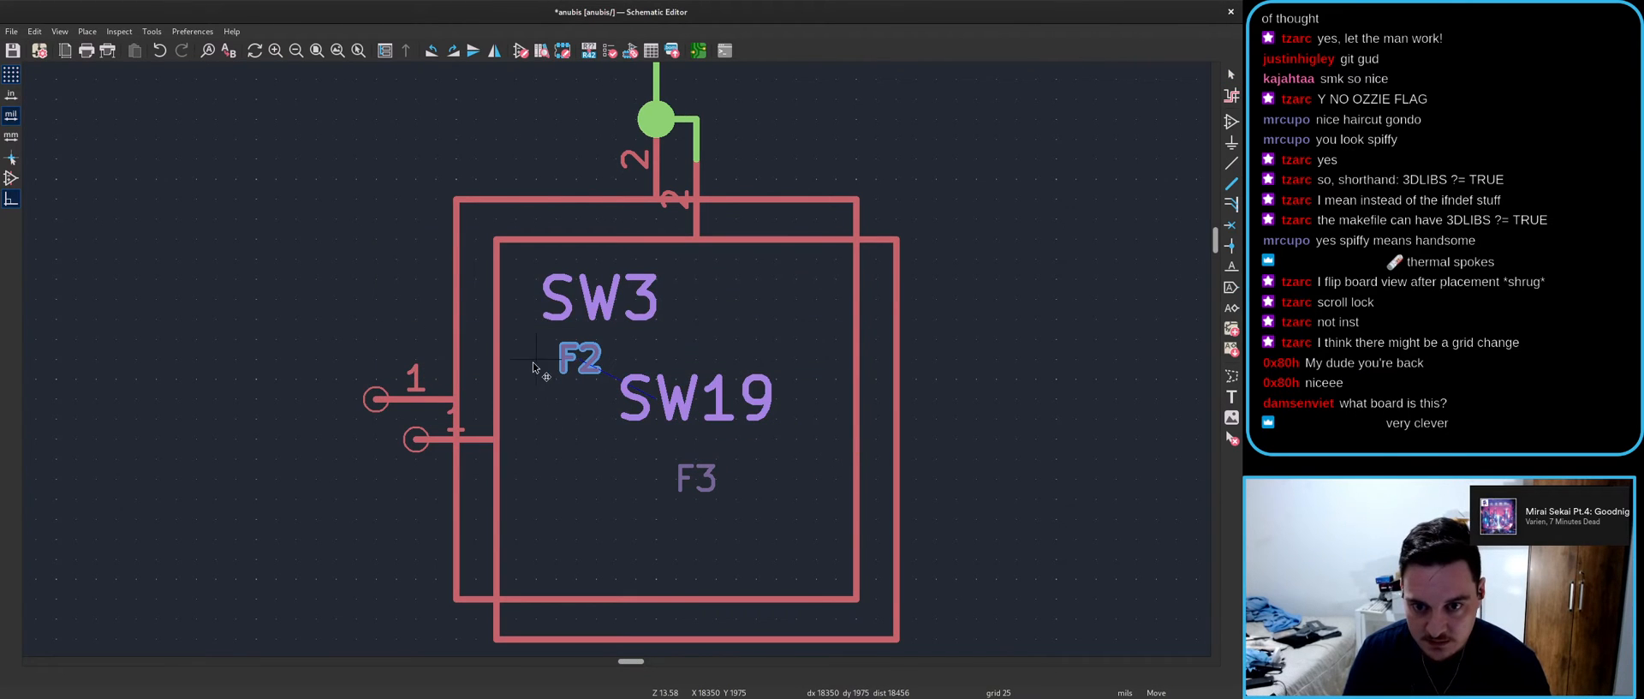
left_click(526, 368)
- Place the SW19 reference left-aligned below F2, with the F3 keycode just under SW19
key("m")
key("e")
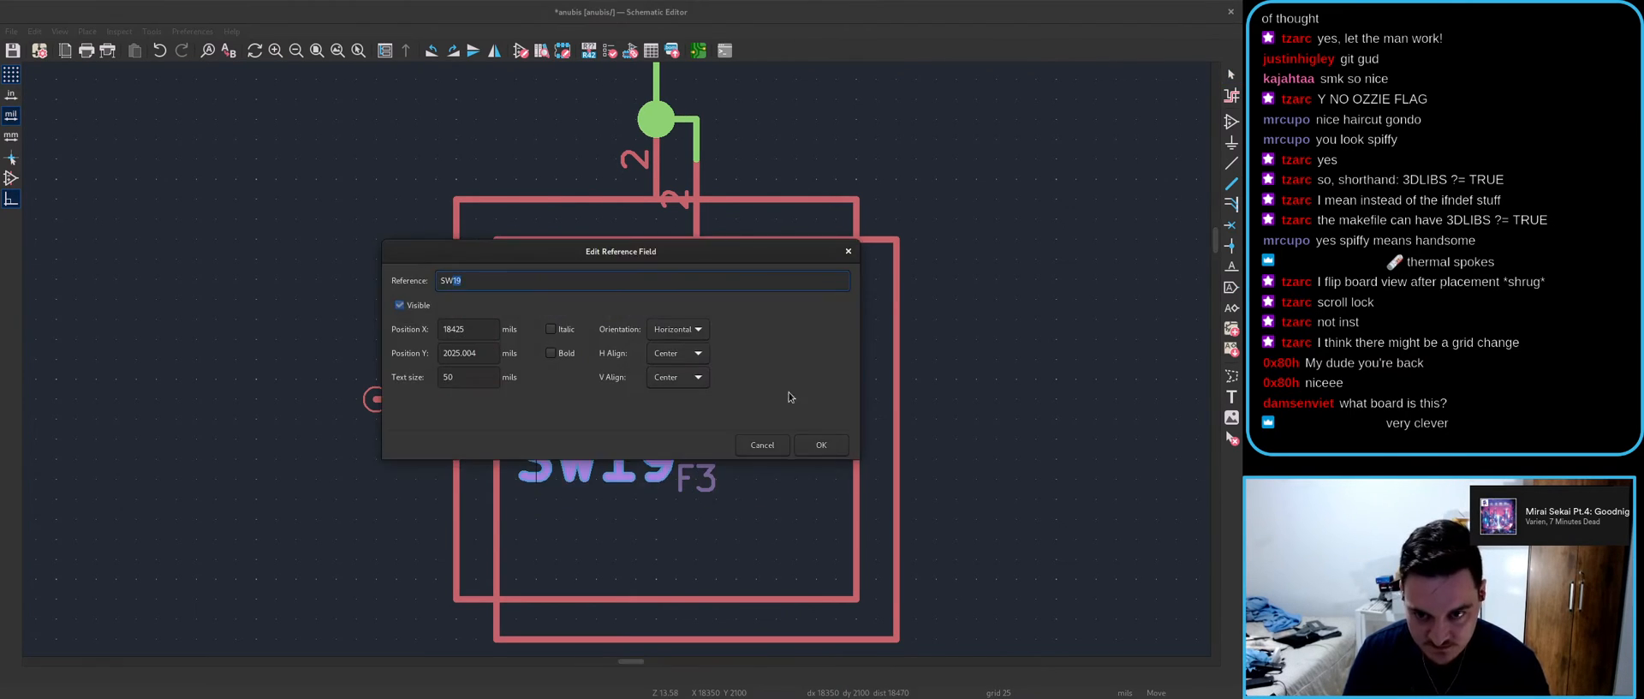
left_click(820, 445)
left_click(465, 452)
left_click(687, 473)
key("m")
key("Escape")
key("m")
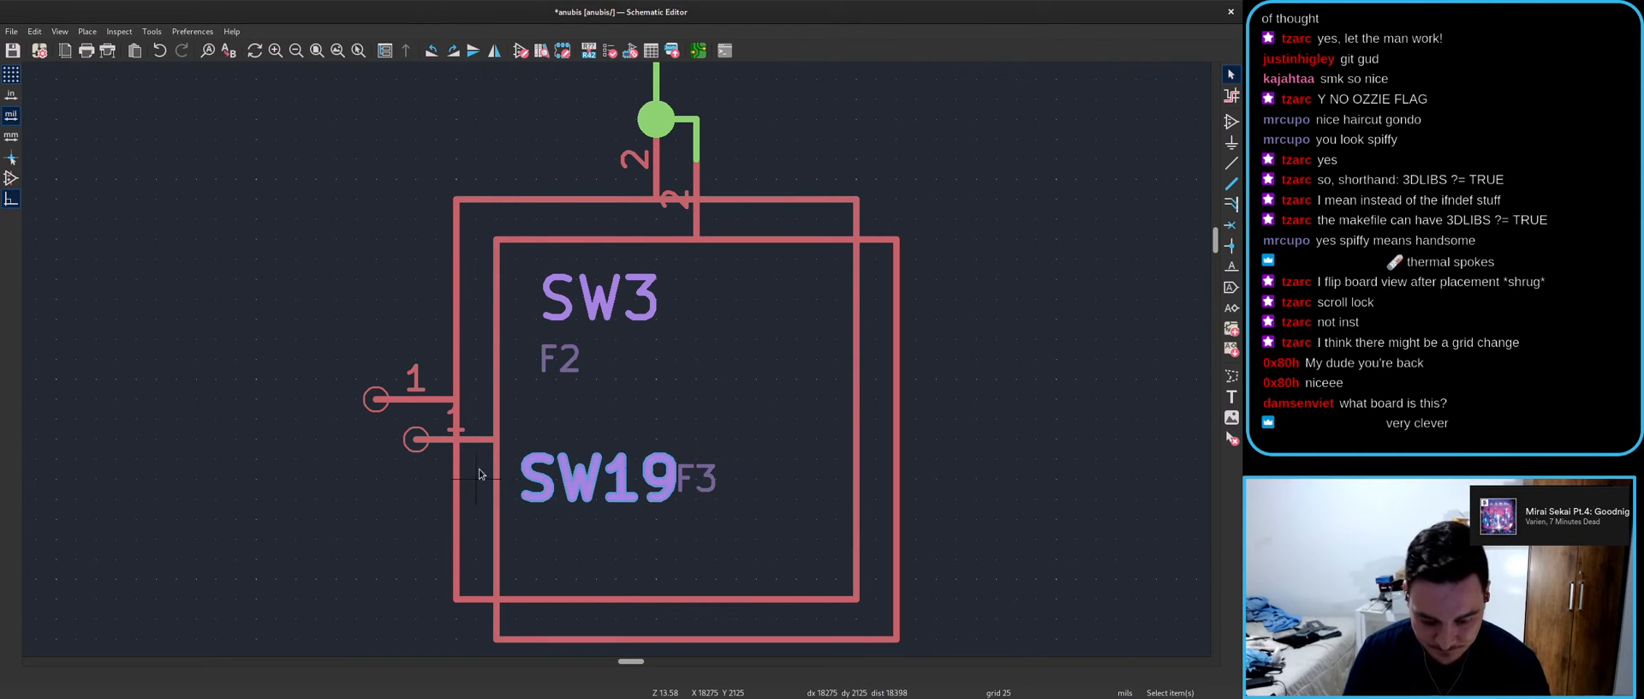
left_click(499, 482)
key("m")
key("e")
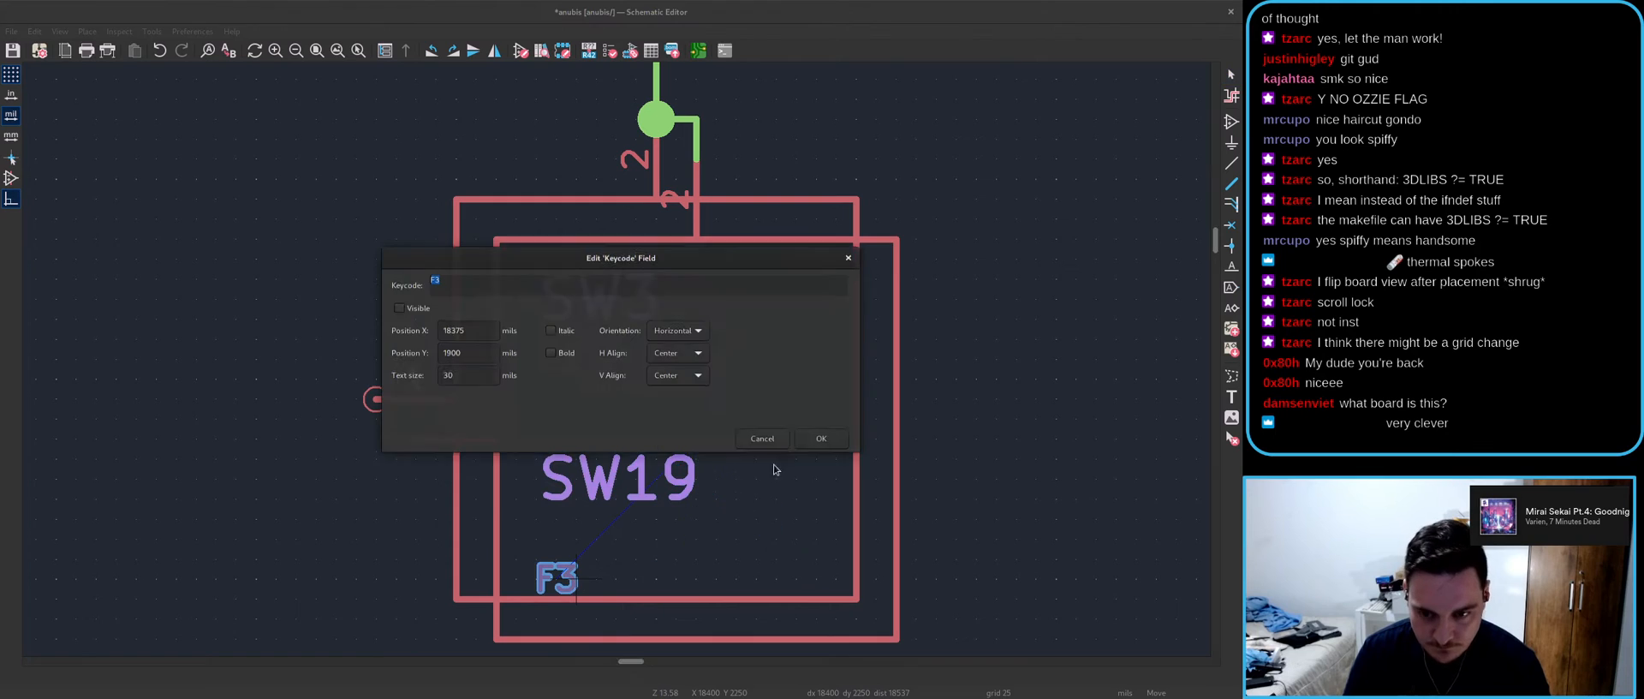
left_click(820, 447)
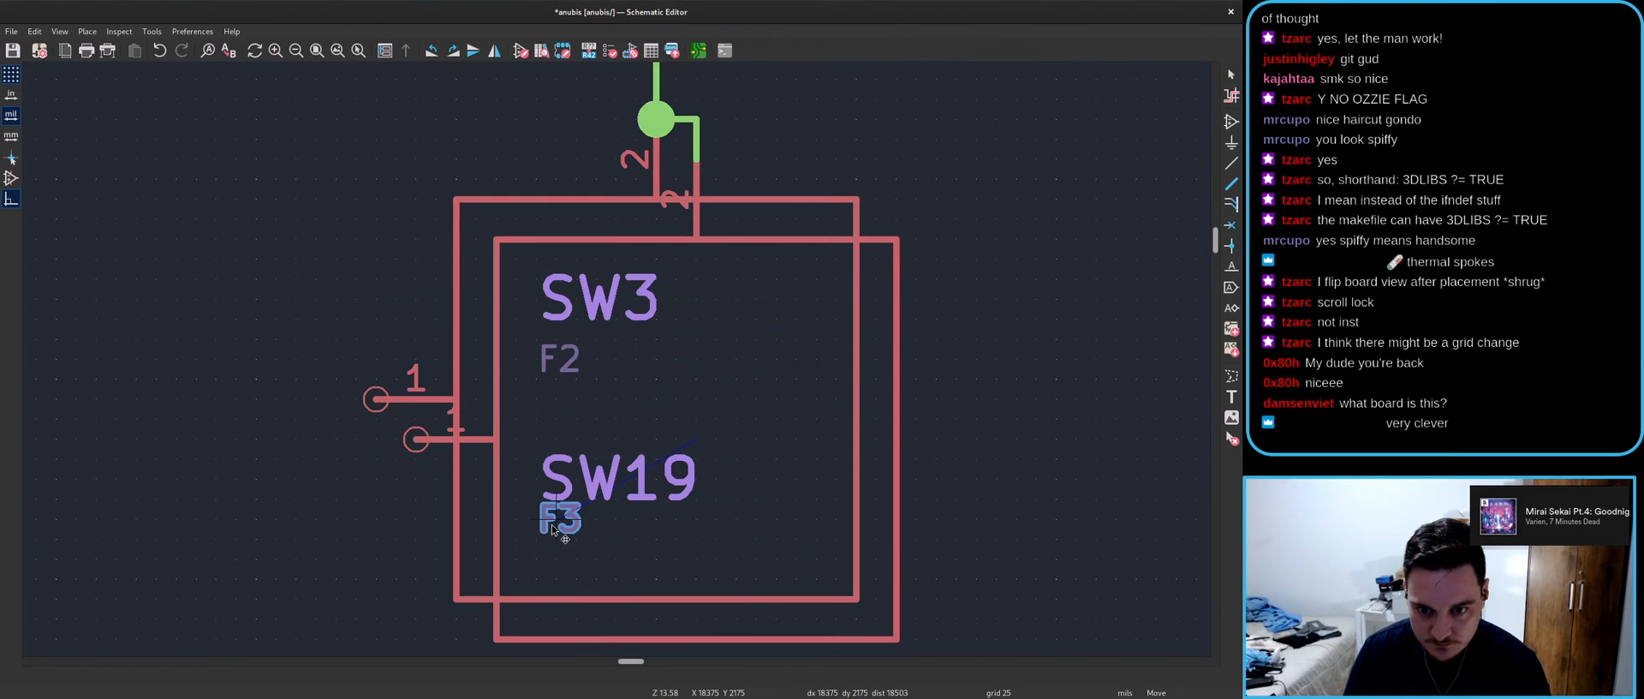
key("e")
left_click(834, 447)
left_click(475, 558)
- Check the F1 (87) keycode and make SW3's keycode F2 (87)
scroll(590, 340, "down", 3)
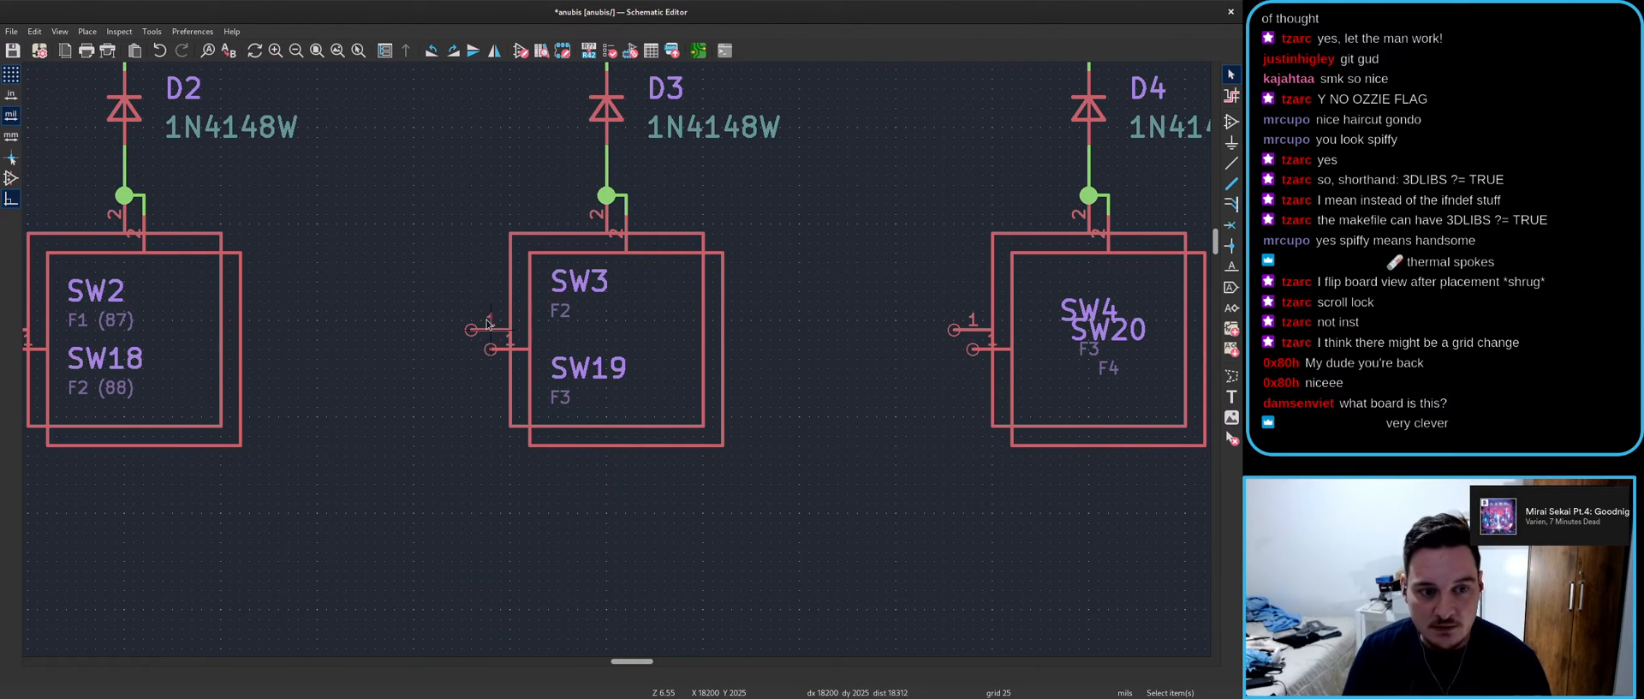
key("e")
key("Escape")
key("e")
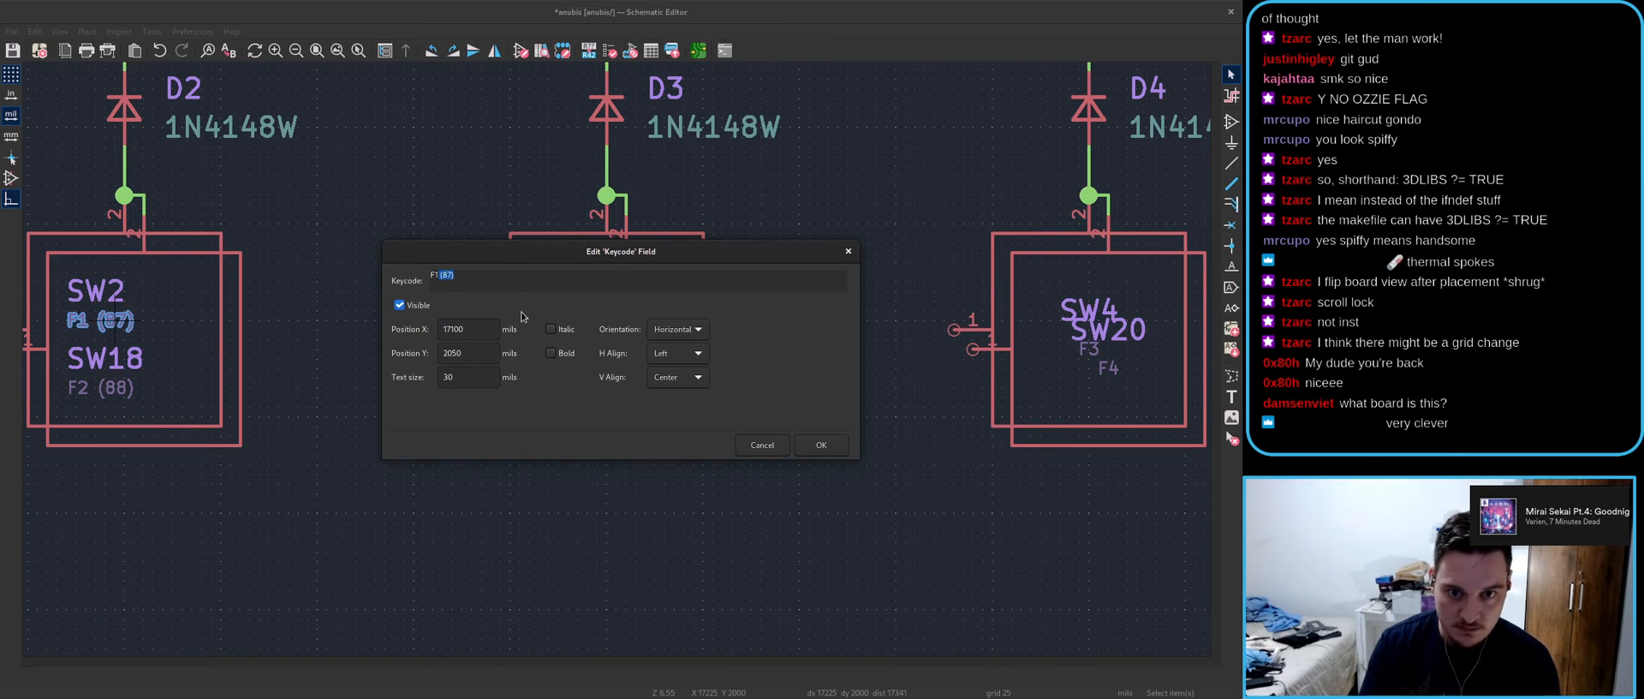
key("Escape")
left_click(566, 313)
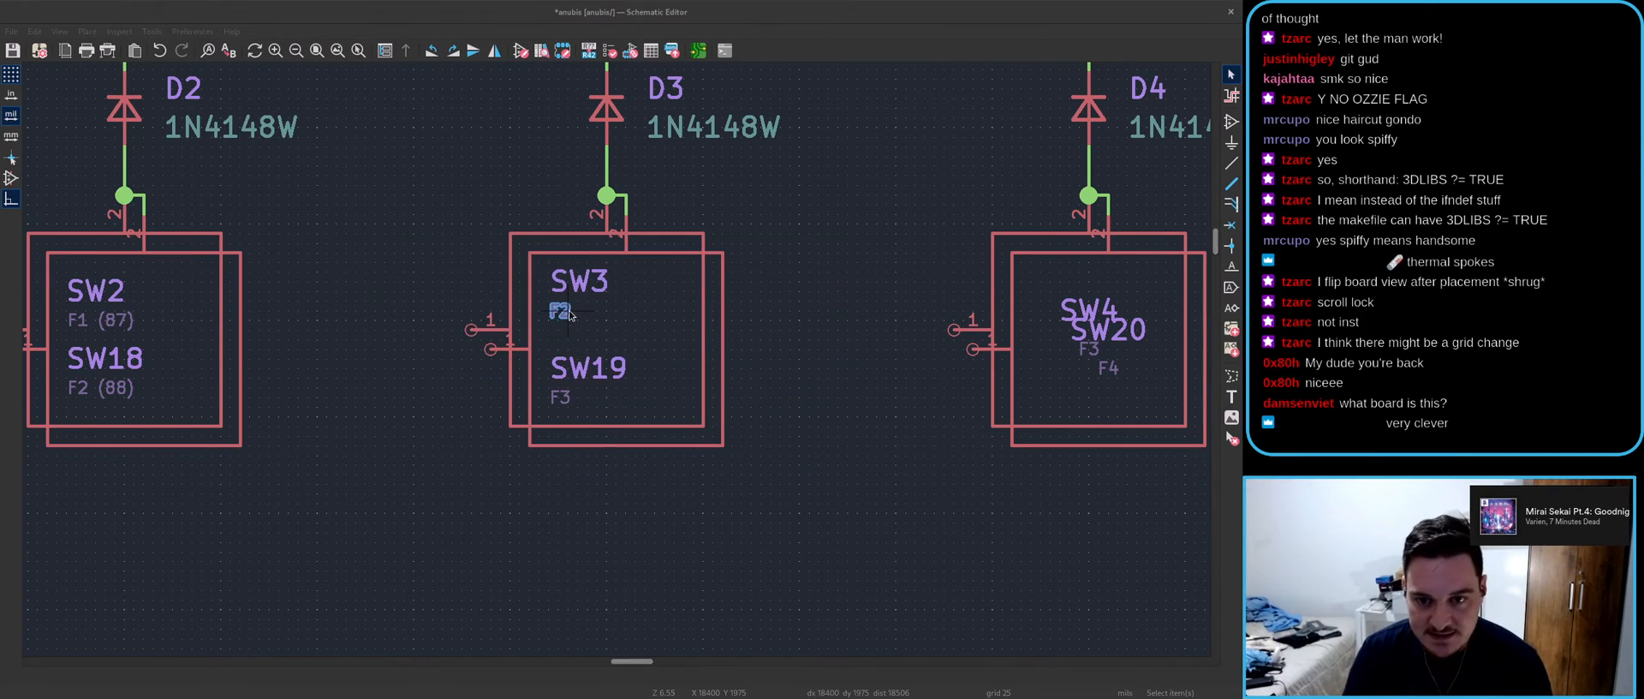
key("e")
left_click(818, 445)
- Change SW4's keycode to F3 (87) and SW5's to F4 (87)
left_click(1081, 358)
key("e")
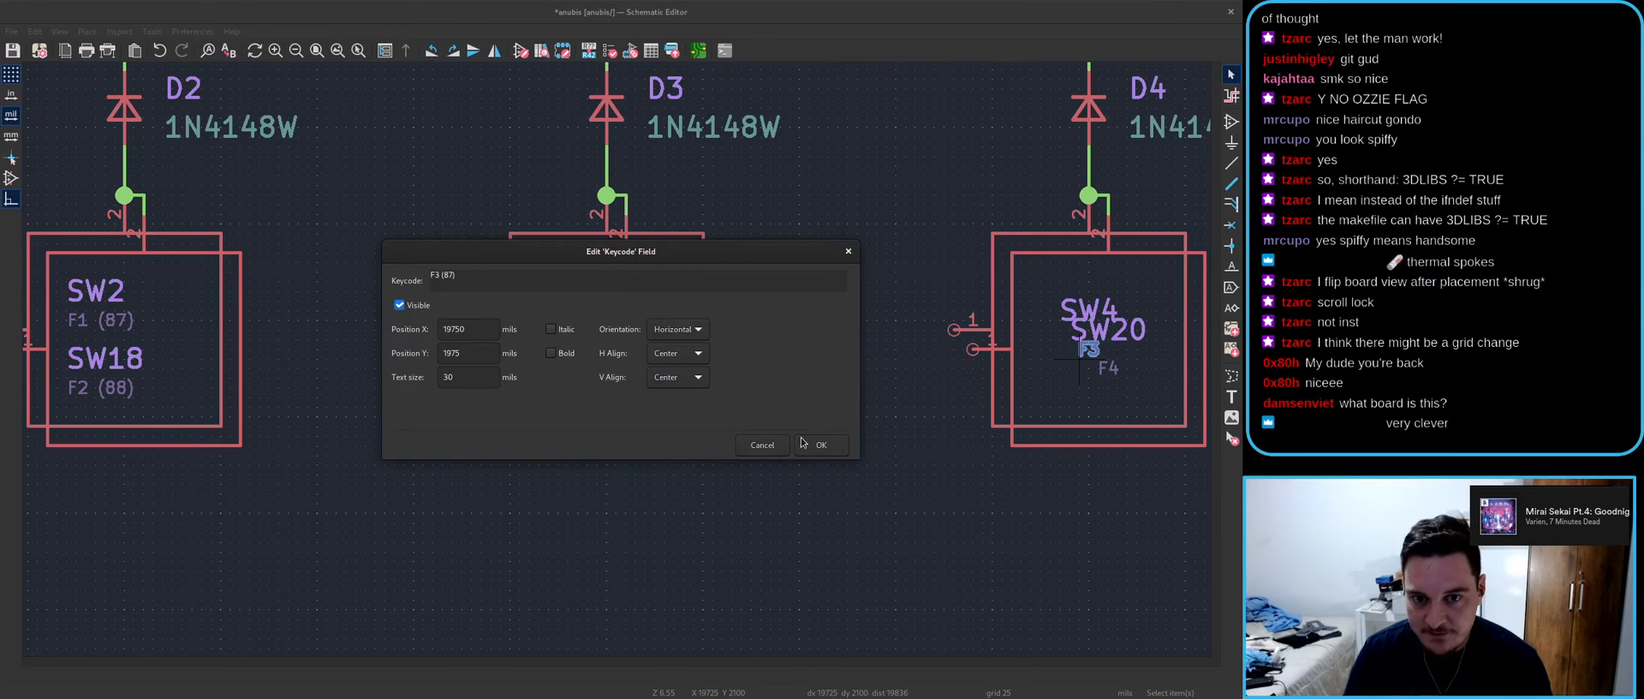
left_click(806, 443)
middle_click_drag(1094, 488, 329, 487)
double_click(814, 349)
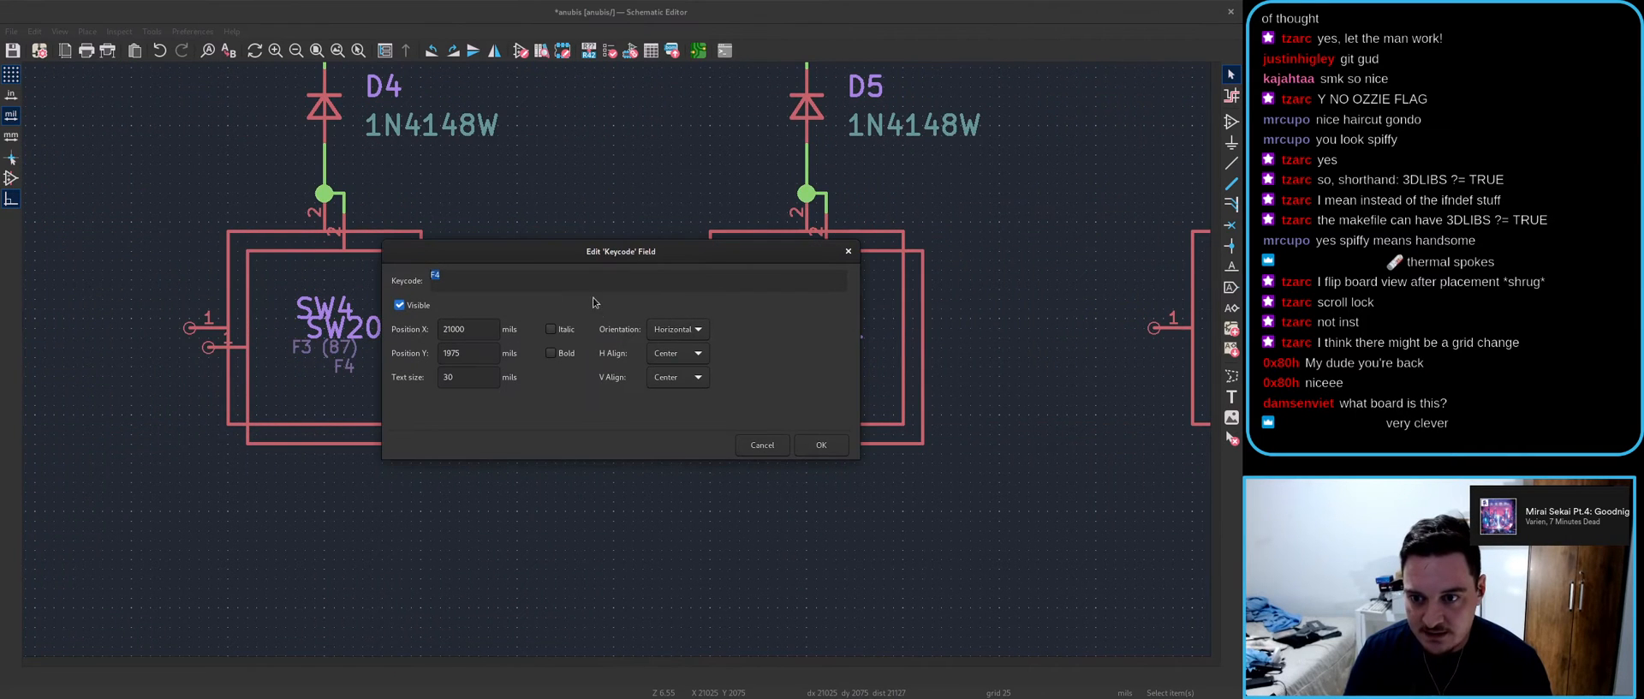
left_click(796, 444)
- Append (87) to SW6's F5 keycode
middle_click_drag(1066, 394, 616, 363)
scroll(672, 387, "down", 3)
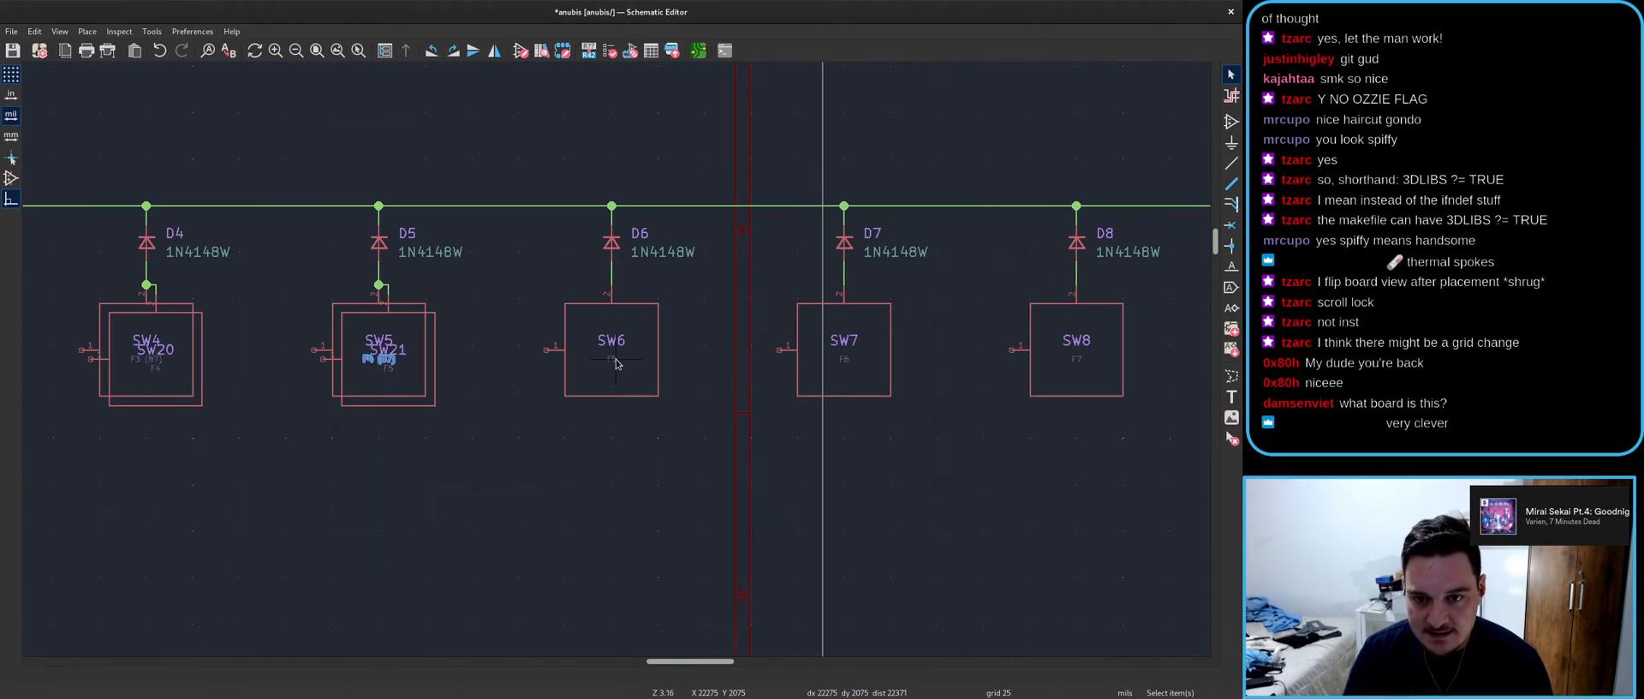
scroll(614, 365, "up", 2)
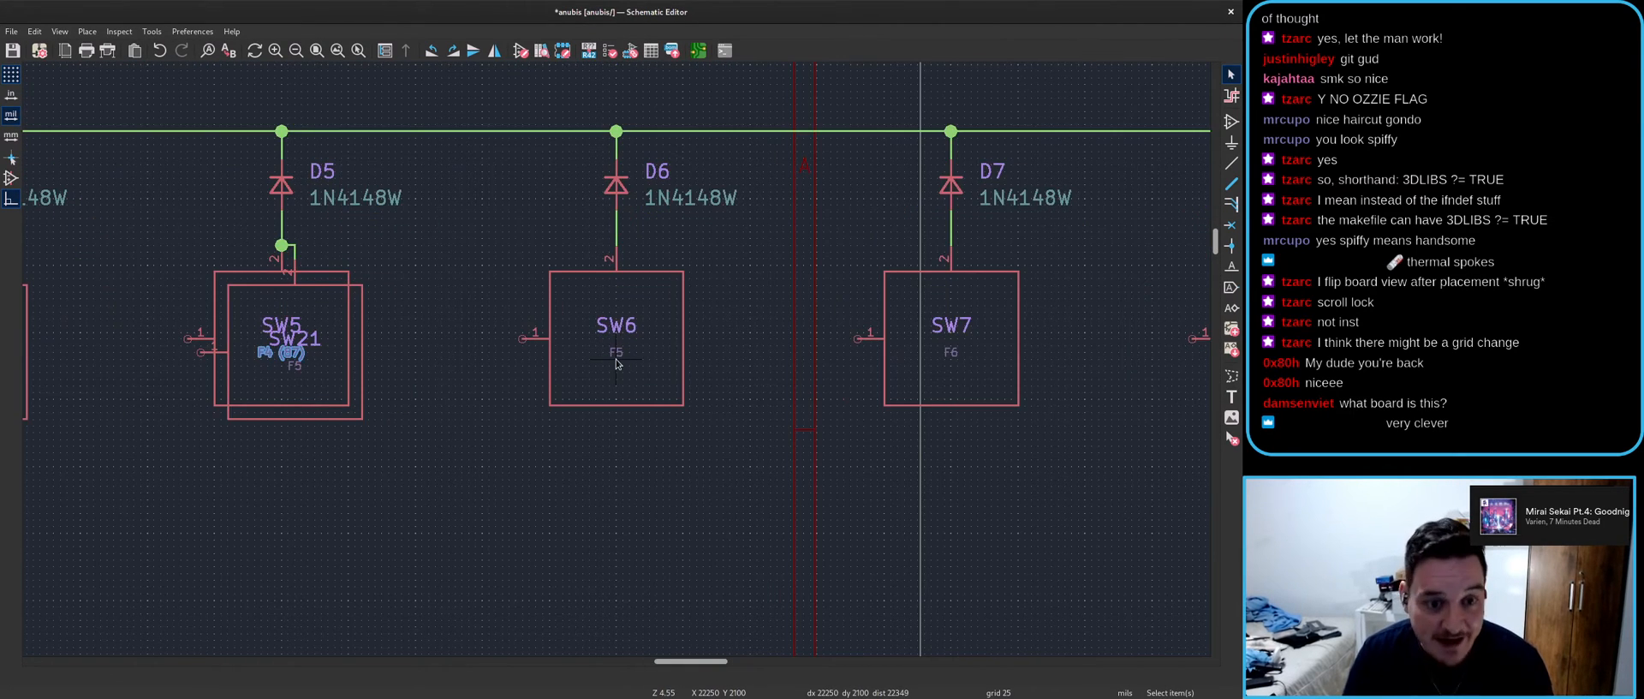
double_click(616, 353)
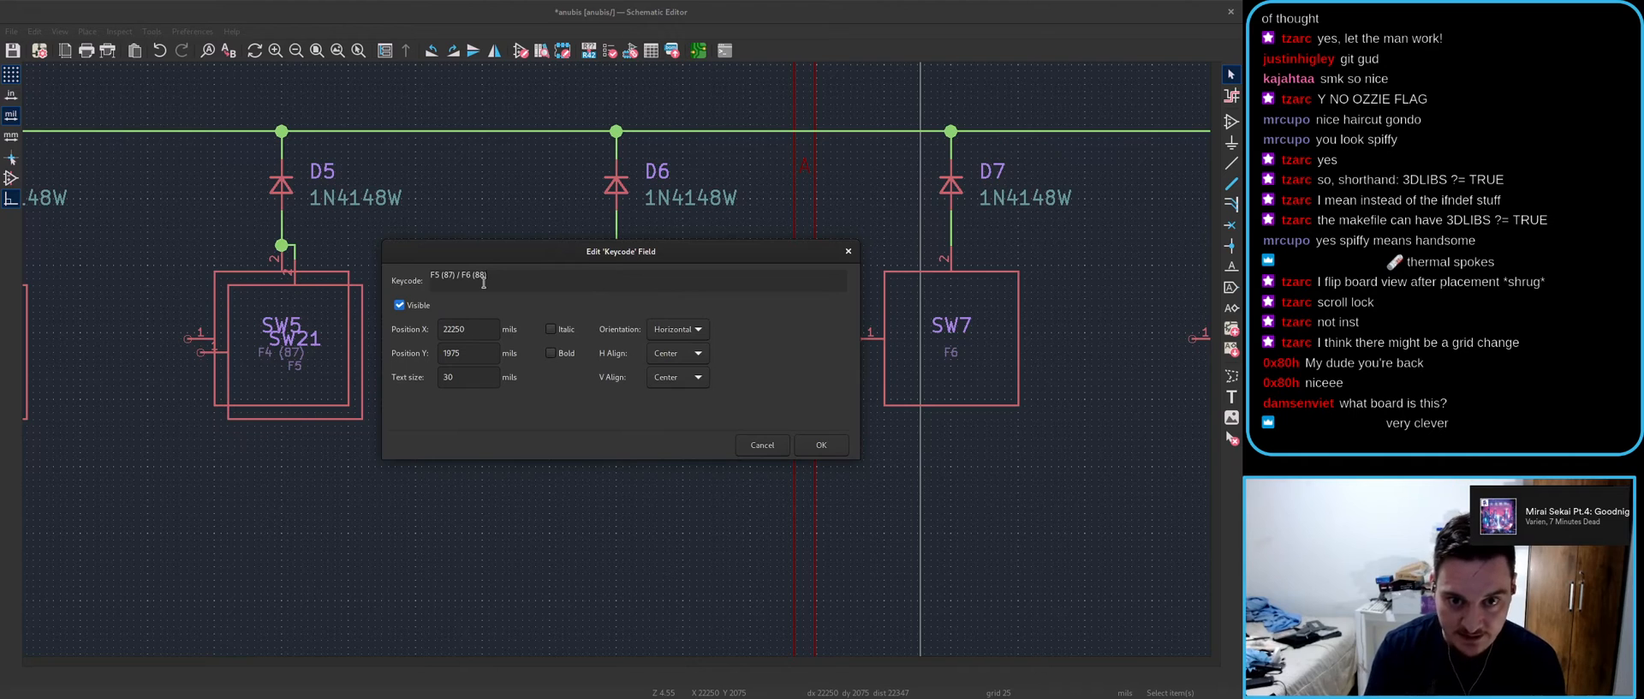
key("Return")
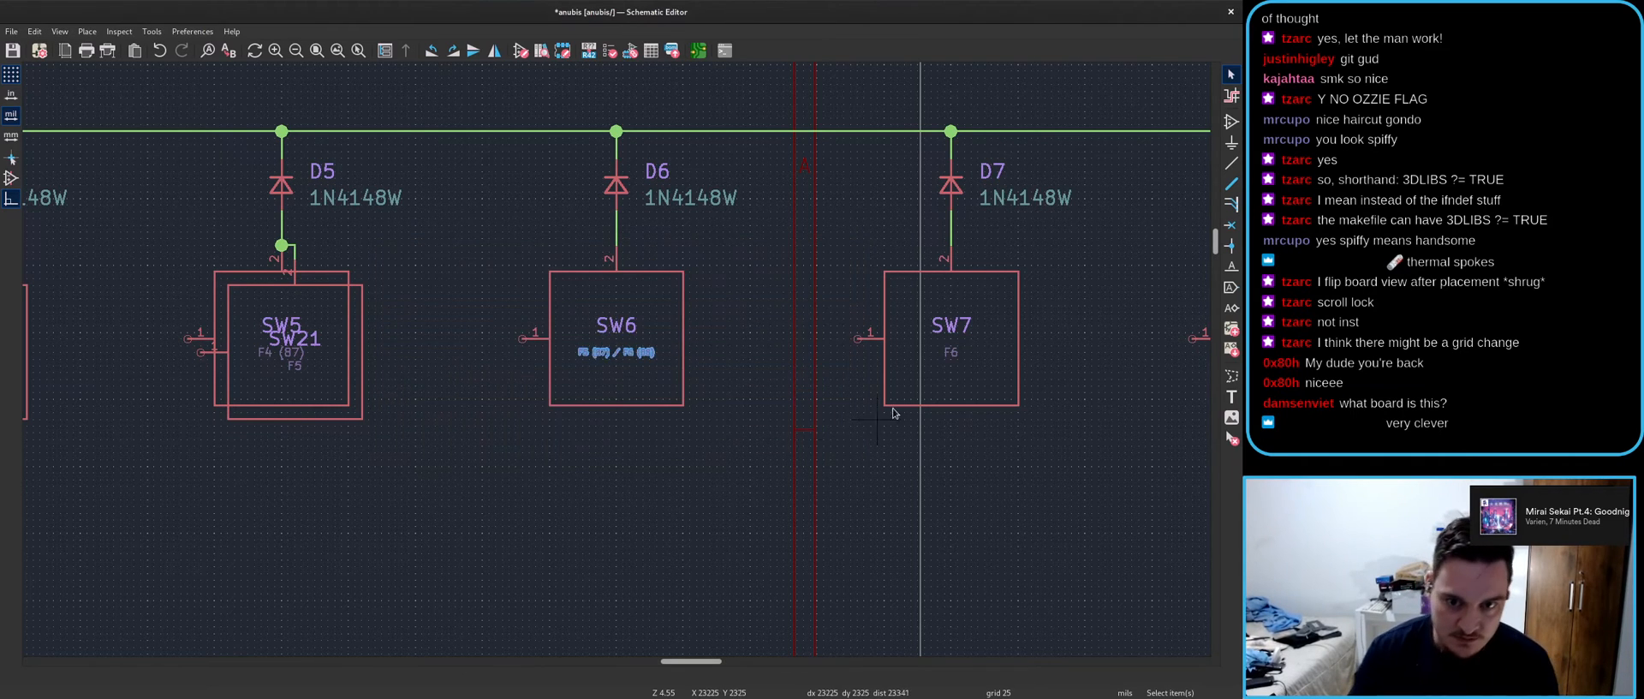
- Edit SW7's keycode text to read F6 (87)
scroll(952, 379, "up", 3)
double_click(663, 304)
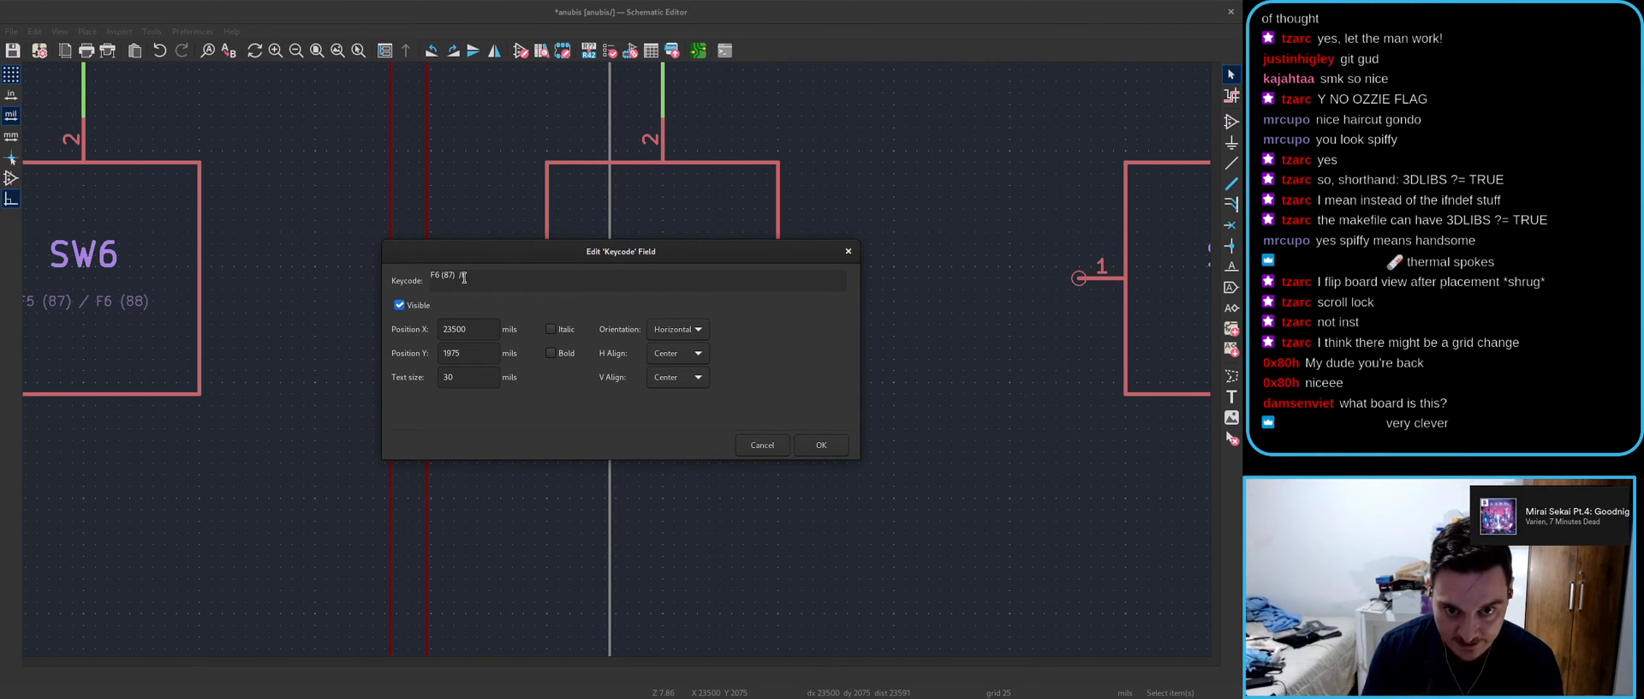
key("Return")
key("space")
key("e")
left_click(549, 274)
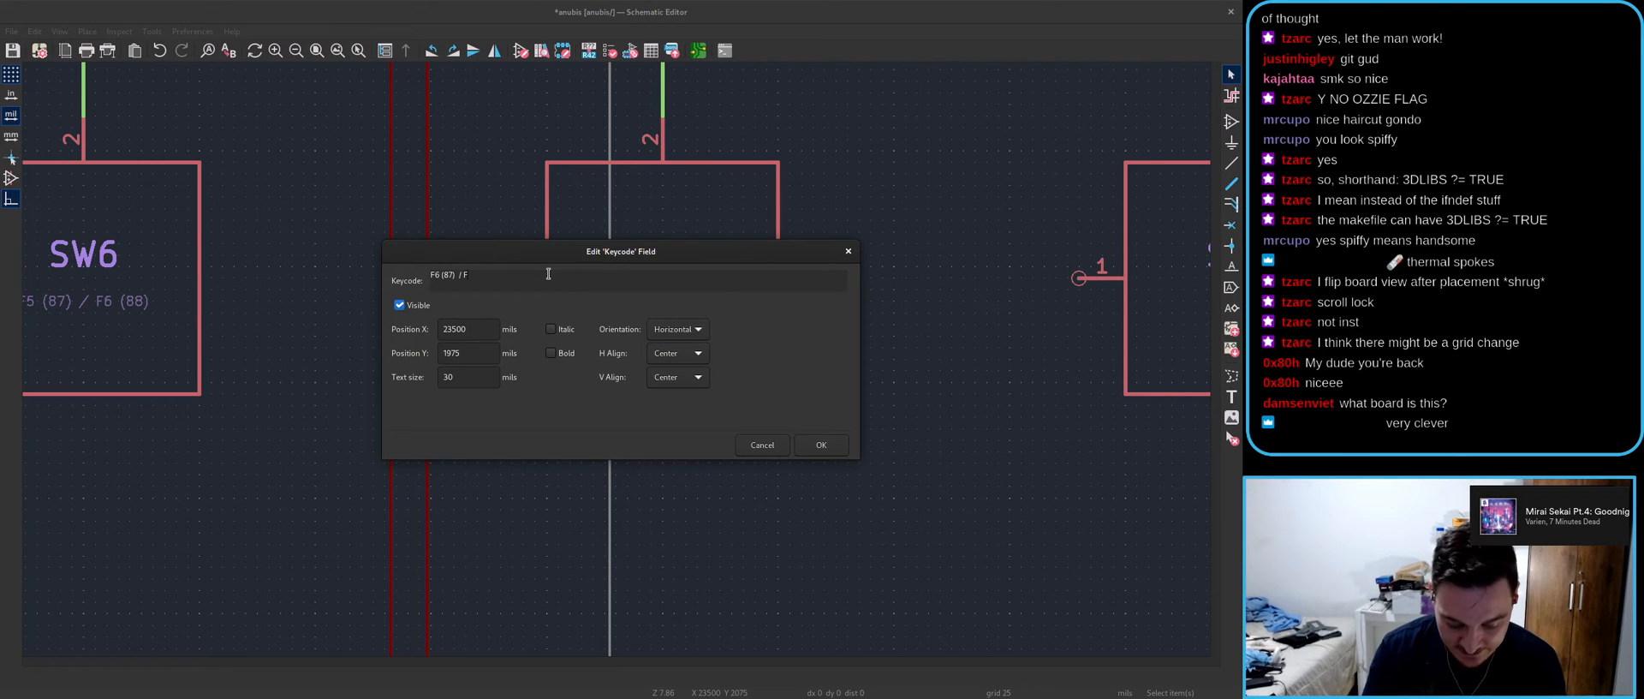
key("Return")
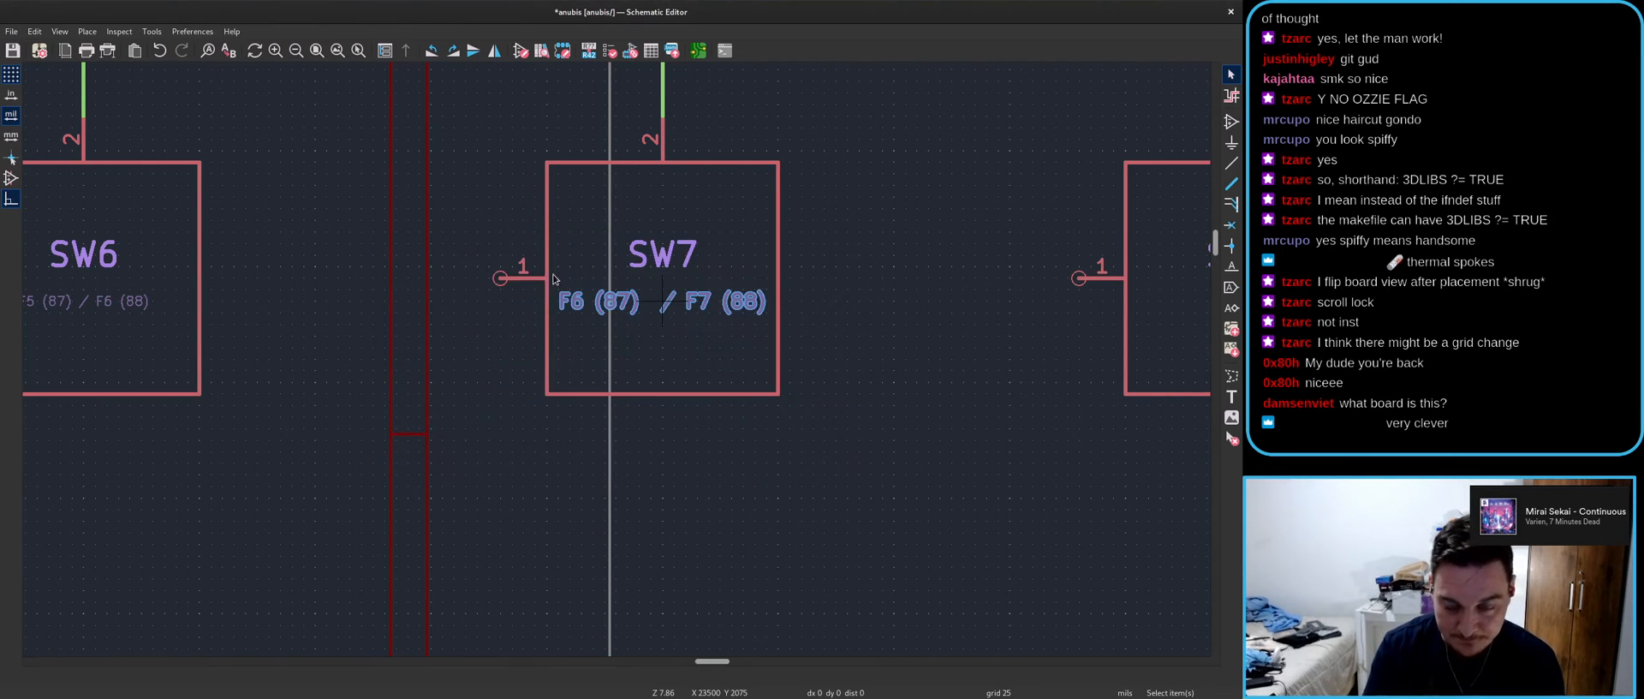
- Give the next switch's F7 keycode its (87) suffix
scroll(509, 411, "down", 3)
key("e")
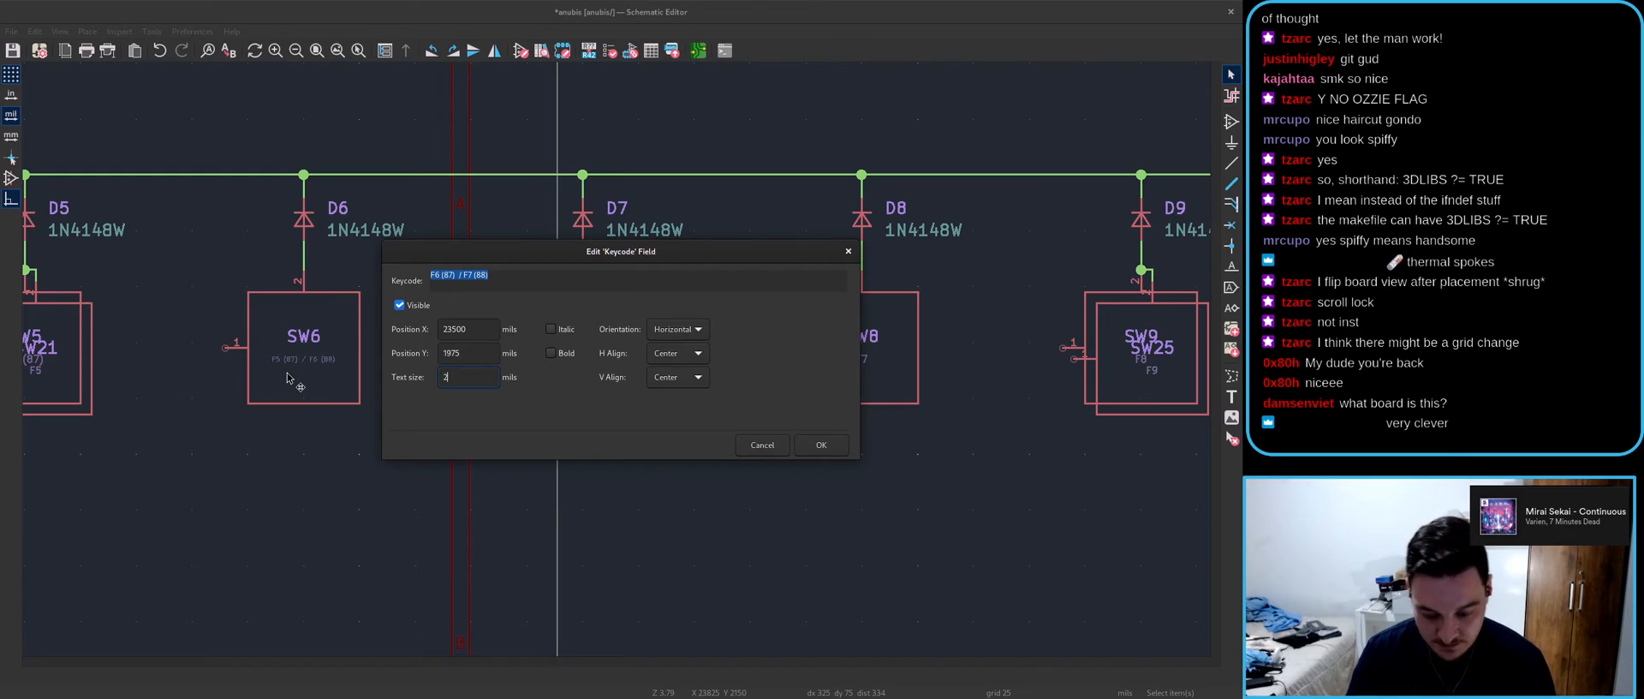
key("Return")
scroll(515, 277, "up", 2)
key("e")
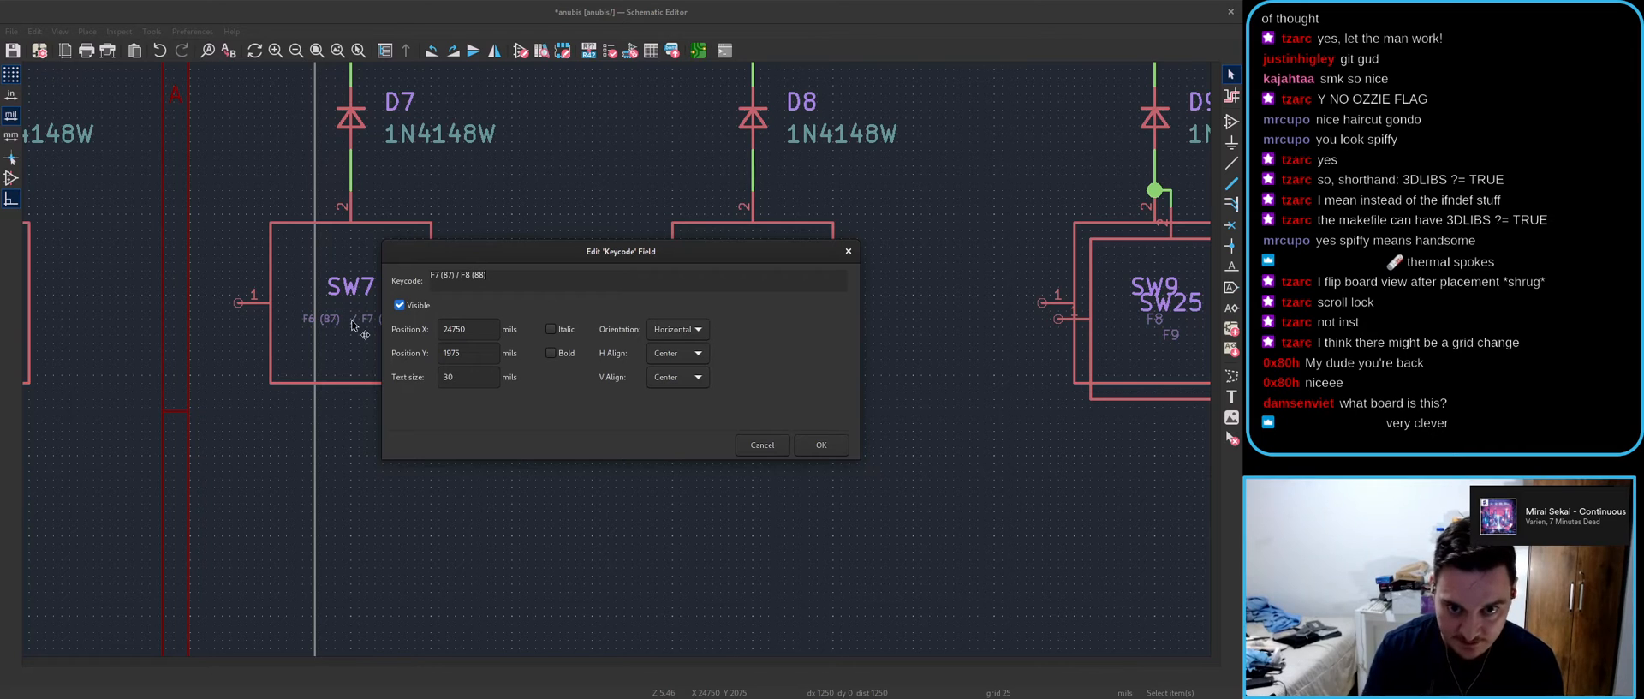
key("Return")
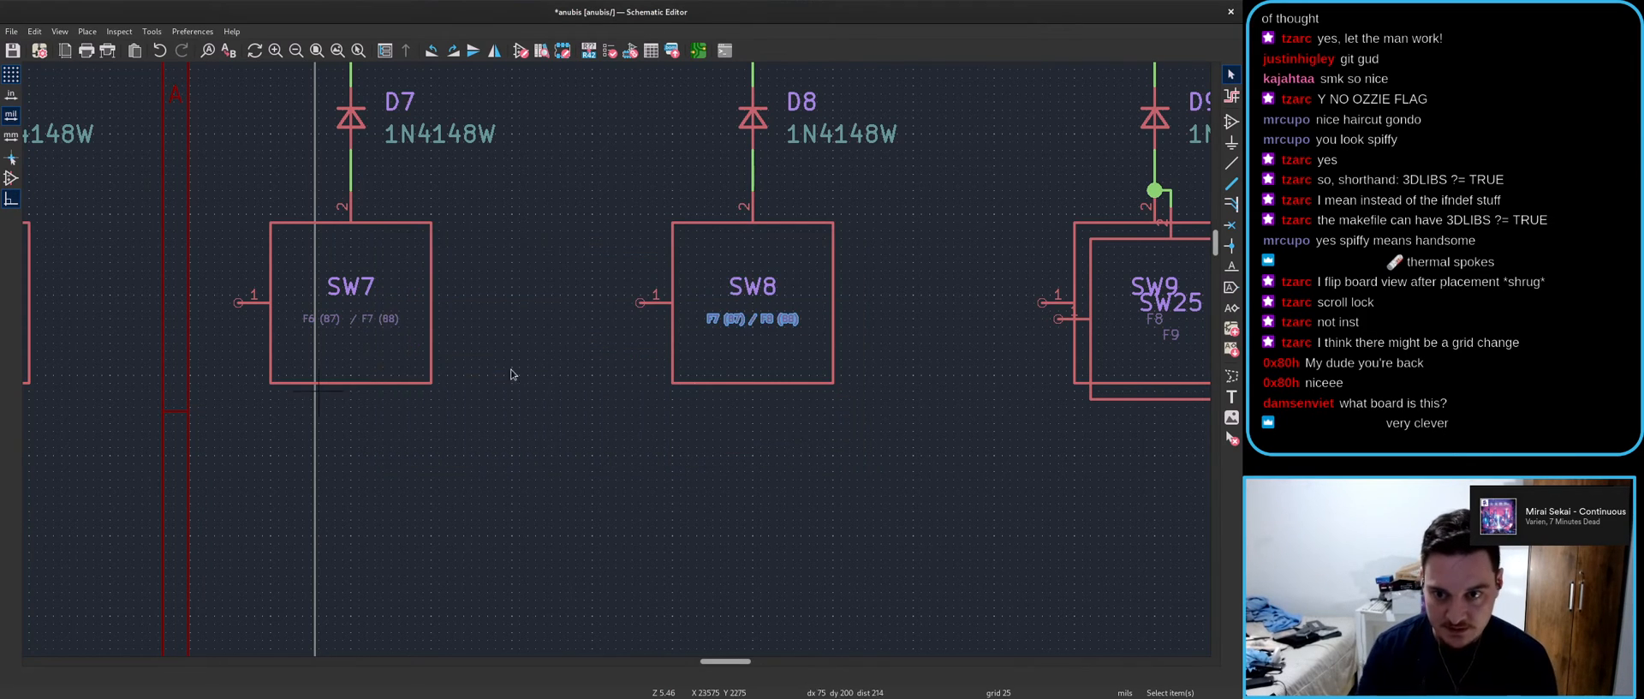
- Set the F8 and F9 keycodes to F8 (87) and F9 (87)
scroll(1156, 368, "up", 1)
key("e")
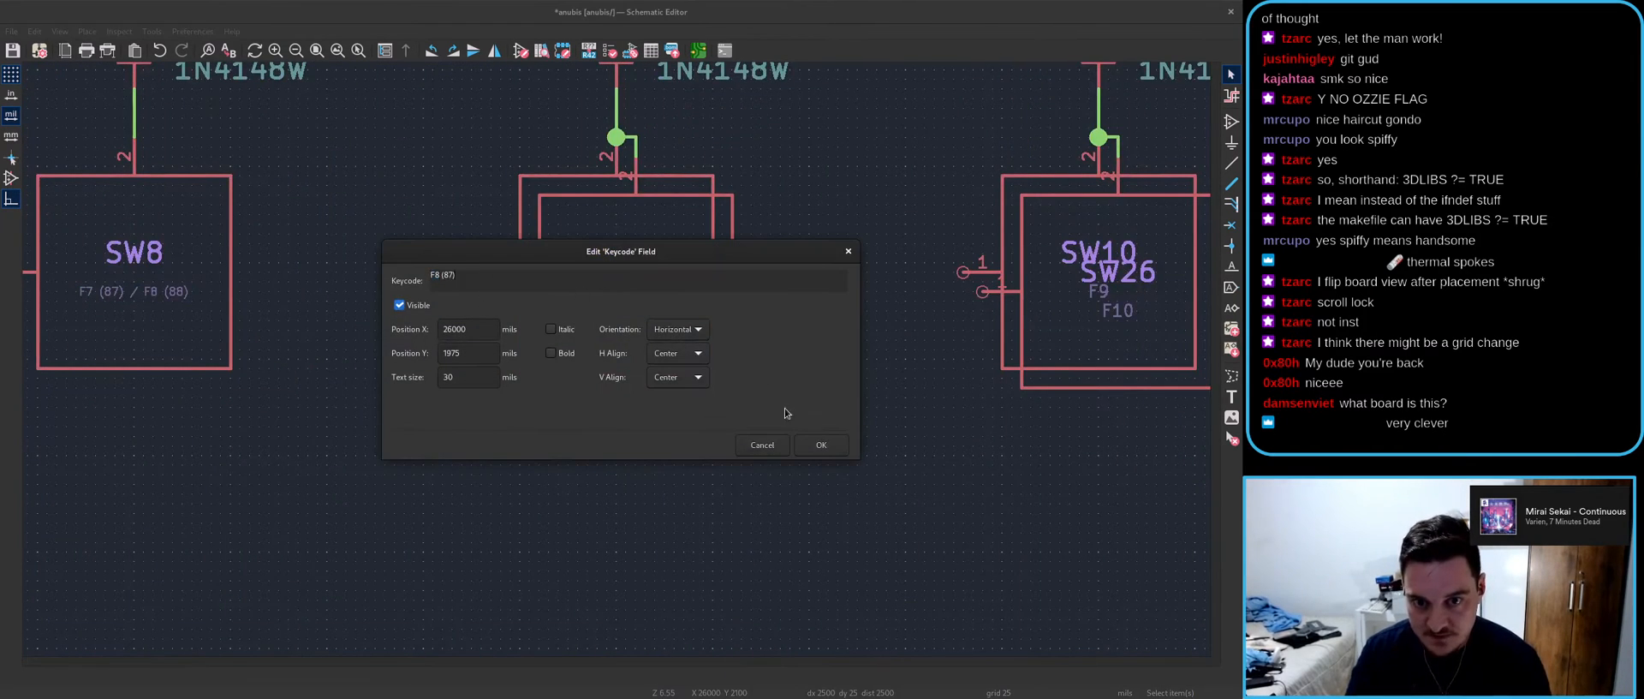
left_click(821, 445)
key("e")
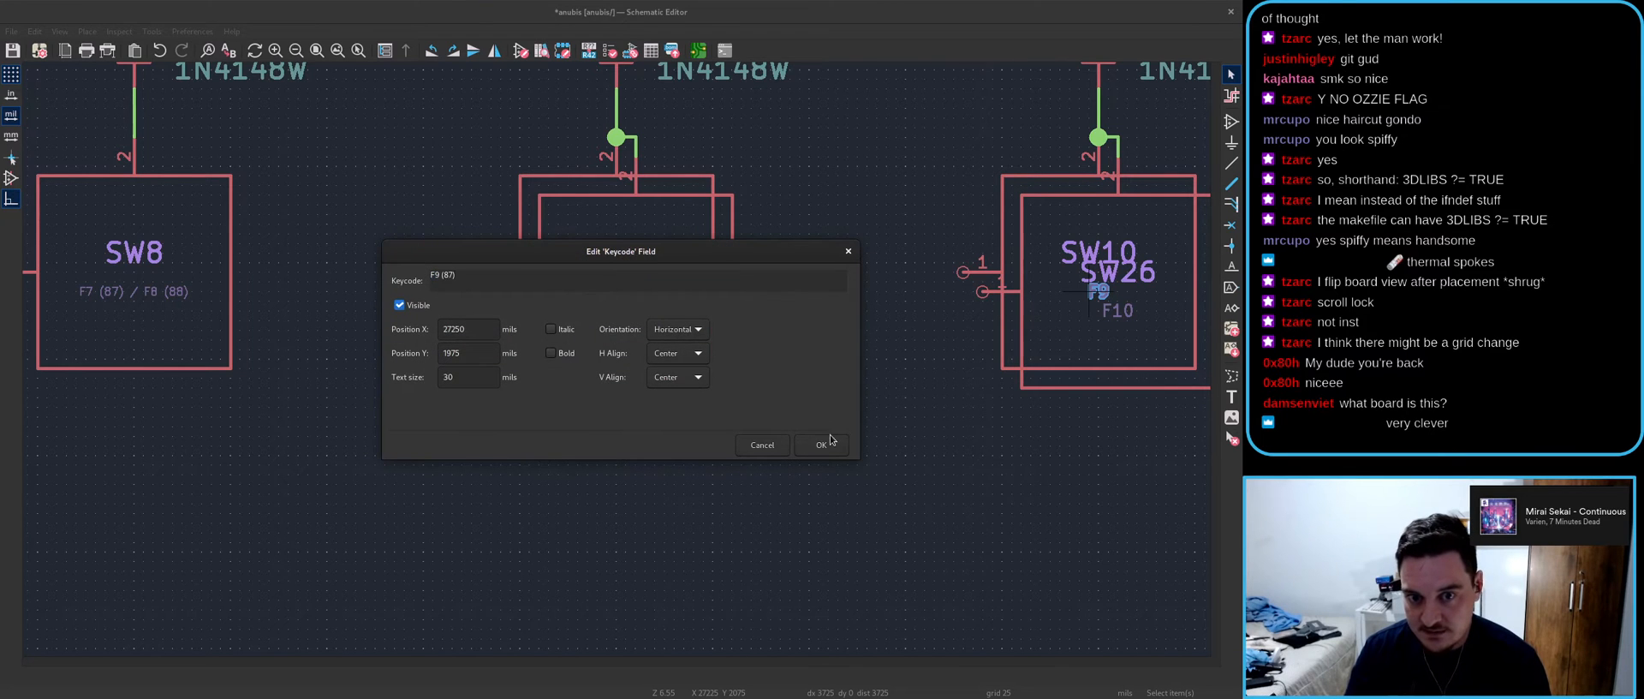
left_click(832, 440)
- Append (87) to the F10 keycode and SW12's F11 keycode
scroll(898, 428, "down", 5)
scroll(914, 302, "up", 4)
double_click(562, 374)
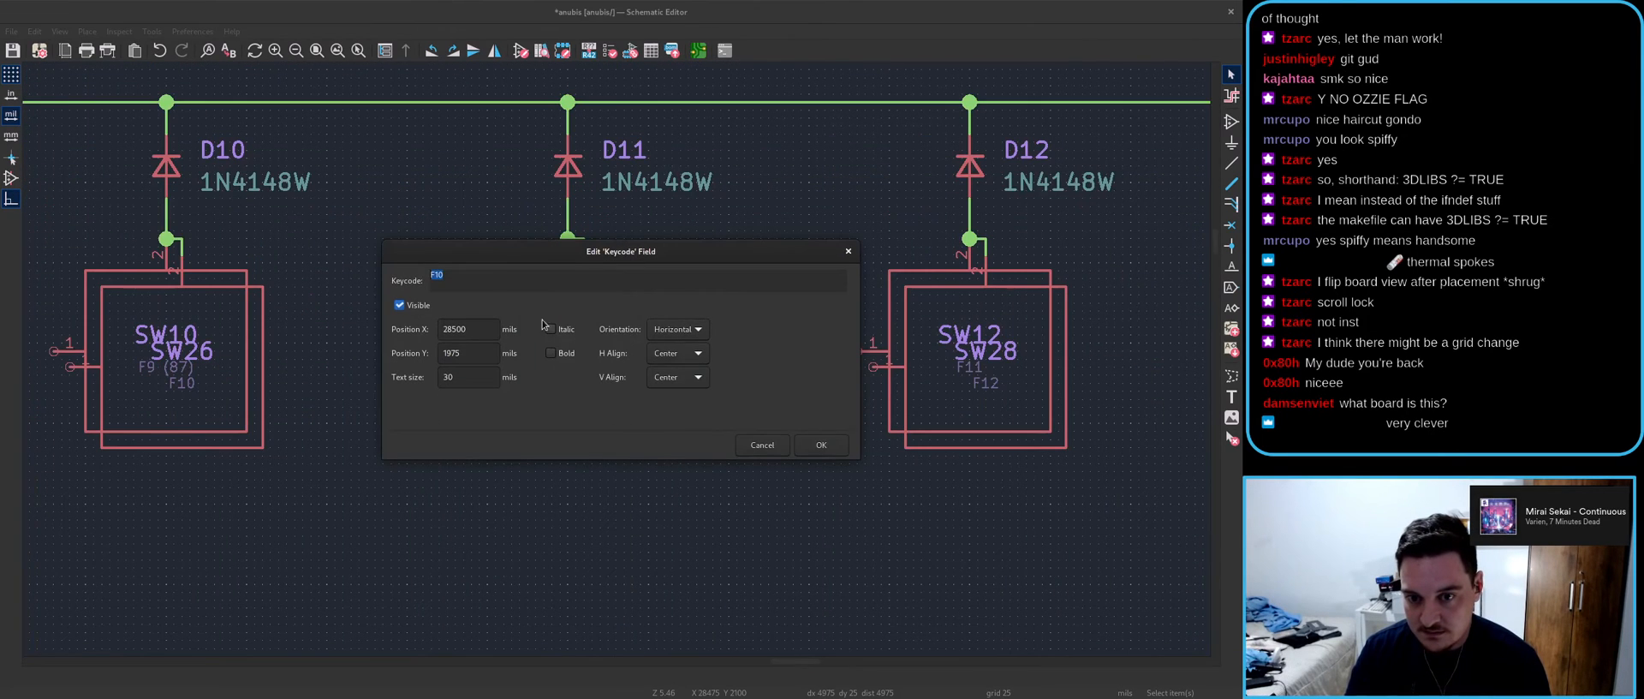
left_click(820, 445)
double_click(970, 368)
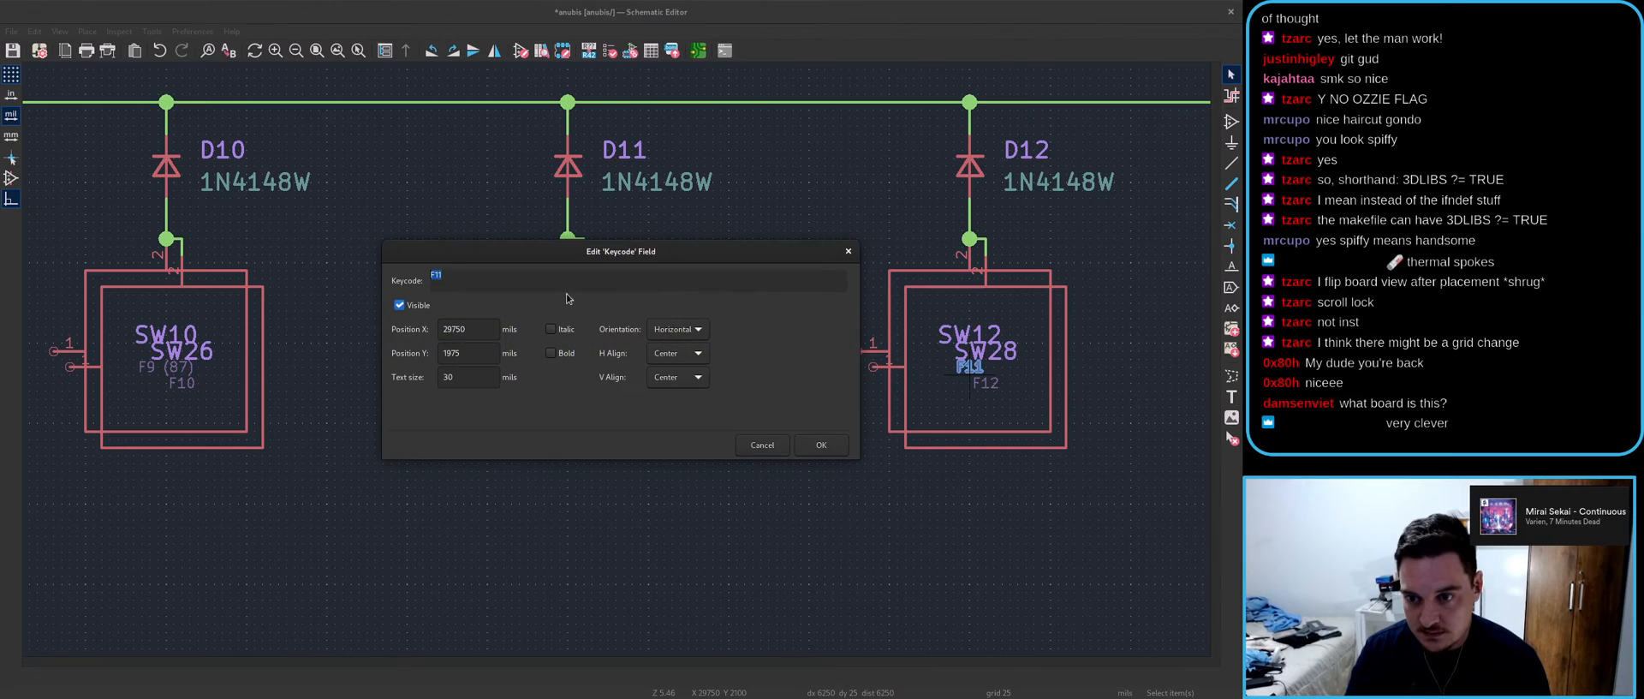
left_click(820, 444)
- Move back to the first pair and make SW19's keycode F3 (88)
scroll(627, 356, "down", 5)
scroll(616, 360, "up", 4)
scroll(634, 355, "left", 1, "ctrl")
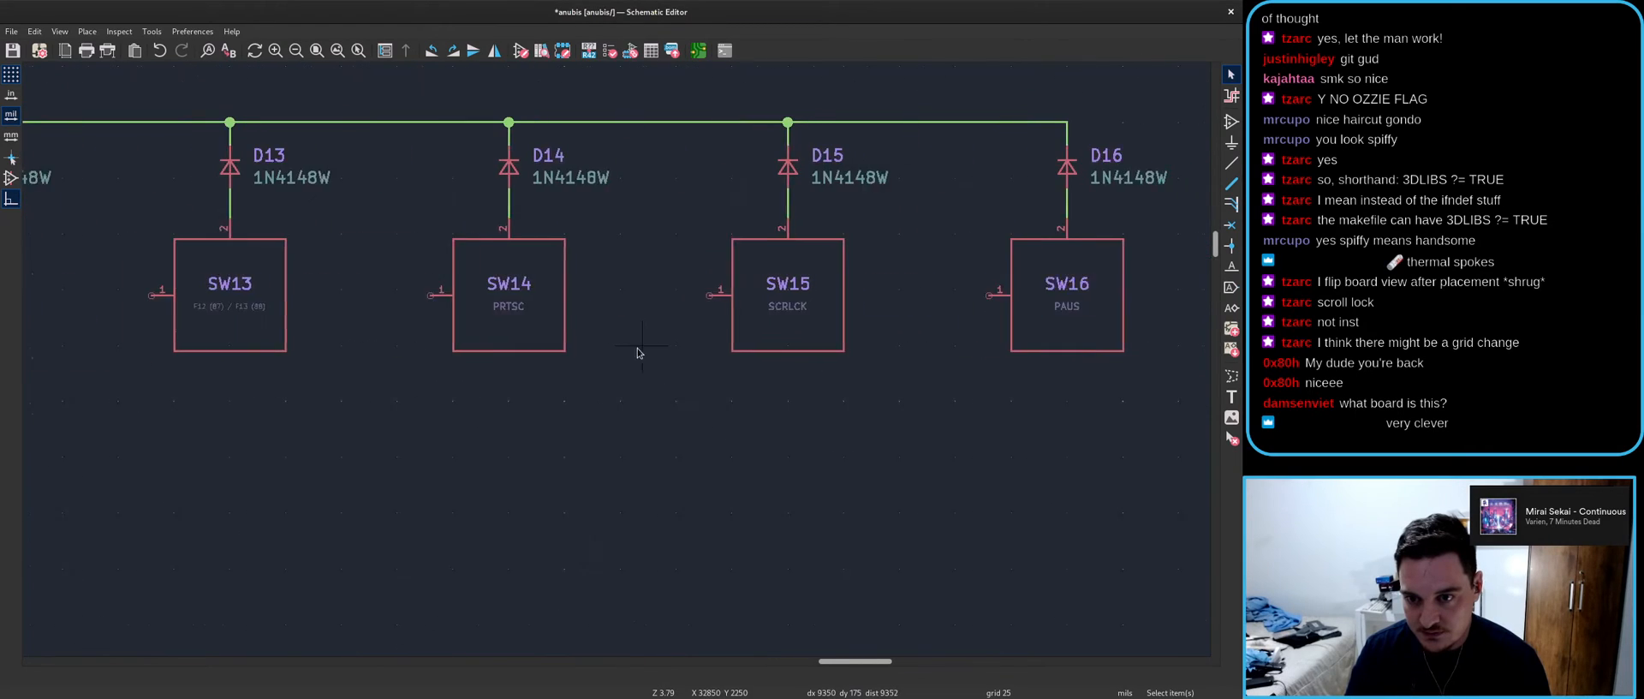
scroll(624, 367, "down", 5)
scroll(595, 356, "left", 2, "ctrl")
scroll(450, 332, "up", 3)
scroll(714, 344, "up", 5)
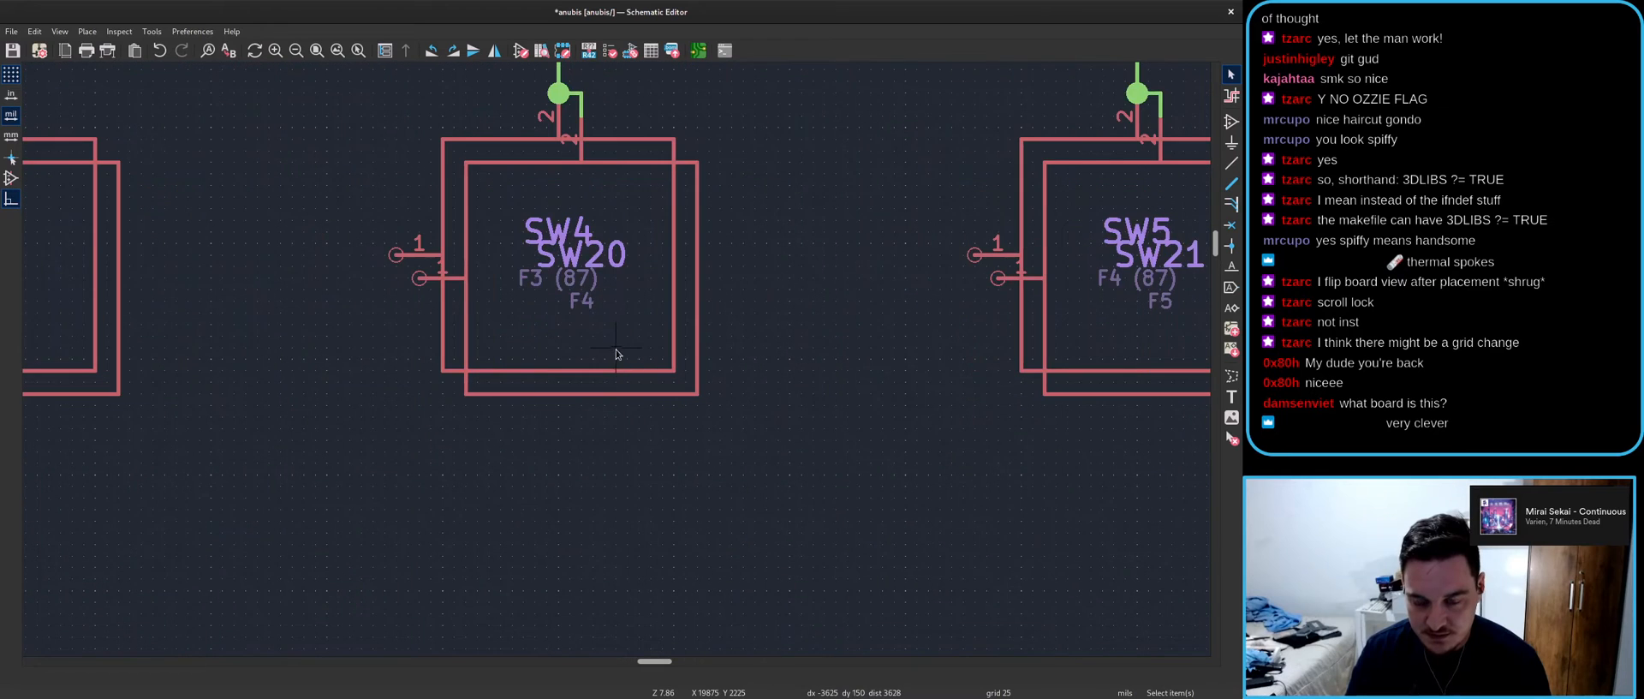
double_click(579, 310)
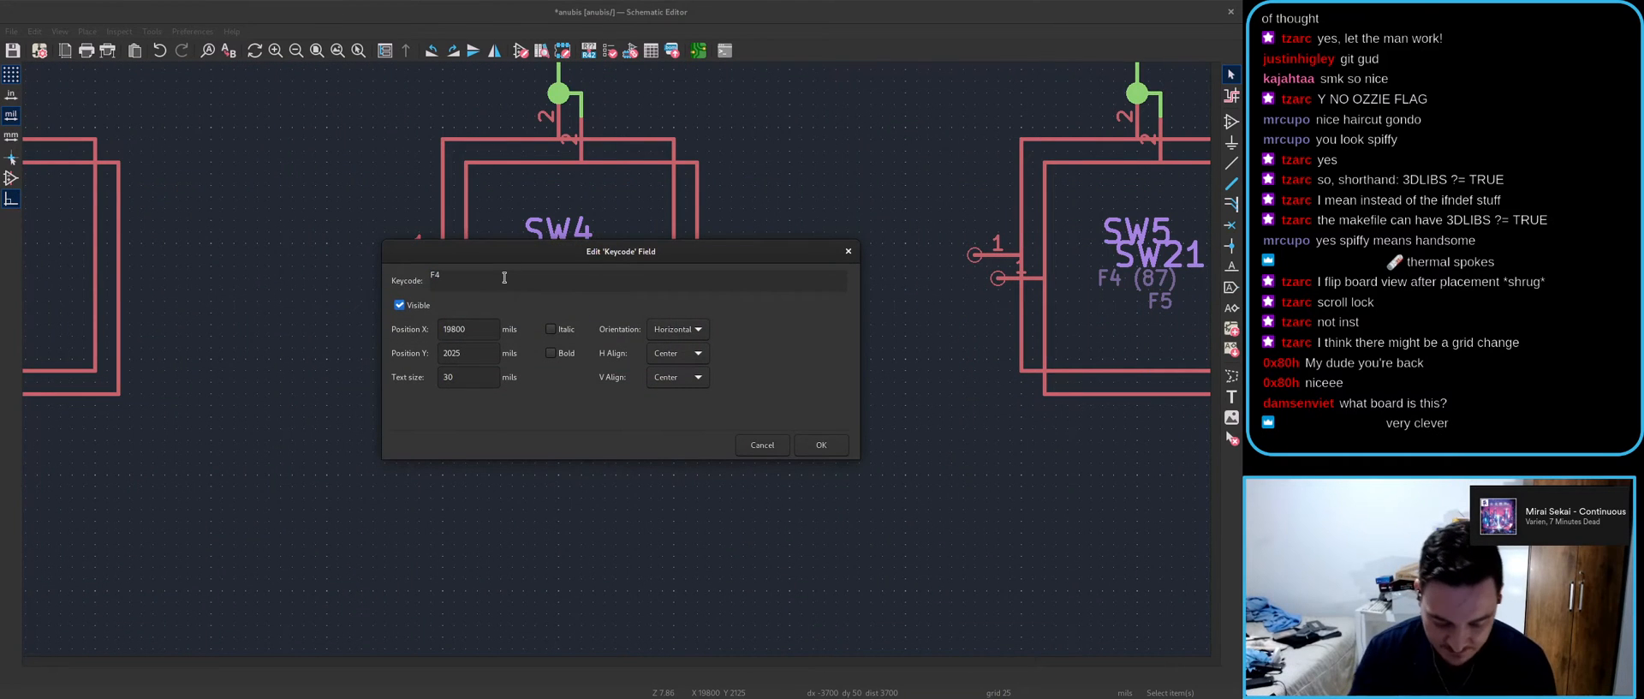
key("Escape")
scroll(709, 405, "down", 3)
double_click(326, 370)
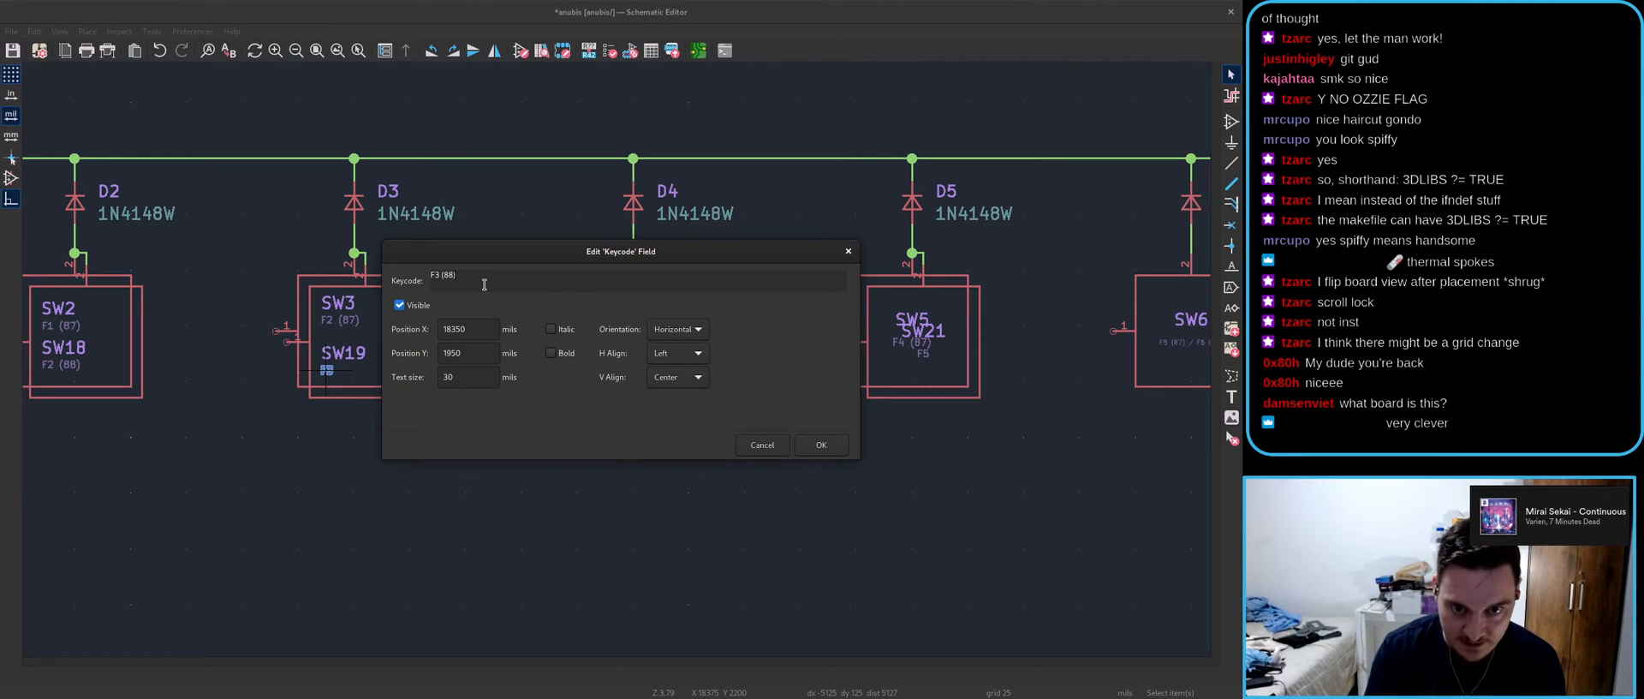
left_click(820, 444)
- Recheck SW4's F3 (87) and SW19's F3 (88), then set SW20's keycode to F4 (88)
left_click(646, 355)
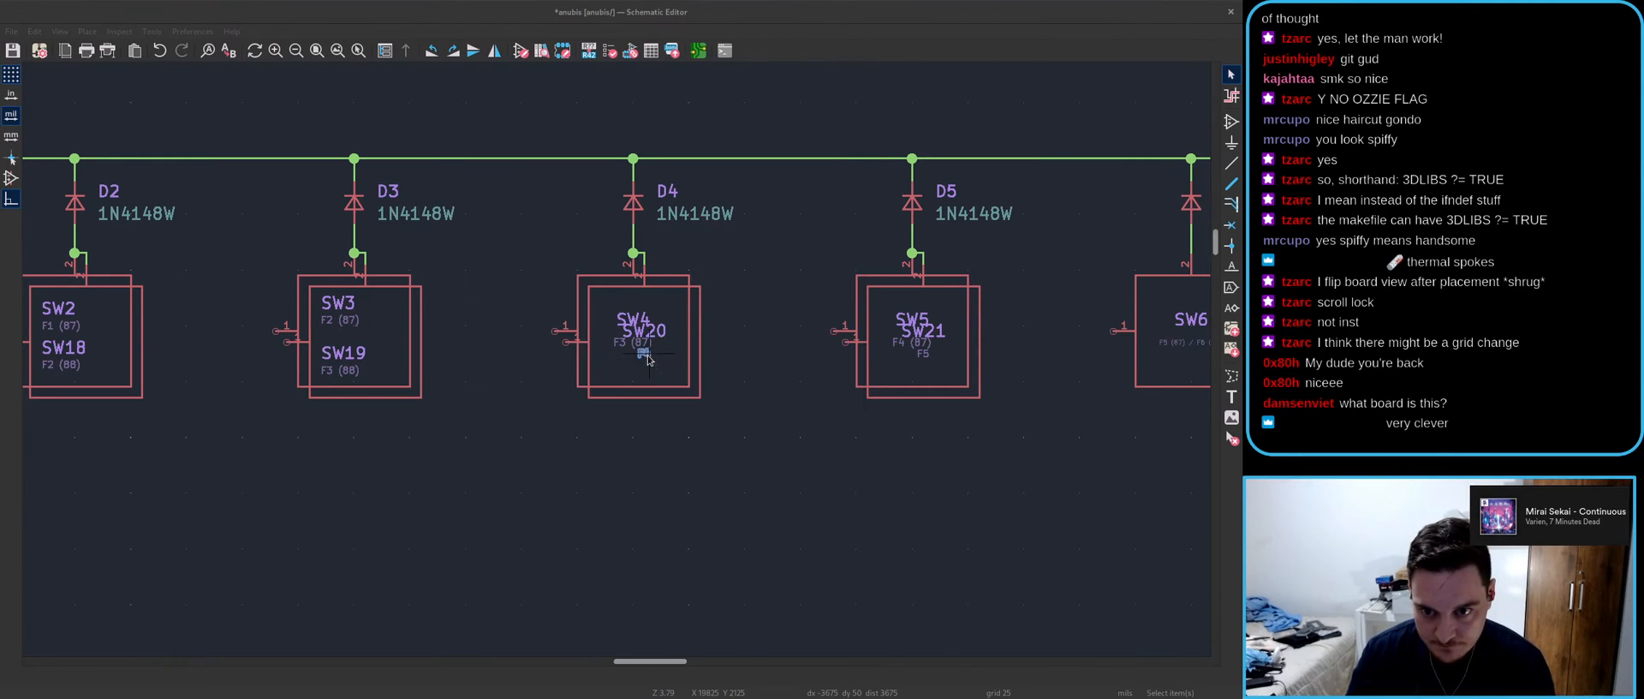
double_click(646, 356)
left_click(808, 445)
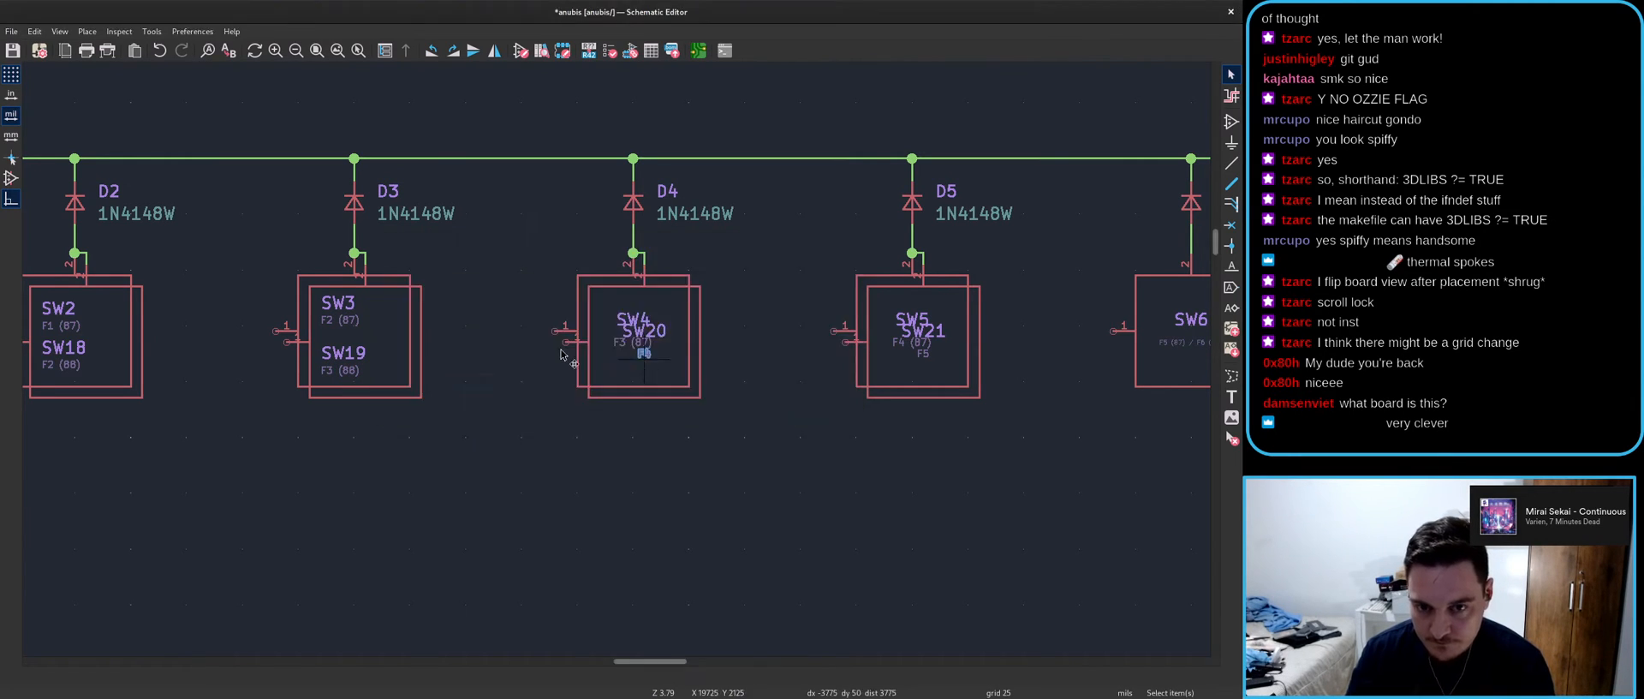
double_click(338, 370)
left_click(447, 282)
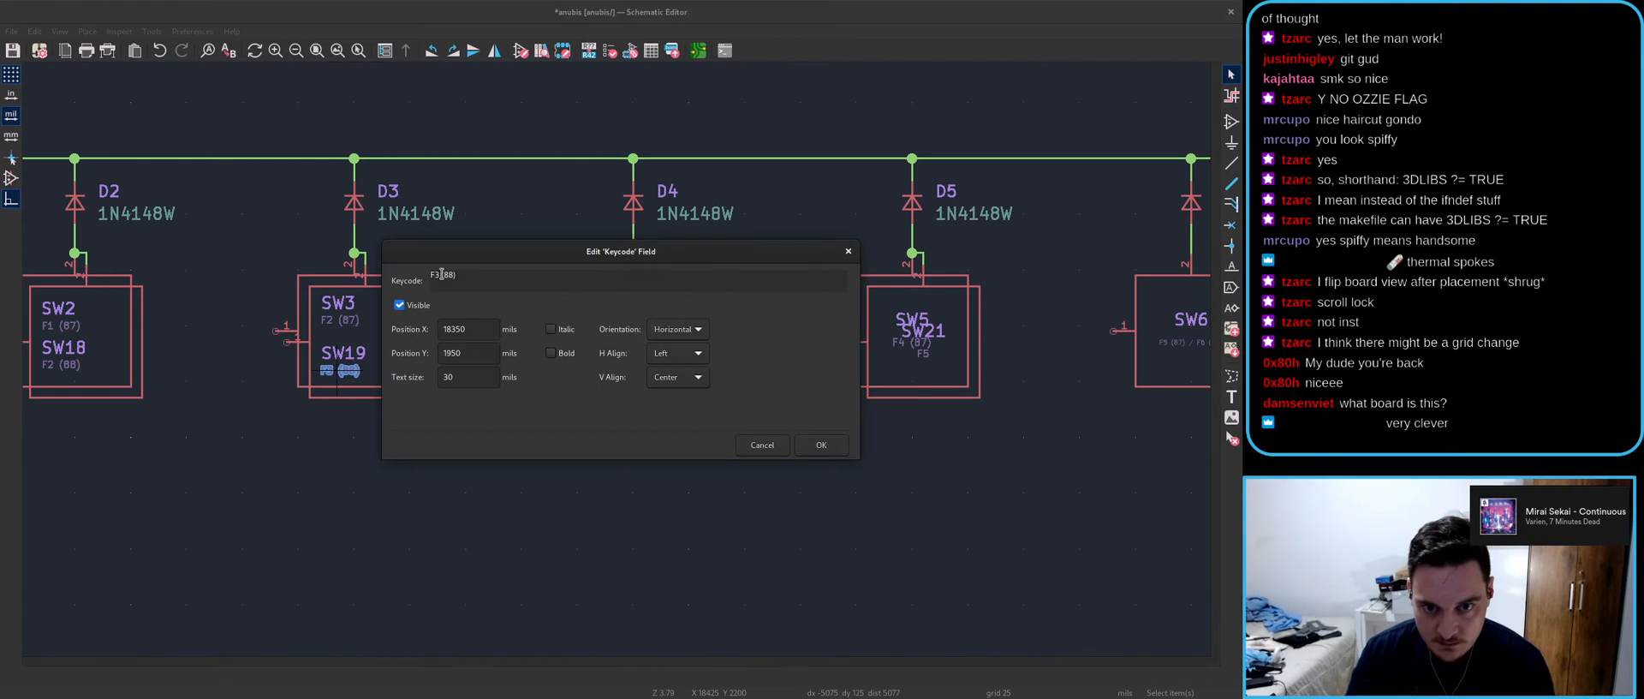
left_click(805, 446)
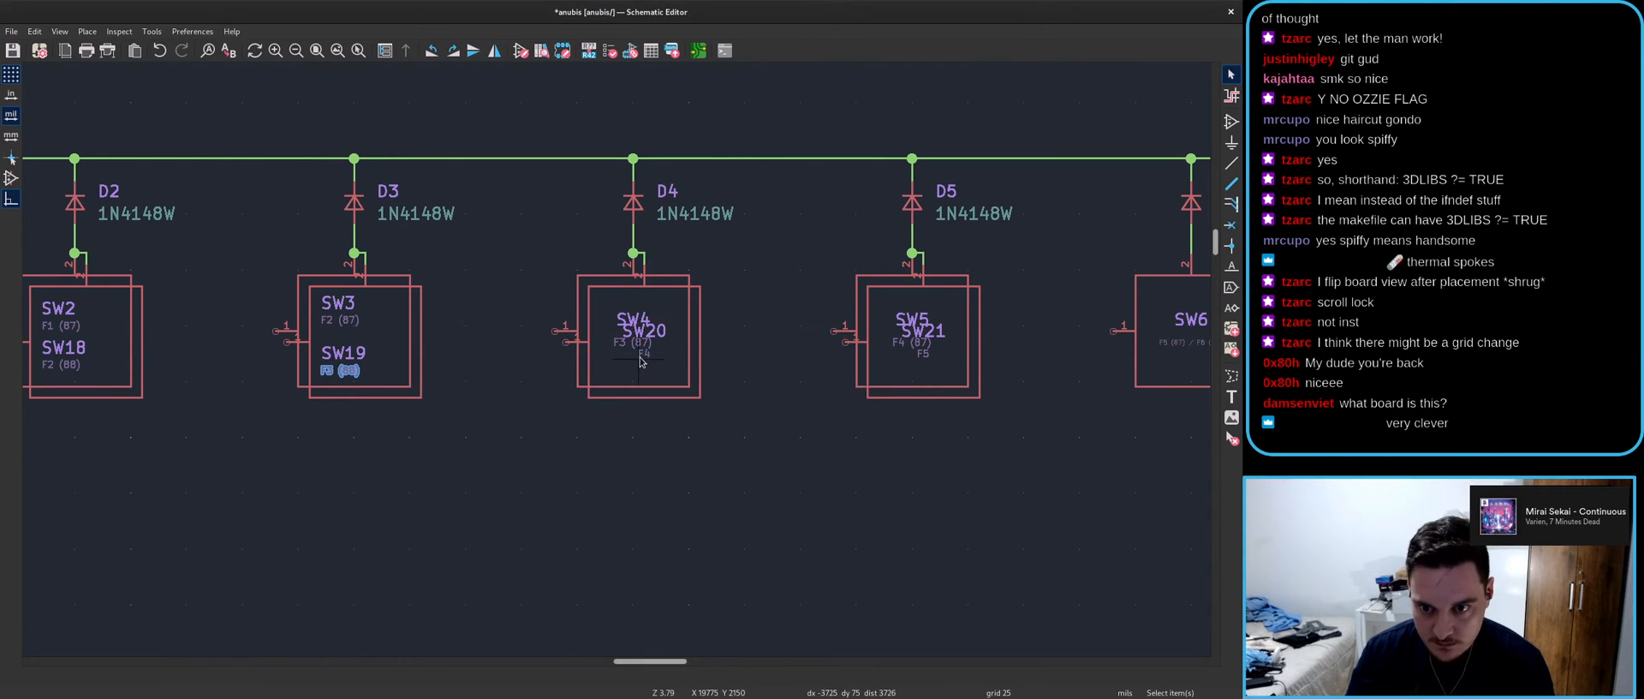
double_click(642, 359)
left_click(820, 445)
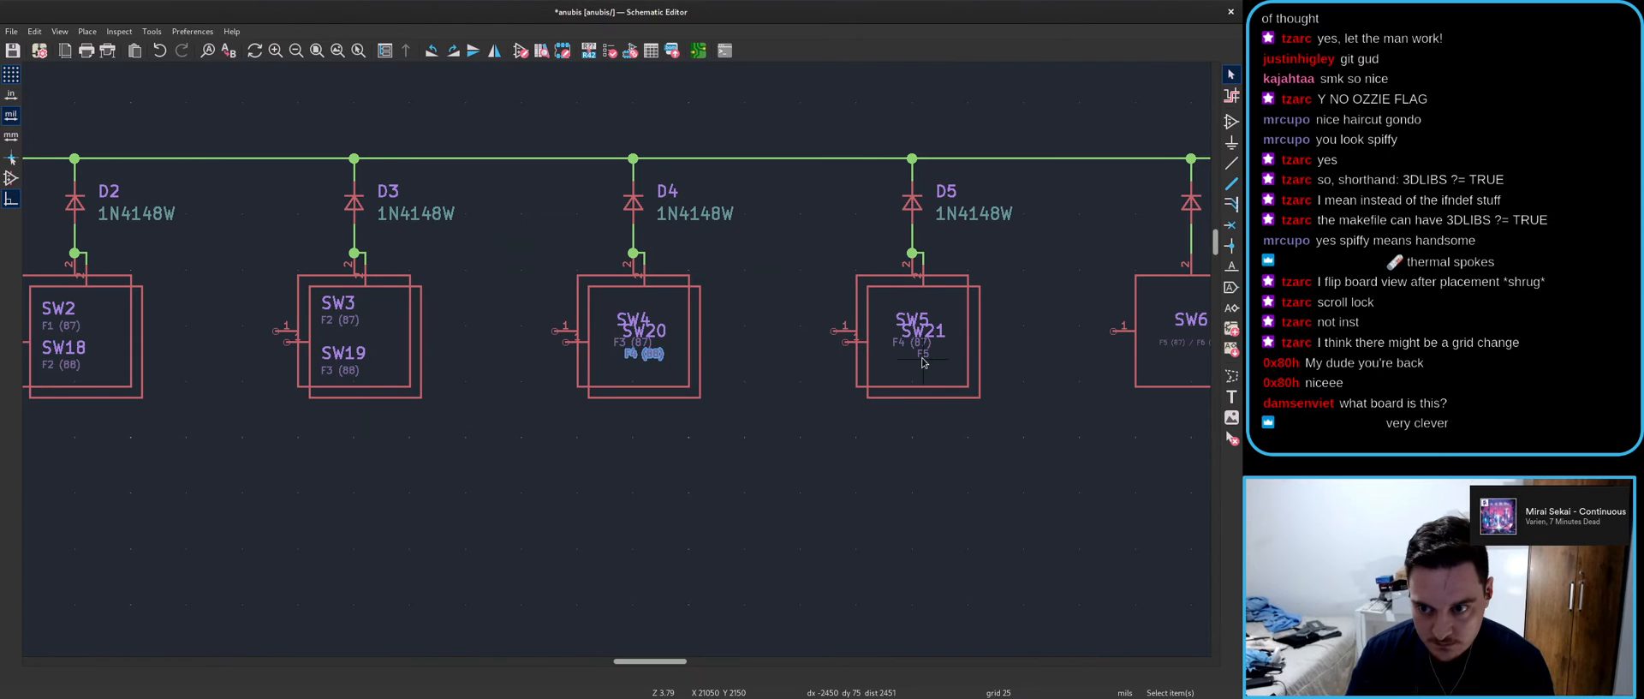
- Paste the (88) suffix into the F5 keycode, making it F5 (88)
double_click(650, 351)
type("(88)")
left_click(834, 446)
middle_click_drag(1097, 454, 503, 467)
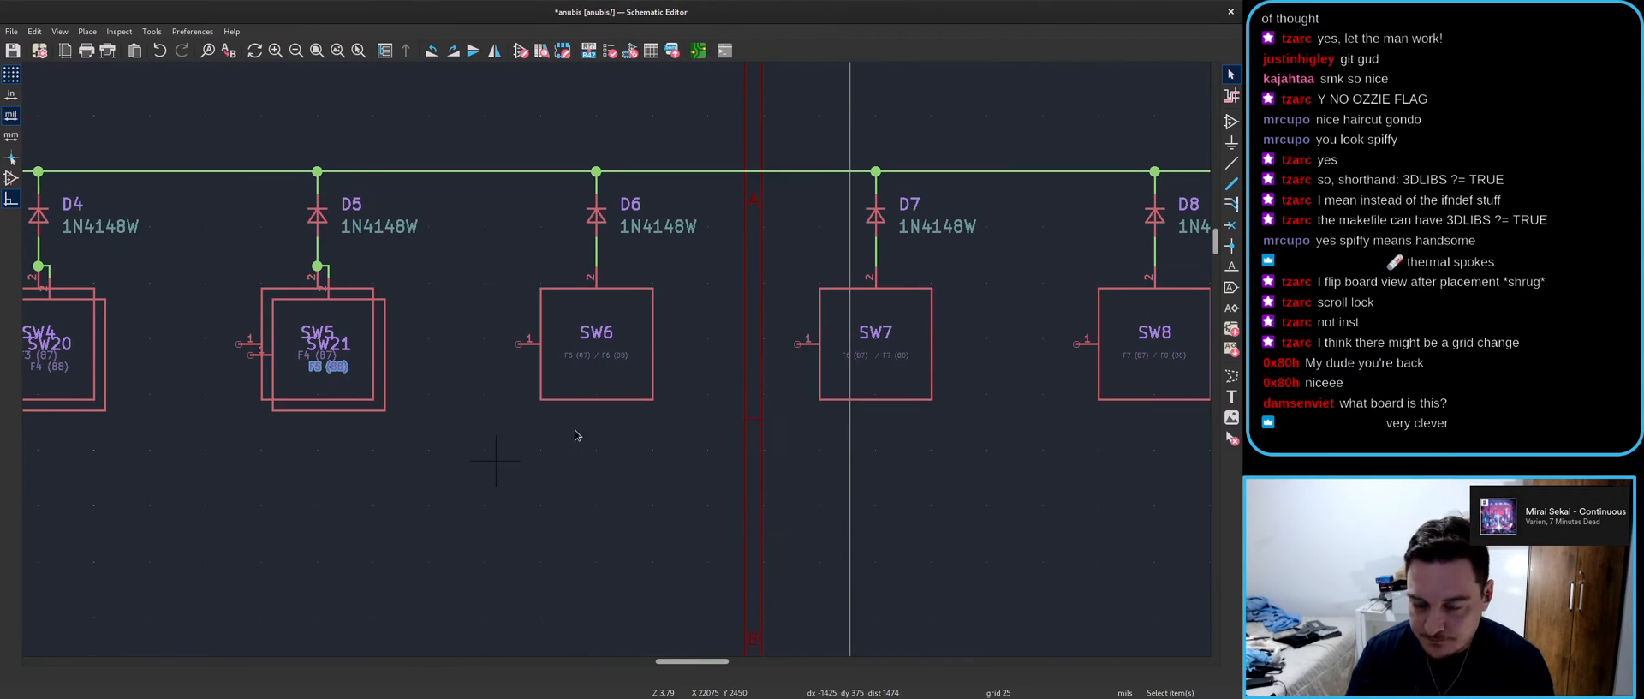
scroll(1185, 423, "down", 2)
scroll(835, 317, "up", 2)
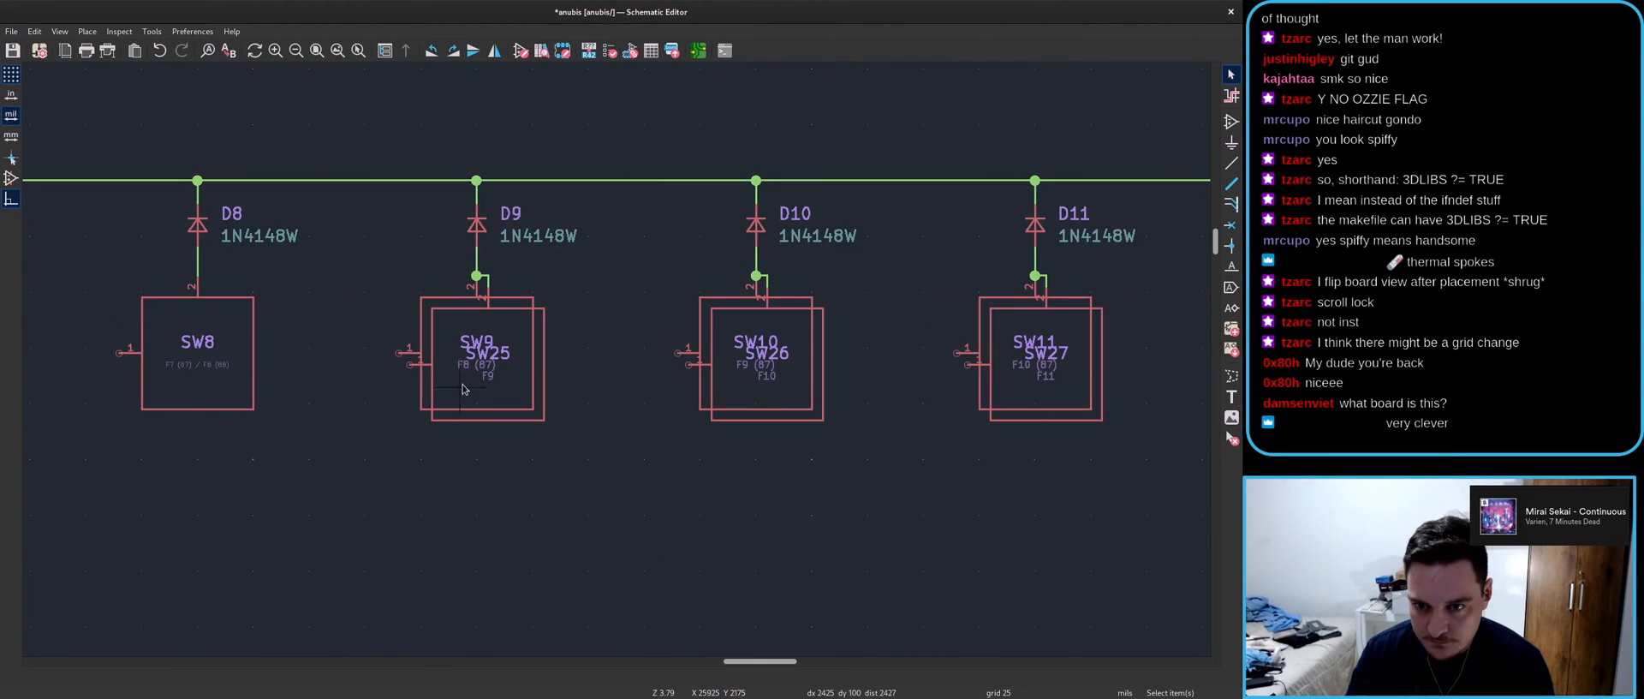
- Append (88) to the F9, F11 and F10 keycodes
double_click(482, 370)
left_click(821, 445)
double_click(1045, 375)
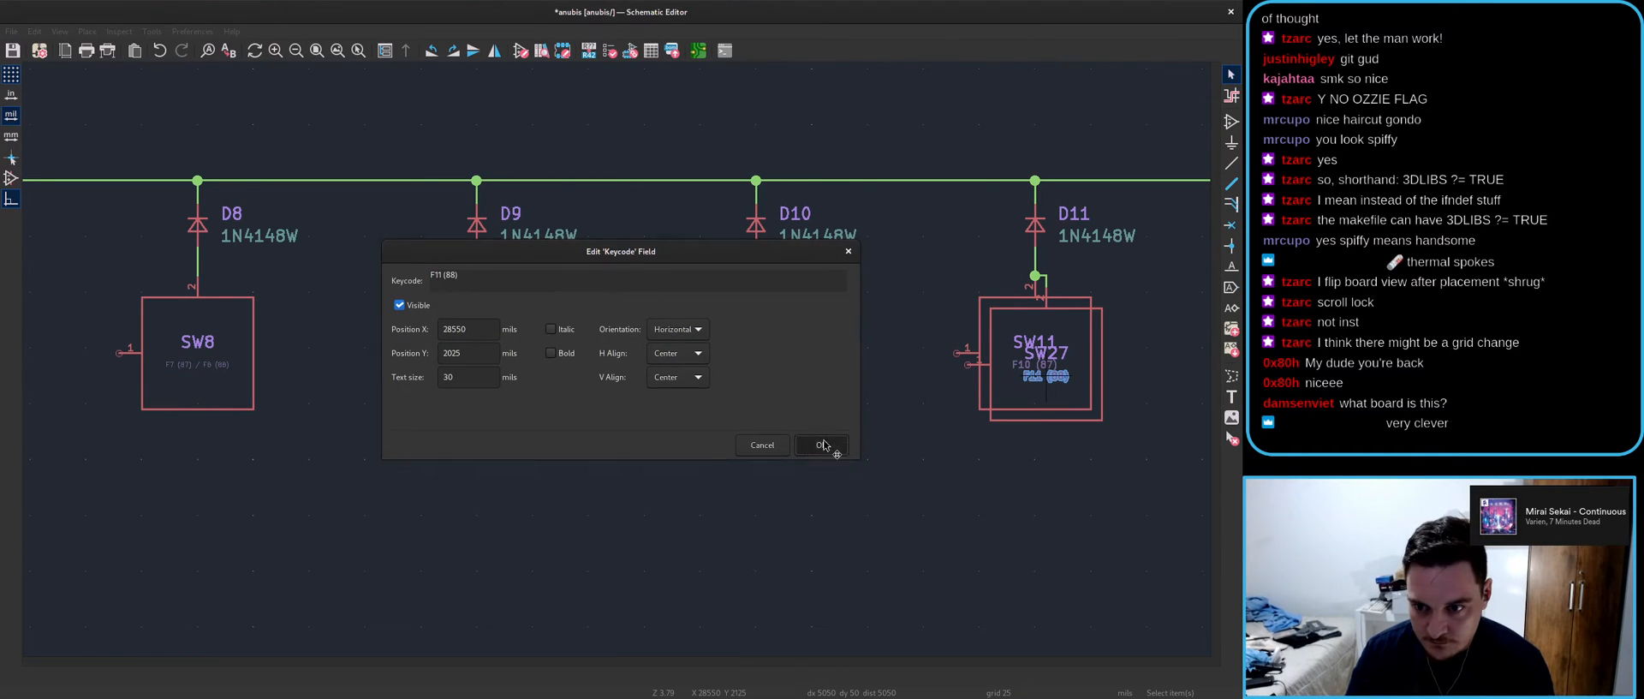
left_click(820, 444)
double_click(1035, 364)
left_click(820, 441)
- Edit SW28's F12 keycode text and confirm it
middle_click_drag(930, 454, 216, 425)
double_click(610, 346)
left_click(547, 290)
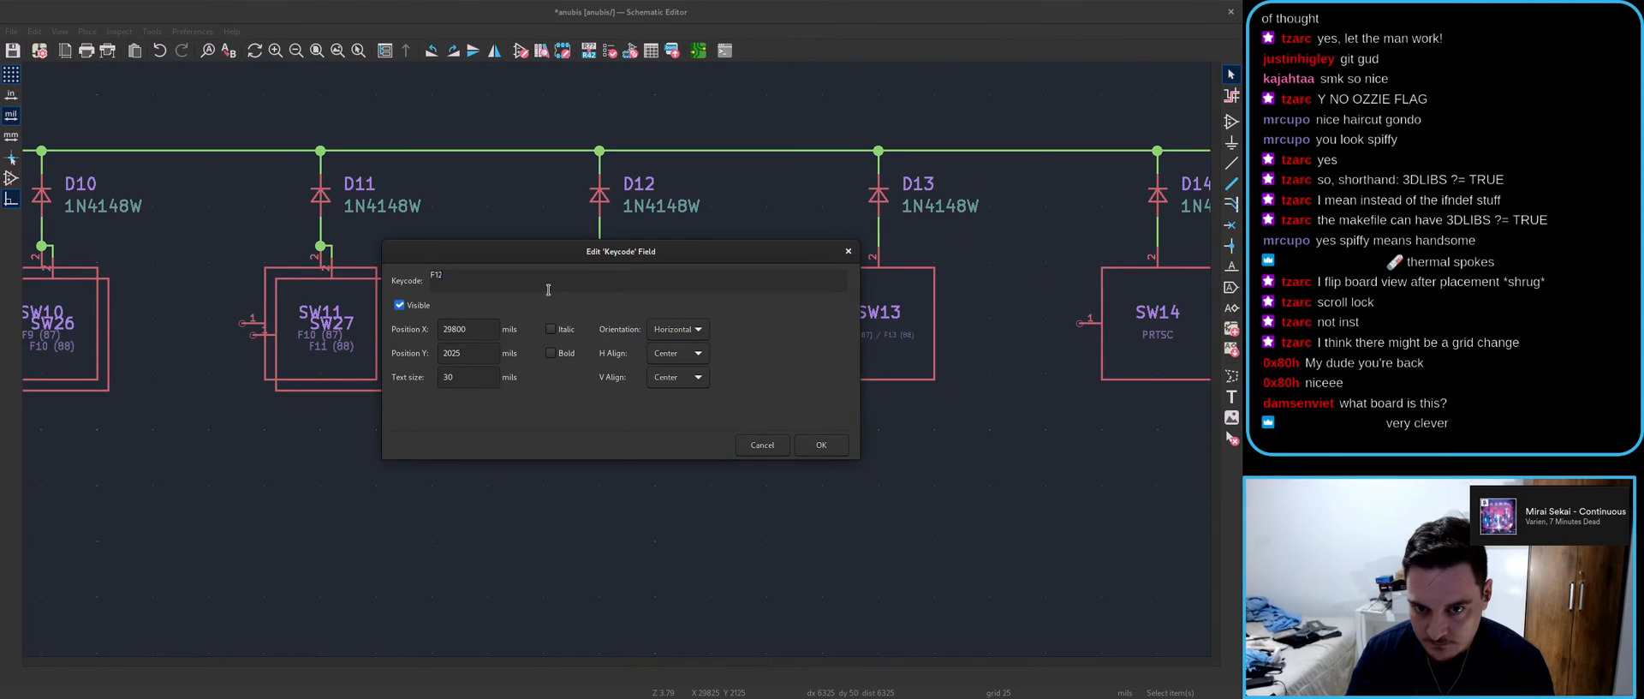
left_click(821, 445)
scroll(534, 274, "down", 4)
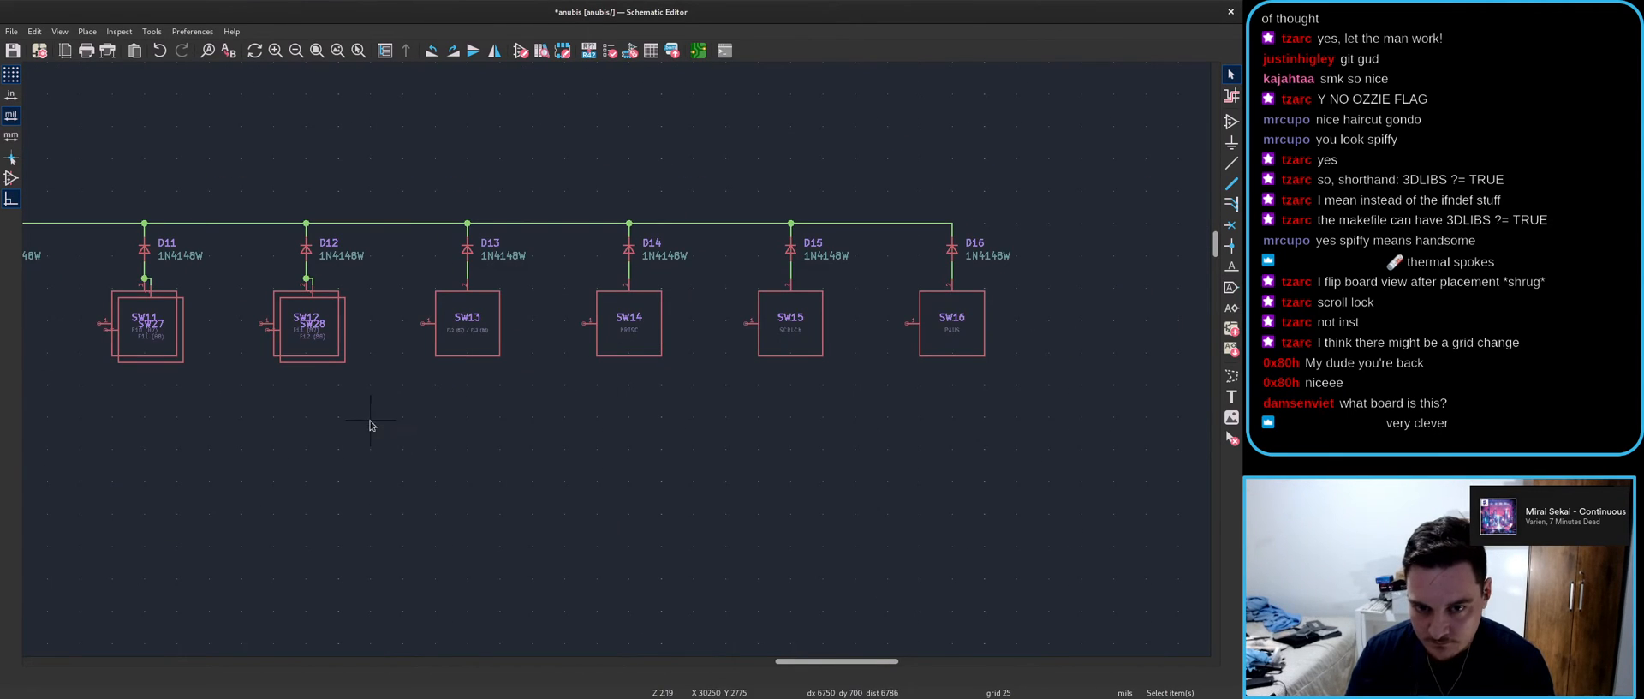
scroll(469, 346, "down", 2)
scroll(612, 358, "up", 3)
scroll(612, 358, "down", 2)
scroll(616, 363, "up", 3)
scroll(615, 363, "down", 3)
- Place F3 (87) under SW4's reference and the SW20 reference below it
scroll(676, 370, "up", 5)
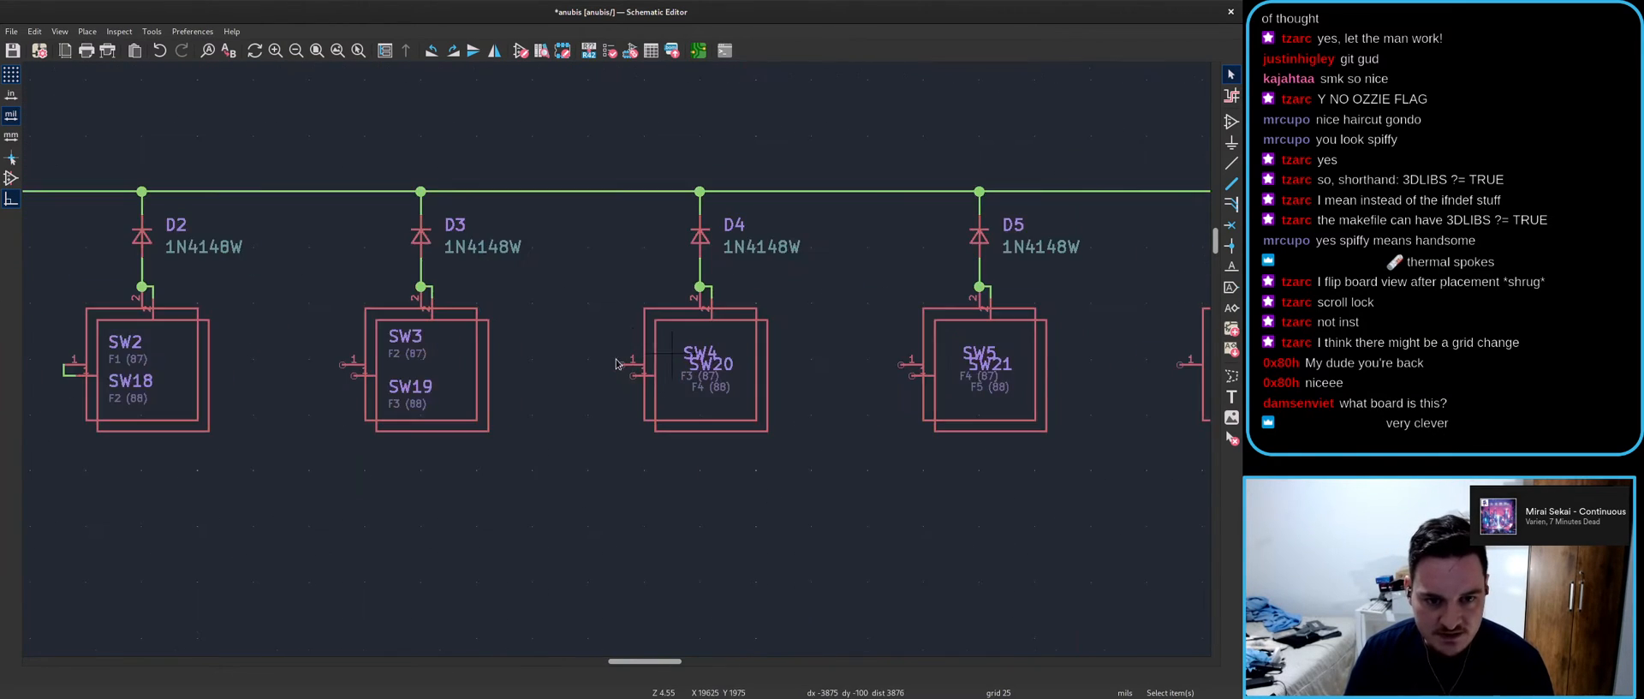
double_click(677, 370)
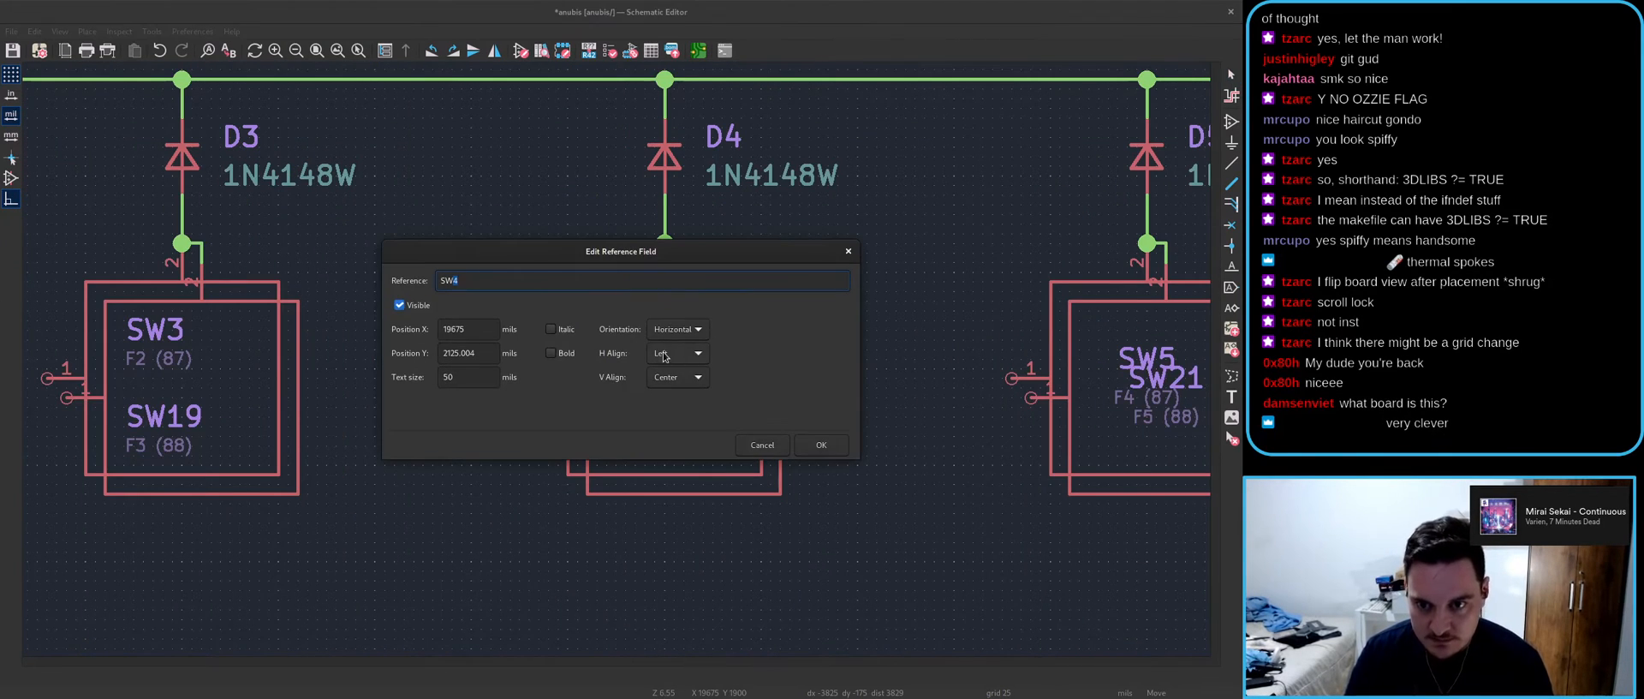
left_click(822, 445)
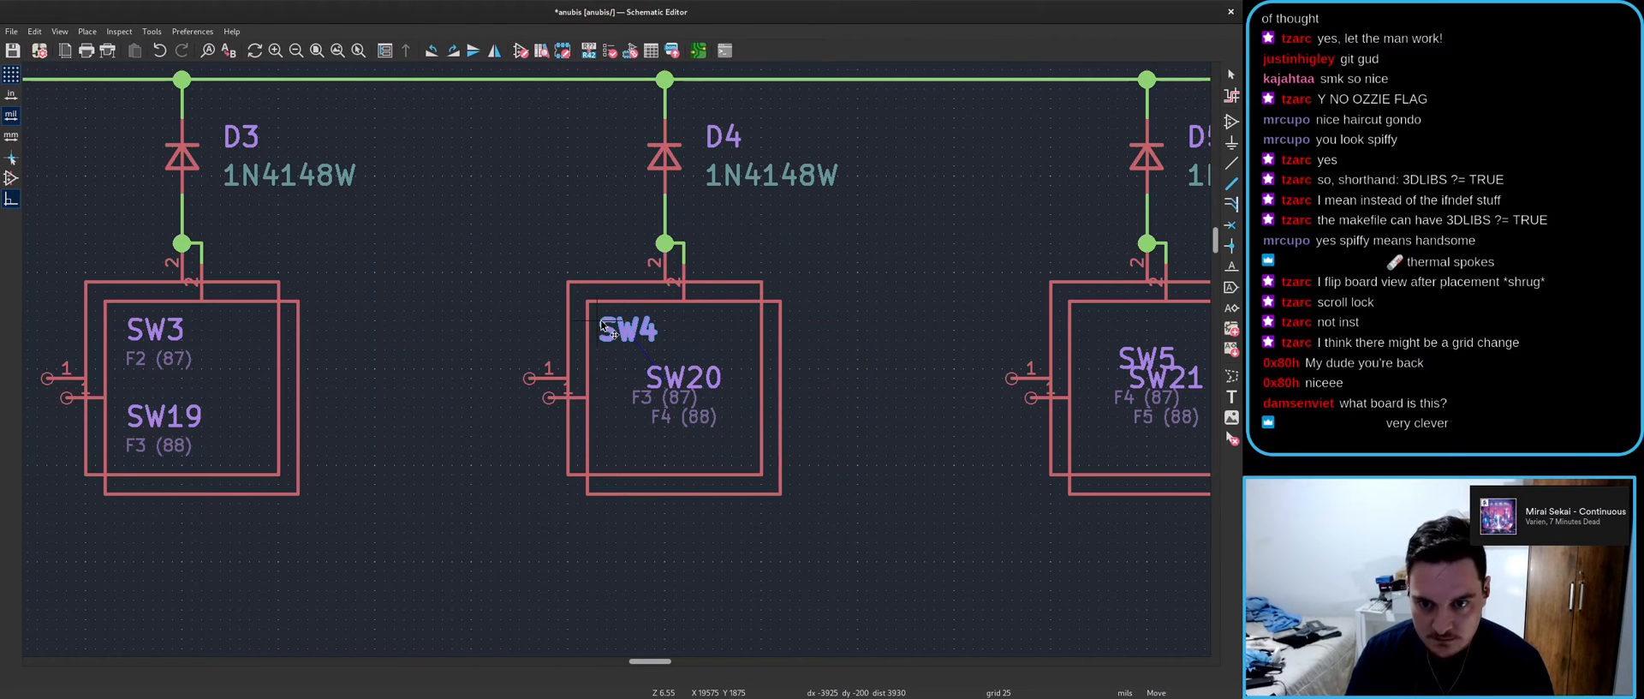
double_click(642, 406)
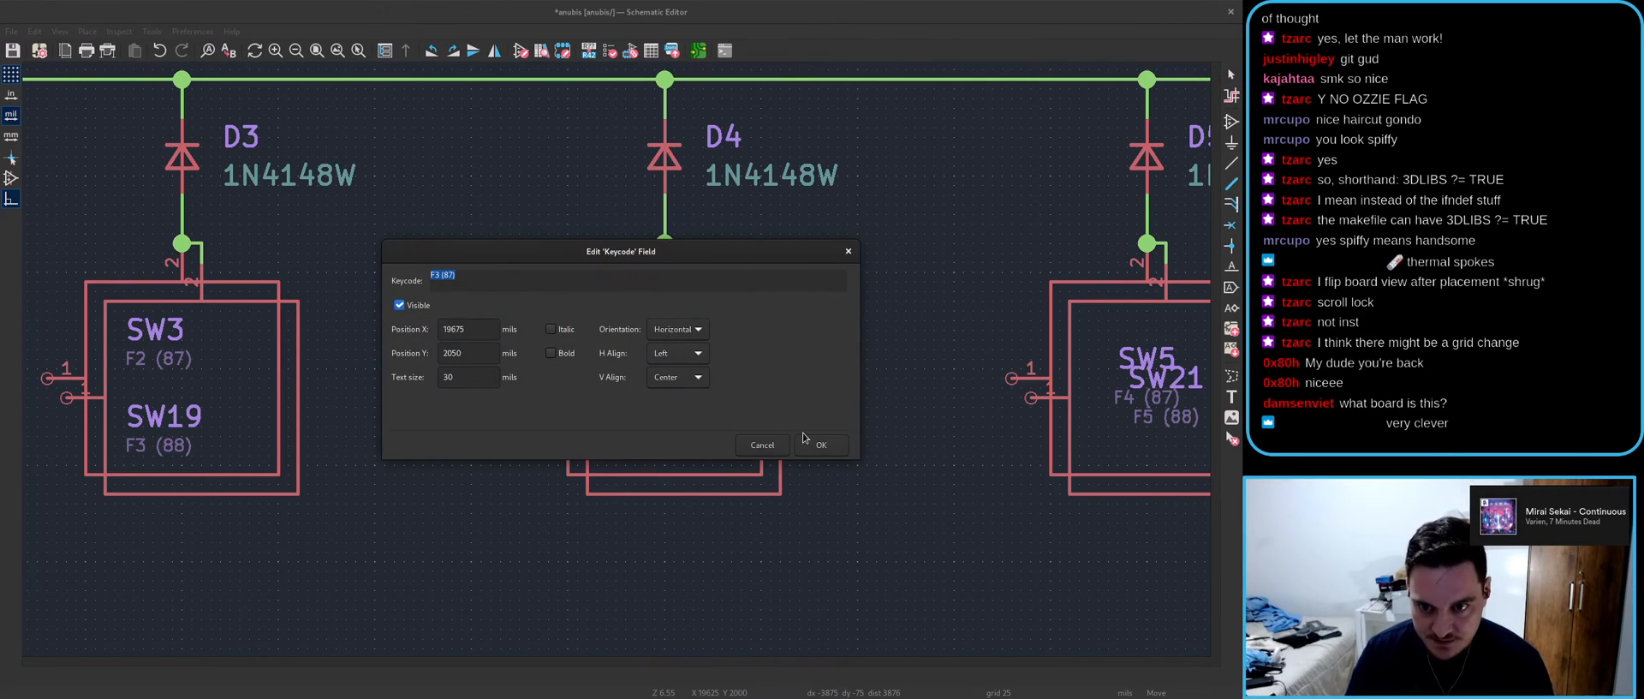
left_click(820, 446)
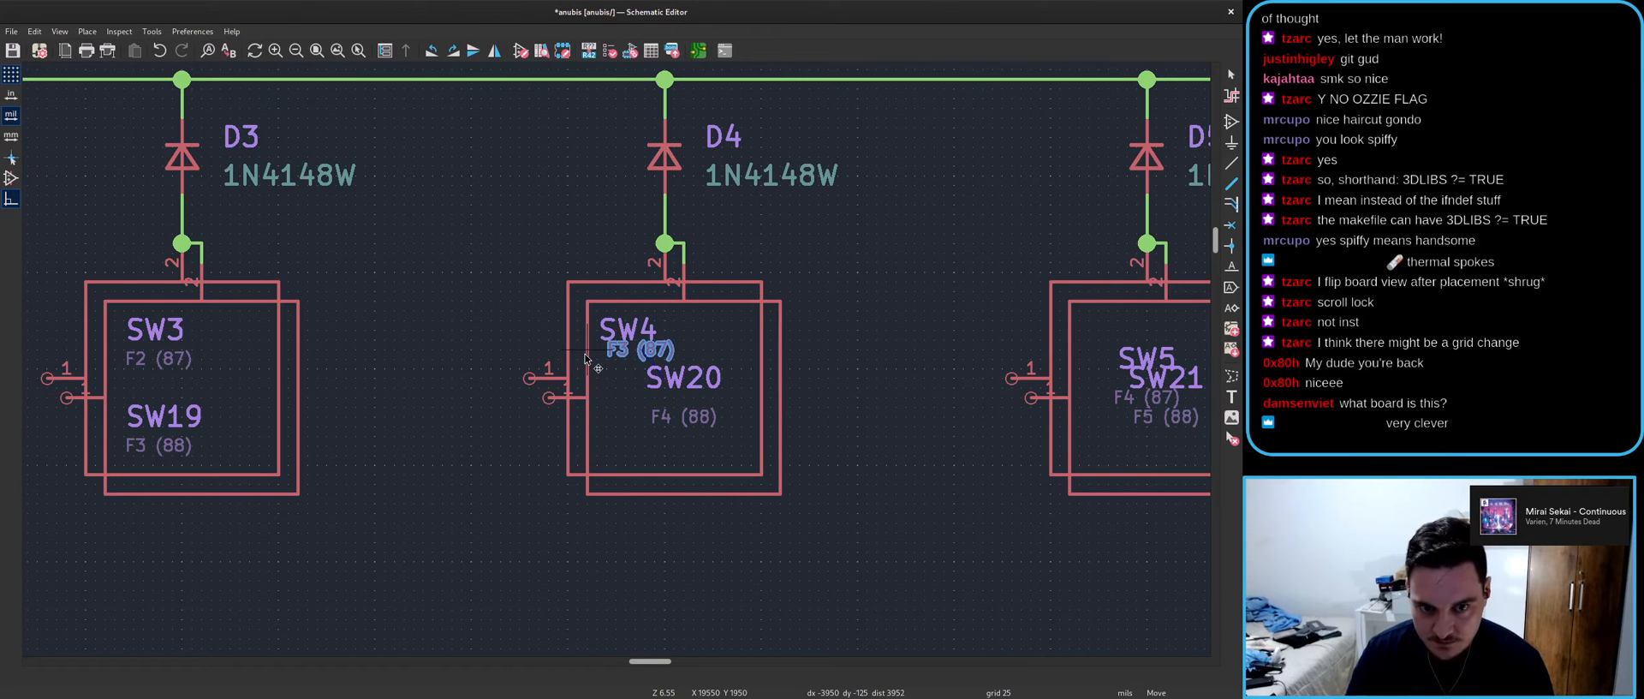
left_click(648, 377)
double_click(648, 378)
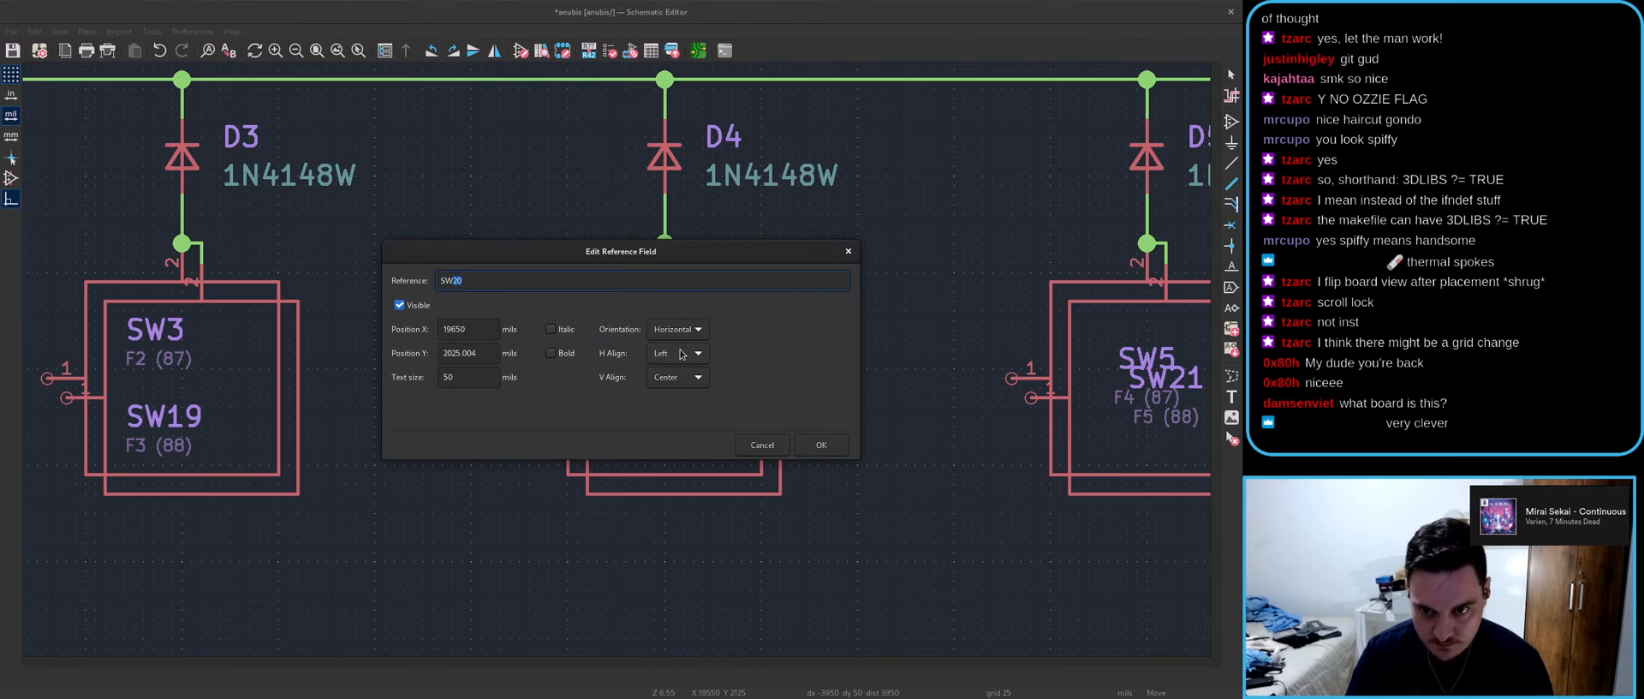
left_click(820, 445)
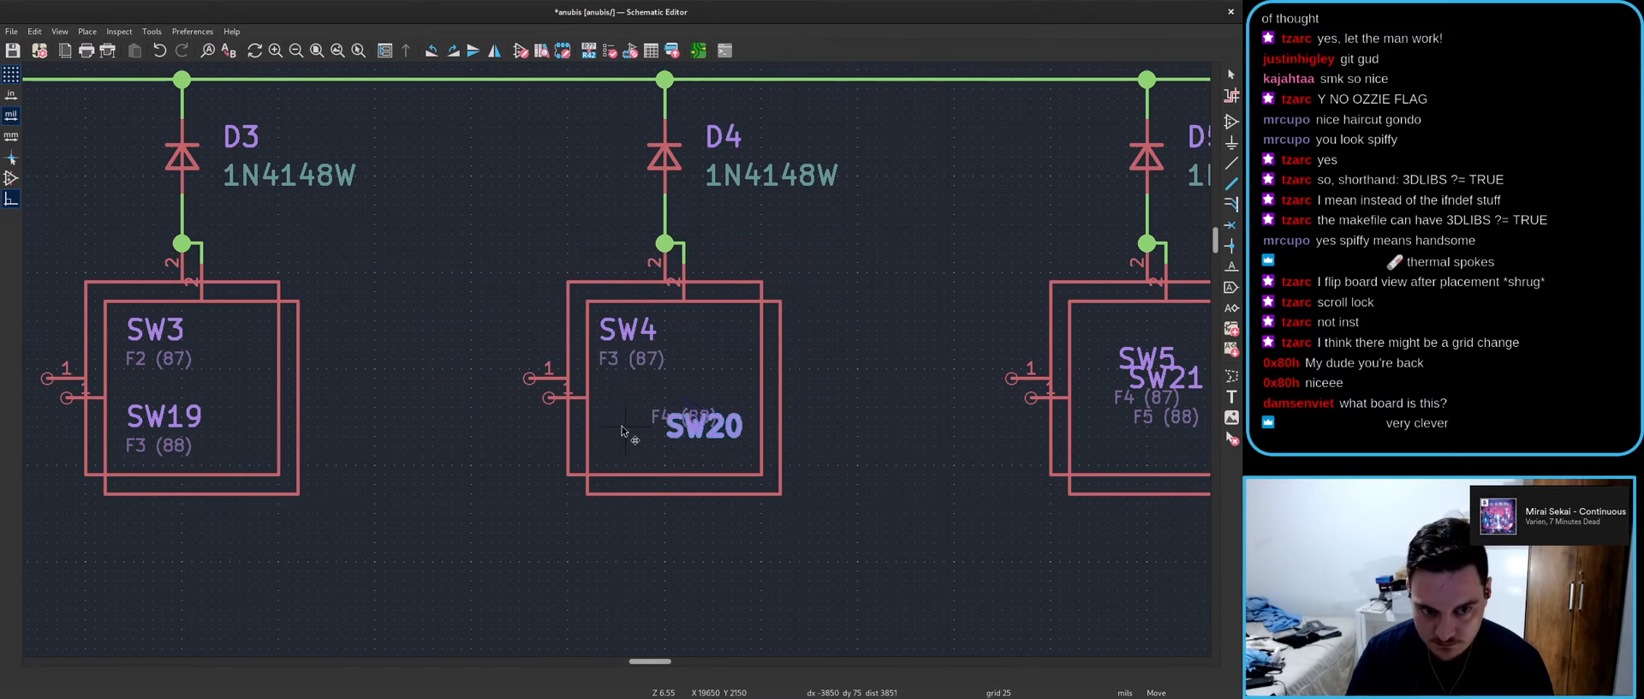
left_click(565, 415)
- Align the F3 (87) label and SW4 reference in the first pair's stack
left_click(597, 368)
key("m")
left_click(606, 368)
left_click(609, 339)
key("m")
left_click(617, 337)
- Left-align the F4 (88) label and place it under the SW20 reference
left_click(709, 427)
key("m")
key("e")
scroll(681, 353, "up", 1)
left_click(819, 445)
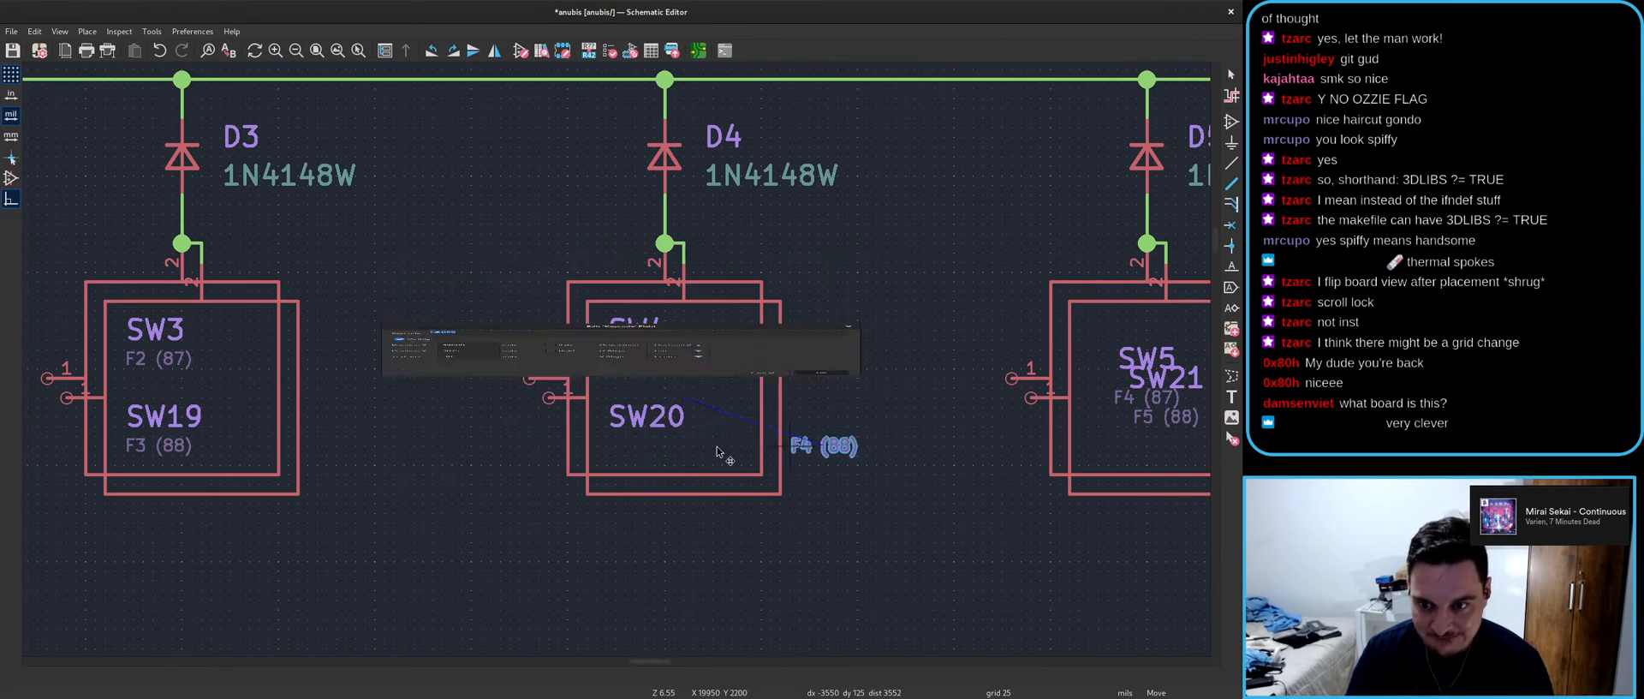
left_click(609, 446)
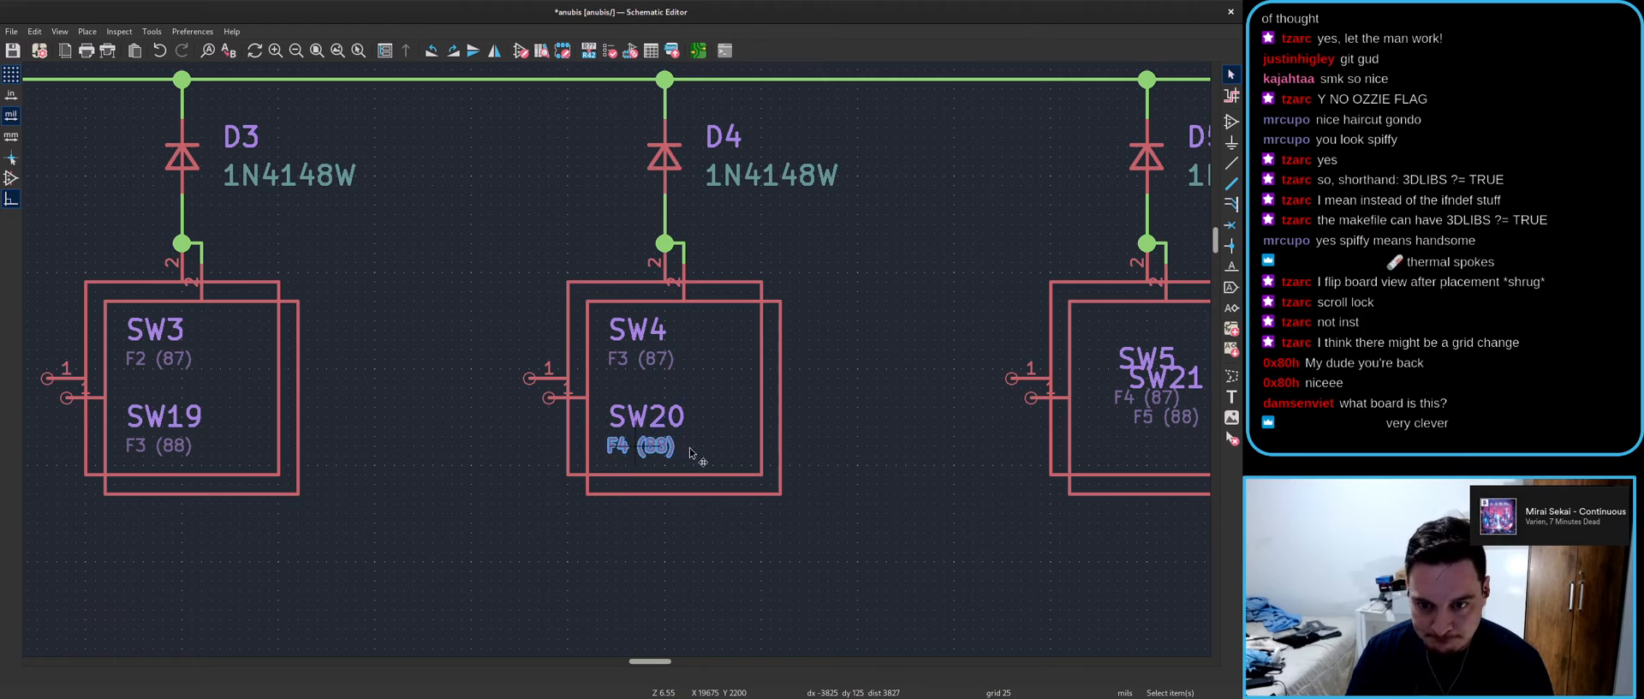
scroll(609, 445, "down", 2)
scroll(617, 363, "up", 2)
- Put the SW5 reference at the top of its pair with F4 (87) beneath
key("m")
key("e")
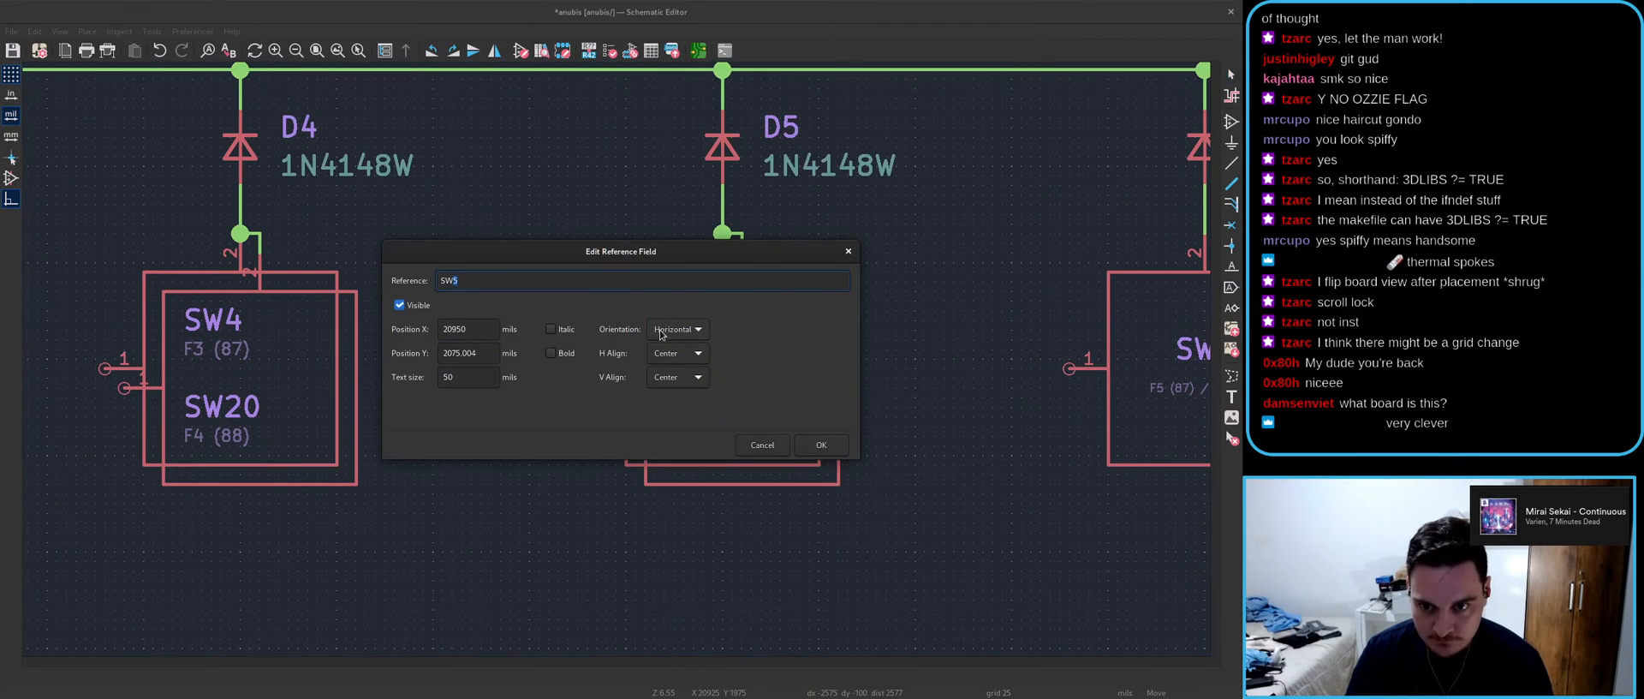
left_click(821, 445)
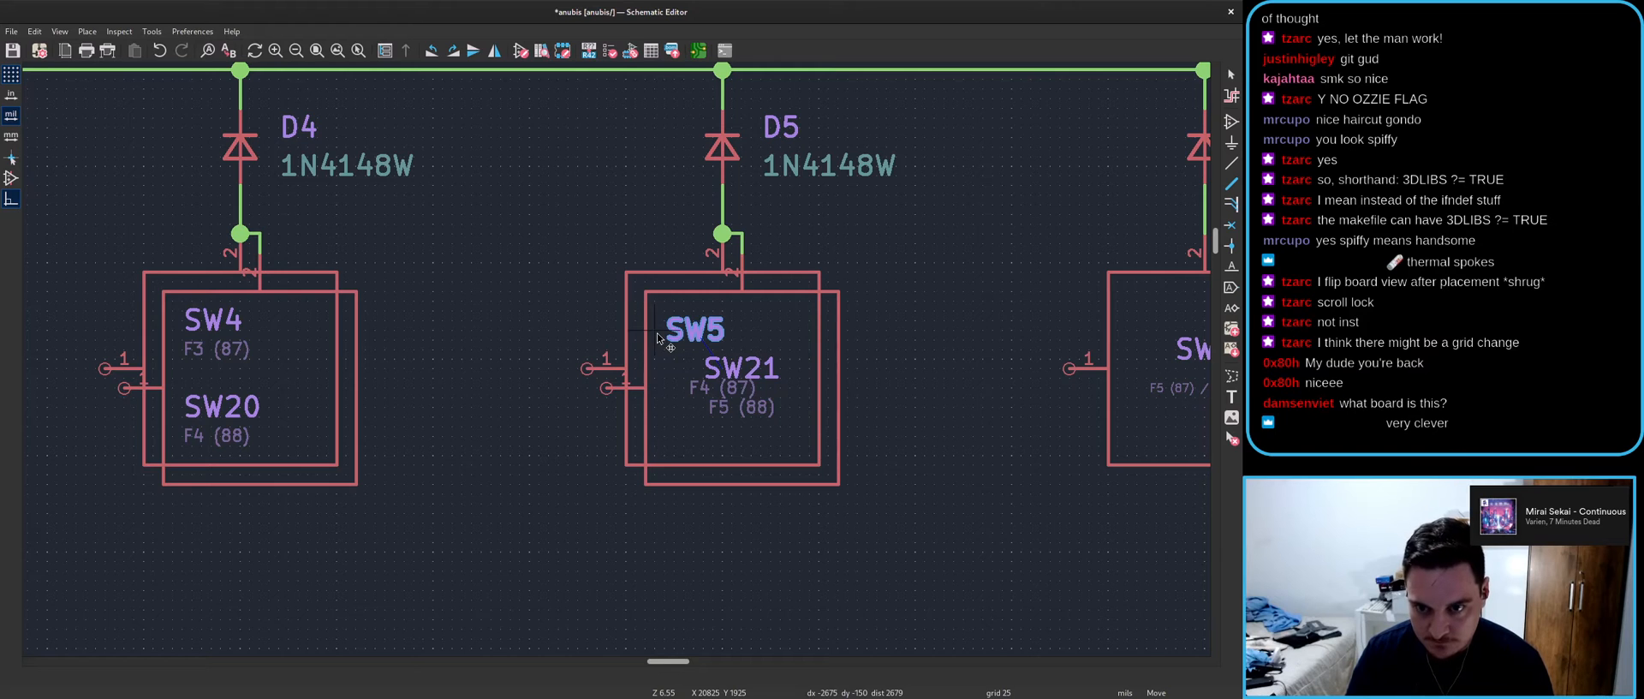
left_click(656, 321)
key("m")
scroll(693, 388, "up", 1)
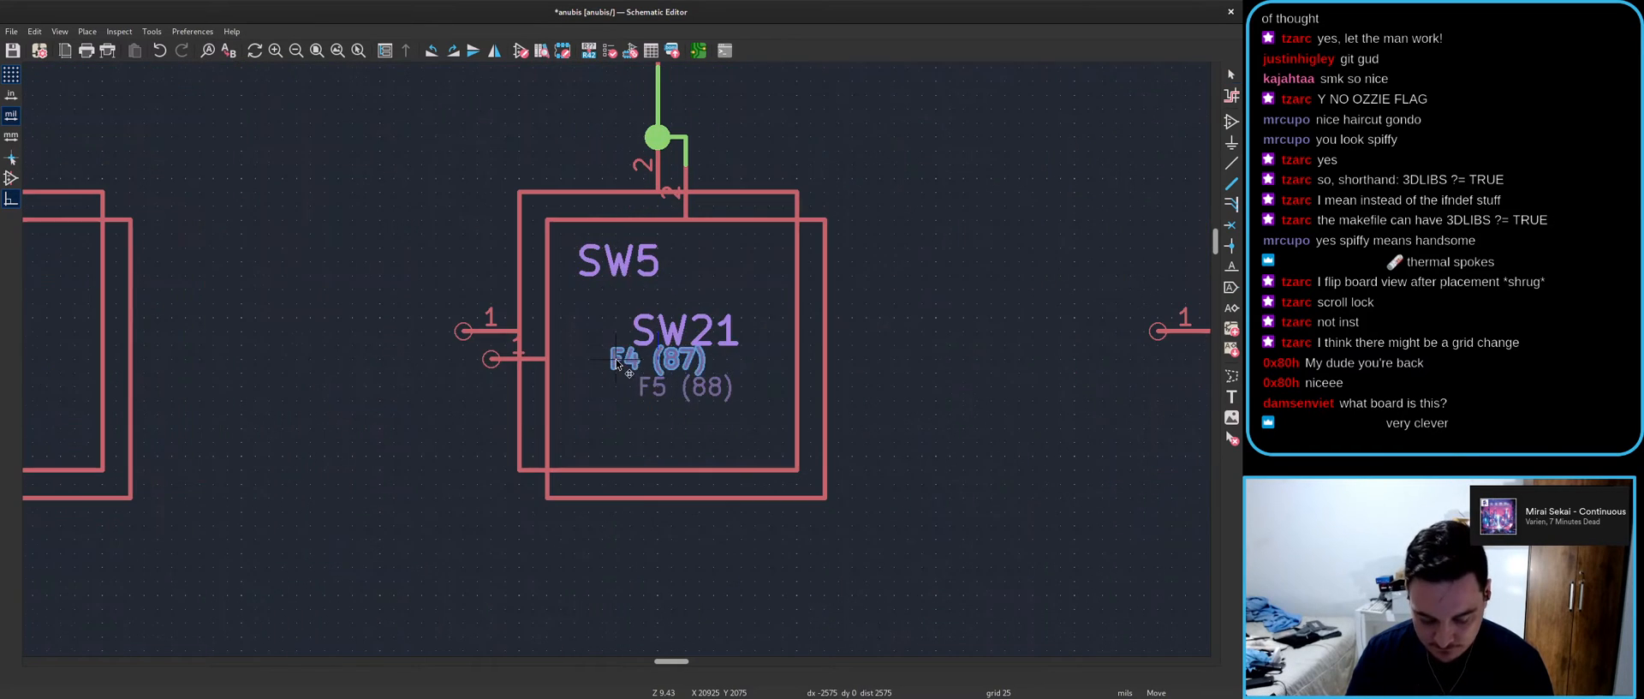
key("e")
key("Return")
left_click(538, 287)
- Stack the SW21 reference below F4 (87) and move the F5 (88) keycode under it
key("m")
key("e")
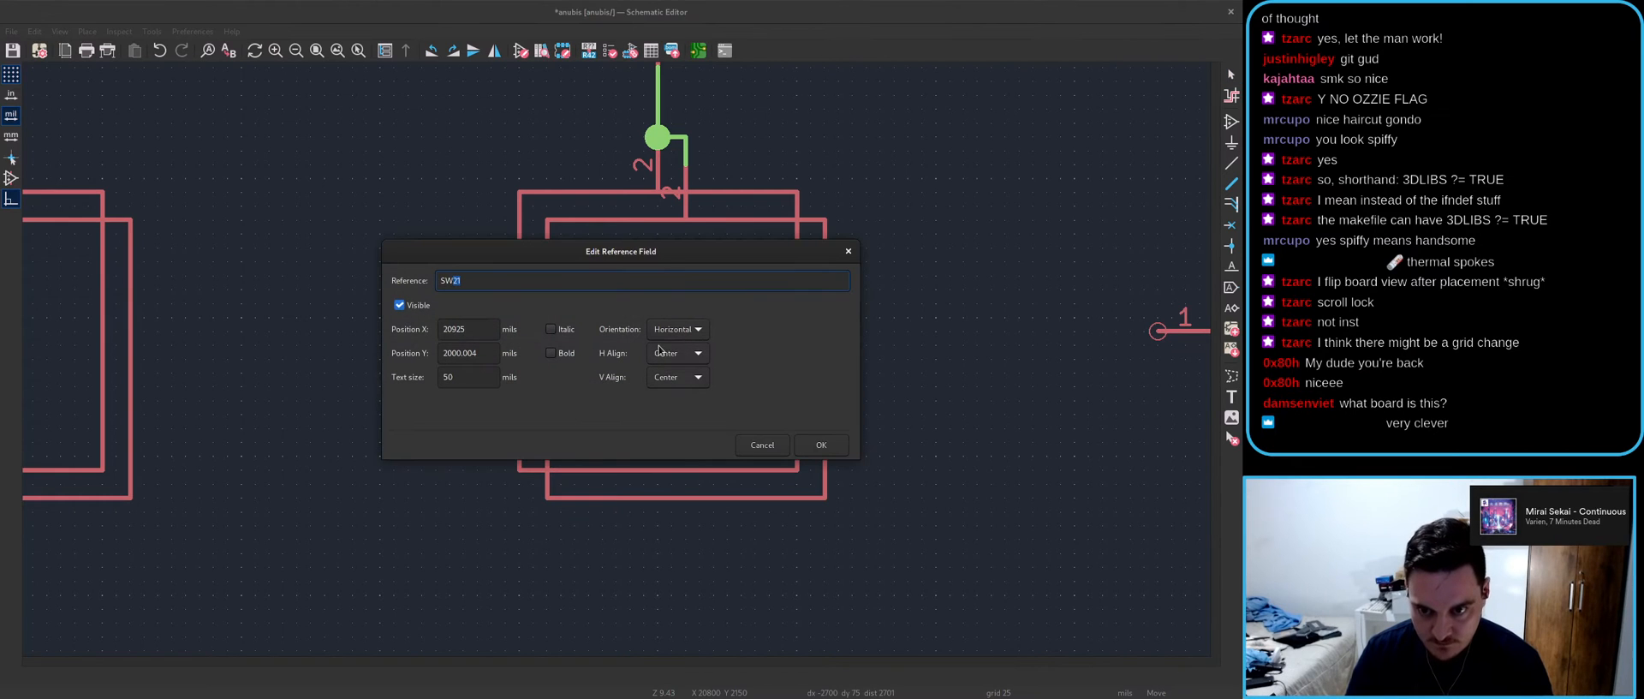
left_click(824, 445)
left_click(645, 392)
key("m")
key("e")
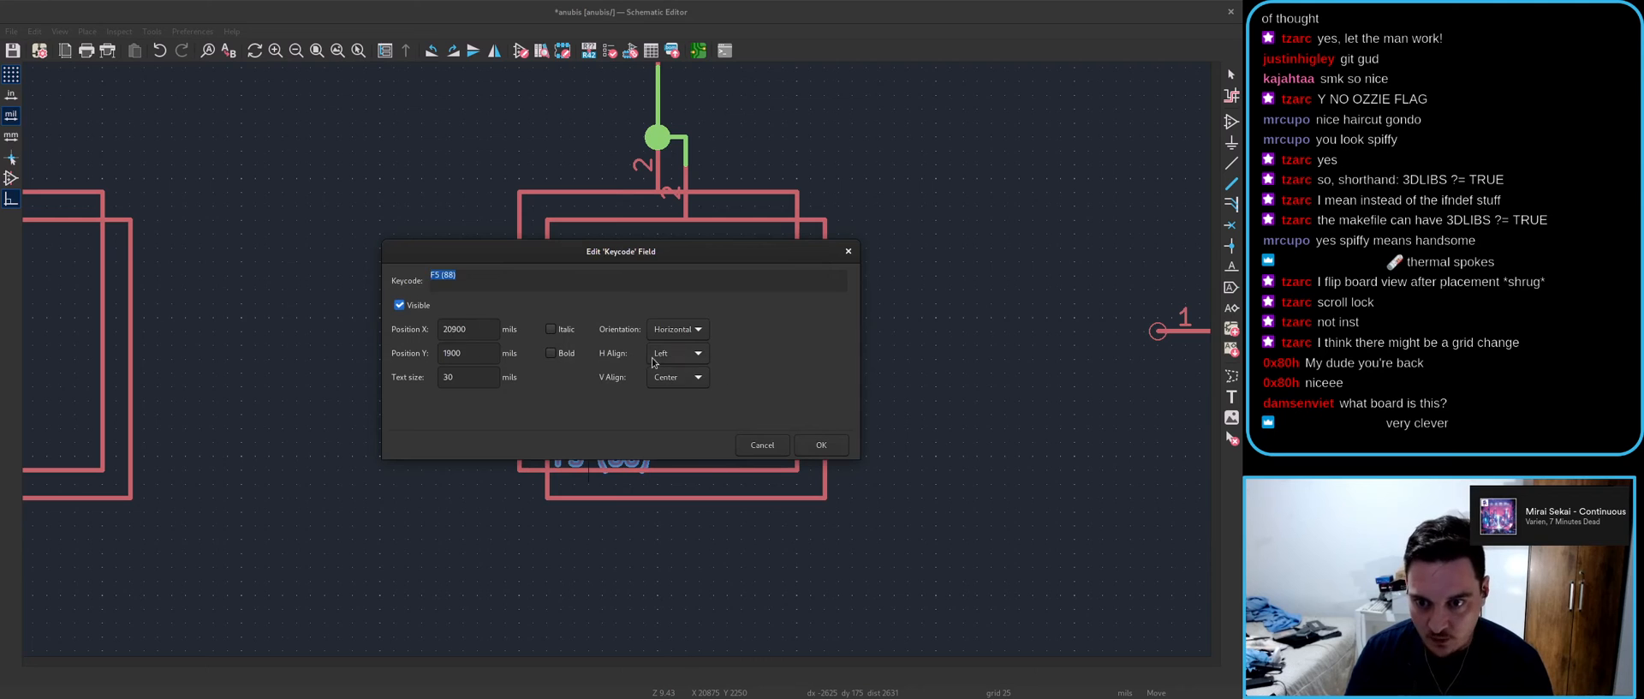
left_click(822, 445)
scroll(630, 454, "down", 5)
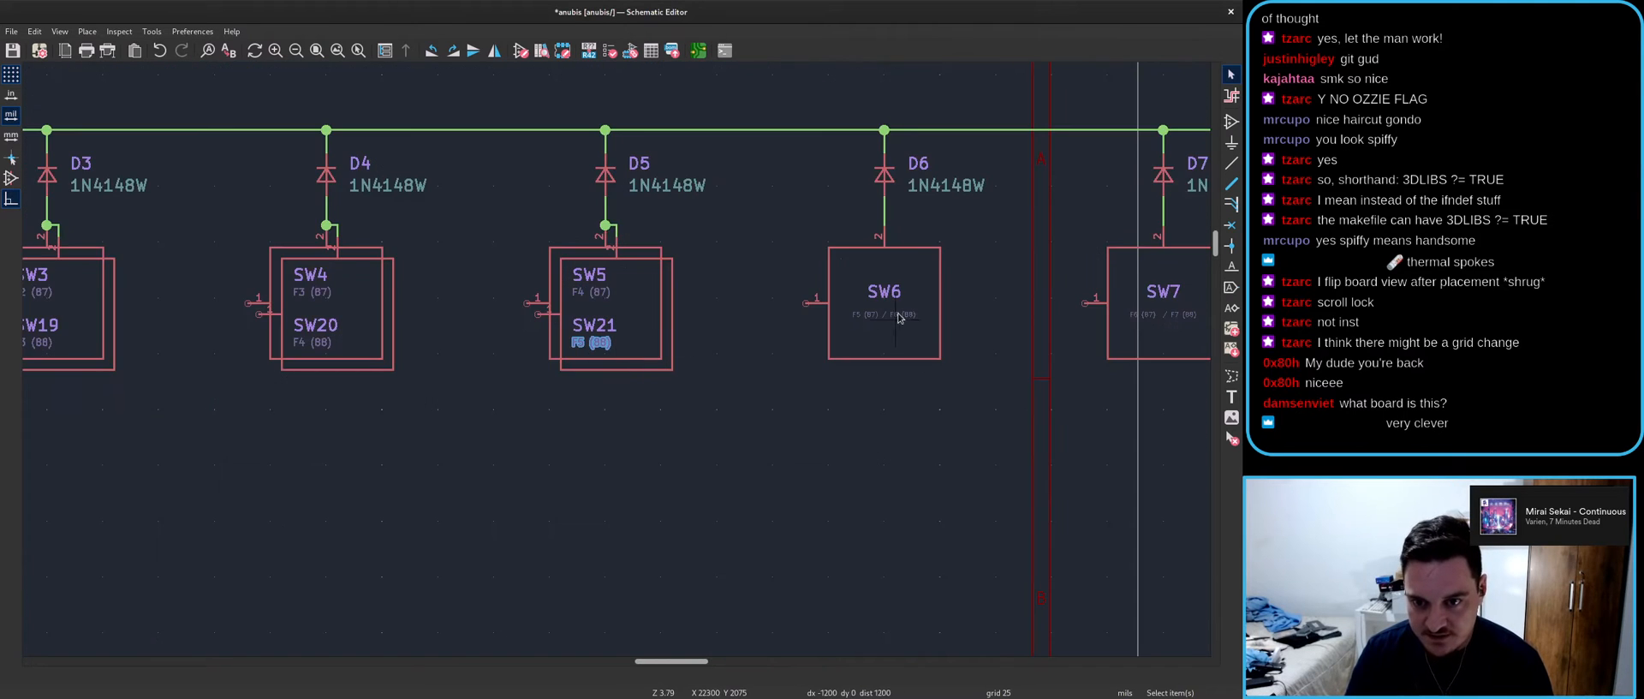
- Place the SW9 reference at the top of its symbol with the F8 (87) keycode beneath it
scroll(618, 364, "up", 2)
scroll(618, 363, "up", 5)
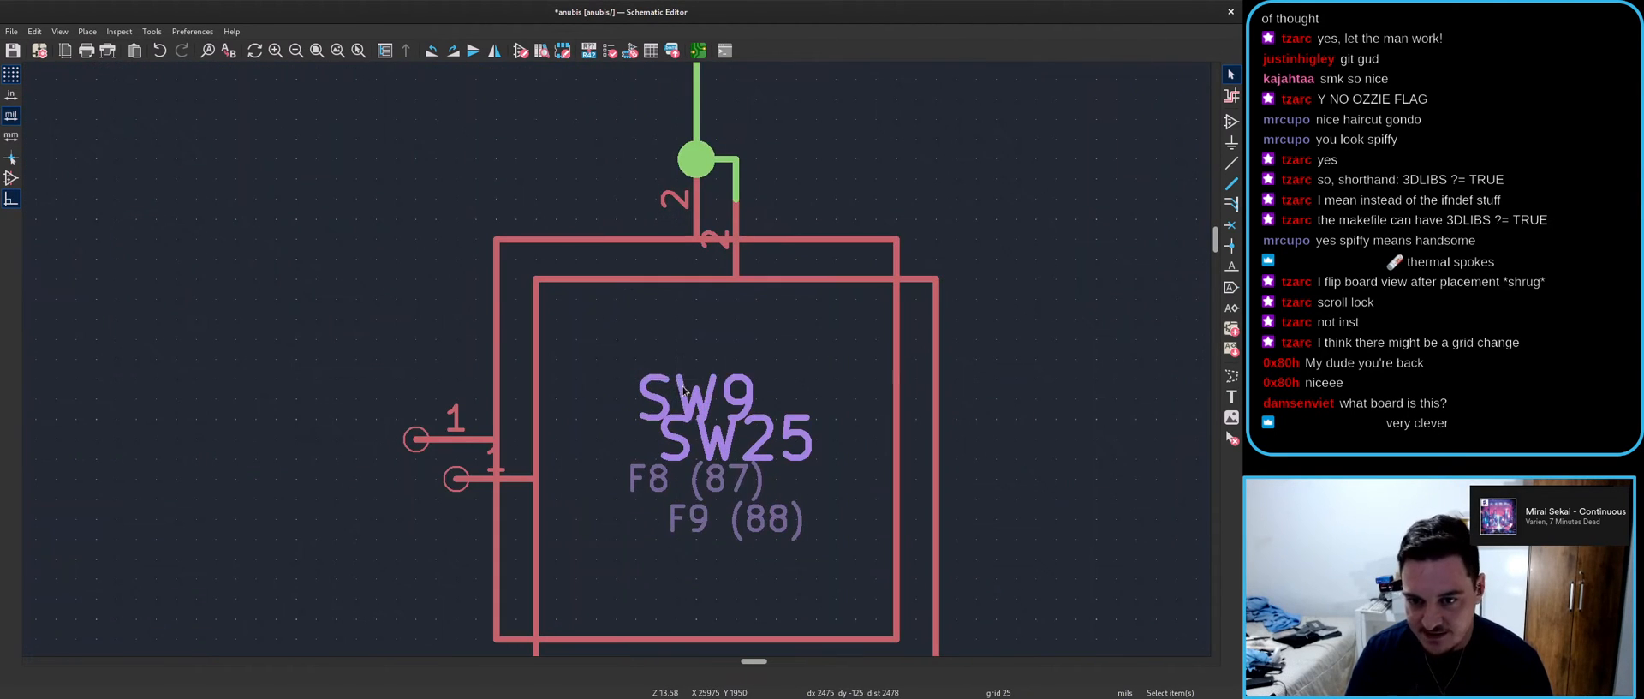
key("e")
left_click(821, 444)
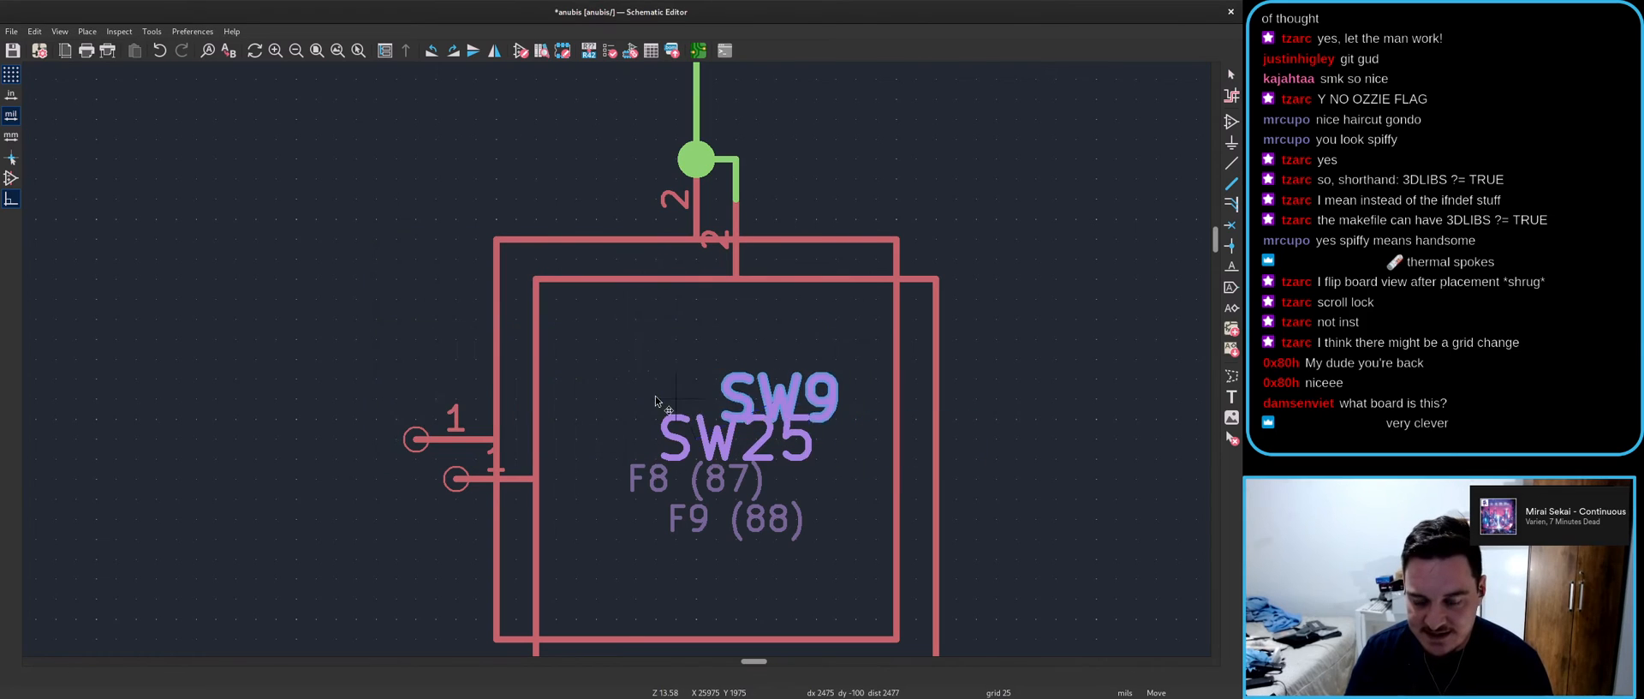
left_click(552, 364)
left_click(646, 475)
key("m")
key("e")
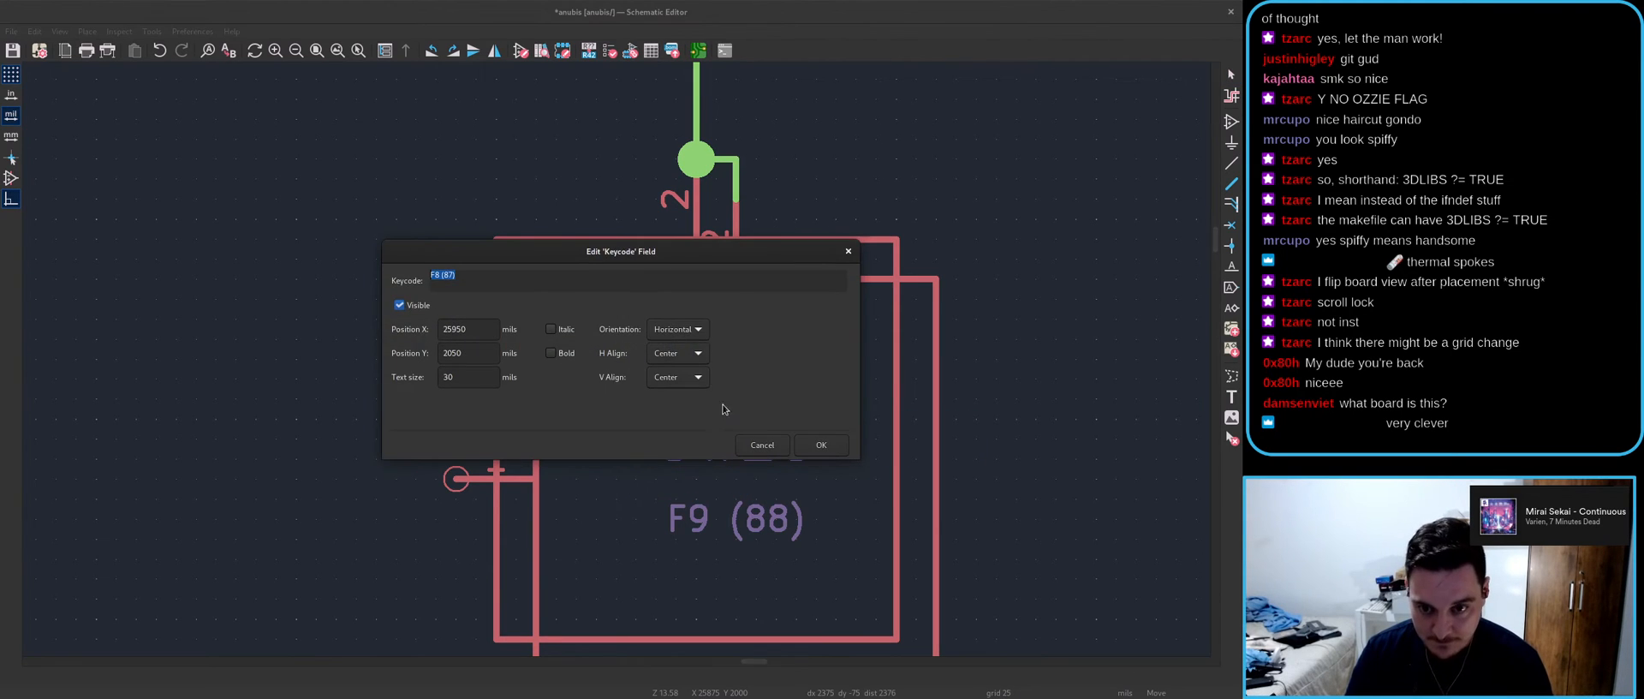
left_click(820, 445)
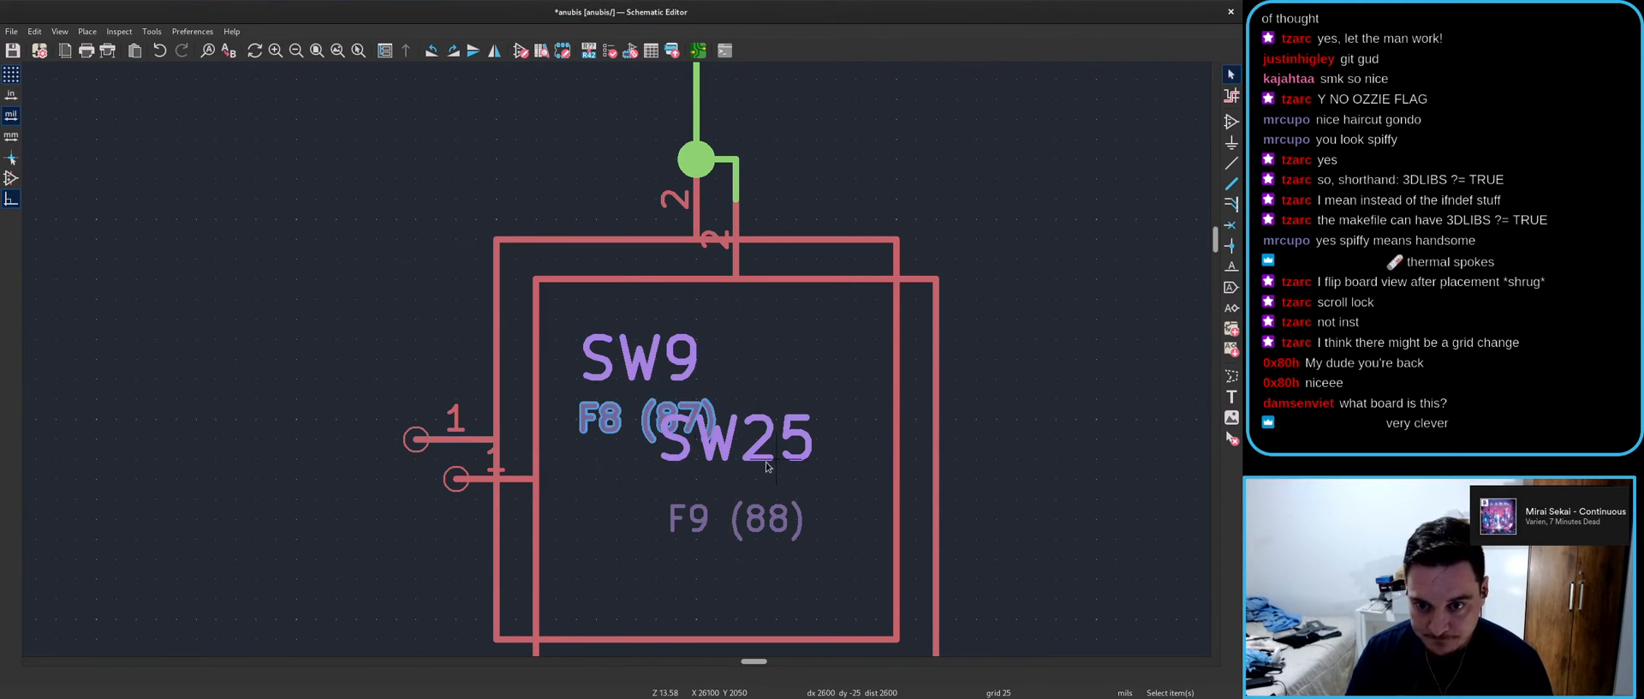
- Stack SW25 below F8 (87), then the F9 (88) keycode below SW25
key("e")
key("Return")
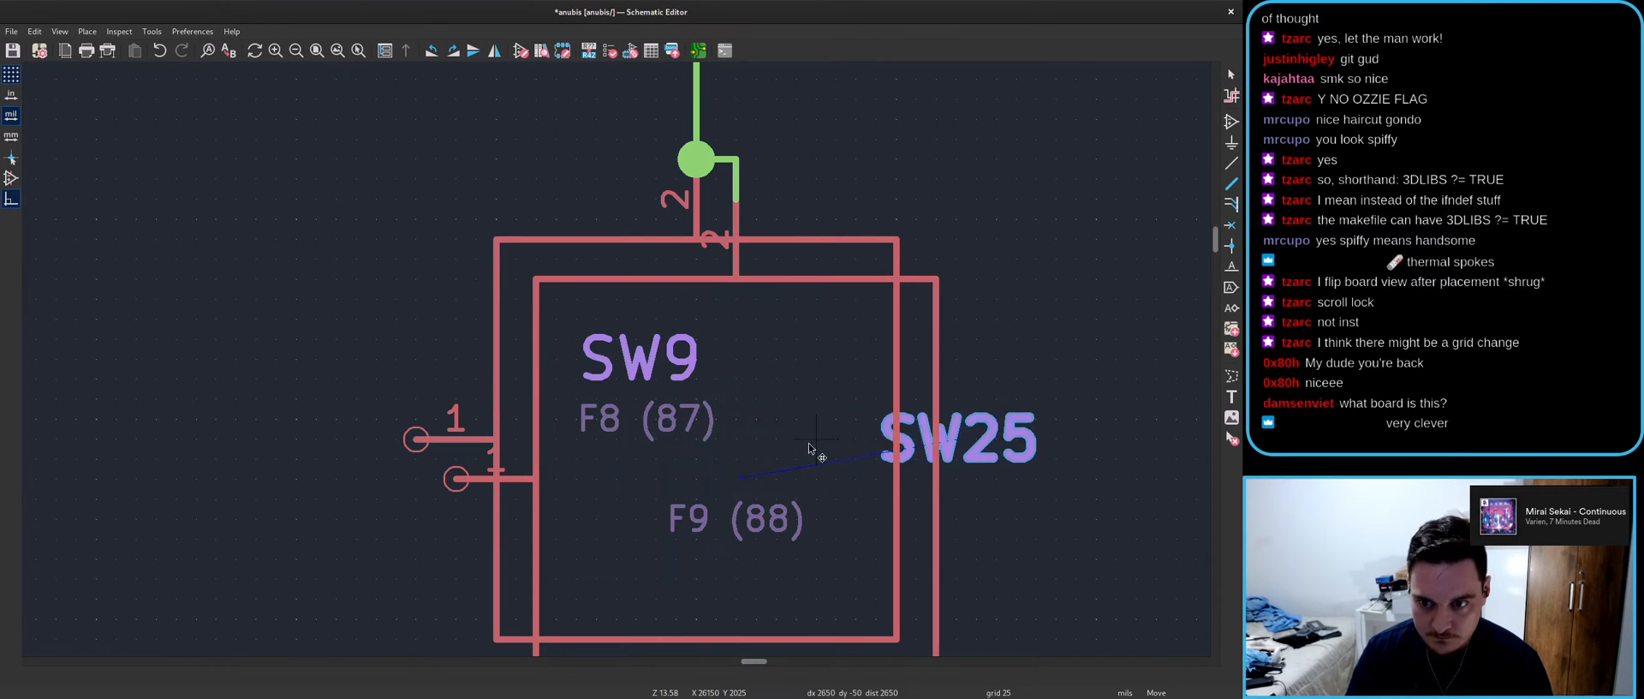
left_click(777, 527)
key("m")
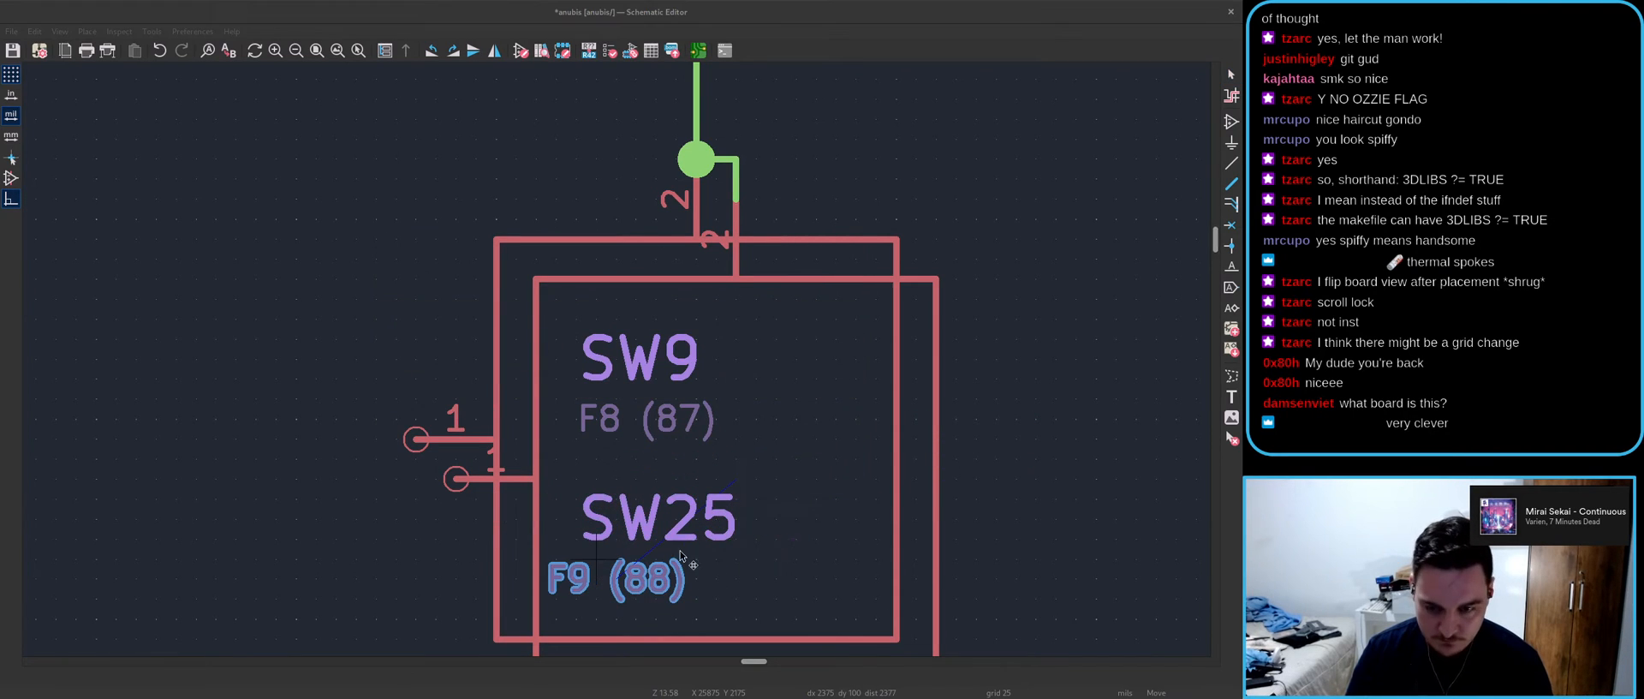
key("e")
key("Return")
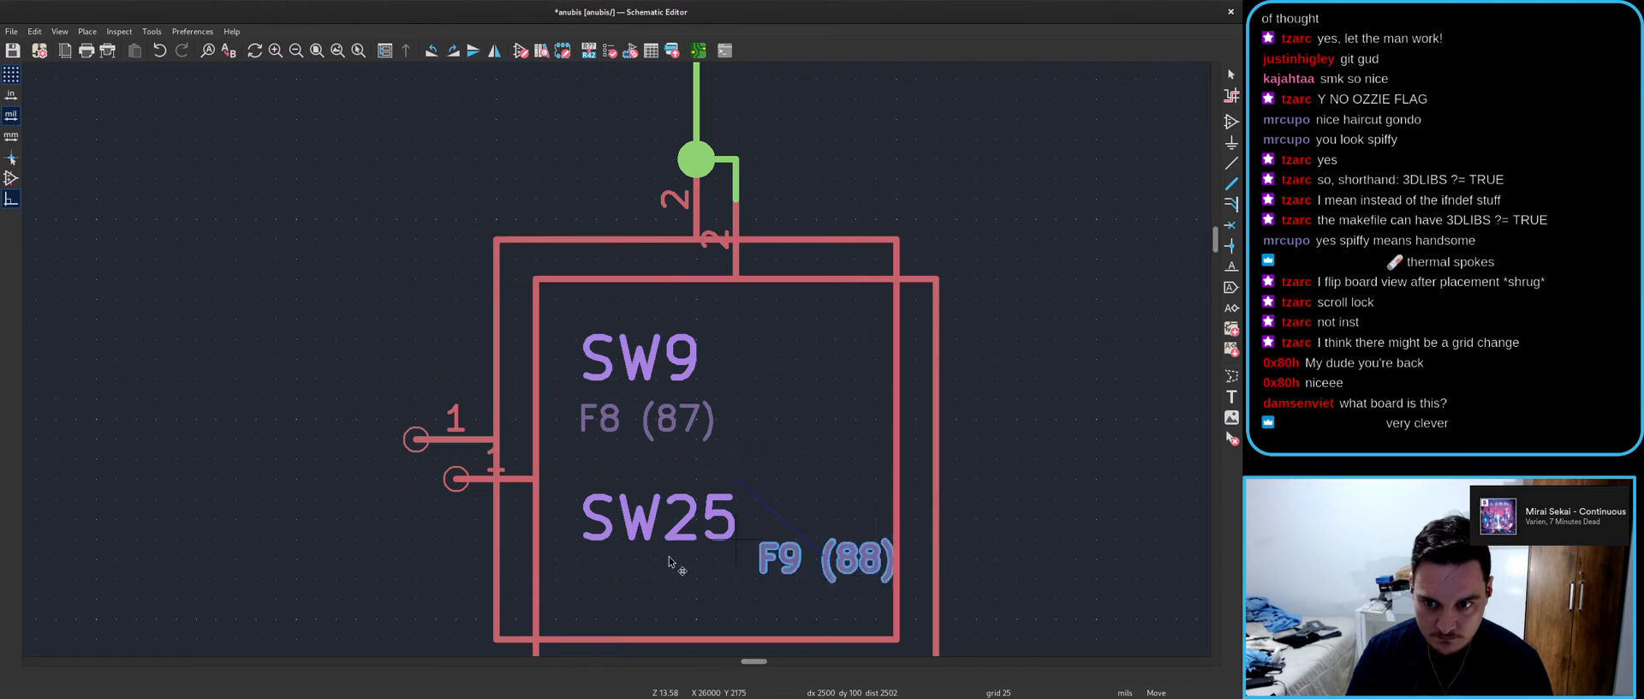
left_click(553, 553)
scroll(839, 566, "down", 4)
- Place SW10 at the top of its symbol with the left-aligned F9 (87) keycode under it
scroll(843, 284, "up", 1)
scroll(630, 366, "up", 2)
key("m")
key("e")
key("Return")
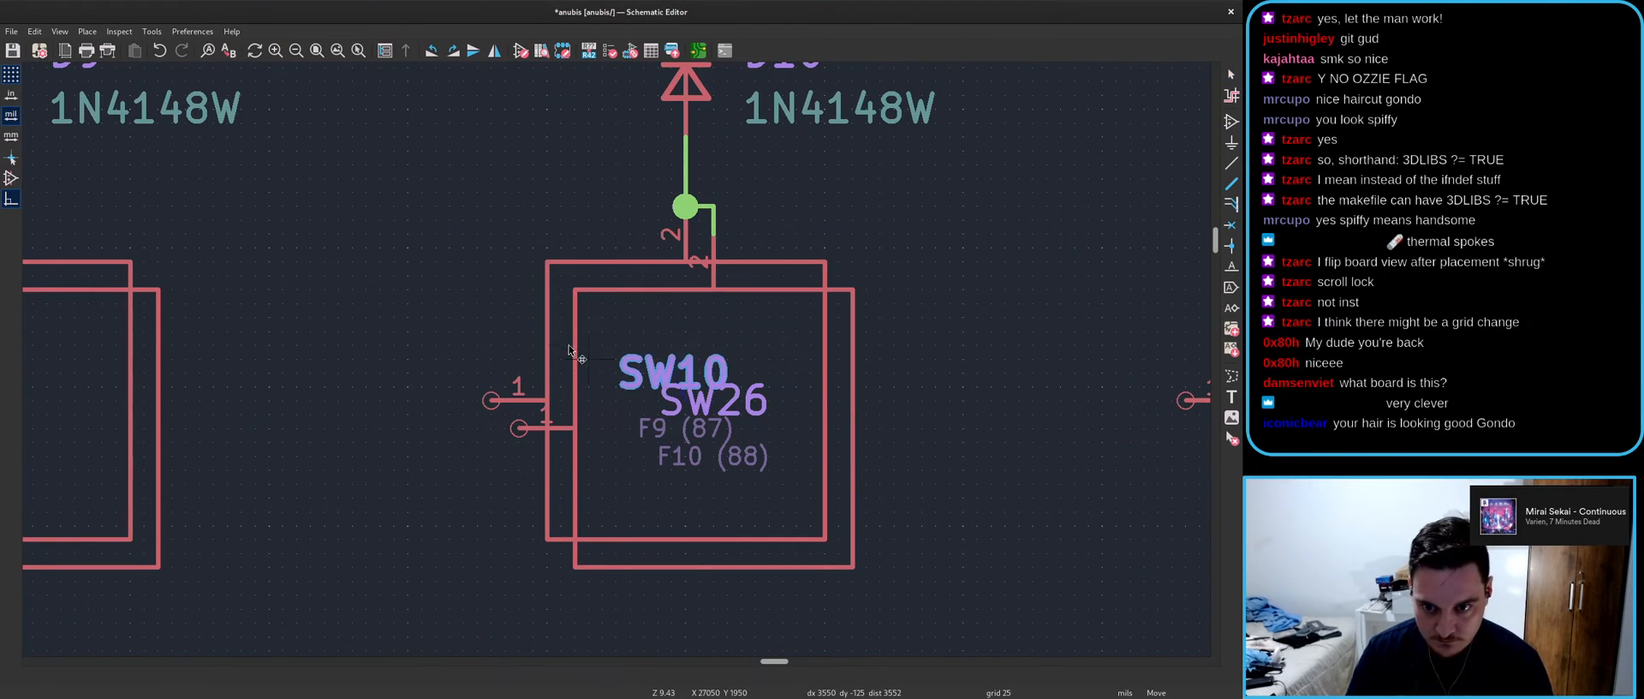
left_click(580, 345)
key("m")
key("e")
scroll(678, 351, "up", 1)
left_click(817, 445)
left_click(531, 392)
- Stack SW26 and the F10 (88) keycode below F9 (87), then save the schematic
key("m")
key("e")
left_click(820, 444)
left_click(577, 436)
key("m")
key("e")
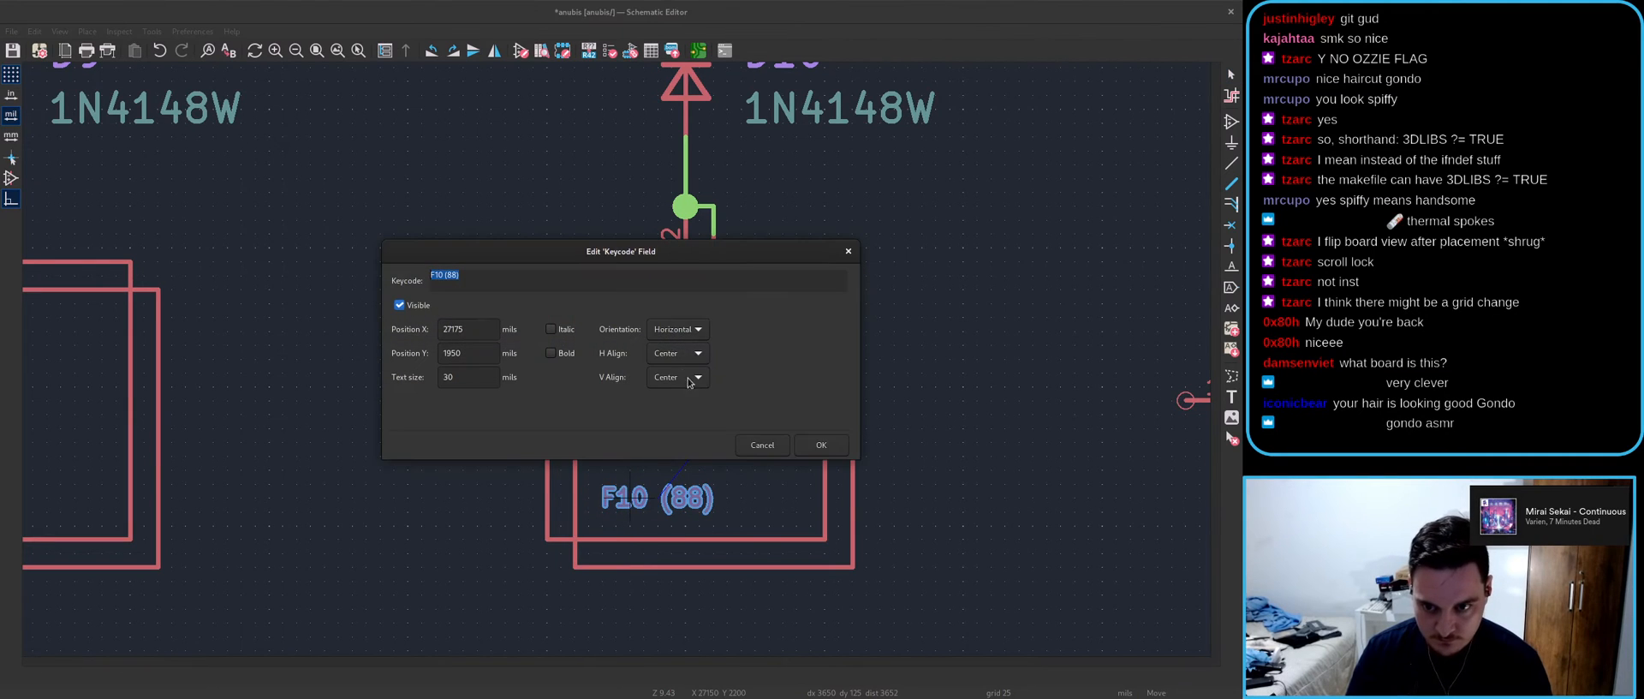
left_click(803, 440)
left_click(592, 488)
scroll(706, 545, "down", 3)
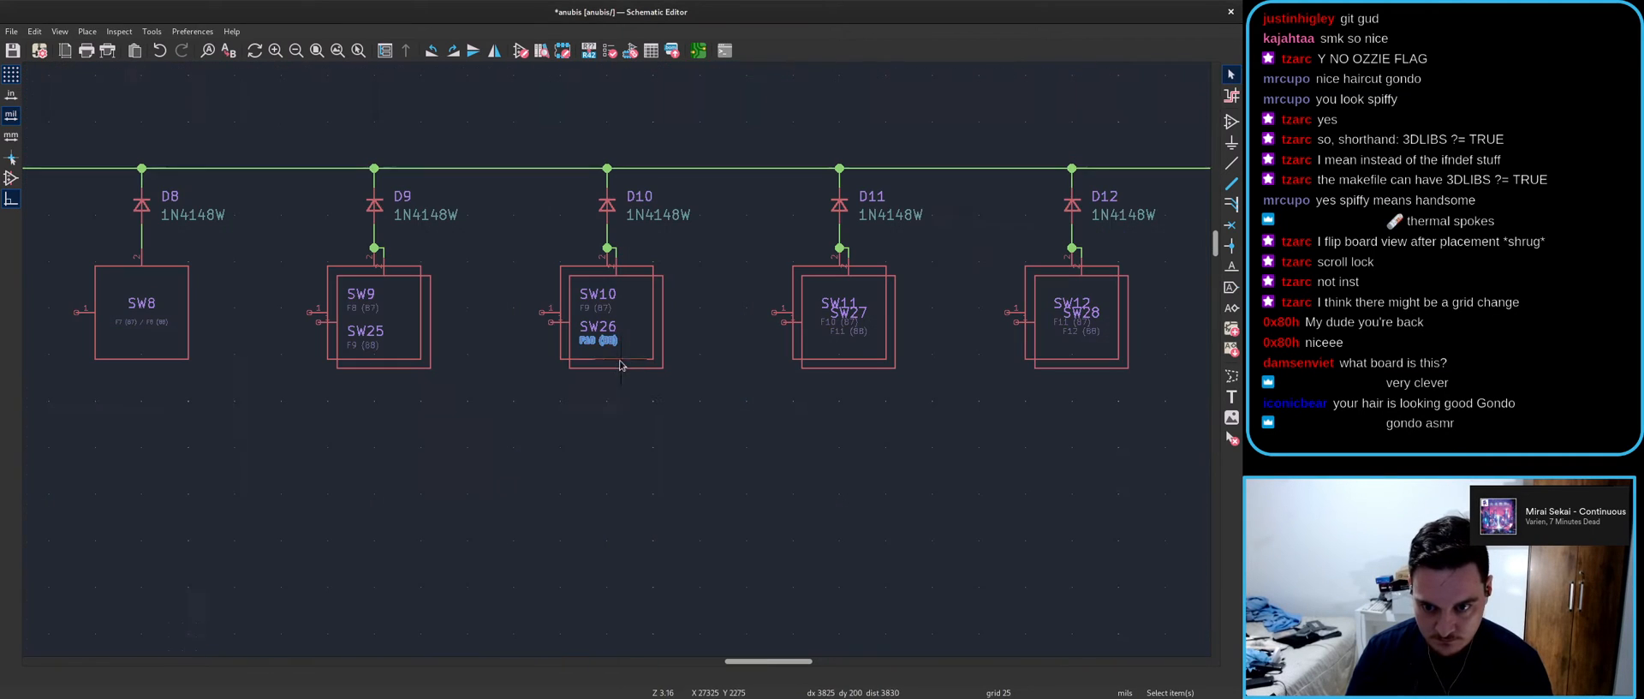
key("Escape")
key("ctrl+s")
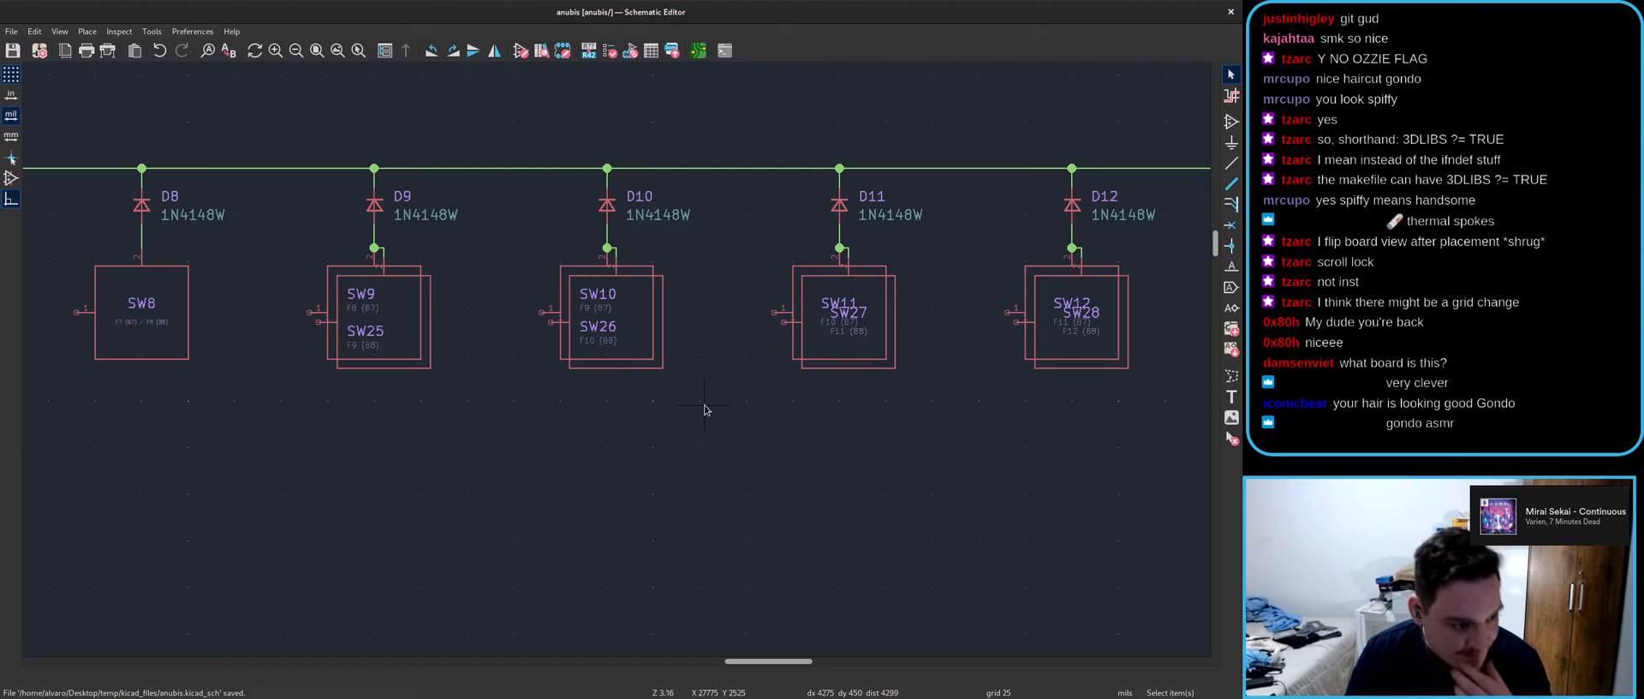
- Place SW11 at the top of its symbol with the F10 (87) keycode under it
scroll(824, 318, "up", 3)
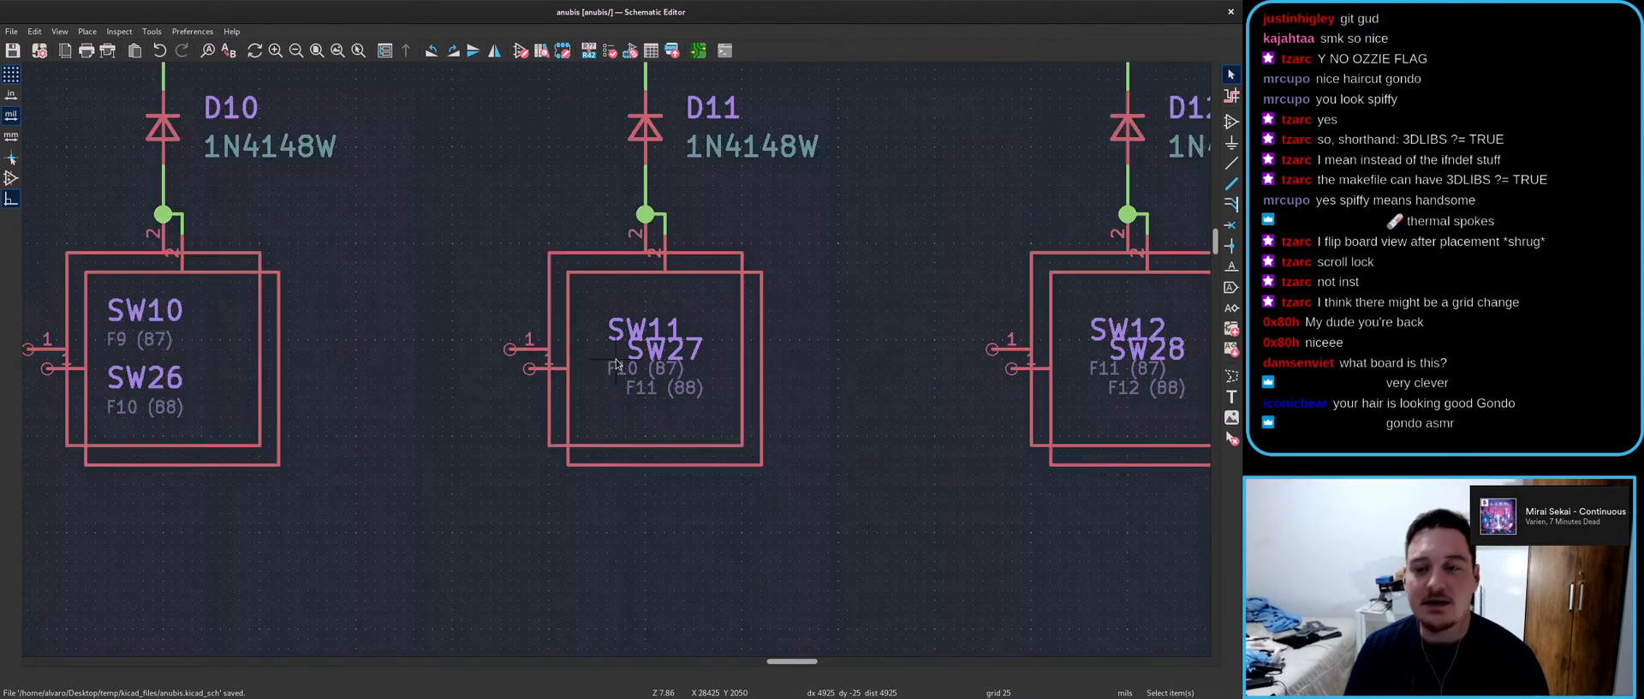
key("m")
scroll(617, 324, "up", 2)
key("e")
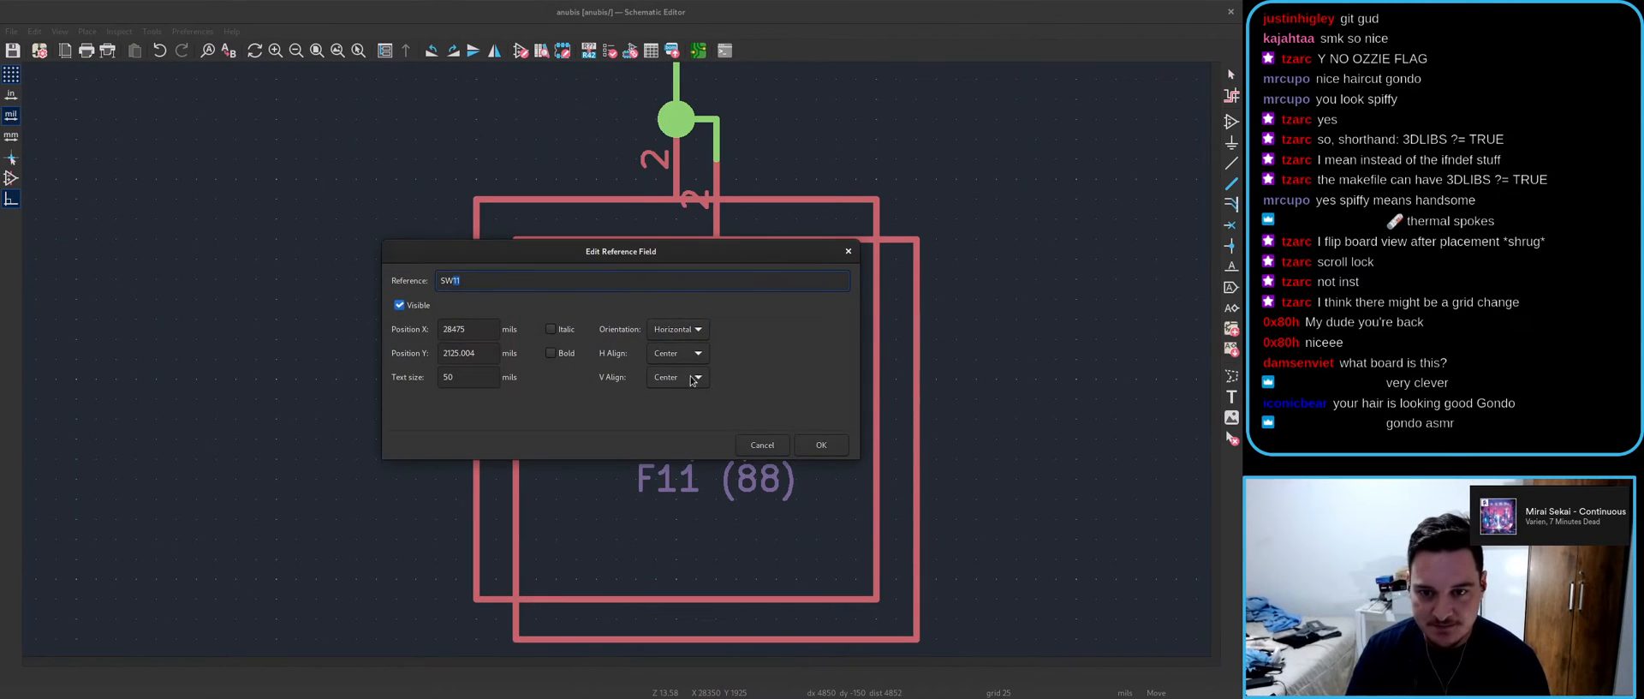
left_click(822, 444)
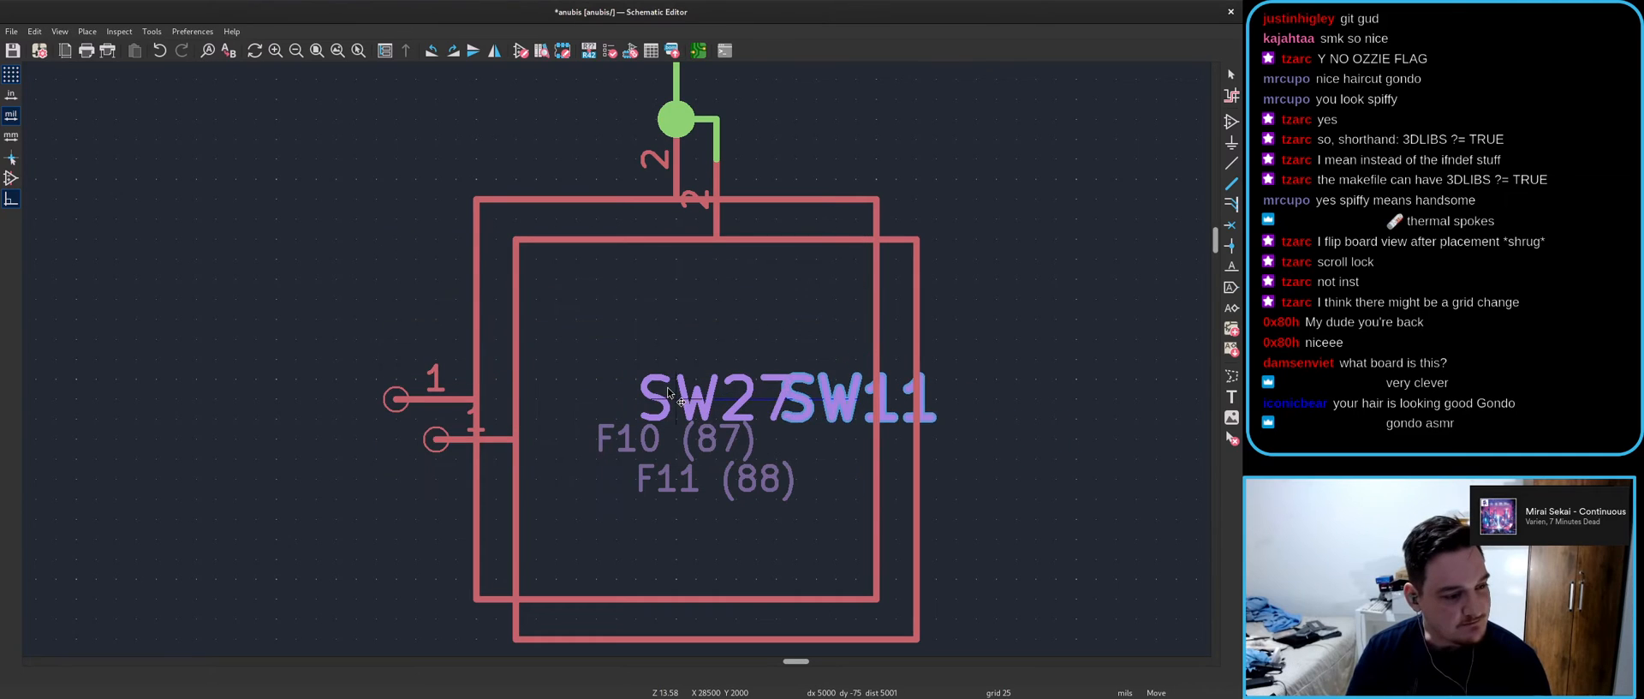
left_click(457, 320)
left_click(642, 432)
key("m")
key("e")
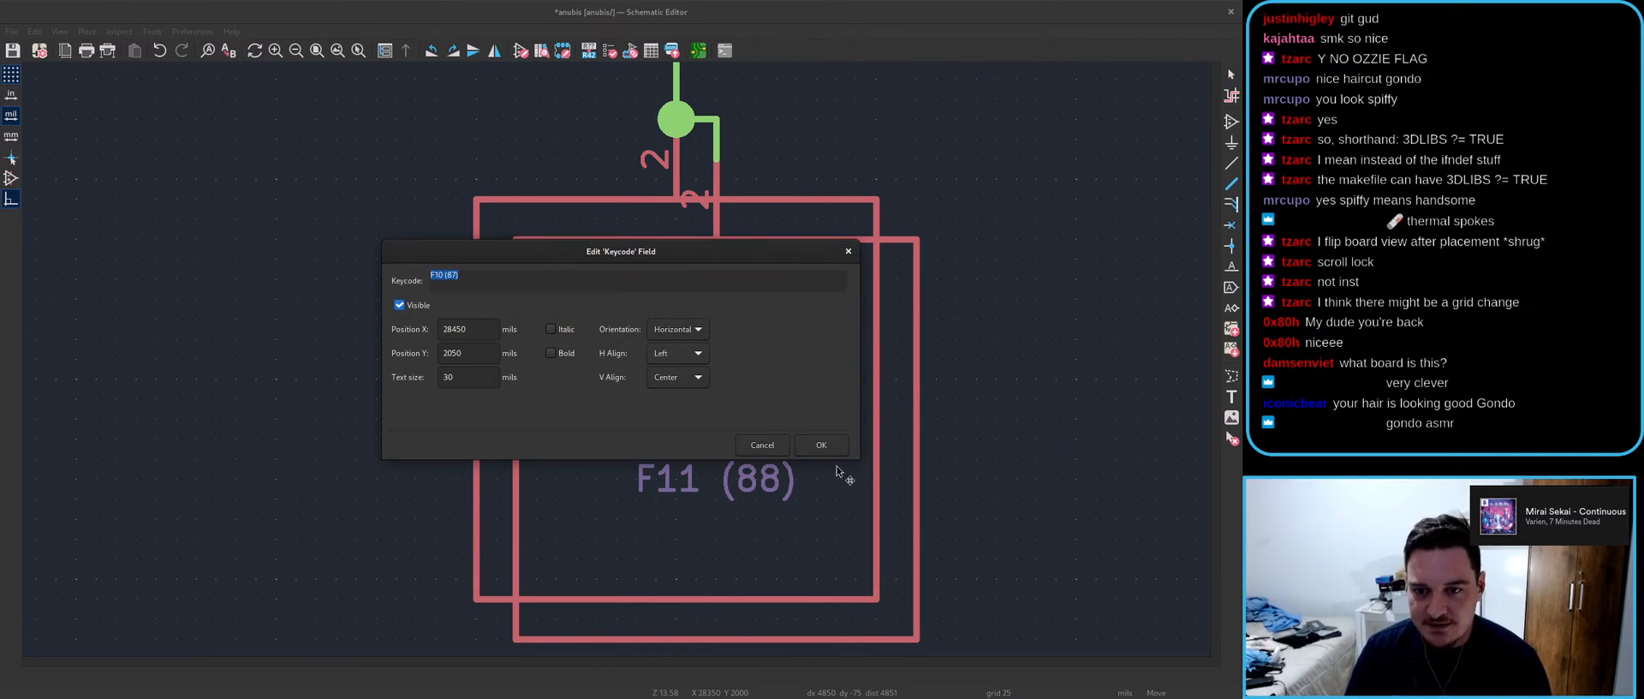
left_click(820, 444)
left_click(544, 399)
- Stack the left-aligned SW27 reference below F10 (87), with F11 (88) under SW27
left_click(704, 411)
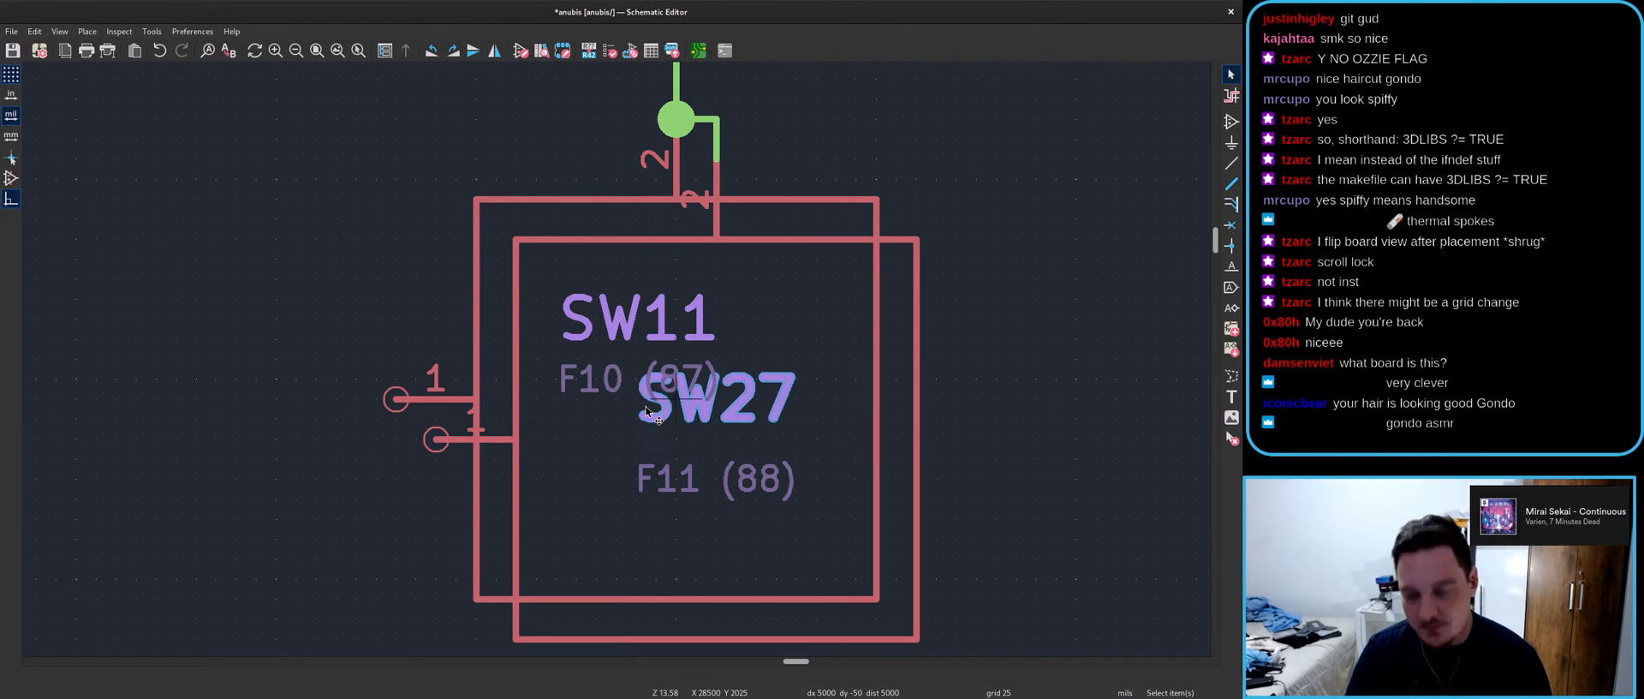
key("m")
key("e")
scroll(684, 354, "up", 1)
left_click(819, 444)
left_click(461, 506)
left_click(758, 477)
key("m")
key("e")
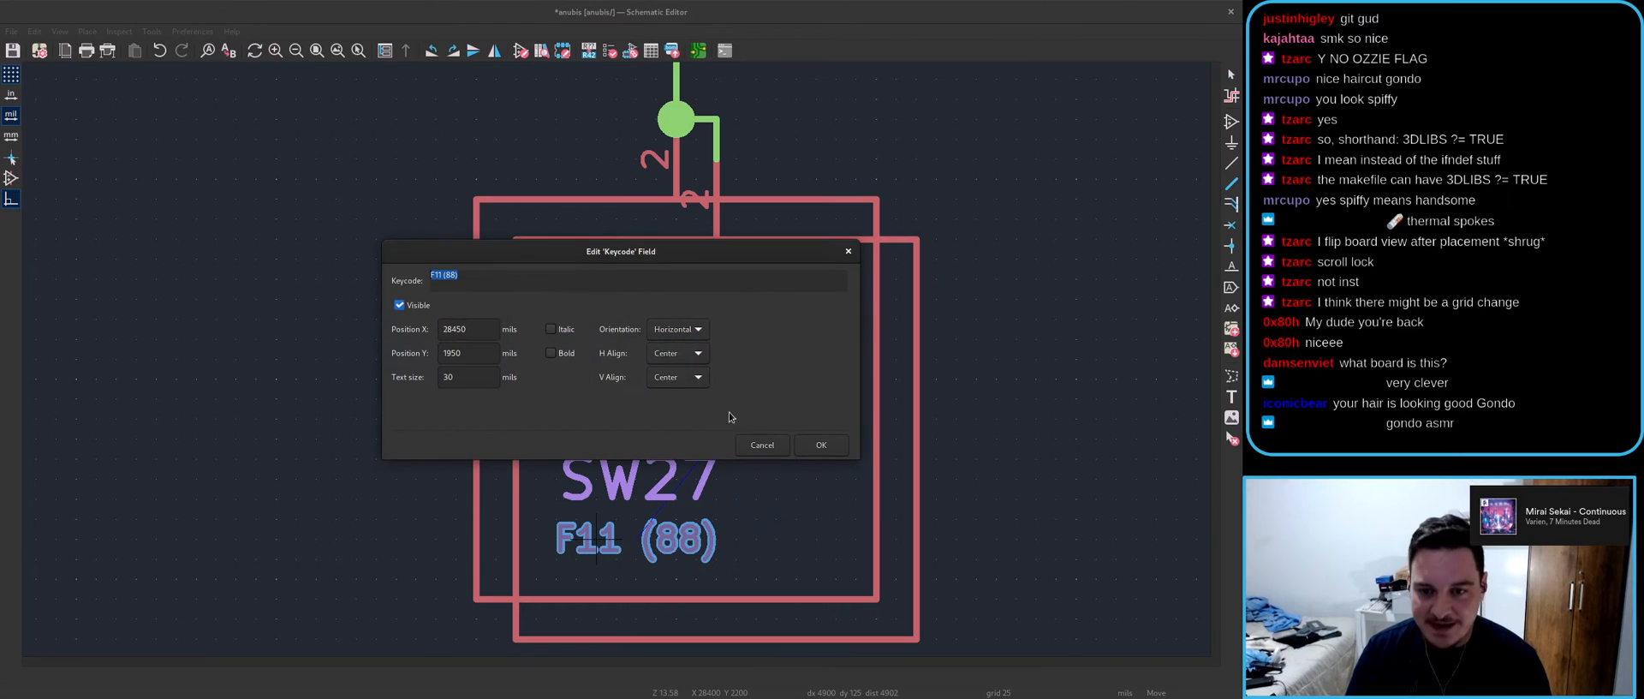
left_click(819, 440)
left_click(525, 546)
scroll(624, 370, "down", 5)
- Place SW12 at the top of its symbol with the F11 (87) keycode under it
scroll(985, 353, "up", 2)
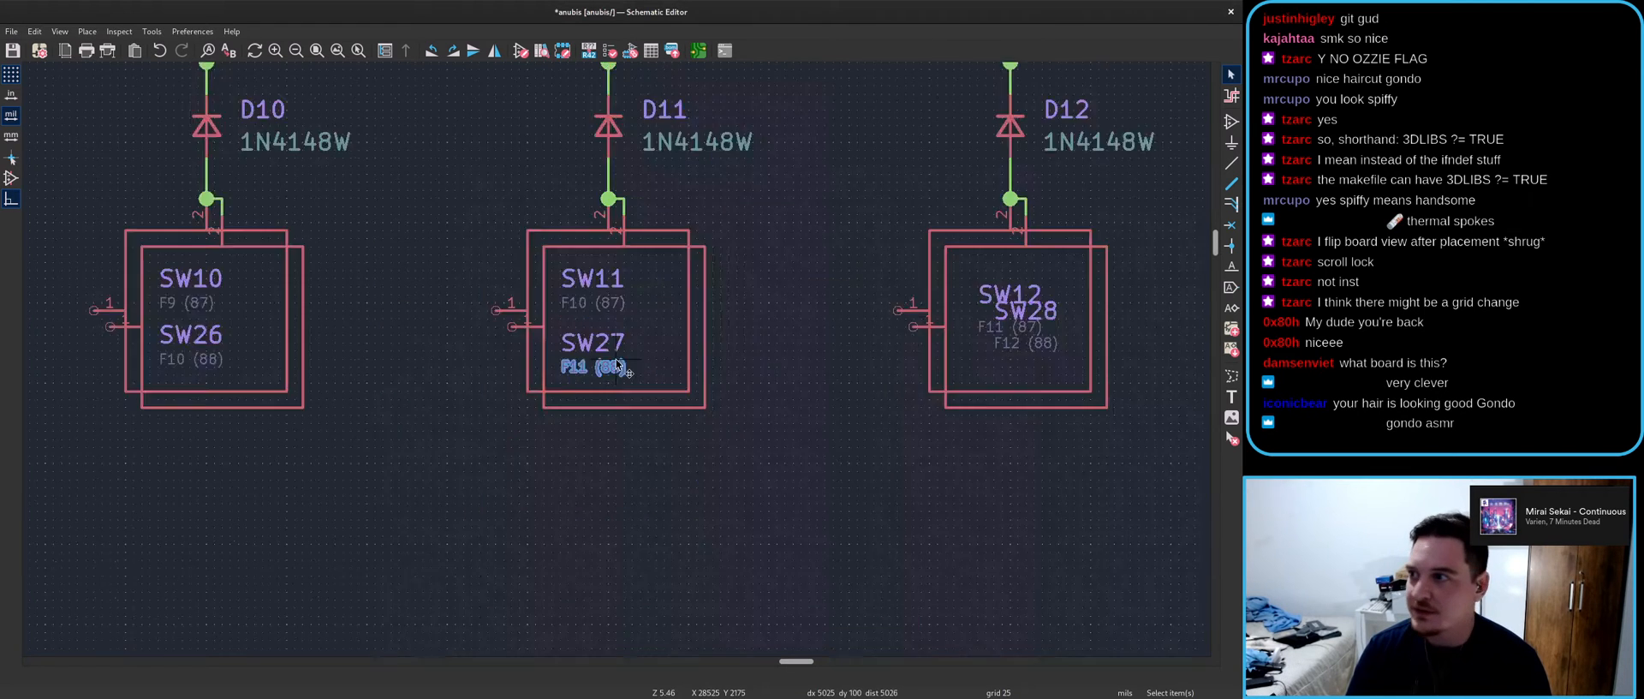
scroll(616, 364, "up", 2)
left_click(599, 366)
key("e")
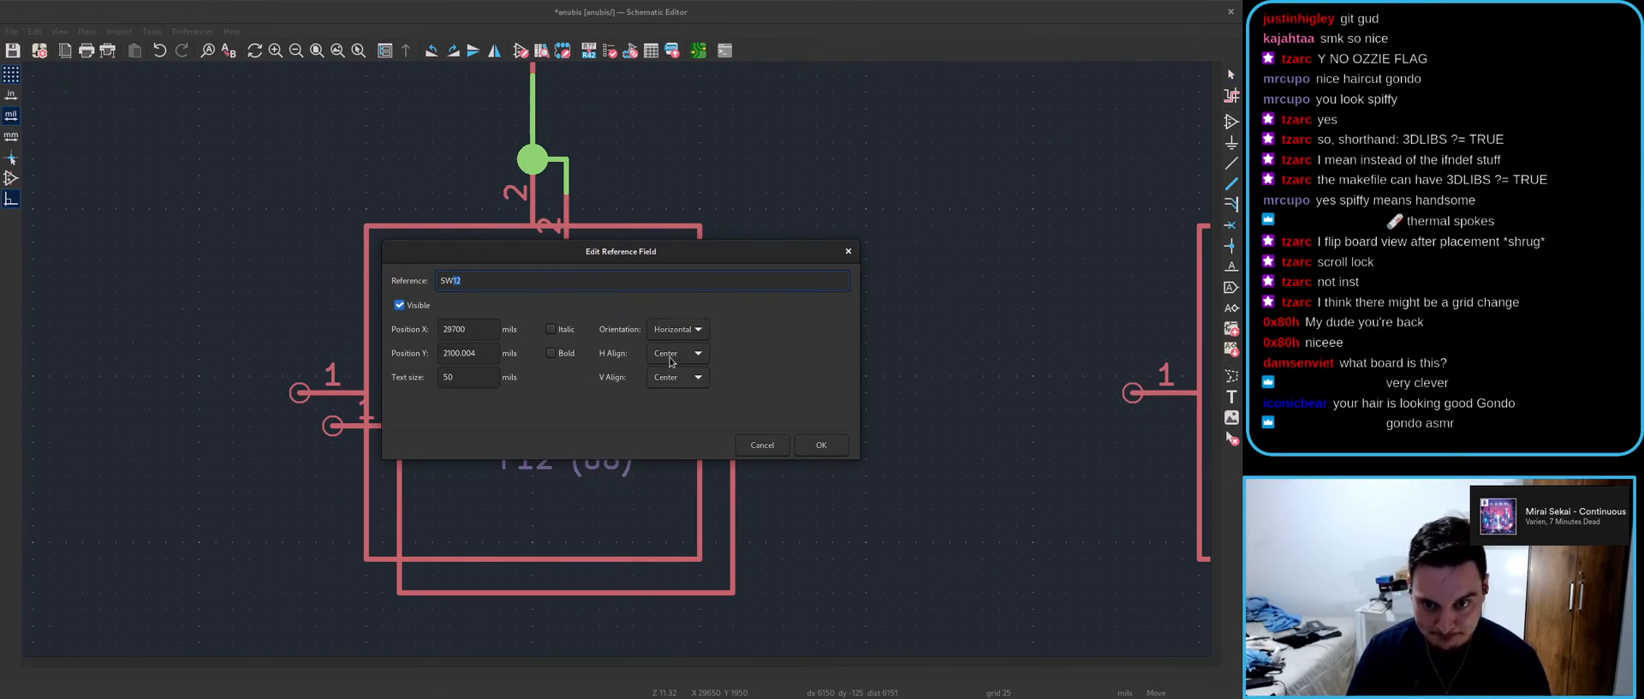
left_click(835, 447)
left_click(463, 406)
key("e")
left_click(816, 440)
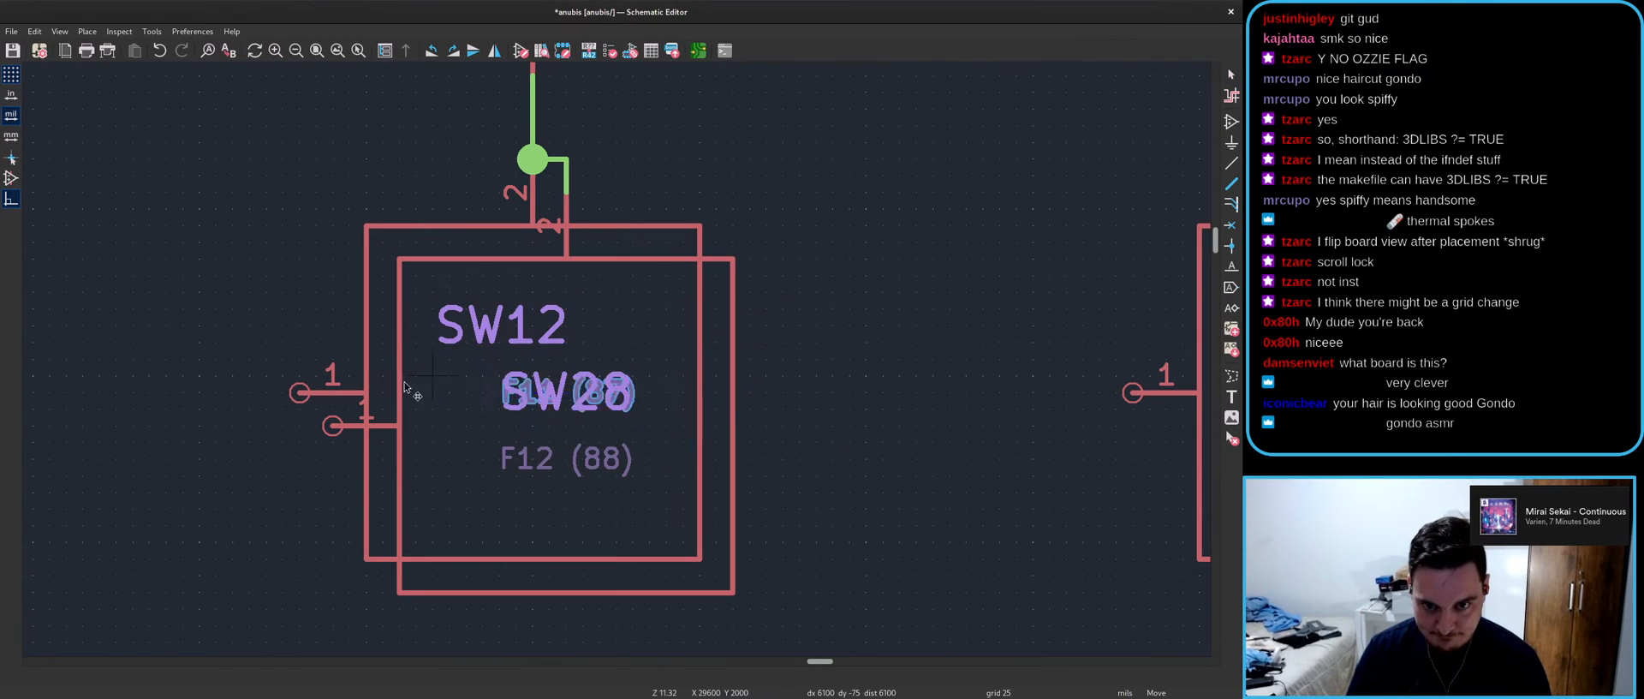
left_click(371, 366)
- Stack SW28 below F11 (87), with the F12 (88) keycode under SW28
double_click(573, 394)
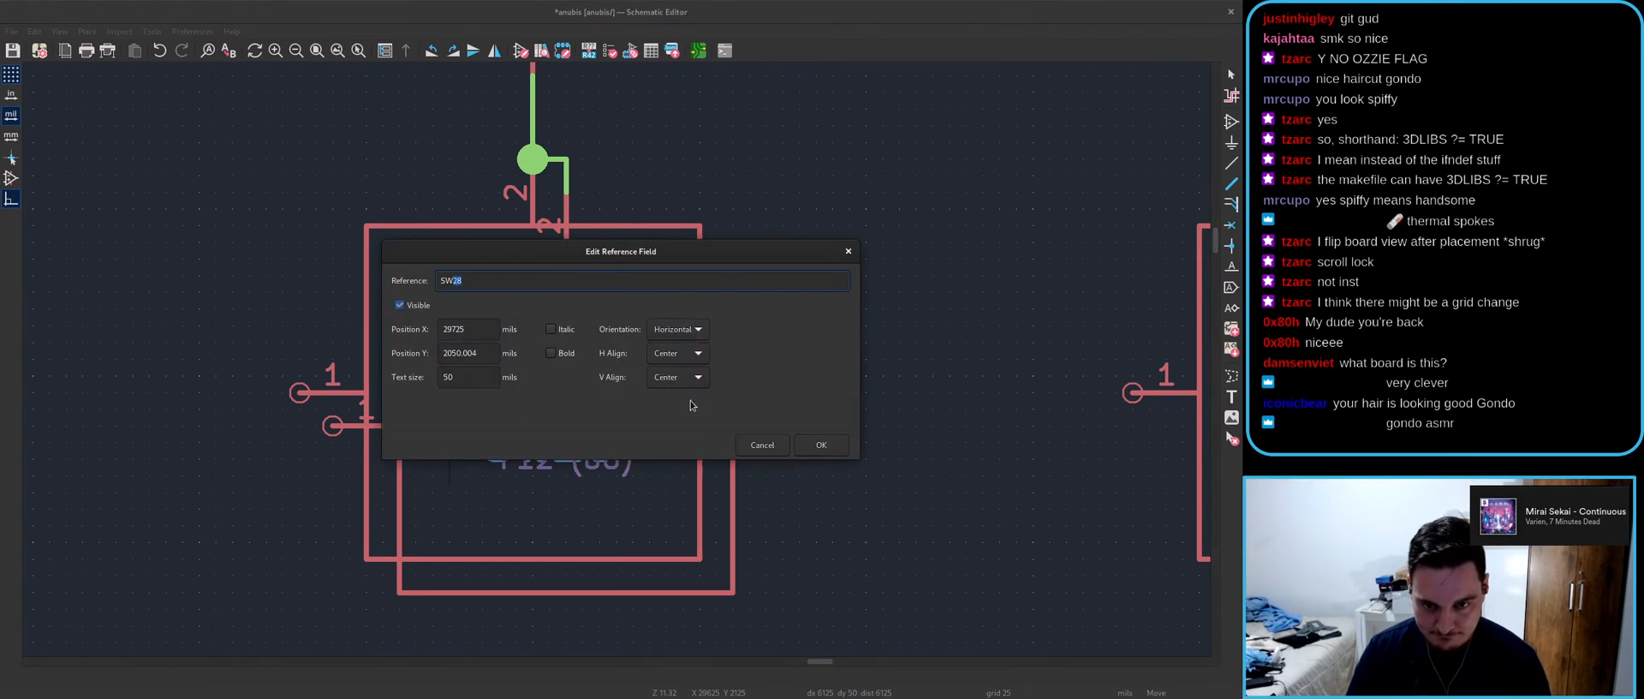
left_click(821, 444)
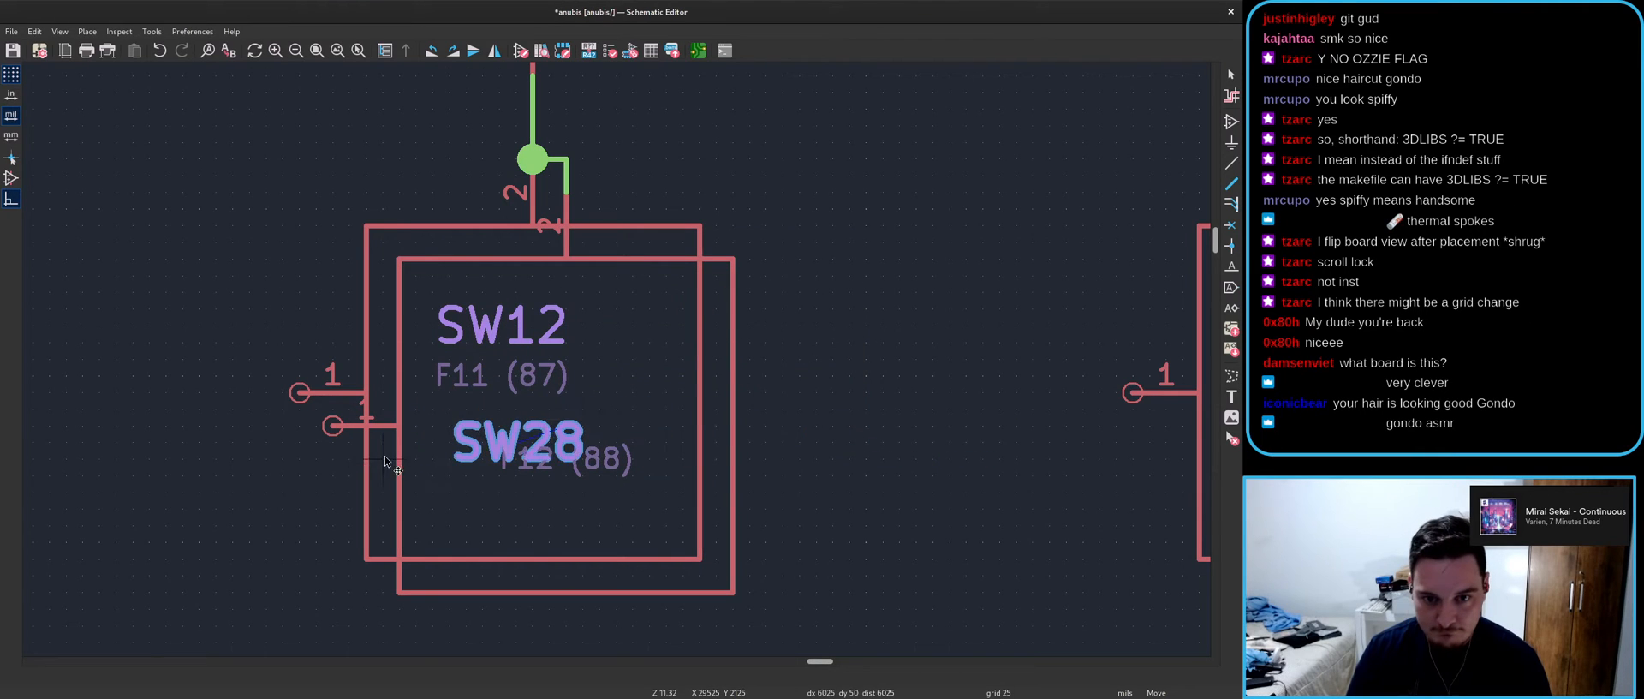
left_click(368, 477)
key("m")
key("e")
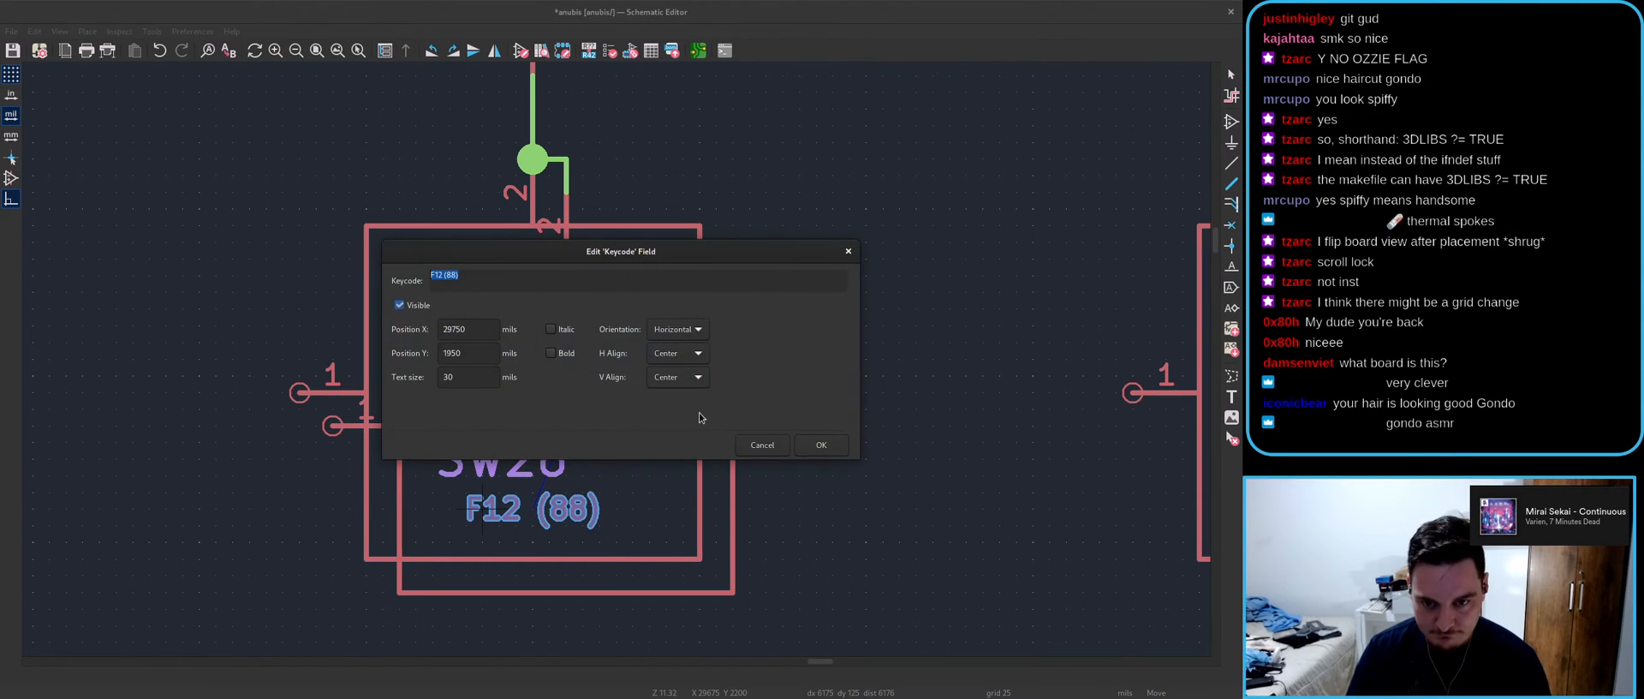
left_click(830, 448)
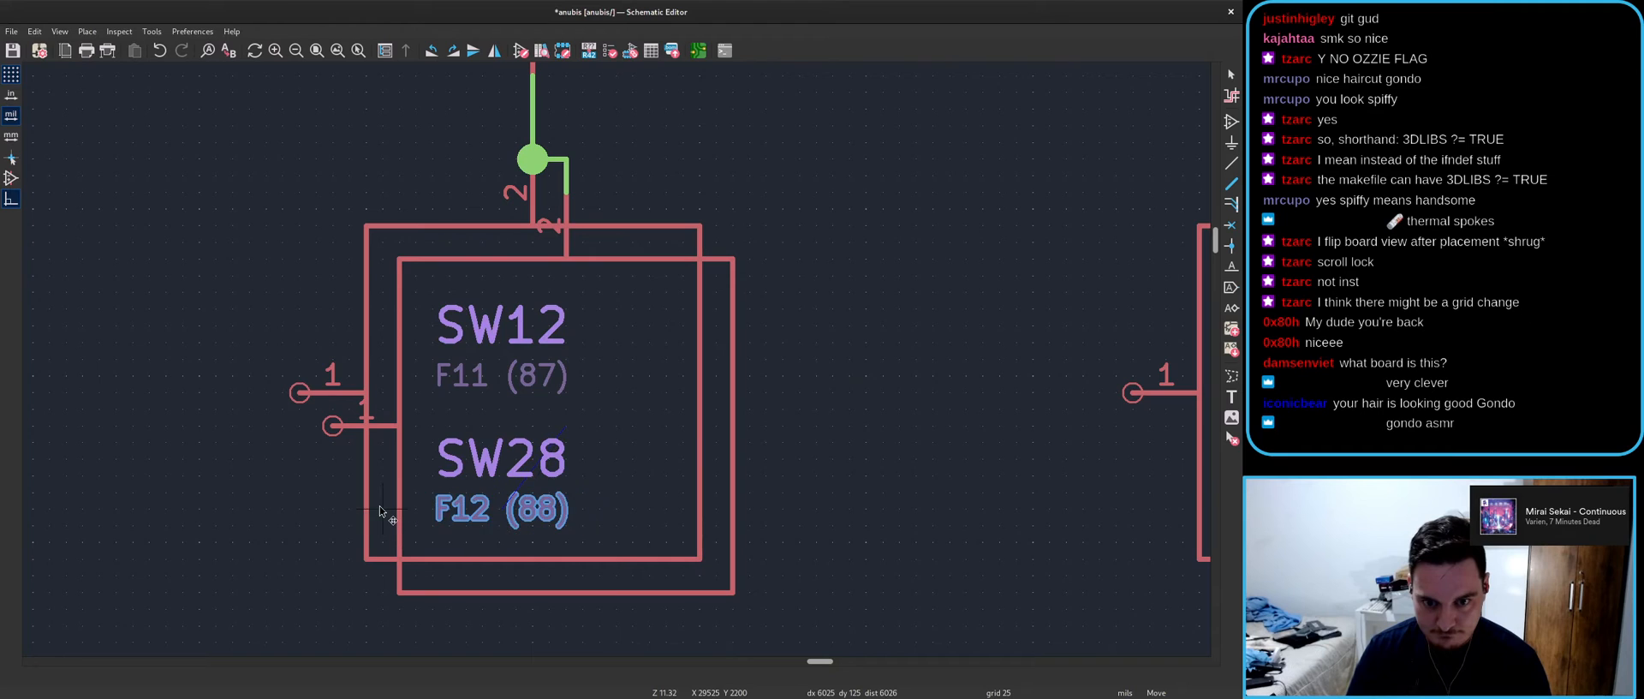
left_click(381, 510)
scroll(716, 525, "down", 4)
scroll(618, 363, "down", 6)
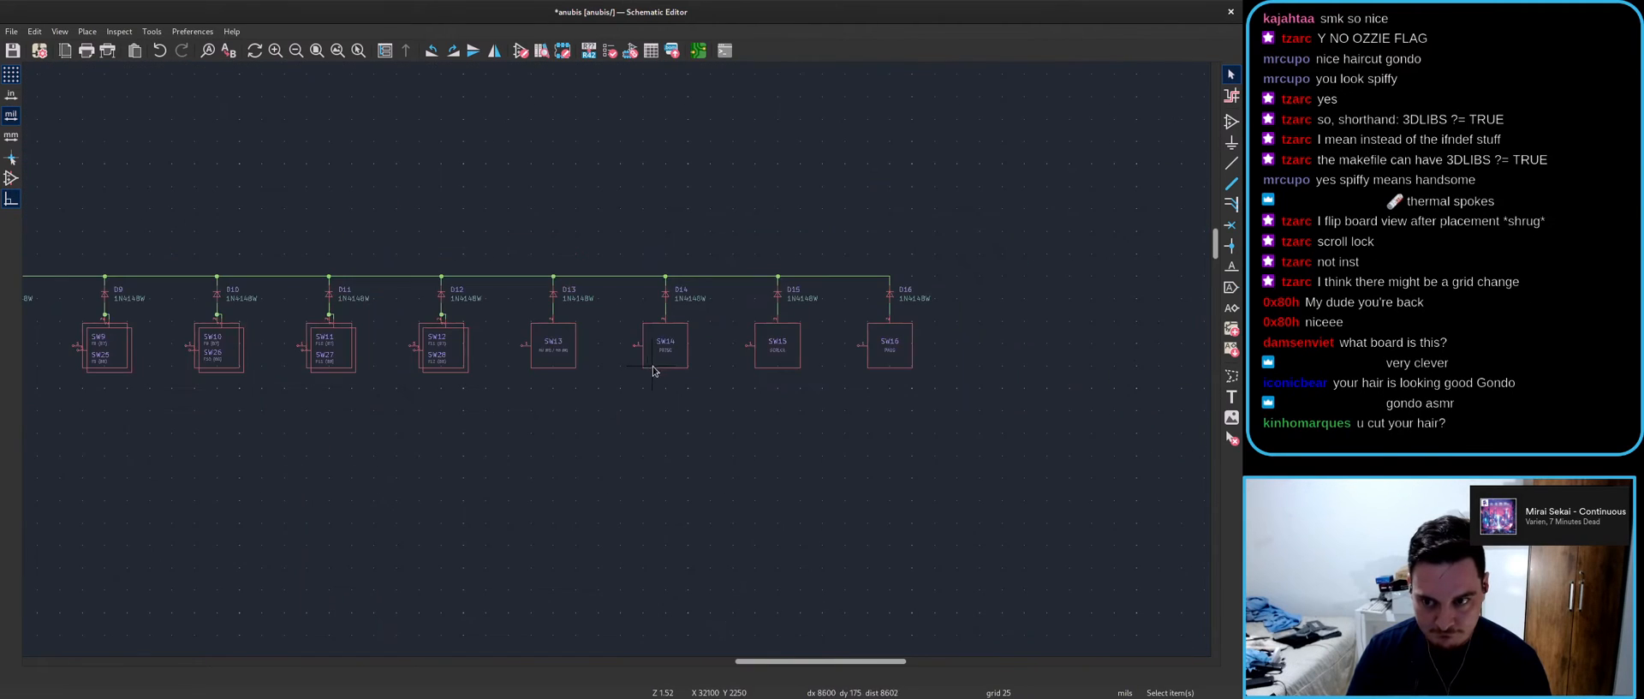
- Save, then reselect the switch and diode row and drop the moved switch pair back in place
key("ctrl+s")
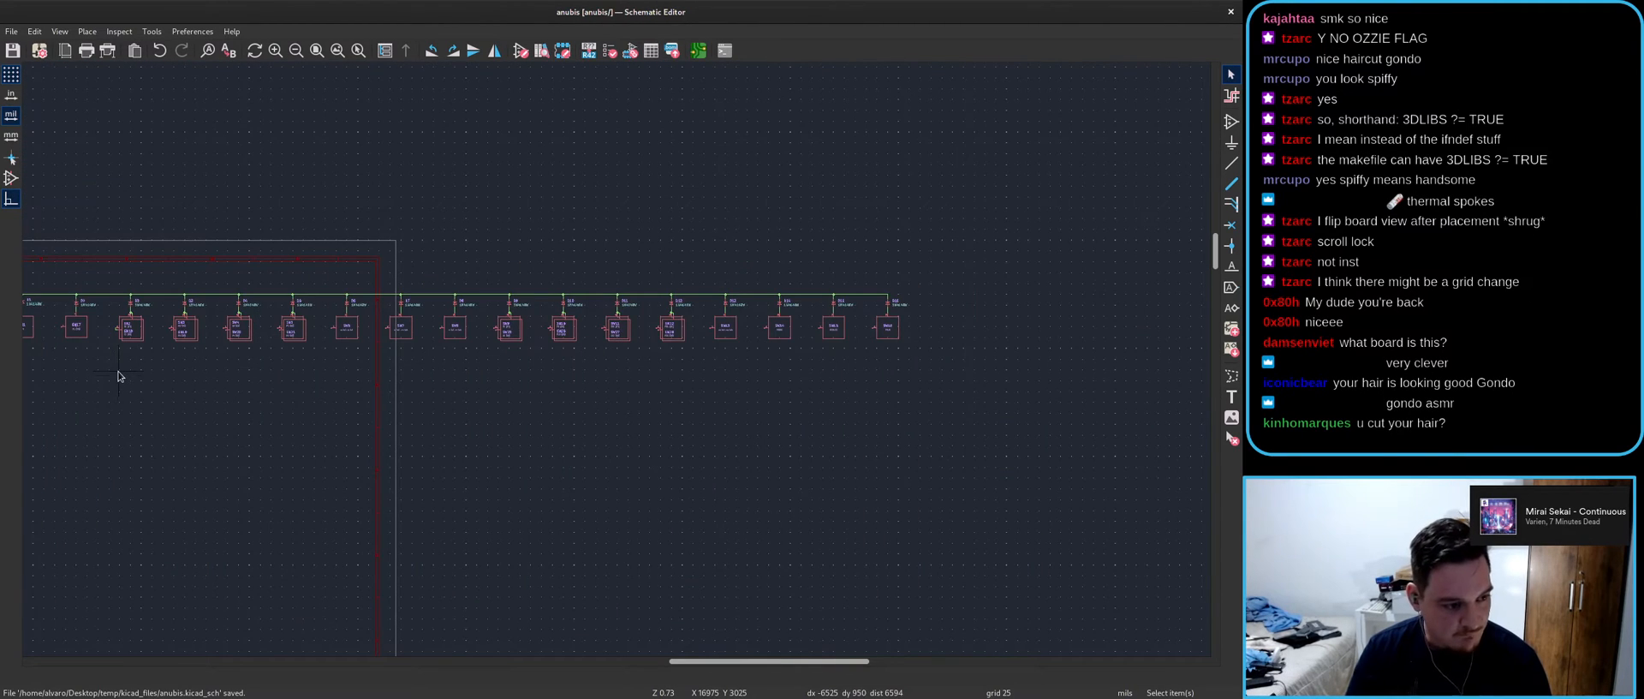
scroll(502, 319, "up", 6)
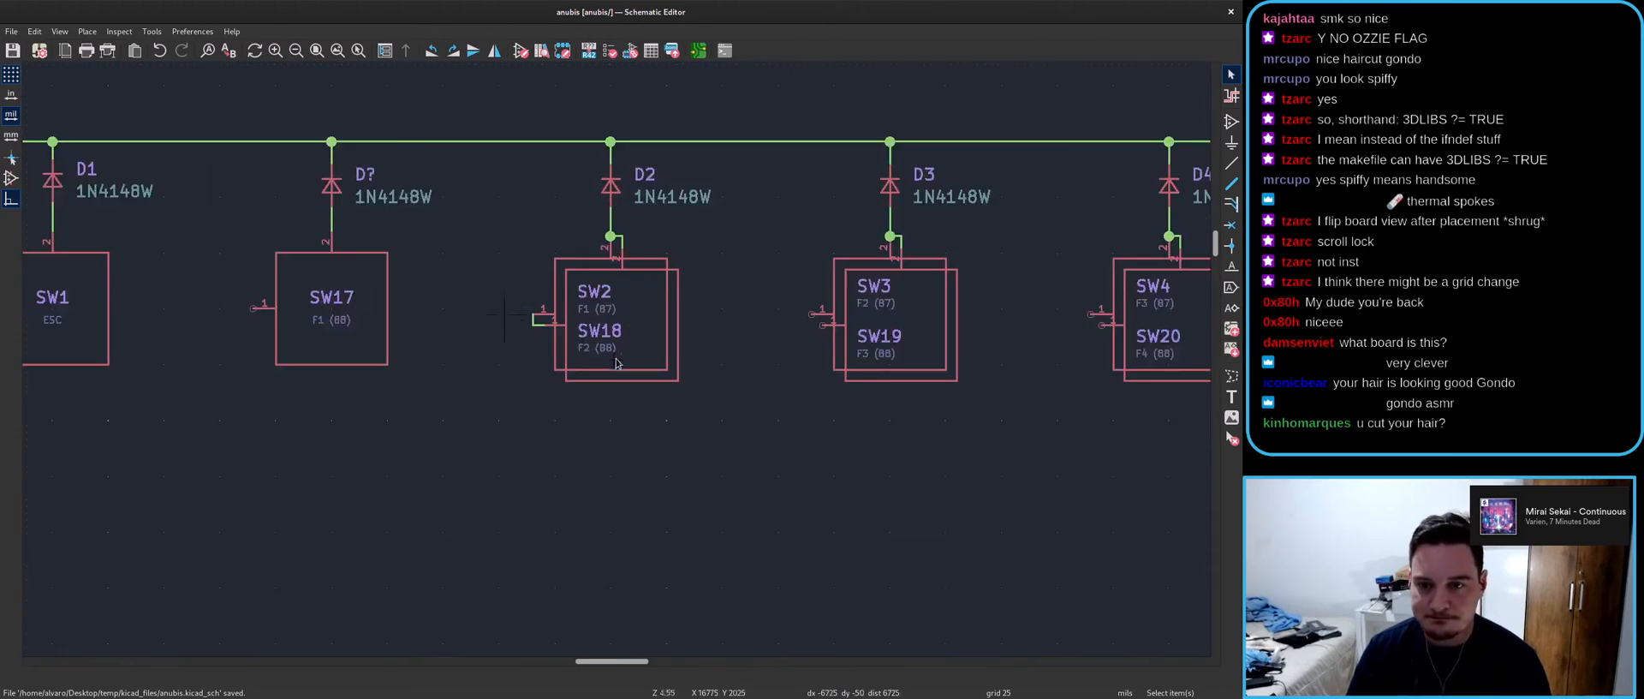
scroll(502, 320, "up", 1)
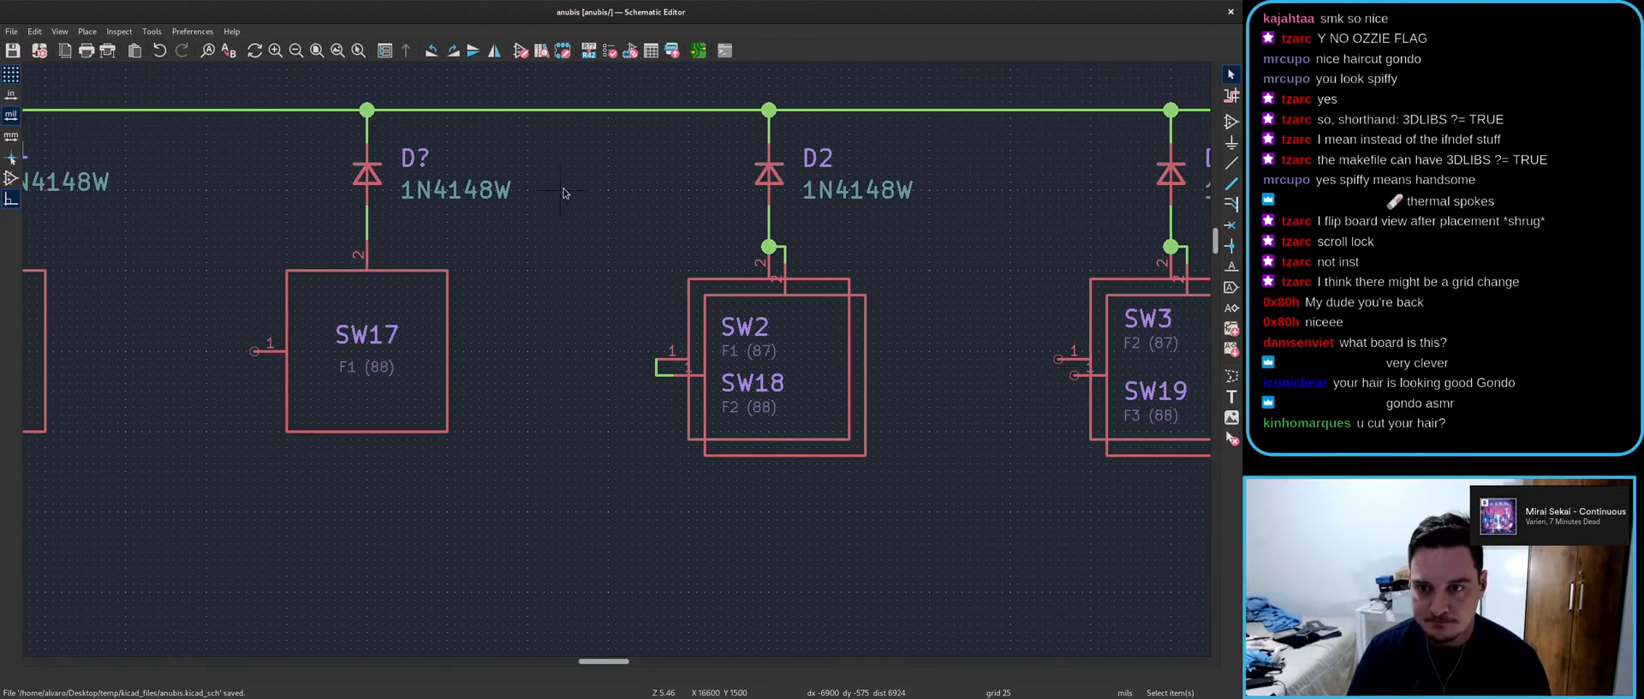
left_click_drag(557, 246, 886, 462)
left_click_drag(578, 218, 928, 523)
scroll(914, 505, "down", 5)
scroll(728, 344, "up", 5)
scroll(616, 360, "down", 4)
scroll(616, 363, "up", 3)
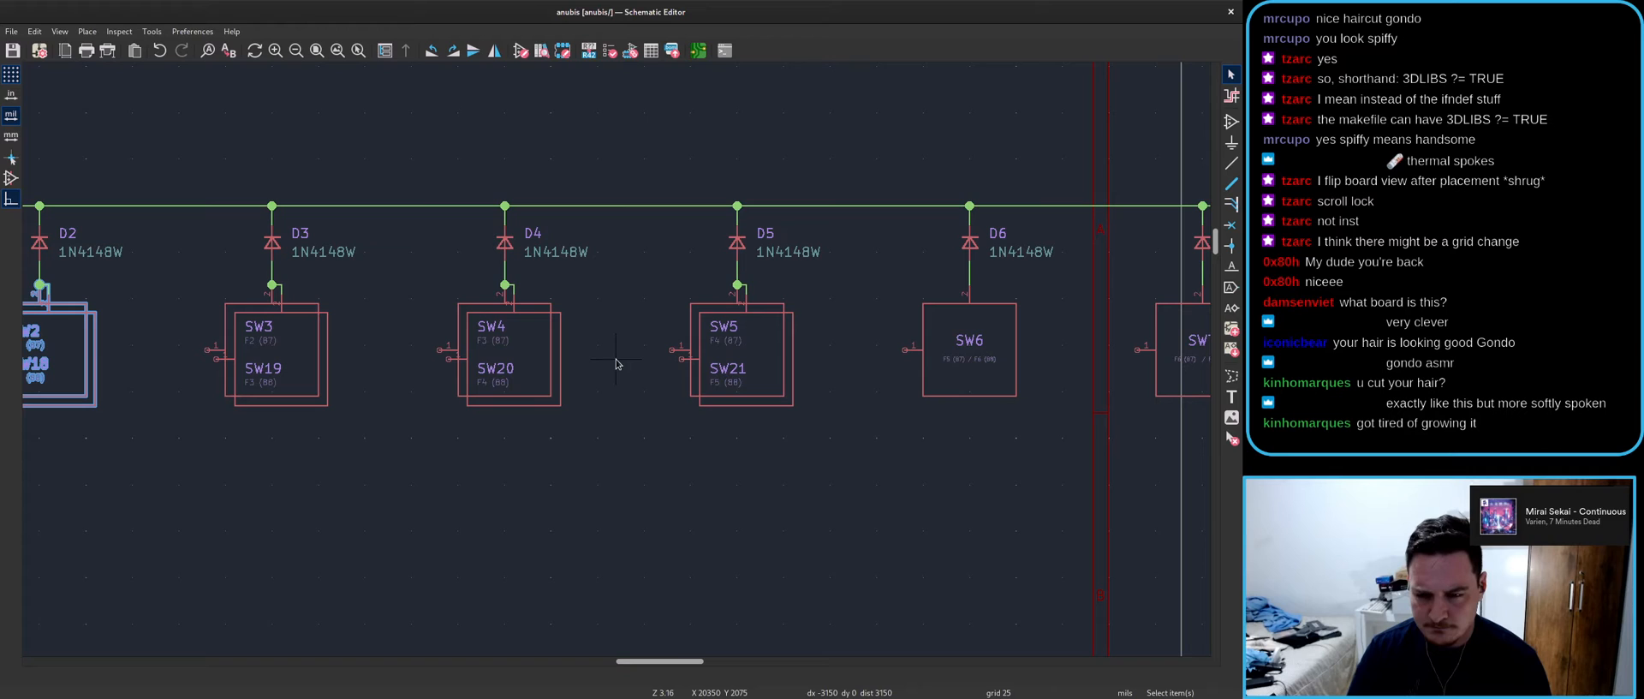
scroll(682, 375, "up", 3)
scroll(768, 416, "down", 9)
scroll(768, 416, "up", 1)
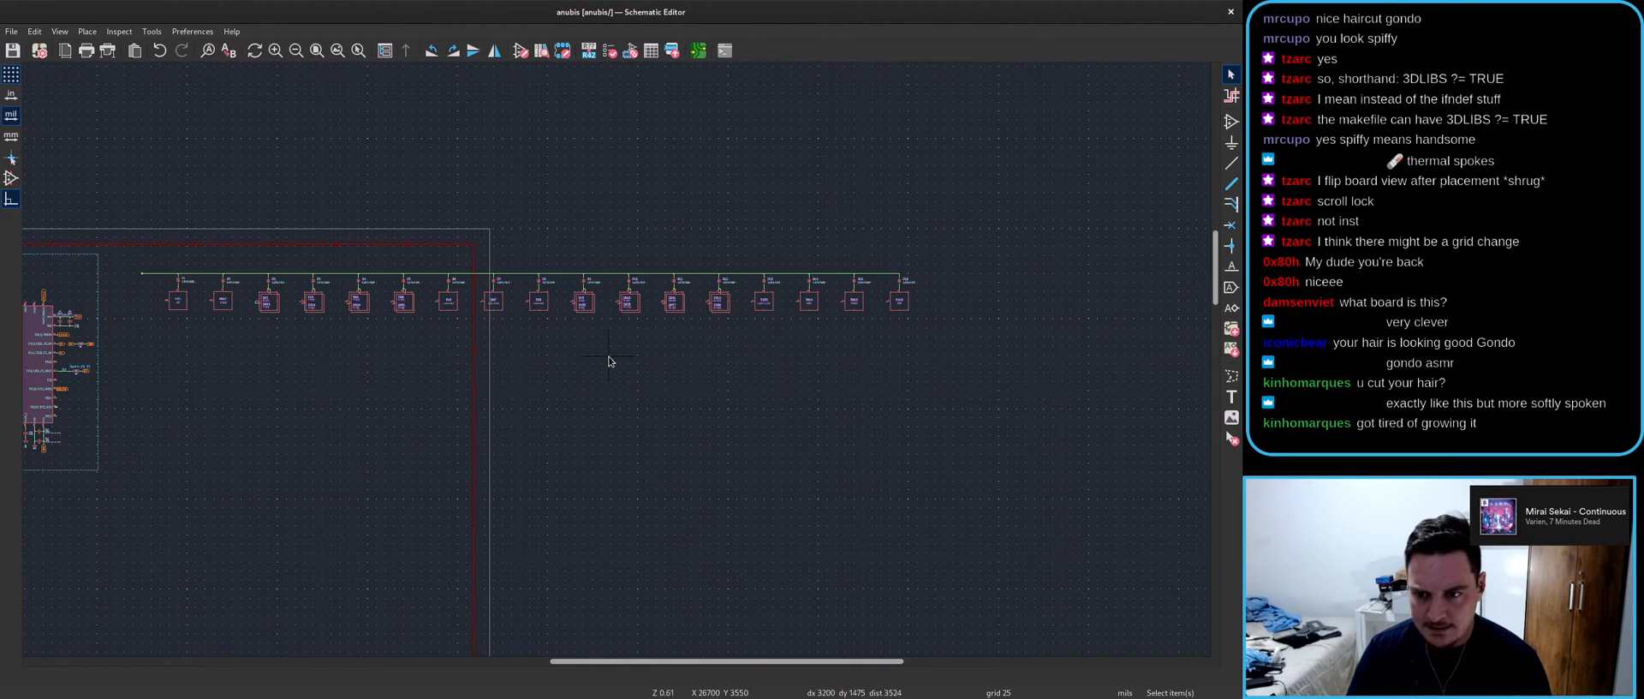
scroll(608, 361, "up", 3)
scroll(615, 364, "down", 3)
left_click_drag(955, 397, 206, 321)
scroll(214, 325, "up", 7)
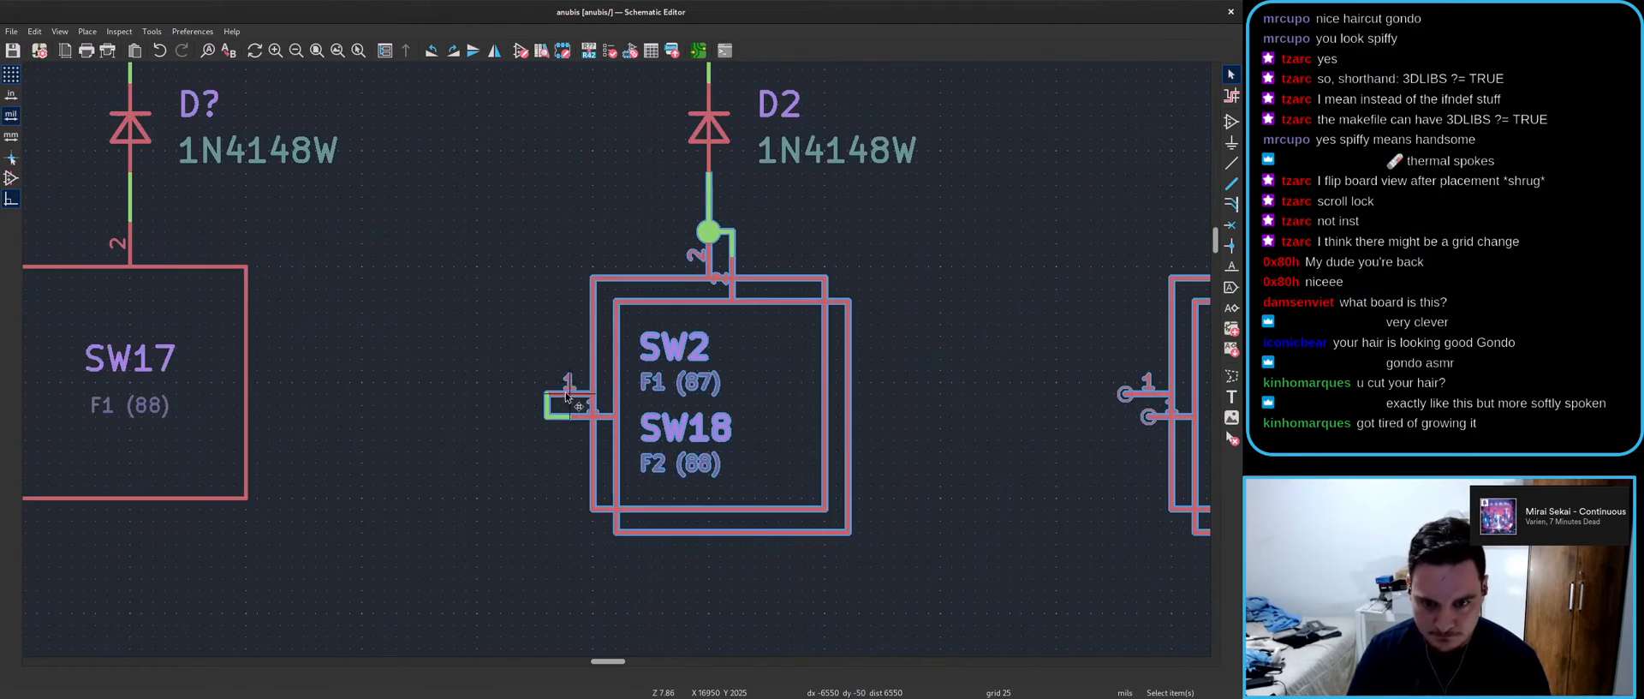
left_click(614, 368)
scroll(683, 287, "down", 2)
left_click(1074, 463)
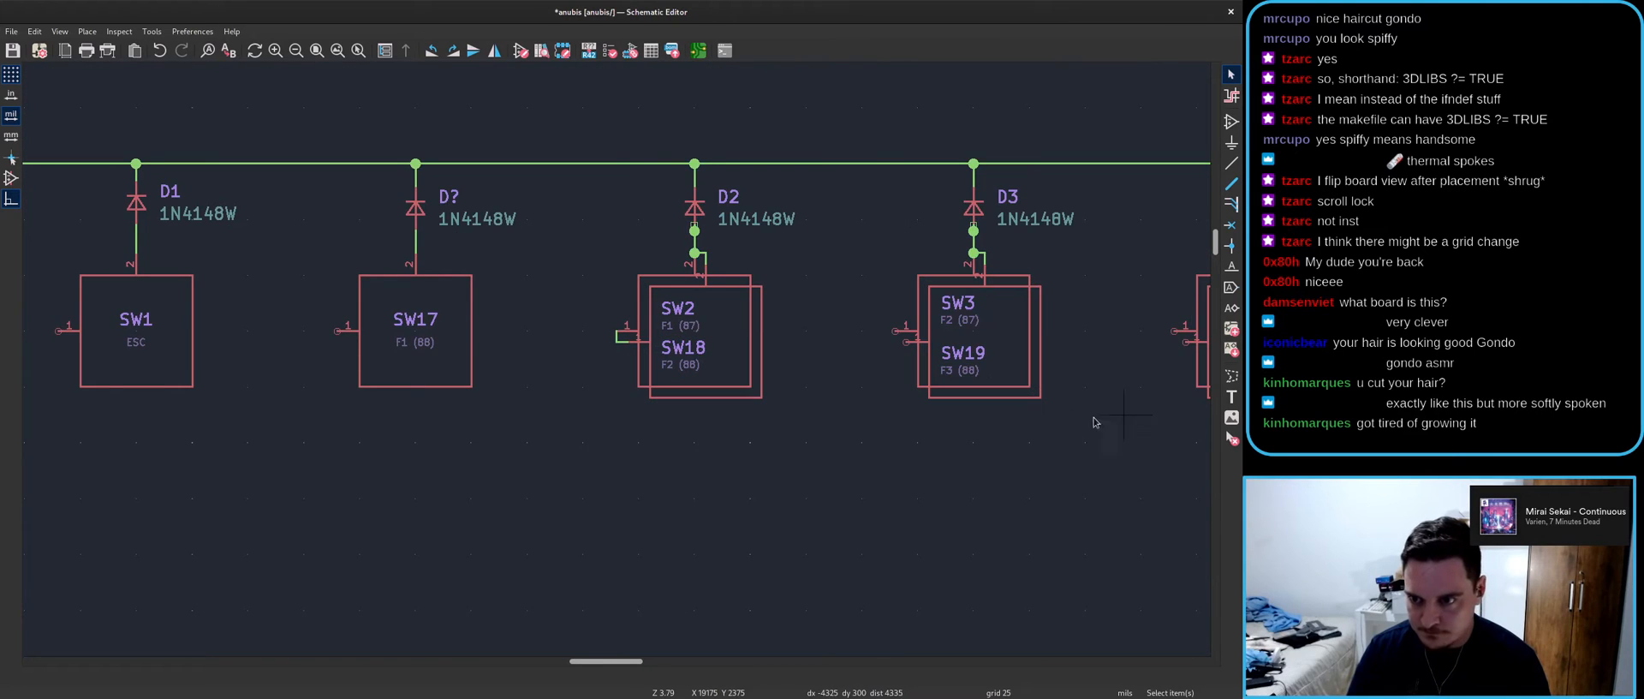
- Delete the leftover wire stubs around diodes D2 and D3
middle_click_drag(796, 306, 445, 323)
left_click(343, 244)
left_click_drag(294, 222, 632, 264)
key("Delete")
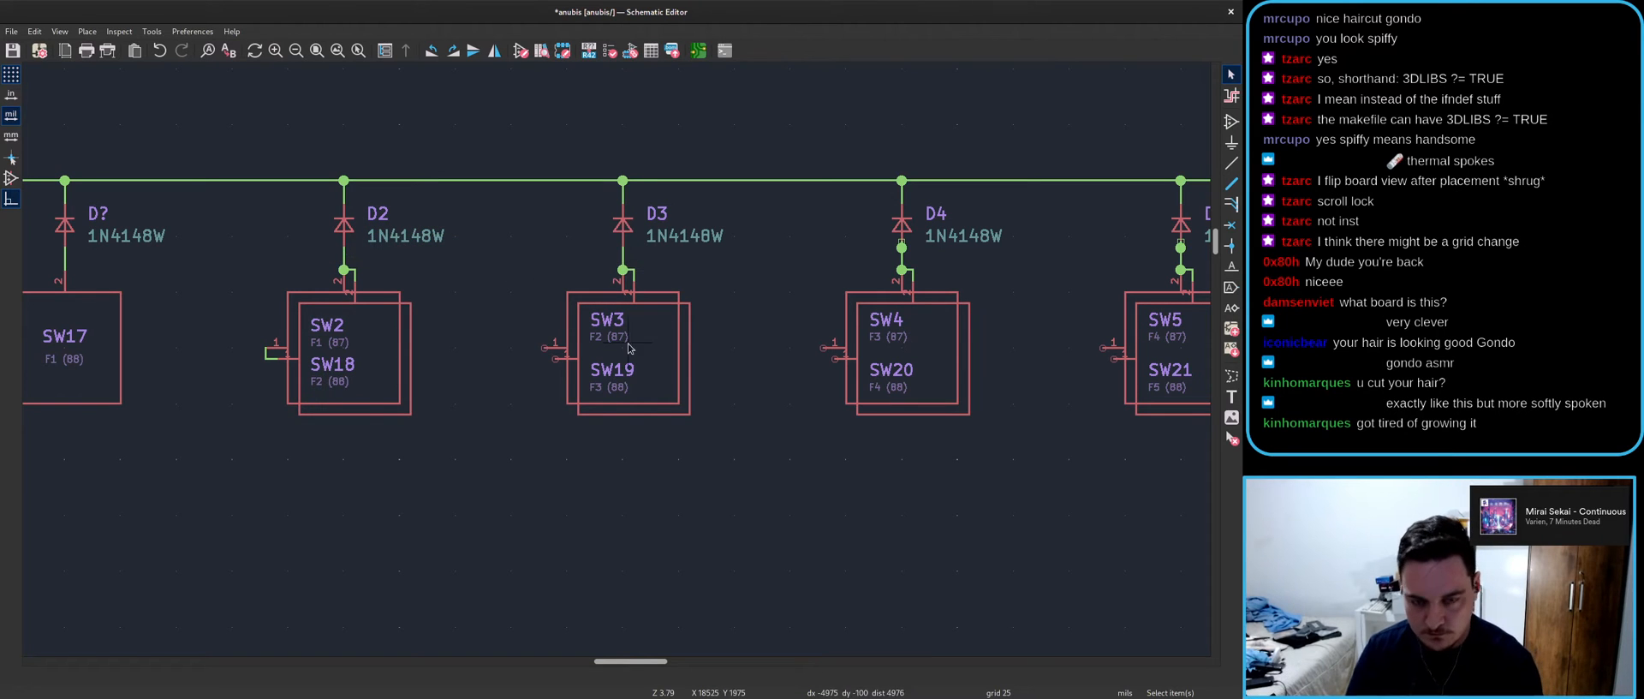
- Delete the leftover wire stubs under diodes D4 through D9
middle_click_drag(752, 297, 367, 294)
scroll(736, 355, "down", 3)
middle_click_drag(718, 344, 366, 323)
left_click_drag(280, 297, 1122, 314)
key("Delete")
- Box-select the junction rows under diodes D10 through D15
middle_click_drag(1078, 308, 458, 350)
left_click_drag(604, 354, 1036, 364)
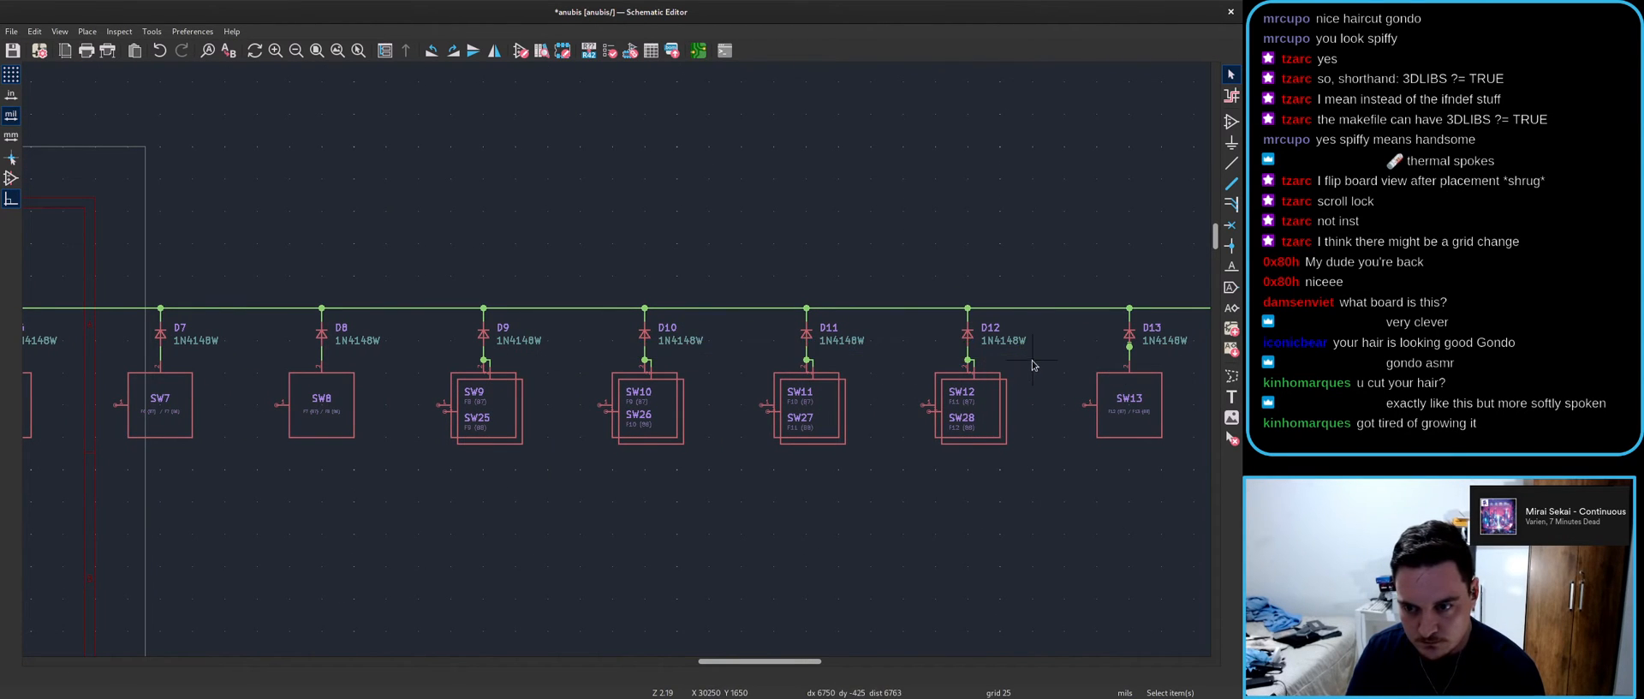
middle_click_drag(1033, 365, 541, 399)
left_click_drag(607, 379, 1129, 393)
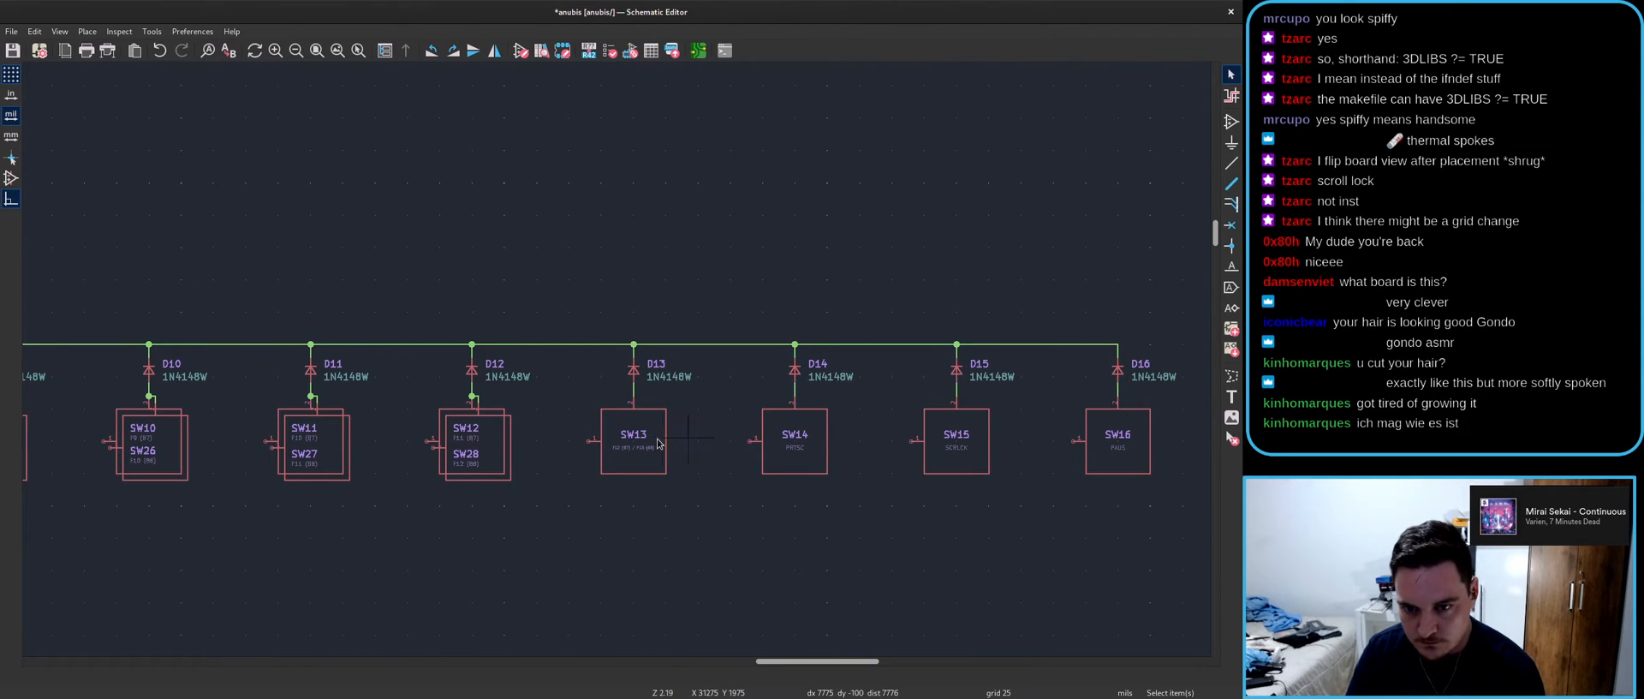
scroll(677, 442, "down", 5)
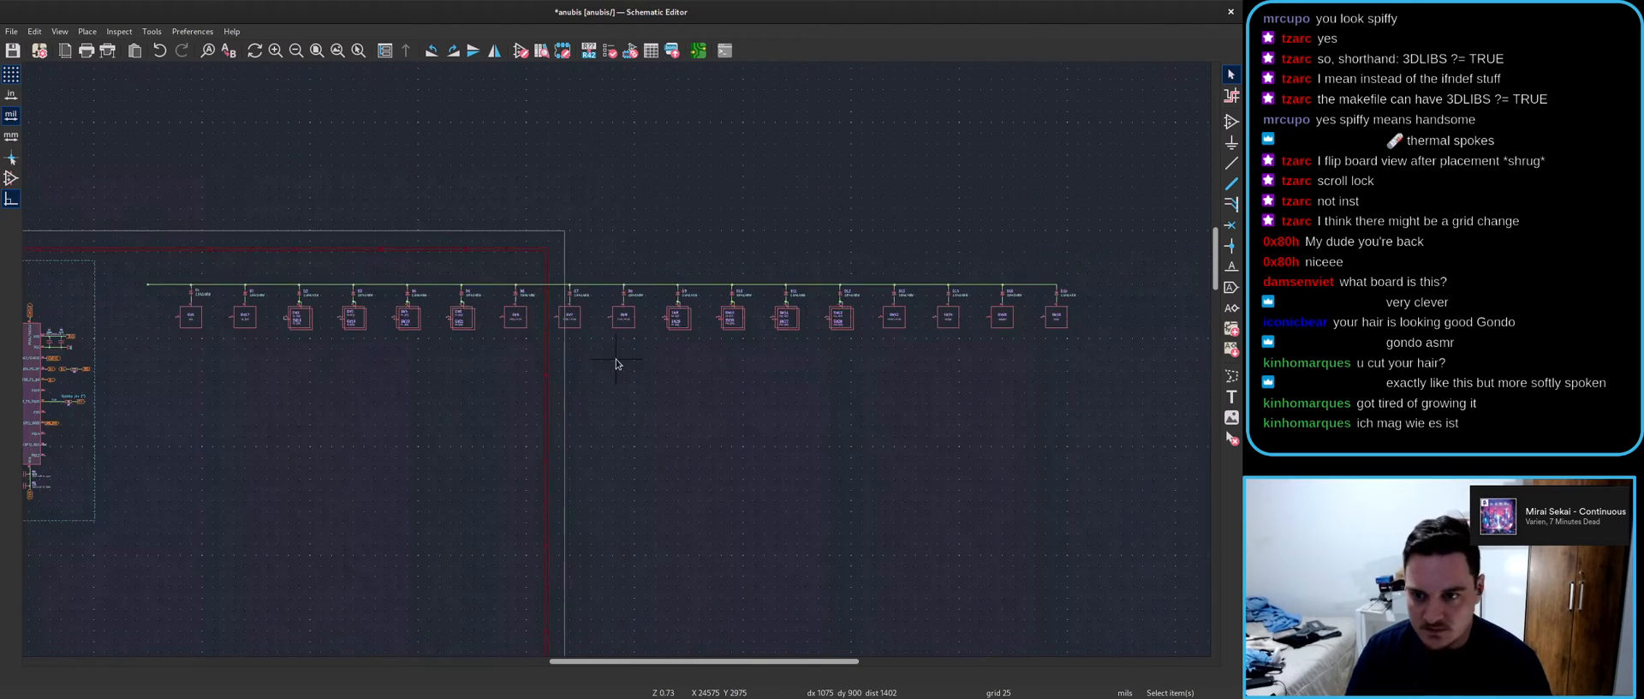
scroll(257, 308, "up", 6)
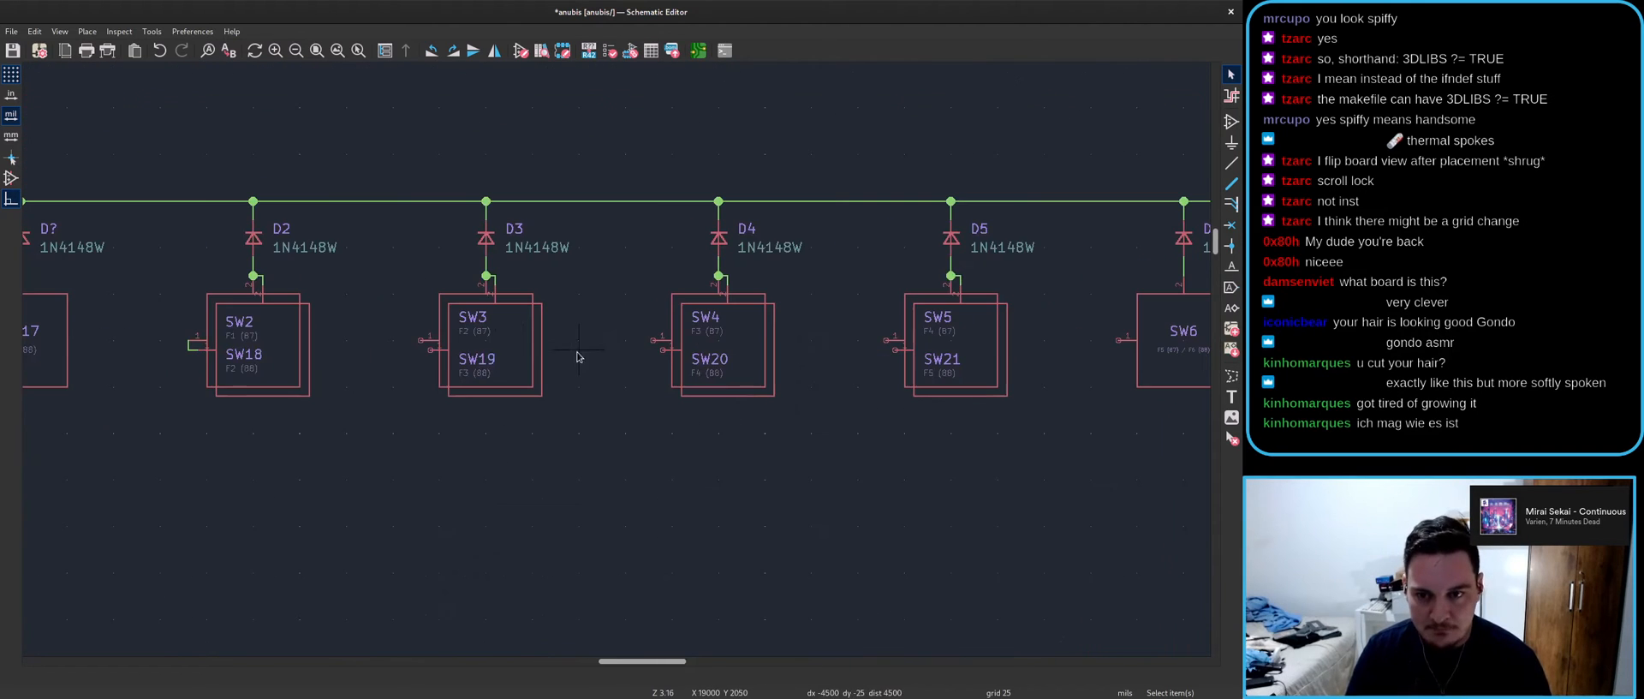
- Draw a vertical wire from SW3's pin 1 above the diode row, joined to SW19's pin 1
left_click(422, 340)
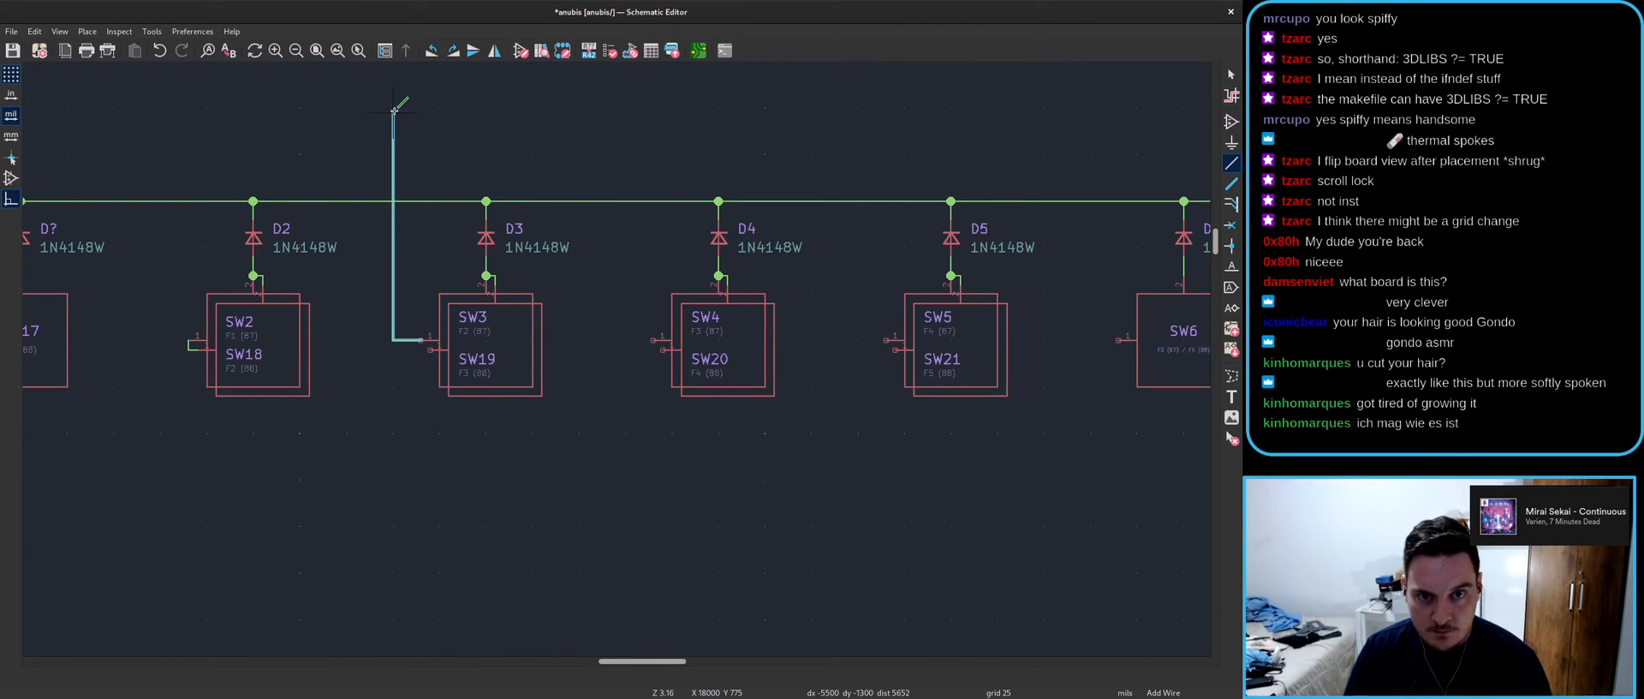
double_click(395, 153)
scroll(411, 354, "up", 4)
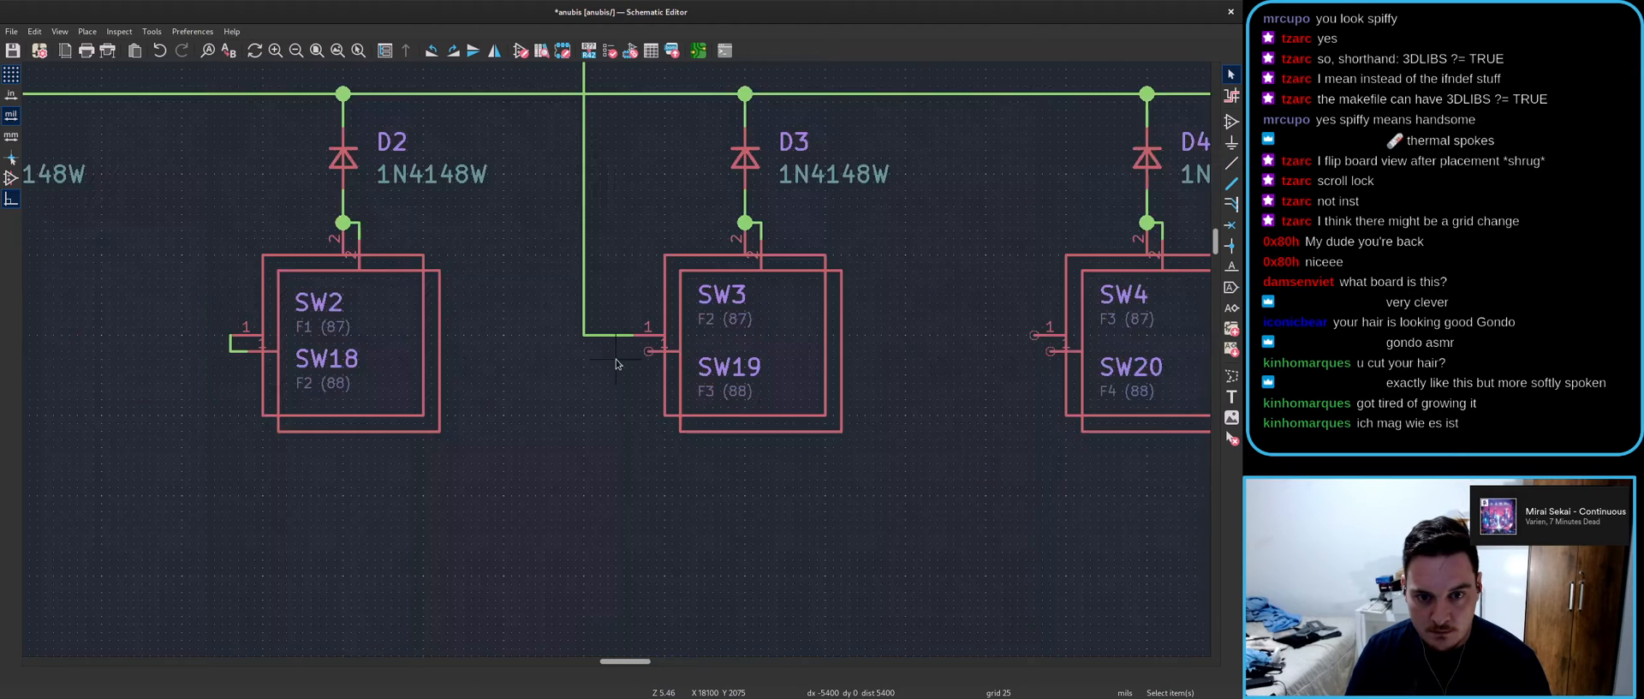
left_click(637, 332)
left_click(655, 348)
key("Escape")
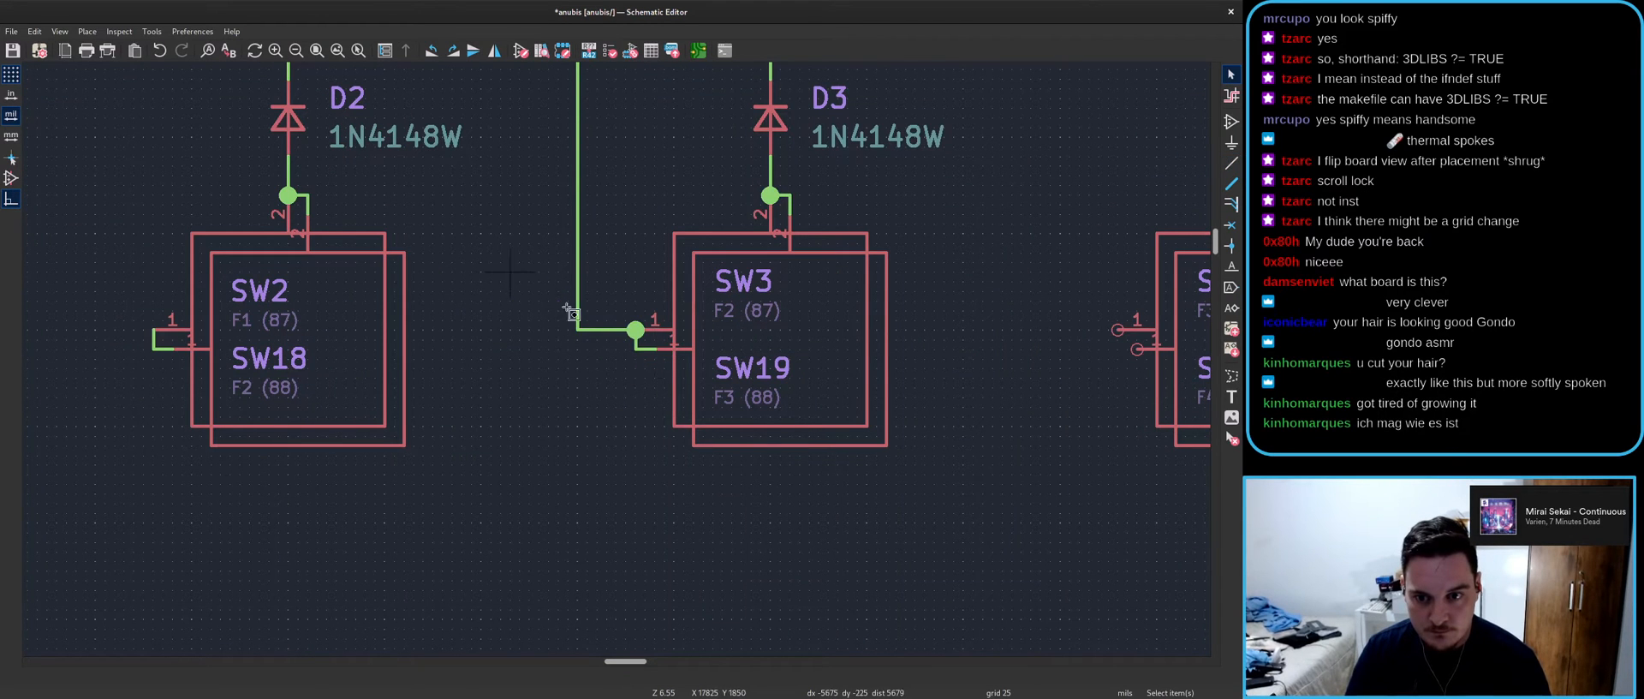
- Paste copies of the column wire onto pin 1 of SW4 and SW5
key("ctrl+v")
scroll(1129, 332, "up", 3)
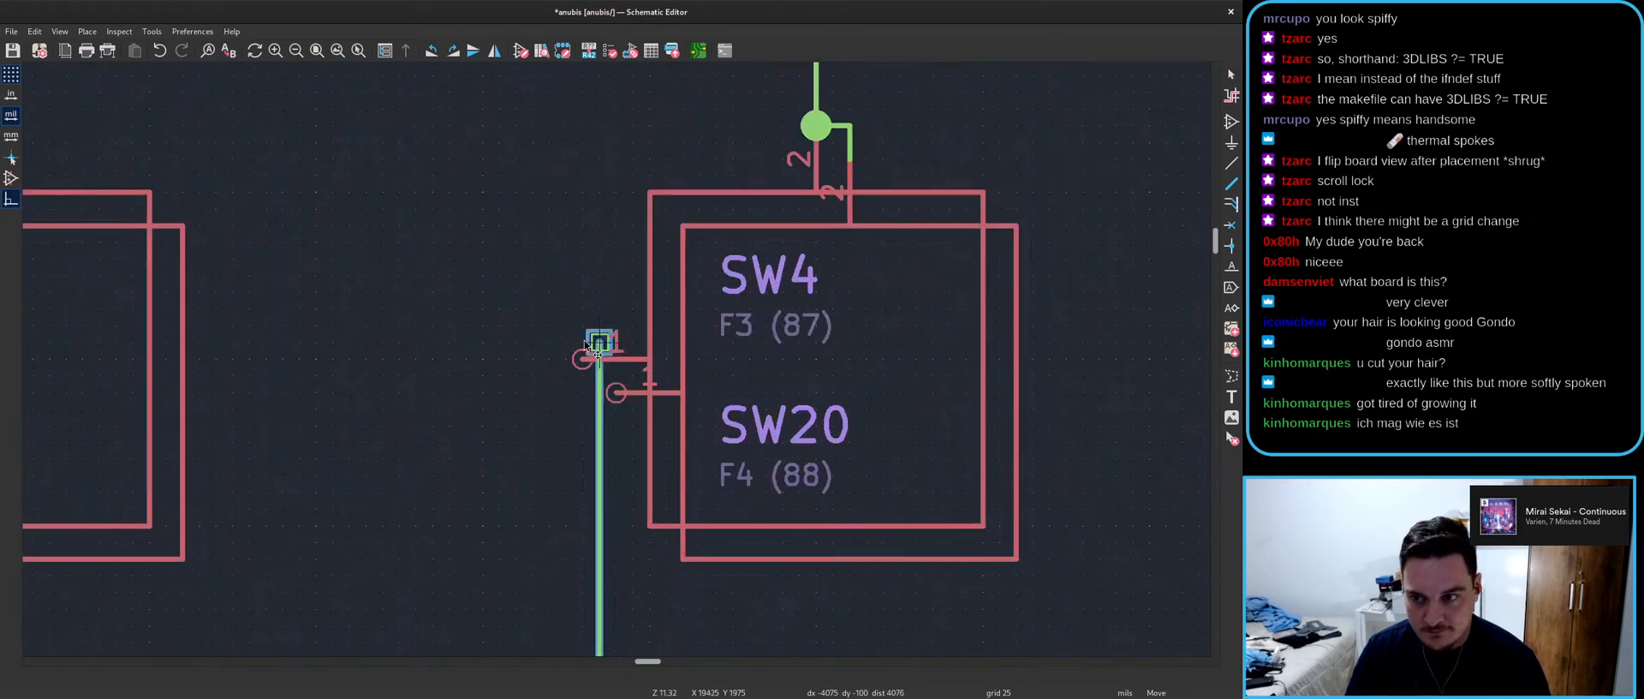
scroll(600, 351, "down", 5)
left_click(596, 108)
key("ctrl+v")
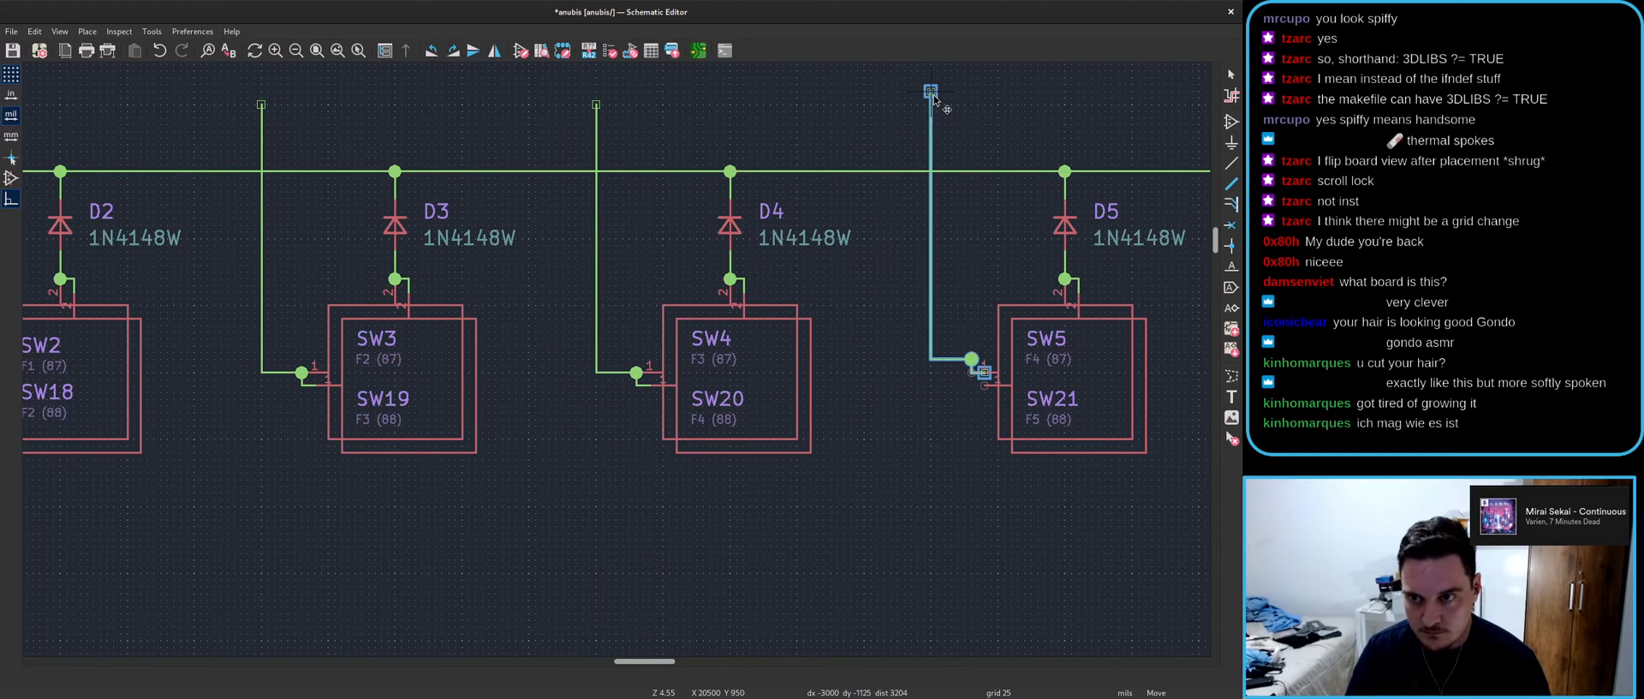
left_click(938, 105)
- Place further column wire copies on pin 1 of SW9, SW10 and SW12, then drop the leftover copy
key("ctrl+v")
scroll(771, 257, "down", 3)
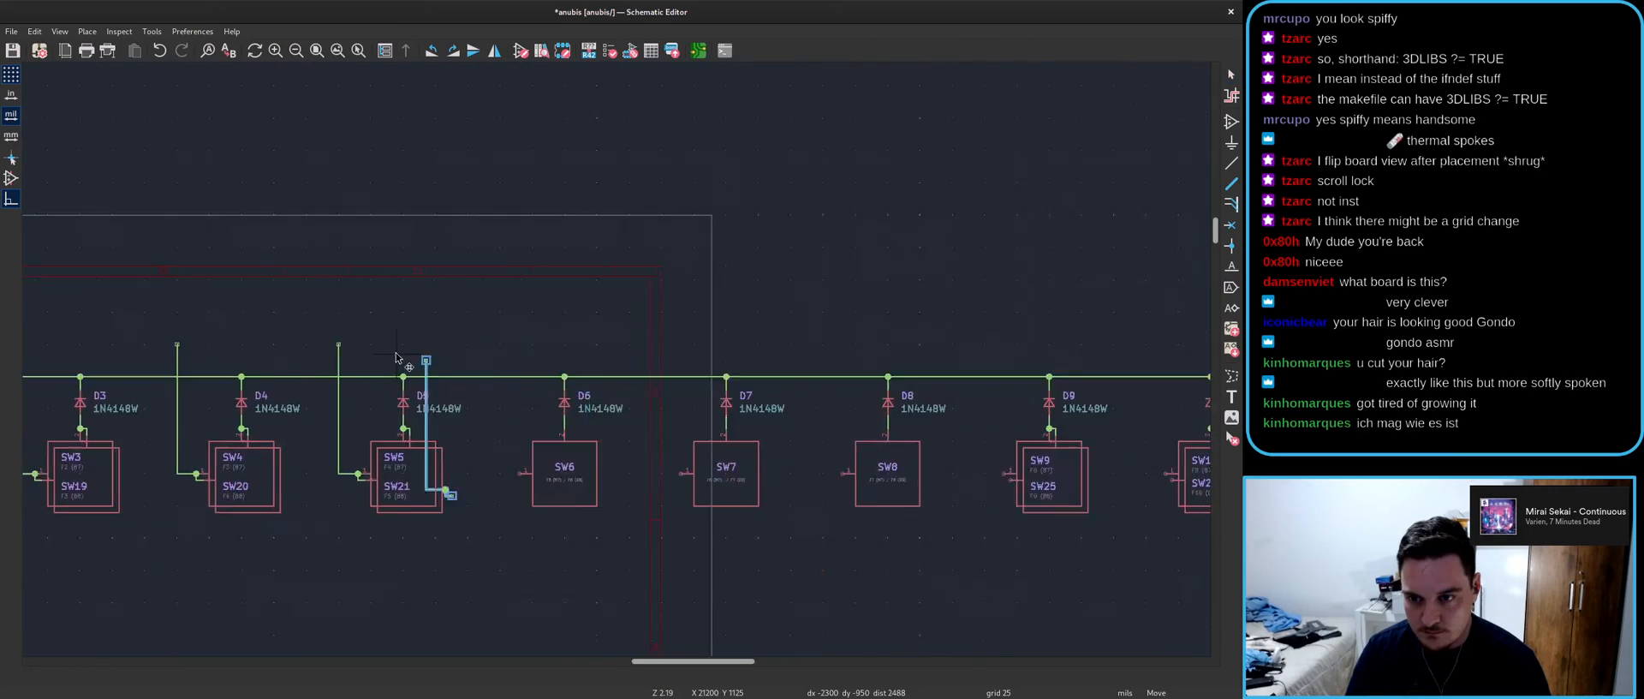
scroll(685, 368, "up", 3)
scroll(984, 334, "down", 3)
scroll(869, 317, "up", 4)
middle_click_drag(642, 328, 461, 75)
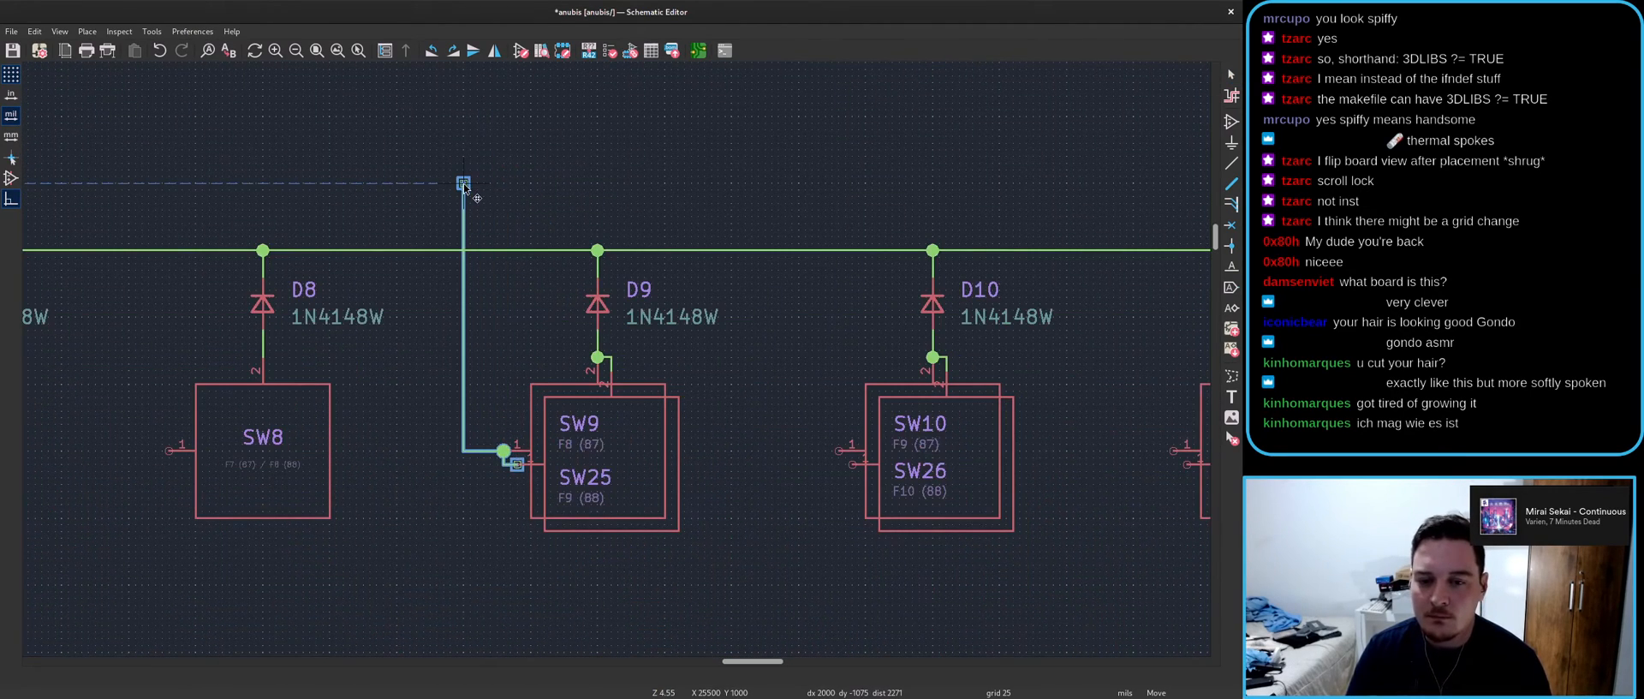
left_click(463, 184)
key("ctrl+v")
left_click(799, 184)
key("ctrl+v")
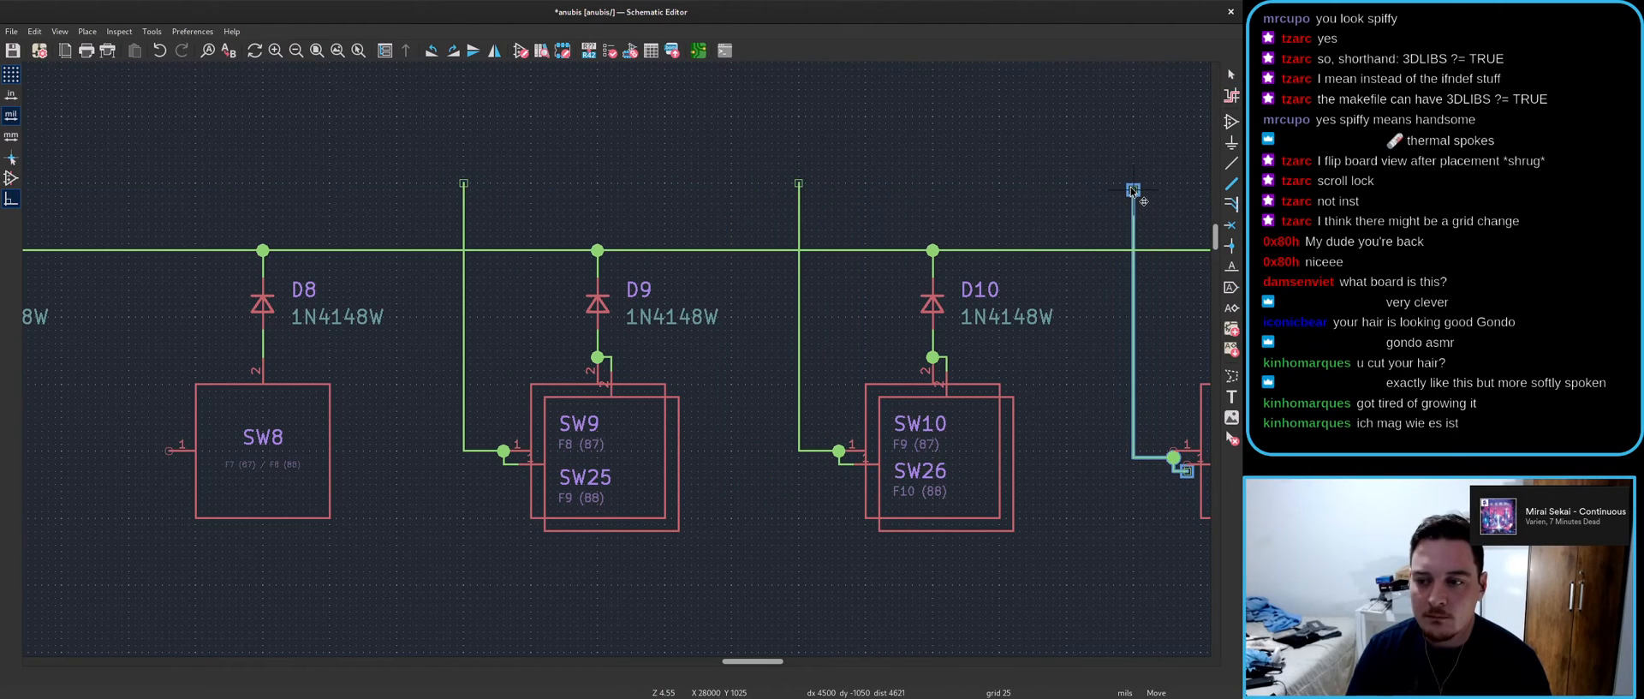
middle_click_drag(1133, 184, 377, 119)
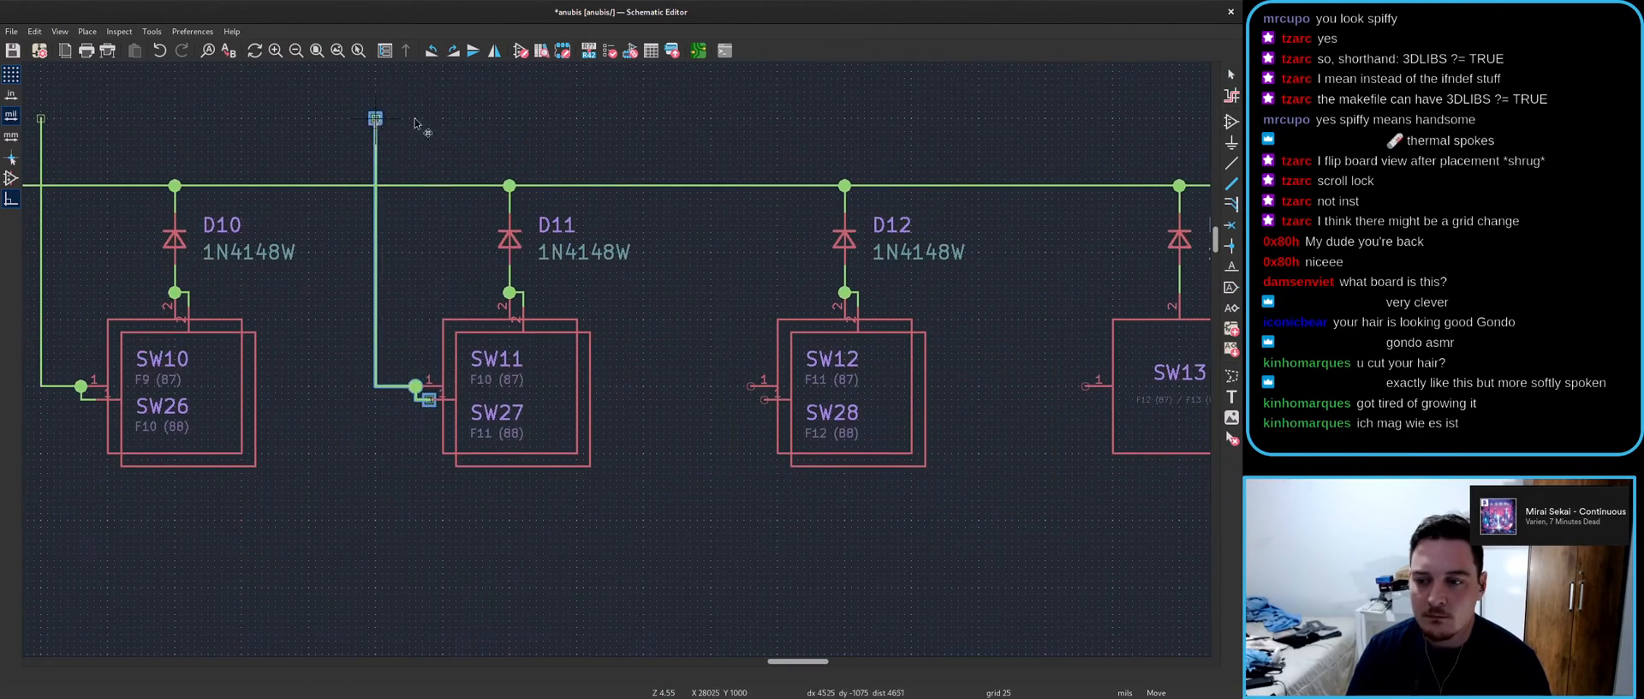
left_click(710, 121)
key("ctrl+v")
scroll(710, 121, "down", 3)
scroll(774, 375, "up", 2)
scroll(901, 364, "down", 3)
scroll(615, 362, "down", 3)
scroll(81, 433, "up", 3)
scroll(660, 340, "up", 2)
key("Escape")
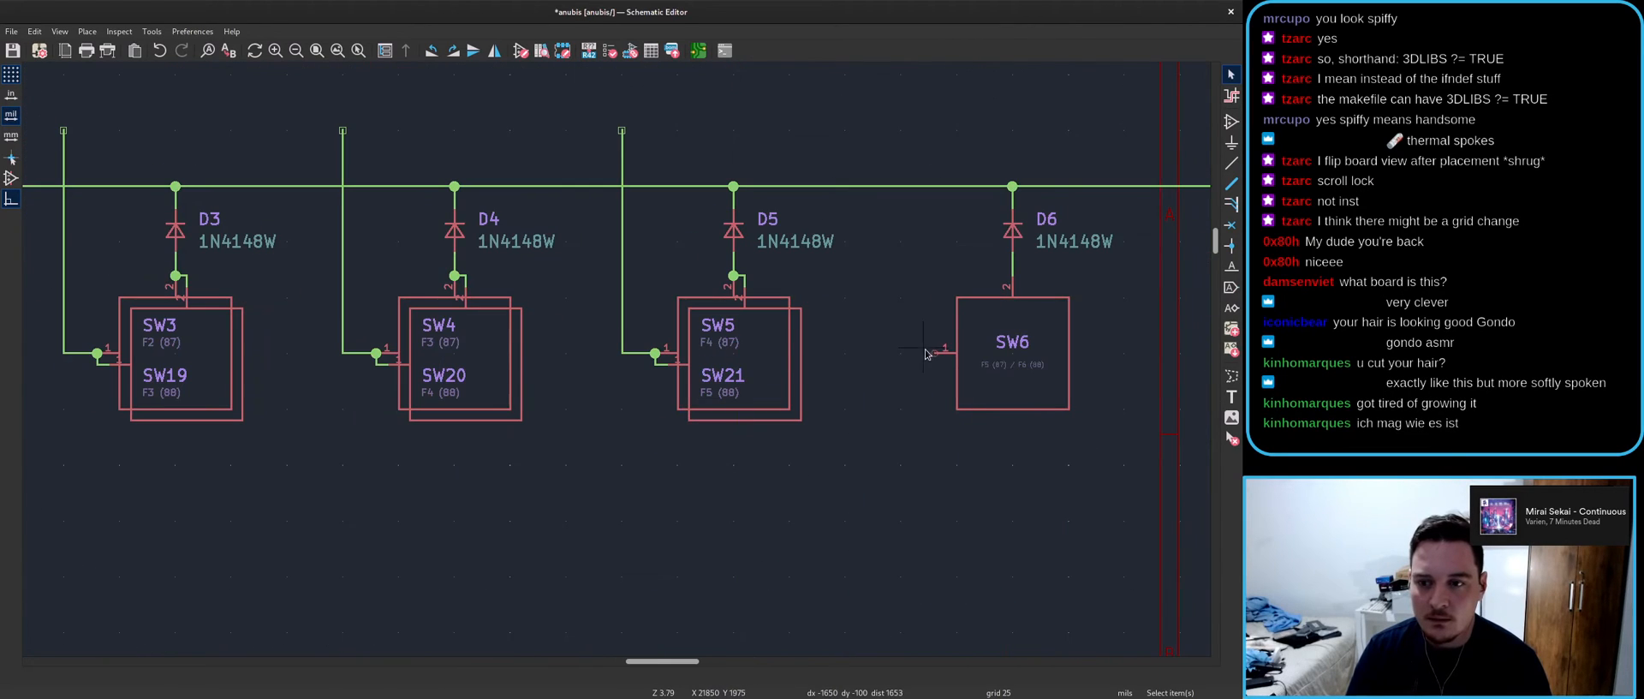
- Draw a vertical wire from SW6's pin 1 up past the diode row
key("w")
scroll(906, 120, "up", 2)
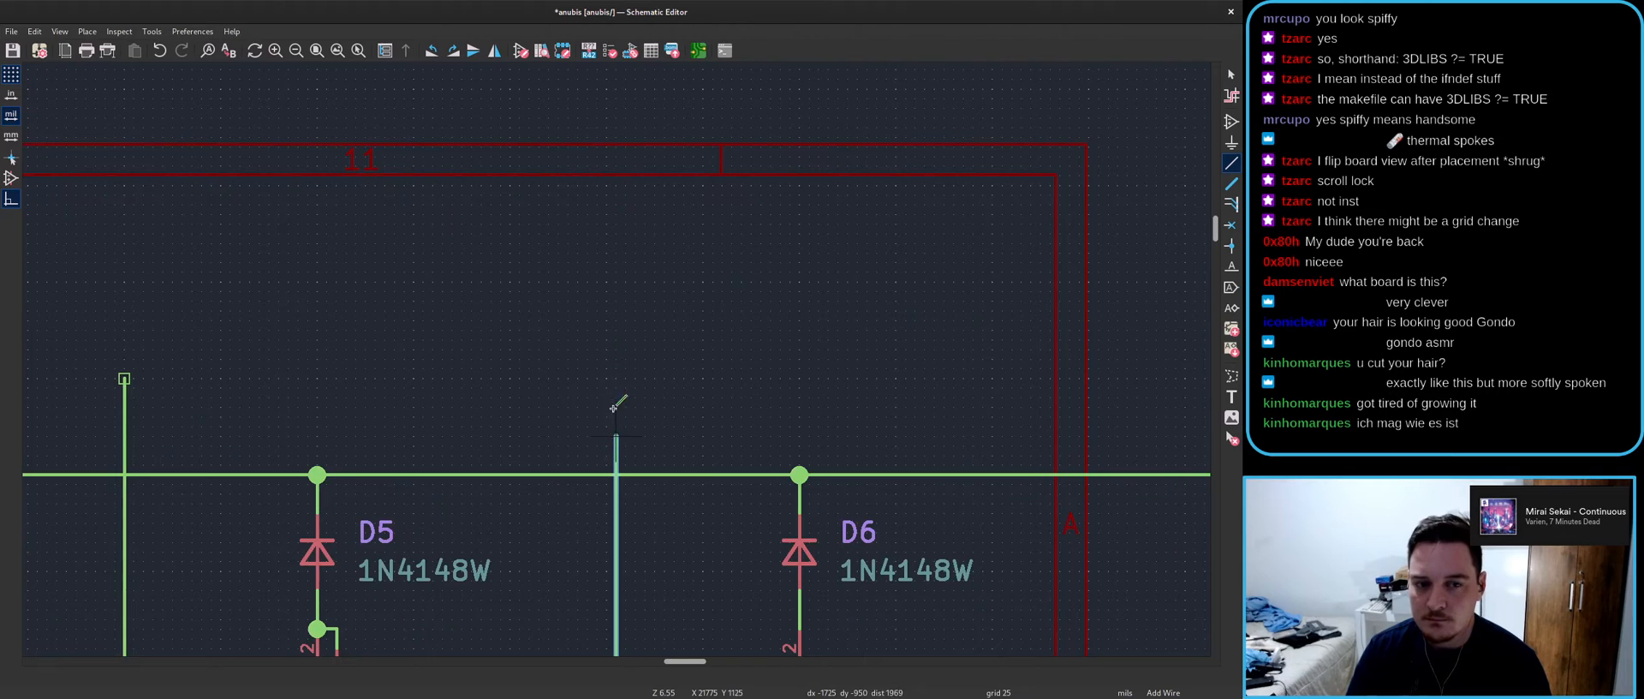
double_click(608, 383)
key("Escape")
scroll(608, 383, "down", 3)
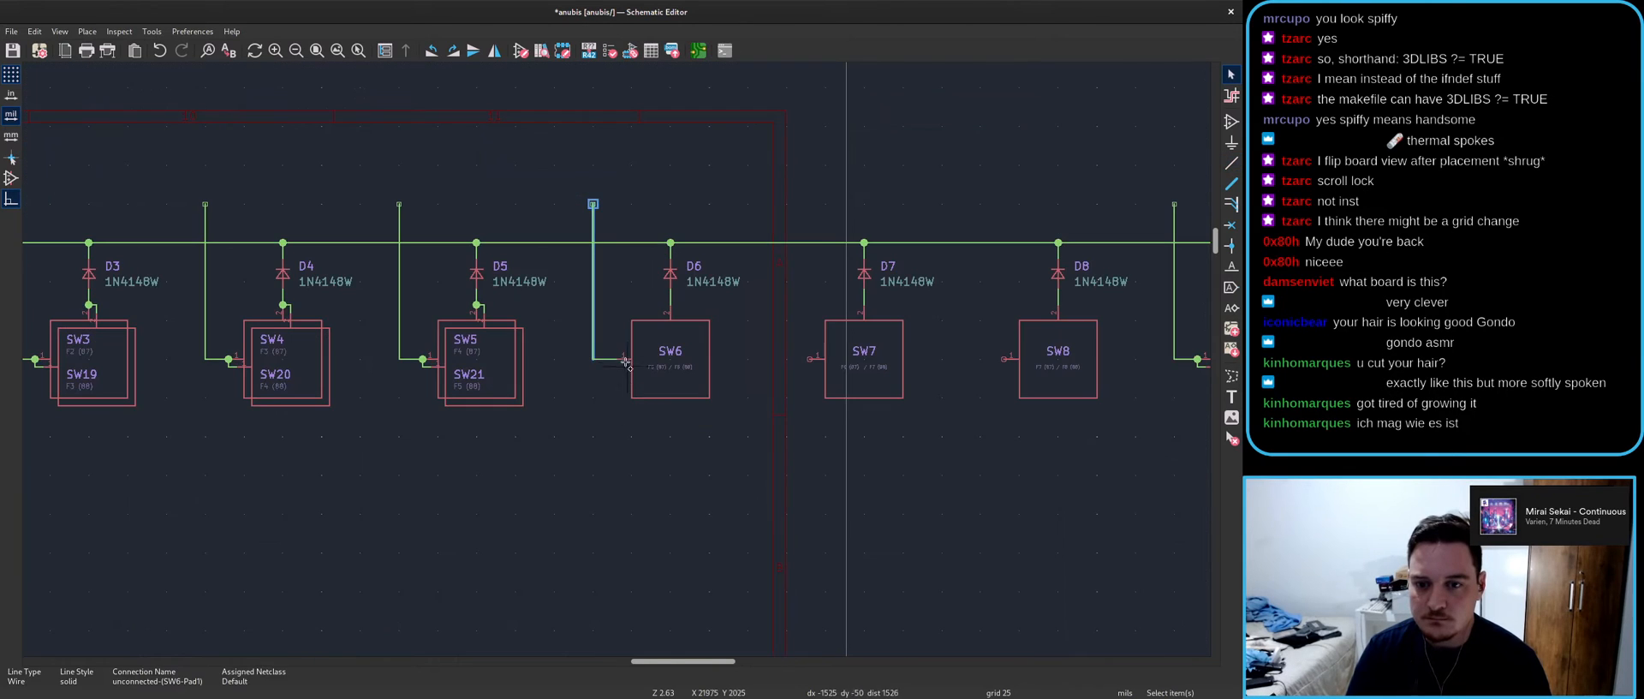
- Duplicate the column wire onto pin 1 of SW7, SW13 and SW14
key("ctrl+d")
scroll(770, 210, "up", 2)
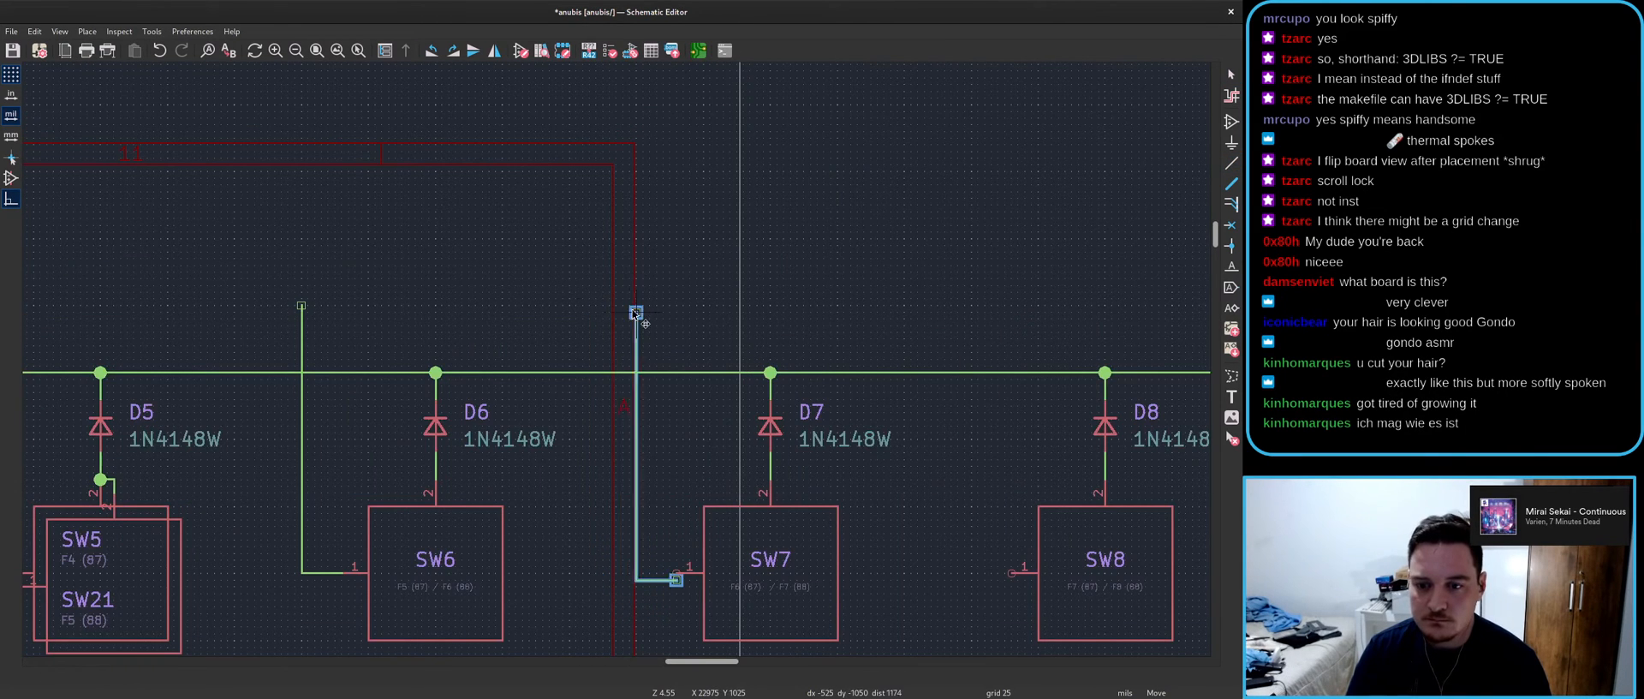
left_click(636, 305)
key("ctrl+d")
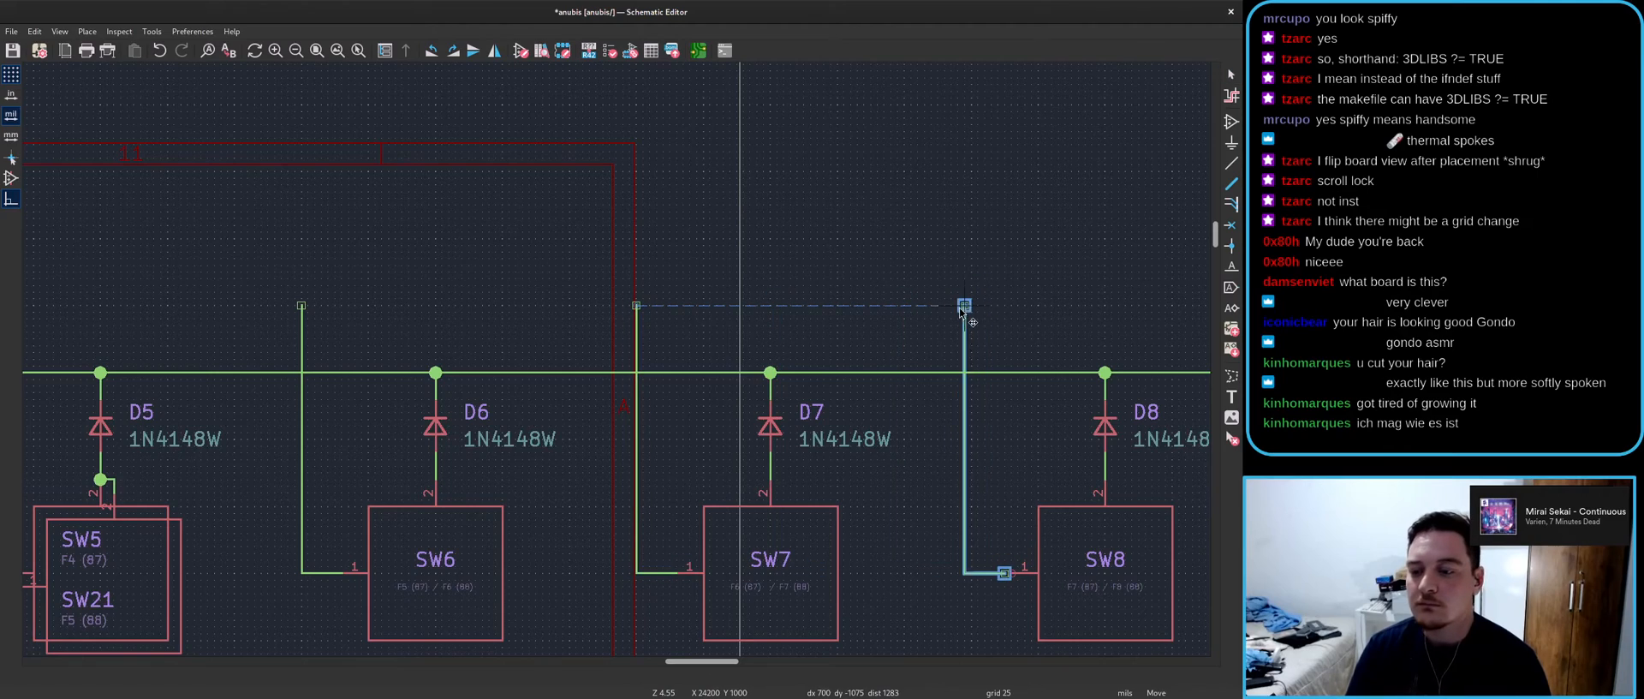
scroll(966, 310, "right", 5)
scroll(984, 326, "down", 4)
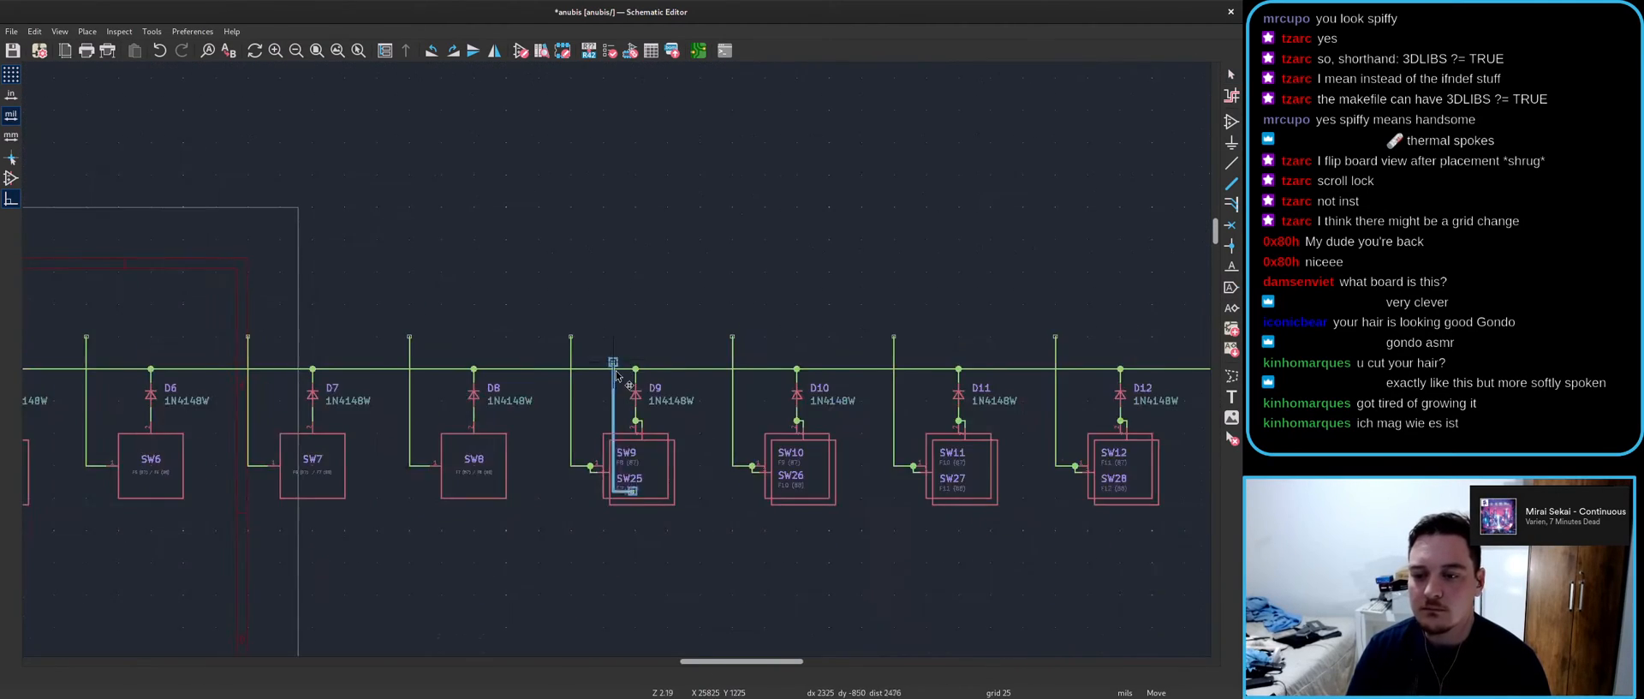
scroll(1005, 345, "up", 3)
scroll(624, 361, "down", 1)
left_click(622, 358)
key("ctrl+d")
left_click(816, 358)
- Add column wire copies to pin 1 of SW16, SW2 and SW17, discarding the leftover copy
key("ctrl+d")
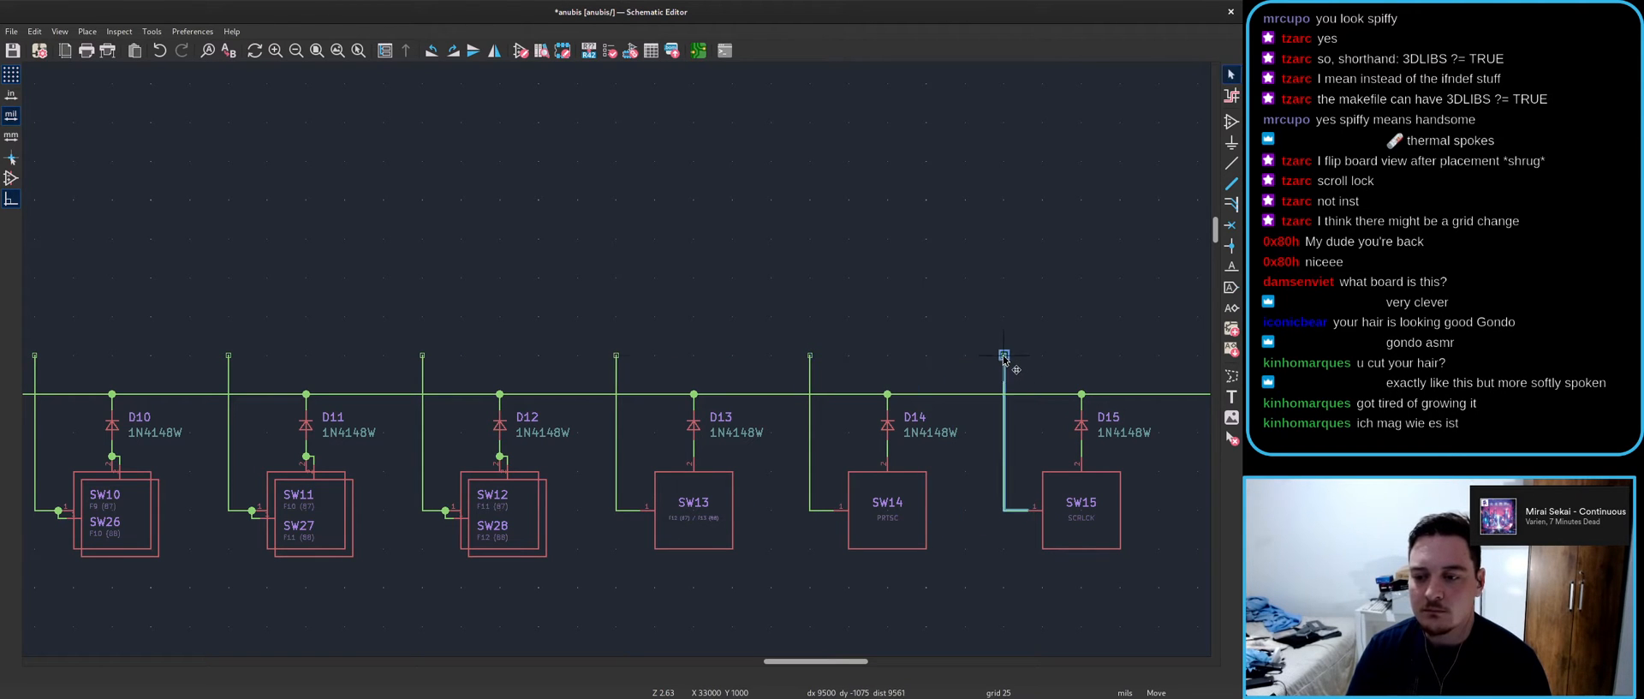
scroll(1004, 358, "down", 3)
scroll(624, 367, "up", 2)
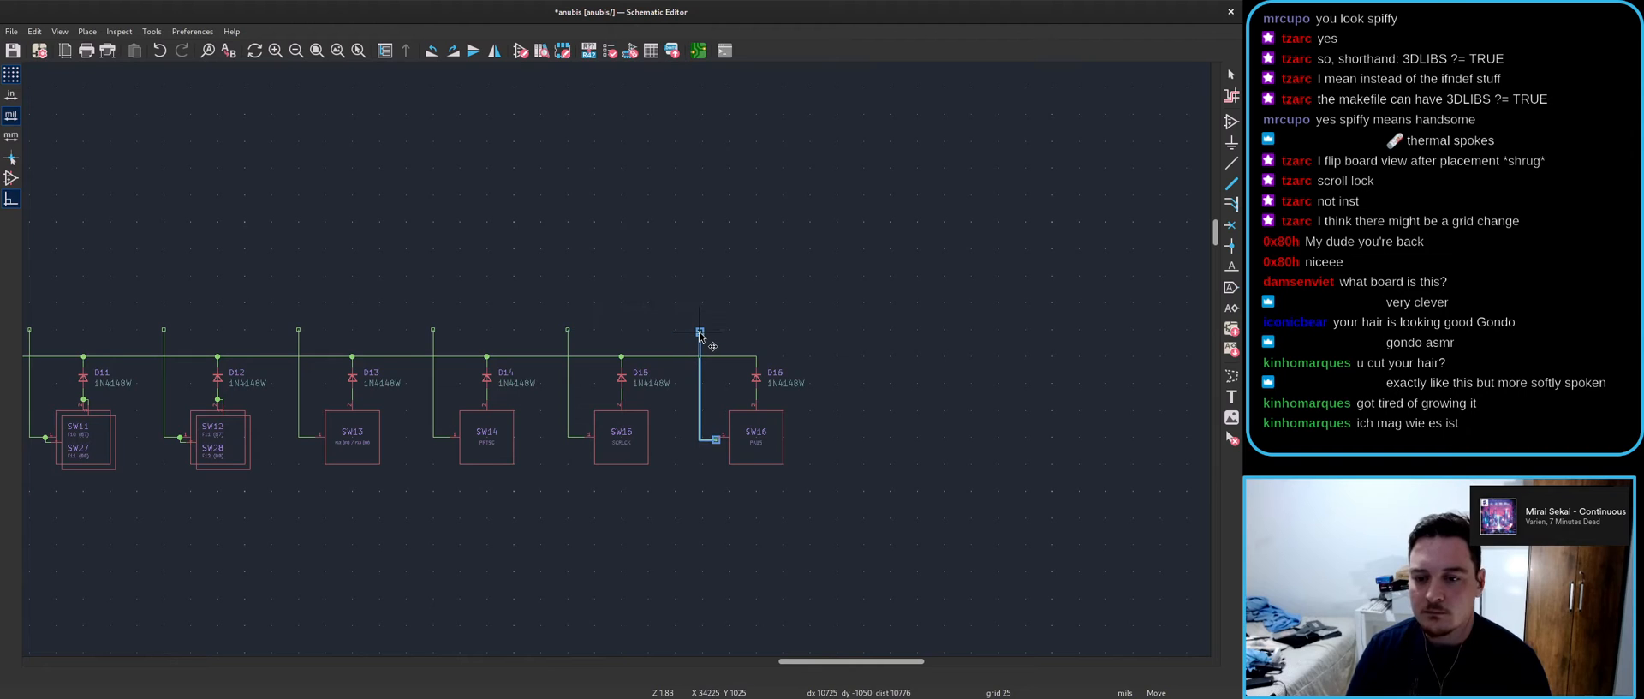
left_click(694, 337)
scroll(688, 352, "up", 5)
scroll(614, 347, "up", 1)
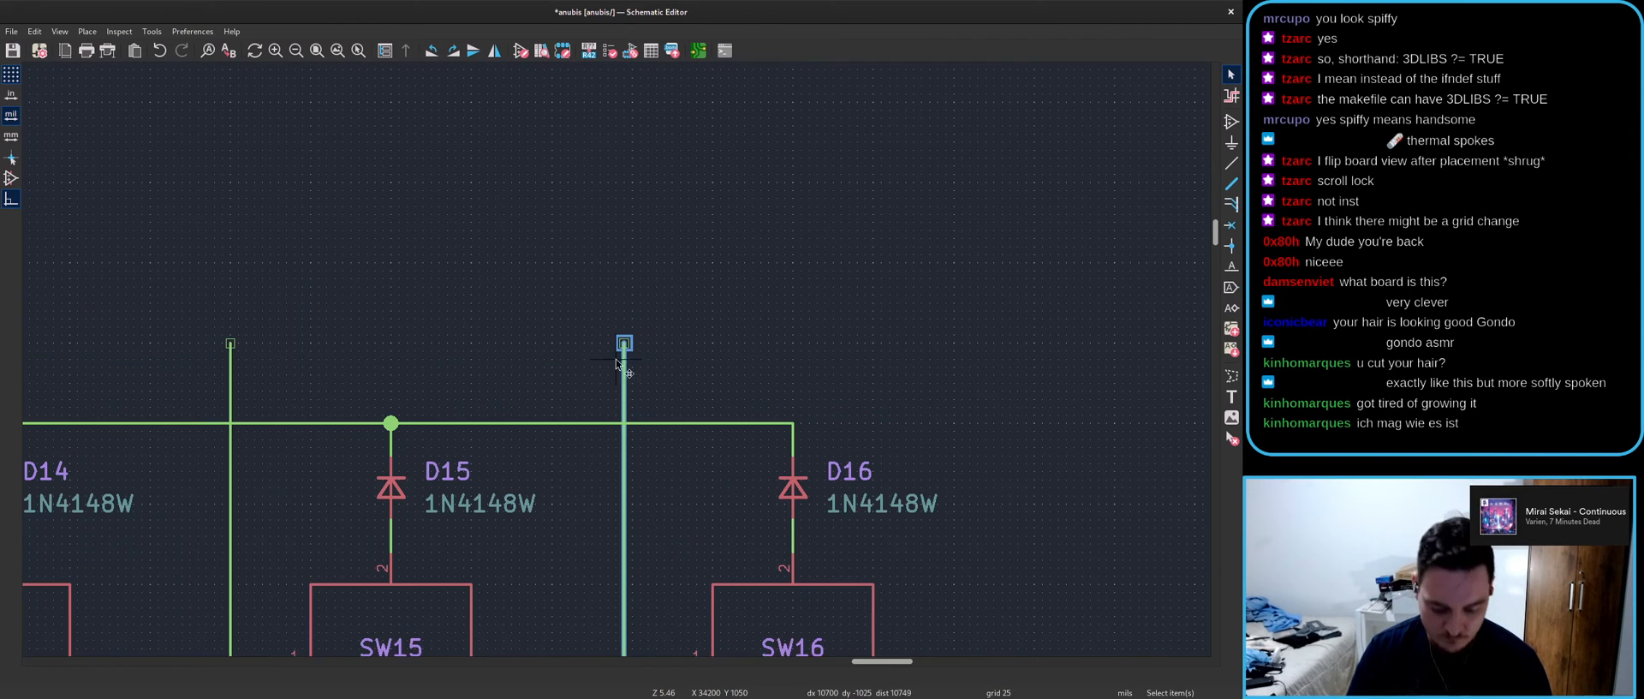
scroll(628, 346, "down", 15)
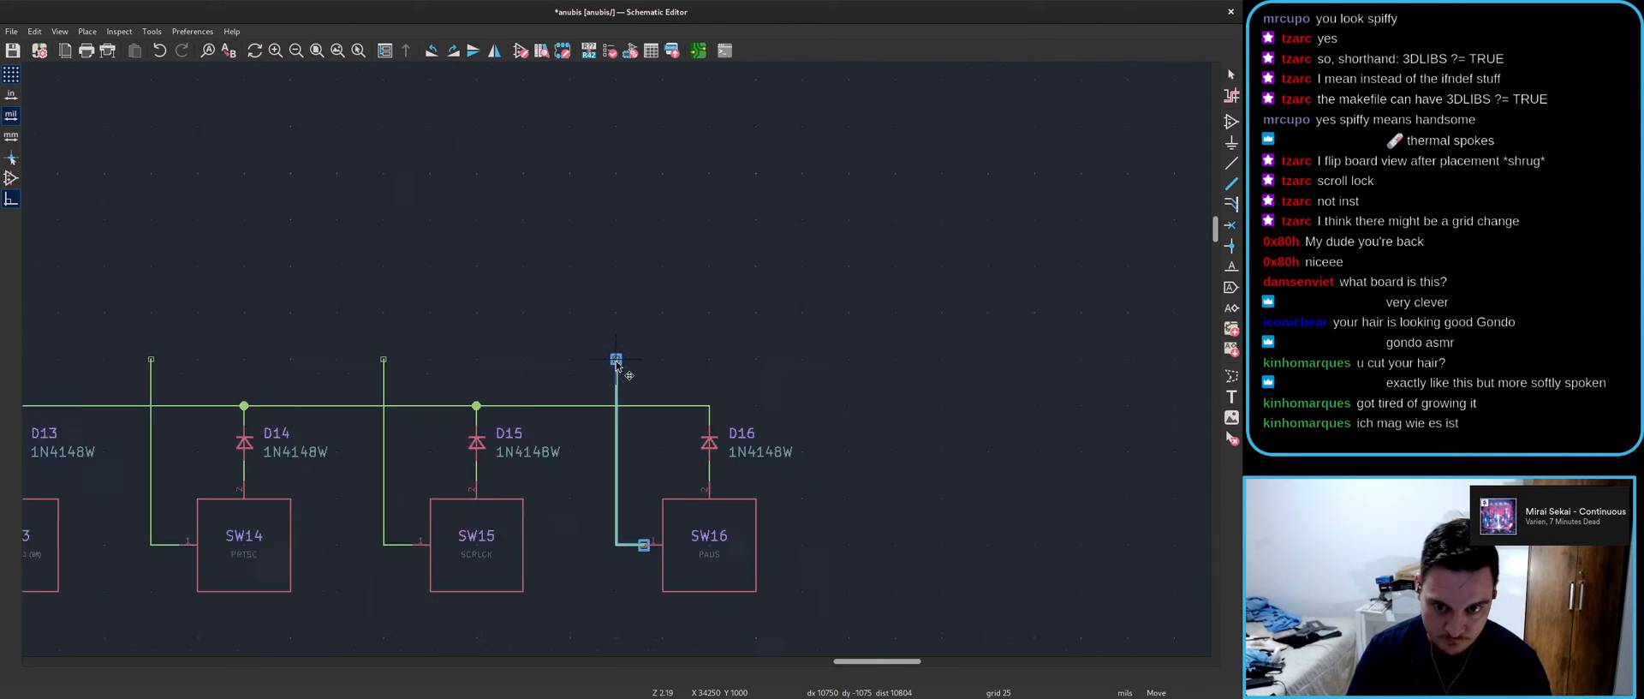
scroll(616, 360, "up", 14)
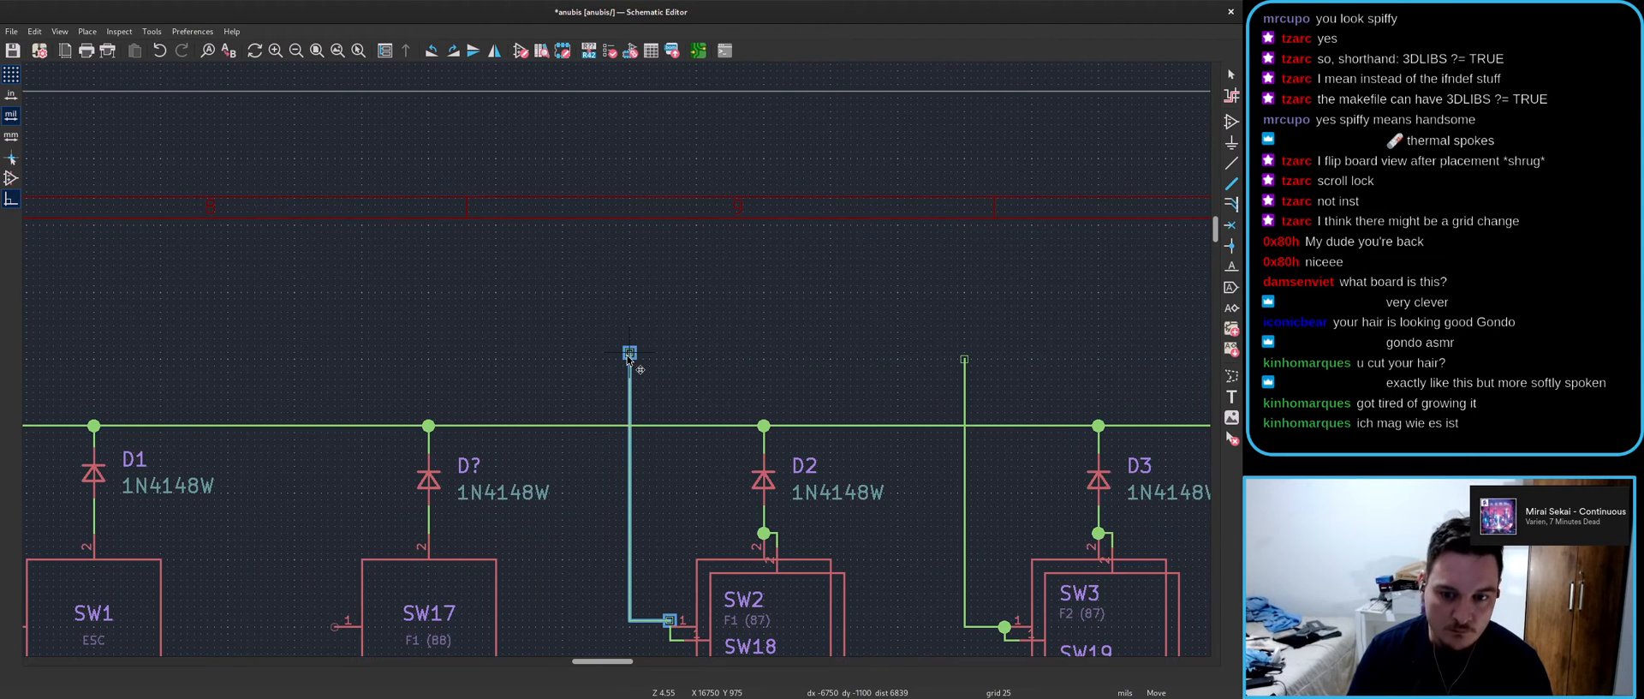
left_click(630, 360)
key("ctrl+v")
left_click(293, 360)
key("ctrl+v")
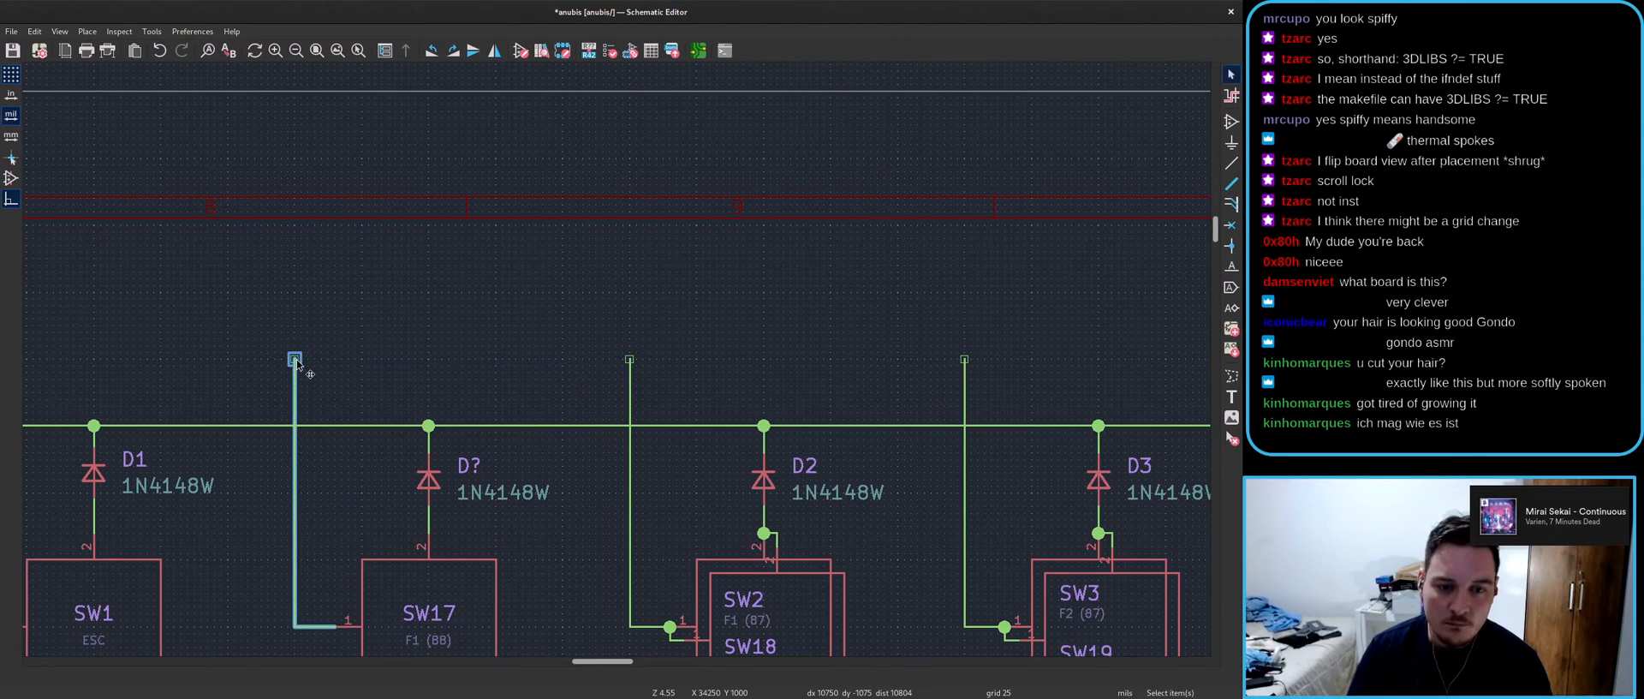
middle_click_drag(292, 360, 861, 289)
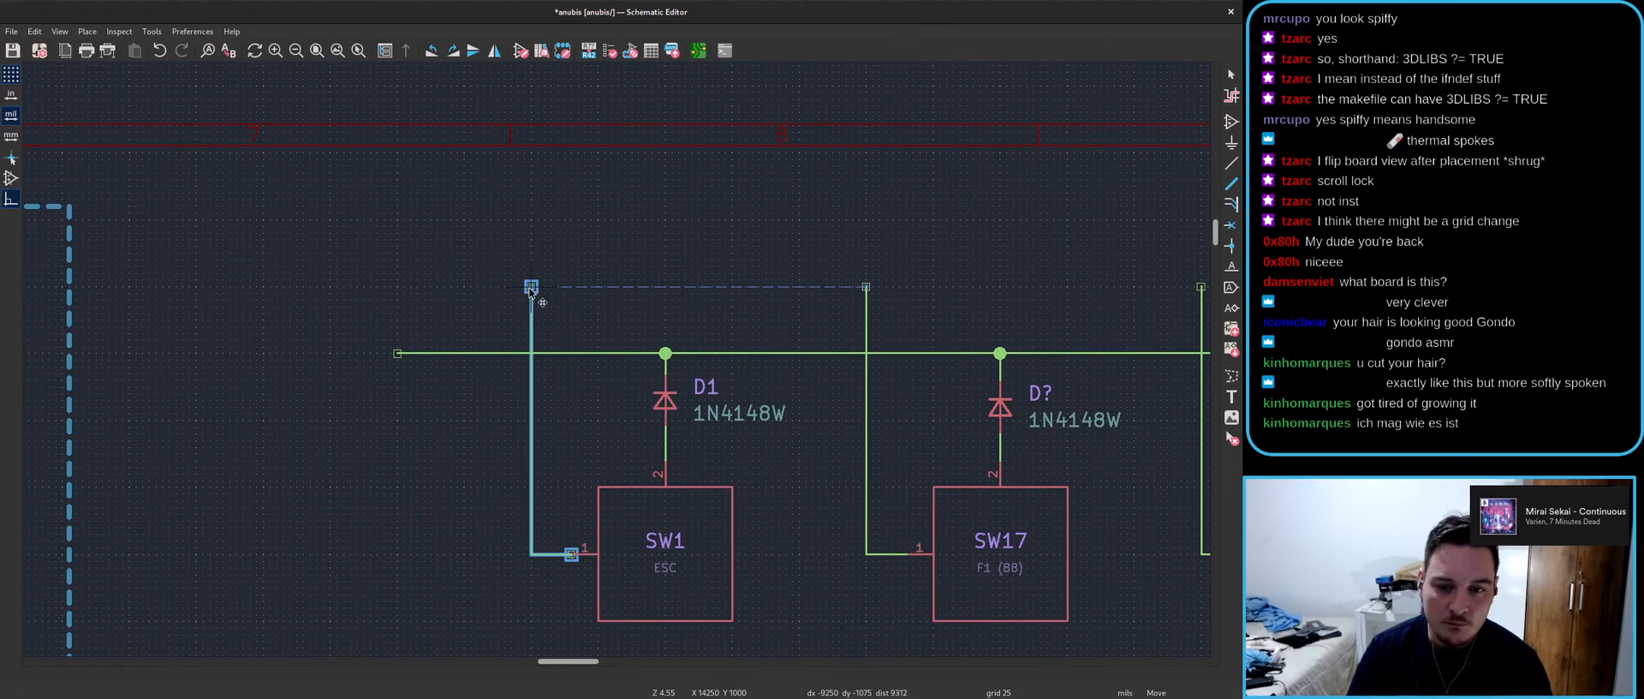
key("Escape")
- Save the schematic with Ctrl+S
scroll(525, 292, "down", 11)
key("ctrl+s")
scroll(996, 444, "right", 3, "ctrl")
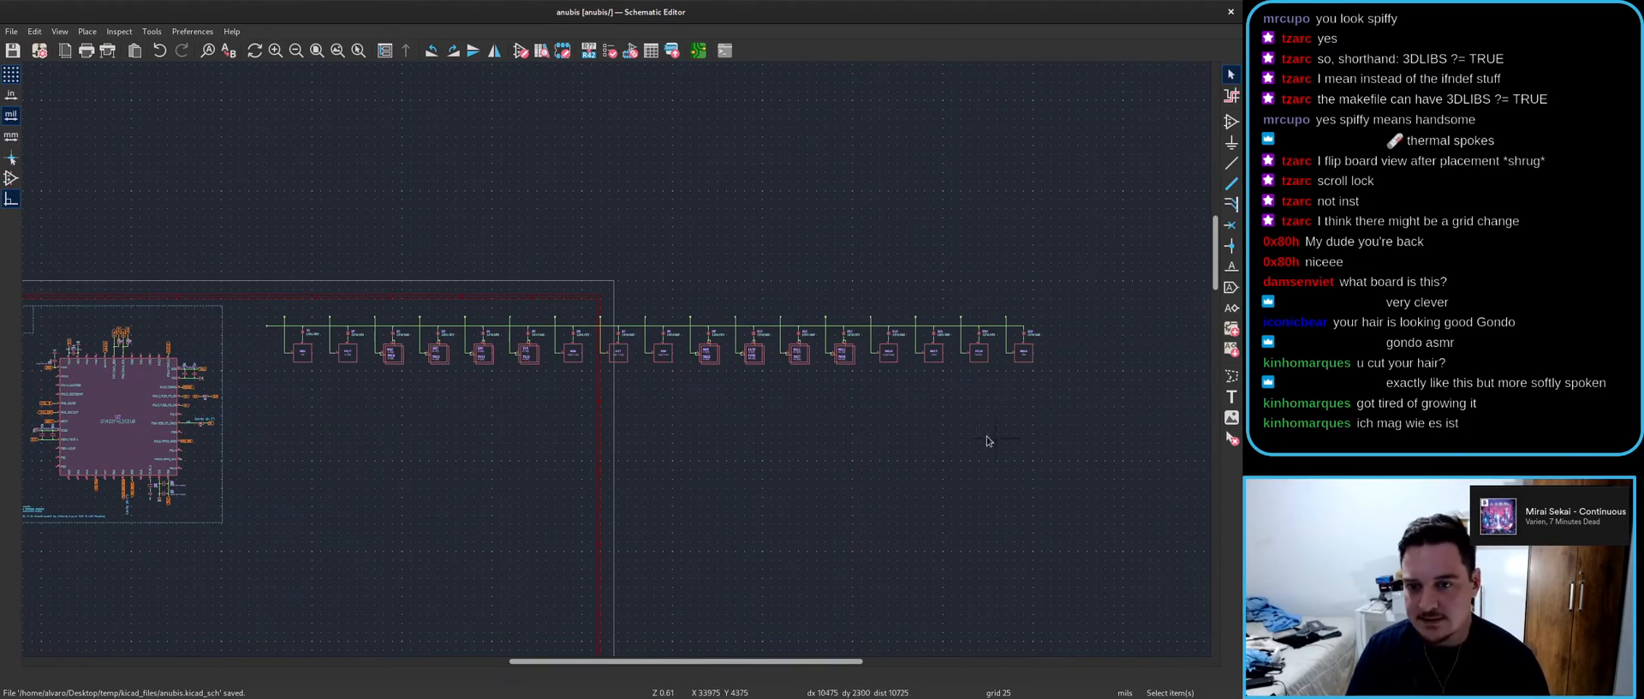
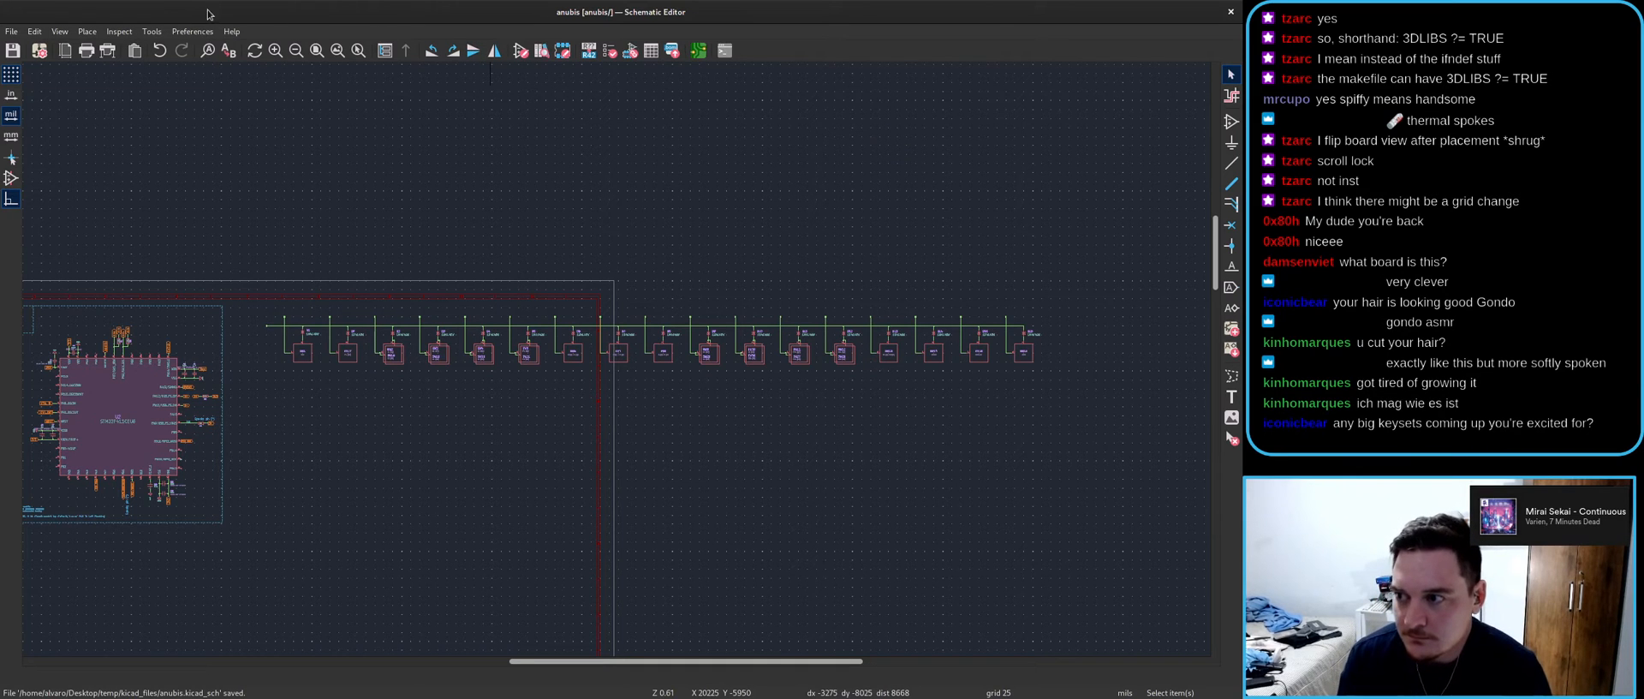
- Check the page settings and the switch strip layout, then save the schematic
left_click(12, 30)
left_click(43, 142)
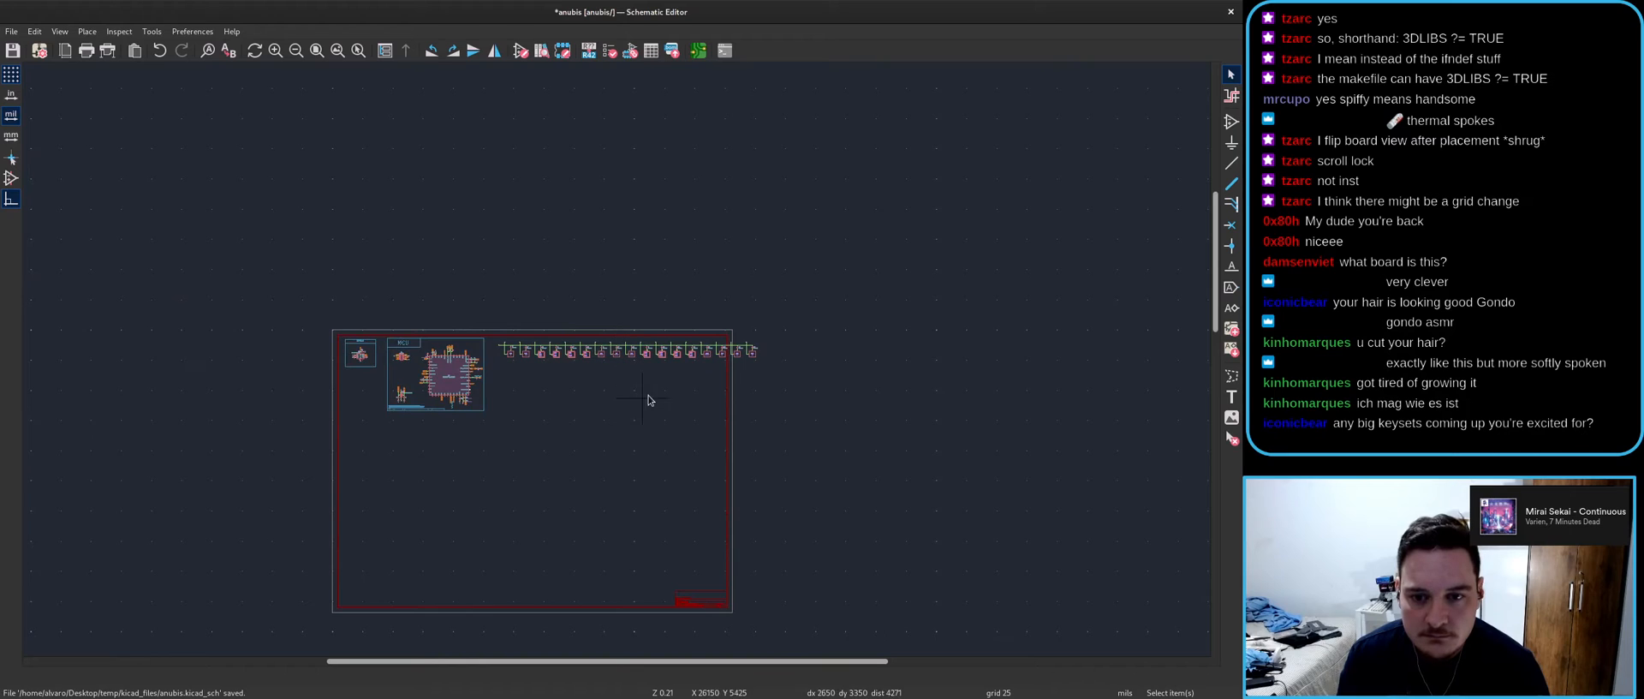
scroll(617, 360, "up", 3)
left_click_drag(936, 347, 345, 199)
scroll(336, 255, "up", 3)
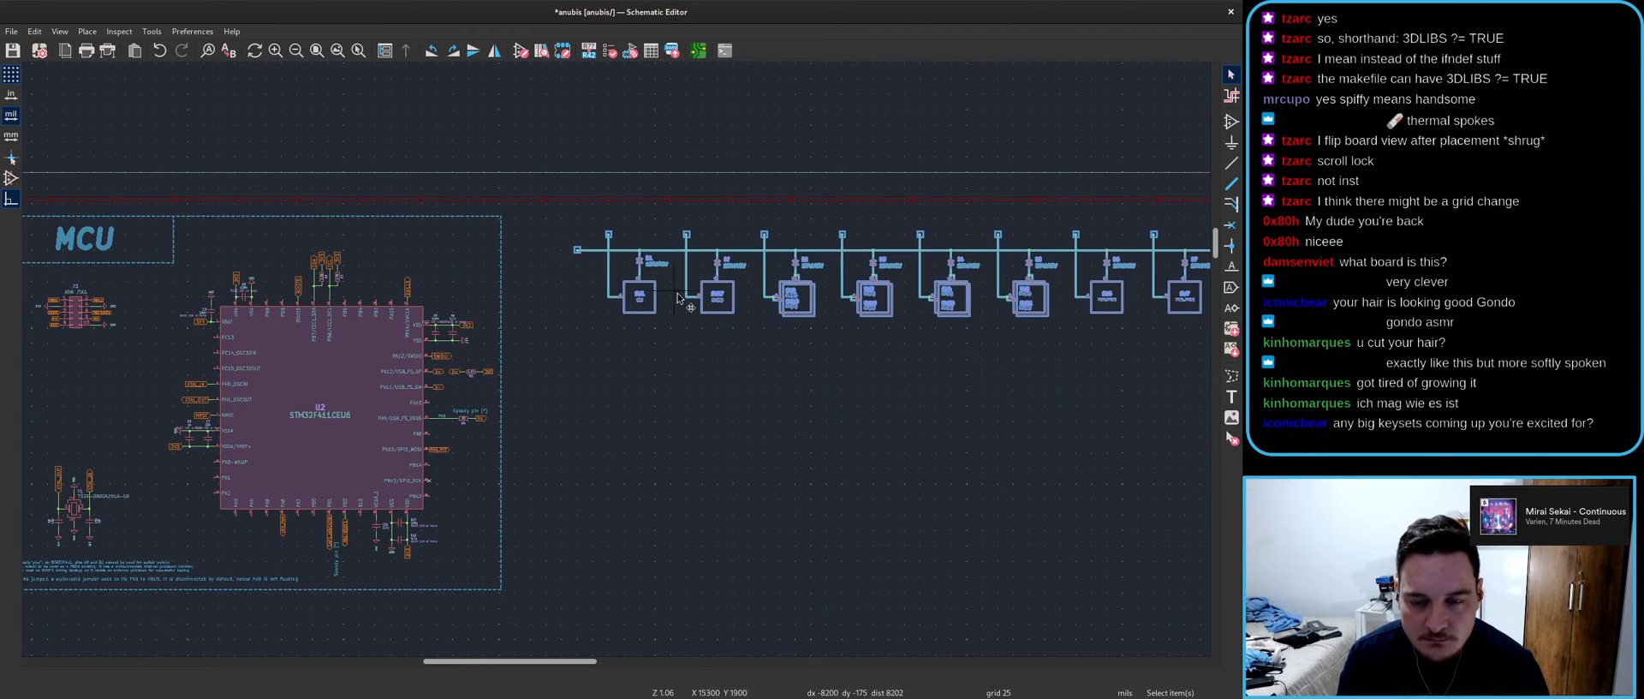
scroll(527, 426, "down", 3)
left_click(528, 426)
middle_click_drag(966, 415, 708, 360)
key("ctrl+s")
scroll(375, 273, "up", 5)
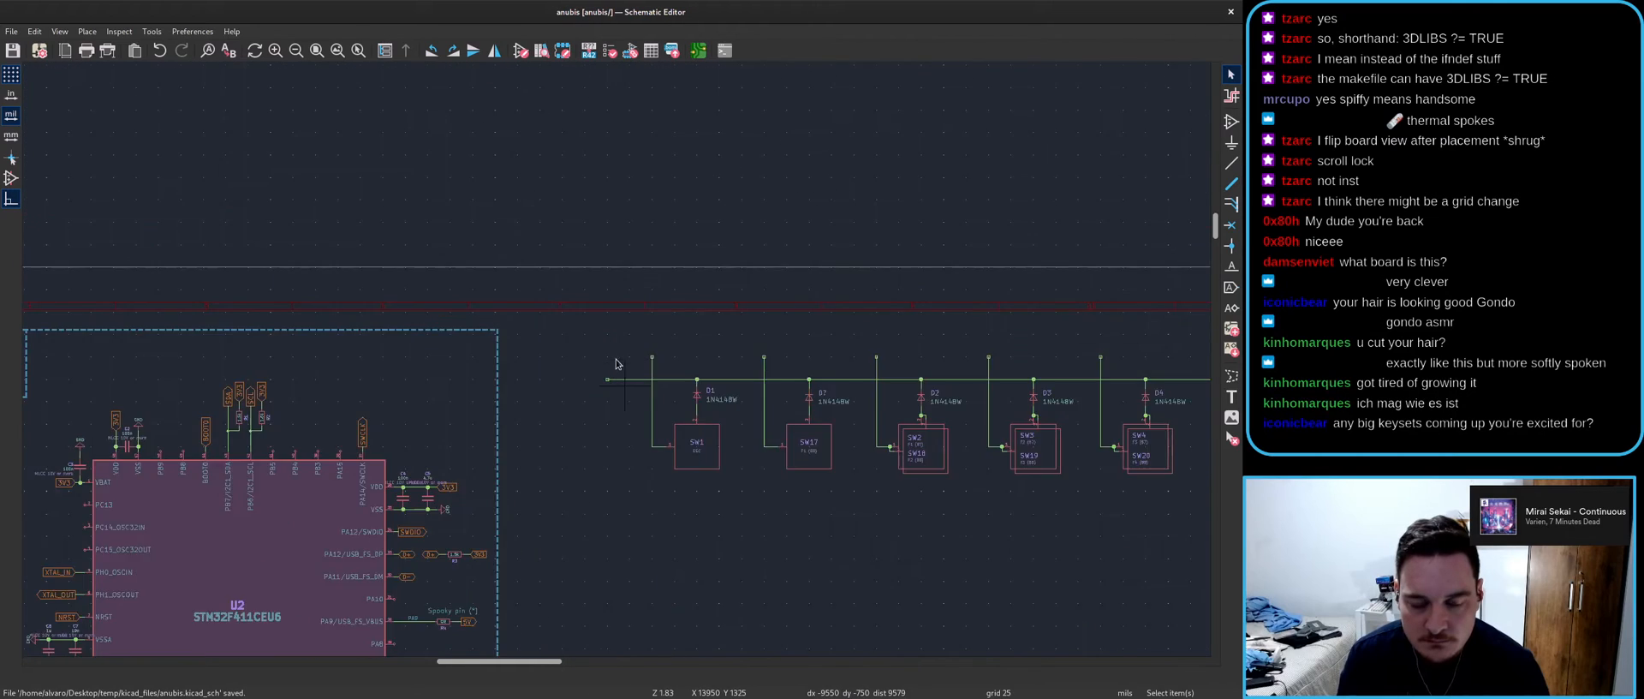
- Place a left-facing R0 Output global label, 80 mils, at the row wire's left end
left_click(1231, 288)
left_click(674, 351)
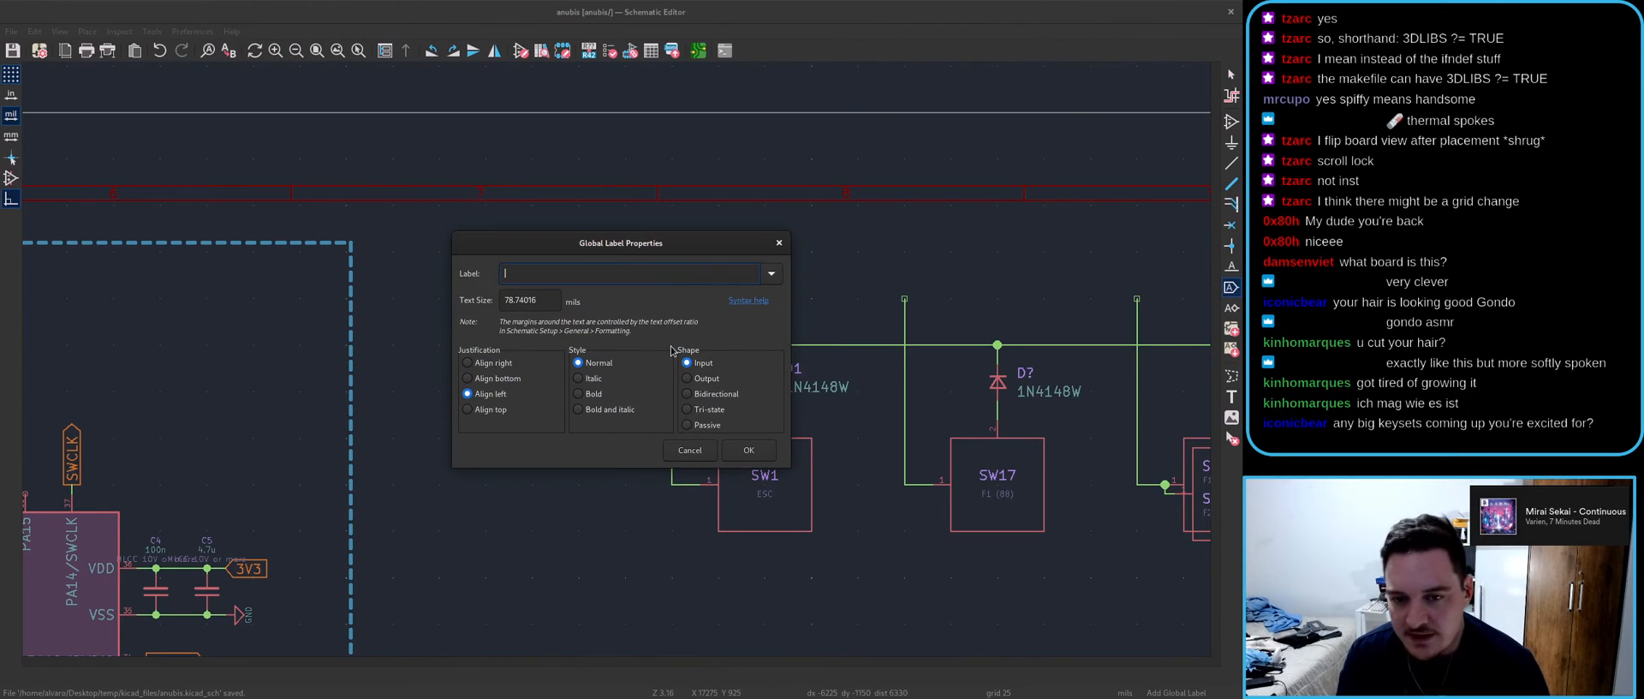
left_click(540, 302)
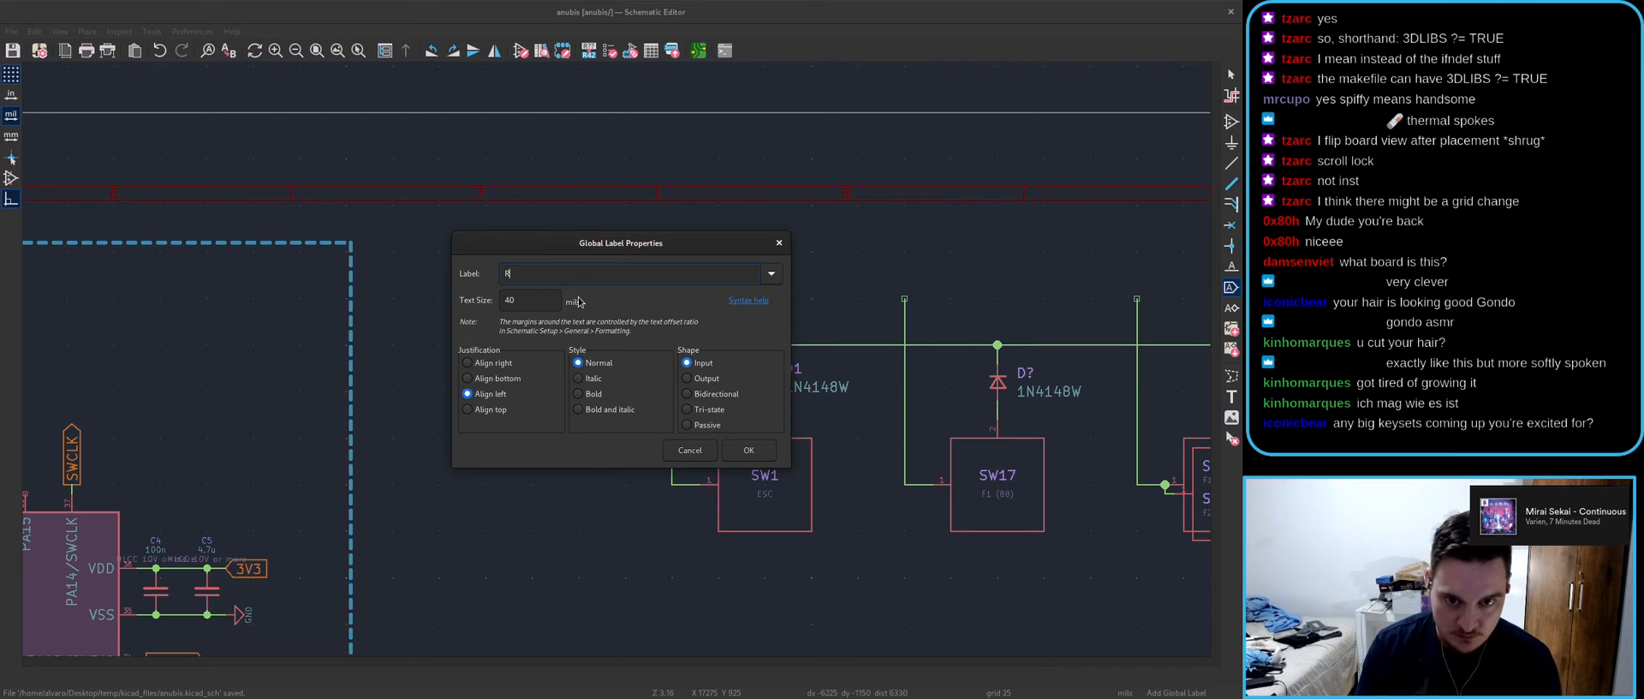
key("Return")
scroll(437, 342, "up", 4)
key("r")
key("r")
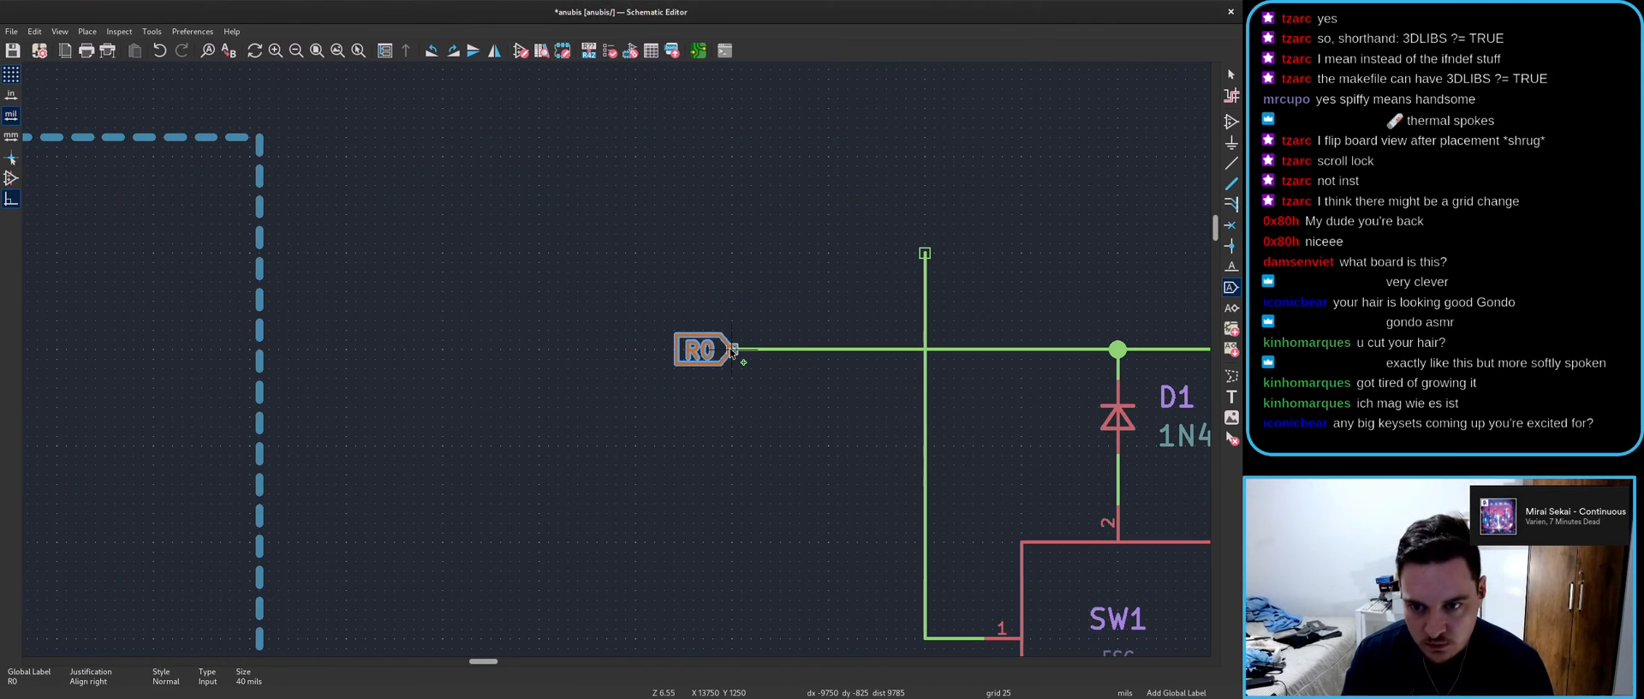
key("e")
left_click(707, 381)
left_click(753, 449)
scroll(685, 377, "down", 3)
- Reapply the larger text size to the R0 label through its properties
key("Escape")
scroll(725, 385, "down", 3)
scroll(616, 363, "up", 4)
left_click(599, 352)
key("e")
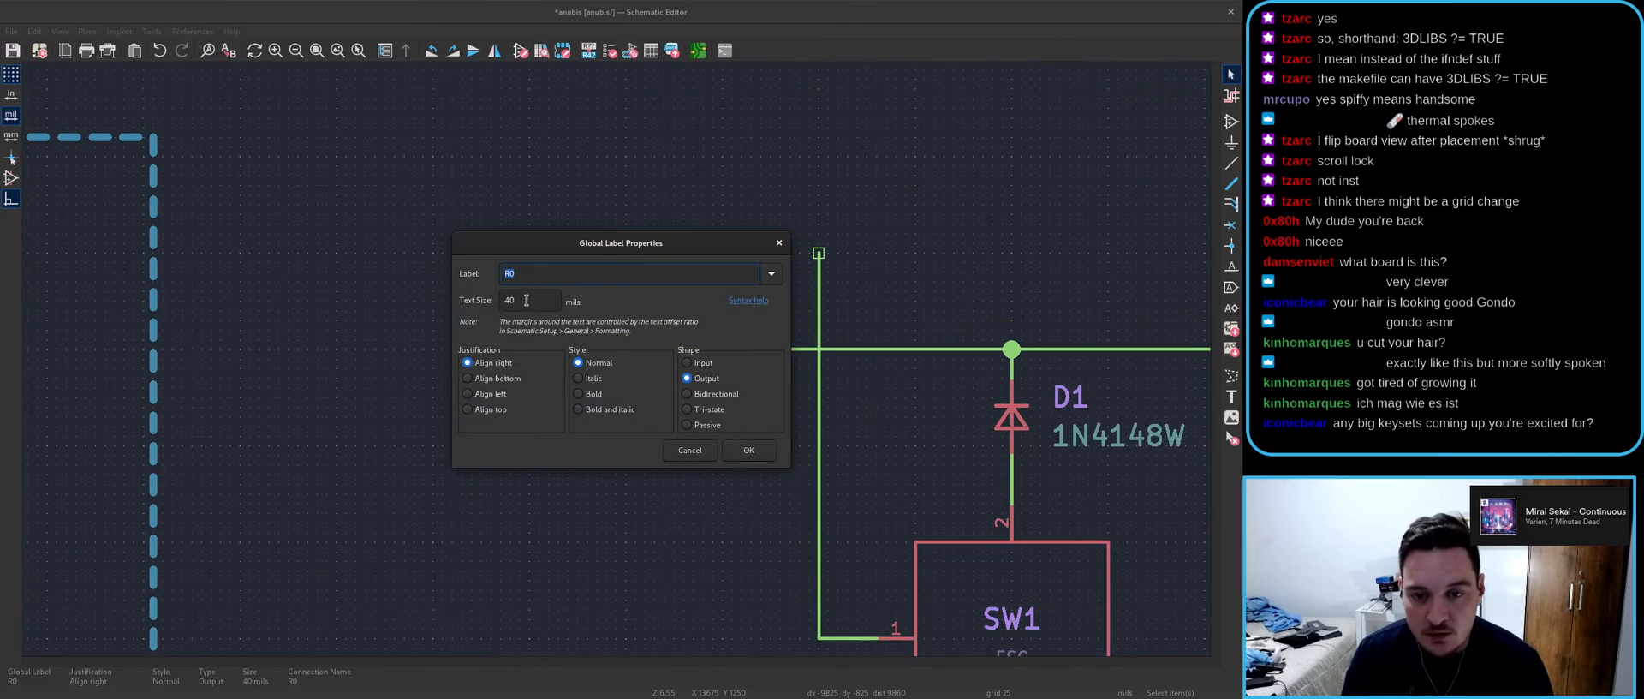
key("Return")
- Copy R0, rotate it upward onto SW1's column wire and rename it C0
key("ctrl+d")
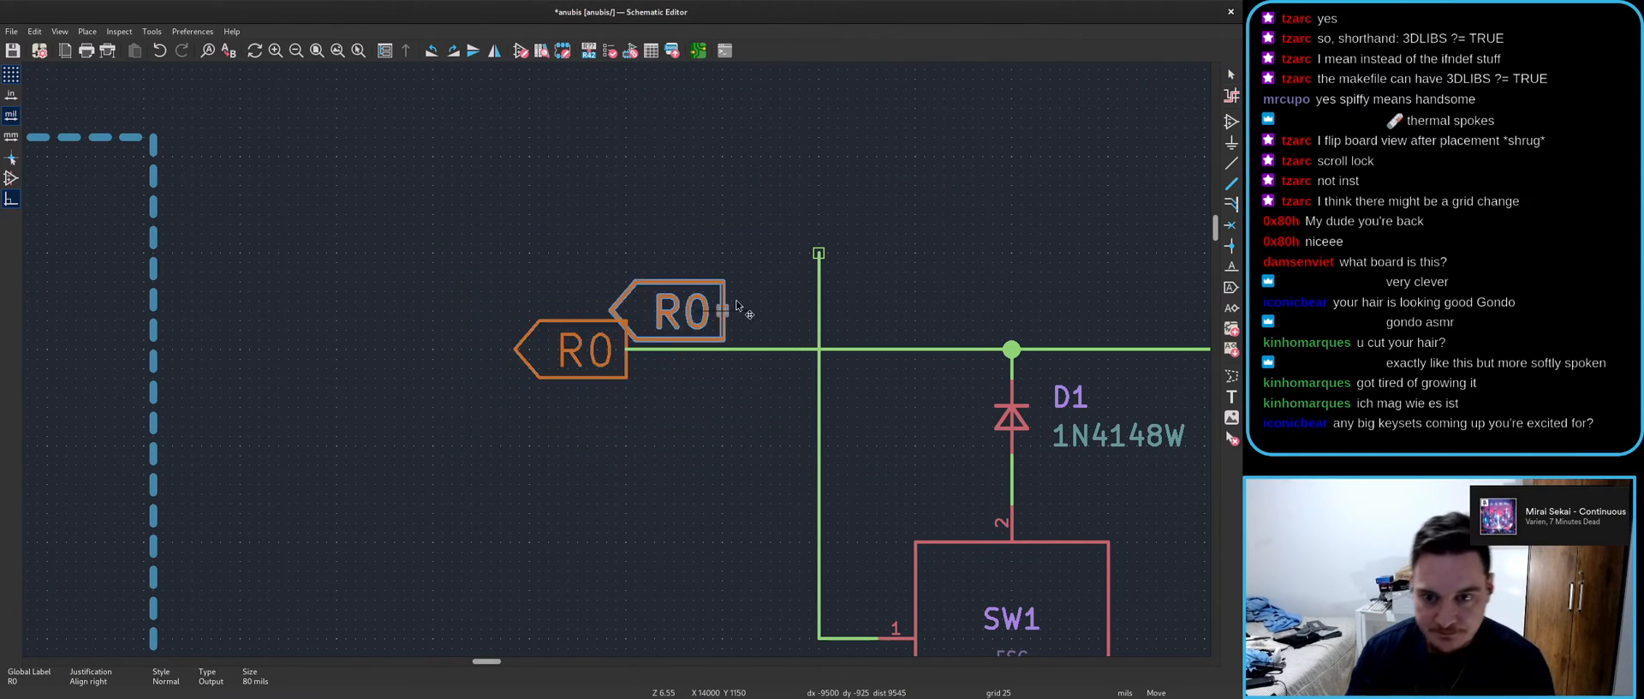
scroll(599, 347, "down", 3)
key("r")
left_click(652, 338)
key("e")
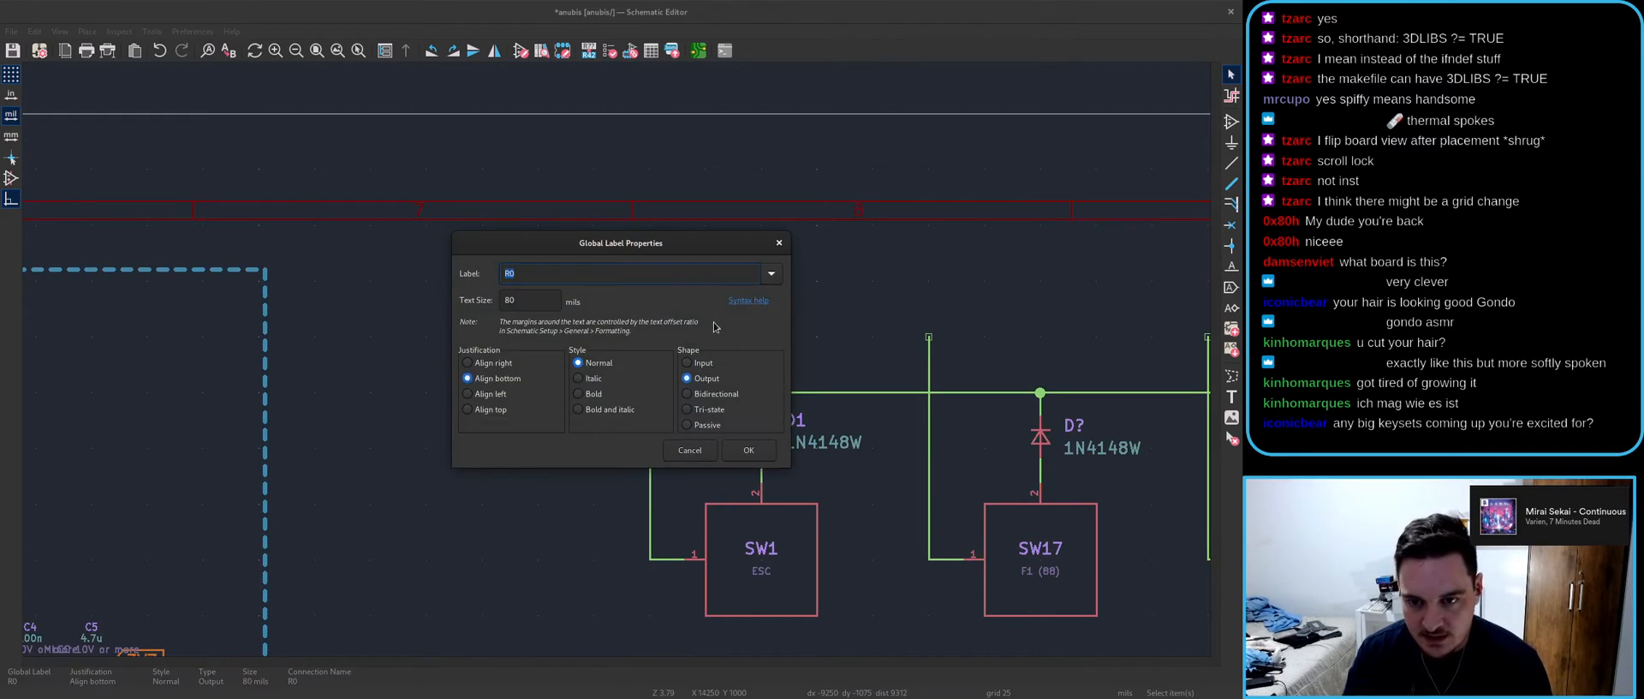
type("C")
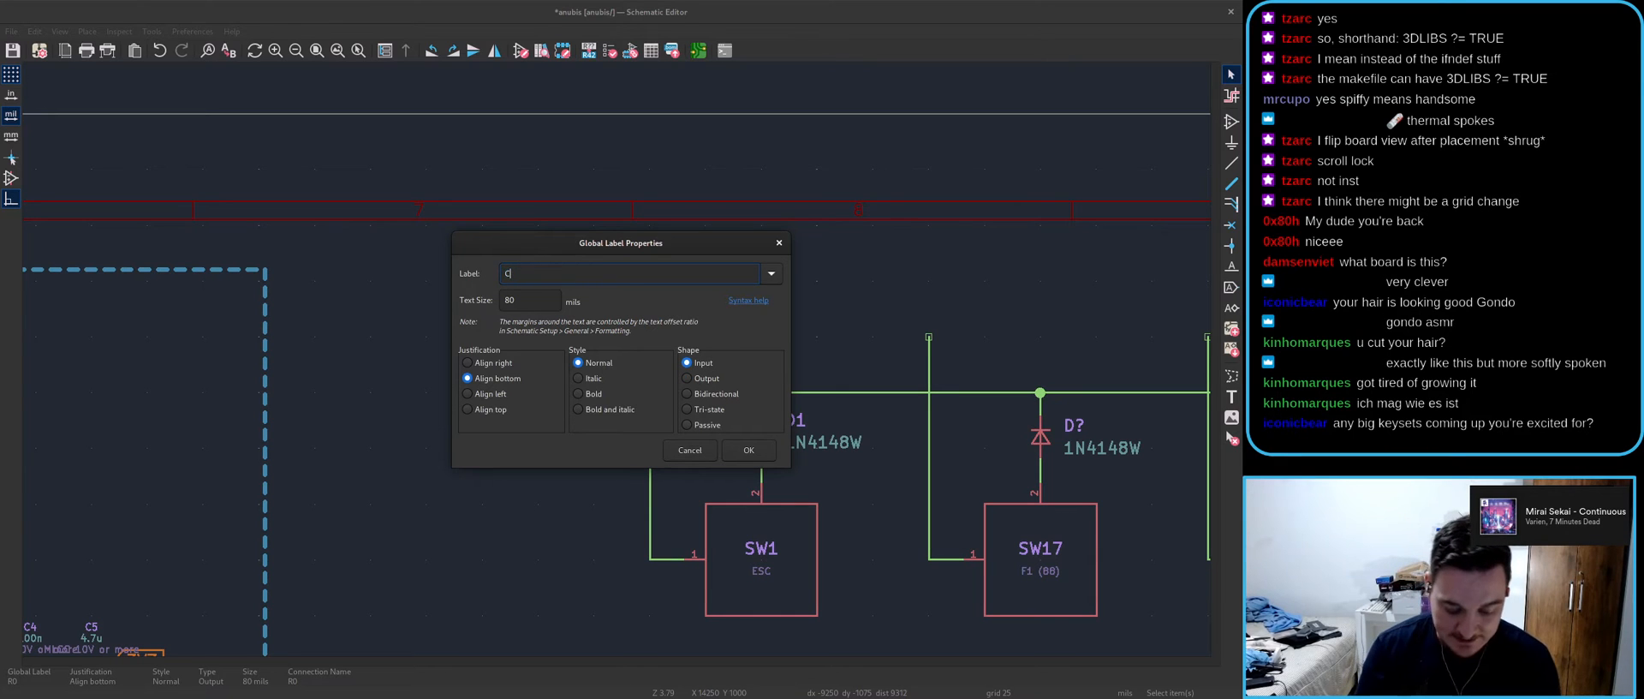
type("0")
key("Return")
key("ctrl+d")
scroll(591, 347, "down", 2)
scroll(591, 347, "up", 4)
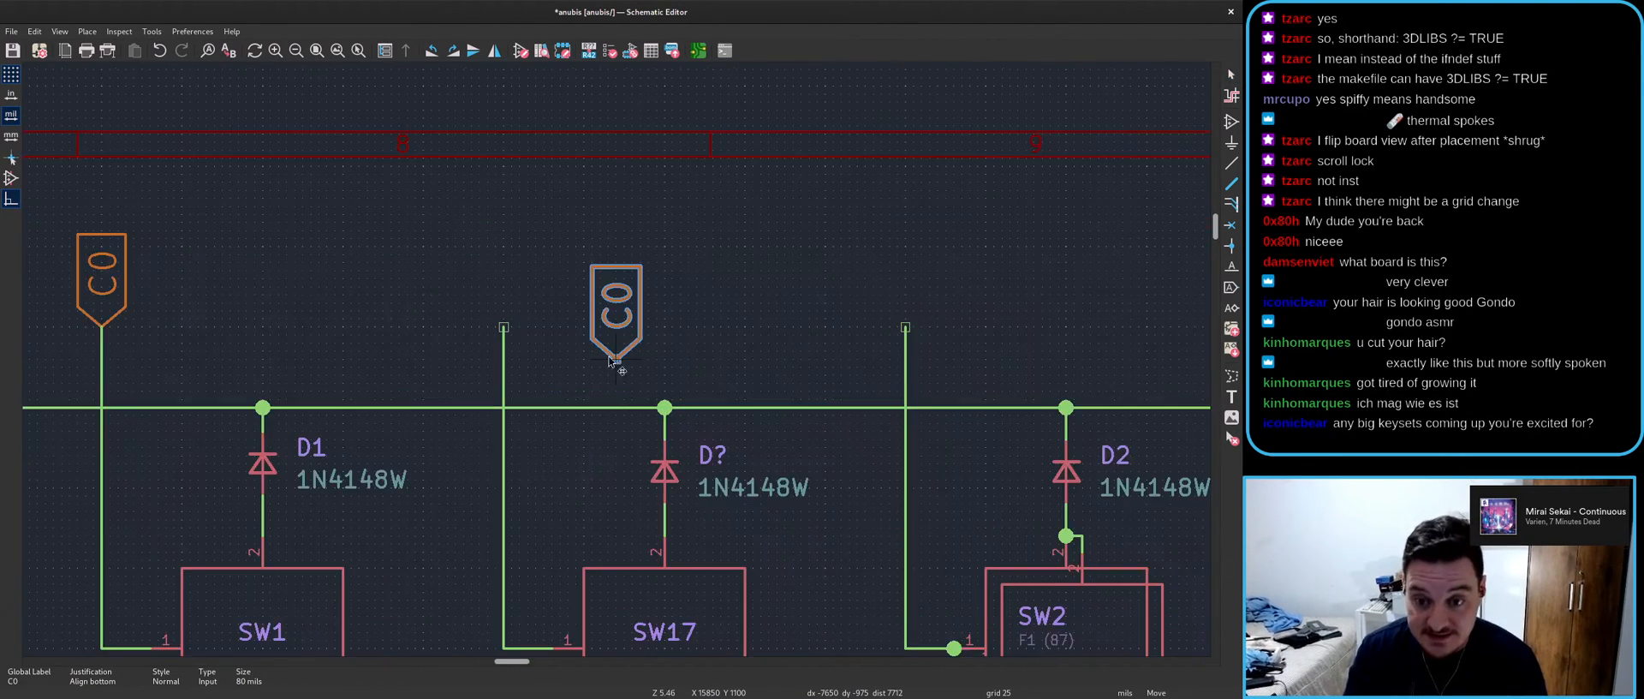
- Place copied column labels named C1, C2 and C3 on the next three column wires
left_click(504, 330)
type("eC1")
key("Return")
key("ctrl+d")
left_click(905, 329)
type("eC")
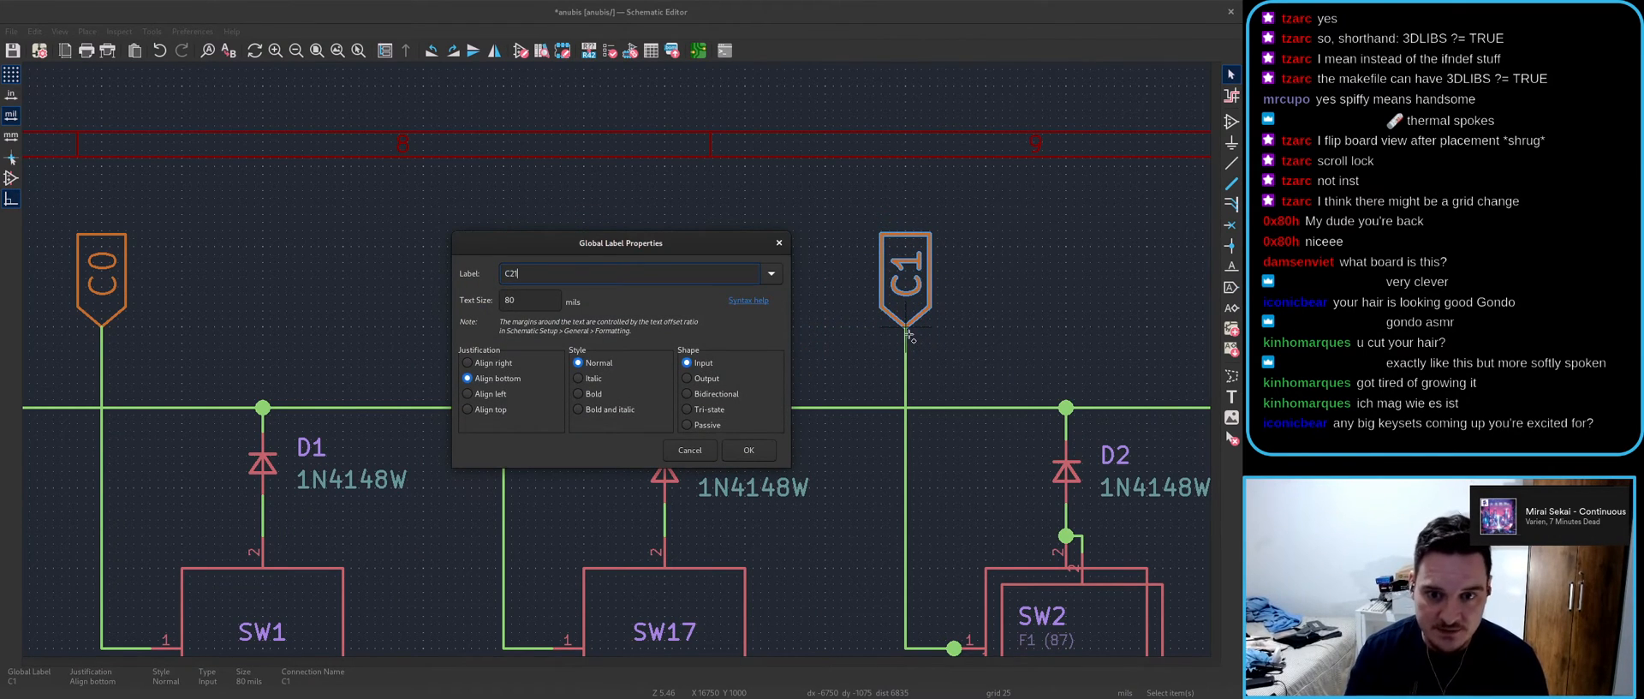
key("BackSpace")
key("Return")
key("ctrl+d")
scroll(1019, 358, "down", 3)
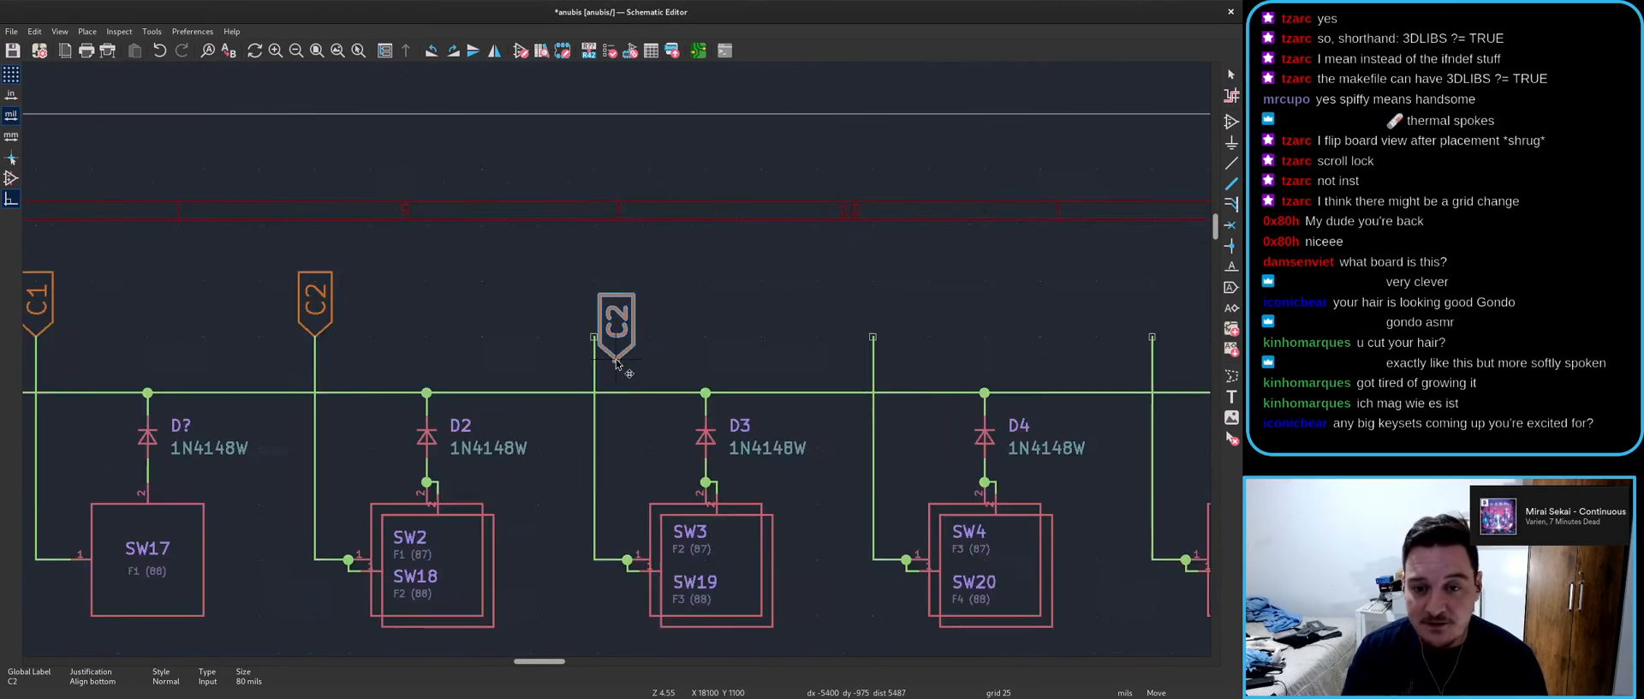
scroll(619, 356, "up", 2)
left_click(591, 338)
type("eC")
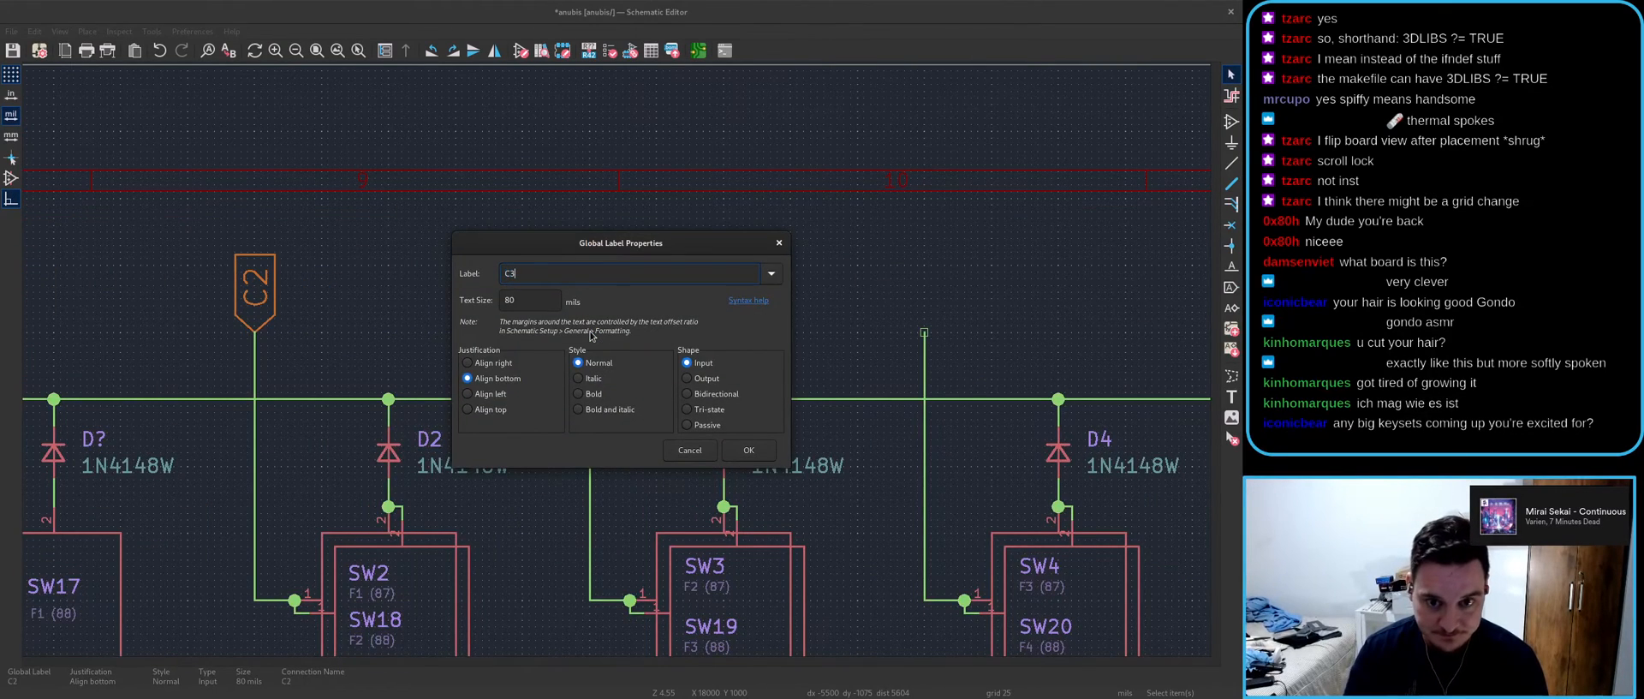
type("3")
key("Return")
- Duplicate the C0–C3 labels as a group onto the next four column wires
scroll(586, 351, "down", 3)
left_click(248, 340)
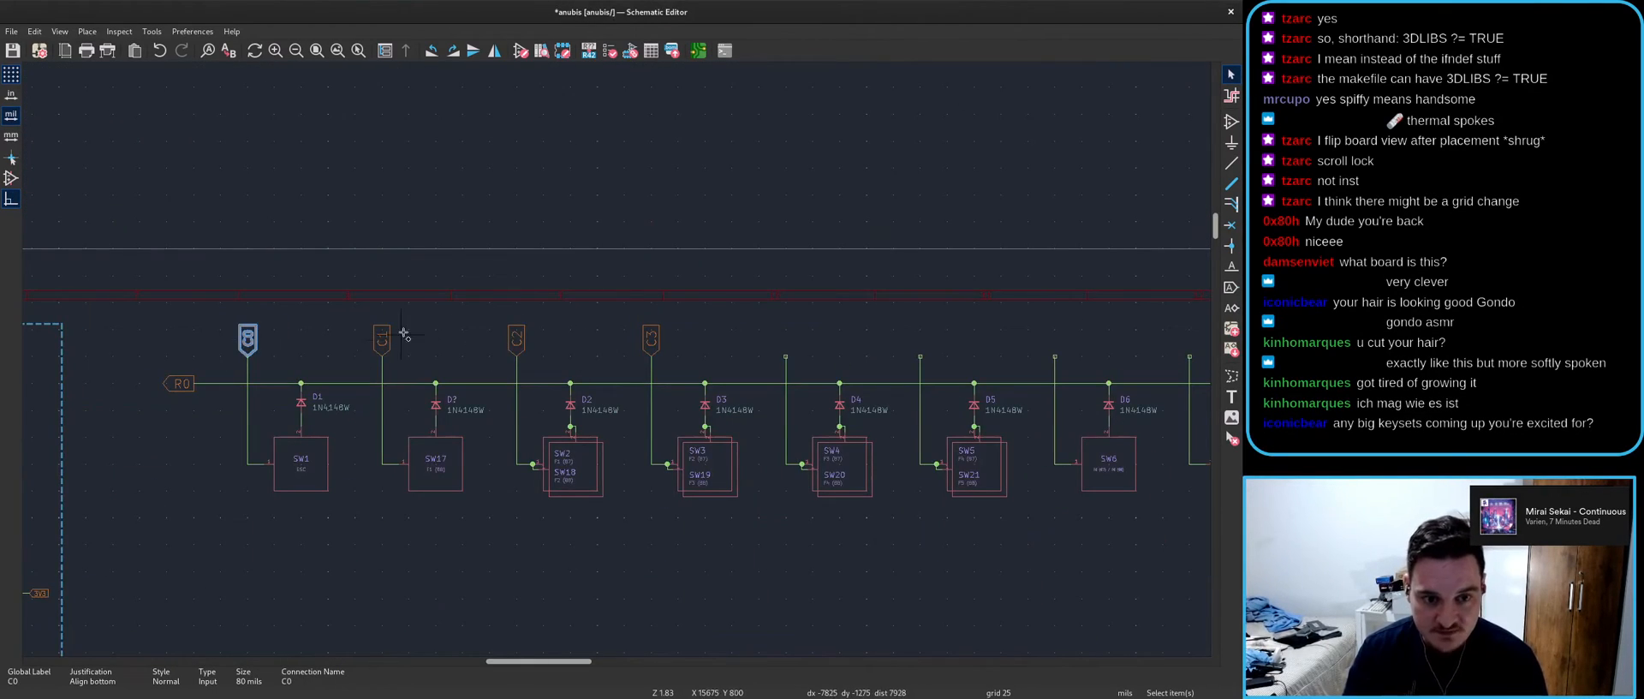
left_click(382, 340, "shift")
left_click(517, 340, "shift")
left_click(651, 340, "shift")
key("ctrl+d")
scroll(754, 380, "up", 3)
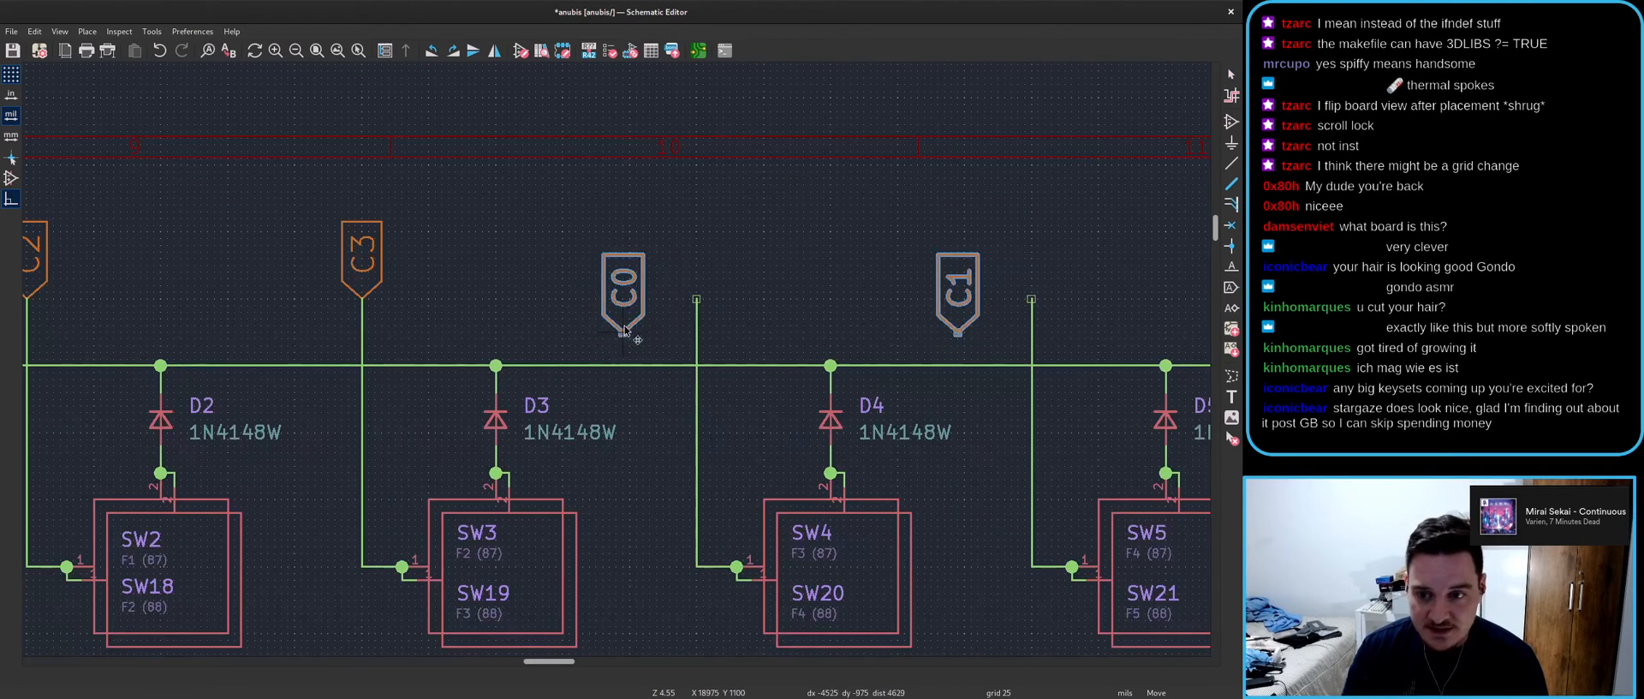
left_click(706, 304)
scroll(711, 308, "down", 3)
- Copy the label group onto SW8–SW15's column wires and a single label onto SW16's
key("ctrl+d")
scroll(627, 368, "down", 4)
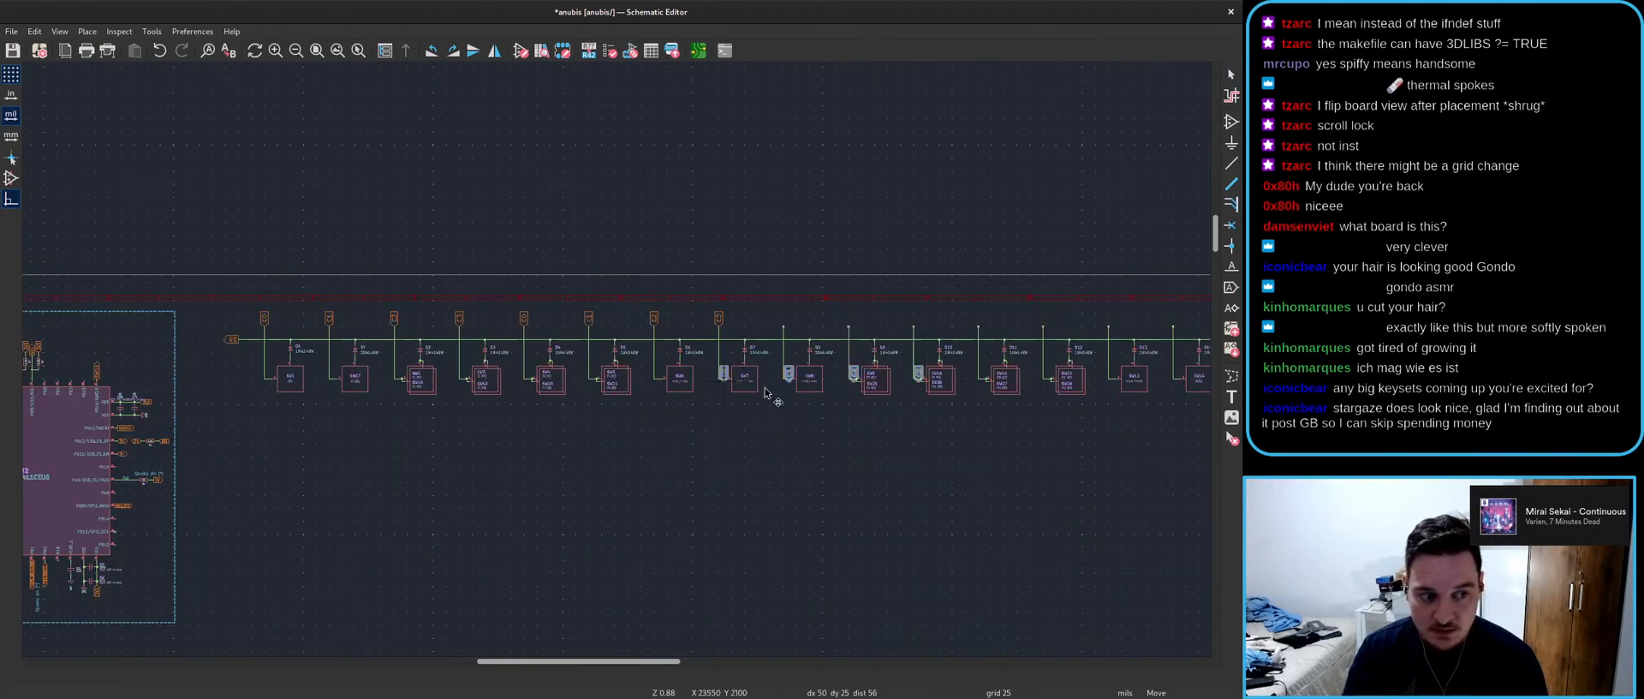
scroll(719, 372, "up", 5)
left_click(623, 348)
key("ctrl+d")
scroll(686, 370, "down", 5)
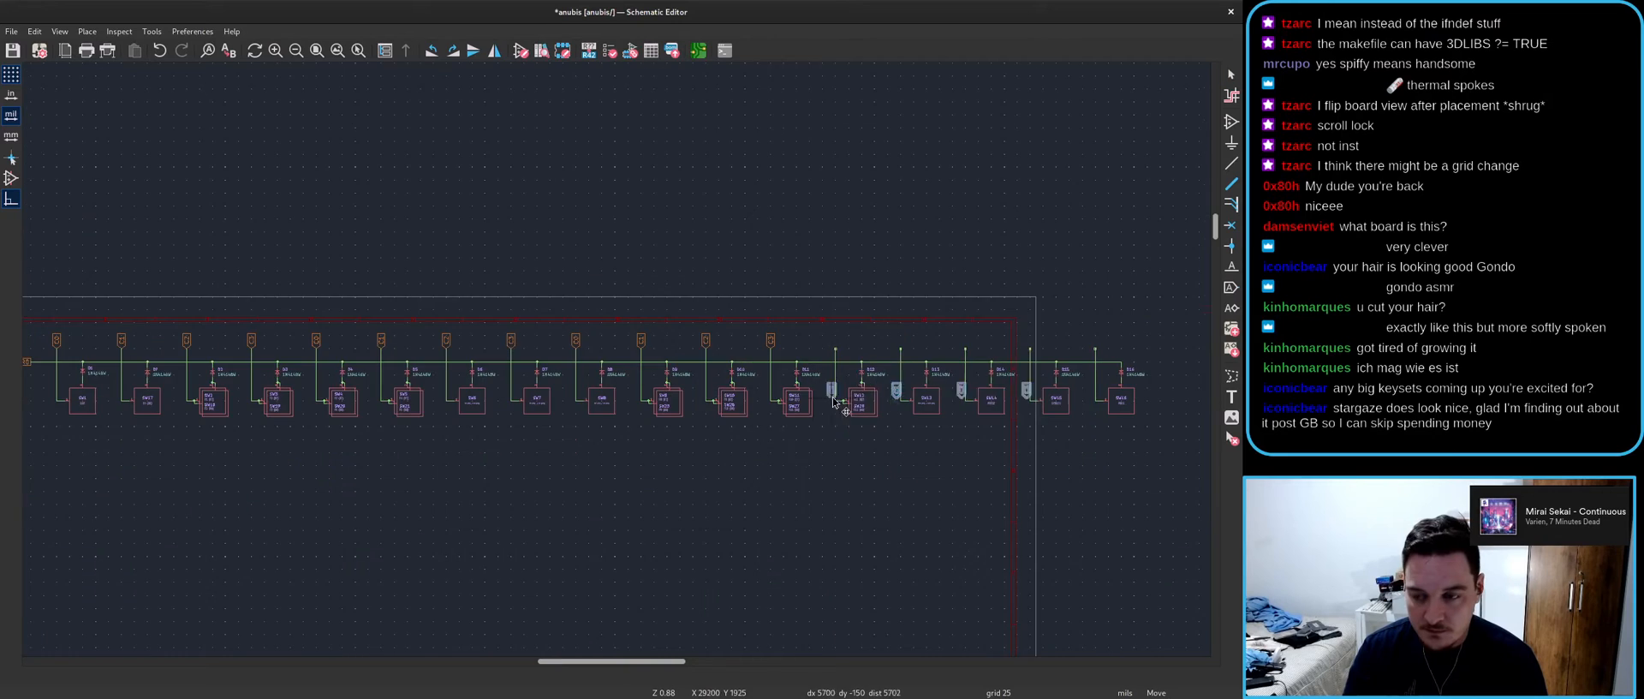
scroll(843, 361, "up", 5)
left_click(611, 334)
scroll(861, 407, "down", 1)
scroll(797, 304, "up", 2)
left_click(703, 342)
key("ctrl+d")
scroll(826, 336, "up", 3)
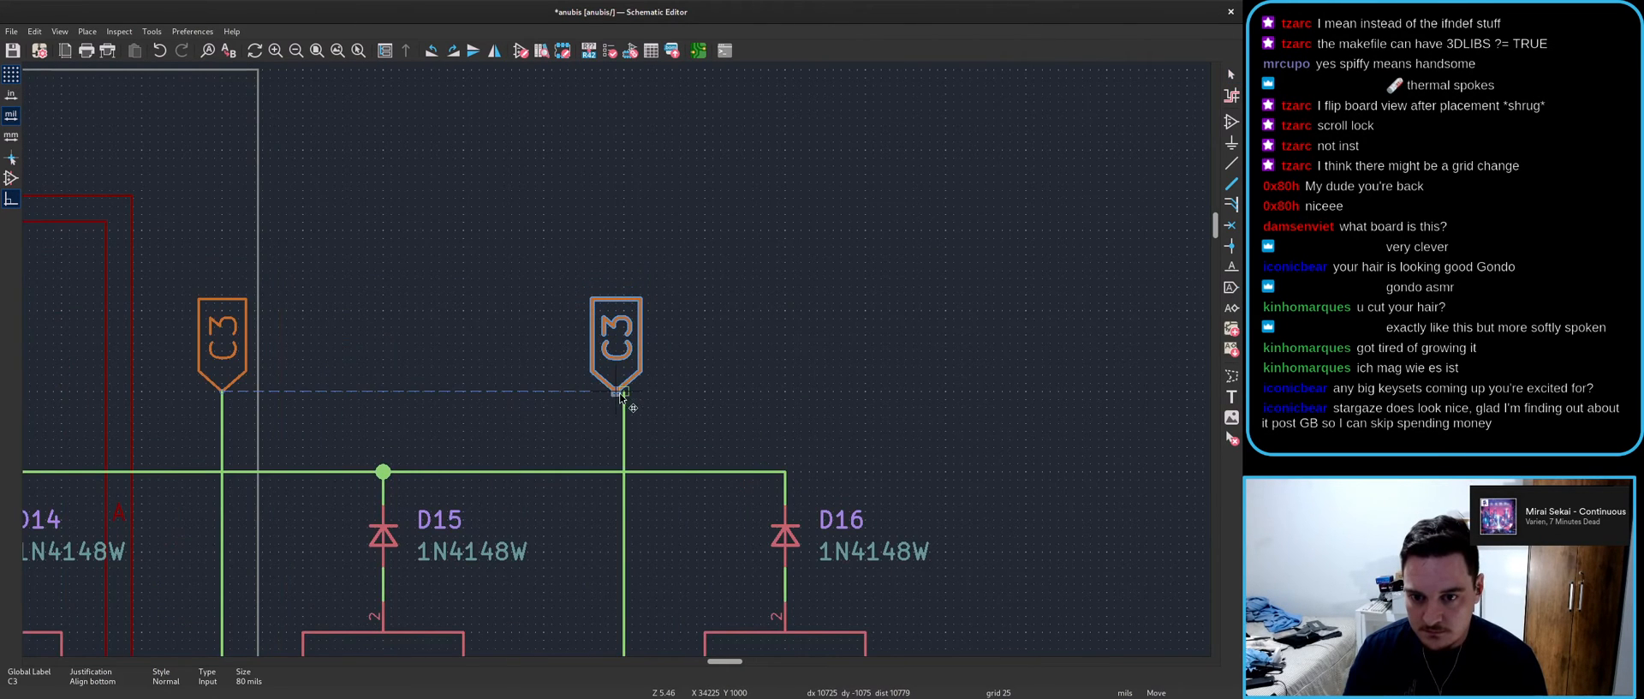
left_click(623, 391)
scroll(626, 377, "down", 6)
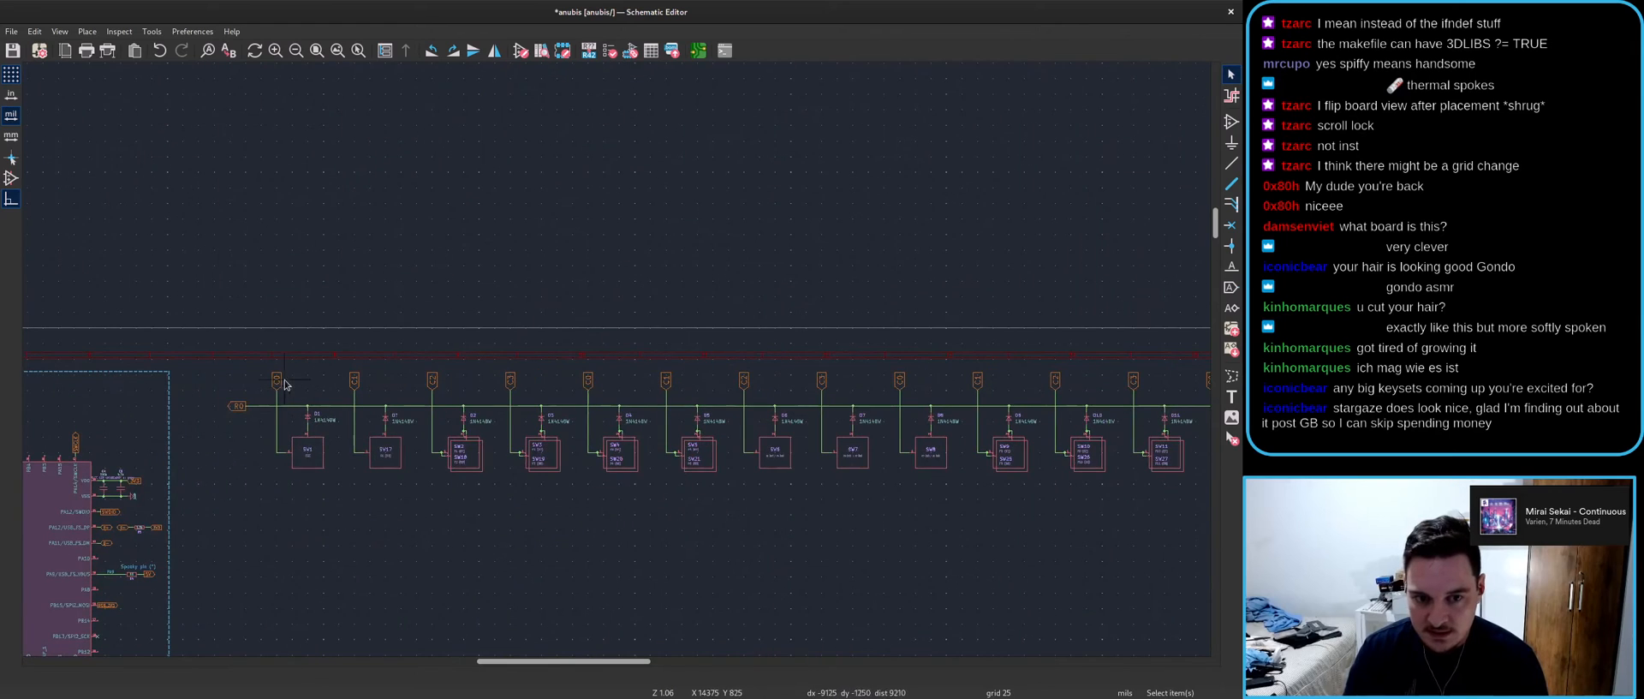
- Rename the copied column labels C4, C5, C6 and C7
double_click(587, 380)
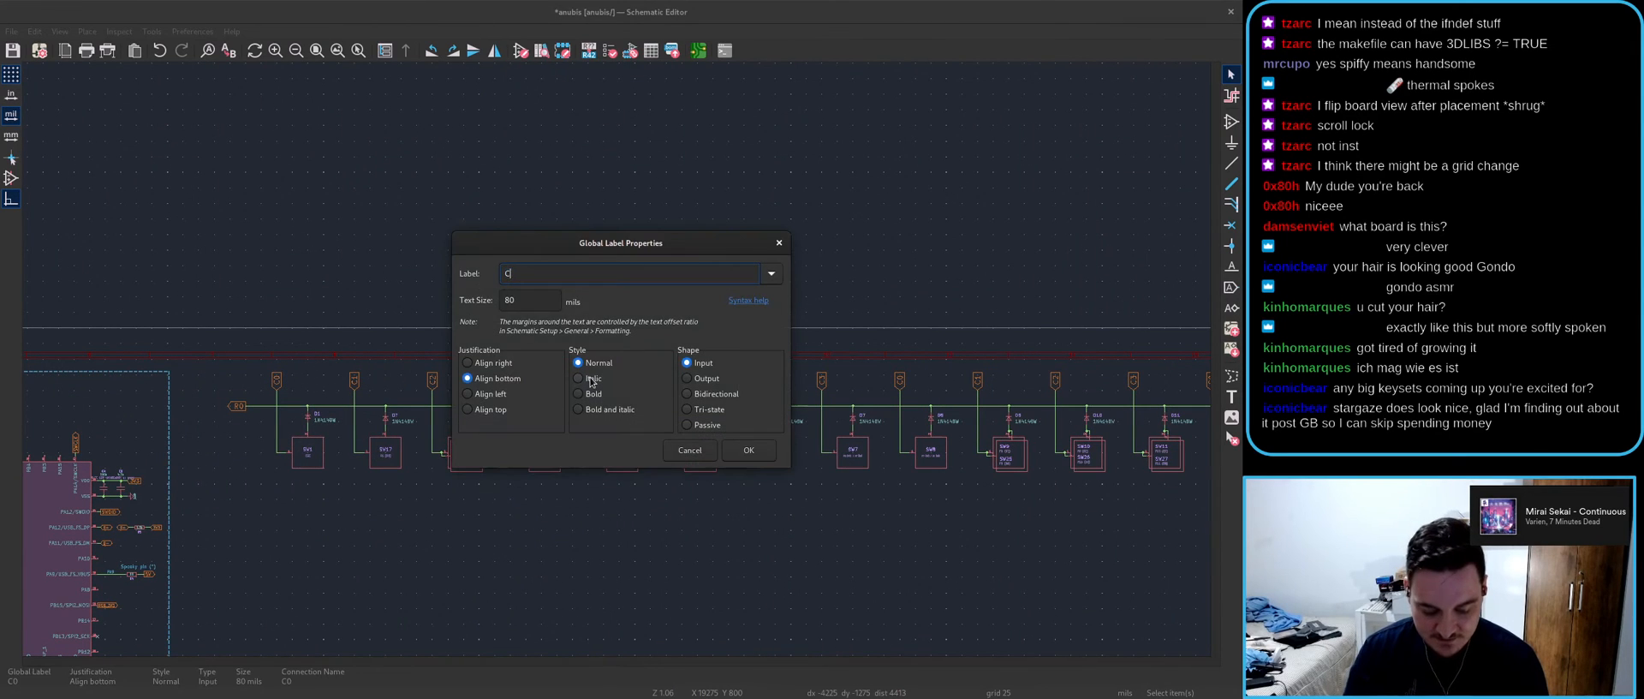
key("Return")
double_click(666, 381)
key("Return")
double_click(743, 380)
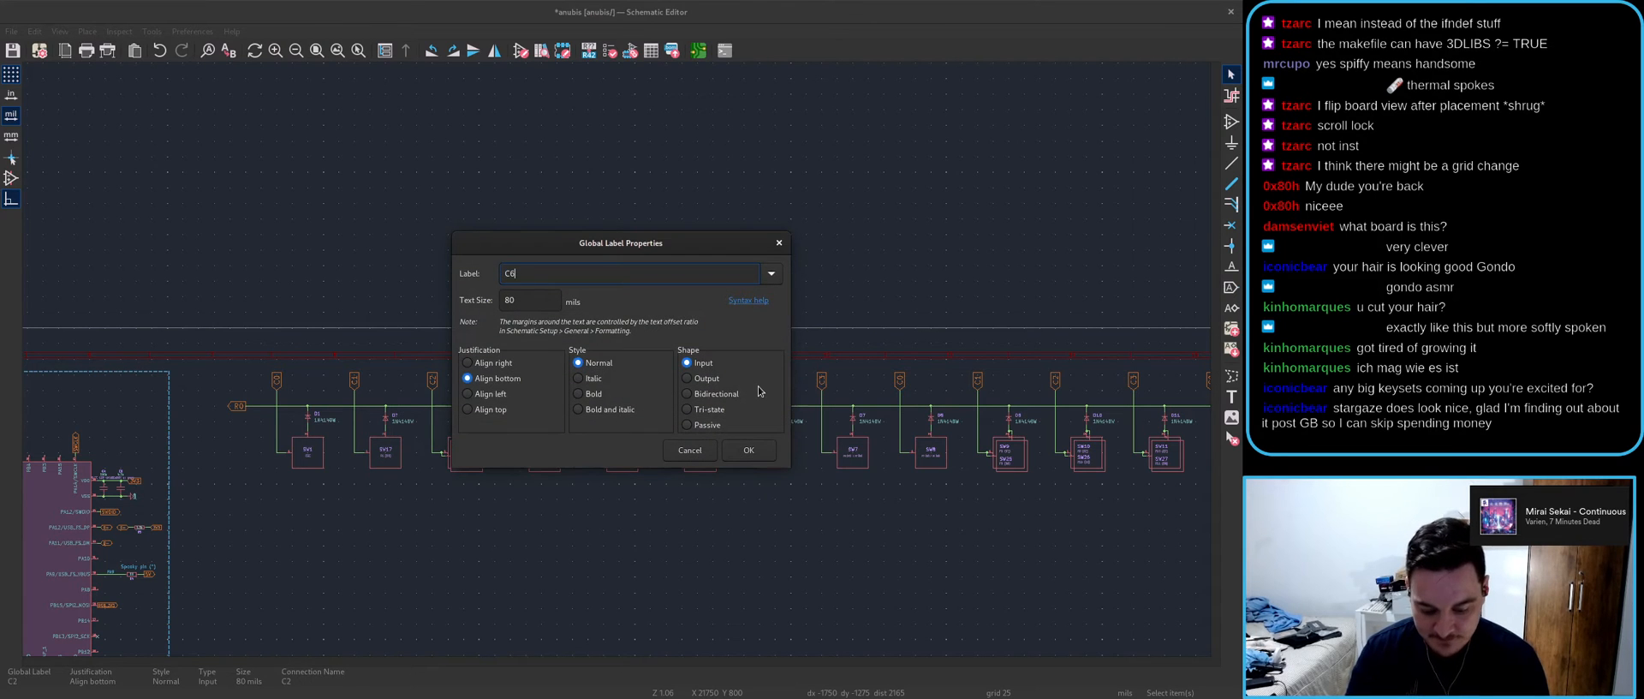
type("C6")
key("Return")
double_click(820, 390)
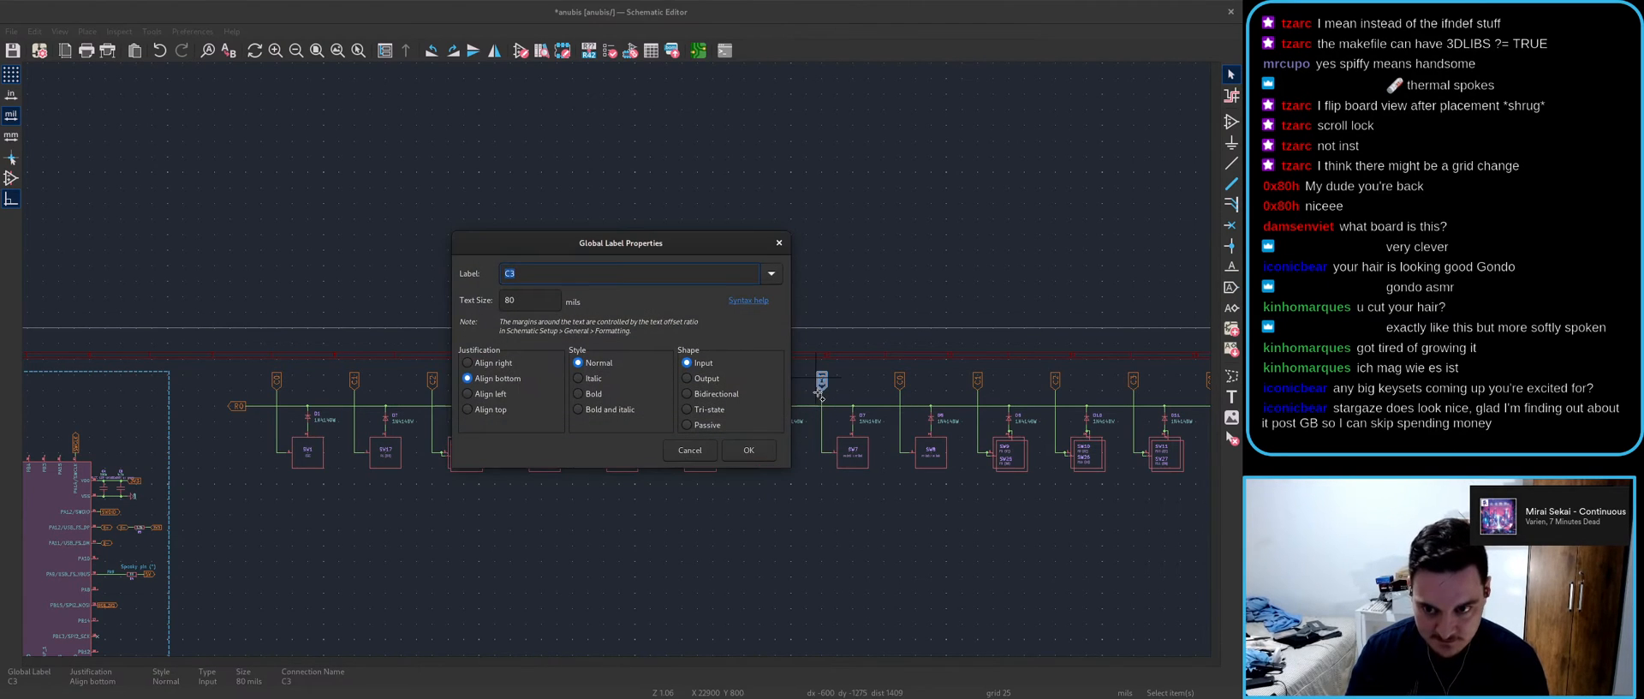
type("C76")
key("Return")
- Rename the next column labels C8, C9, C10 and C11
scroll(873, 417, "up", 2)
double_click(656, 322)
type("C8")
key("Return")
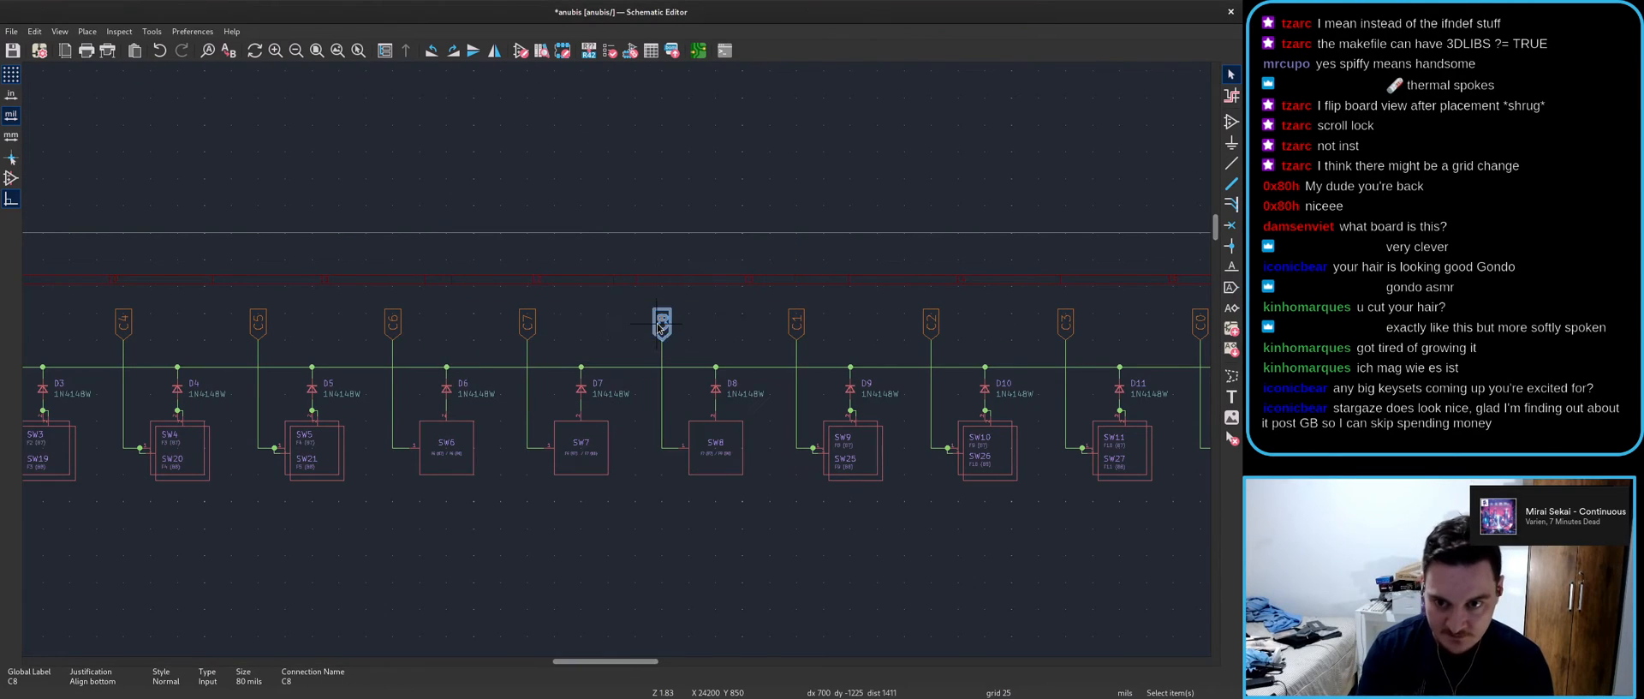
double_click(800, 325)
type("C9")
key("Return")
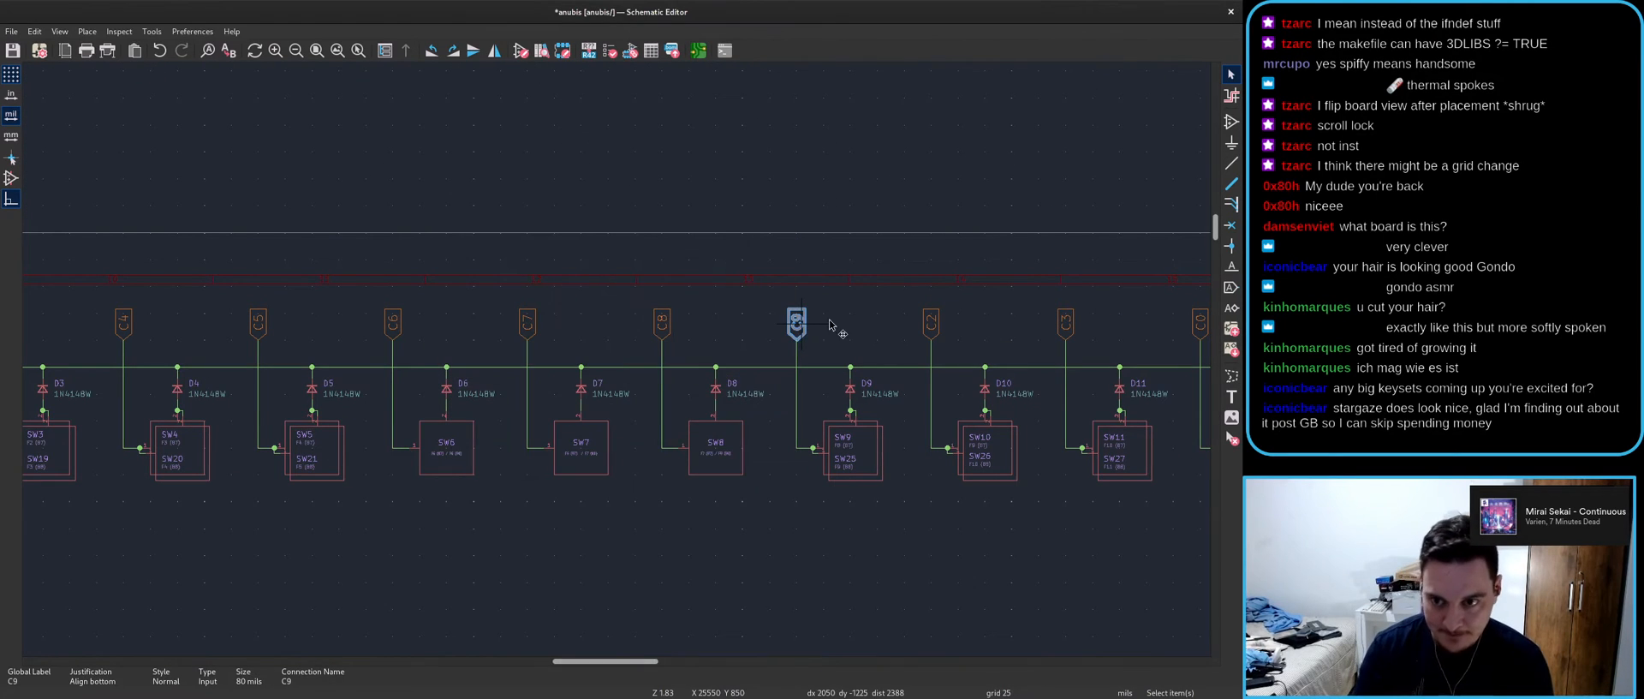
double_click(931, 323)
left_click(538, 272)
type("10")
key("Return")
double_click(1063, 319)
type("C11")
left_click(746, 447)
- Rename the remaining column labels C12, C13, C14 and C15
middle_click_drag(929, 371, 336, 375)
double_click(602, 320)
type("C12")
left_click(746, 450)
double_click(740, 329)
type("C13")
left_click(751, 452)
double_click(874, 324)
type("C14")
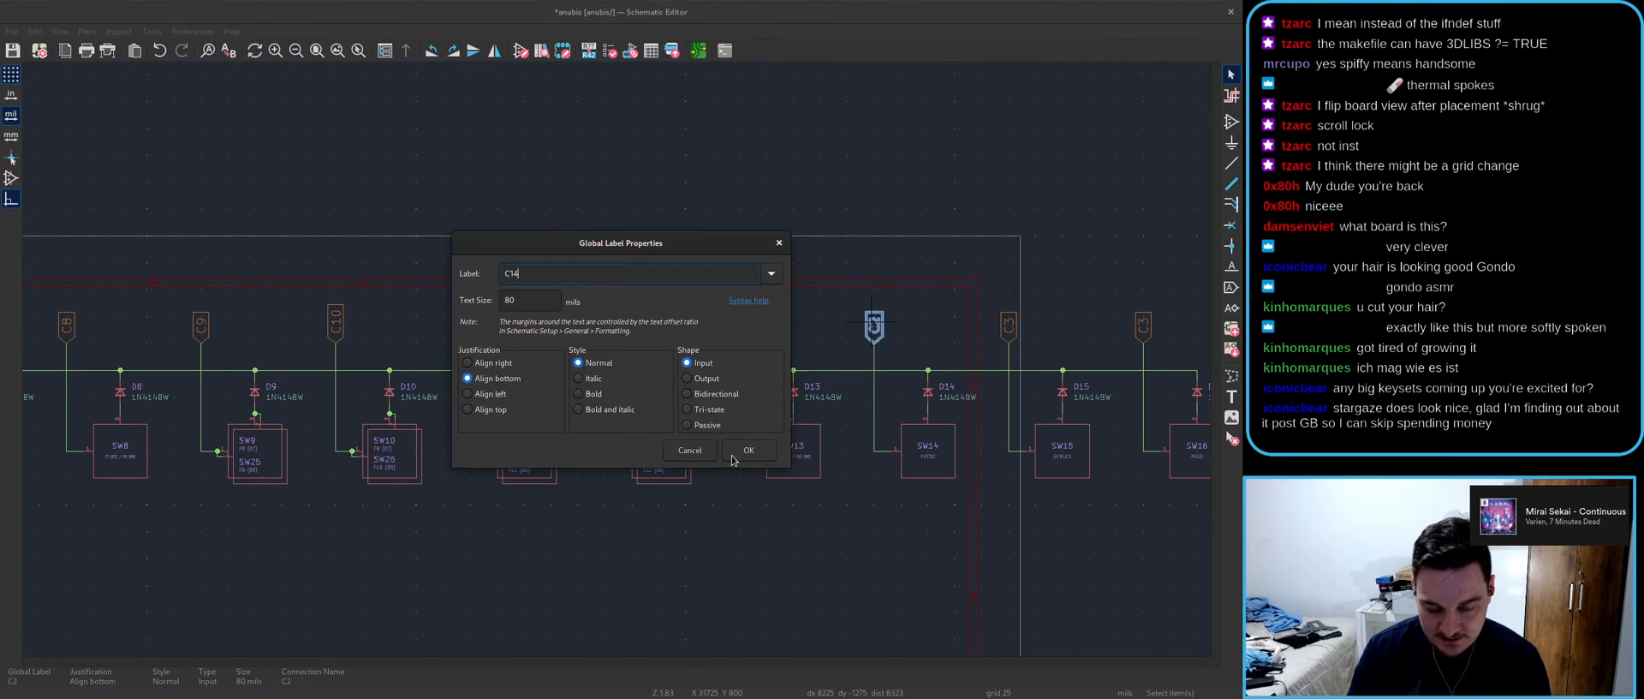
left_click(754, 453)
double_click(1007, 330)
type("C1")
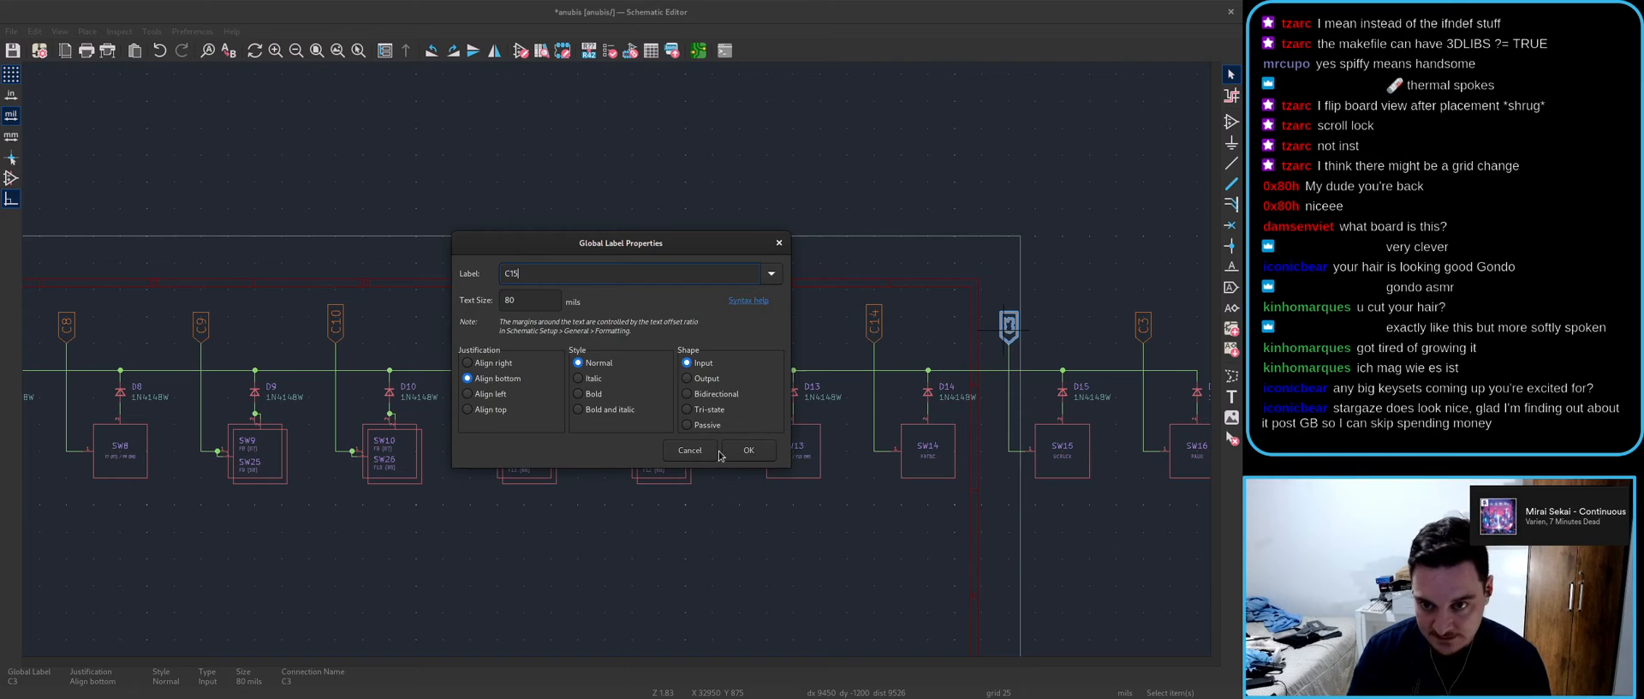
left_click(729, 460)
- Rename the last column label C16 and save the schematic
scroll(770, 360, "right", 5)
double_click(779, 332)
type("C1")
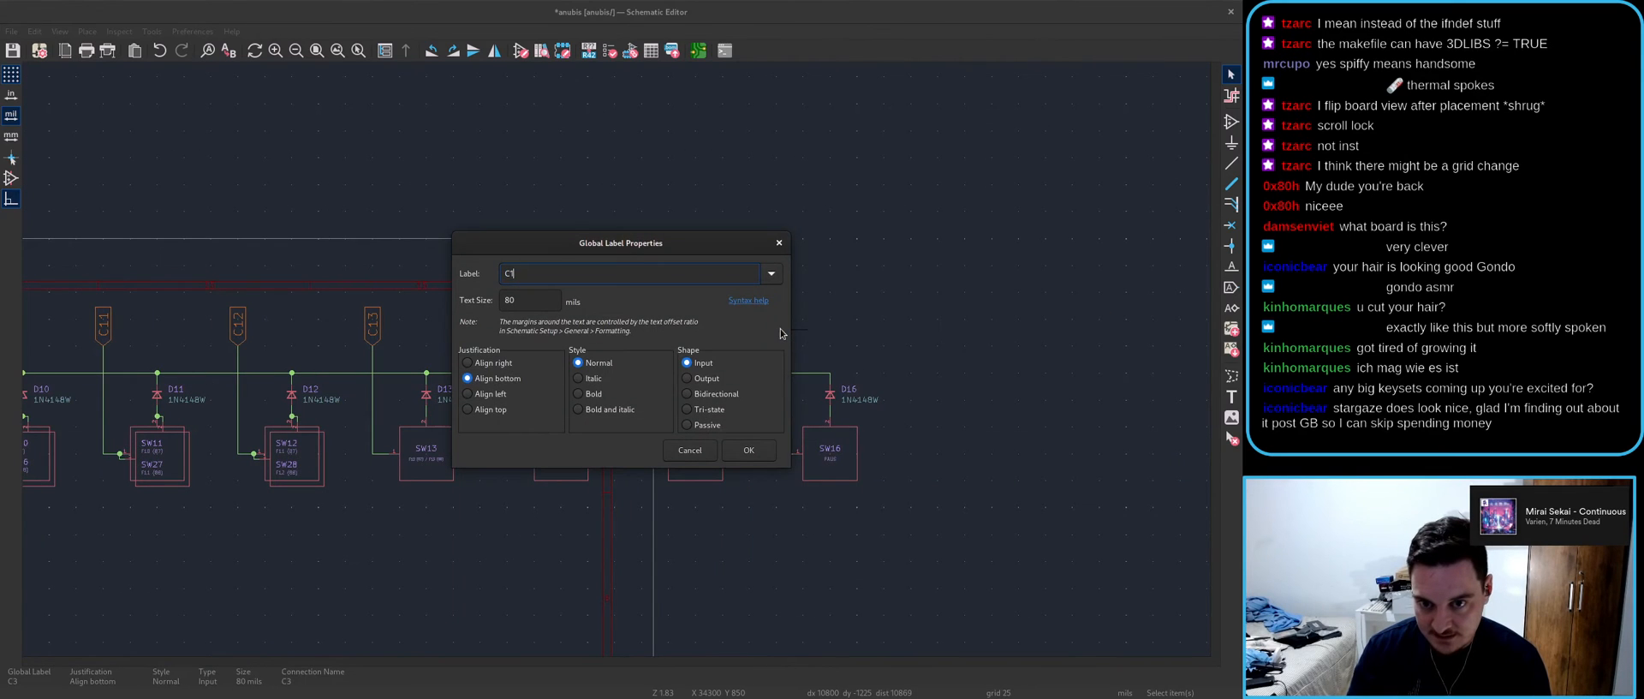
type("6")
key("Return")
scroll(788, 327, "down", 4)
key("ctrl+s")
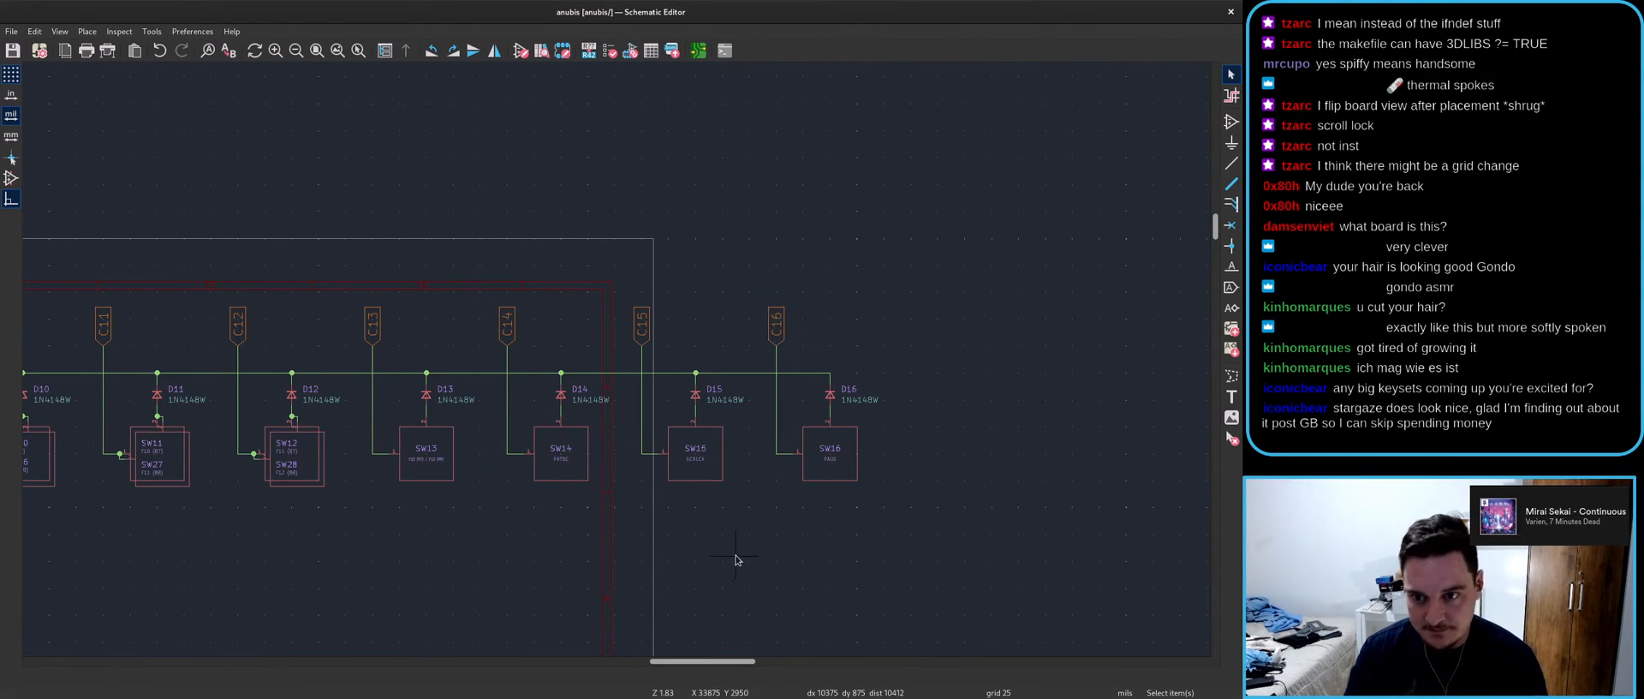
- Update the board from the schematic, apply the changes, and cancel placing the loose footprint
left_click(696, 51)
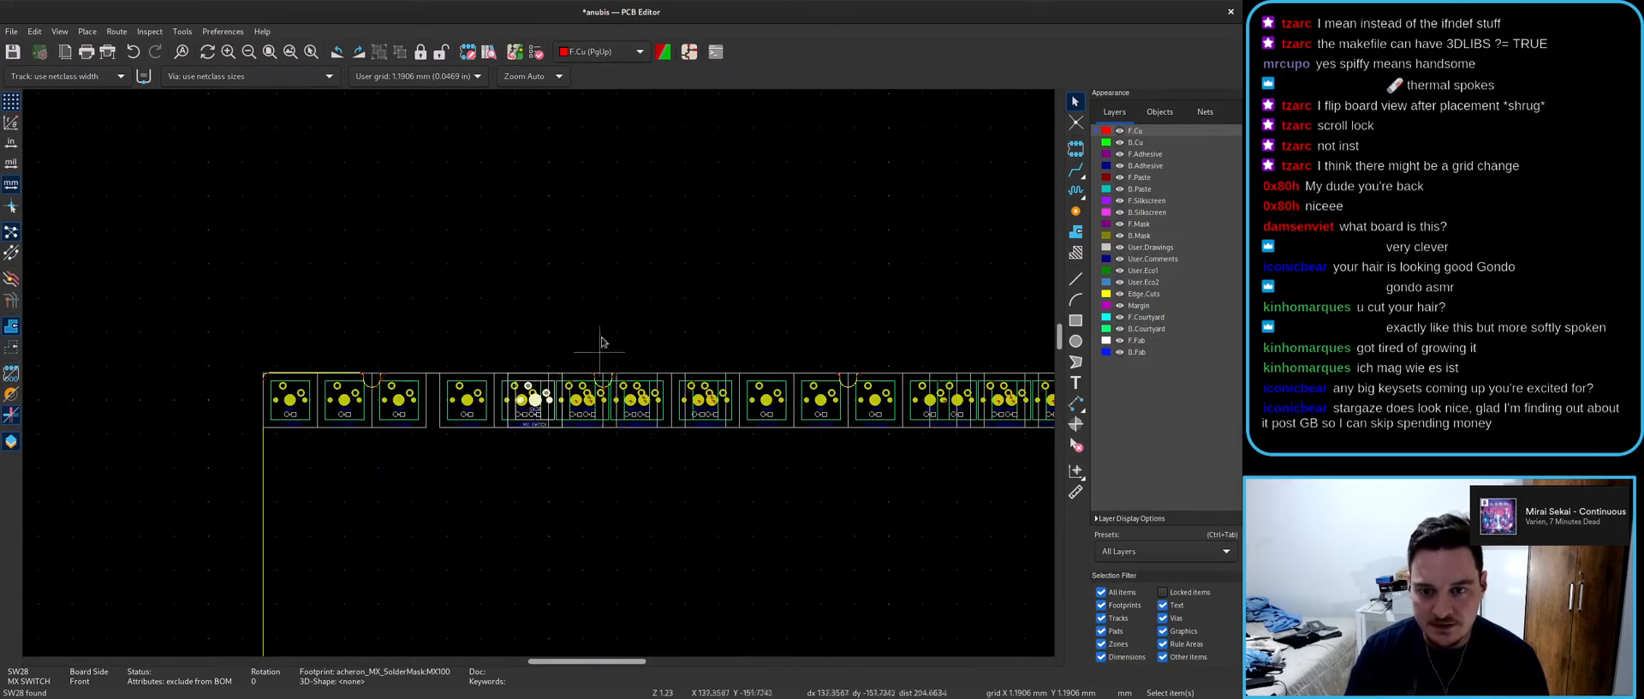
left_click(512, 52)
left_click(794, 495)
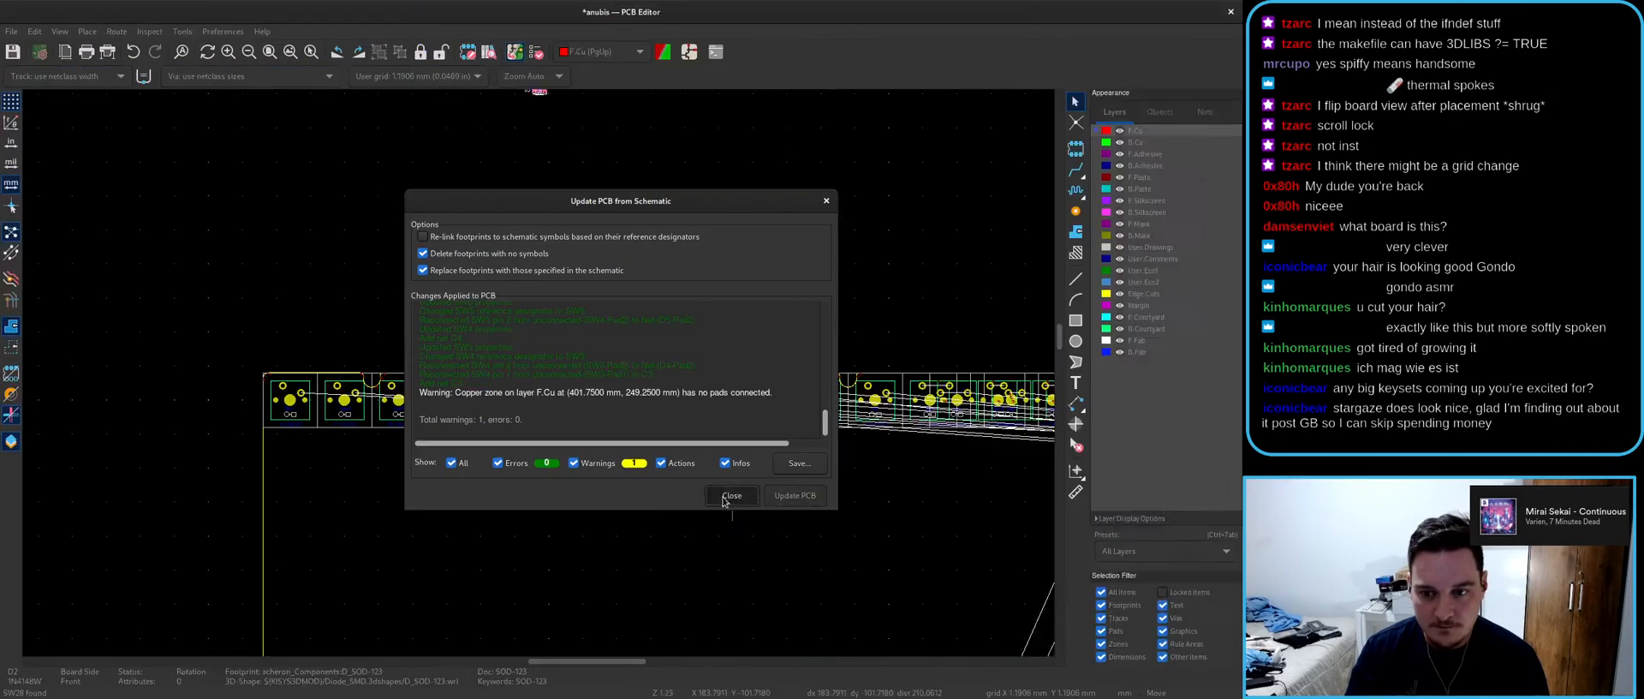
left_click(724, 501)
key("Escape")
key("Escape")
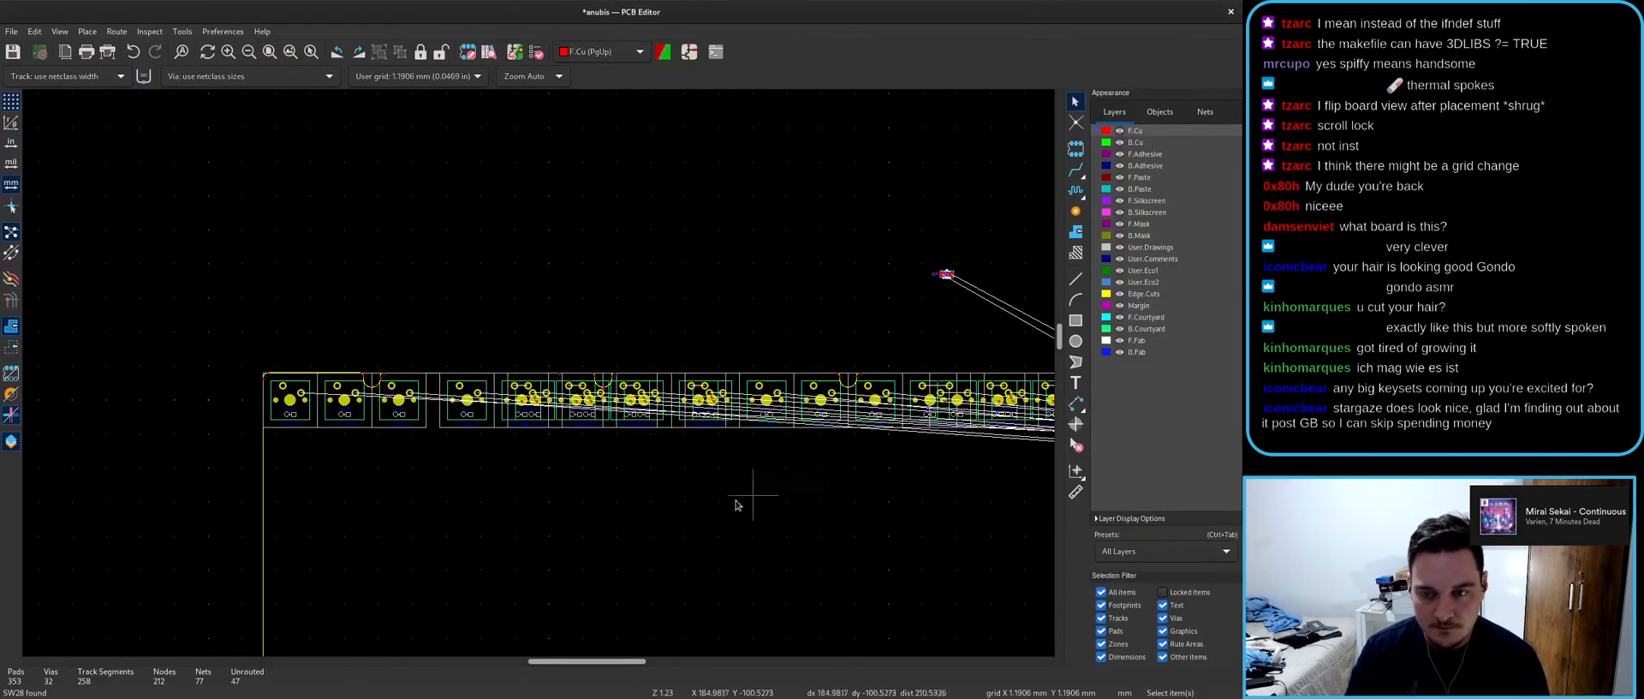
scroll(756, 495, "down", 3)
scroll(729, 336, "up", 2)
scroll(515, 387, "up", 6)
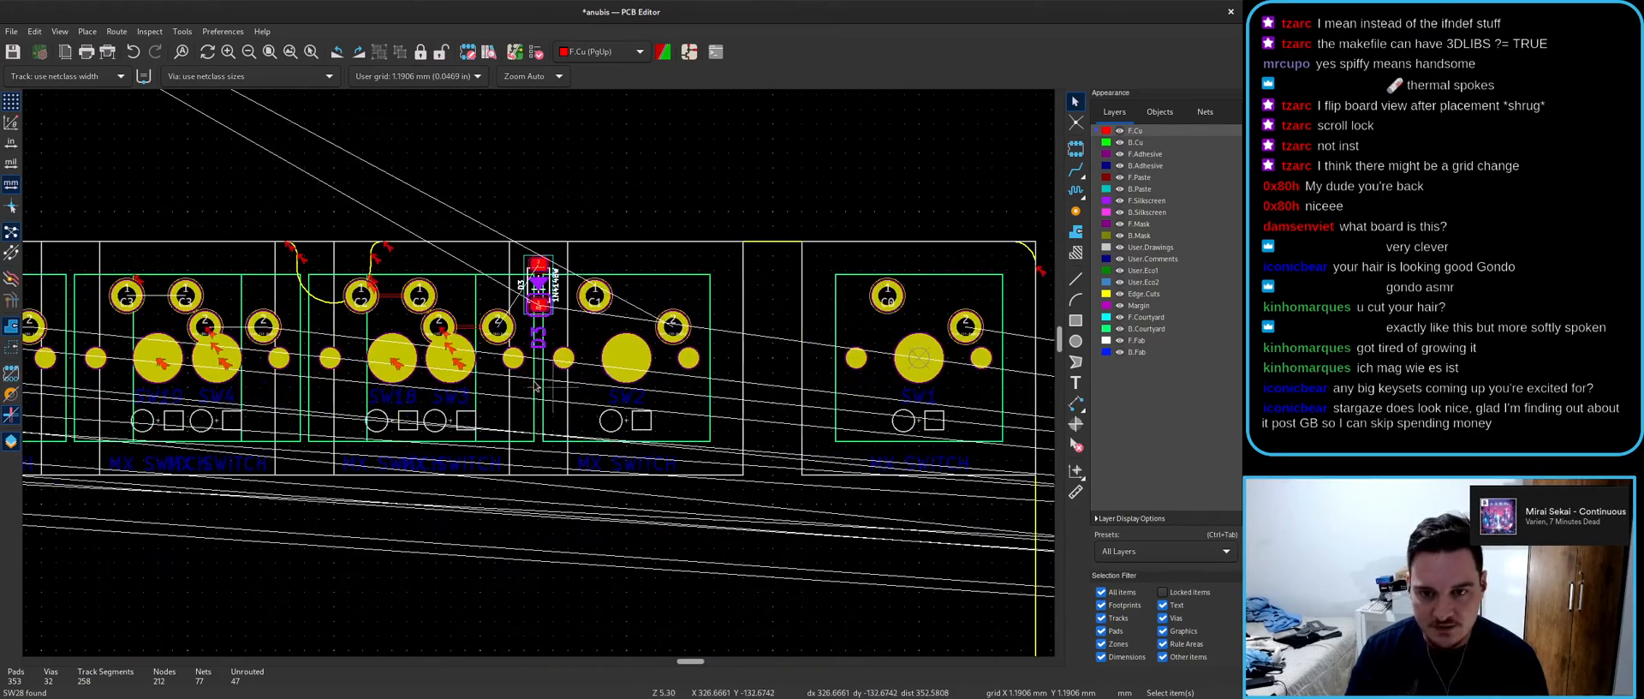
- Cross-check diode D3 between the schematic and the board layout
key("alt+Tab")
key("alt+Tab")
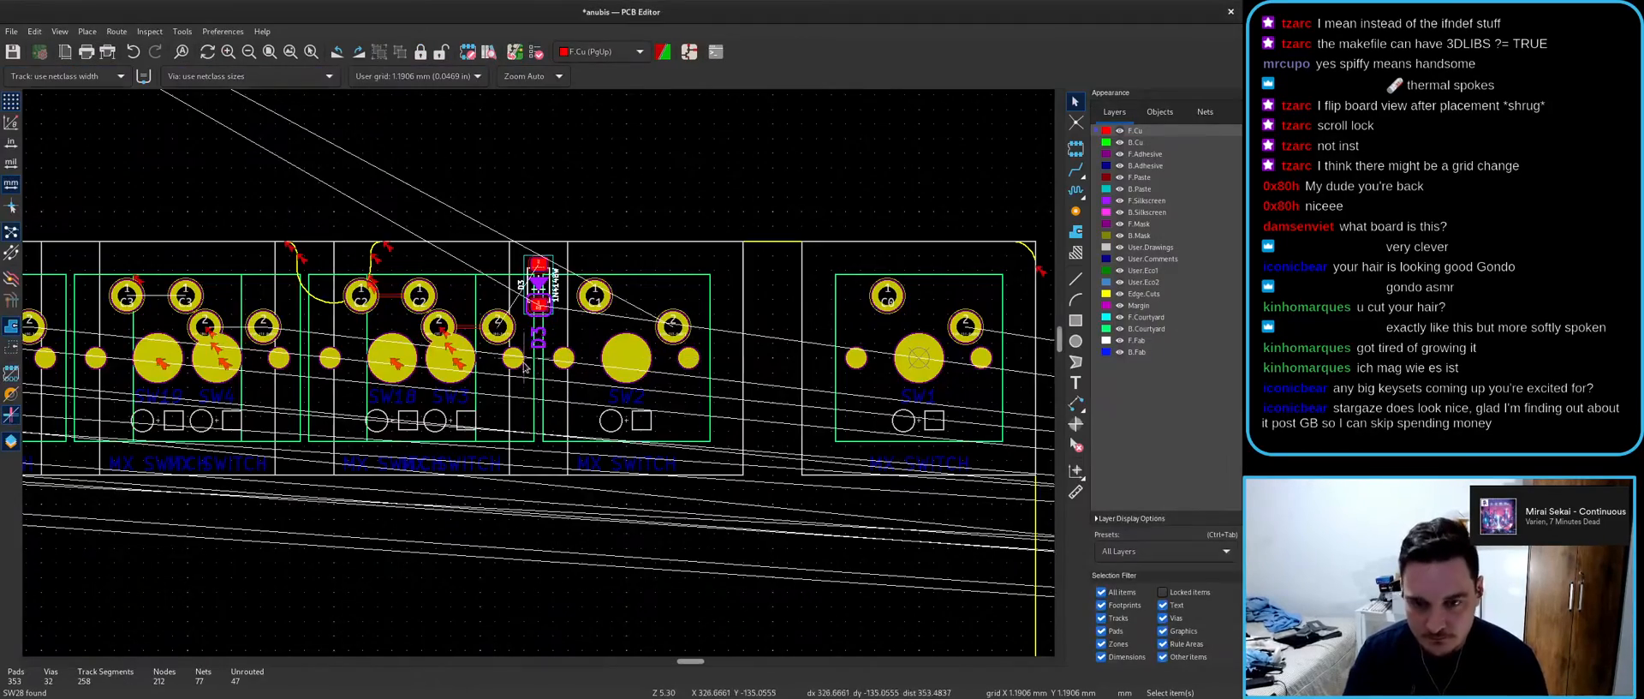
left_click(555, 292)
left_click(532, 361)
scroll(545, 374, "down", 4)
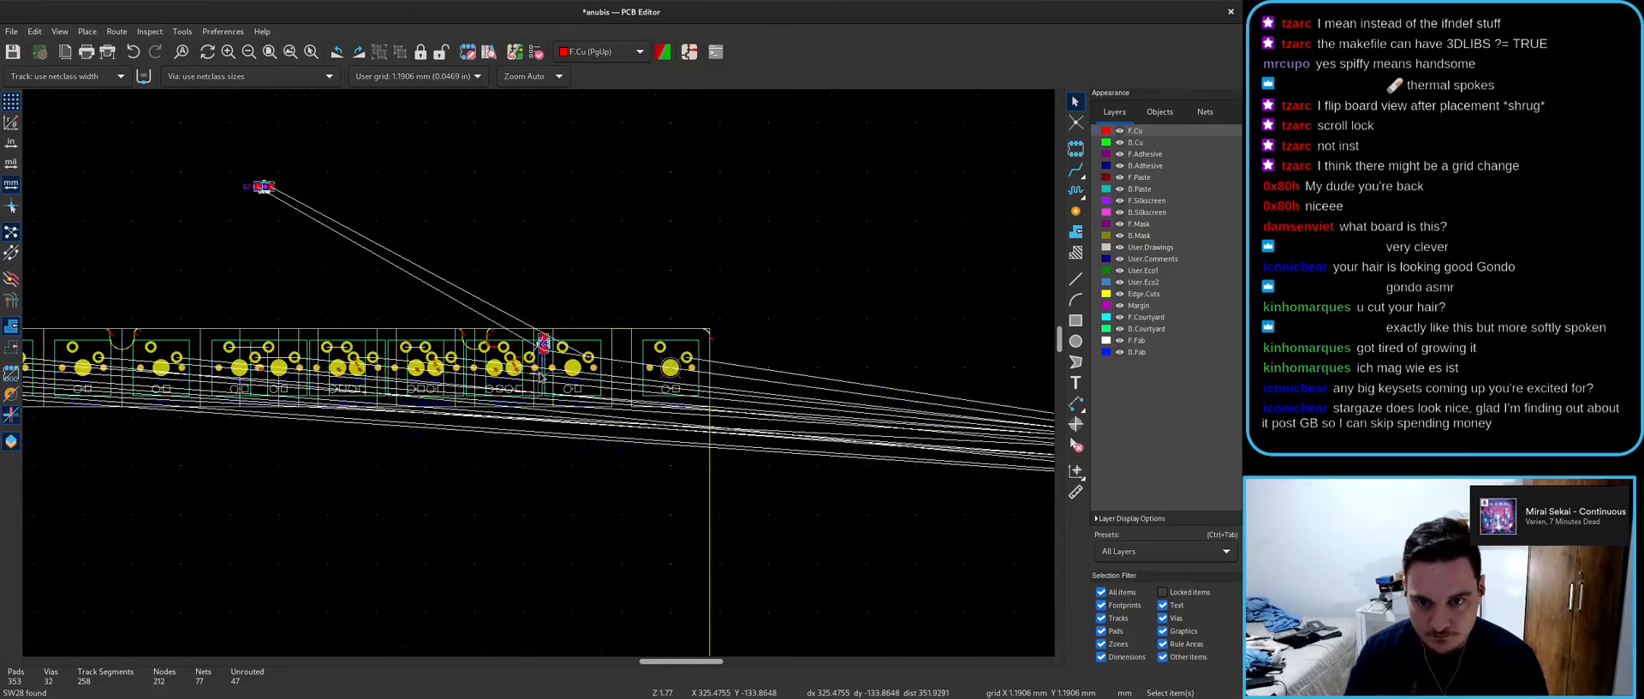
key("alt+Tab")
scroll(555, 400, "down", 5)
key("alt+Tab")
scroll(552, 377, "up", 6)
scroll(552, 377, "up", 1)
- Select the C2 track between the pads, undo the deletion, and save the board
left_click(611, 327)
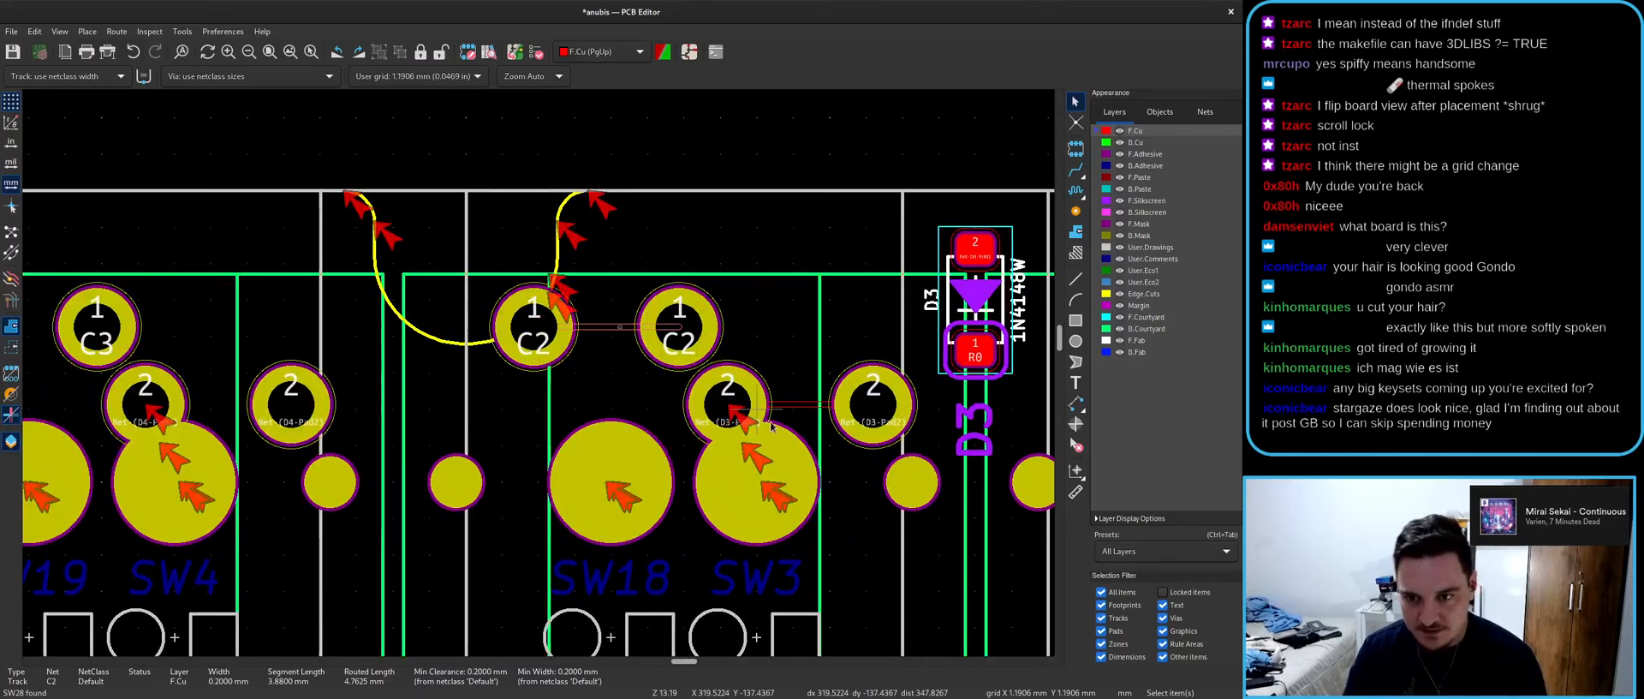
scroll(757, 409, "up", 3)
key("Escape")
scroll(540, 347, "down", 8)
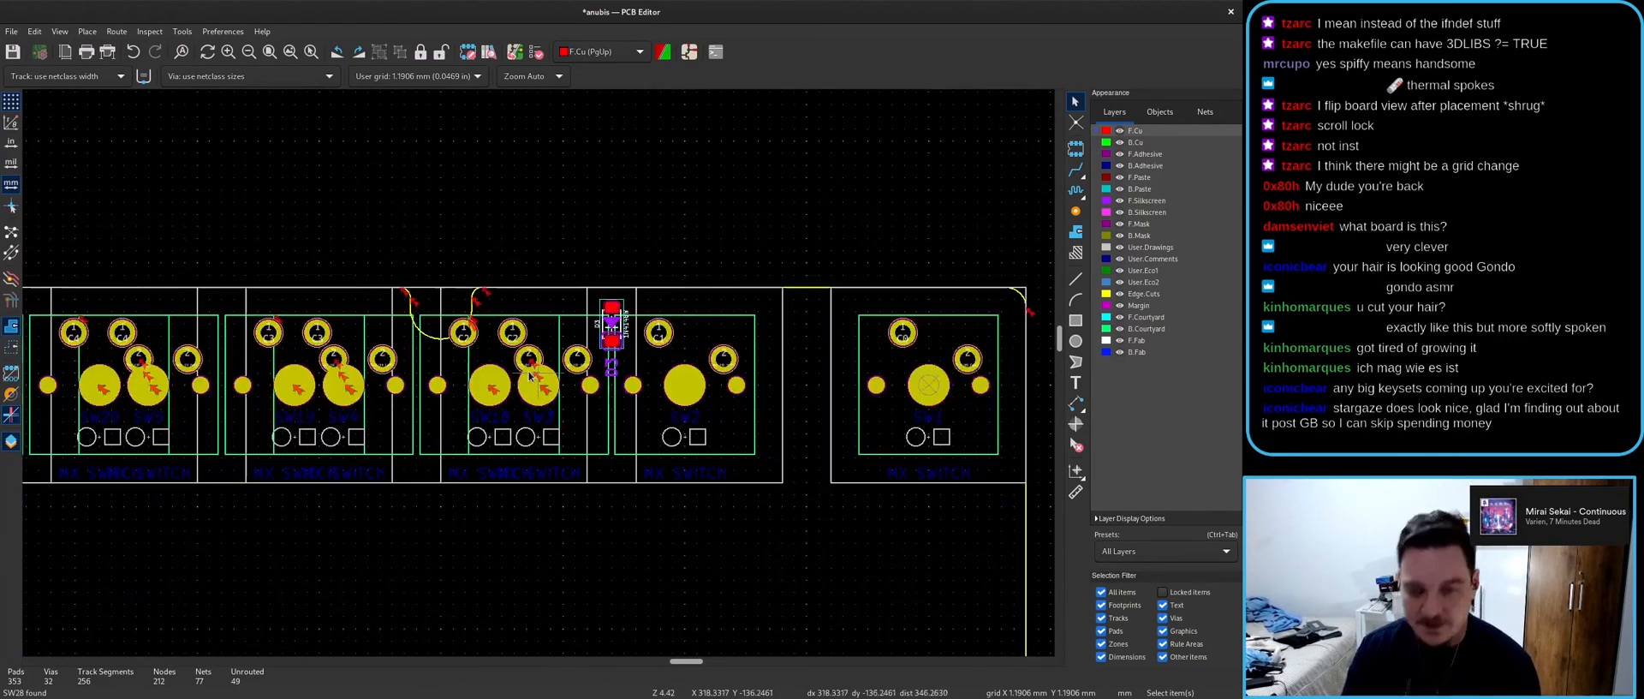
scroll(528, 332, "up", 4)
key("ctrl+z")
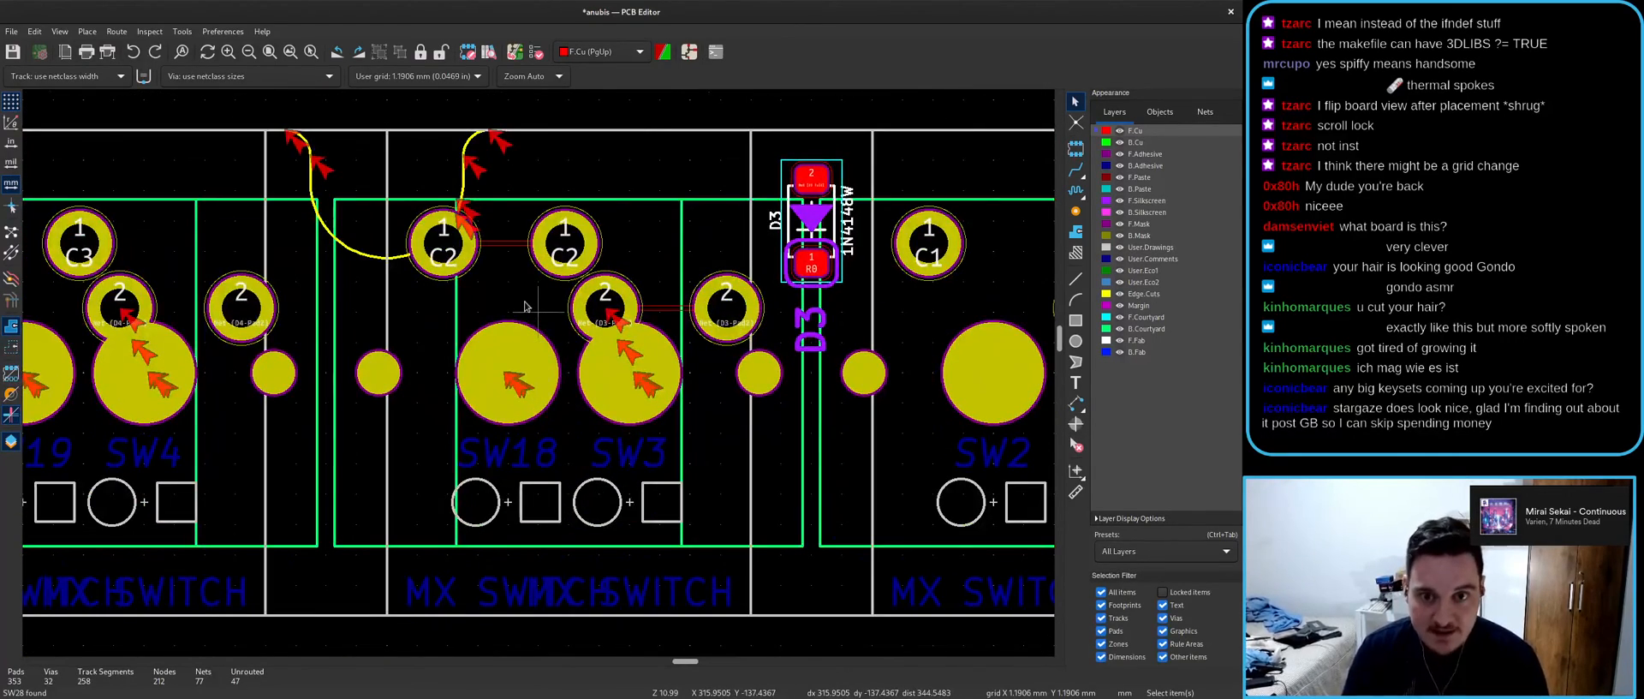
key("ctrl+s")
- Switch to the 0.2 mm grid and inspect the SW3, C2 and Net-(D3-Pad2) pads
key("alt+1")
scroll(525, 301, "up", 5)
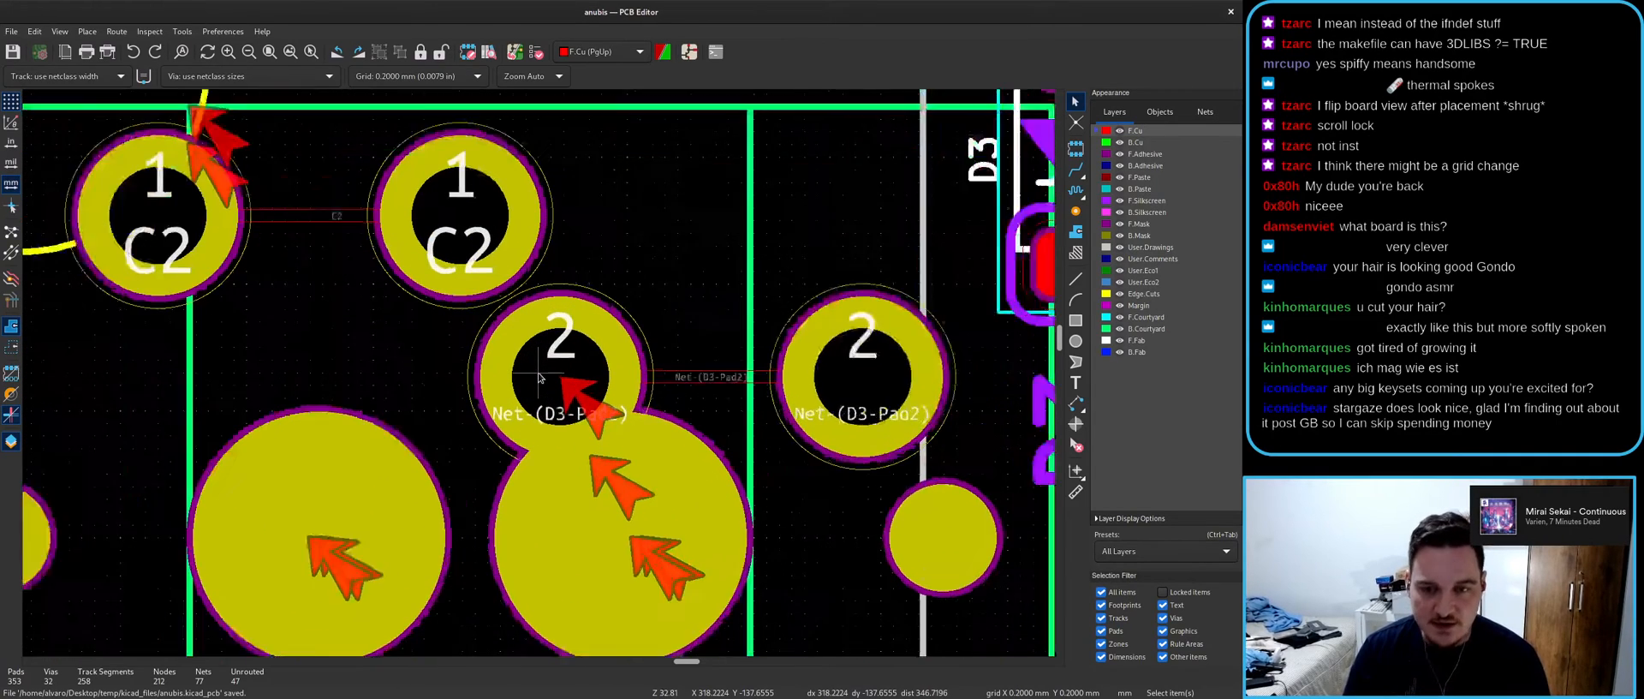
left_click(519, 335)
left_click(475, 202)
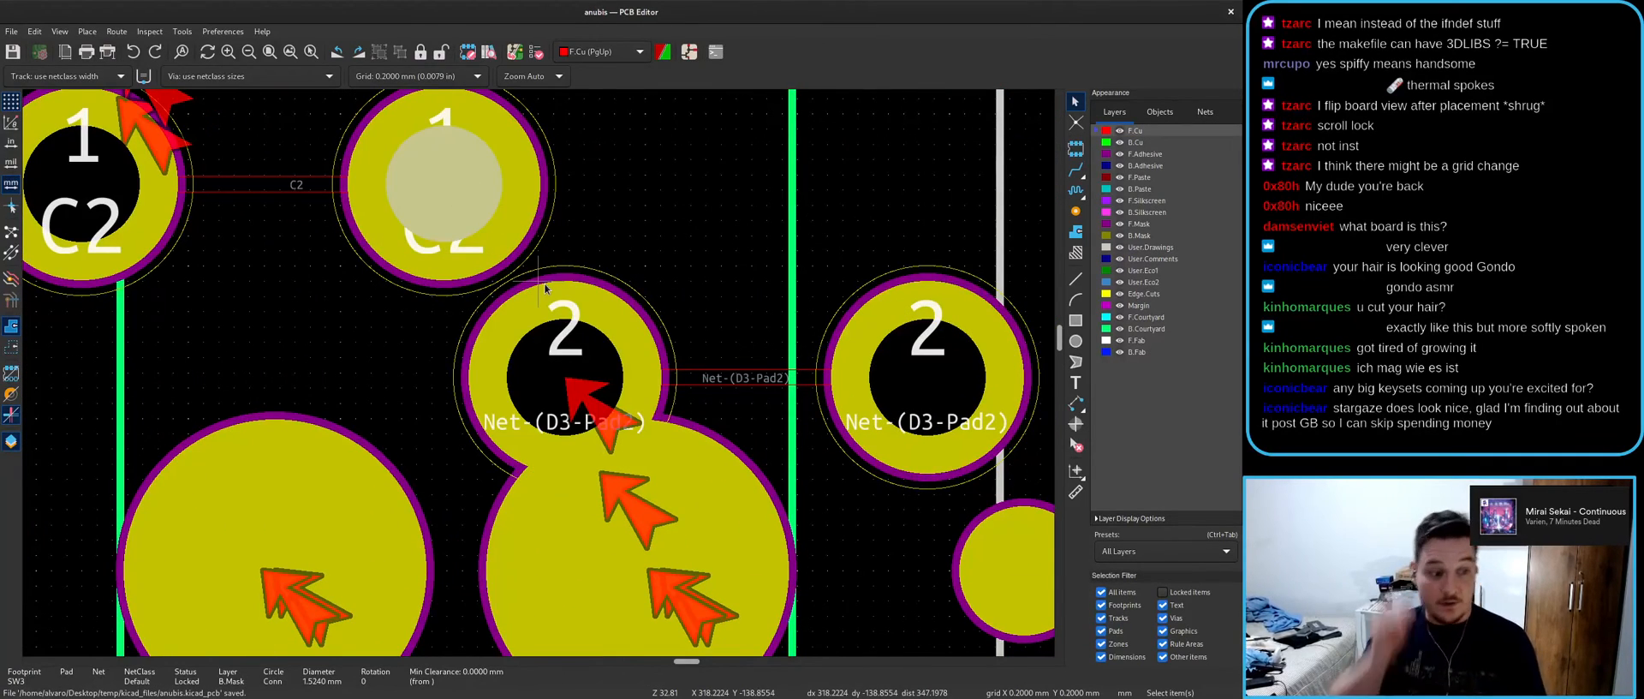
left_click(675, 295)
left_click(481, 210)
left_click(585, 296)
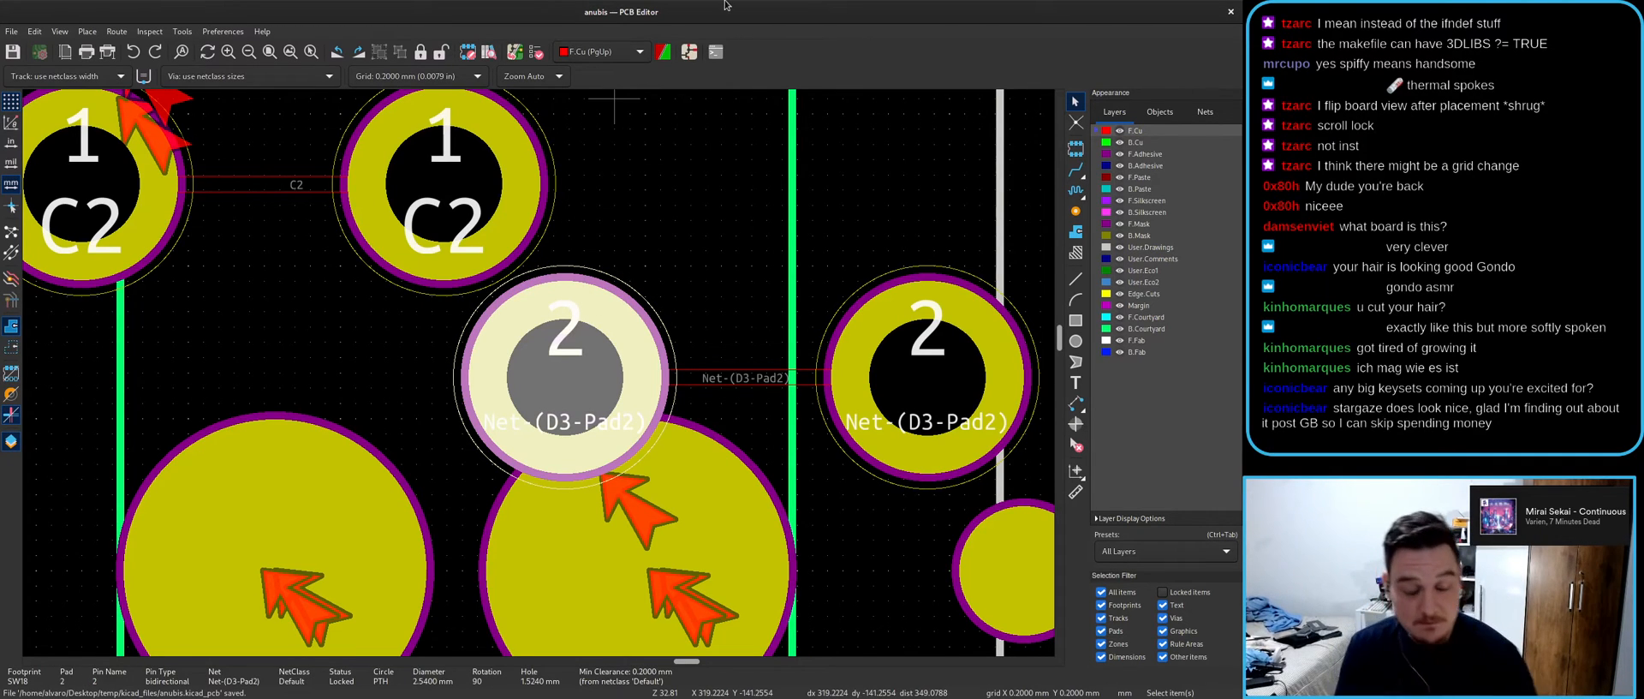
left_click(721, 227)
- Delete the C2 track and the Net-(D3-Pad2) track near SW3
left_click(295, 190)
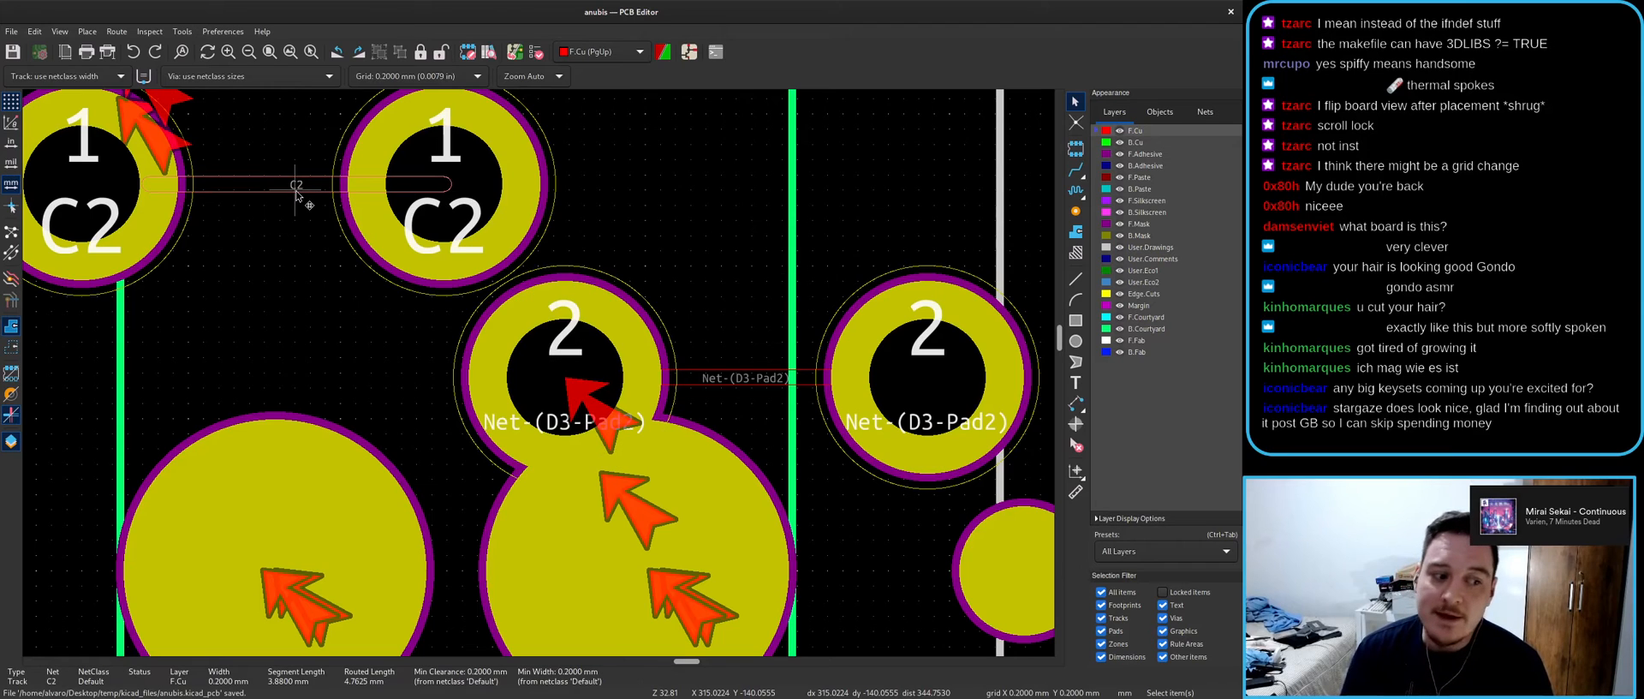
key("Delete")
left_click(728, 377)
key("Delete")
scroll(728, 377, "down", 3)
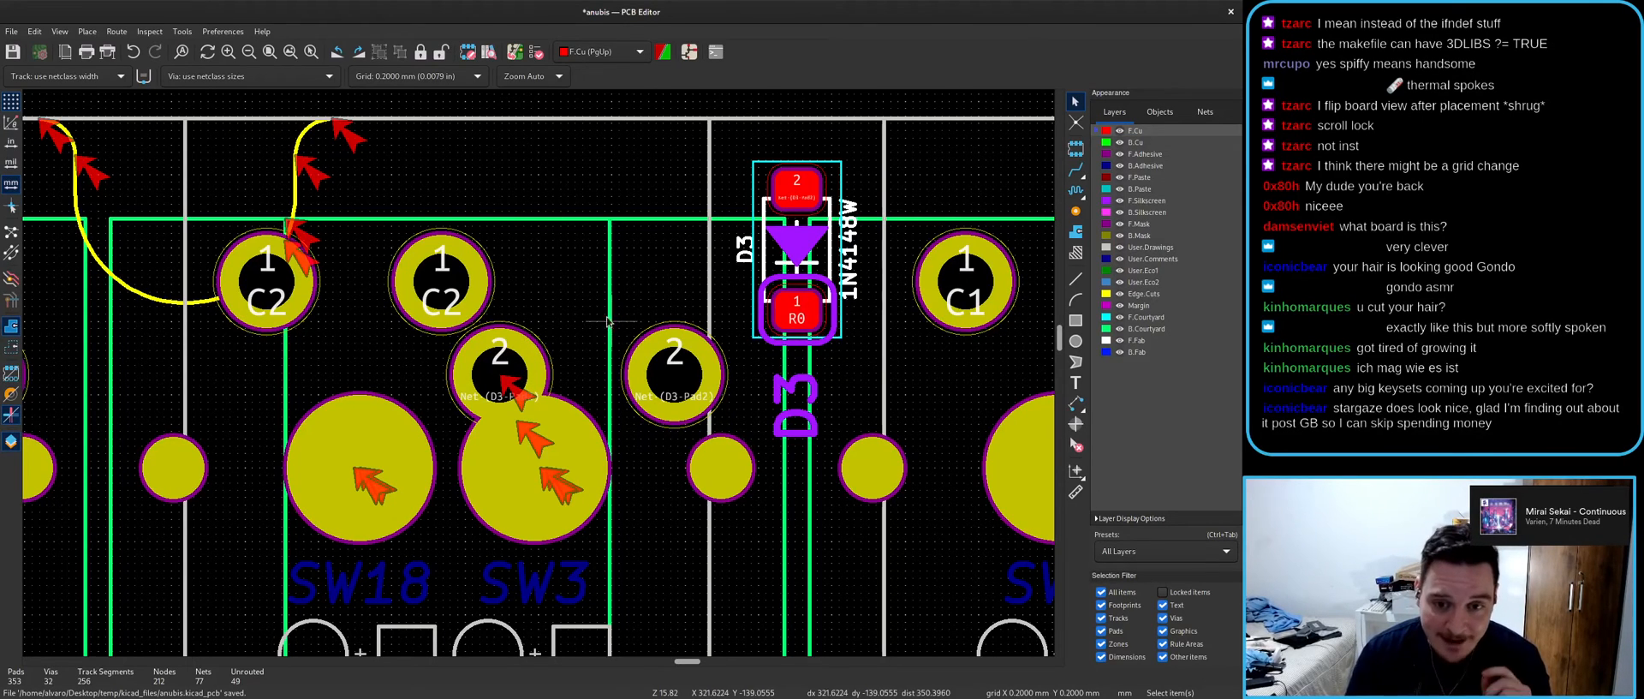
- Select the SW18 switch symbol in the schematic and locate it on the board
left_click(689, 52)
scroll(609, 366, "up", 5)
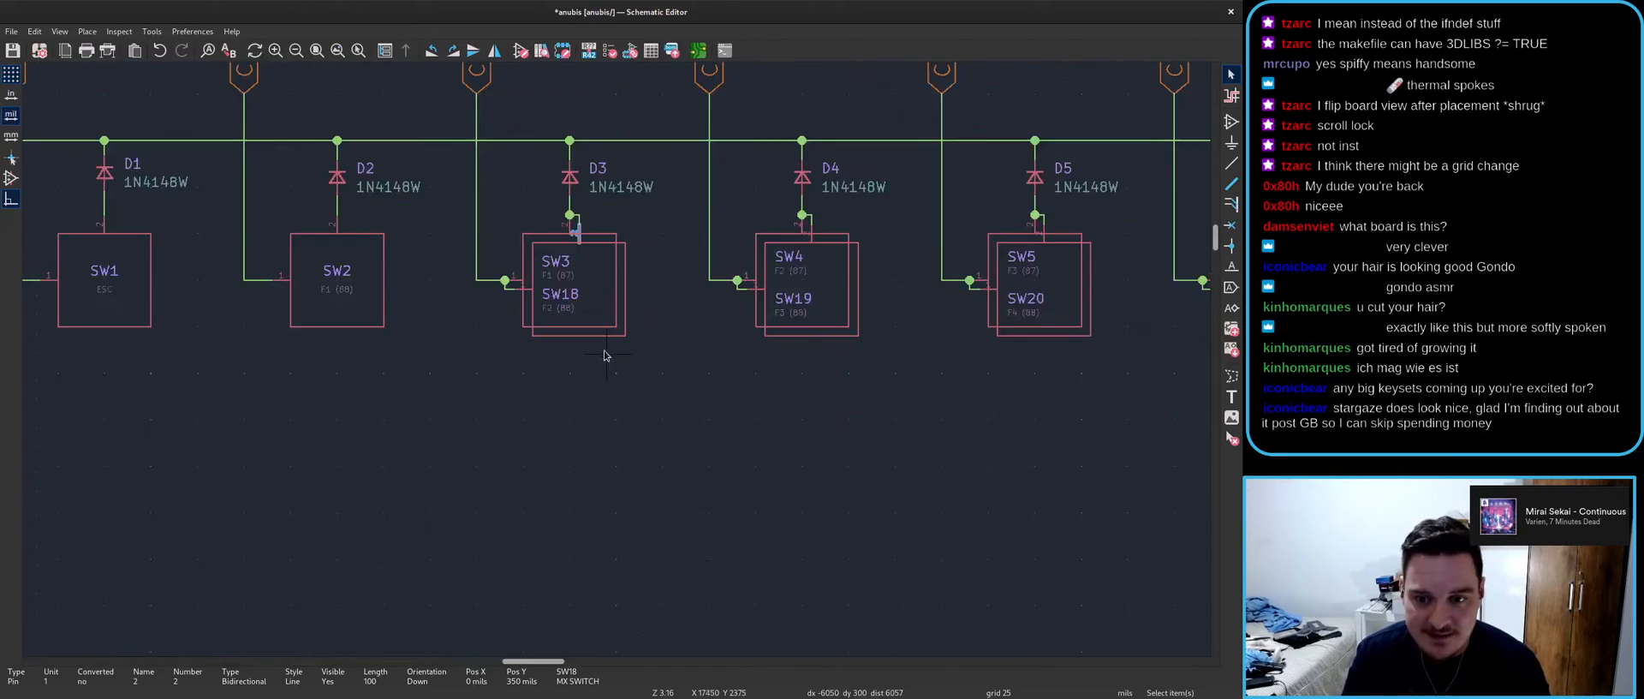
left_click(597, 248)
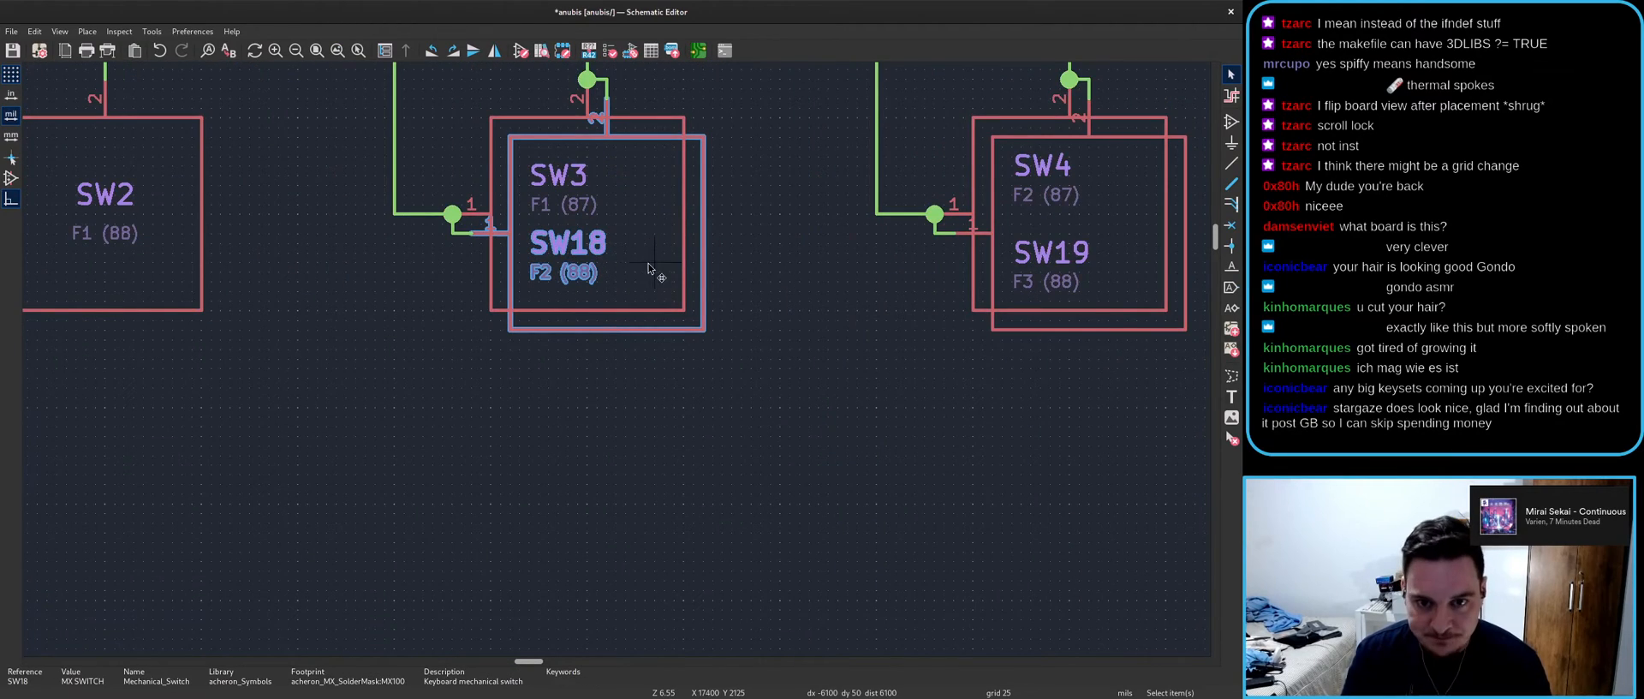
key("alt+Tab")
key("Escape")
scroll(565, 334, "up", 3)
- Pick the SW18 footprint overlapping SW3, try moving it, then undo and return to the schematic
left_click(538, 338)
left_click(587, 346)
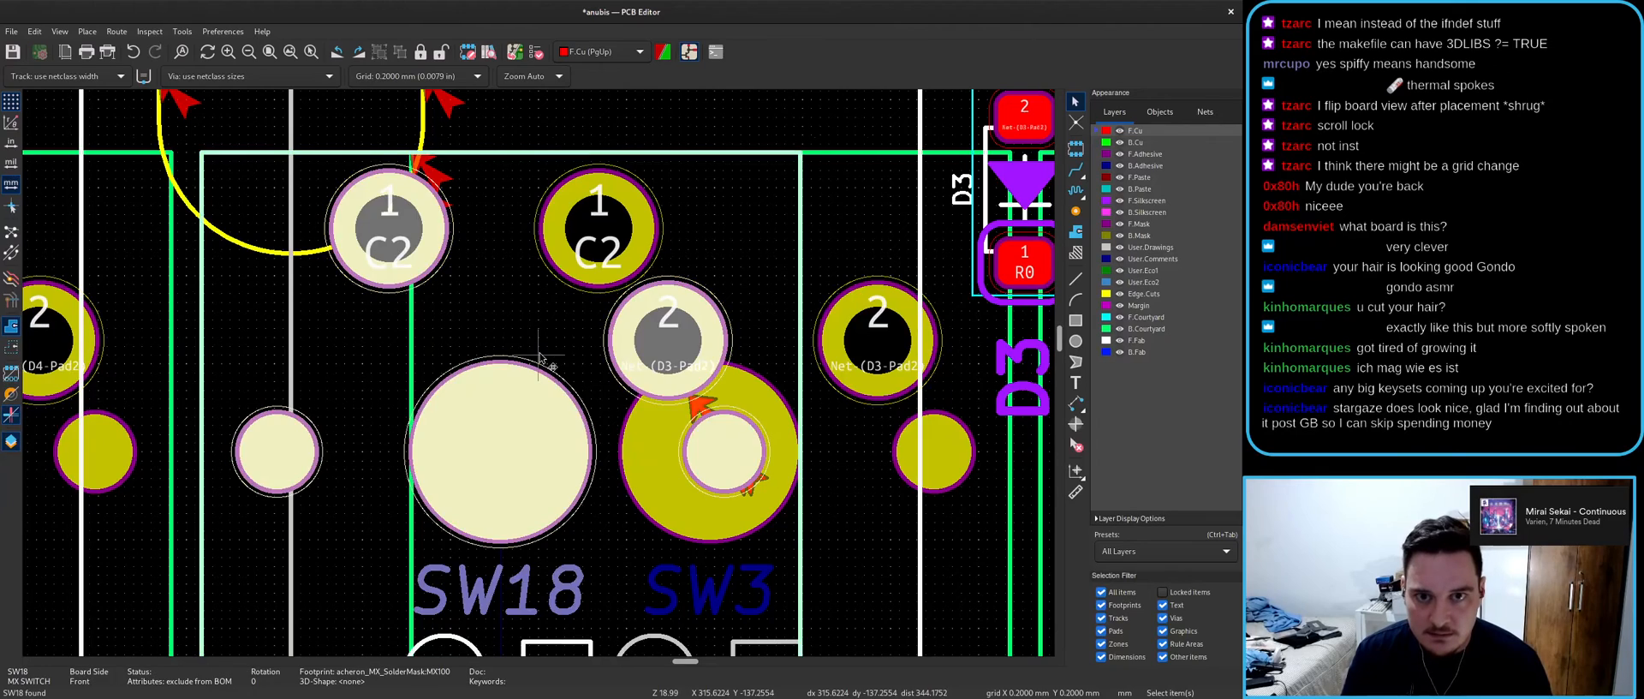
key("alt+1")
scroll(544, 356, "down", 10)
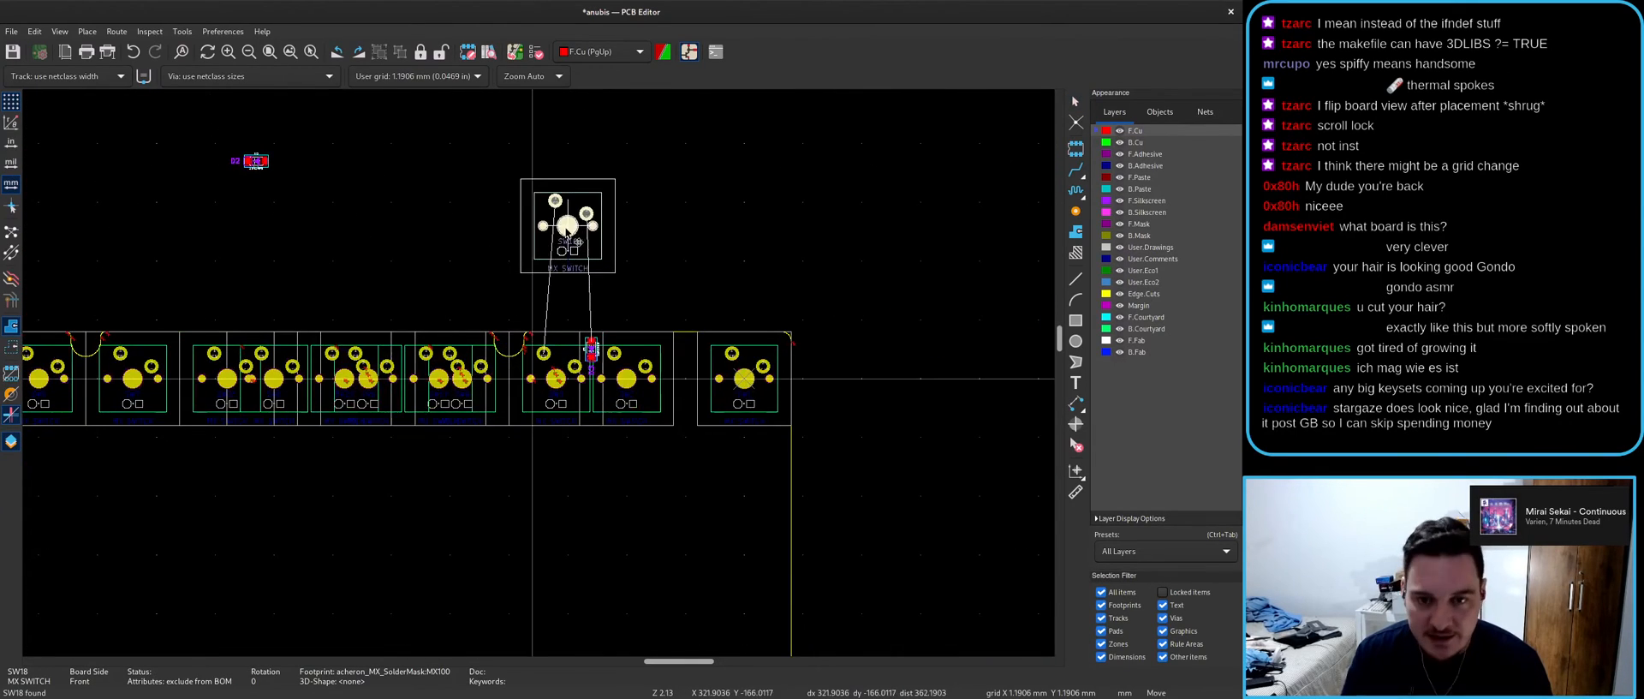
scroll(544, 381, "up", 7)
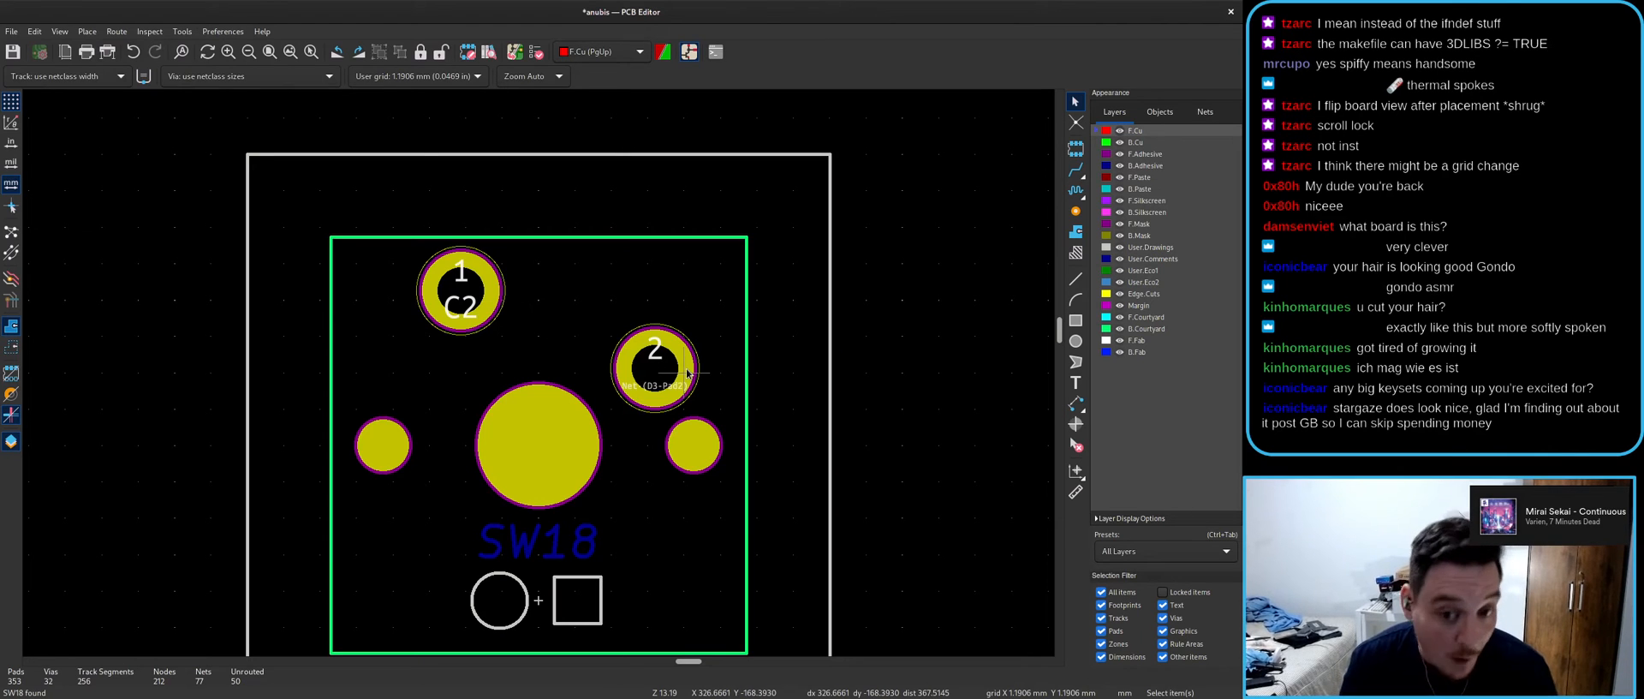
scroll(514, 370, "down", 3)
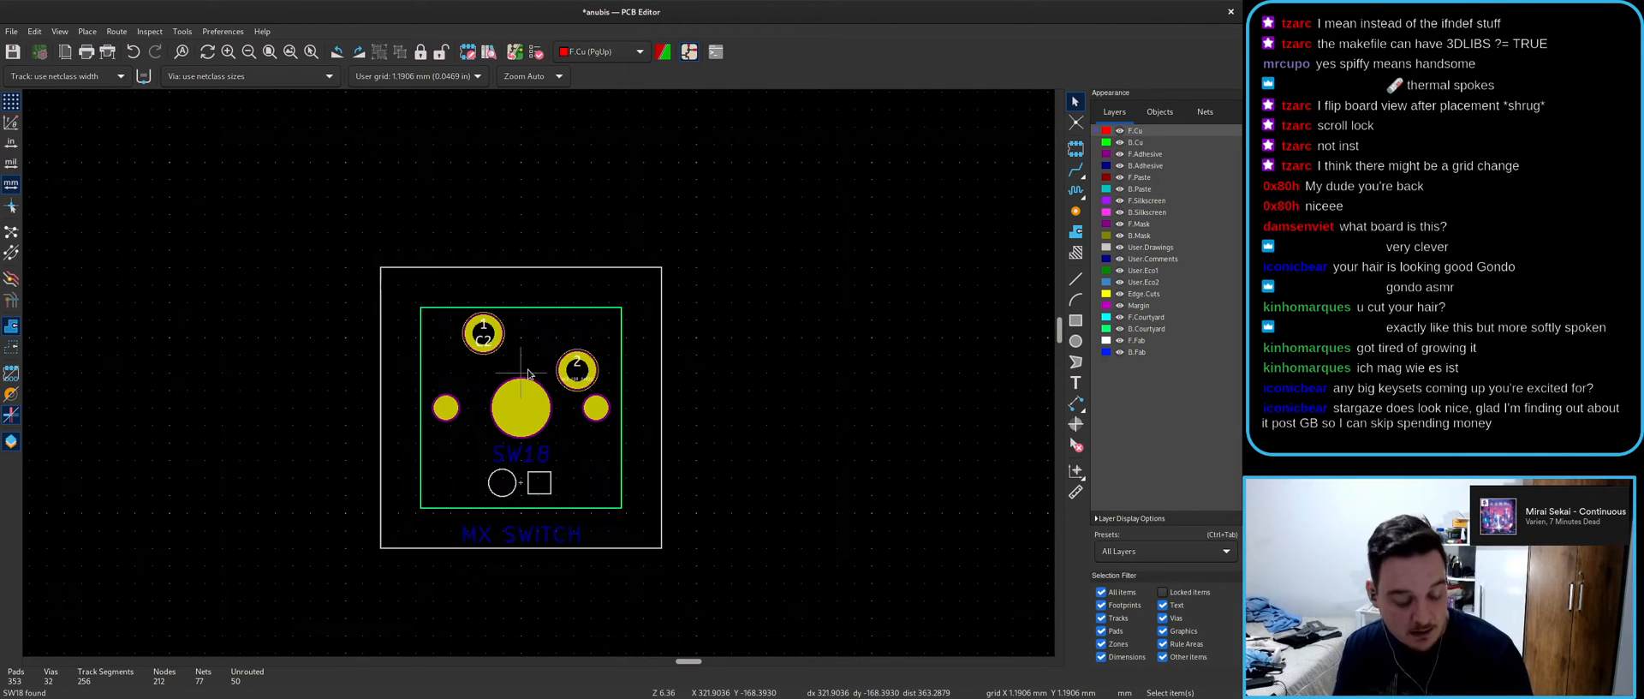
key("ctrl+z")
scroll(534, 375, "down", 4)
key("alt+Tab")
- Clear the SW18 selection and compare the schematic with the board layout
key("Escape")
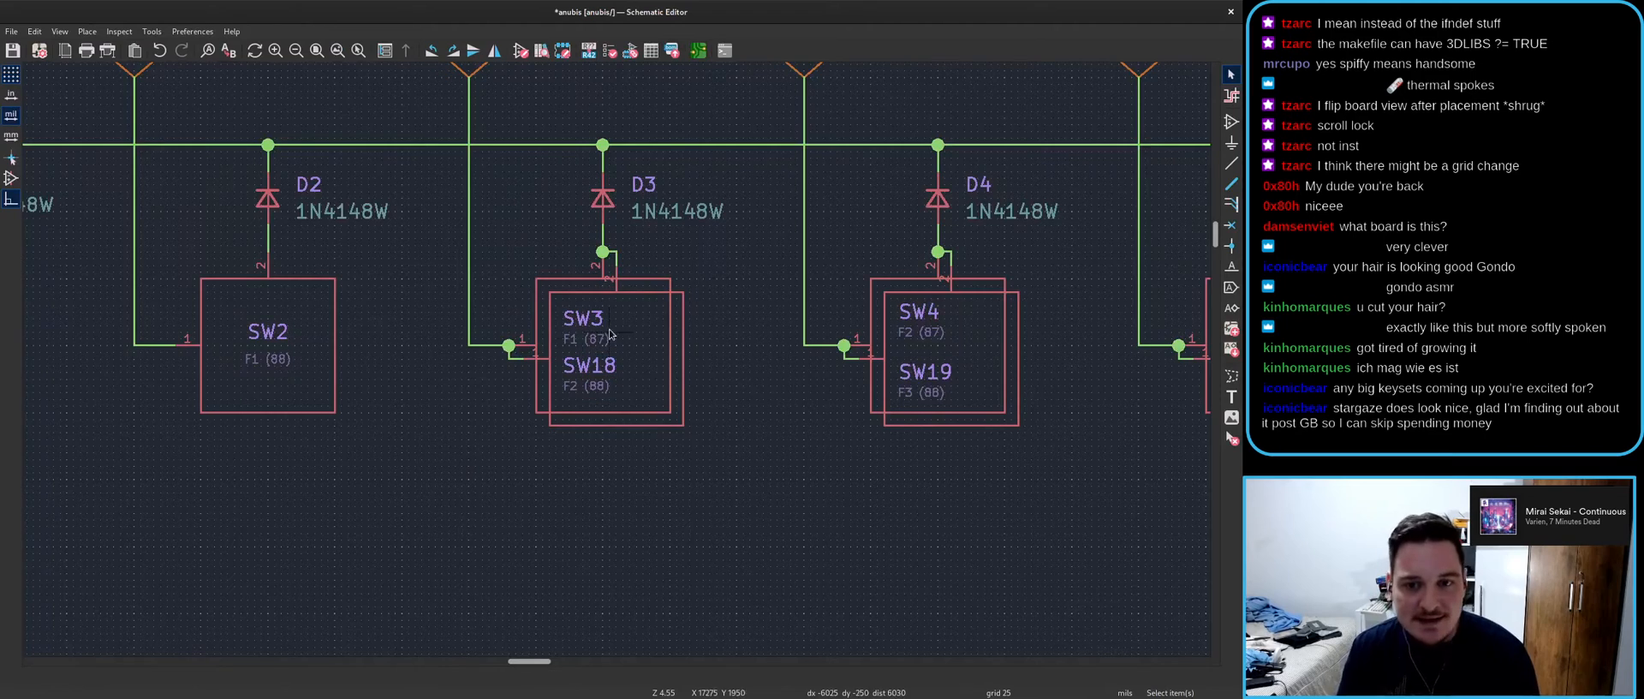
scroll(561, 370, "up", 3)
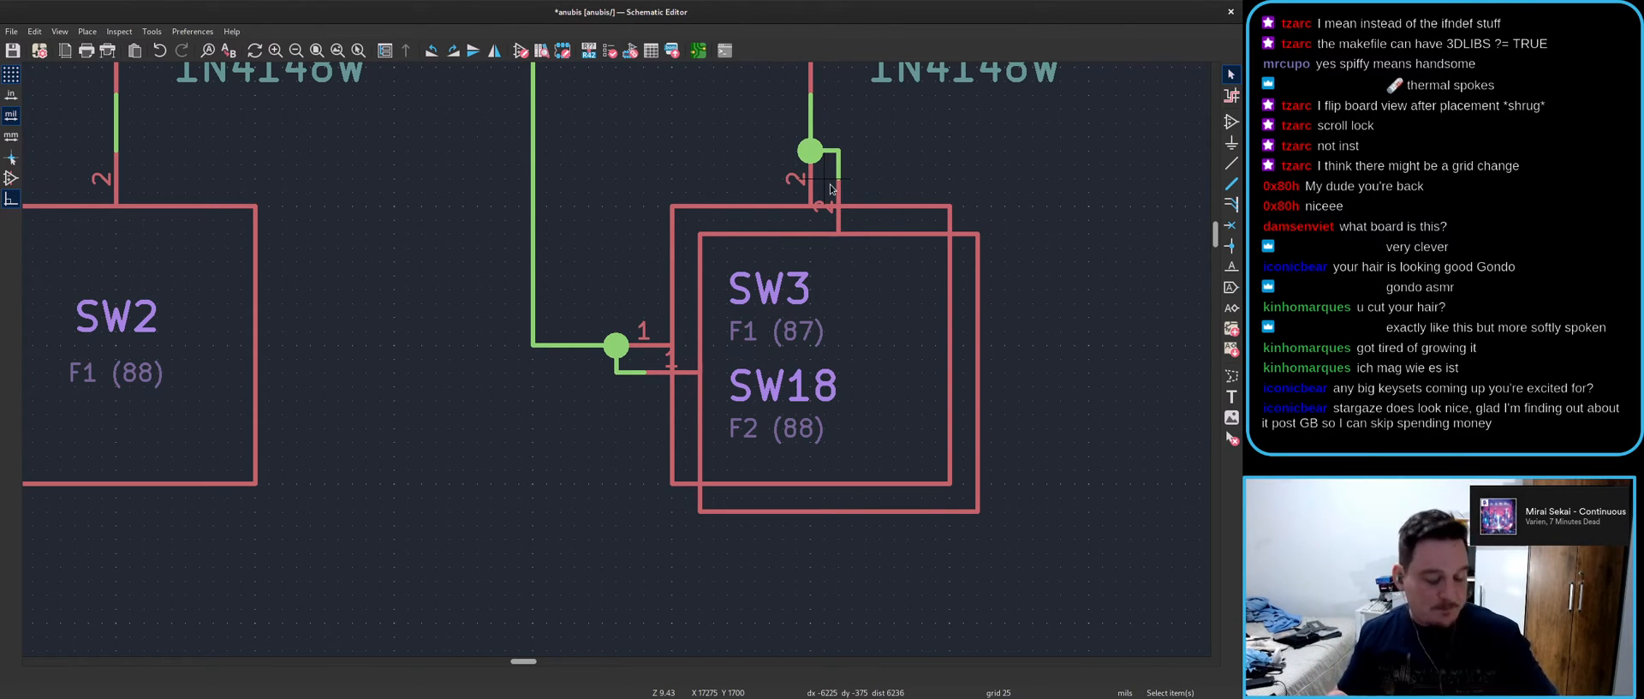
scroll(830, 189, "down", 4)
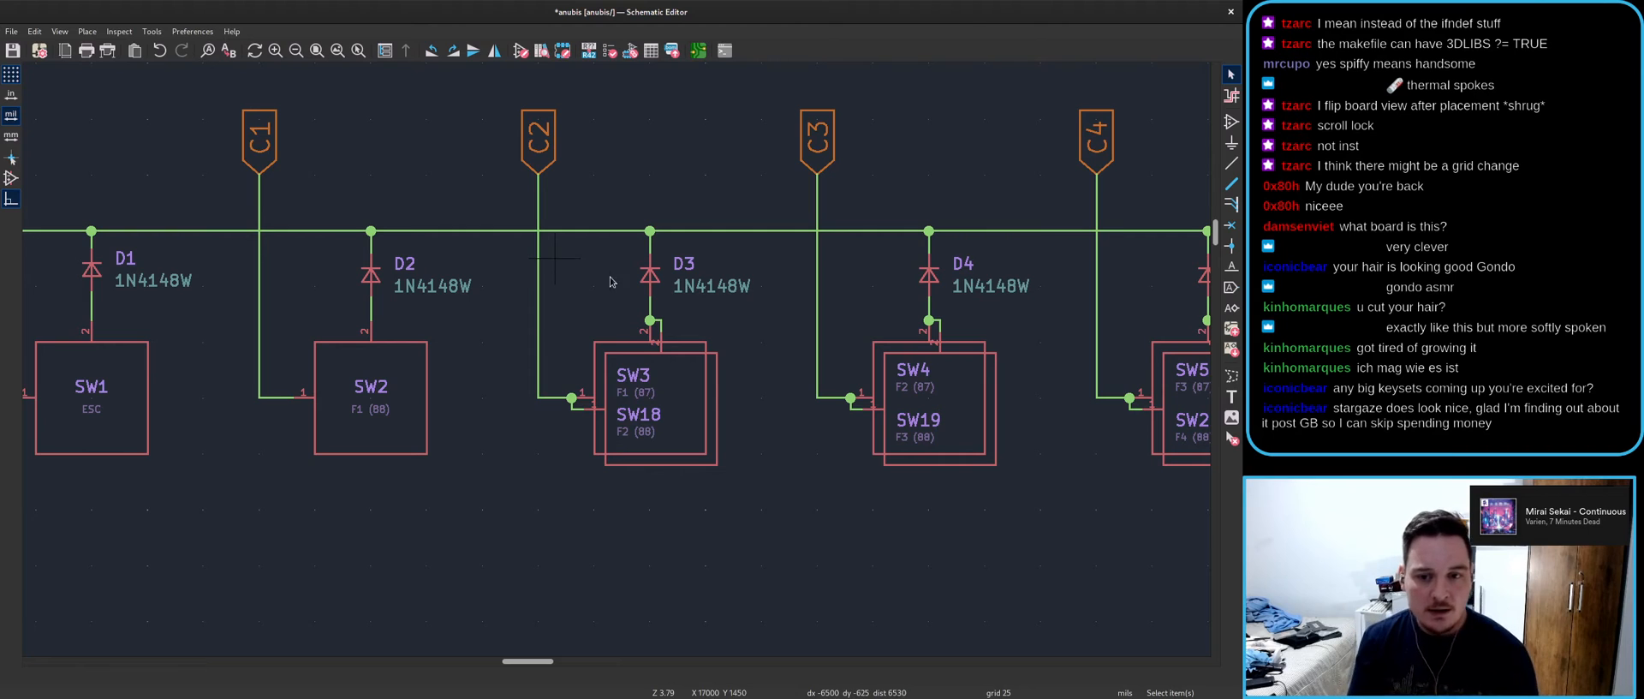
key("alt+Tab")
key("alt+Tab")
- Rotate SW18 with three R presses, mirror it vertically with Y, then deselect it
left_click(716, 382)
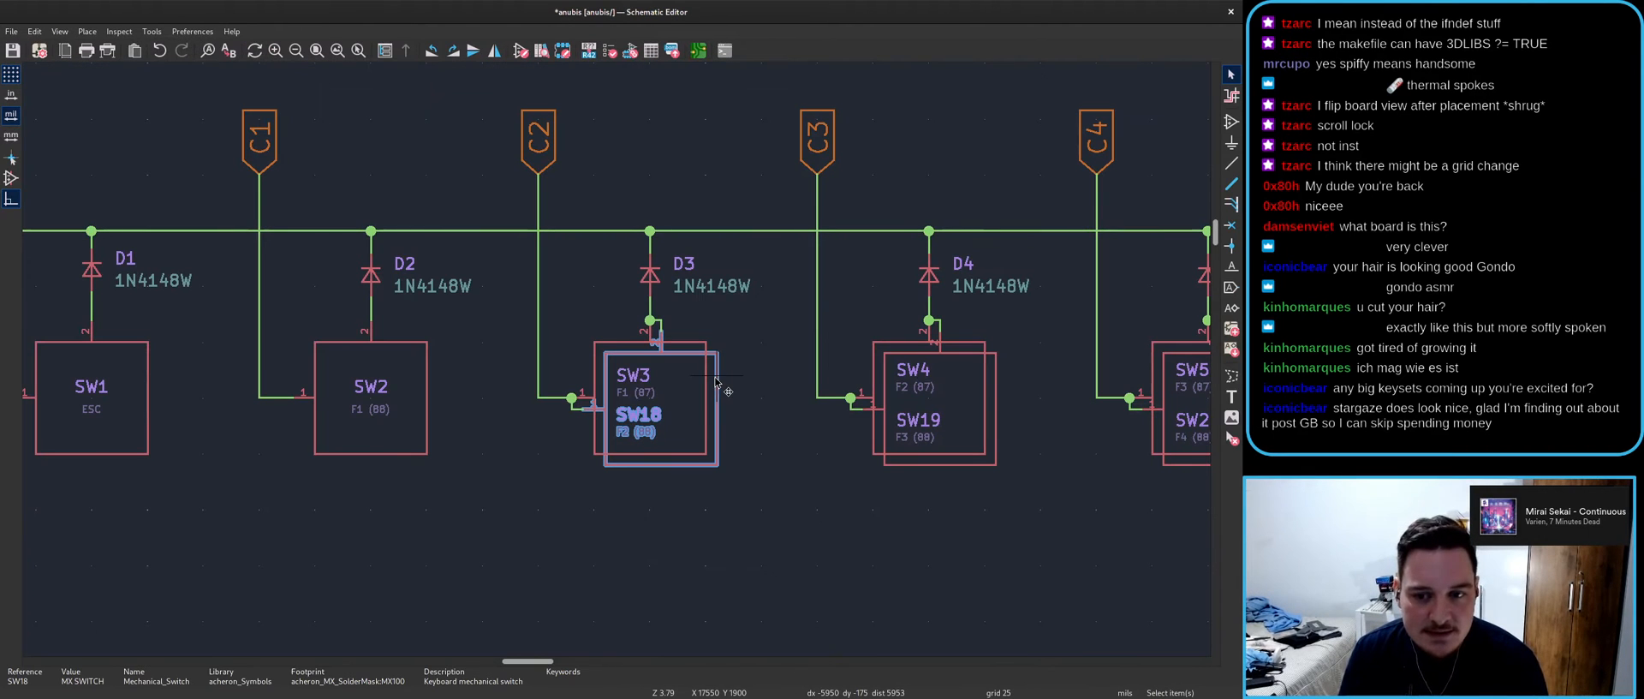
key("r")
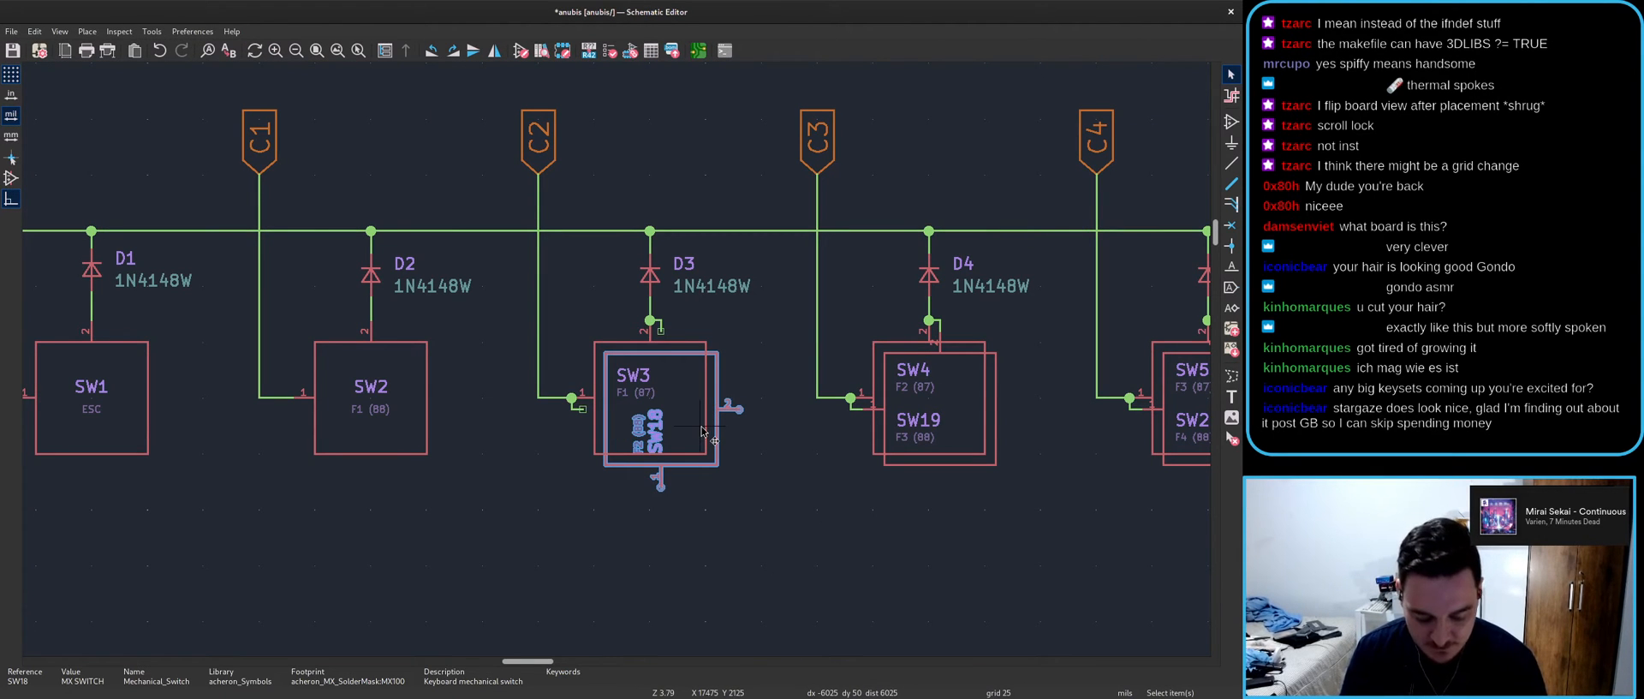
key("r")
key("r")
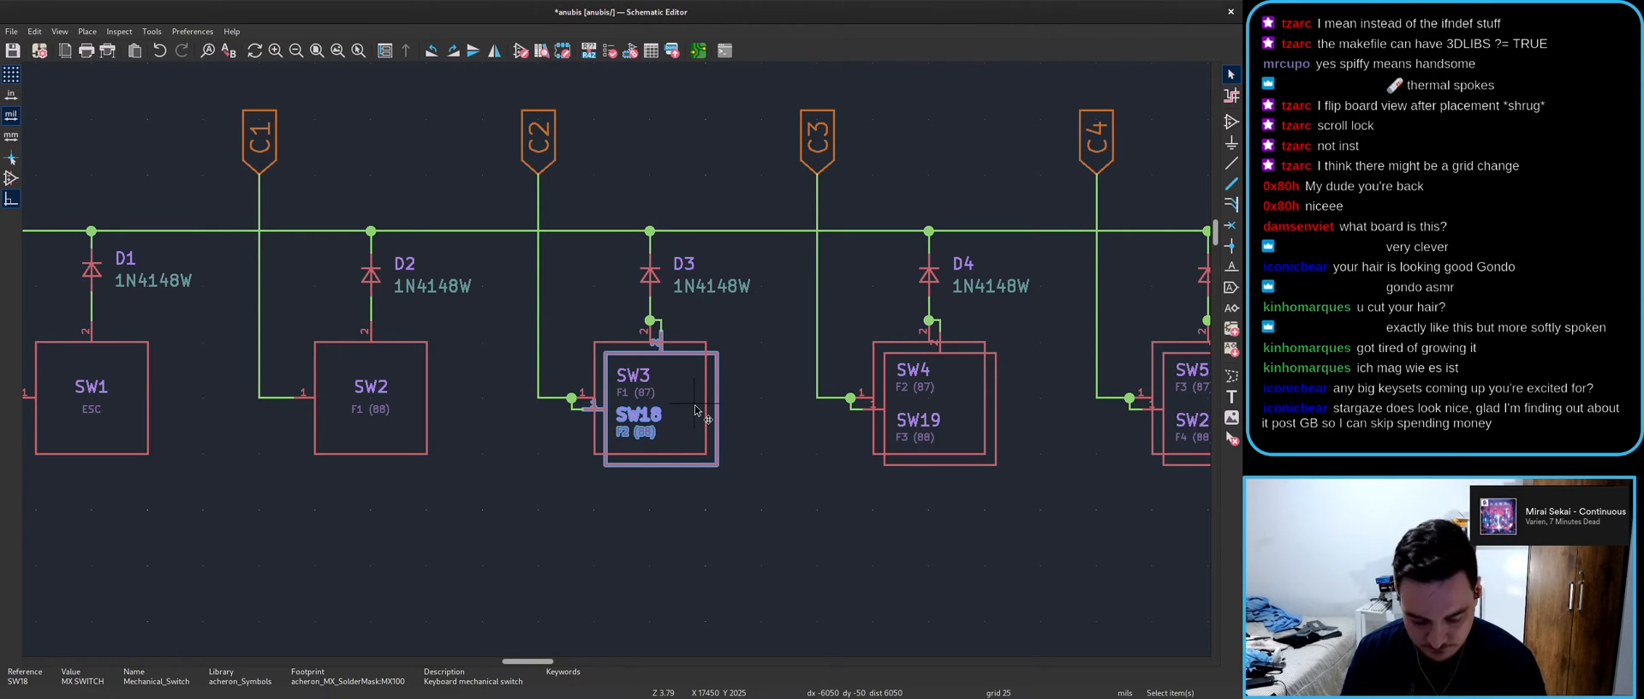
key("r")
key("y")
left_click(730, 485)
scroll(615, 362, "up", 5)
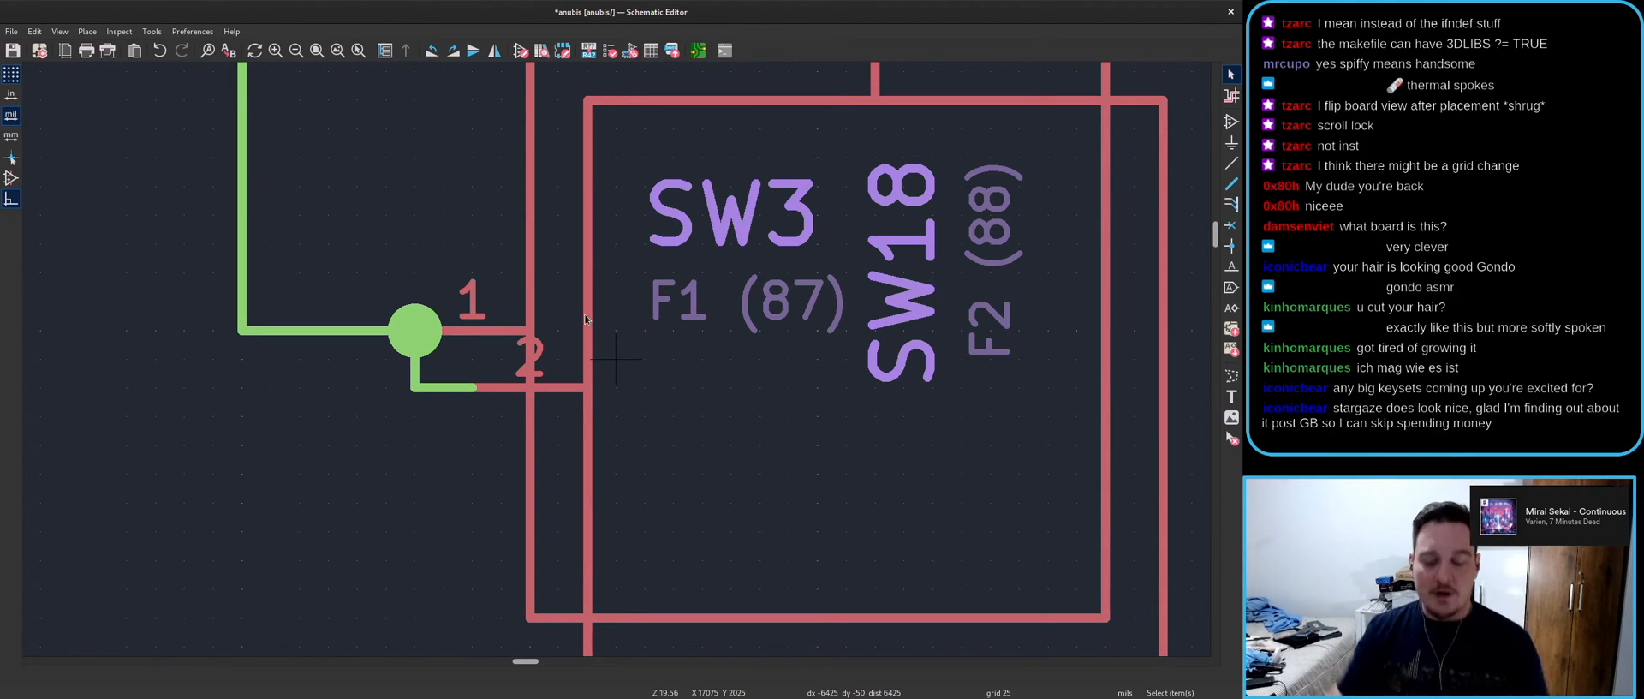
scroll(622, 355, "down", 1)
- Push the schematic changes to the board with F8 and apply the update
key("F8")
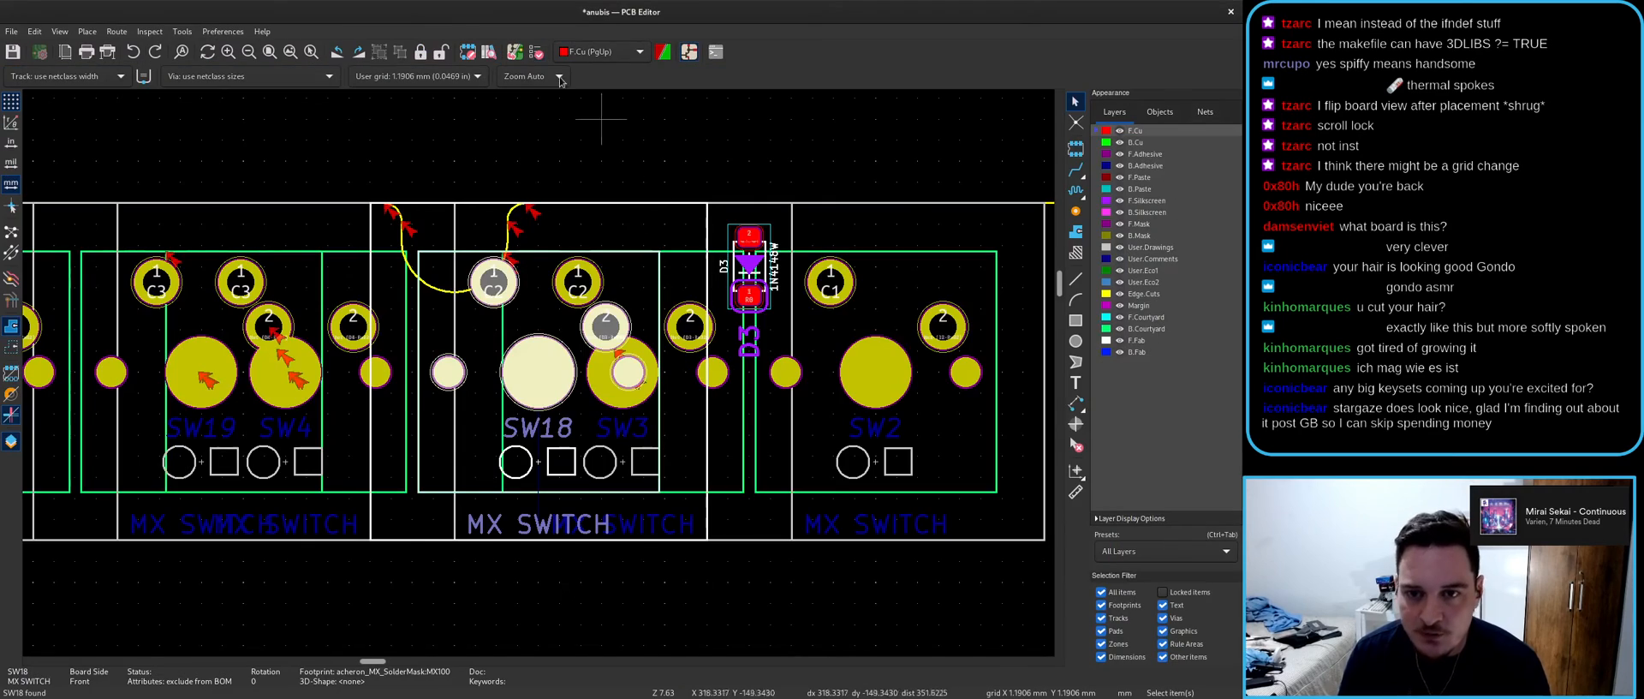
left_click(795, 495)
left_click(732, 497)
scroll(677, 249, "up", 3)
- Set the track width to 1.000 mm and route the C2 track from pad 1 to pad 2
key("x")
scroll(514, 339, "down", 3)
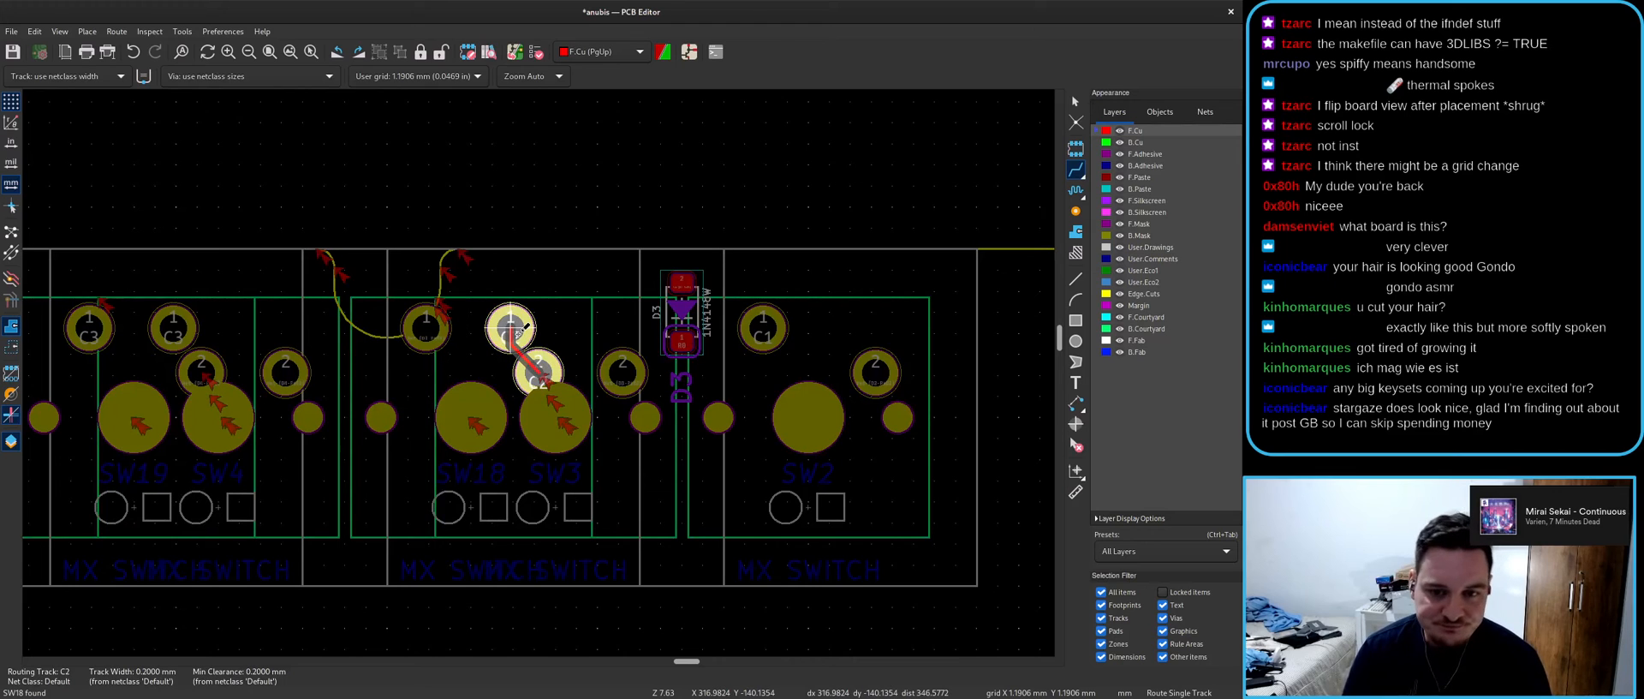
key("Escape")
left_click(69, 76)
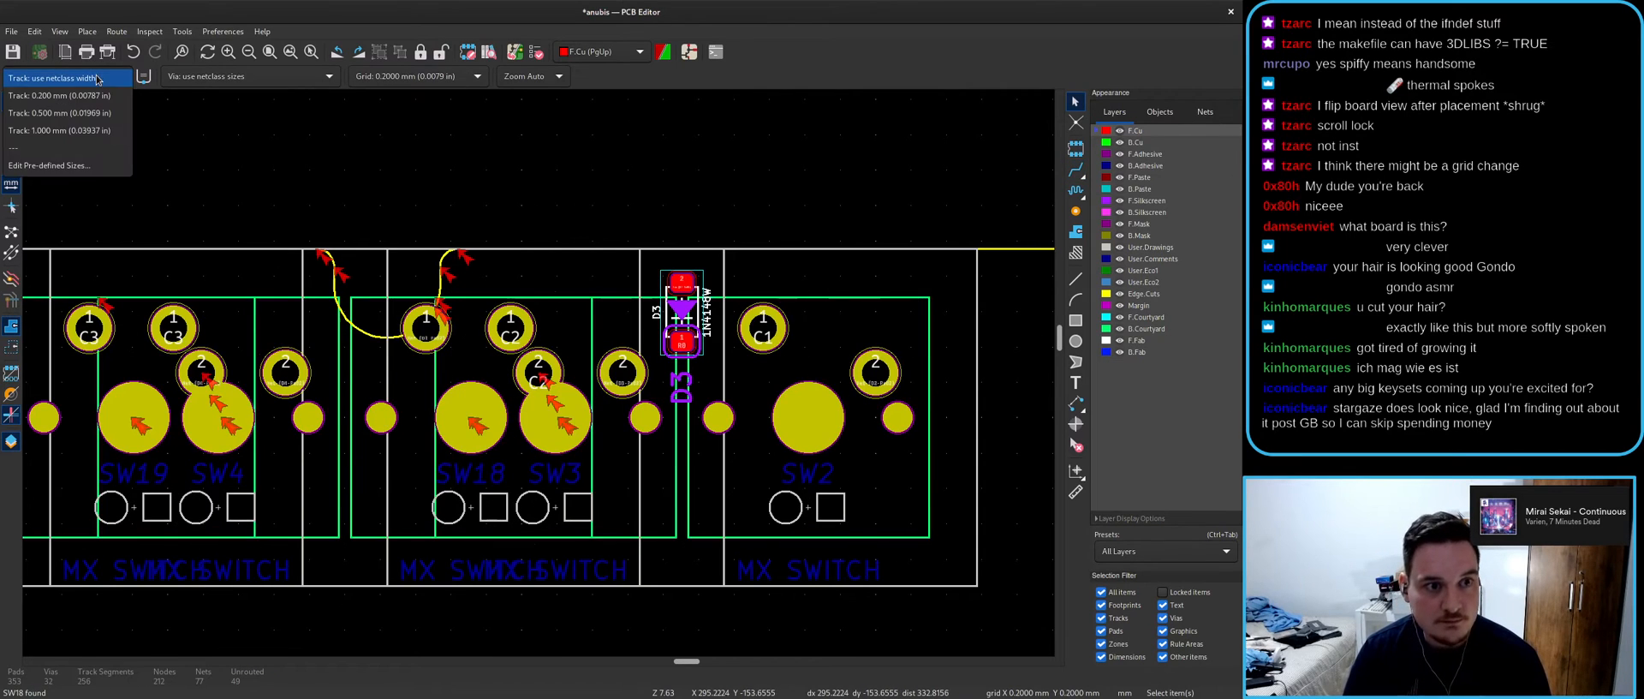
left_click(85, 134)
key("x")
left_click(540, 374)
left_click(428, 328)
- Attempt routes from SW3 pad 2 and SW18 pad 1, cancelling both
left_click(622, 373)
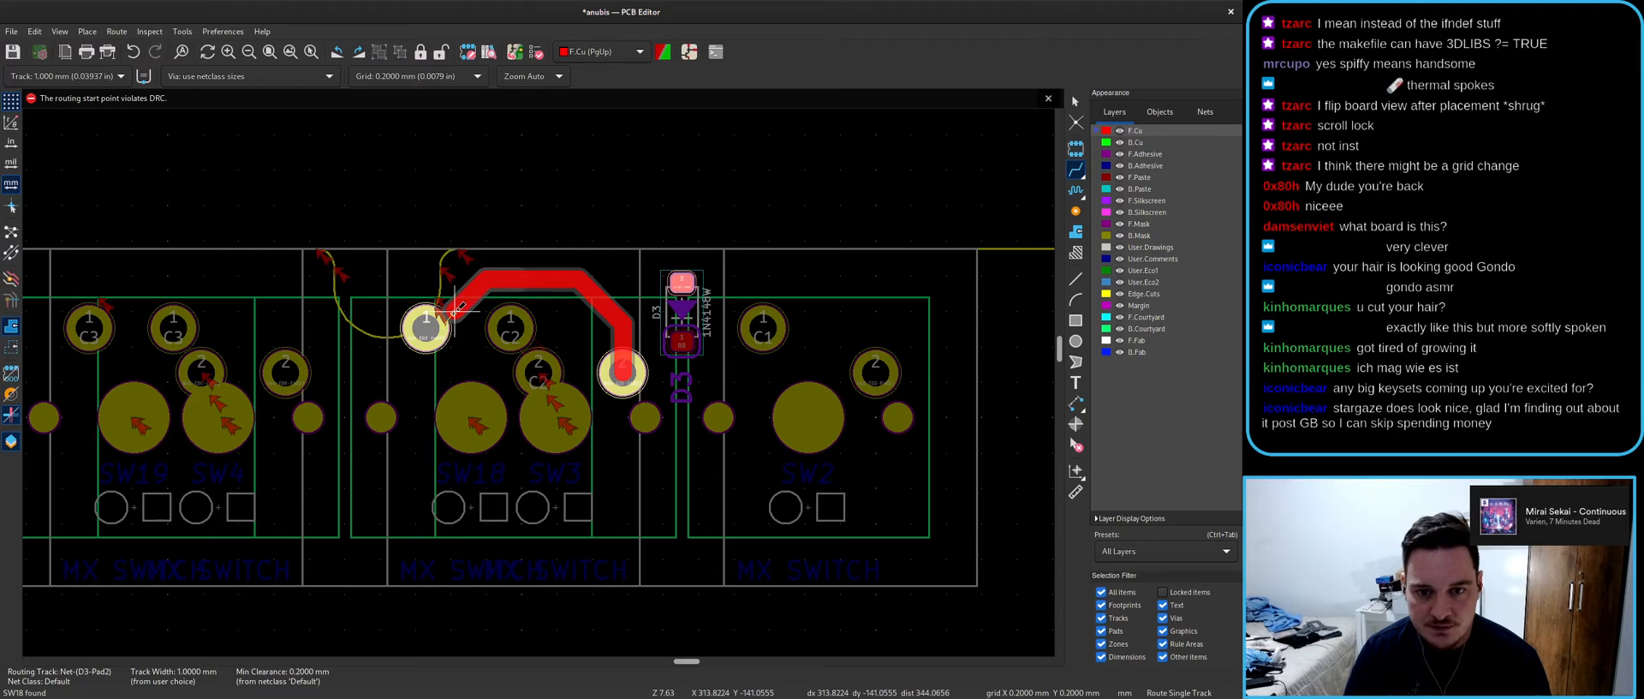
key("Escape")
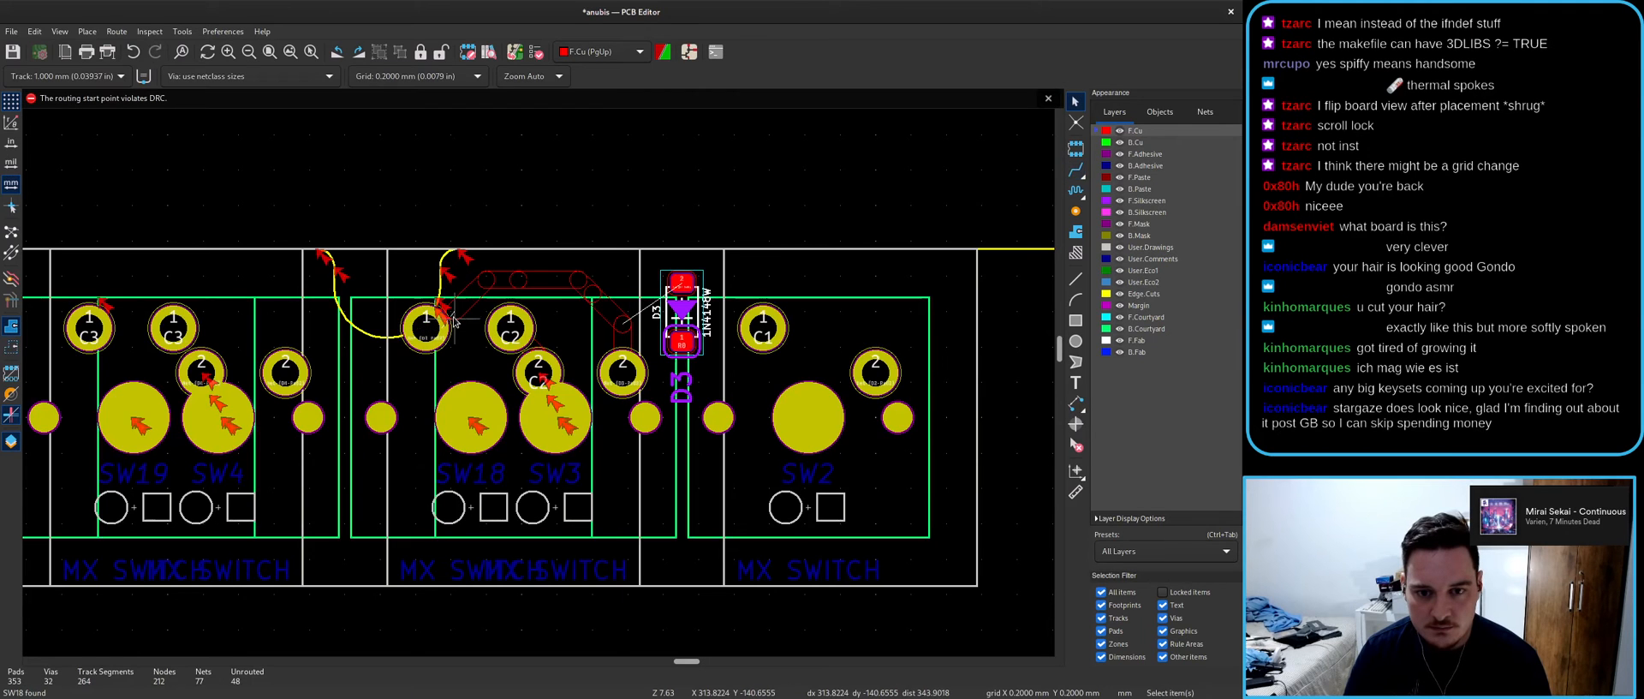
left_click(428, 325)
scroll(426, 326, "up", 3)
scroll(540, 376, "up", 6)
key("Escape")
key("Escape")
- Inspect the track and board-edge arc beside the SW18 pad, leaving them unchanged
left_click(778, 247)
key("m")
key("Escape")
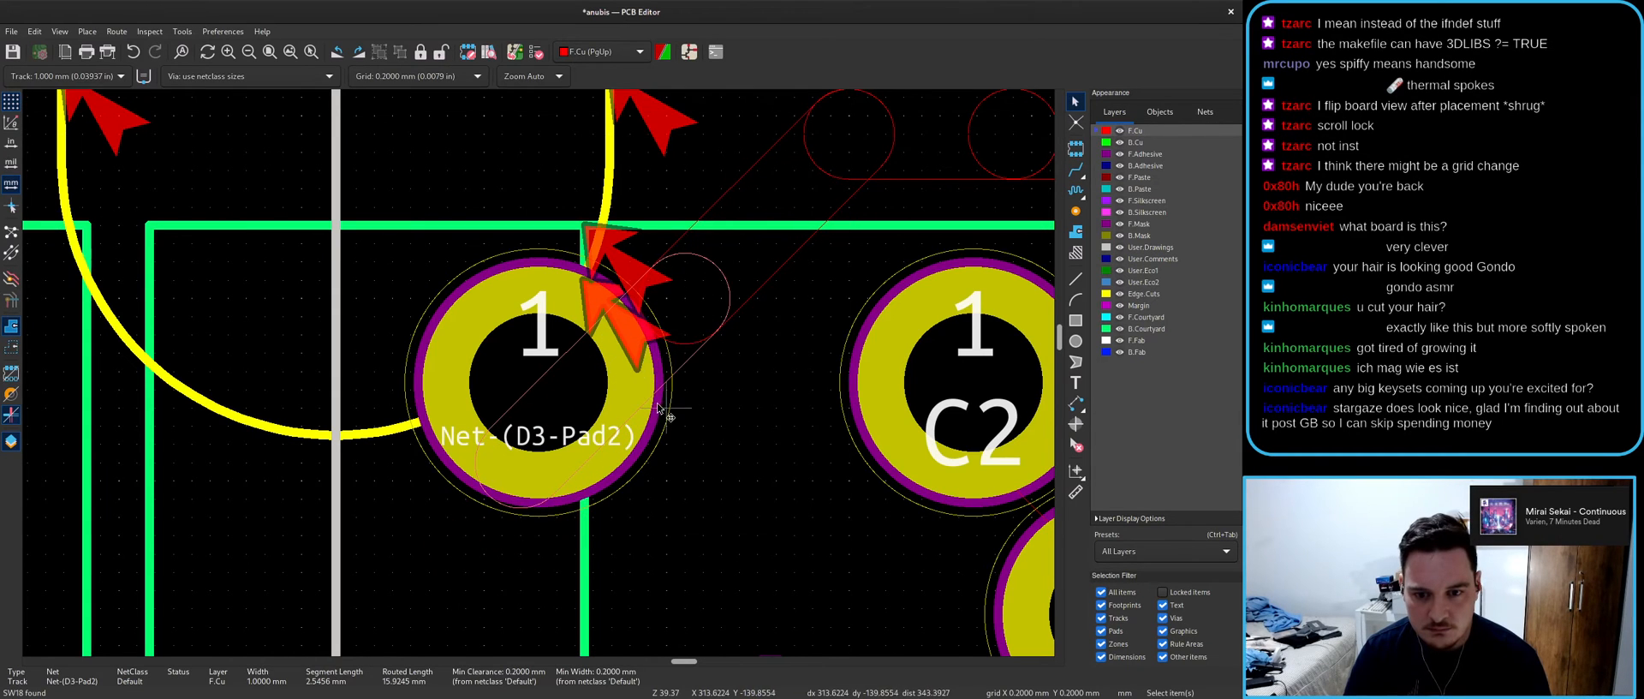
scroll(658, 402, "down", 3)
left_click(574, 321)
key("Escape")
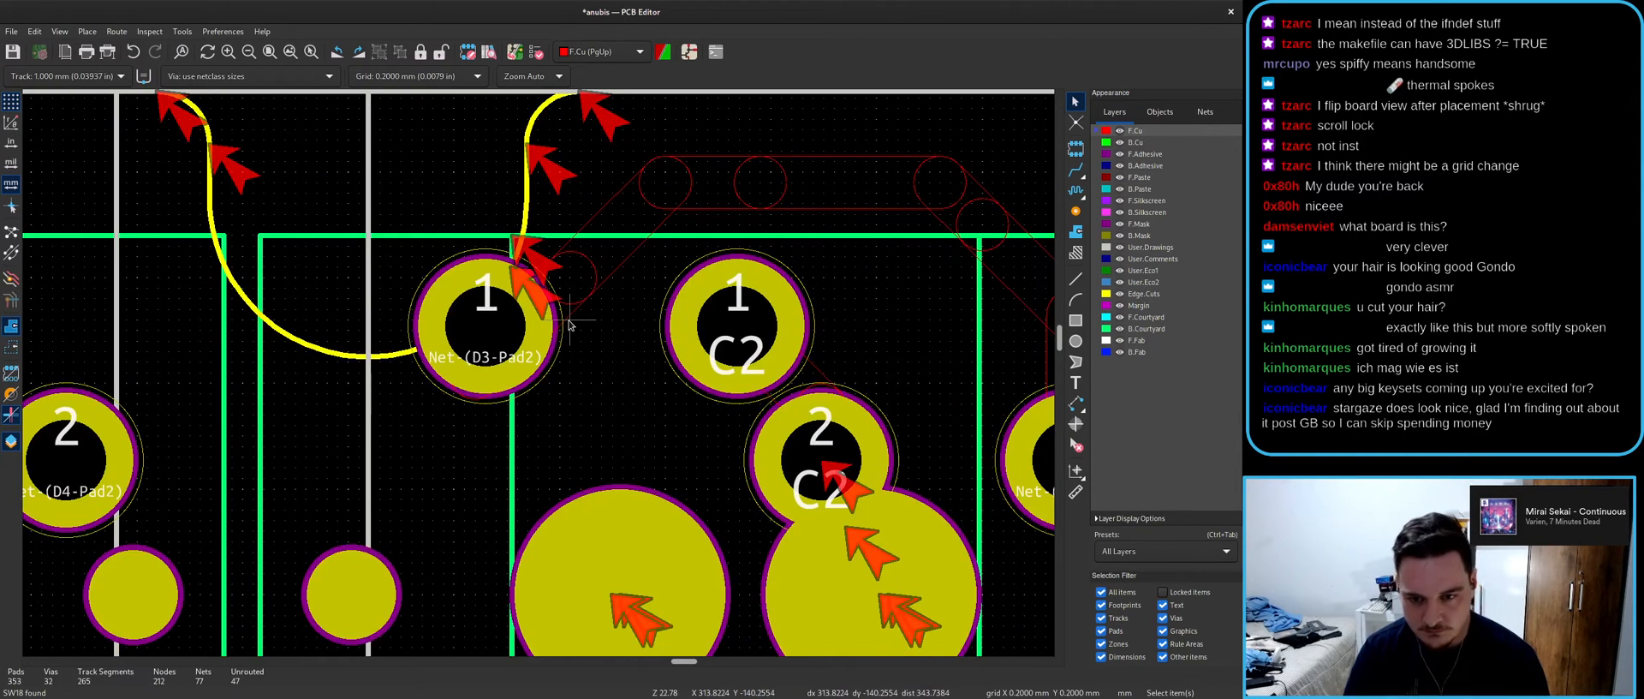
left_click(461, 330)
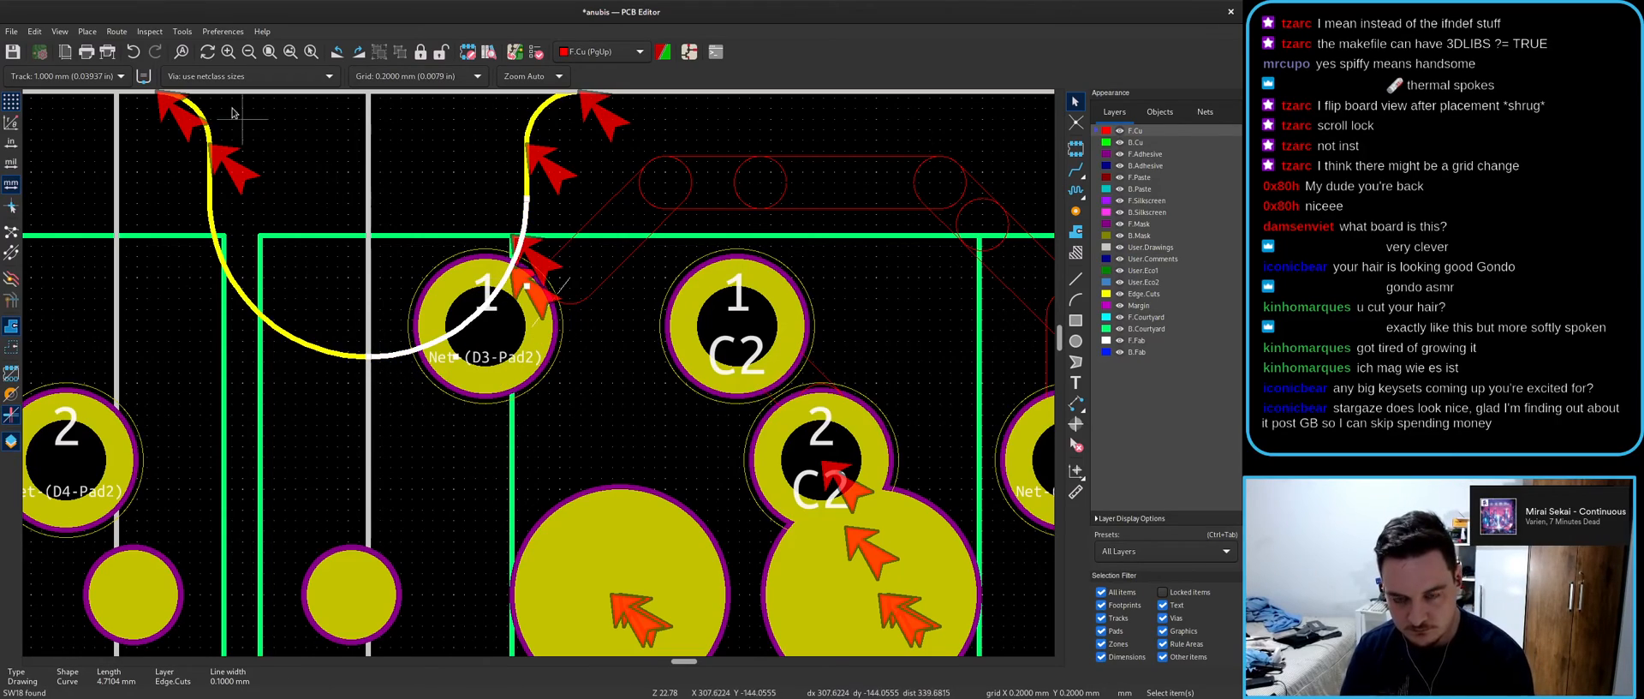
key("Escape")
scroll(728, 520, "down", 3)
scroll(591, 362, "up", 2)
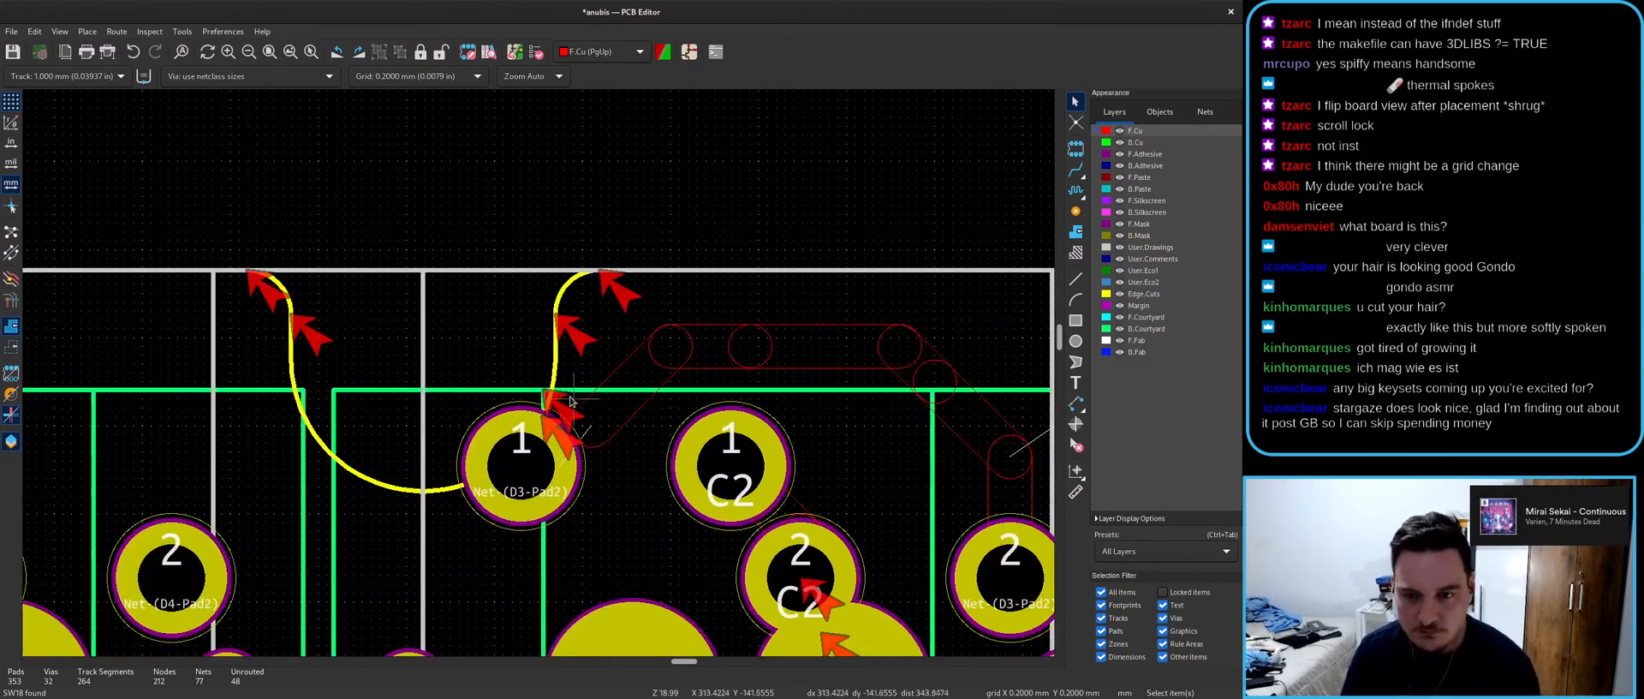
- Delete the Net-(D3-Pad2) segment at SW18 pad 1 and reroute the track on F.Cu
left_click(622, 414)
key("Delete")
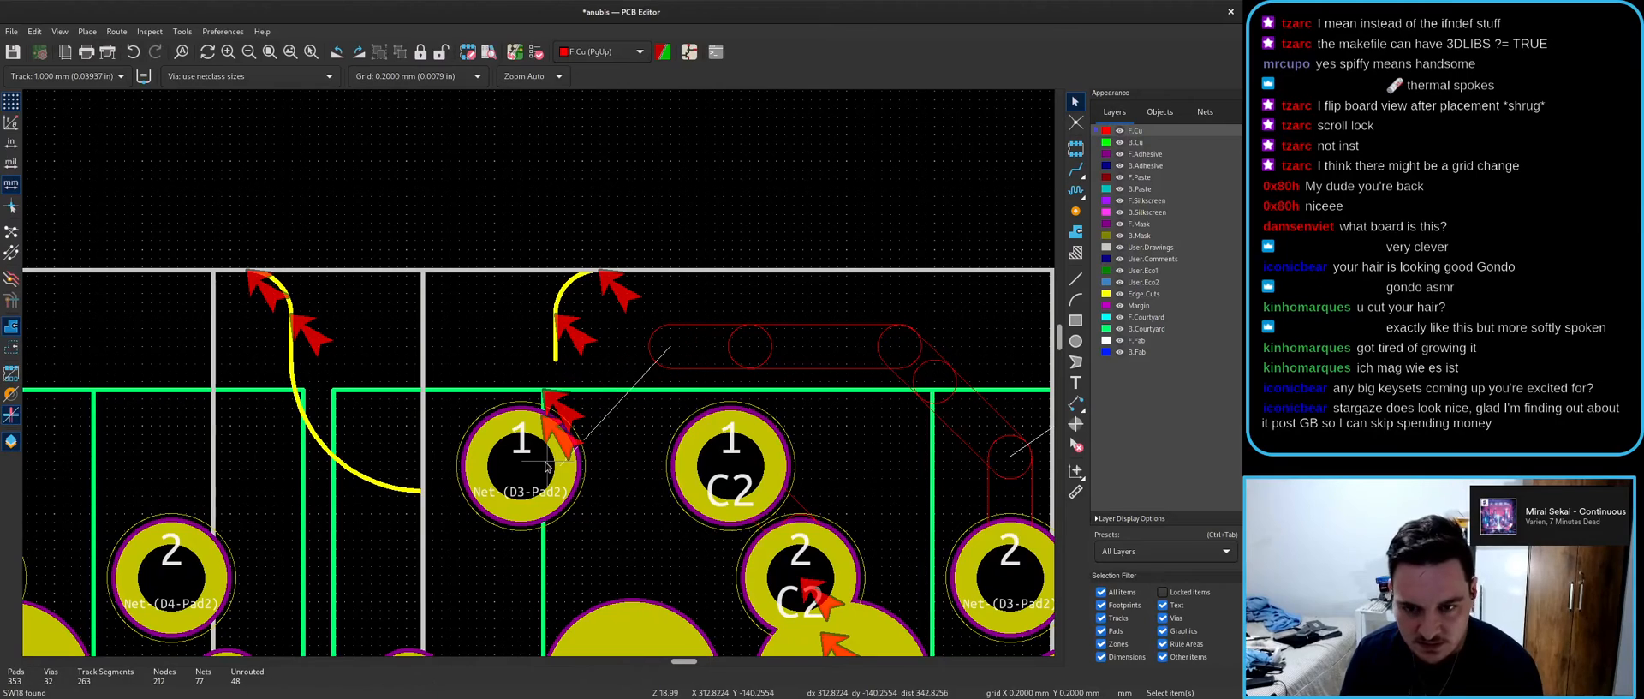
key("x")
left_click(675, 349)
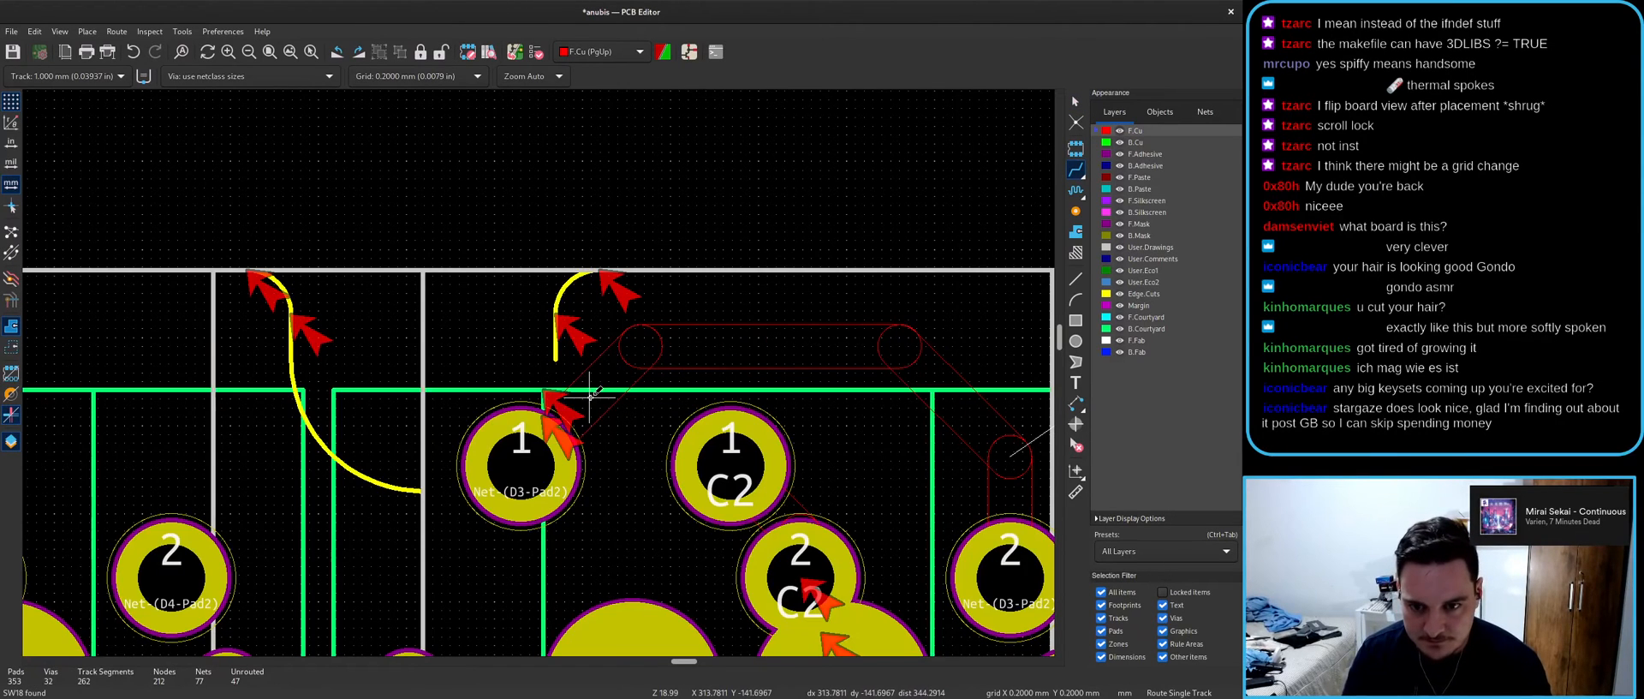
left_click(555, 419)
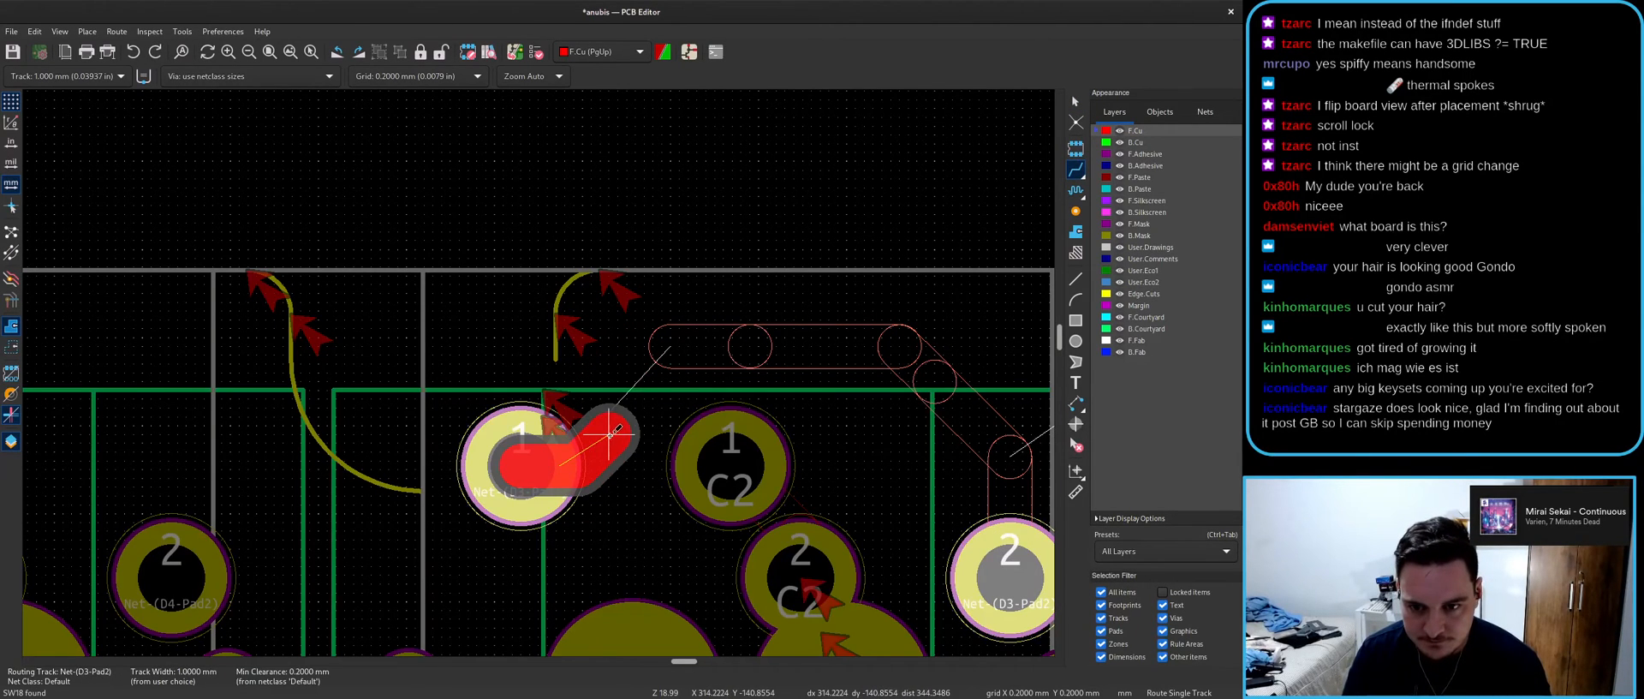
left_click(747, 347)
key("Escape")
left_click(658, 336)
key("Delete")
key("Delete")
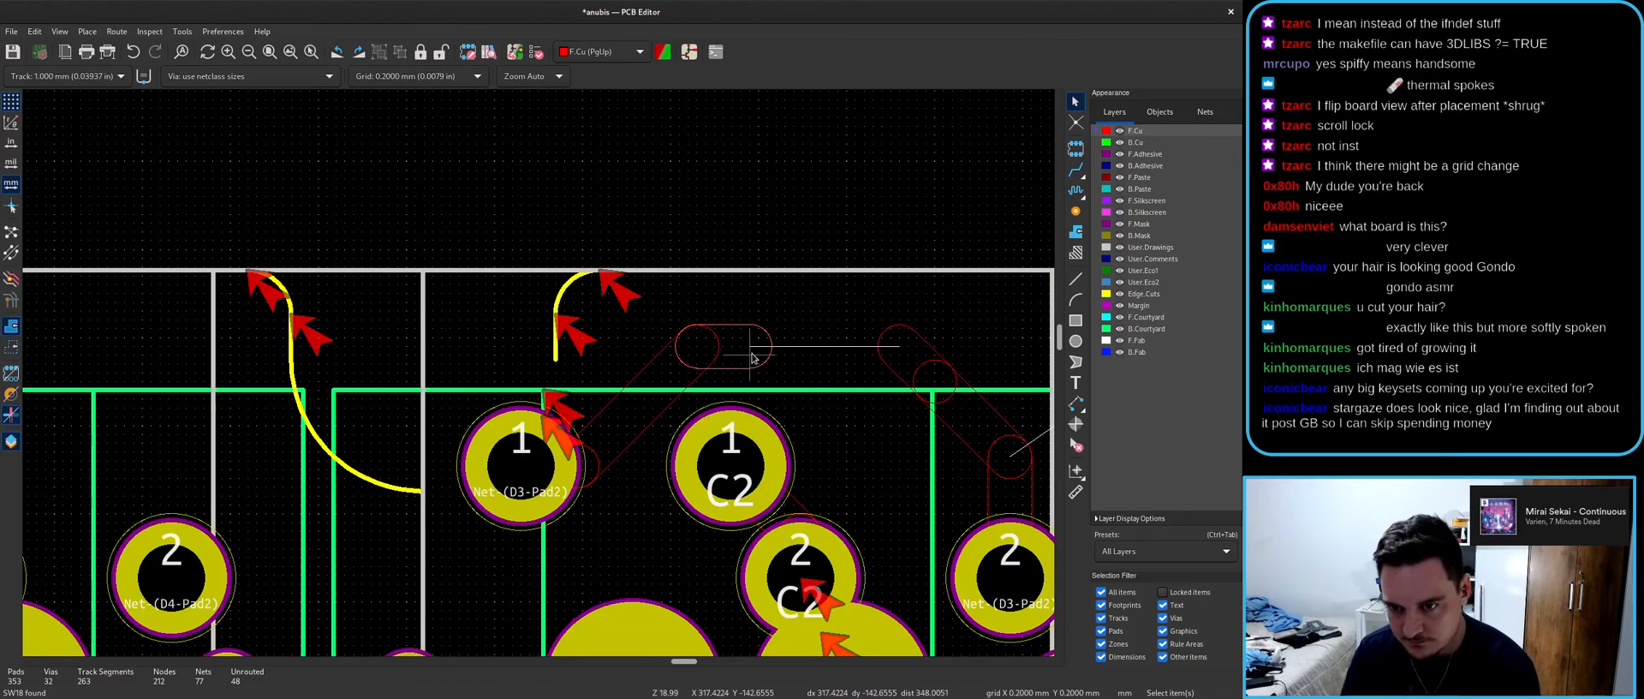
key("x")
left_click(901, 346)
key("Escape")
key("Escape")
- Duplicate and rotate the Edge.Cuts arc to form the right half, then save the board
left_click(364, 484)
key("ctrl+d")
key("r")
left_click(557, 358)
scroll(426, 490, "up", 3)
left_click(525, 369)
key("Escape")
scroll(545, 375, "down", 6)
key("ctrl+s")
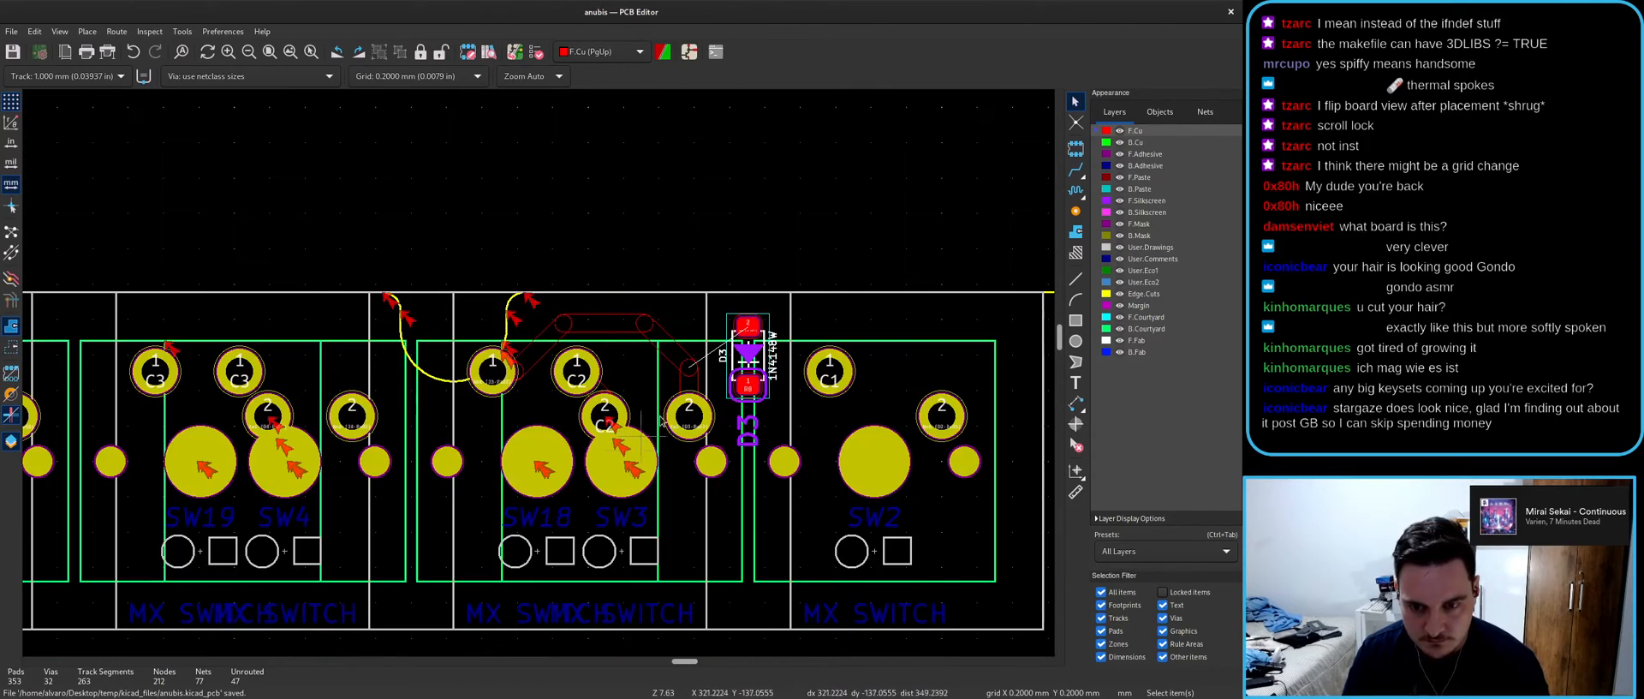
scroll(543, 373, "up", 2)
scroll(540, 375, "down", 3)
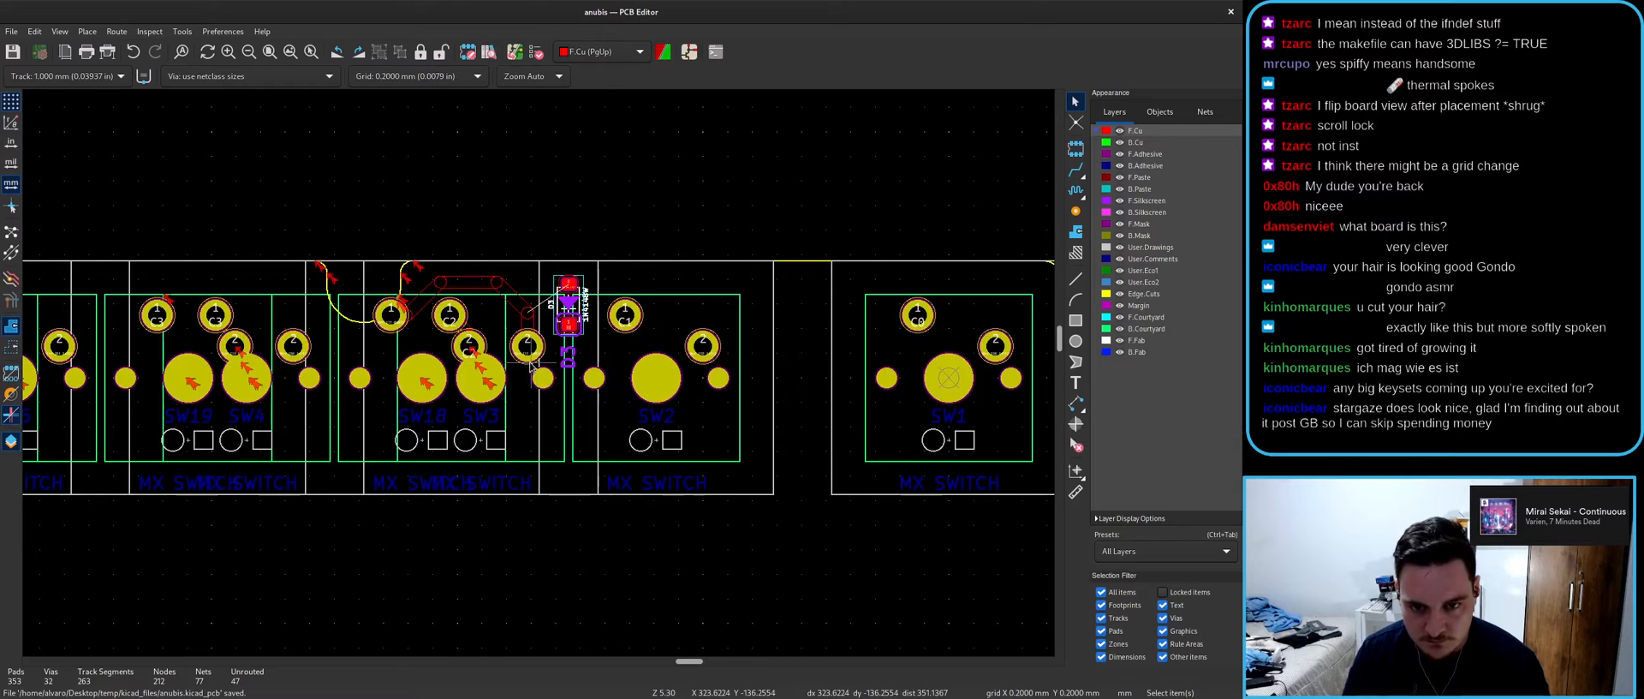
scroll(513, 373, "up", 5)
middle_click_drag(508, 319, 539, 377)
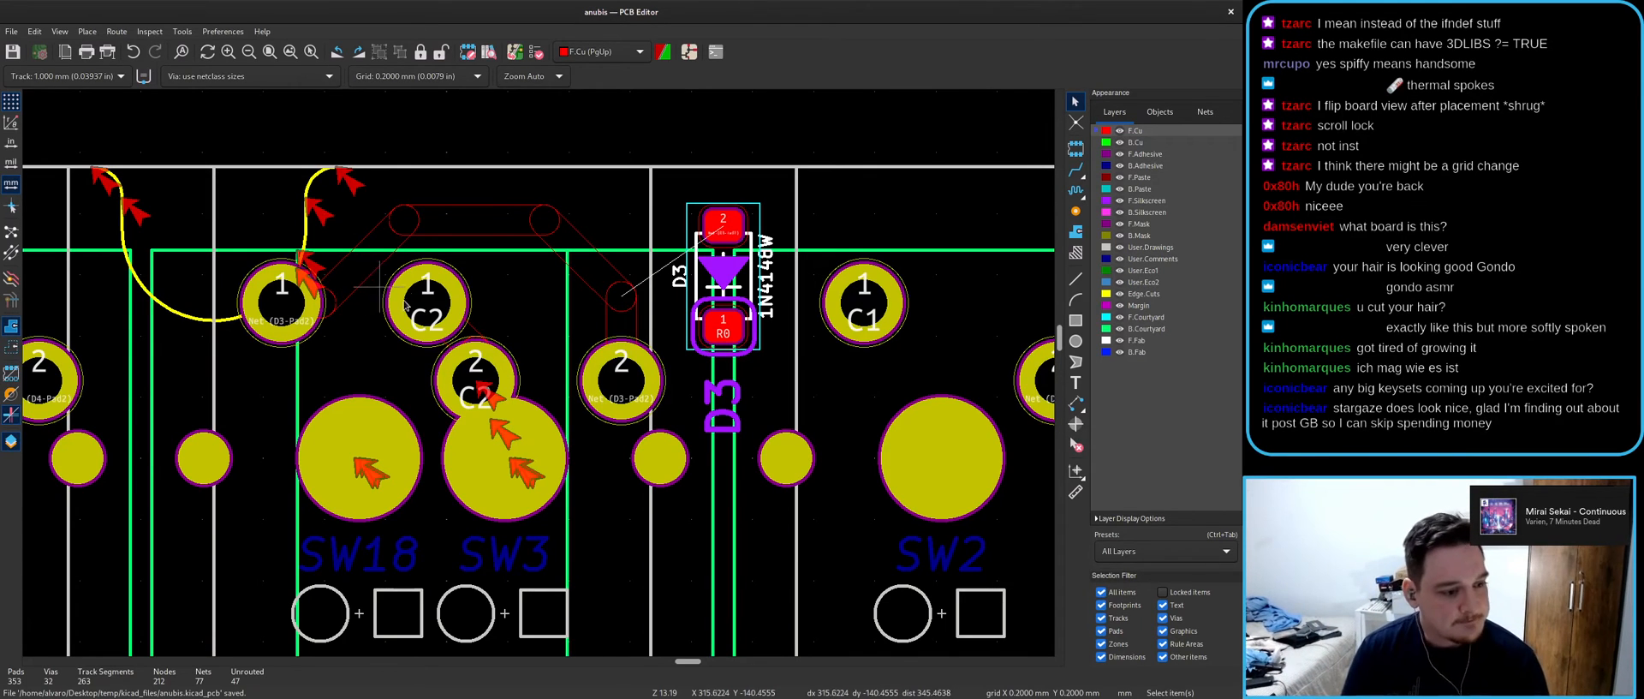
- Route a Net-(D3-Pad2) track from D3 pad 2, leaving 46 unrouted connections, then go to the schematic
scroll(363, 286, "down", 3)
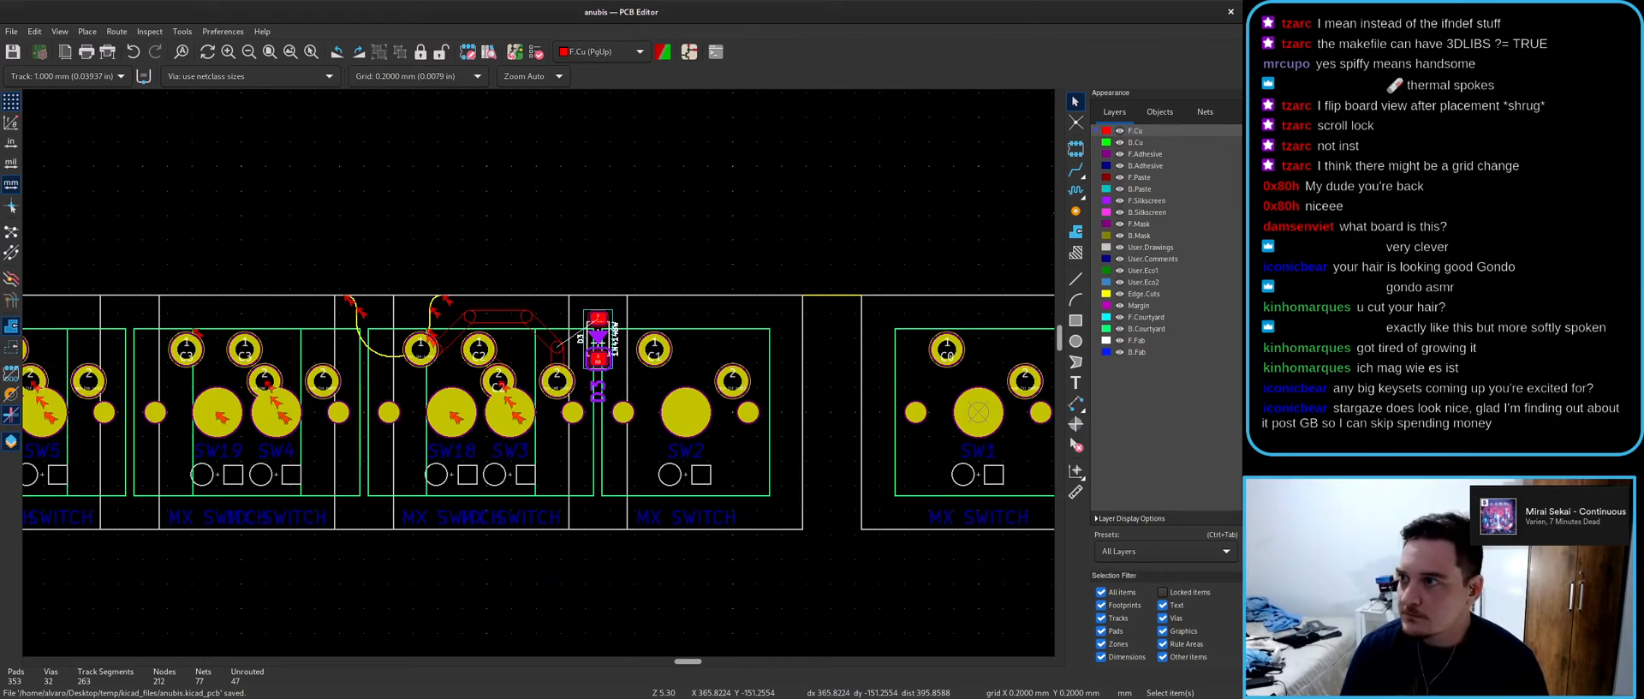
left_click(1509, 220)
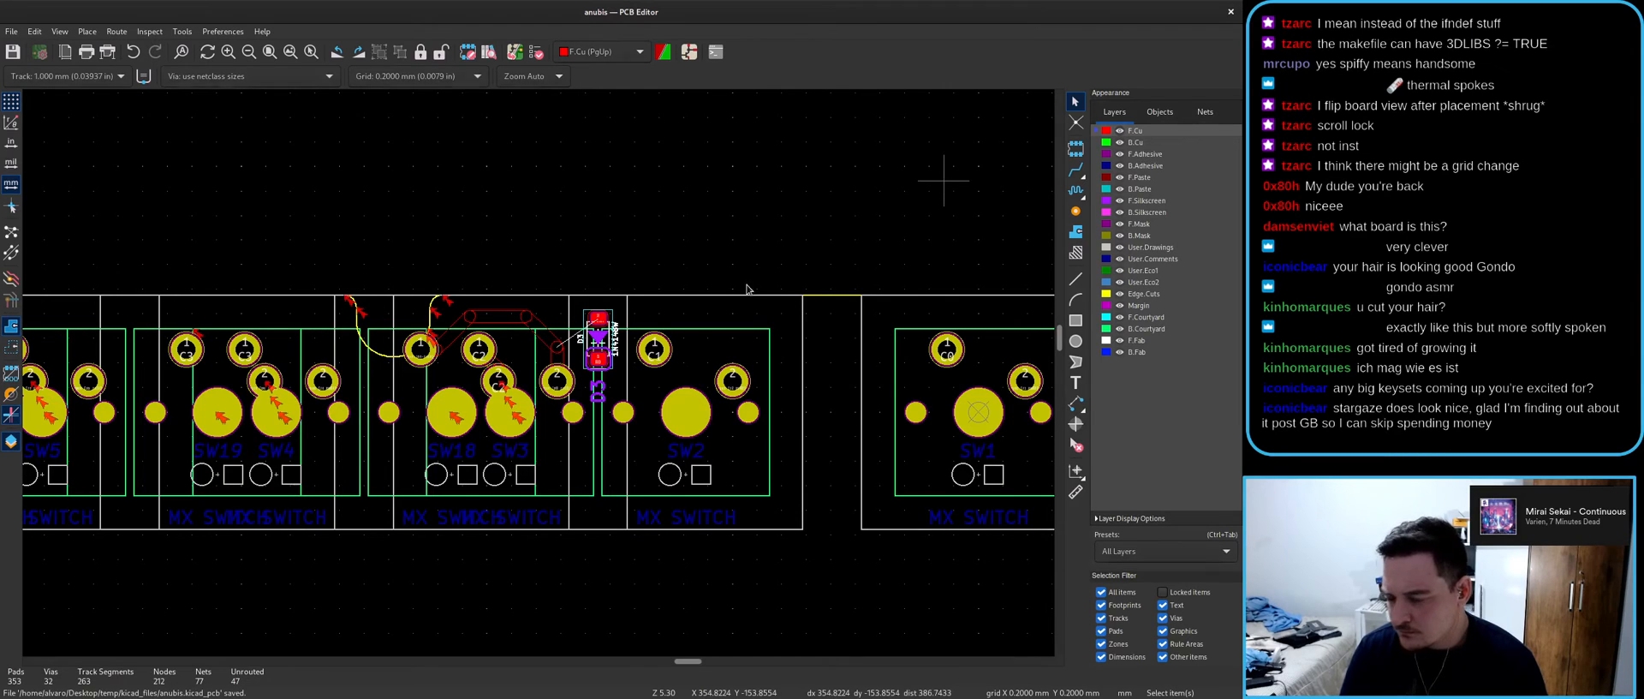
scroll(590, 325, "up", 5)
key("x")
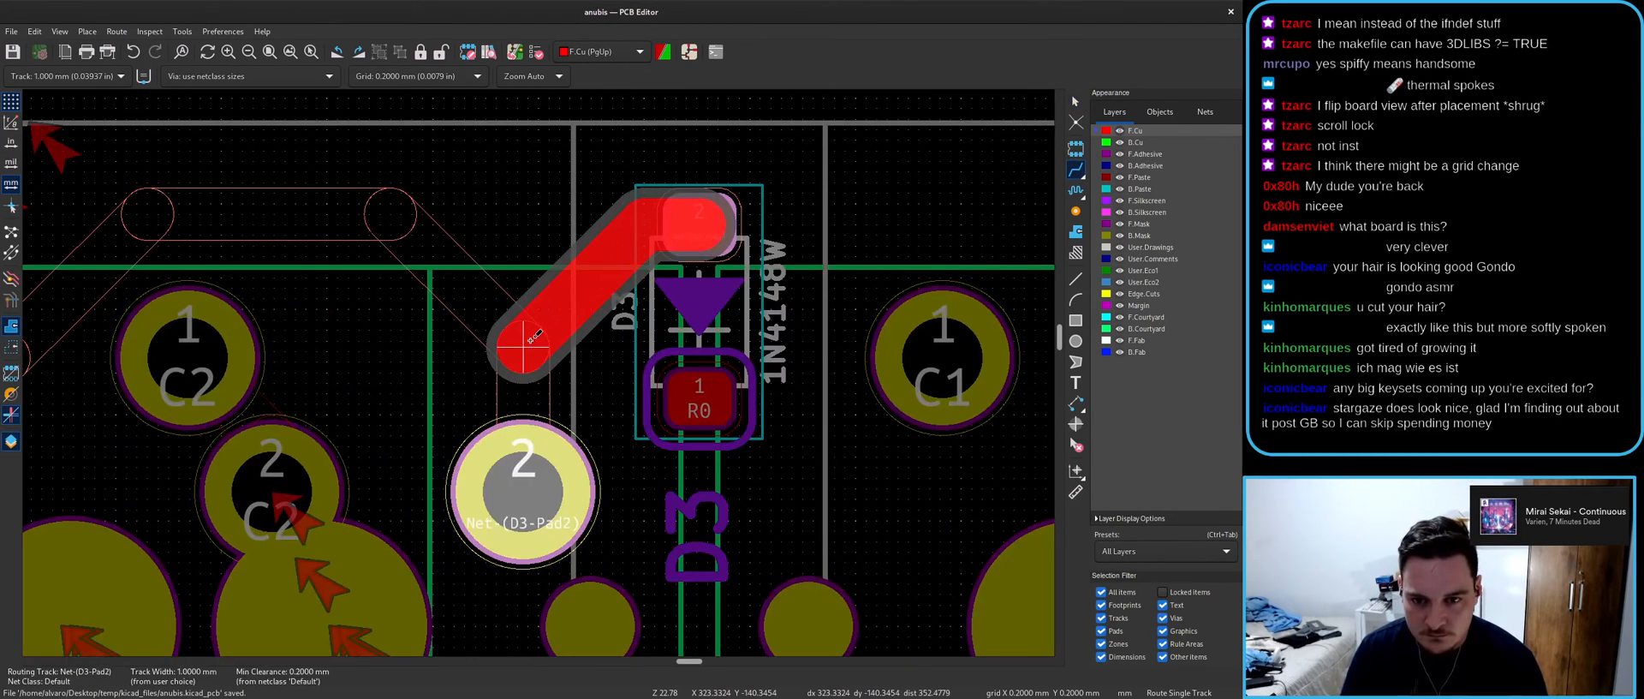
left_click(524, 341)
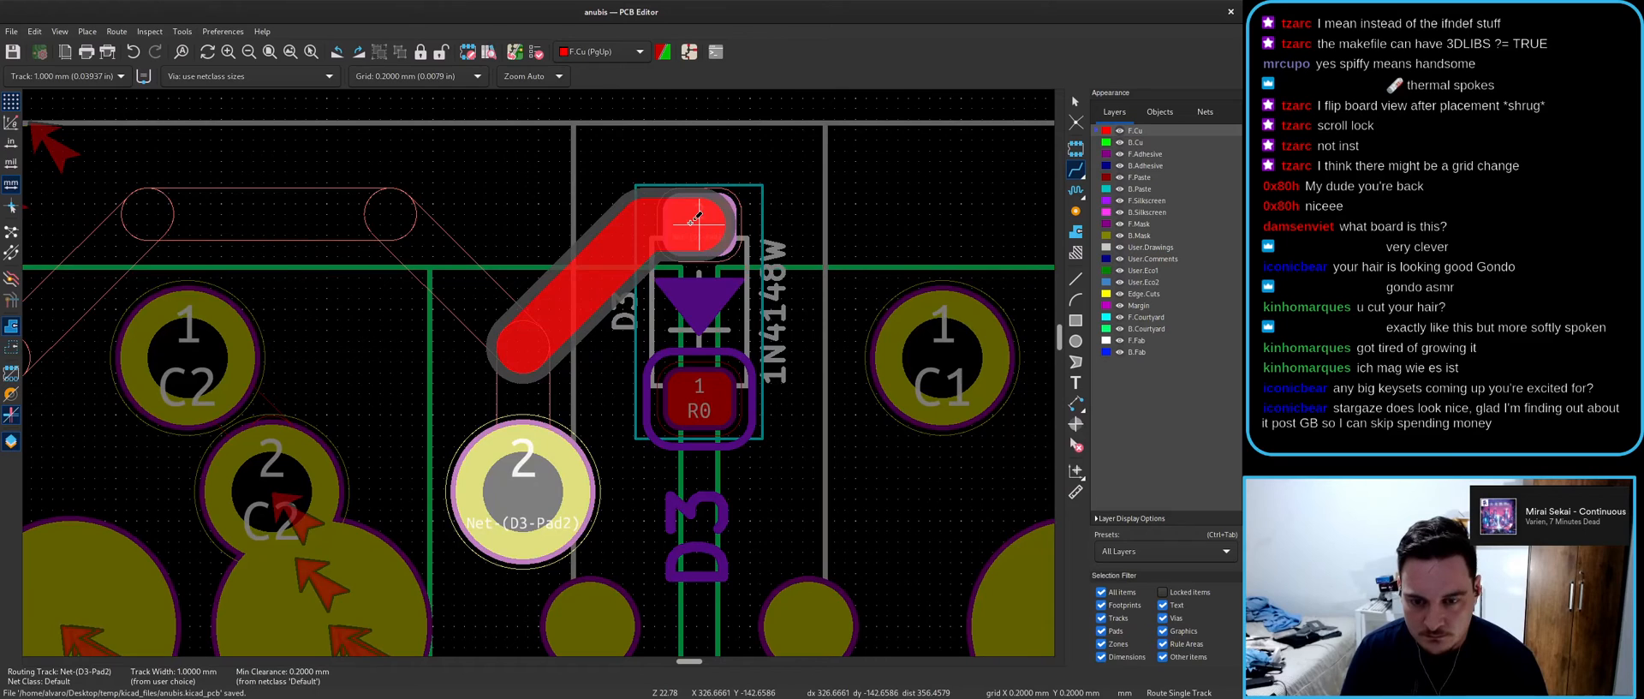
scroll(695, 219, "down", 2)
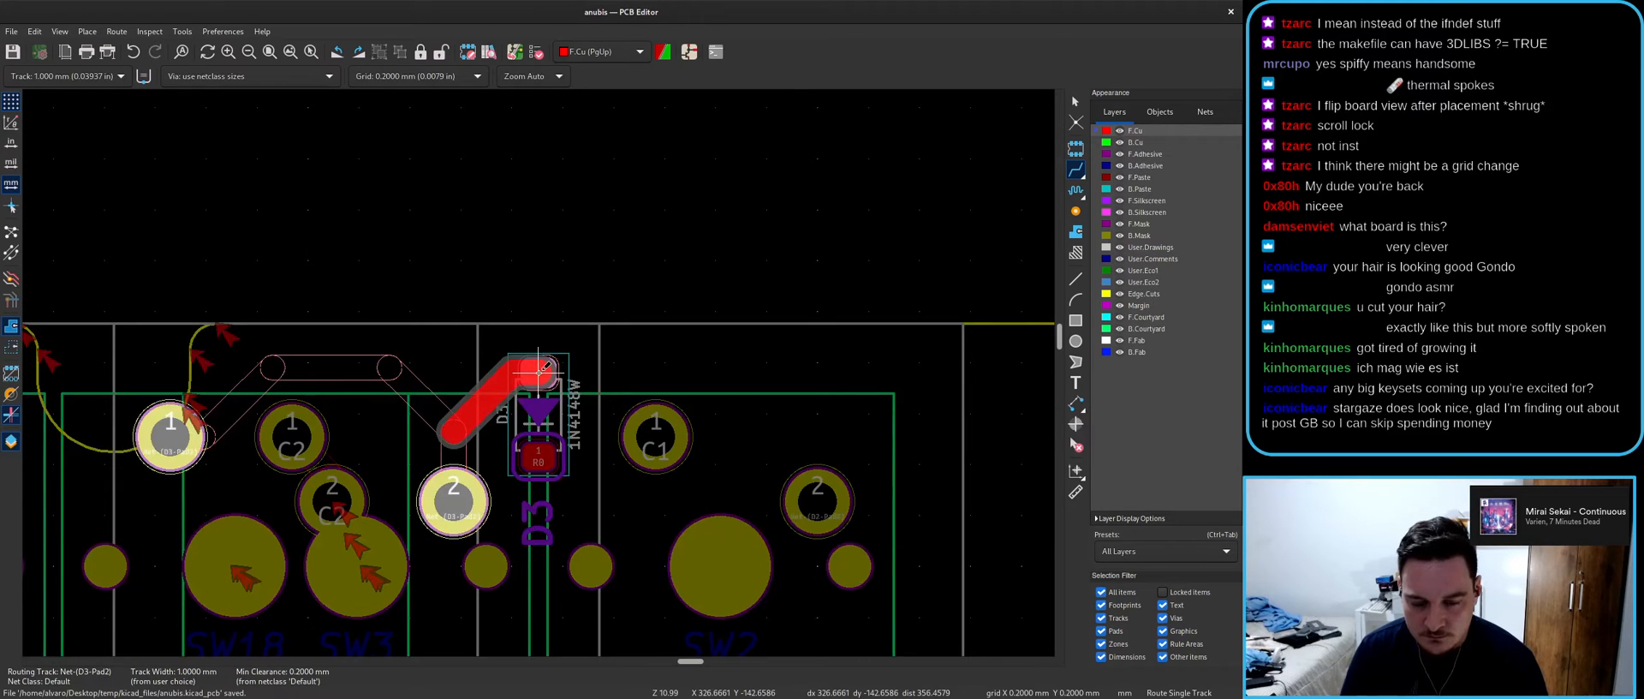
key("Escape")
key("Escape")
scroll(549, 325, "down", 3)
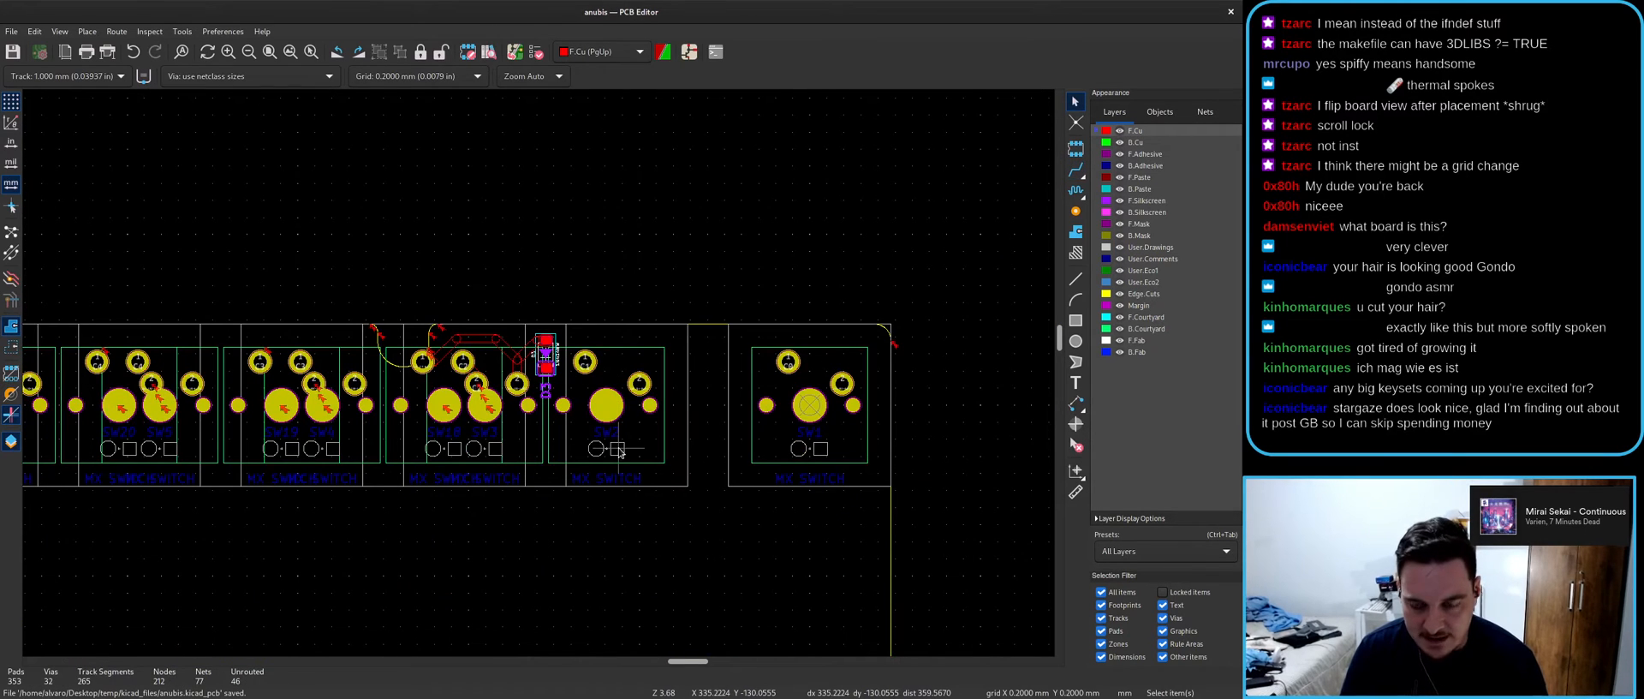
scroll(438, 75, "down", 5)
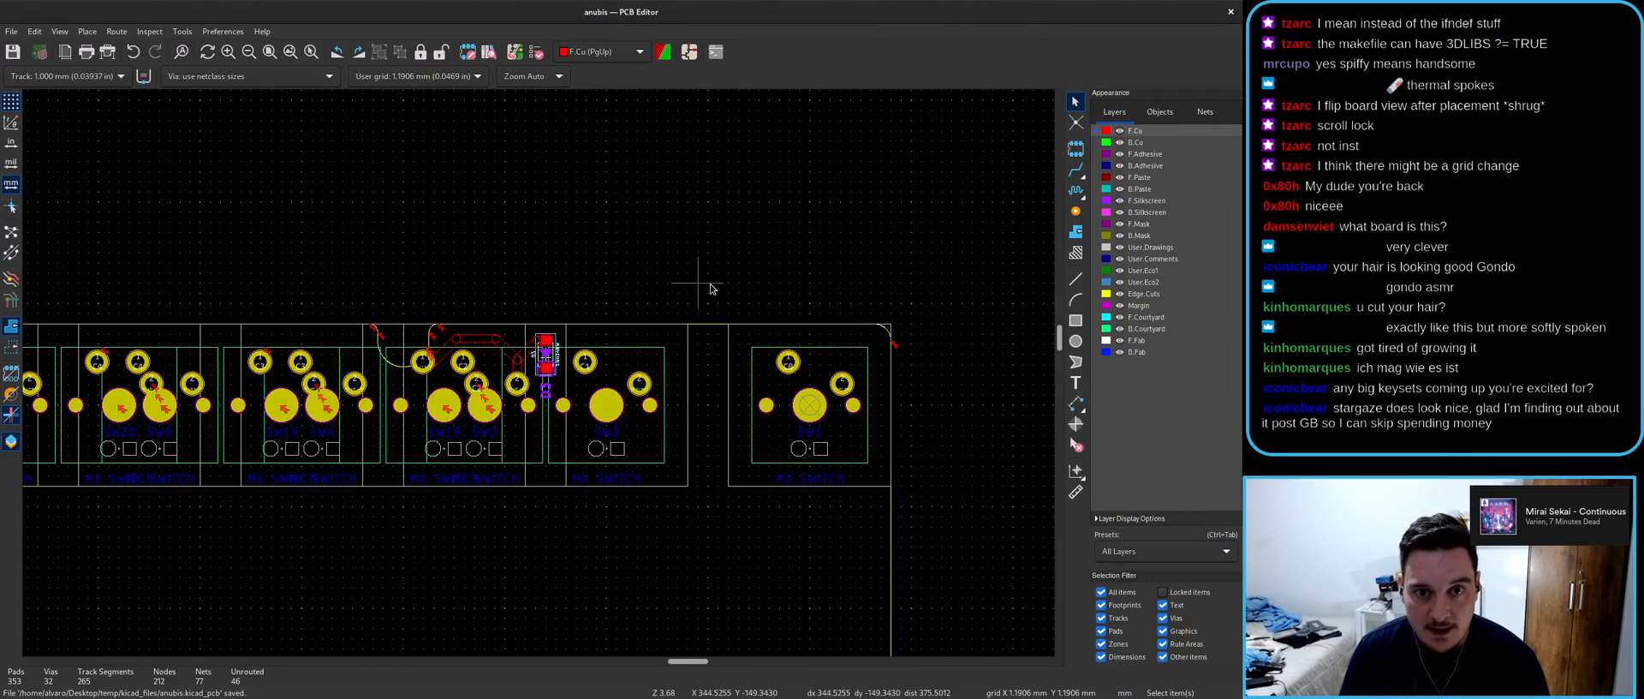
left_click(689, 51)
scroll(855, 497, "down", 5)
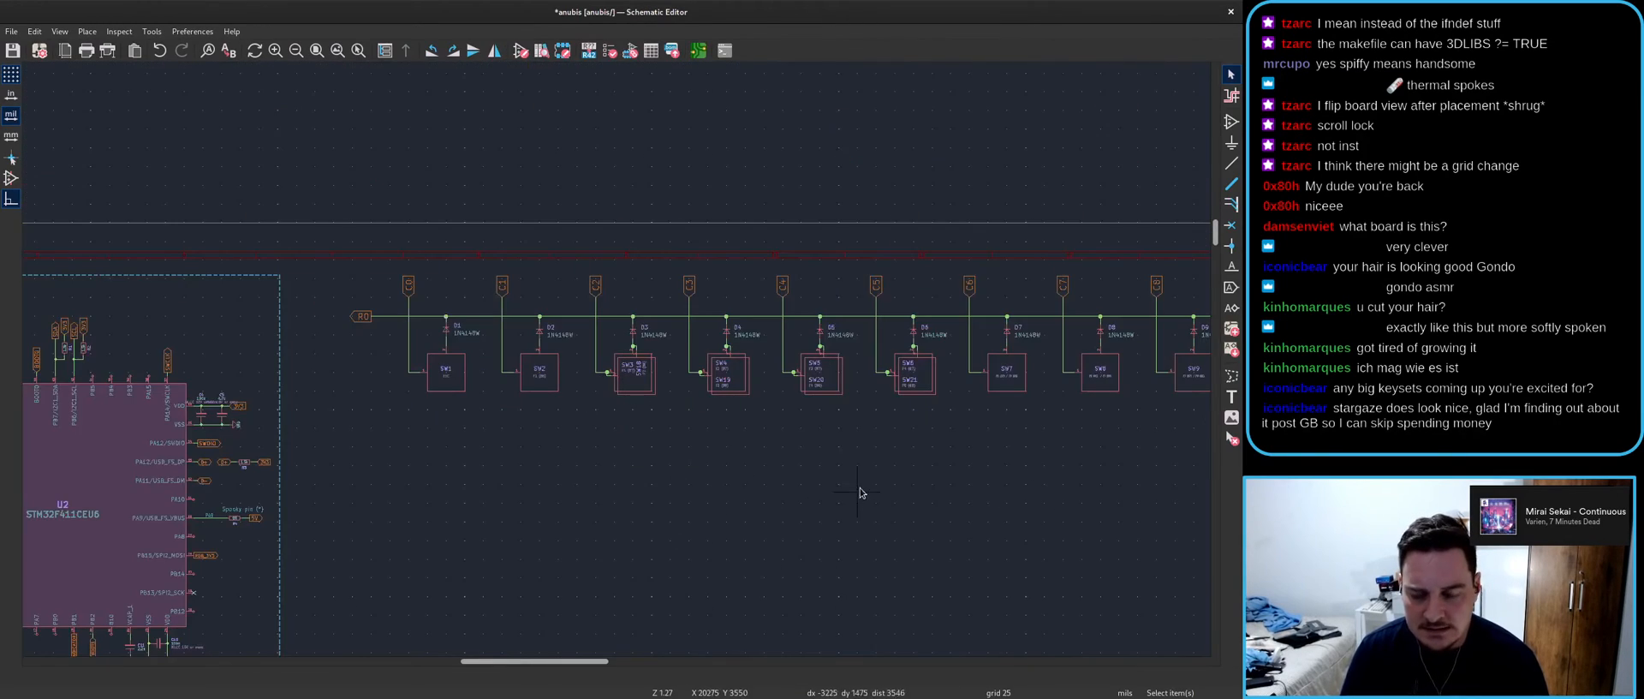
- Pan and zoom the board layout to check where SW18's footprint sits
key("alt+Tab")
scroll(548, 368, "down", 5)
middle_click_drag(352, 384, 449, 380)
scroll(536, 368, "up", 6)
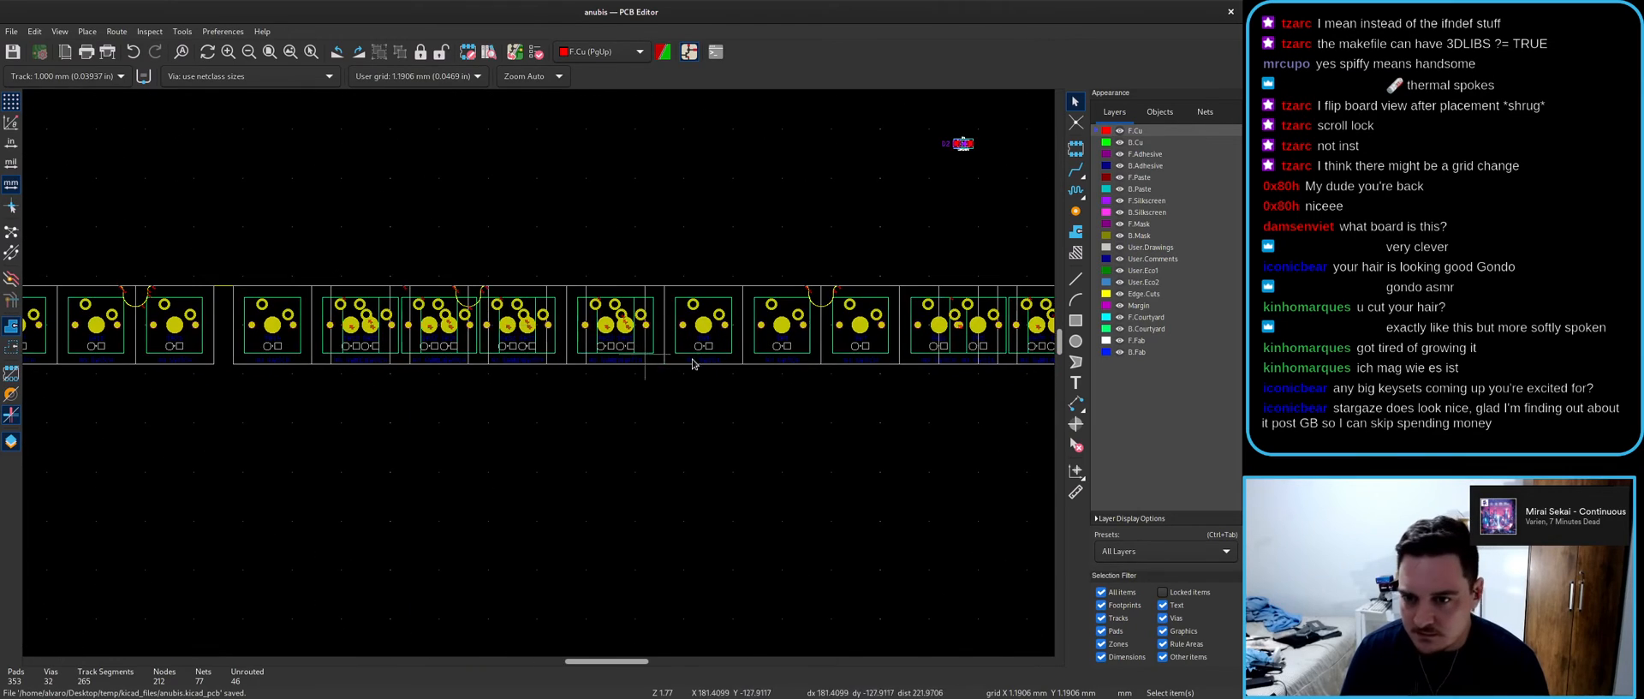
scroll(539, 377, "down", 2)
scroll(539, 377, "up", 2)
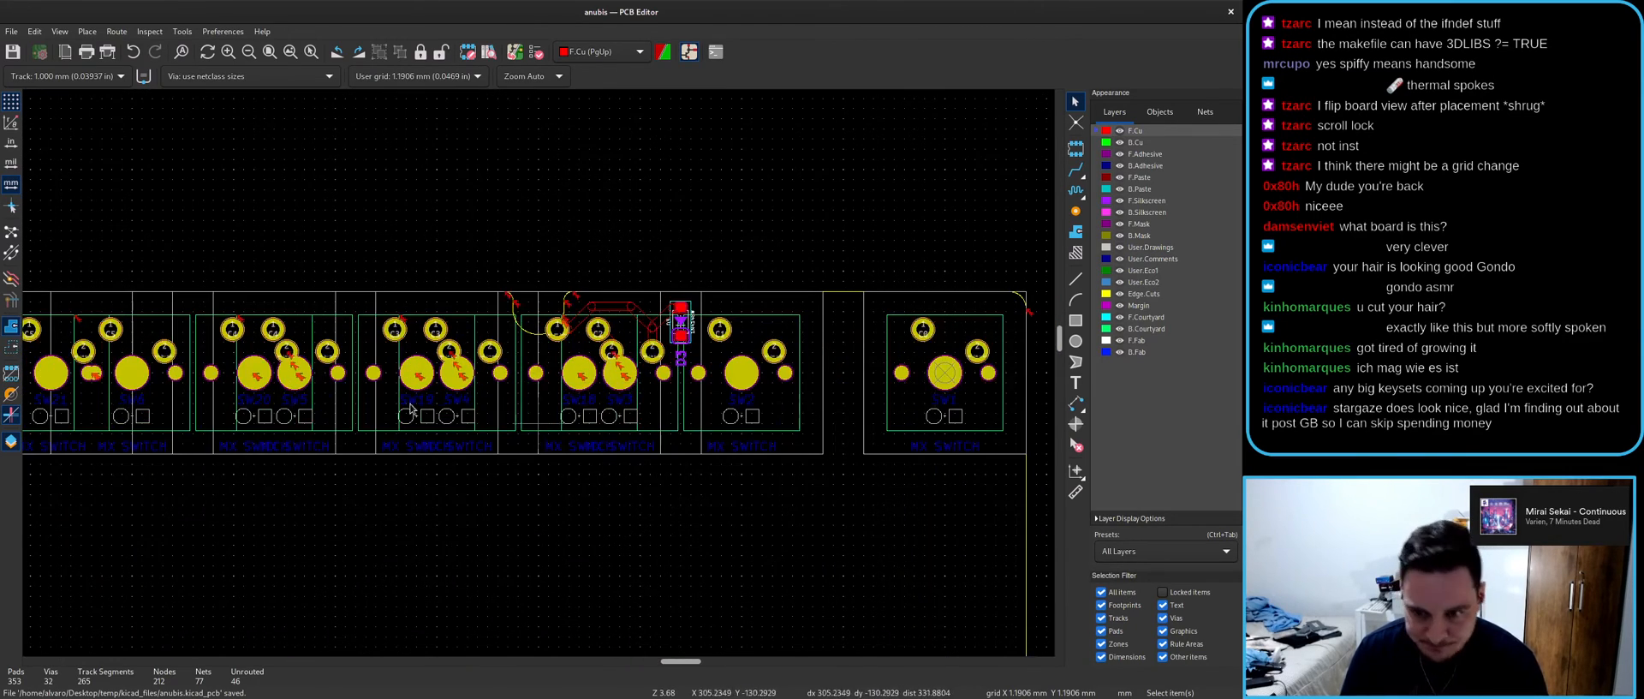
scroll(538, 376, "down", 6)
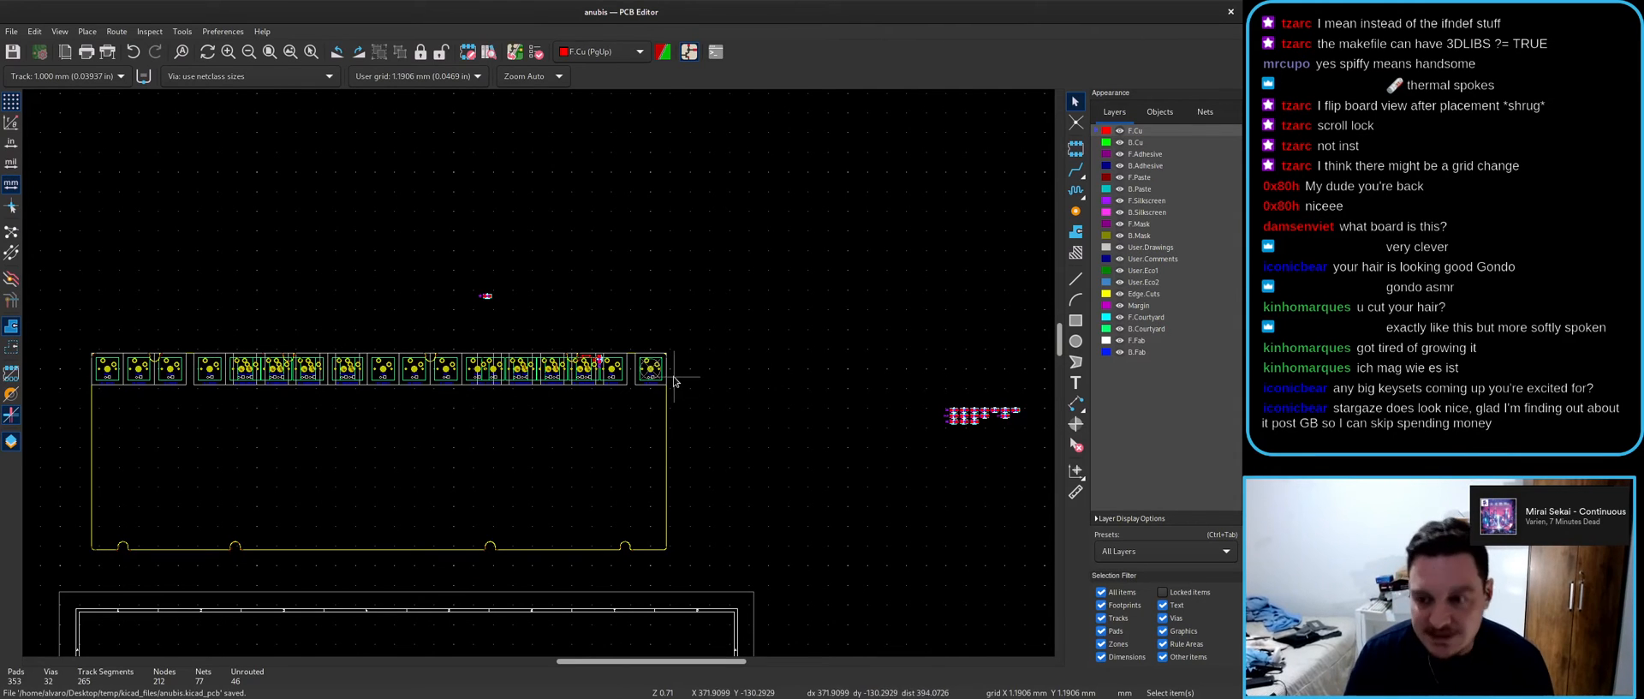
- Move SW18's reference text inside the overlapping SW3 symbol in the schematic
key("alt+Tab")
scroll(612, 387, "up", 3)
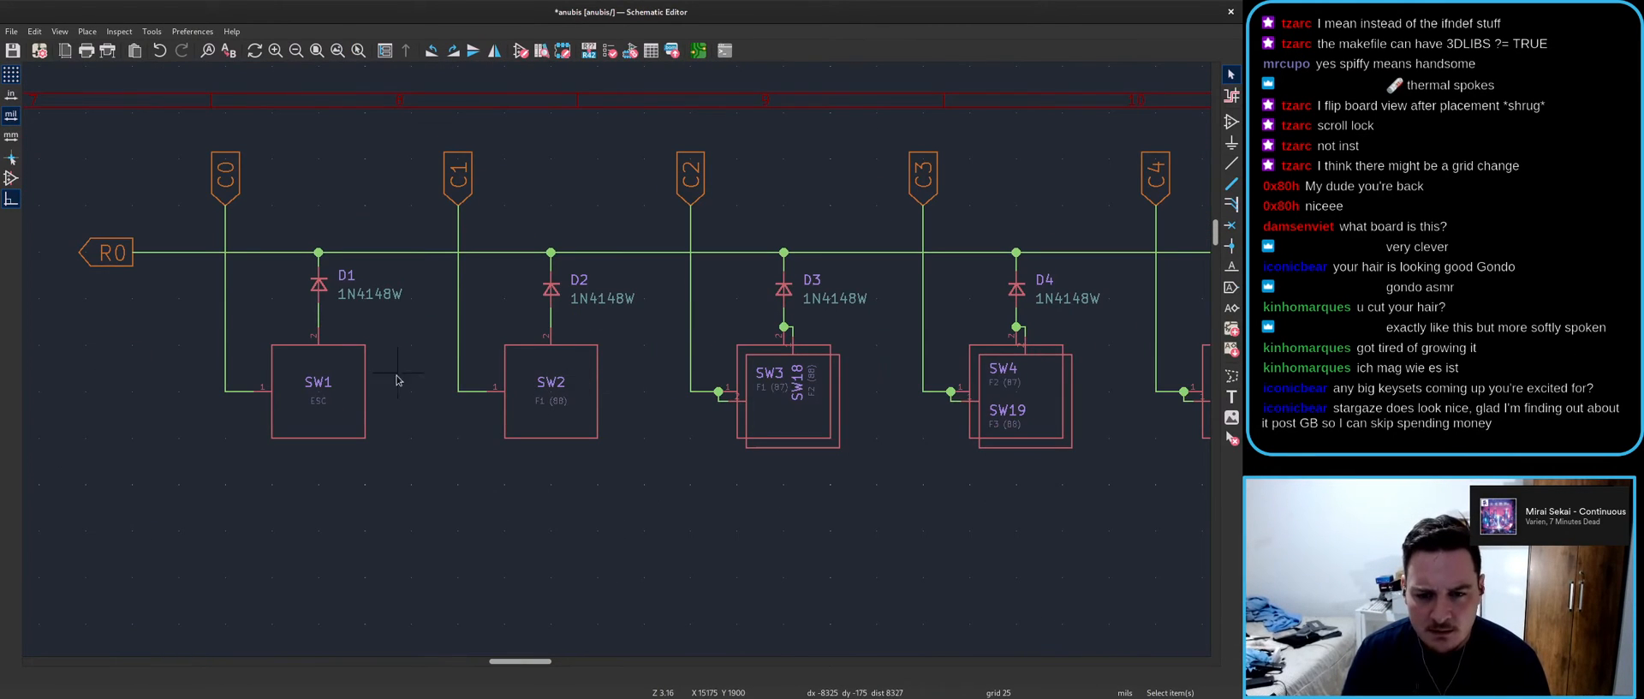
key("m")
scroll(790, 394, "up", 3)
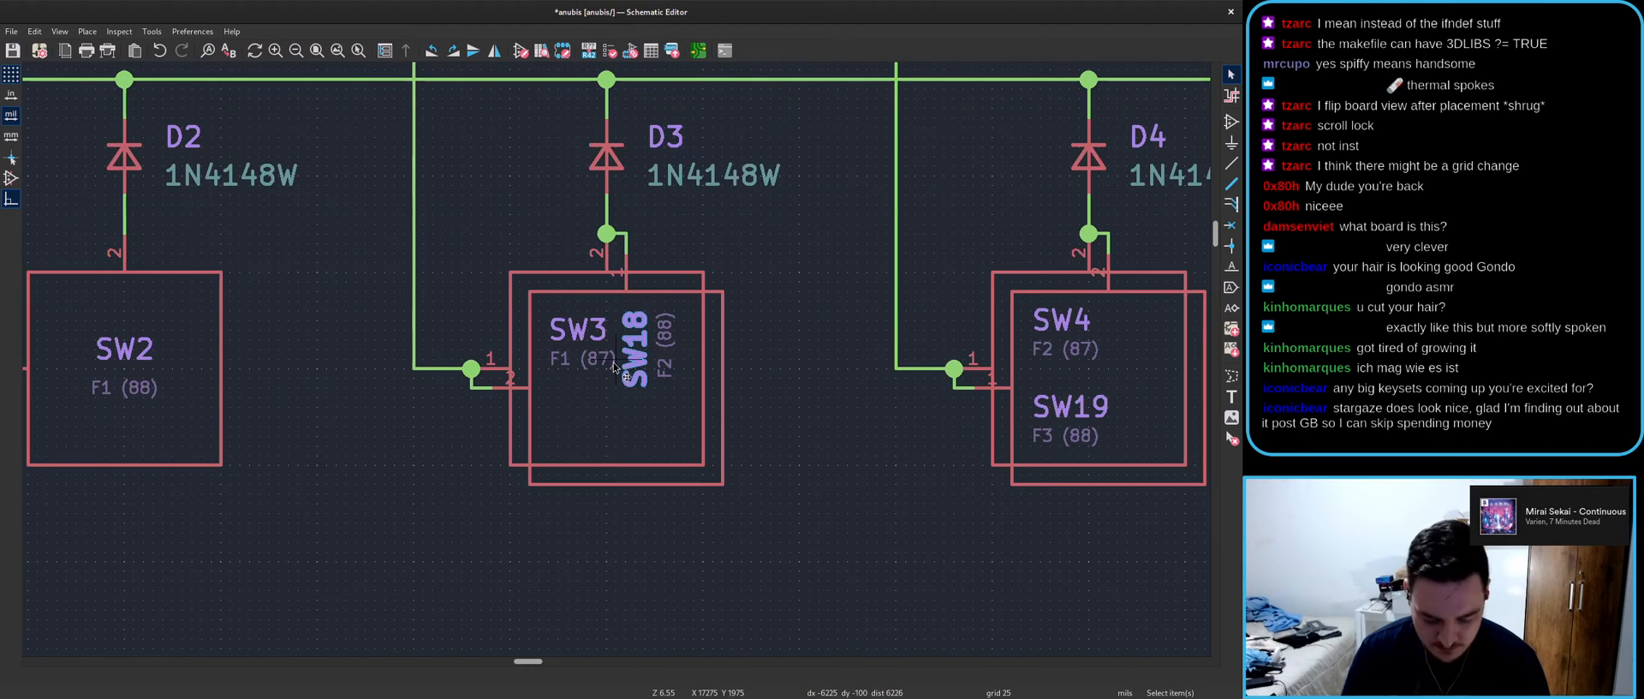
left_click(568, 406)
- Rotate SW18's F2 (88) field horizontal and place it under the reference
key("m")
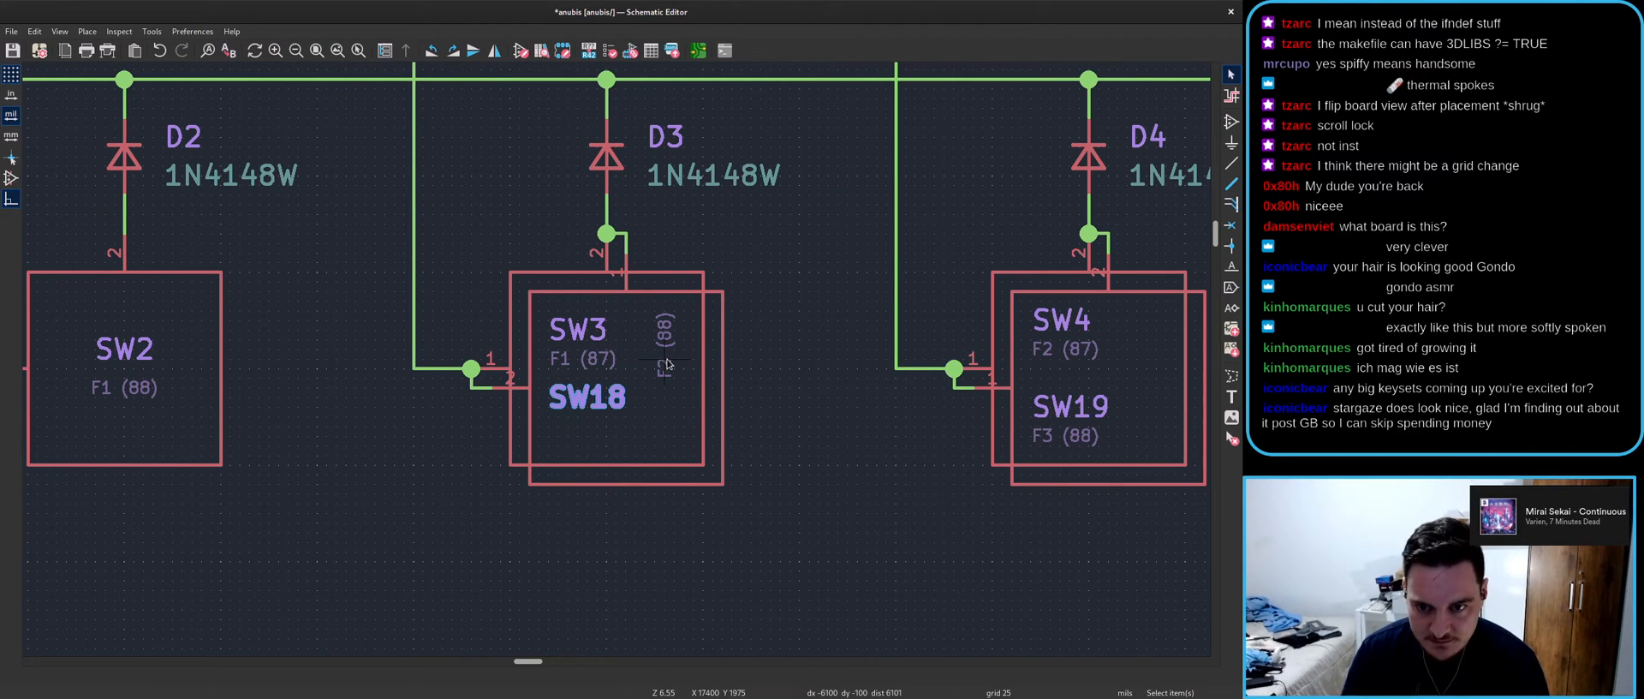
key("r")
left_click(615, 467)
key("alt+Tab")
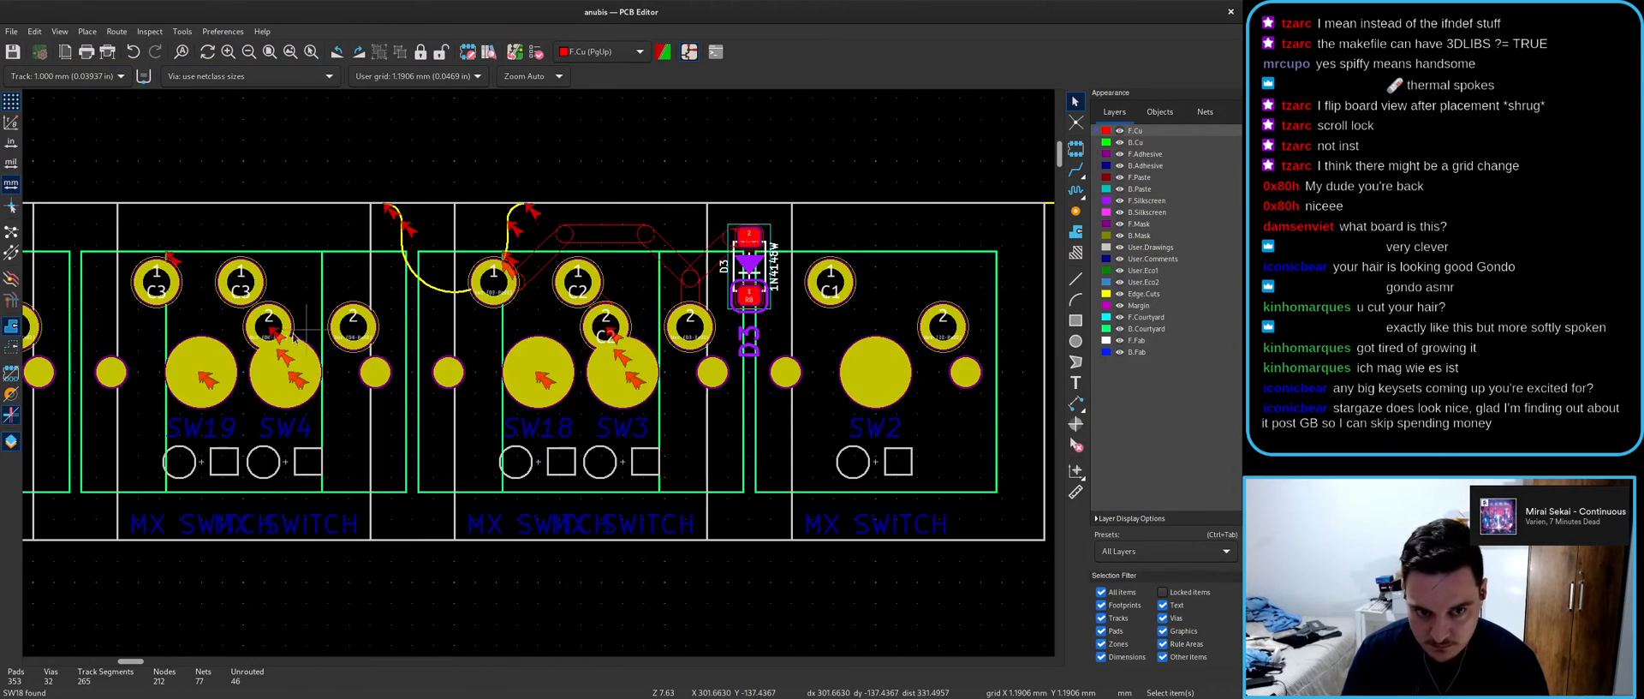
- Pan and zoom along the key row to close in on the stacked SW12 and SW24 footprints
middle_click_drag(483, 387, 659, 364)
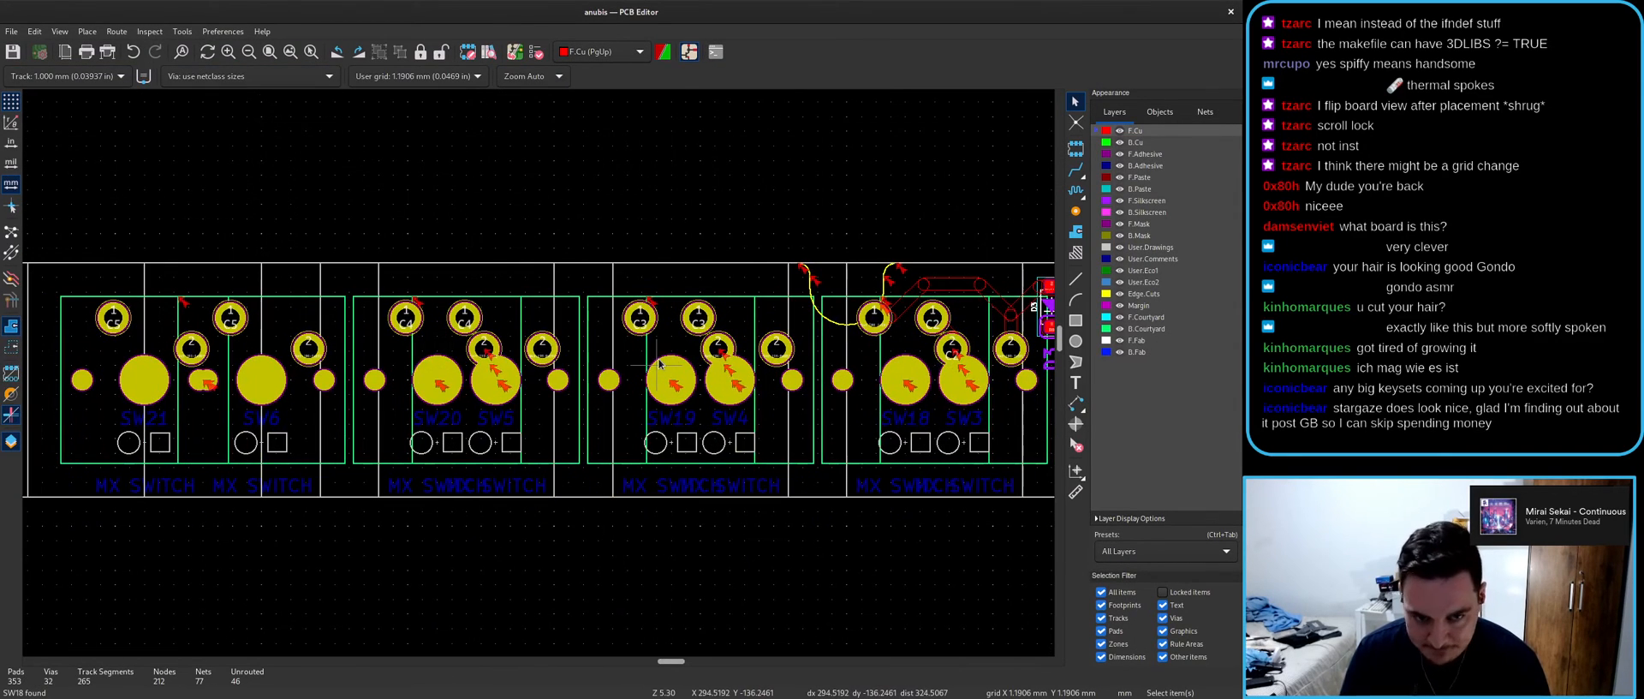
scroll(660, 364, "down", 3)
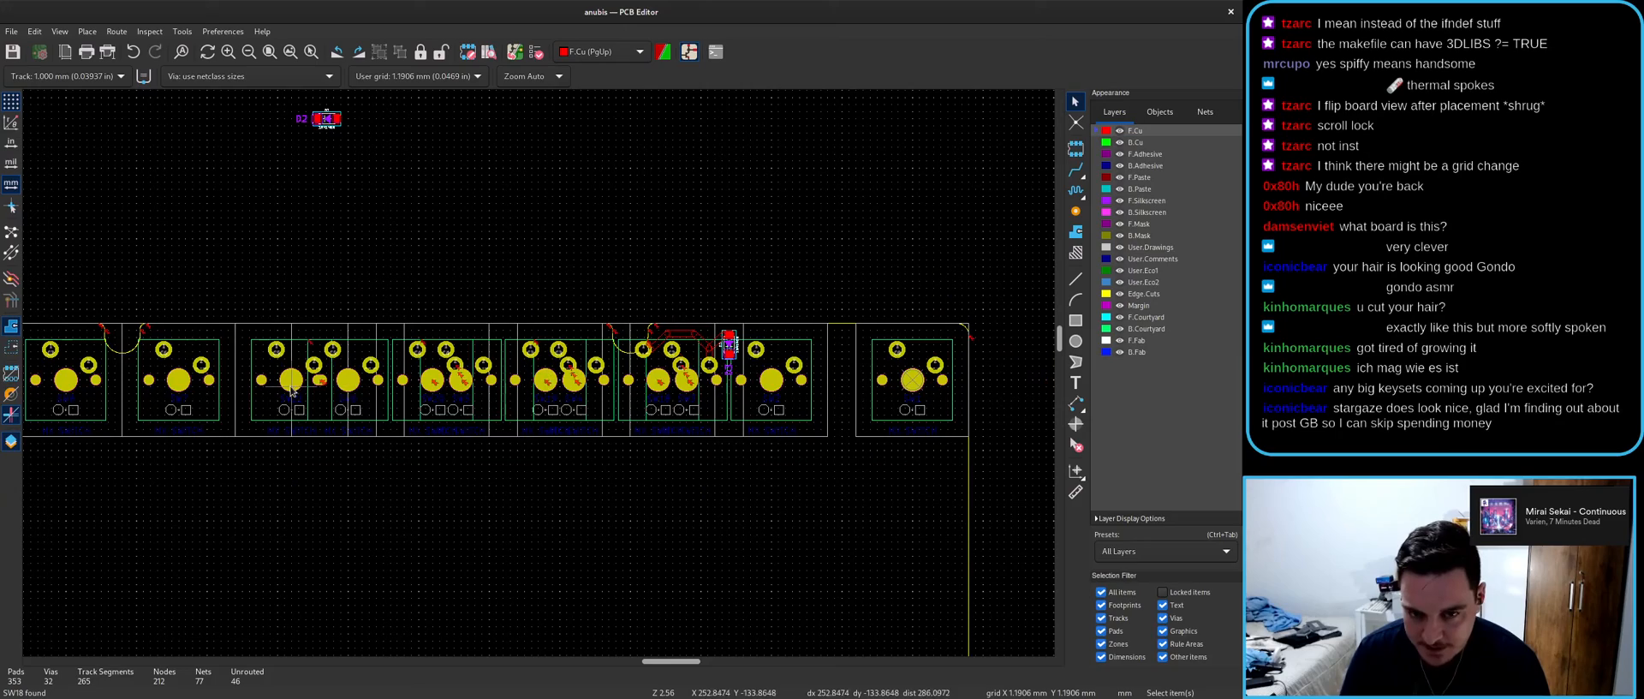
scroll(672, 404, "up", 3)
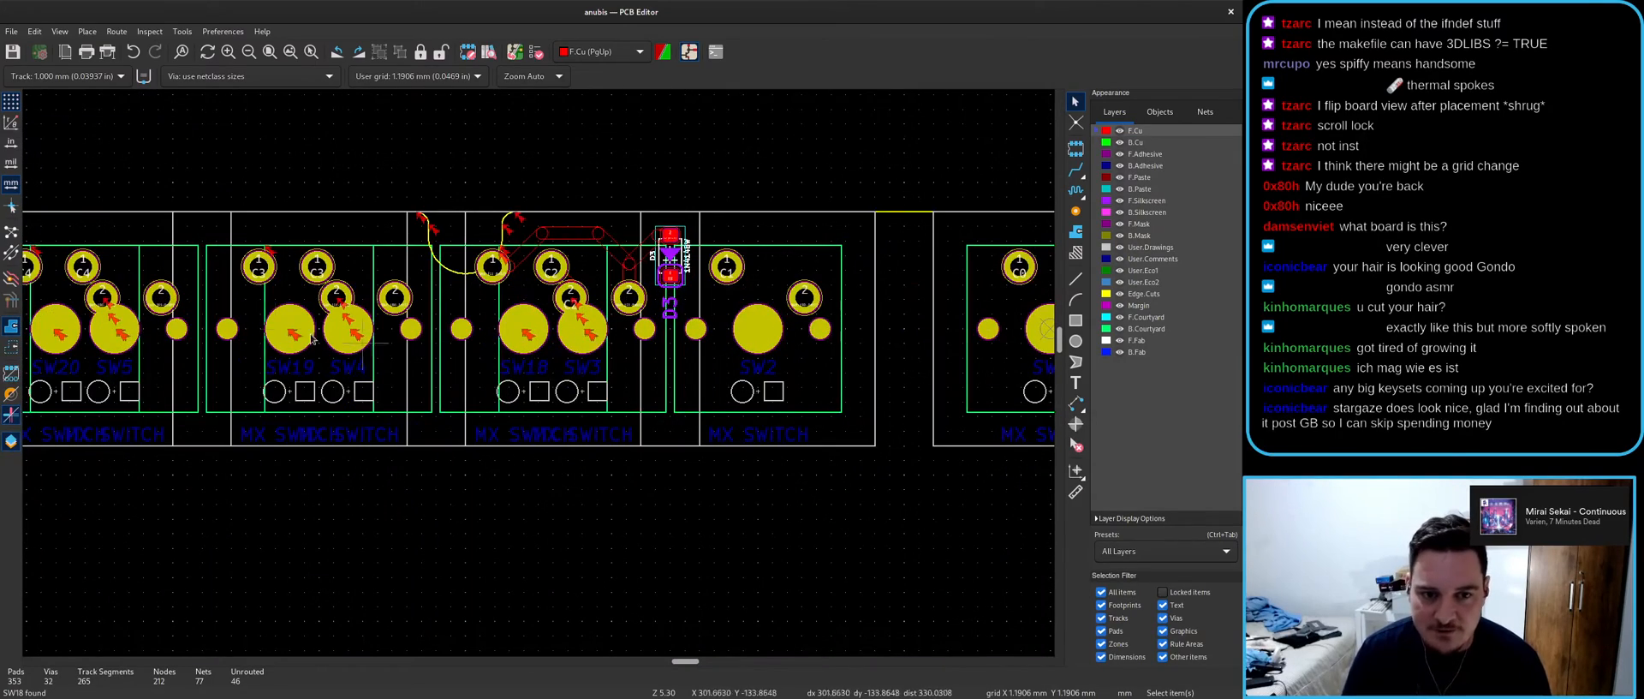
middle_click_drag(68, 305, 301, 318)
scroll(301, 317, "up", 3)
scroll(556, 370, "down", 3)
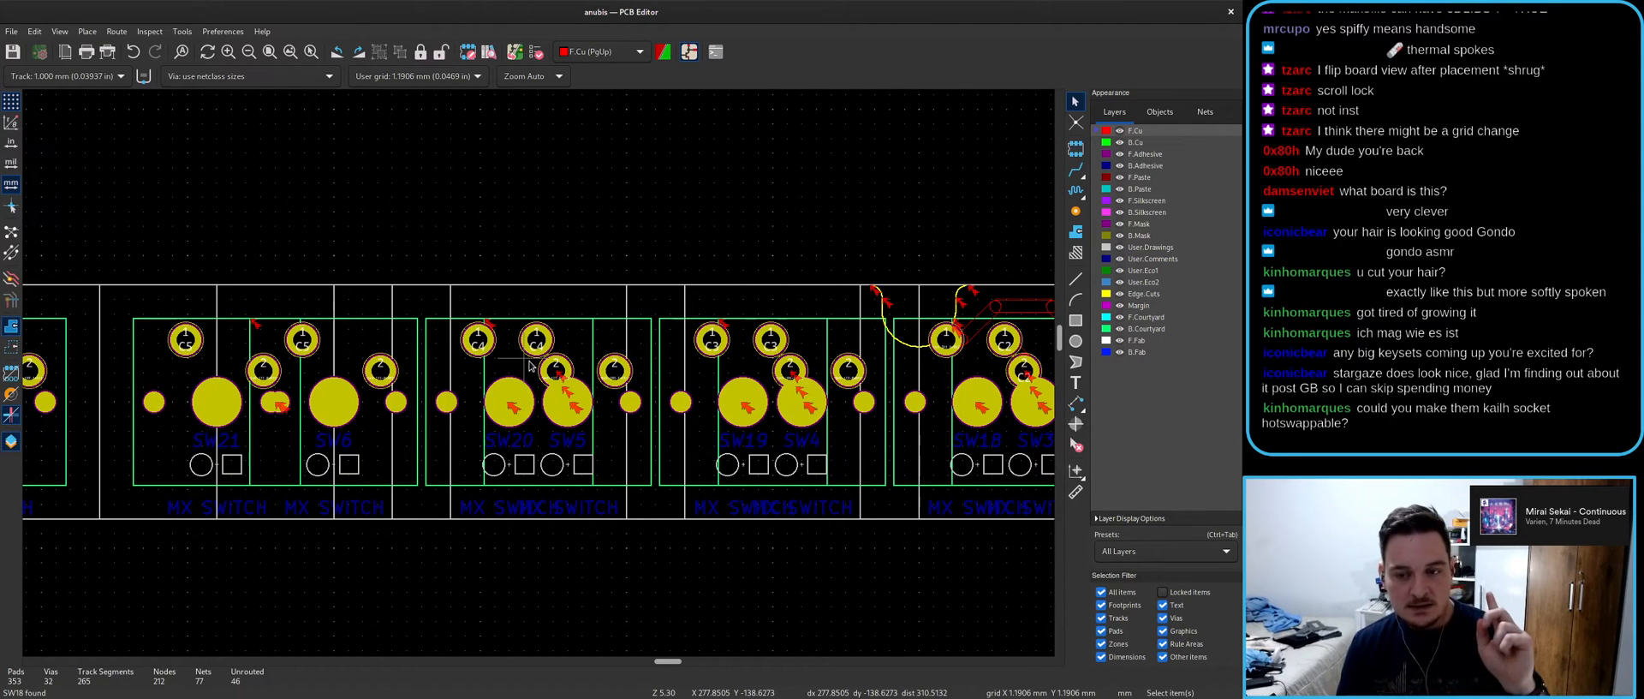
scroll(527, 372, "down", 3)
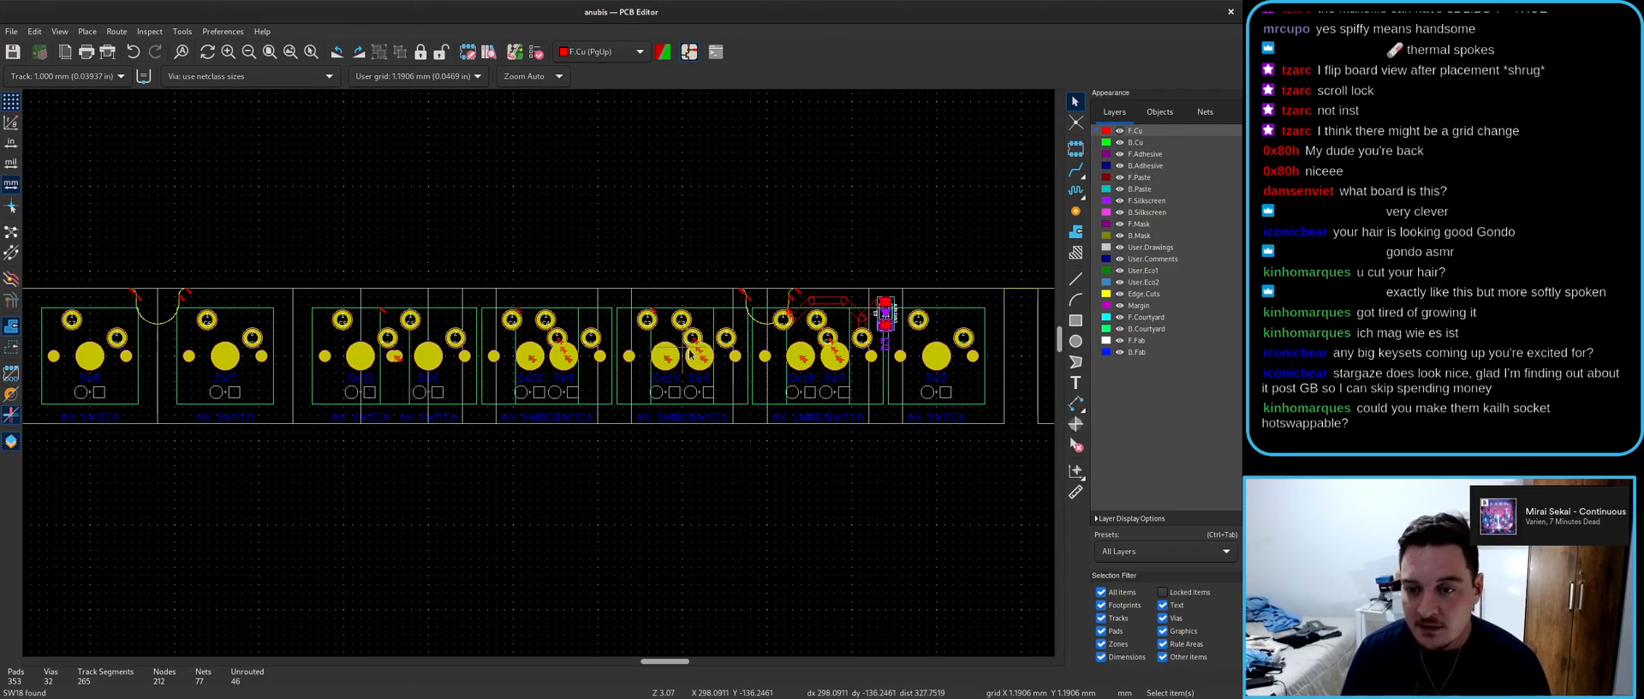
scroll(548, 374, "up", 3)
scroll(550, 344, "down", 3)
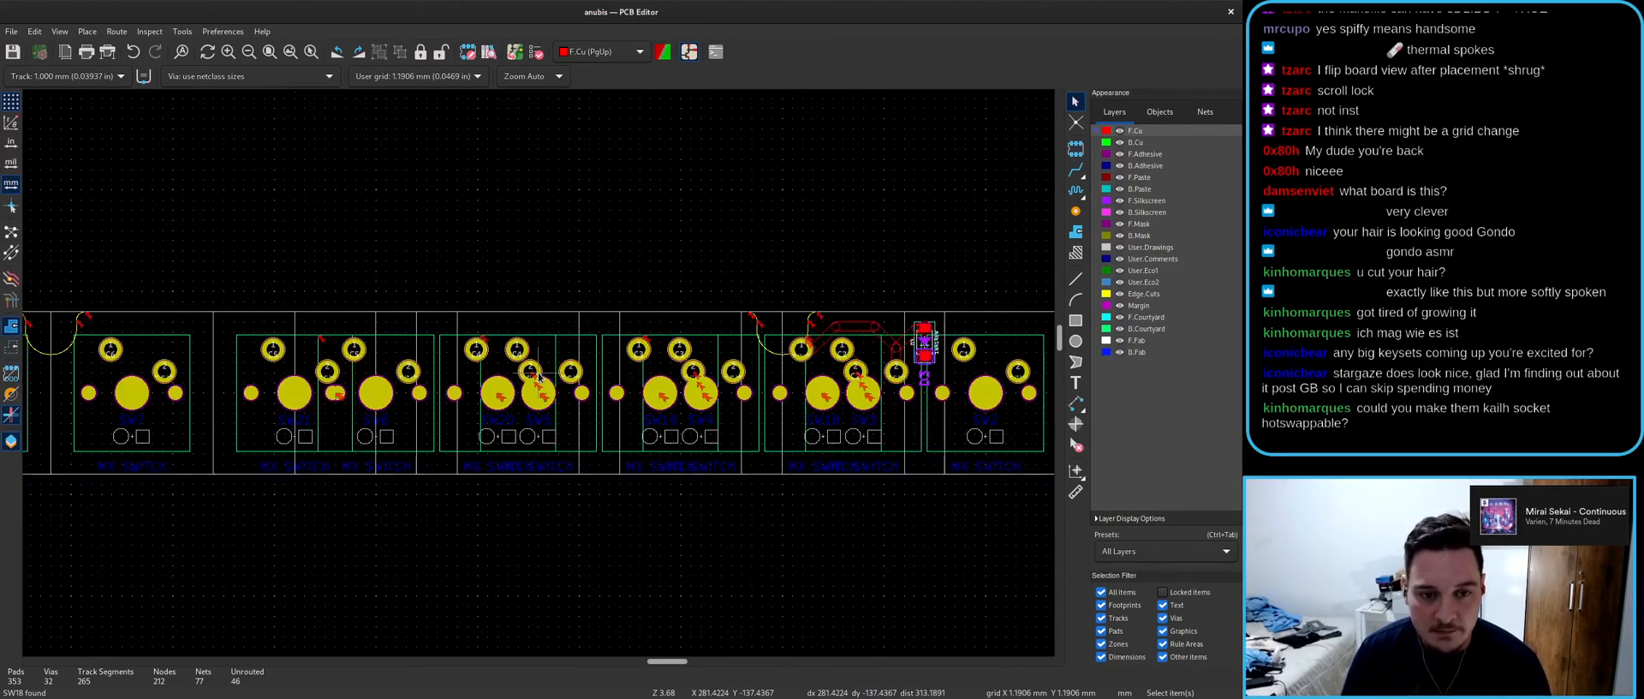
scroll(367, 400, "up", 2)
- Probe items on the stacked SW24 footprint, dismissing each item-choice popup
scroll(366, 400, "up", 3)
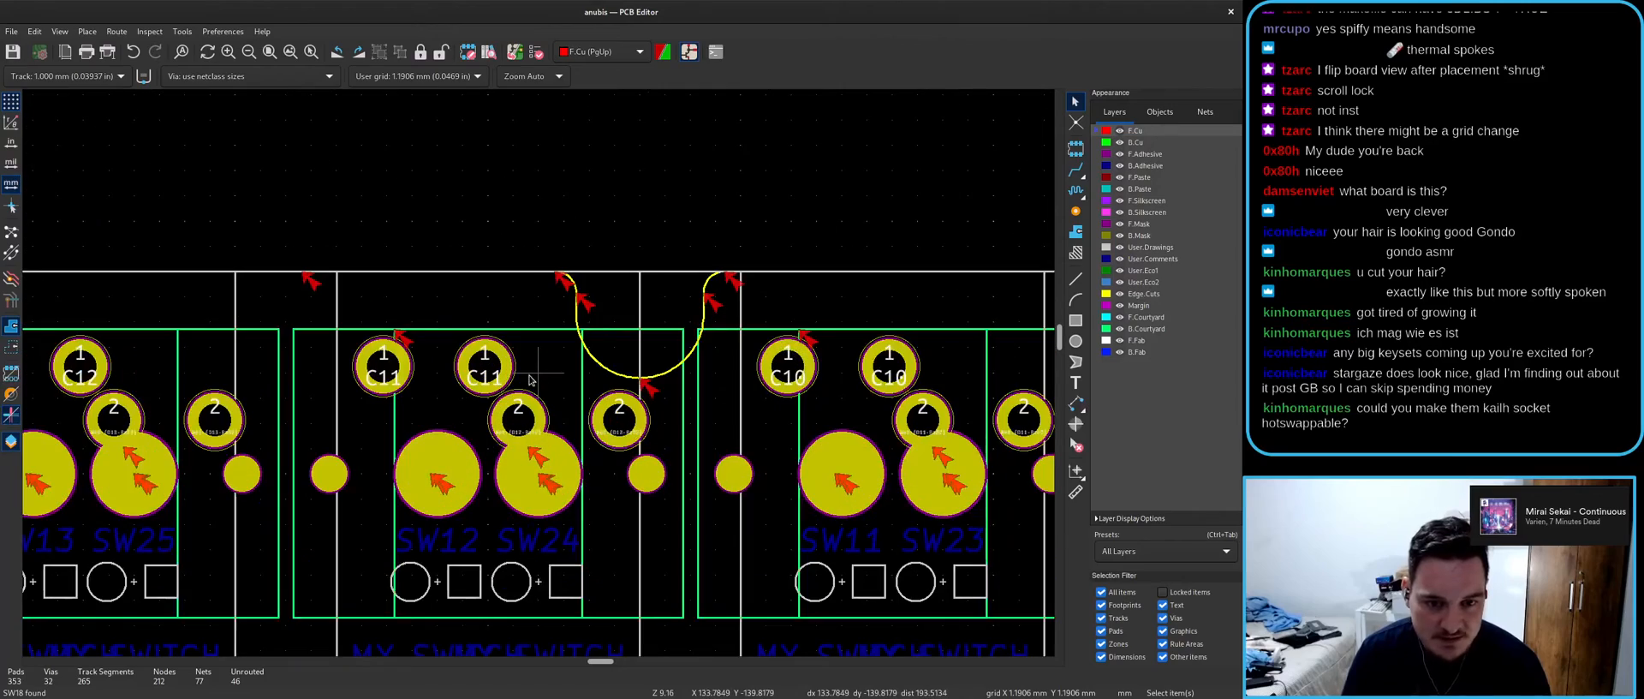
left_click(532, 417)
key("Escape")
left_click(503, 361)
key("Escape")
left_click(527, 399)
key("Escape")
- Select SW19 in the schematic, locate it on the board, and rotate it
key("alt+Tab")
scroll(604, 347, "down", 4)
scroll(805, 372, "up", 3)
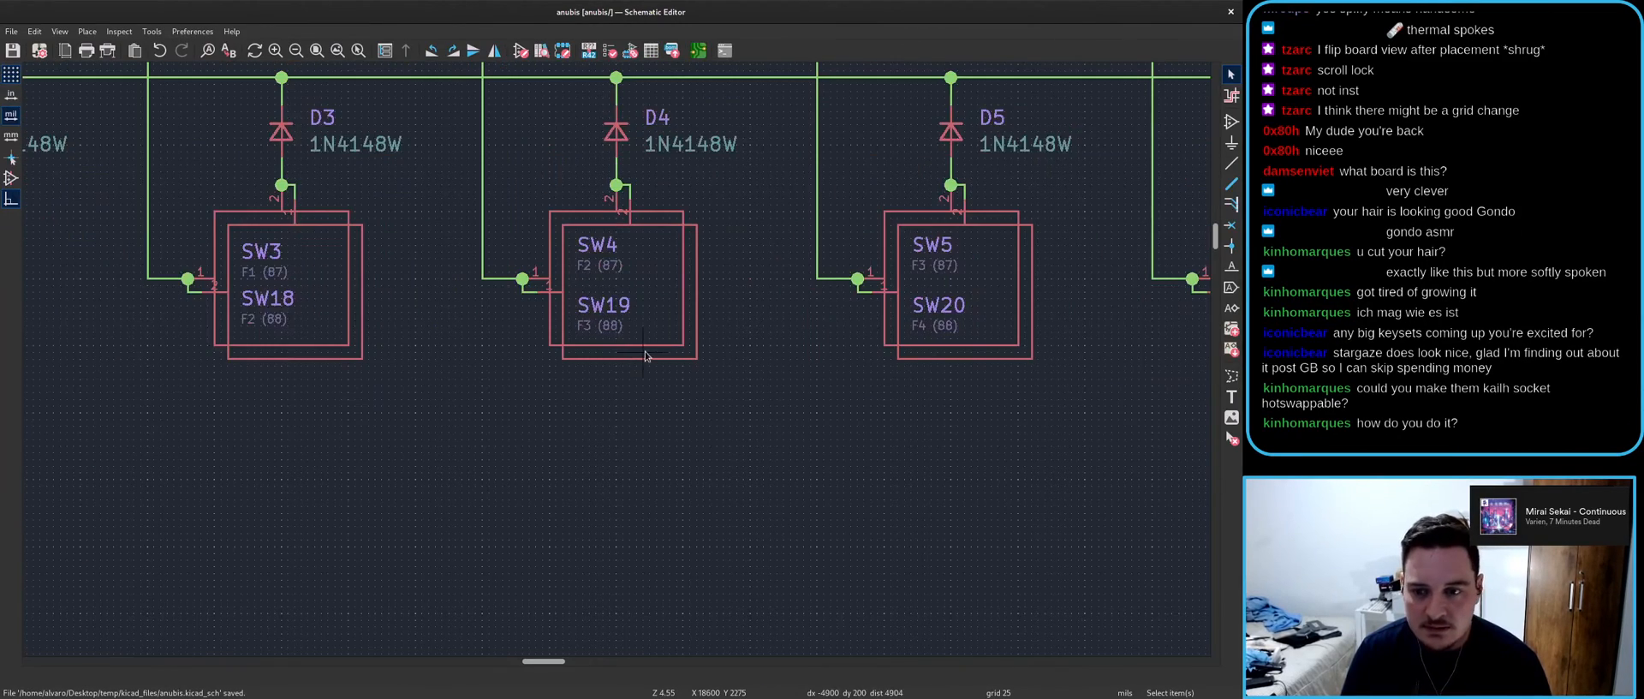
left_click(641, 354)
key("alt+Tab")
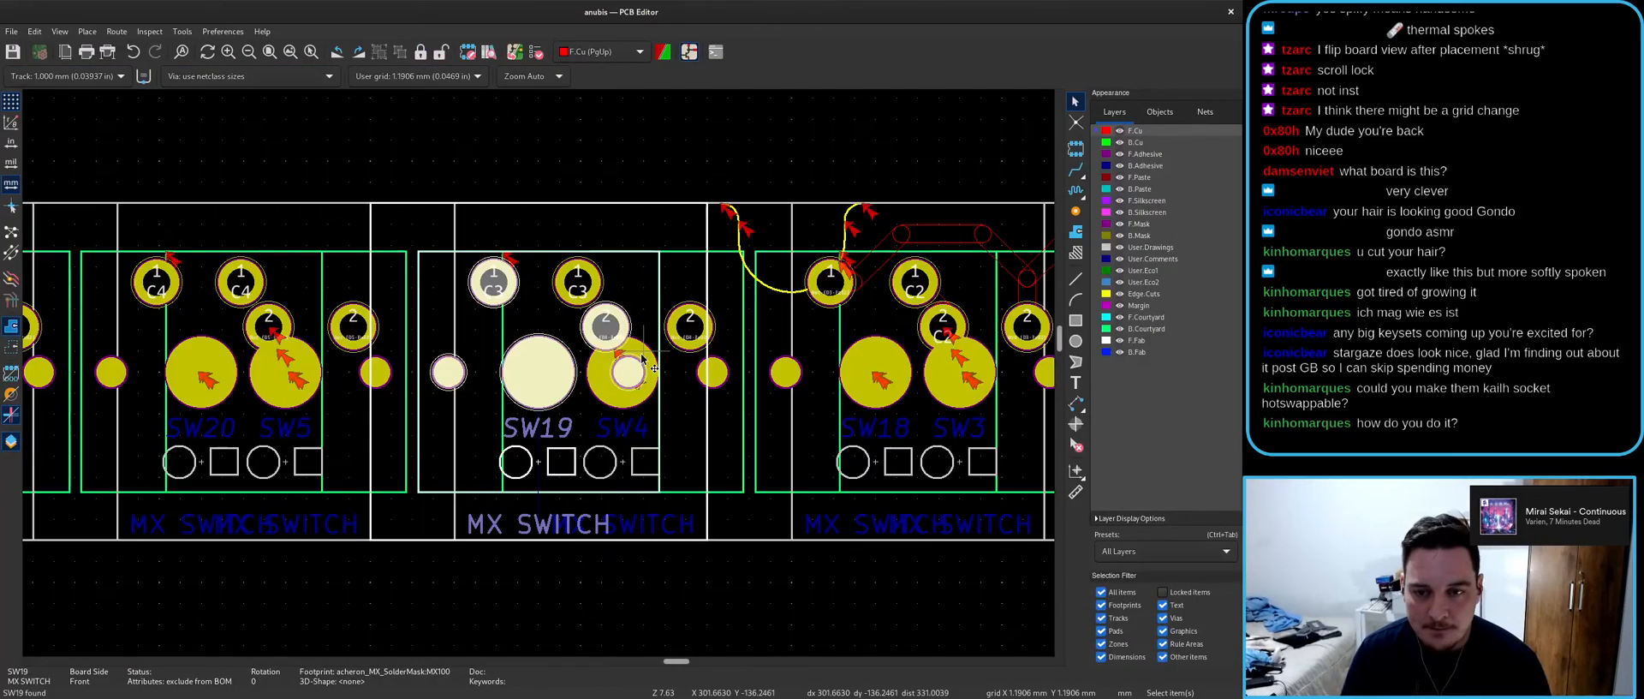
key("alt+Tab")
key("r")
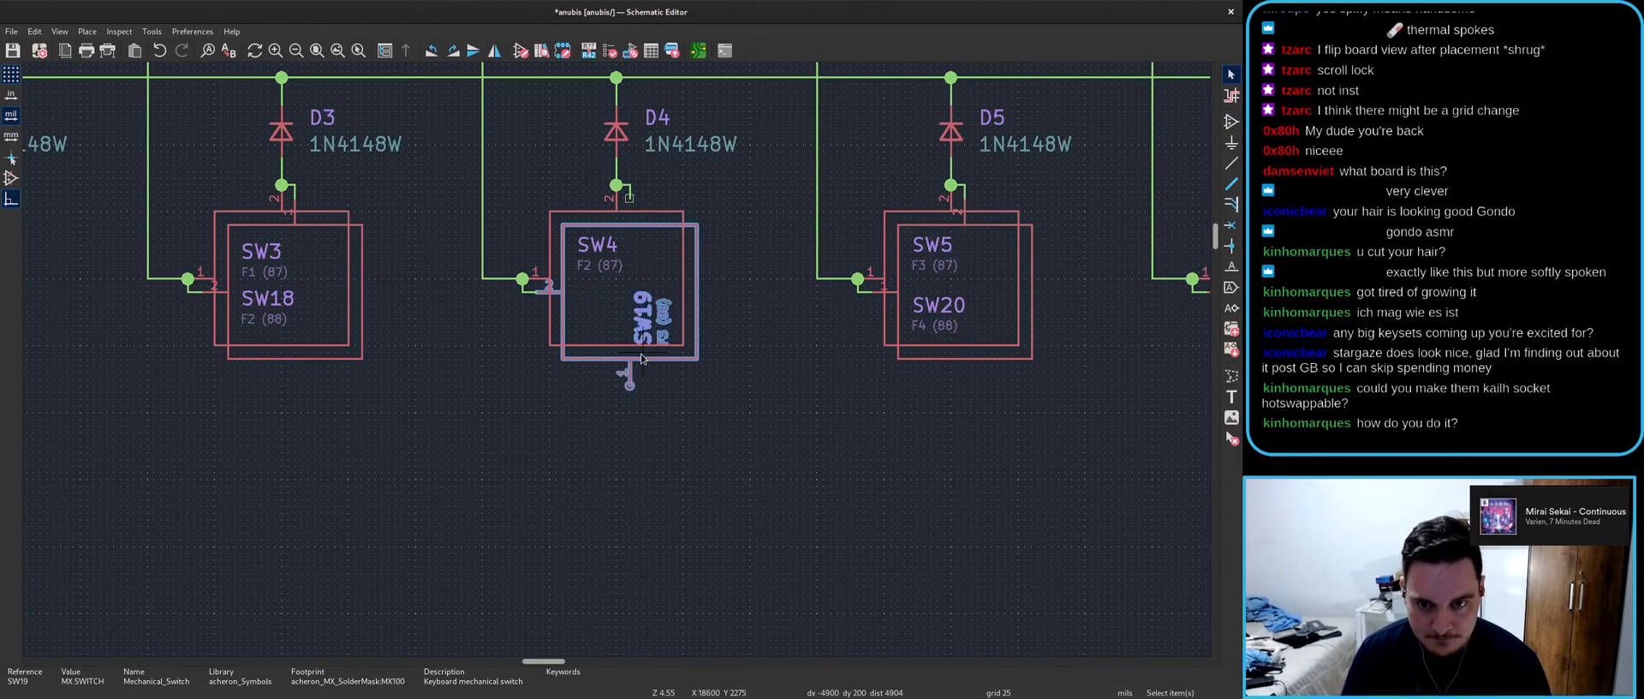
- Rotate and mirror the SW20, SW21 and SW22 switch symbols
left_click(940, 357)
middle_click_drag(1070, 396, 460, 403)
key("r")
key("y")
left_click(676, 364)
key("r")
key("y")
scroll(1007, 427, "down", 4)
scroll(1032, 339, "up", 3)
middle_click_drag(1033, 340, 557, 332)
left_click(556, 323)
key("r")
- Rotate and mirror the SW23, SW24 and SW25 switch symbols
key("y")
left_click(775, 323)
key("r")
key("y")
left_click(1009, 324)
key("r")
key("y")
scroll(1096, 358, "down", 3)
scroll(614, 356, "up", 3)
left_click(540, 336)
key("r")
key("y")
scroll(762, 450, "down", 4)
- Save the schematic with the reoriented switch symbols
key("ctrl+s")
scroll(380, 314, "up", 3)
scroll(617, 362, "down", 4)
scroll(647, 341, "up", 5)
- Try rotating SW9, revert it to its original orientation, and save again
left_click(646, 340)
scroll(648, 338, "up", 2)
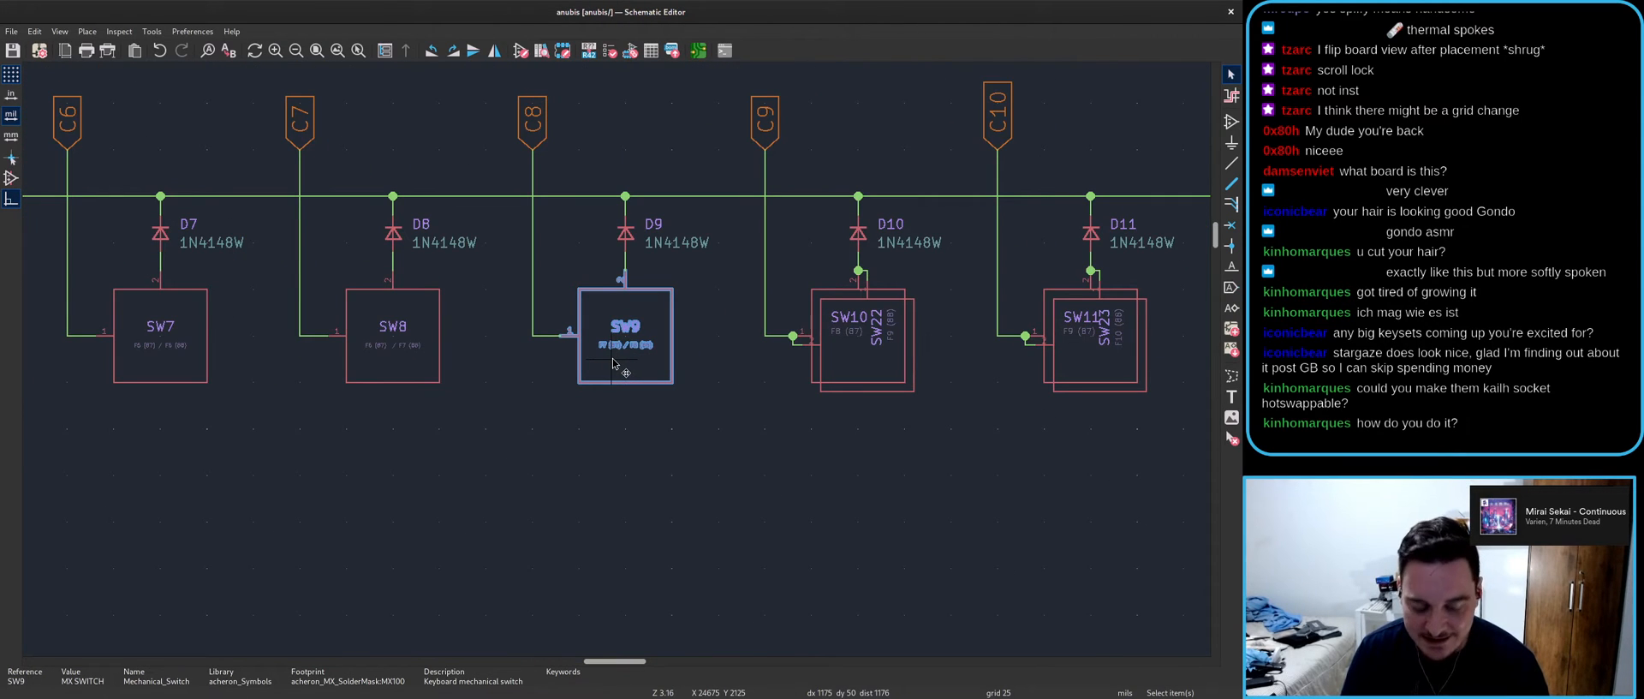
key("r")
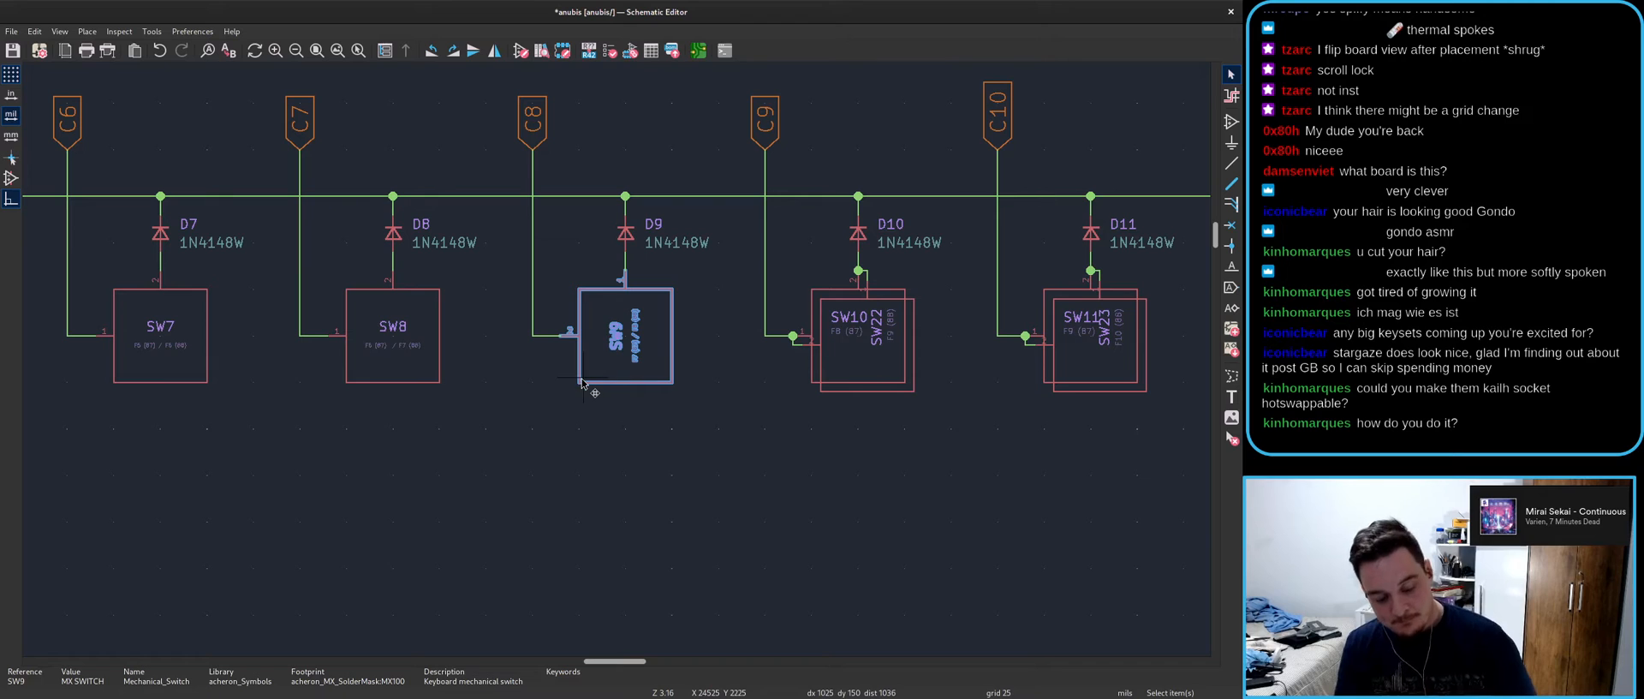
key("r")
key("r")
key("r")
key("r")
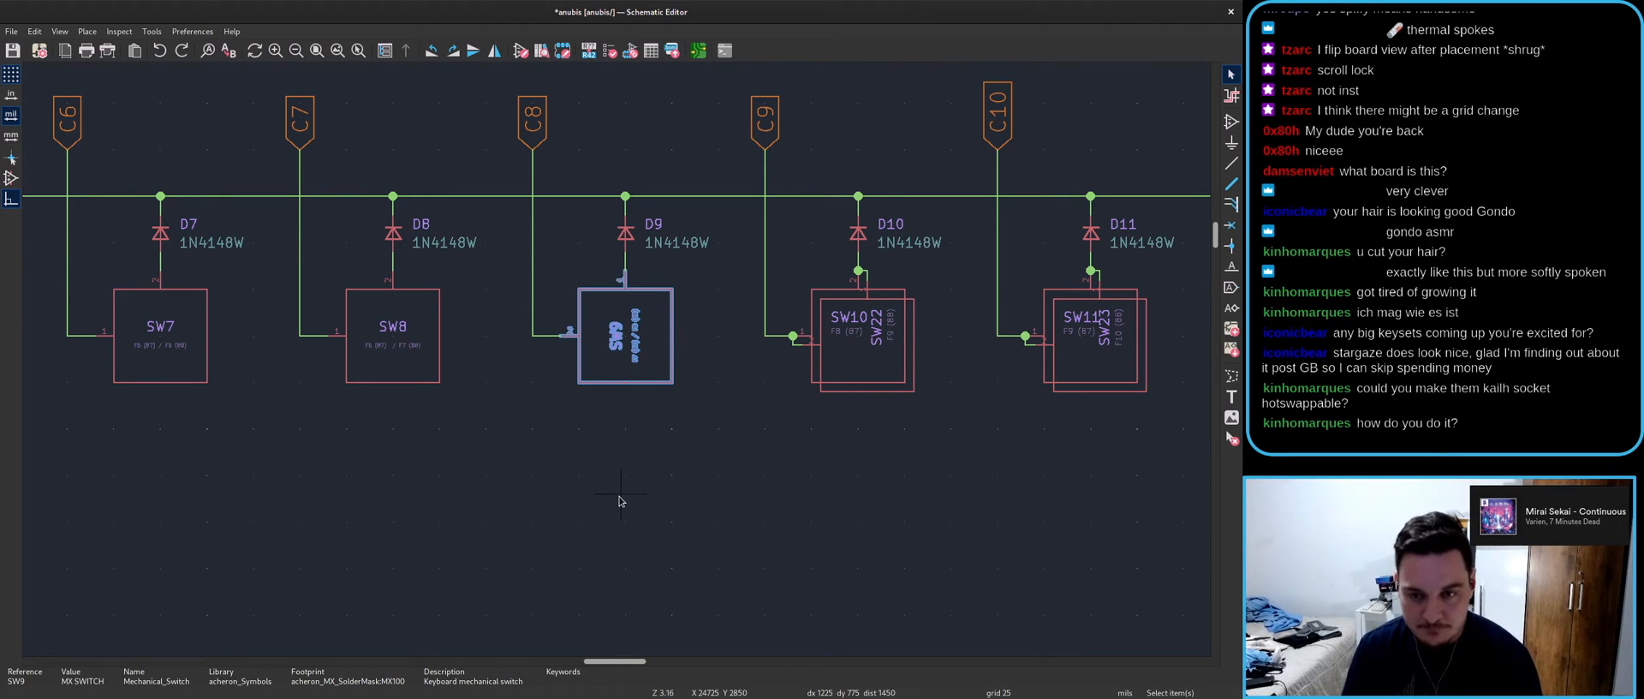
key("r")
key("Escape")
key("ctrl+s")
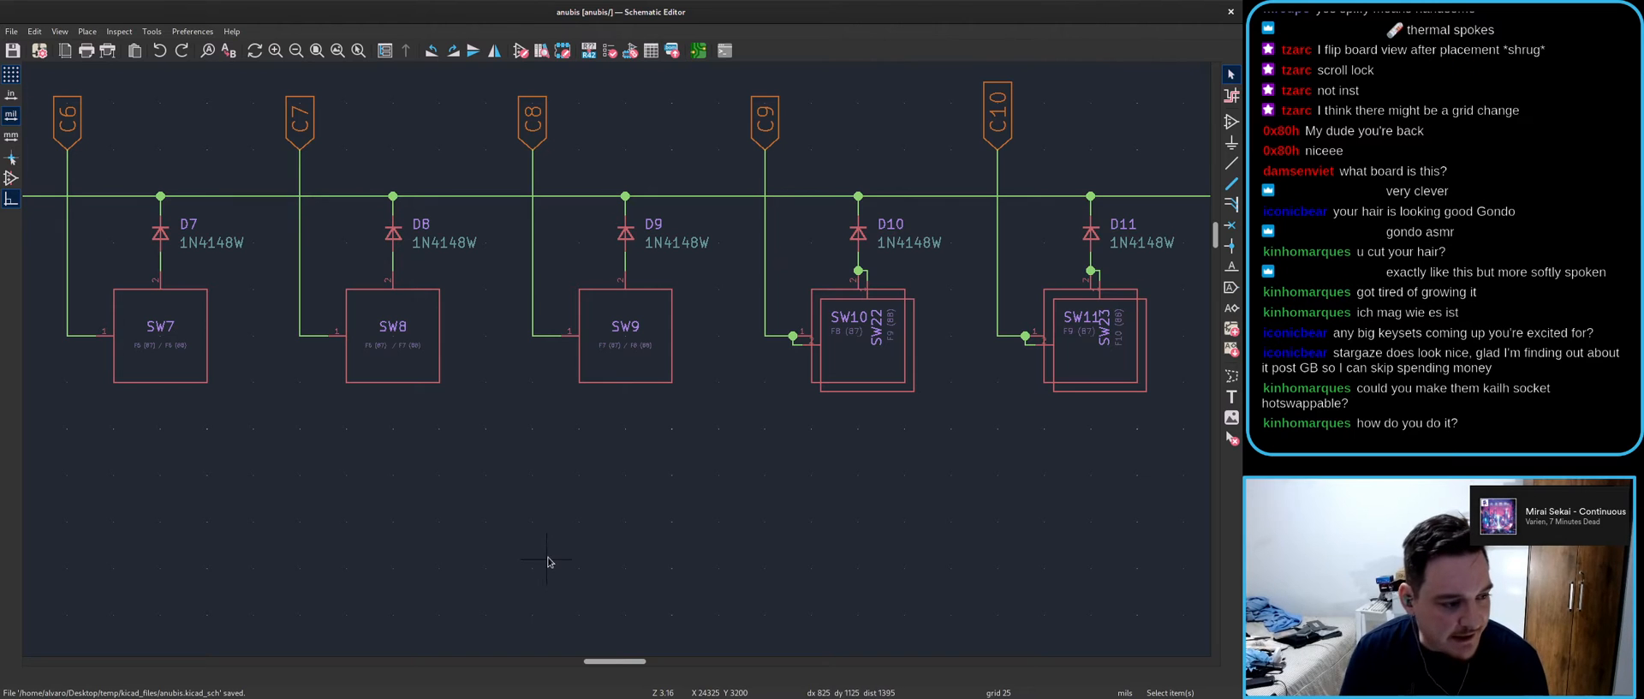
key("alt+Tab")
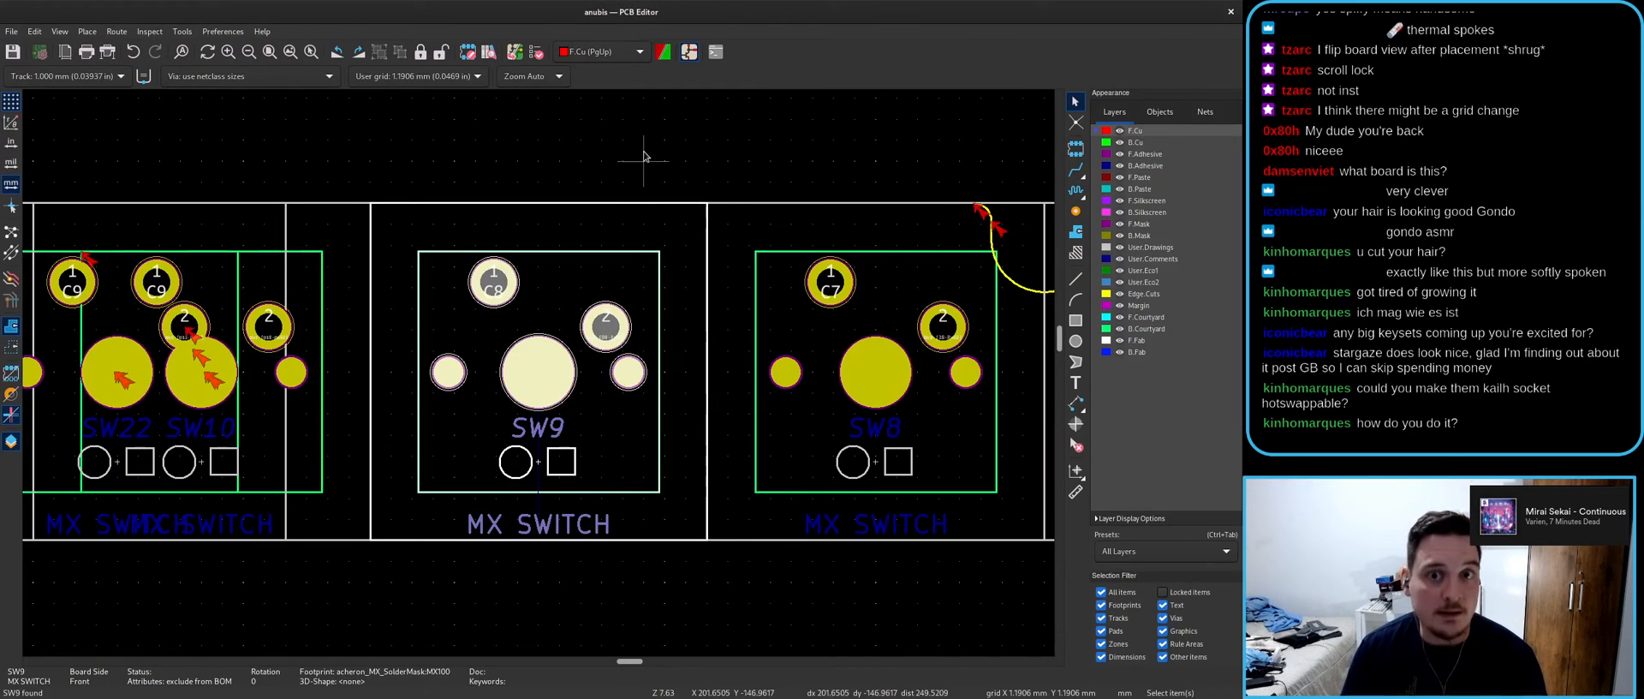
- Clear the SW9 highlight, save the board, and launch Update PCB from Schematic
left_click(623, 164)
key("ctrl+s")
scroll(514, 374, "down", 6)
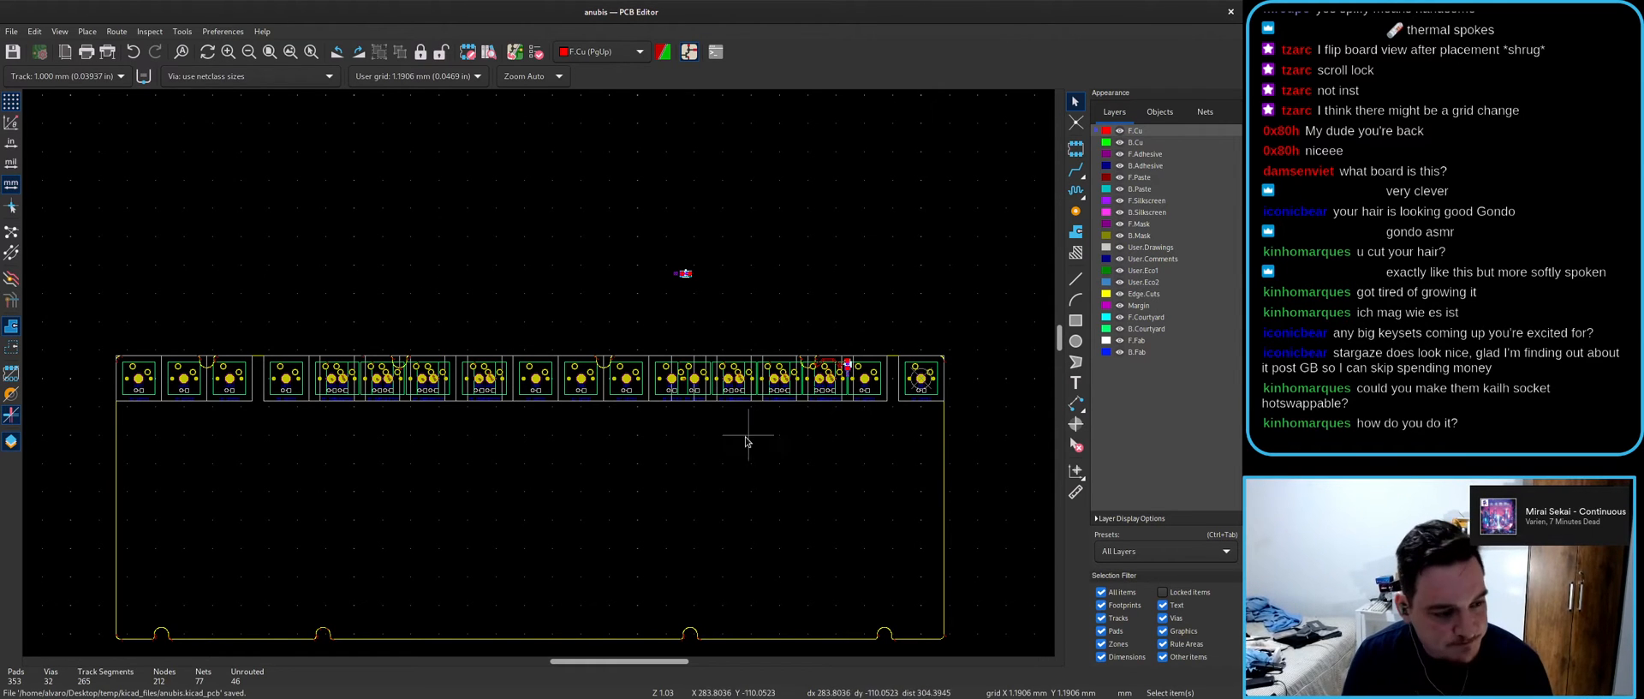
scroll(603, 364, "up", 8)
scroll(541, 374, "down", 9)
scroll(703, 385, "up", 2)
scroll(538, 377, "up", 10)
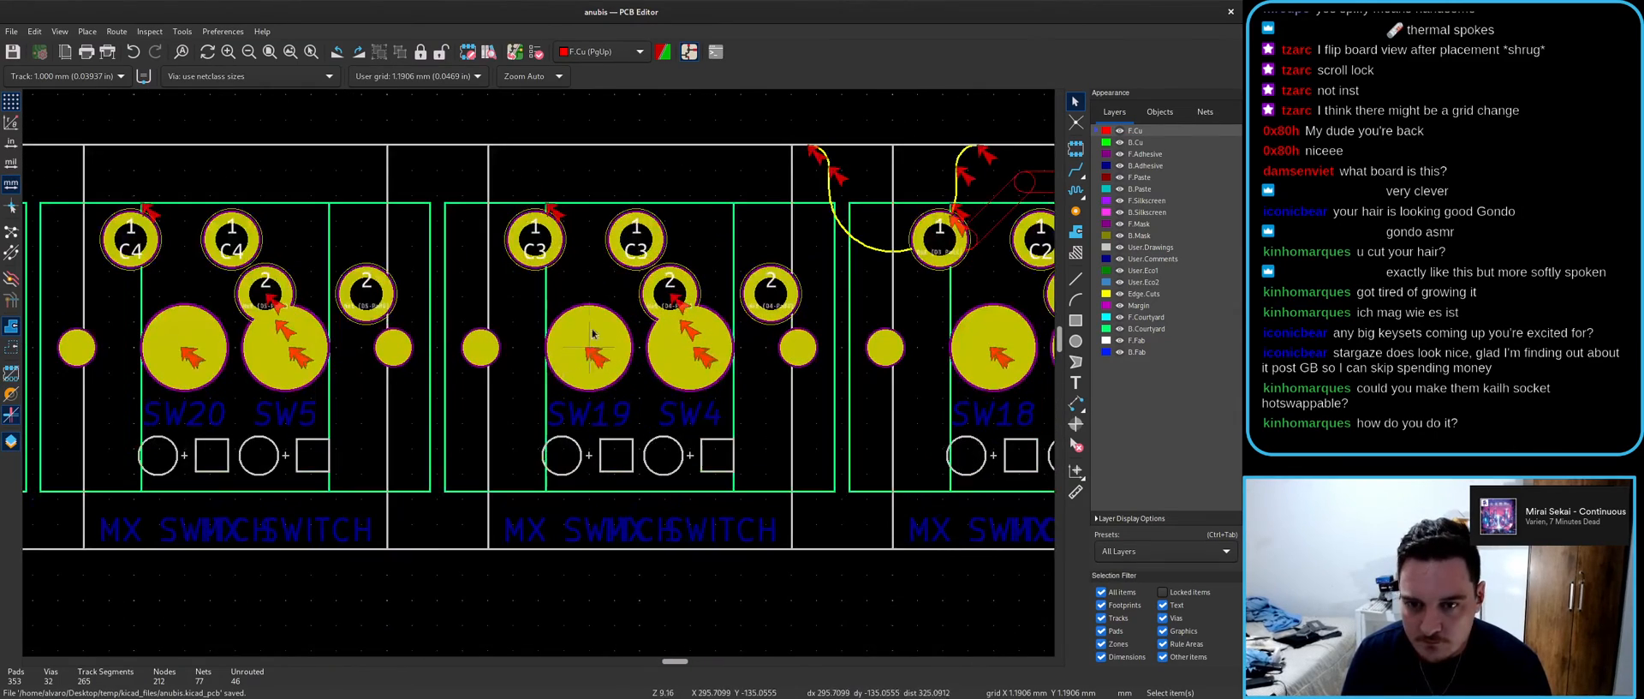
left_click(517, 49)
- Apply the schematic update to the board, close the report, and cancel a stray C4 track
left_click(779, 495)
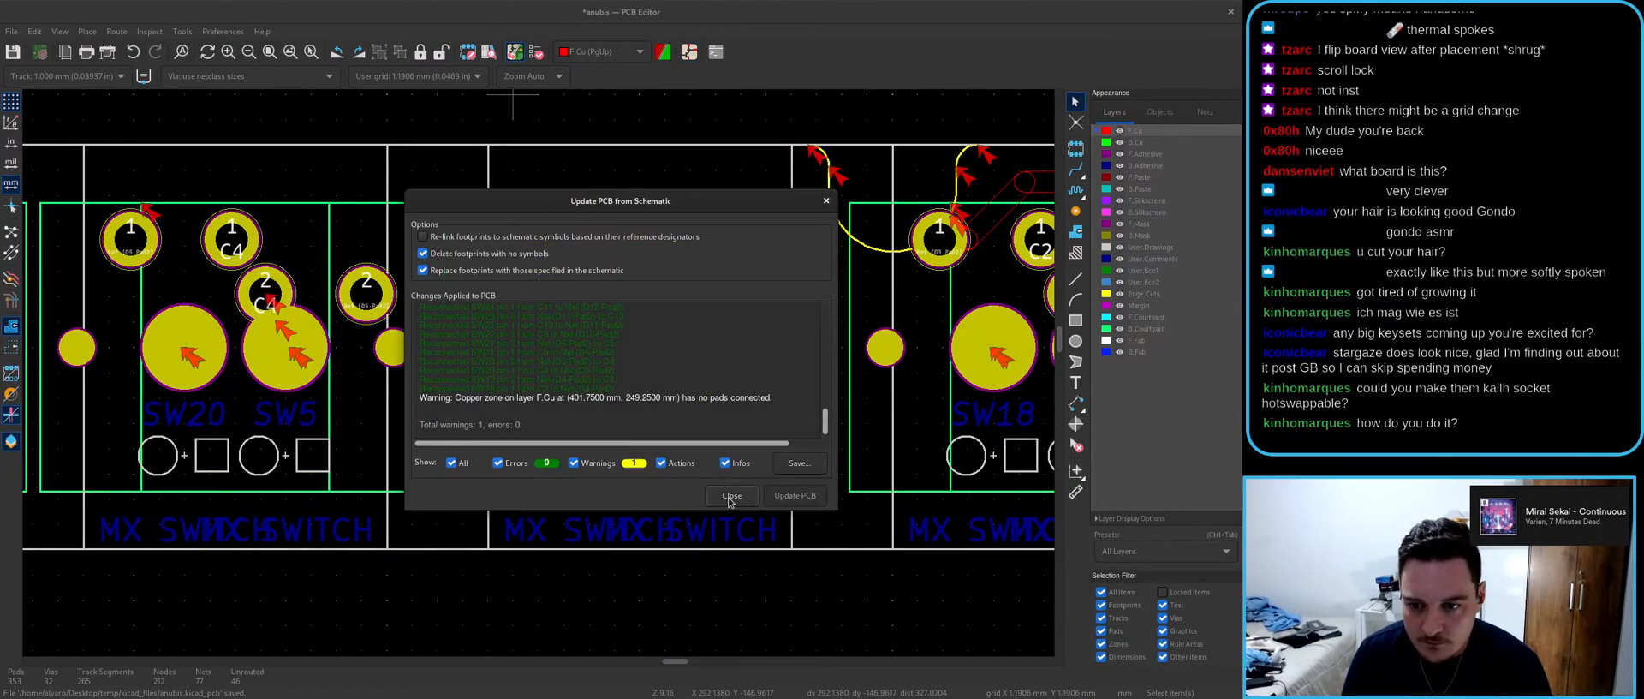
left_click(732, 495)
key("x")
scroll(268, 292, "down", 3)
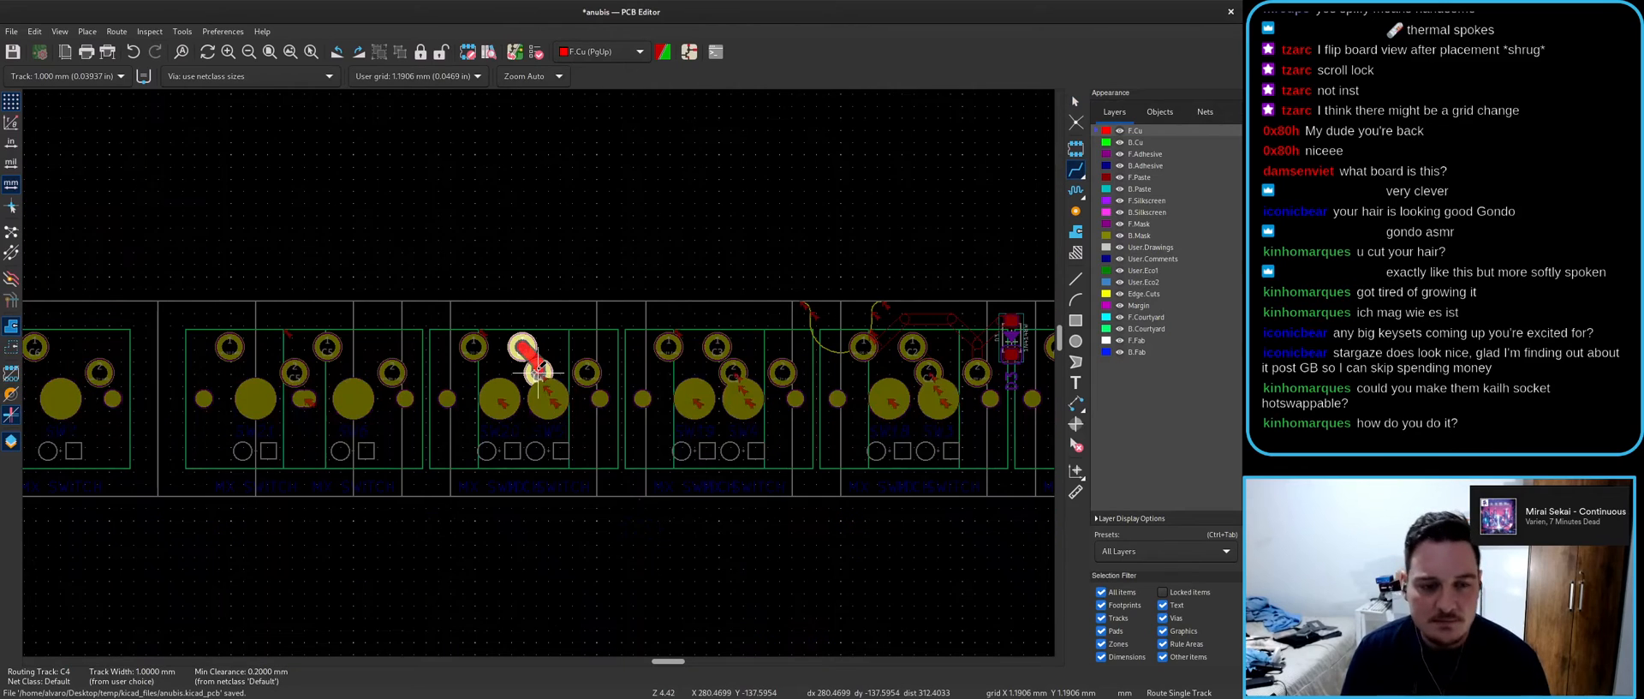
scroll(538, 373, "down", 3)
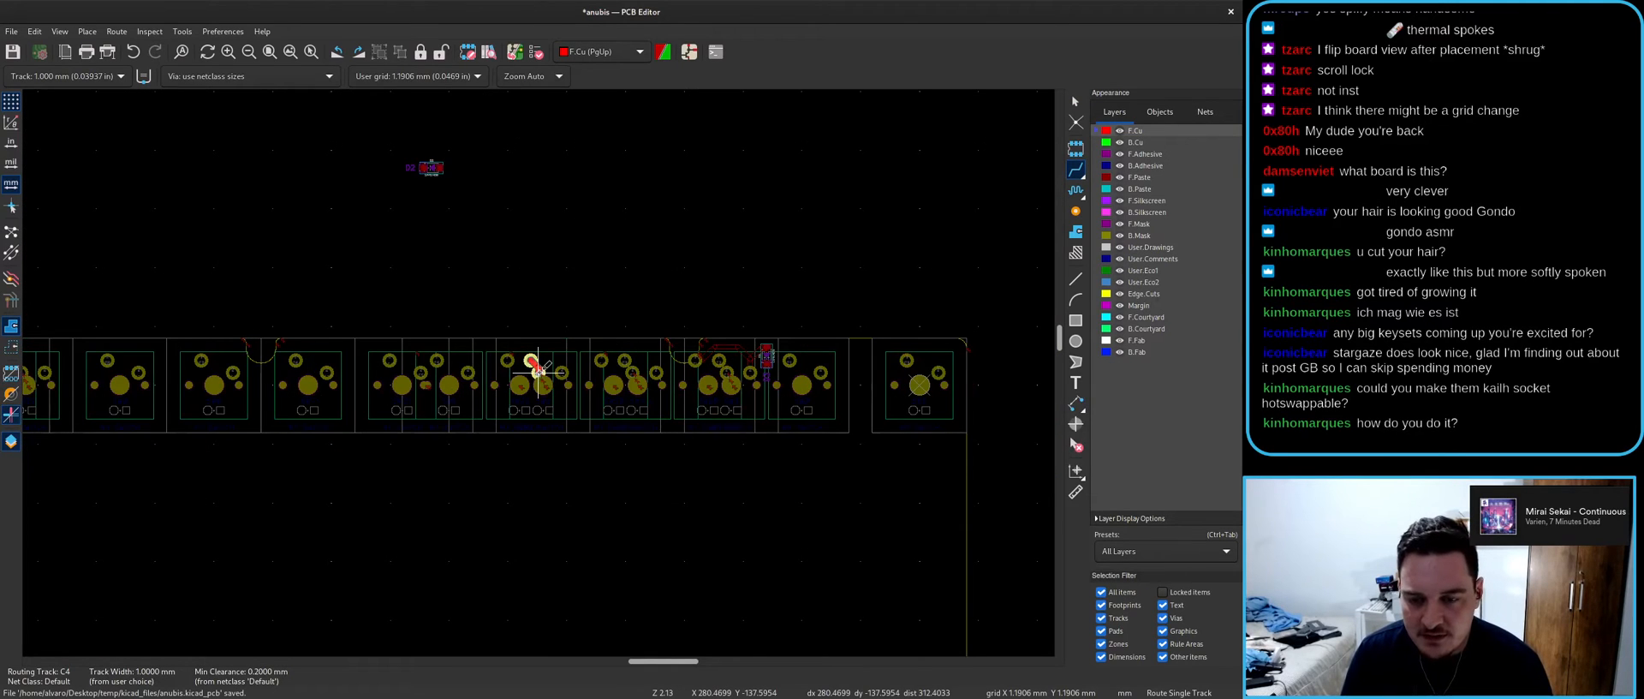
scroll(538, 372, "up", 3)
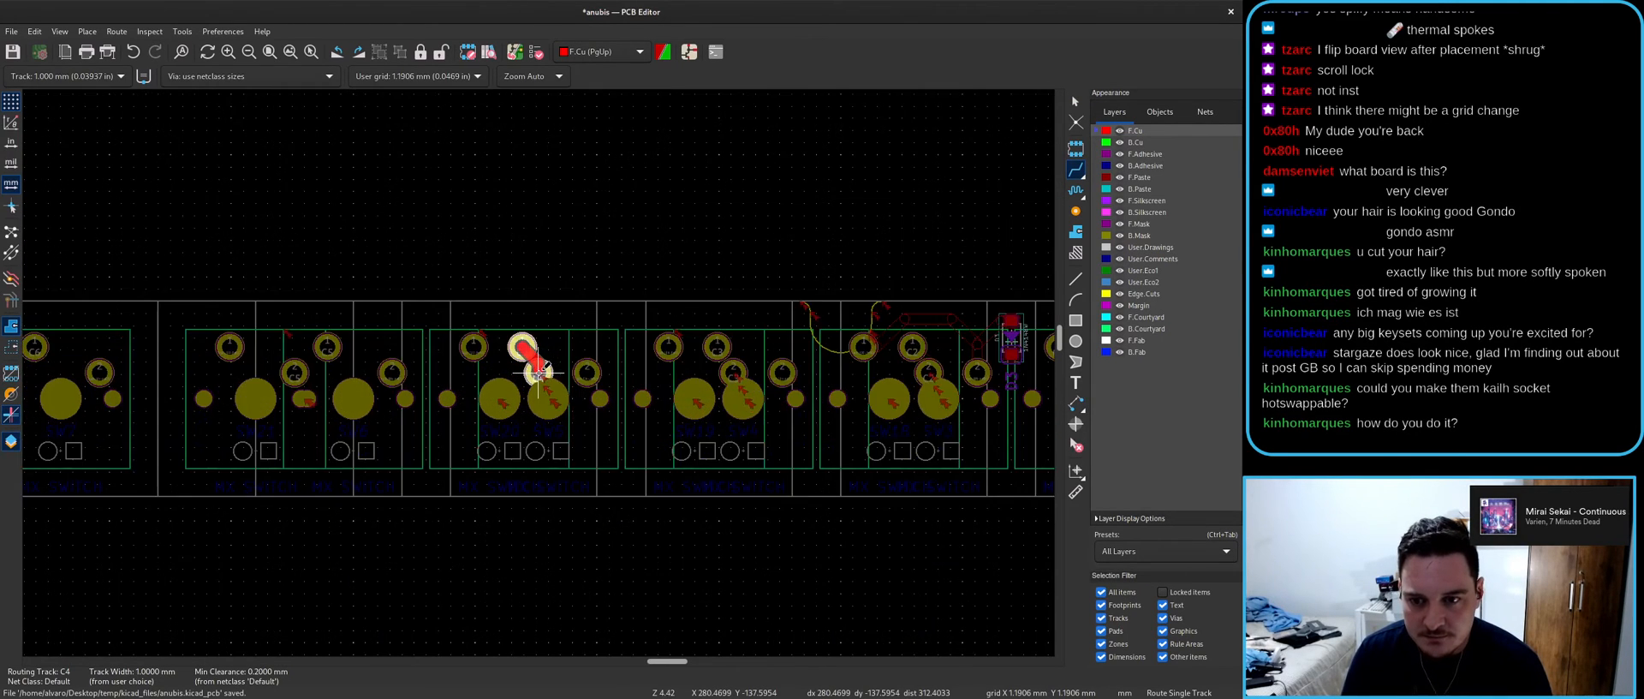
key("Escape")
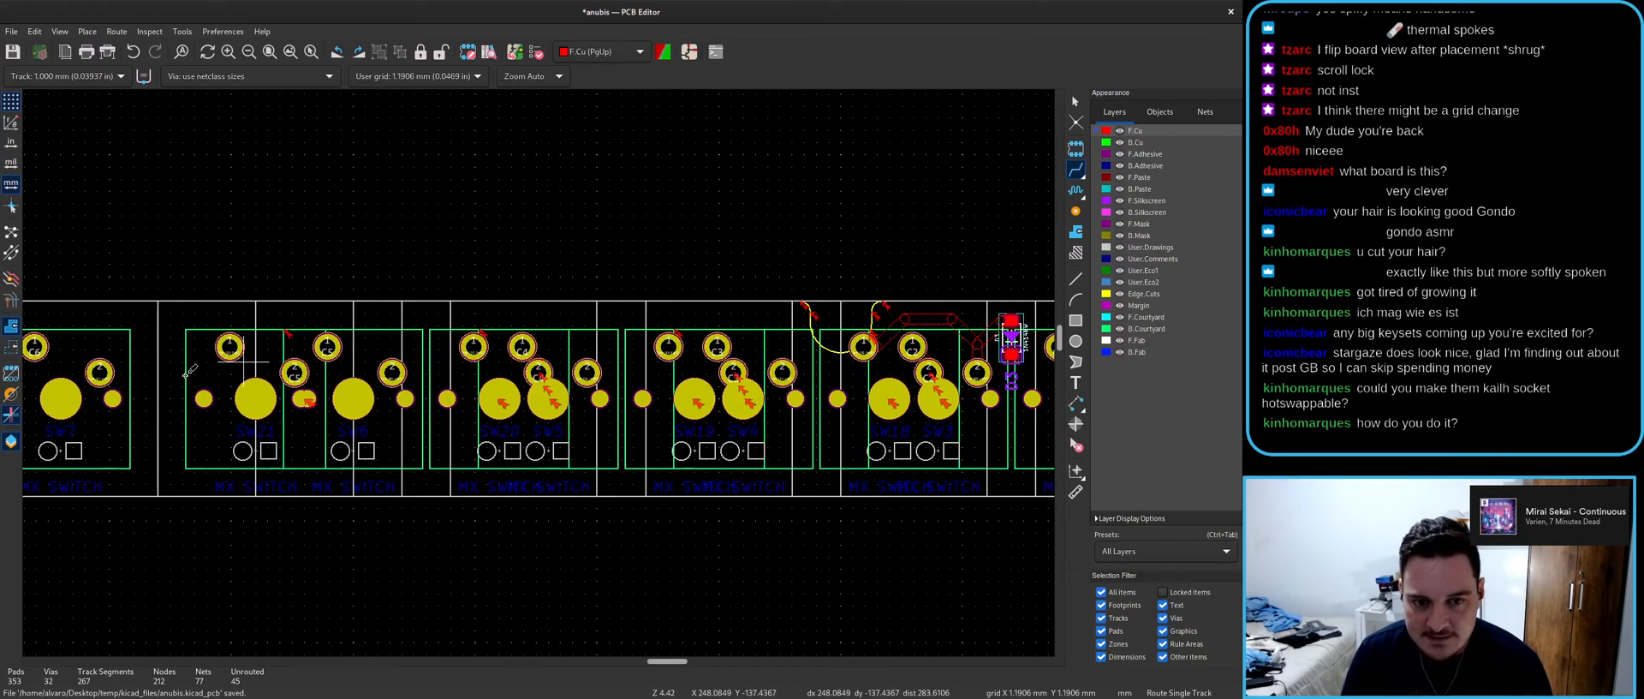
- Start and cancel trial tracks on the C5 and C9 nets
left_click(296, 370)
key("Escape")
scroll(328, 347, "down", 3)
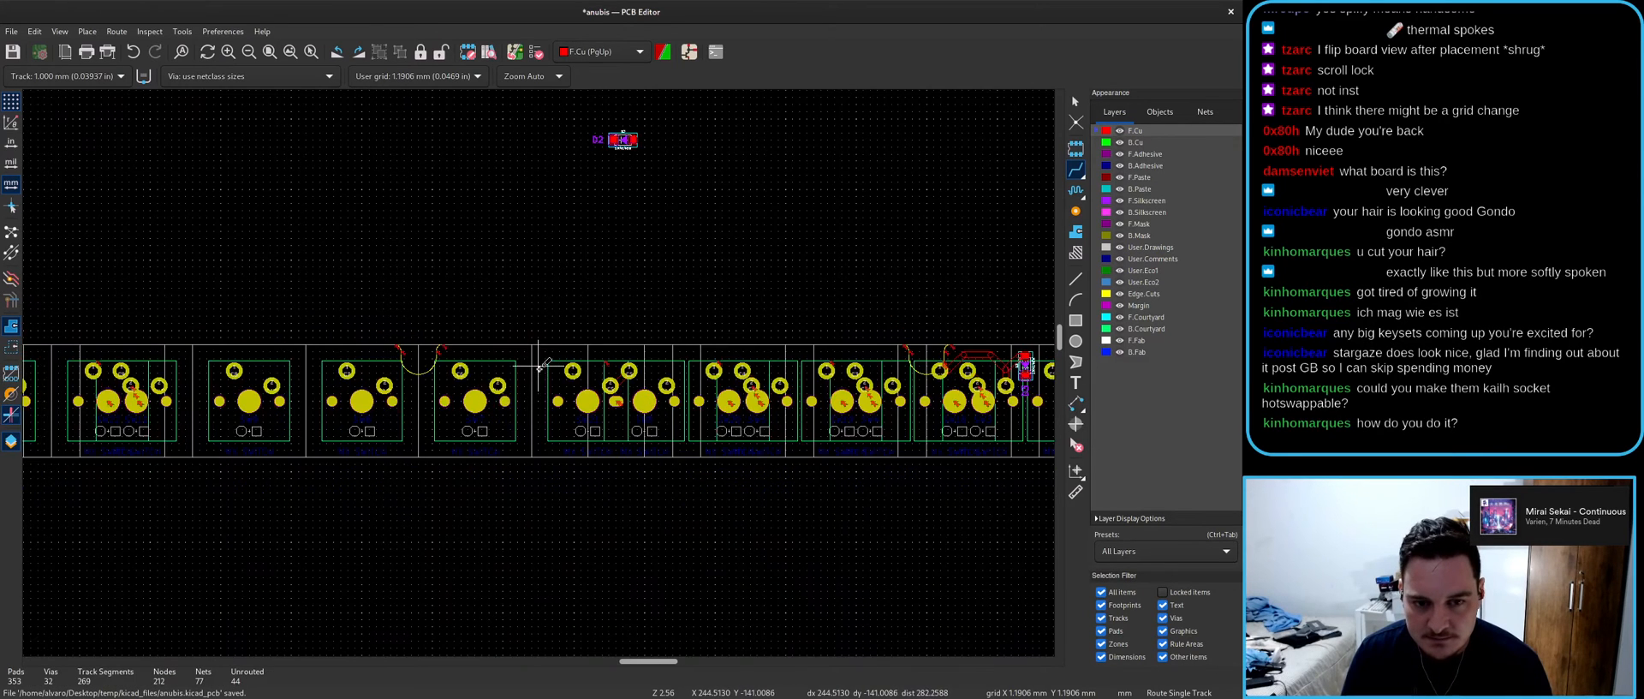
scroll(539, 371, "up", 2)
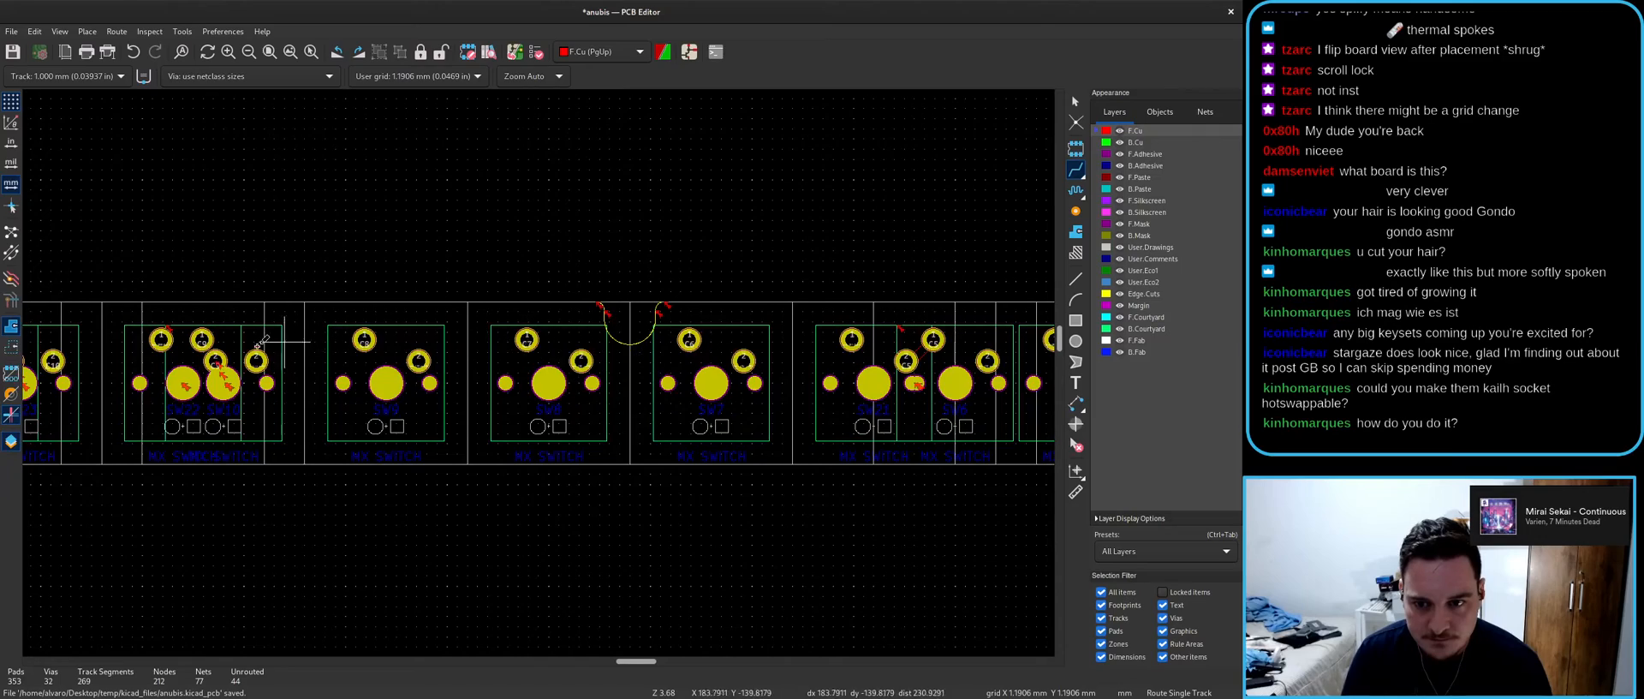
scroll(215, 364, "up", 3)
left_click(215, 363)
key("Escape")
- Route tracks joining the paired pads of SW23, SW24 and SW25 (C12)
middle_click_drag(282, 375, 921, 357)
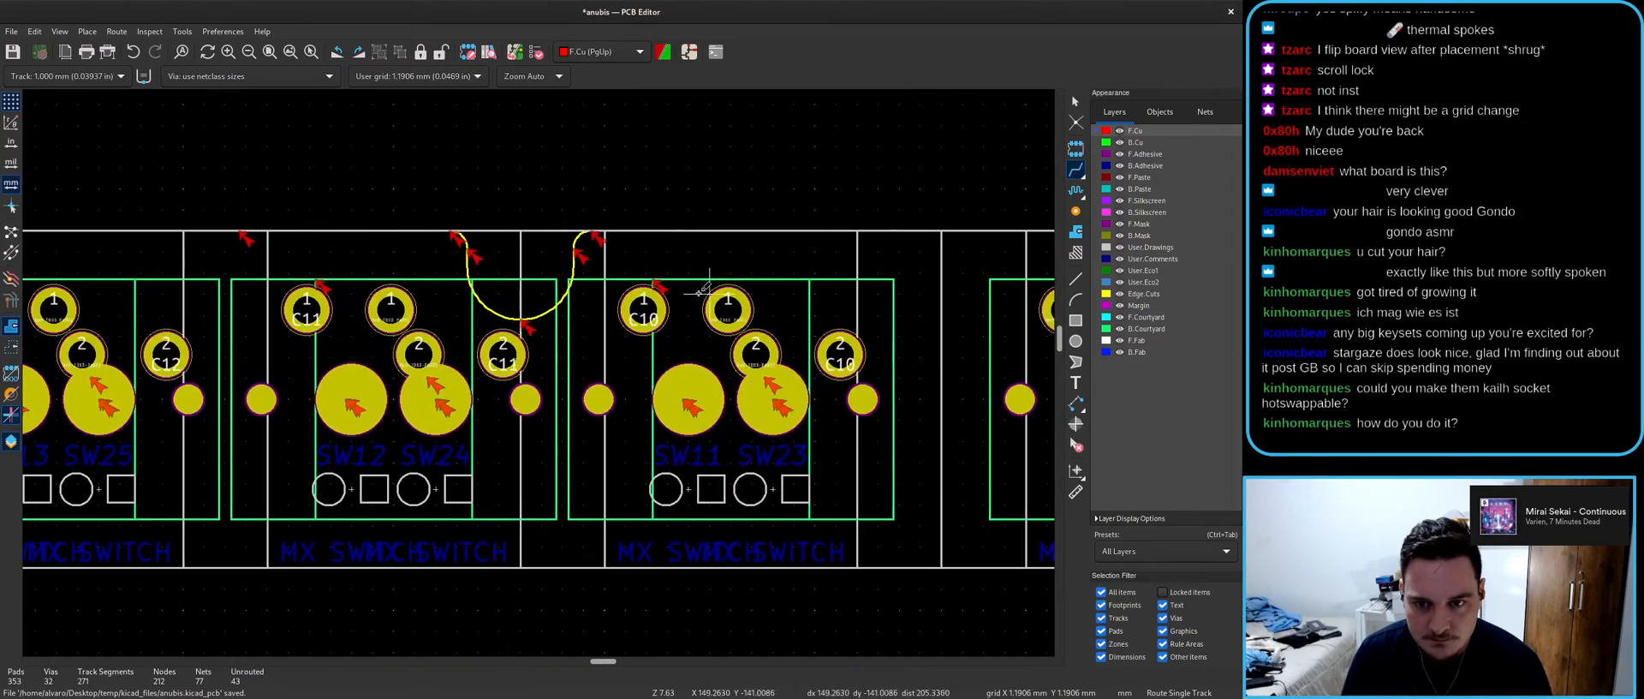
left_click(728, 310)
left_click(758, 351)
left_click(392, 310)
left_click(419, 352)
middle_click_drag(330, 377, 775, 358)
left_click(499, 290)
left_click(527, 330)
scroll(526, 330, "down", 4)
key("Escape")
- Select SW25 on the stacked SW13/SW25 footprint and cross-select diode D13 from the schematic
scroll(541, 378, "up", 7)
scroll(541, 353, "down", 7)
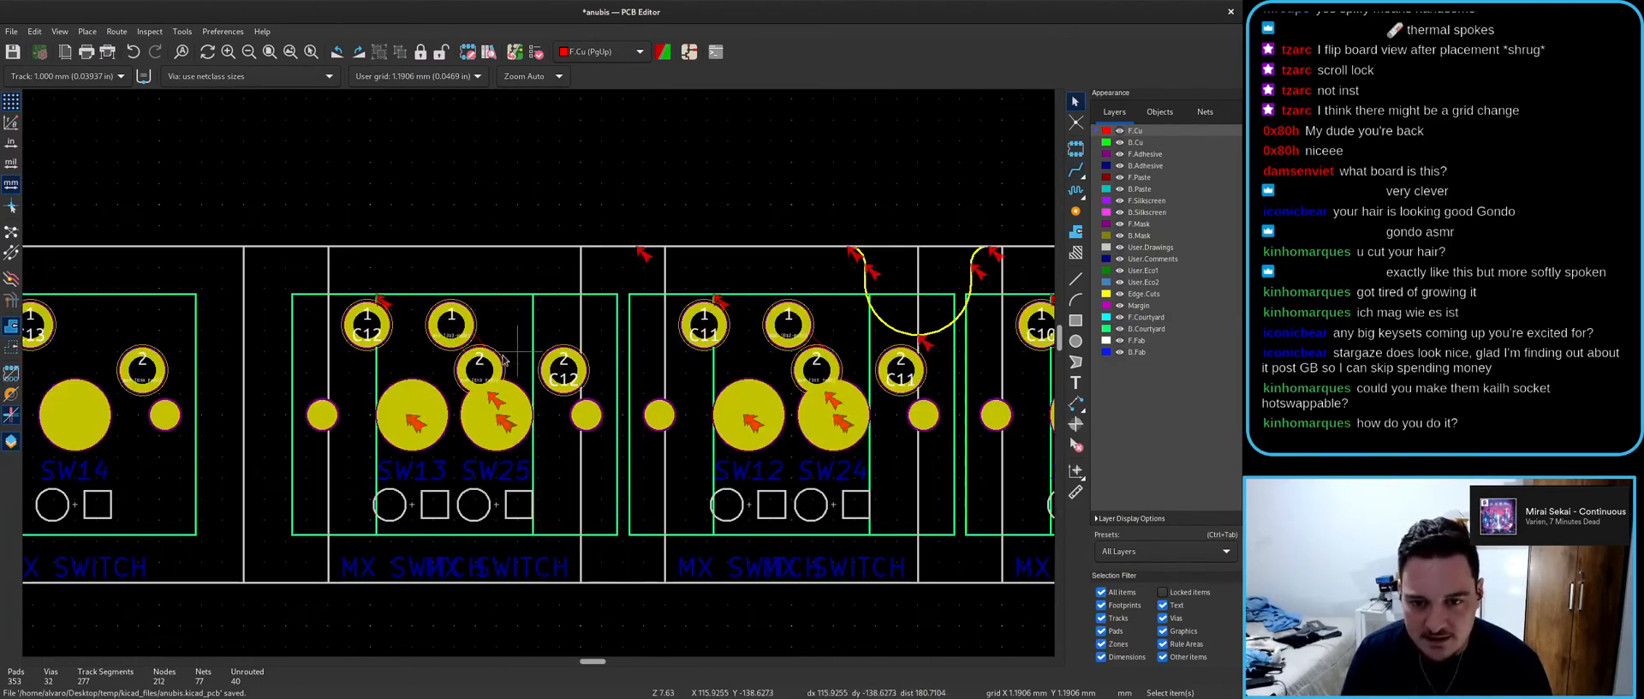
scroll(556, 368, "up", 3)
scroll(566, 380, "down", 1)
scroll(566, 381, "up", 2)
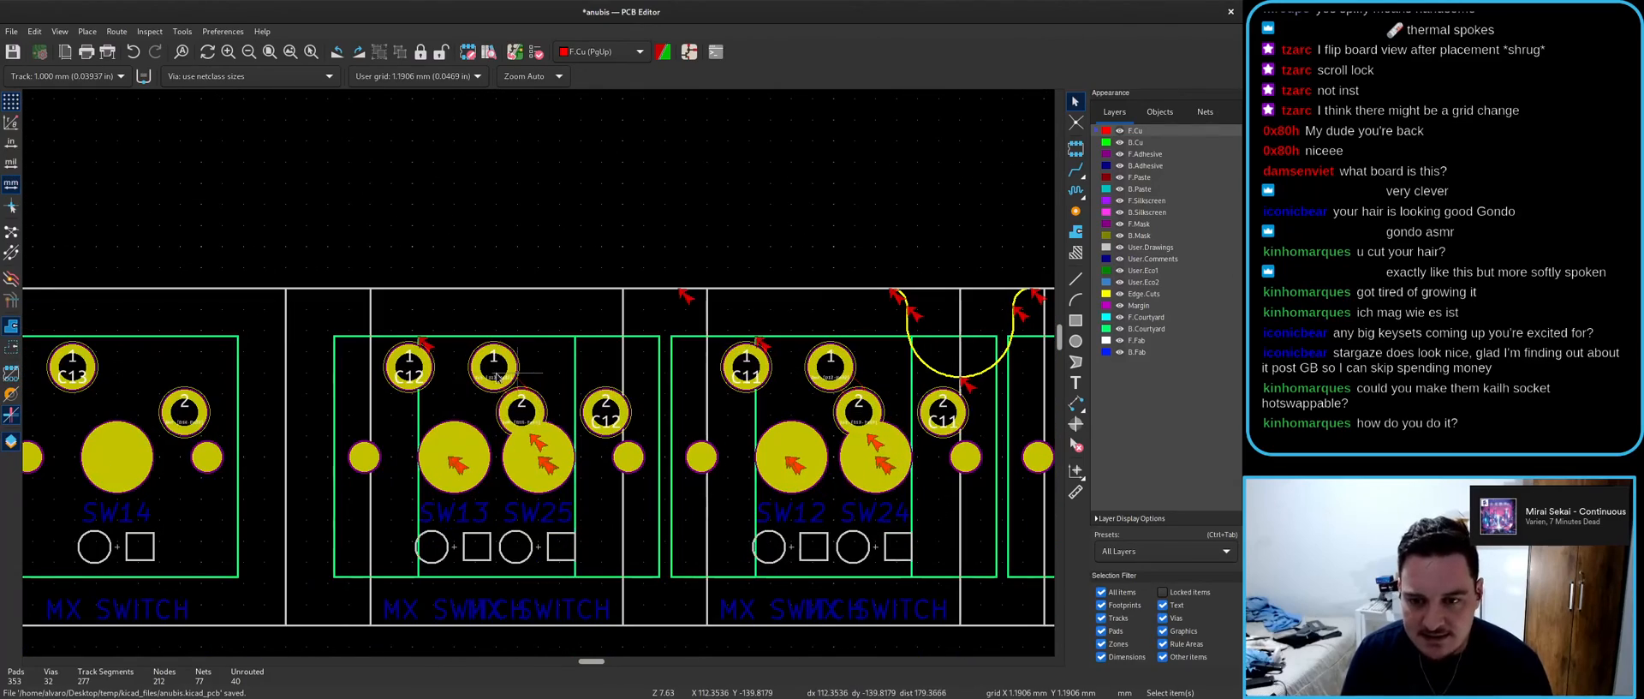
left_click(447, 399)
left_click(470, 407)
key("alt+Tab")
left_click(606, 252)
key("alt+Tab")
- Move and rotate diode D13, placing it beside the SW13 footprint
key("m")
scroll(607, 368, "down", 8)
key("r")
scroll(539, 373, "up", 2)
scroll(539, 372, "up", 7)
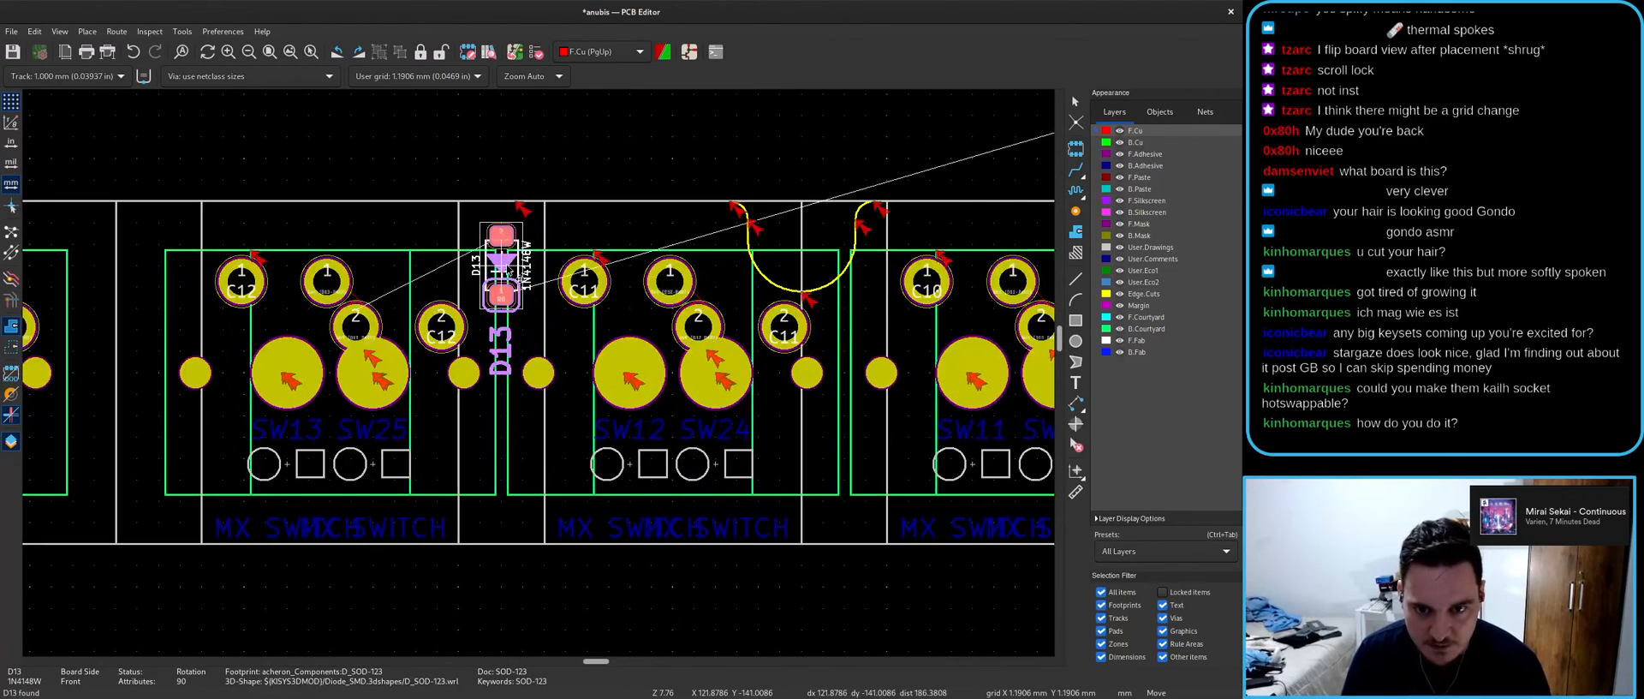
left_click(514, 261)
- Start tracks from D13's pads 1 and 2, then cancel them
key("x")
key("Escape")
left_click(500, 237)
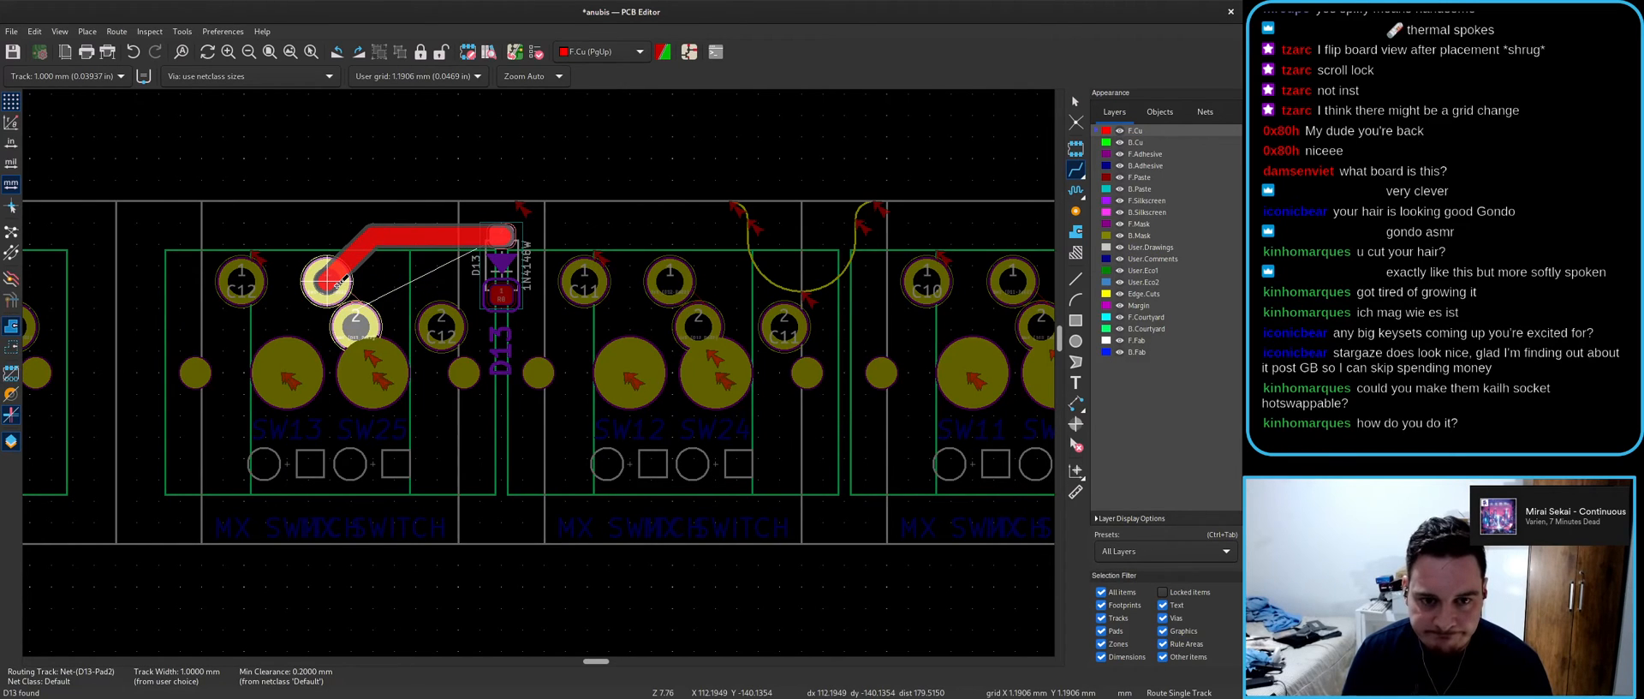
scroll(329, 281, "down", 4)
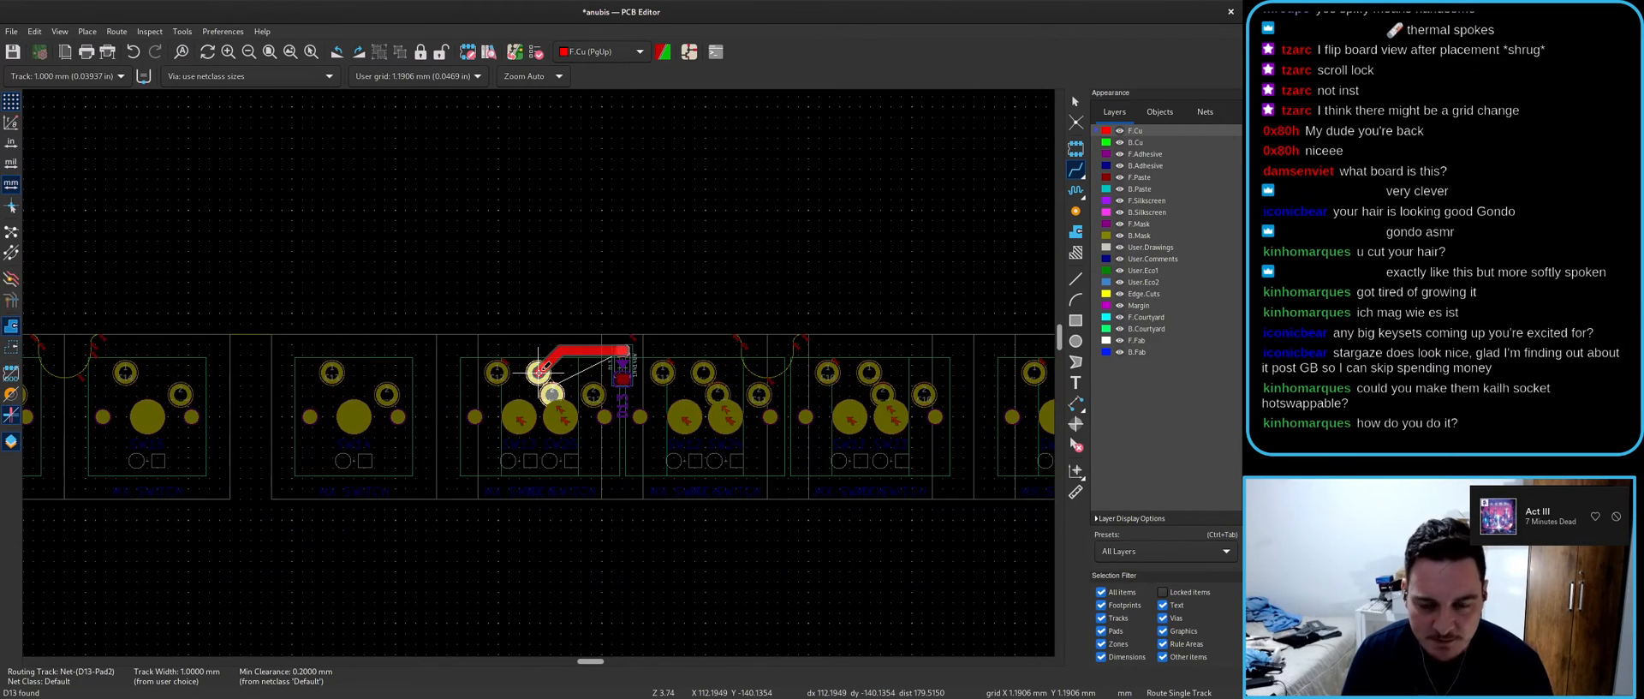
key("Escape")
key("Escape")
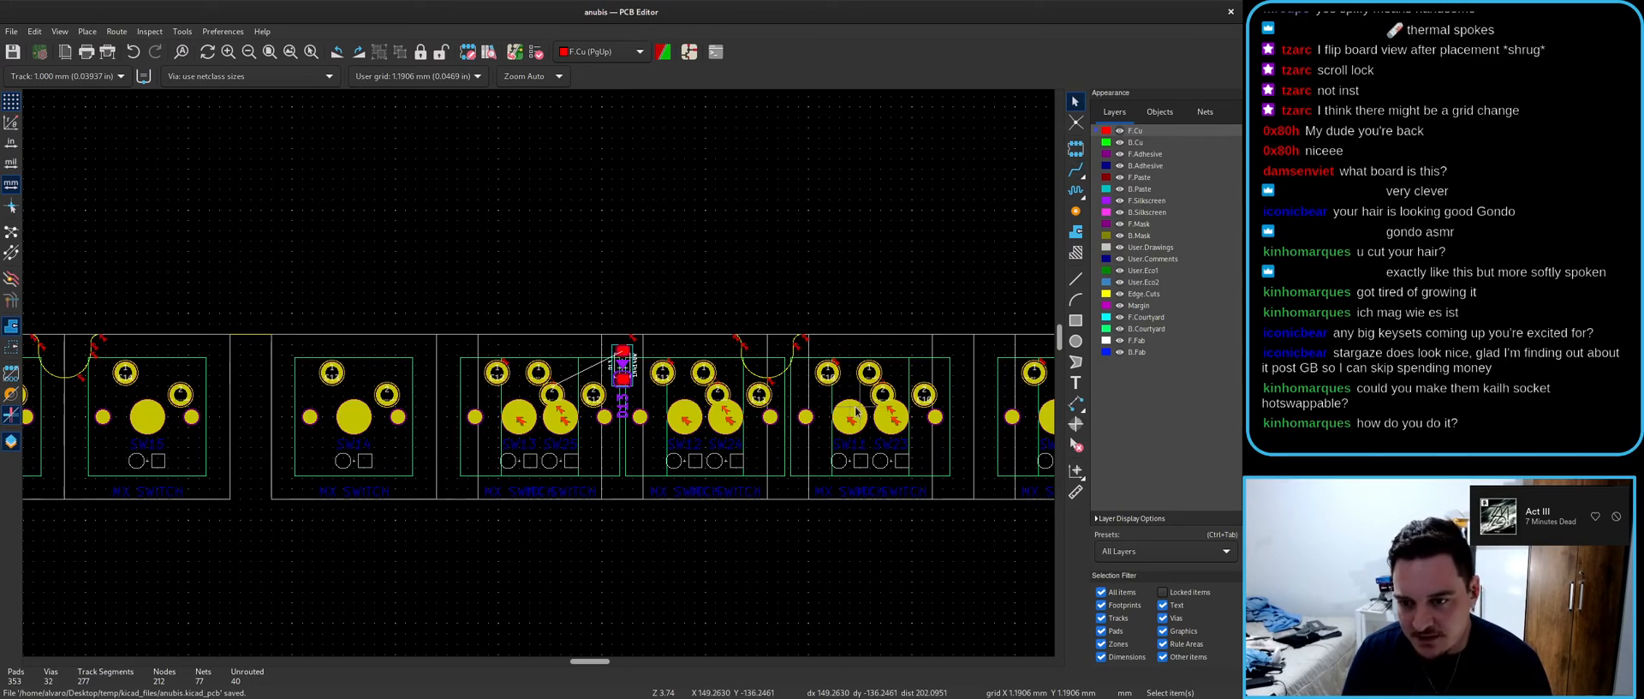
key("alt+Tab")
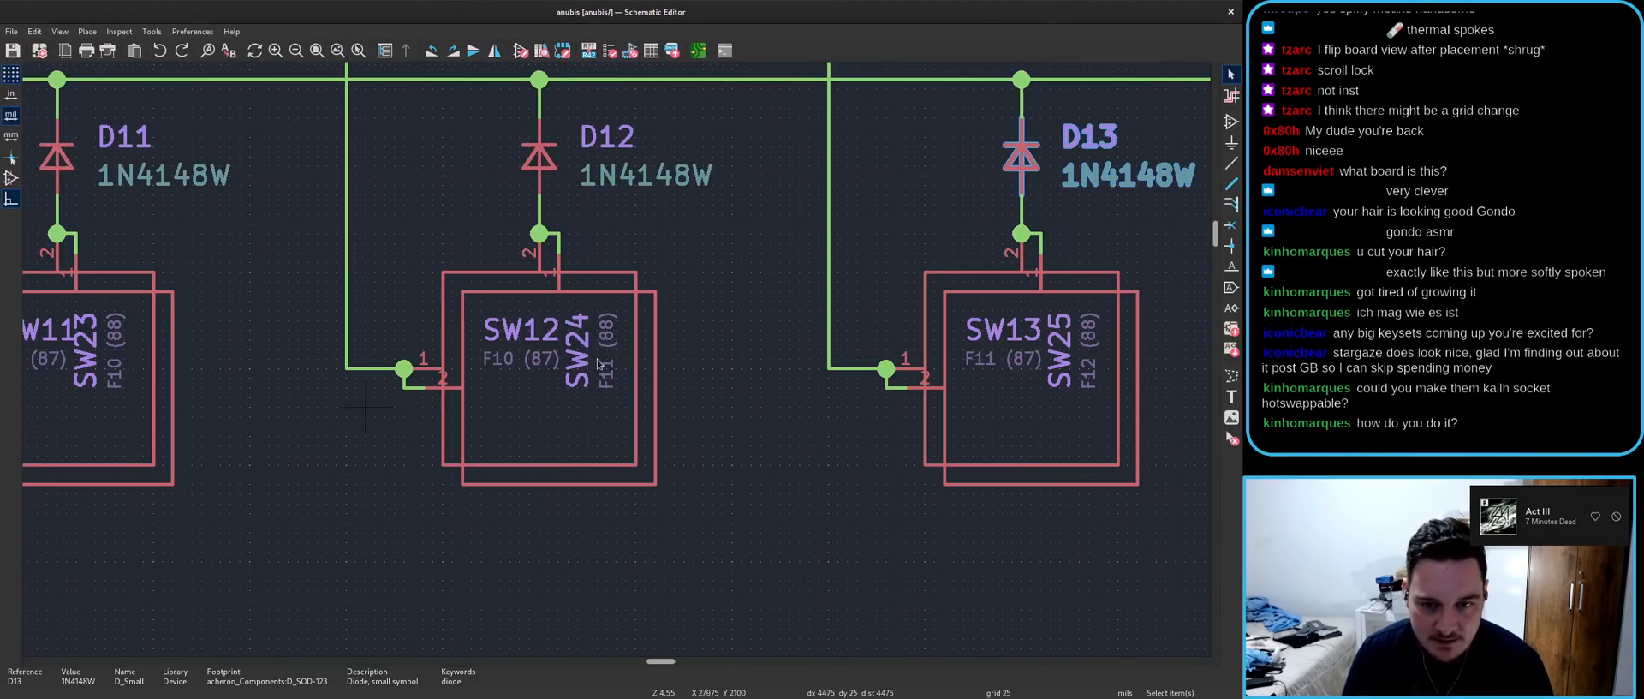
- Rotate the SW22 label horizontal and set its F9 (88) field beneath it
scroll(586, 363, "down", 3)
scroll(617, 363, "up", 3)
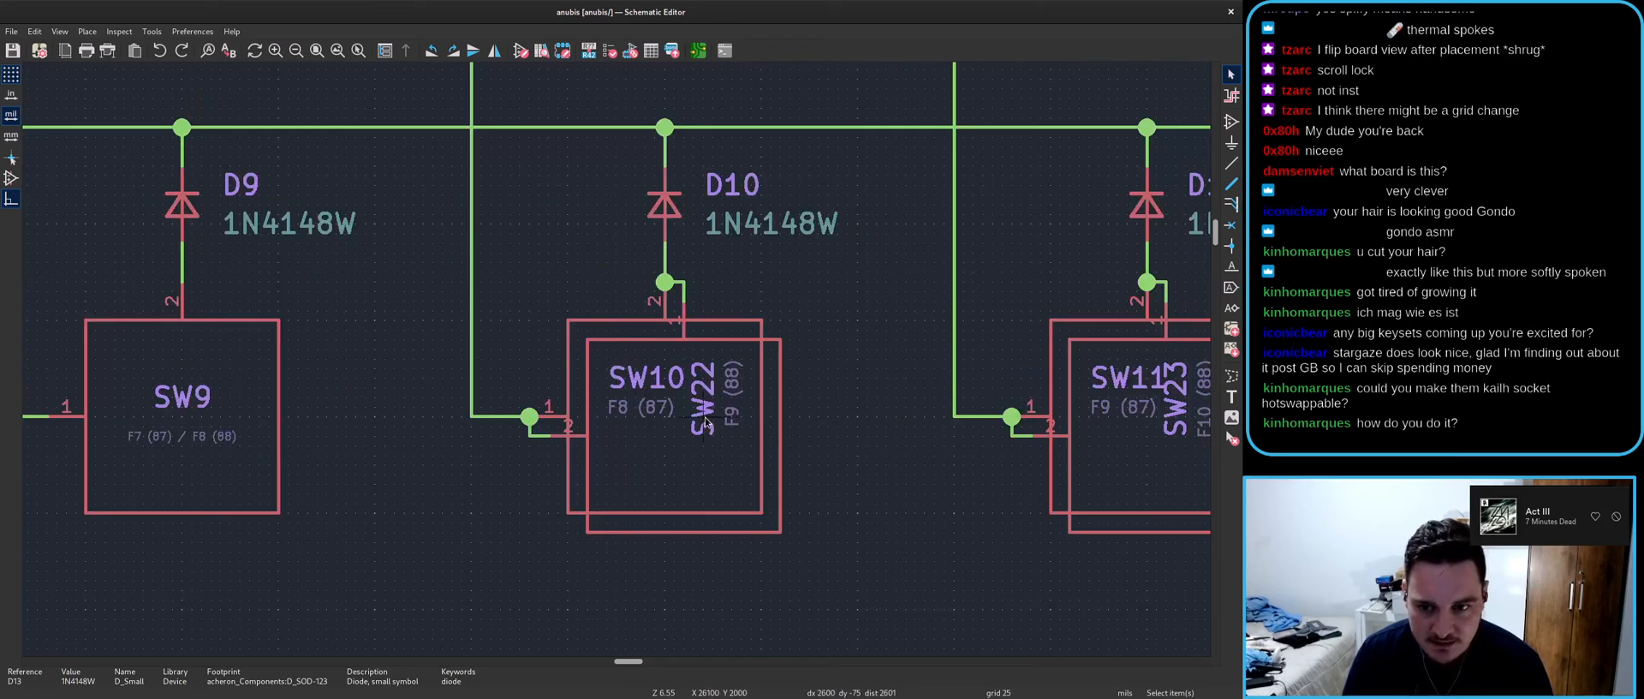
left_click(703, 415)
key("m")
scroll(608, 452, "up", 3)
key("r")
left_click(720, 408)
left_click(829, 274)
key("m")
key("r")
left_click(745, 469)
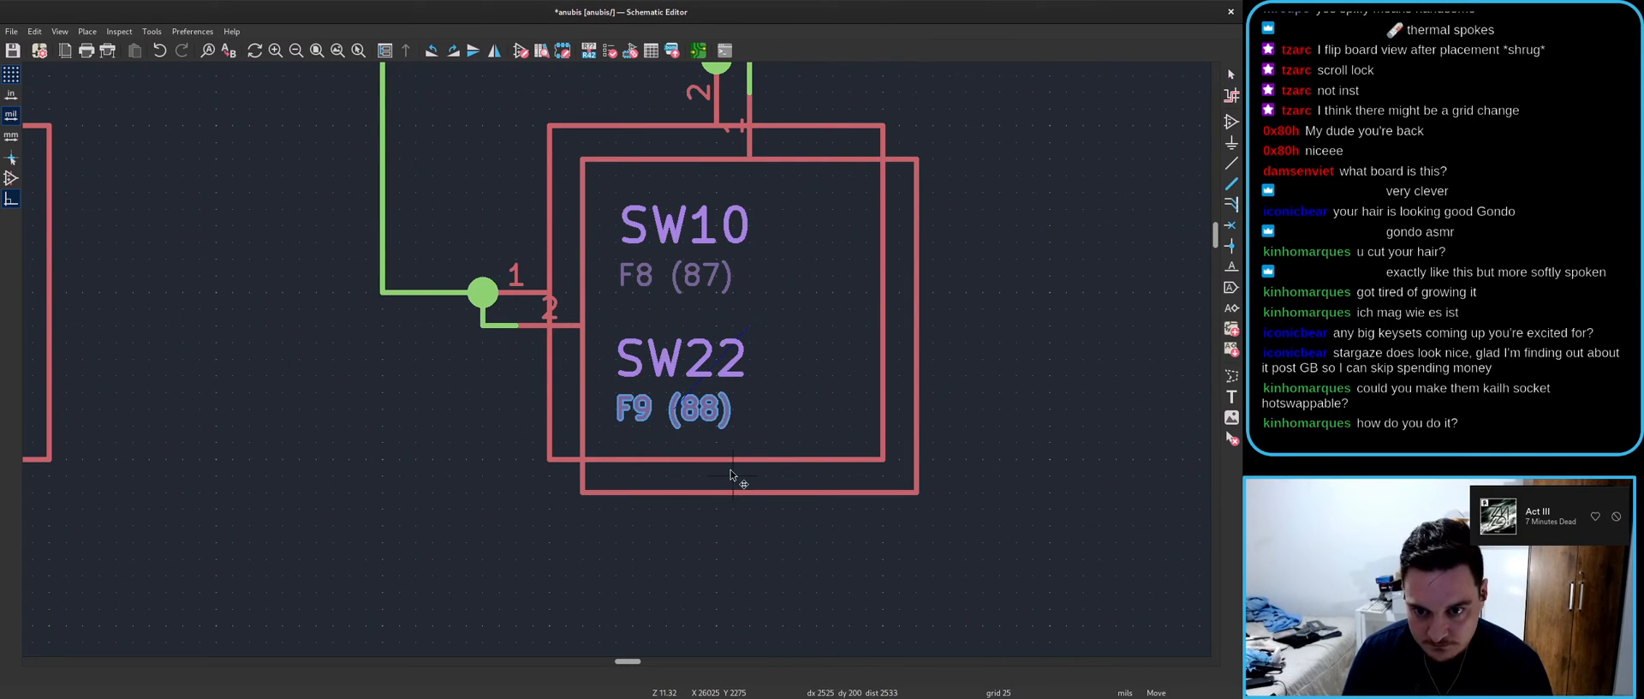
scroll(745, 470, "down", 4)
scroll(914, 298, "up", 2)
- Turn the SW23 label horizontal with its F10 (88) field placed beneath it
key("m")
key("r")
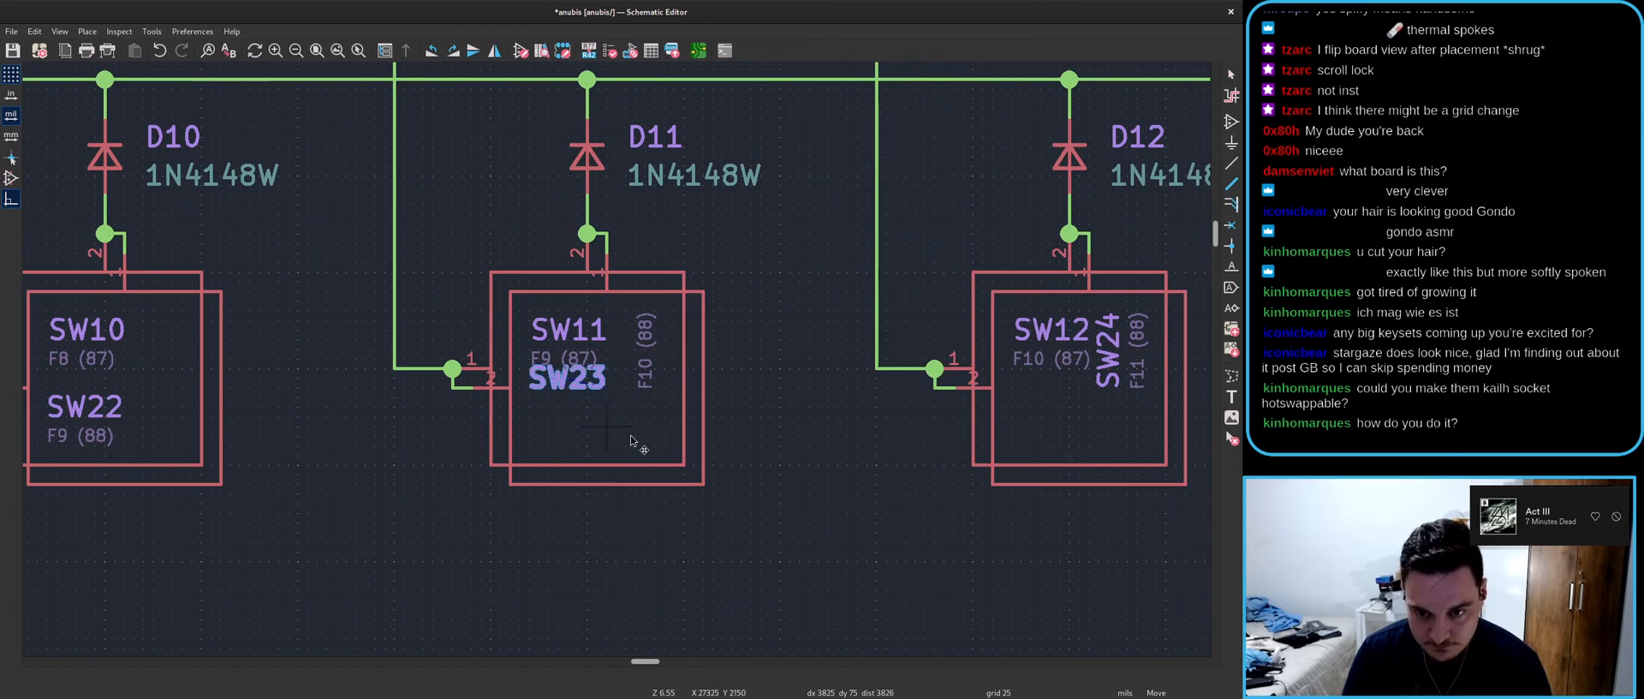
left_click(606, 462)
left_click(646, 351)
key("m")
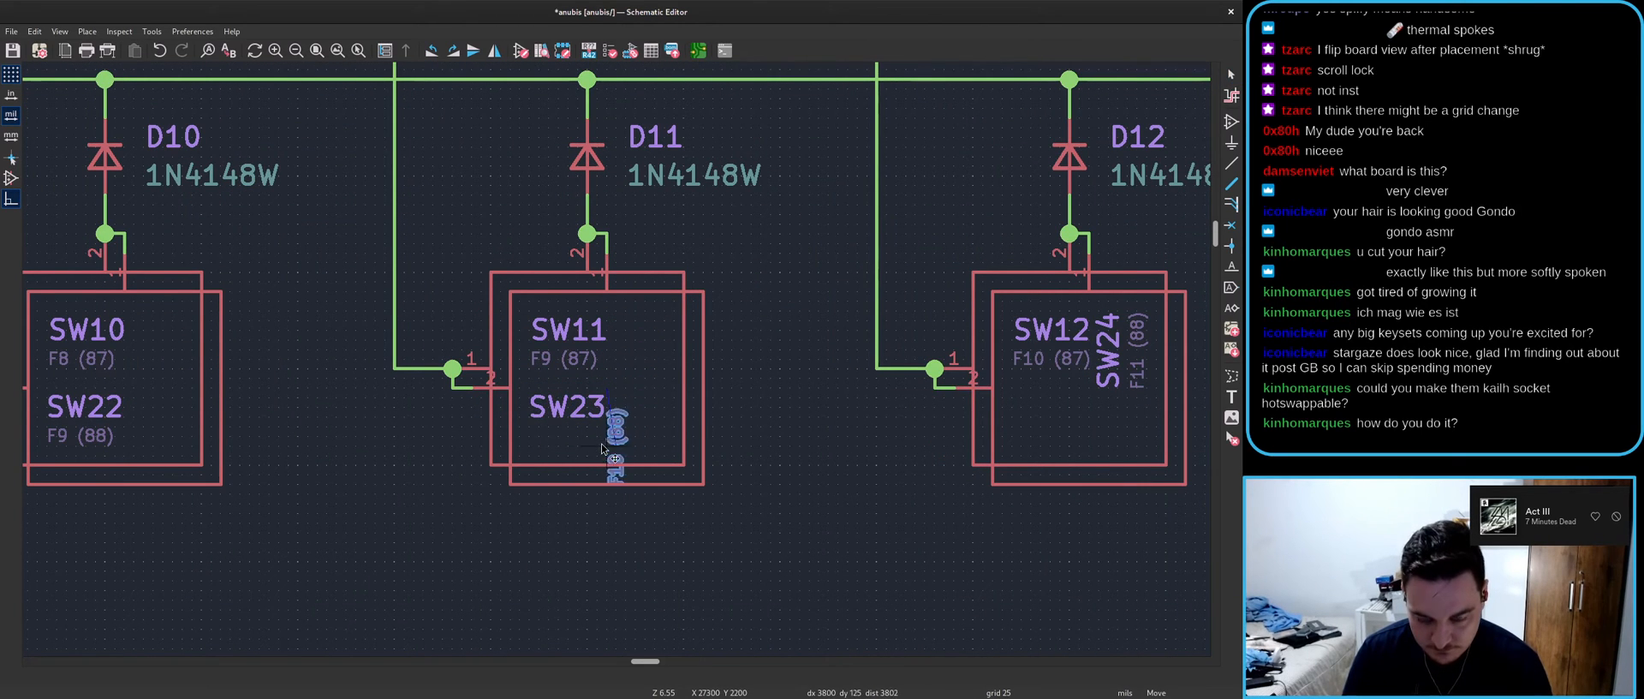
key("r")
left_click(603, 484)
- Turn the SW24 label horizontal with its F11 (88) field placed beneath it
scroll(976, 398, "up", 2)
key("m")
key("r")
left_click(600, 460)
left_click(683, 343)
key("m")
key("r")
left_click(604, 490)
- Place SW25 horizontally under SW13 with F12 (88) beneath, then save the schematic
scroll(729, 490, "down", 2)
scroll(549, 385, "up", 2)
key("m")
key("r")
left_click(565, 428)
left_click(631, 279)
key("m")
key("r")
left_click(565, 464)
scroll(789, 495, "down", 2)
scroll(728, 319, "up", 2)
scroll(605, 367, "down", 3)
scroll(975, 360, "up", 1)
scroll(606, 367, "down", 4)
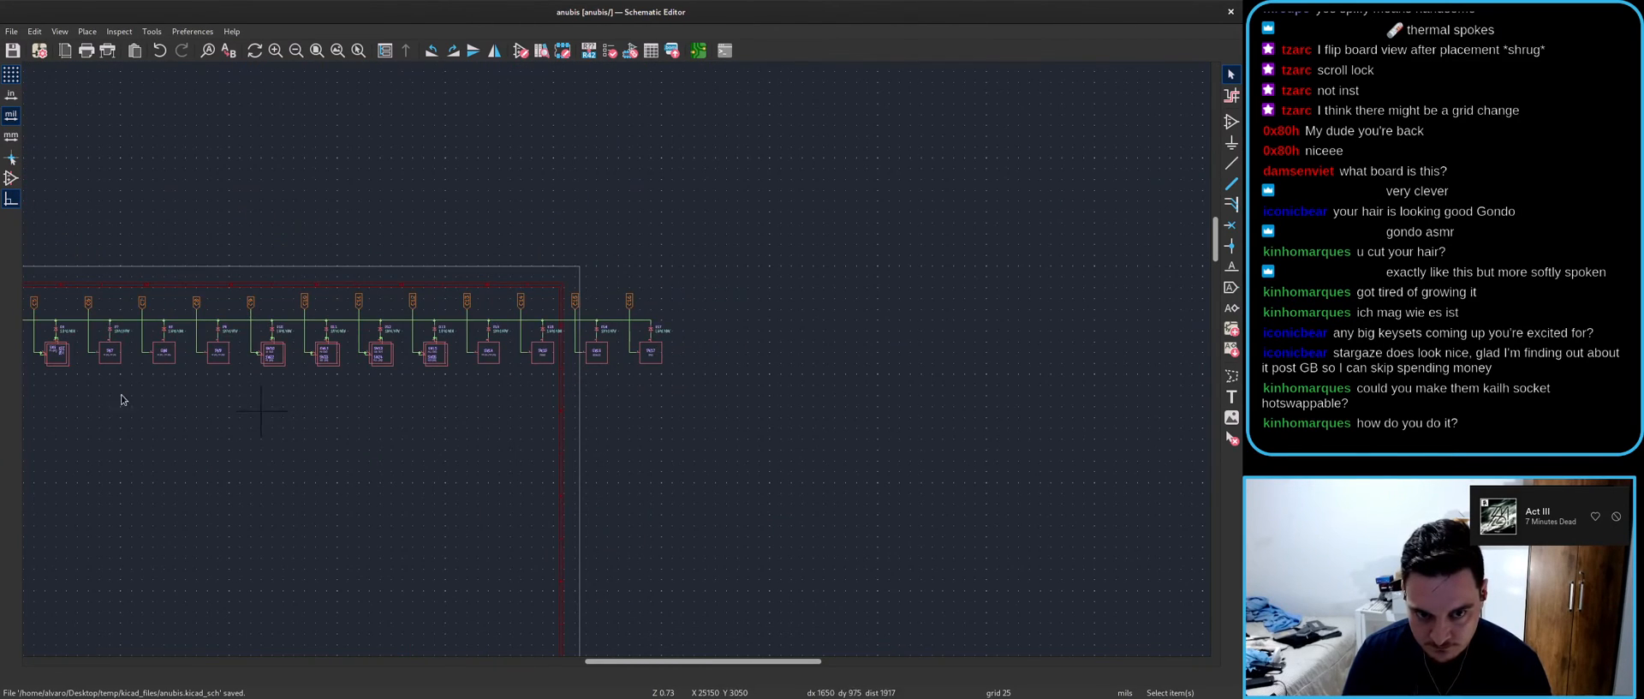
key("ctrl+s")
- Set the SW21 label and its F5 (88) field horizontally inside SW6
scroll(613, 356, "up", 5)
scroll(625, 428, "up", 2)
key("m")
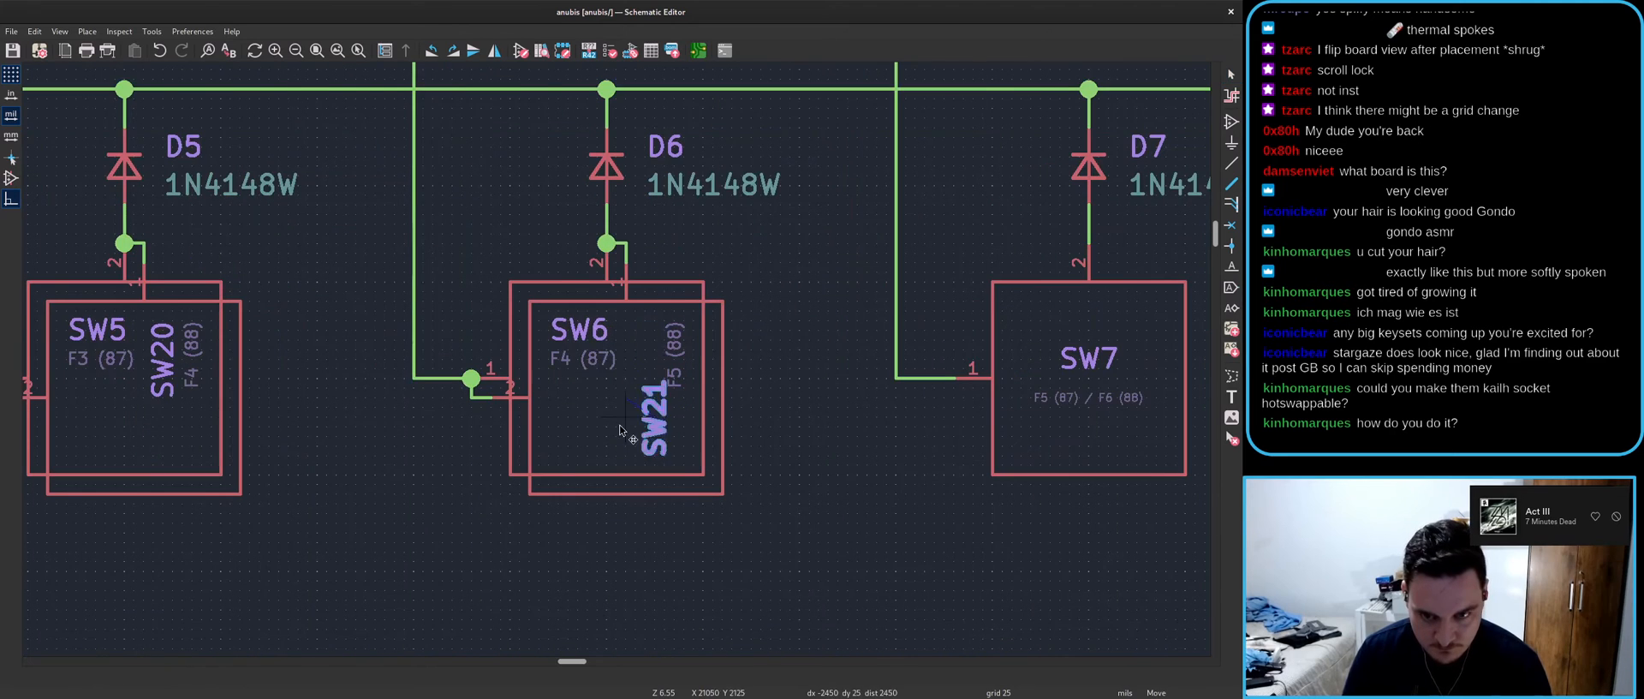
key("r")
left_click(624, 463)
key("m")
key("r")
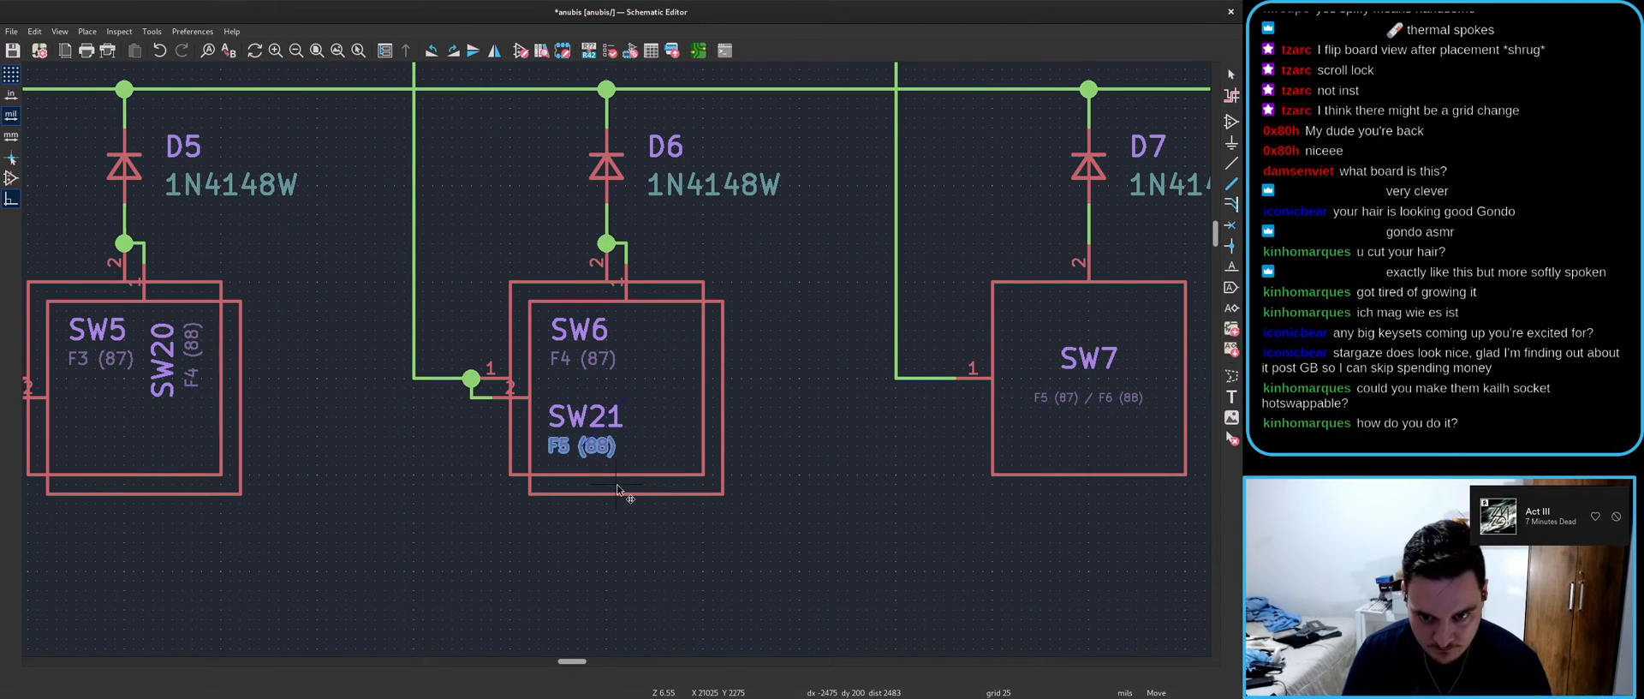
left_click(619, 489)
- Set the SW20 label and its F4 (88) field horizontally inside SW5
scroll(618, 489, "down", 1)
scroll(557, 349, "up", 2)
key("m")
key("r")
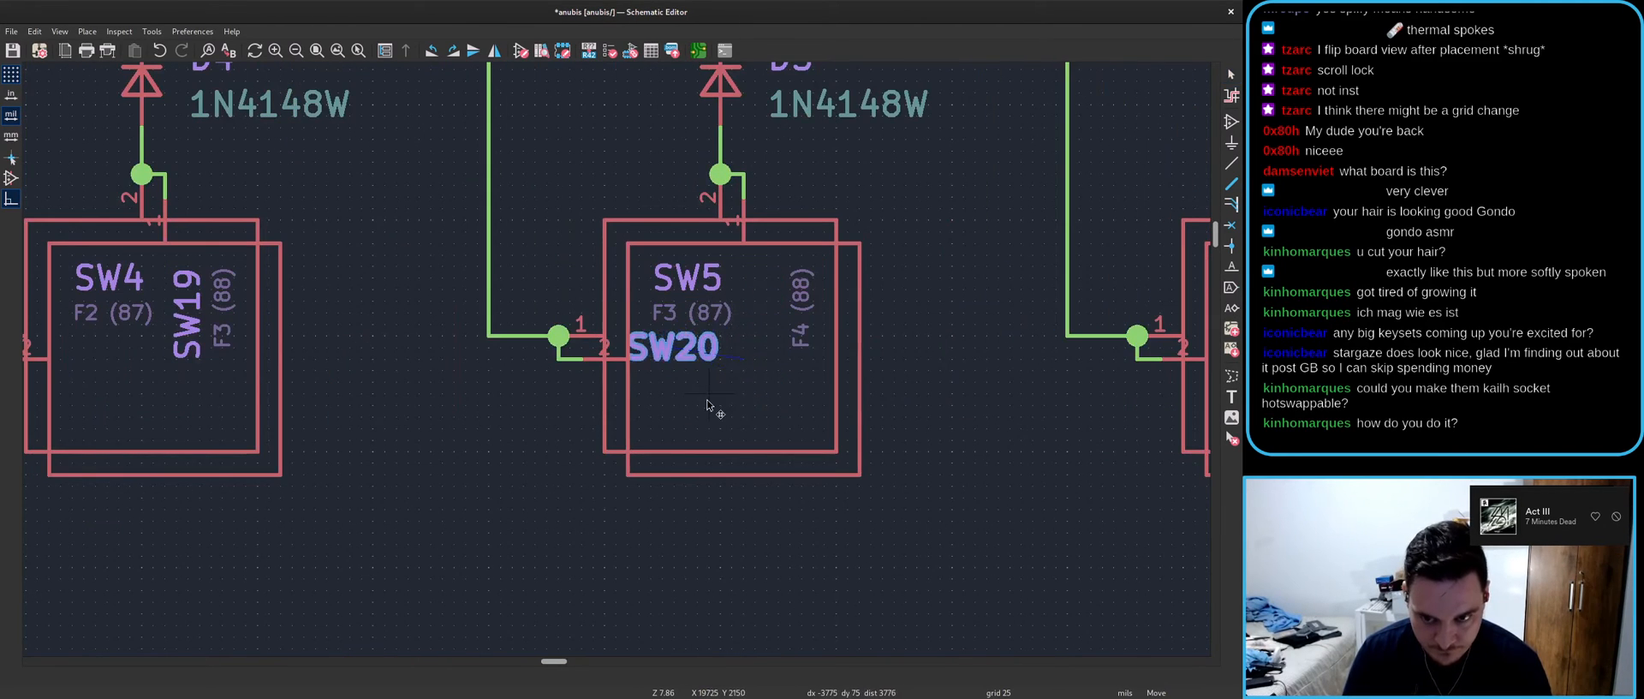
left_click(709, 428)
key("m")
key("r")
left_click(722, 455)
- Set SW19 and its F3 (88) field horizontally inside SW4, then save the schematic
scroll(723, 456, "down", 3)
scroll(505, 370, "up", 3)
key("m")
key("r")
left_click(522, 382)
key("m")
key("r")
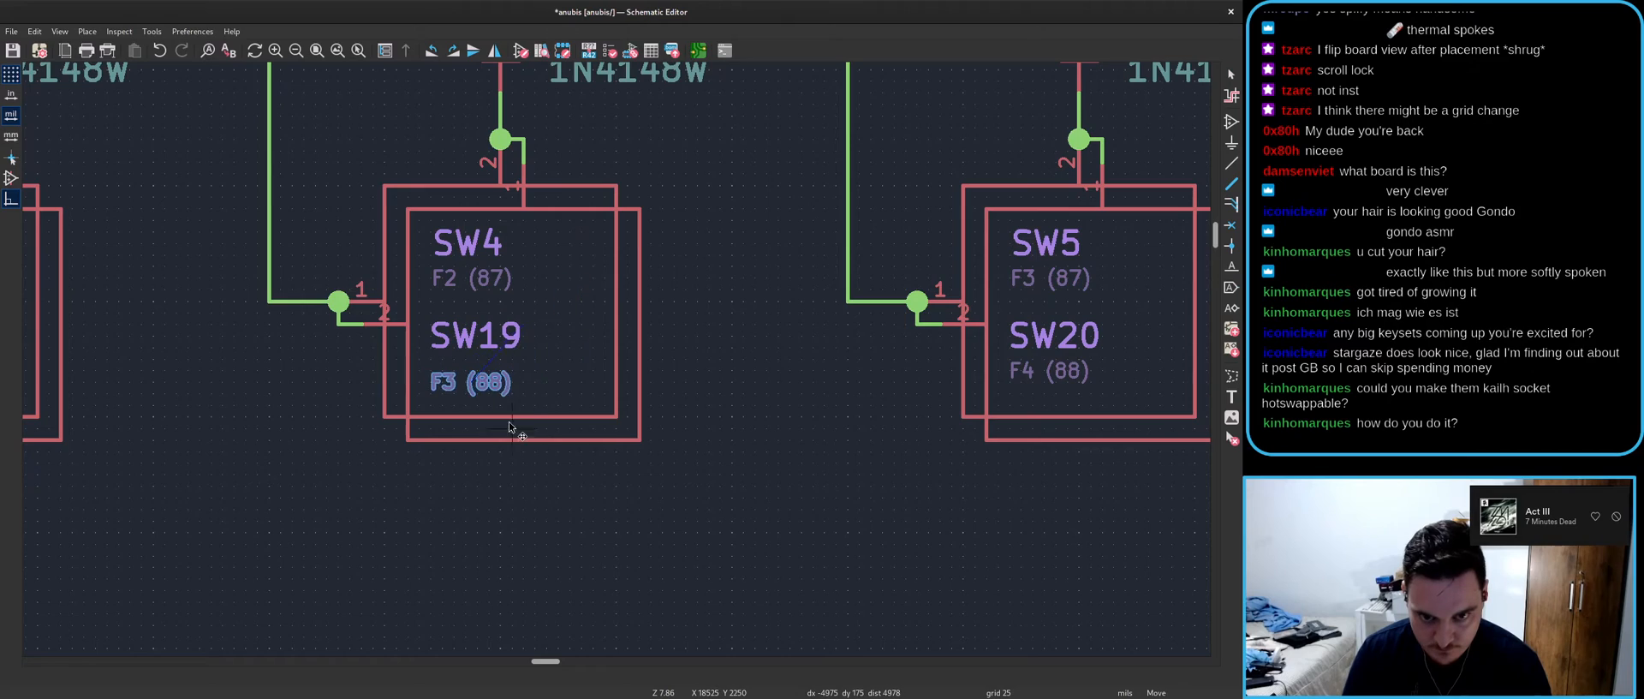
left_click(511, 417)
scroll(511, 417, "down", 6)
key("ctrl+s")
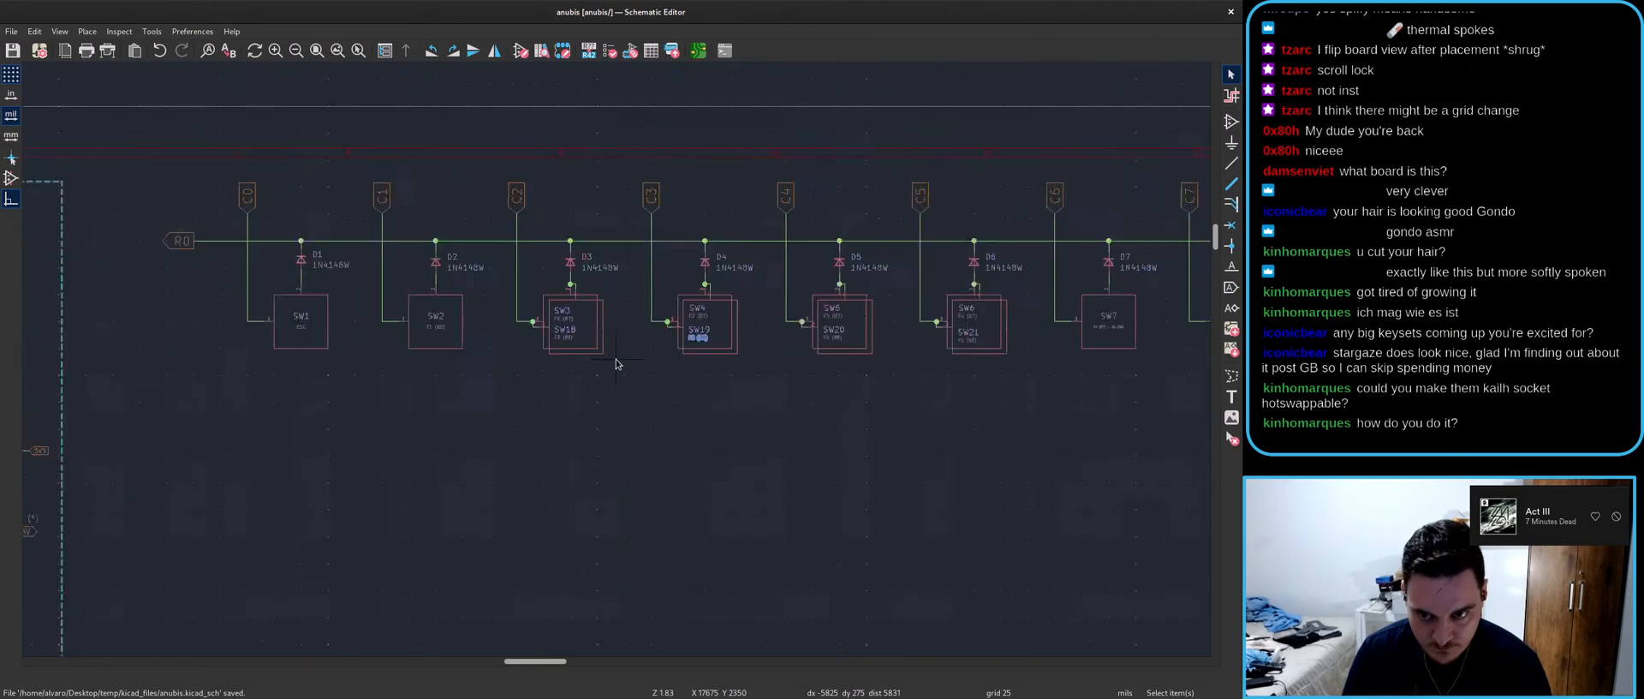
- Go to the board layout and bring up the update-from-schematic report
scroll(1001, 414, "left", 5)
scroll(1002, 414, "down", 3)
scroll(905, 363, "up", 3)
key("alt+Tab")
key("ctrl+s")
- Apply the schematic update so the new switch footprints land on the board
left_click(513, 53)
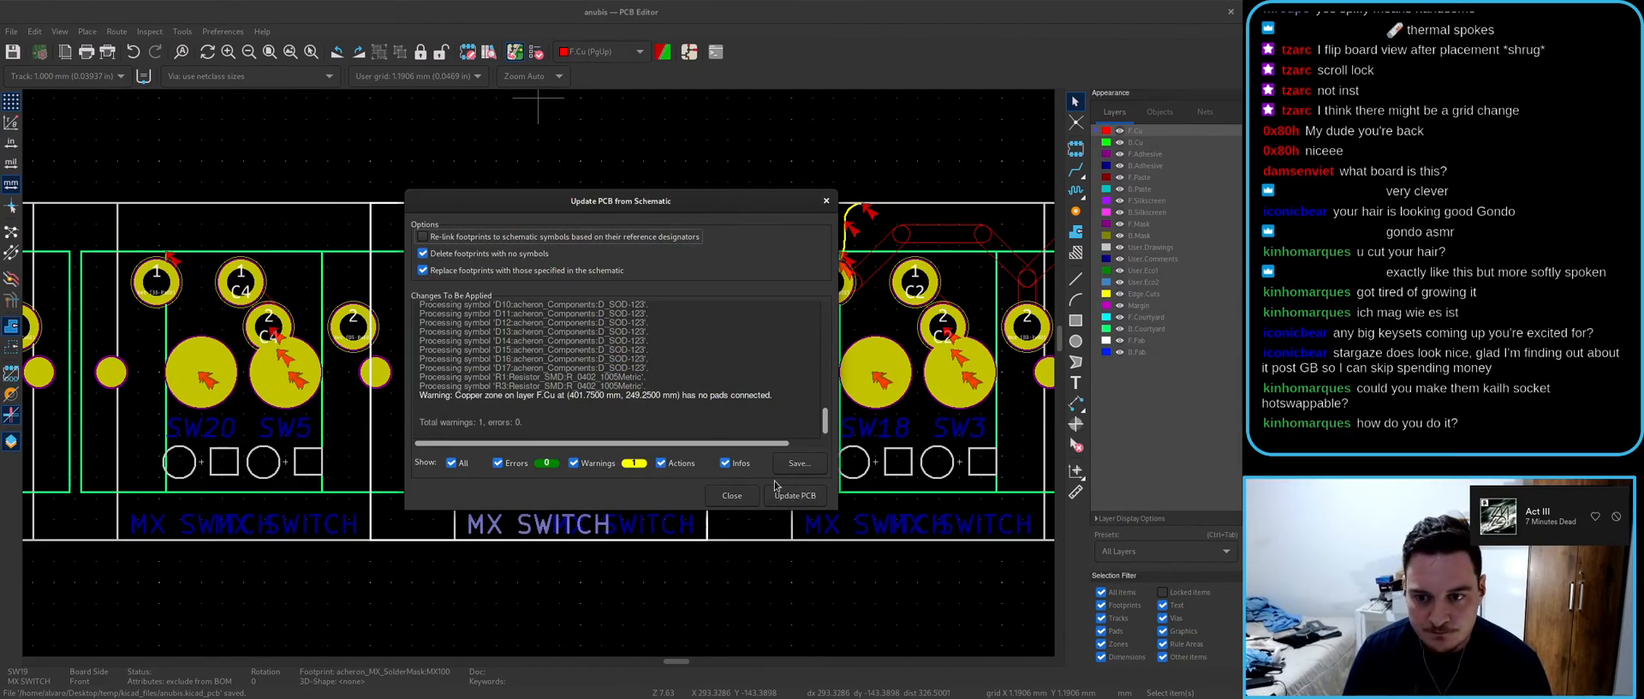
left_click(738, 498)
scroll(540, 377, "down", 4)
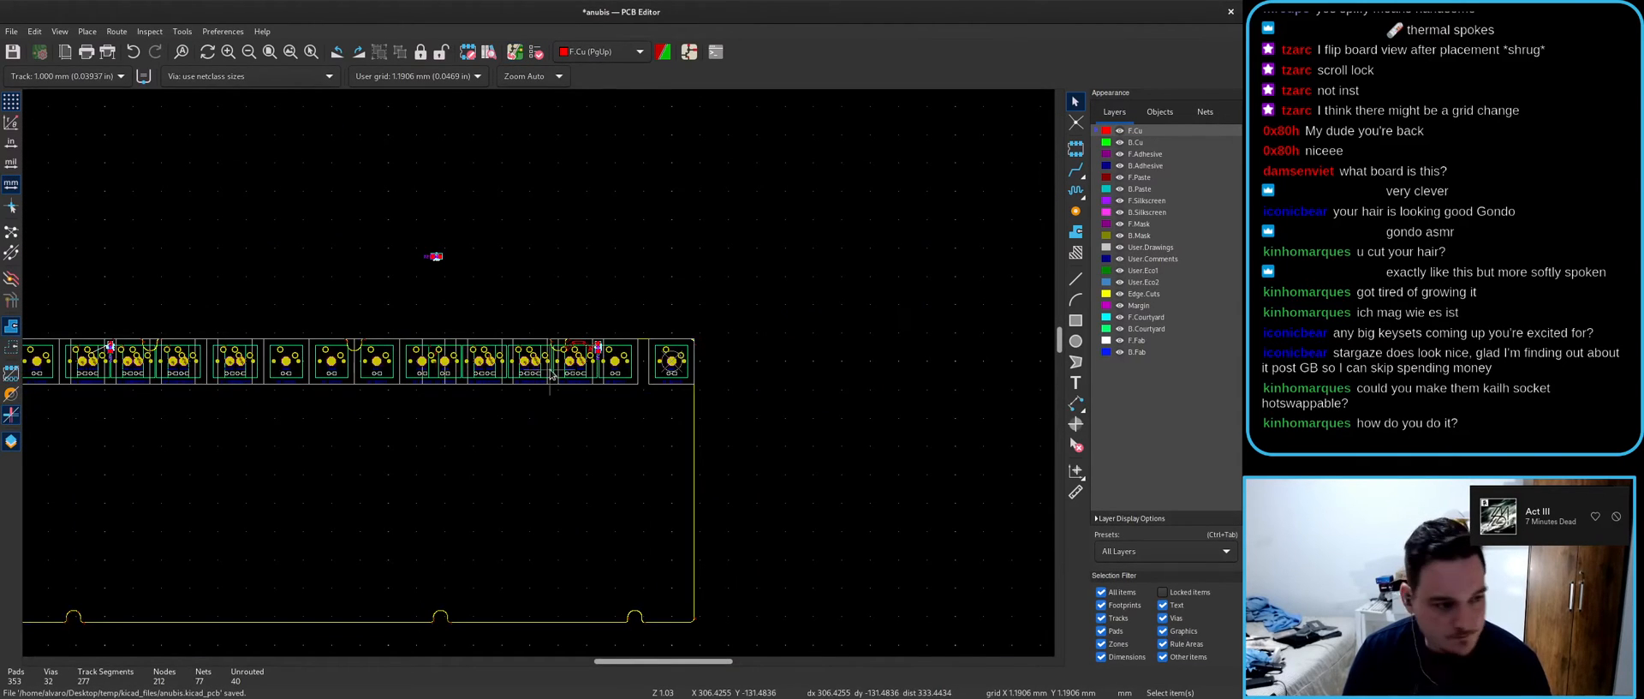
scroll(336, 427, "up", 2)
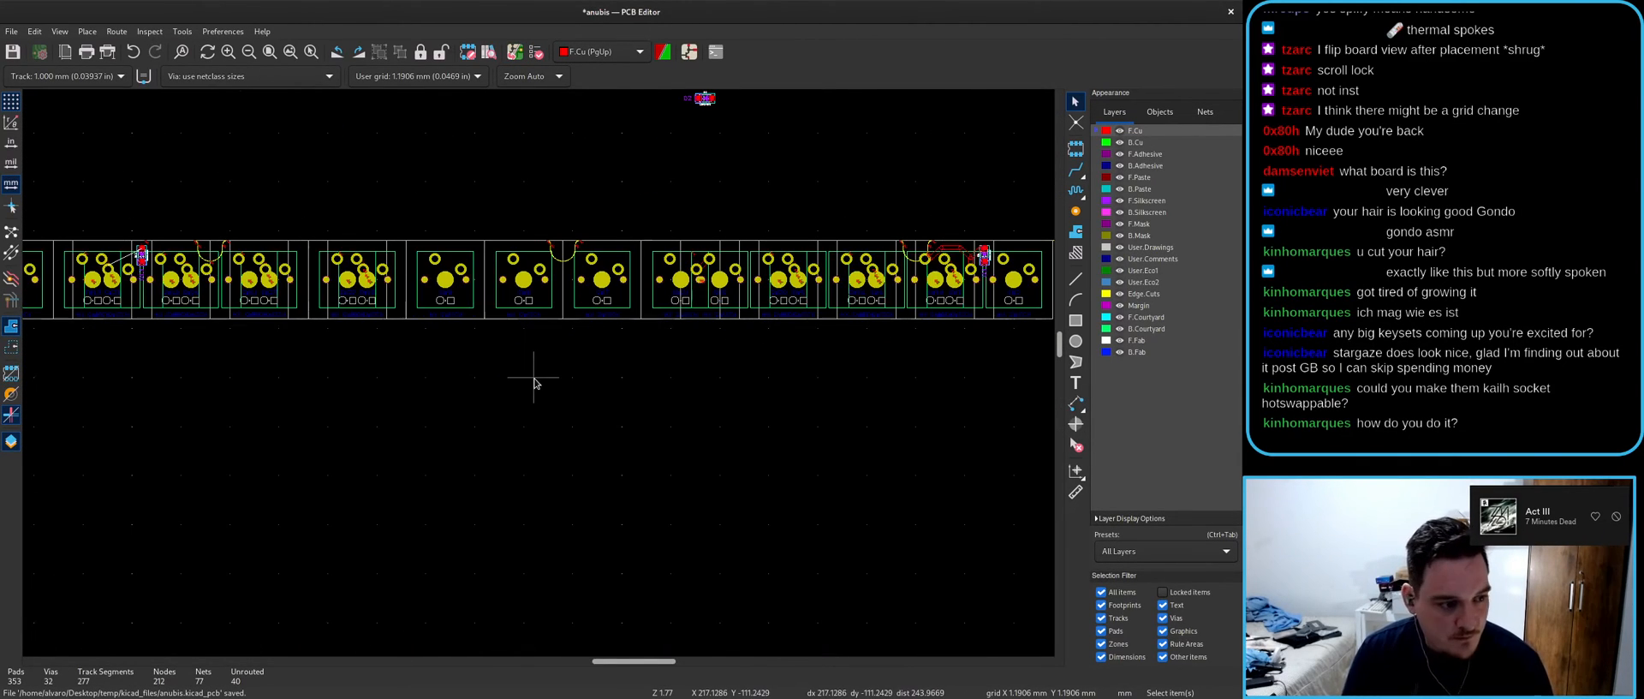
scroll(531, 381, "down", 2)
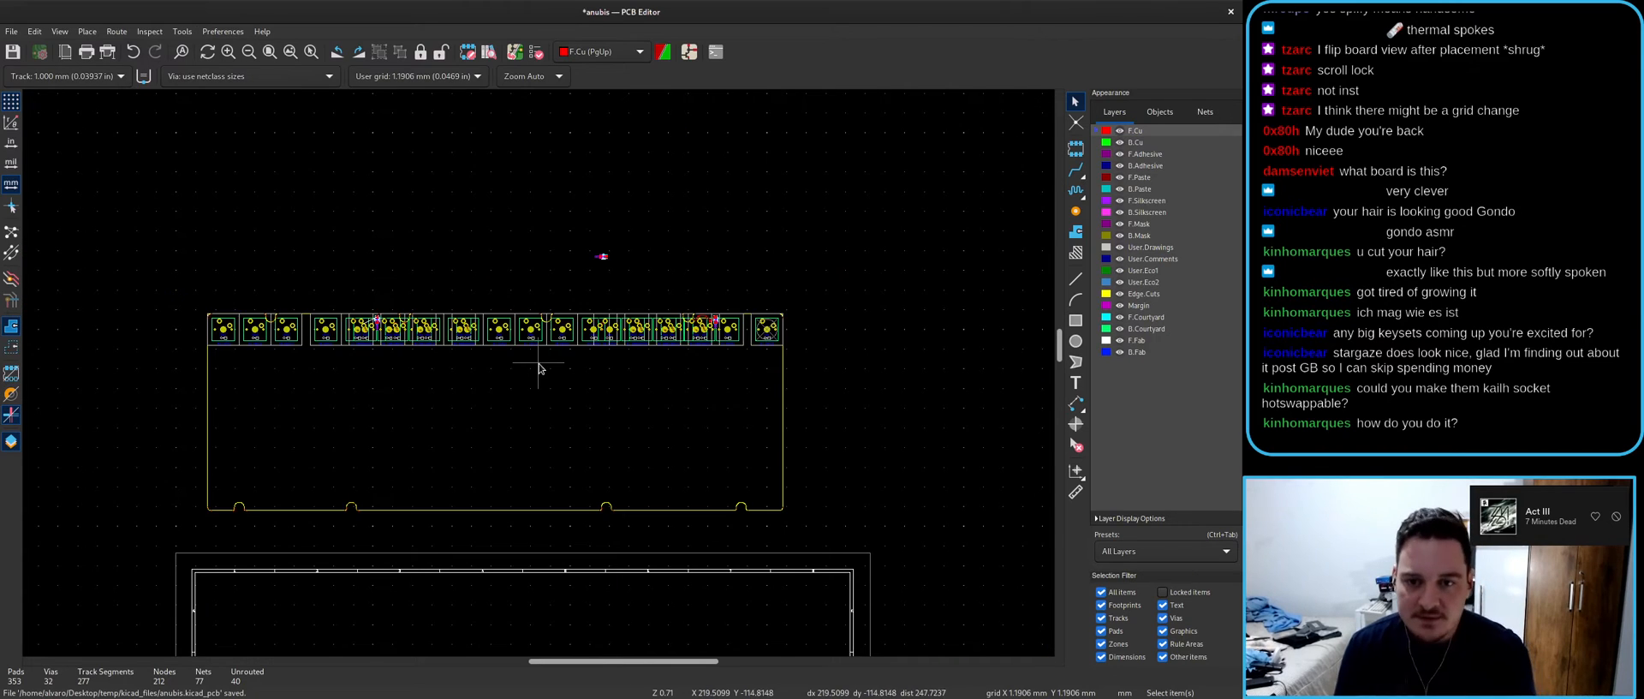
scroll(538, 368, "down", 2)
scroll(537, 377, "up", 4)
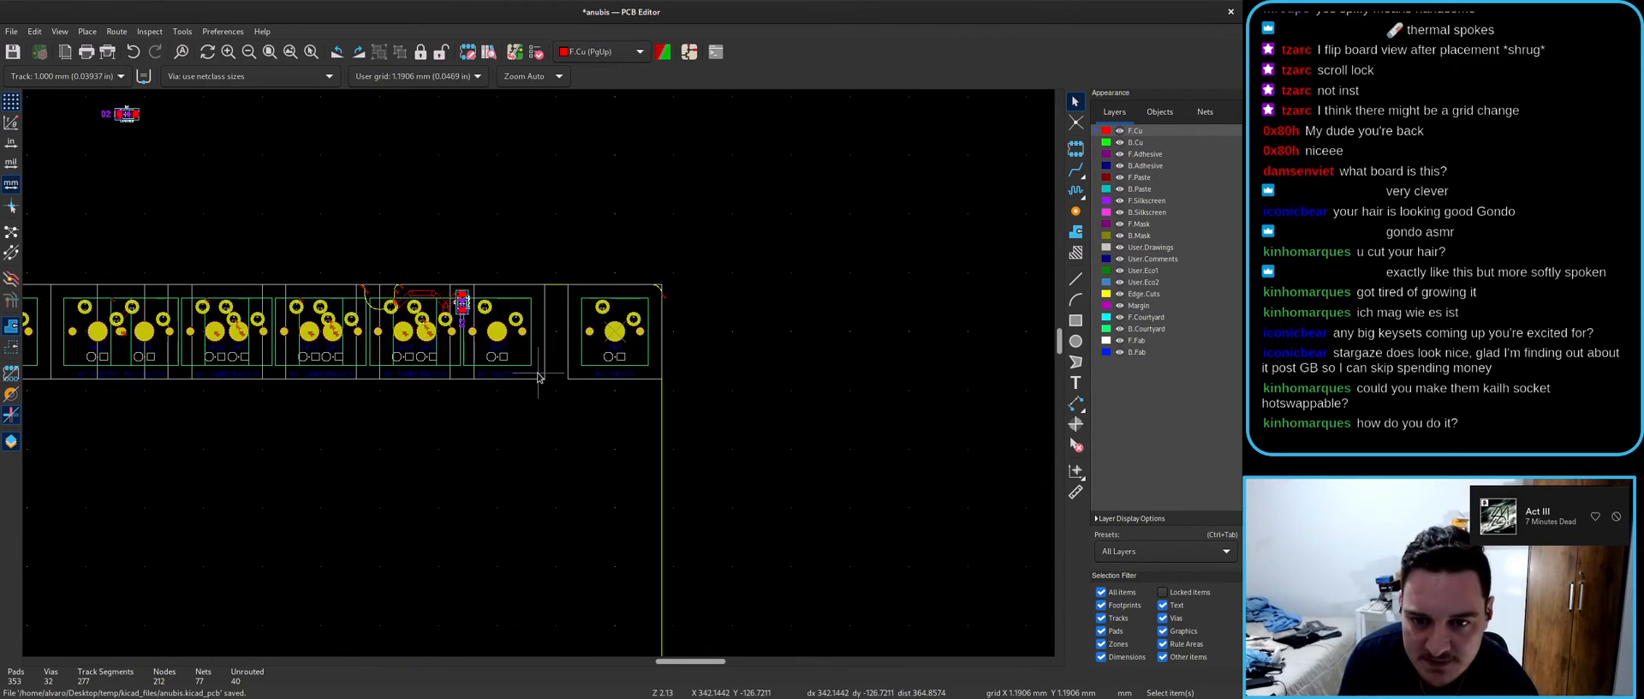
scroll(493, 348, "up", 3)
- Save the updated board layout
key("alt+Tab")
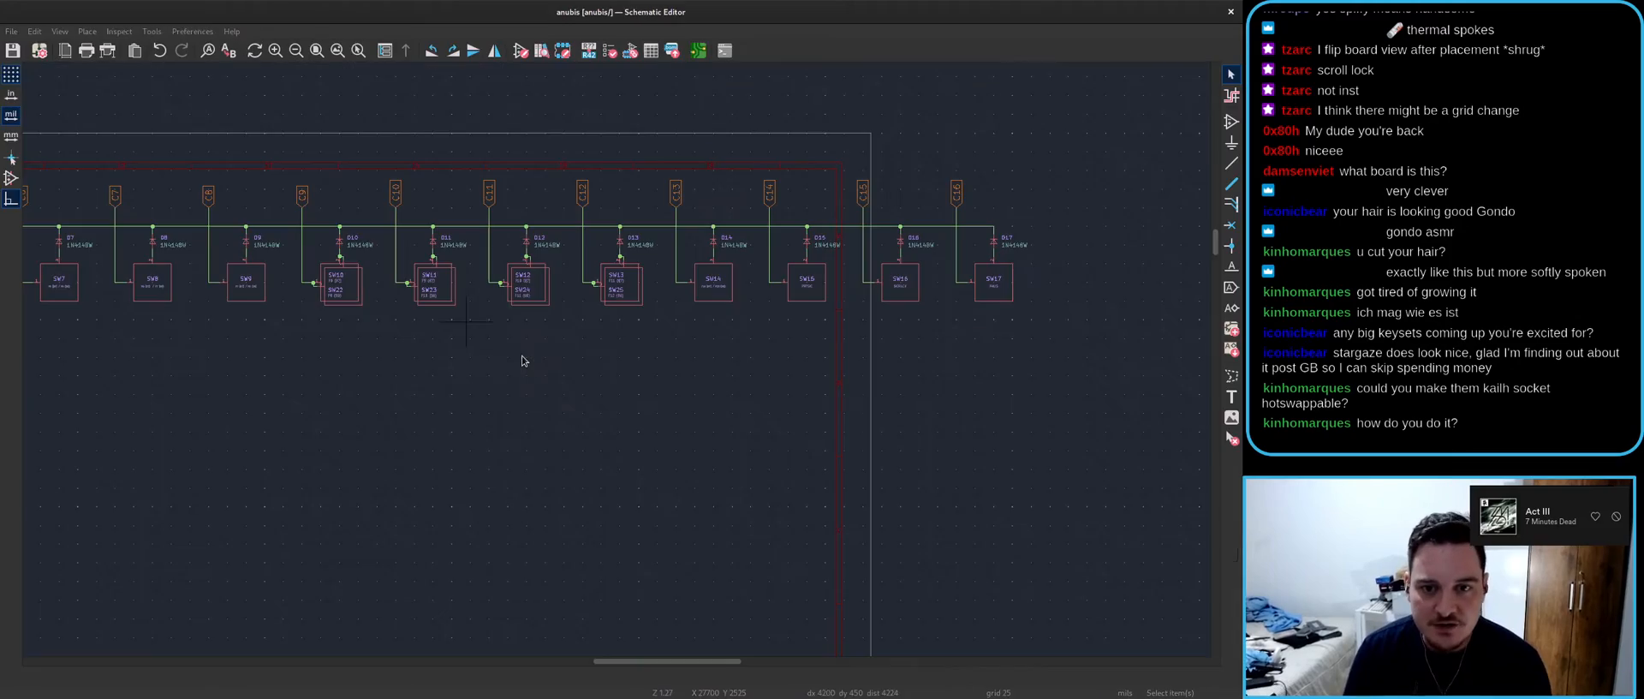
key("alt+Tab")
key("ctrl+s")
scroll(517, 555, "down", 9)
scroll(262, 264, "up", 10)
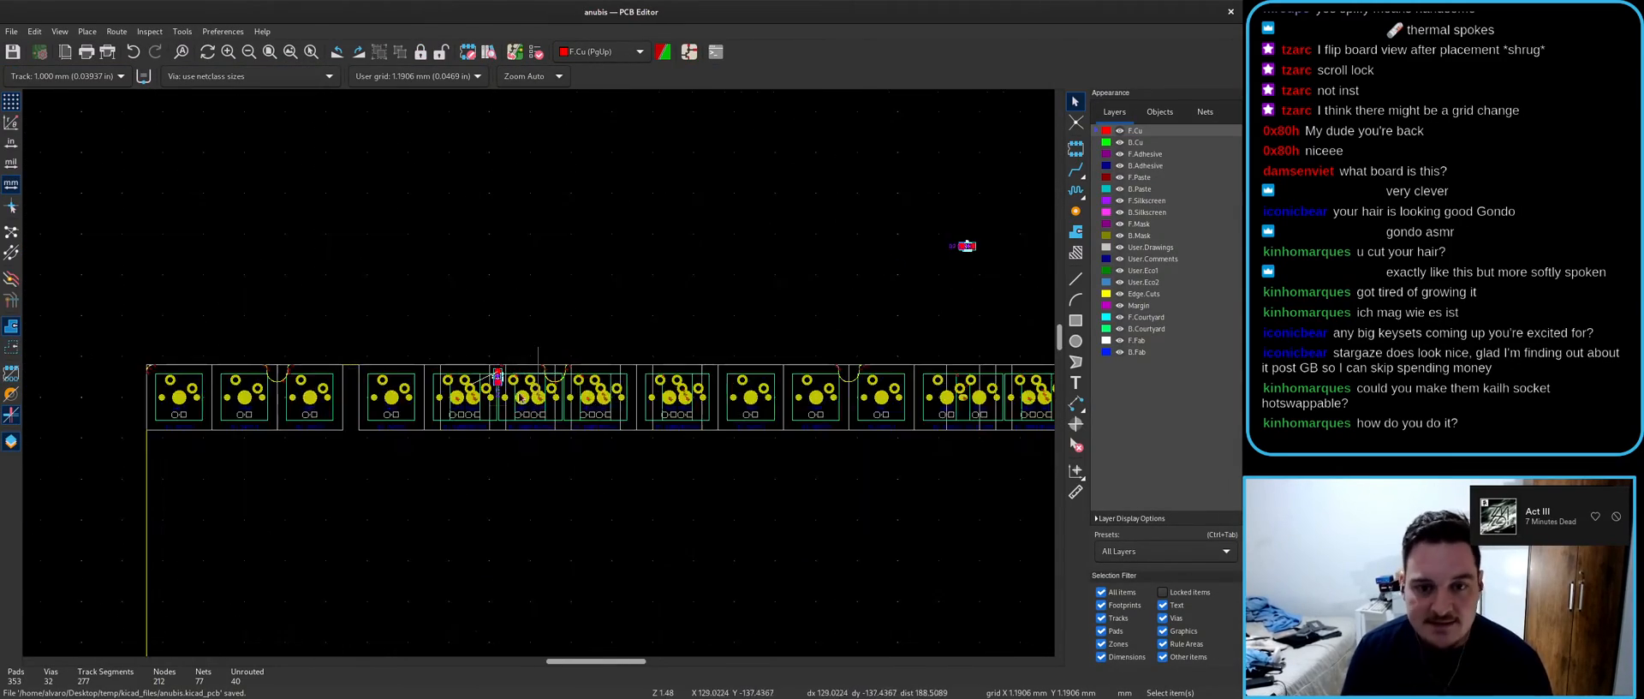
key("x")
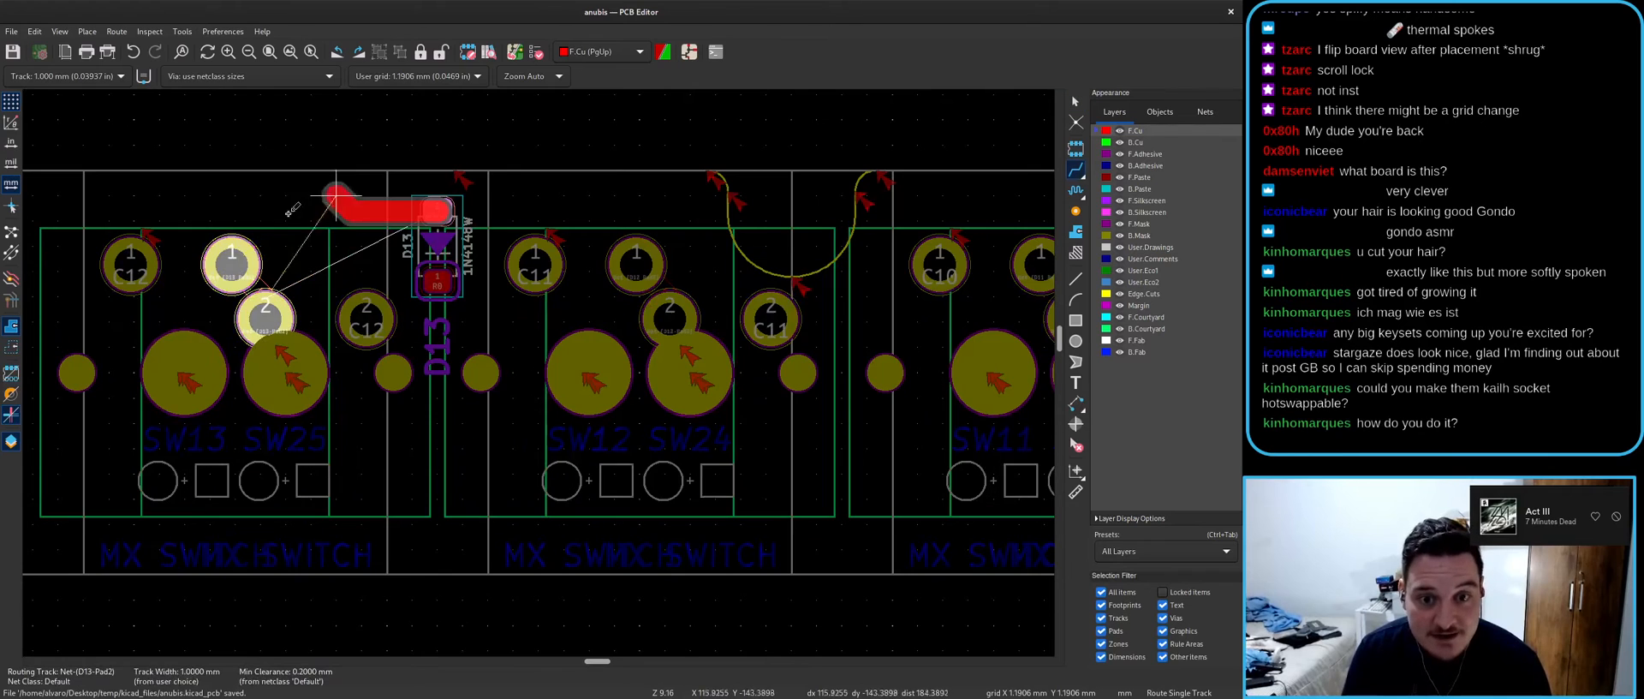
left_click(237, 262)
scroll(572, 420, "down", 3)
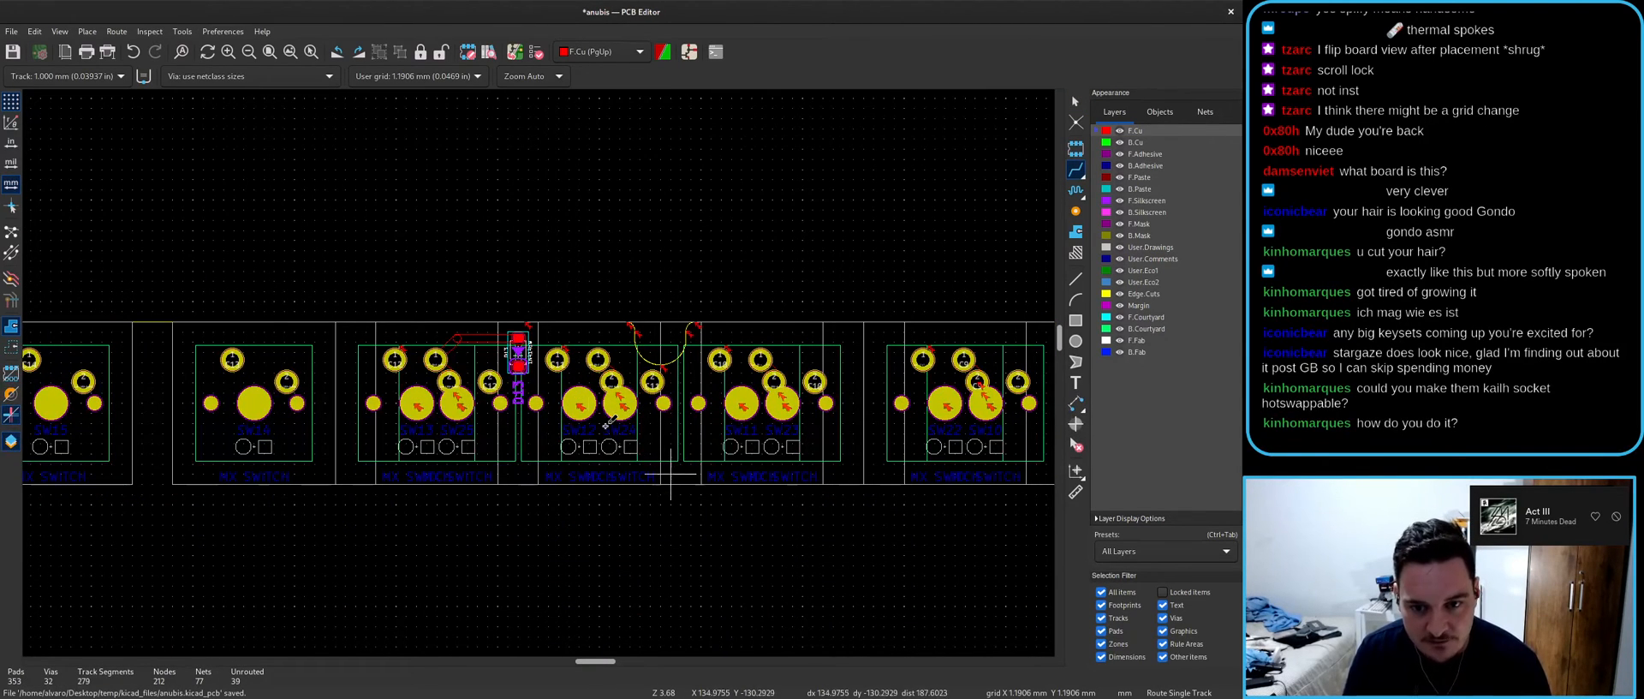
scroll(381, 351, "up", 2)
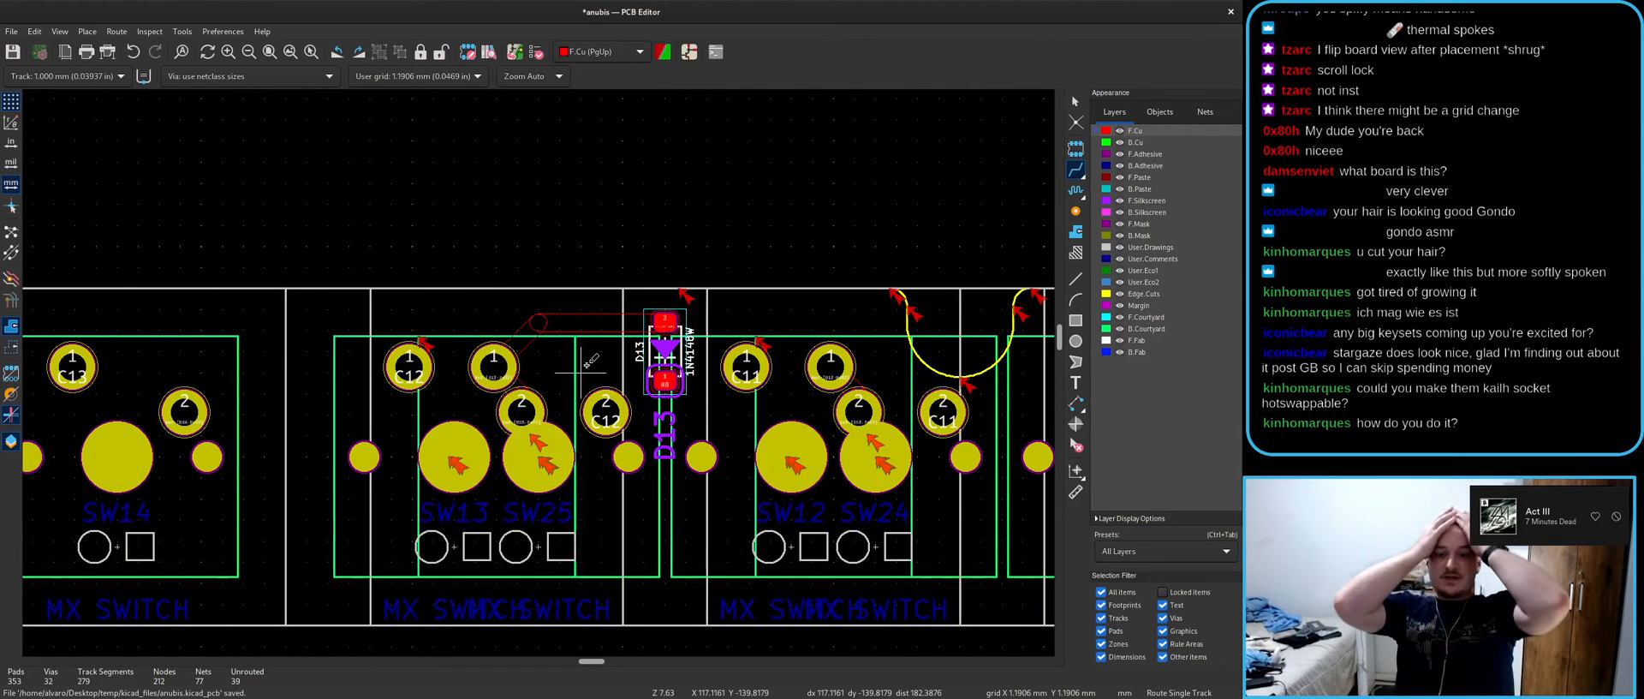
key("Escape")
key("ctrl+z")
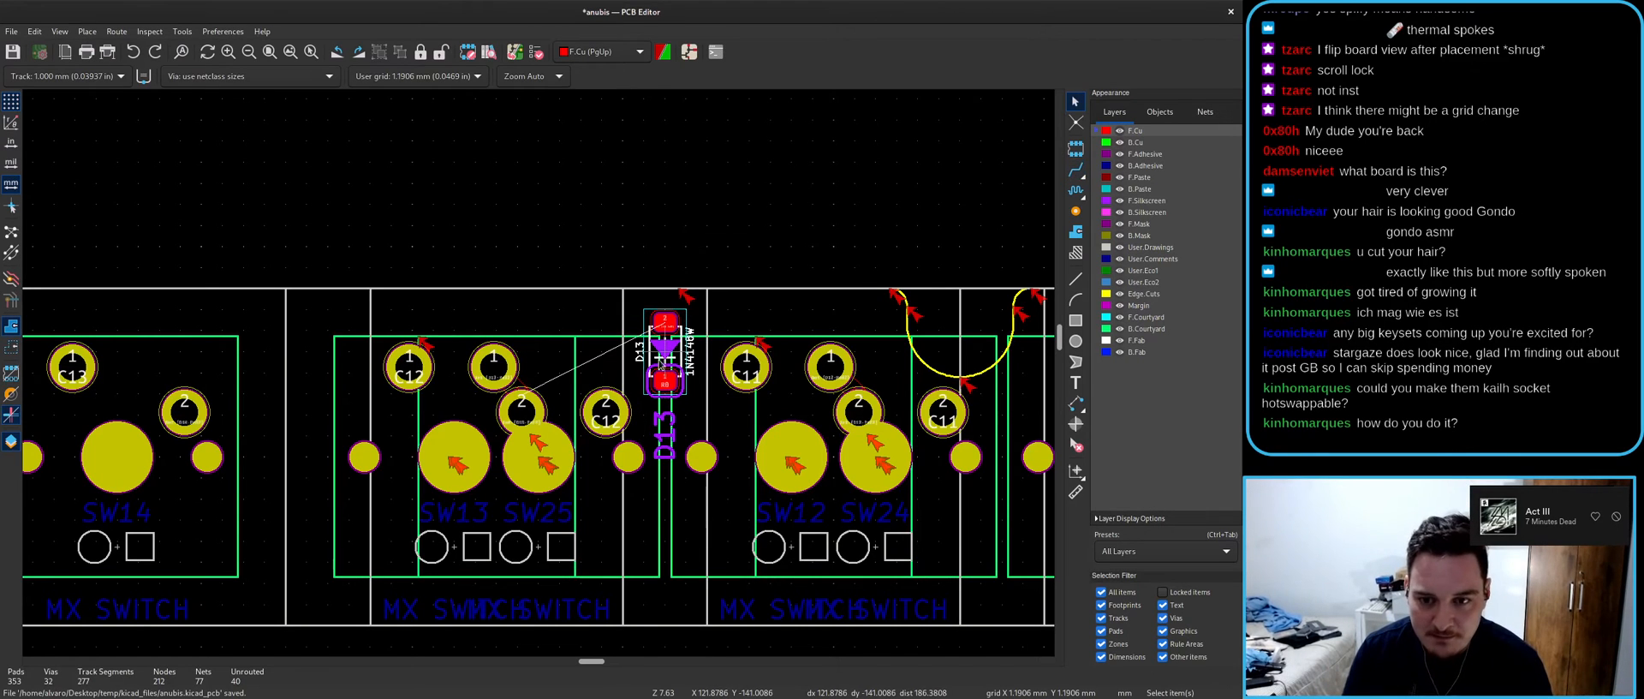
left_click(662, 365)
left_click(653, 338)
left_click(653, 335)
left_click(653, 322)
- Pick footprint D13 from the overlapping parts and move it left of SW13
left_click(654, 321)
left_click(654, 320)
left_click(682, 364)
left_click(681, 362)
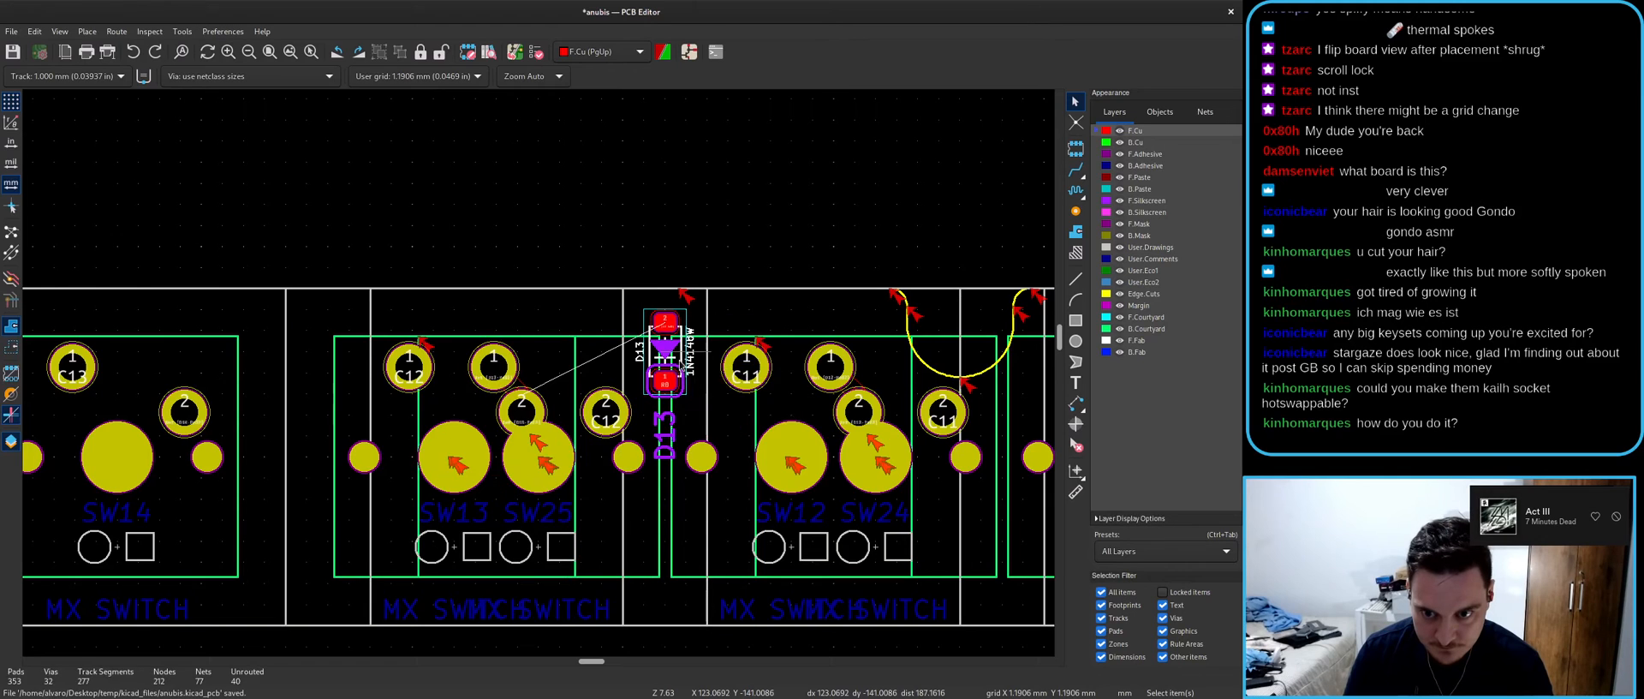
left_click(697, 363)
left_click(701, 402)
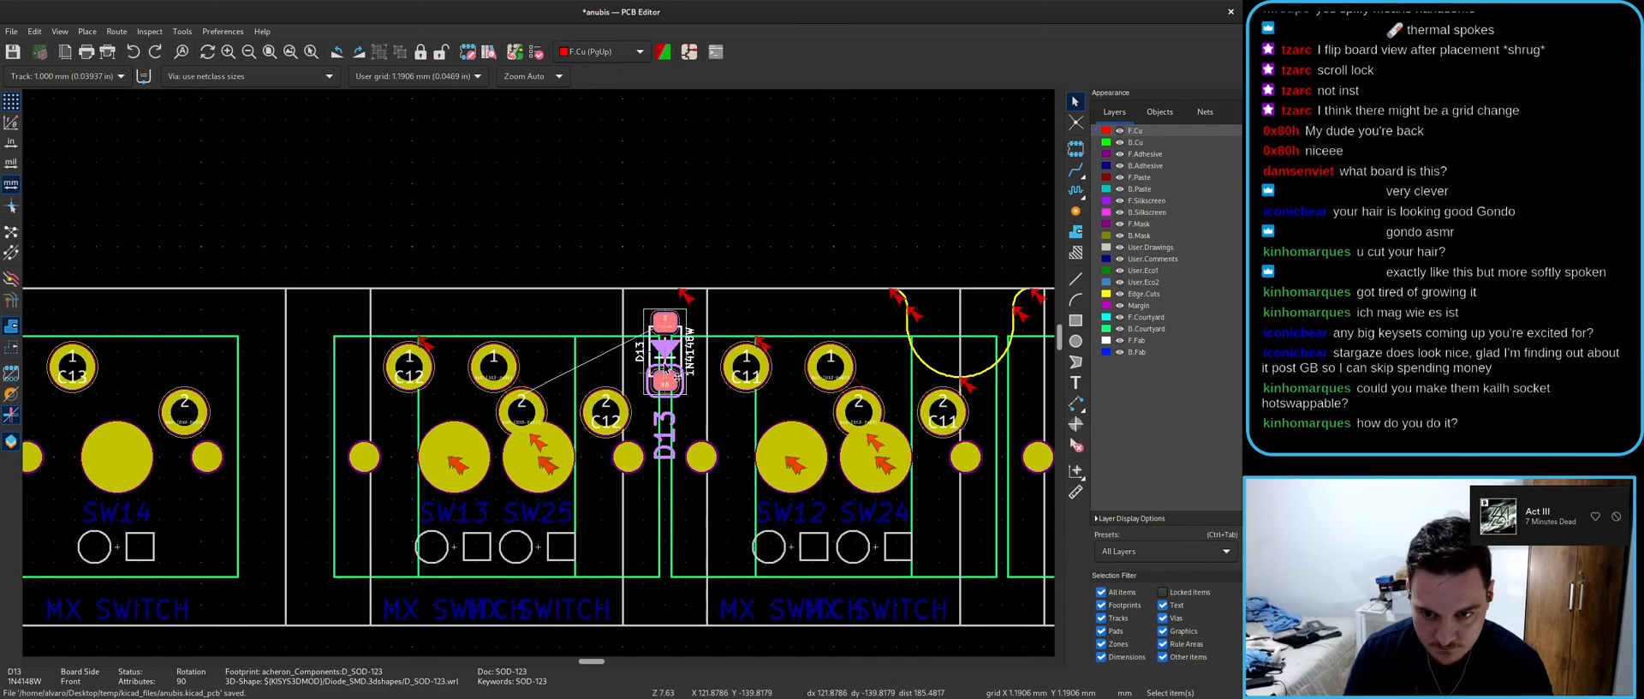
key("m")
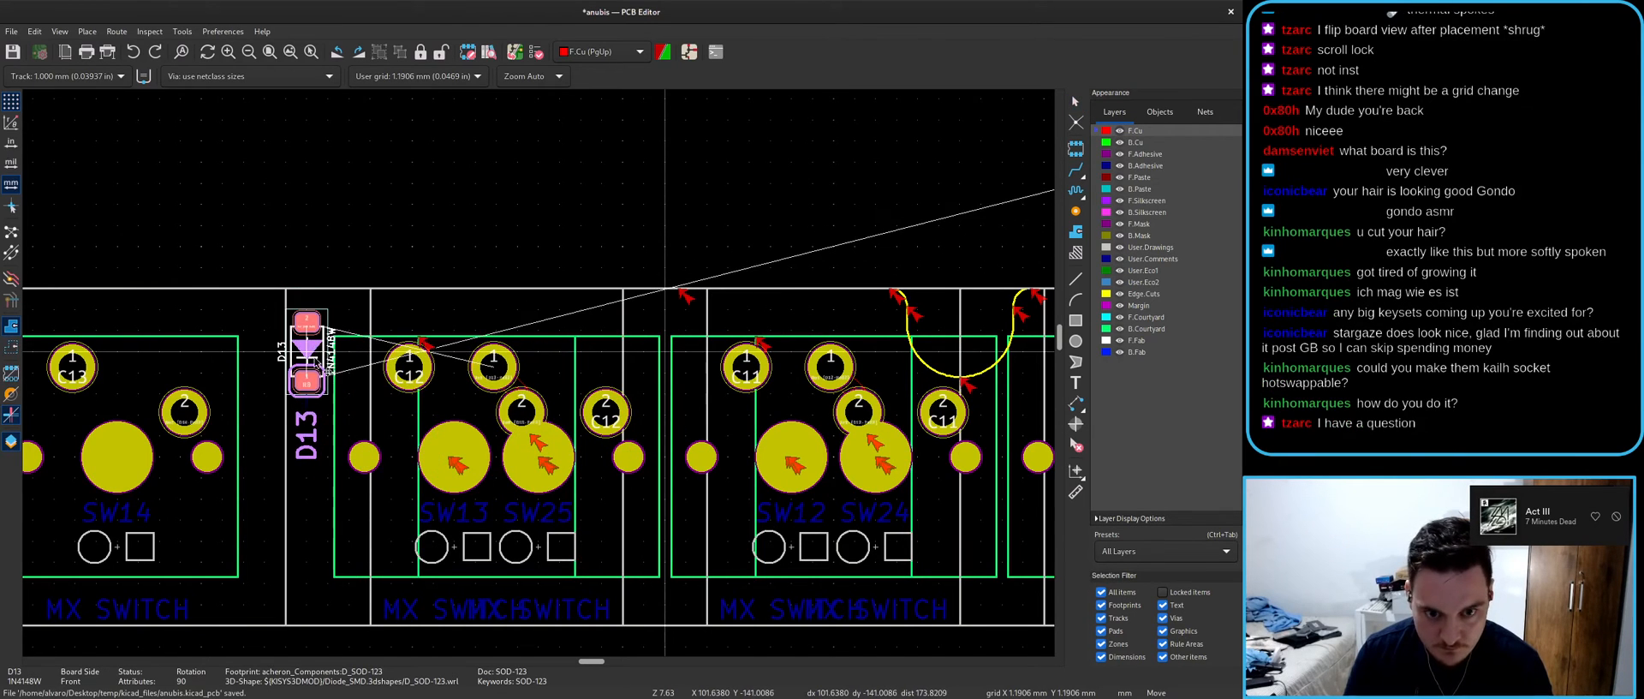
left_click(317, 369)
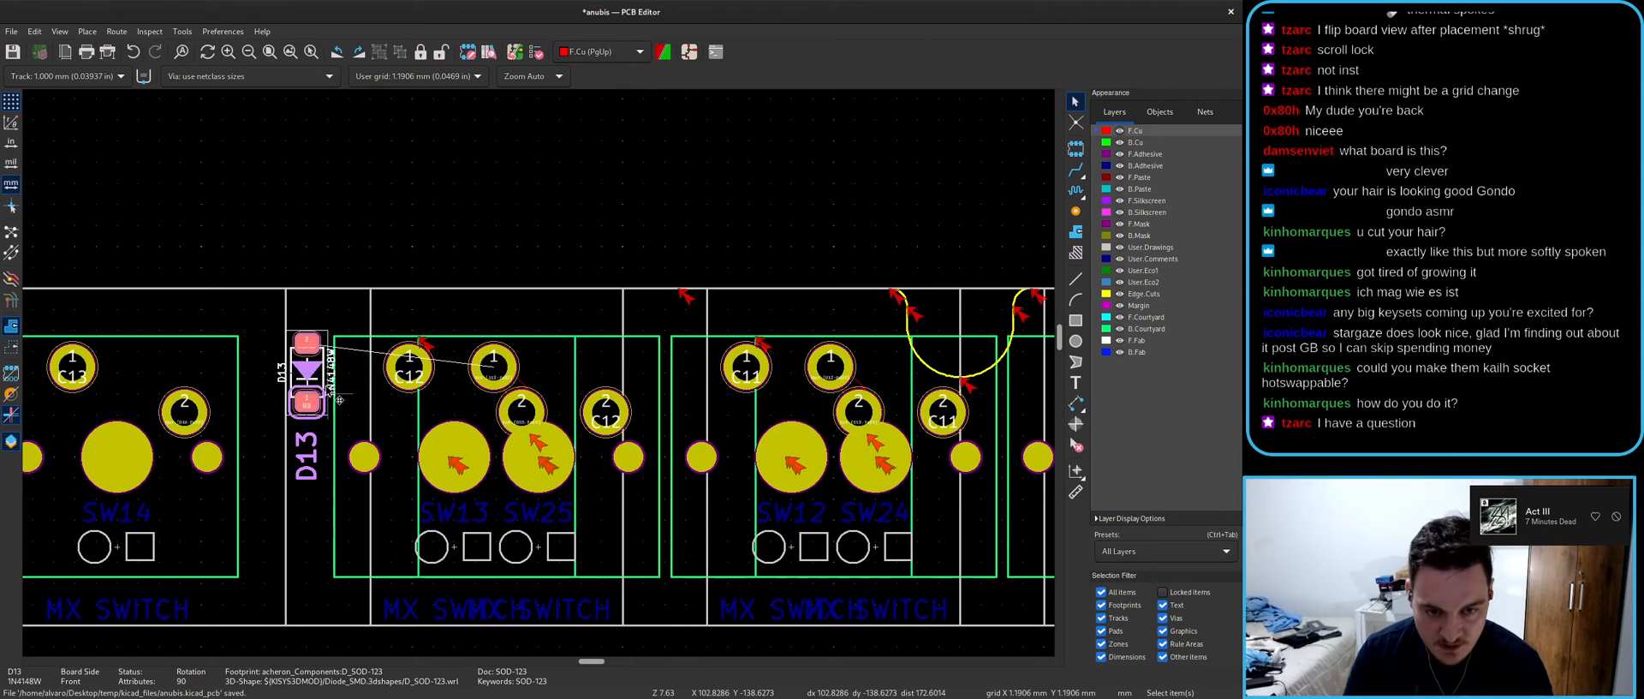
- Cross-probe D14 from the schematic, rotate it upright, and place it beside D13
key("alt+Tab")
left_click(994, 383)
key("alt+Tab")
key("m")
scroll(539, 385, "up", 5)
key("r")
left_click(541, 377)
scroll(540, 377, "down", 5)
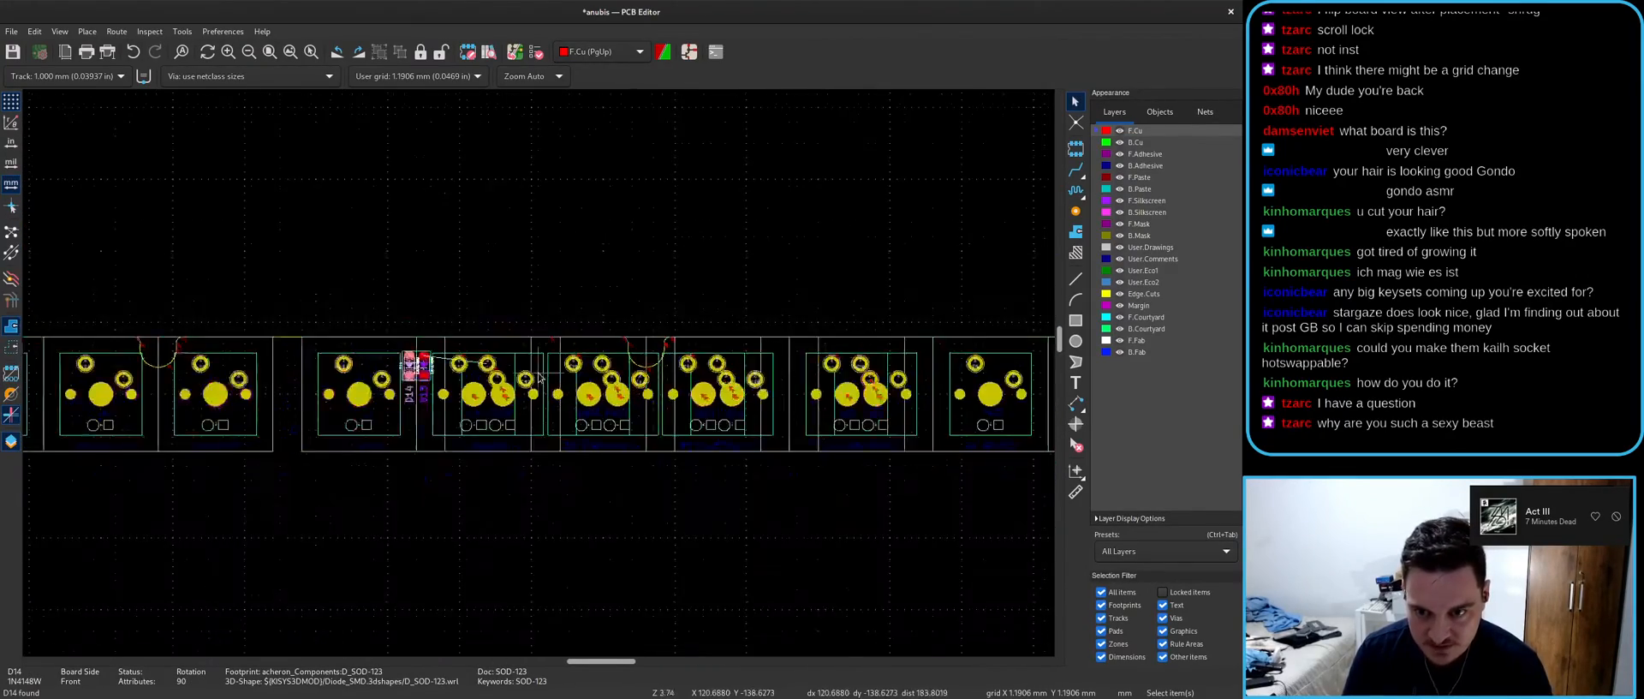
- Cross-probe D12, rotate it upright between SW13 and SW12, and save the board
key("alt+Tab")
left_click(249, 360)
key("alt+Tab")
key("alt+Tab")
scroll(161, 378, "down", 3)
left_click(525, 360)
key("alt+Tab")
key("m")
scroll(539, 373, "down", 4)
scroll(538, 373, "down", 6)
scroll(120, 364, "up", 5)
key("r")
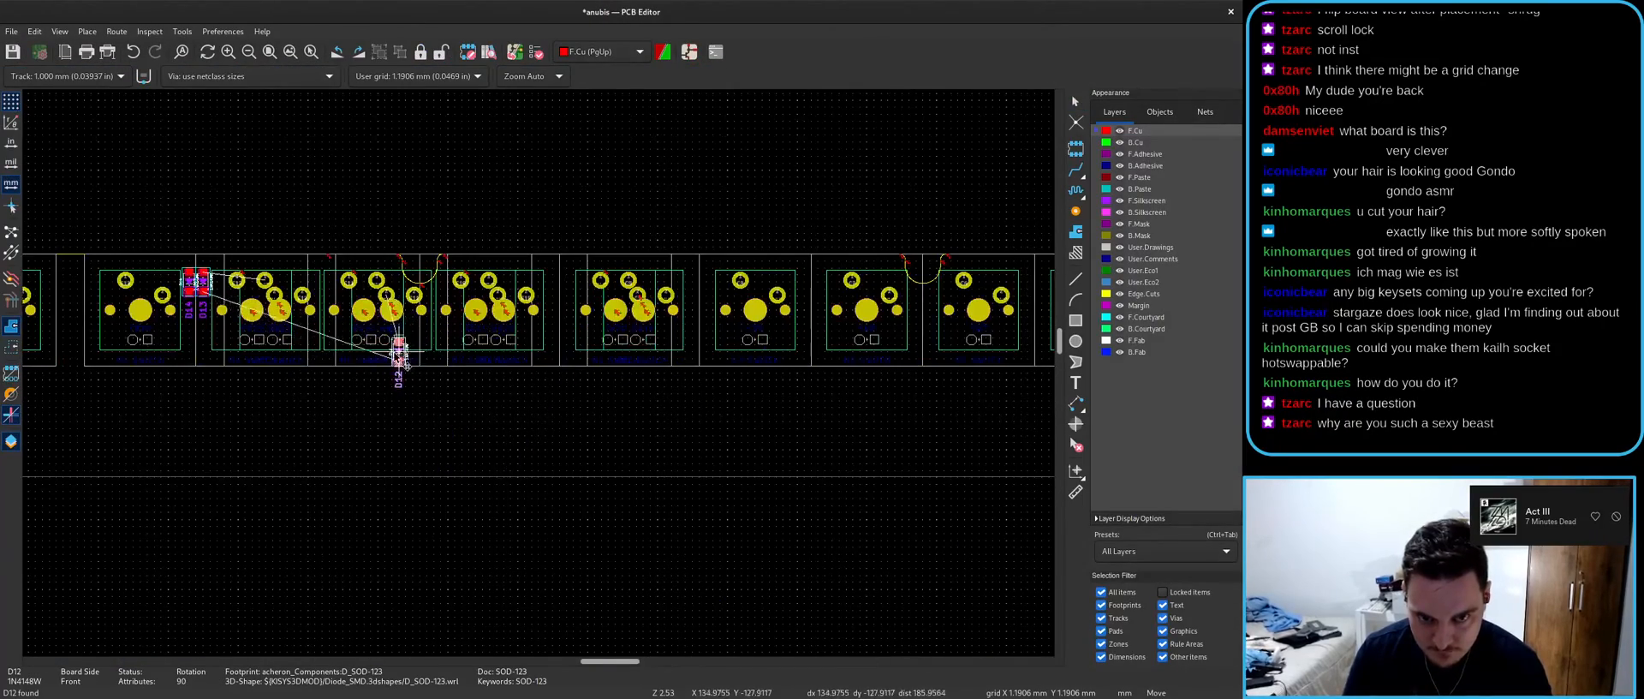
scroll(412, 372, "up", 3)
left_click(567, 271)
key("ctrl+s")
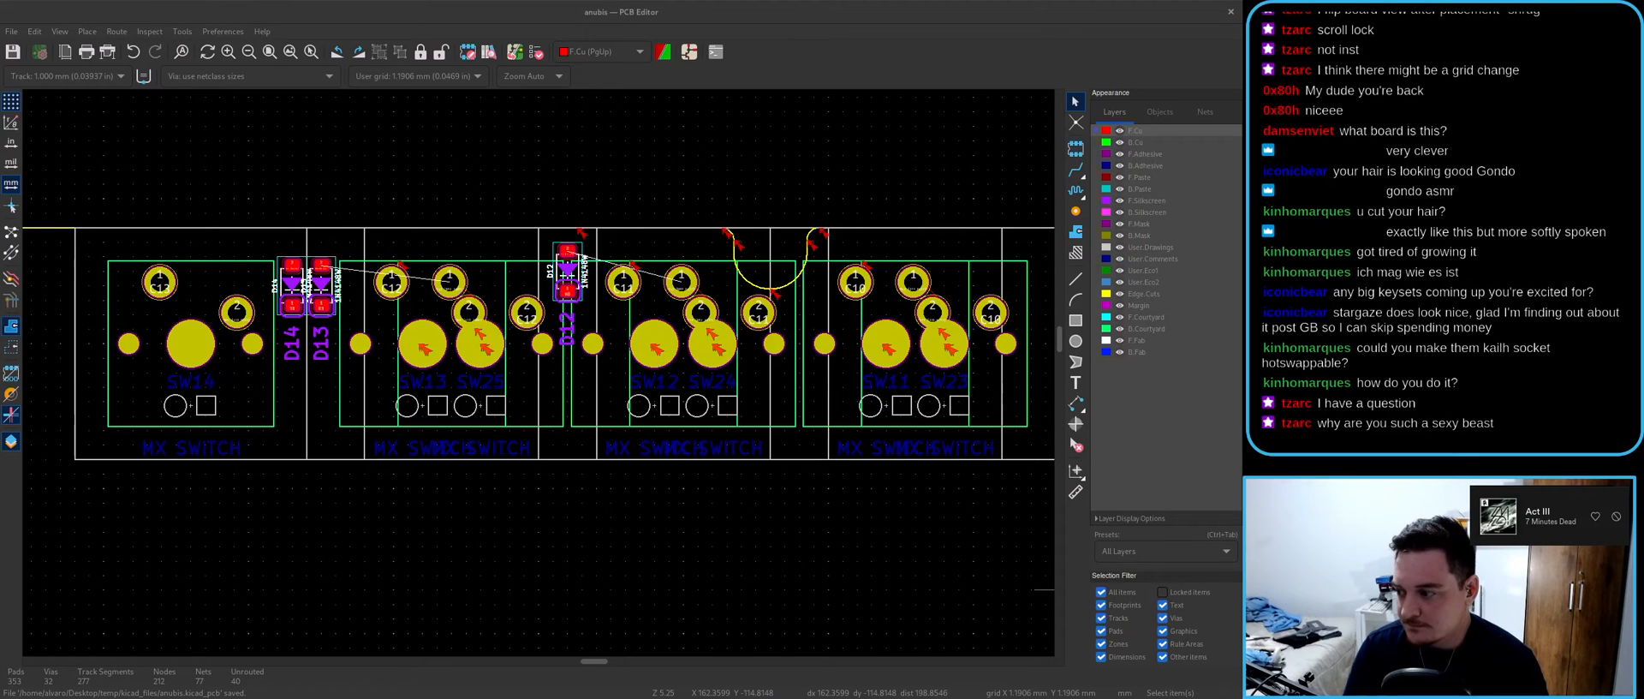
- Select footprint SW25 among the overlapping parts and cross-probe it to the schematic
left_click(827, 10)
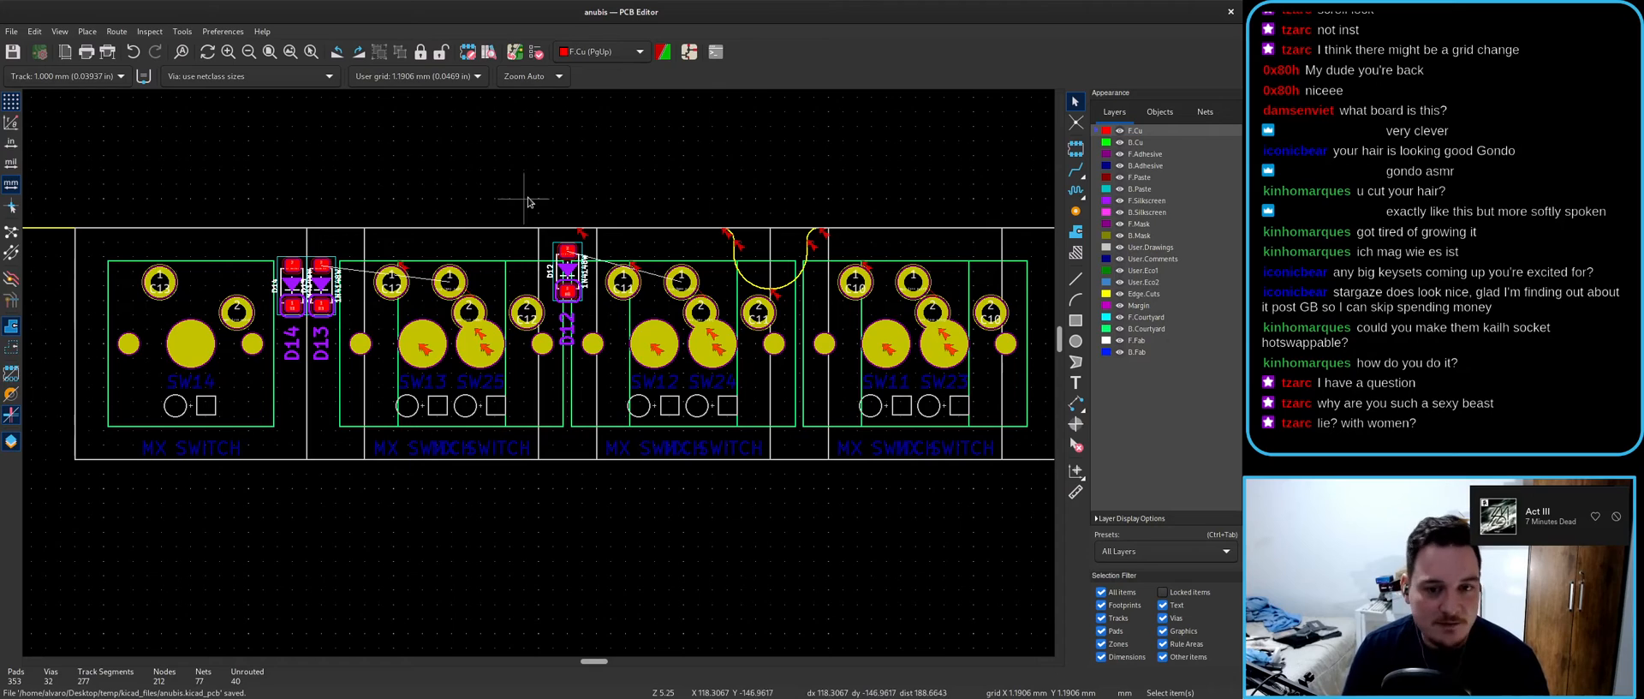
scroll(366, 294, "up", 1)
scroll(541, 374, "down", 3)
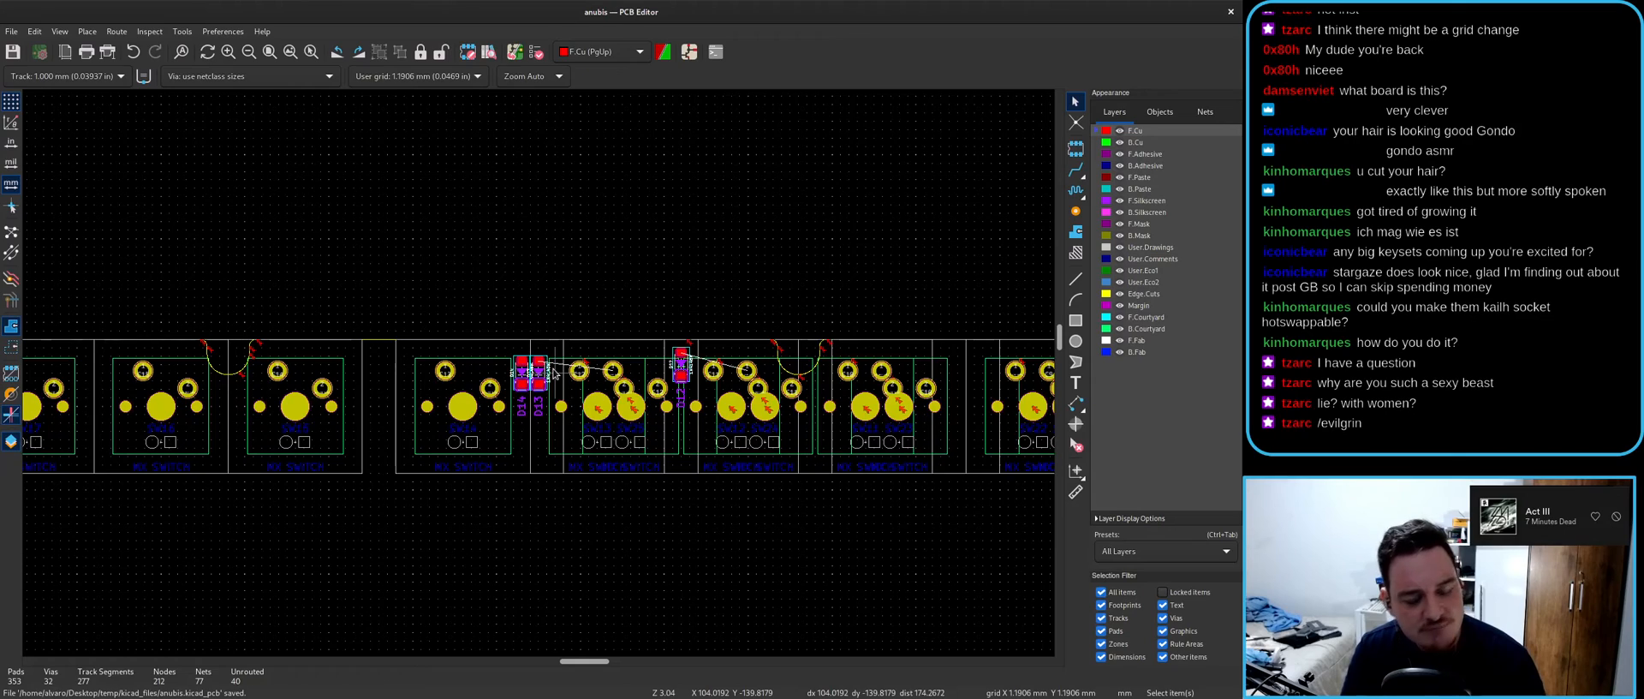
scroll(554, 373, "down", 3)
scroll(414, 349, "up", 6)
scroll(414, 349, "down", 4)
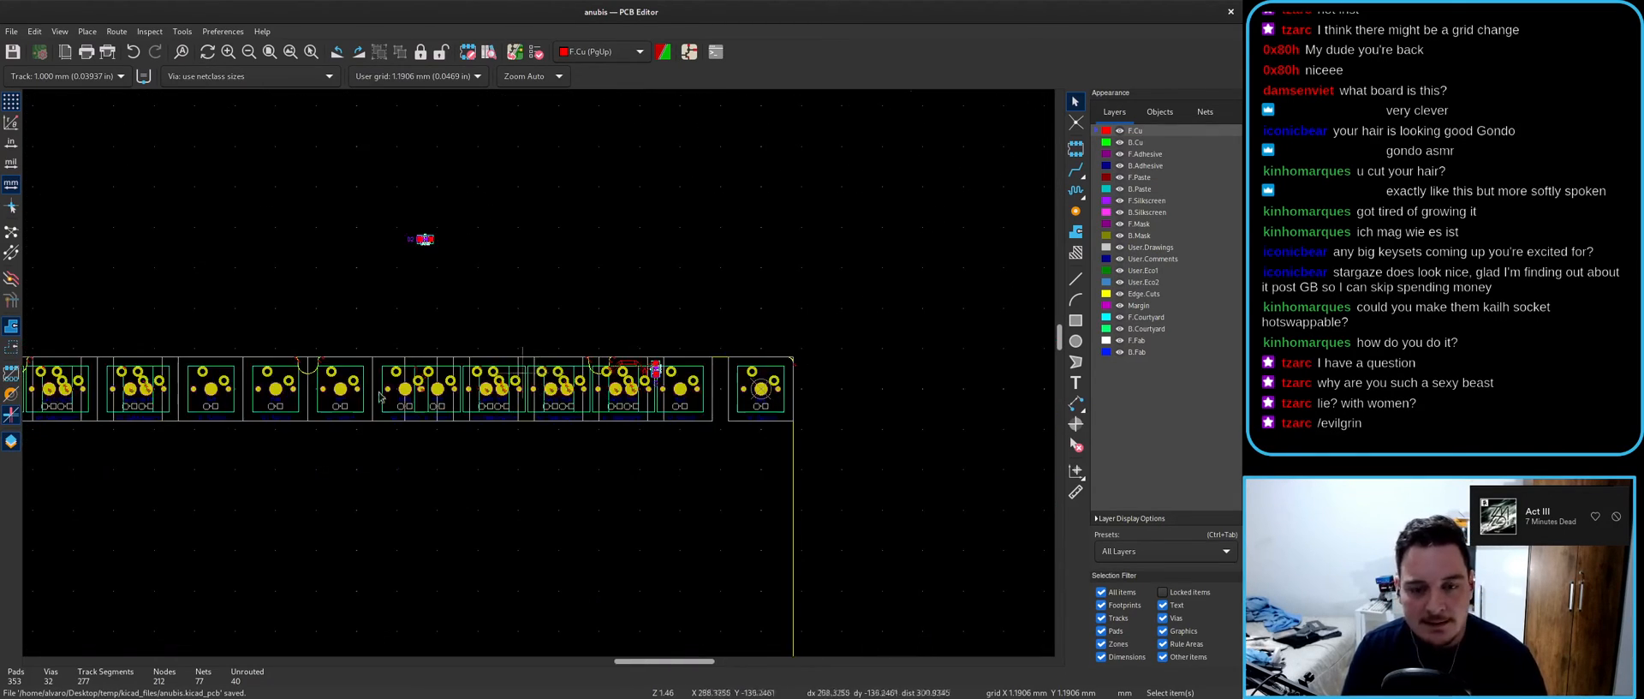
scroll(540, 377, "up", 3)
scroll(539, 377, "down", 3)
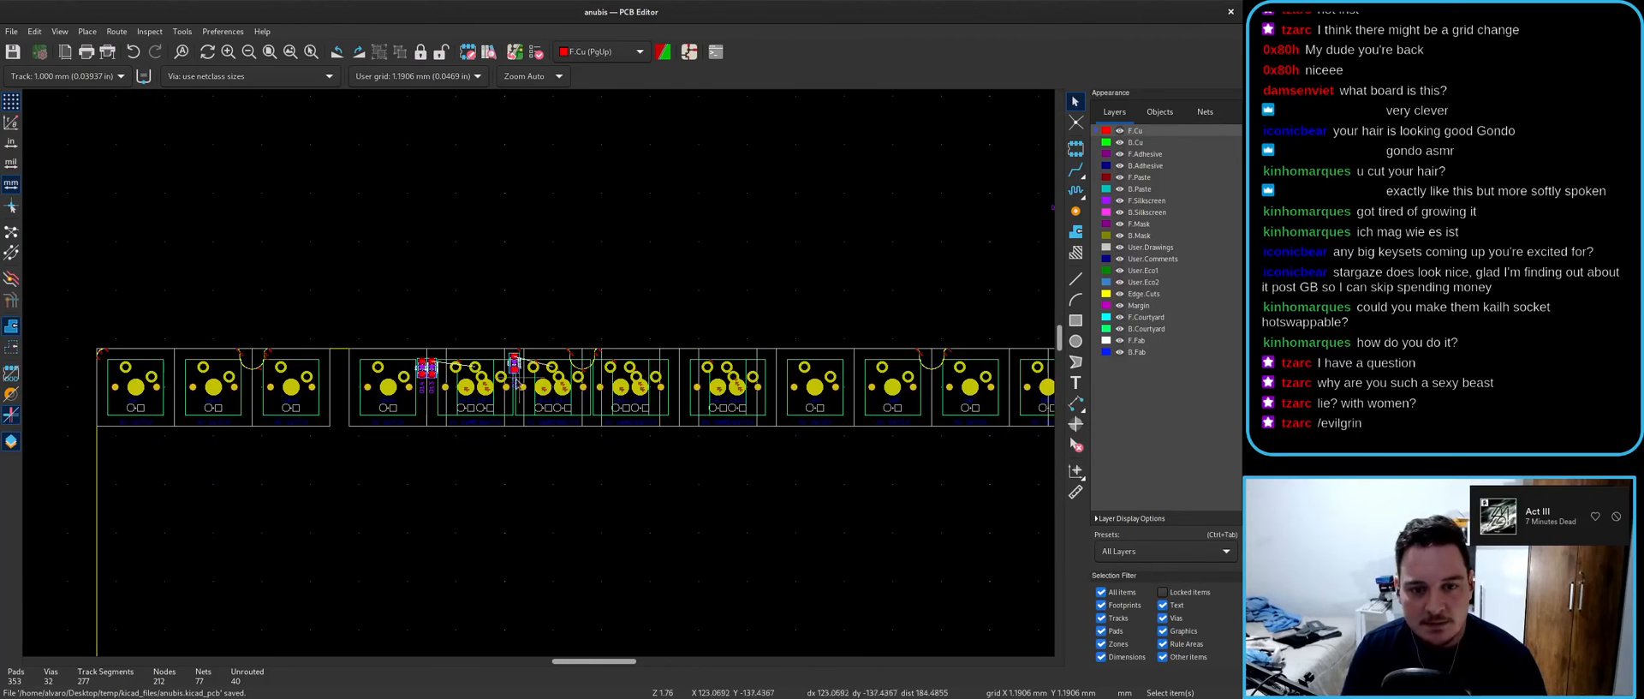
scroll(514, 422, "down", 1)
scroll(502, 412, "up", 1)
middle_click_drag(505, 411, 494, 410)
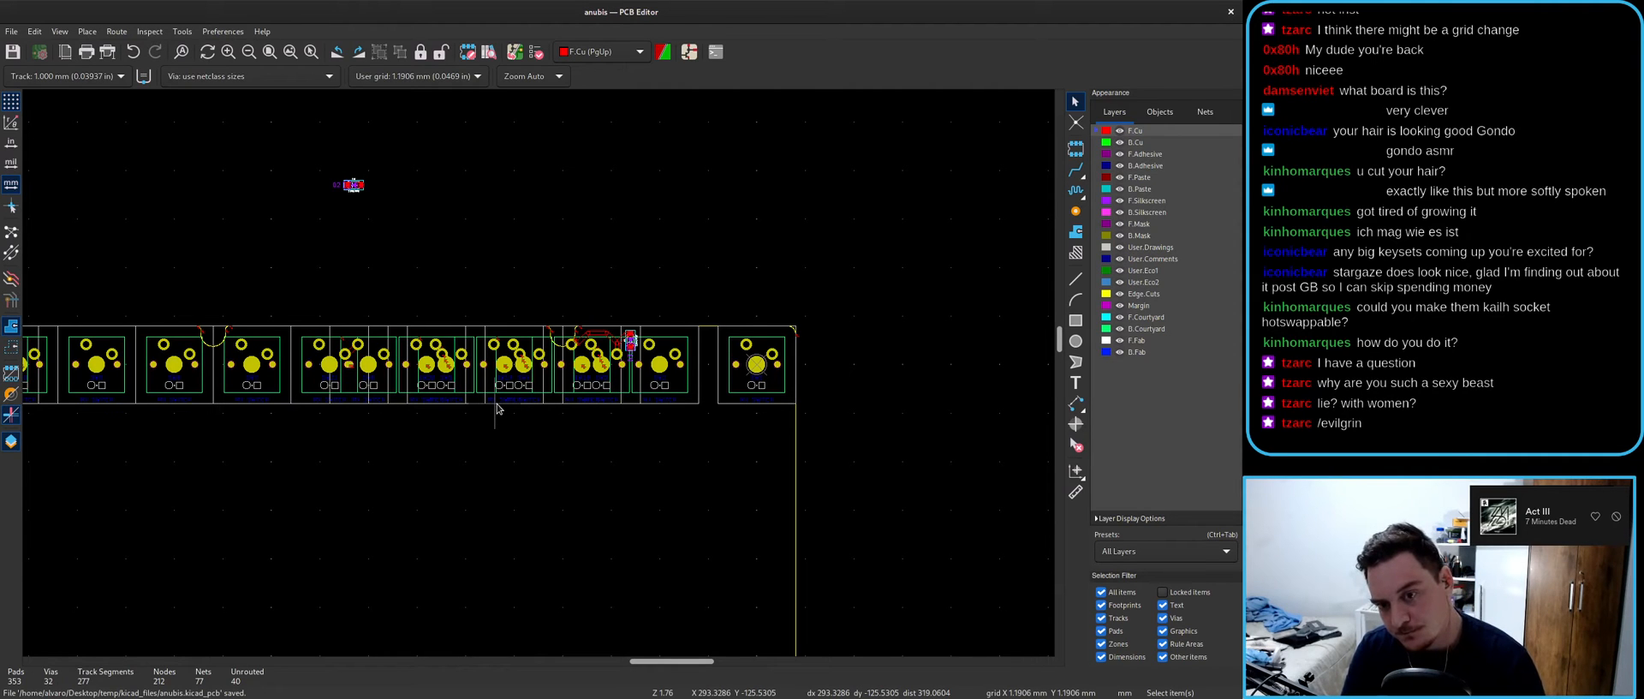
scroll(497, 409, "up", 2)
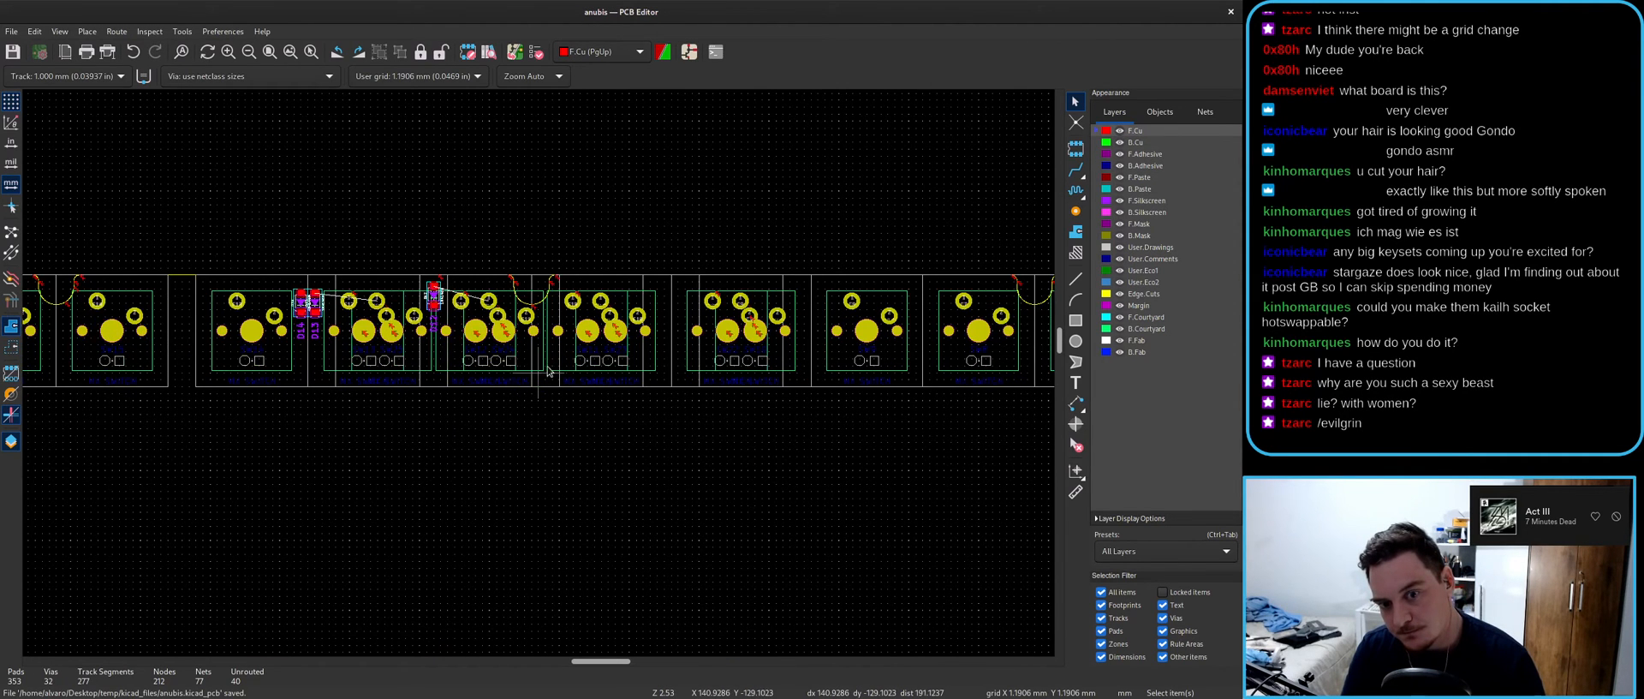
scroll(541, 378, "up", 3)
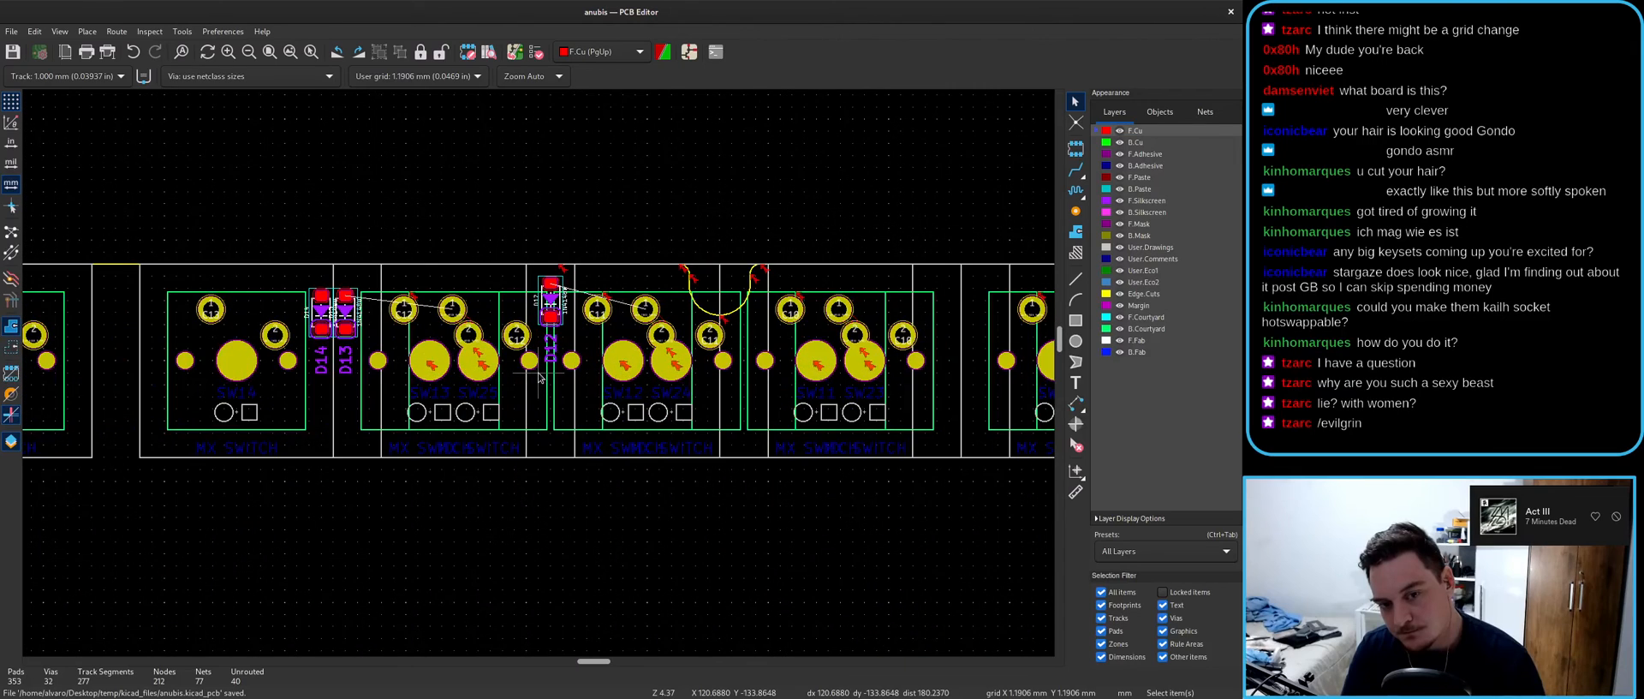
scroll(454, 334, "up", 2)
left_click(469, 316)
left_click(497, 339)
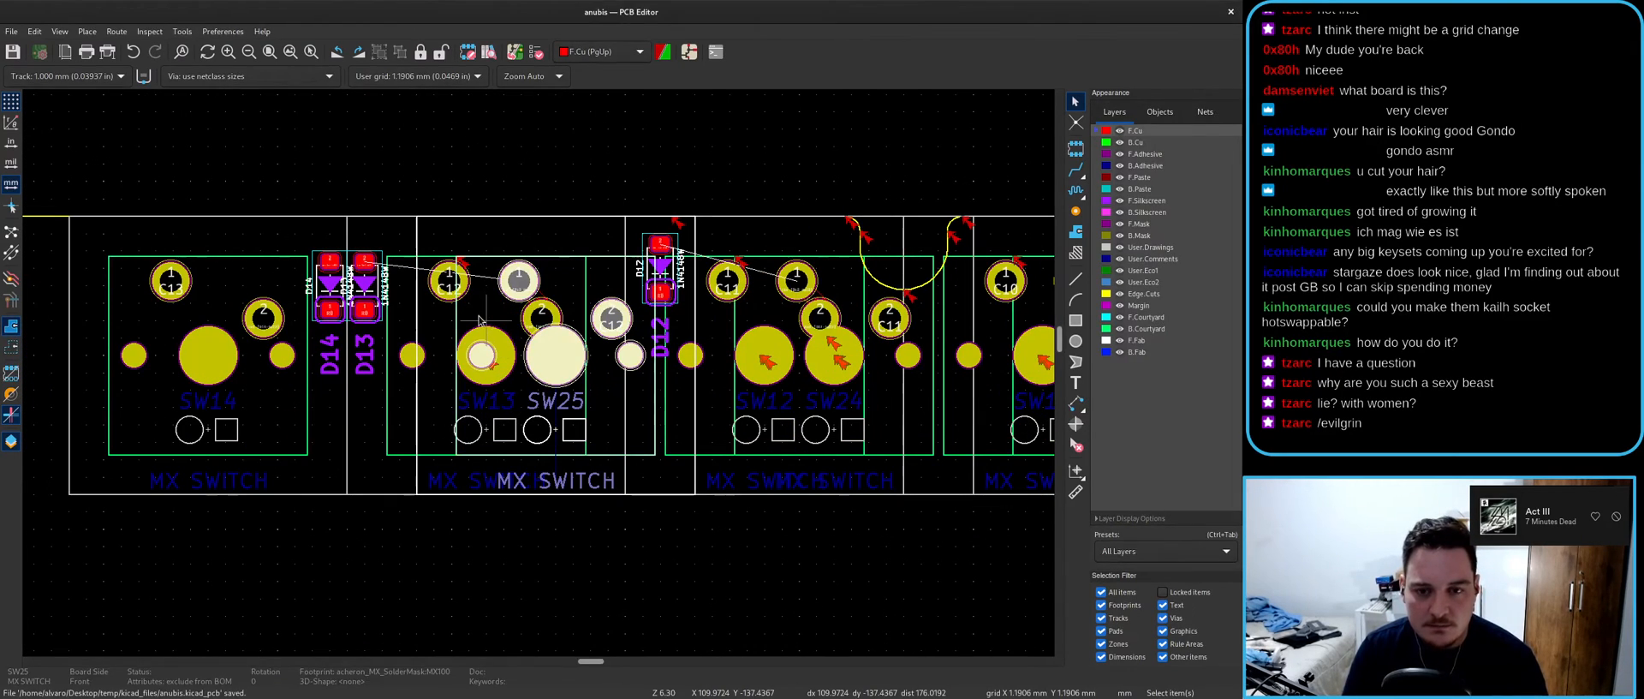
key("alt+Tab")
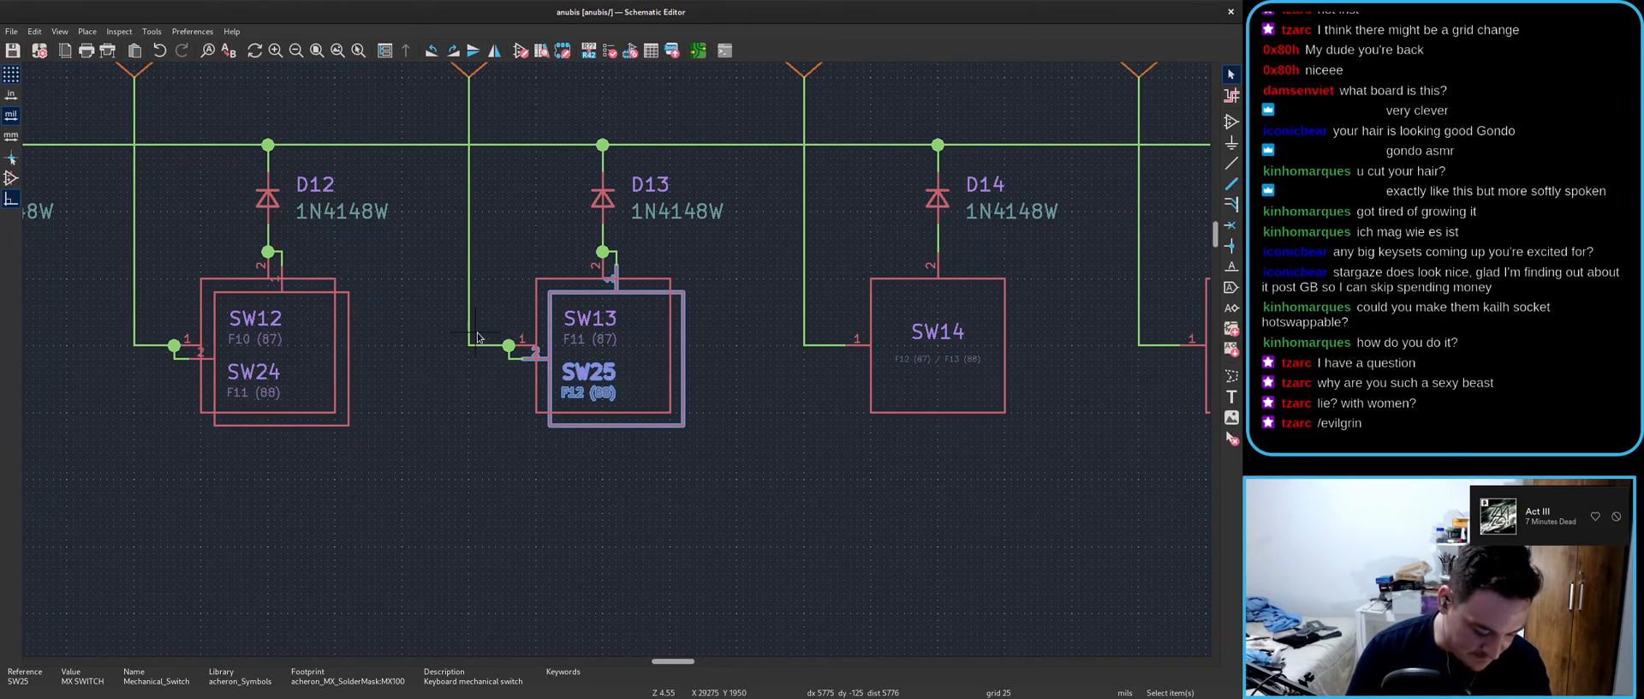
- Rotate SW25 once and SW13 twice with R, then save the schematic
key("r")
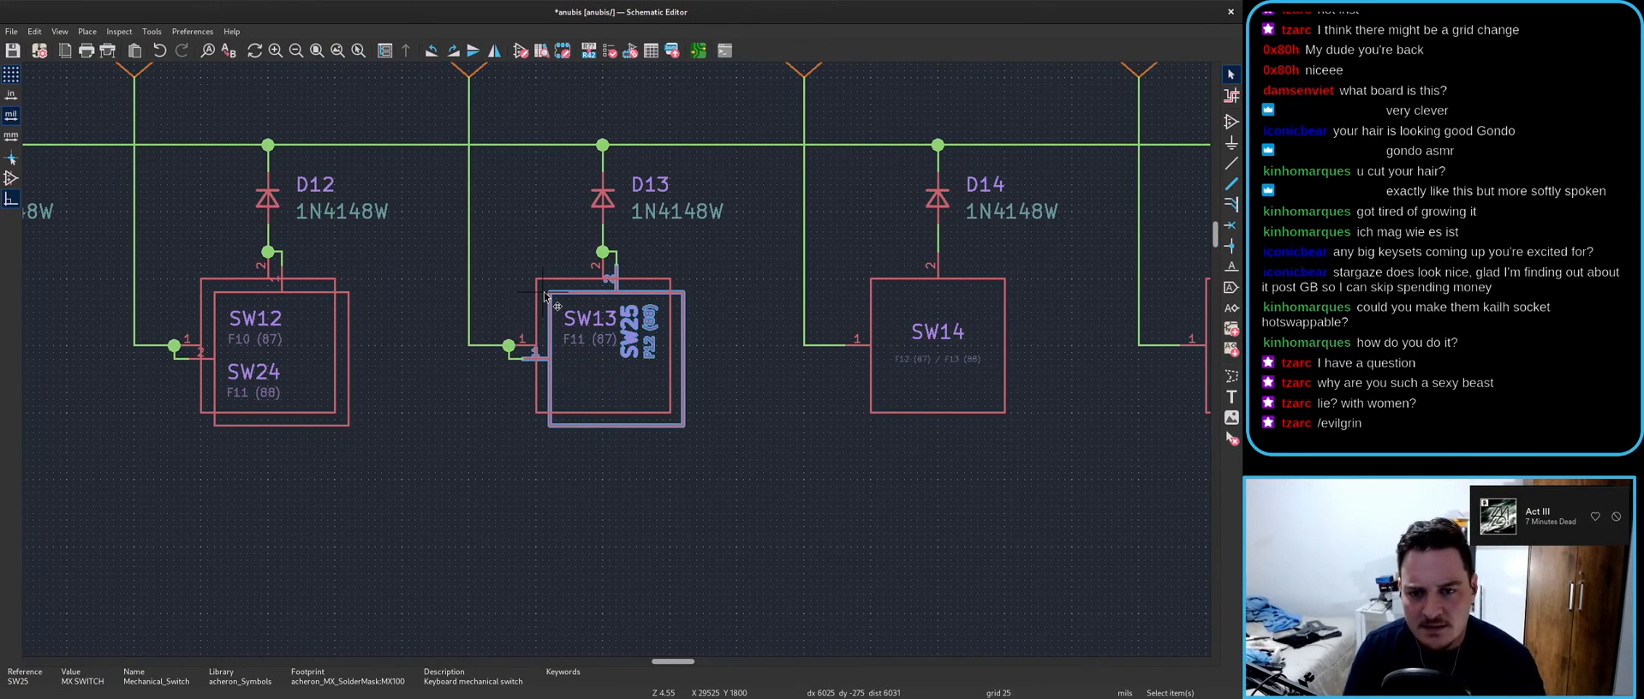
left_click(544, 295)
key("r")
key("r")
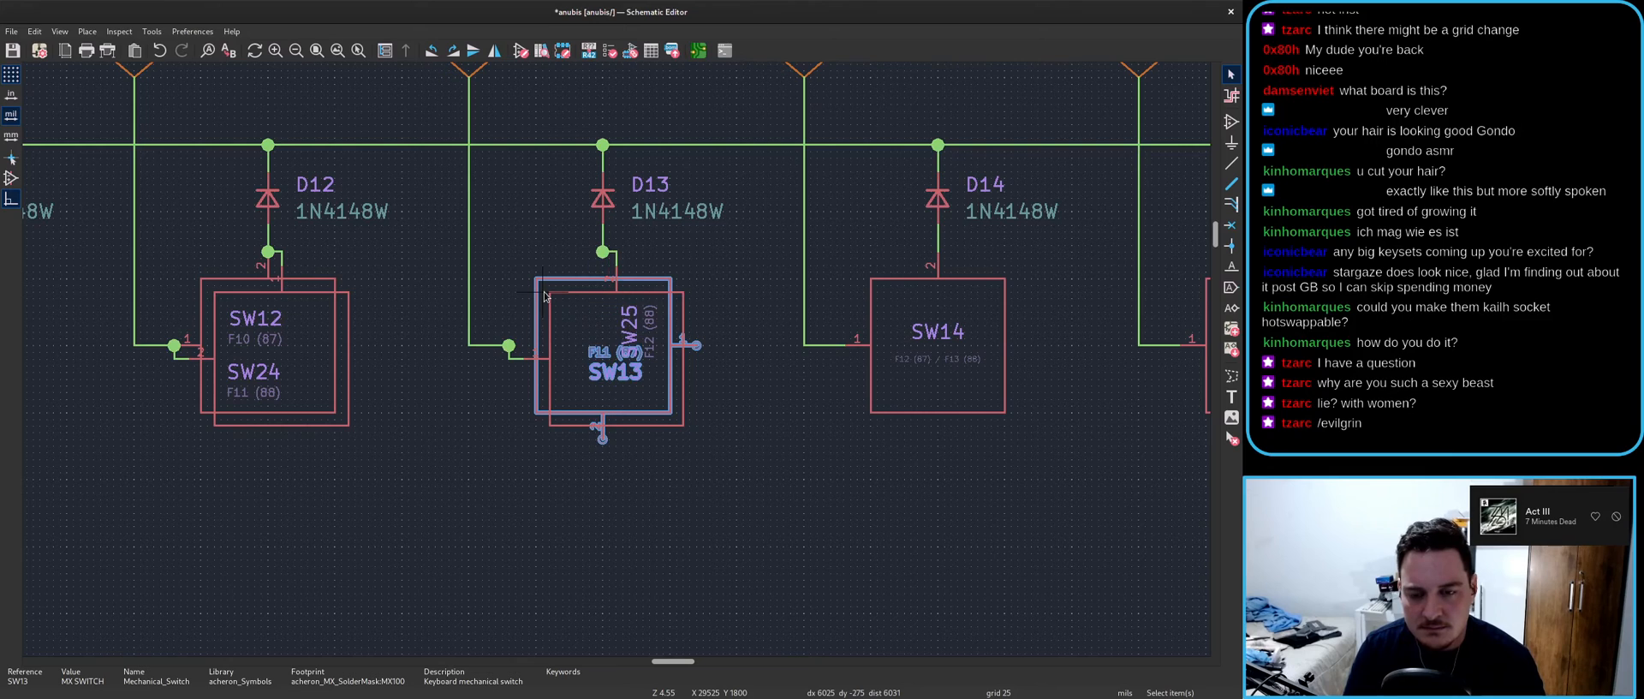
key("r")
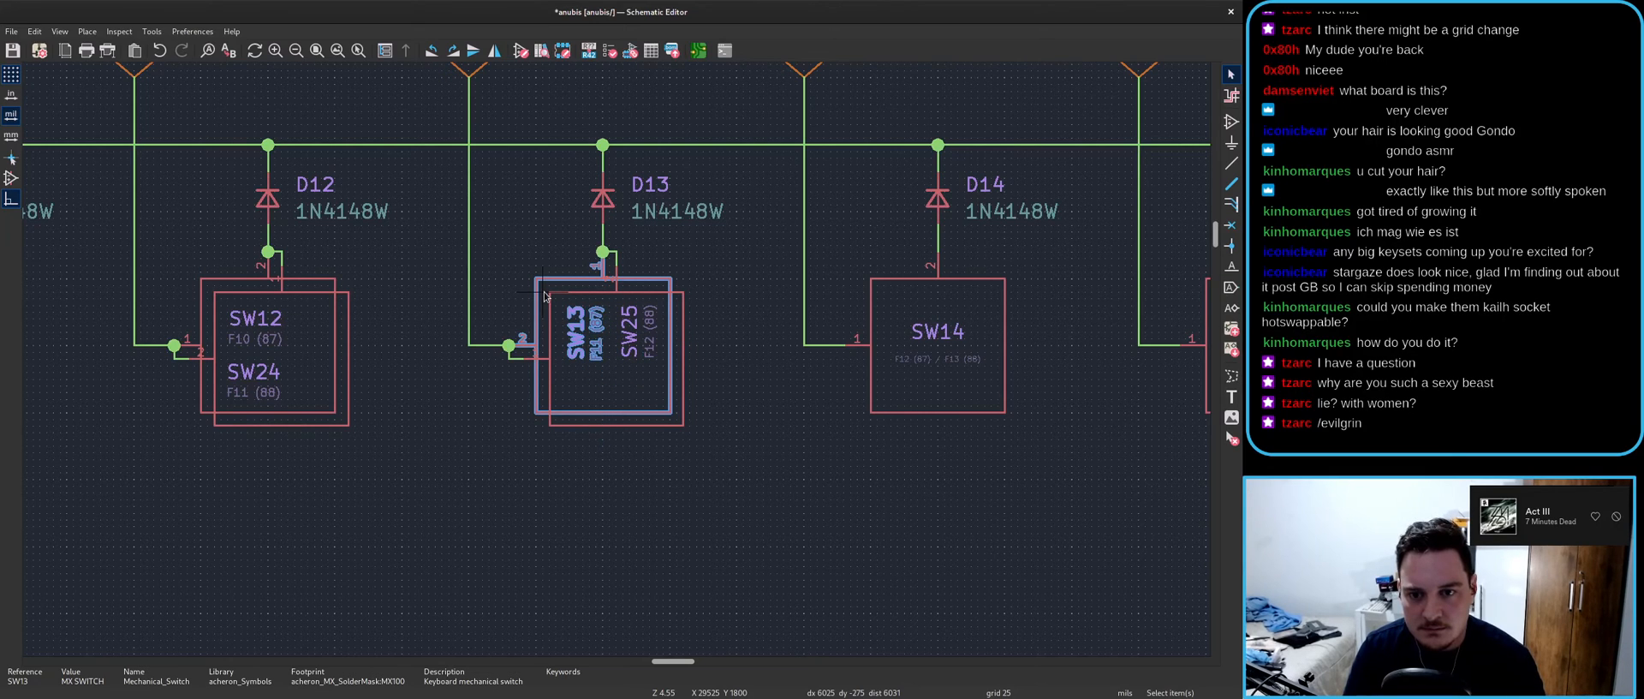
left_click(657, 421)
key("Escape")
key("ctrl+s")
- Push the rotated switches to the board via Update PCB from Schematic
key("alt+Tab")
left_click(515, 52)
left_click(795, 494)
left_click(733, 494)
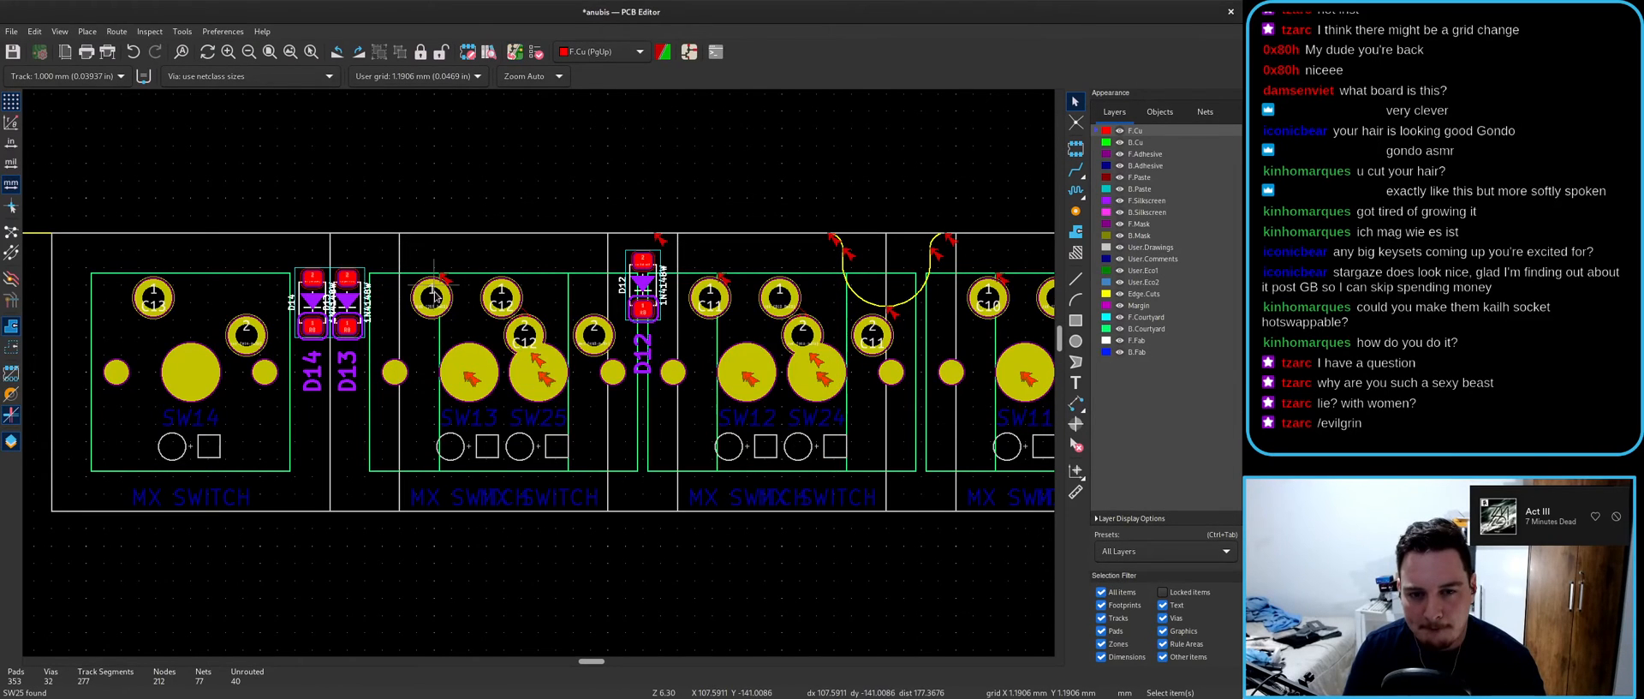
key("x")
key("Escape")
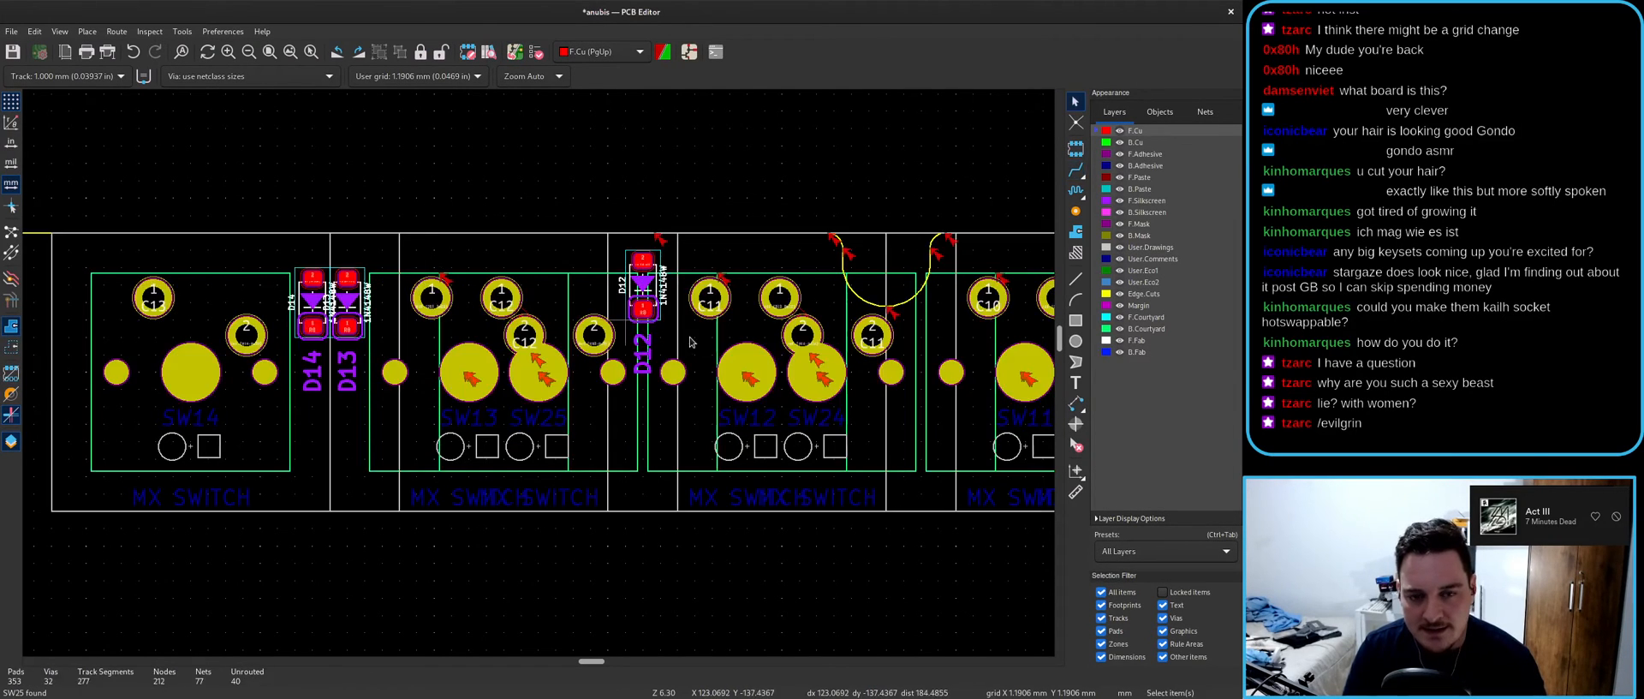
- Undo both SW13 rotations in the schematic, then reopen the board update from schematic
key("alt+Tab")
key("ctrl+z")
key("ctrl+z")
key("ctrl+z")
key("ctrl+z")
key("ctrl+z")
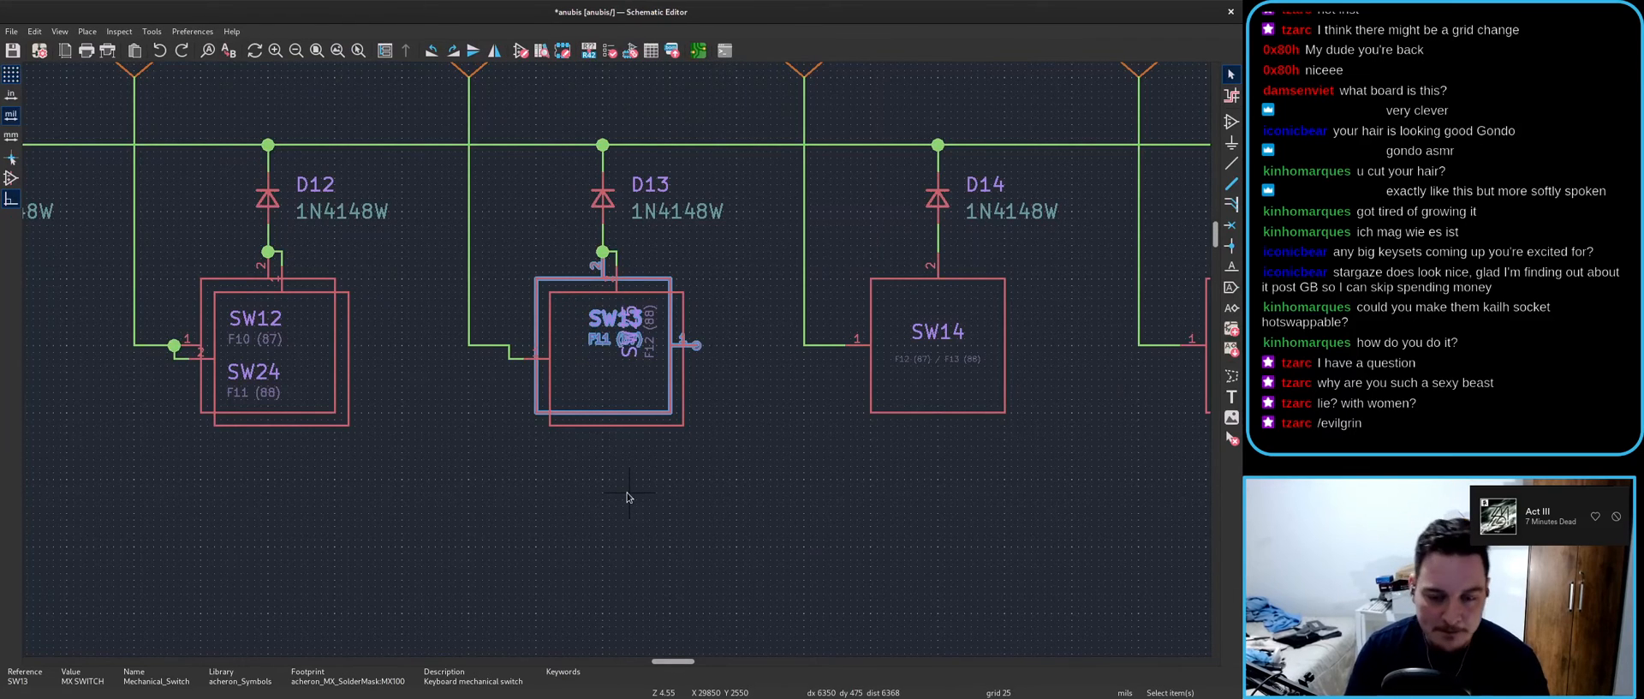
key("ctrl+z")
key("ctrl+z")
key("ctrl+z")
key("ctrl+z")
key("ctrl+z")
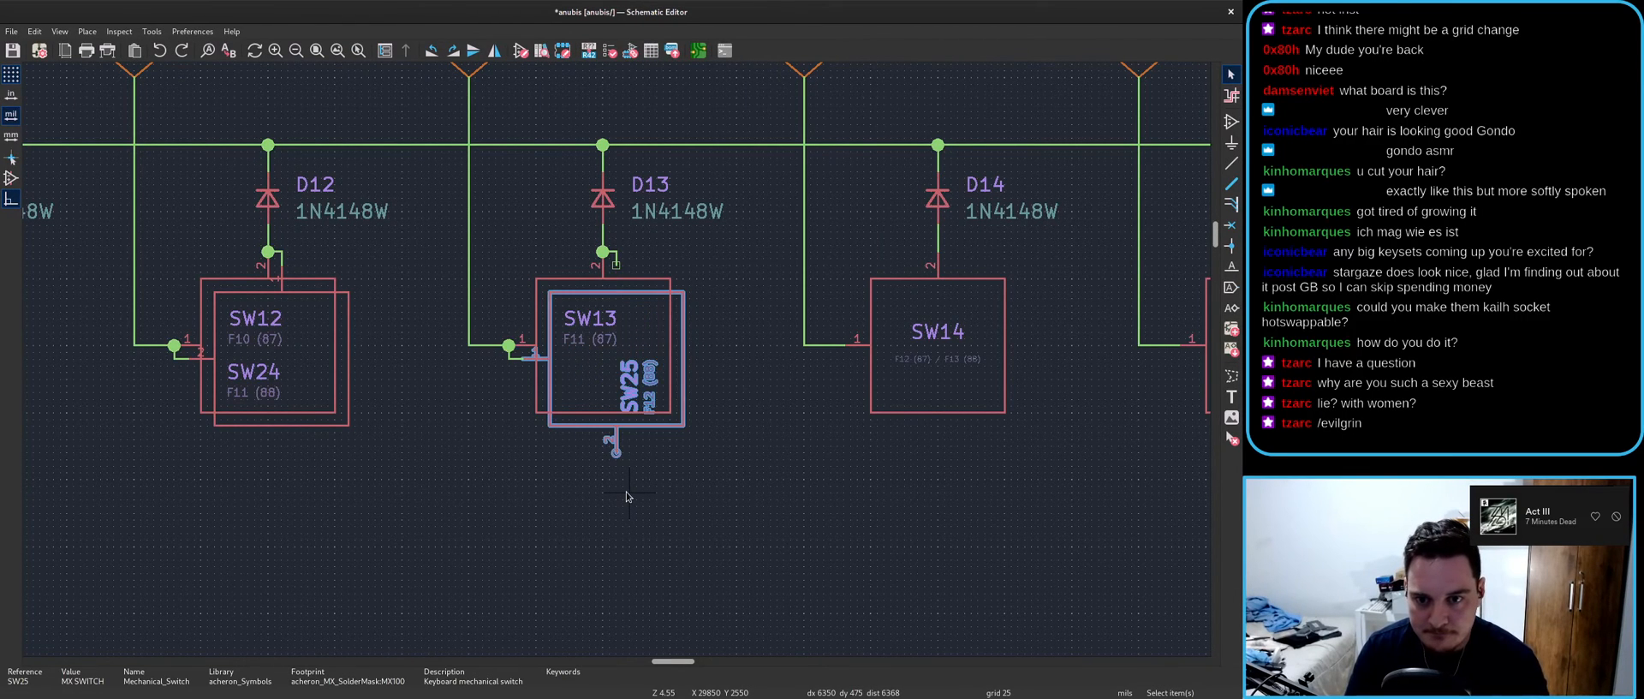
left_click(625, 491)
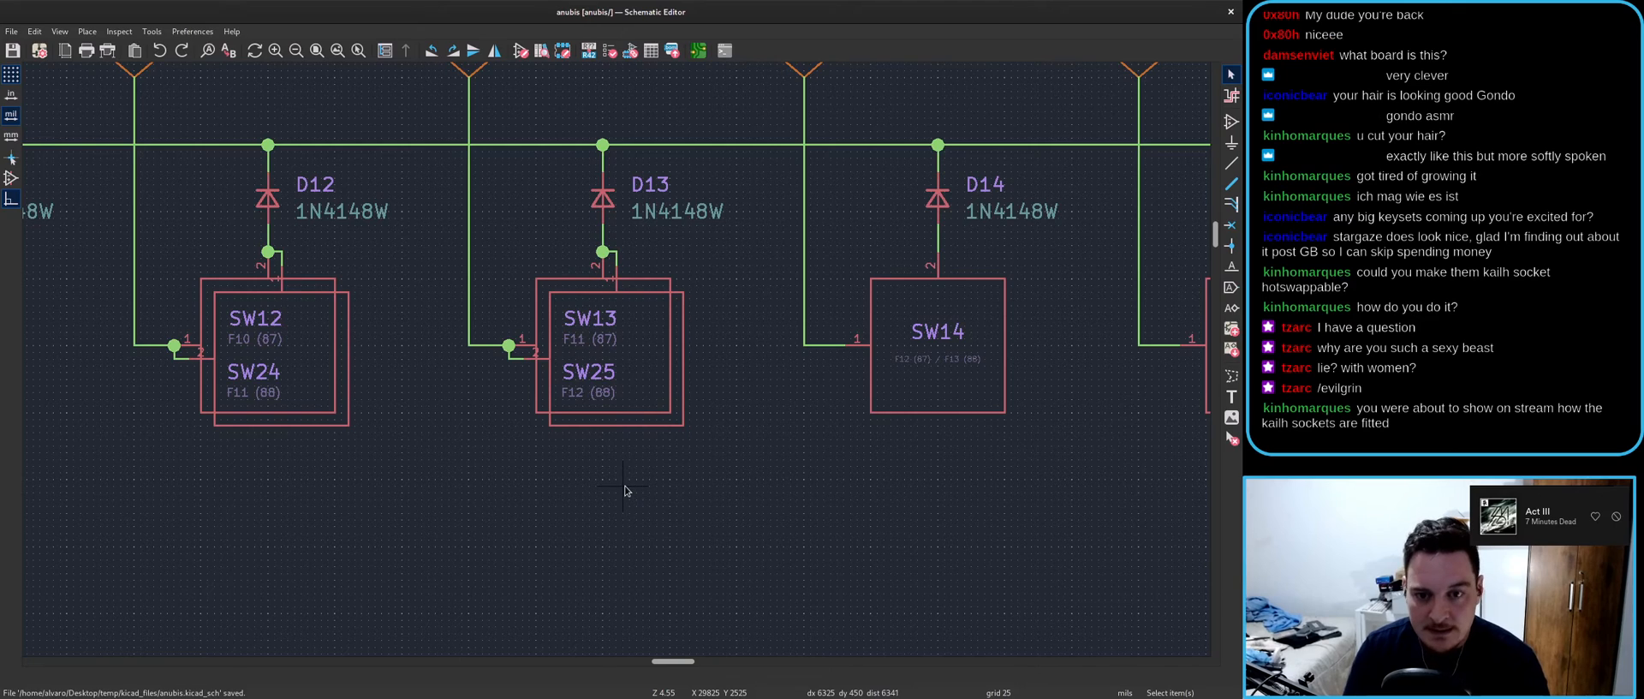
key("alt+Tab")
left_click(512, 54)
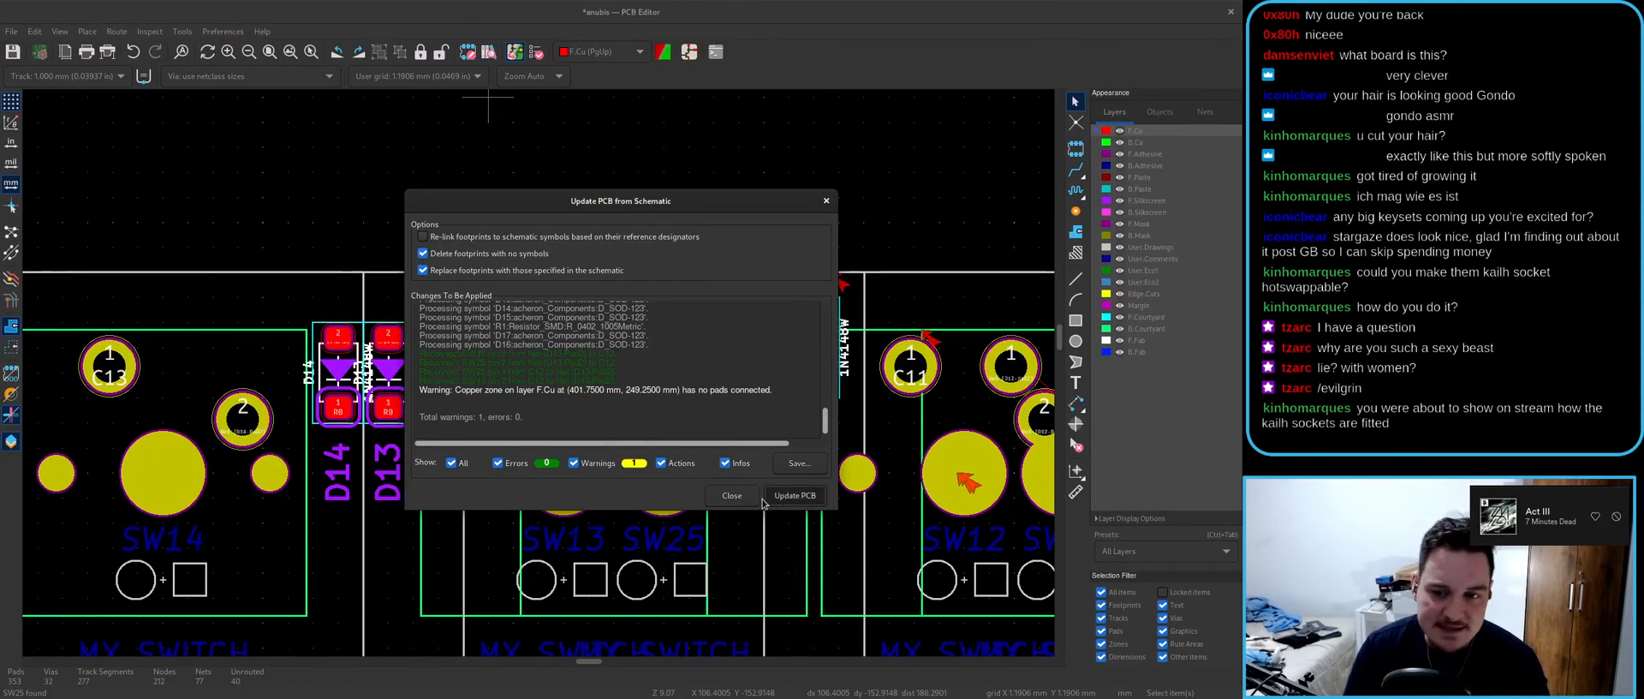
- Apply the schematic update, switch to a 0.2 mm grid, and discard a trial D13 track
left_click(735, 497)
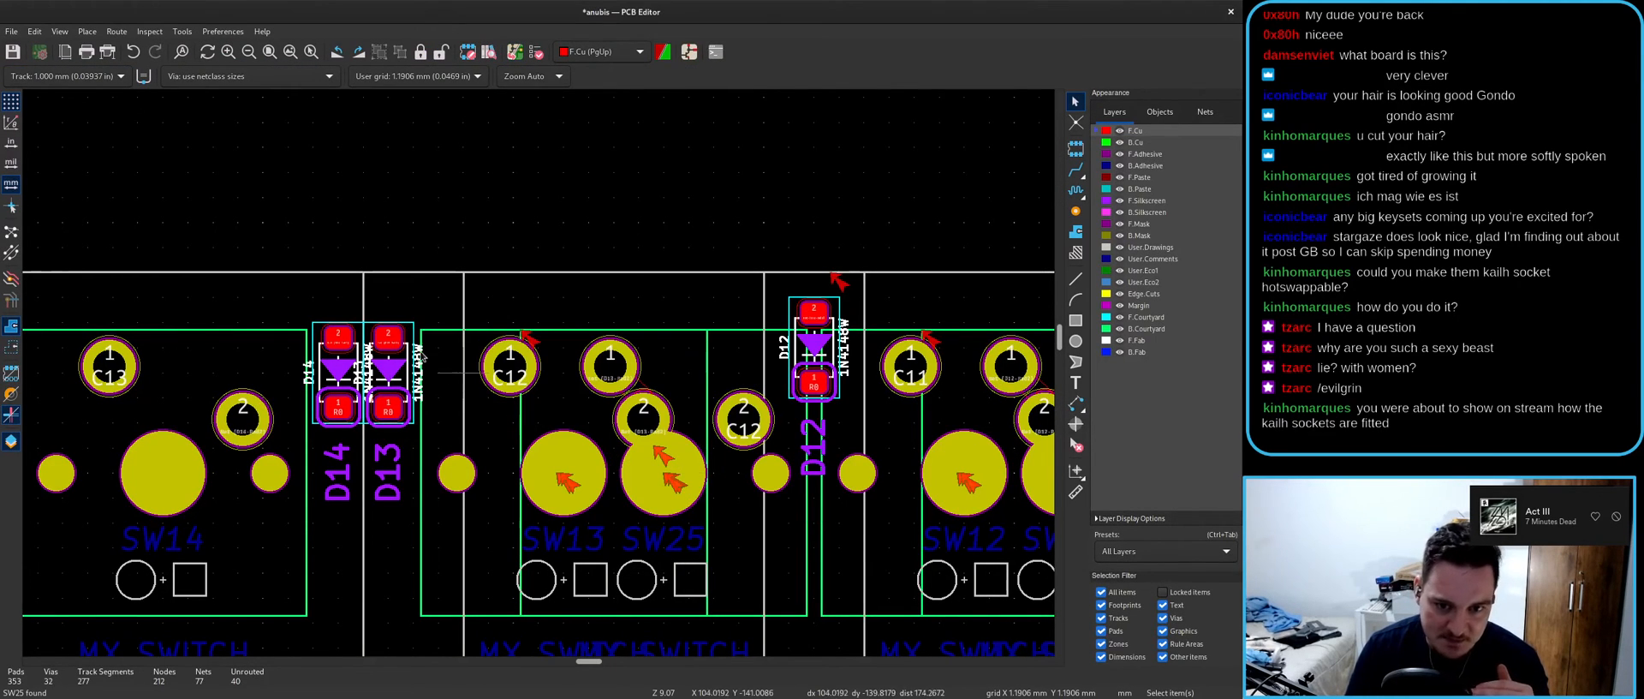
key("alt+2")
key("x")
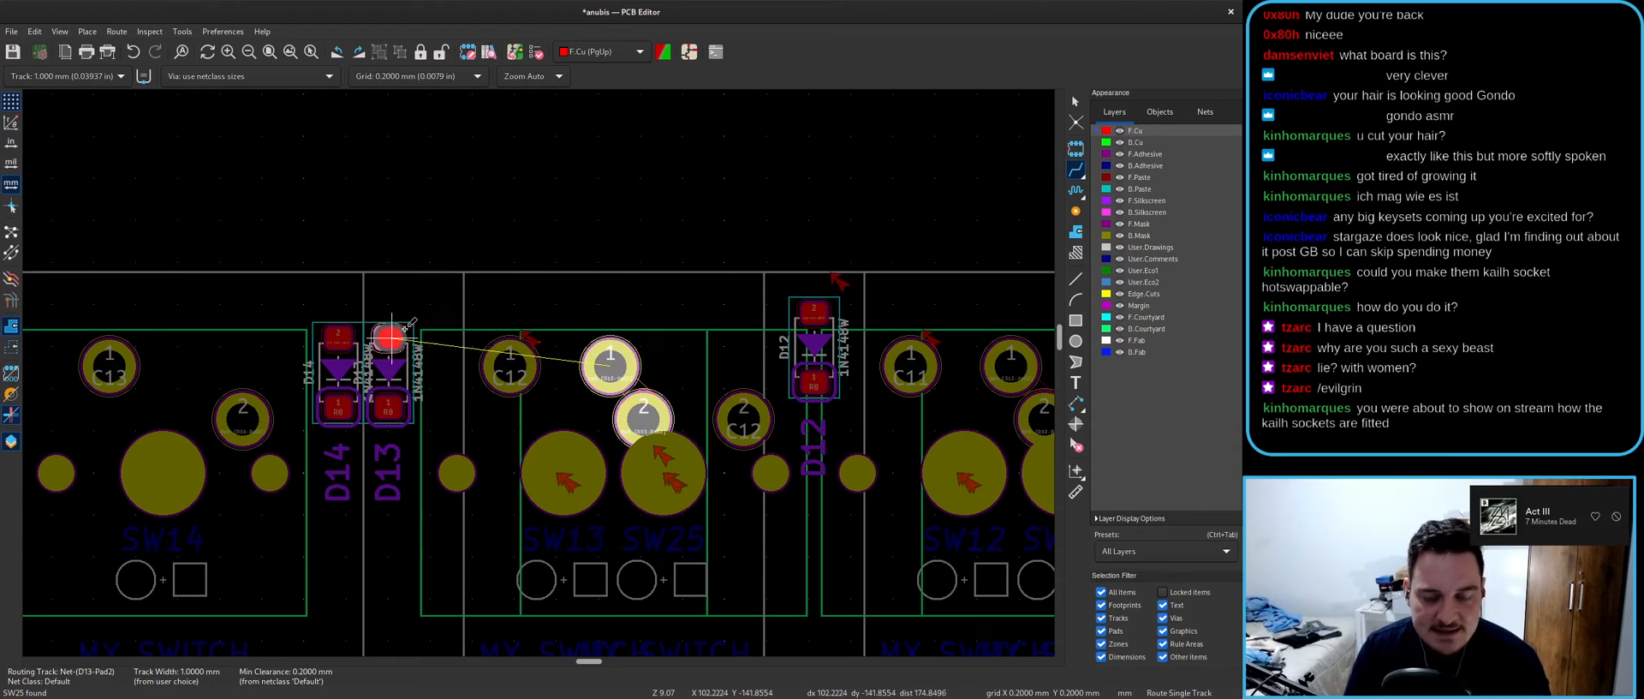
left_click(553, 301)
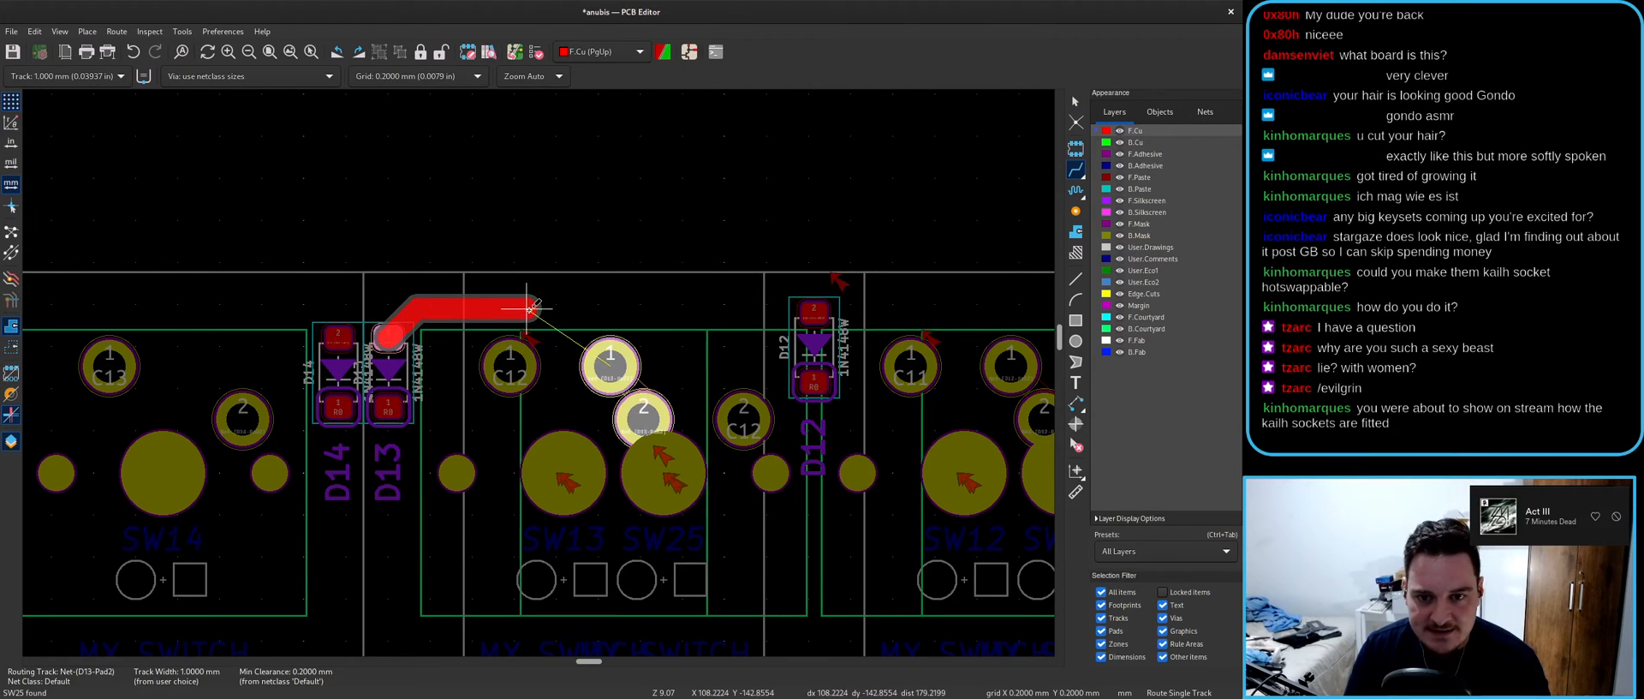
key("Escape")
key("Escape")
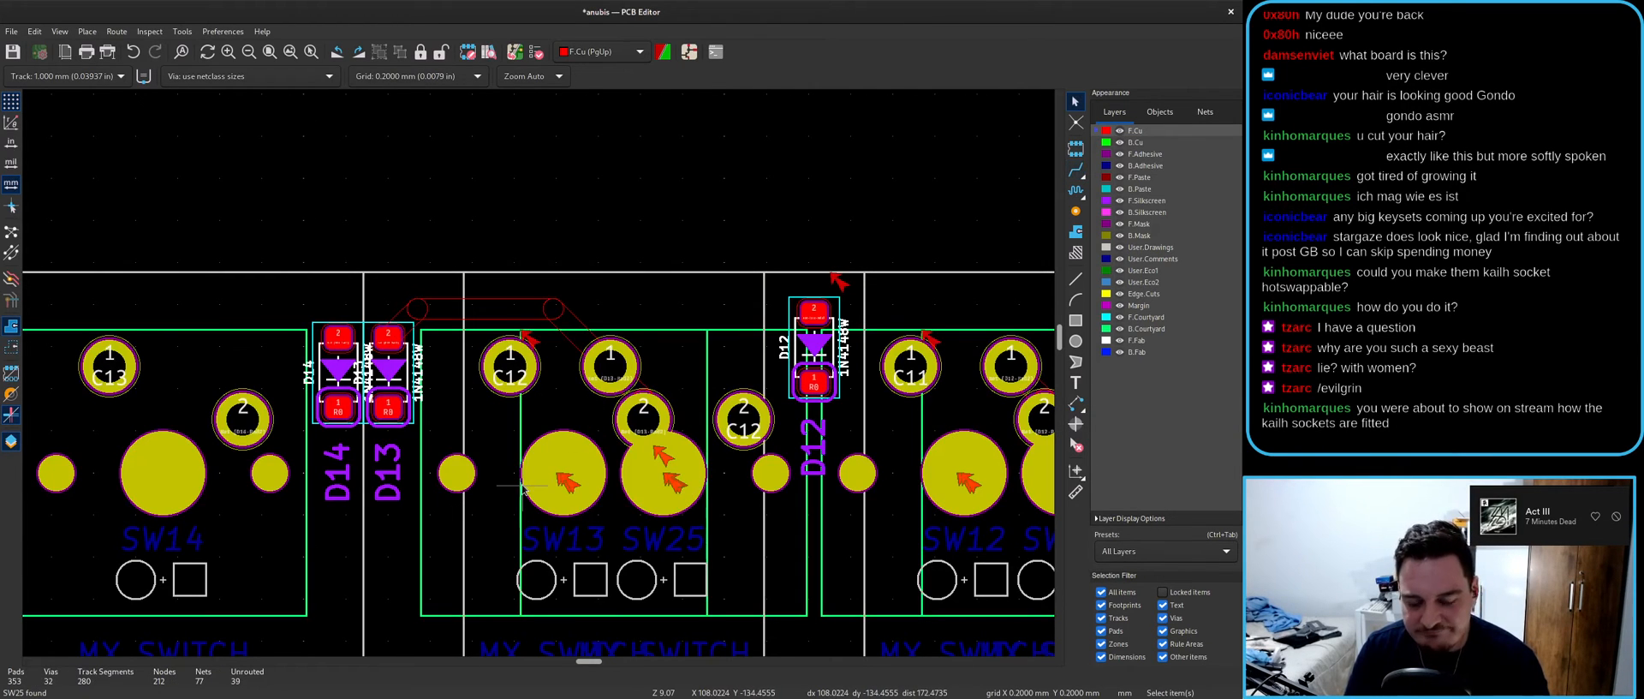
key("ctrl+z")
- Inspect the Net-(D13-Pad2) track and pads on the board, then return to the schematic
key("alt+Tab")
key("alt+Tab")
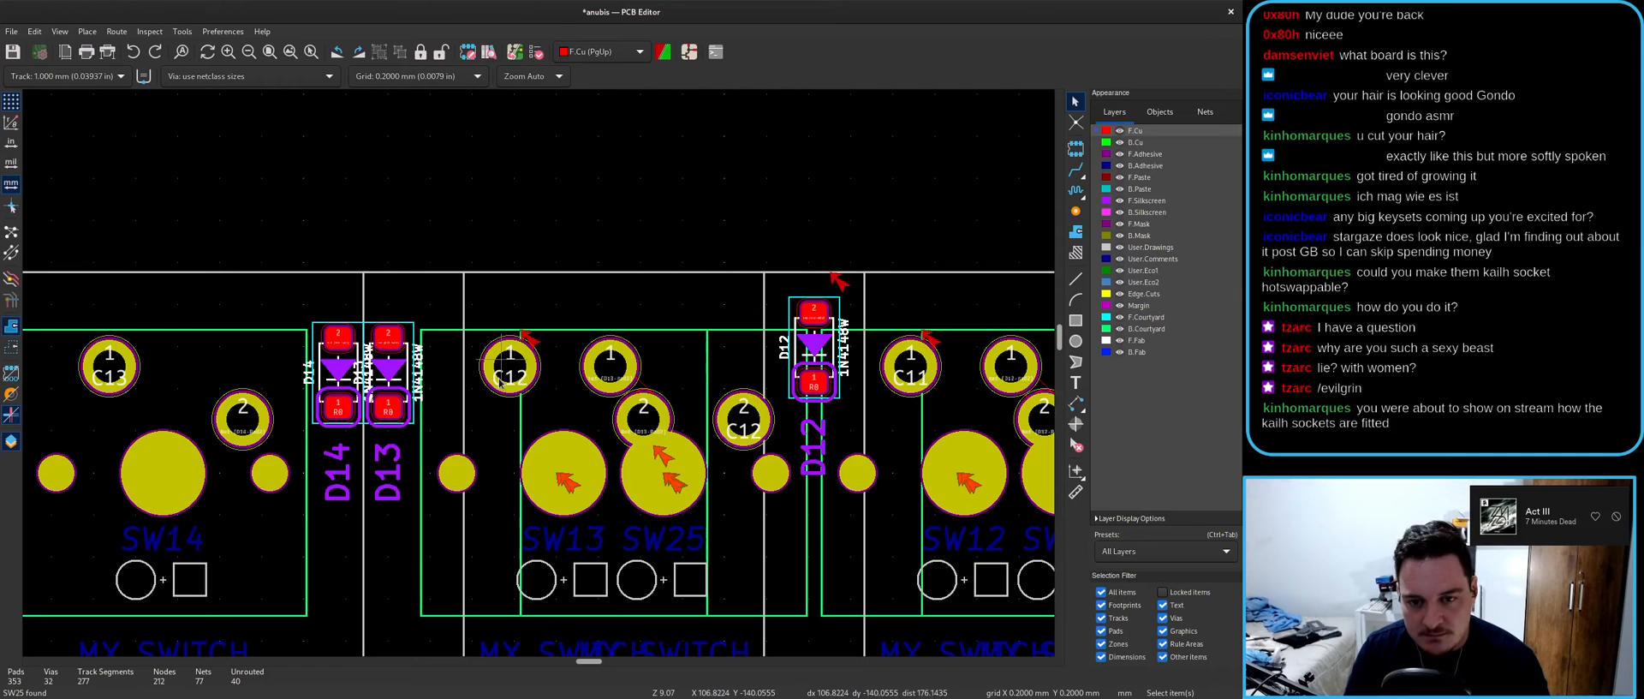
scroll(611, 393, "up", 2)
left_click(593, 382)
key("Escape")
left_click_drag(500, 290, 647, 458)
key("Escape")
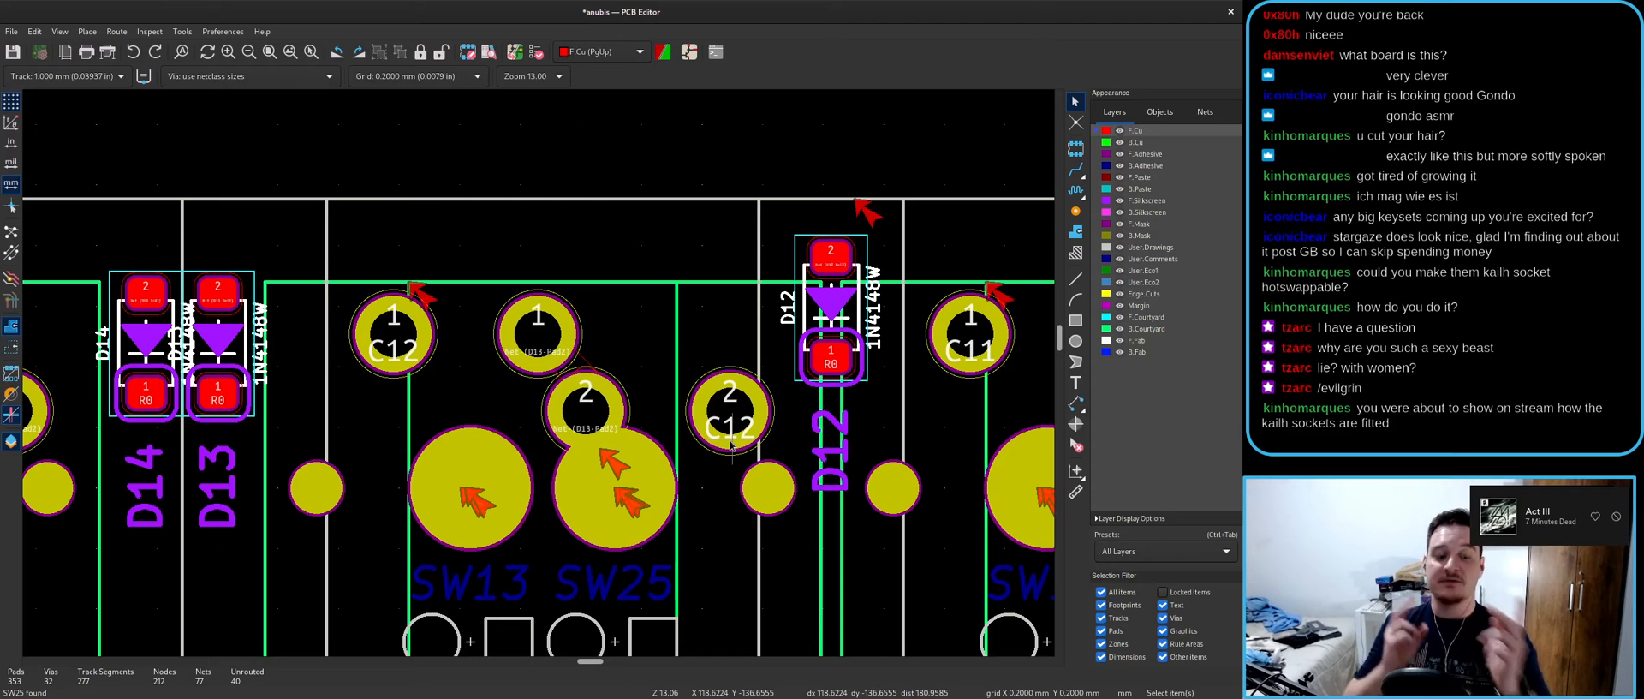
key("alt+Tab")
- Rotate and mirror SW25 and SW13 so their labels run vertically, then save the schematic
left_click(622, 419)
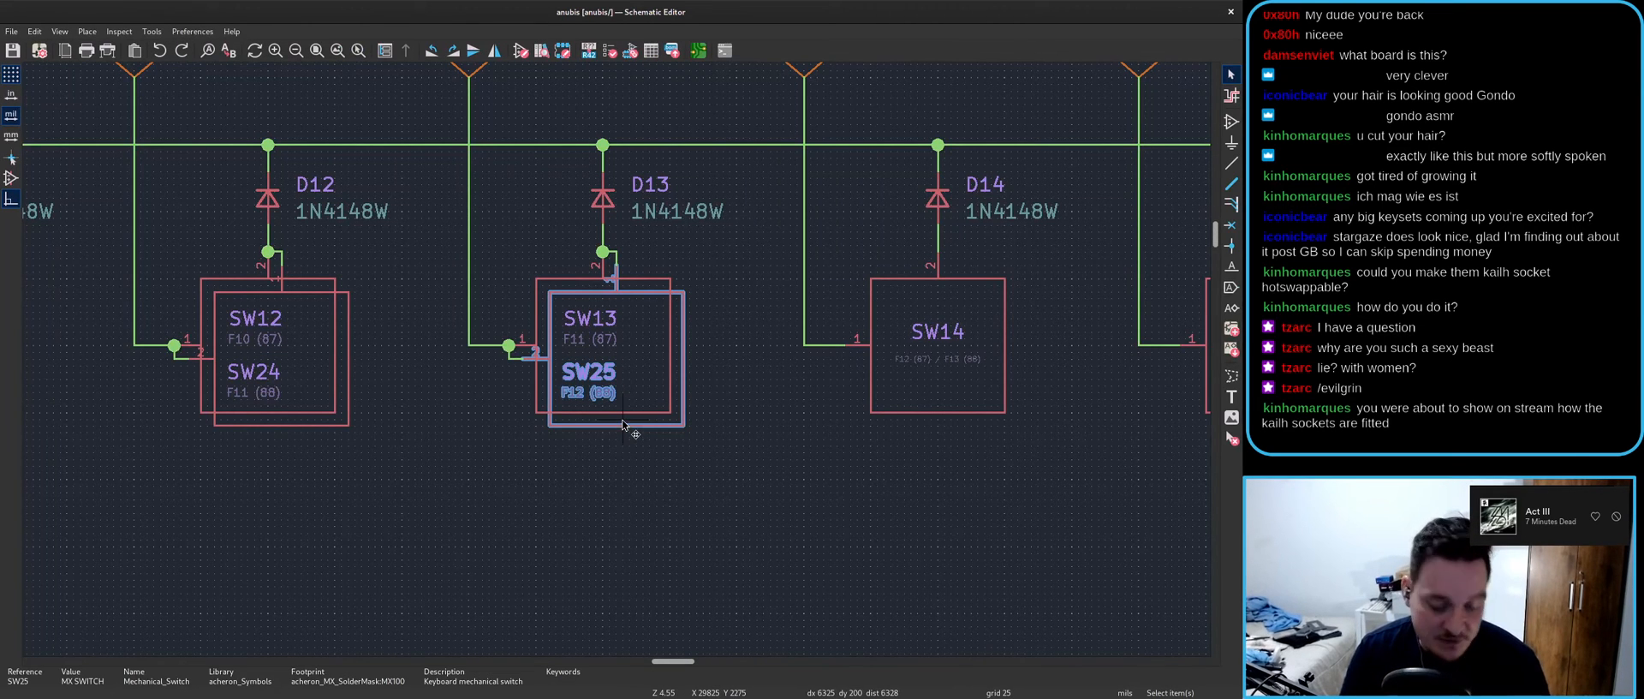
key("r")
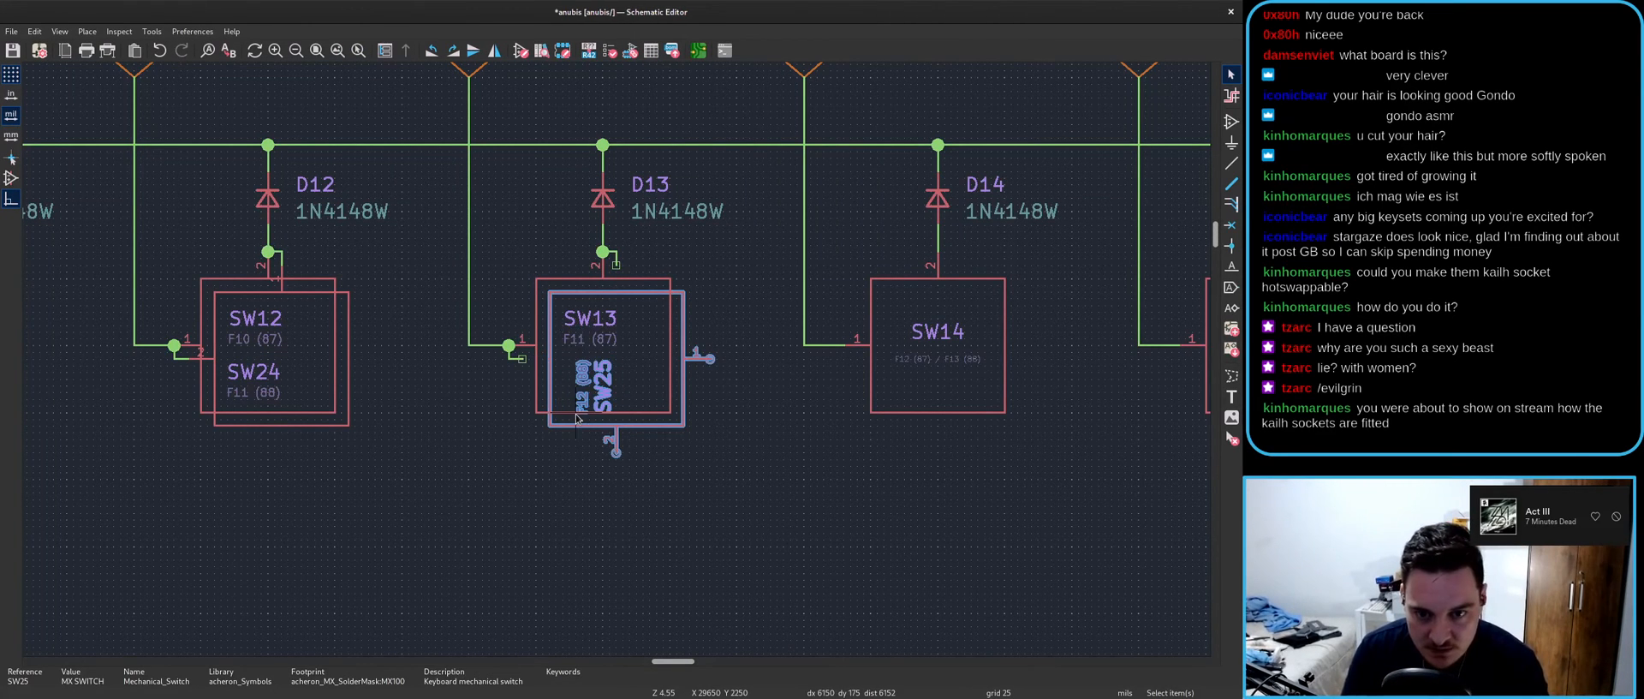
key("r")
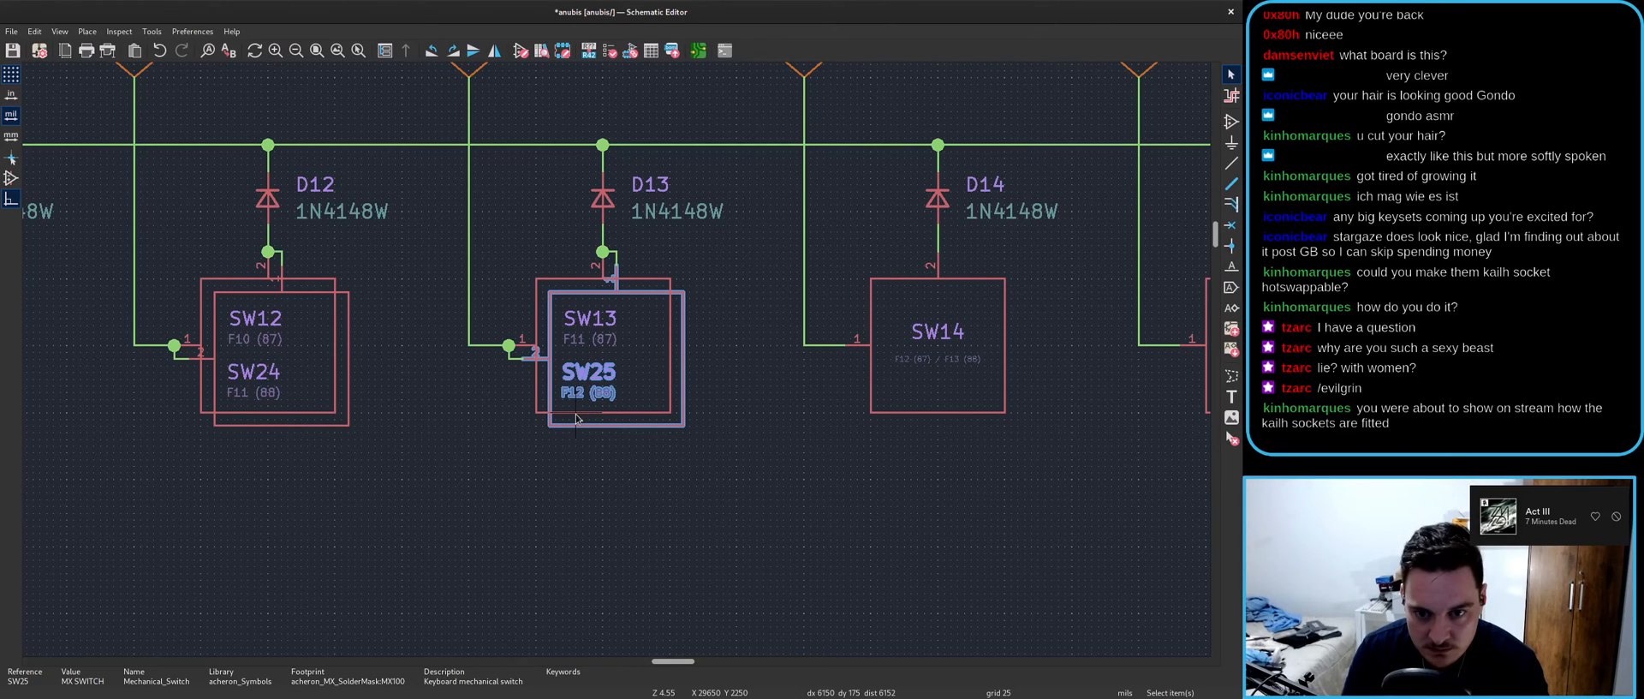
key("r")
key("y")
left_click(541, 288)
key("r")
key("y")
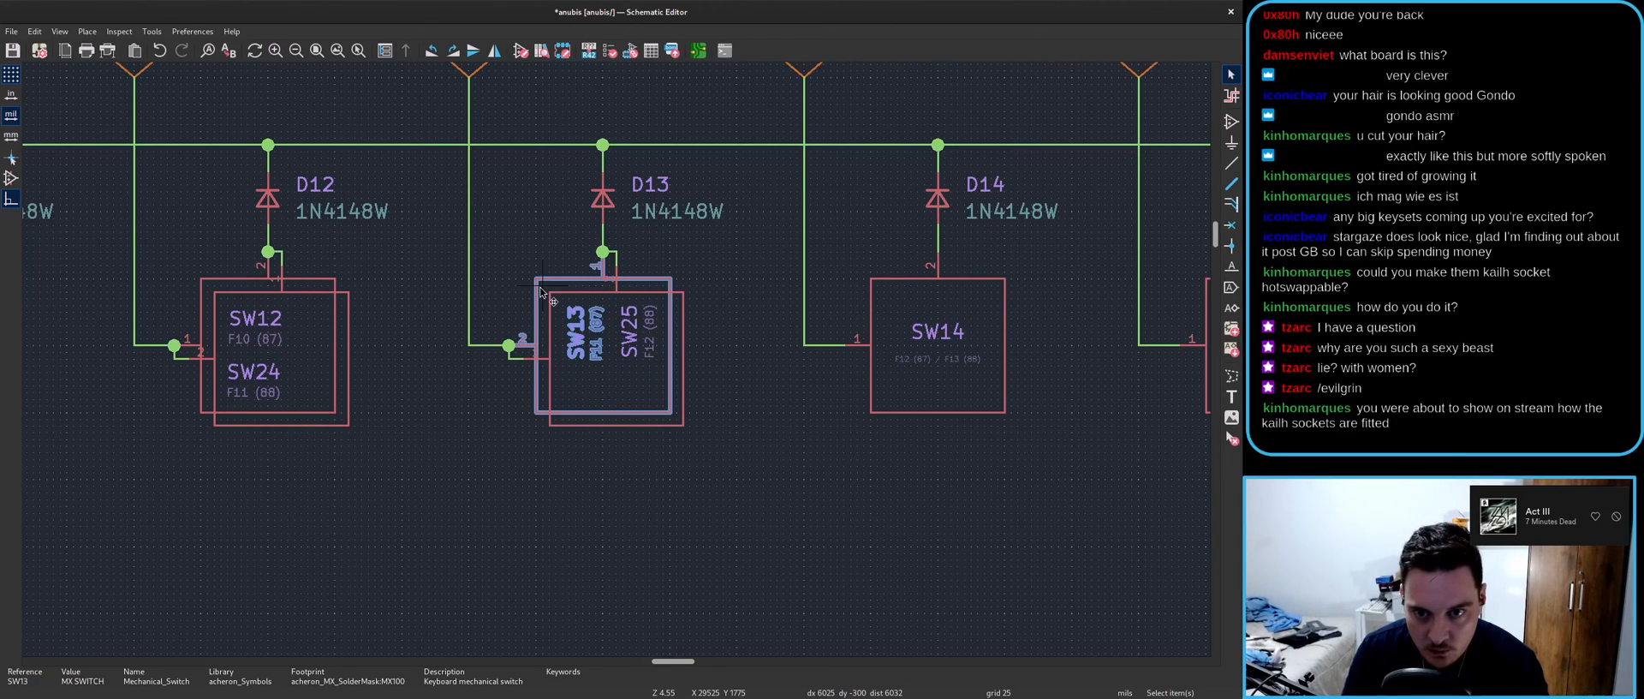
key("ctrl+a")
left_click(612, 503)
key("ctrl+s")
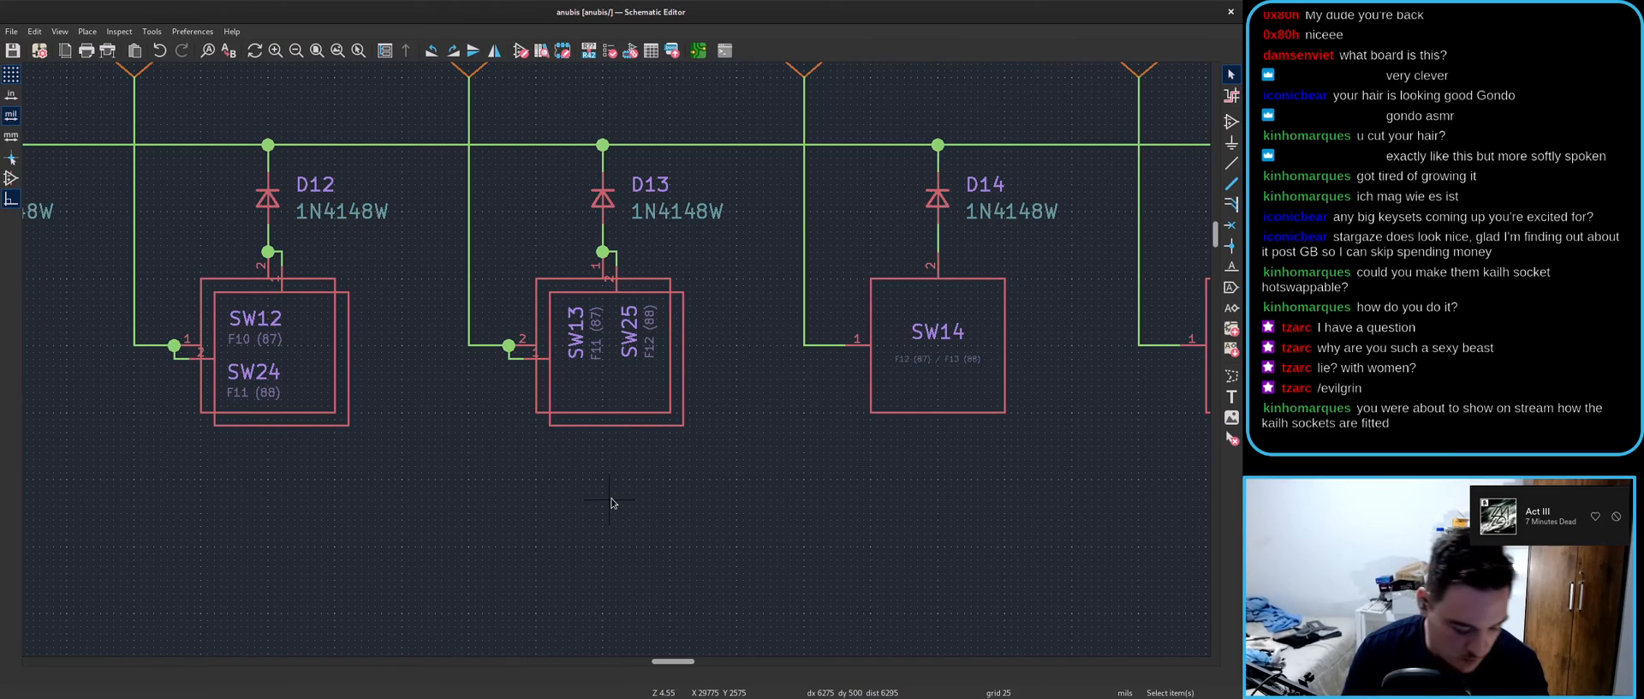
- Update the board with F8 and route the D13 net track to SW13's pad, then save
key("F8")
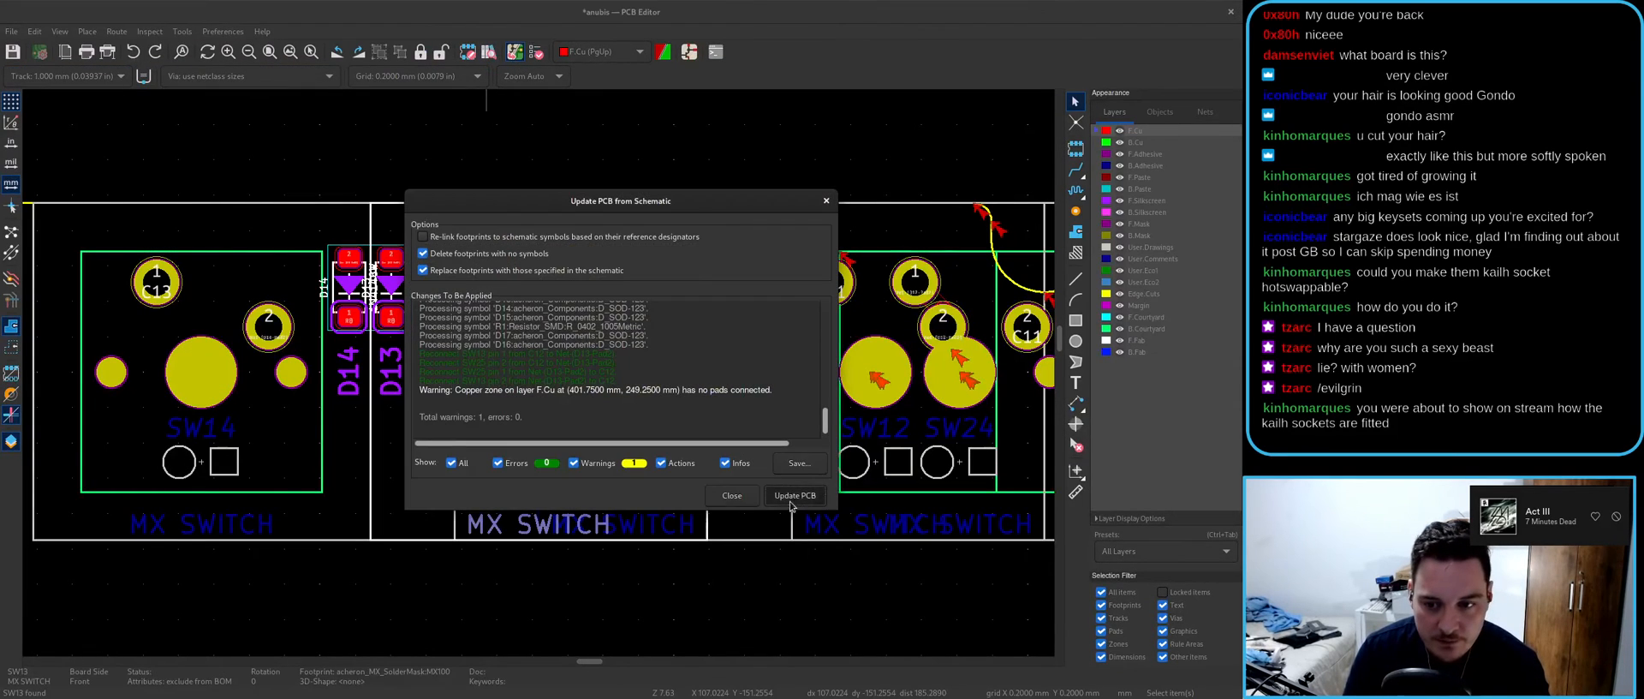
left_click(796, 495)
left_click(499, 462)
key("x")
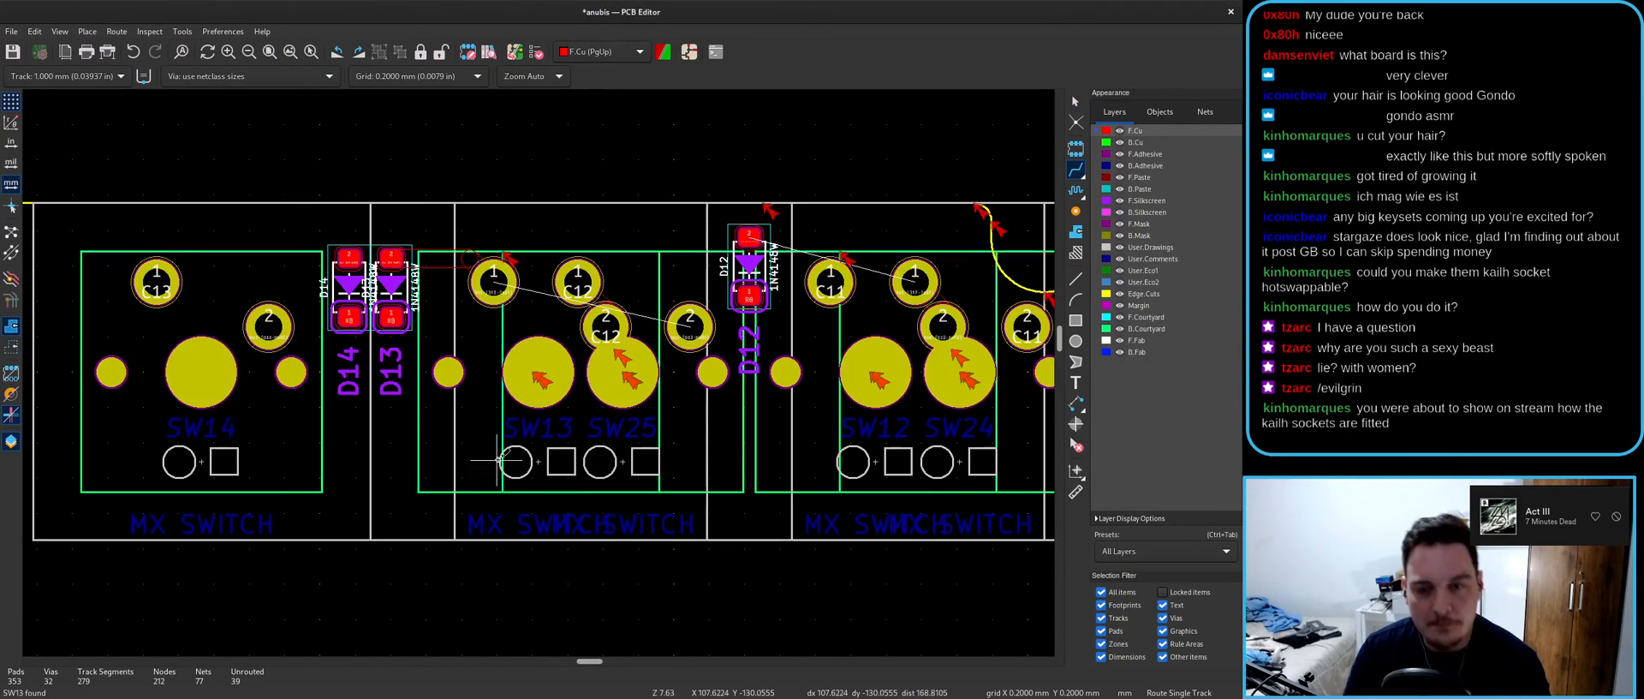
left_click(492, 274)
left_click(494, 279)
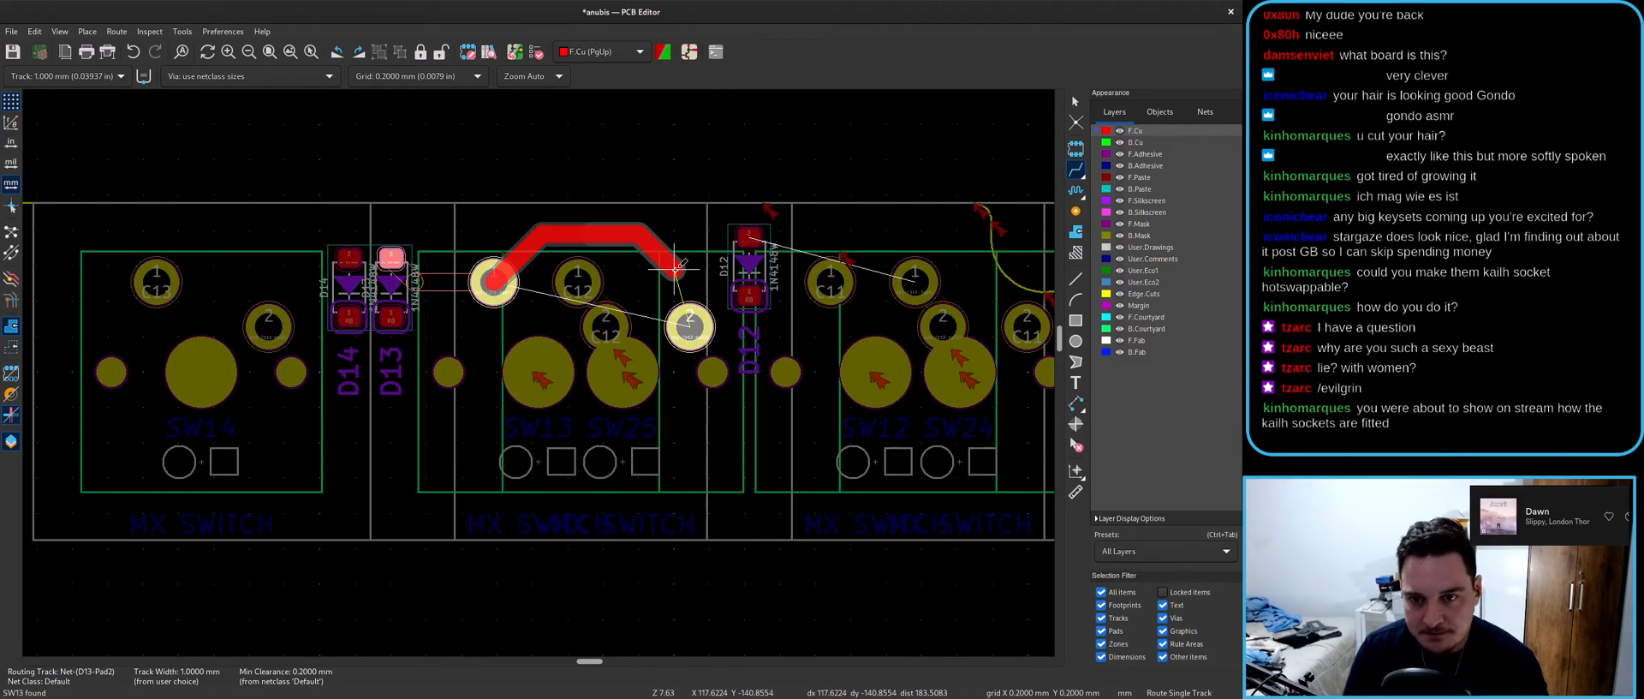
key("Escape")
key("Escape")
key("ctrl+s")
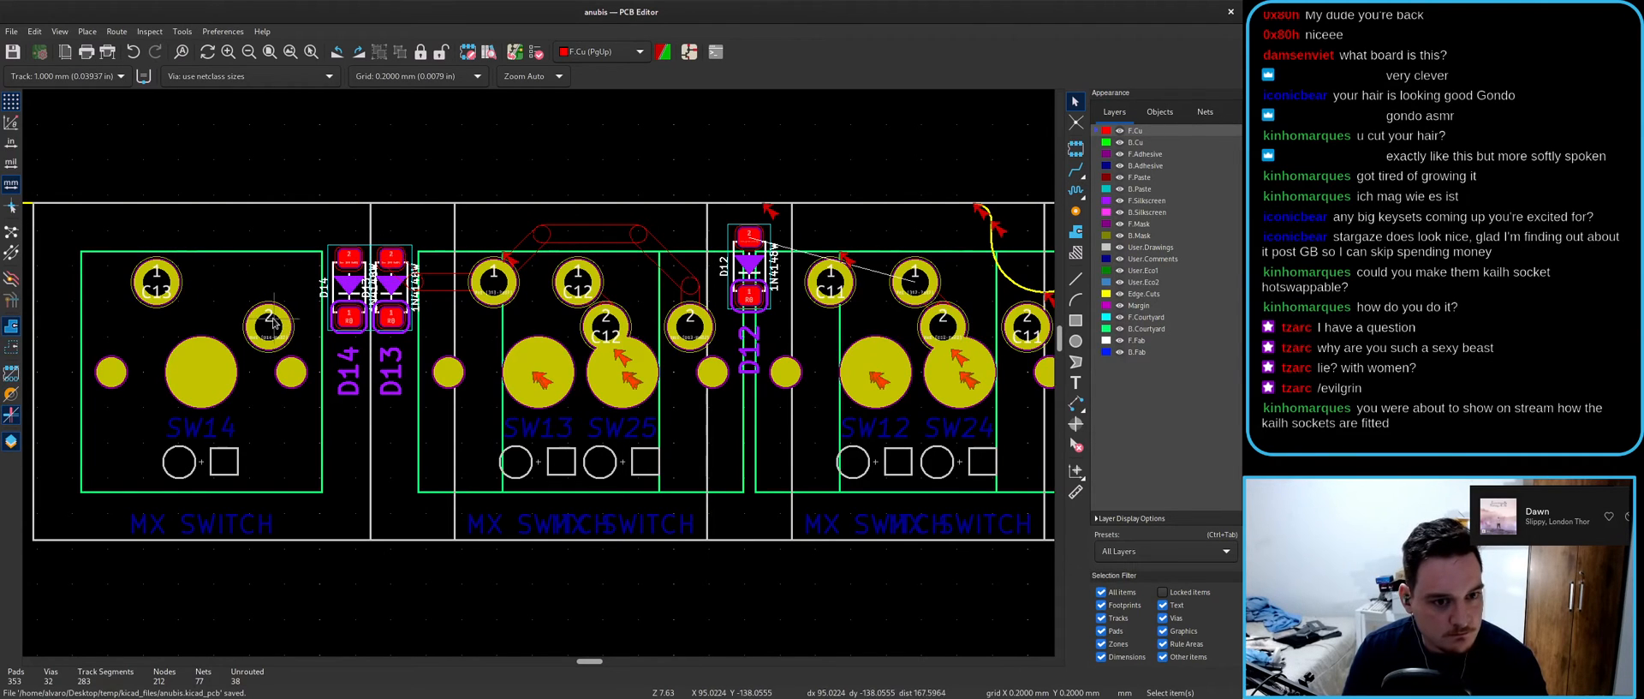
- Route the D14 net track from D14's pad to SW14 pad 2 and save the board
key("x")
key("Escape")
key("x")
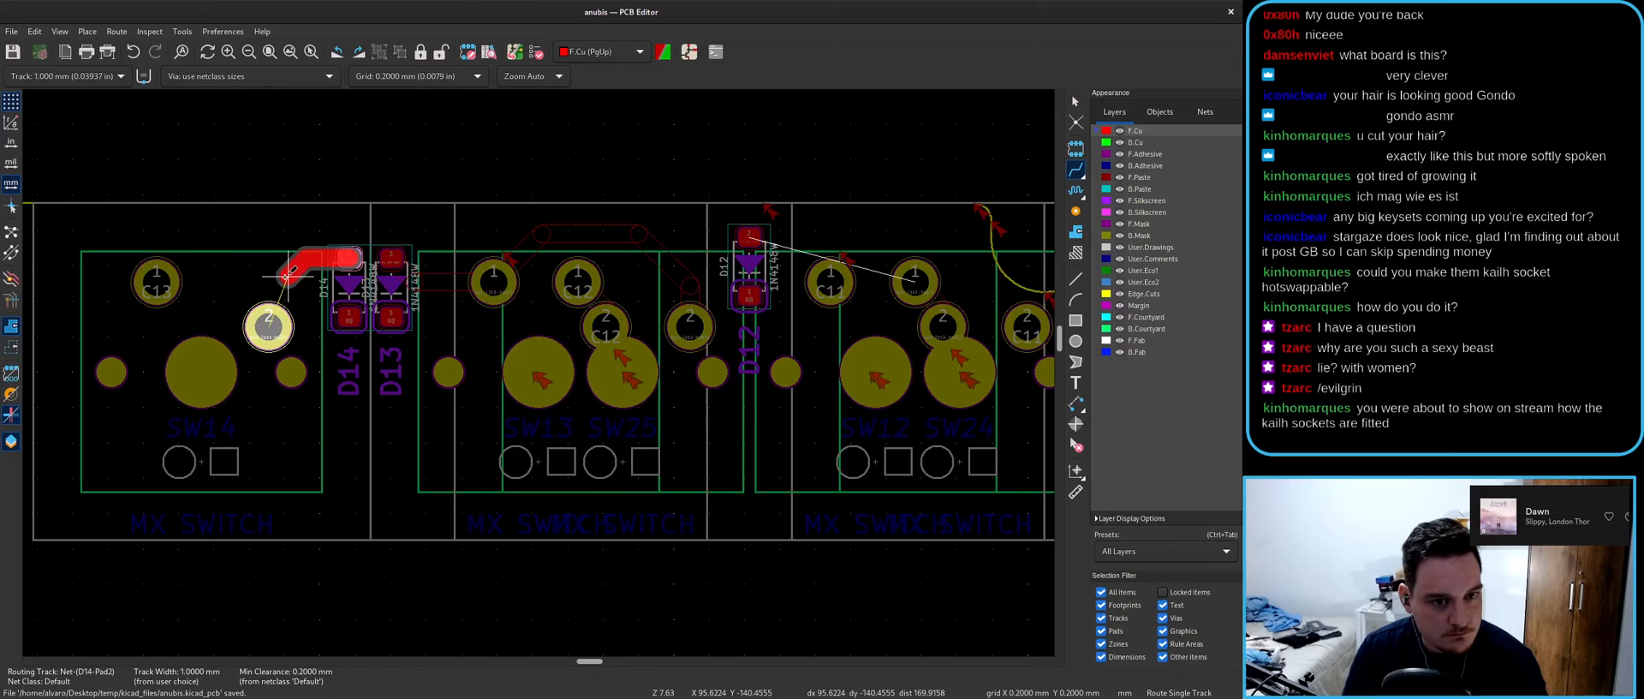
left_click(269, 325)
key("Escape")
scroll(390, 419, "down", 3)
key("ctrl+s")
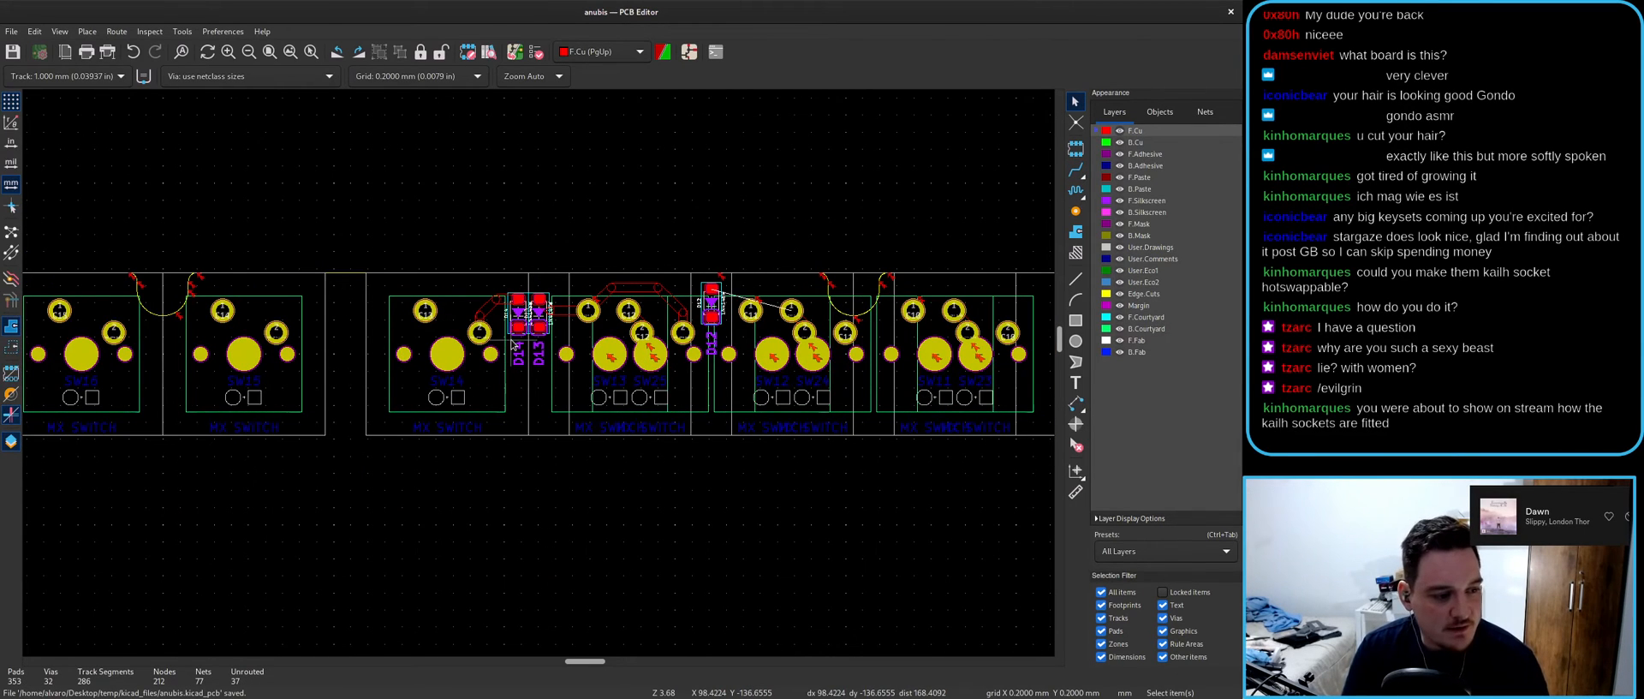
- Take a final look at the board, then close the board layout and schematic editors
scroll(531, 346, "down", 3)
scroll(578, 347, "up", 2)
scroll(542, 379, "up", 1)
scroll(518, 386, "down", 8)
middle_click_drag(531, 407, 550, 375)
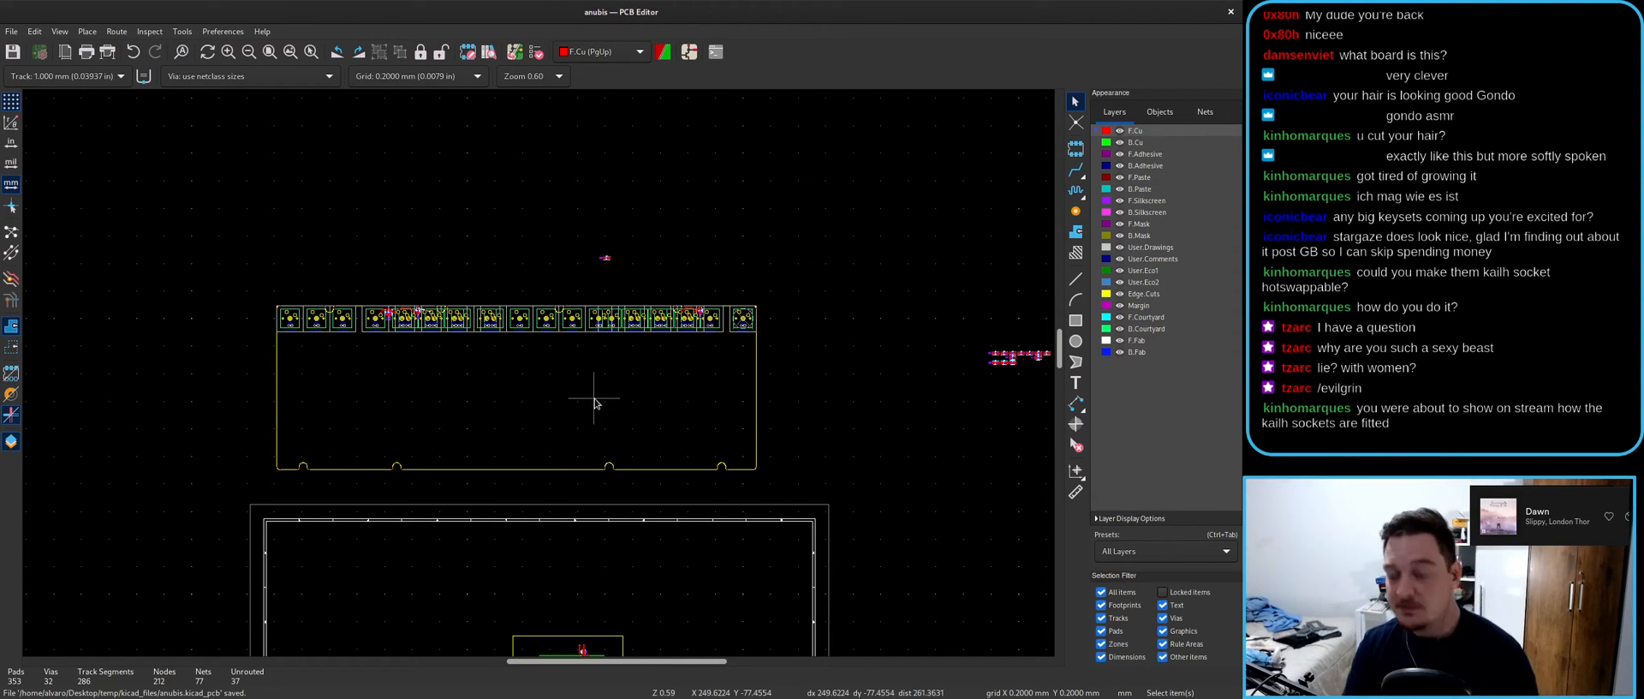
scroll(539, 377, "down", 2)
scroll(538, 377, "up", 5)
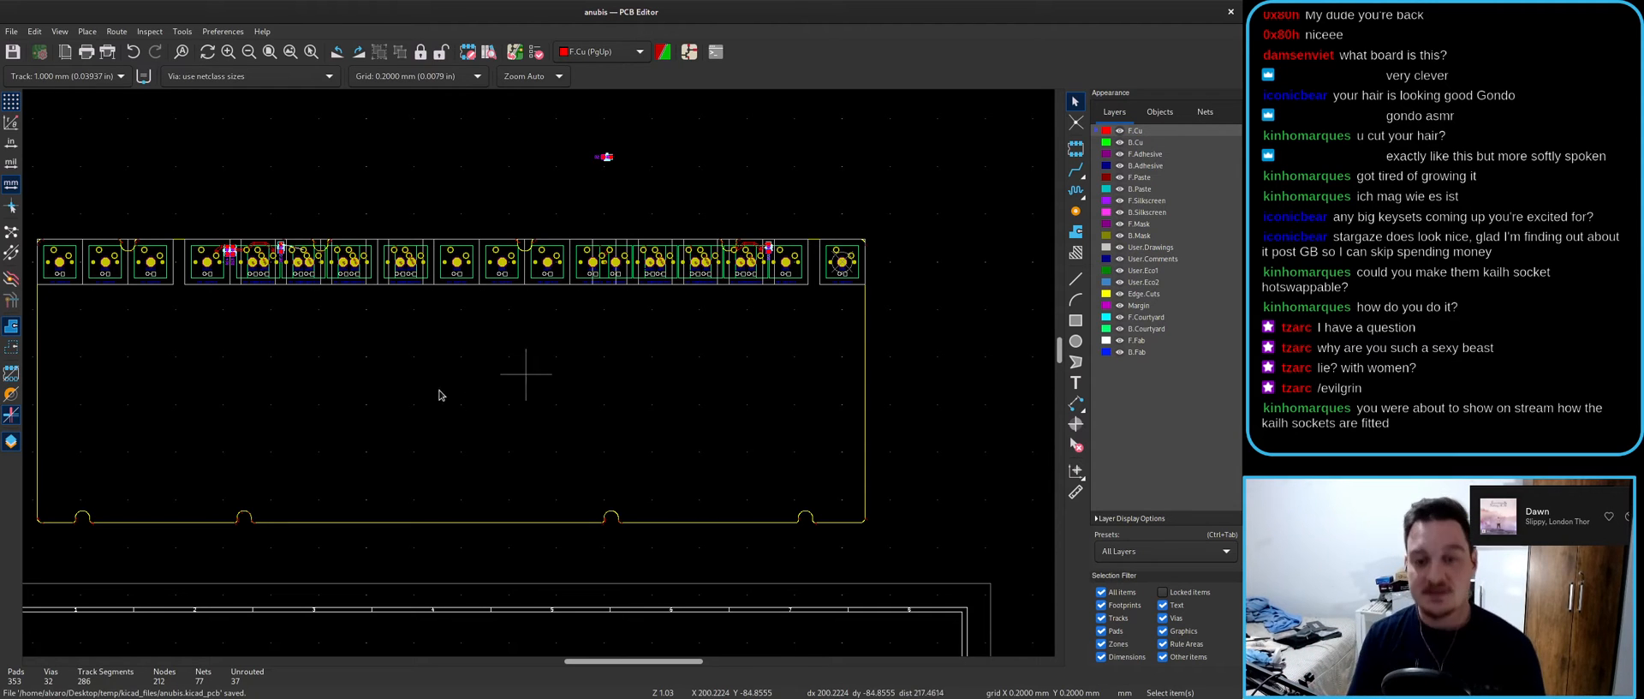
left_click(1228, 14)
double_click(827, 5)
left_click(974, 89)
- Bring the KiCad project manager forward, then move and close the Inkscape outline window
key("super")
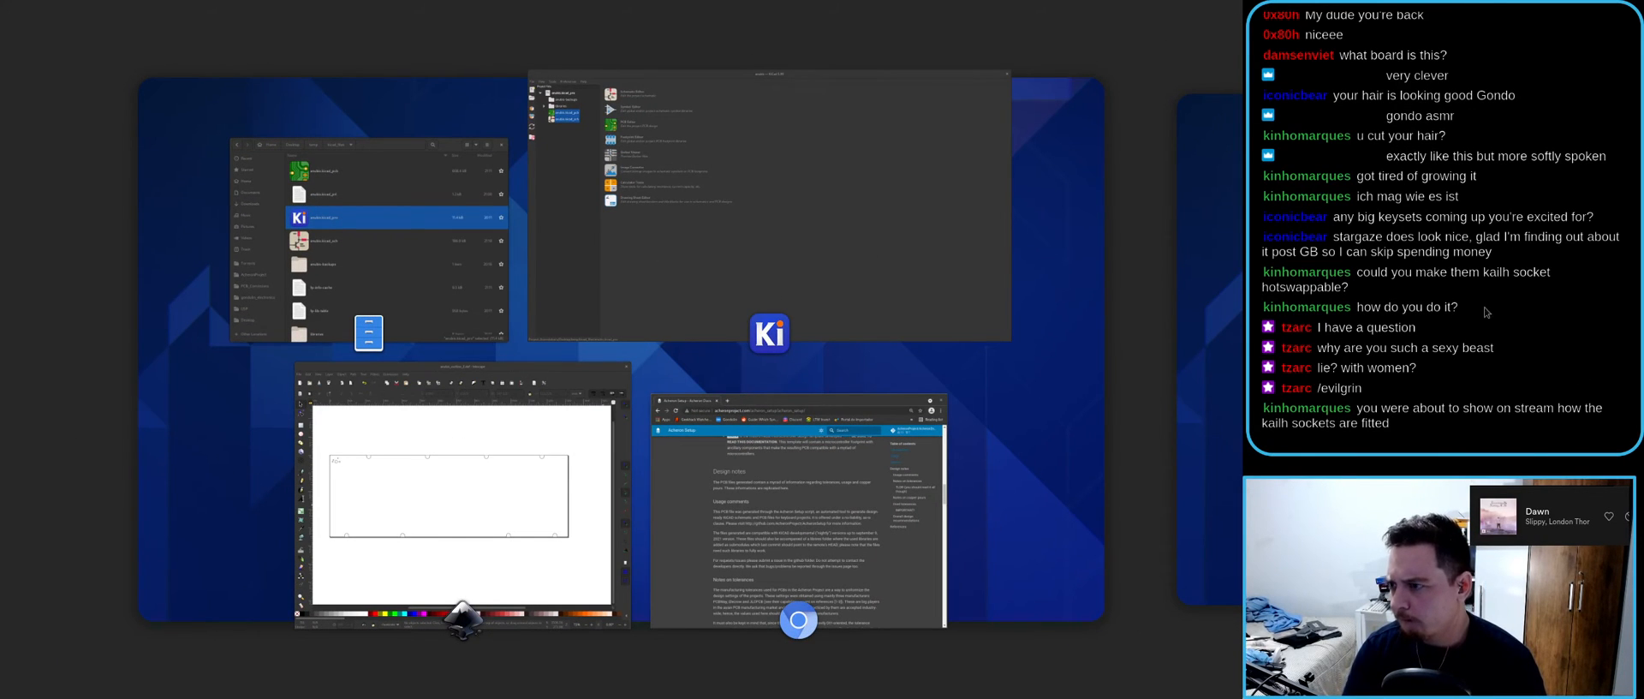
left_click(675, 242)
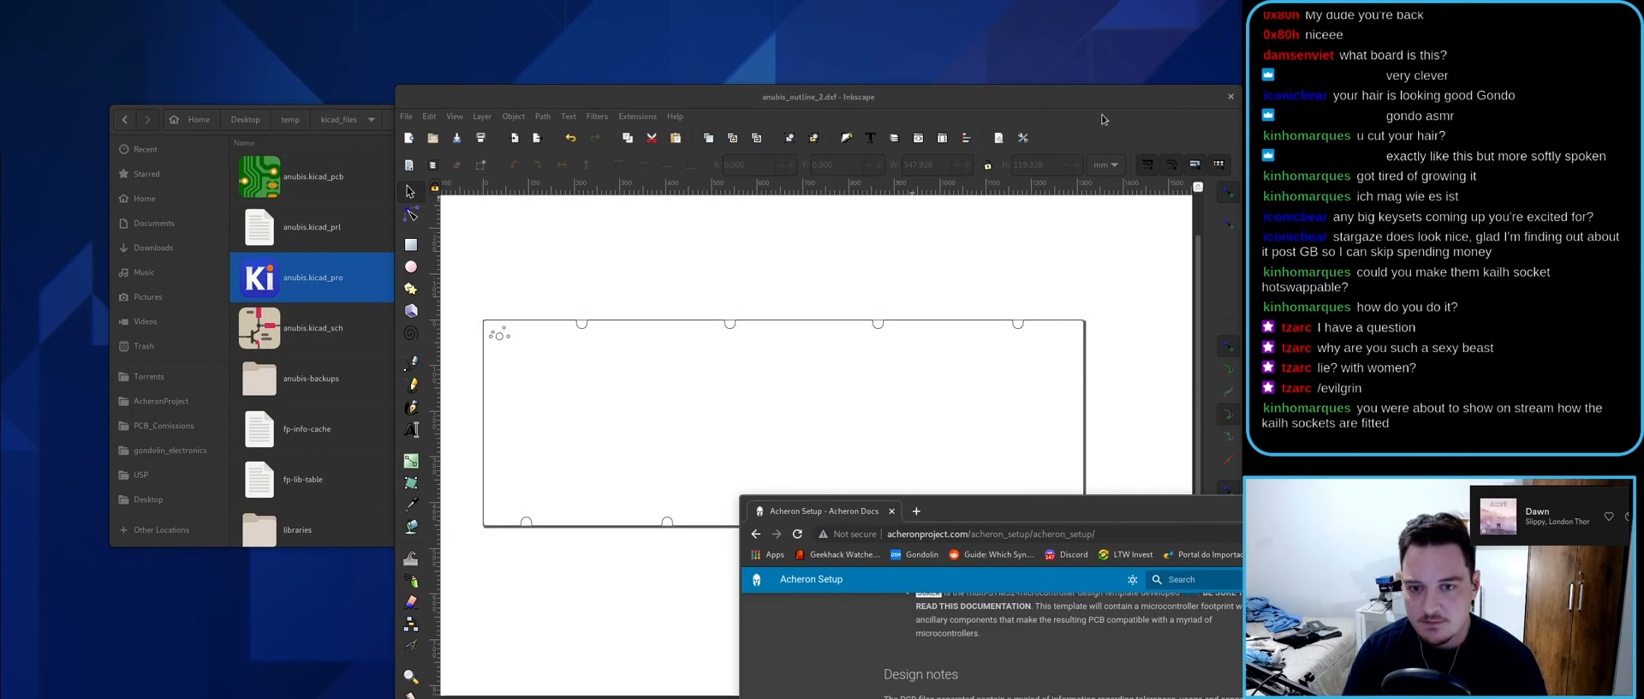
left_click_drag(1102, 119, 957, 104)
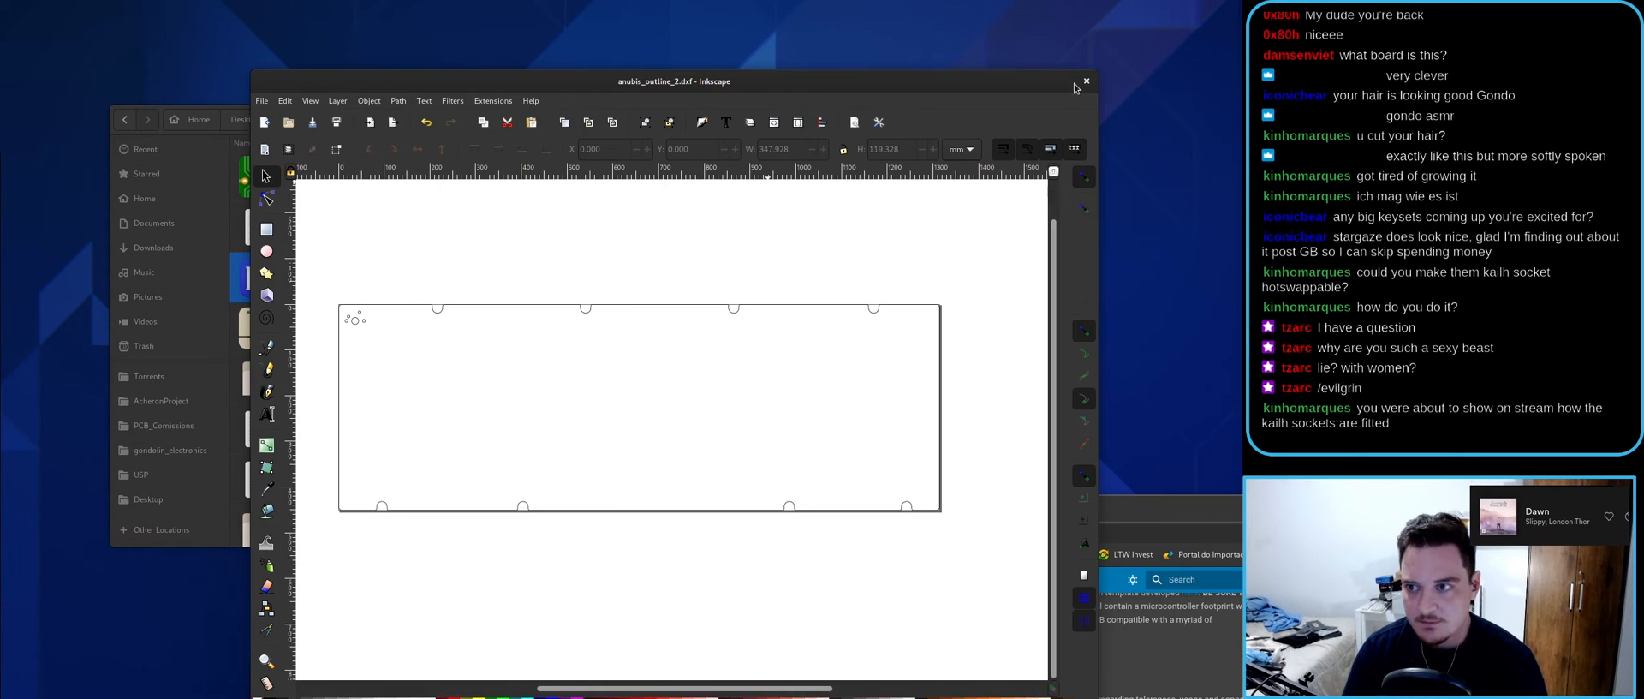
left_click(1086, 81)
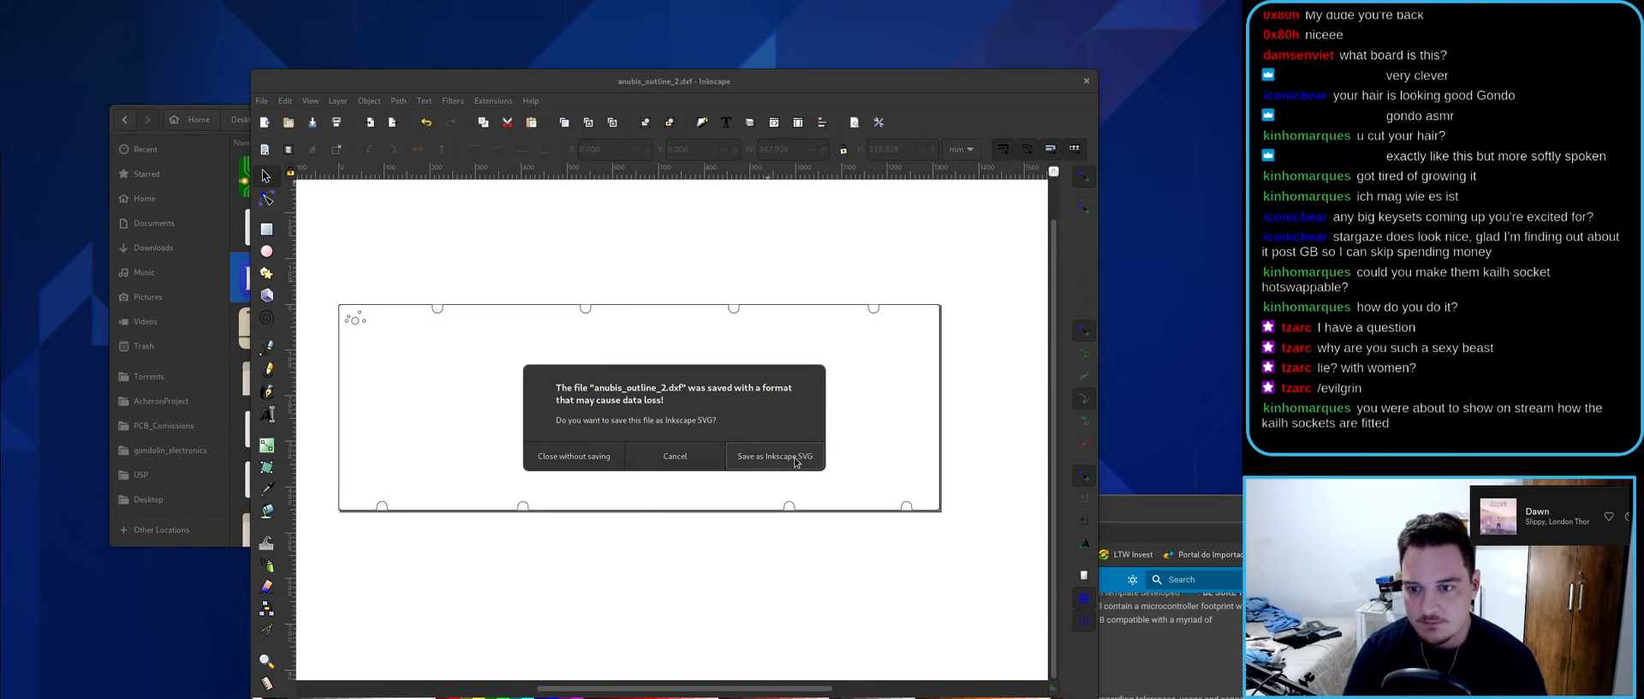
- Close the outline drawing without saving and navigate up to the Desktop folder
left_click(594, 461)
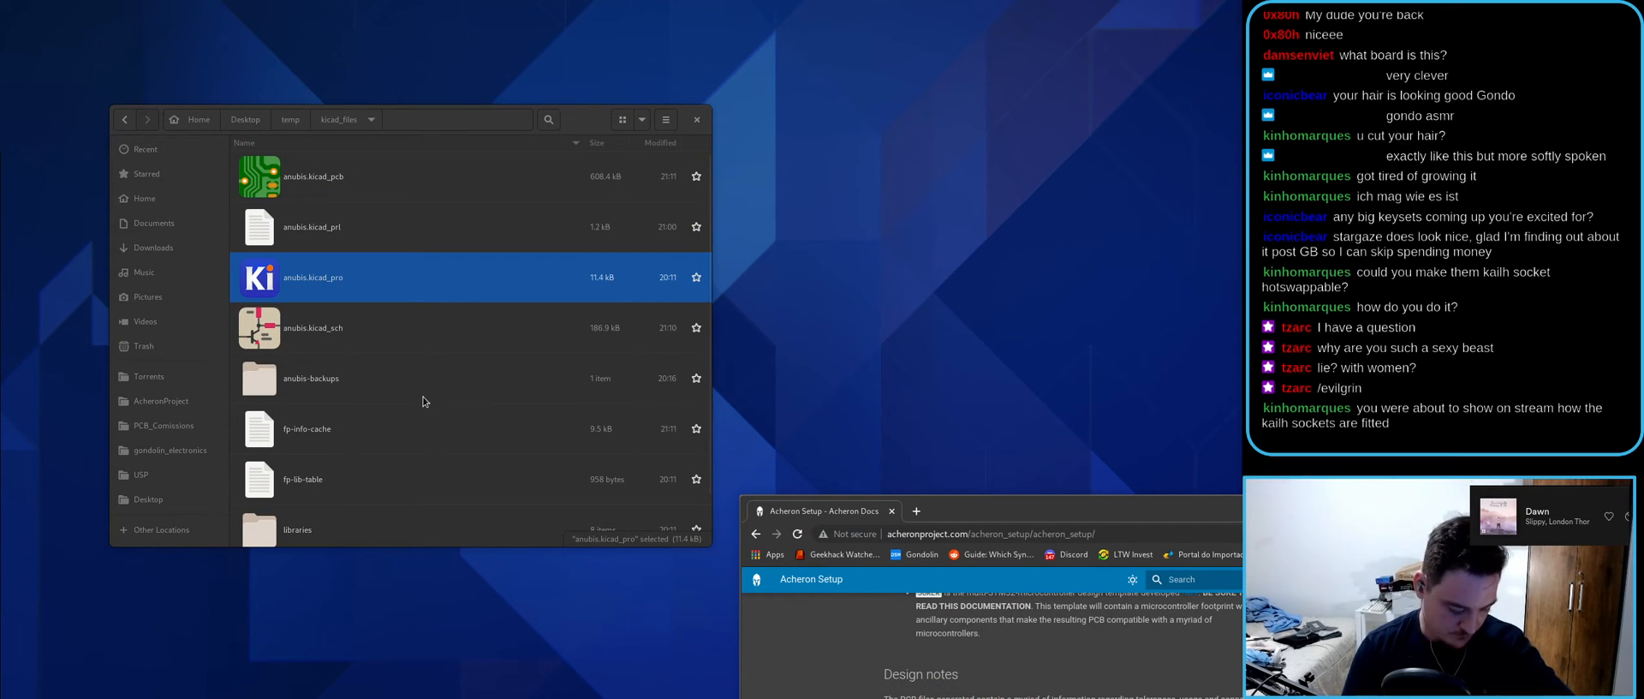
scroll(449, 330, "down", 3, "ctrl")
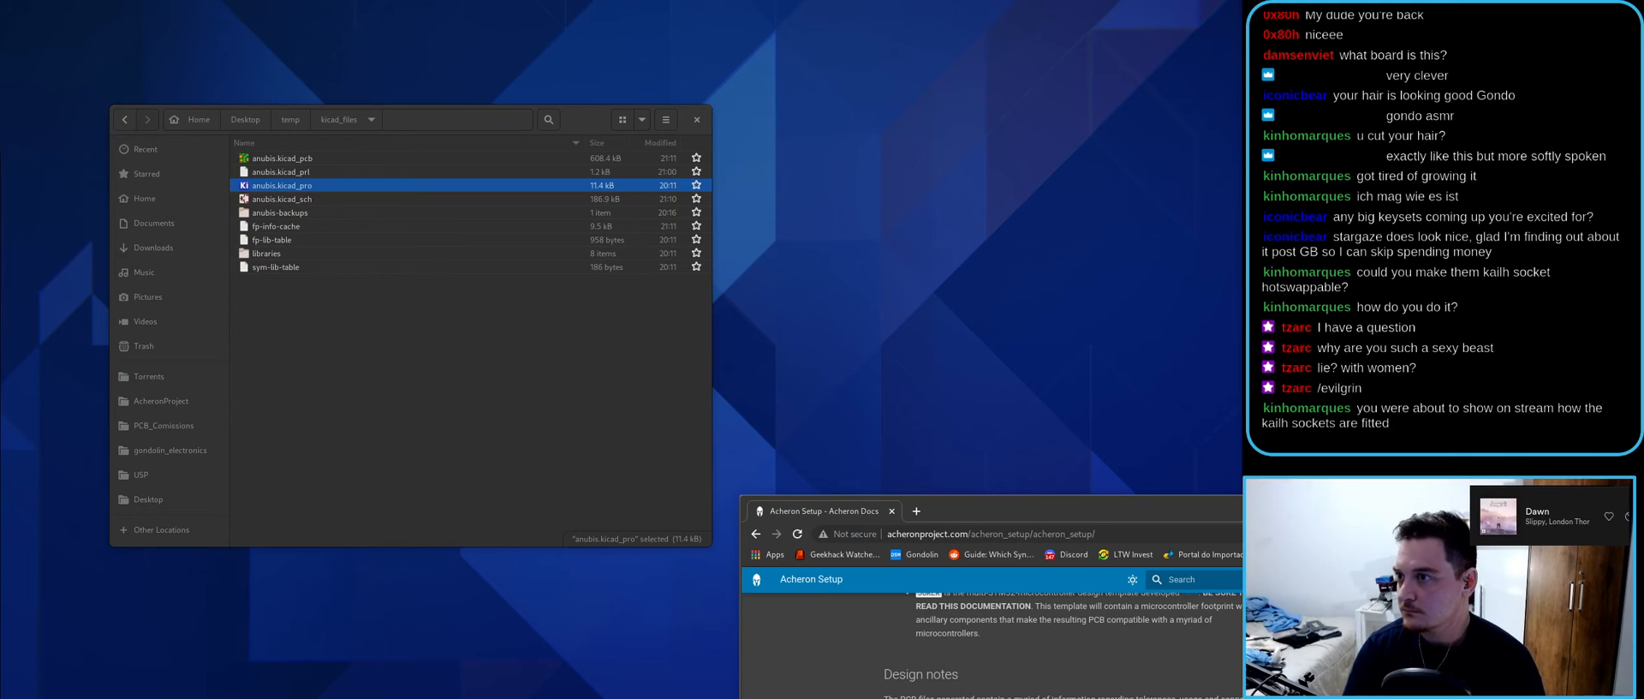
left_click(124, 120)
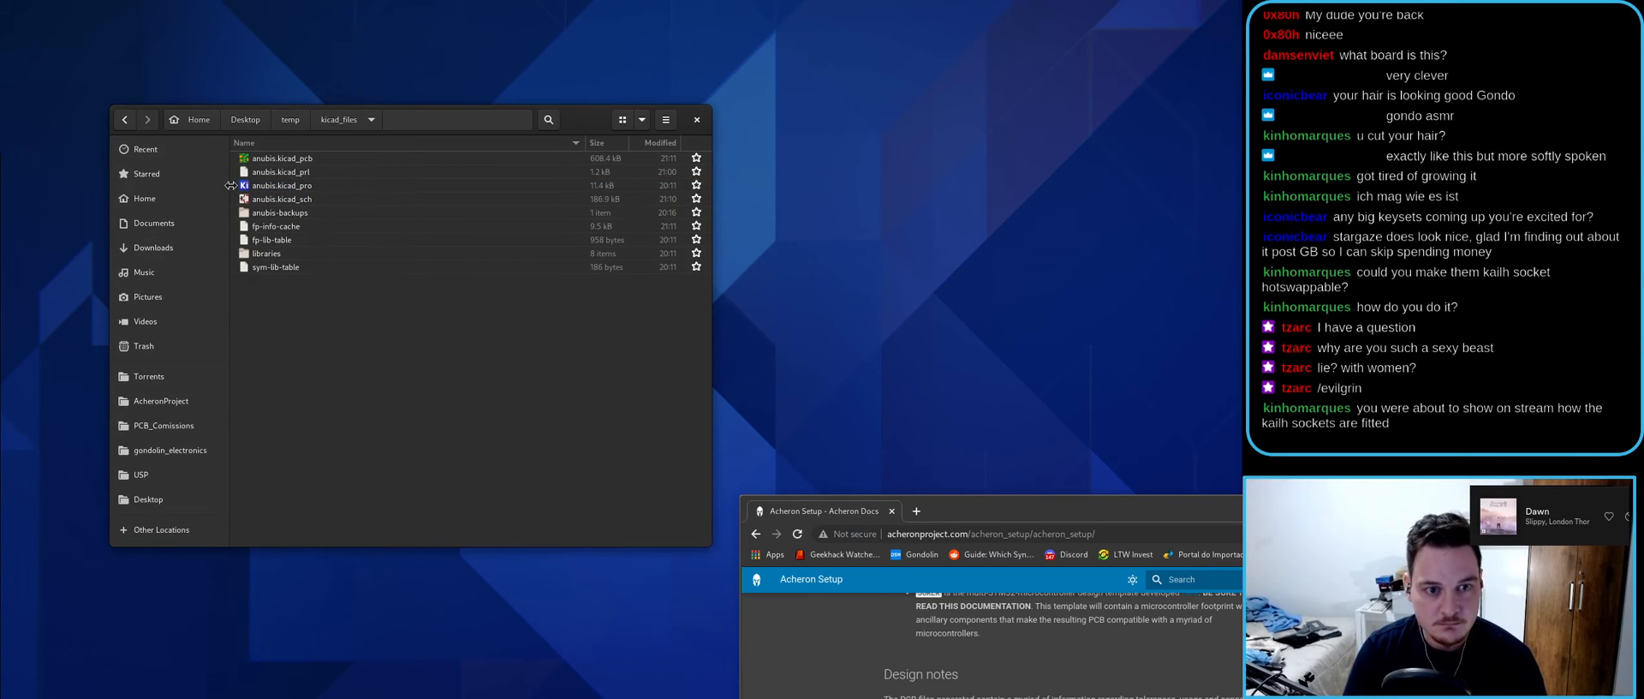
left_click(124, 120)
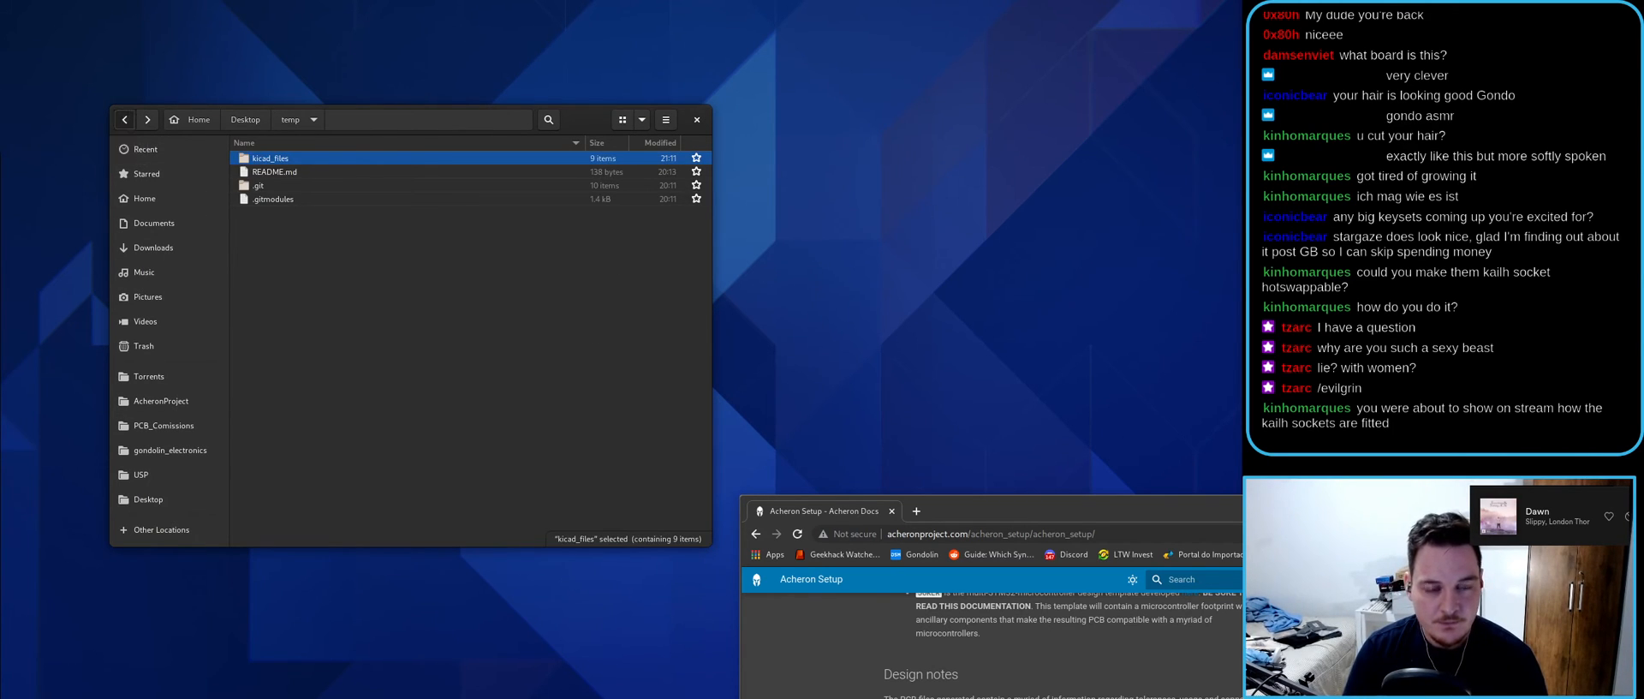
- Rename the temp folder to anubis, then to capitalised Anubis
key("F2")
type("anubis")
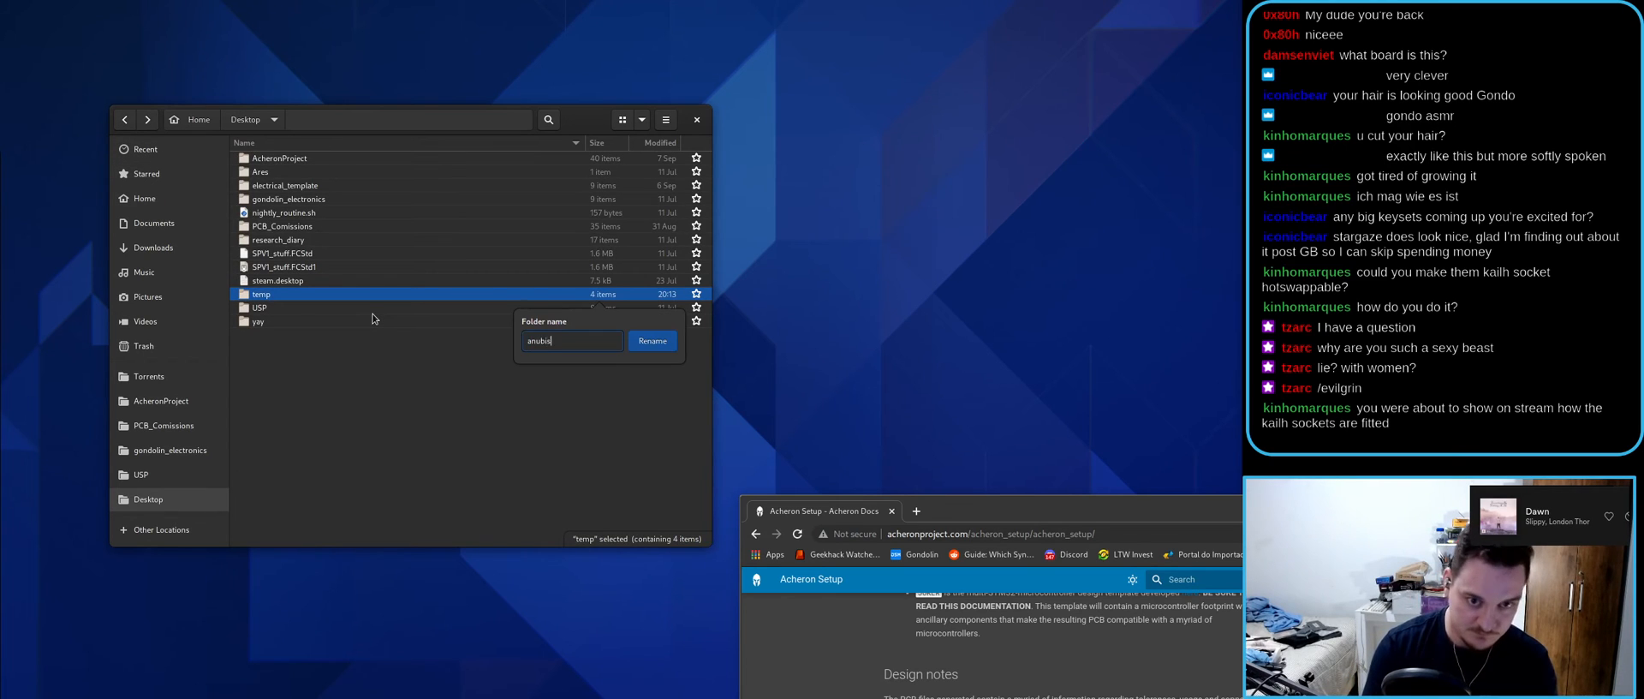
key("Return")
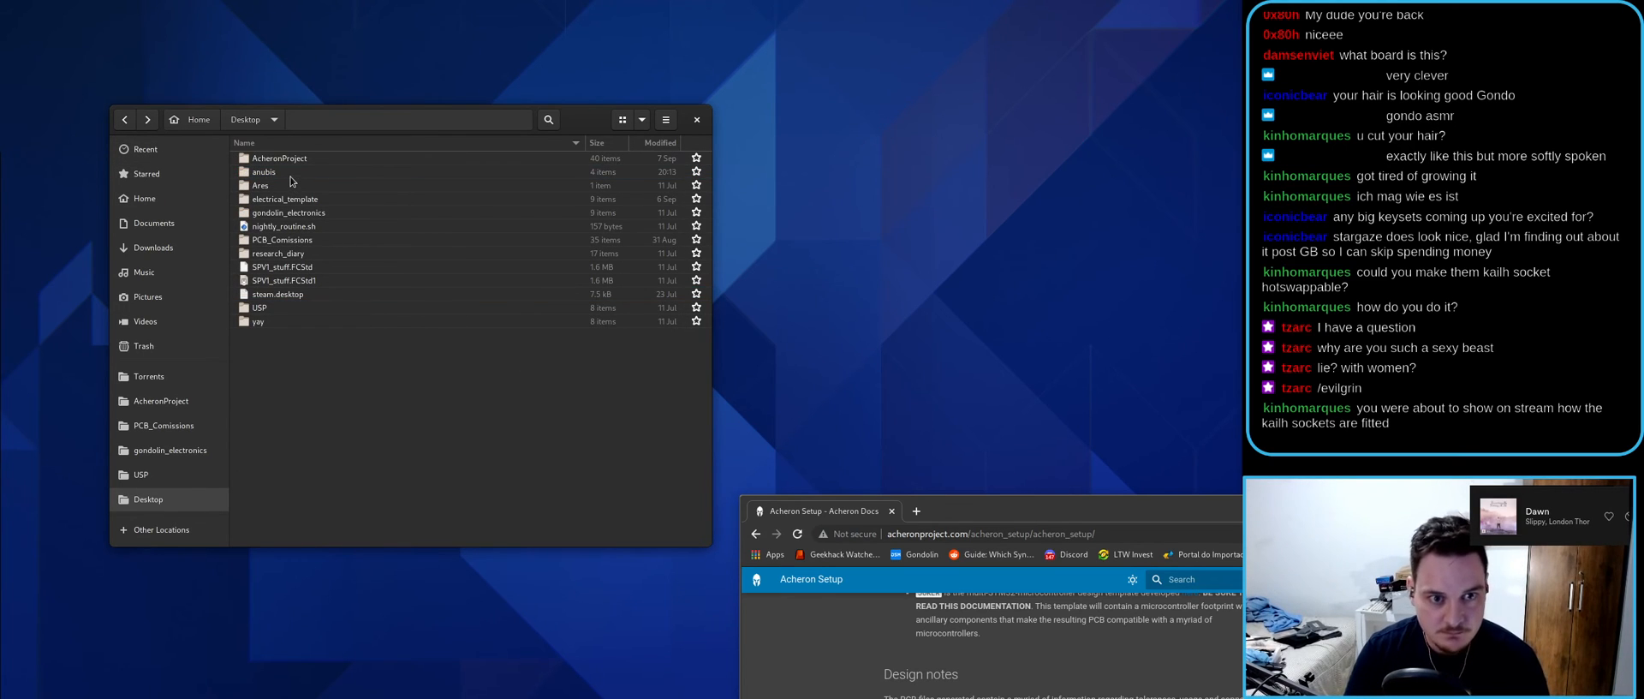
key("F2")
type("Anubis")
key("Return")
left_click(430, 444)
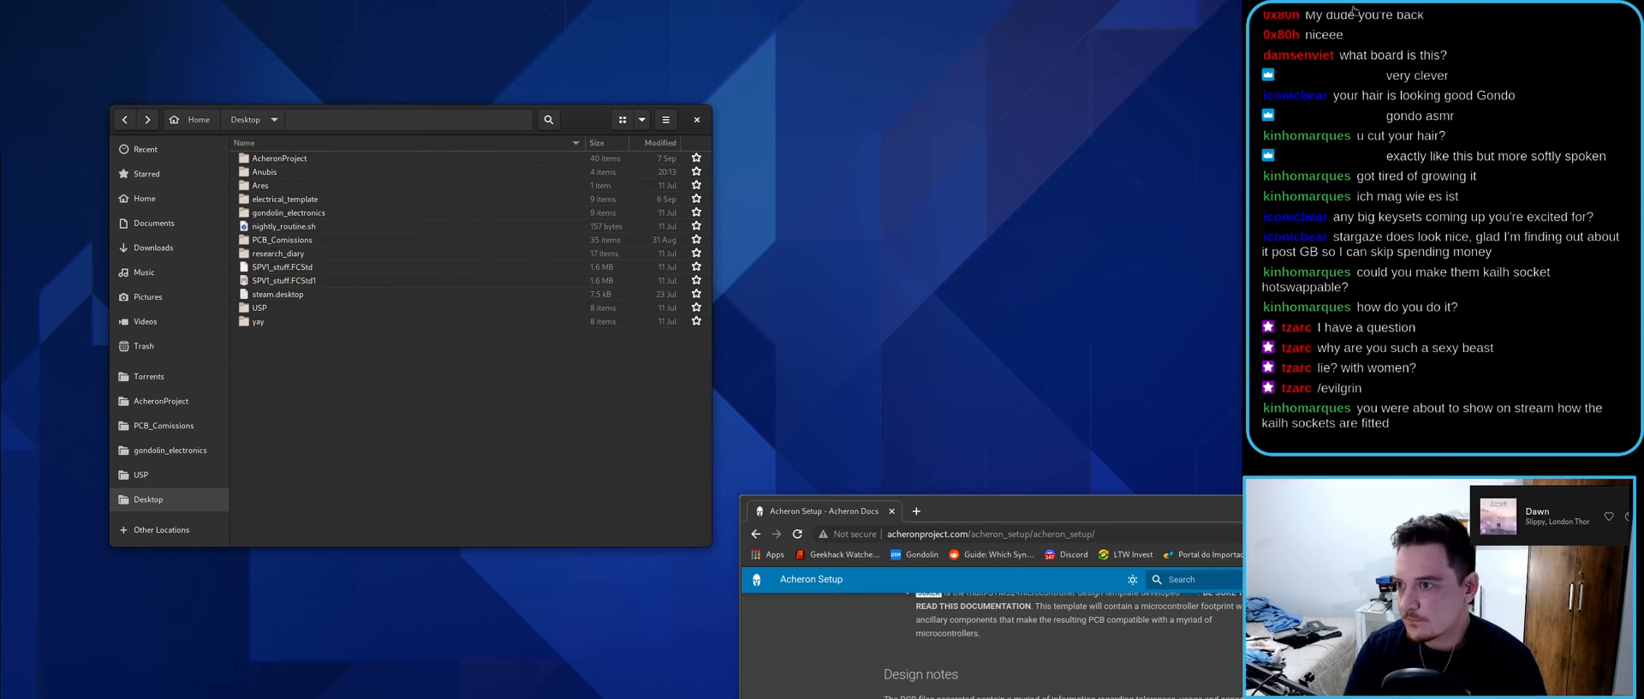
- Move the browser window showing the Acheron Setup documentation to the screen centre
left_click(1345, 201)
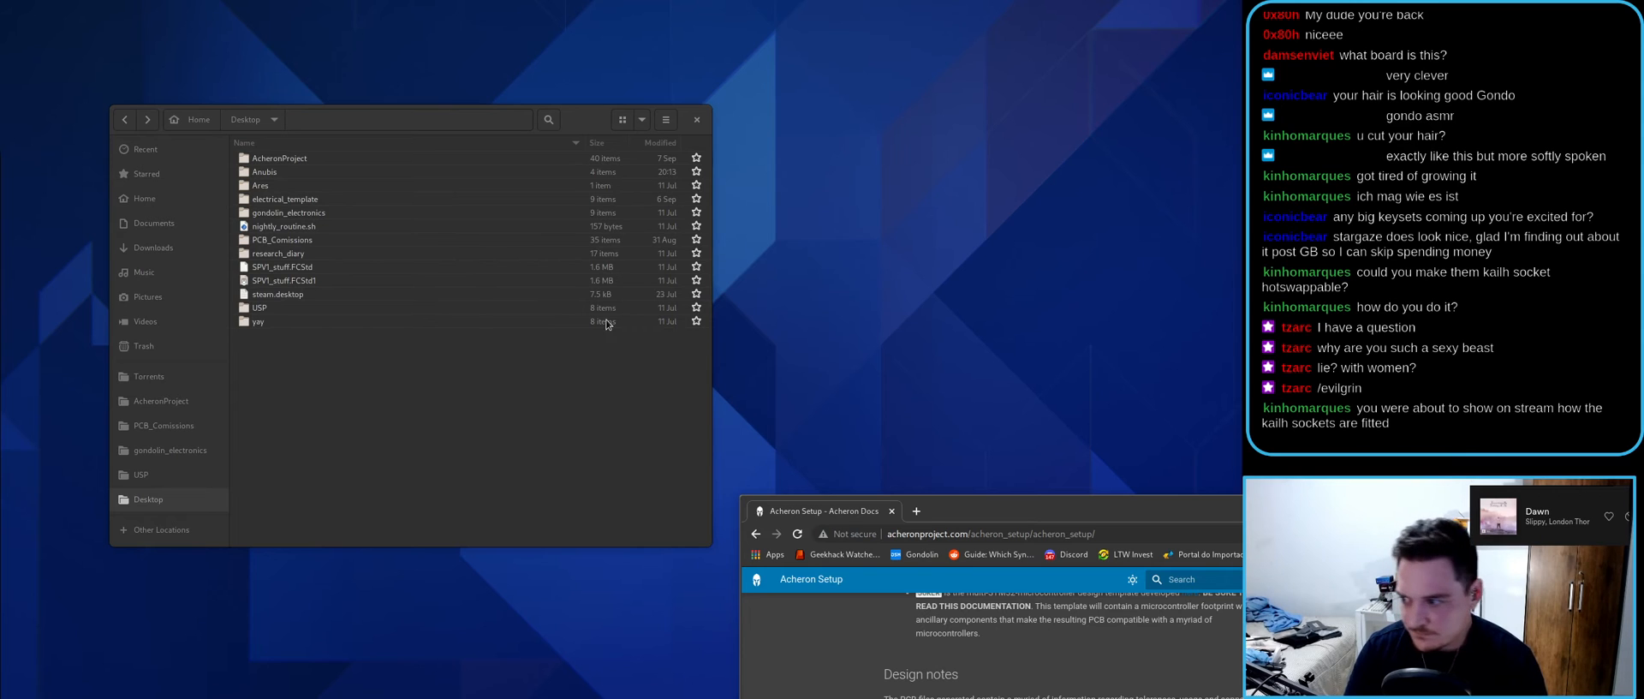
left_click(387, 378)
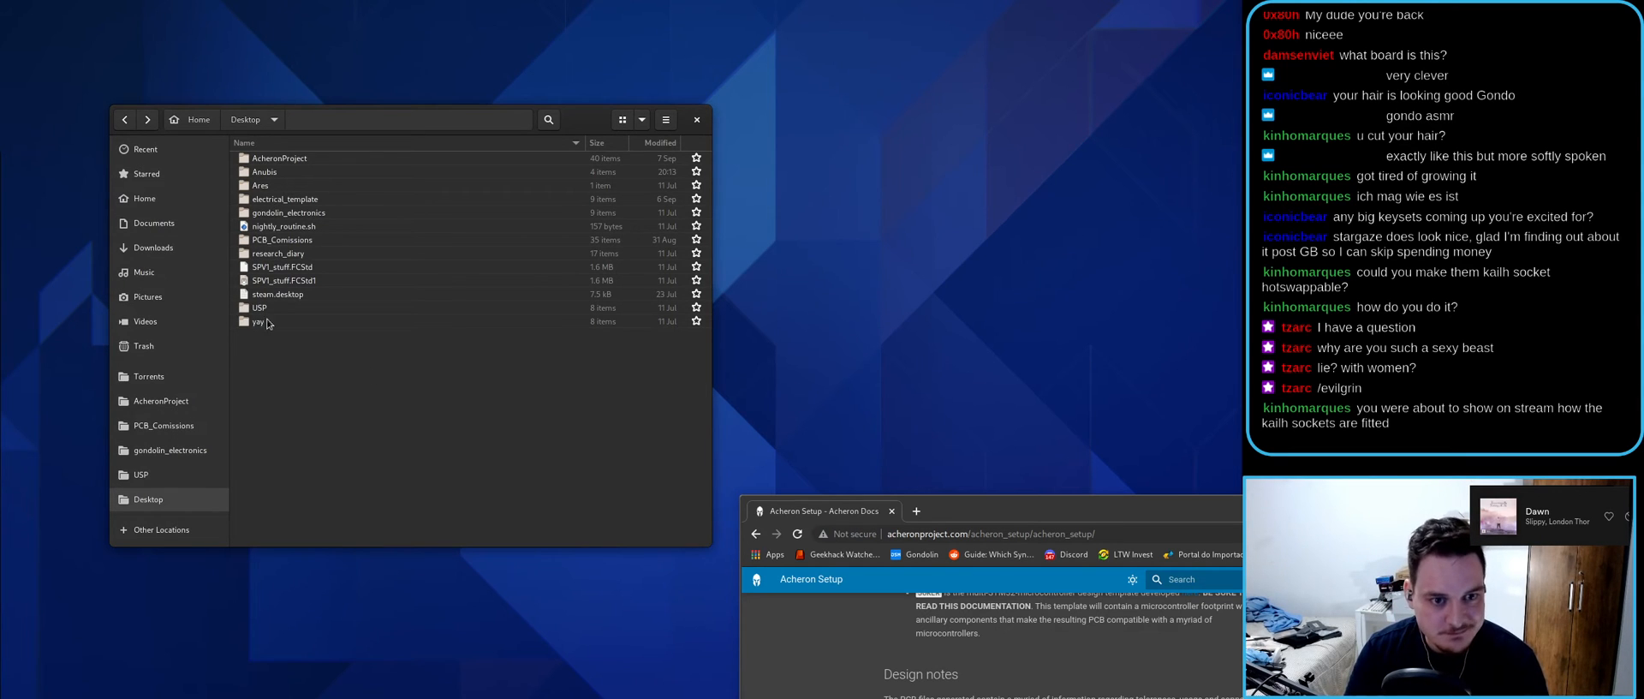
left_click_drag(988, 514, 606, 136)
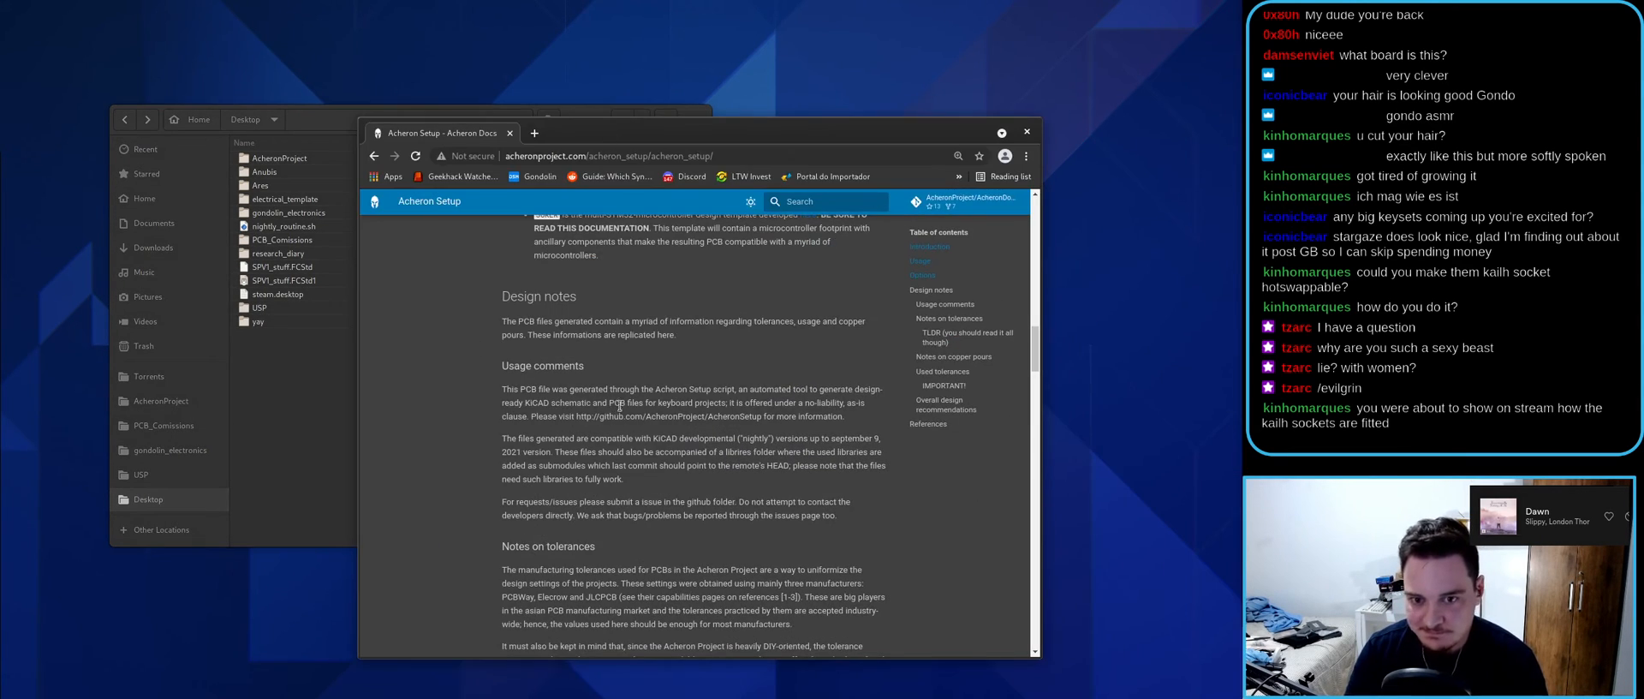
- Copy keyboard_creator from AcheronProject/AcheronSetup and paste it onto the Desktop
left_click(302, 341)
left_click(311, 161)
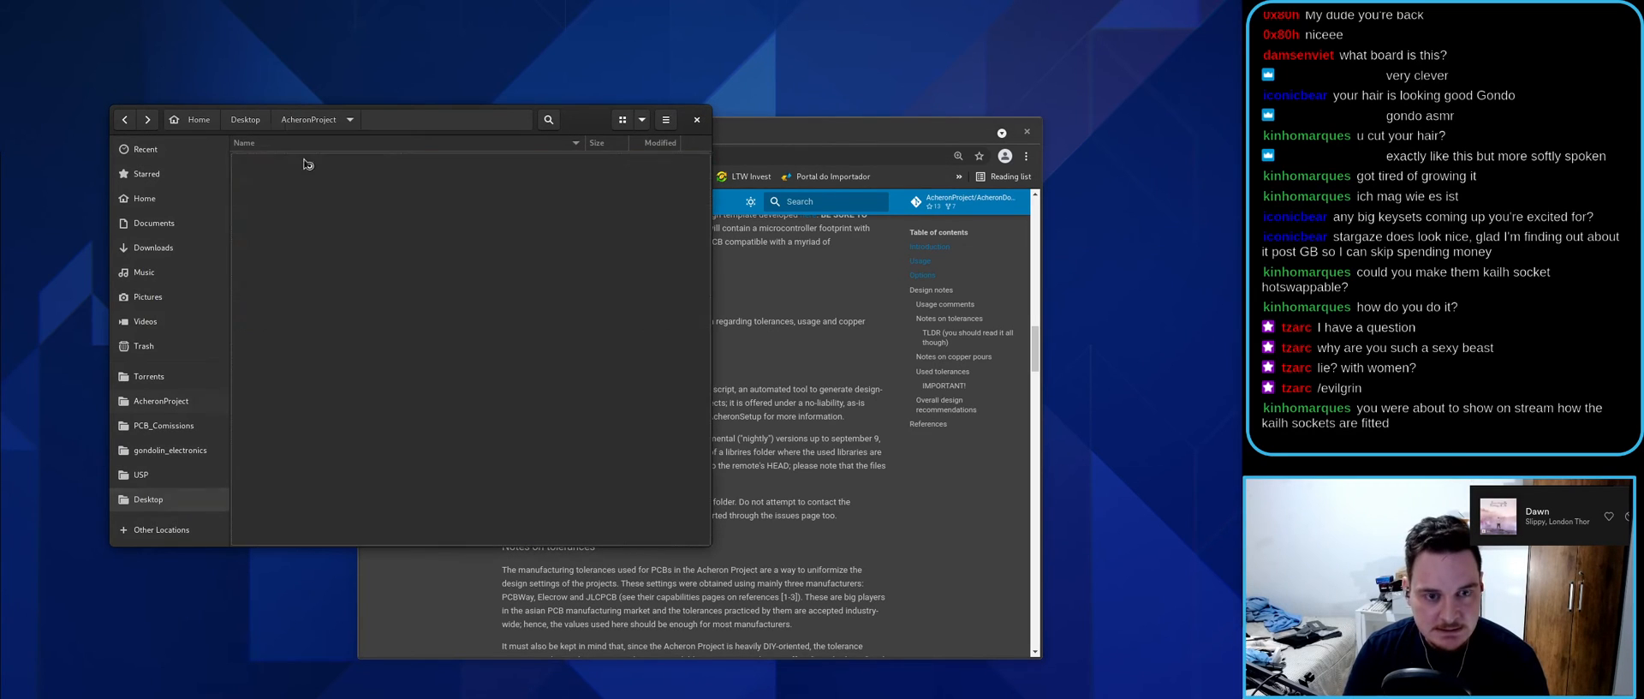
double_click(310, 161)
double_click(278, 171)
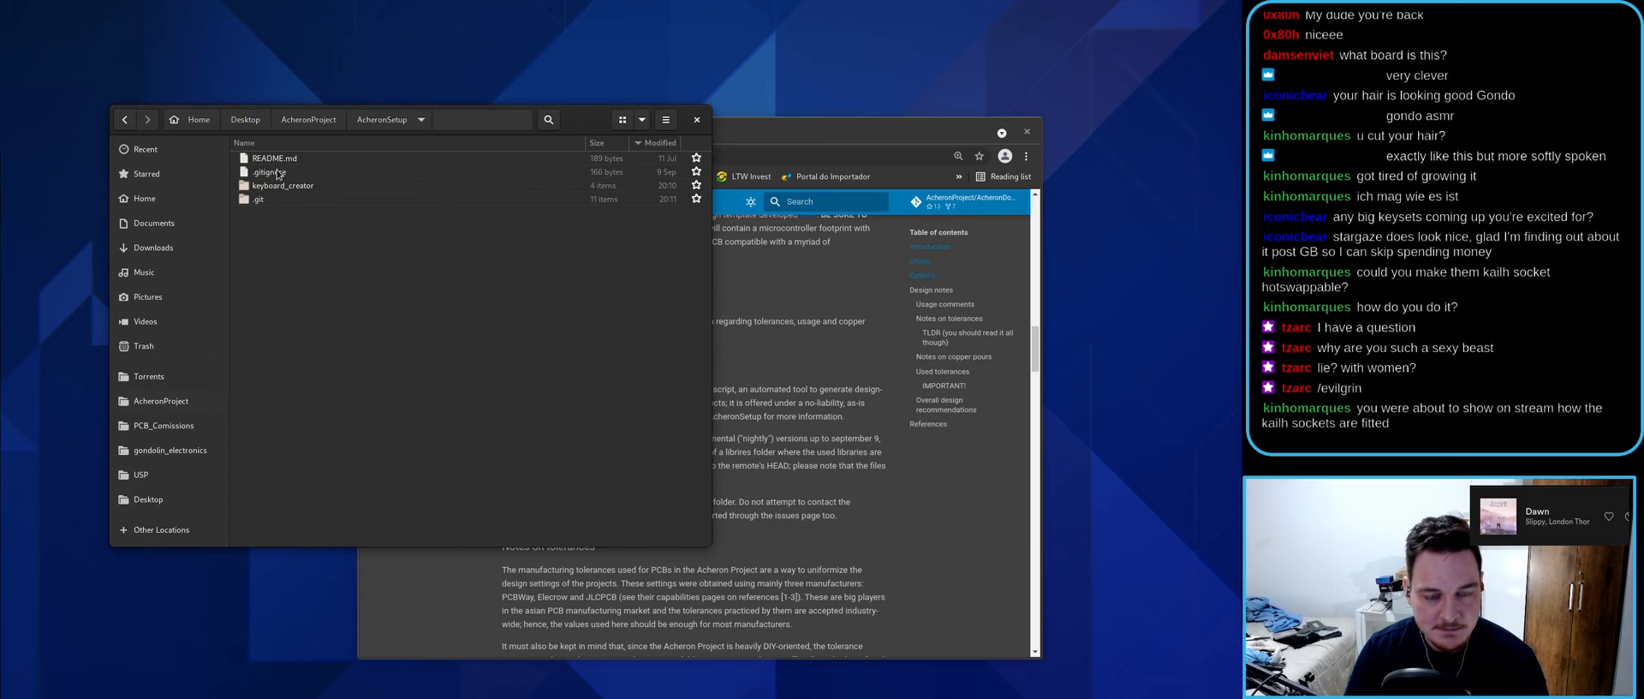
left_click(274, 187)
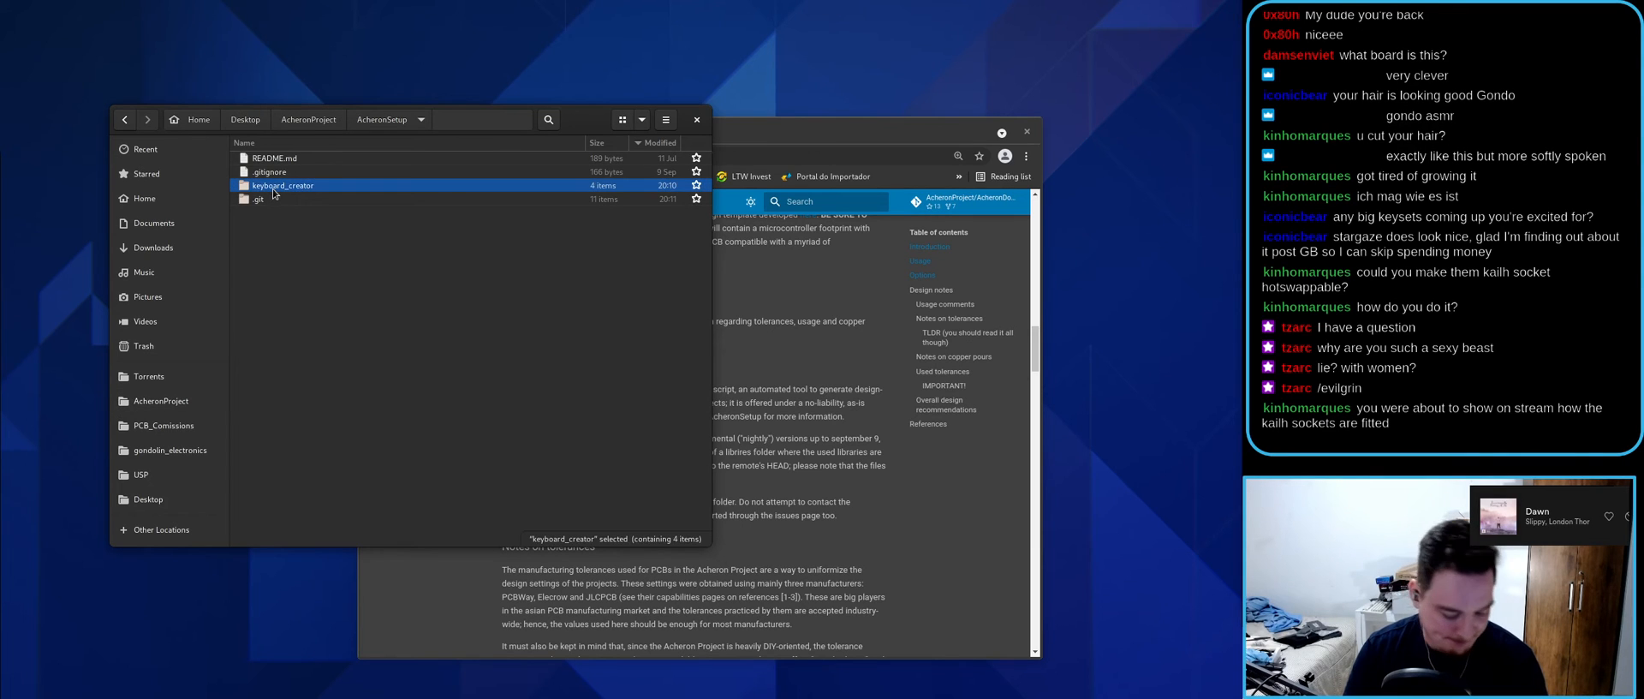
left_click(158, 500)
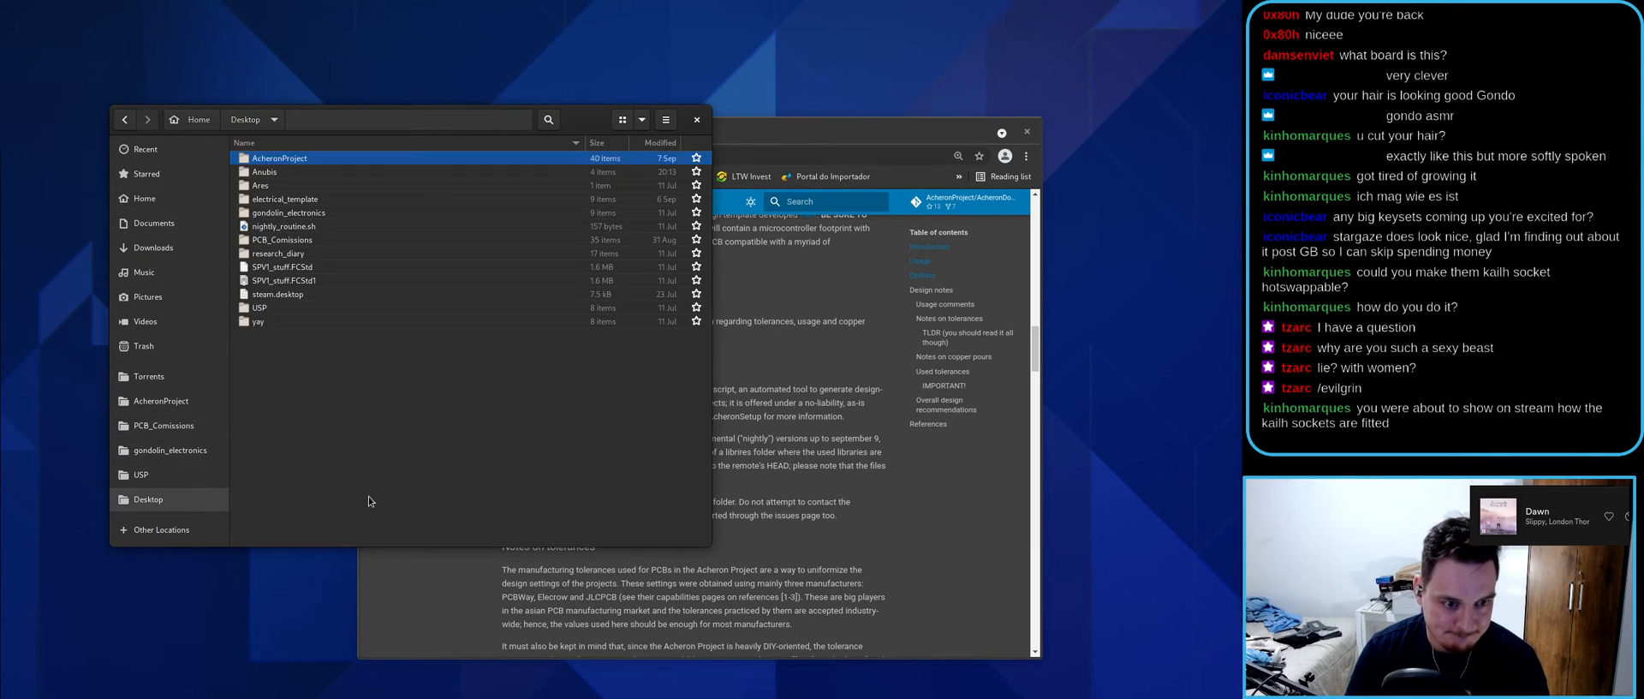
key("ctrl+v")
- Rename the pasted folder to temp and open a terminal inside it
key("F2")
type("te")
key("Return")
key("Return")
right_click(424, 418)
left_click(538, 494)
key("Return")
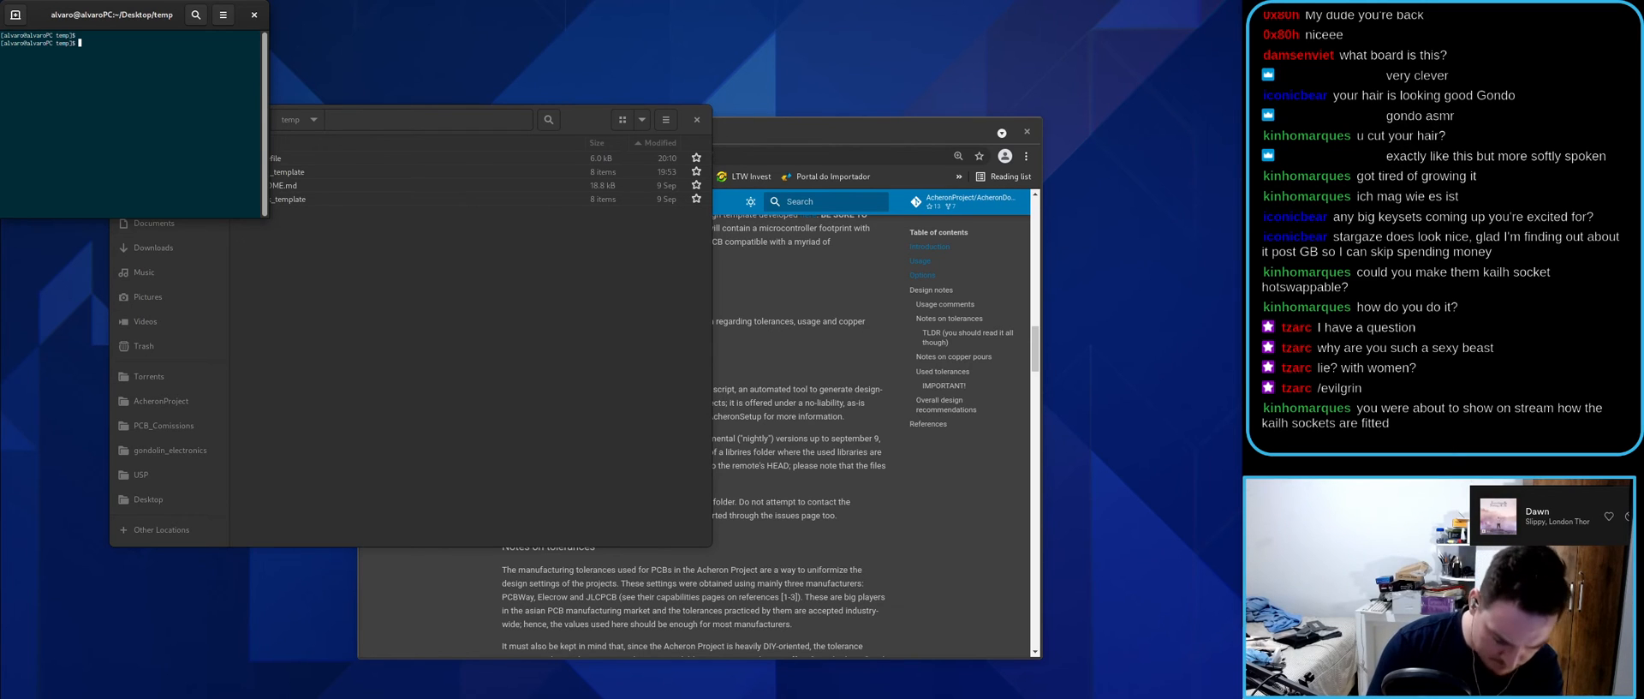
- Rerun make create for anubis with SWITCHTYPE changed from MX_SolderMask to MXH
key("ctrl+plus")
key("ctrl+plus")
key("ctrl+plus")
key("ctrl+plus")
key("Up")
key("Up")
key("Up")
key("Up")
key("Up")
key("Up")
key("Up")
key("Up")
key("Up")
key("Left")
key("Left")
key("Left")
key("Left")
key("Left")
key("Left")
key("Left")
key("Left")
key("Left")
key("Left")
key("Left")
key("Left")
key("Left")
key("Left")
key("Left")
key("Left")
key("Left")
key("Left")
key("Left")
key("Left")
key("Left")
key("Left")
key("Left")
key("Left")
key("Left")
key("Left")
key("Left")
key("Left")
key("Left")
key("Left")
key("Left")
key("Left")
key("Left")
key("Left")
key("Left")
key("Left")
key("Left")
key("Left")
key("Left")
key("Left")
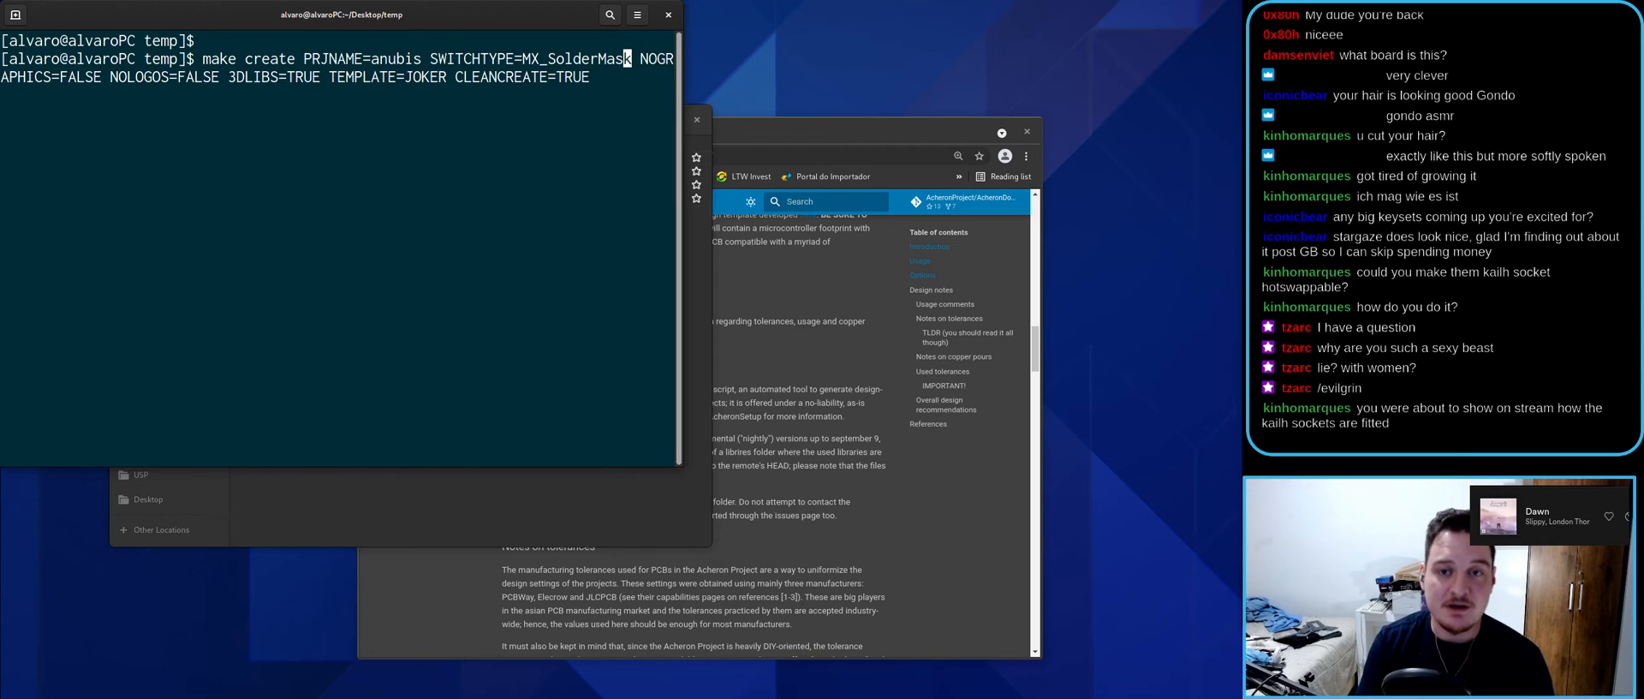
key("Right")
key("BackSpace")
key("BackSpace")
key("BackSpace")
key("BackSpace")
key("BackSpace")
key("BackSpace")
key("BackSpace")
key("BackSpace")
key("BackSpace")
key("BackSpace")
key("BackSpace")
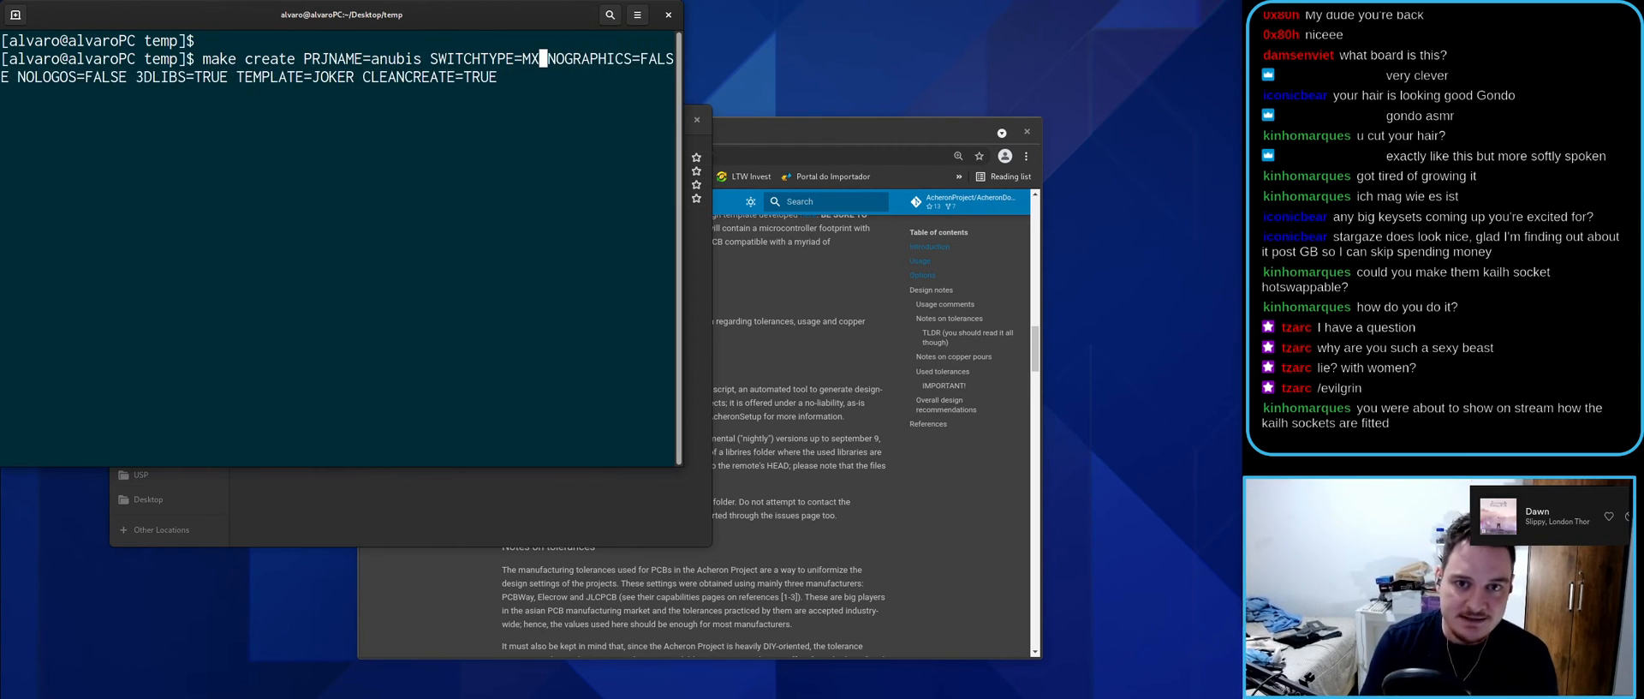
type("H")
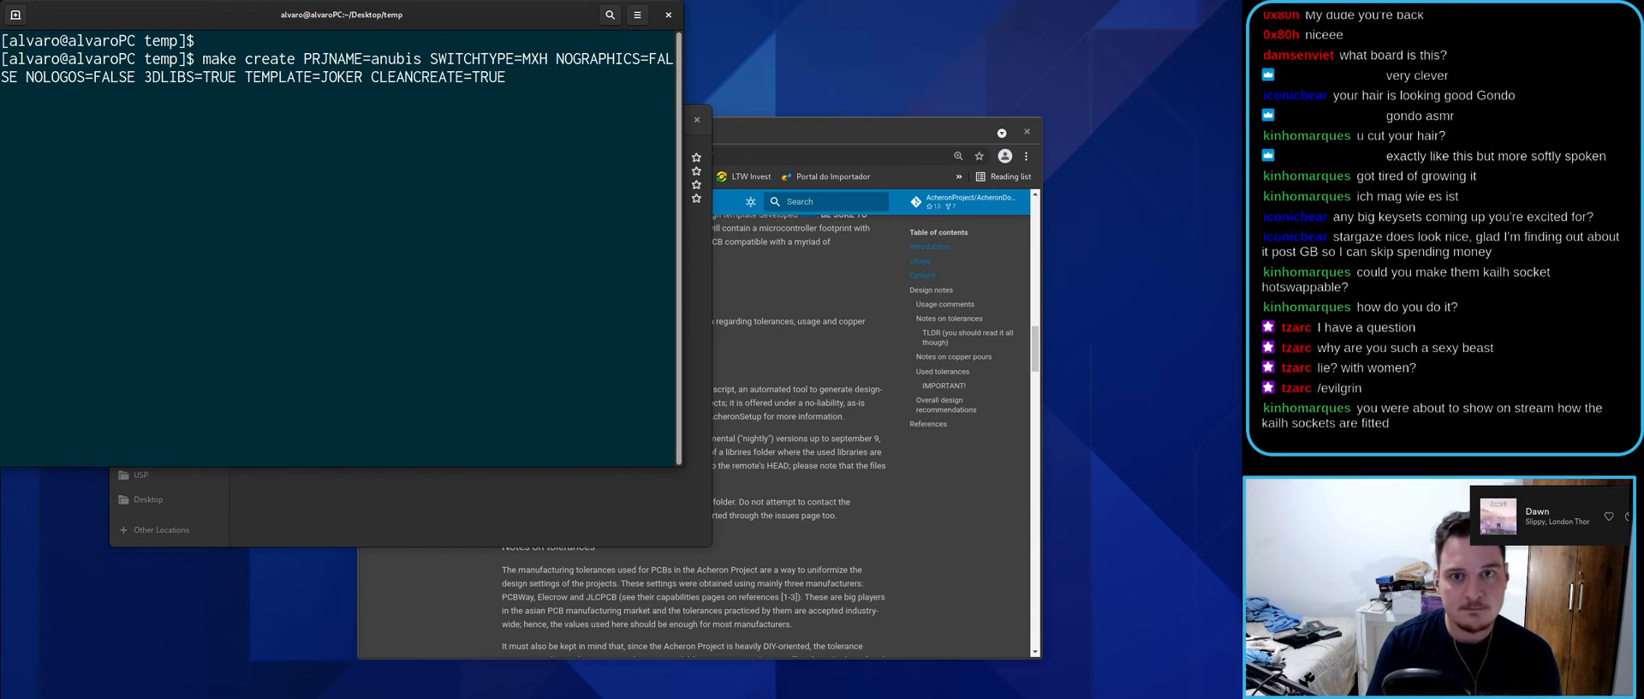
key("Return")
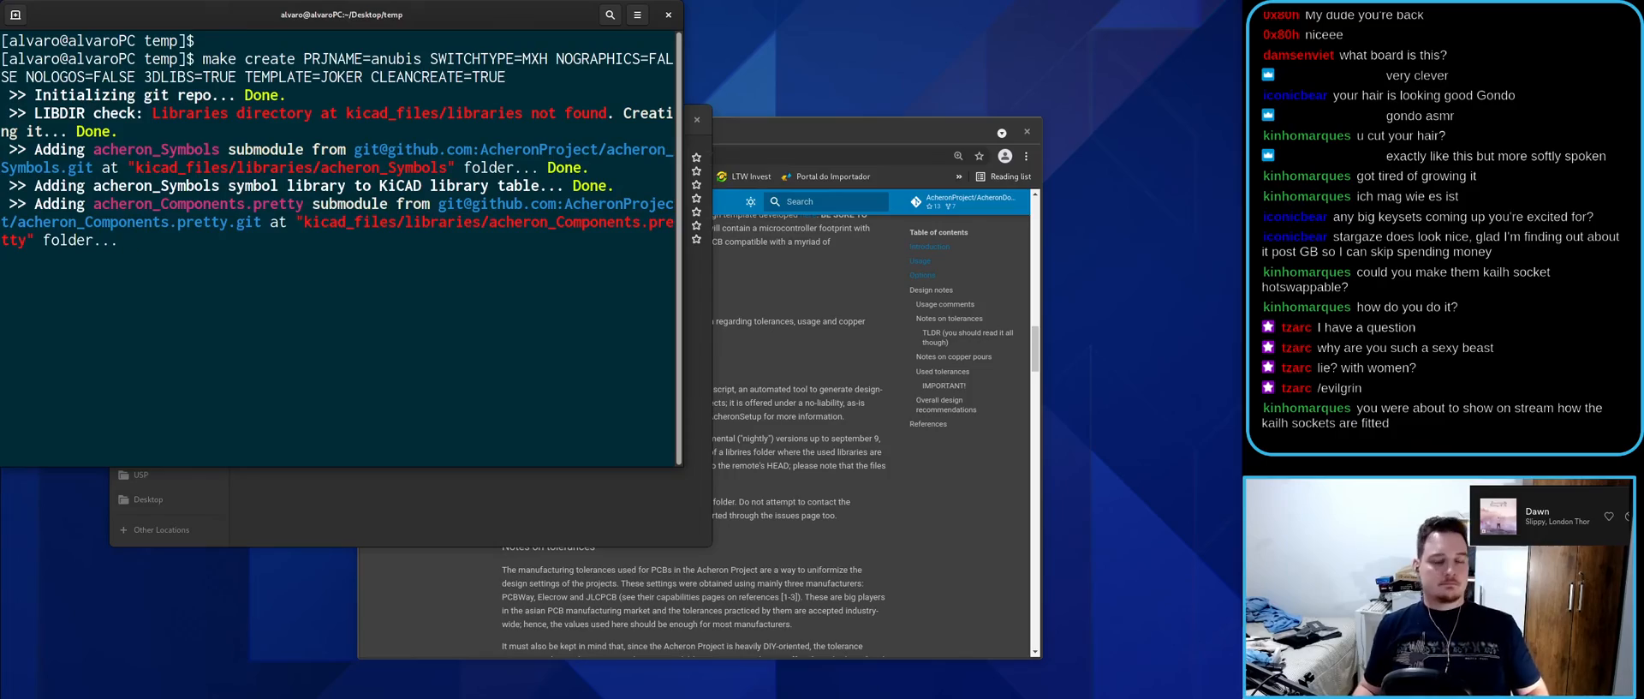
- Shrink the terminal text to review the output, restore the window, and raise Files
mouse_move(0, 0)
left_click(591, 214)
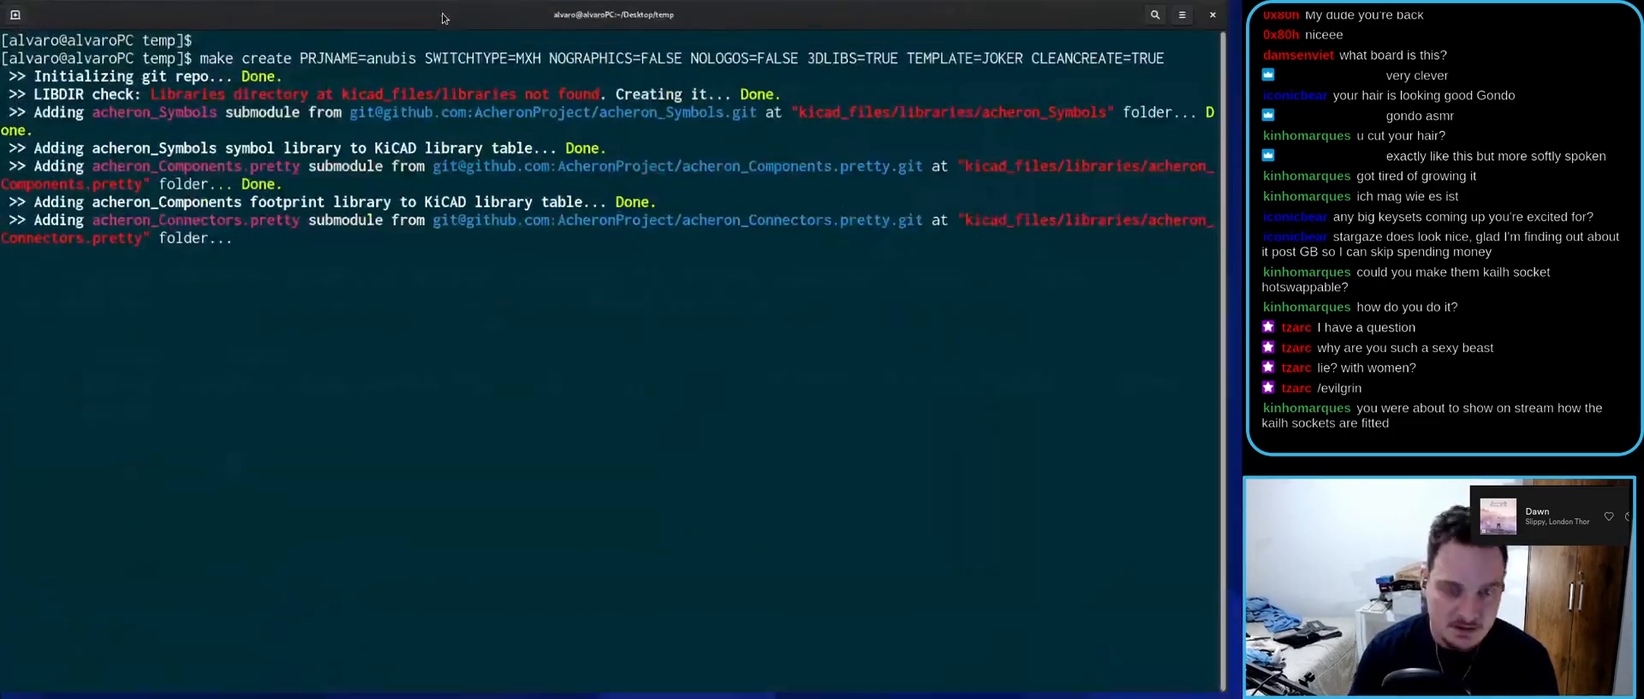
key("ctrl+minus")
key("ctrl+minus")
key("ctrl+minus")
key("ctrl+minus")
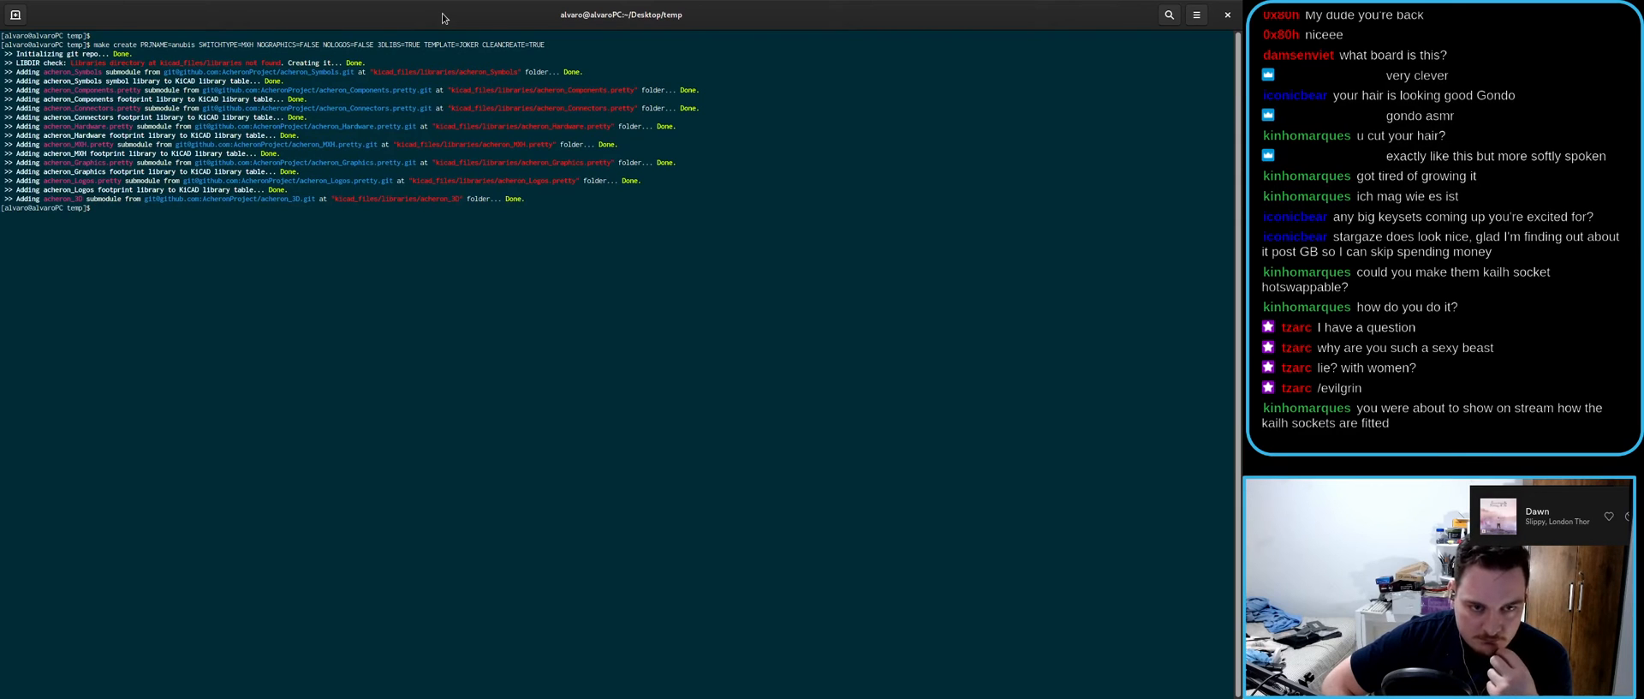
double_click(534, 8)
left_click(374, 301)
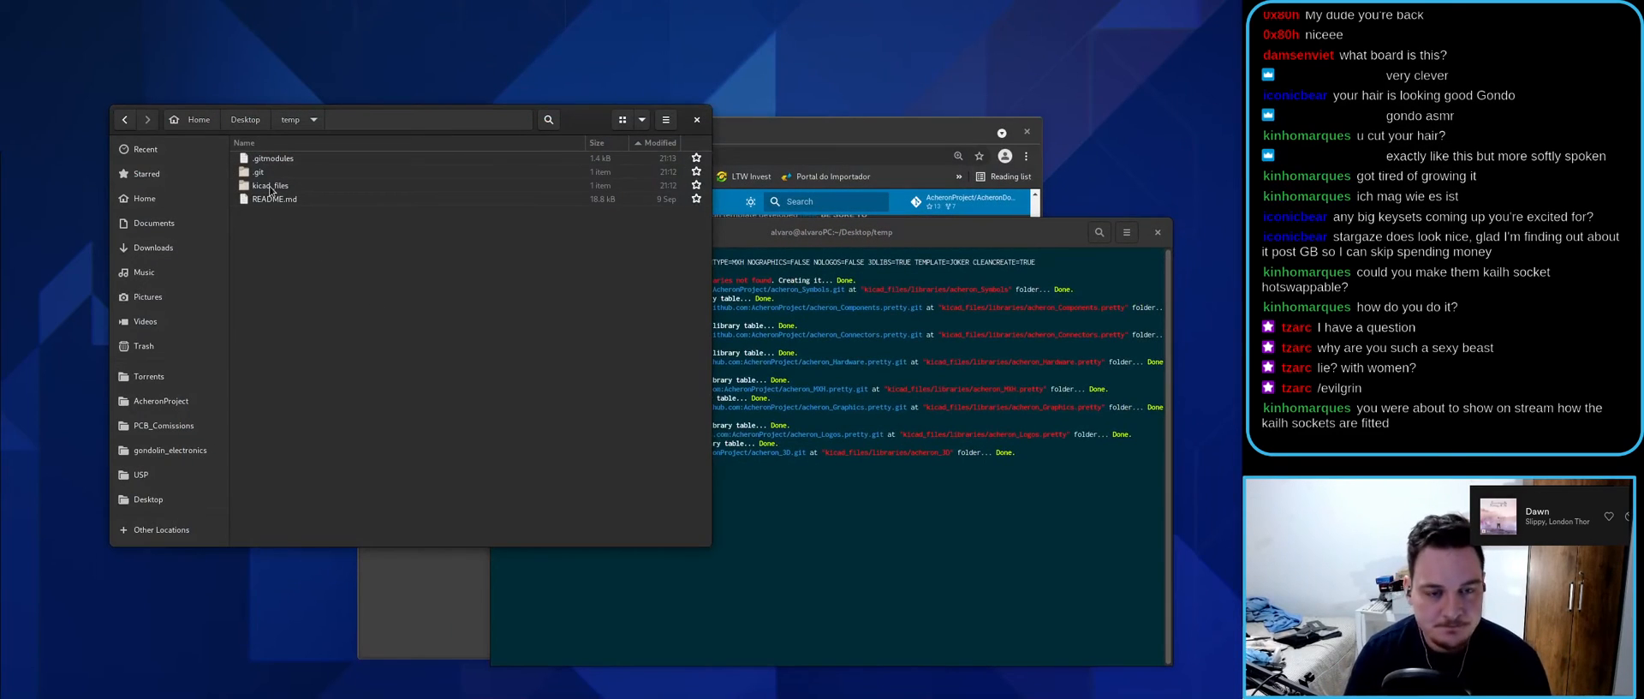
- Open anubis.kicad_pro from kicad_files and launch its schematic in a maximised editor
left_click_drag(422, 125, 574, 107)
double_click(420, 167)
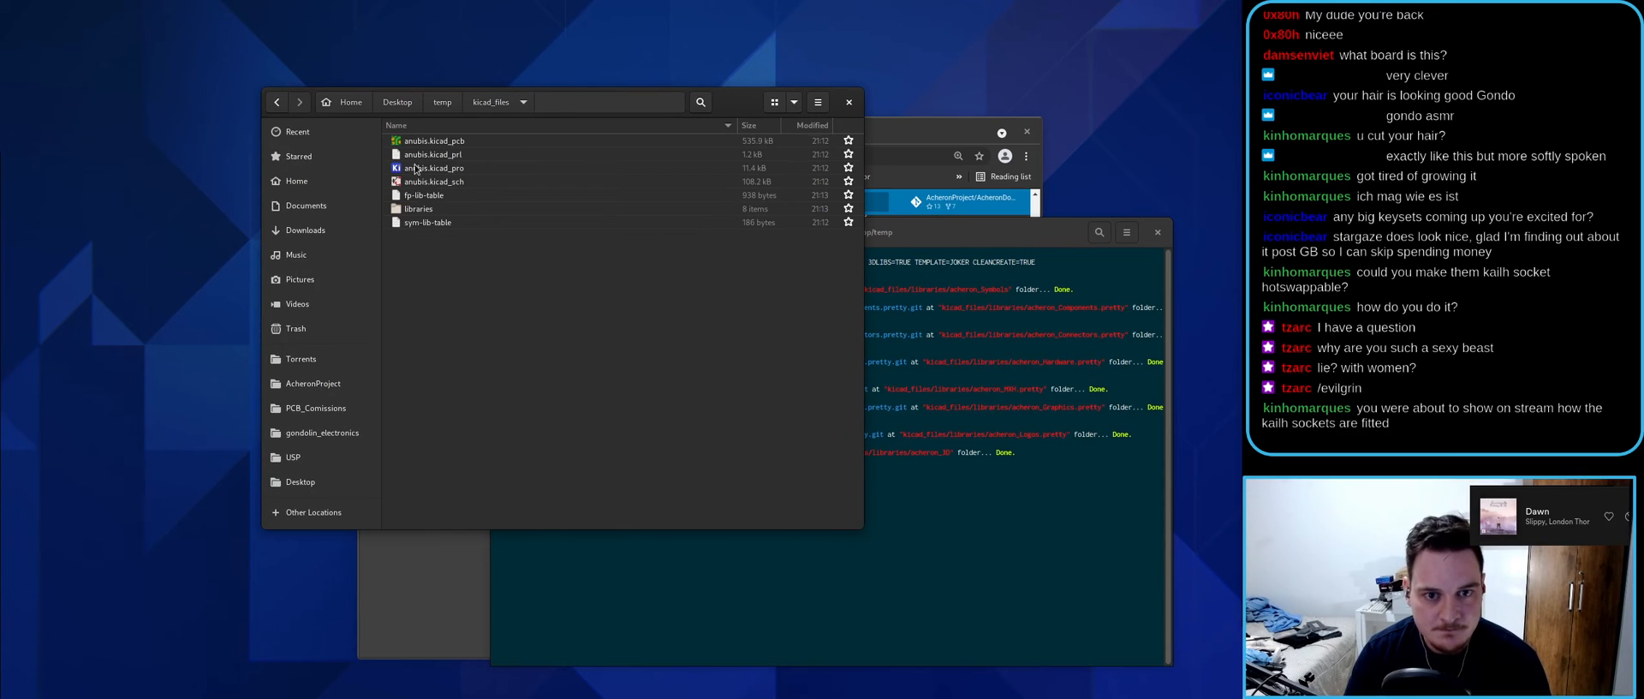
left_click(429, 169)
double_click(428, 173)
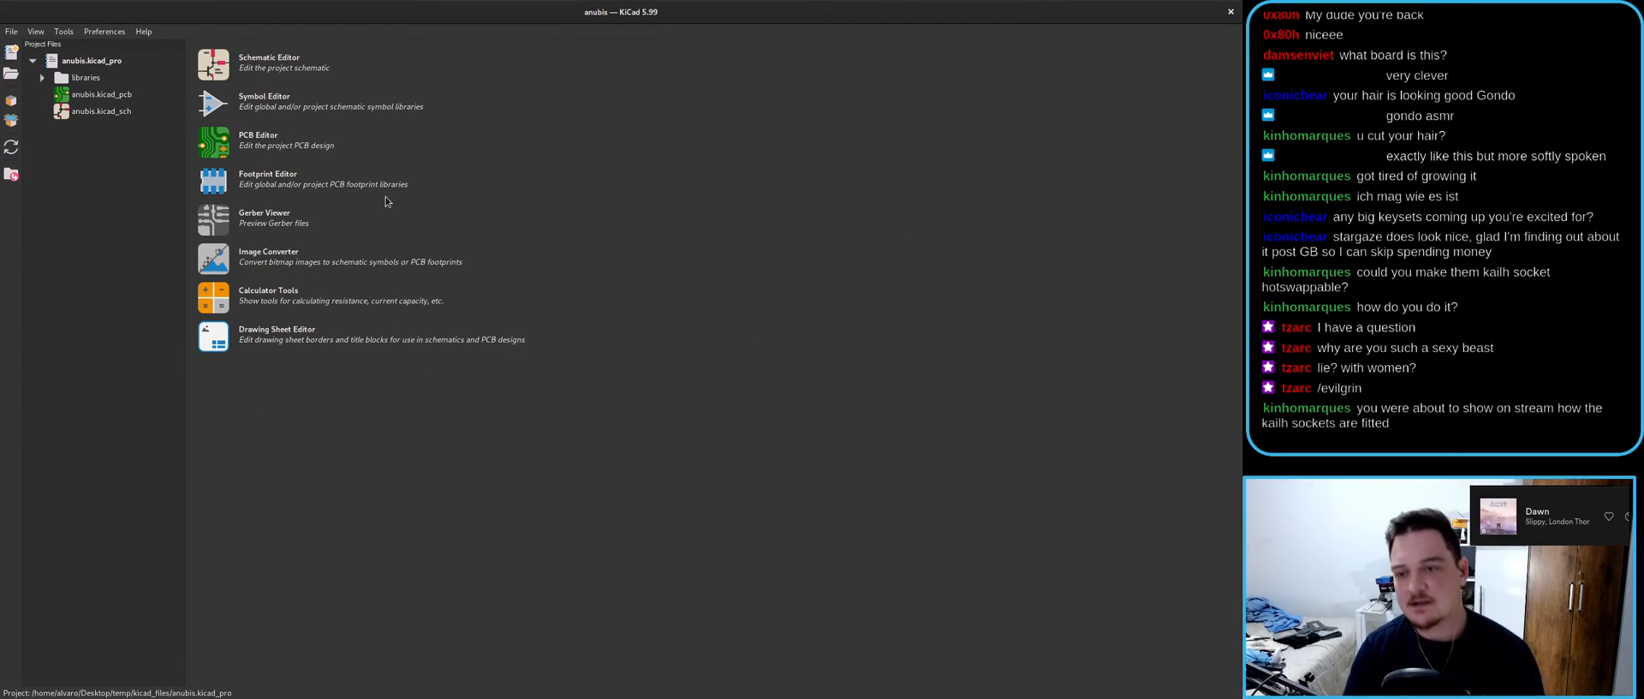
double_click(118, 112)
double_click(769, 92)
- Place a Mechanical_Switch symbol found by searching 'mech' on the sheet
scroll(778, 298, "up", 6)
key("a")
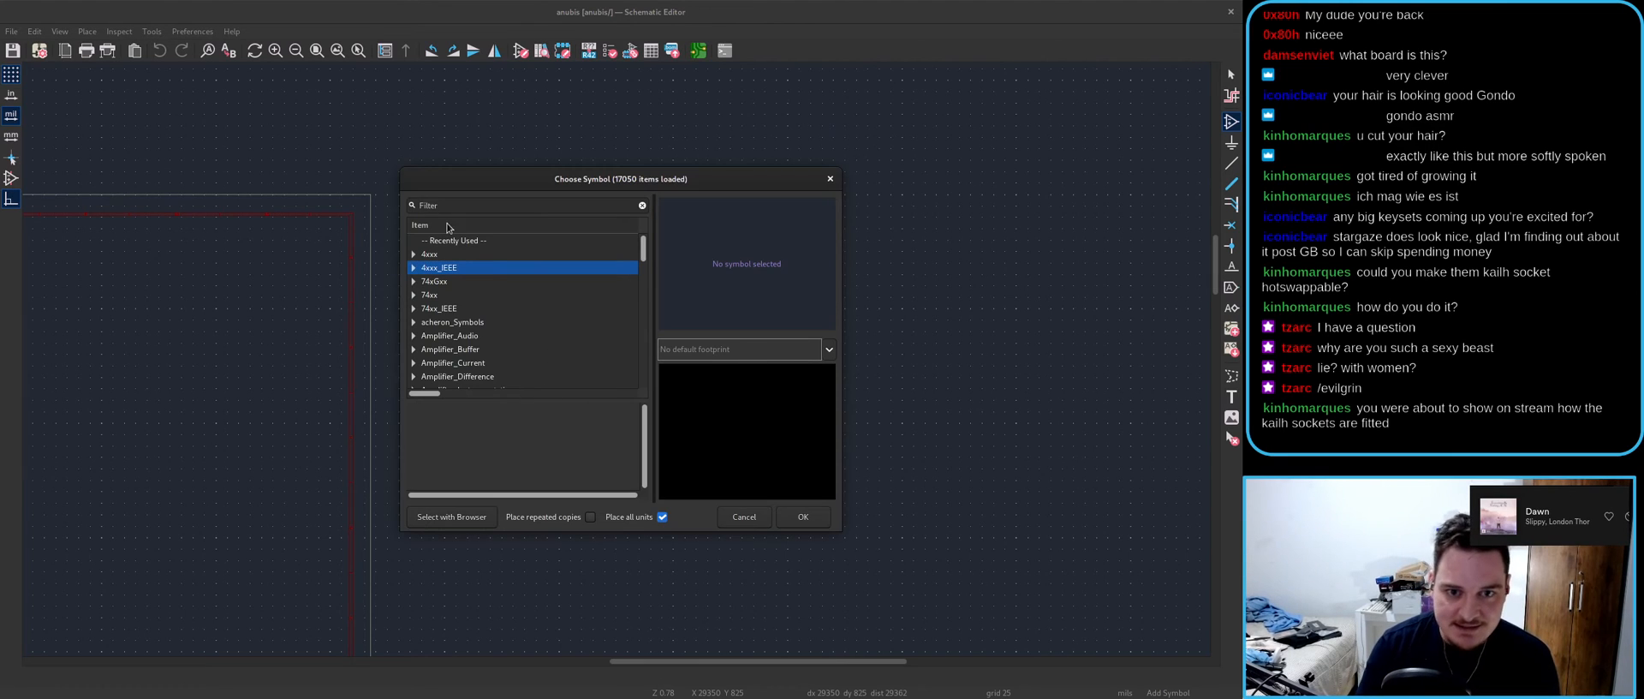
type("mech")
key("BackSpace")
left_click(802, 516)
scroll(613, 353, "up", 7)
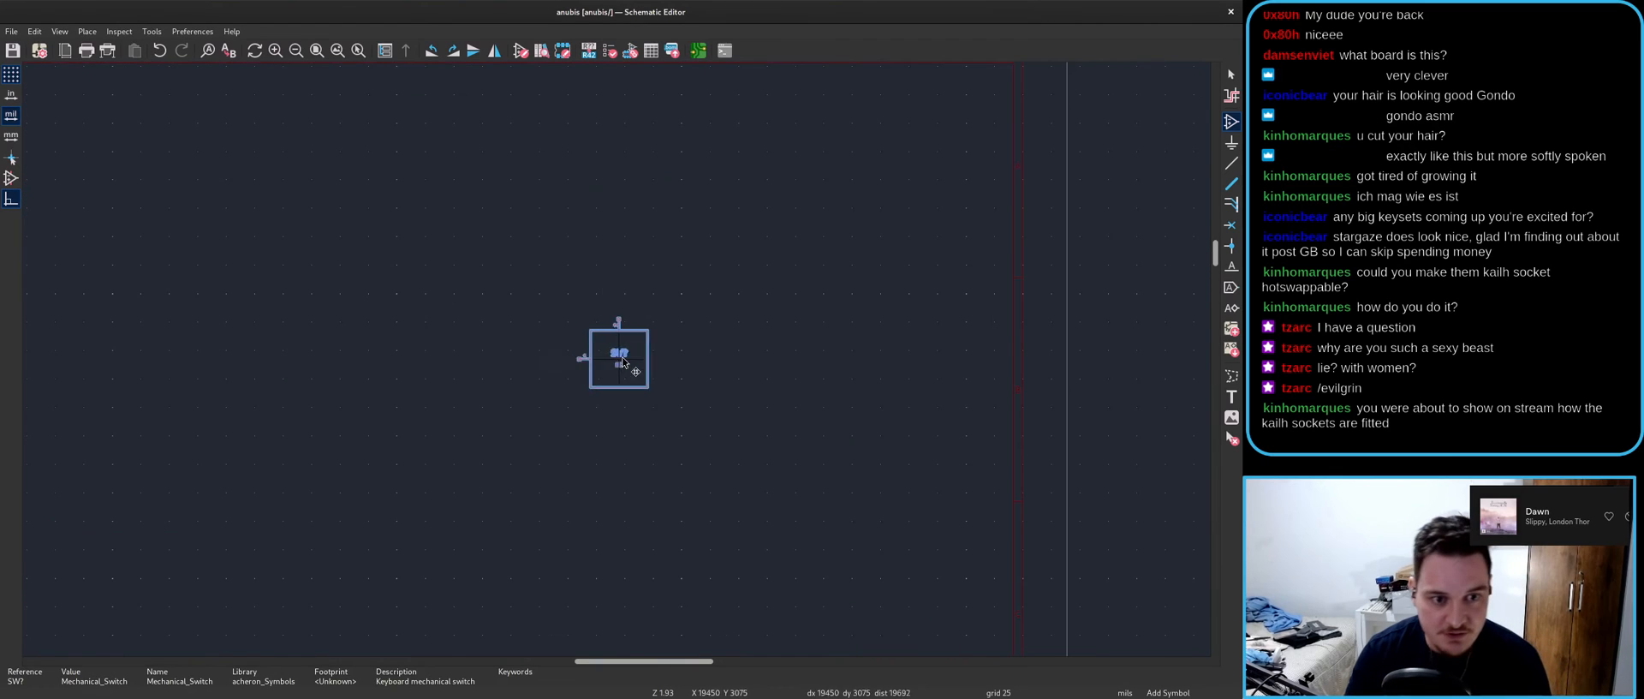
left_click(603, 364)
key("Escape")
- Move the KC field inside the switch body and SW? just above it, then edit the symbol's Value
scroll(695, 368, "up", 3)
key("m")
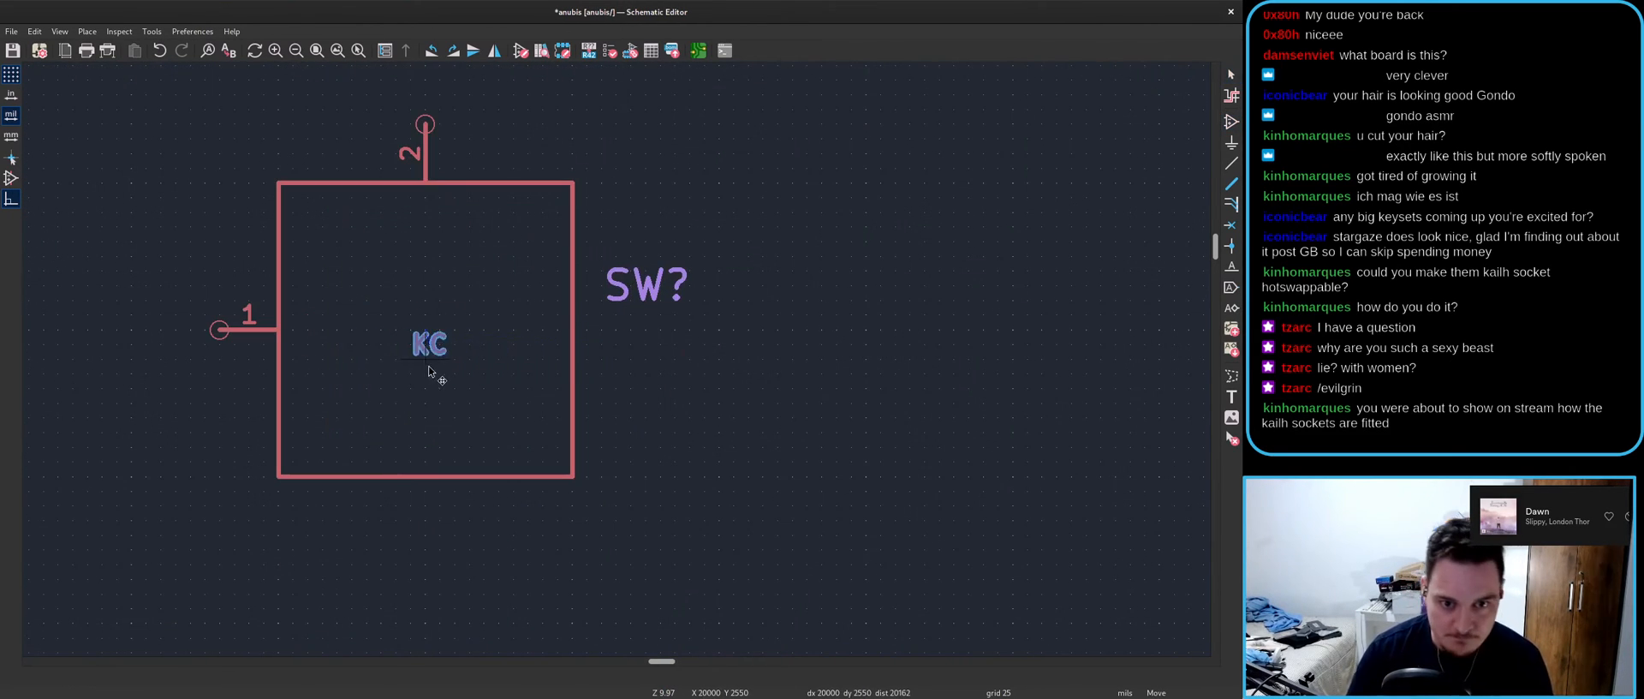
key("e")
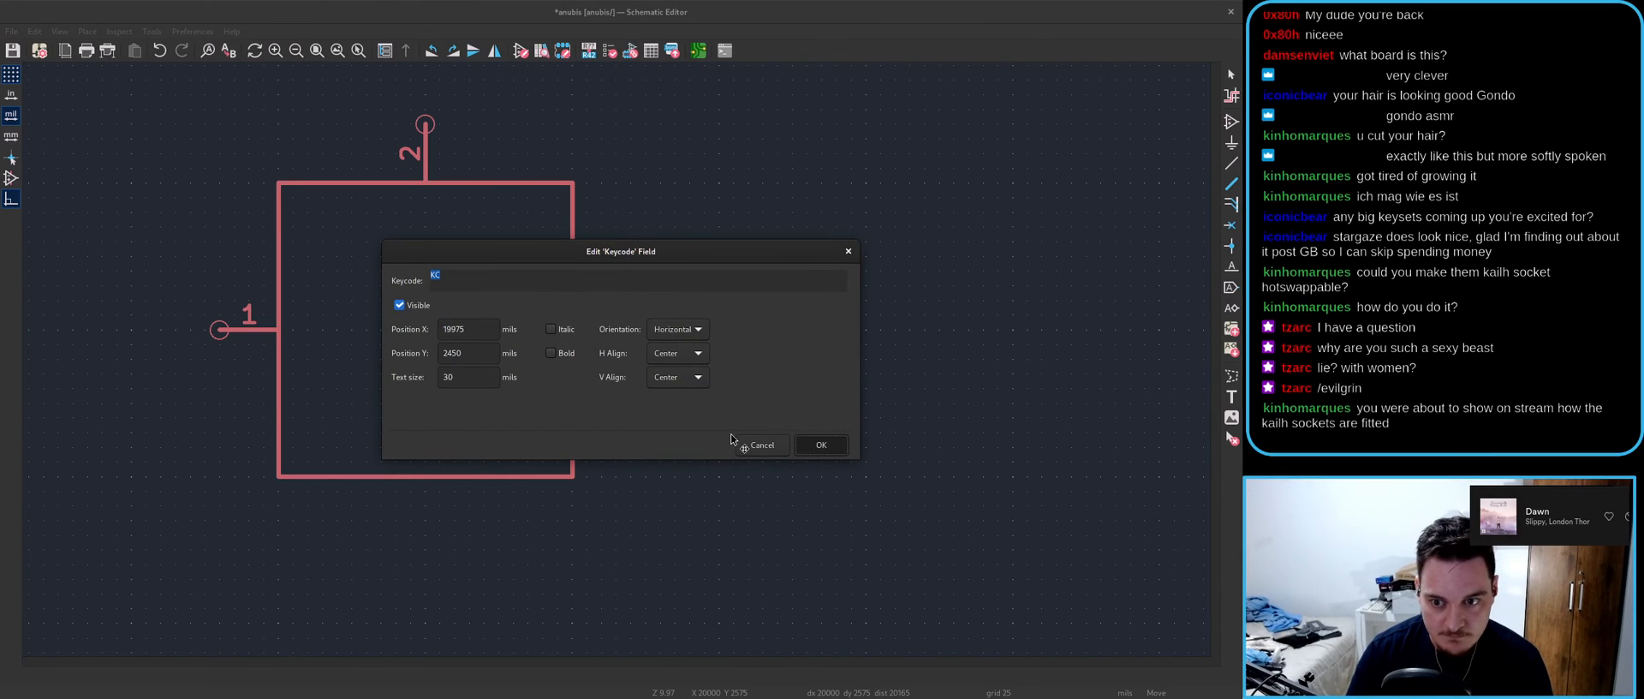
left_click(821, 444)
left_click(437, 387)
key("m")
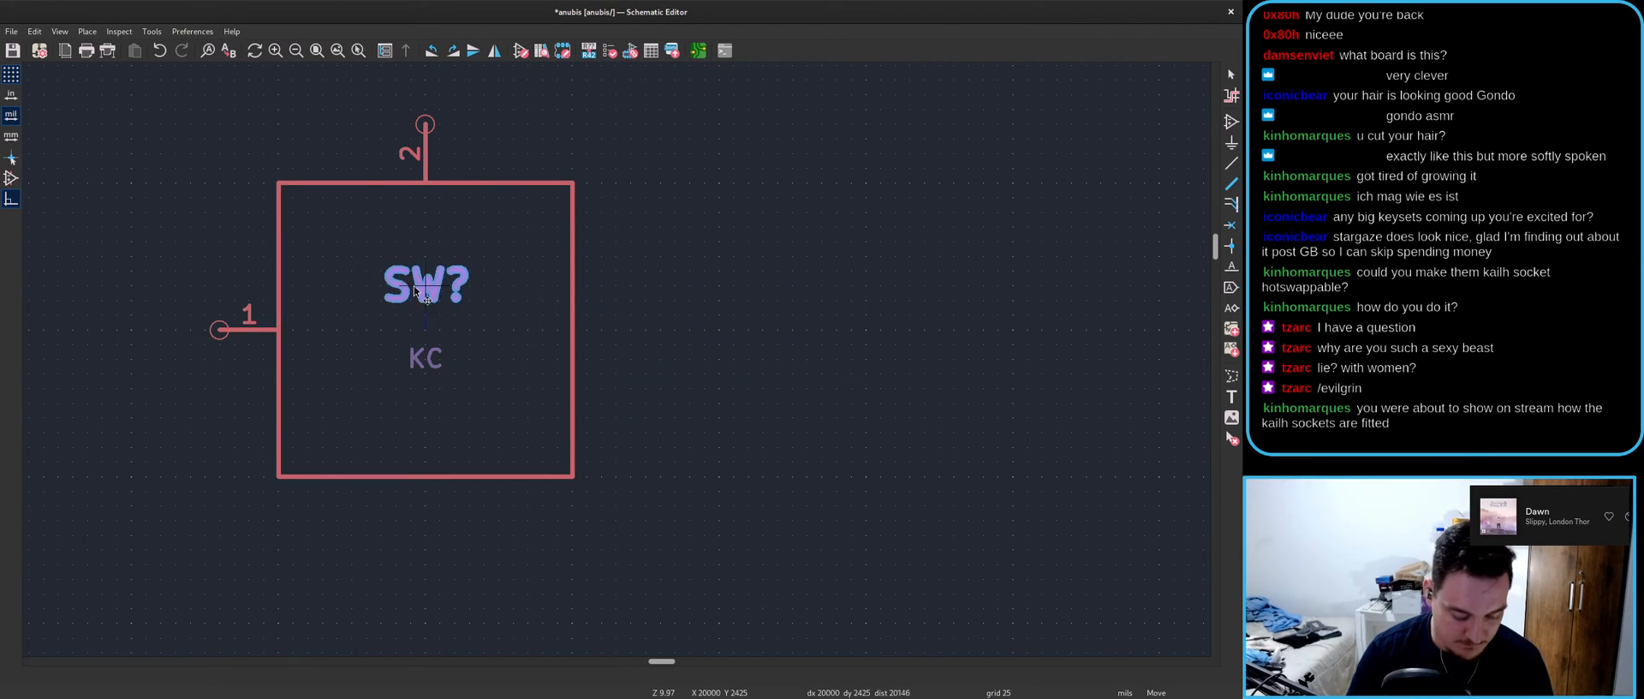
key("e")
left_click(819, 446)
left_click(479, 312)
key("e")
left_click(511, 290)
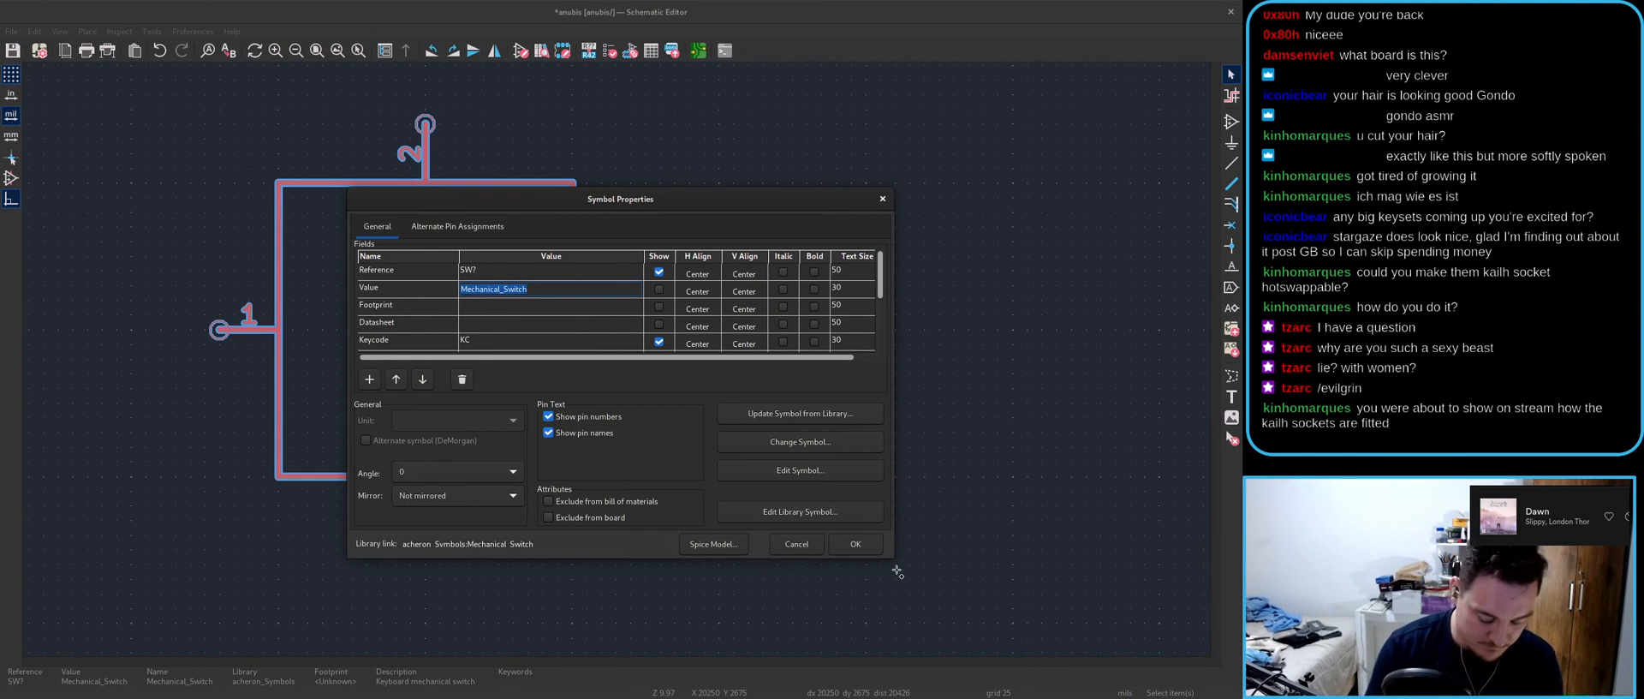
- Reopen the switch's Symbol Properties enlarged to show every field, then bring in a maximized new Chrome tab
key("Escape")
key("e")
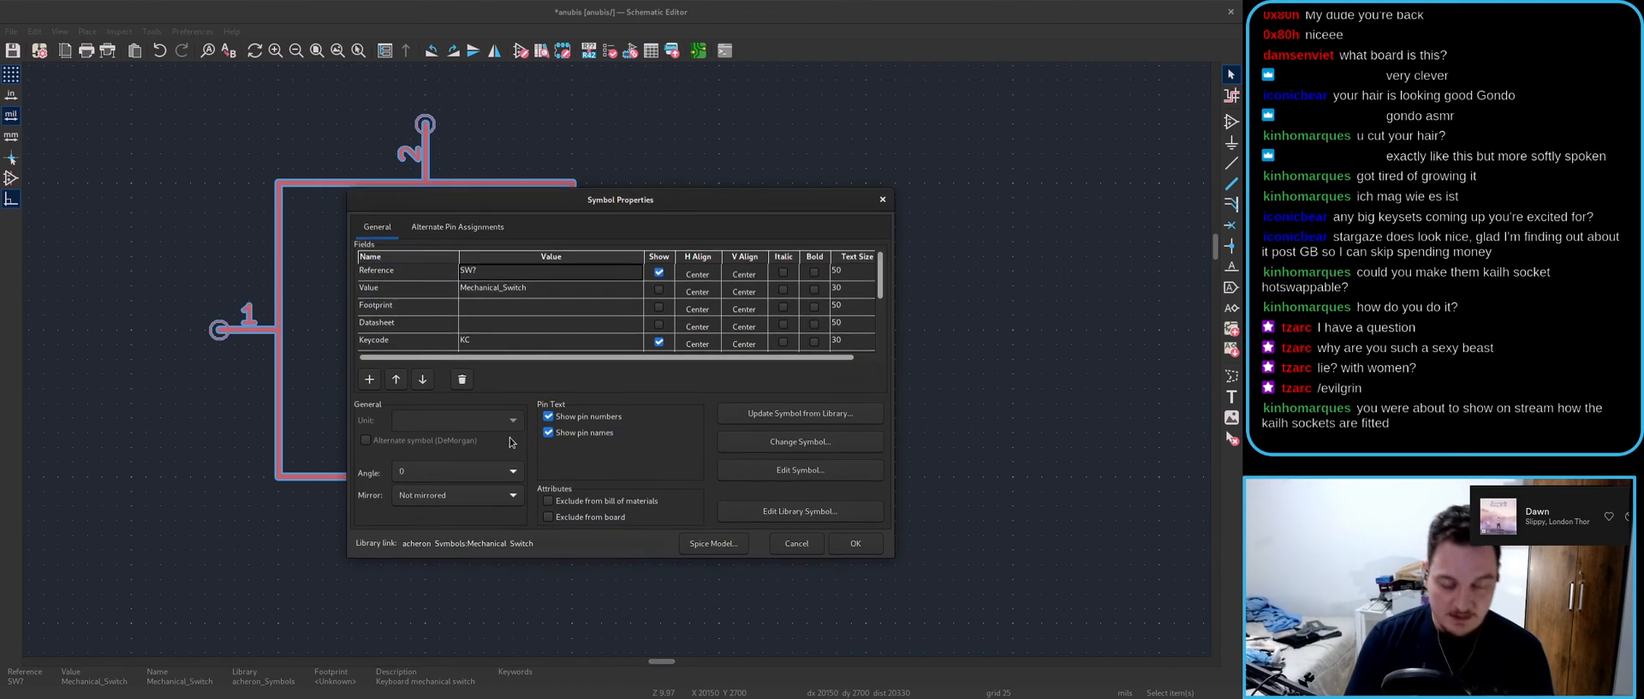
left_click_drag(571, 207, 382, 125)
left_click_drag(704, 478, 1009, 675)
left_click_drag(542, 122, 497, 98)
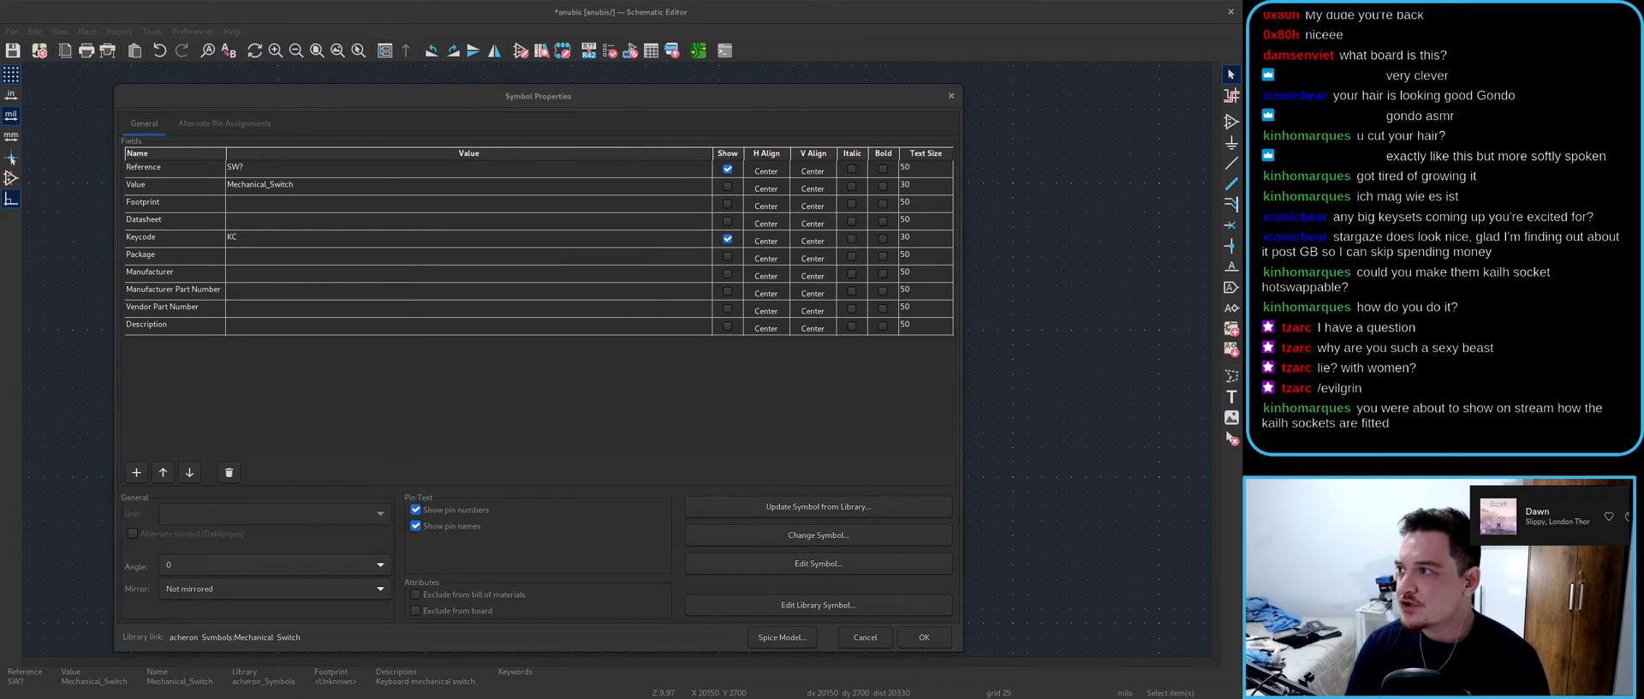
left_click_drag(1240, 282, 797, 251)
left_click_drag(762, 10, 638, 4)
- Search Google for 'CPG kailh sockets', view the AliExpress socket listing, then return to KiCad's properties
type("C")
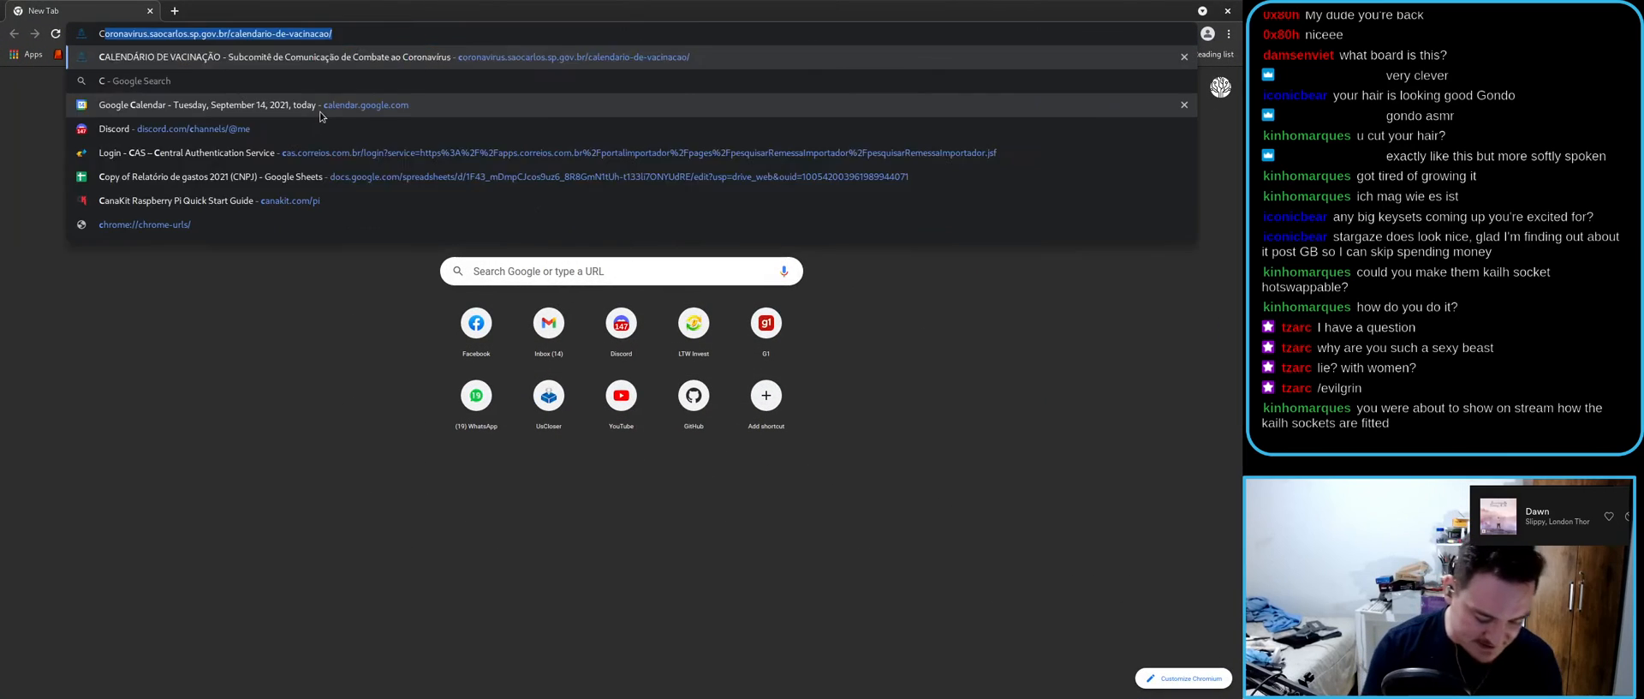
type("PG kailh sockets")
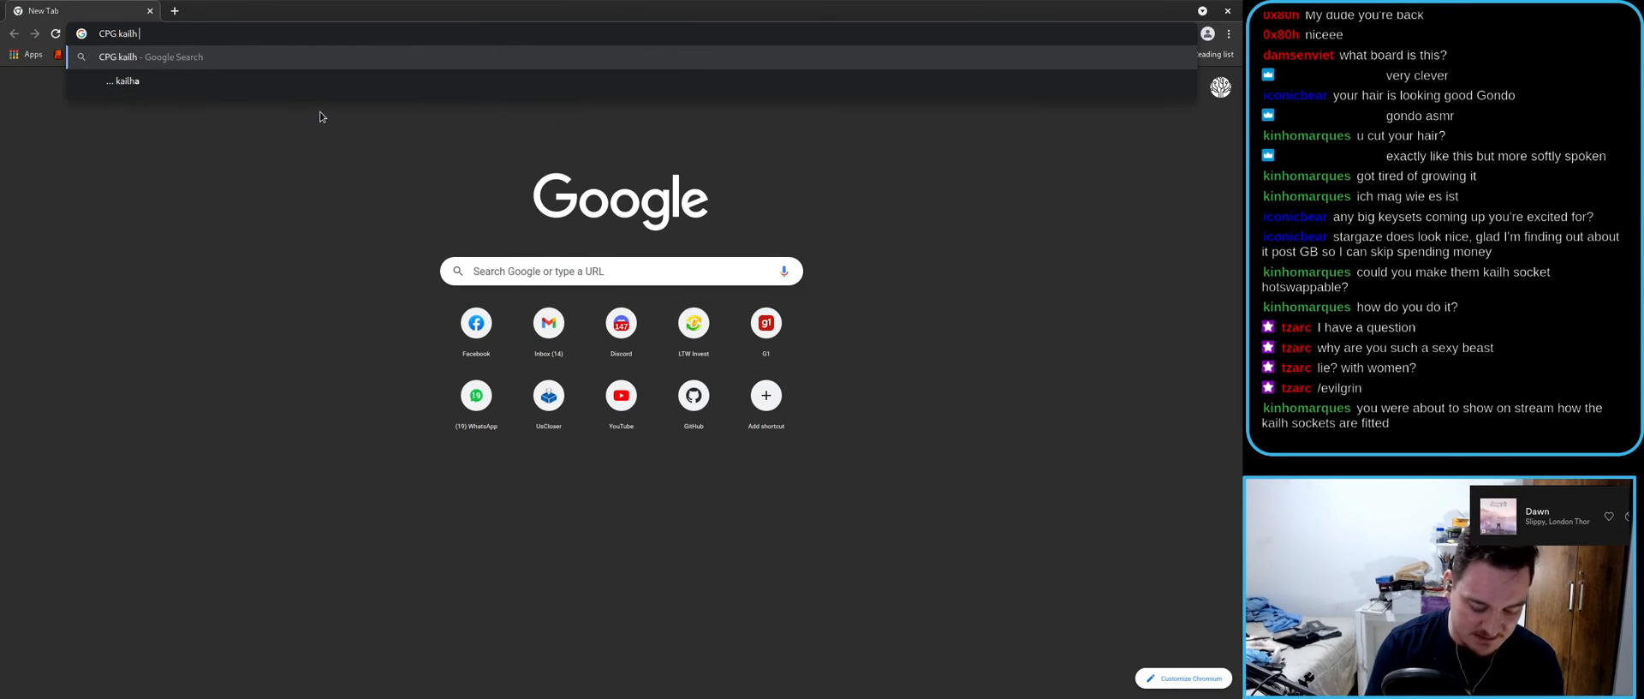
key("Return")
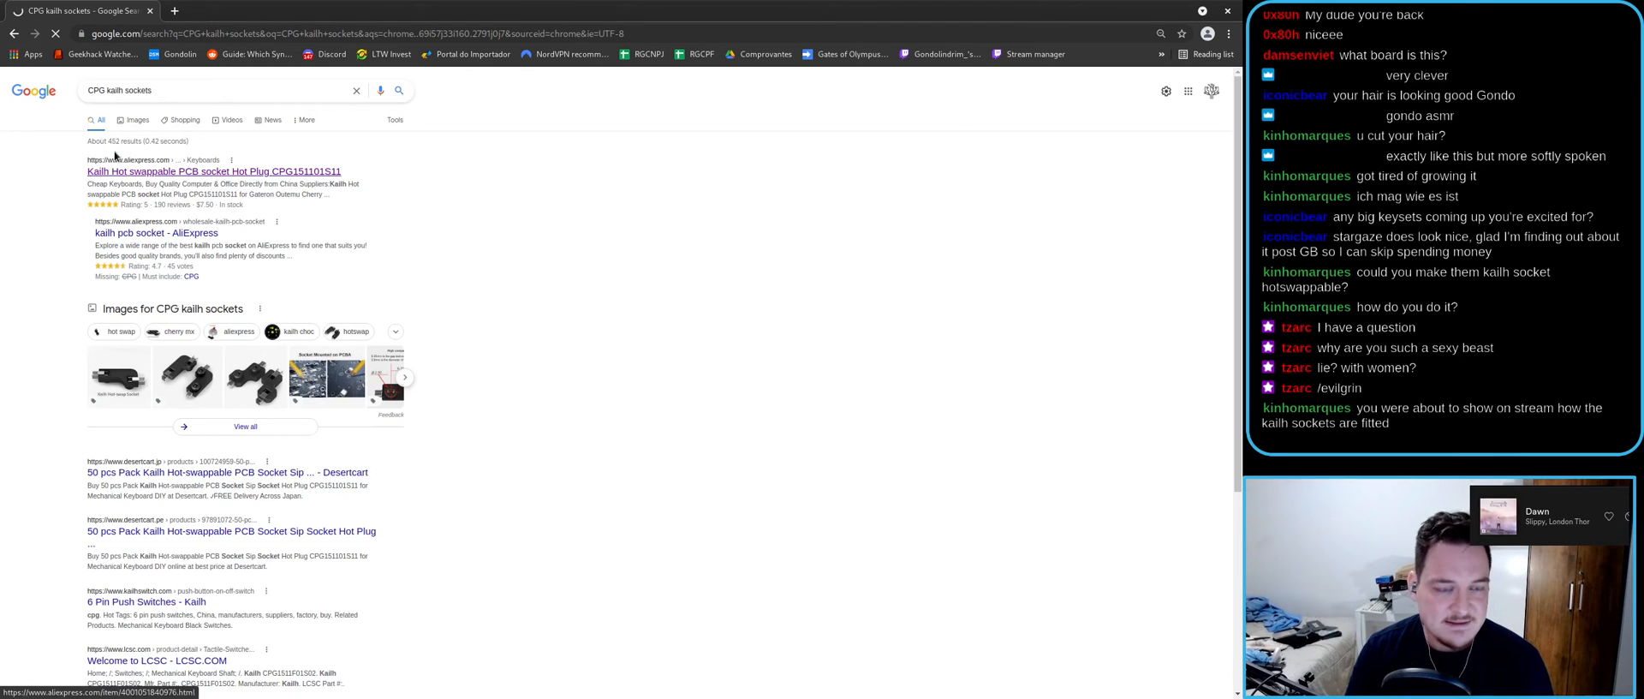
left_click(135, 167)
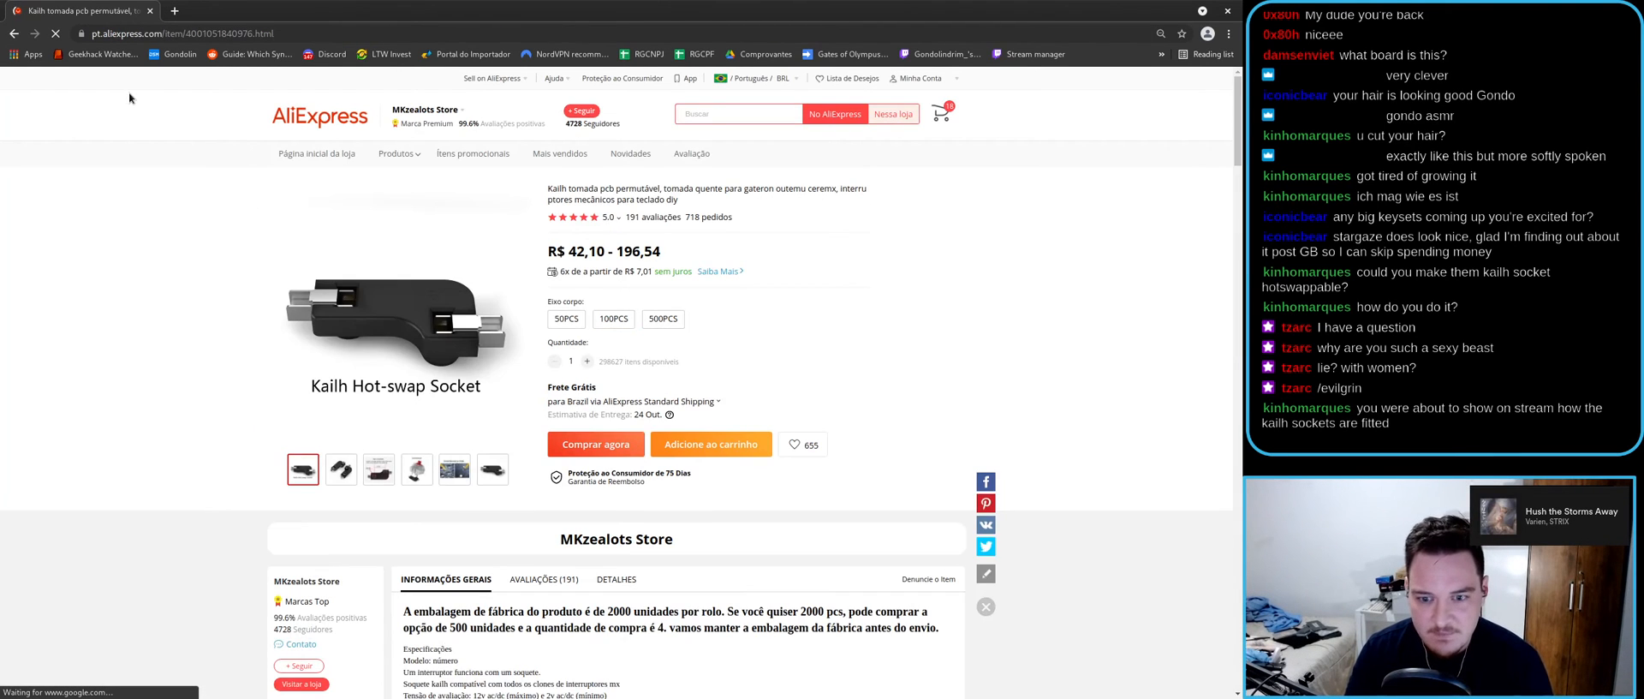
left_click(13, 33)
key("alt+Tab")
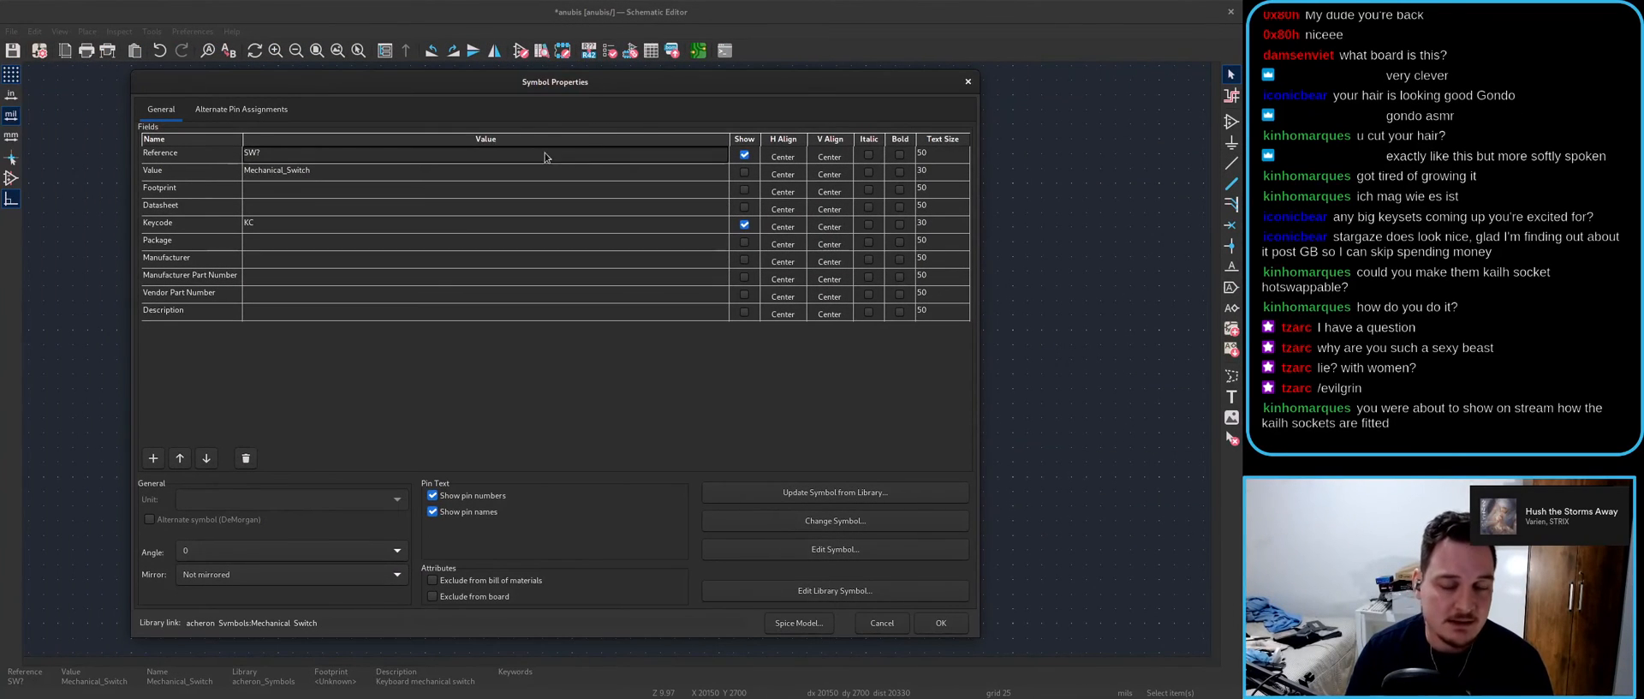
- Paste the socket part number CPG151101S11 into the switch's Value field
left_click(312, 174)
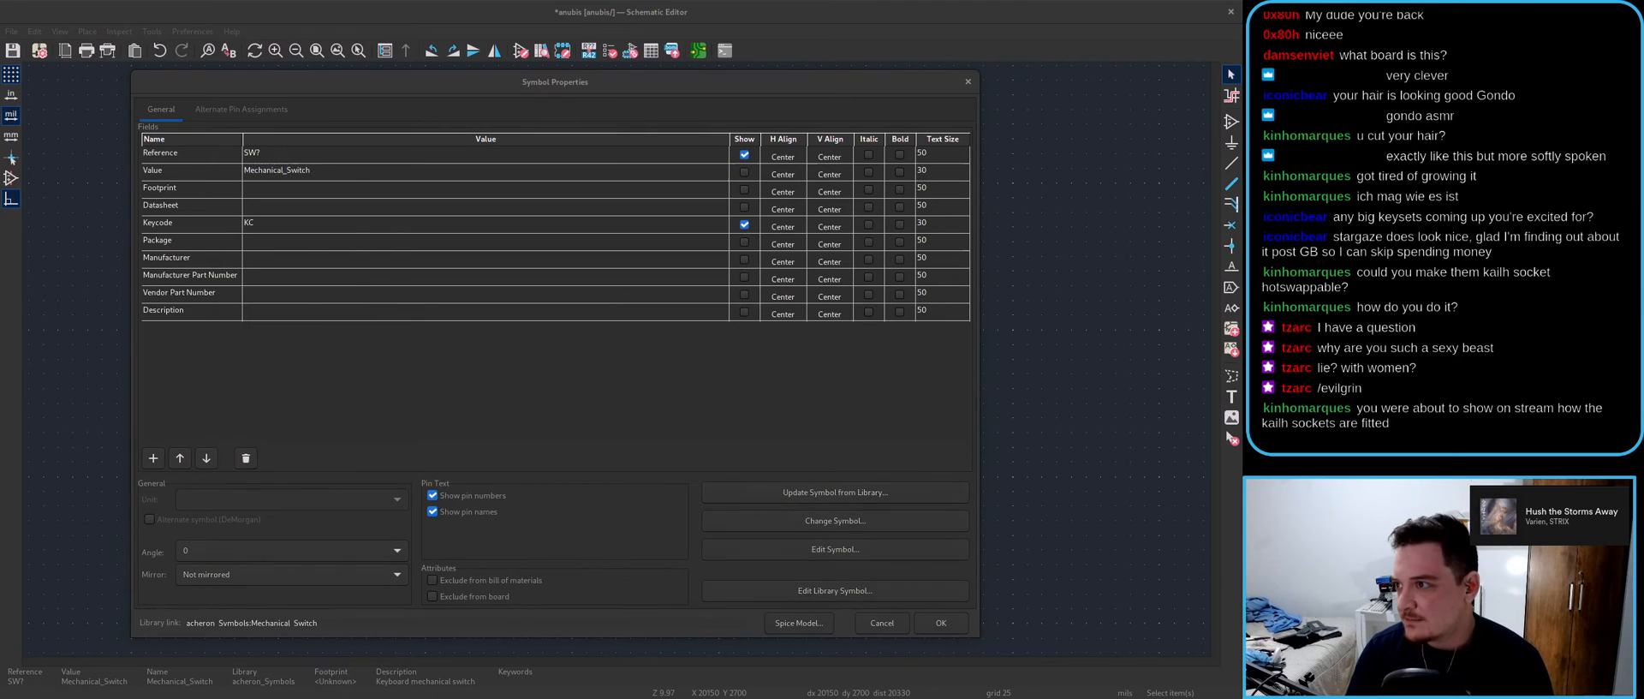
left_click(290, 171)
type("CPG151101S11")
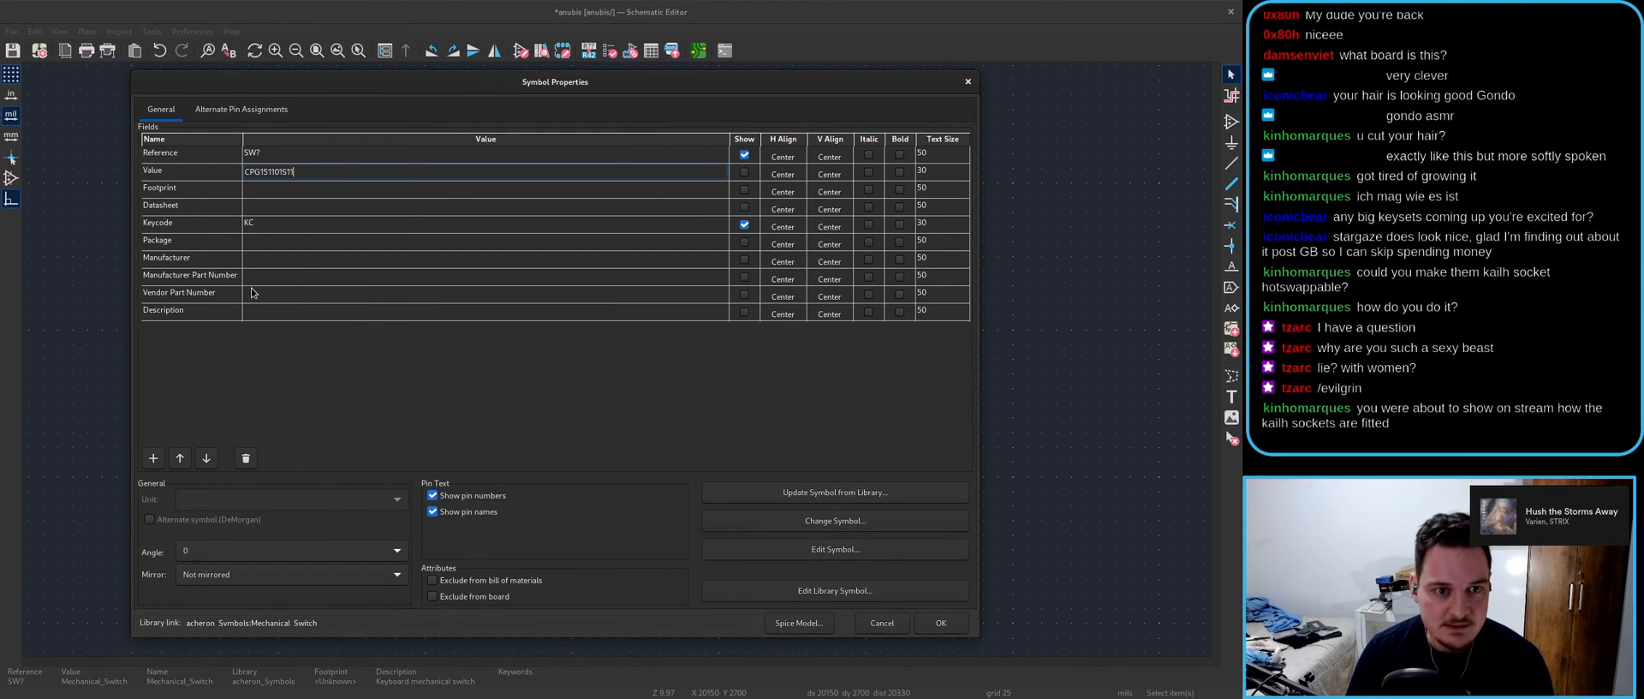
left_click(693, 185)
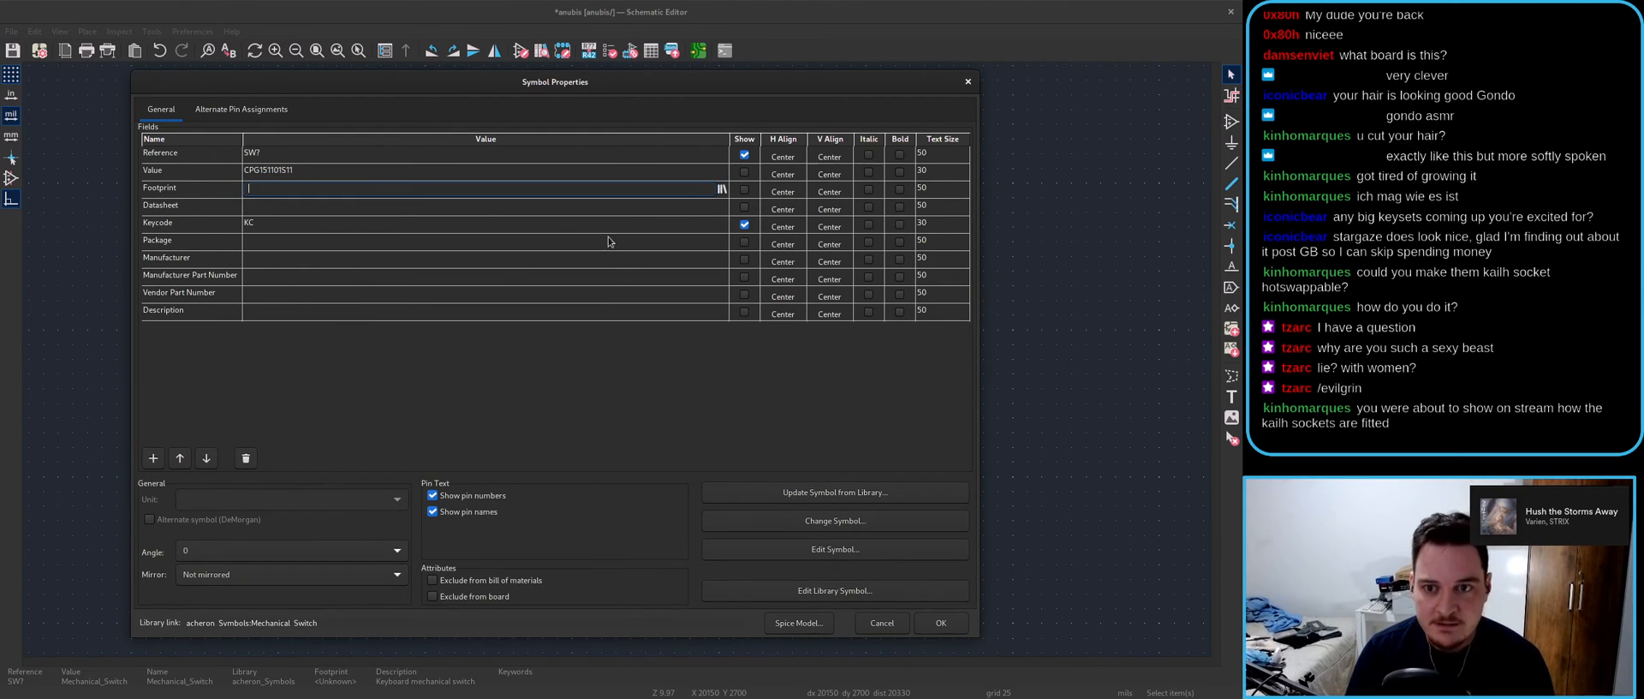
- Assign the acheron_MXH:MX100H footprint after previewing the MX hotswap footprints
left_click(722, 188)
left_click(225, 373)
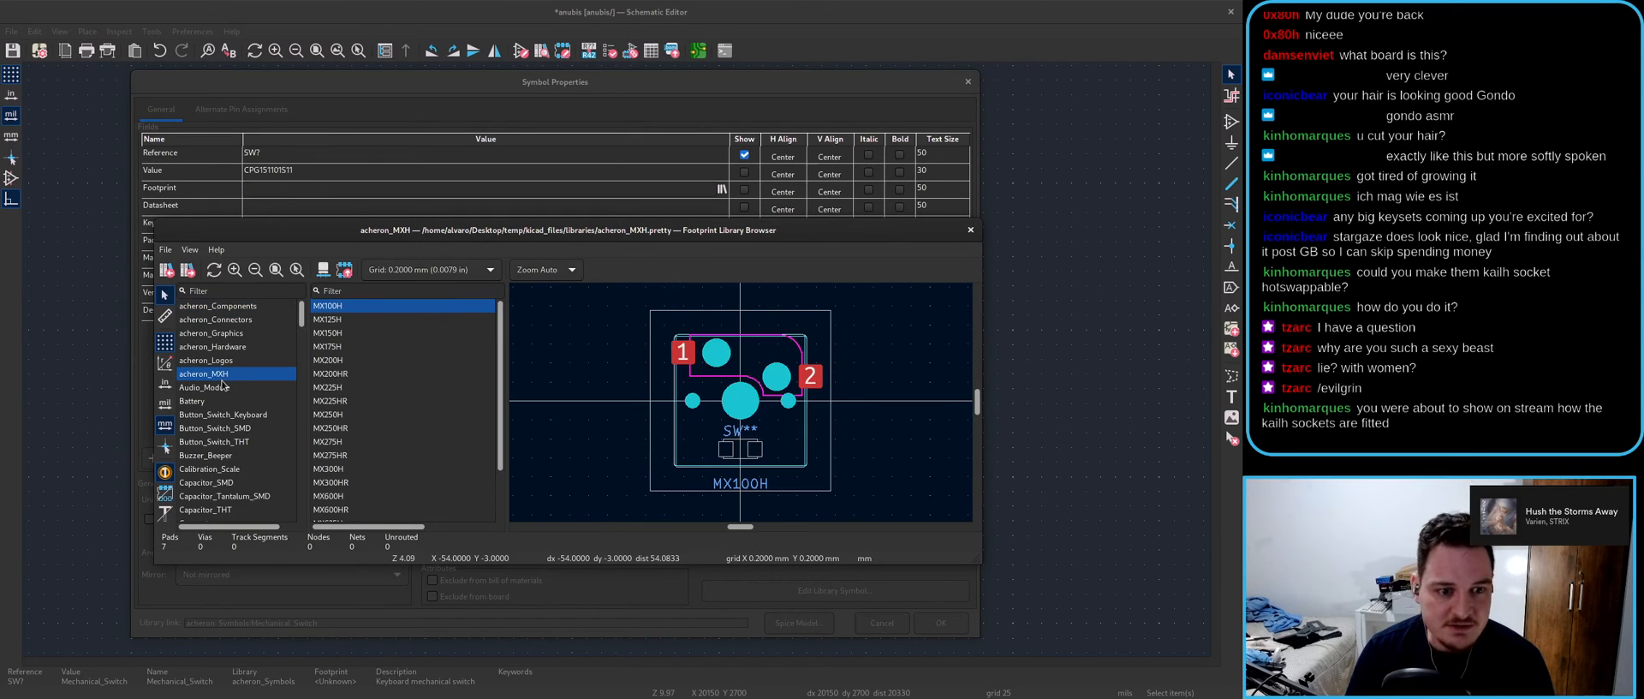
left_click(394, 372)
left_click(391, 443)
left_click(390, 375)
left_click(390, 333)
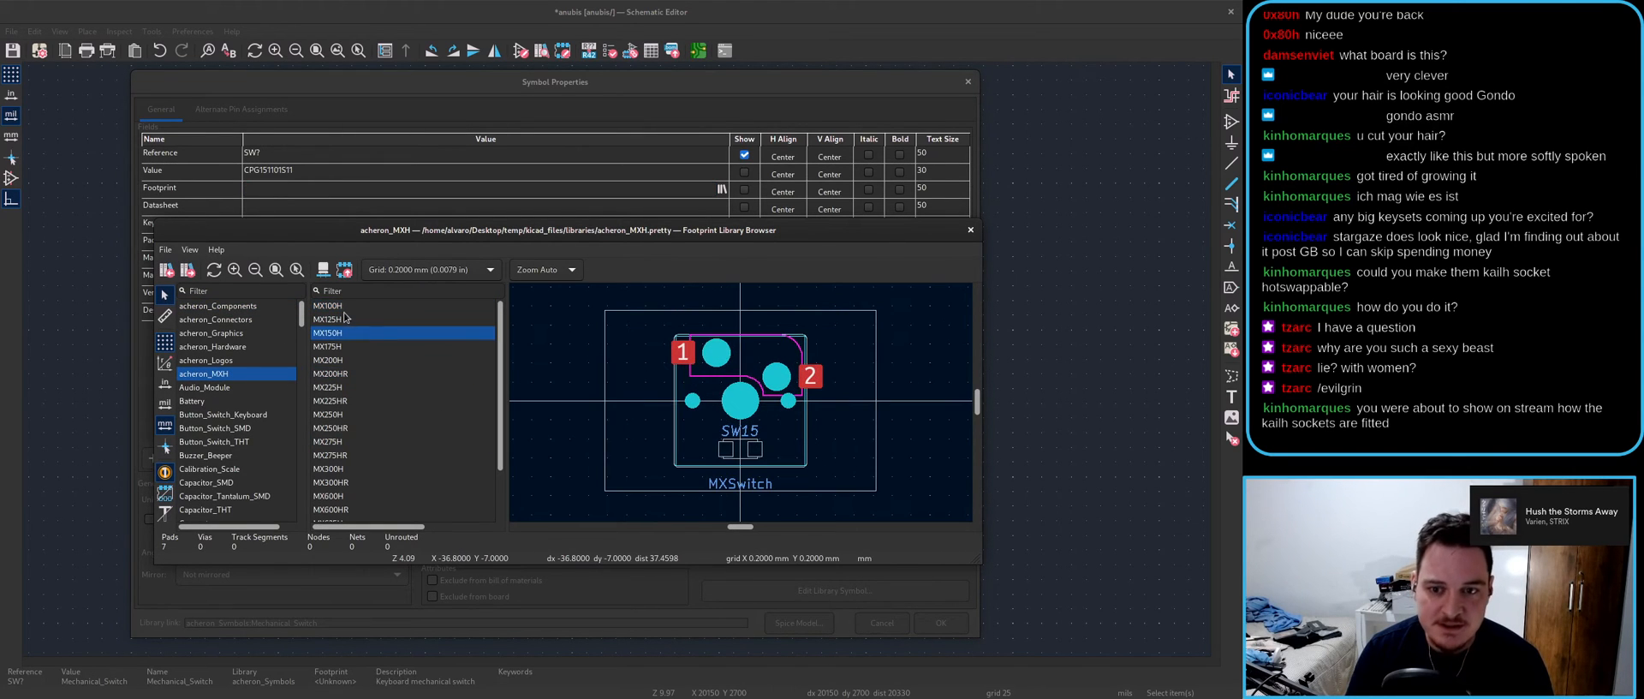
left_click(349, 307)
double_click(352, 308)
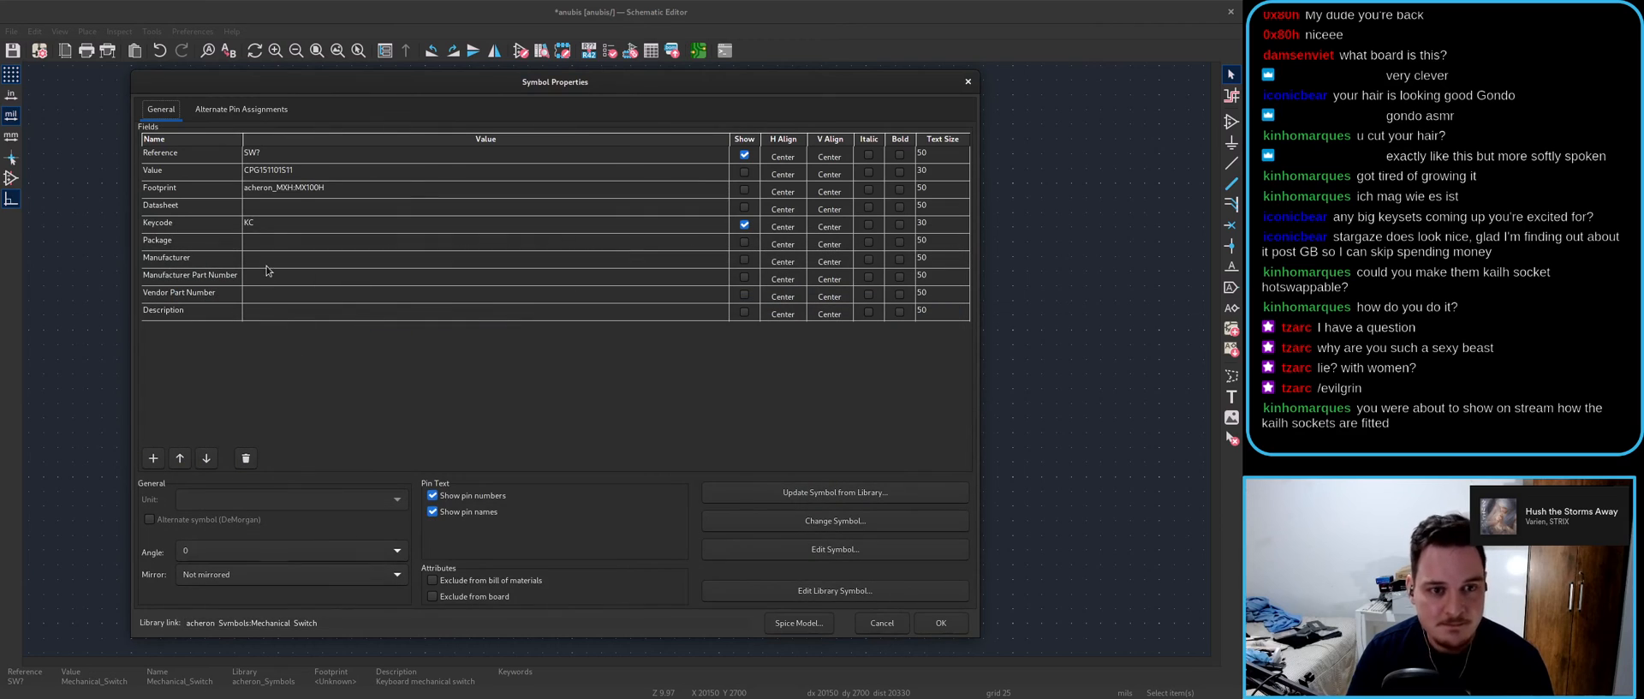
left_click(297, 189)
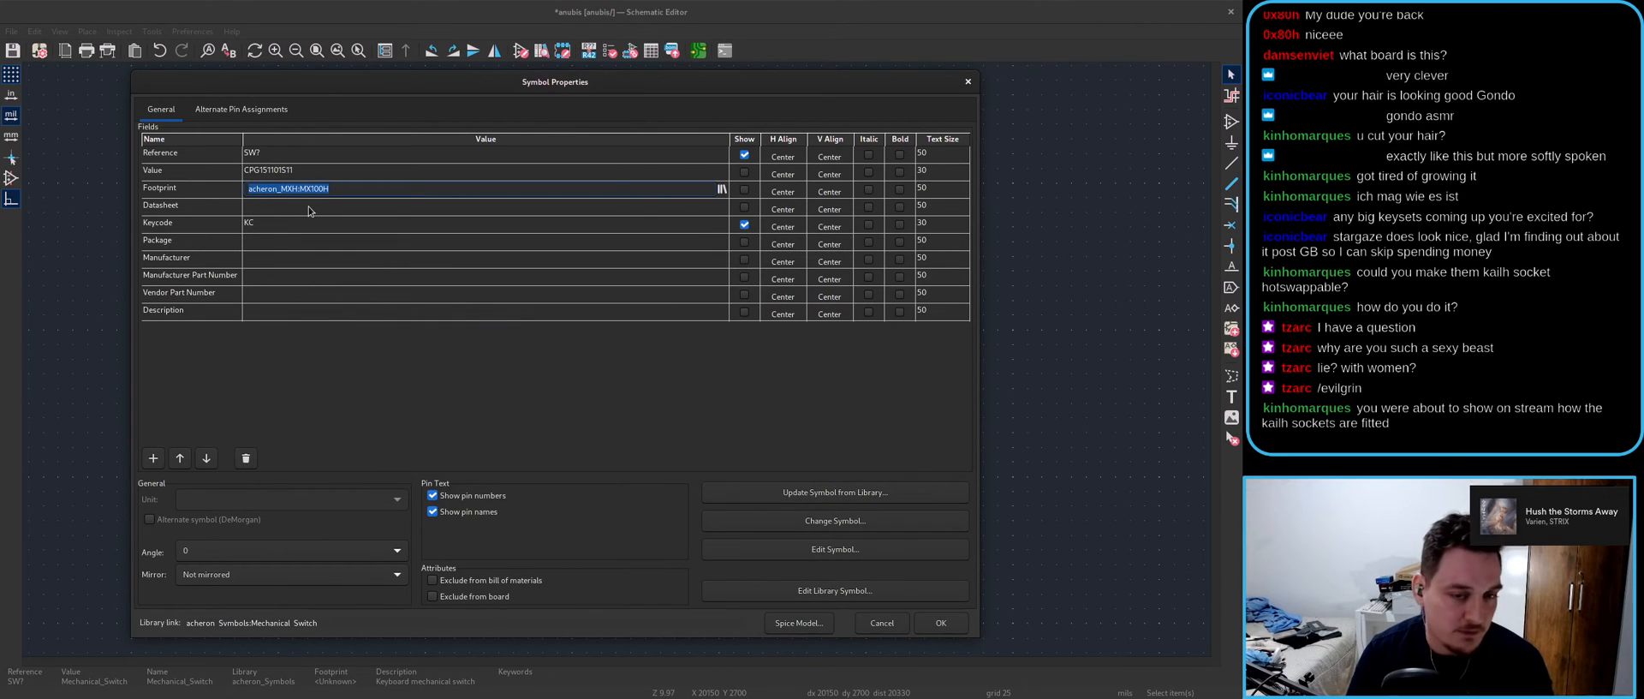
- Set the switch's Keycode field to ESC
left_click(309, 208)
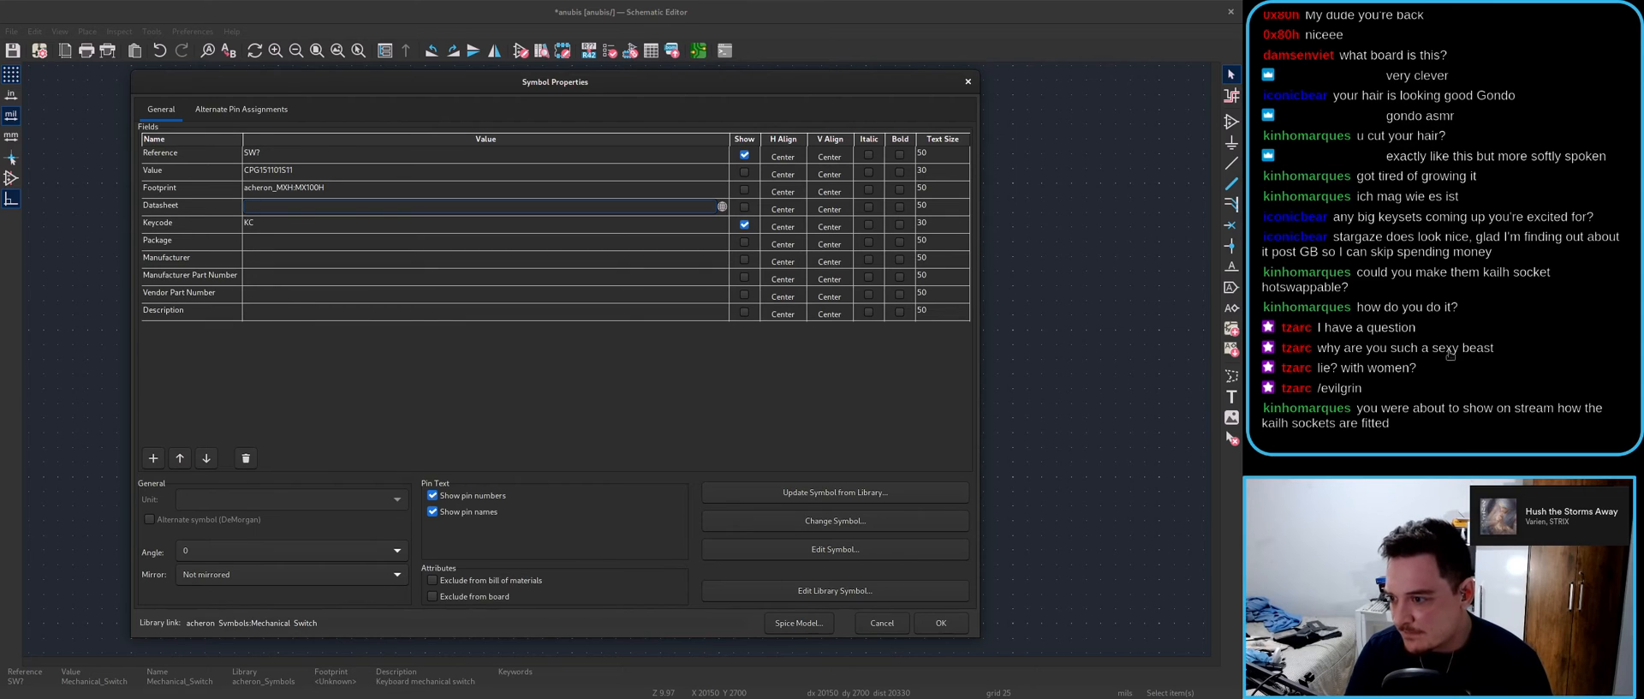
left_click(1395, 430)
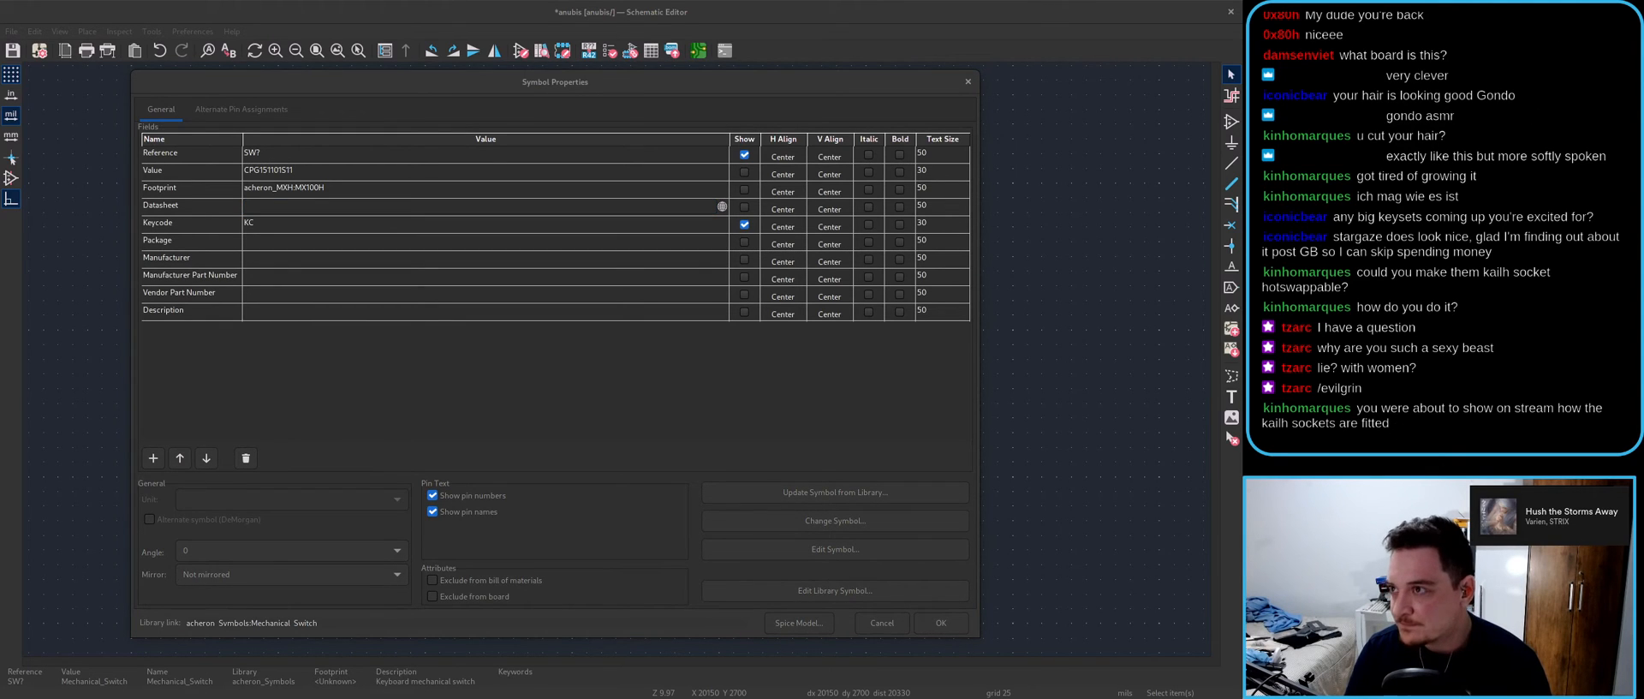
left_click(244, 227)
type("ESC")
left_click(275, 244)
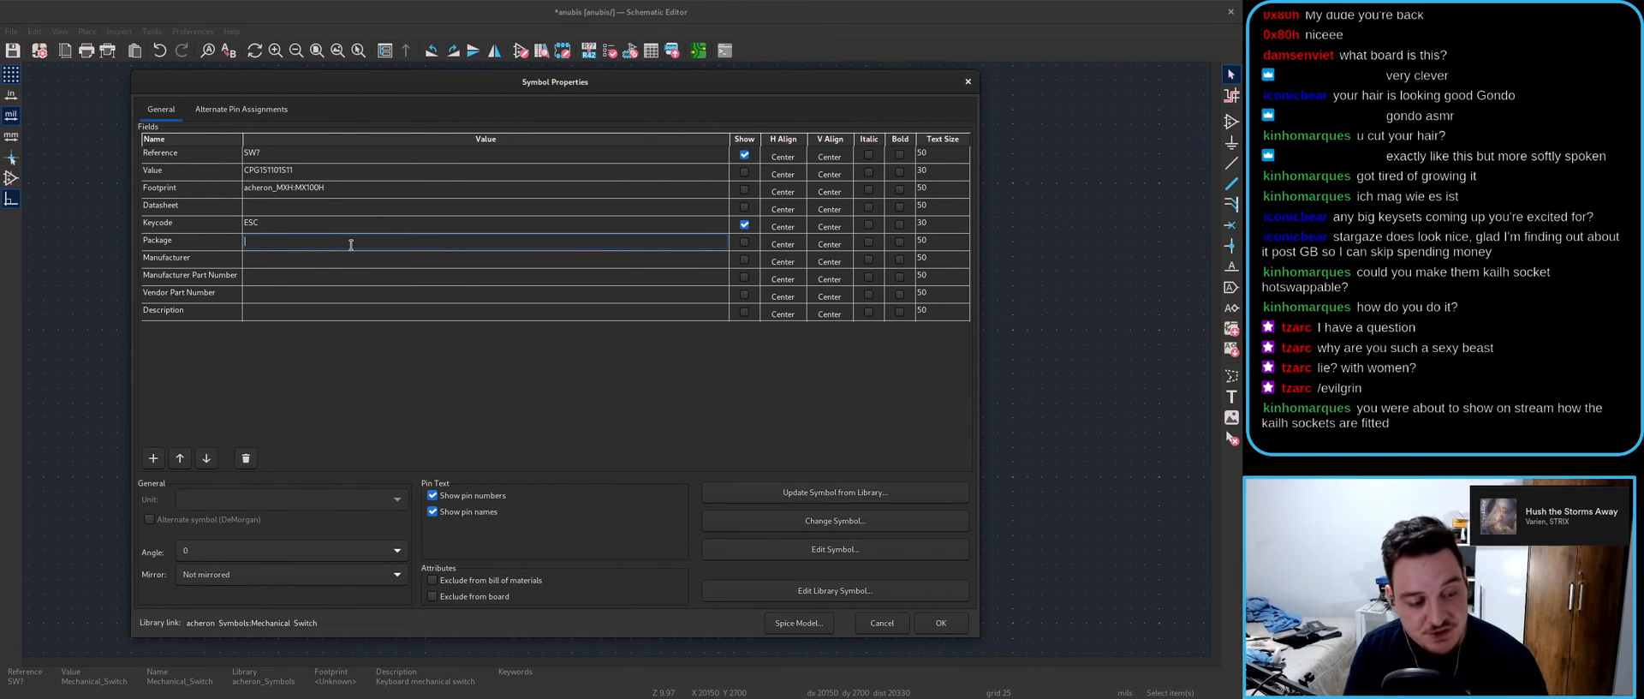
- Enter manufacturer Kailh (Kaihua) and copy CPG151101S11 into the Manufacturer Part Number
left_click(292, 260)
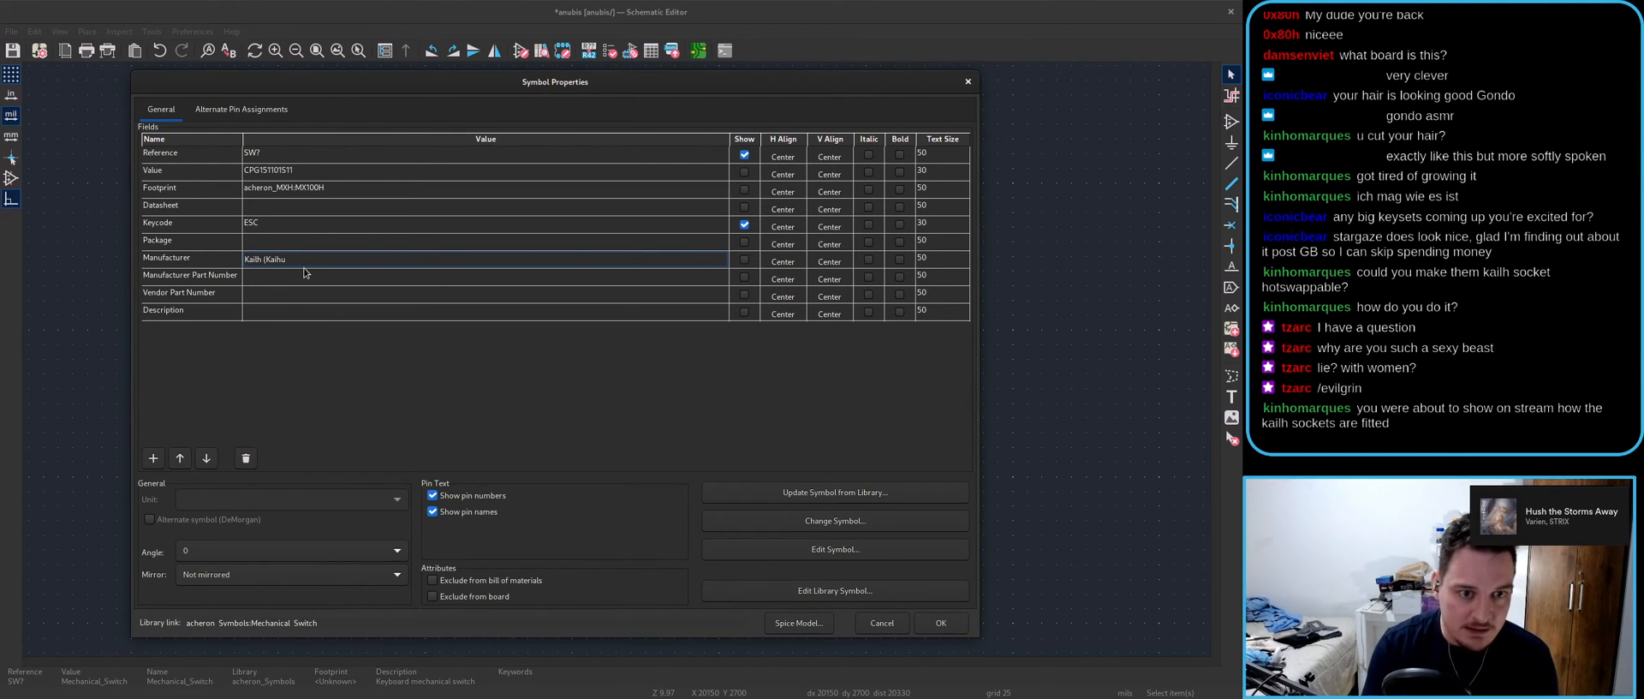
type("Kailh (Kaihua)")
left_click(338, 276)
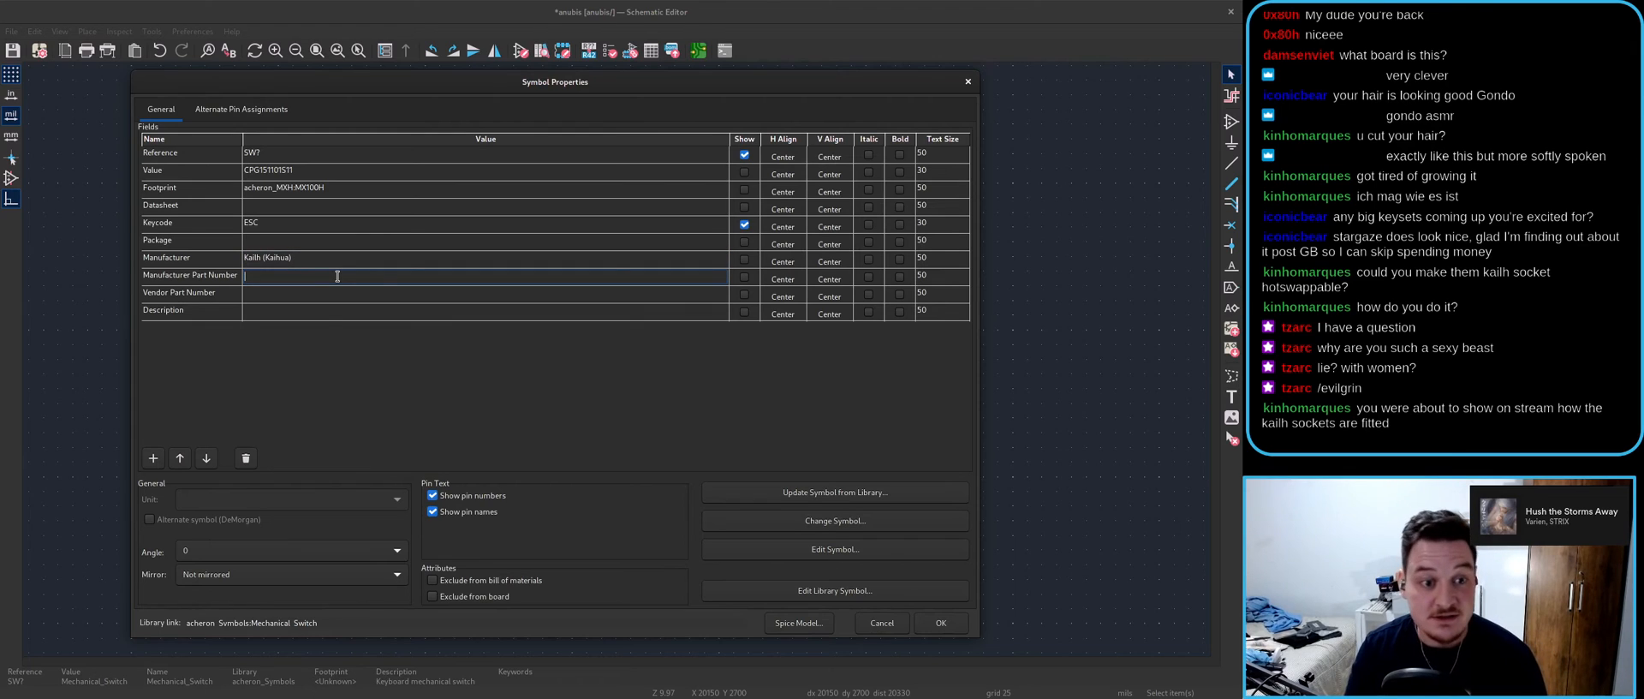
left_click(283, 172)
key("ctrl+c")
left_click(256, 275)
key("ctrl+v")
left_click(246, 295)
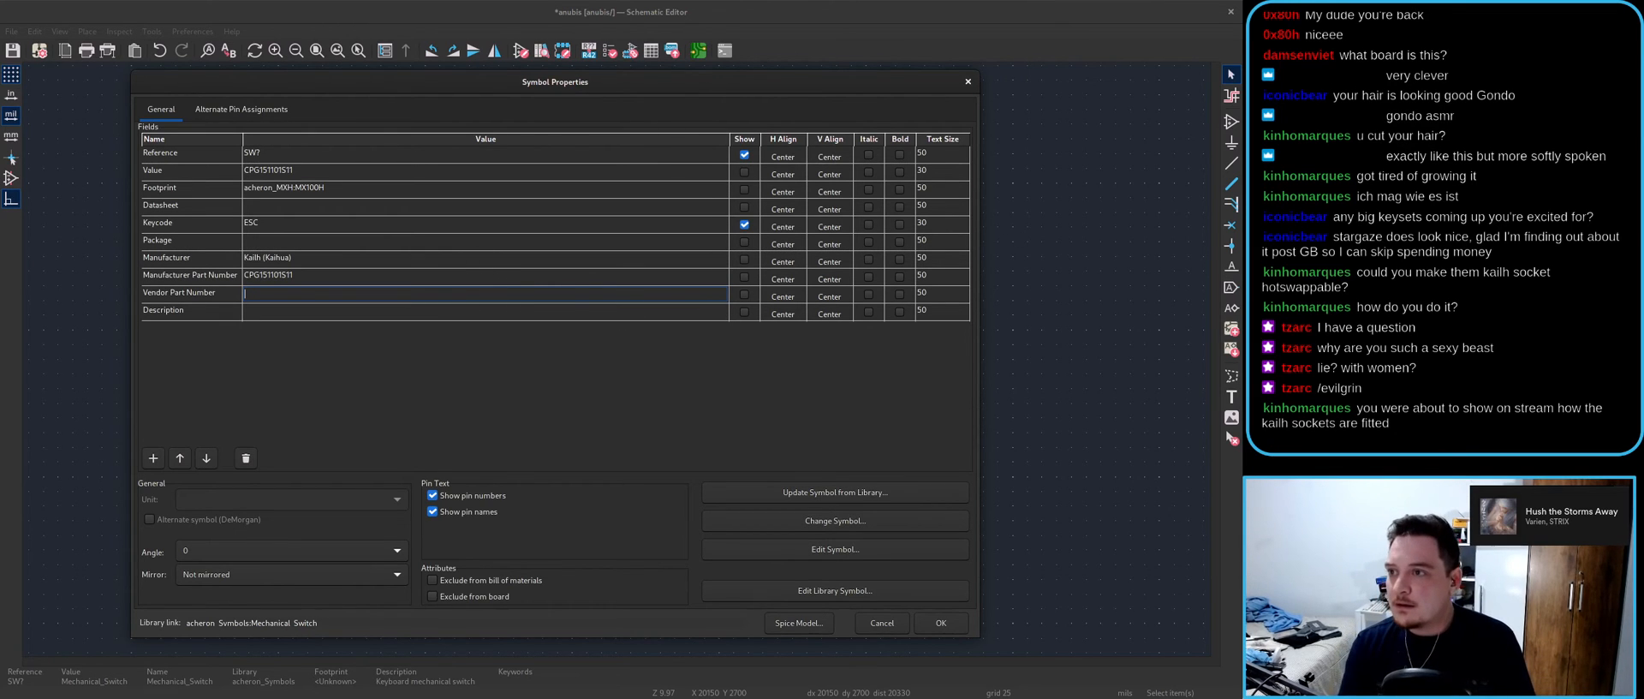
left_click(1417, 5)
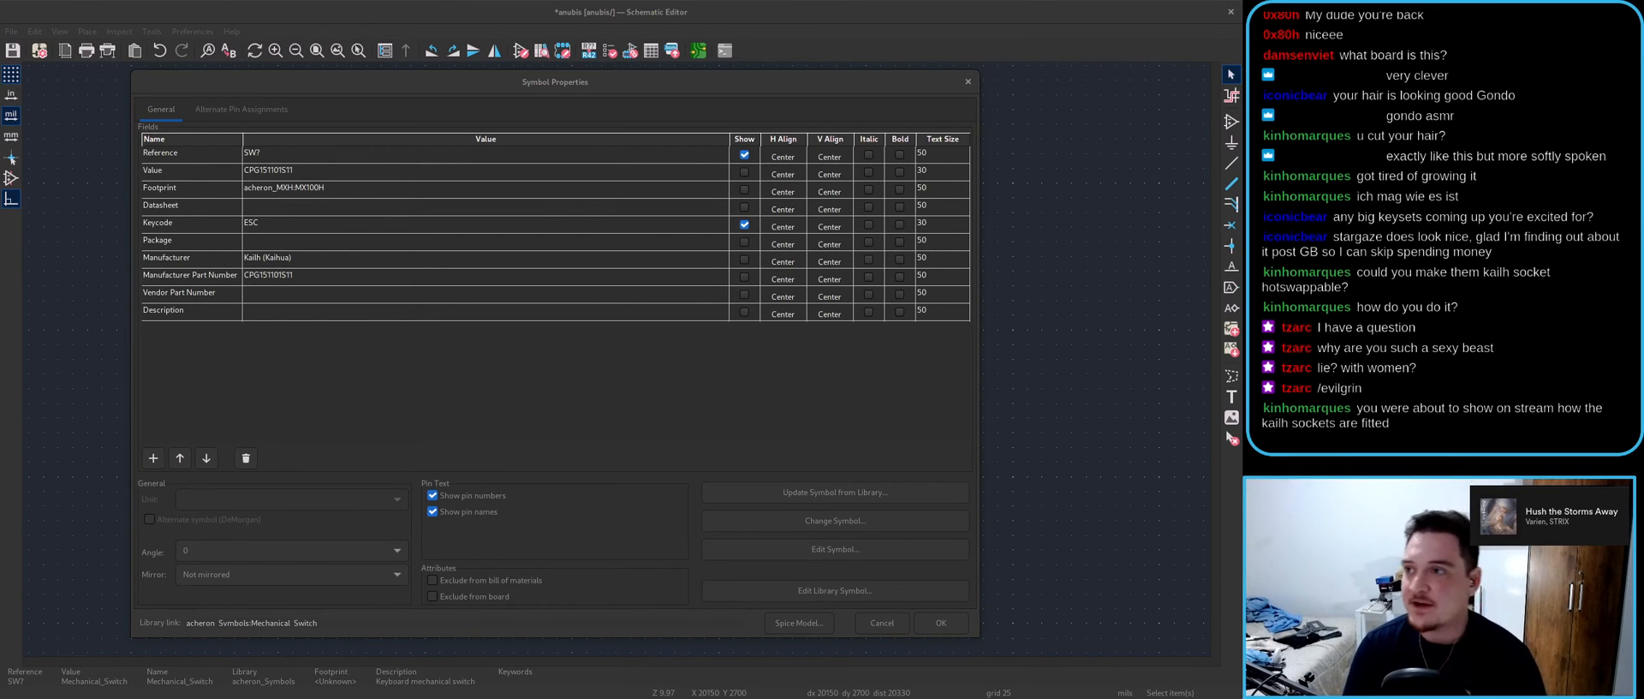
- Paste the socket's product page link into the Vendor Part Number field
key("alt+Tab")
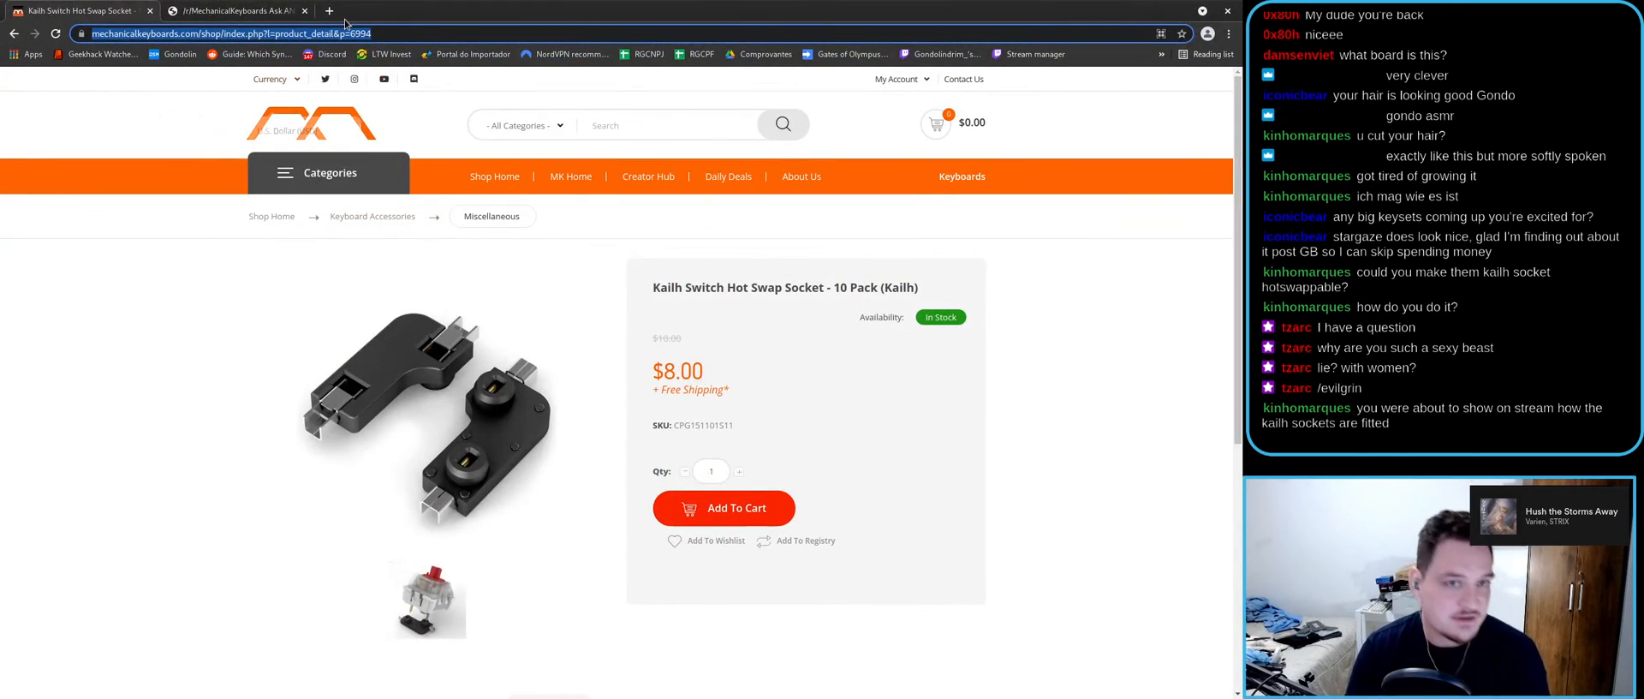
key("alt+Tab")
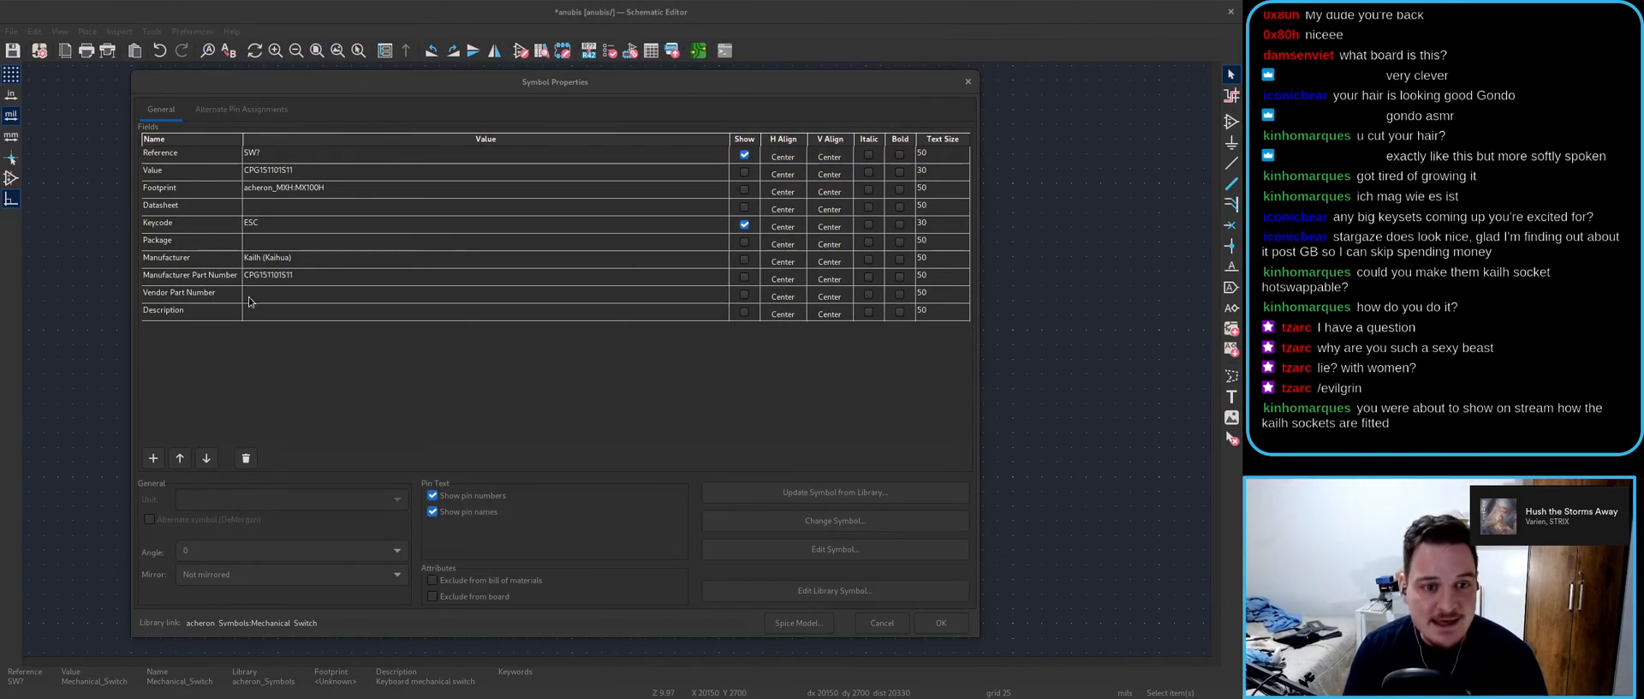
left_click(250, 295)
key("ctrl+v")
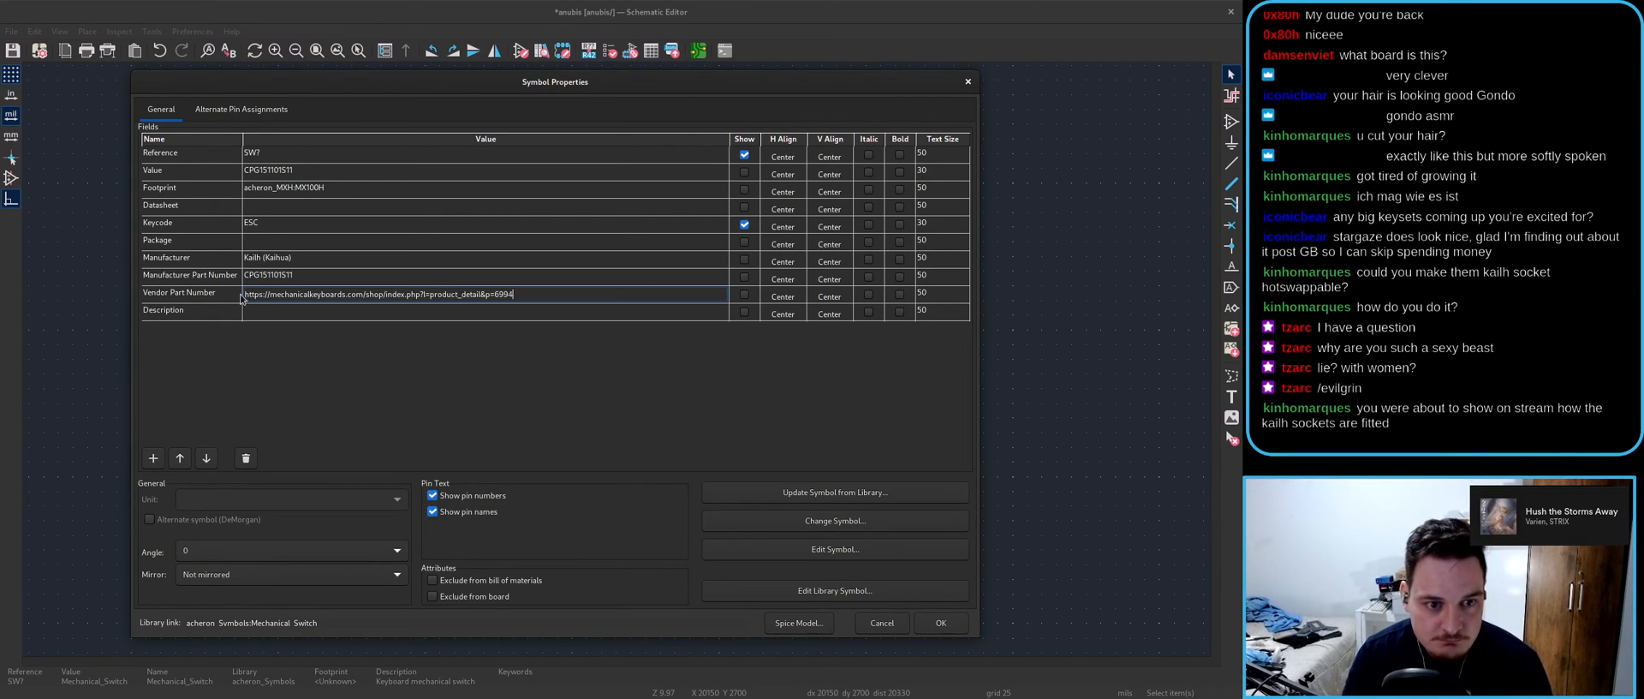
left_click(276, 315)
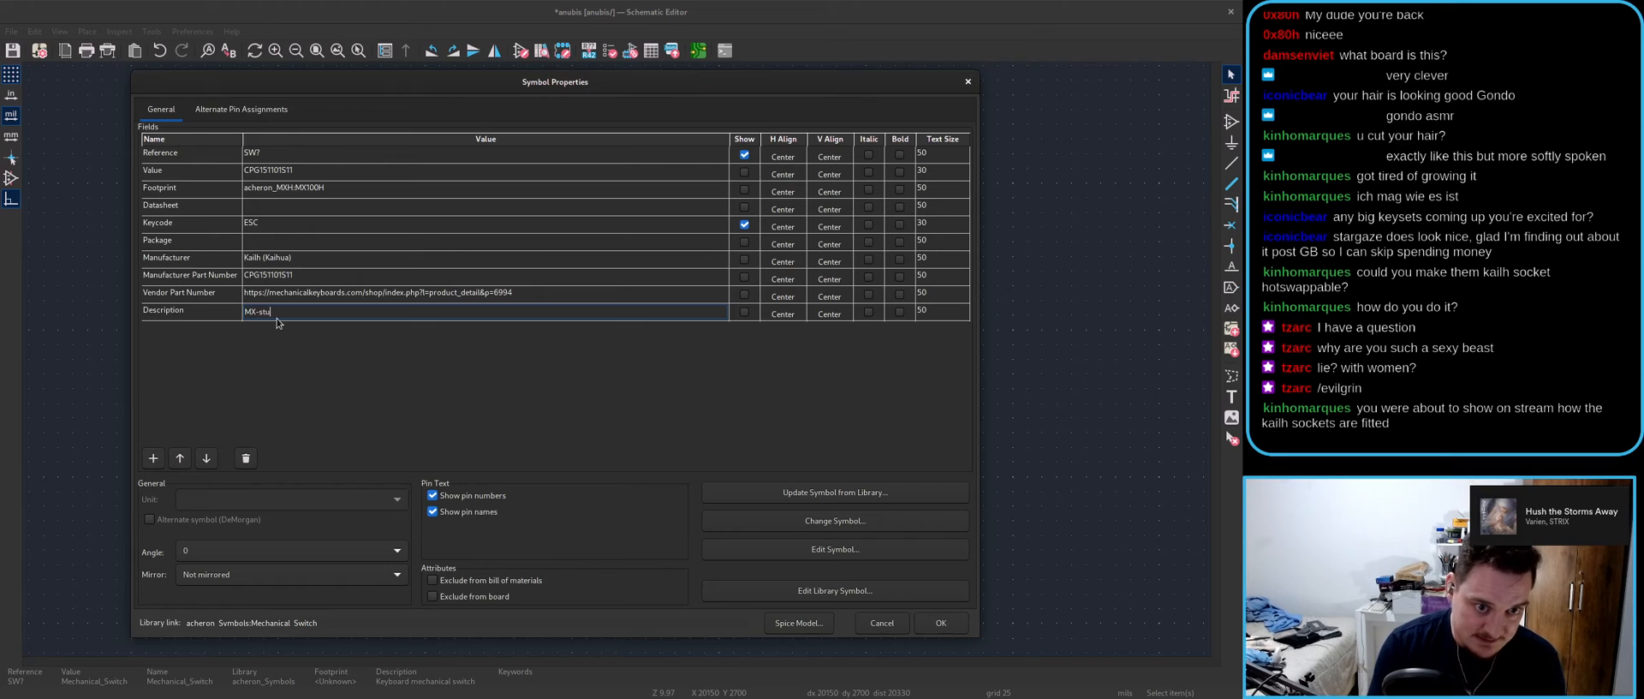
- Write an MX-style keyboard mechanical switch solderless hotswap description, apply the fields, and save the schematic
type("MX-style mechanica")
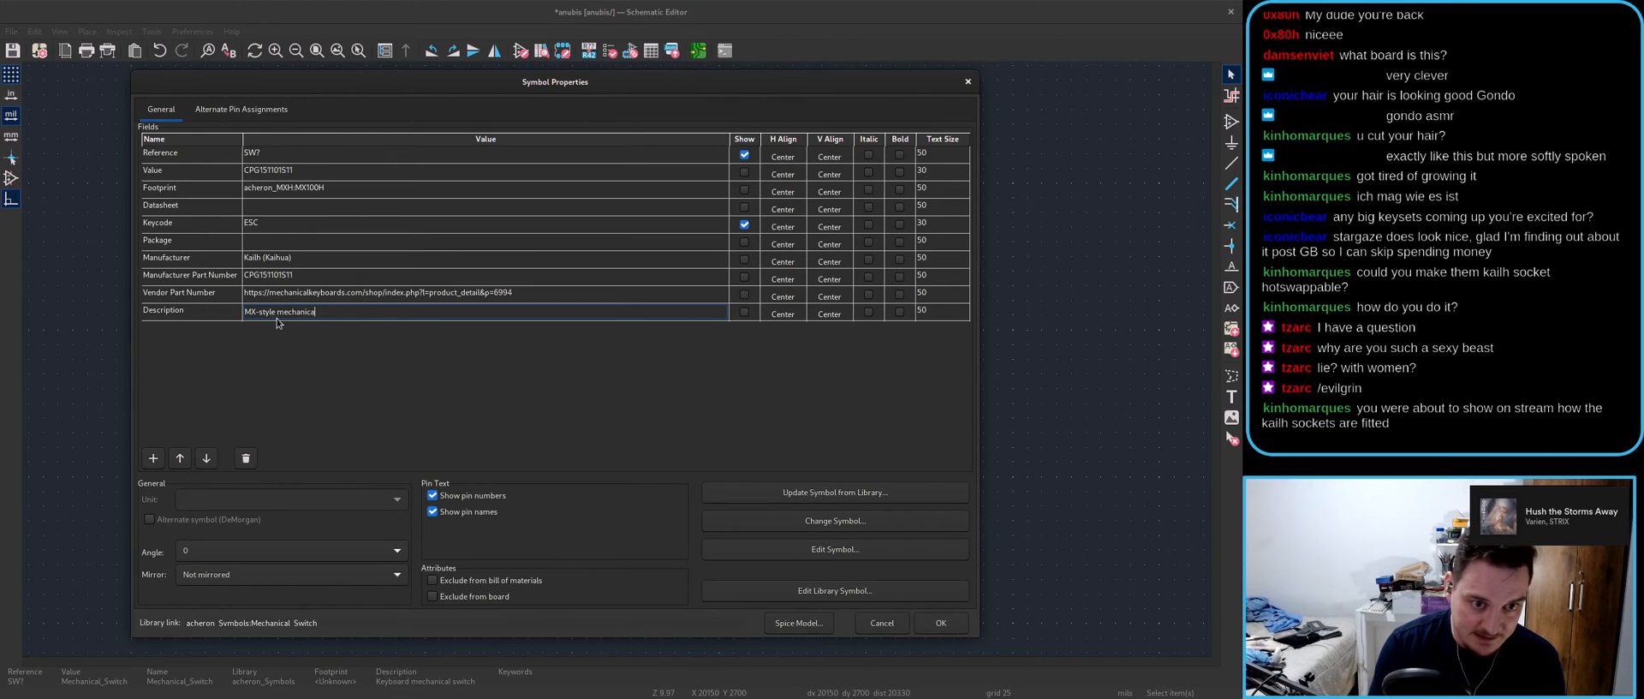
key("BackSpace")
key("BackSpace")
key("BackSpace")
key("BackSpace")
key("BackSpace")
key("BackSpace")
key("BackSpace")
key("BackSpace")
key("BackSpace")
key("BackSpace")
key("BackSpace")
type("keyboard mechanical switch solderless (")
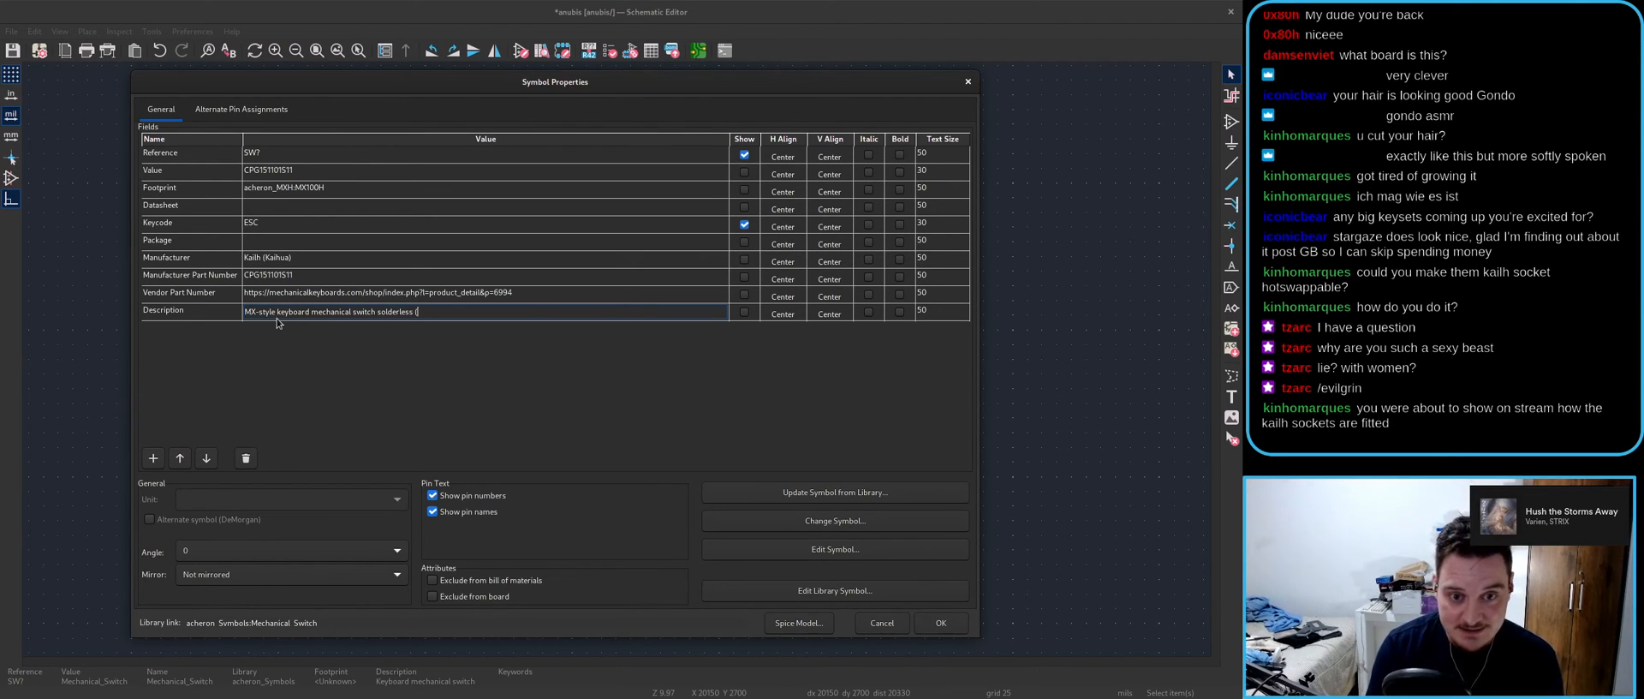
type("\"hotswap\") socket")
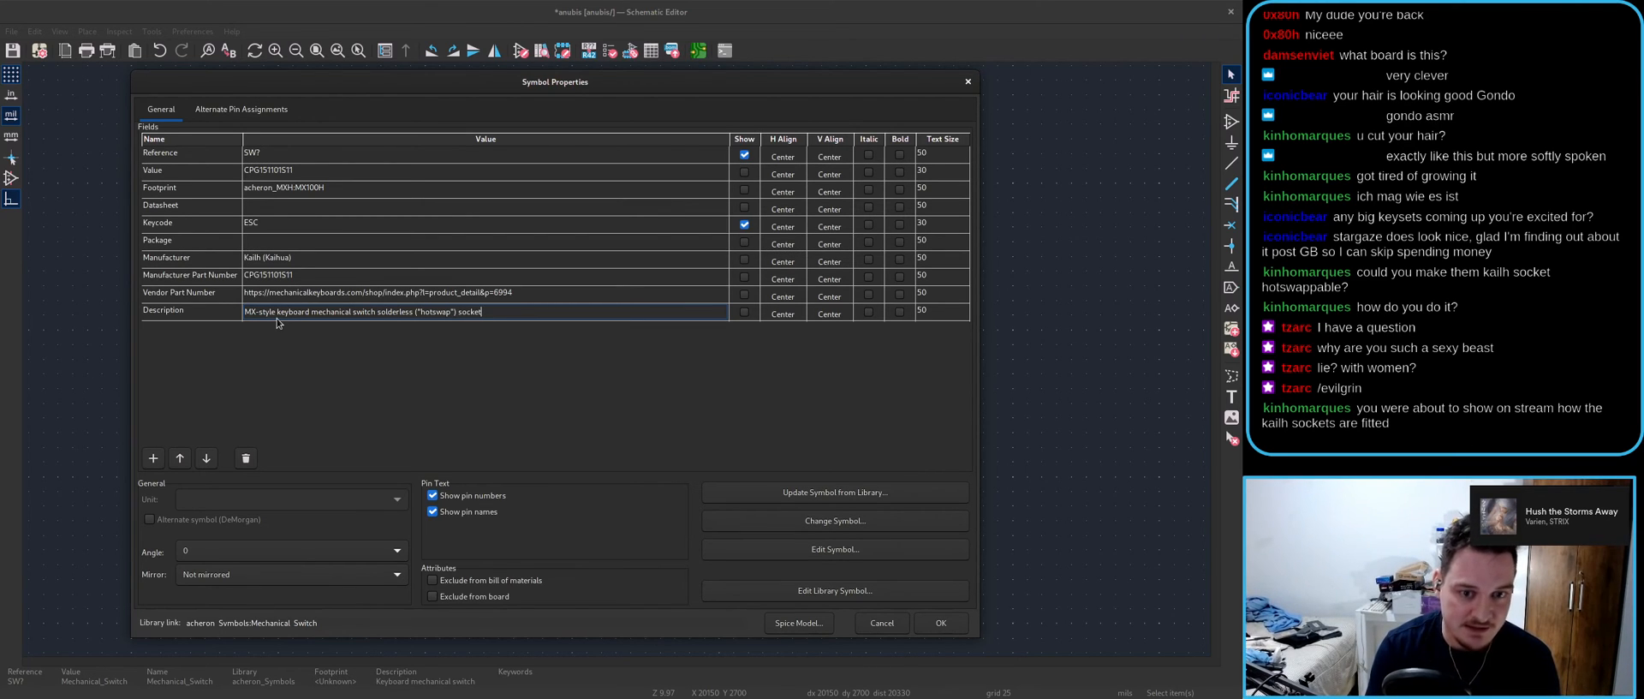
key("Return")
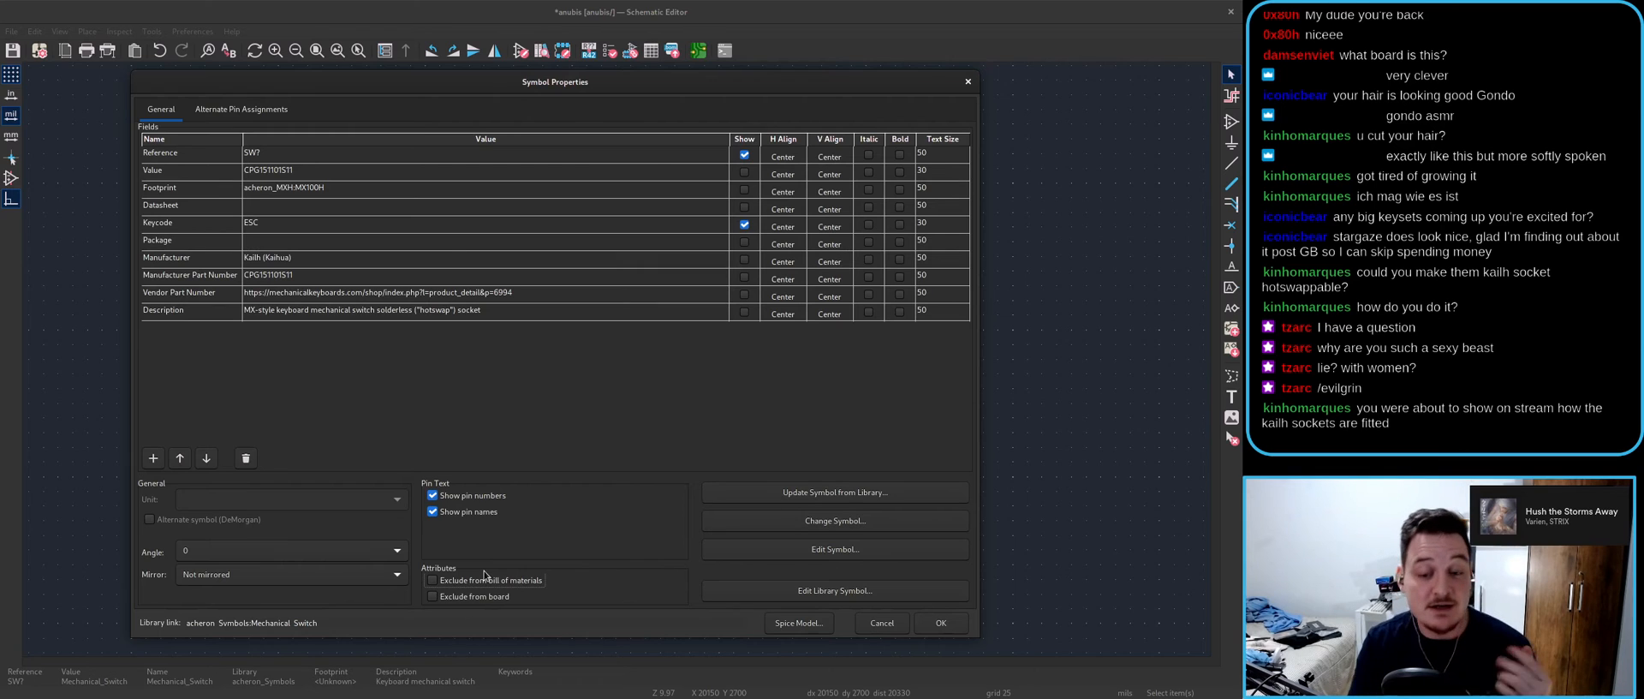
left_click(941, 623)
key("ctrl+s")
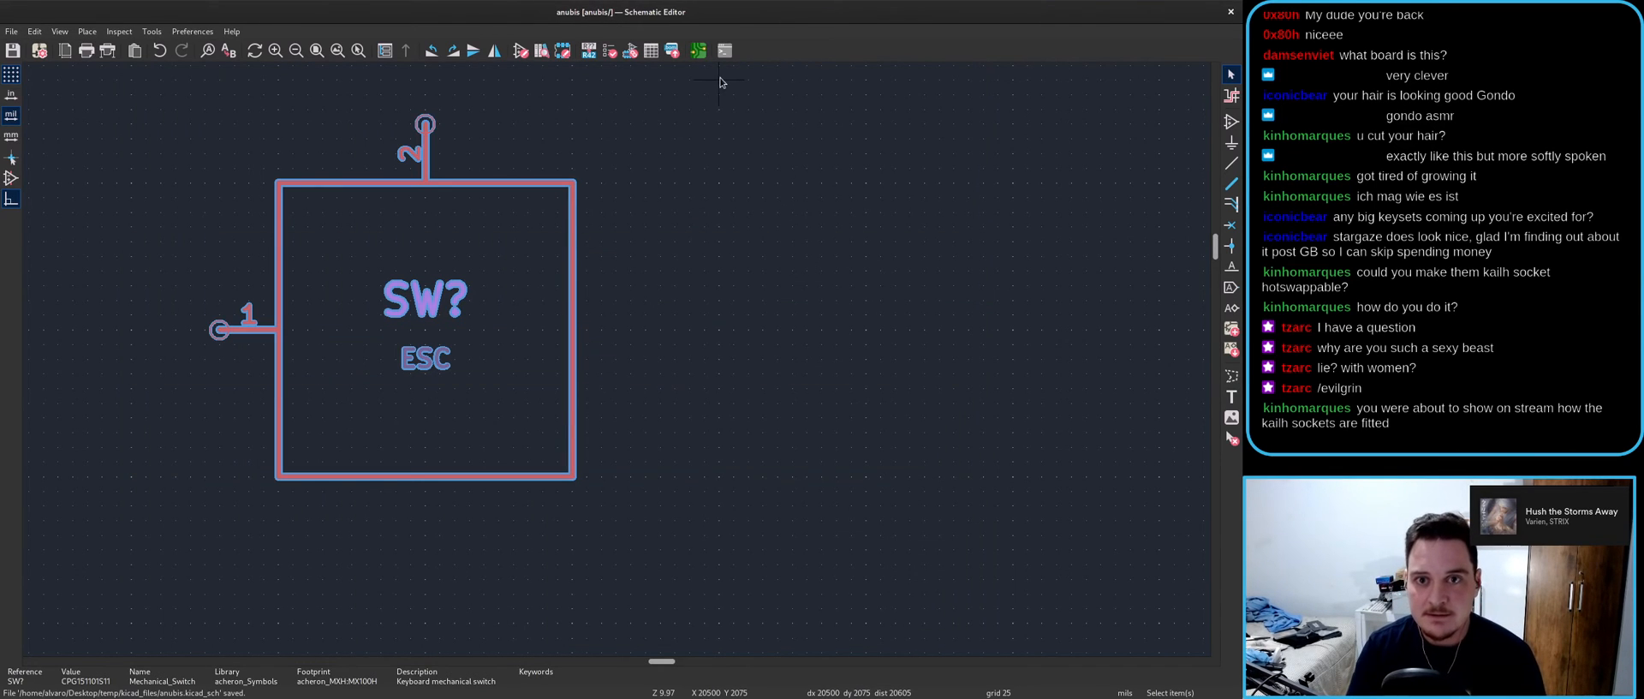
- Open the anubis board in the PCB Editor and delete the comment text blocks around it
left_click(700, 53)
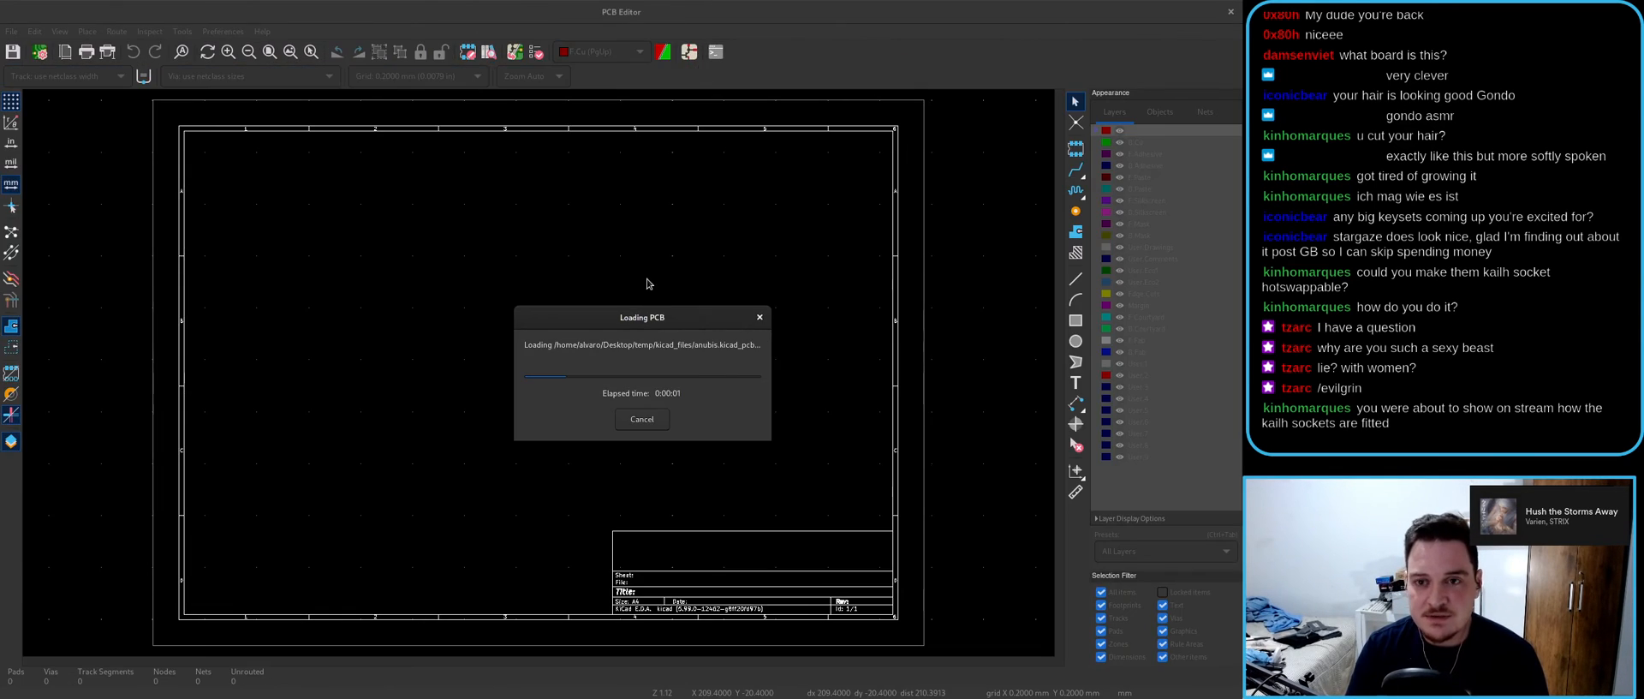
key("Escape")
scroll(568, 435, "down", 3)
left_click_drag(862, 558, 522, 286)
key("Delete")
scroll(346, 379, "up", 3)
left_click_drag(516, 328, 763, 402)
key("Delete")
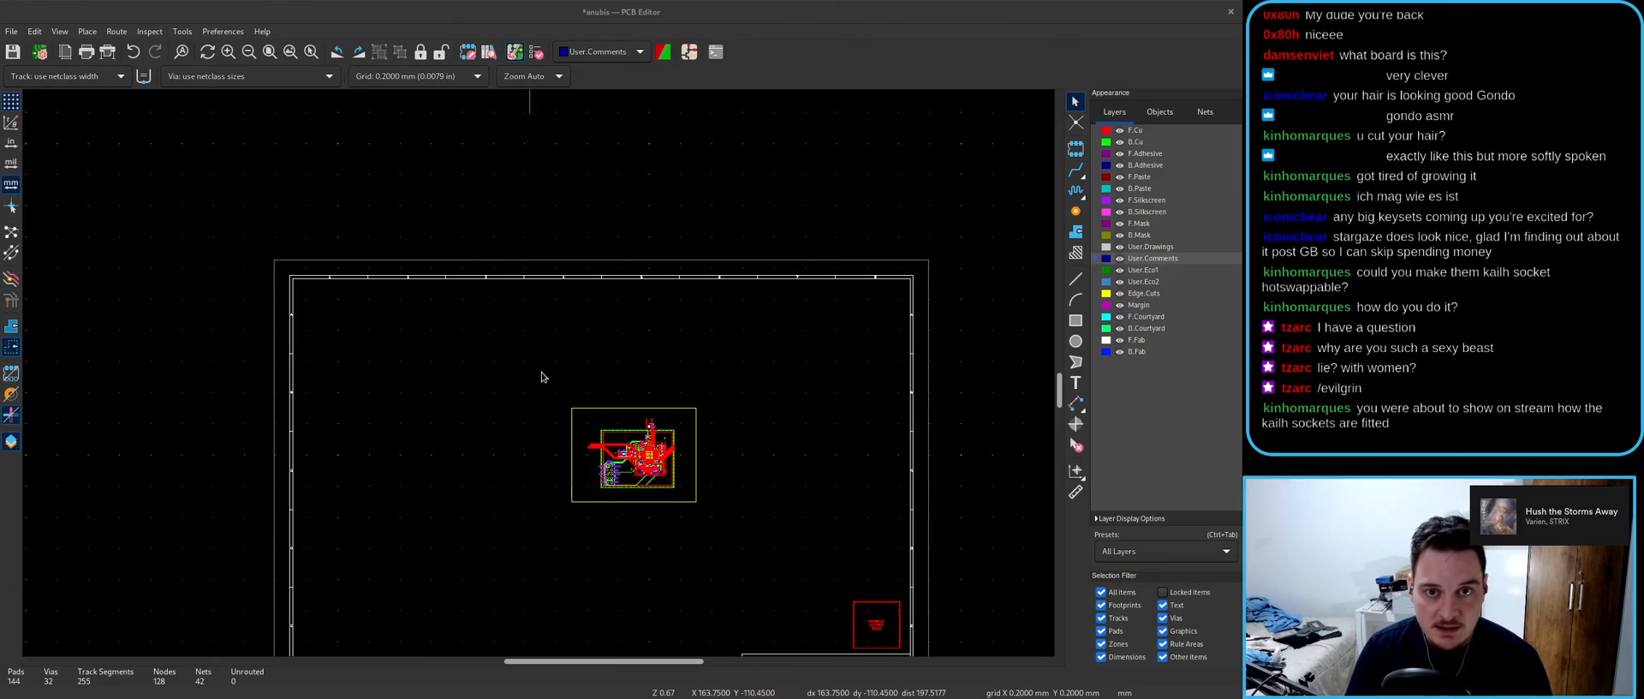
- Update the PCB from the schematic (F8) and place SW1 at the board's top-left
key("F8")
left_click(799, 510)
left_click(794, 499)
scroll(591, 450, "up", 8)
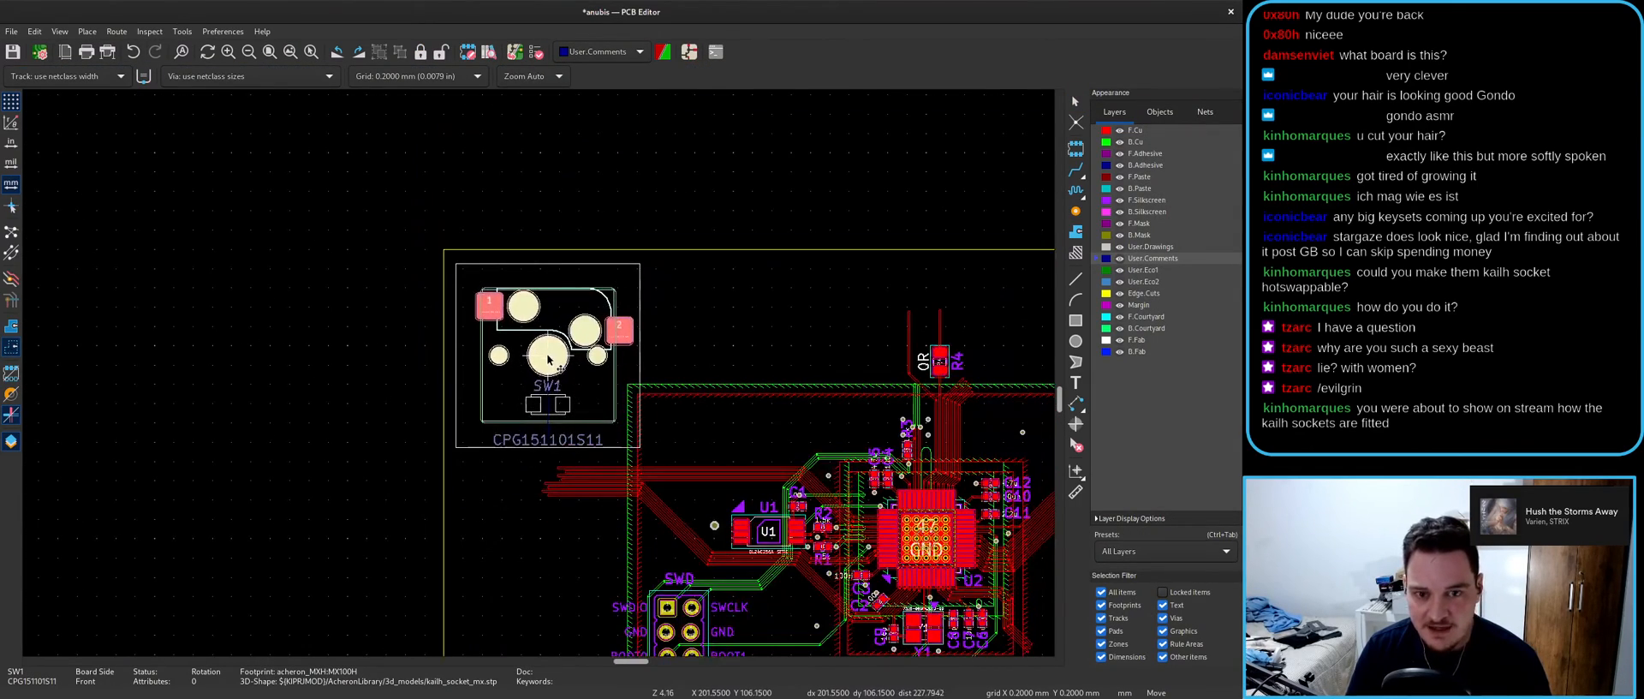
left_click(548, 359)
- Preview the board with SW1 in the 3D Viewer
key("alt+3")
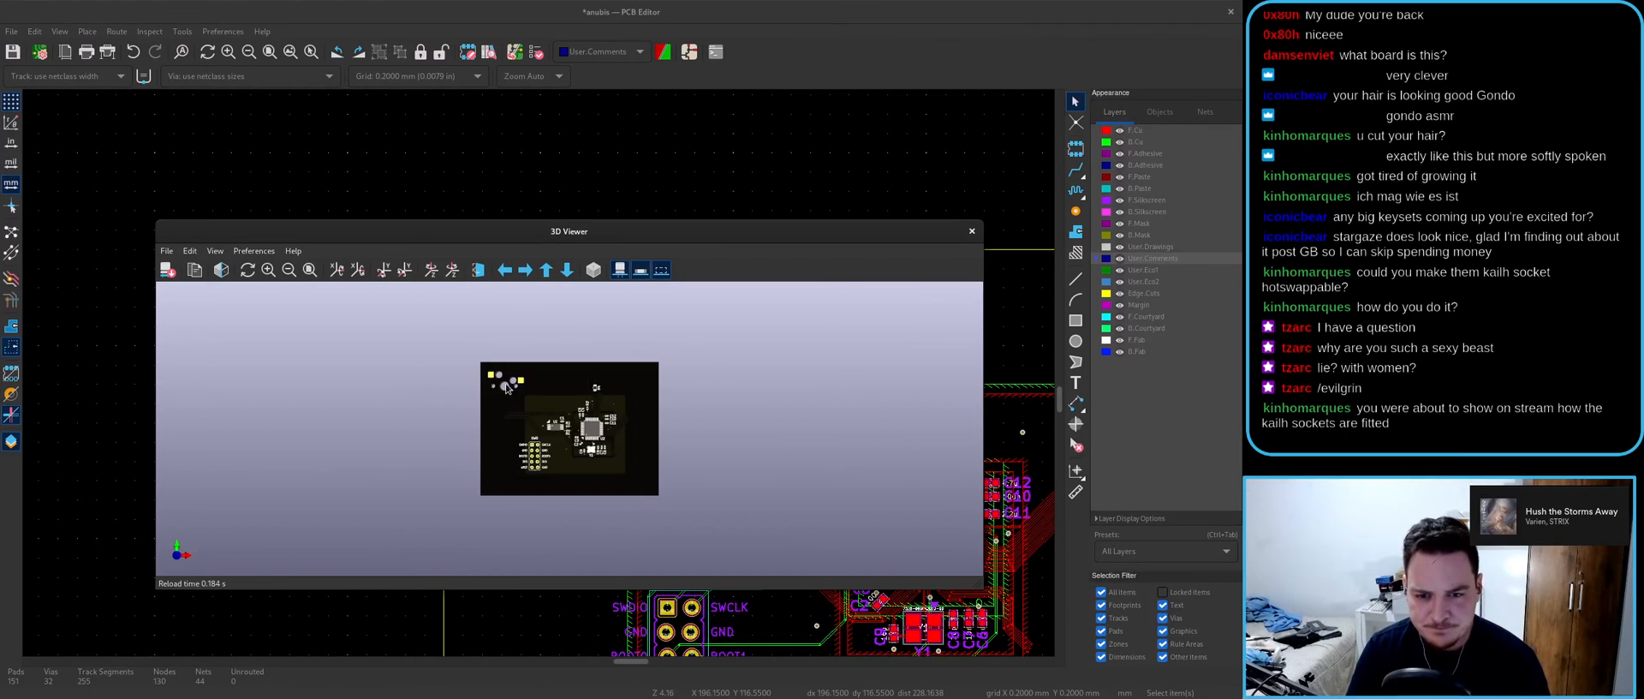
double_click(594, 228)
scroll(623, 411, "up", 5)
left_click_drag(624, 413, 589, 367)
double_click(728, 13)
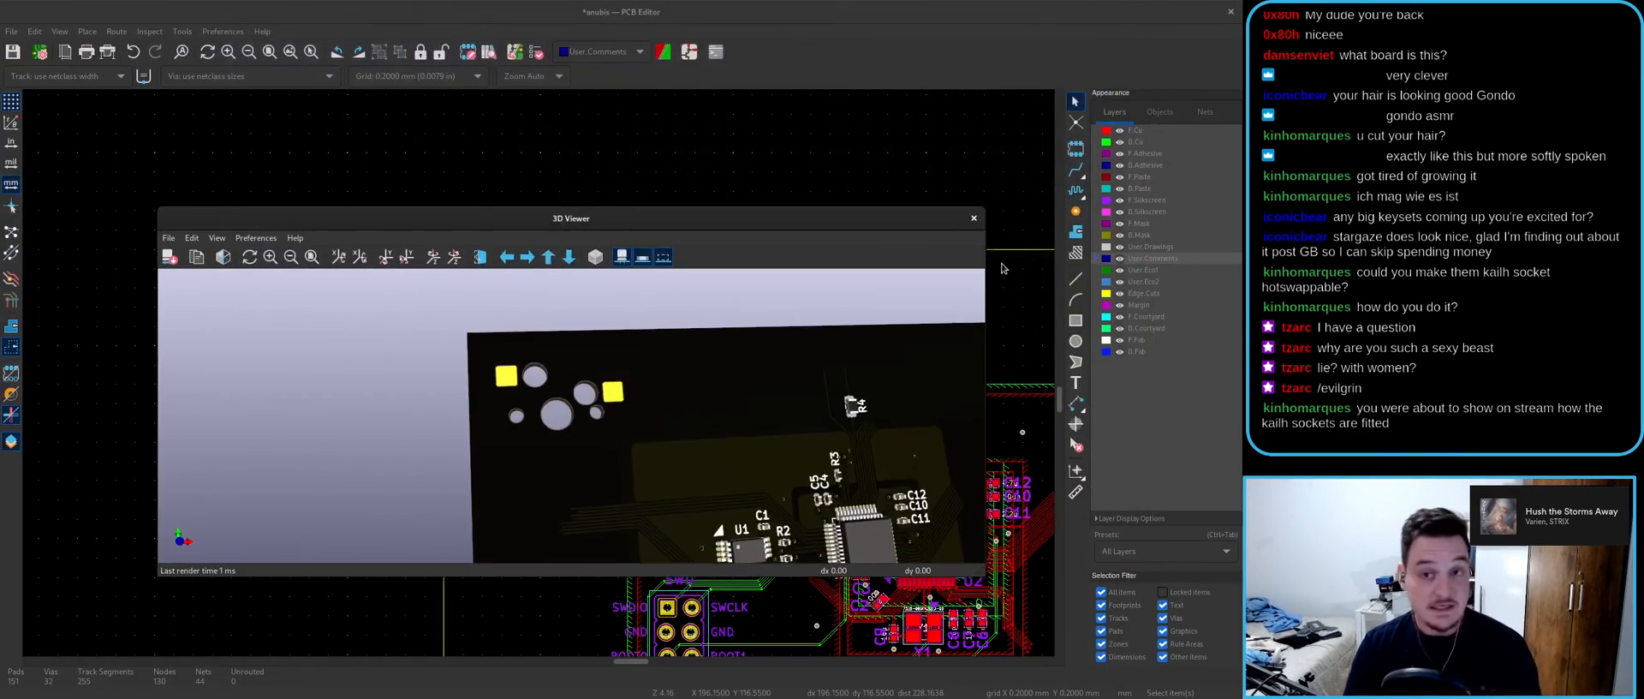
left_click(975, 218)
left_click(223, 31)
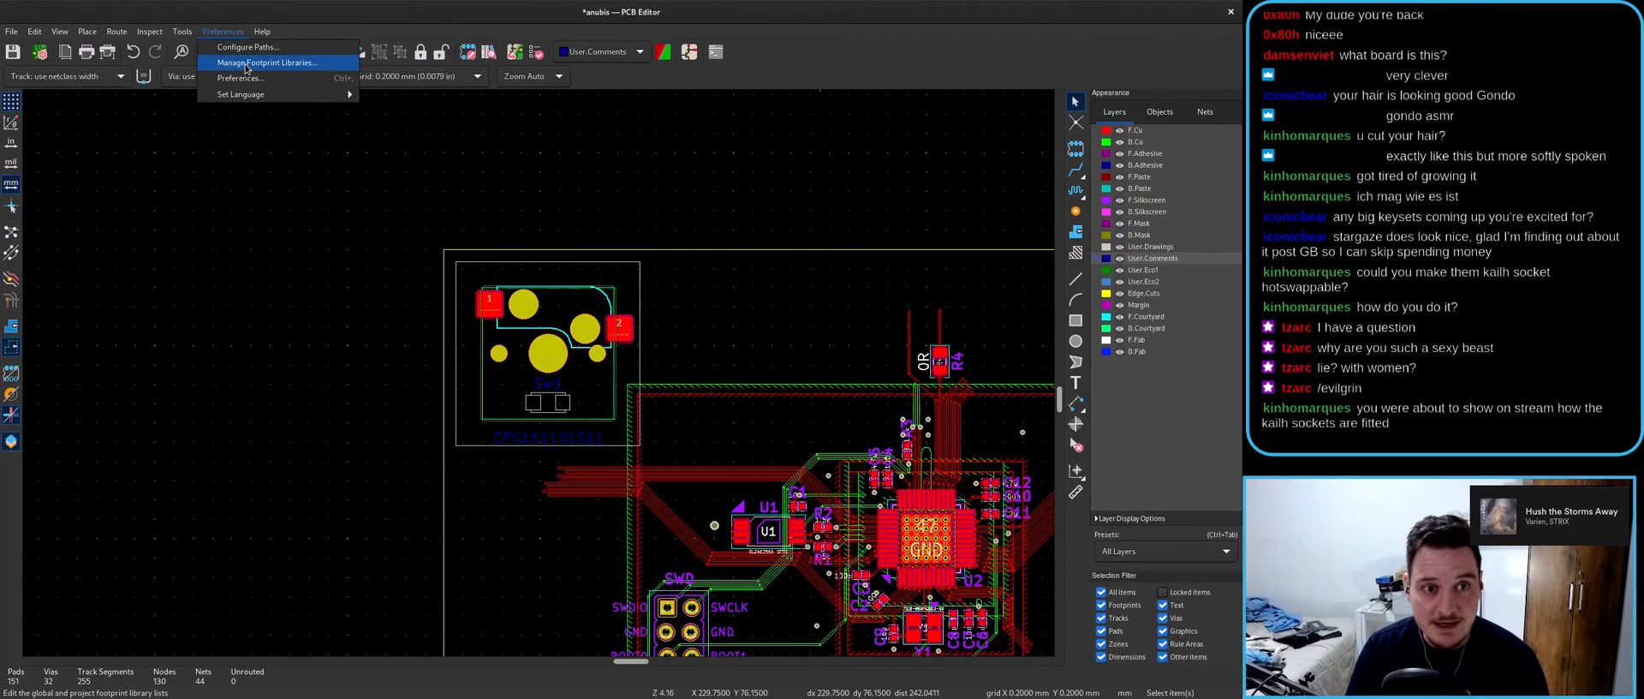
- Change the ACHERON_3D path's project folder to AcheronProject/Apollo87H/libraries/acheron_3D
left_click(246, 63)
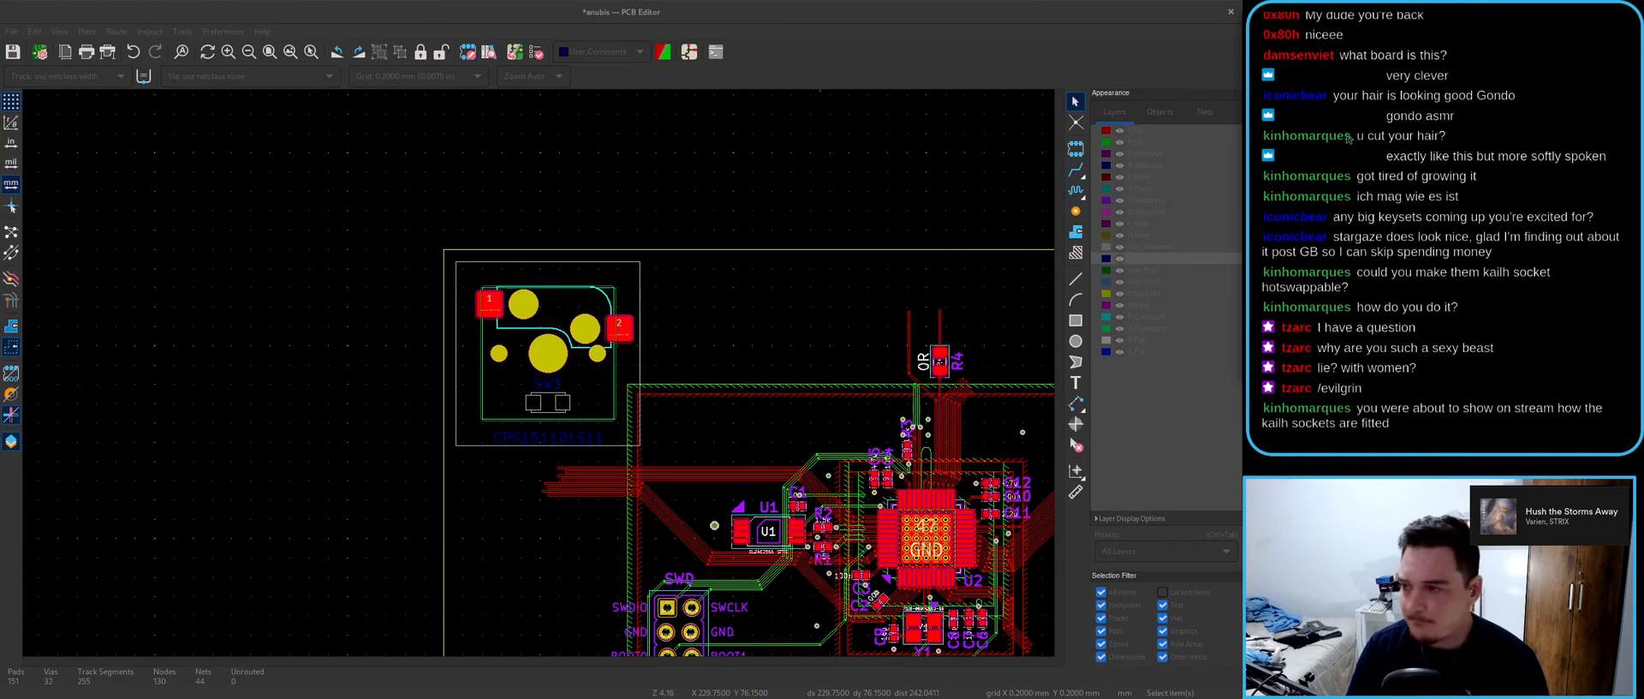
double_click(669, 161)
left_click_drag(620, 161, 1002, 178)
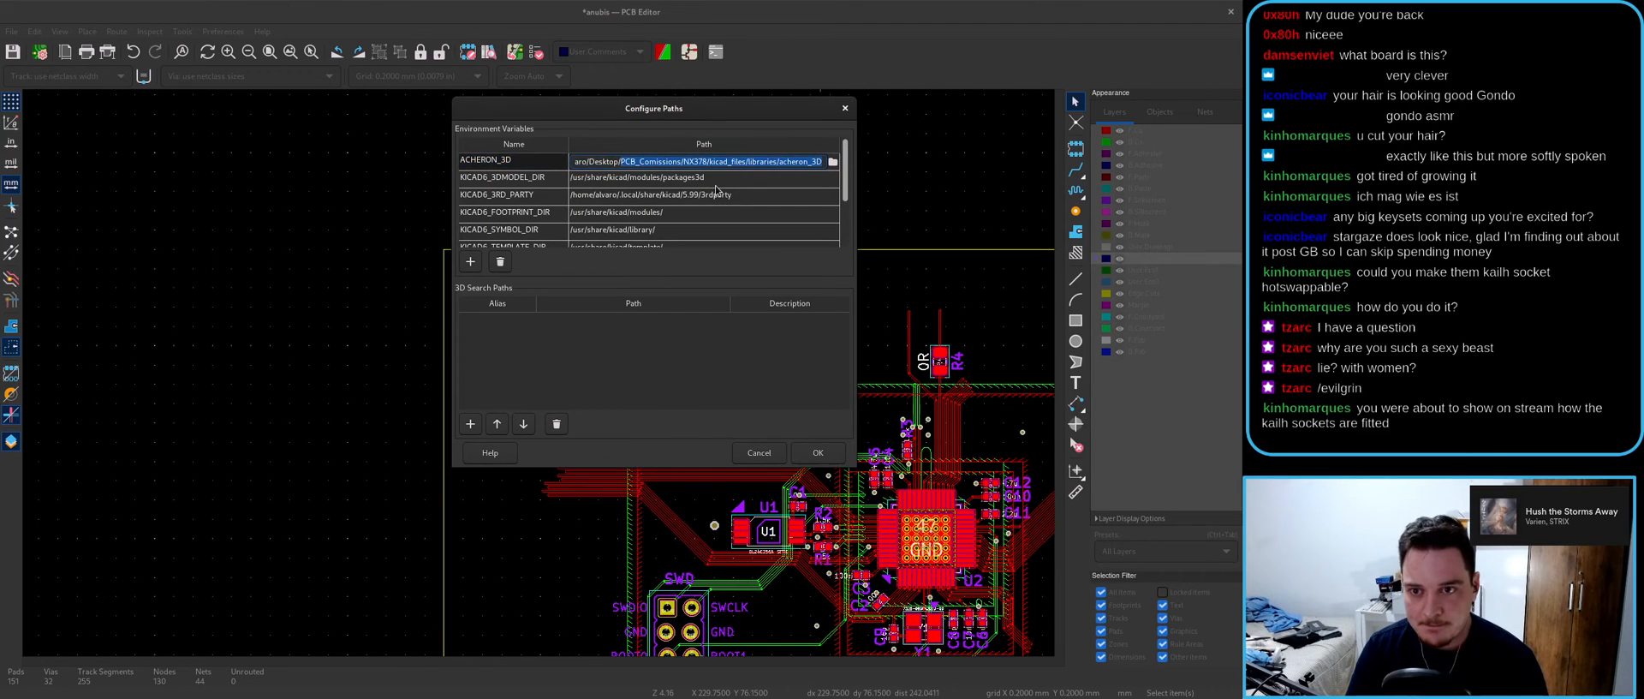
type("AcheronProject/Apollo87H/libraries/acheron_3")
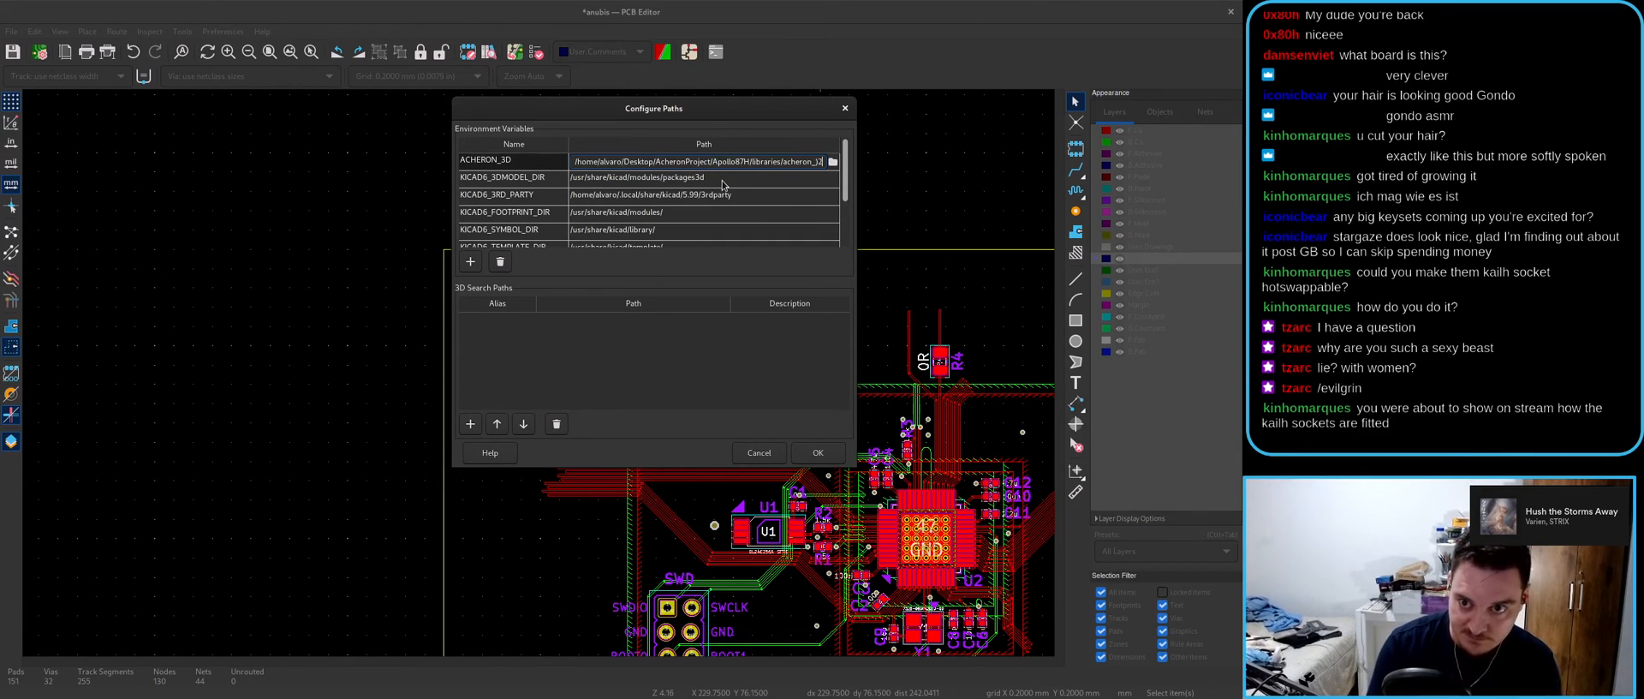
type("D")
key("Return")
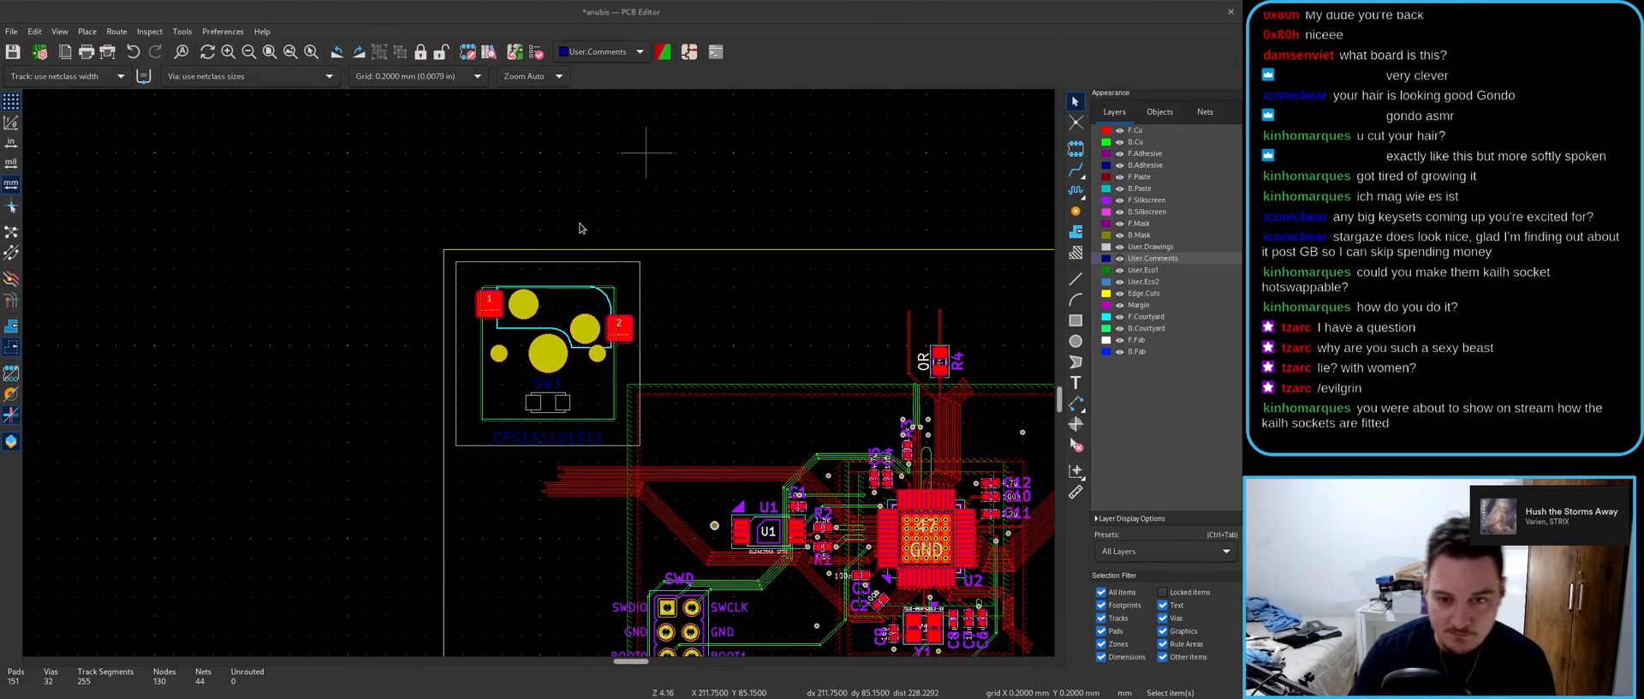
key("alt+3")
- Replace SW1's 3D model path prefix with ${ACHERON_3D} so it points to kailh_socket_mx.stp
left_click(974, 218)
left_click(593, 386)
key("e")
left_click(491, 153)
left_click(584, 150)
double_click(486, 195)
left_click_drag(528, 194, 349, 194)
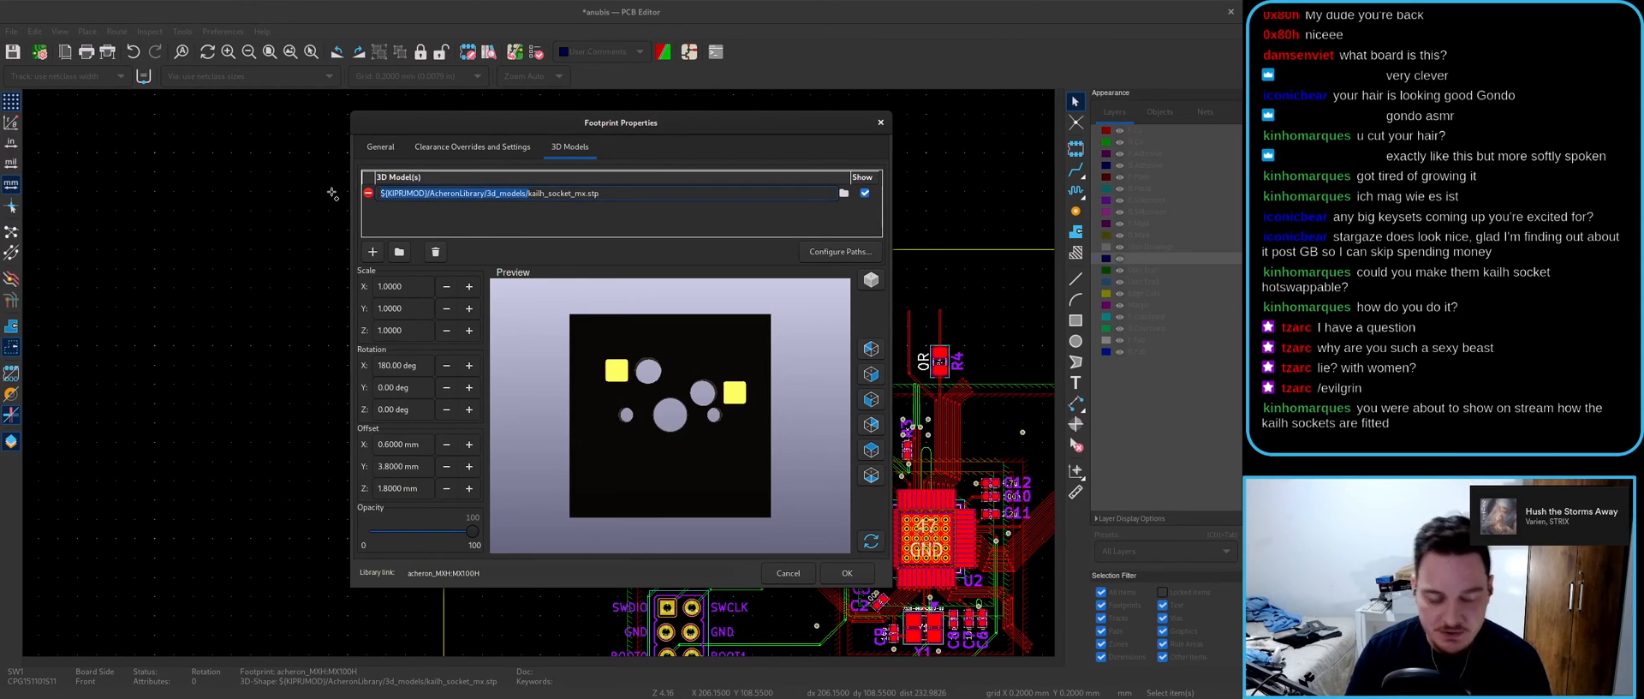
type("${ACHE")
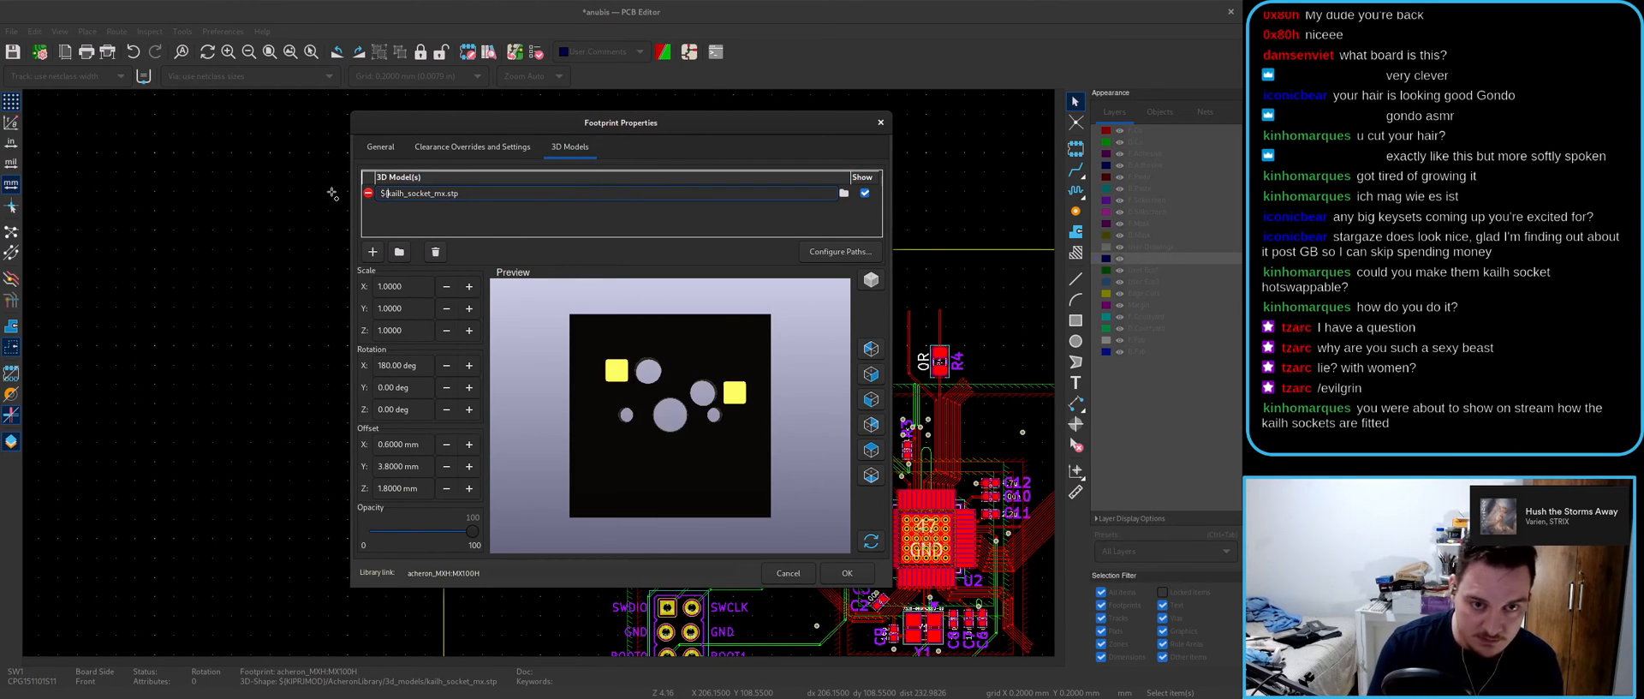
type("RON_3D}")
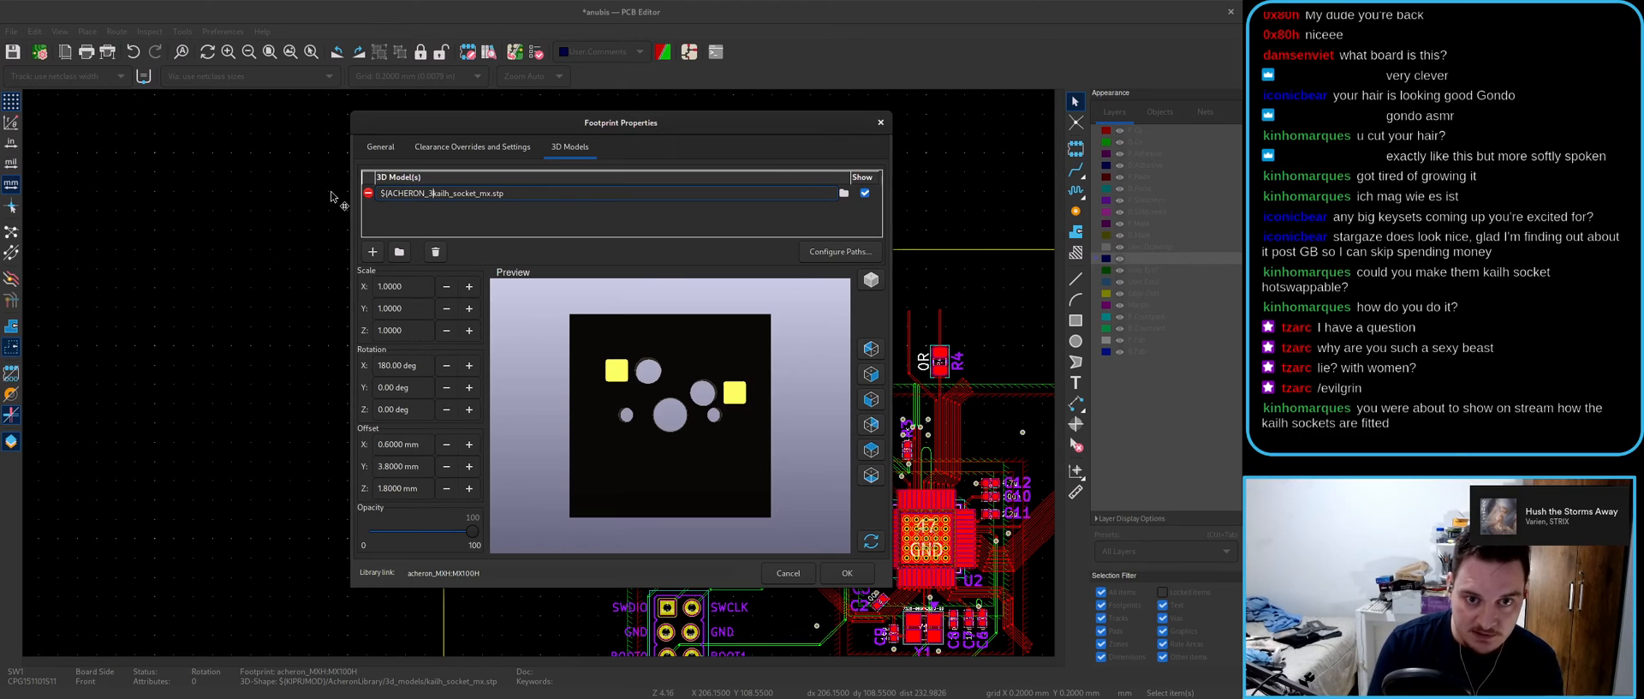
key("Return")
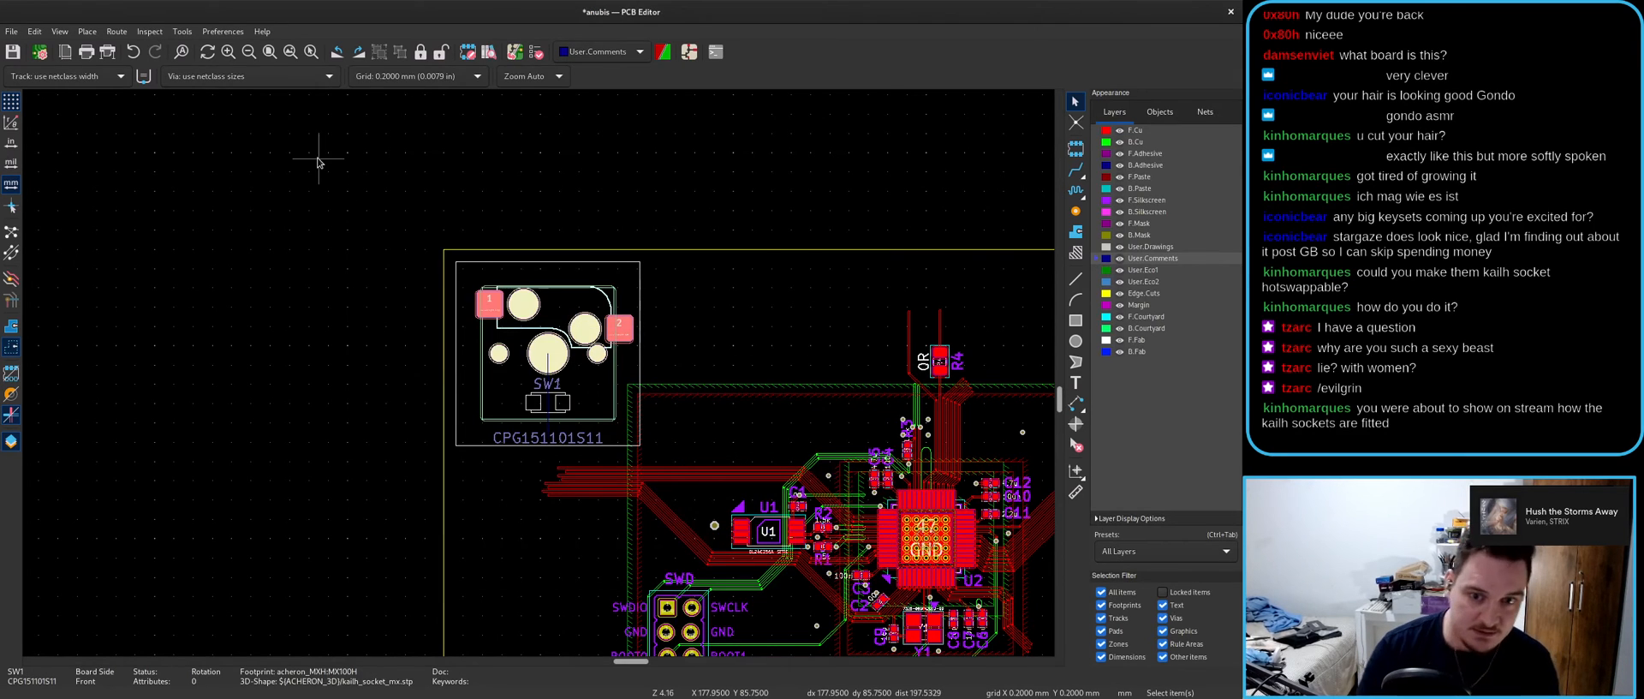
- Check the 3D view, then reopen SW1's 3D model file browser and close it without changes
key("alt+3")
left_click(974, 218)
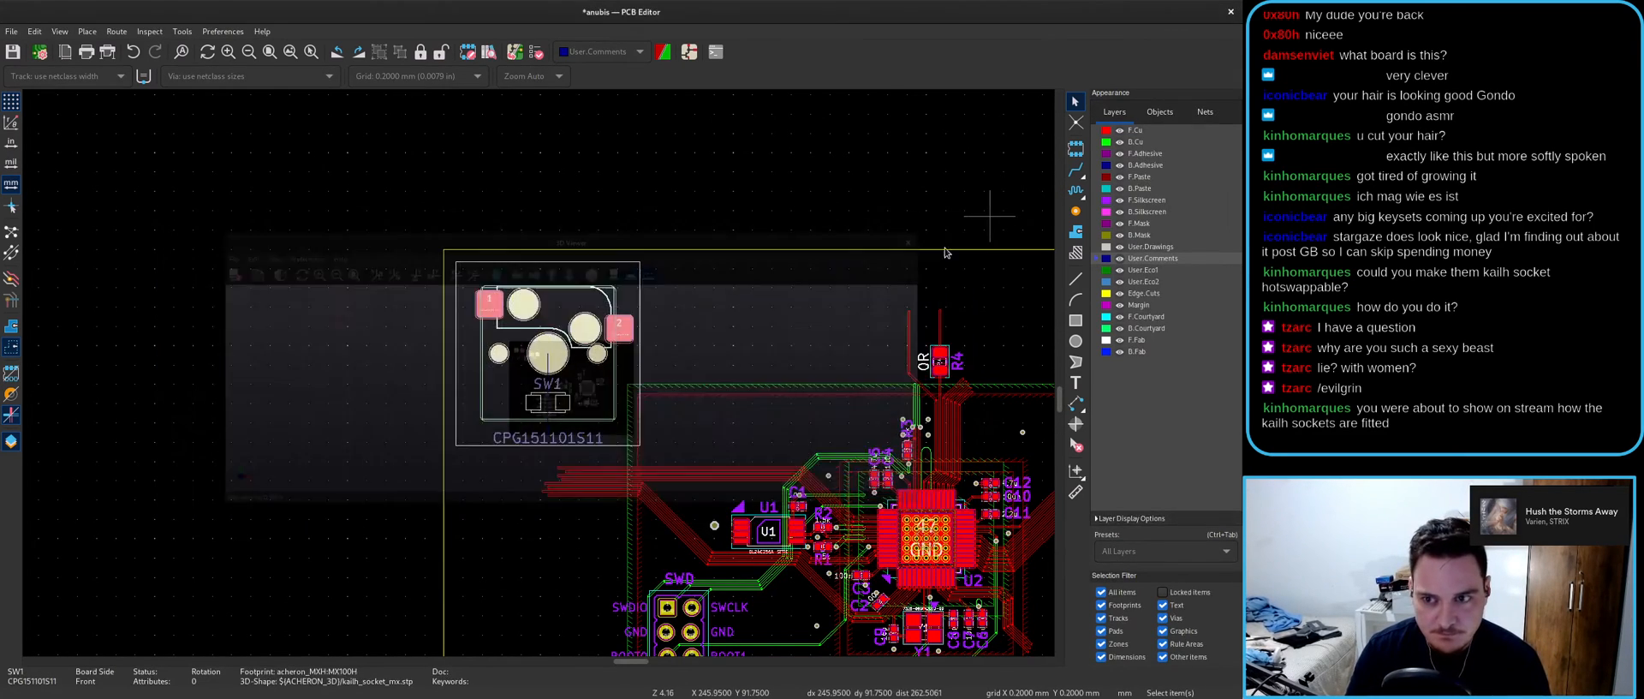
key("e")
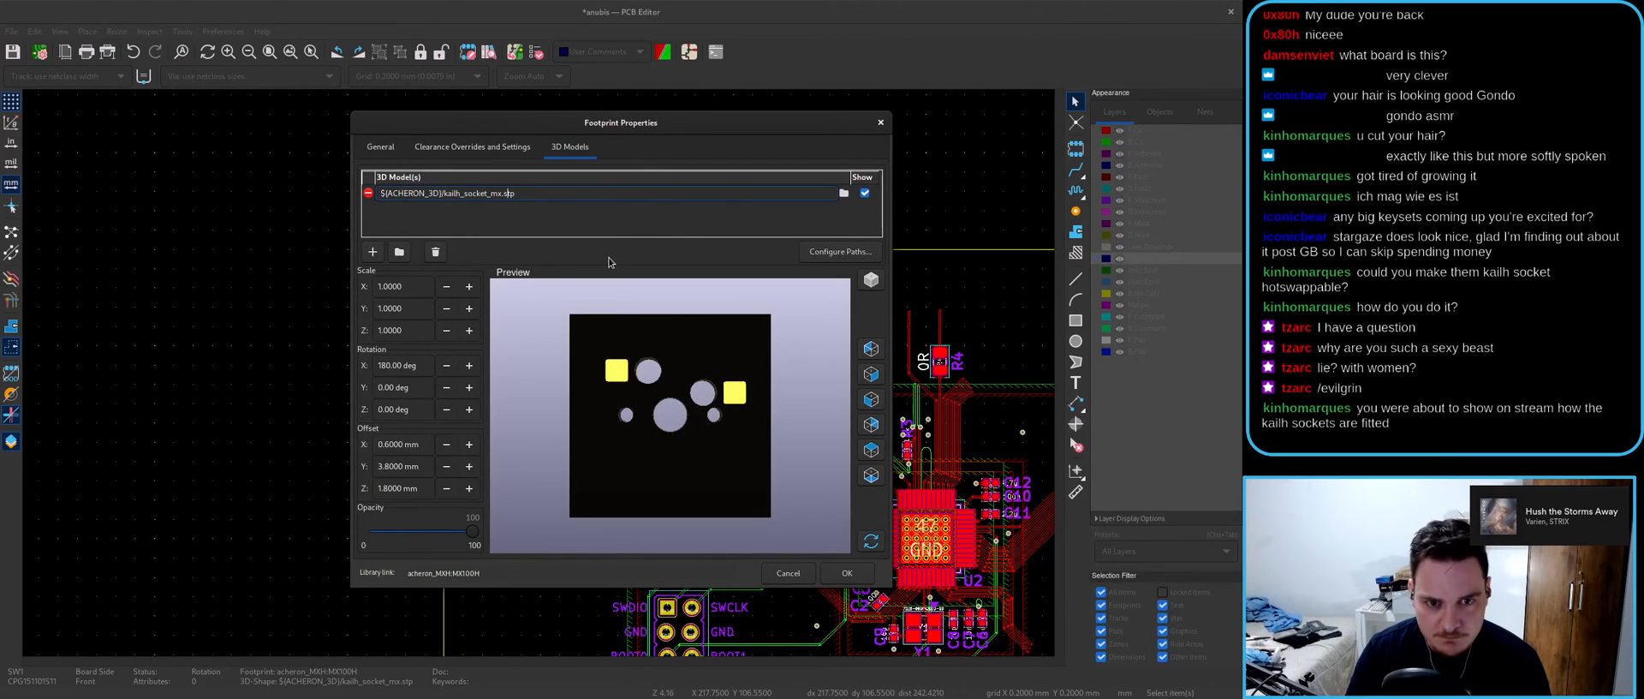
left_click(844, 193)
key("Escape")
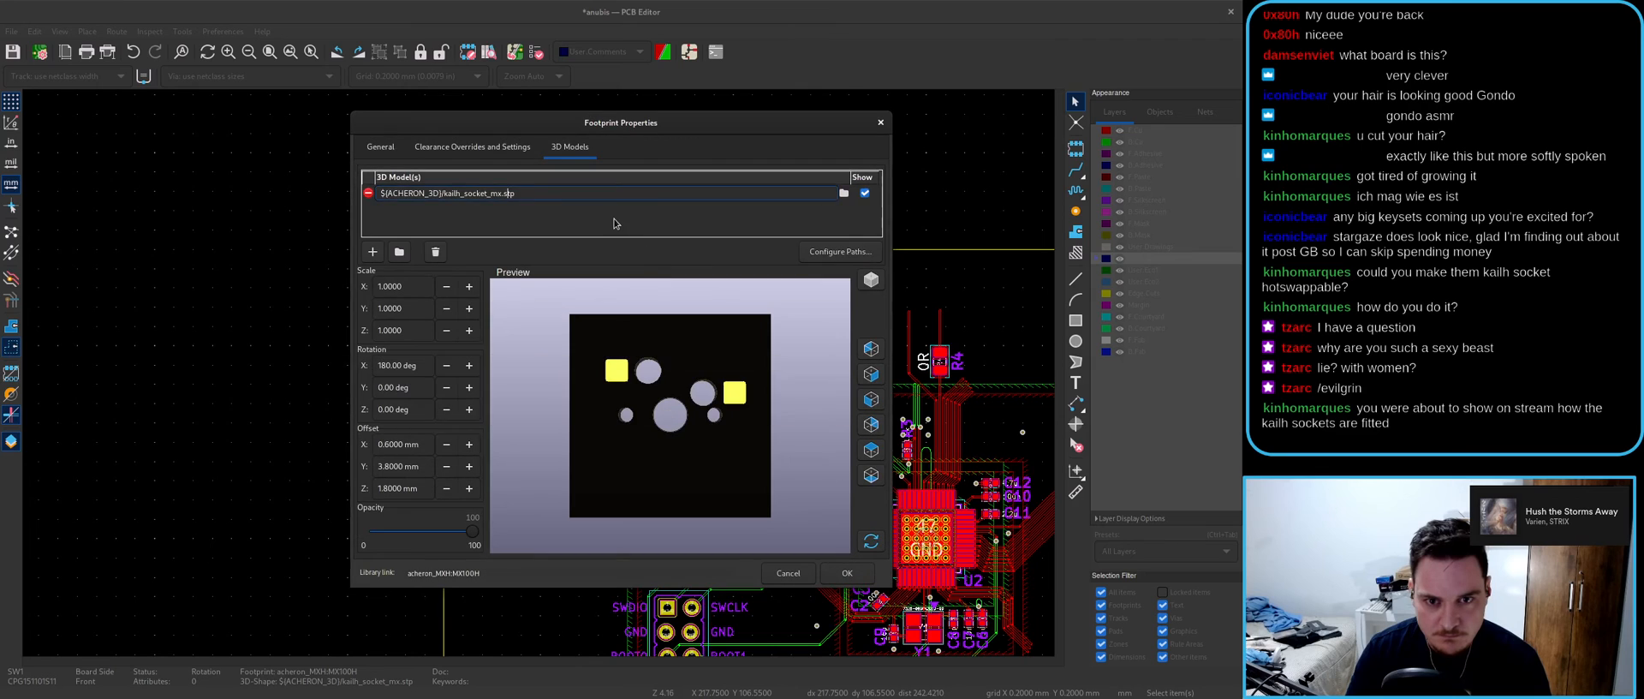
left_click(881, 123)
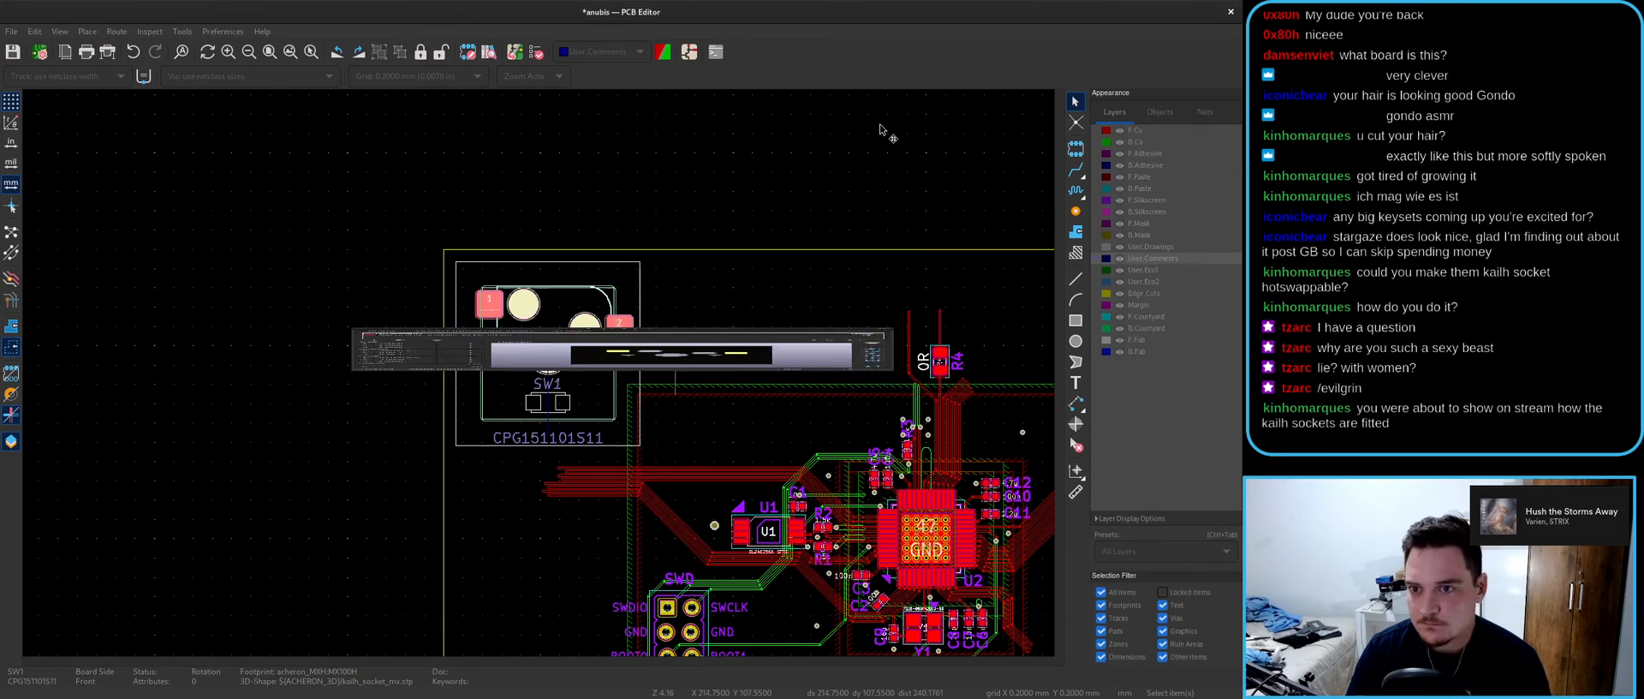
- Review the project-specific footprint libraries in Manage Footprint Libraries
left_click(223, 31)
left_click(244, 53)
left_click(433, 179)
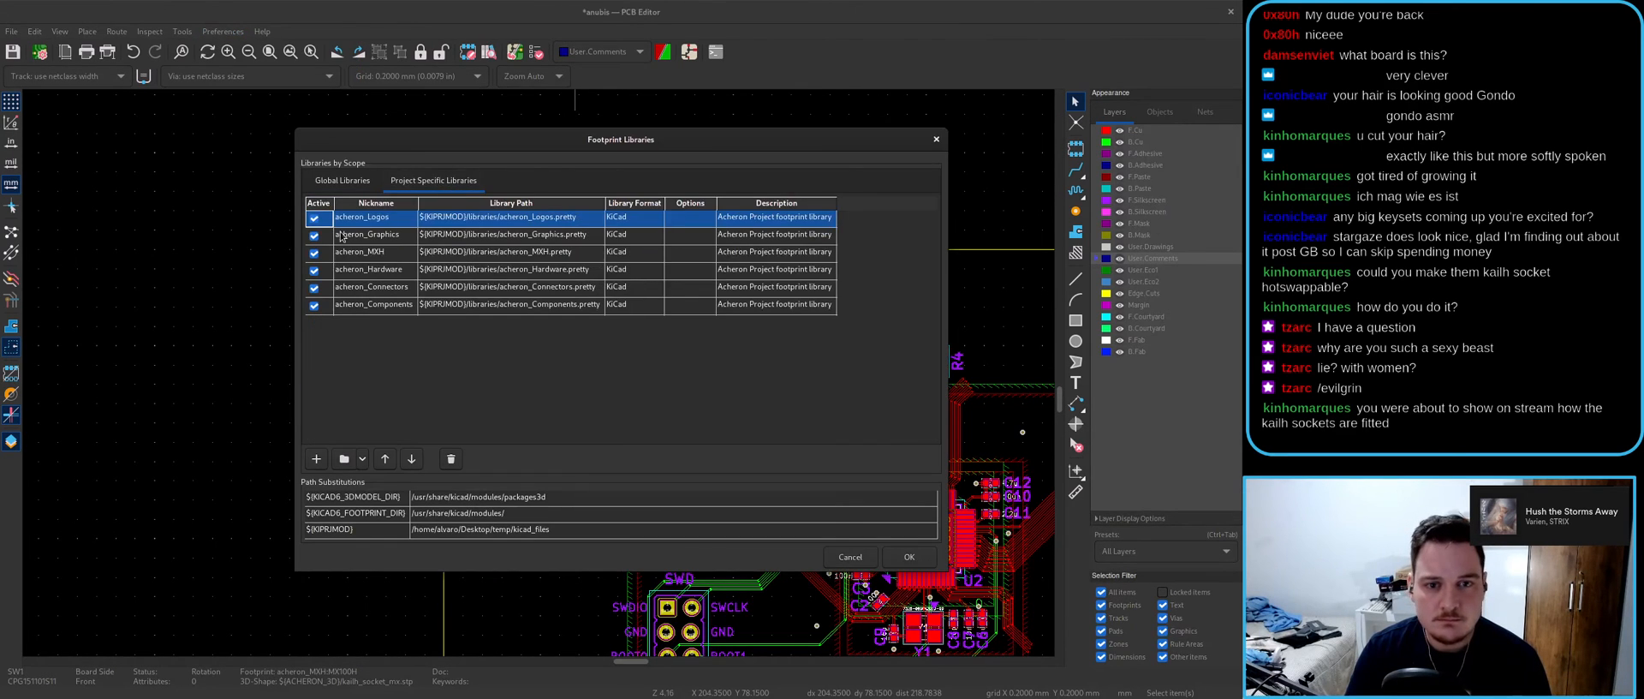
key("Escape")
- Insert kicad_files/ after Apollo87H/ in the ACHERON_3D path and view the board in 3D
left_click(223, 31)
left_click(244, 40)
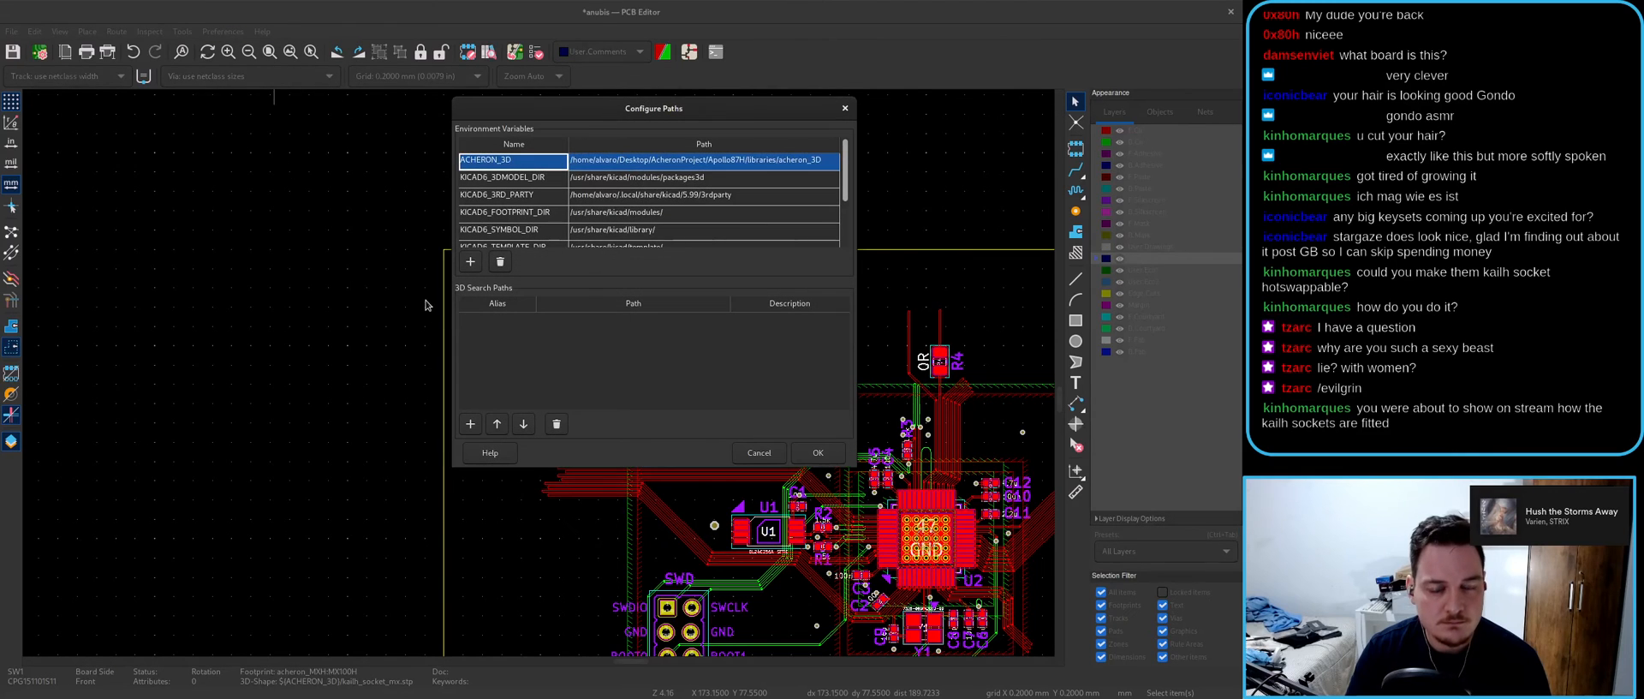
double_click(672, 164)
left_click(831, 166)
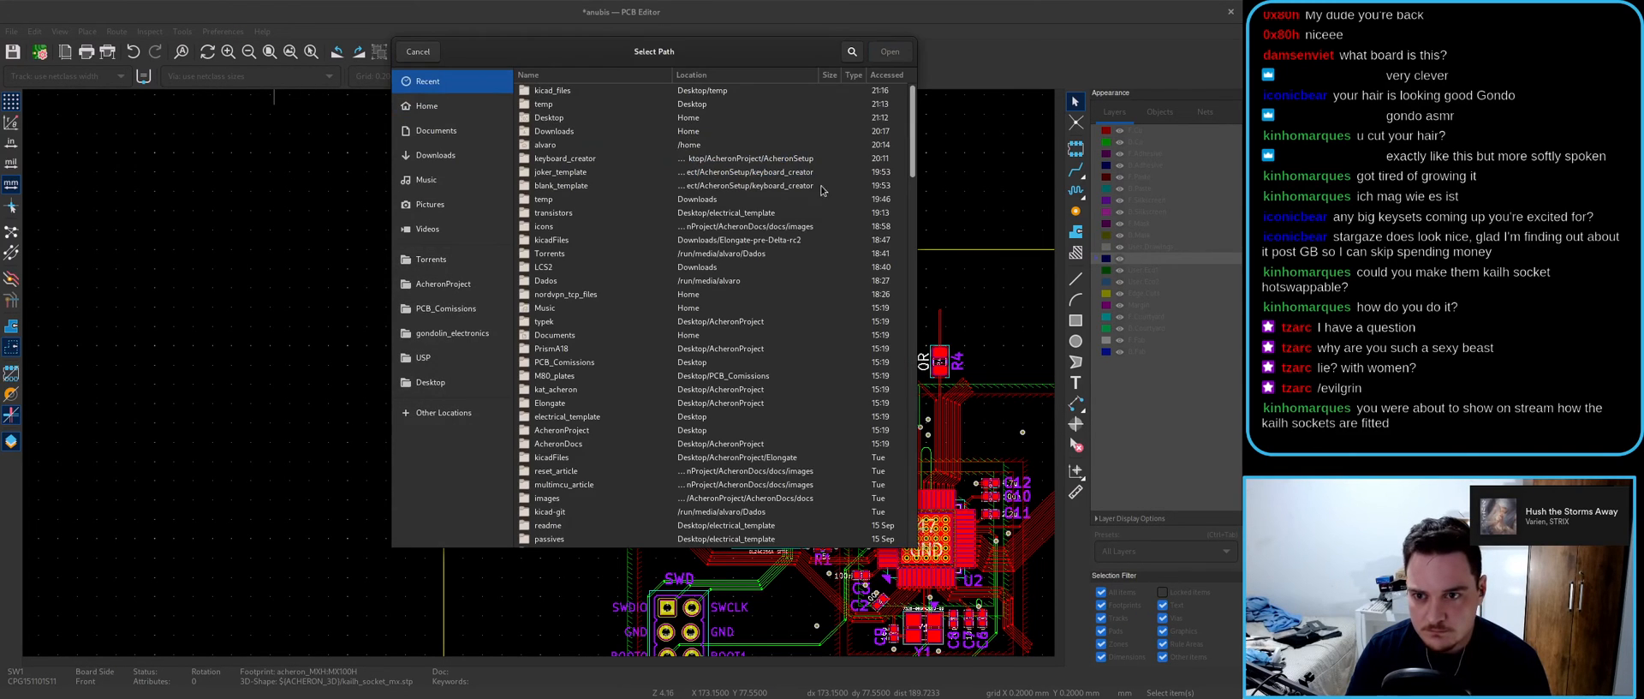
key("Escape")
left_click(782, 162)
left_click_drag(780, 162, 1028, 230)
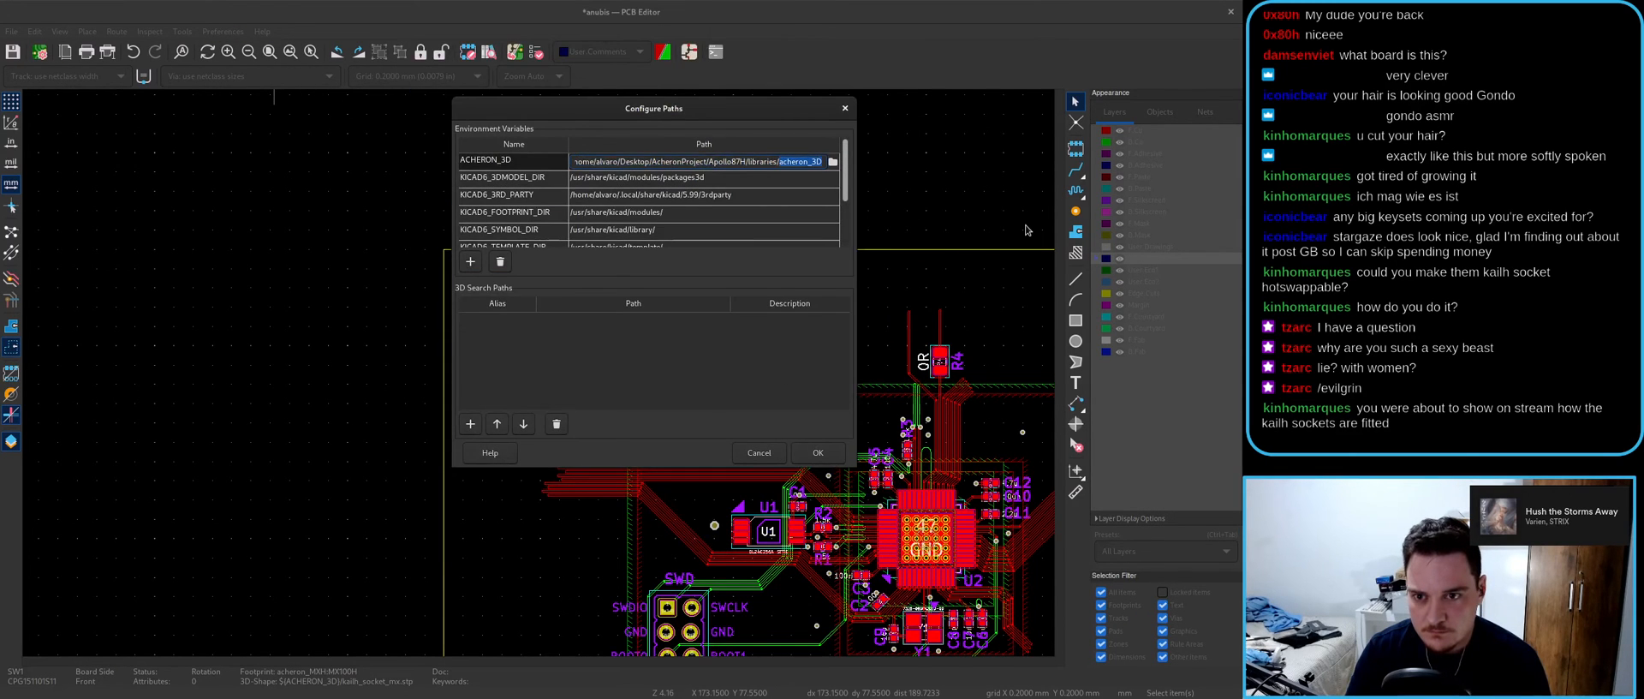
left_click(747, 162)
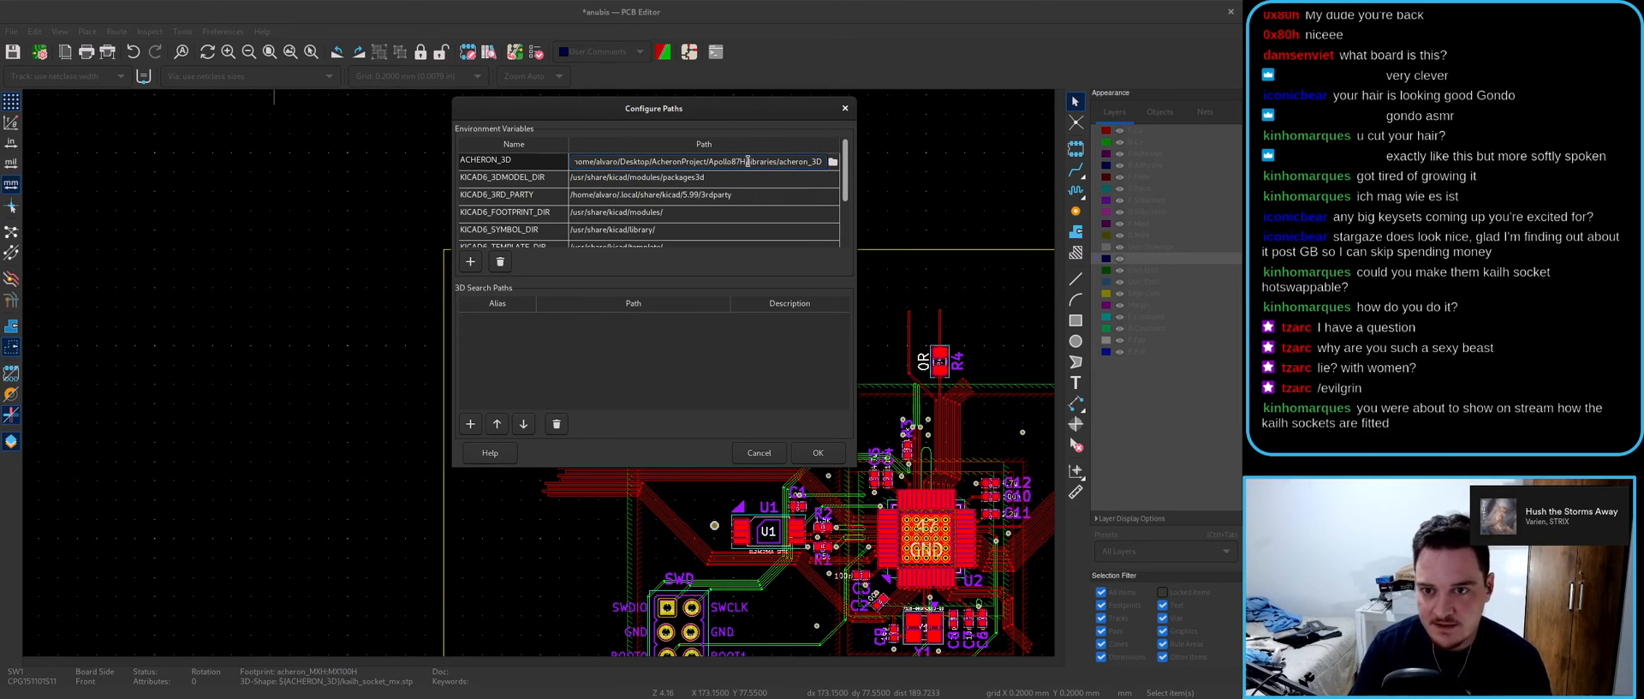
type("kicad_Files")
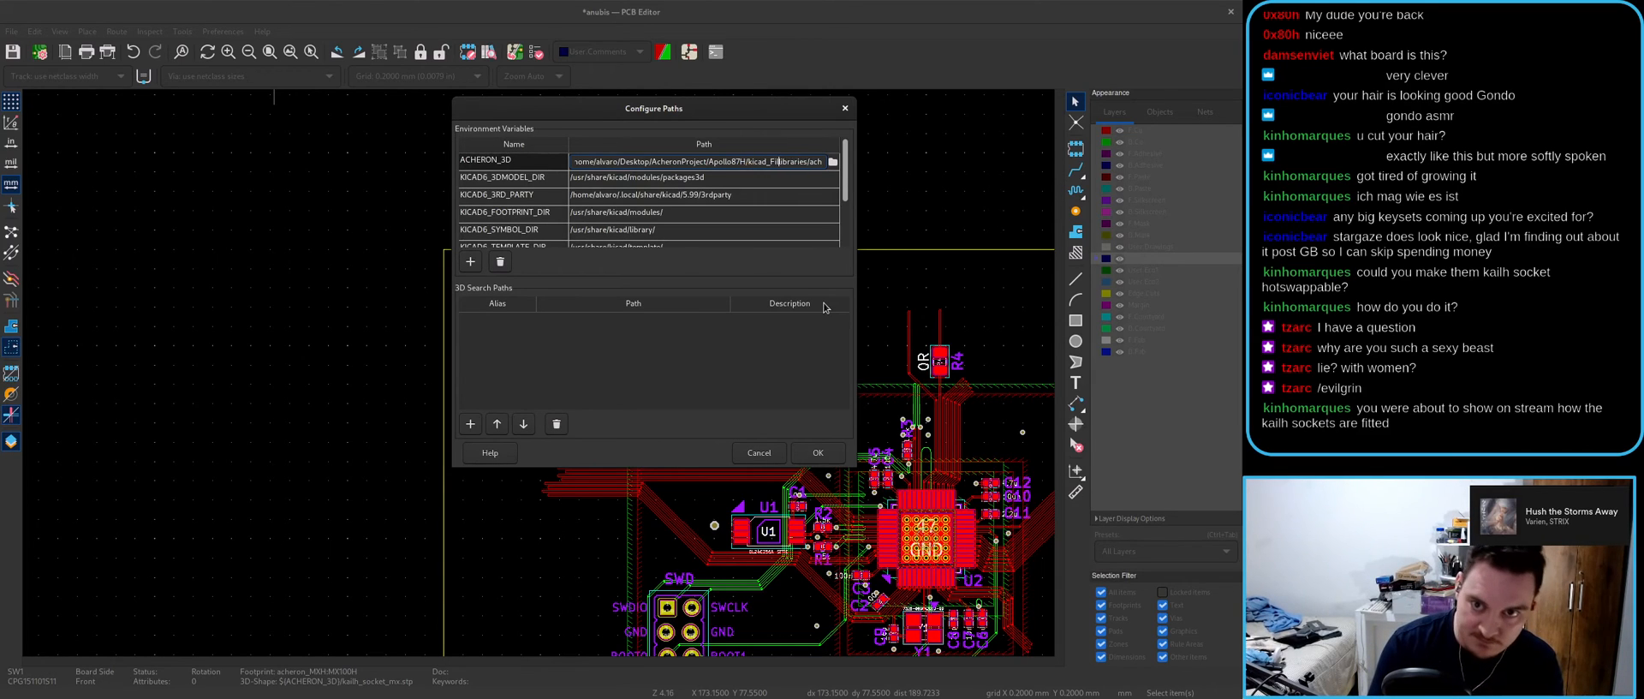
key("BackSpace")
key("BackSpace")
key("BackSpace")
key("BackSpace")
key("BackSpace")
type("files/")
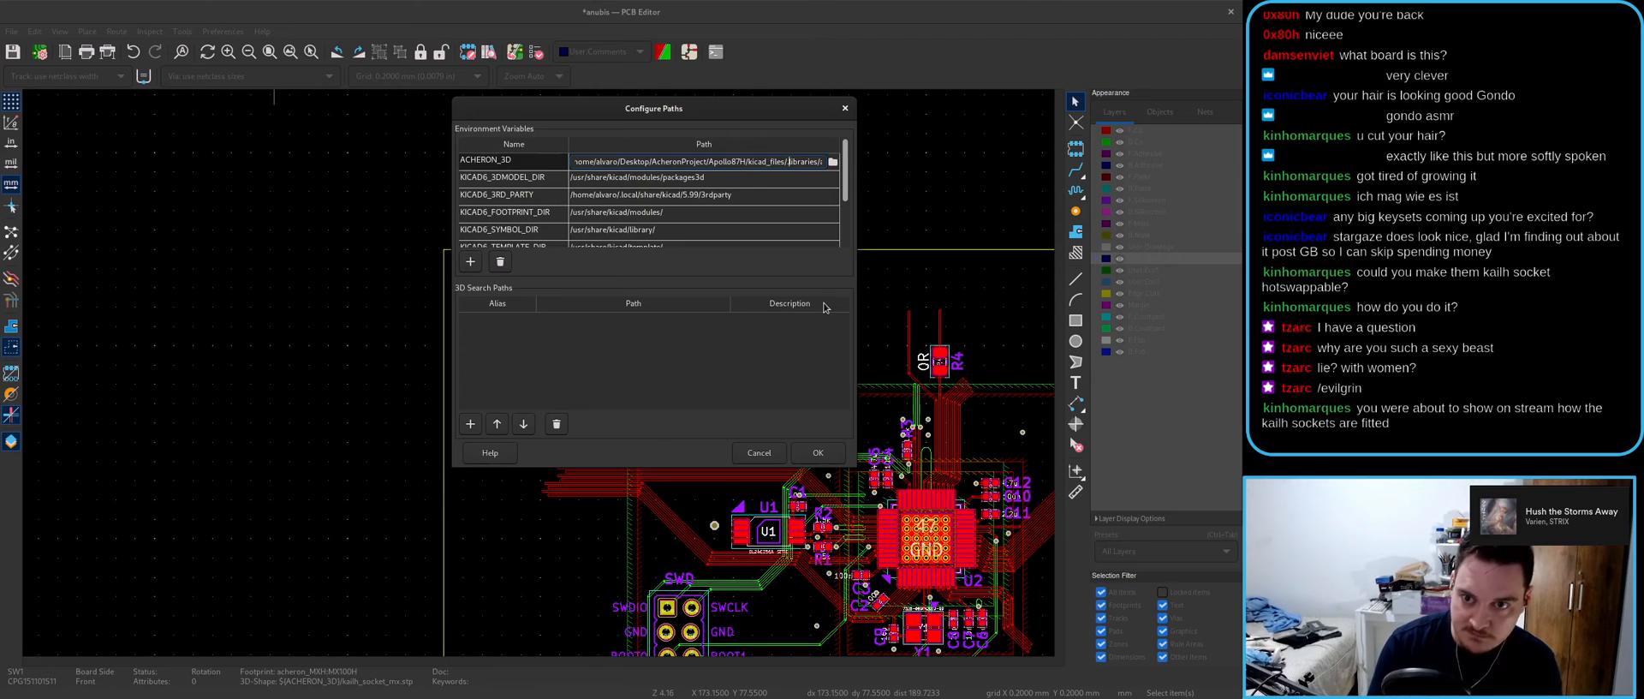
left_click(818, 453)
key("alt+3")
middle_click_drag(526, 348, 536, 352)
- Maximize the 3D Viewer, zoom in and rotate to see the Kailh socket at SW1's holes
double_click(627, 221)
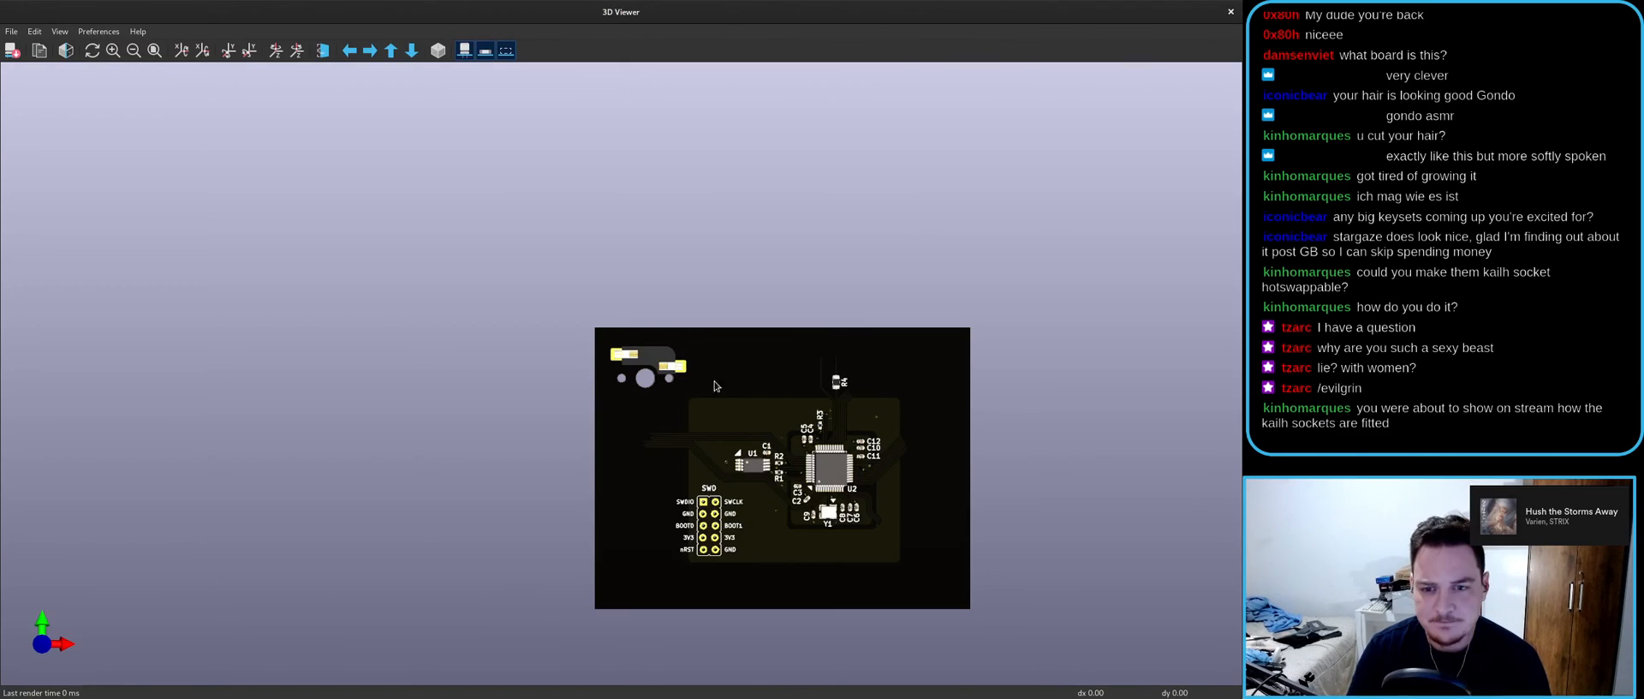
scroll(715, 385, "up", 5)
left_click_drag(714, 385, 561, 462)
scroll(794, 411, "up", 5)
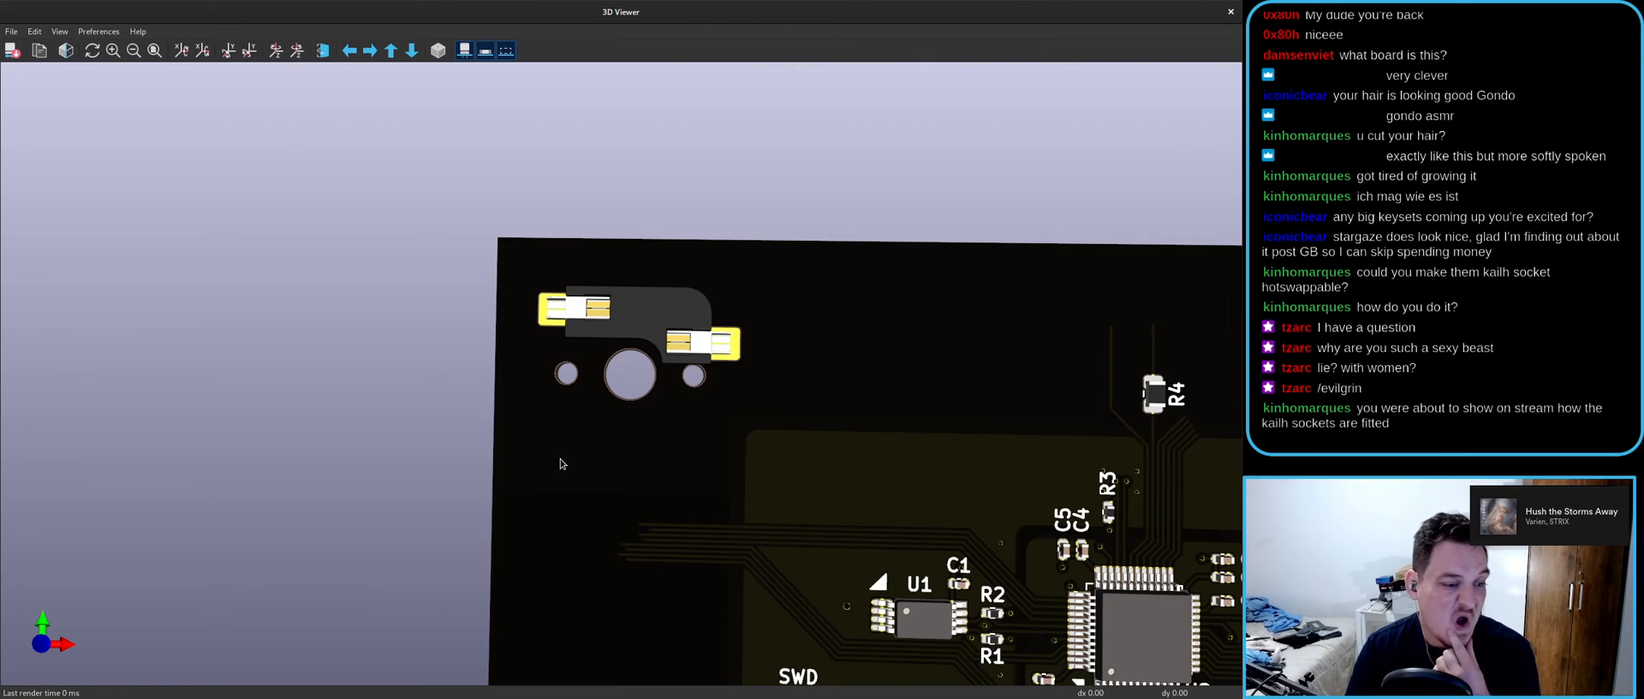
left_click_drag(562, 459, 827, 430)
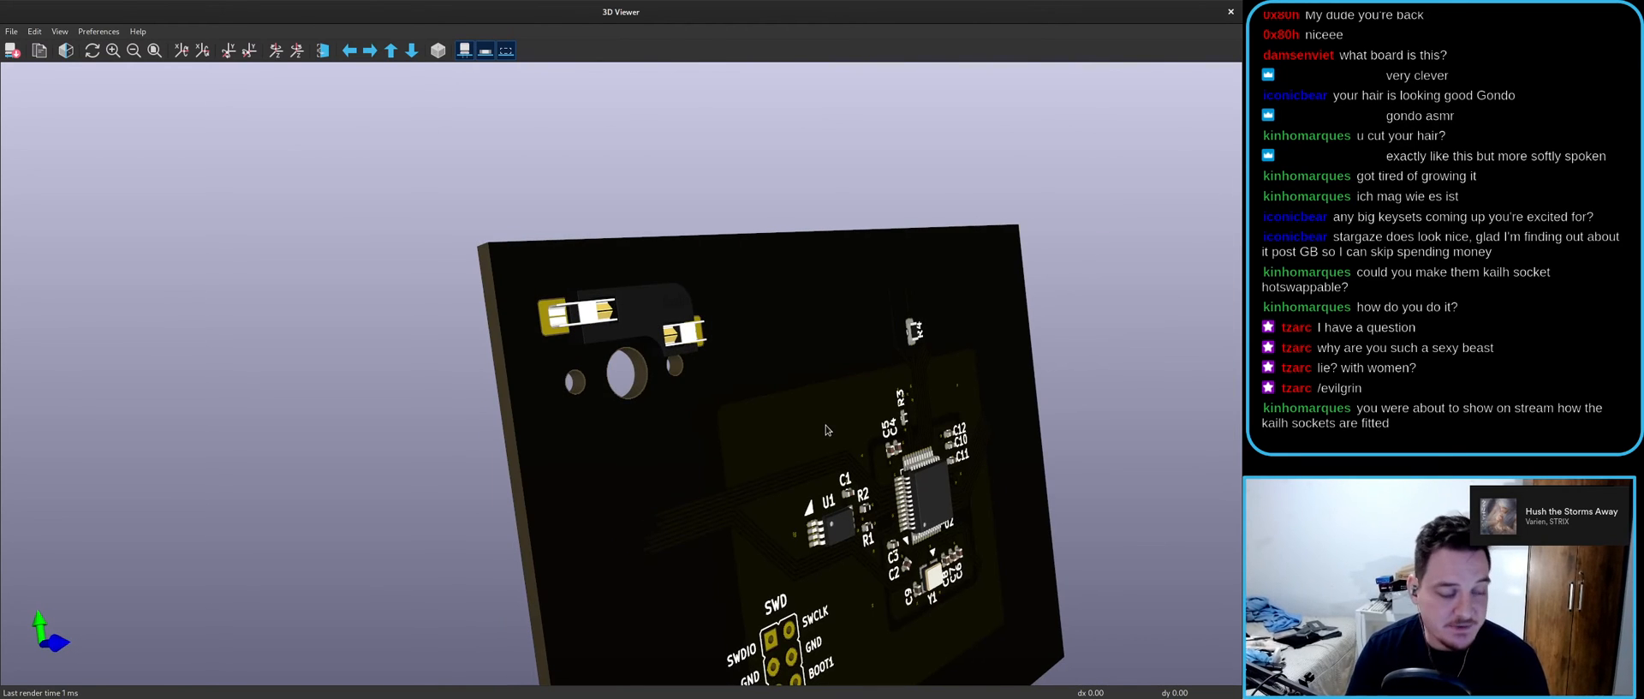
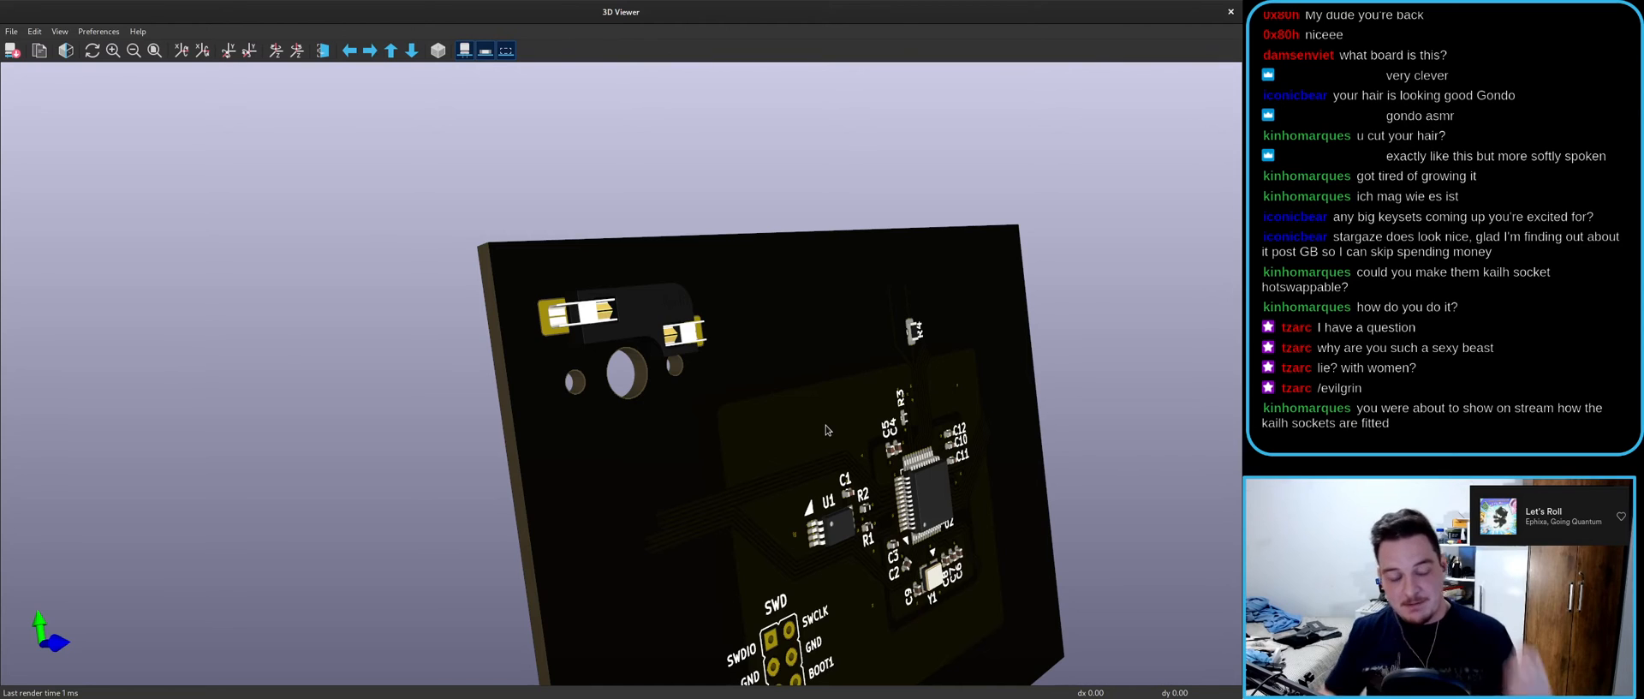
- Duplicate the SW1 ESC switch symbol in the schematic and place the copy to its right
left_click(1230, 13)
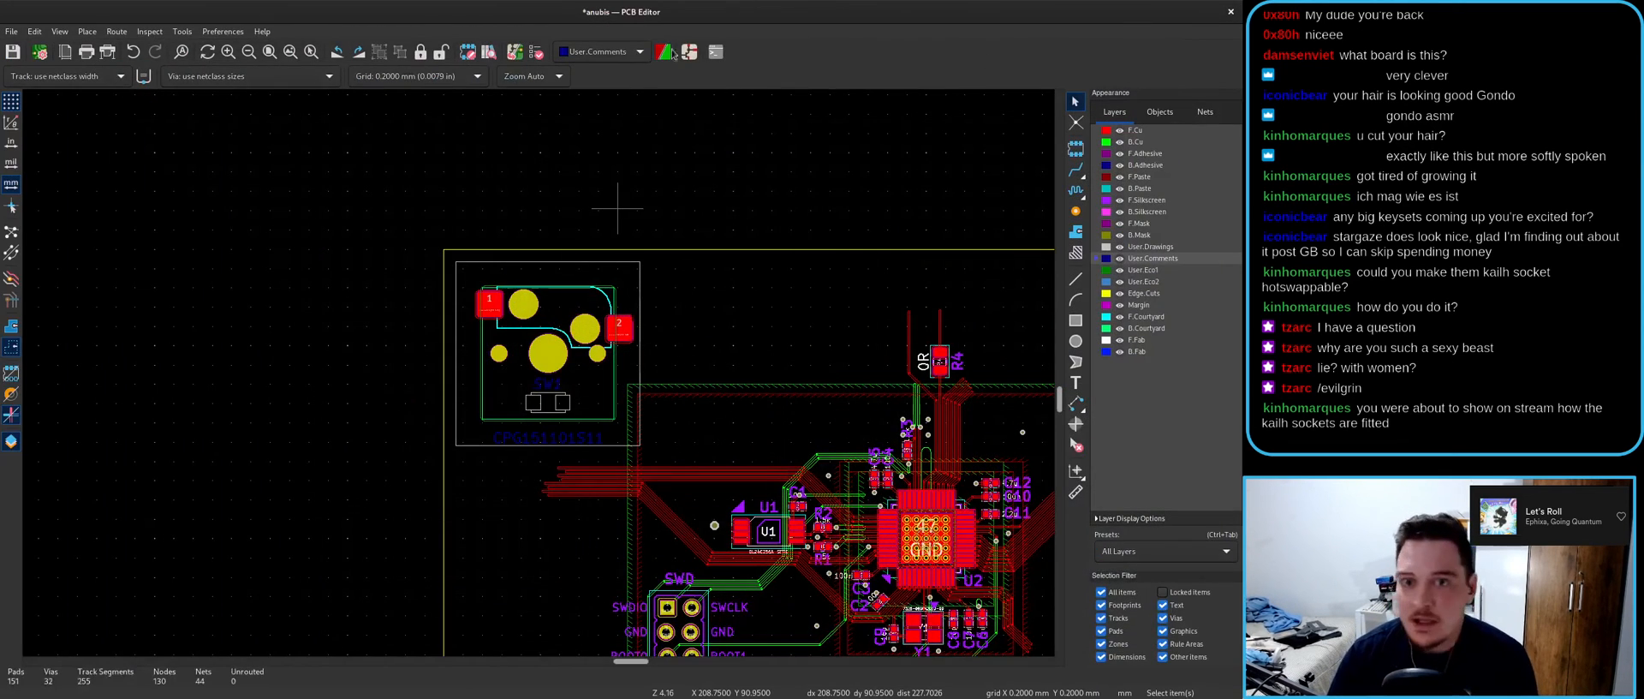
left_click(688, 52)
key("ctrl+d")
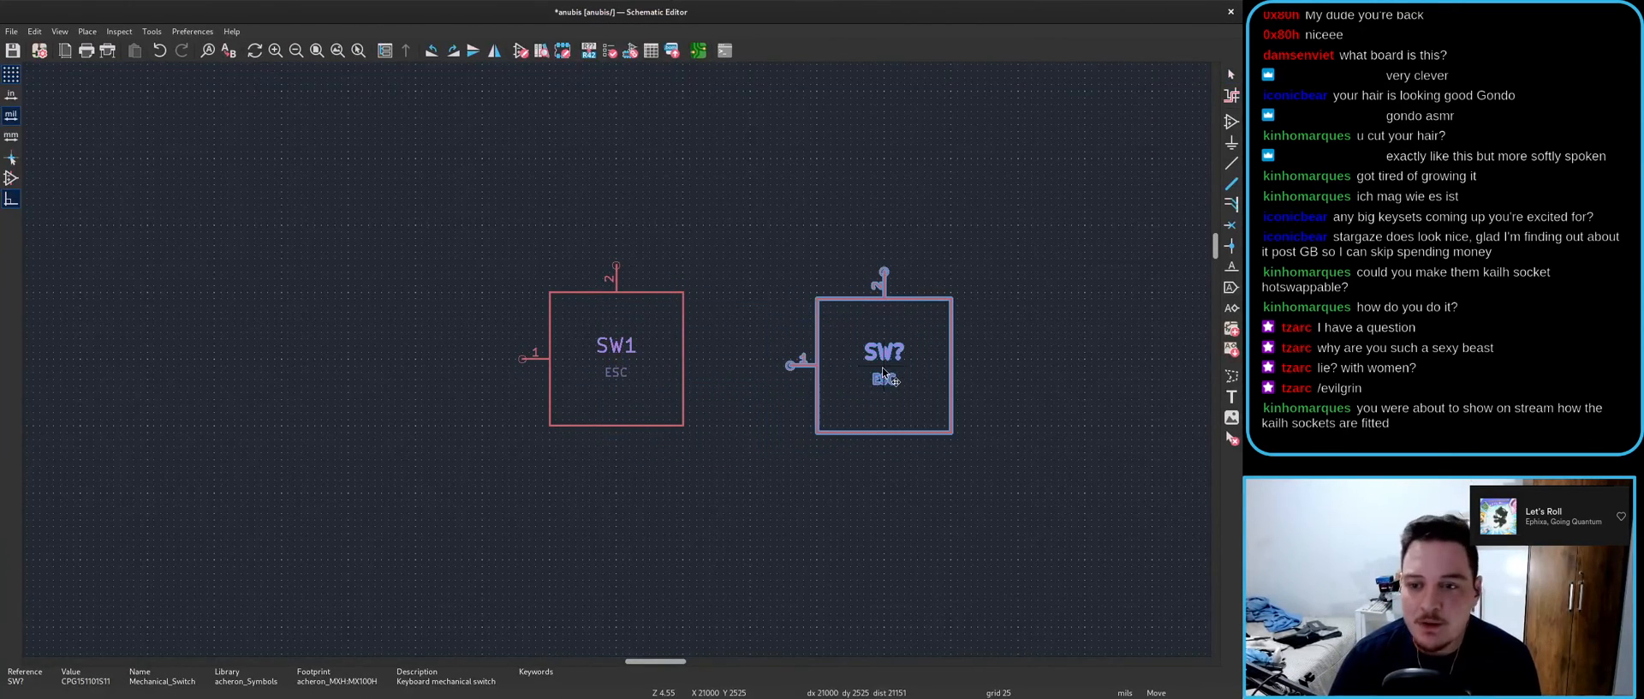
left_click(884, 363)
double_click(623, 370)
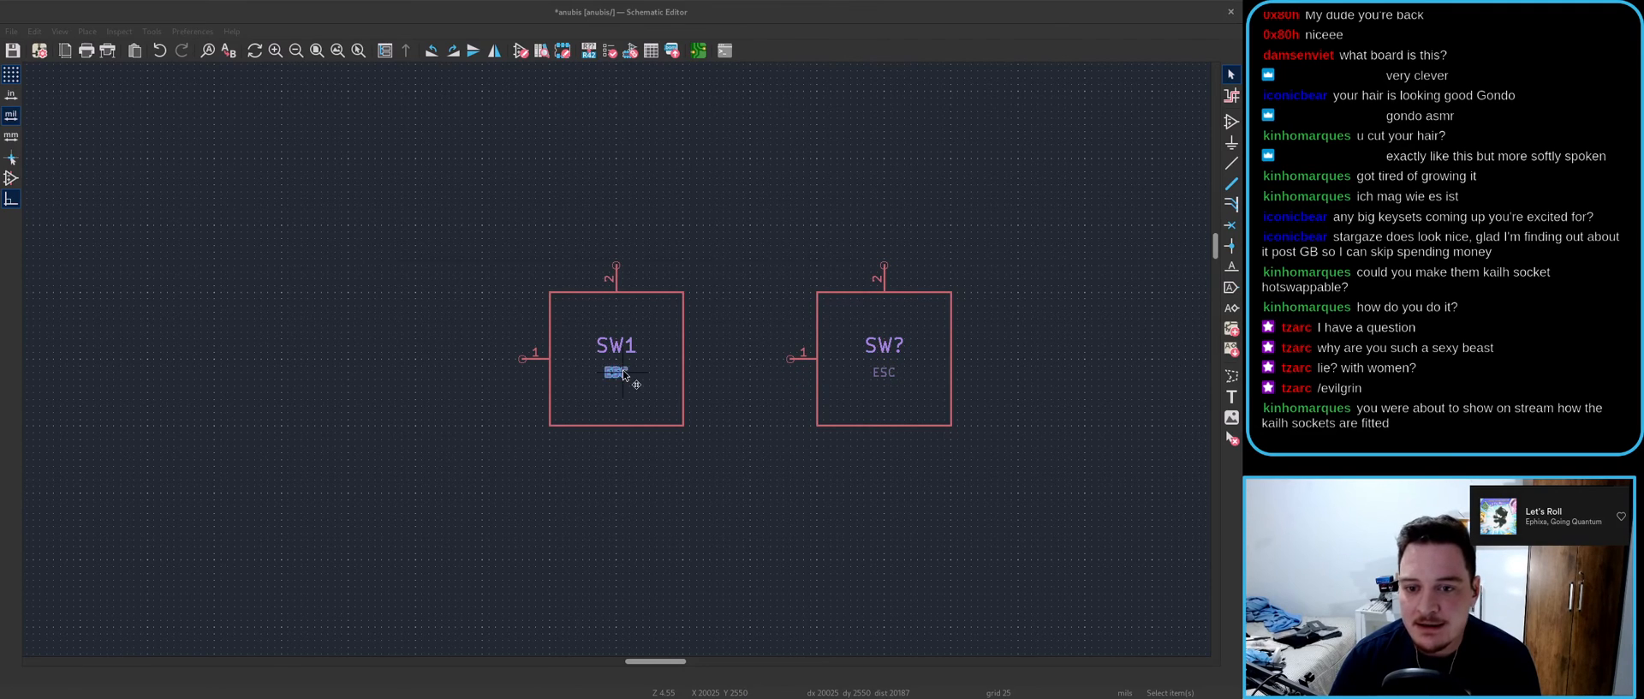
left_click(751, 440)
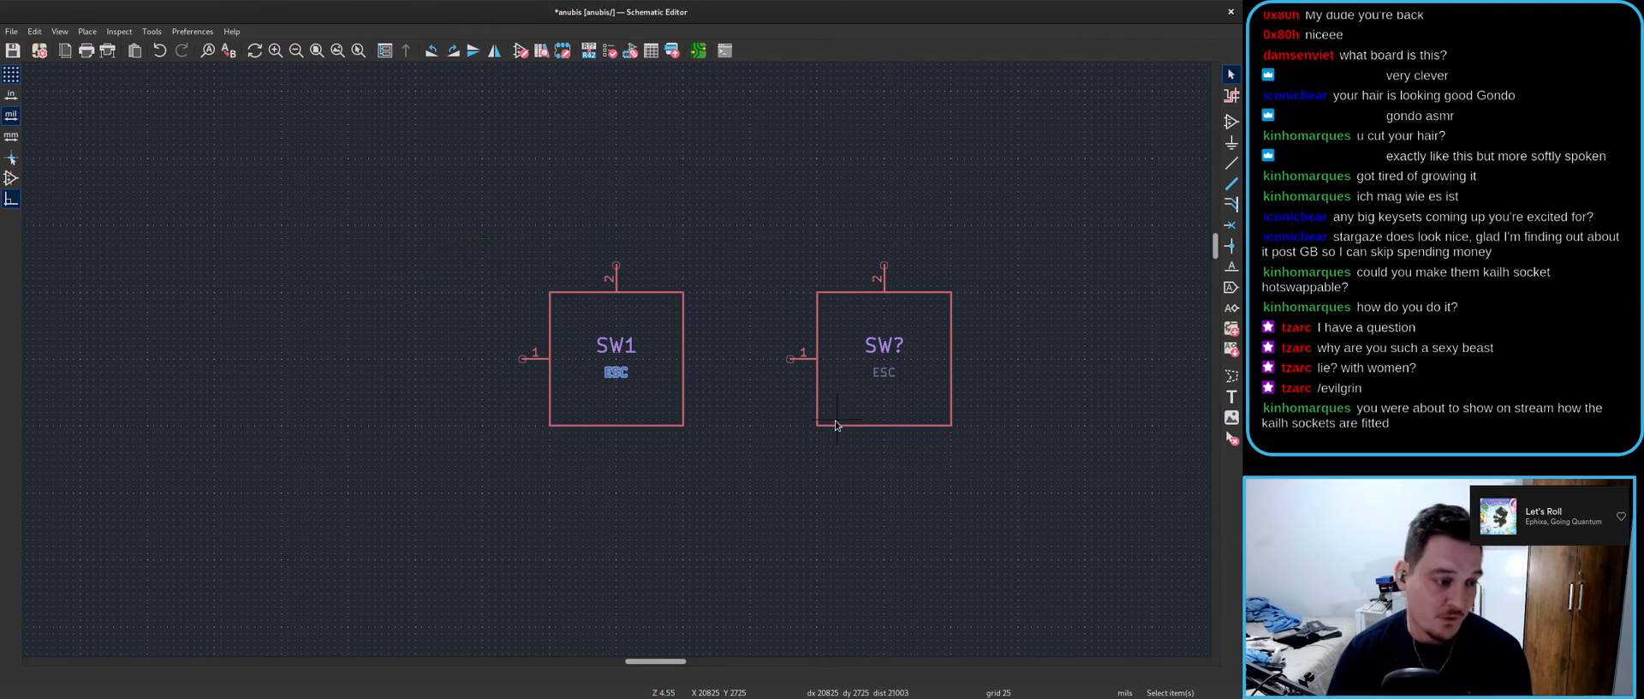
left_click(393, 206)
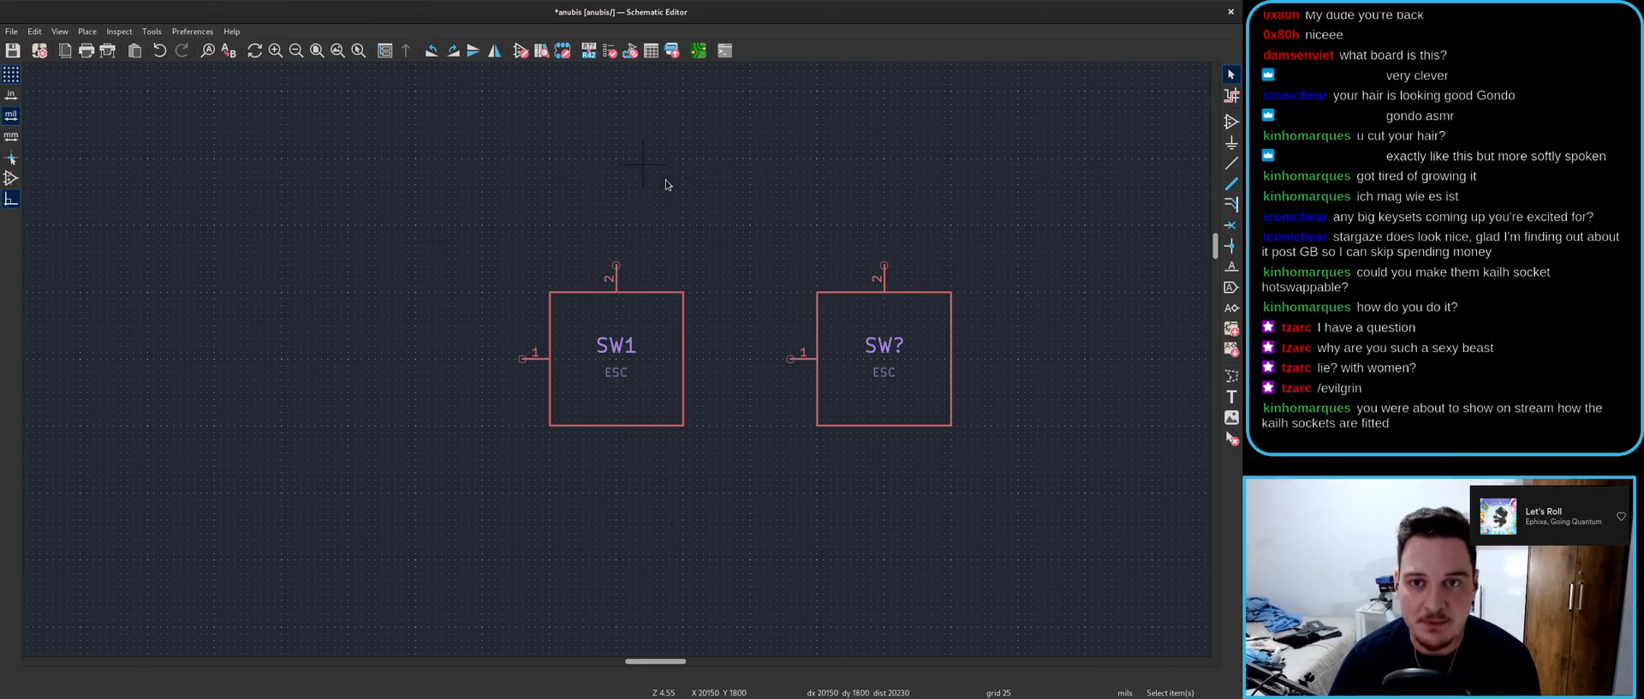
- Update the PCB from the schematic and stack the new SW2 footprint on top of SW1
key("alt+Tab")
left_click(515, 51)
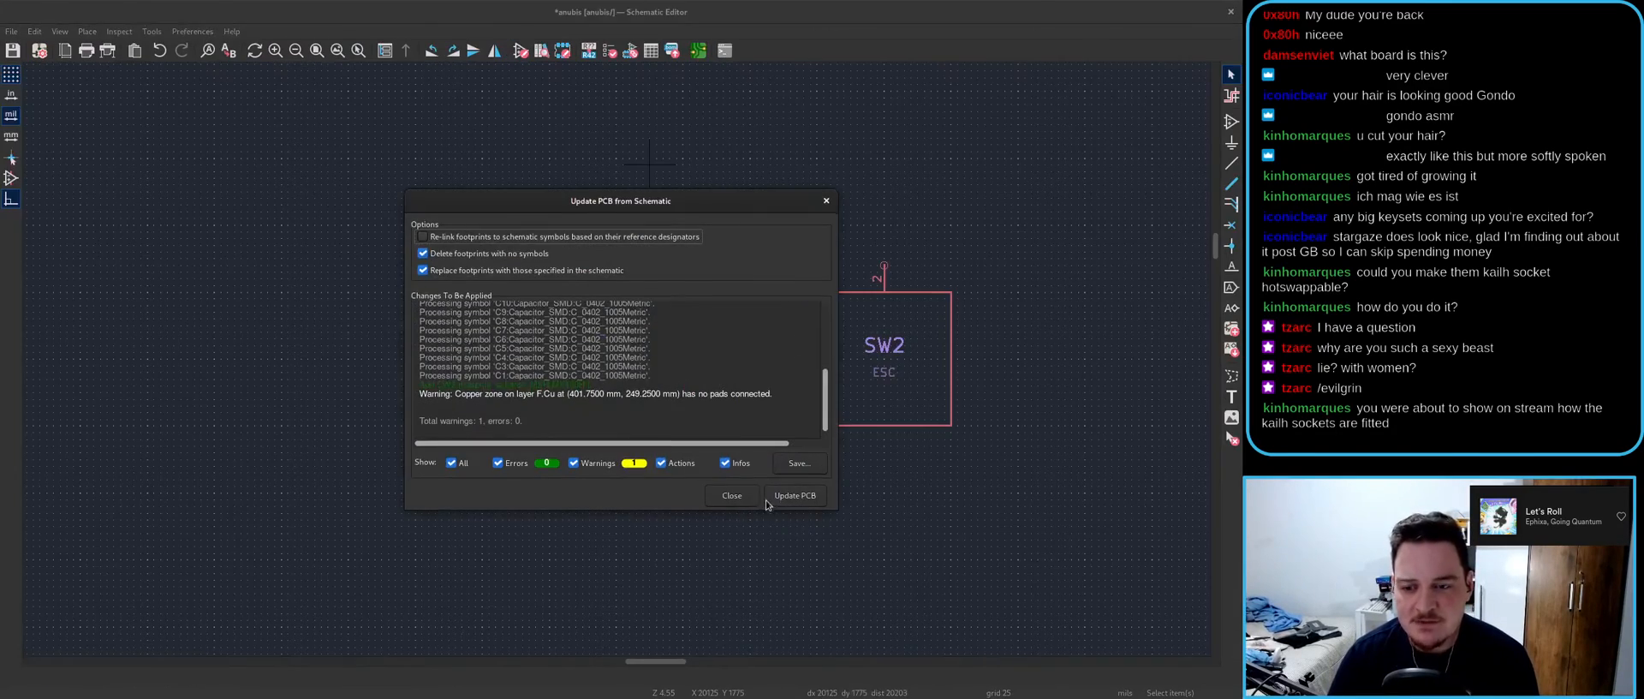
left_click(794, 495)
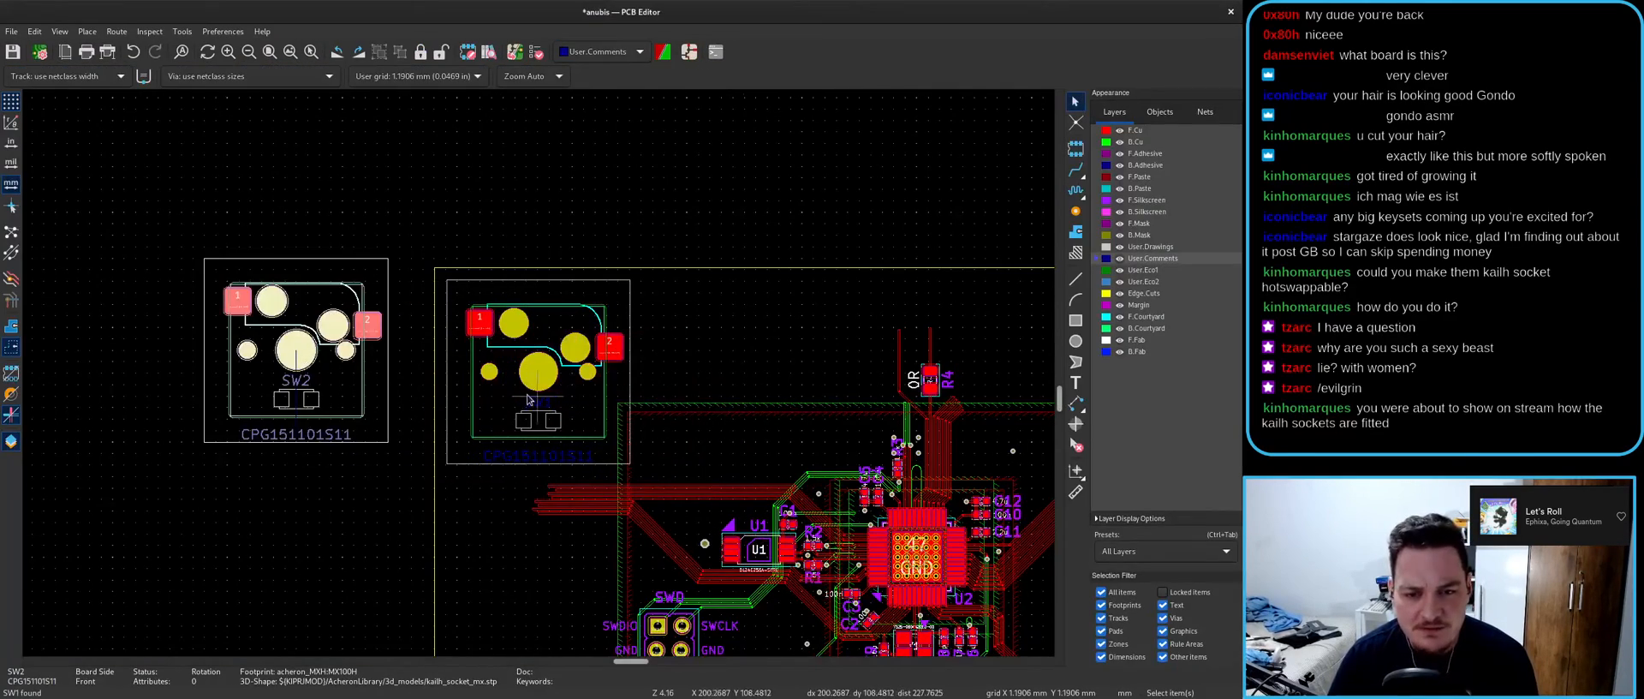
left_click(539, 373)
key("m")
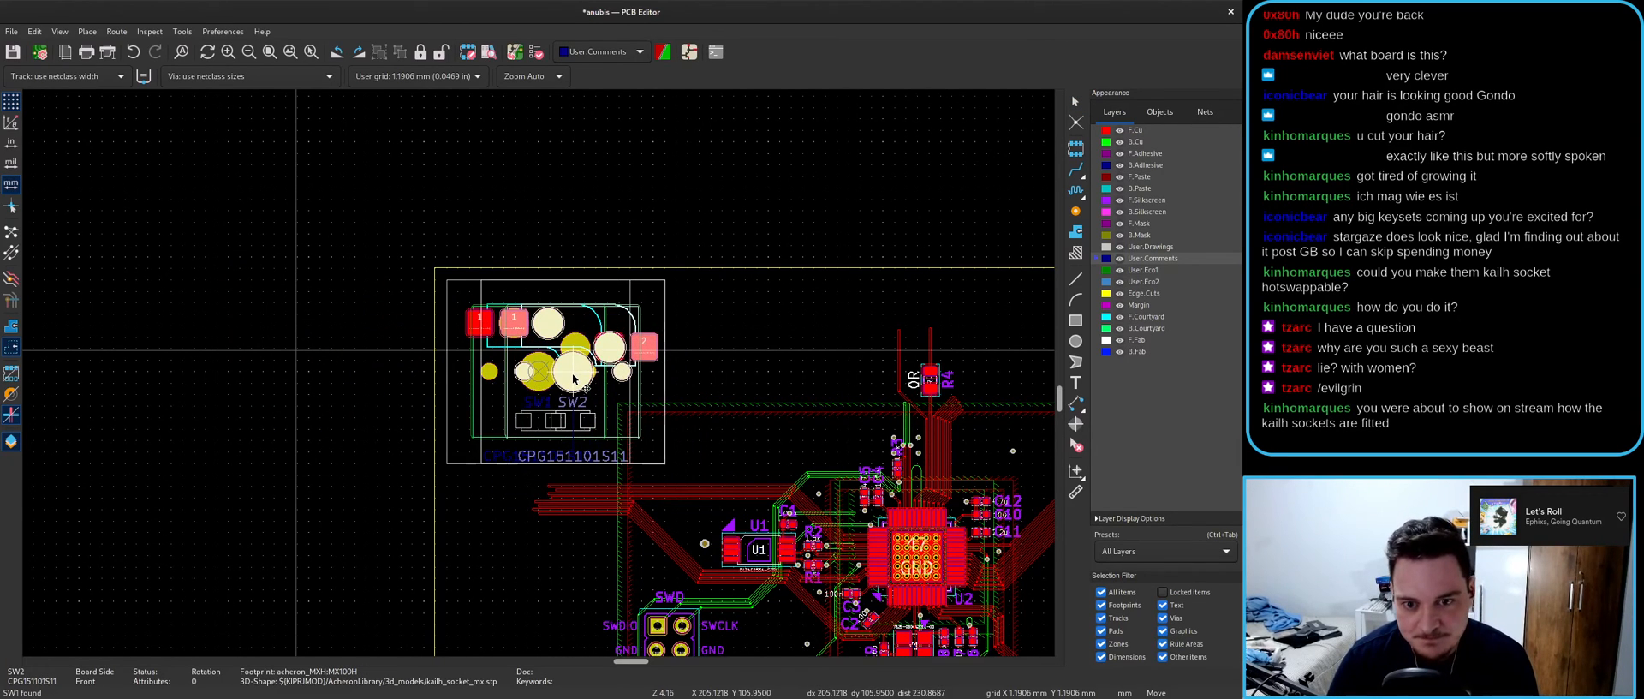
left_click(573, 379)
- Inspect the stacked switch footprints in the 3D view, then select SW1
key("alt+3")
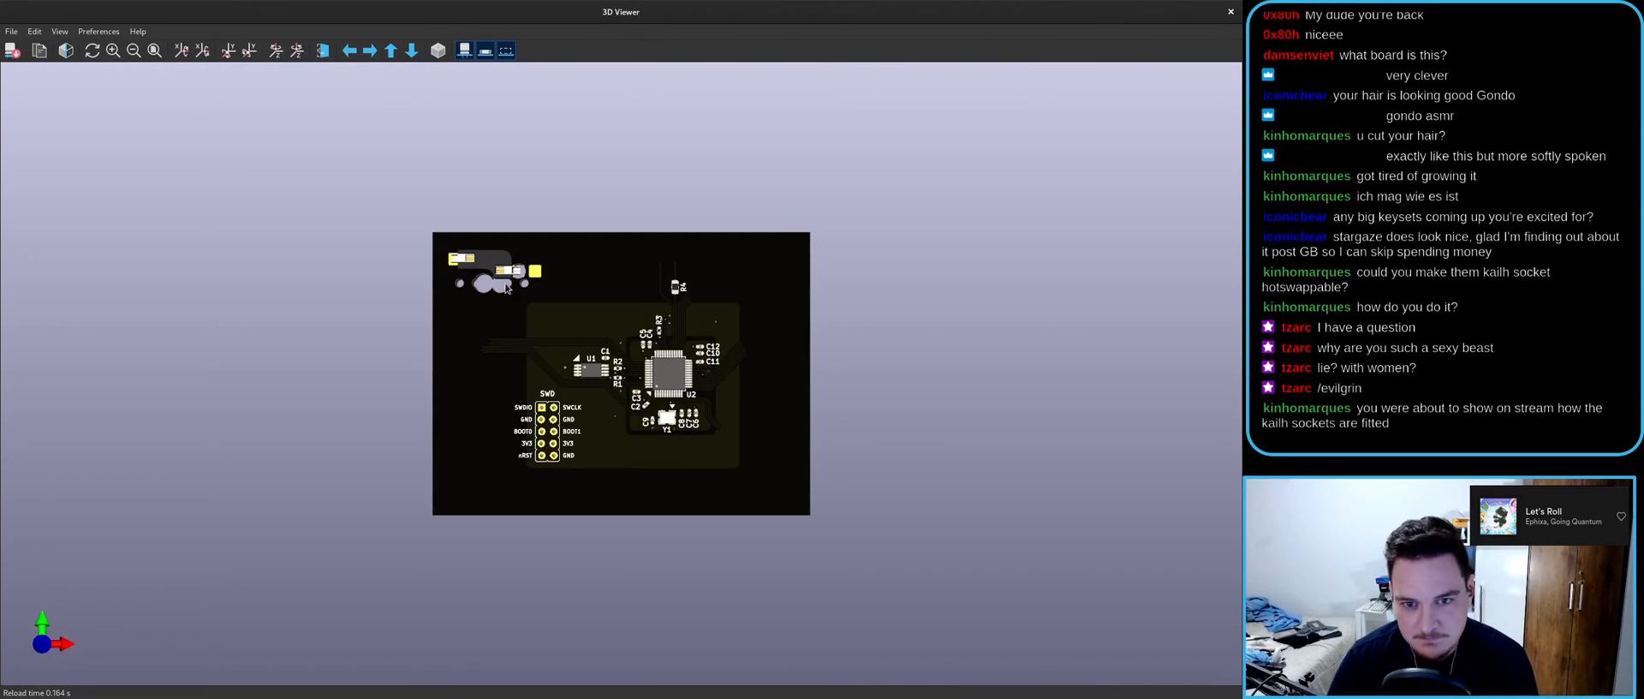
scroll(584, 340, "up", 8)
left_click_drag(668, 463, 792, 255)
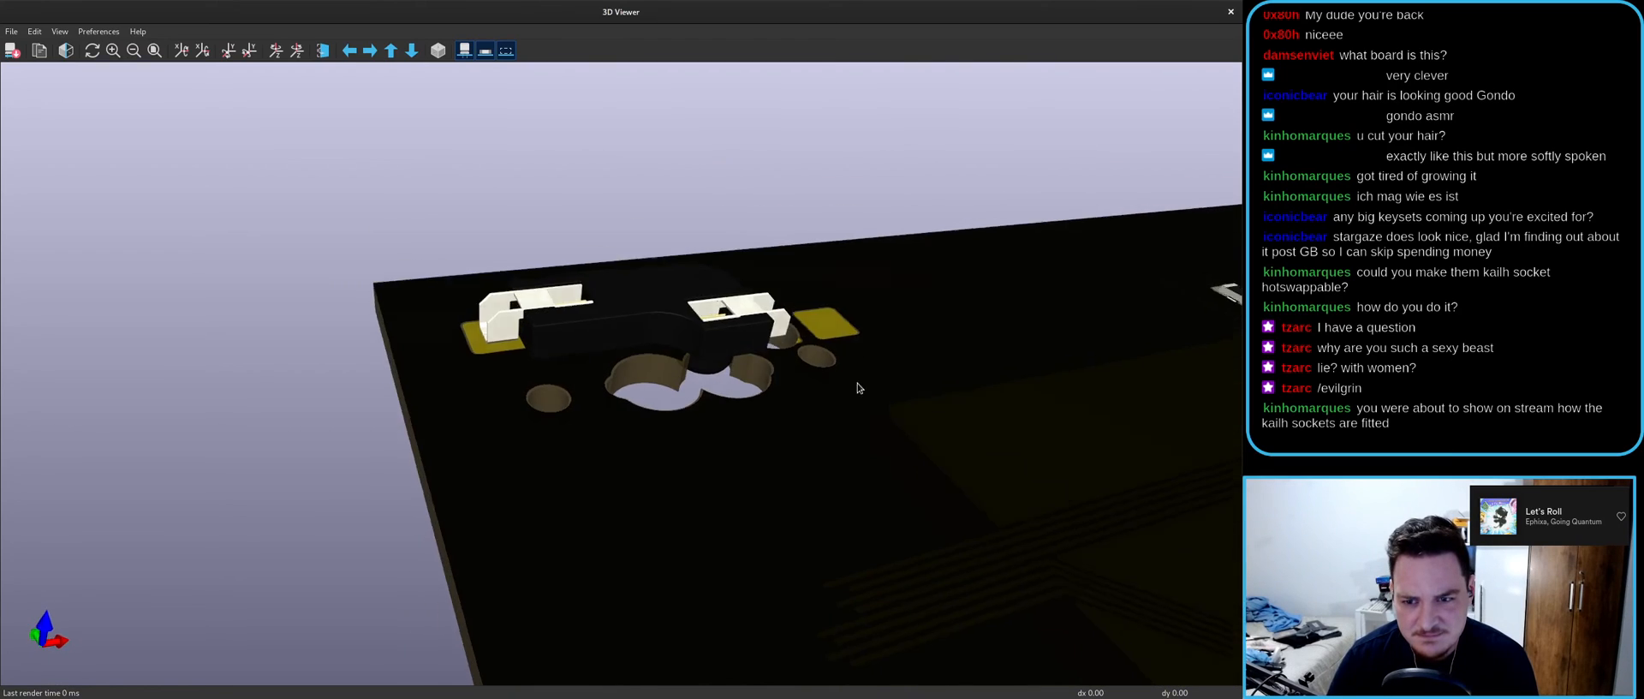
left_click_drag(866, 363, 631, 499)
left_click(1231, 11)
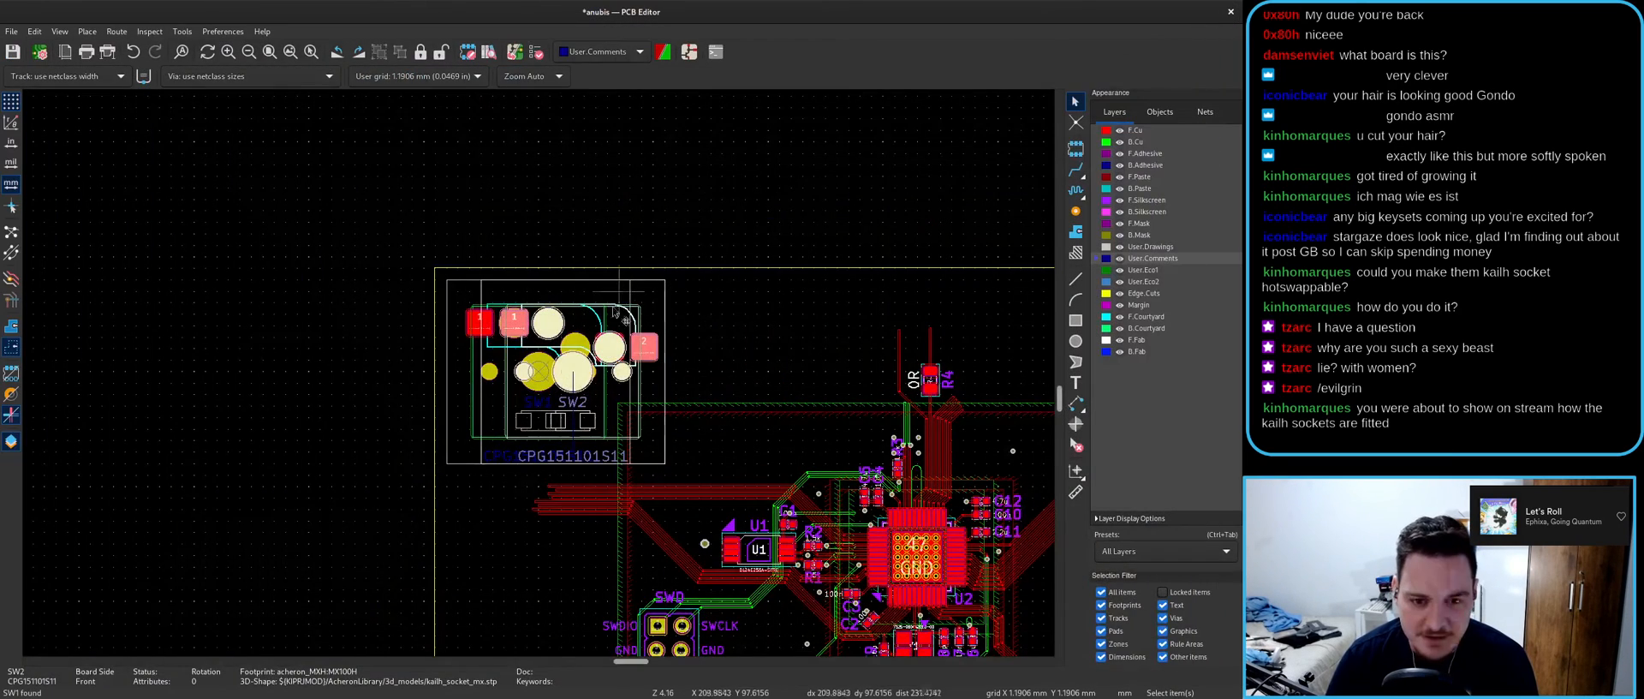
left_click(506, 313)
- Set SW2's footprint 3D model to ${ACHERON_3D}/kailh_socket_mx.stp
key("e")
left_click(481, 189)
key("ctrl+c")
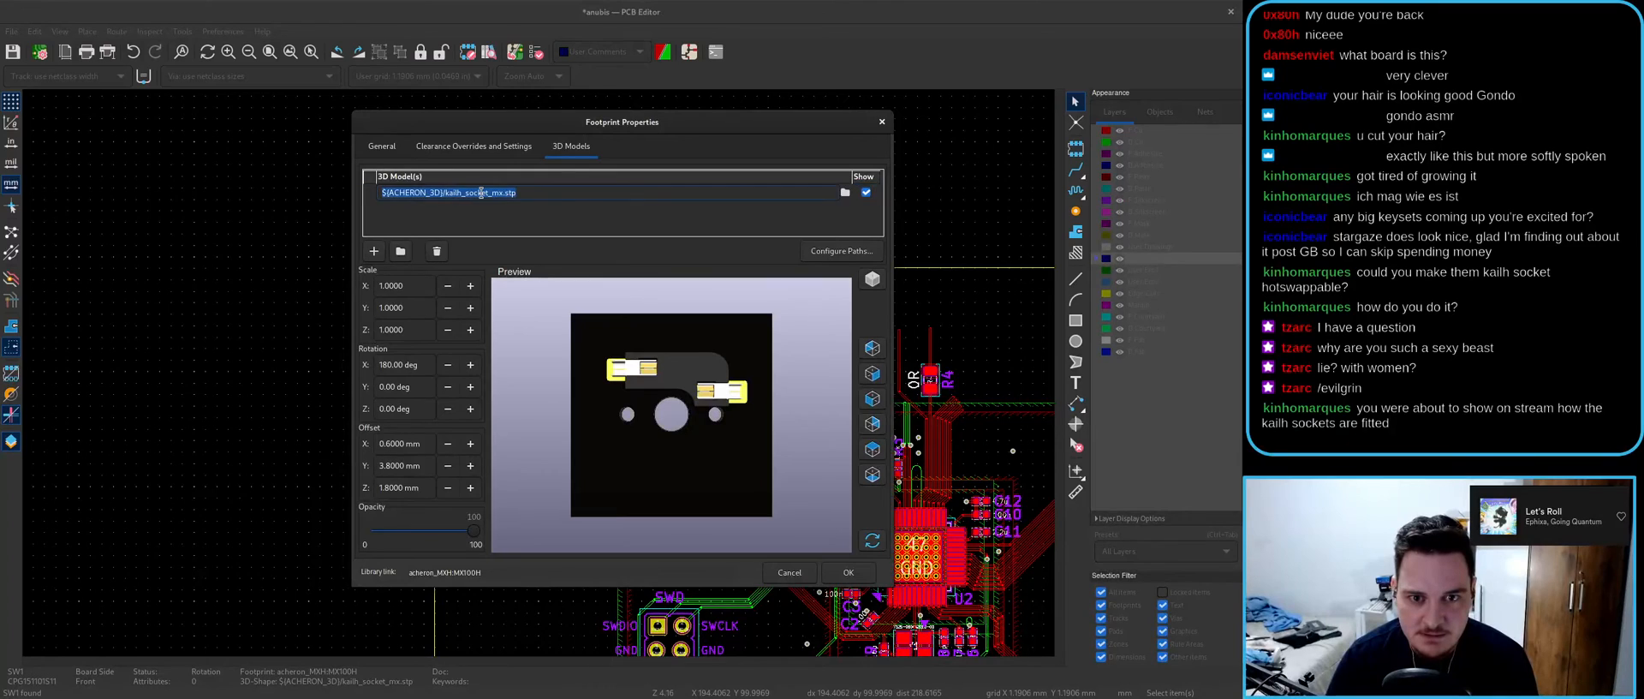
key("Escape")
left_click(661, 294)
key("e")
left_click(477, 147)
left_click(559, 145)
key("ctrl+v")
key("Return")
key("Return")
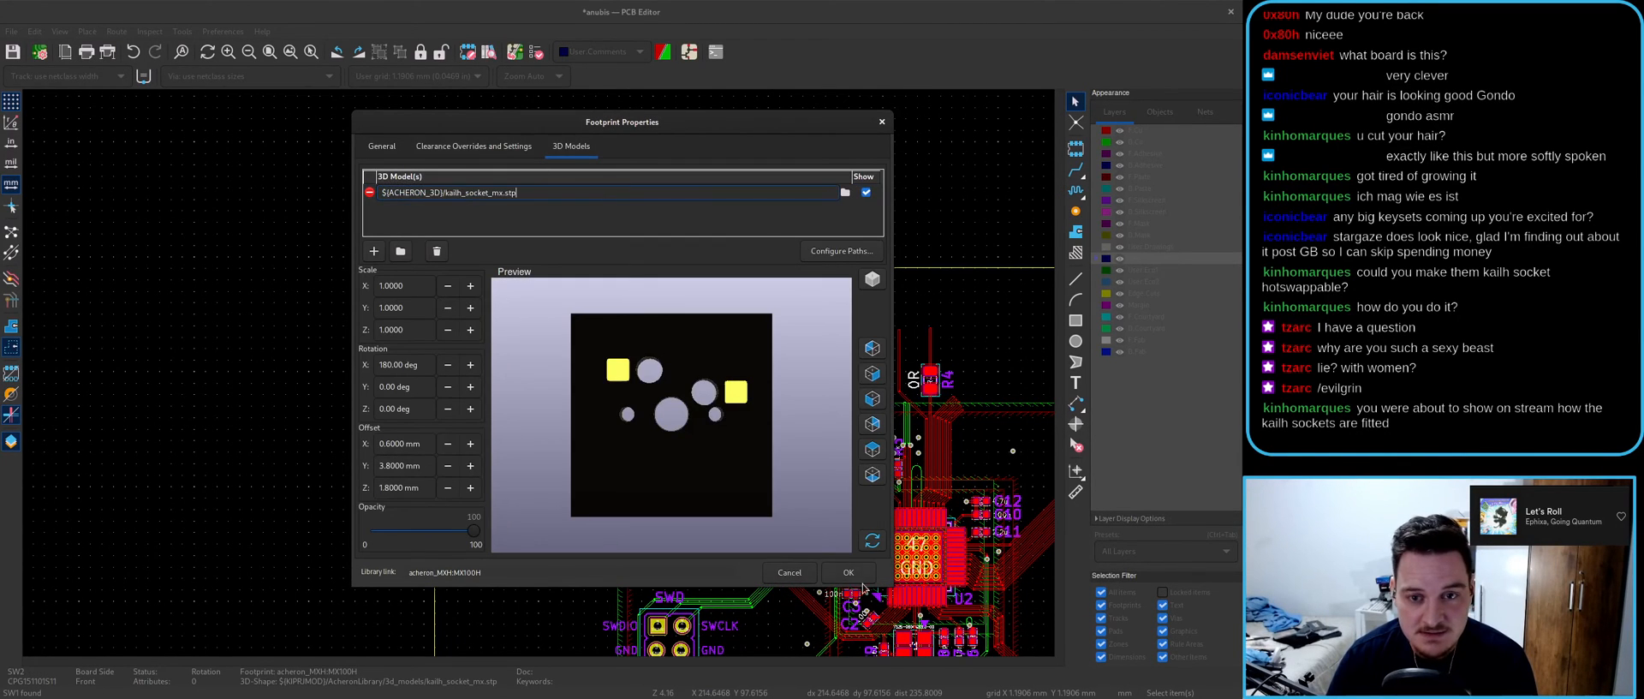
- Check the Kailh socket model on the board in the 3D viewer
key("alt+3")
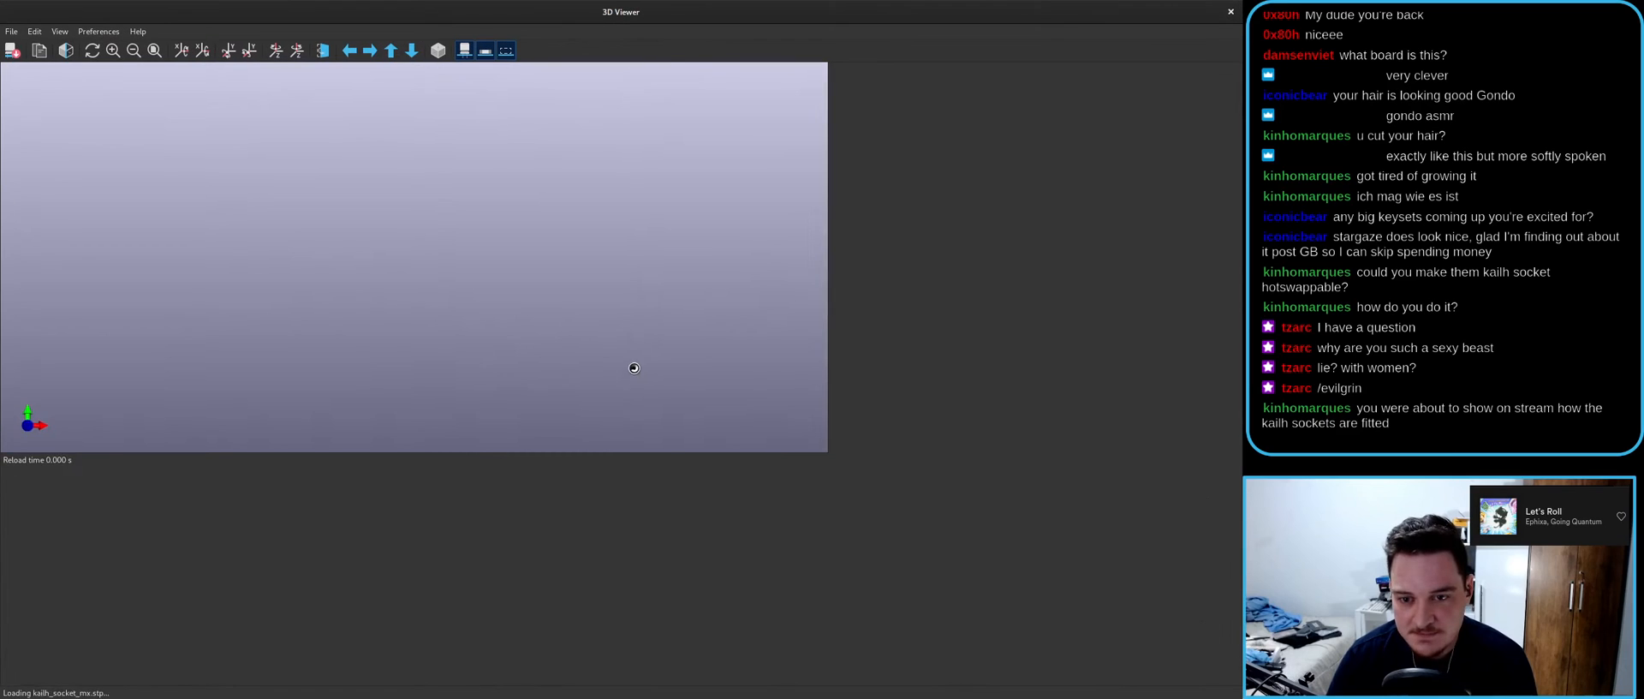
scroll(548, 338, "up", 3)
left_click_drag(548, 338, 675, 539)
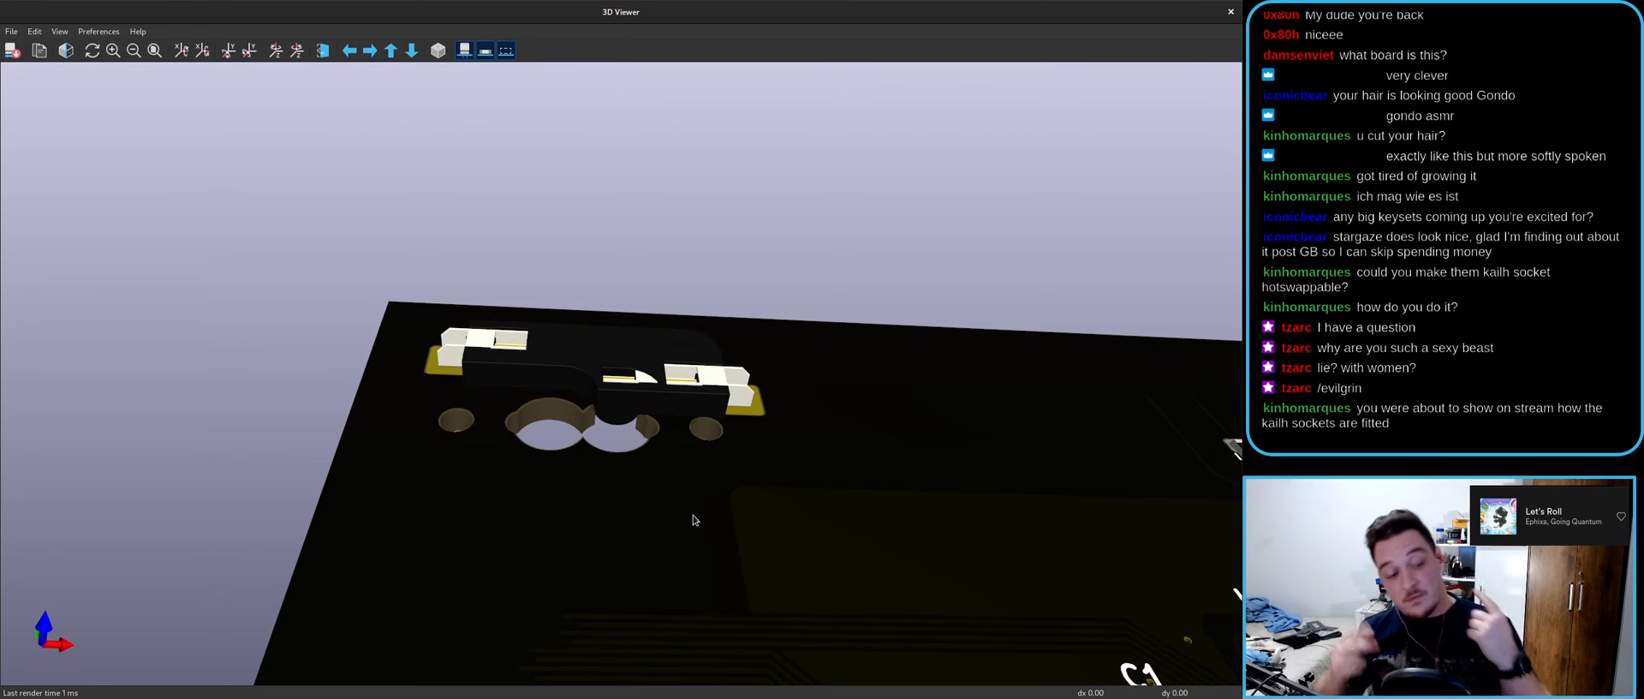
left_click_drag(951, 4, 822, 332)
left_click(816, 28)
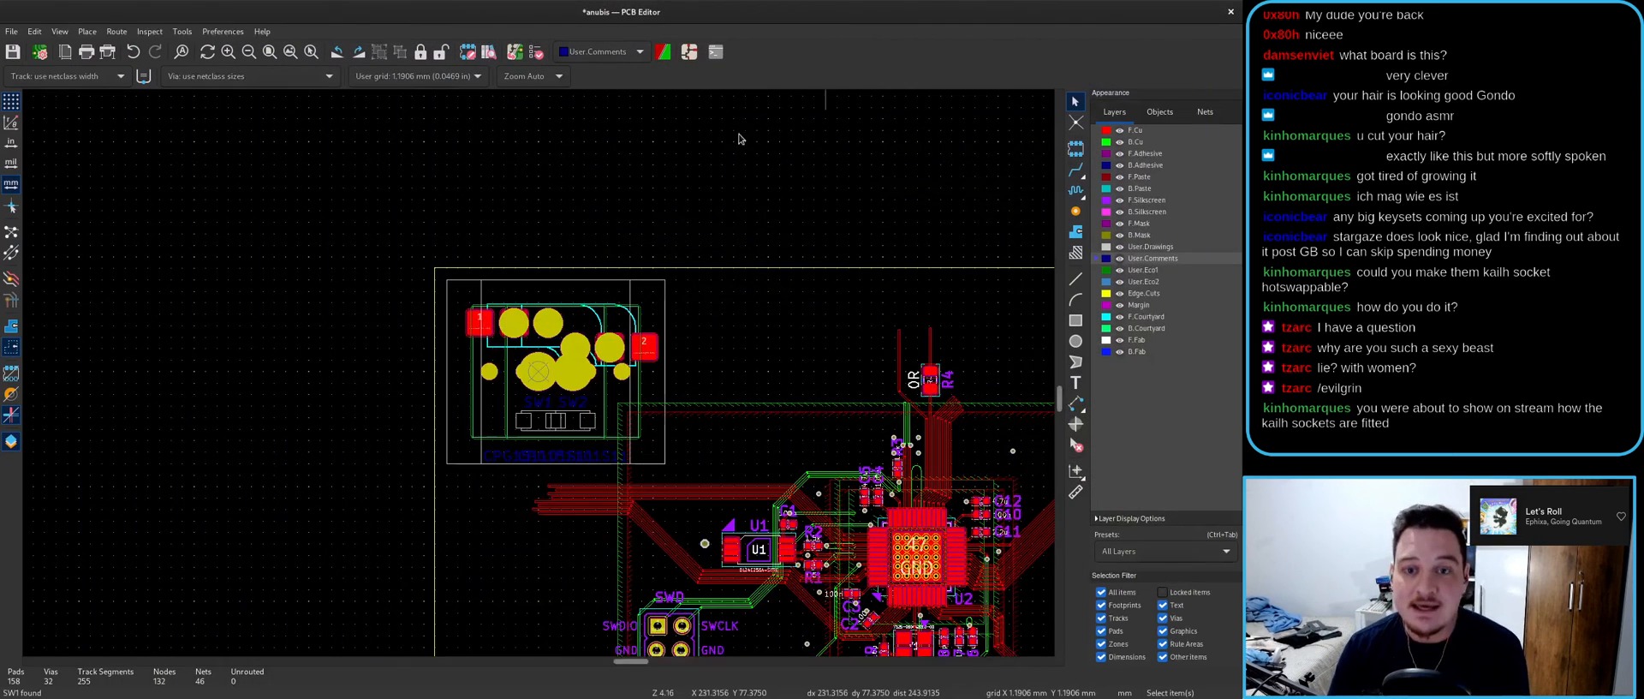
- Rotate the SW1 footprint to 180°
left_click(468, 461)
key("r")
key("r")
key("r")
key("r")
key("Escape")
- Examine both overlapping Kailh sockets in the maximized 3D viewer, ending on a top view
key("alt+3")
double_click(631, 339)
left_click_drag(632, 345, 610, 647)
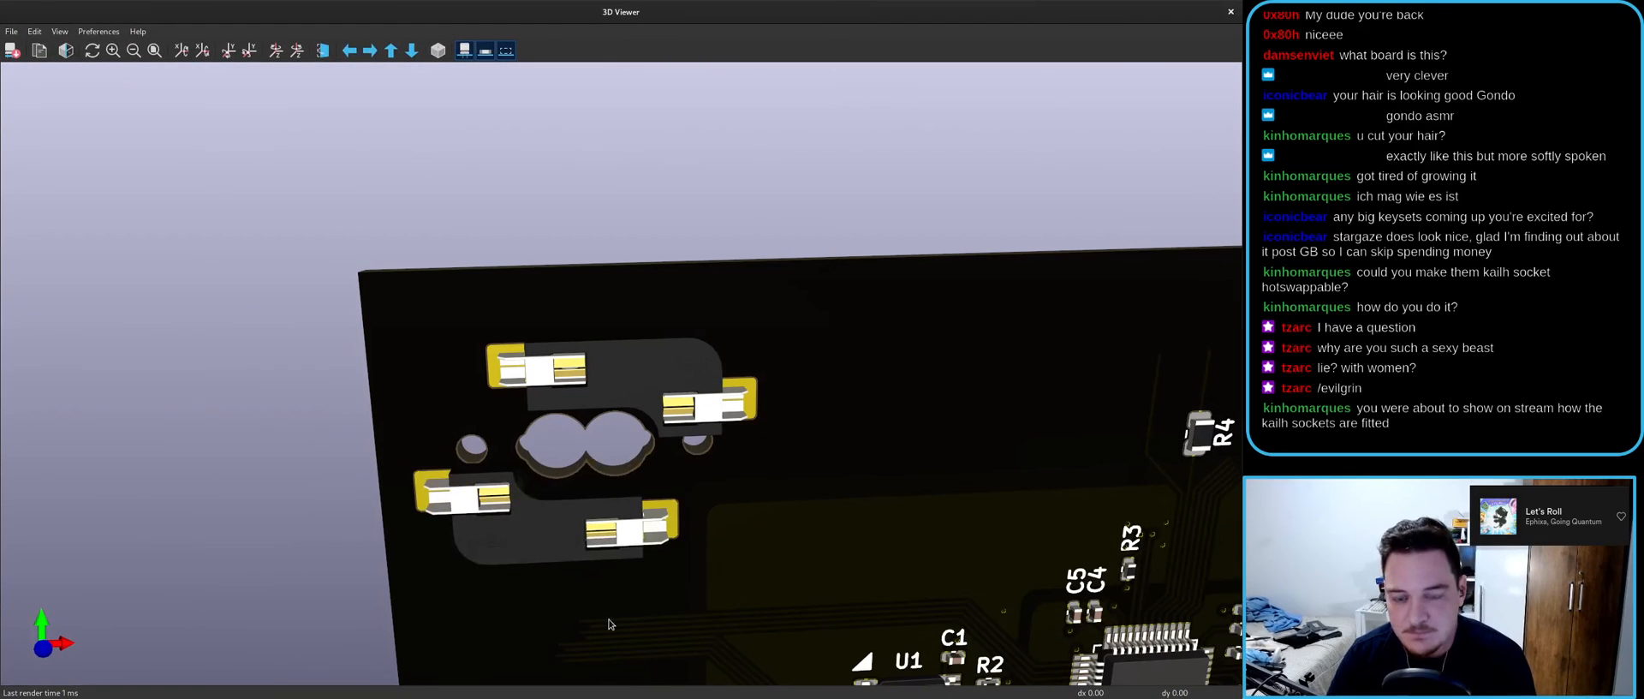
left_click_drag(584, 462, 579, 428)
scroll(576, 451, "up", 5)
mouse_move(394, 454)
left_mouse_down()
mouse_move(677, 447)
mouse_move(367, 461)
left_mouse_up()
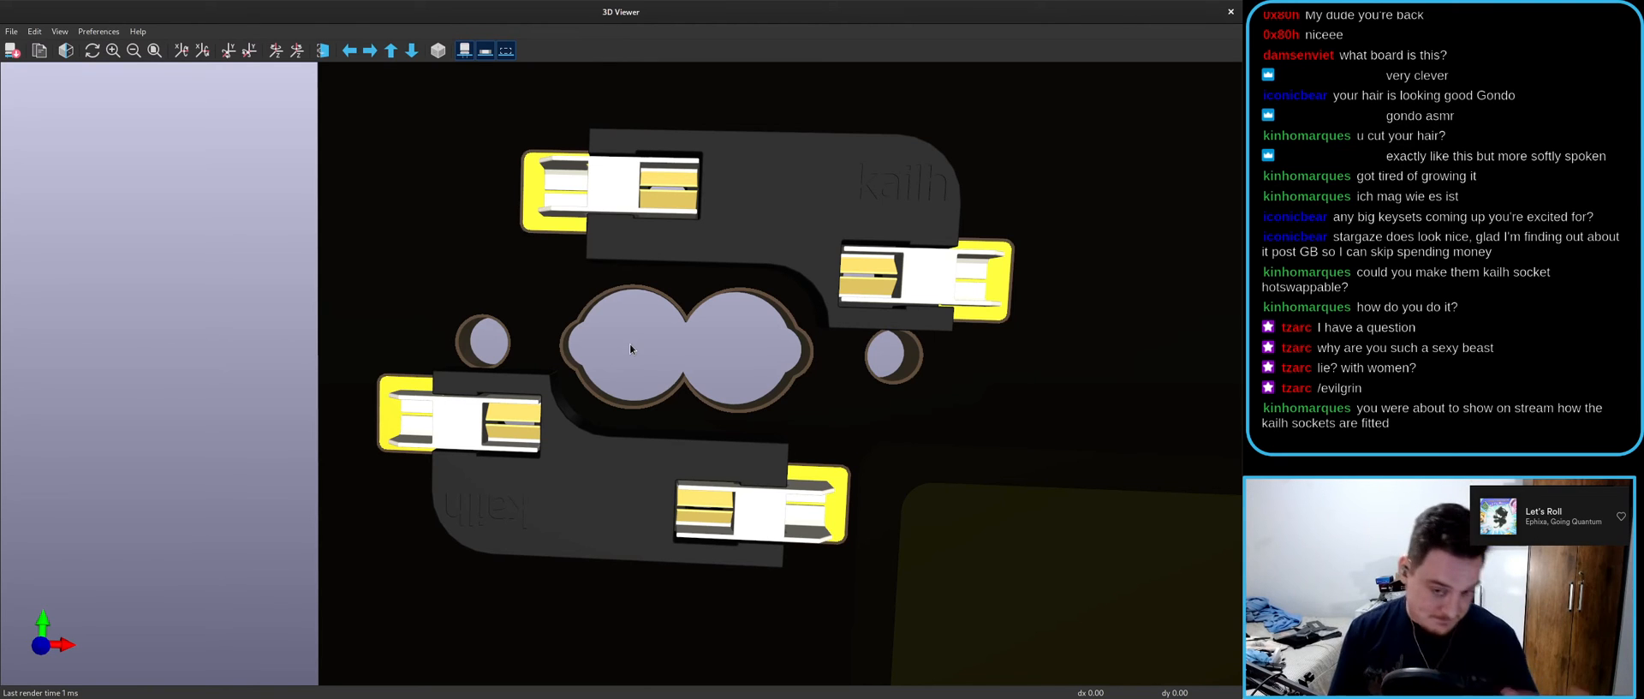
left_click_drag(629, 349, 547, 377)
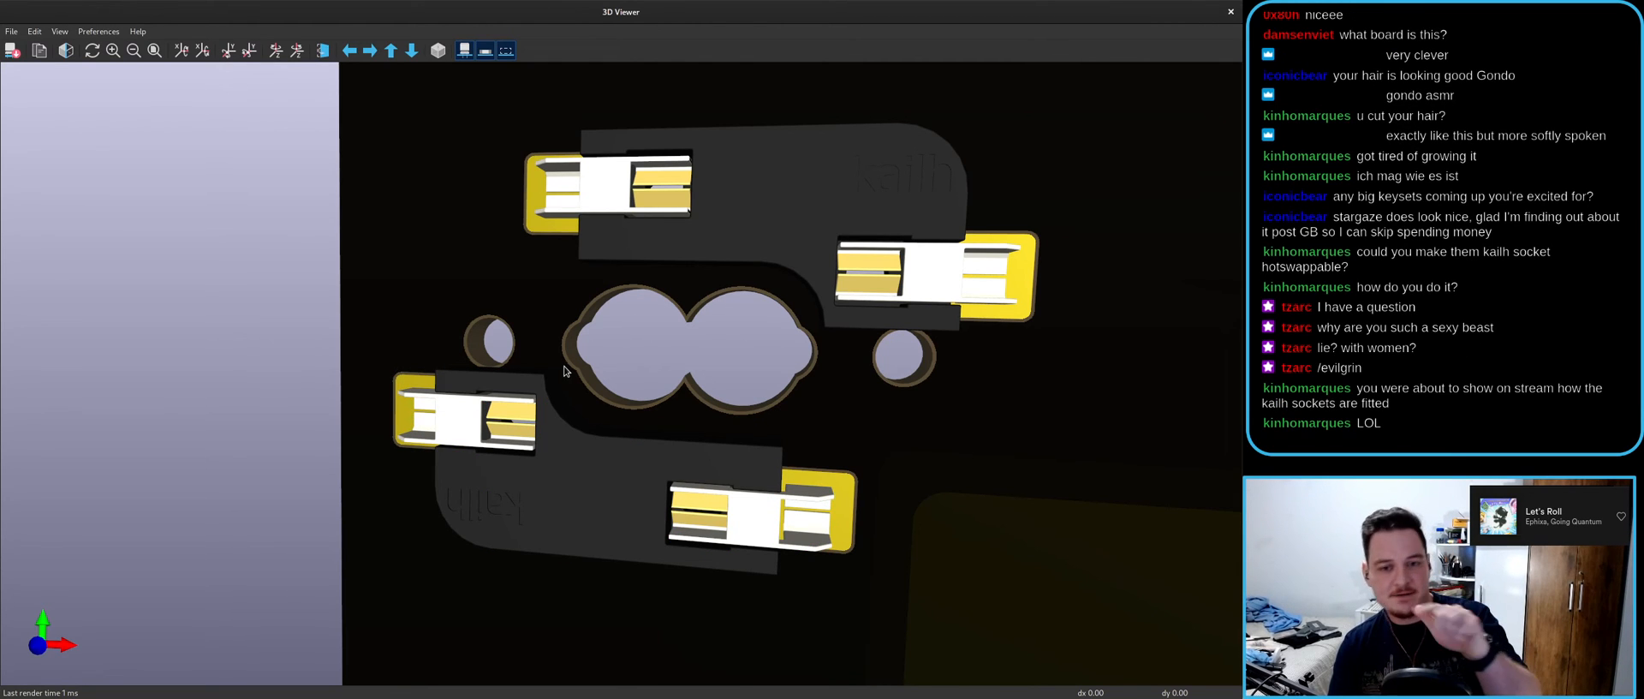
left_click_drag(538, 421, 256, 341)
key("z")
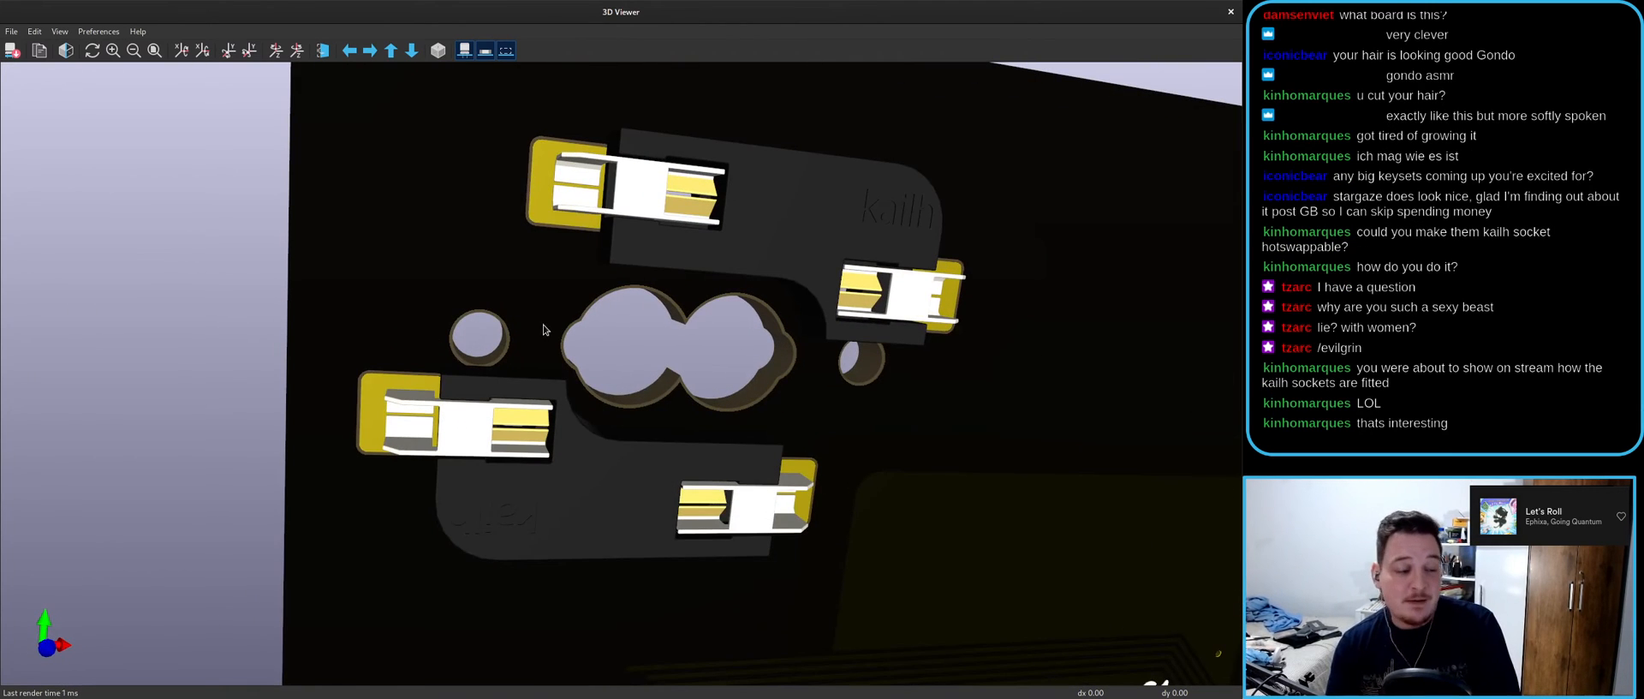
left_click(1231, 12)
- Add and place an LED symbol in the schematic
left_click(686, 57)
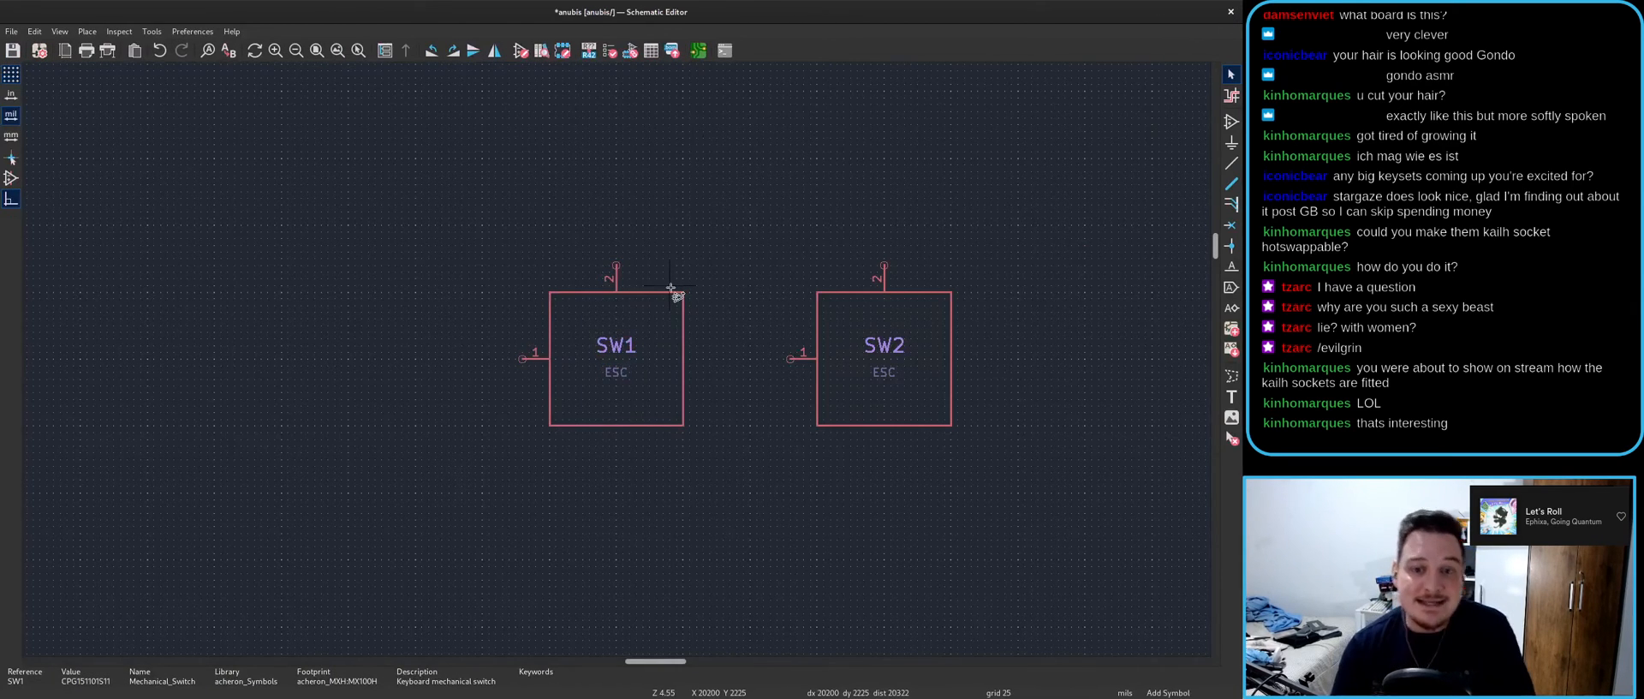
key("a")
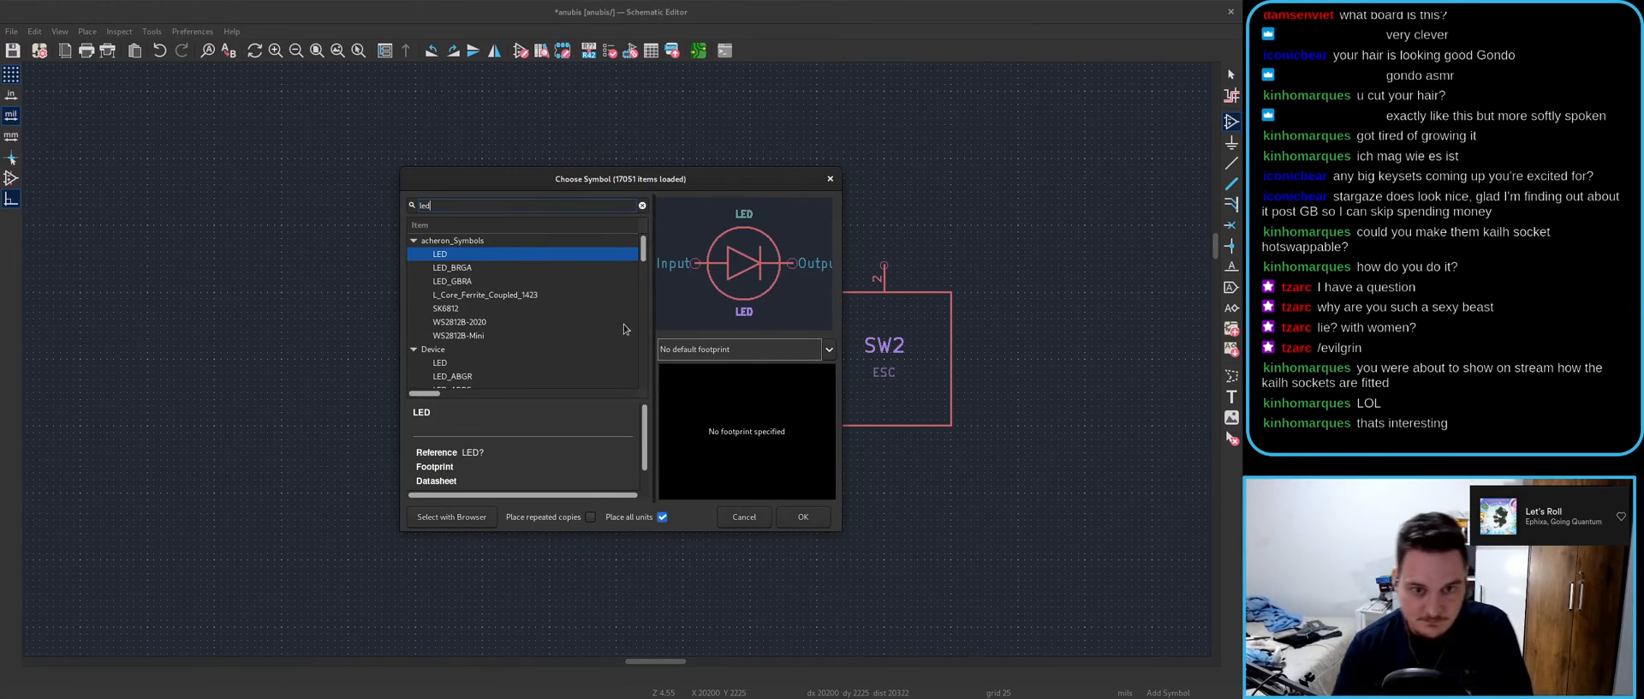
left_click(794, 520)
left_click(349, 257)
- Assign the acheron_Components LED_THT_2.54mm footprint to LED1
key("e")
left_click(416, 192)
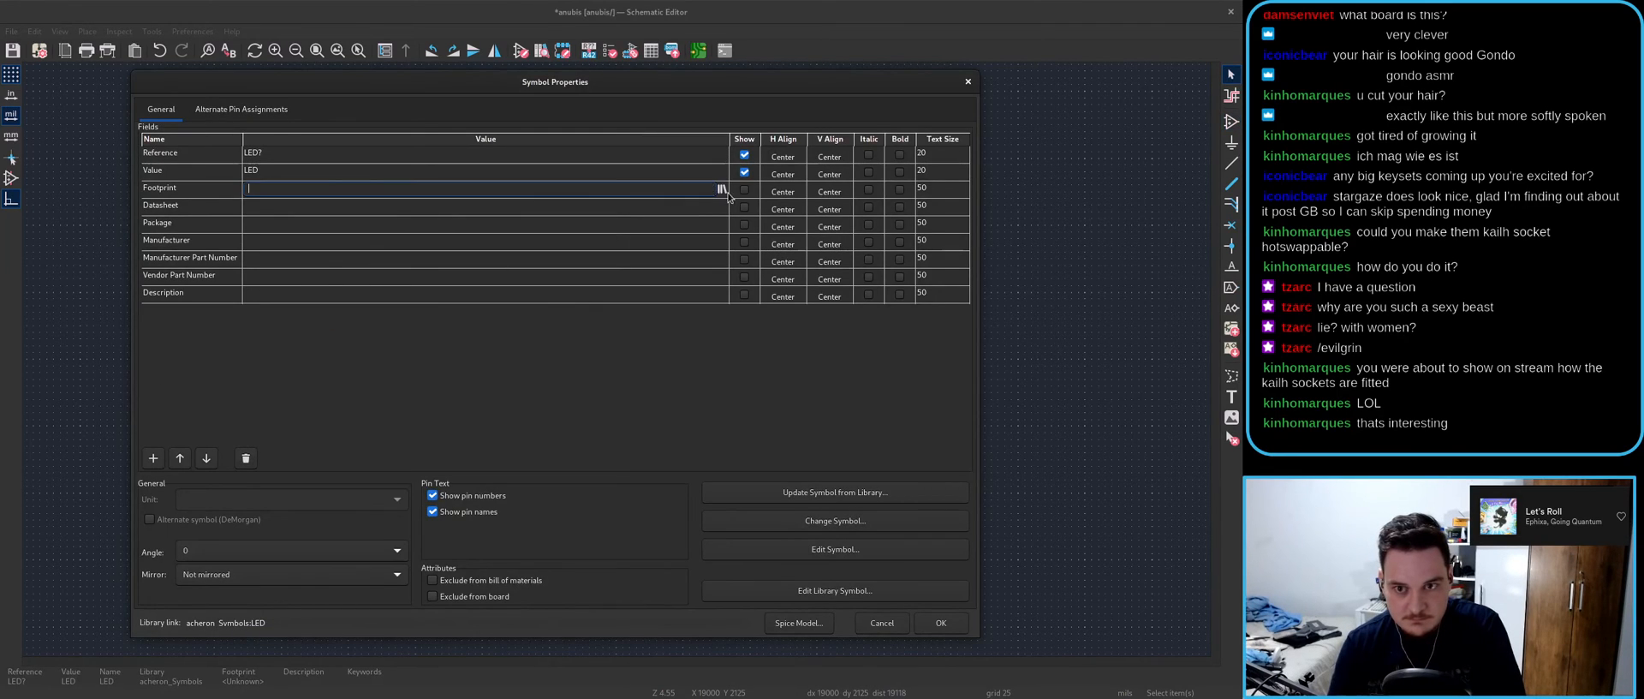
left_click(721, 190)
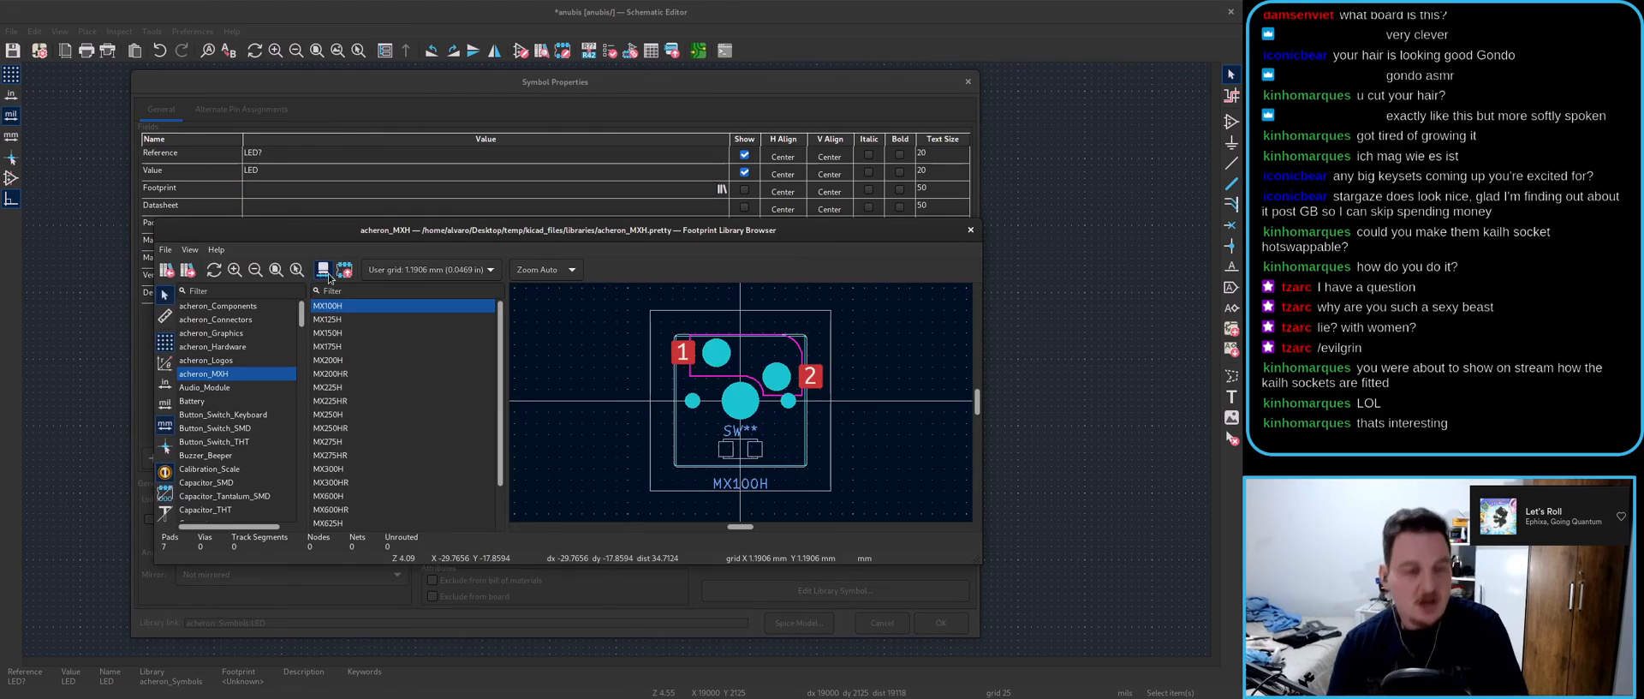
left_click(254, 306)
left_click(248, 319)
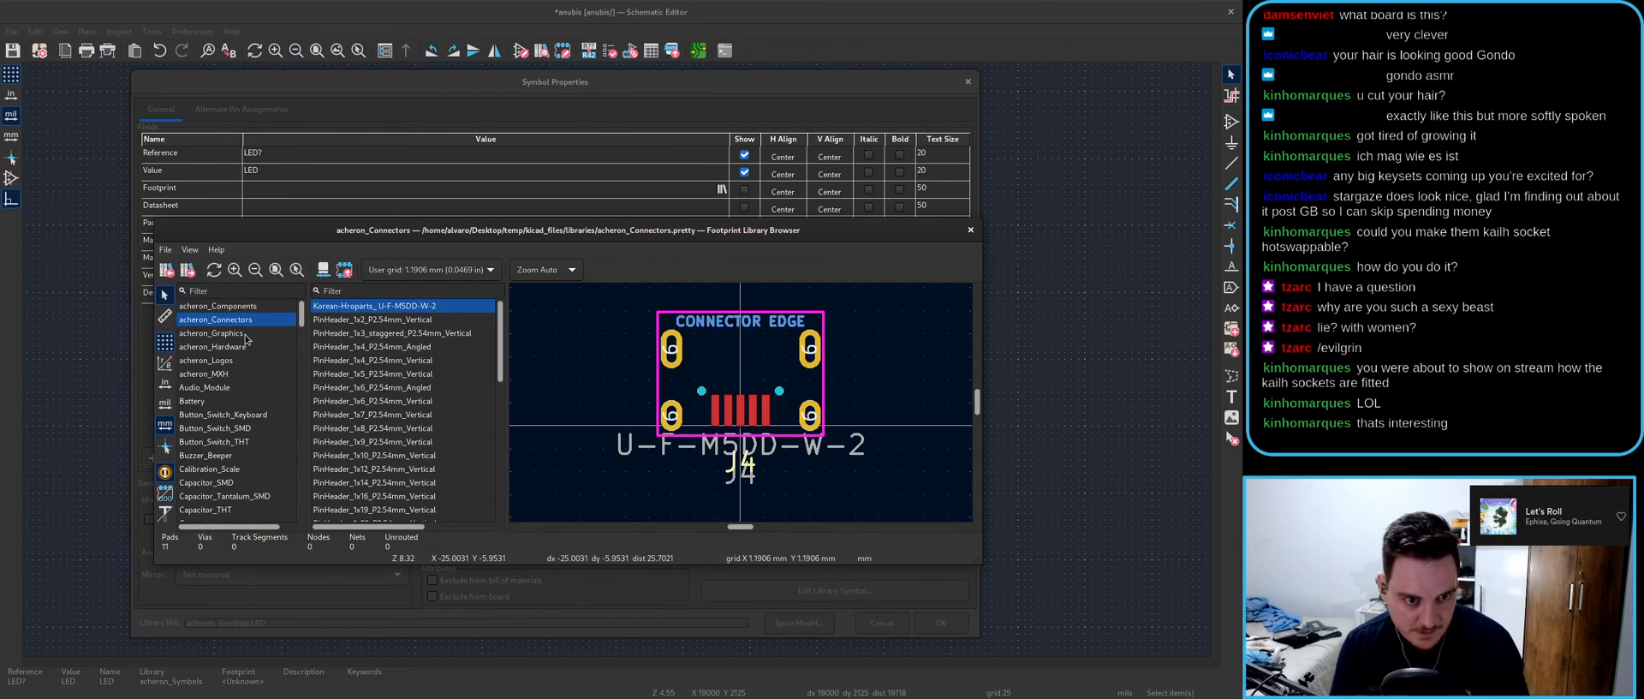
left_click(248, 306)
scroll(390, 463, "down", 3)
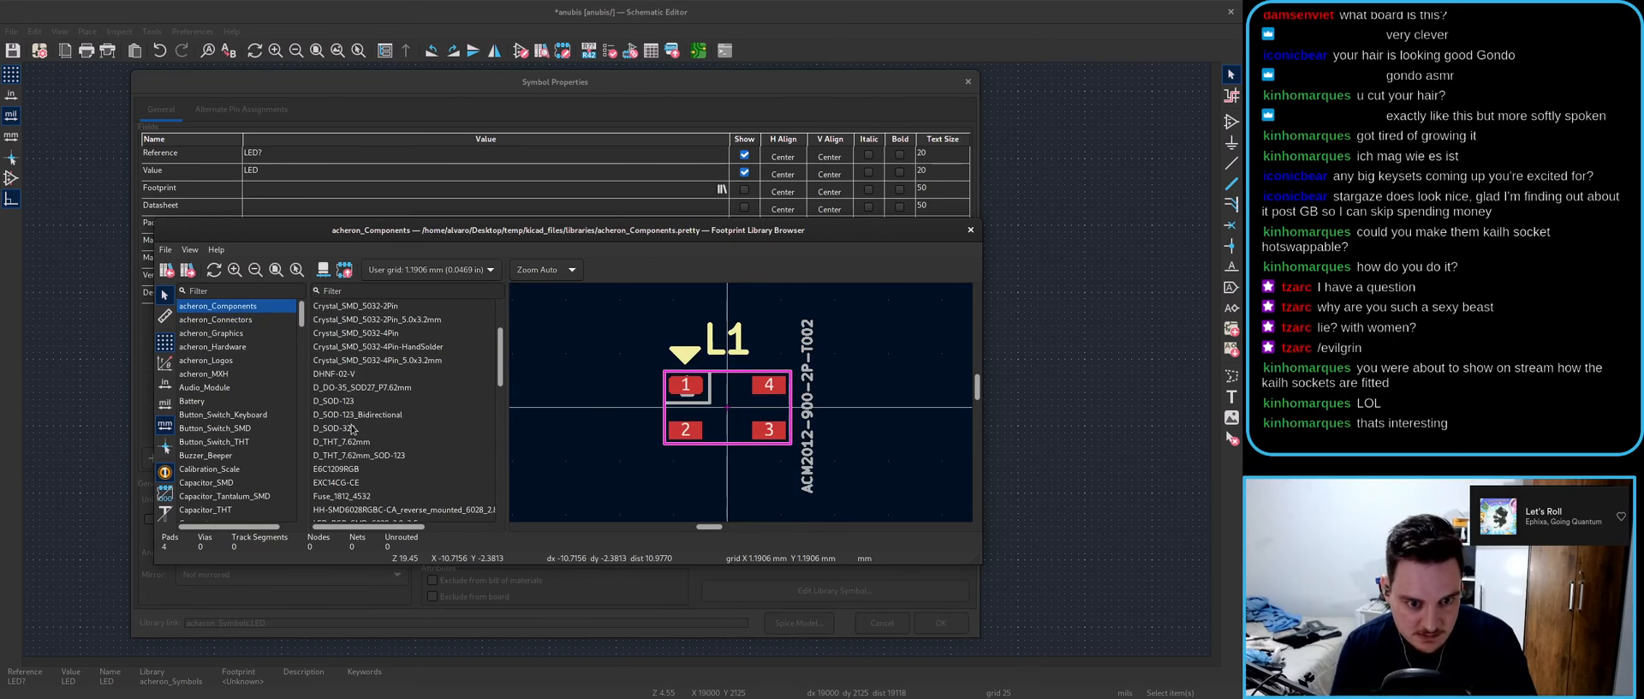
left_click(358, 441)
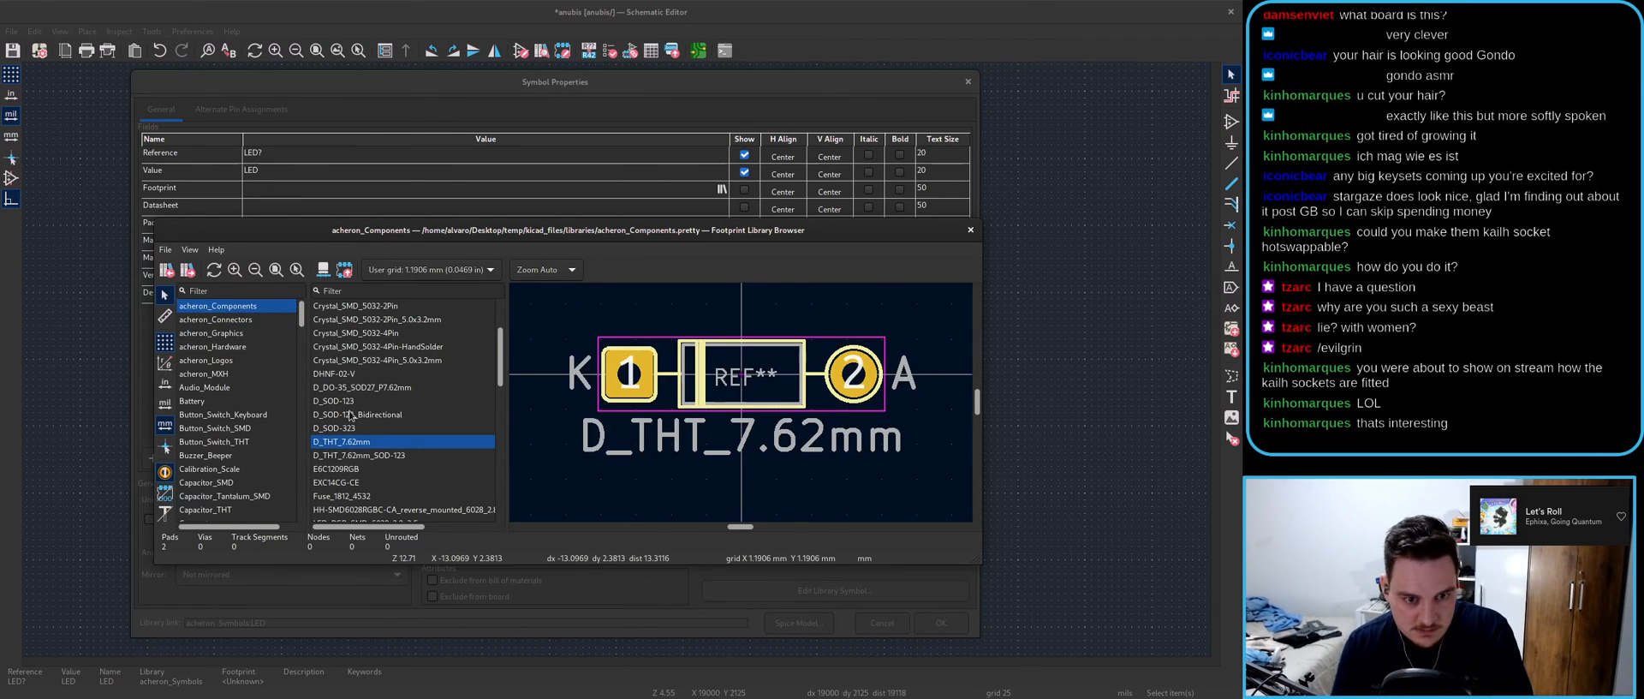
scroll(351, 420, "down", 2)
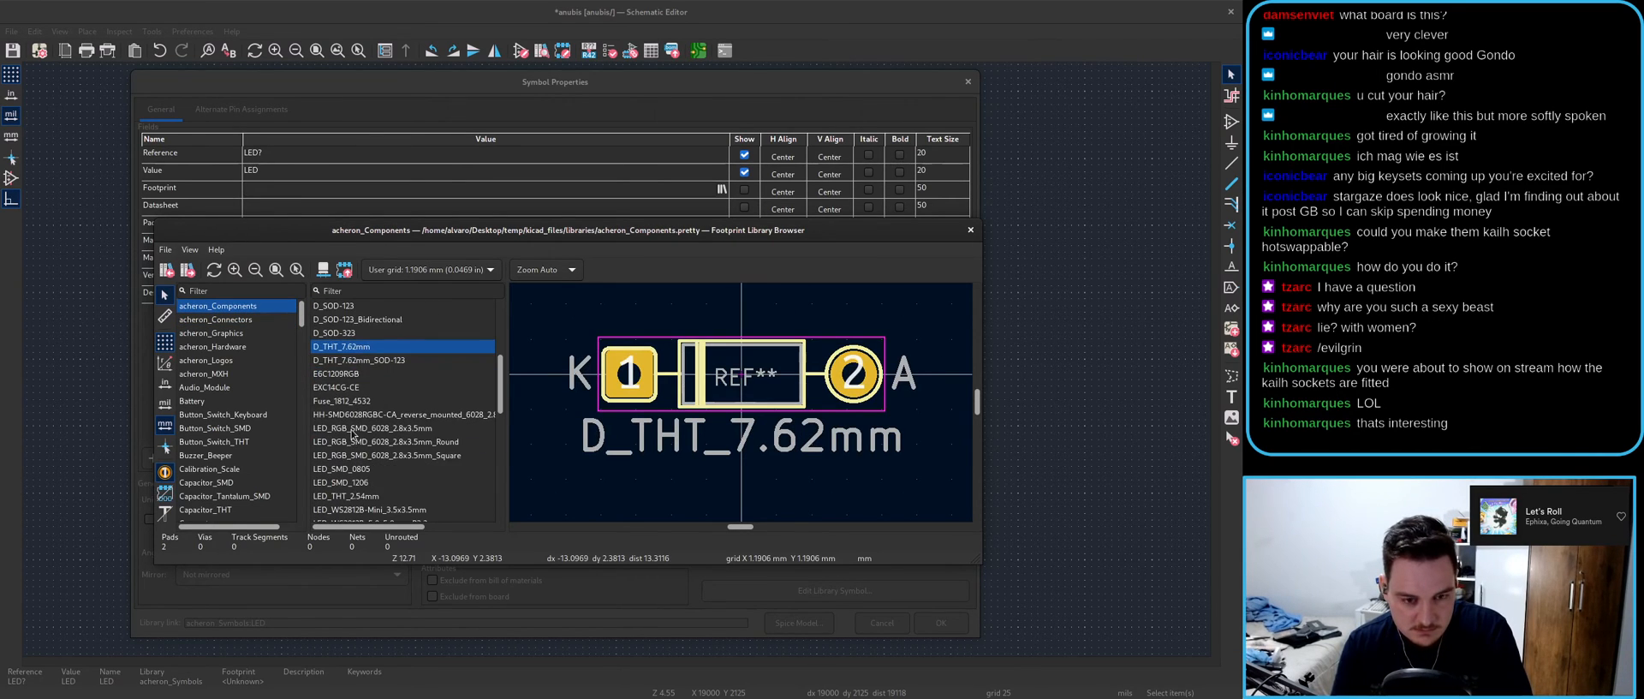
left_click(352, 430)
double_click(381, 496)
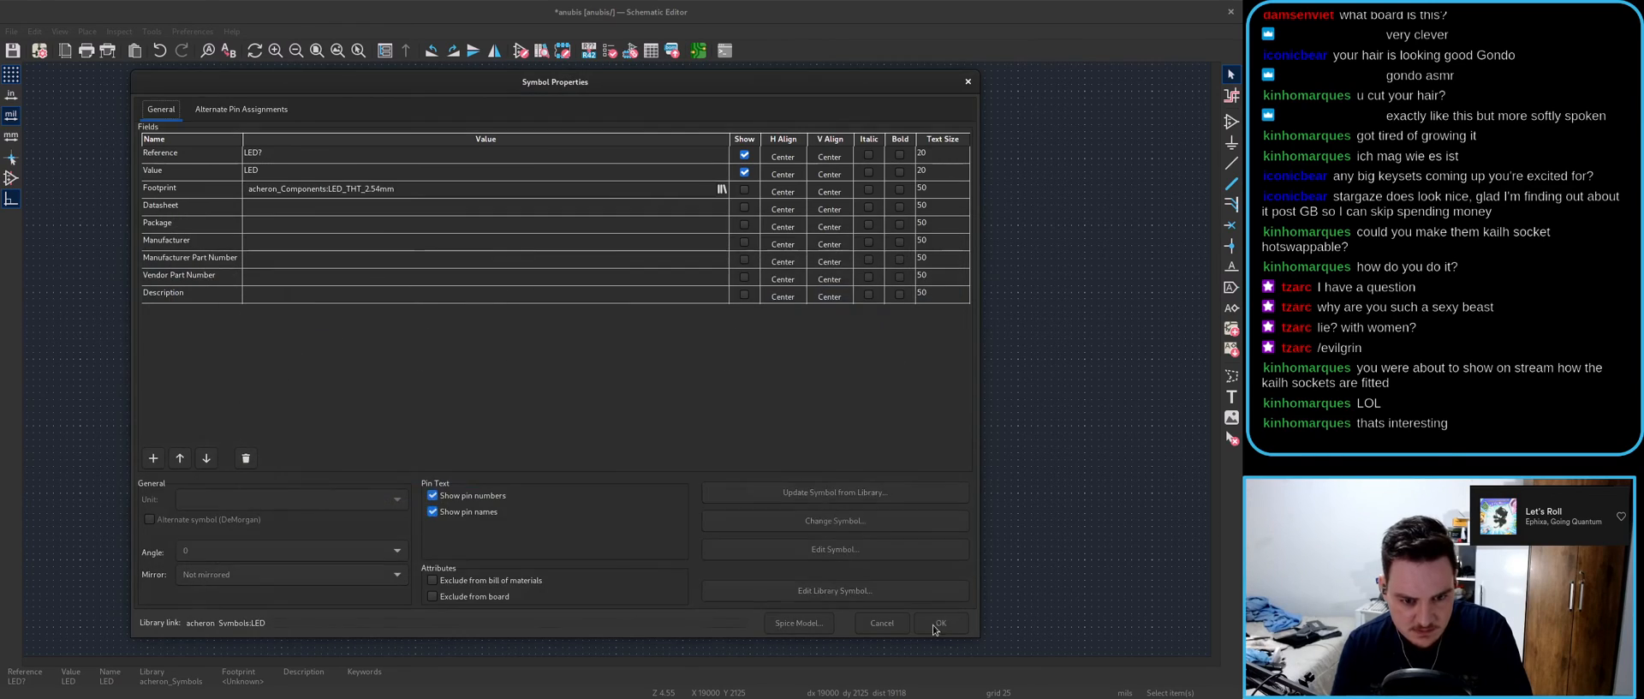
left_click(934, 624)
- Update the PCB from the schematic to bring in the LED1 footprint
left_click(699, 52)
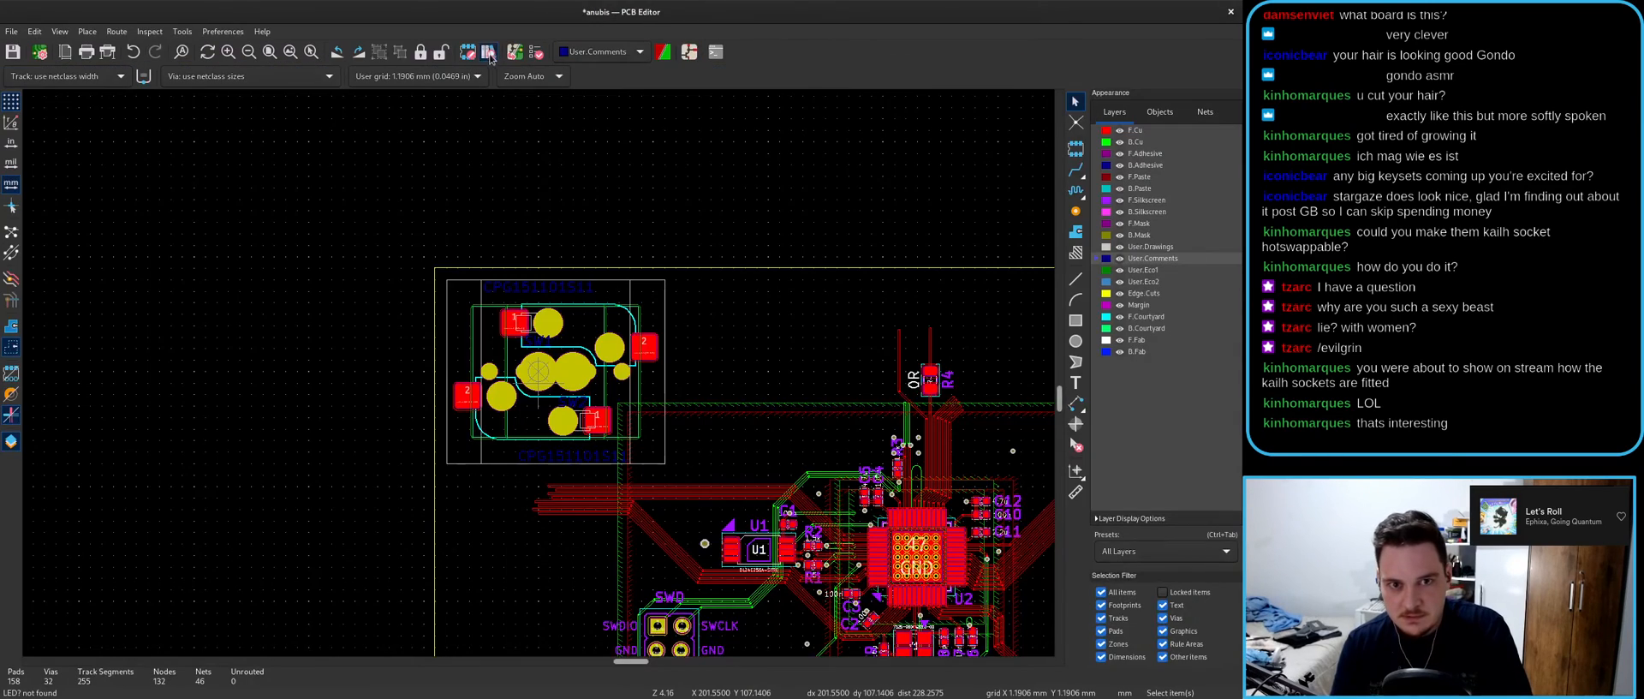
left_click(488, 52)
left_click(795, 495)
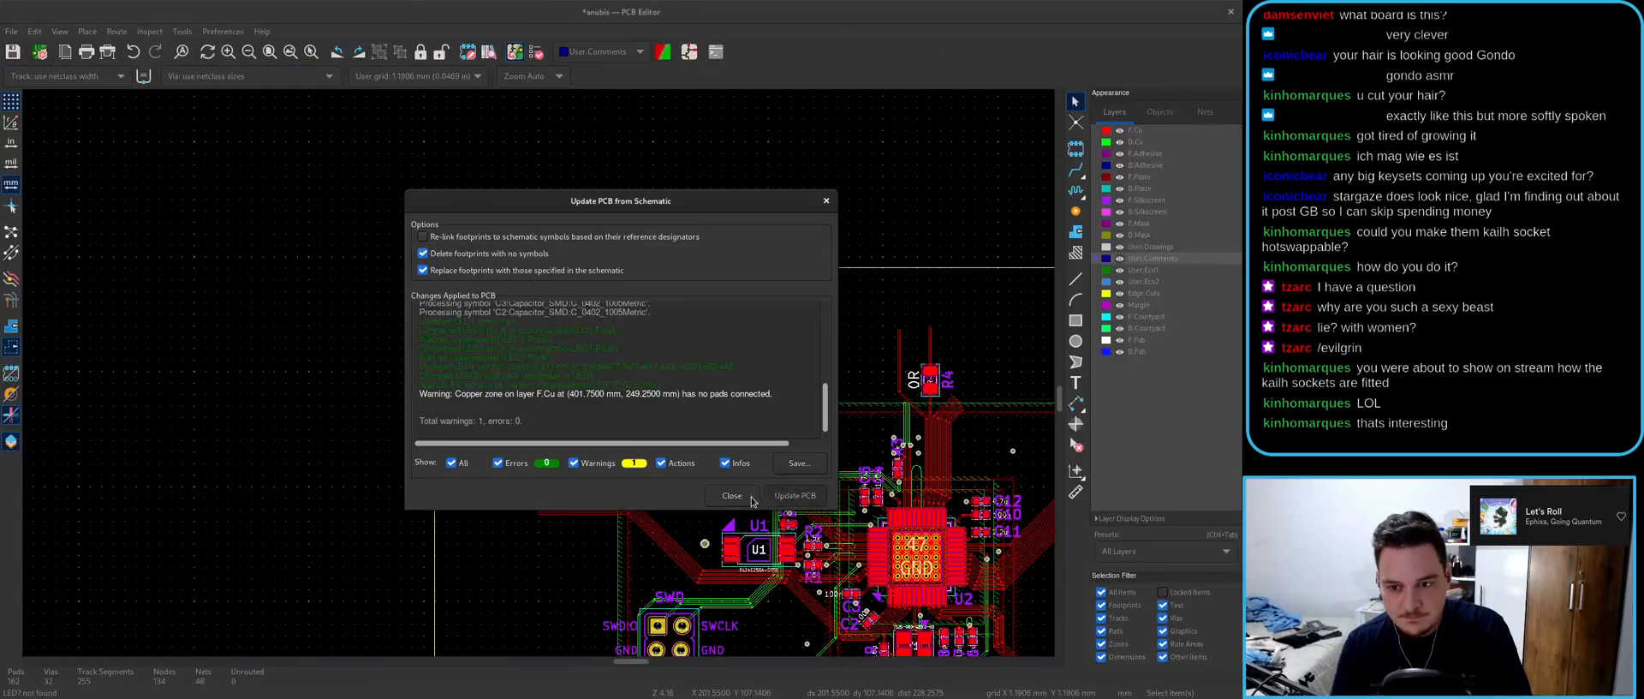
left_click(754, 500)
scroll(549, 410, "up", 5)
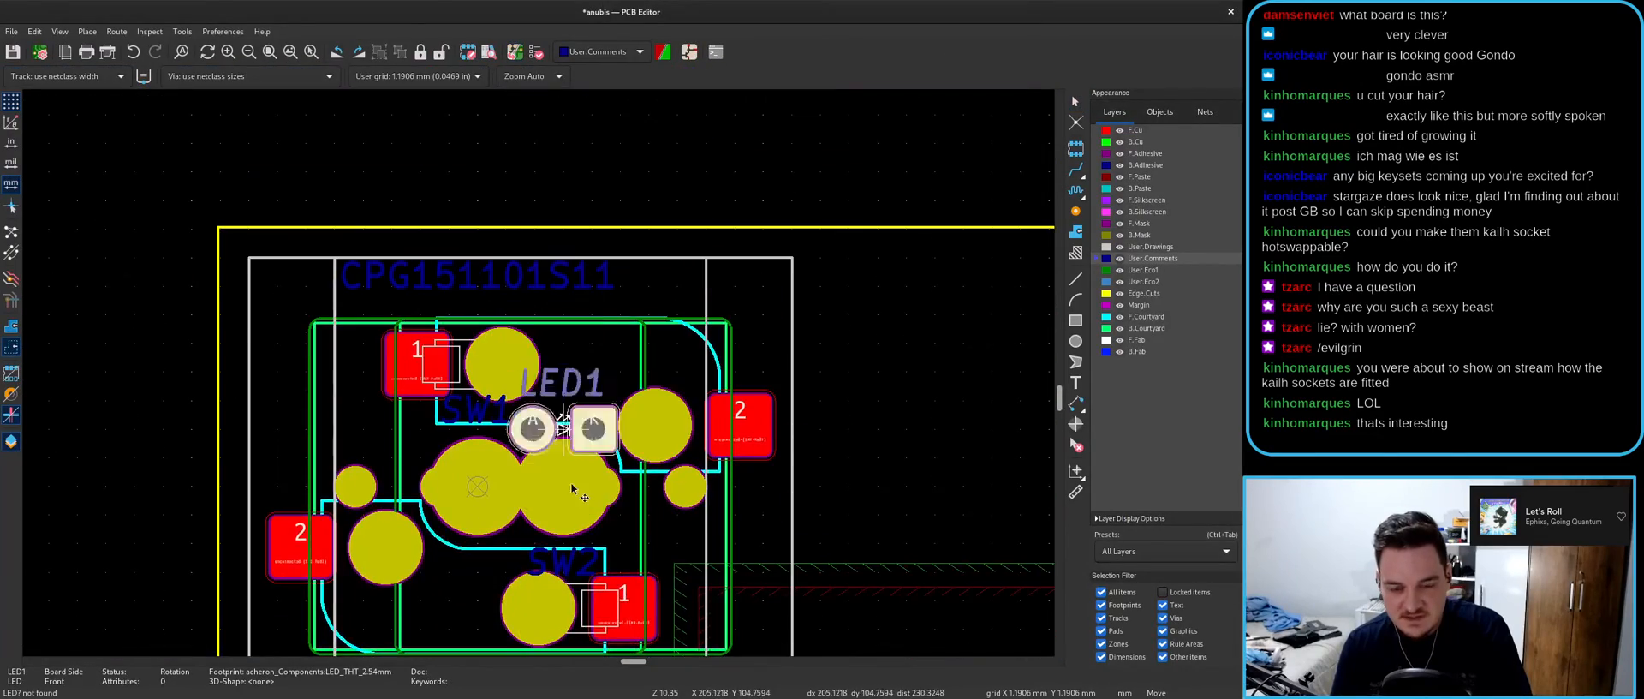
scroll(604, 458, "up", 5)
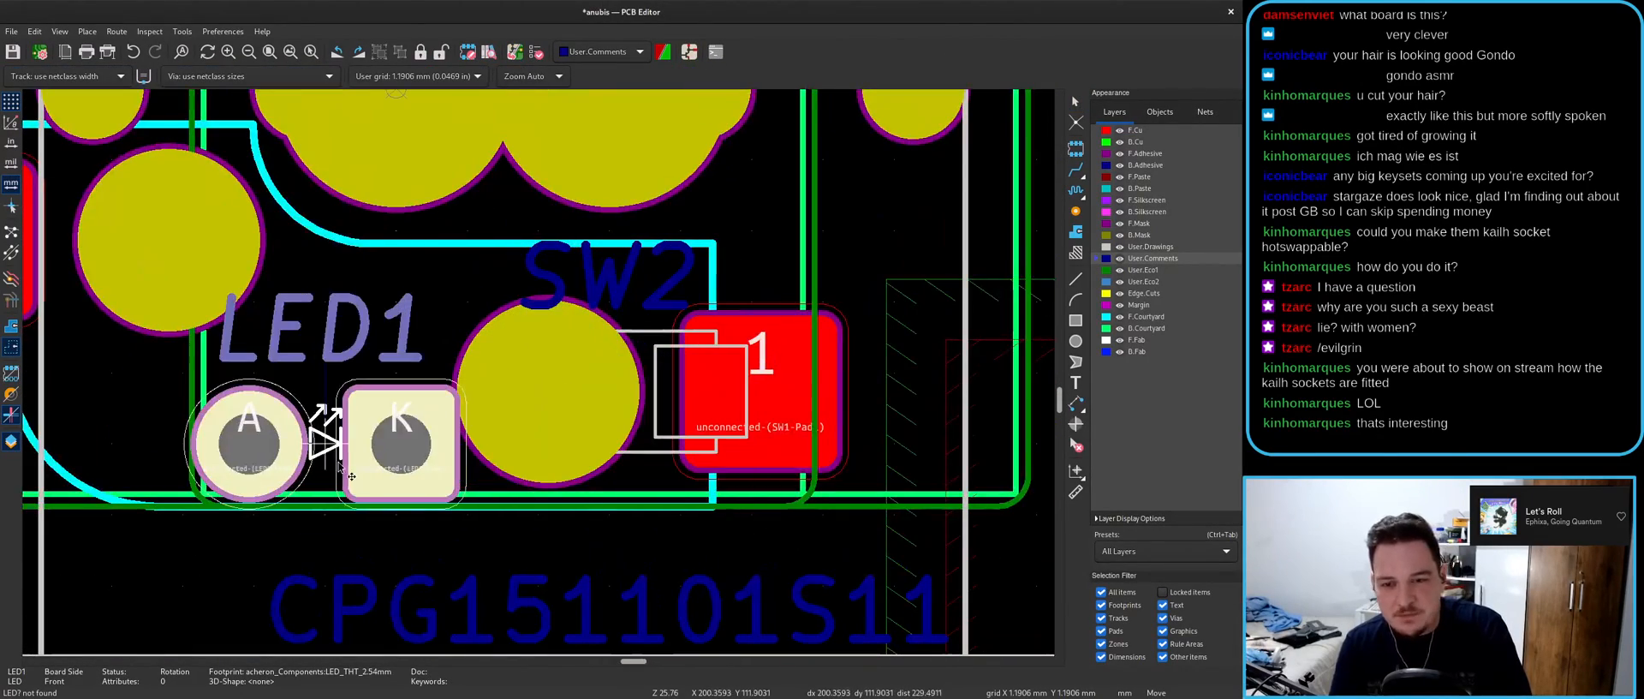
- Drop LED1 on the board, then move it onto the SW2 switch pads
left_click(340, 466)
left_click(1148, 247)
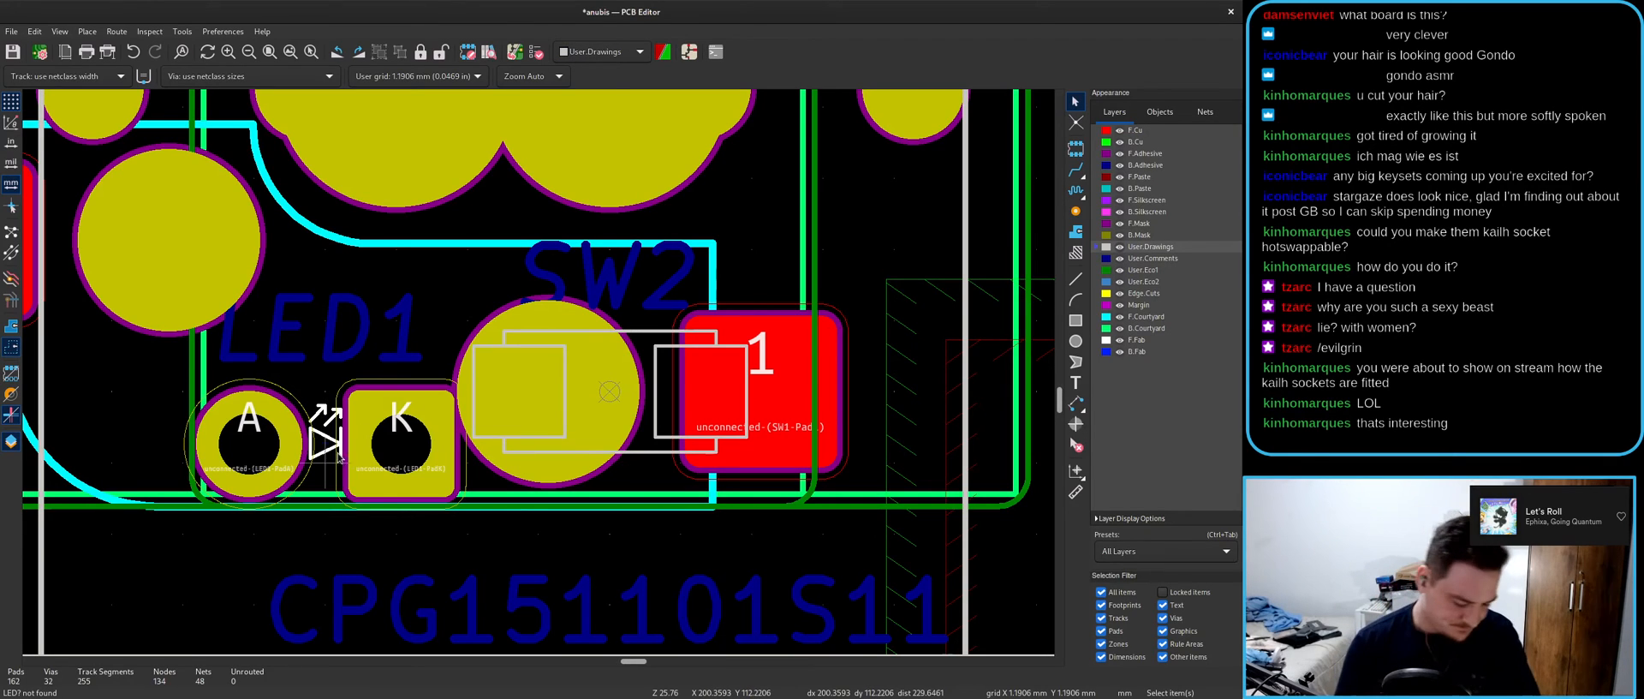
key("m")
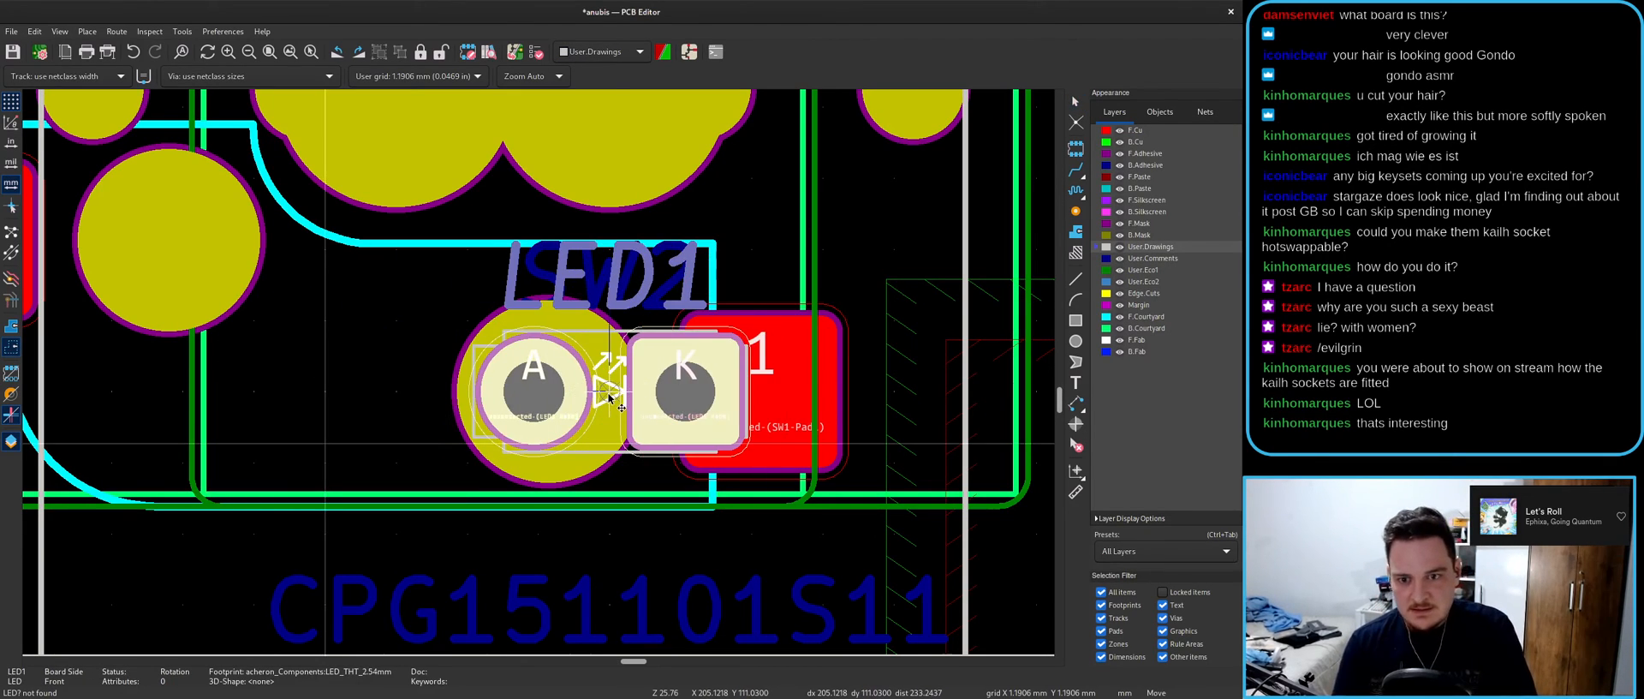
scroll(608, 396, "down", 3)
left_click(548, 357)
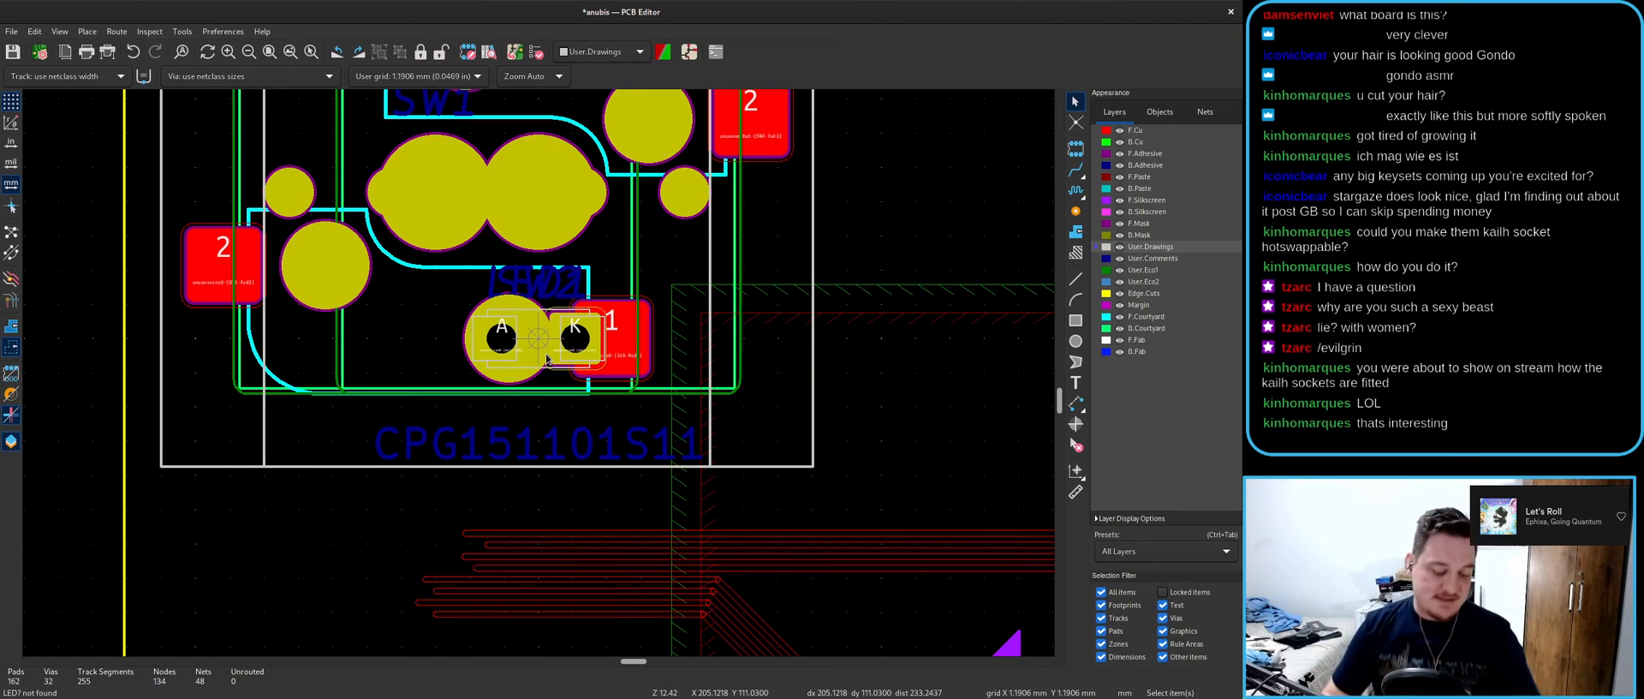
key("alt+Tab")
key("super")
left_click(454, 404)
key("alt+3")
middle_click(502, 293)
scroll(496, 368, "up", 8)
left_click_drag(496, 376, 1096, 342)
left_click_drag(985, 358, 581, 349)
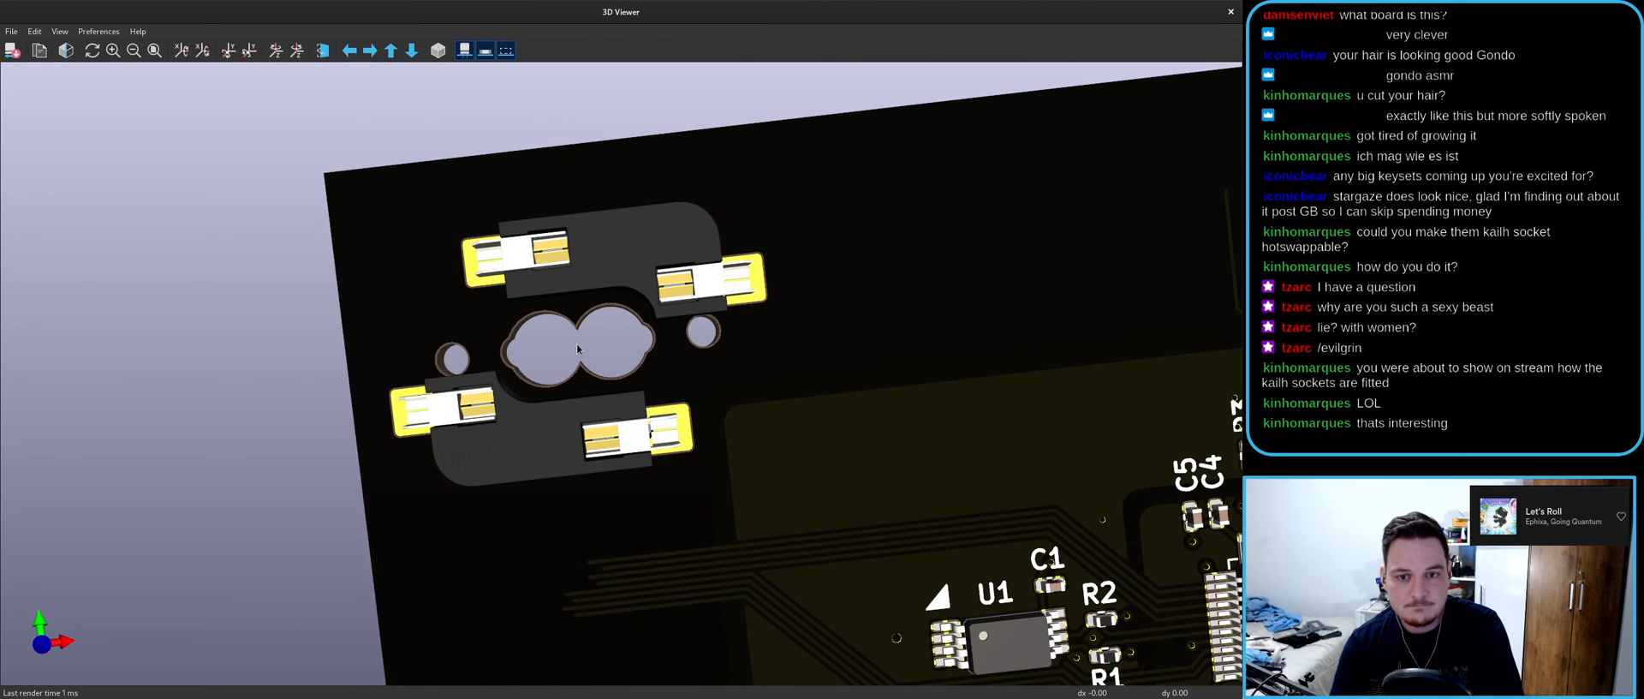
middle_click(575, 344)
scroll(679, 423, "up", 4)
left_click_drag(678, 423, 659, 291)
scroll(613, 390, "up", 5)
scroll(613, 451, "down", 5)
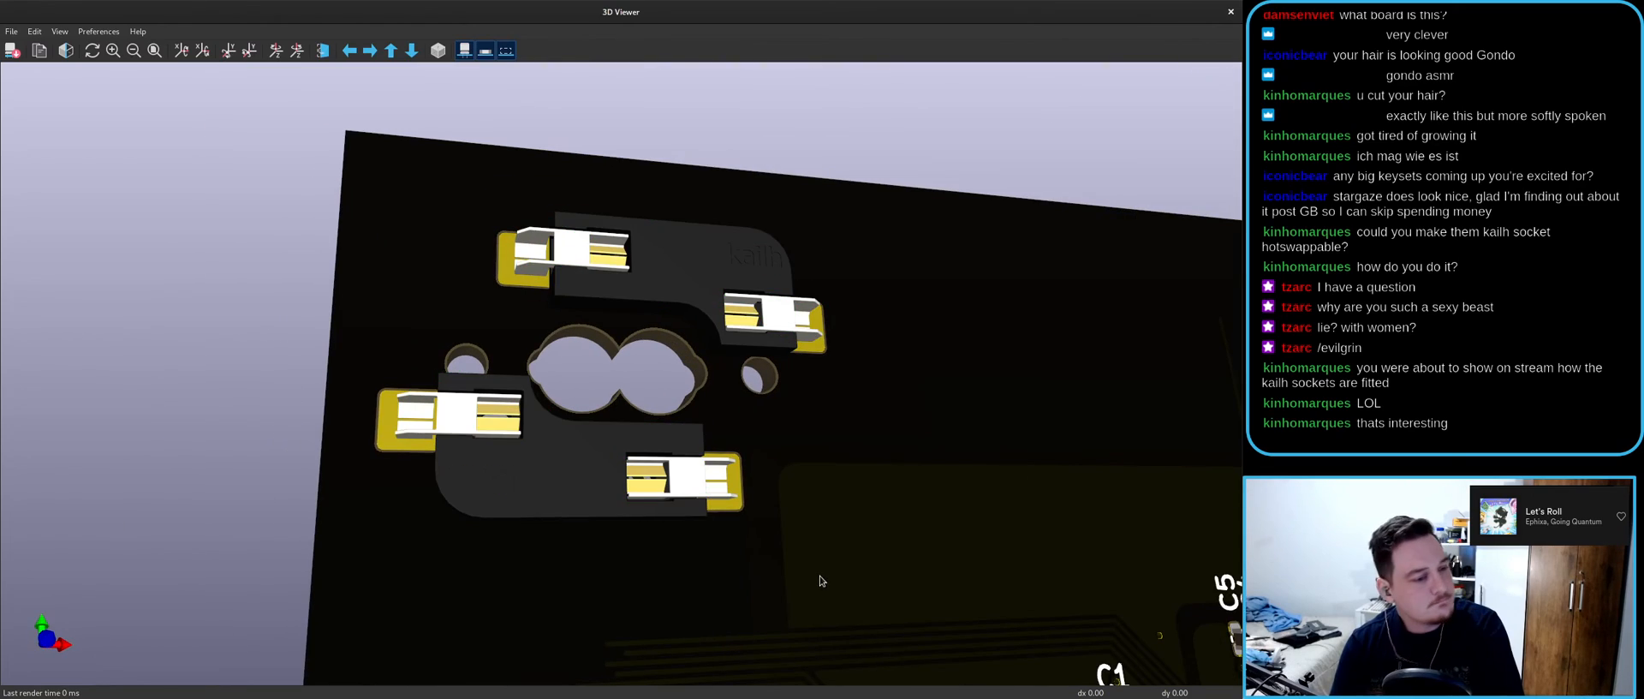
double_click(805, 15)
left_click(994, 239)
scroll(548, 370, "down", 4)
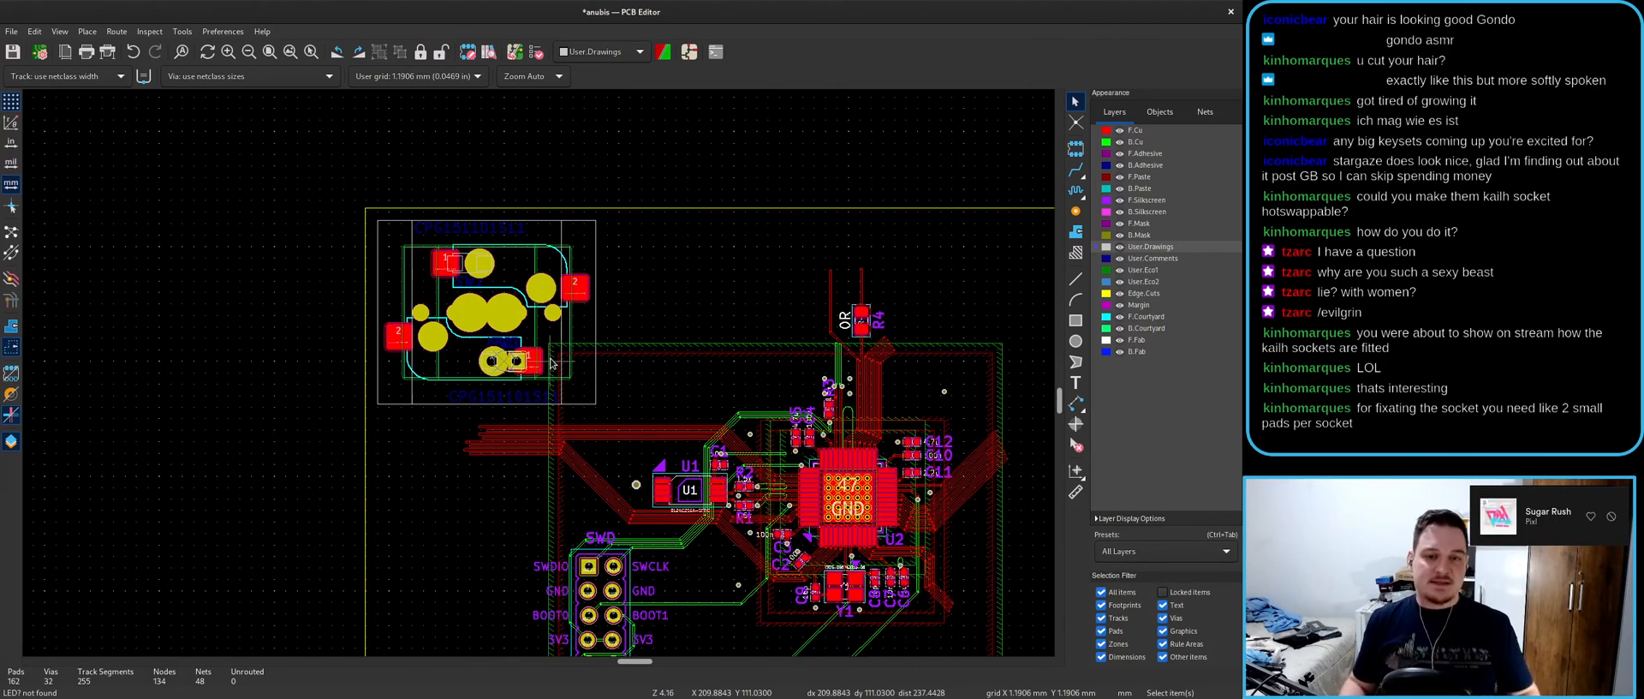
- Box-select and delete the two LED footprints sitting over SW2
scroll(551, 363, "up", 3)
left_click_drag(512, 383, 640, 501)
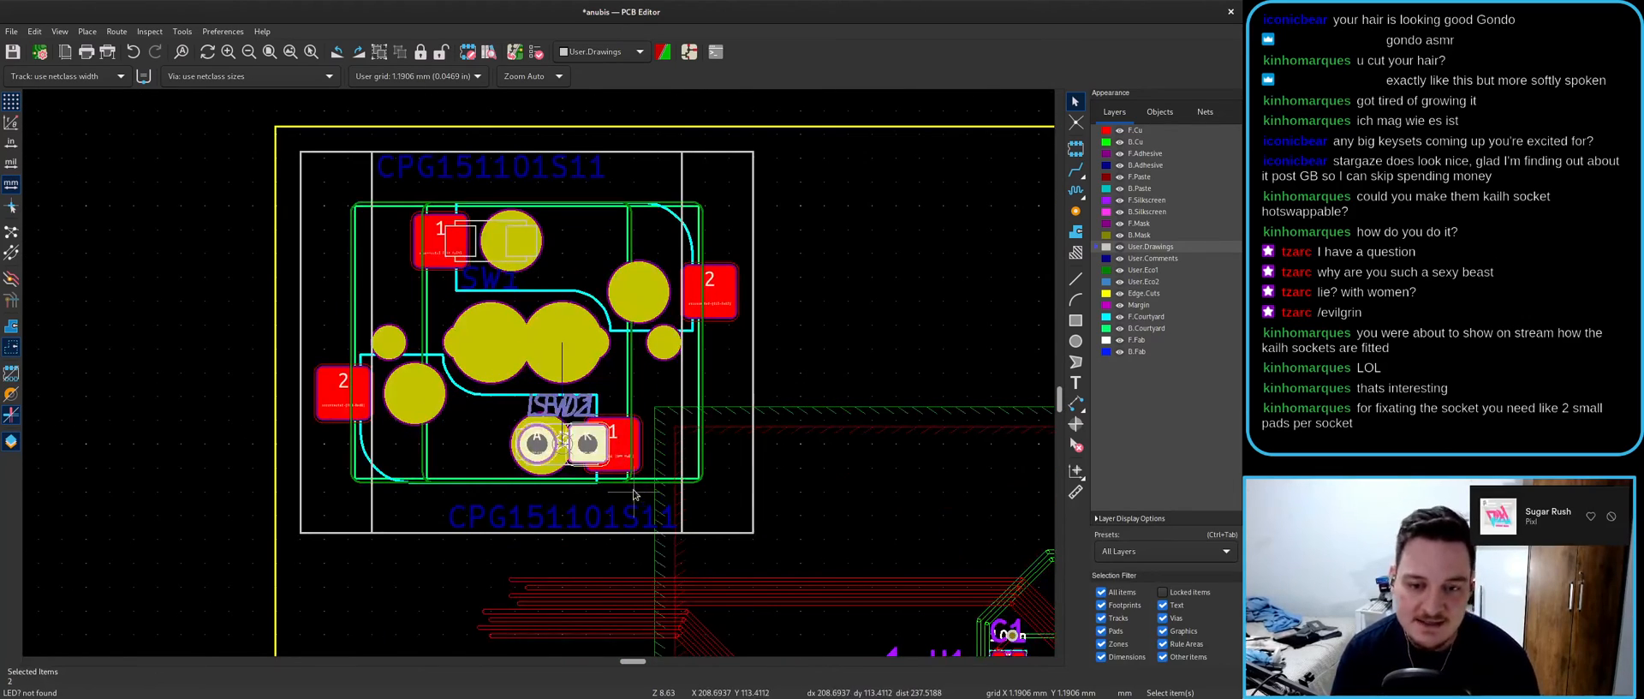
key("Delete")
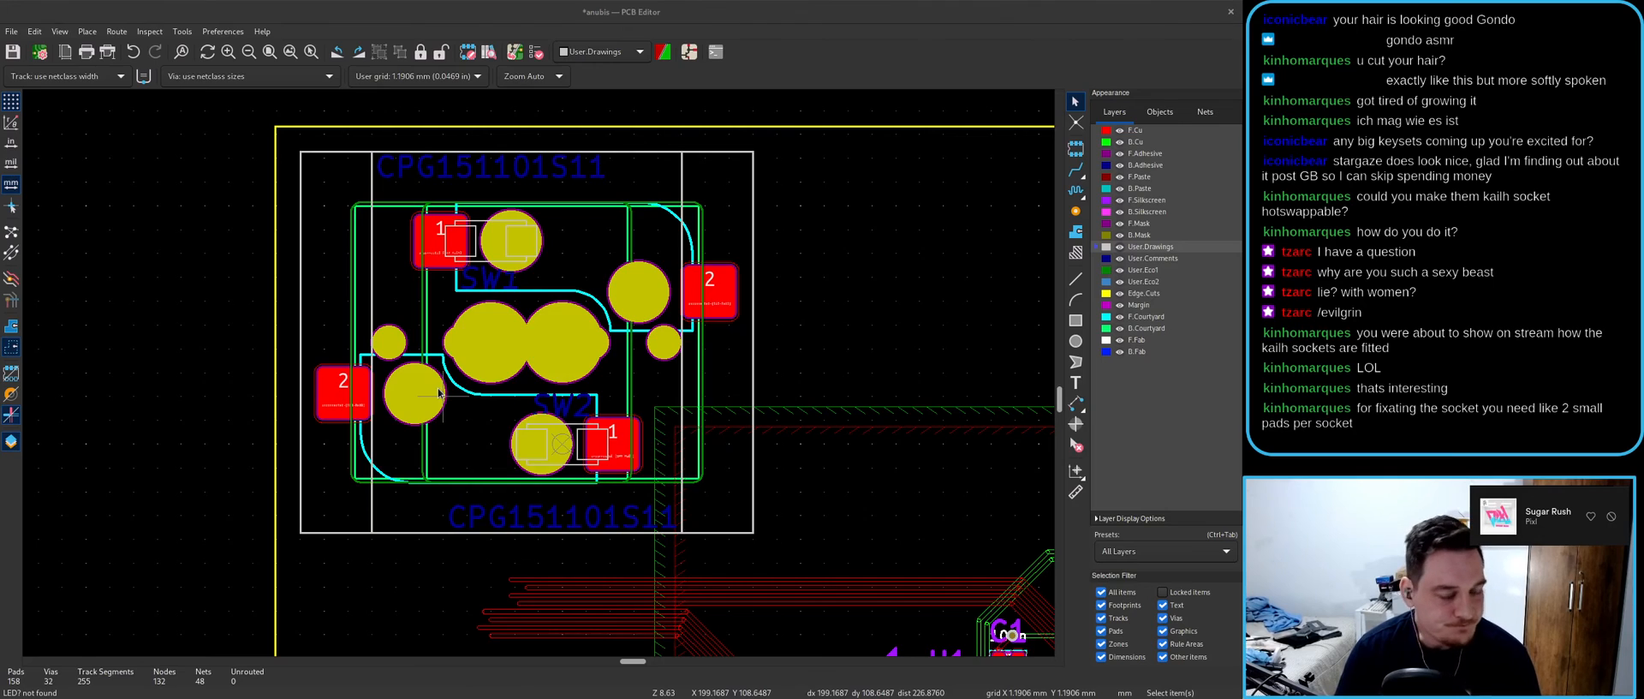
- Check the board without the LEDs in the maximized 3D viewer
key("alt+3")
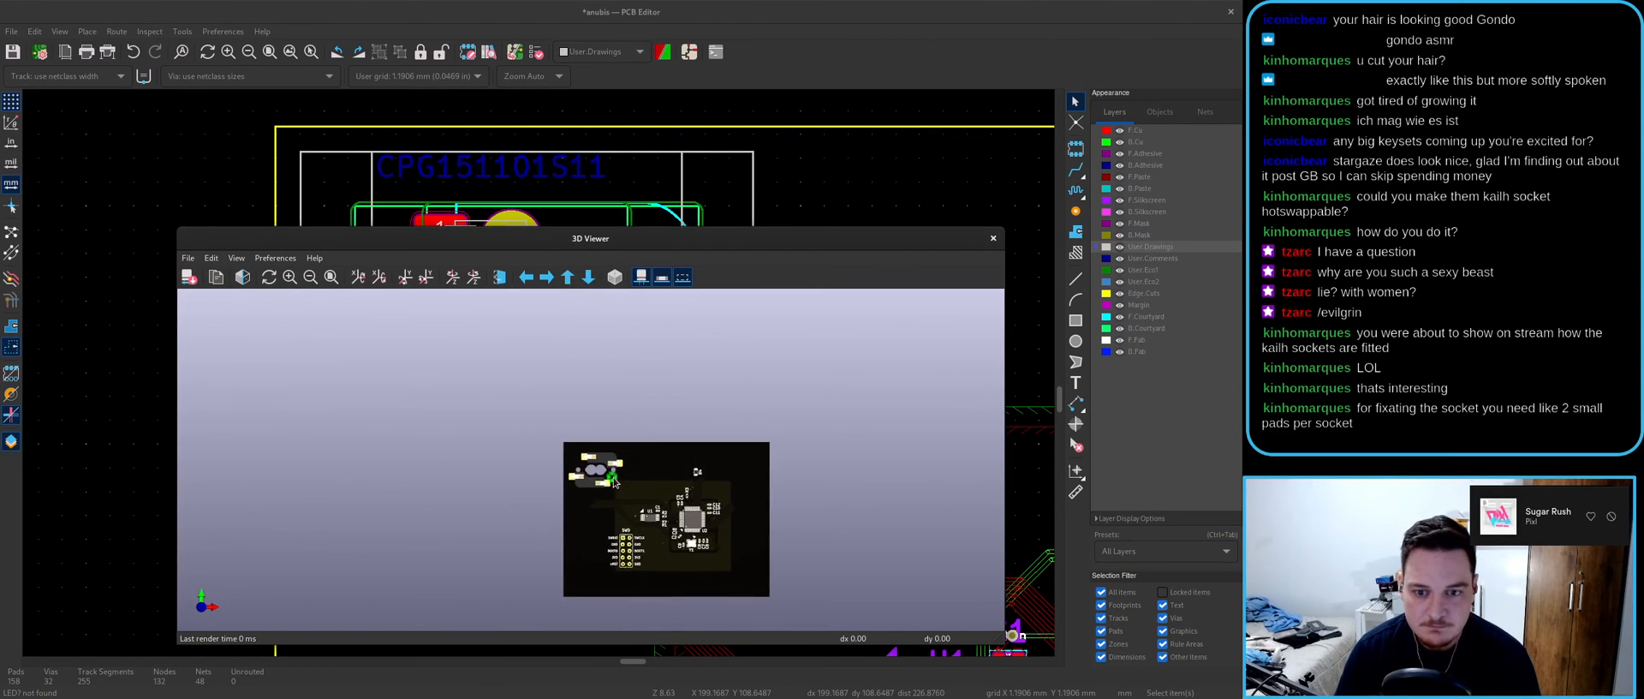
scroll(615, 481, "up", 5)
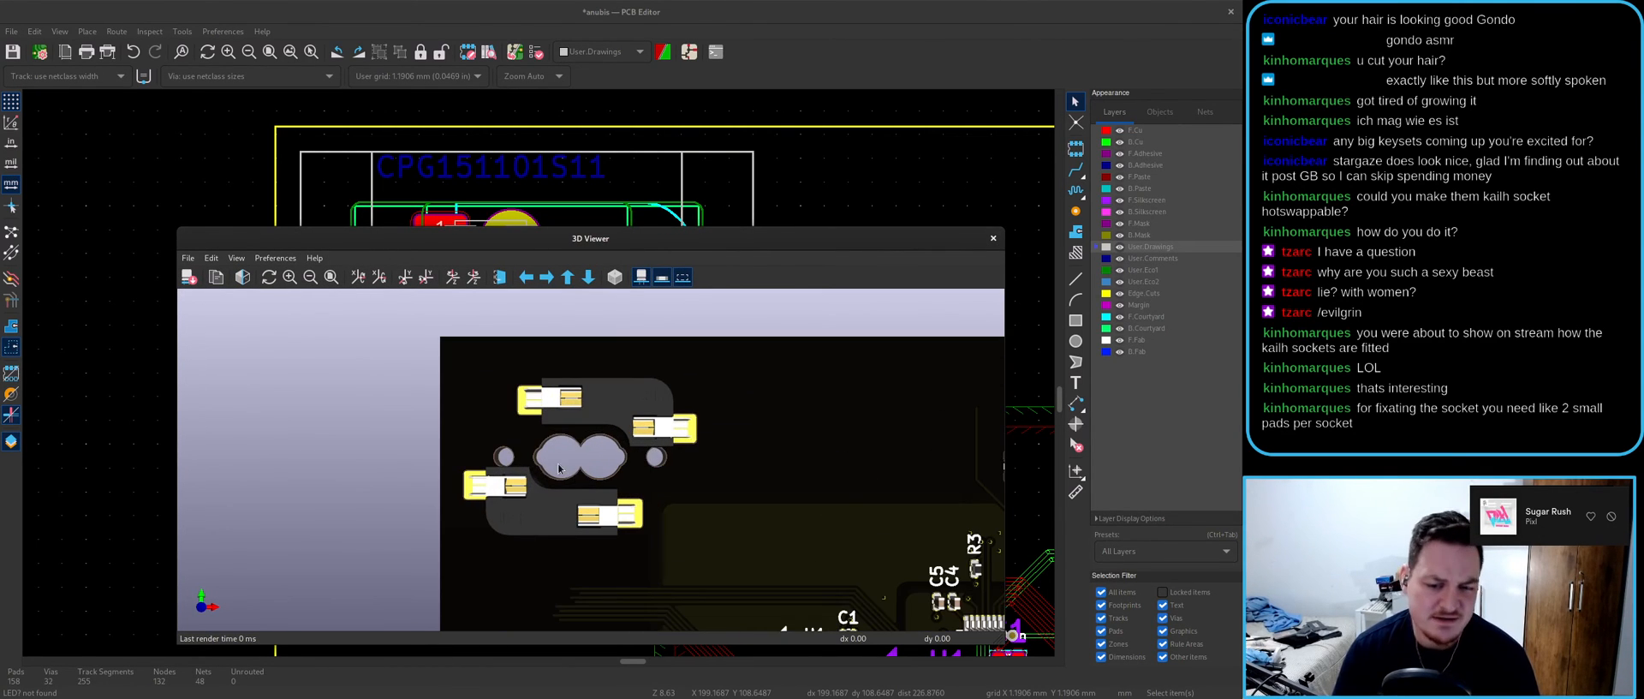
double_click(618, 232)
left_click_drag(600, 488, 604, 520)
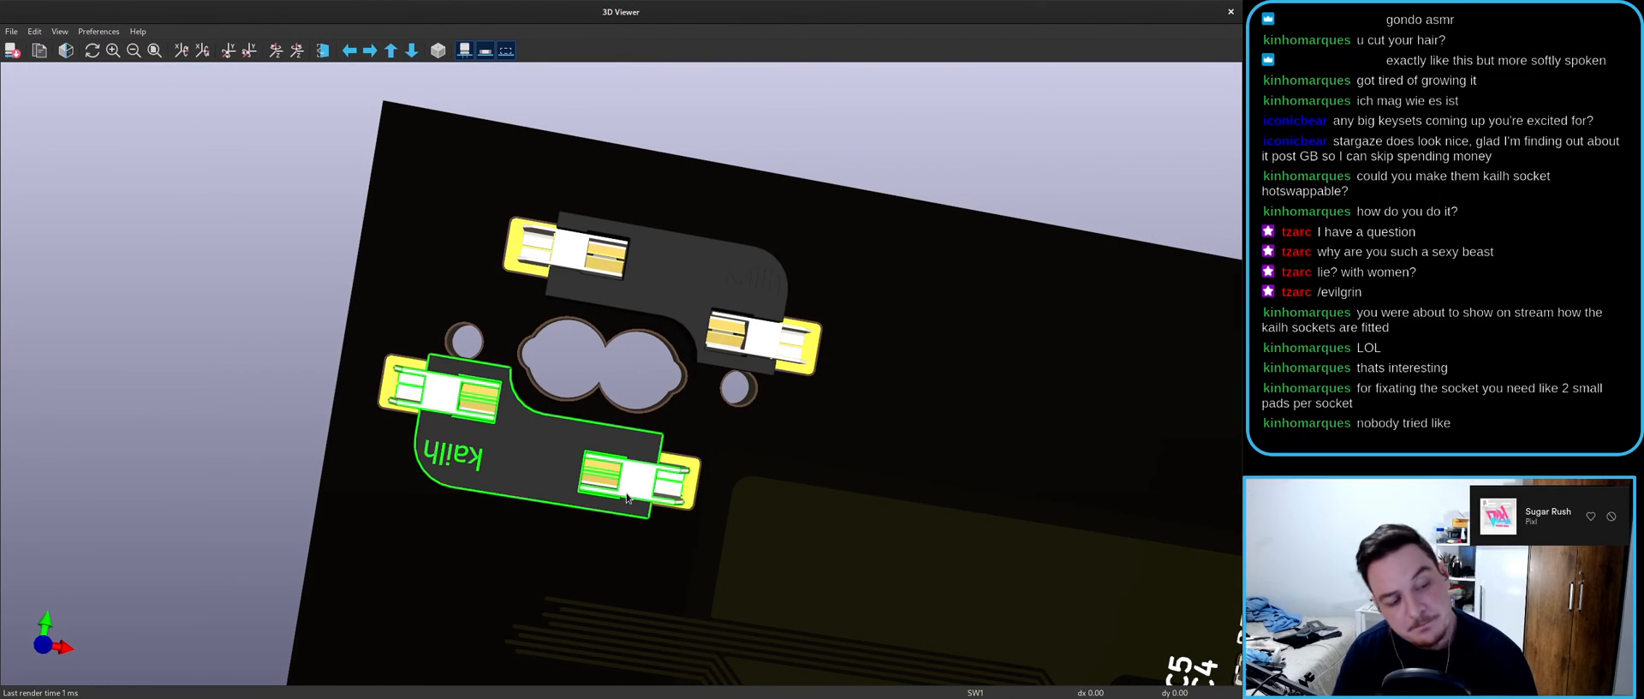
left_click_drag(370, 498, 581, 542)
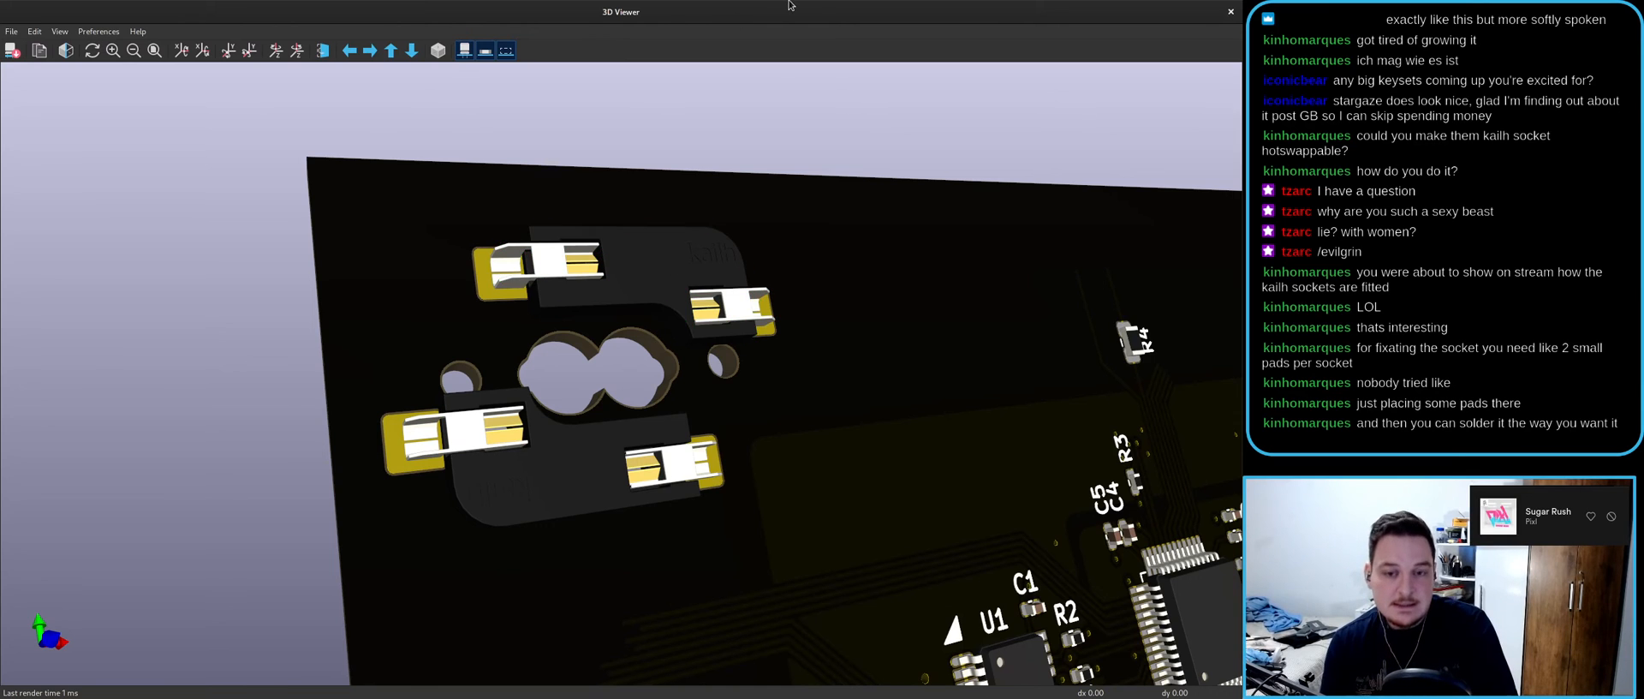
left_click_drag(787, 6, 689, 324)
left_click(990, 337)
- Select SW1 from the overlapping switch footprints
left_click(483, 462)
left_click(484, 462)
left_click(491, 459)
- Rotate SW1 in 45° steps and check which items overlap at the socket
left_click(509, 478)
key("r")
key("r")
key("r")
key("r")
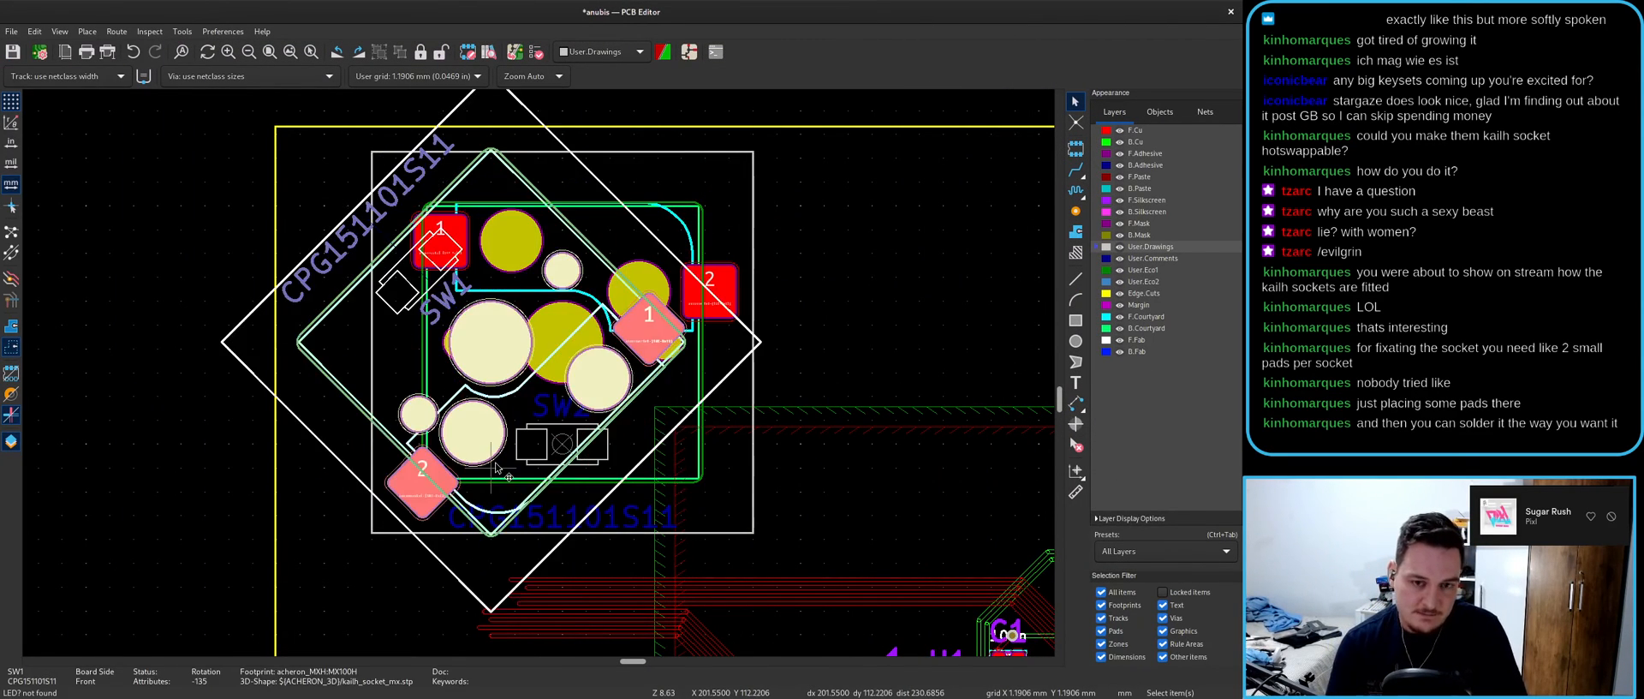
key("Escape")
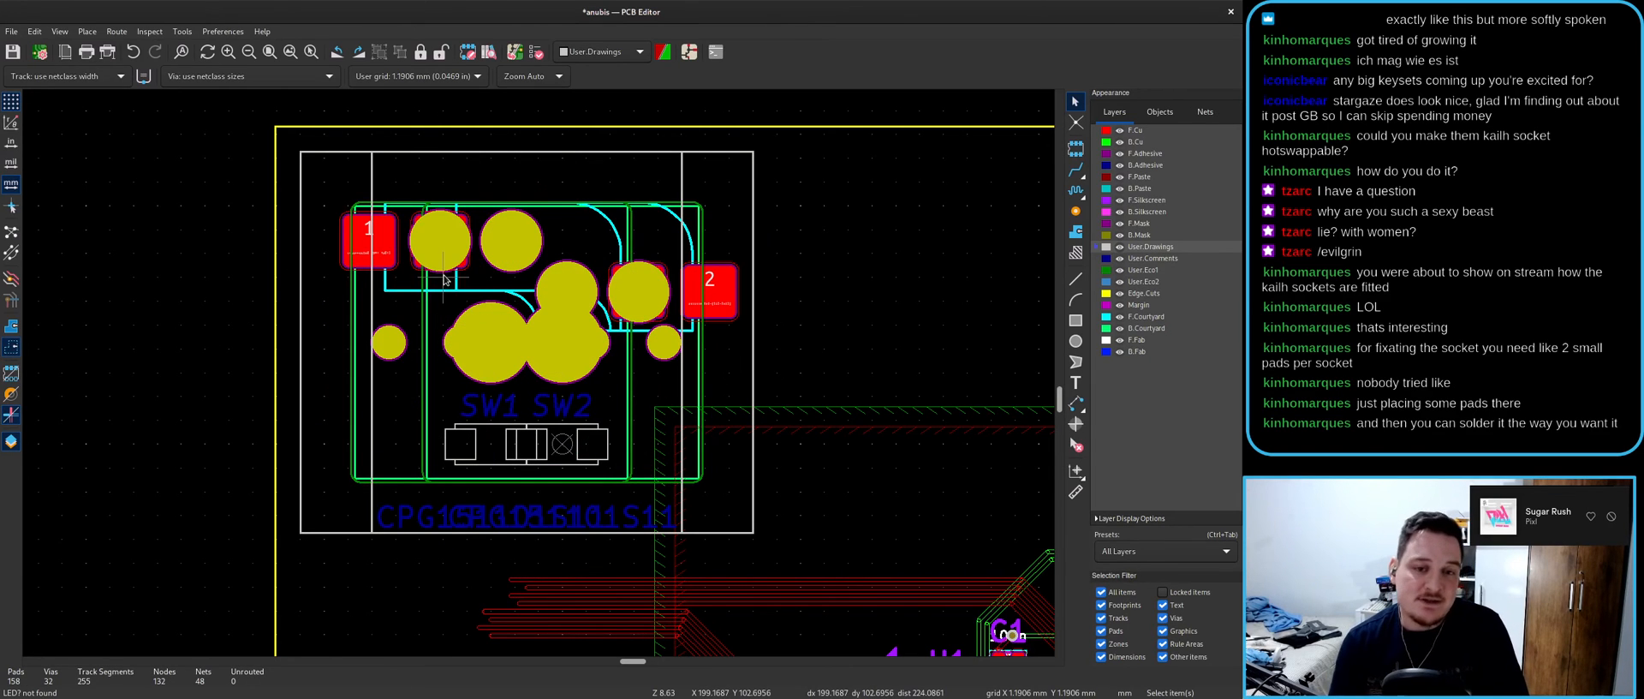
scroll(444, 278, "up", 2)
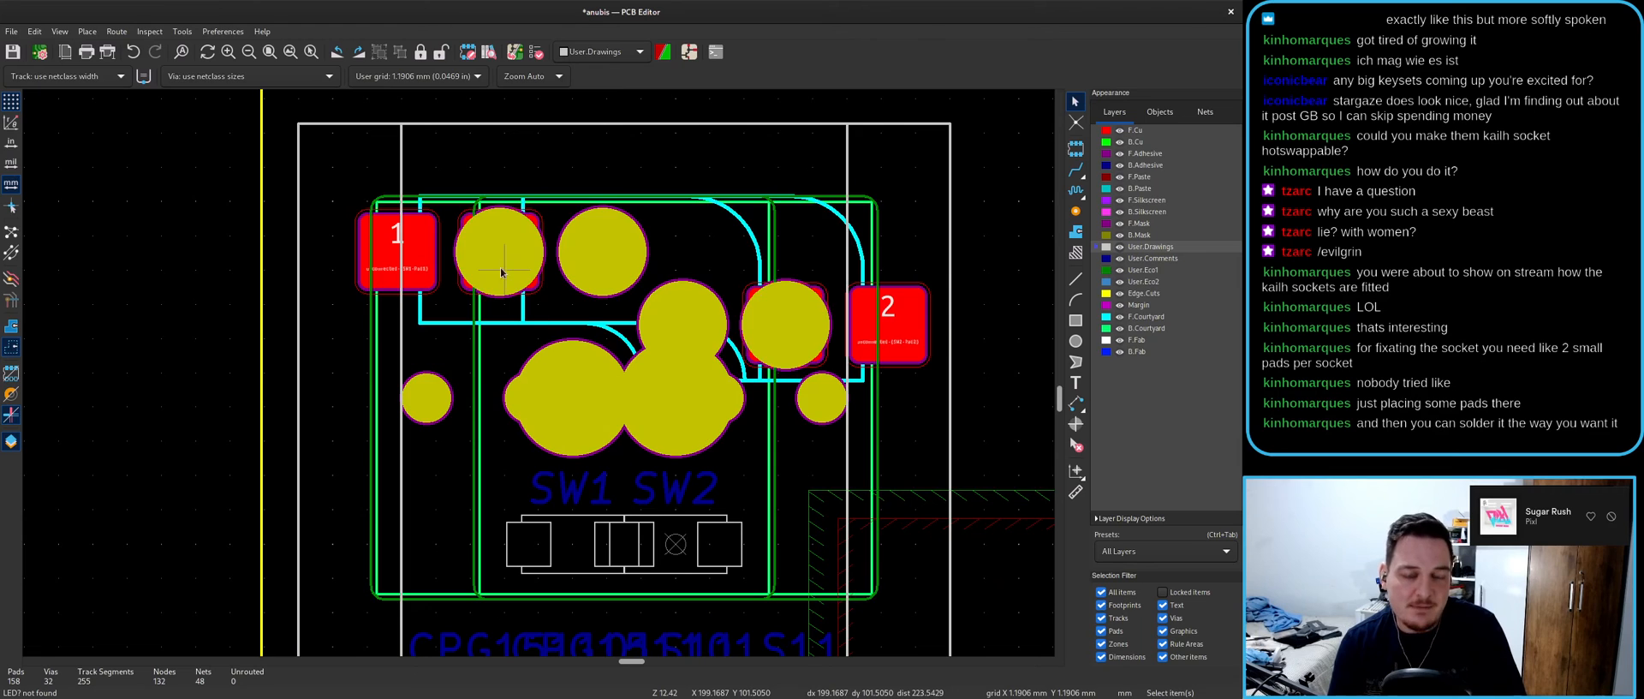
scroll(504, 268, "up", 3)
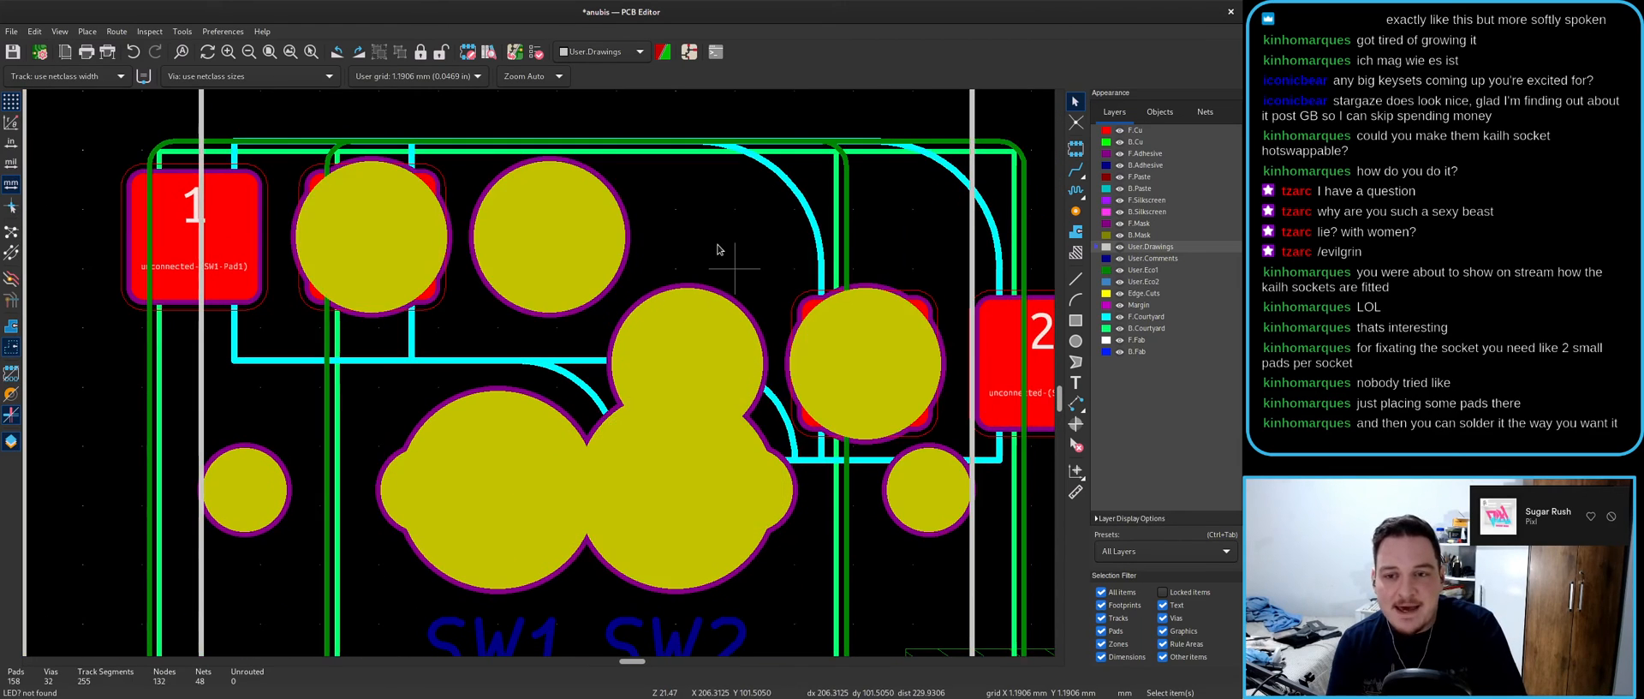
left_click(722, 251)
left_click(753, 259)
key("Escape")
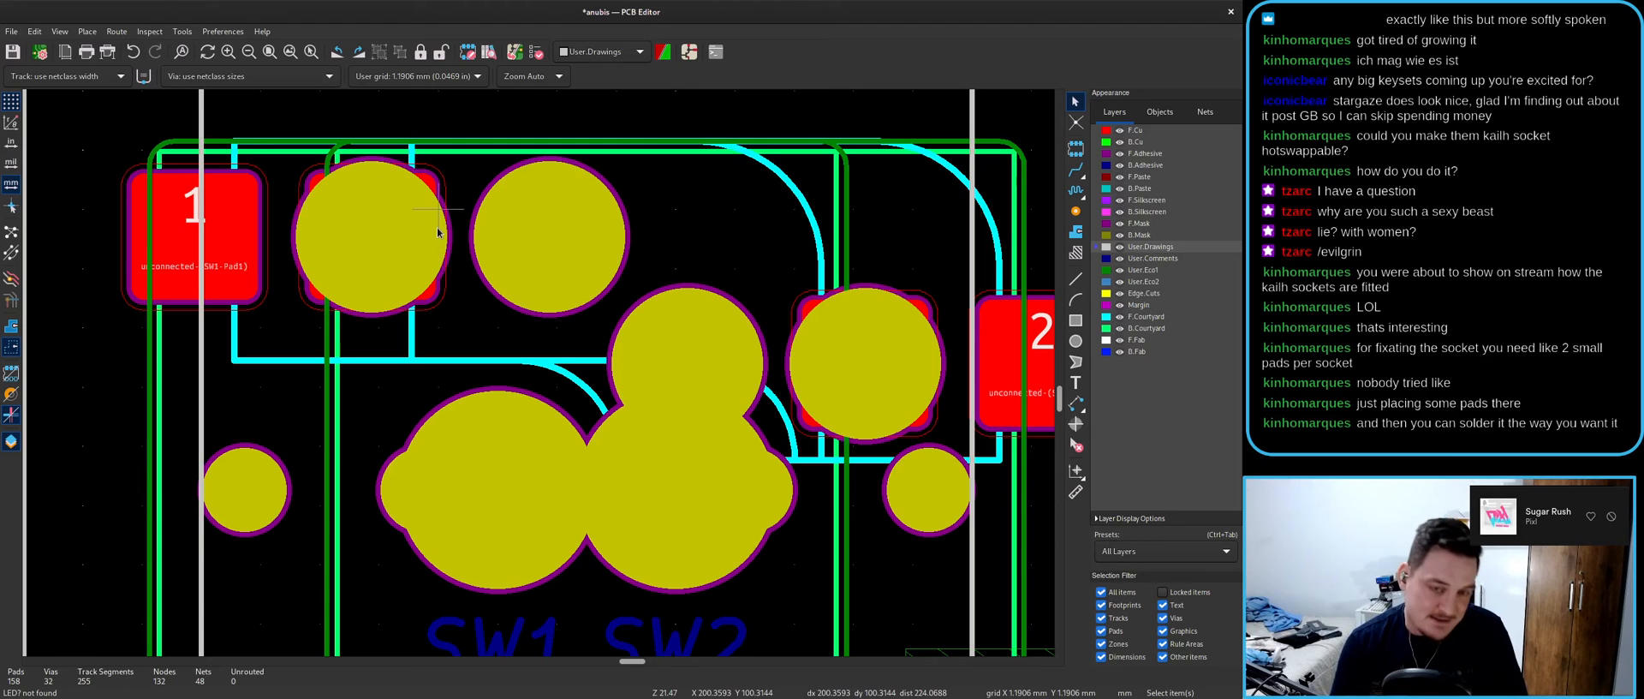
- Inspect the switch pads and holes in the 3D viewer
key("alt+Tab")
key("alt+Tab")
key("alt+3")
scroll(526, 486, "up", 3)
left_click_drag(526, 485, 681, 503)
- Rotate SW1 back 180° so it mirrors SW2's socket
left_click(728, 13)
scroll(631, 359, "down", 3)
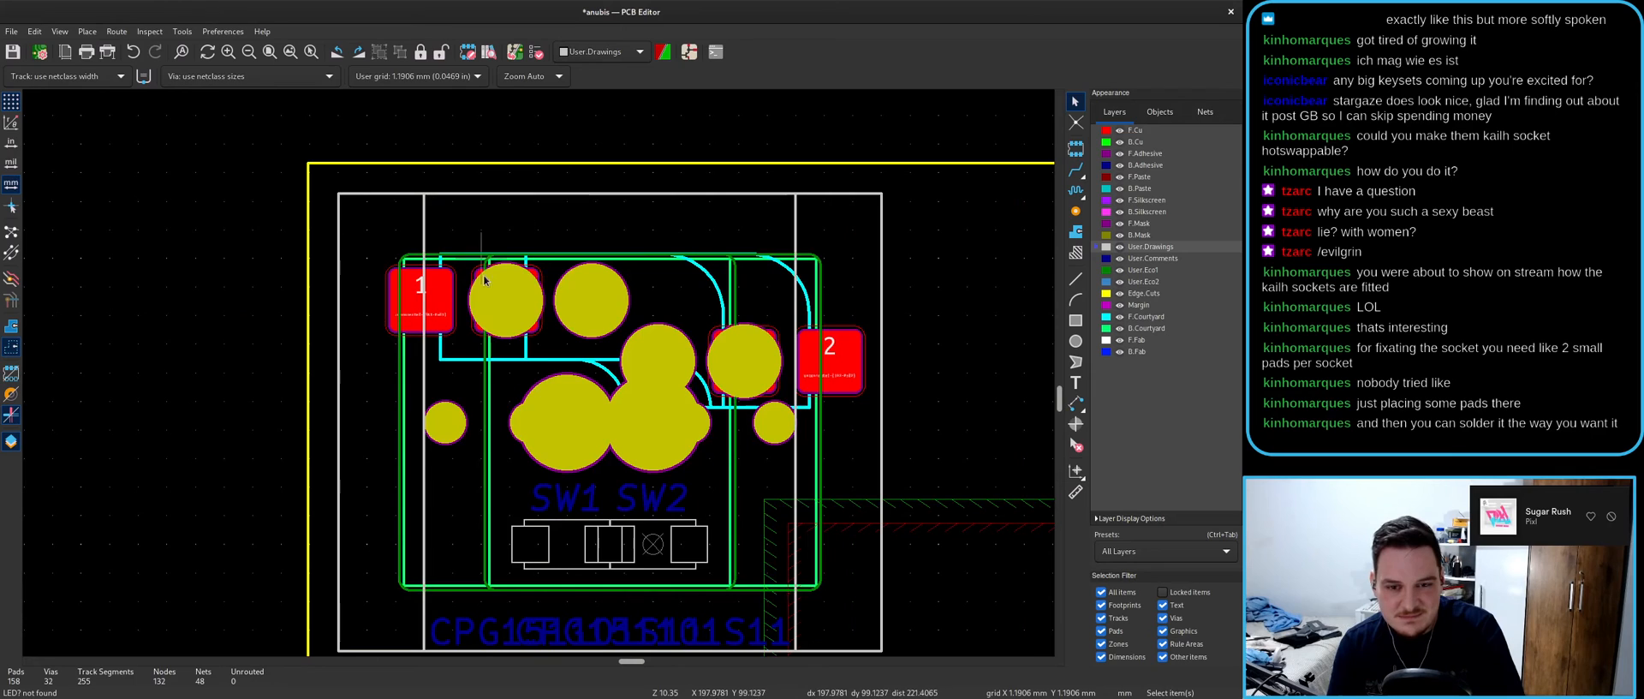
left_click(531, 546)
key("shift+r")
key("shift+r")
key("shift+r")
key("shift+r")
key("Escape")
- Untick Show on the socket 3D model in SW1's and SW2's footprint properties
left_click(541, 582)
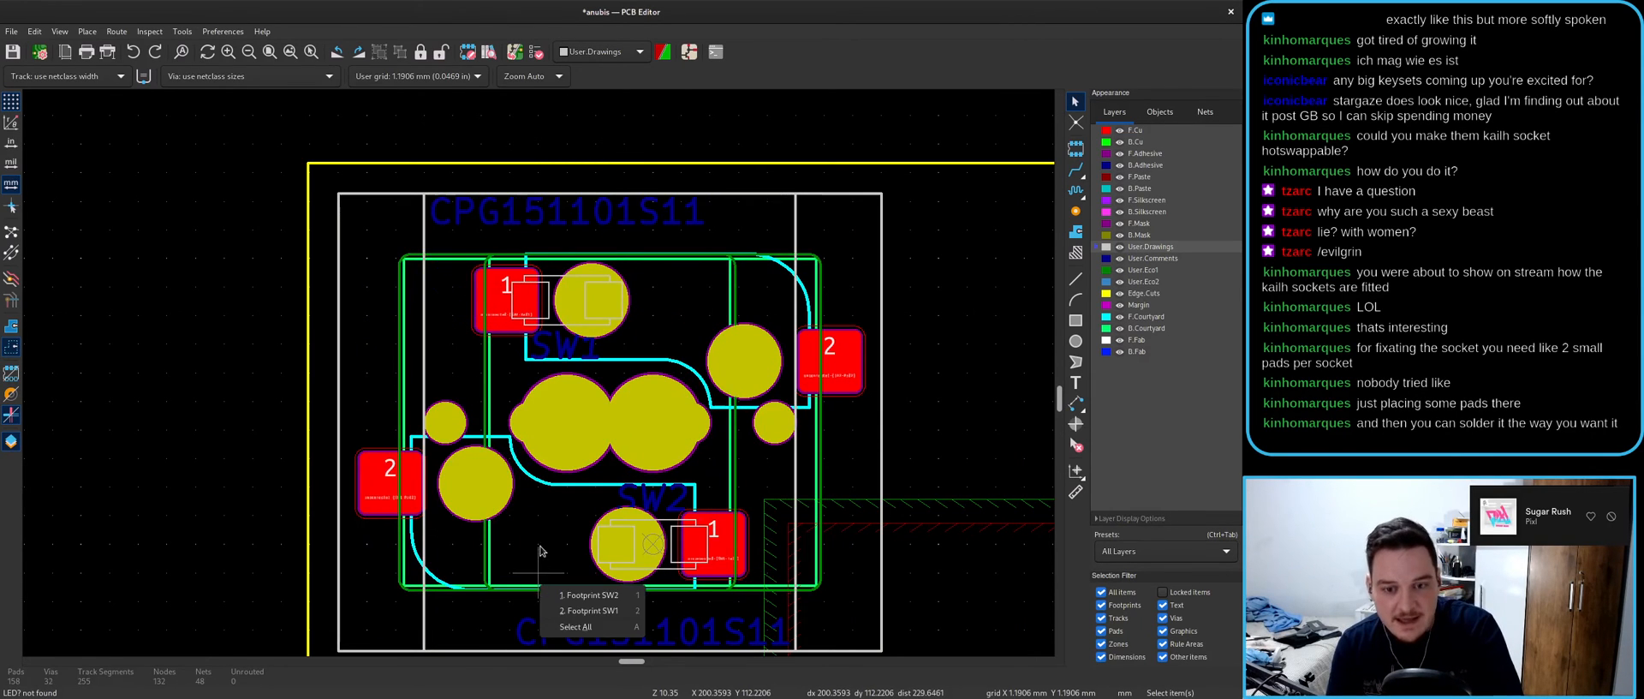
left_click(589, 610)
key("e")
left_click(866, 193)
left_click(847, 568)
left_click(676, 279)
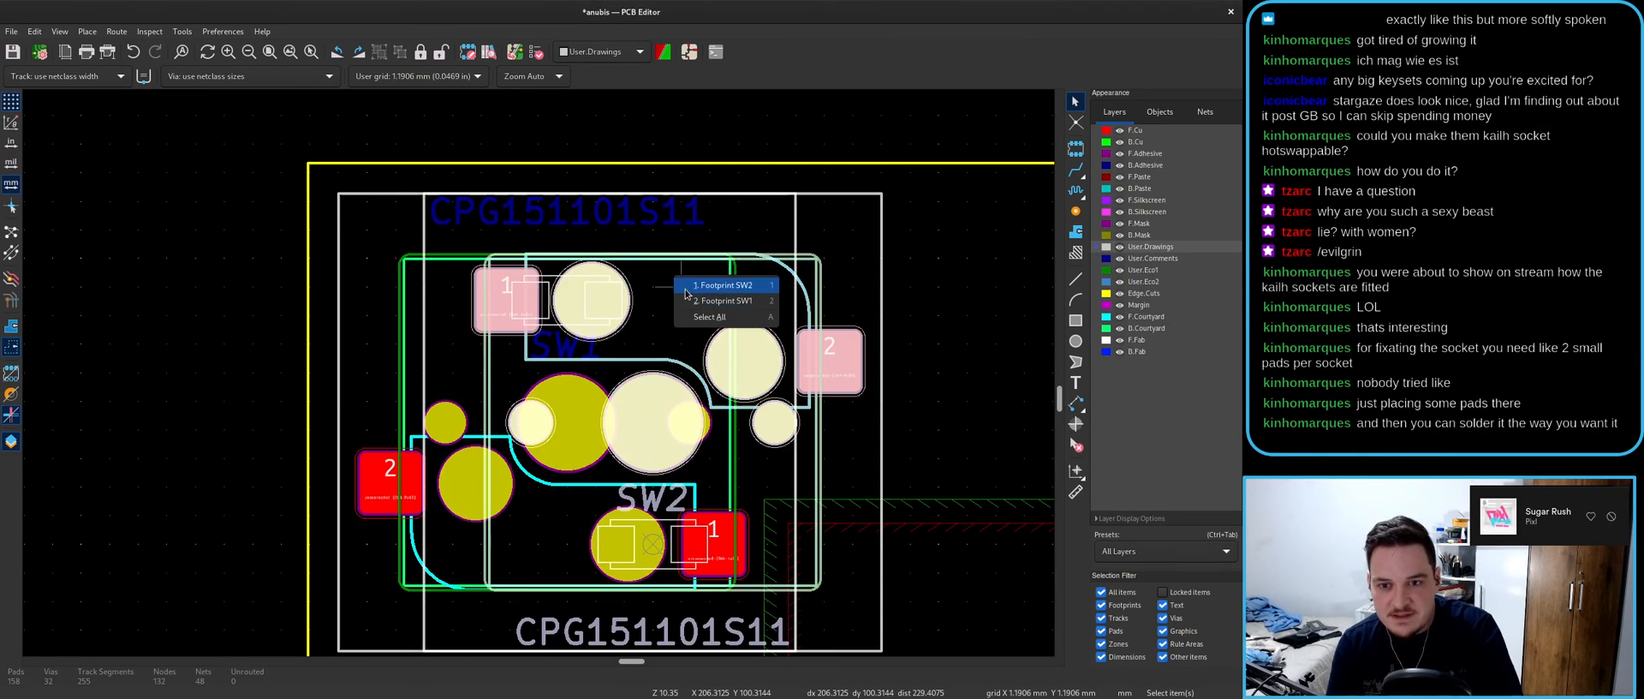
left_click(686, 292)
key("e")
left_click(866, 192)
left_click(865, 579)
key("alt+3")
double_click(639, 316)
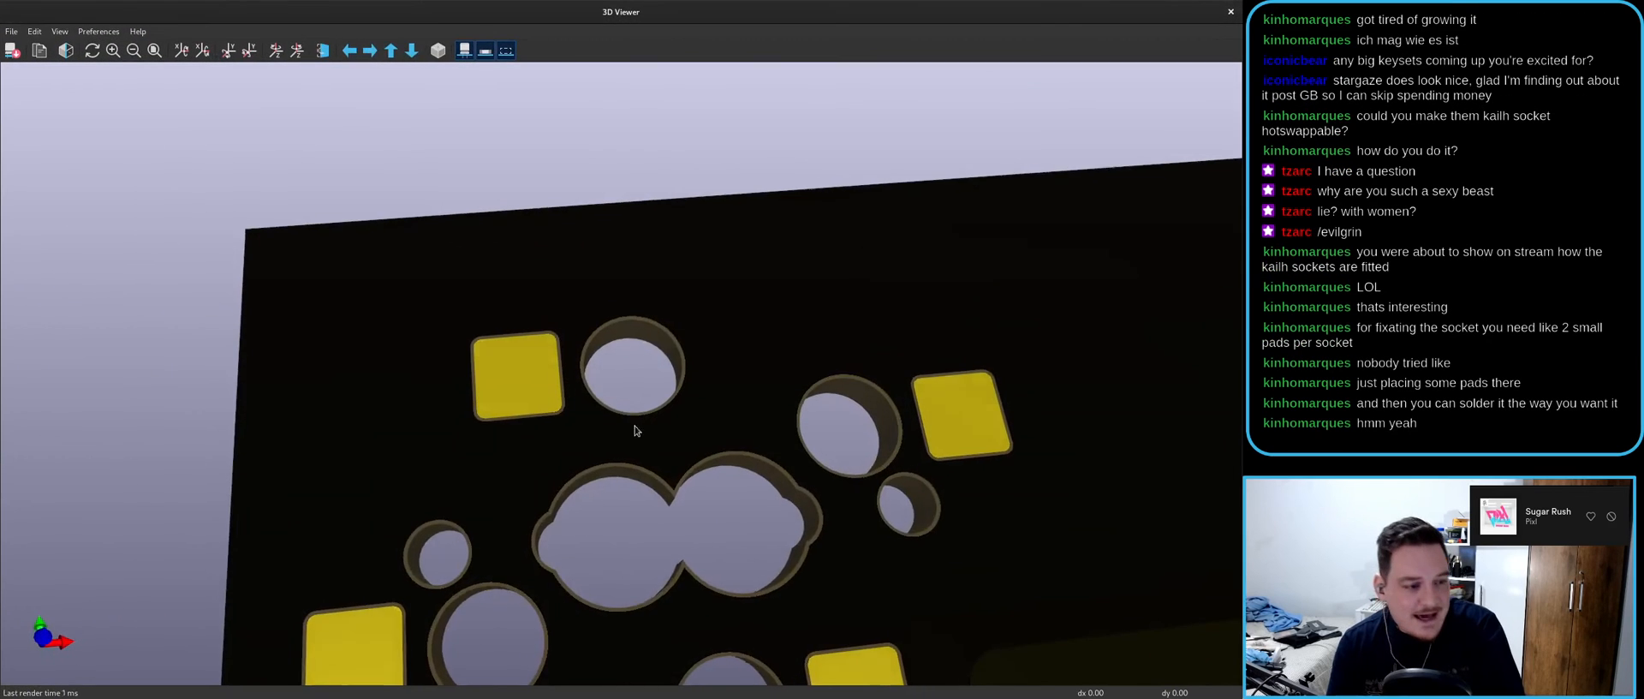
left_click_drag(638, 419, 696, 450)
scroll(695, 450, "down", 3)
middle_click_drag(696, 451, 643, 267)
left_click_drag(655, 343, 675, 382)
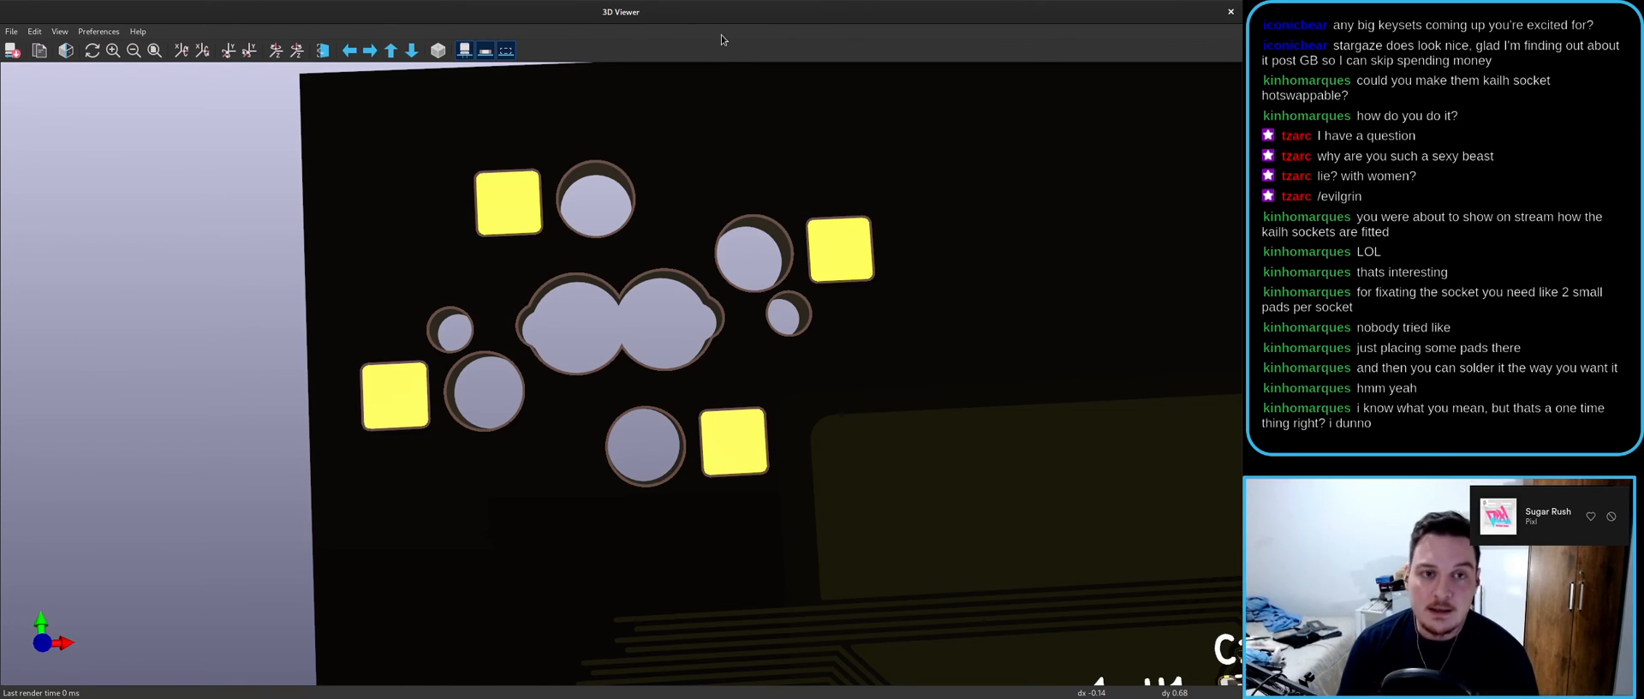
left_click_drag(721, 15, 646, 183)
- Close the PCB editor, schematic editor and project manager, discarding all changes
left_click(943, 205)
left_click_drag(739, 13, 668, 175)
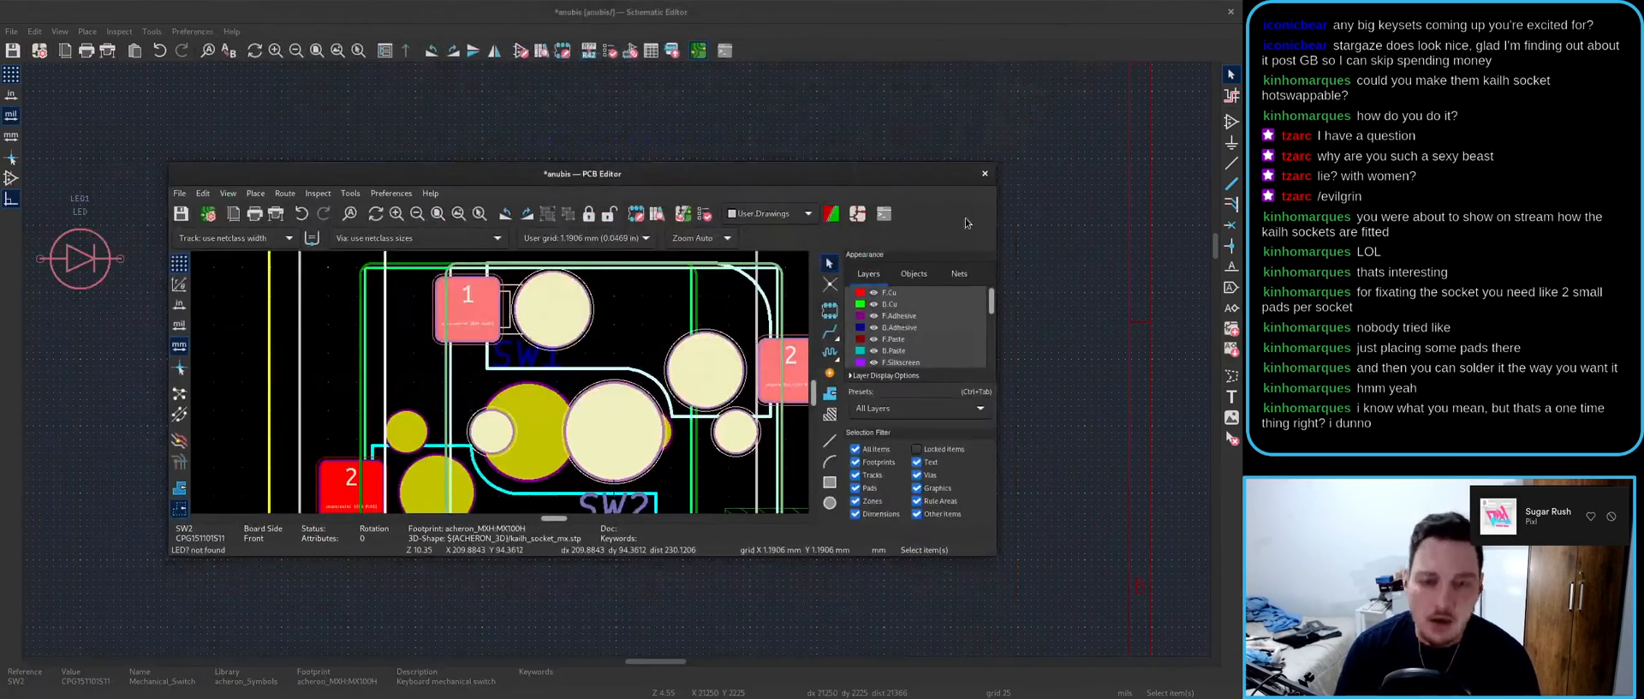
left_click(985, 174)
left_click(464, 410)
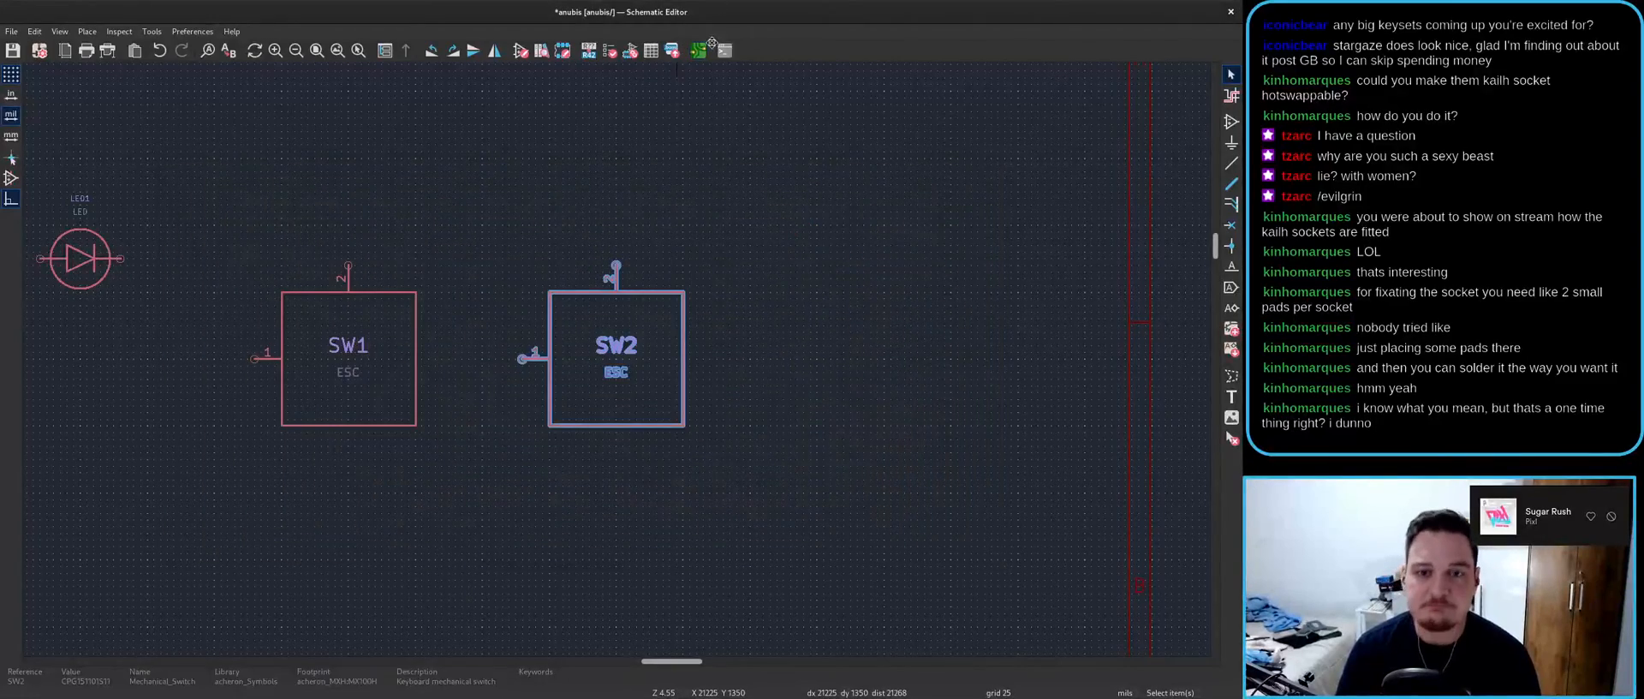
left_click_drag(622, 12, 651, 101)
left_click(886, 101)
left_click(561, 282)
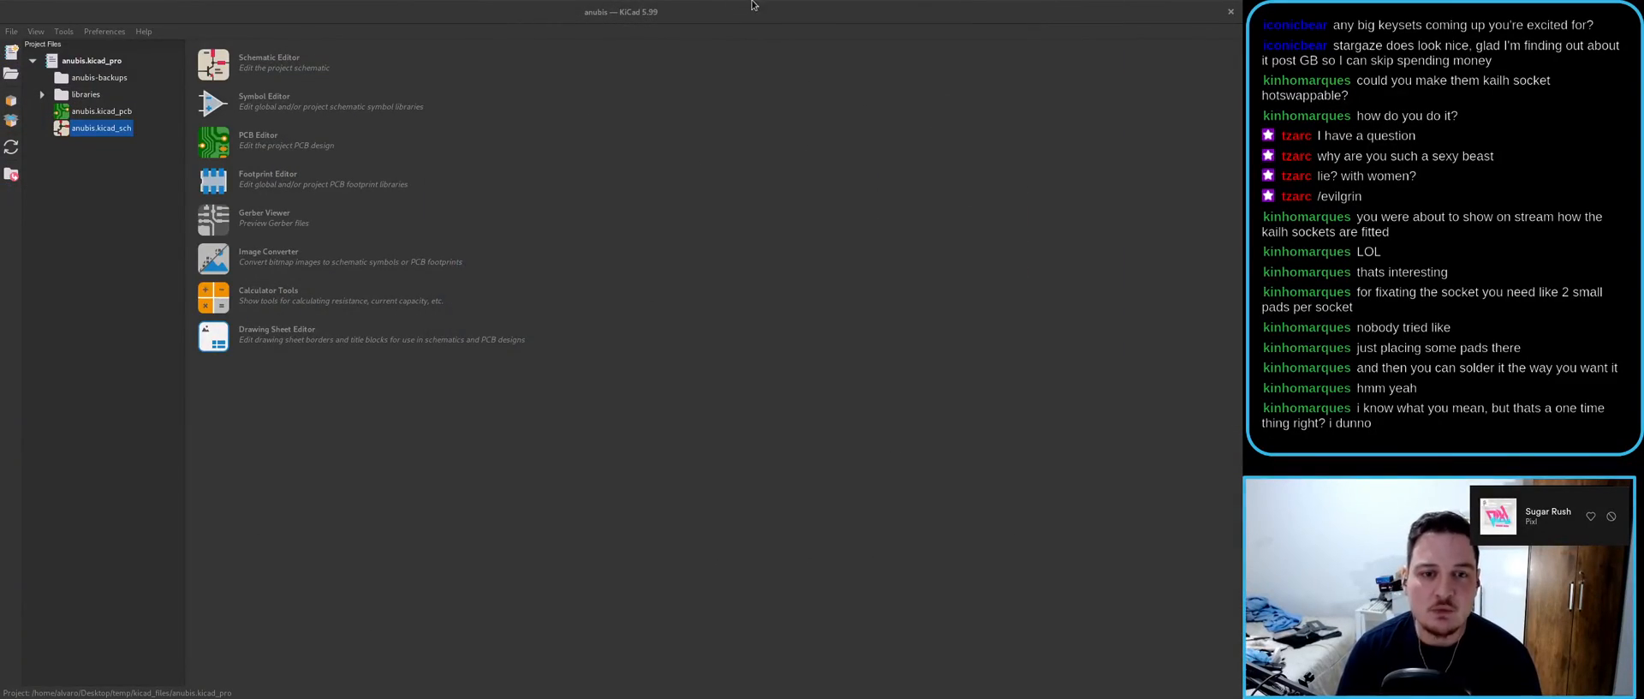
left_click_drag(745, 7, 760, 262)
left_click(911, 247)
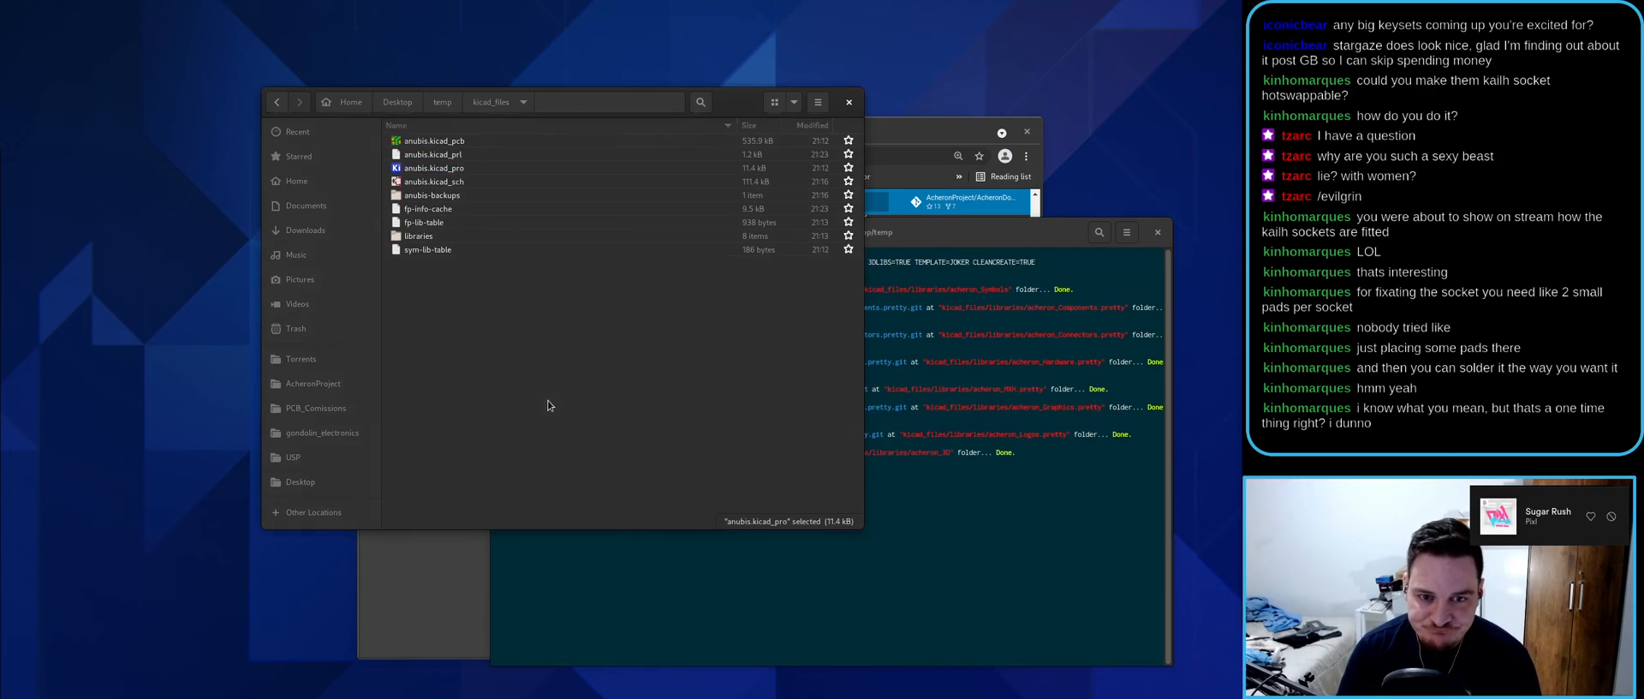
- Delete everything in the temp folder and close the terminal
left_click(280, 104)
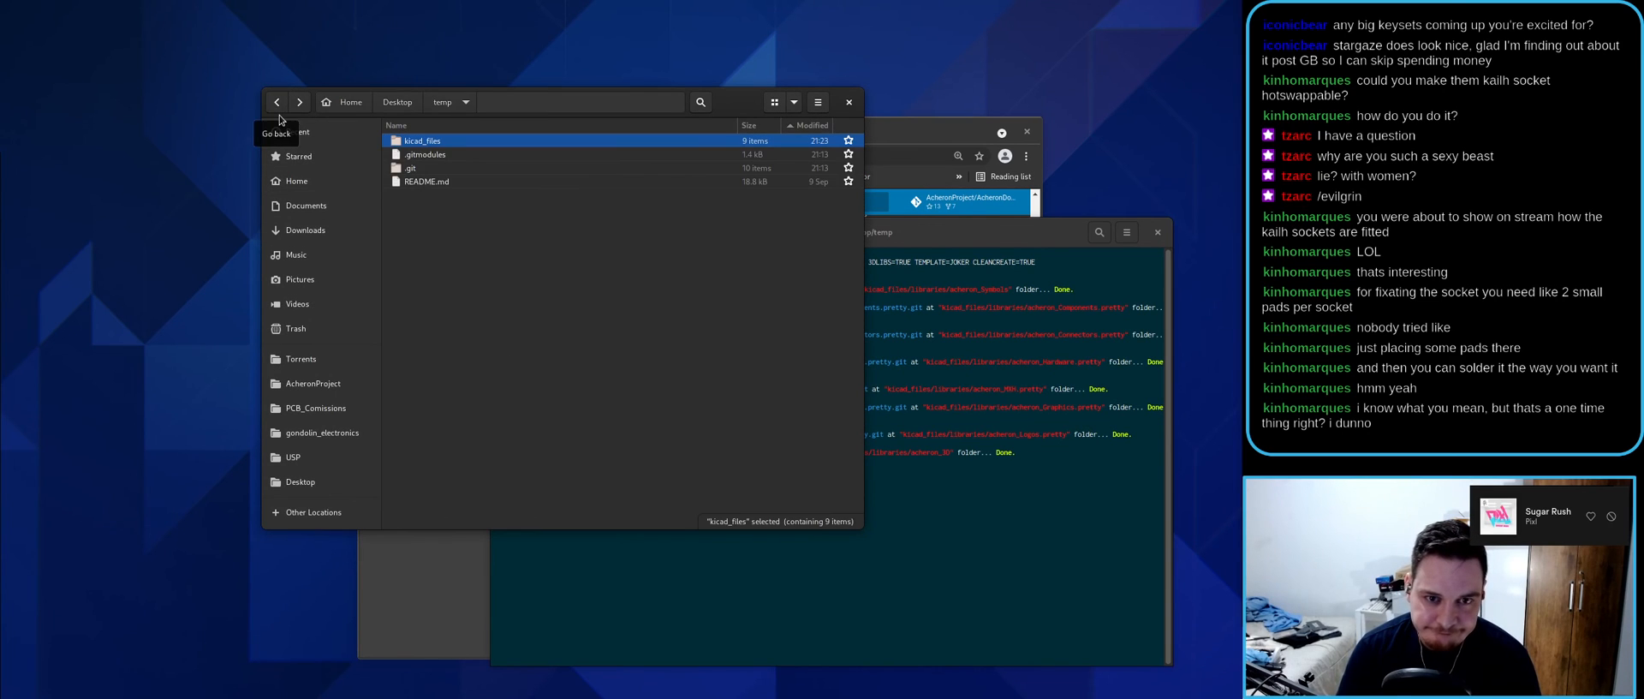
key("ctrl+a")
key("Delete")
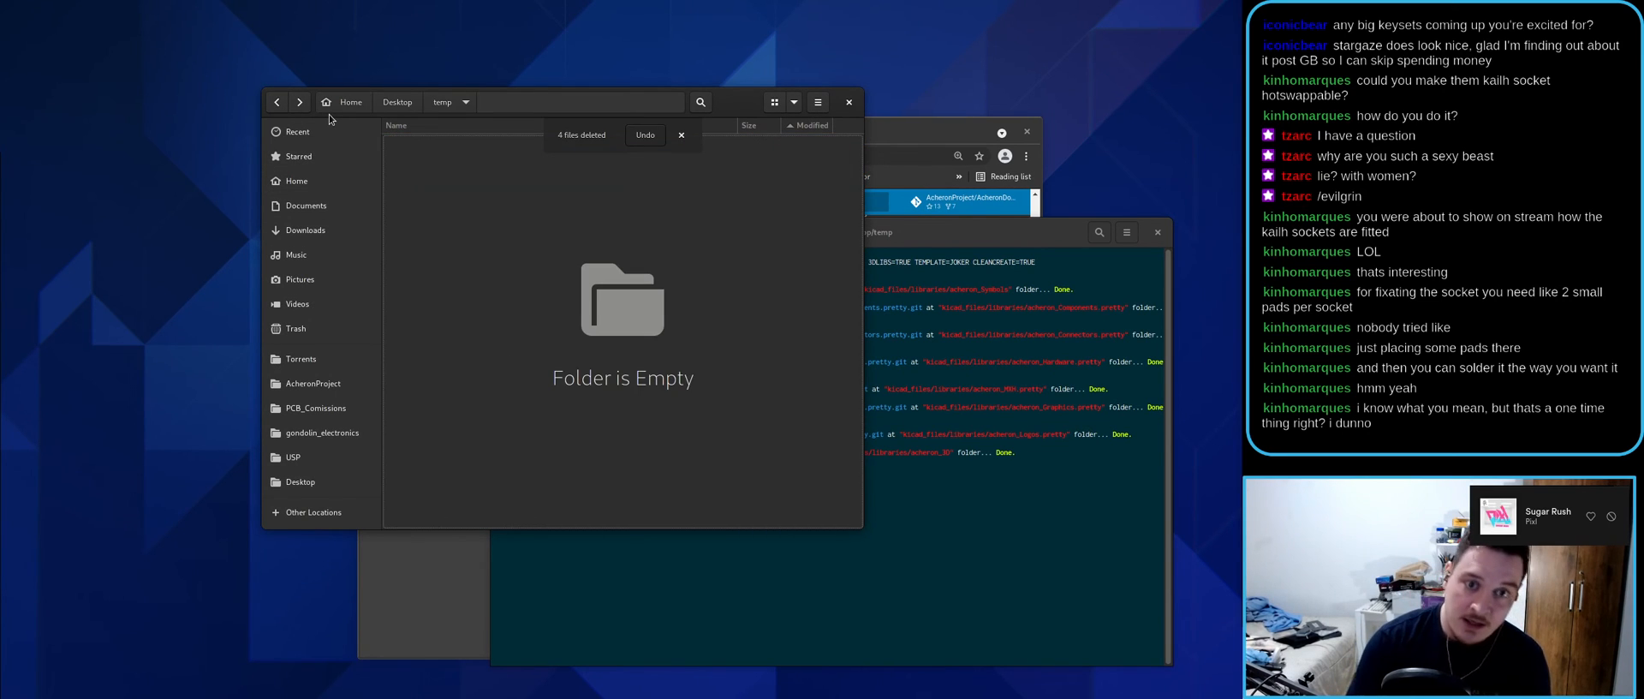
left_click(839, 604)
key("ctrl+d")
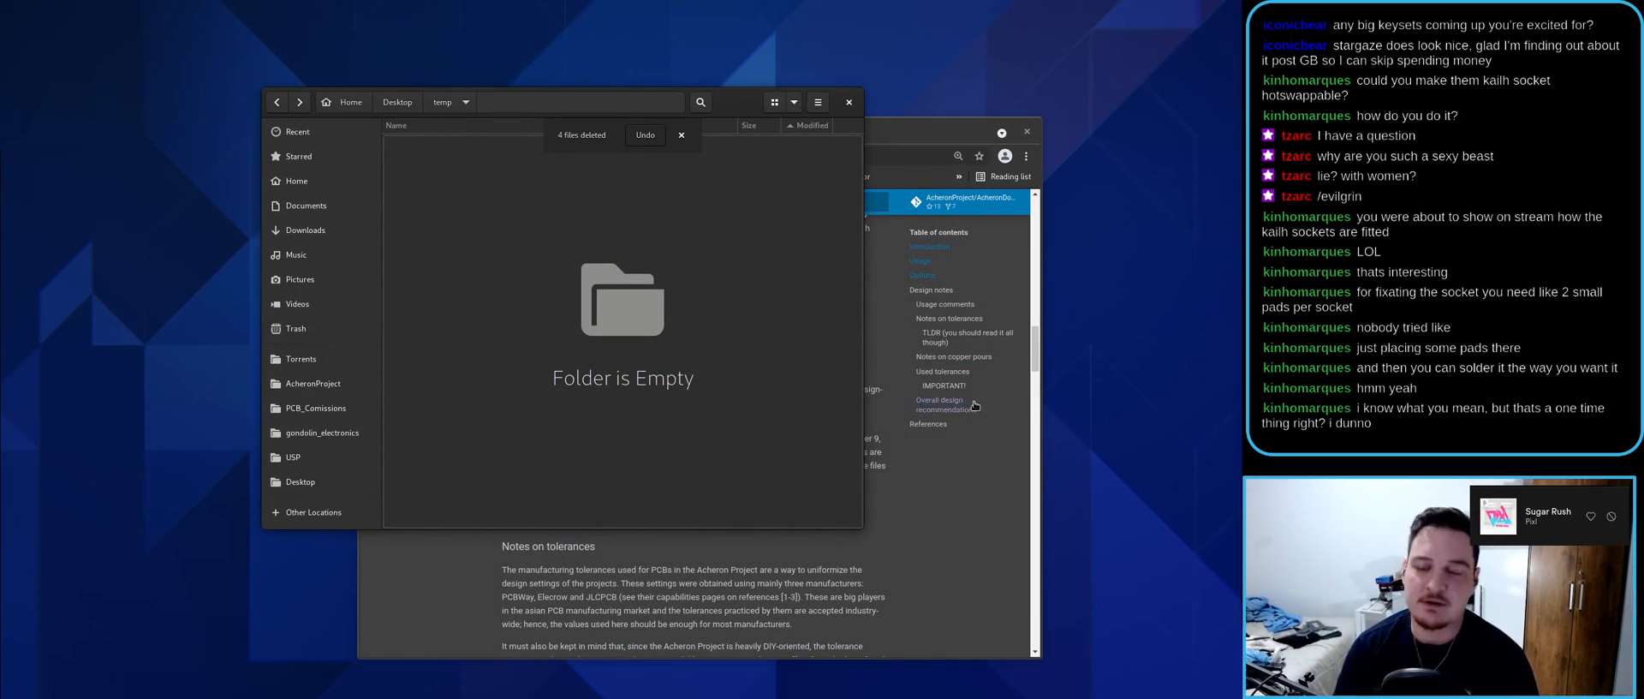
- Open Desktop > AcheronProject > AcheronSetup in Files, then open a new browser tab
double_click(901, 129)
scroll(628, 382, "up", 8)
left_click_drag(553, 10, 1451, 206)
left_click(398, 101)
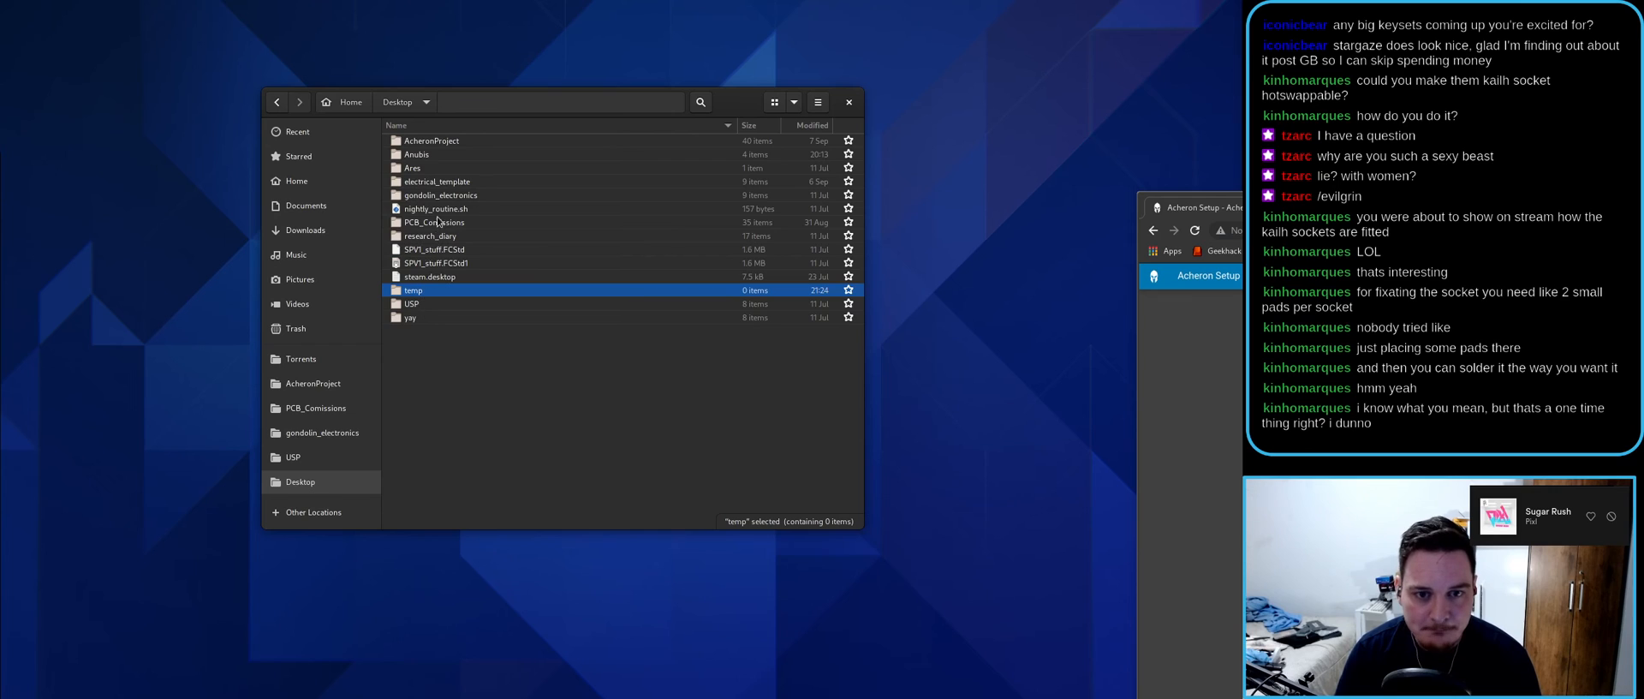
double_click(434, 143)
double_click(442, 154)
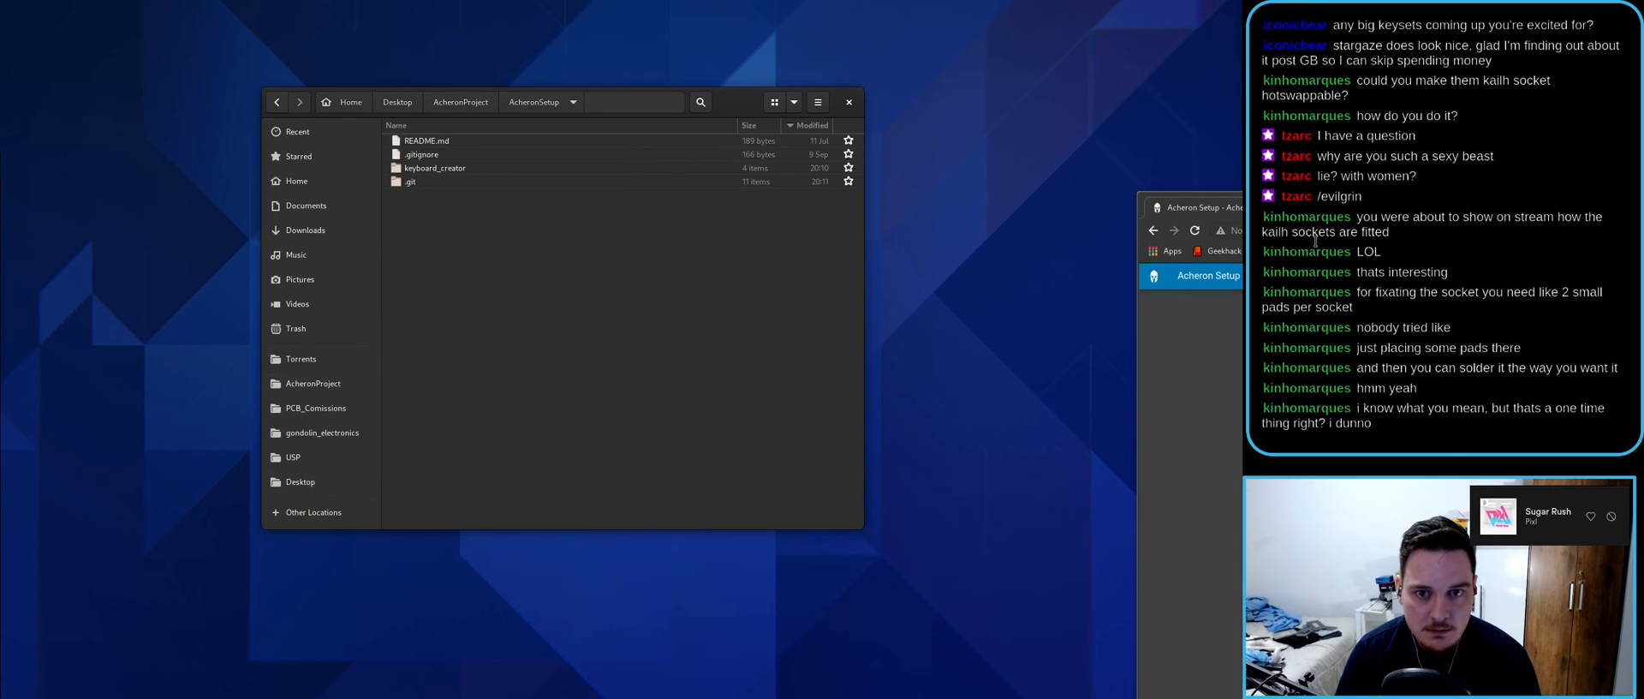
key("super+Up")
key("ctrl+t")
- Load github.com and search GitHub for acheron_setup
type("github")
key("Return")
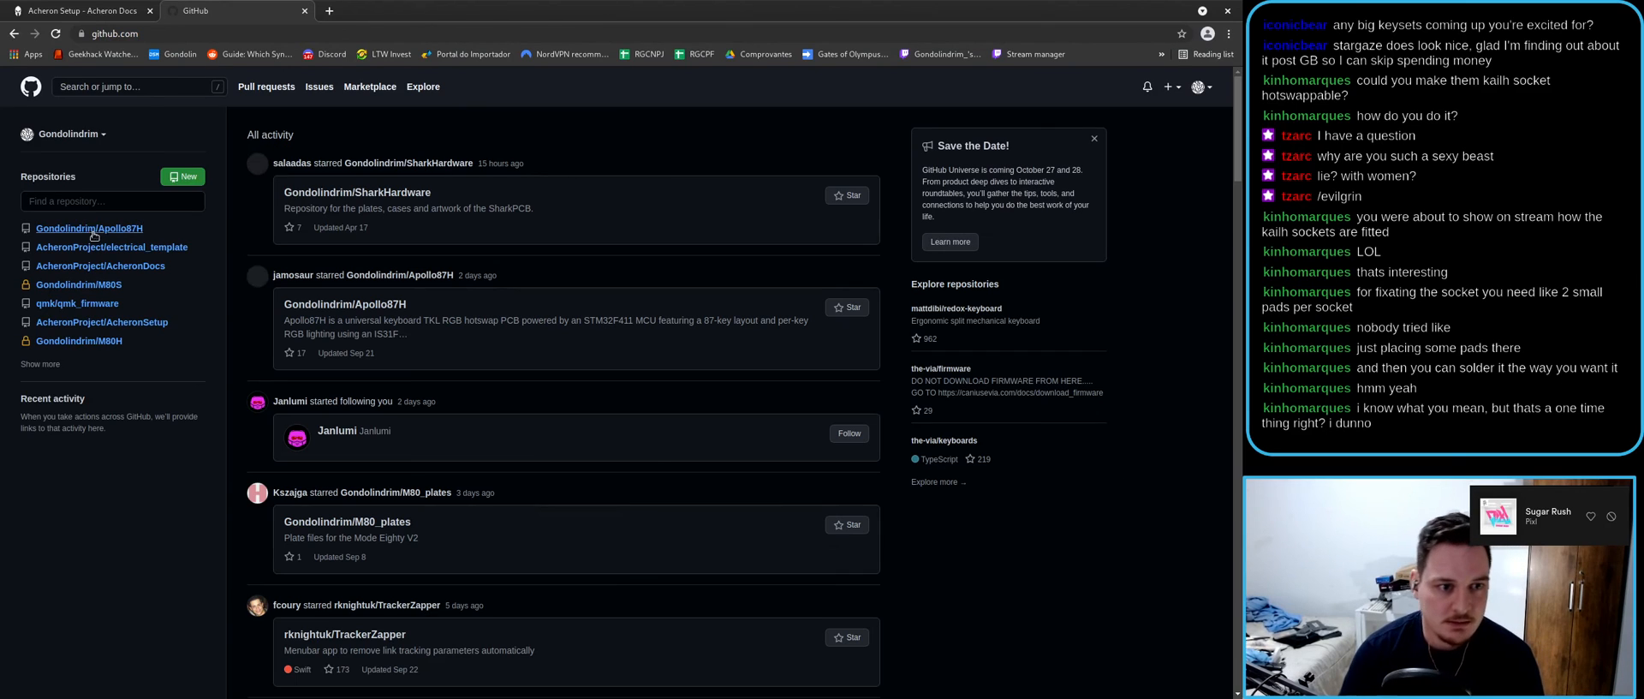
left_click(48, 206)
type("ac")
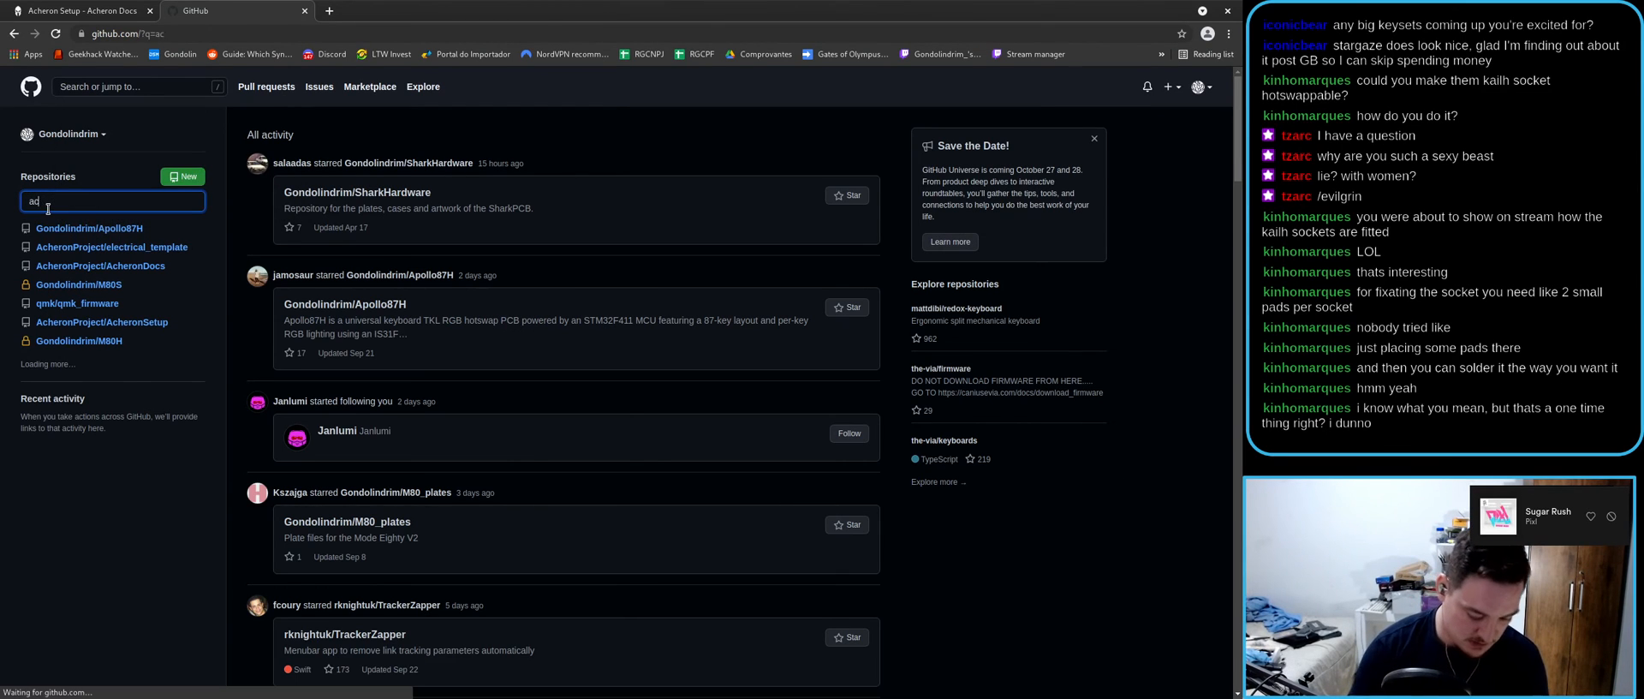
type("heron_seti")
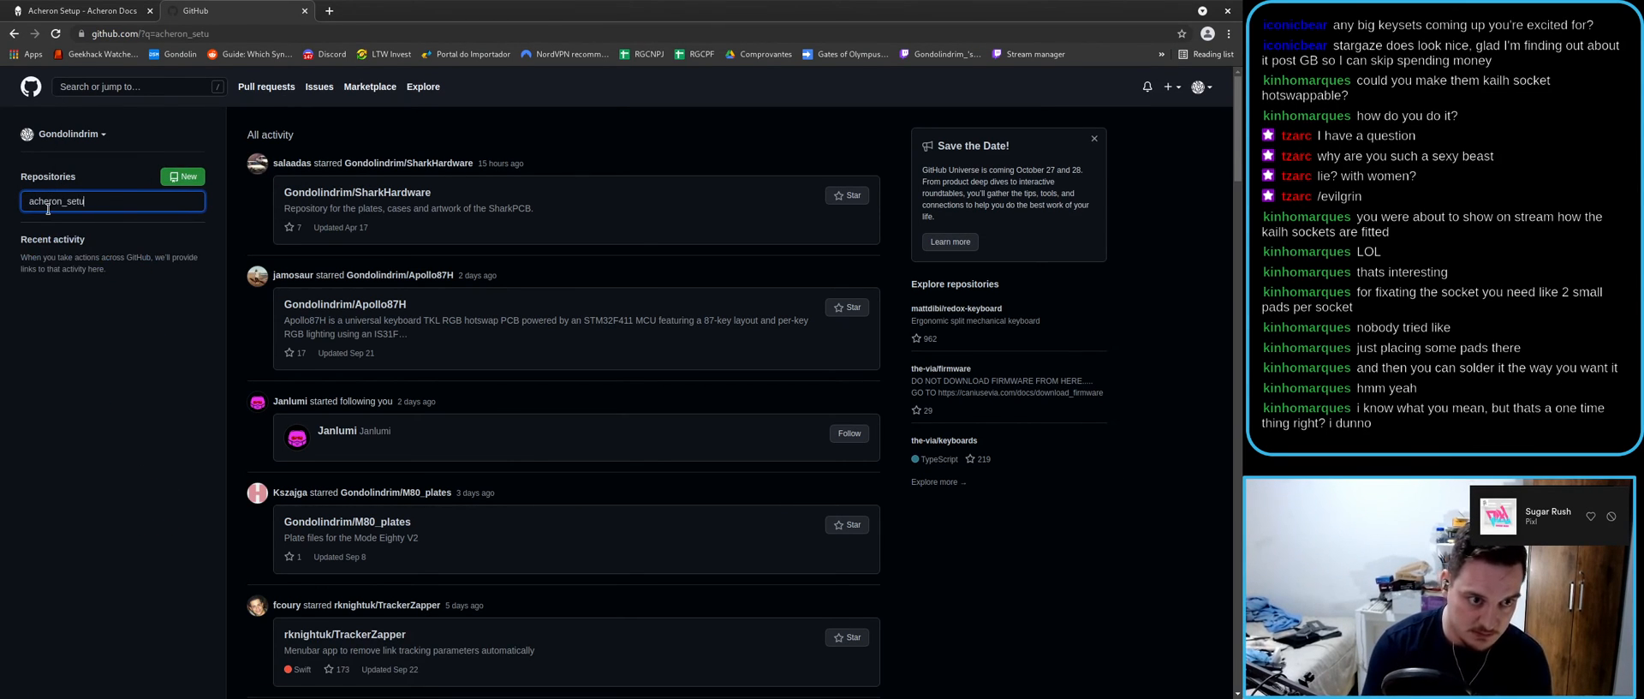
key("ctrl+a")
key("ctrl+c")
left_click(123, 87)
key("ctrl+v")
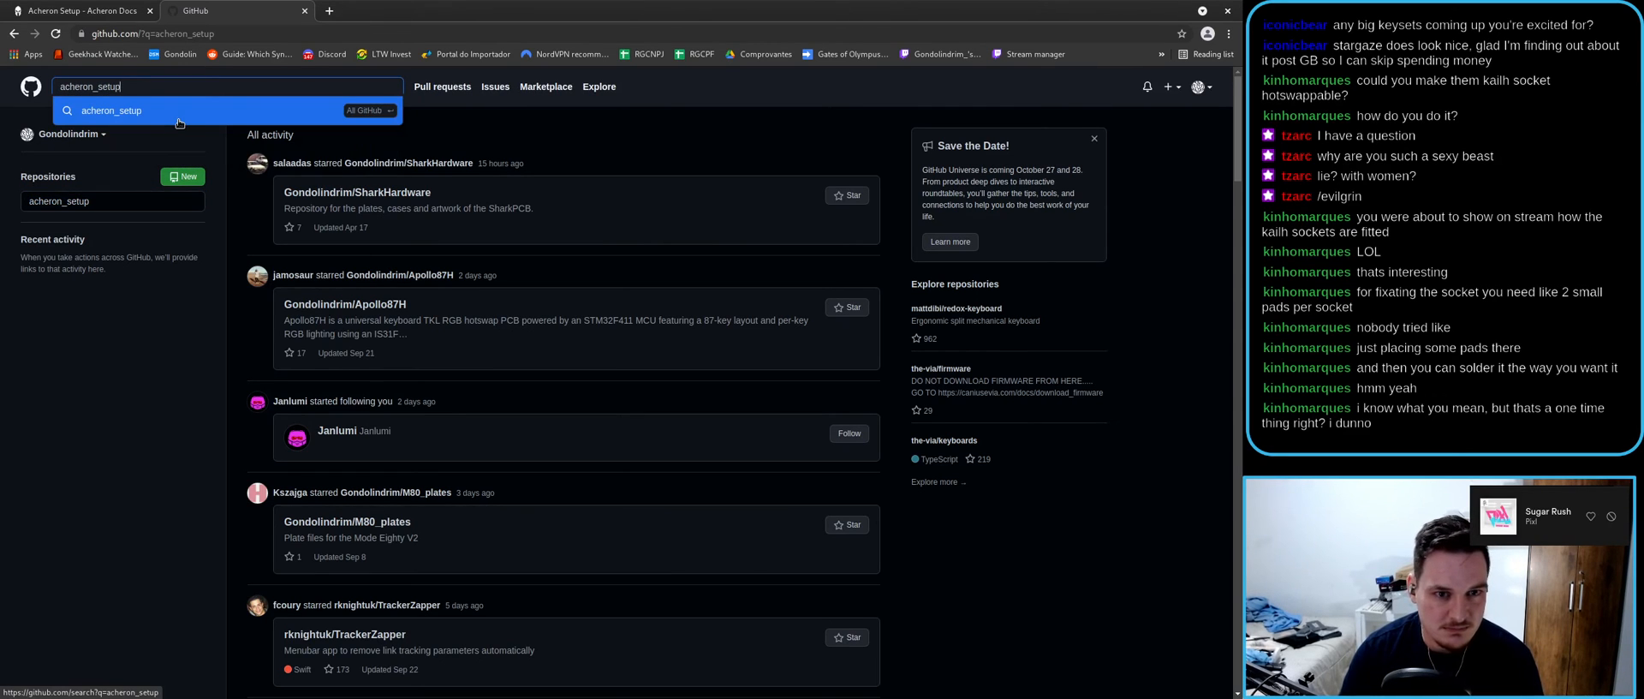
left_click(178, 120)
- Open AcheronProject/AcheronSetup and download it as AcheronSetup-main.zip into Downloads
left_click(553, 174)
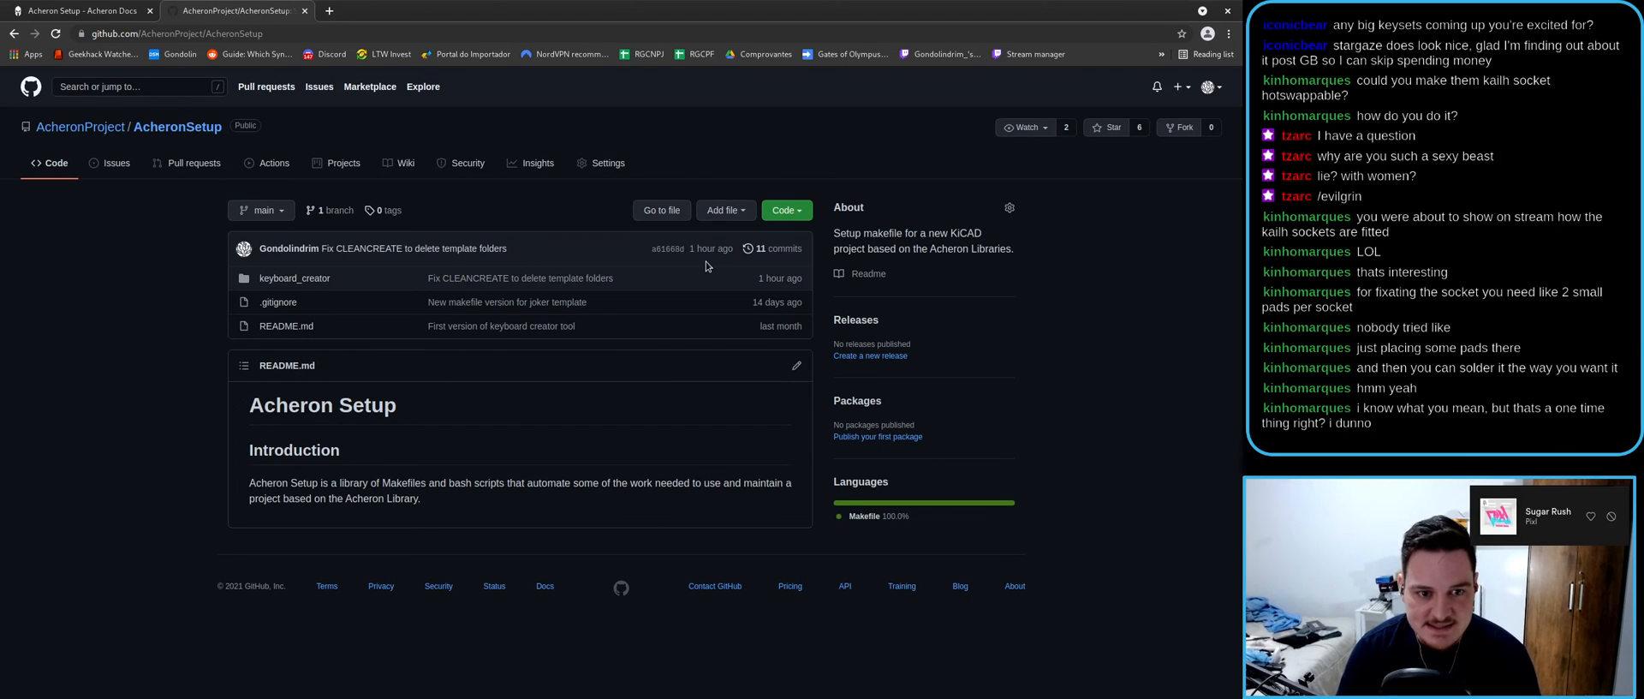
left_click(801, 214)
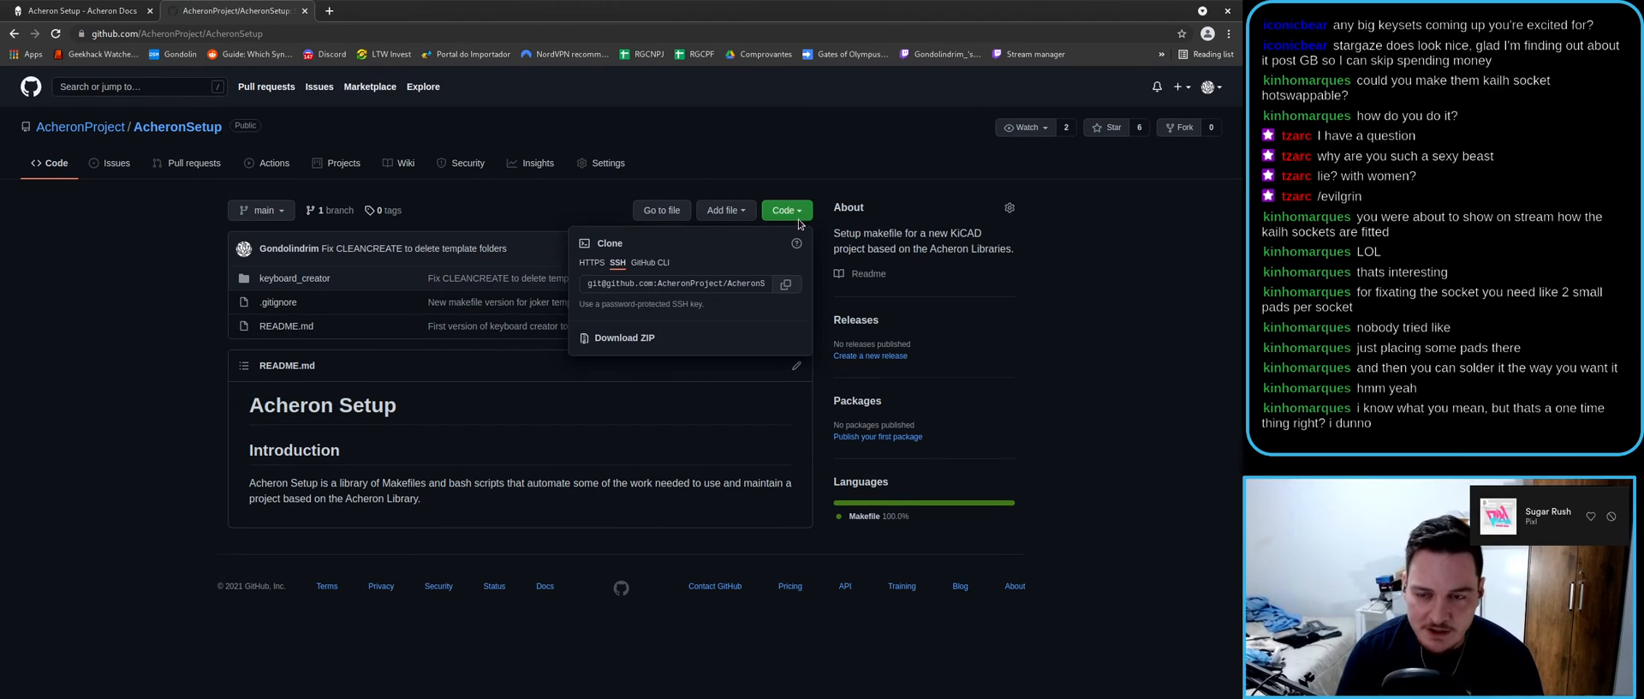
left_click(604, 339)
left_click(856, 83)
- Extract the AcheronSetup-main folder from the zip into Downloads
left_click(60, 681)
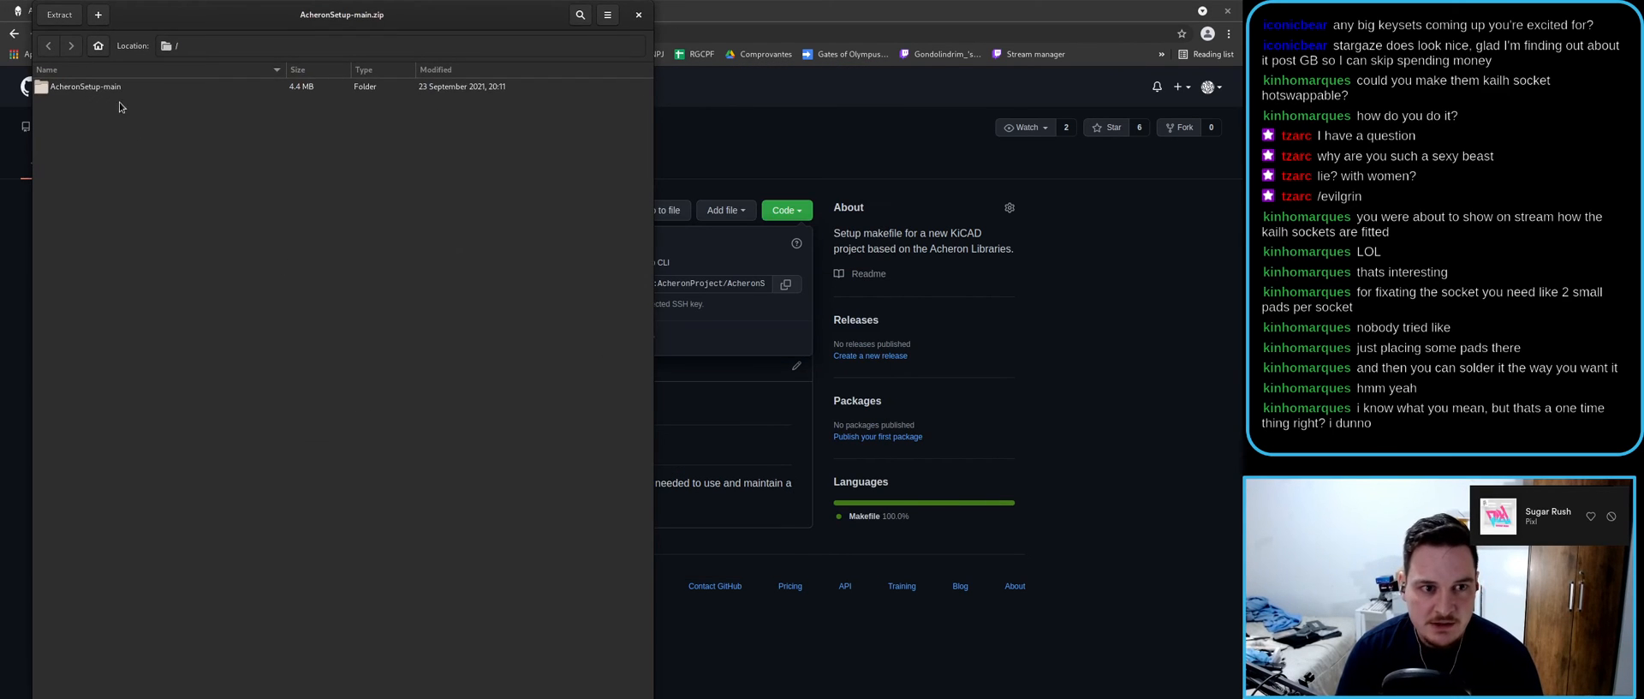
right_click(118, 86)
left_click(171, 123)
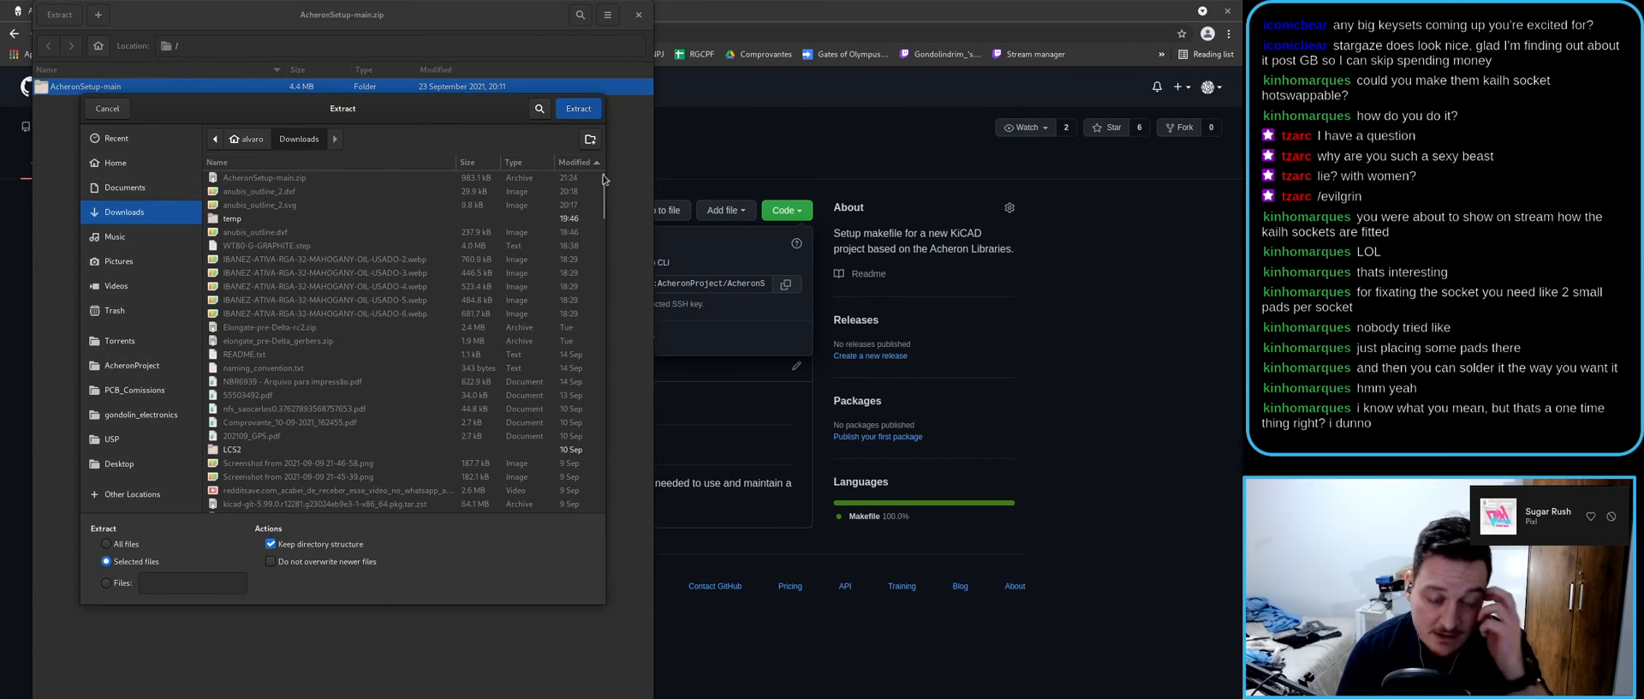
left_click(578, 108)
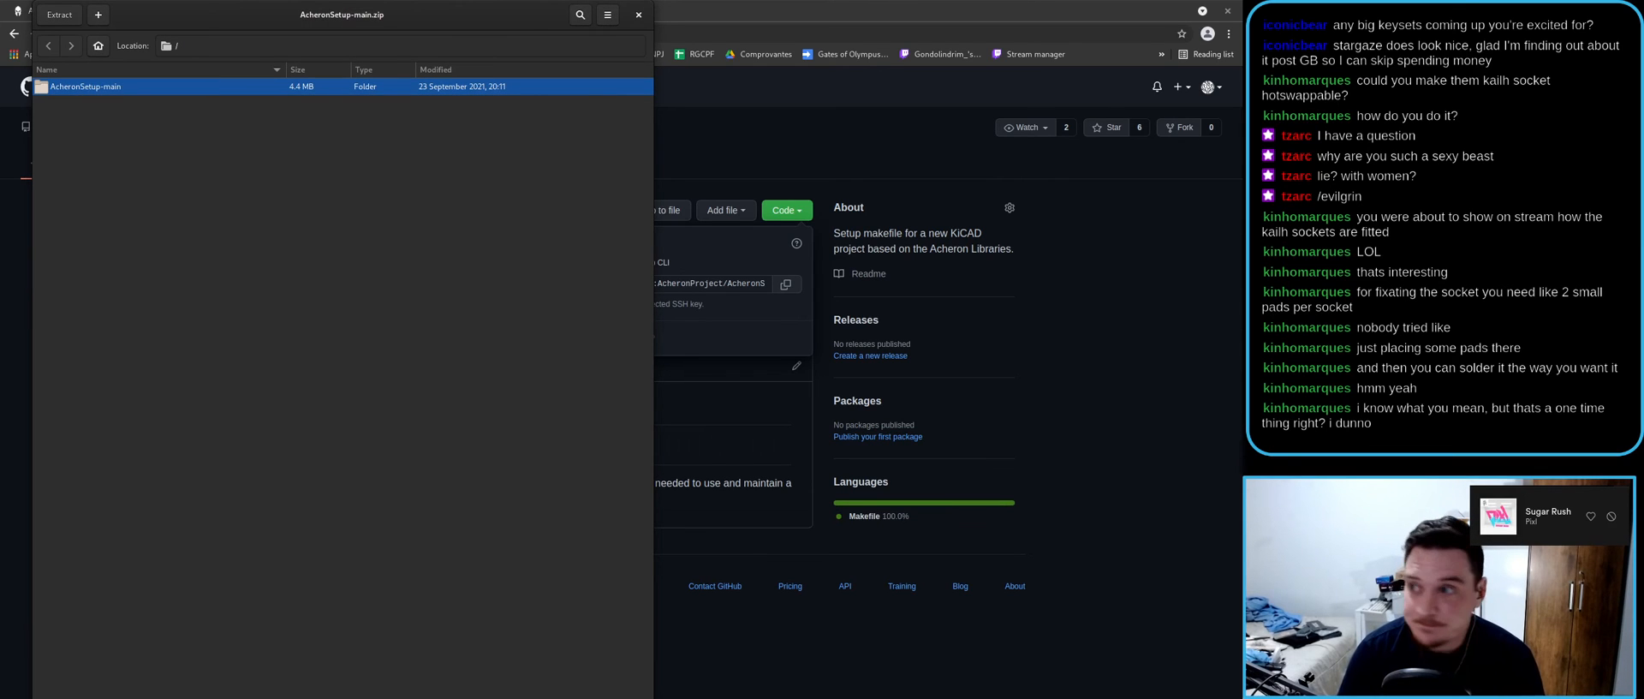
- Move all seven joker_template files up into the keyboard_creator folder
left_click_drag(1240, 104, 490, 190)
double_click(331, 226)
left_click(330, 227)
double_click(331, 226)
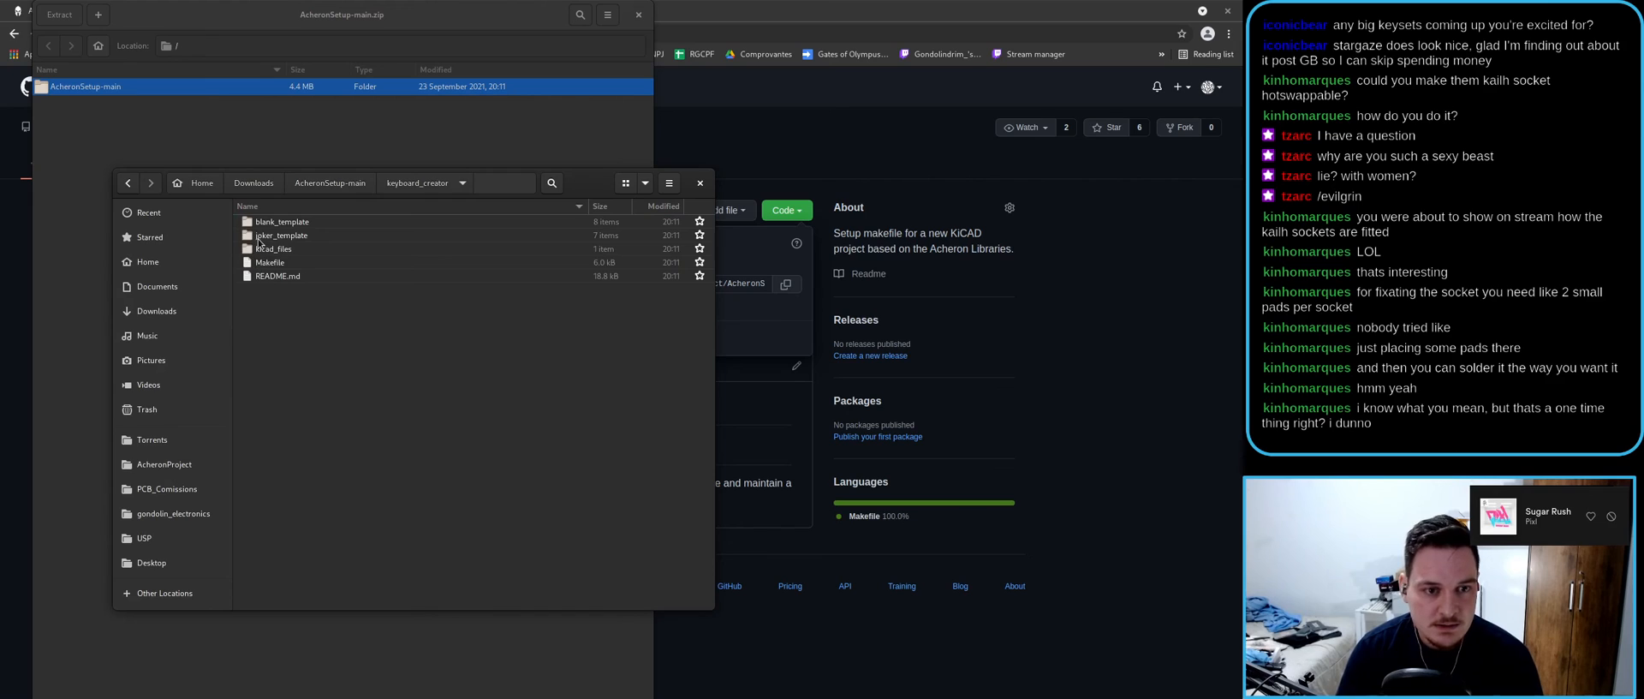
left_click(339, 190)
double_click(285, 224)
double_click(283, 236)
key("ctrl+a")
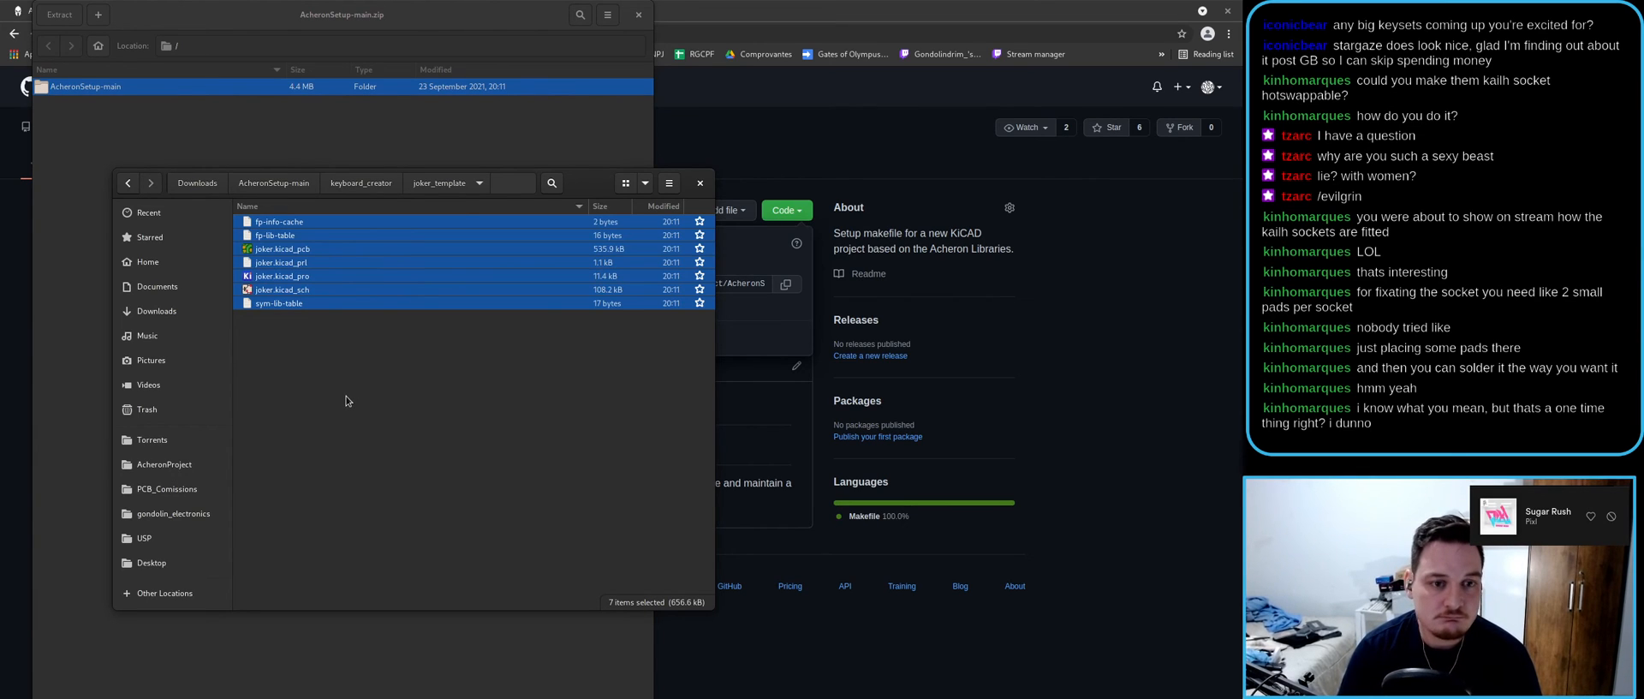
left_click(127, 183)
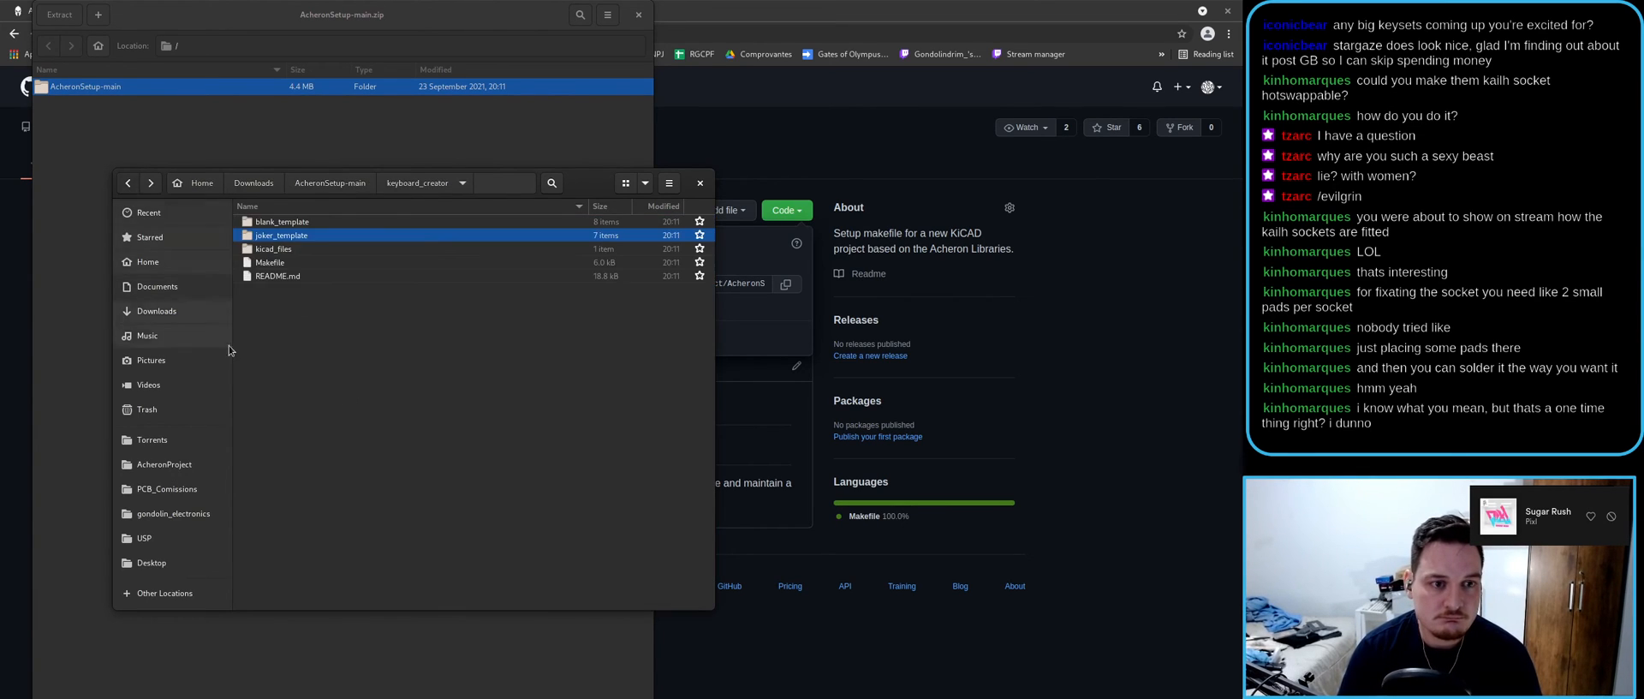
key("ctrl+v")
- Delete the leftover folders, Makefile and README.md from keyboard_creator
left_click(275, 318)
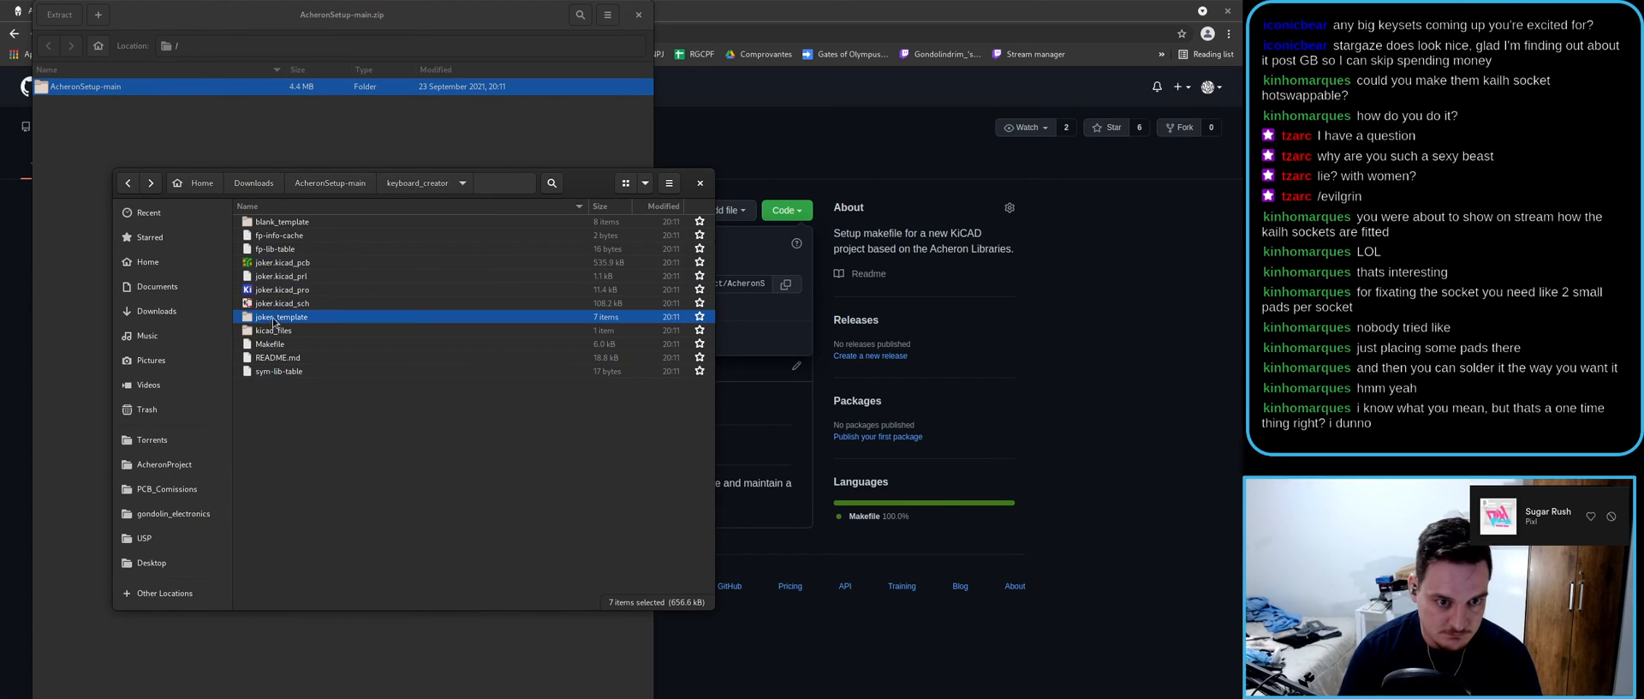
left_click(272, 360, "shift")
left_click(293, 222, "ctrl")
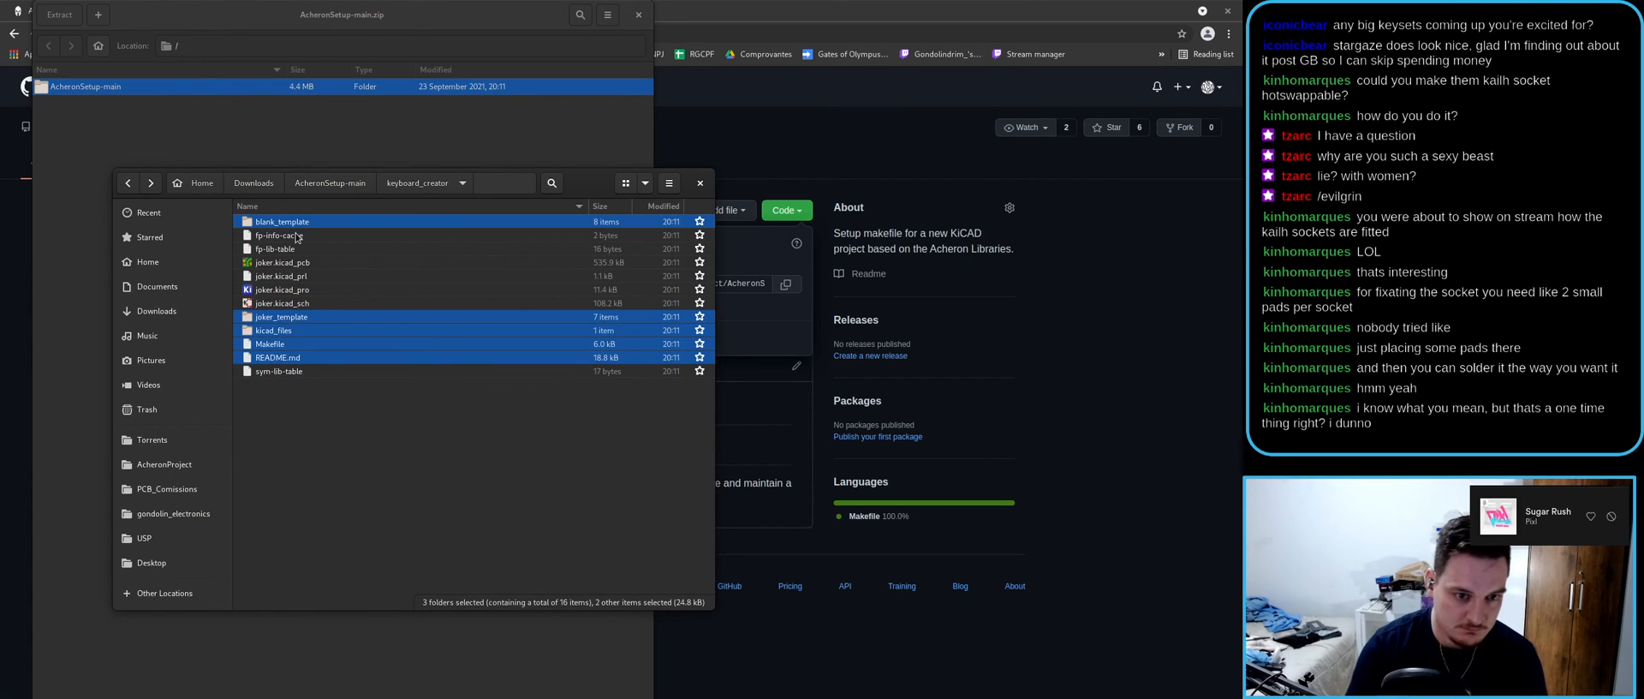
key("Delete")
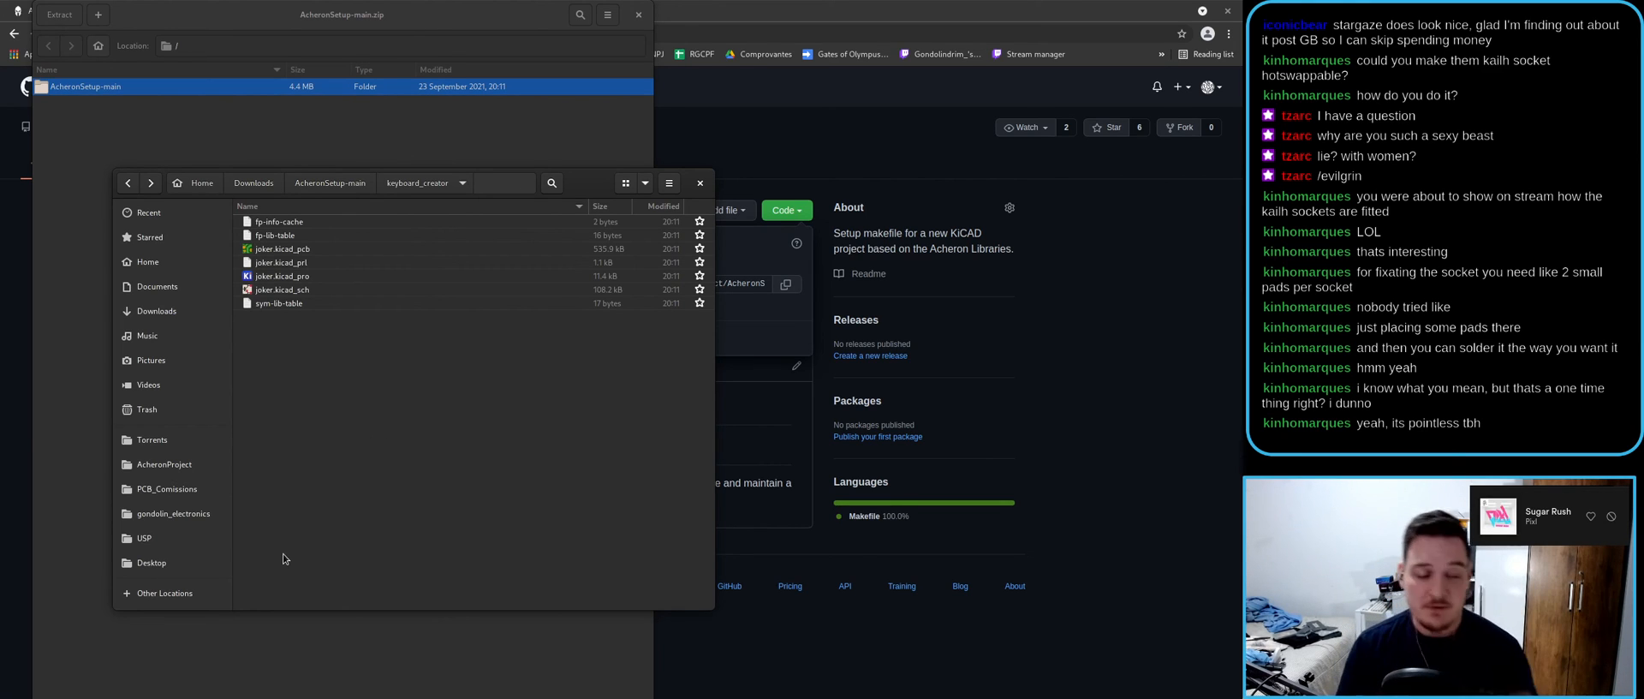
- Open the joker project's schematic maximized and check its symbol library list
double_click(281, 276)
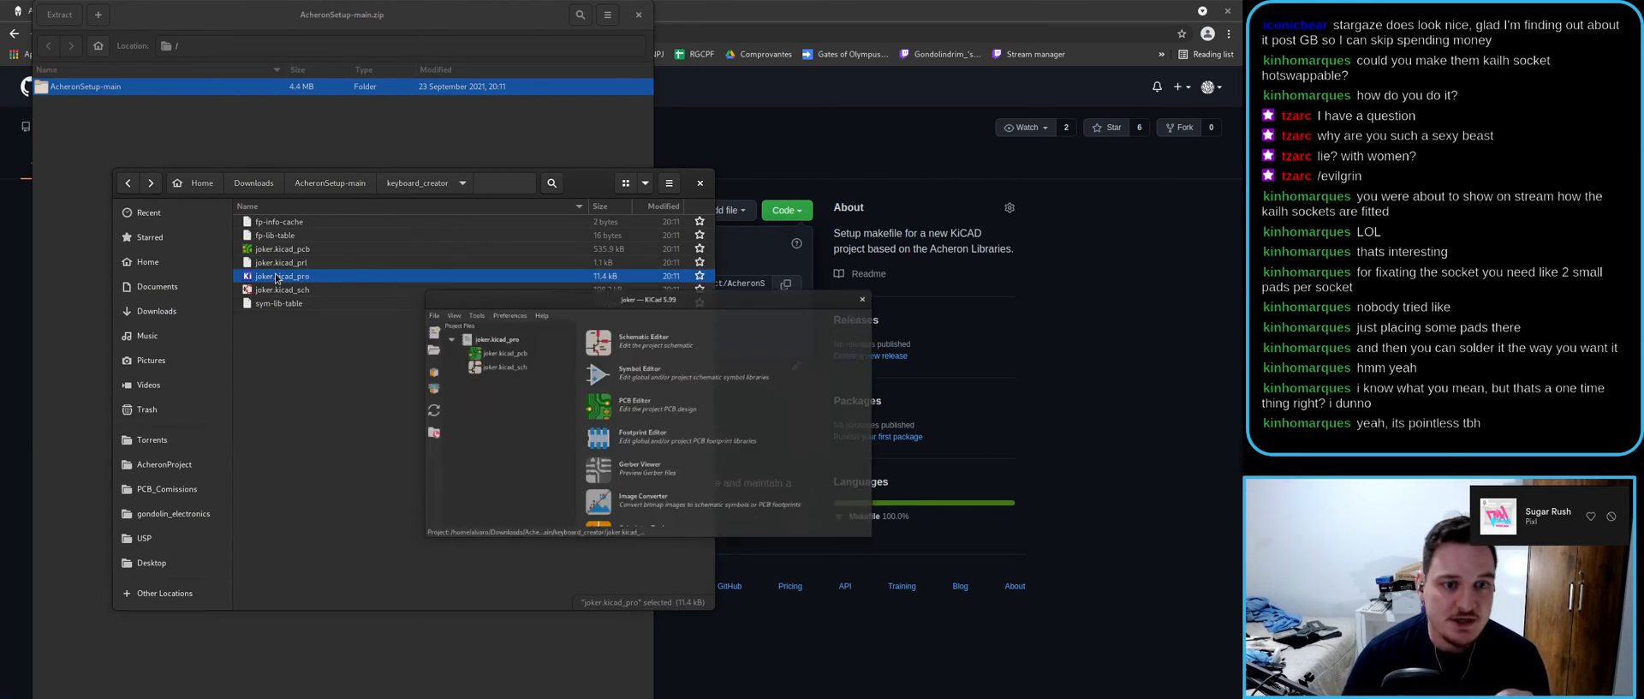
double_click(462, 331)
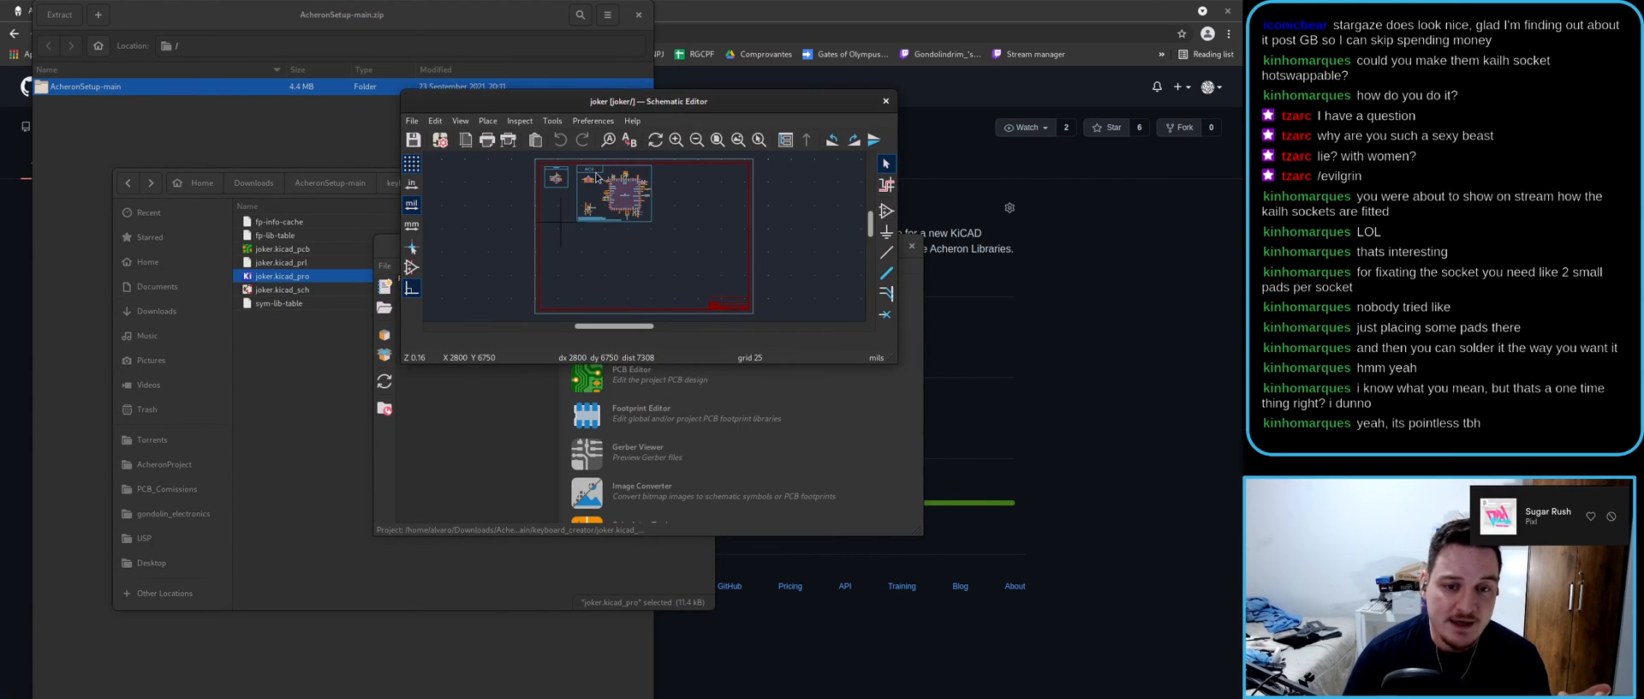
double_click(654, 109)
scroll(619, 356, "up", 8)
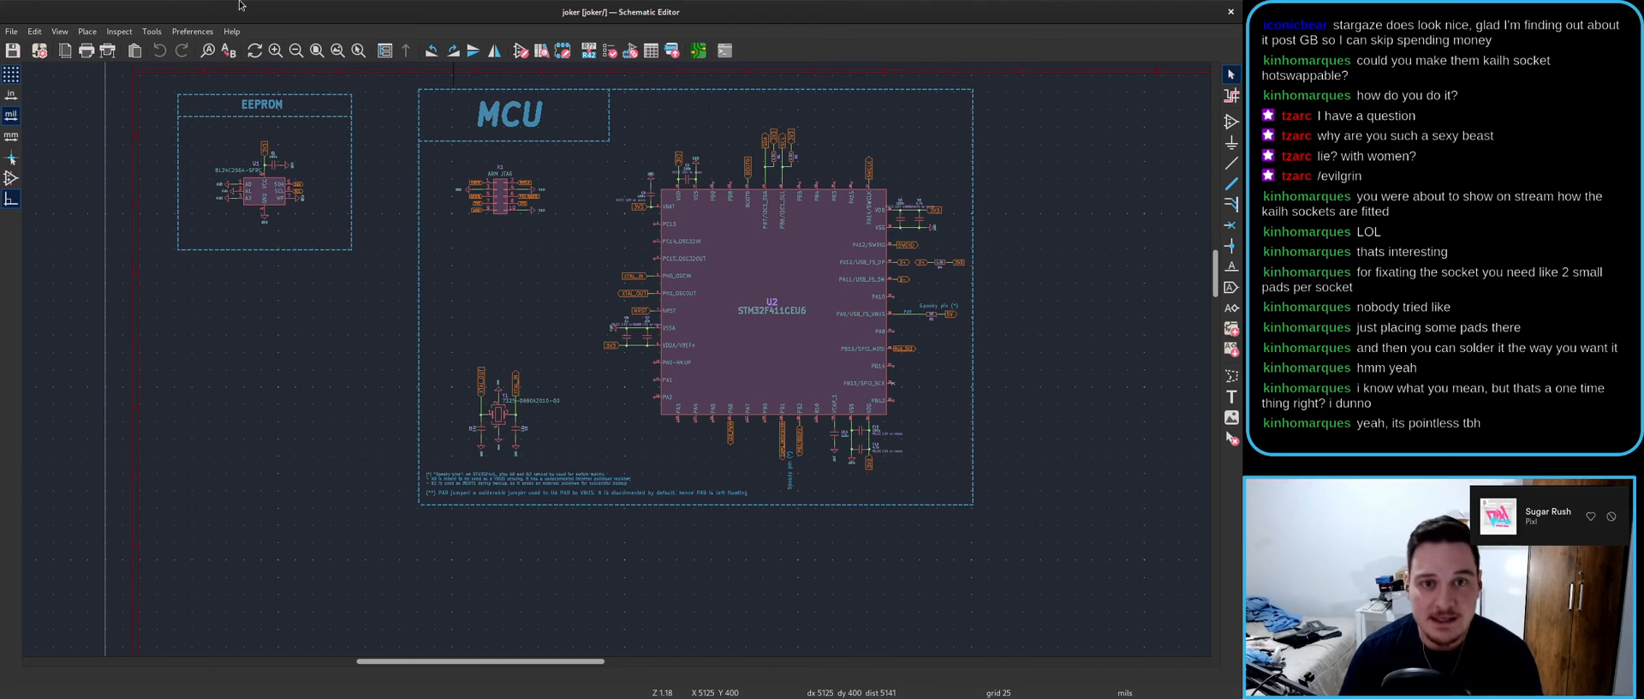
left_click(193, 32)
left_click(214, 58)
key("Escape")
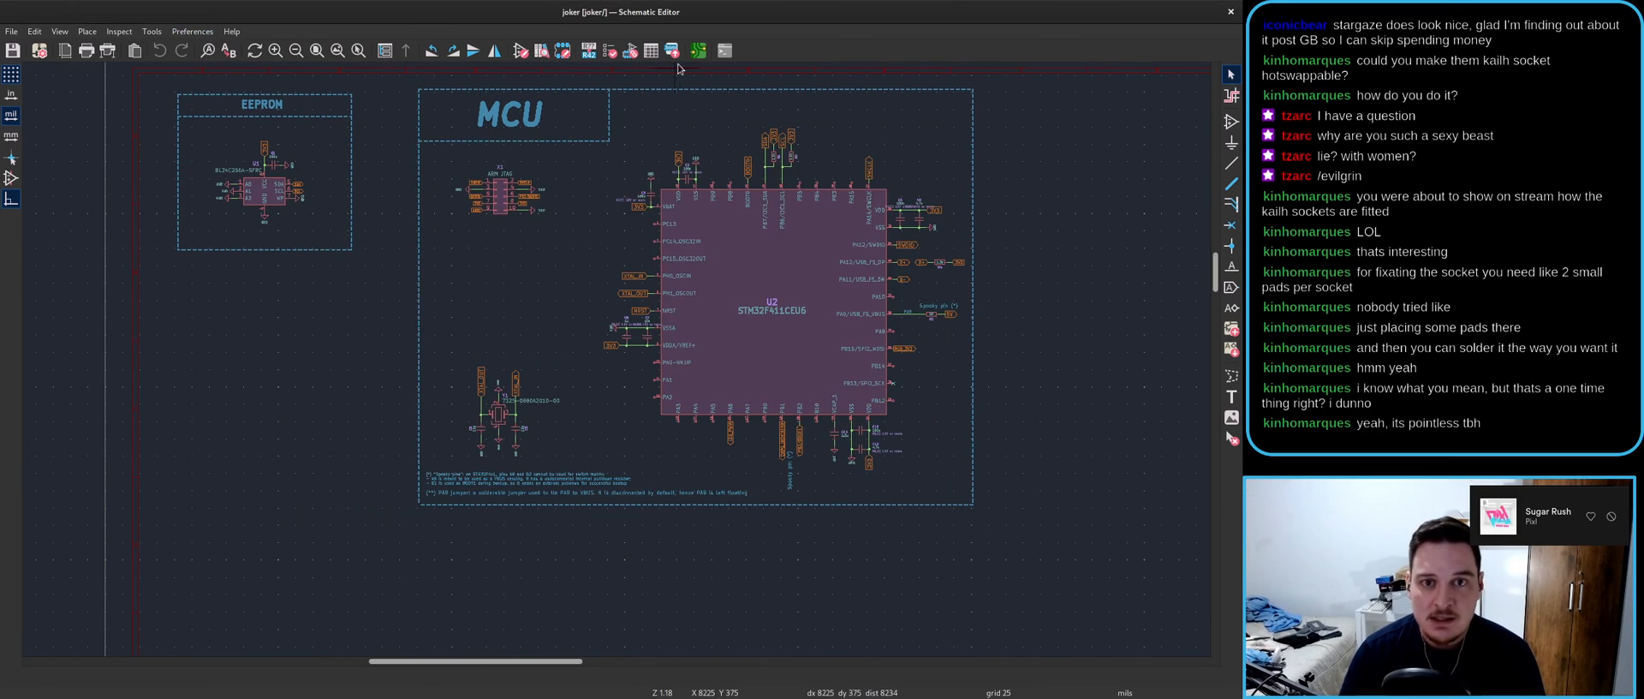
- Open the joker board layout, then return to the schematic and start Add Symbol
left_click(697, 52)
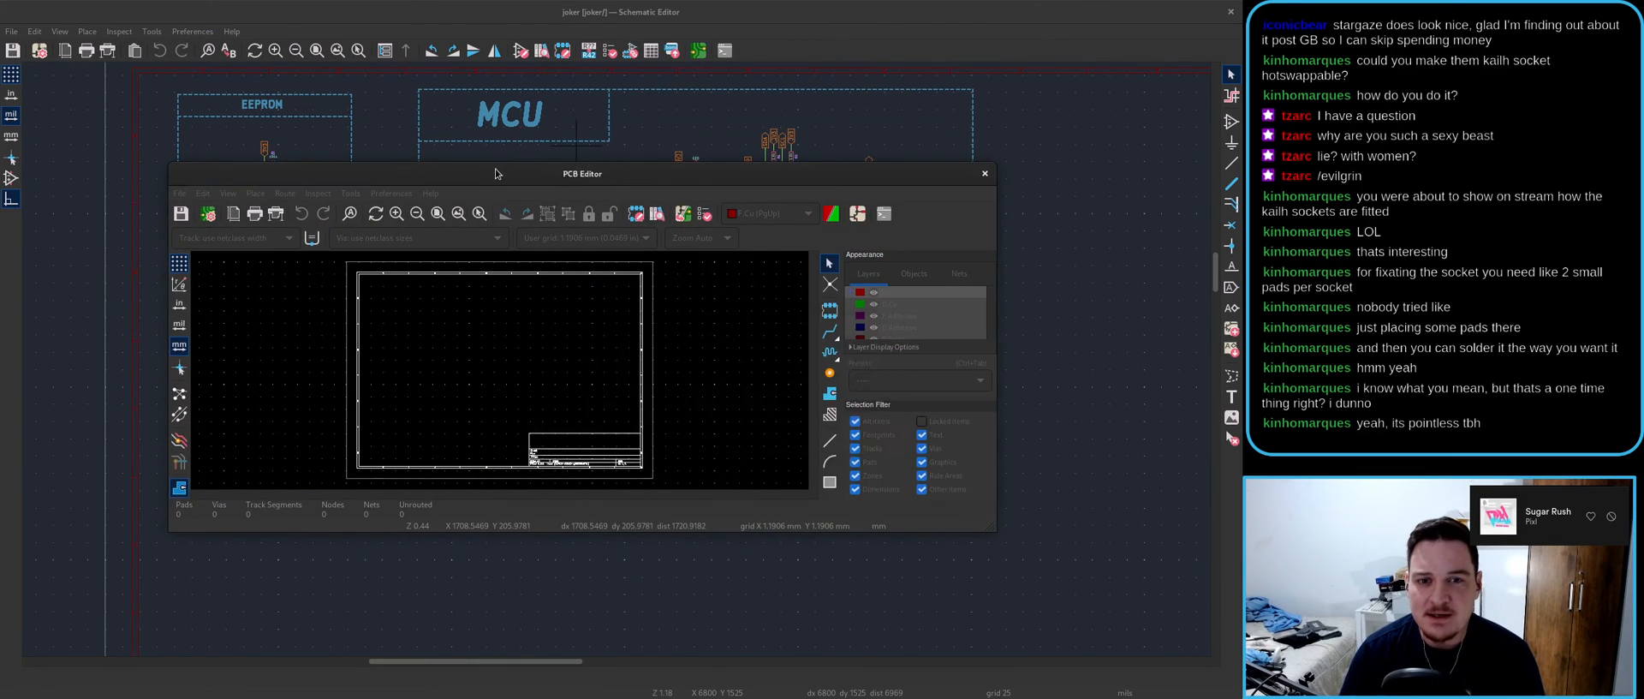
left_click(500, 616)
key("a")
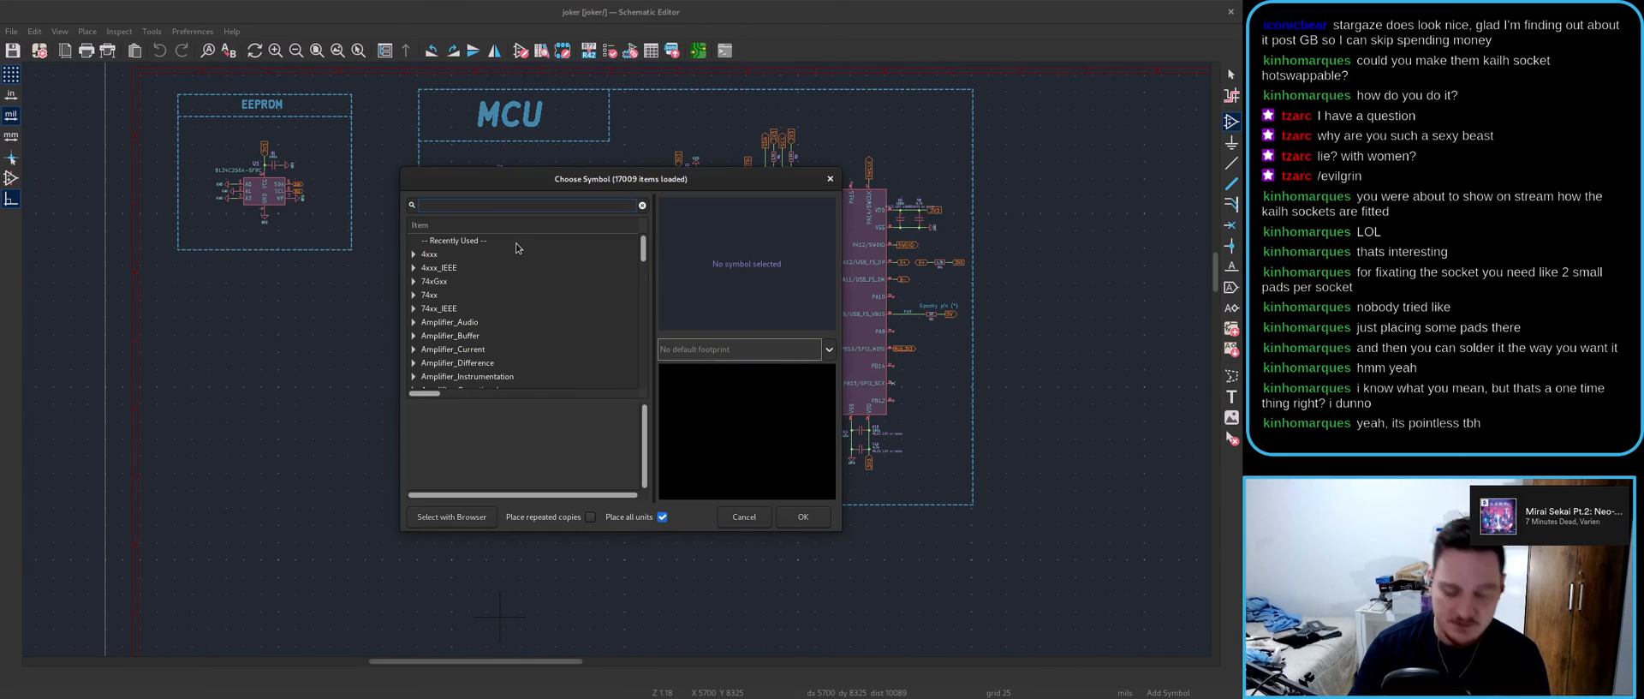
- Search 'mech' and preview the Bus_M.2_Socket_A, _E and _M symbols
type("mech")
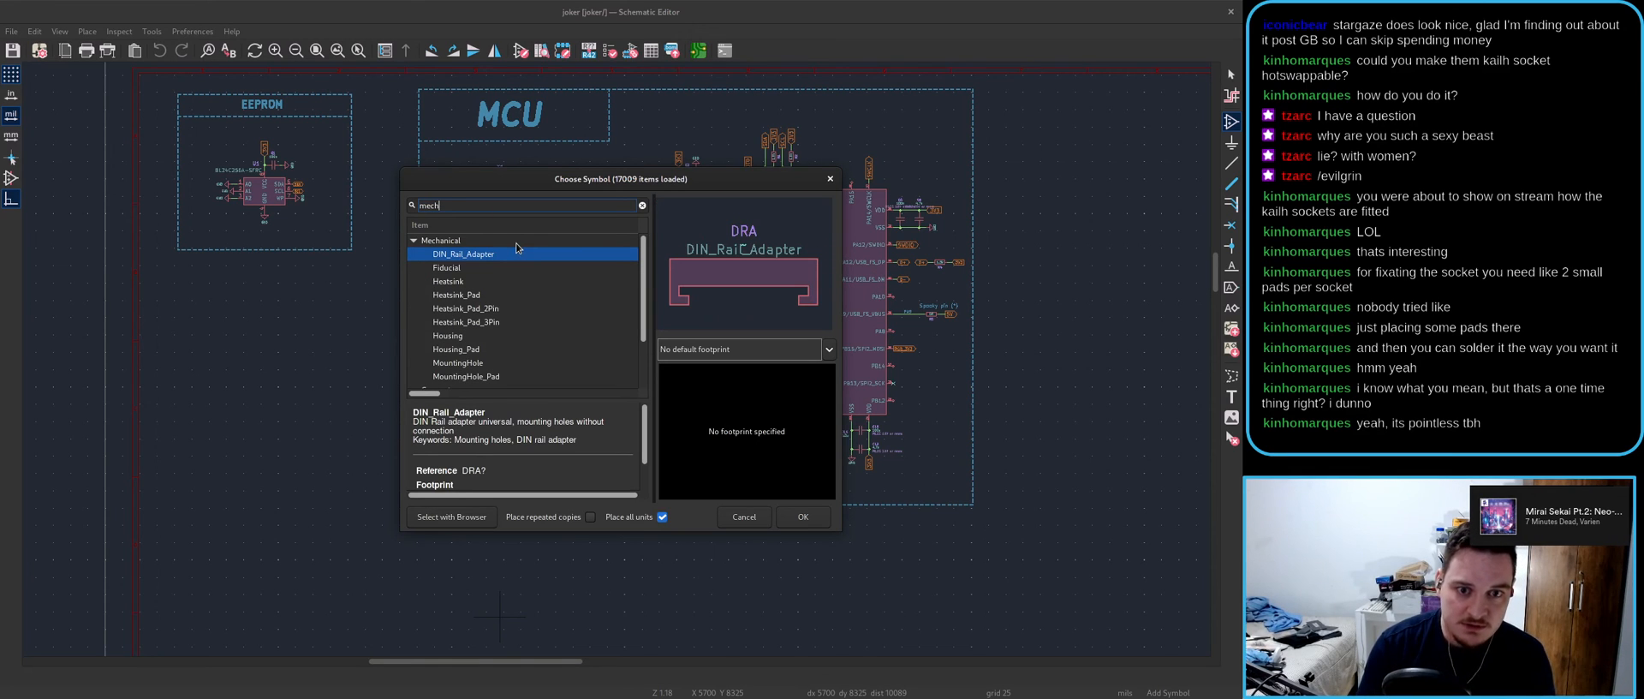
scroll(522, 256, "down", 2)
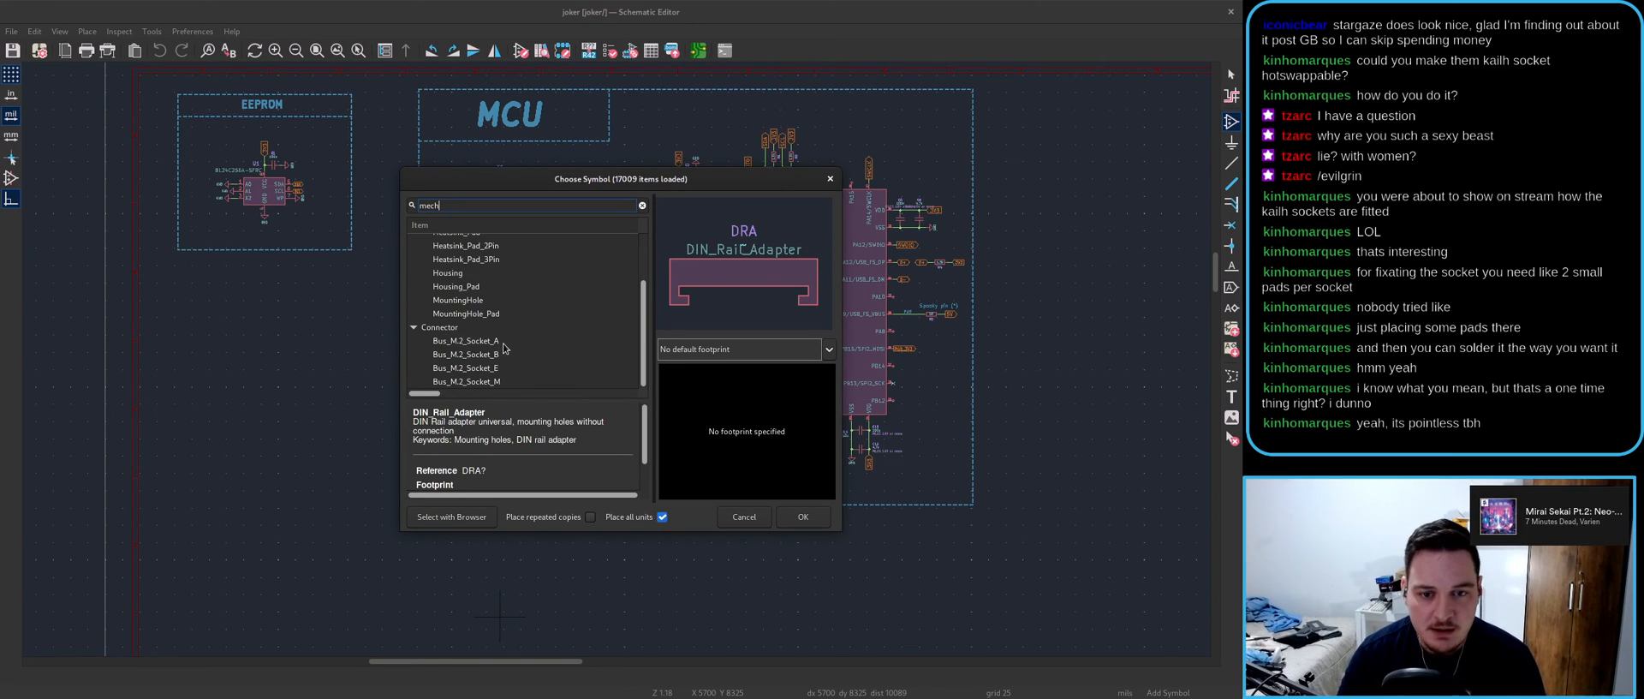
left_click(505, 342)
left_click(505, 368)
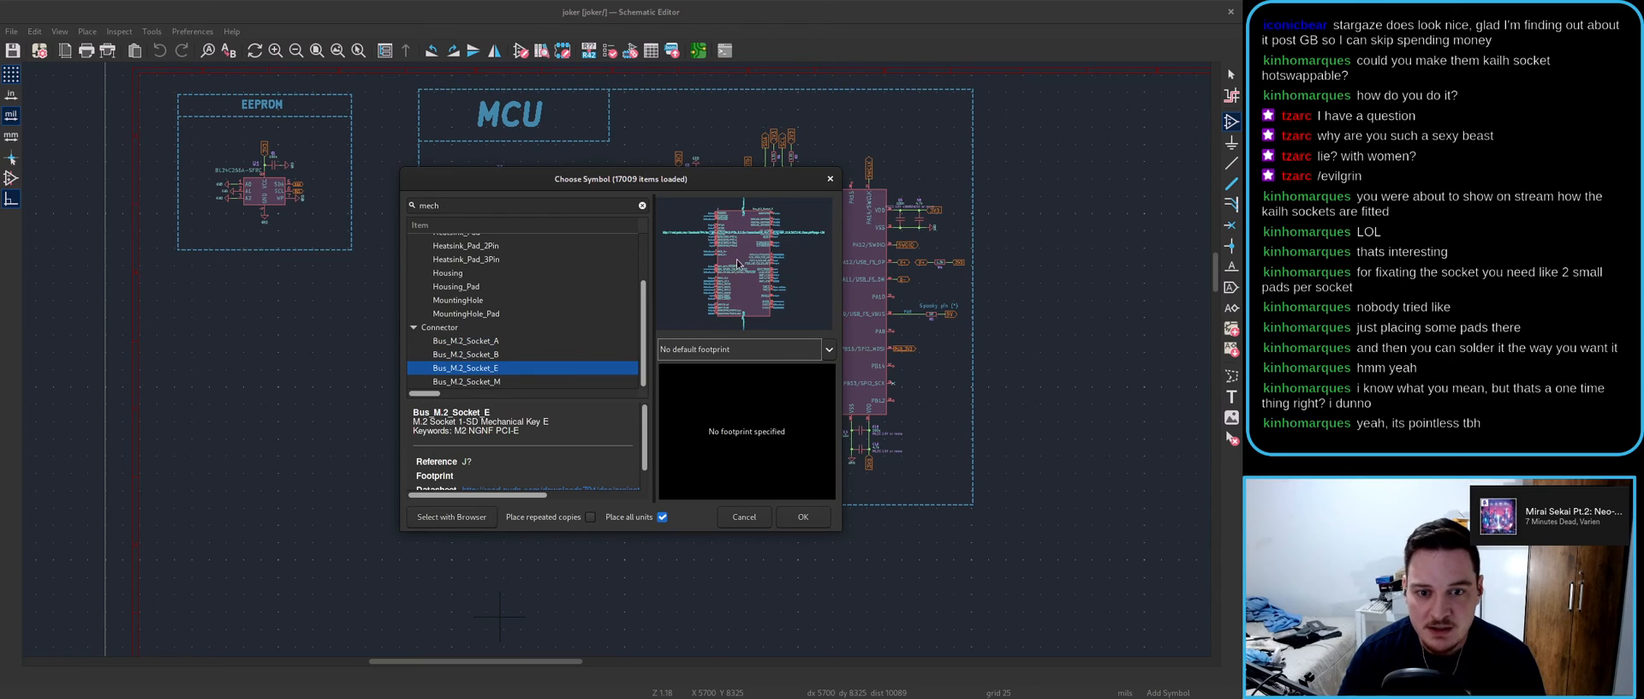
scroll(745, 268, "up", 3)
scroll(744, 268, "up", 2)
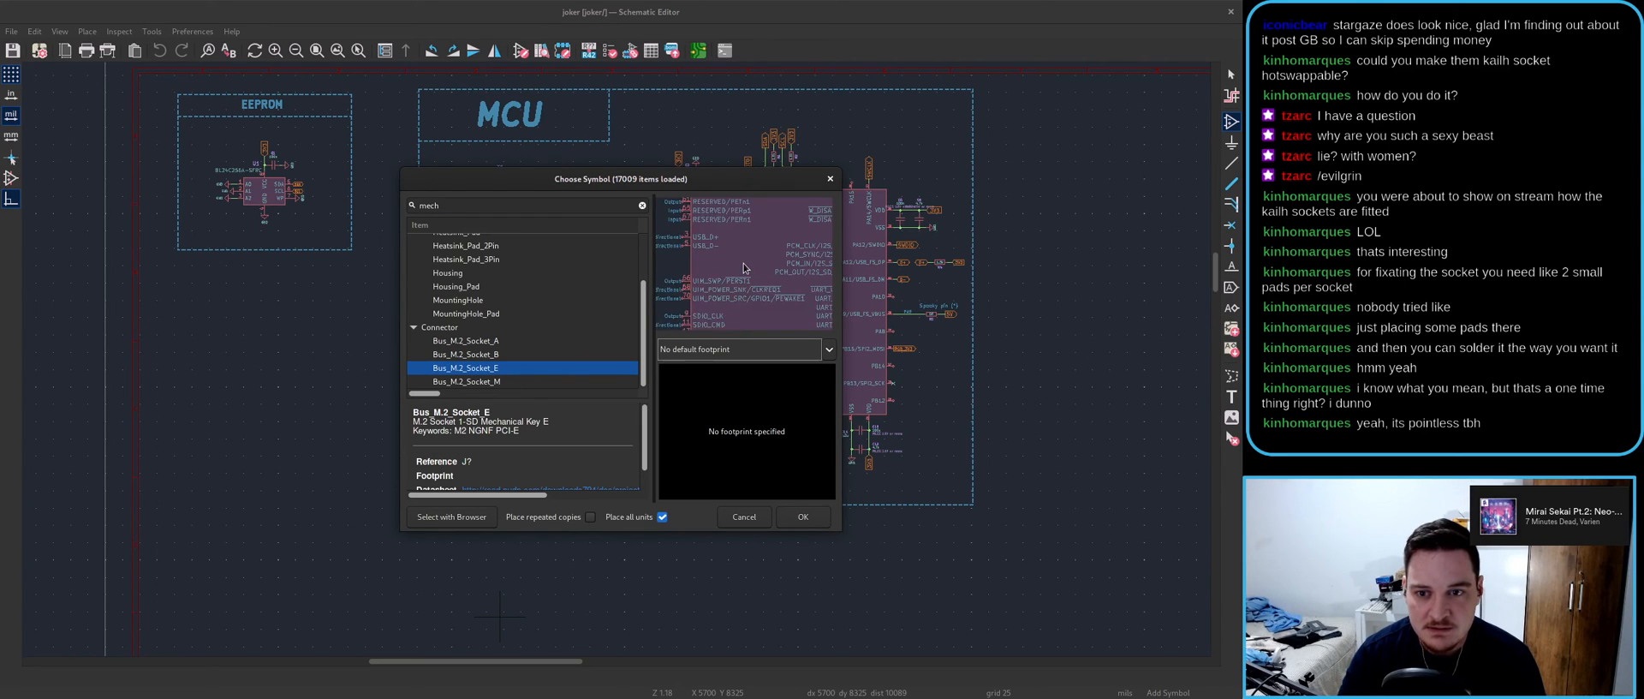
left_click(501, 343)
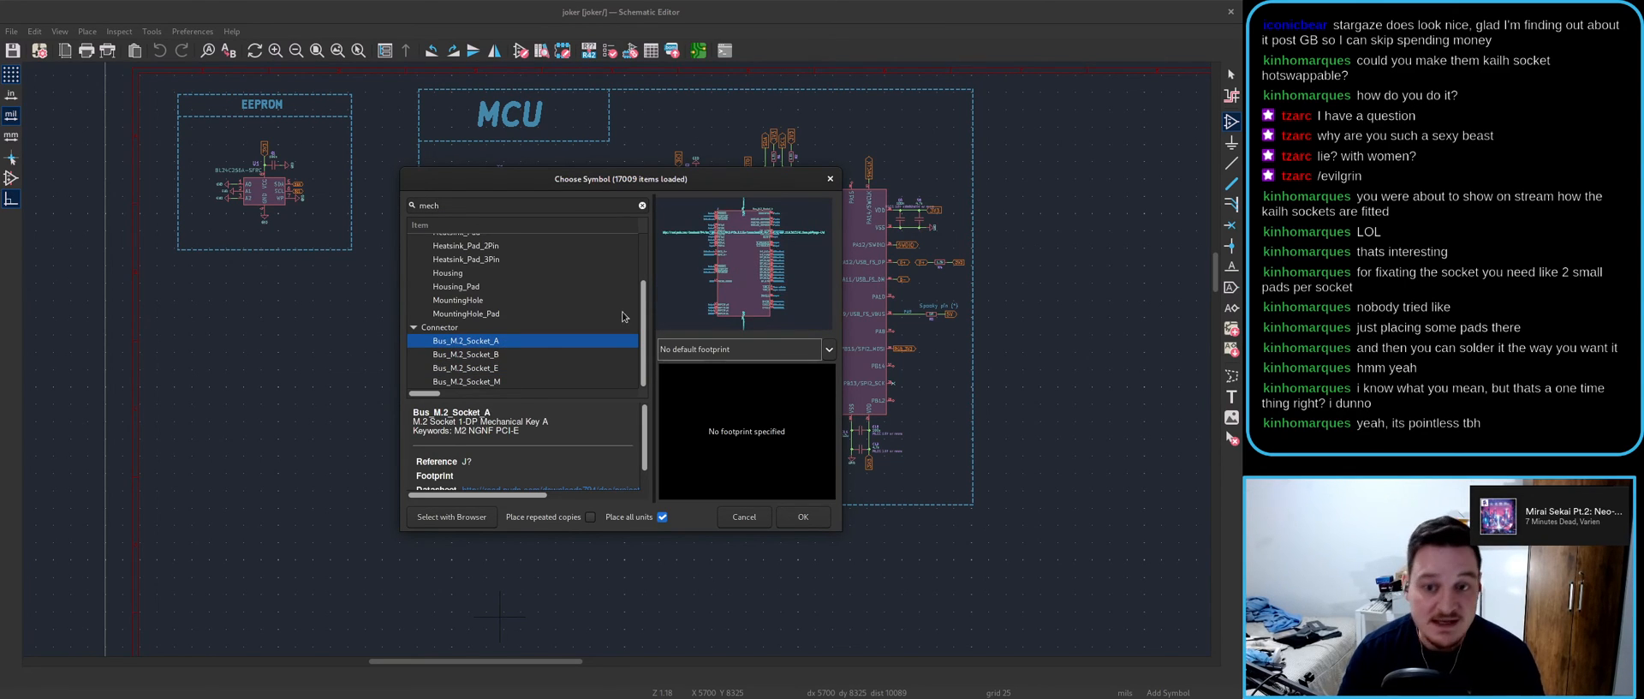
left_click(504, 368)
left_click(499, 383)
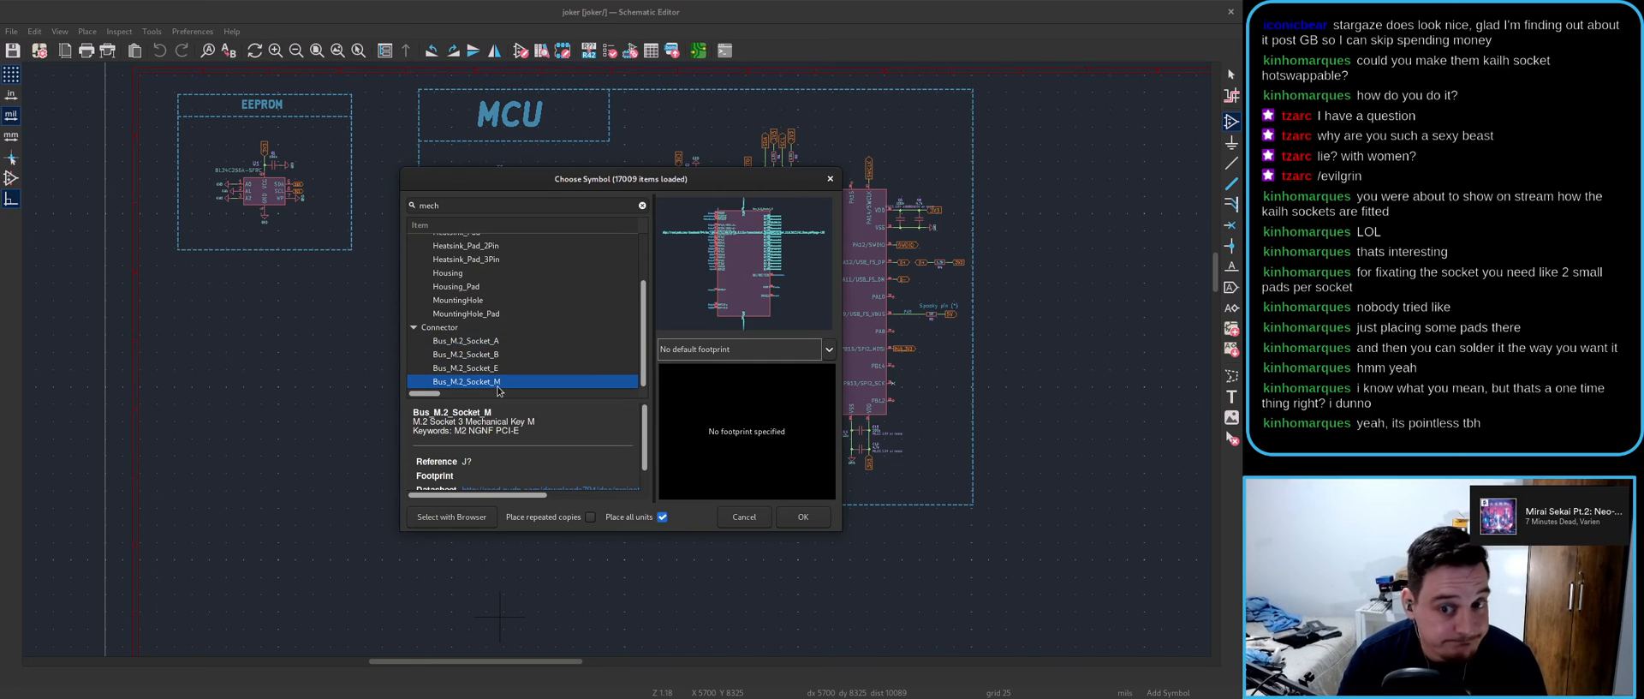
- Cancel the symbol chooser without placing anything and bring the PCB layout forward
scroll(757, 263, "up", 3)
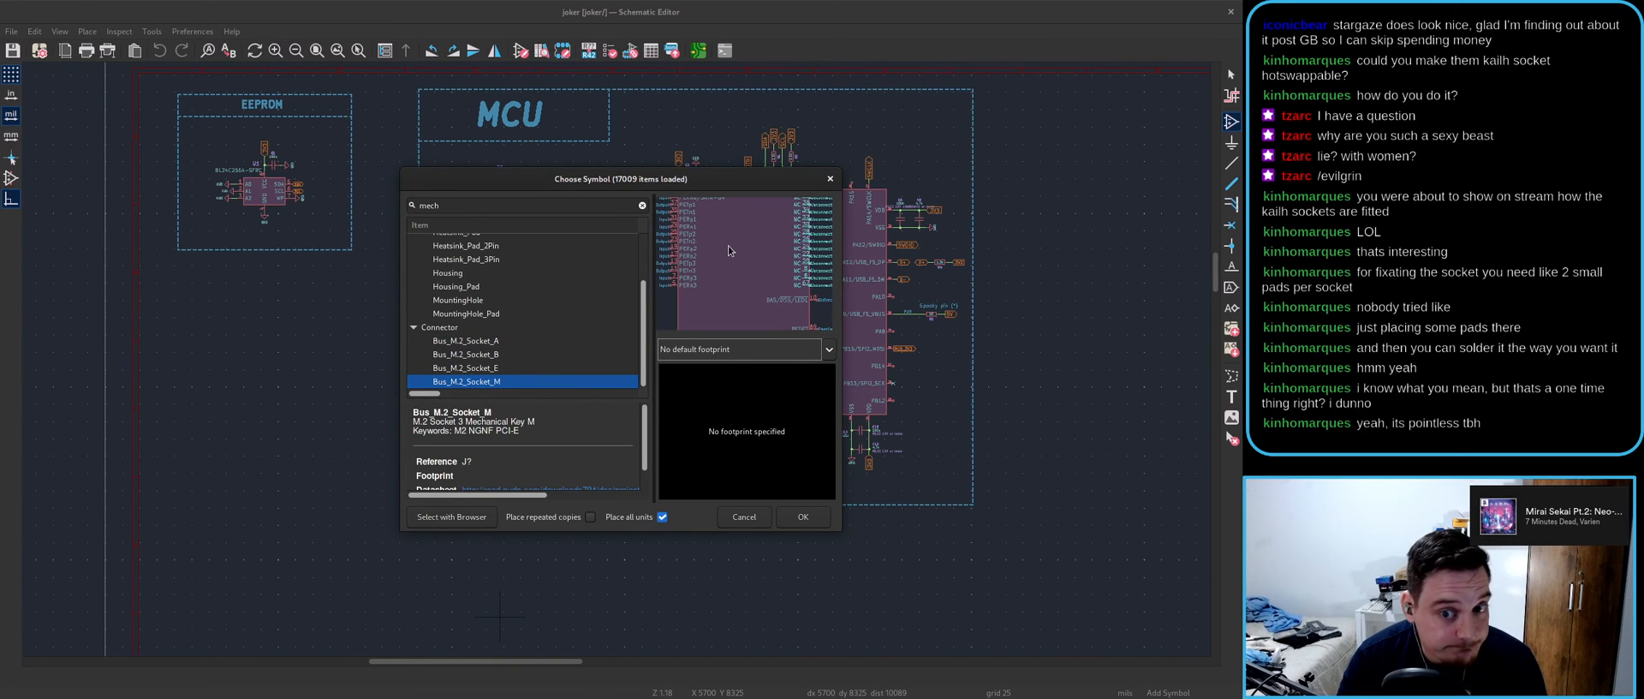
key("Escape")
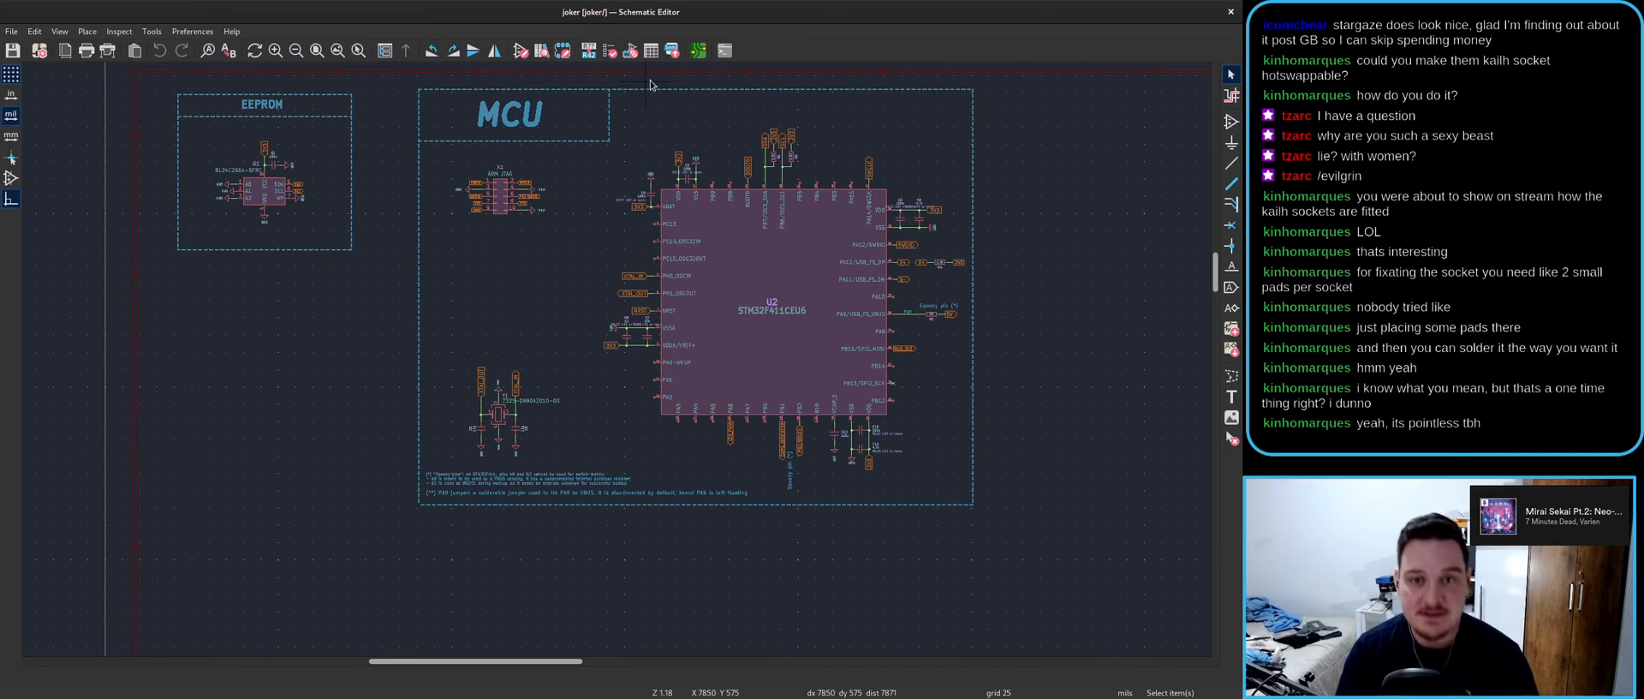
left_click(699, 50)
- Update the joker PCB from the schematic
double_click(418, 174)
scroll(584, 359, "up", 10)
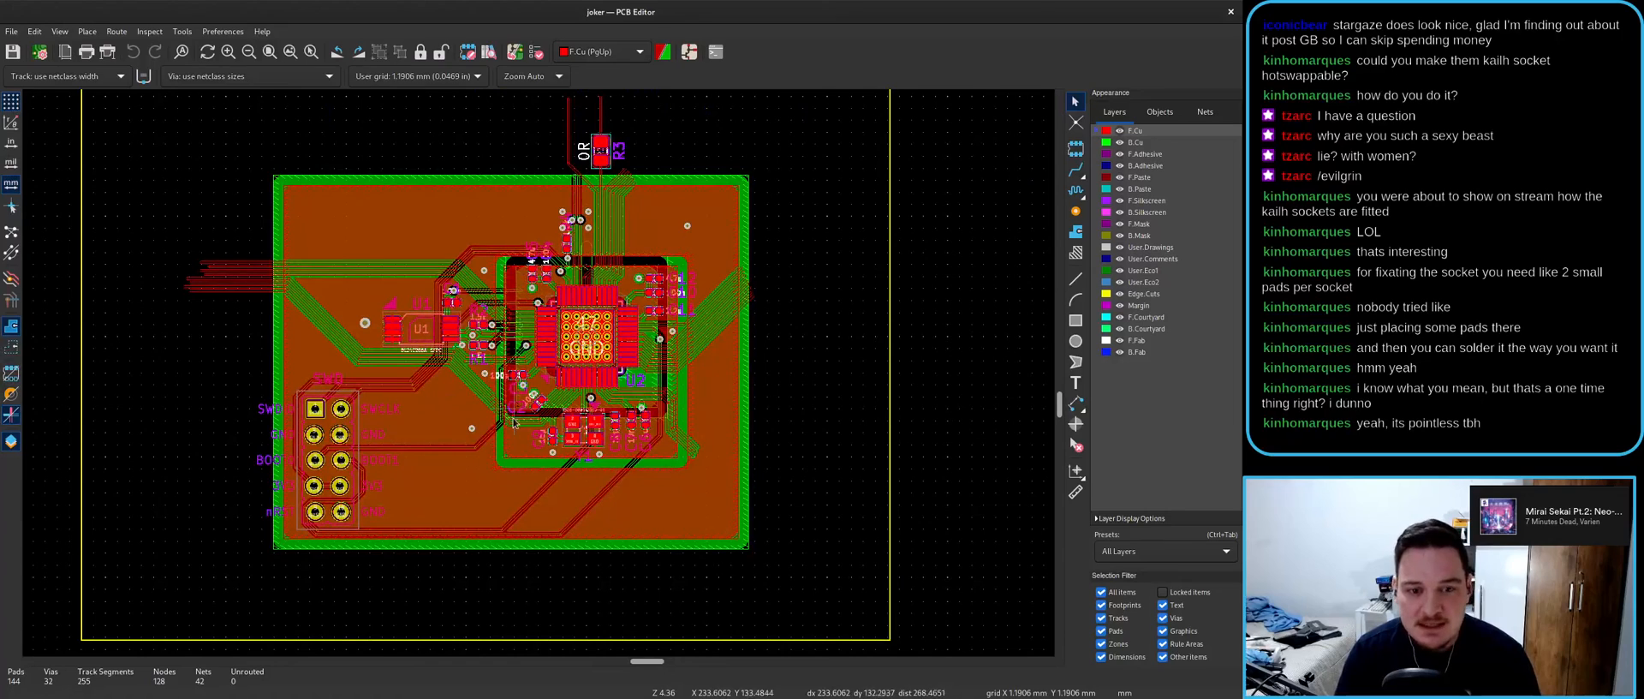
left_click(515, 51)
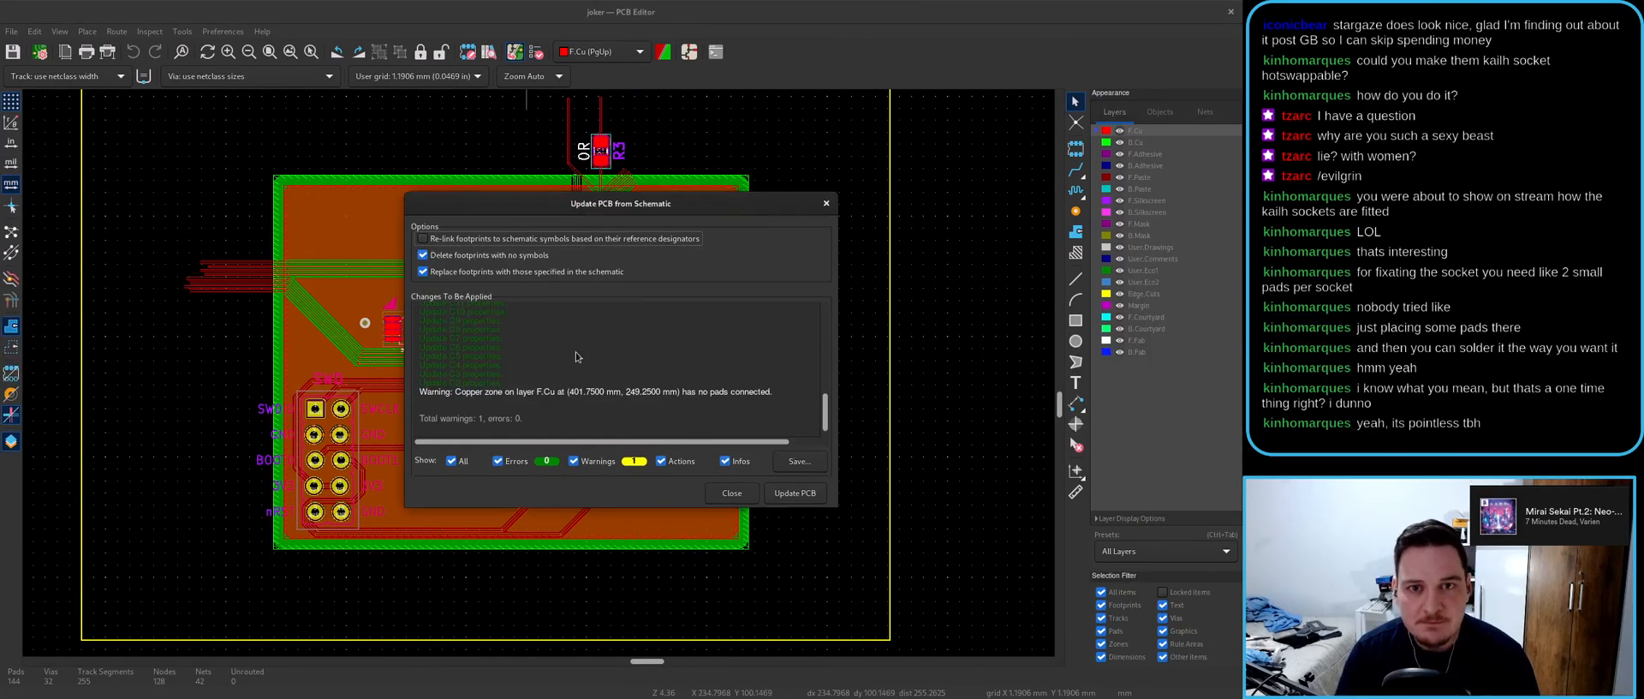
left_click(732, 494)
- Review the editors' preferences and the project-specific footprint libraries without changing anything
key("alt+Tab")
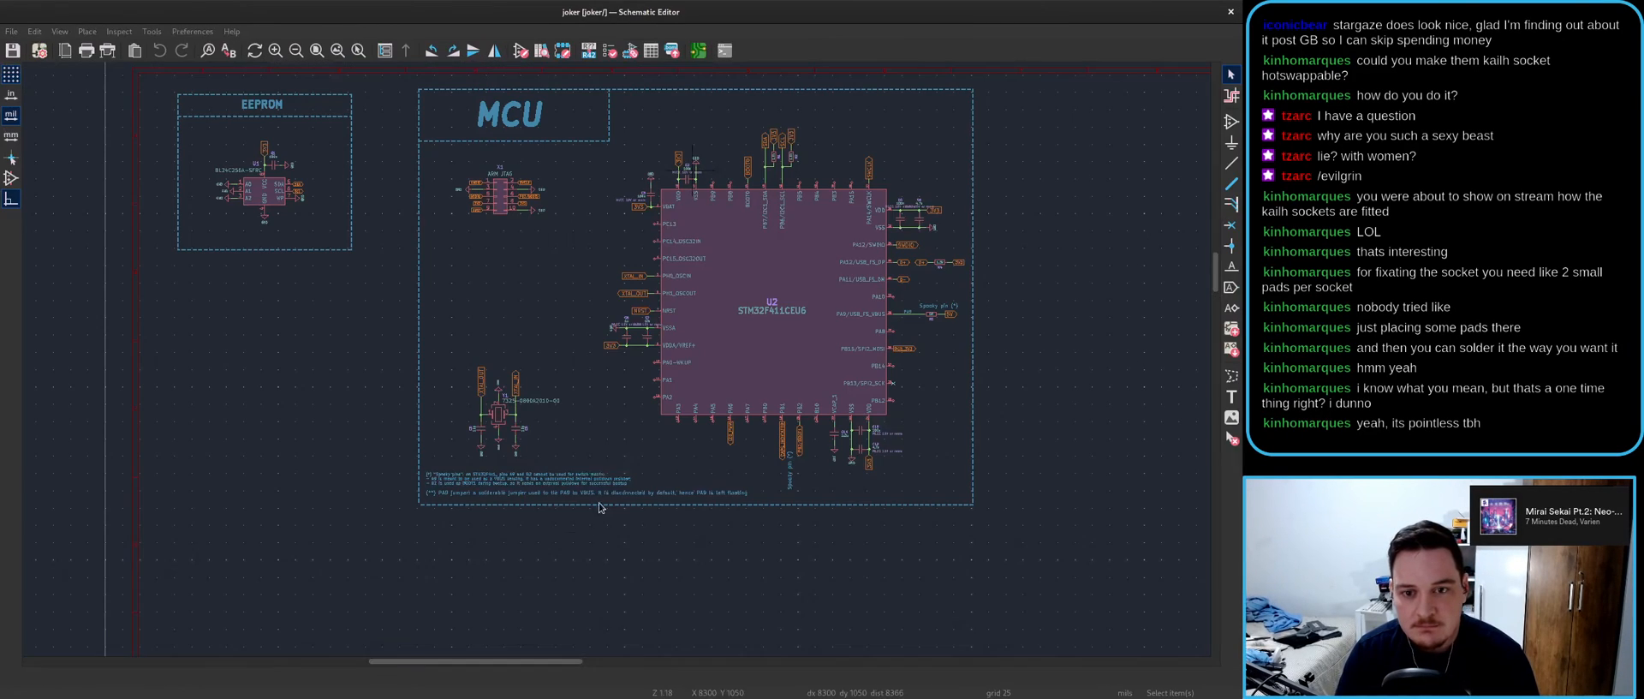
left_click(184, 33)
key("Escape")
key("alt+Tab")
left_click(222, 31)
left_click(249, 64)
left_click(411, 181)
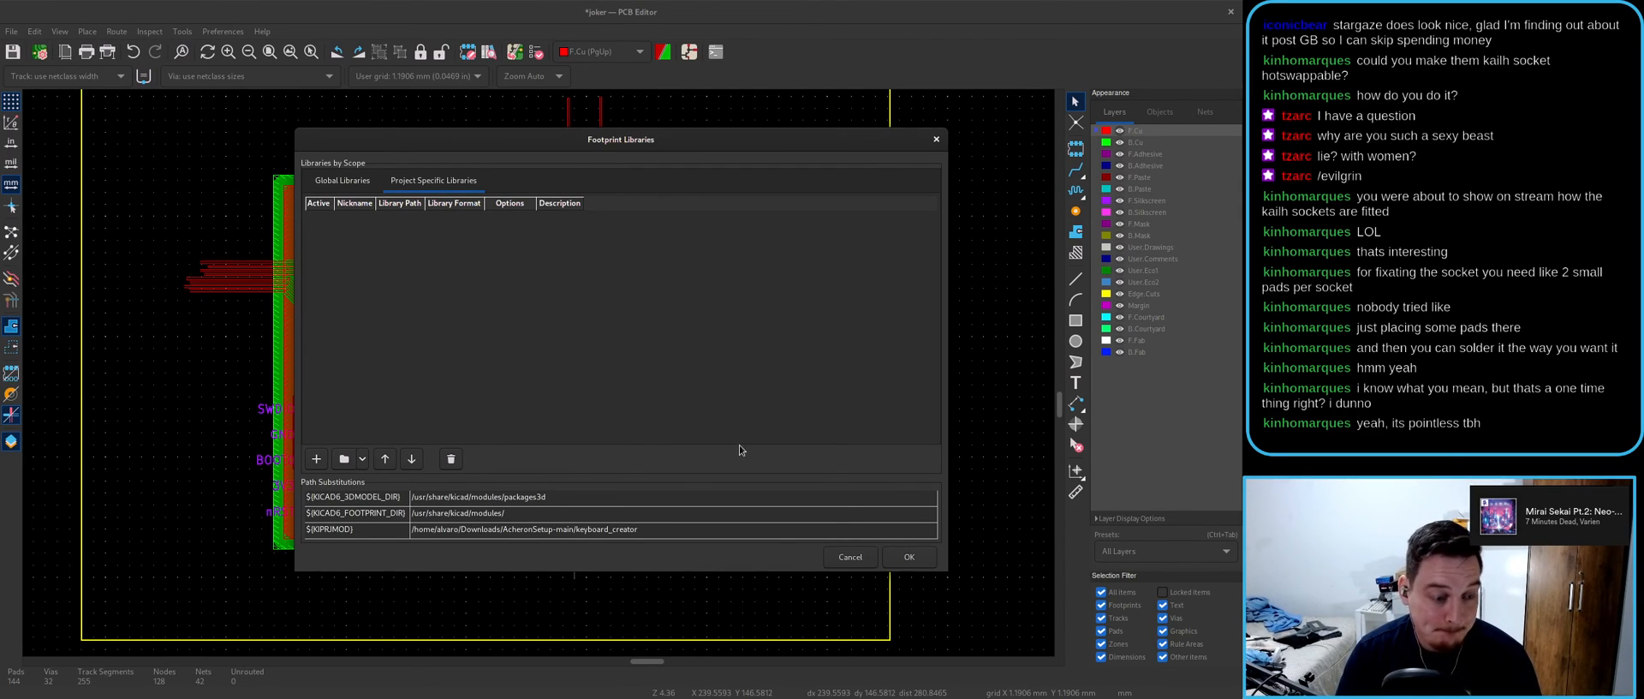
left_click(847, 558)
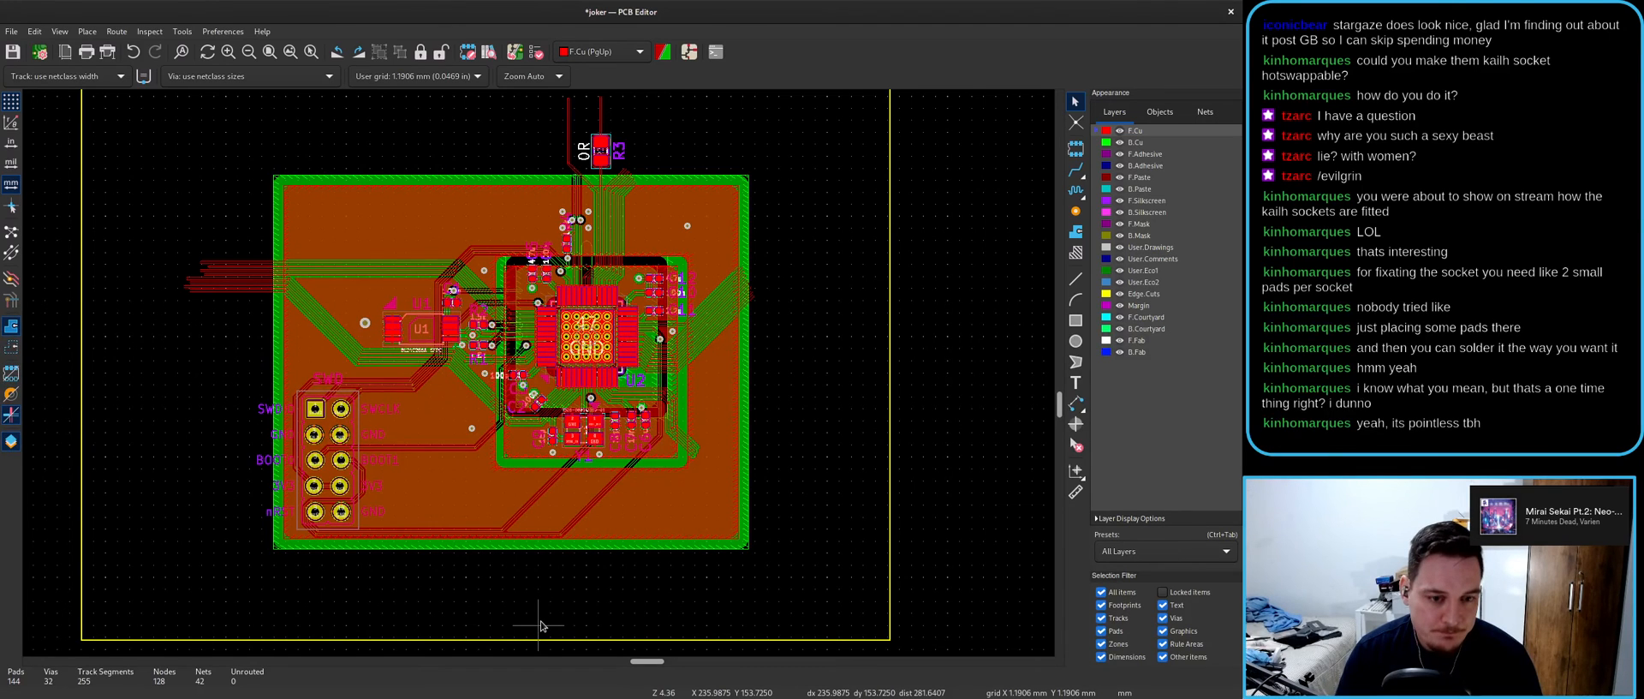
- Box-select everything on the joker board and delete it
scroll(573, 532, "up", 1)
scroll(615, 297, "down", 3)
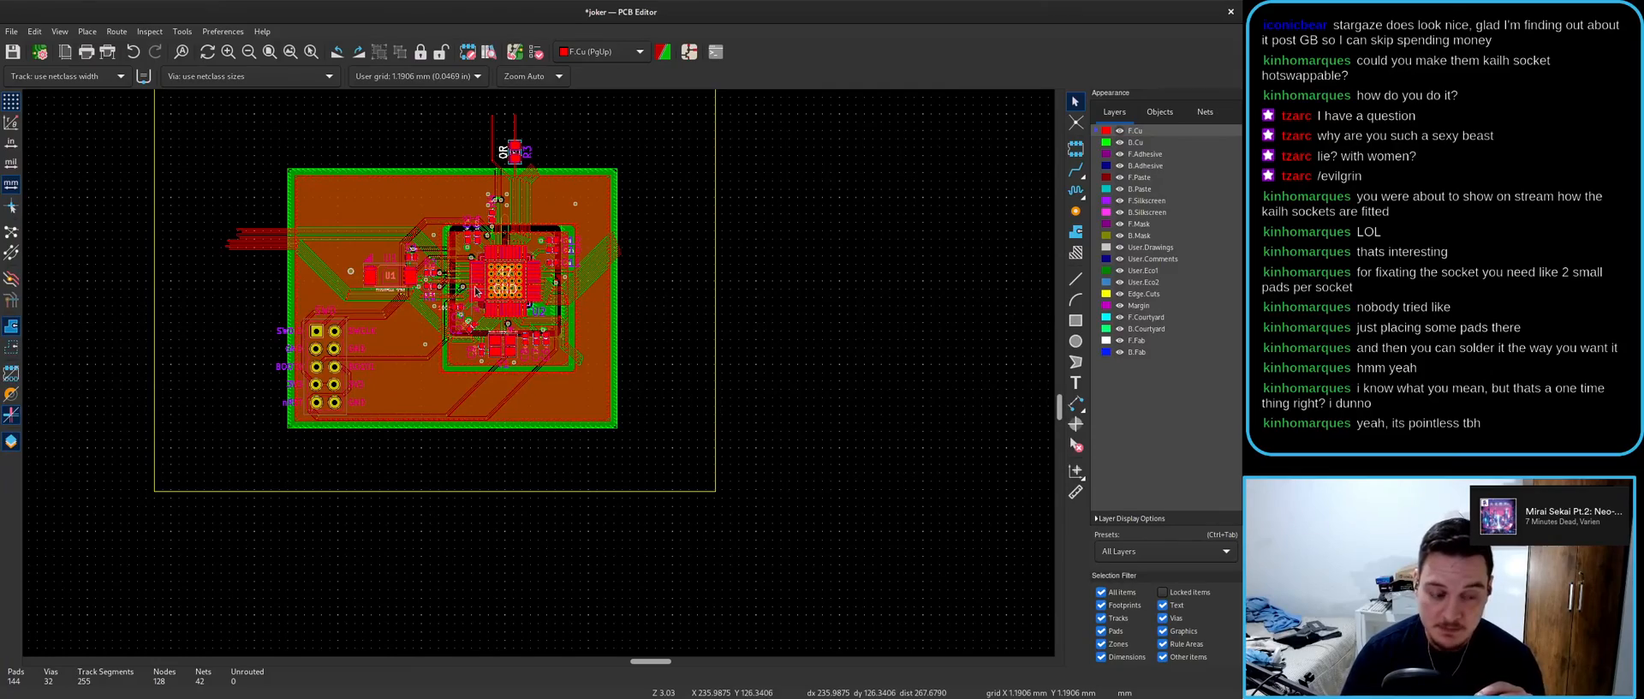
left_click_drag(601, 12, 562, 287)
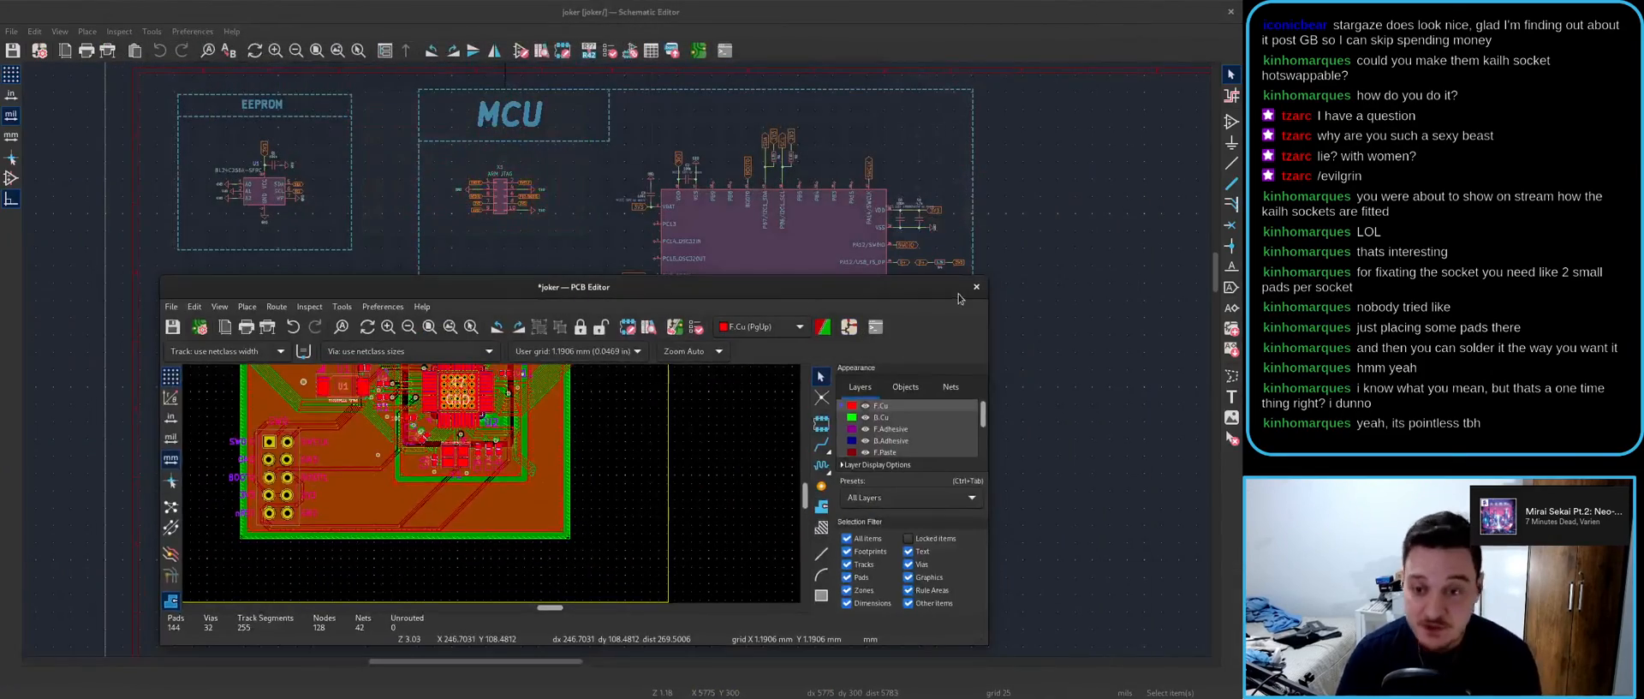
double_click(743, 288)
scroll(538, 373, "down", 3)
scroll(538, 377, "up", 2)
scroll(607, 371, "down", 2)
left_click_drag(561, 377, 360, 177)
key("Delete")
- Box-select and delete every schematic item, then open the board's Board Setup
key("alt+Tab")
scroll(763, 359, "down", 3)
left_click_drag(1027, 538, 433, 147)
key("Delete")
key("alt+Tab")
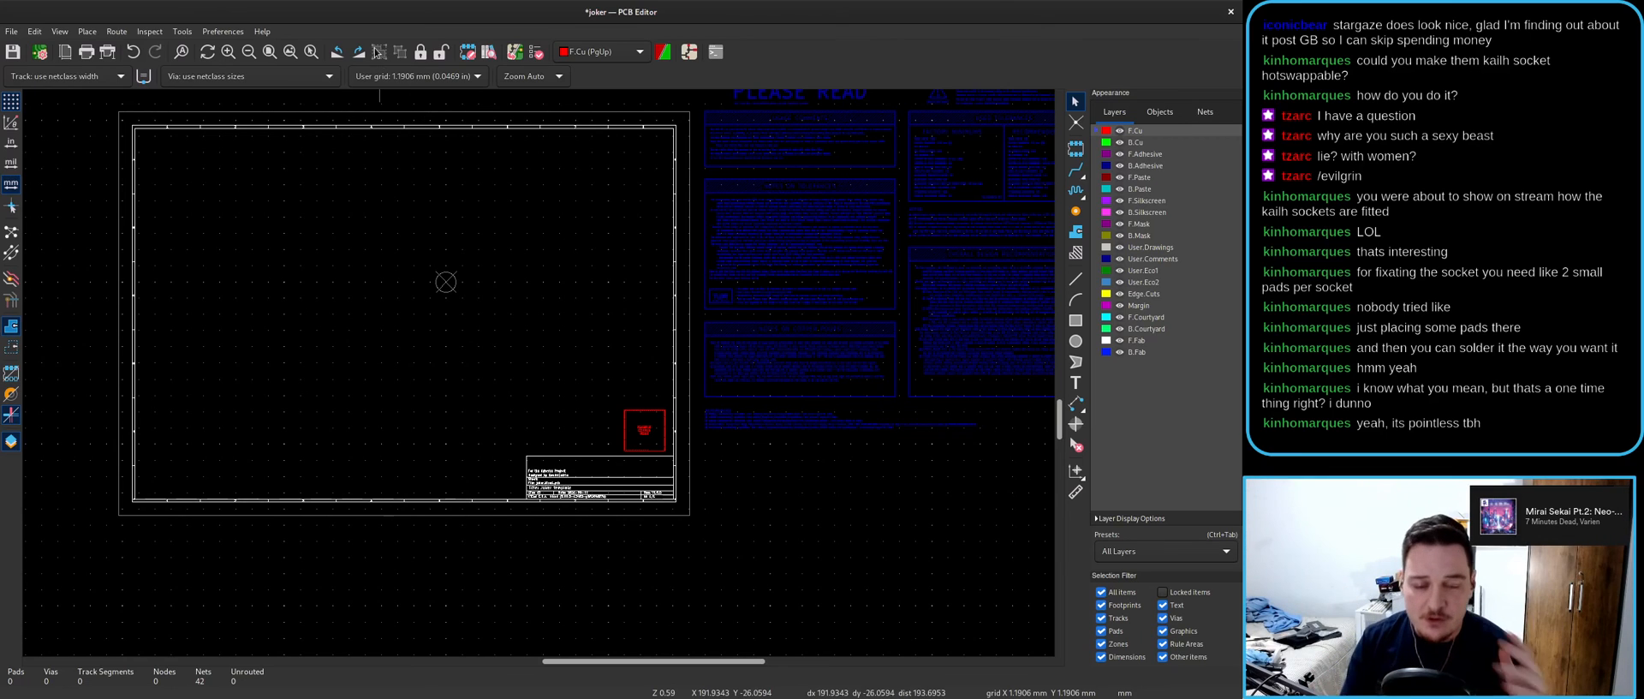
left_click(9, 32)
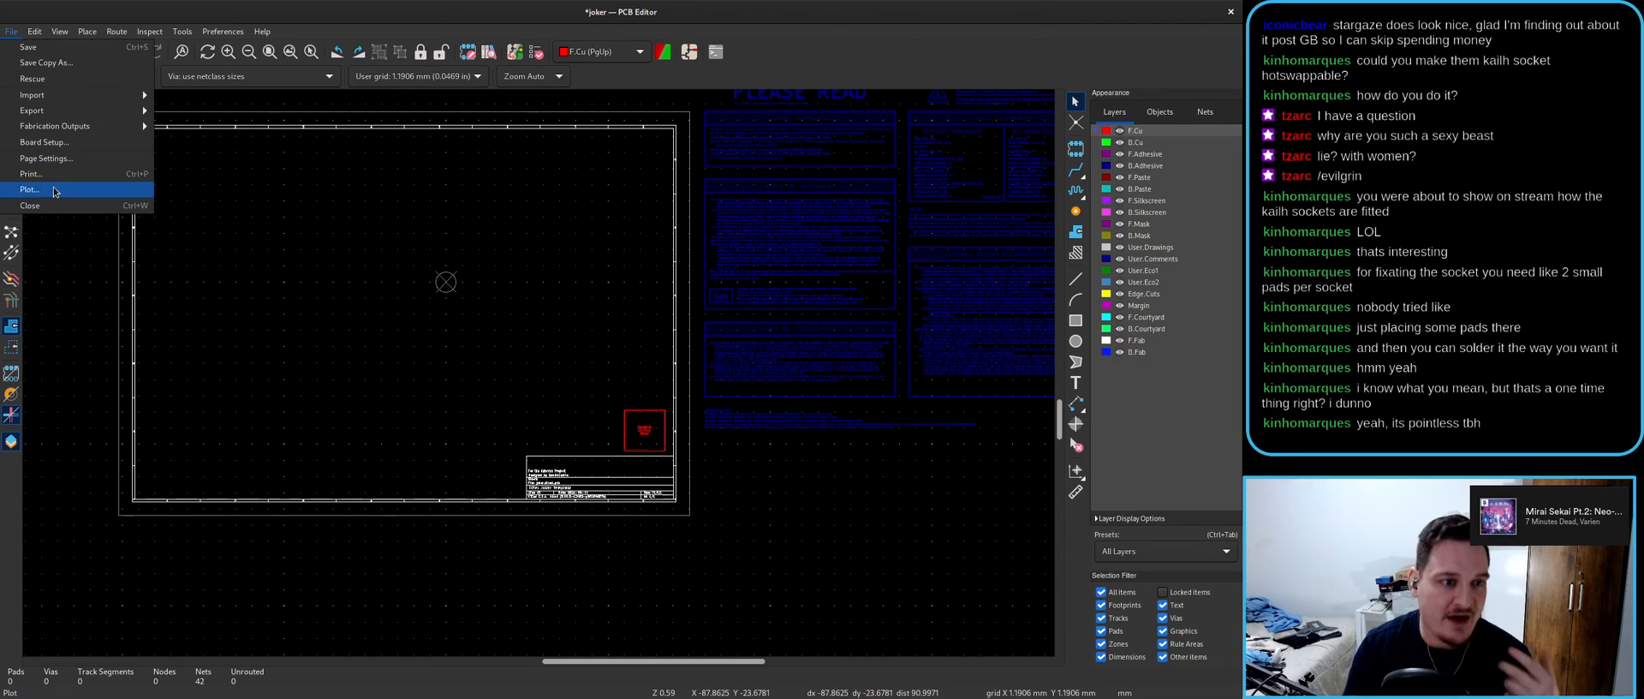
left_click(52, 145)
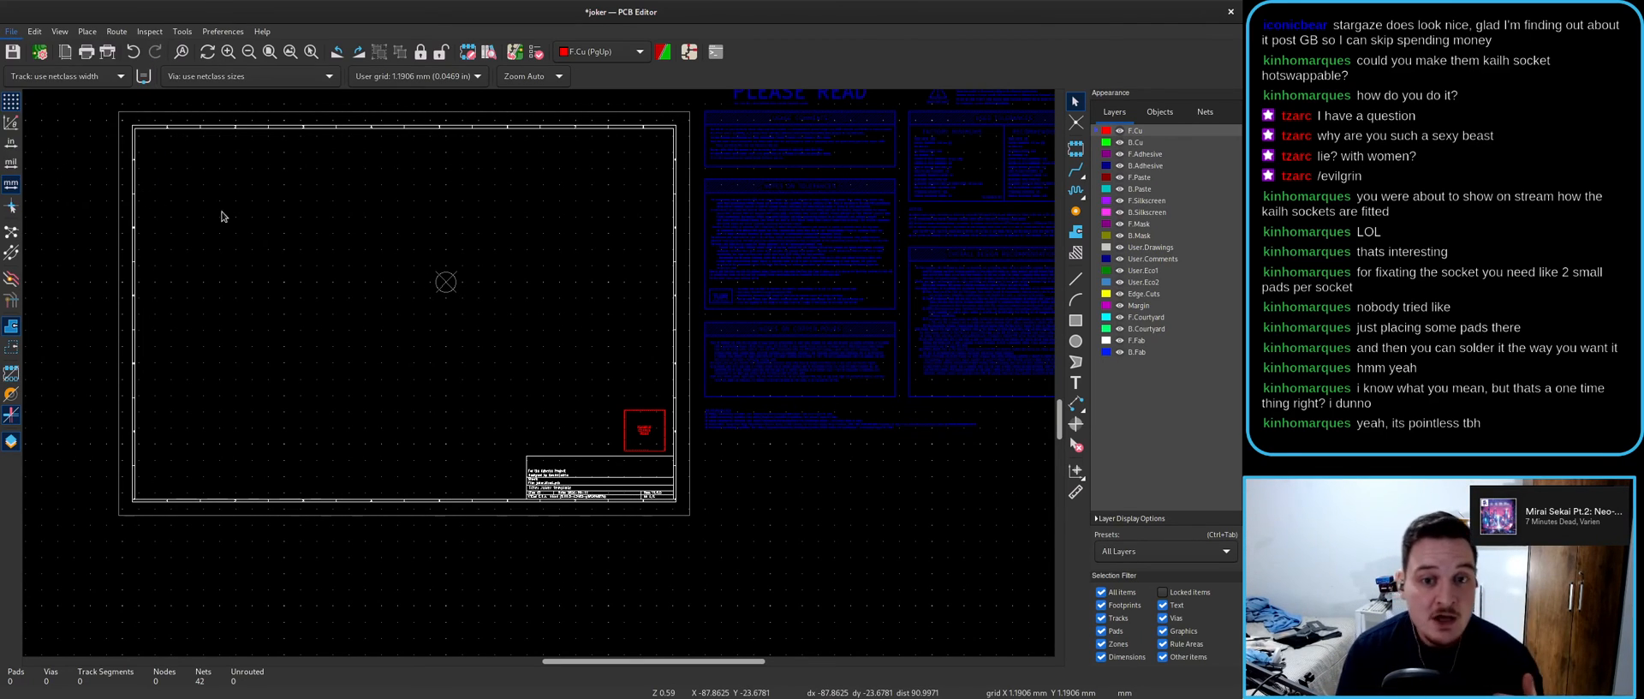
left_click(354, 310)
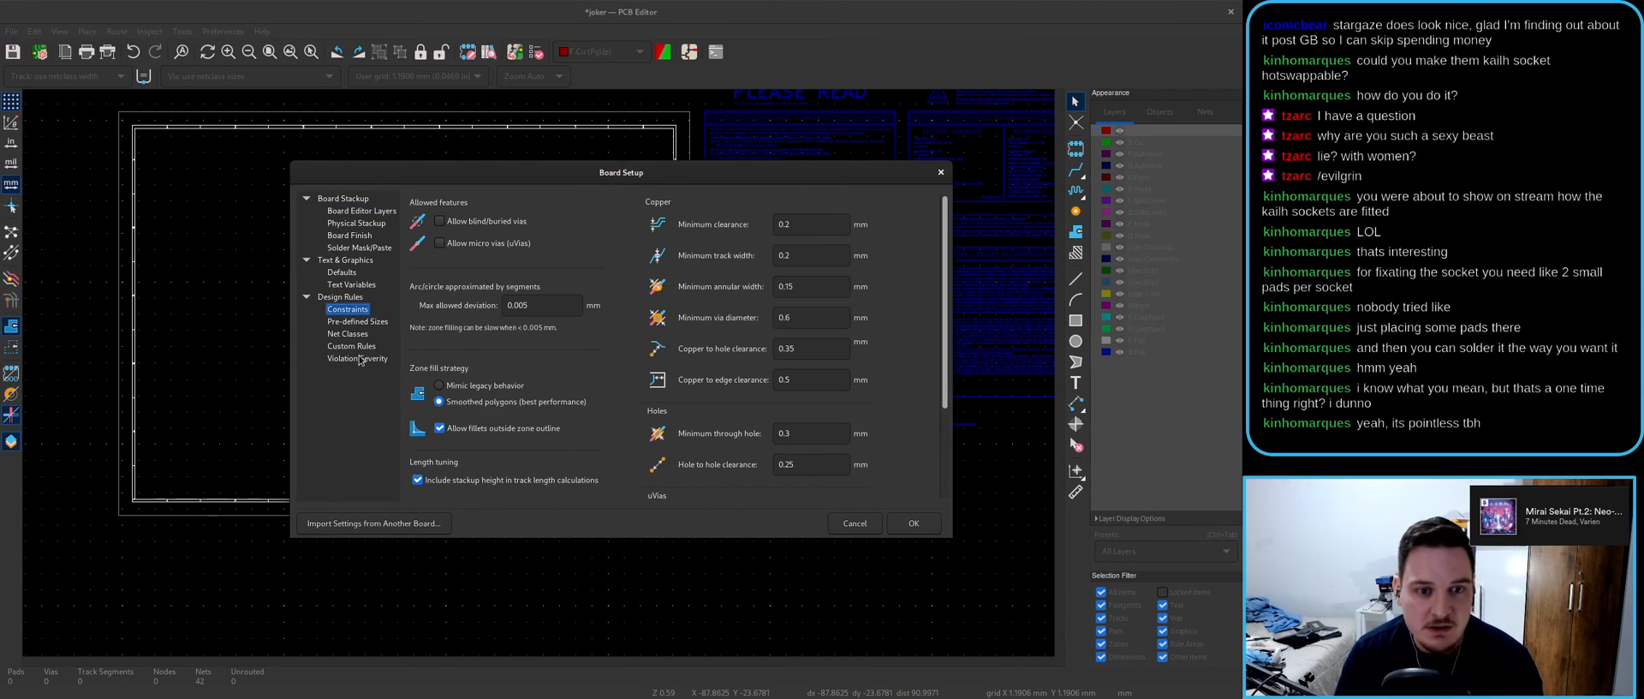
left_click(351, 332)
left_click(355, 322)
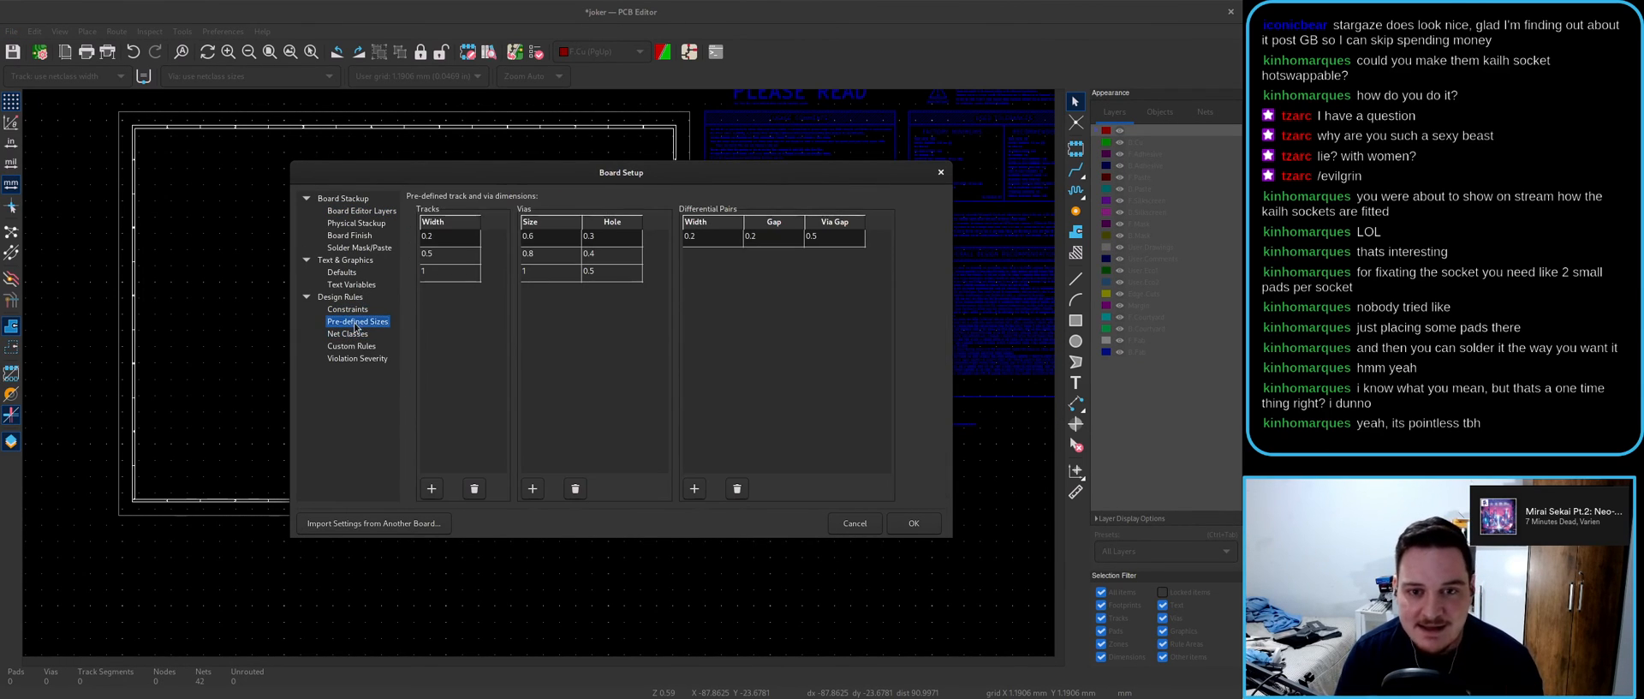
left_click(360, 335)
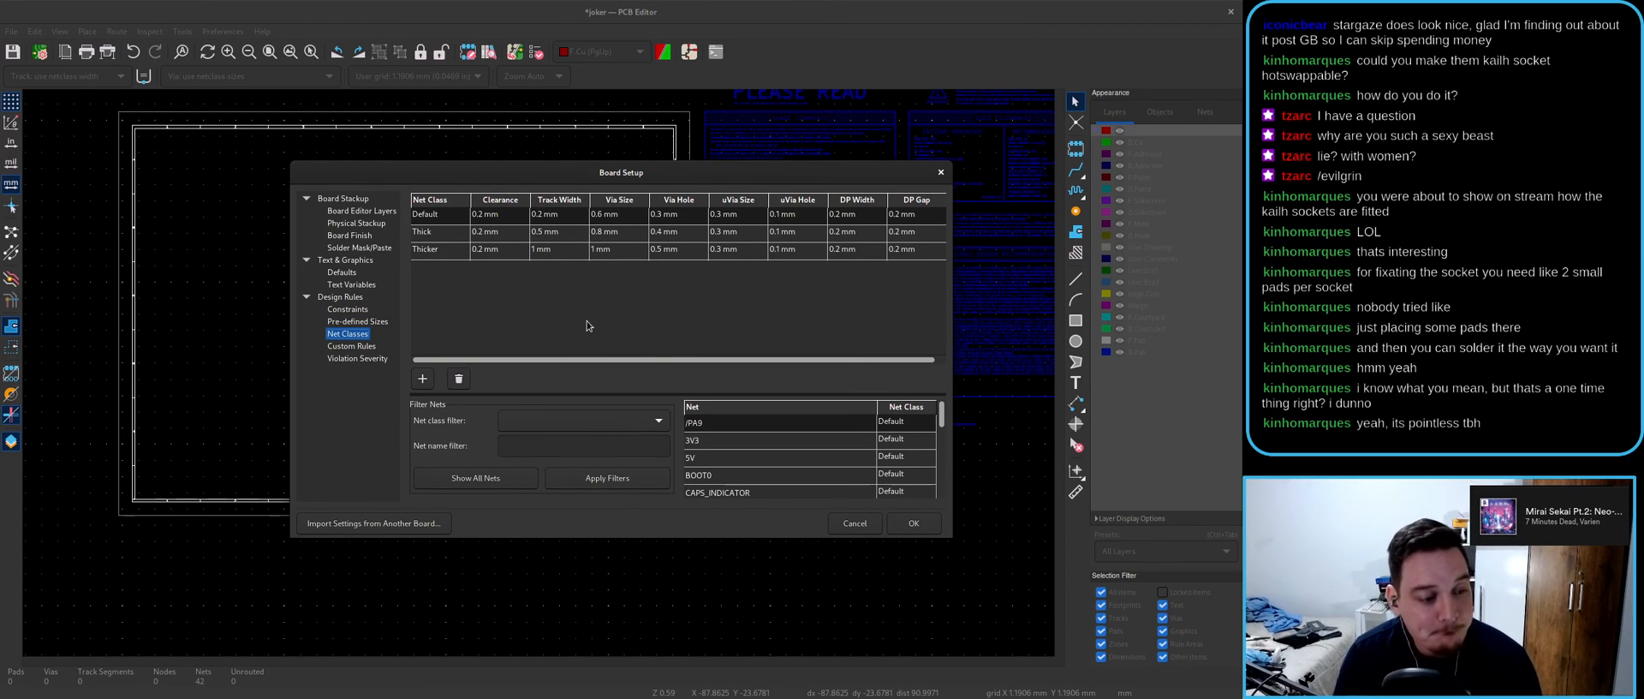
scroll(780, 476, "down", 5)
scroll(780, 477, "down", 3)
left_click(841, 525)
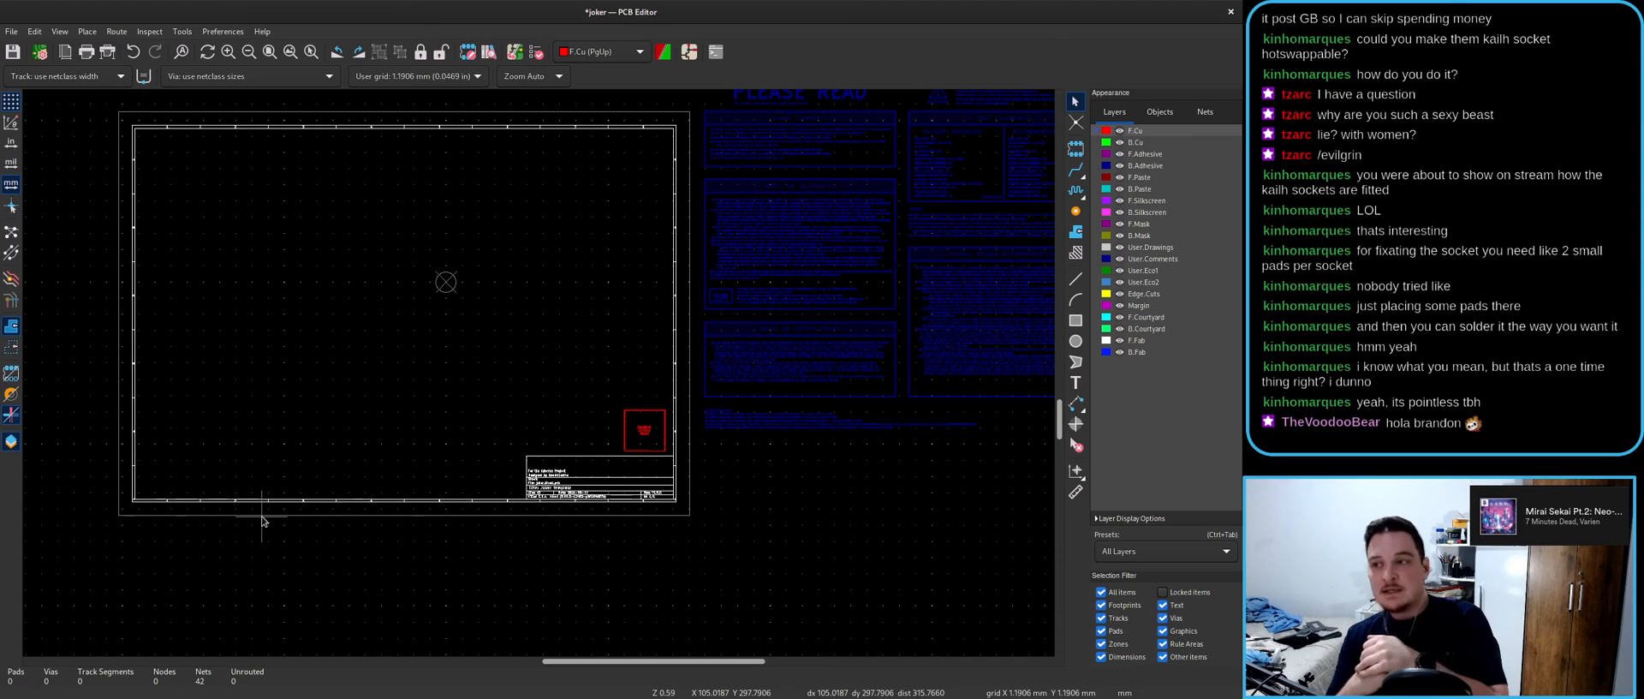
- Close the PCB and schematic editors, discarding unsaved changes
scroll(539, 371, "down", 5)
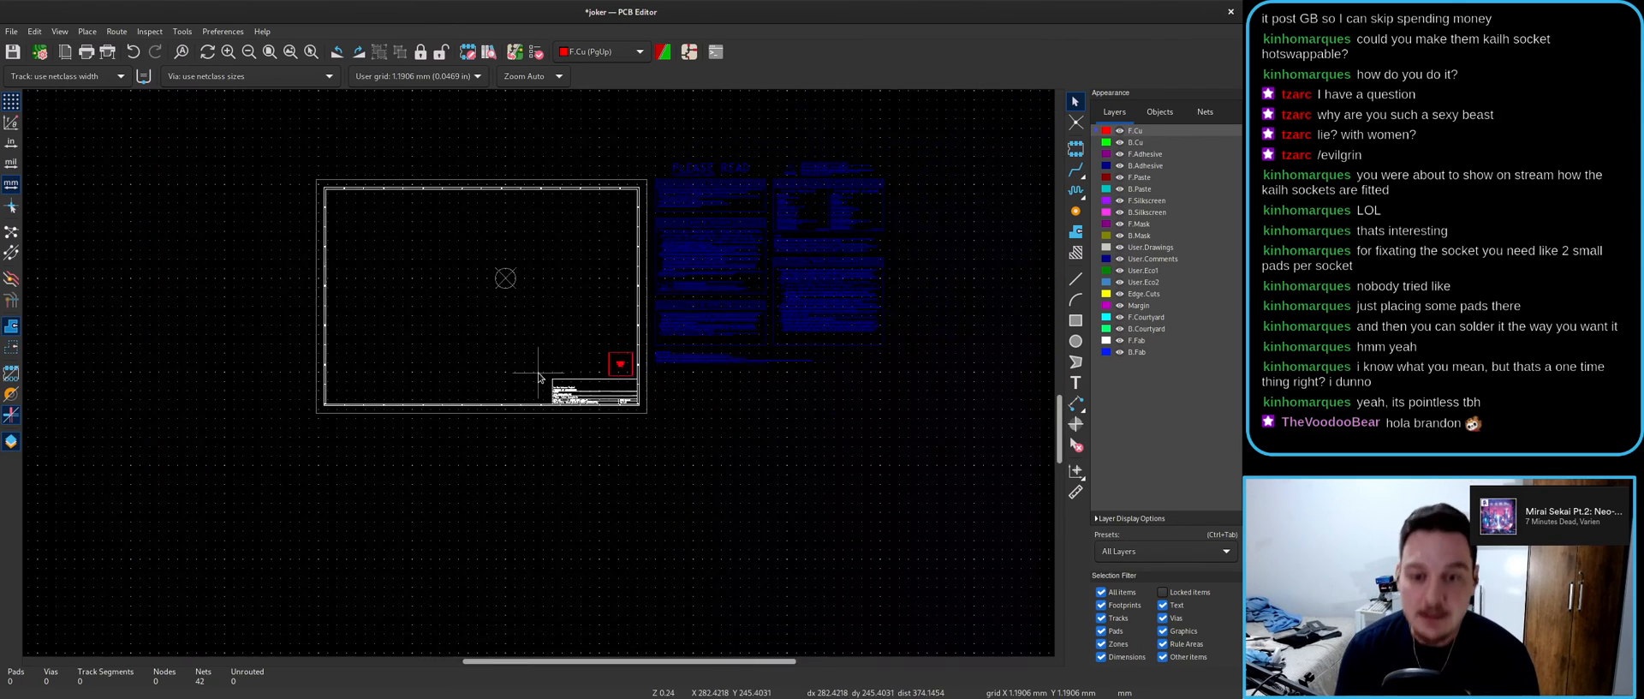
double_click(789, 16)
left_click(970, 317)
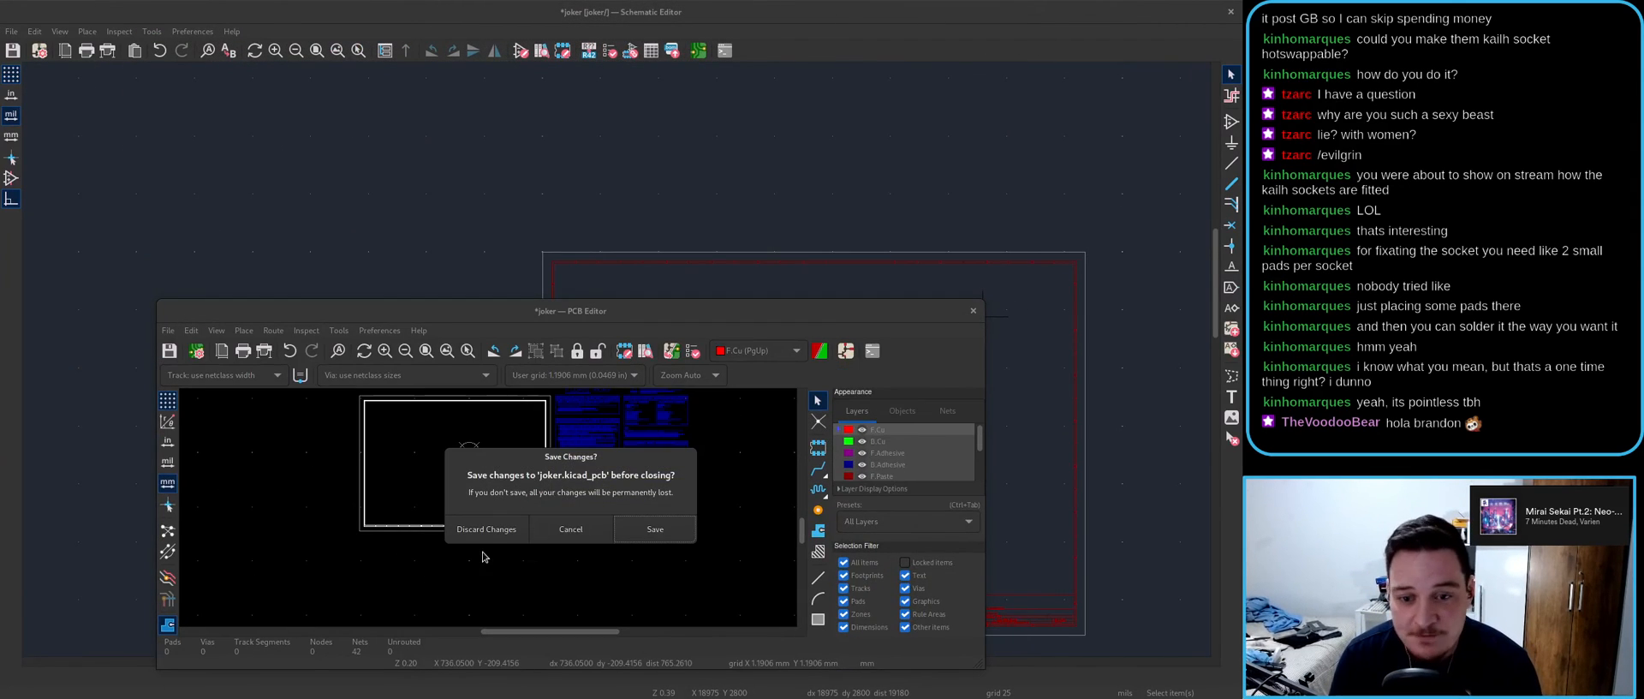
left_click(486, 531)
double_click(841, 13)
left_click(794, 331)
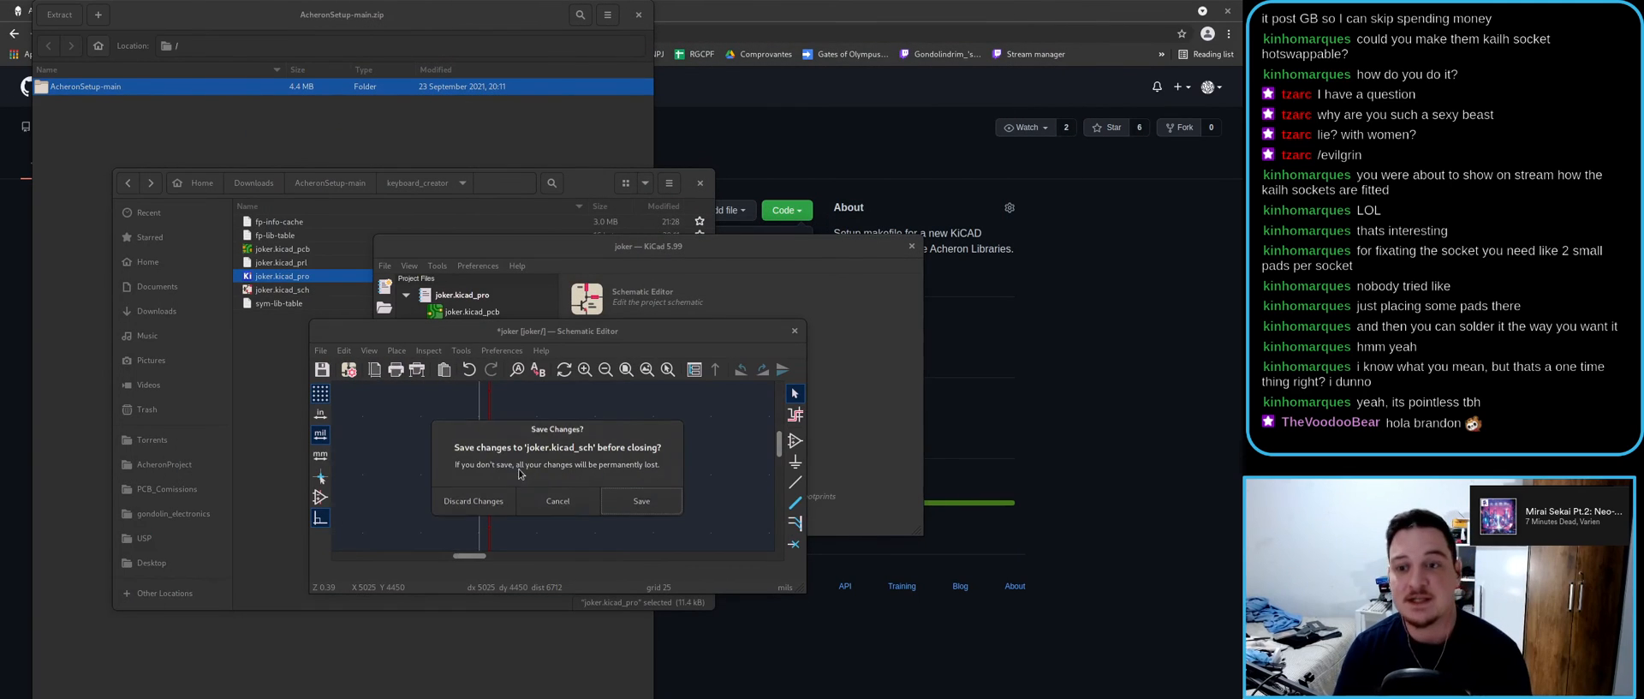
left_click(466, 509)
- Close the KiCad project, file manager, archive window and GitHub page
left_click(912, 246)
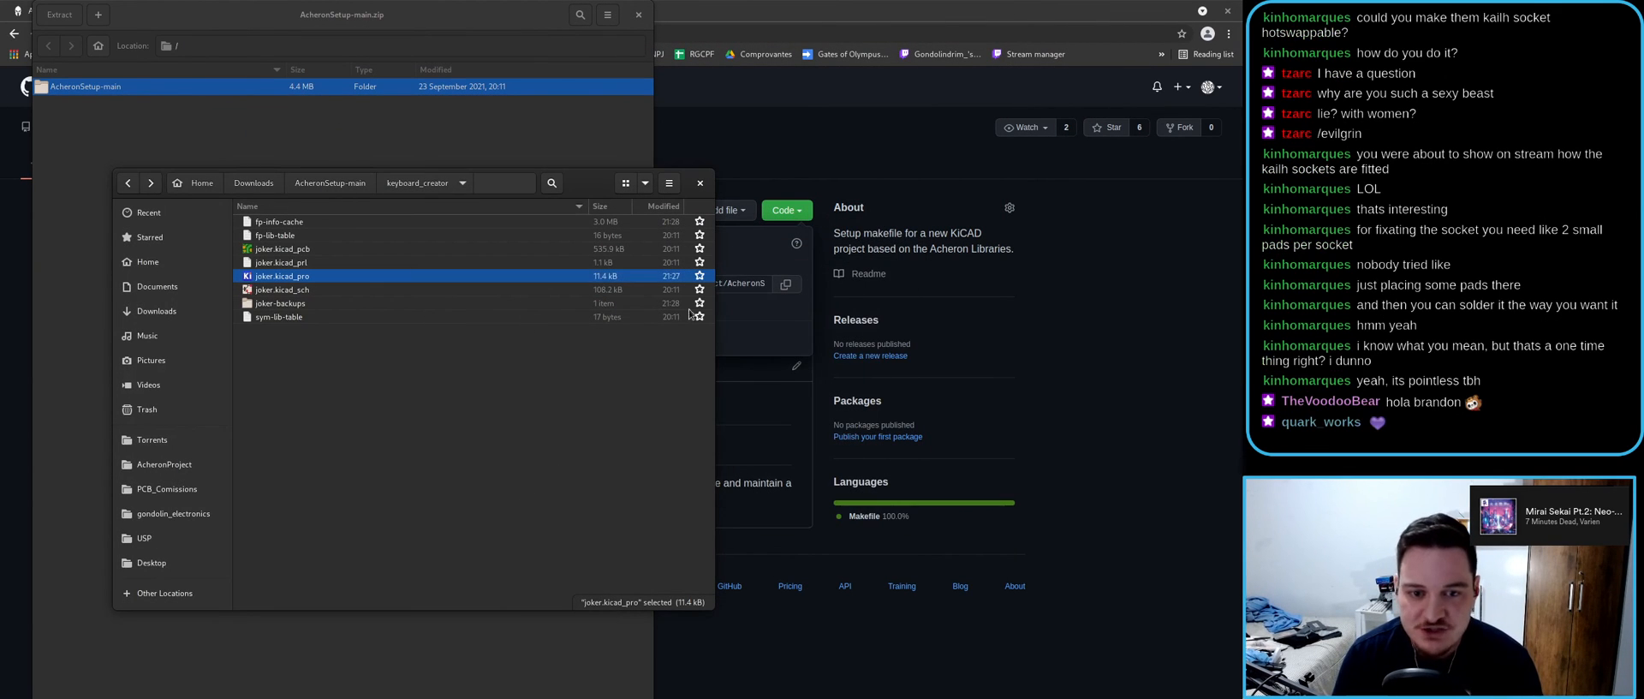
left_click(701, 184)
left_click(639, 15)
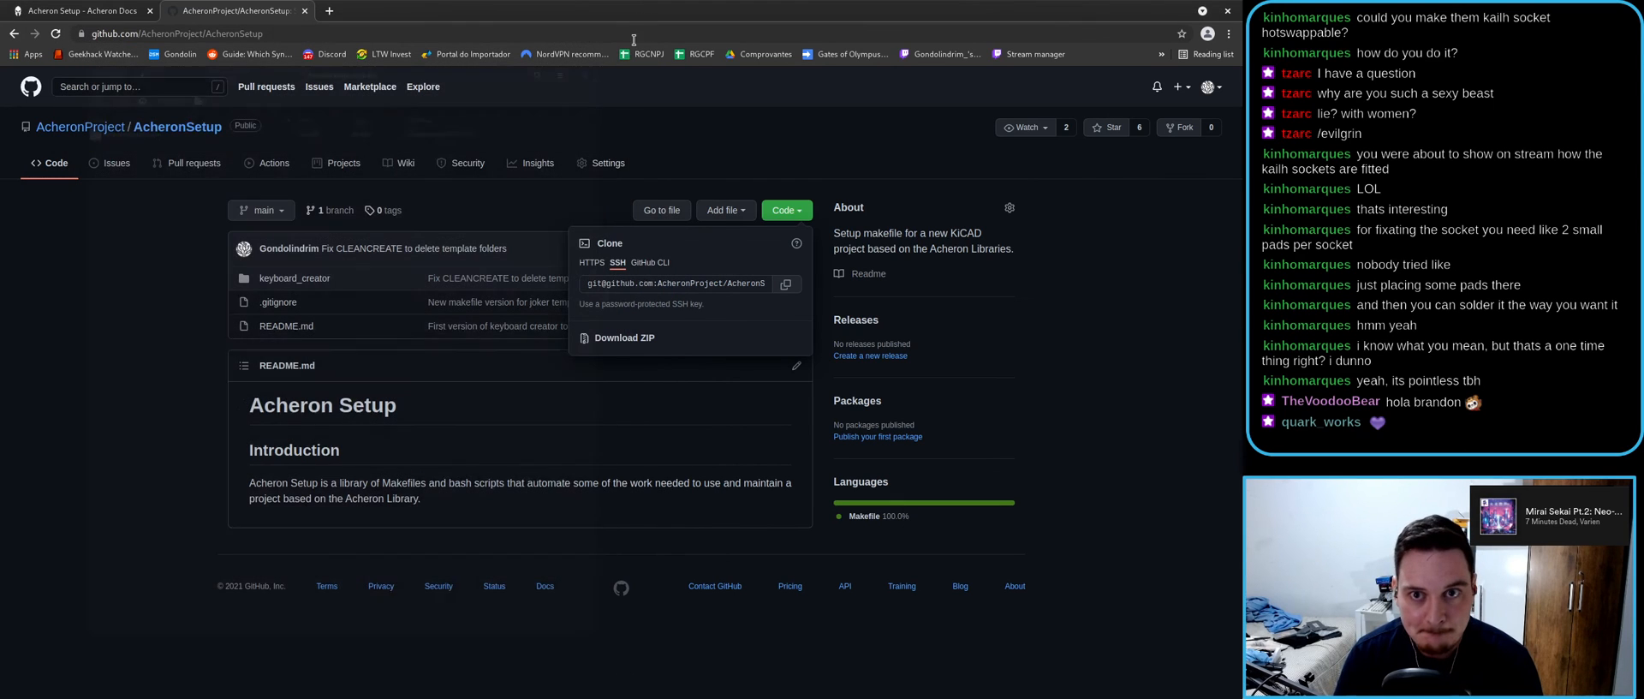
left_click(304, 10)
scroll(500, 409, "up", 5)
scroll(499, 405, "up", 2)
- Open a terminal from the AcheronSetup folder window
key("super")
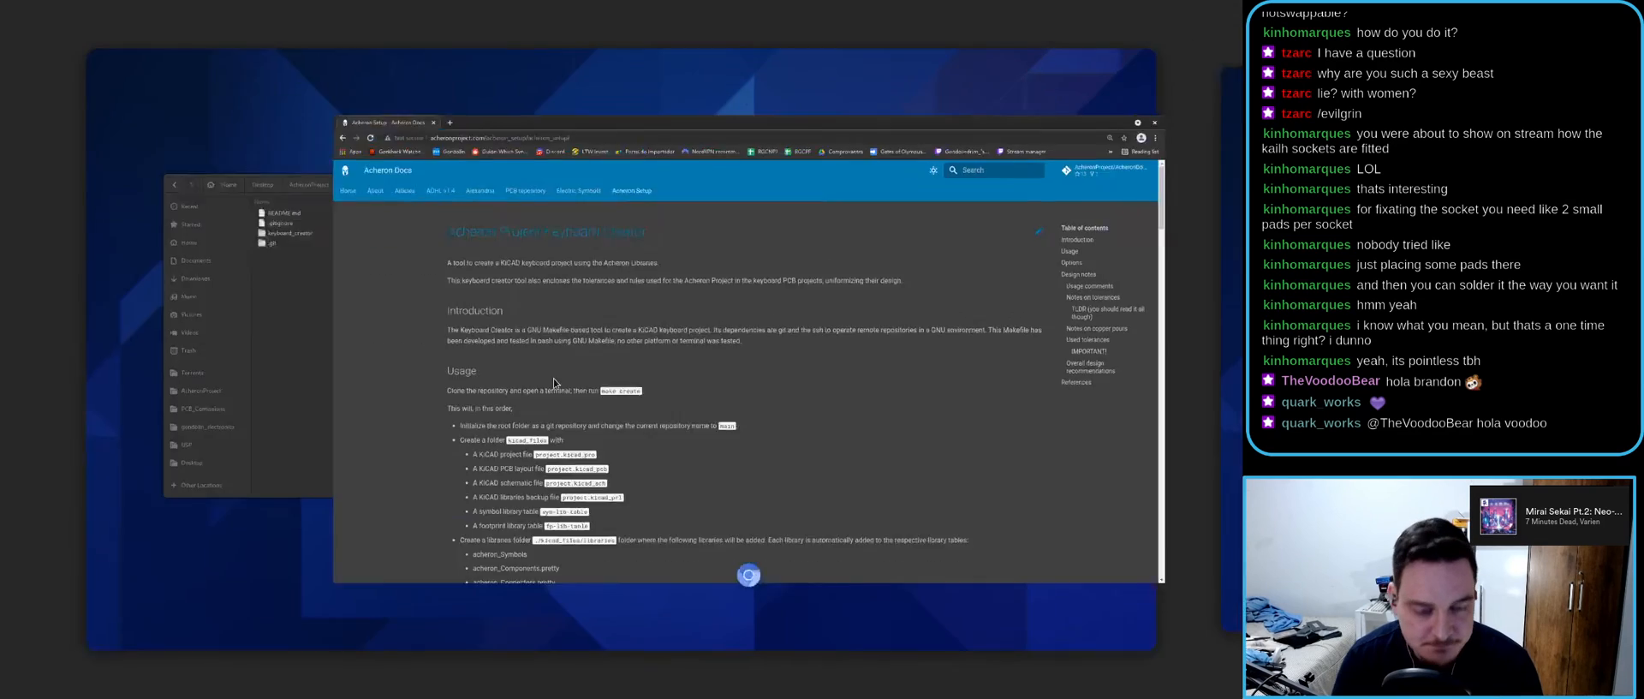
left_click(328, 362)
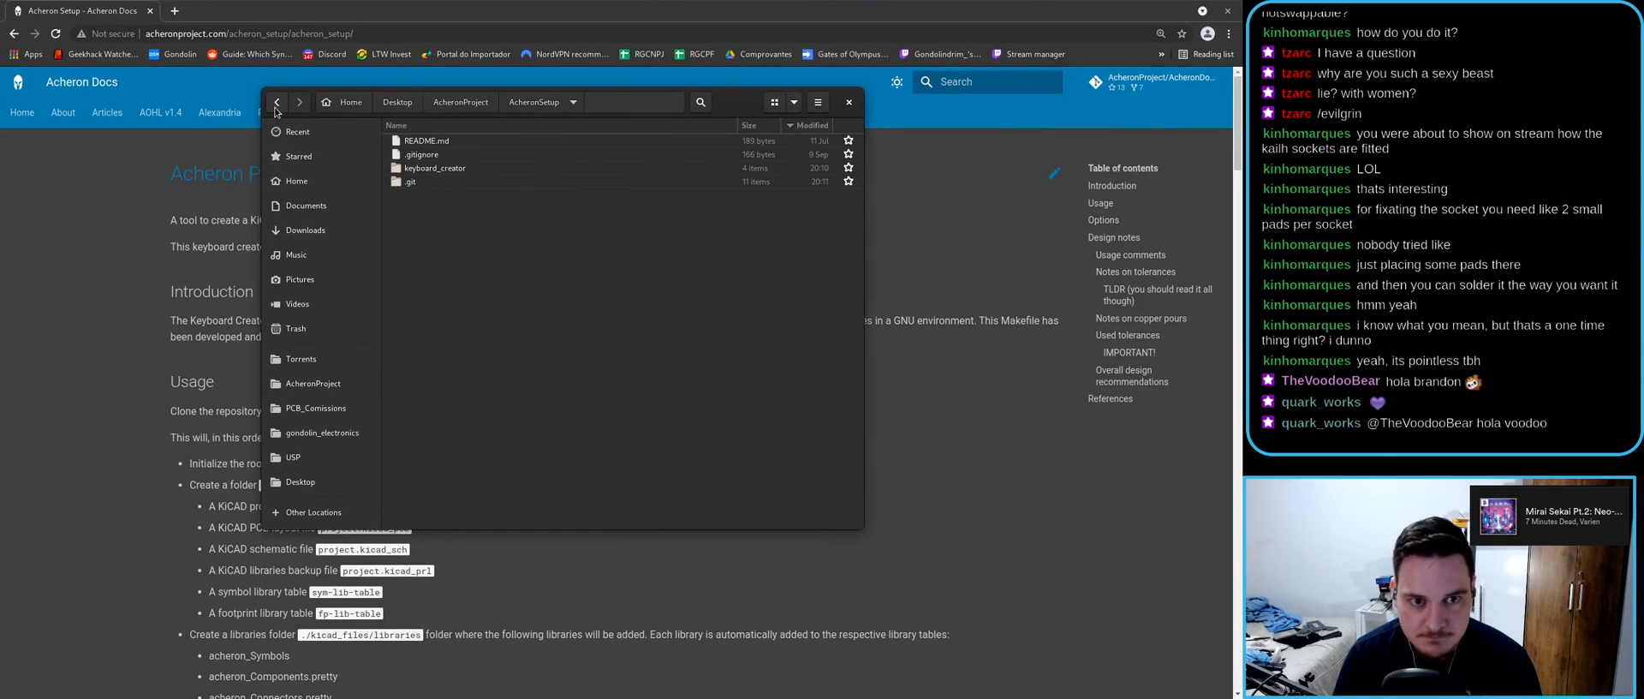
right_click(438, 241)
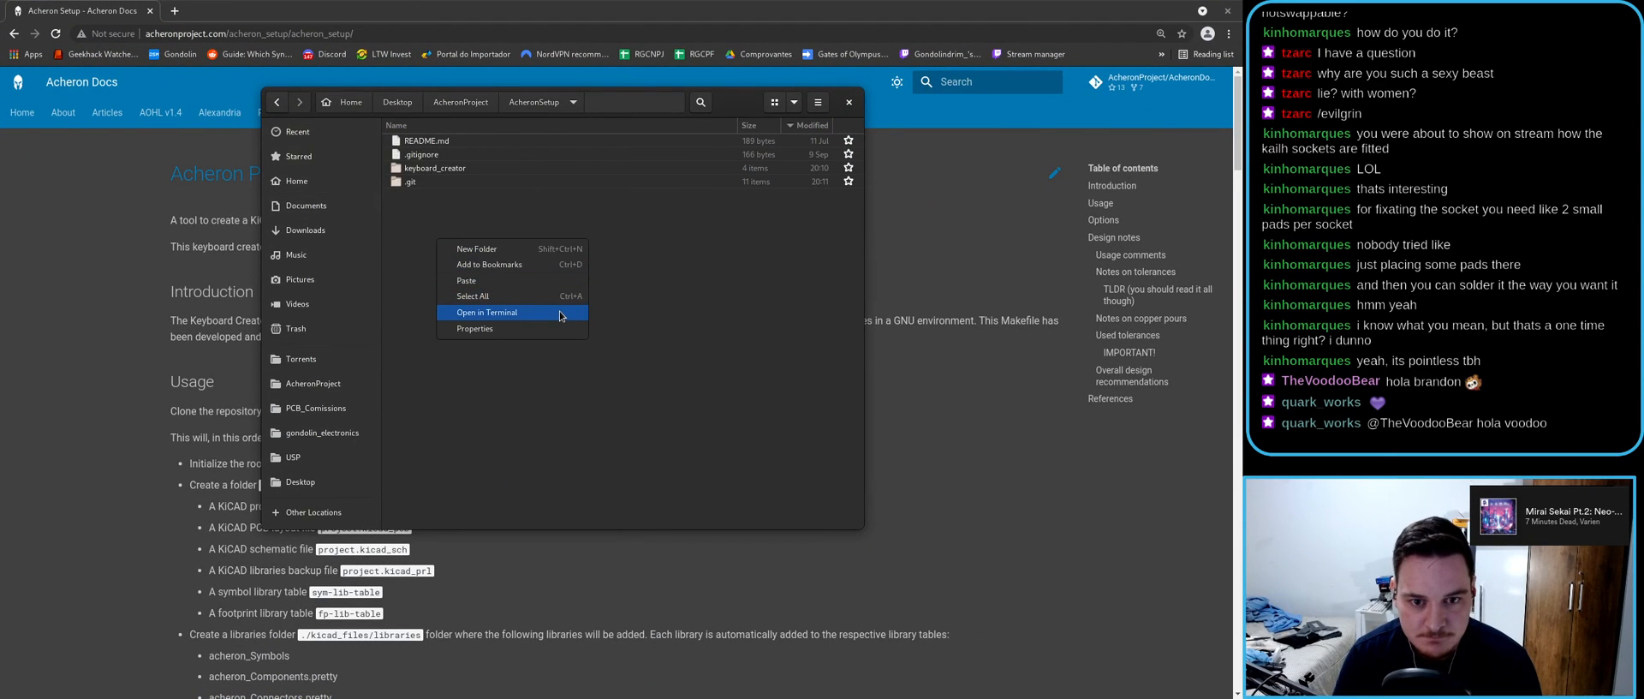
left_click(561, 313)
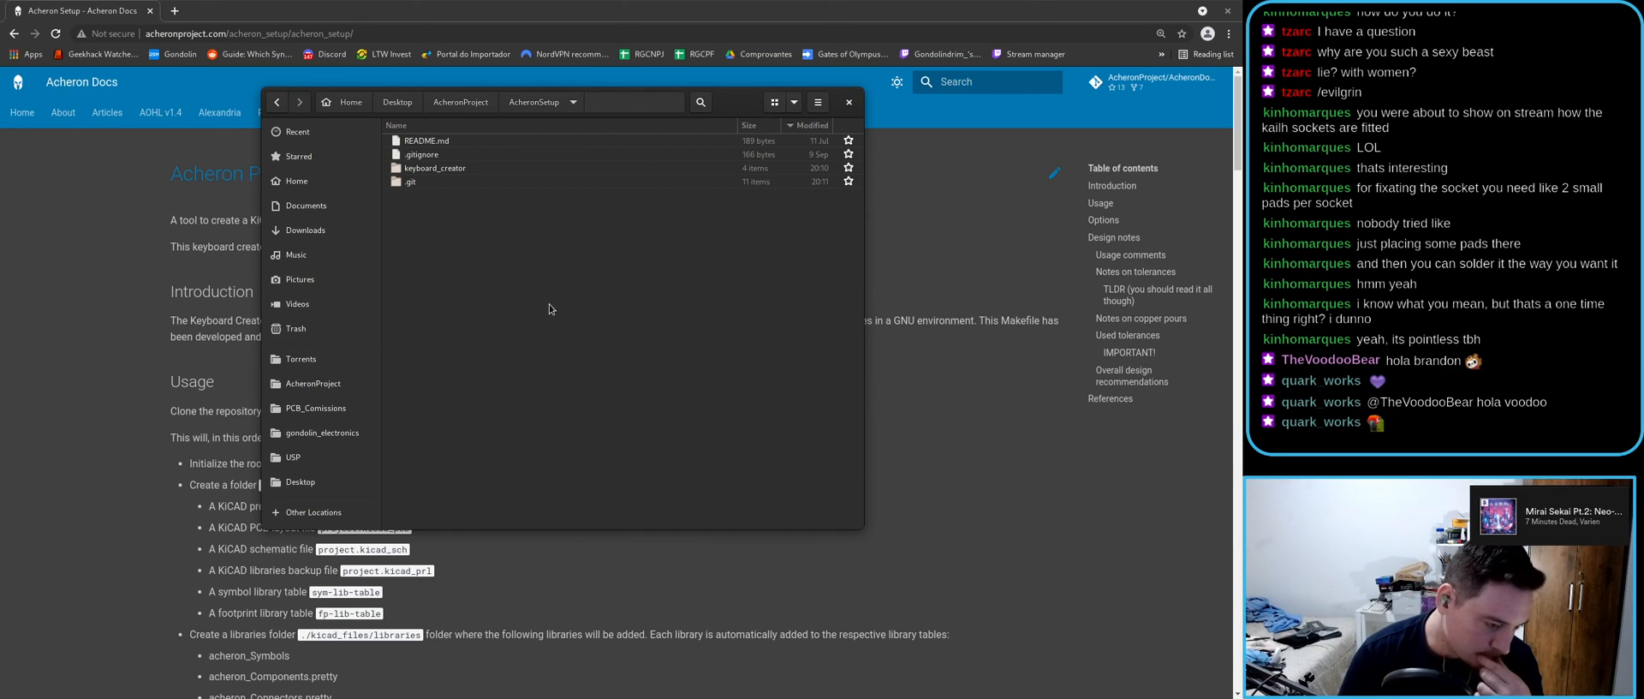
right_click(523, 273)
- Run git diff in a terminal, read through the uncommitted changes, then close it
left_click(603, 341)
type("git ")
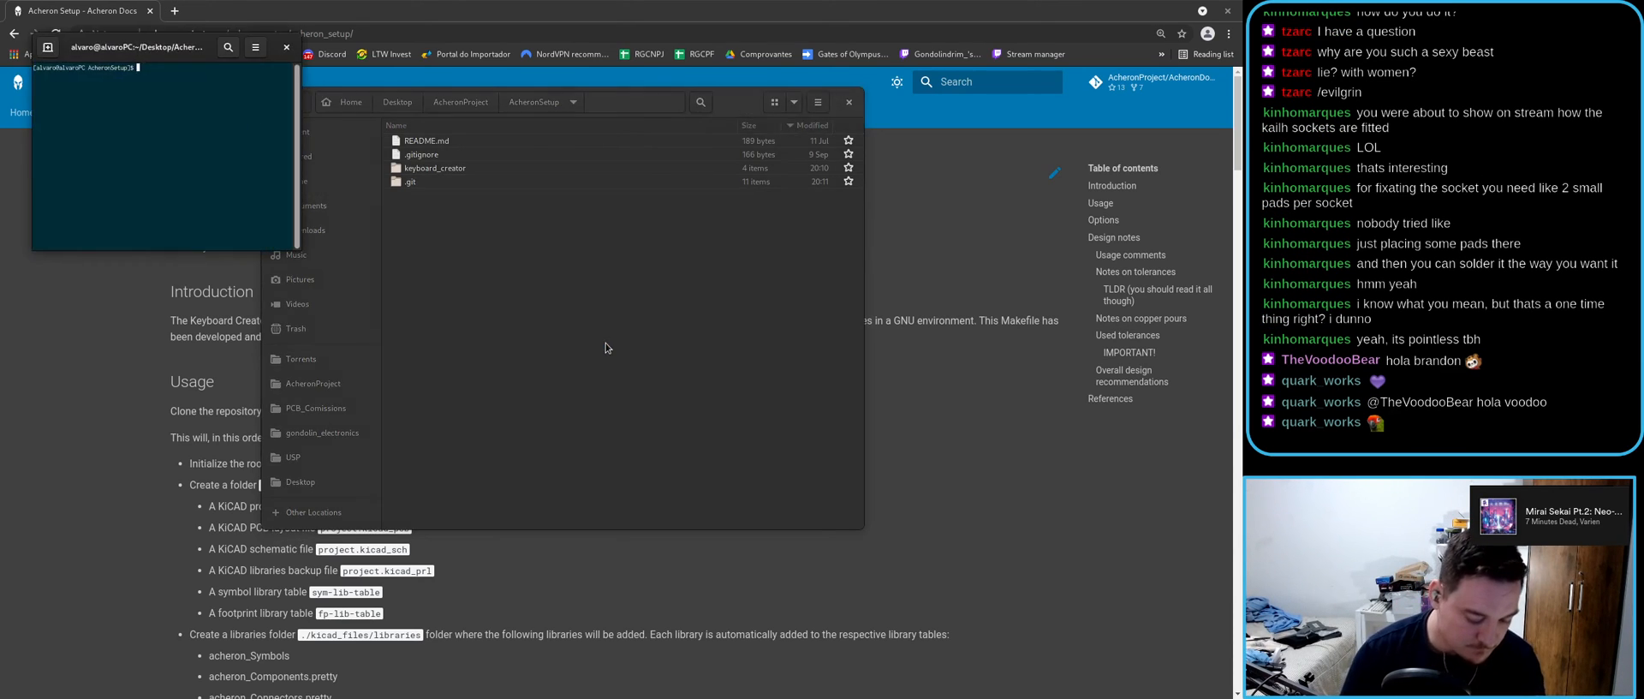
type("diff")
key("Return")
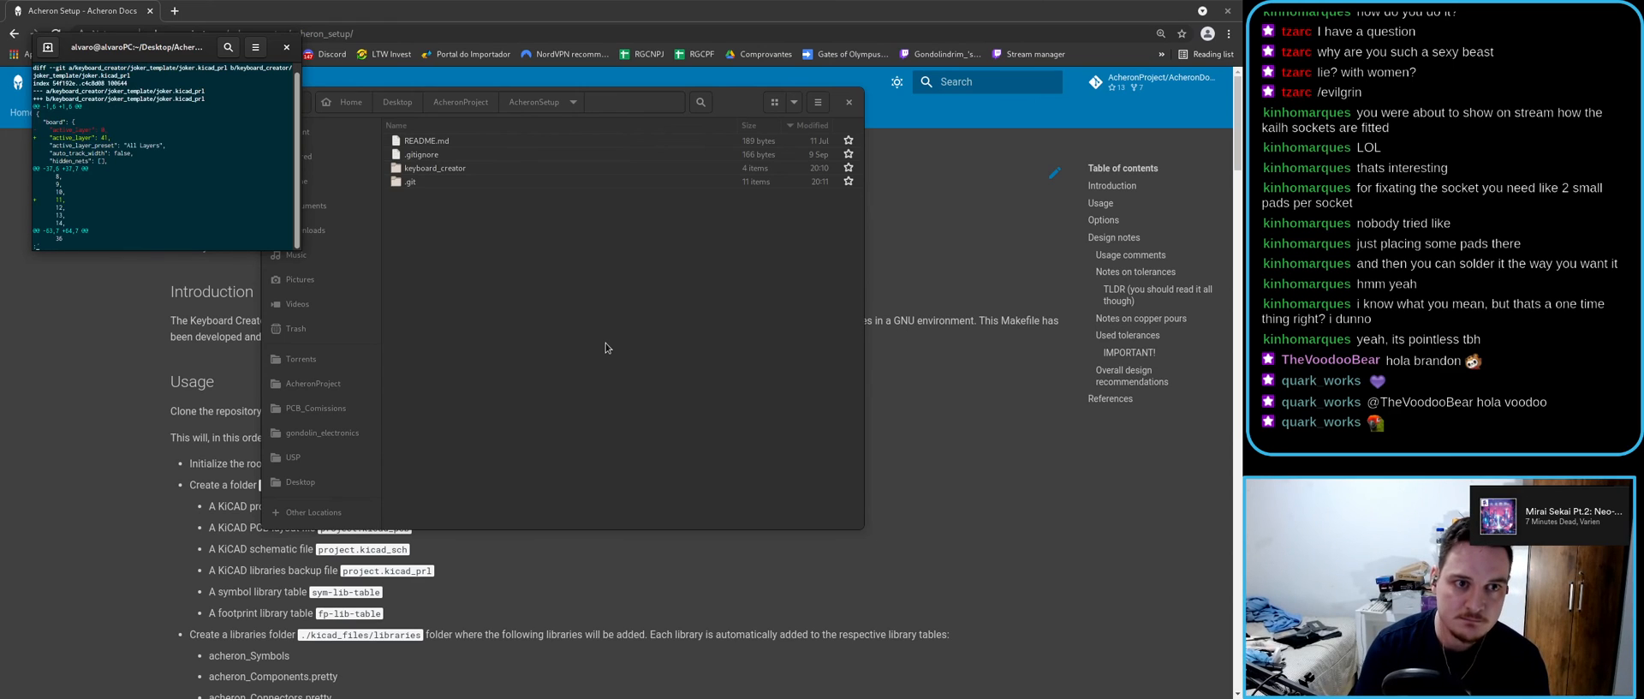
double_click(177, 50)
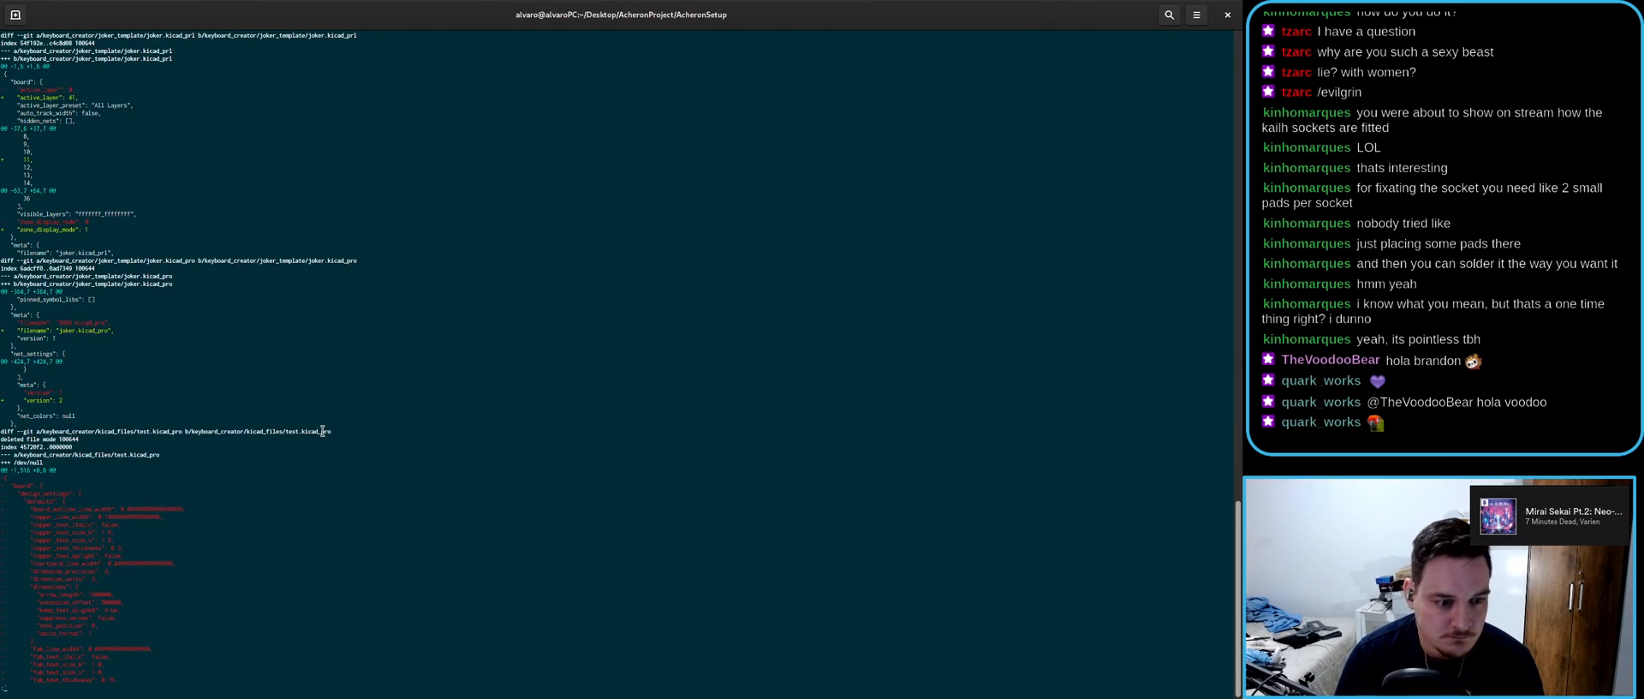
key("Down")
key("Down")
key("Down")
key("Down")
key("Down")
key("Down")
key("Down")
key("Down")
key("Down")
key("Down")
key("Down")
key("Down")
key("Down")
key("Down")
key("Down")
key("Down")
key("Down")
key("Down")
key("Down")
key("Down")
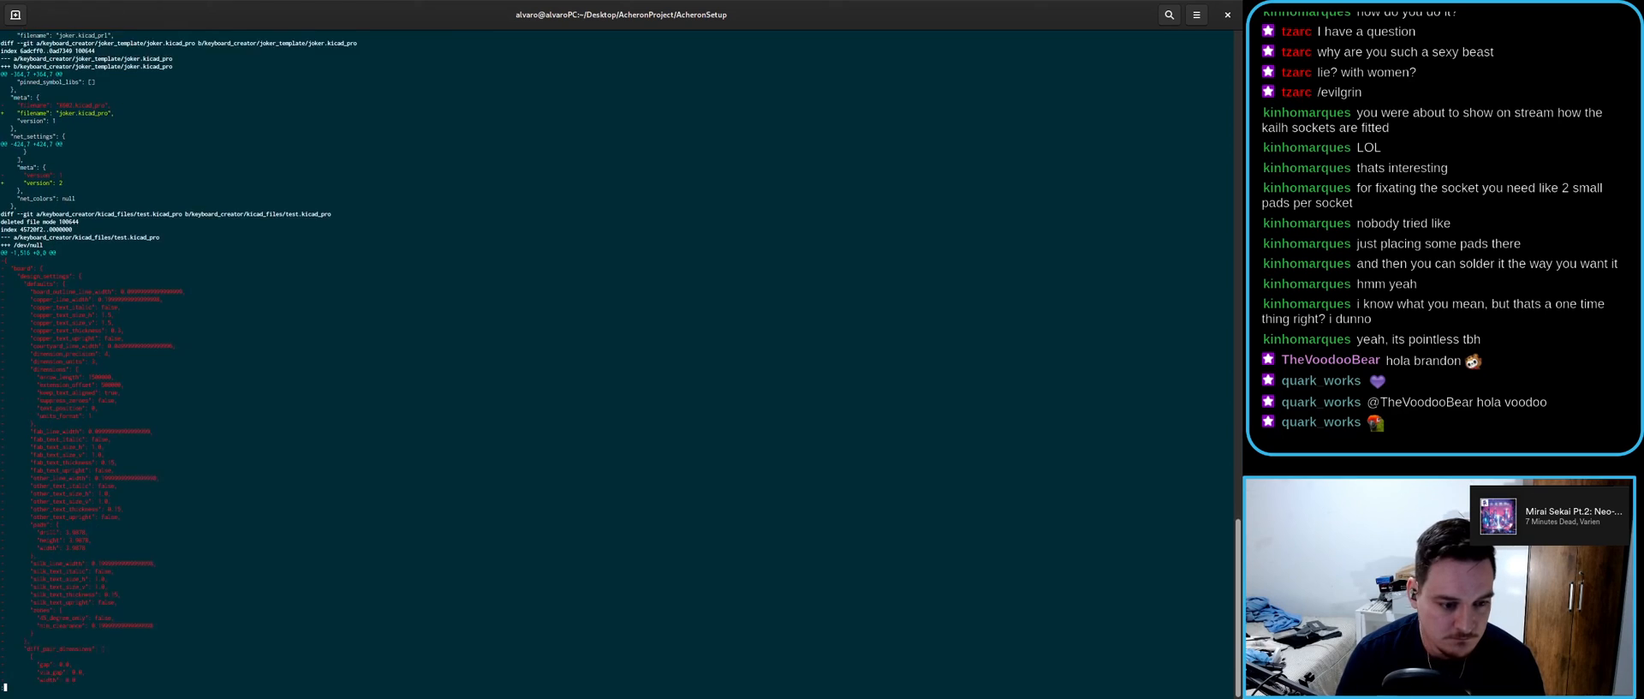
key("Down")
key("Down")
key("Down")
key("Down")
key("Down")
key("Down")
key("Down")
key("Down")
key("Down")
key("Down")
key("Down")
key("Down")
key("Down")
key("Down")
key("Down")
key("Down")
key("Down")
key("Down")
key("Down")
key("Down")
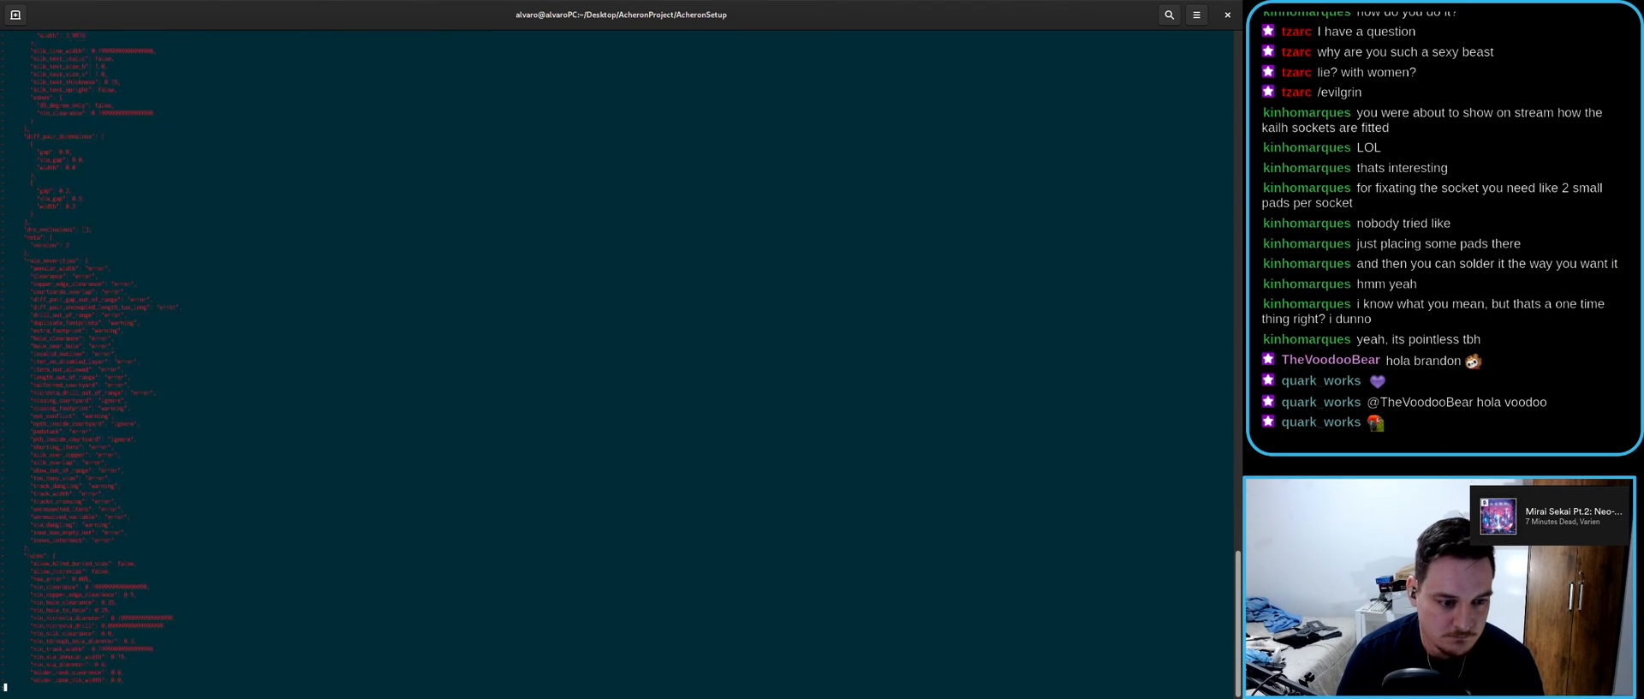
key("Down")
key("Down")
key("Down")
key("Down")
key("Down")
key("Down")
key("Down")
key("Down")
key("Down")
key("Down")
key("Down")
key("Down")
key("Down")
key("Down")
key("Down")
key("Down")
key("Down")
key("Down")
key("Down")
key("Down")
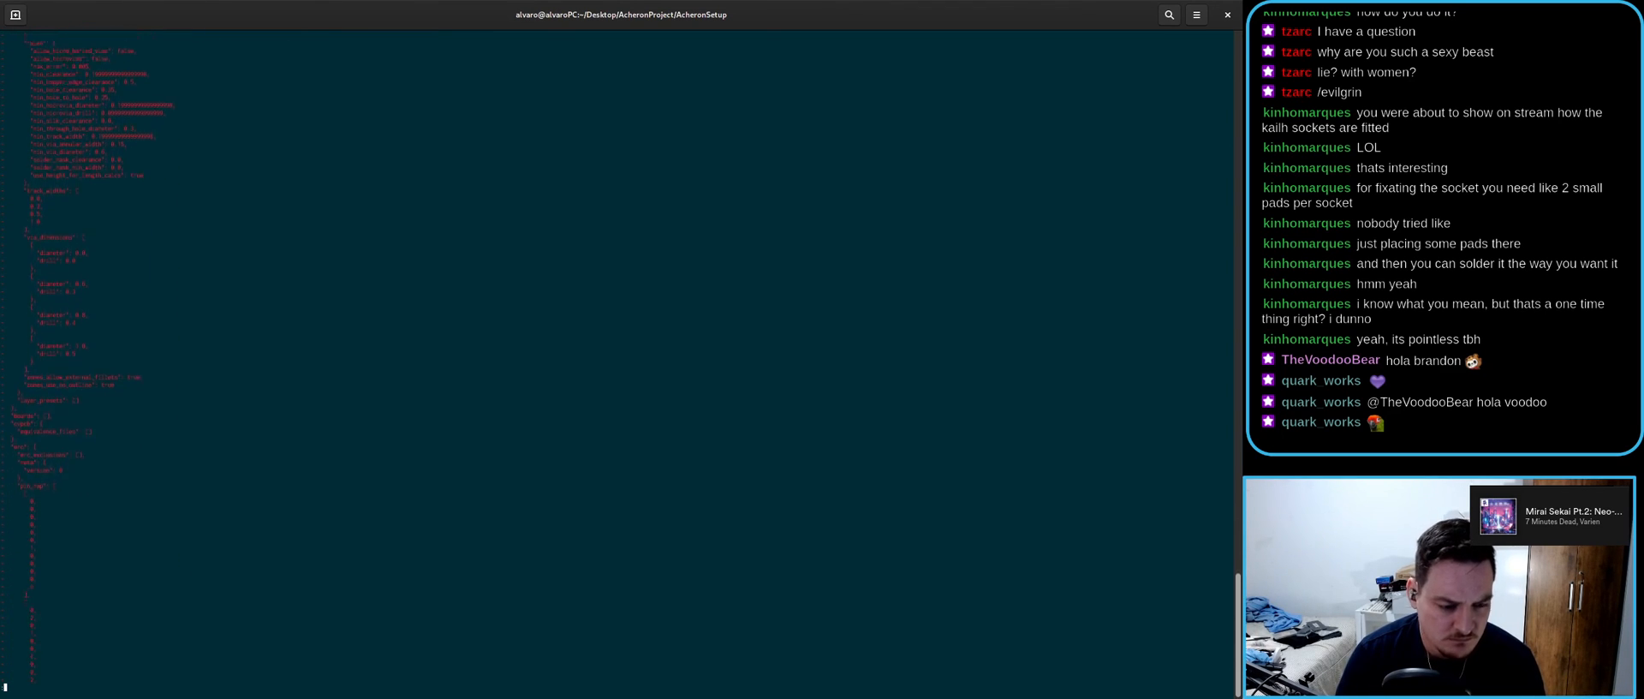
key("Down")
key("Down")
key("Down")
key("Down")
key("Down")
key("Down")
key("Down")
key("Down")
key("Down")
key("Down")
key("Down")
key("Down")
key("Down")
key("Down")
key("Down")
key("Down")
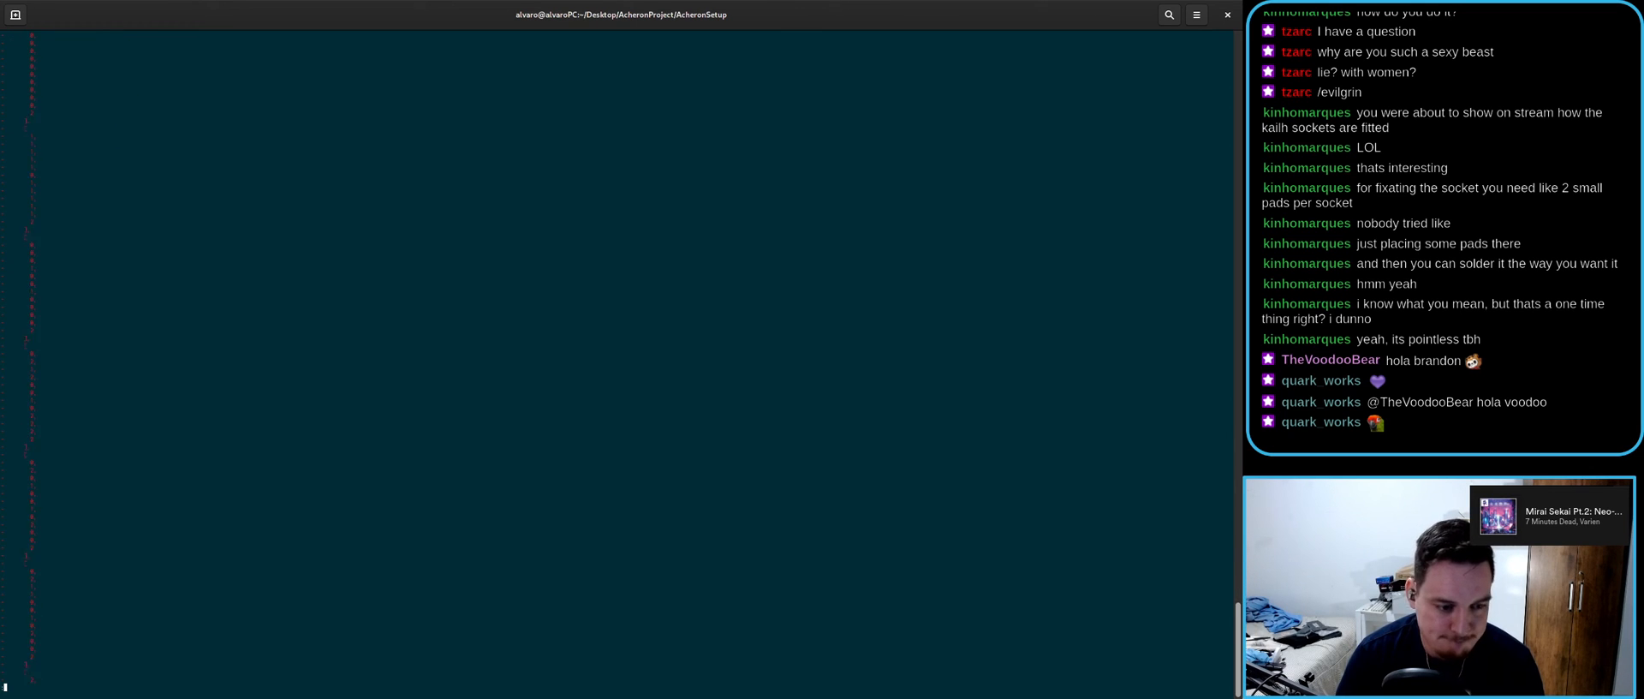
key("Down")
key("Down")
key("Down")
key("Down")
key("Down")
key("Down")
key("Down")
key("Down")
key("Down")
key("Down")
key("Down")
key("Down")
key("Down")
key("Down")
key("Down")
key("Down")
key("Down")
key("Down")
key("Down")
key("Down")
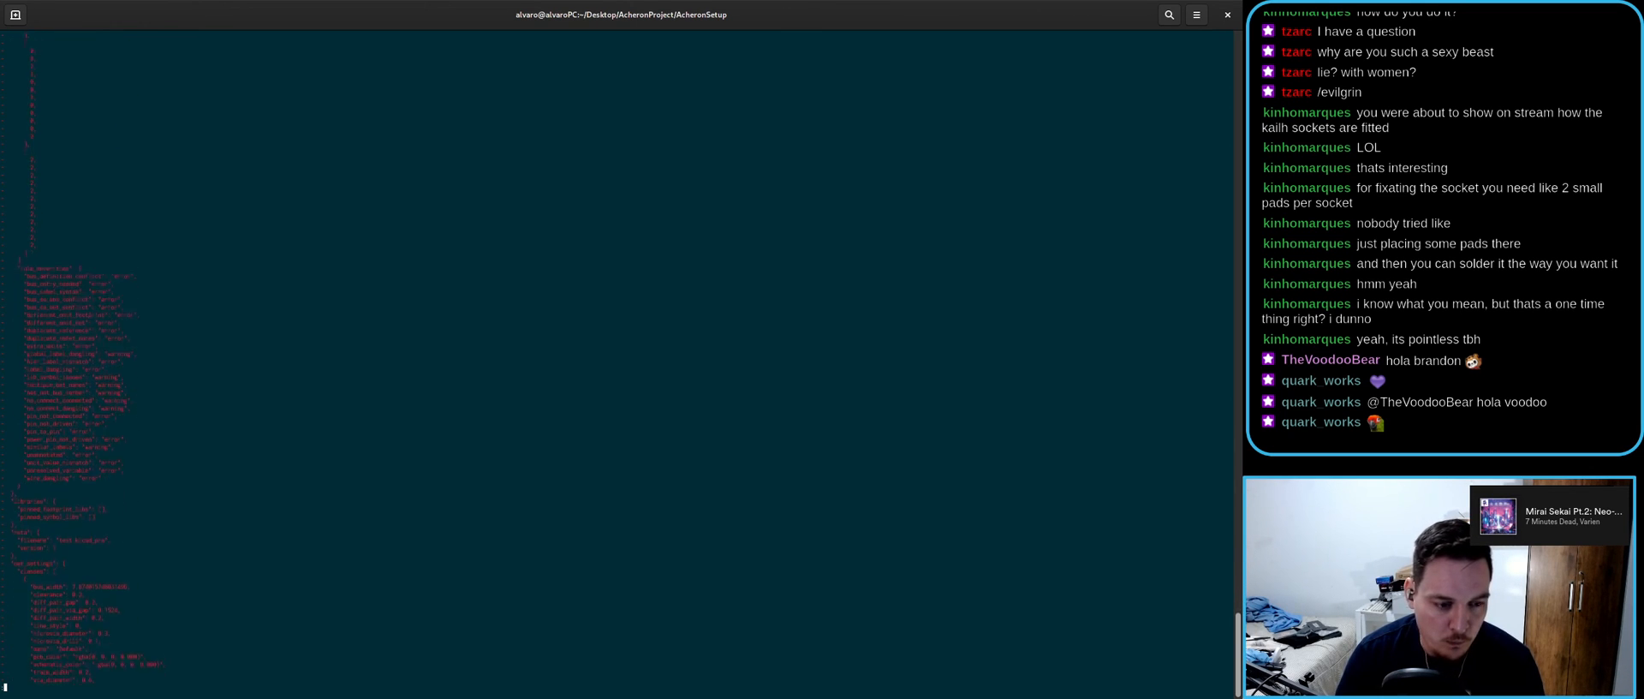
key("Down")
key("Down")
key("Down")
key("Down")
key("Down")
key("Down")
key("Down")
key("Down")
key("Down")
key("Down")
key("Down")
key("Down")
key("Down")
key("Down")
key("Down")
key("Down")
key("Down")
key("Down")
key("Down")
key("Down")
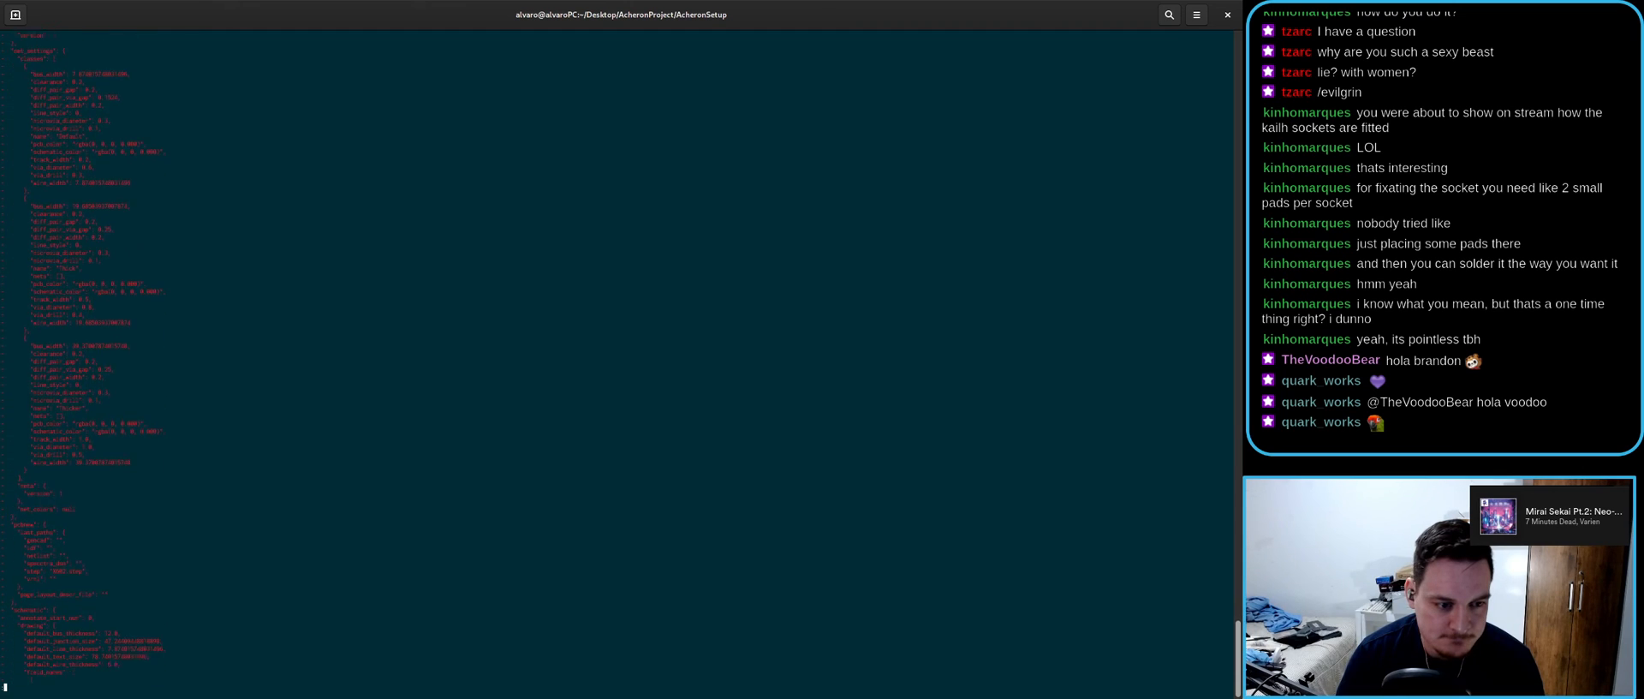
key("Down")
key("Down")
key("Down")
key("Down")
key("Down")
key("Down")
key("Down")
key("Down")
key("Down")
key("Down")
key("Down")
key("Down")
key("Down")
key("Down")
key("Down")
key("Down")
key("Down")
key("Down")
key("Down")
key("Down")
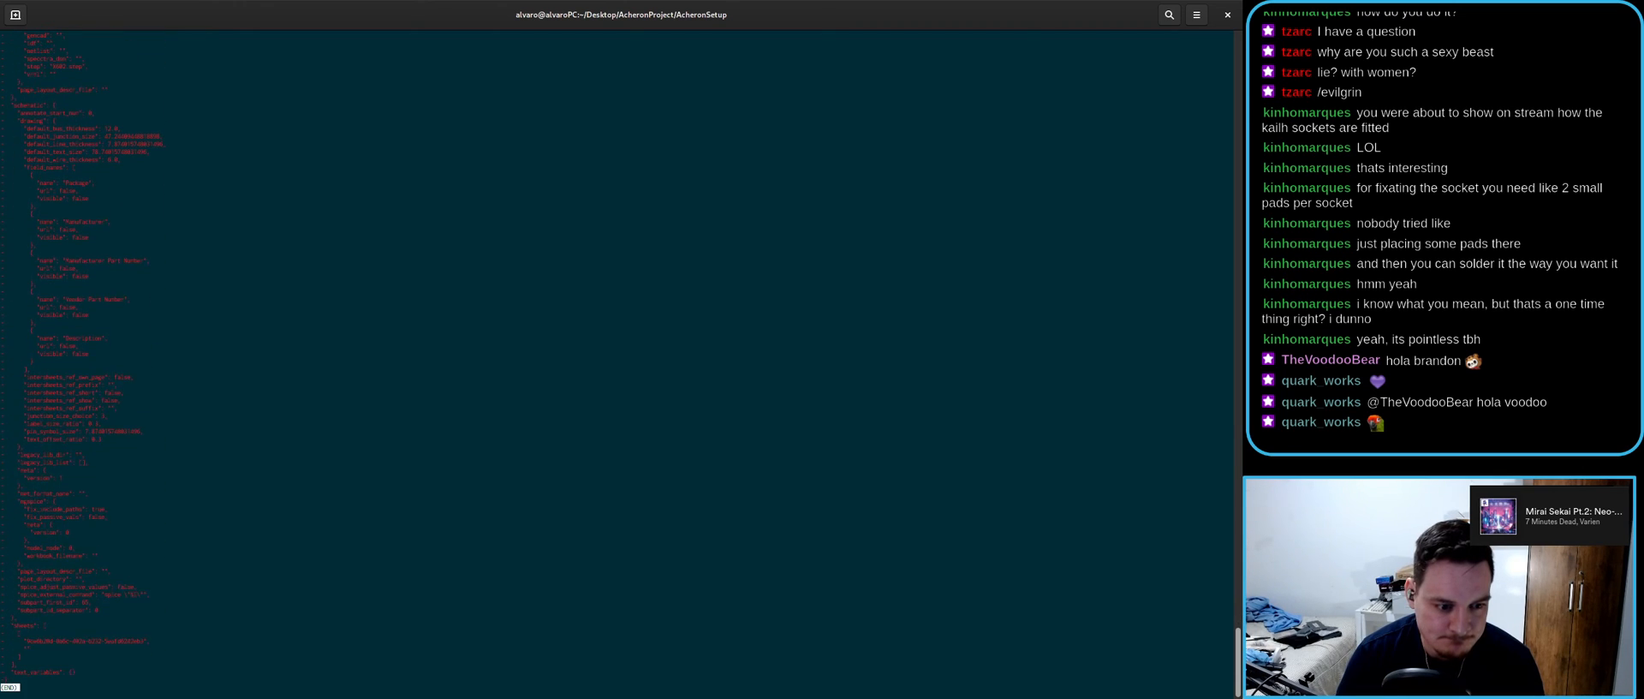
key("q")
key("ctrl+d")
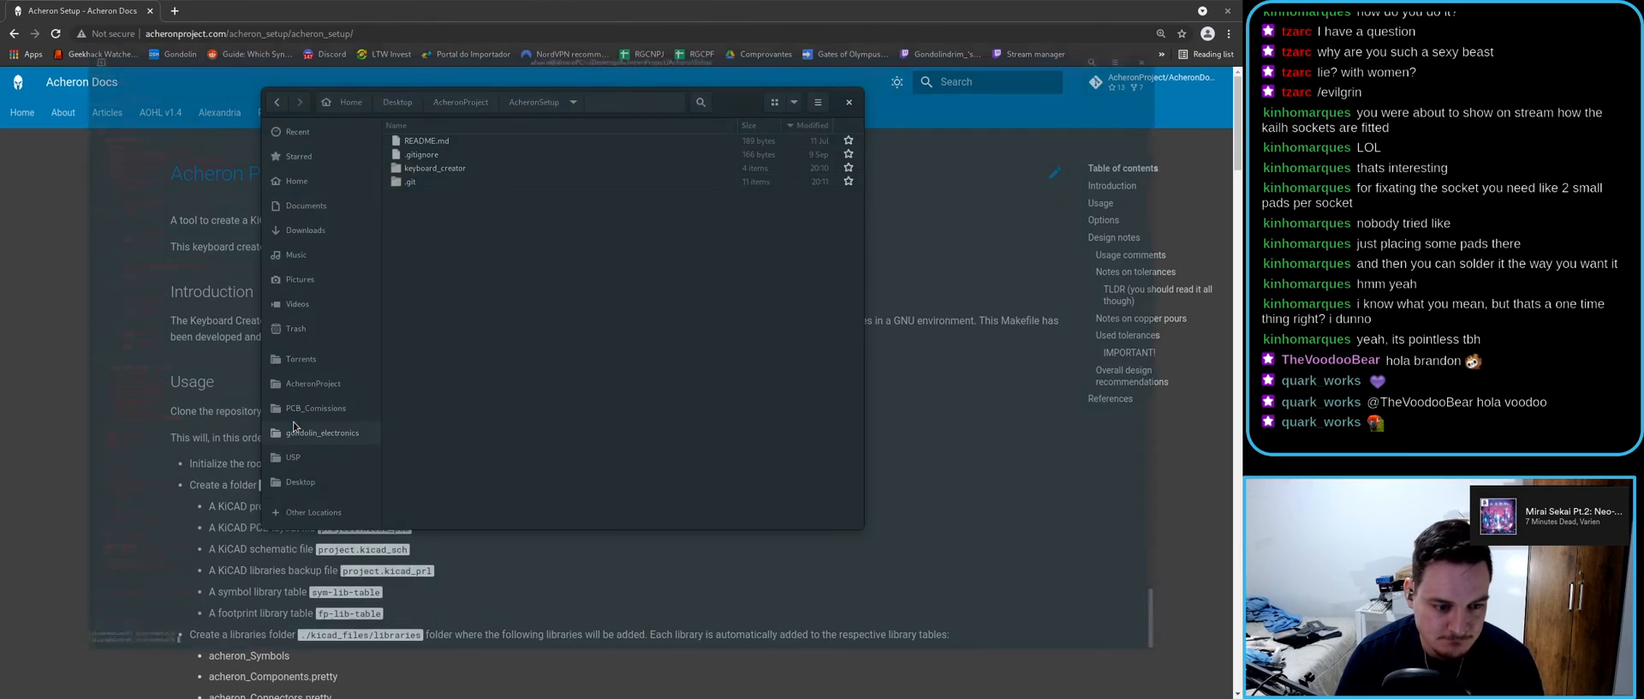
- In a fresh enlarged terminal, run git status, git prettylog and git log
right_click(503, 300)
left_click(540, 368)
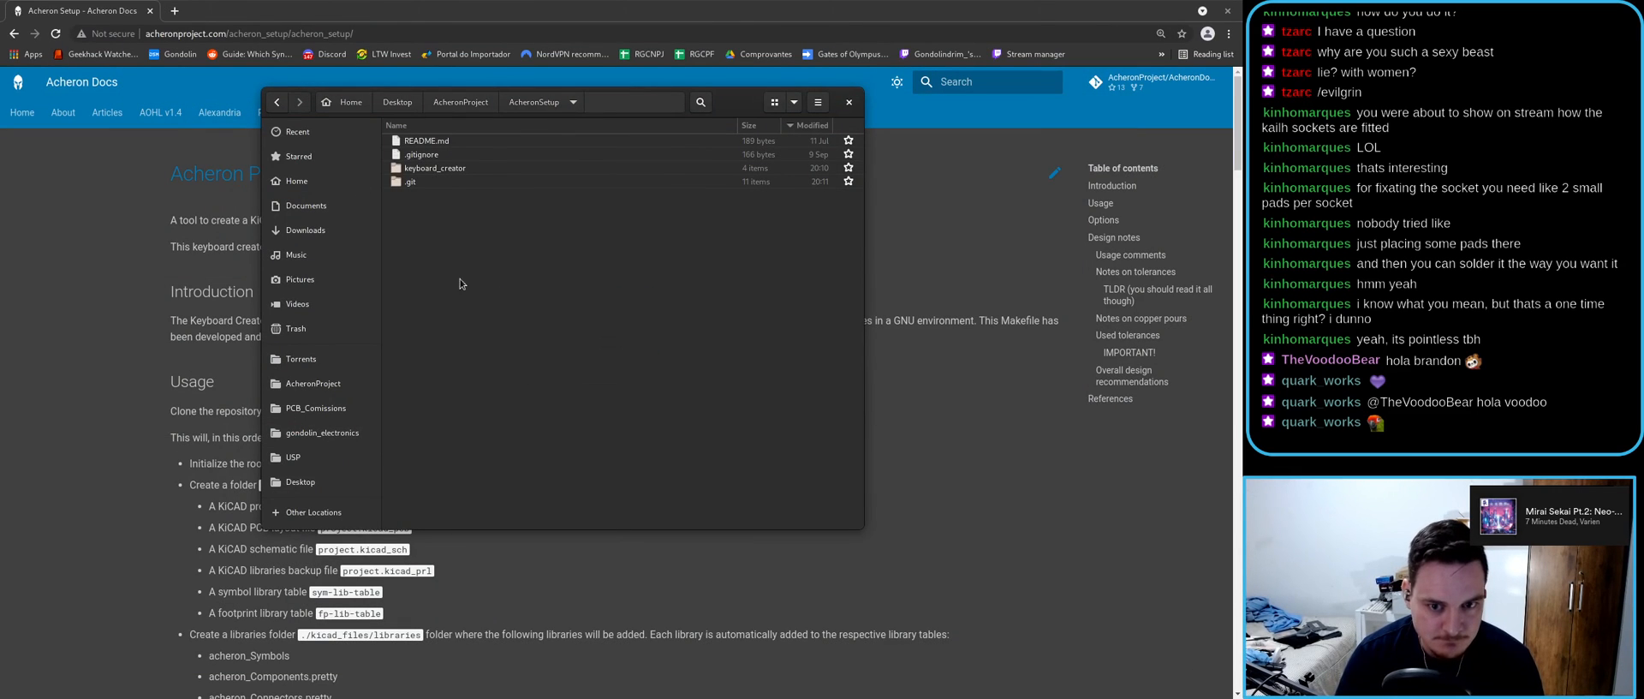
double_click(197, 48)
key("ctrl+plus")
key("ctrl+plus")
key("ctrl+plus")
key("ctrl+plus")
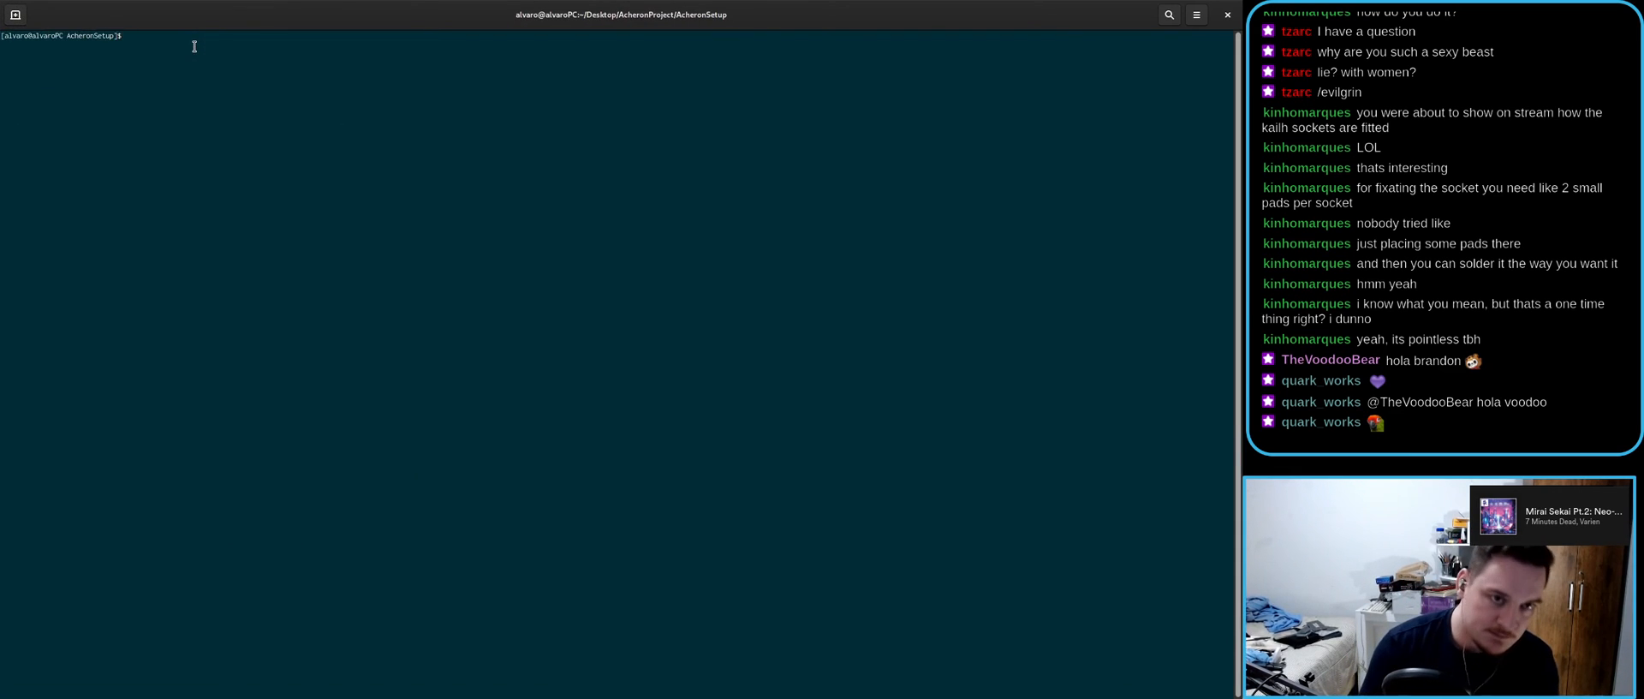
type("git status")
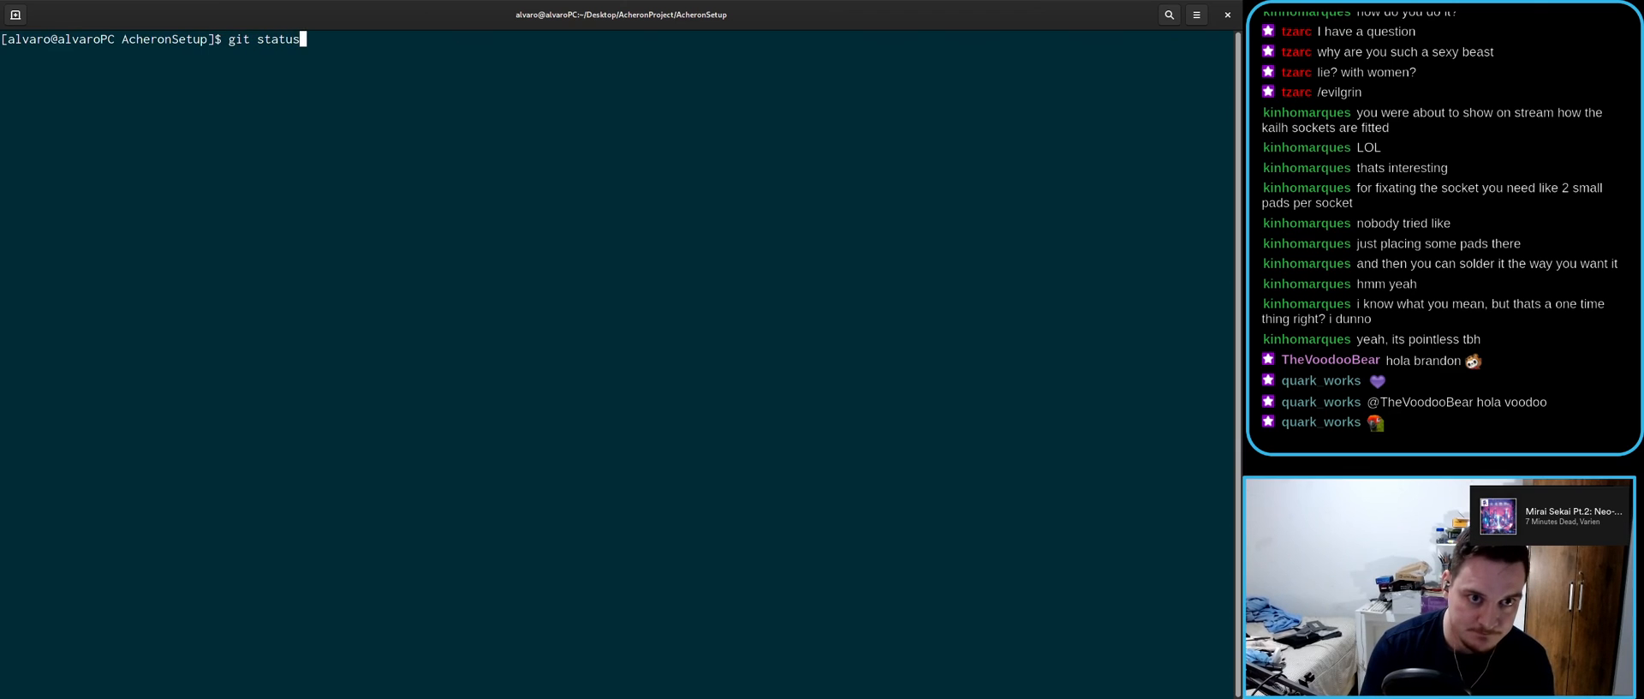
key("Return")
type("git opret")
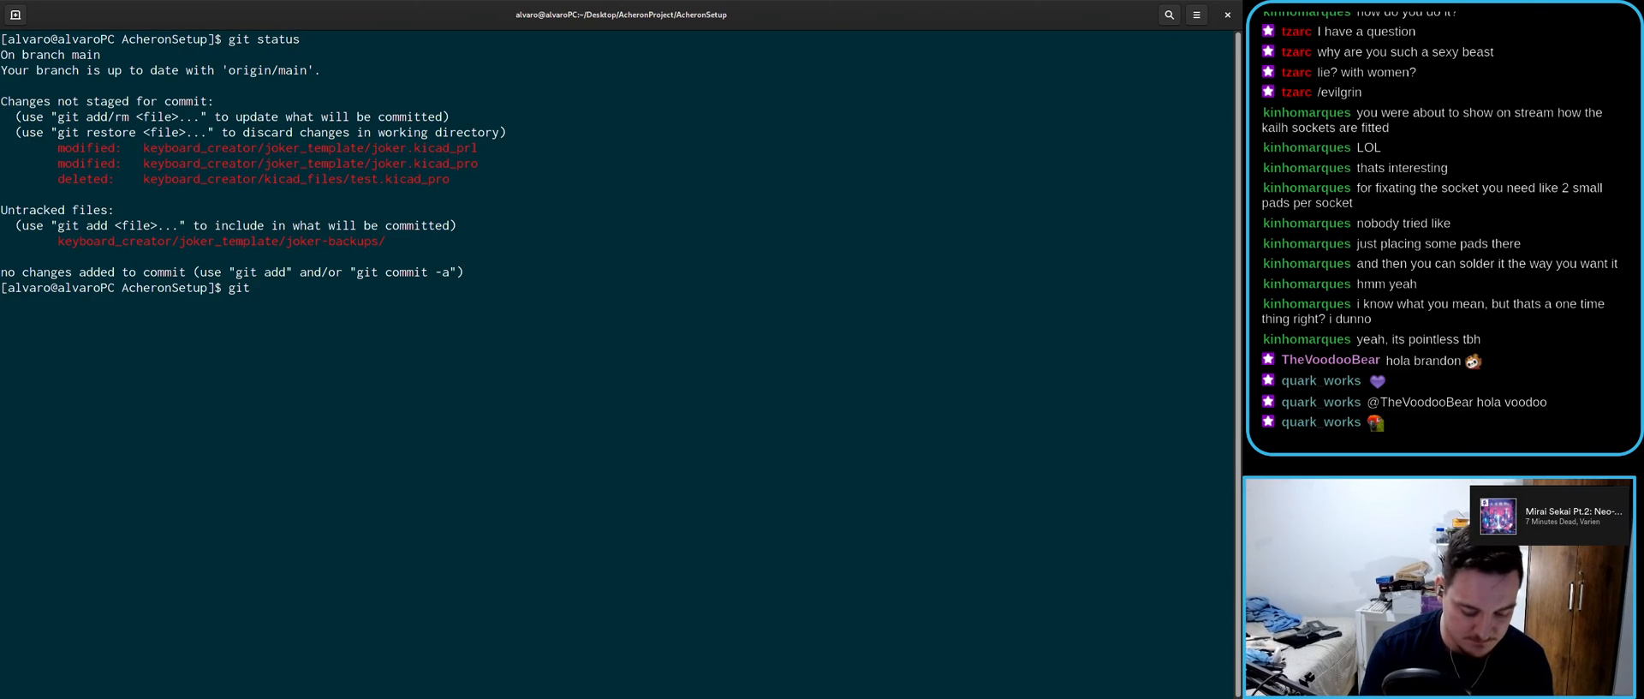
key("BackSpace")
key("BackSpace")
key("BackSpace")
key("BackSpace")
key("BackSpace")
type("prettylog")
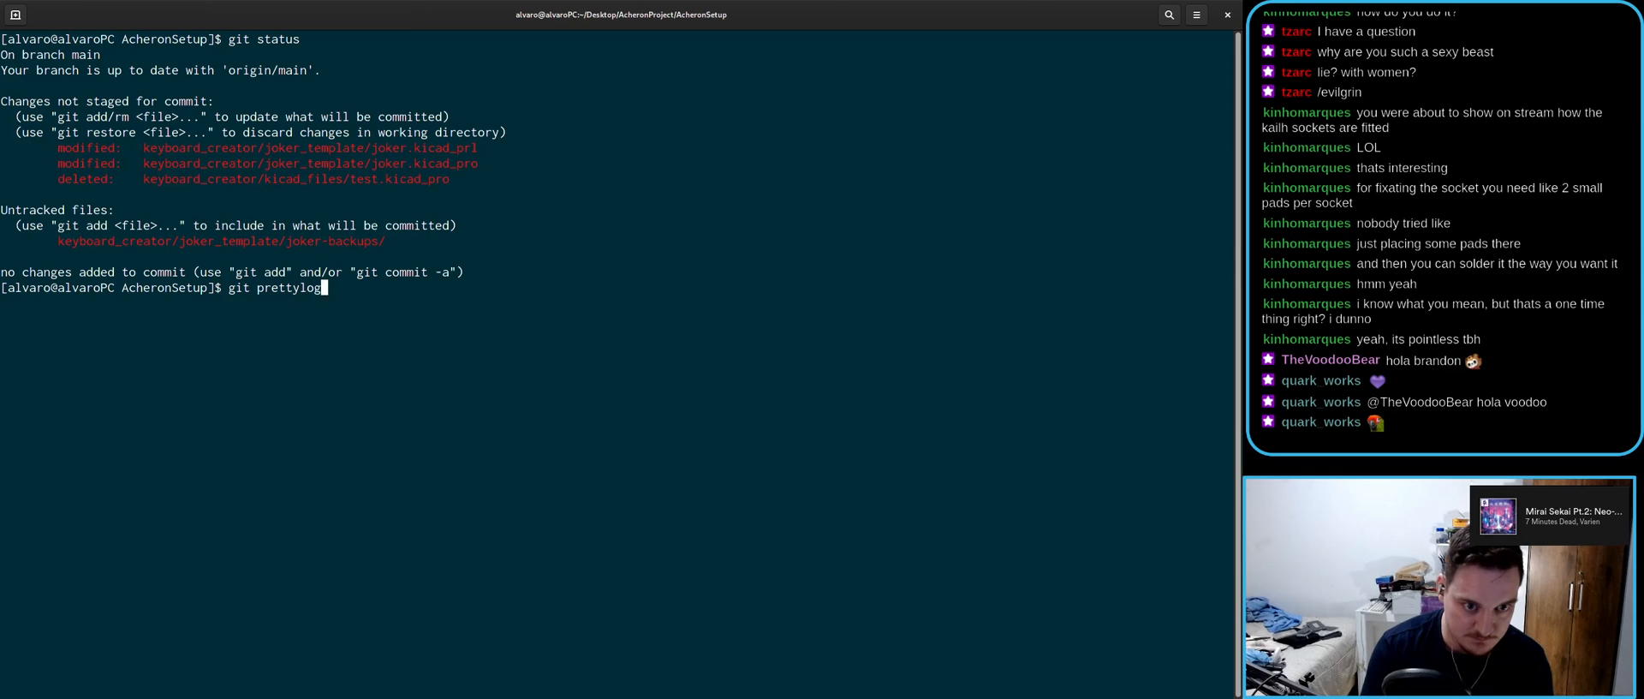
key("Return")
type("git log")
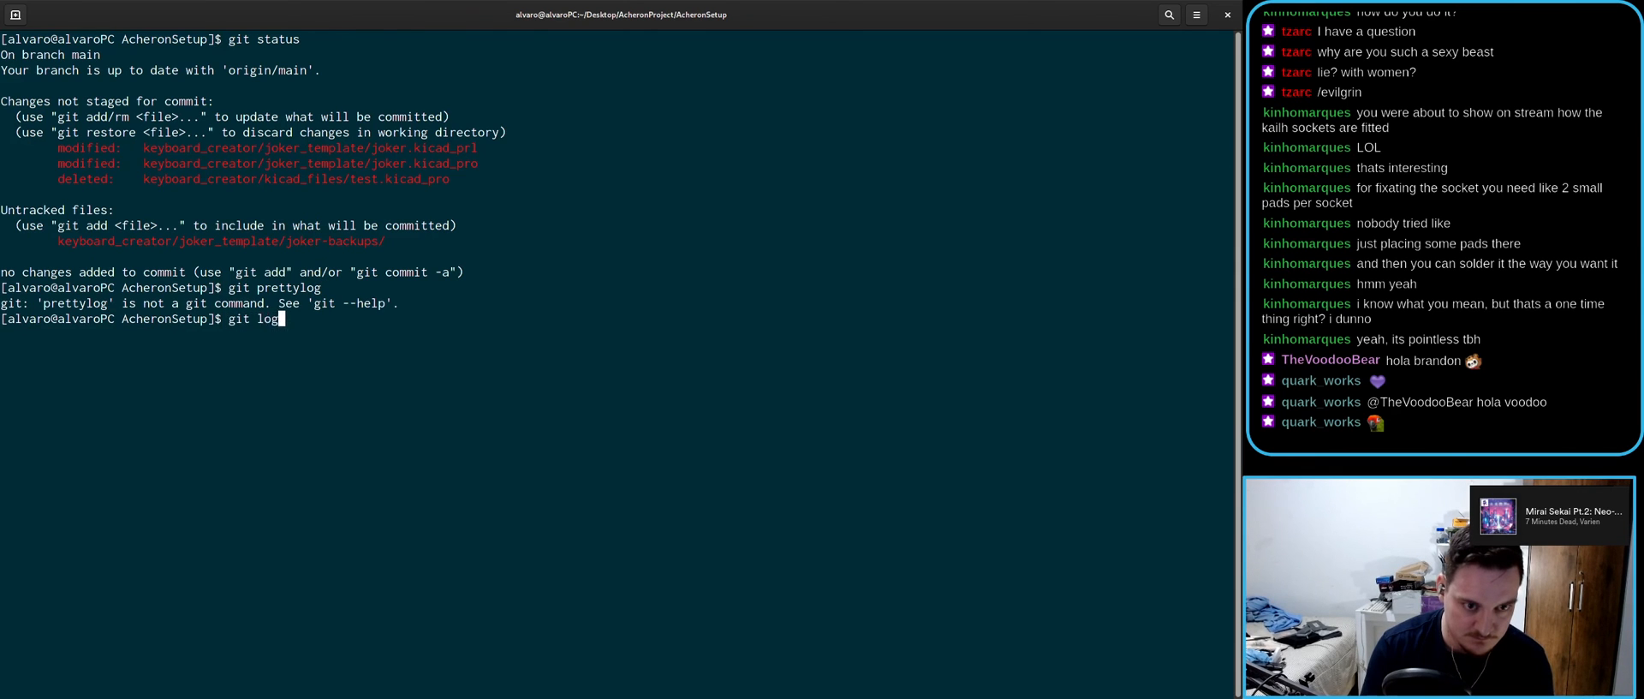
key("Return")
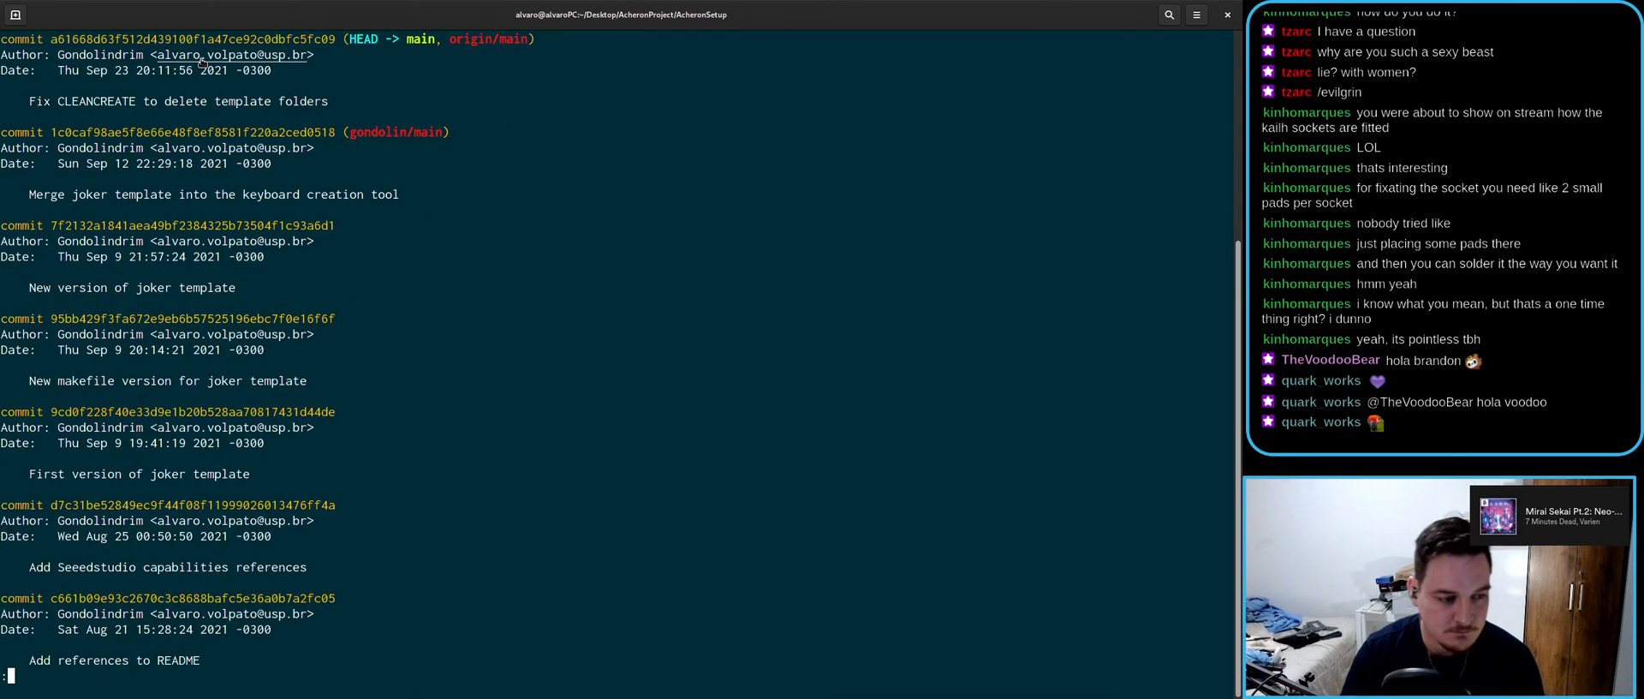
- Hard-reset the repository to HEAD and confirm with git status
scroll(341, 225, "up", 2)
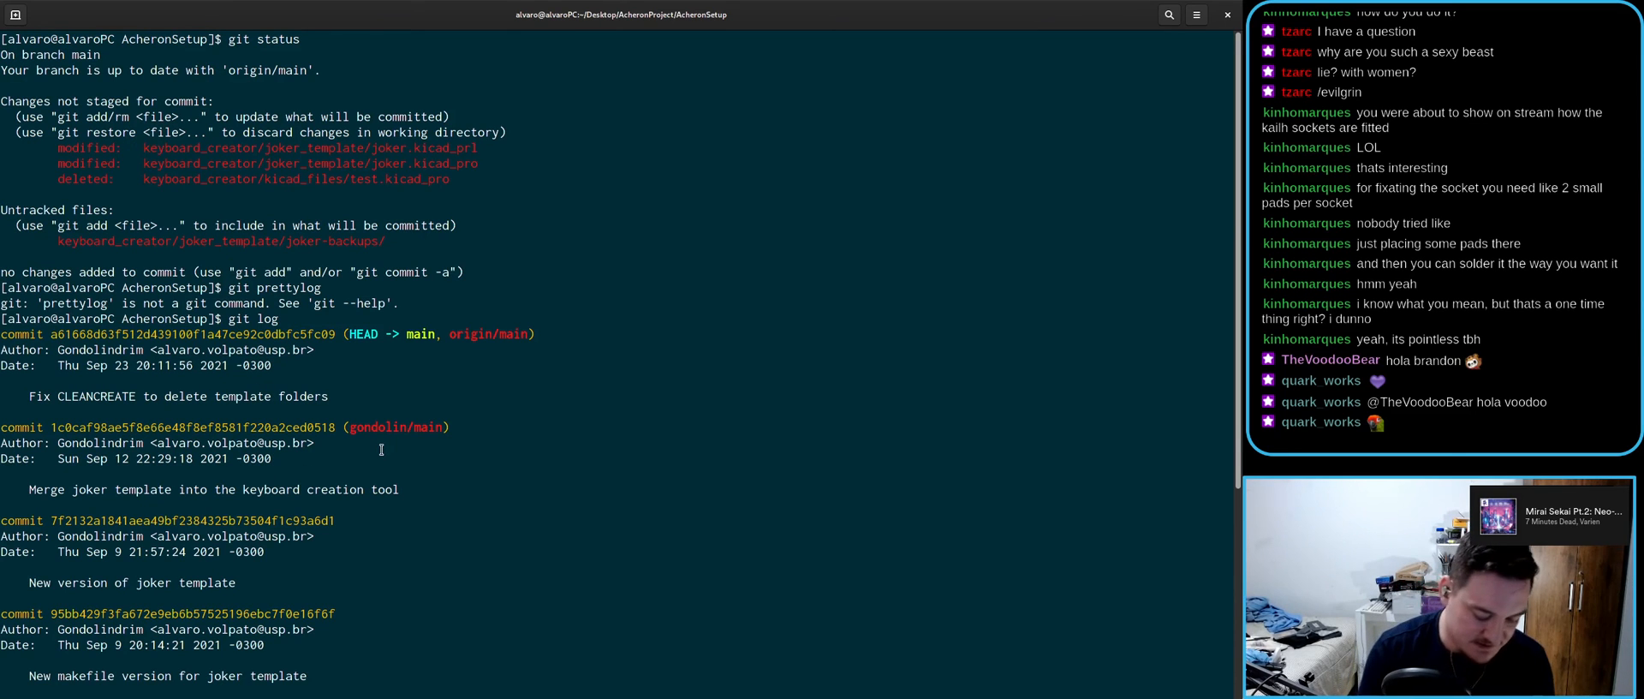
type("git ")
type("reset HEAD")
type(" -=")
type("hard")
key("Return")
type("git staus")
key("Return")
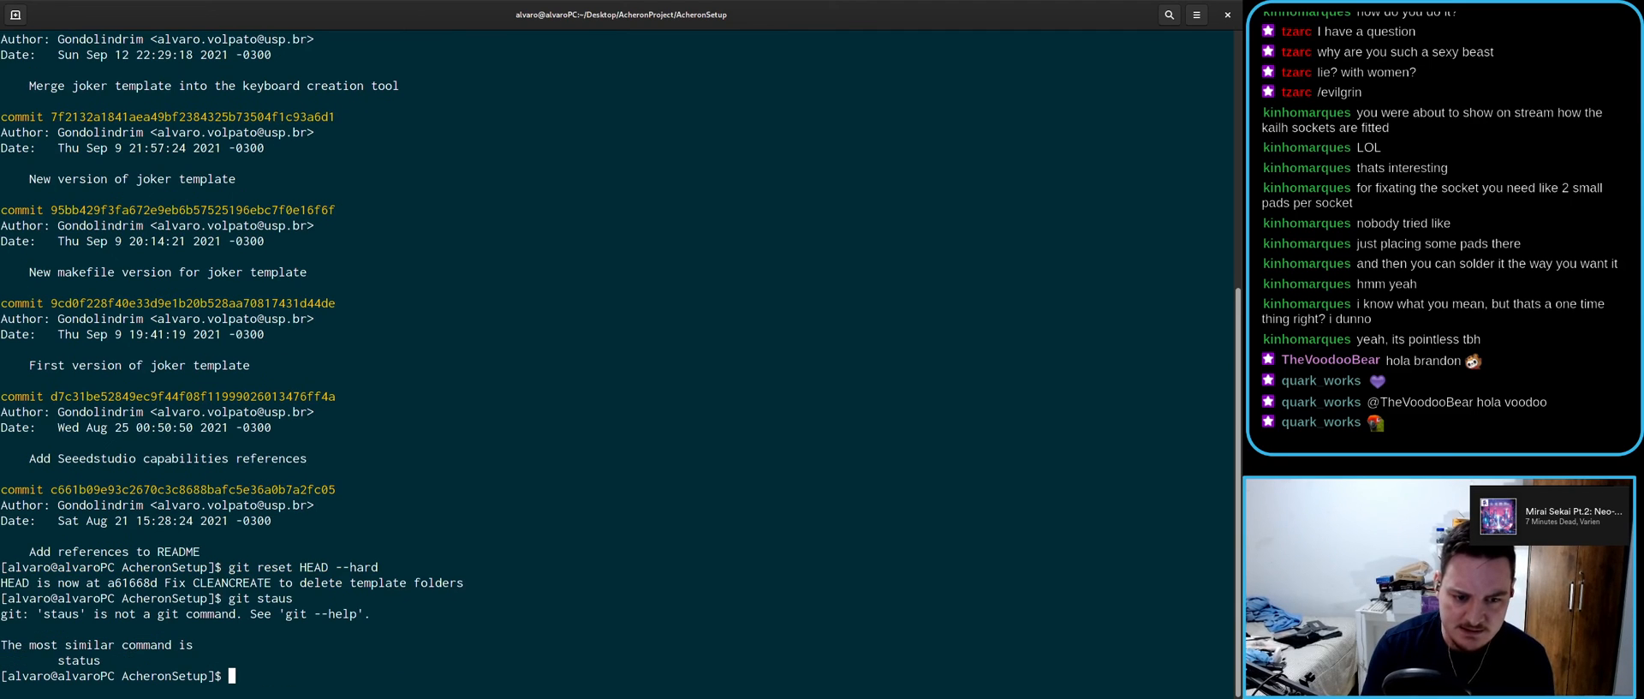
type("git statu")
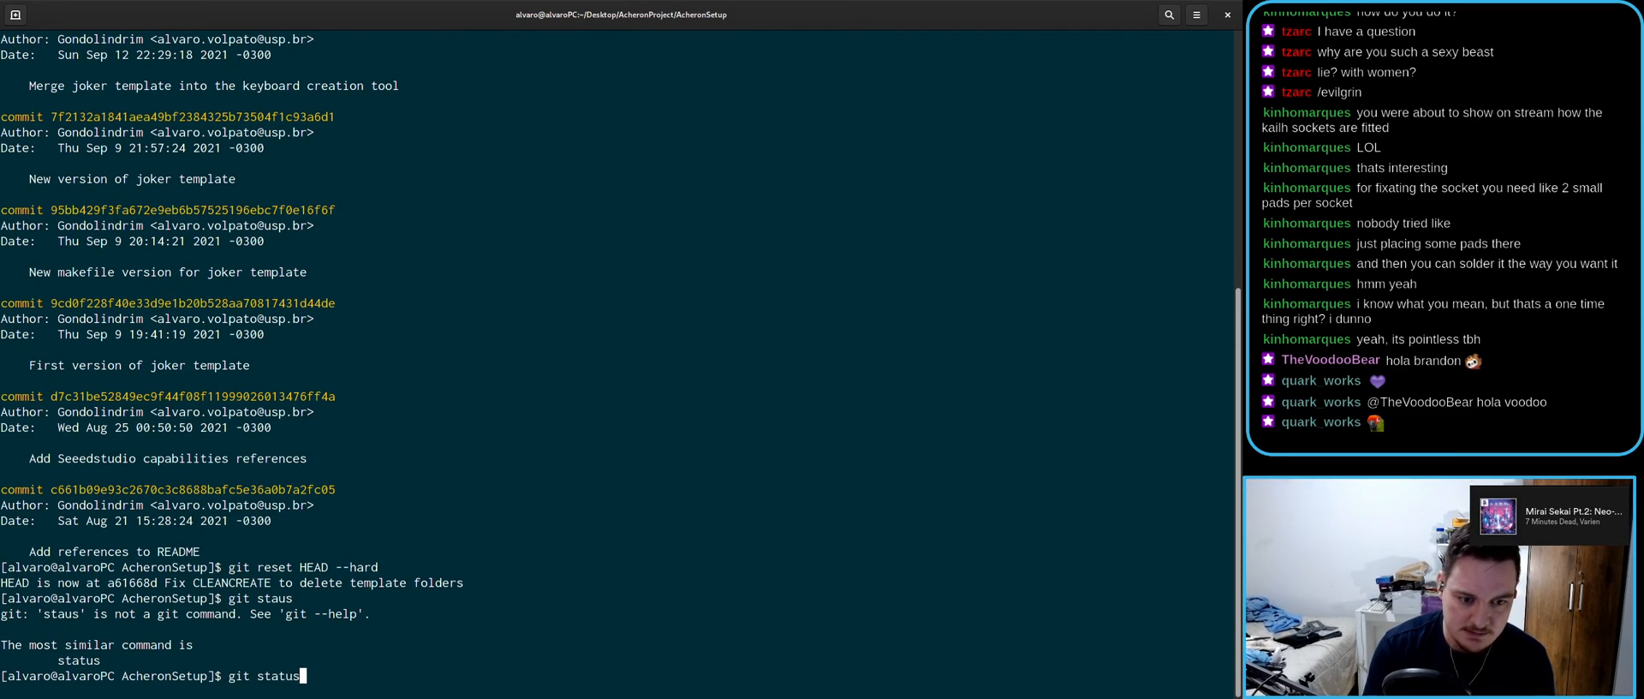
type("s")
key("Return")
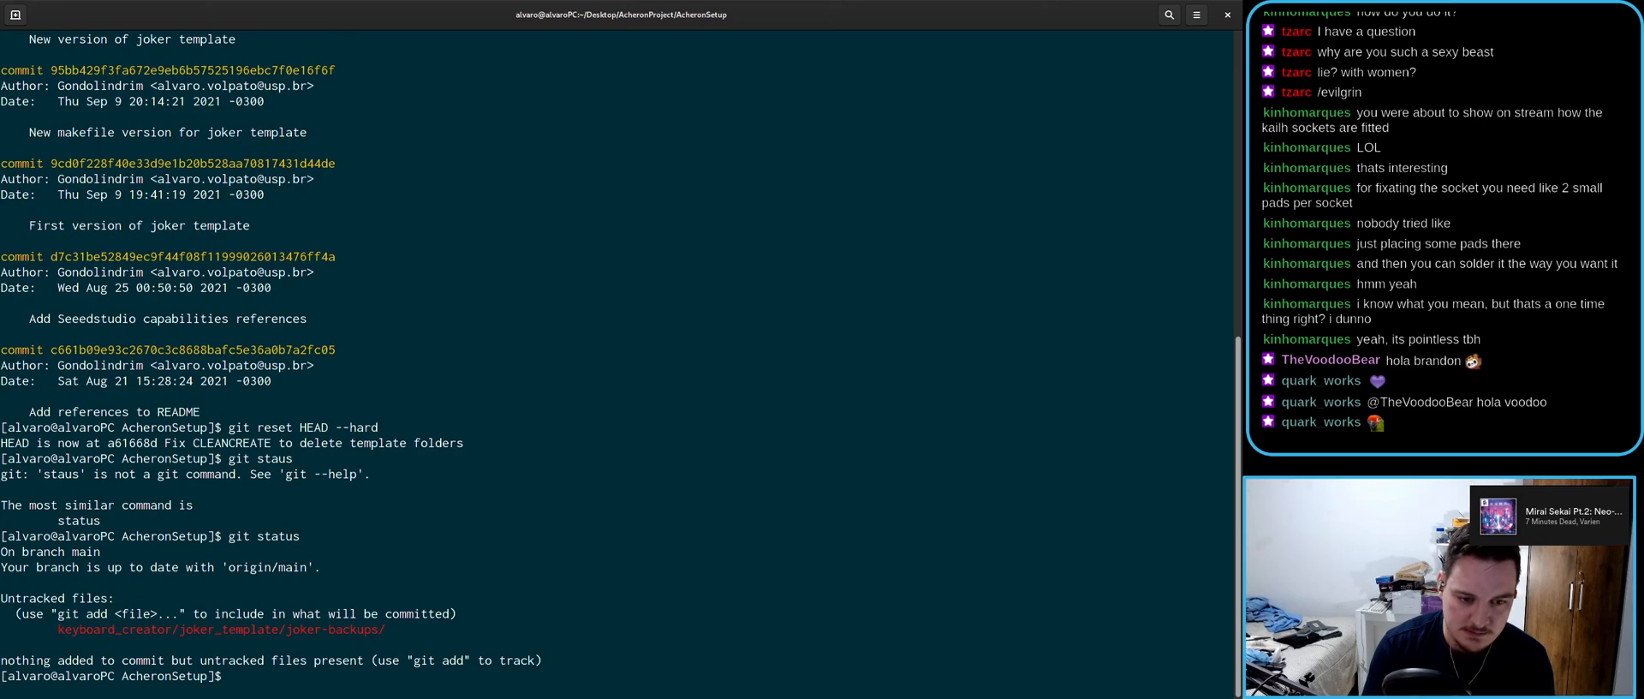
- Copy the untracked joker-backups path and open .gitignore with vim
type("vu")
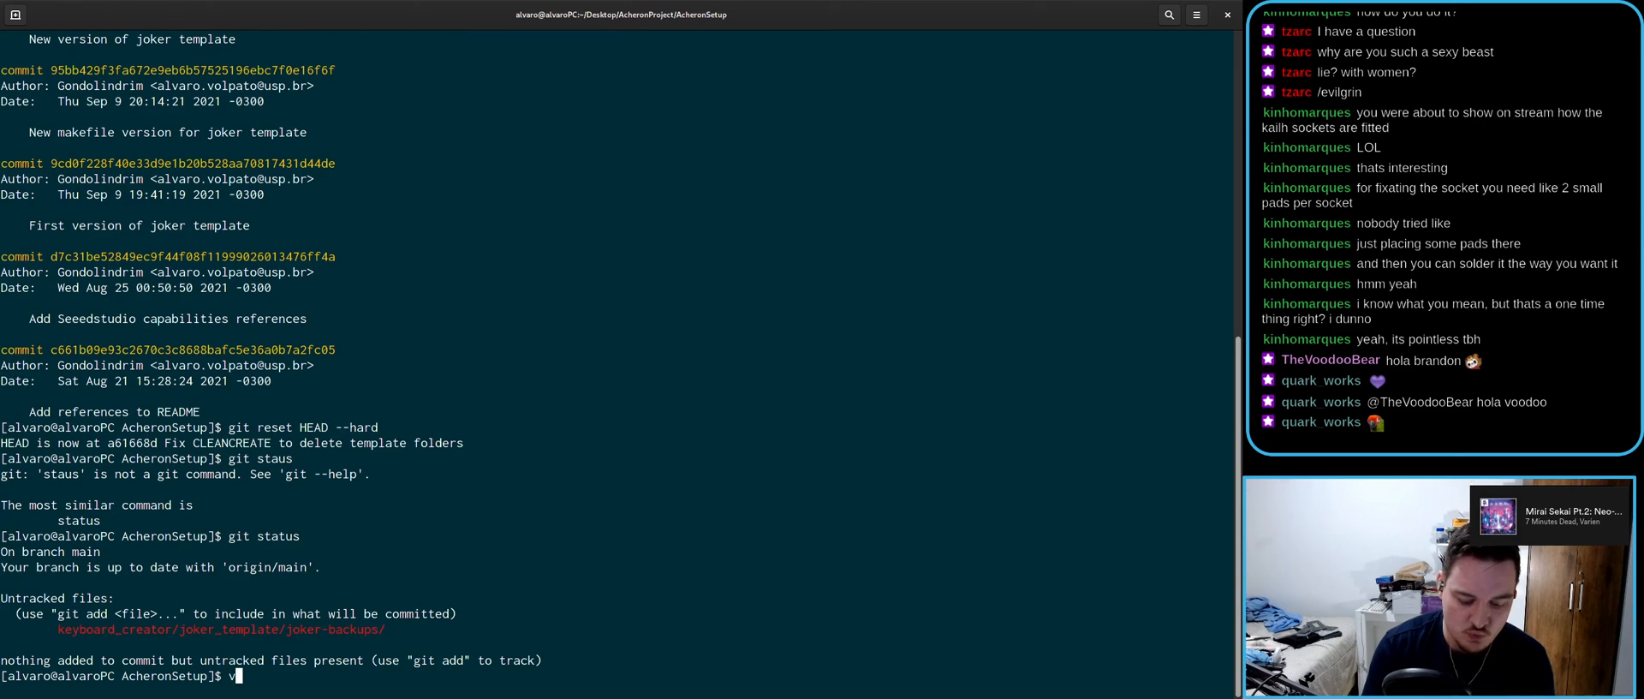
left_click_drag(56, 628, 383, 629)
right_click(383, 628)
left_click(411, 507)
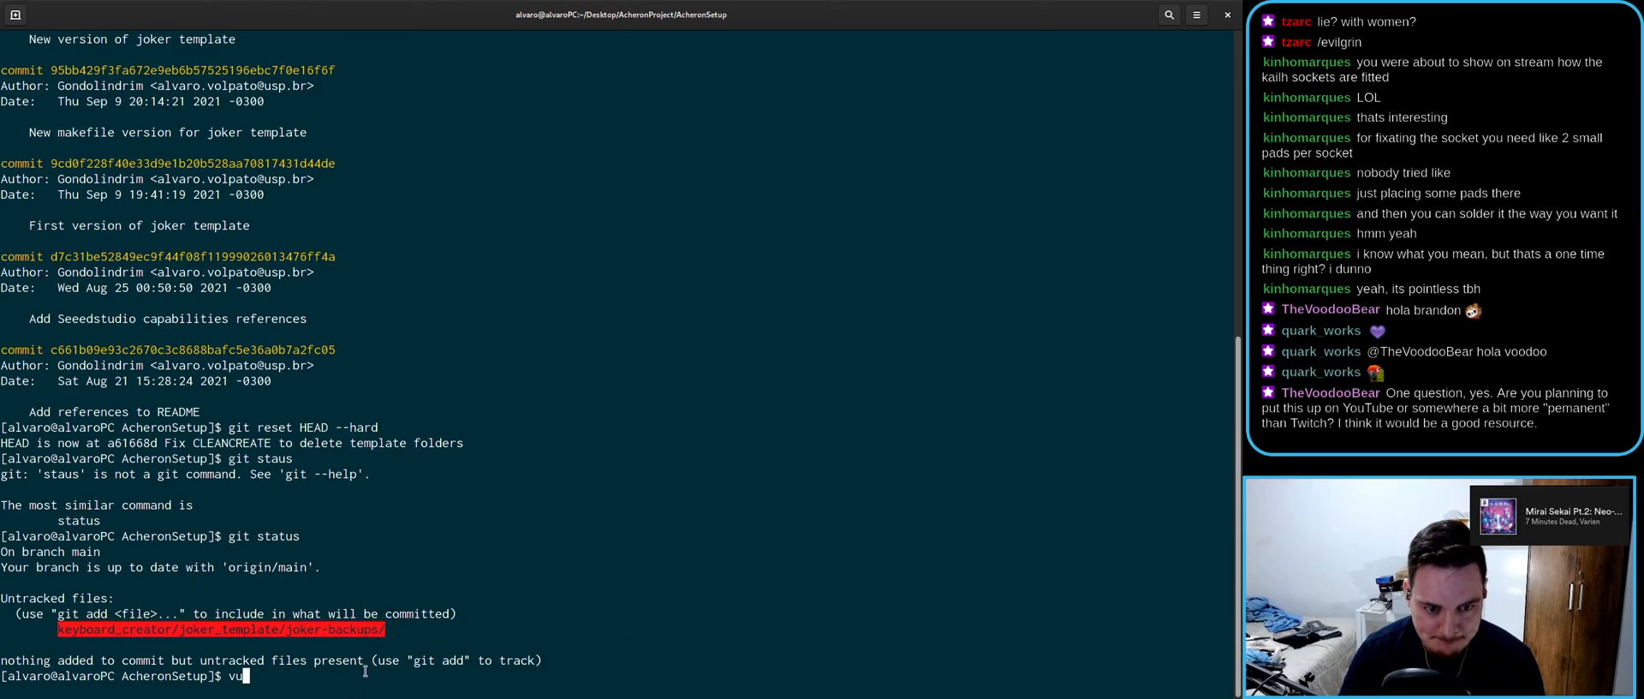
key("BackSpace")
type("im .gitignore")
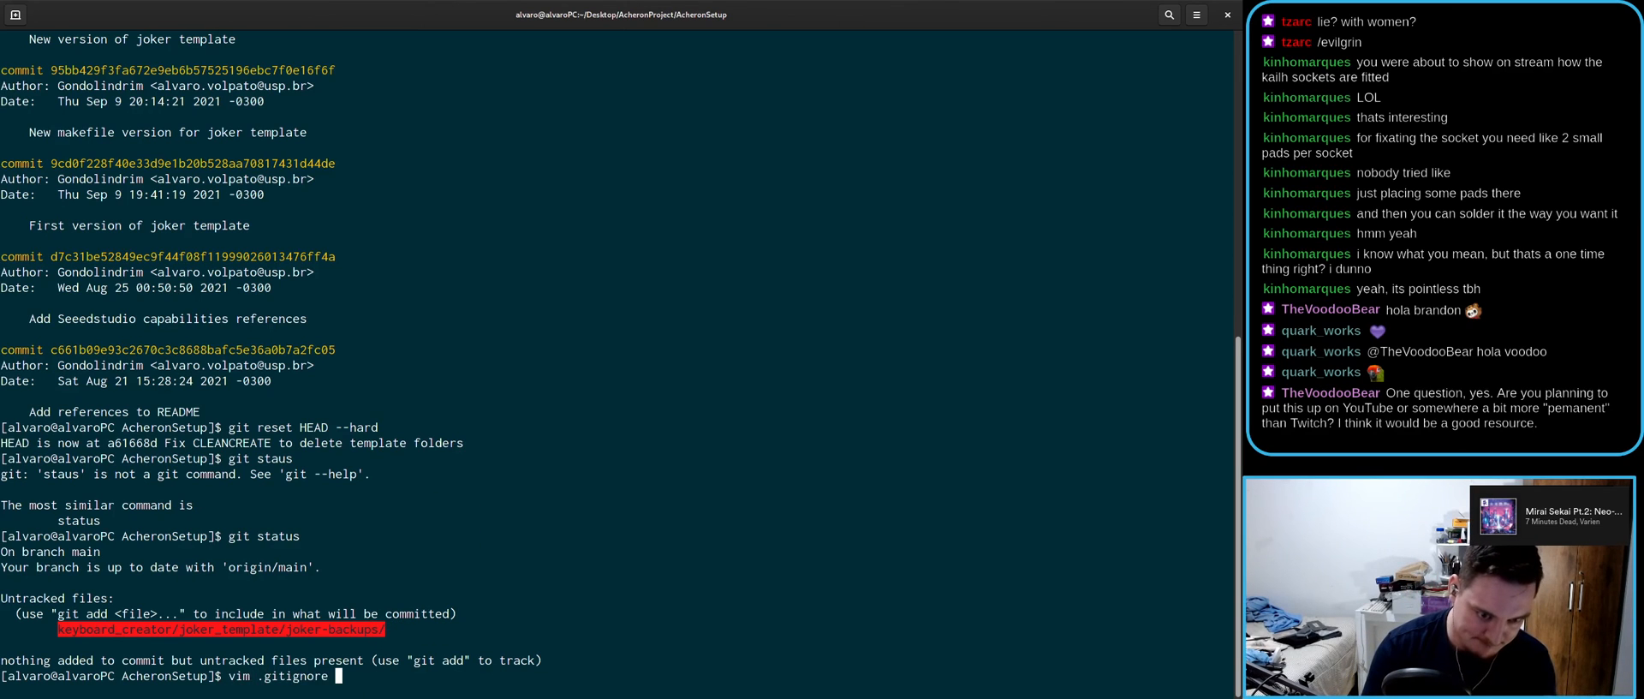
key("Return")
- Paste the keyboard_creator/joker_template/joker-backups/ path onto a new line 4
key("j")
key("j")
key("dollar")
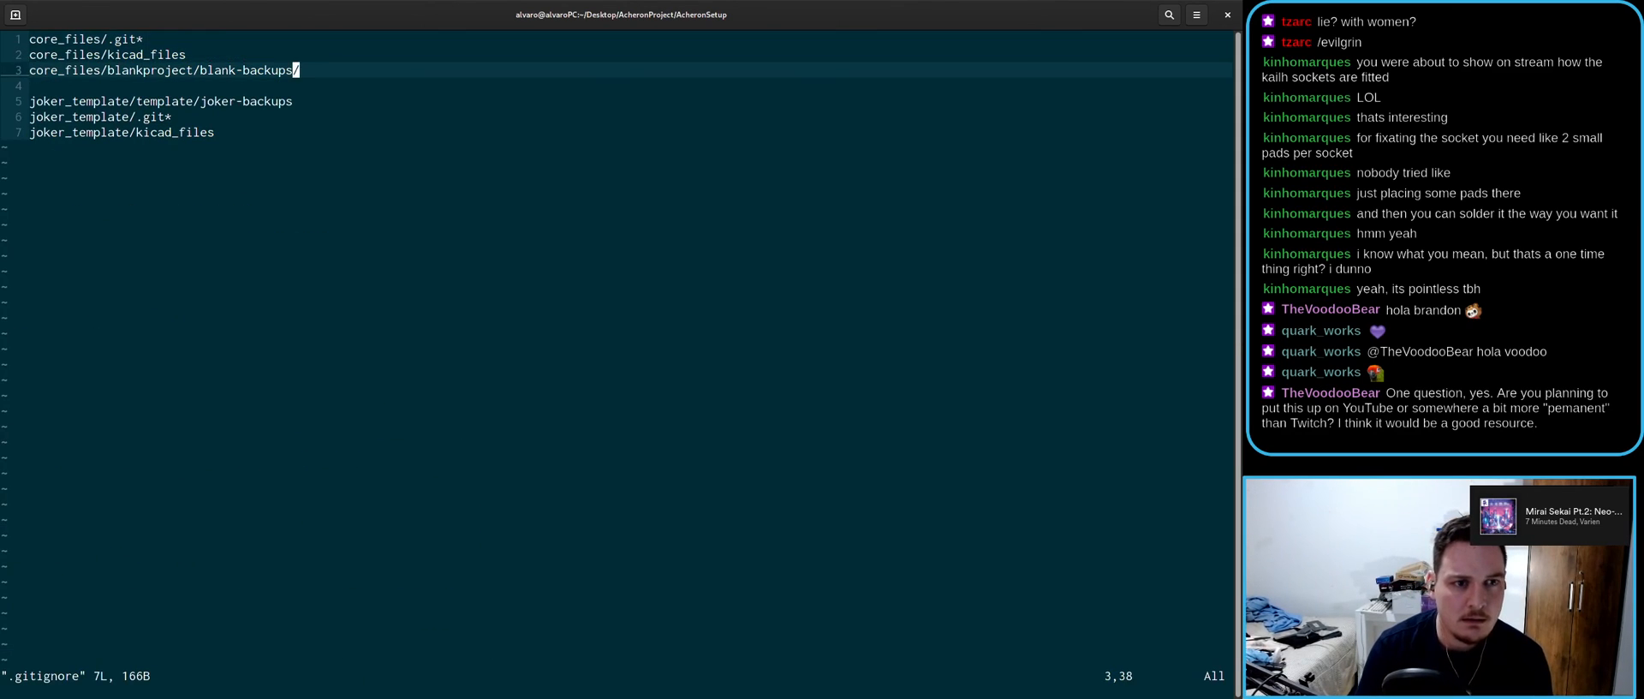
key("o")
key("Escape")
right_click(370, 339)
left_click(402, 381)
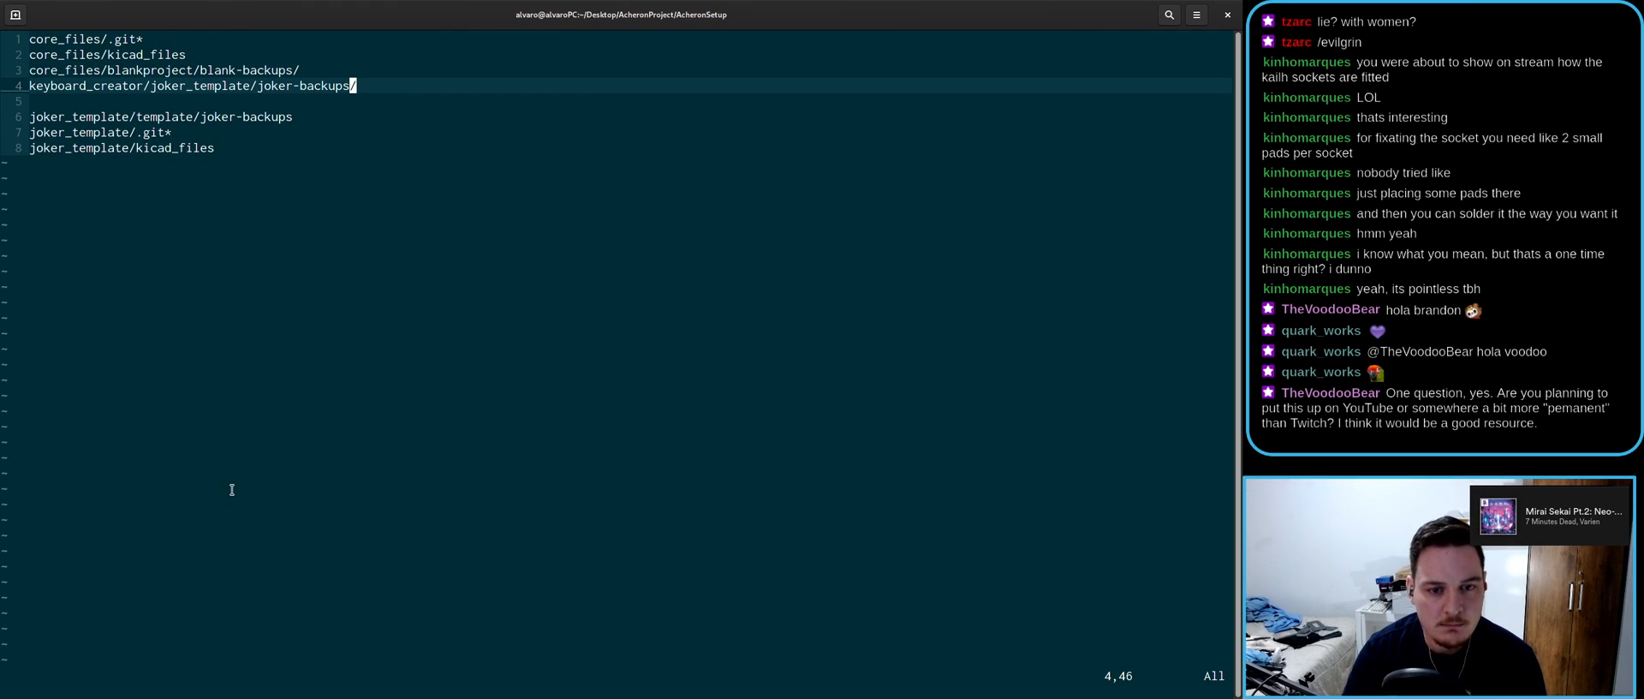
- Rename blankproject to blank_template on line 3
key("k")
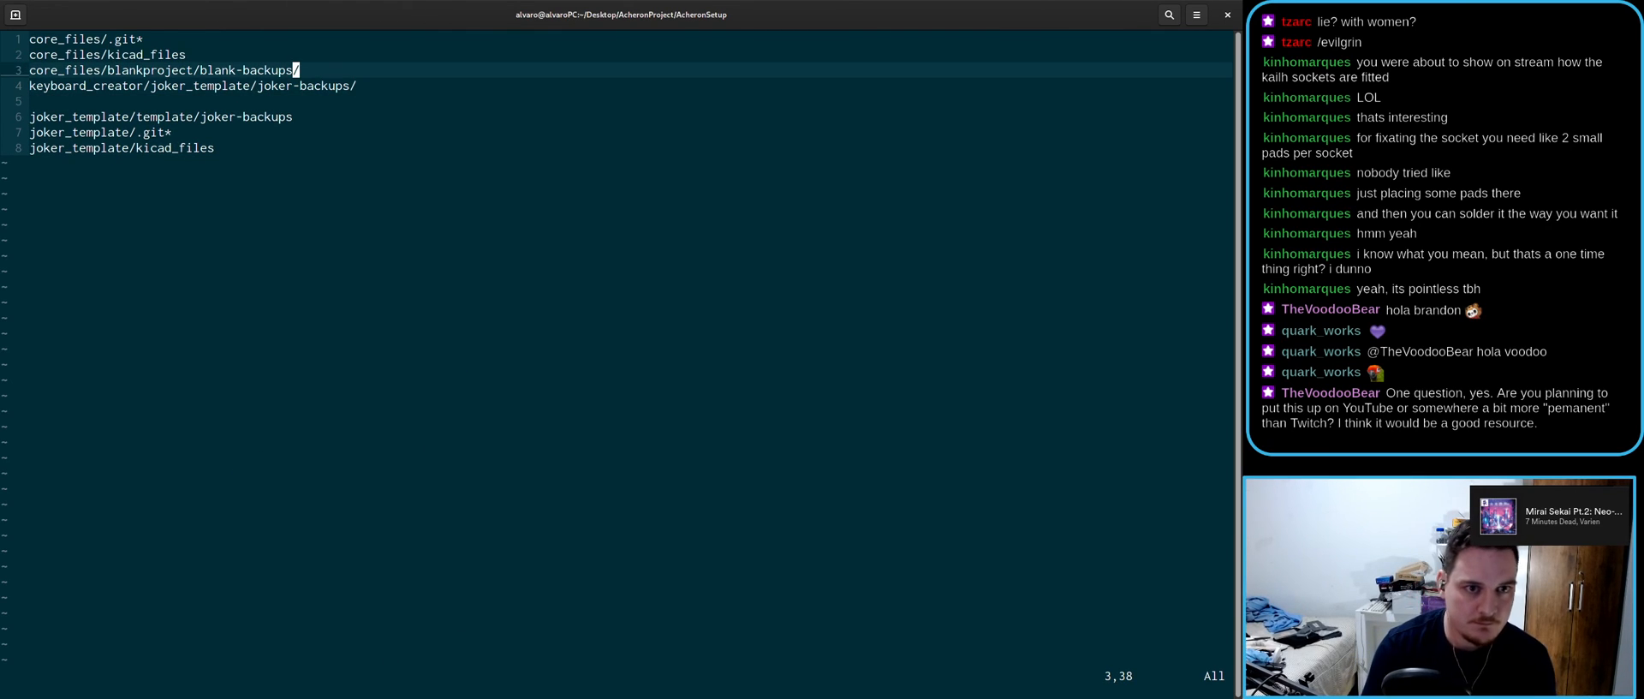
key("h")
key("h")
key("h")
key("h")
key("h")
key("h")
key("h")
key("h")
key("h")
key("h")
key("h")
key("h")
key("h")
key("h")
key("h")
key("h")
key("h")
key("h")
key("h")
key("h")
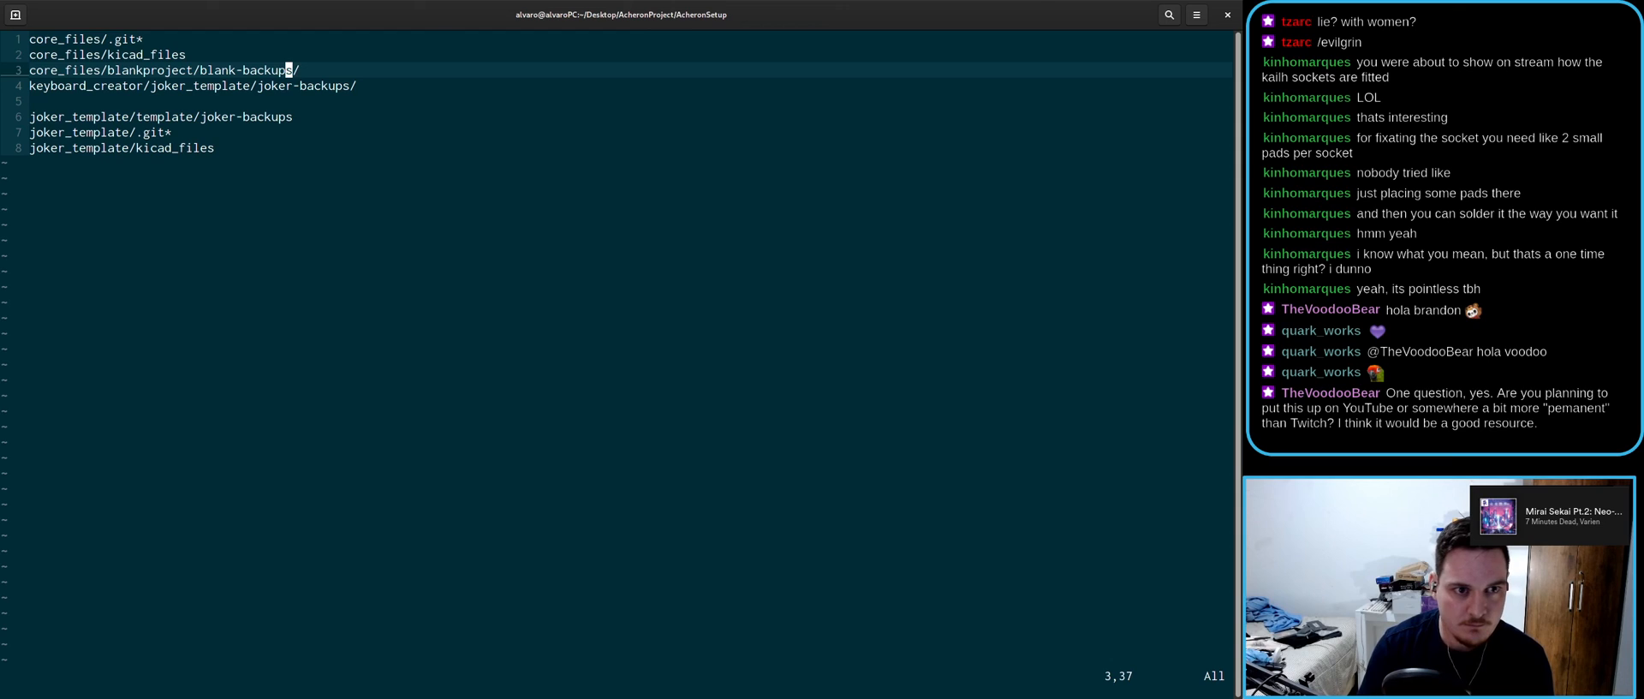
type("la_")
key("BackSpace")
key("BackSpace")
type("_template")
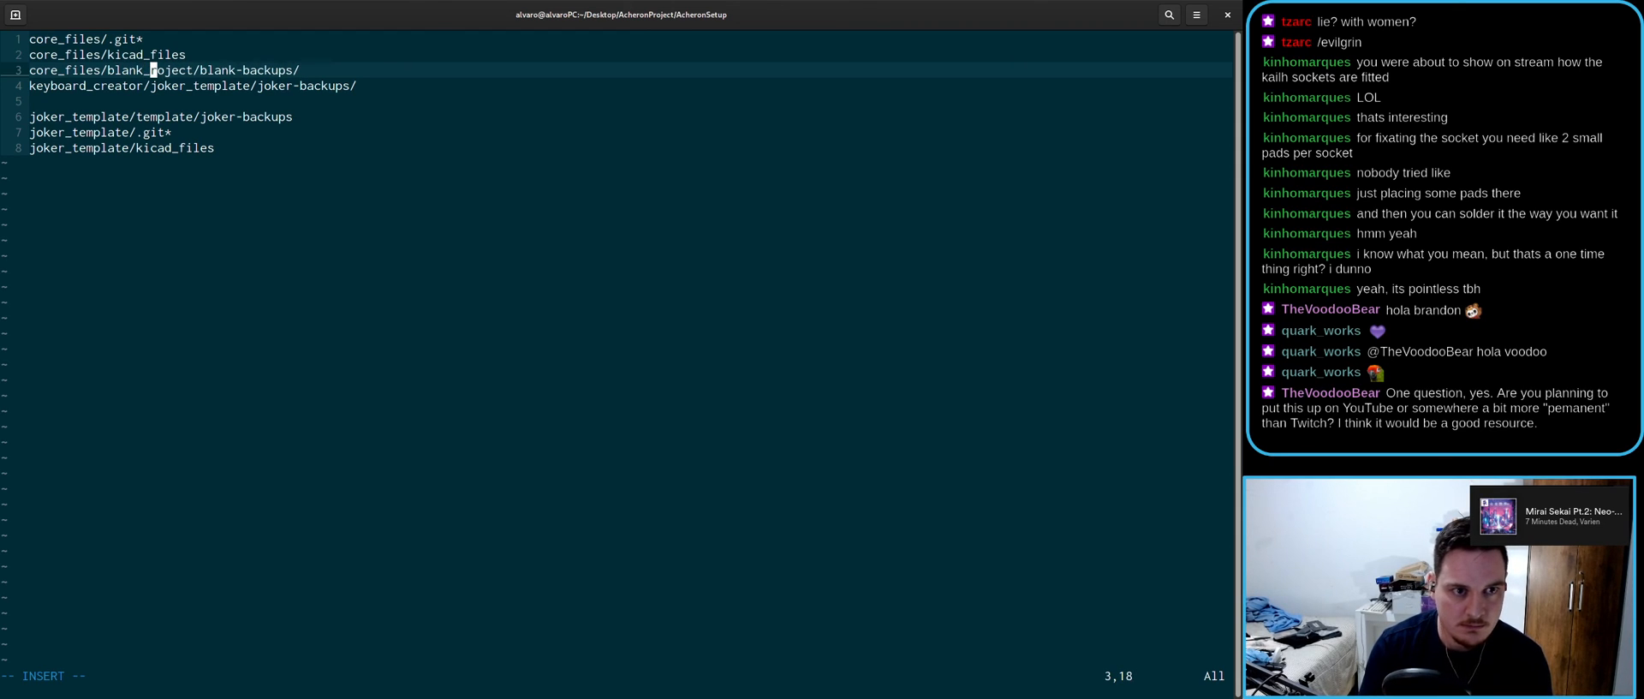
key("Delete")
key("Delete")
key("Delete")
key("Delete")
key("Delete")
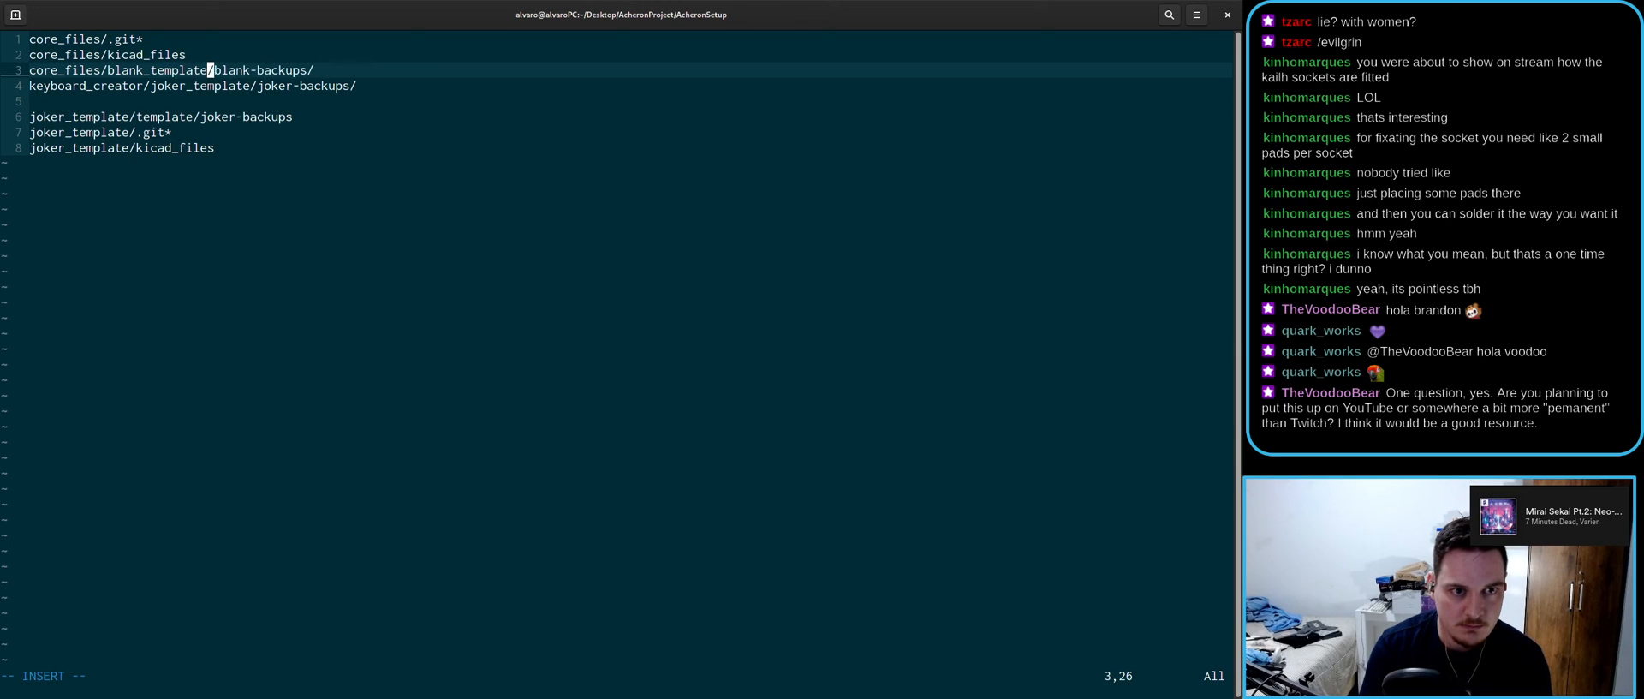
key("Escape")
- Yank the keyboard_creator/ prefix from line 4
key("j")
key("j")
key("j")
key("j")
key("j")
key("l")
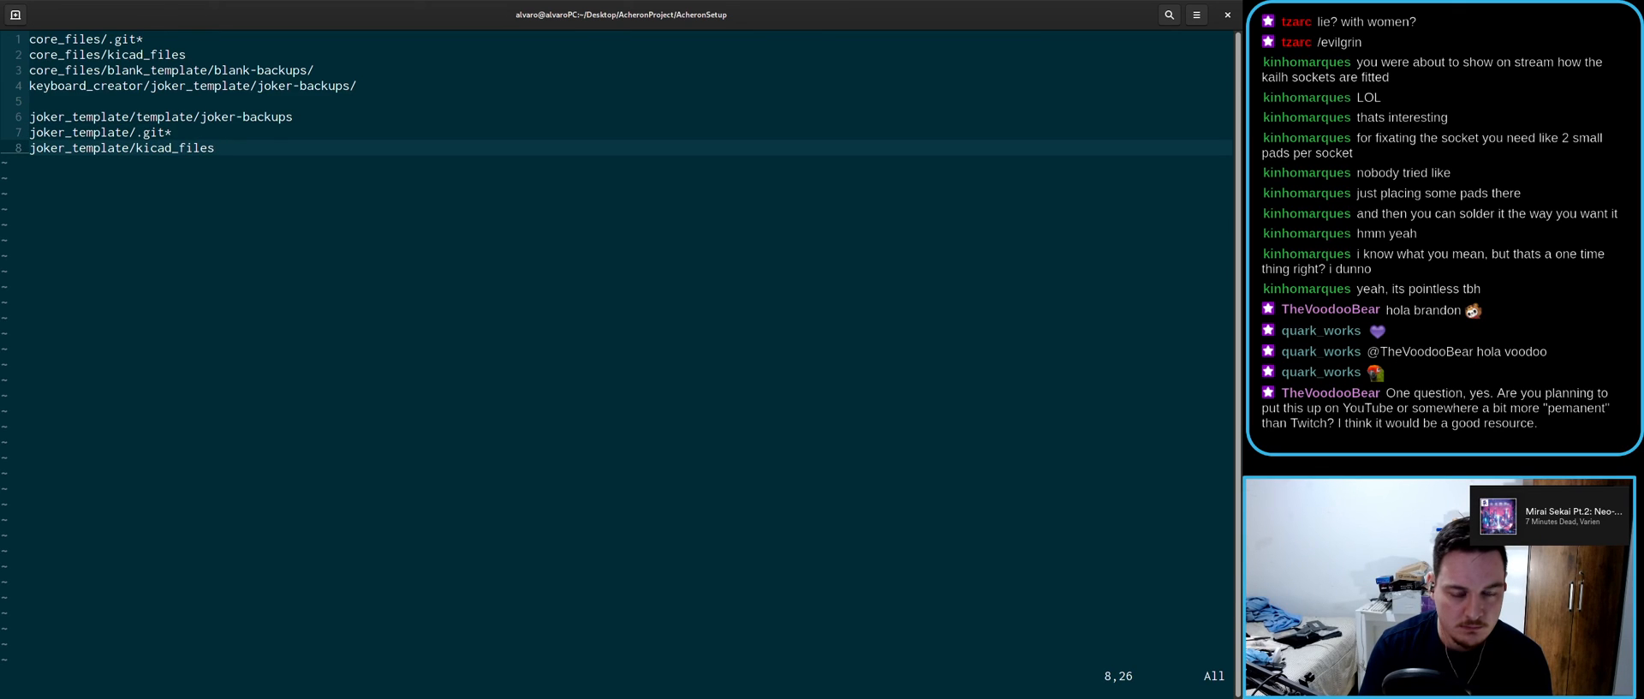
key("k")
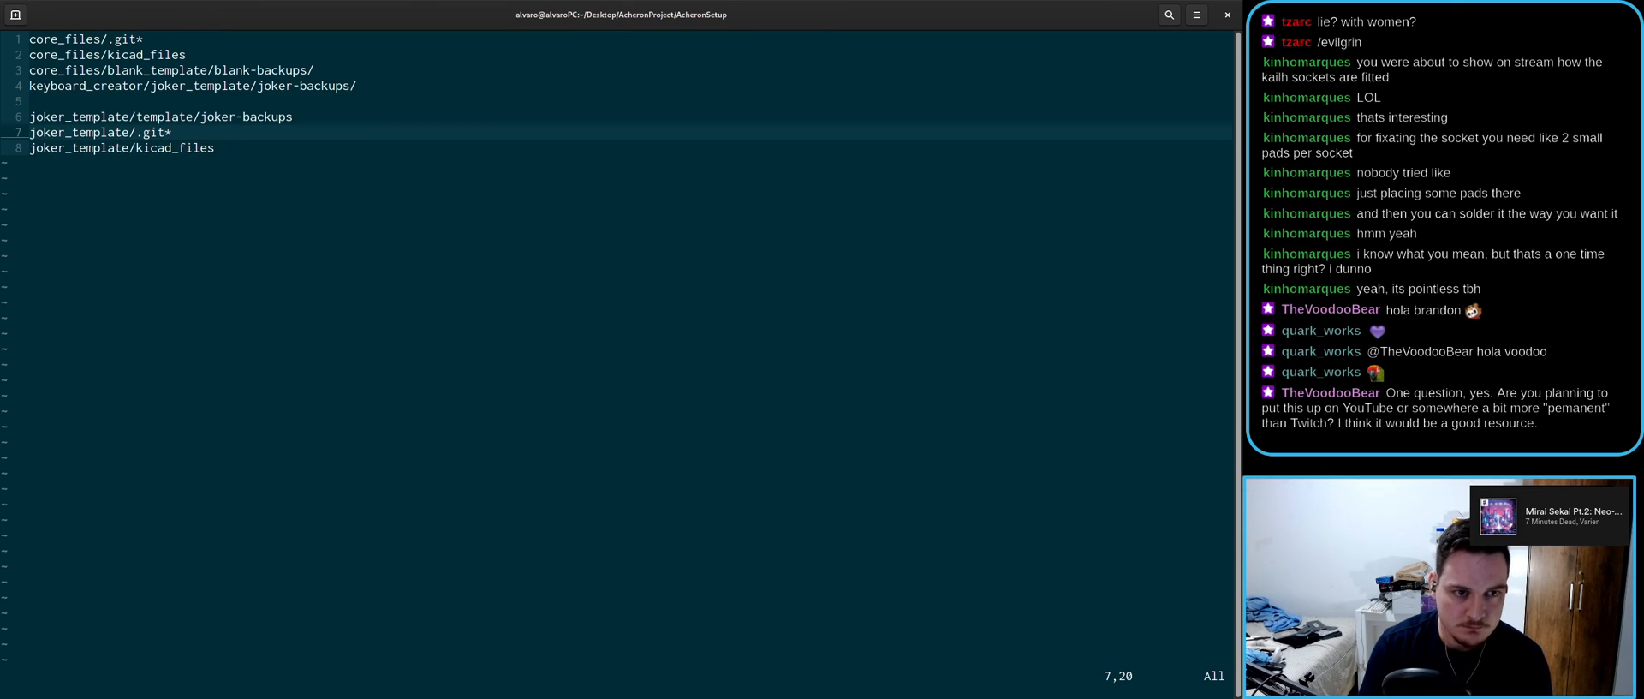
key("k")
key("k")
key("k")
key("h")
key("h")
key("h")
key("h")
key("h")
key("h")
key("h")
key("h")
key("h")
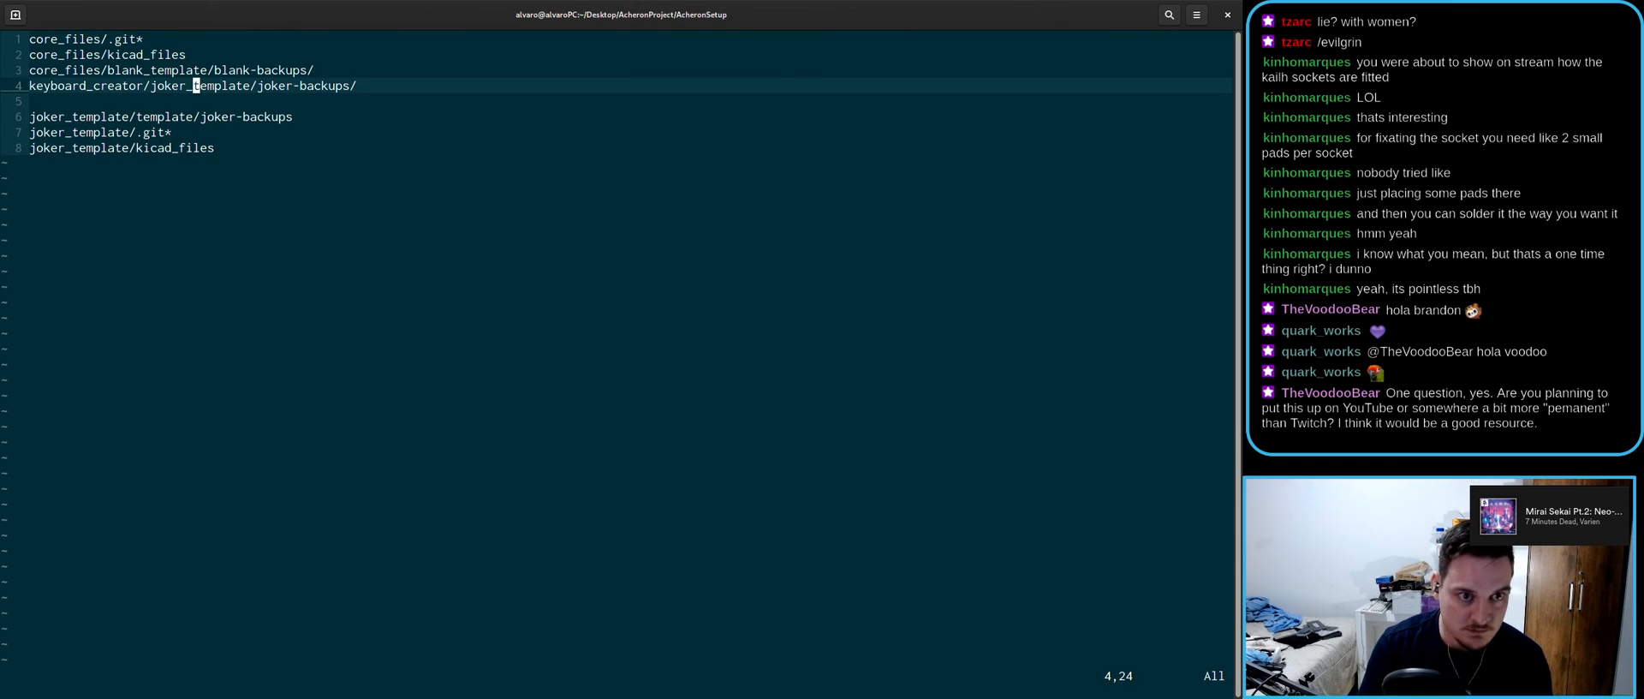
key("v")
key("Home")
key("y")
- Put the keyboard_creator/ prefix before the joker_template entries on lines 6–8
key("Page_Down")
key("Up")
key("Up")
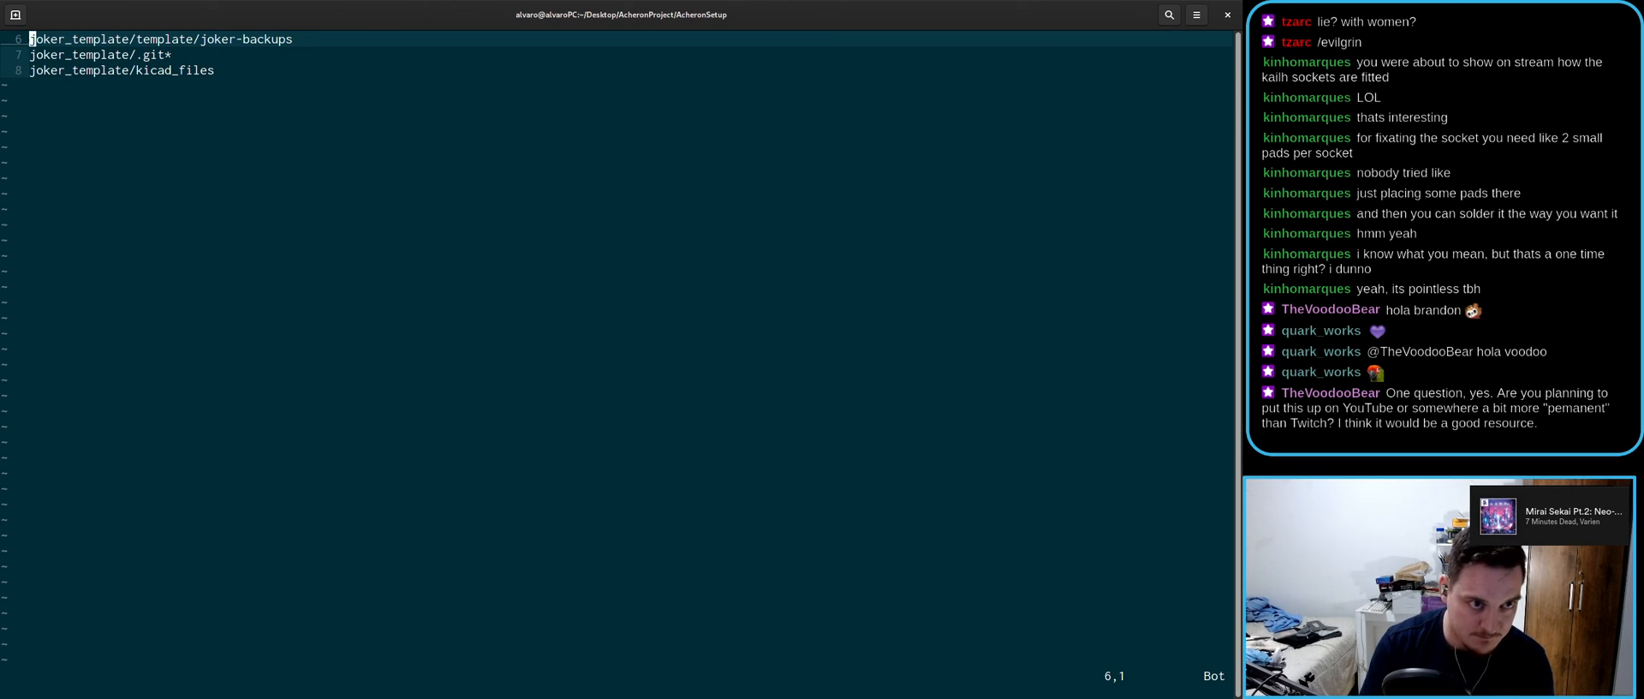
type("plate/j")
key("Escape")
key("0")
key("y")
key("f")
key("slash")
key("j")
key("P")
key("j")
key("b")
key("b")
key("b")
key("p")
- Fix the joker_template entries on lines 6–8 by removing the stray leading j characters
type("a")
type("j")
key("Escape")
type("k")
type("ij")
key("Escape")
key("k")
key("0")
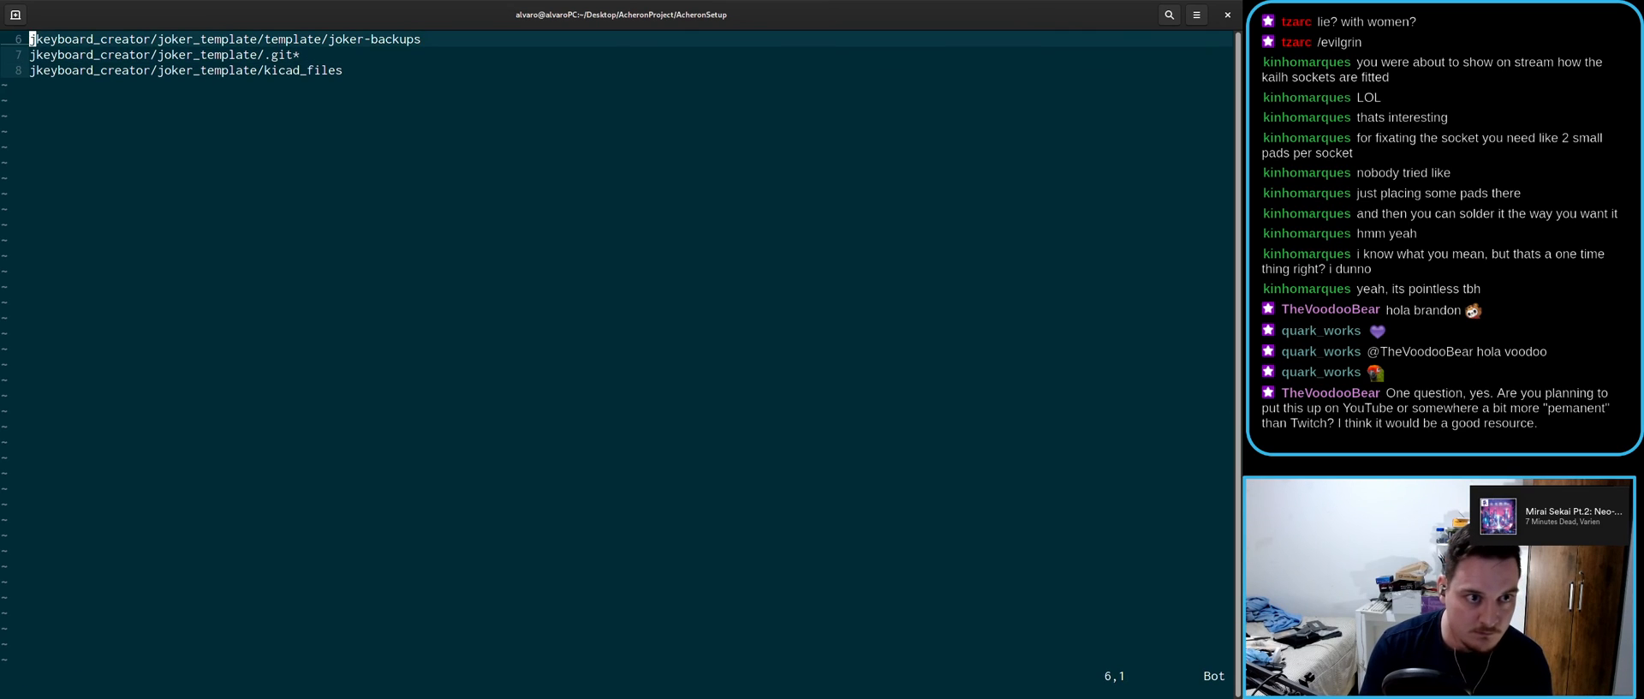
key("x")
key("j")
key("x")
key("j")
key("x")
- Save .gitignore and quit Vim with :wq
key("g")
key("g")
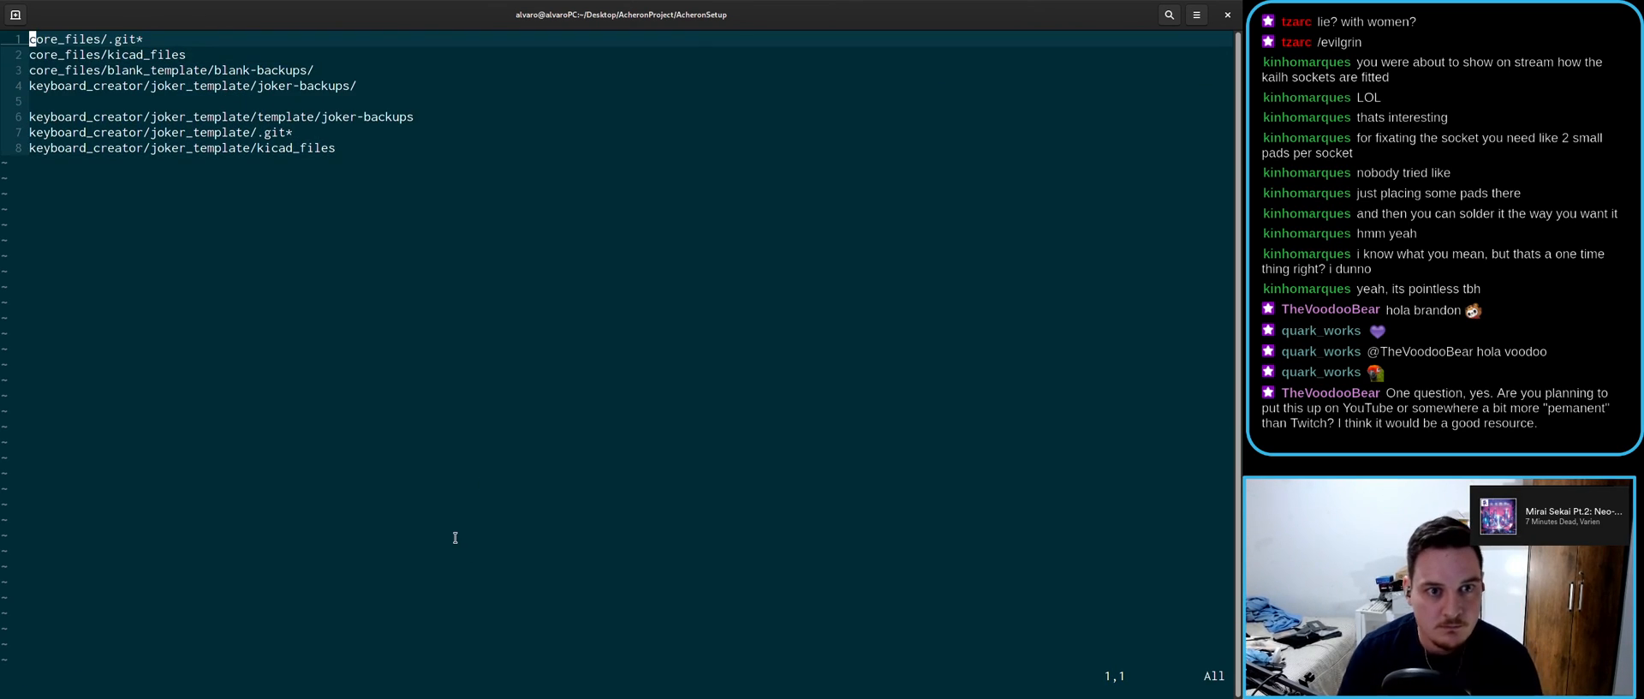
type(":wq")
key("Return")
- Stage .gitignore with git add and confirm it is staged with git status
type("git add .gitignore")
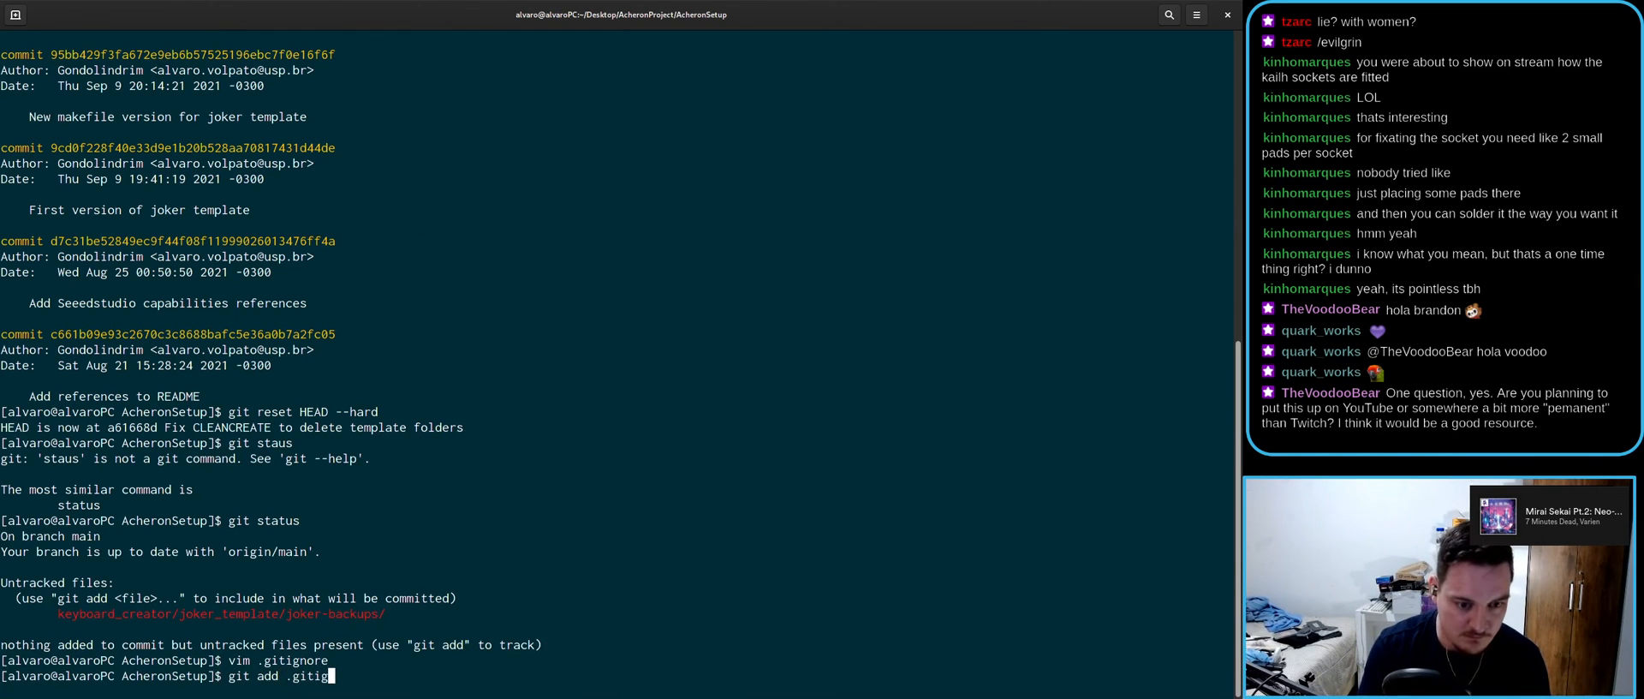
key("Return")
type("git status")
key("Return")
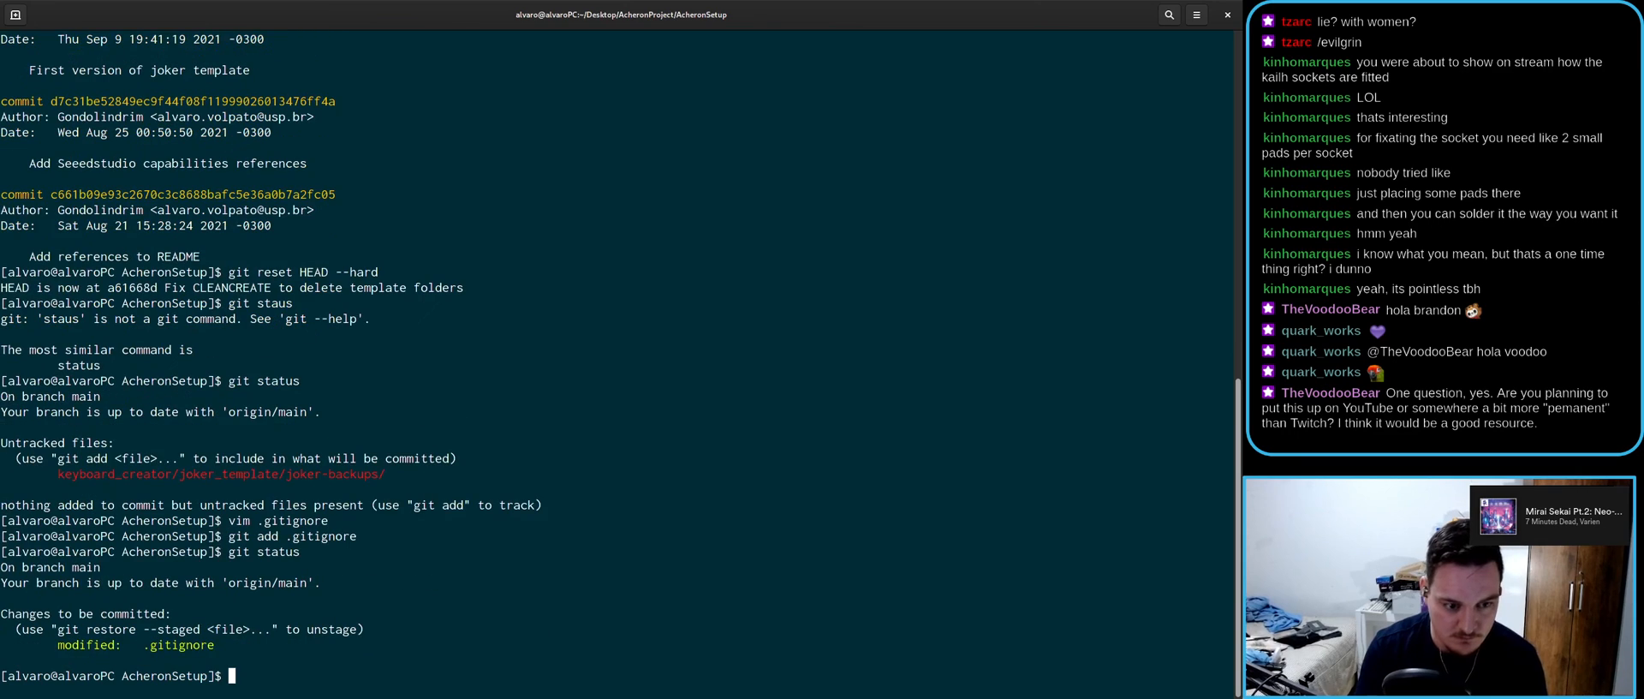
- Commit the change with message "Updated gitignore" and run git push
type("git")
type(" commit -0")
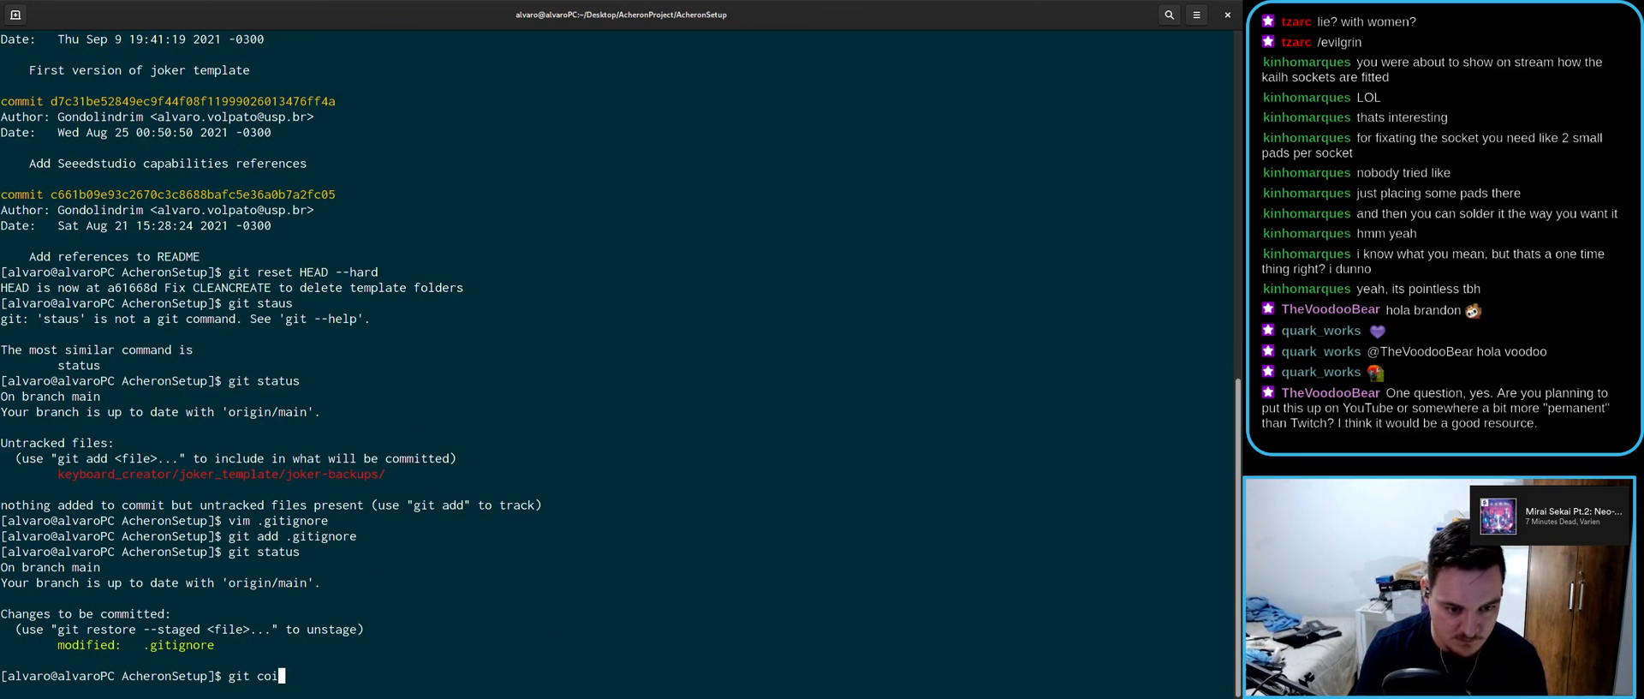
key("BackSpace")
type("m \"U")
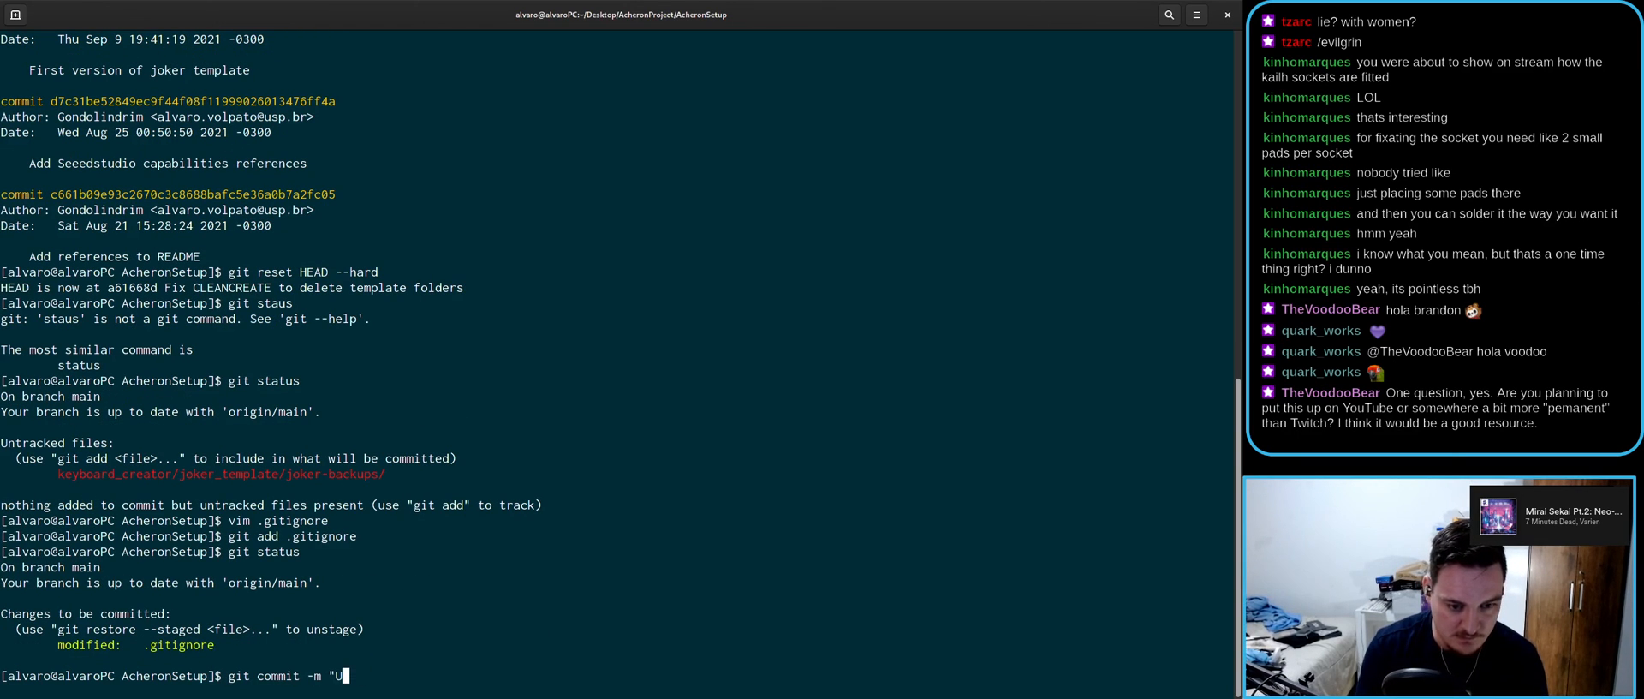
type("pdated gitignore\"")
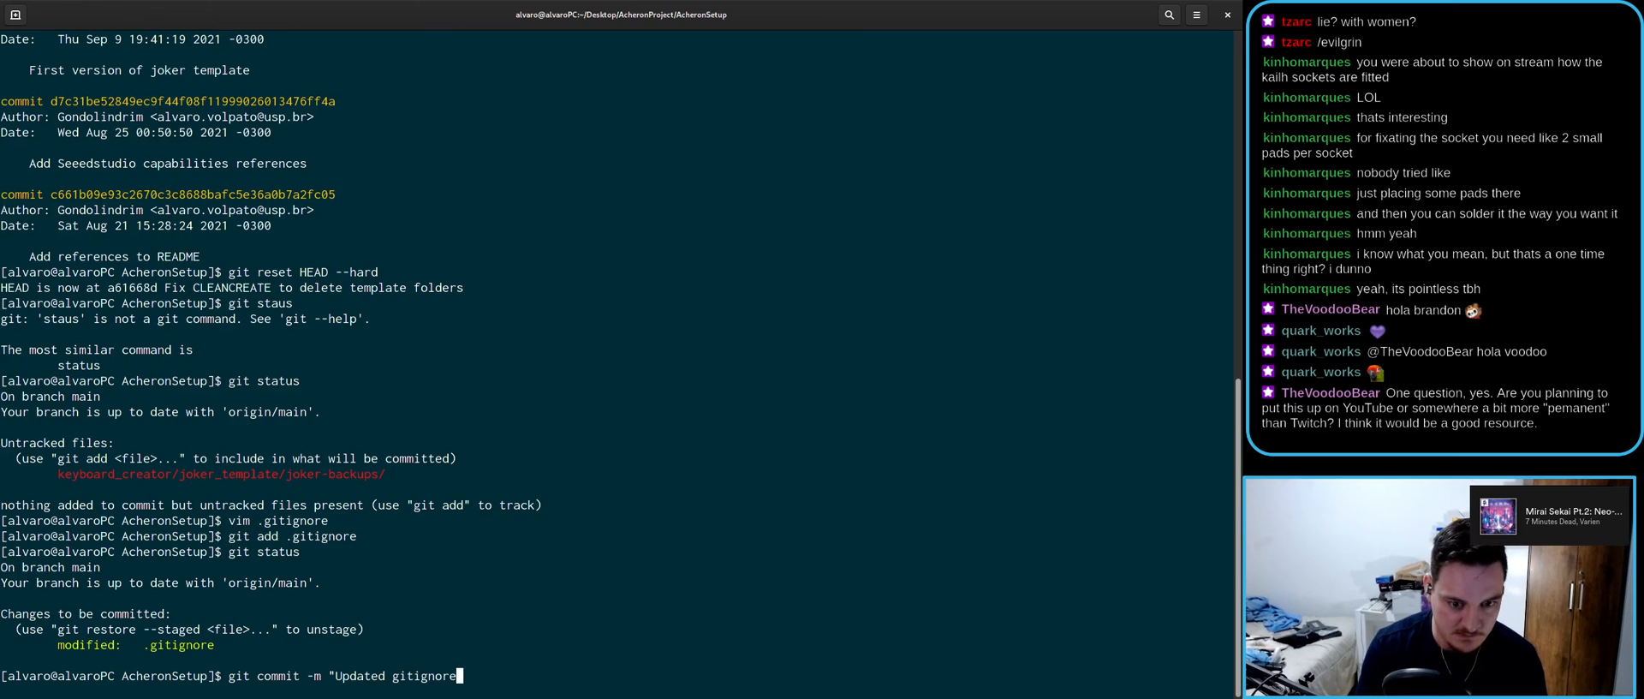
key("Return")
type("git push")
key("Return")
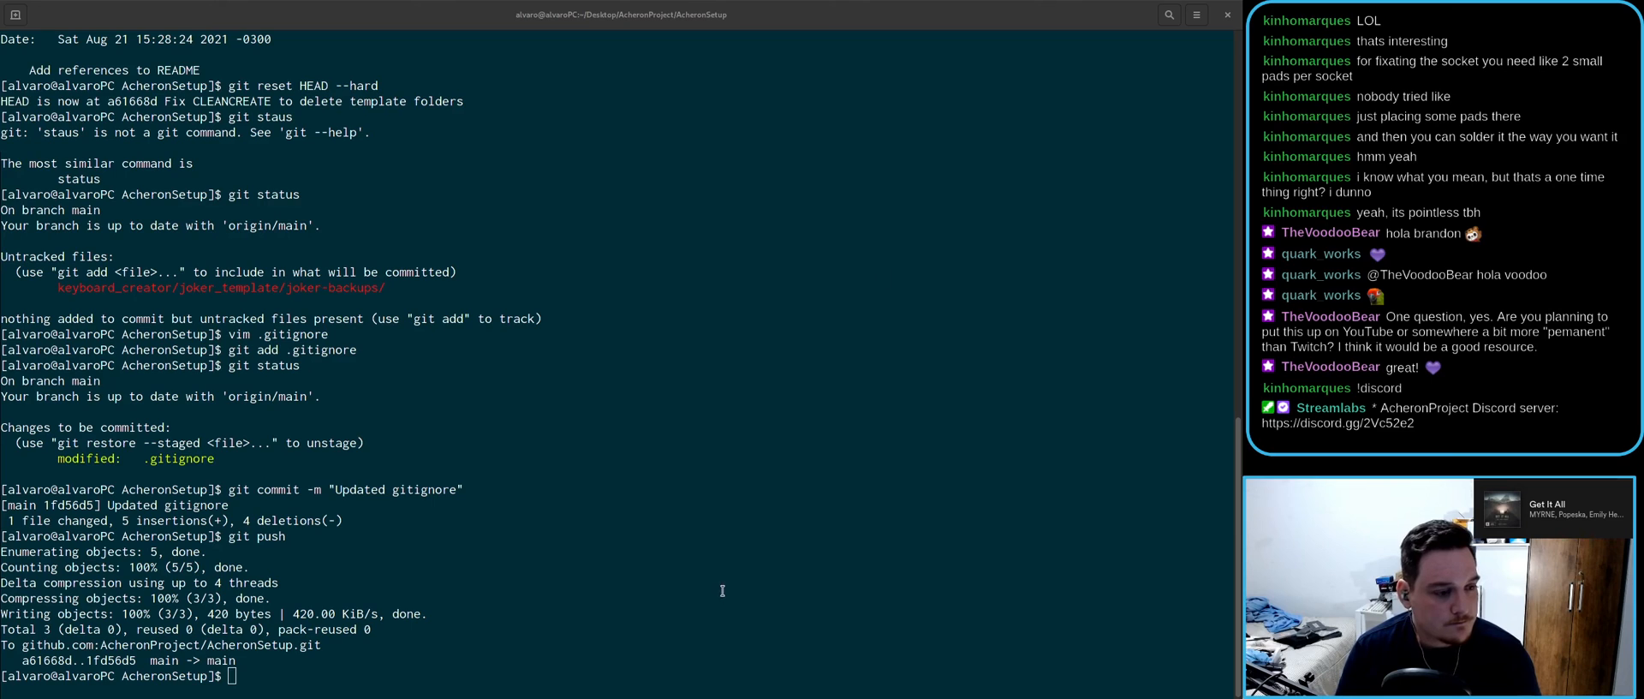
- Let the push advance main from a61668d to 1fd56d5, then refocus the terminal
left_click(283, 682)
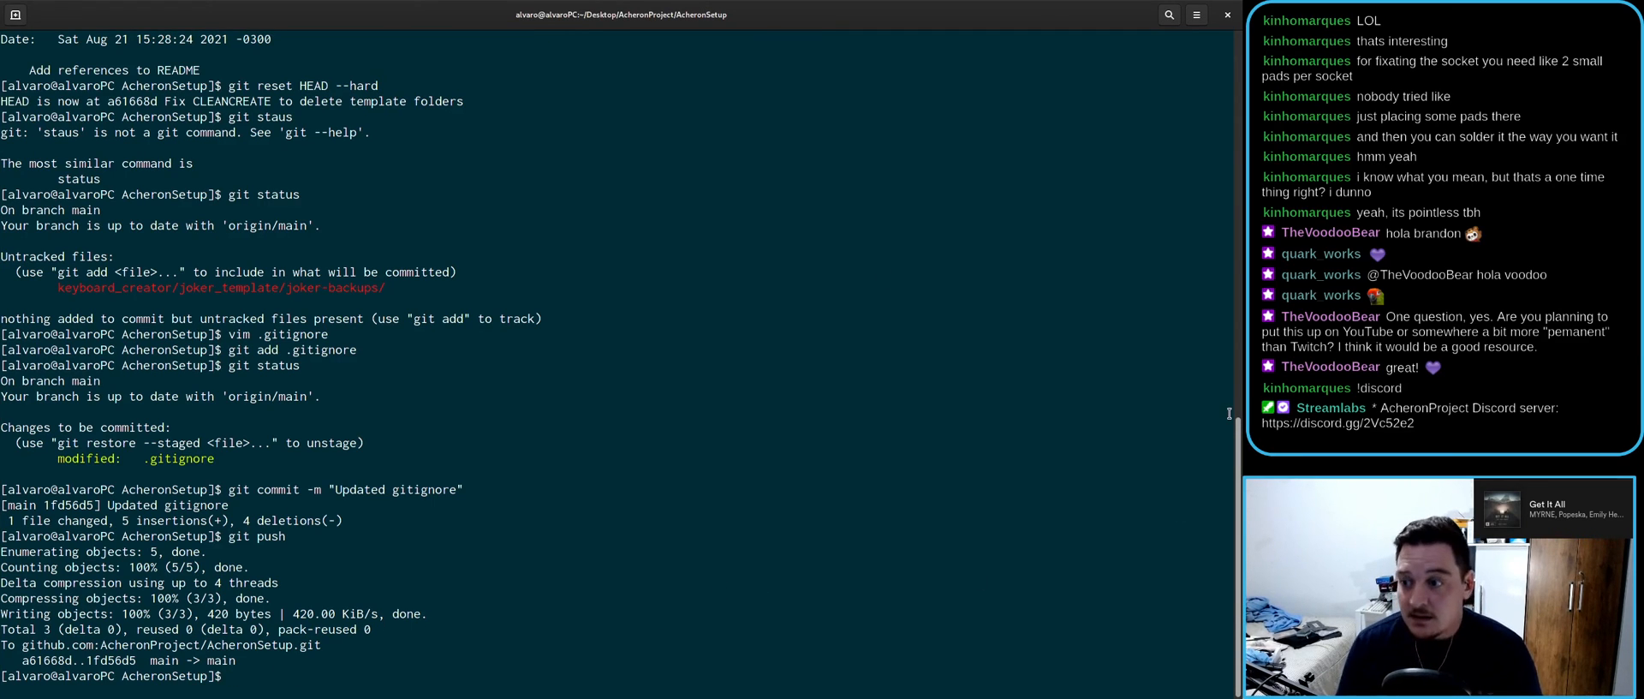
left_click(1259, 321)
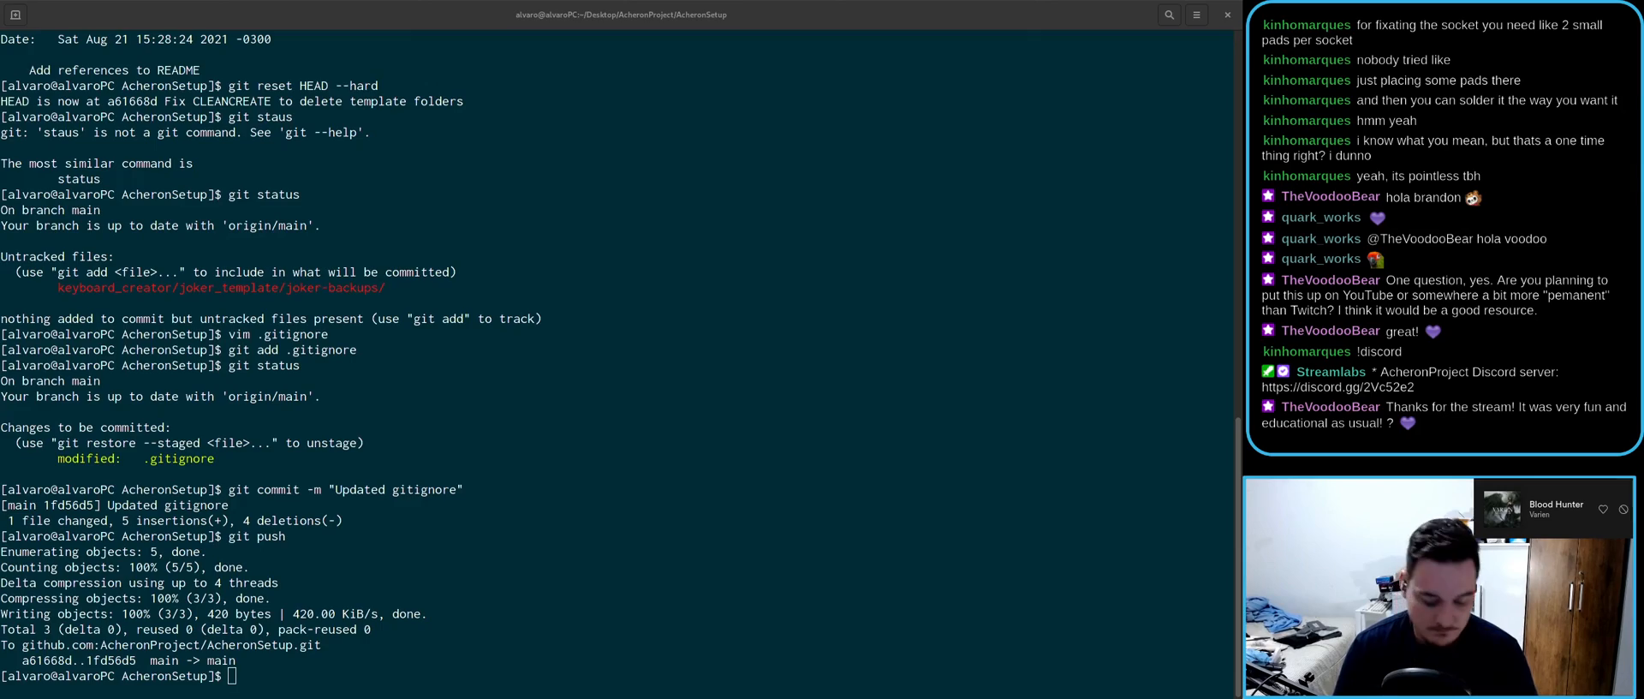
key("super")
left_click(1539, 439)
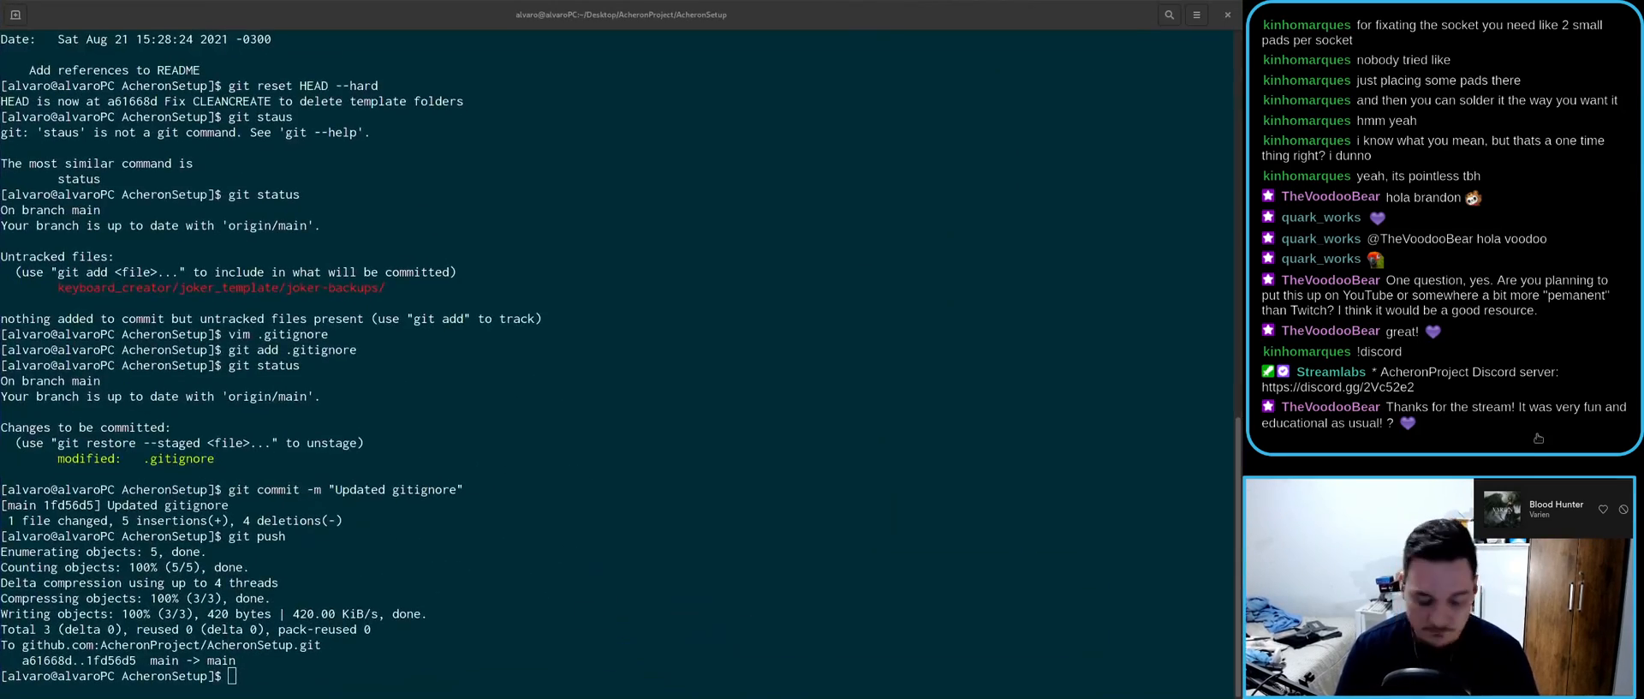
key("super")
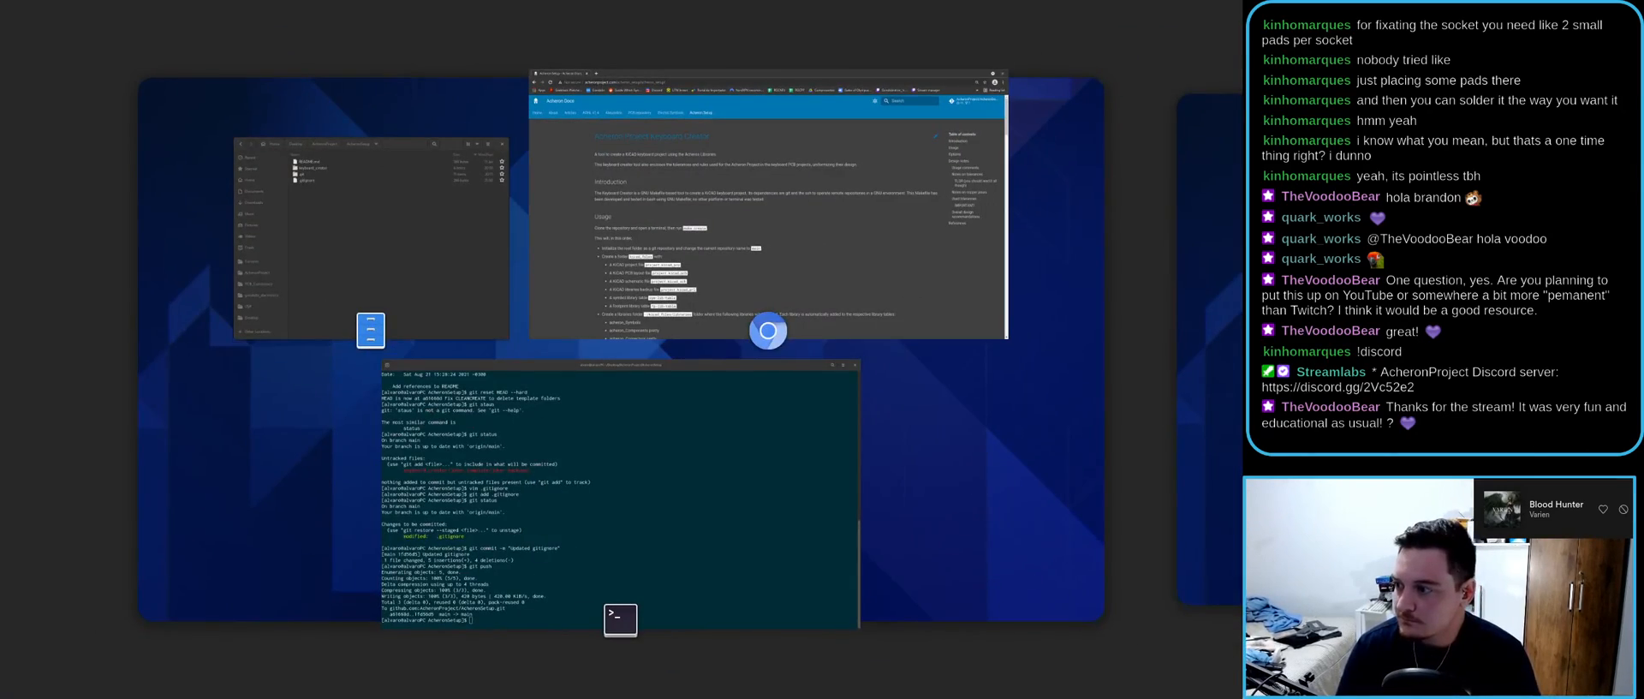
key("super")
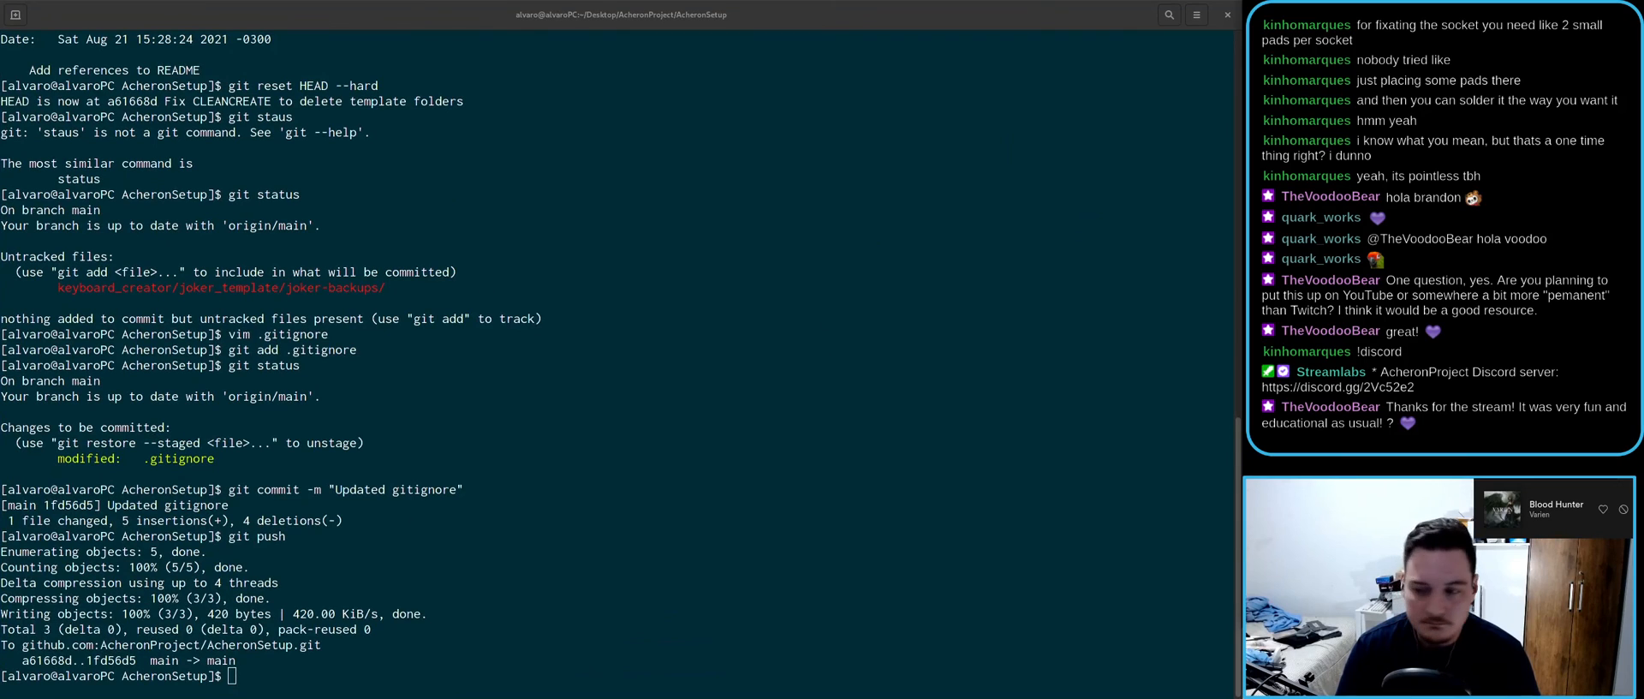